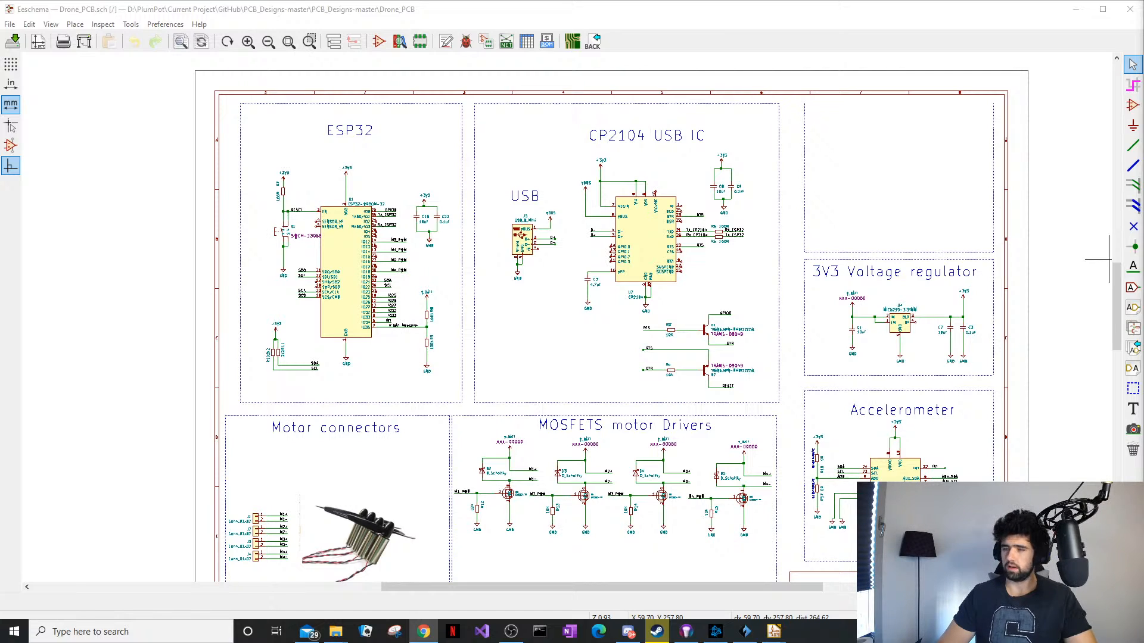
Examine the 3V3 voltage regulator, CP2104 USB IC and ESP32 circuits in the schematic
middle_click_drag(950, 318, 916, 322)
scroll(833, 336, "up", 4)
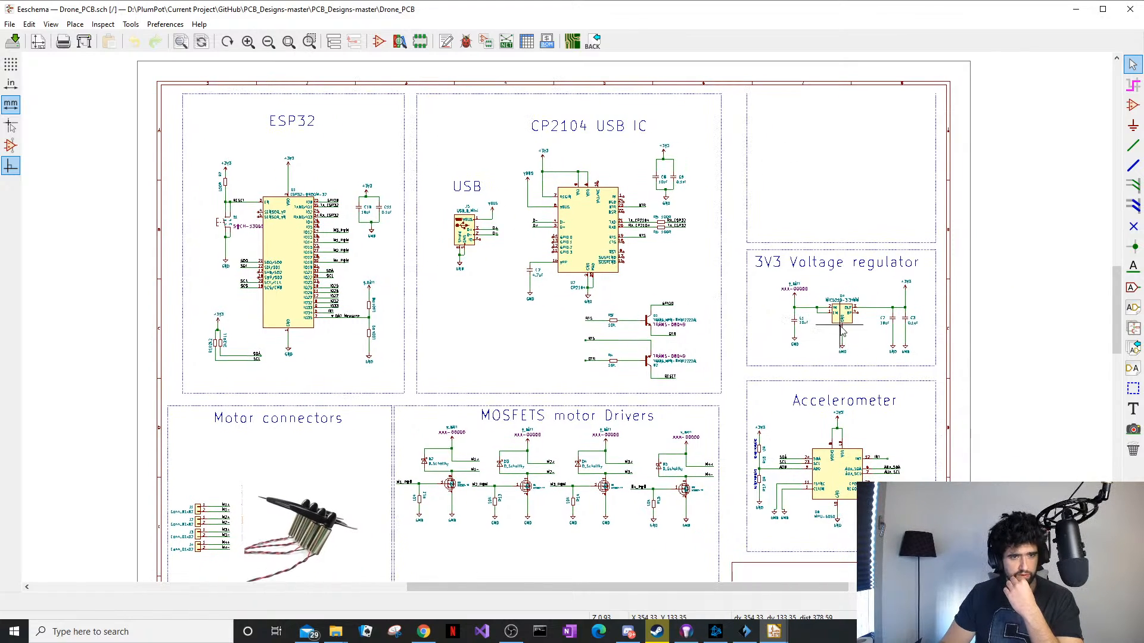
middle_click_drag(585, 313, 552, 334)
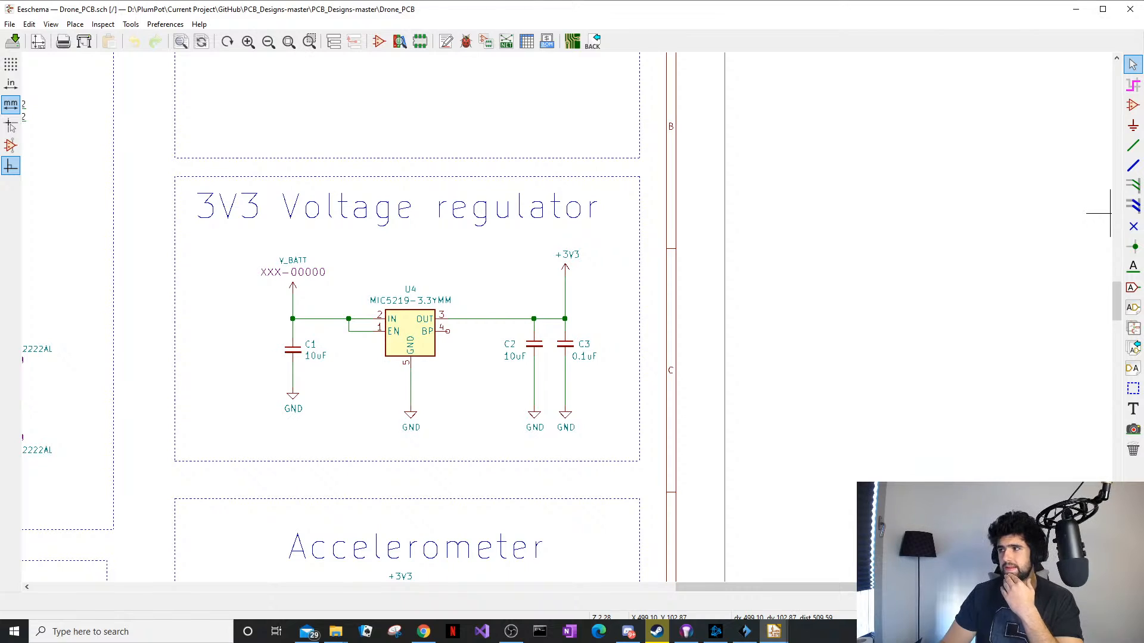
key("alt+Tab")
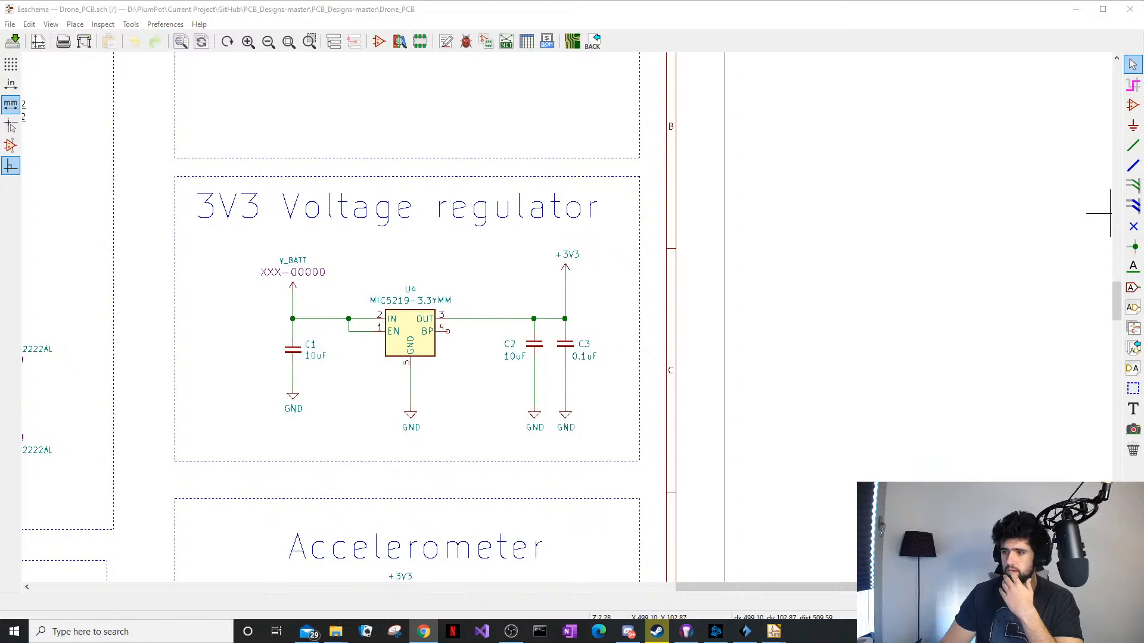
middle_click_drag(224, 288, 745, 307)
scroll(483, 311, "down", 1)
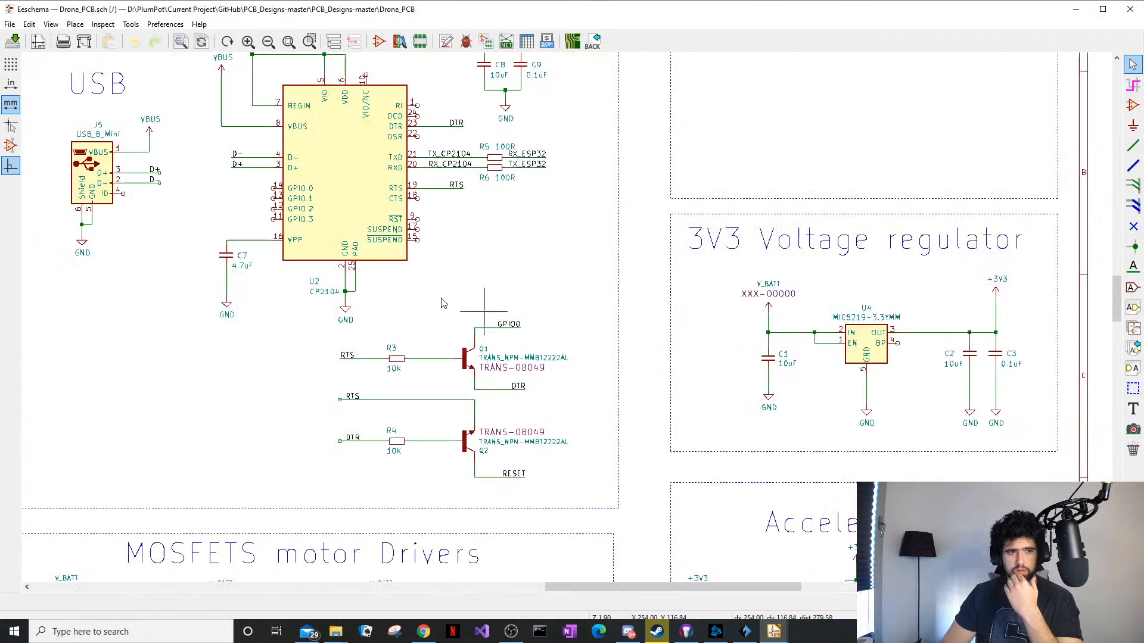
middle_click_drag(418, 271, 485, 454)
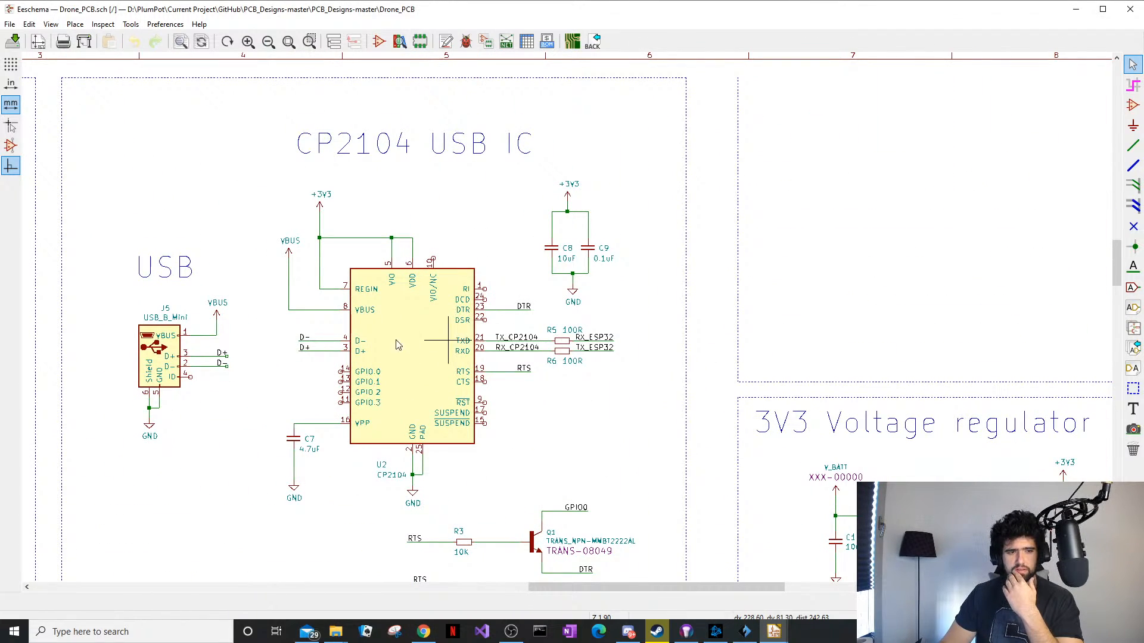
middle_click_drag(398, 345, 793, 306)
middle_click_drag(386, 434, 476, 362)
middle_click_drag(654, 373, 599, 369)
scroll(609, 372, "down", 1)
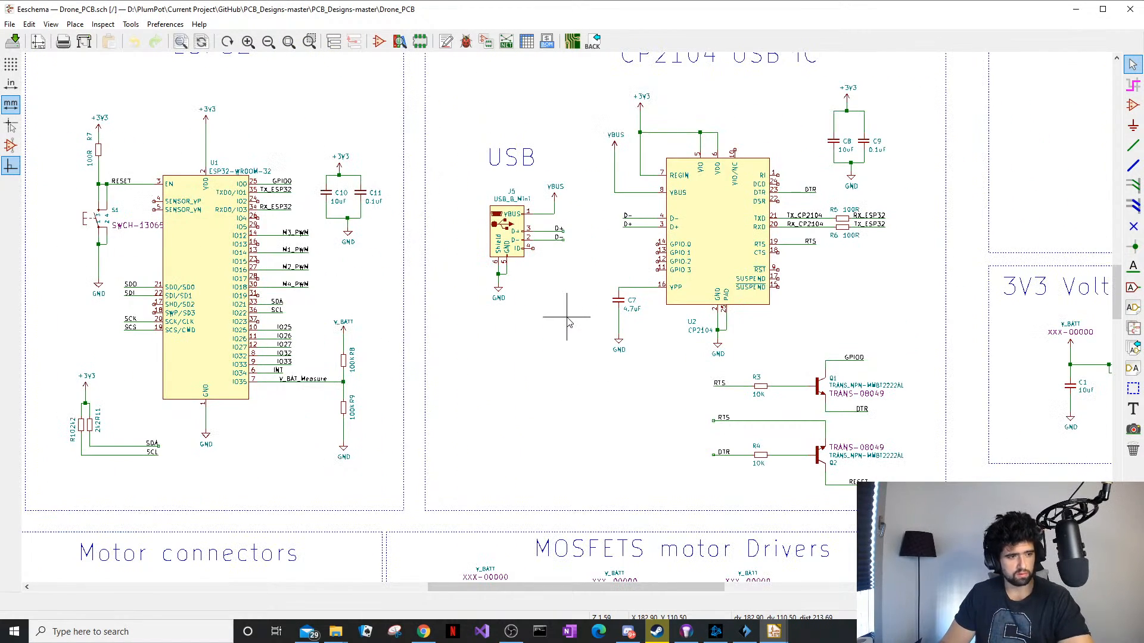
Survey the whole schematic sheet, including the USB, motor connector, MOSFET driver and accelerometer blocks
scroll(536, 327, "down", 1)
scroll(533, 316, "down", 1)
middle_click_drag(421, 332, 516, 332)
middle_click_drag(667, 328, 584, 380)
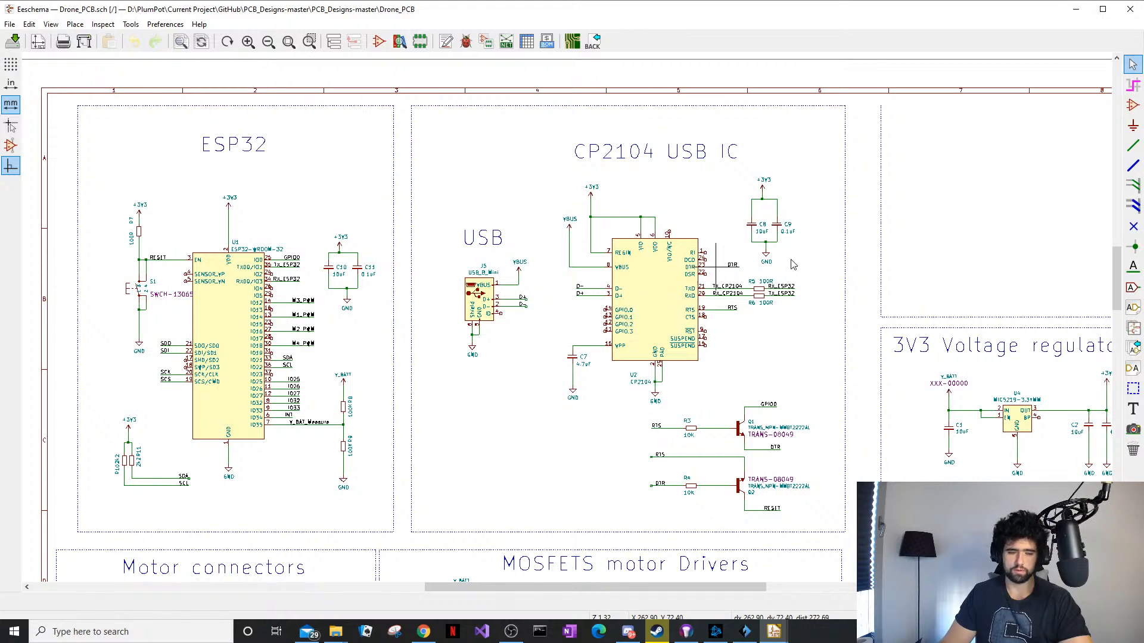
scroll(948, 256, "down", 1)
middle_click_drag(947, 256, 421, 291)
scroll(310, 353, "down", 1)
middle_click_drag(541, 325, 563, 294)
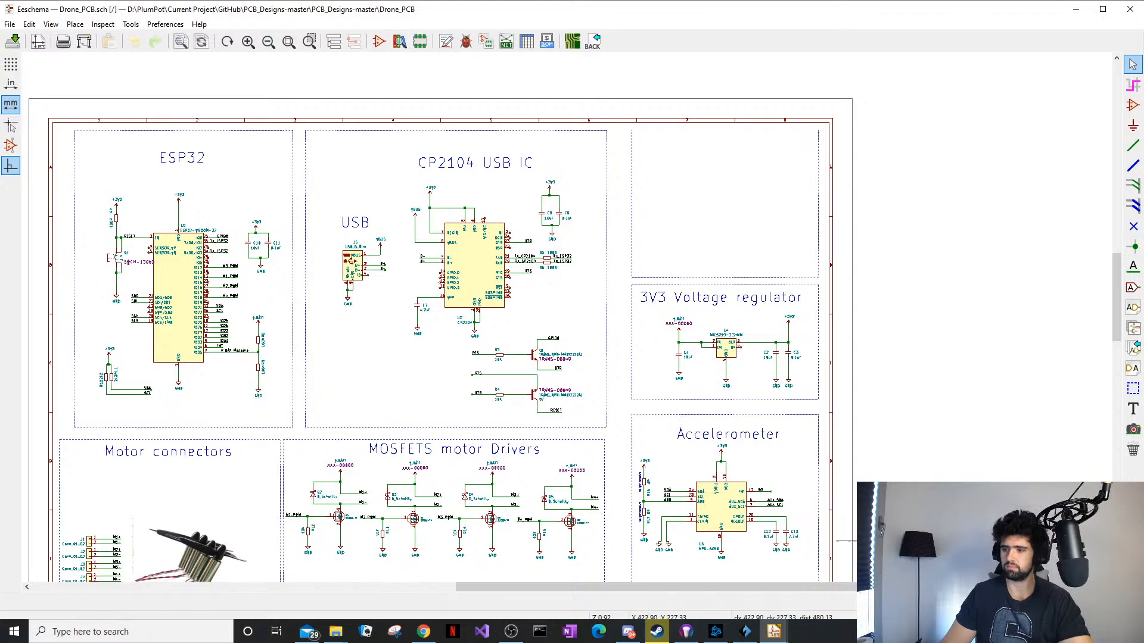
middle_click_drag(747, 392, 763, 349)
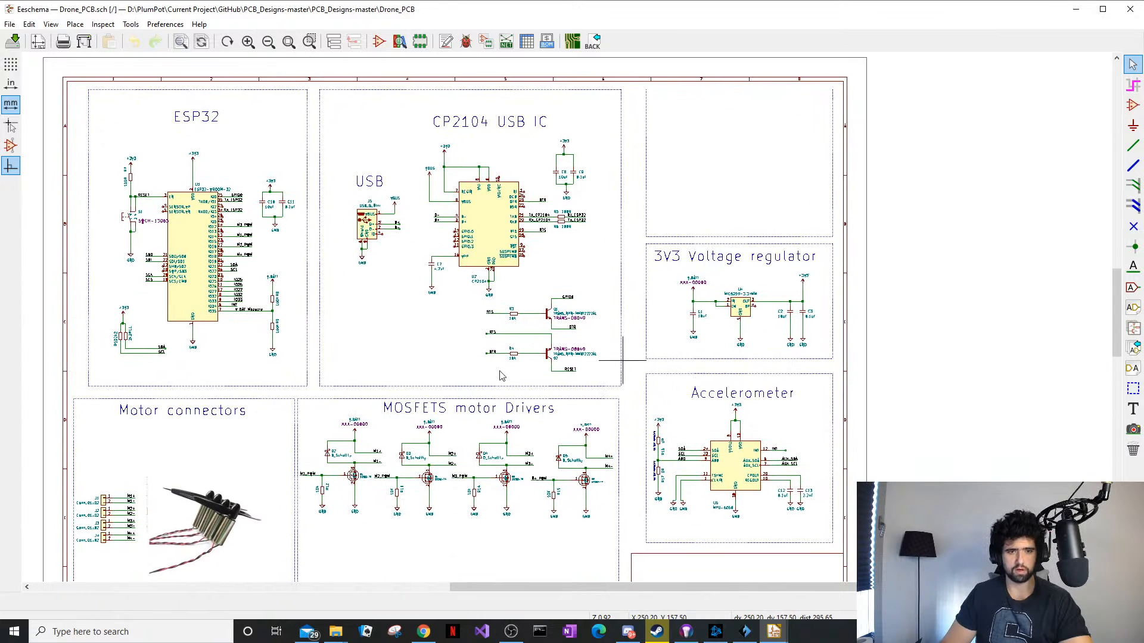
middle_click_drag(471, 384, 500, 357)
middle_click_drag(143, 454, 182, 436)
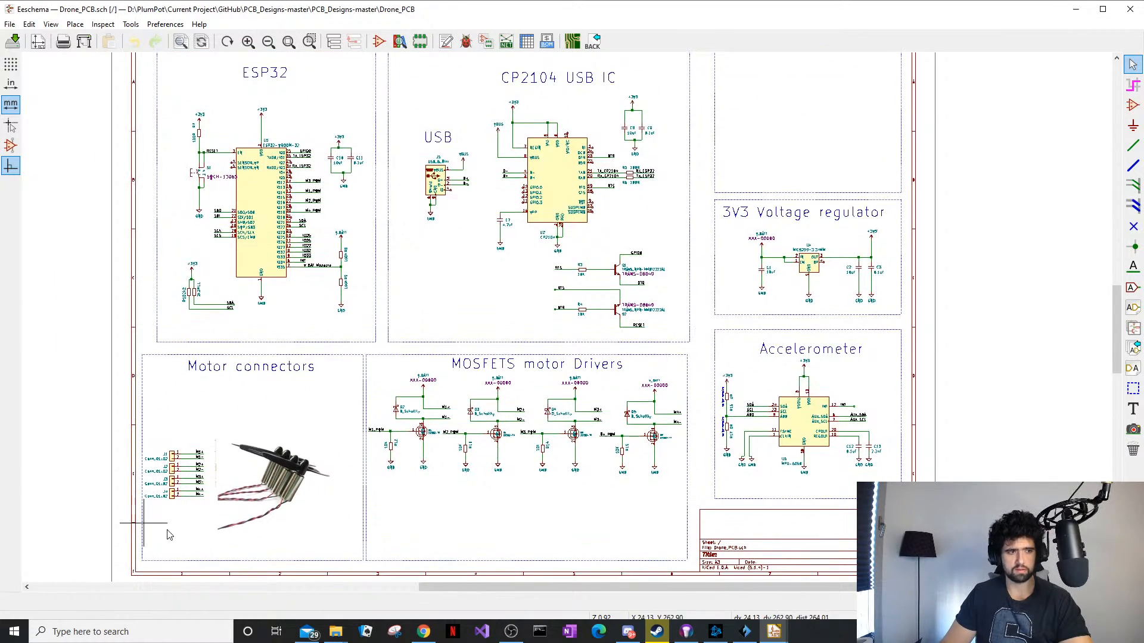
Delete the "DO NOT POPULATE" note beside resistor R17 in the accelerometer circuit
middle_click_drag(873, 407, 737, 371)
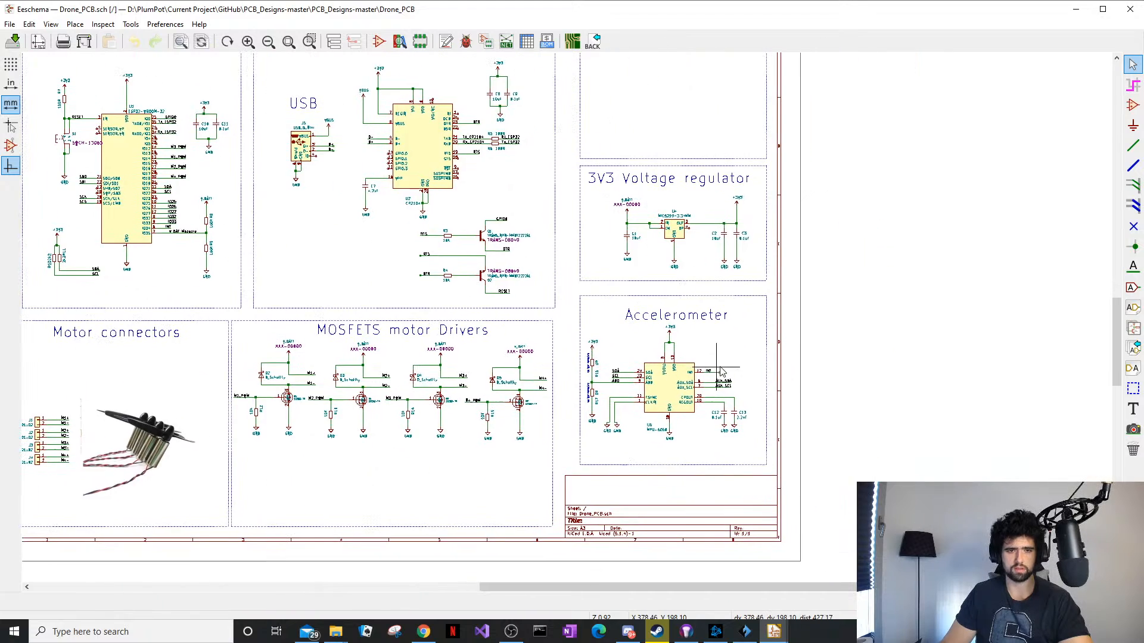
scroll(598, 400, "up", 3)
scroll(569, 322, "up", 5)
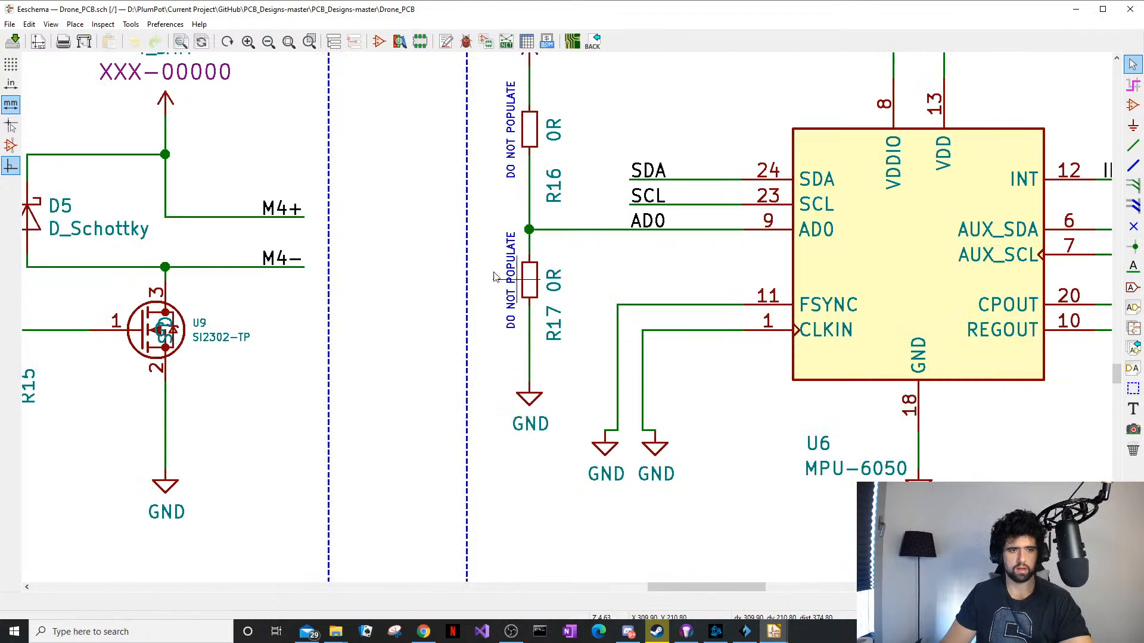
left_click(508, 265)
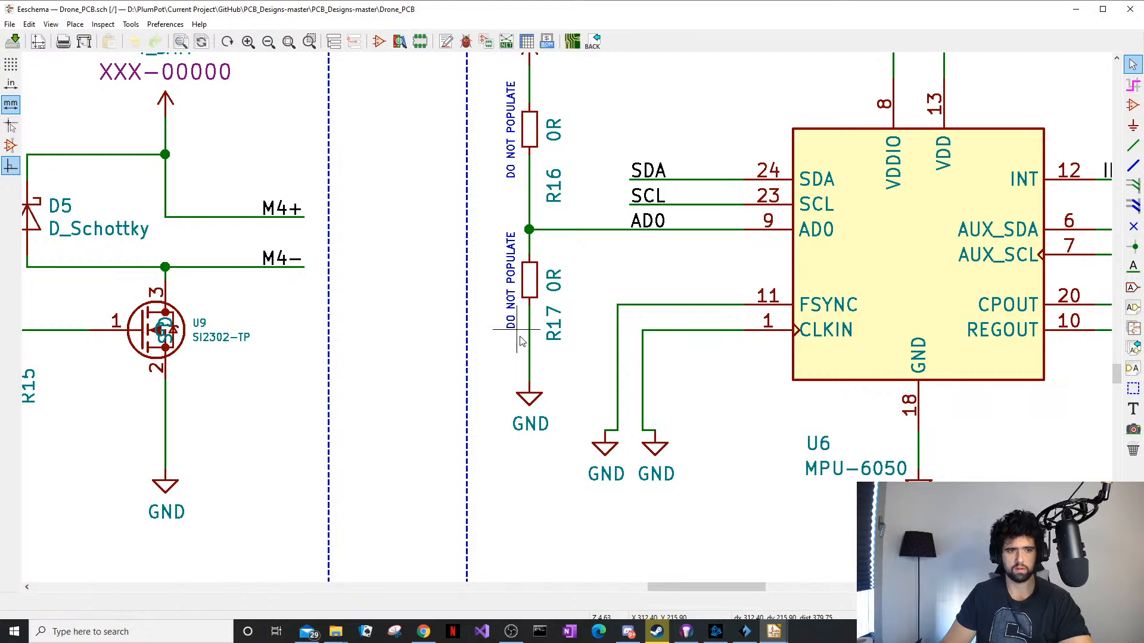
key("Delete")
Check the accelerometer's R16 and R17 wiring, then review the MOSFET driver and 3V3 voltage regulator circuits
middle_click_drag(570, 275, 515, 281)
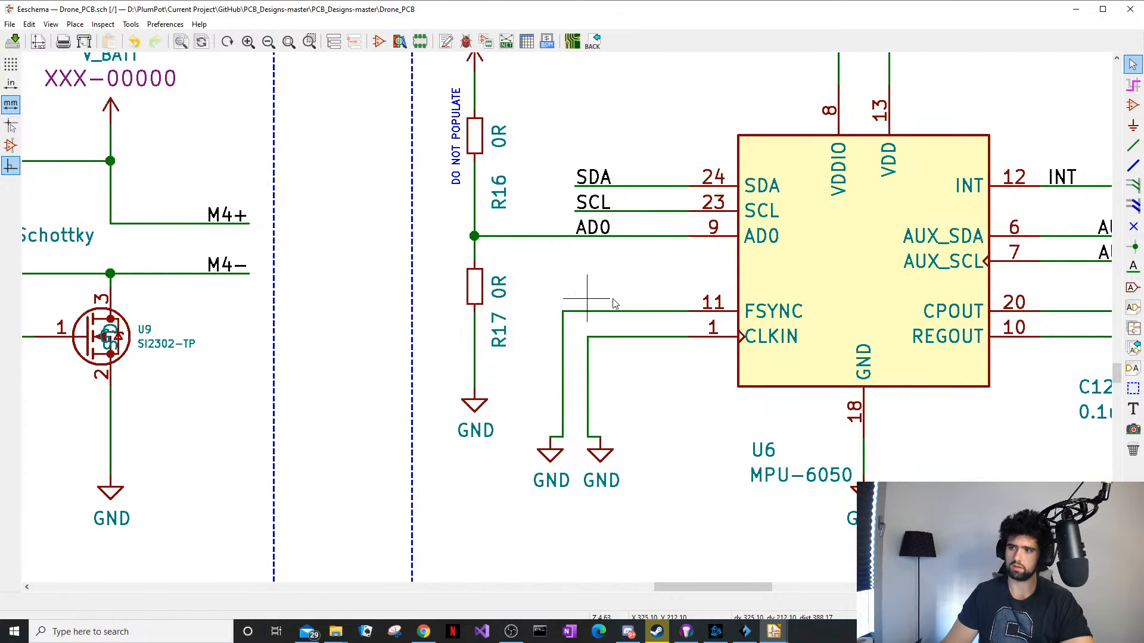
middle_click_drag(472, 248, 493, 361)
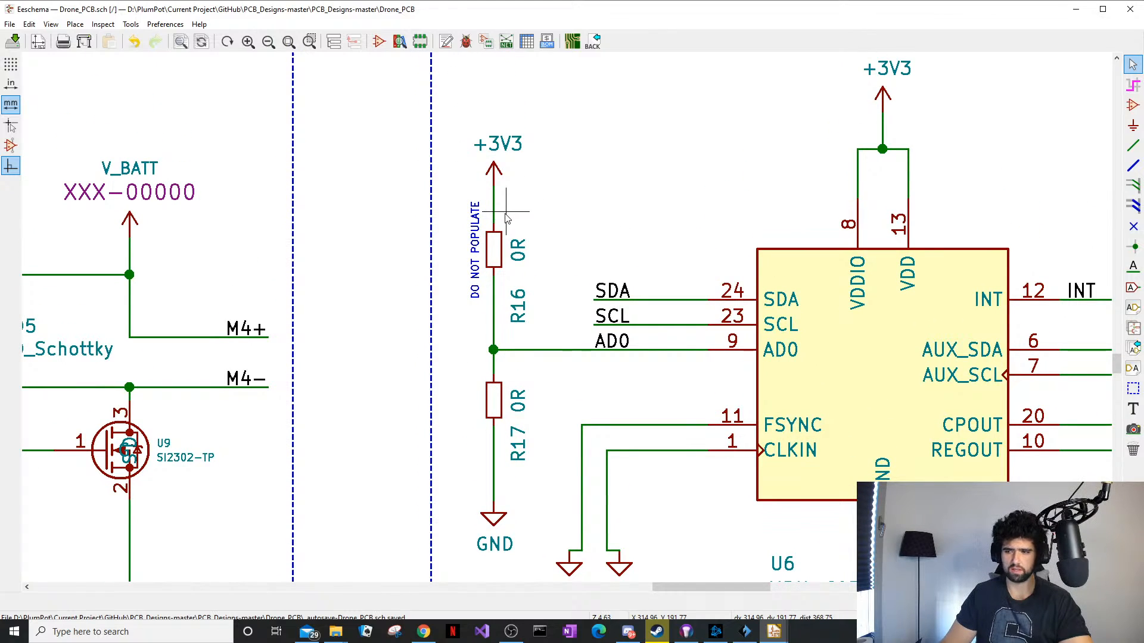
middle_click_drag(973, 252, 980, 279)
scroll(980, 279, "down", 5)
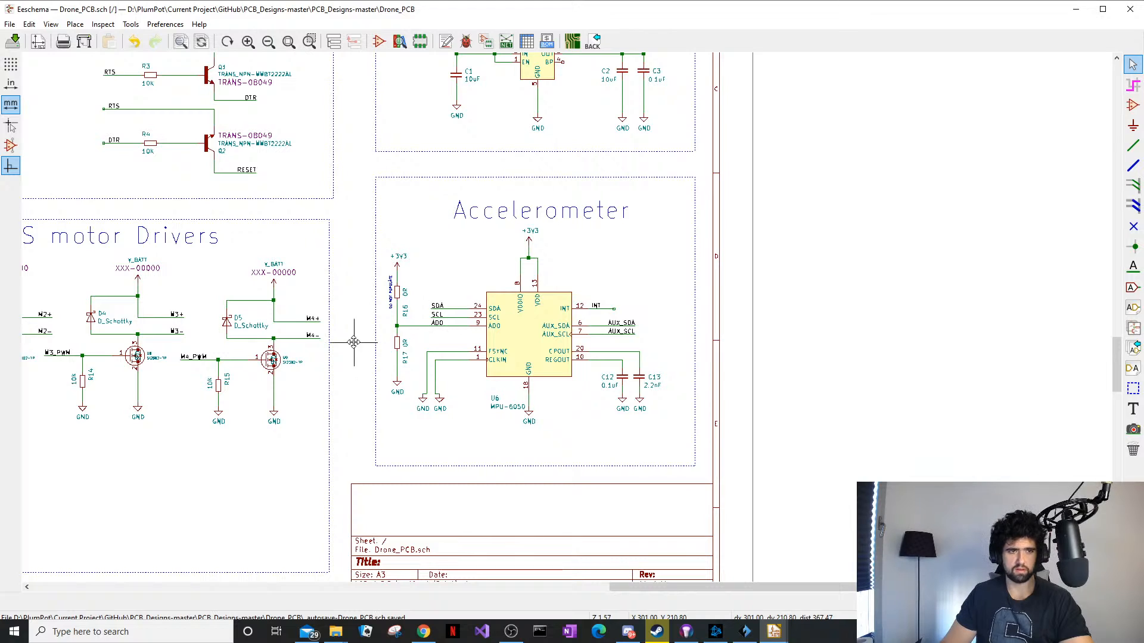
middle_click_drag(357, 341, 403, 367)
scroll(398, 324, "up", 1)
middle_click_drag(593, 327, 668, 410)
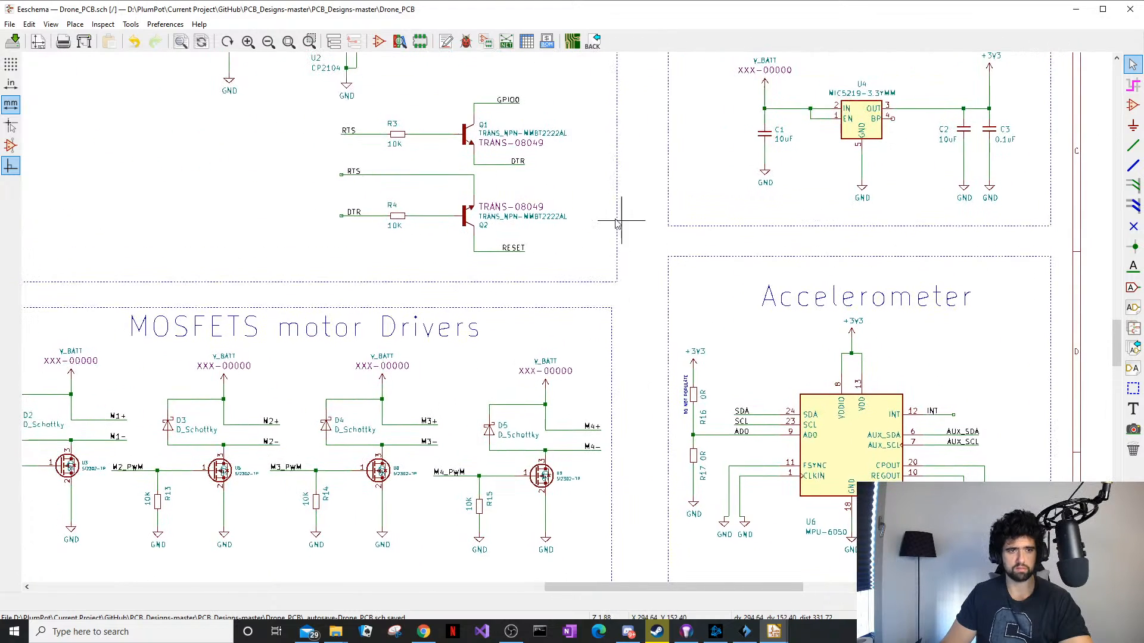
middle_click_drag(620, 220, 466, 478)
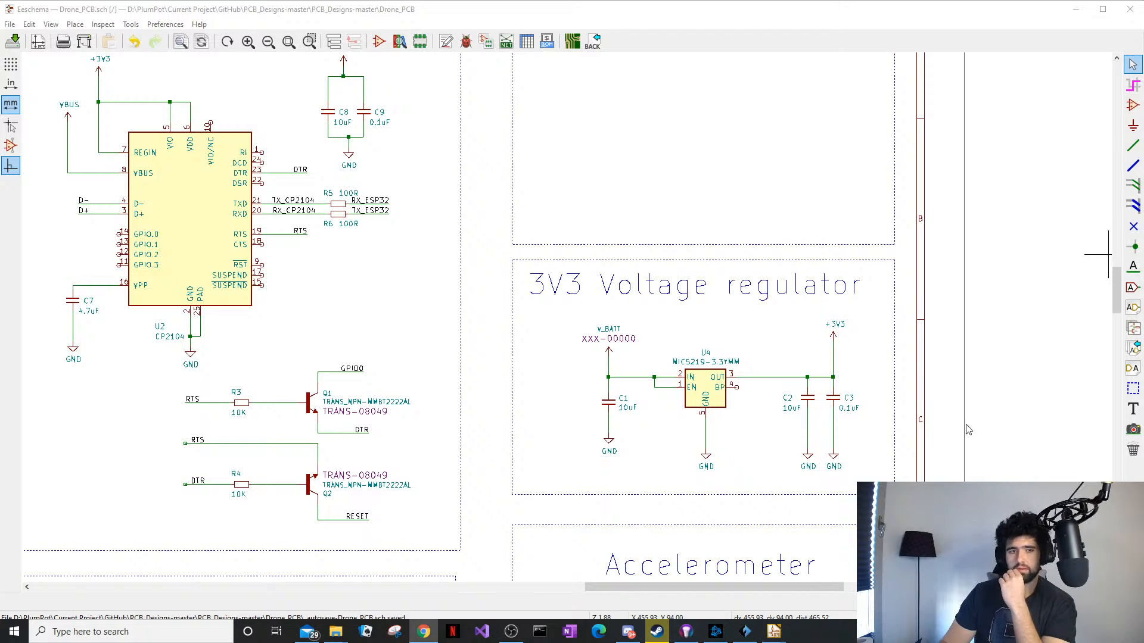
middle_click_drag(654, 404, 617, 386)
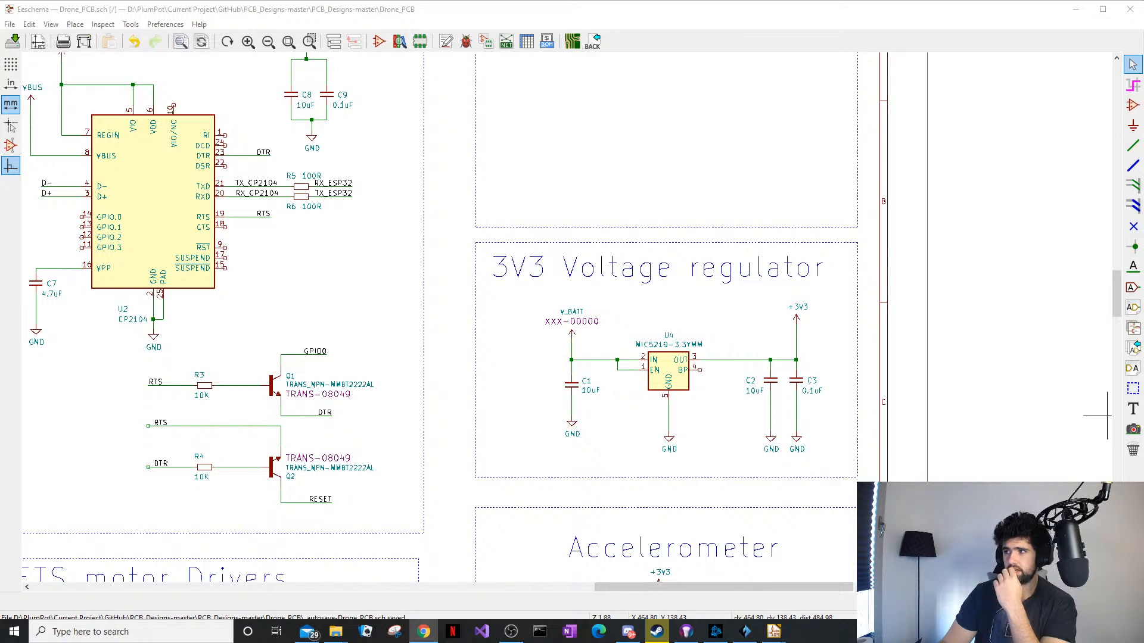
Switch to the Digi-Key page in Chrome and review the LM1117 low-dropout regulator's part number and current rating
left_click_drag(1143, 242, 594, 78)
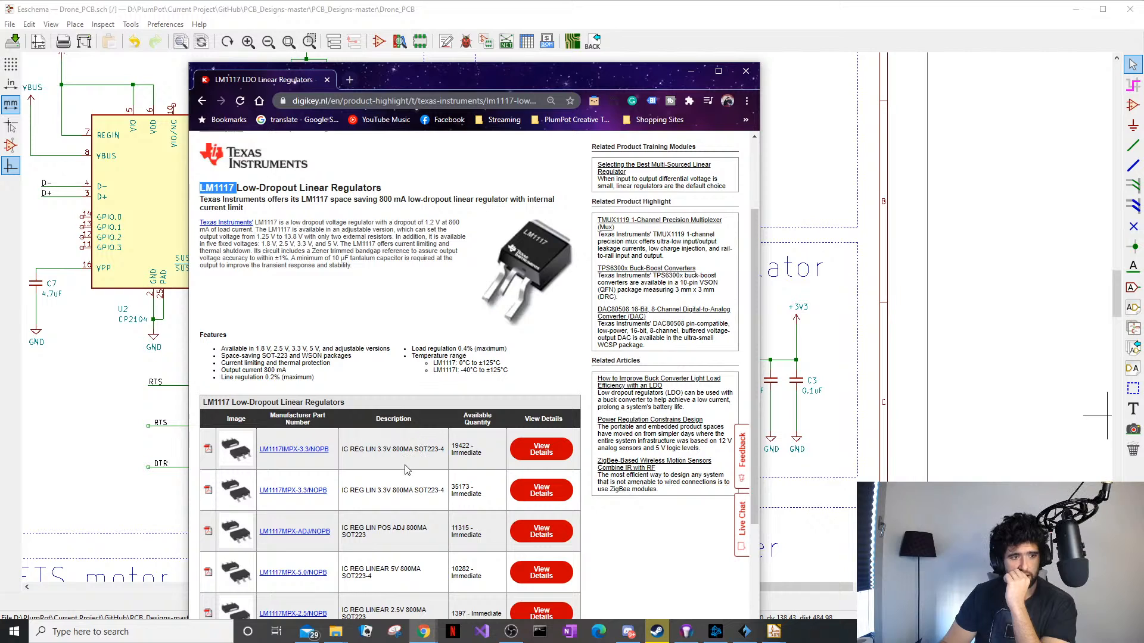
scroll(400, 458, "up", 2)
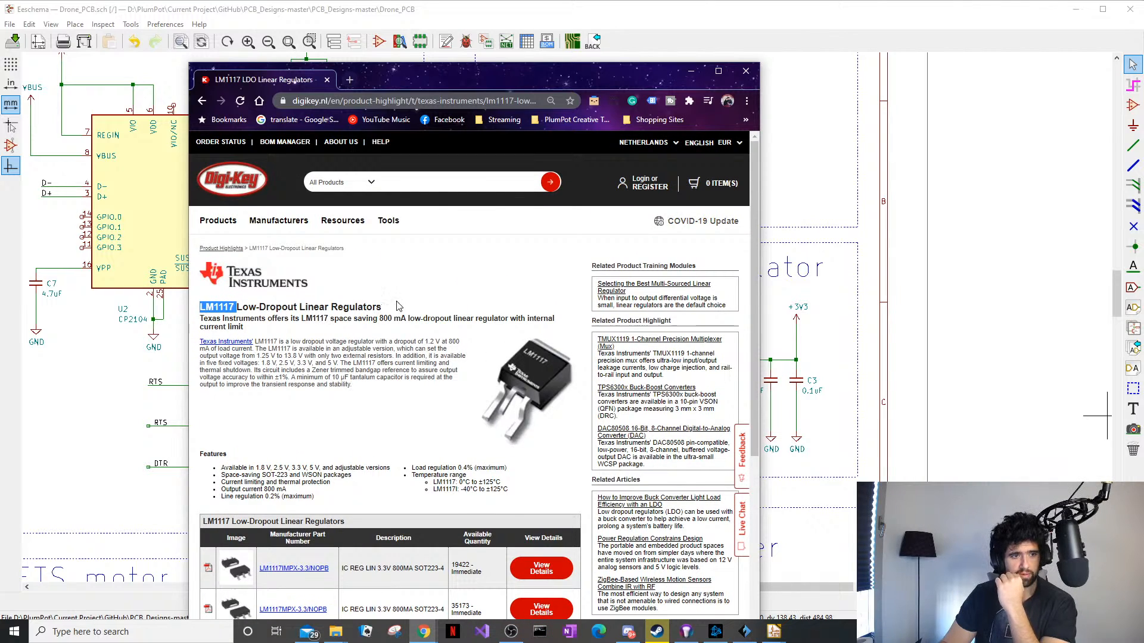
triple_click(381, 317)
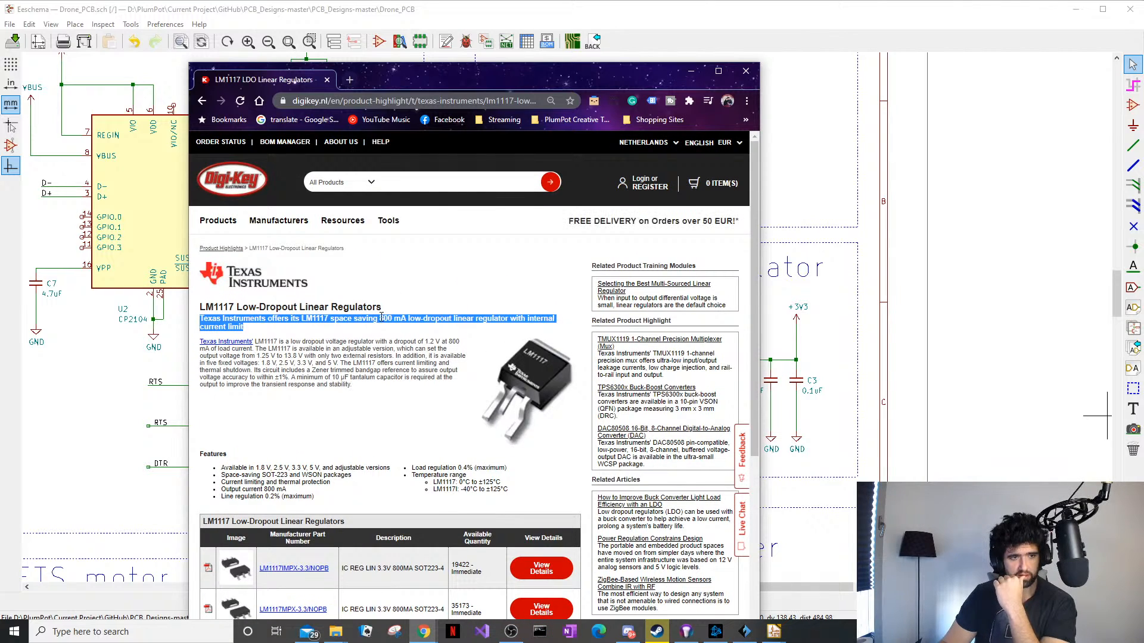
left_click(381, 317)
scroll(398, 376, "down", 1)
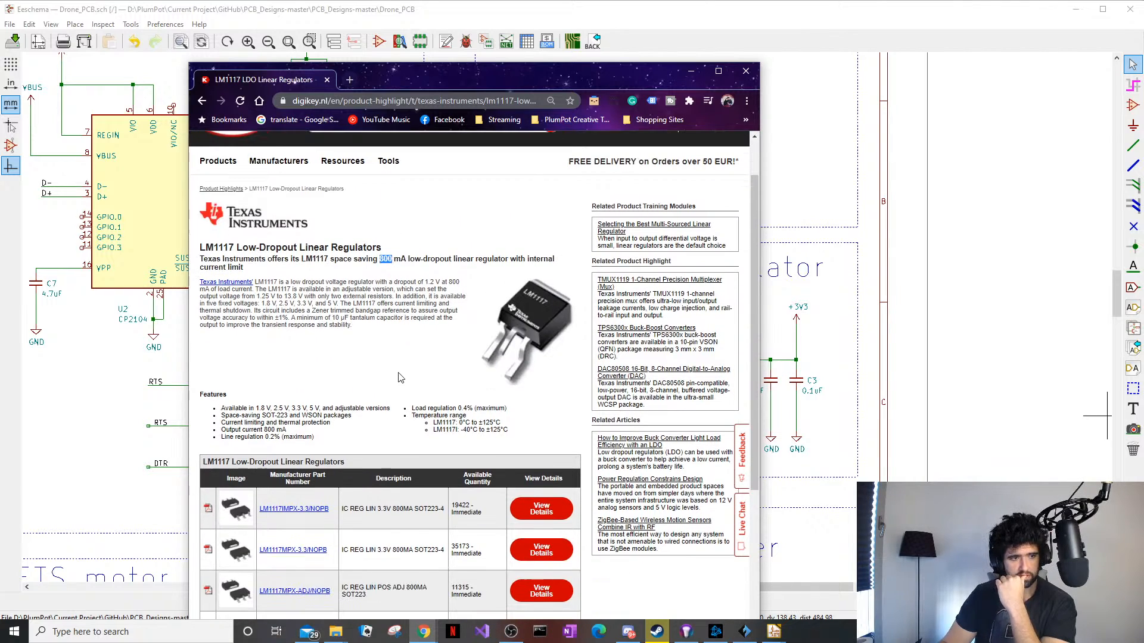
double_click(224, 246)
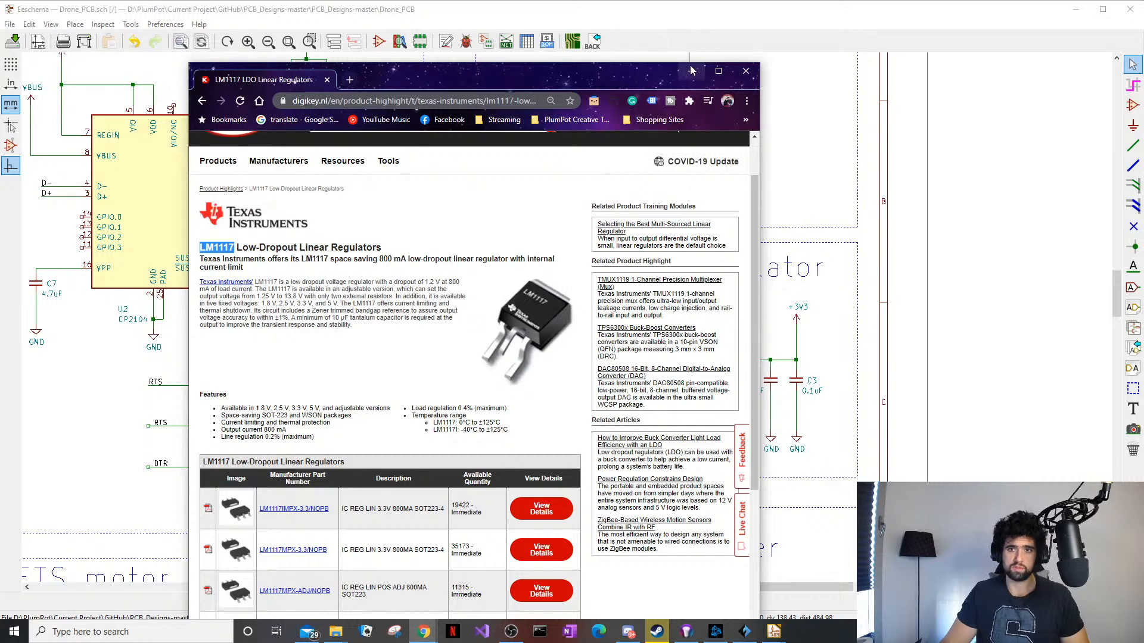
left_click(691, 71)
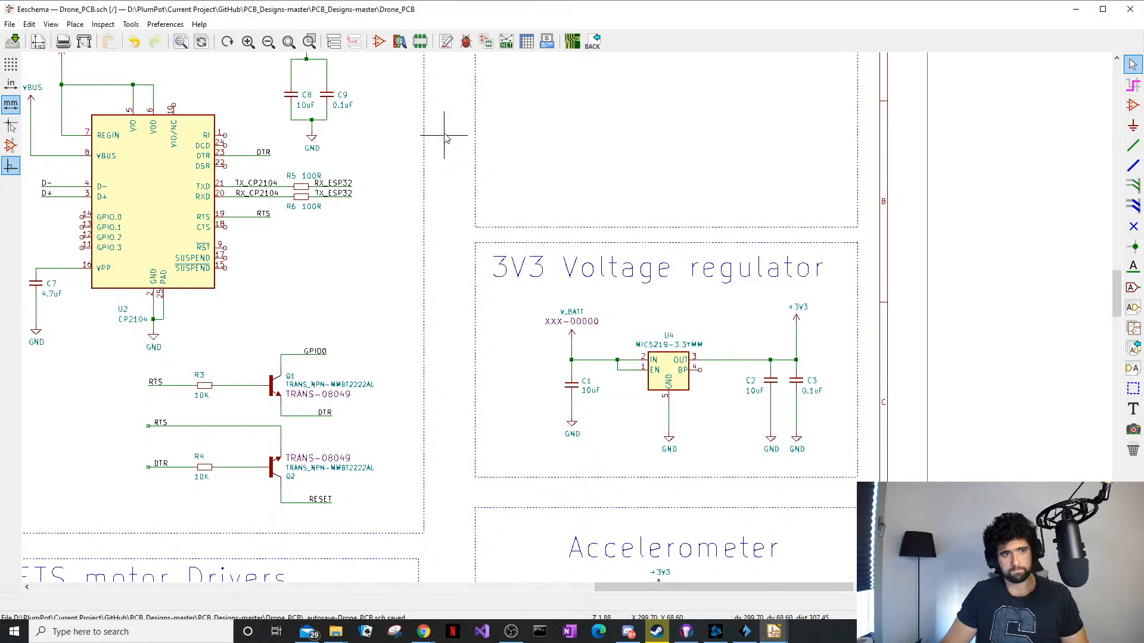
key("a")
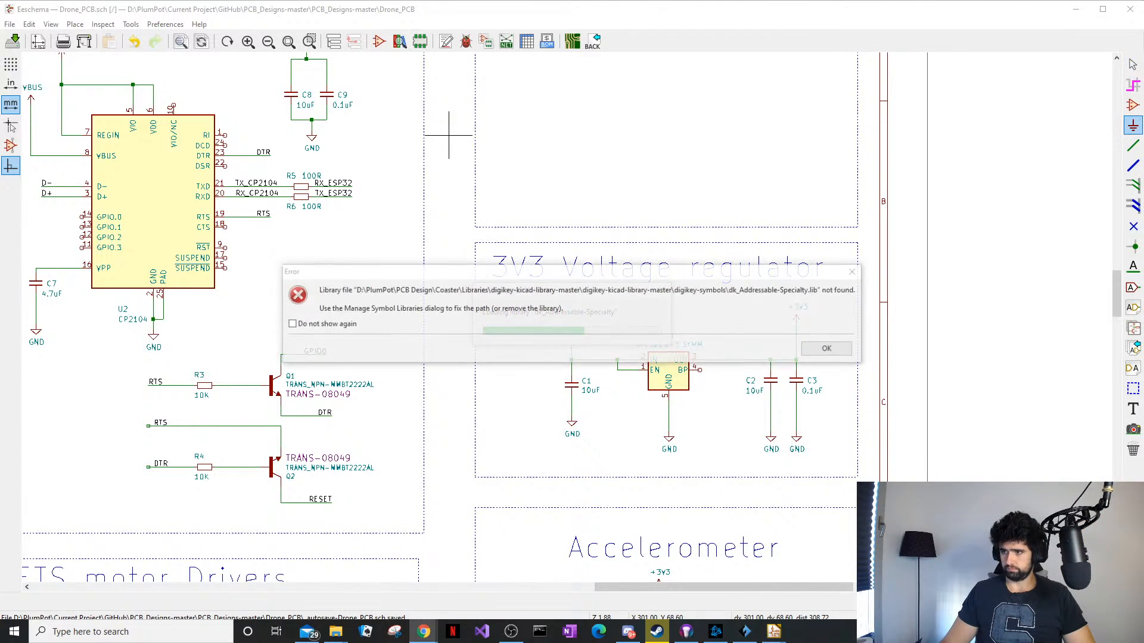
left_click(829, 348)
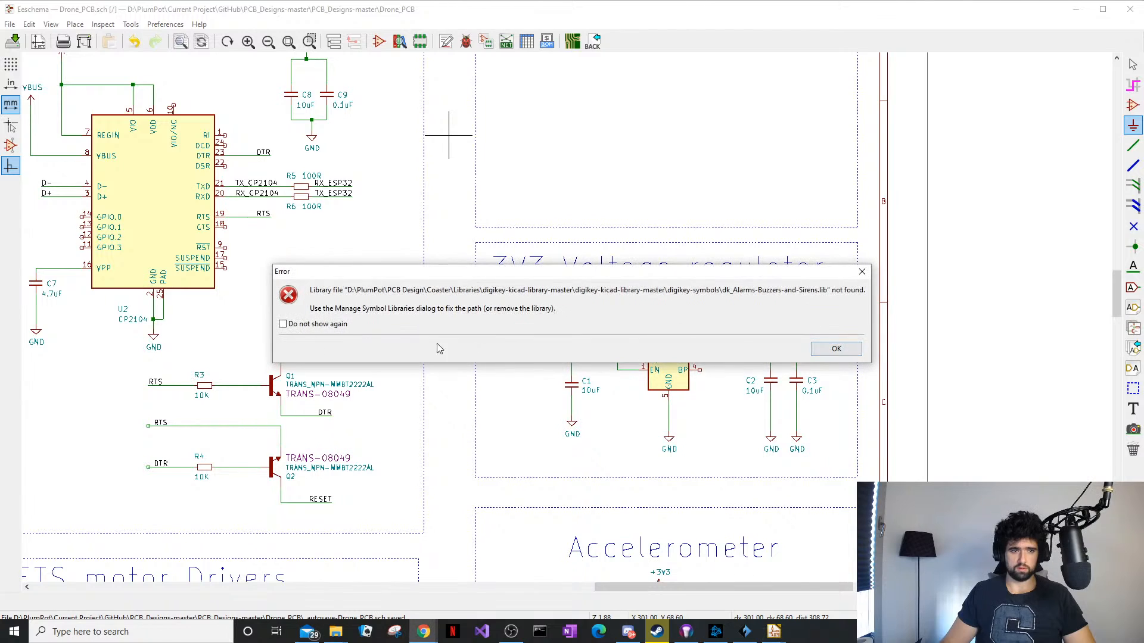
left_click(837, 349)
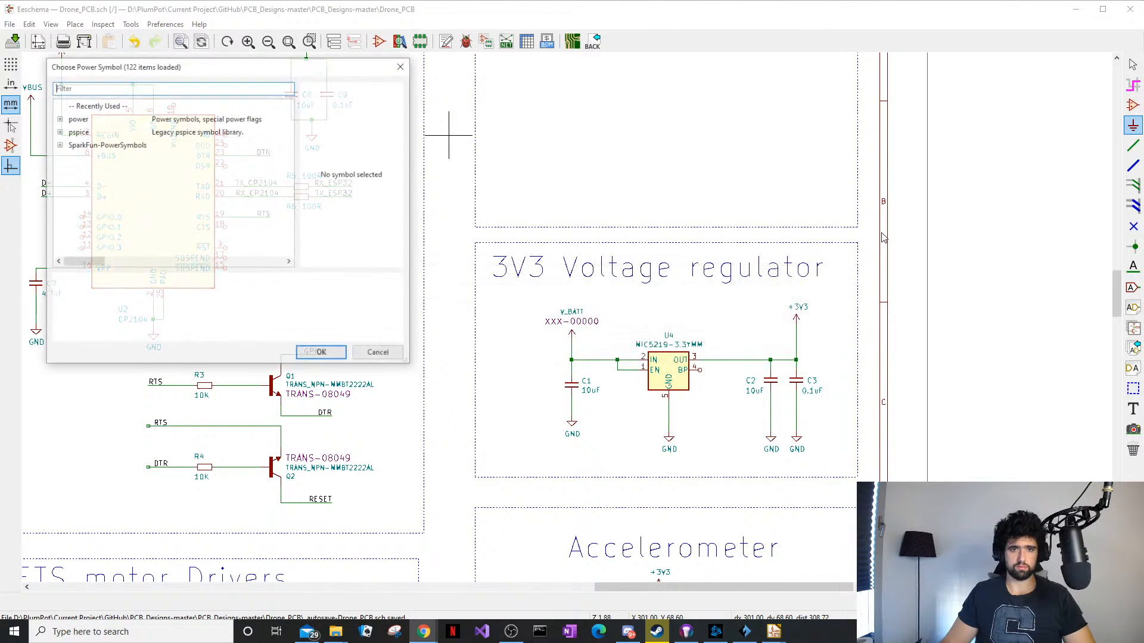
type("LM1117")
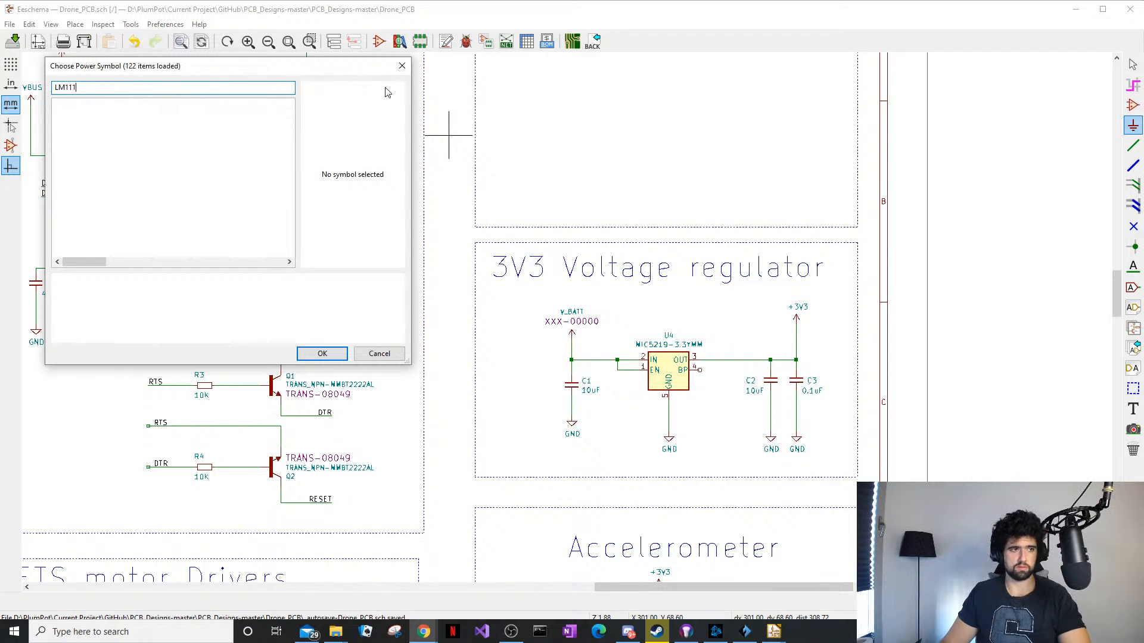
key("BackSpace")
key("BackSpace")
key("BackSpace")
key("BackSpace")
key("BackSpace")
left_click(402, 66)
key("Escape")
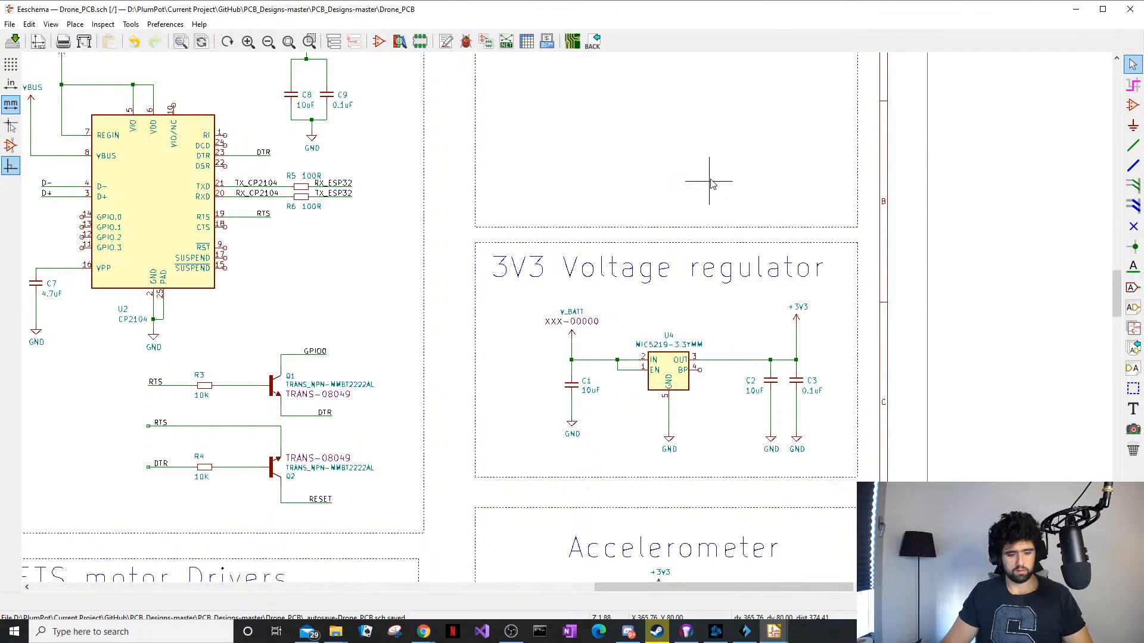
Add an LM1117-3.3 linear regulator symbol inside the empty frame above the 3V3 Voltage regulator block
key("a")
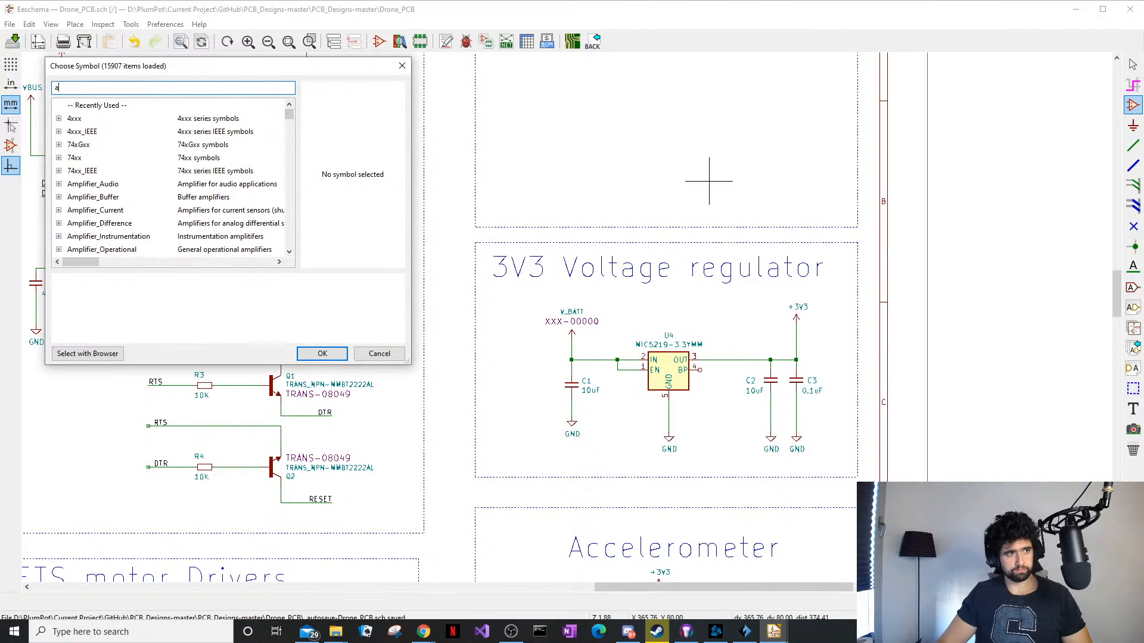
key("BackSpace")
type("LM1117")
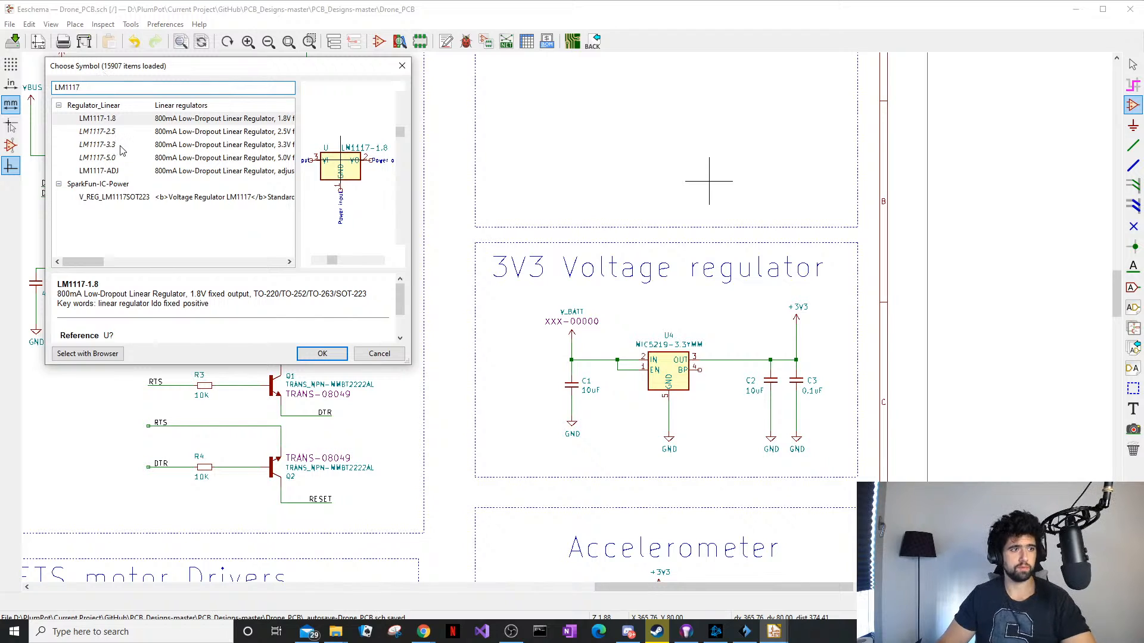
left_click(122, 145)
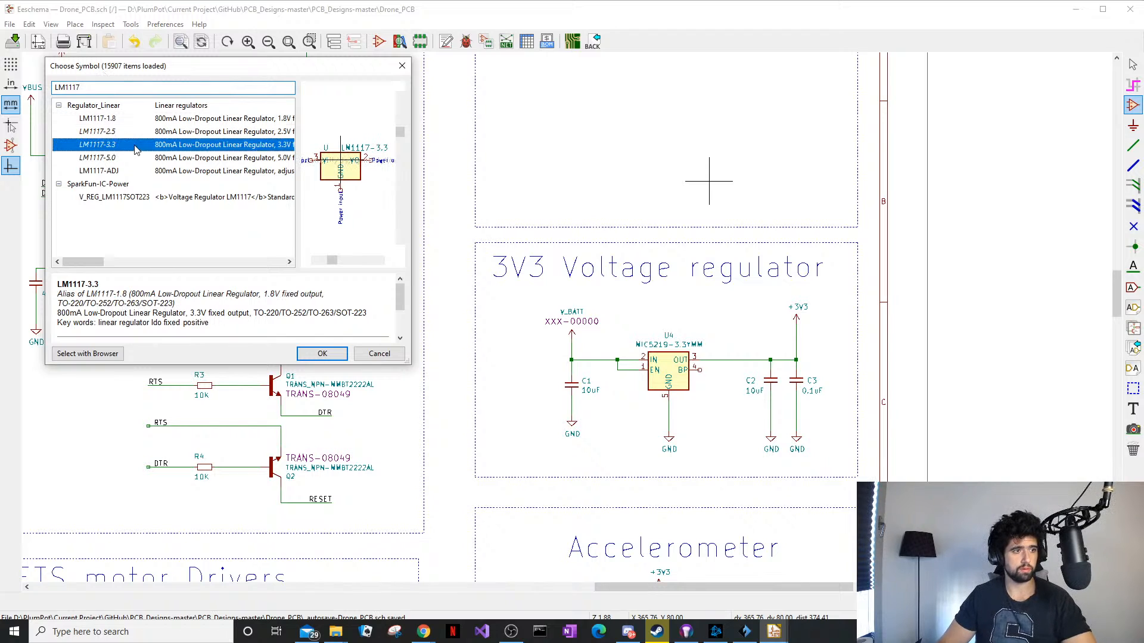
left_click(321, 354)
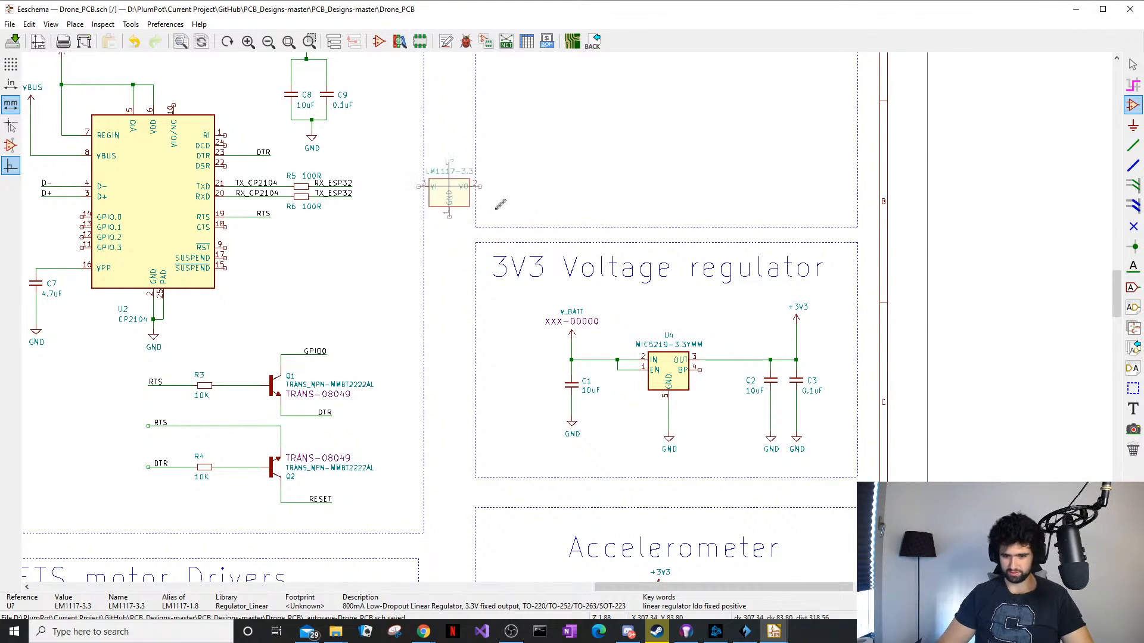
middle_click_drag(590, 167, 437, 408)
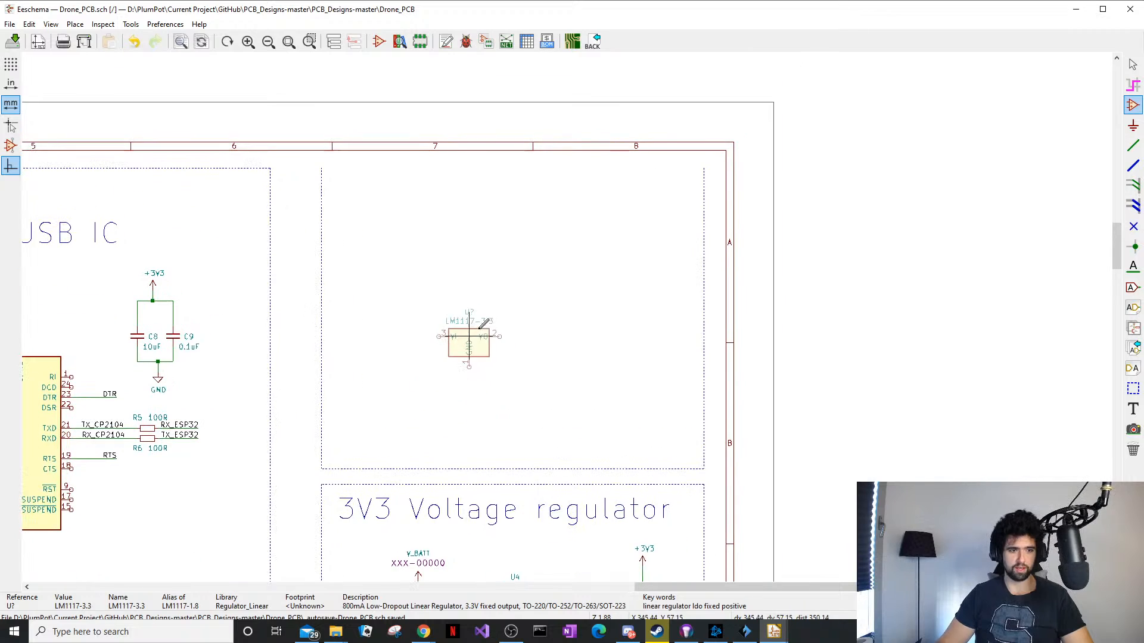
left_click(515, 328)
key("Escape")
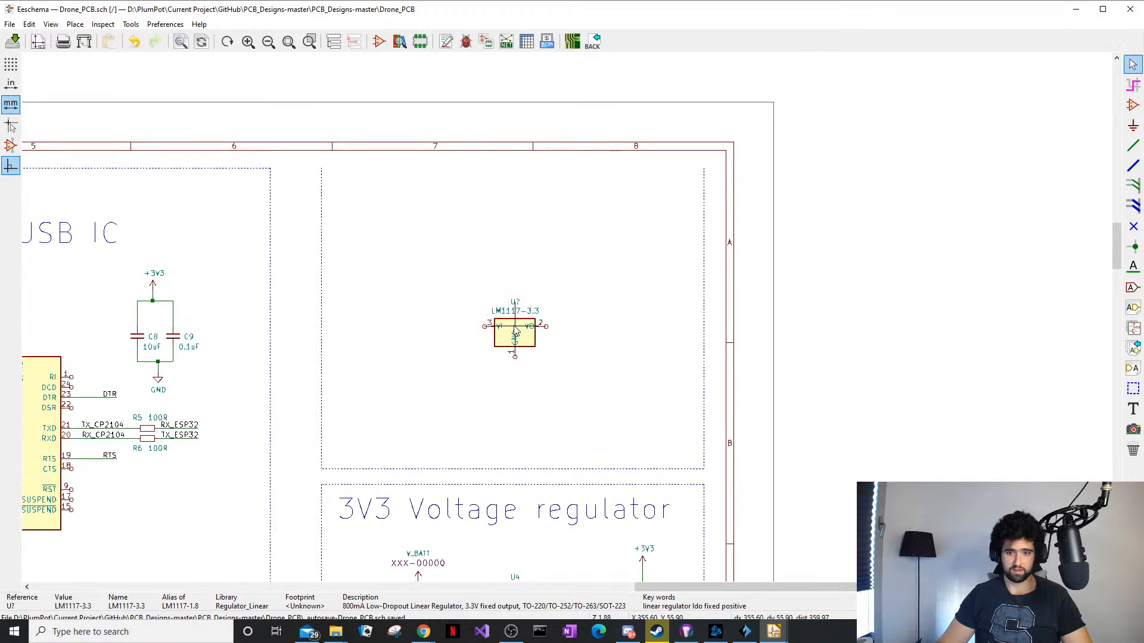
Close the open upper edge of the frame around the LM1117-3.3 with a dashed graphic line
left_click(1133, 388)
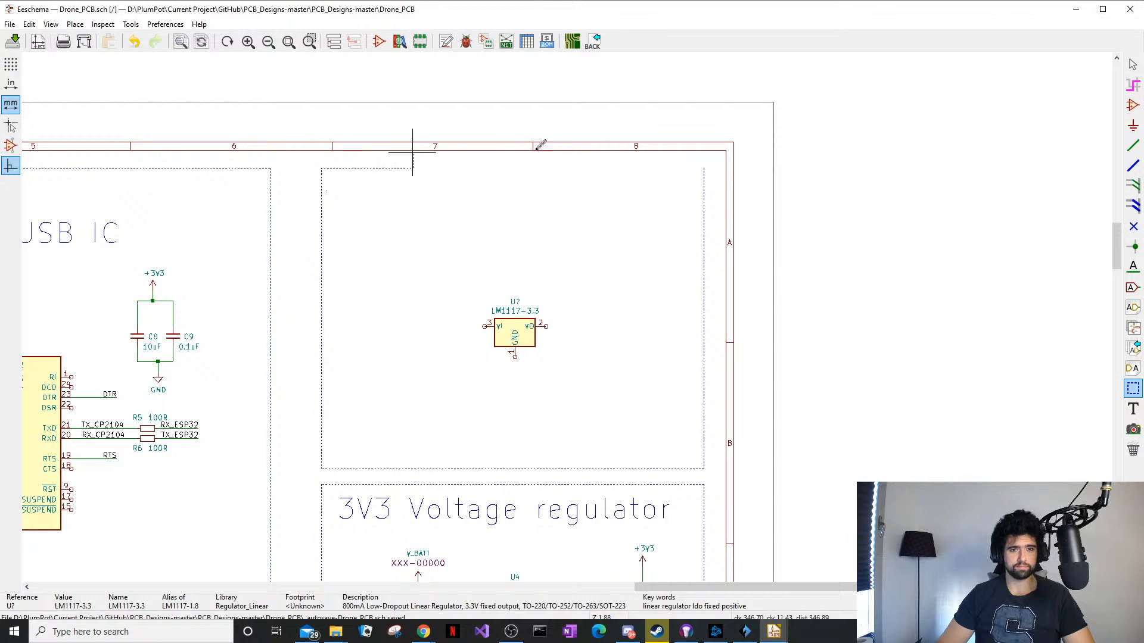
key("Escape")
scroll(515, 337, "up", 3)
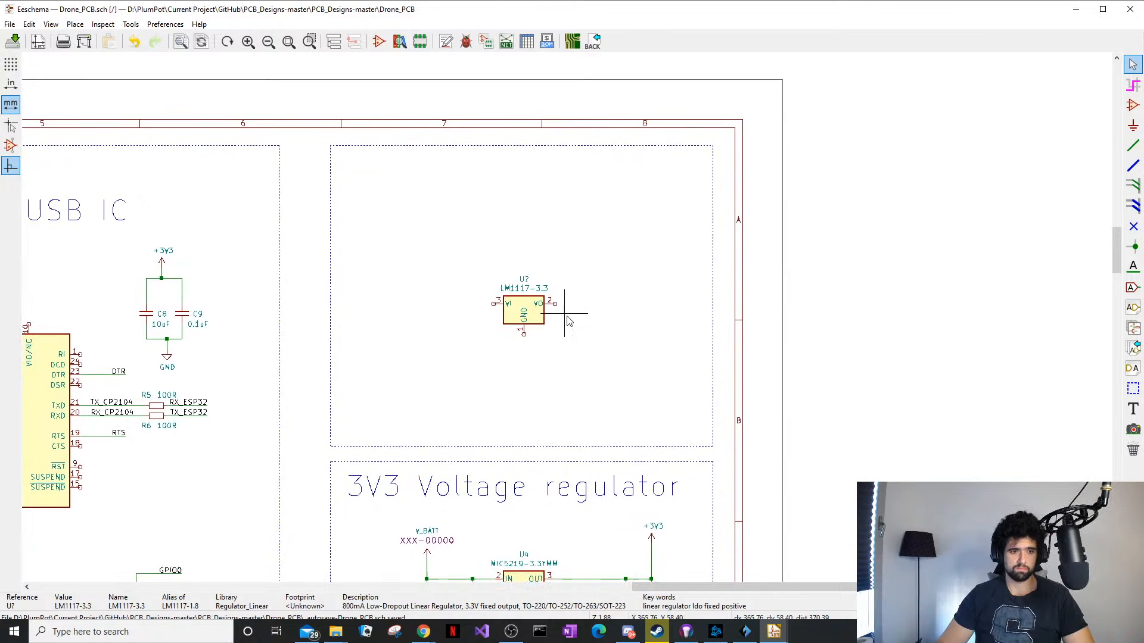
Copy the GND symbol under U4 in the 3V3 Voltage regulator block and place the copy directly below the LM1117-3.3
scroll(568, 323, "down", 3)
middle_click_drag(567, 323, 524, 304)
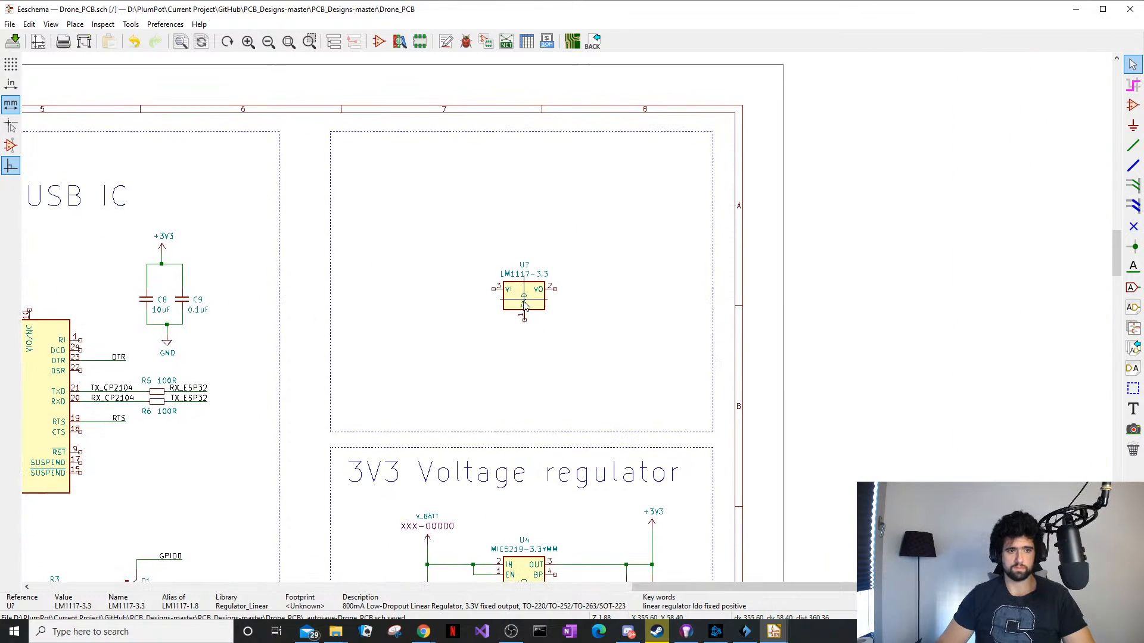
middle_click_drag(607, 579, 500, 332)
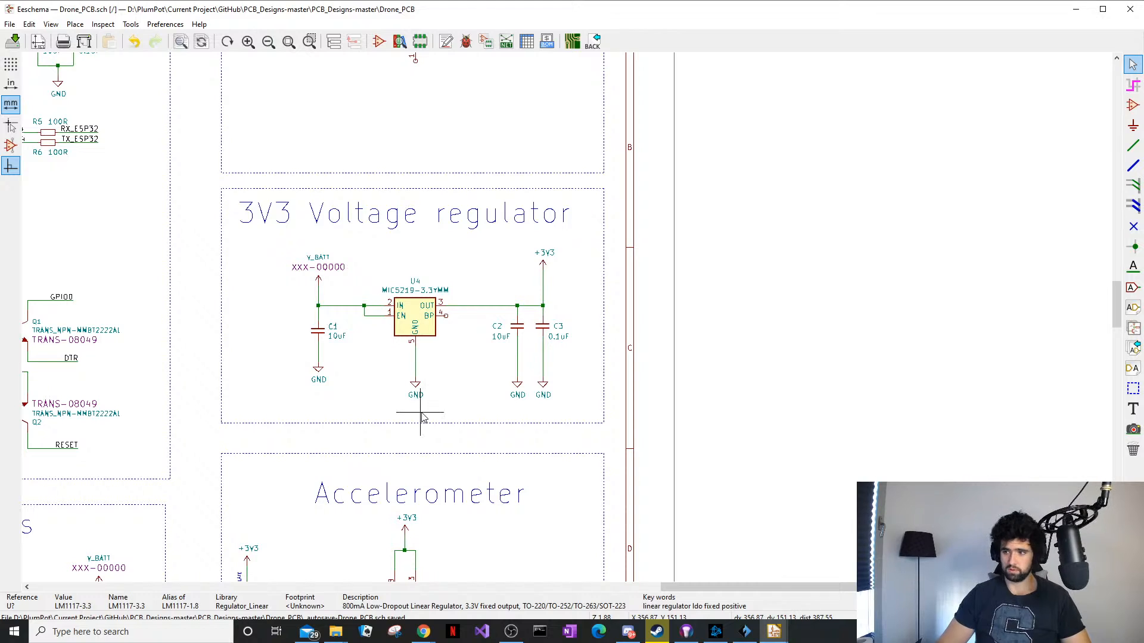
scroll(439, 394, "up", 3, "shift")
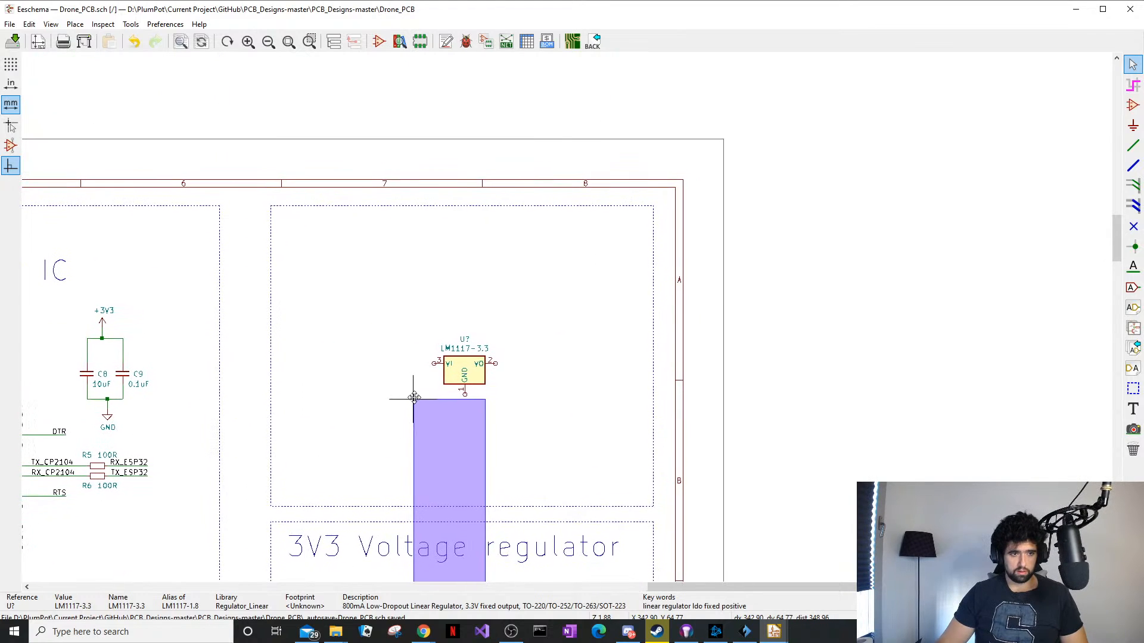
scroll(409, 401, "down", 3)
scroll(581, 467, "up", 3)
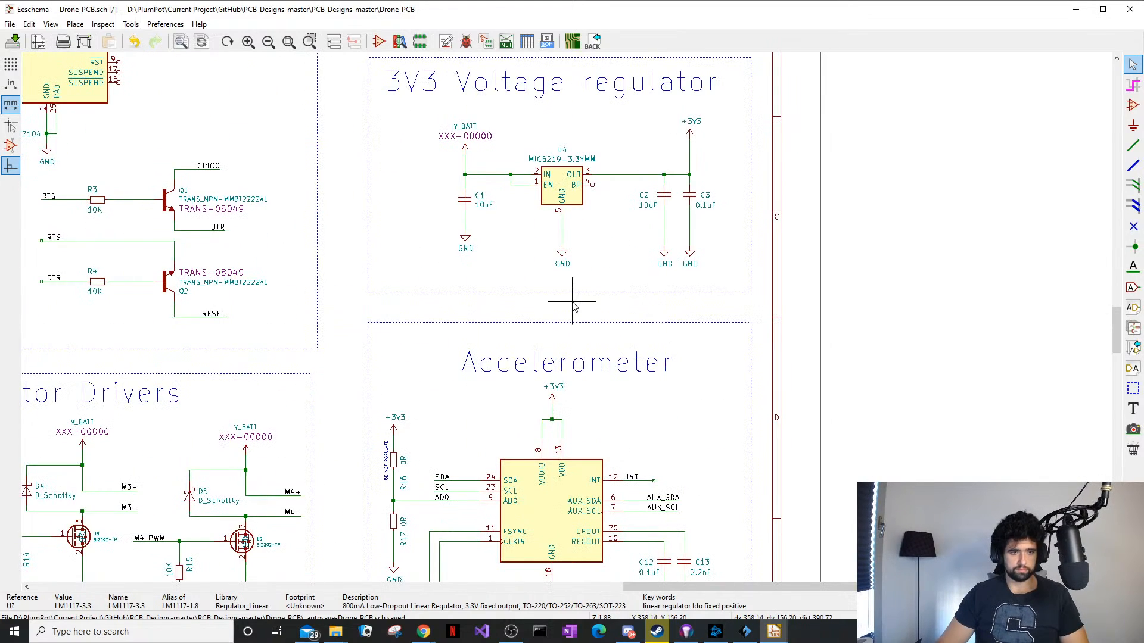
left_click(576, 249)
left_click_drag(587, 250, 556, 261)
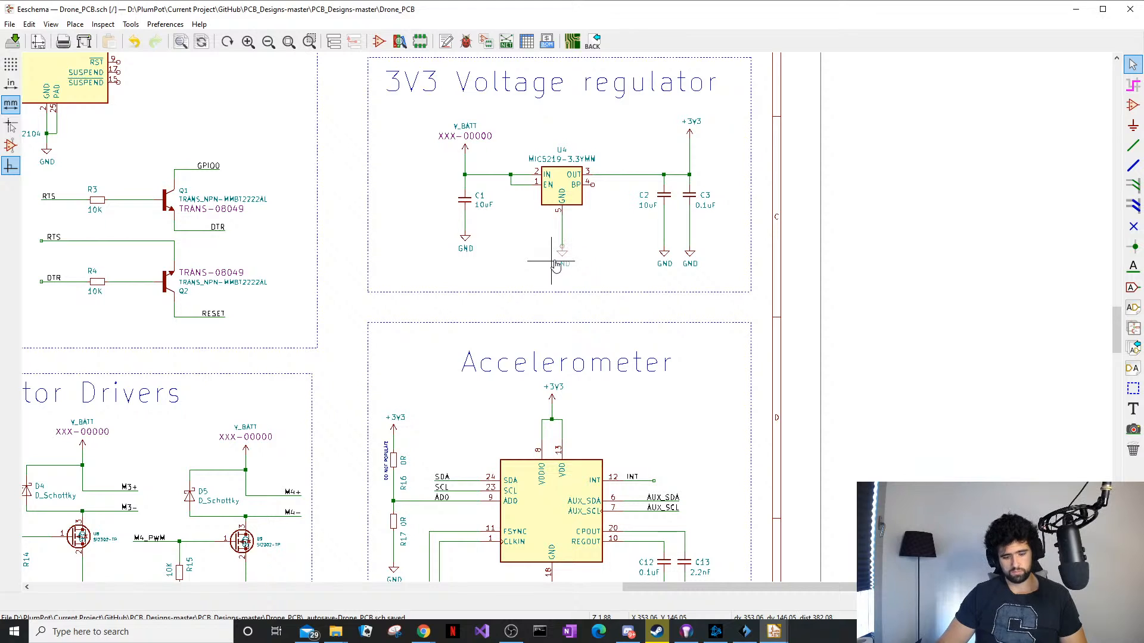
key("ctrl+c")
scroll(570, 234, "up", 5, "shift")
key("ctrl+v")
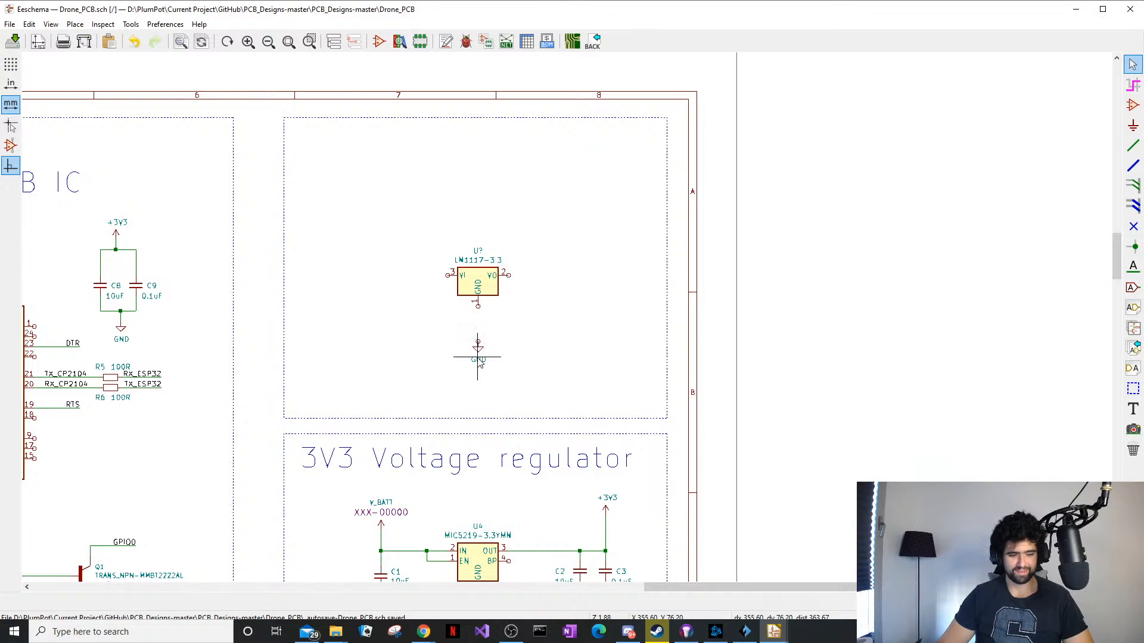
left_click(468, 340)
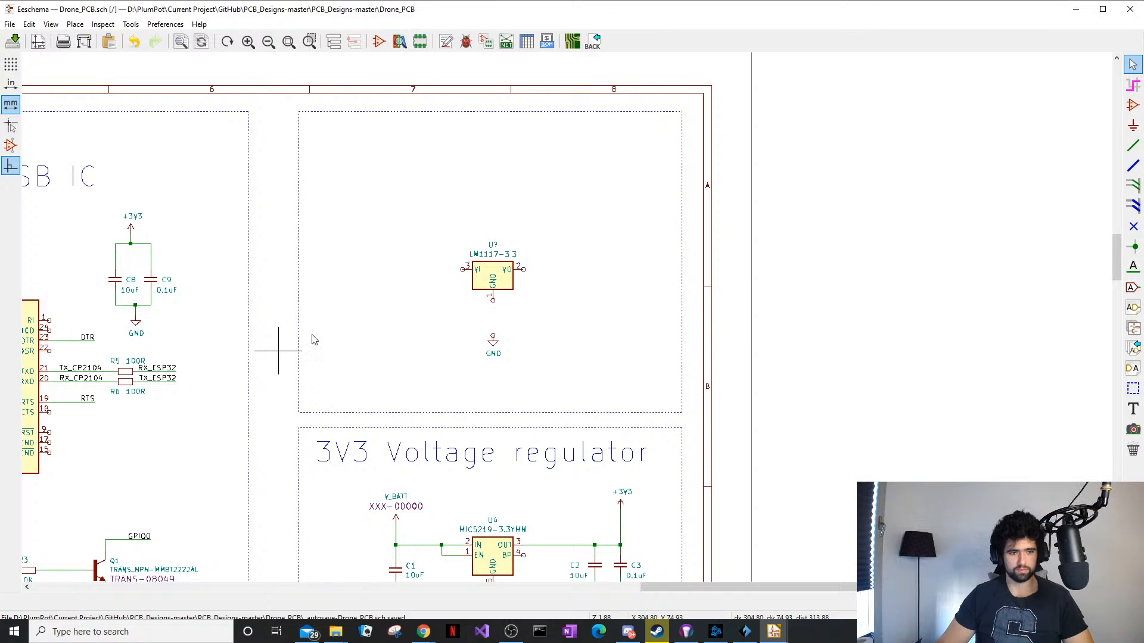
Wire the LM1117-3.3's GND pin to the ground symbol below it
middle_click_drag(491, 306, 435, 303)
scroll(435, 303, "up", 3)
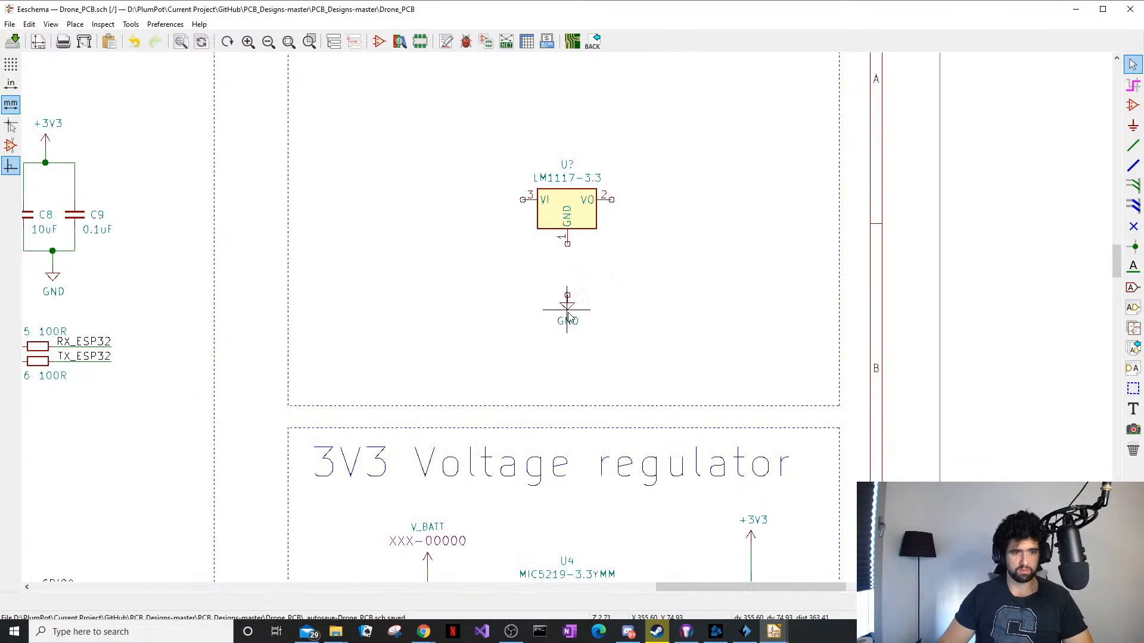
middle_click_drag(578, 295, 579, 307)
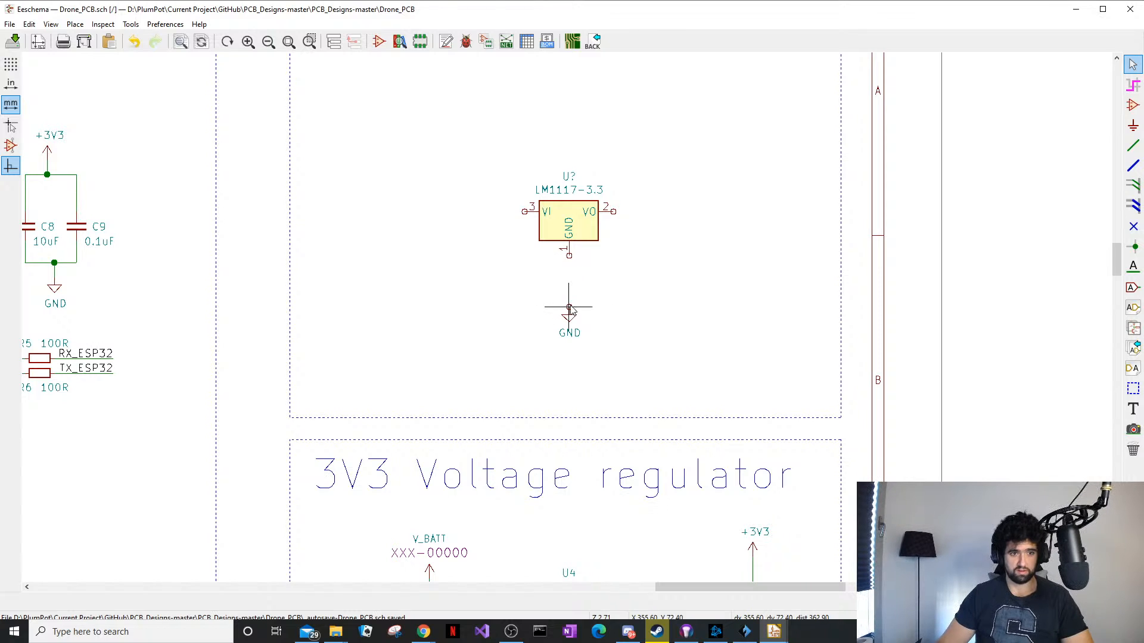
key("w")
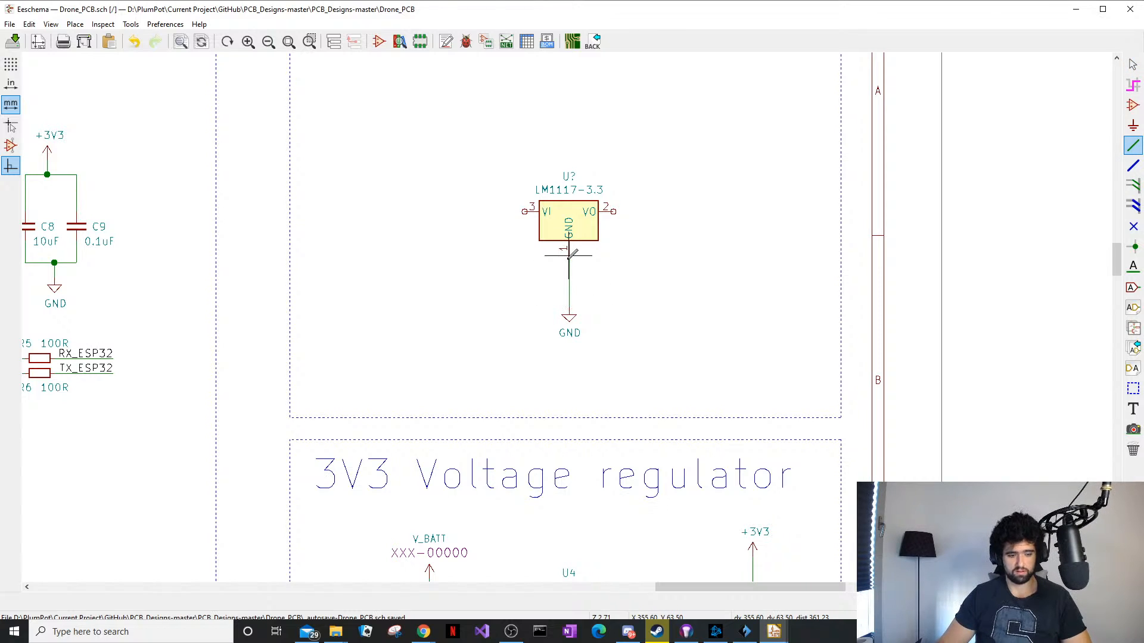
left_click(570, 250)
Draw horizontal wires outward from the LM1117-3.3's VO and VI pins, each ending in a short upward stub
left_click(613, 211)
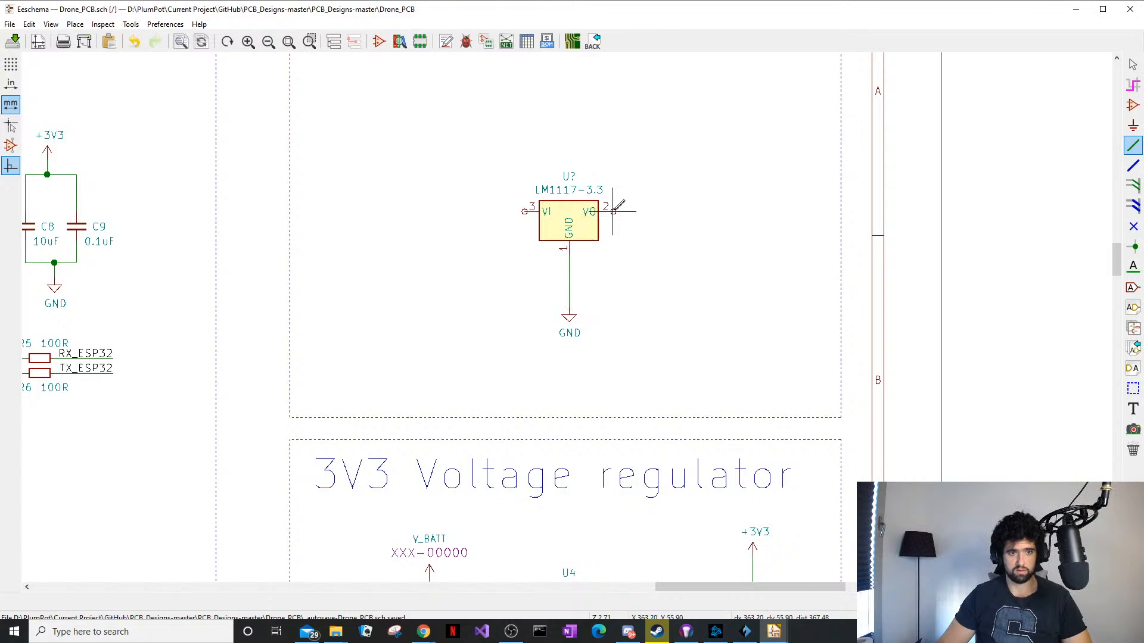
double_click(746, 211)
key("Escape")
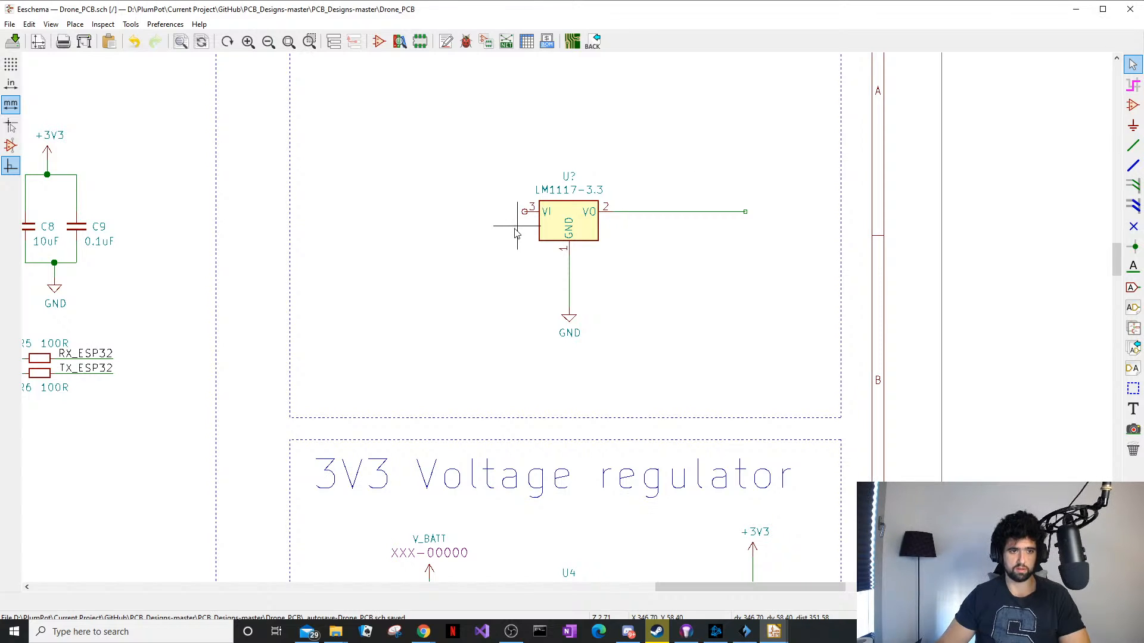
key("w")
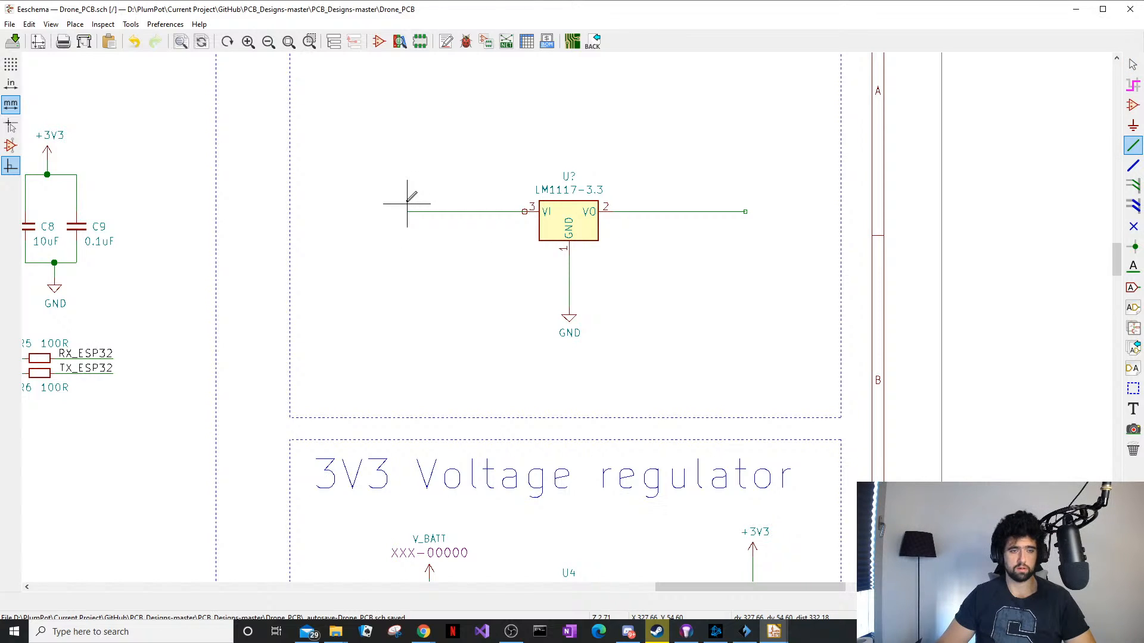
double_click(407, 204)
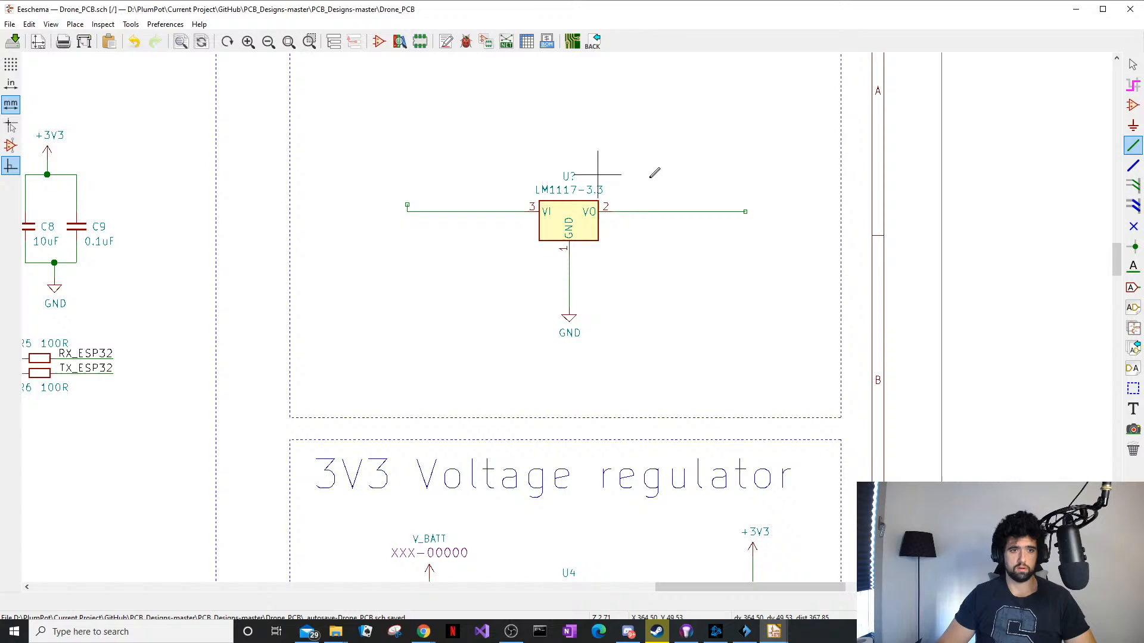
double_click(746, 205)
key("Escape")
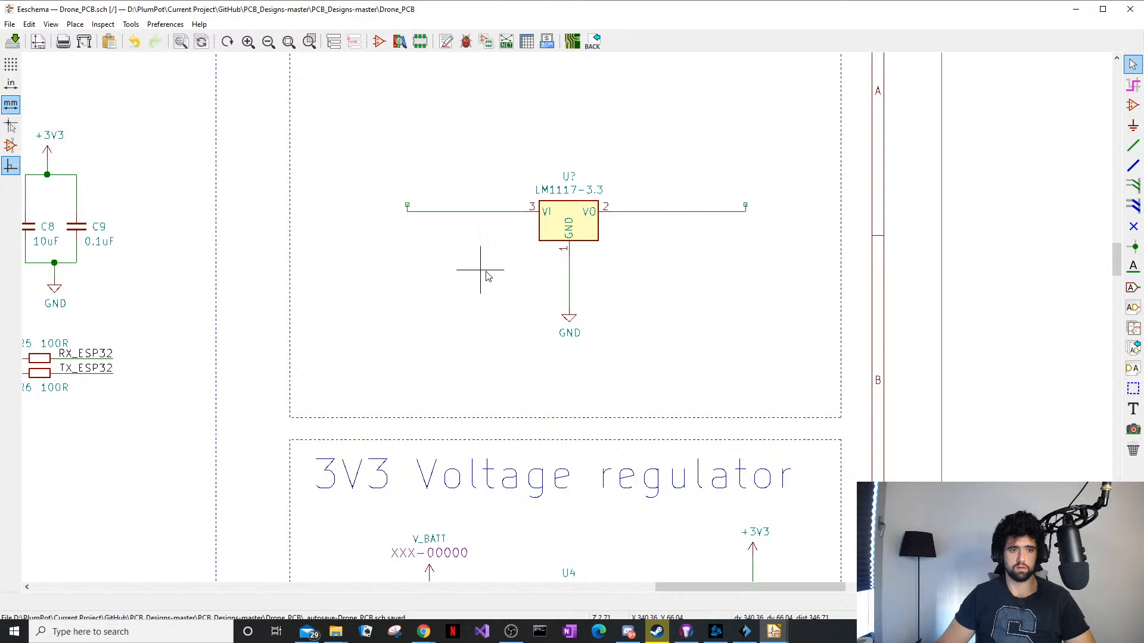
middle_click_drag(487, 272, 507, 281)
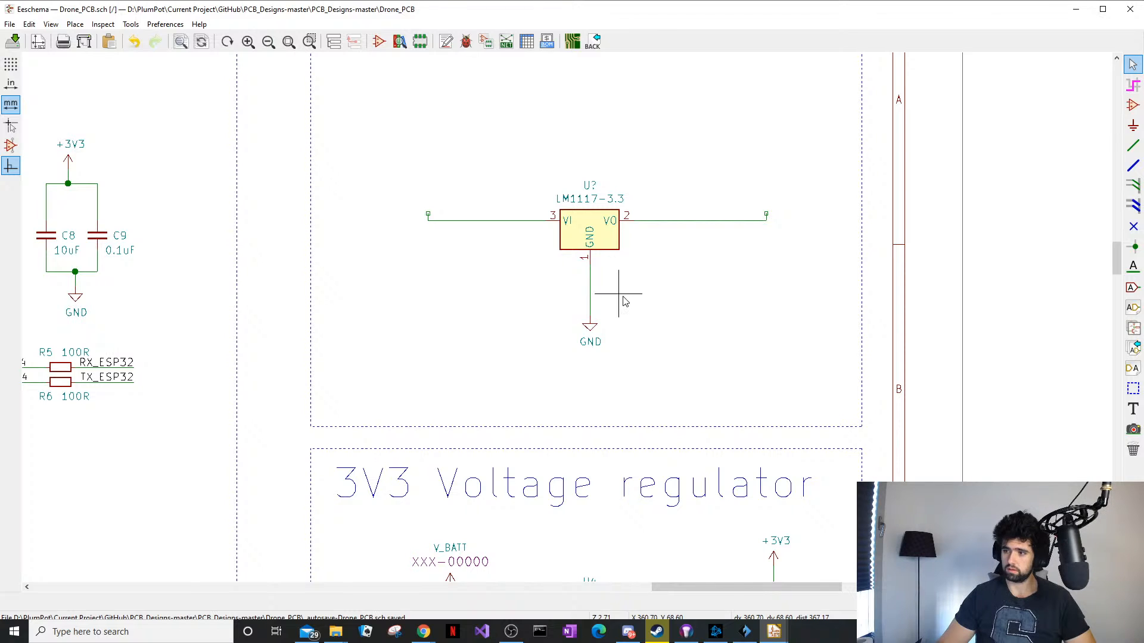
middle_click_drag(552, 264, 520, 290)
middle_click_drag(637, 321, 593, 352)
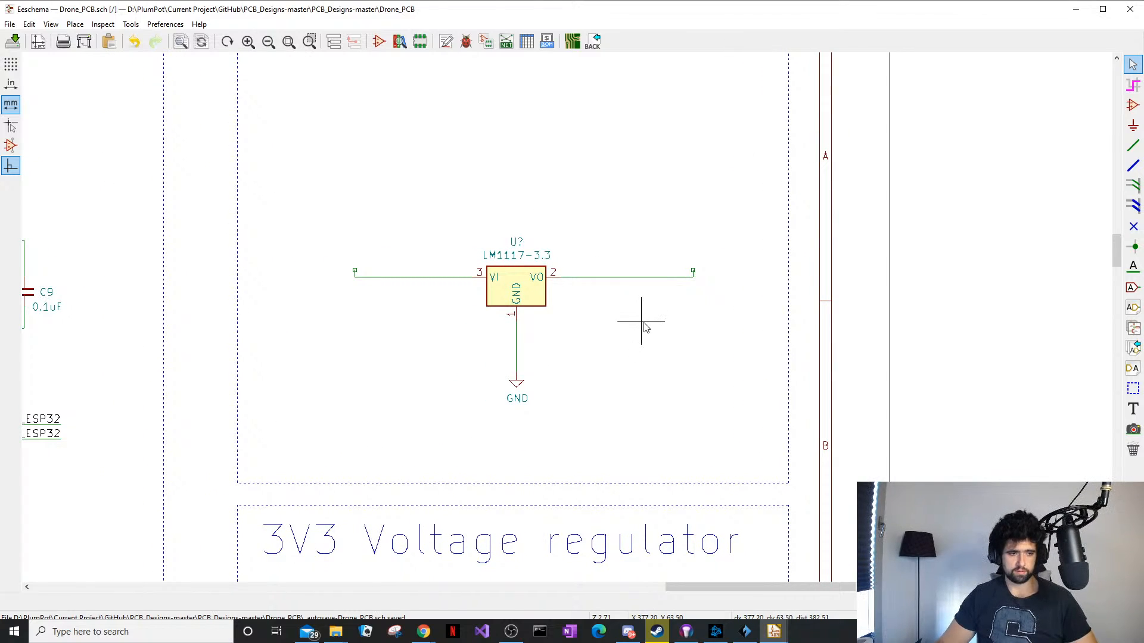
middle_click_drag(646, 324, 638, 362)
middle_click_drag(814, 411, 782, 371)
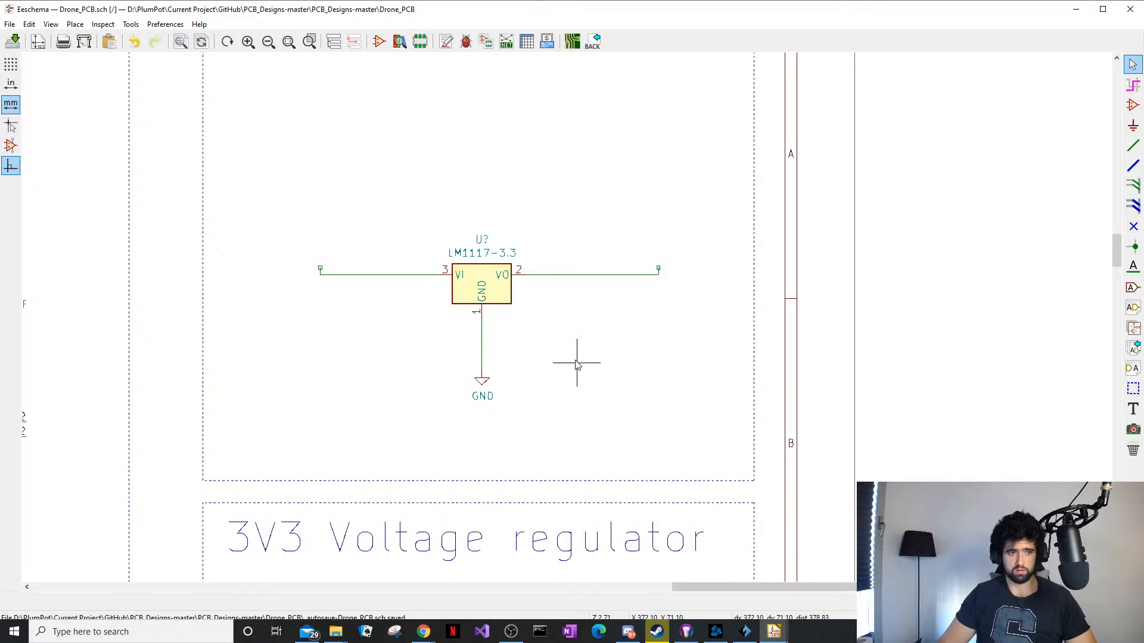
middle_click_drag(574, 382, 619, 360)
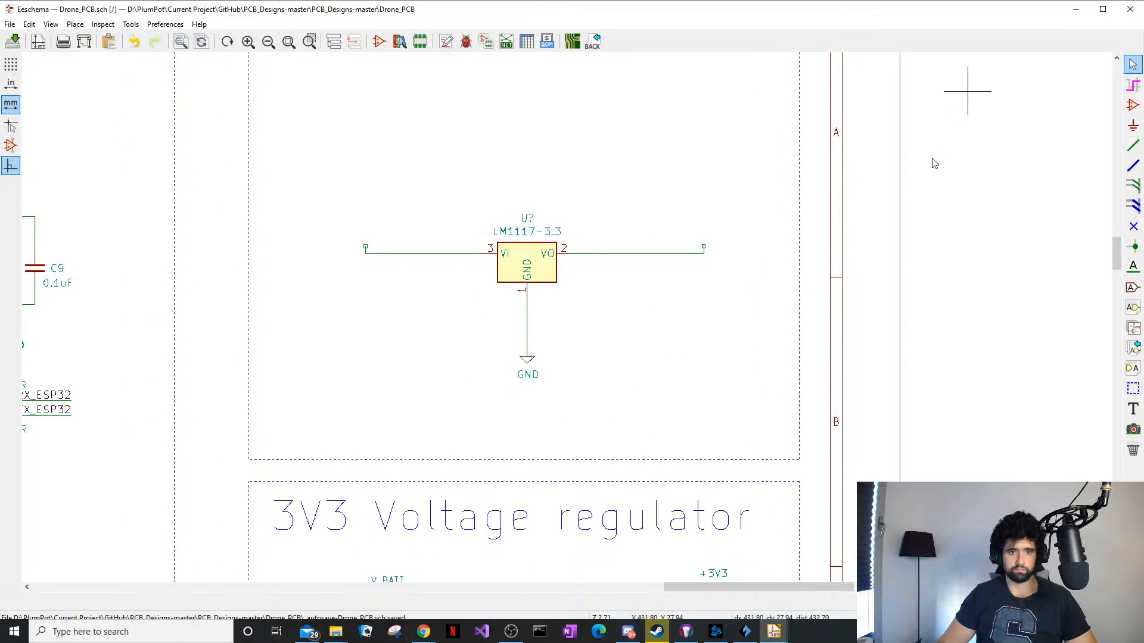
Copy the 10uF capacitor C1 and place one copy below the LM1117-3.3's input wire and another below its output wire
middle_click_drag(708, 318, 643, 182)
middle_click_drag(387, 470, 348, 384)
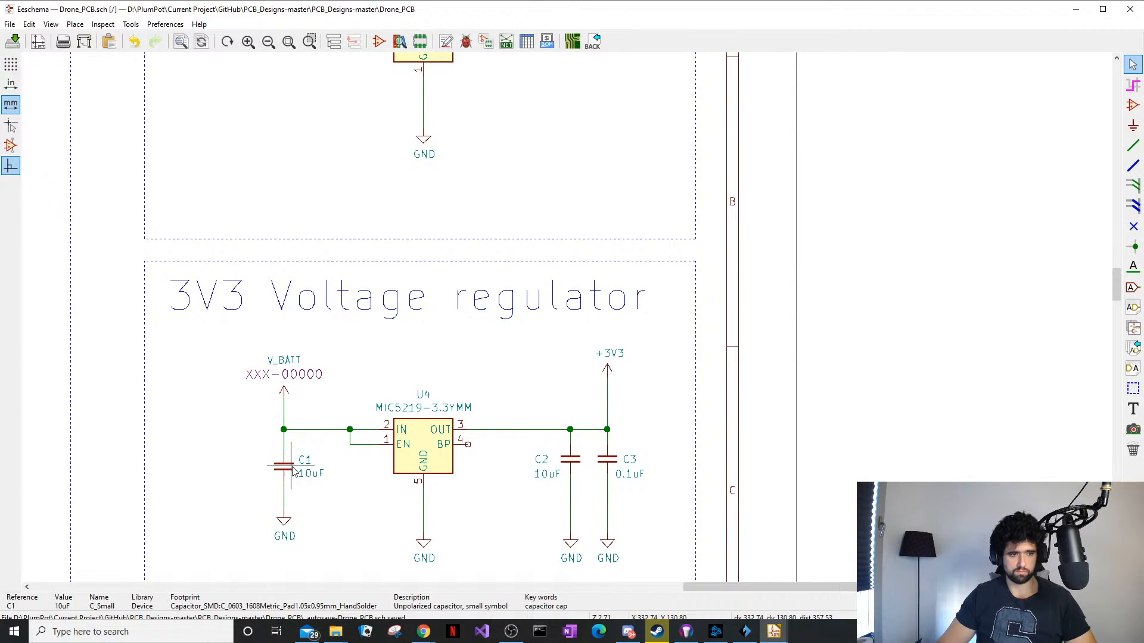
left_click(284, 469)
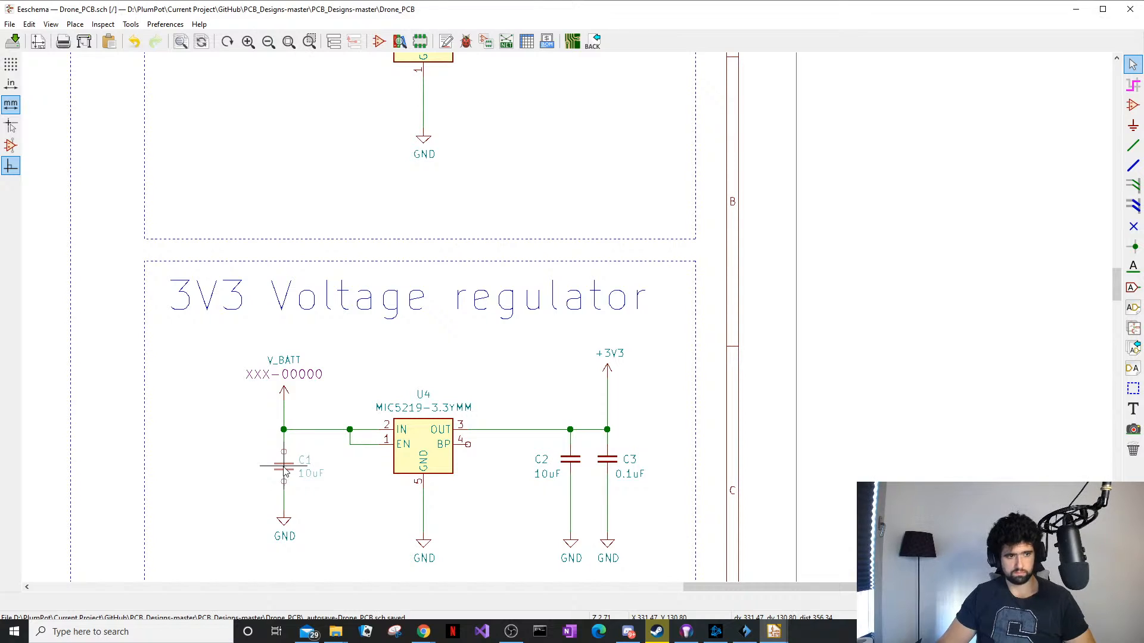
middle_click_drag(329, 295, 327, 584)
key("ctrl+v")
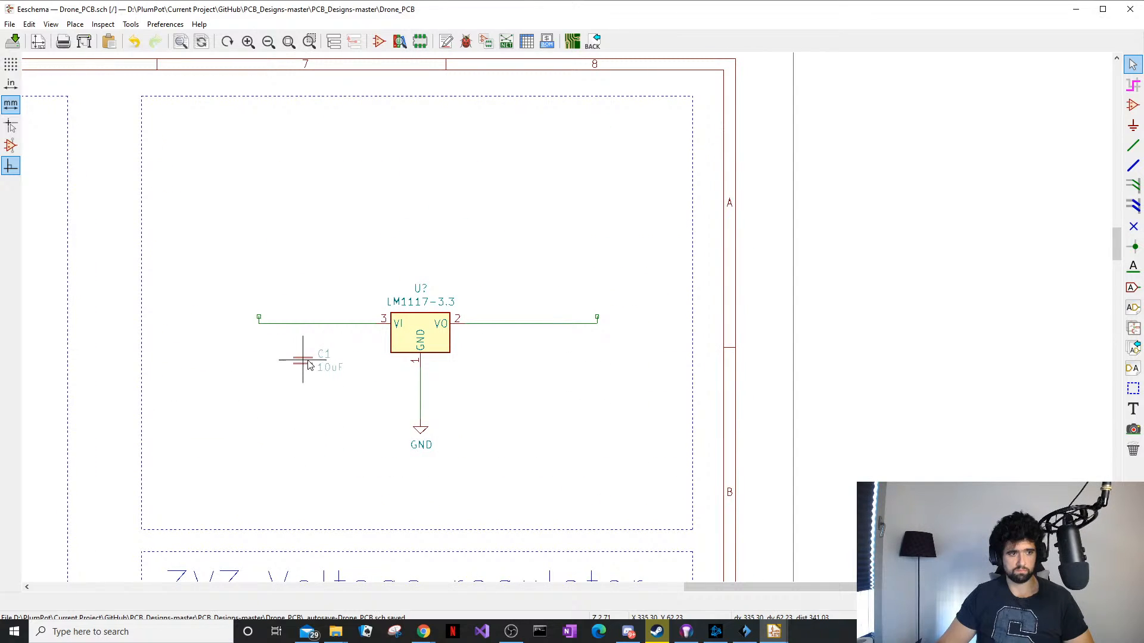
left_click(327, 369)
middle_click_drag(394, 208, 327, 325)
key("ctrl+v")
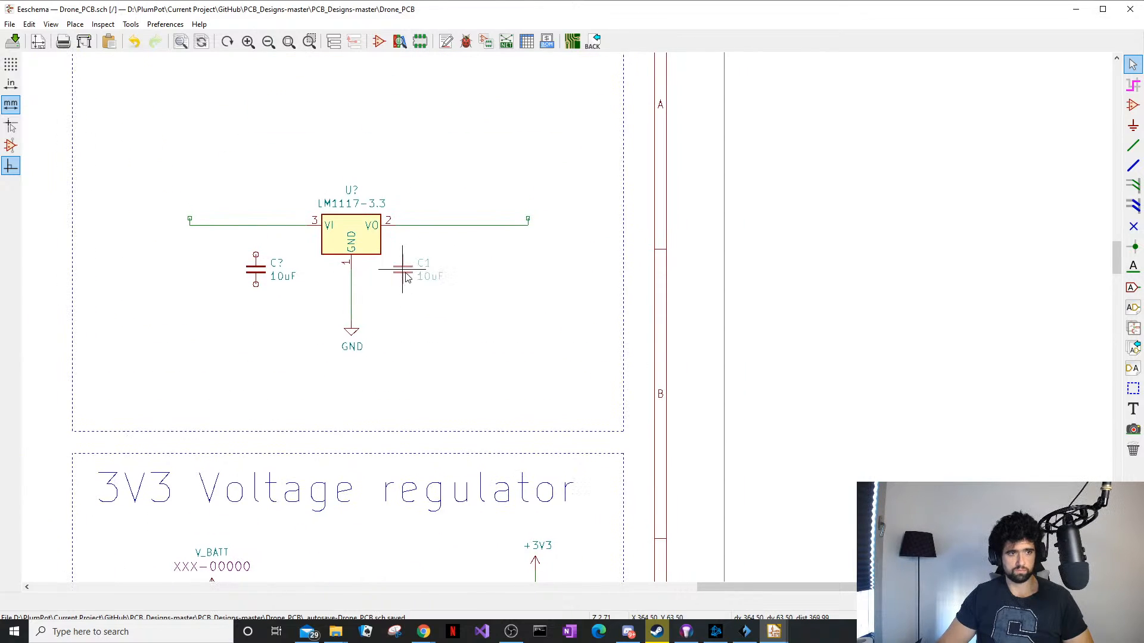
left_click(427, 284)
Copy the 0.1uF capacitor C3 and place the copy beside the 10uF output capacitor of the LM1117-3.3
middle_click_drag(429, 396, 339, 328)
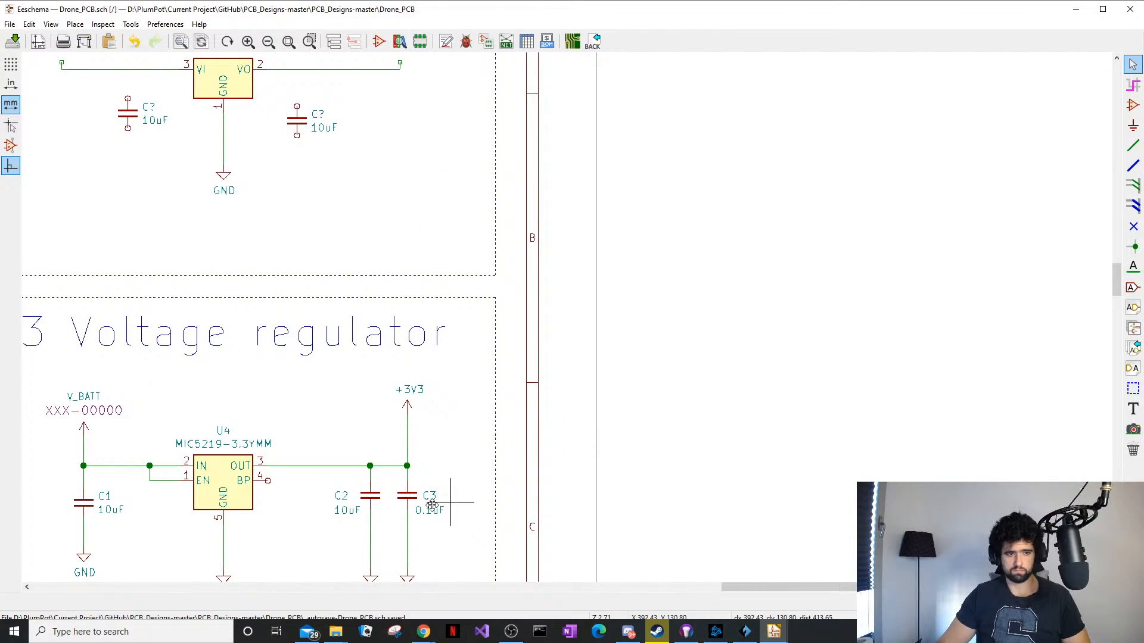
left_click_drag(450, 504, 399, 488)
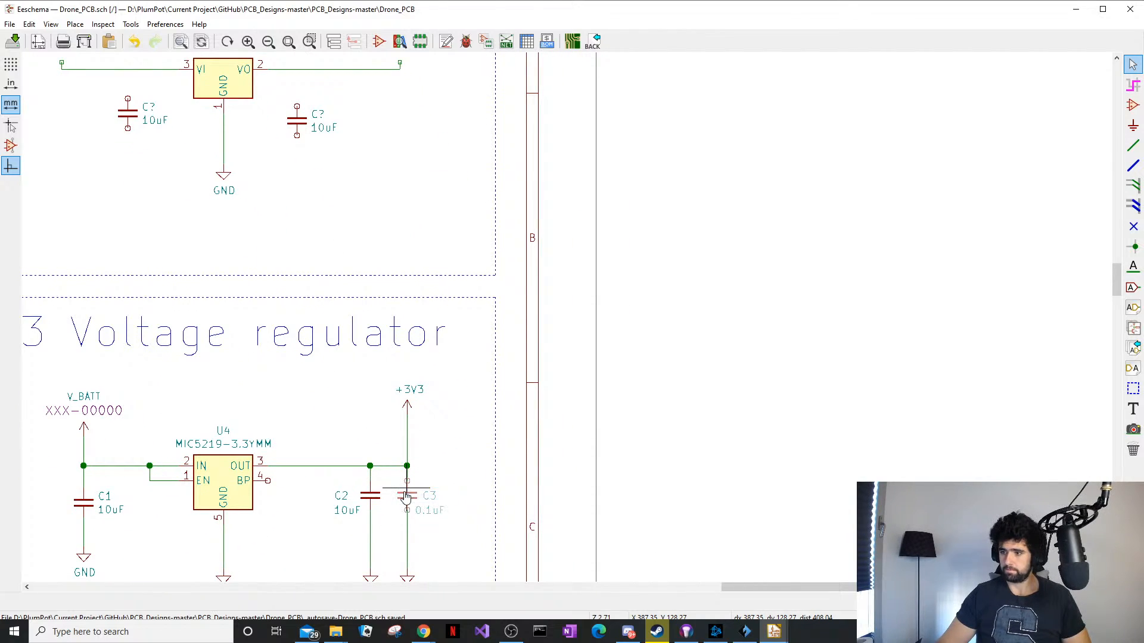
middle_click_drag(430, 402, 474, 465)
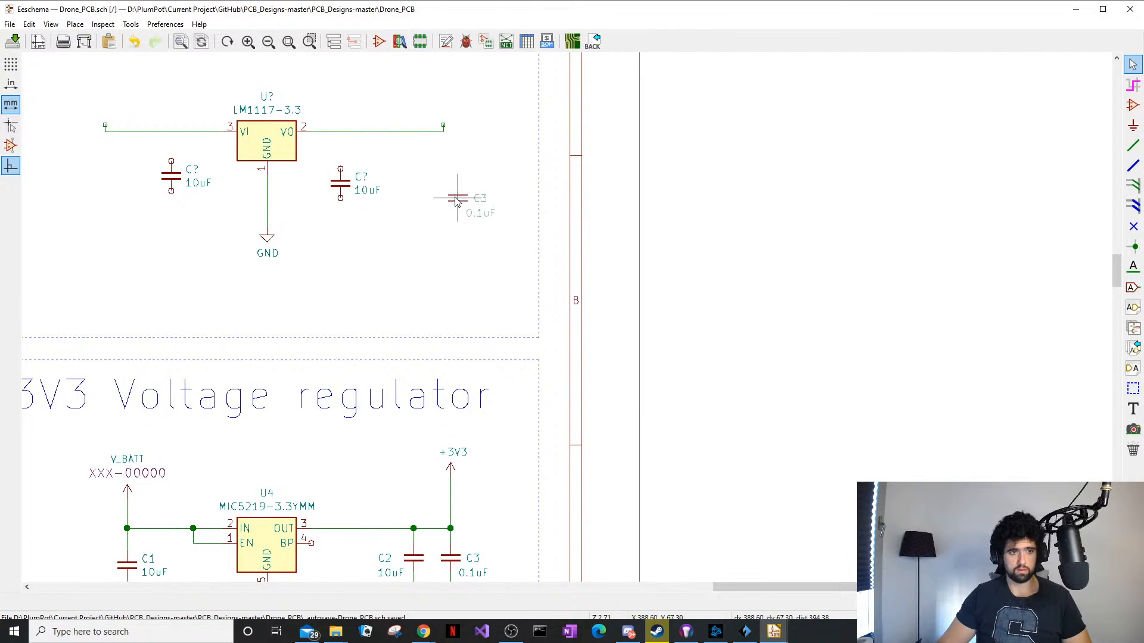
left_click(420, 184)
middle_click_drag(420, 184, 429, 261)
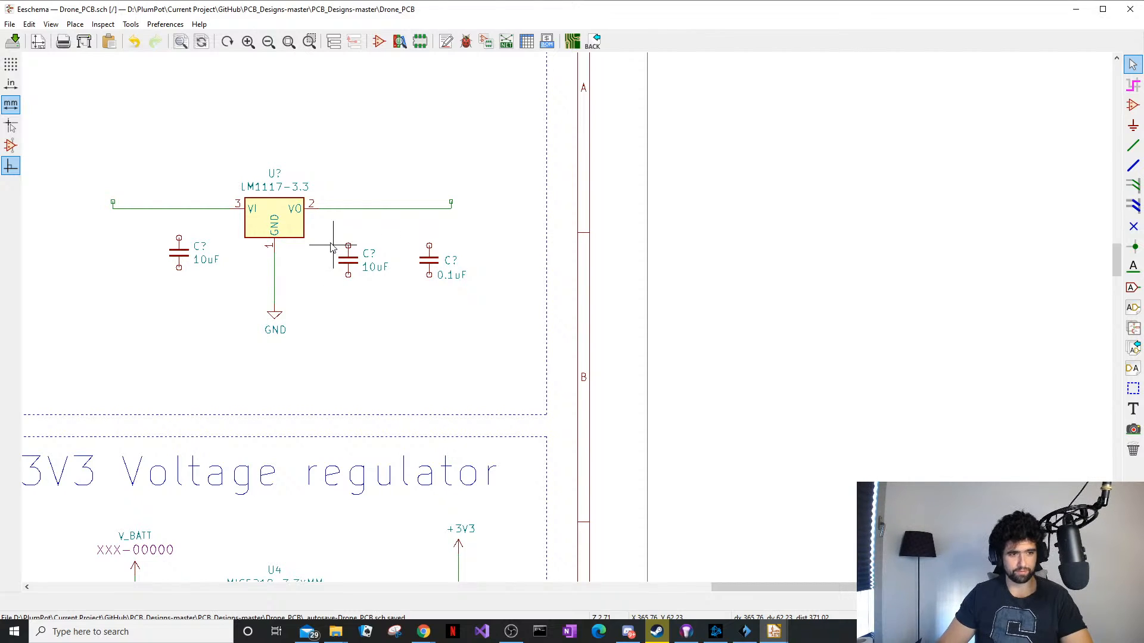
Wire the upper pins of the 10uF and 0.1uF output capacitors to the LM1117-3.3's output wire
middle_click_drag(348, 249, 396, 276)
key("p")
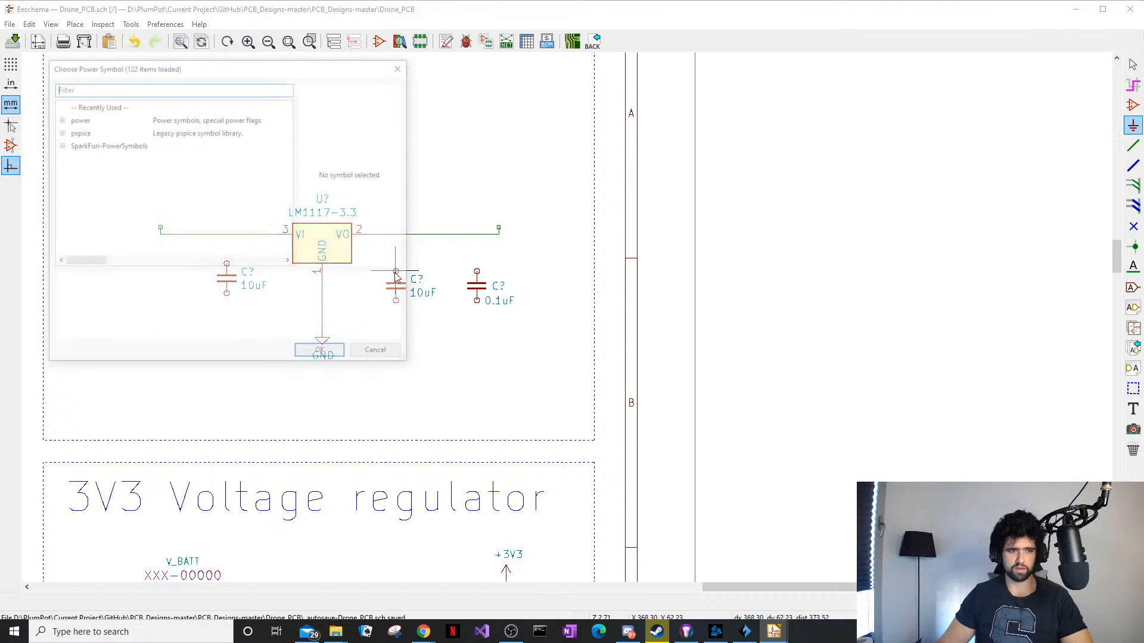
key("Escape")
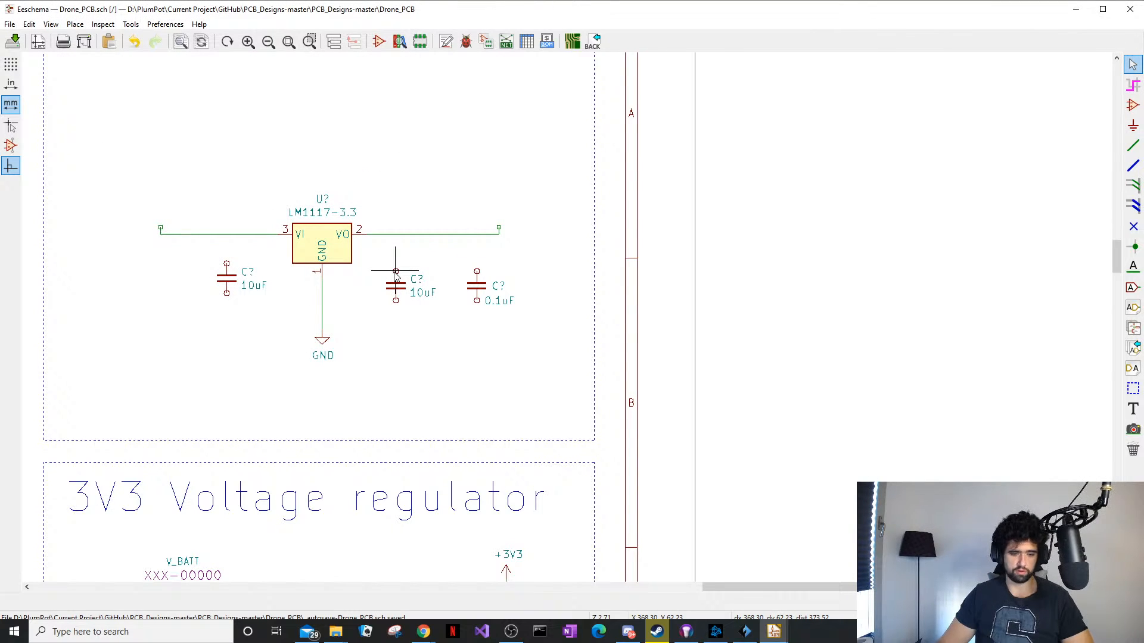
key("w")
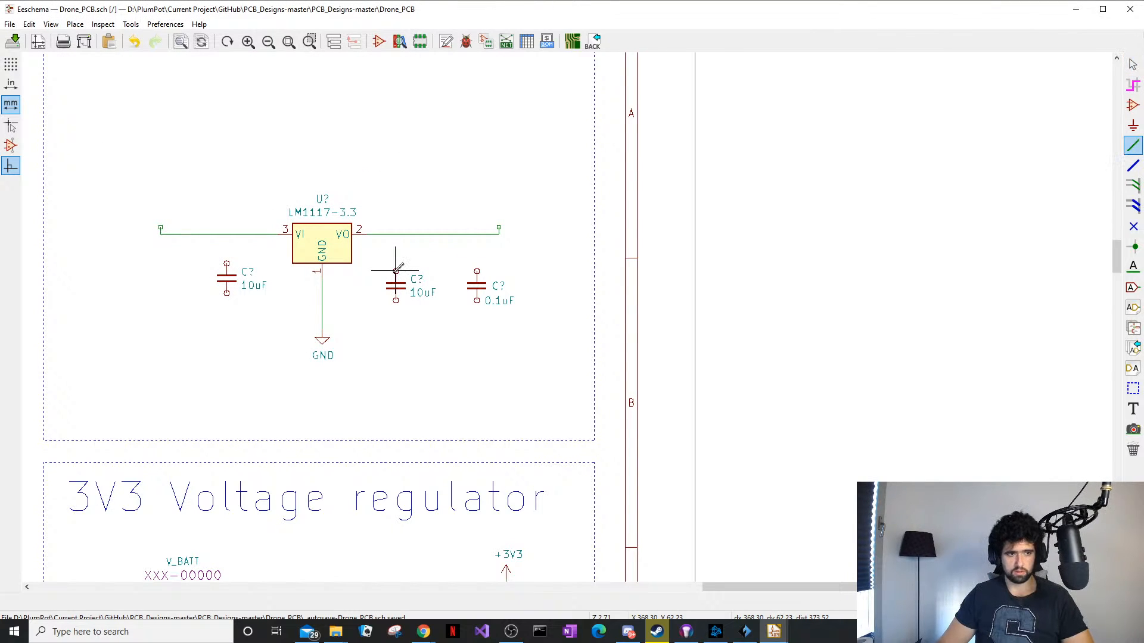
left_click(396, 234)
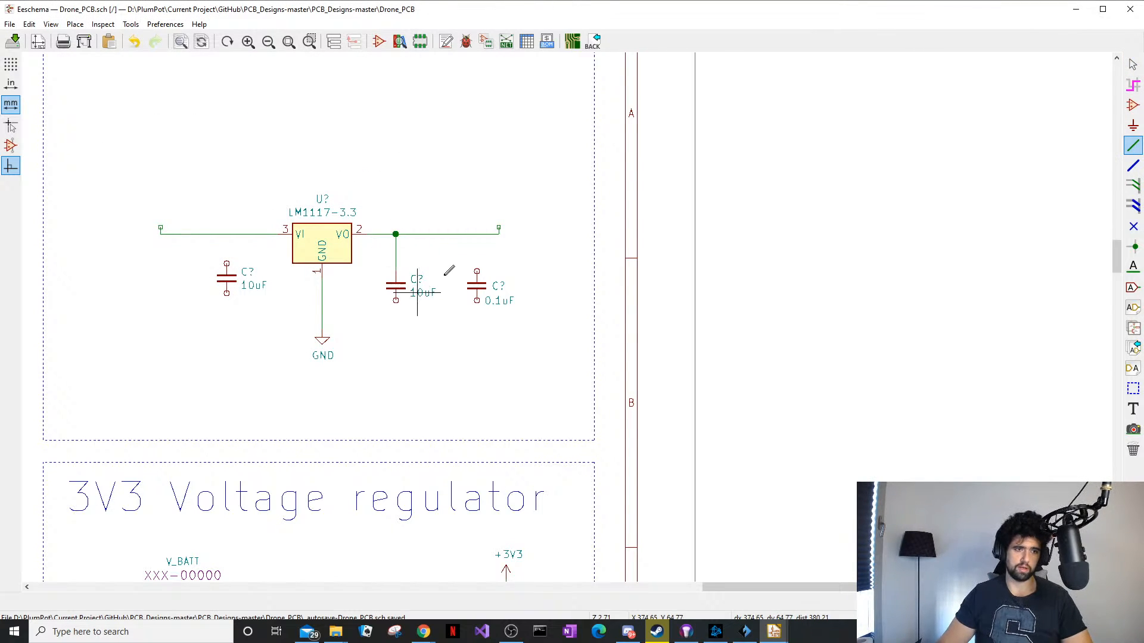
left_click(476, 234)
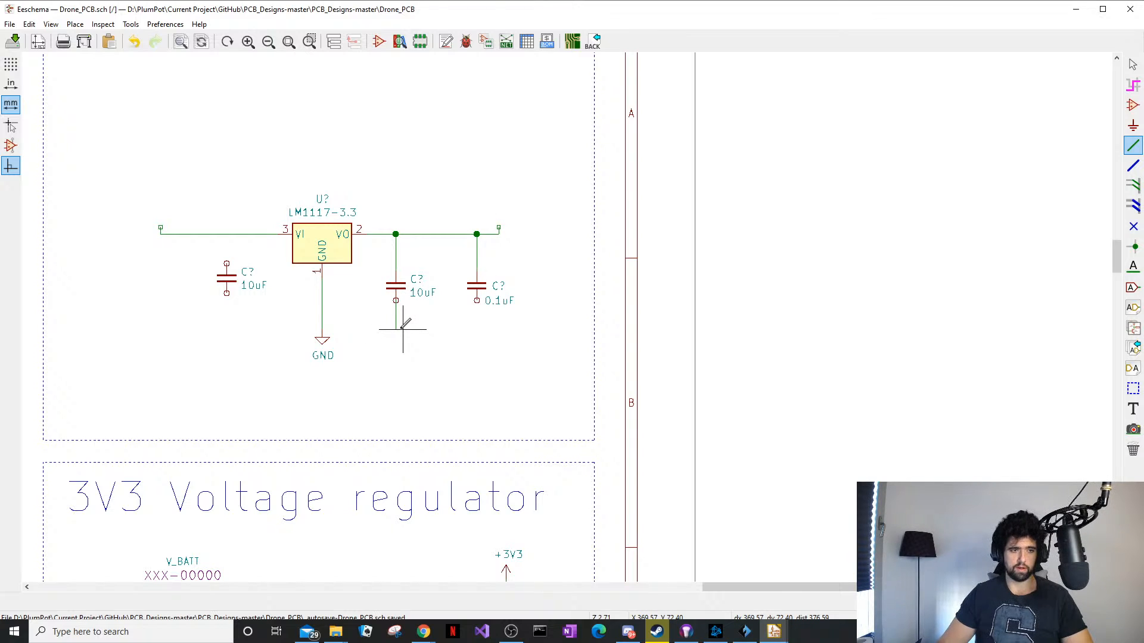
Draw short vertical wires downward from the lower pins of the 10uF and 0.1uF output capacitors
double_click(396, 330)
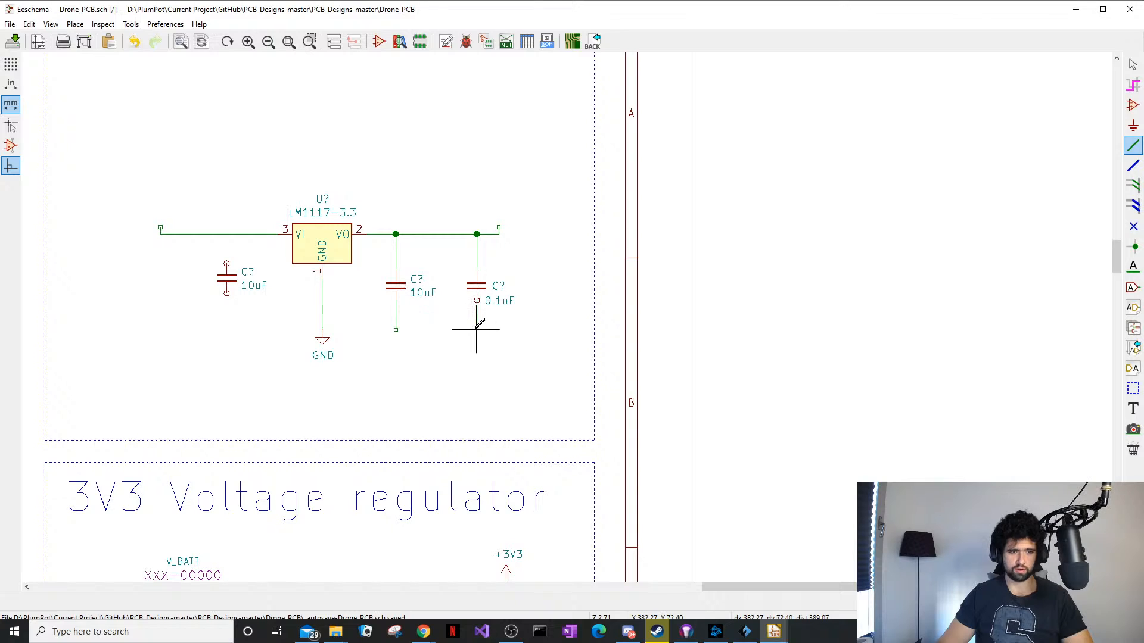
double_click(477, 329)
key("Escape")
Move the 10uF input capacitor slightly closer to the LM1117-3.3
middle_click_drag(368, 334, 451, 350)
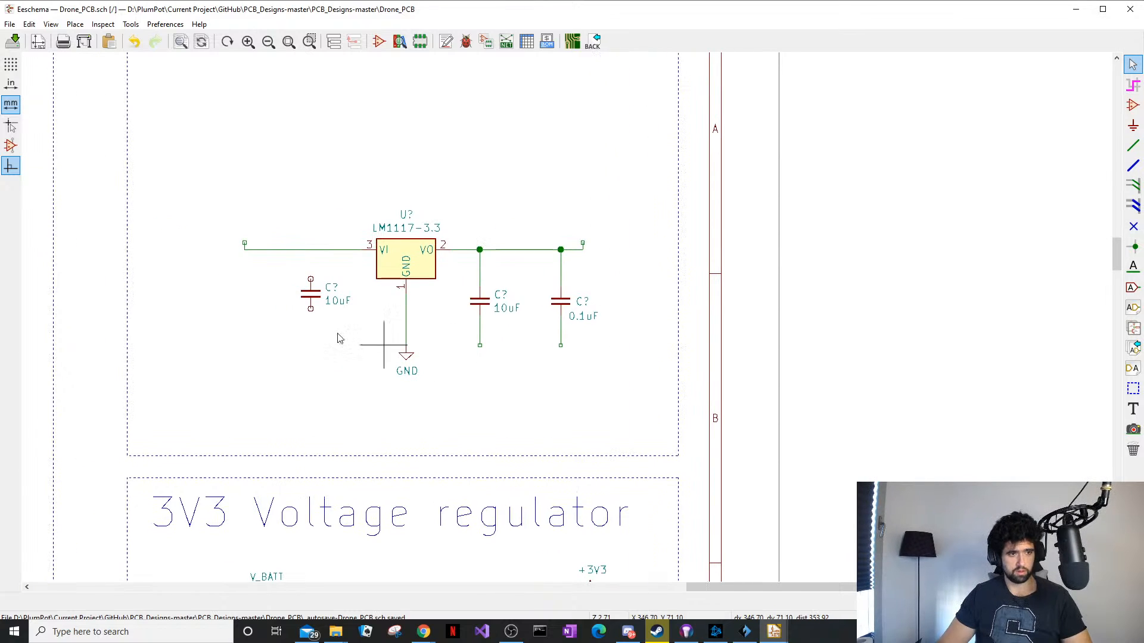
left_click_drag(355, 279, 291, 298)
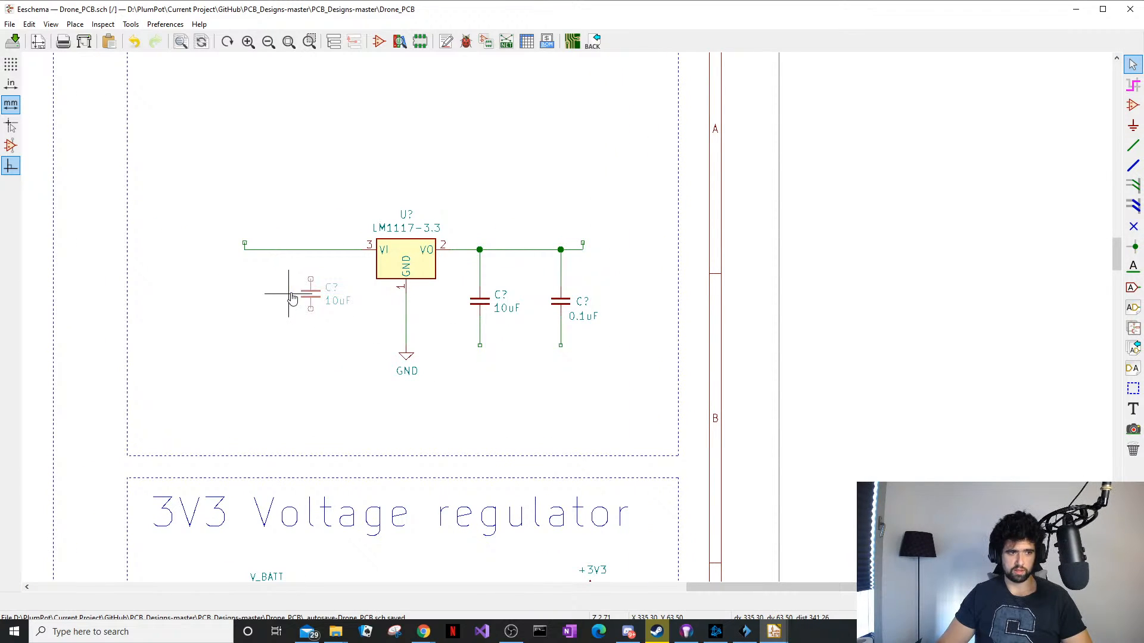
key("m")
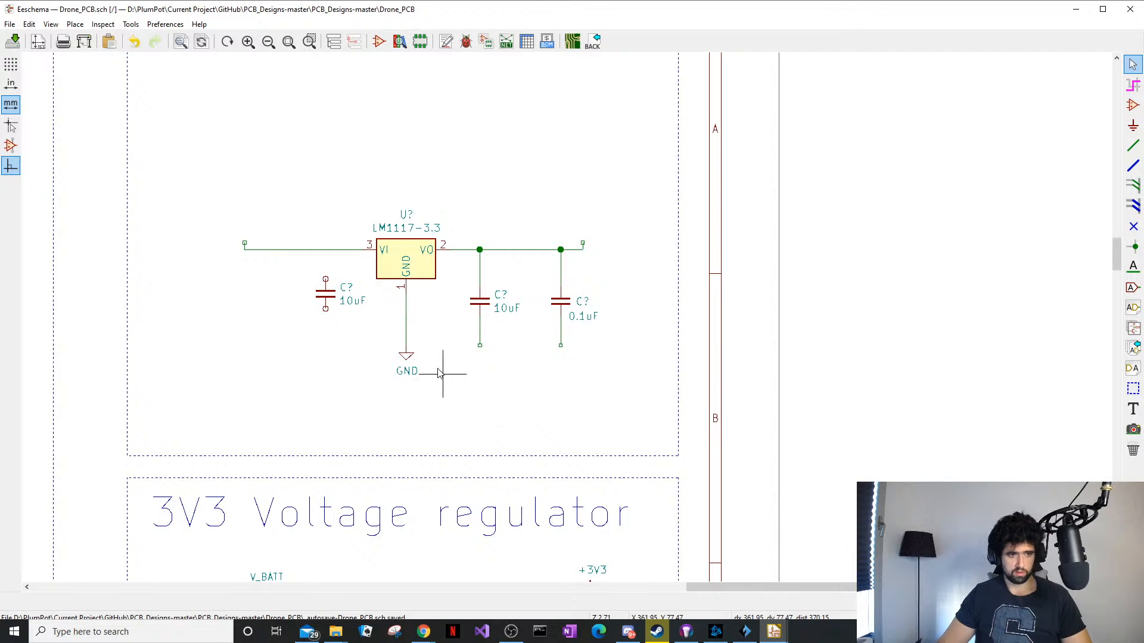
Copy the LM1117-3.3's GND symbol and place a copy at the lower wire end of each output capacitor
left_click_drag(436, 367, 404, 364)
key("ctrl+c")
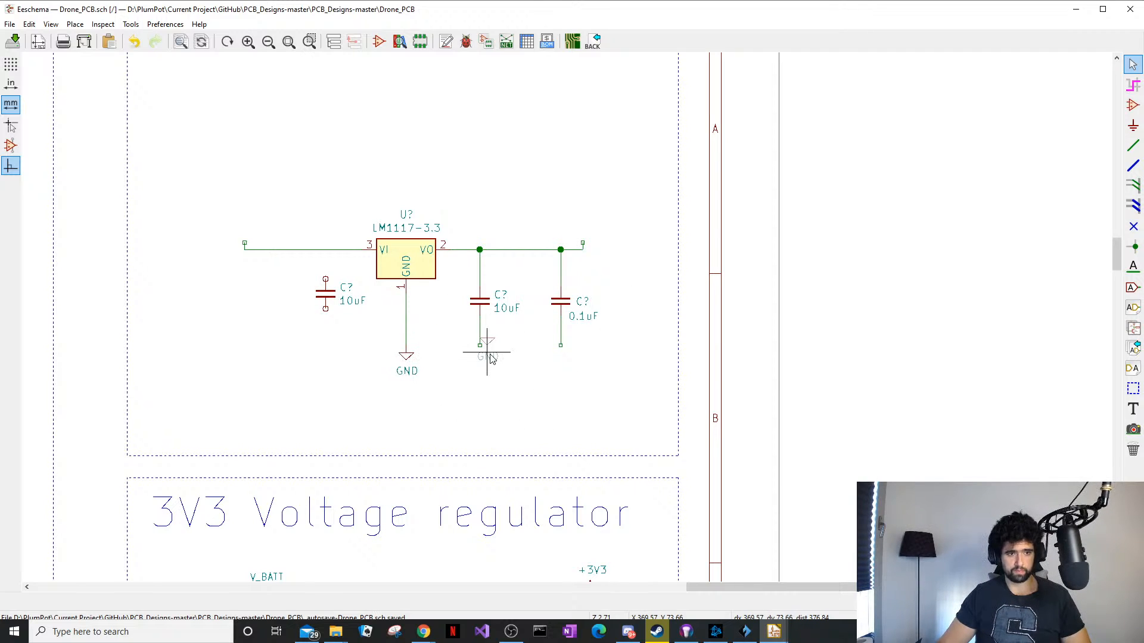
key("ctrl+v")
left_click(481, 374)
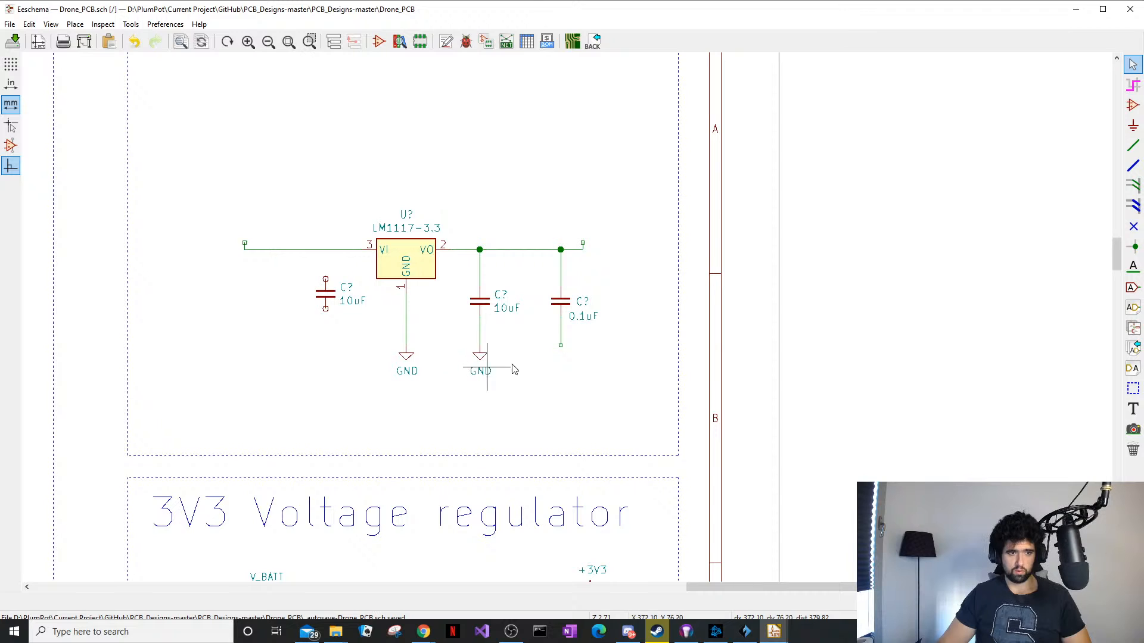
key("ctrl+v")
left_click(559, 372)
Try to move the 10uF input capacitor together with the LM1117-3.3, and undo the move
scroll(378, 340, "up", 1)
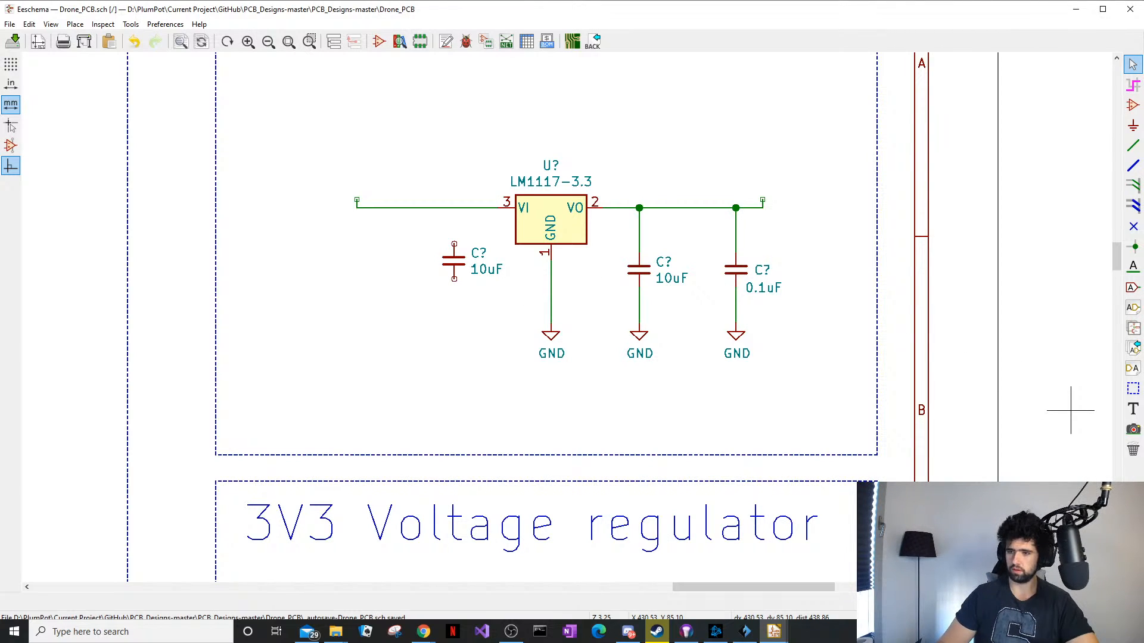
middle_click_drag(453, 267, 490, 277)
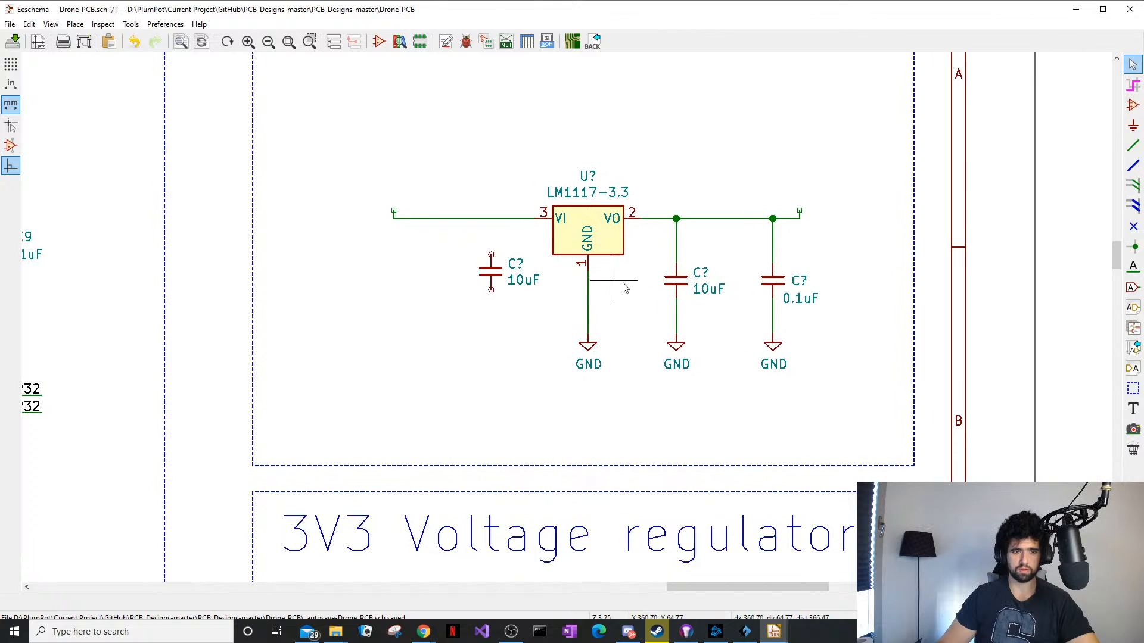
left_click_drag(543, 272, 446, 282)
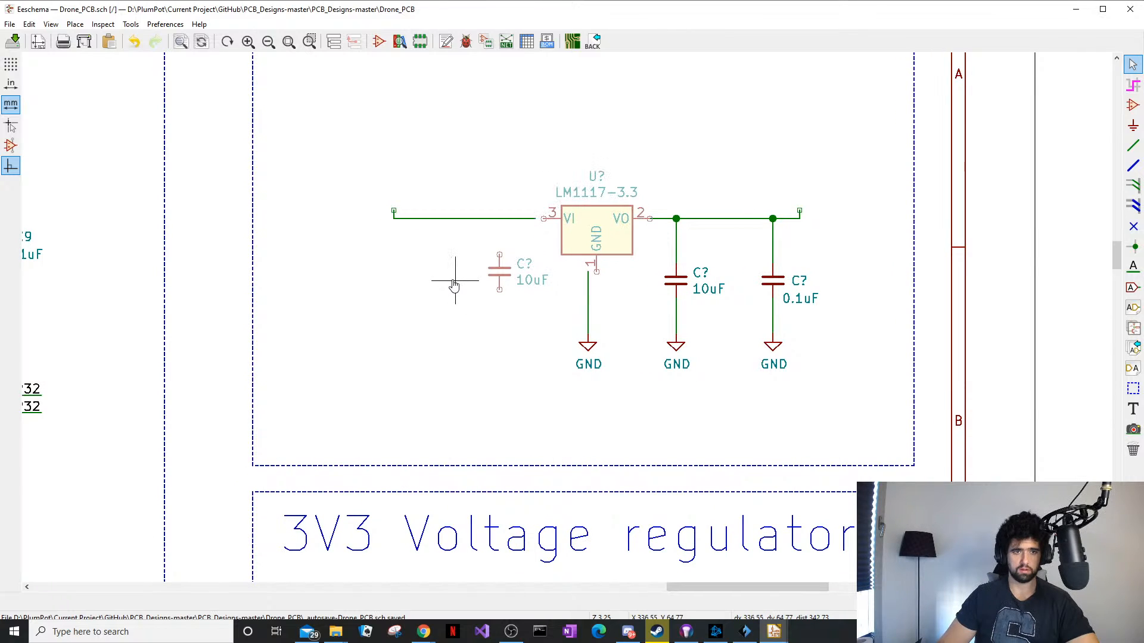
left_click(446, 277)
key("ctrl+z")
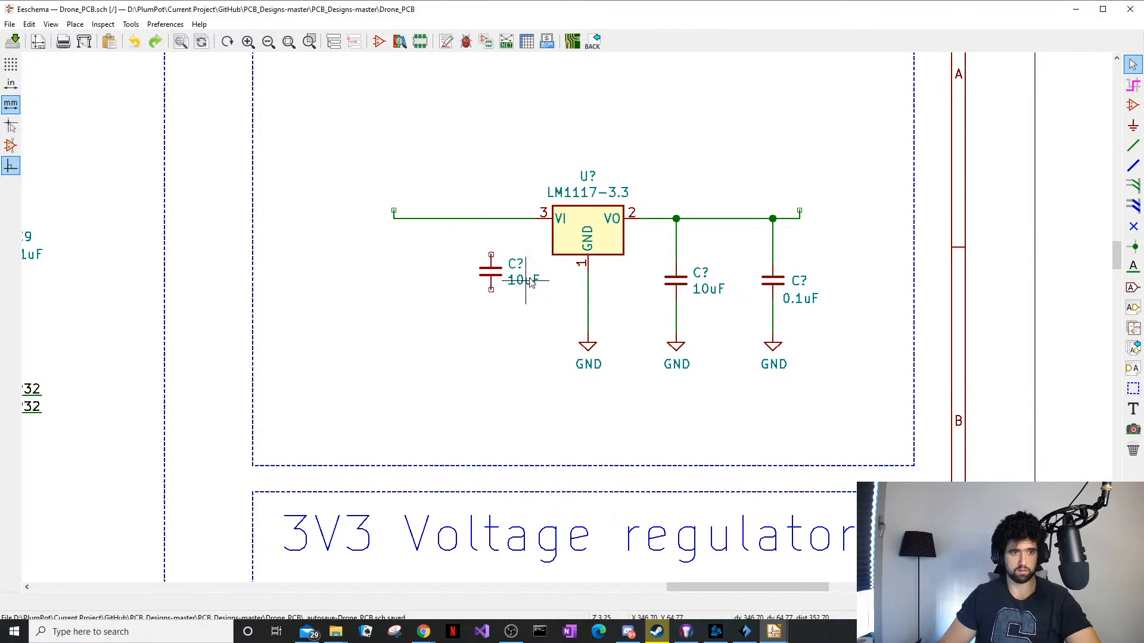
Move the 10uF input capacitor slightly down, level with the 10uF output capacitor
left_click_drag(518, 254, 481, 282)
left_click(481, 290)
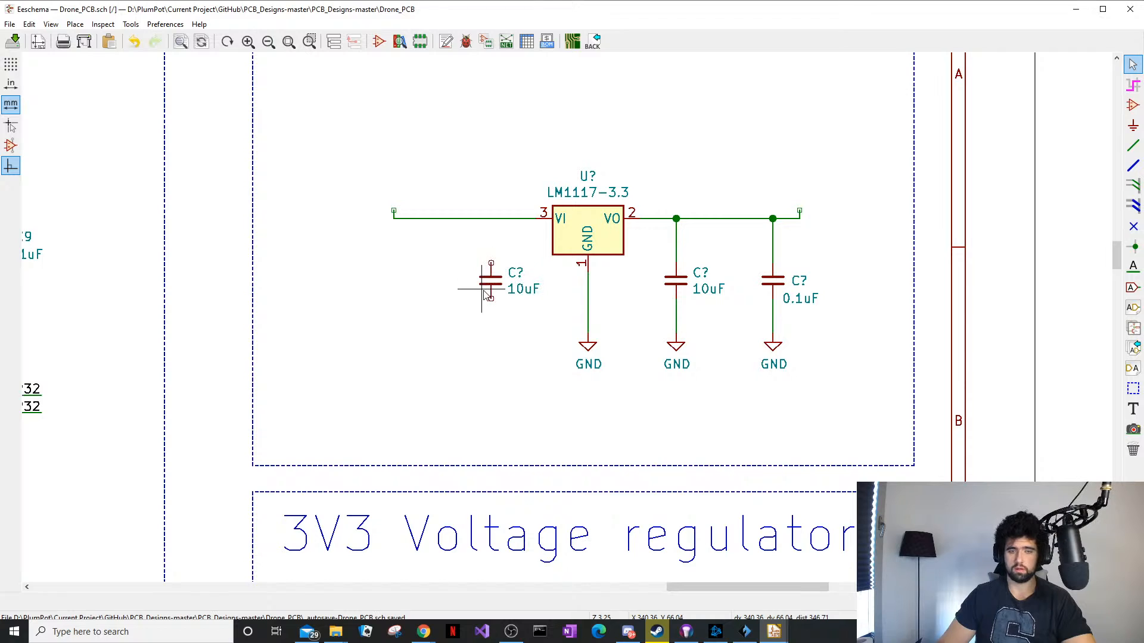
middle_click_drag(482, 314, 505, 325)
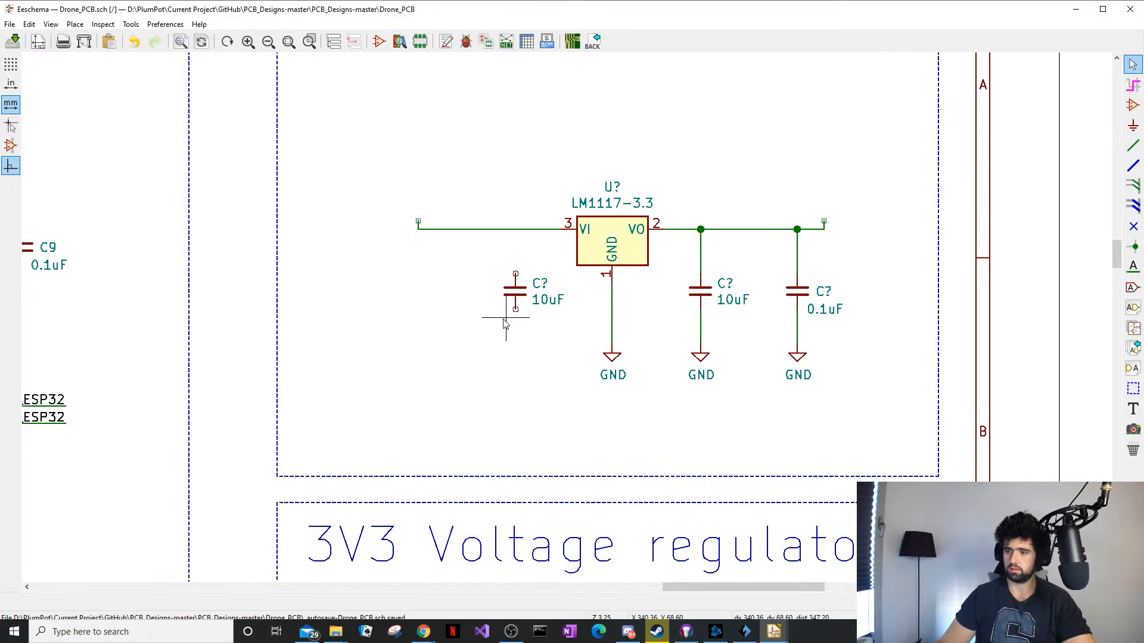
middle_click_drag(510, 282, 518, 288)
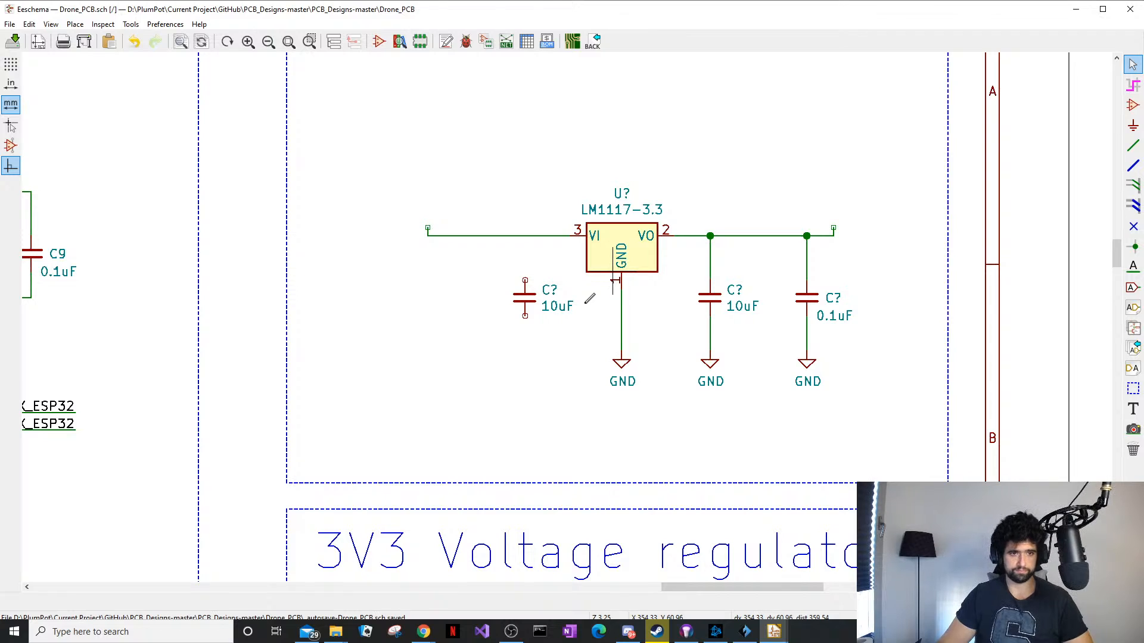
Start adding a symbol and search the symbol library for "electro cap"
type("a")
type("s")
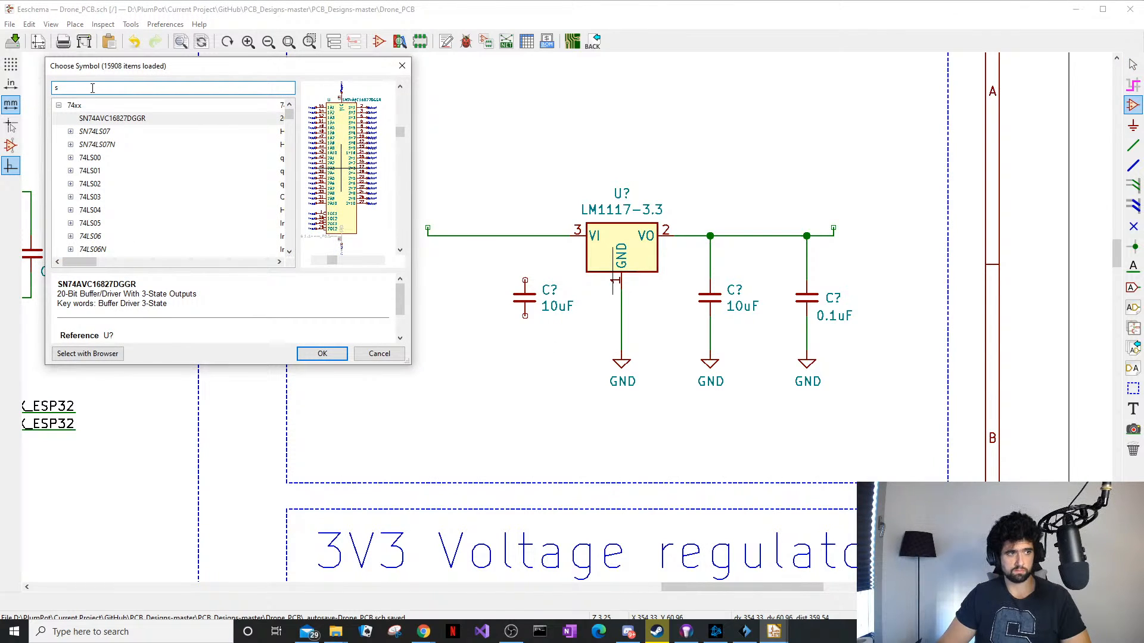
type("tro cap")
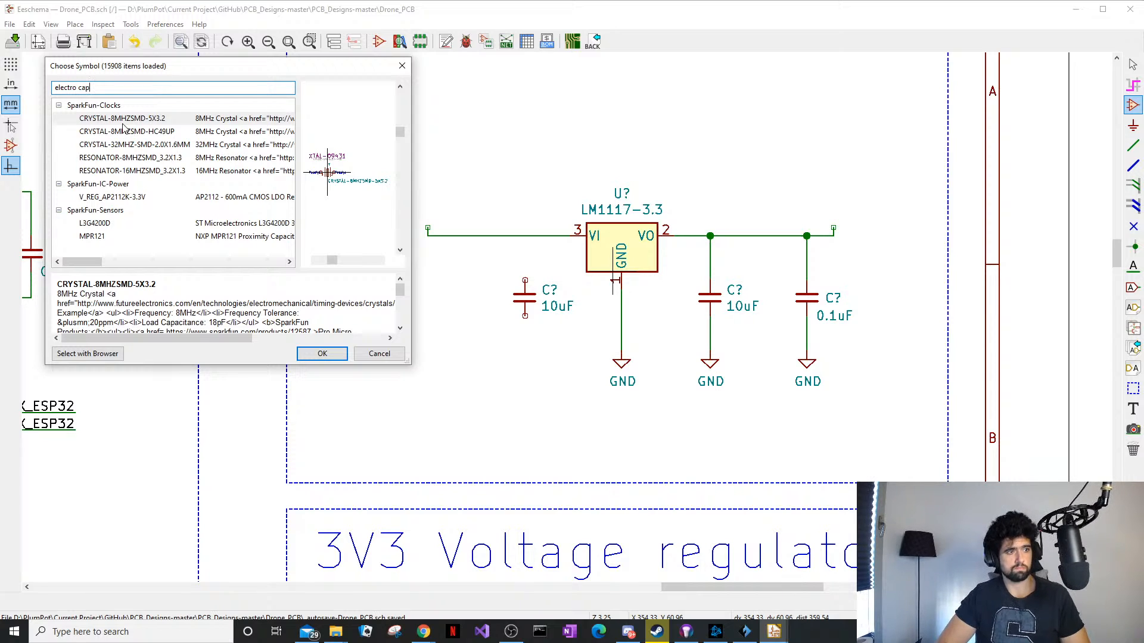
Search the symbol library for "cap electr" and preview several of the SparkFun-Capacitors entries
key("BackSpace")
key("BackSpace")
key("BackSpace")
key("BackSpace")
key("BackSpace")
key("BackSpace")
key("BackSpace")
type("ca")
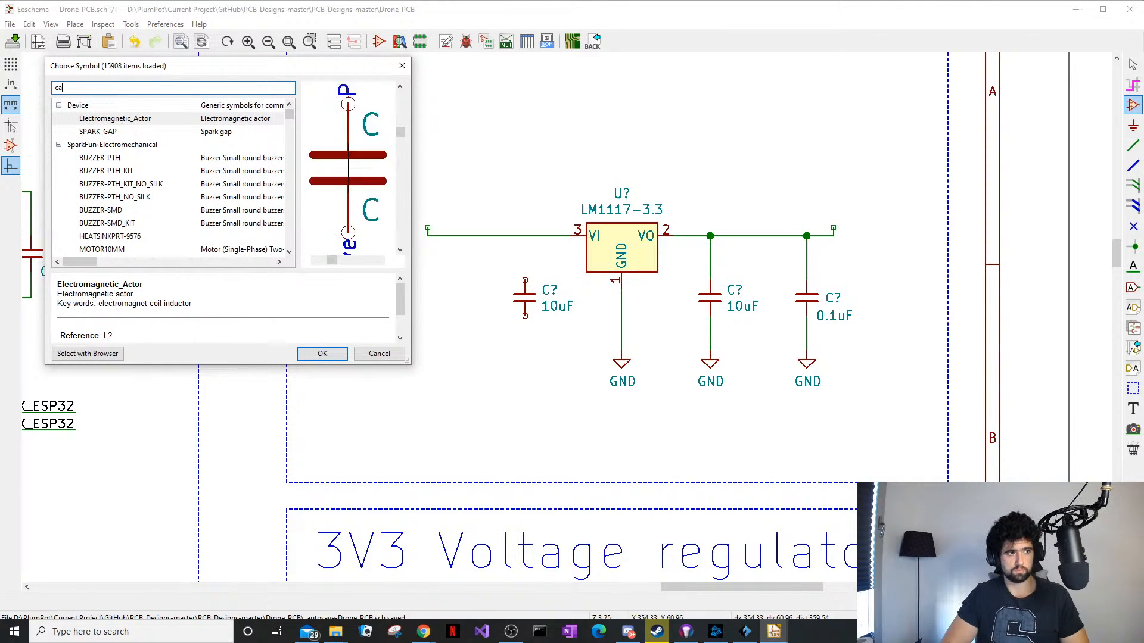
type("p e")
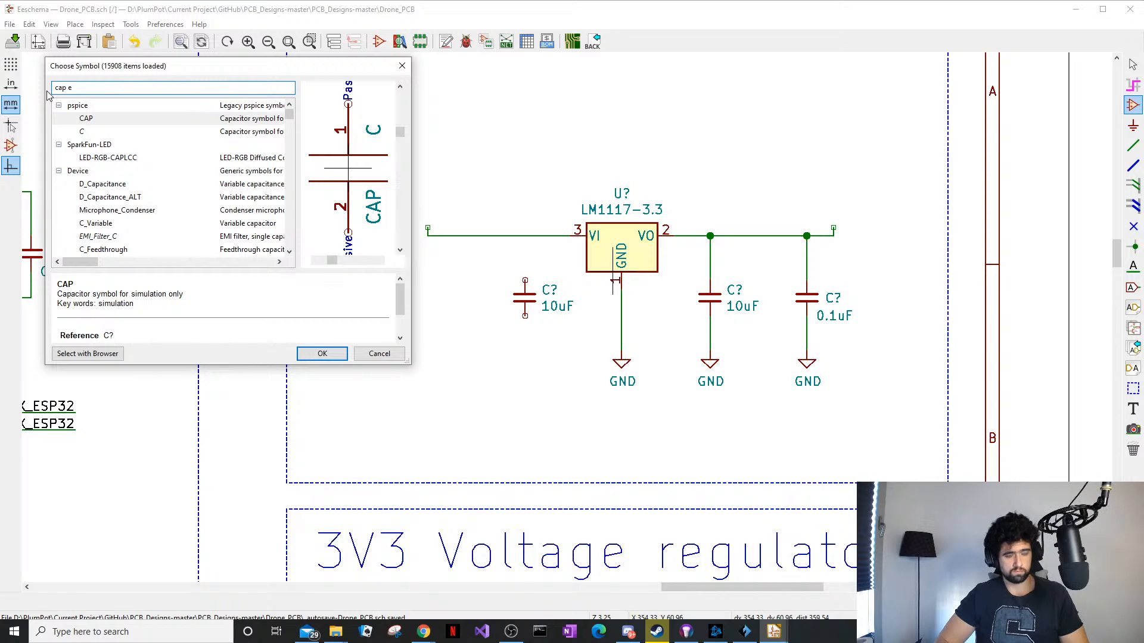
type("lectro")
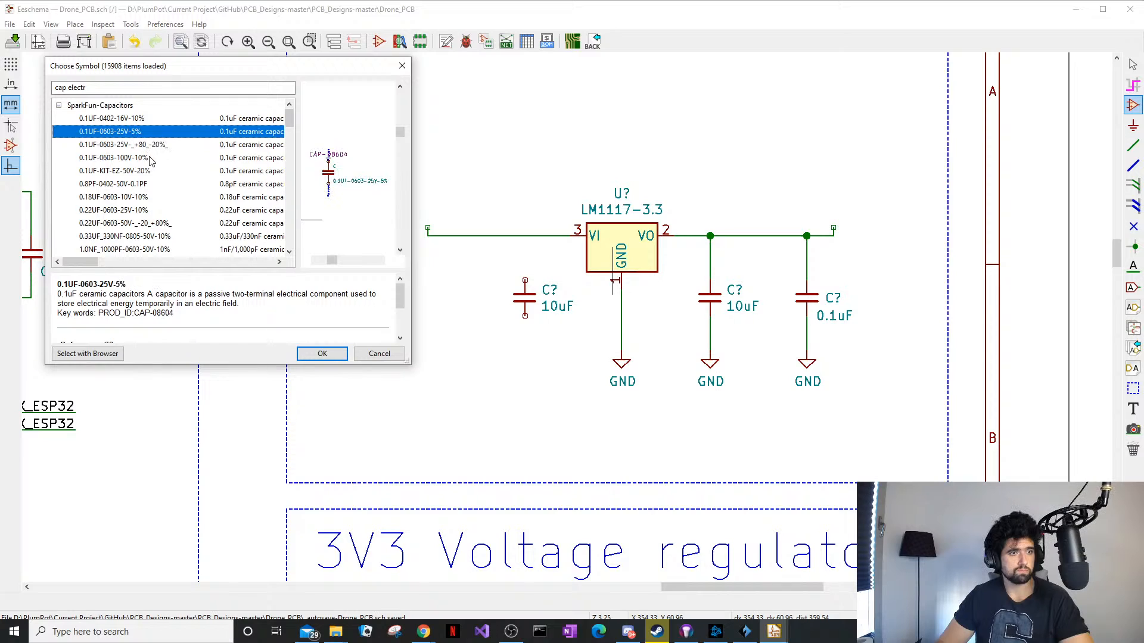
left_click(184, 236)
scroll(155, 215, "down", 2)
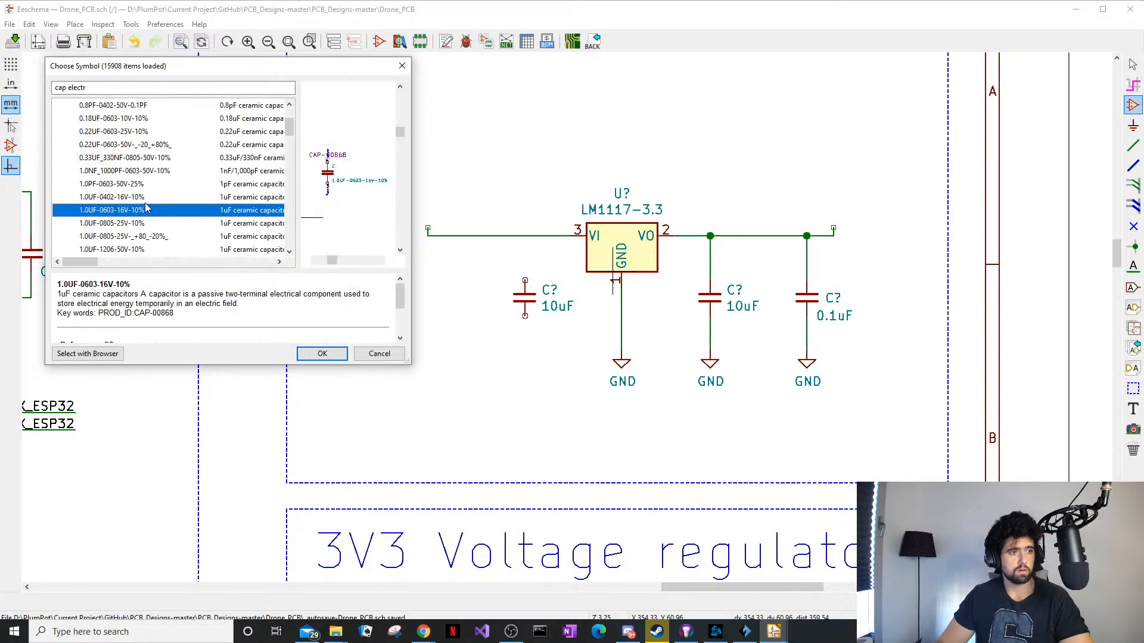
left_click(152, 212)
Narrow the symbol search to "cap electrol", and replace it with a search for "electrol" alone
left_click(91, 90)
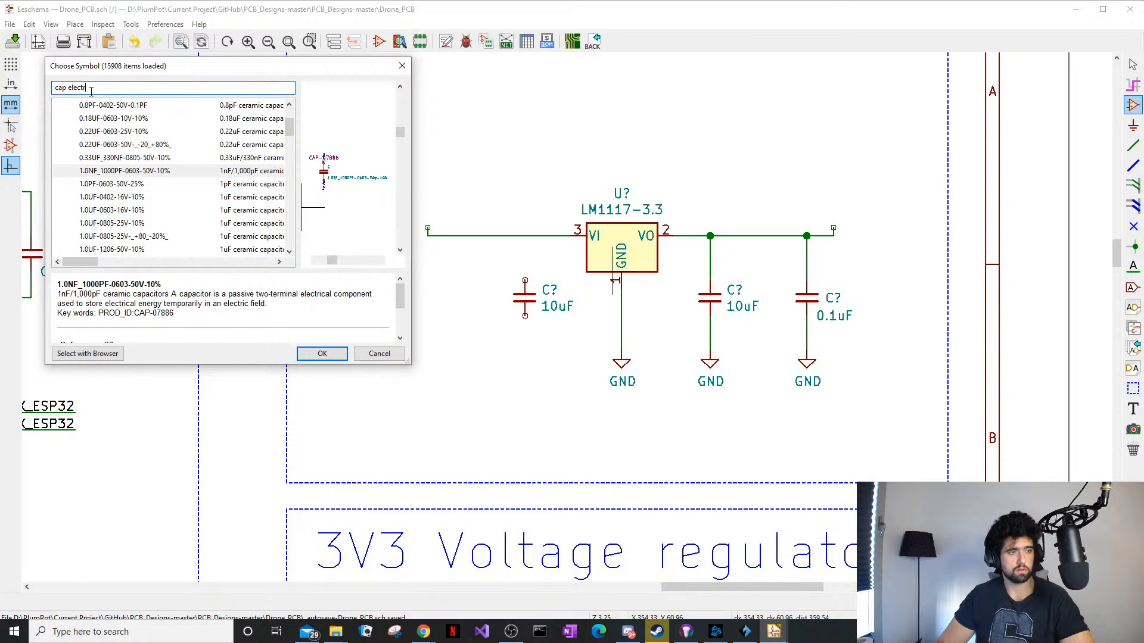
type("oly")
key("ctrl+a")
key("BackSpace")
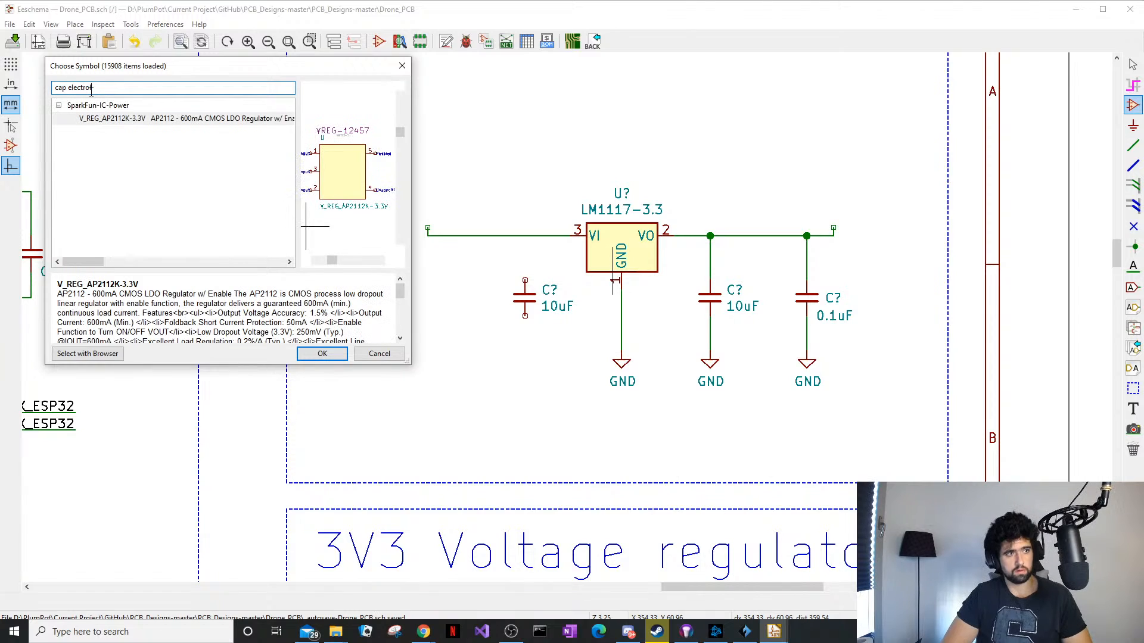
type("electrole")
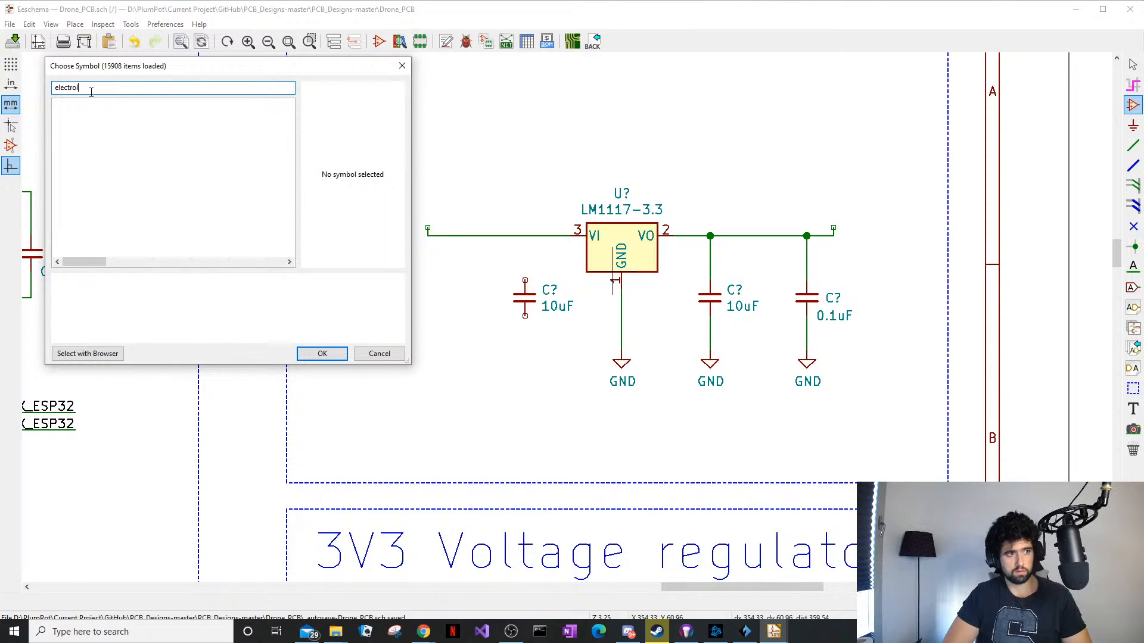
Search the symbol library for "Cap" and look through the listed symbols for a polarized capacitor
key("BackSpace")
key("BackSpace")
type("Cap")
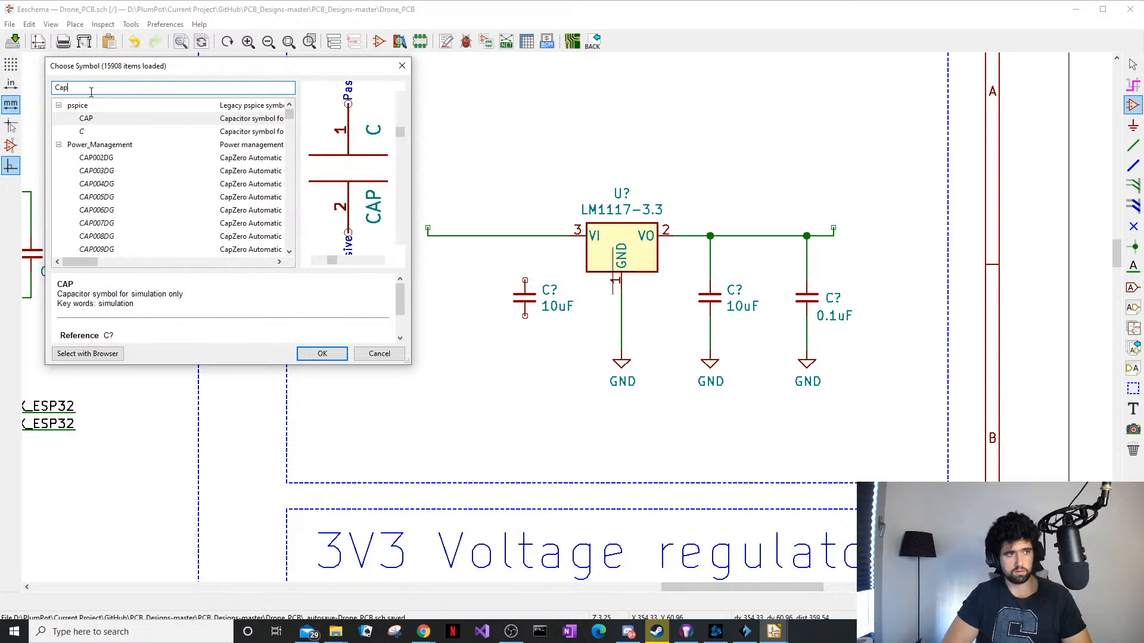
scroll(102, 156, "down", 2)
scroll(103, 156, "down", 5)
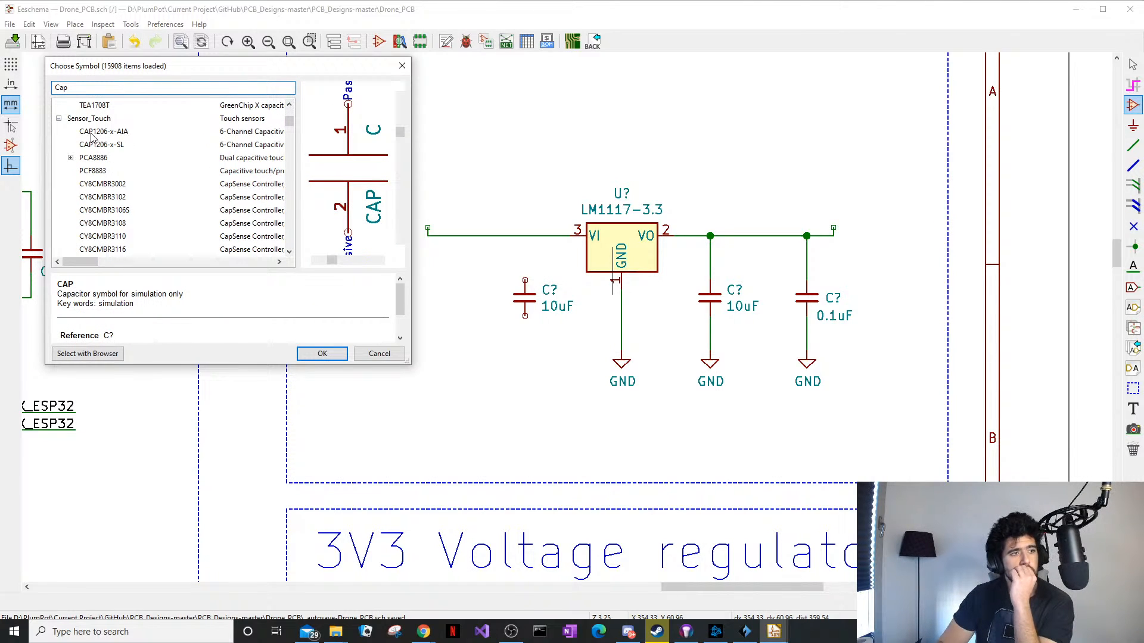
scroll(95, 135, "up", 4)
Search the symbol library for "Capacitor" and preview the first ceramic parts in the SparkFun-Capacitors library
type("acitor")
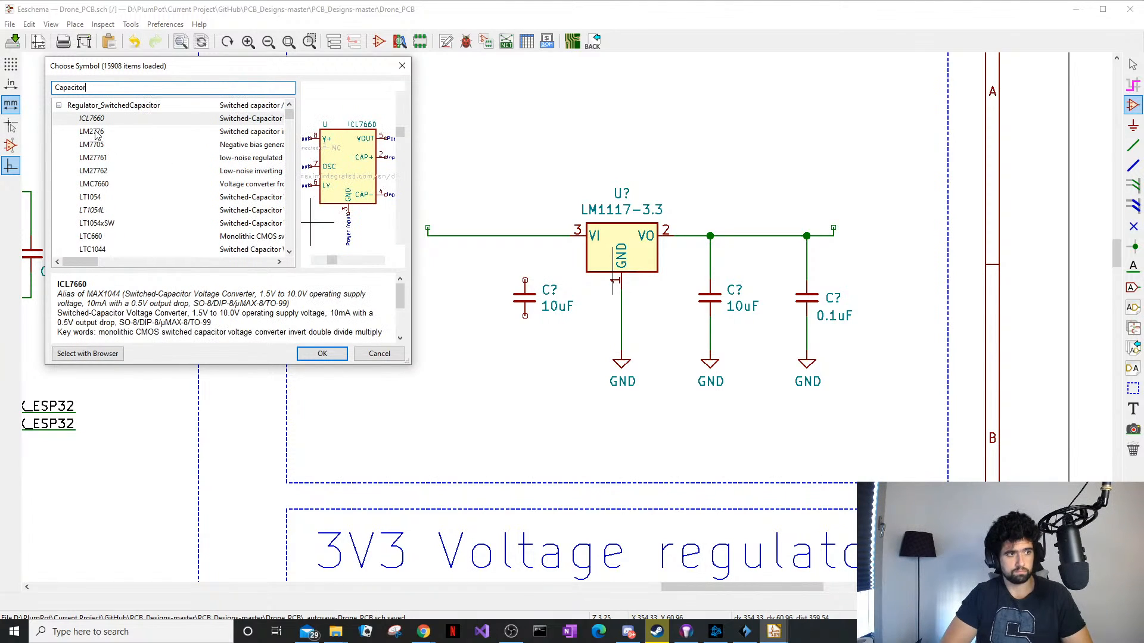
scroll(98, 136, "down", 6)
left_click(94, 157)
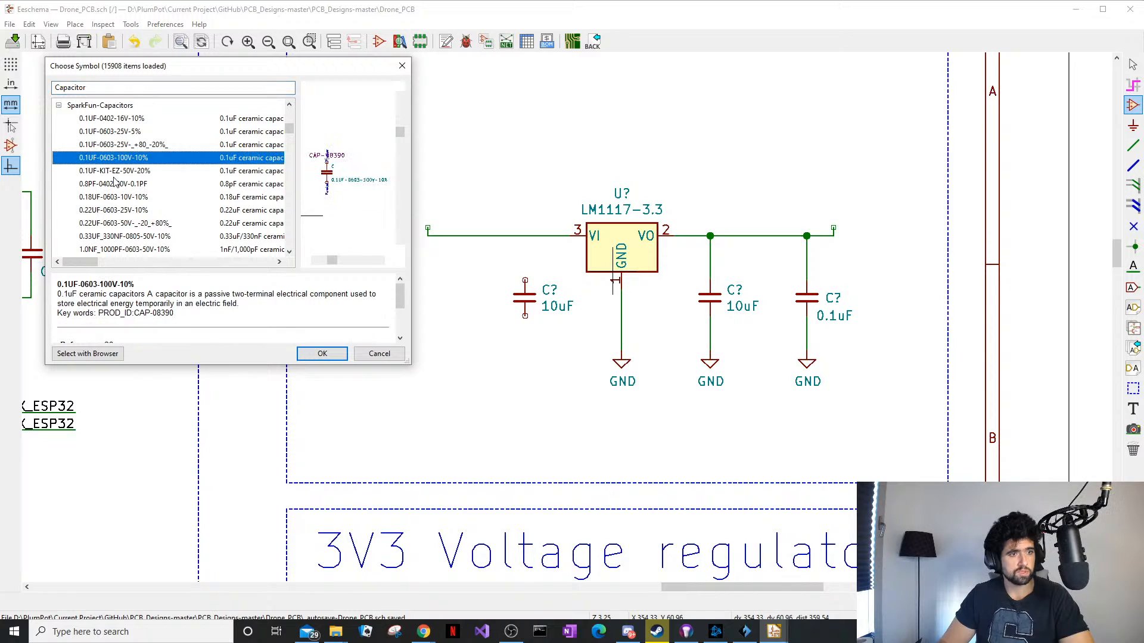
left_click(121, 185)
key("Down")
key("Down")
key("Down")
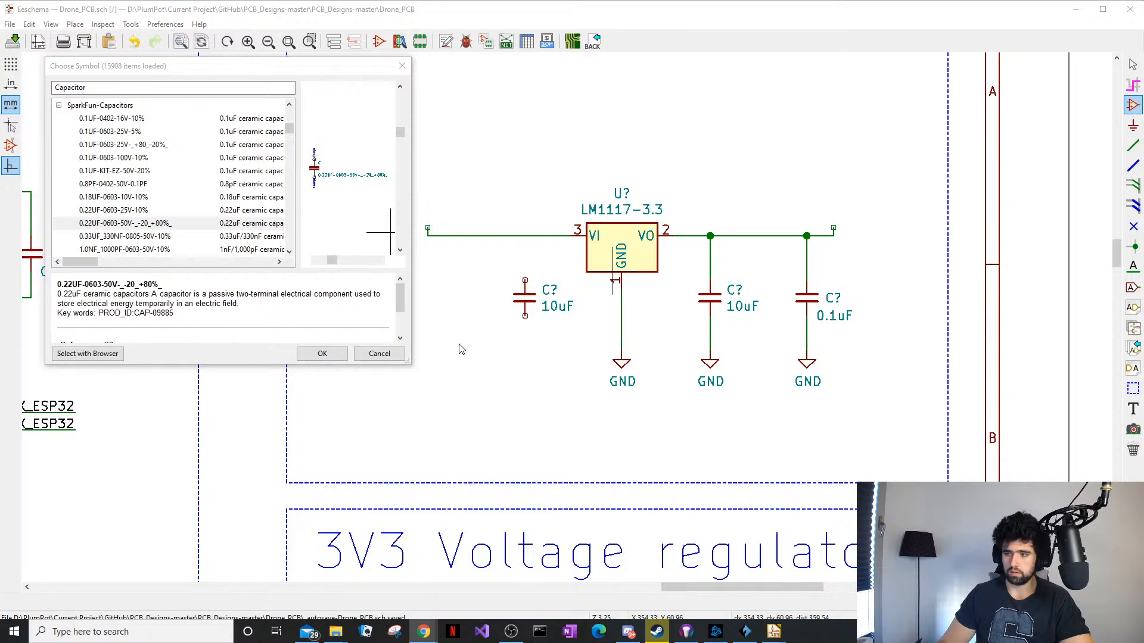
Find the polarized 47UF-POLAR-EIA3528-10V-10% in the SparkFun-Capacitors library and place it below the regulator's input wire, beside the unconnected 10uF capacitor
left_click(217, 227)
key("Down")
key("Down")
key("Down")
key("Down")
key("Down")
key("Down")
key("Down")
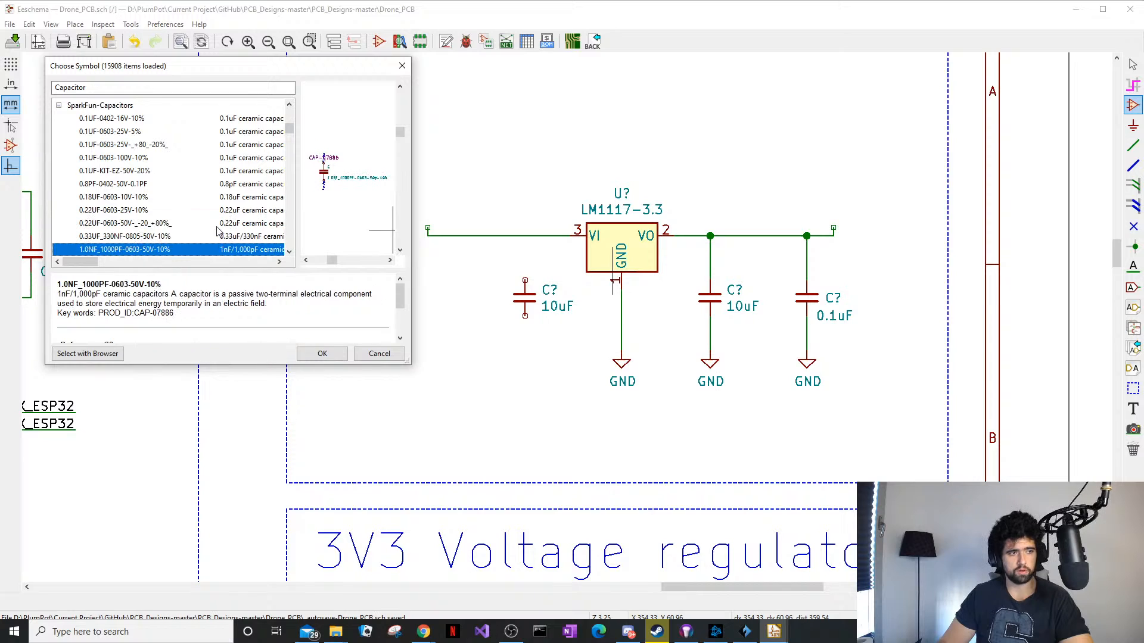
key("Down")
key("Down")
key("Down")
key("Down")
key("Down")
key("Down")
key("Down")
key("Down")
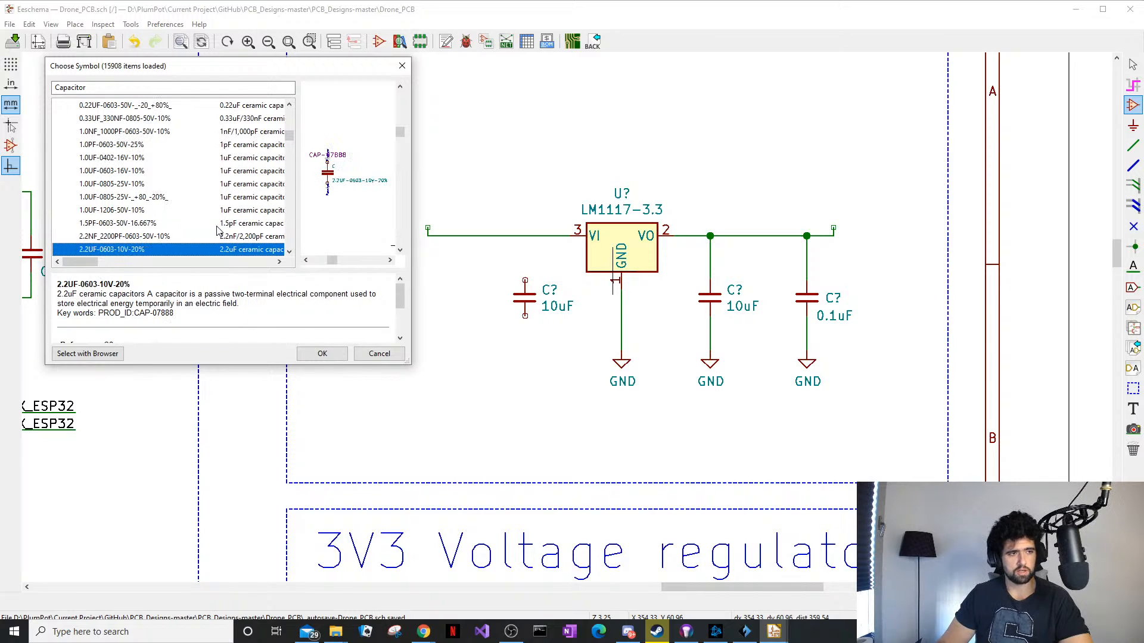
key("Down")
key("Down")
key("Down")
key("Down")
key("Down")
key("Down")
key("Down")
key("Down")
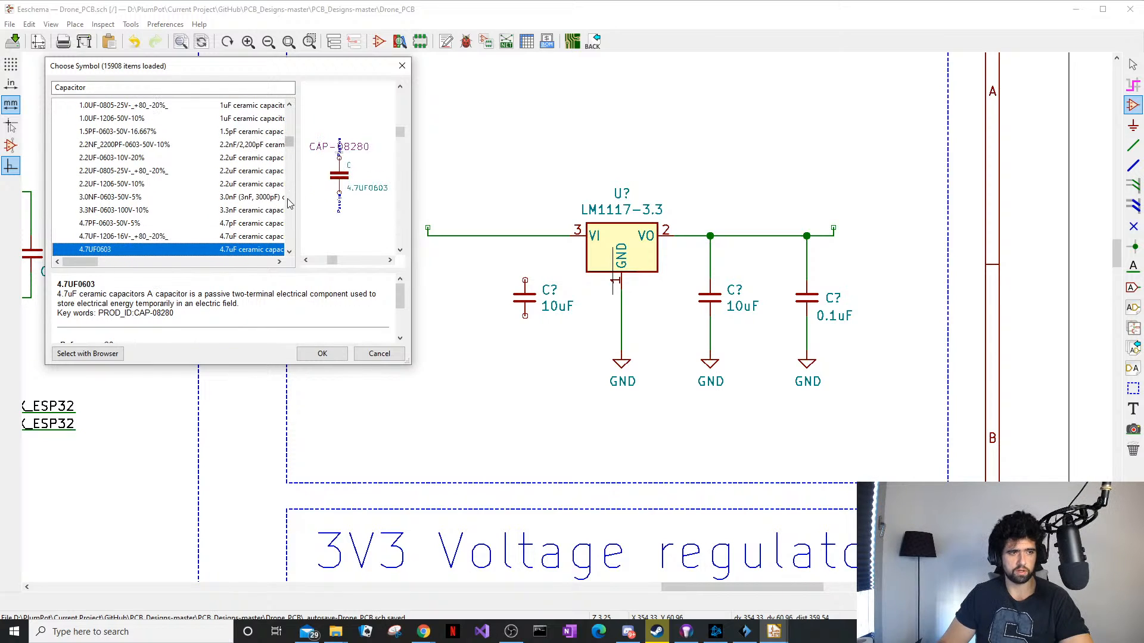
key("Down")
key("Down")
key("Down")
key("Down")
key("Down")
key("Down")
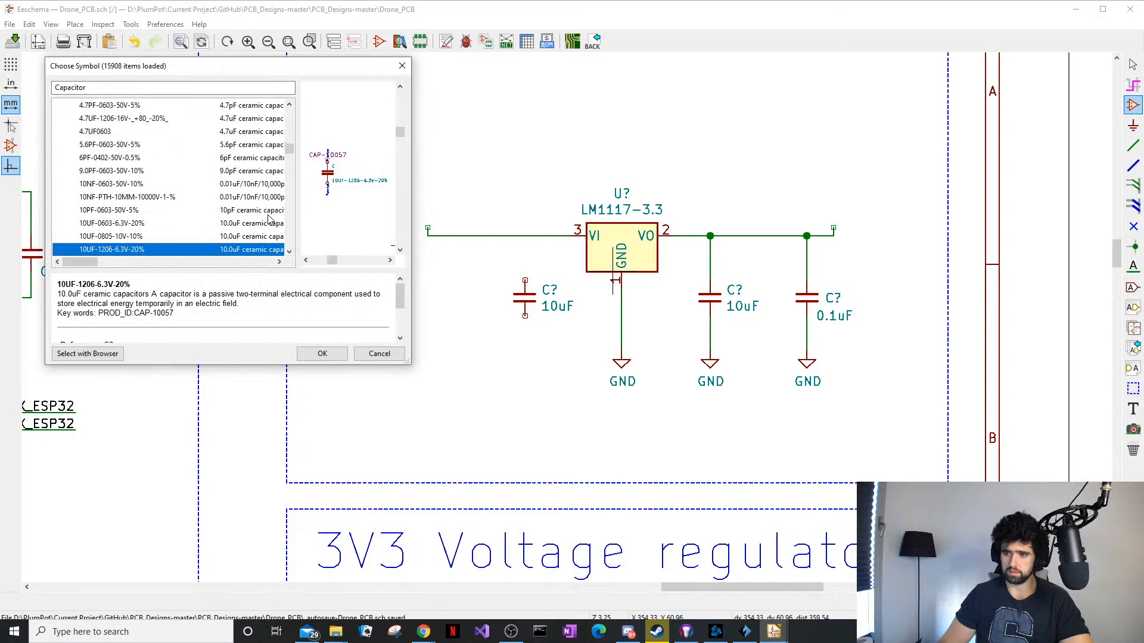
key("Down")
key("Down")
key("Down")
key("Down")
key("Down")
key("Down")
key("Down")
key("Down")
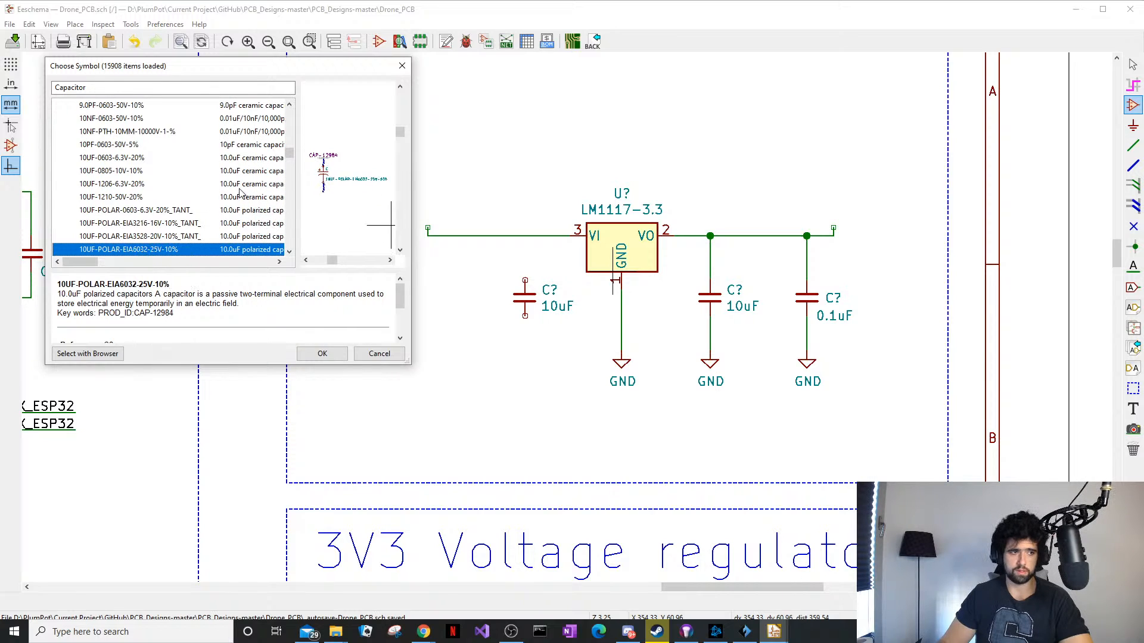
key("Down")
key("Down")
key("Down")
key("Down")
key("Down")
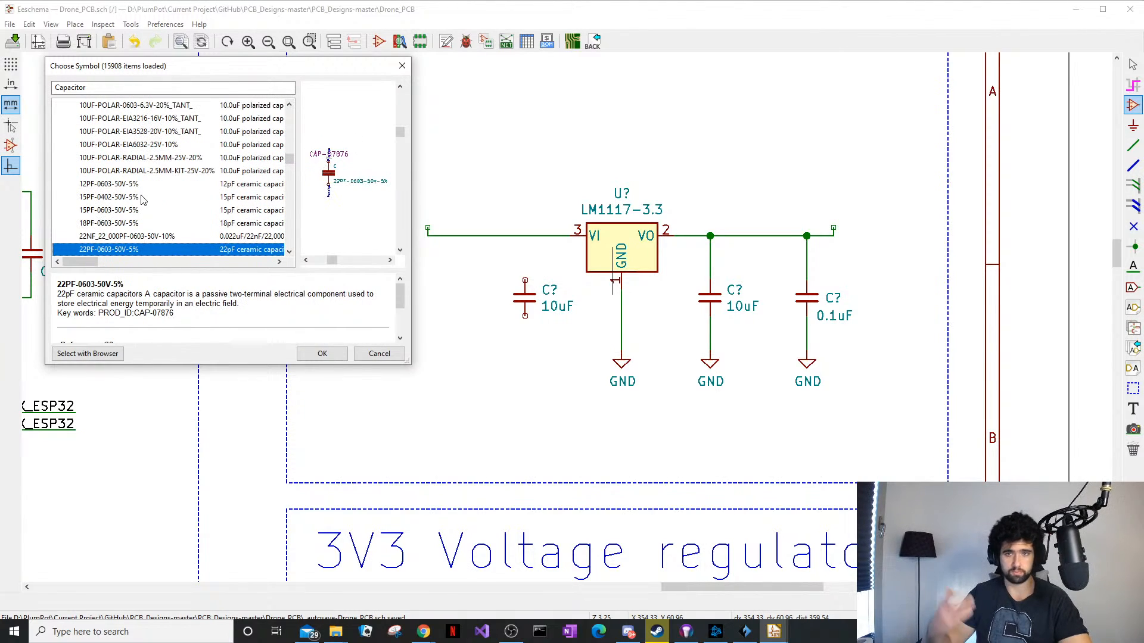
key("Down")
key("Down")
key("Down")
key("Down")
key("Down")
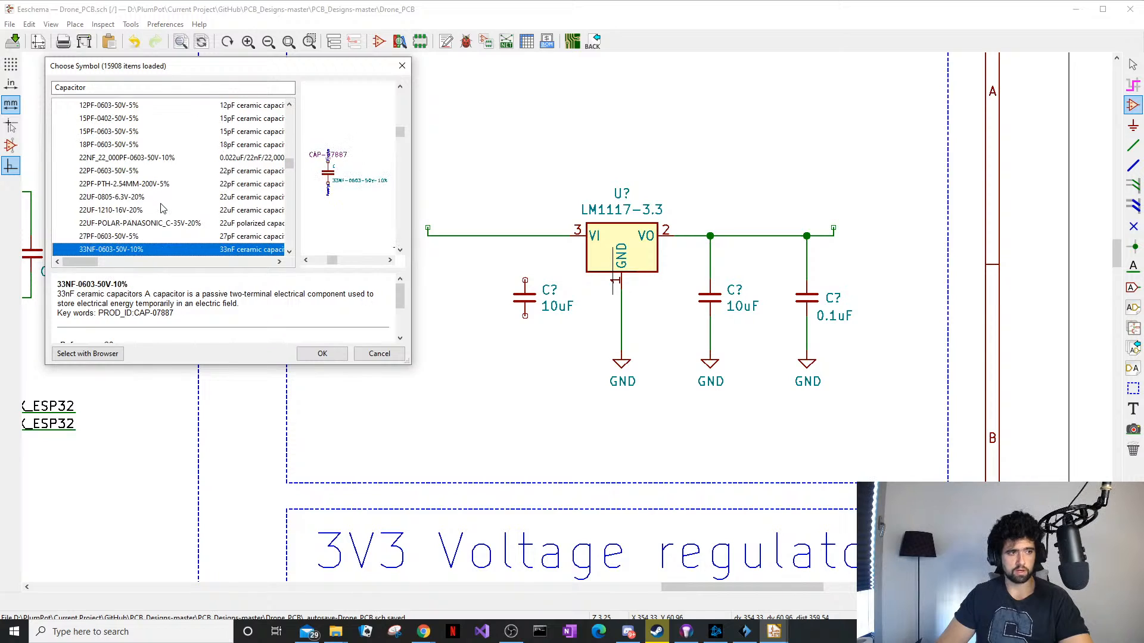
key("Down")
key("Down")
key("Down")
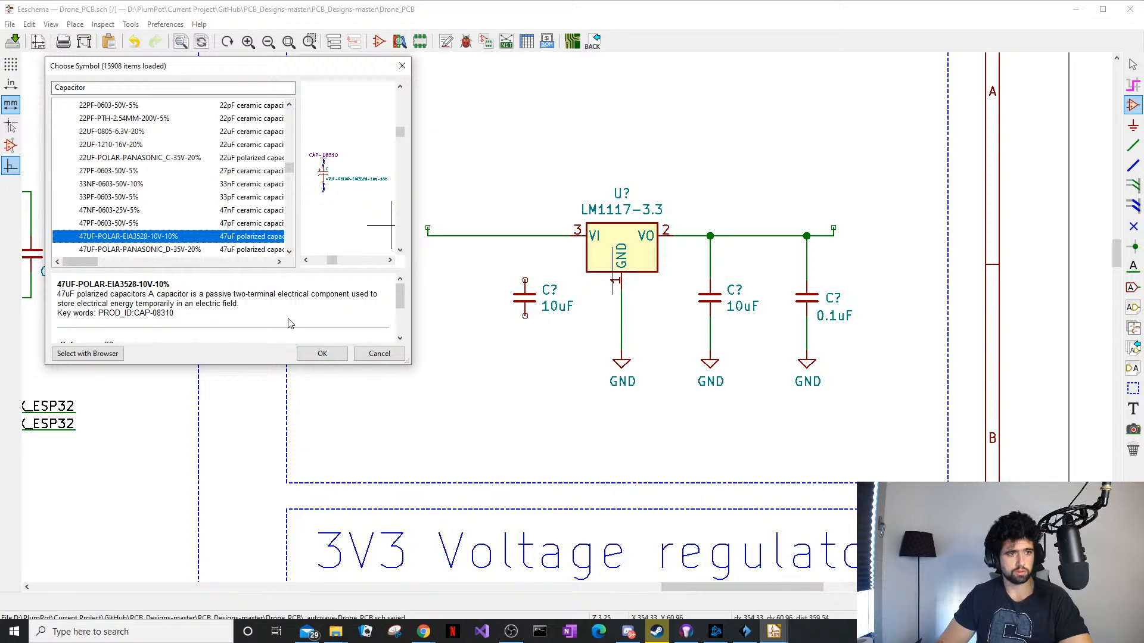
left_click(322, 353)
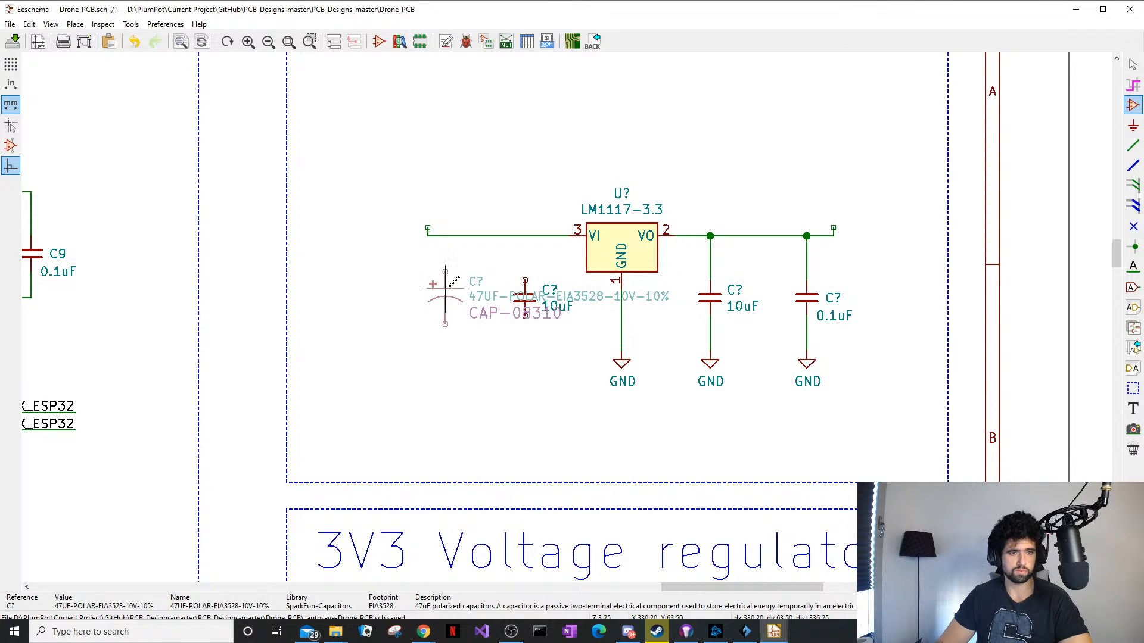
left_click(451, 286)
key("Escape")
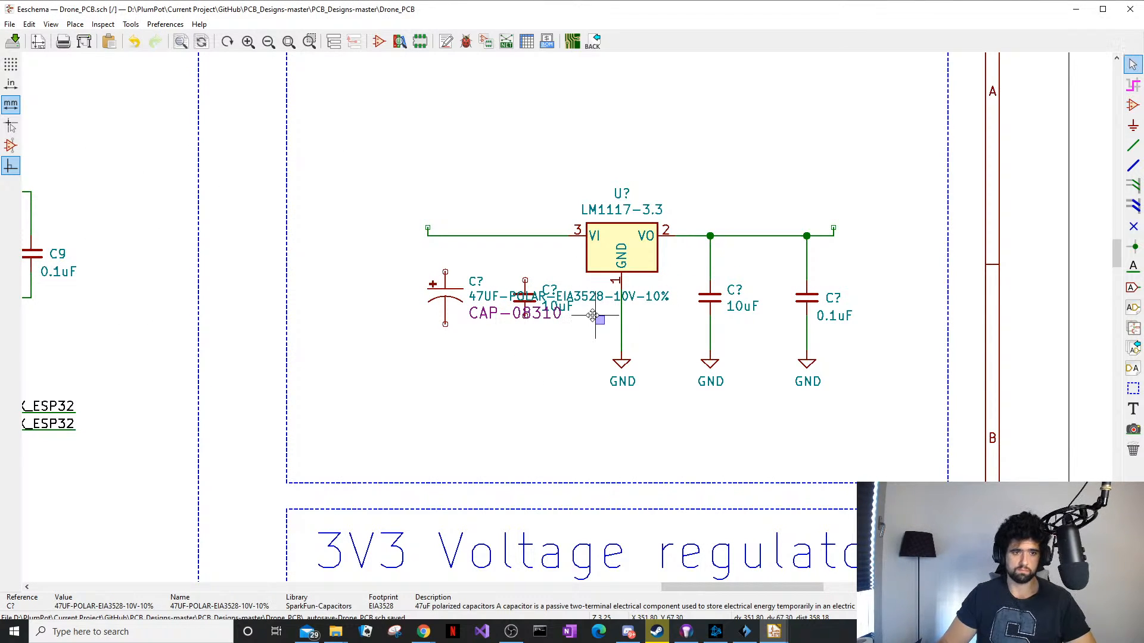
Move the polarized capacitor's value, reference and CAP-08310 texts clear of the neighbouring 10uF capacitor
left_click(595, 291)
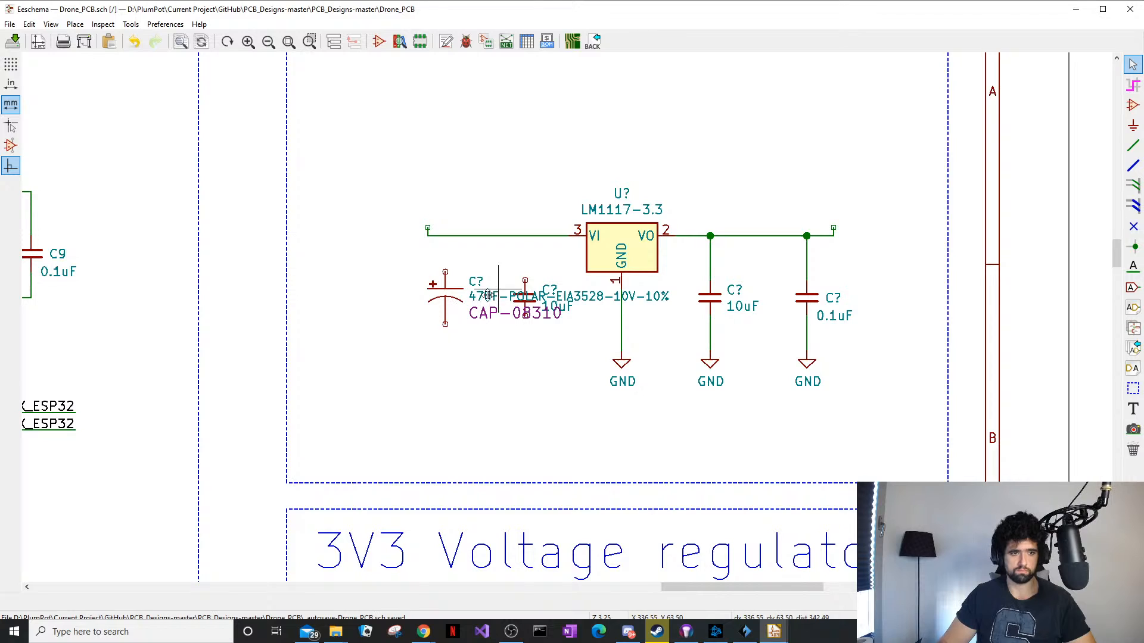
key("m")
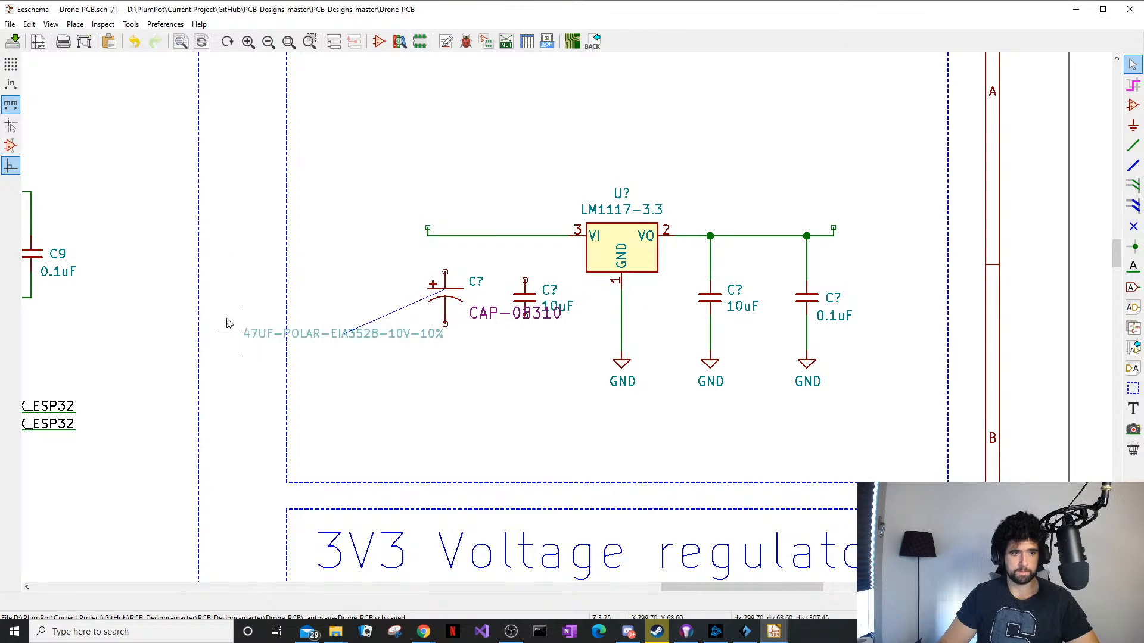
left_click(235, 273)
key("m")
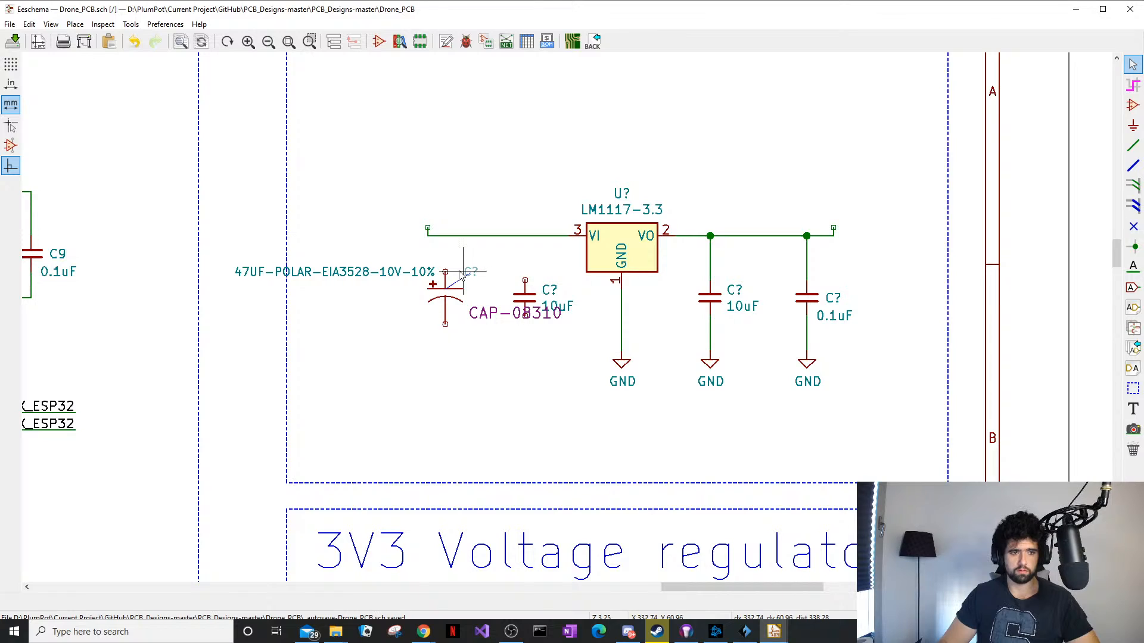
left_click(461, 275)
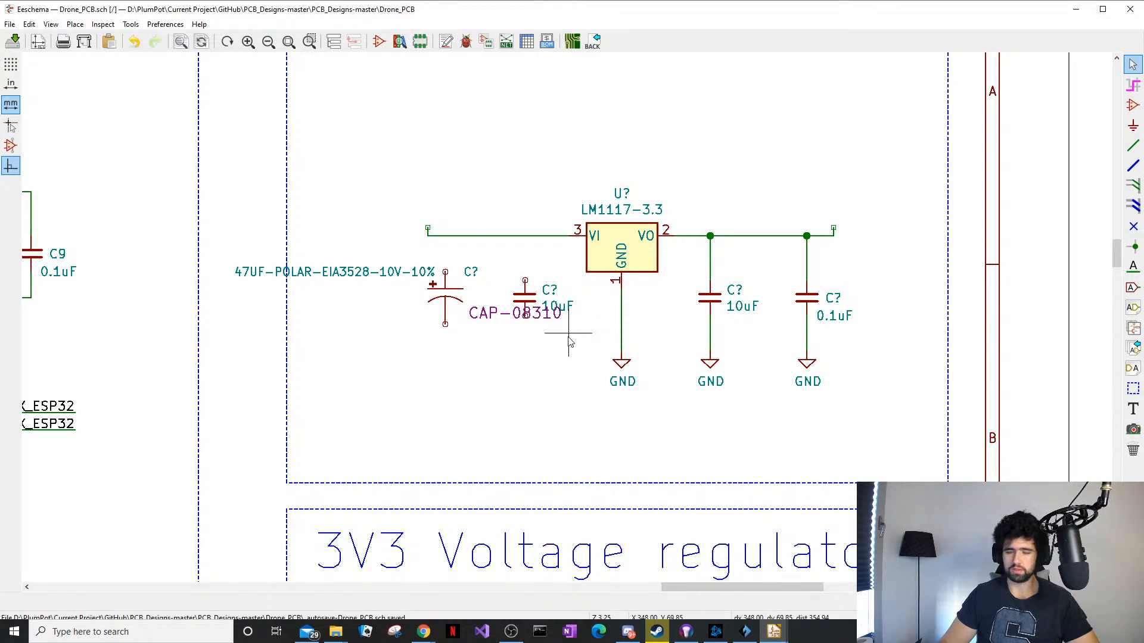
key("m")
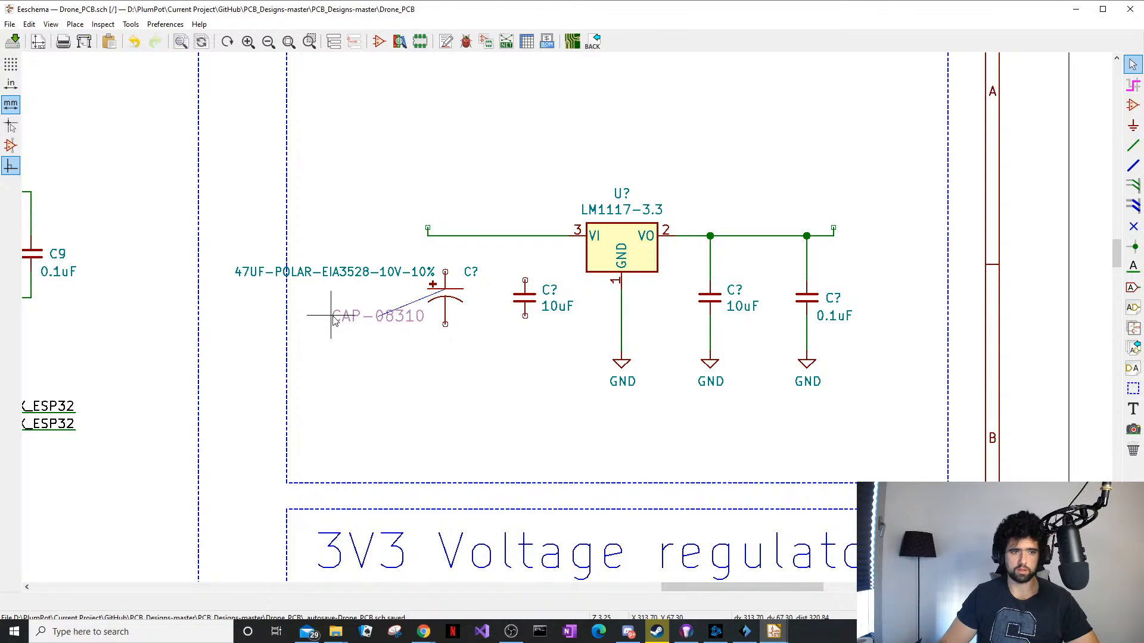
left_click(365, 324)
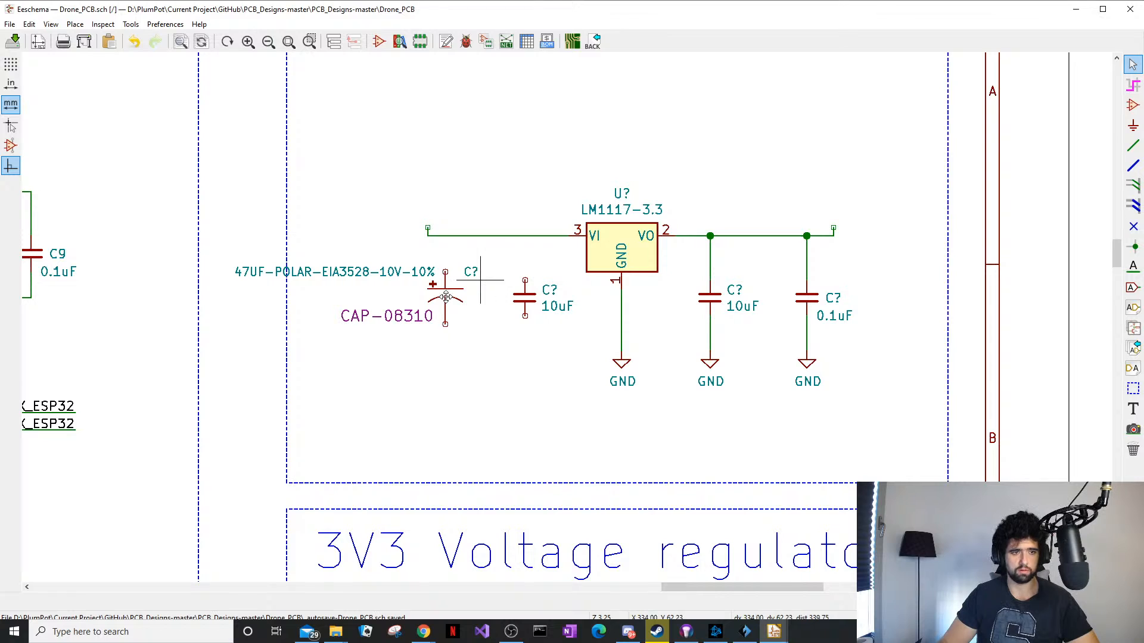
Reposition the polarized capacitor and the 10uF input capacitor side by side beneath the regulator's input wire
key("m")
left_click(464, 296)
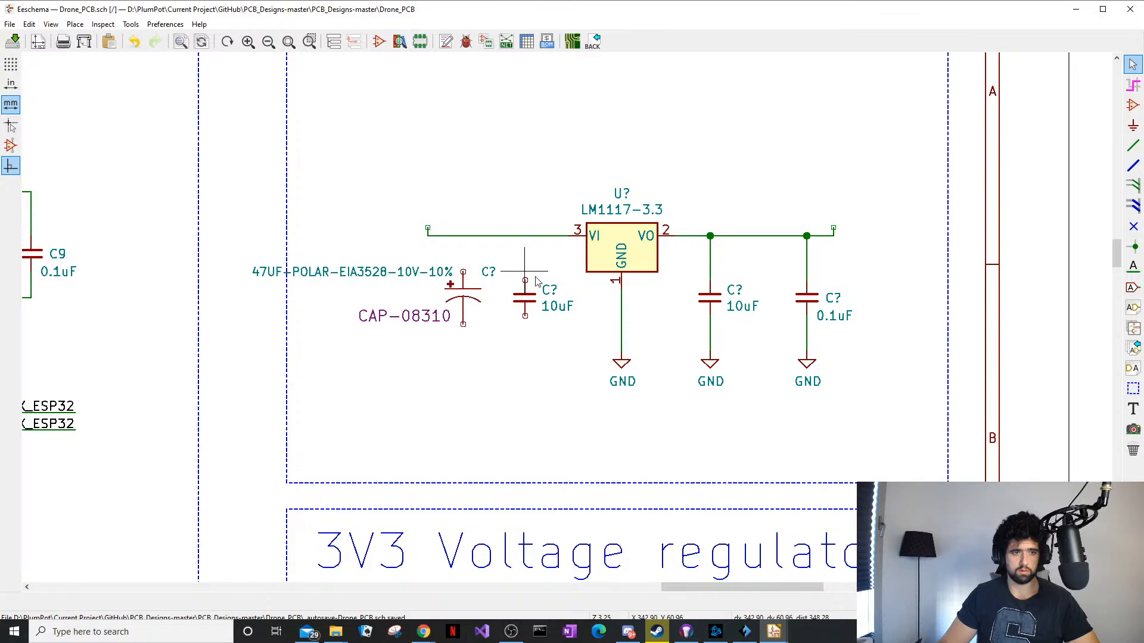
key("m")
left_click(525, 298)
middle_click_drag(502, 313, 468, 342)
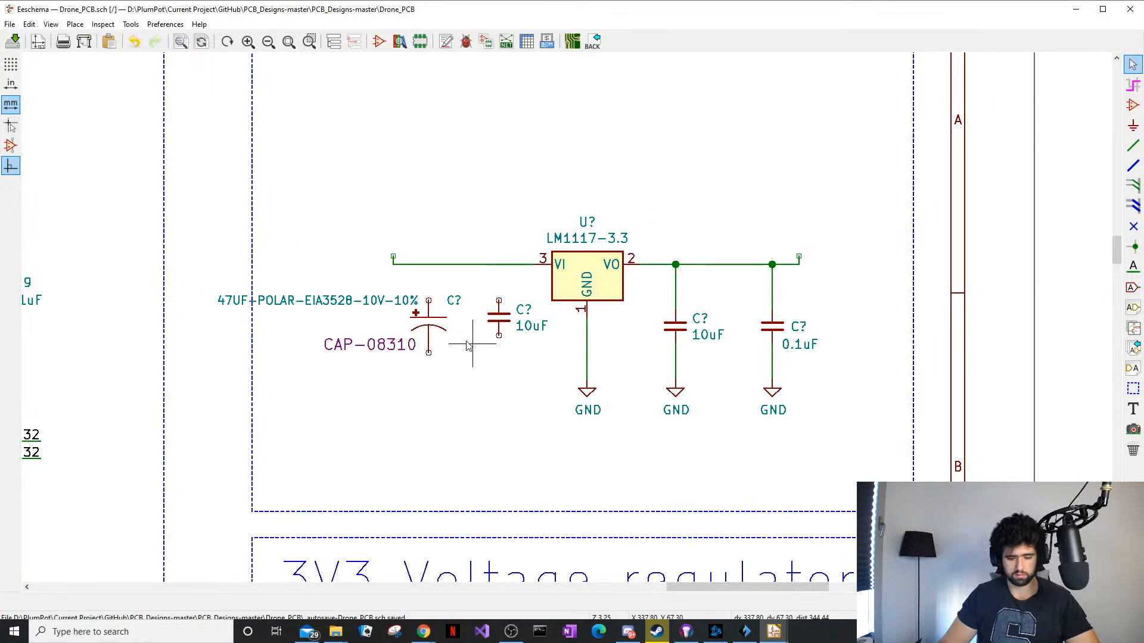
key("p")
key("Escape")
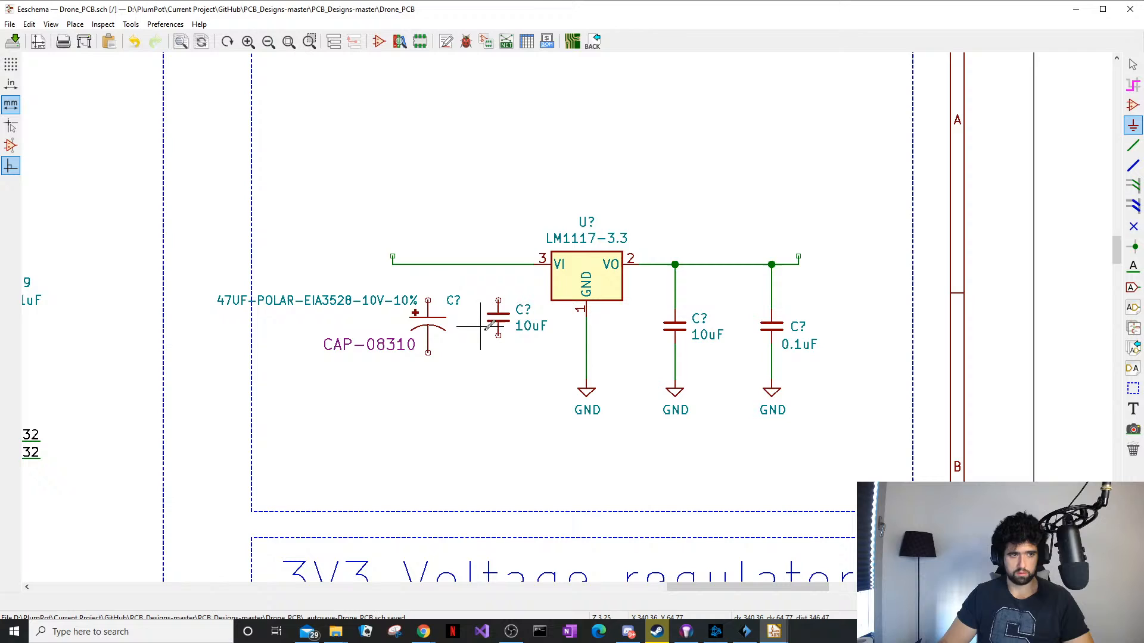
left_click(501, 296)
key("Escape")
key("Escape")
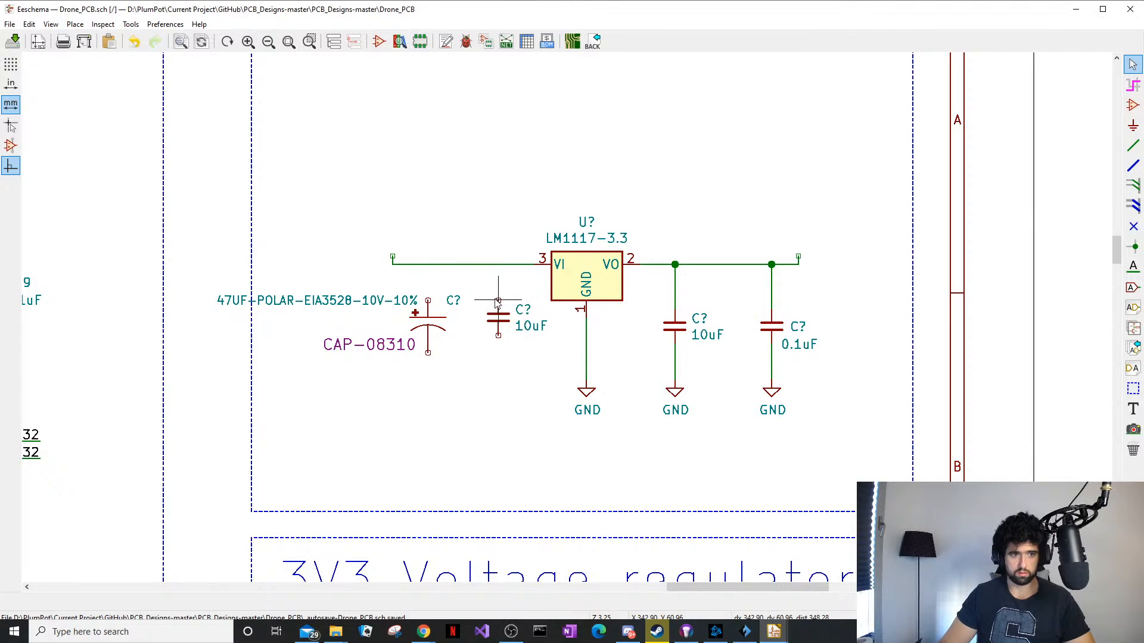
Wire the 10uF input capacitor's upper pin to the VI line and run a short wire down from its lower pin
key("w")
left_click(498, 264)
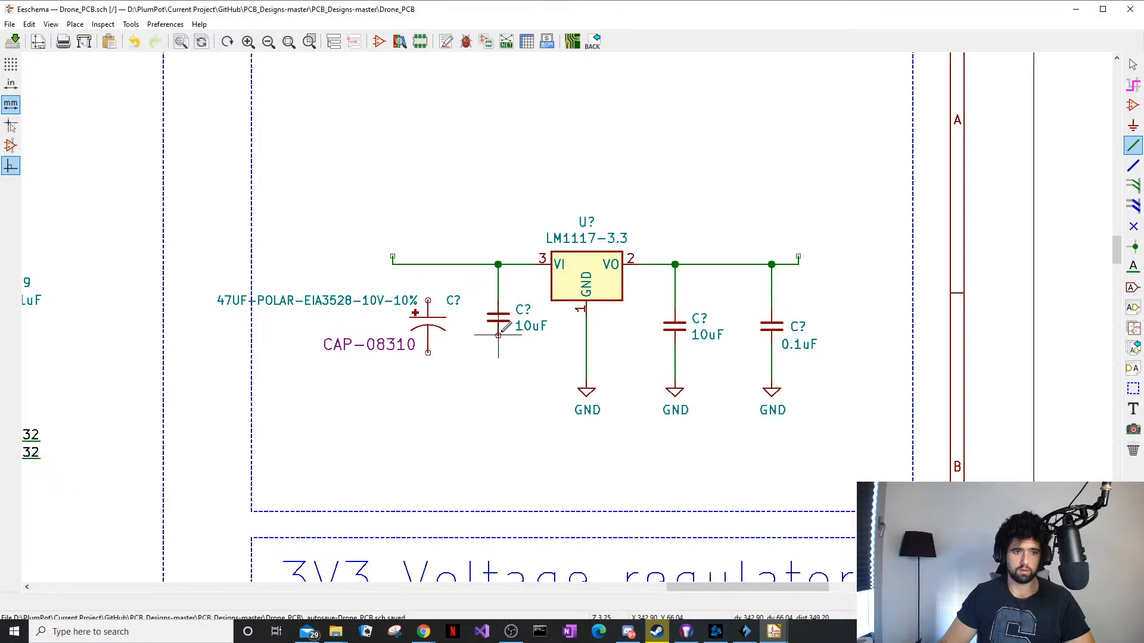
key("Escape")
Paste a copy of an existing GND symbol and attach it to the wire below the 10uF input capacitor
mouse_move(648, 433)
left_mouse_down()
mouse_move(577, 396)
mouse_move(583, 415)
left_mouse_up()
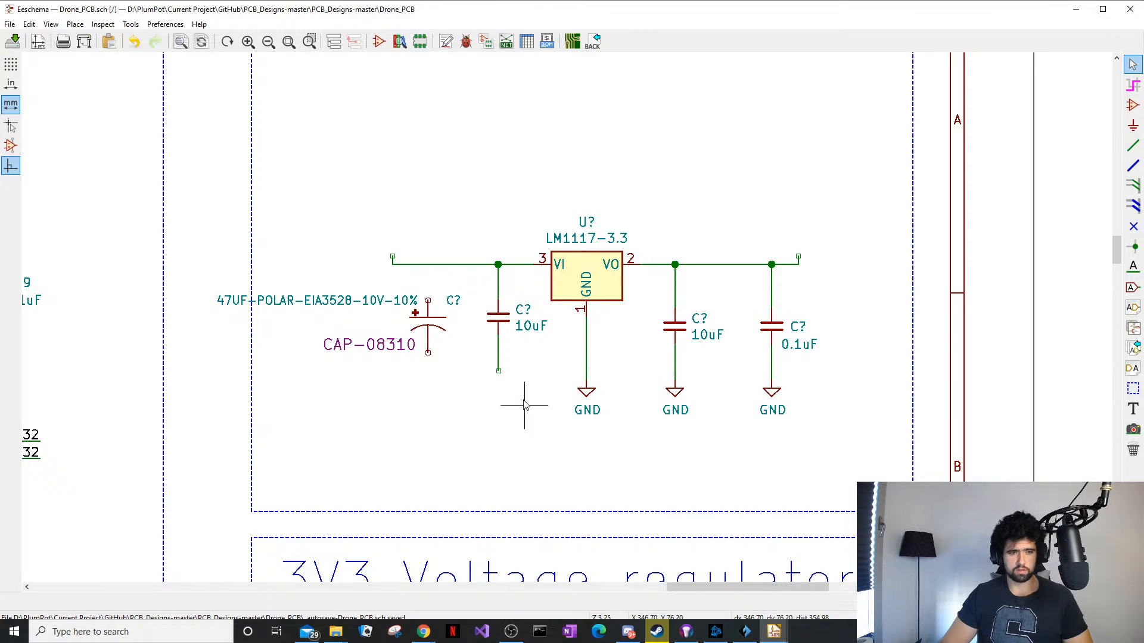
key("ctrl+v")
left_click(499, 398)
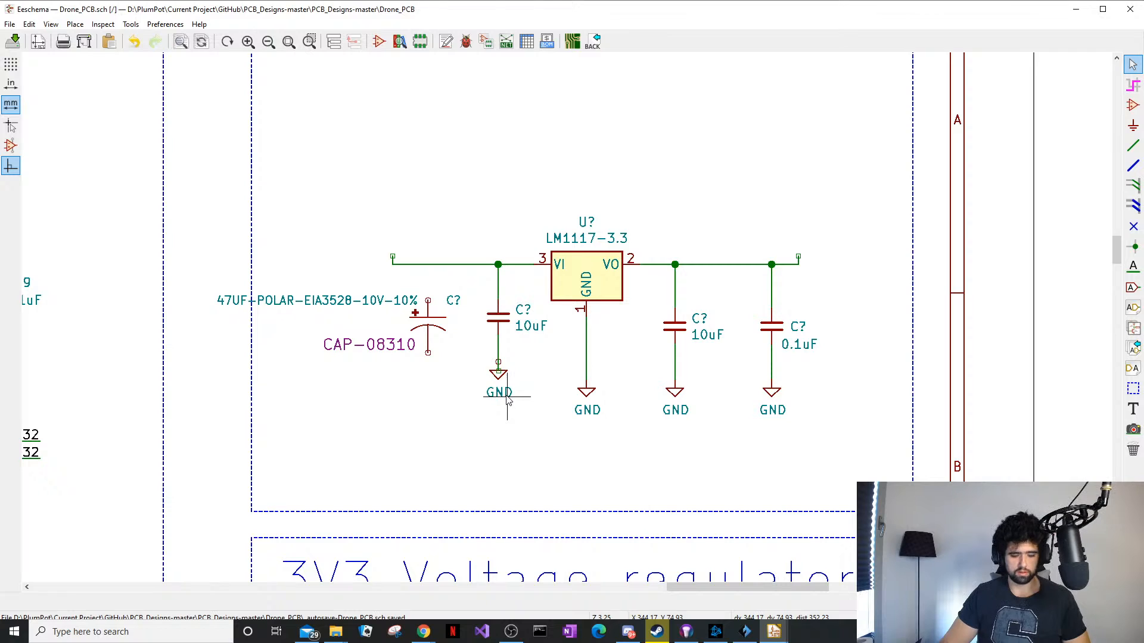
left_click(499, 394)
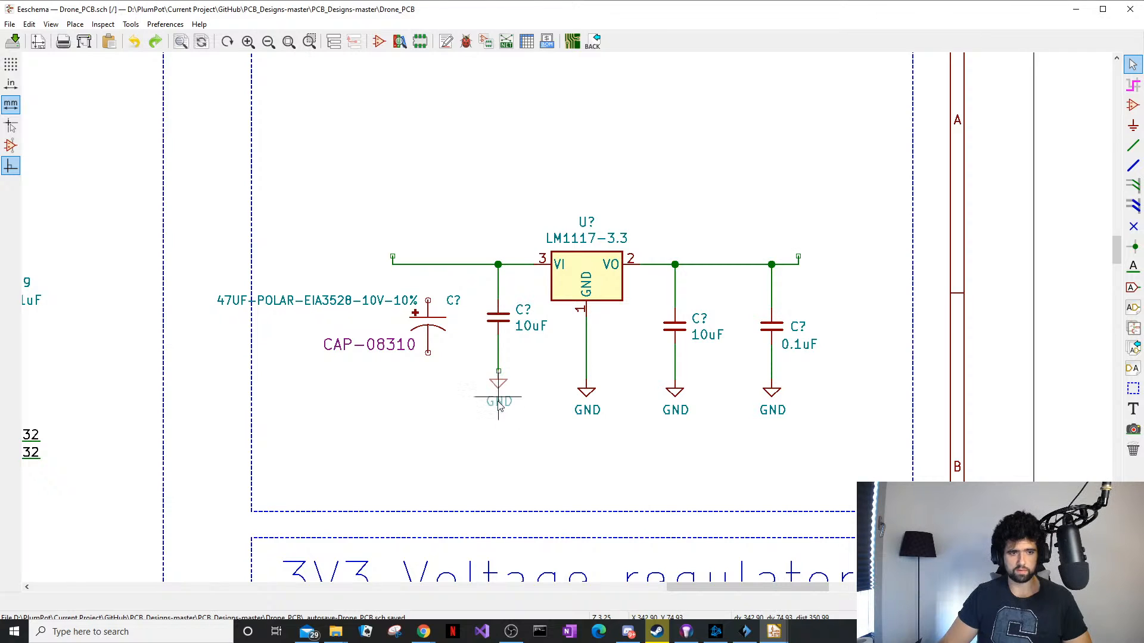
Examine the USB, CP2104, motor driver and existing 3V3 regulator sections to see how their supply inputs are connected
scroll(447, 381, "down", 2)
middle_click_drag(289, 391, 576, 310)
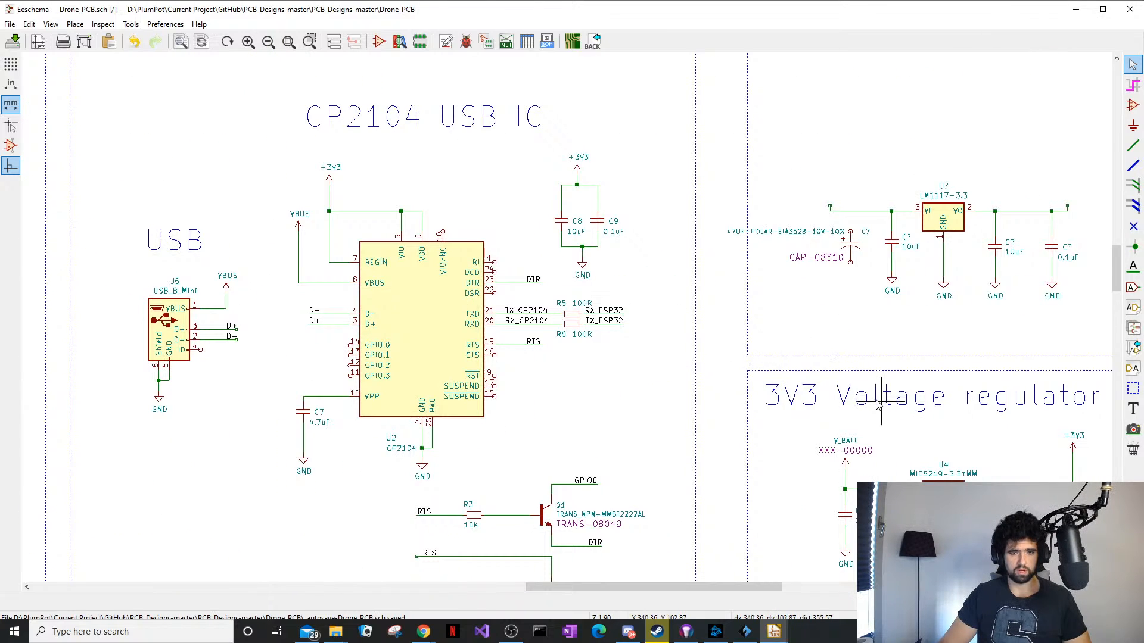
middle_click_drag(930, 465, 769, 376)
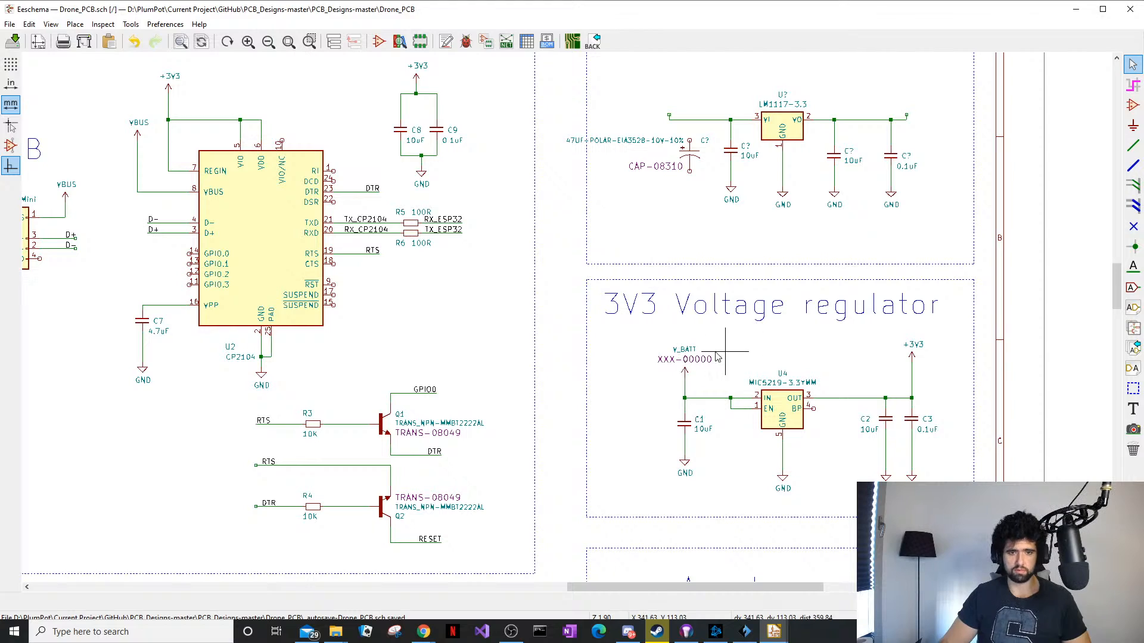
middle_click_drag(287, 368, 653, 179)
middle_click_drag(370, 516, 518, 286)
middle_click_drag(143, 447, 461, 345)
middle_click_drag(932, 144, 438, 305)
middle_click_drag(830, 211, 498, 395)
scroll(667, 280, "up", 1)
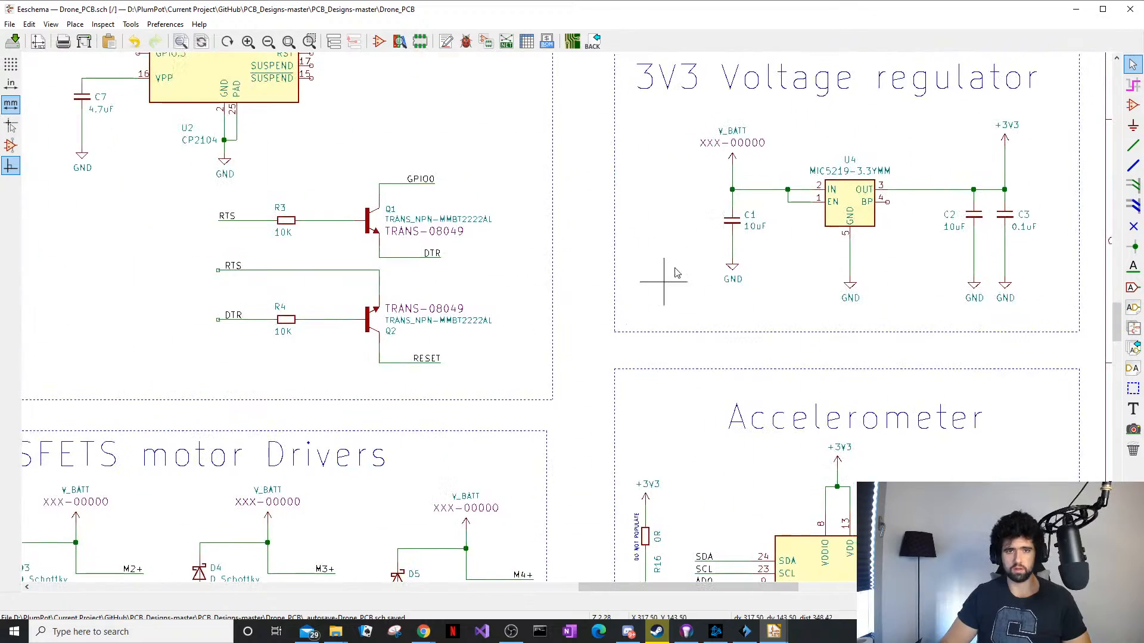
middle_click_drag(694, 202, 707, 277)
middle_click_drag(763, 229, 831, 171)
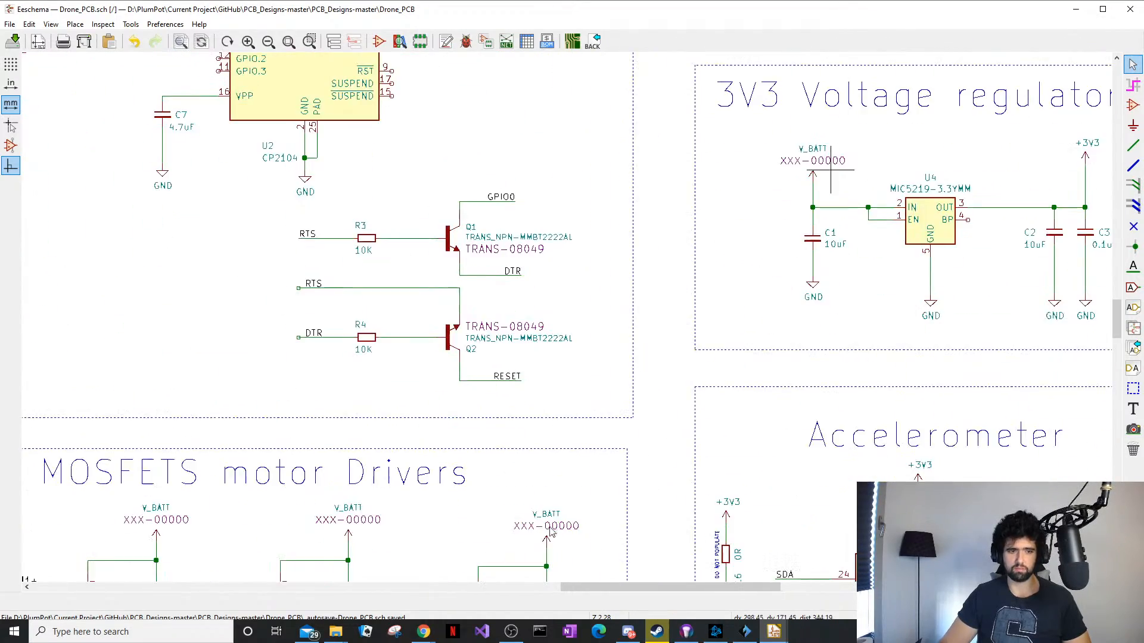
middle_click_drag(553, 532, 680, 310)
middle_click_drag(983, 141, 704, 486)
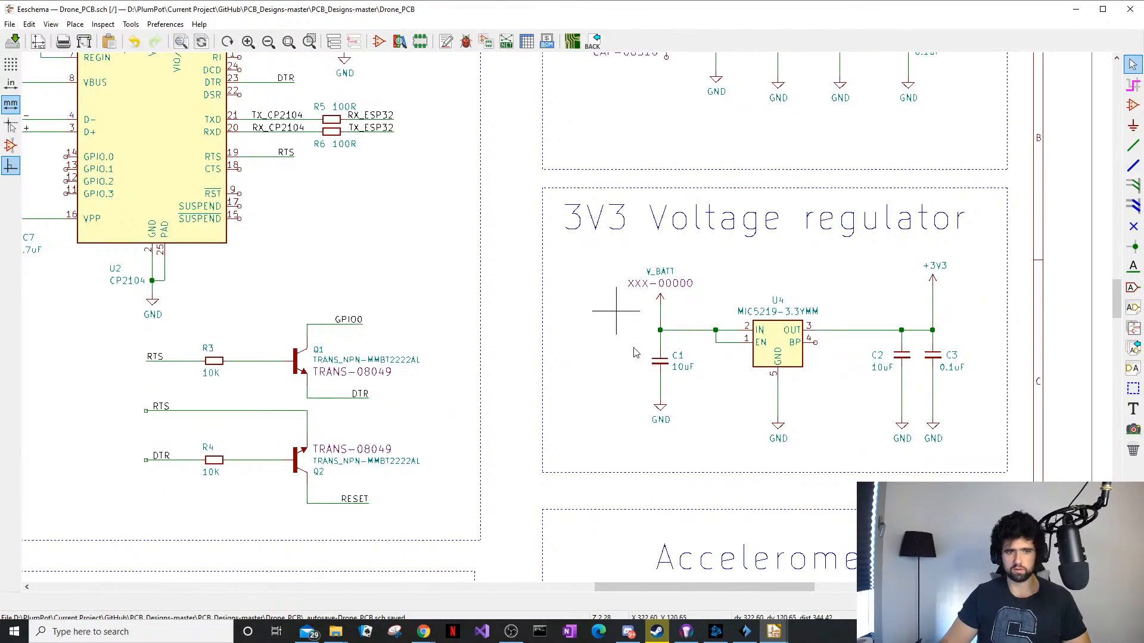
middle_click_drag(655, 281, 470, 581)
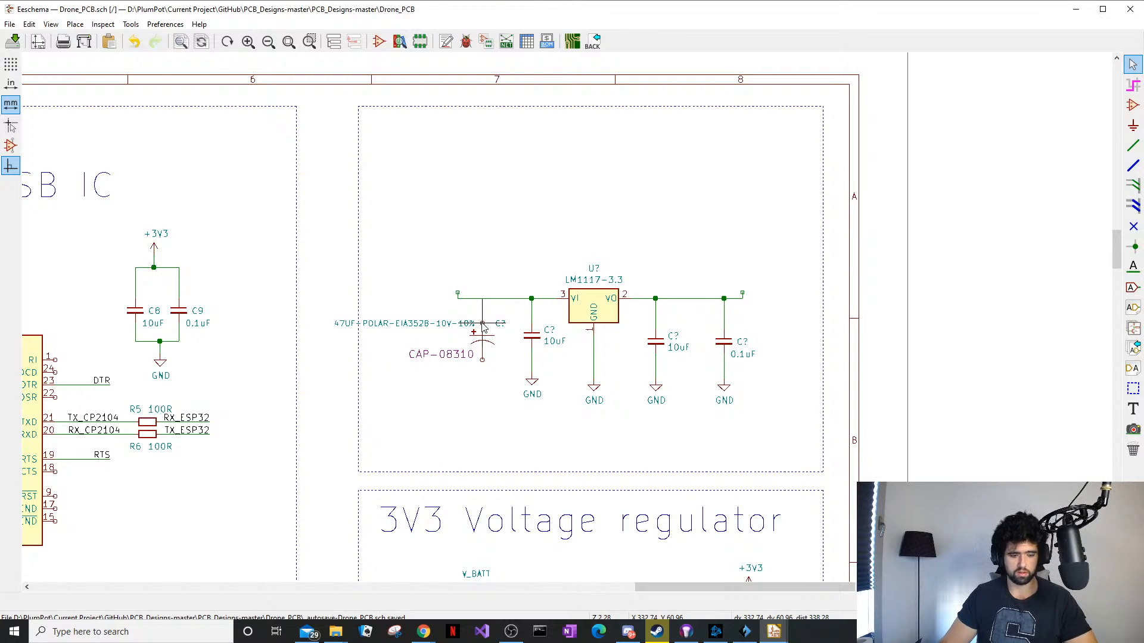
Wire the polarized capacitor's positive pin to the VI line and add a wire and a copied GND symbol beneath its lower pin
key("w")
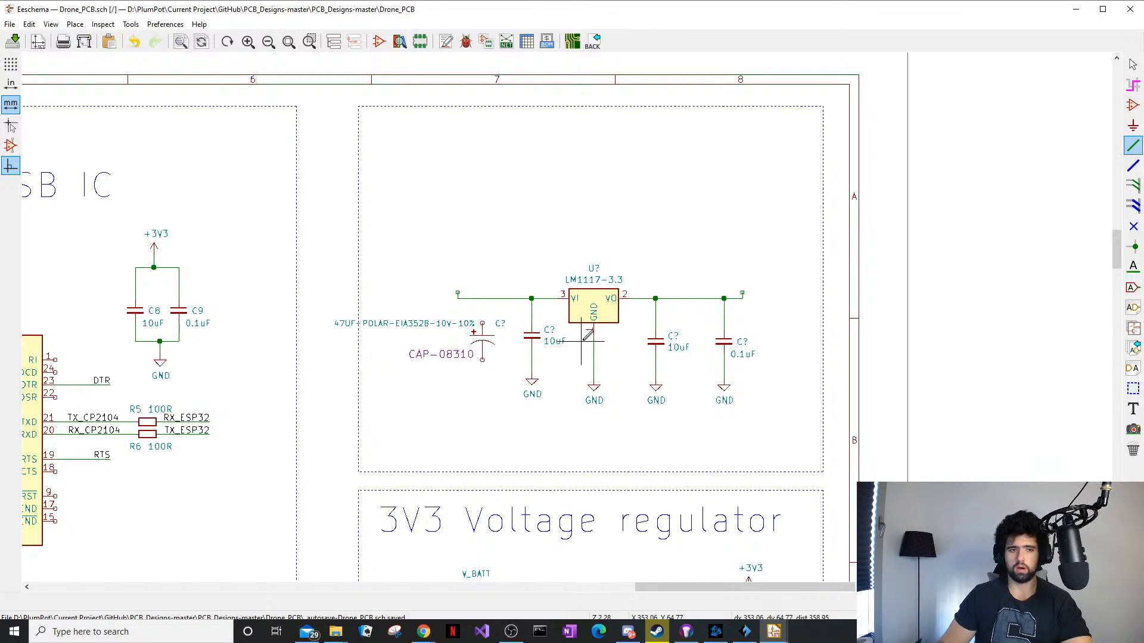
left_click(482, 298)
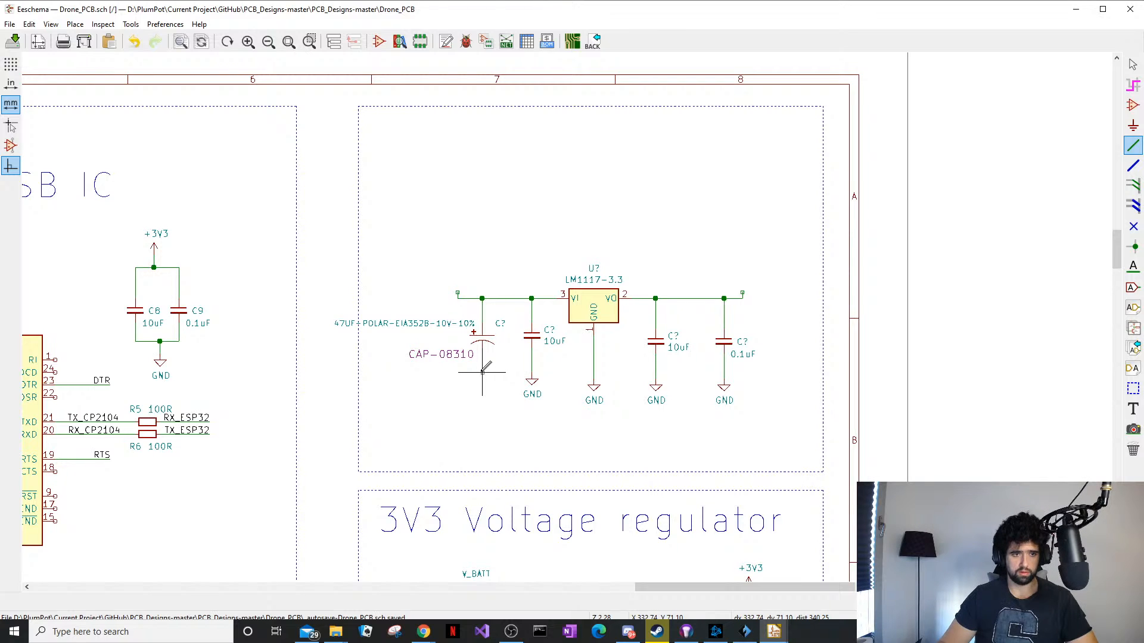
key("Escape")
left_click_drag(544, 410, 520, 387)
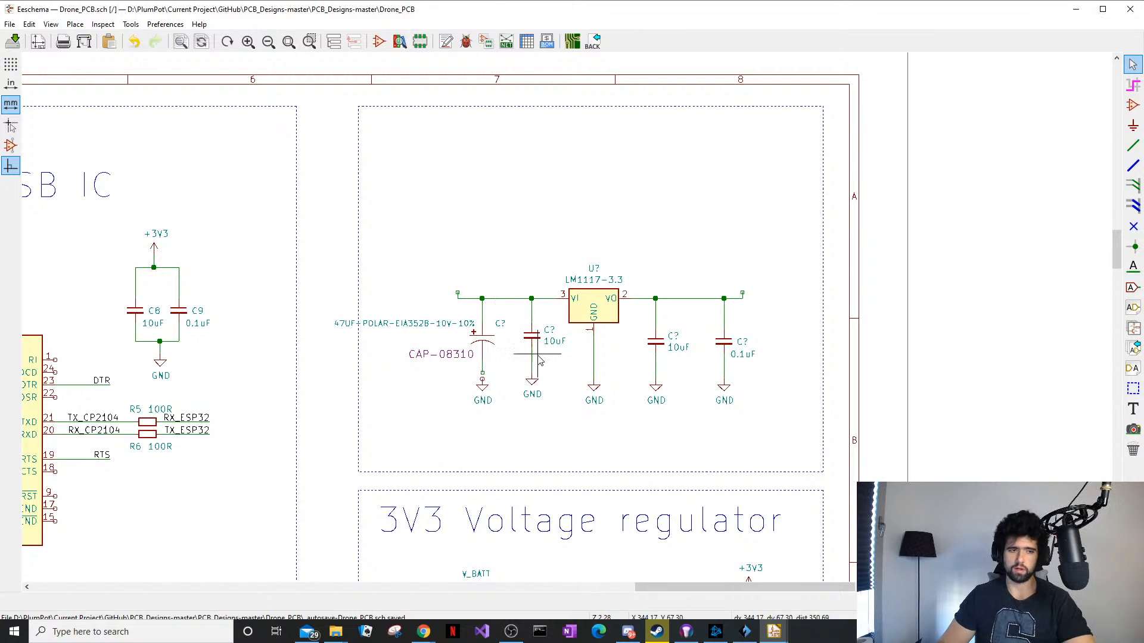
middle_click_drag(537, 331, 561, 331)
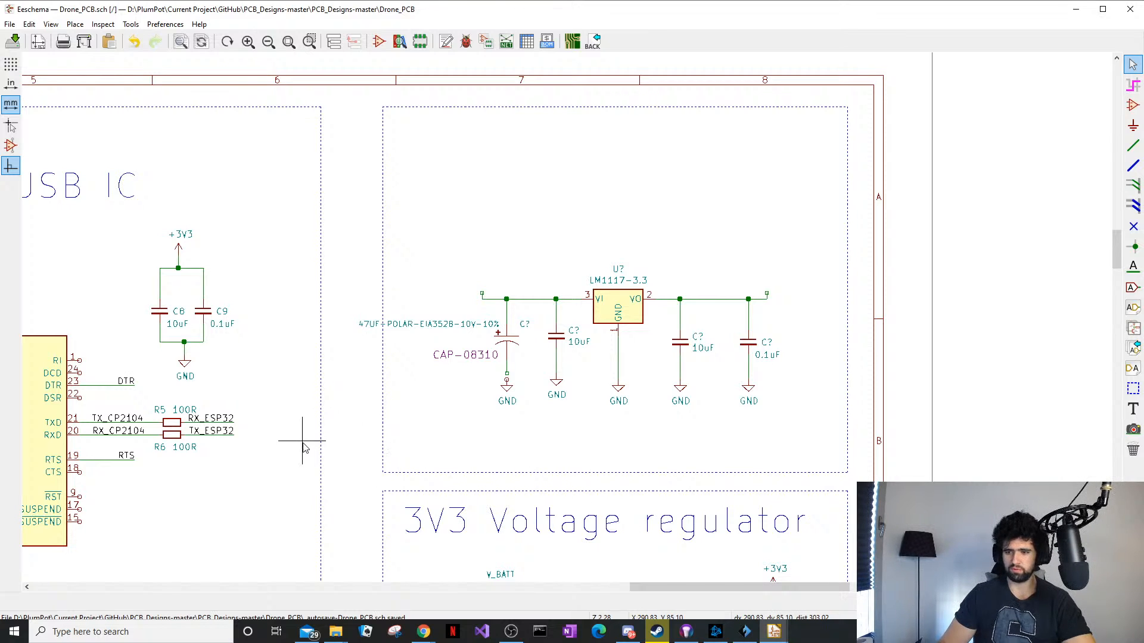
middle_click_drag(425, 348, 380, 316)
scroll(380, 316, "down", 1)
middle_click_drag(635, 373, 563, 231)
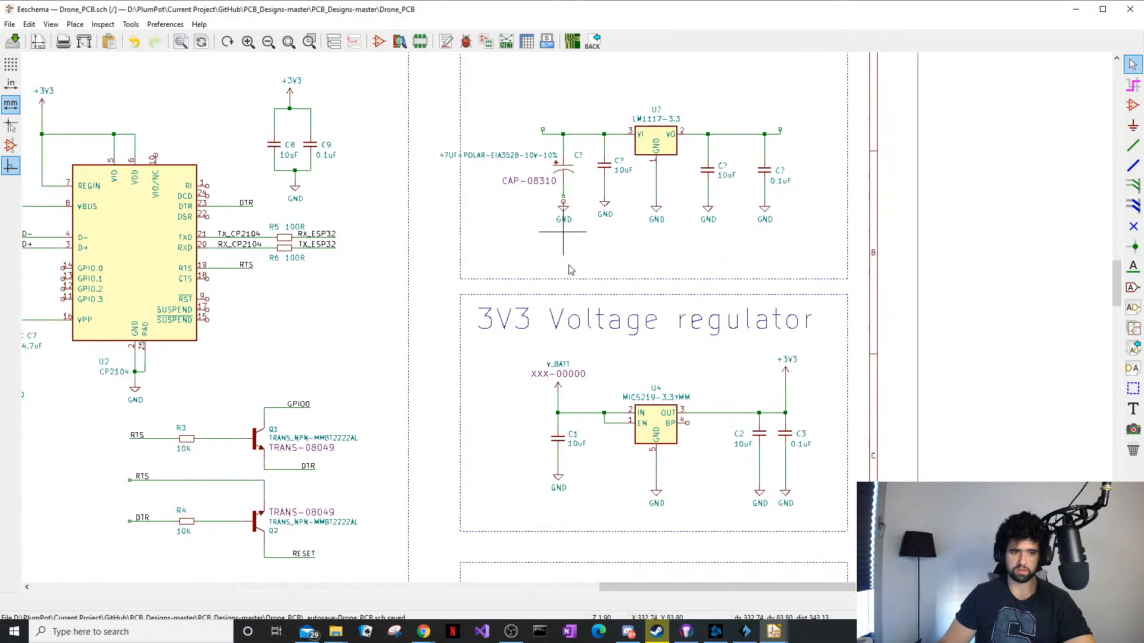
Place a copy of the existing V_BATT power symbol just above the open end of the LM1117-3.3's VI line
middle_click_drag(569, 270, 638, 289)
middle_click_drag(697, 338, 637, 339)
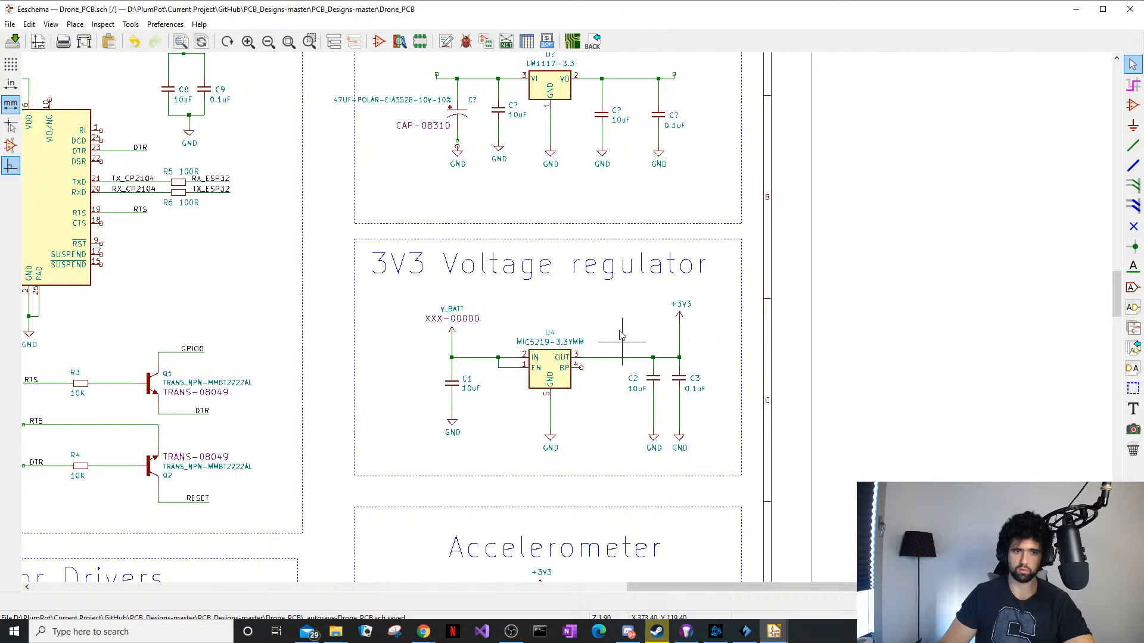
scroll(620, 325, "down", 1)
middle_click_drag(557, 360, 584, 465)
scroll(590, 485, "up", 1)
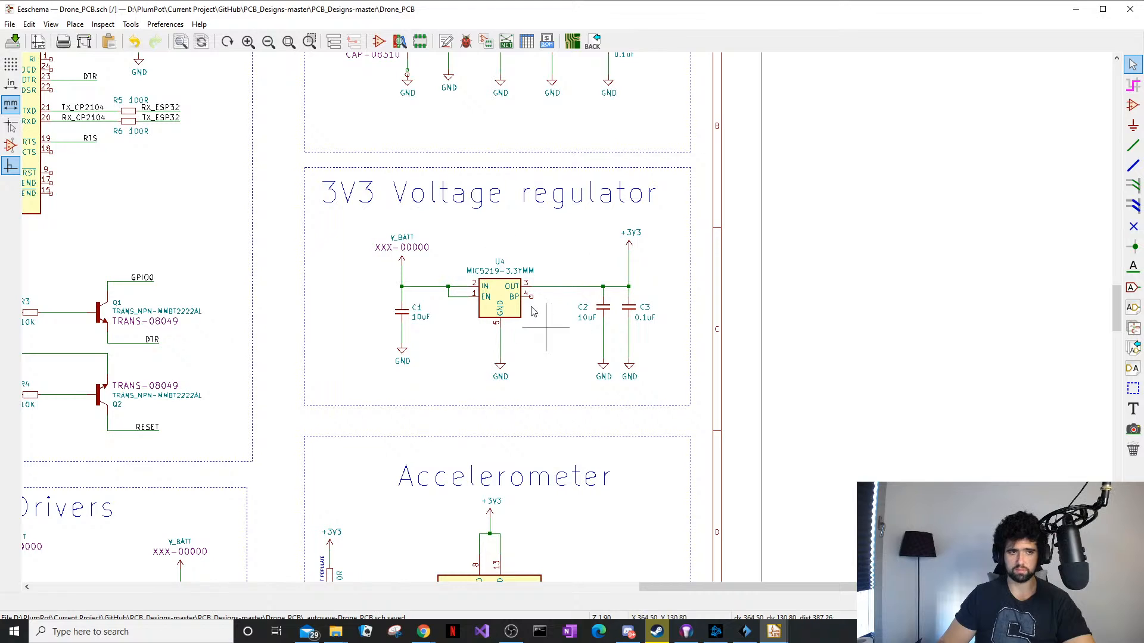
middle_click_drag(396, 202, 392, 446)
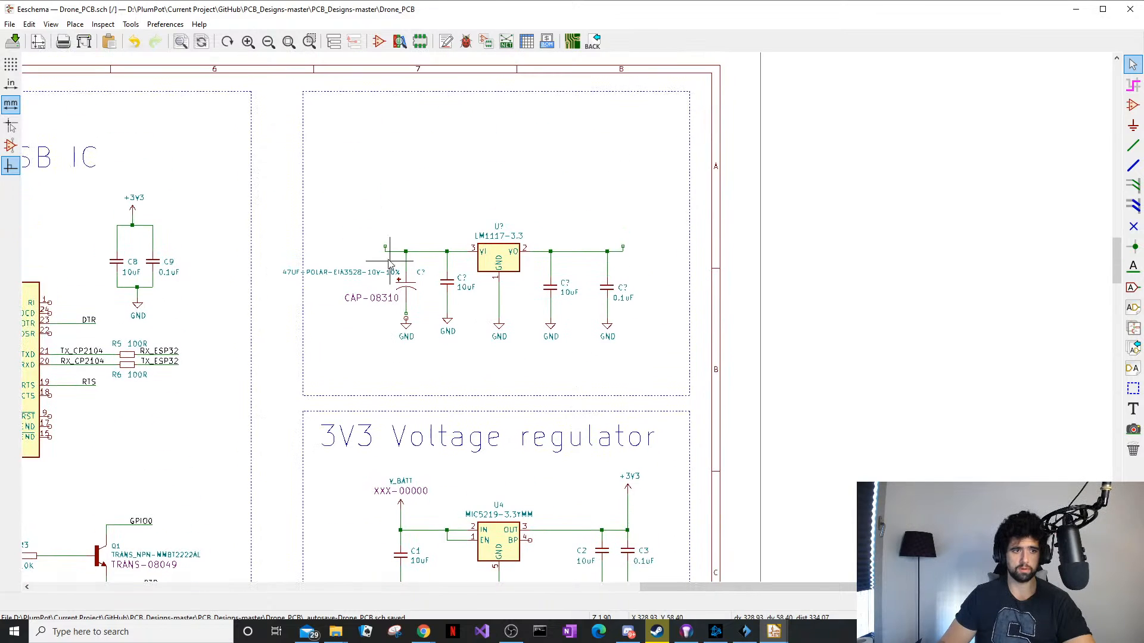
left_click_drag(422, 468, 385, 499, "shift")
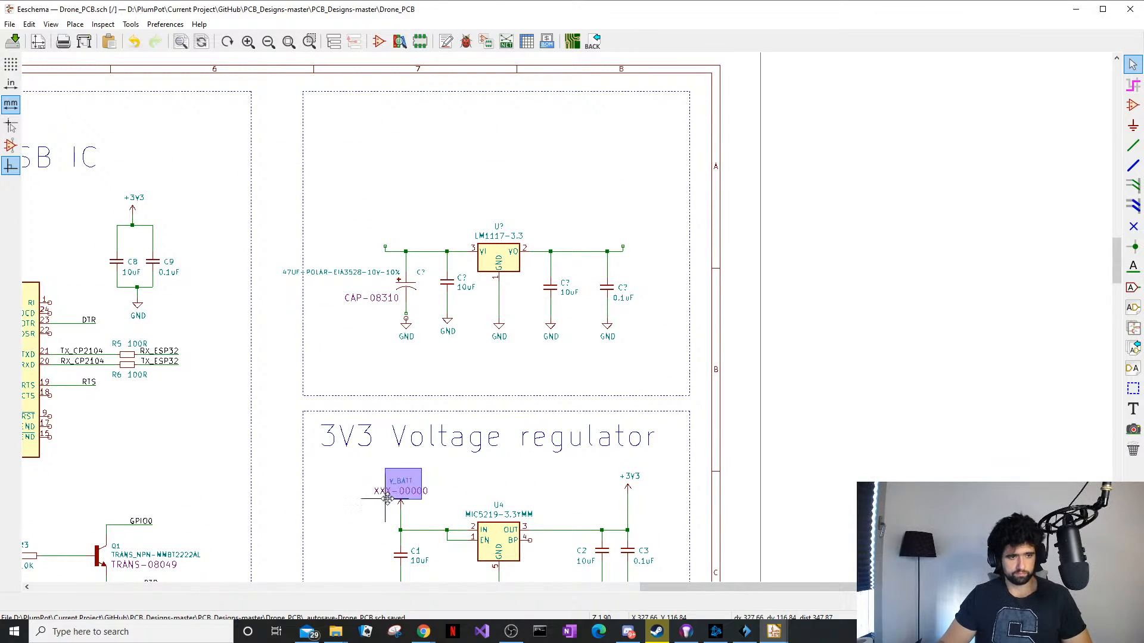
left_click(398, 221)
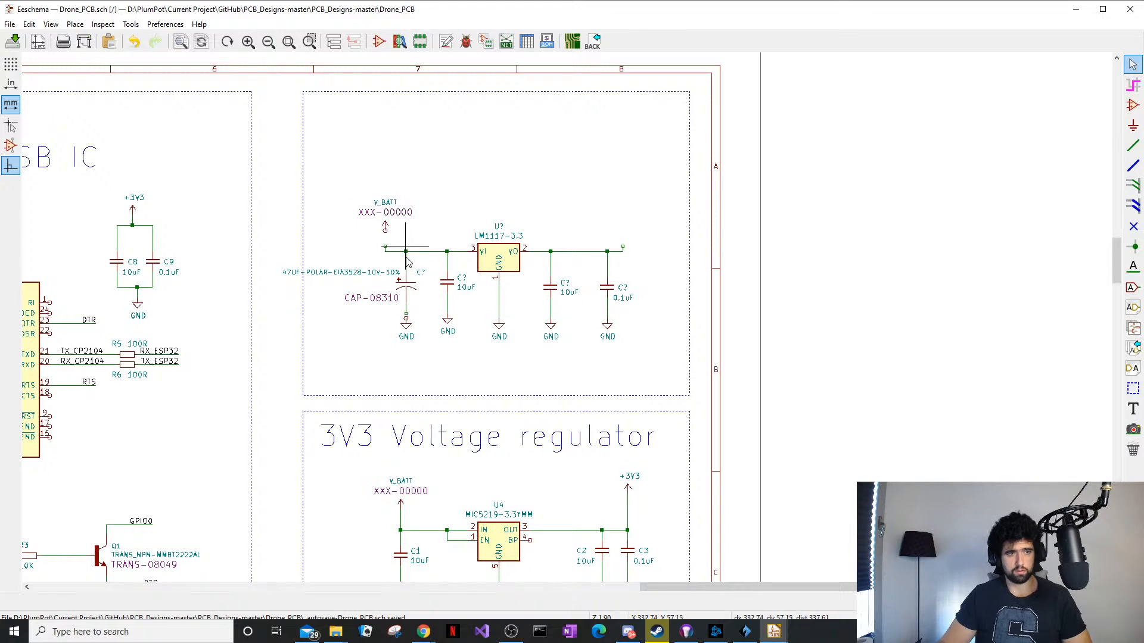
Wire the copied V_BATT symbol to the VI line and extend the open end of the VO line upward
key("w")
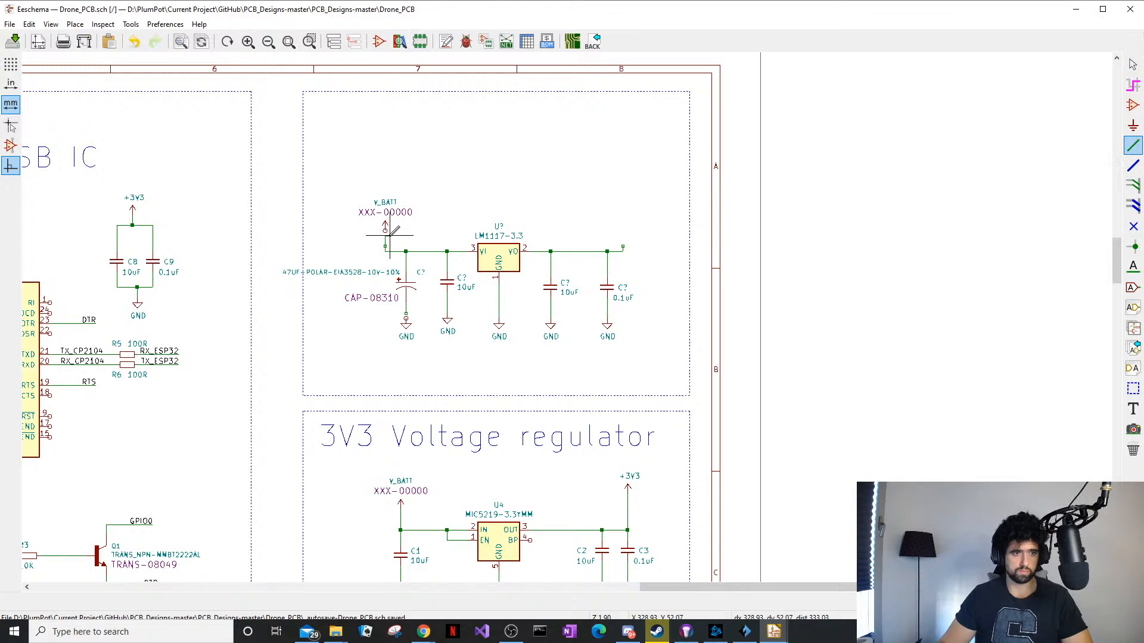
left_click(386, 227)
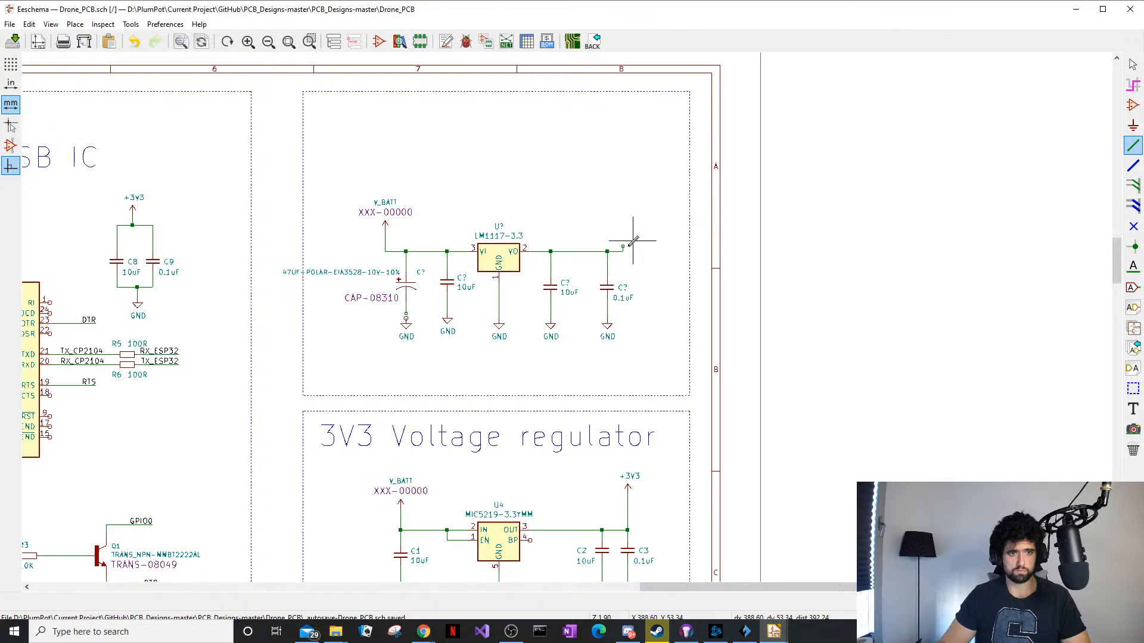
double_click(622, 230)
key("Escape")
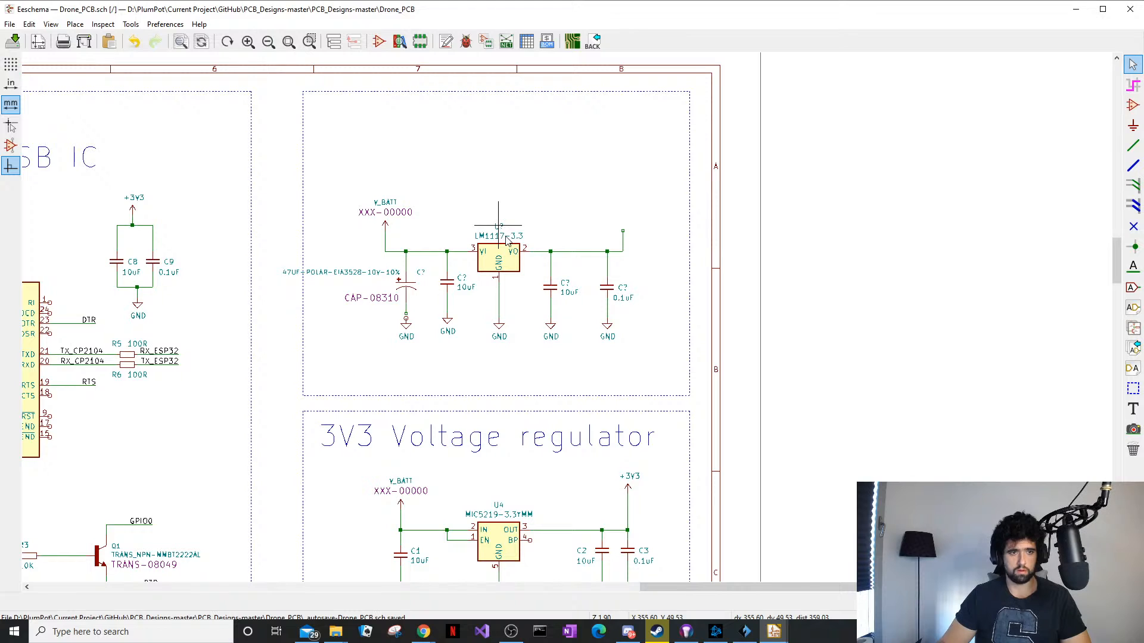
Set the LM1117-3.3 regulator's reference to U4 and attach a copied +3V3 symbol to the end of its VO line
type("u4")
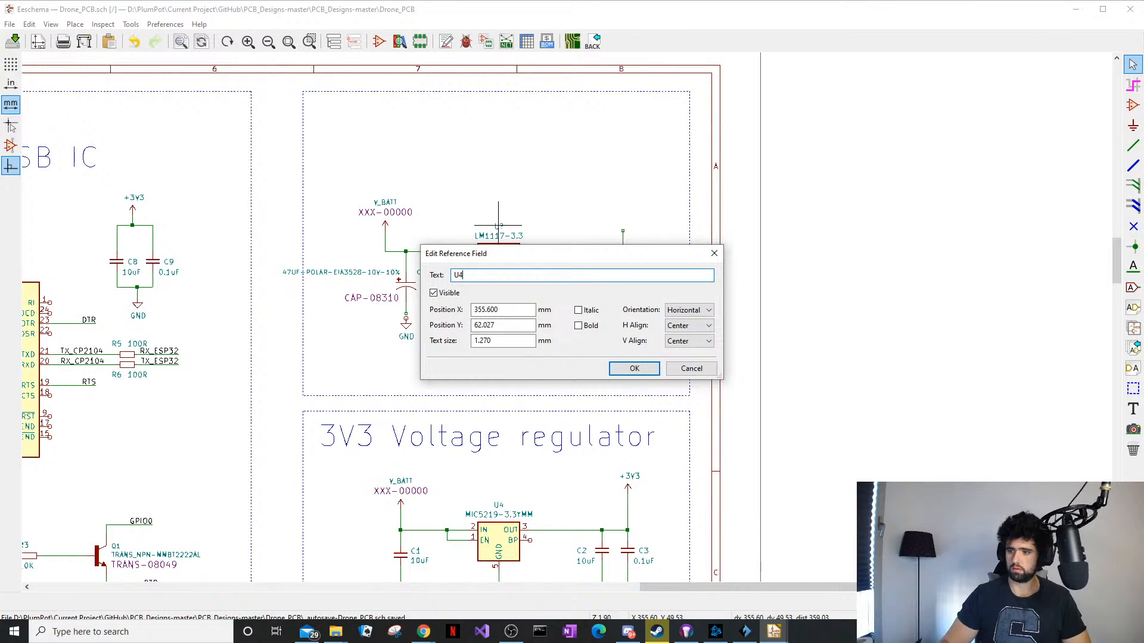
left_click(633, 368)
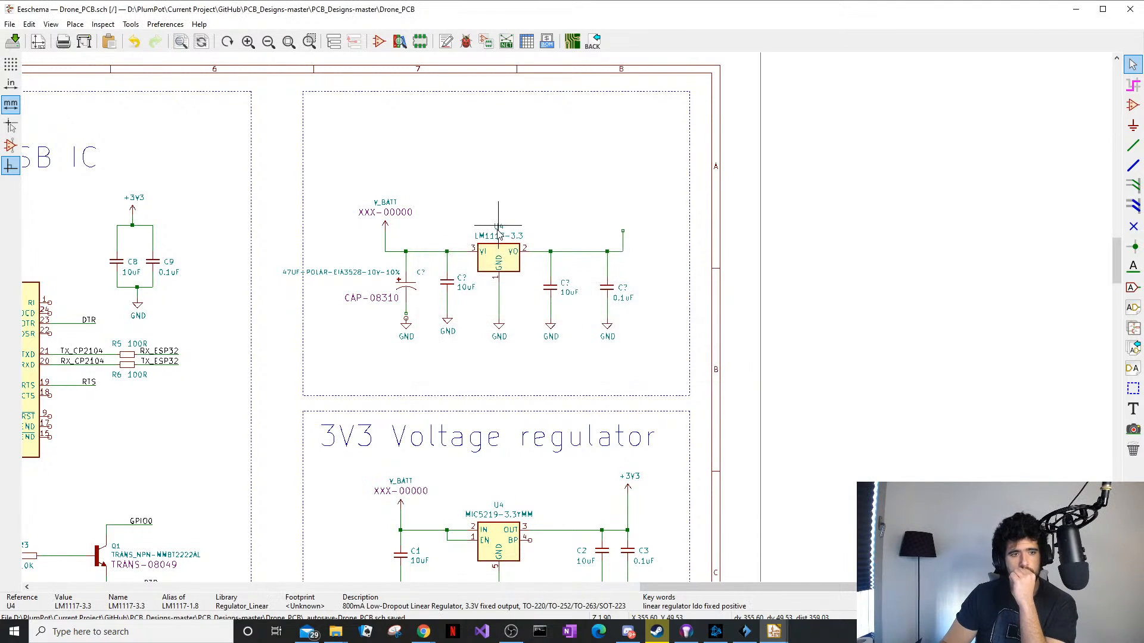
scroll(566, 327, "down", 2)
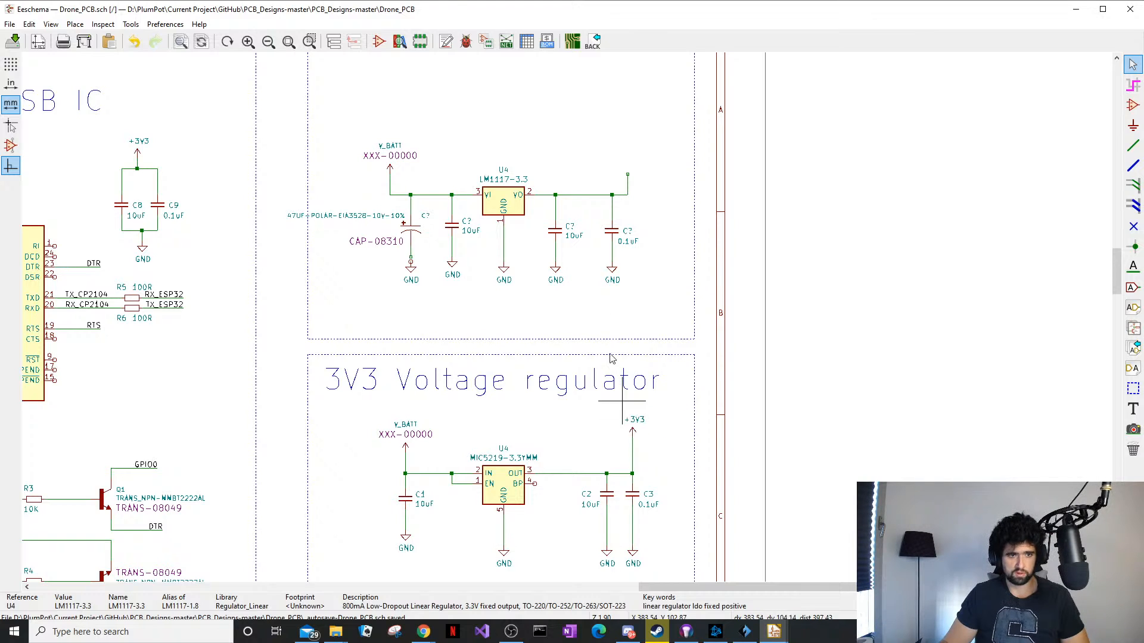
key("ctrl+v")
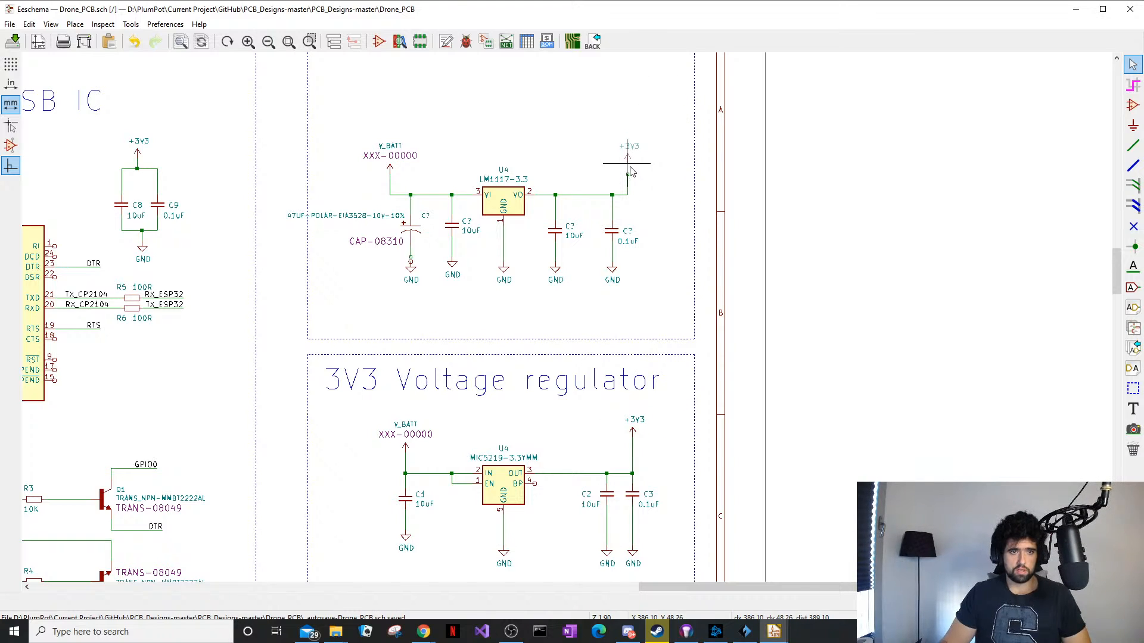
left_click(629, 179)
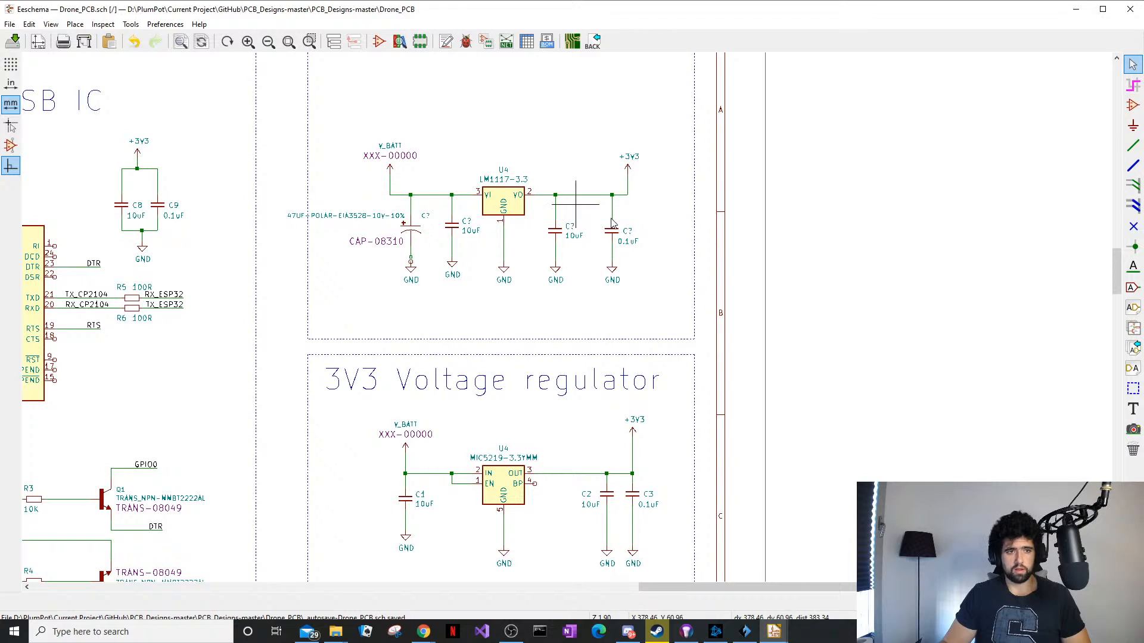
Move the "3V3 Voltage regulator" title into the frame above the new LM1117-3.3 circuit
scroll(601, 279, "down", 2)
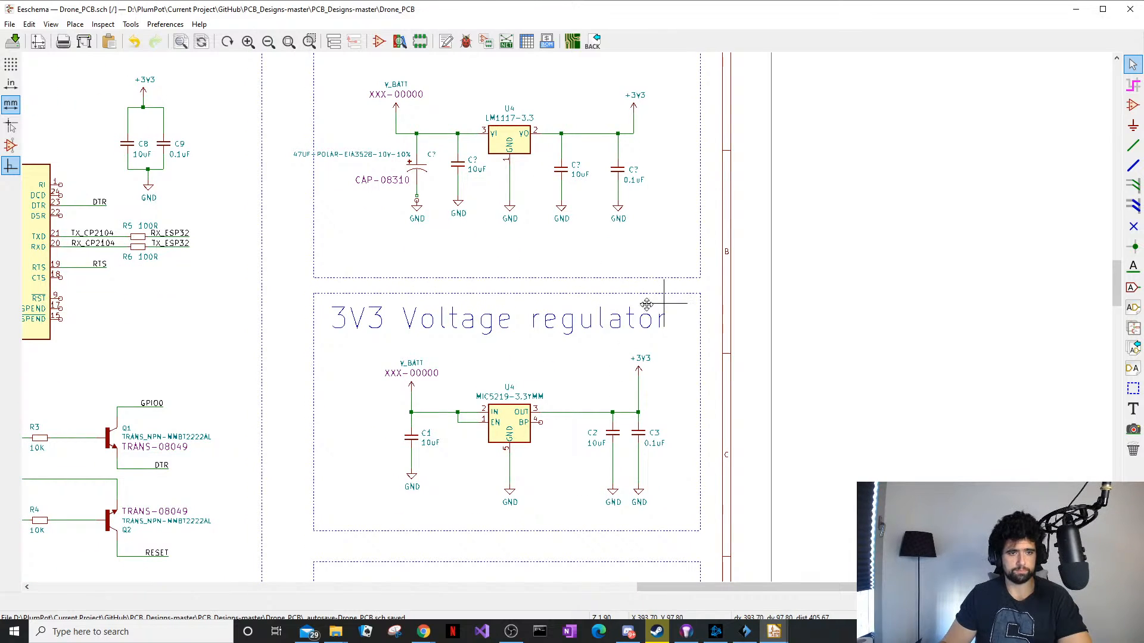
scroll(540, 145, "up", 3)
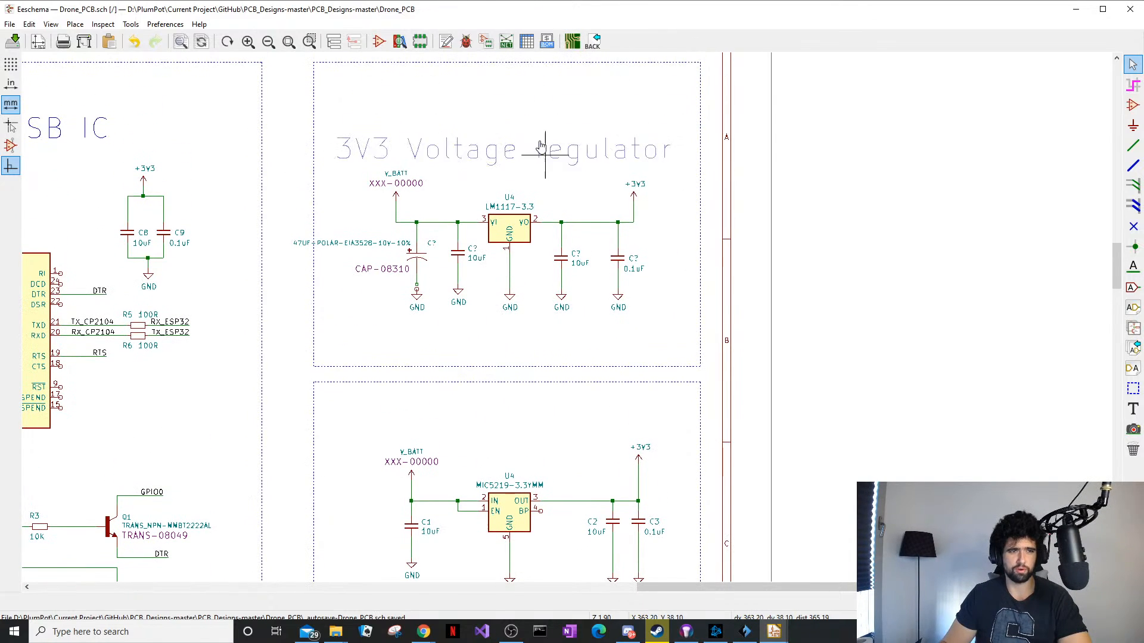
left_click(545, 115)
Shift the old MIC5219 regulator circuit together with the lower line of its frame slightly
right_click(643, 426)
scroll(517, 440, "down", 2)
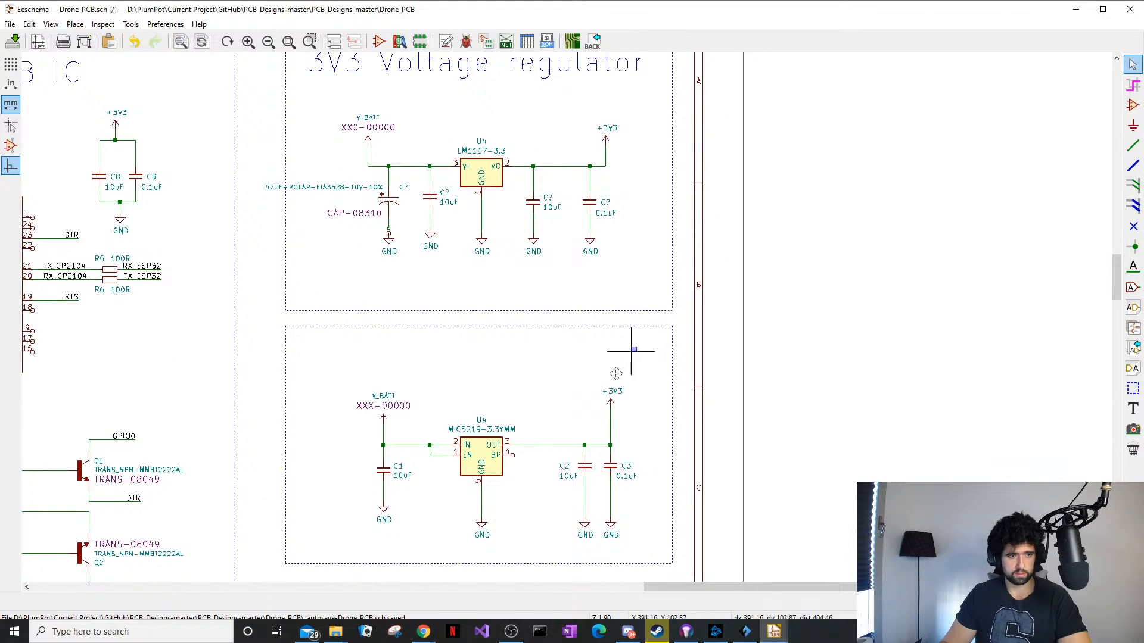
left_click_drag(634, 348, 330, 538)
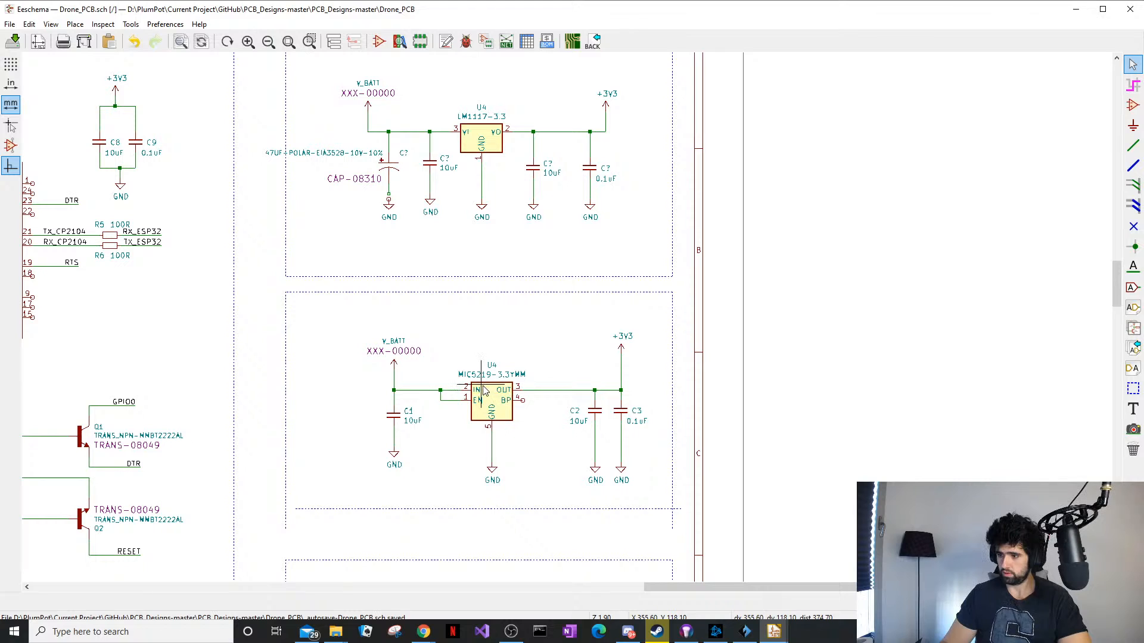
Delete the old MIC5219 regulator circuit and the dashed frame lines around it
scroll(512, 262, "up", 4)
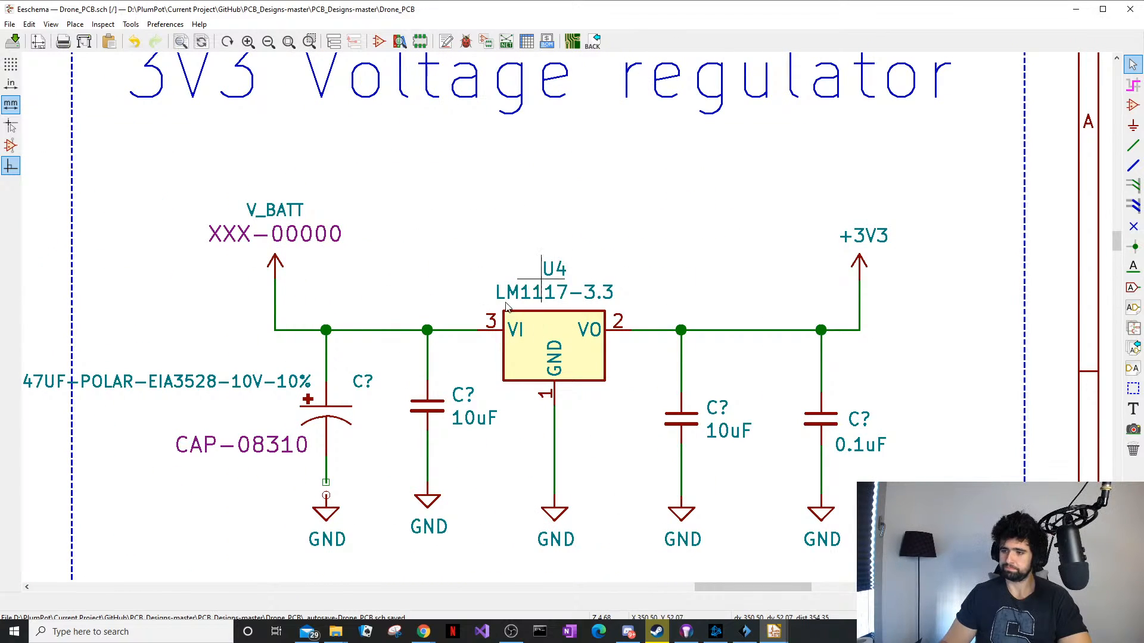
scroll(490, 329, "down", 1)
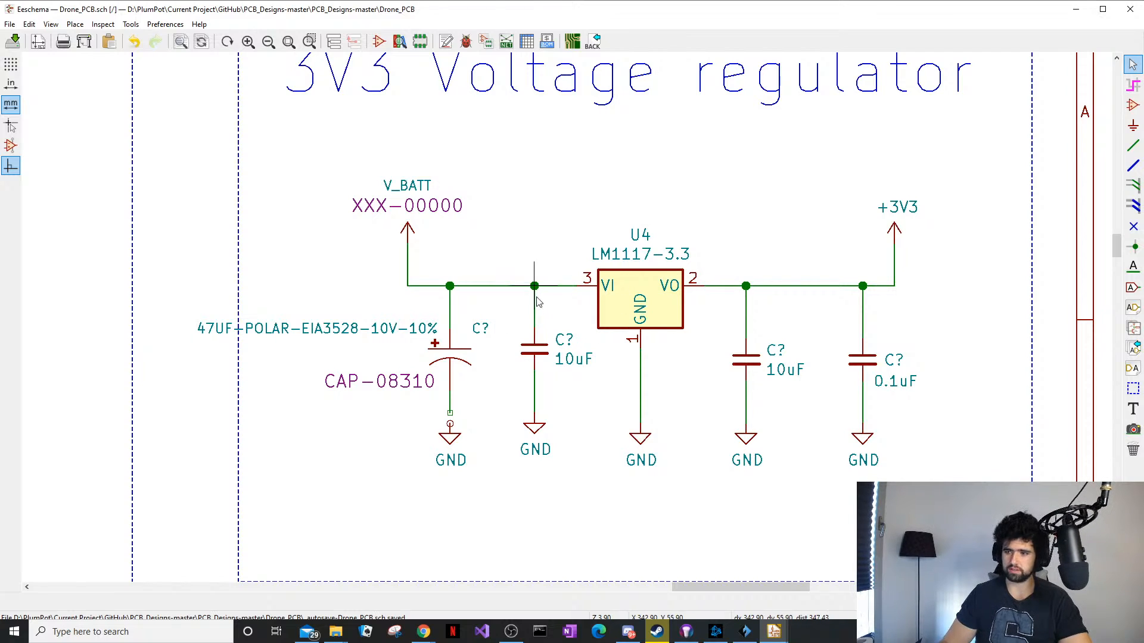
middle_click_drag(620, 328, 574, 341)
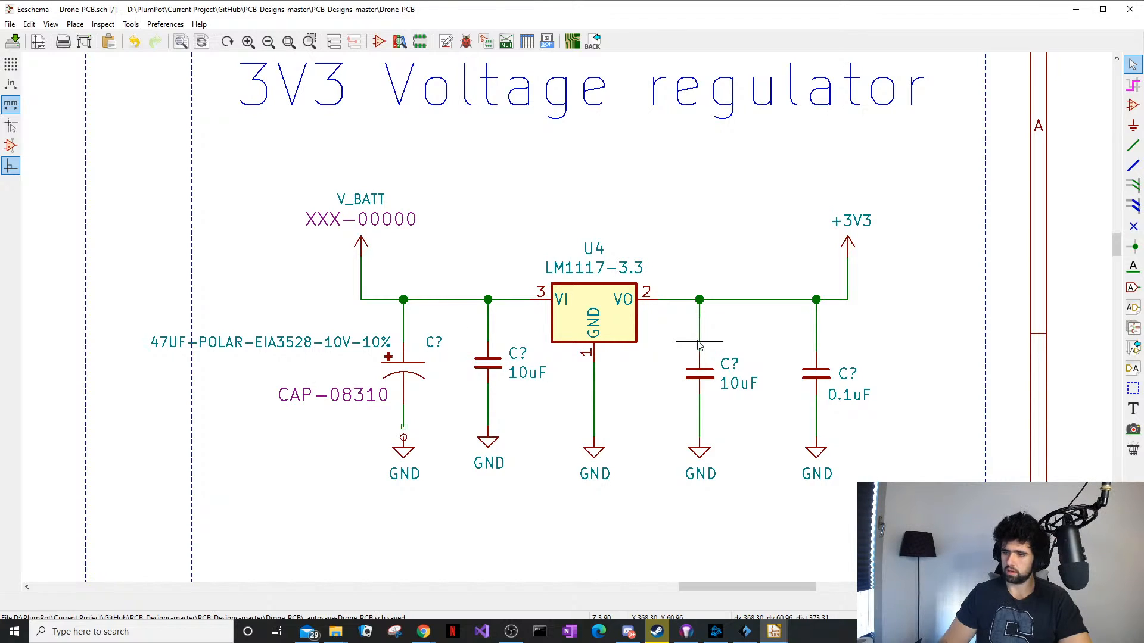
scroll(673, 342, "down", 4)
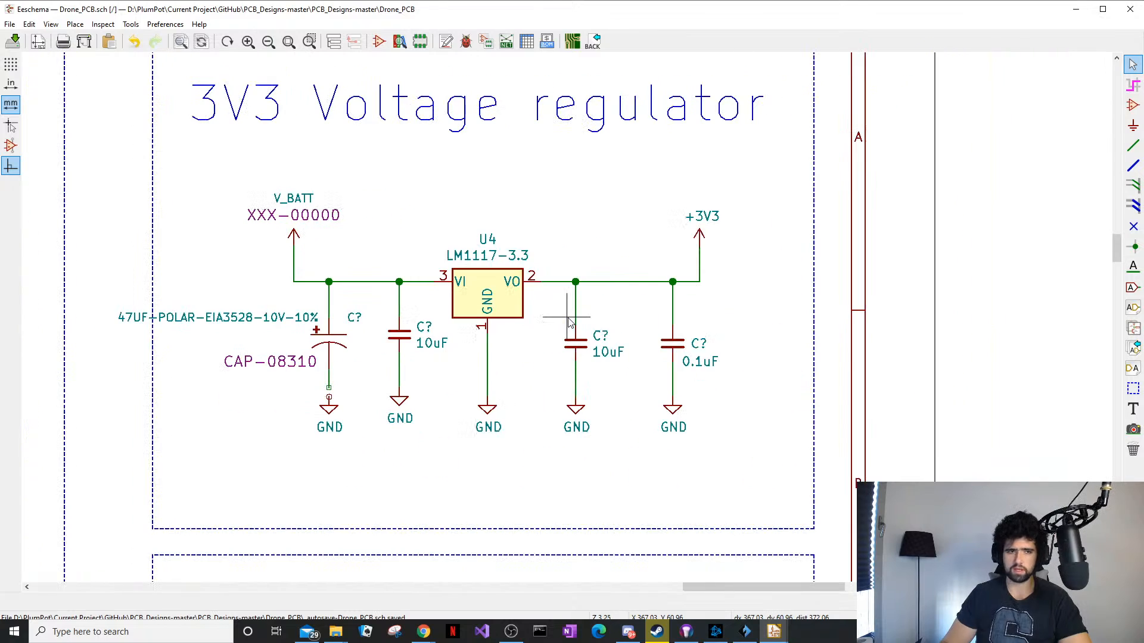
left_click_drag(771, 237, 499, 383)
key("Delete")
left_click_drag(610, 315, 468, 438)
key("Delete")
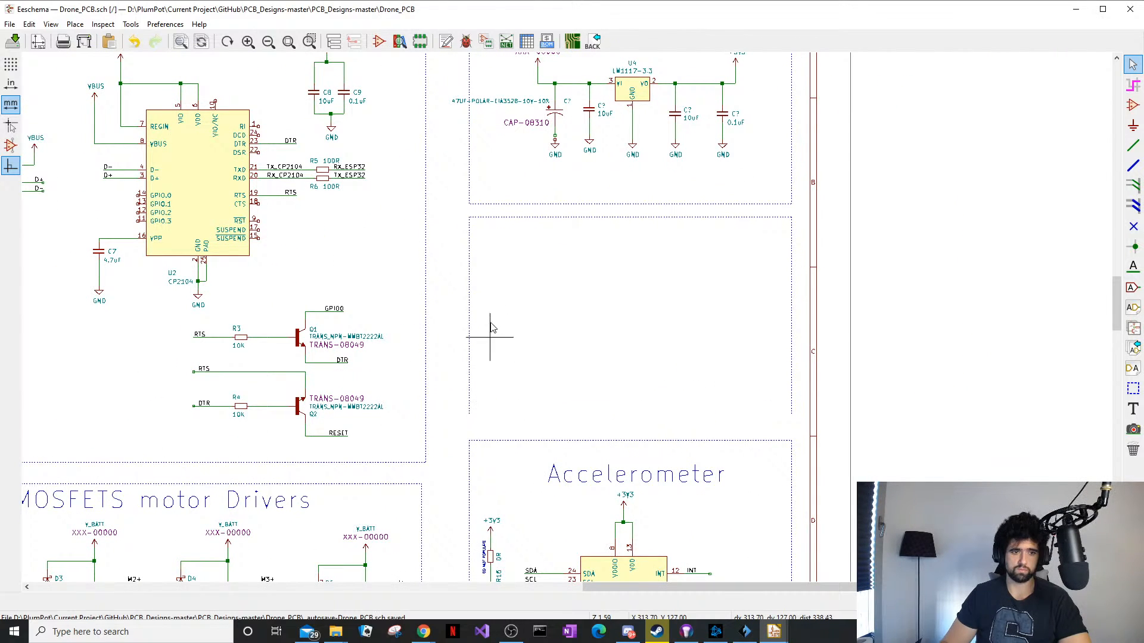
left_click_drag(666, 208, 611, 247)
key("Delete")
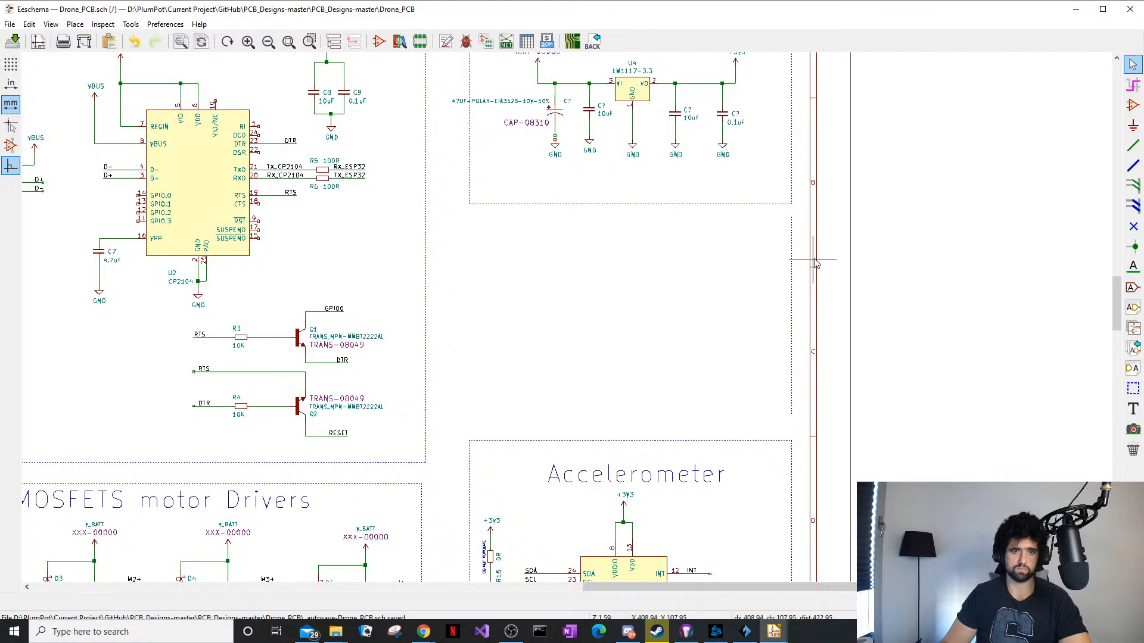
left_click_drag(800, 255, 733, 278)
key("Delete")
middle_click_drag(658, 284, 649, 508)
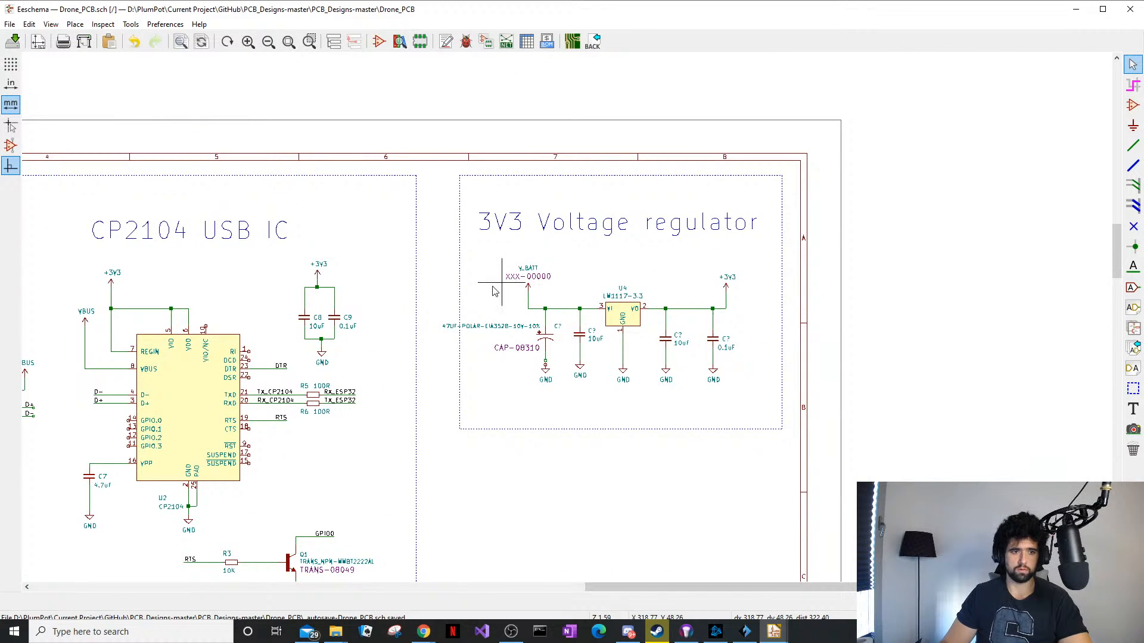
Undo the deletions of the old MIC5219 regulator circuit and its frame lines
middle_click_drag(569, 288, 539, 283)
scroll(536, 286, "up", 1)
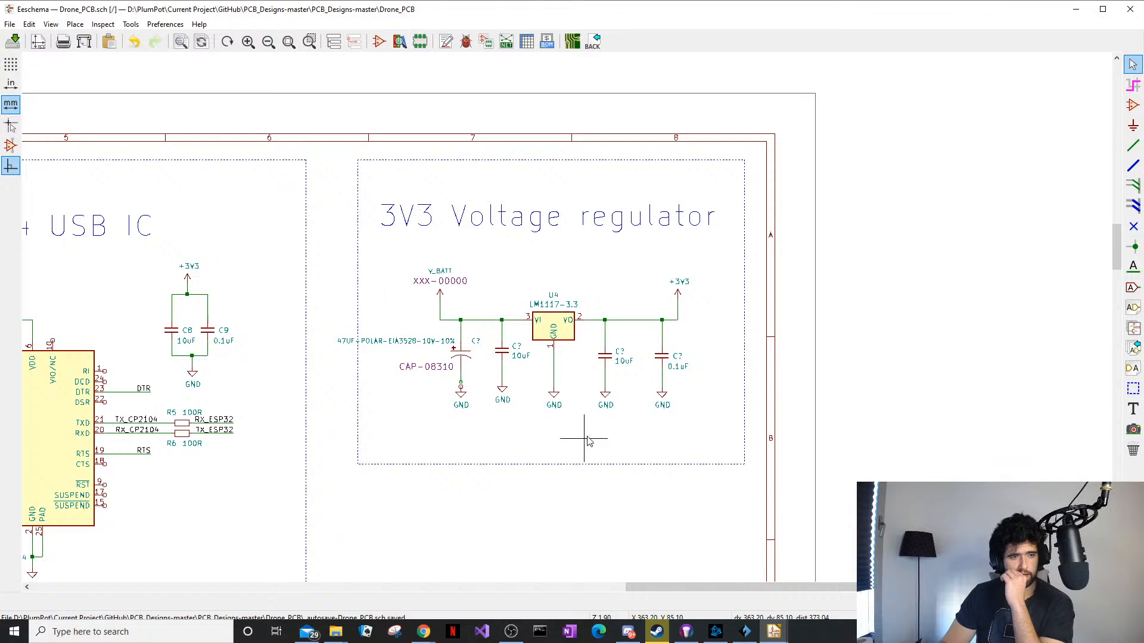
middle_click_drag(590, 439, 614, 388)
key("ctrl+z")
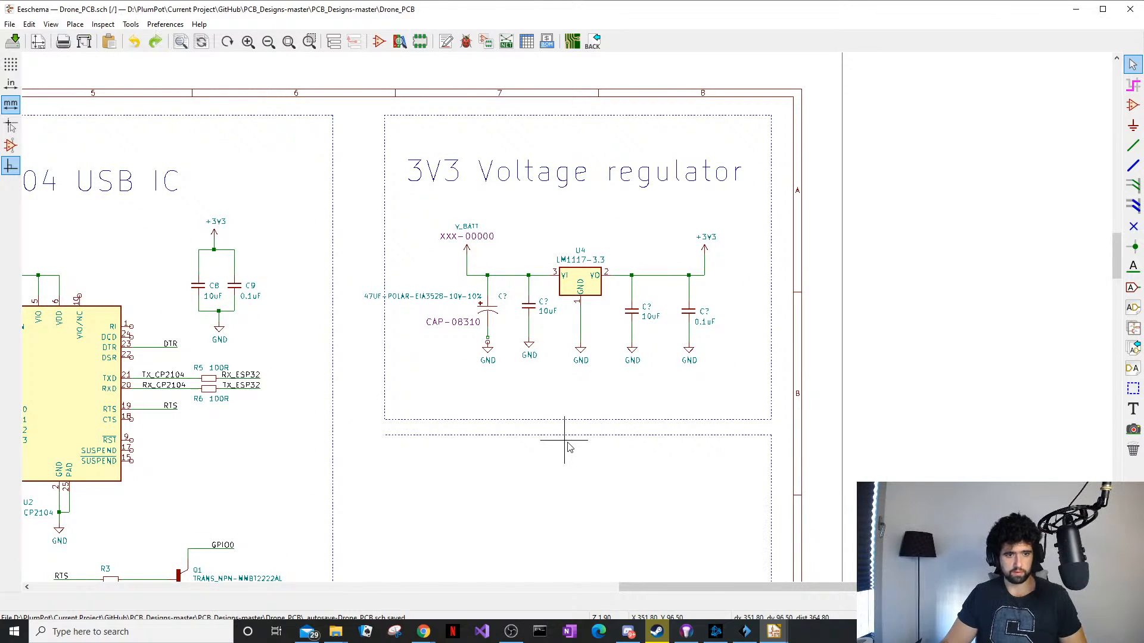
key("ctrl+z")
middle_click_drag(580, 491, 584, 422)
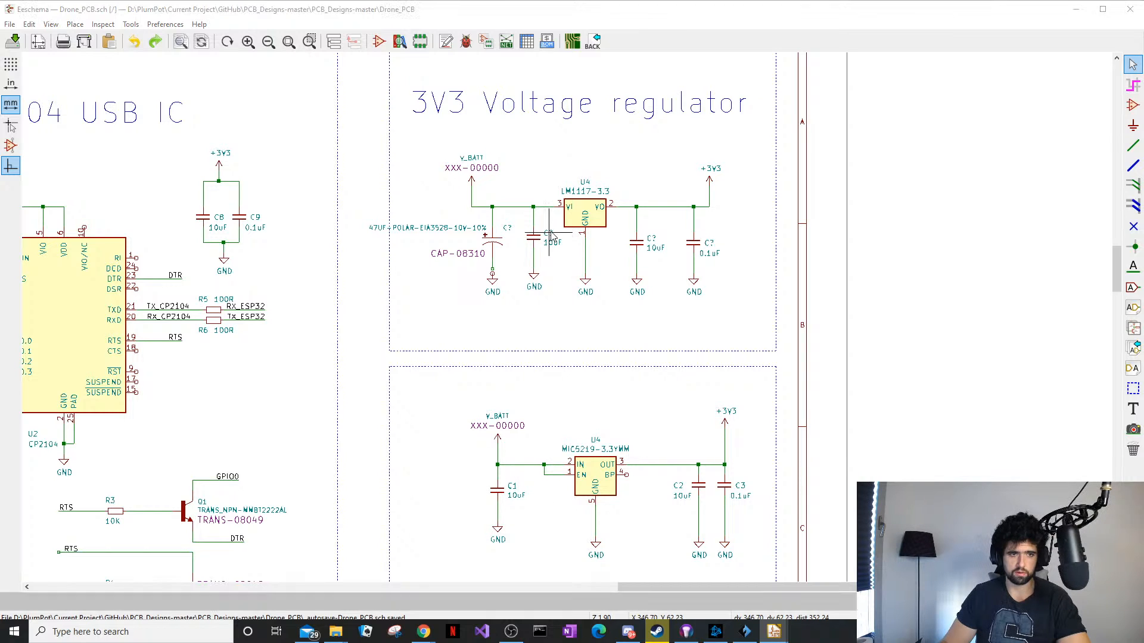
Set the references of the new circuit's 10uF input, 10uF output and 0.1uF output capacitors to C1, C2 and C3
key("u")
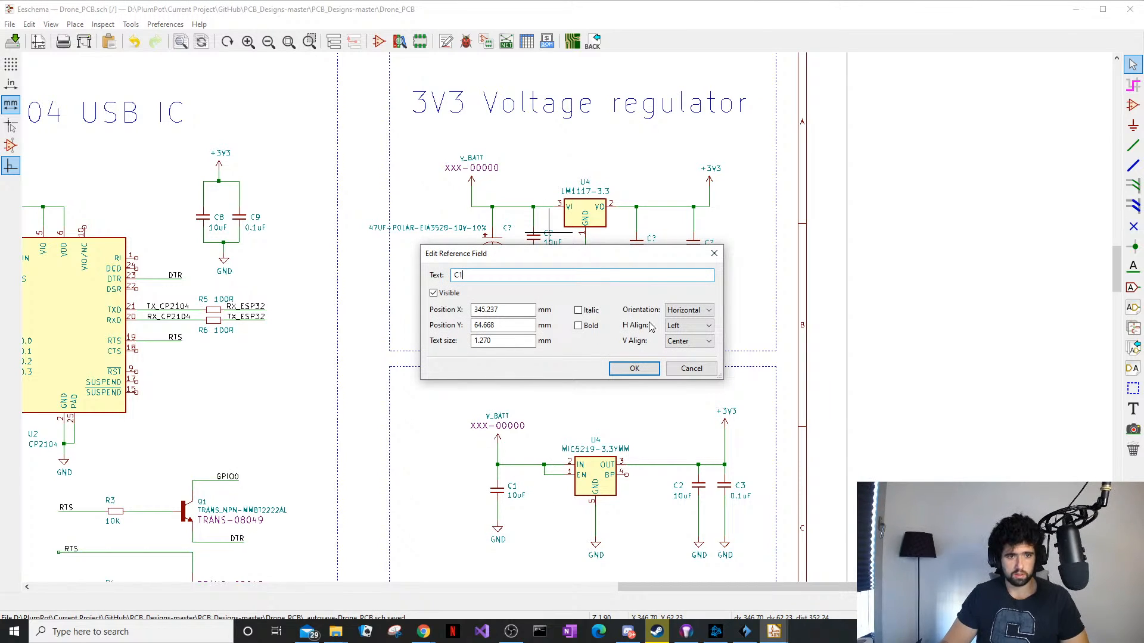
left_click(635, 368)
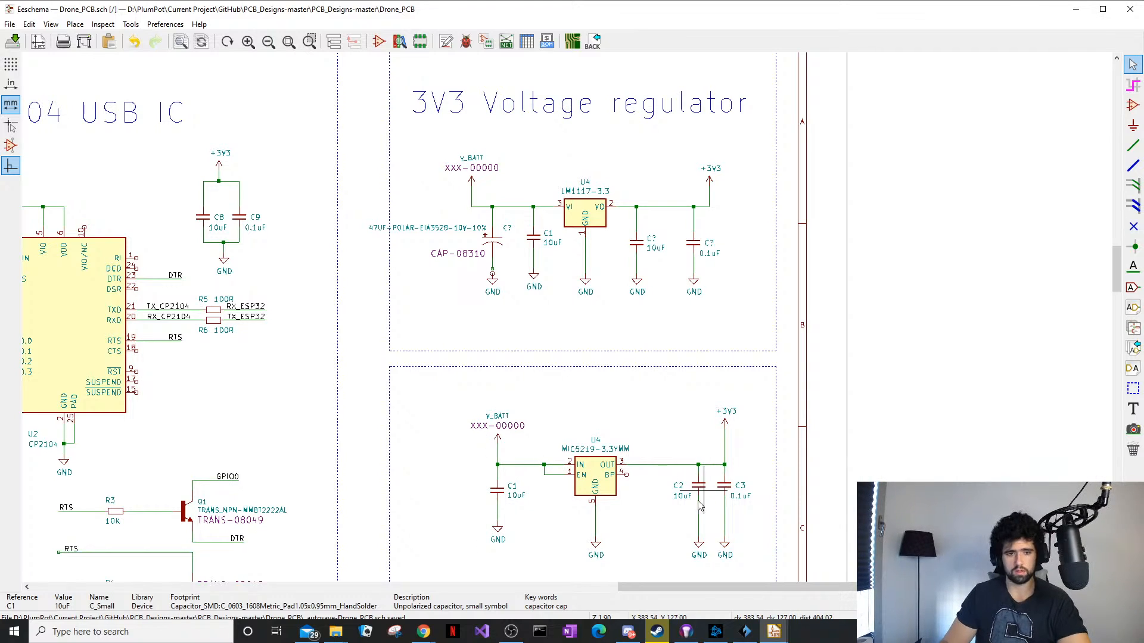
double_click(654, 240)
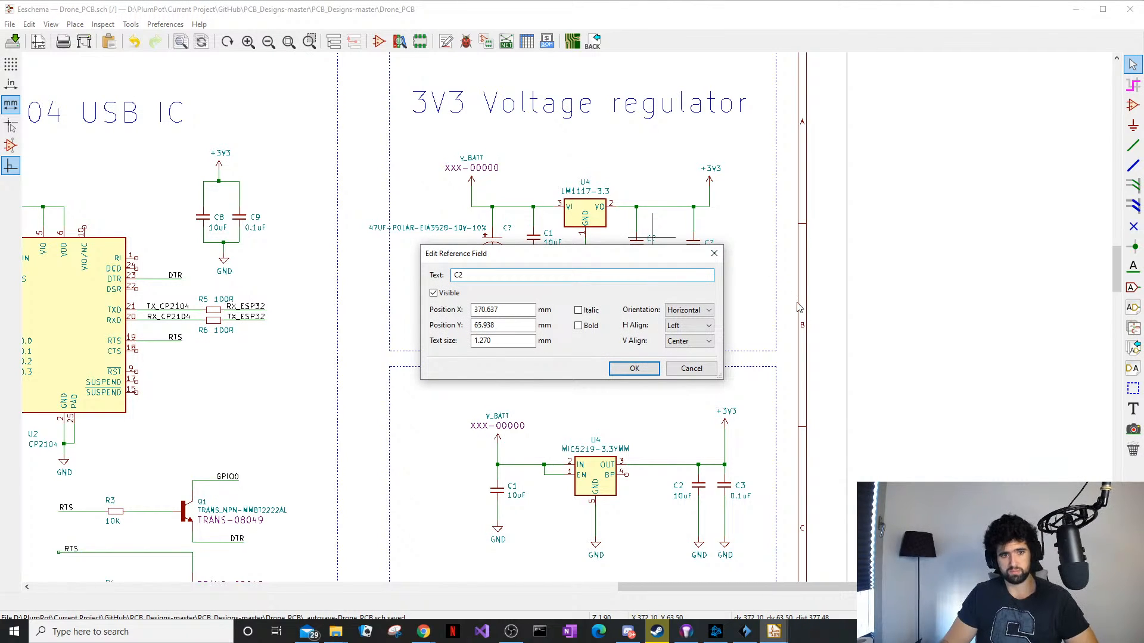
type("C2")
left_click(643, 373)
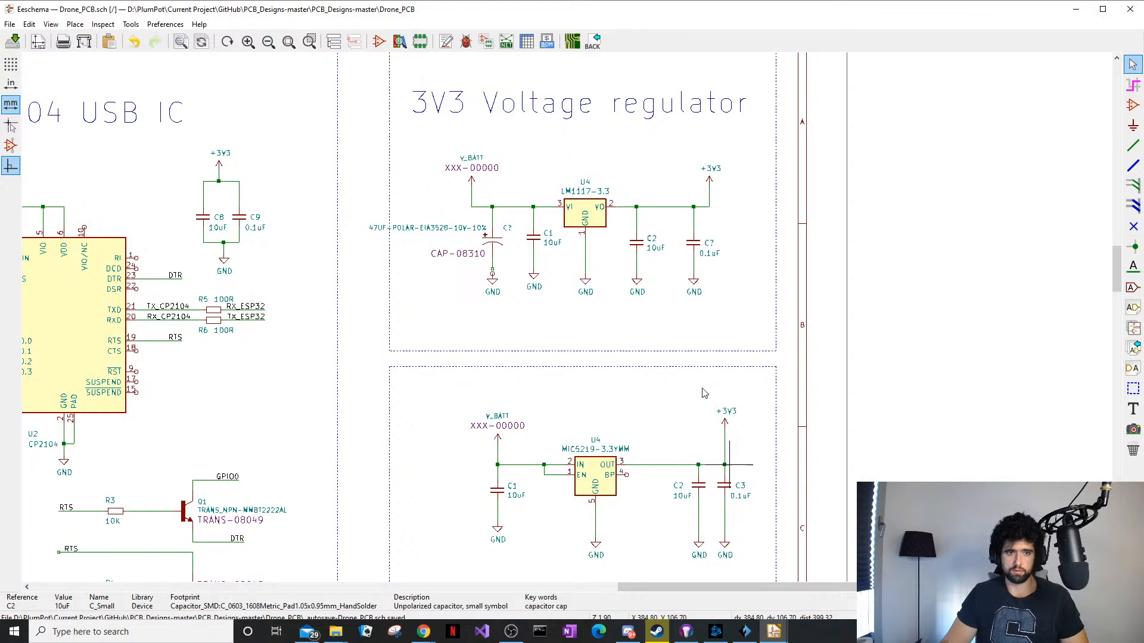
double_click(708, 243)
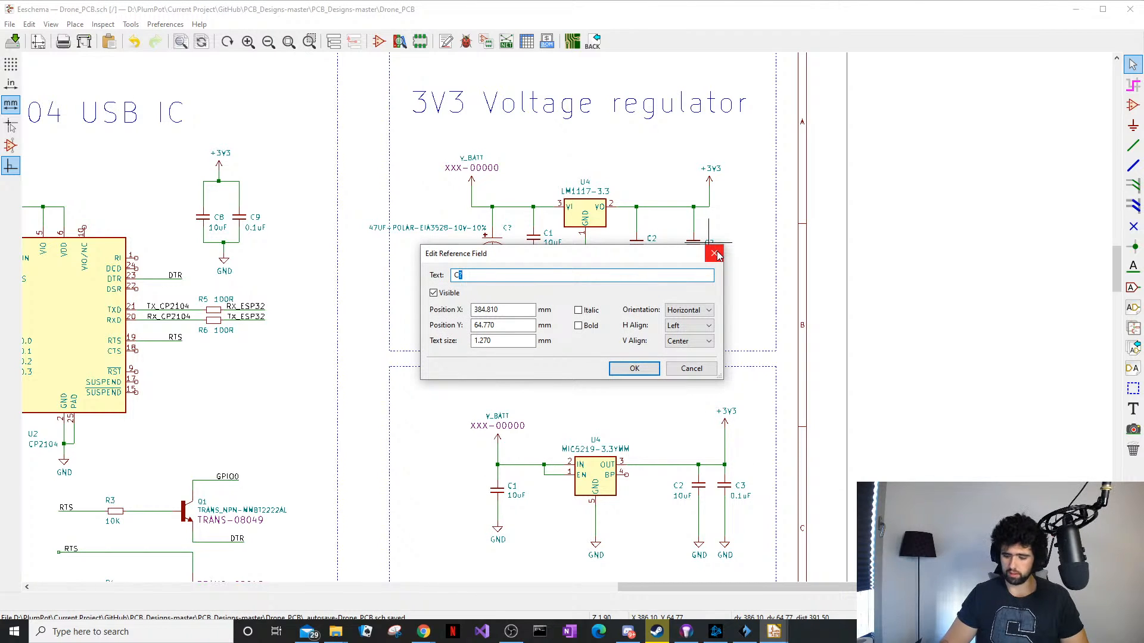
key("Return")
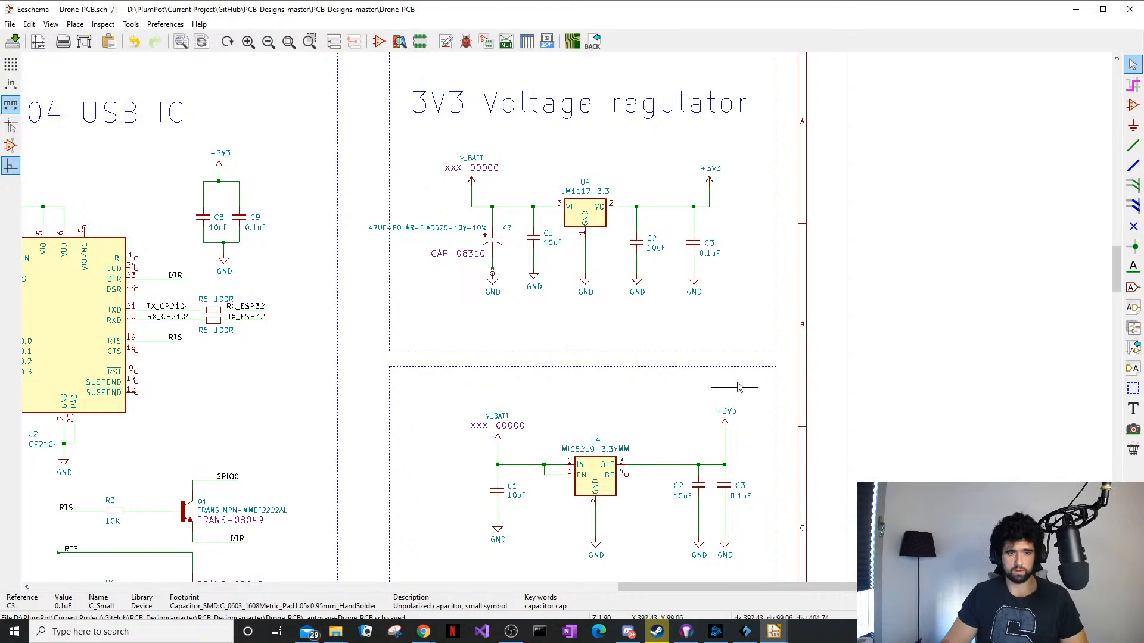
Remove the restored MIC5219 regulator circuit and the empty dashed frame beneath the new regulator section
left_click_drag(741, 383, 468, 529)
key("Delete")
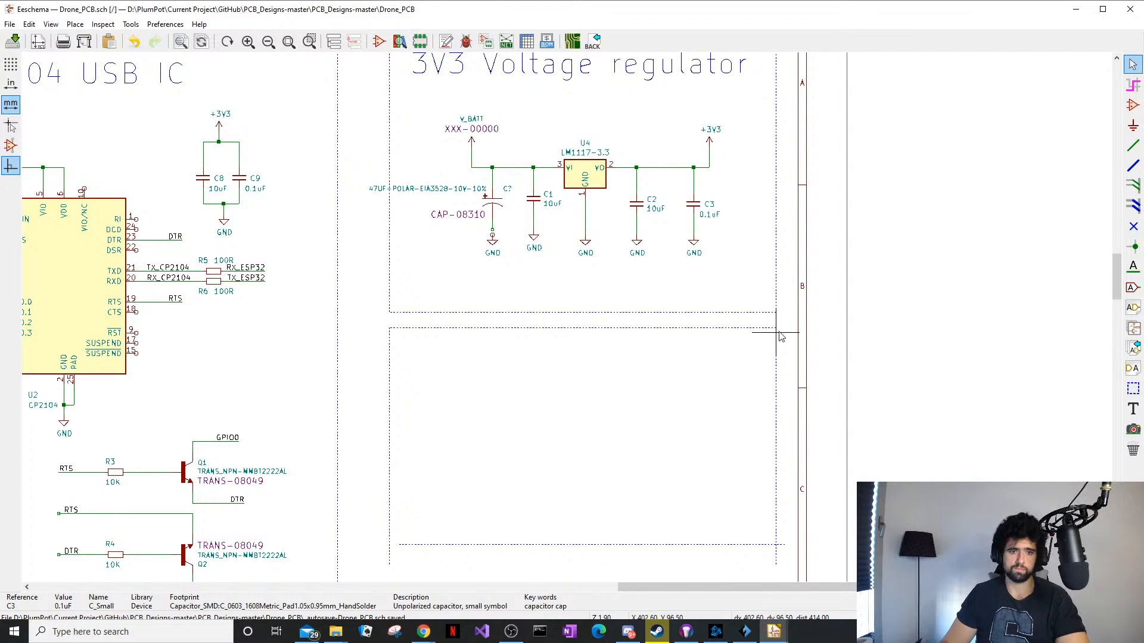
left_click_drag(778, 335, 377, 519)
key("Delete")
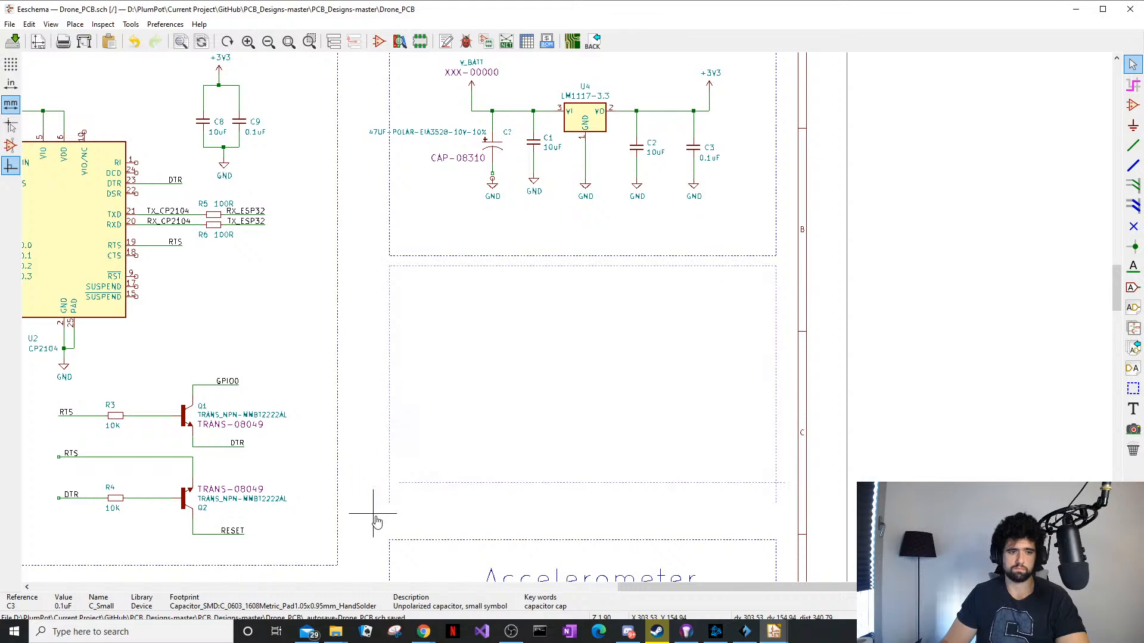
Move the whole Accelerometer section up into the gap directly beneath the 3V3 Voltage regulator section
scroll(568, 322, "down", 4)
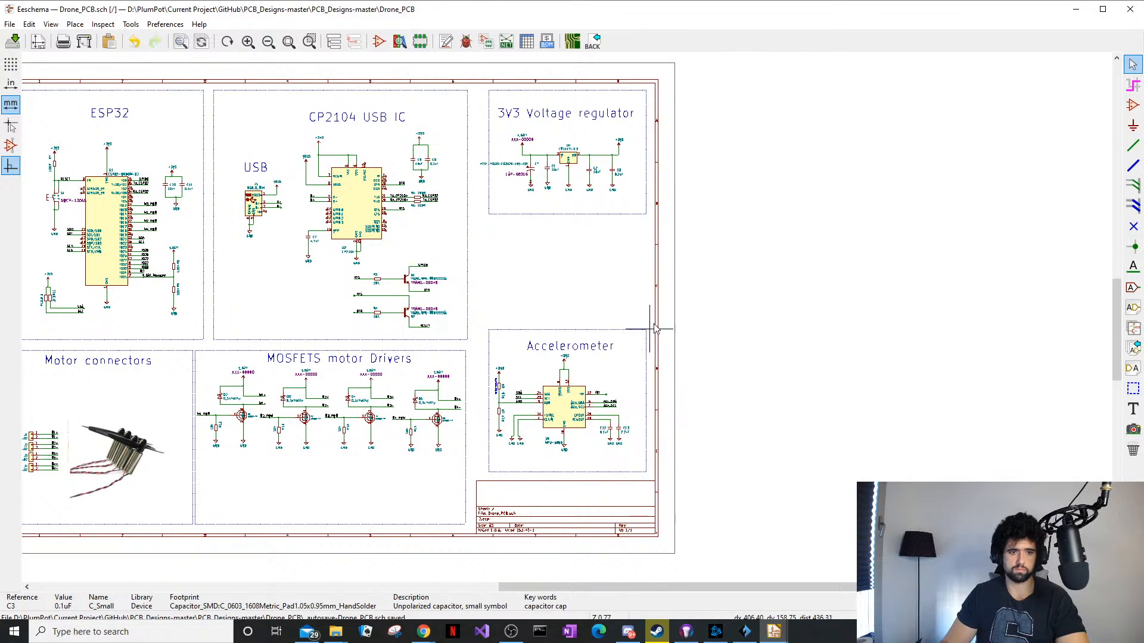
left_click_drag(653, 321, 455, 511)
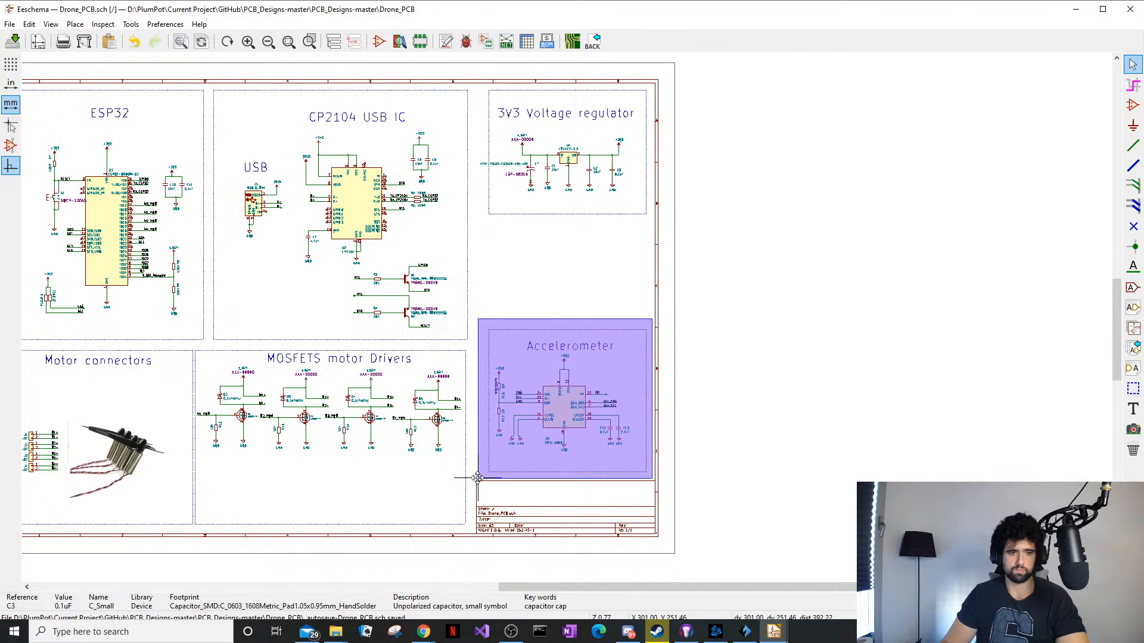
left_click(478, 385)
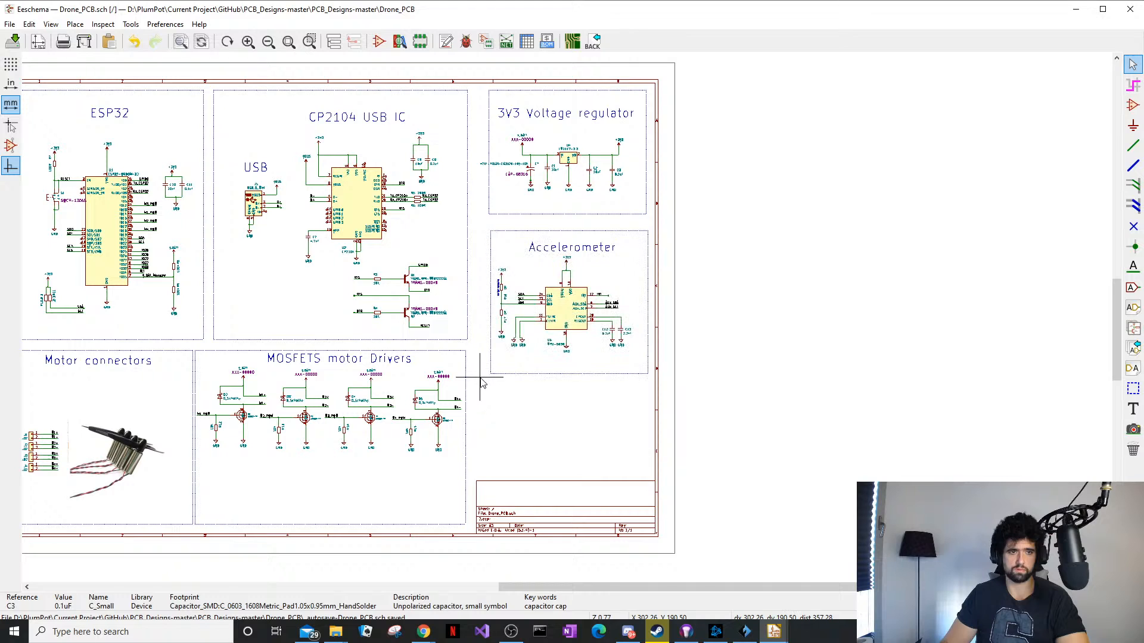
Annotate the entire schematic, keeping existing annotations, sorting components by X position and using the first free number after 0
scroll(557, 153, "up", 6)
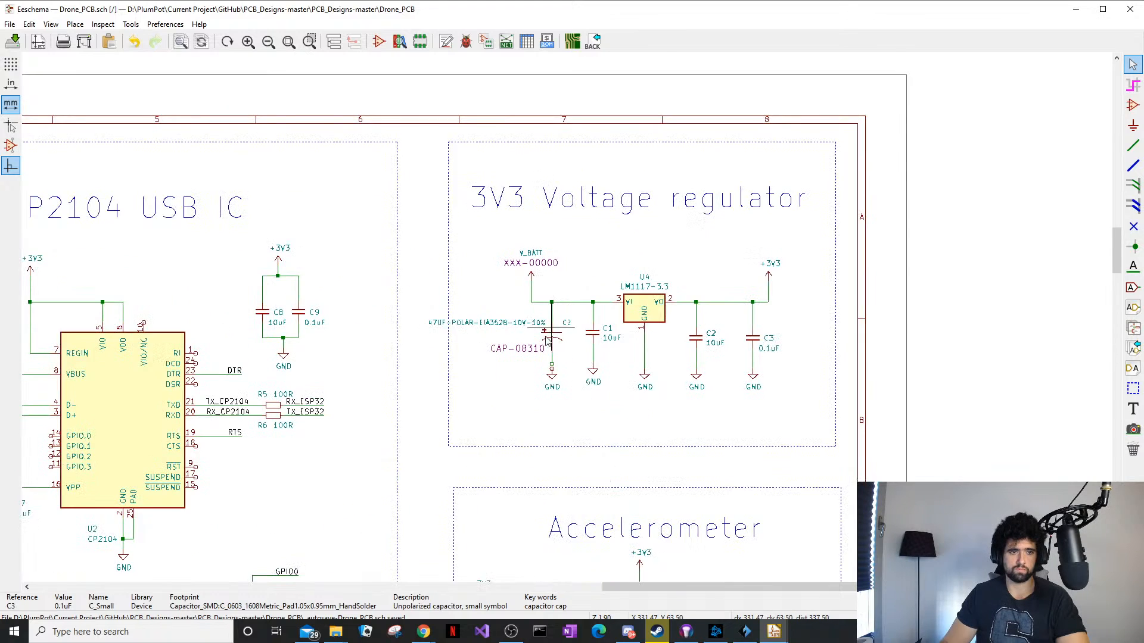
middle_click_drag(581, 352, 479, 345)
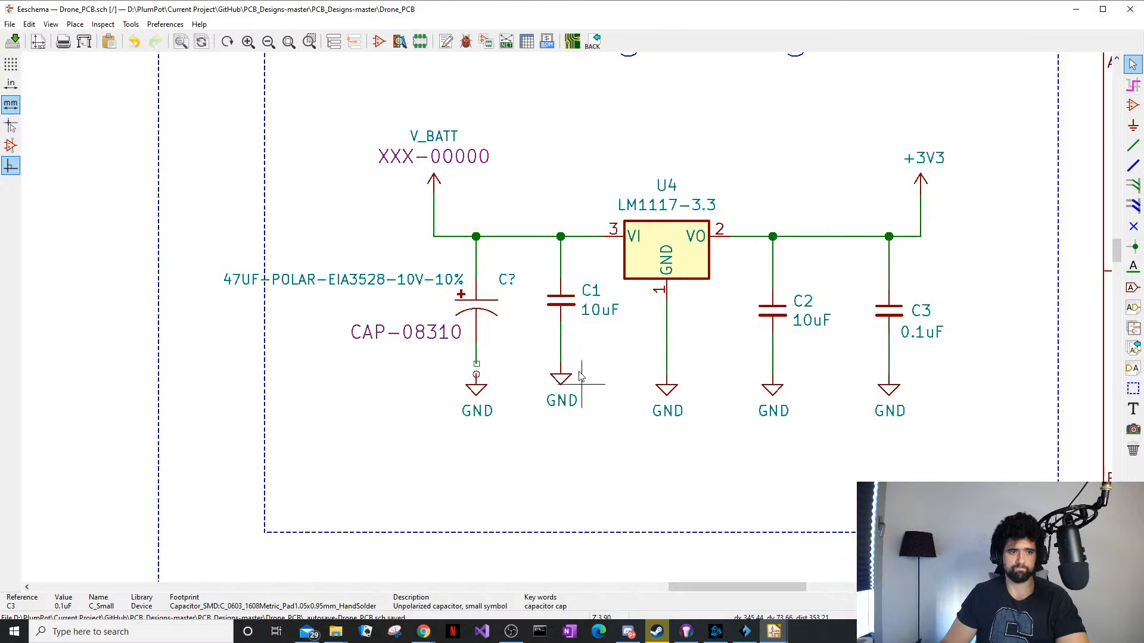
left_click(131, 24)
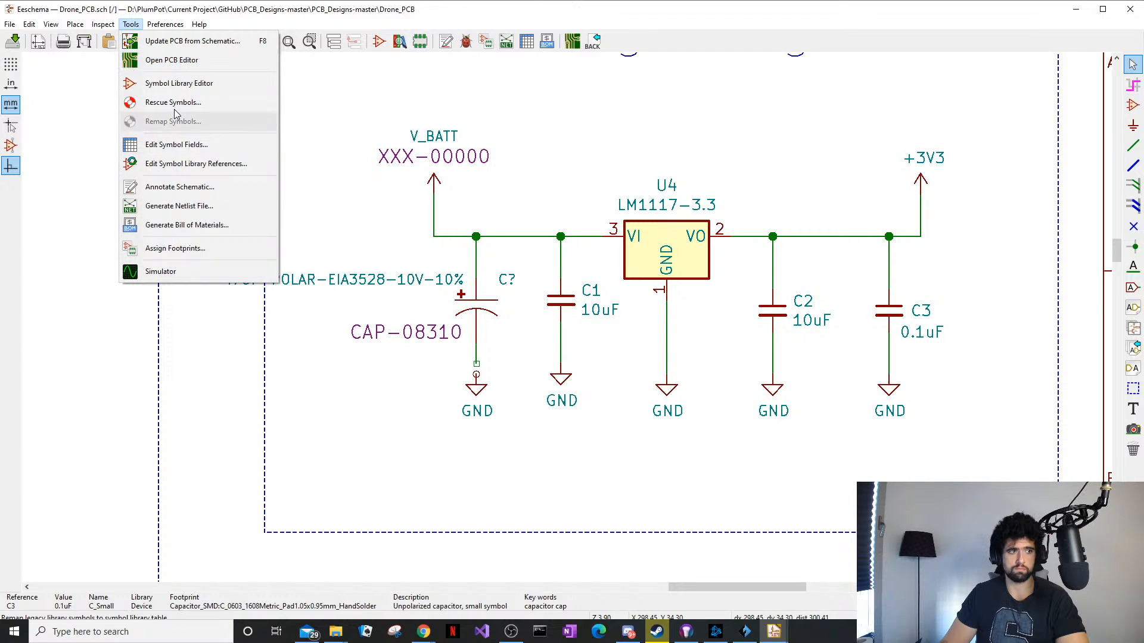
left_click(193, 188)
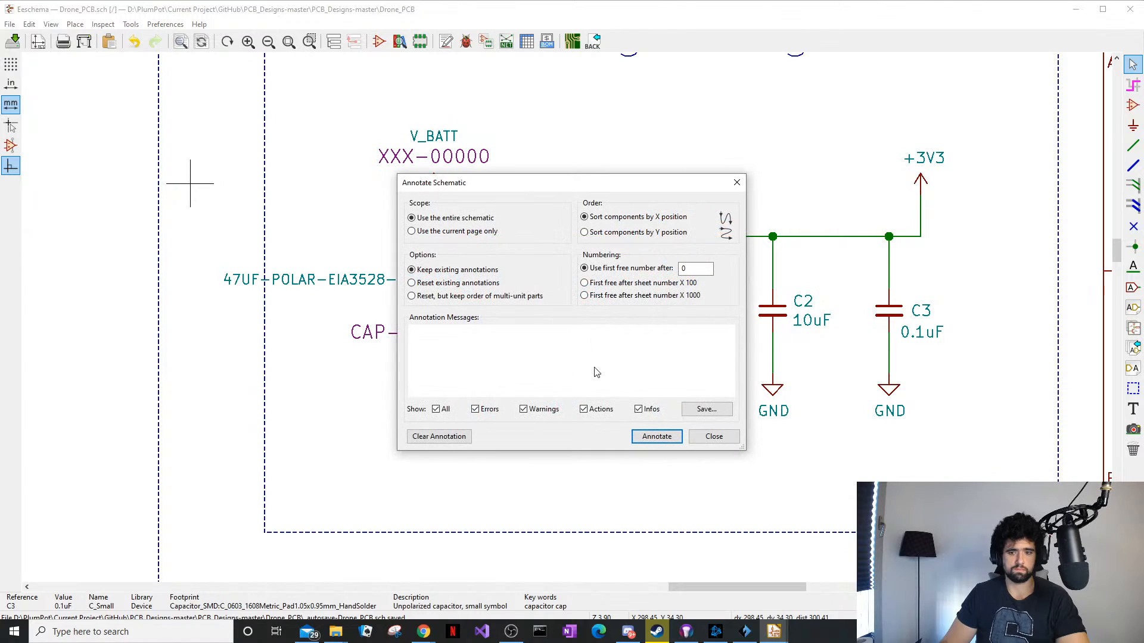
left_click(650, 443)
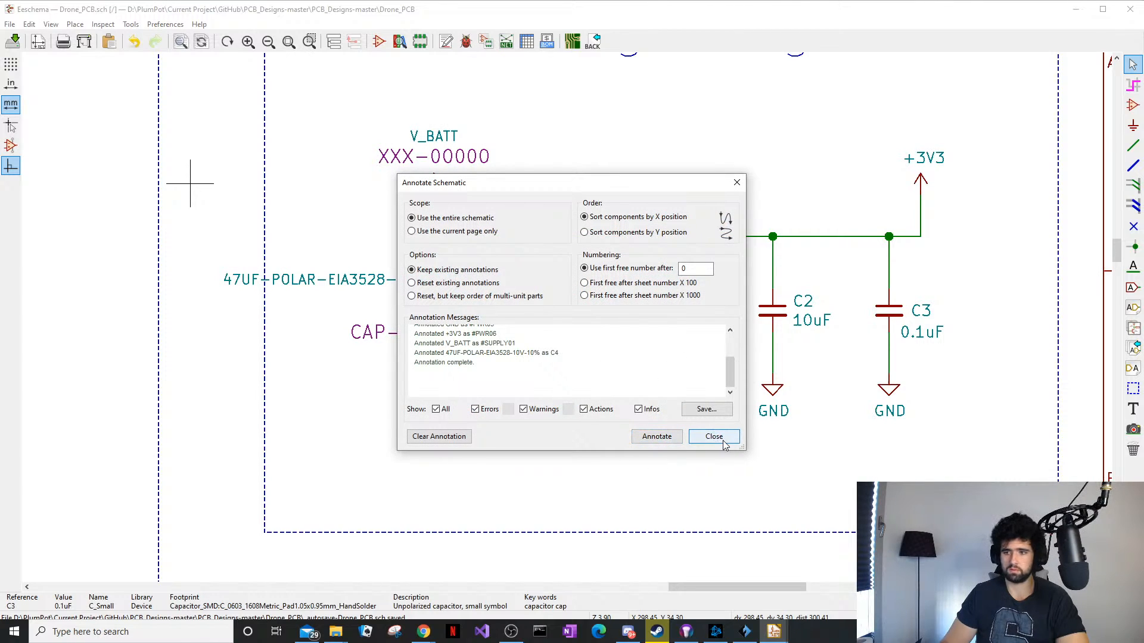
left_click(714, 438)
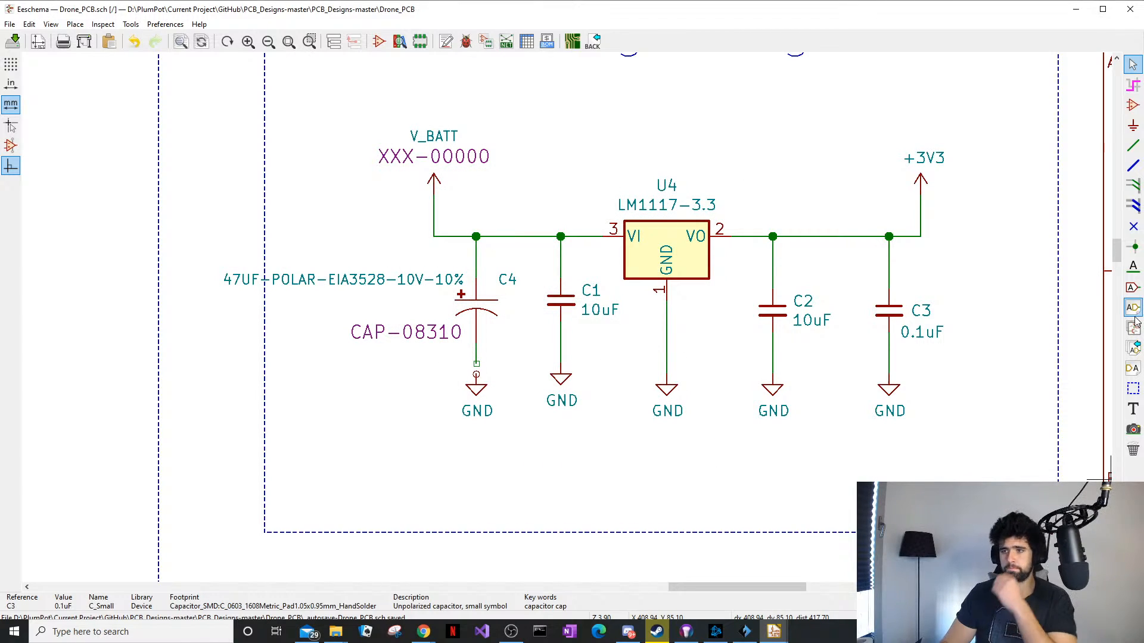
Review the regulator, USB IC, ESP32, accelerometer, motor connector and MOSFET driver sections across the schematic sheet
middle_click_drag(510, 344, 534, 371)
scroll(534, 371, "down", 3)
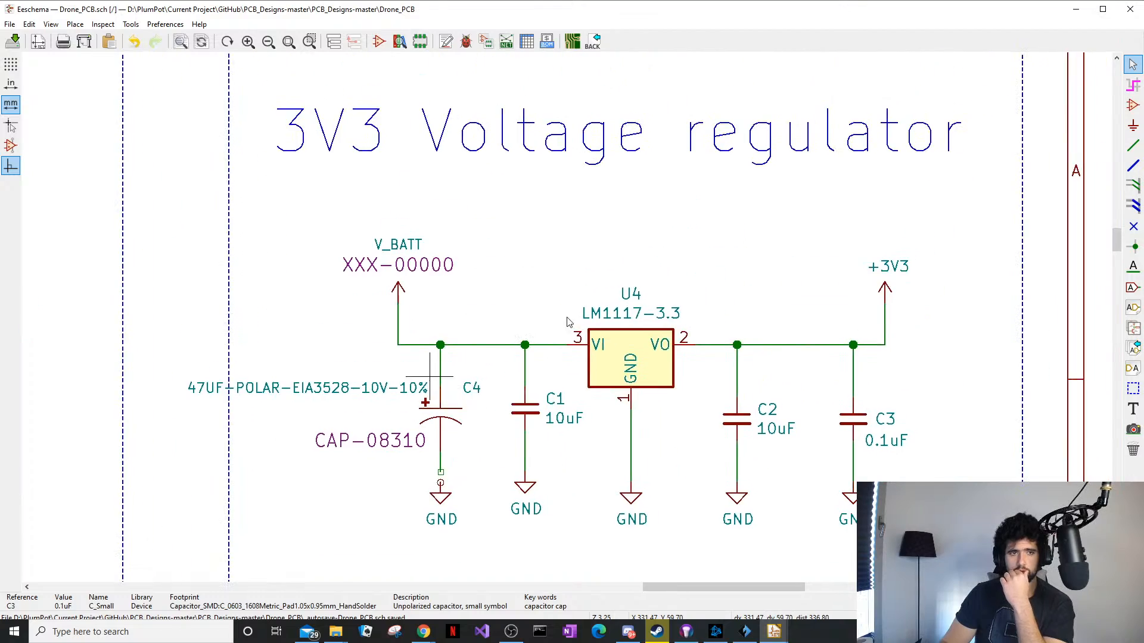
scroll(566, 317, "down", 4)
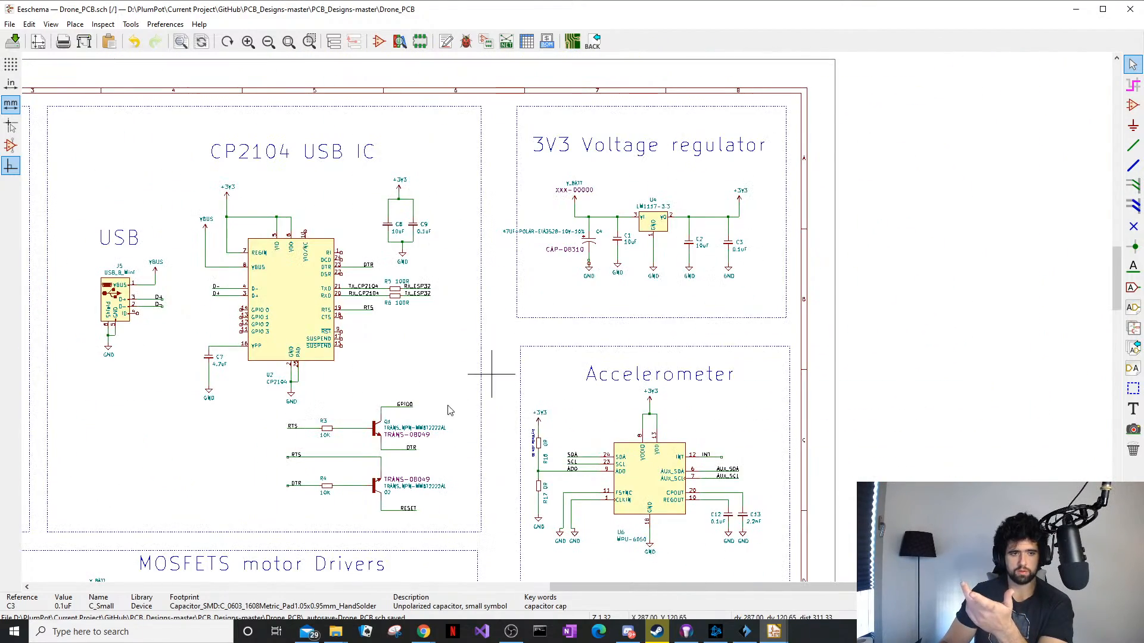
middle_click_drag(383, 507, 503, 307)
middle_click_drag(384, 402, 548, 295)
middle_click_drag(351, 370, 596, 234)
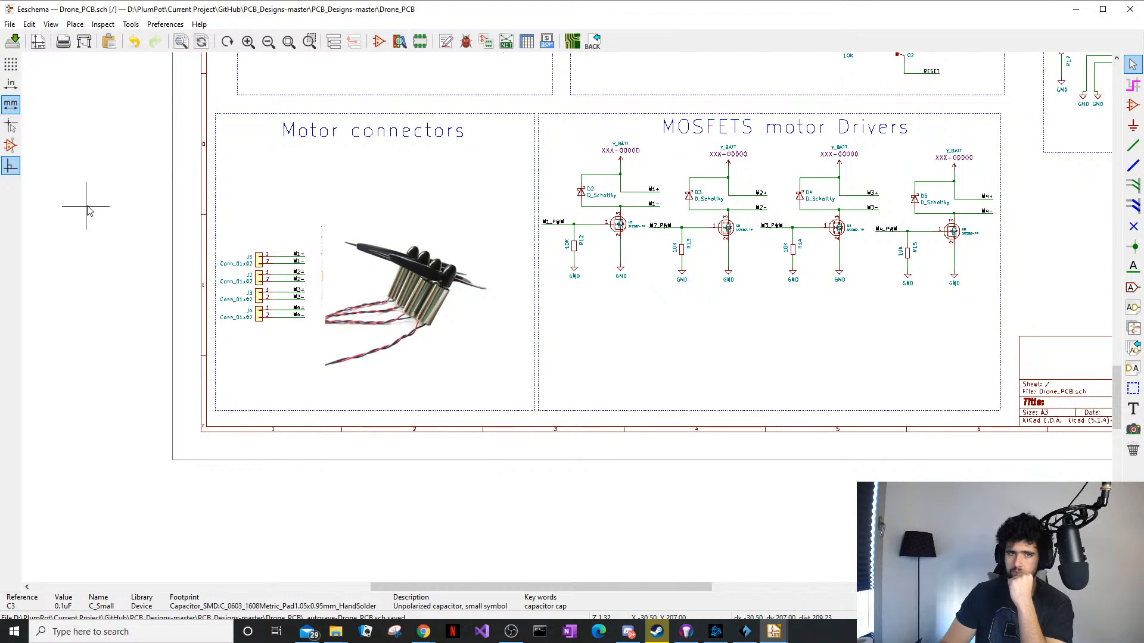
mouse_move(899, 259)
middle_mouse_down()
mouse_move(888, 278)
mouse_move(593, 436)
middle_mouse_up()
middle_click_drag(946, 336, 971, 501)
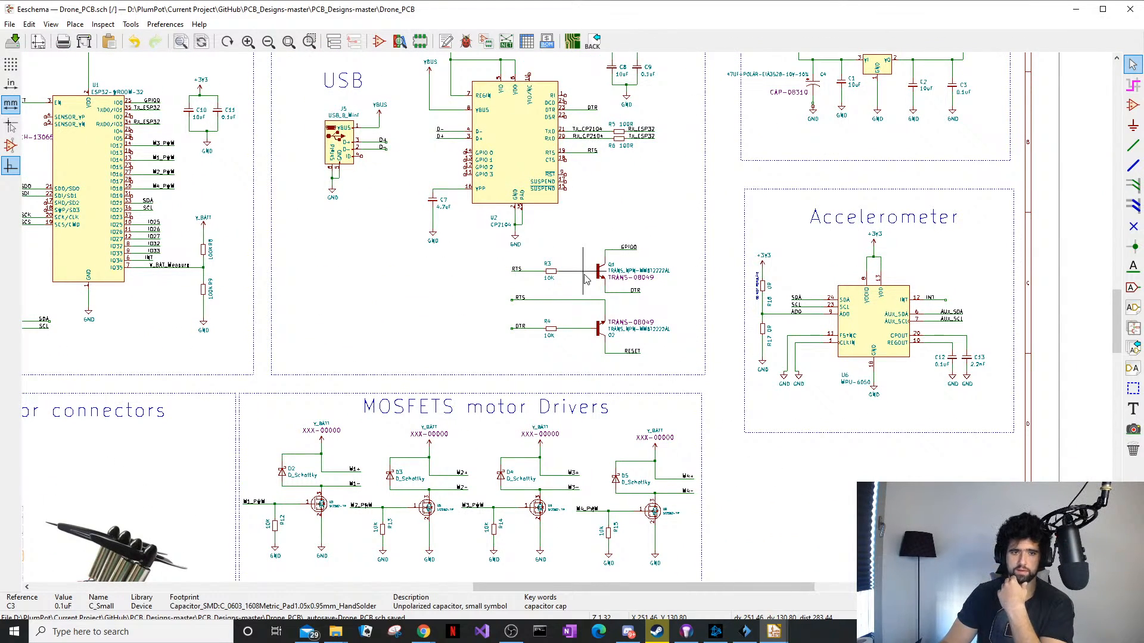
scroll(560, 273, "down", 2)
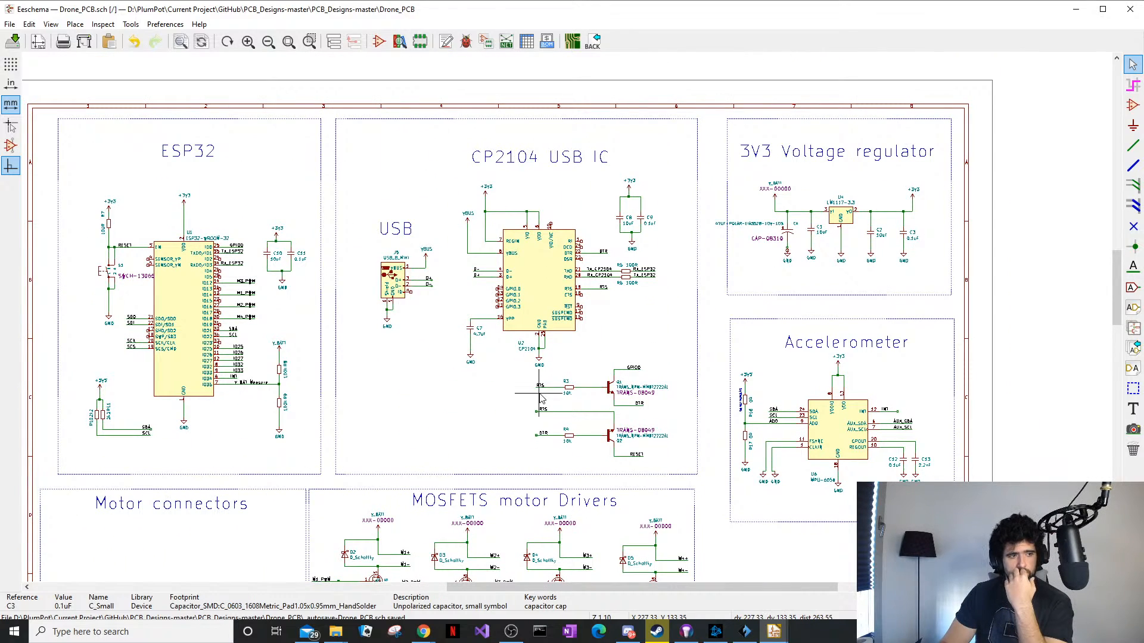
middle_click_drag(492, 411, 462, 425)
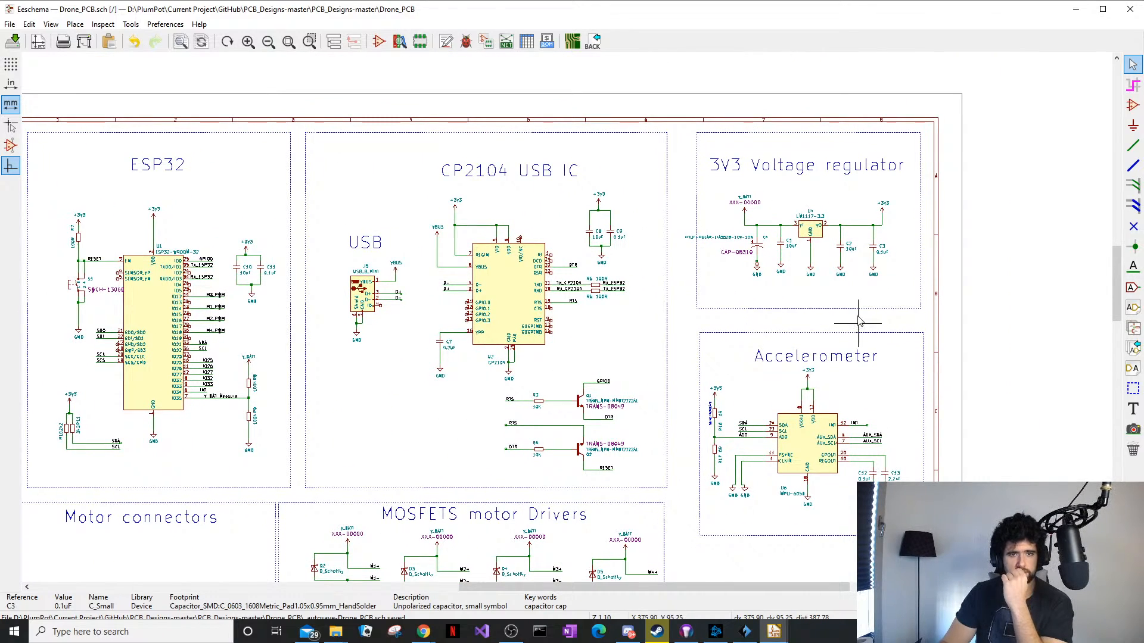
middle_click_drag(858, 321, 898, 102)
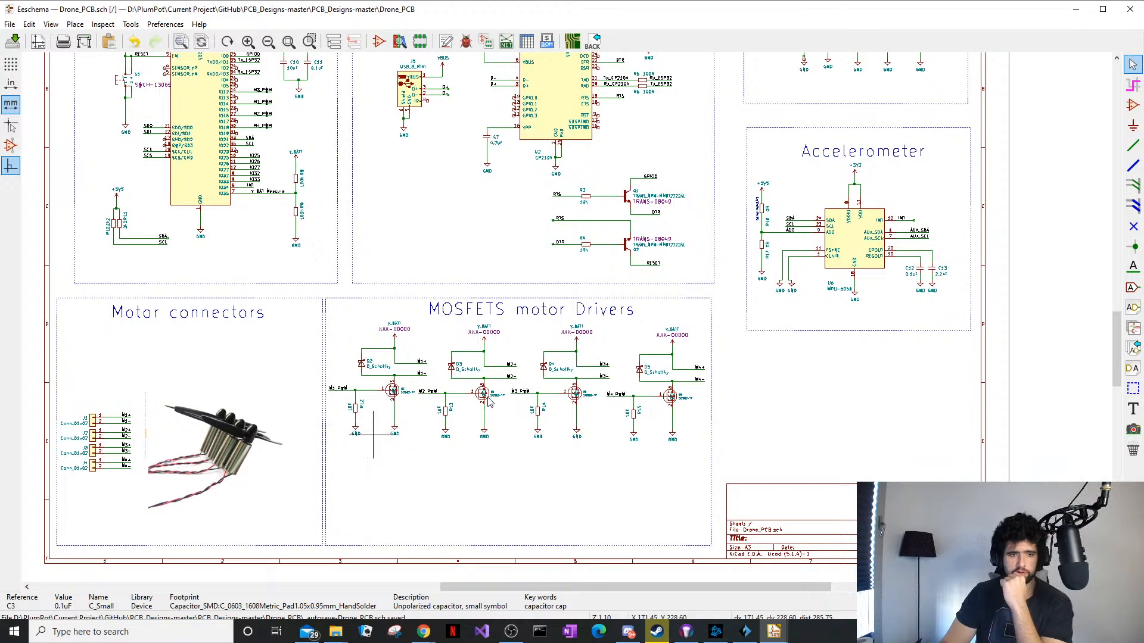
middle_click_drag(540, 445, 619, 543)
middle_click_drag(614, 403, 575, 382)
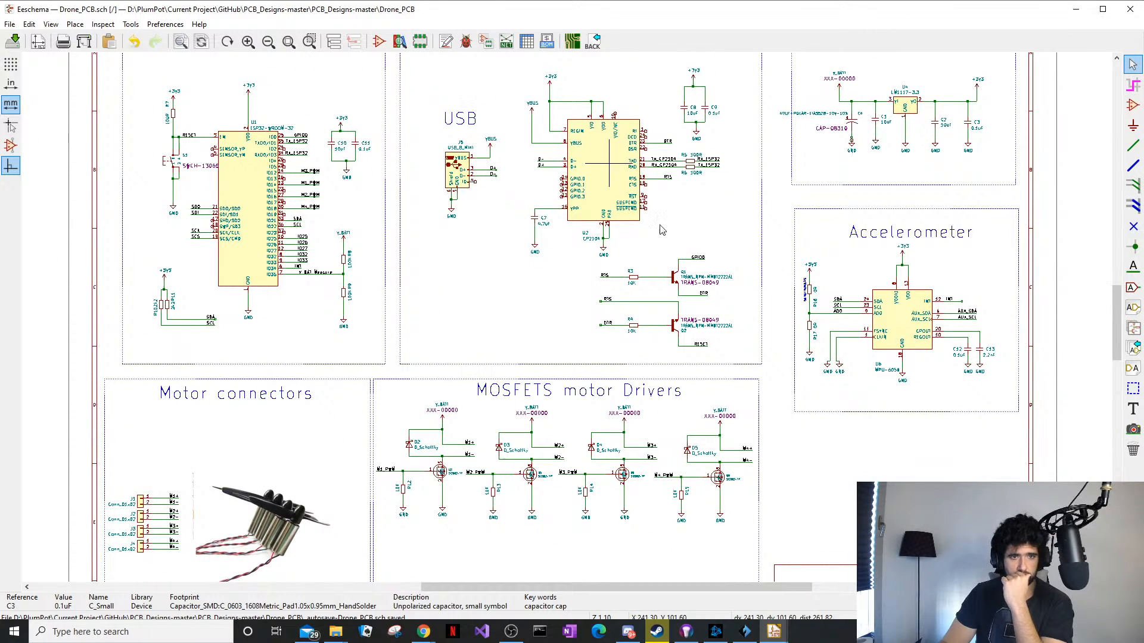
middle_click_drag(902, 271, 861, 245)
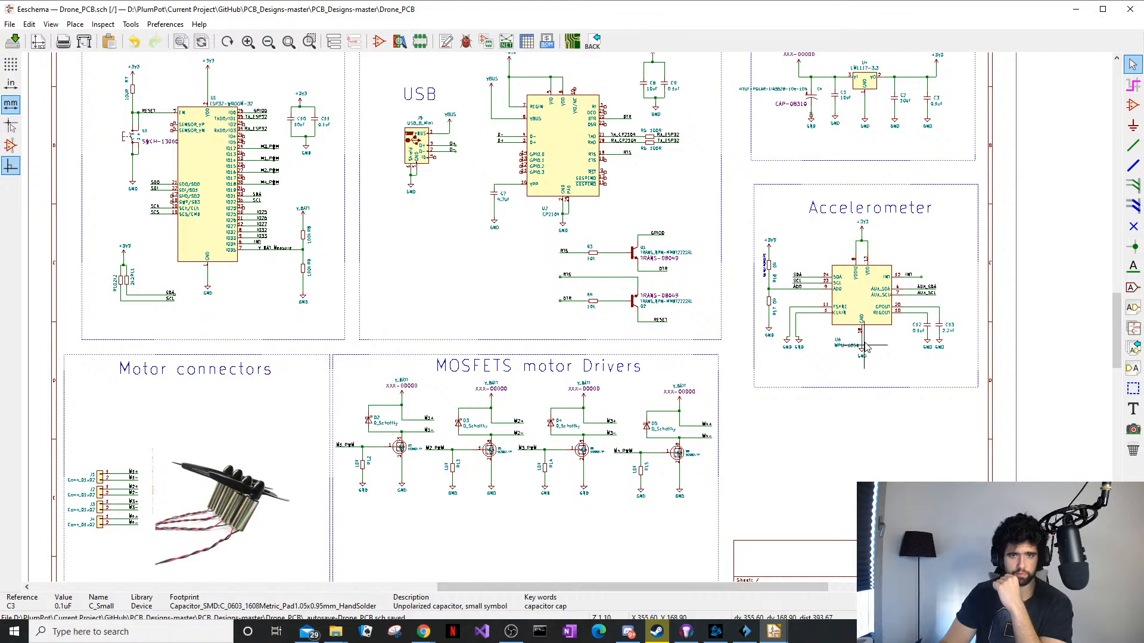
middle_click_drag(759, 487, 691, 435)
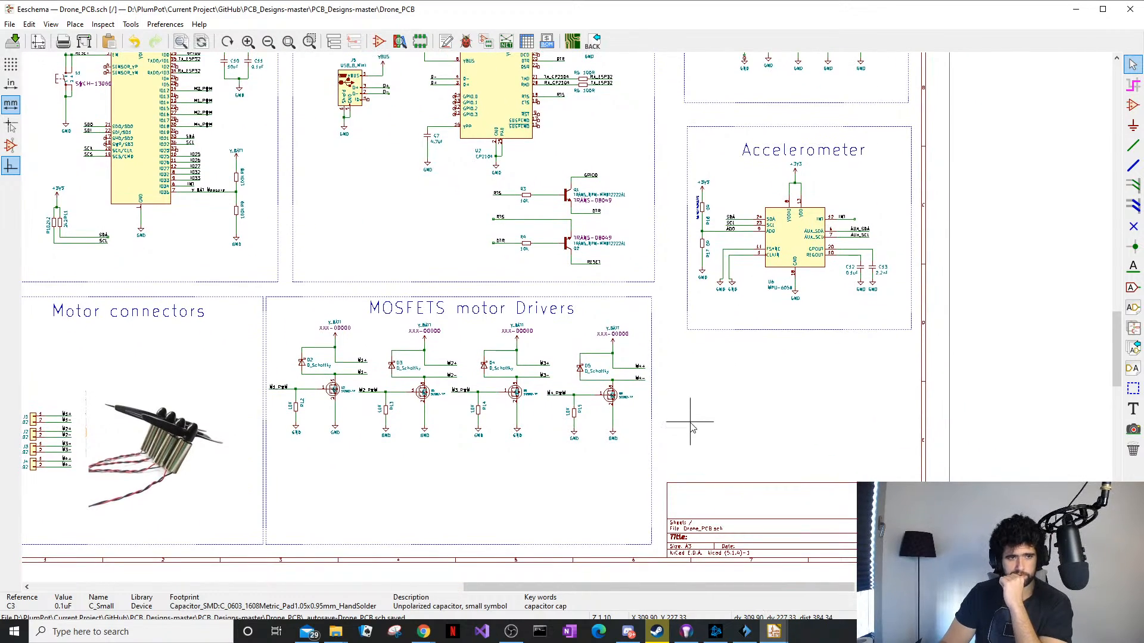
middle_click_drag(346, 422, 500, 390)
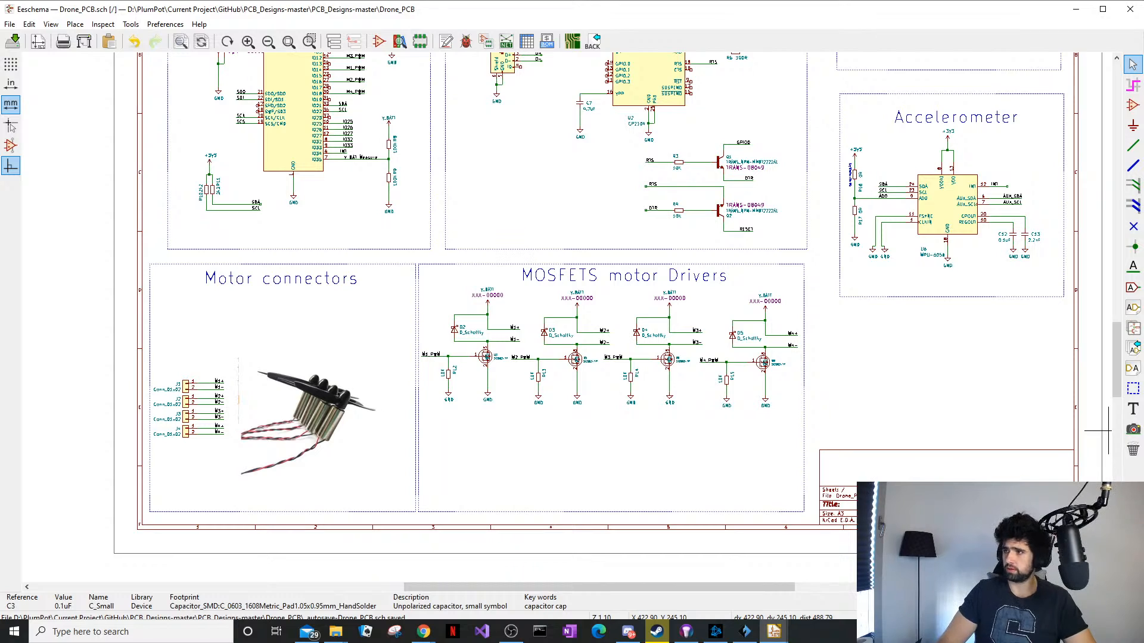
Switch to Chrome and open the 8x20mm 15000KV motors page from the Sleek Beta75S Frame page's recommended parts list
key("alt+Tab")
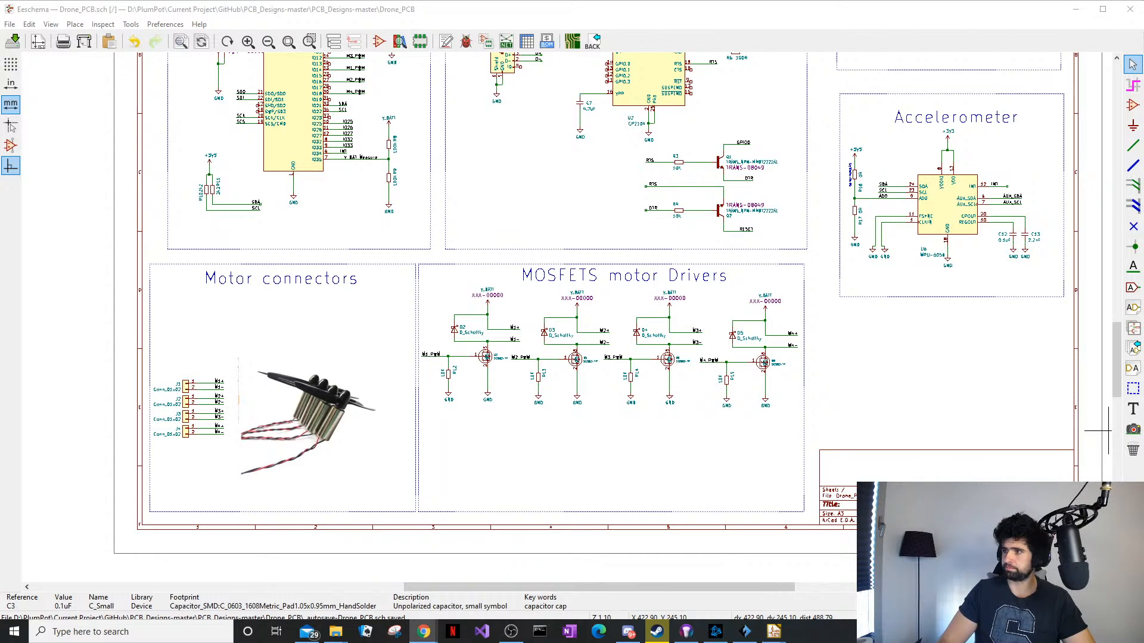
key("alt+Tab")
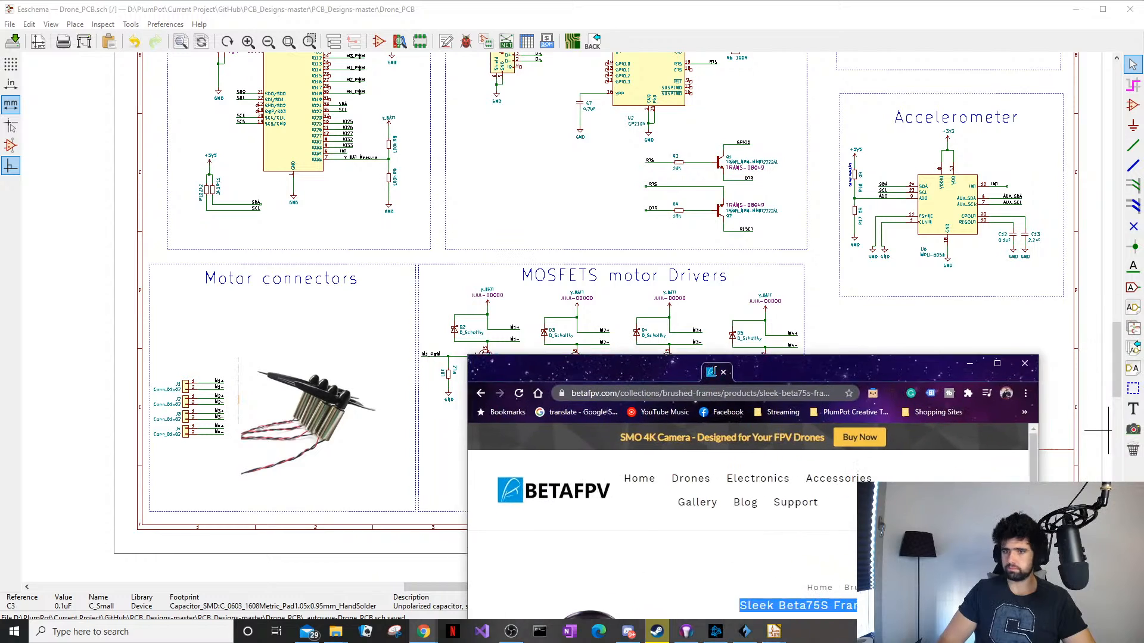
double_click(676, 344)
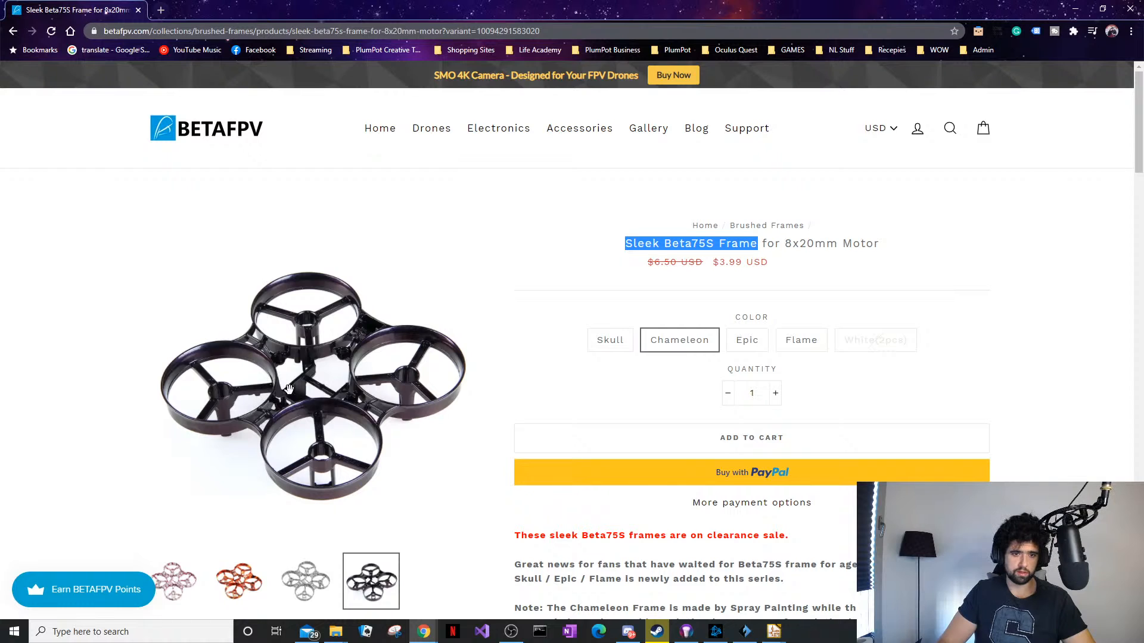
scroll(289, 389, "down", 15)
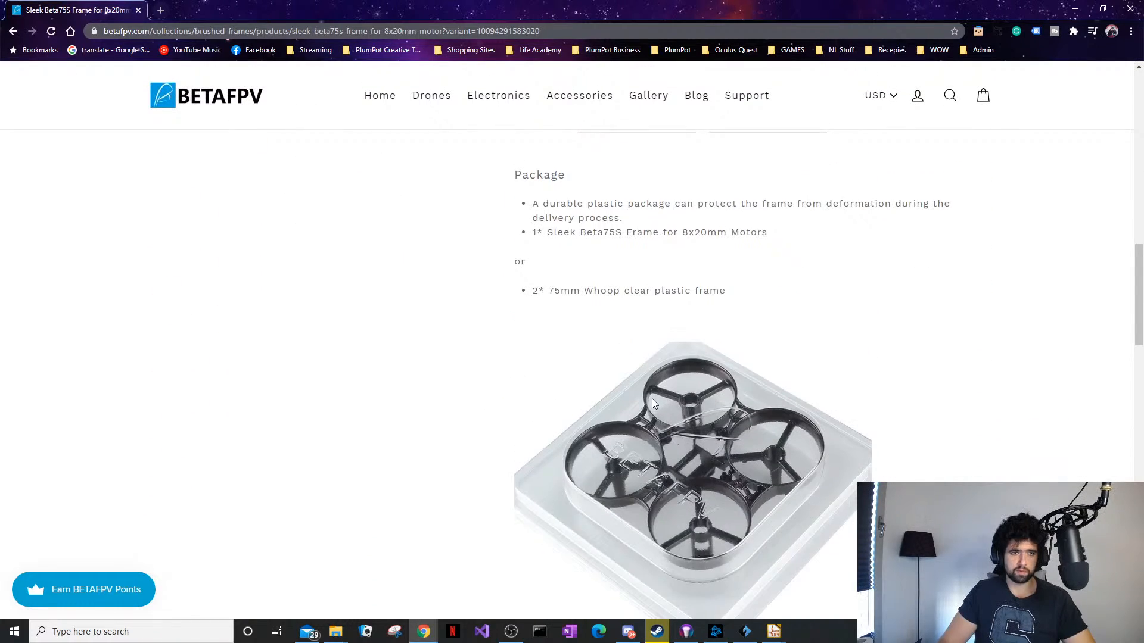
scroll(654, 404, "up", 4)
left_click(668, 348)
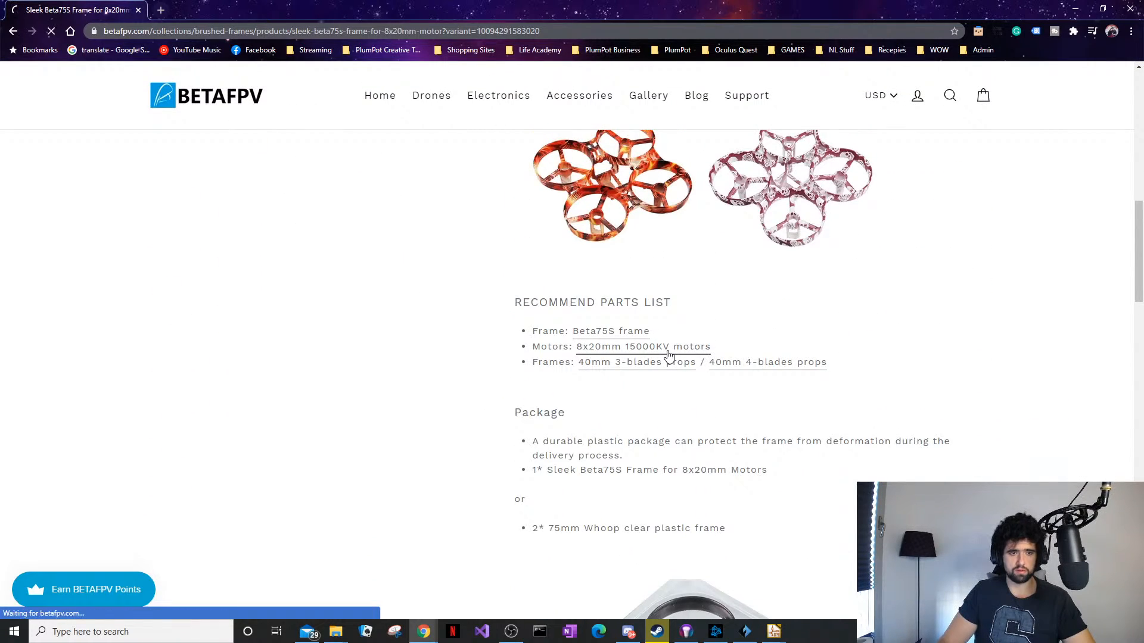
Read through the motor product page and highlight the connector type in its specification, then check the plug illustration
scroll(344, 441, "down", 5)
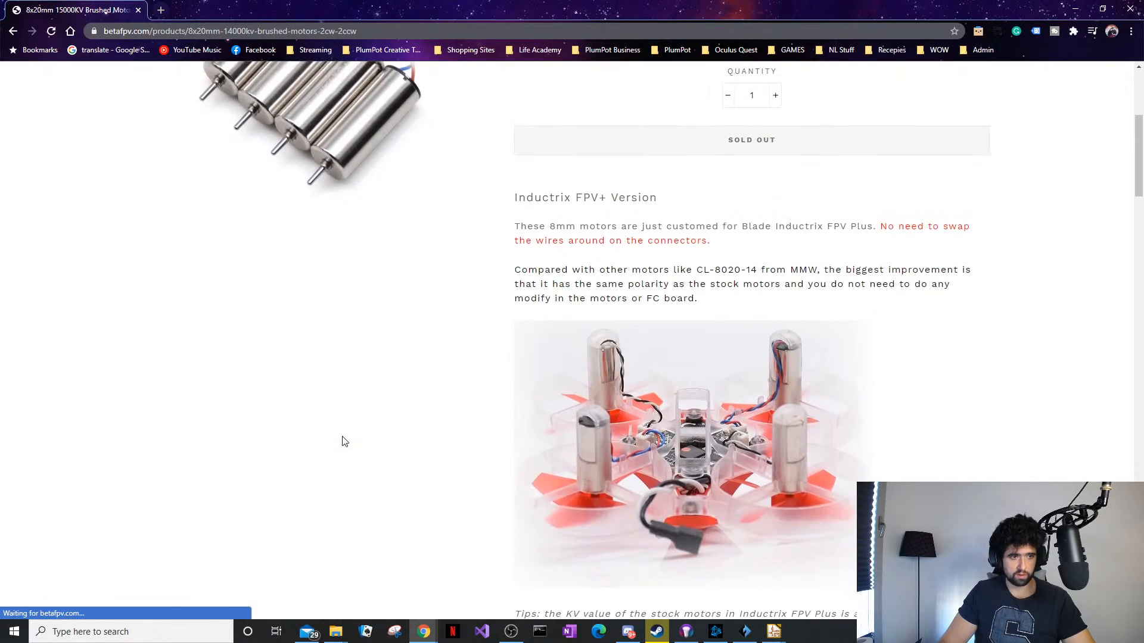
scroll(342, 442, "down", 3)
scroll(740, 247, "up", 1)
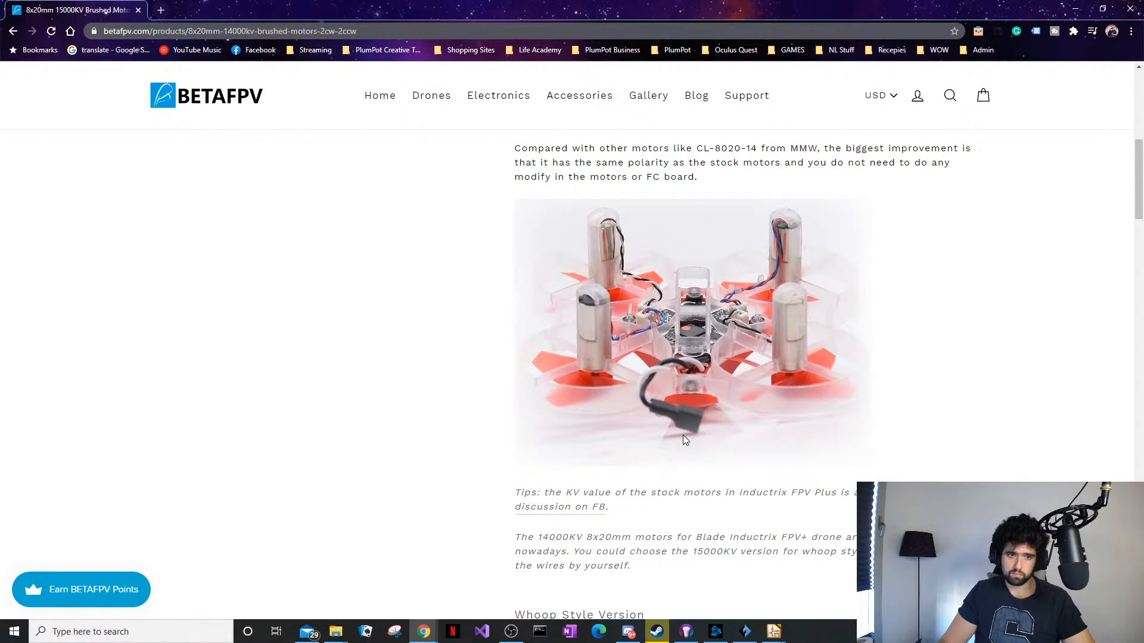
scroll(685, 435, "down", 7)
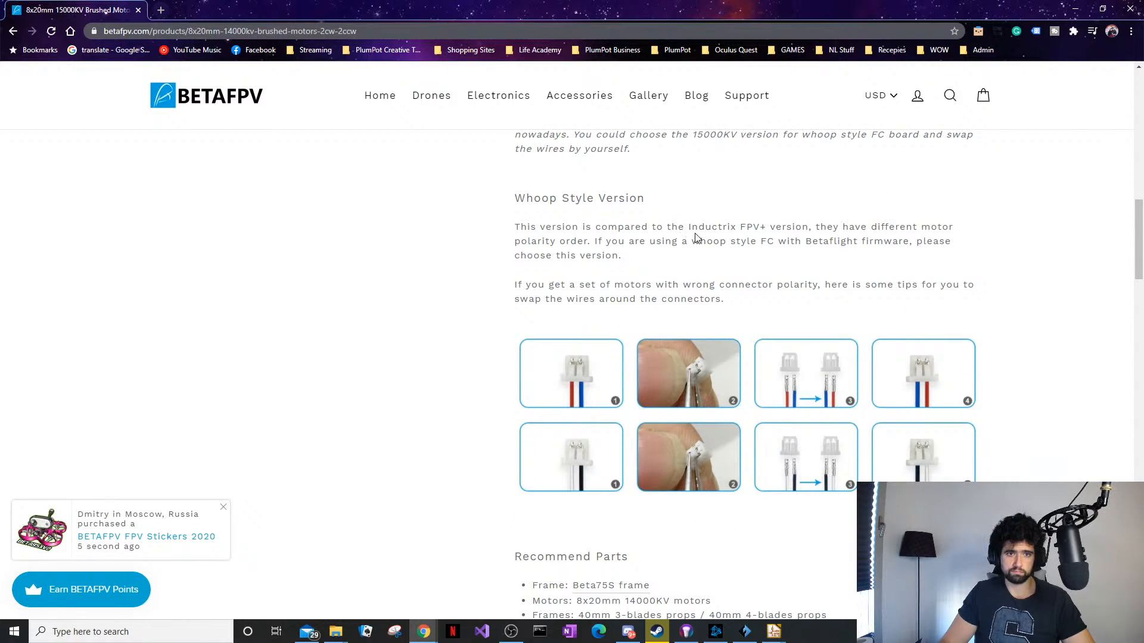
scroll(697, 238, "down", 4)
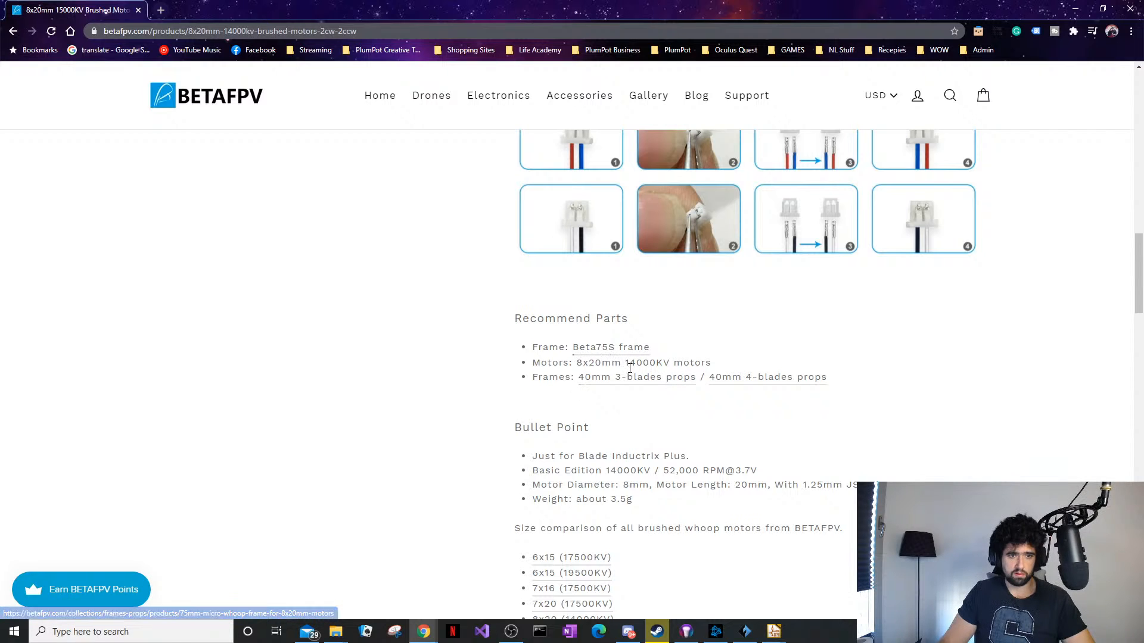
scroll(540, 470, "down", 2)
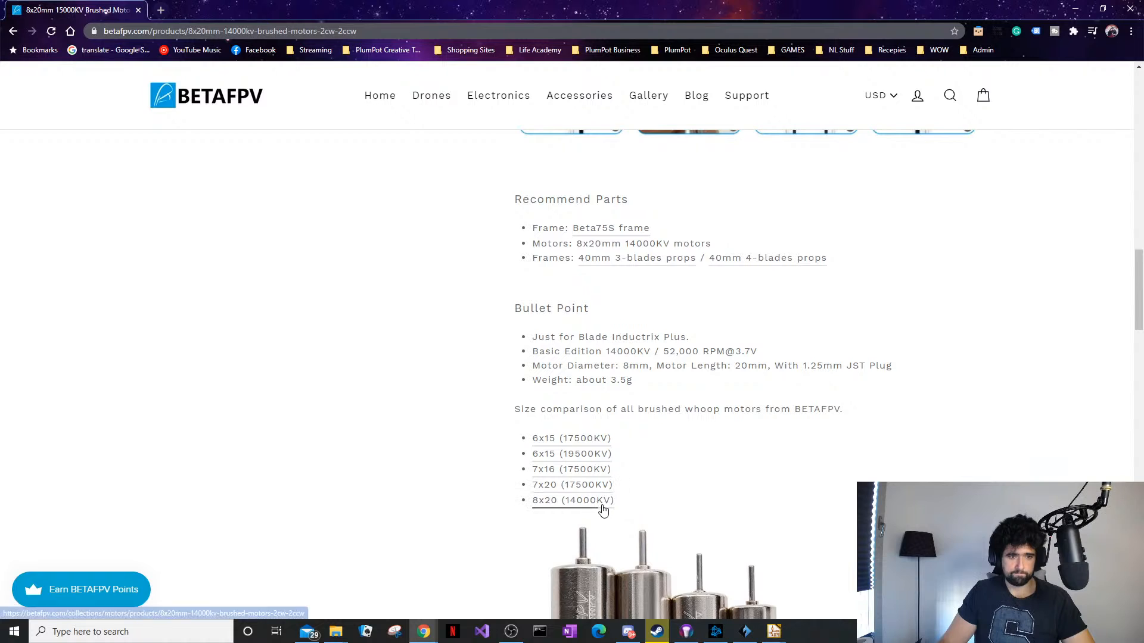
scroll(602, 502, "down", 12)
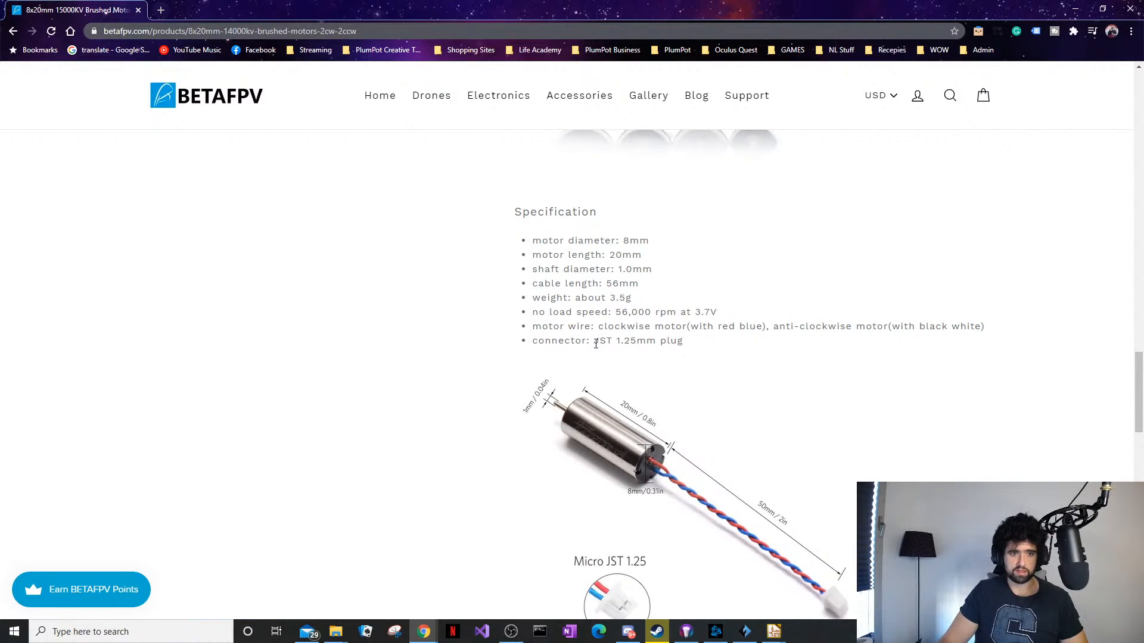
left_click_drag(595, 343, 647, 344)
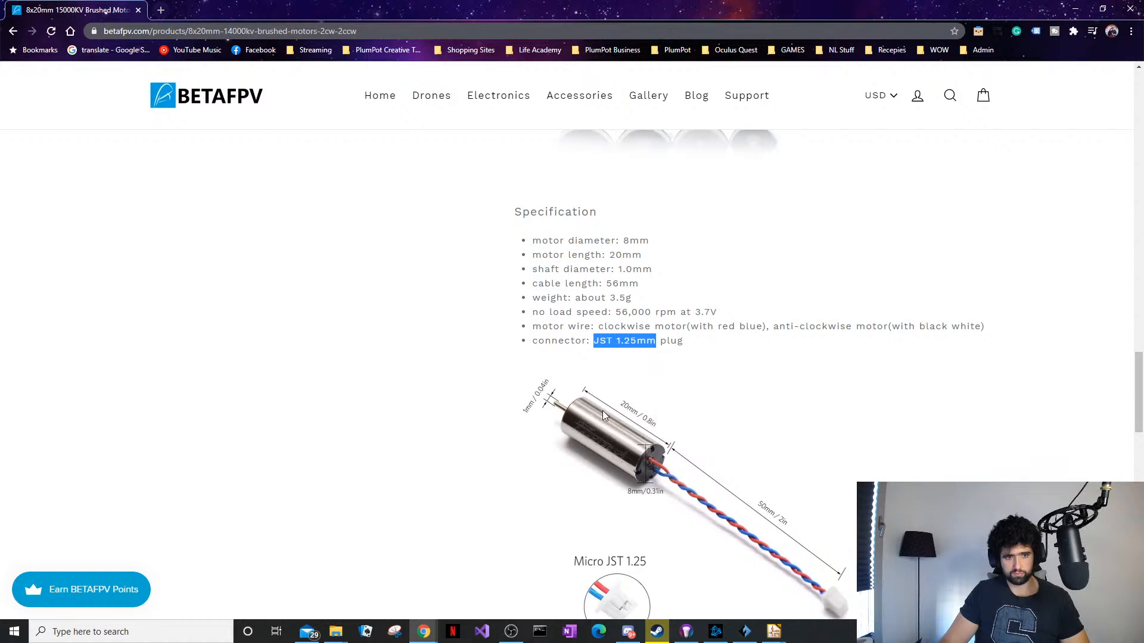
scroll(599, 423, "down", 2)
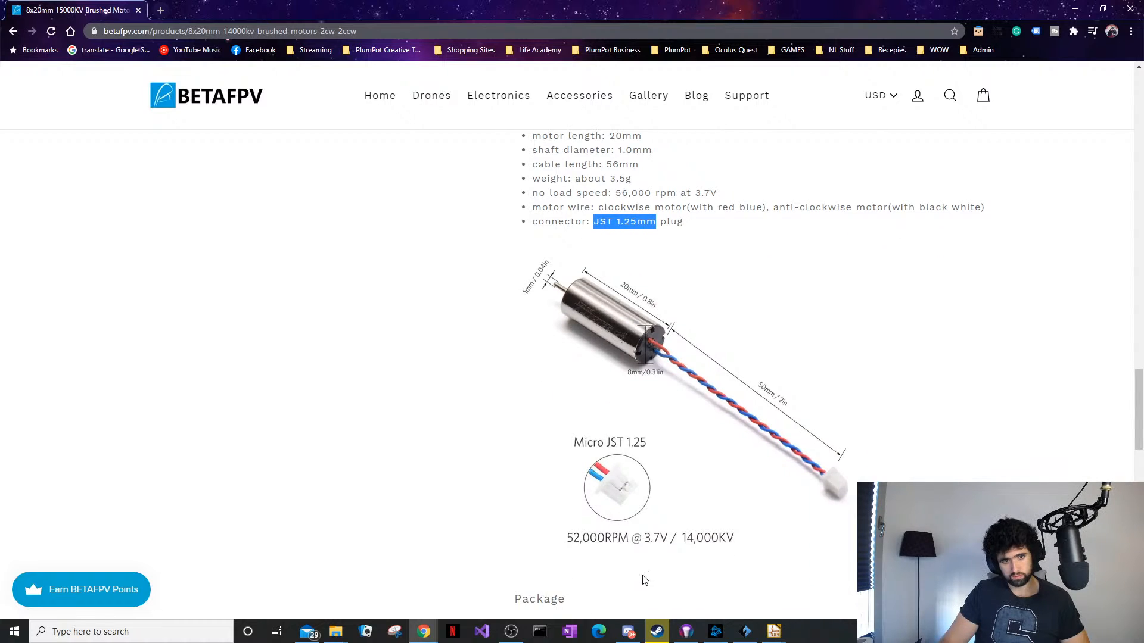
Return to the schematic editor and browse the Connector_JST library for a footprint for motor connector J1
left_click(1075, 8)
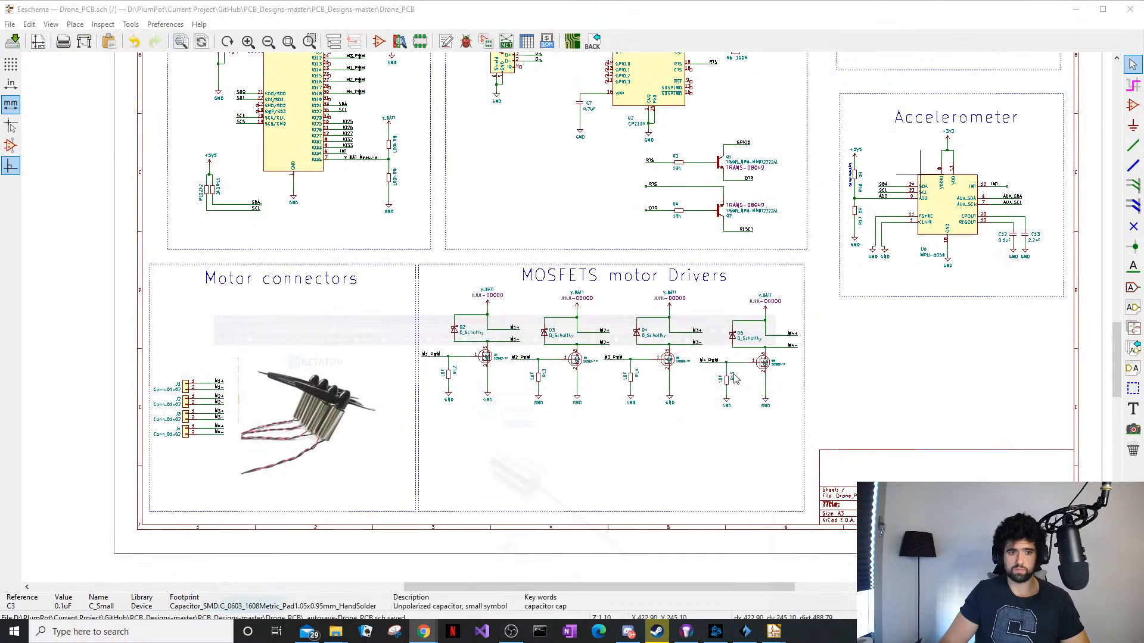
double_click(191, 390)
left_click(477, 259)
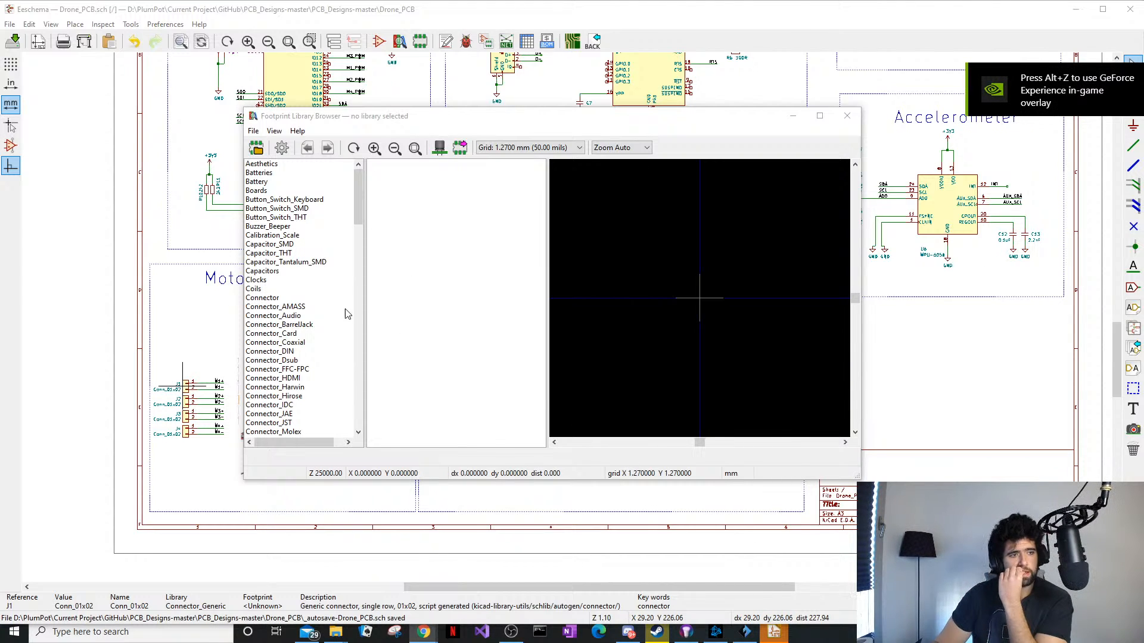
scroll(310, 413, "down", 1)
left_click(290, 396)
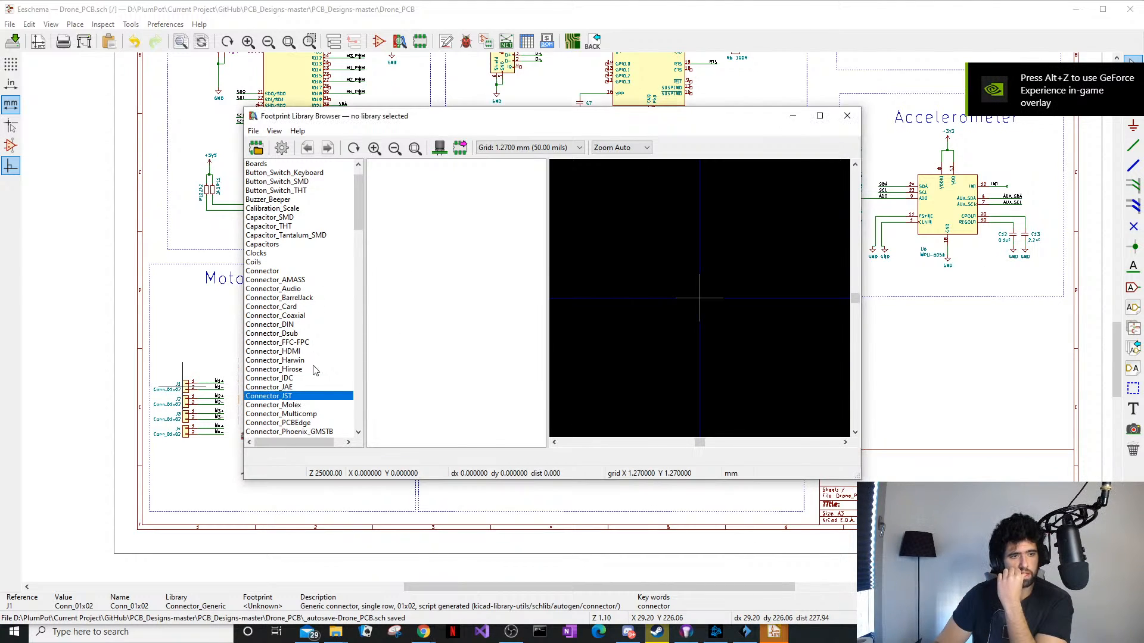
left_click(280, 414)
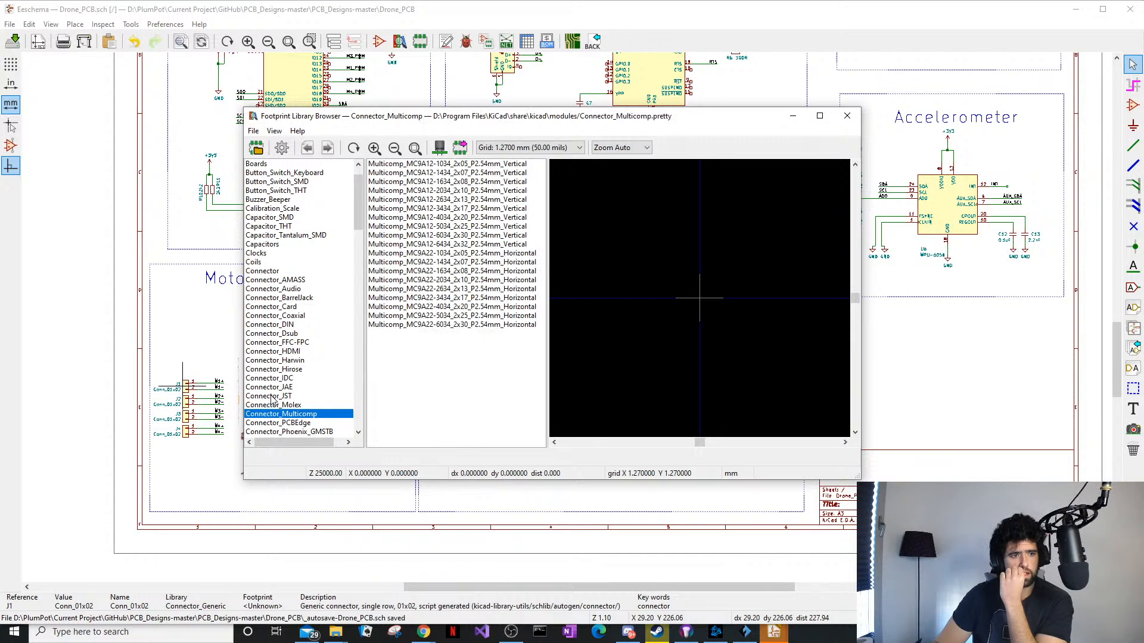
left_click(271, 397)
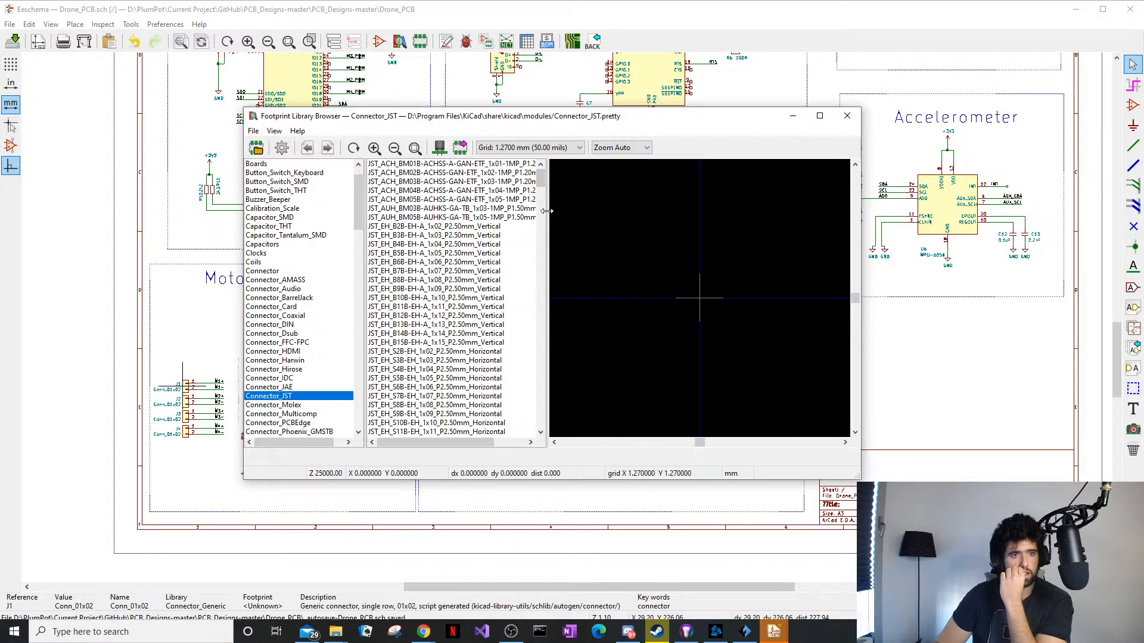
left_click_drag(547, 211, 623, 211)
Recheck the plug type on the 8x20mm motor product page in Chrome, and return to the footprint library browser
mouse_move(424, 633)
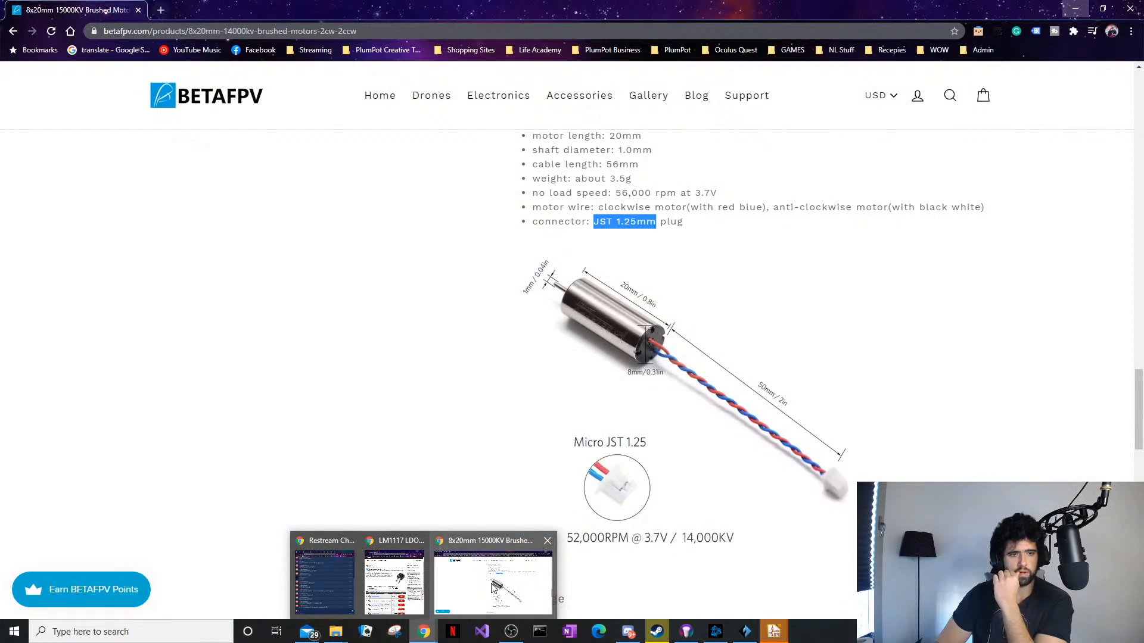
left_click(494, 581)
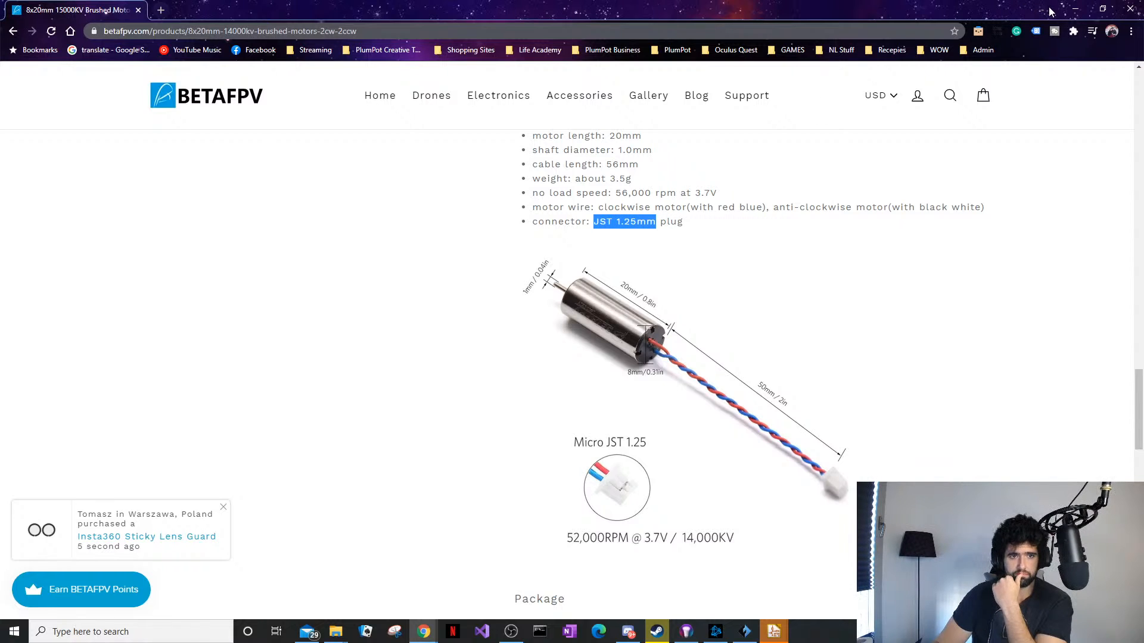
left_click(1076, 10)
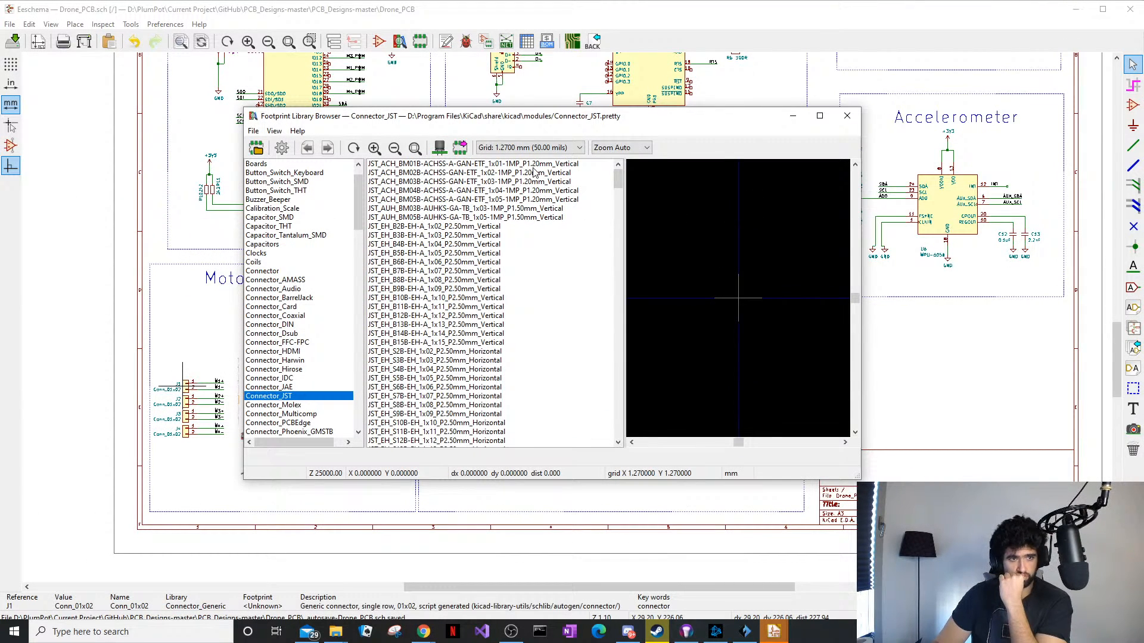
Assign the two-pin footprint JST_GH_BM02B-GHS-TBT_1x02-1MP_P1.25mm_Vertical to motor connector J1
scroll(475, 341, "down", 7)
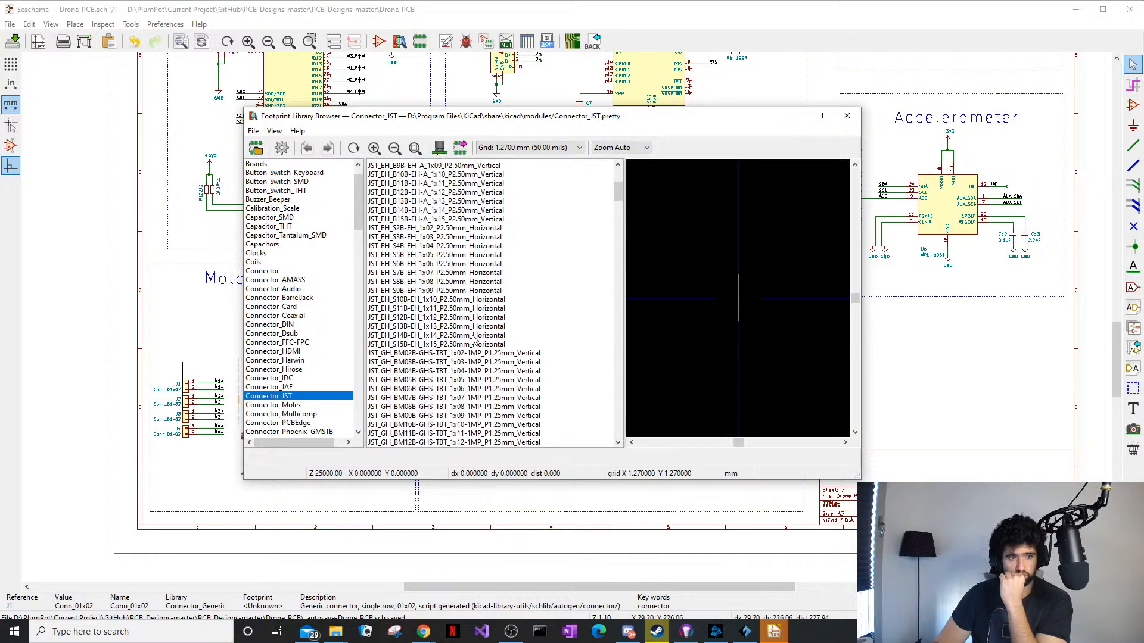
left_click(525, 289)
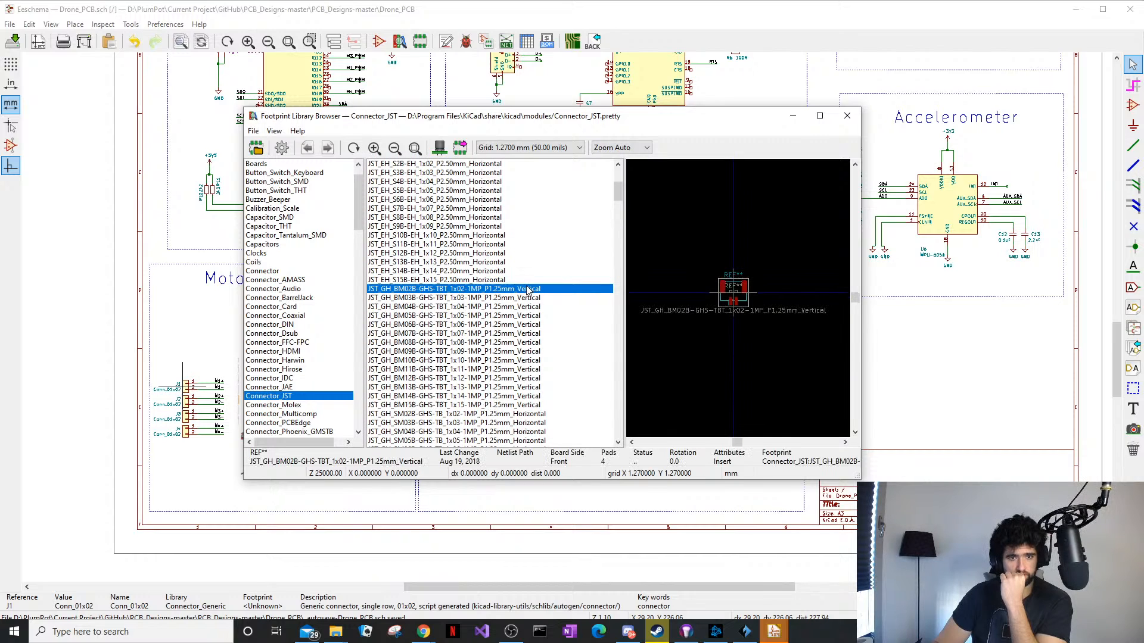
left_click(536, 298)
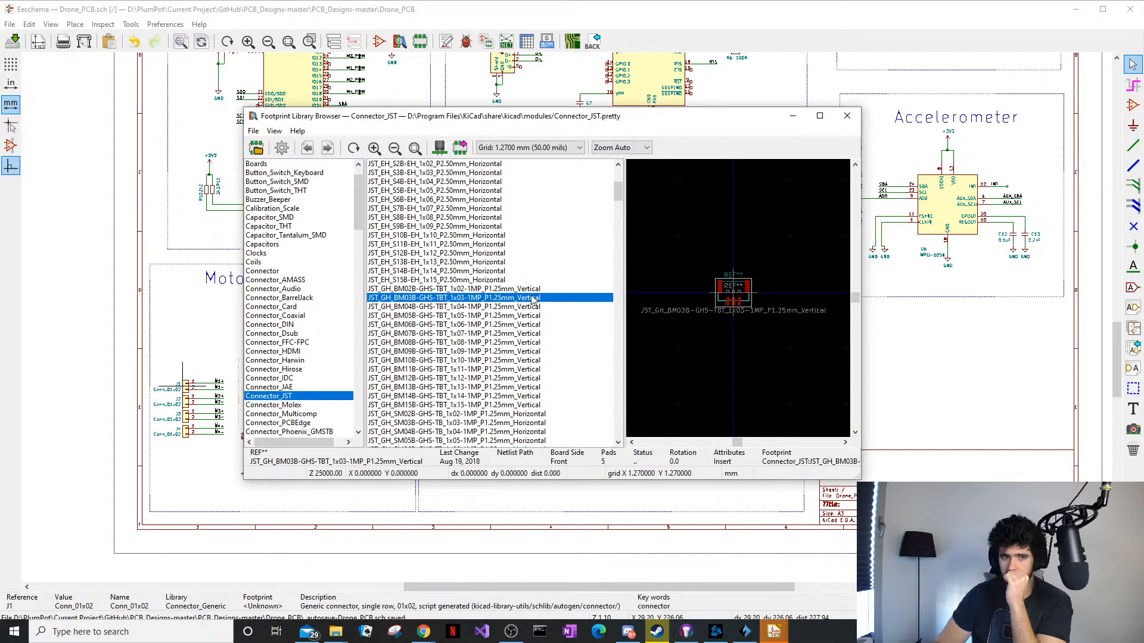
left_click(524, 282)
left_click(529, 288)
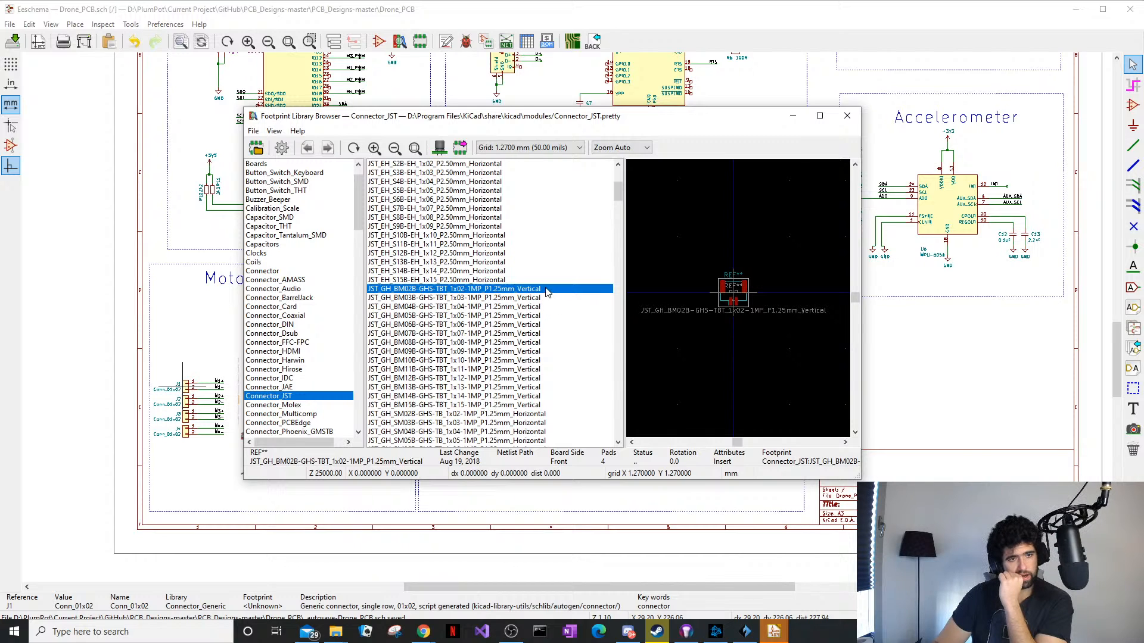
double_click(546, 289)
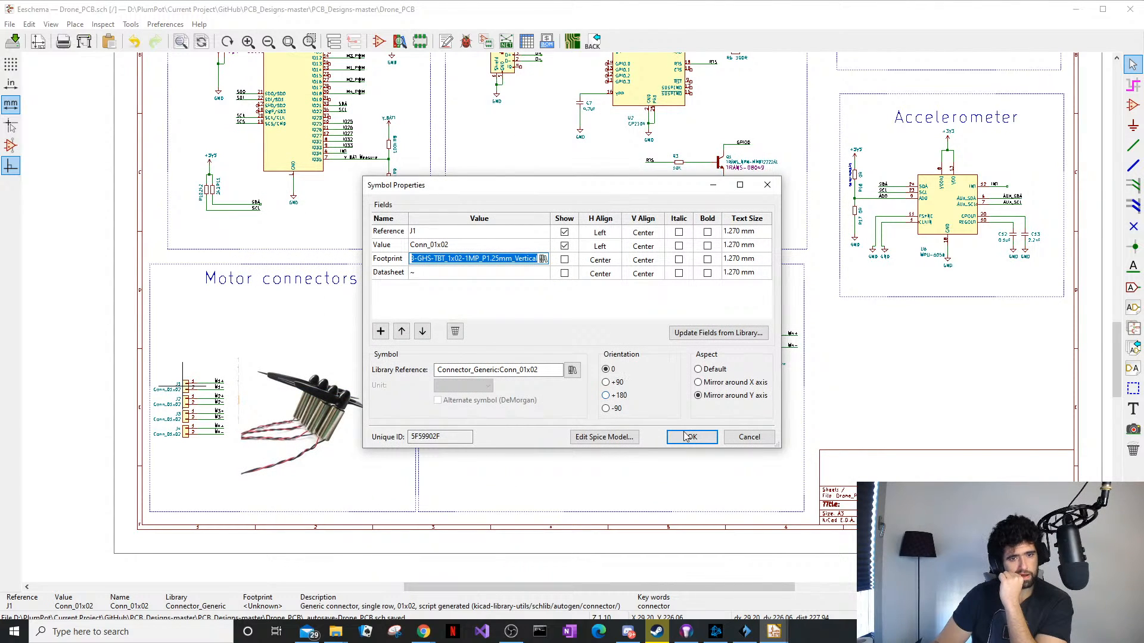
Copy J1's full footprint name and apply its symbol properties
left_click(522, 273)
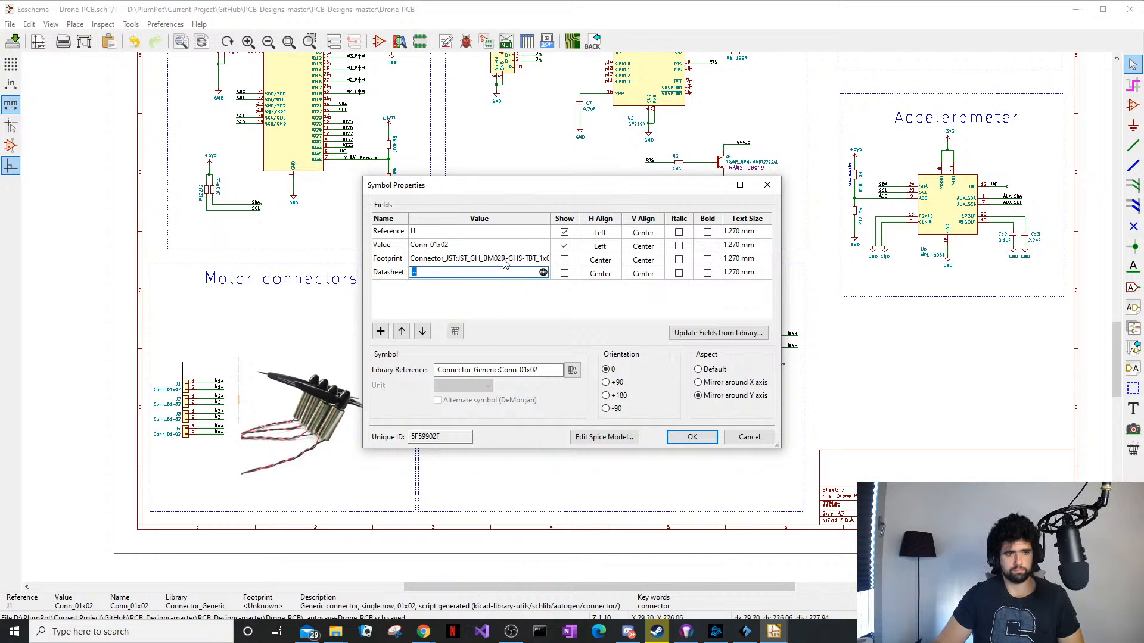
left_click(504, 259)
key("ctrl+c")
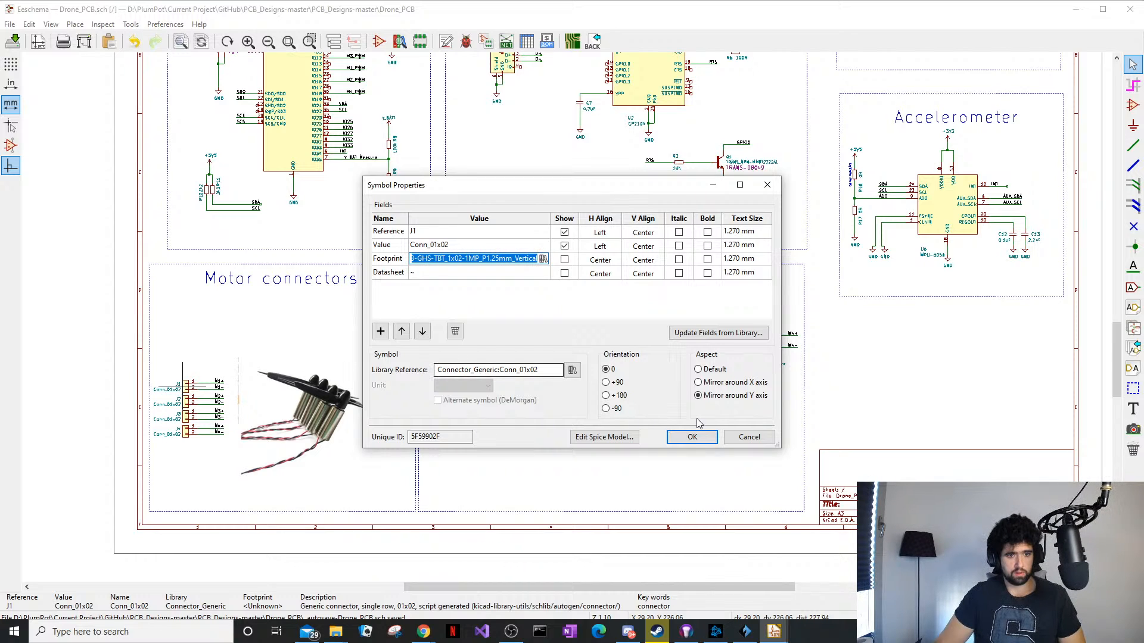
left_click(691, 436)
Set the footprint of motor connector J2 to the JST GH 1x02 1.25 mm vertical name copied from J1
scroll(187, 417, "up", 7)
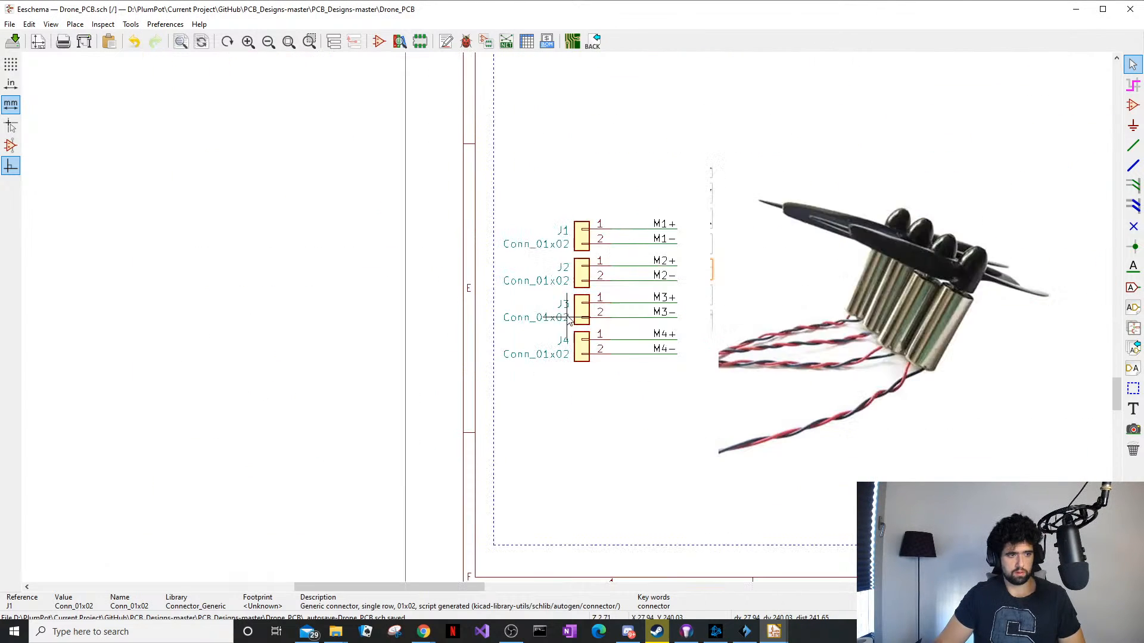
scroll(567, 320, "up", 2)
double_click(595, 225)
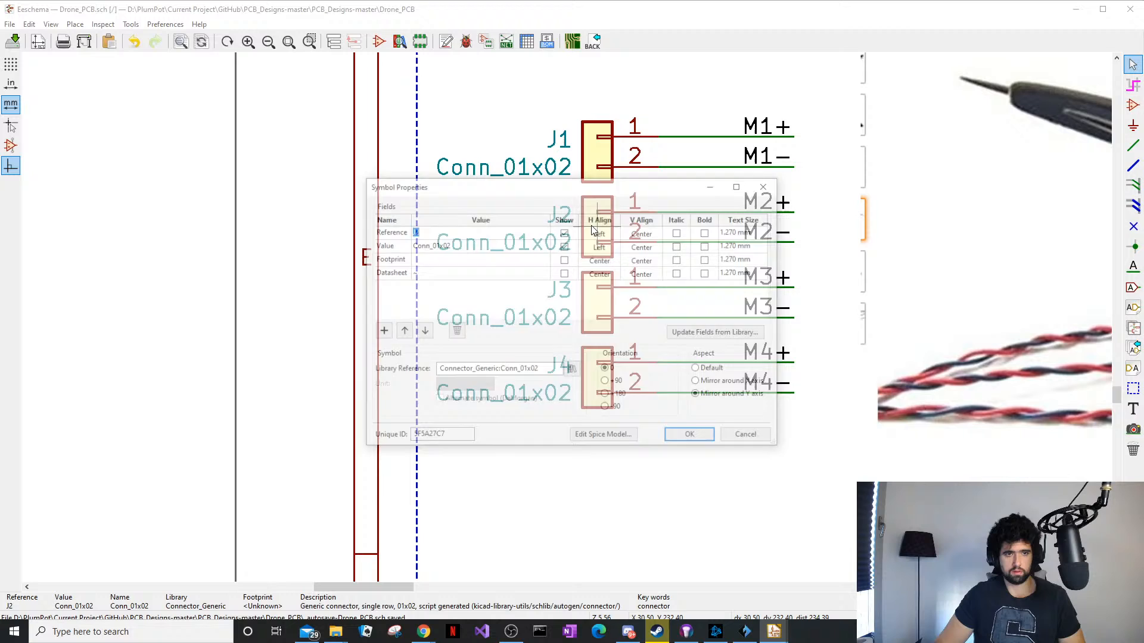
left_click(491, 259)
key("ctrl+v")
left_click(686, 440)
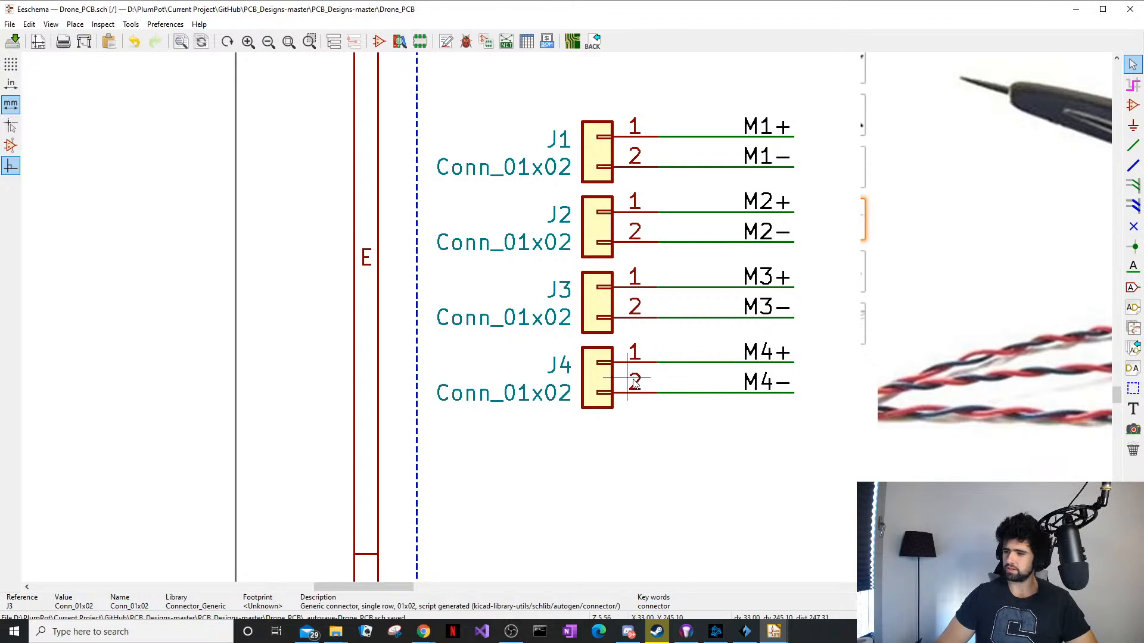
Give motor connectors J4 and J3 the same copied JST GH 1x02 1.25 mm vertical footprint
double_click(590, 376)
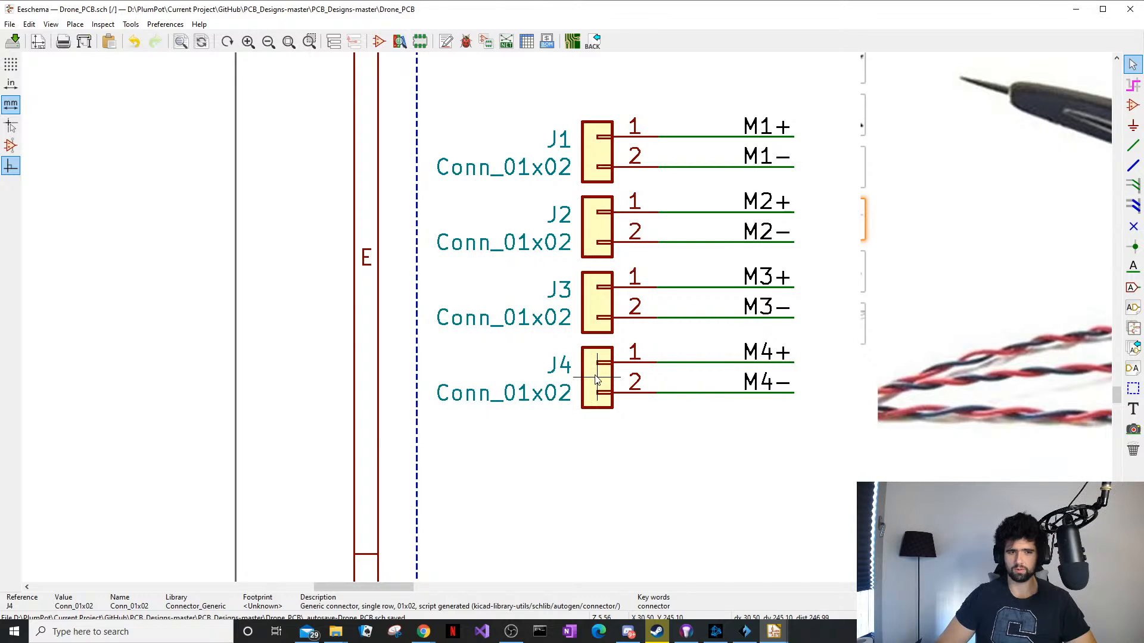
left_click(536, 260)
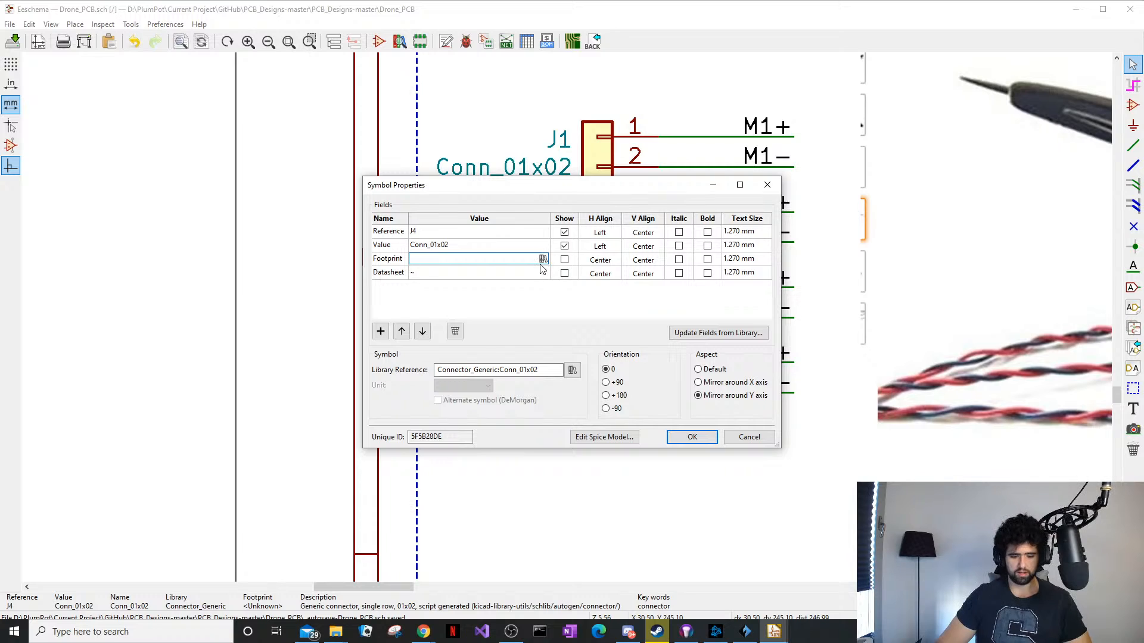
key("ctrl+v")
left_click(691, 437)
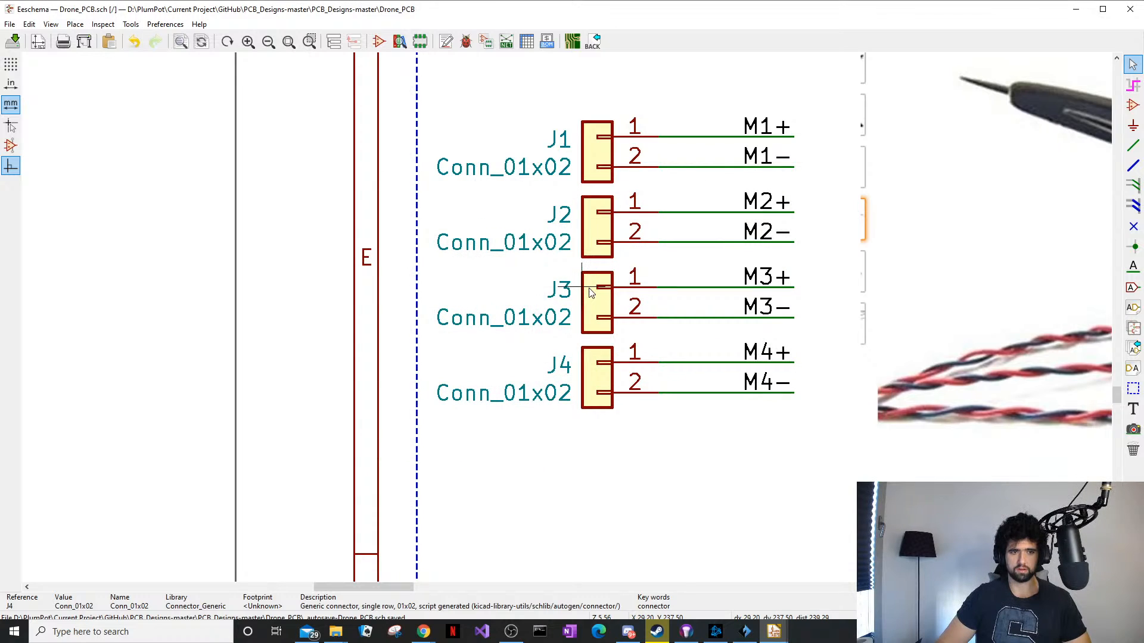
double_click(602, 315)
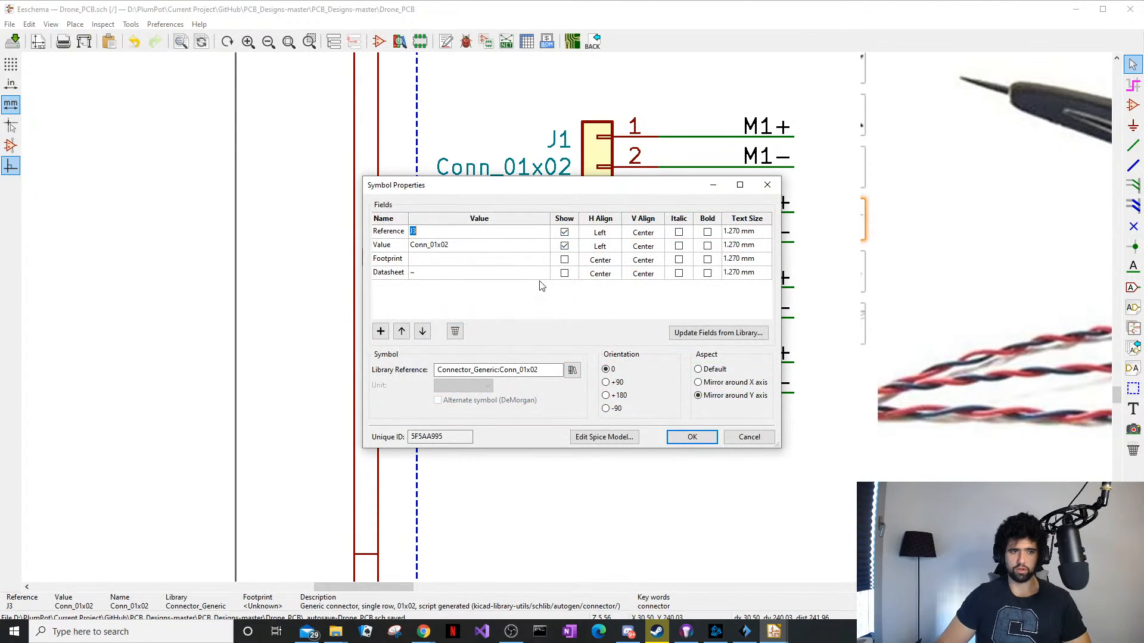
left_click(497, 259)
key("ctrl+v")
left_click(691, 437)
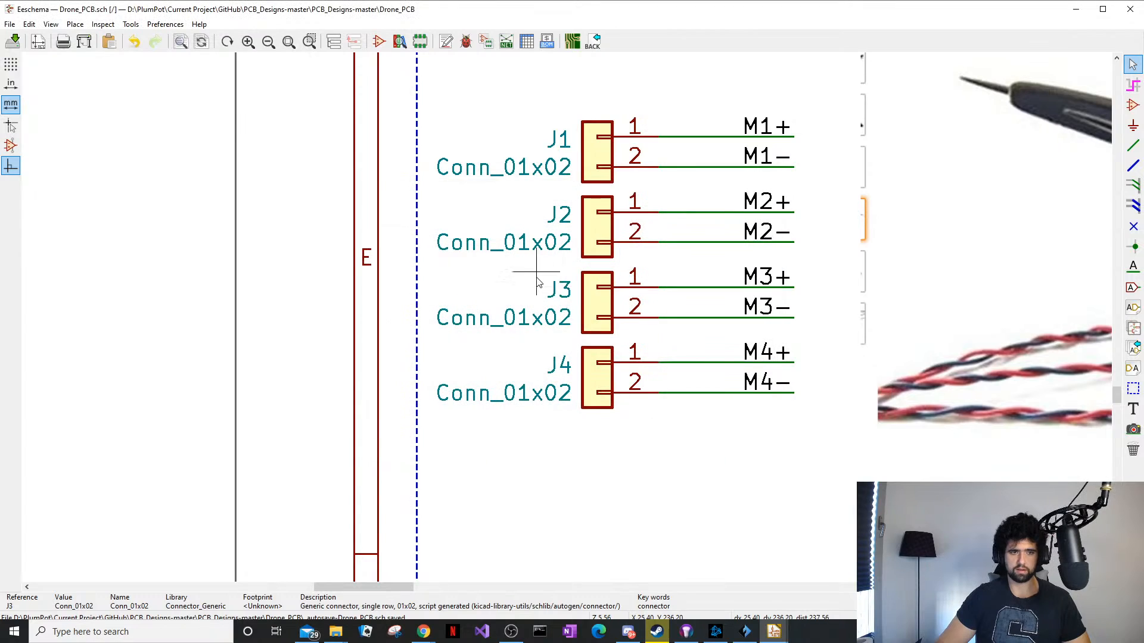
Check the motor connector and MOSFET driver sections, and save the schematic
scroll(548, 327, "down", 4)
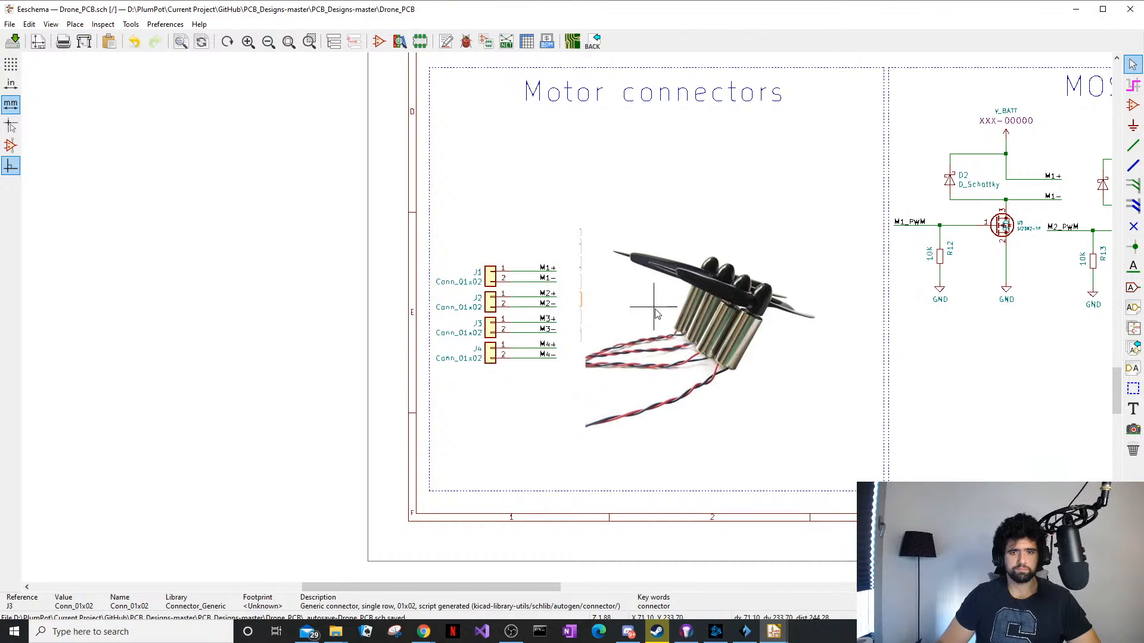
scroll(638, 326, "up", 2)
scroll(568, 320, "down", 2)
scroll(560, 318, "up", 2)
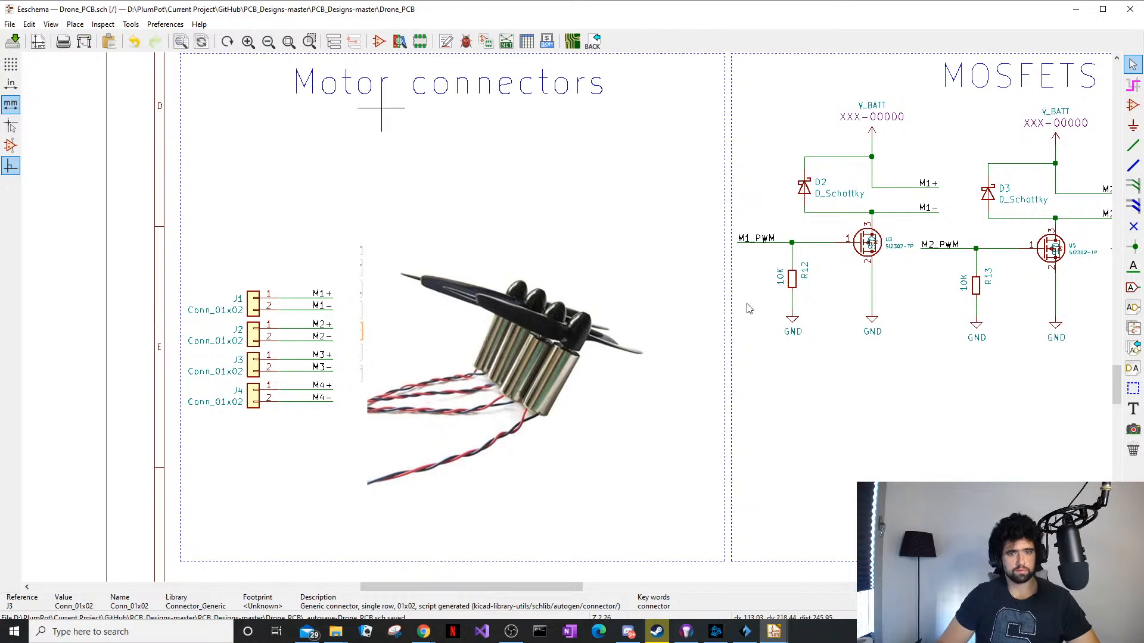
scroll(587, 309, "down", 3)
middle_click_drag(587, 306, 523, 364)
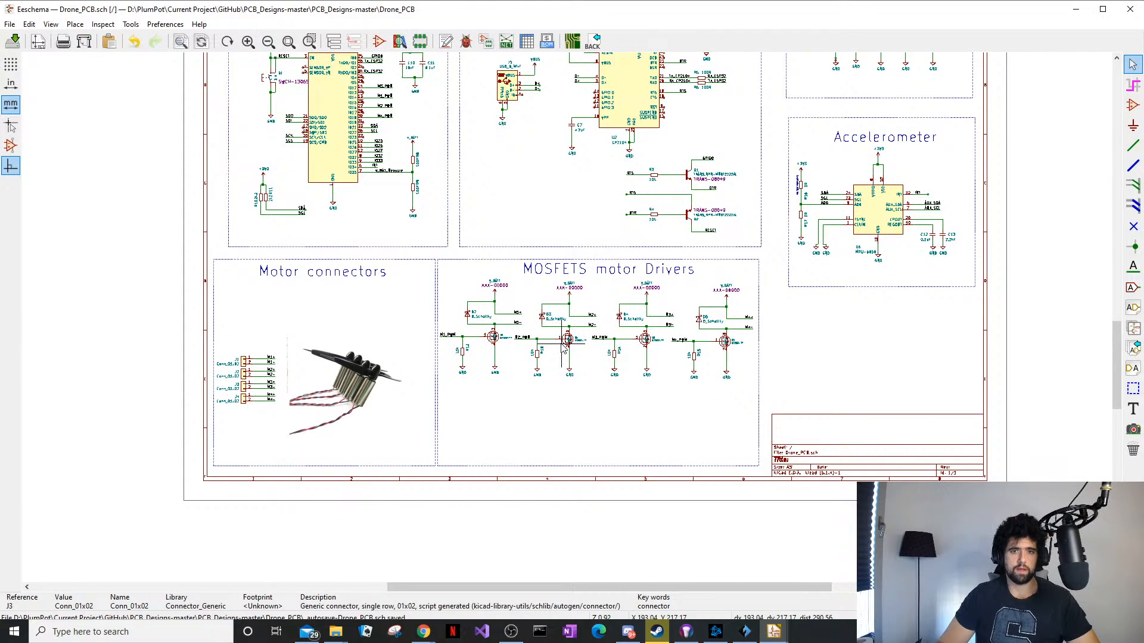
left_click(13, 40)
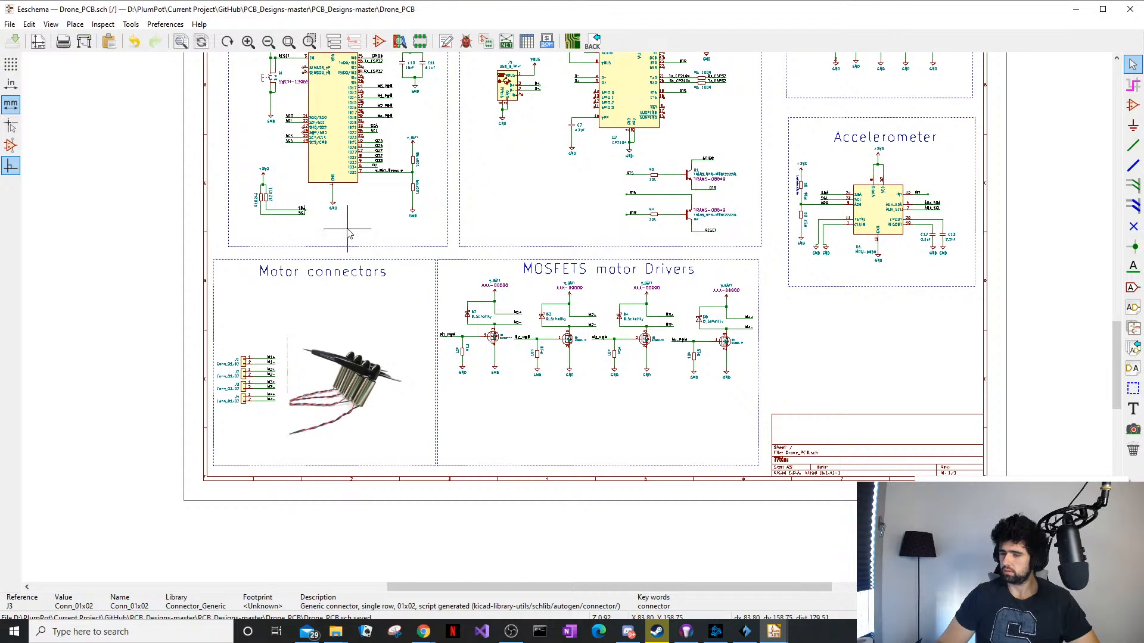
left_click(130, 24)
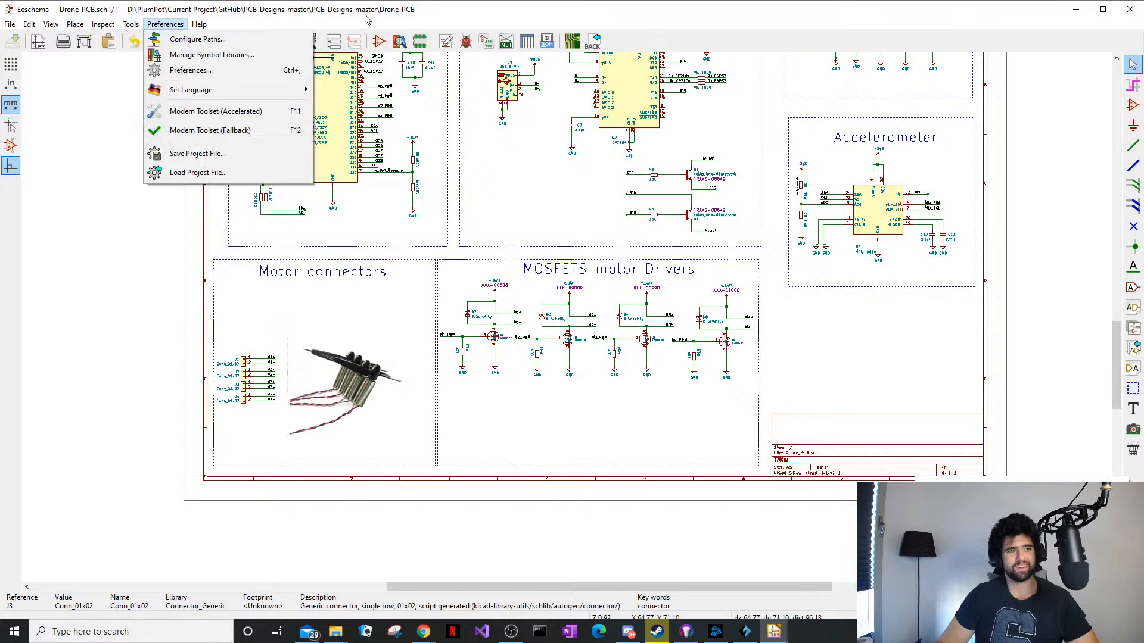
left_click_drag(365, 12, 419, 205)
double_click(82, 108)
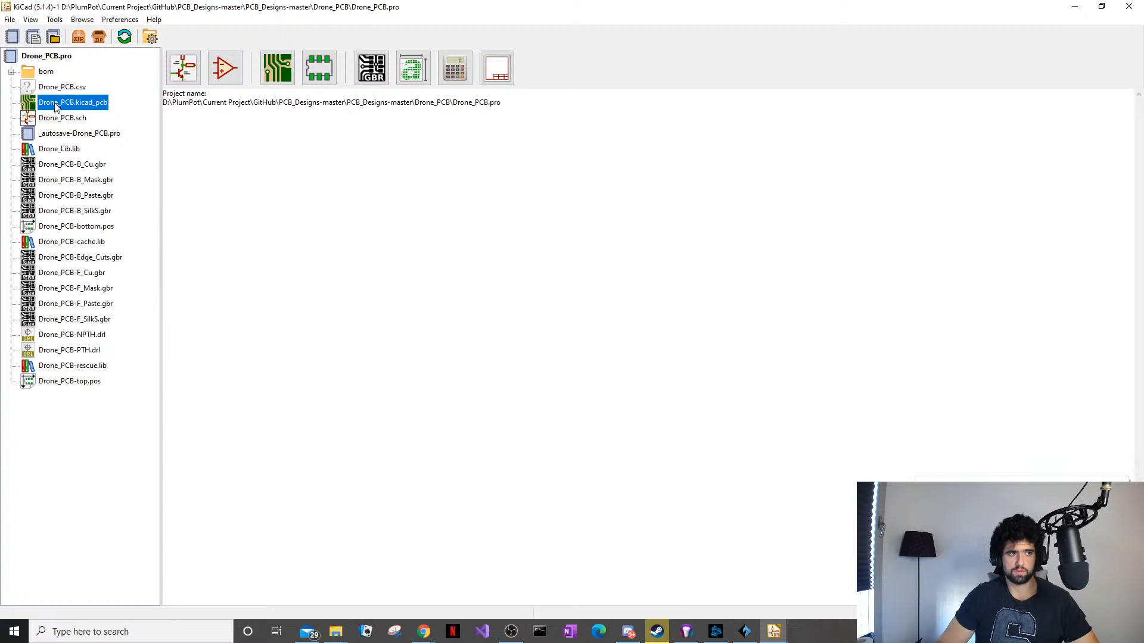
left_click(774, 631)
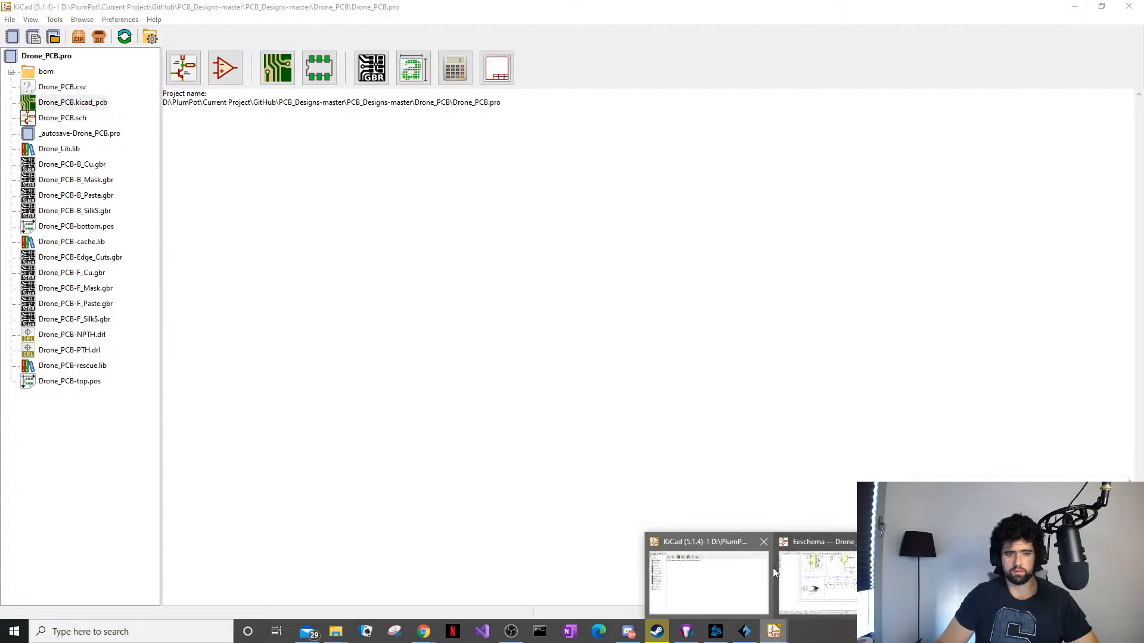
left_click(812, 569)
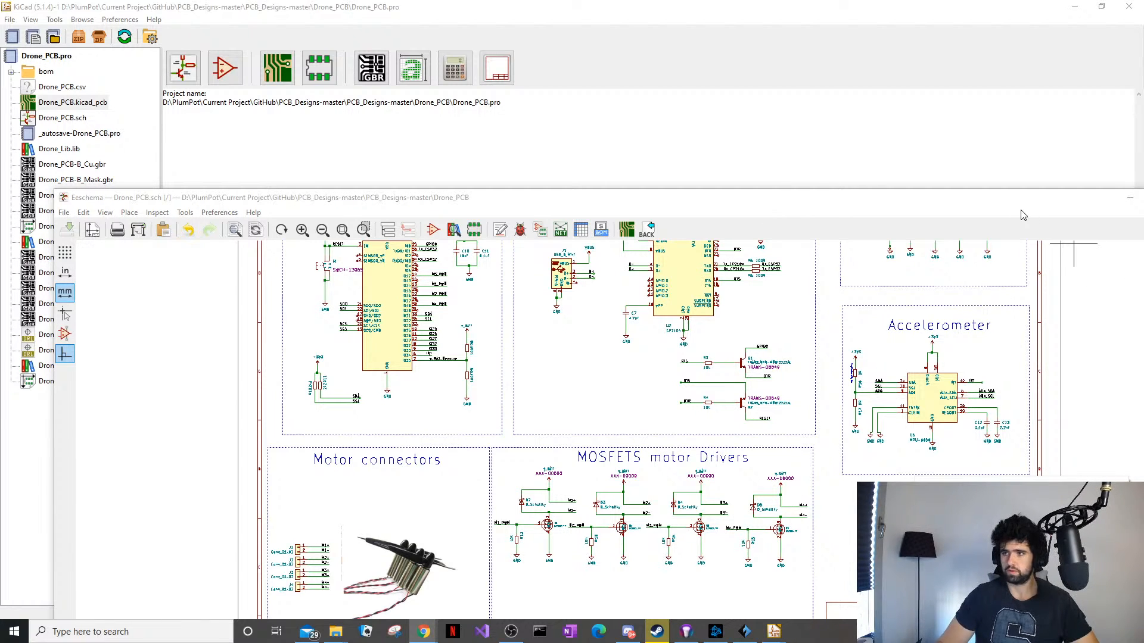
left_click_drag(798, 204, 706, 42)
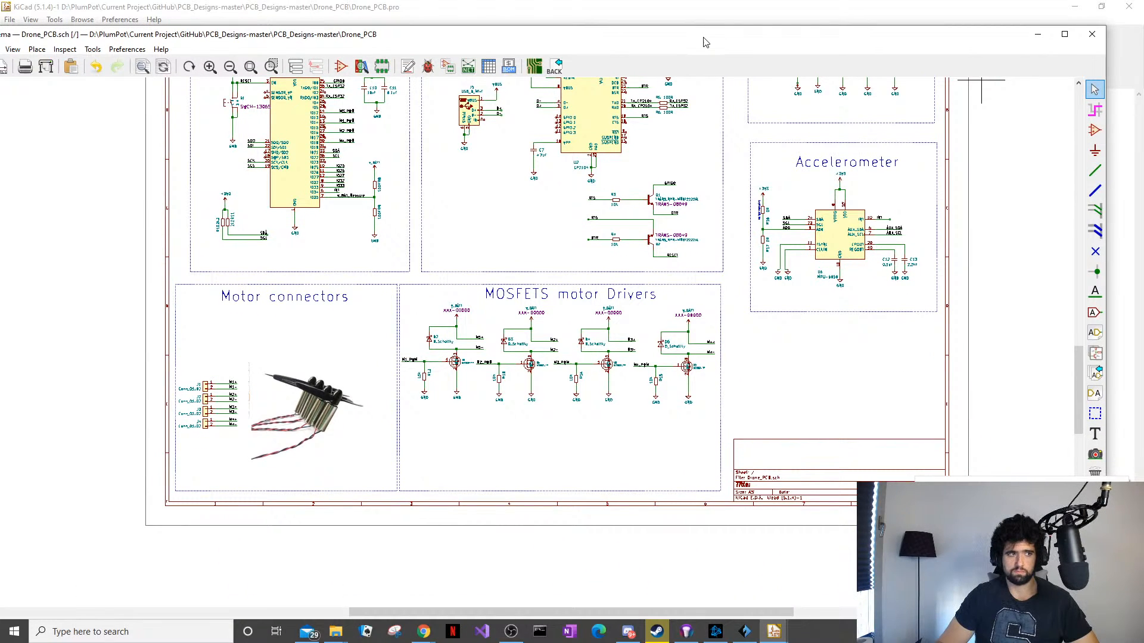
Switch to the KiCad project window and open the board layout file Drone_PCB.kicad_pcb
mouse_move(773, 632)
left_click(709, 572)
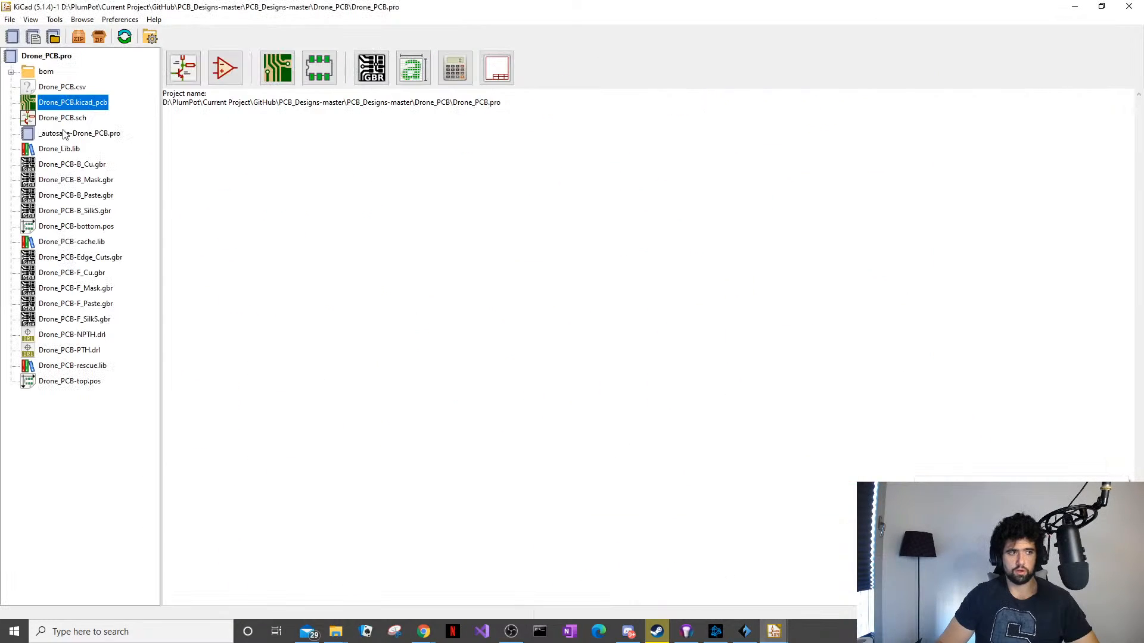
double_click(79, 104)
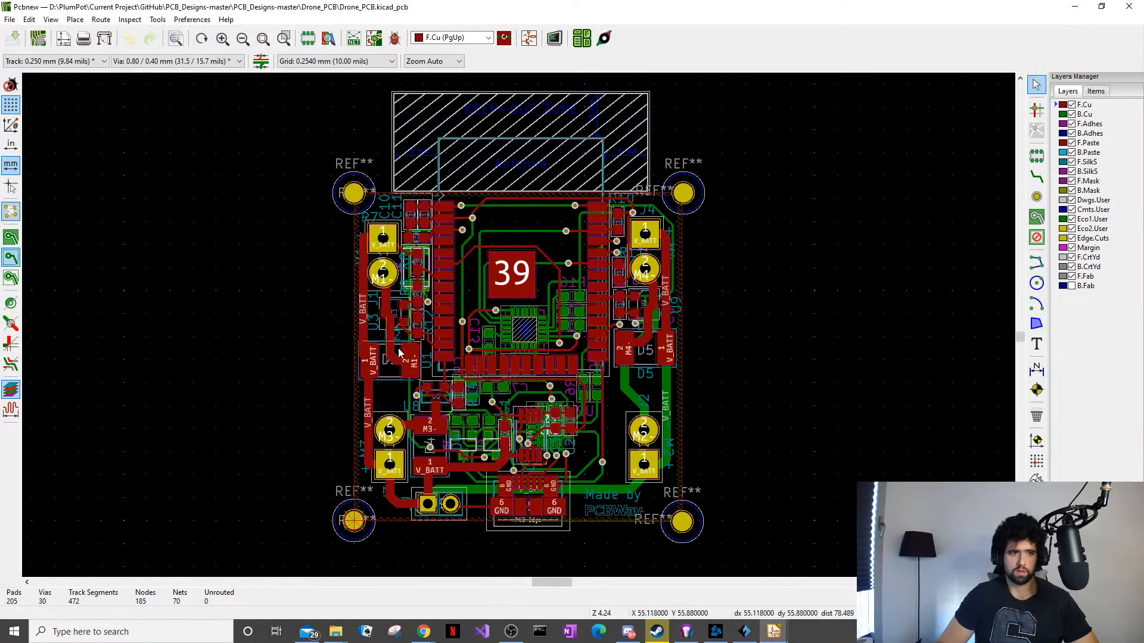
scroll(381, 274, "up", 4)
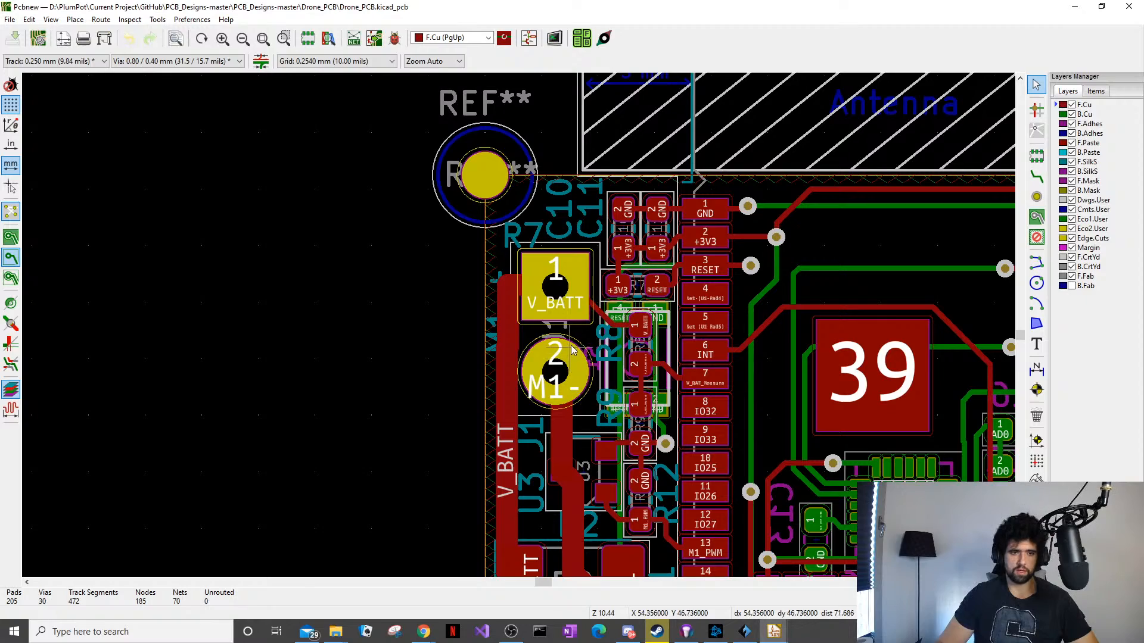
Examine the M1 and M3 motor connector pads and the V_BATT traces running to them on the board
middle_click_drag(577, 348, 502, 361)
middle_click_drag(563, 398, 505, 367)
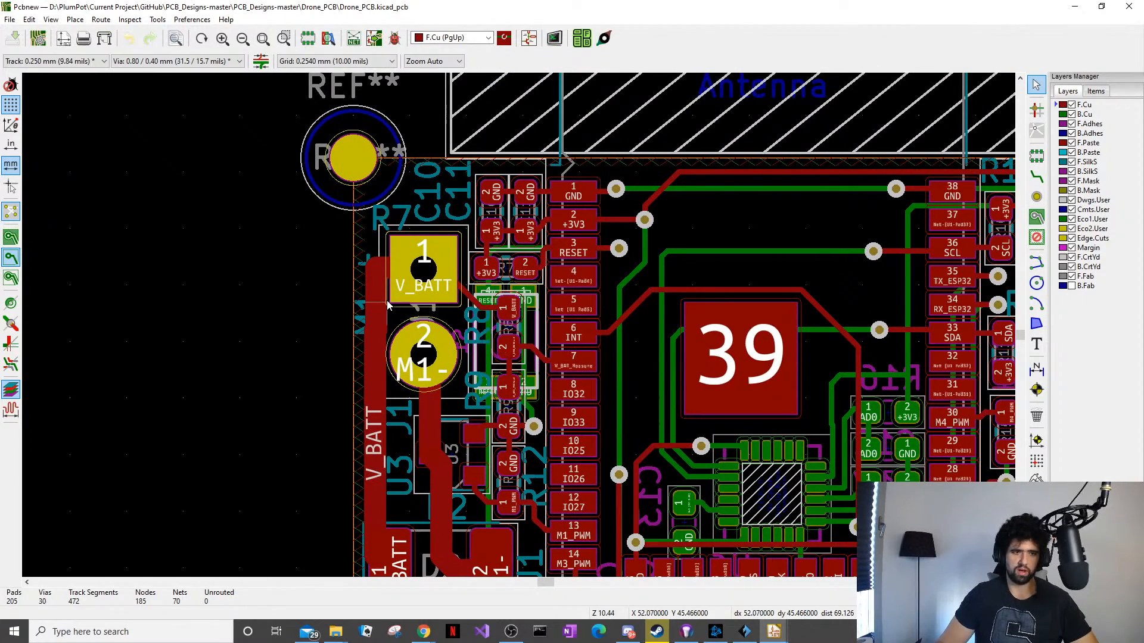
middle_click_drag(780, 424, 541, 241)
middle_click_drag(551, 381, 541, 271)
scroll(410, 489, "up", 1)
middle_click_drag(410, 489, 413, 366)
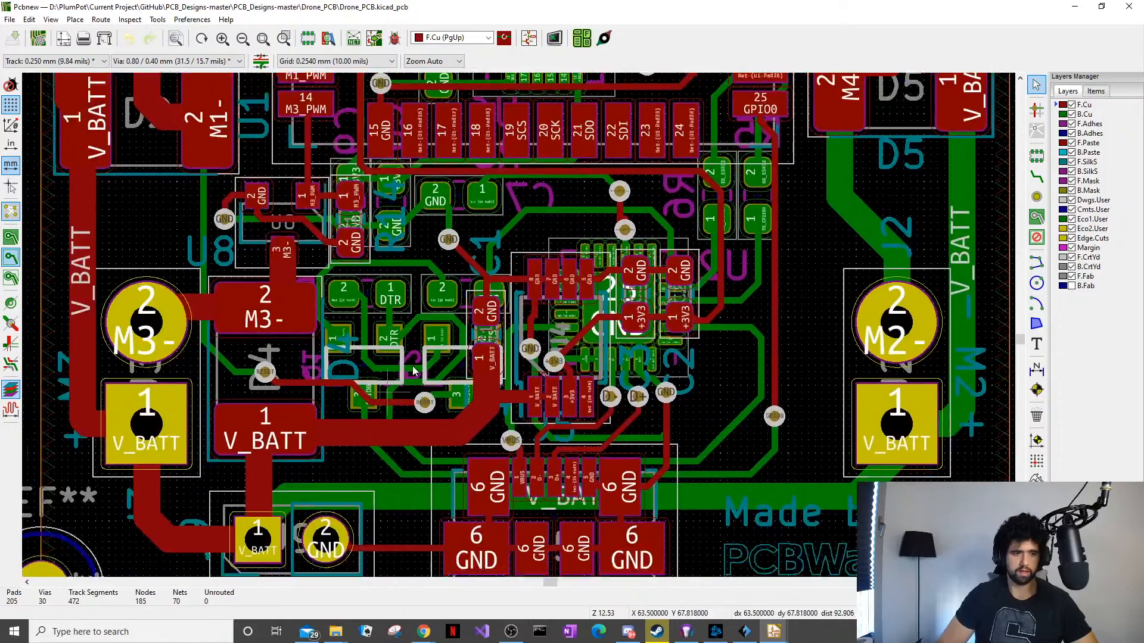
middle_click_drag(248, 571, 386, 447)
middle_click_drag(334, 360, 378, 395)
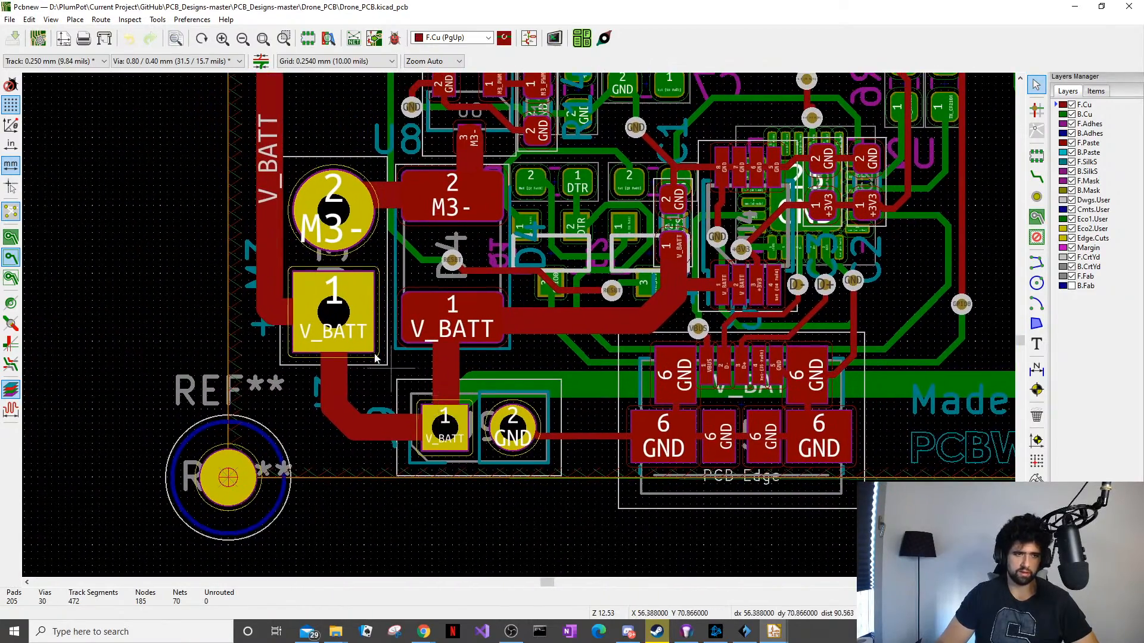
middle_click_drag(336, 322, 302, 403)
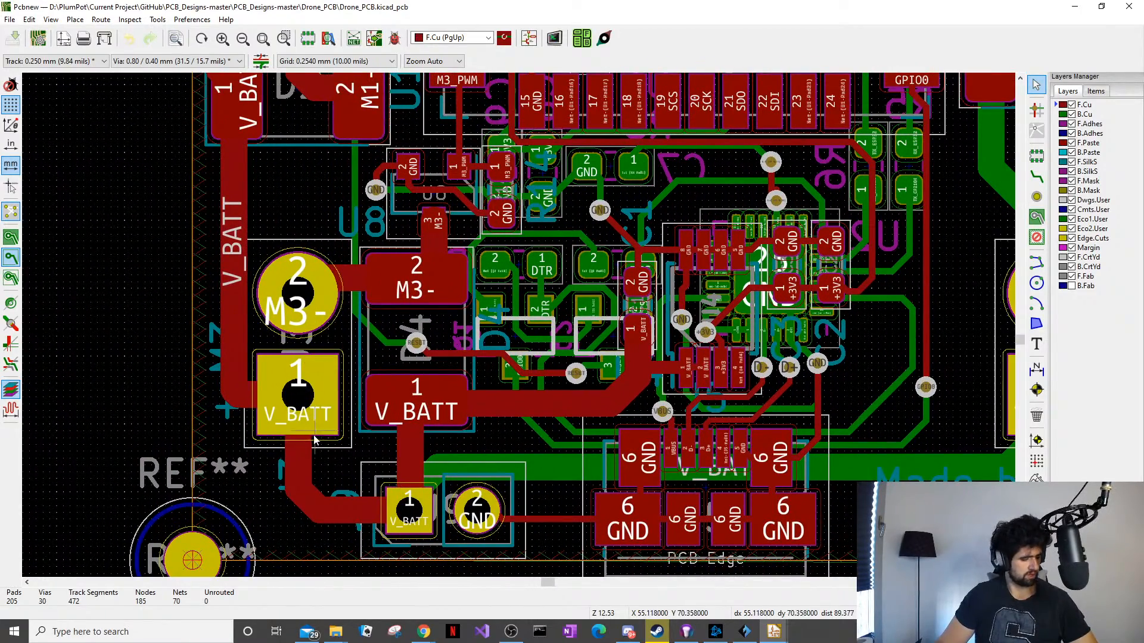
scroll(280, 437, "up", 1)
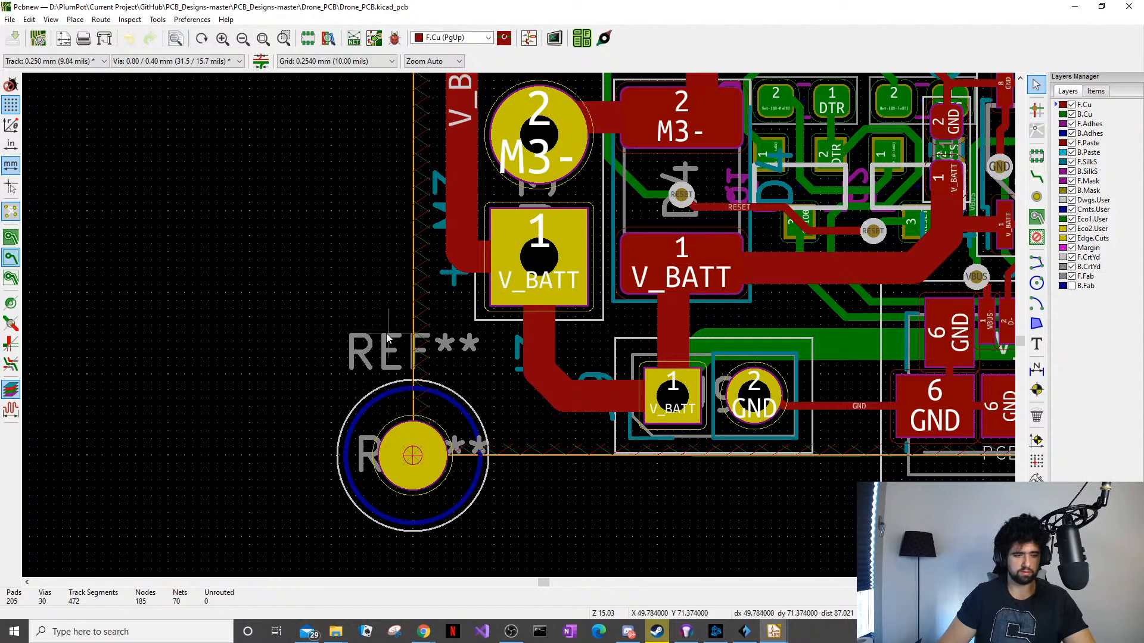
middle_click_drag(627, 261, 569, 313)
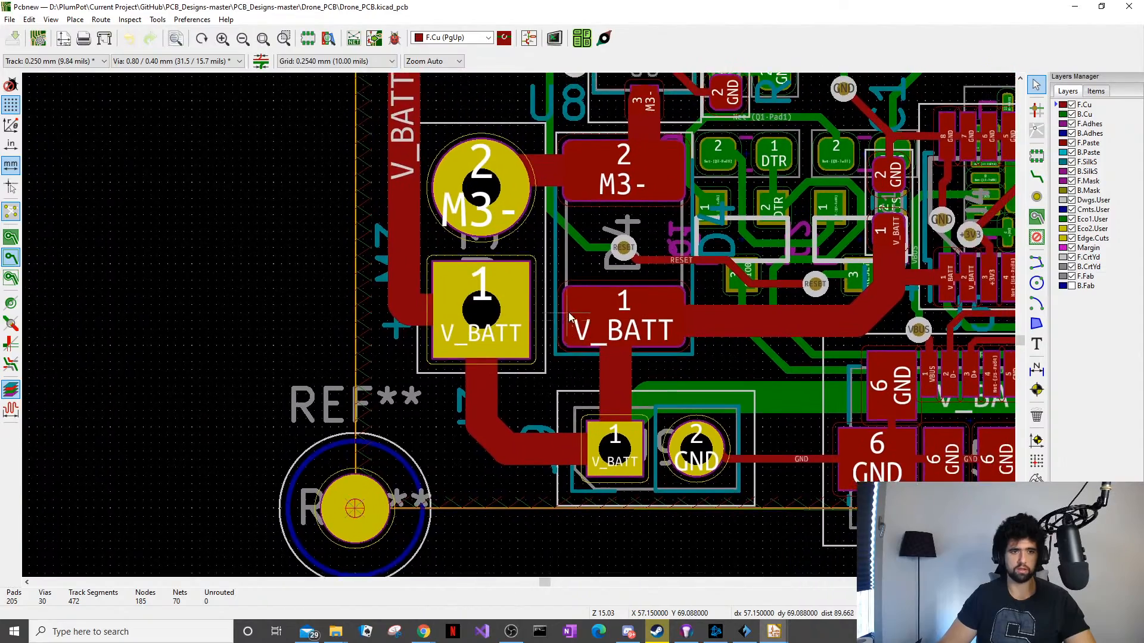
Compare the pads and surrounding parts at motor connectors M1 and M4, including the M4 driver circuit
scroll(589, 239, "down", 1)
middle_click_drag(589, 240, 488, 365)
scroll(494, 292, "down", 1)
middle_click_drag(494, 292, 498, 539)
scroll(454, 307, "up", 1)
scroll(476, 325, "up", 3)
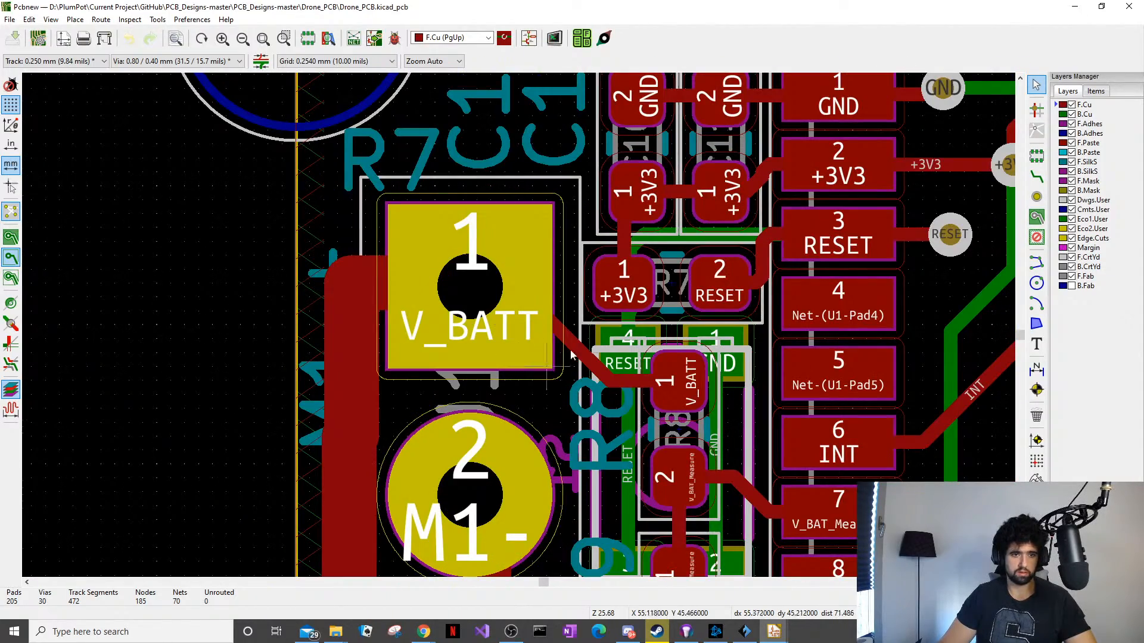
scroll(583, 370, "down", 4)
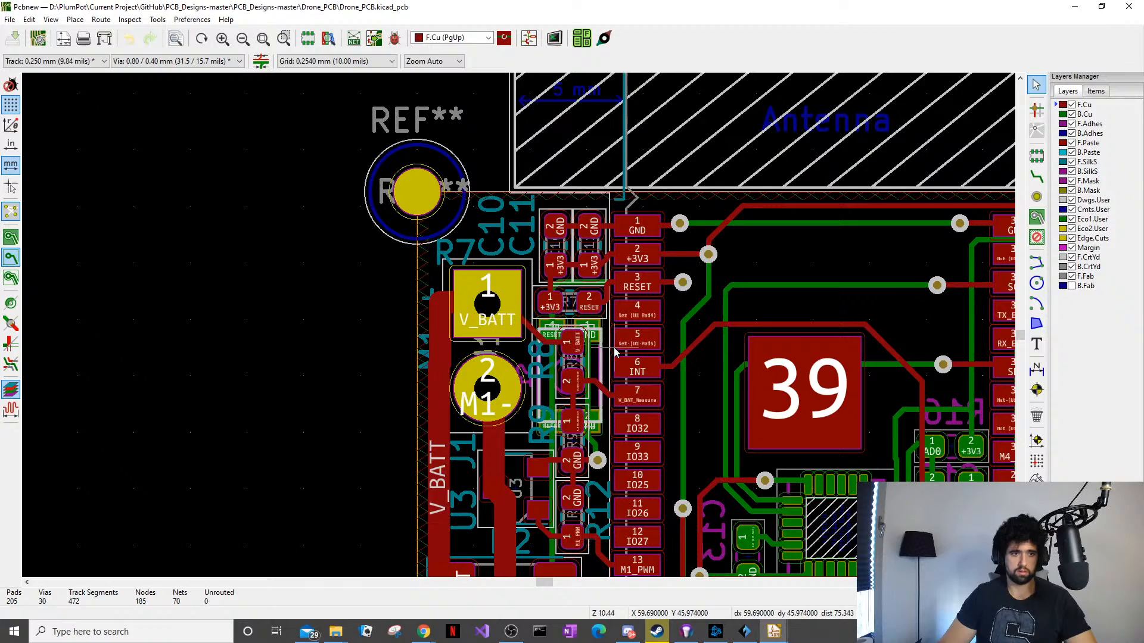
scroll(739, 411, "up", 1)
middle_click_drag(738, 411, 498, 318)
scroll(497, 318, "down", 4)
middle_click_drag(702, 373, 520, 331)
scroll(663, 322, "up", 1)
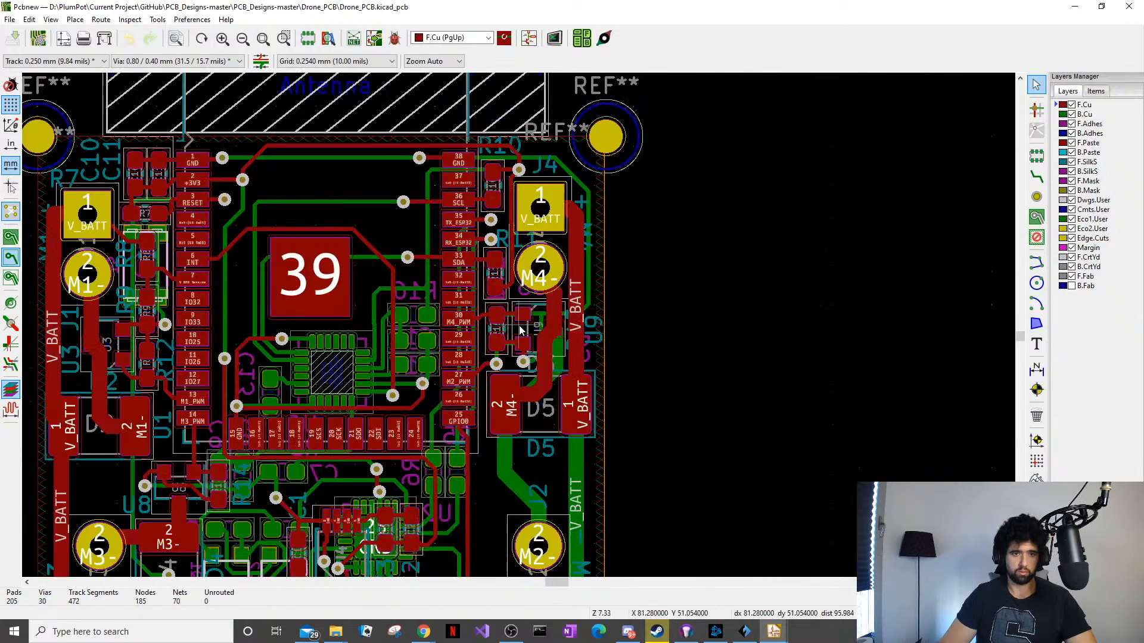
scroll(521, 331, "up", 3)
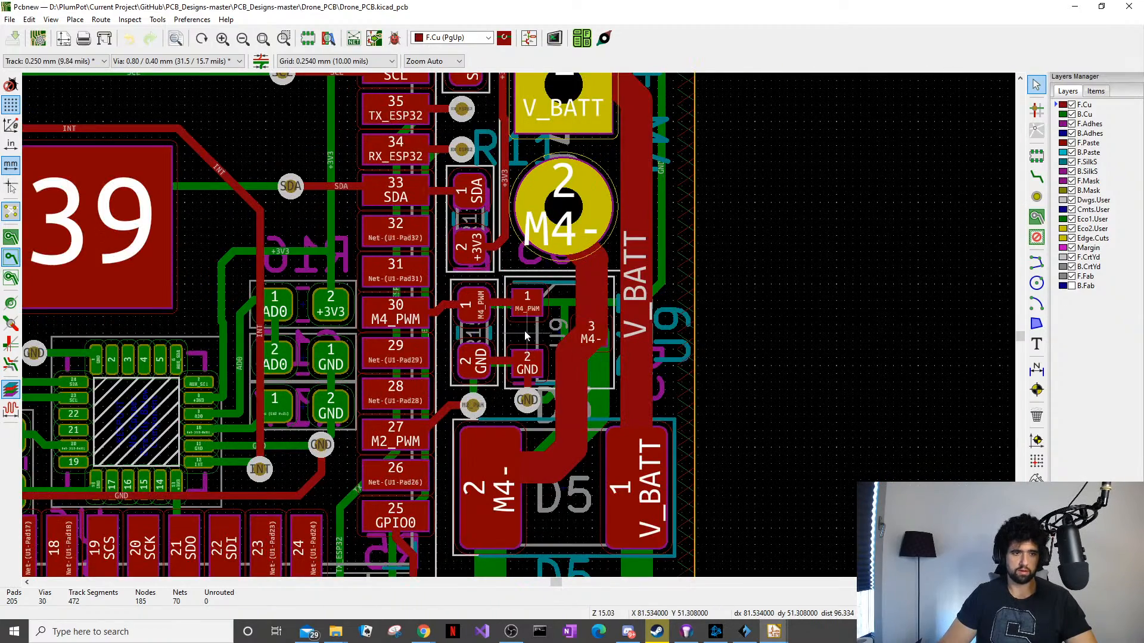
Select the R15 footprint on F.Cu beside the M4 driver to view its details, and clear the selection
left_click(487, 341)
left_click(494, 343)
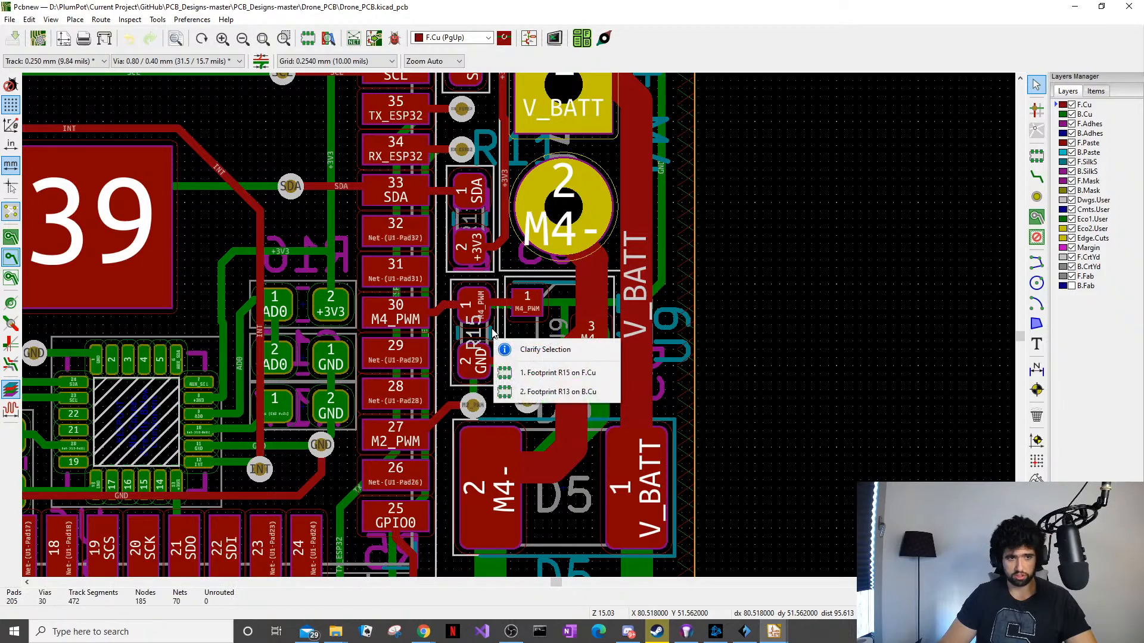
left_click(541, 364)
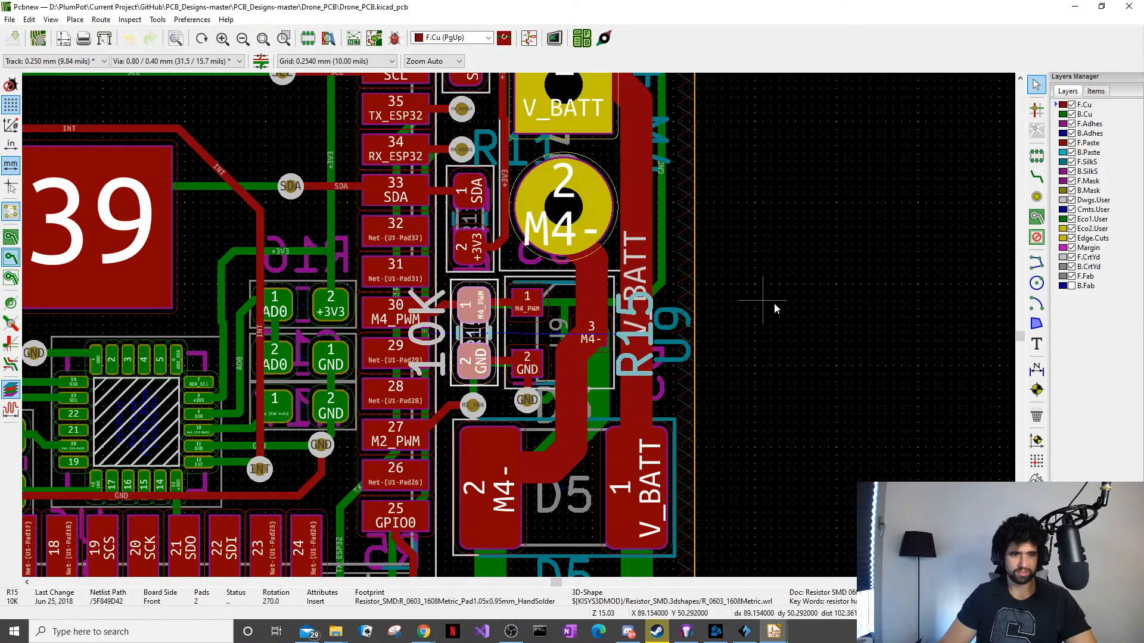
left_click(796, 304)
Delete the back-copper +3V3 track between the accelerometer and resistor R16
scroll(386, 395, "down", 1)
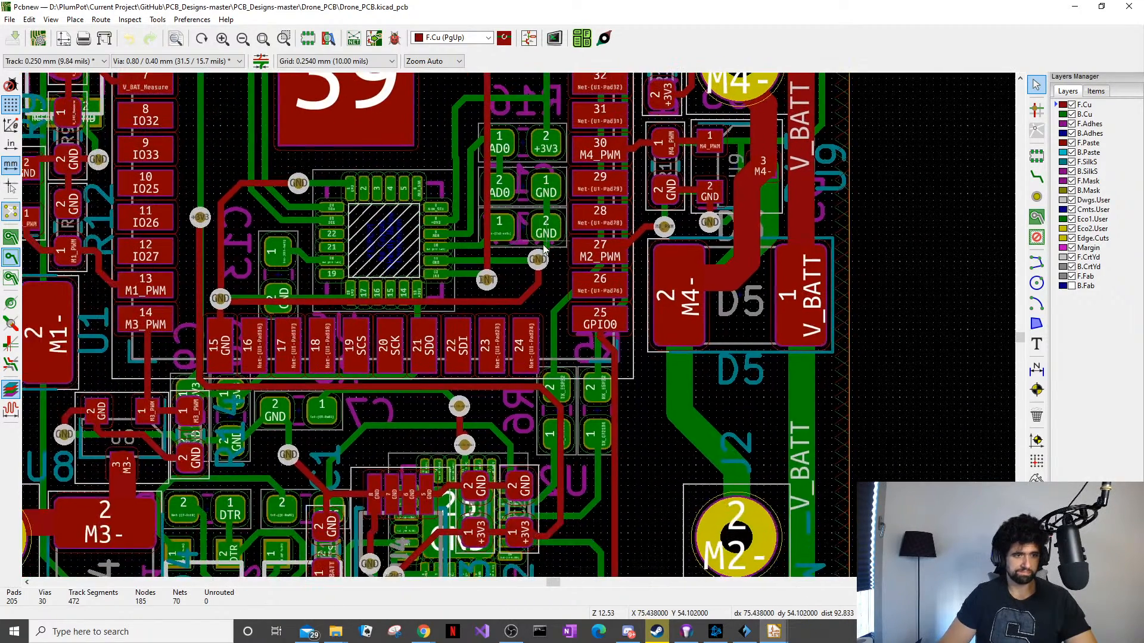
scroll(484, 225, "up", 5)
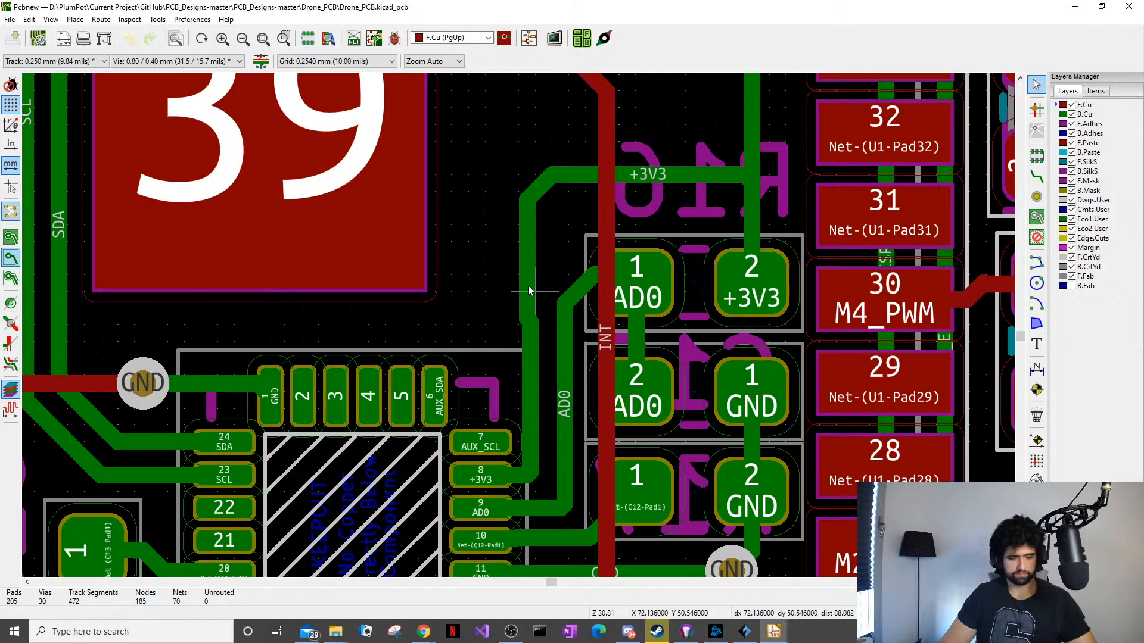
key("Delete")
Make B.Cu the active layer of the board layout
scroll(519, 331, "down", 5)
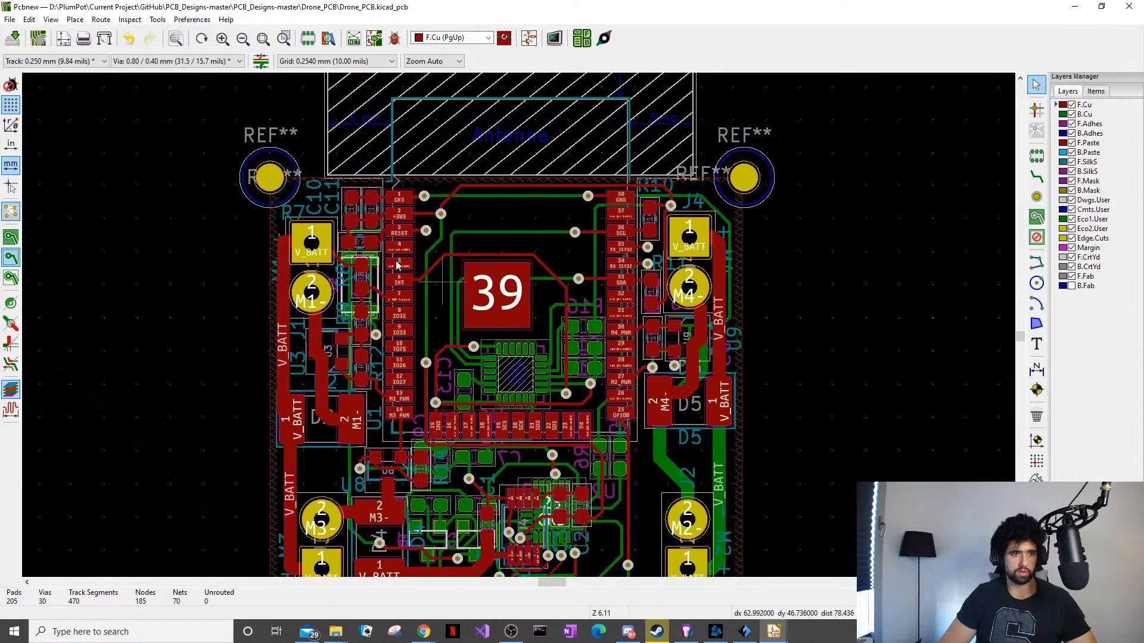
scroll(672, 253, "down", 3, "shift")
scroll(672, 253, "down", 1, "shift")
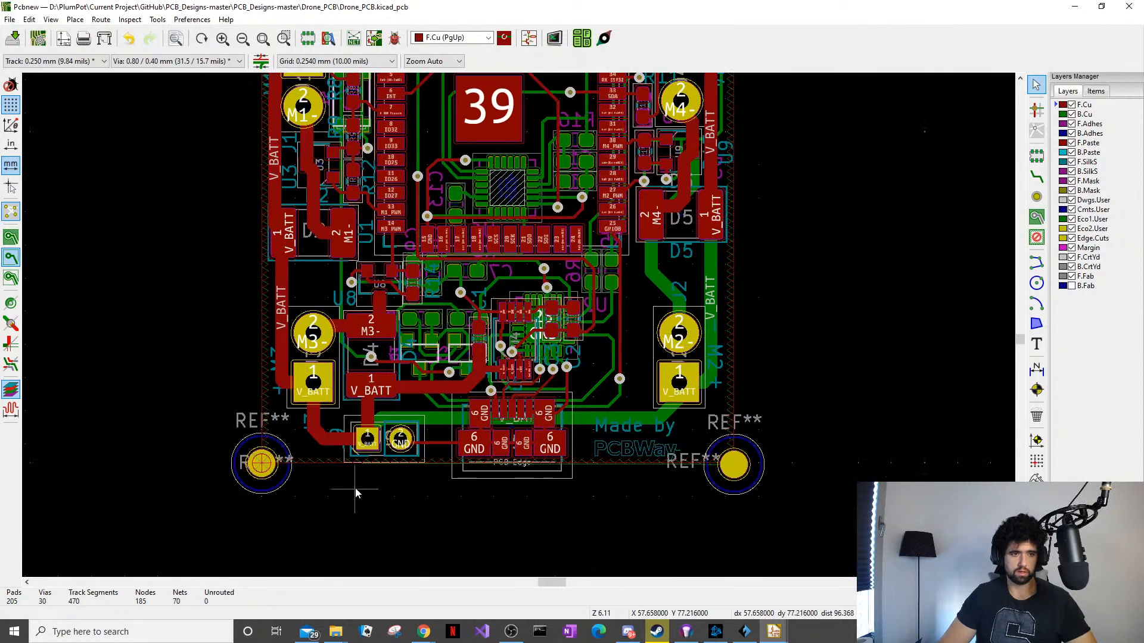
scroll(433, 355, "up", 1)
scroll(433, 354, "down", 4)
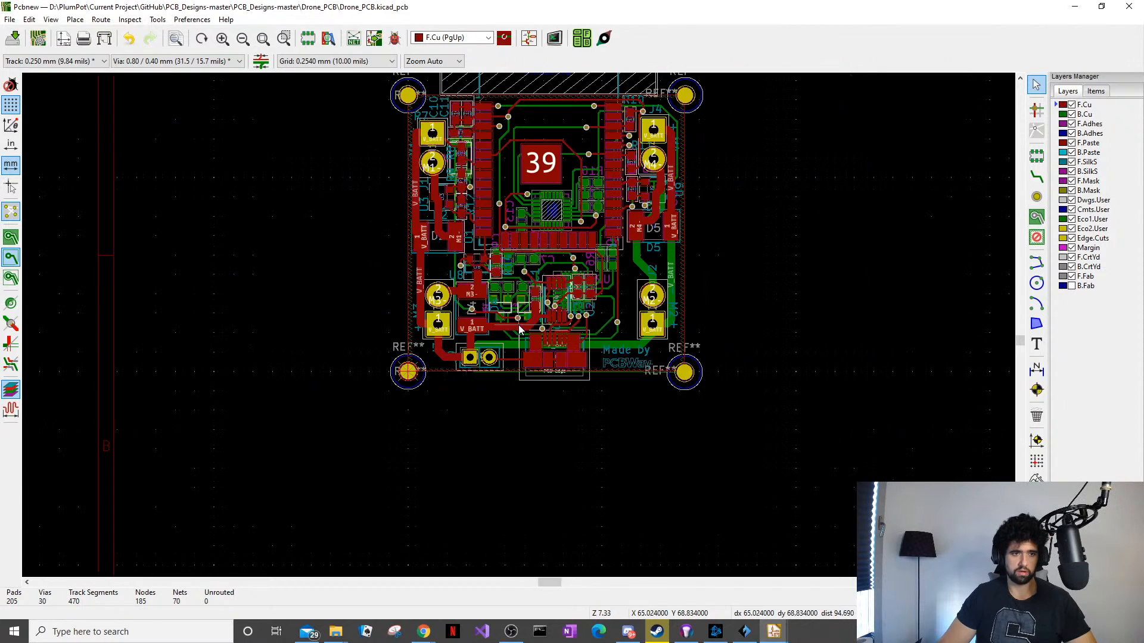
left_click(1063, 116)
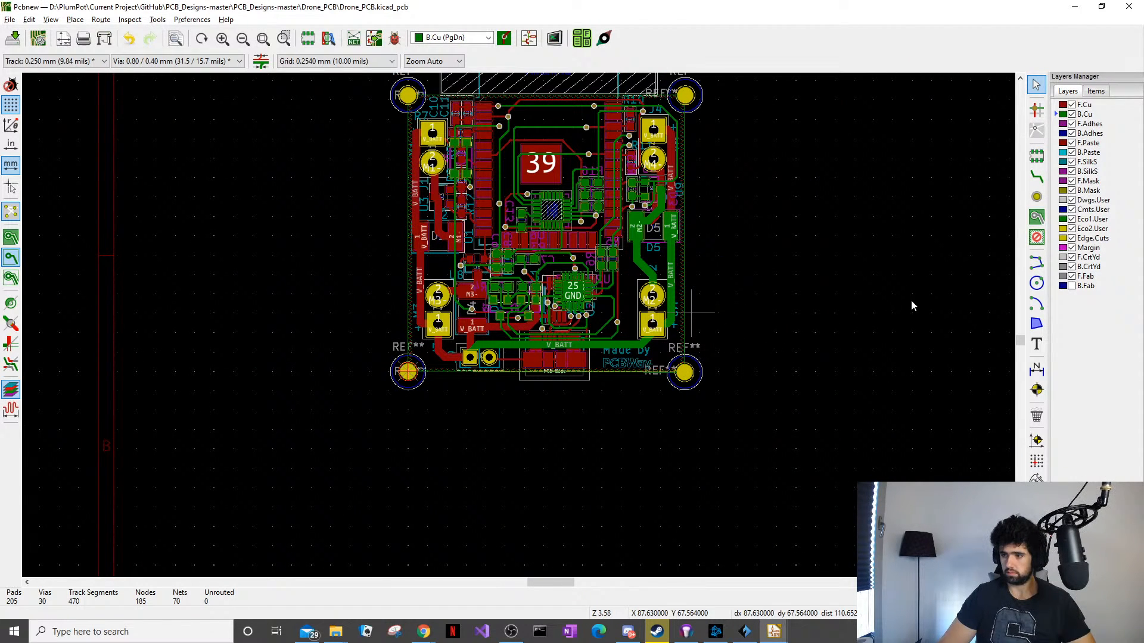
Inspect the populated top side of the board in the 3D viewer from an angle, and return to the layout
key("alt+3")
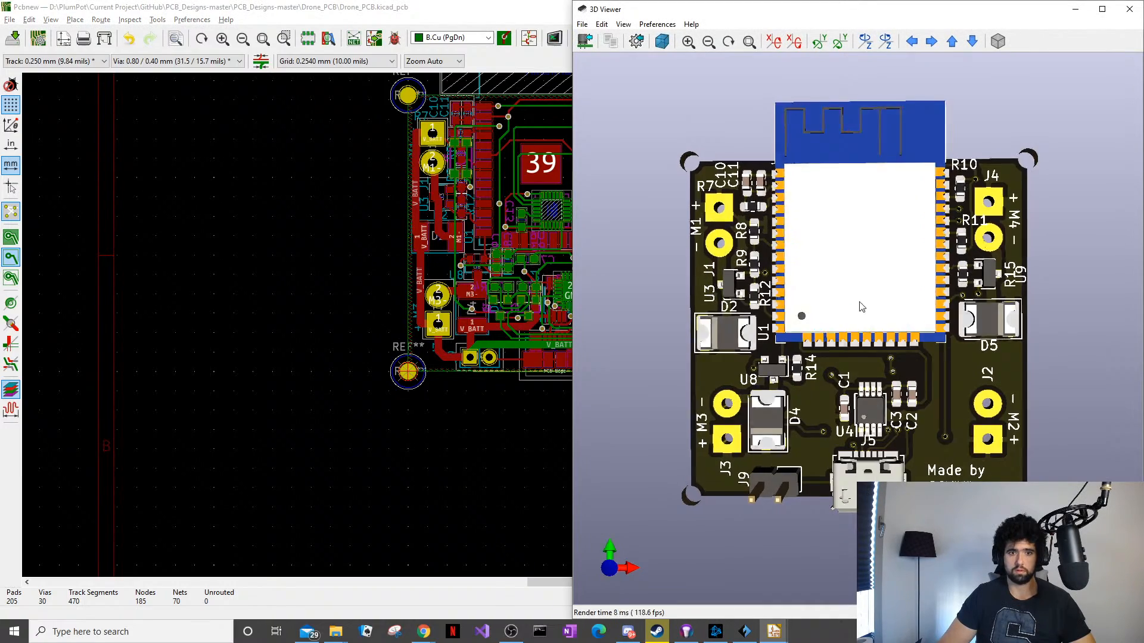
left_click_drag(862, 307, 914, 370)
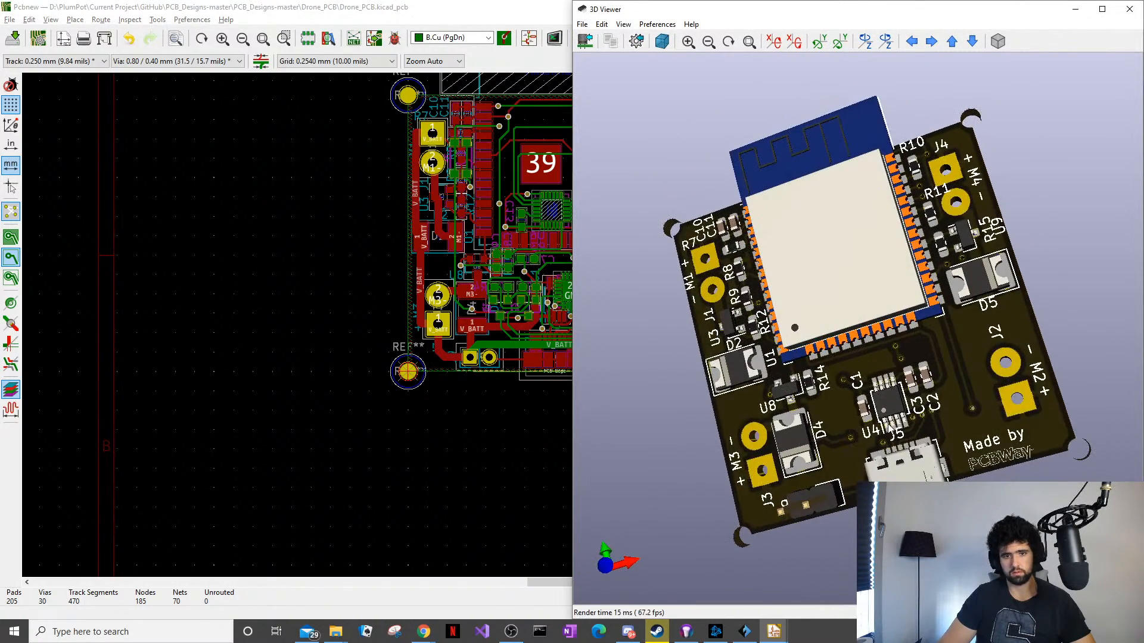
left_click_drag(797, 413, 875, 389)
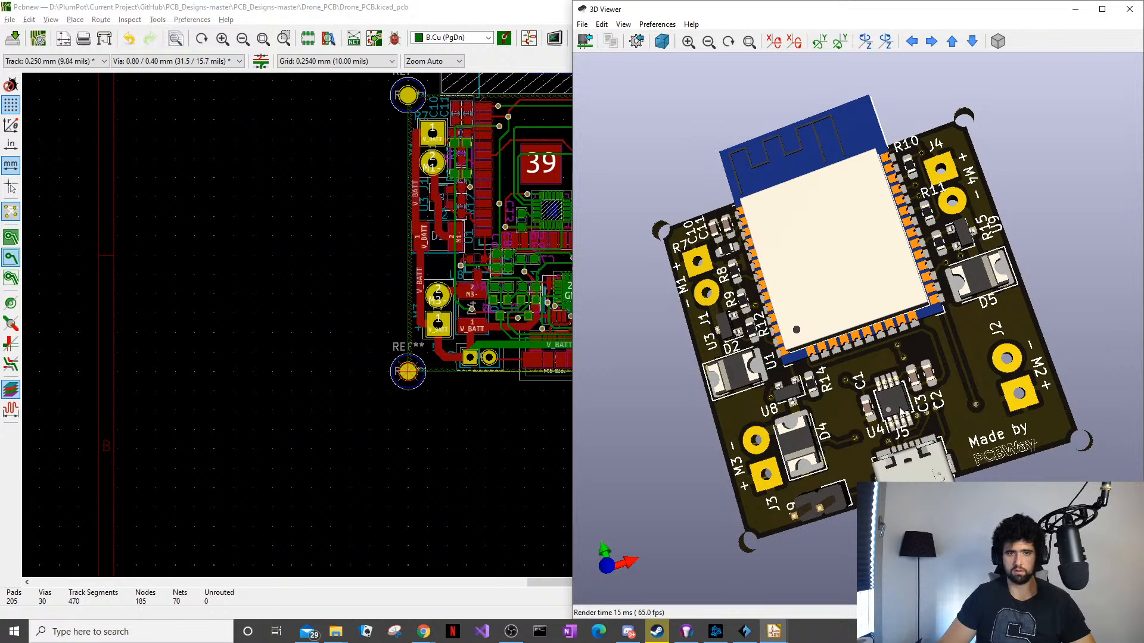
left_click(1077, 8)
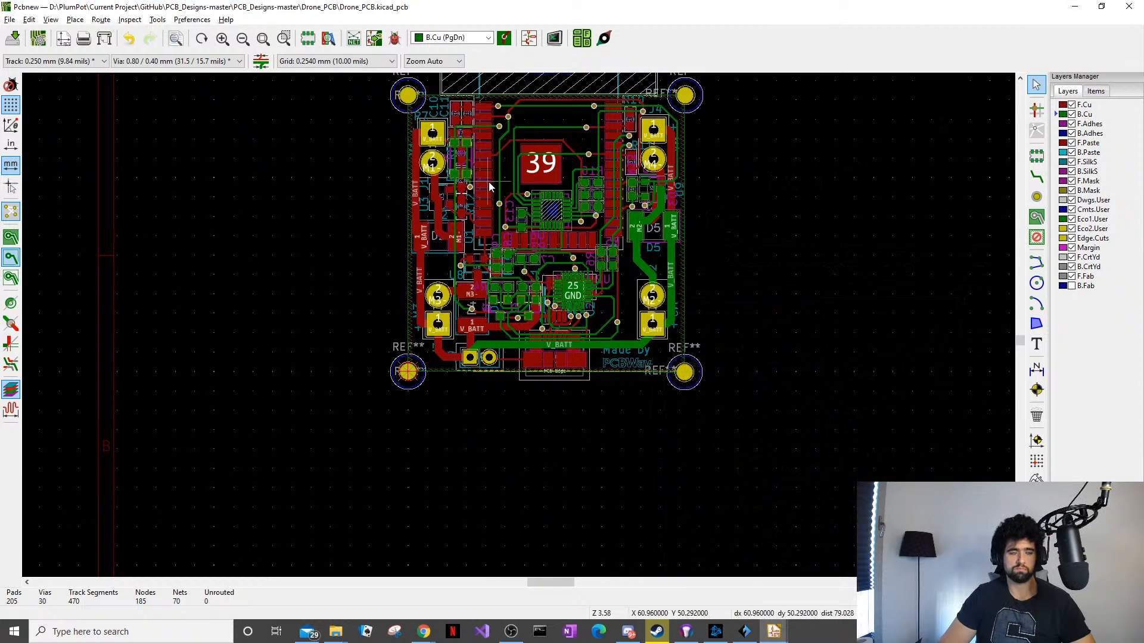
middle_click_drag(489, 189, 464, 268)
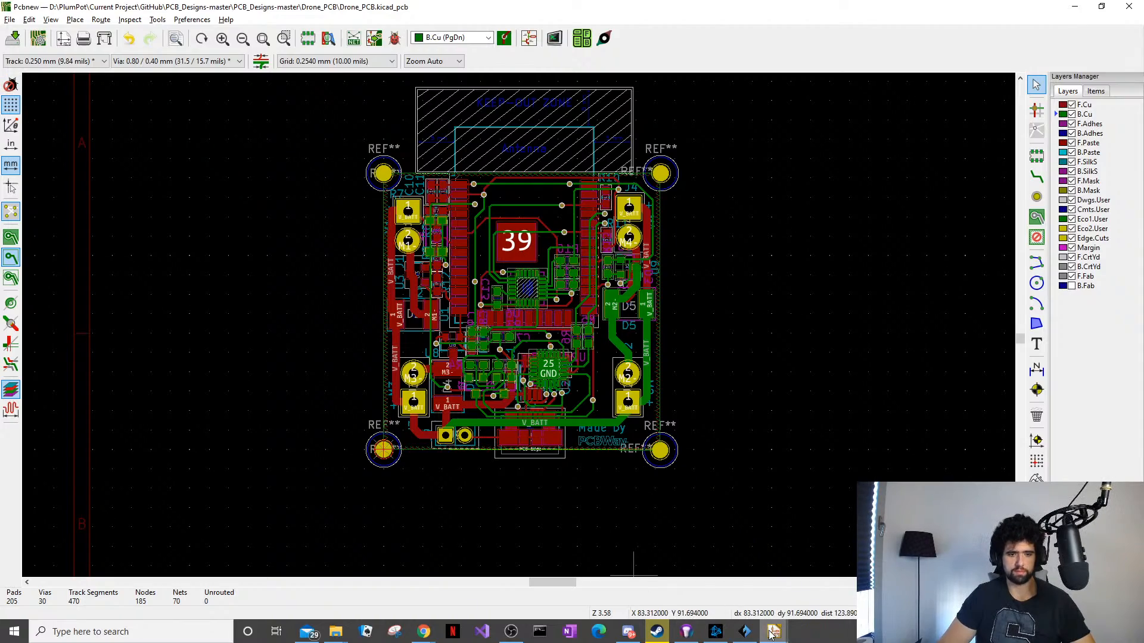
Switch to the schematic and try to update the PCB from it, re-associating footprints by reference
mouse_move(774, 632)
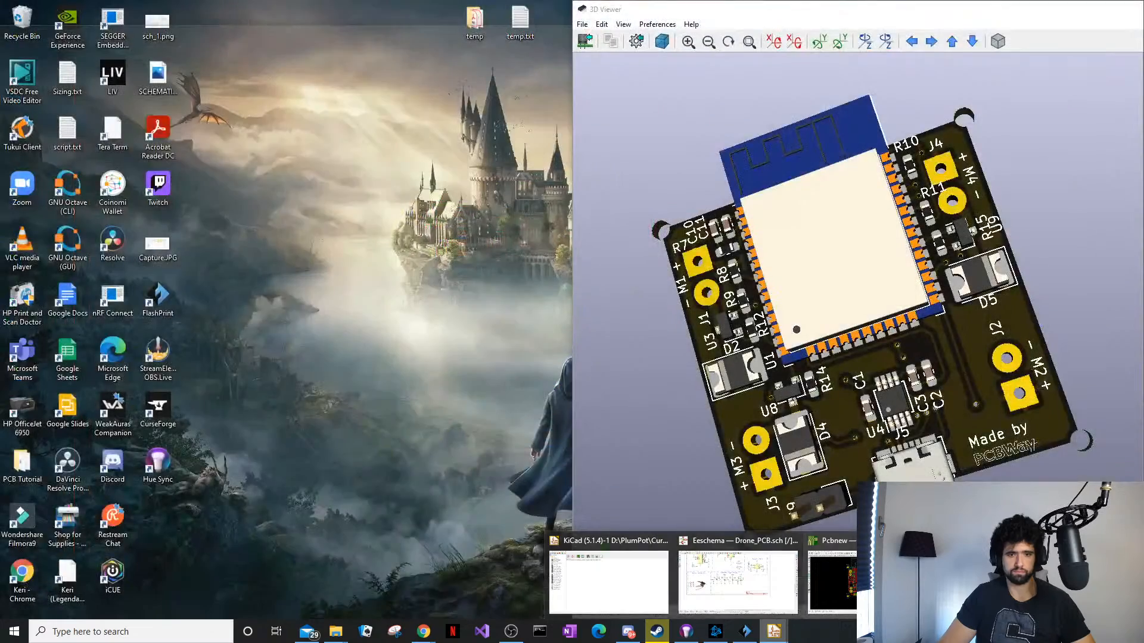
left_click(738, 582)
left_click(101, 51)
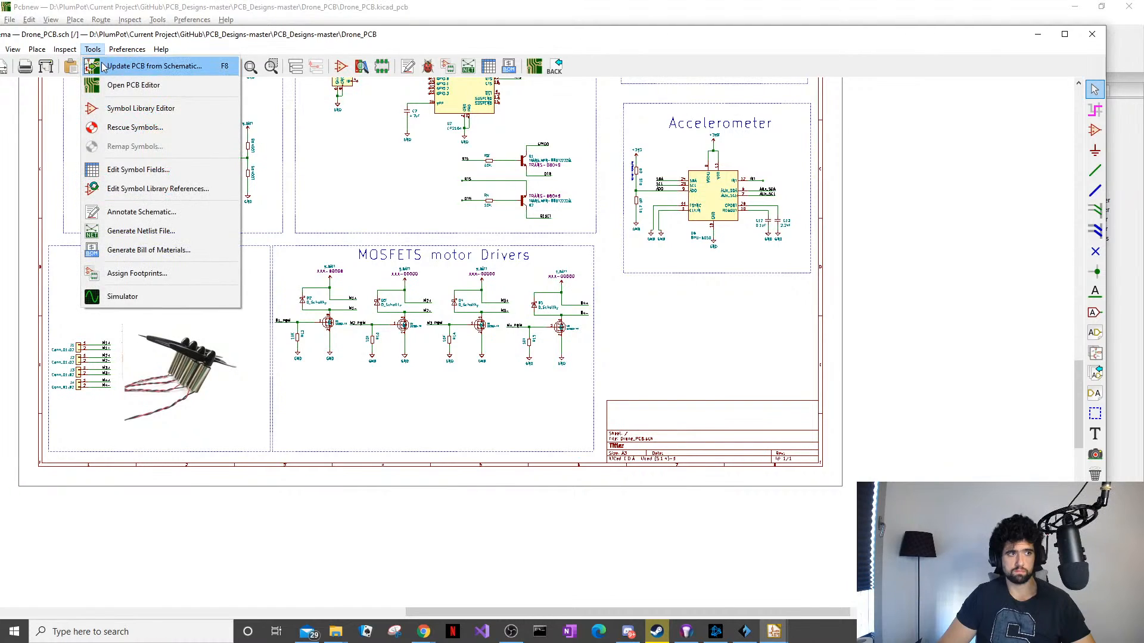
left_click(143, 66)
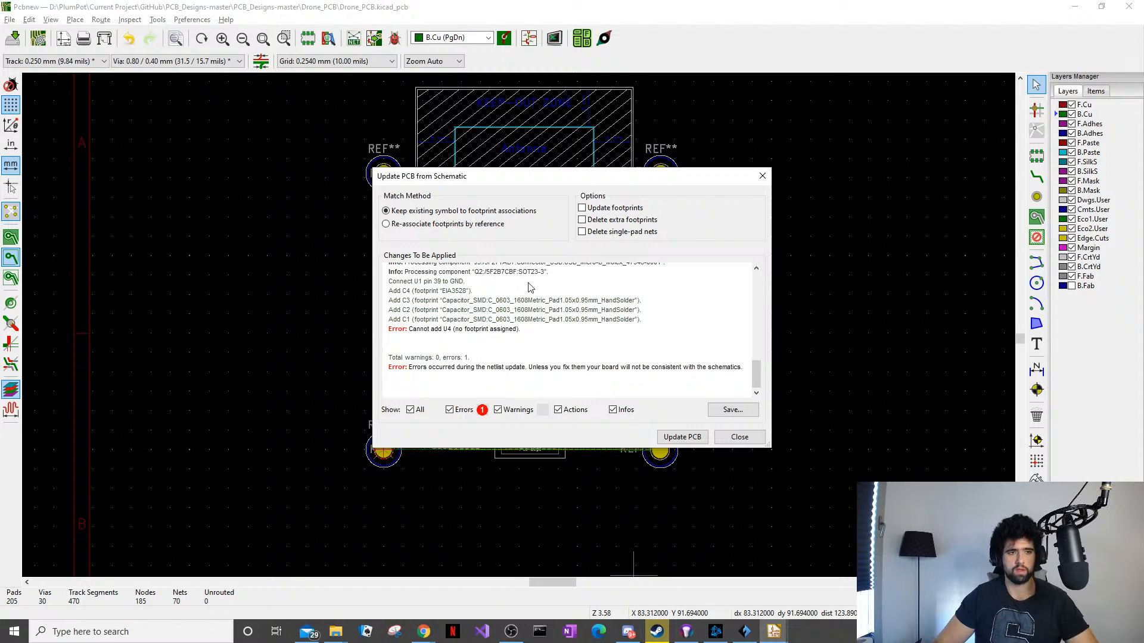
left_click(463, 225)
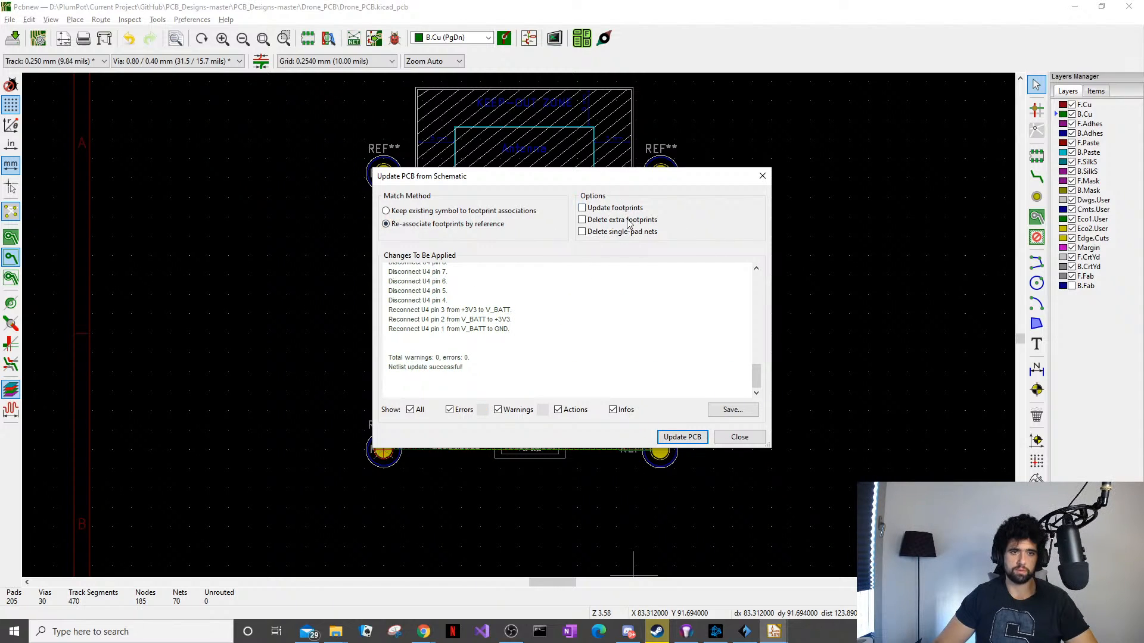
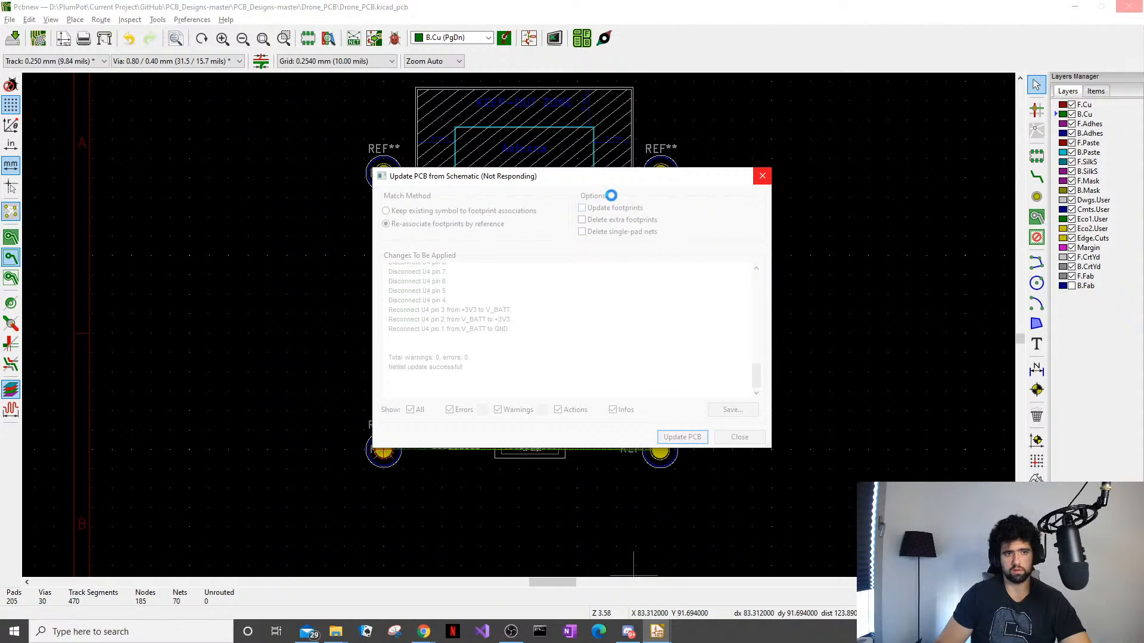
left_click_drag(580, 169, 475, 190)
left_click(549, 310)
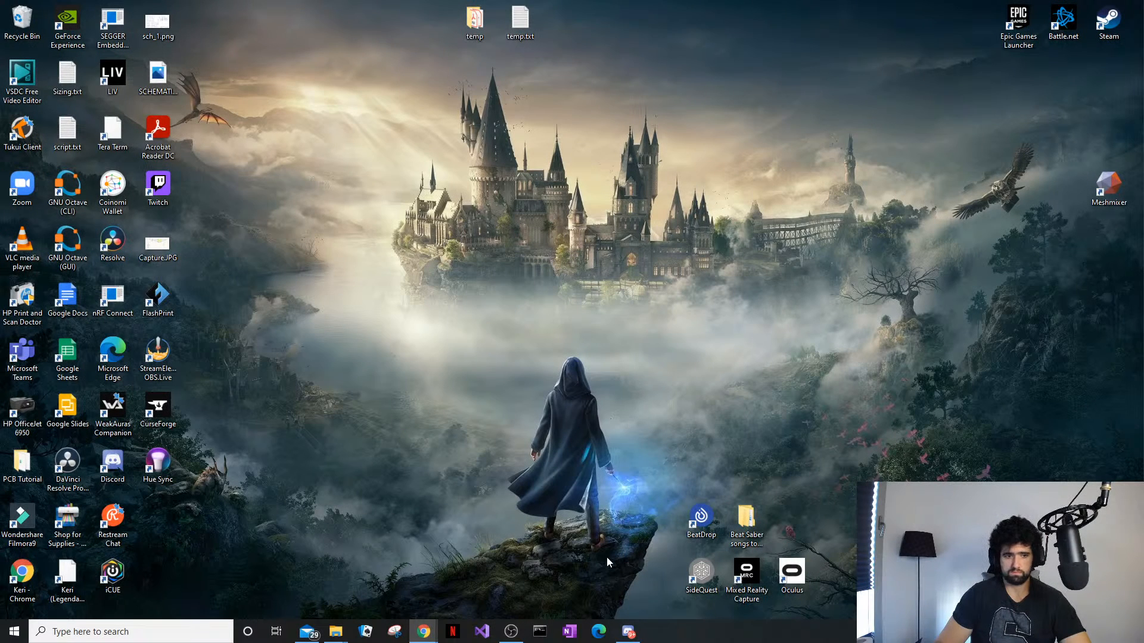
Reopen the Drone_PCB project in KiCad and open its schematic file Drone_PCB.sch
mouse_move(336, 631)
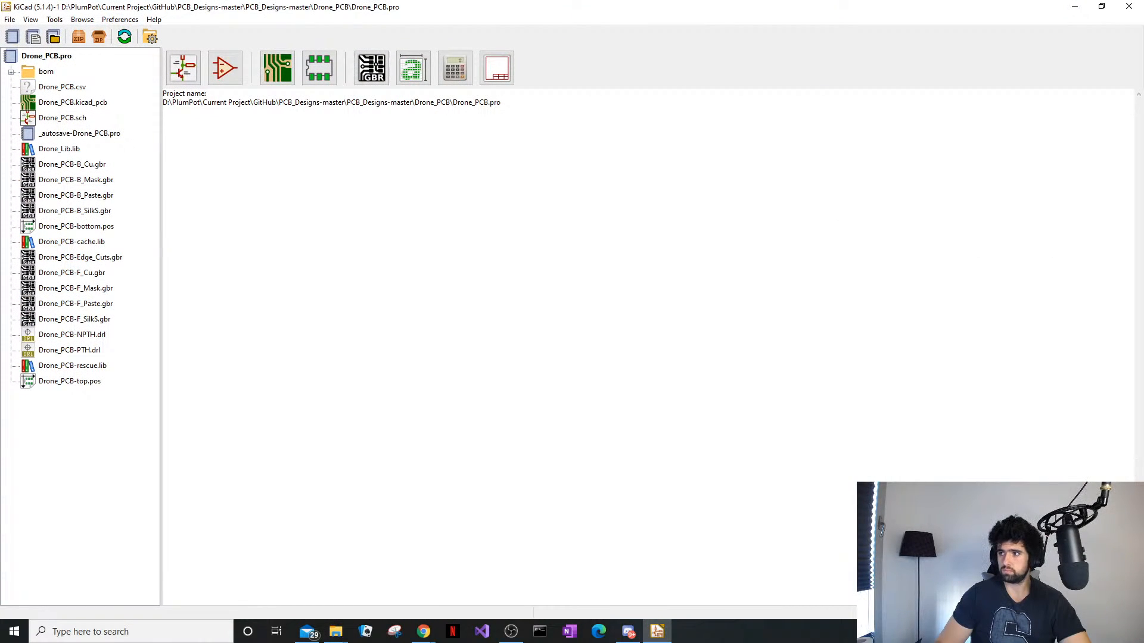
left_click(69, 119)
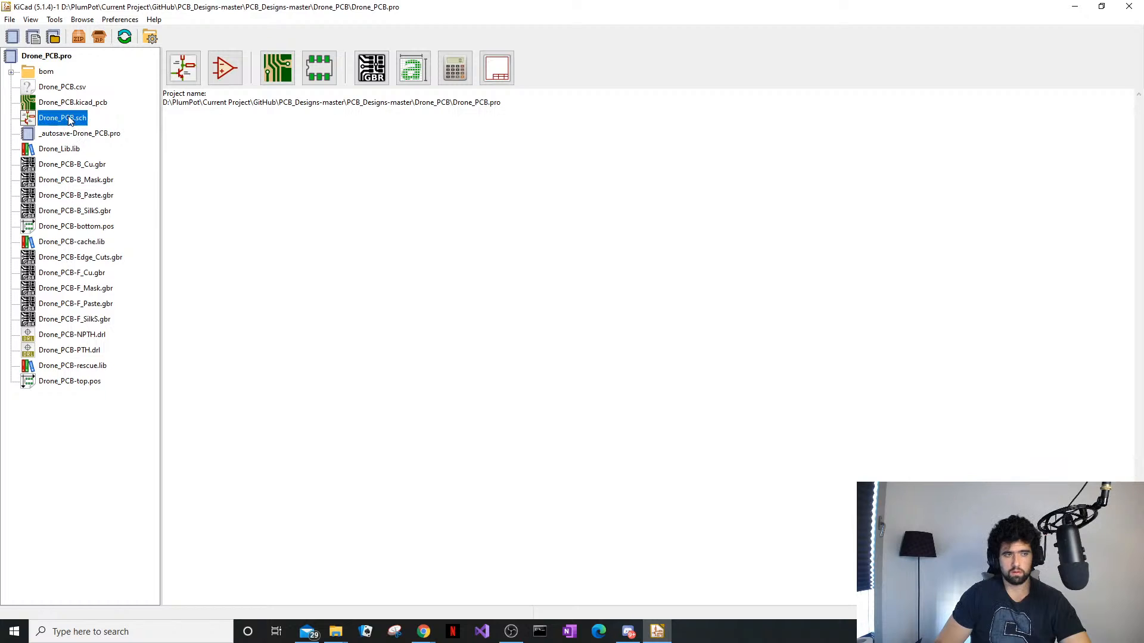
double_click(70, 119)
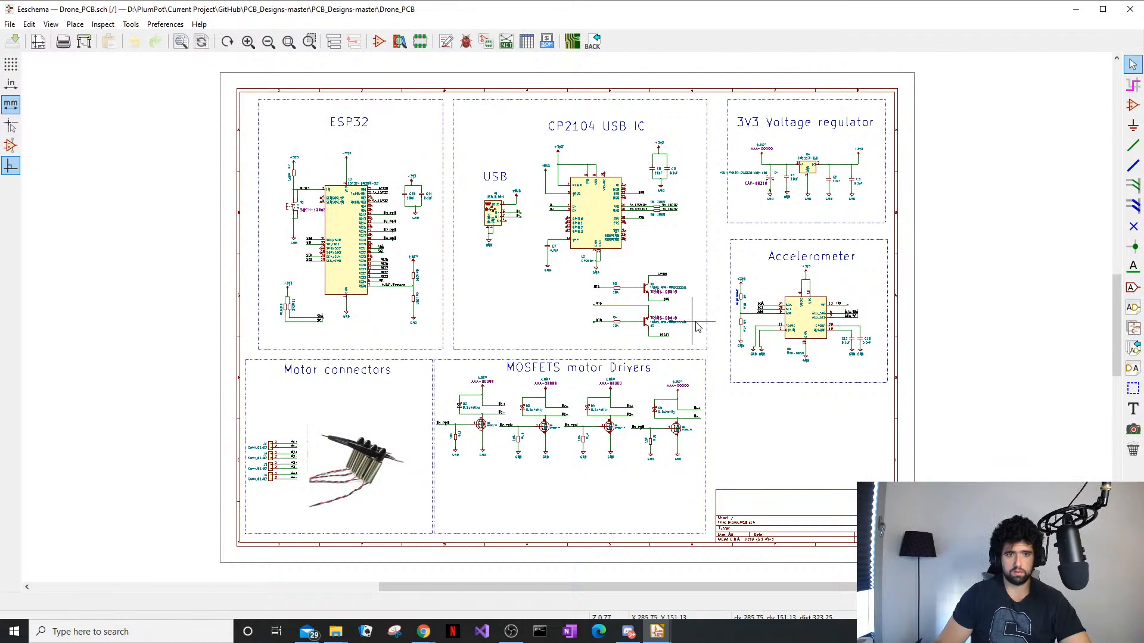
Rotate capacitor C4's 47UF value and CAP-08310 labels to vertical and place them beside the capacitor in the 3V3 regulator block
middle_click_drag(849, 217, 723, 246)
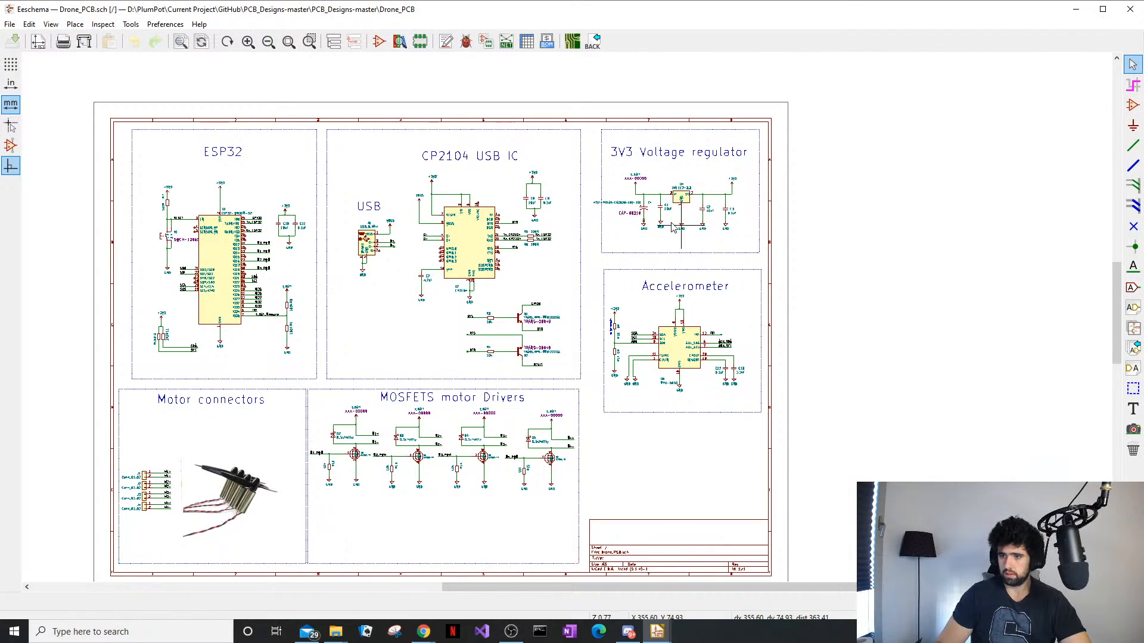
scroll(672, 227, "up", 4)
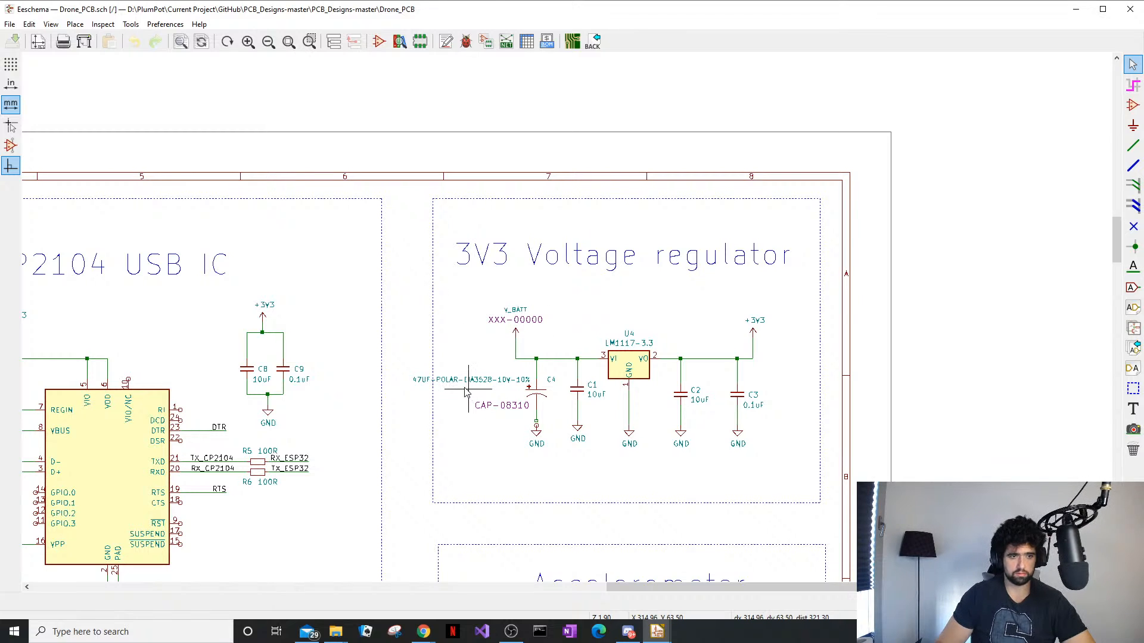
key("m")
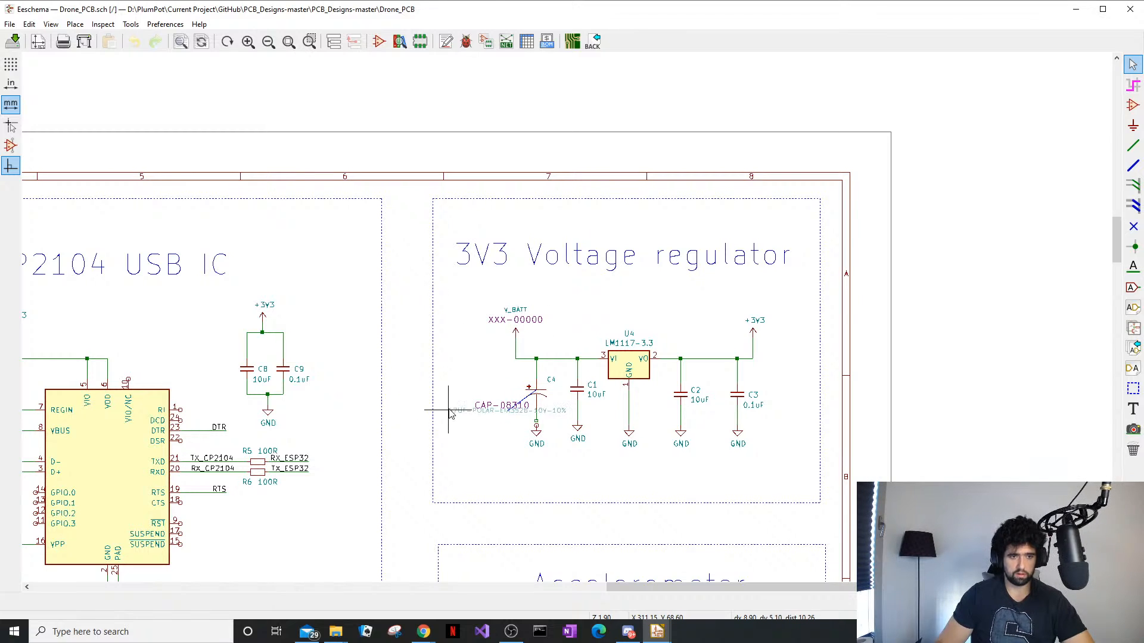
key("r")
left_click(487, 417)
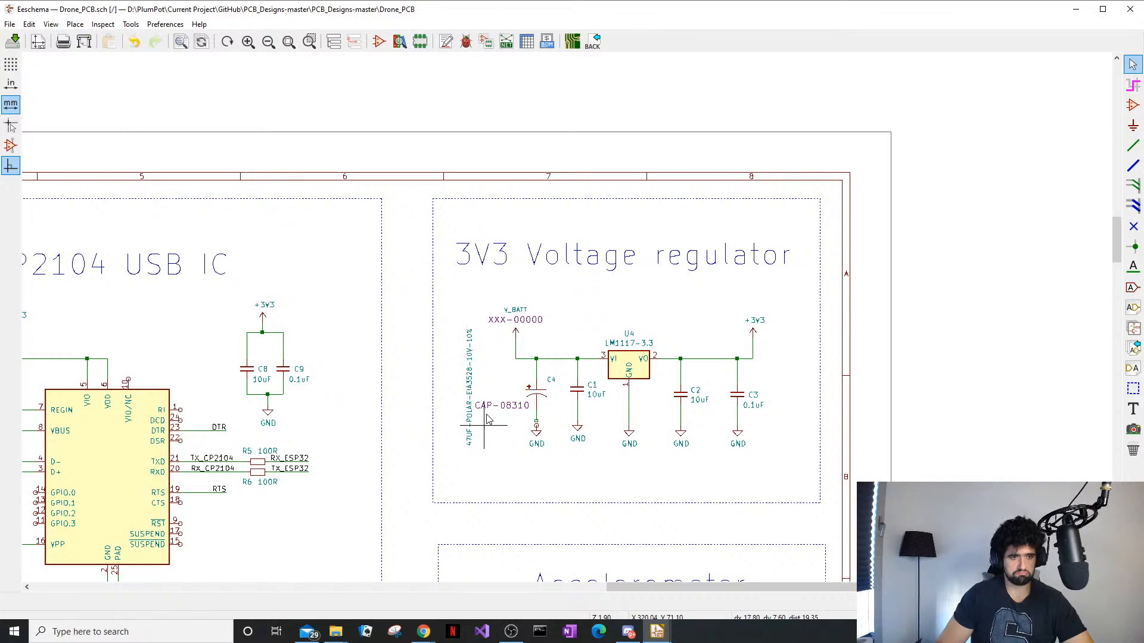
key("m")
key("r")
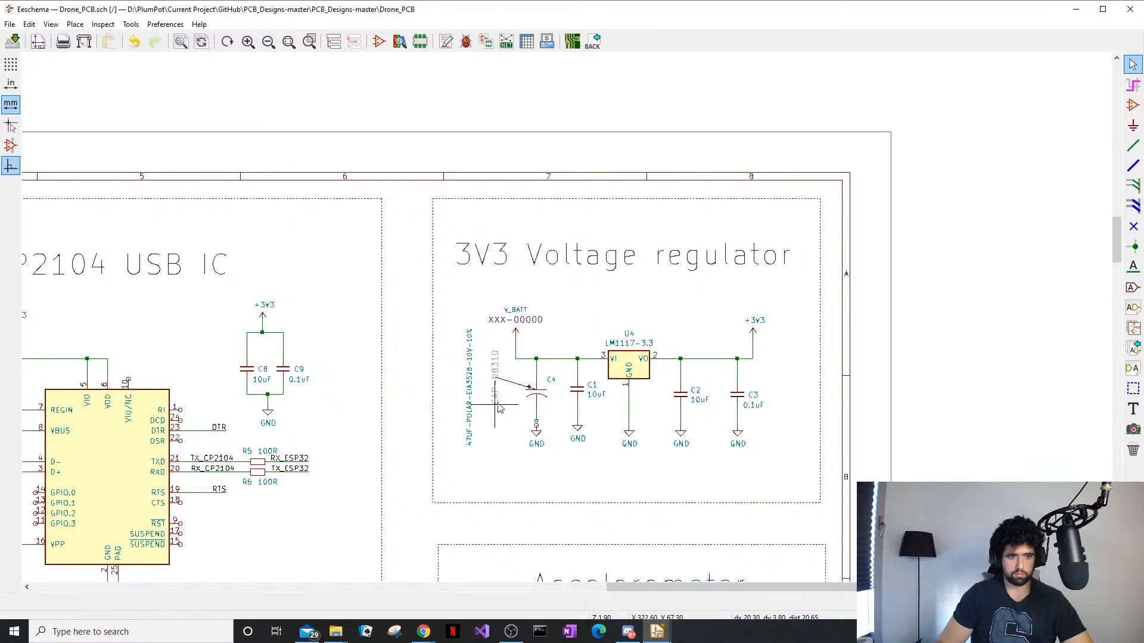
left_click(516, 425)
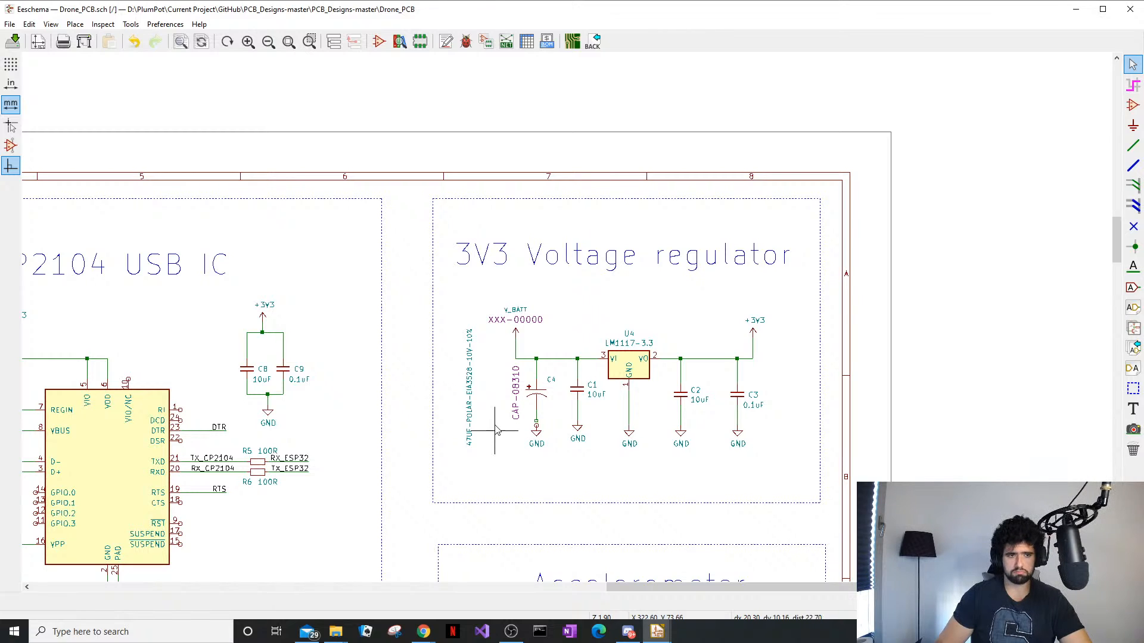
Move C4's vertical 47UF value label closer to the CAP-08310 label
middle_click_drag(436, 375, 426, 371)
left_click_drag(475, 351, 438, 375)
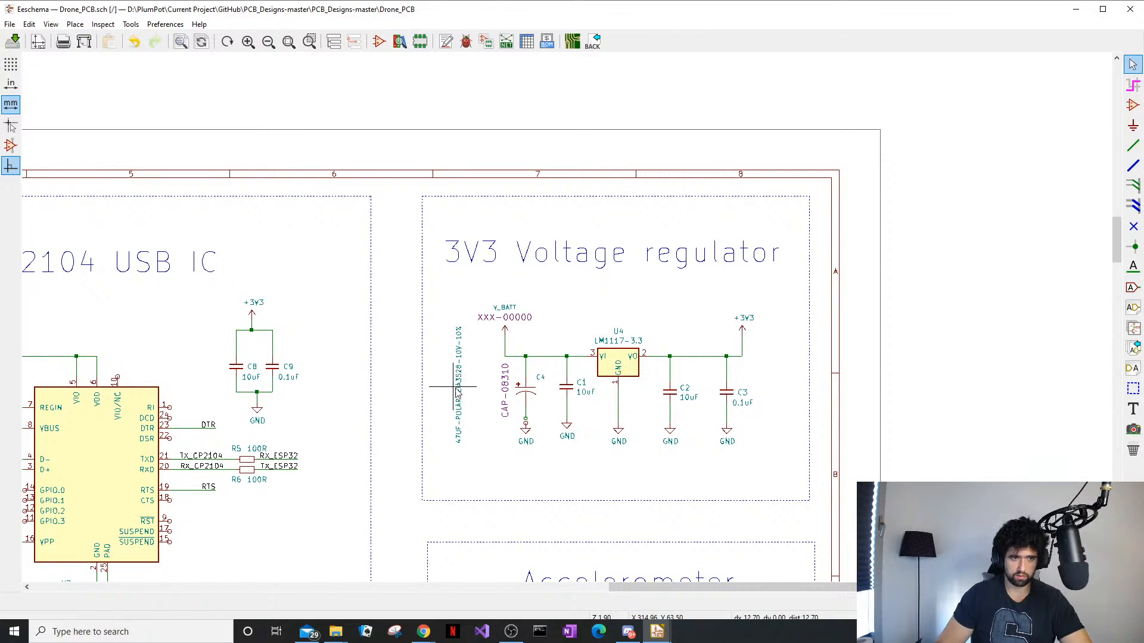
key("m")
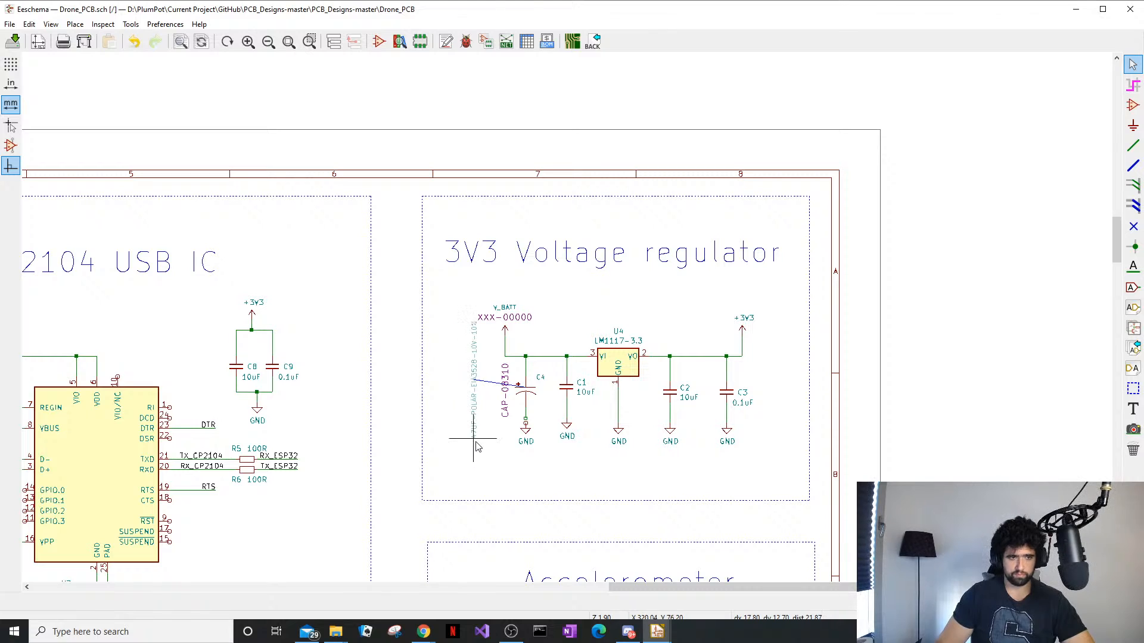
left_click(484, 446)
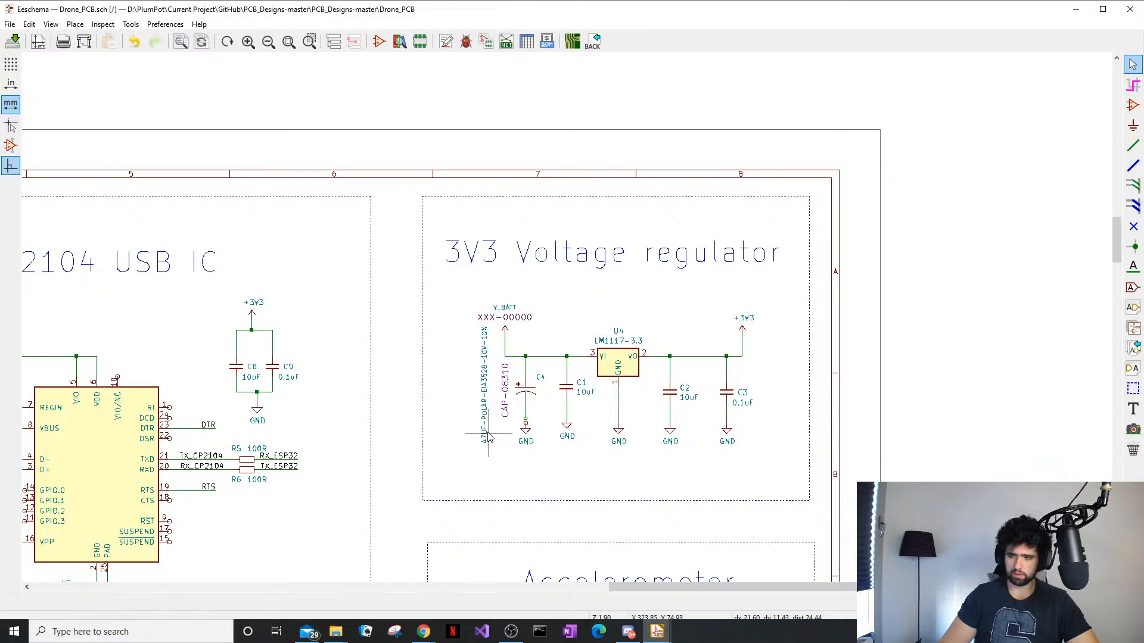
middle_click_drag(483, 359, 557, 323)
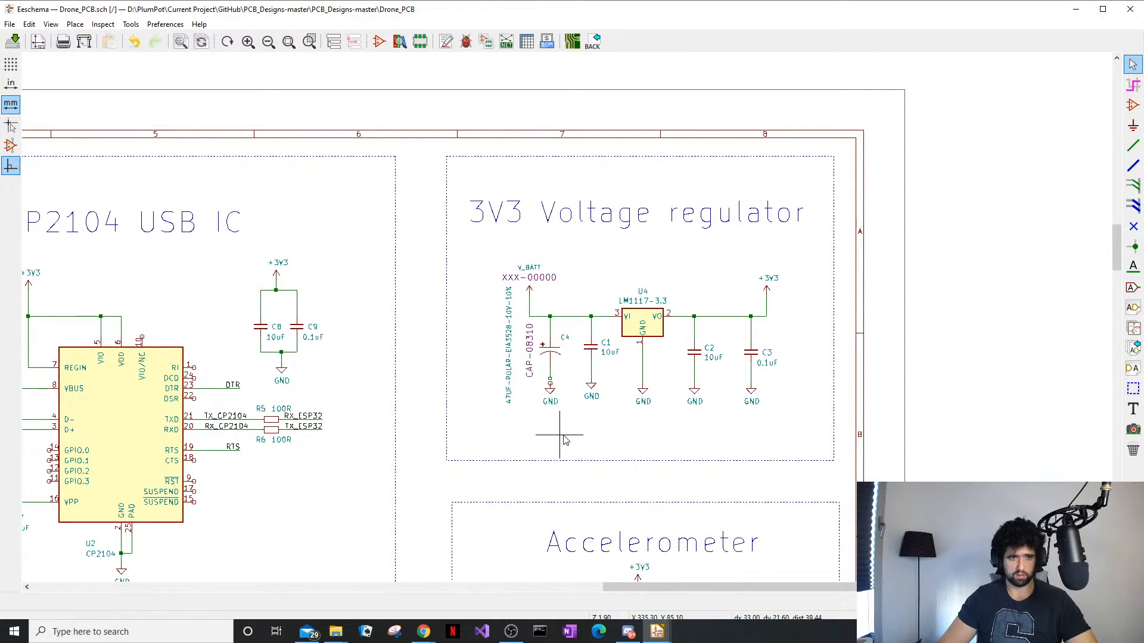
Check the footprint assigned to motor connector J1 in its symbol properties
scroll(566, 405, "down", 5)
middle_click_drag(91, 470, 219, 269)
scroll(214, 352, "up", 5)
left_click(505, 277)
double_click(507, 279)
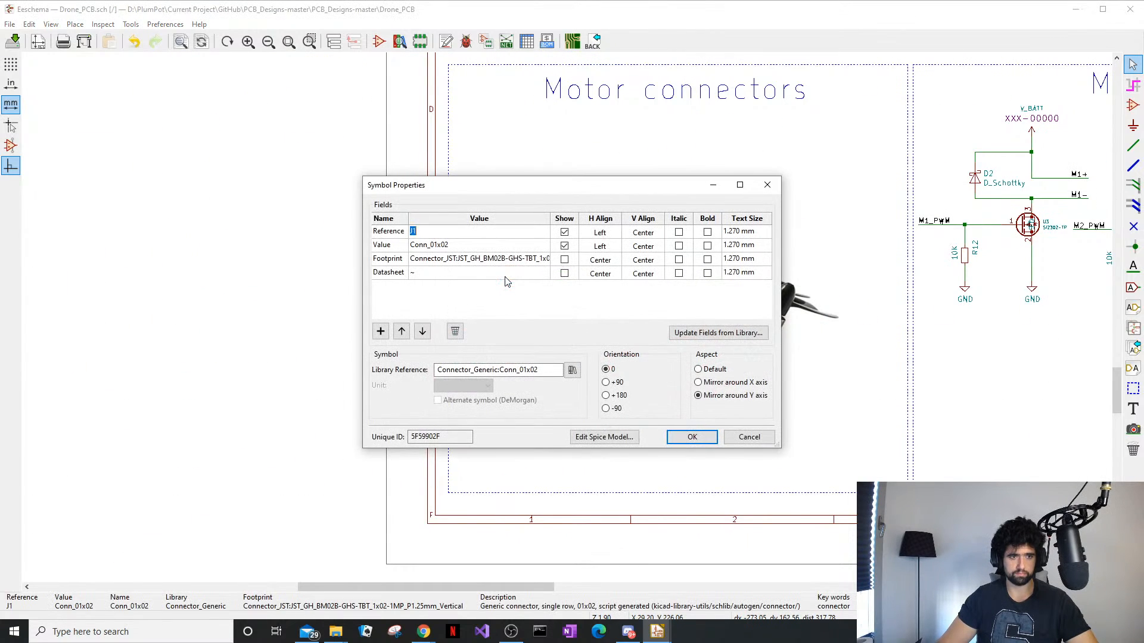
key("Escape")
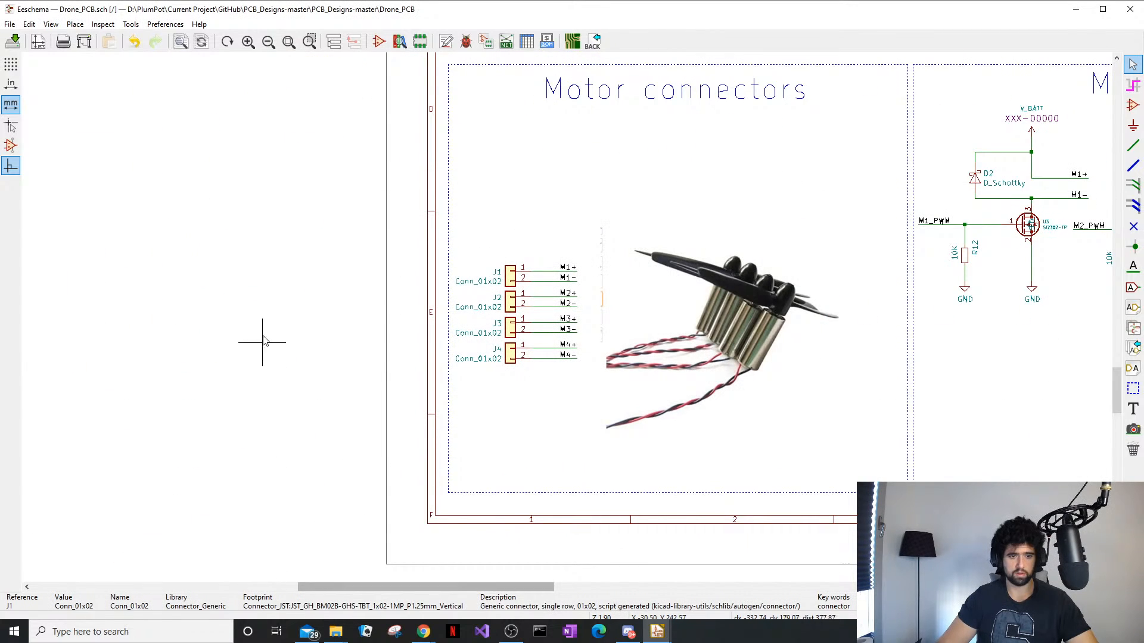
Save the schematic, preview the PCB update with footprints re-associated by reference, and close it without applying
left_click(130, 25)
key("ctrl+s")
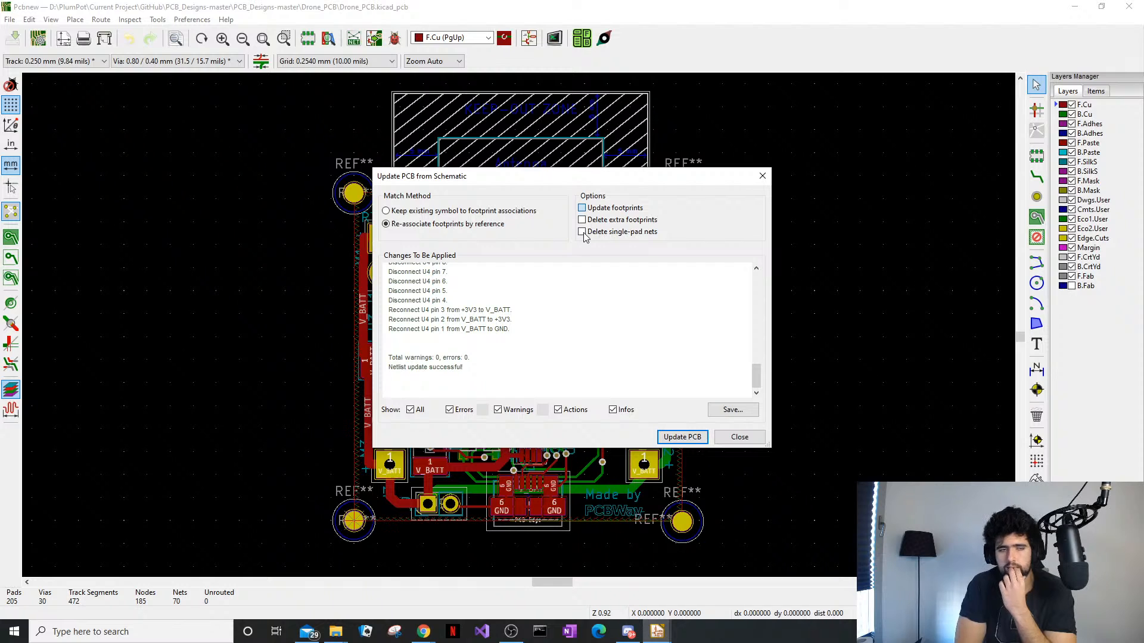
left_click(762, 175)
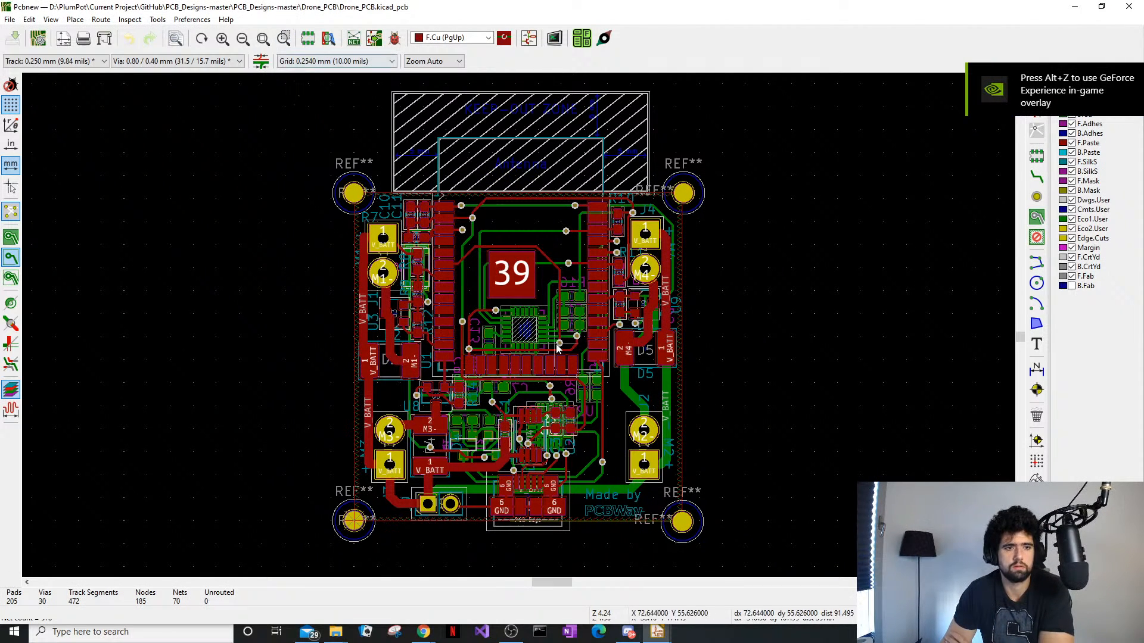
Delete all tracks and vias from every layer of the board with Global Deletions
left_click(10, 20)
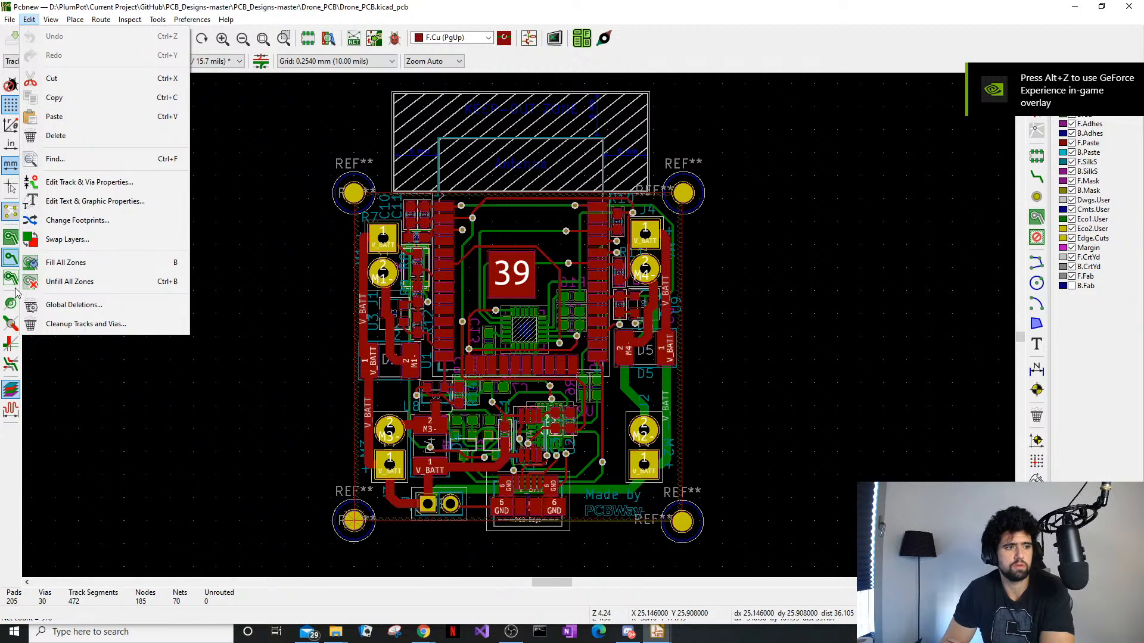
left_click(66, 305)
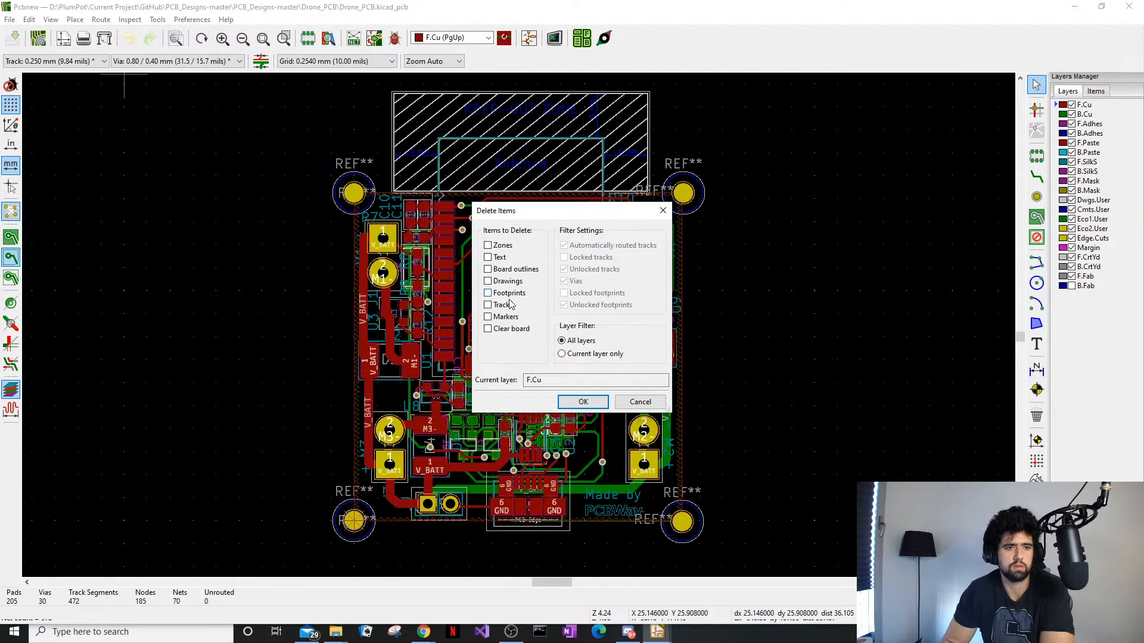
left_click(508, 305)
left_click(584, 401)
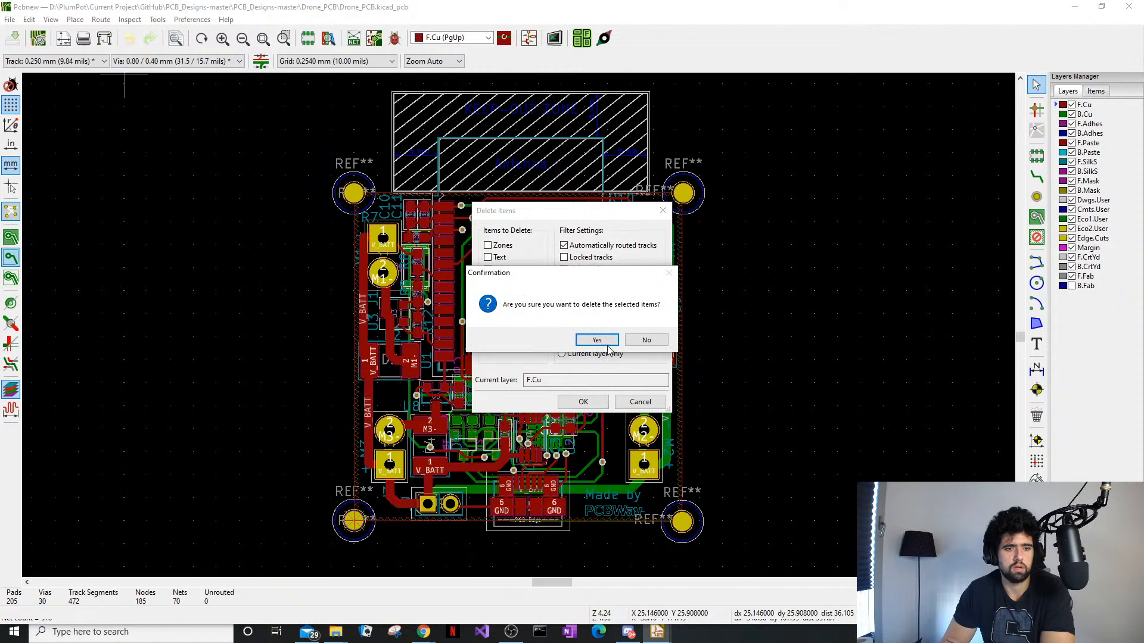
left_click(597, 340)
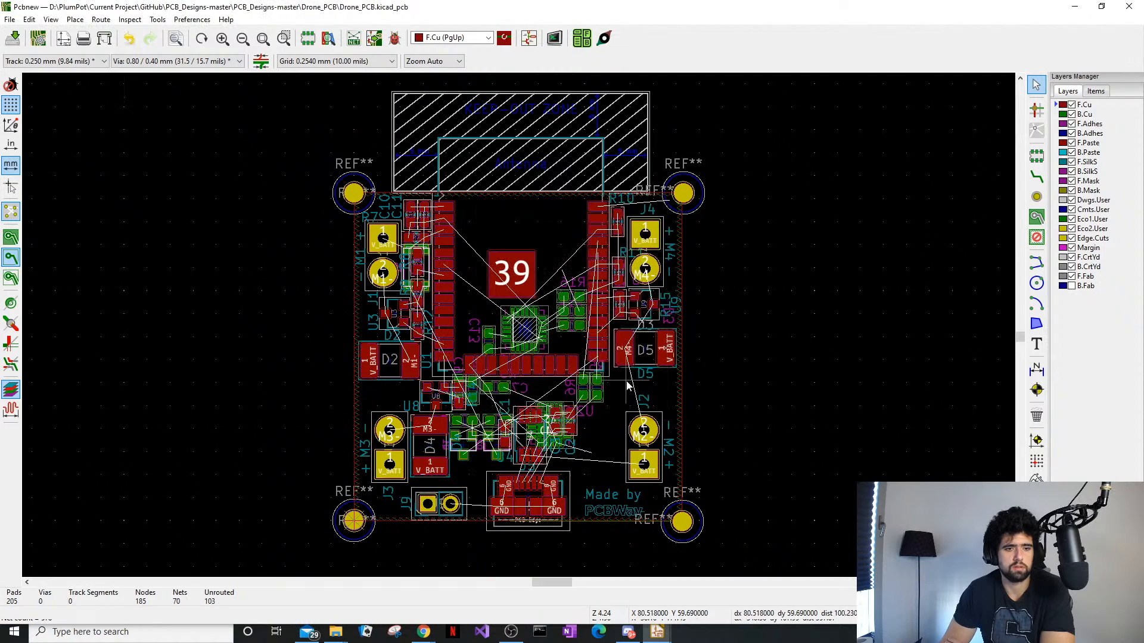
Delete the old footprints of motor connectors J1 to J4 and of connector J9, and save the board
left_click(655, 440)
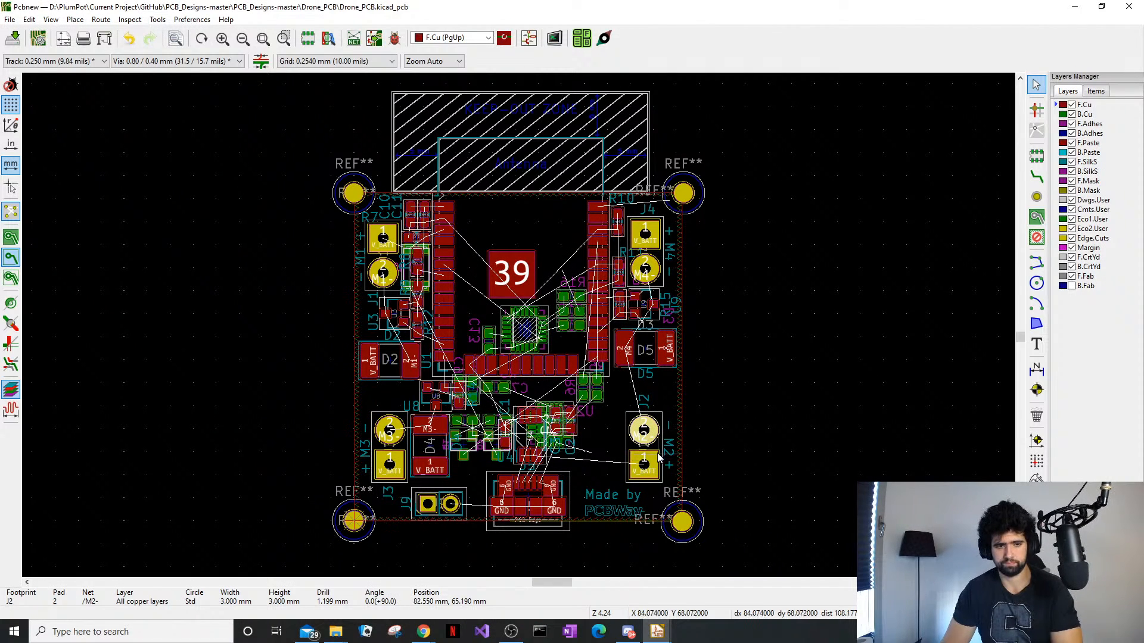
key("Delete")
left_click(662, 259)
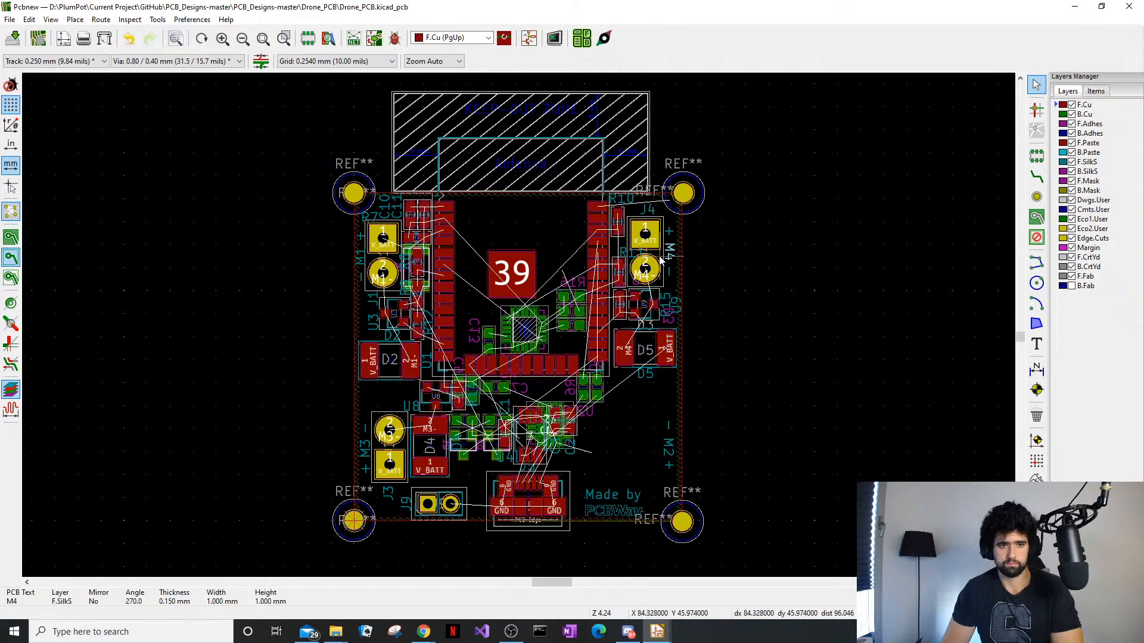
key("Delete")
left_click(380, 267)
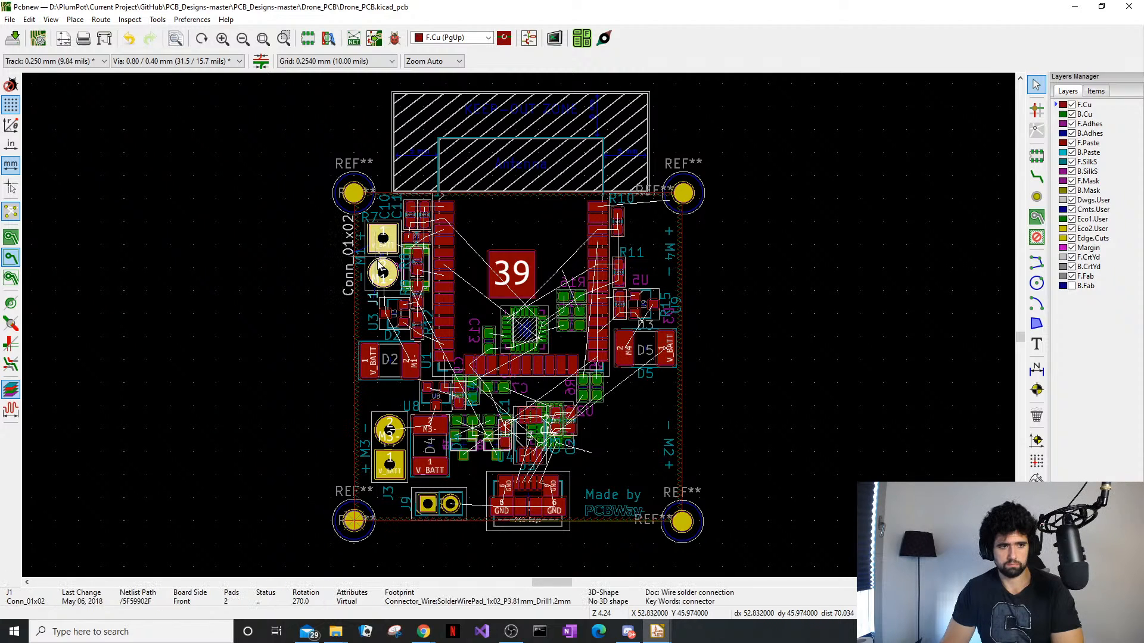
key("Delete")
left_click(388, 447)
key("Delete")
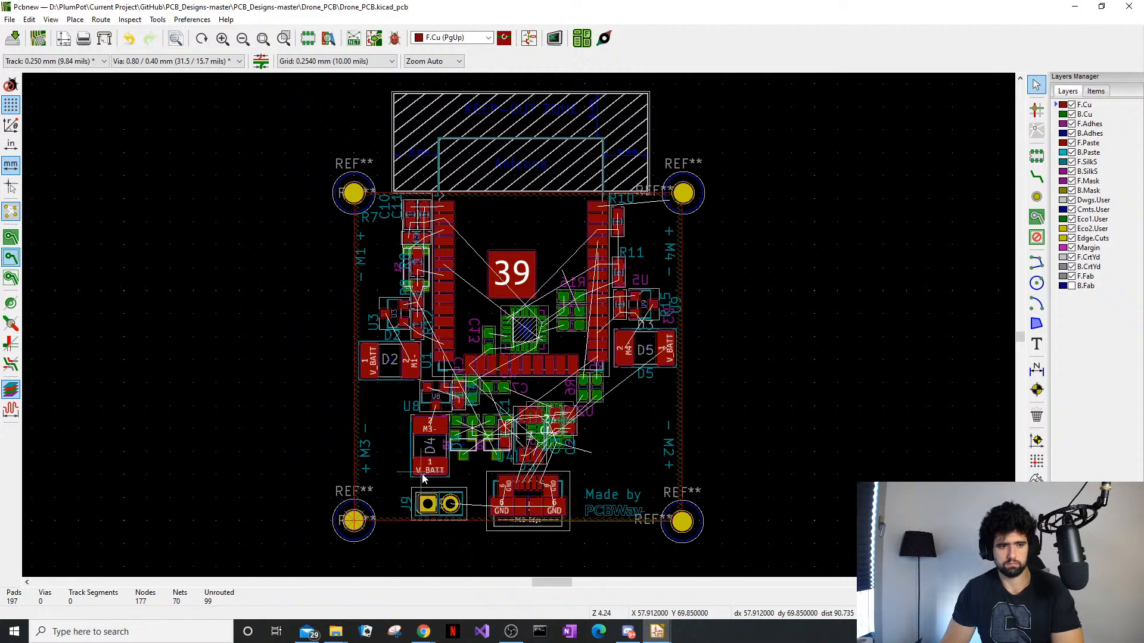
left_click(450, 502)
key("Delete")
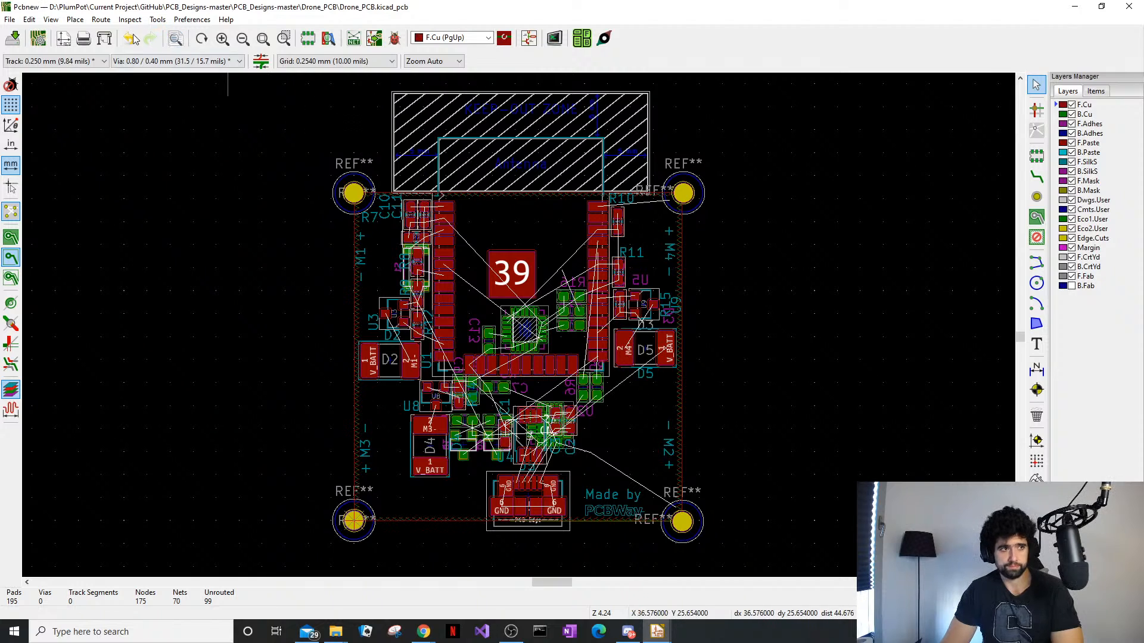
left_click(13, 39)
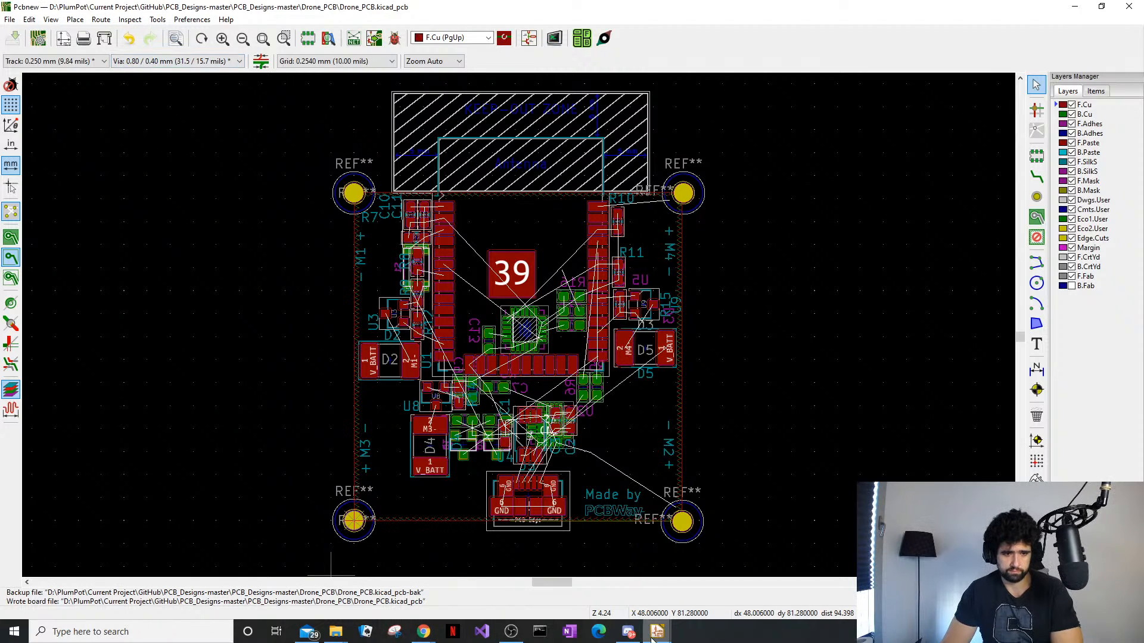
Update the PCB from the schematic, re-associating footprints by reference without updating footprints, and place the new parts beside the board
mouse_move(655, 632)
left_click(656, 587)
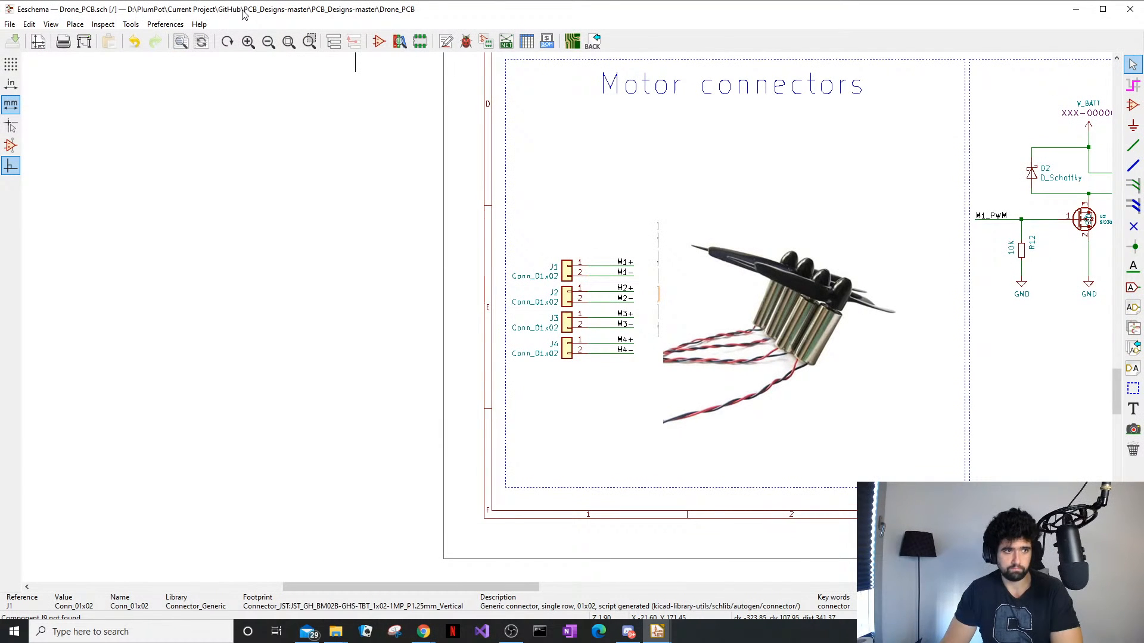
left_click(131, 25)
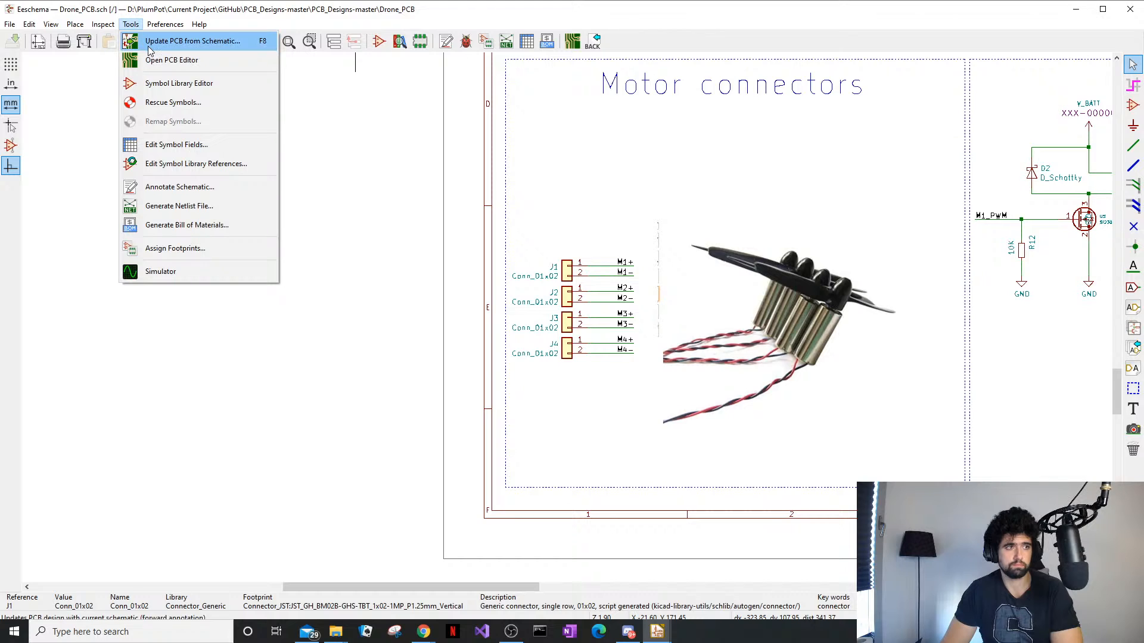
left_click(149, 47)
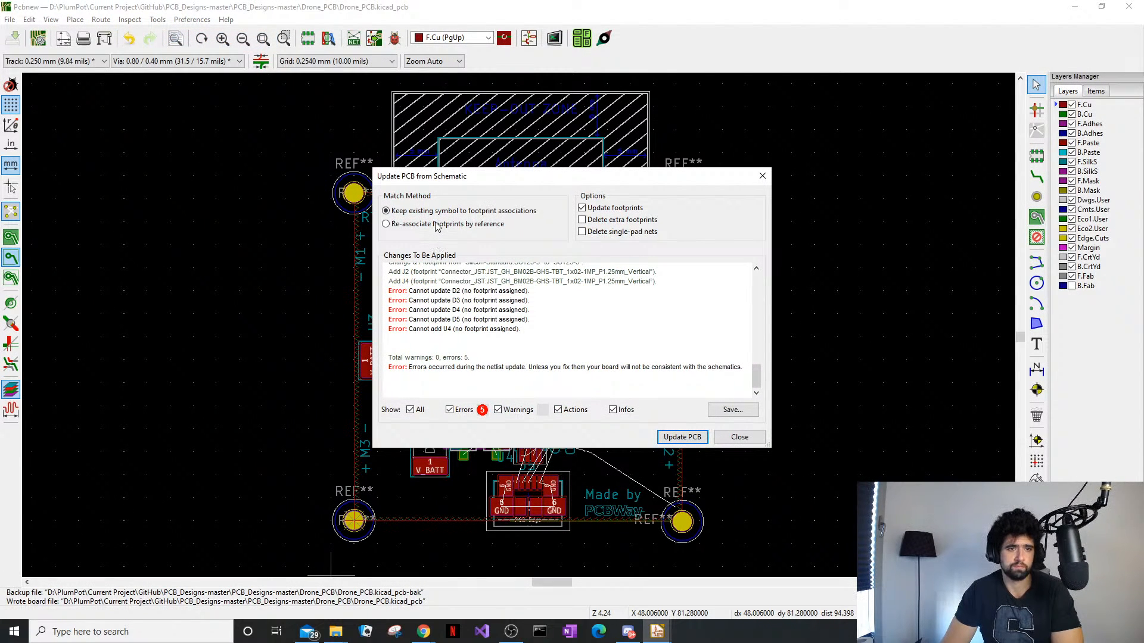
left_click(435, 225)
left_click(598, 212)
left_click(696, 440)
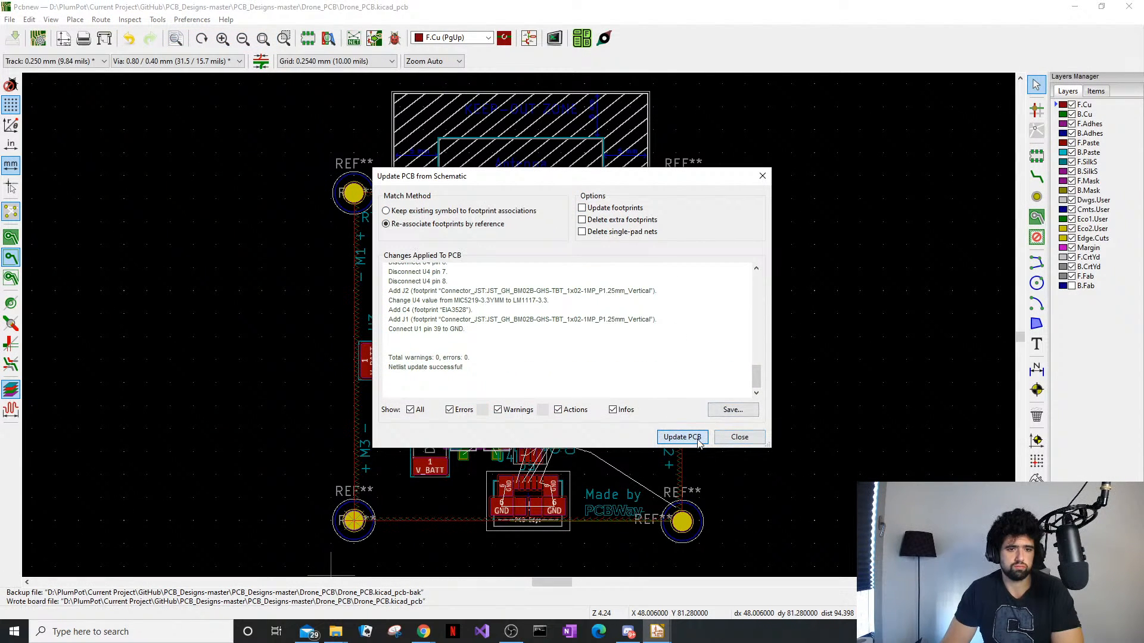
left_click(739, 437)
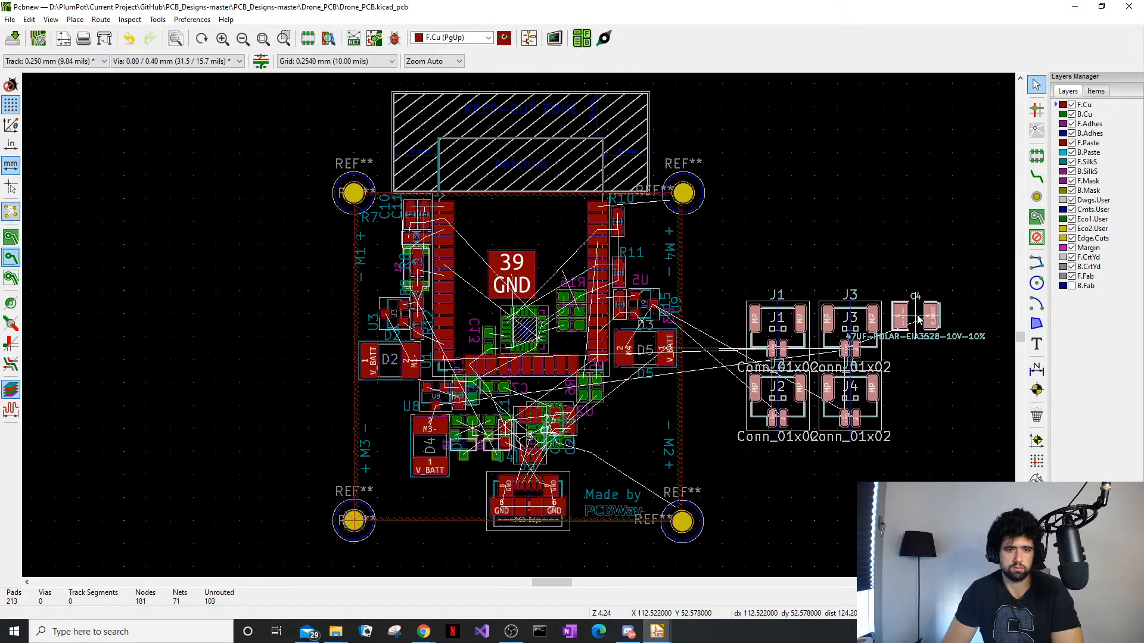
left_click(920, 318)
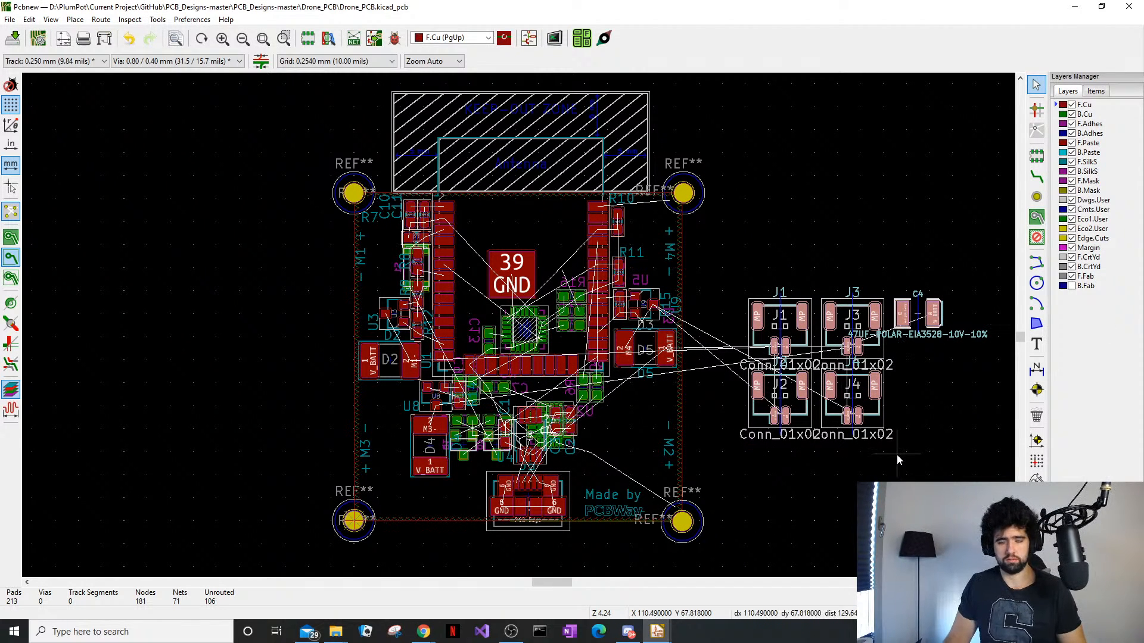
Examine the new JST motor connectors and capacitor C4 in the 3D viewer, and return to the layout
scroll(934, 361, "up", 1)
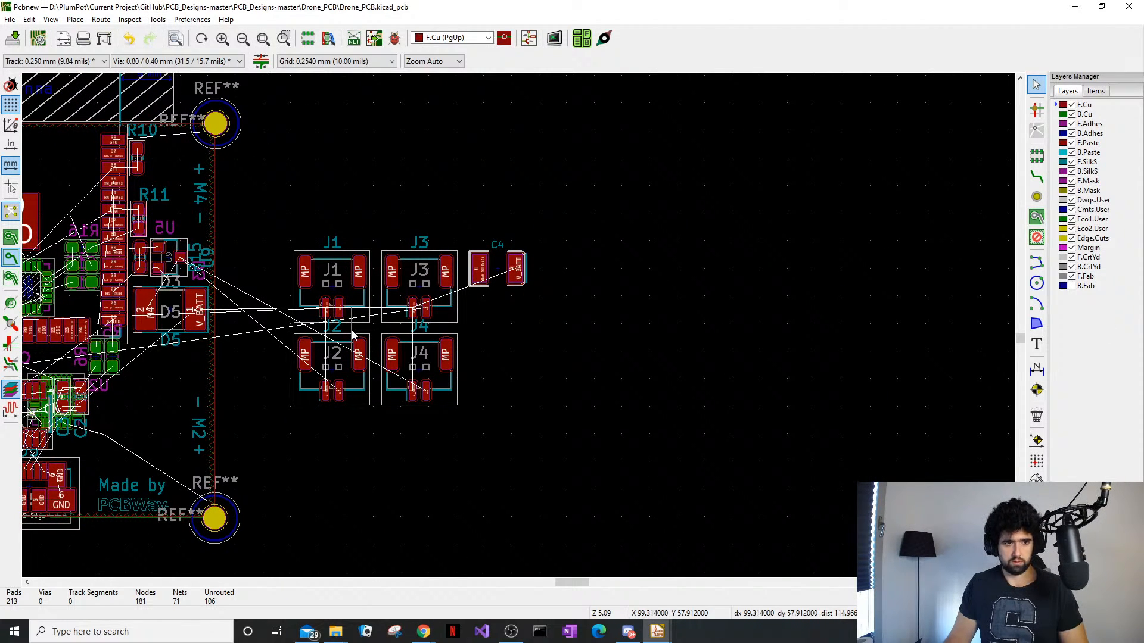
key("alt+3")
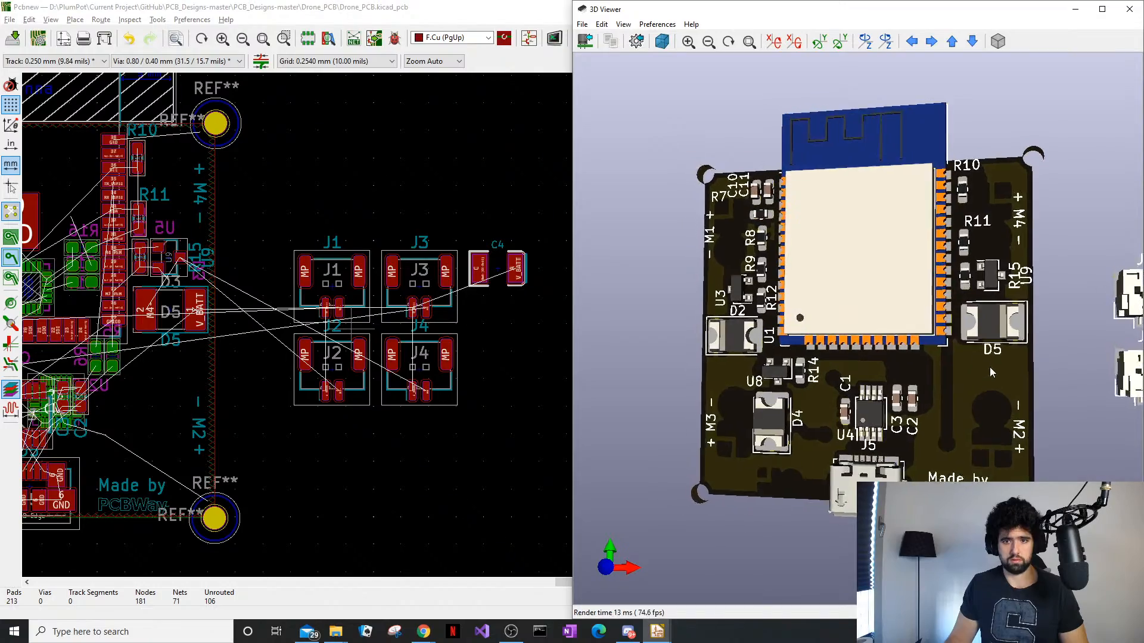
scroll(989, 367, "down", 1)
middle_click_drag(1127, 331, 909, 275)
left_click_drag(852, 277, 940, 271)
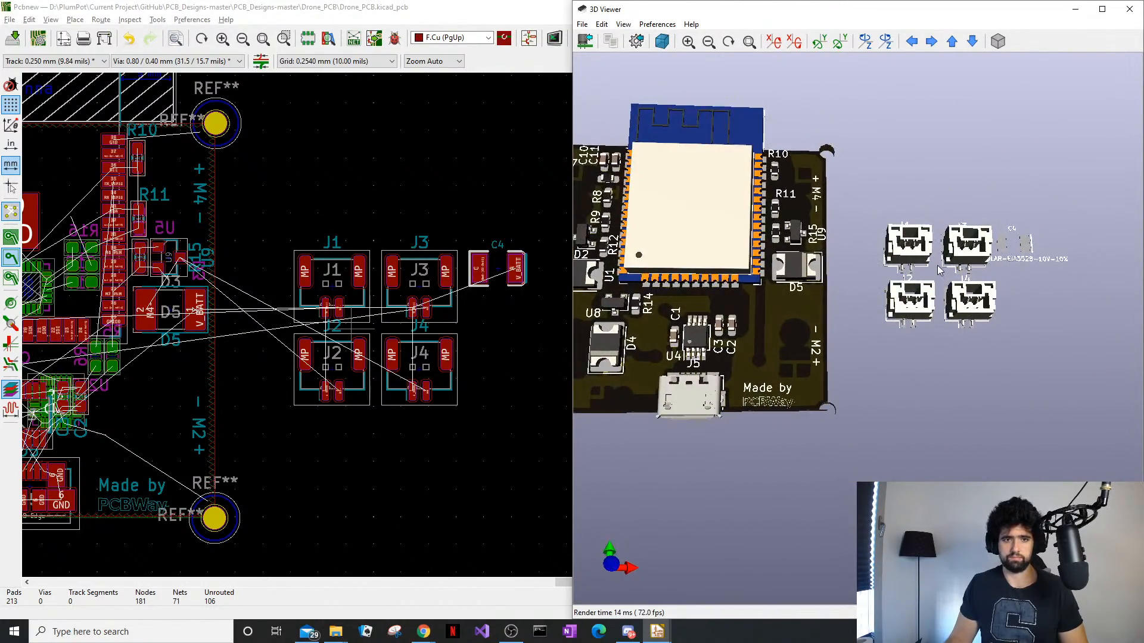
left_click(1131, 8)
Move the old components together off the board, without the corner mounting holes, placing them to the right of connectors J1 to J4 and C4
middle_click_drag(423, 272, 618, 201)
middle_click_drag(333, 265, 562, 331)
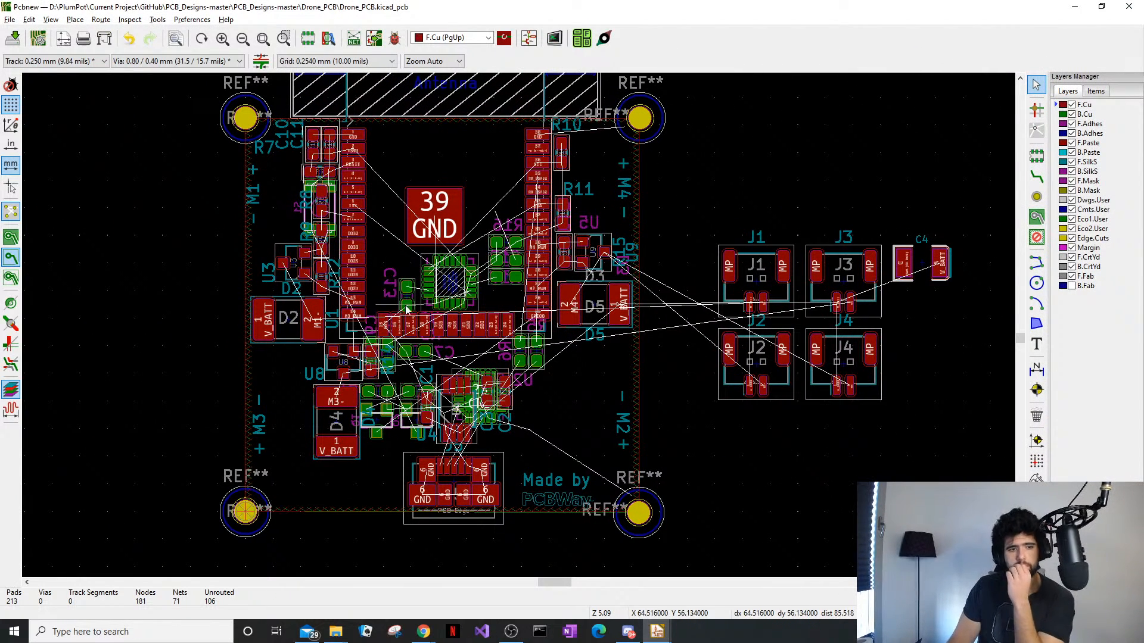
left_click_drag(619, 471, 274, 156)
scroll(525, 319, "down", 4)
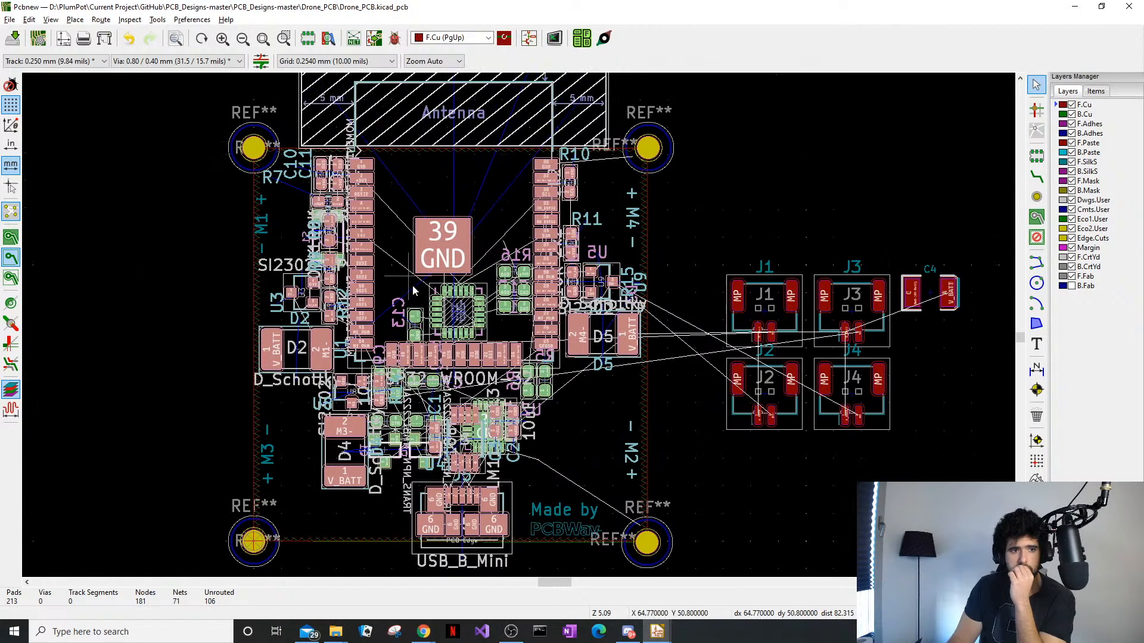
left_click_drag(524, 316, 809, 256)
scroll(863, 352, "up", 3)
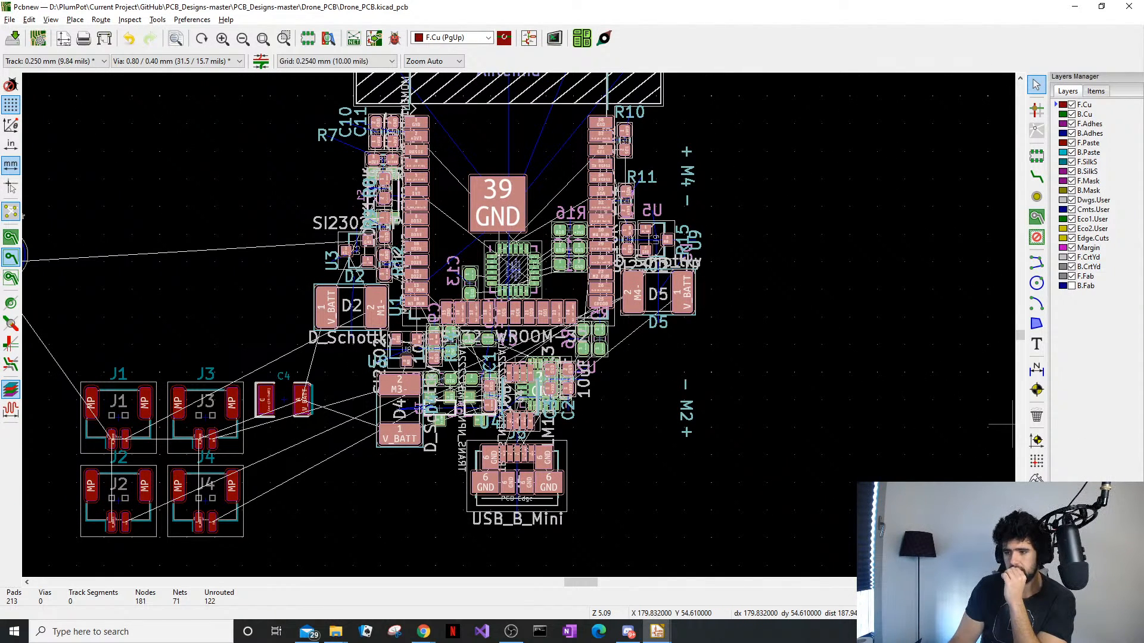
middle_click_drag(648, 291, 696, 307)
scroll(696, 307, "down", 1)
middle_click_drag(204, 431, 622, 348)
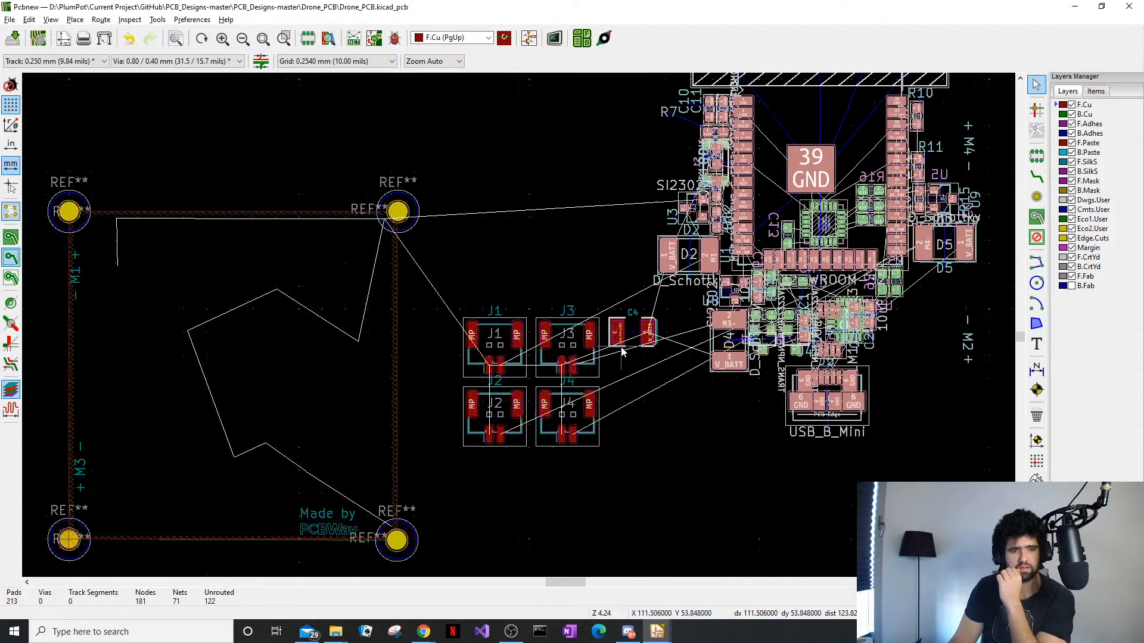
left_click(493, 268)
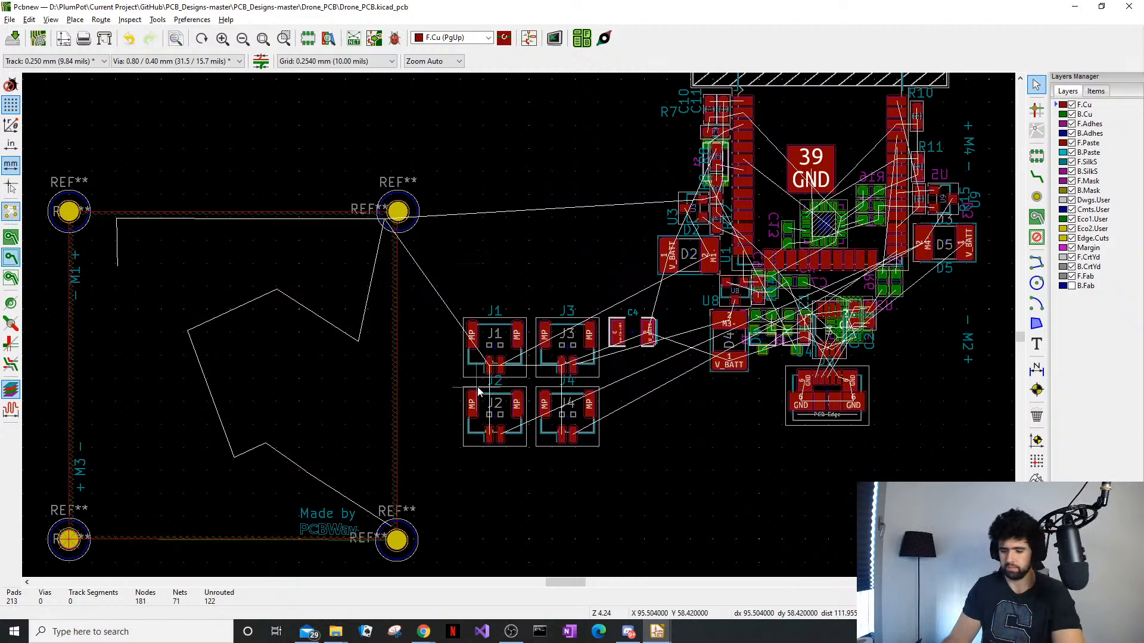
middle_click_drag(374, 358, 422, 321)
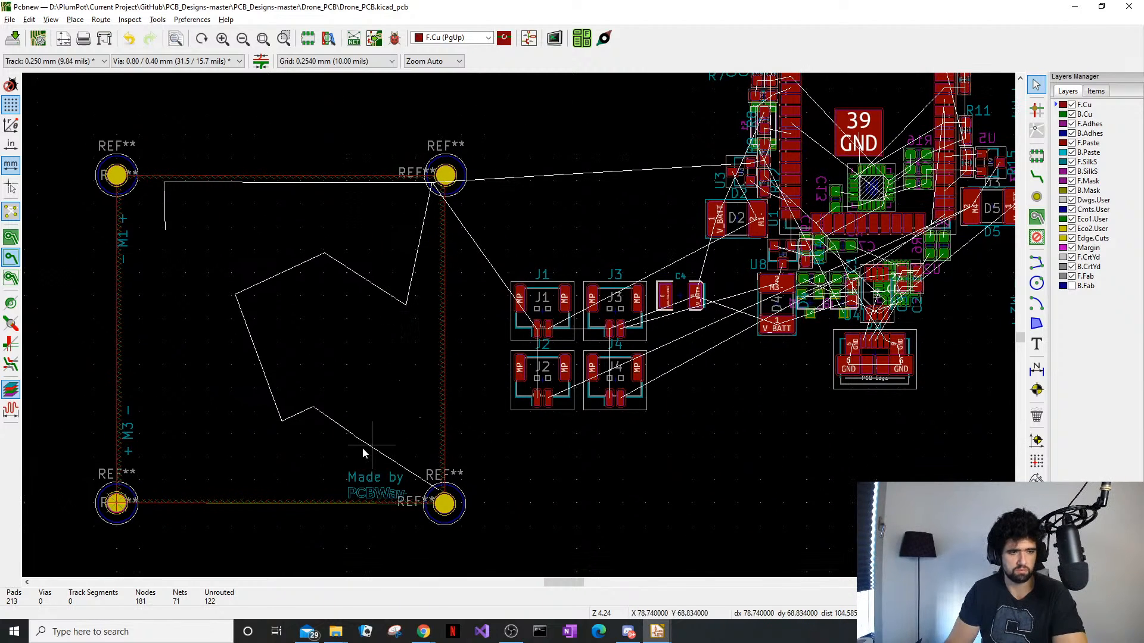
middle_click_drag(166, 402, 263, 382)
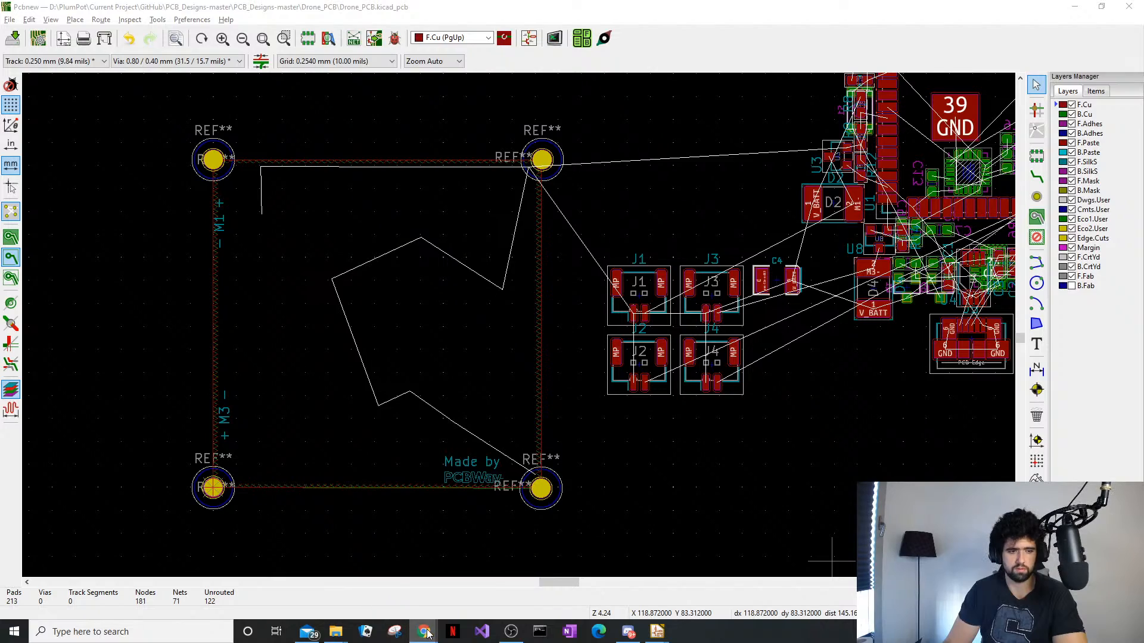
Switch to Chrome, look over the BETAFPV motor page, and go back to the Sleek Beta75S frame page to examine the frame's shape
mouse_move(424, 631)
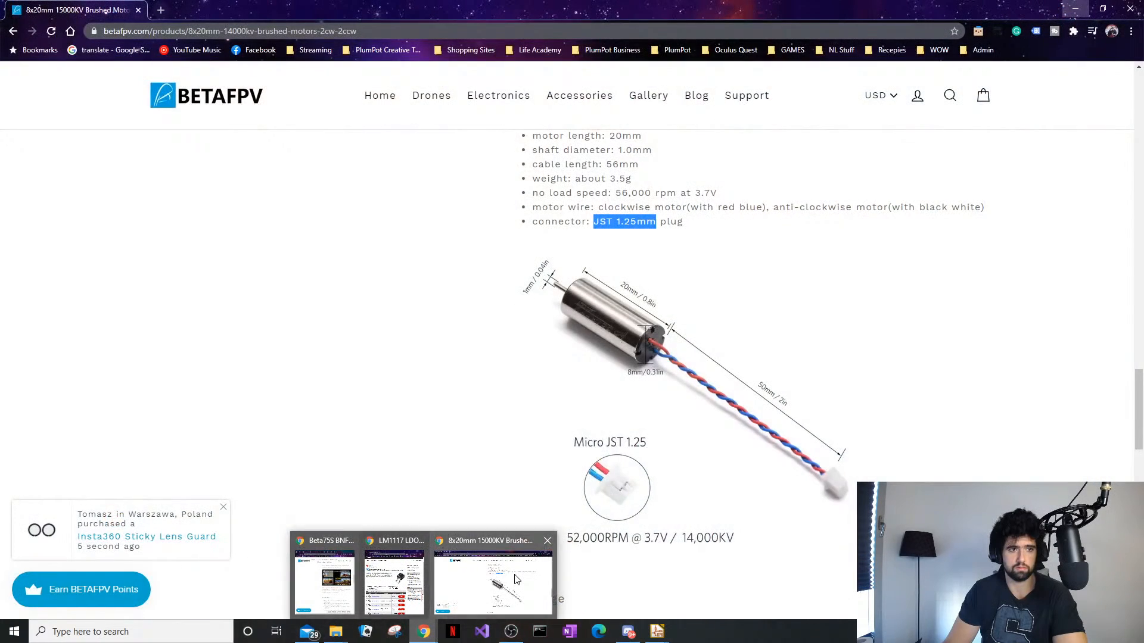
left_click(493, 581)
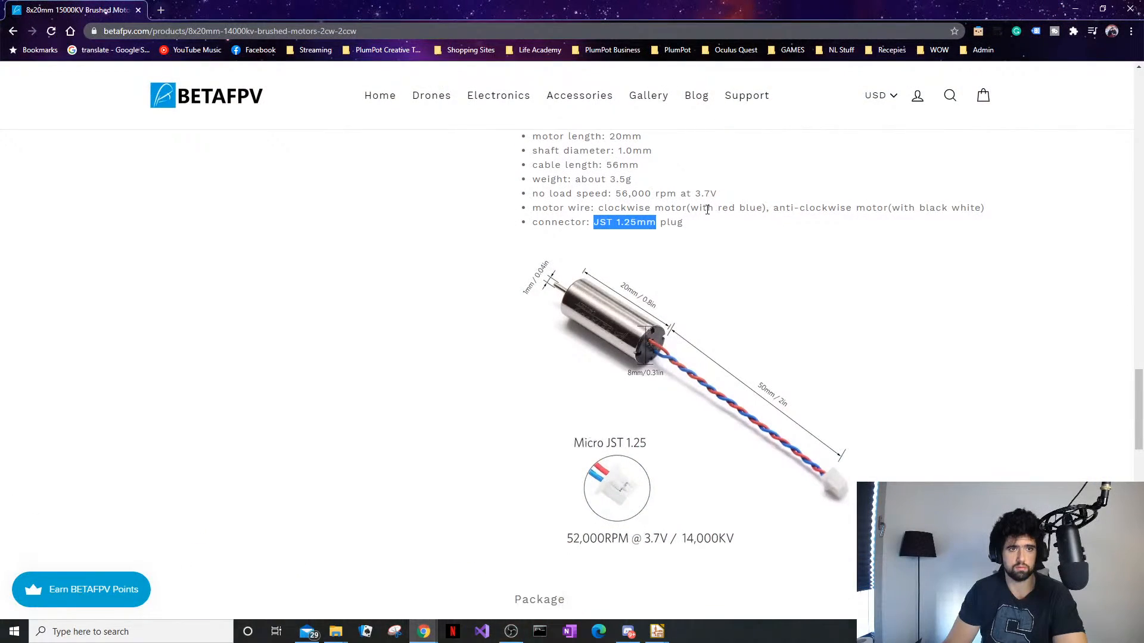
scroll(606, 248, "down", 5)
scroll(606, 248, "up", 10)
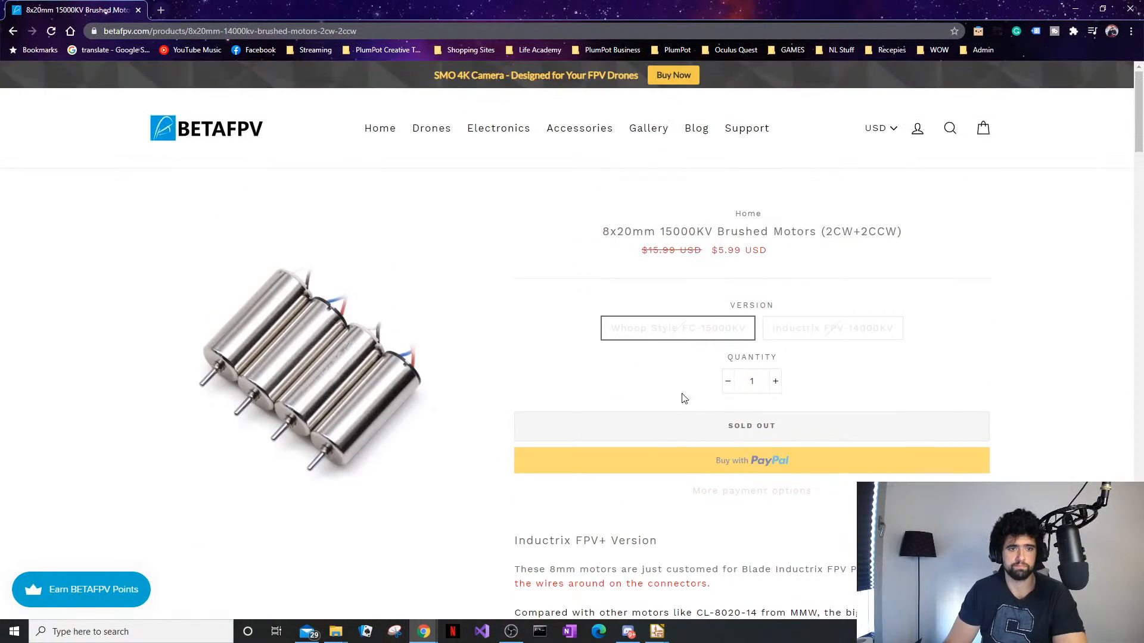
left_click(13, 31)
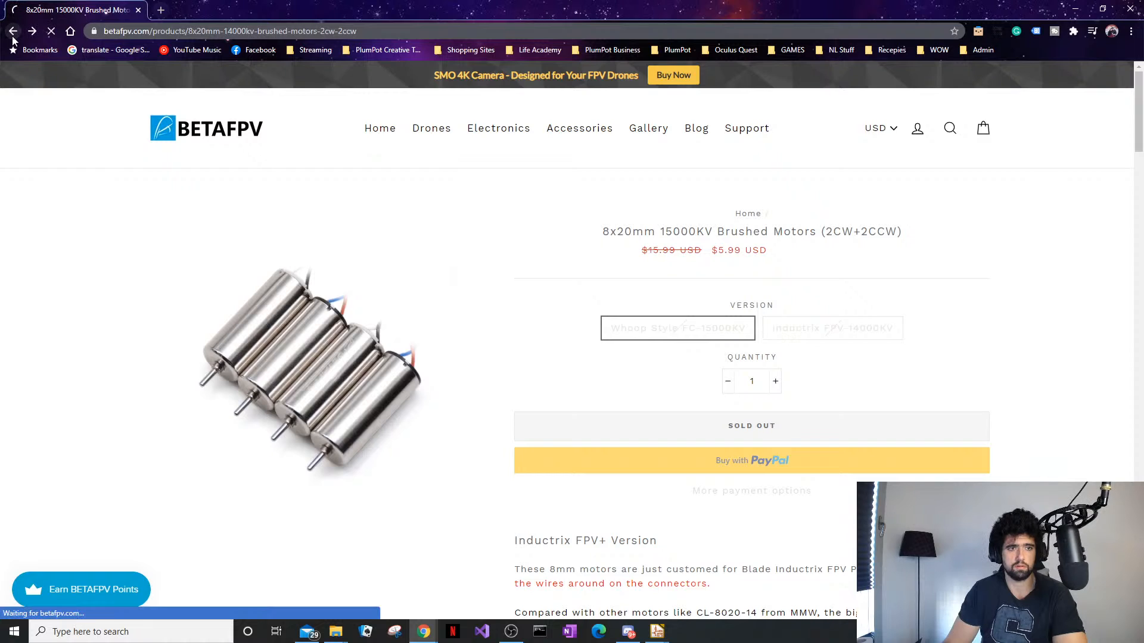
scroll(268, 248, "up", 8)
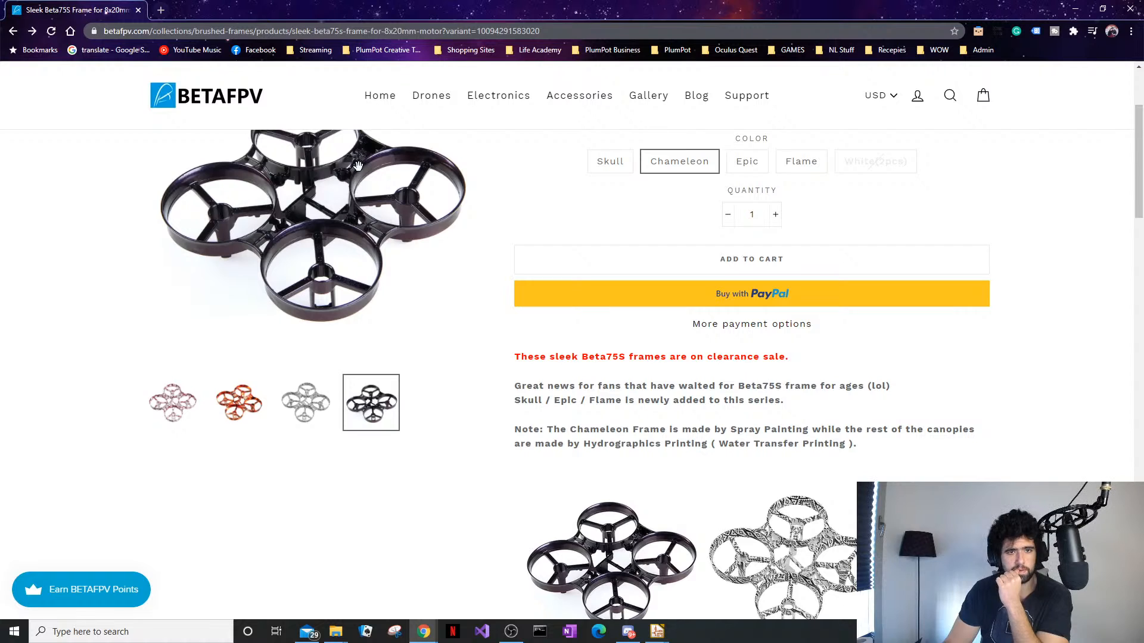
scroll(894, 351, "up", 2)
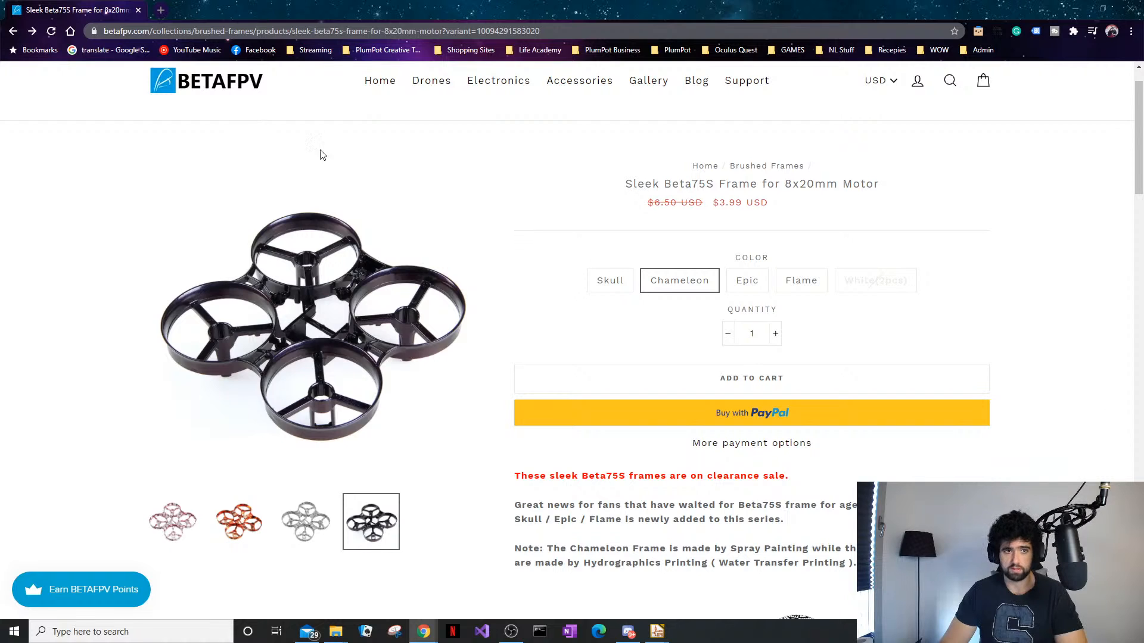
Switch back to Pcbnew, check the installed KiCad version in its About information, and close it
left_click(657, 632)
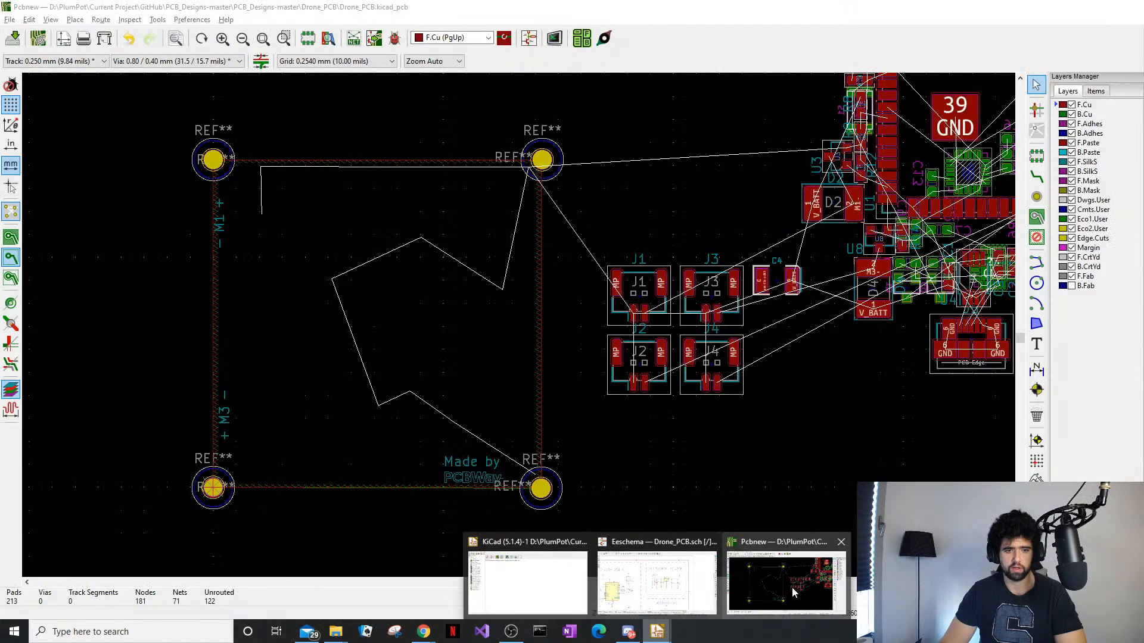
left_click(791, 587)
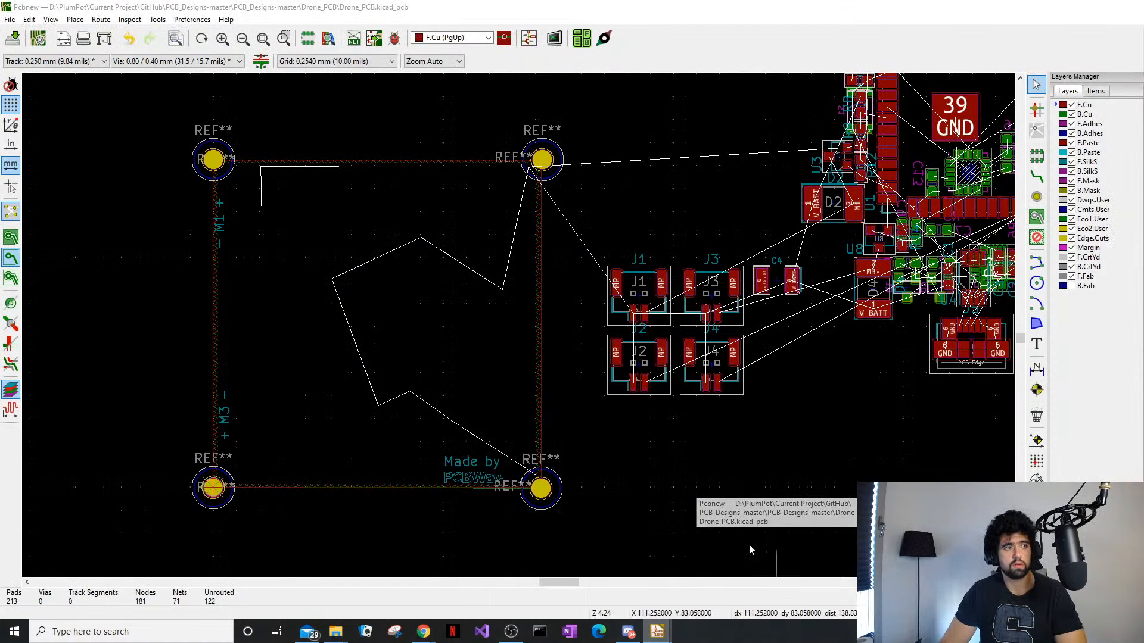
left_click(30, 21)
mouse_move(201, 22)
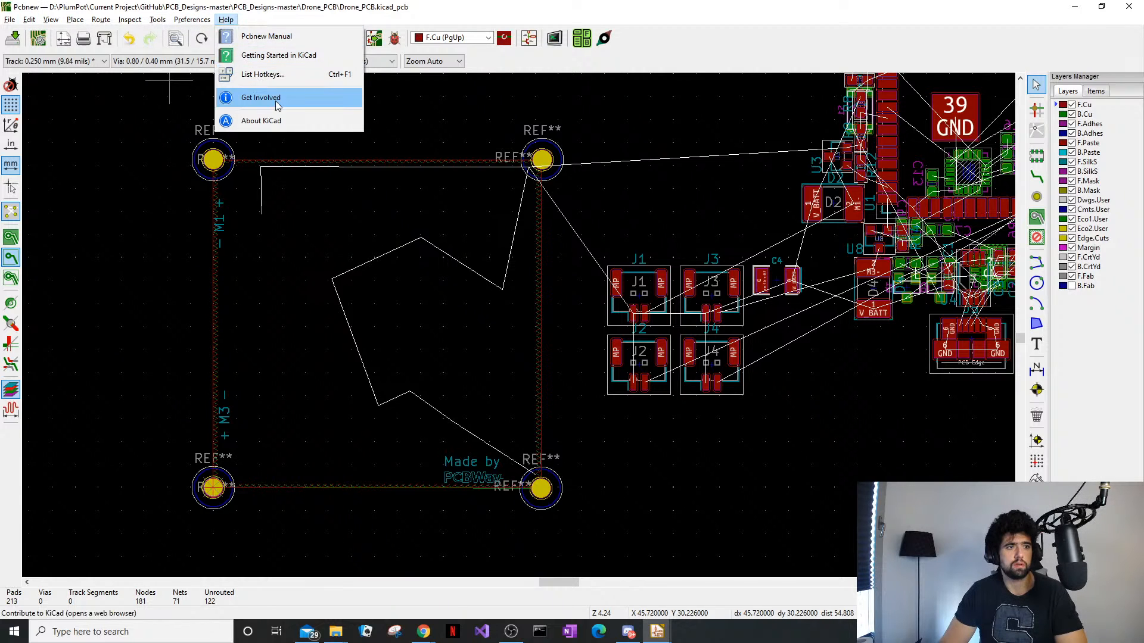
left_click(295, 116)
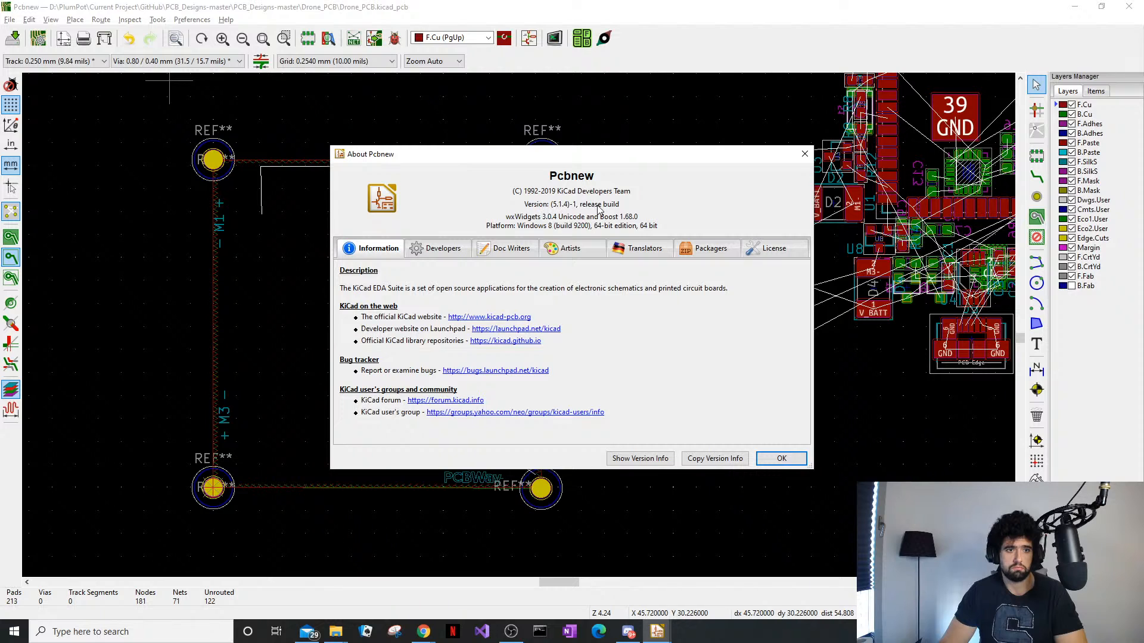
left_click(804, 154)
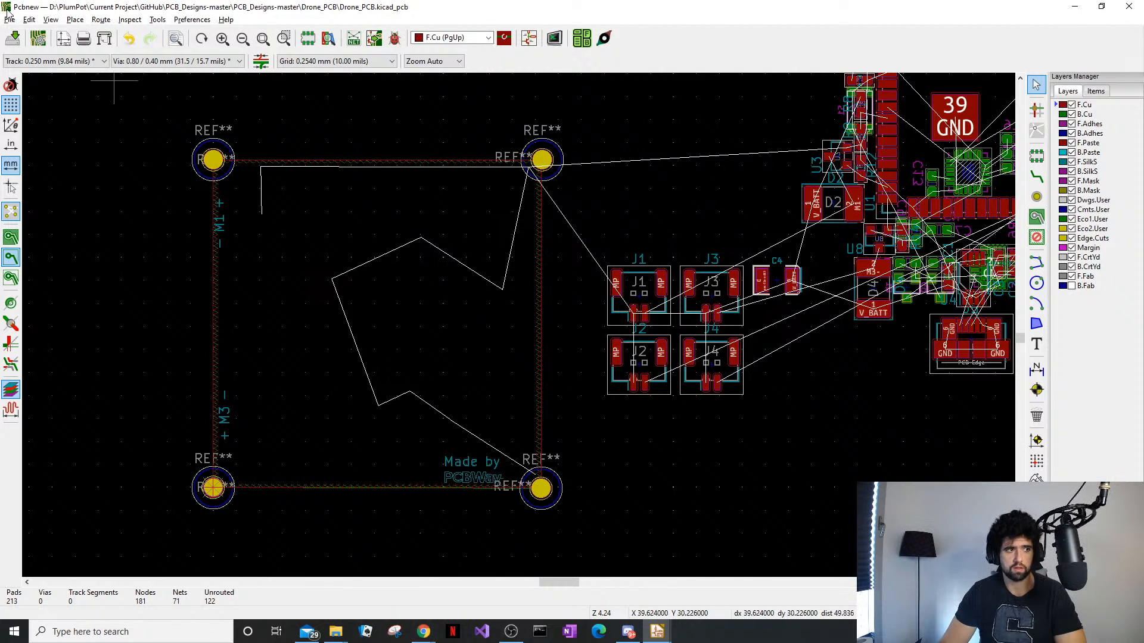
Switch to Chrome, open the KiCad website in a new tab, and go to its Windows downloads page
left_click_drag(409, 634, 423, 635)
mouse_move(423, 632)
left_click(495, 568)
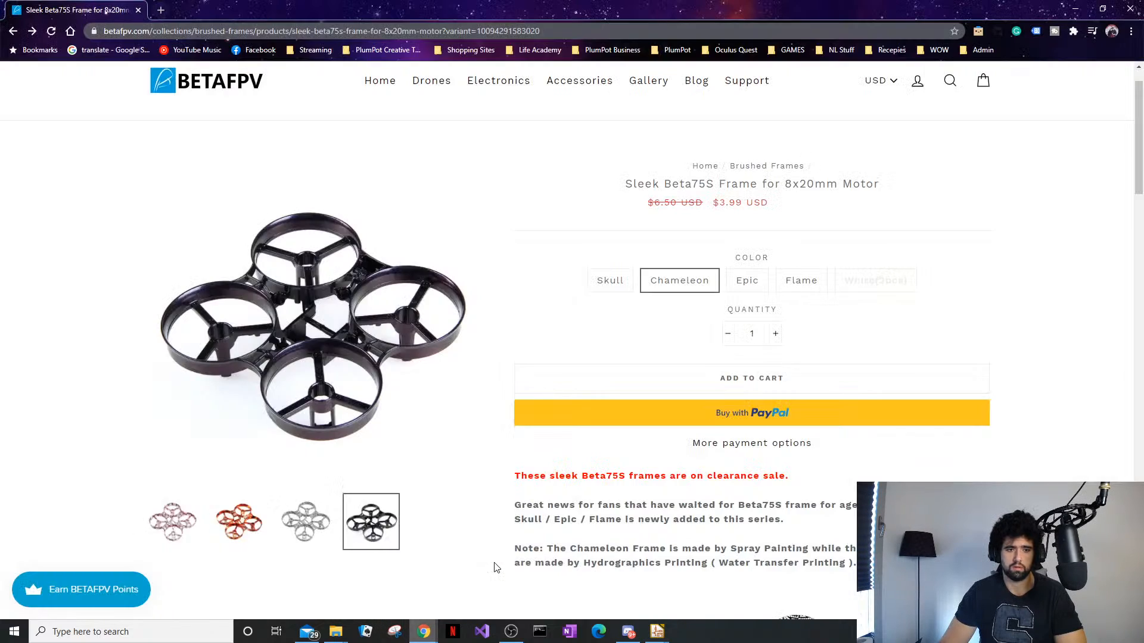
left_click(159, 9)
type("kicad")
key("Return")
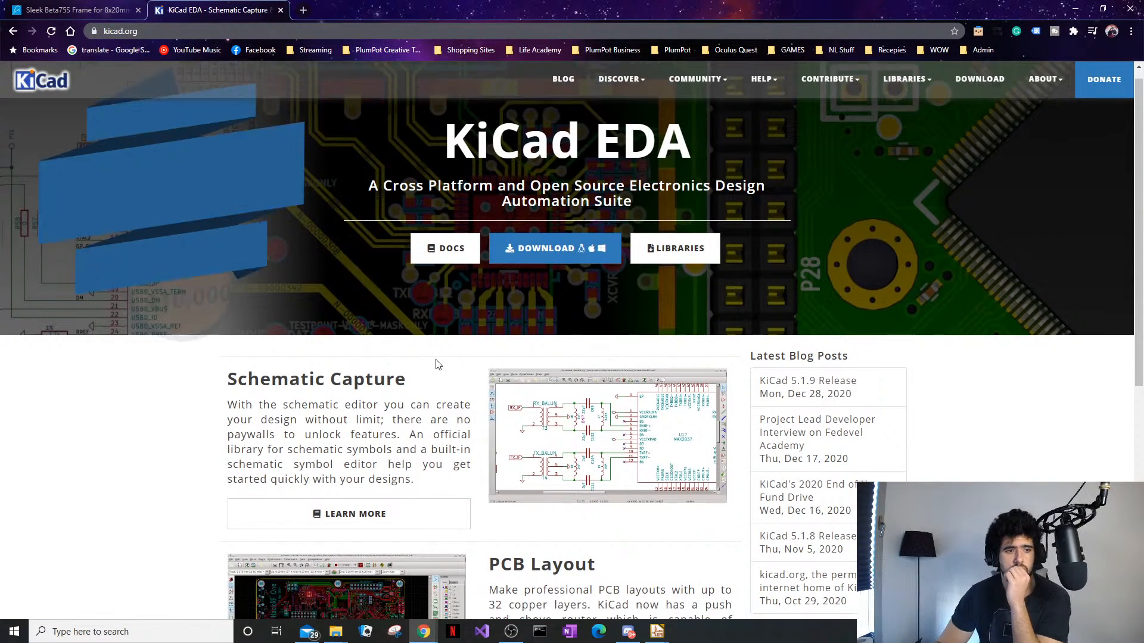
scroll(484, 298, "down", 5)
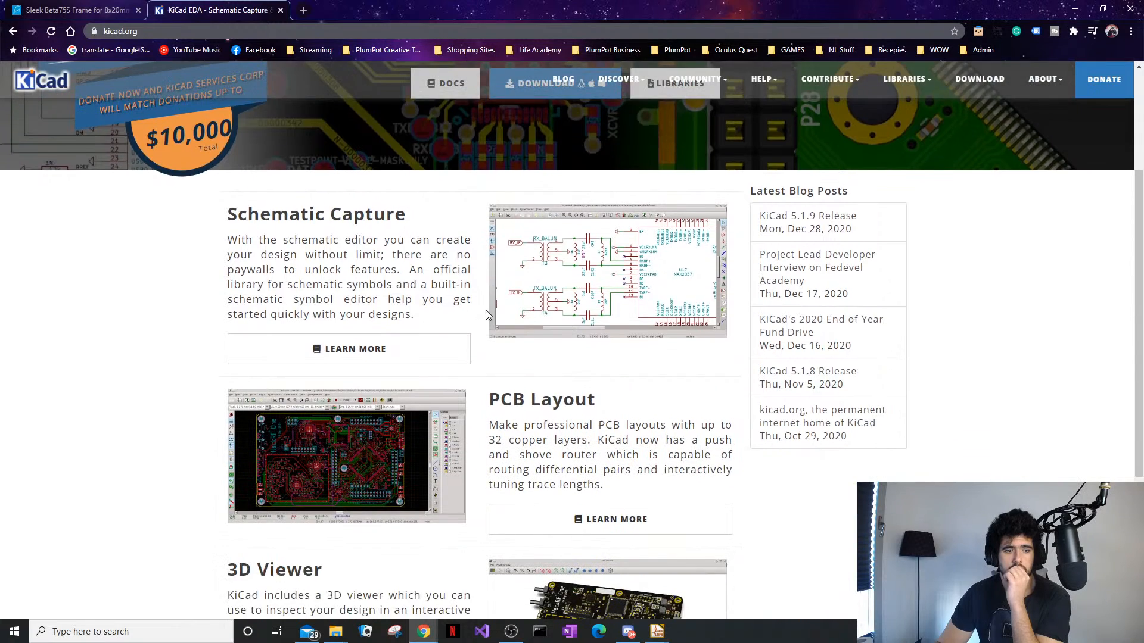
scroll(481, 352, "up", 5)
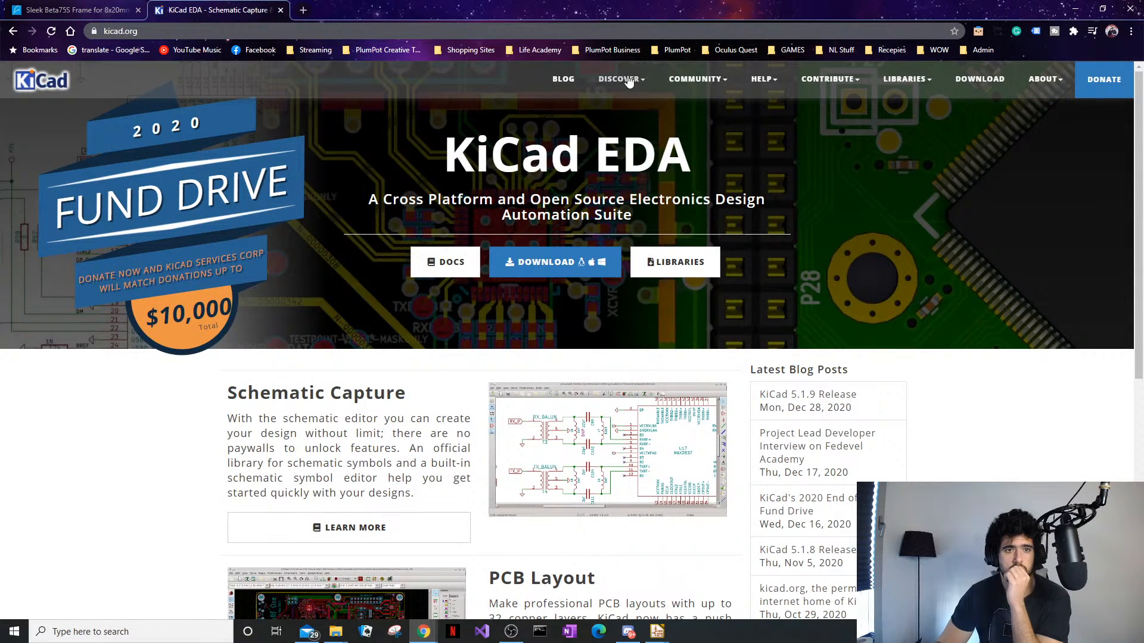
left_click(565, 264)
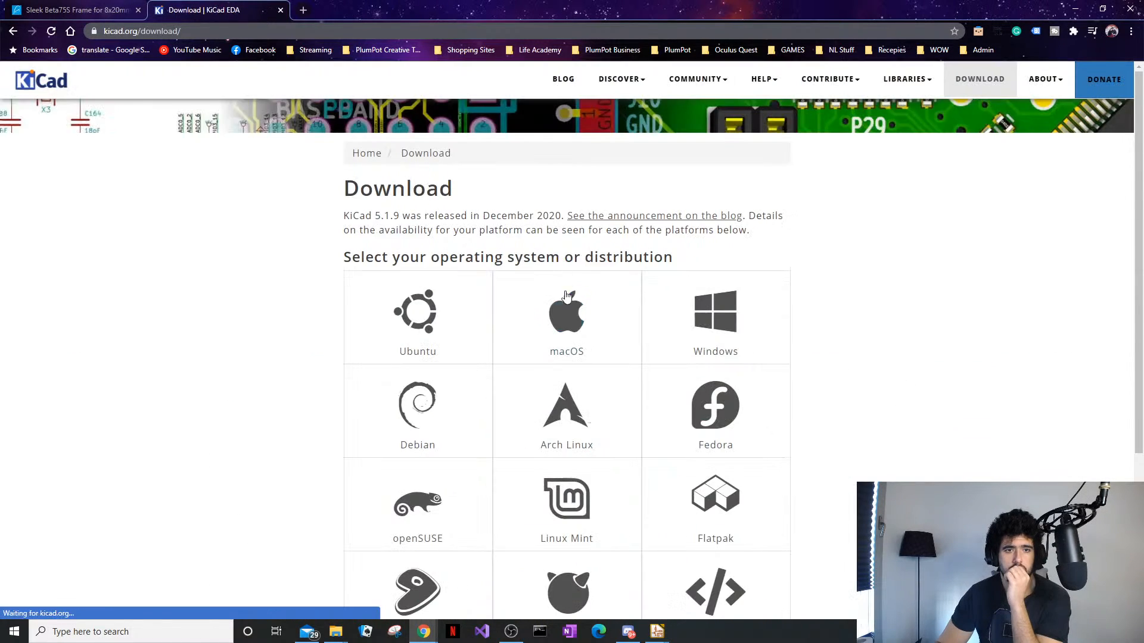
left_click(685, 332)
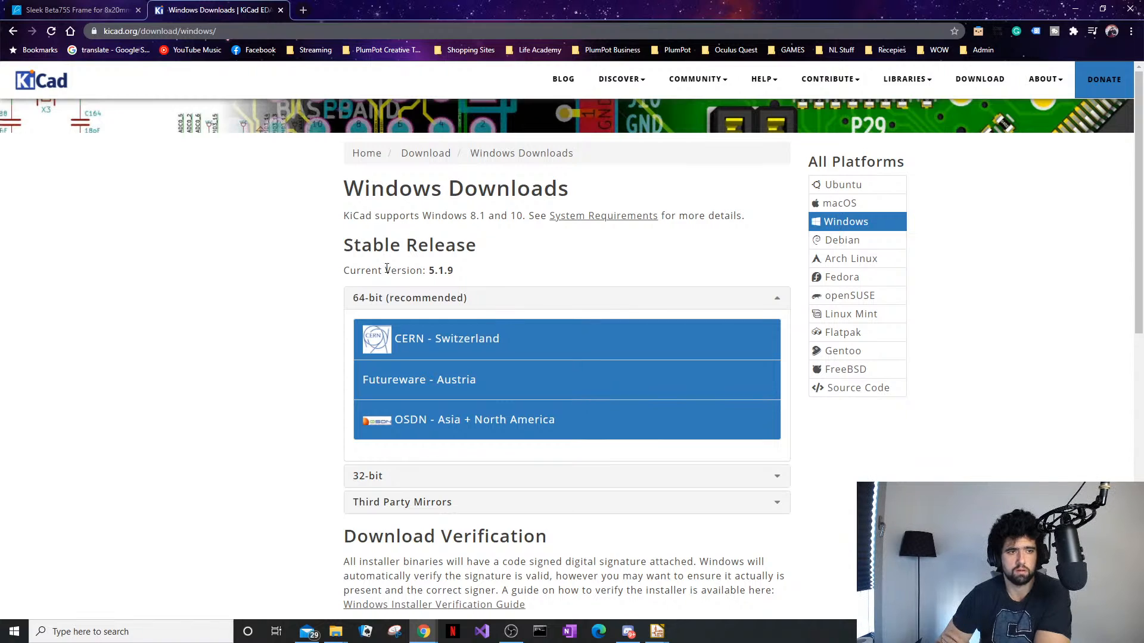
Look through the stable, previous, testing and nightly releases offered for Windows, and close the KiCad tab
scroll(391, 291, "down", 5)
scroll(399, 310, "down", 5)
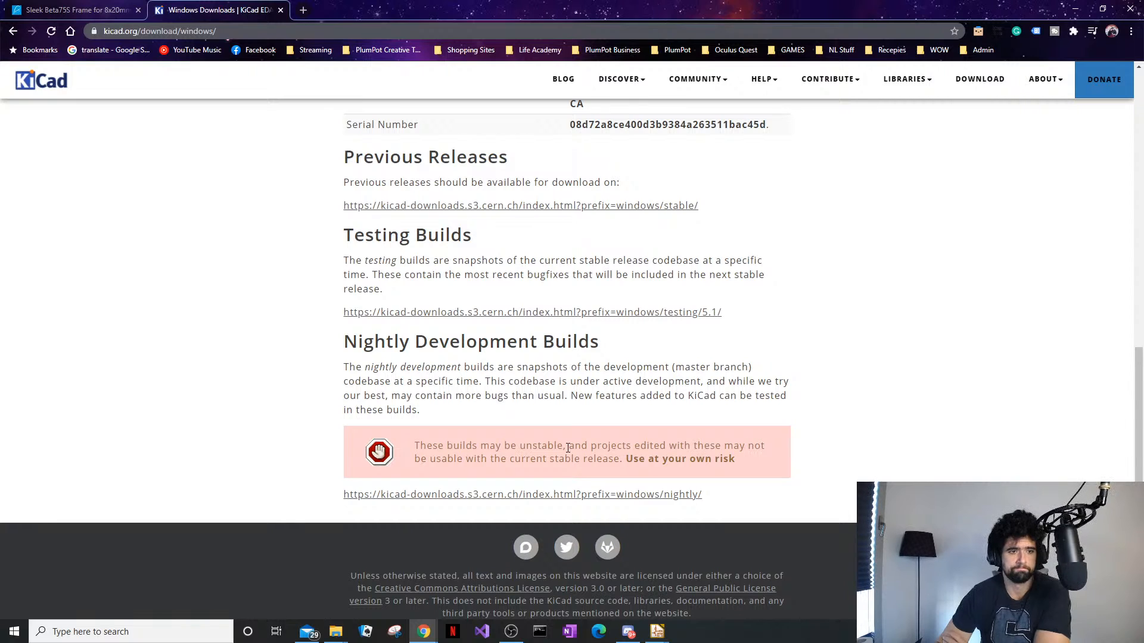
scroll(567, 450, "up", 10)
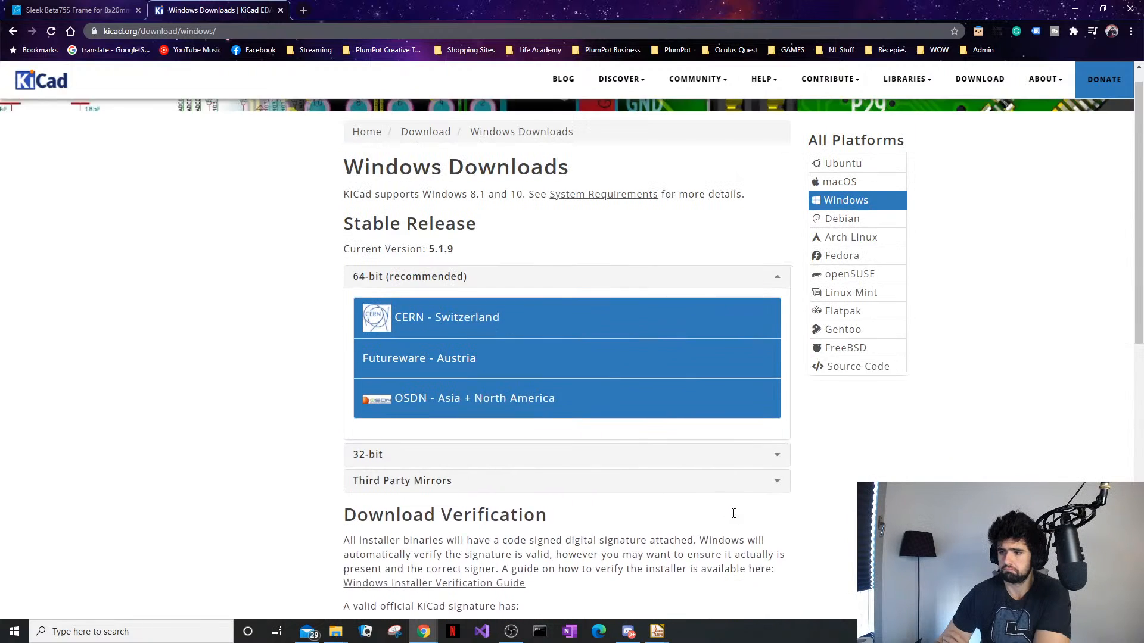
middle_click(186, 7)
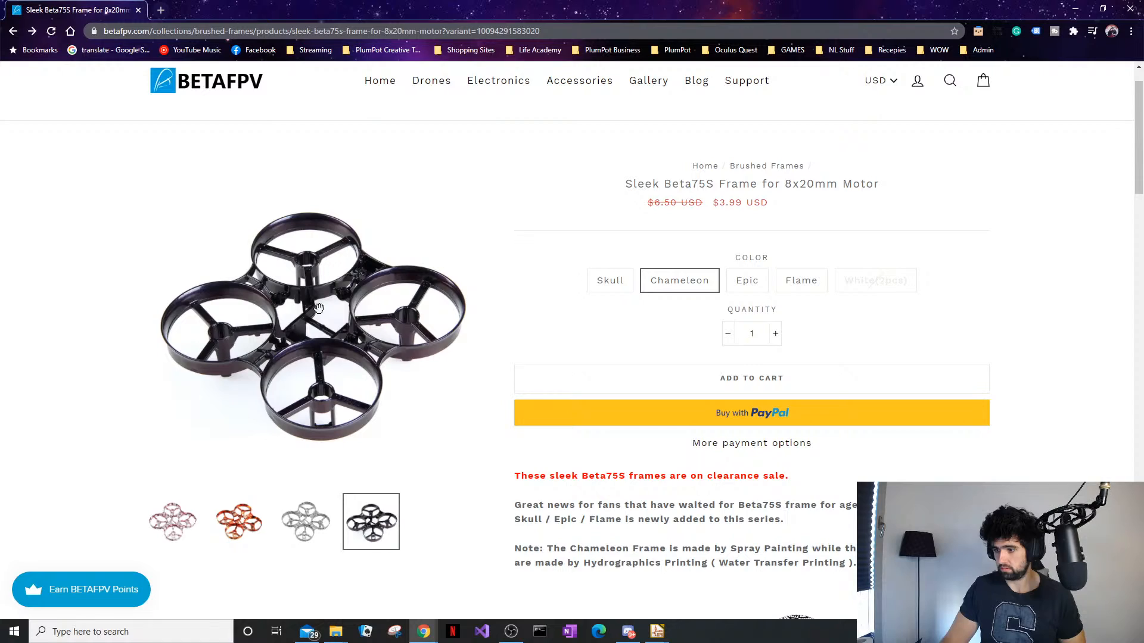
Search Google for kicad in a new tab and reach the Windows downloads through the official site
left_click(162, 10)
type("kicad")
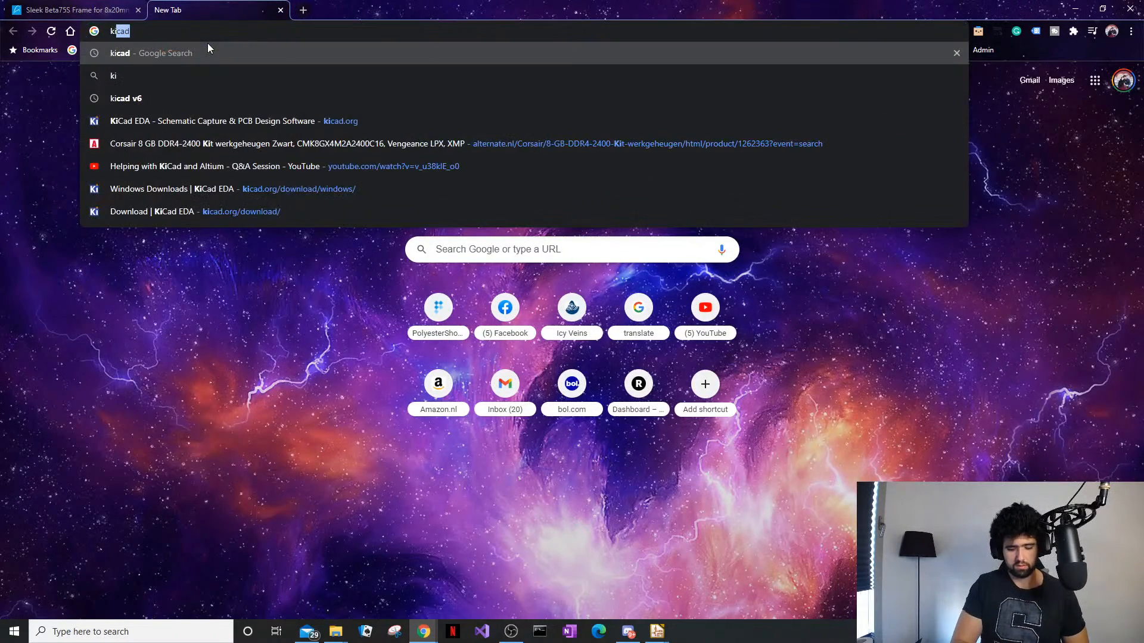
key("Return")
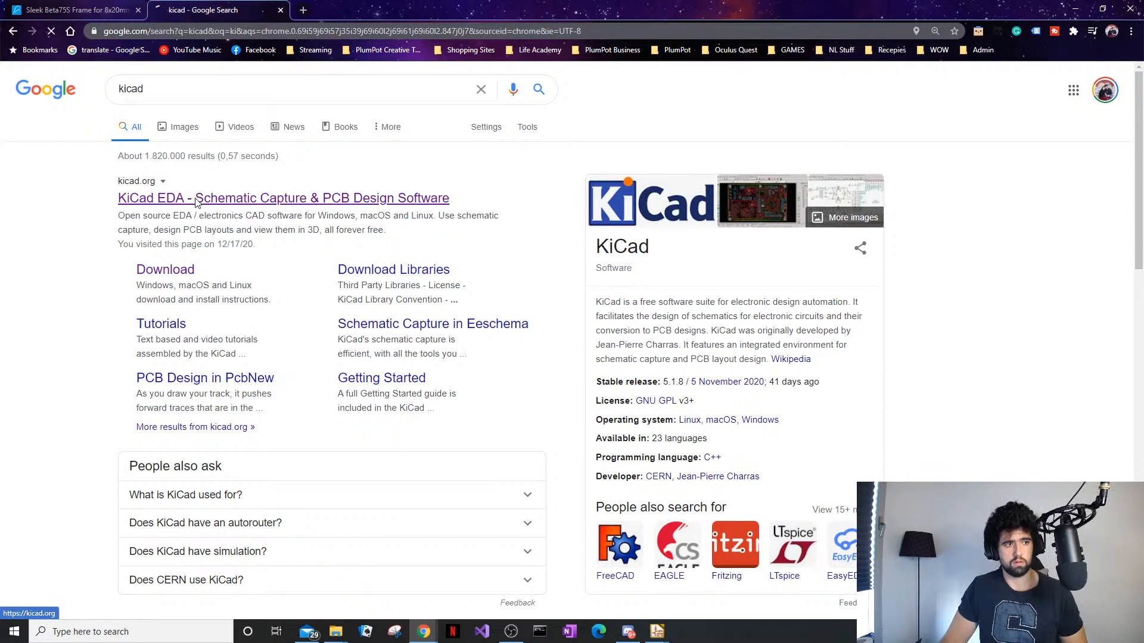
left_click(197, 199)
scroll(273, 319, "down", 4)
scroll(273, 319, "up", 4)
left_click(590, 260)
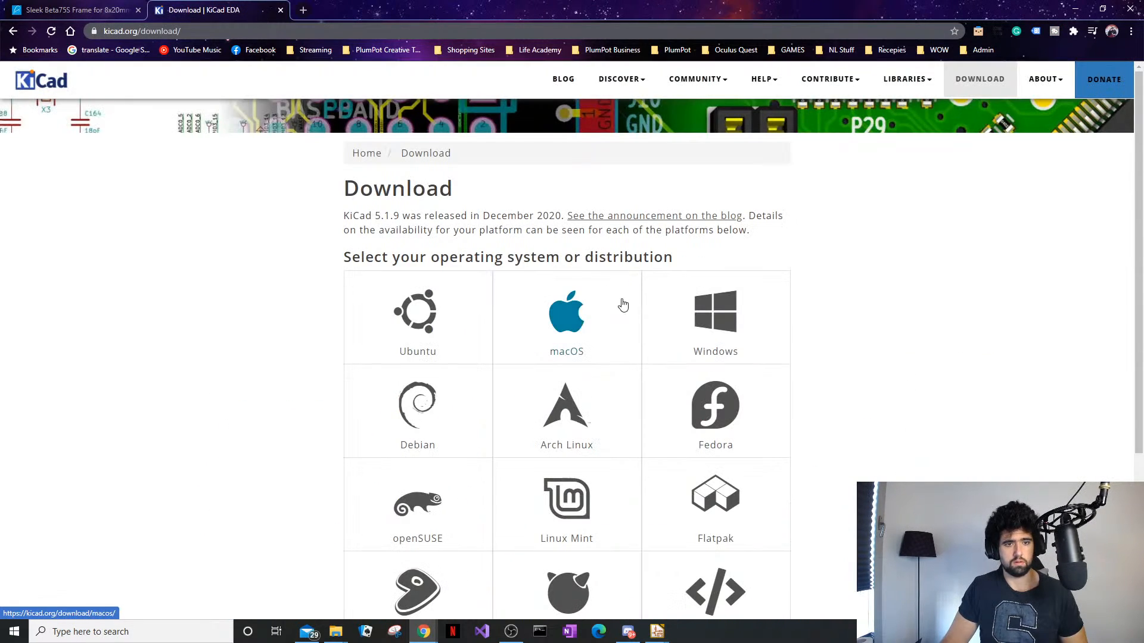
left_click(743, 341)
Read the Nightly Development Builds description and its risk warning, and close the tab to return to the Beta75S frame page
scroll(677, 340, "down", 8)
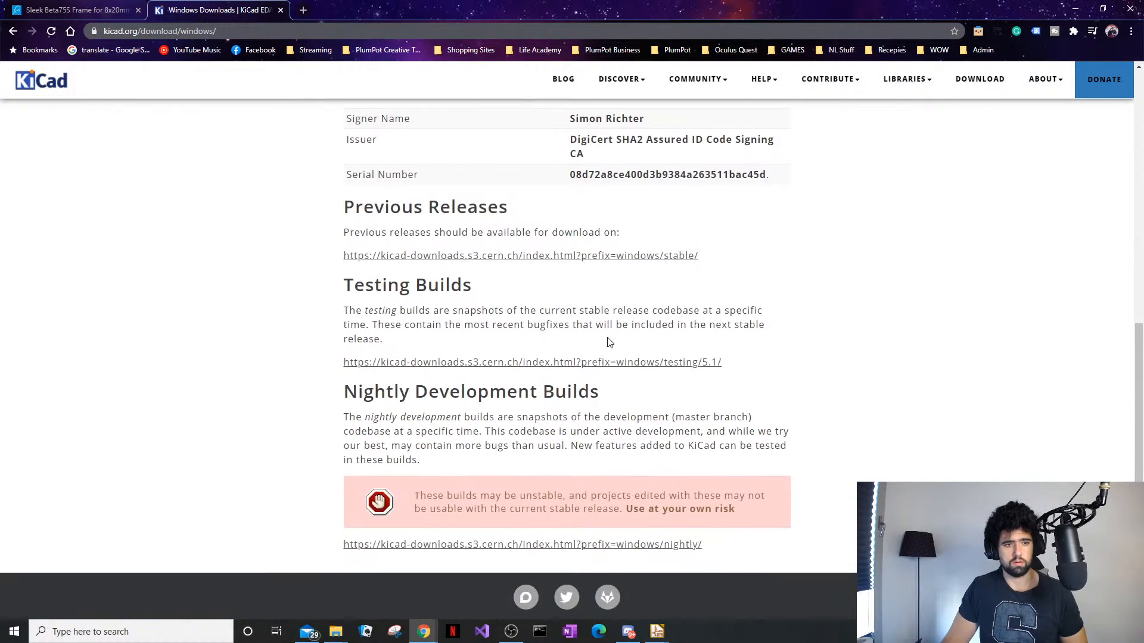
left_click_drag(405, 434, 522, 420)
left_click(414, 446)
double_click(434, 421)
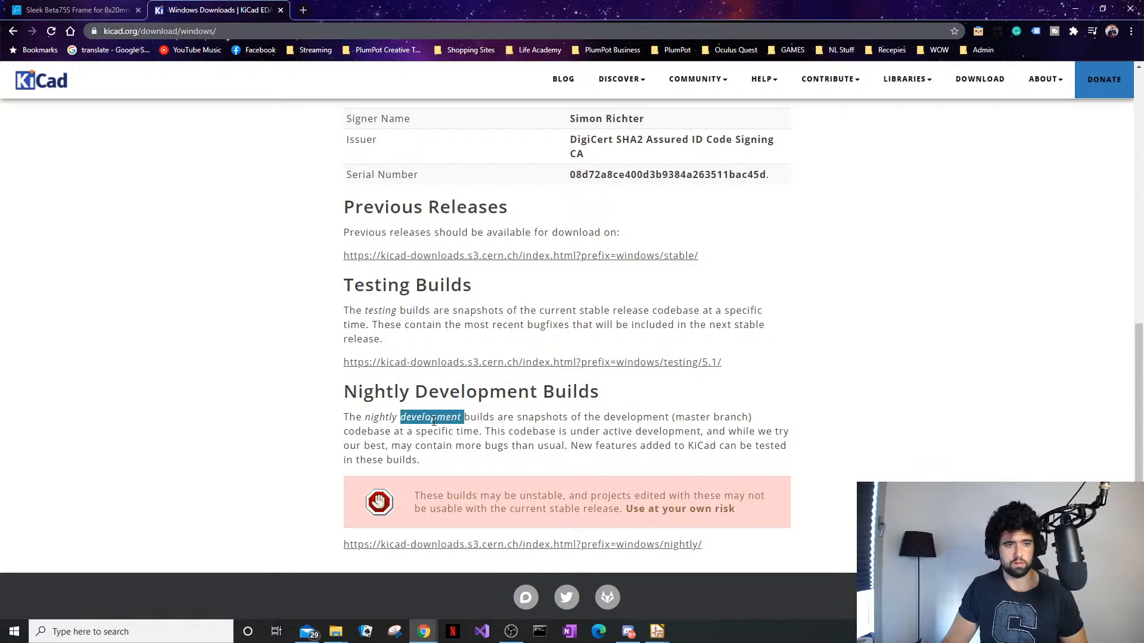
triple_click(433, 422)
left_click(432, 444)
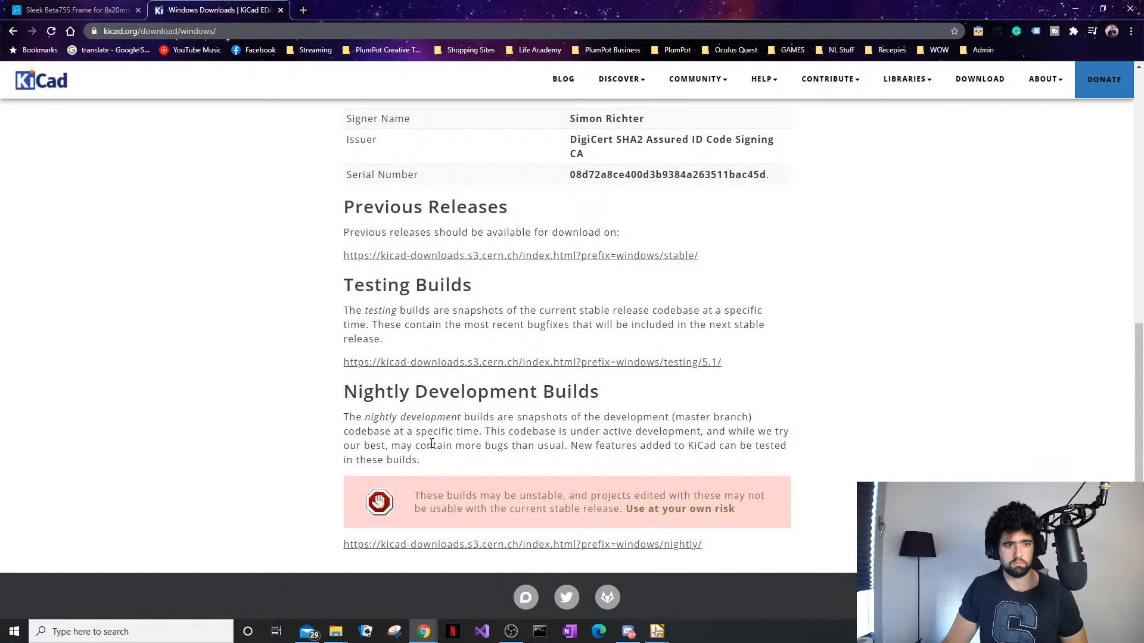
left_click_drag(542, 496, 500, 509)
scroll(603, 494, "down", 1)
left_click_drag(626, 460, 631, 462)
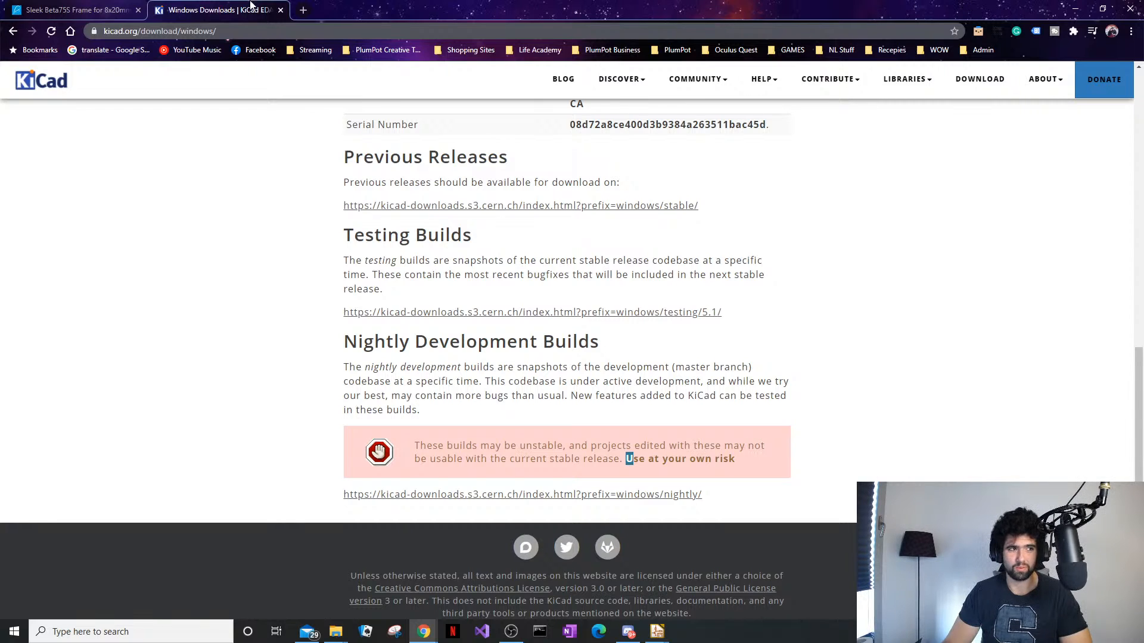
middle_click(183, 5)
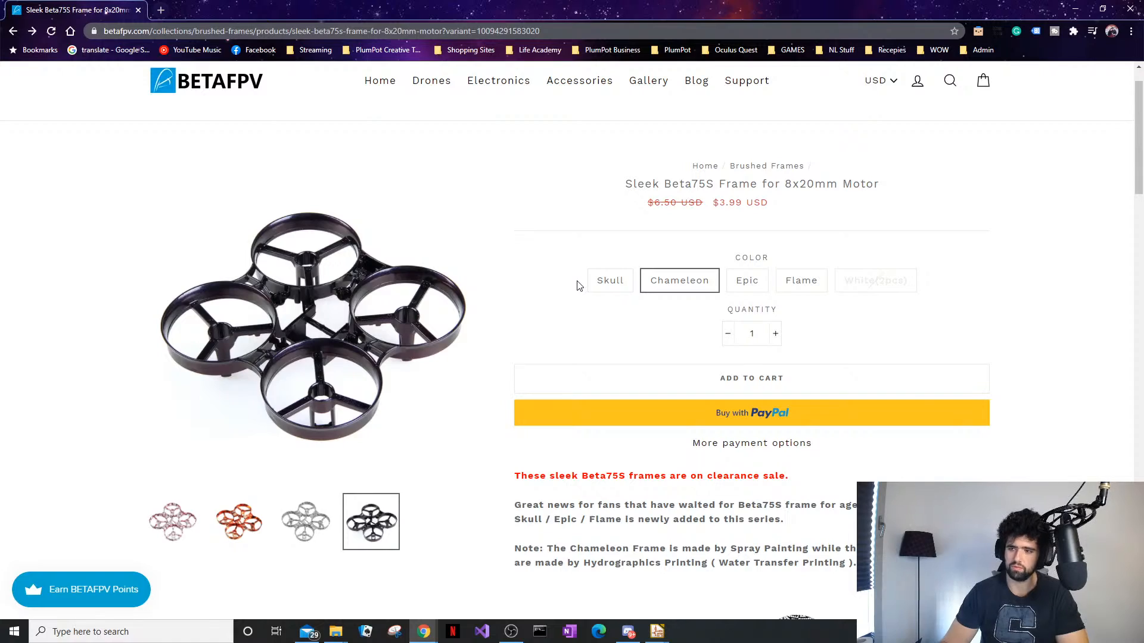
Search Google for kicad in a new tab and reach the Windows downloads page through the official KiCad site
left_click(162, 14)
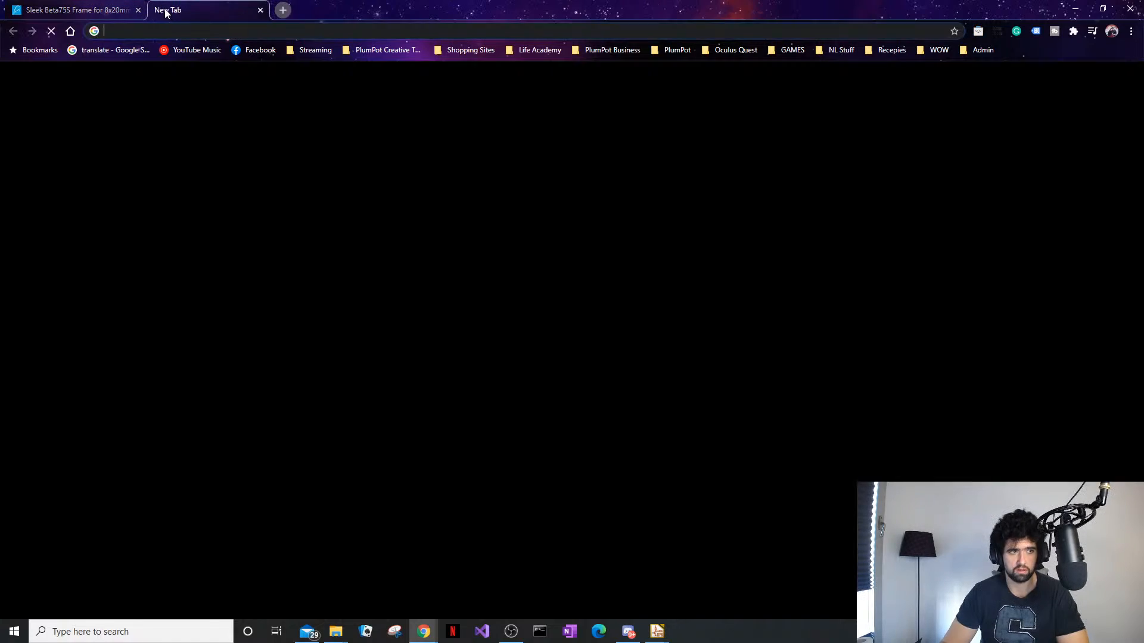
type("ki")
key("Return")
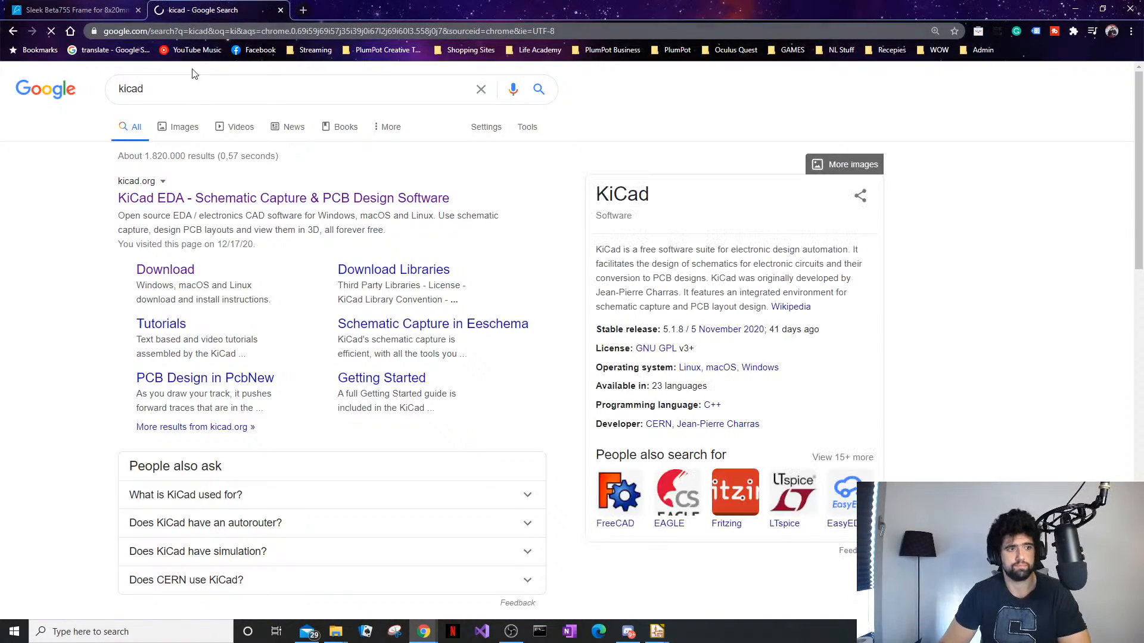
left_click(157, 198)
left_click(617, 274)
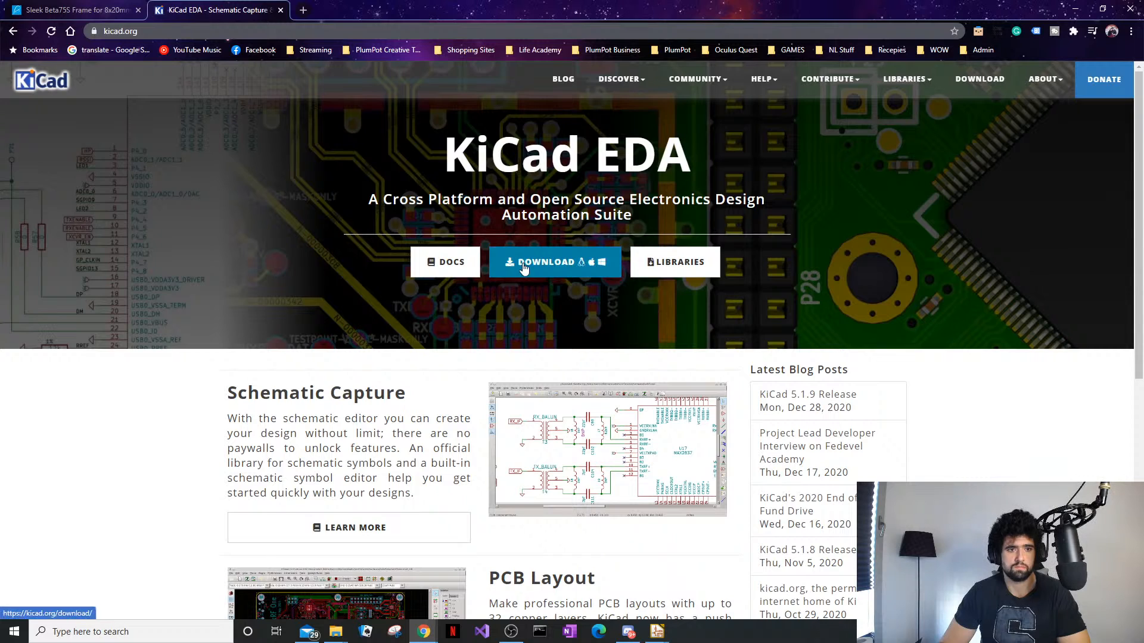
left_click(696, 325)
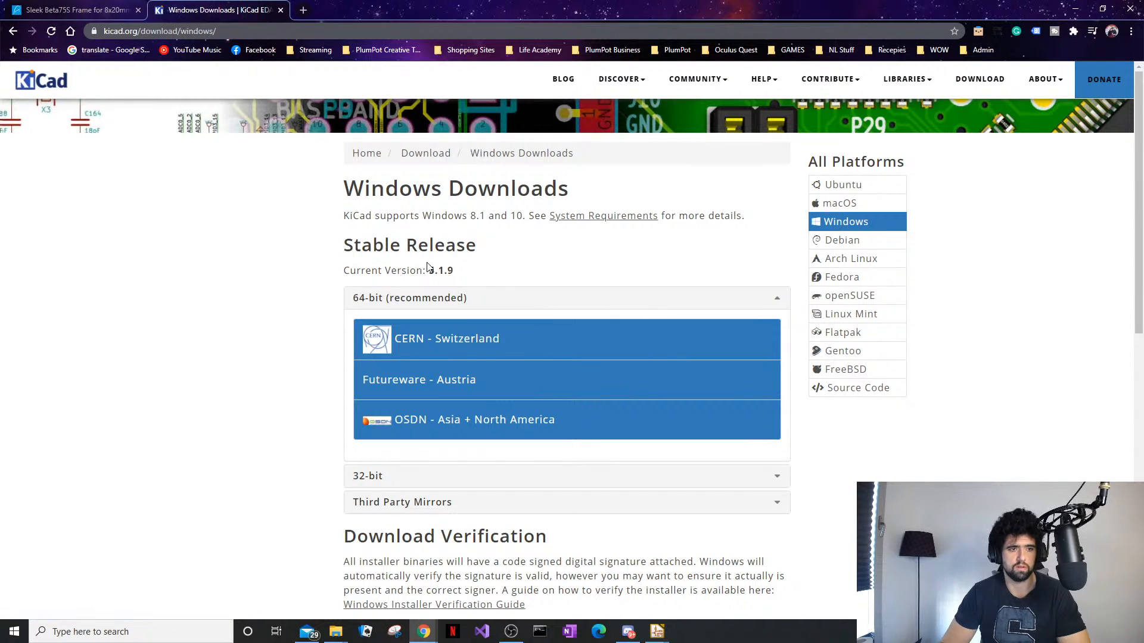
Open the download listing for the nightly development builds and go back to the Windows downloads page
left_click_drag(447, 271, 423, 300)
scroll(462, 338, "down", 9)
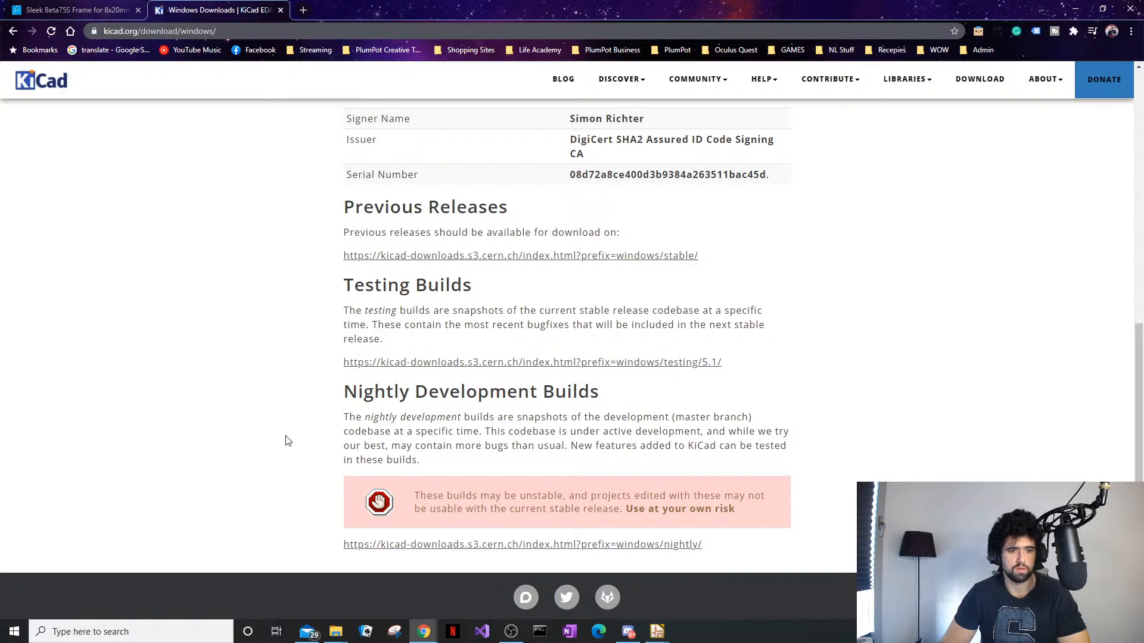
left_click(560, 545)
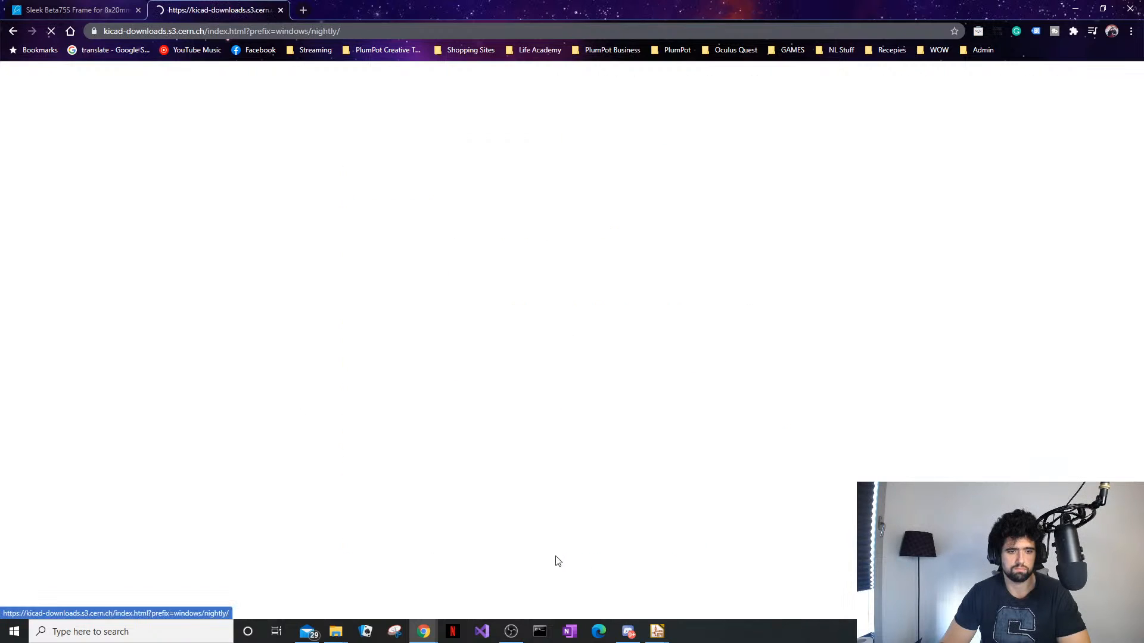
left_click(14, 30)
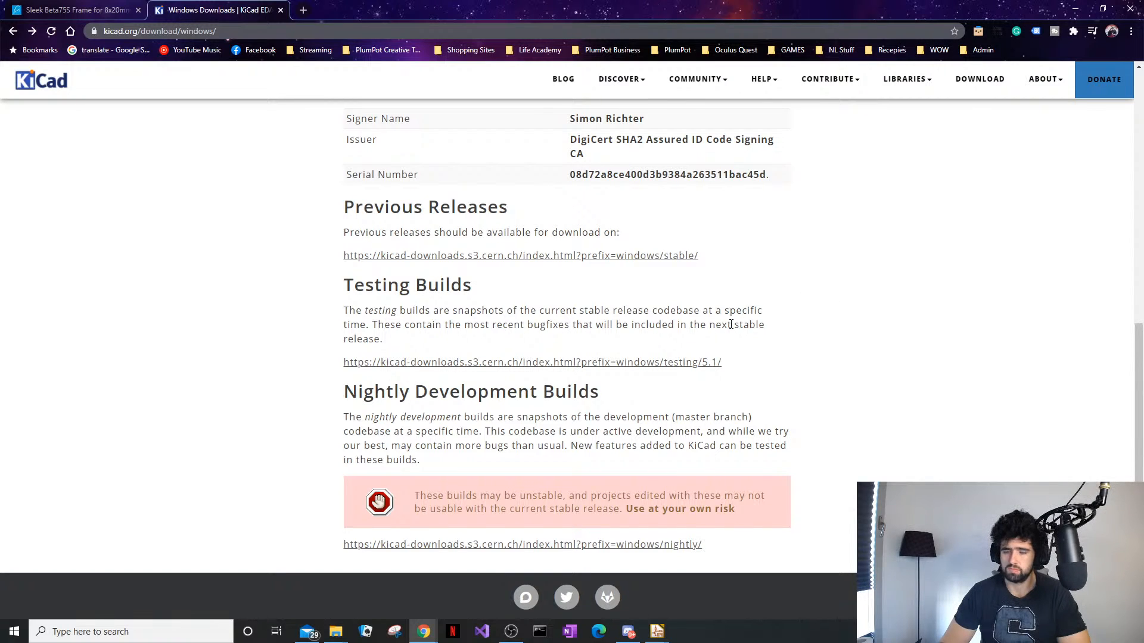
Compare the stable release mirrors with the previous, testing and nightly builds offered on the Windows downloads page
scroll(434, 250, "up", 8)
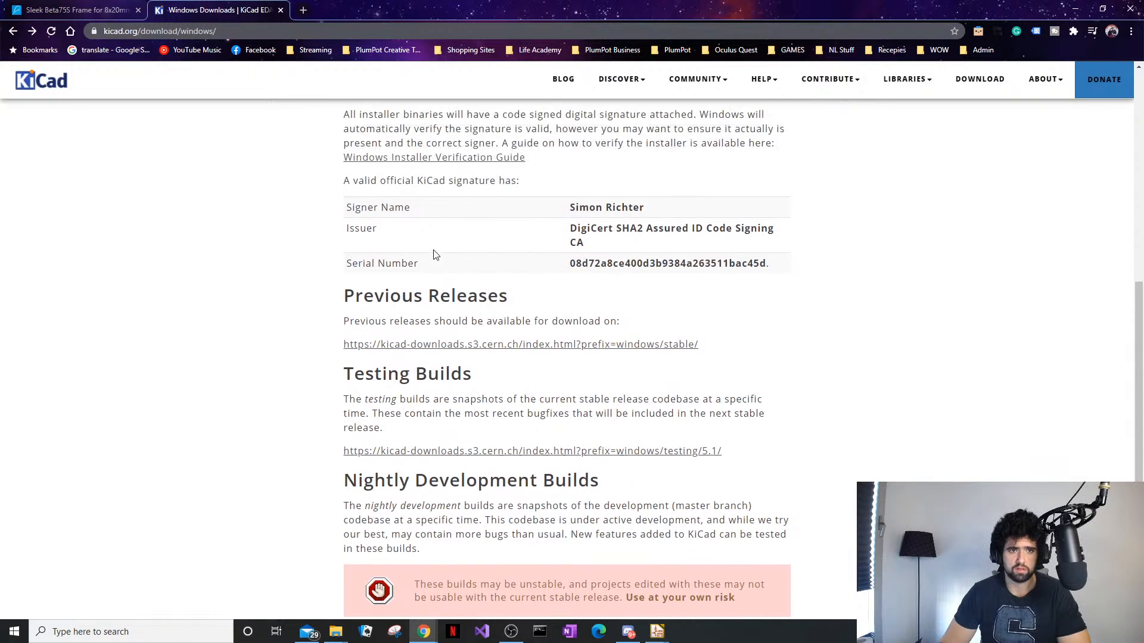
scroll(689, 296, "down", 8)
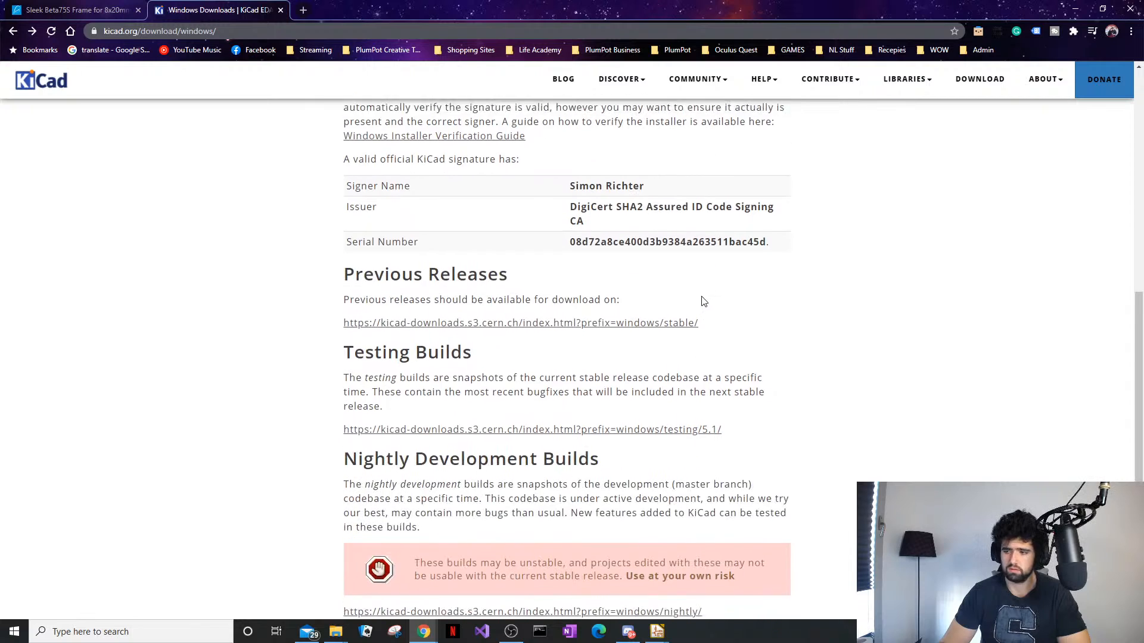
scroll(703, 302, "up", 8)
scroll(583, 341, "down", 3)
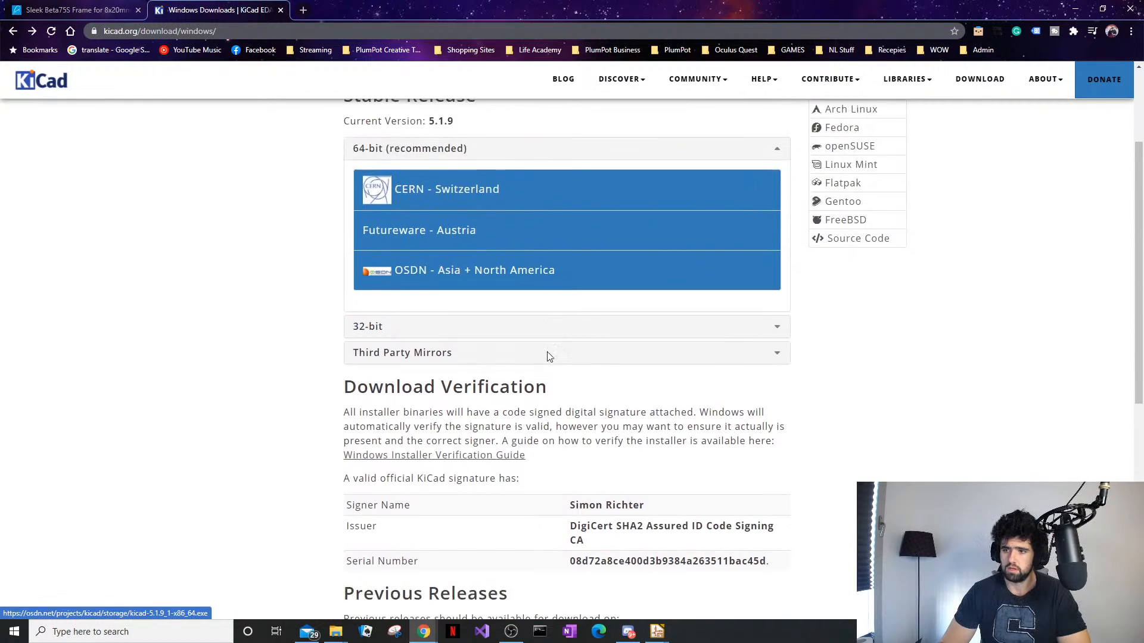
scroll(547, 358, "up", 3)
scroll(441, 345, "down", 1)
scroll(418, 314, "up", 1)
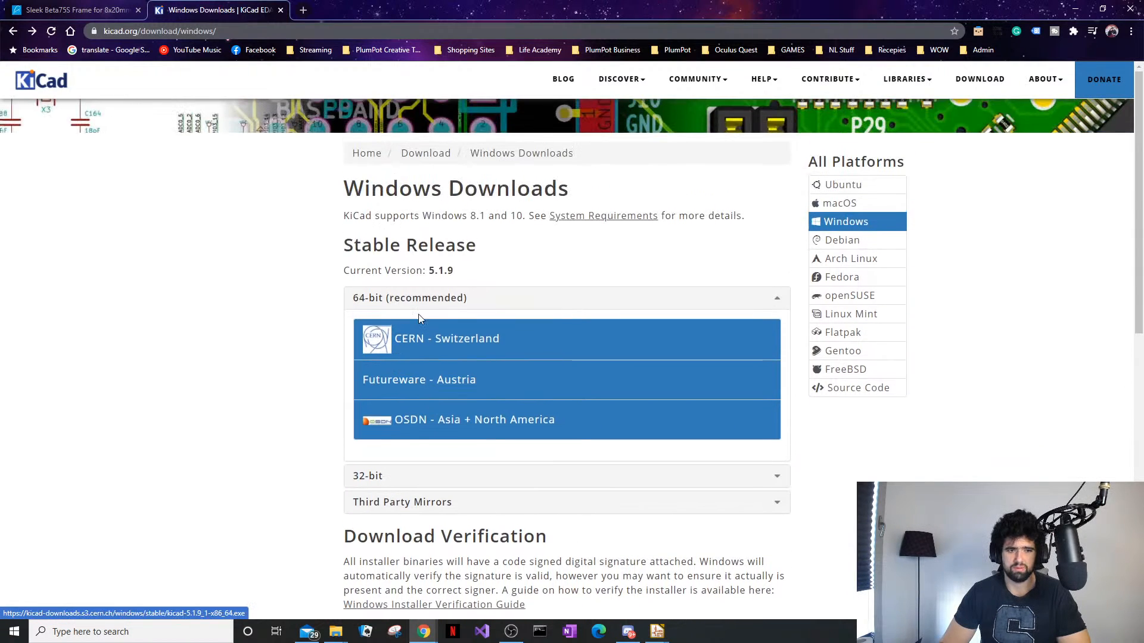
scroll(503, 350, "down", 9)
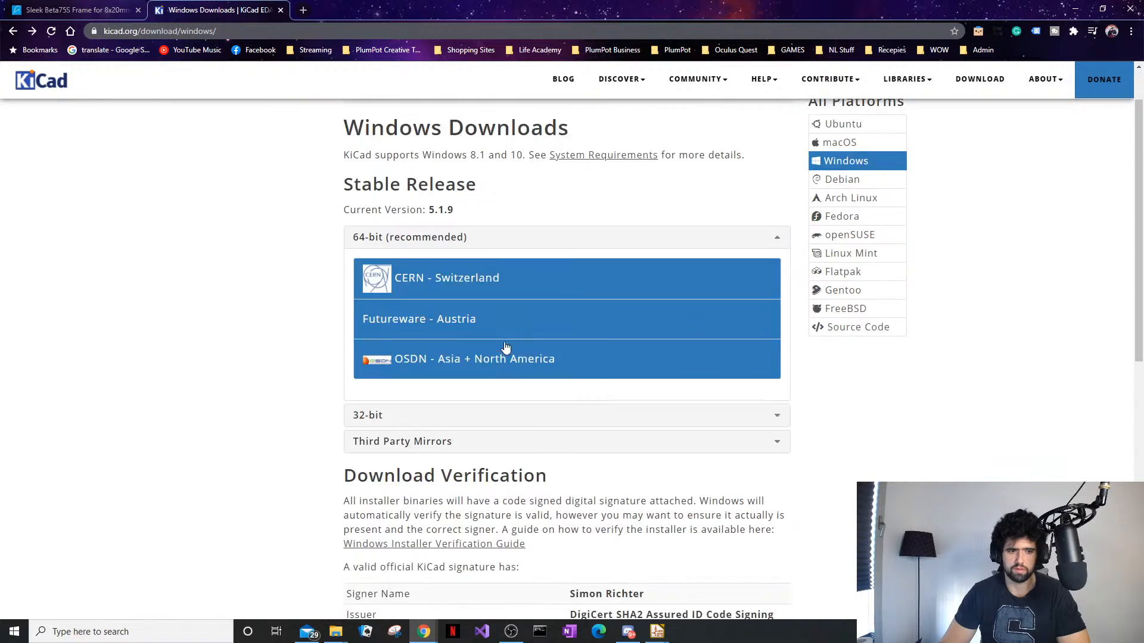
scroll(421, 376, "up", 9)
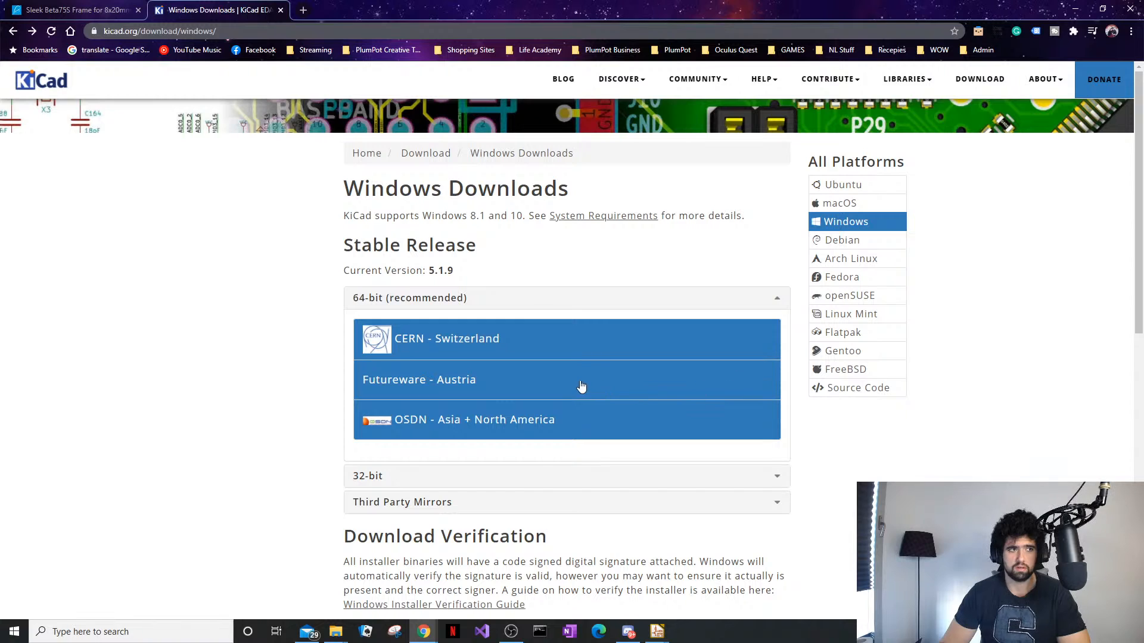
scroll(701, 456, "down", 1)
scroll(702, 461, "up", 2)
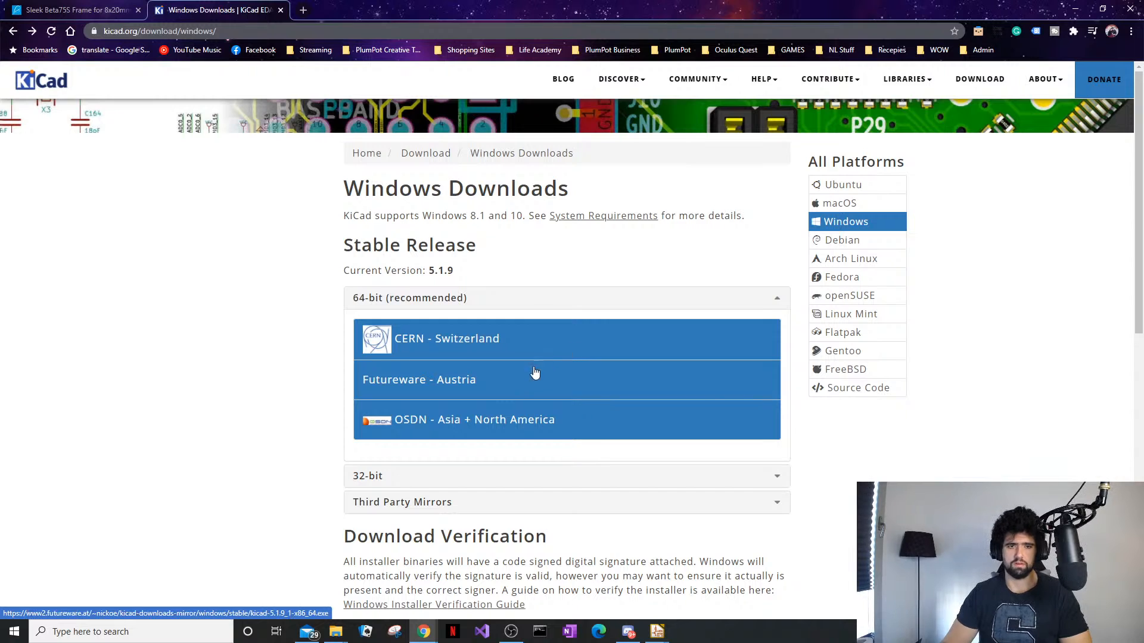
scroll(575, 350, "down", 6)
scroll(441, 371, "down", 3)
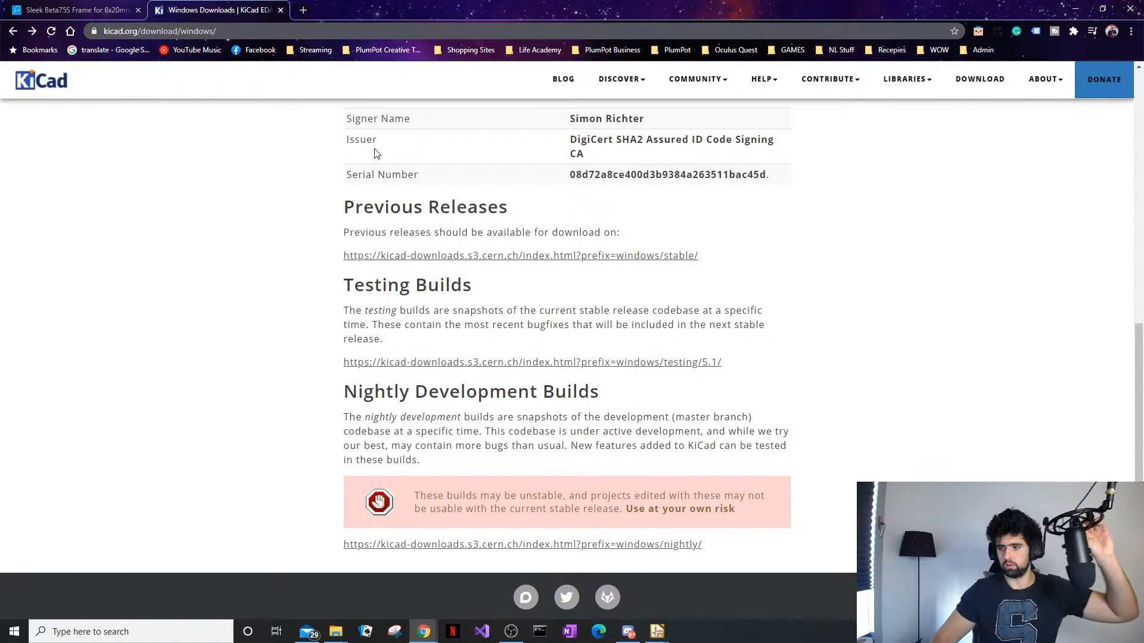
Search Google for whoop drone step file in a new tab and open GrabCAD's whoop model collection
left_click(302, 10)
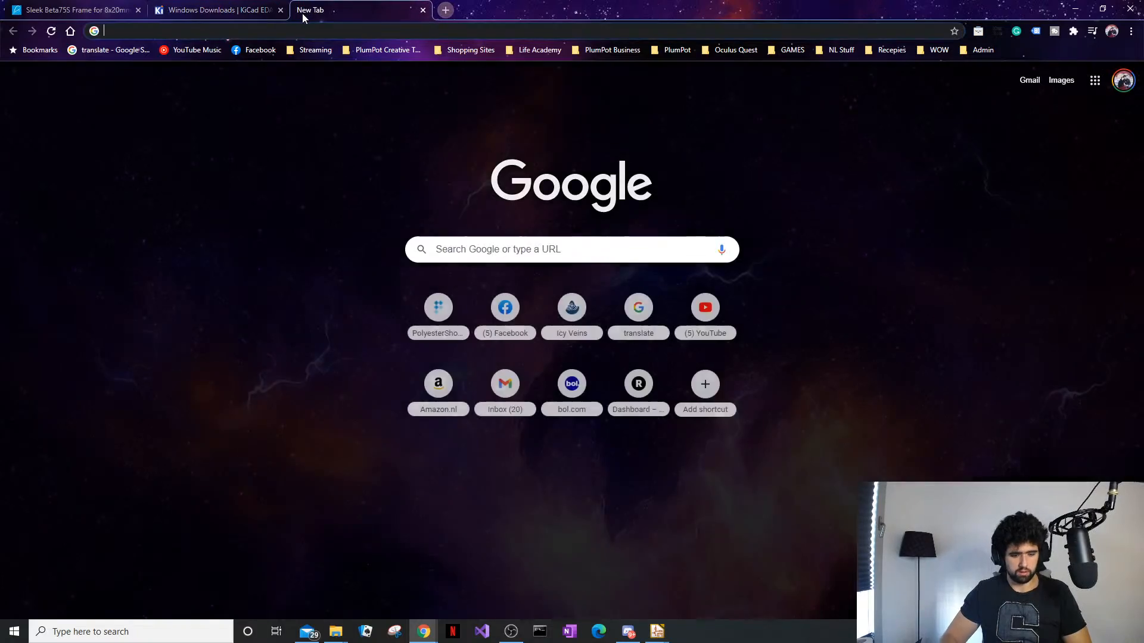
type("whoop dro")
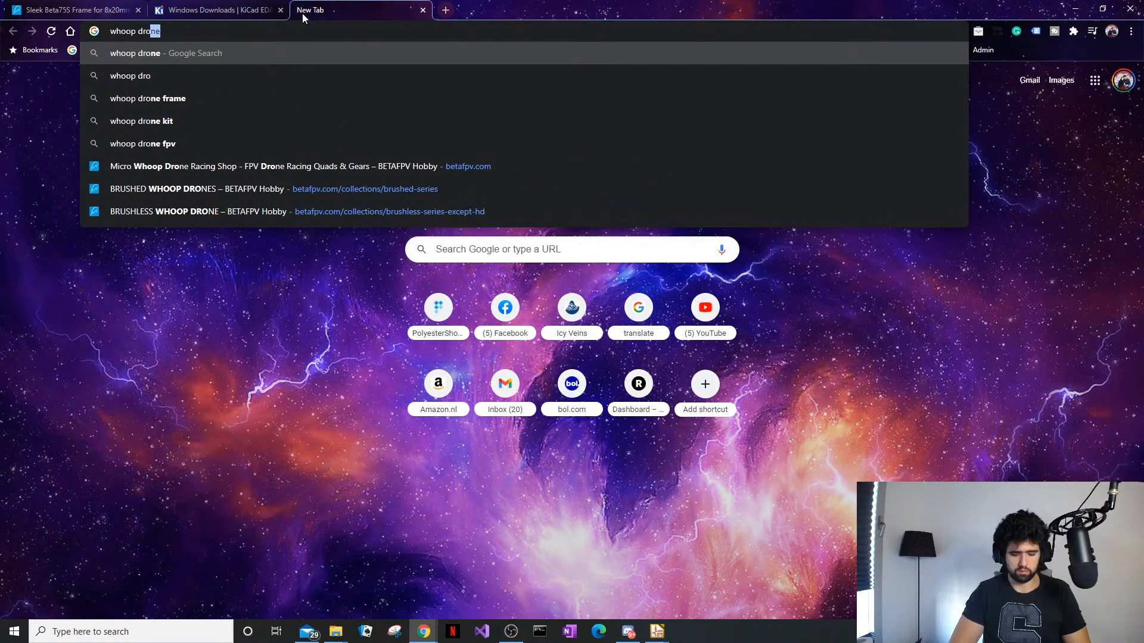
type("ne step file")
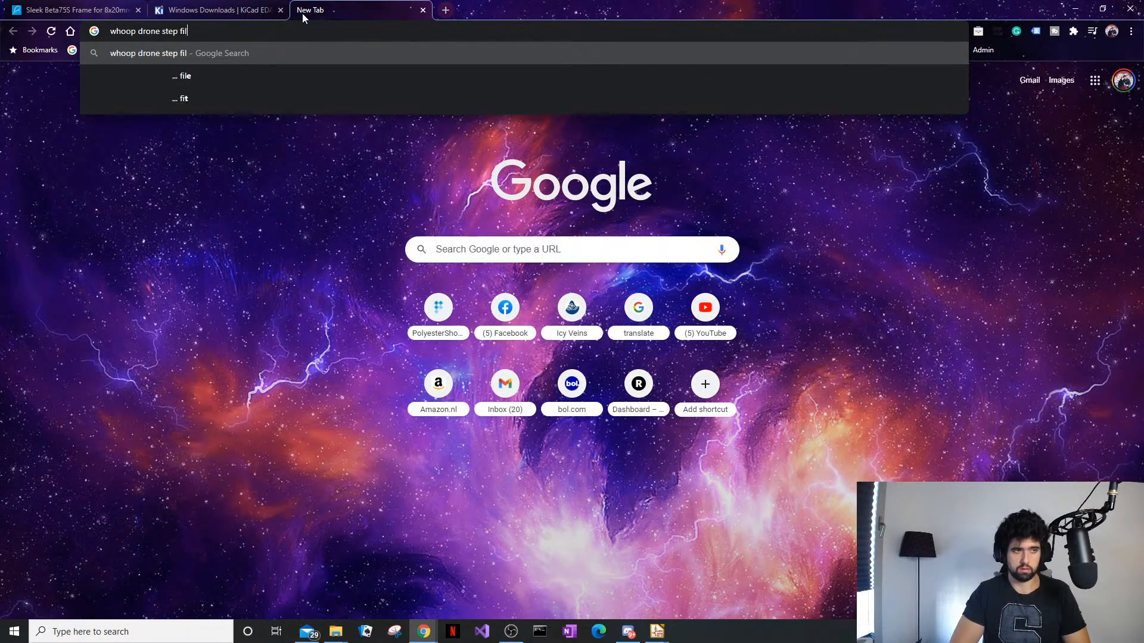
key("Return")
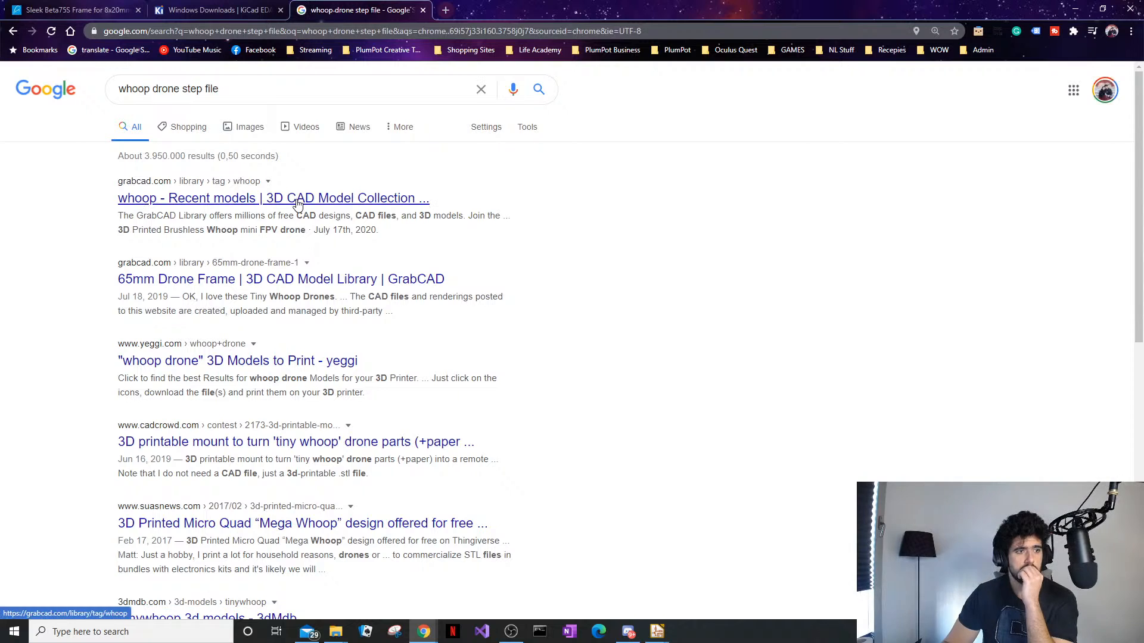
left_click(299, 203)
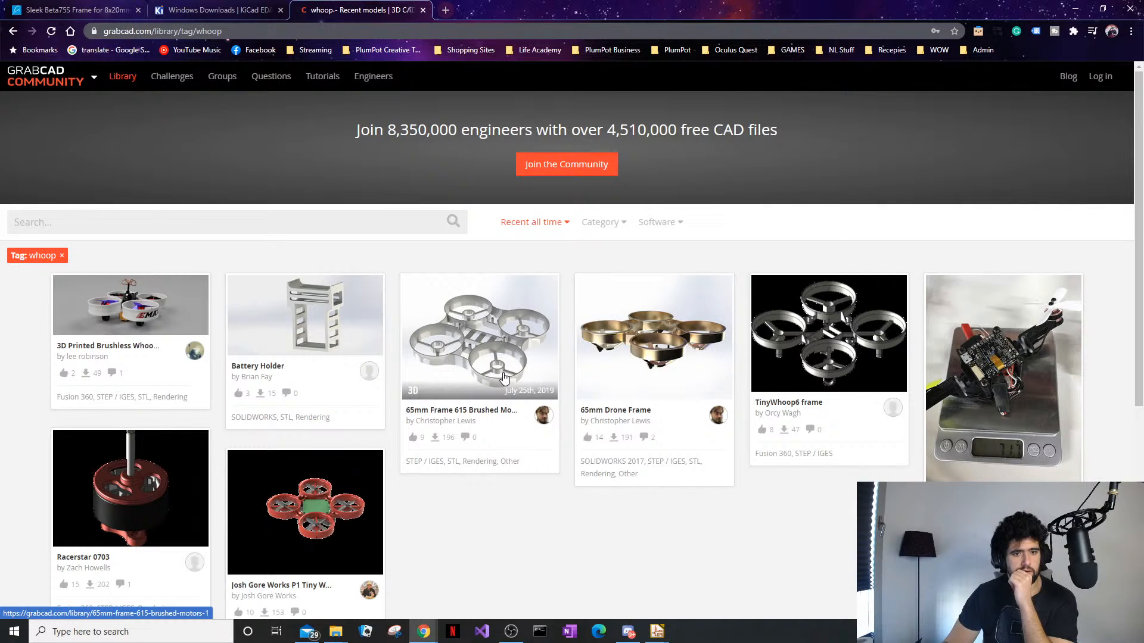
Open the 65mm Frame 615 Brushed Motors model and examine its pictures and description
left_click(508, 355)
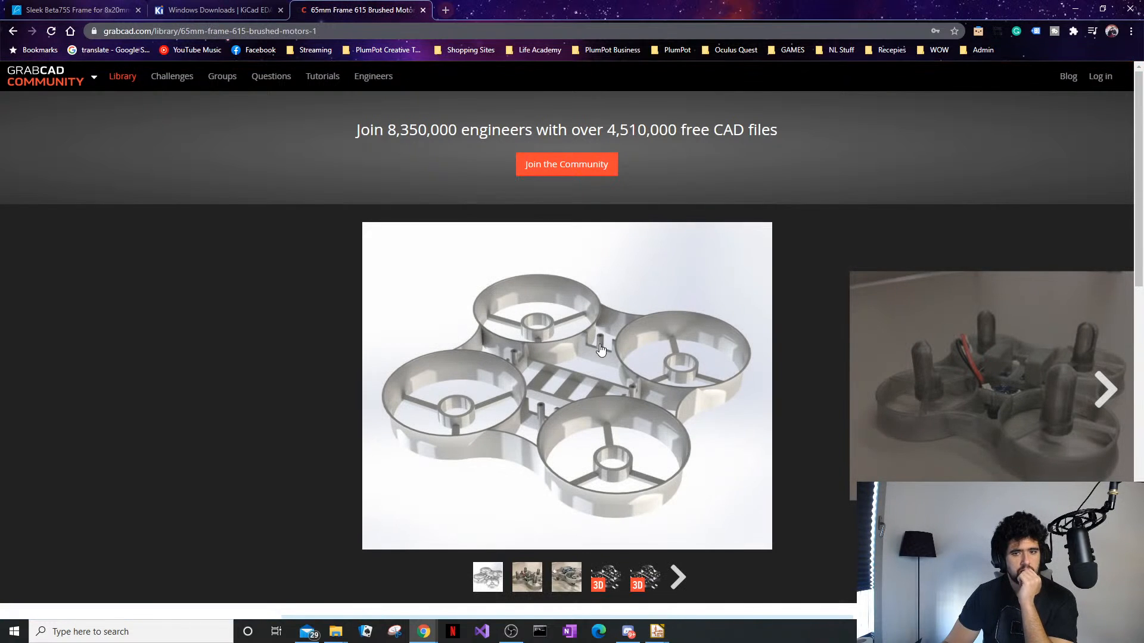
left_click(1107, 398)
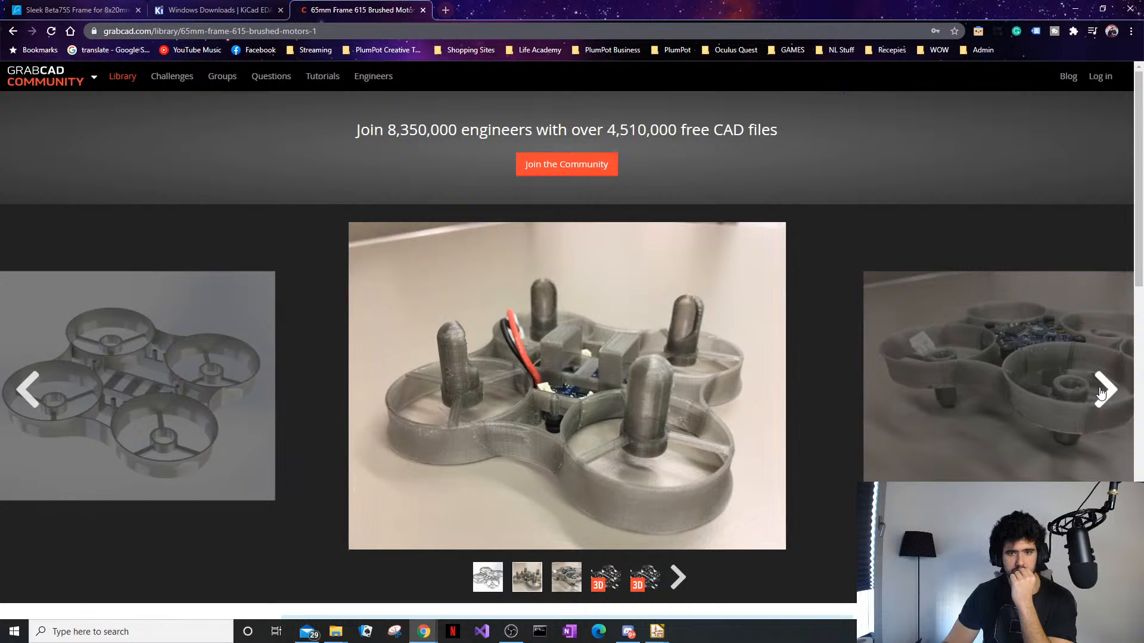
left_click(1075, 410)
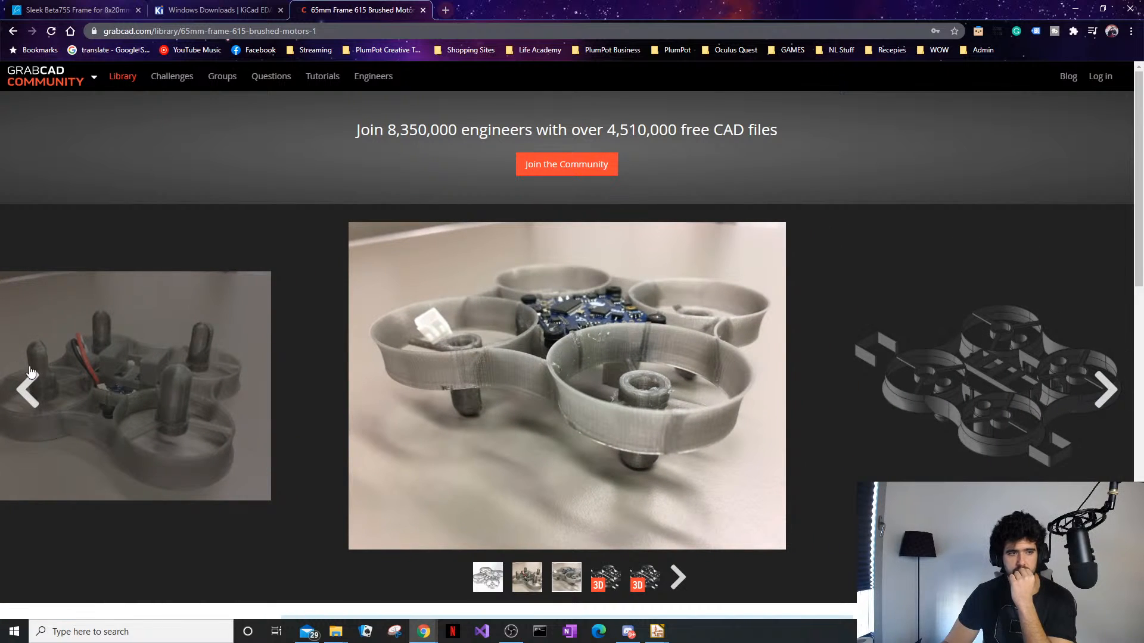
left_click(25, 392)
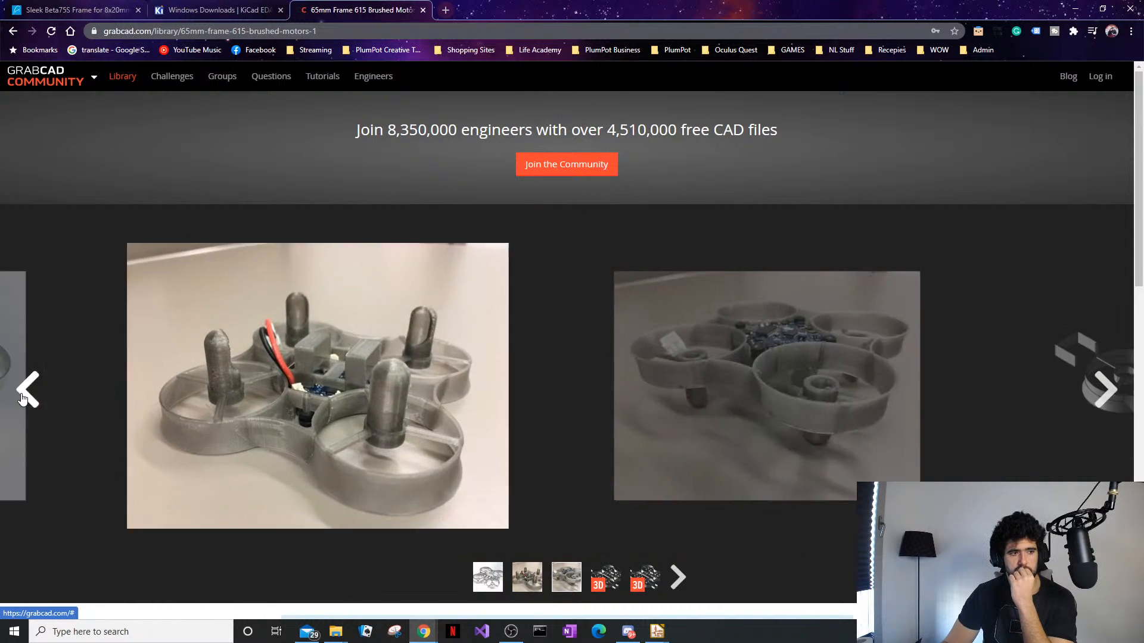
left_click(25, 392)
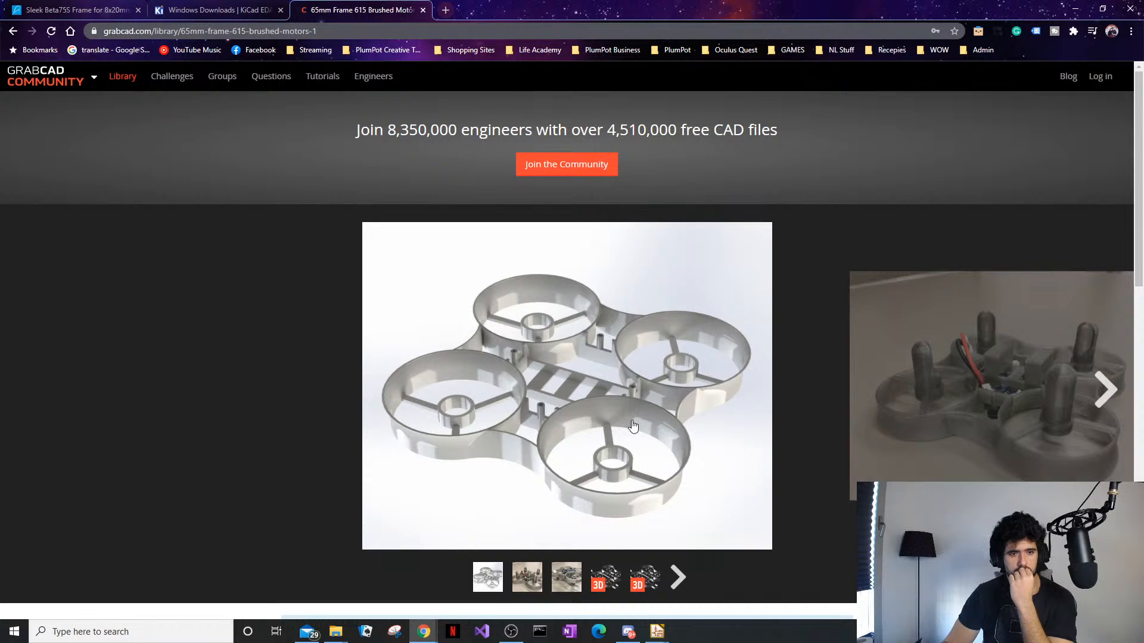
scroll(631, 426, "down", 4)
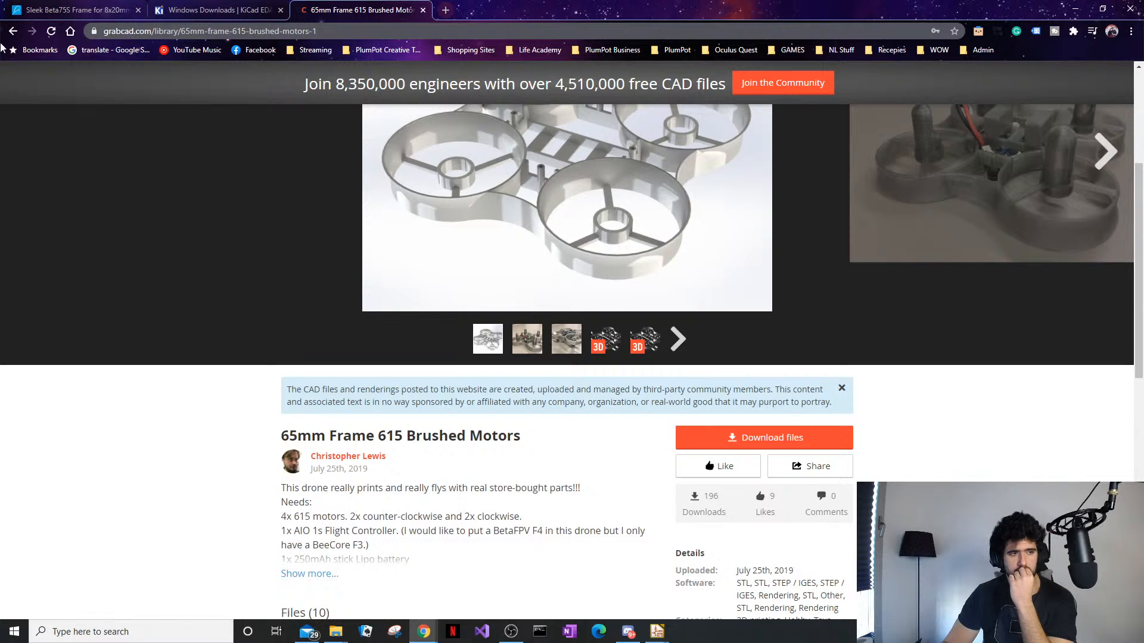
Return to the whoop collection, open the 65mm Drone Frame model, and examine its description and pictures
left_click(13, 30)
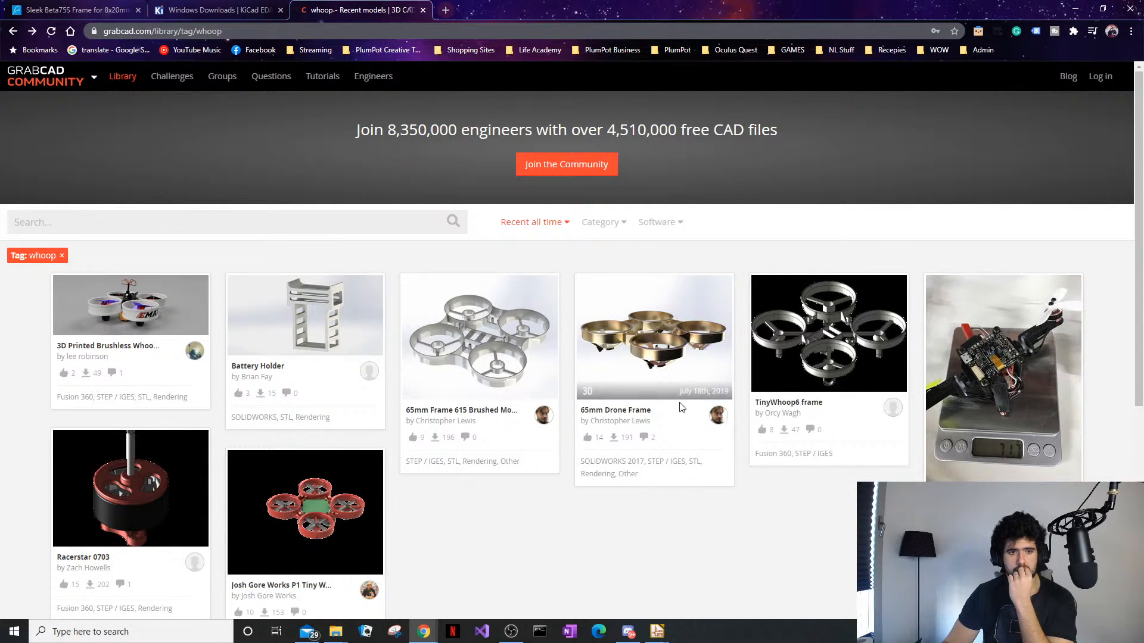
left_click(652, 325)
scroll(605, 493, "down", 6)
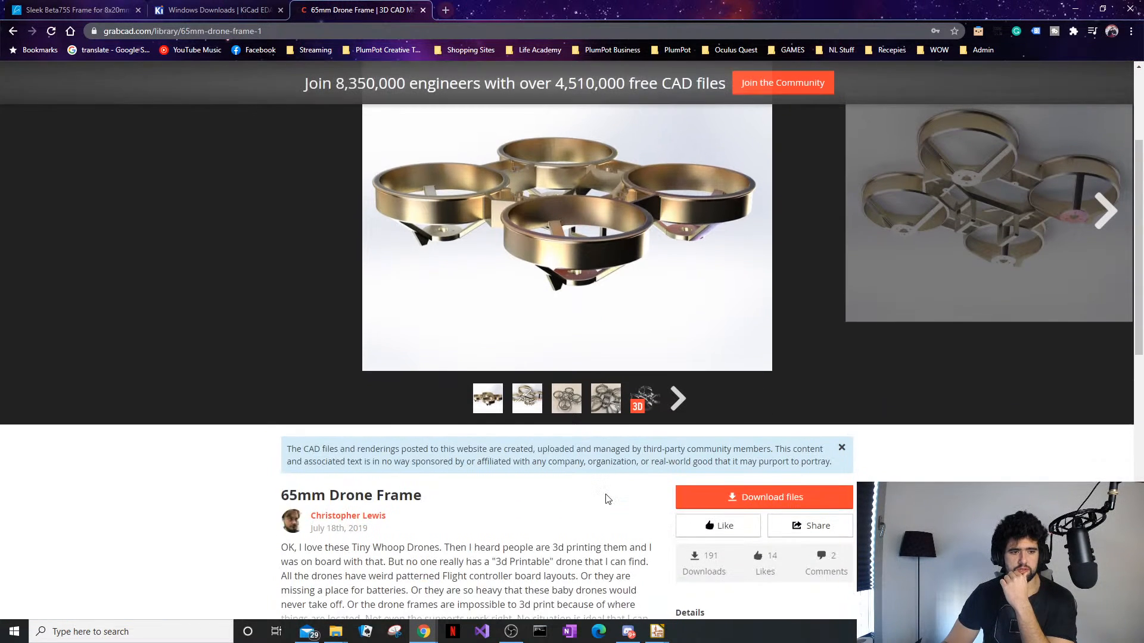
scroll(607, 503, "down", 2)
scroll(606, 509, "up", 4)
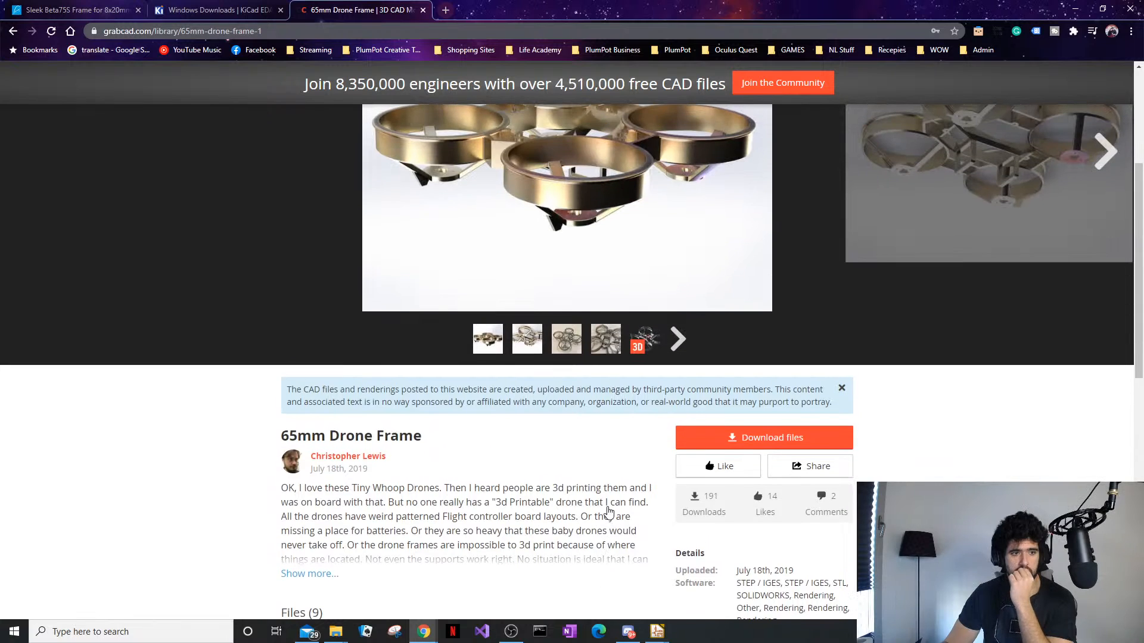
scroll(607, 514, "up", 2)
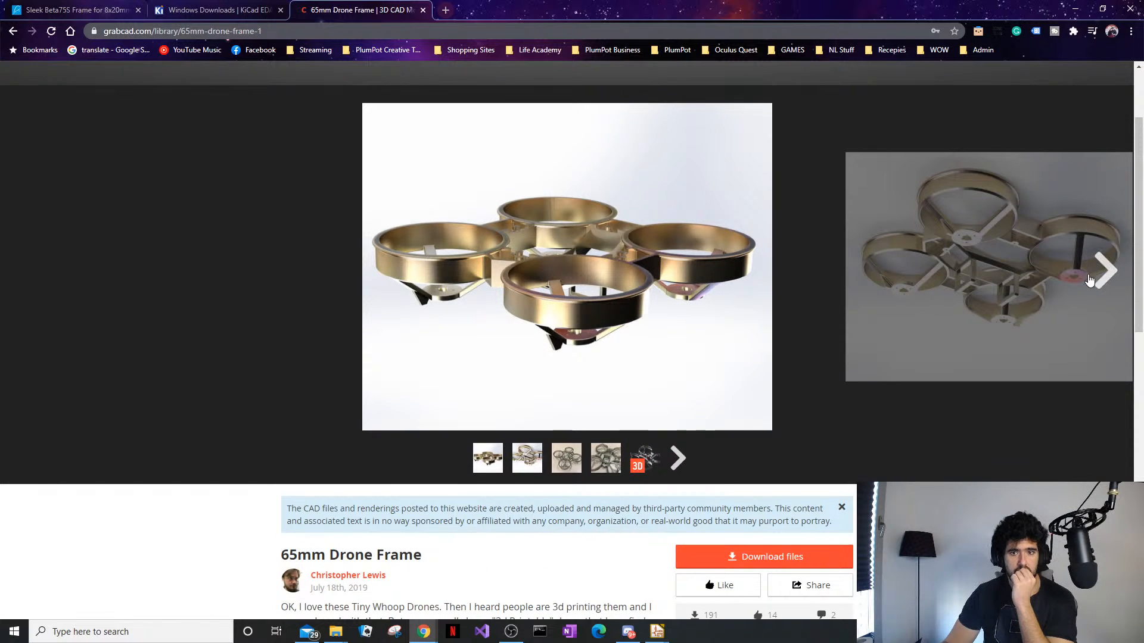
left_click(1097, 280)
left_click(1102, 282)
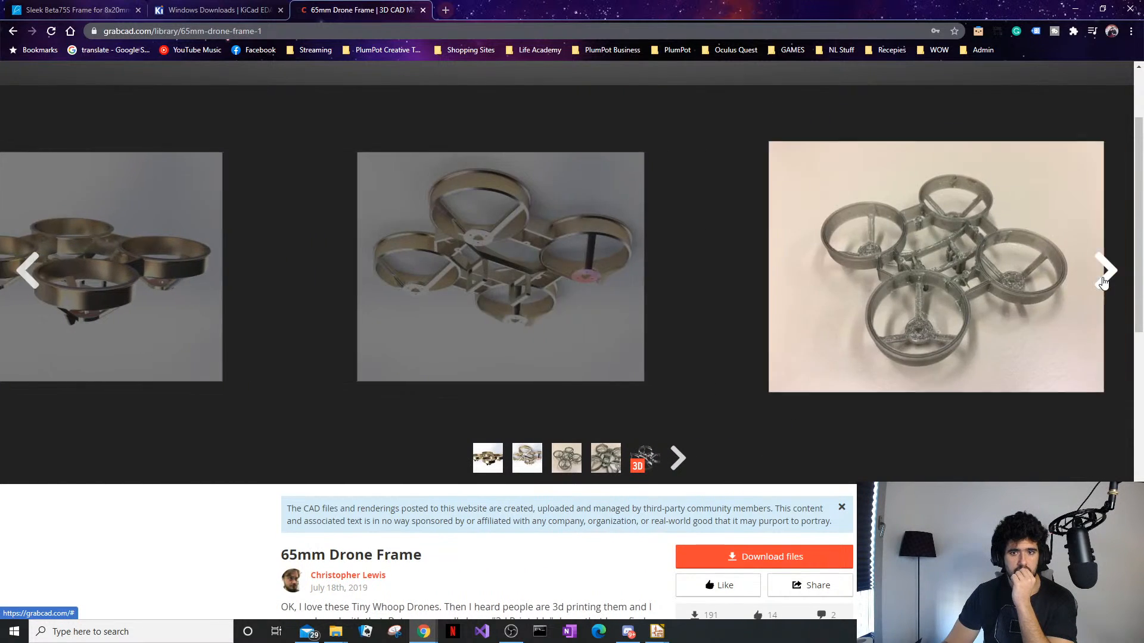
Look through the 65mm Drone Frame's photos and description, and return to the whoop model list
left_click(1102, 280)
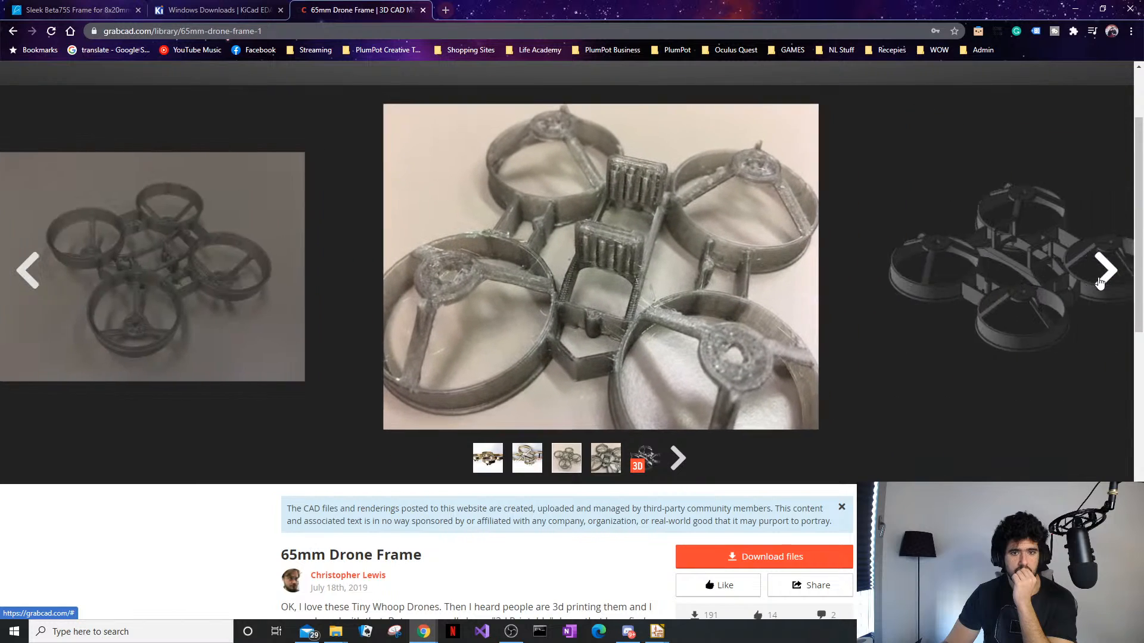
scroll(225, 439, "down", 8)
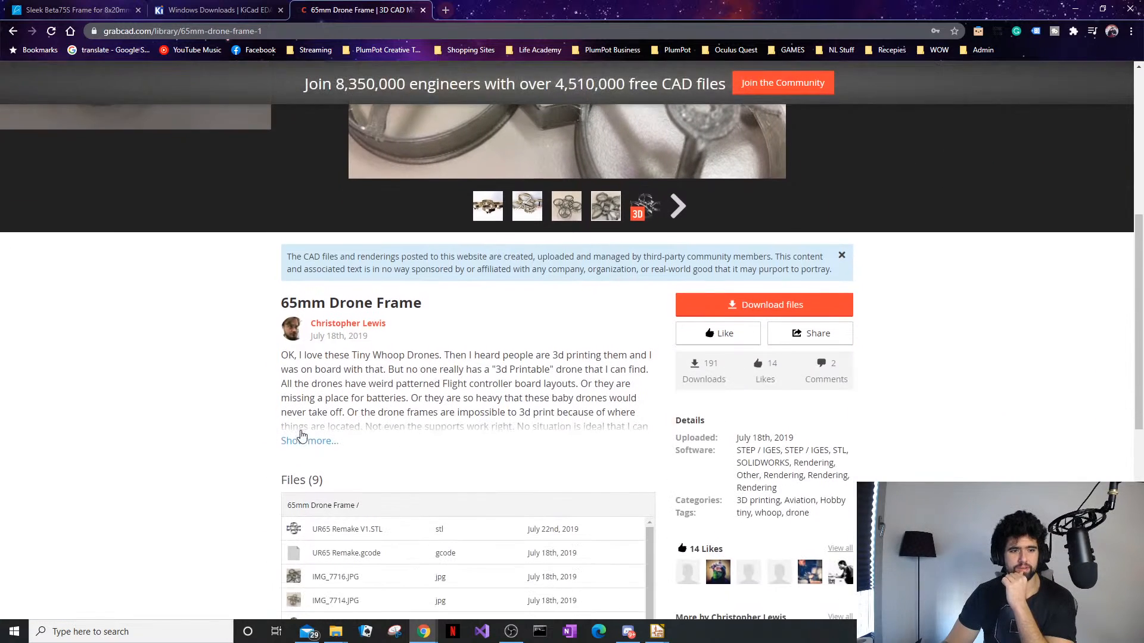
left_click(13, 30)
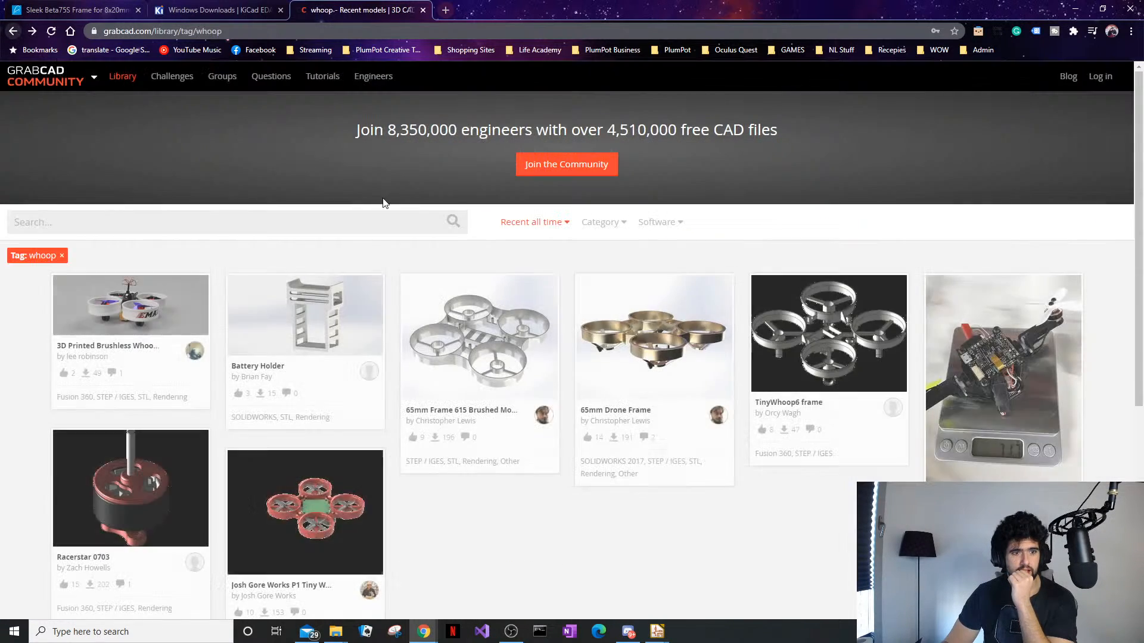
Open the TinyWhoop6 frame model, examine its preview and file list, and return to the whoop model list
left_click(813, 334)
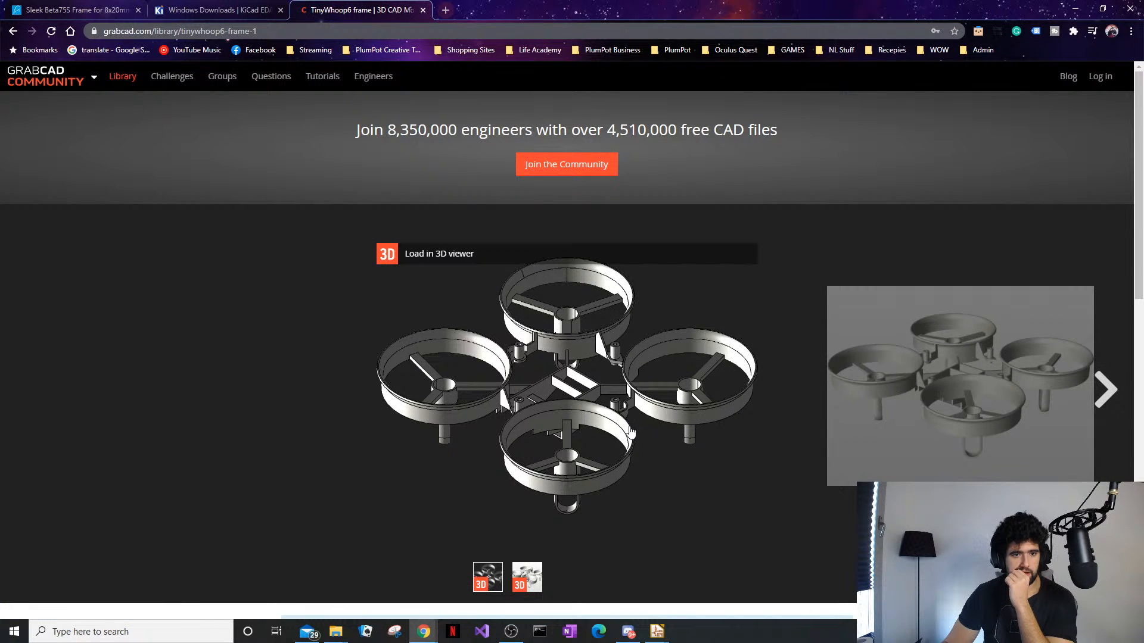
scroll(630, 434, "down", 5)
scroll(617, 451, "down", 4)
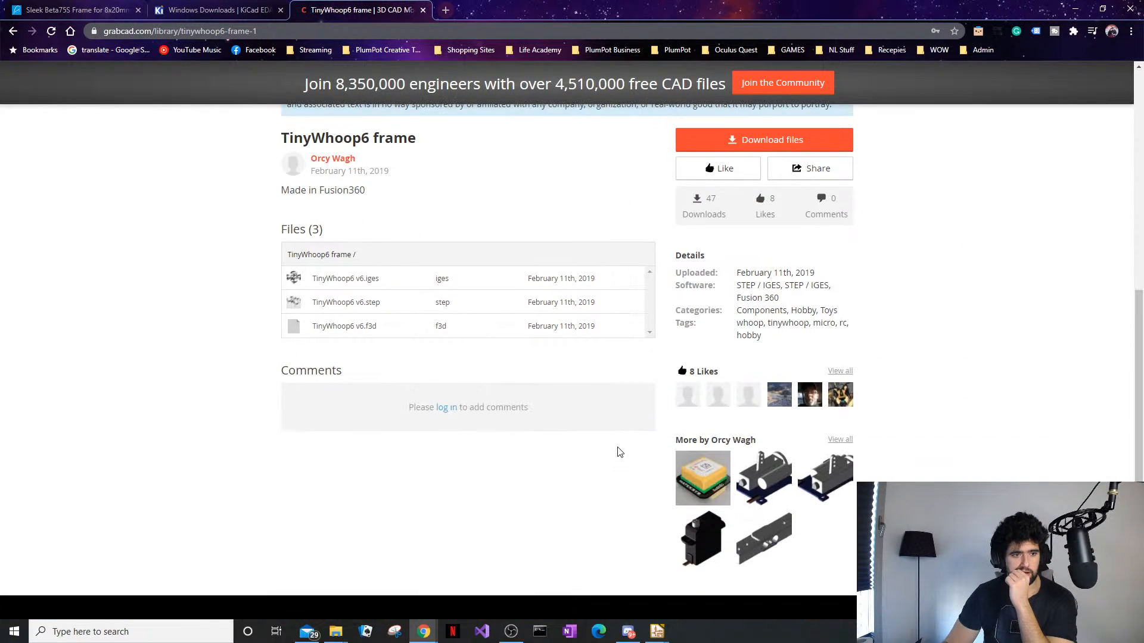
scroll(614, 442, "up", 7)
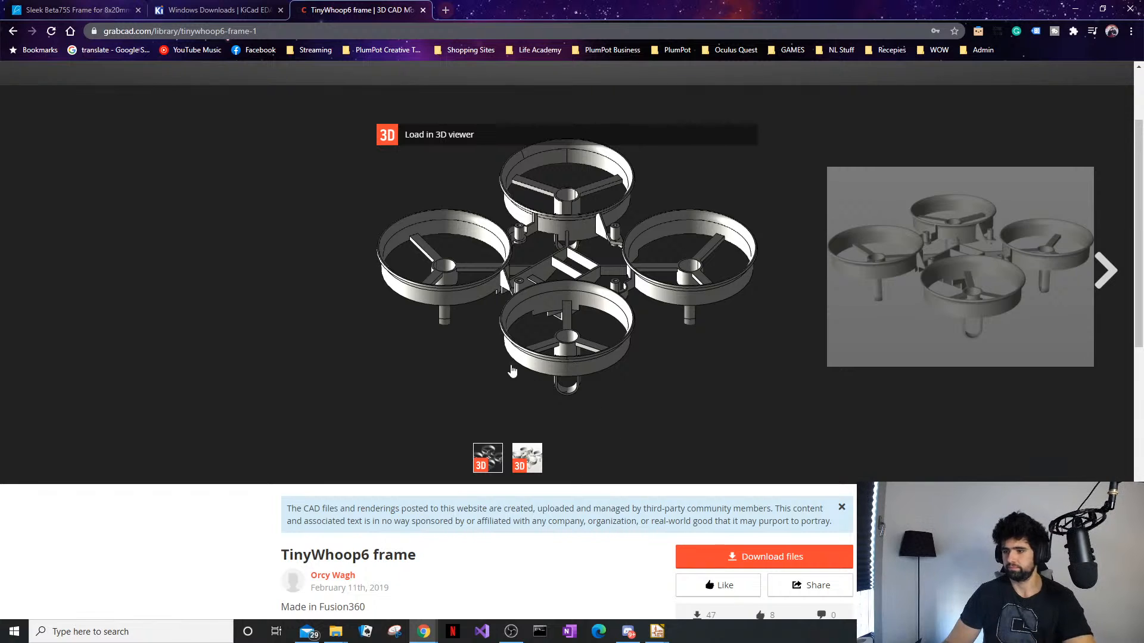
left_click(13, 31)
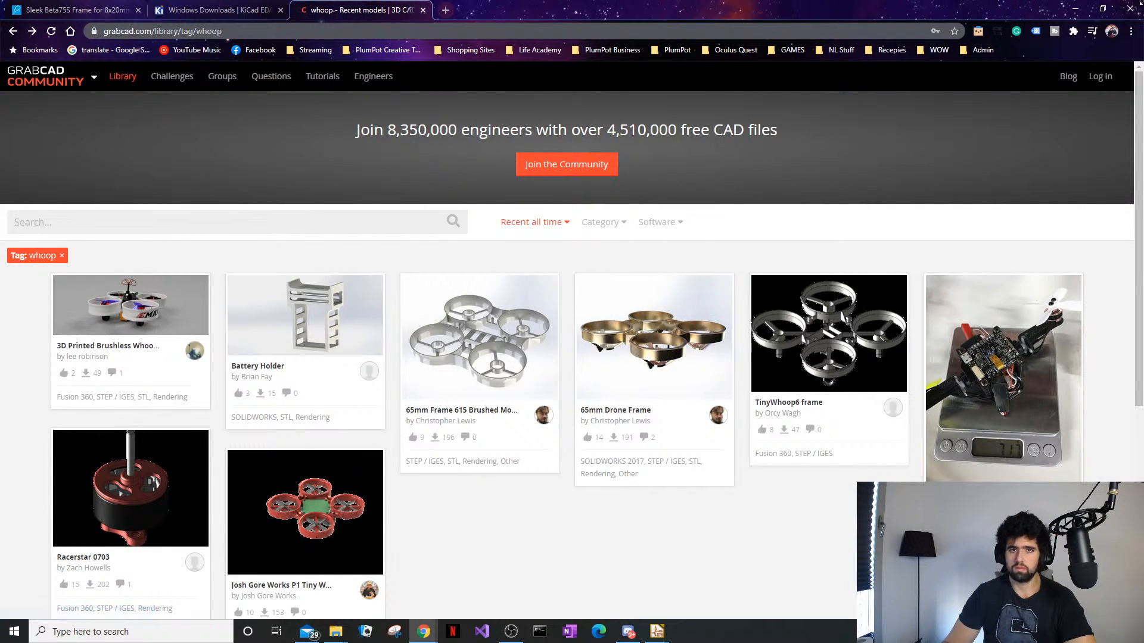
Switch to the BETAFPV store and open the AlienWhoop ZER0 from the Brushed FC category
key("ctrl+1")
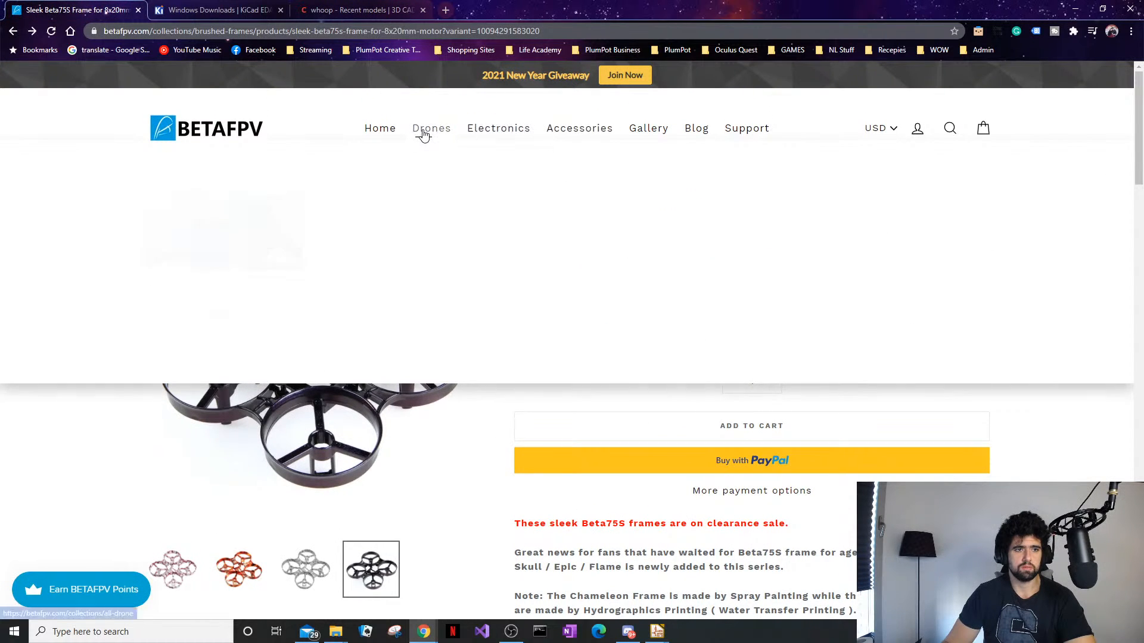
mouse_move(420, 136)
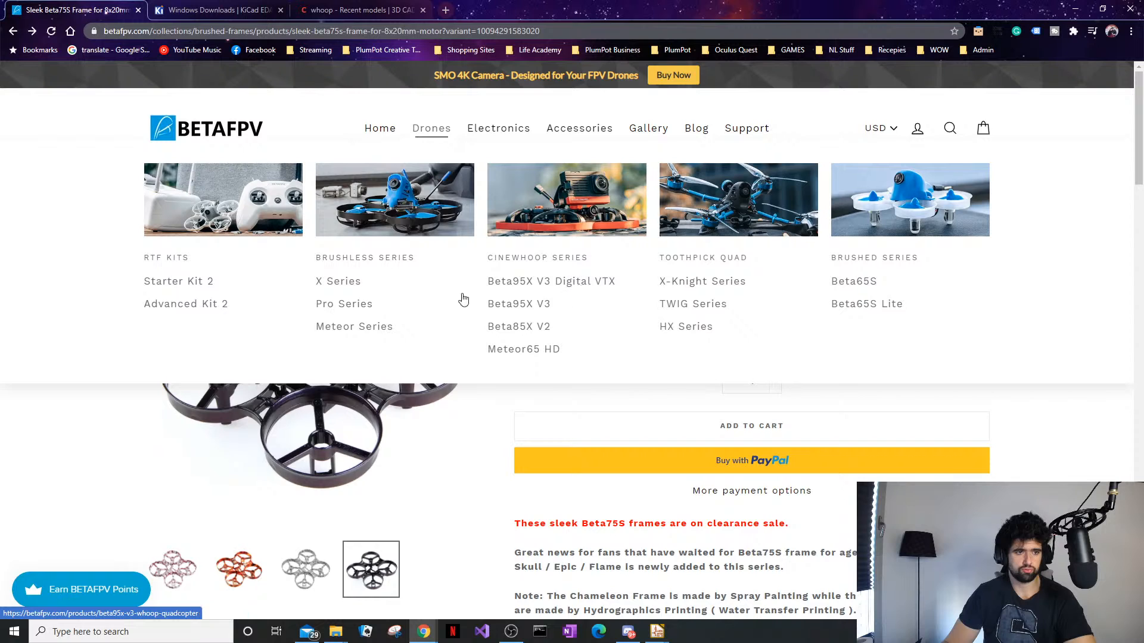
mouse_move(509, 132)
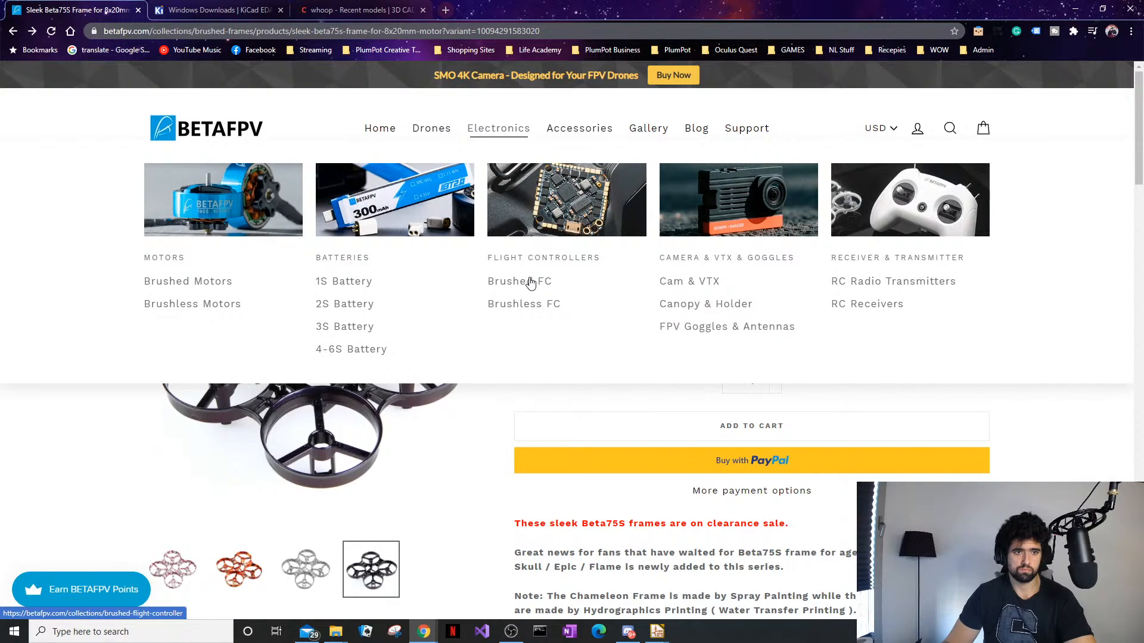
left_click(531, 282)
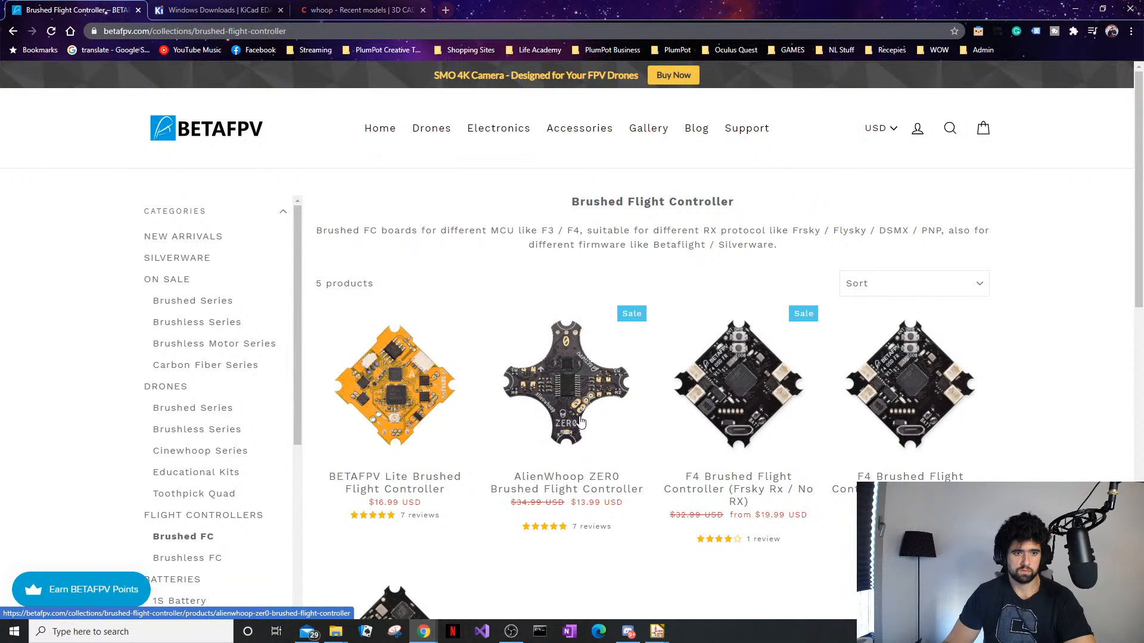
left_click(579, 419)
Examine the AlienWhoop ZER0's photos, specification, receiver recommendations and pilot's guide section for board information
scroll(357, 401, "down", 4)
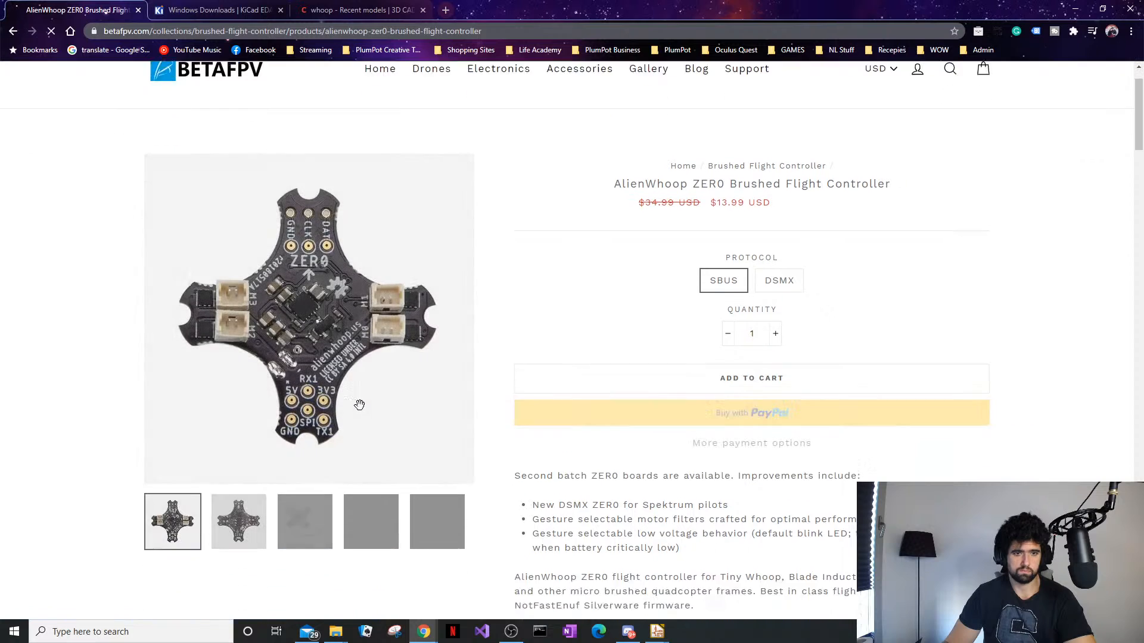
left_click(305, 343)
scroll(298, 387, "up", 2)
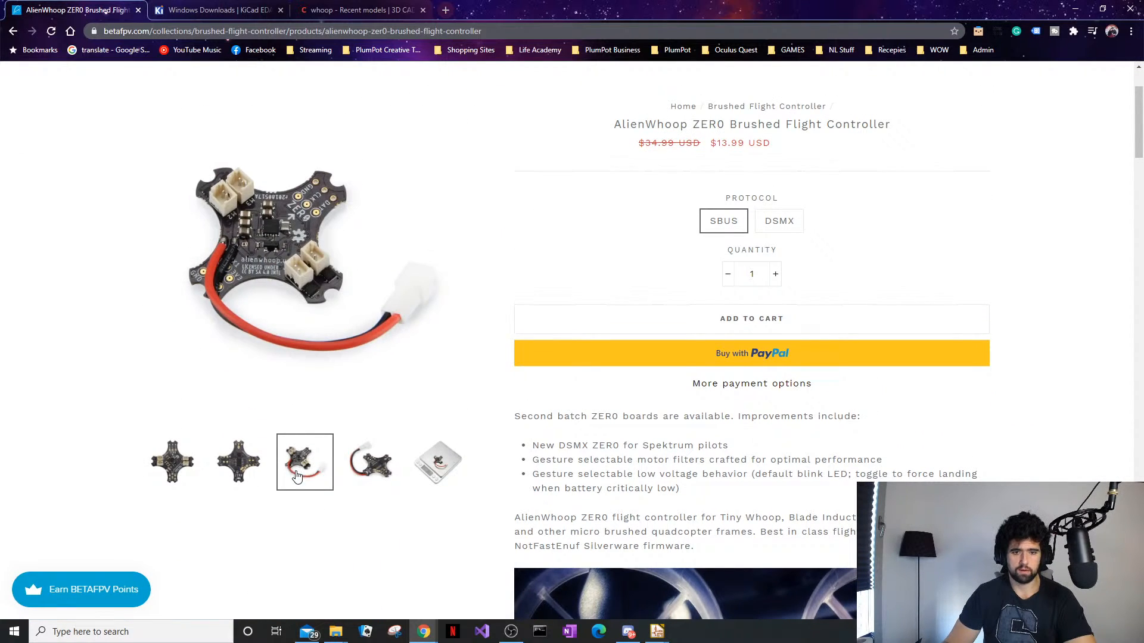
scroll(299, 479, "down", 2)
scroll(300, 479, "down", 8)
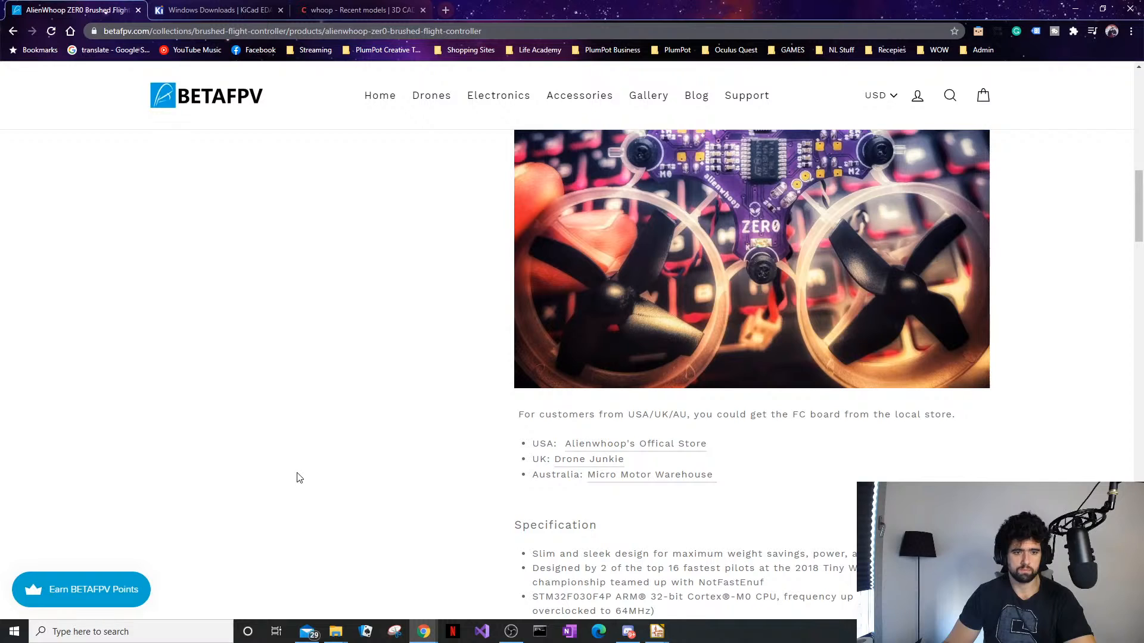
scroll(298, 478, "down", 5)
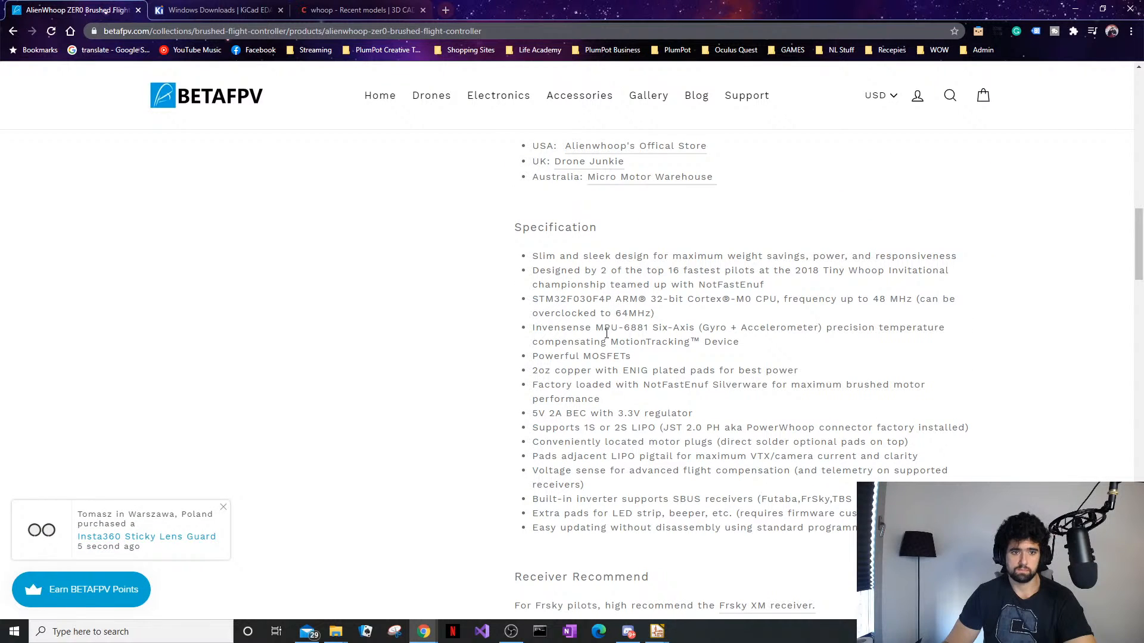
scroll(606, 333, "down", 4)
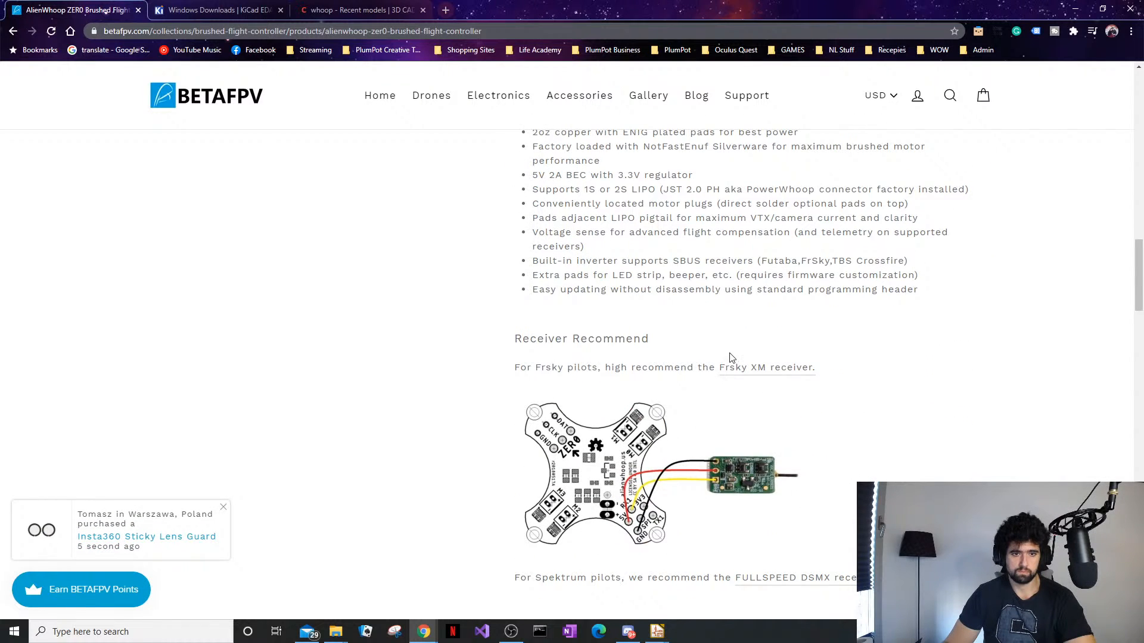
scroll(754, 369, "down", 5)
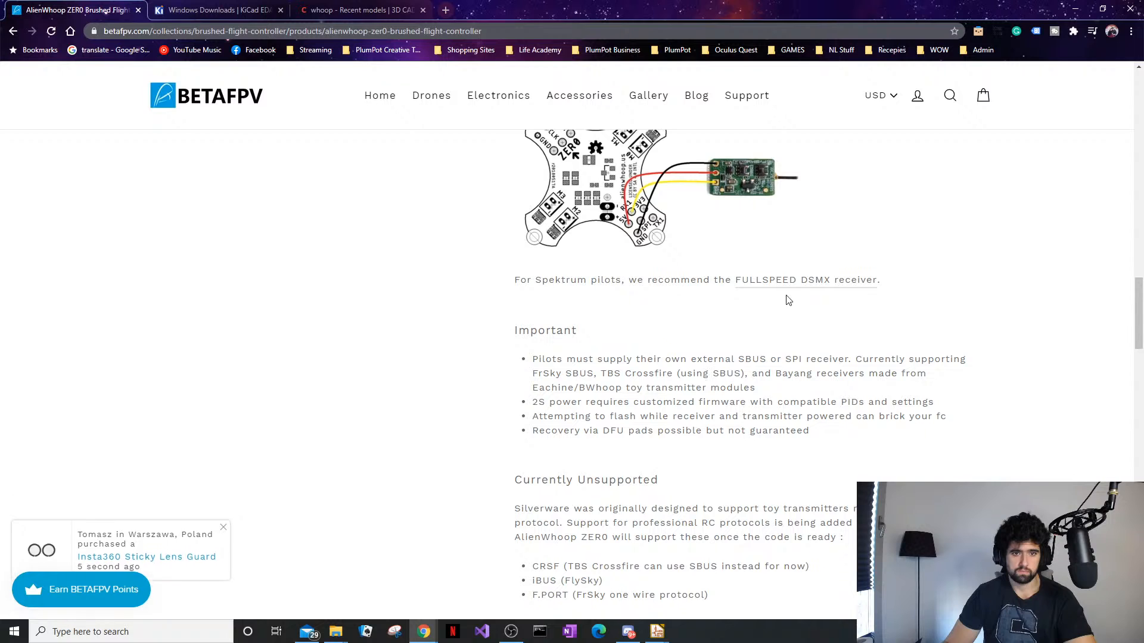
scroll(762, 328, "down", 5)
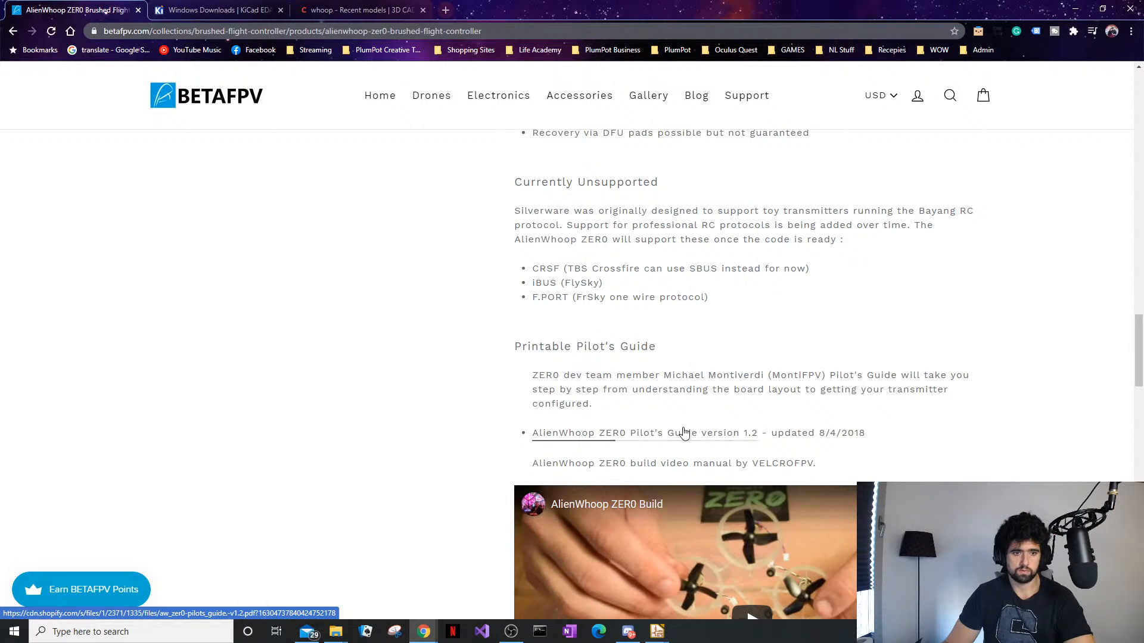
scroll(684, 433, "down", 2)
Search the product page for "dimen" and clear the search term
key("ctrl+f")
type("d")
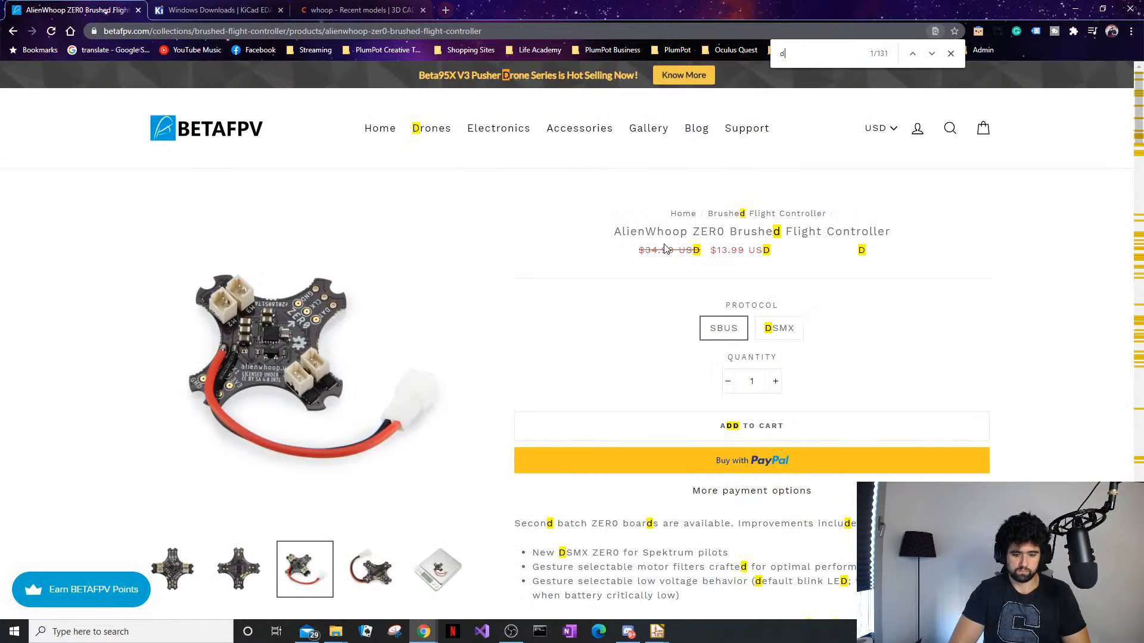
type("imen")
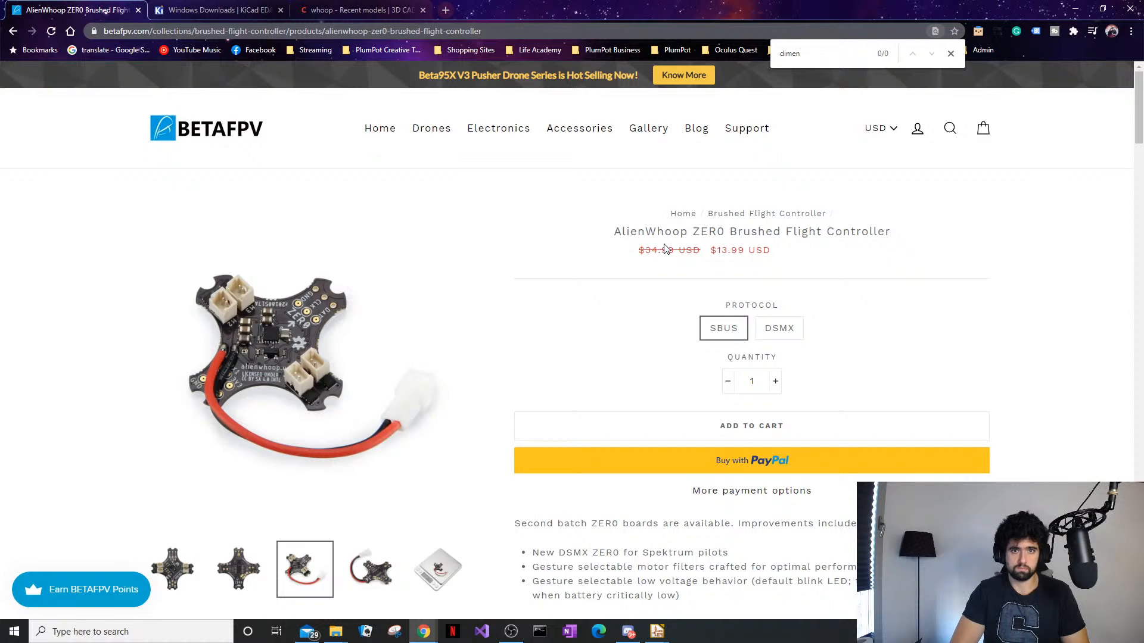
key("BackSpace")
key("BackSpace")
key("BackSpace")
key("BackSpace")
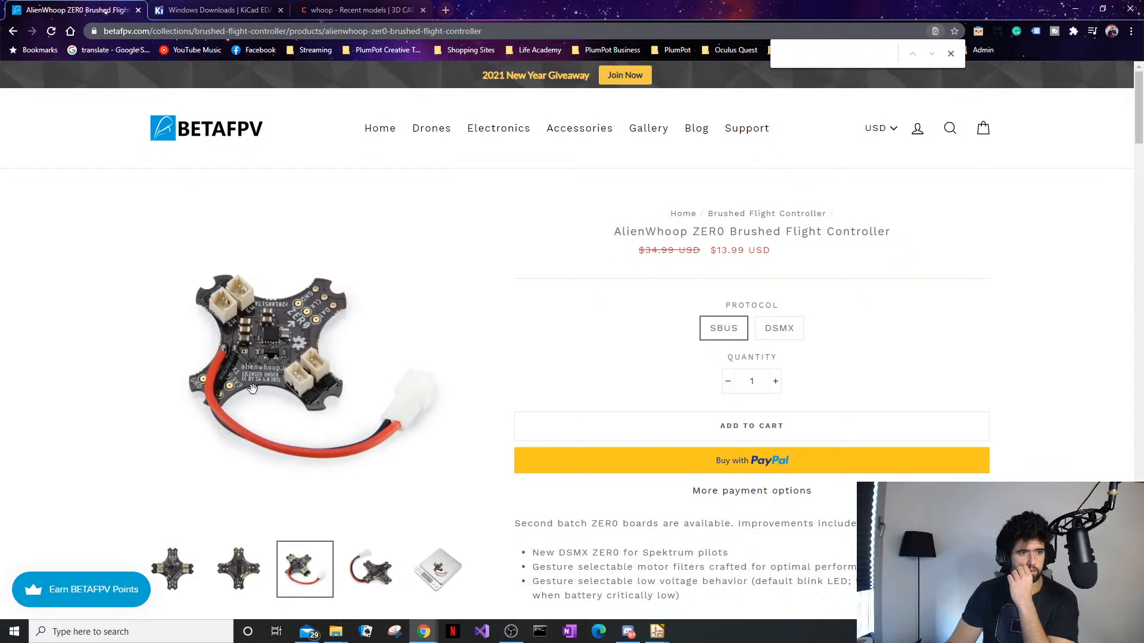
Review the AlienWhoop ZER0's sale price, board photos and description of compatible frames
scroll(264, 387, "down", 1)
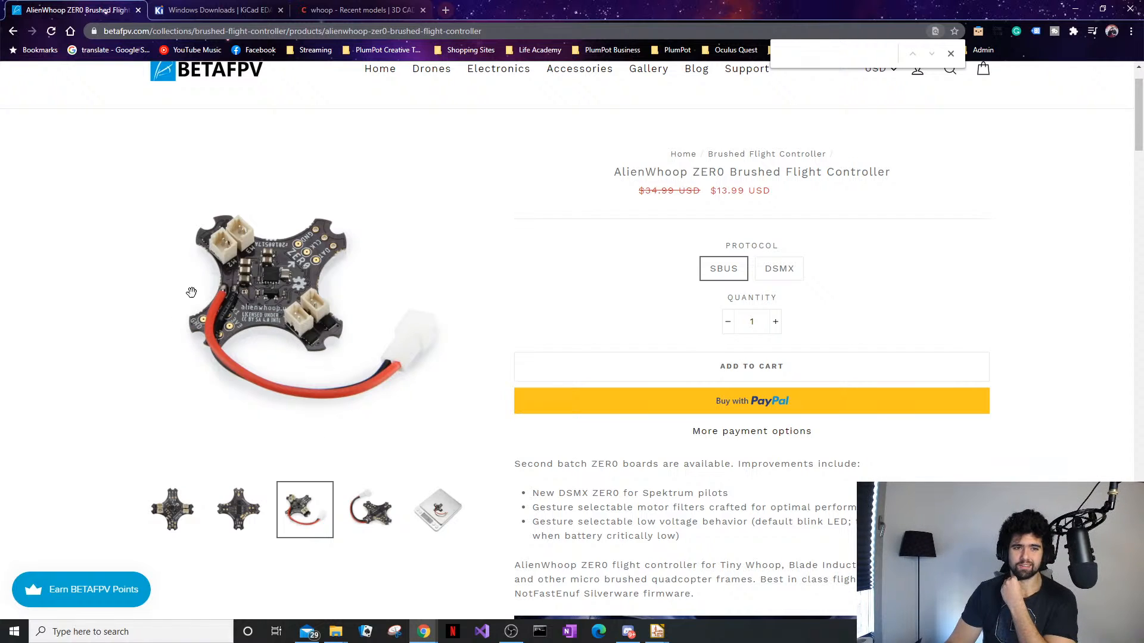
double_click(739, 191)
scroll(248, 394, "down", 4)
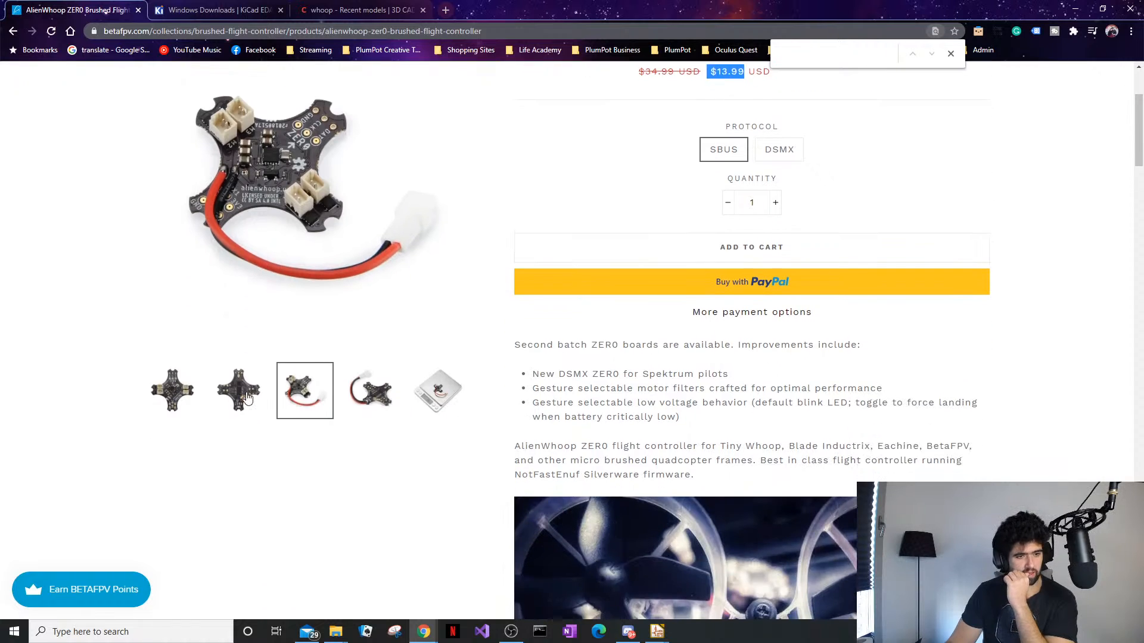
scroll(244, 395, "up", 1)
scroll(376, 384, "down", 3)
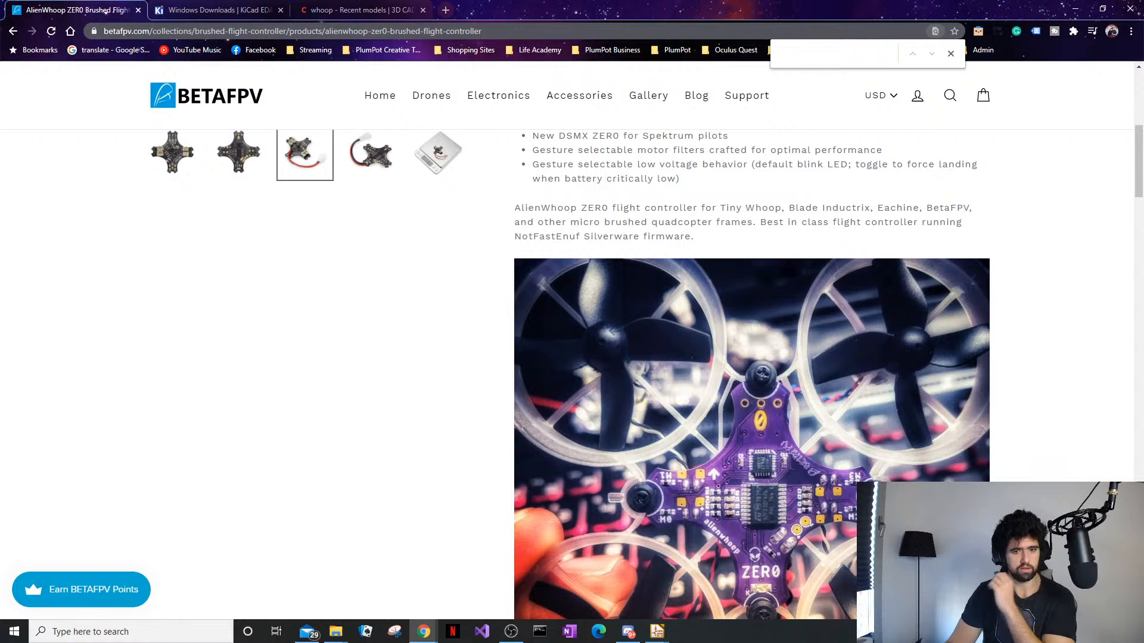
Check the linked Drone Junkie and official Alienwhoop stores, and return to the AlienWhoop ZER0 product page
scroll(655, 506, "down", 5)
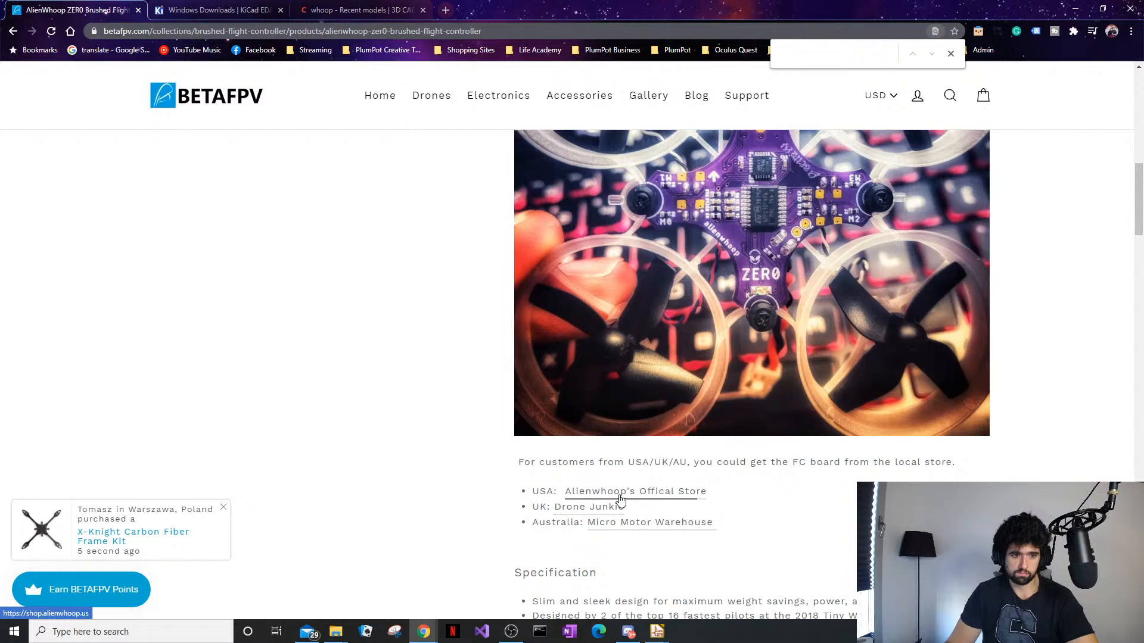
left_click(606, 507)
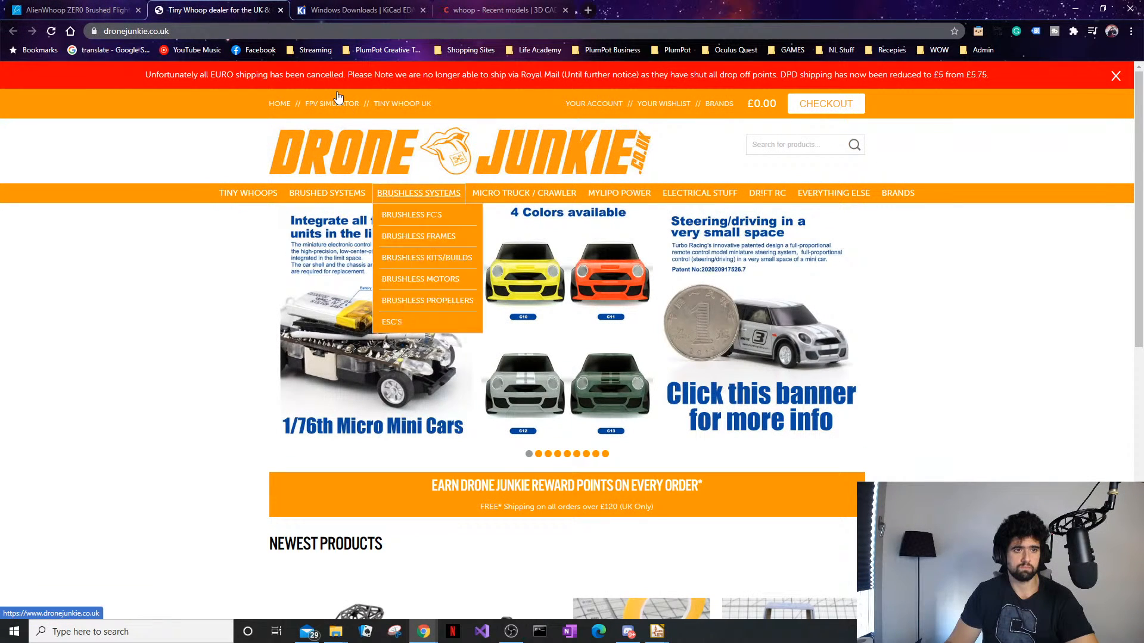
left_click(107, 10)
left_click(679, 492)
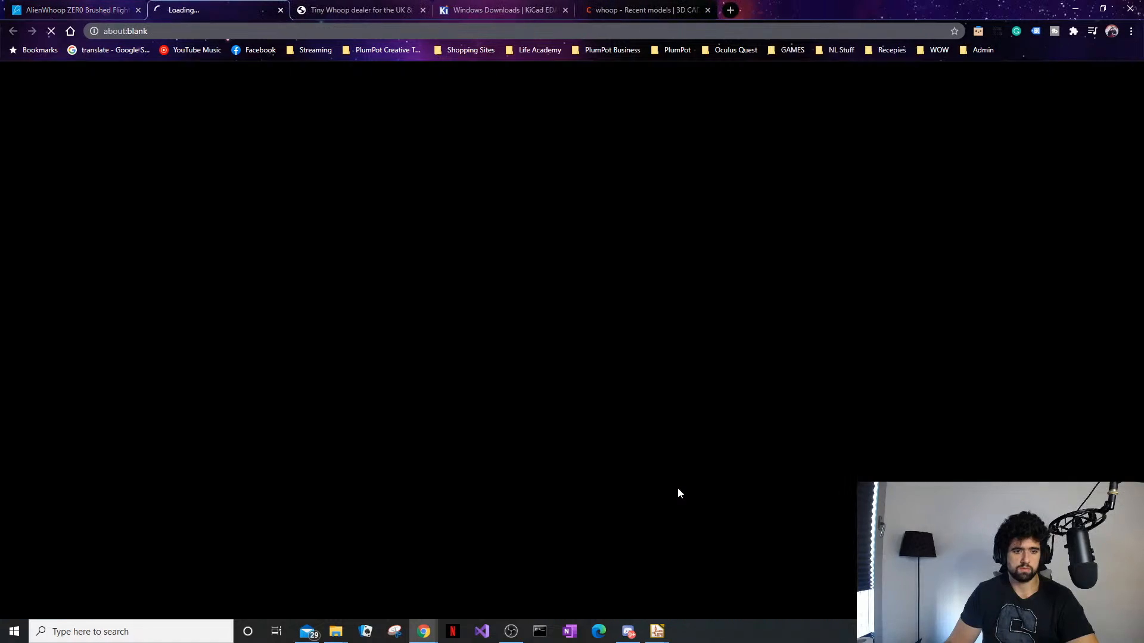
scroll(536, 446, "down", 4)
scroll(524, 435, "down", 5)
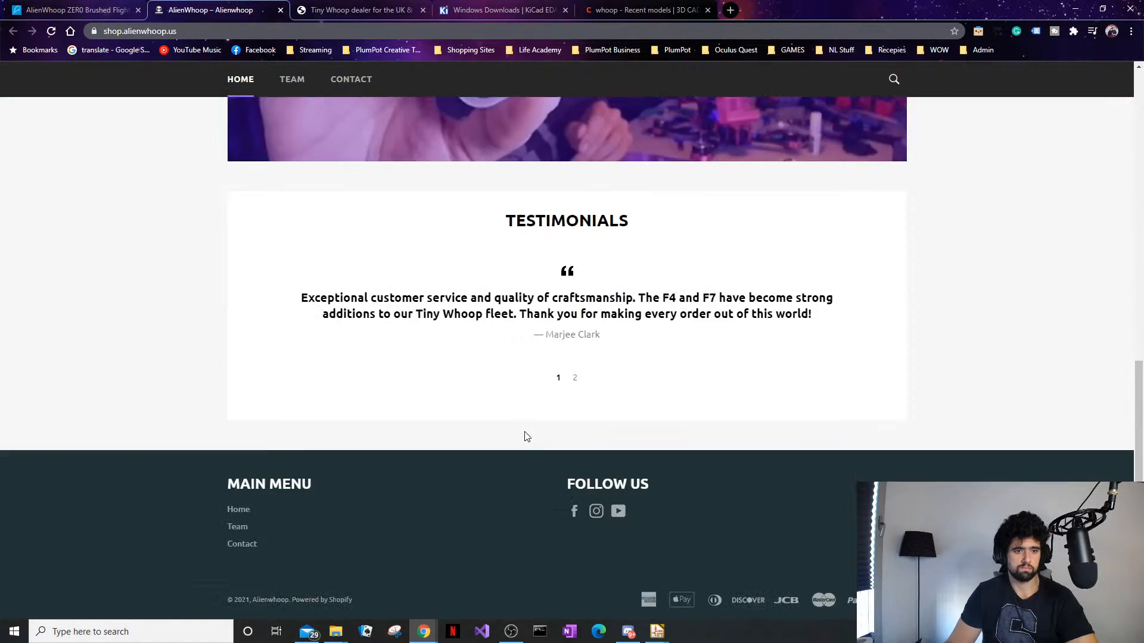
scroll(524, 435, "up", 5)
left_click(78, 10)
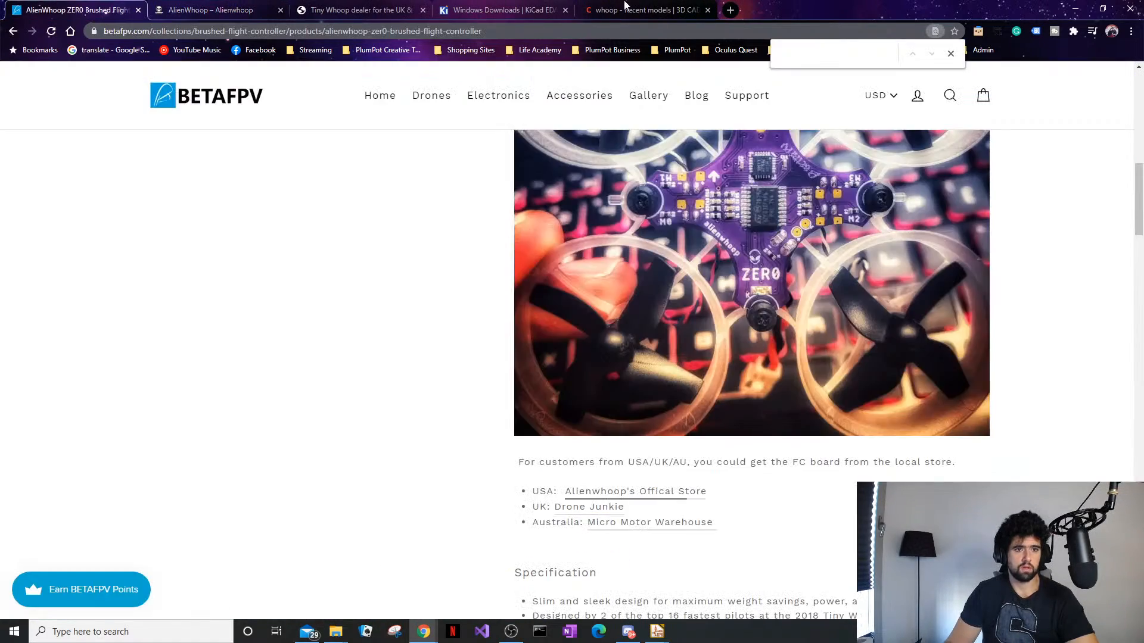
Search Google for "whoop PCB dimensions" in a new tab and open the dimensioned flight controller image
left_click(731, 10)
type("whoop P")
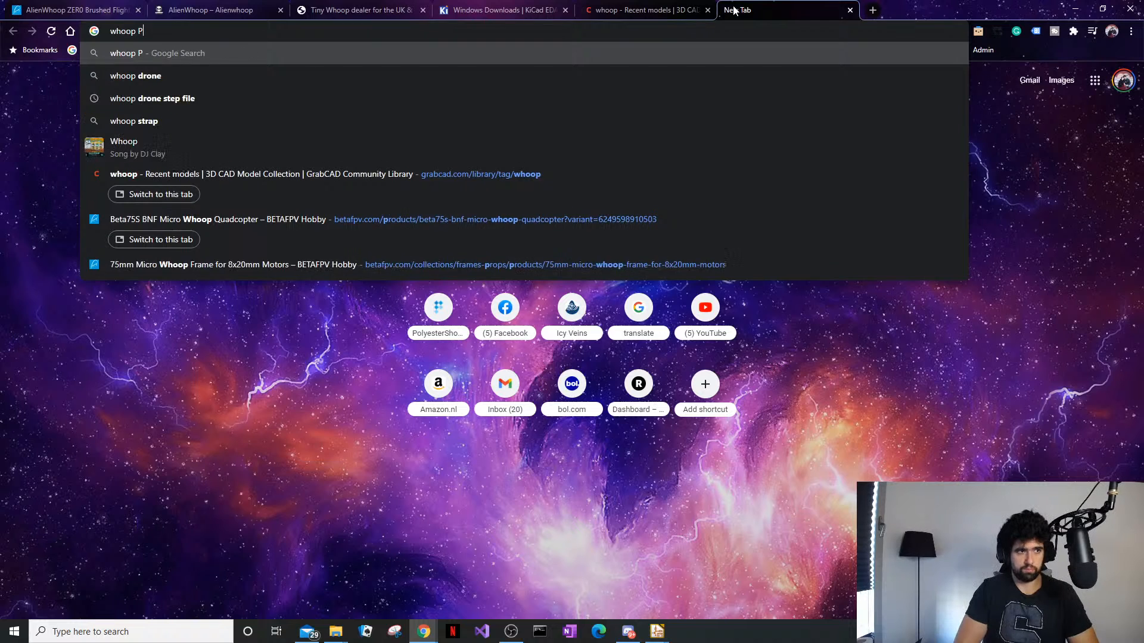
type("CB dimen")
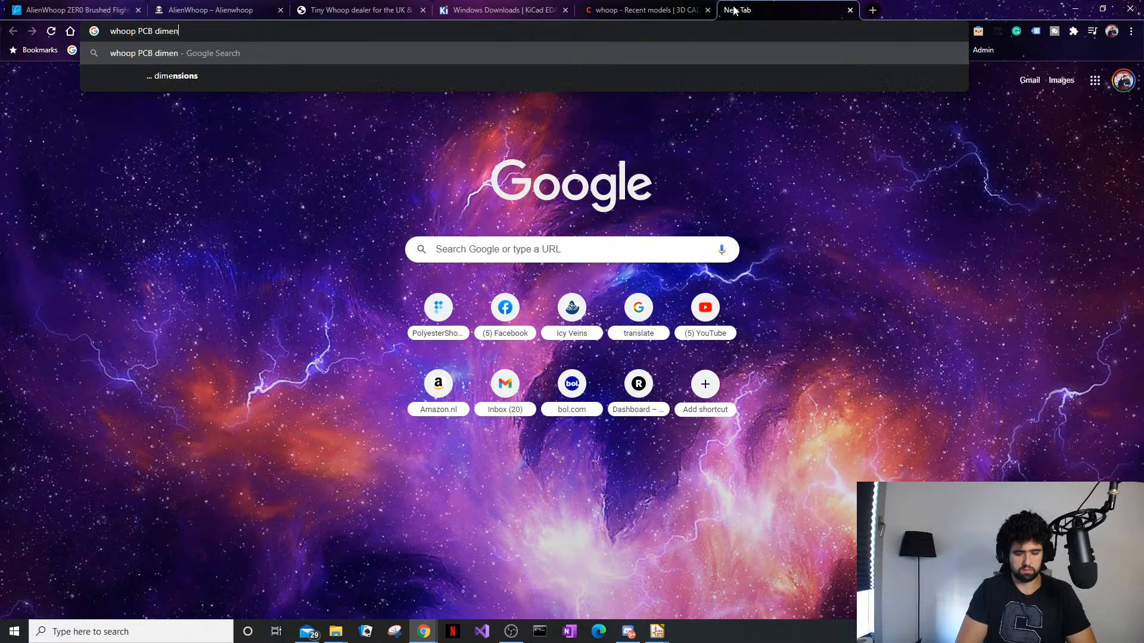
type("sions")
key("Return")
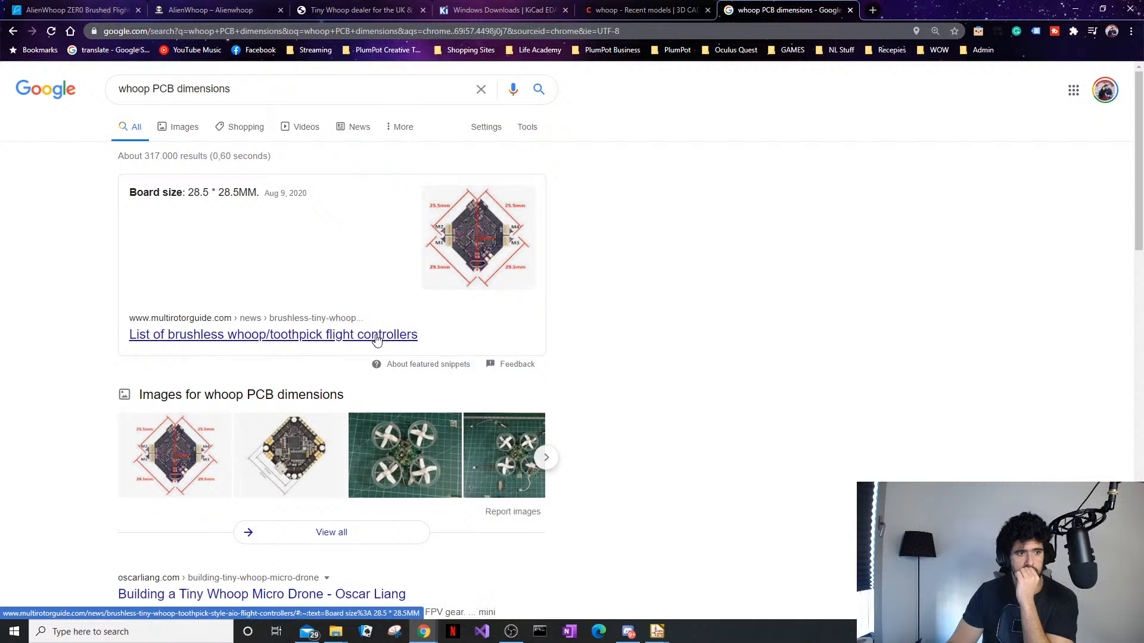
left_click(462, 238)
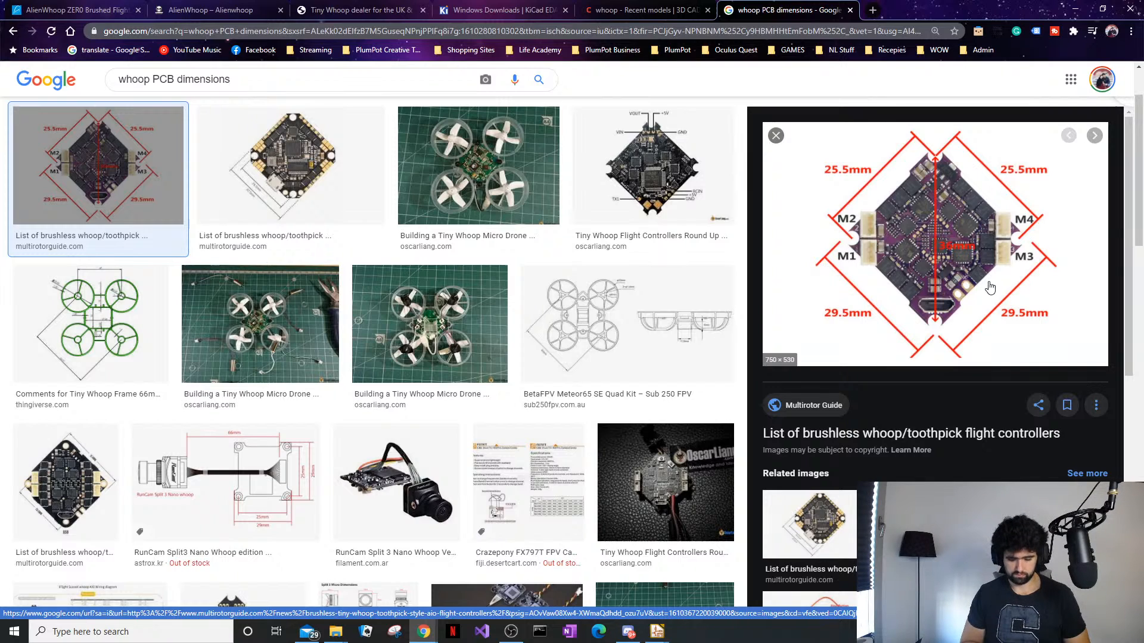
Switch to the Pcbnew window showing the Drone_PCB board layout
mouse_move(658, 632)
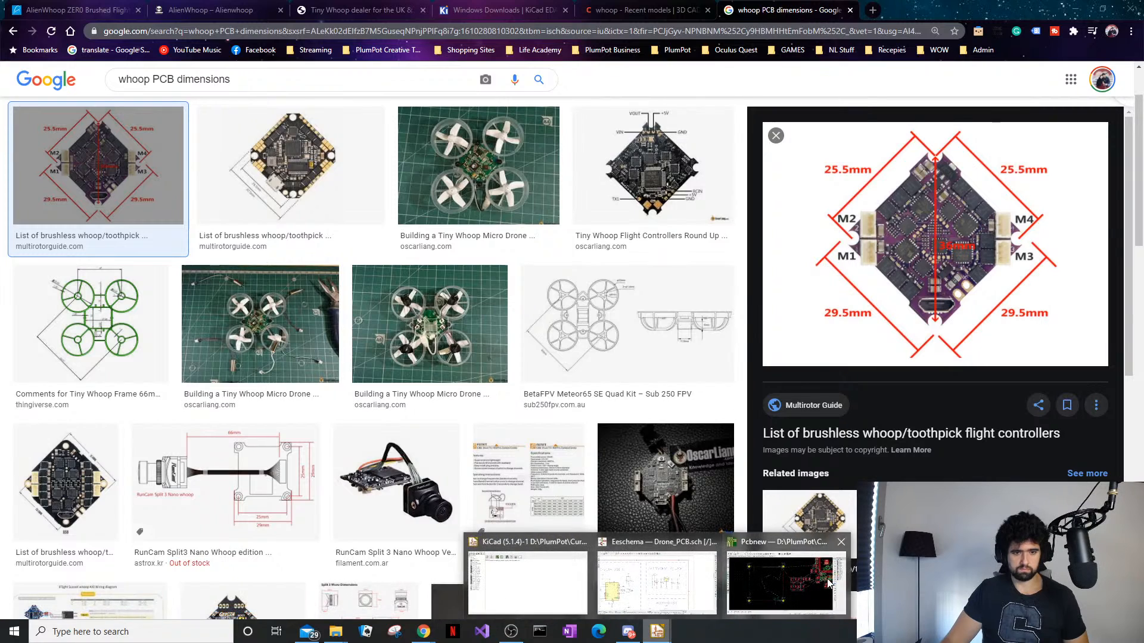
left_click(829, 584)
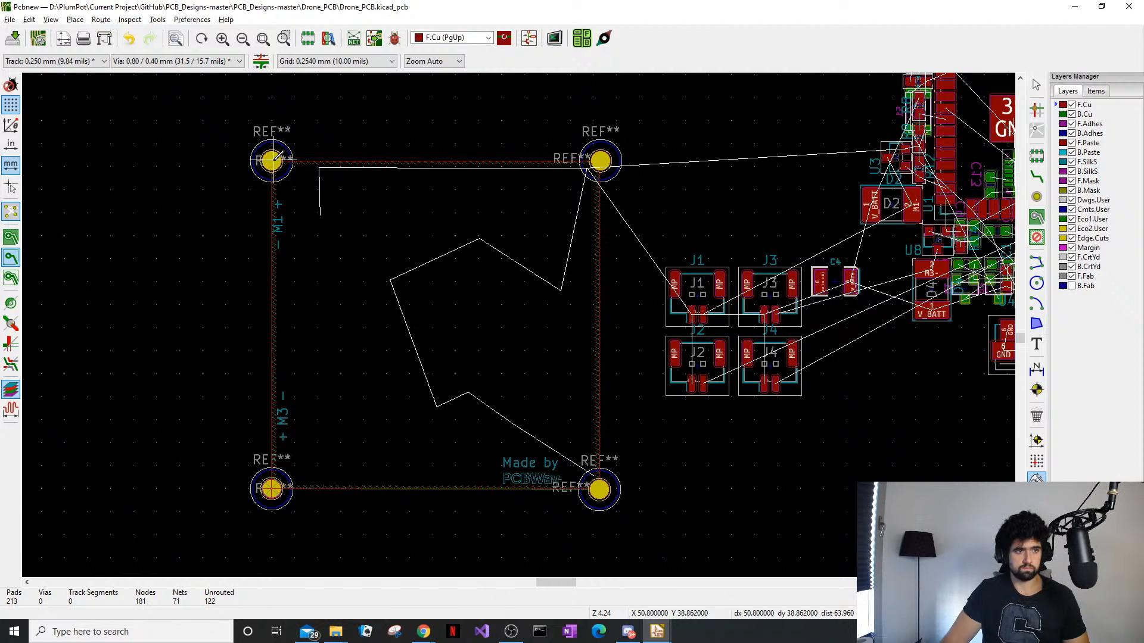
Measure the horizontal spacing between the upper two mounting holes and the vertical spacing between the right-hand pair
left_click(272, 159)
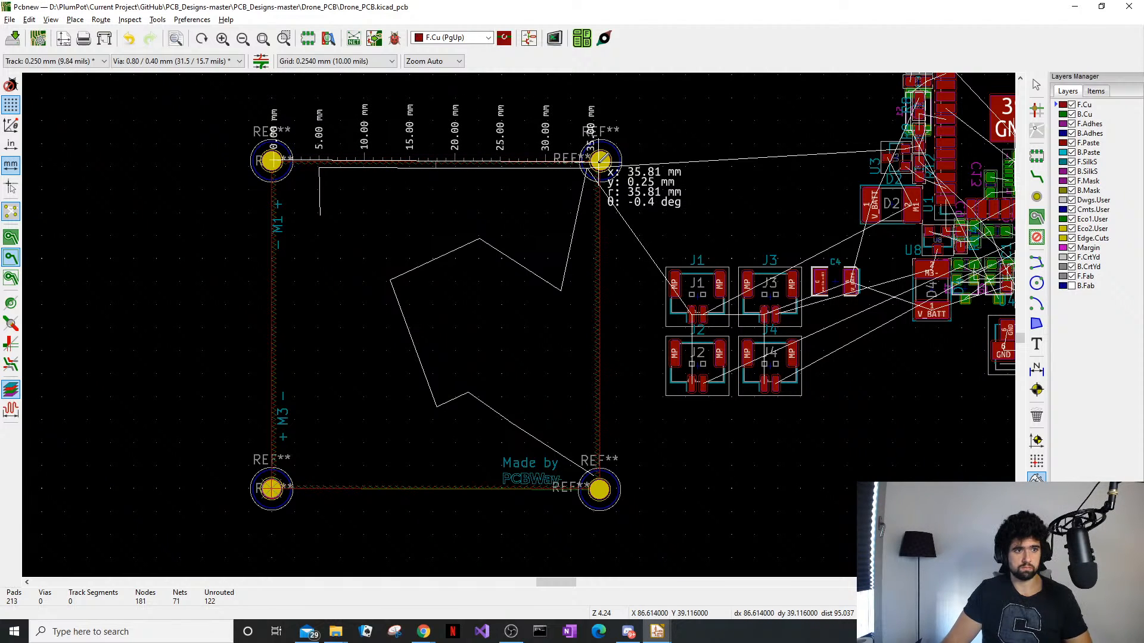
key("Escape")
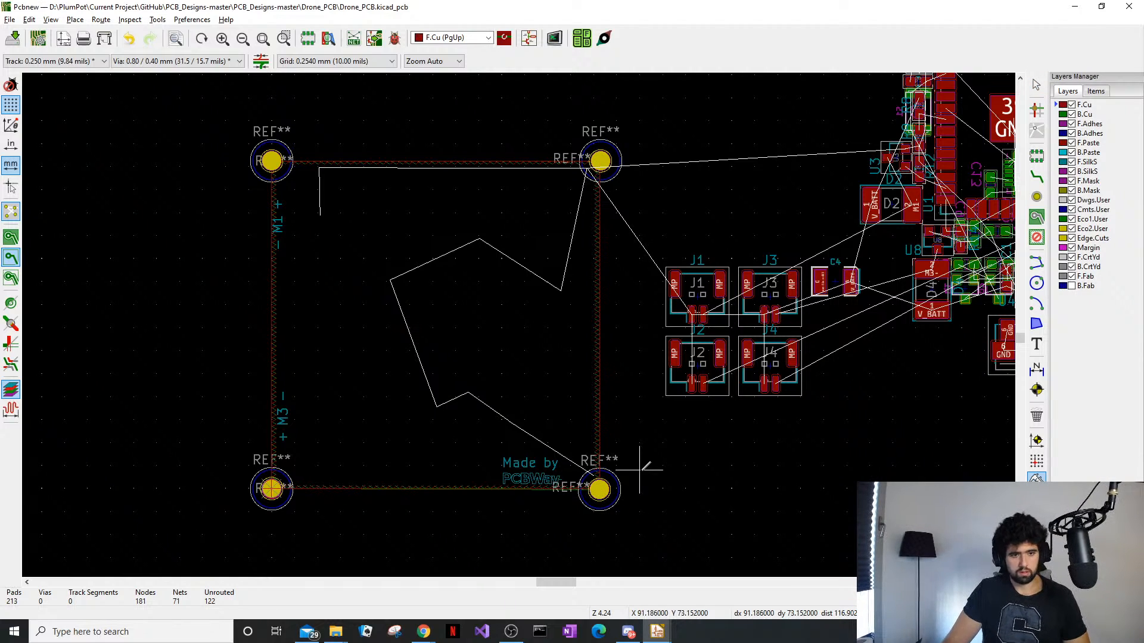
scroll(599, 491, "up", 6)
key("ctrl+shift+m")
left_click(444, 327)
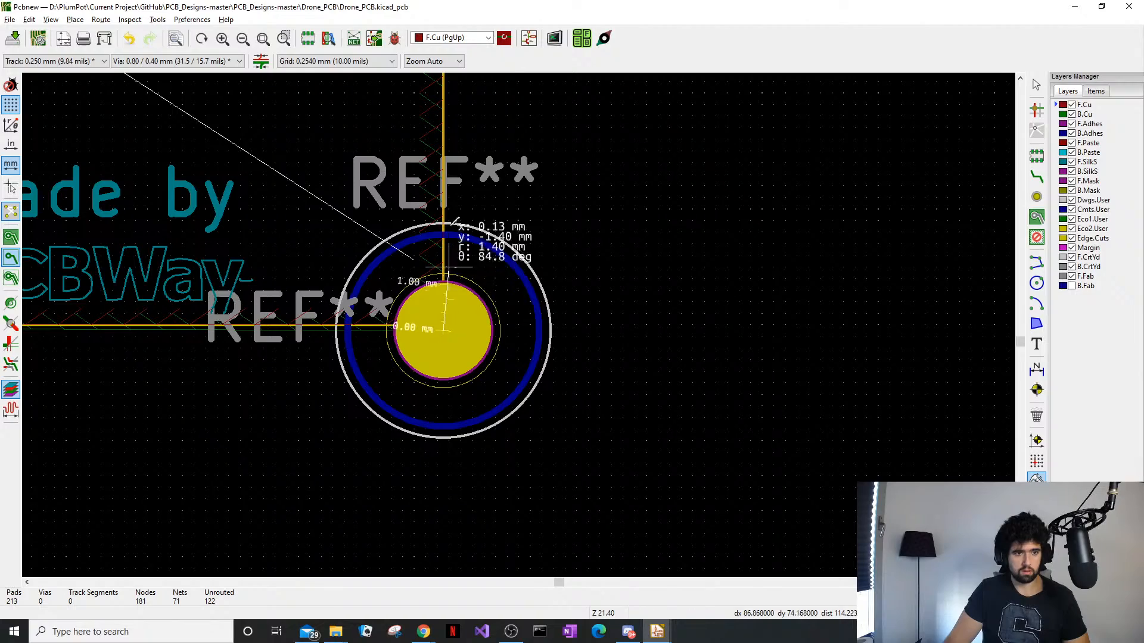
scroll(447, 304, "down", 6)
scroll(505, 292, "up", 5)
scroll(498, 304, "down", 2)
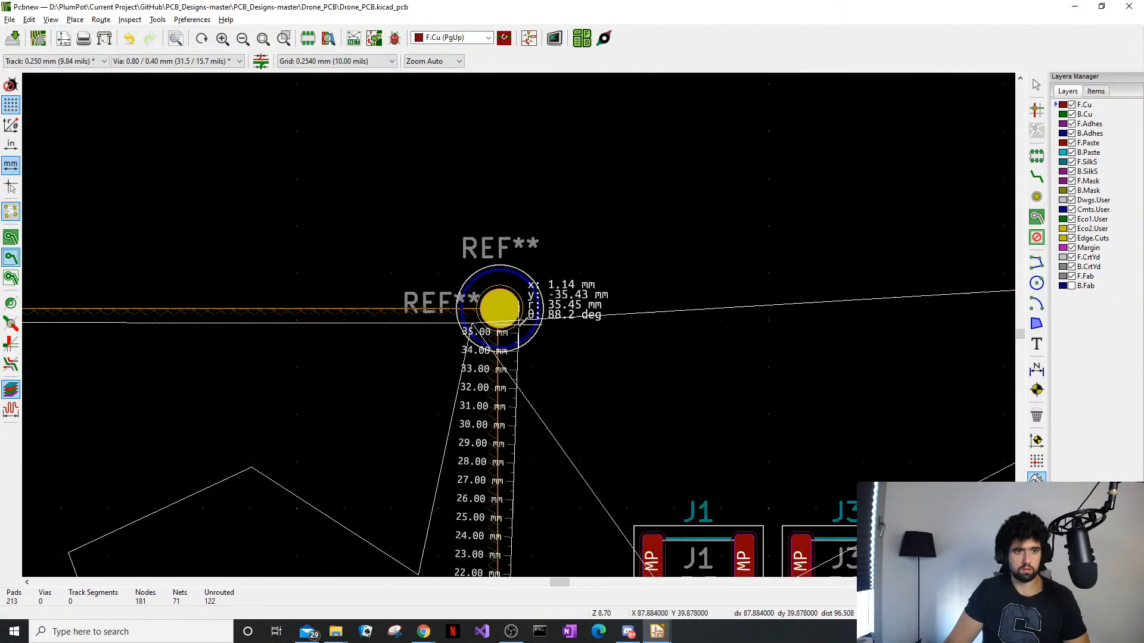
scroll(500, 298, "up", 3)
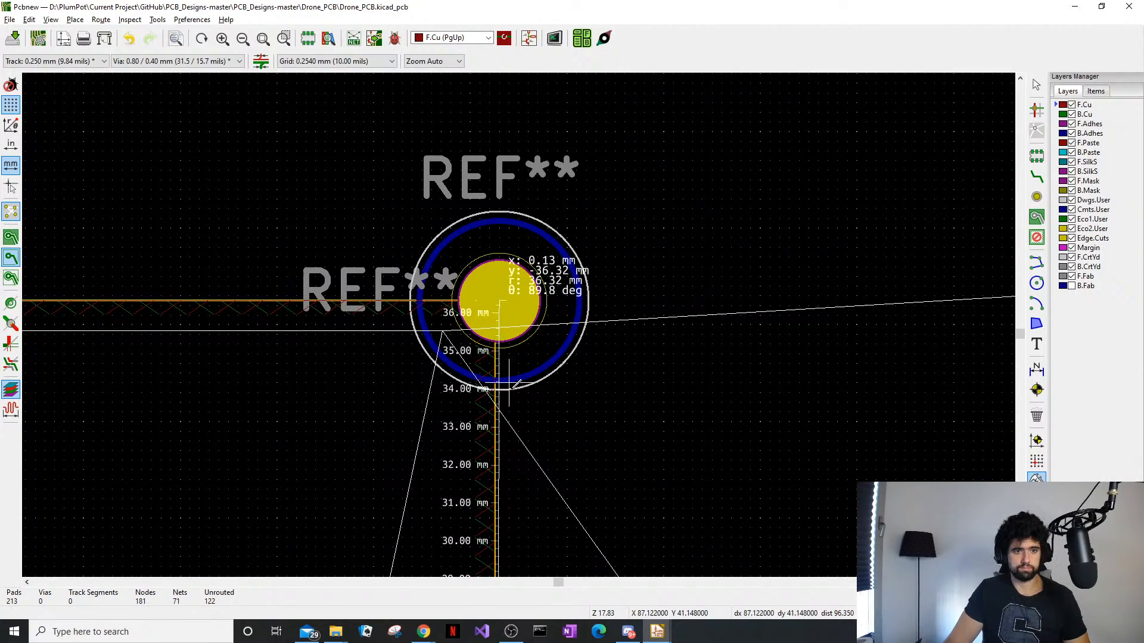
scroll(500, 297, "down", 1)
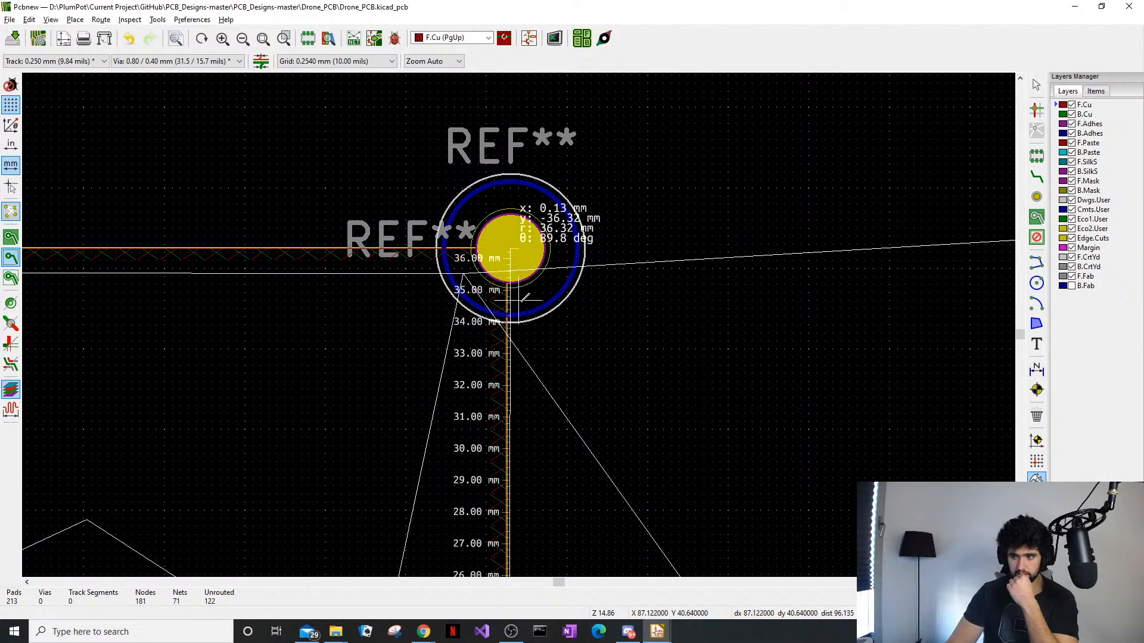
scroll(523, 337, "down", 6)
middle_click_drag(562, 467, 588, 408)
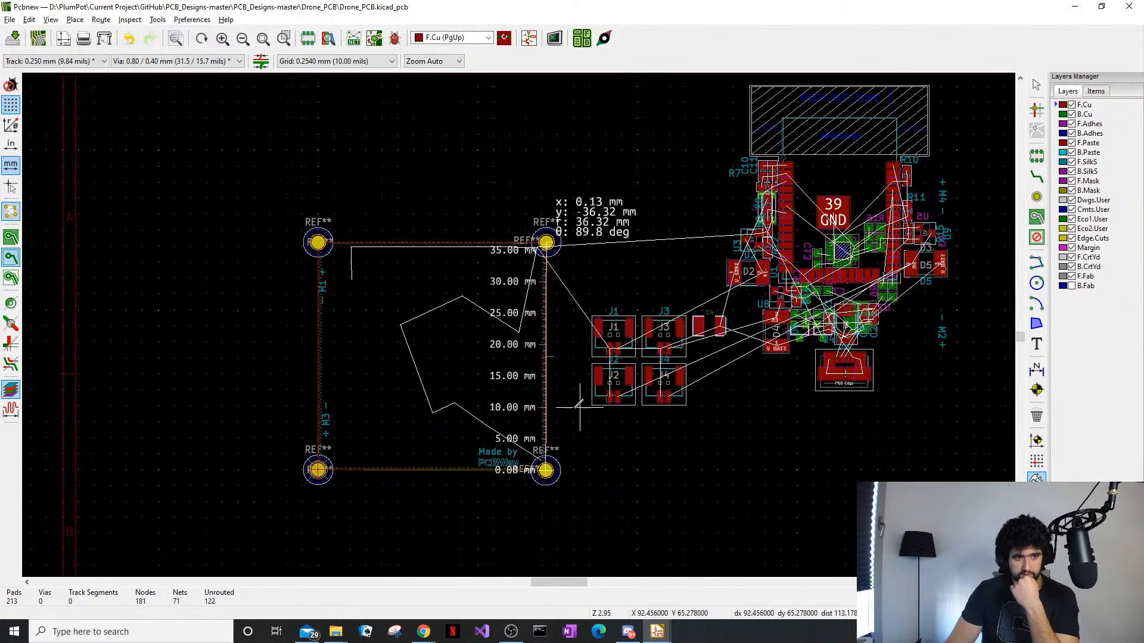
key("Escape")
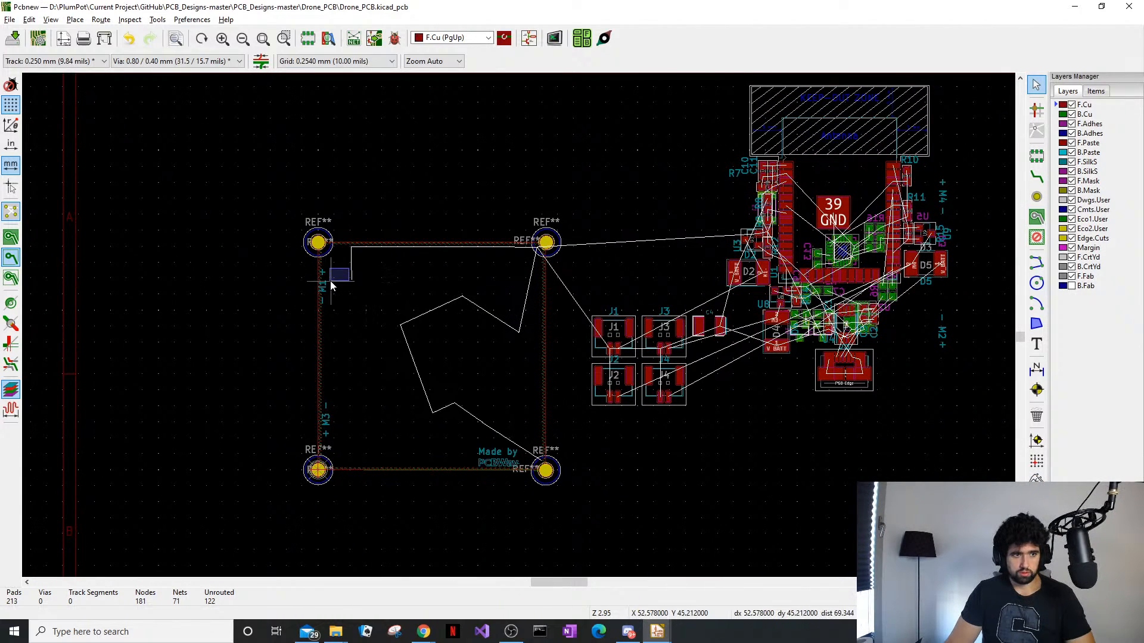
Delete the M1 and M3 motor labels with their polarity marks and the "Made by" text from the board's silkscreen
left_click_drag(330, 281, 325, 289)
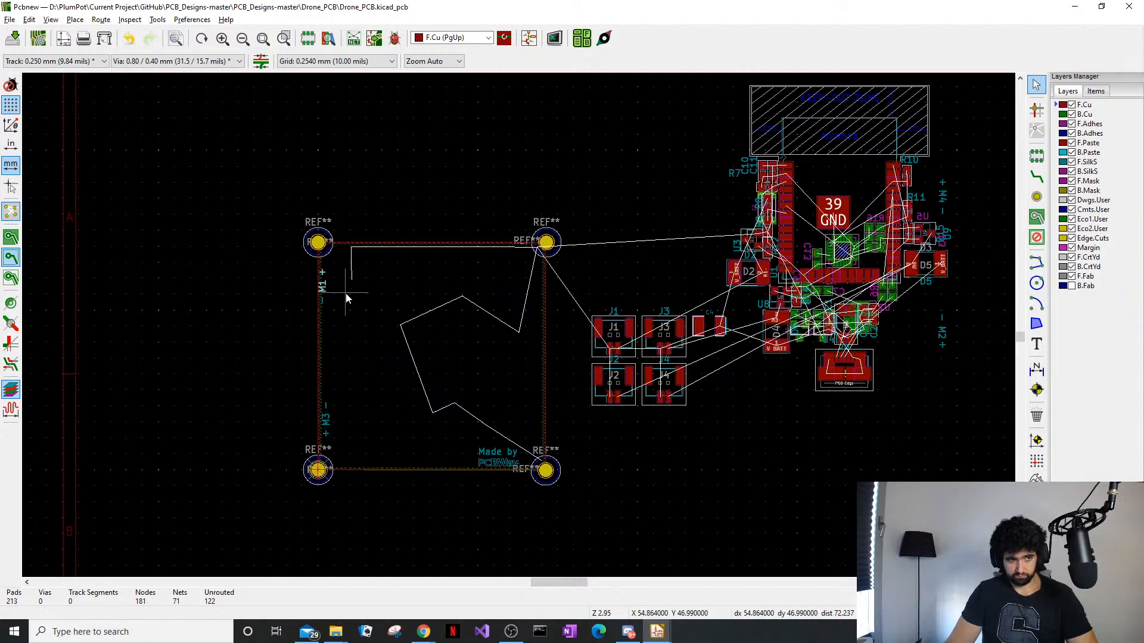
key("Delete")
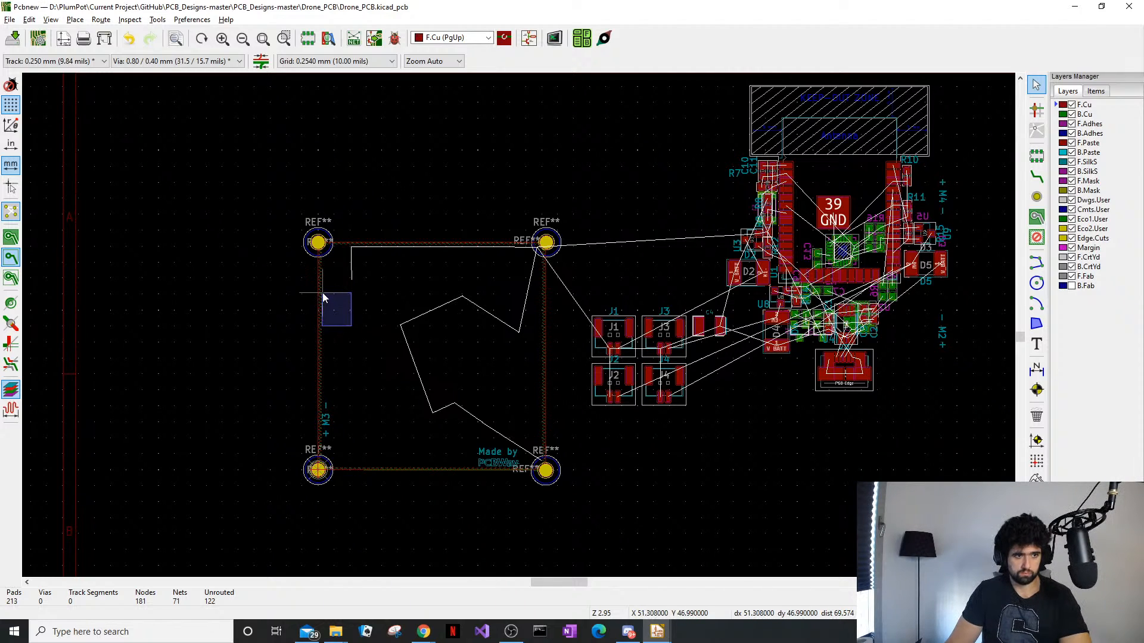
left_click_drag(325, 298, 327, 302)
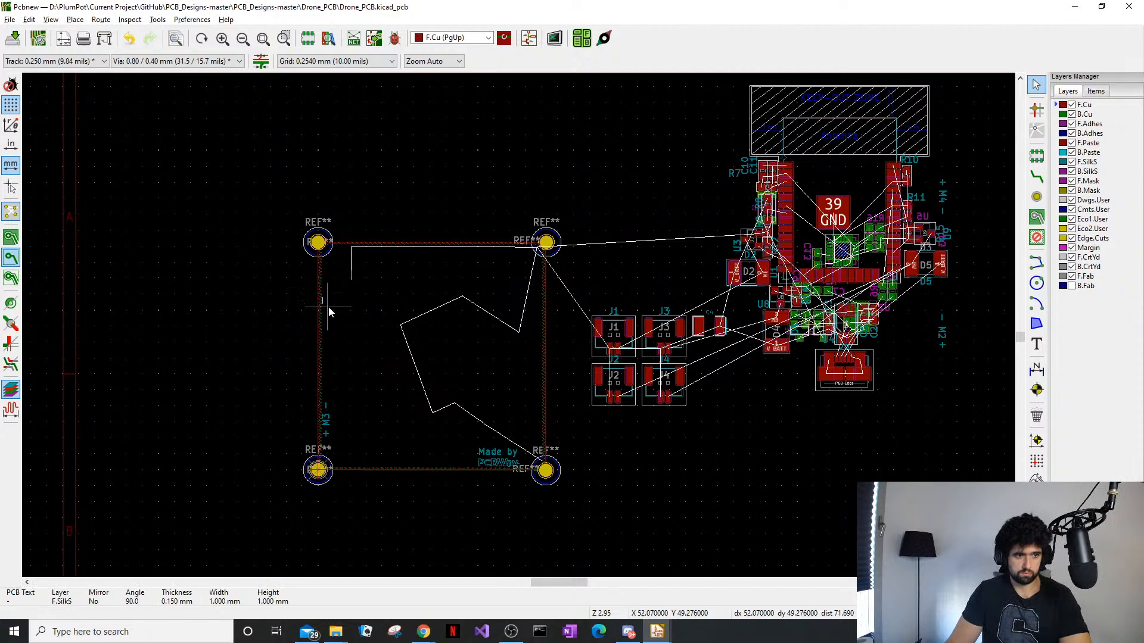
left_click(492, 453)
key("Delete")
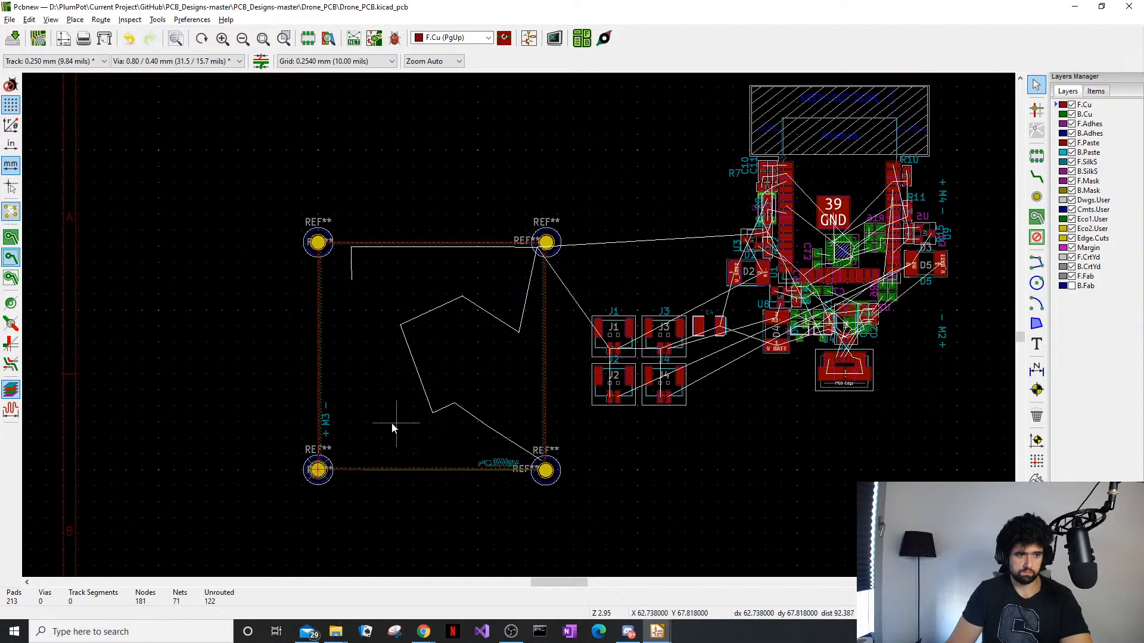
left_click_drag(393, 427, 324, 430)
key("Delete")
key("Delete")
Delete the PCBWay logo segments from the silkscreen near the board's lower edge, keeping the locked mounting hole
mouse_move(507, 454)
left_mouse_down()
mouse_move(481, 460)
mouse_move(502, 465)
left_mouse_up()
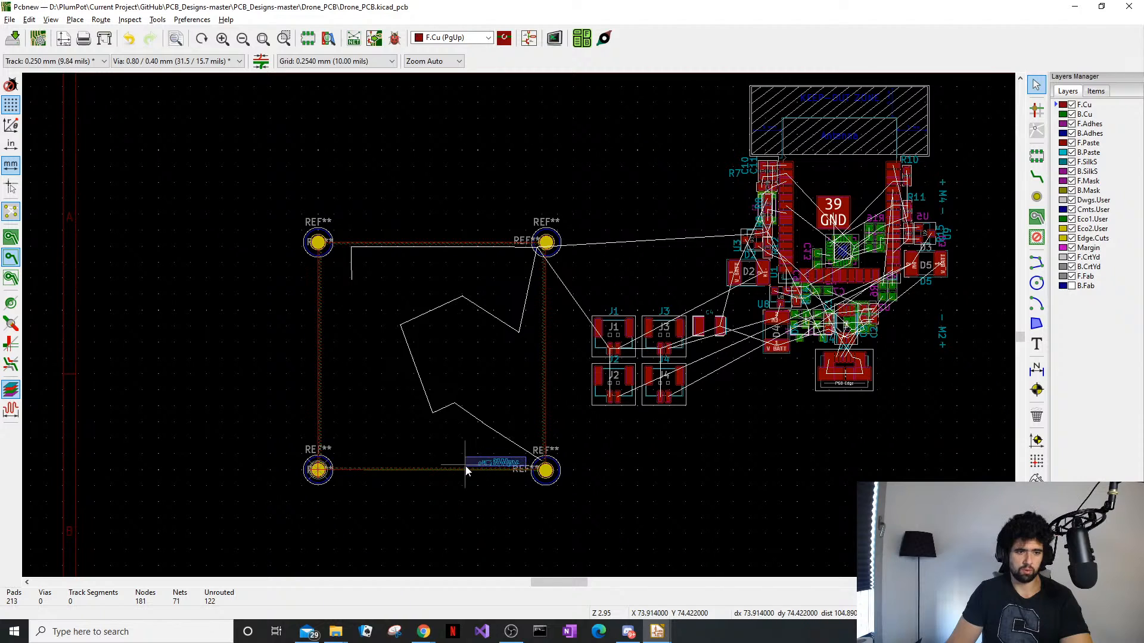
key("Delete")
key("Delete")
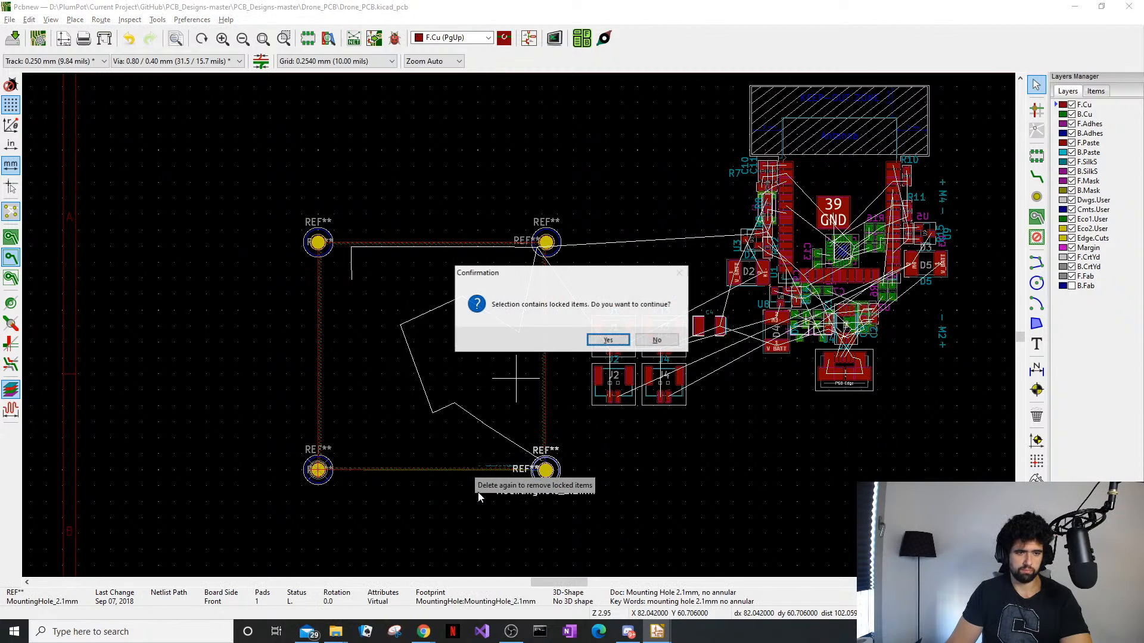
left_click(657, 341)
scroll(655, 346, "up", 3)
key("Delete")
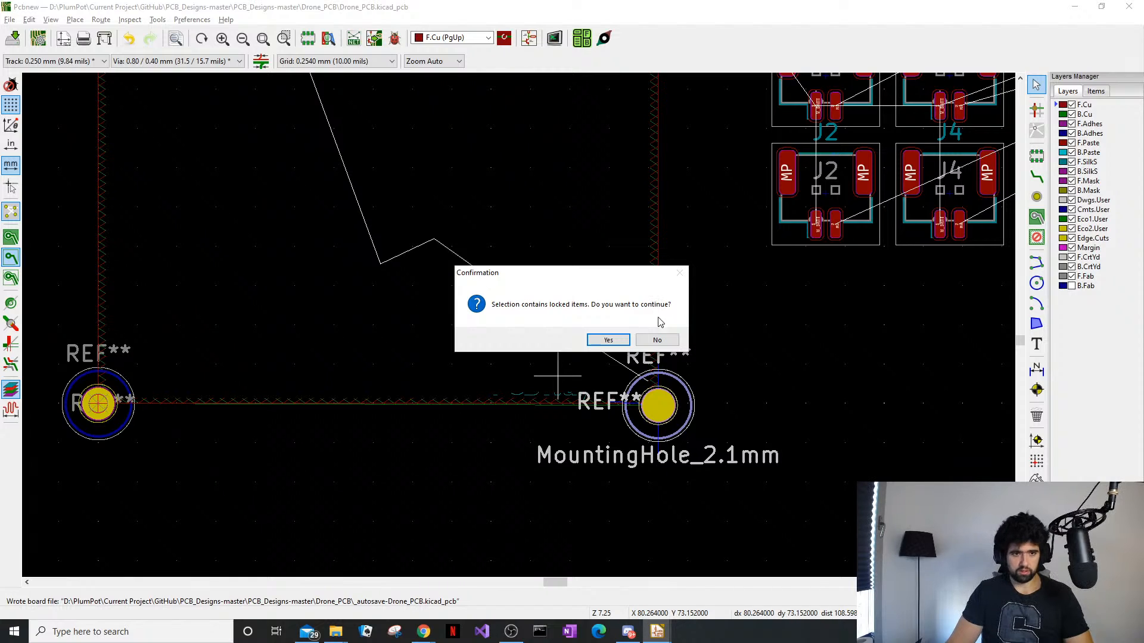
left_click(658, 340)
scroll(569, 398, "up", 3)
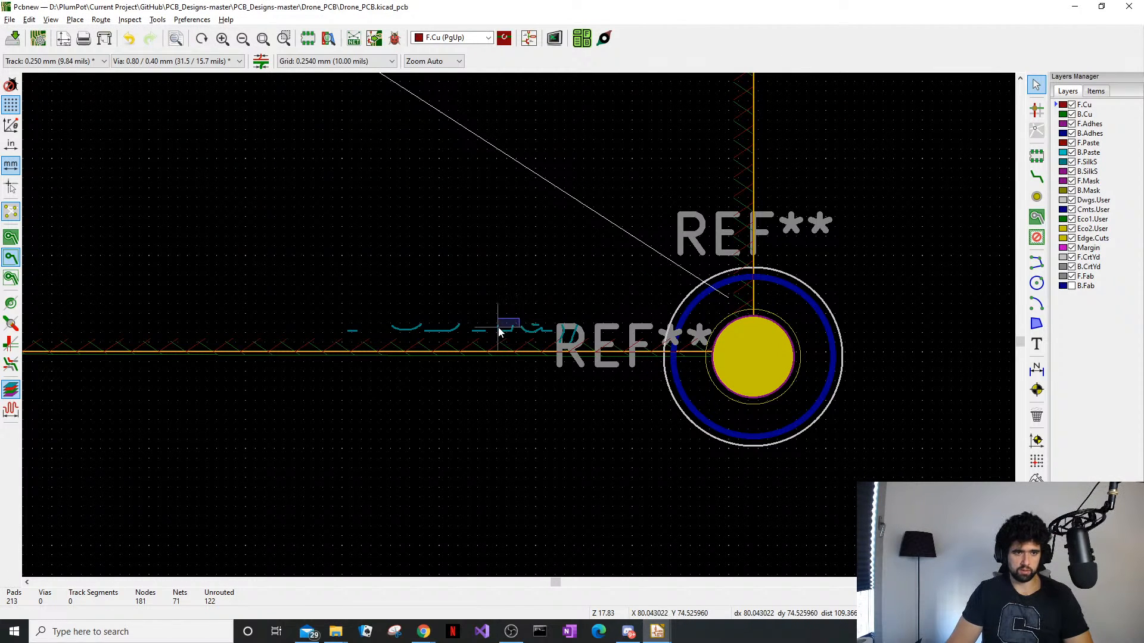
left_click_drag(328, 313, 594, 337)
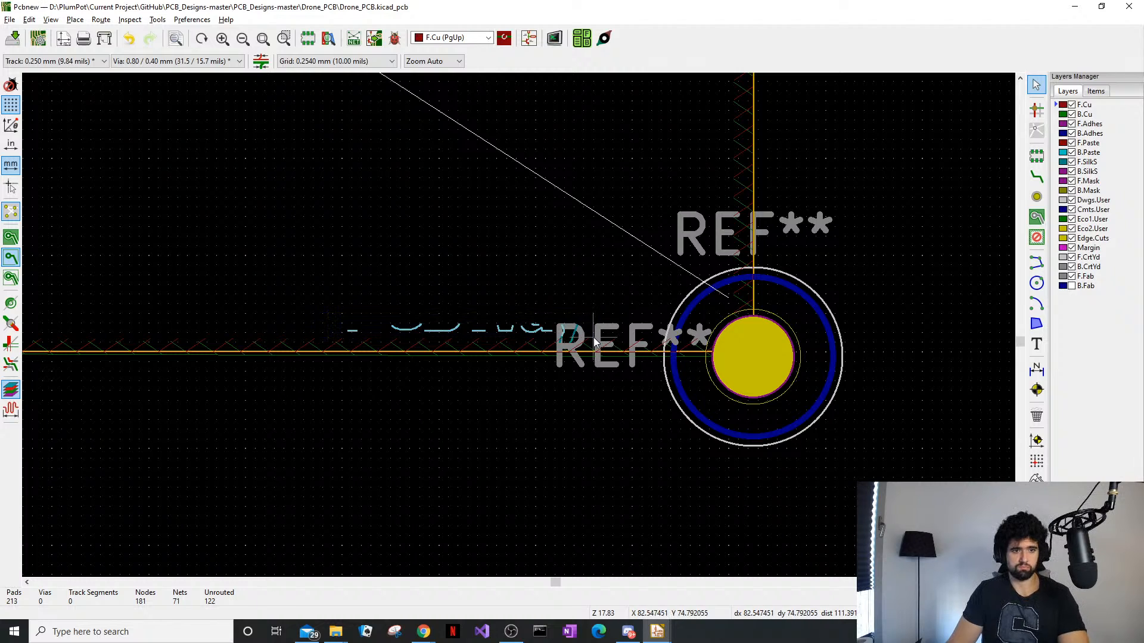
key("Delete")
Delete leftover logo segments over the lower-right mounting hole's REF** text and undo the last deletion
scroll(518, 331, "up", 3)
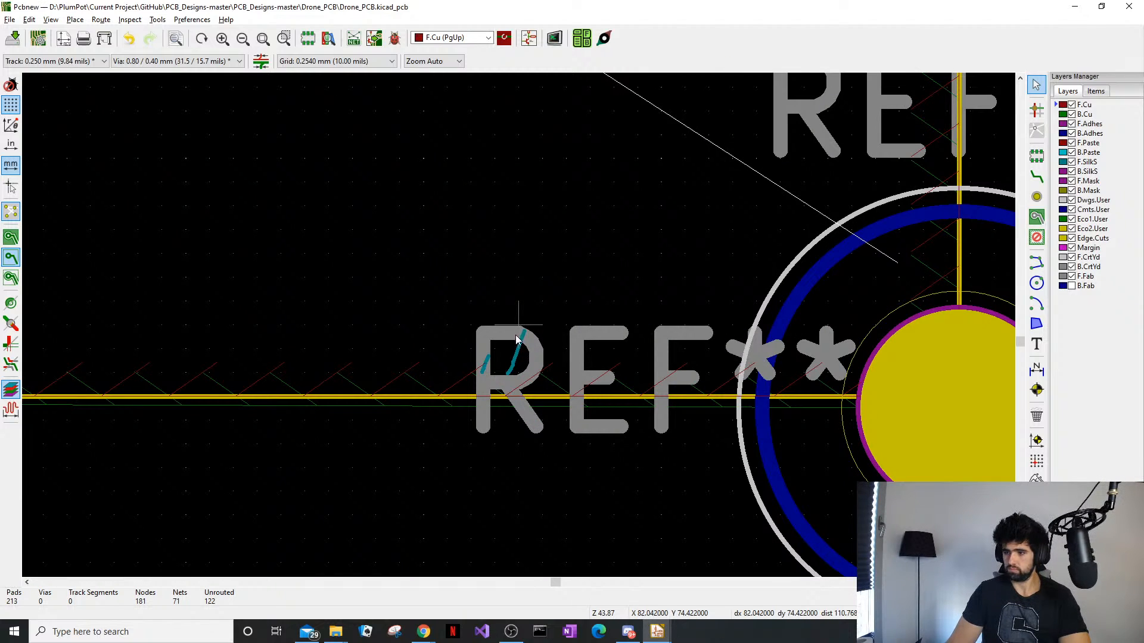
scroll(517, 339, "up", 1)
left_click(516, 355)
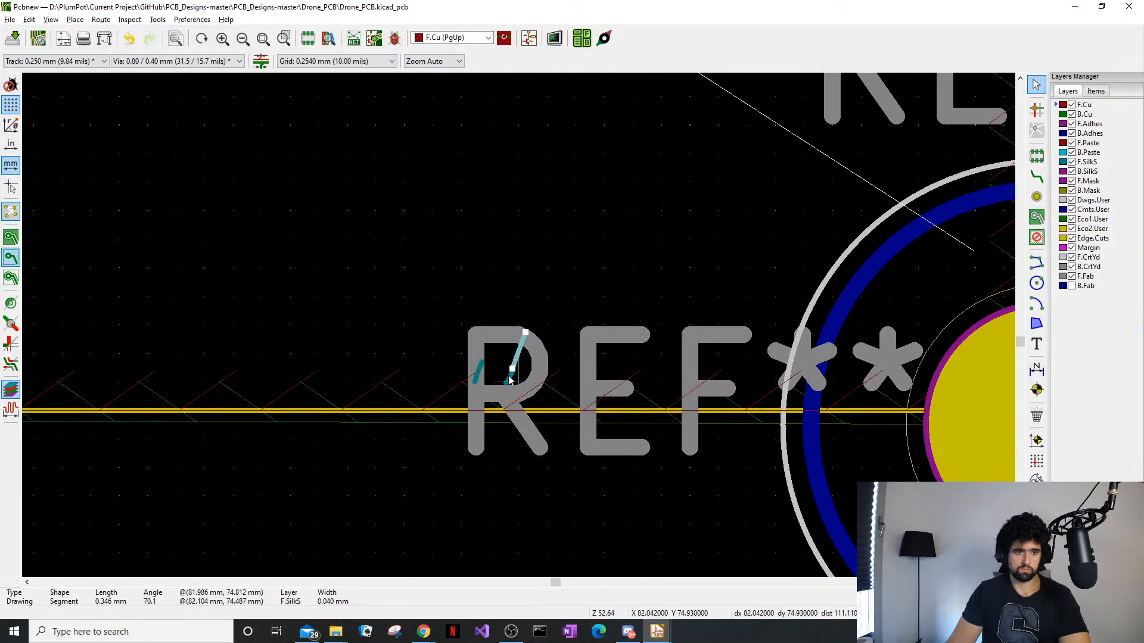
key("Delete")
left_click(509, 381)
left_click(523, 401)
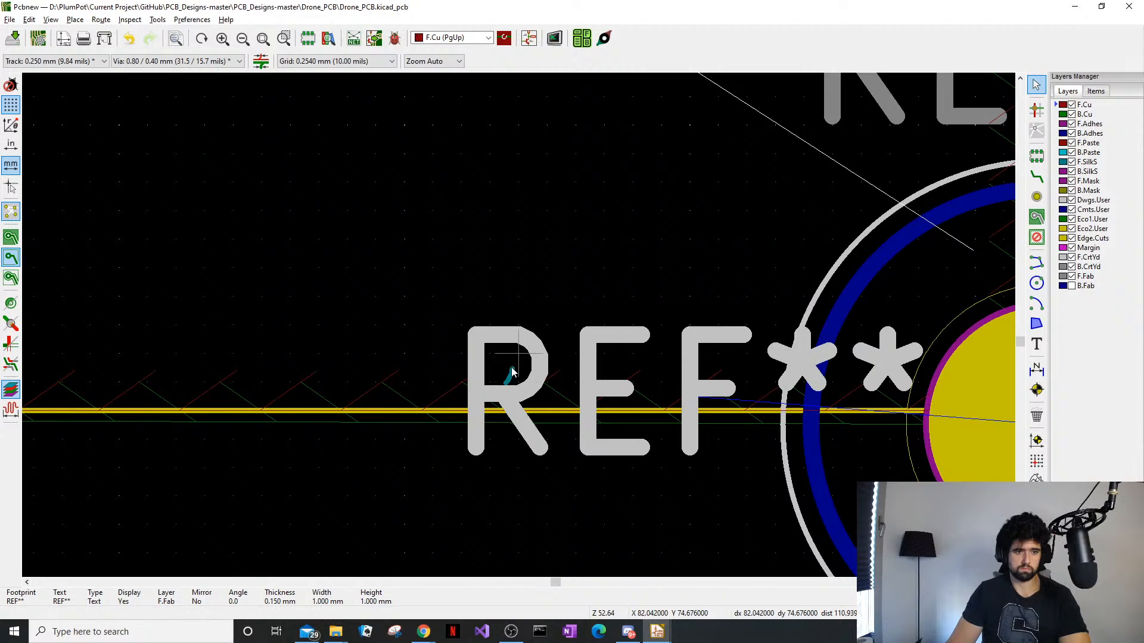
key("Delete")
key("ctrl+z")
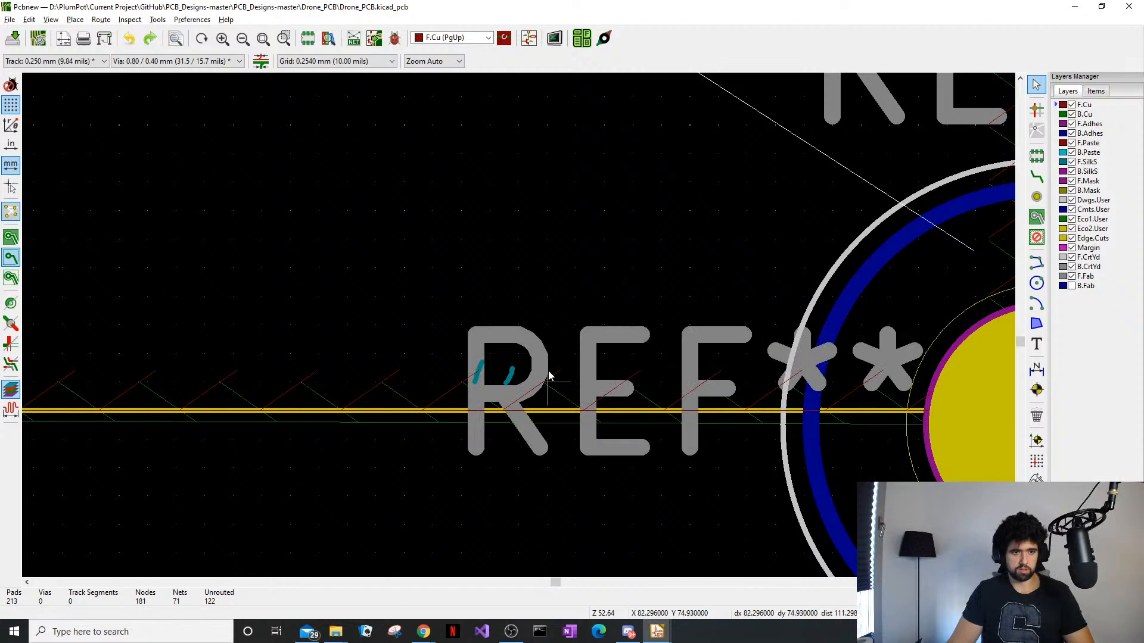
Try to delete the remaining PCBWay logo fragments inside the REF** text beside the lower-right mounting hole
left_click_drag(547, 373, 571, 239)
left_click_drag(659, 301, 593, 380)
key("Delete")
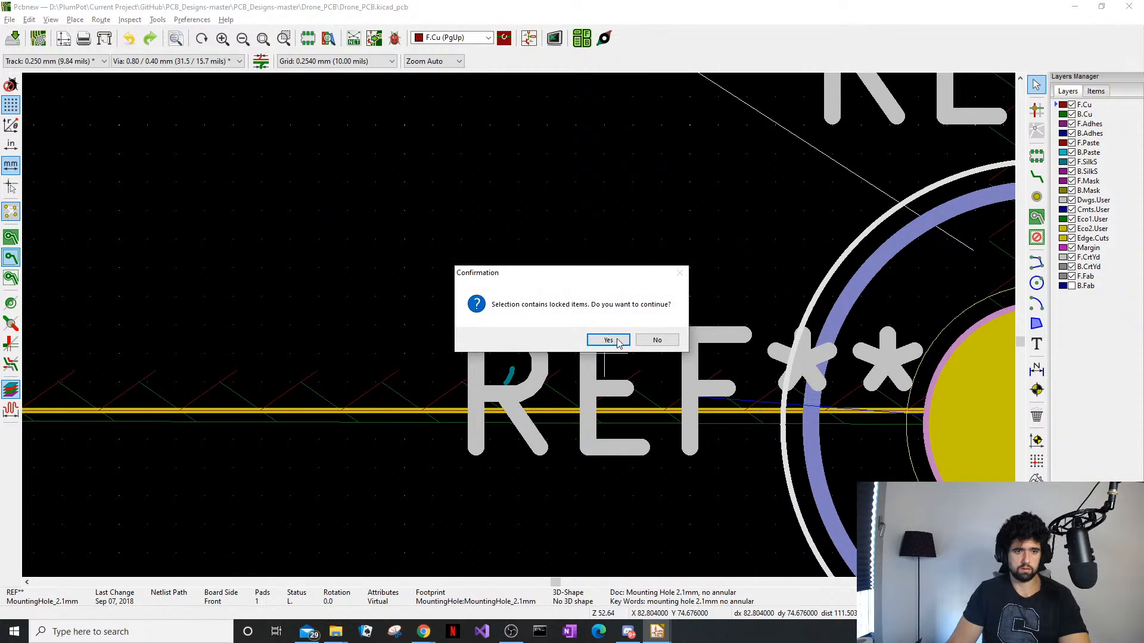
left_click(607, 339)
scroll(469, 425, "down", 1)
scroll(469, 424, "up", 2)
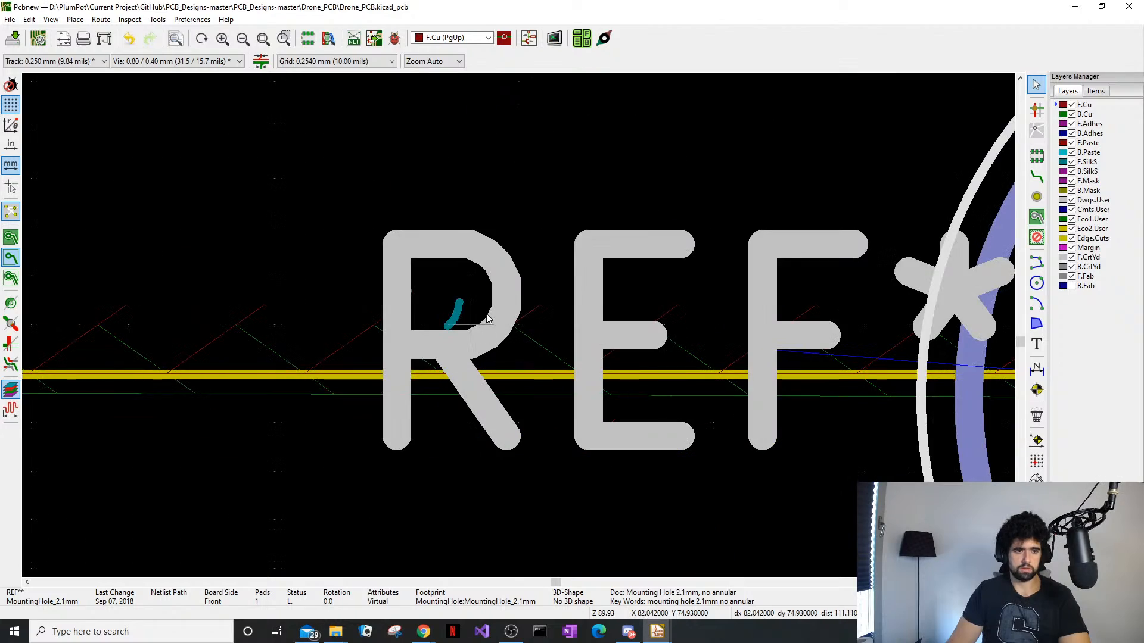
left_click(459, 311)
left_click(459, 313)
left_click(441, 279)
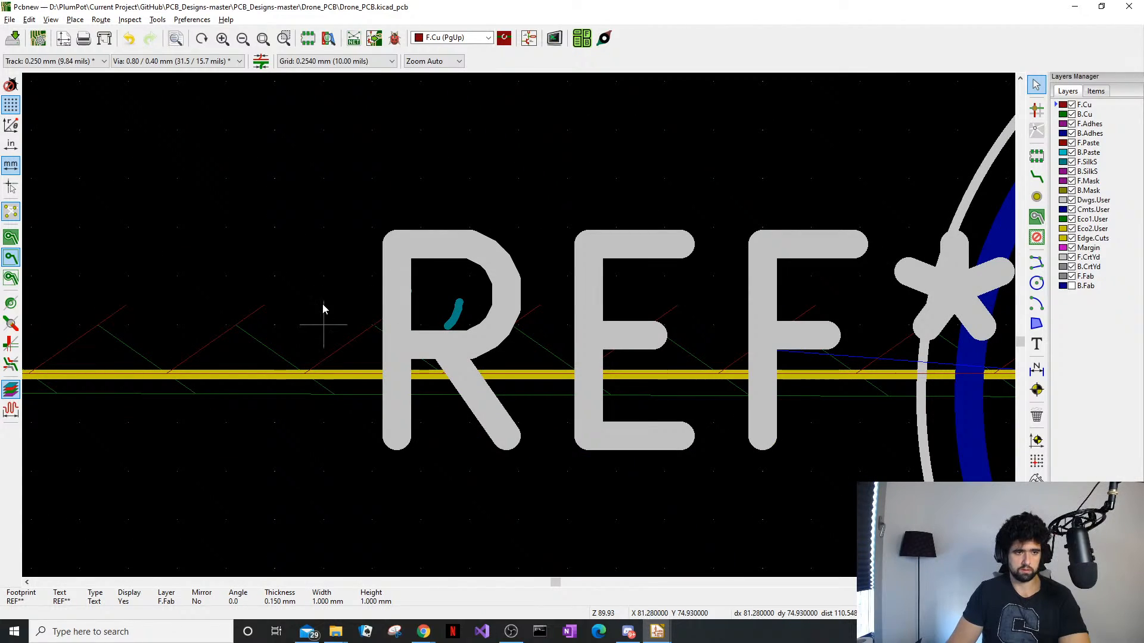
Examine the board outline with its four mounting holes and the adjacent group of connectors J1 to J4 and capacitor C4
scroll(521, 326, "down", 10)
scroll(525, 325, "down", 5)
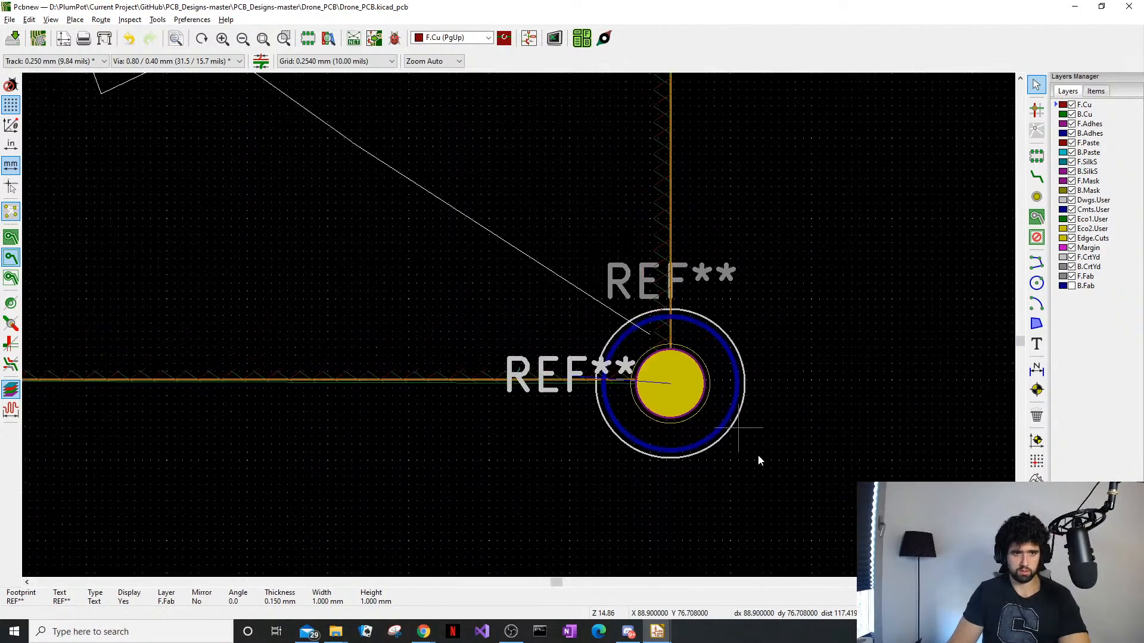
scroll(525, 293, "down", 3)
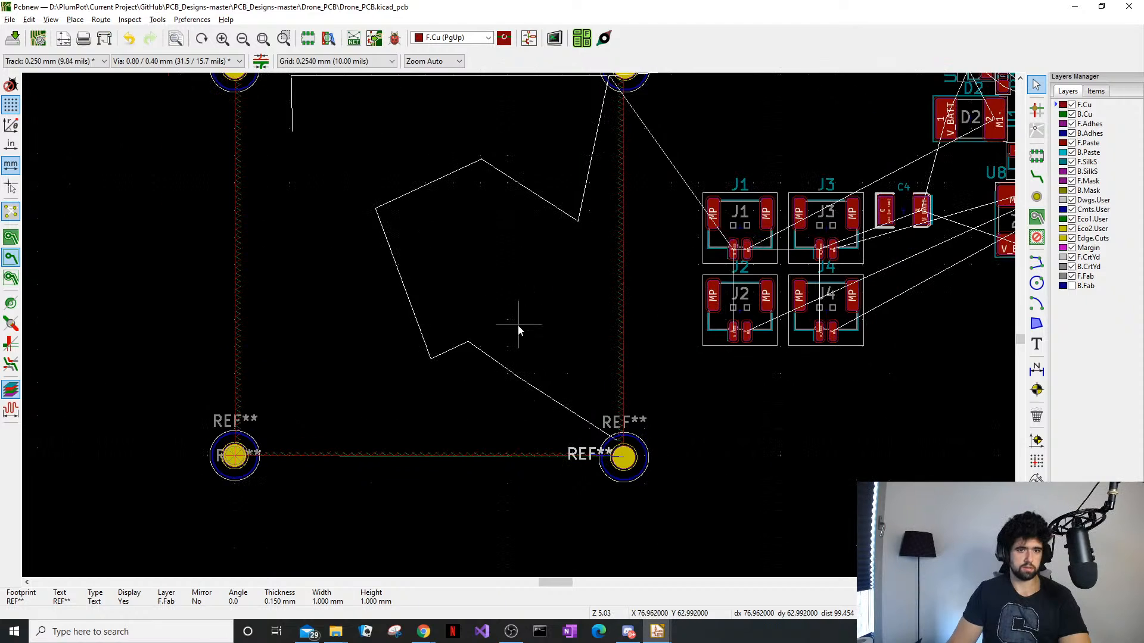
middle_click_drag(566, 365, 495, 363)
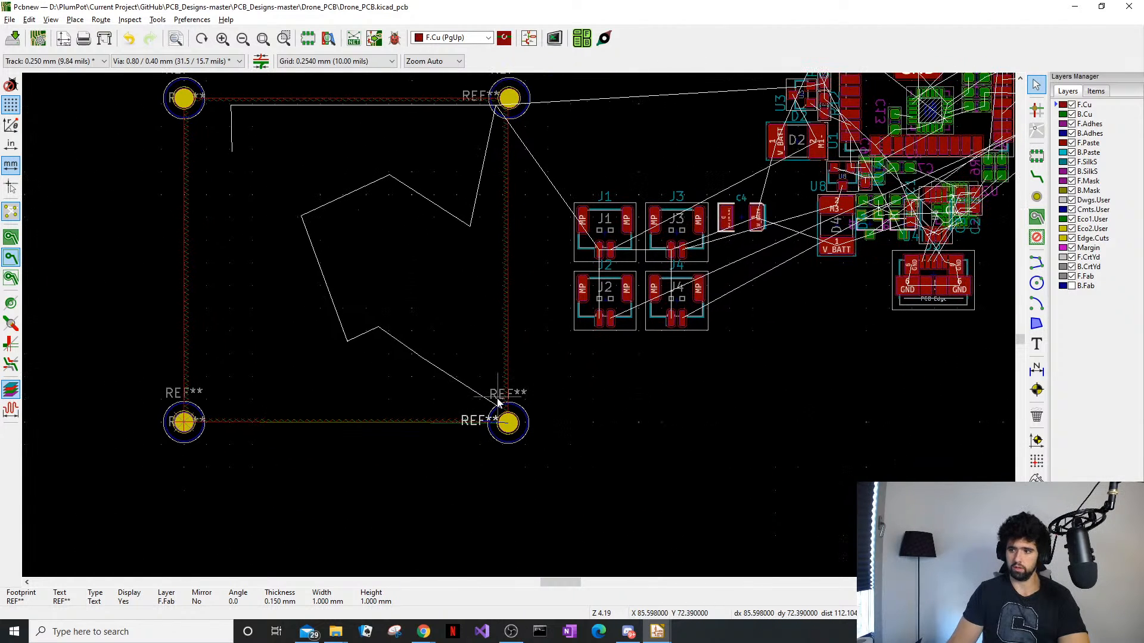
middle_click_drag(506, 402, 593, 449)
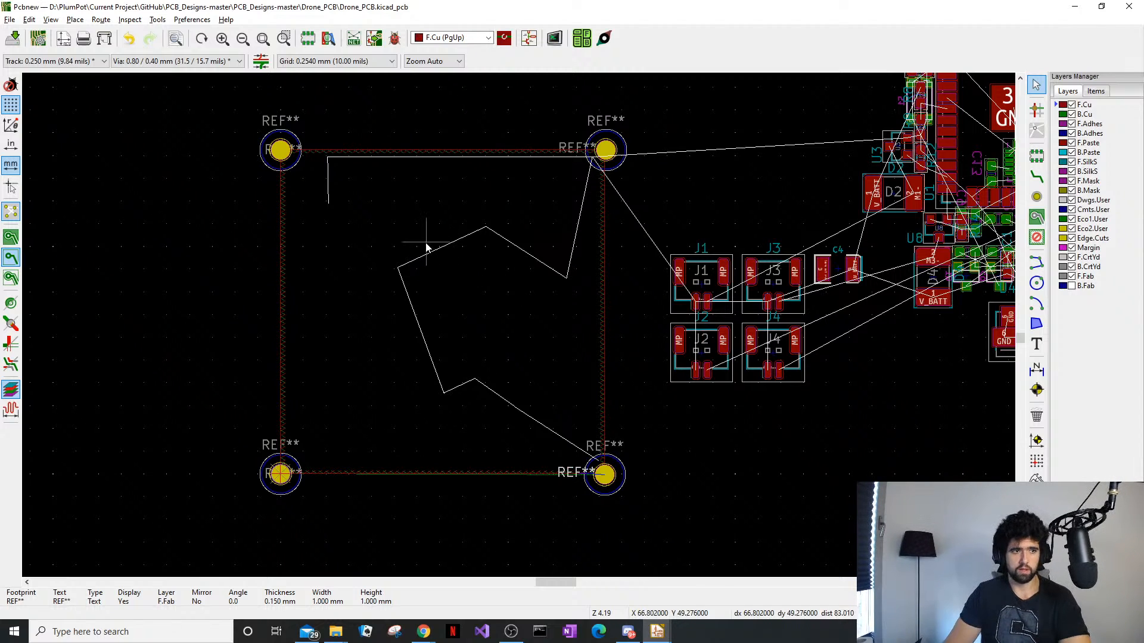
middle_click_drag(426, 247, 409, 308)
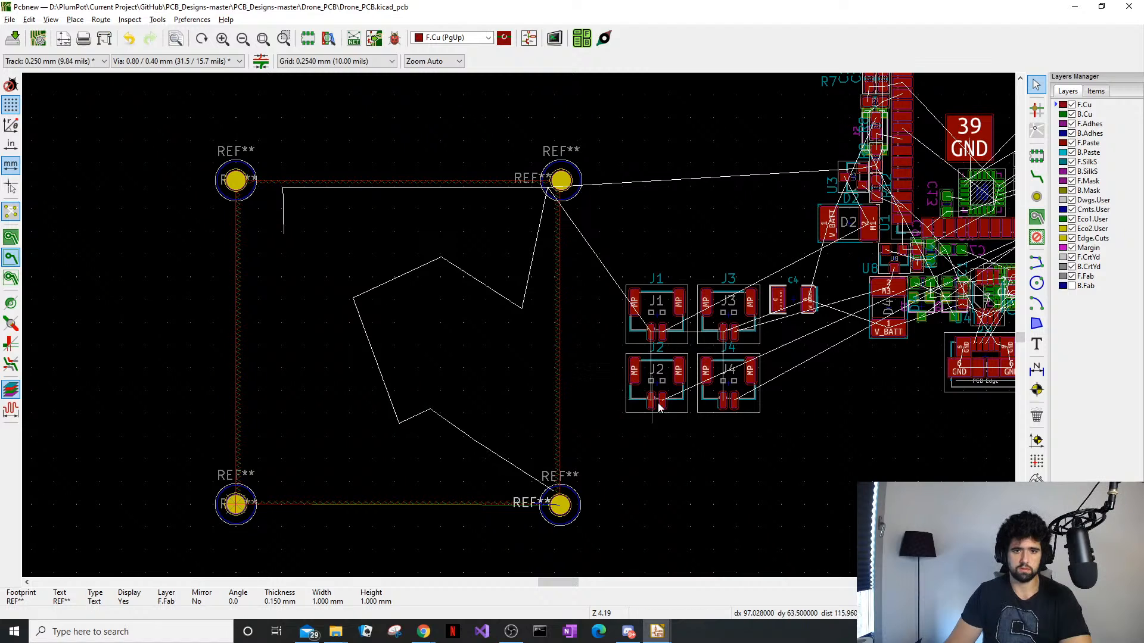
left_click_drag(799, 486, 618, 283)
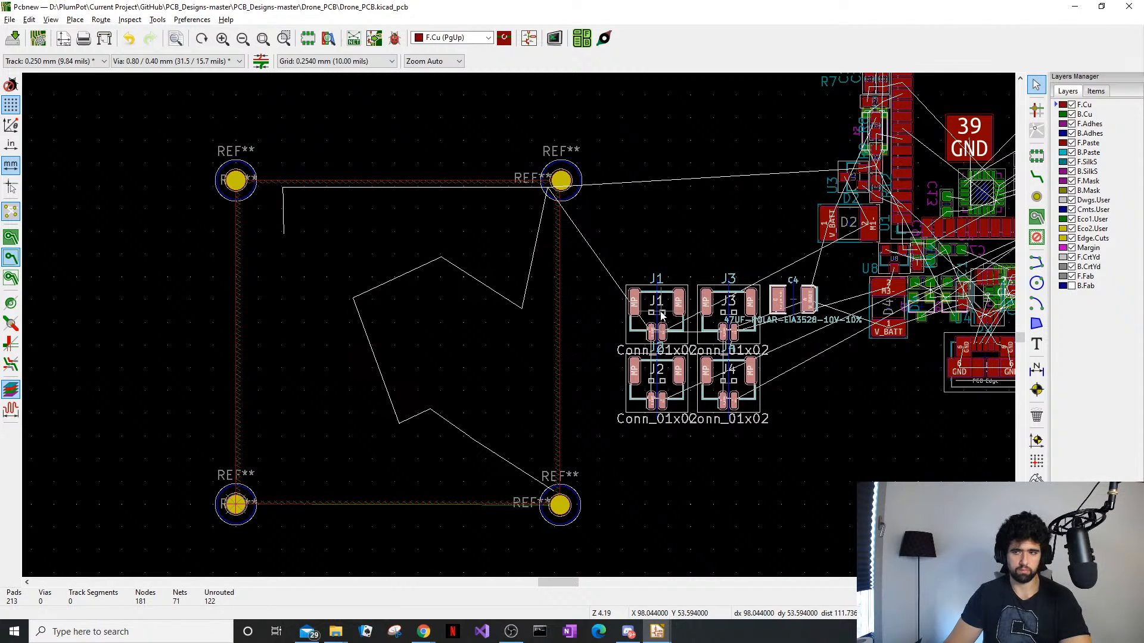
scroll(639, 315, "up", 1)
scroll(529, 359, "down", 1)
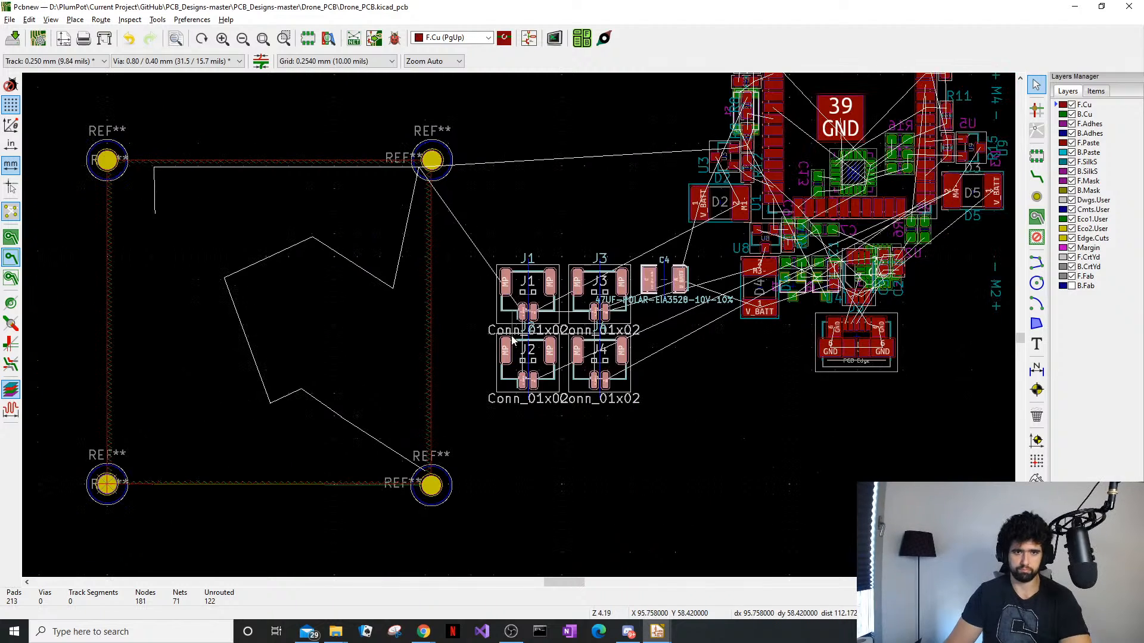
middle_click_drag(500, 351, 552, 362)
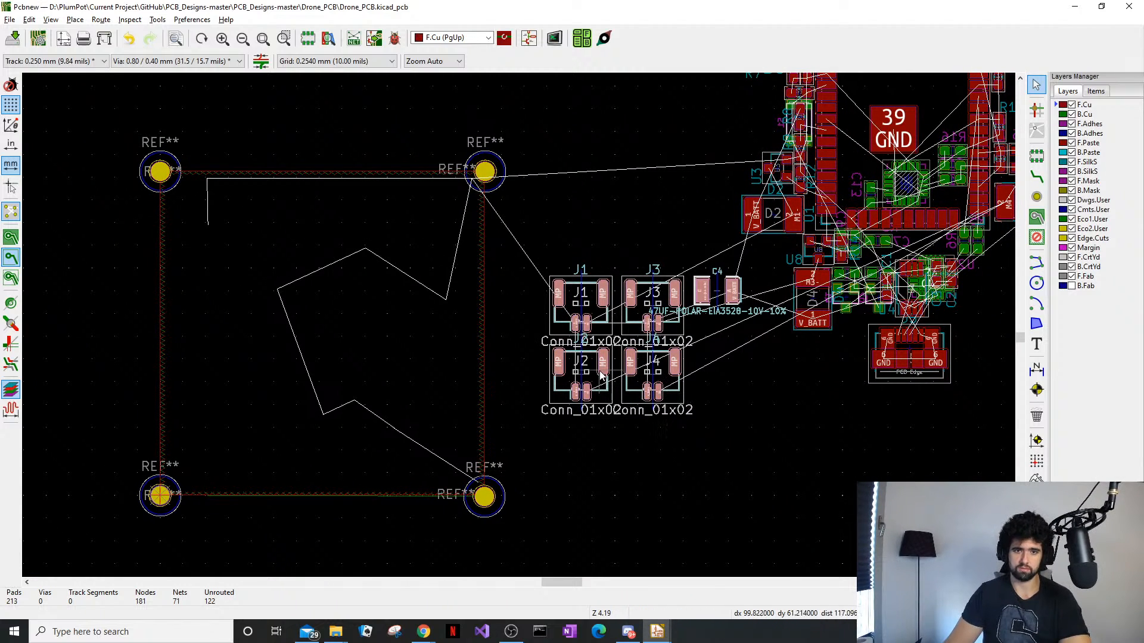
scroll(587, 367, "up", 1)
middle_click_drag(587, 366, 519, 330)
scroll(354, 308, "up", 3)
middle_click_drag(354, 307, 526, 324)
scroll(527, 324, "down", 4)
left_click(369, 189)
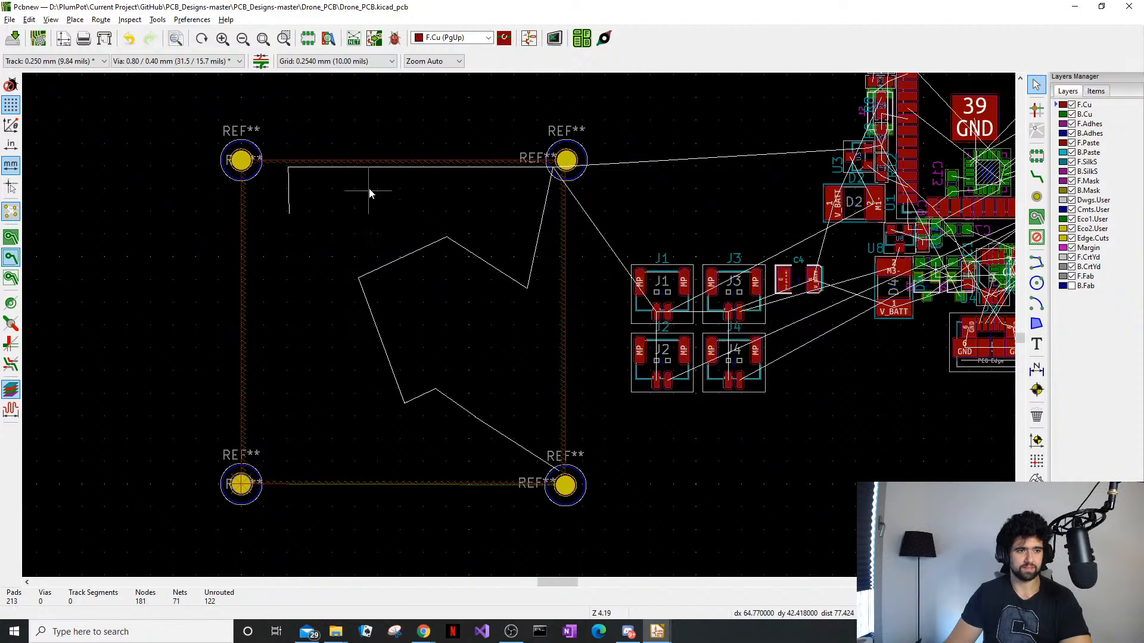
Delete the V_BATT zone on F.Cu and the GND zone on B.Cu along the board outline
left_click(372, 173)
key("Escape")
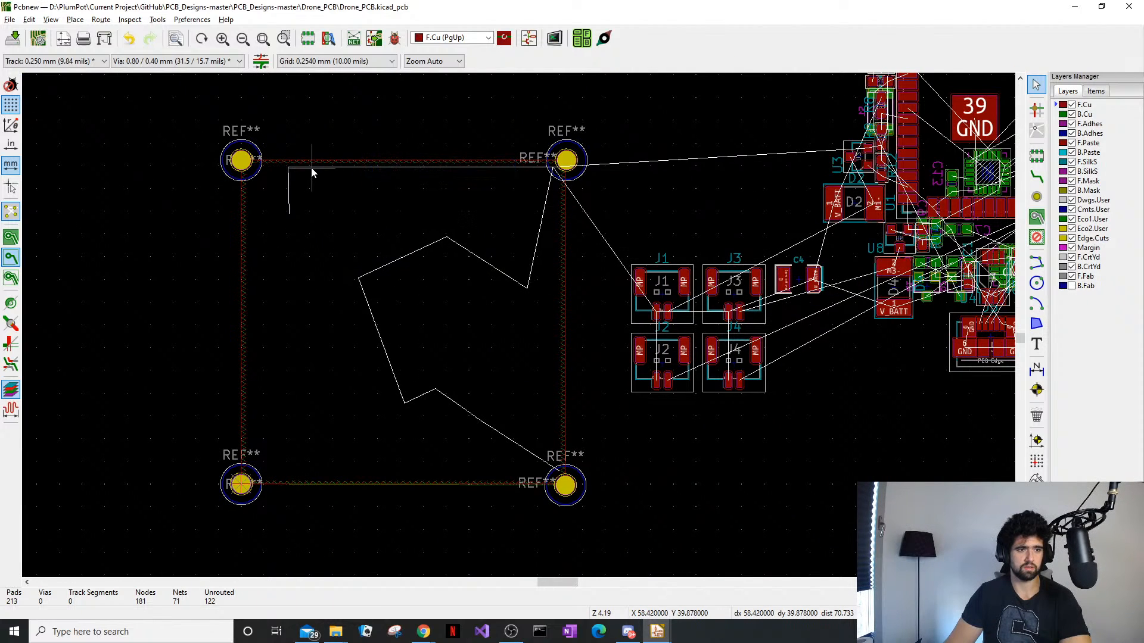
left_click(241, 289)
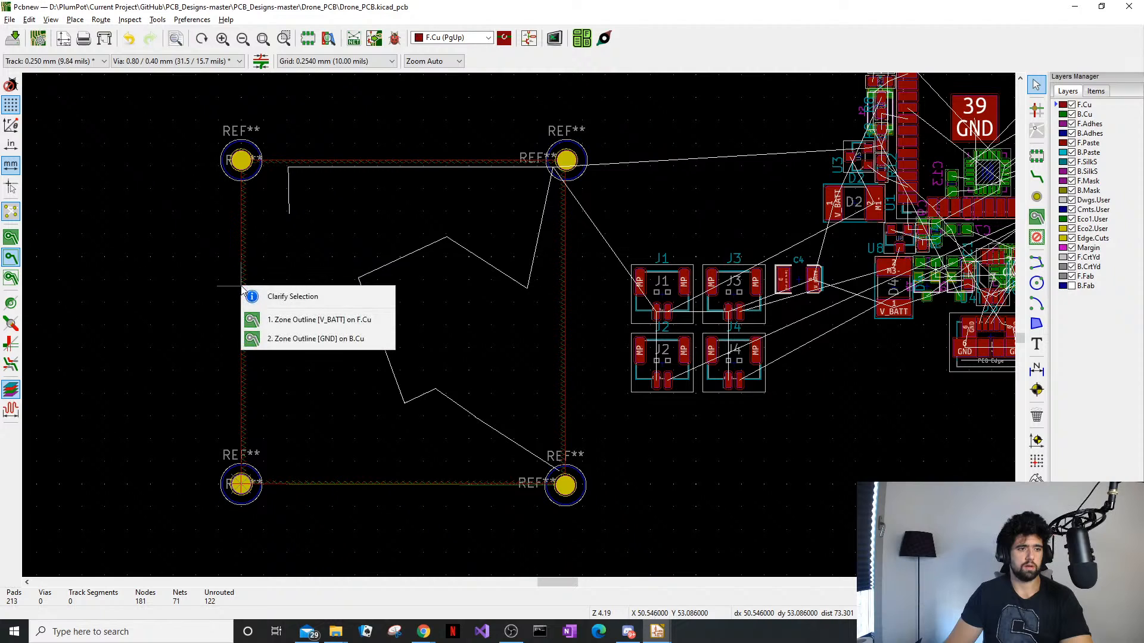
left_click(292, 319)
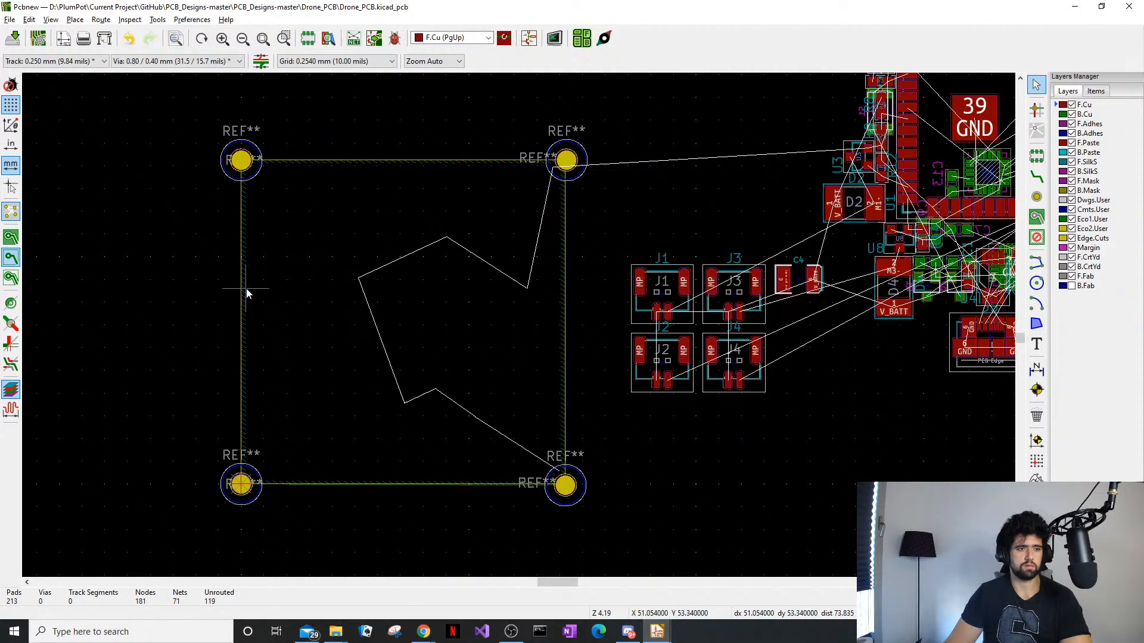
key("Delete")
Delete the two upper mounting holes and try to delete the locked lower-right mounting hole
left_click(217, 150)
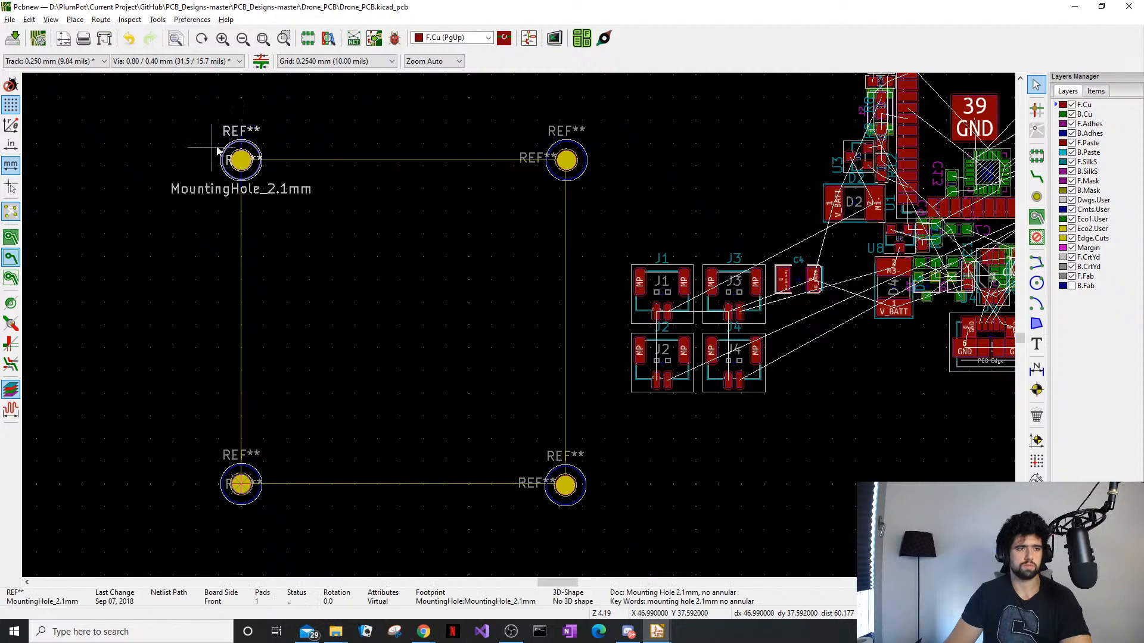
key("Delete")
left_click(578, 149)
key("Delete")
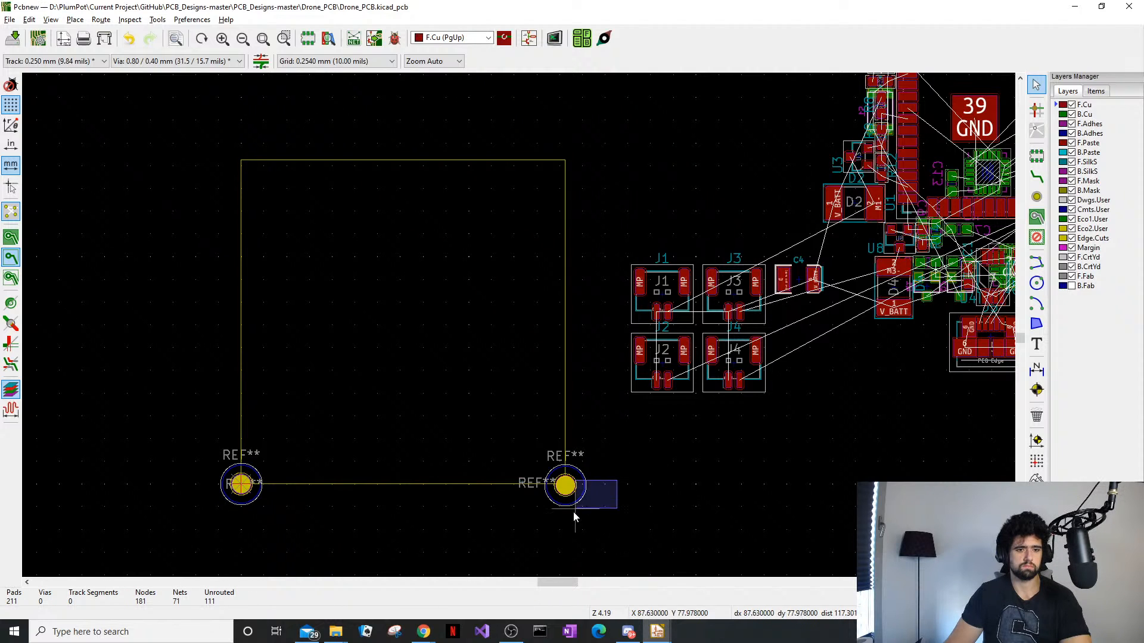
left_click_drag(574, 516, 574, 516)
key("Delete")
left_click(608, 340)
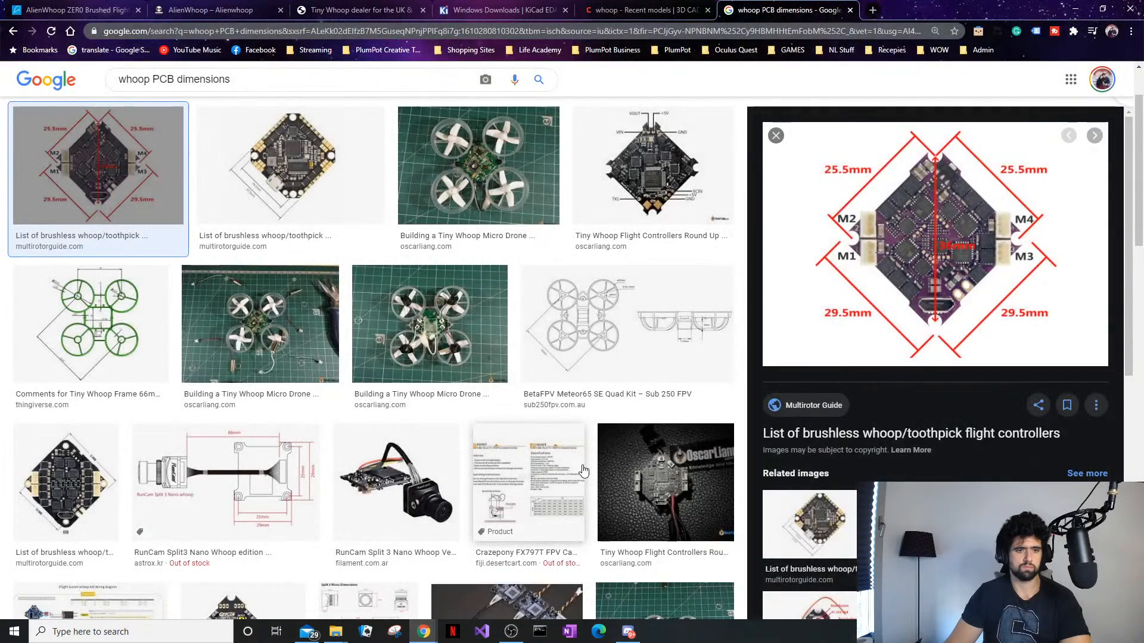
Launch KiCad with the Drone_PCB.pro project and open Drone_PCB.kicad_pcb, restoring the last saved edits
left_click(14, 631)
type("kiCad")
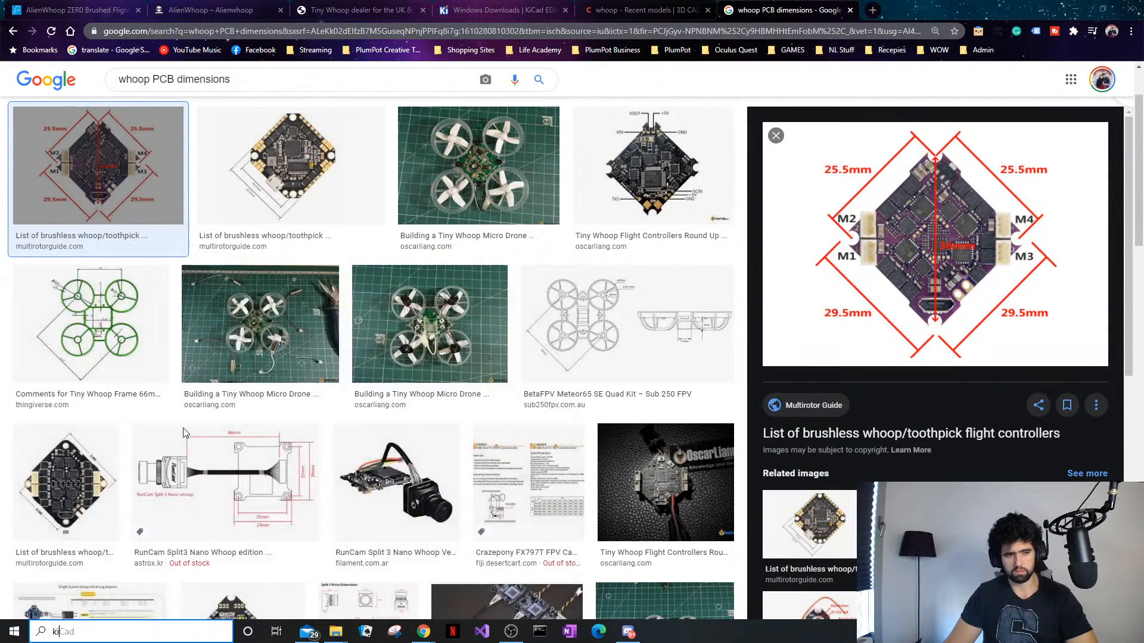
left_click(303, 453)
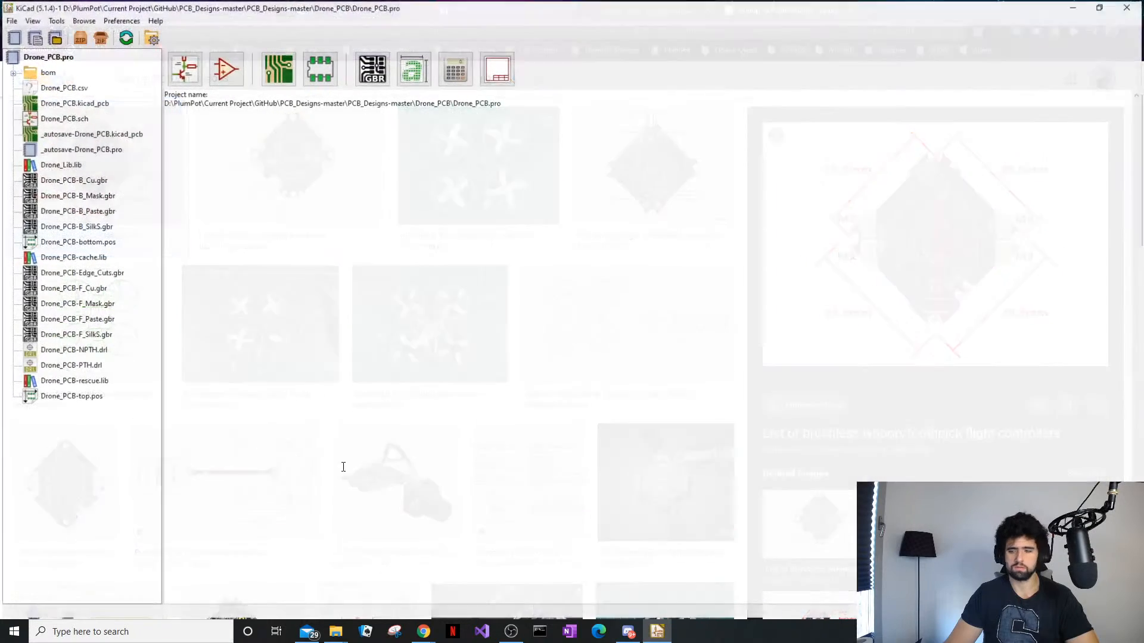
left_click(73, 103)
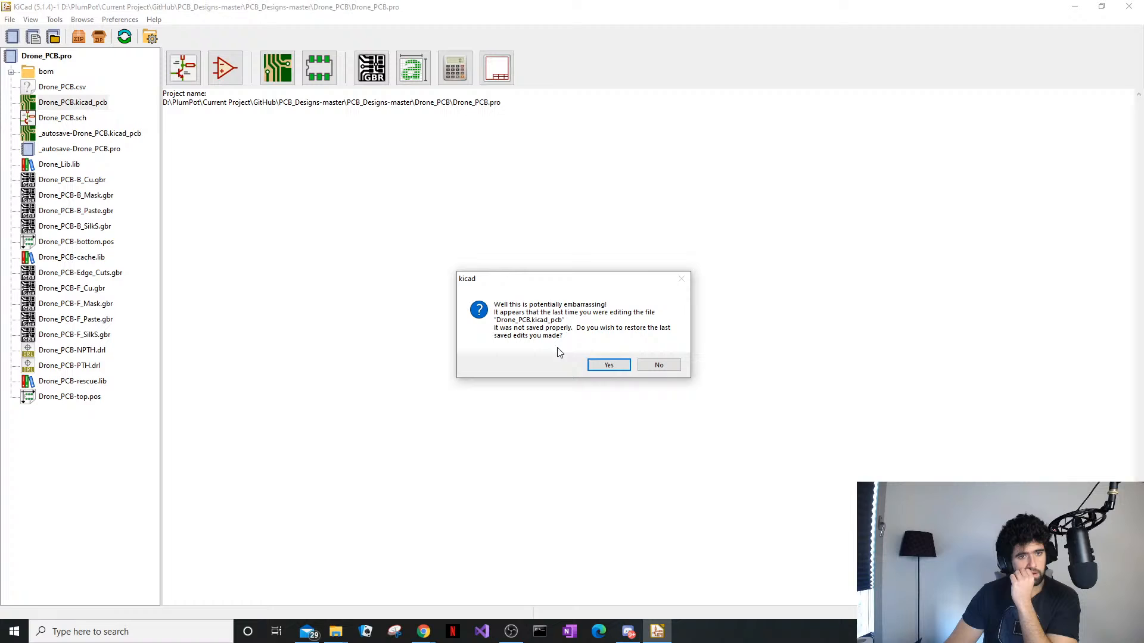
left_click(606, 366)
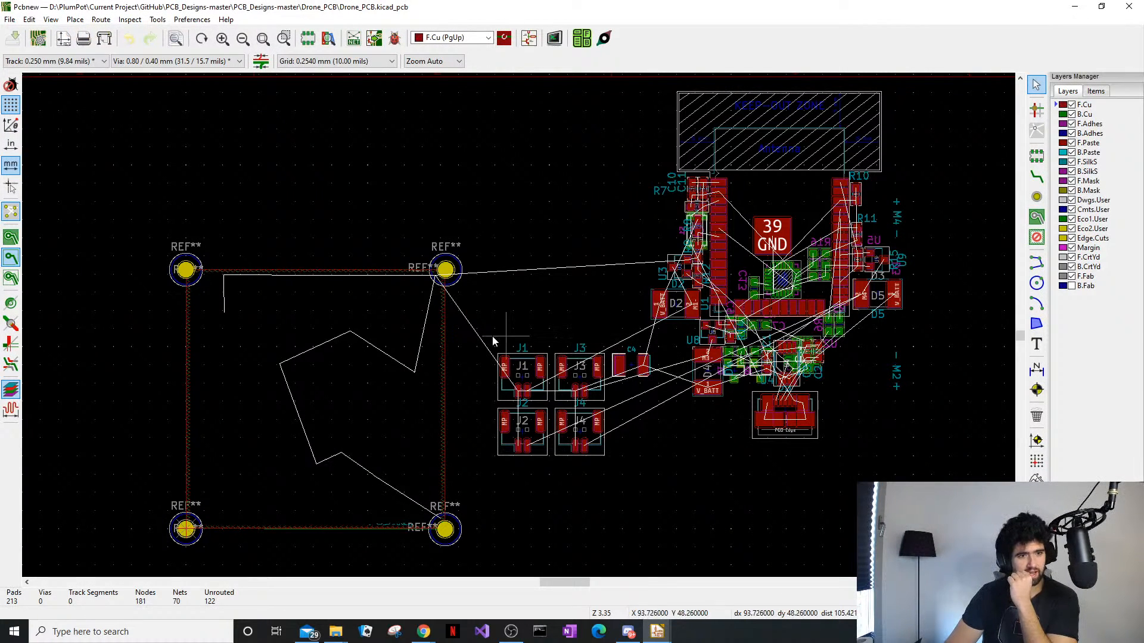
Try to delete the whole old board outline with its zones and mounting holes, including the locked ones
middle_click_drag(395, 380, 392, 361)
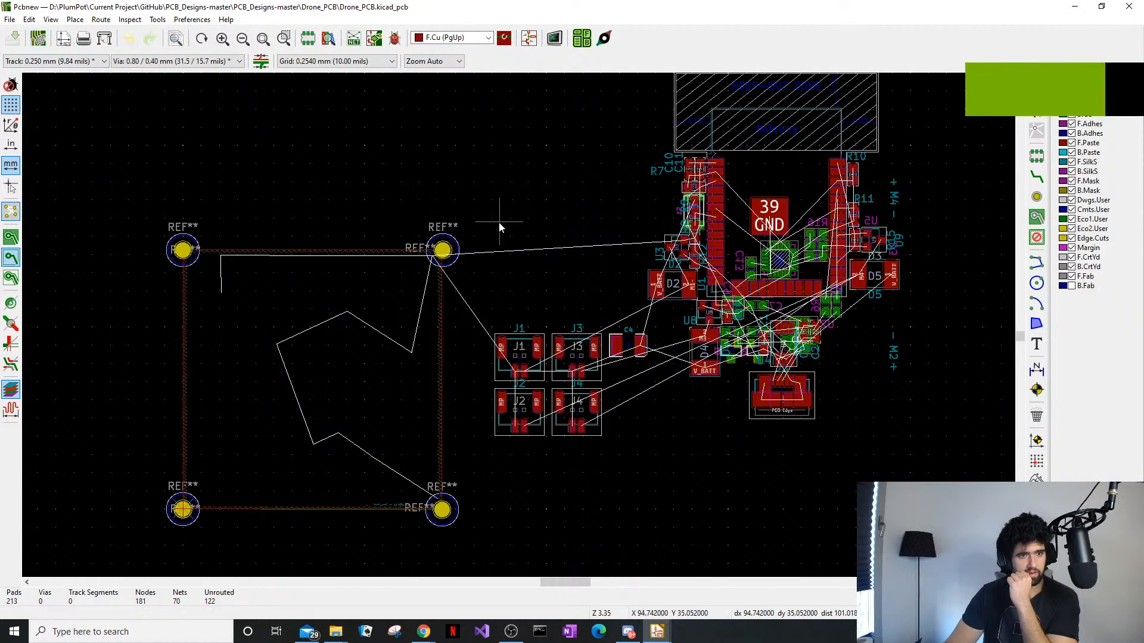
left_click_drag(498, 223, 421, 242)
left_click_drag(478, 200, 120, 479)
key("Delete")
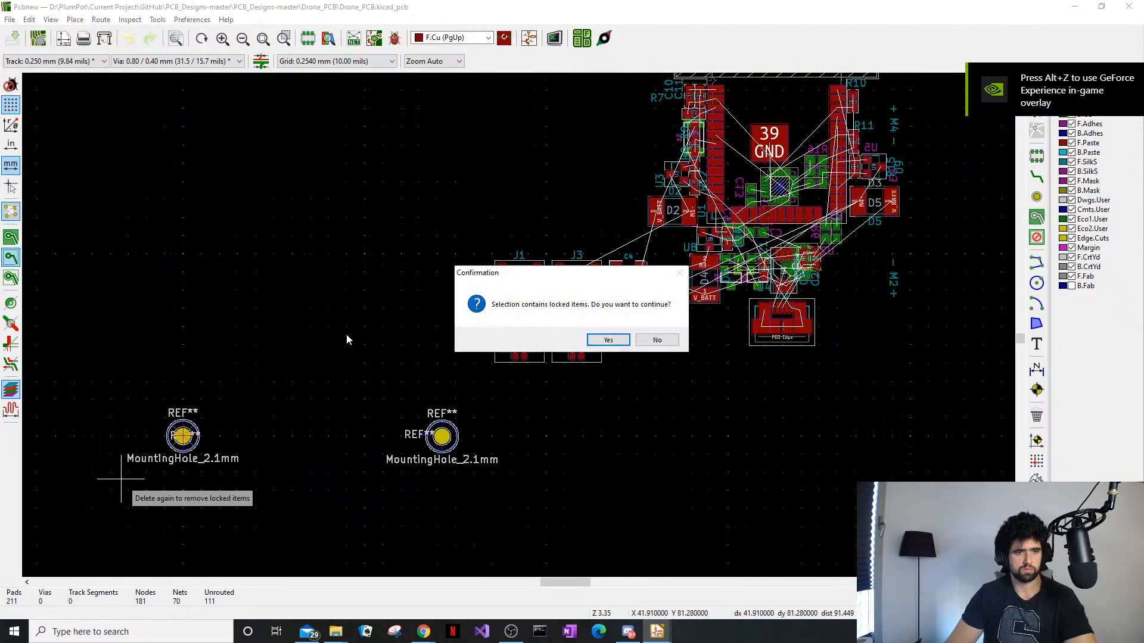
left_click(608, 341)
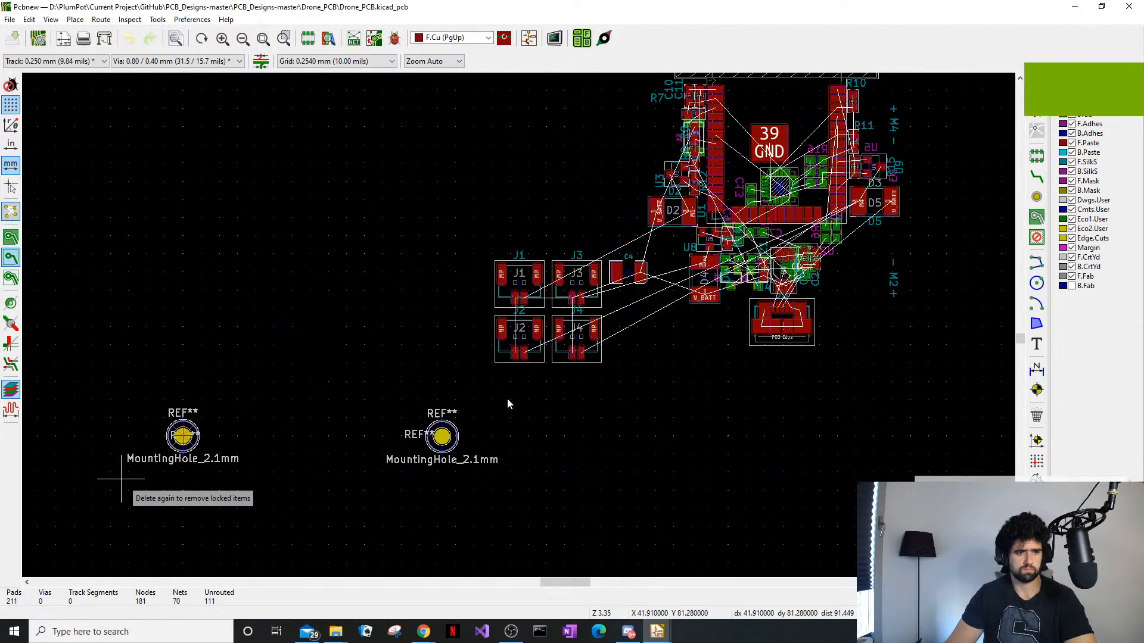
Relaunch KiCad with the Drone_PCB.pro project and reopen the Drone_PCB.kicad_pcb board
key("alt+Tab")
key("super")
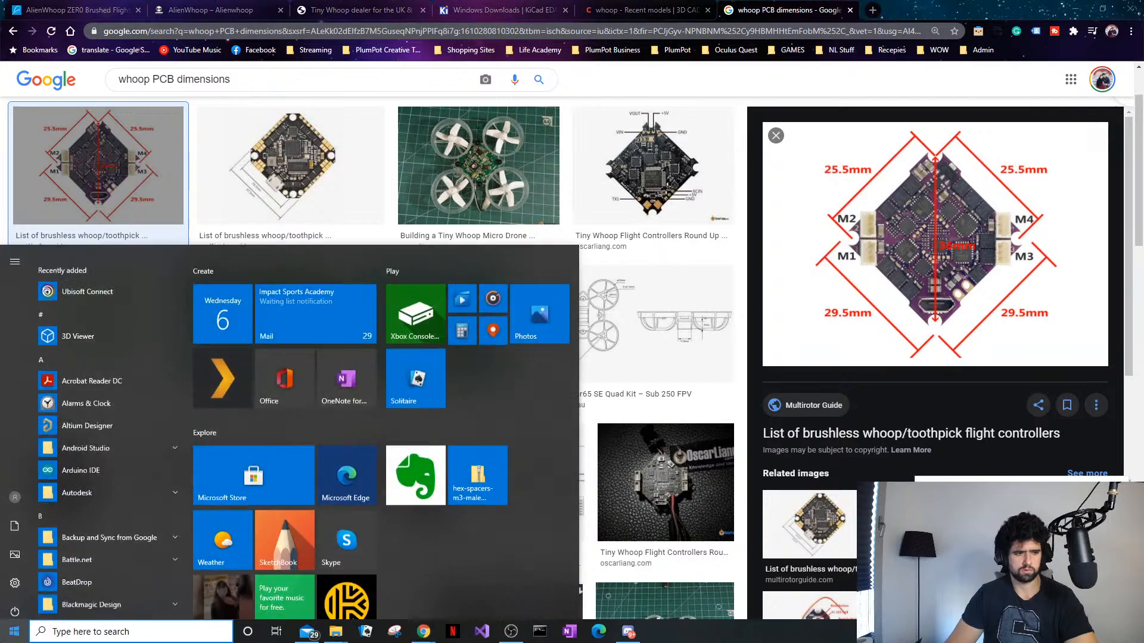
type("ki")
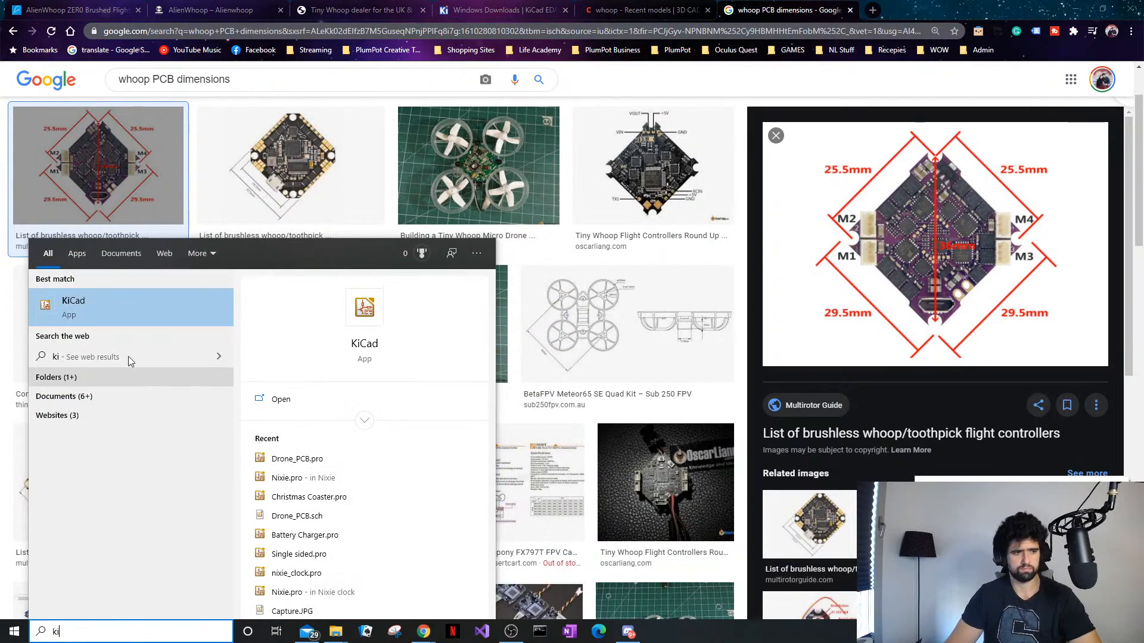
left_click(391, 459)
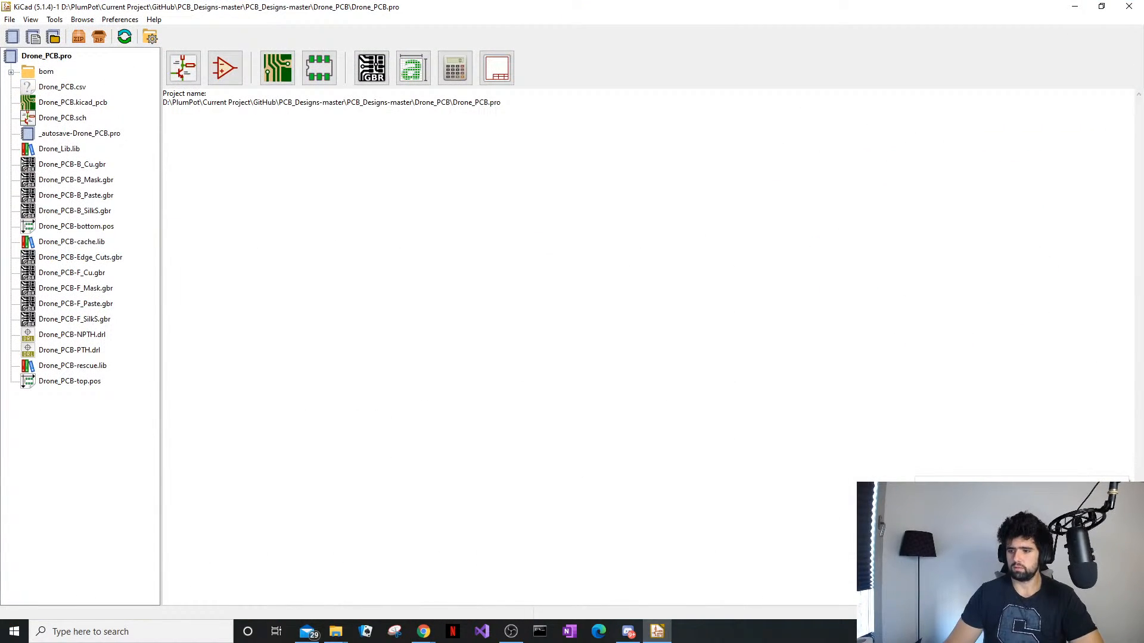
key("alt+Tab")
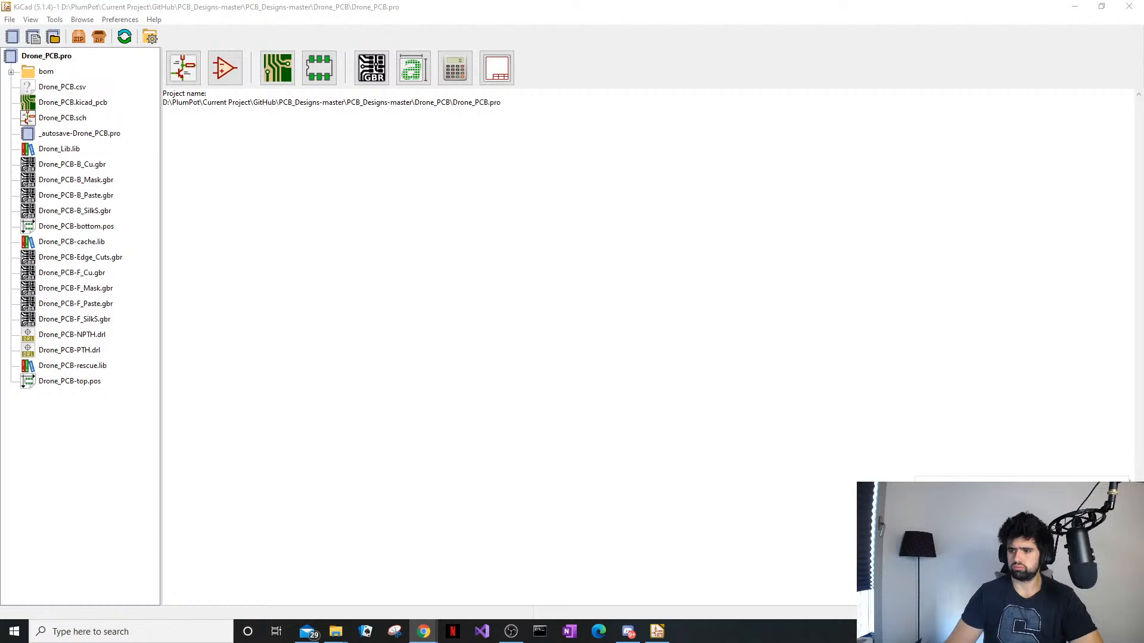
left_click(63, 103)
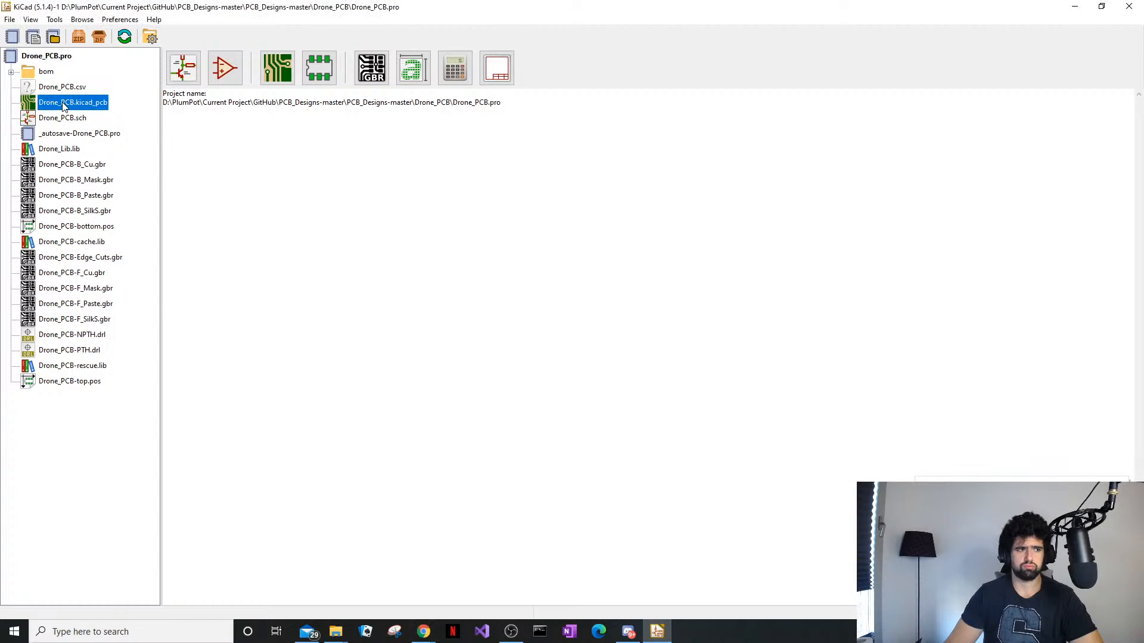
double_click(64, 105)
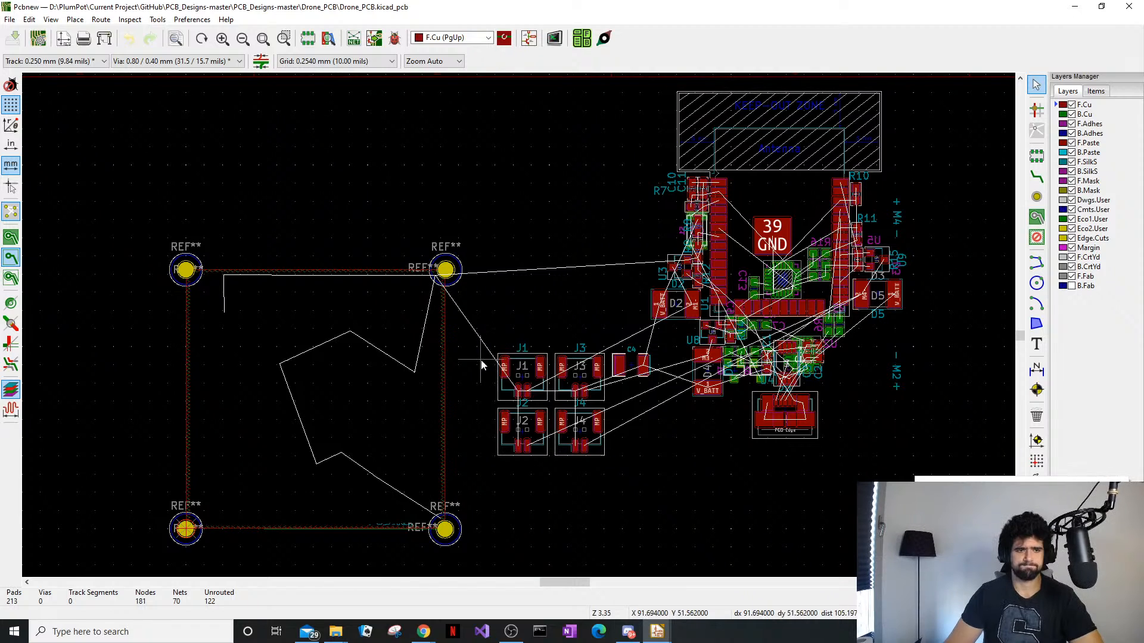
middle_click_drag(368, 541, 365, 439)
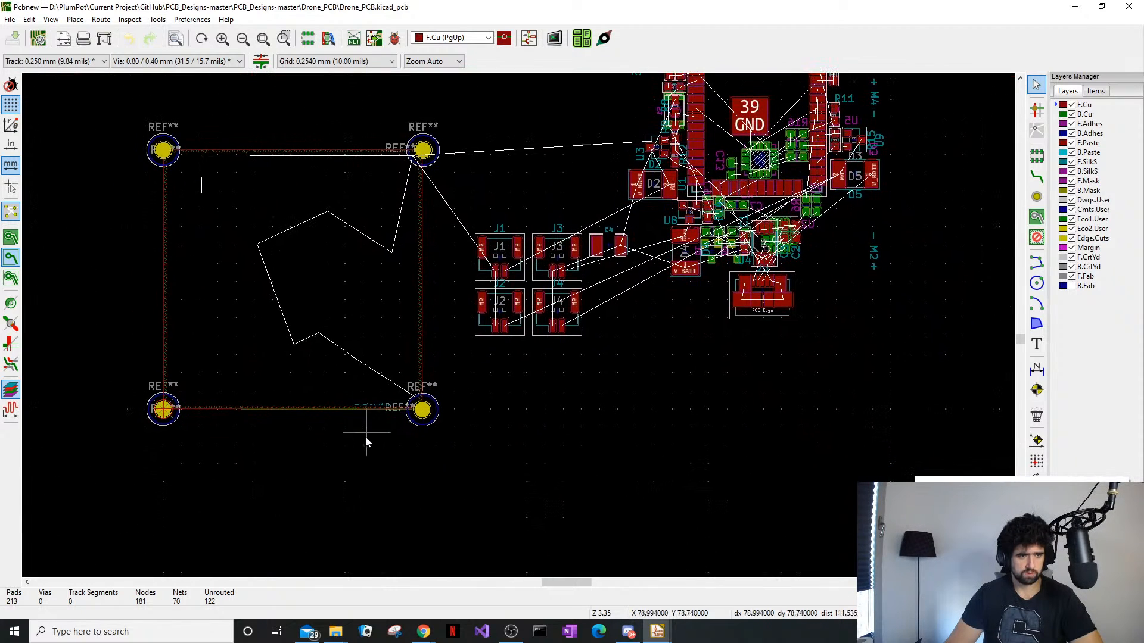
left_click(169, 420)
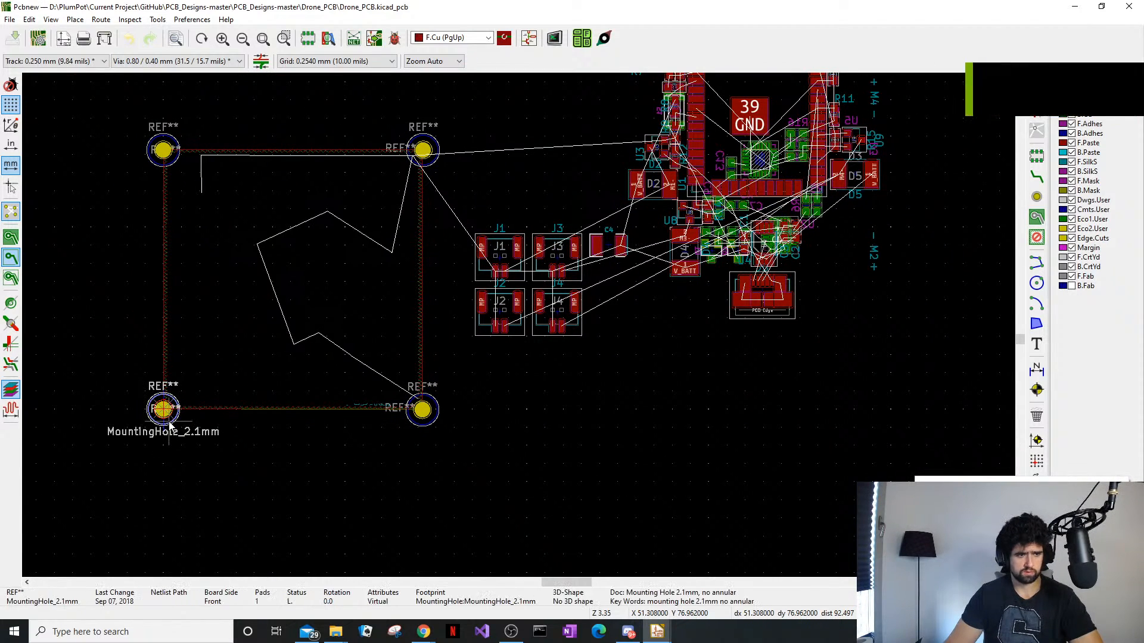
key("Delete")
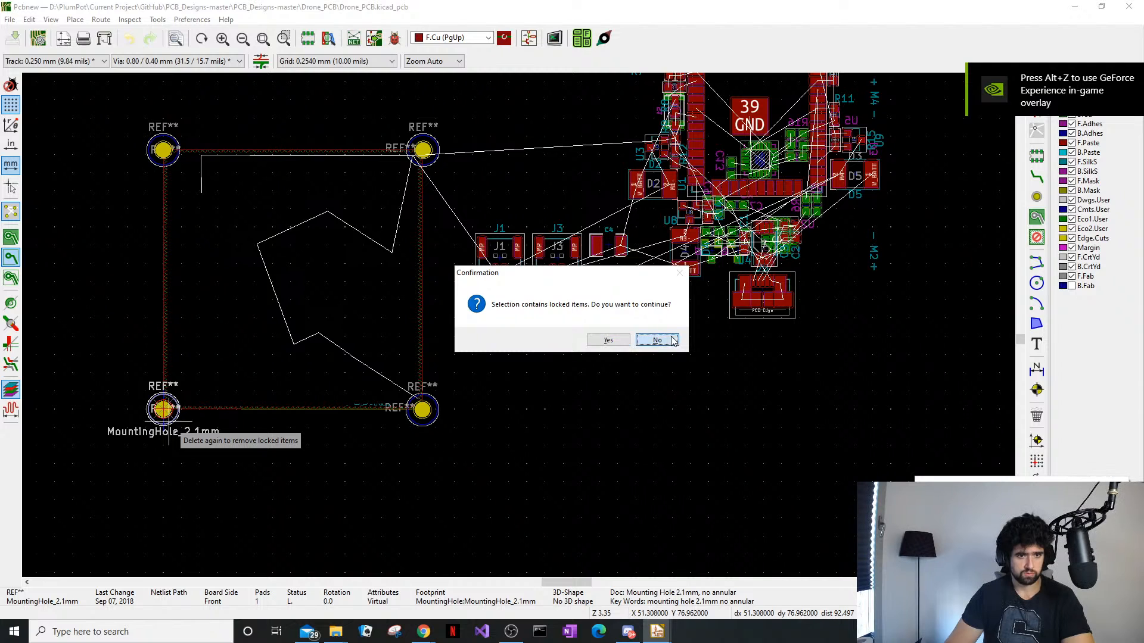
key("Escape")
Unlock the two lower mounting holes by setting their placement to Free, and delete both
double_click(167, 423)
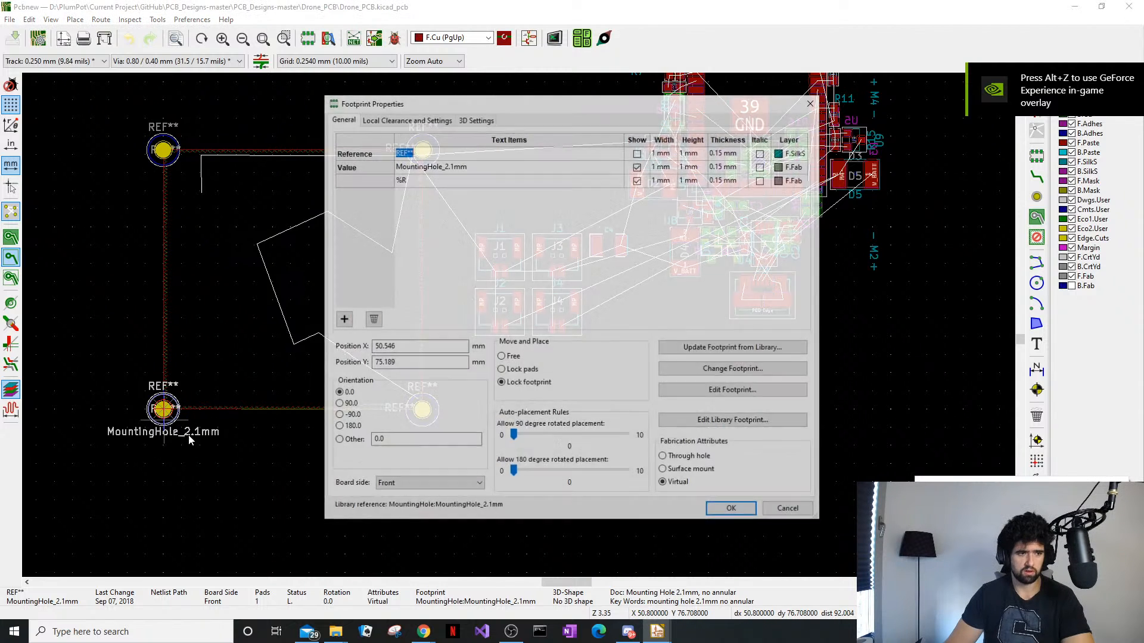
left_click(509, 360)
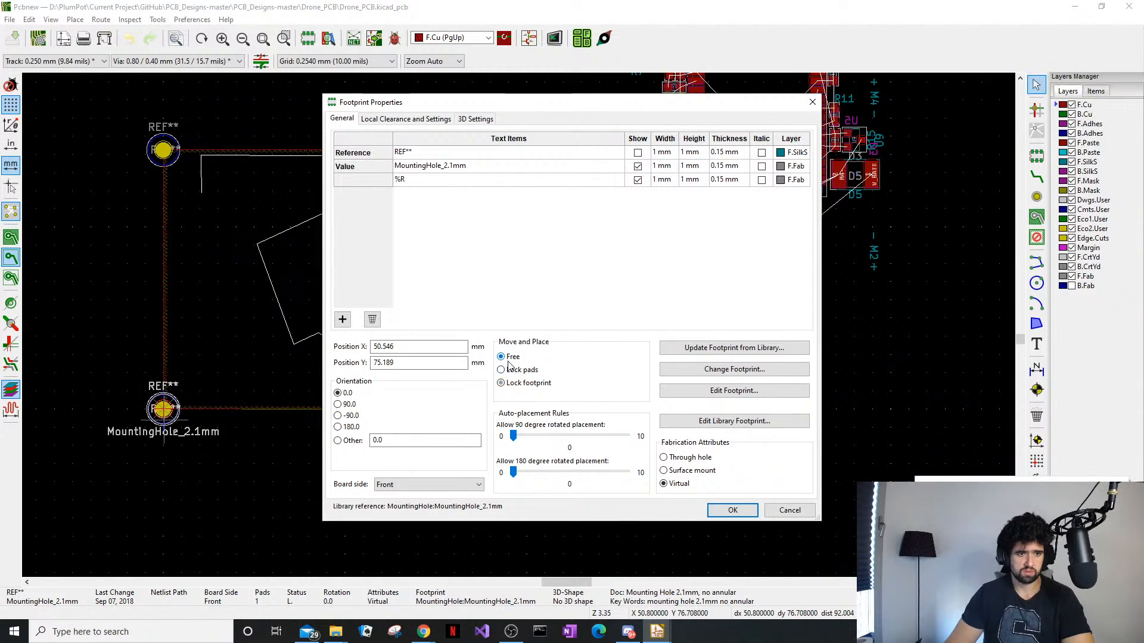
left_click(732, 510)
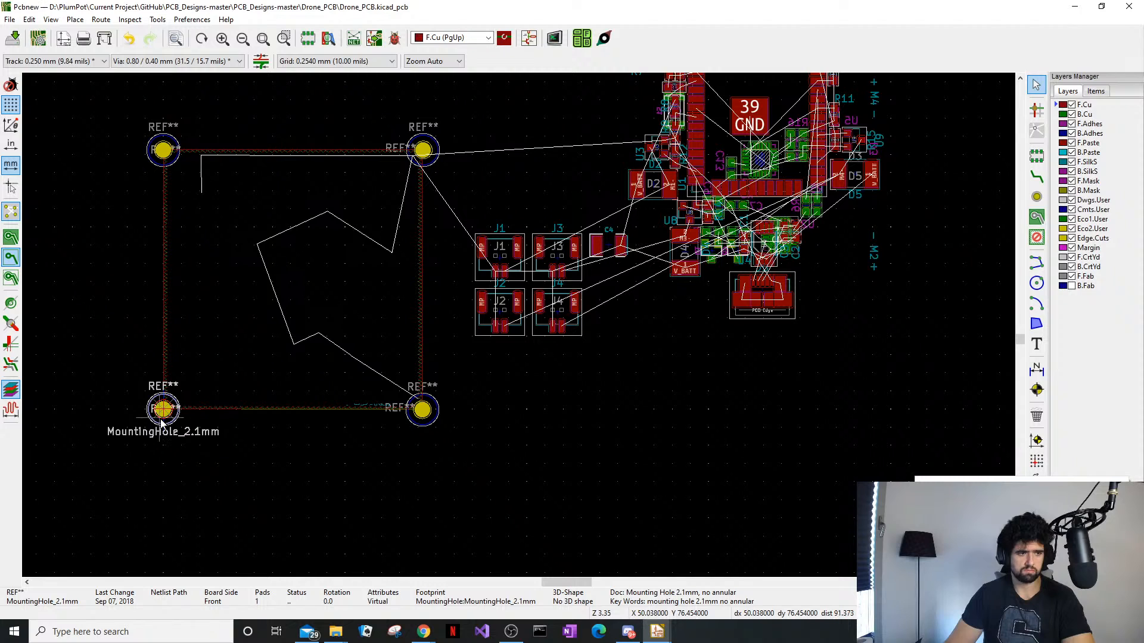
left_click_drag(165, 410, 117, 384)
left_click(142, 407)
left_click(101, 375)
key("Delete")
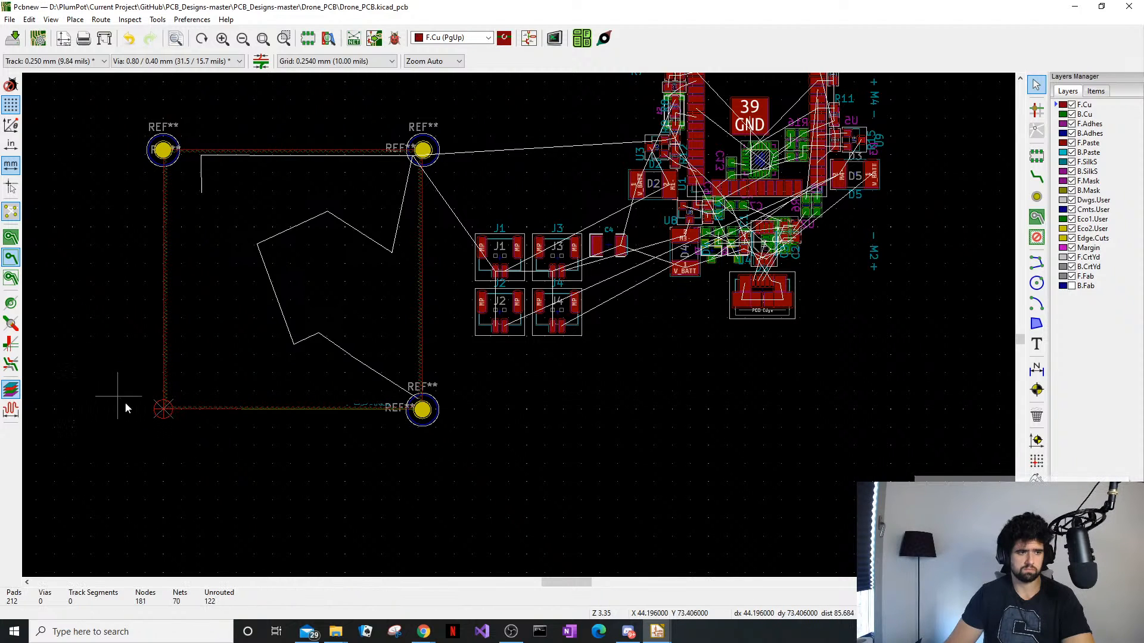
double_click(423, 417)
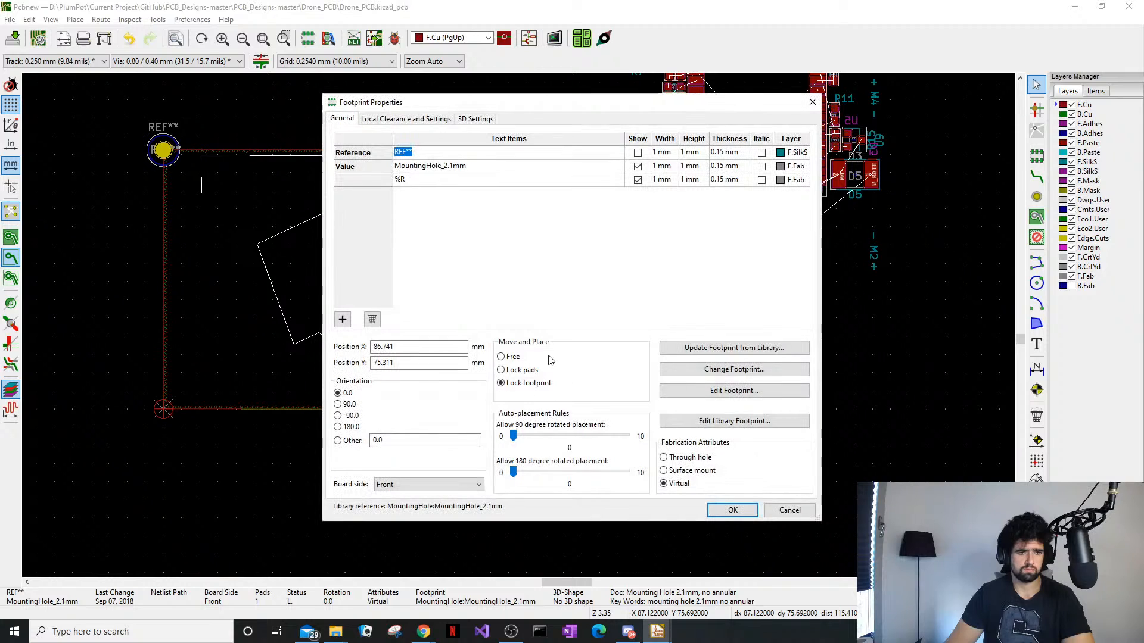
left_click(734, 511)
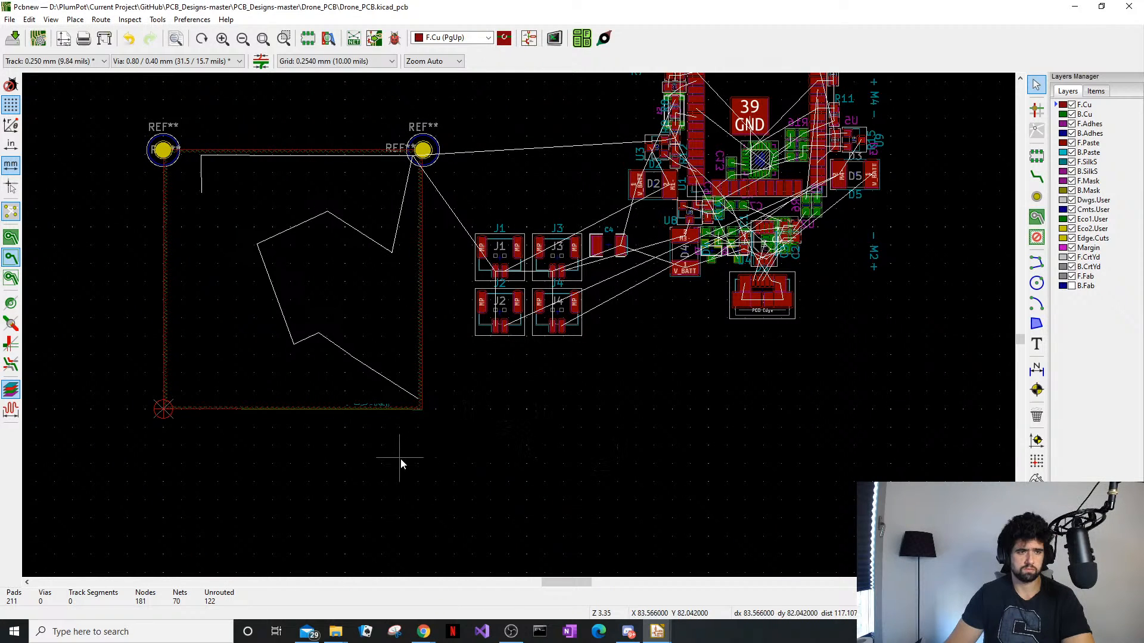
Delete the copper zones, the leftover silkscreen fragments and all four Edge.Cuts segments of the old board outline
left_click_drag(401, 459, 137, 398)
key("Delete")
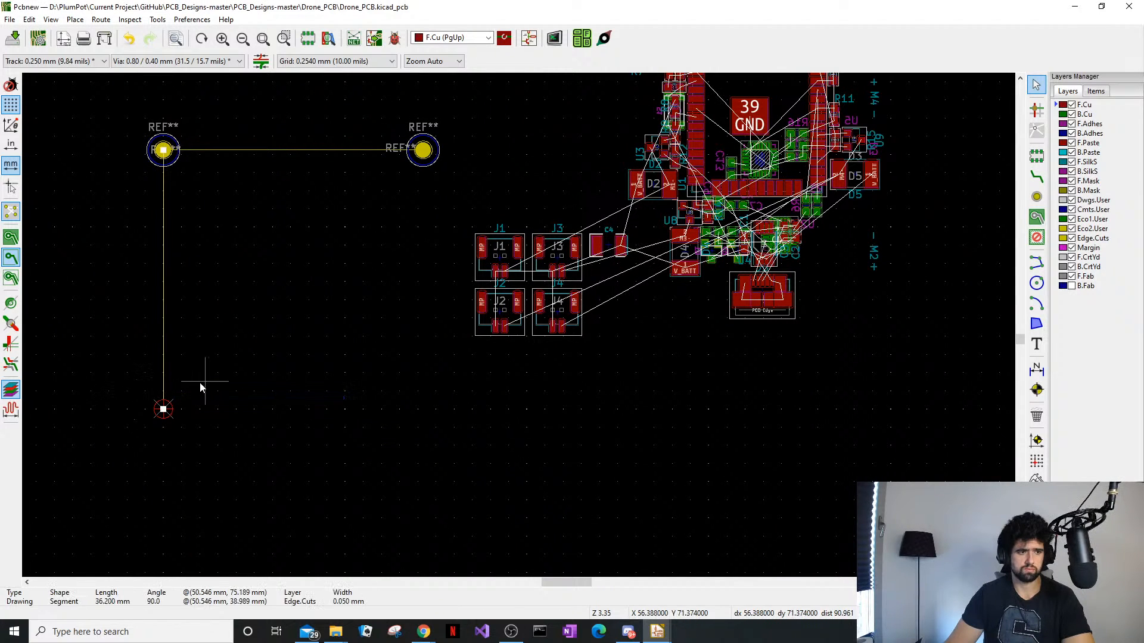
key("Delete")
left_click(374, 148)
key("Delete")
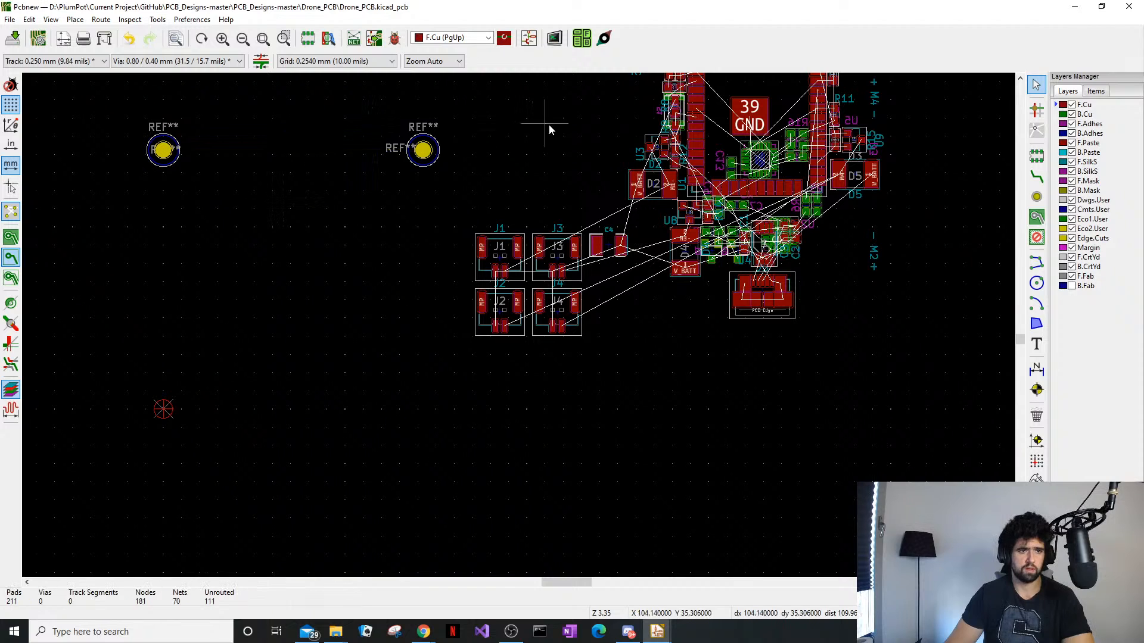
Delete the two remaining mounting holes at the upper corners of the old outline
left_click_drag(433, 161, 358, 145)
key("Delete")
left_click_drag(224, 196, 143, 156)
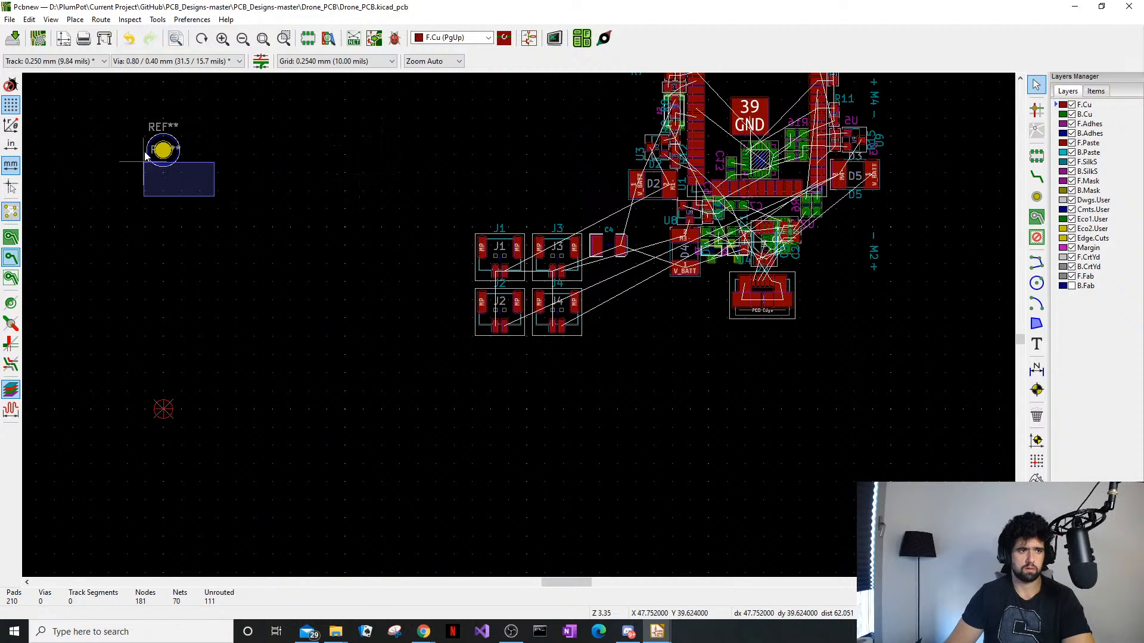
key("Delete")
Make Edge.Cuts the active layer for the new board outline
middle_click_drag(332, 273, 421, 321)
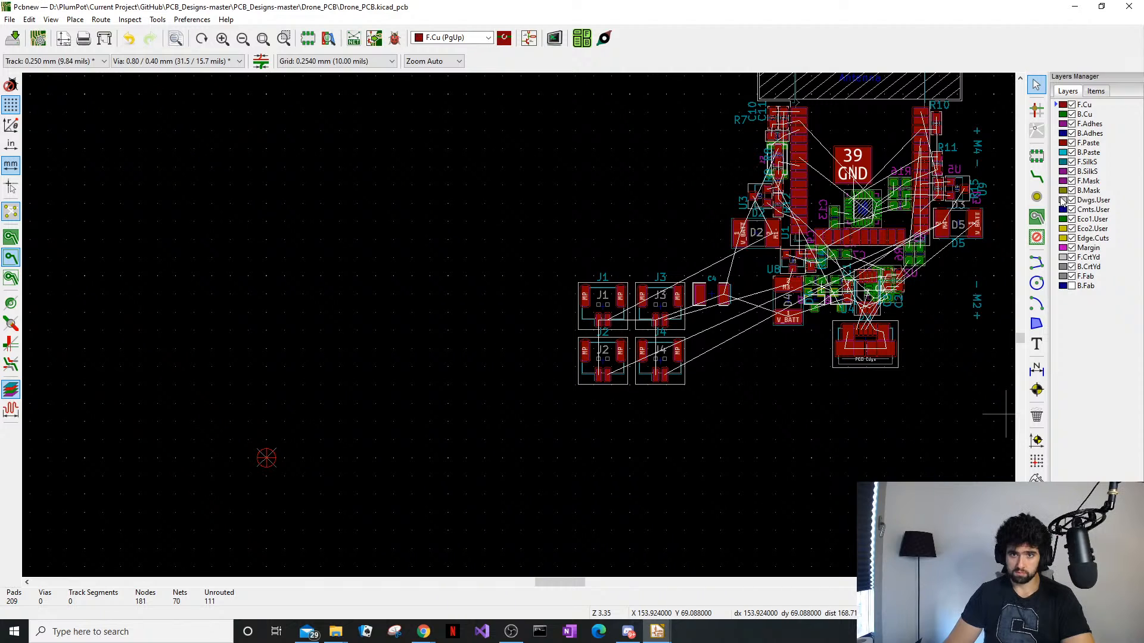
left_click(1064, 240)
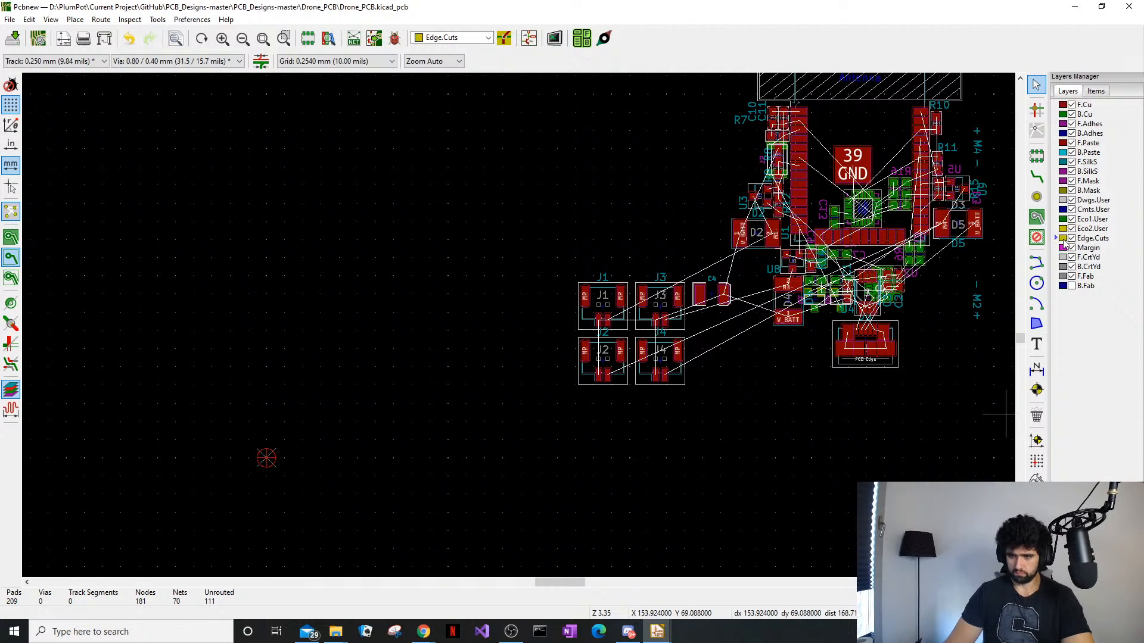
left_click(1036, 177)
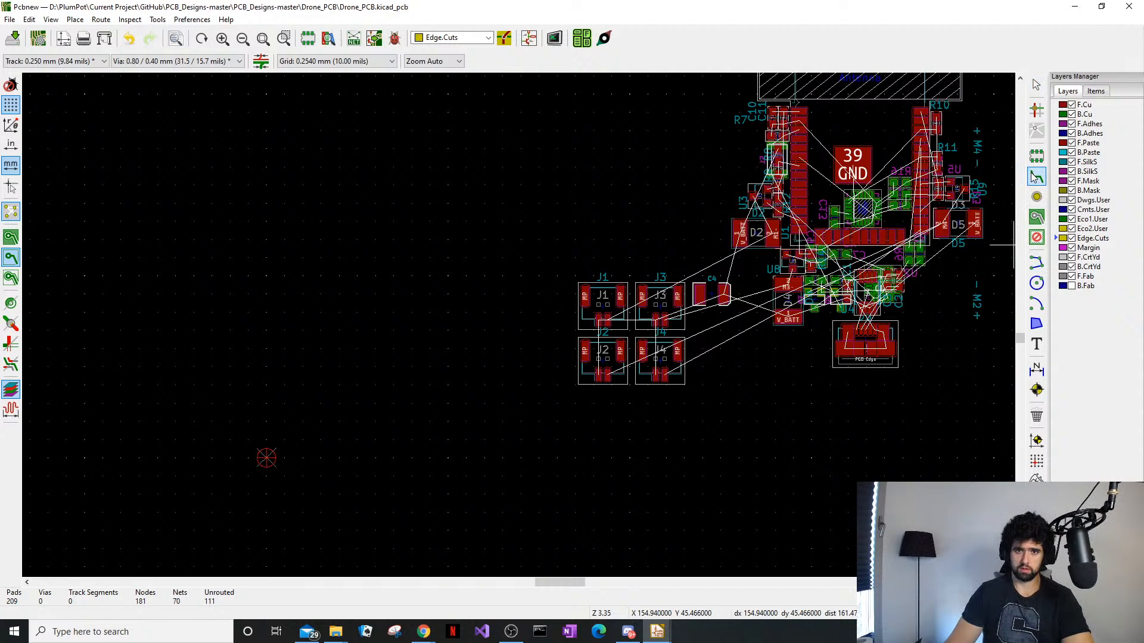
left_click(267, 458)
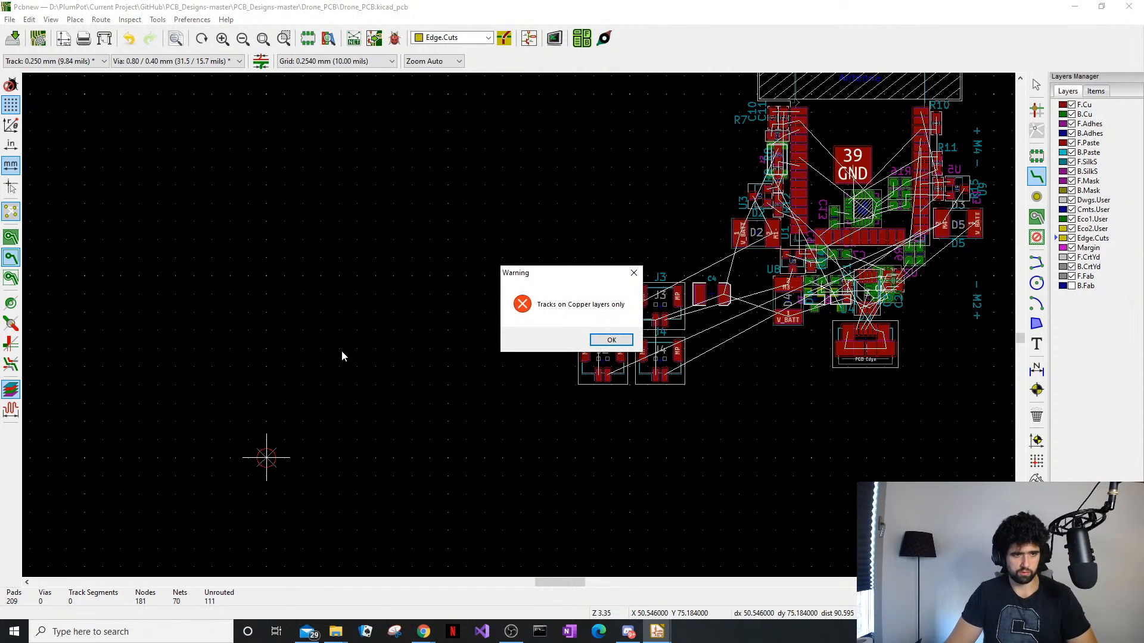
left_click(609, 341)
key("Escape")
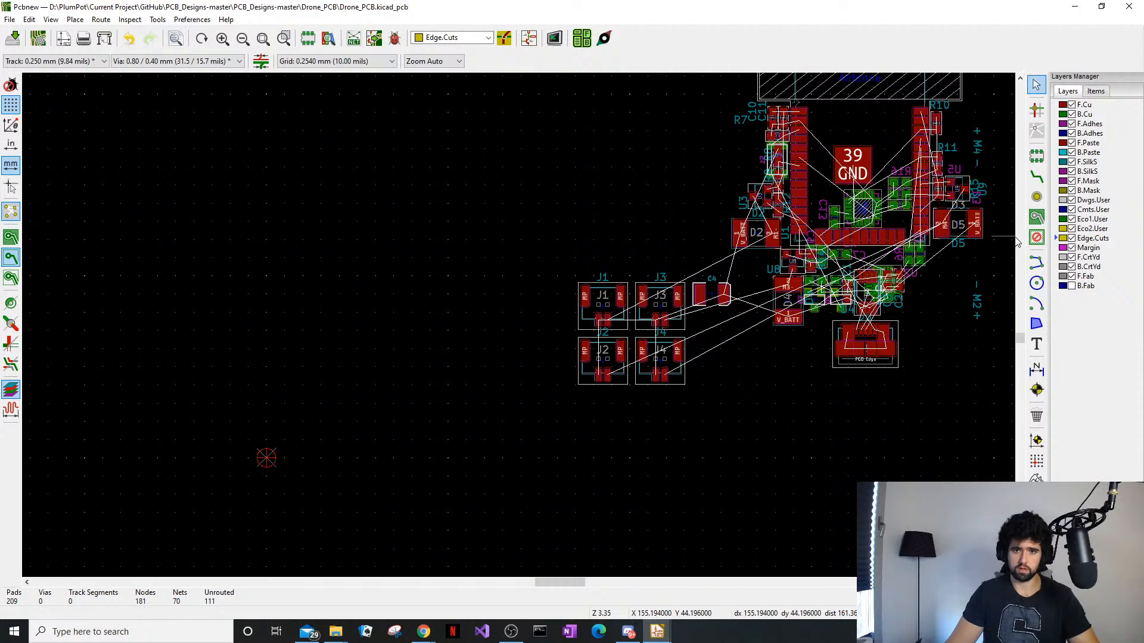
left_click(1041, 262)
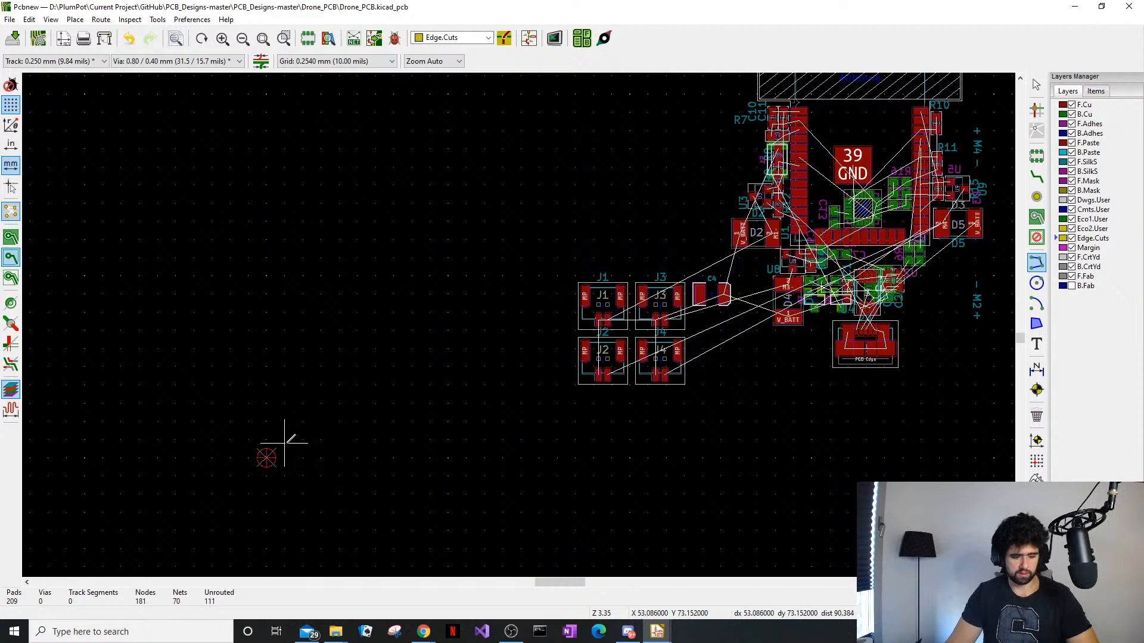
key("Escape")
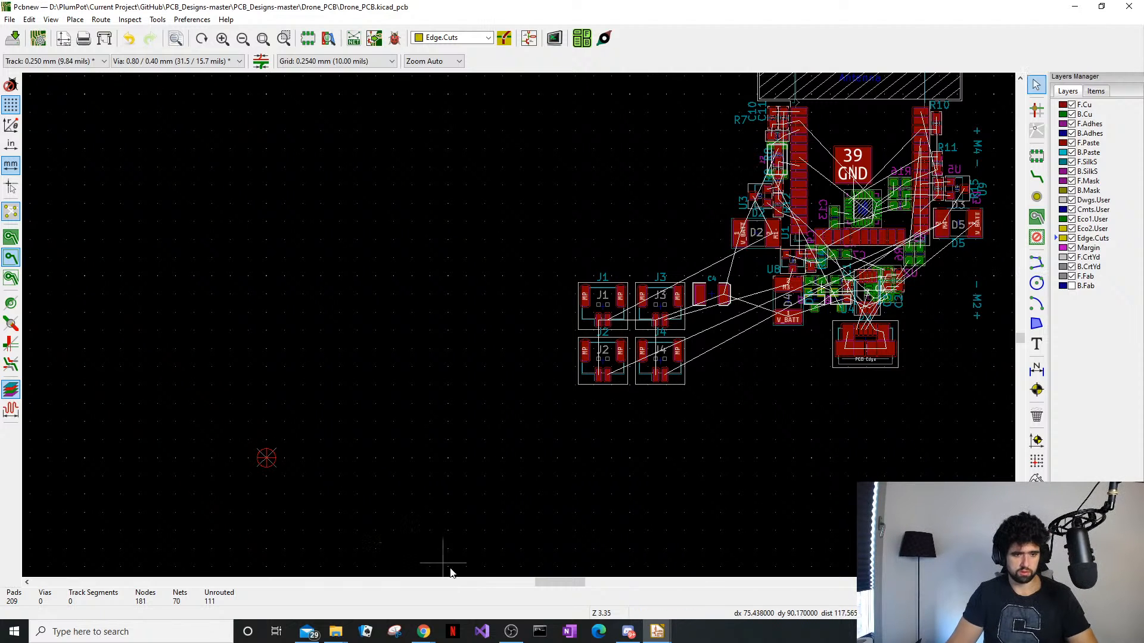
Switch to the "whoop PCB dimensions" image results in Chrome and open the Multirotor Guide article behind the black toothpick board image
mouse_move(423, 632)
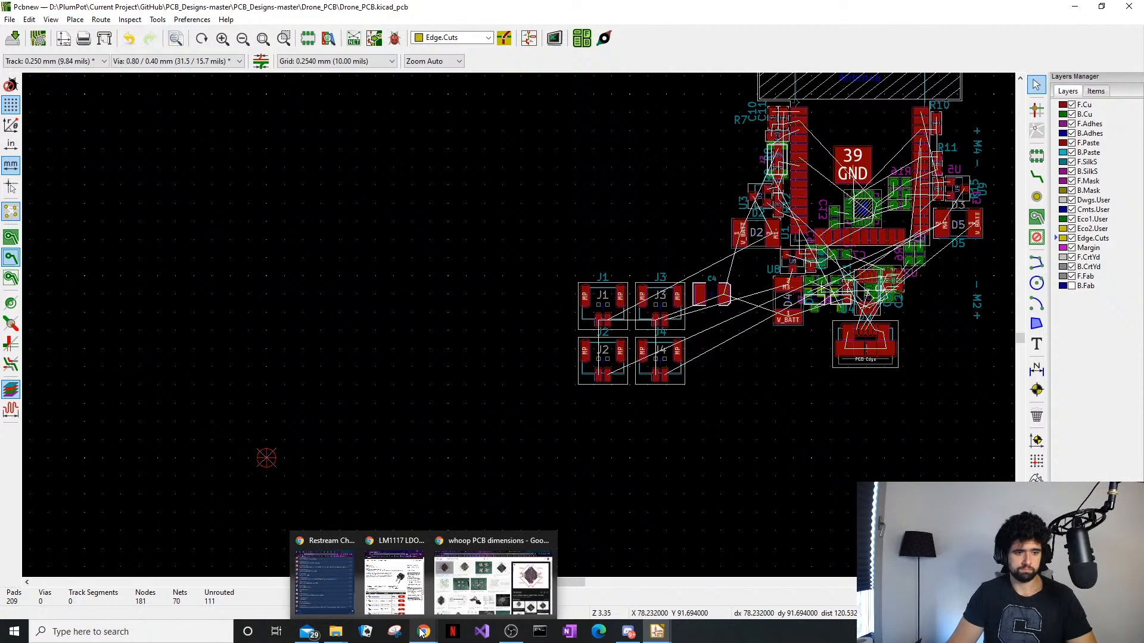
left_click(470, 584)
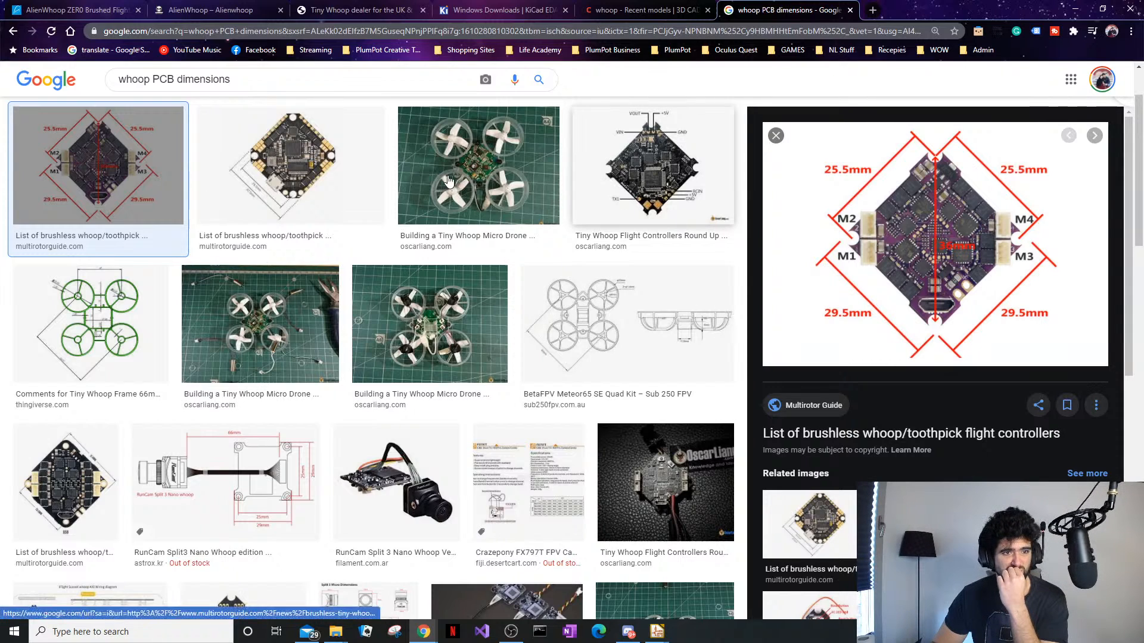
left_click(356, 180)
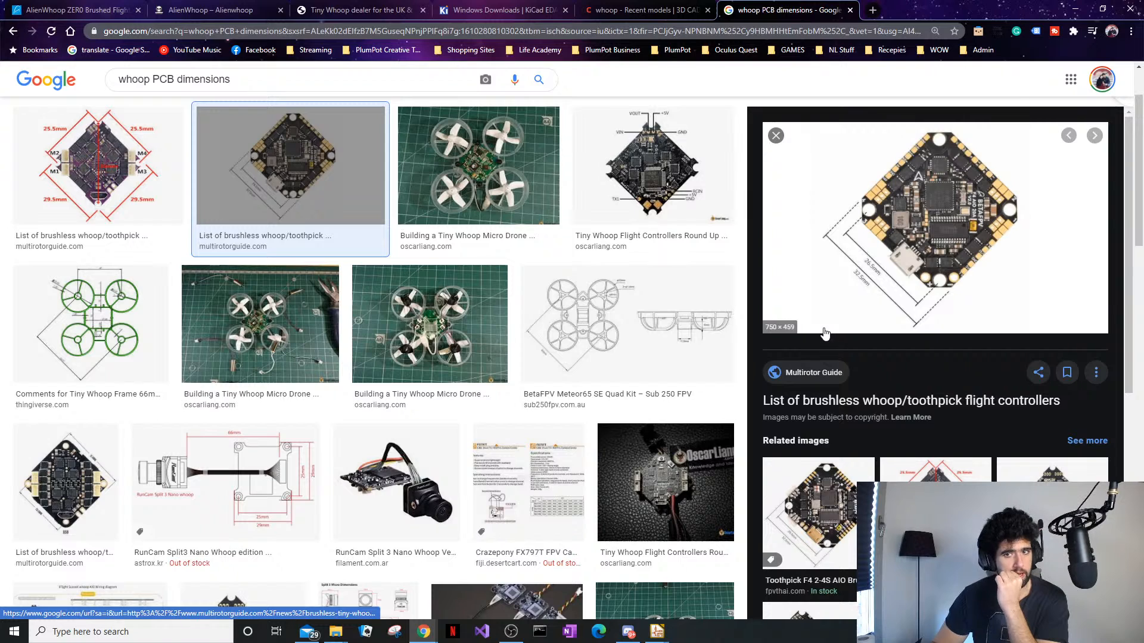
left_click(976, 236)
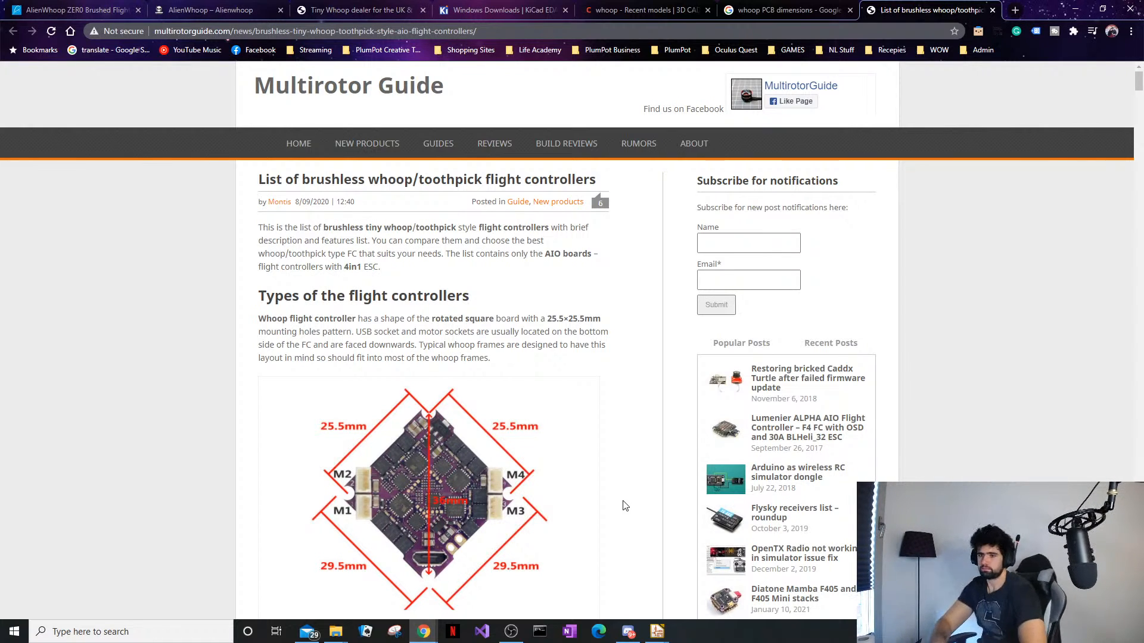
Read the article's section on flight controller types for the whoop and toothpick mounting hole pattern and board dimensions
scroll(485, 482, "down", 2)
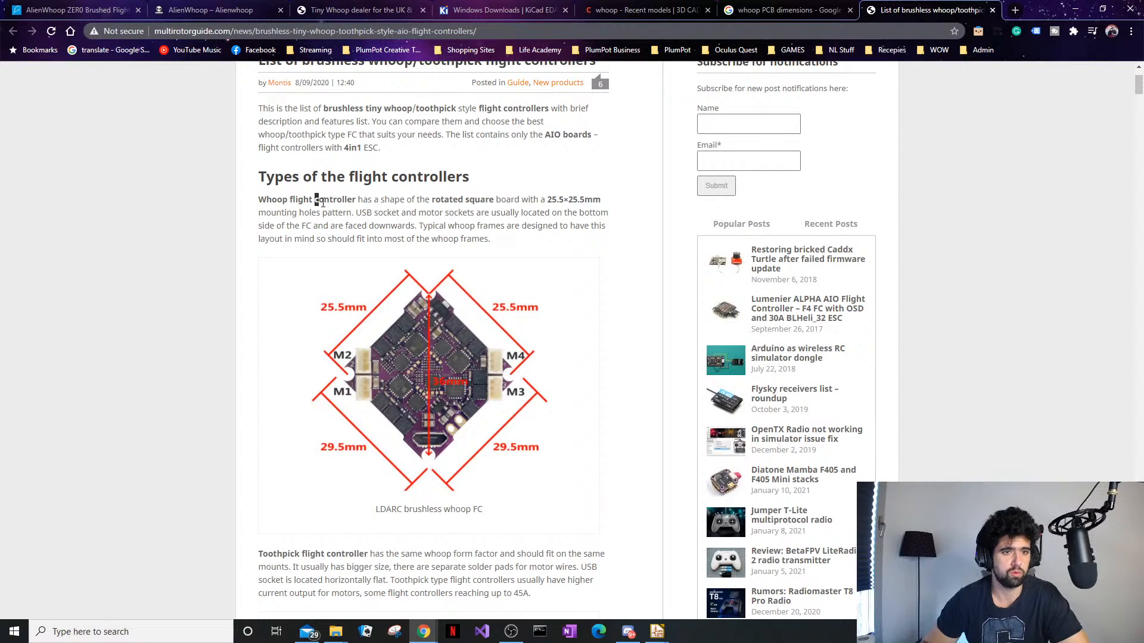
left_click_drag(541, 199, 587, 213)
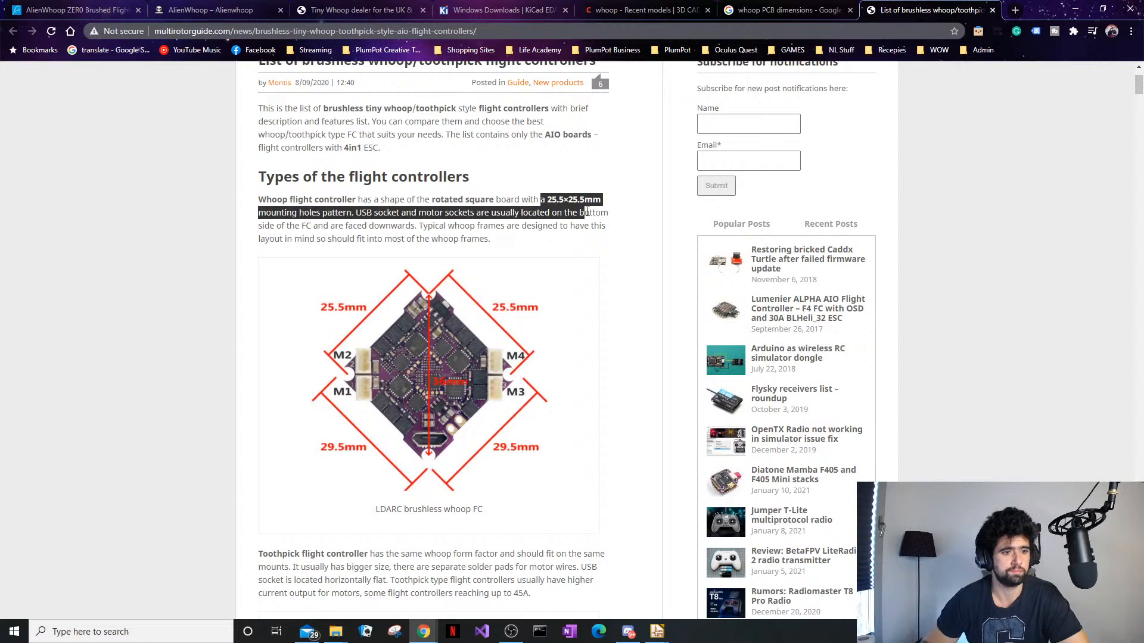
left_click(601, 367)
scroll(567, 429, "down", 3)
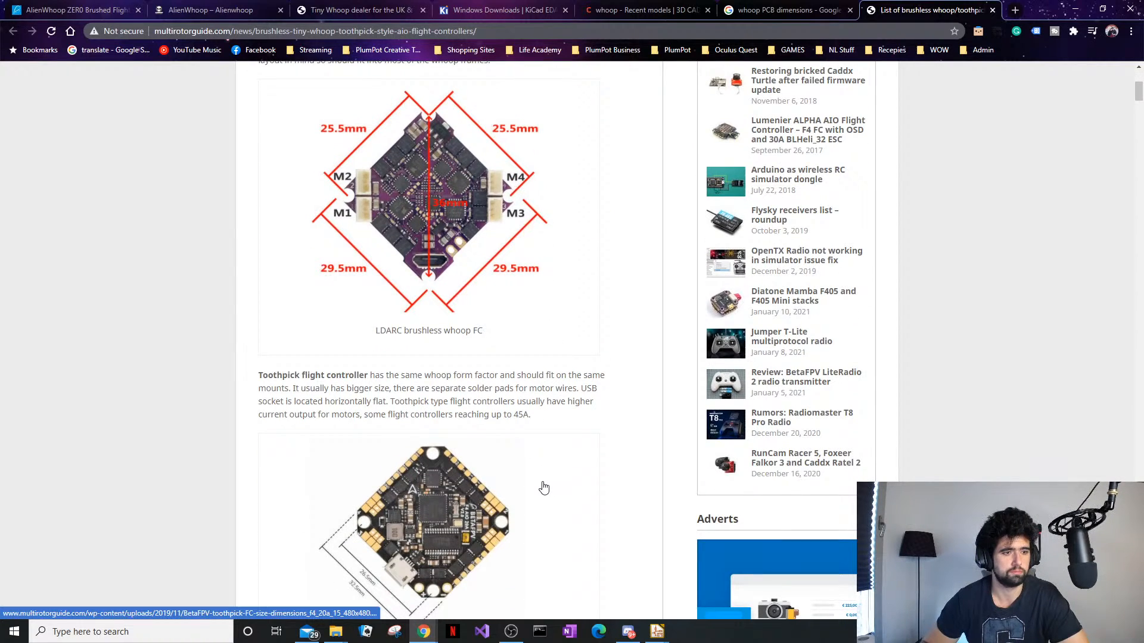
double_click(335, 374)
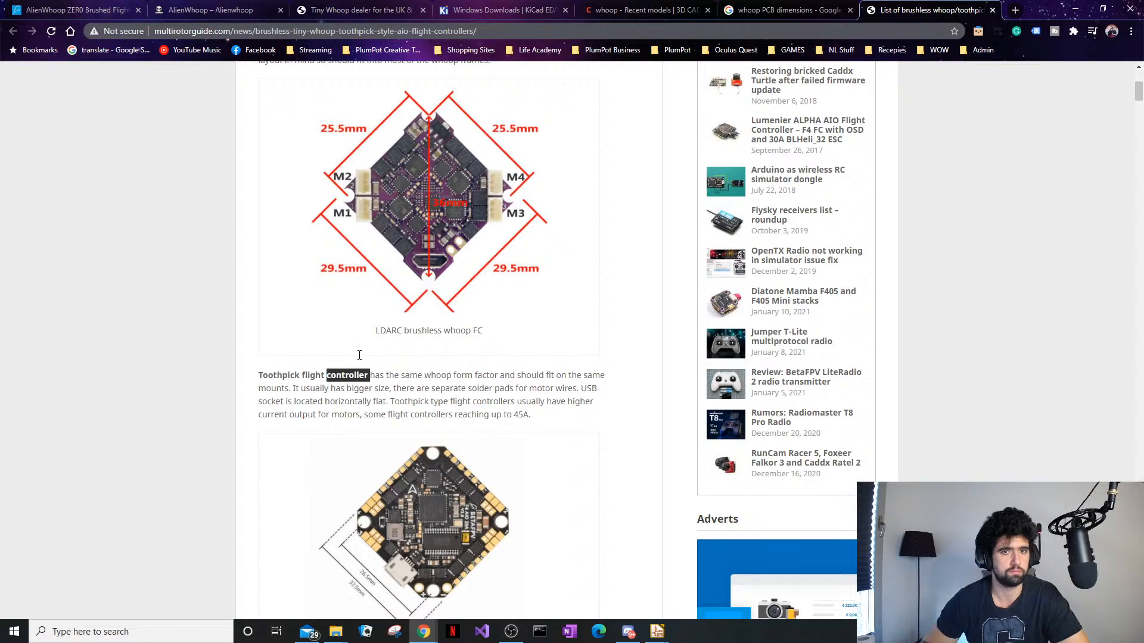
Return to the Sleek Beta75S Frame page on the BETAFPV site and examine its description and parts list for frame dimensions
left_click(77, 10)
scroll(462, 324, "up", 10)
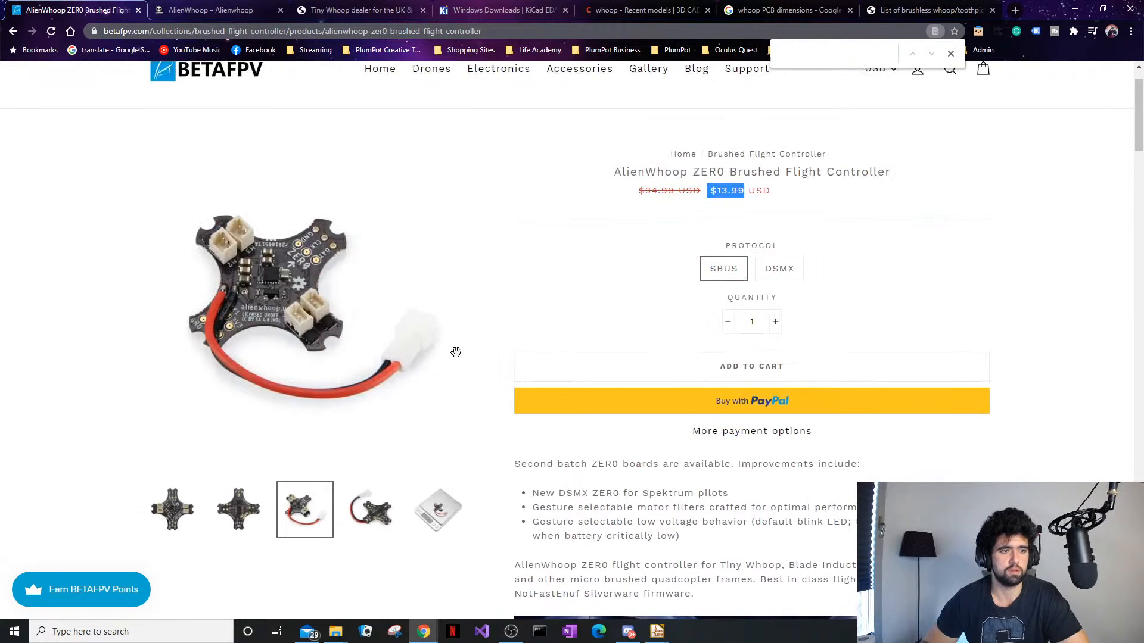
left_click(13, 31)
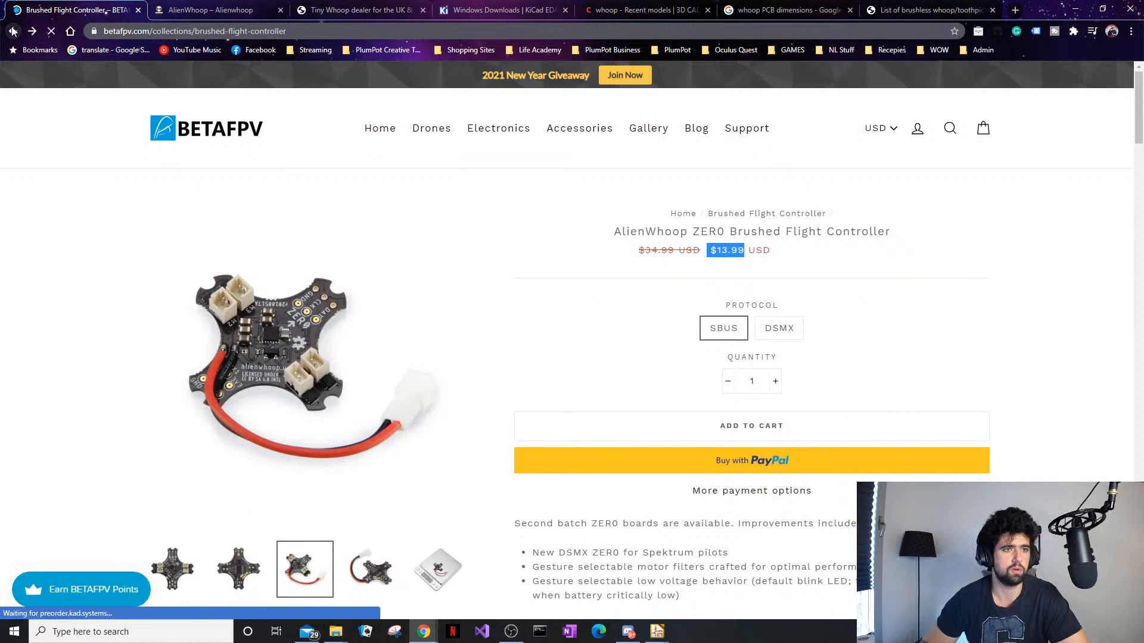
left_click(13, 31)
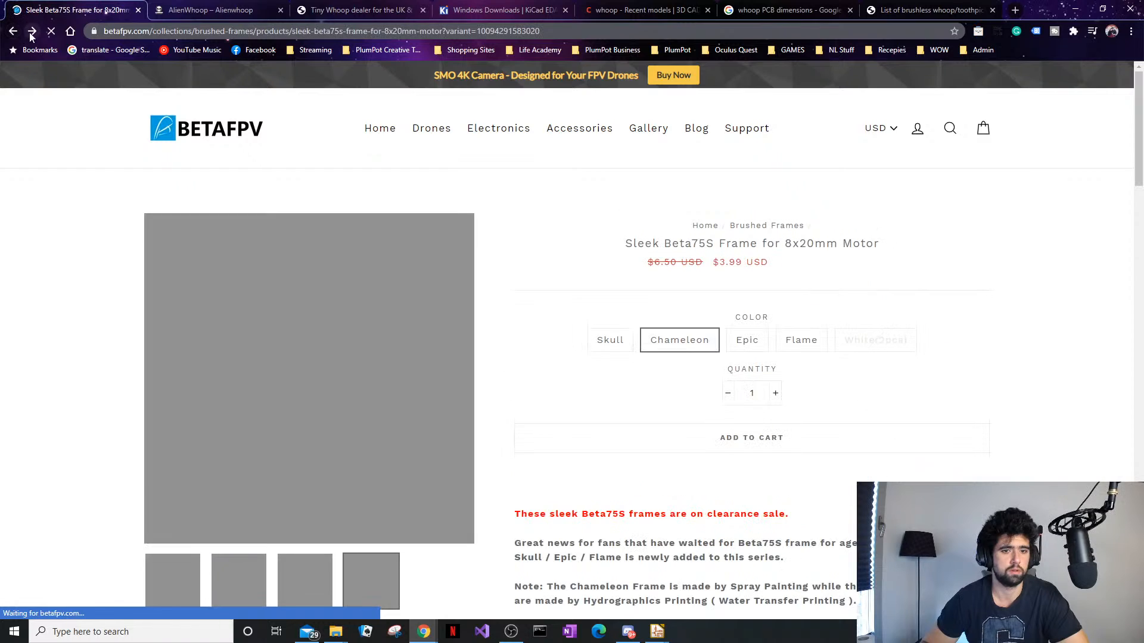
scroll(734, 237, "down", 10)
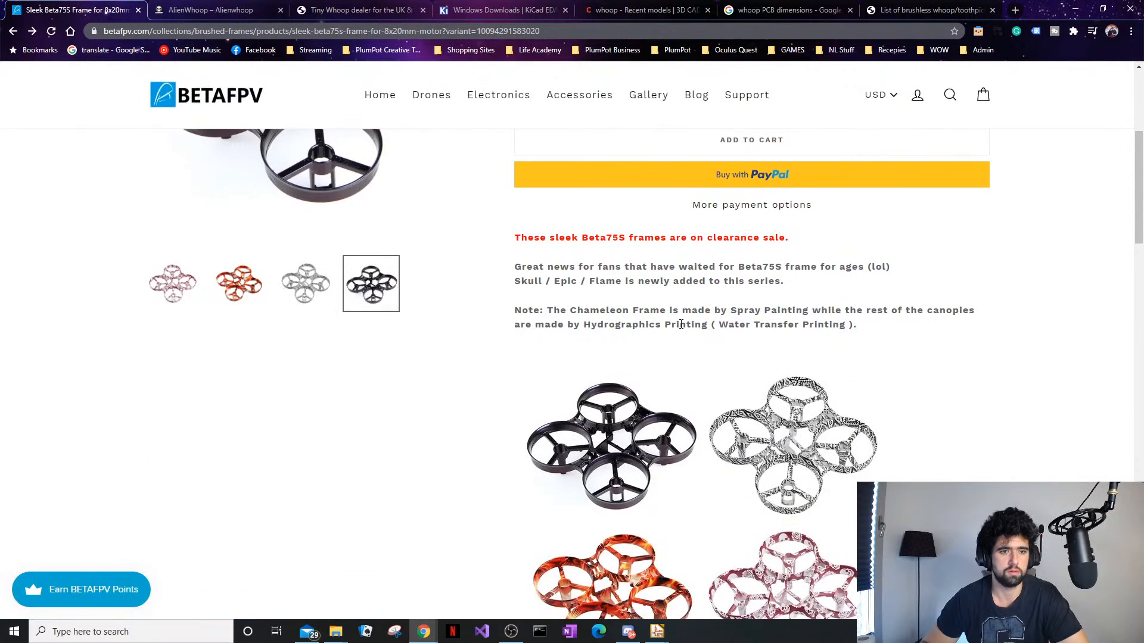
scroll(606, 431, "down", 3)
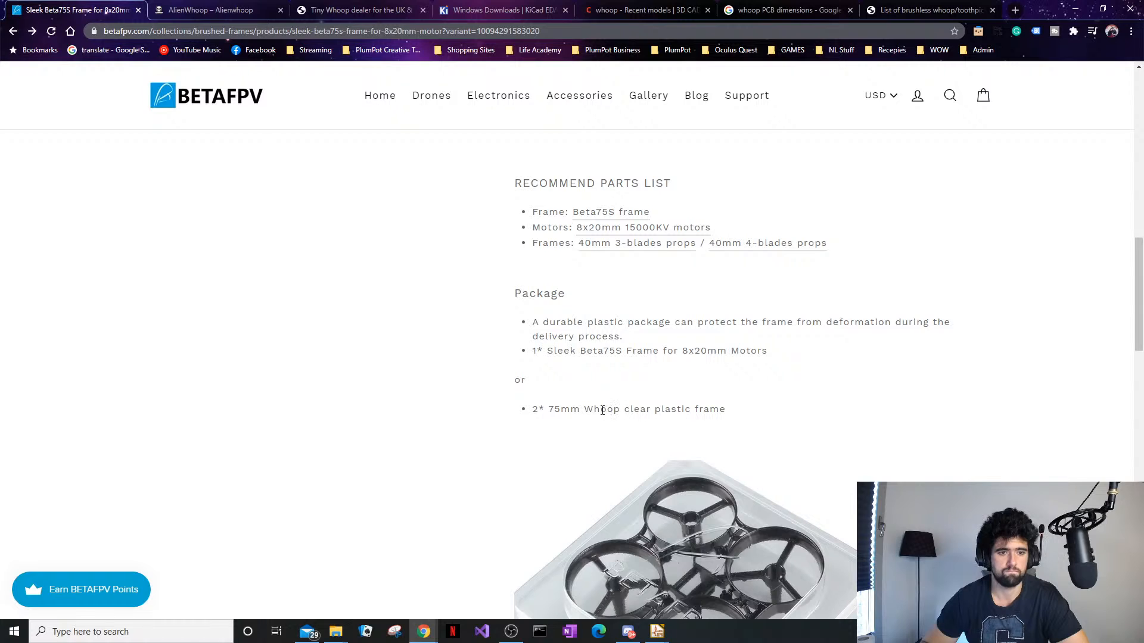
scroll(603, 410, "down", 4)
scroll(600, 409, "up", 7)
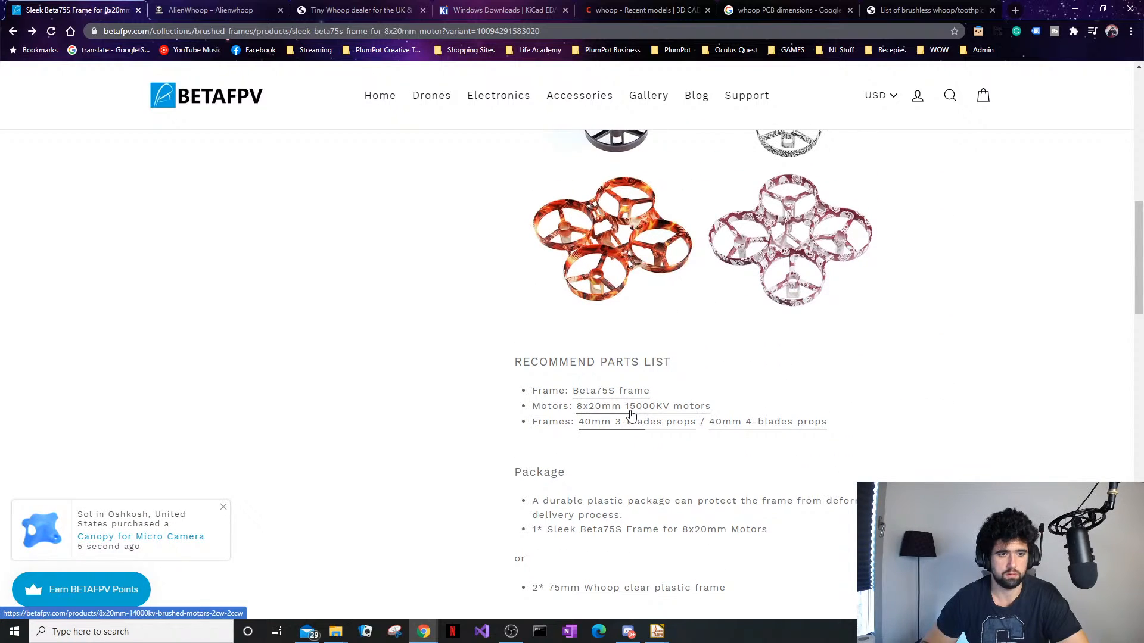
scroll(631, 414, "up", 10)
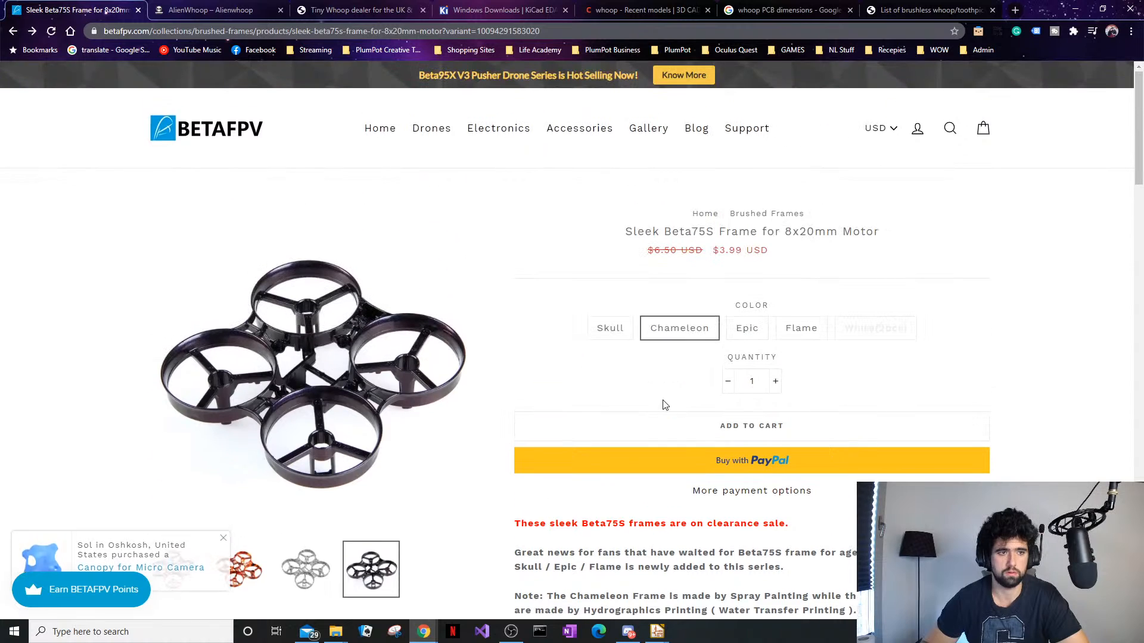
Open the Beta65S micro whoop product page and examine its version table, size comparison, specification and related products for frame details
mouse_move(435, 128)
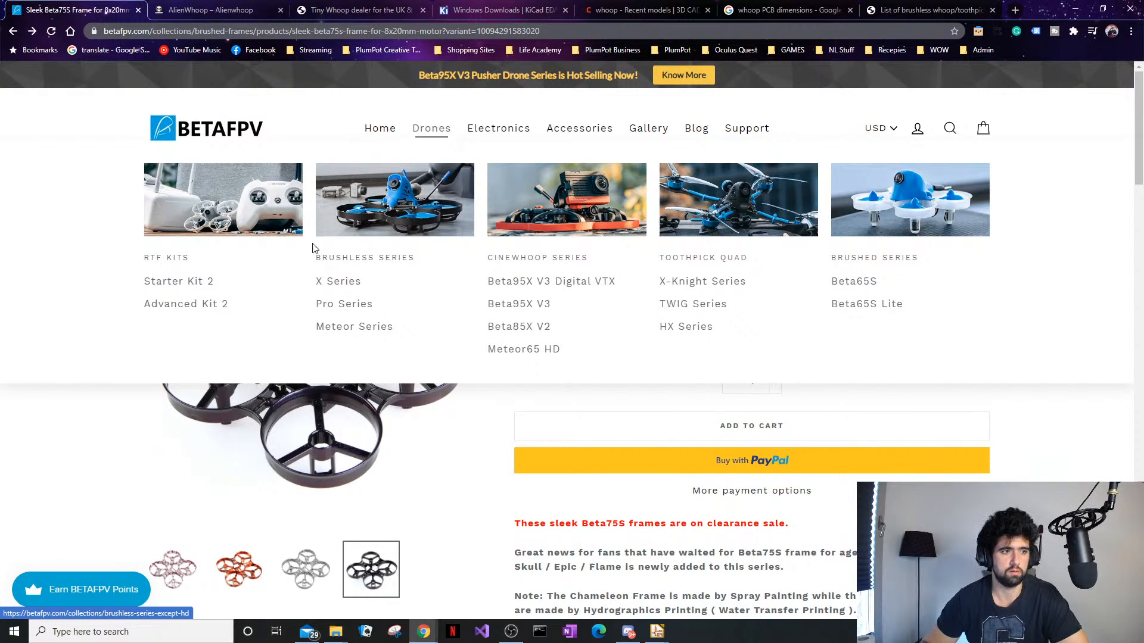
left_click(853, 281)
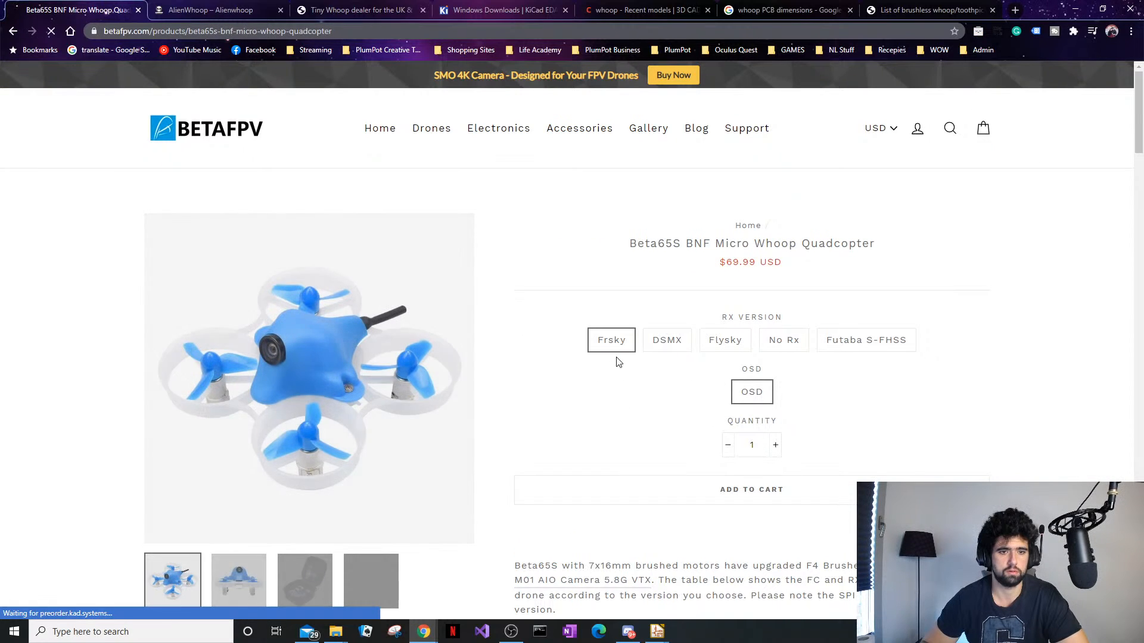
scroll(622, 414, "down", 4)
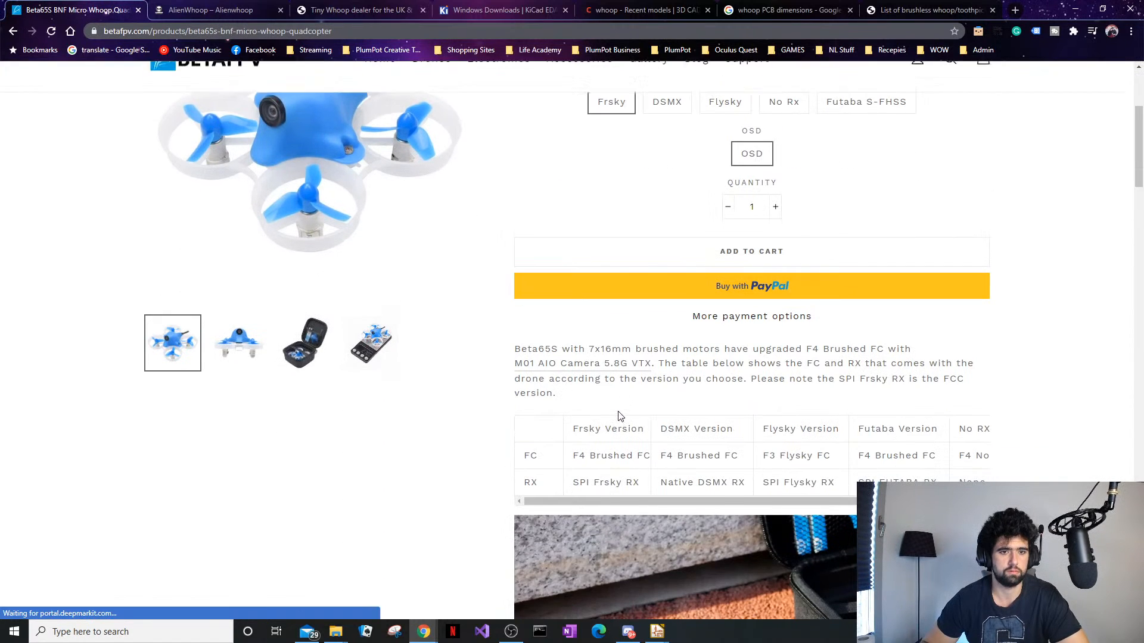
left_click(323, 356)
scroll(581, 410, "down", 5)
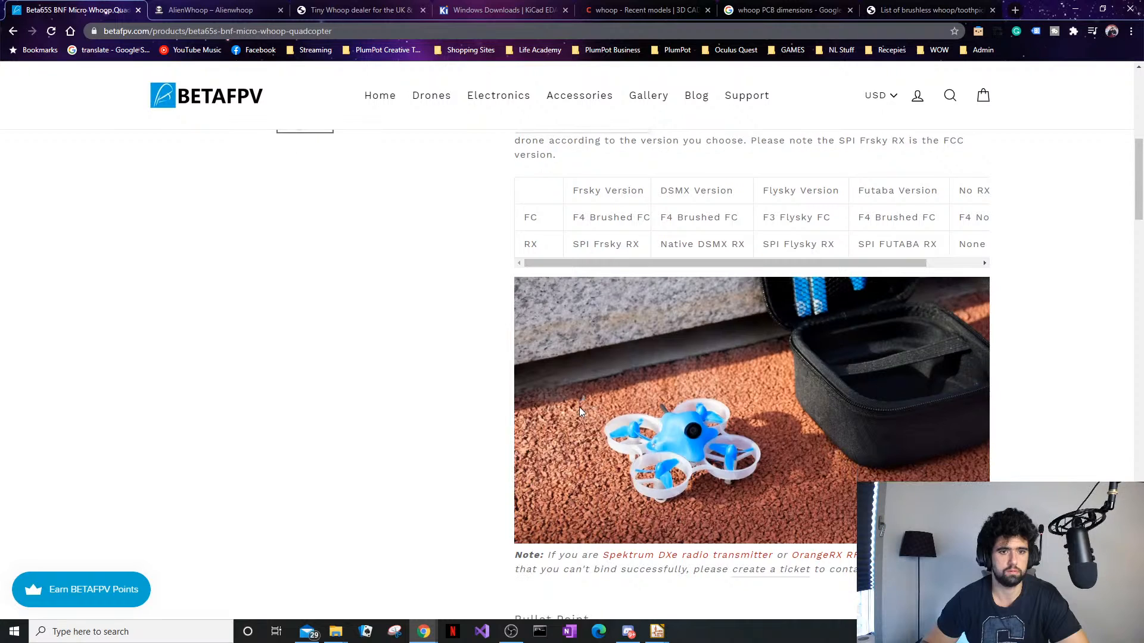
left_click_drag(822, 268, 875, 268)
scroll(805, 318, "down", 2)
scroll(806, 318, "down", 5)
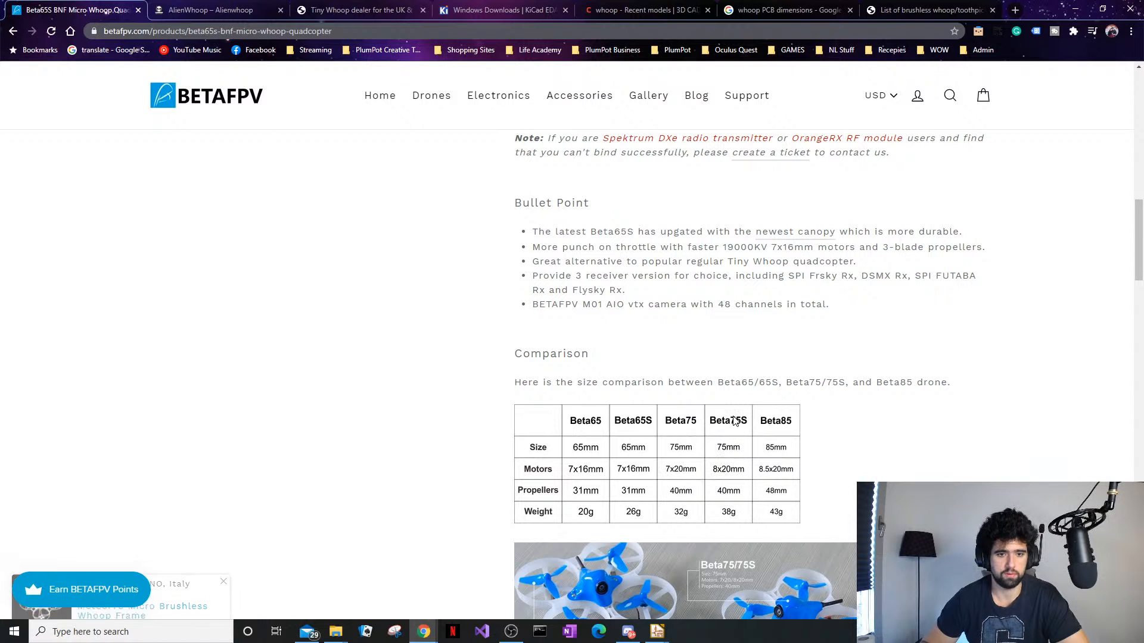
scroll(732, 457, "down", 7)
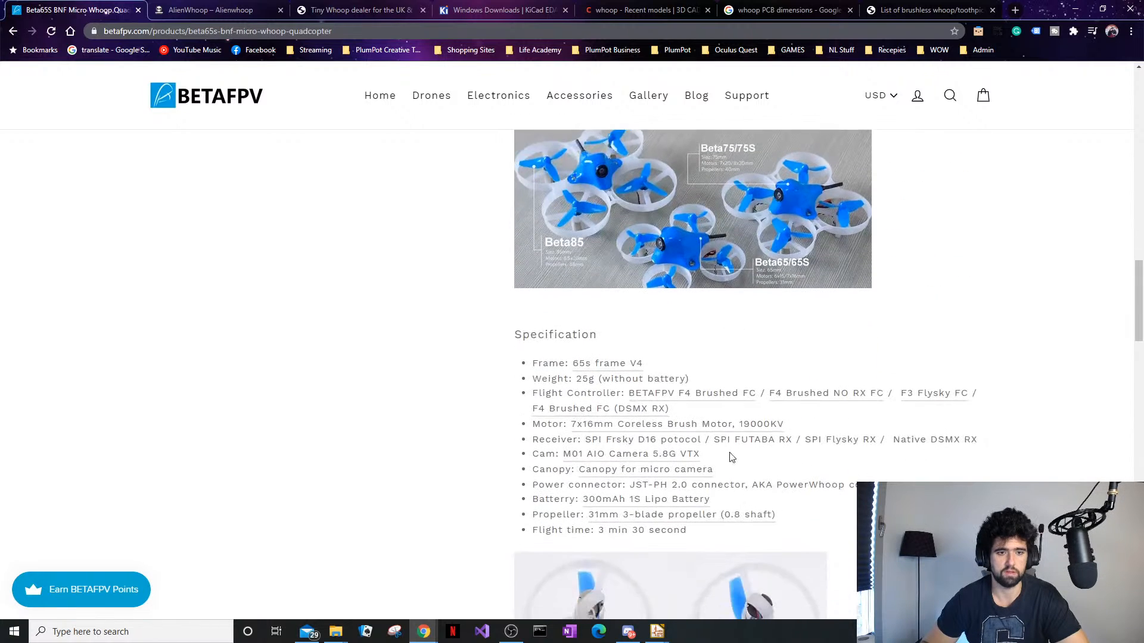
scroll(667, 458, "up", 15)
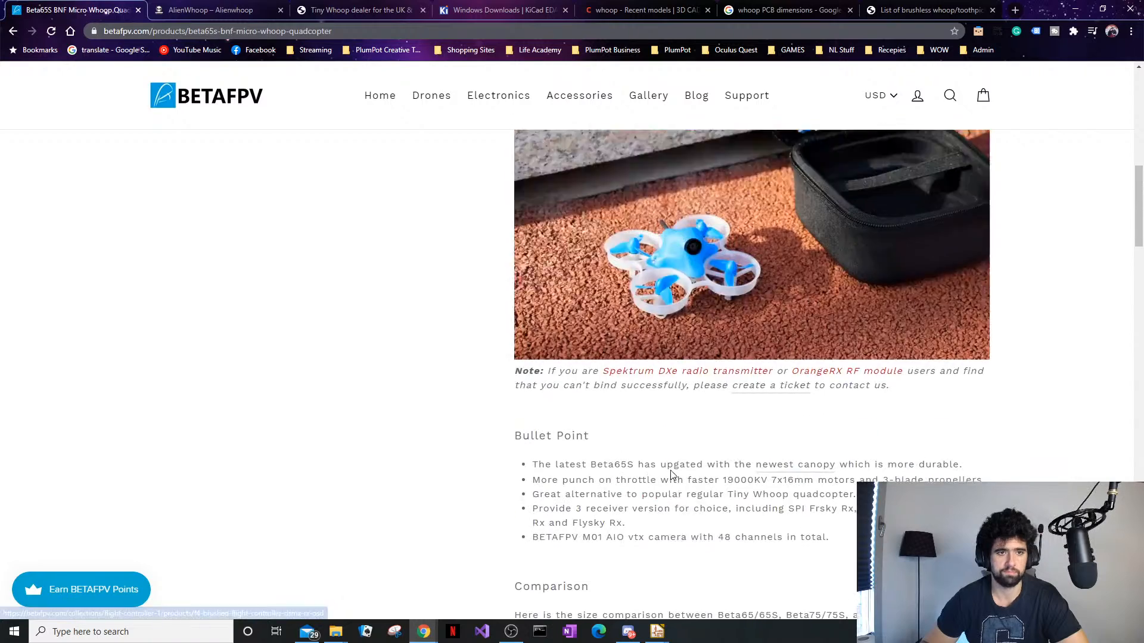
scroll(685, 471, "down", 20)
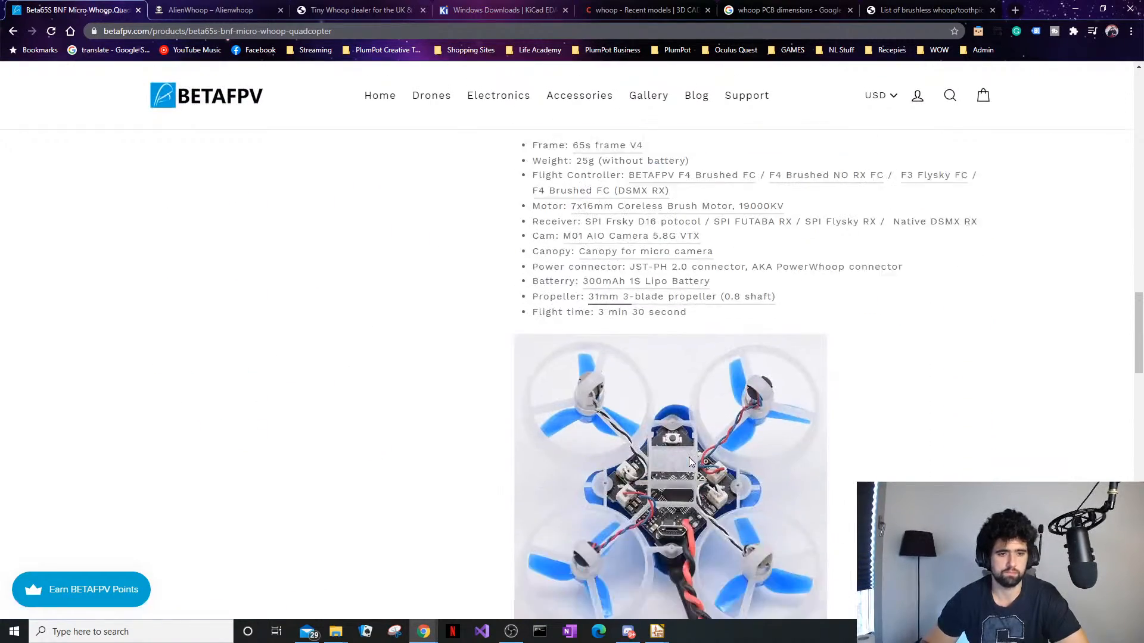
scroll(608, 363, "down", 5)
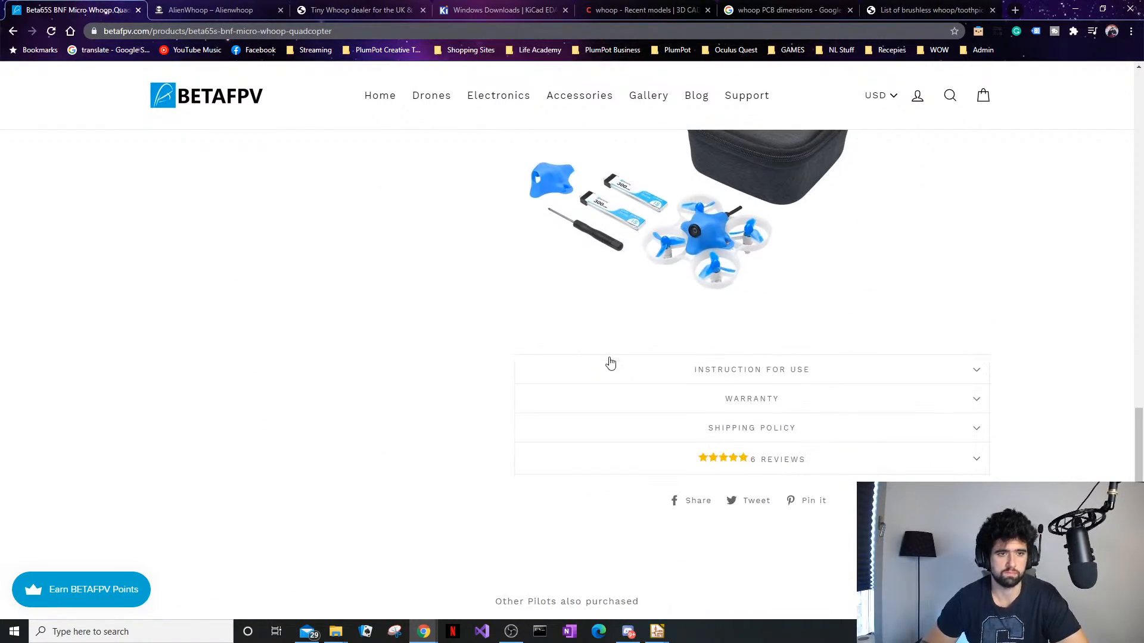
scroll(608, 363, "down", 7)
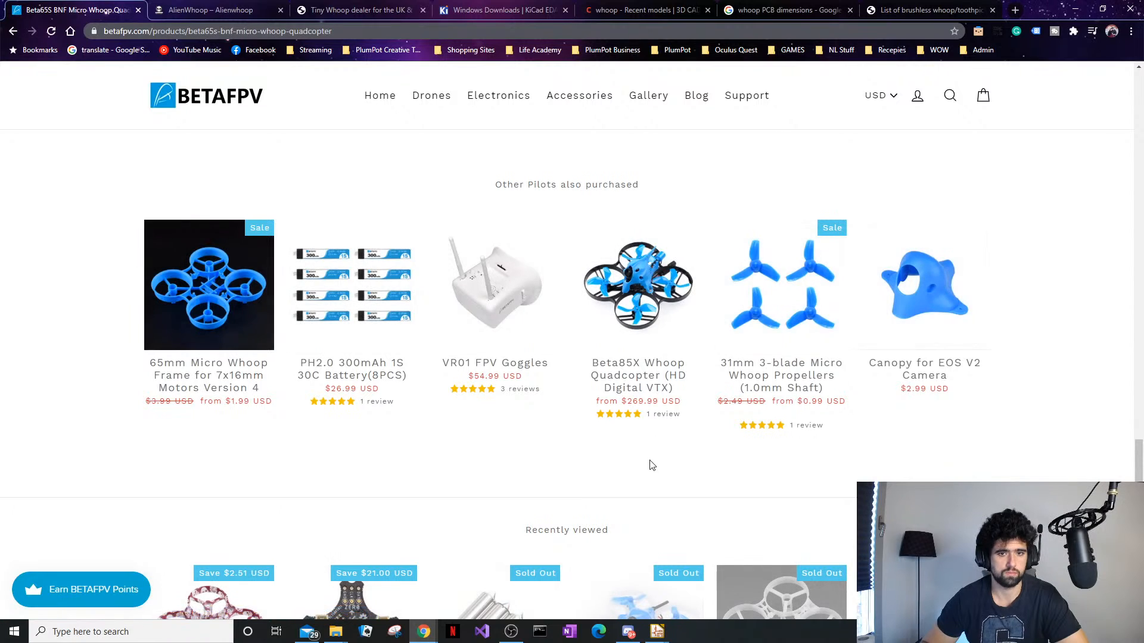
Search the BETAFPV store for "Beta 75s"
scroll(648, 463, "up", 5)
left_click(950, 96)
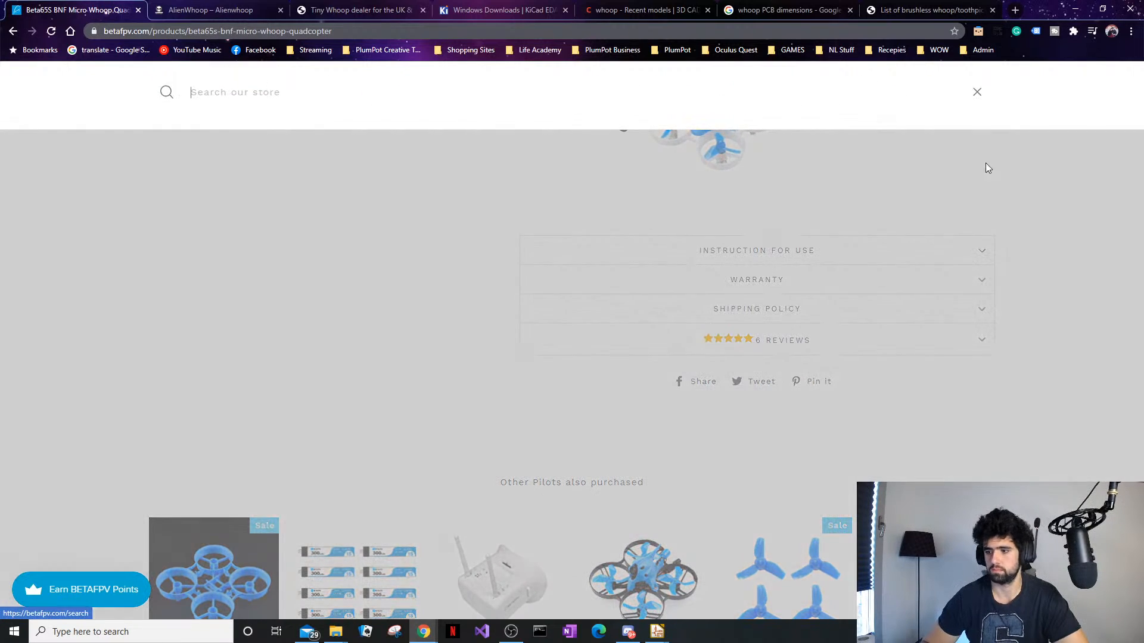
left_click(227, 98)
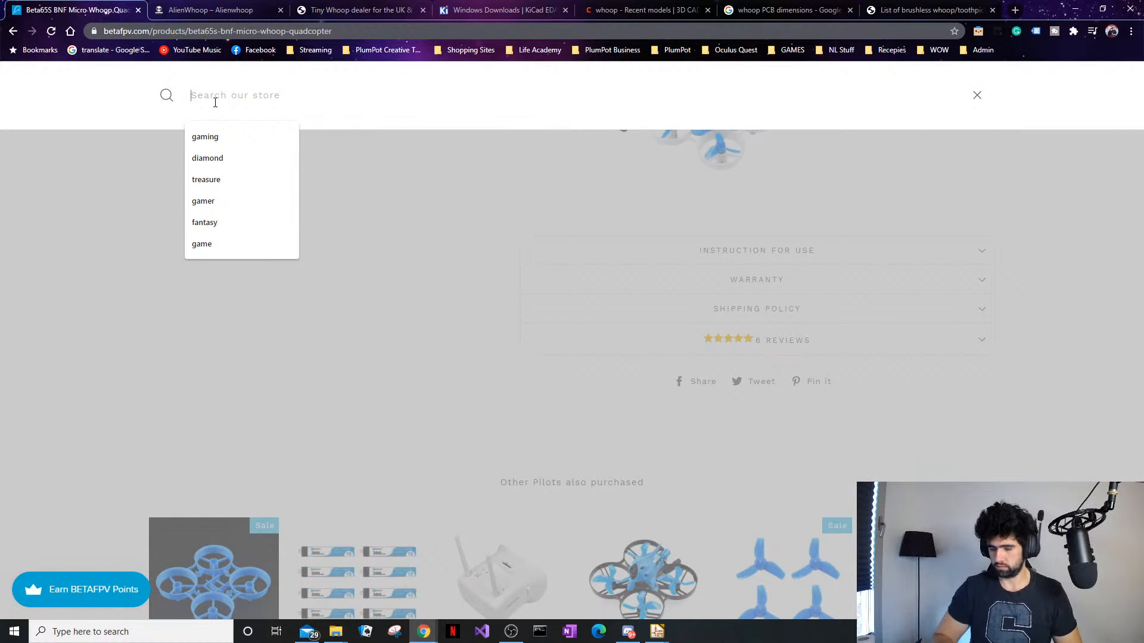
type("Beta")
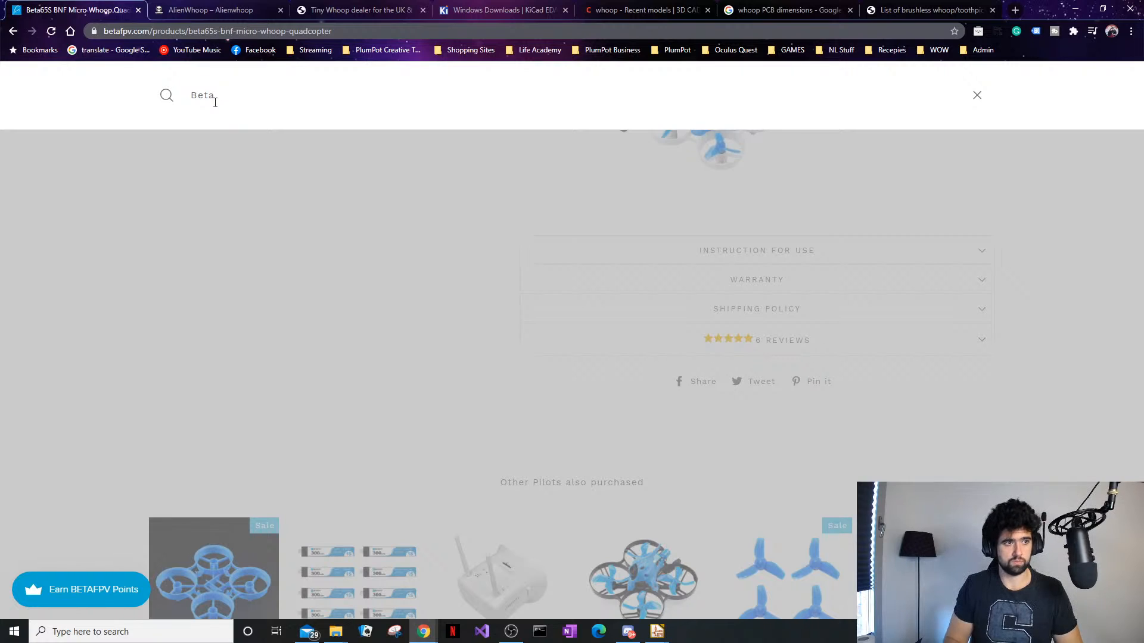
type(" 75s")
key("Return")
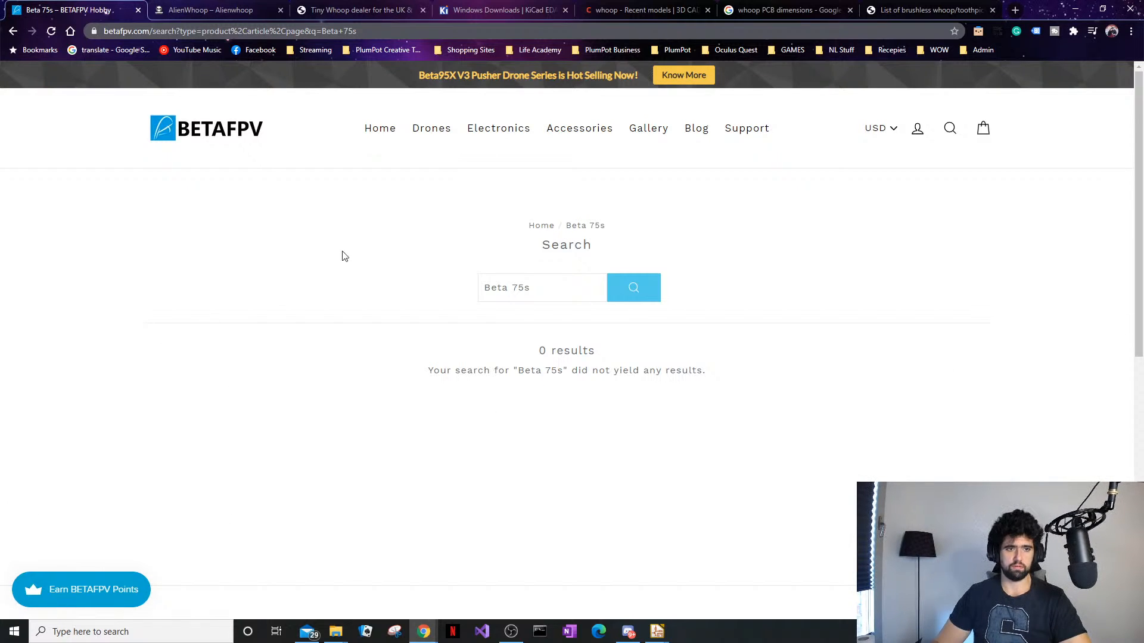
Open the store's brushed whoop drones collection and look through its products for a 75 mm model
mouse_move(439, 128)
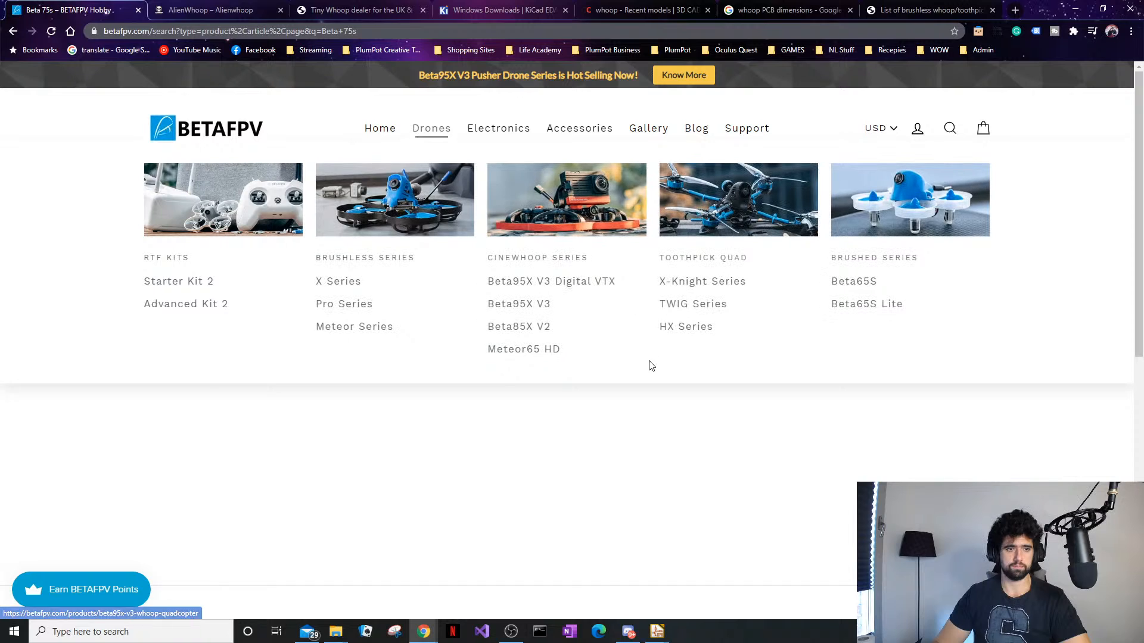
left_click(831, 280)
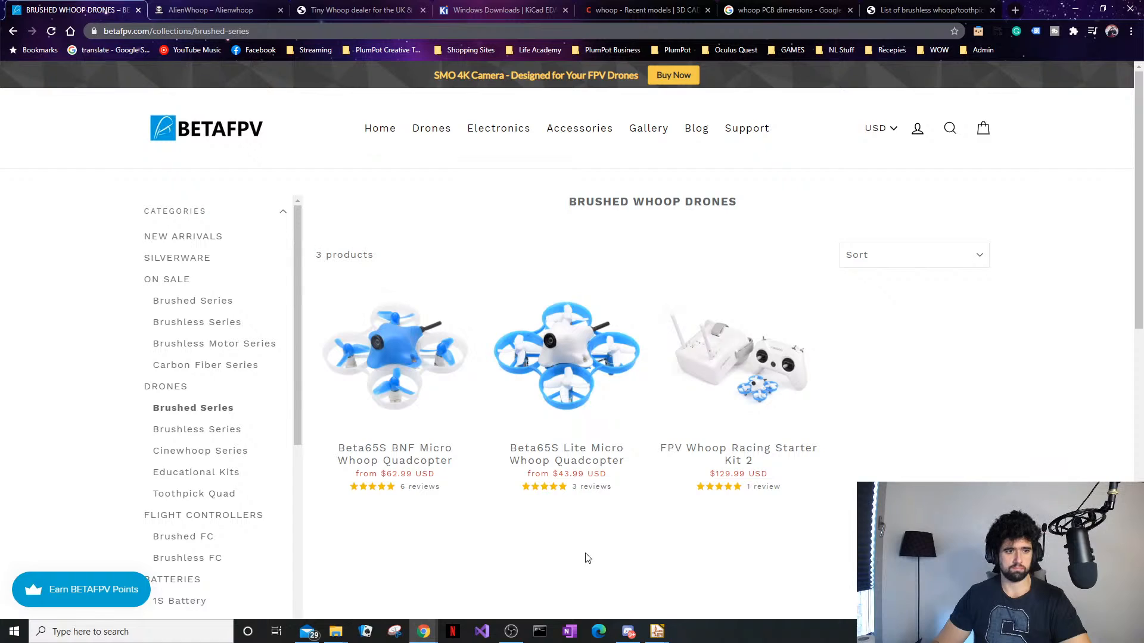
scroll(551, 546, "down", 2)
scroll(523, 529, "up", 2)
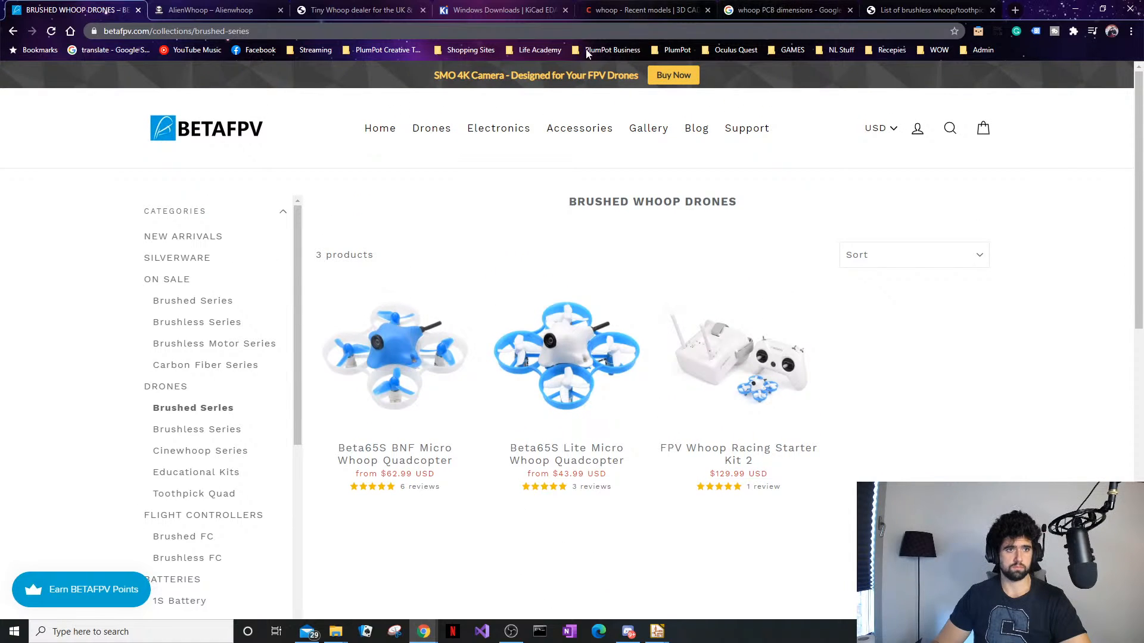
Search Google for "betafpv75" in a new browser tab
left_click(1019, 8)
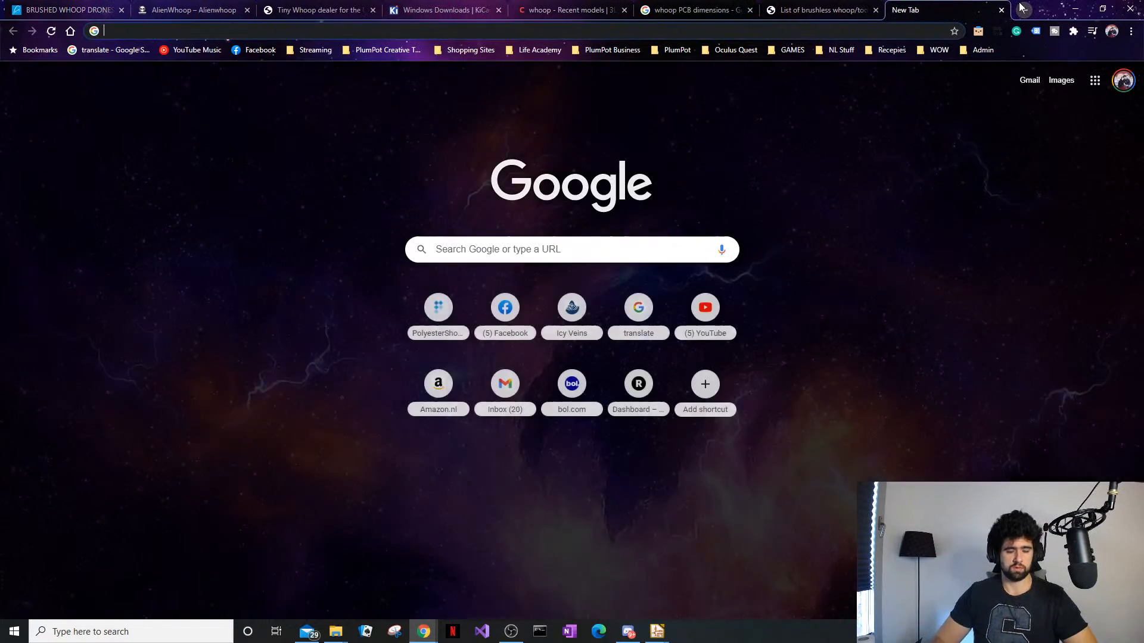
type("betafpv75")
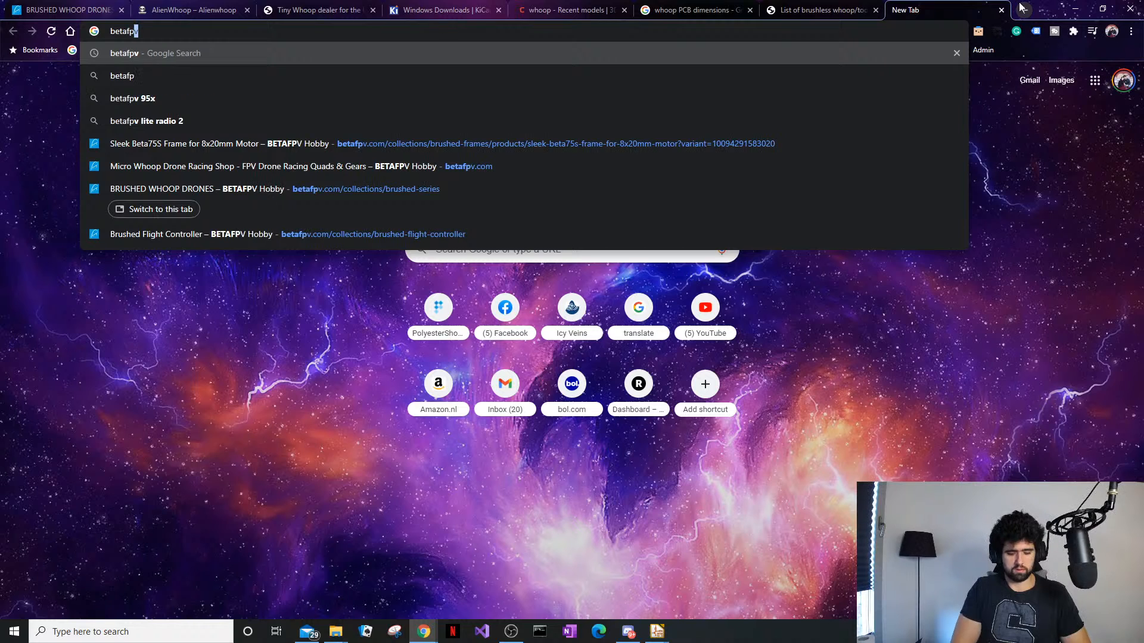
key("Return")
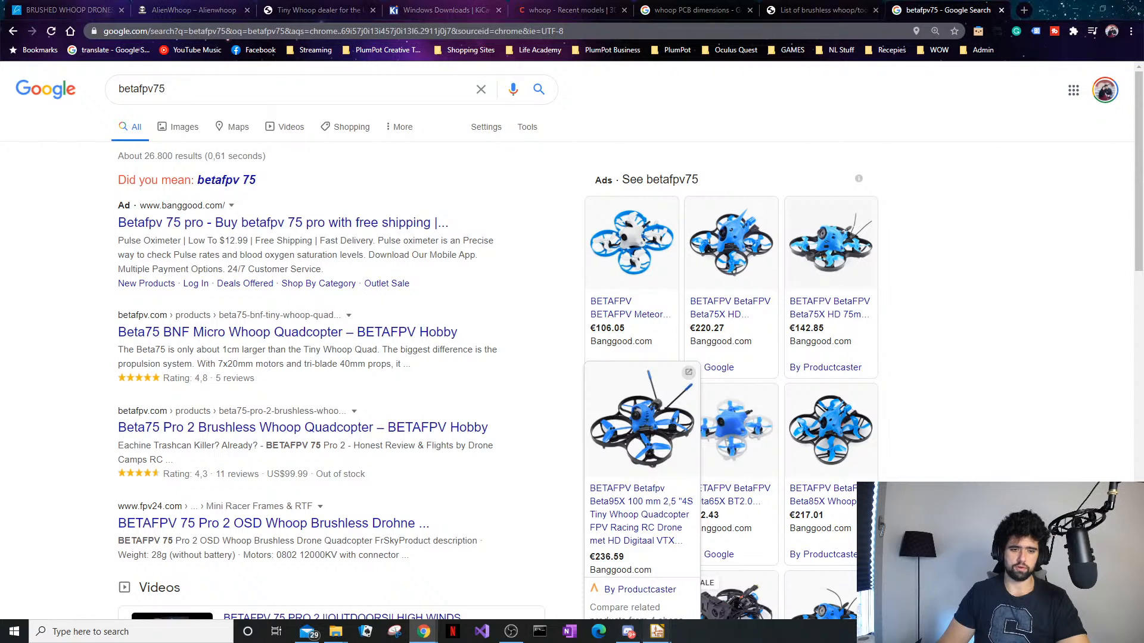
Switch to KiCad, open the Drone_PCB.sch schematic and examine its circuit blocks, including the MOSFET motor drivers
mouse_move(657, 632)
left_click(592, 575)
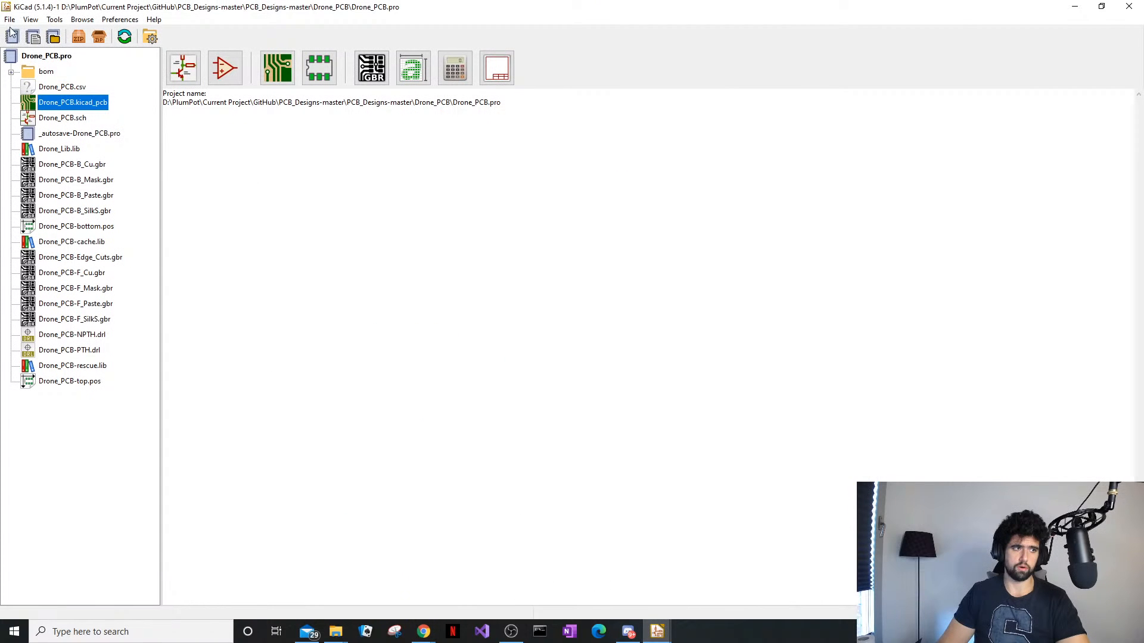
double_click(60, 118)
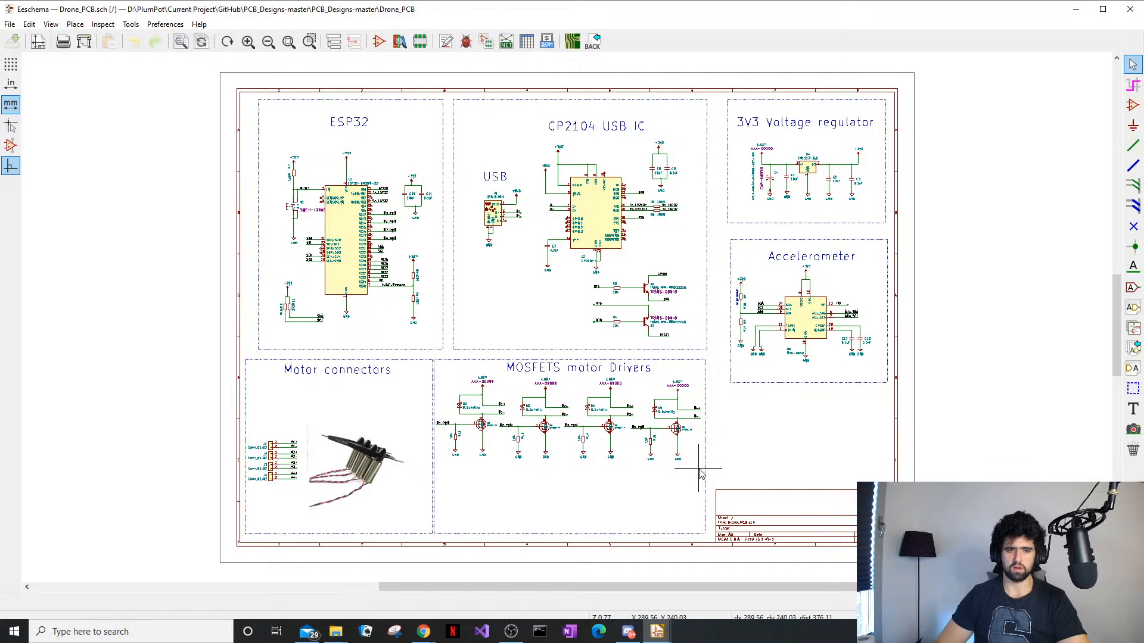
left_click_drag(703, 474, 579, 386)
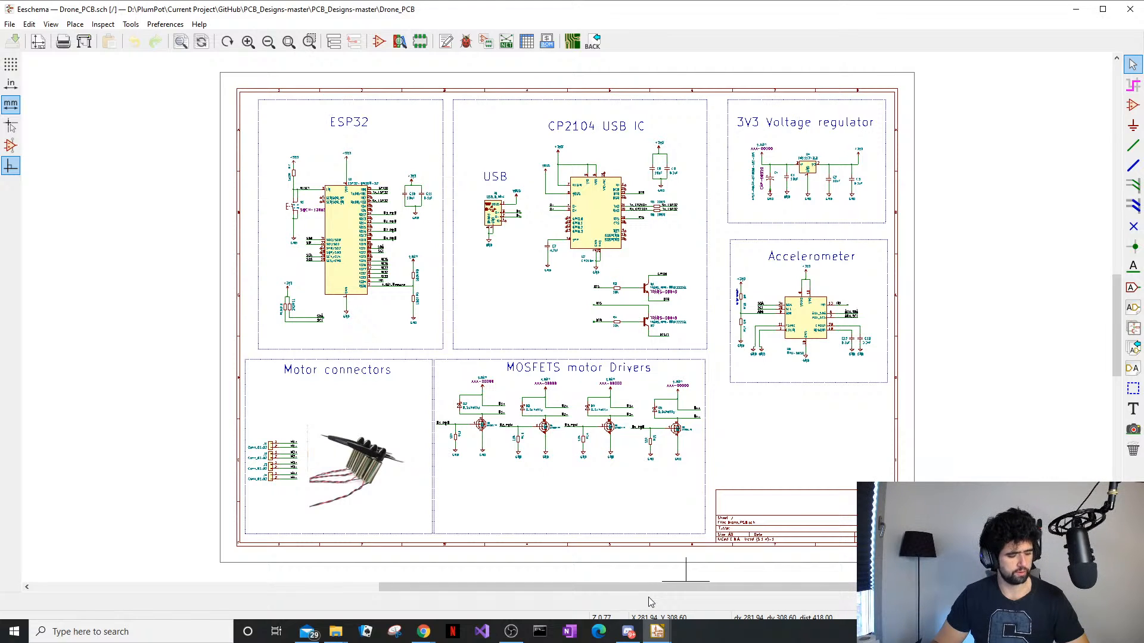
Return to the "betafpv75" results in Chrome and open BETAFPV's Beta75 Pro 2 Brushless Whoop Quadcopter page
left_click(424, 631)
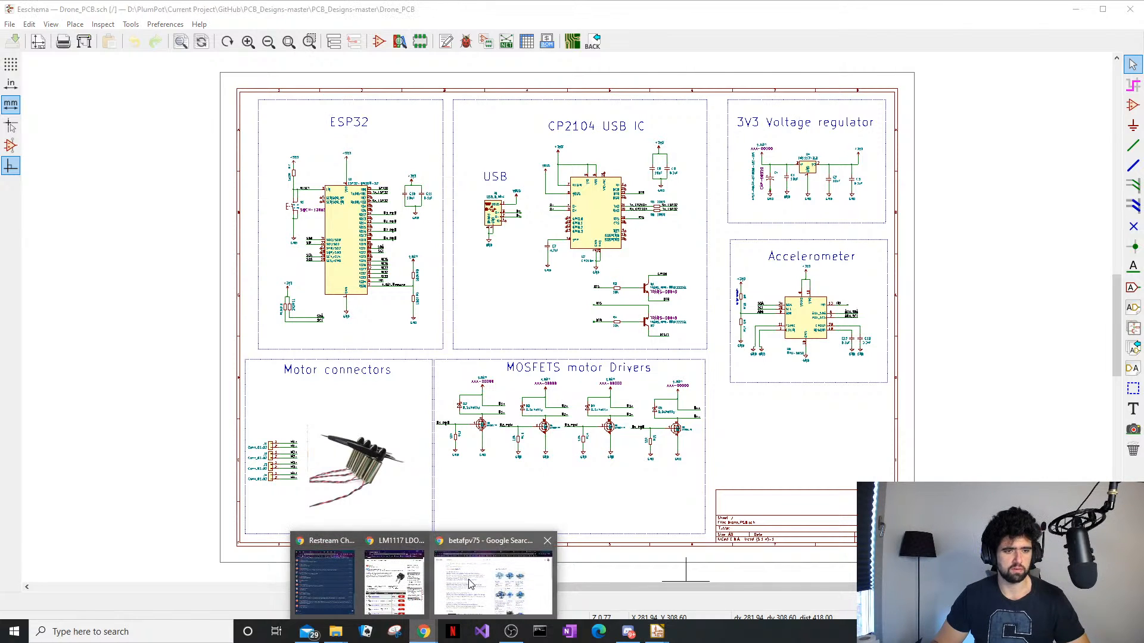
left_click(477, 582)
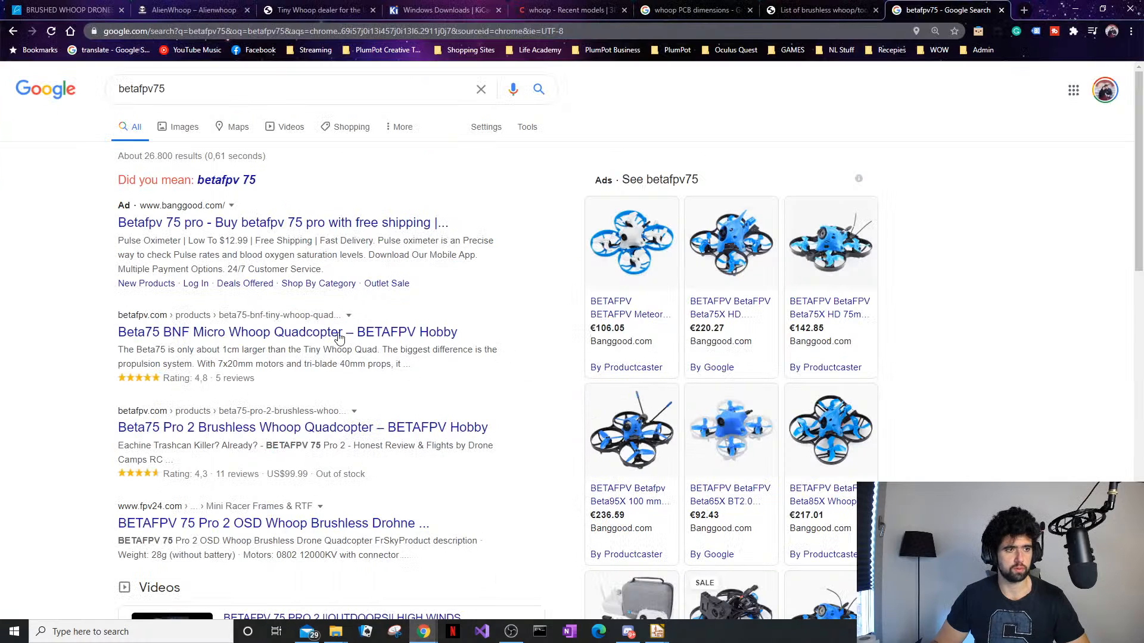
left_click(325, 229)
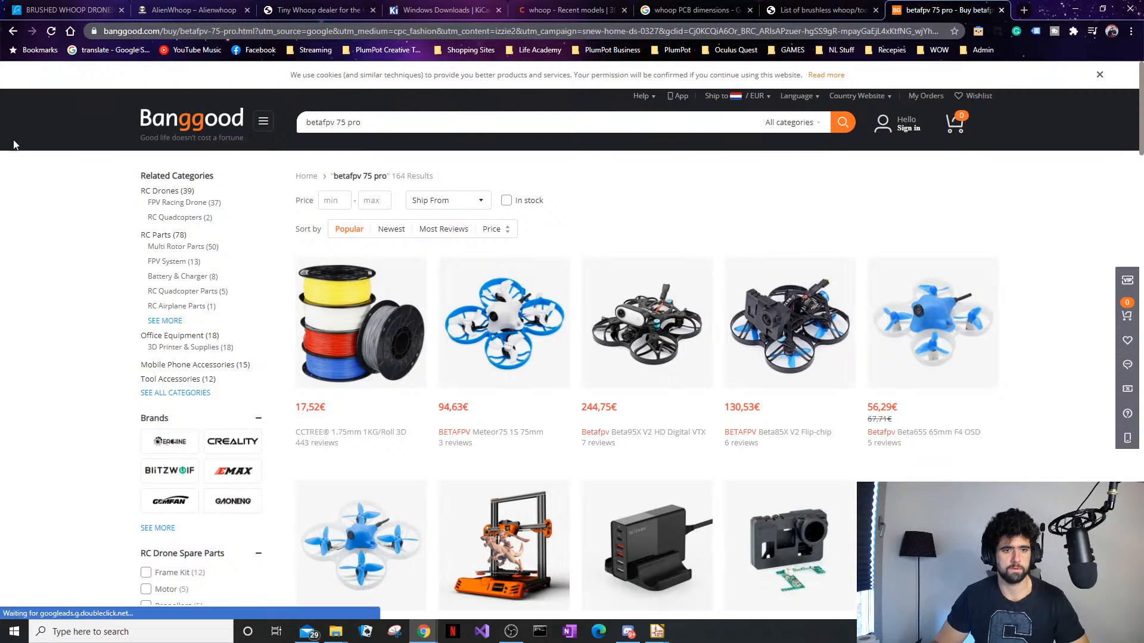
left_click(14, 31)
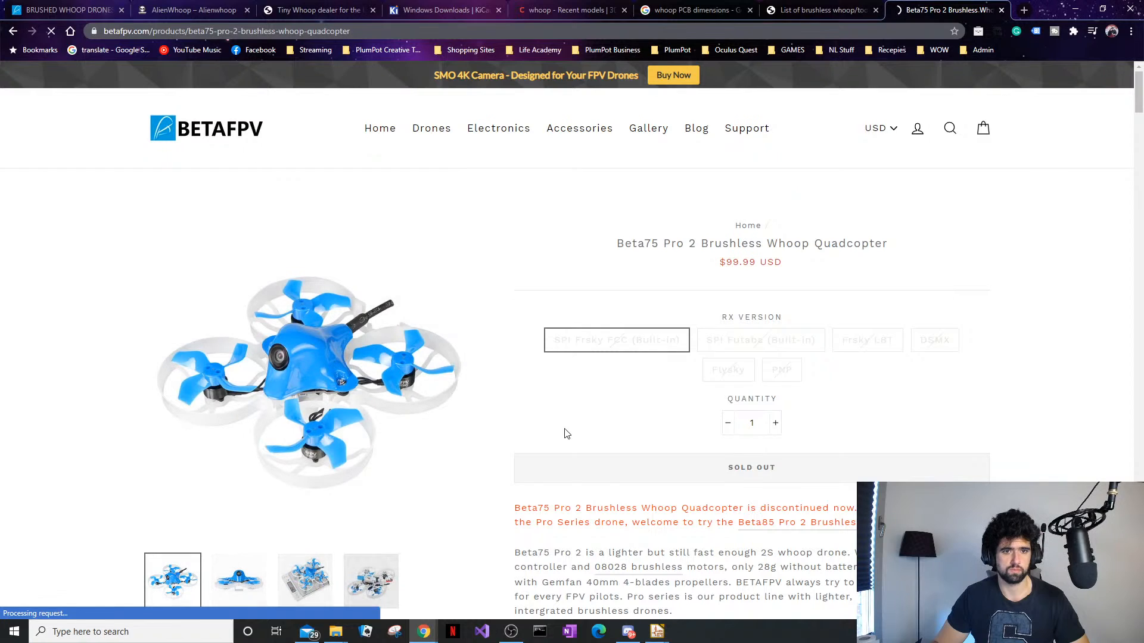
Examine the Beta75 Pro 2 page's description, series comparison table and bullet points for frame and flight controller details
scroll(643, 281, "down", 6)
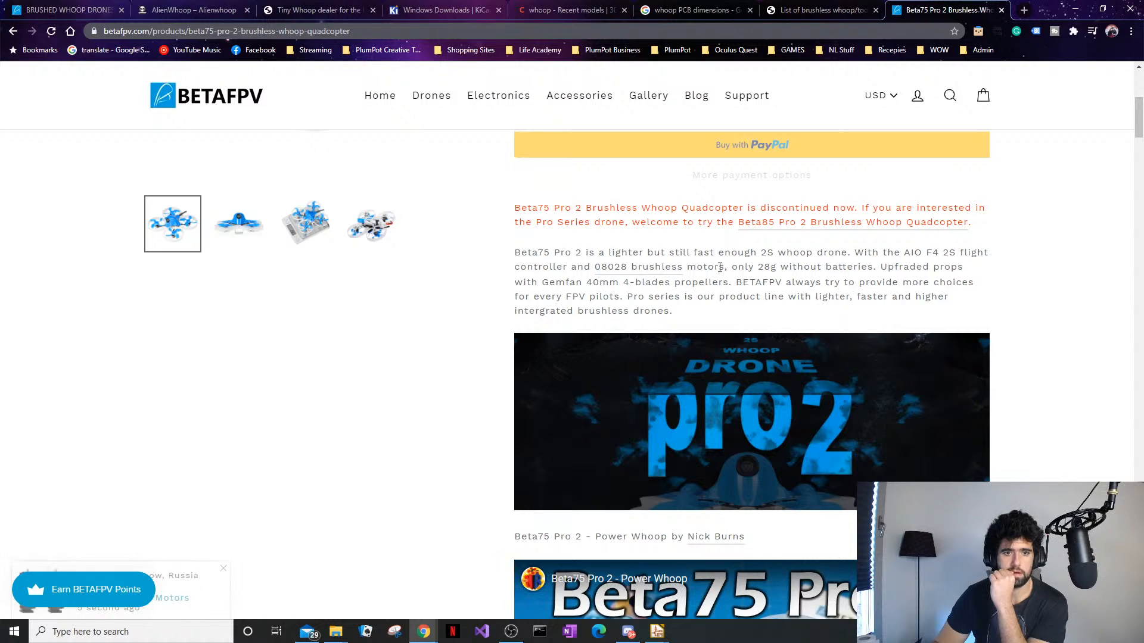
scroll(730, 295, "down", 2)
scroll(728, 294, "down", 4)
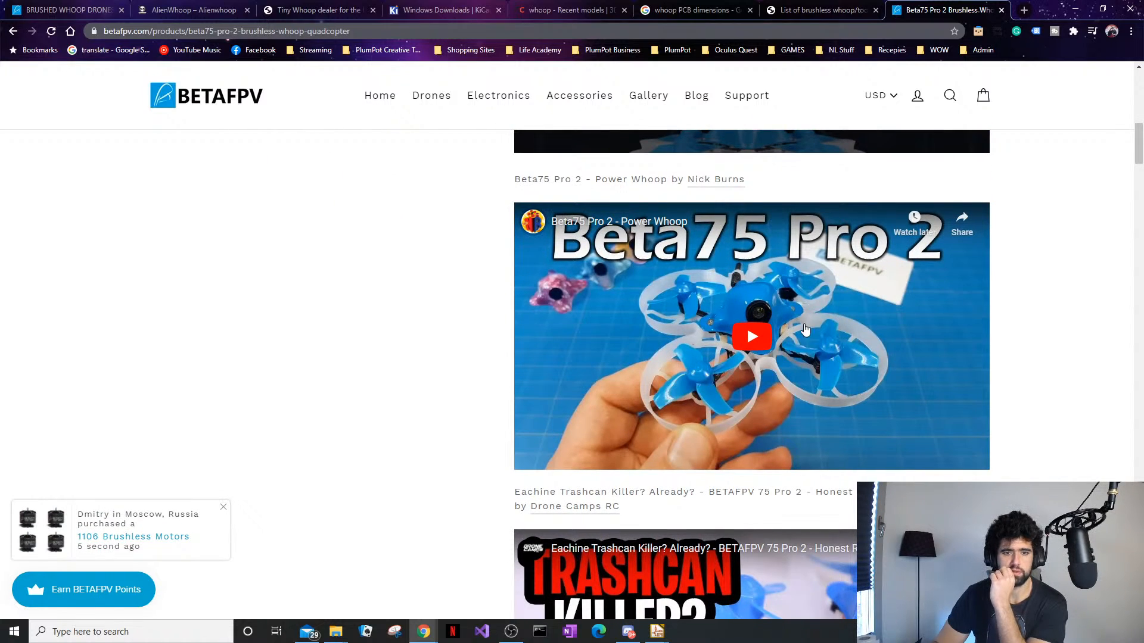
scroll(738, 268, "down", 5)
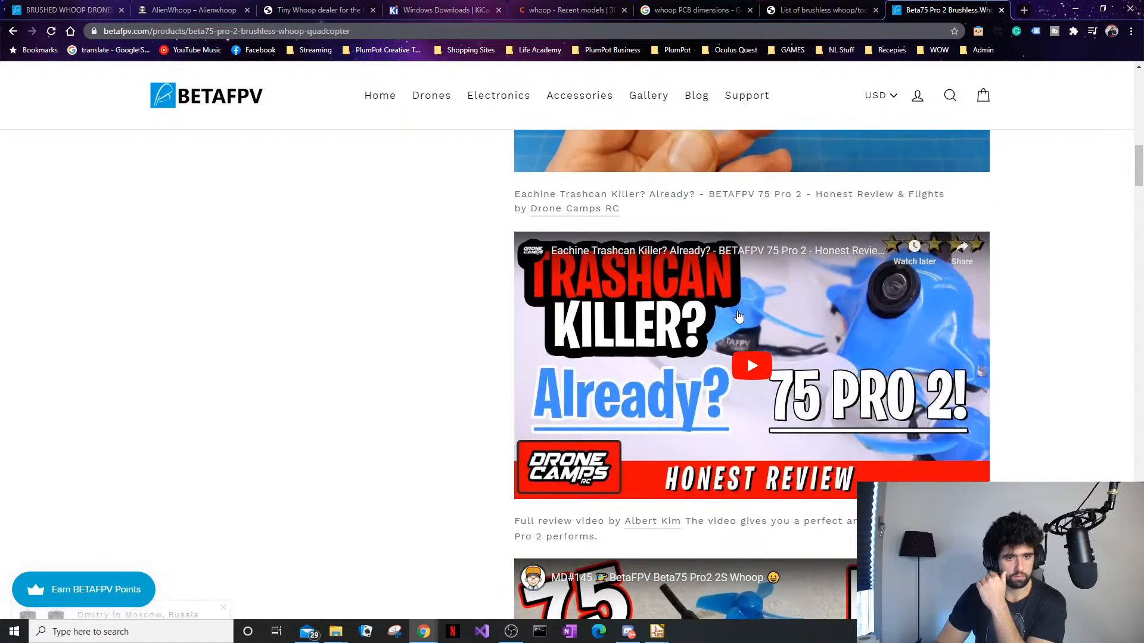
scroll(685, 307, "down", 10)
scroll(684, 307, "down", 6)
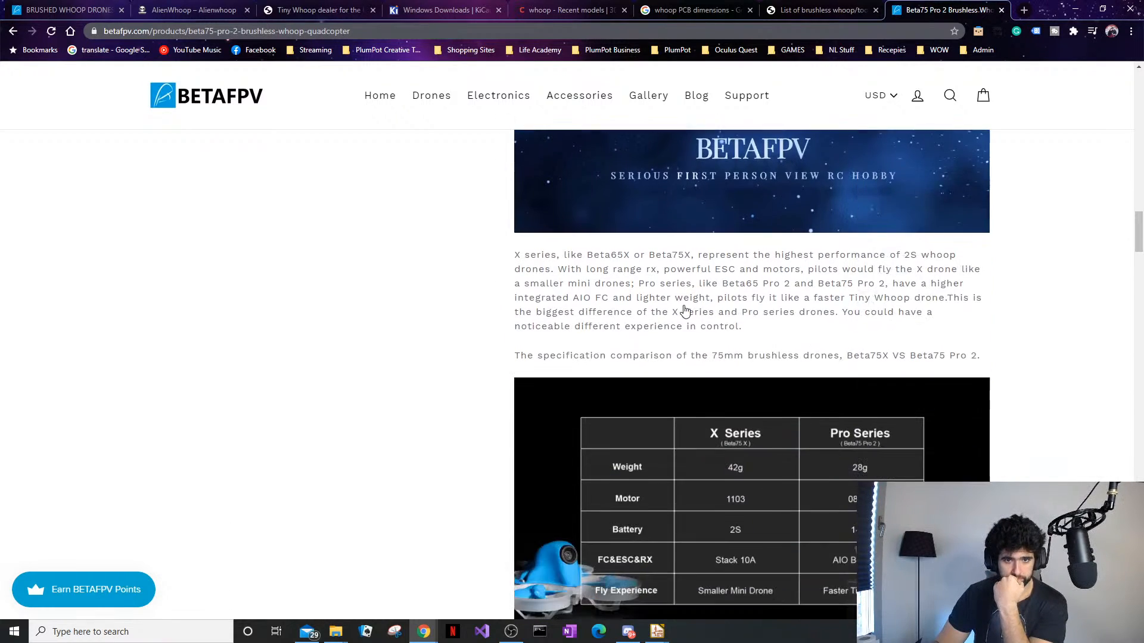
scroll(683, 316, "up", 3)
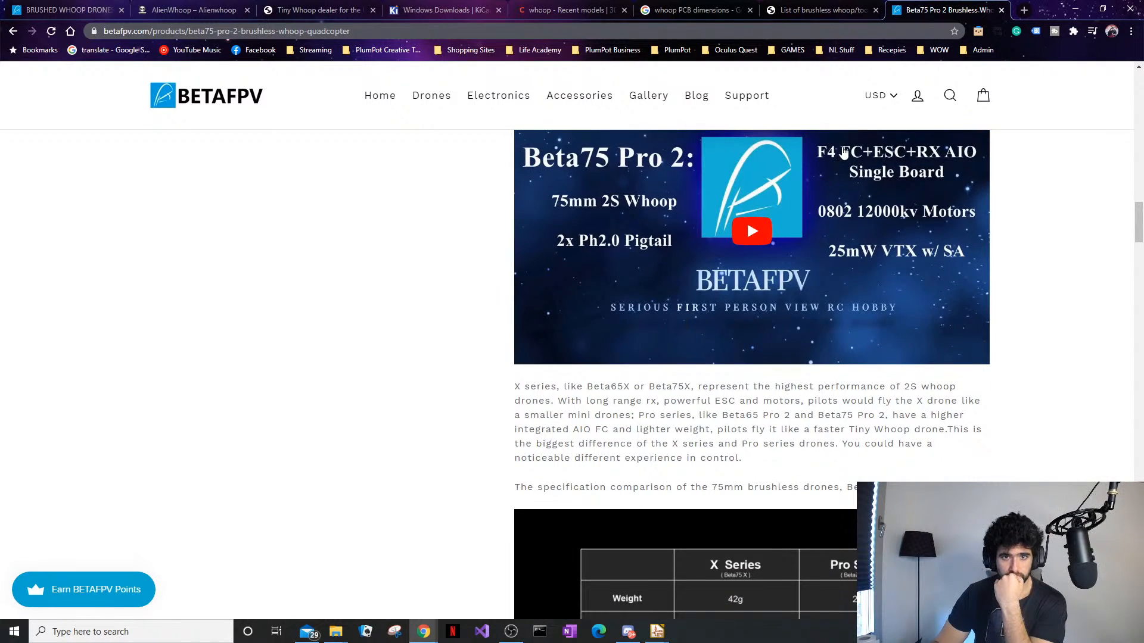
scroll(709, 324, "down", 4)
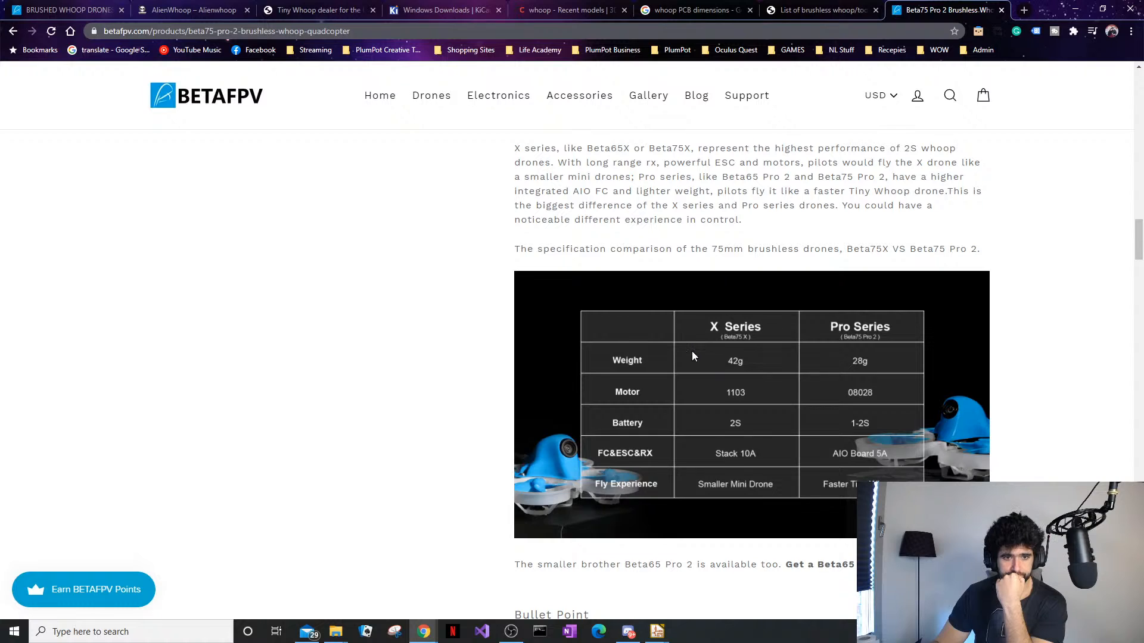
scroll(691, 357, "down", 6)
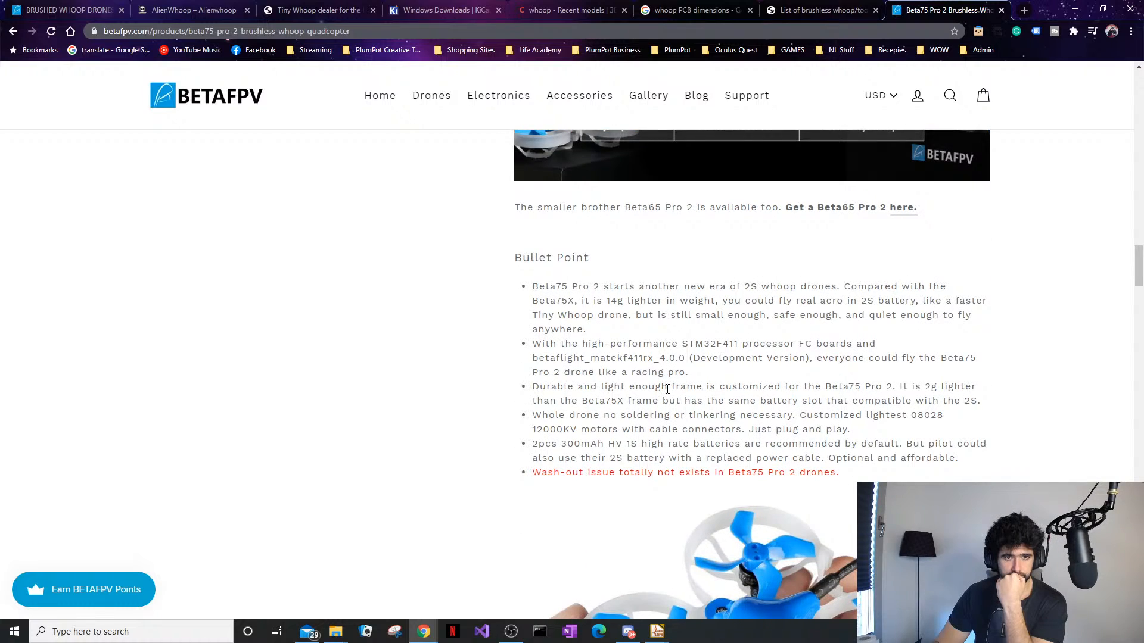
double_click(621, 358)
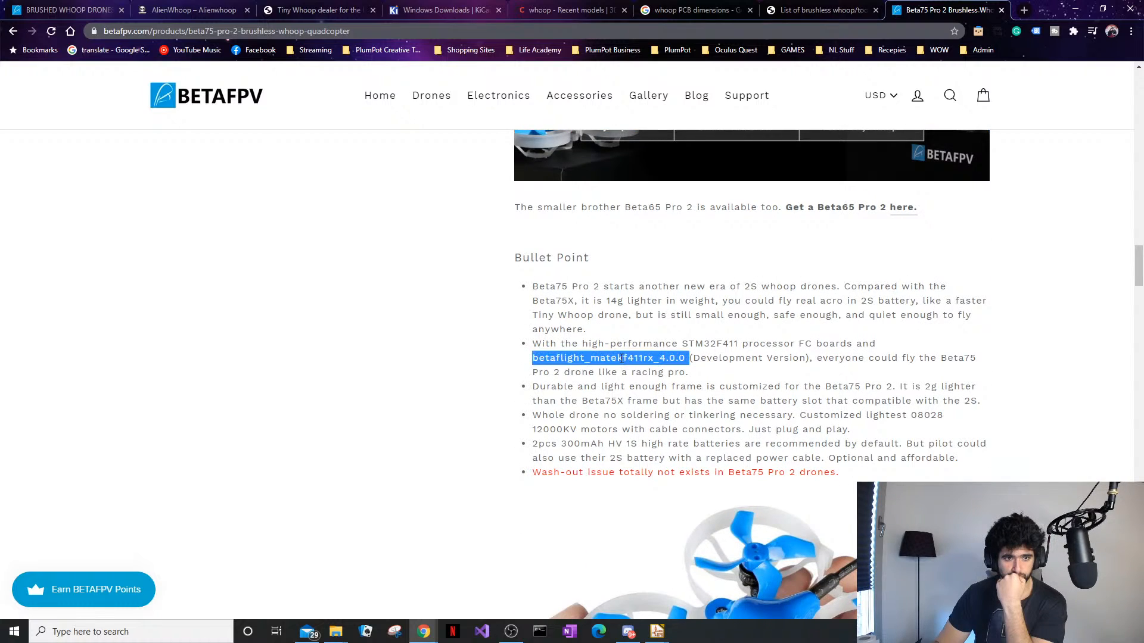
left_click(624, 374)
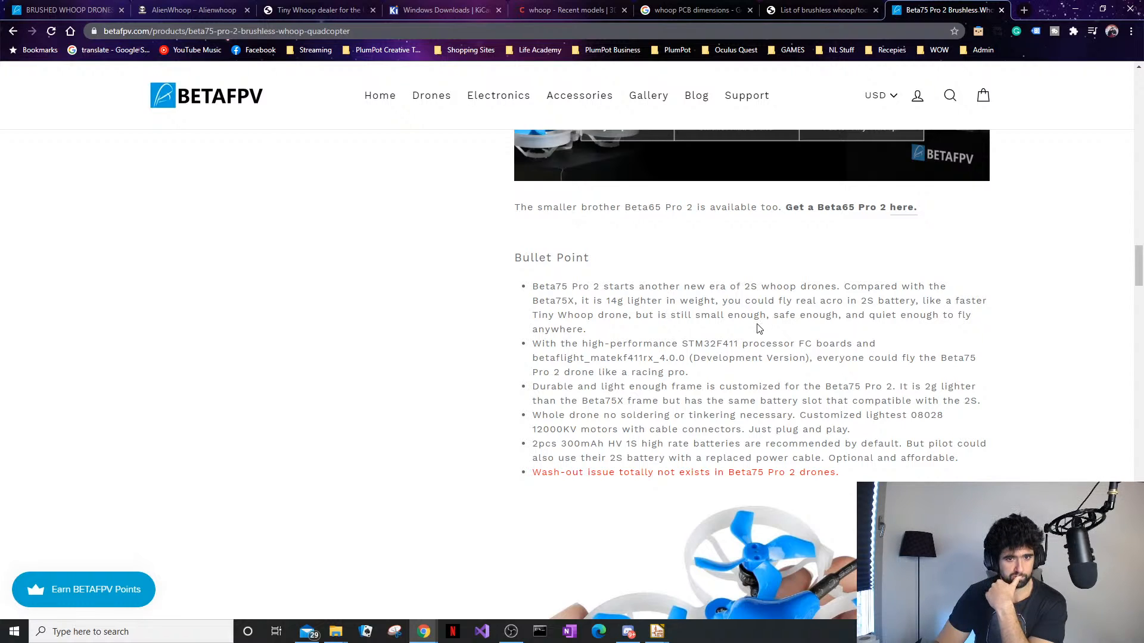
Return to the Multirotor Guide article and examine the whoop and toothpick board drawings and mounting hole spacing text
left_click(792, 9)
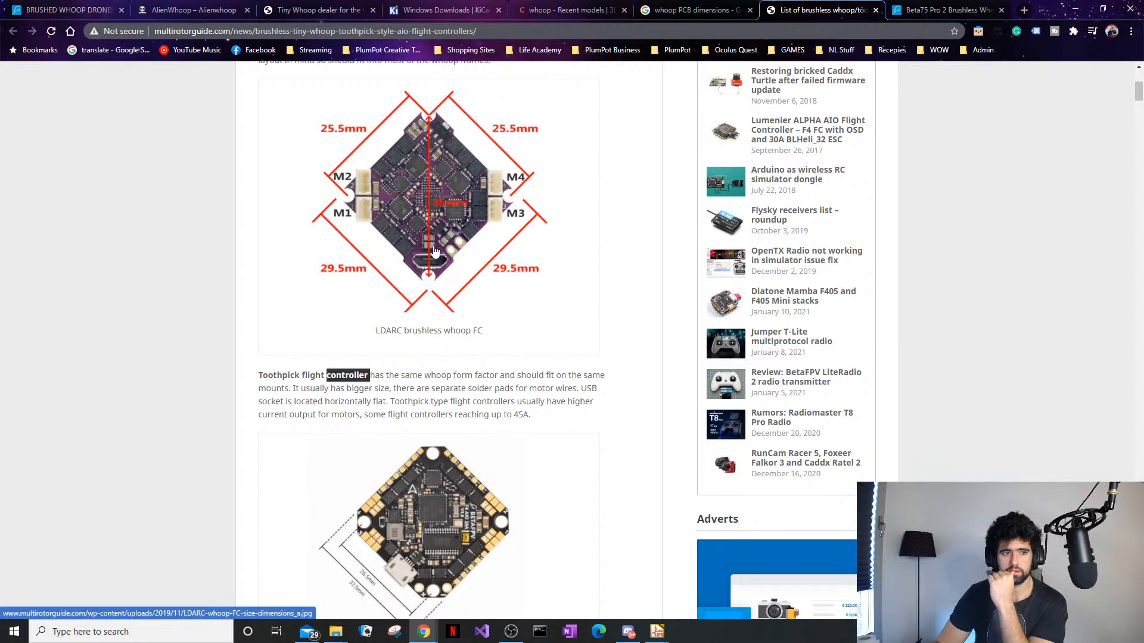
scroll(440, 351, "down", 2)
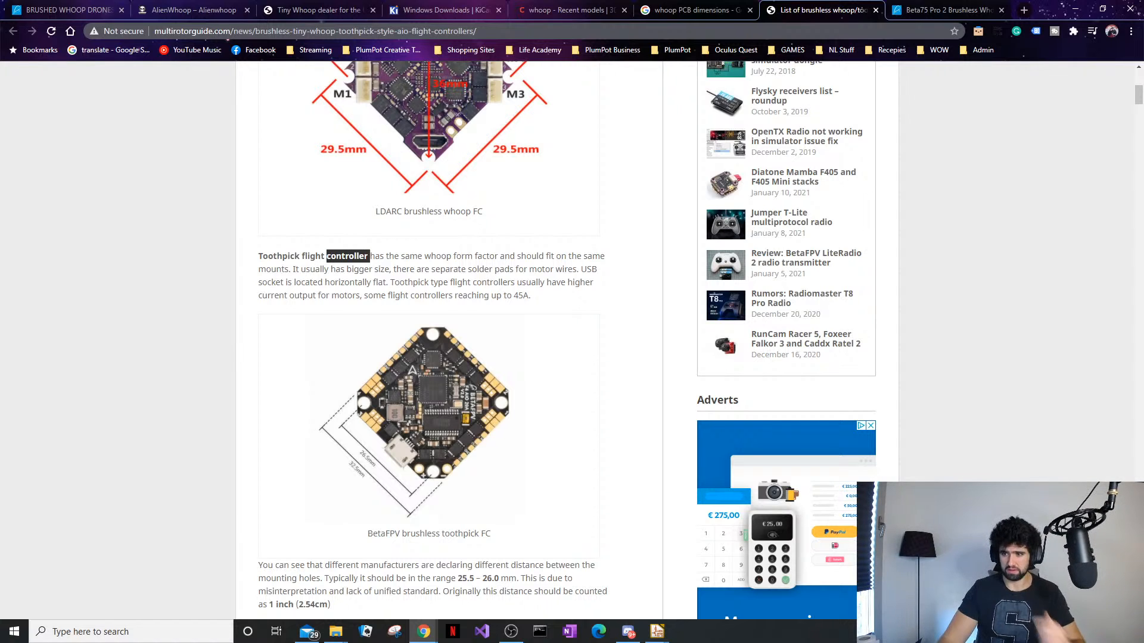
scroll(440, 497, "down", 2)
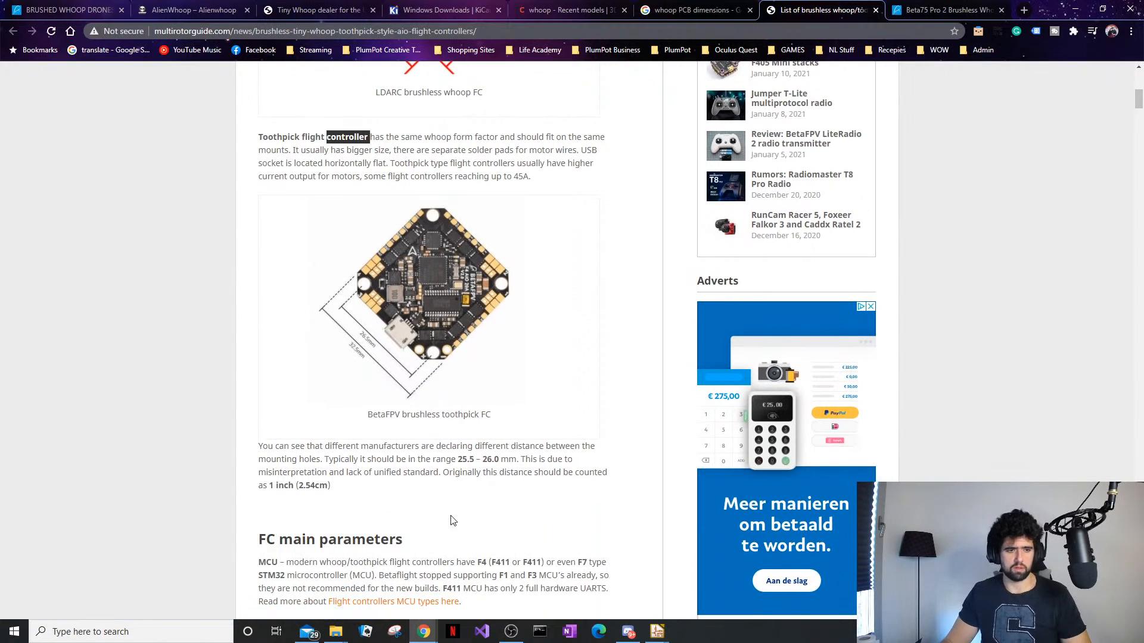
scroll(417, 427, "up", 3)
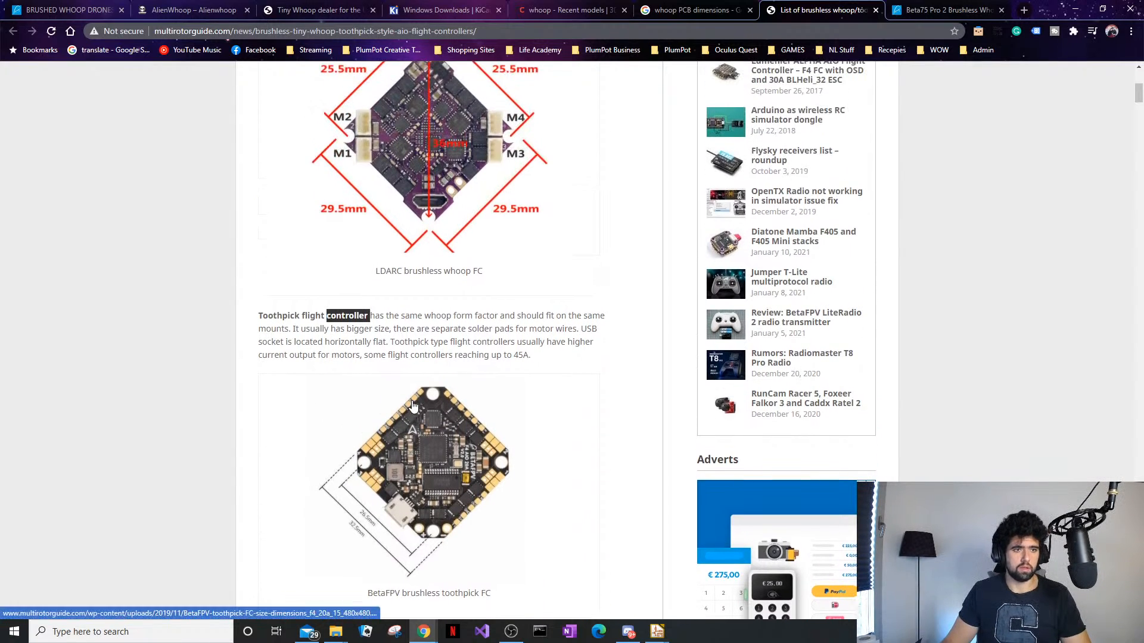
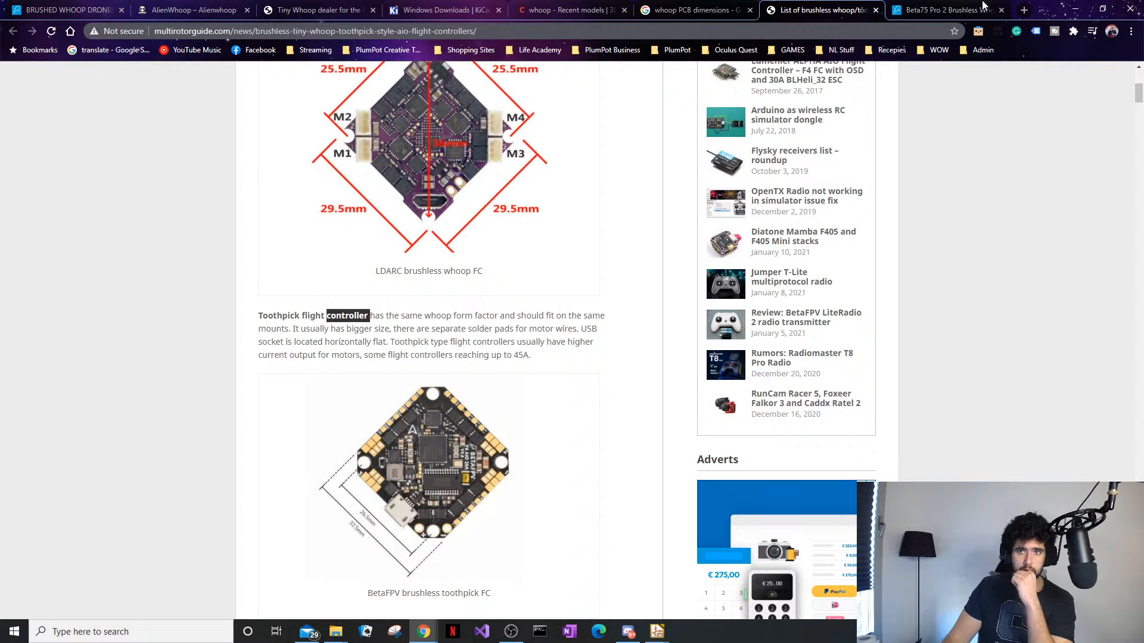
Switch to the Drone_PCB layout in Pcbnew and draw a horizontal Edge.Cuts line about 18.5 mm long in the empty area beside the footprints
left_click(1078, 8)
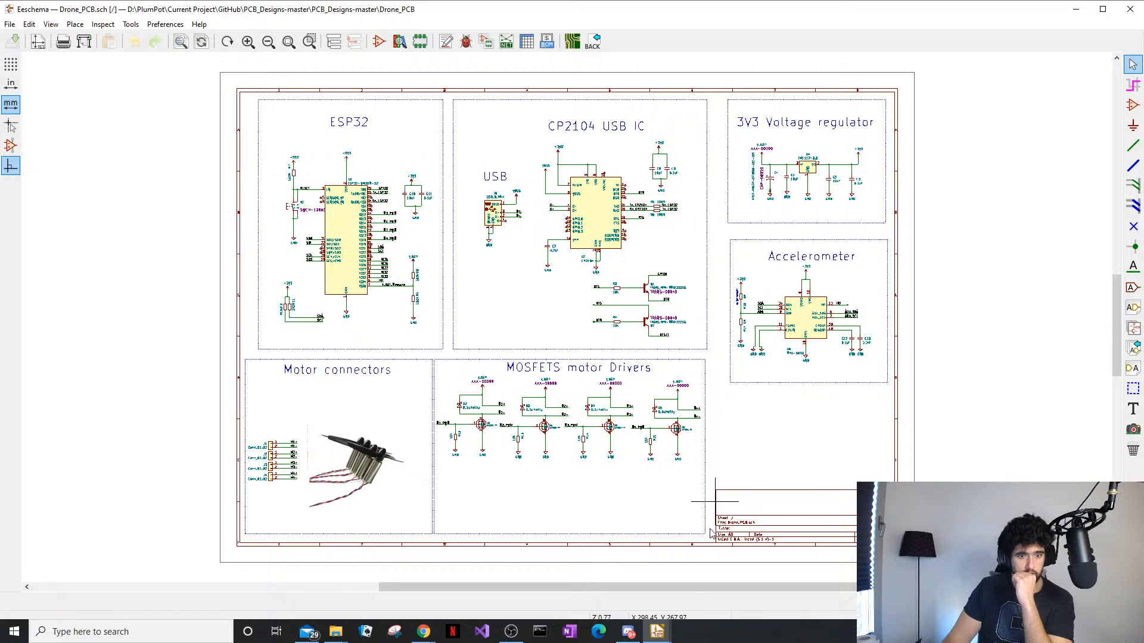
left_click(658, 632)
left_click(645, 595)
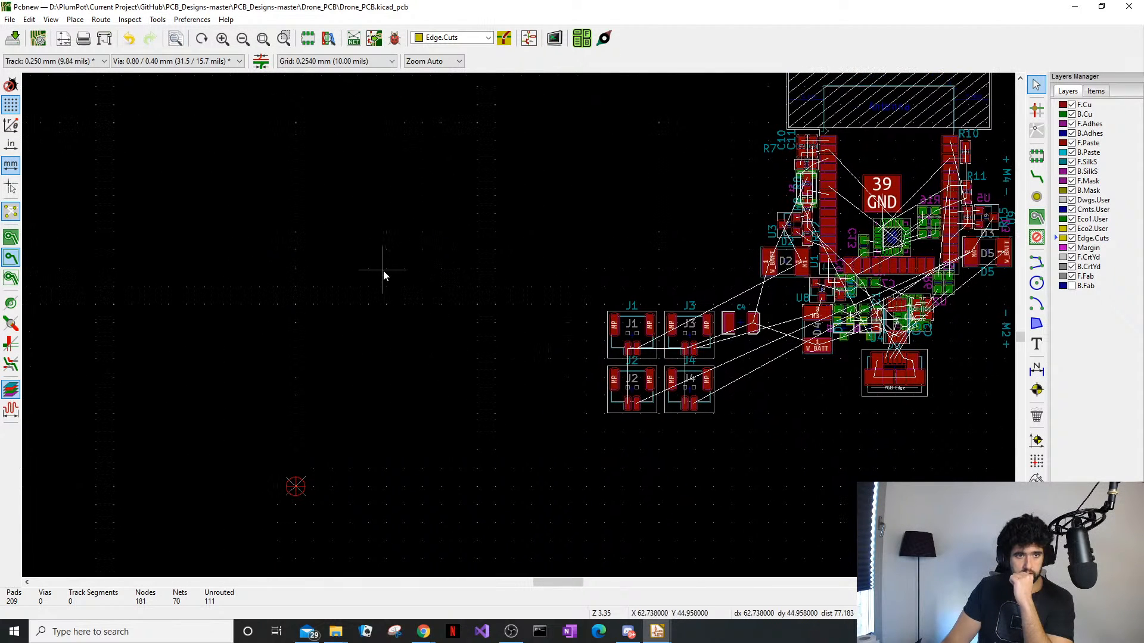
left_click(1037, 264)
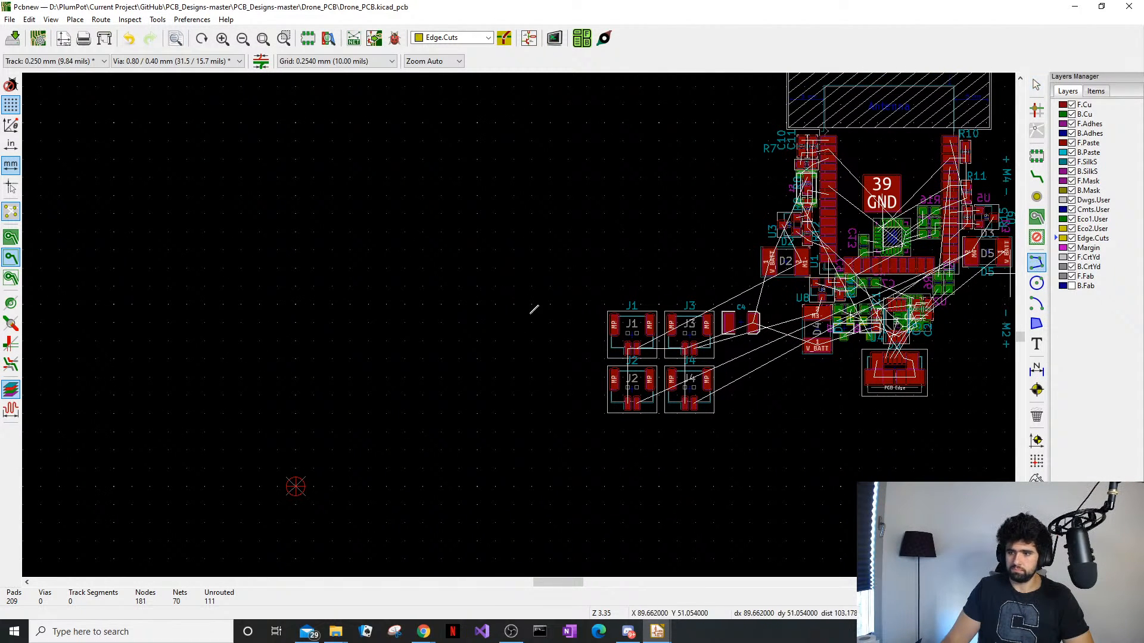
left_click(328, 358)
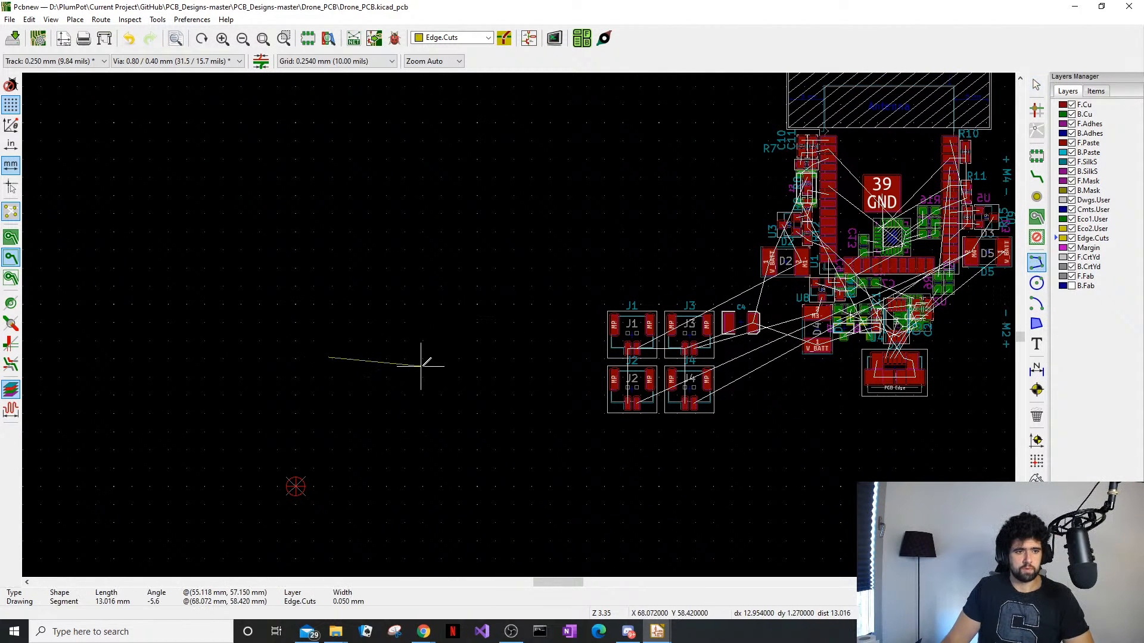
left_click(460, 357)
key("Escape")
key("Escape")
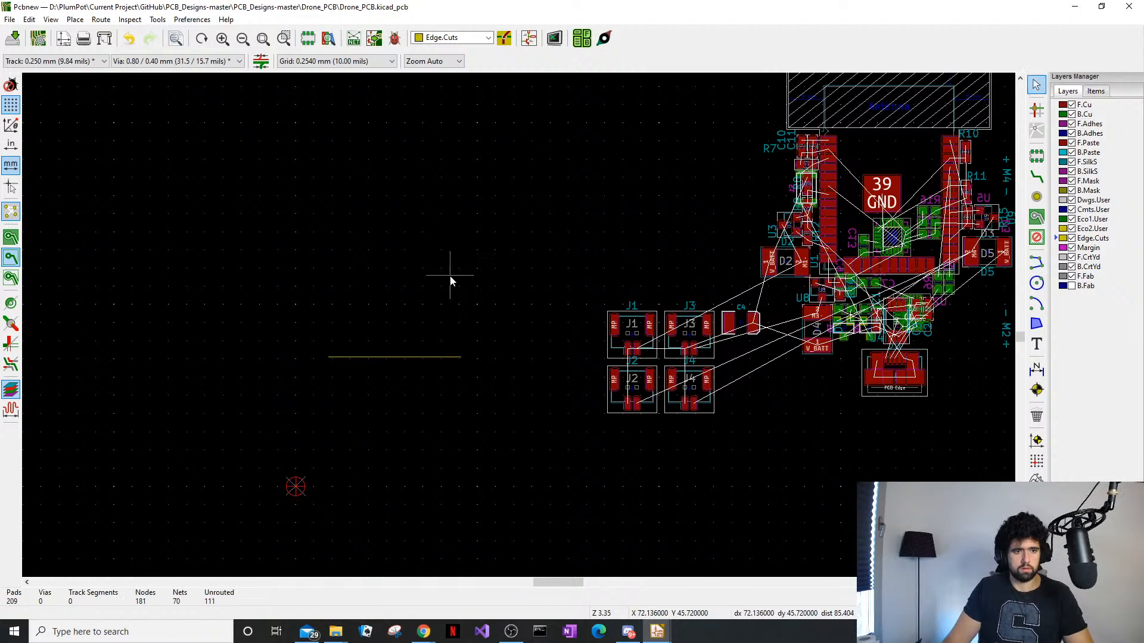
Set the new line's start point to 0, 0 and its end point to X 30, Y 0 mm
left_click_drag(437, 327, 392, 395)
type("e")
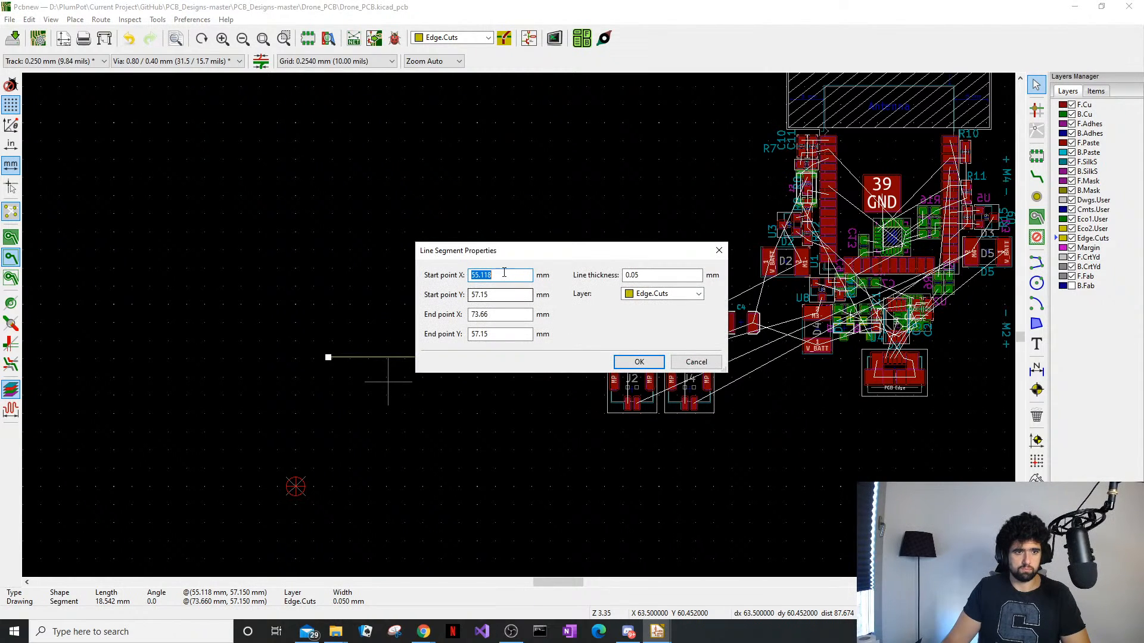
type("0")
key("Tab")
type("0")
key("Tab")
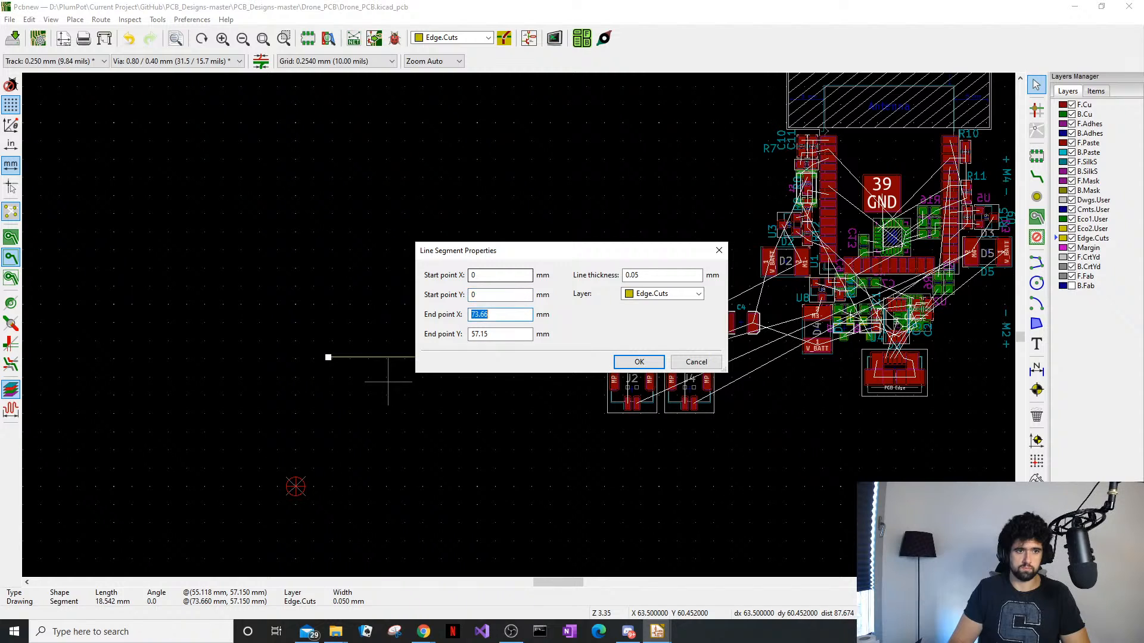
type("30")
key("Tab")
type("0")
key("Return")
Move the 30 mm line inside the sheet to the empty area beside connectors J1–J4, starting at about X 46.5, Y 55.9 mm
middle_click_drag(343, 272, 523, 356)
scroll(523, 356, "down", 1)
middle_click_drag(412, 187, 456, 199)
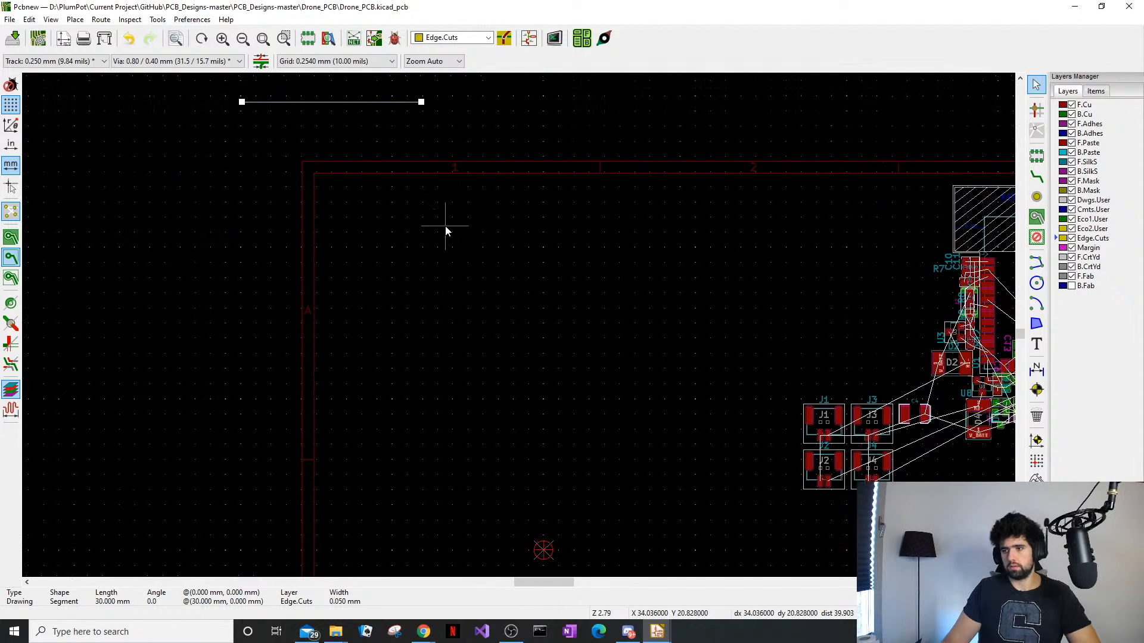
middle_click_drag(396, 299, 502, 282)
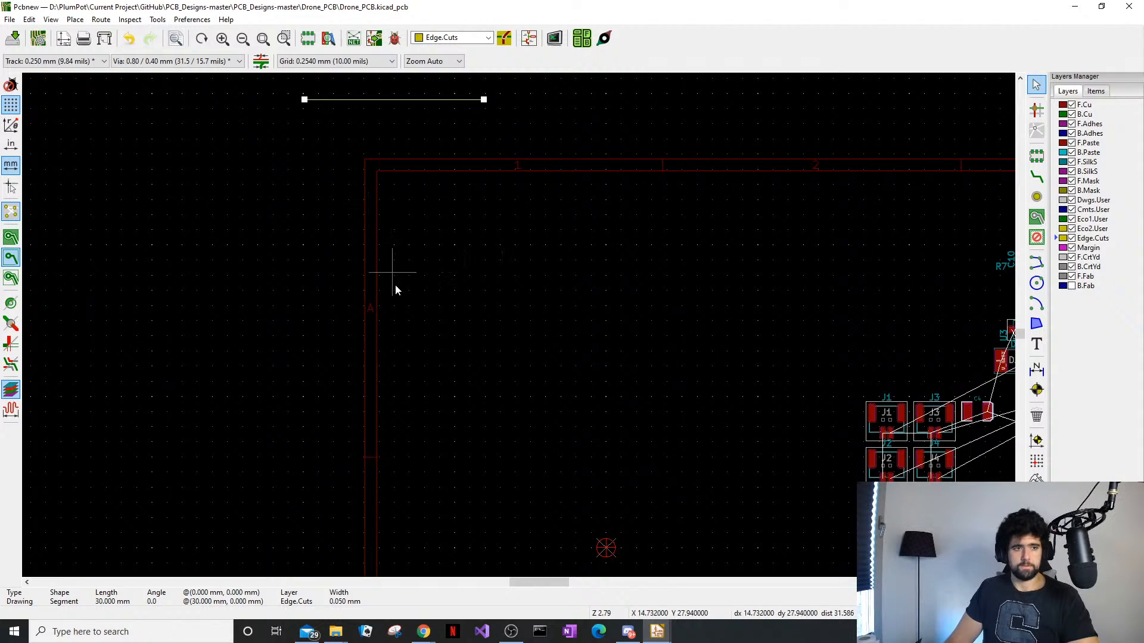
left_click_drag(473, 89, 435, 118)
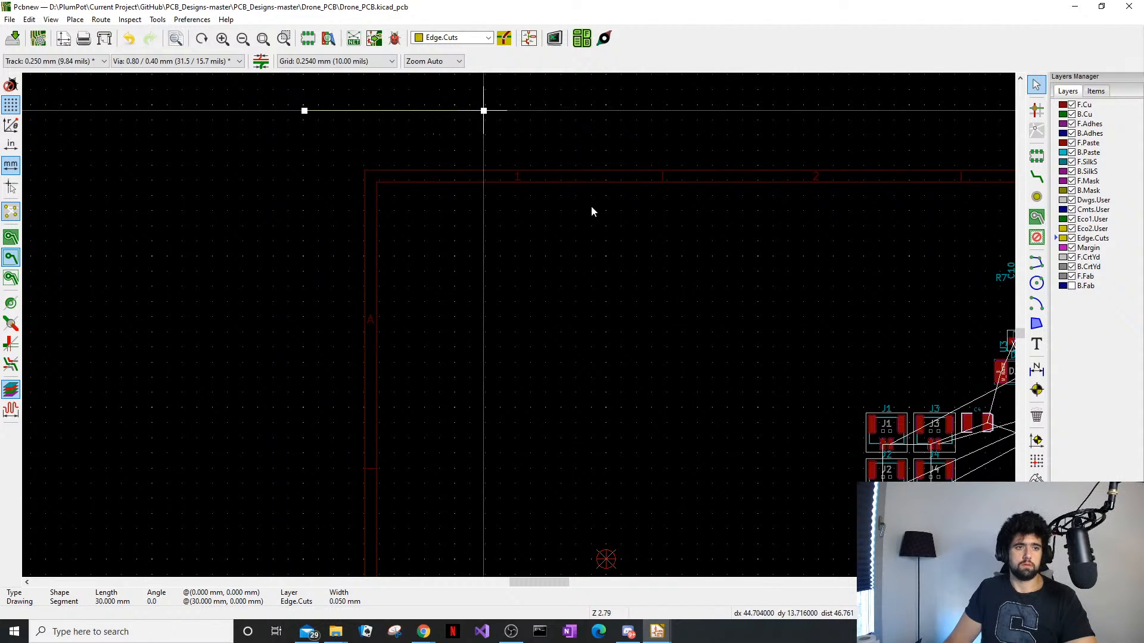
key("m")
left_click(760, 446)
middle_click_drag(761, 447, 675, 302)
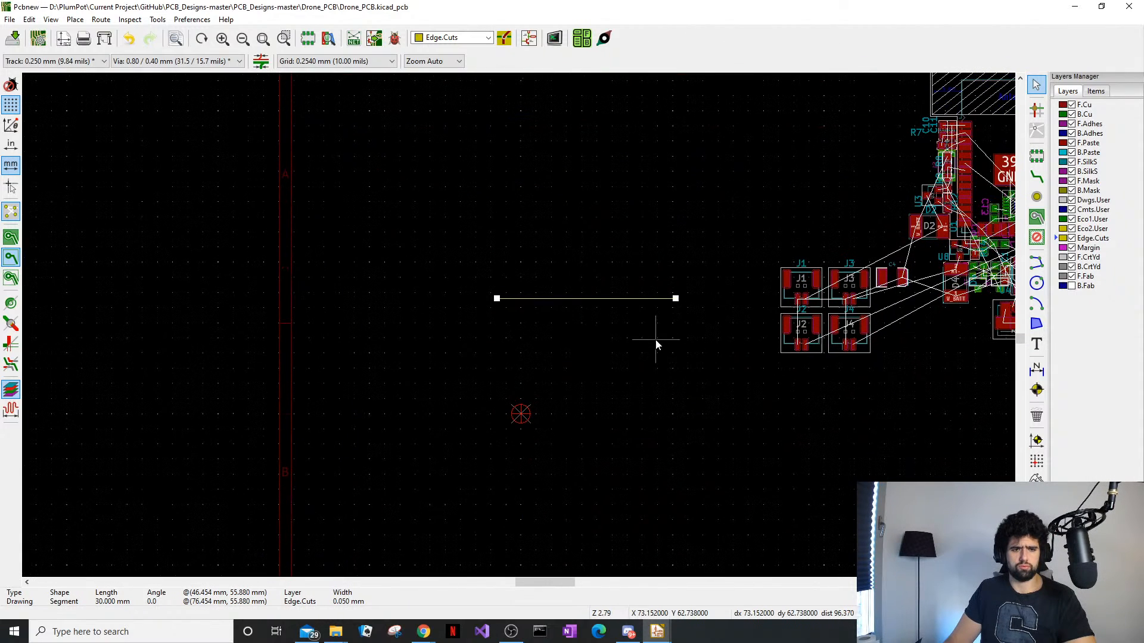
Rotate the 30 mm line 90 degrees and place it vertically with its lower end at about X 59.2, Y 70.9 mm
left_click_drag(613, 221, 590, 354)
key("e")
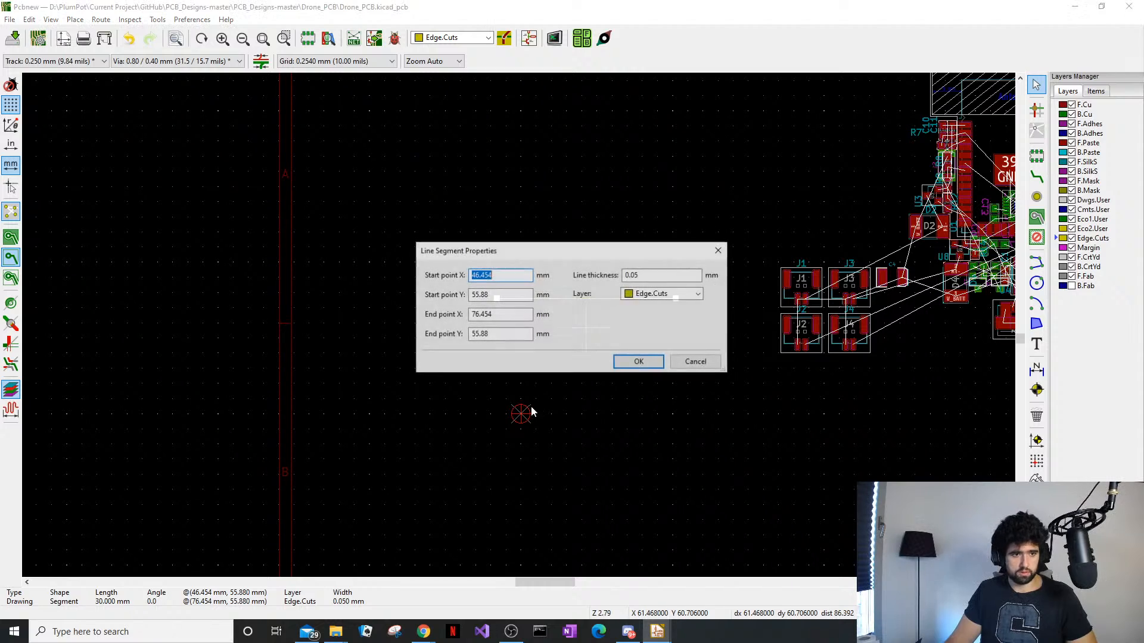
left_click(720, 251)
key("m")
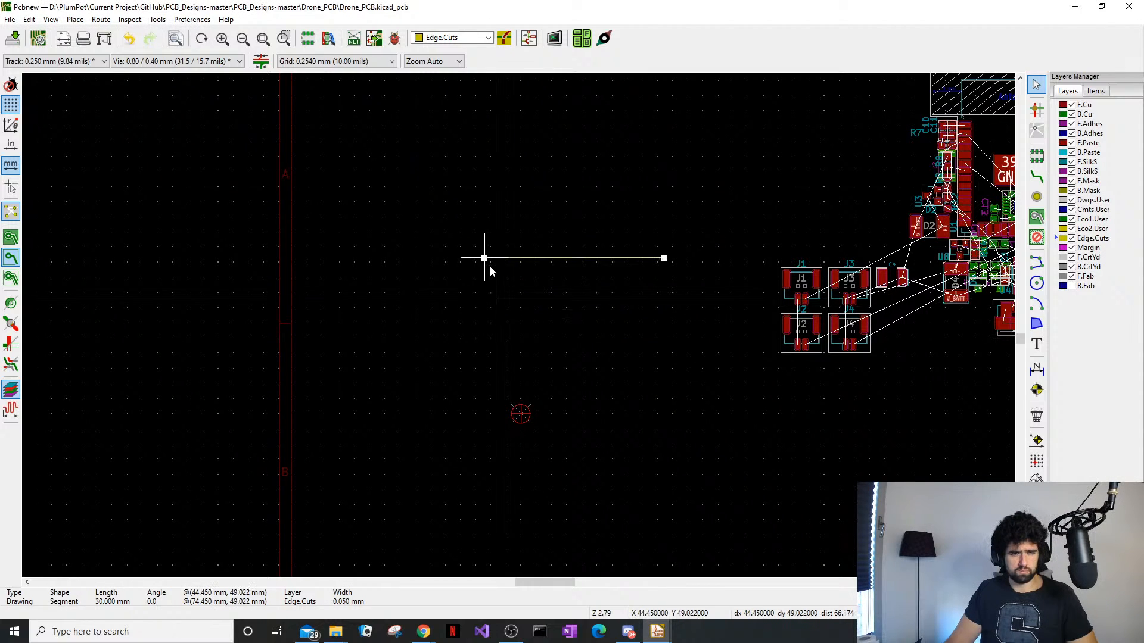
key("r")
left_click(572, 389)
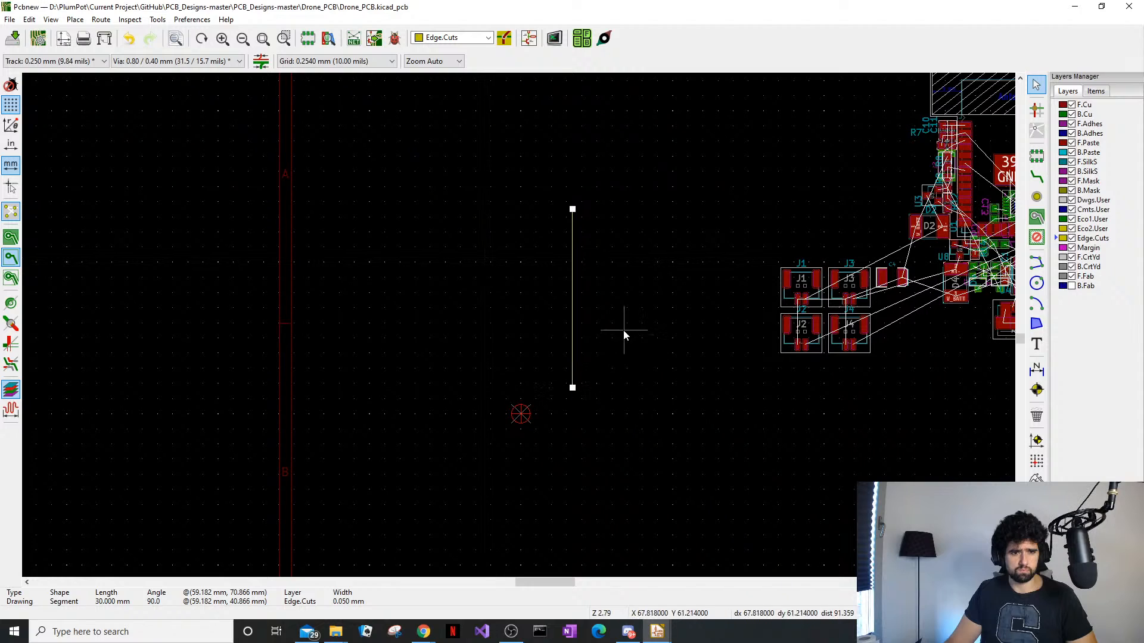
Examine the vertical line's segment properties, the available editing and placement commands, and the Common preferences
key("e")
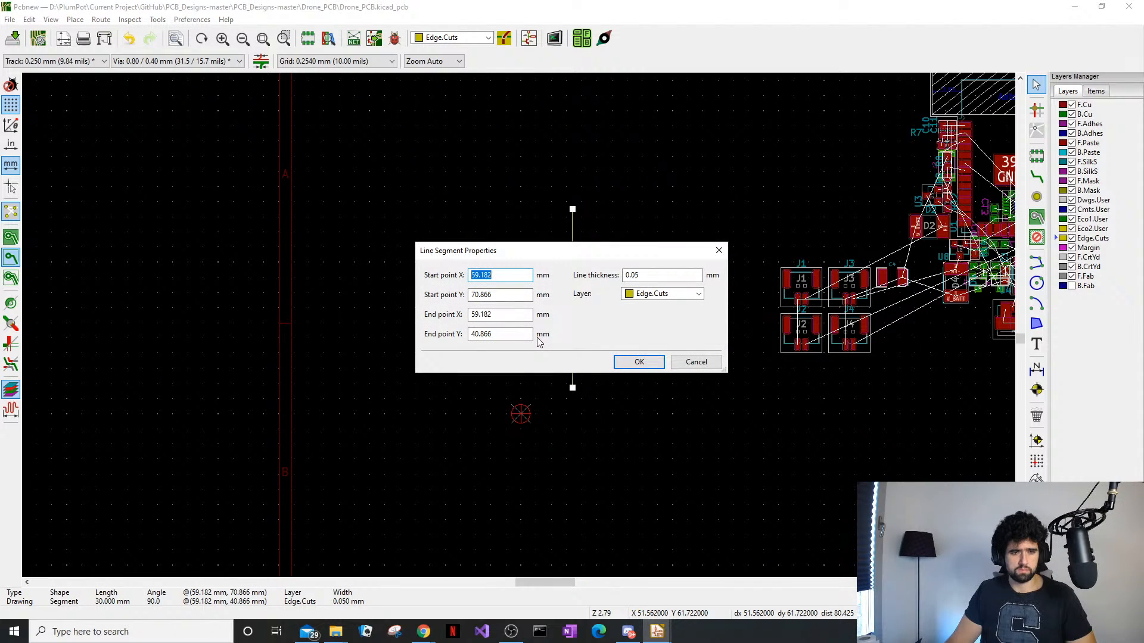
key("Escape")
left_click(156, 20)
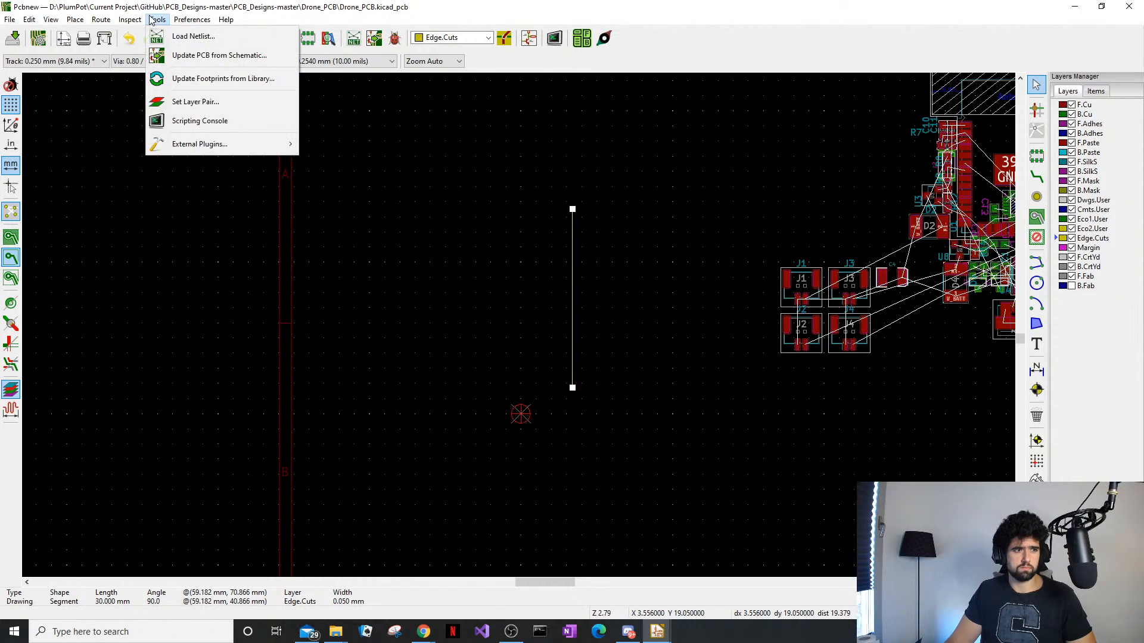
mouse_move(72, 21)
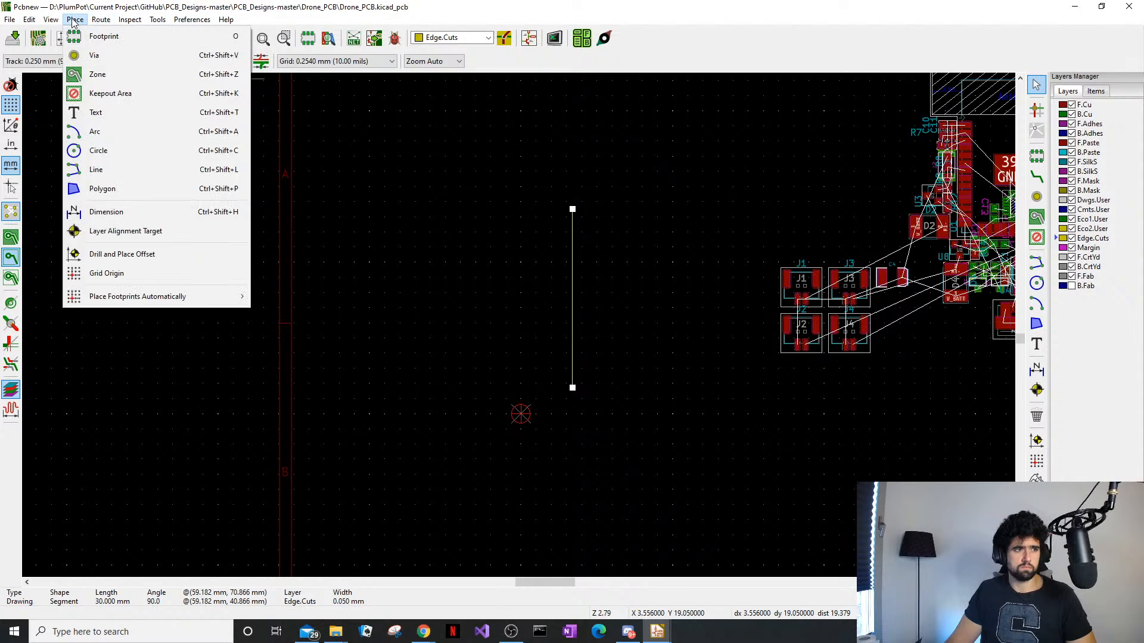
mouse_move(31, 21)
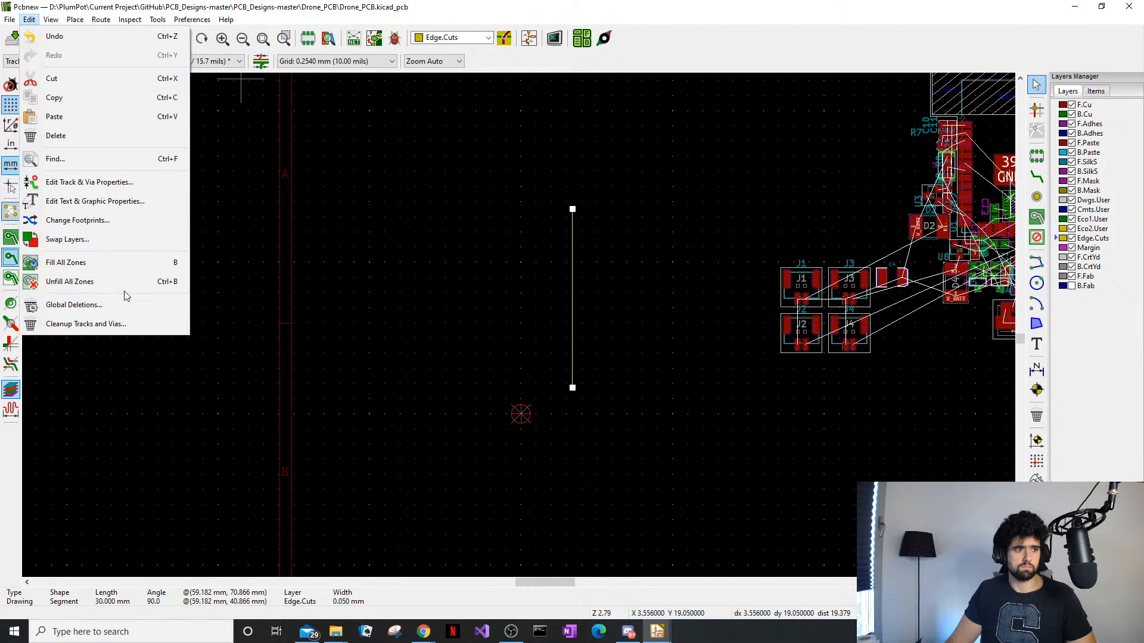
mouse_move(192, 19)
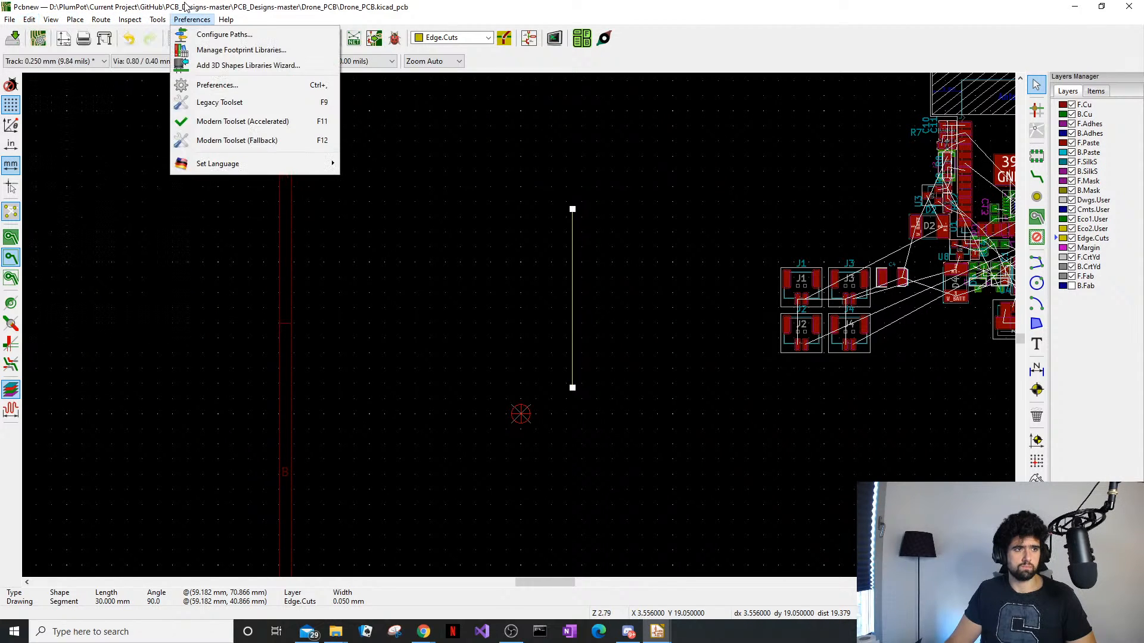
left_click(232, 85)
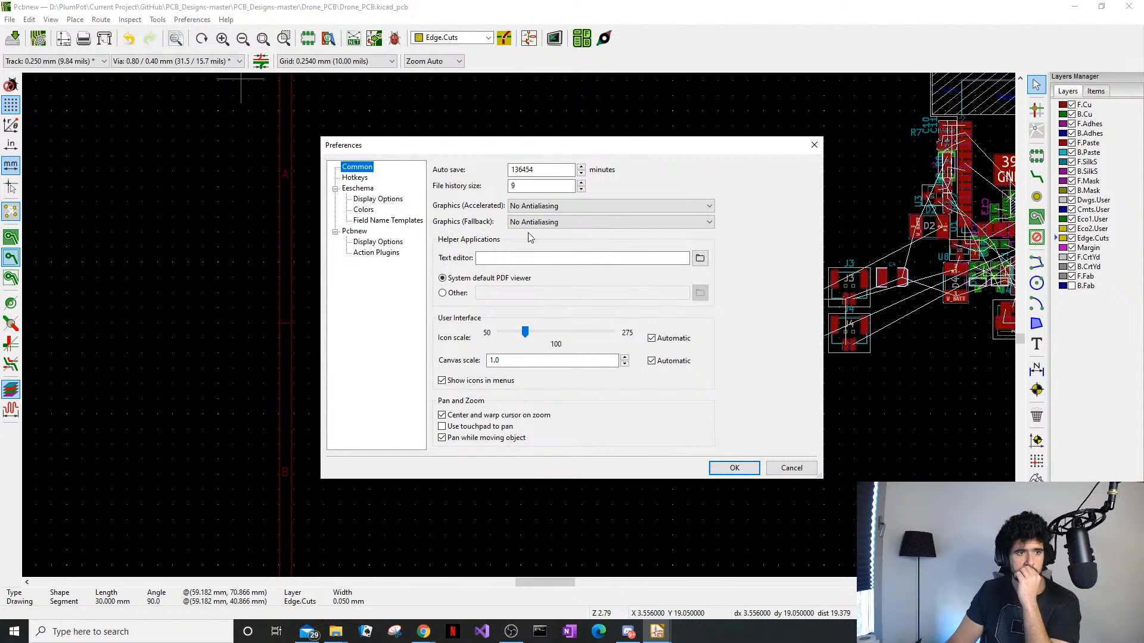
left_click(814, 145)
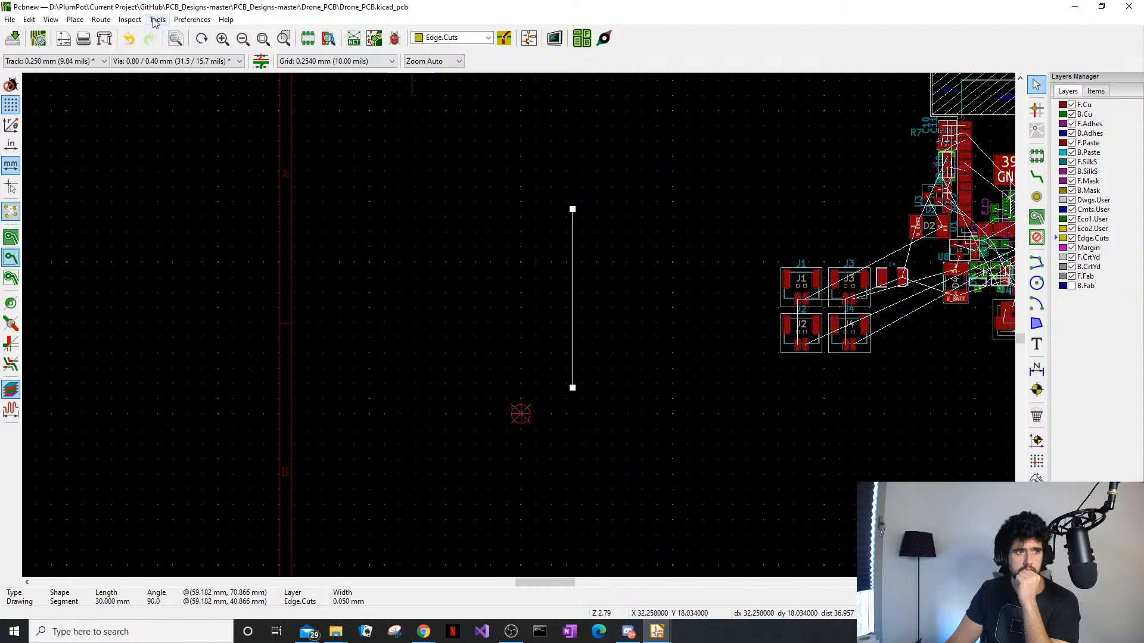
left_click(214, 21)
key("Escape")
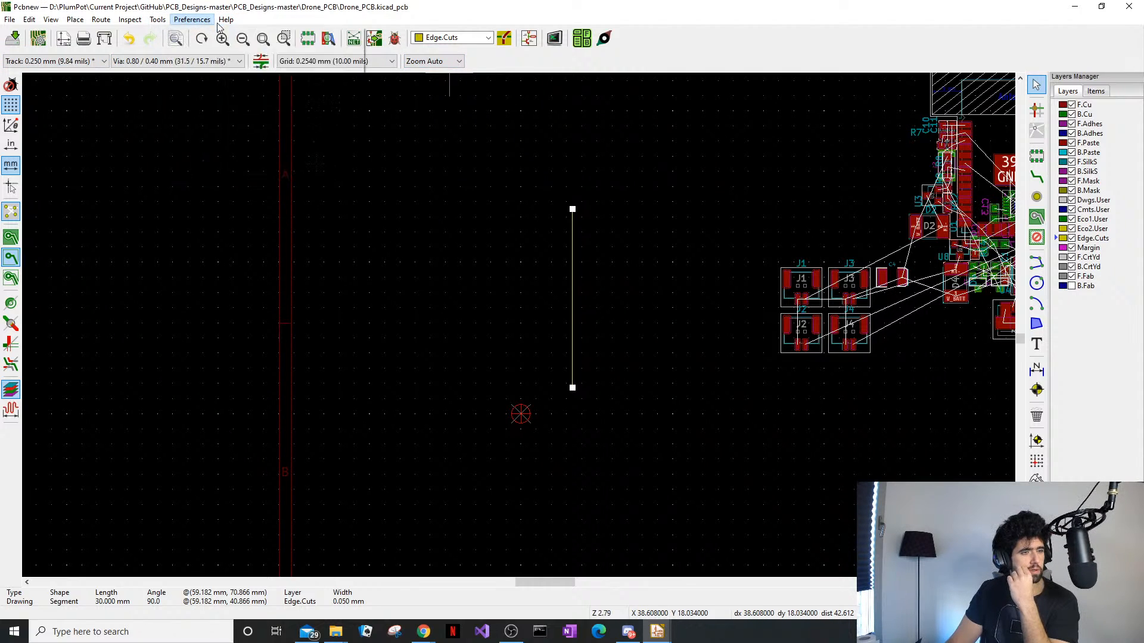
Switch the board editor to the Legacy Toolset and check the layout in it
left_click(224, 21)
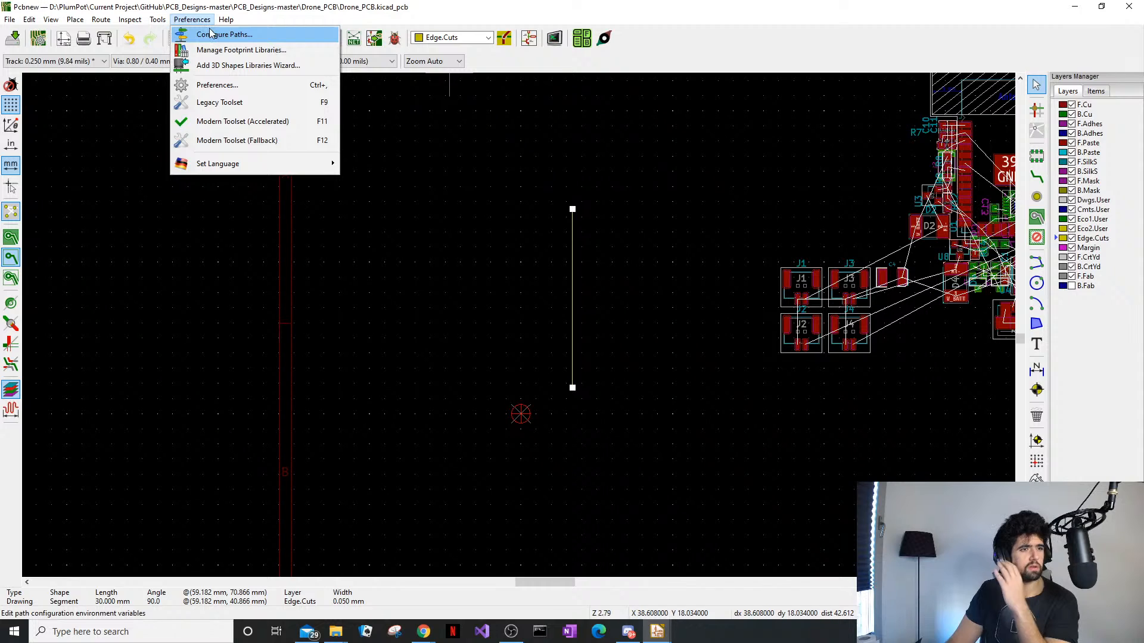
left_click(265, 102)
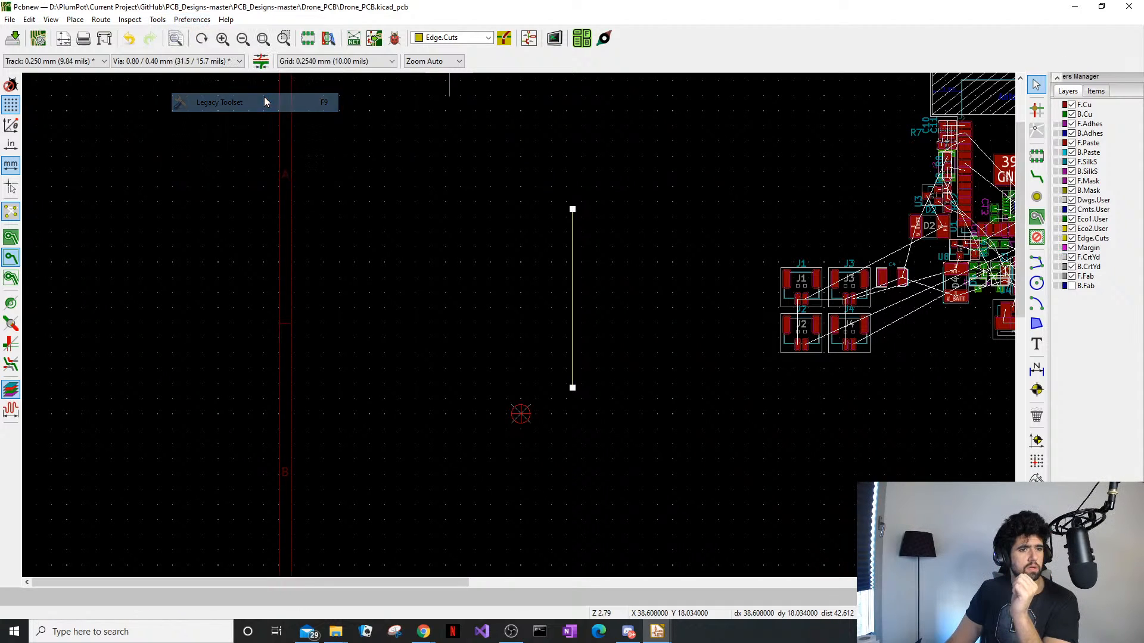
middle_click_drag(656, 184, 521, 189)
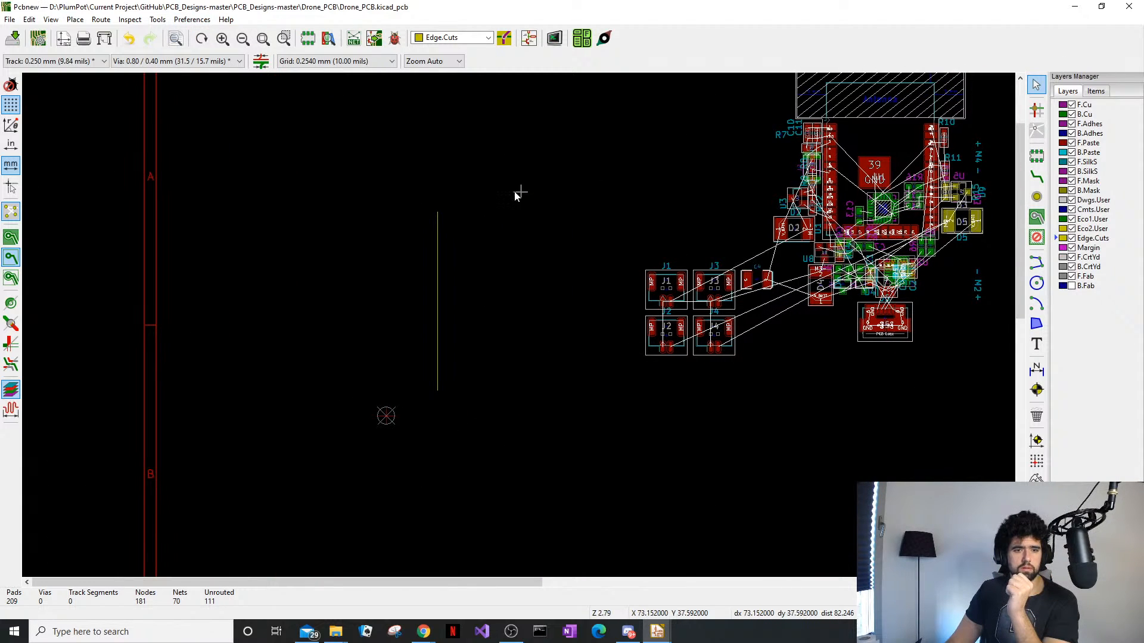
left_click(158, 19)
mouse_move(180, 24)
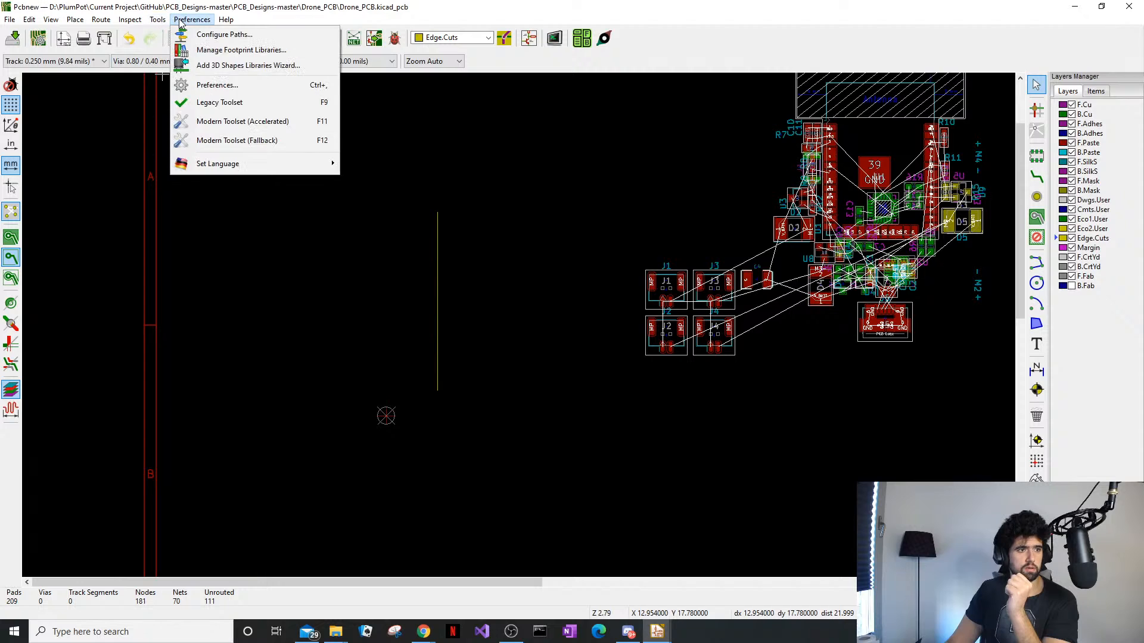
left_click(220, 102)
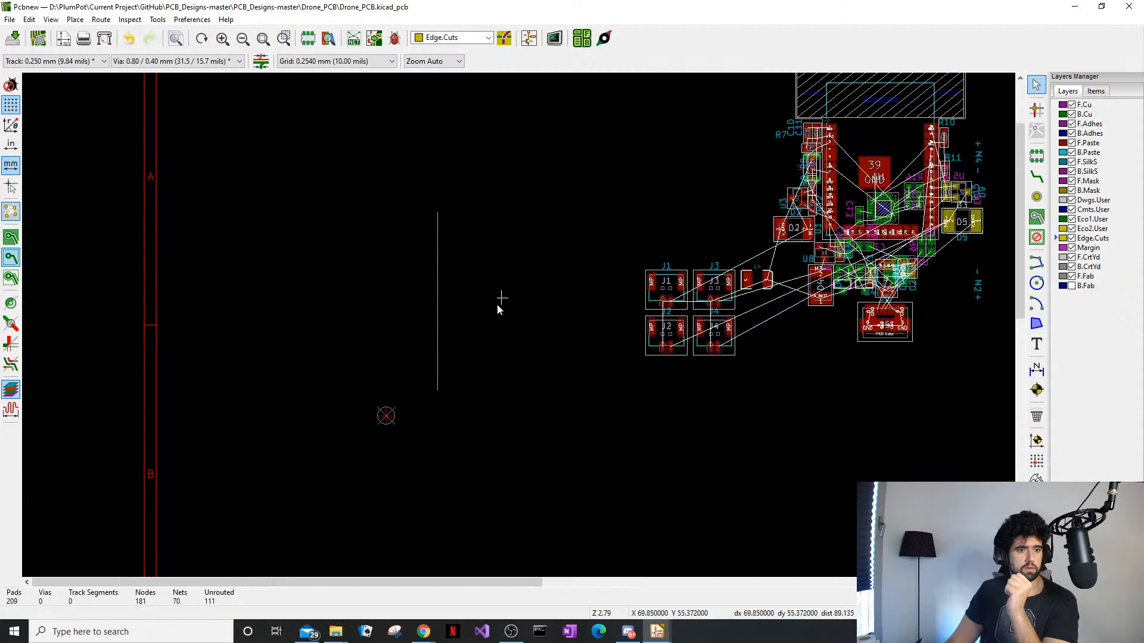
scroll(512, 322, "down", 5)
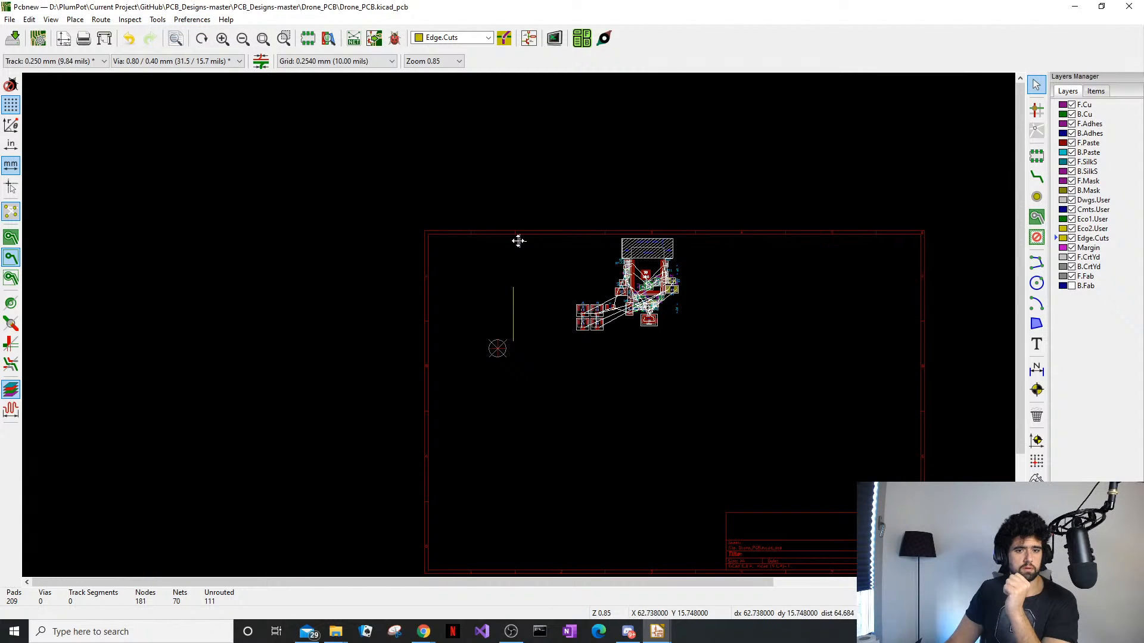
scroll(513, 324, "up", 4)
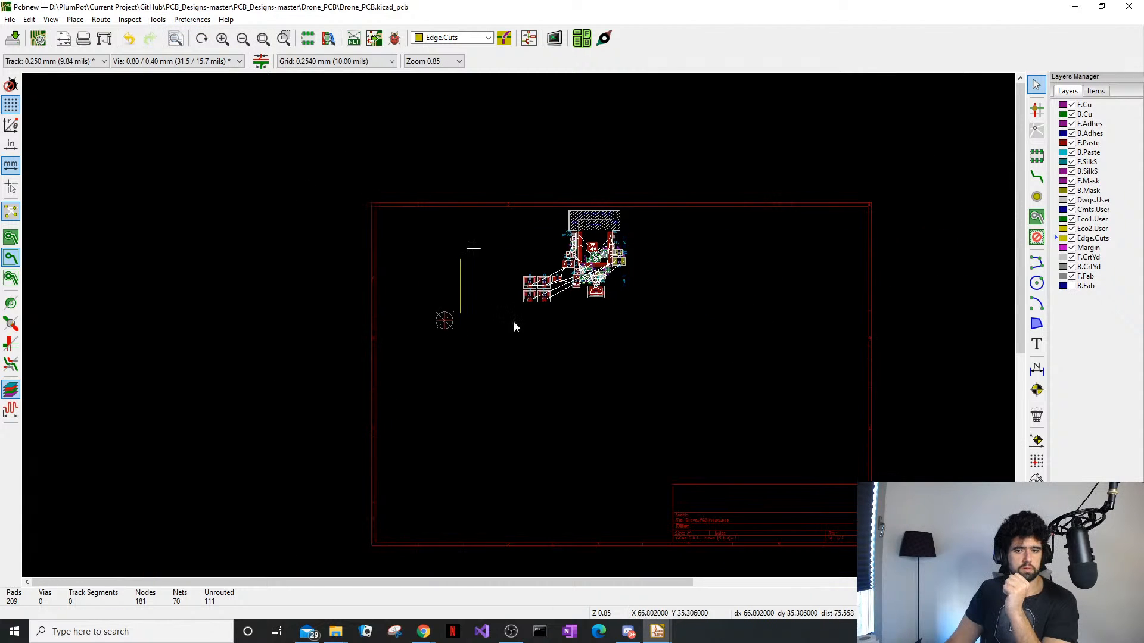
Switch the board editor back to the Modern Toolset (Accelerated)
left_click(154, 18)
mouse_move(65, 22)
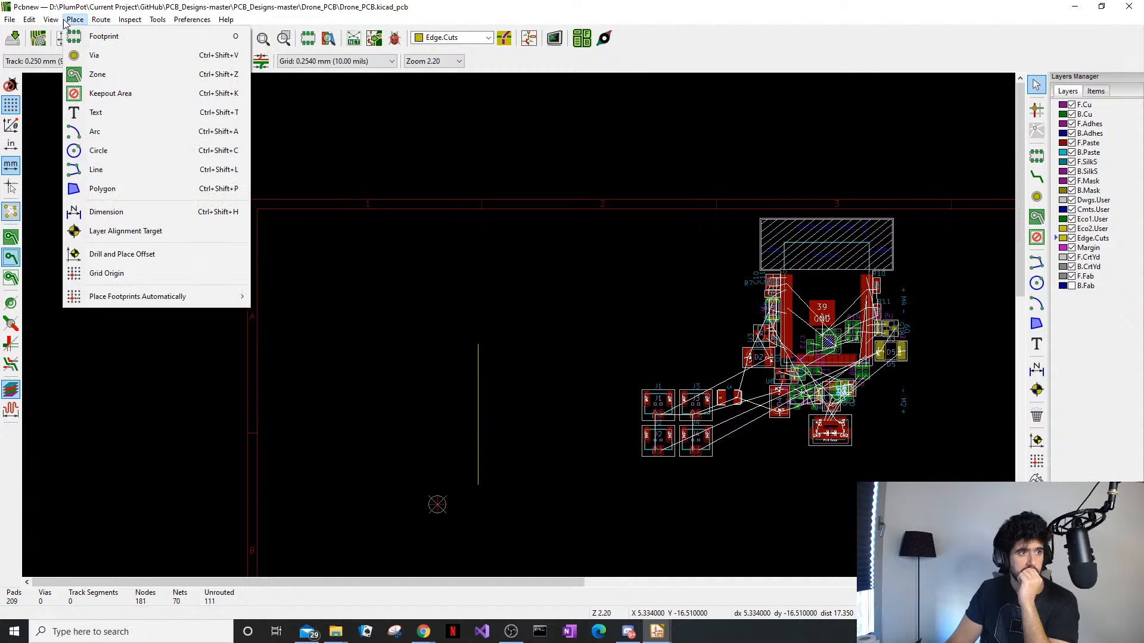
mouse_move(161, 21)
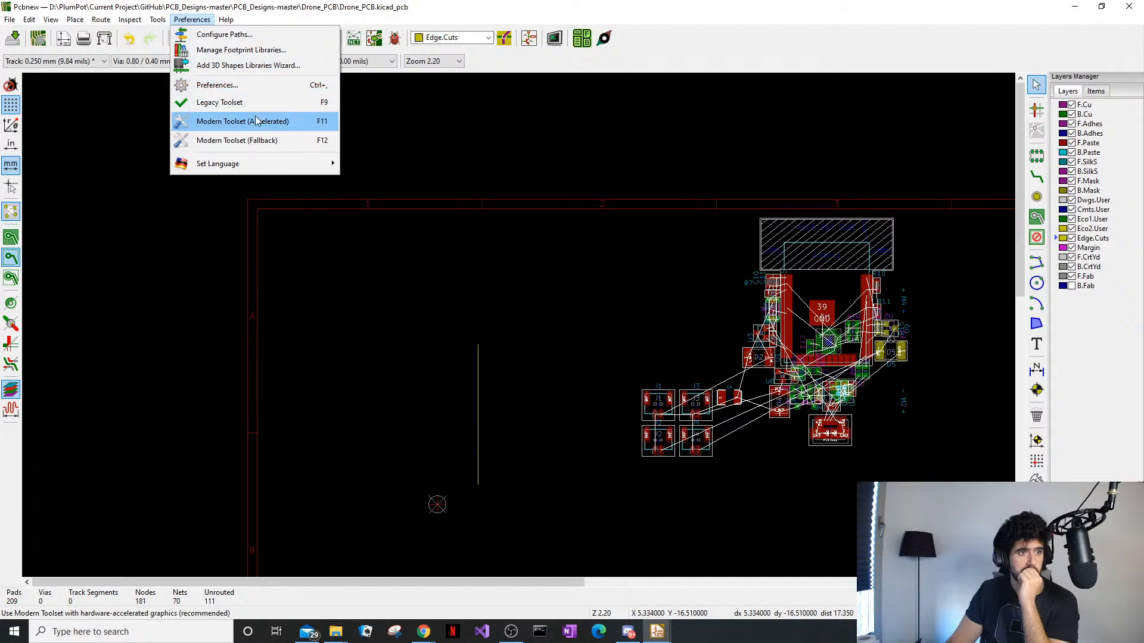
left_click(270, 123)
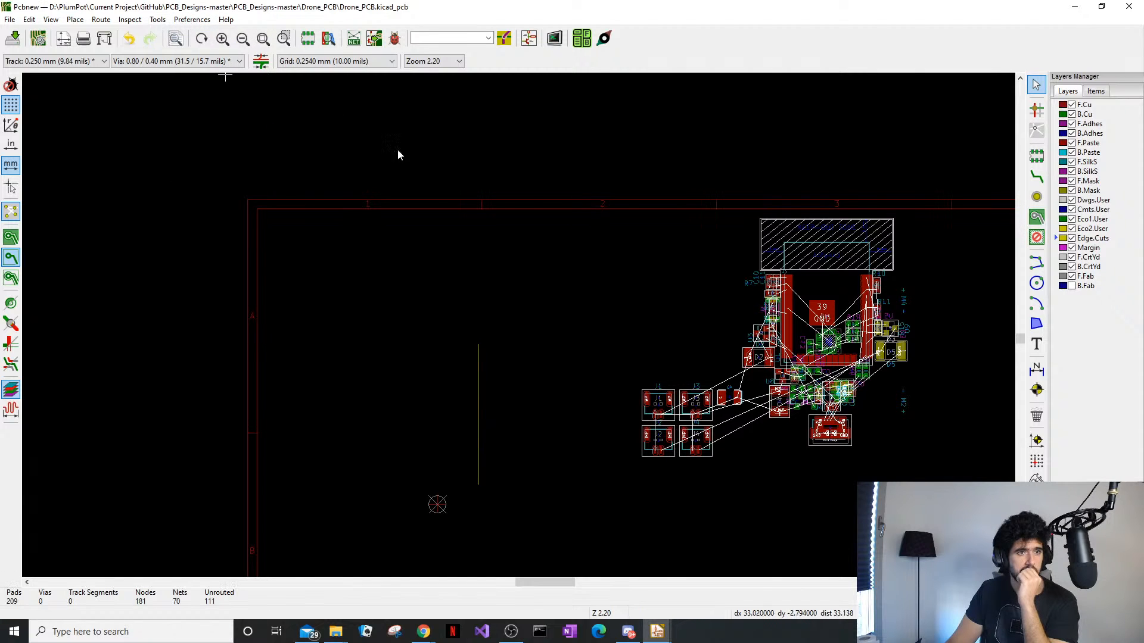
left_click(451, 64)
left_click(451, 64)
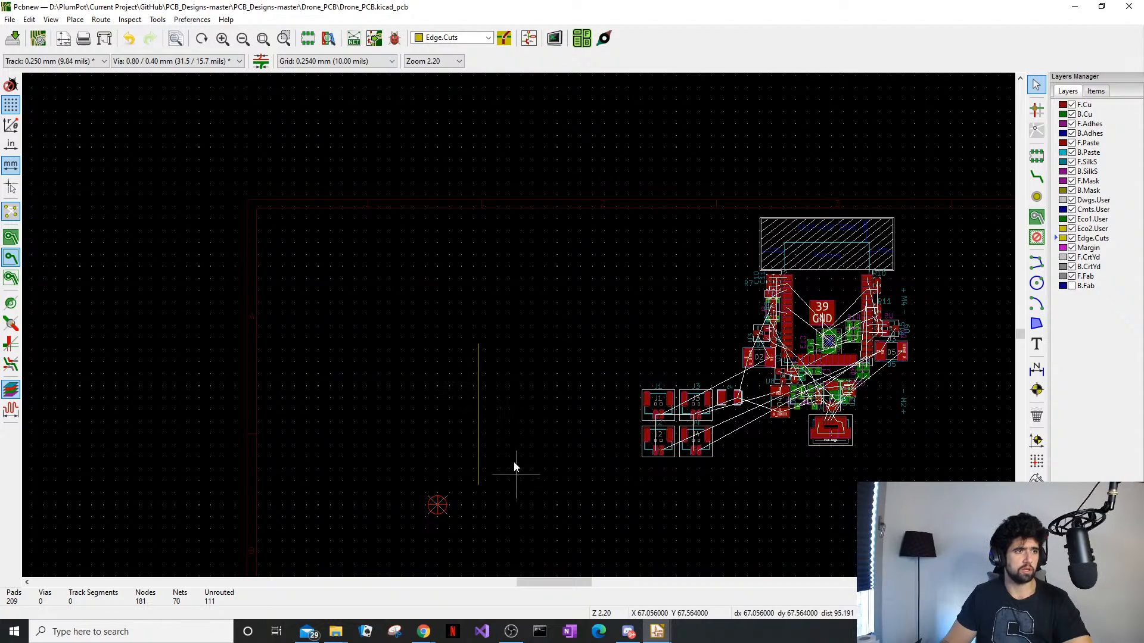
left_click(102, 20)
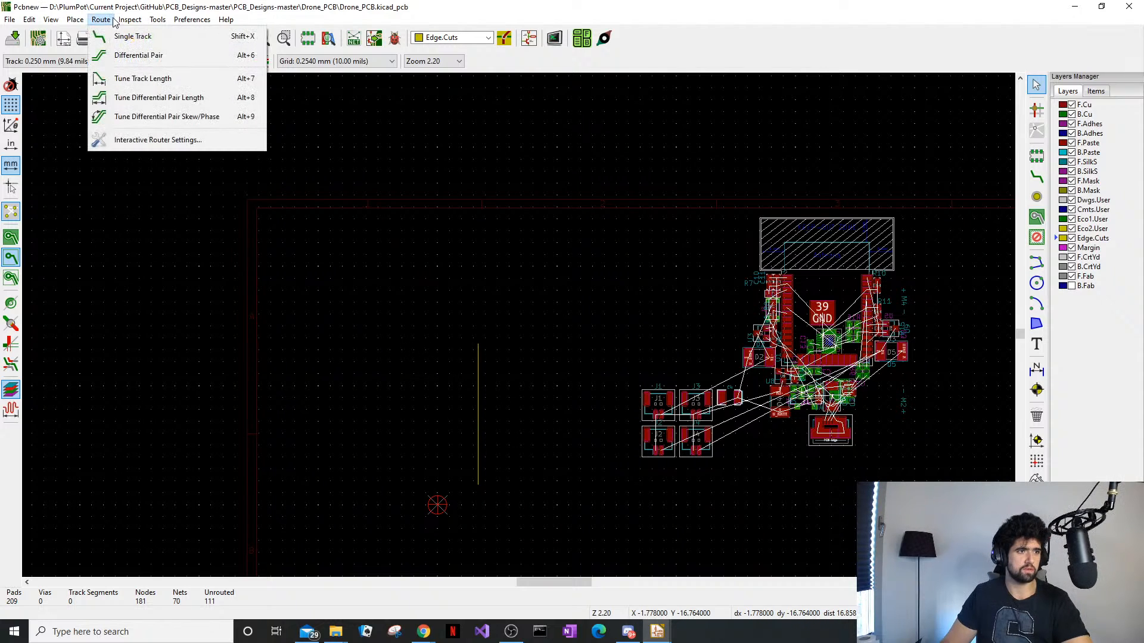
mouse_move(126, 17)
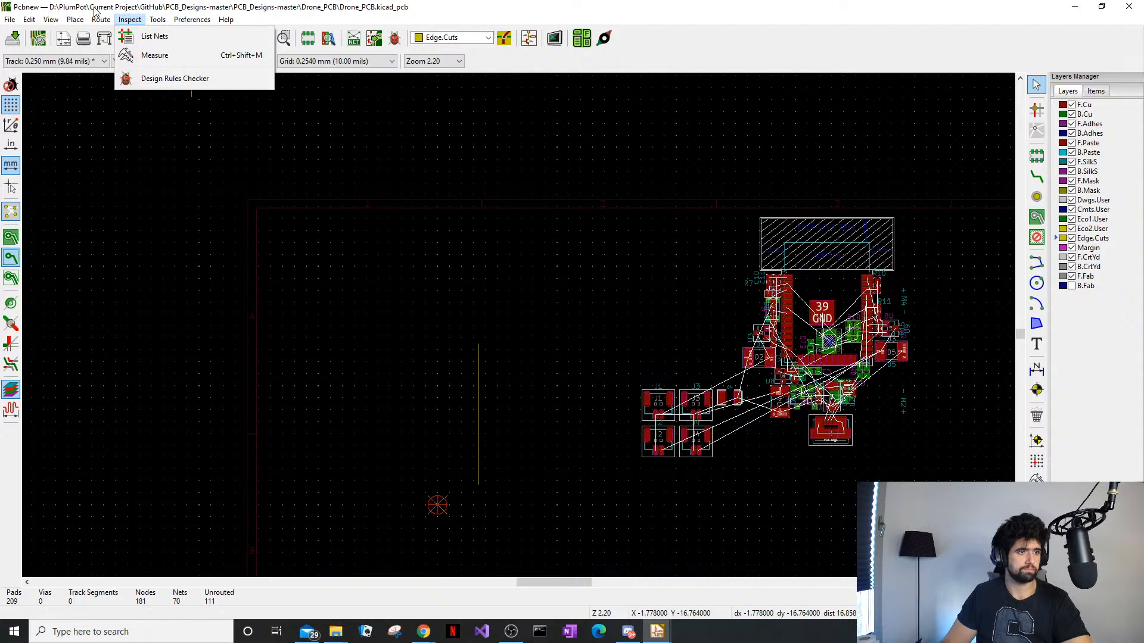
Check the interactive router settings and the vertical line's segment properties
mouse_move(76, 20)
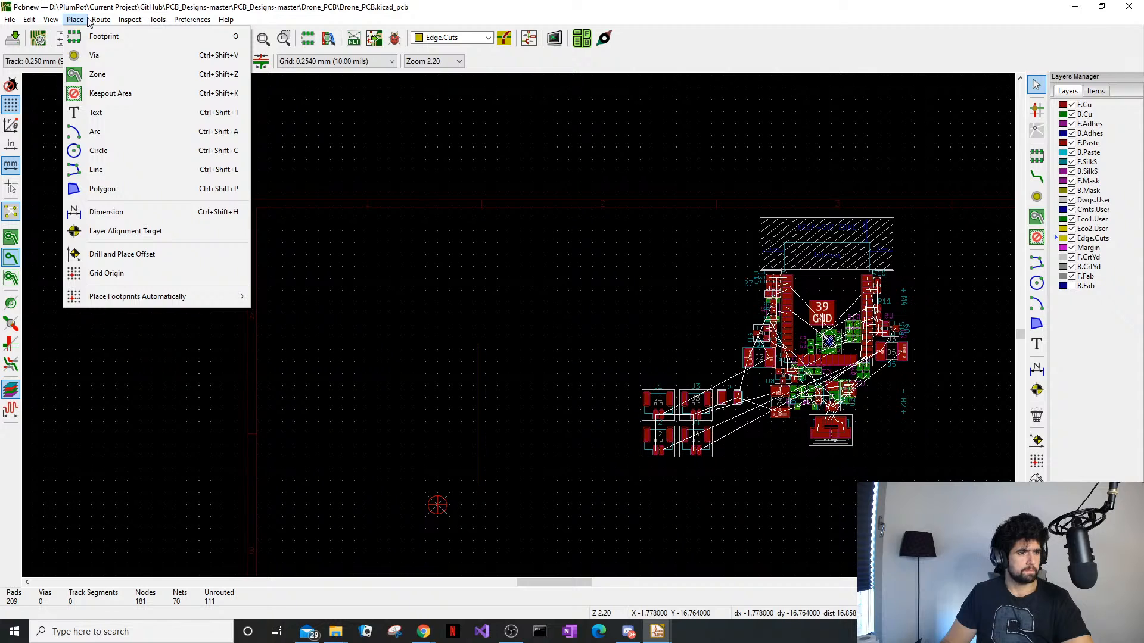
left_click(222, 136)
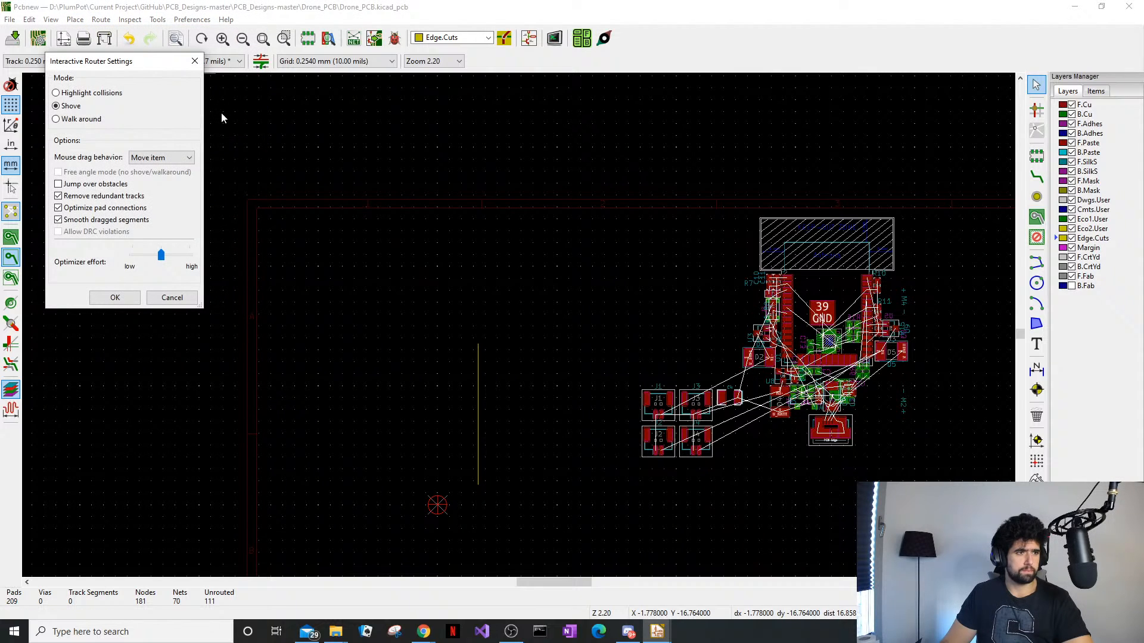
left_click(195, 61)
left_click(478, 364)
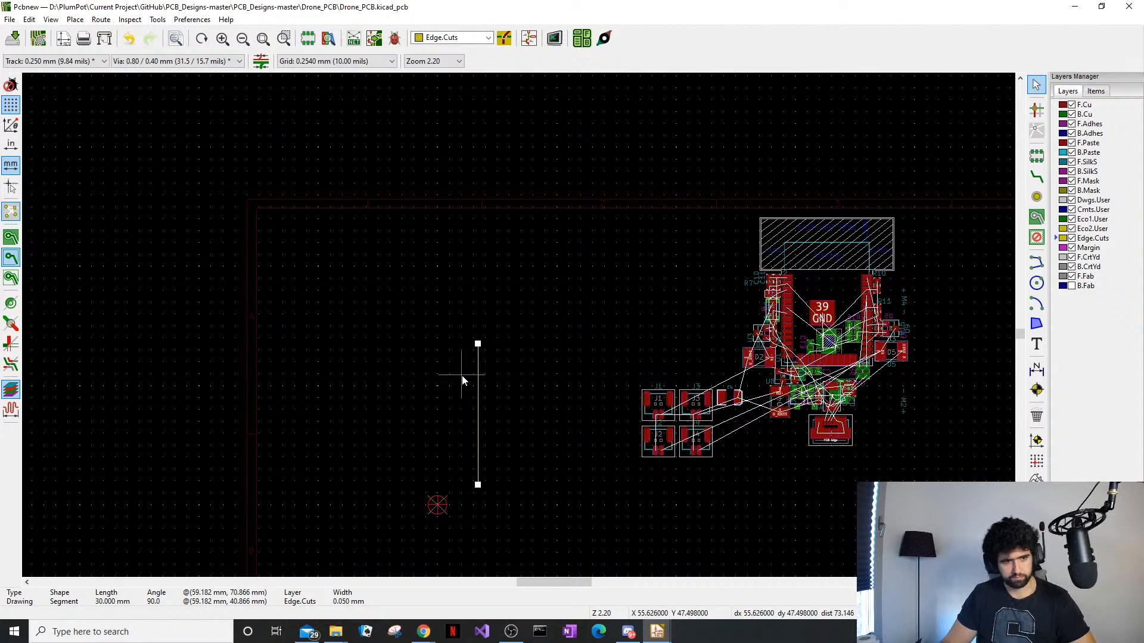
key("e")
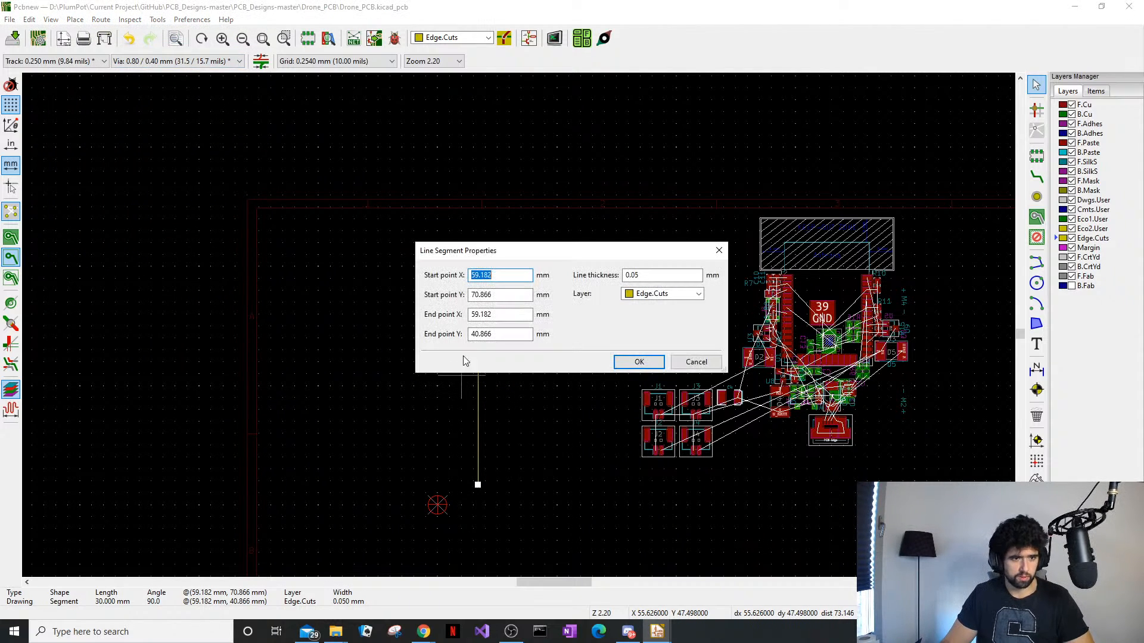
left_click(718, 251)
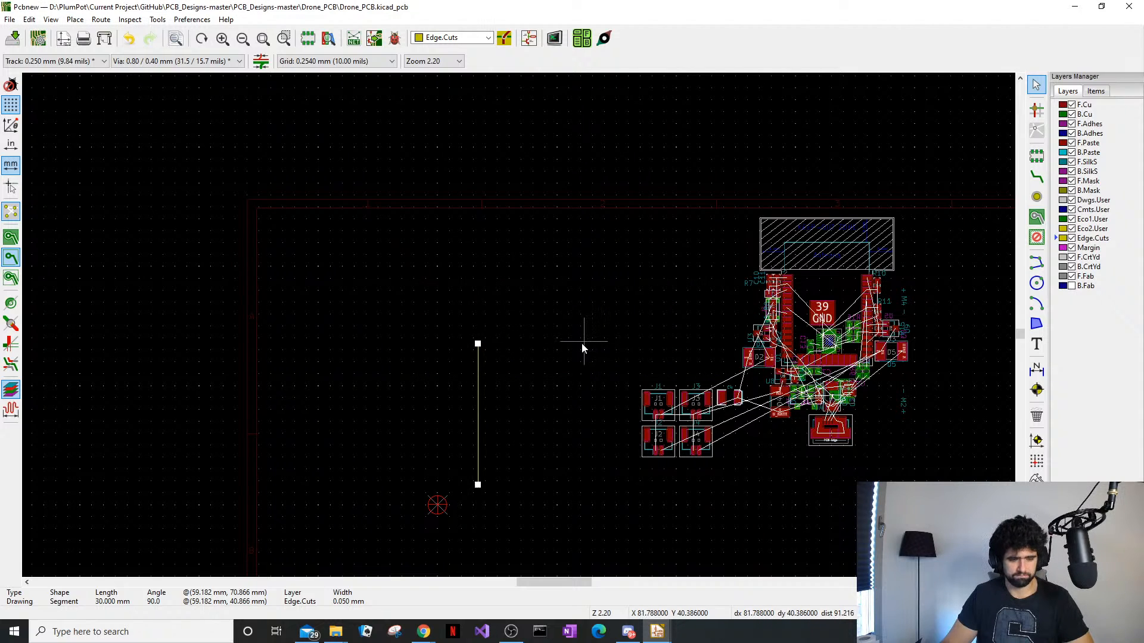
Move the 30 mm line and rotate it to vertical, placing its lower end at about X 48.5, Y 70.1 mm
key("m")
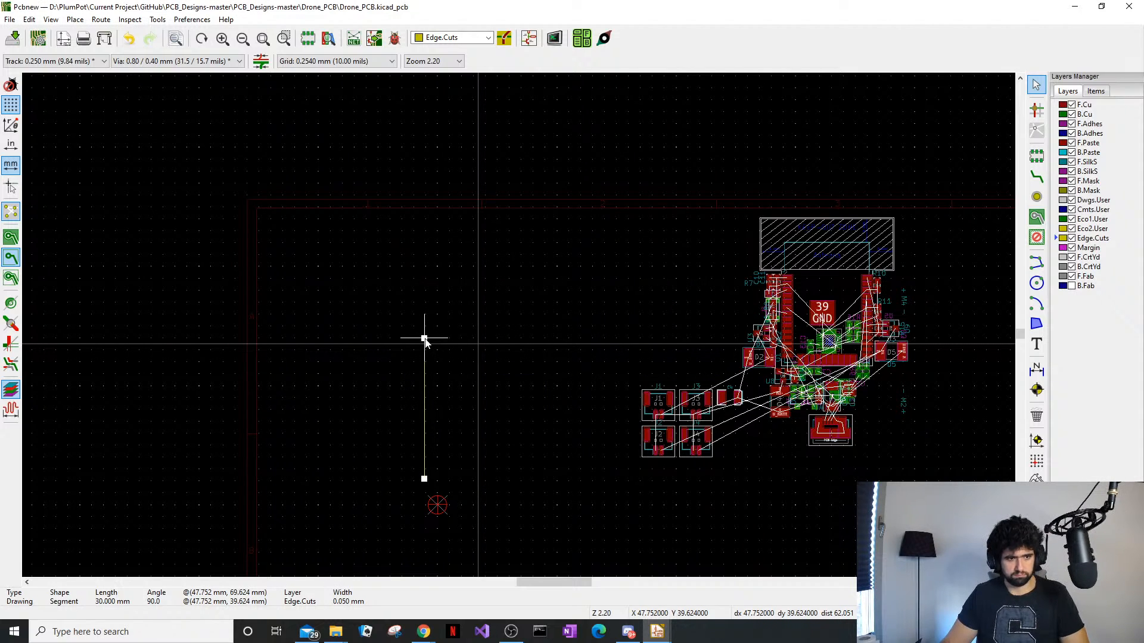
key("r")
key("r")
key("r")
key("r")
key("r")
key("r")
key("r")
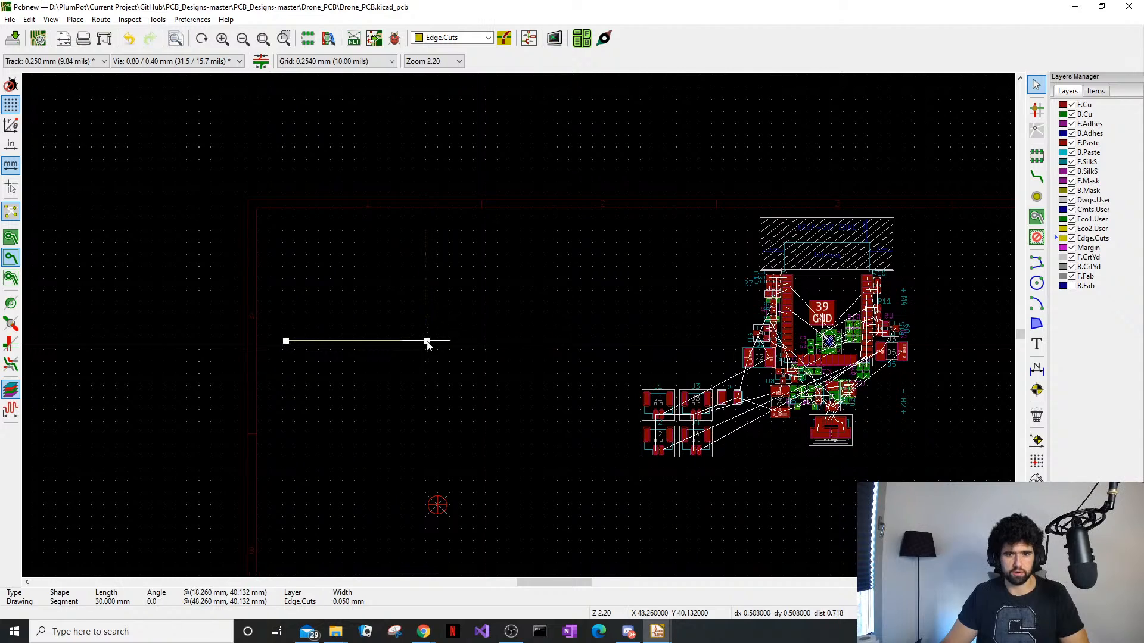
key("r")
left_click(432, 343)
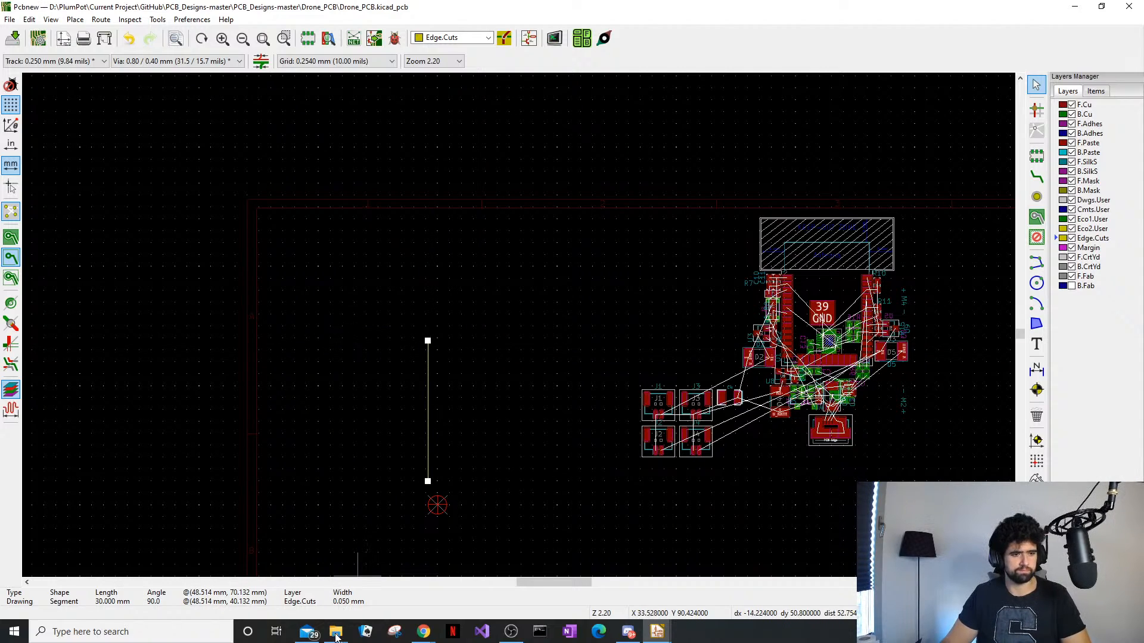
Switch to Chrome and examine the brushless whoop and toothpick flight controller dimensions, before returning to Pcbnew
left_click(423, 632)
left_click(494, 581)
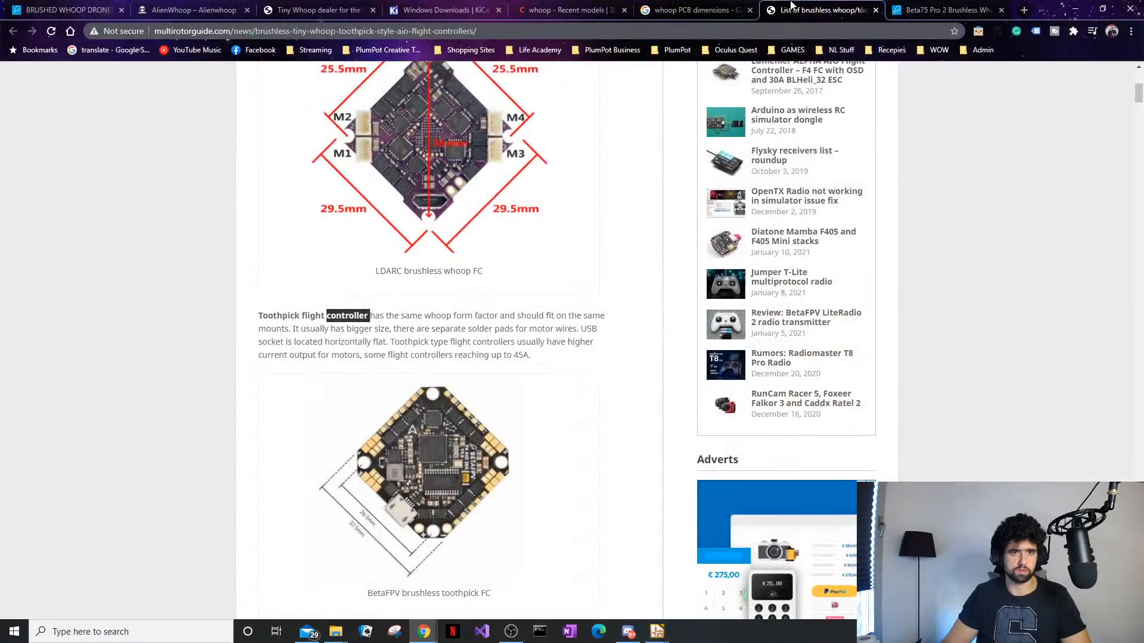
left_click_drag(1051, 6, 0, 268)
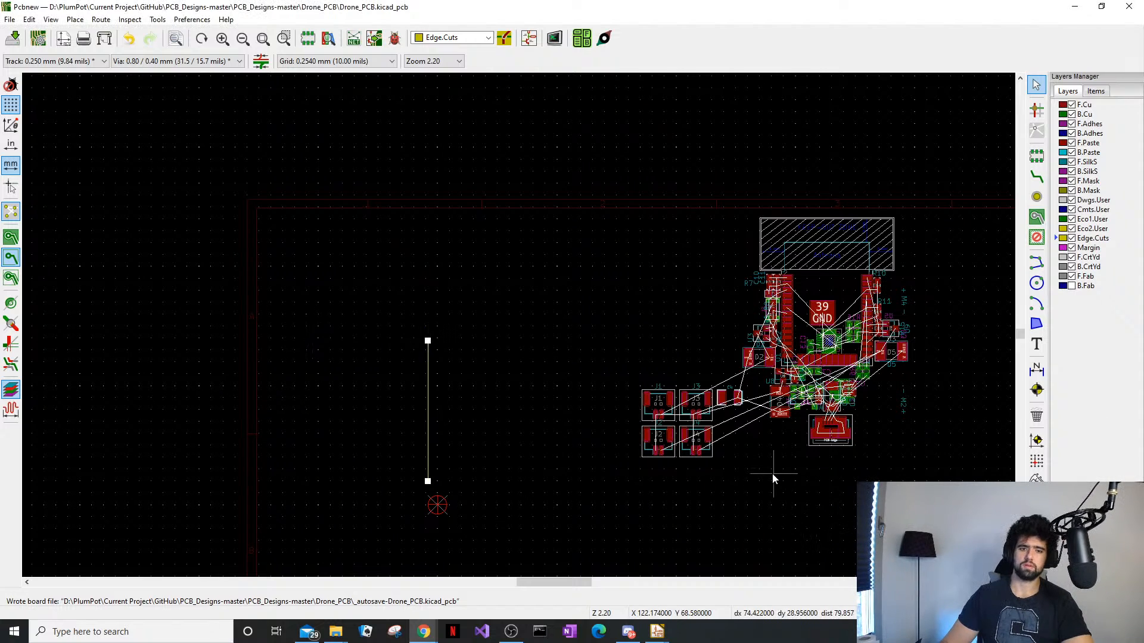
left_click(705, 446)
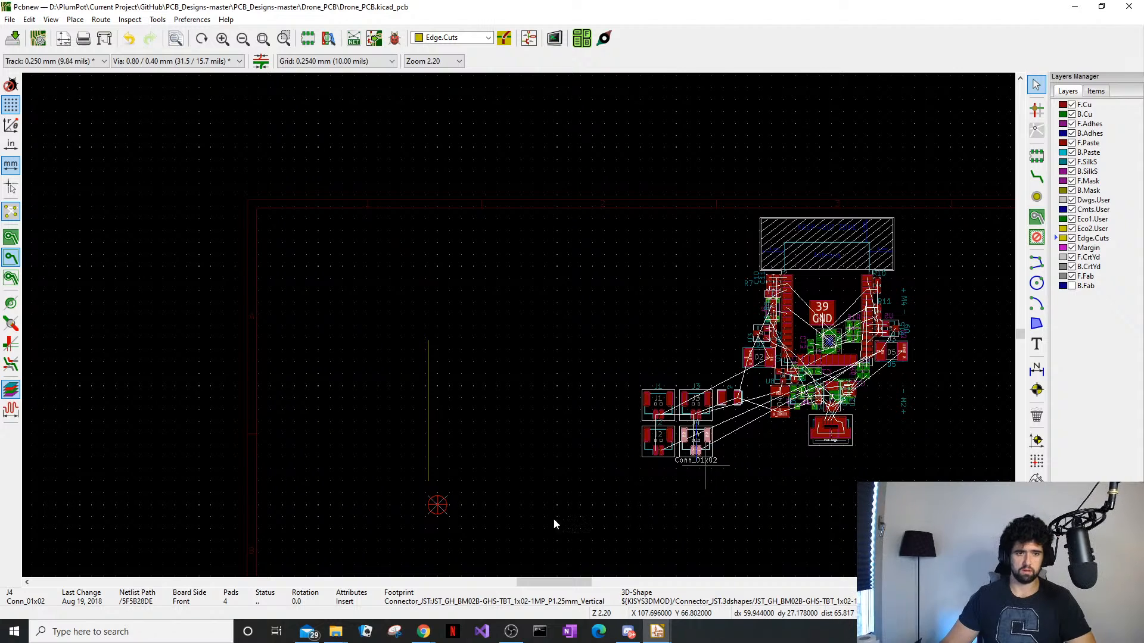
key("e")
key("Escape")
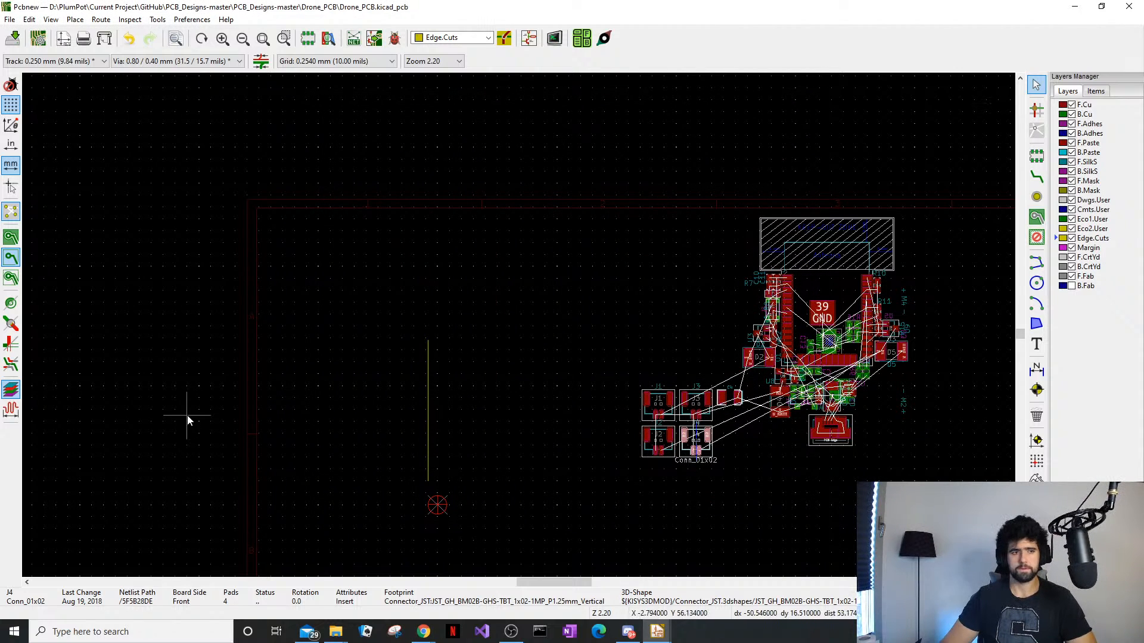
left_click(428, 412)
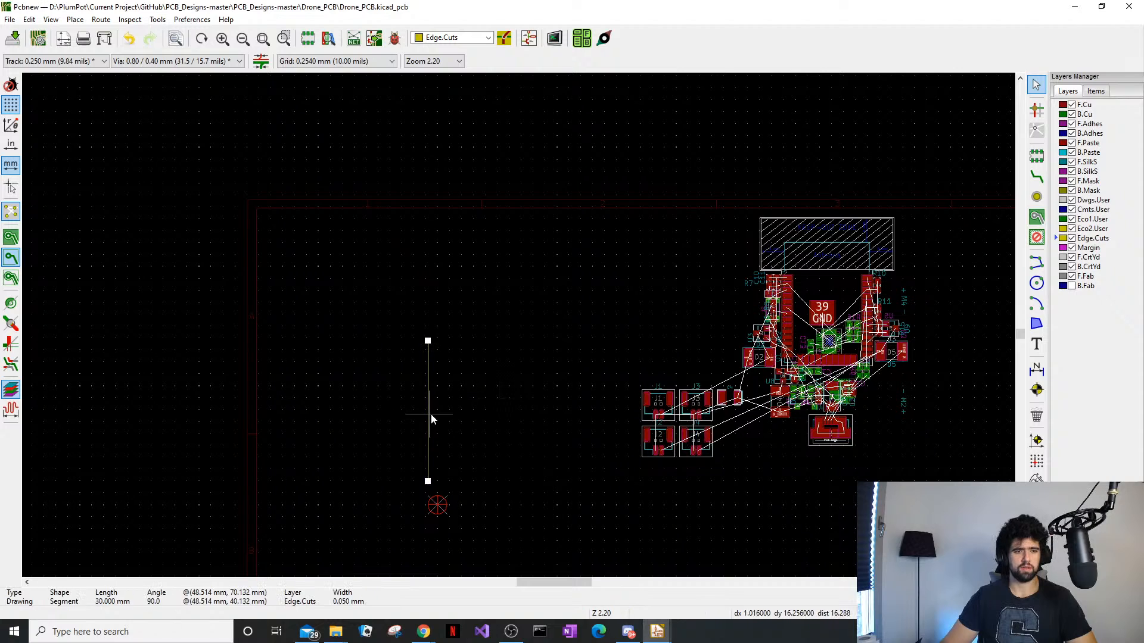
middle_click_drag(505, 399, 560, 331)
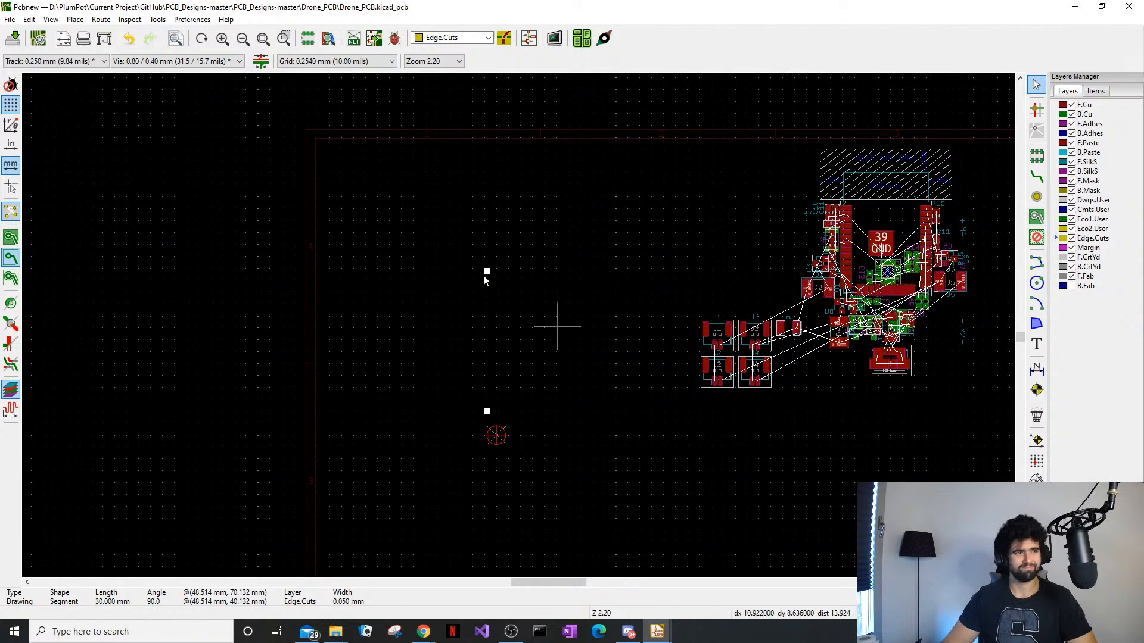
left_click(125, 19)
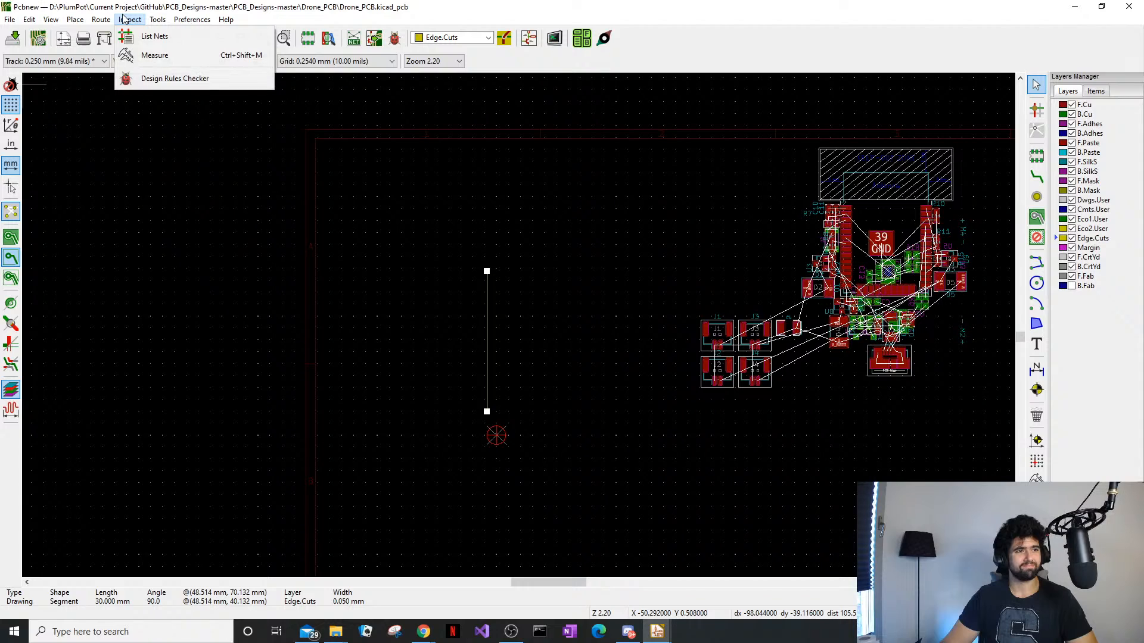
mouse_move(114, 22)
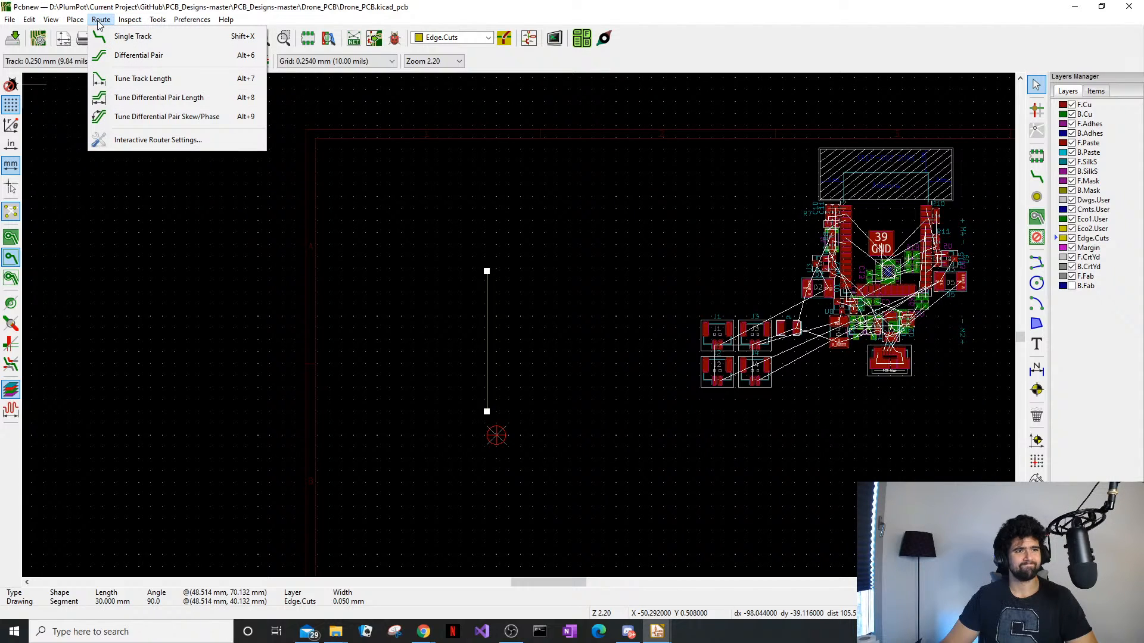
mouse_move(87, 21)
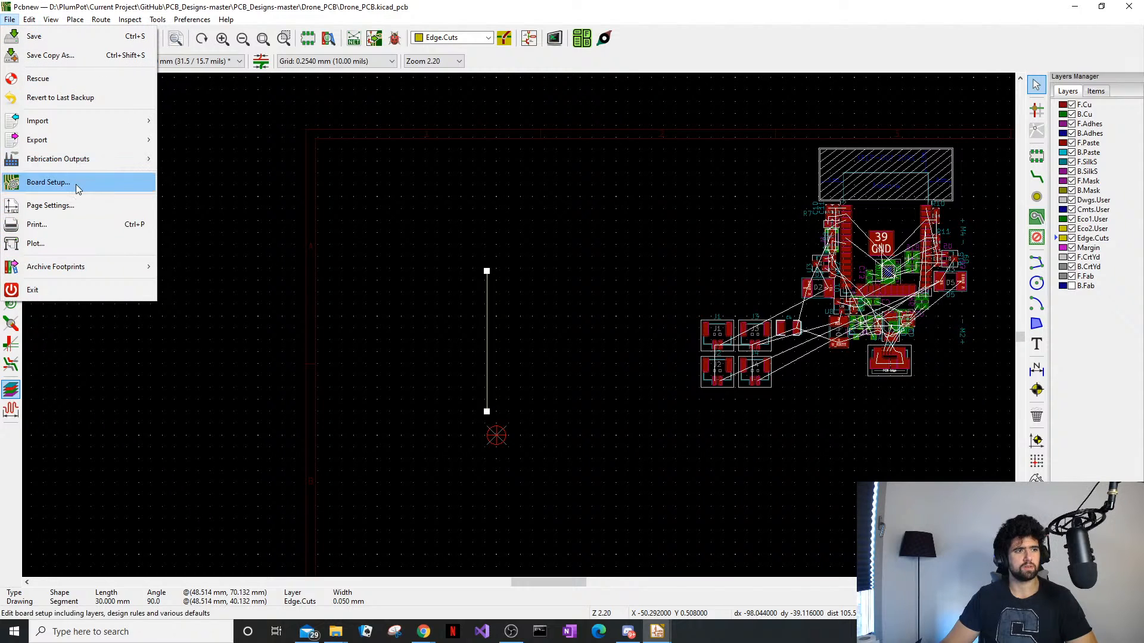
Examine the hotkeys and the Eeschema units, display, color and field name template settings in the preferences
mouse_move(191, 20)
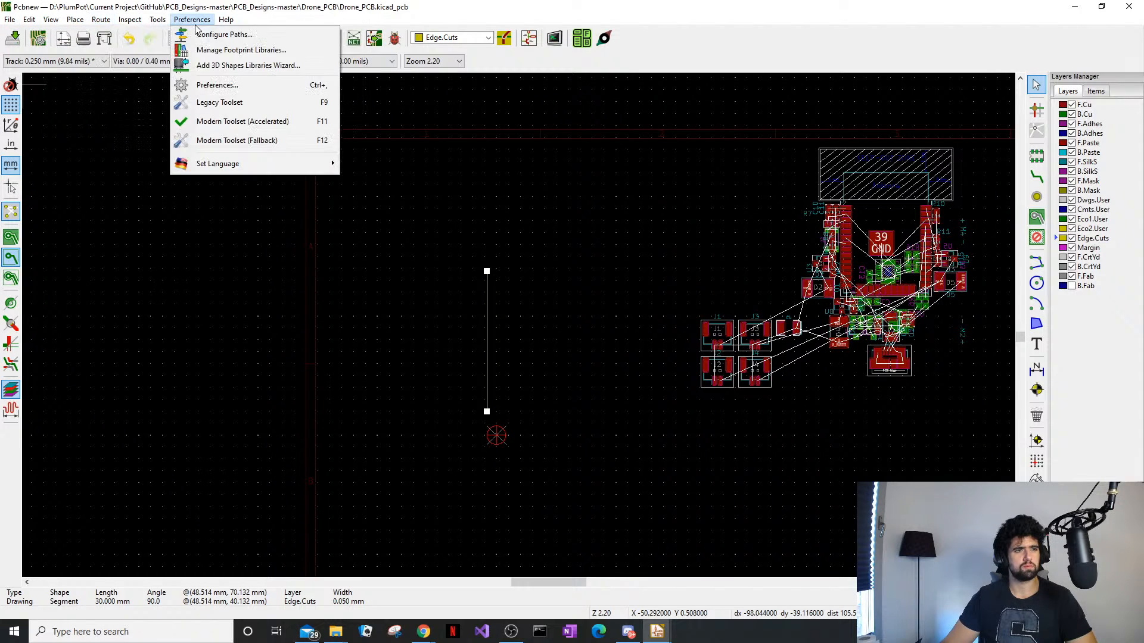
left_click(205, 88)
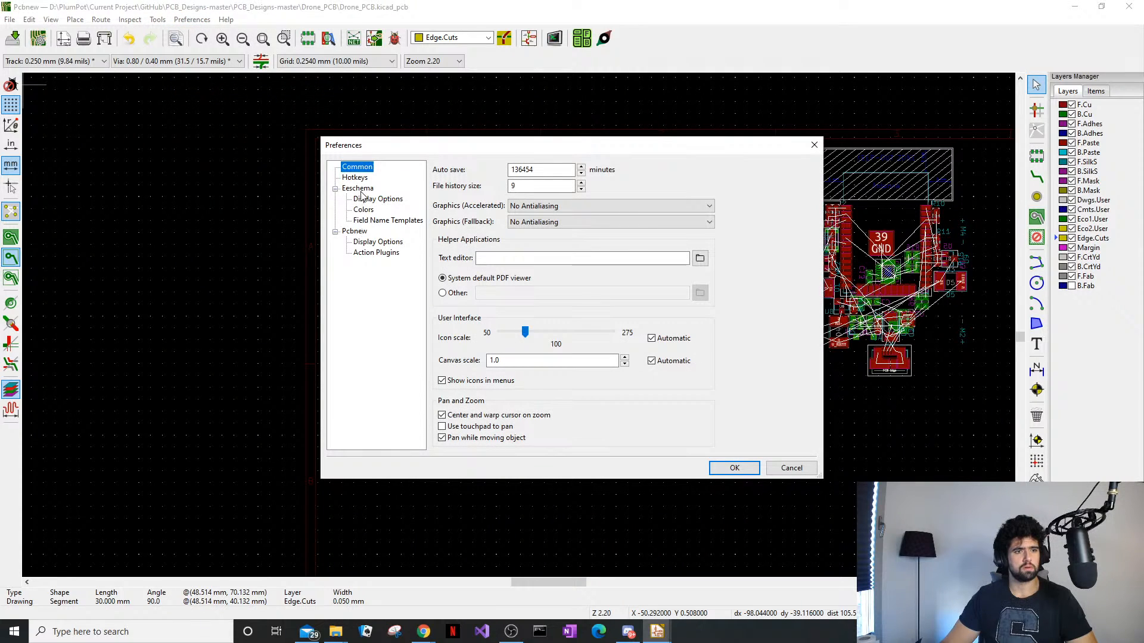
left_click(355, 178)
left_click(363, 189)
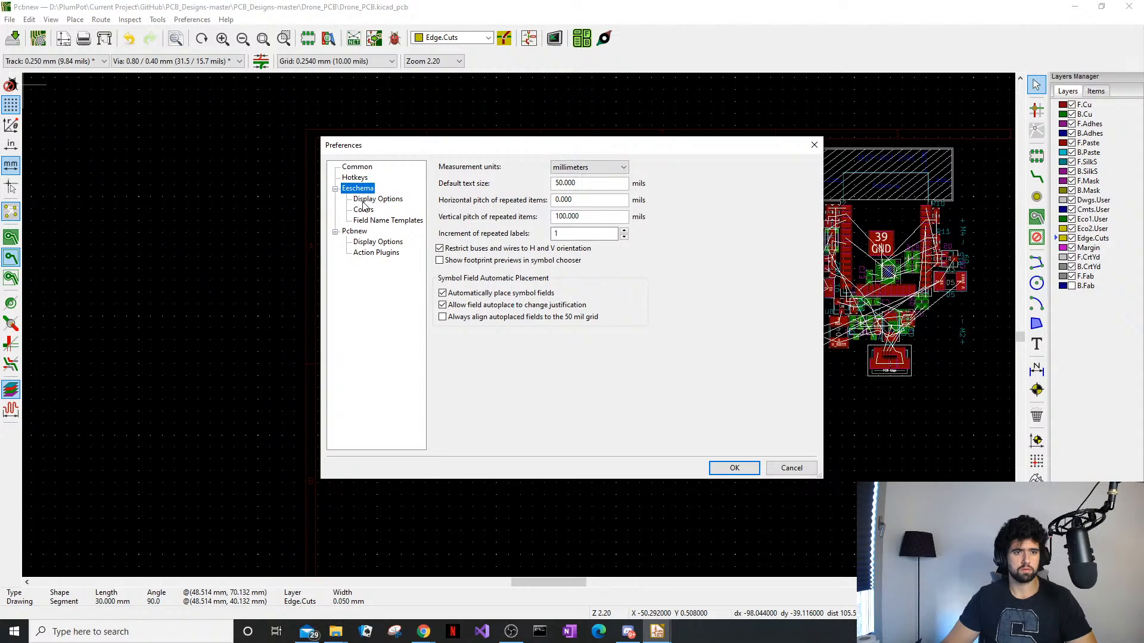
left_click(587, 167)
left_click(570, 179)
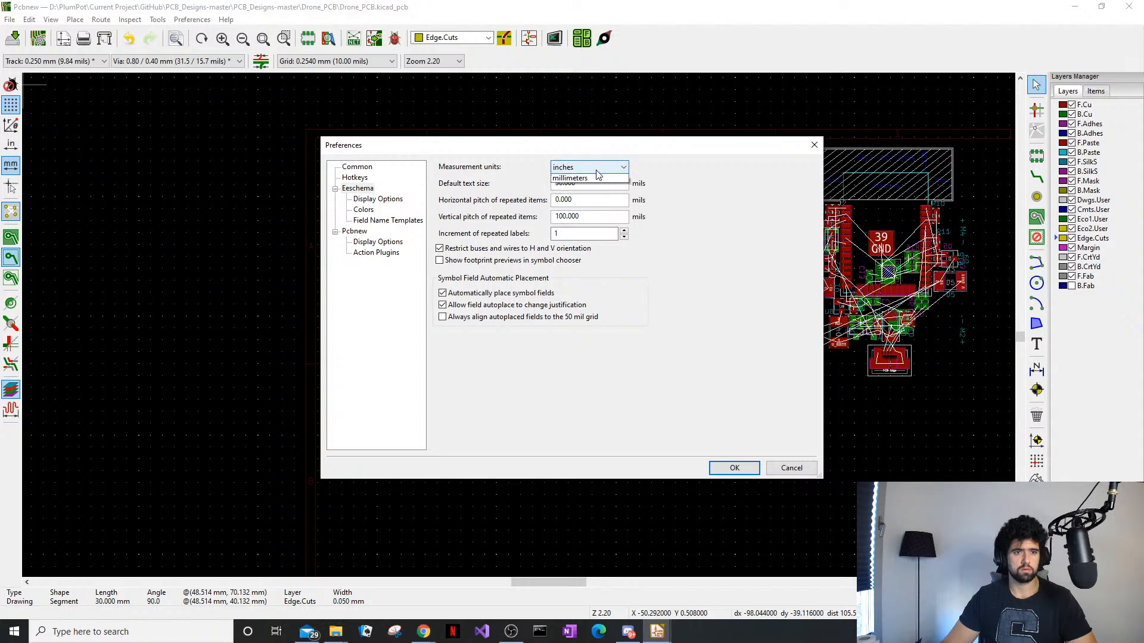
left_click(596, 167)
left_click(564, 189)
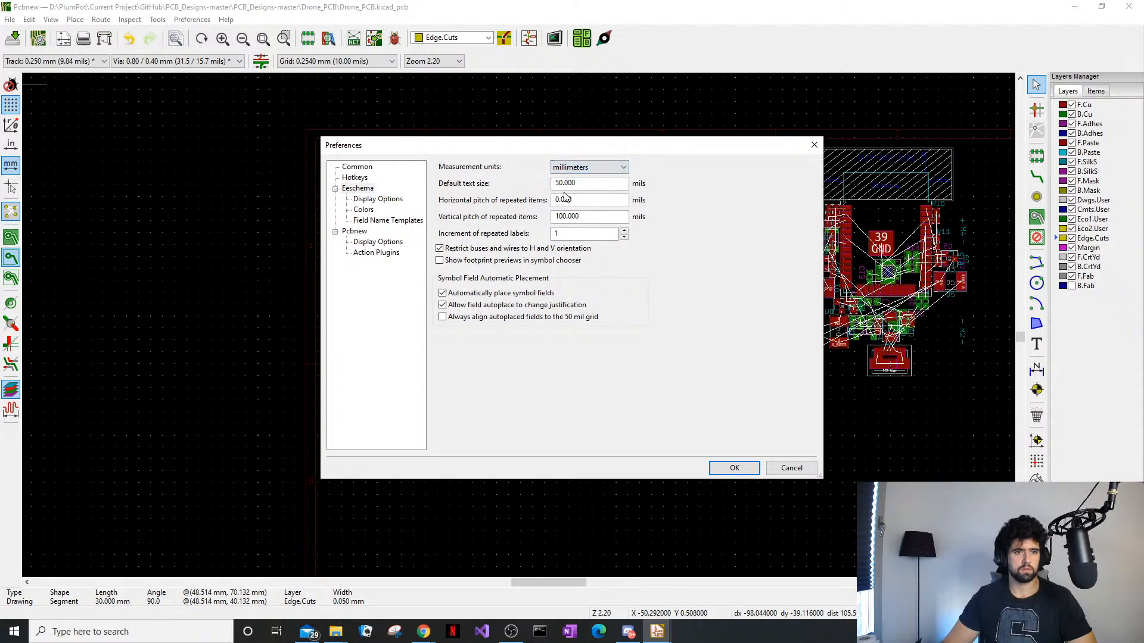
left_click(373, 200)
left_click(363, 211)
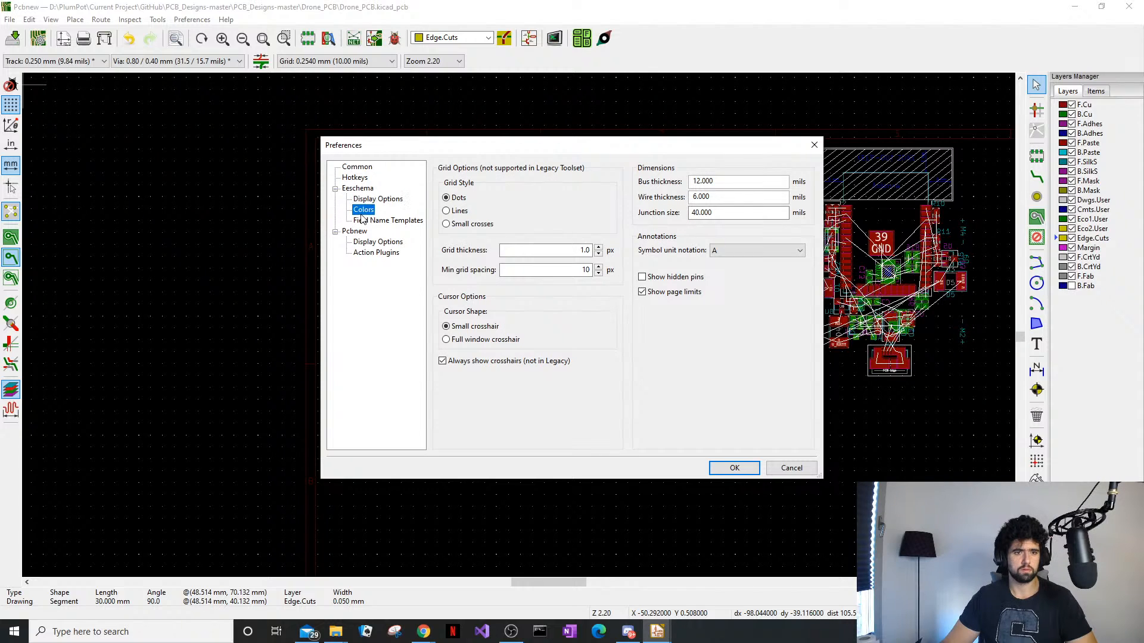
left_click(367, 220)
Examine the Pcbnew display options and action plugins, and recheck the Eeschema display options and hotkey list
left_click(385, 243)
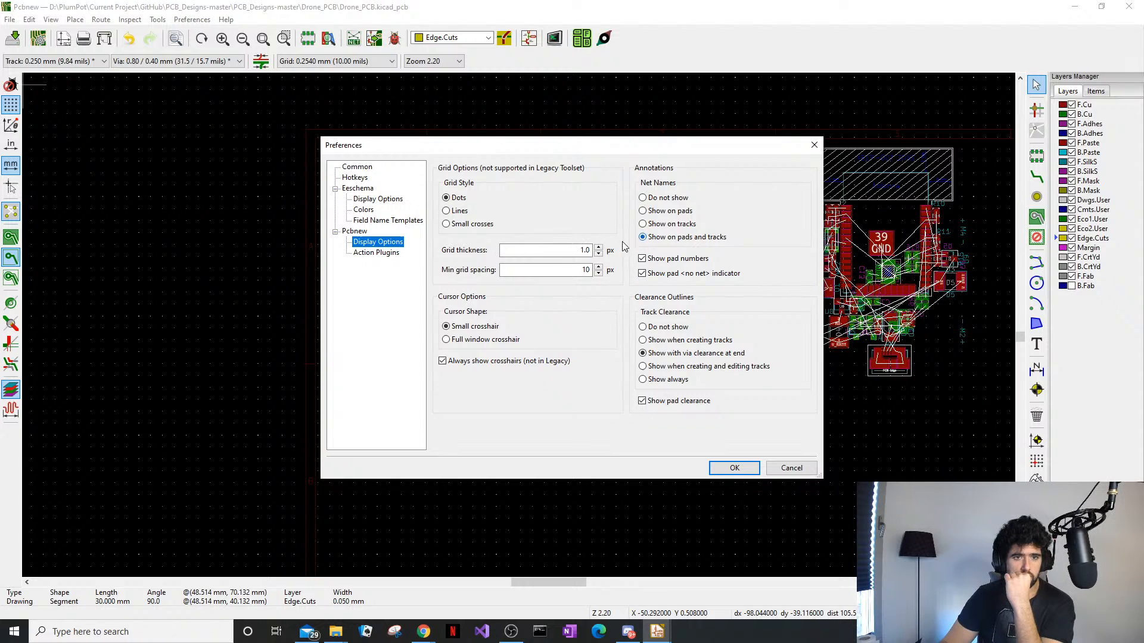
left_click(376, 254)
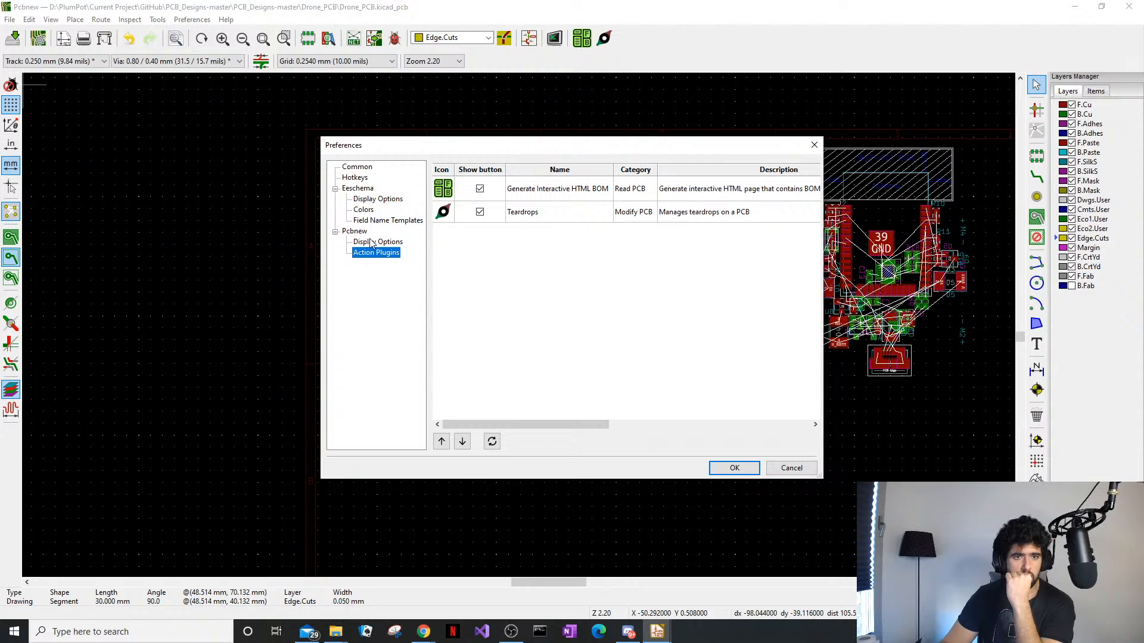
left_click(371, 243)
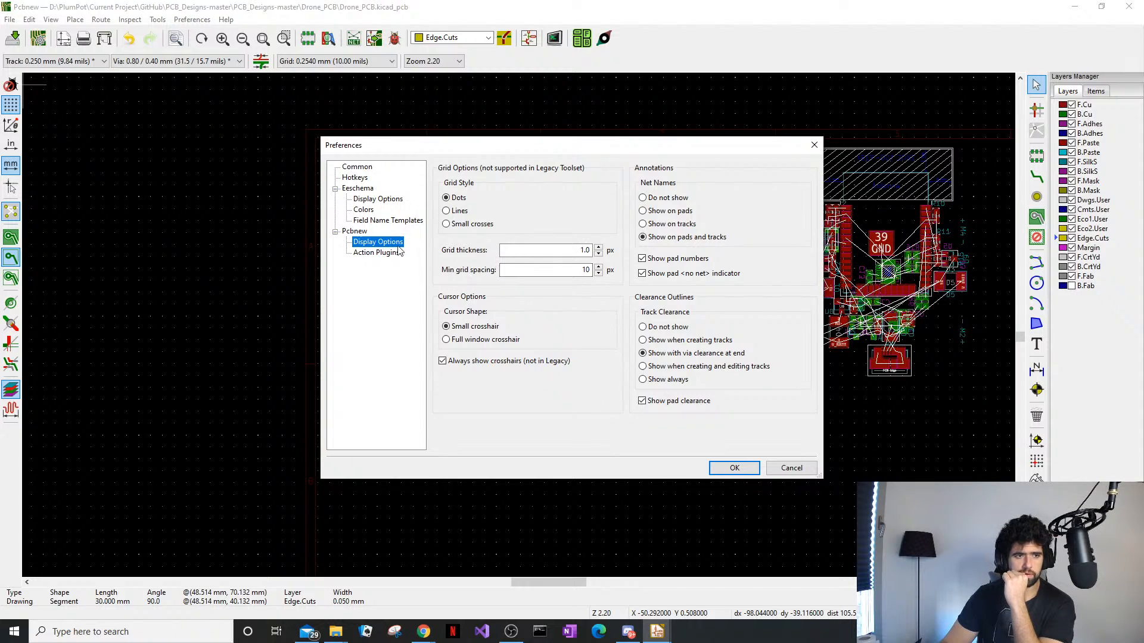
left_click(385, 223)
left_click(373, 202)
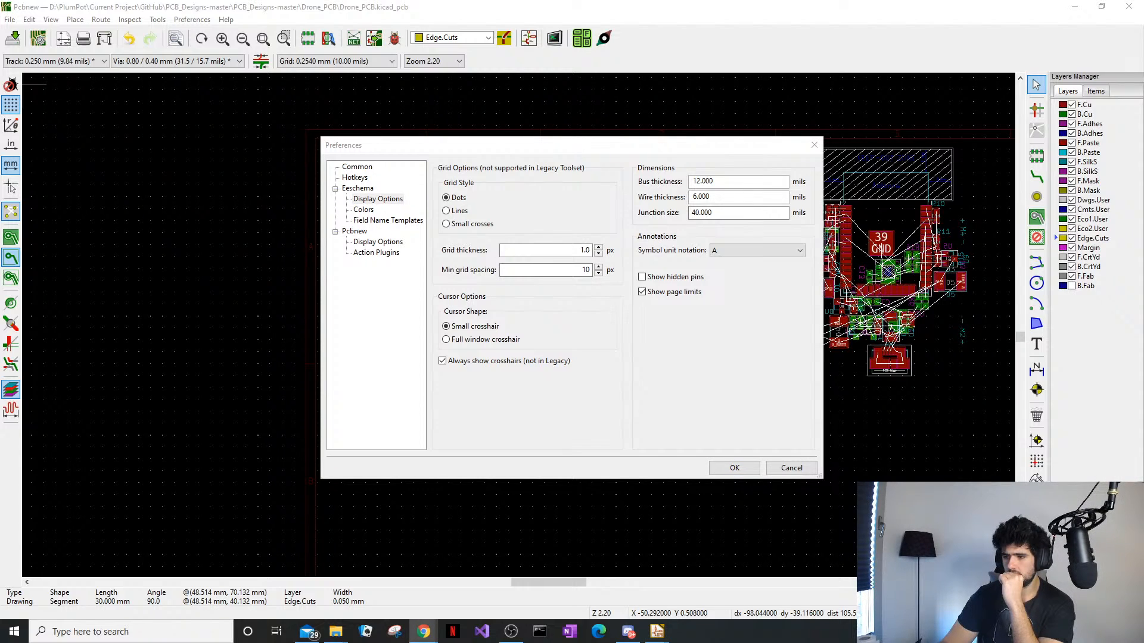
left_click(355, 179)
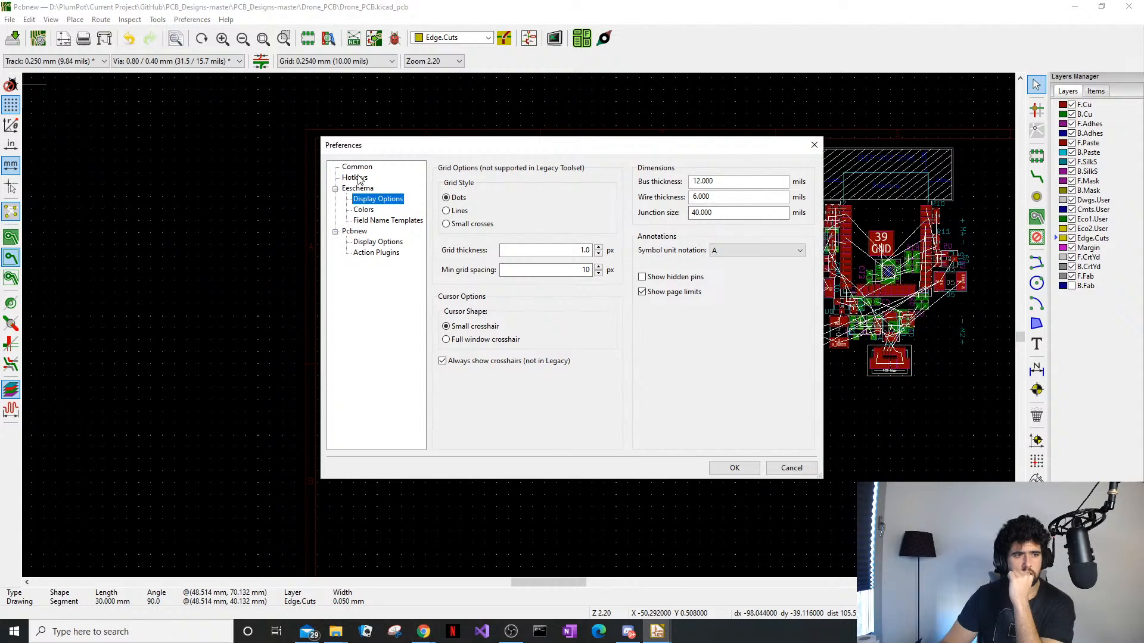
scroll(511, 351, "down", 4)
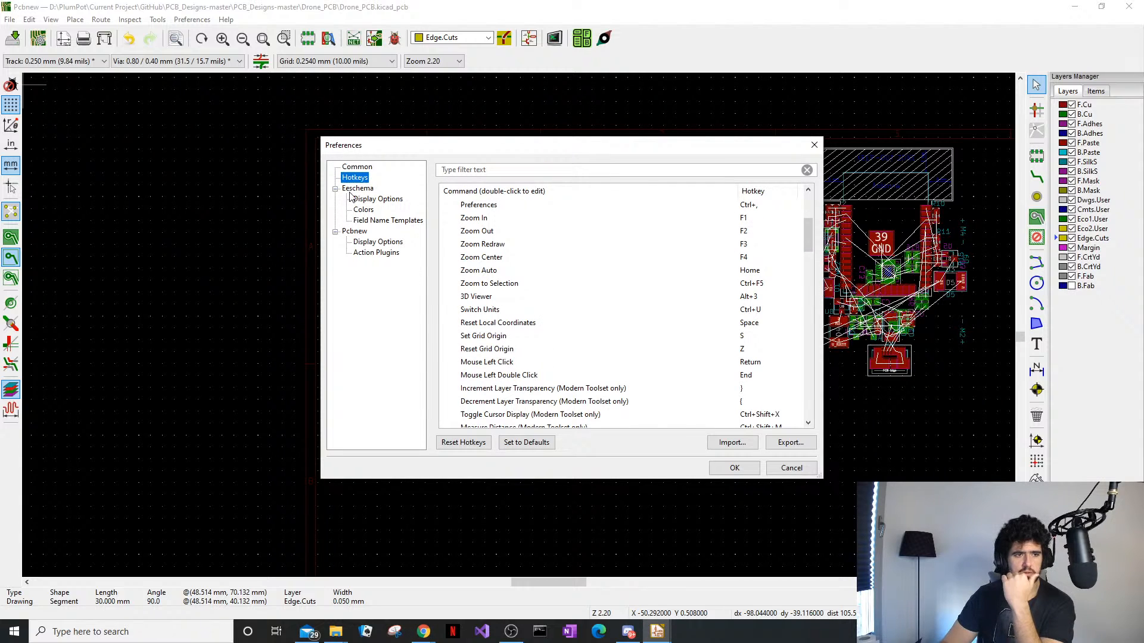
Set the auto save interval to 60 minutes in the Common preferences and apply it
left_click(356, 167)
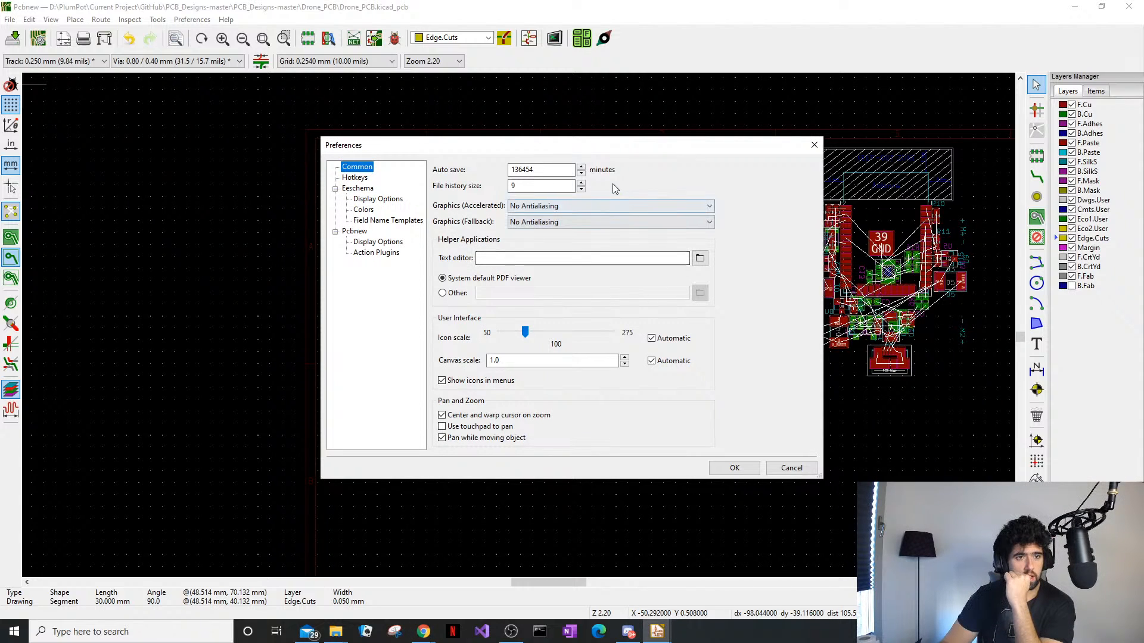
left_click(560, 169)
double_click(560, 169)
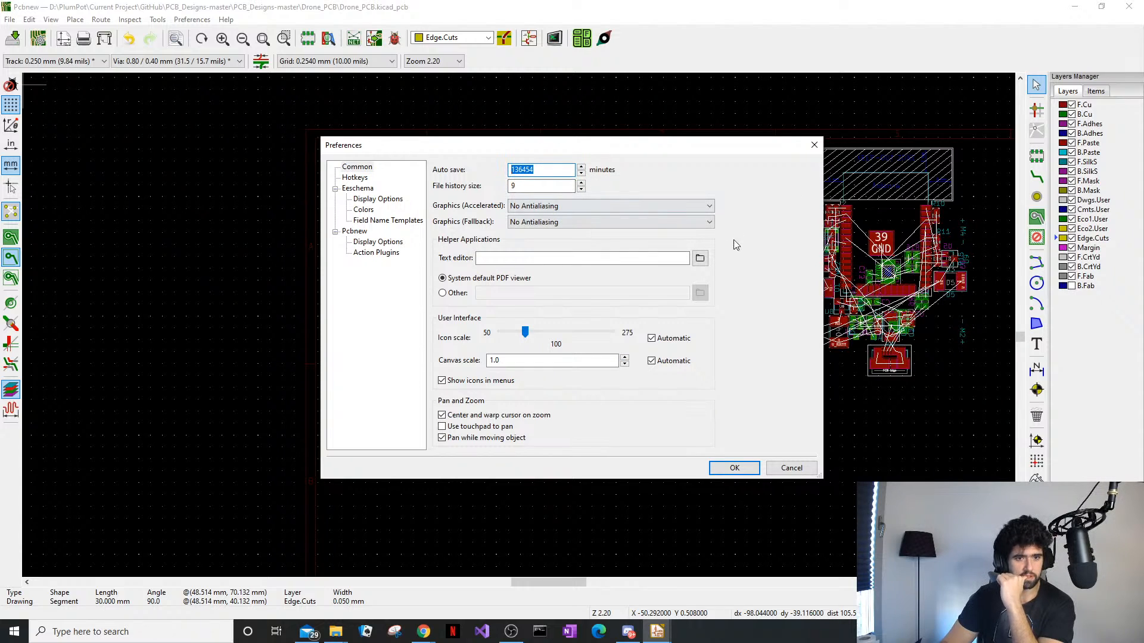
type("60")
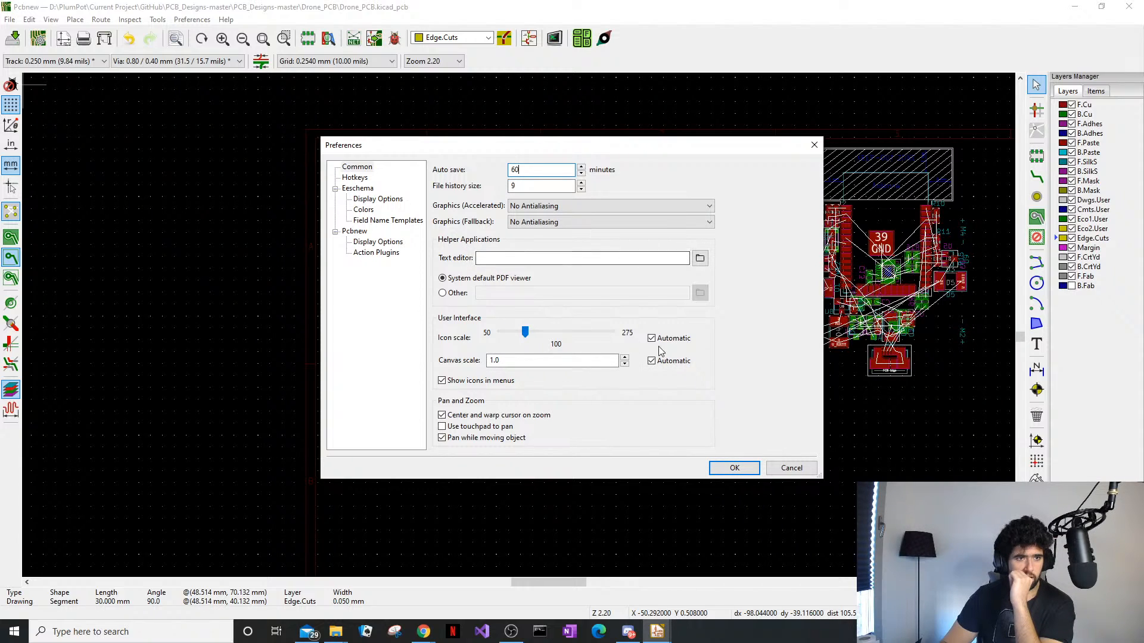
left_click(734, 469)
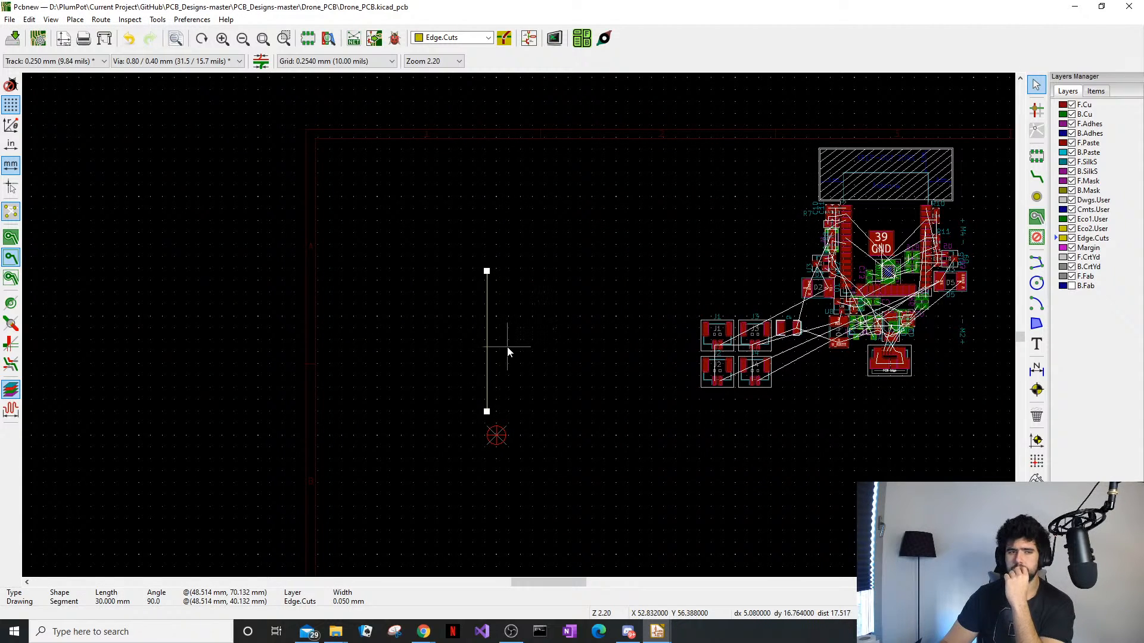
left_click(529, 327)
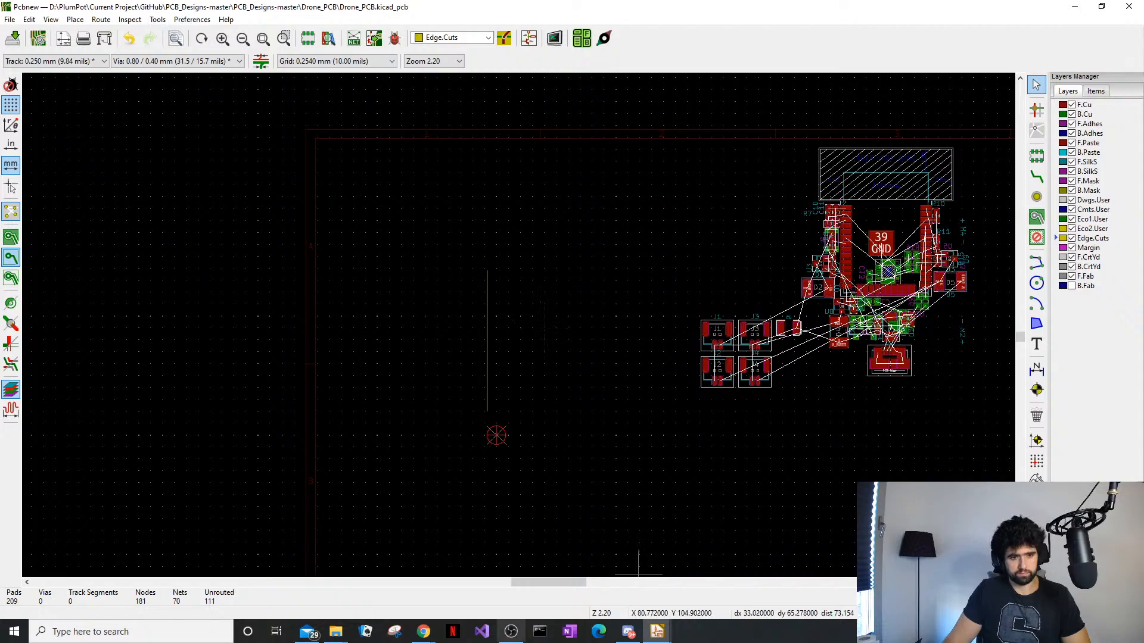
mouse_move(424, 632)
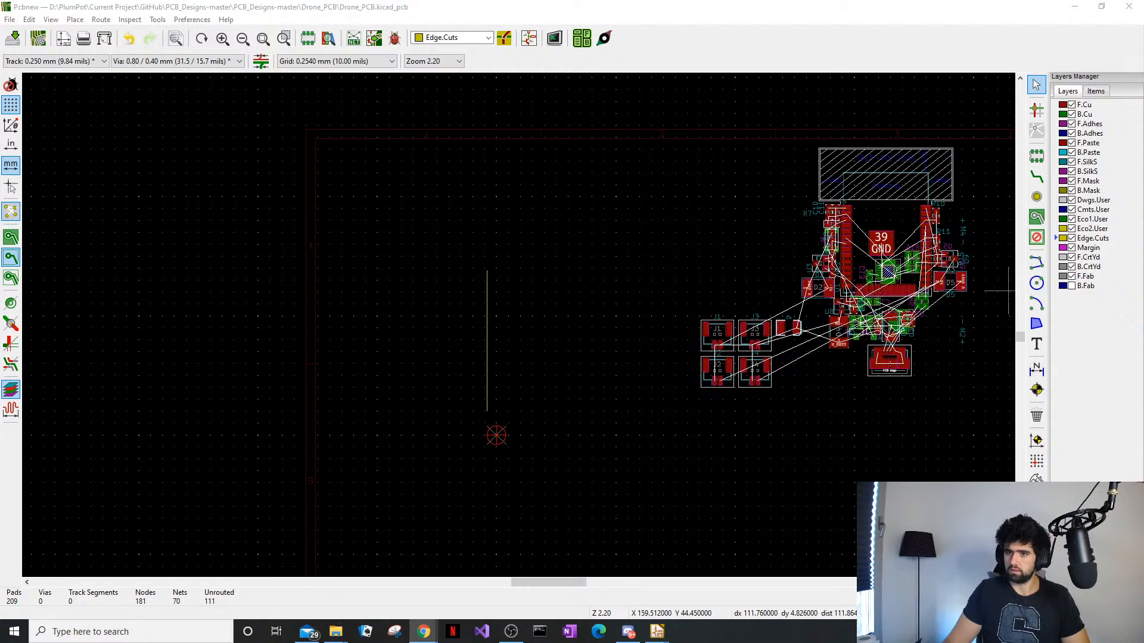
Move the vertical 30 mm Edge.Cuts line so its lower end sits on the red origin marker
left_click(485, 336)
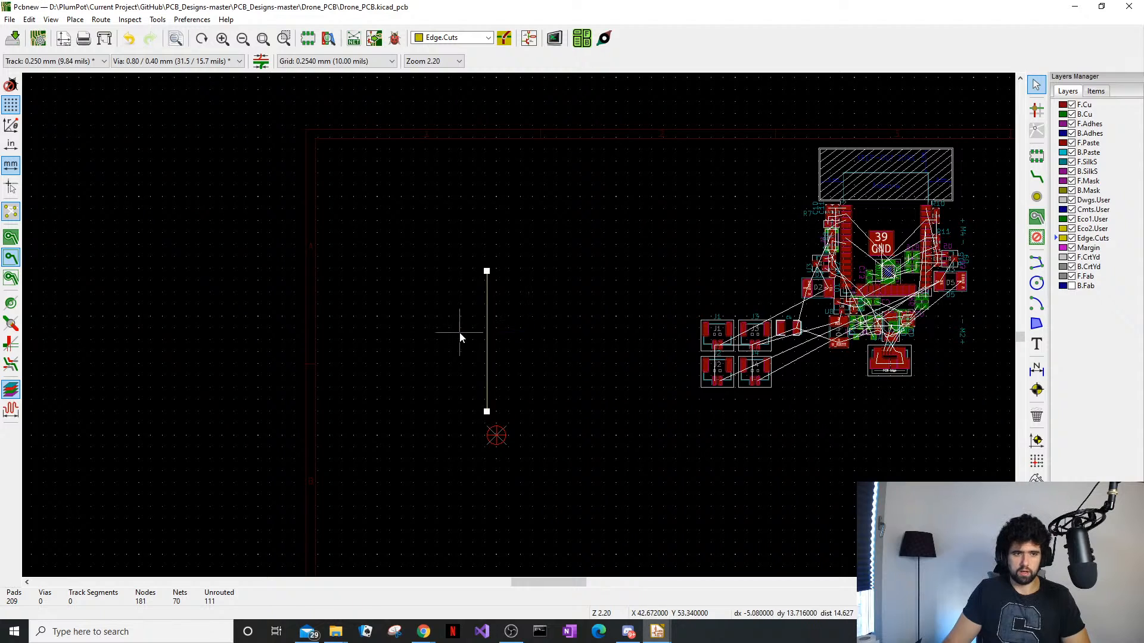
scroll(512, 345, "up", 4)
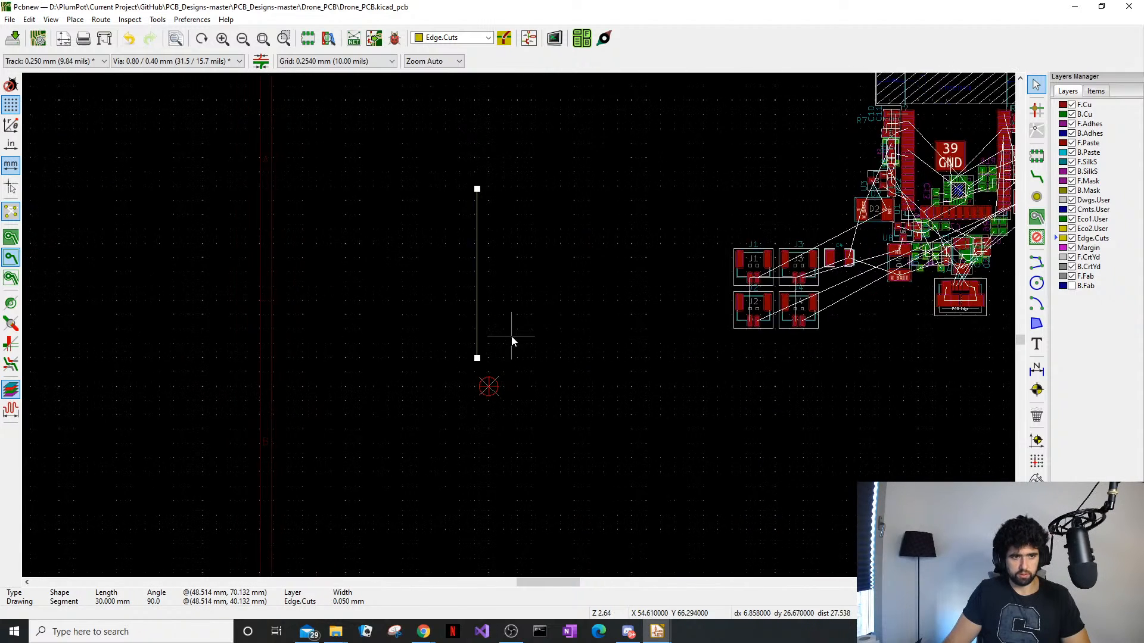
left_click_drag(454, 363, 478, 422)
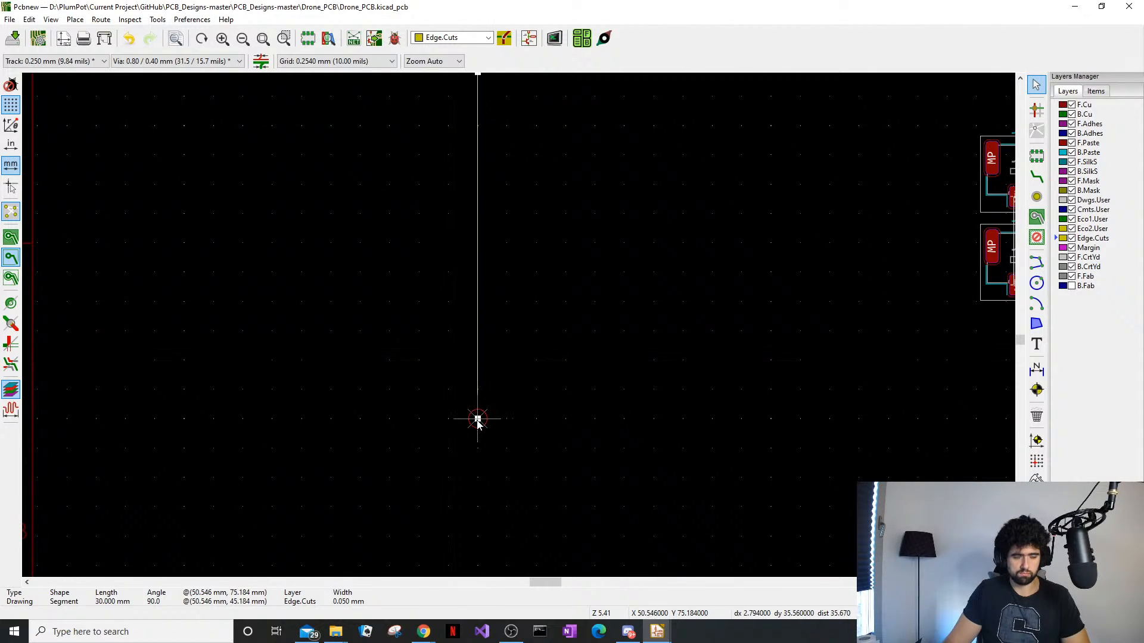
left_click(517, 370)
left_click_drag(510, 352, 422, 371)
Copy the 30 mm line by its lower end and place a horizontal copy from the origin marker as the bottom edge
key("ctrl+c")
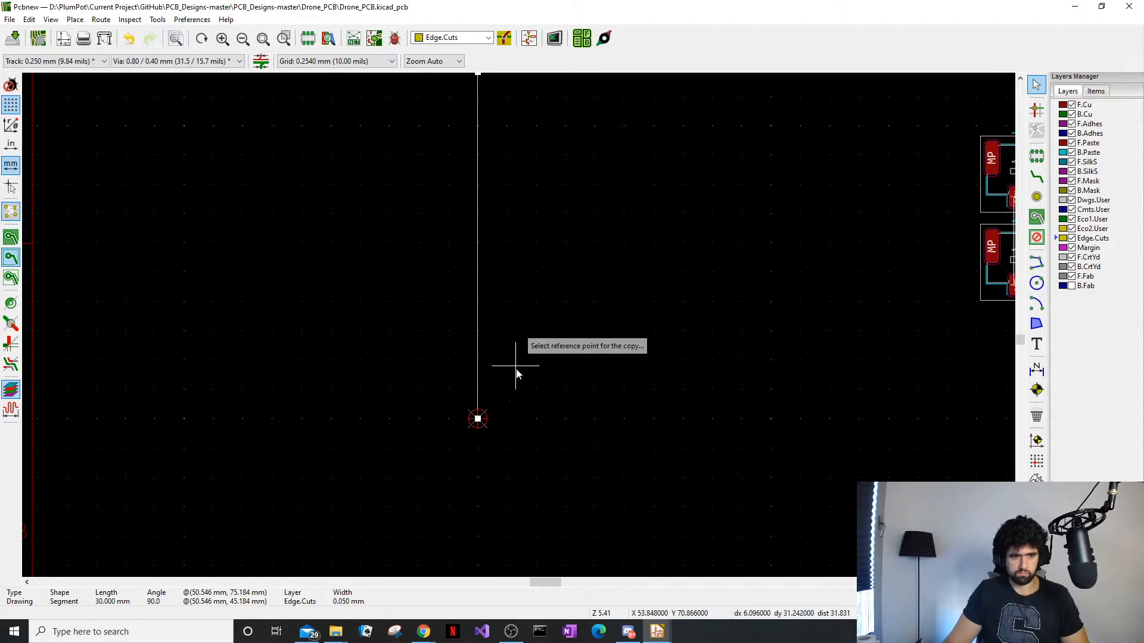
scroll(489, 438, "up", 5)
left_click(460, 265)
key("ctrl+v")
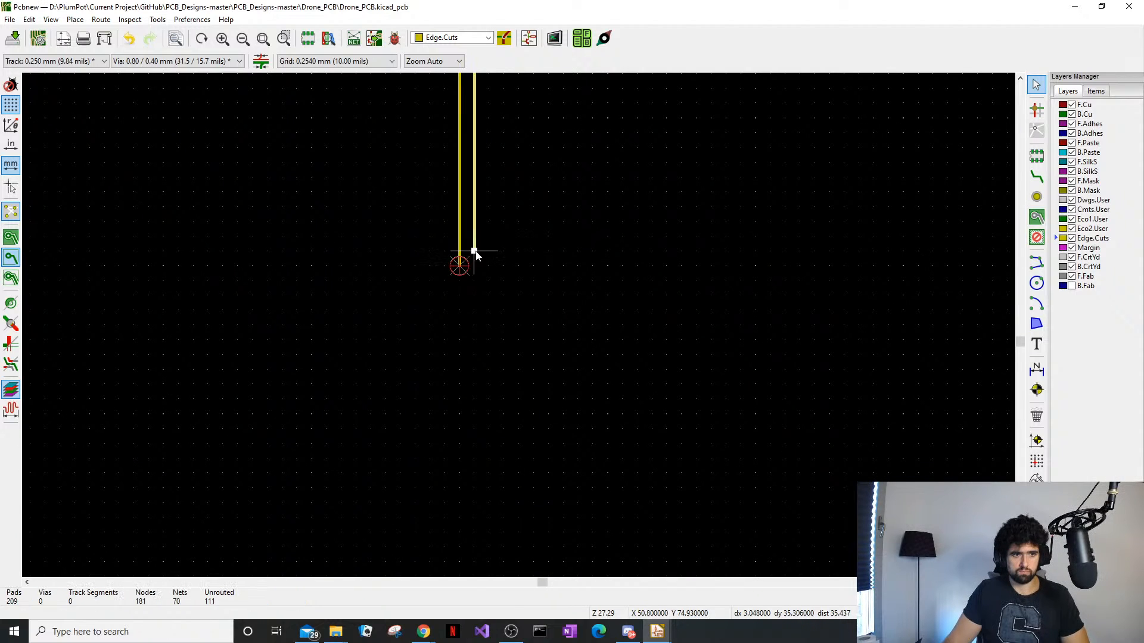
key("r")
left_click(462, 264)
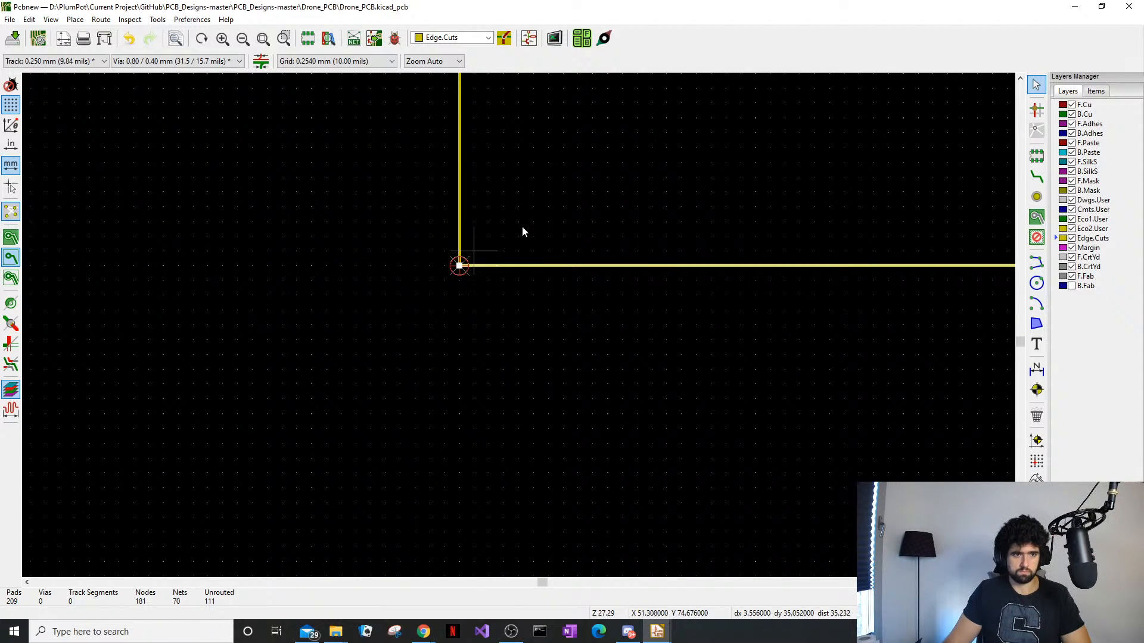
Paste another vertical copy of the 30 mm line at the bottom edge's free end as the board's right edge
scroll(522, 230, "down", 4)
scroll(525, 324, "down", 6)
scroll(612, 333, "up", 2)
scroll(454, 347, "up", 2)
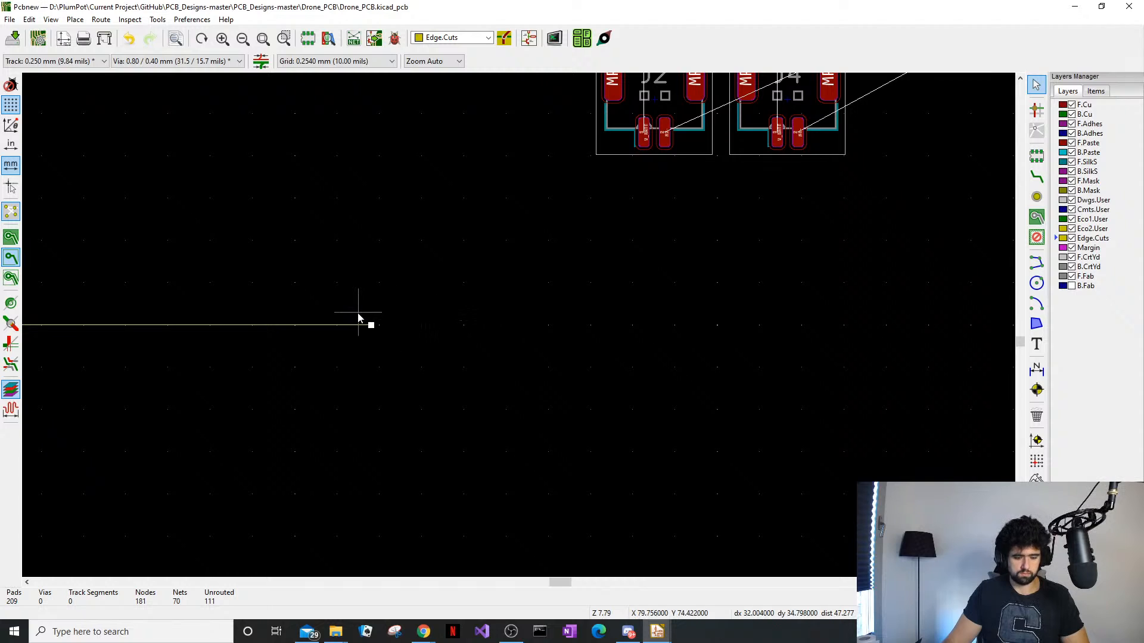
key("ctrl+v")
scroll(335, 307, "up", 4)
left_click(501, 454)
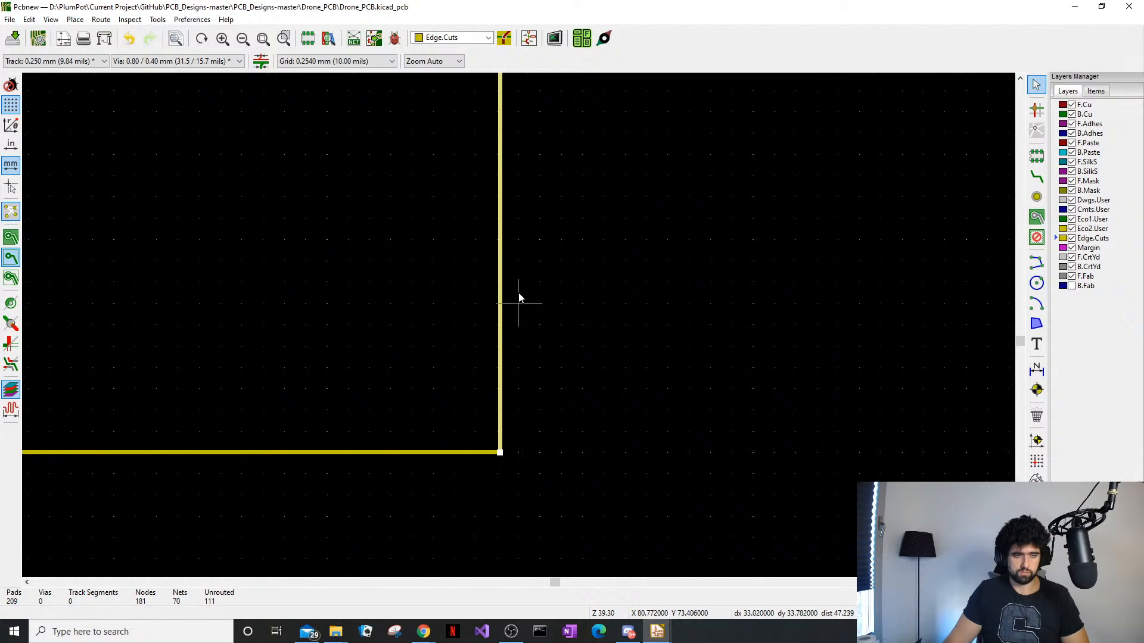
Close the square board outline with a horizontal copy of the 30 mm line across the upper ends of both vertical edges
scroll(520, 304, "down", 8)
scroll(431, 302, "up", 3)
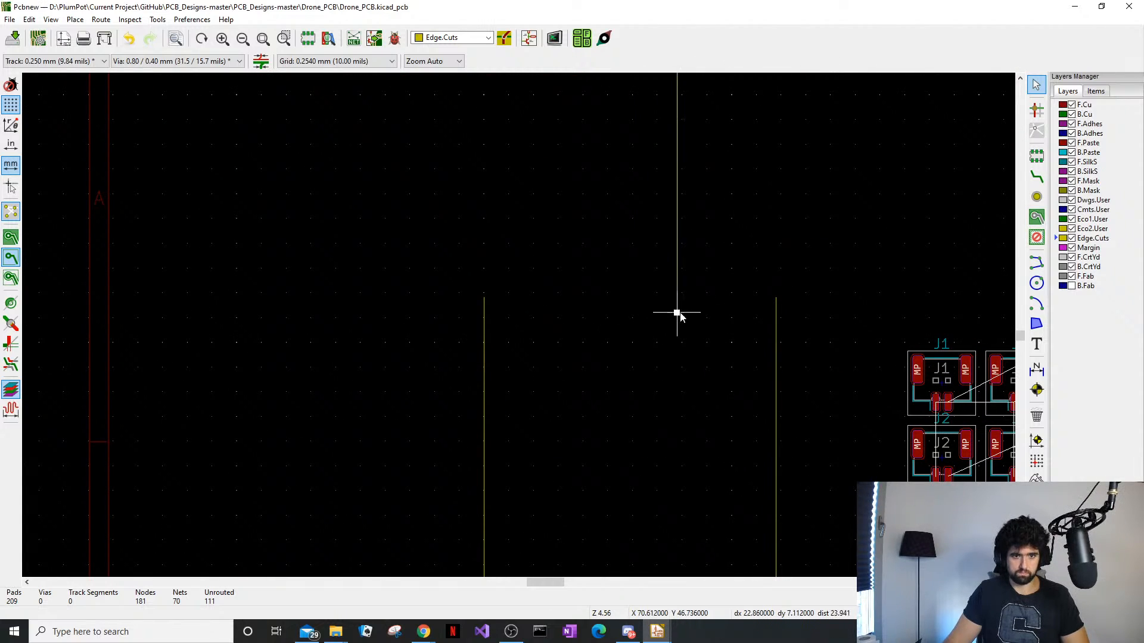
key("r")
scroll(774, 301, "up", 3)
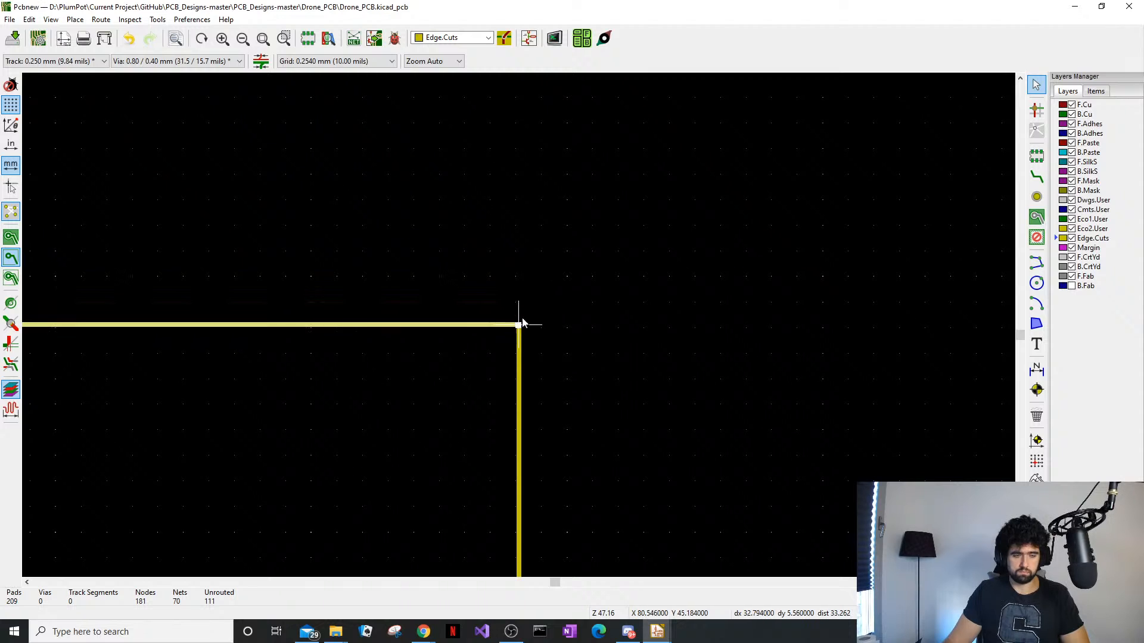
scroll(518, 322, "down", 5)
left_click(518, 338)
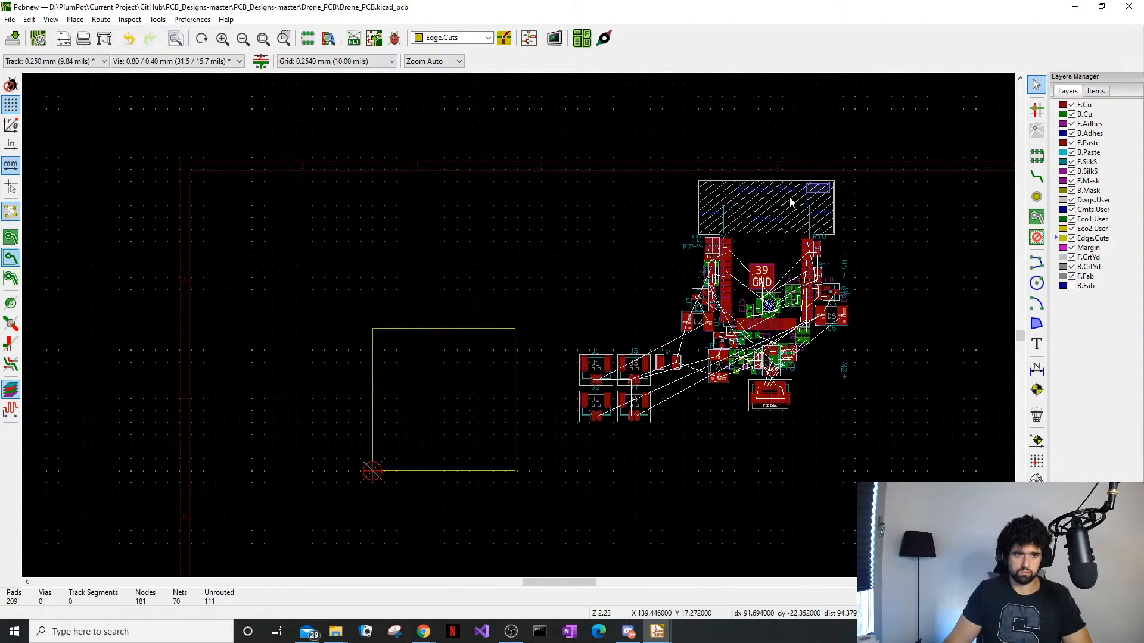
Try moving the ESP32-WROOM-32 module alone onto the outline, with its antenna keep-out zone above the board's top edge
left_click(760, 234)
key("m")
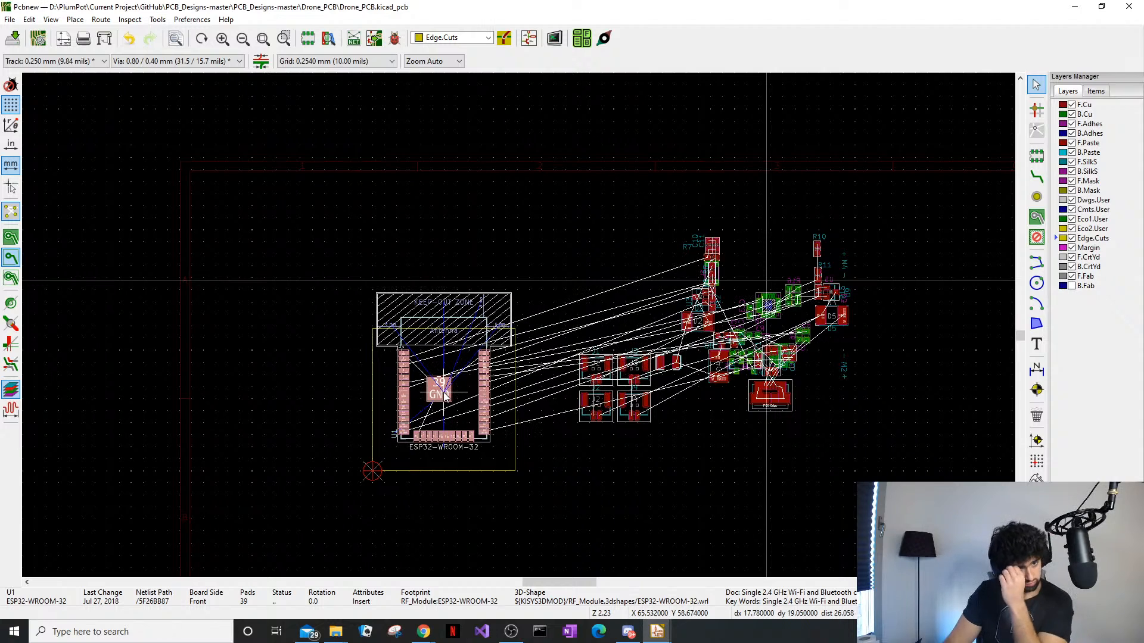
left_click(446, 379)
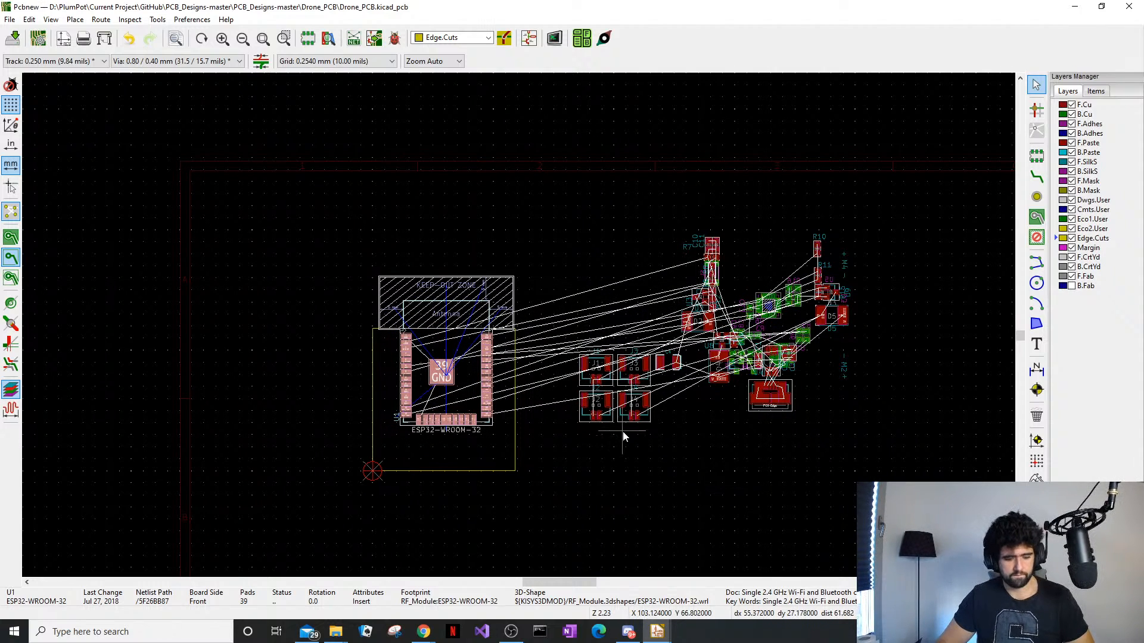
Save the board and inspect the ESP32 module on the new outline in the 3D Viewer
left_click(16, 40)
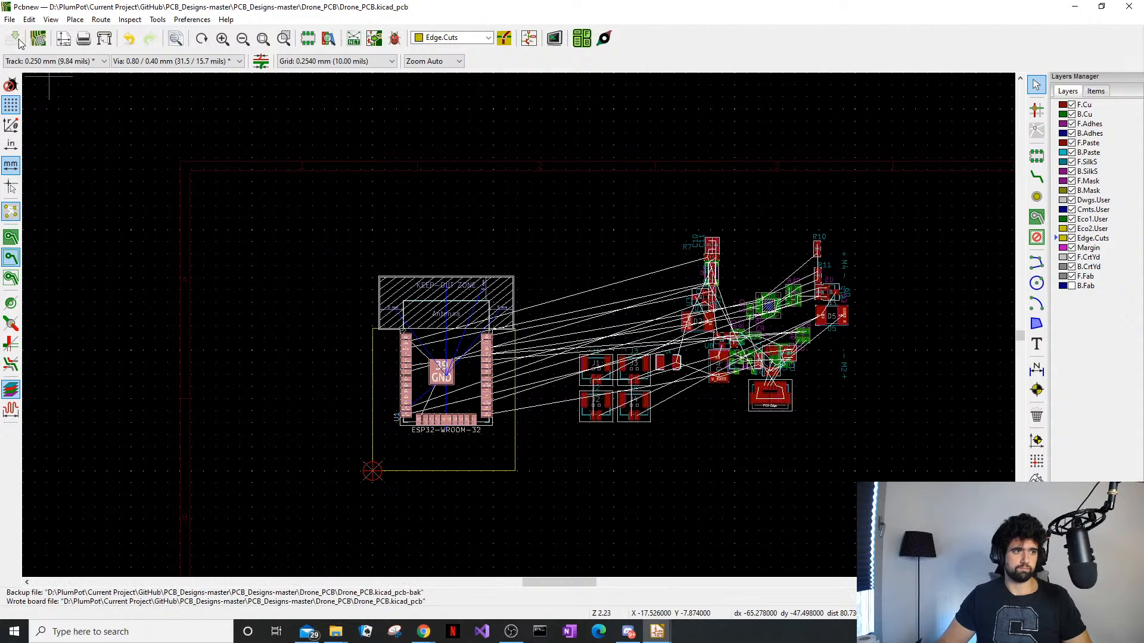
key("alt+3")
left_click_drag(876, 334, 902, 358)
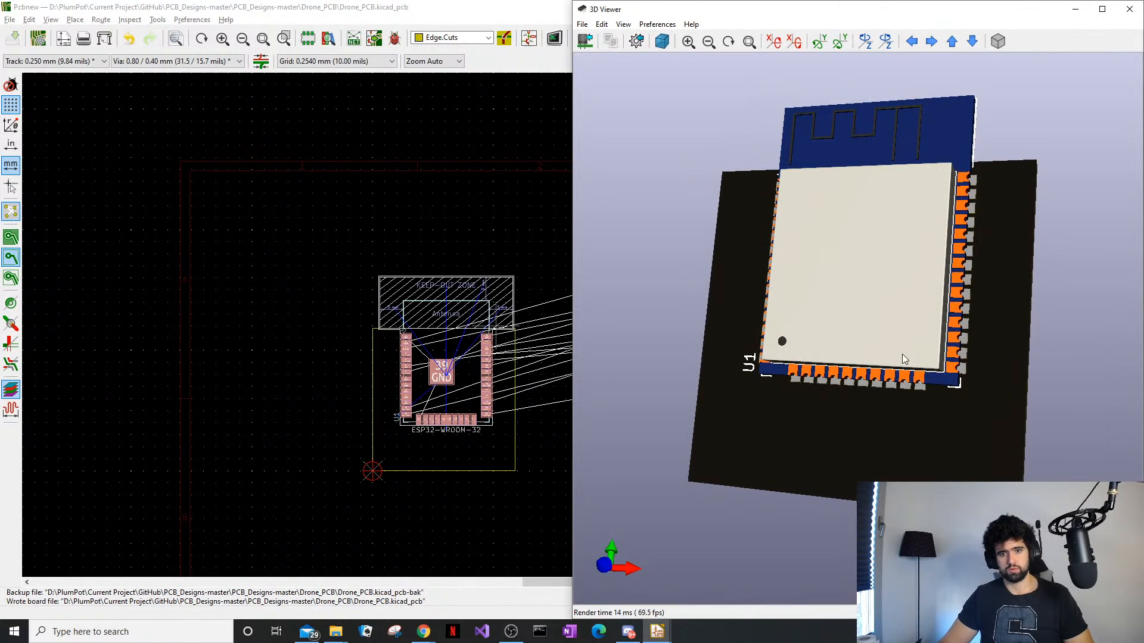
left_click(1076, 9)
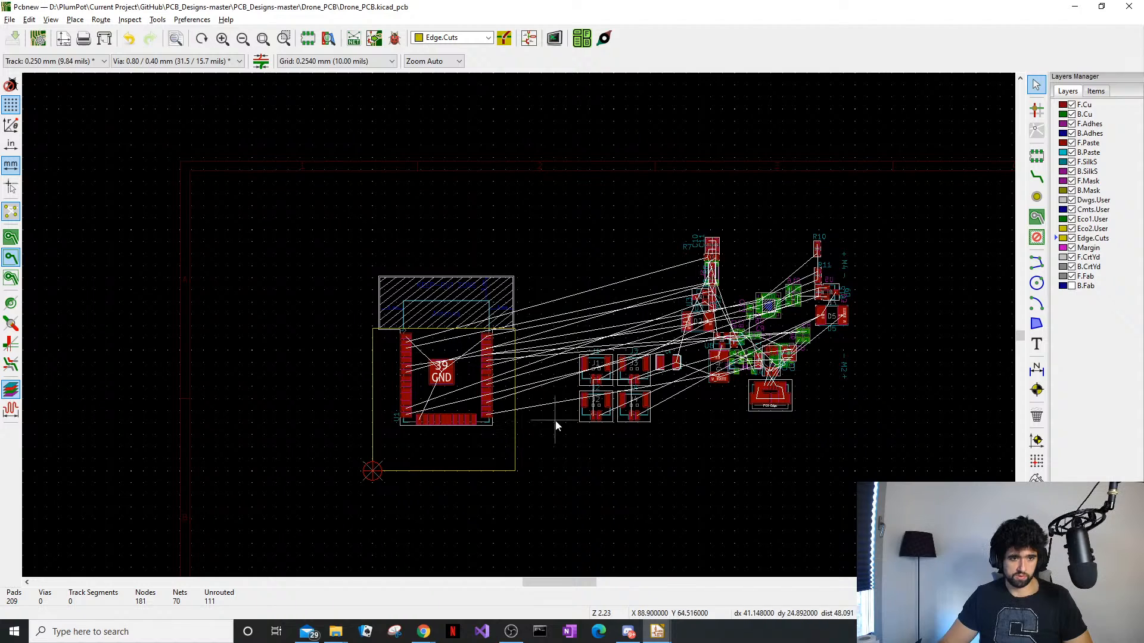
Examine the pads and nets of connectors J1 to J4 and the nearby components outside the outline
scroll(453, 346, "up", 3)
middle_click_drag(770, 477, 774, 240)
left_click_drag(784, 328, 706, 259)
key("Home")
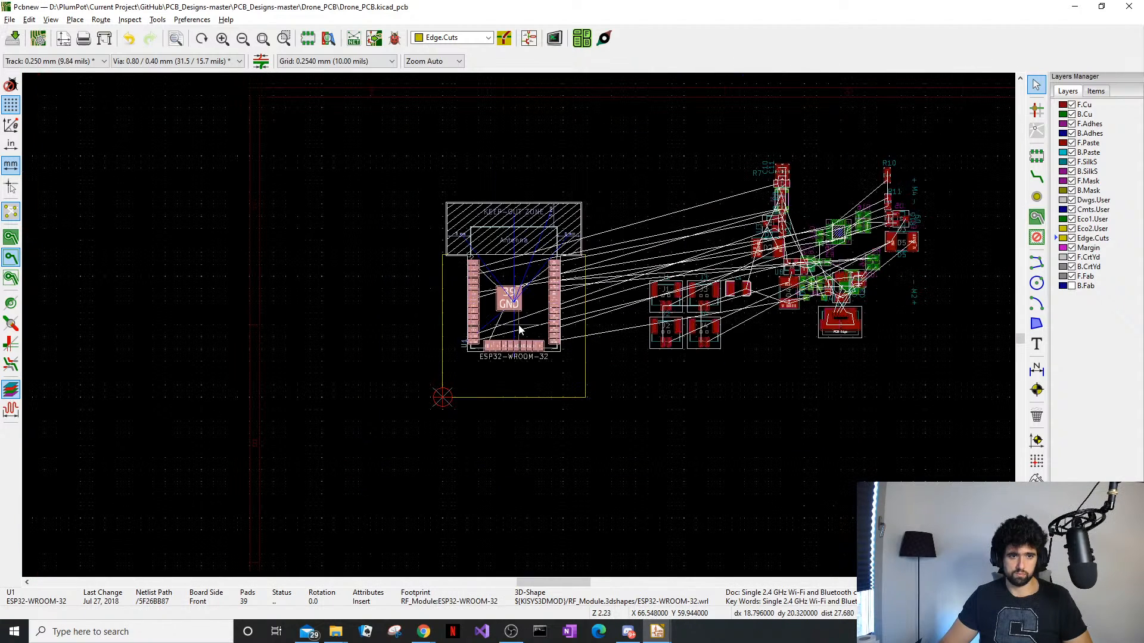
left_click(618, 436)
scroll(519, 327, "up", 5)
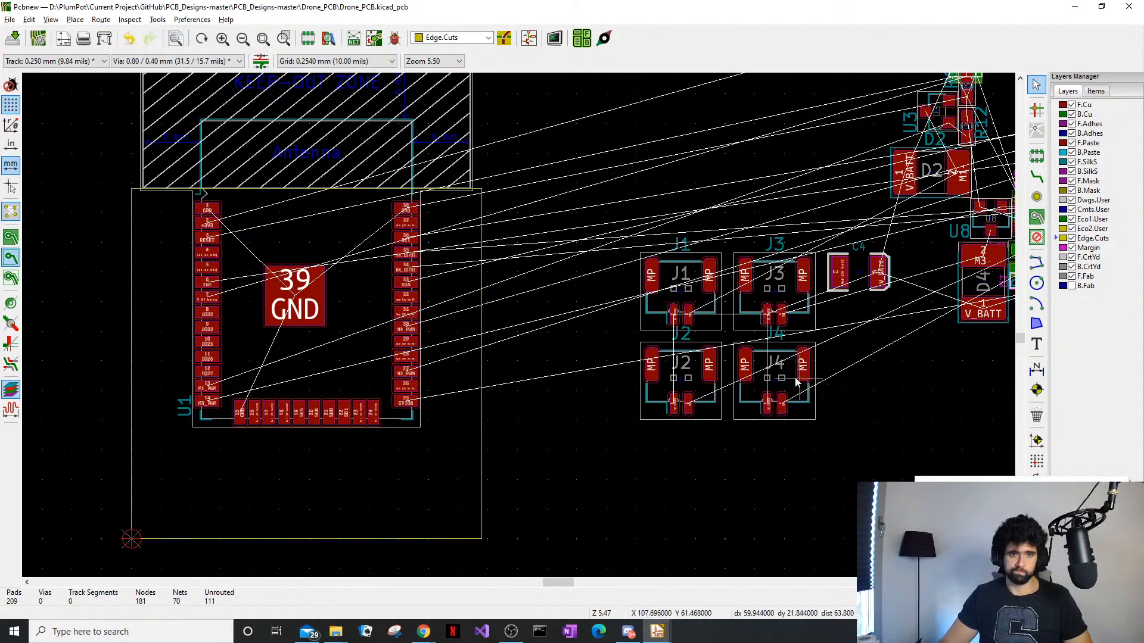
left_click(672, 311)
scroll(671, 314, "up", 3)
scroll(520, 328, "up", 3)
scroll(520, 324, "down", 4)
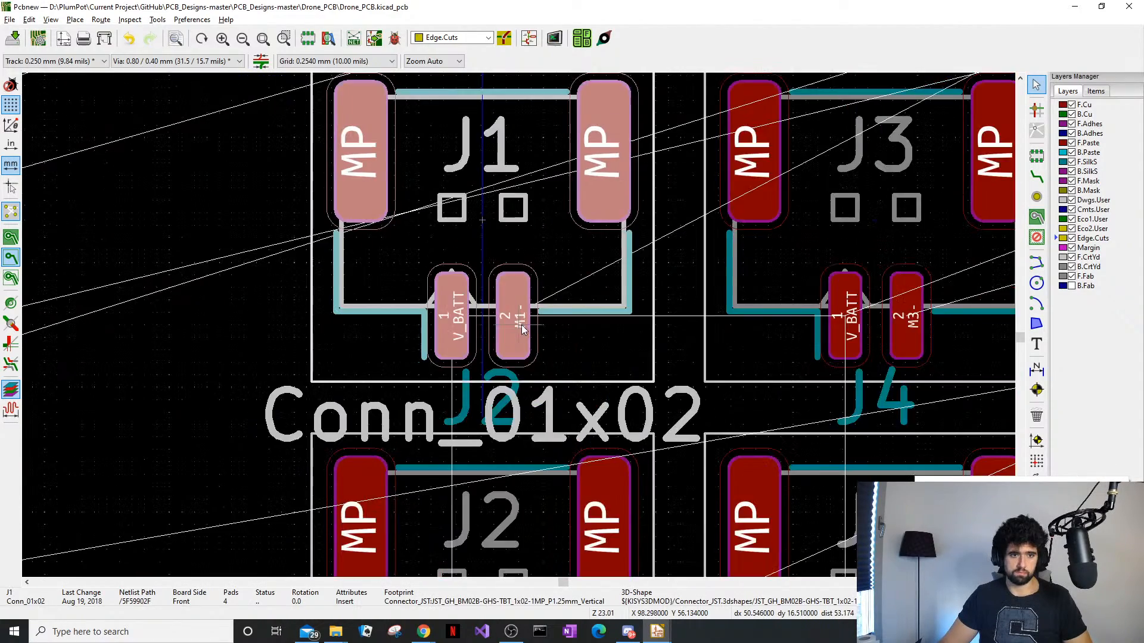
scroll(510, 314, "up", 1)
scroll(513, 319, "up", 1)
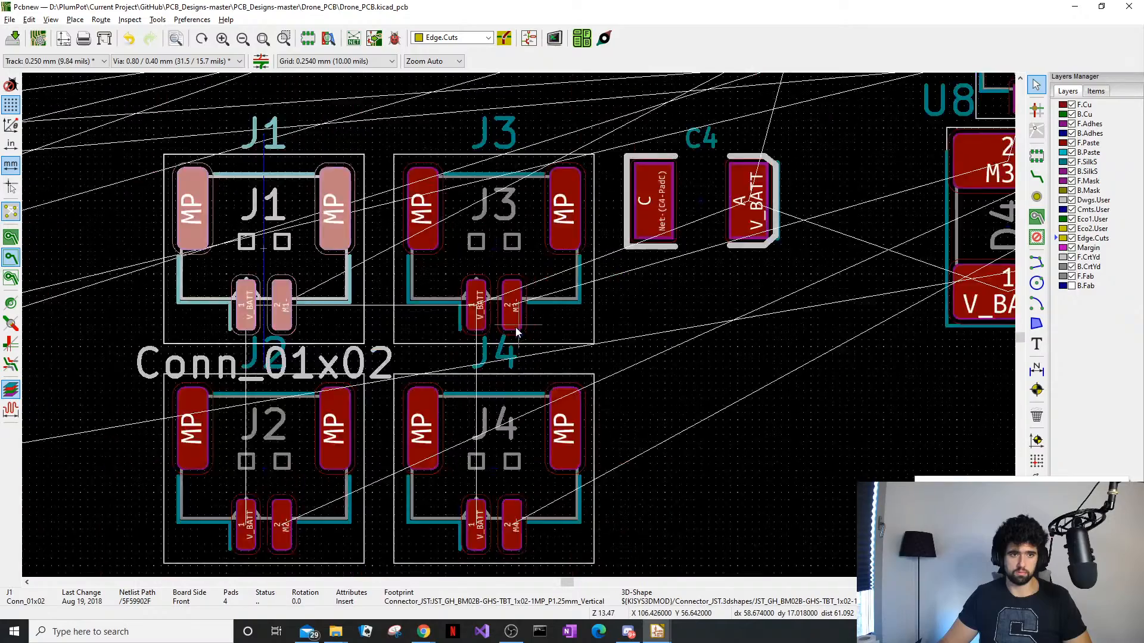
scroll(517, 326, "up", 3)
scroll(598, 334, "down", 5)
middle_click_drag(492, 347, 403, 519)
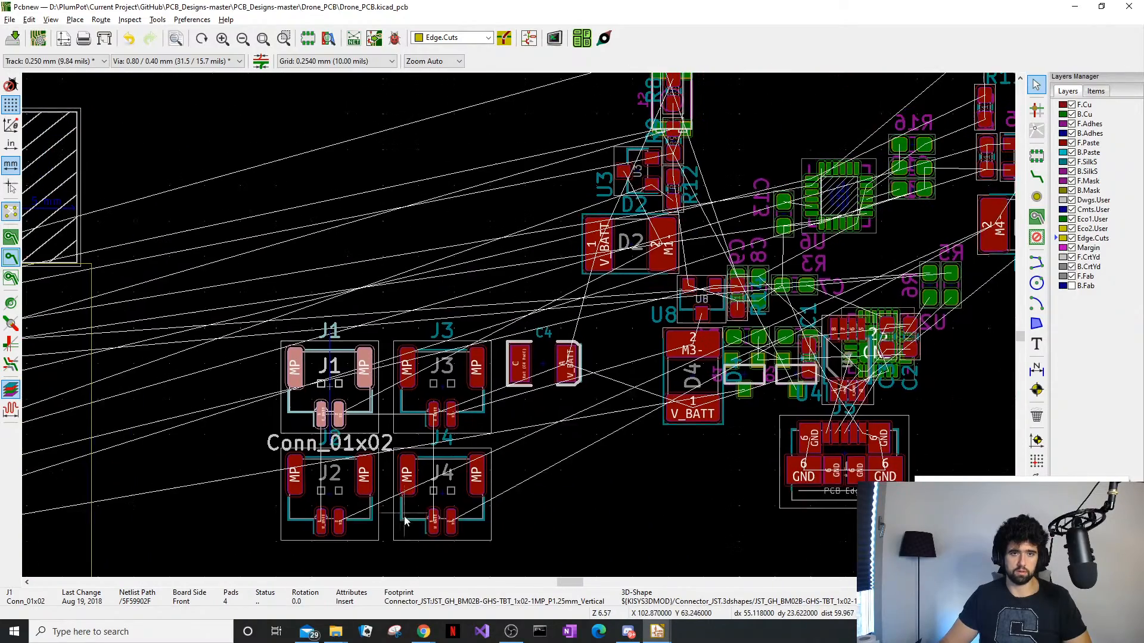
Undo the ESP32 module's move and move it together with its surrounding components onto the board outline
key("ctrl+z")
scroll(536, 290, "down", 3)
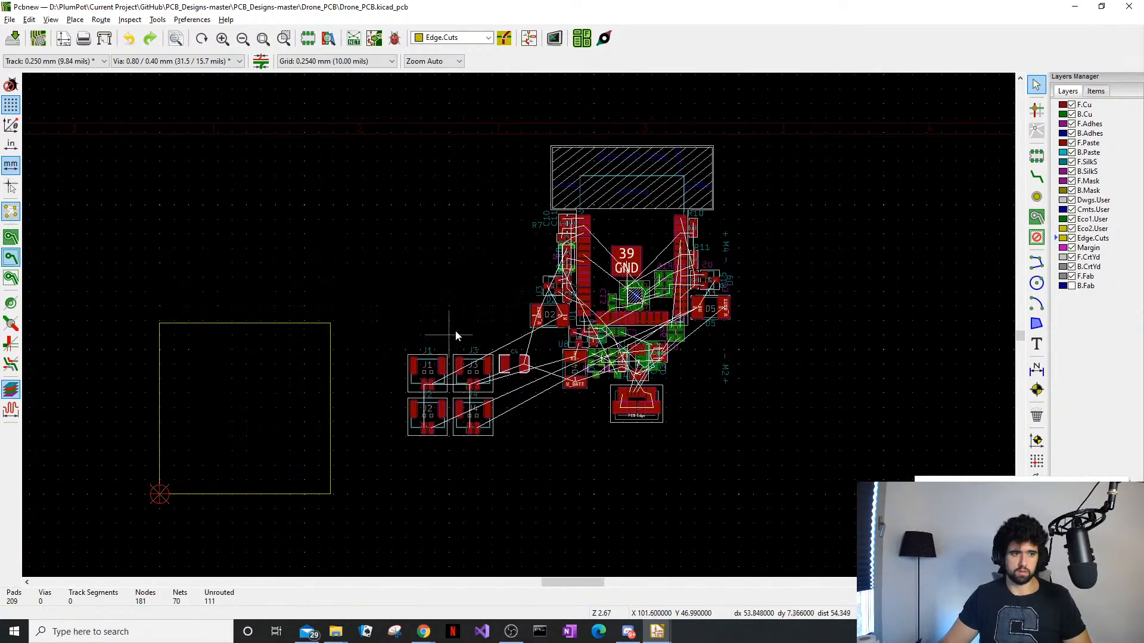
left_click_drag(774, 130, 546, 444)
key("m")
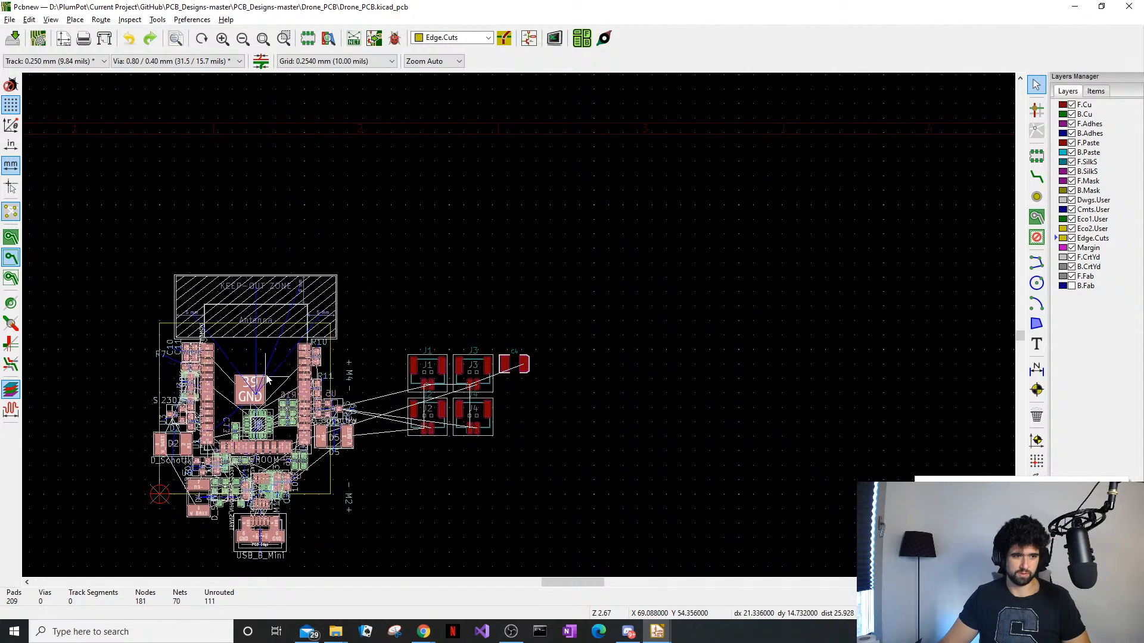
left_click(263, 366)
Examine how the USB connector, diodes D2, D4 and D5 and the other moved components fit the board outline
scroll(381, 417, "up", 4)
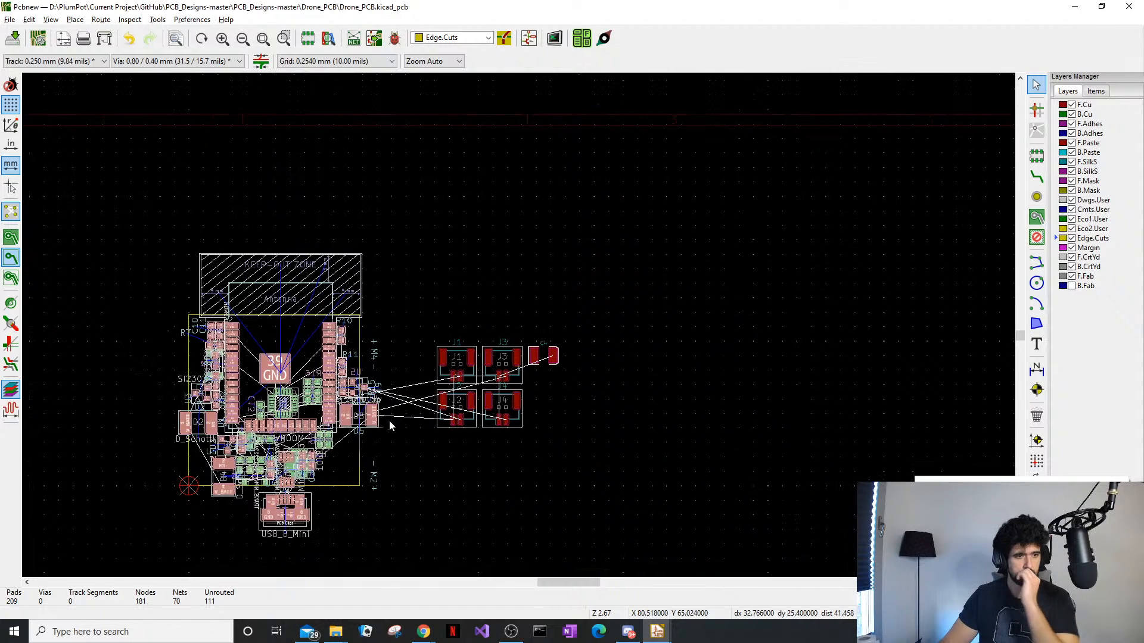
middle_click_drag(454, 391, 466, 404)
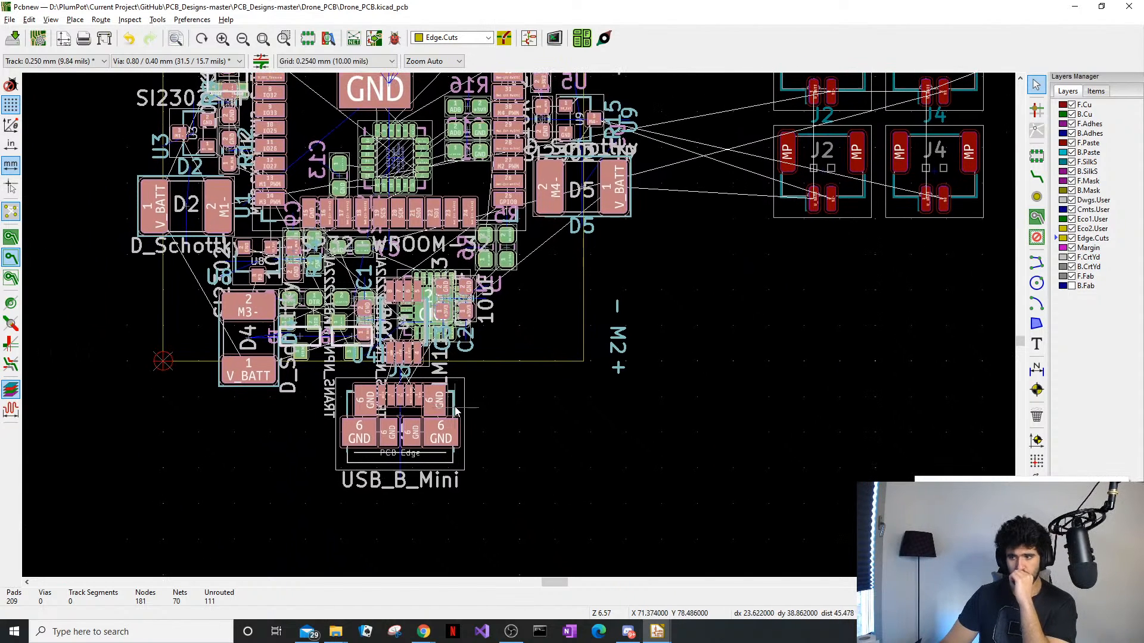
middle_click_drag(457, 341, 480, 433)
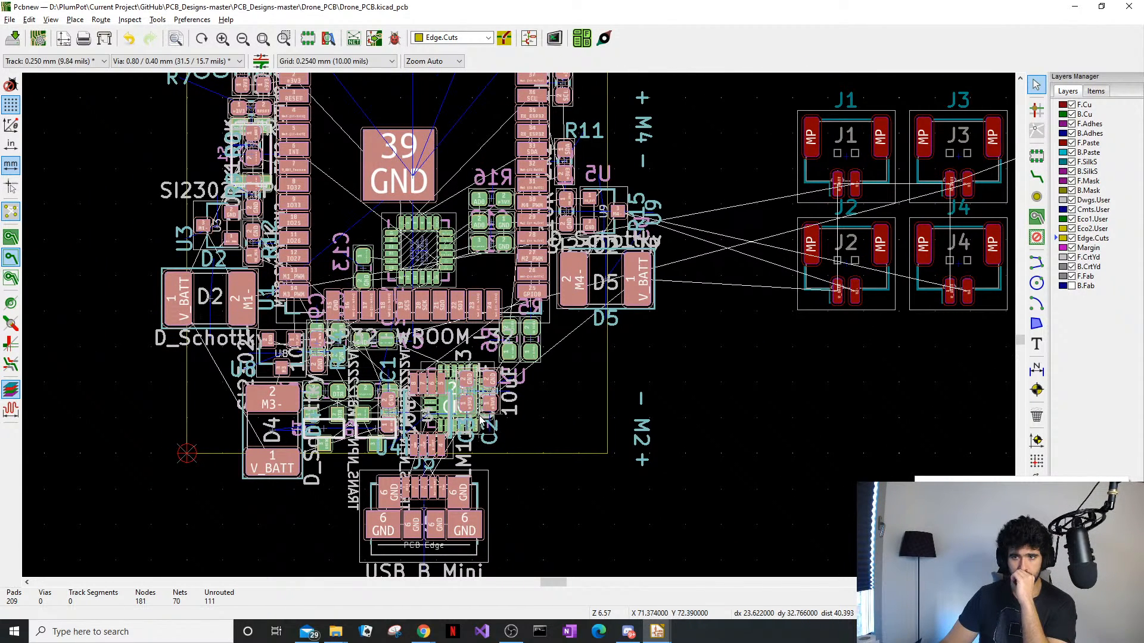
middle_click_drag(262, 367, 313, 351)
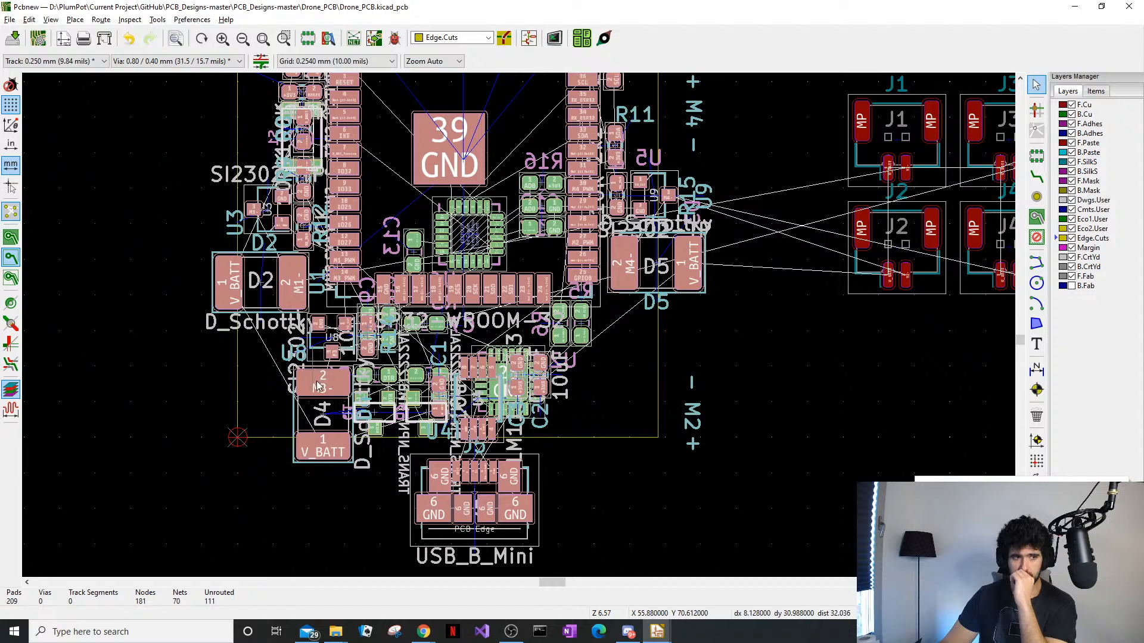
left_click(329, 419)
left_click(341, 392)
left_click(342, 410)
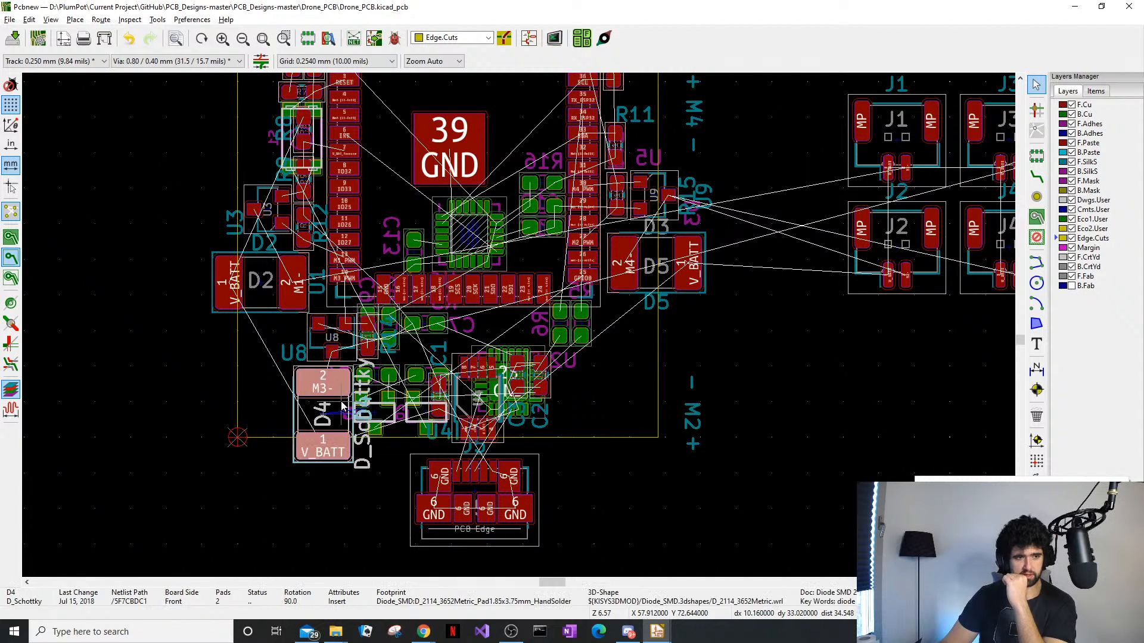
middle_click_drag(470, 285, 458, 342)
middle_click_drag(243, 191, 241, 264)
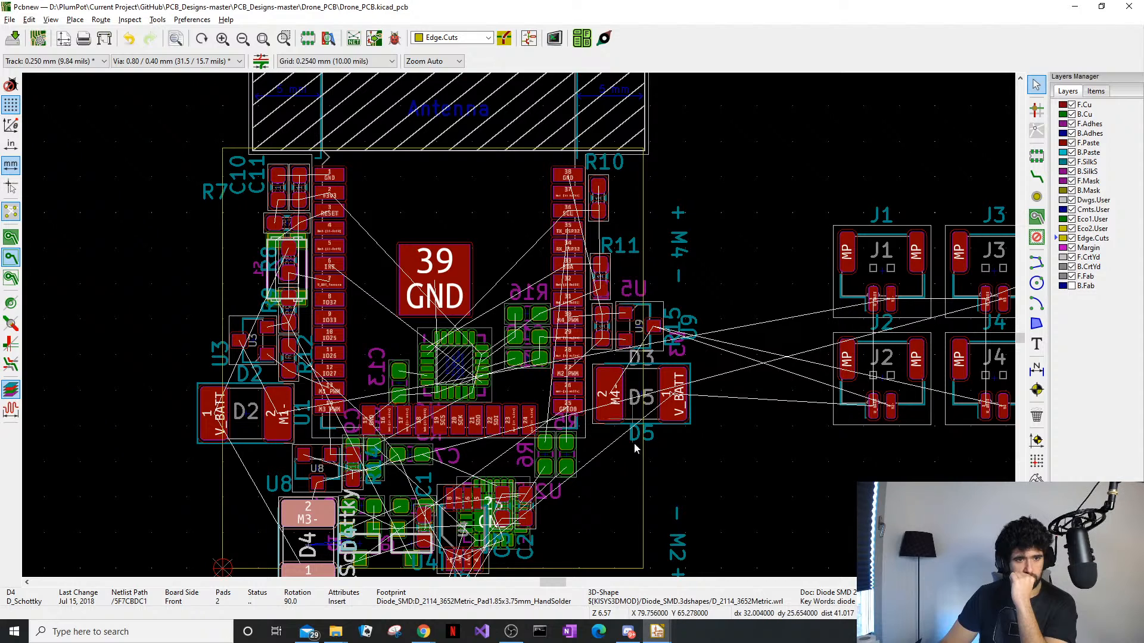
middle_click_drag(625, 449, 550, 371)
Move connector J1 to the board's upper left edge near R7, flip it to the back side and rotate it to 90°
left_click(825, 170)
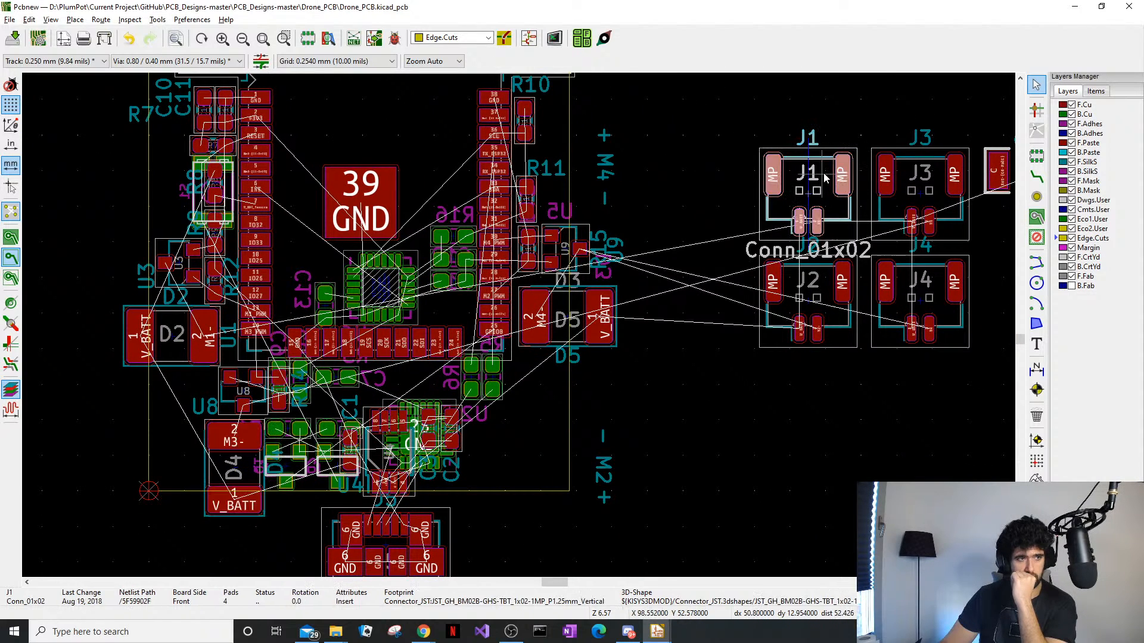
middle_click_drag(619, 274, 653, 303)
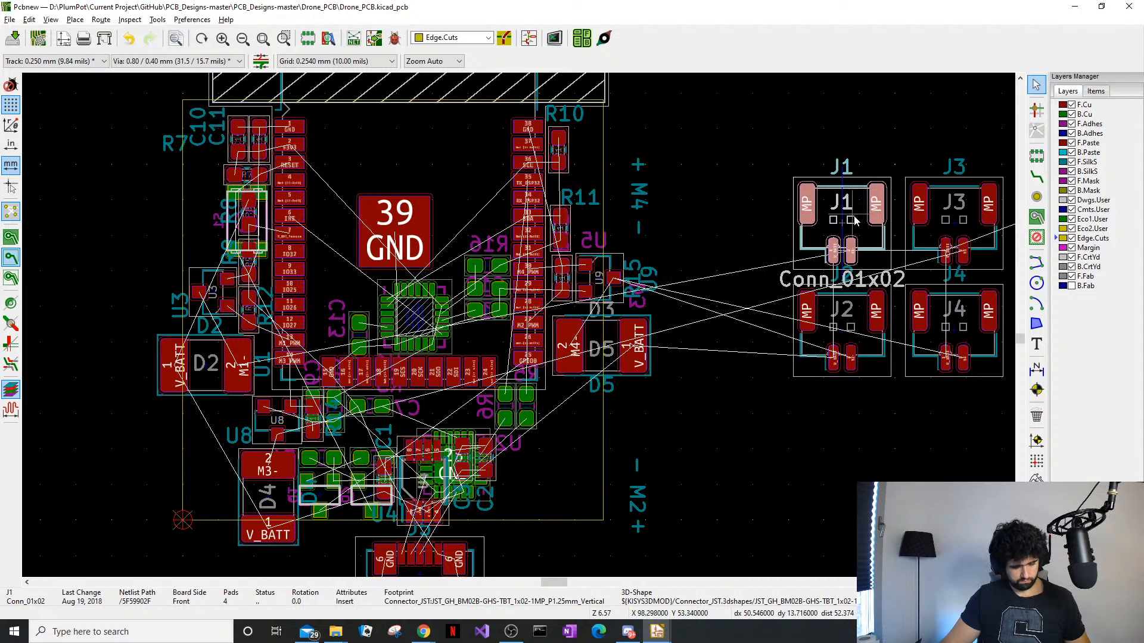
left_click_drag(846, 207, 238, 168)
key("f")
key("r")
key("r")
key("r")
key("r")
key("r")
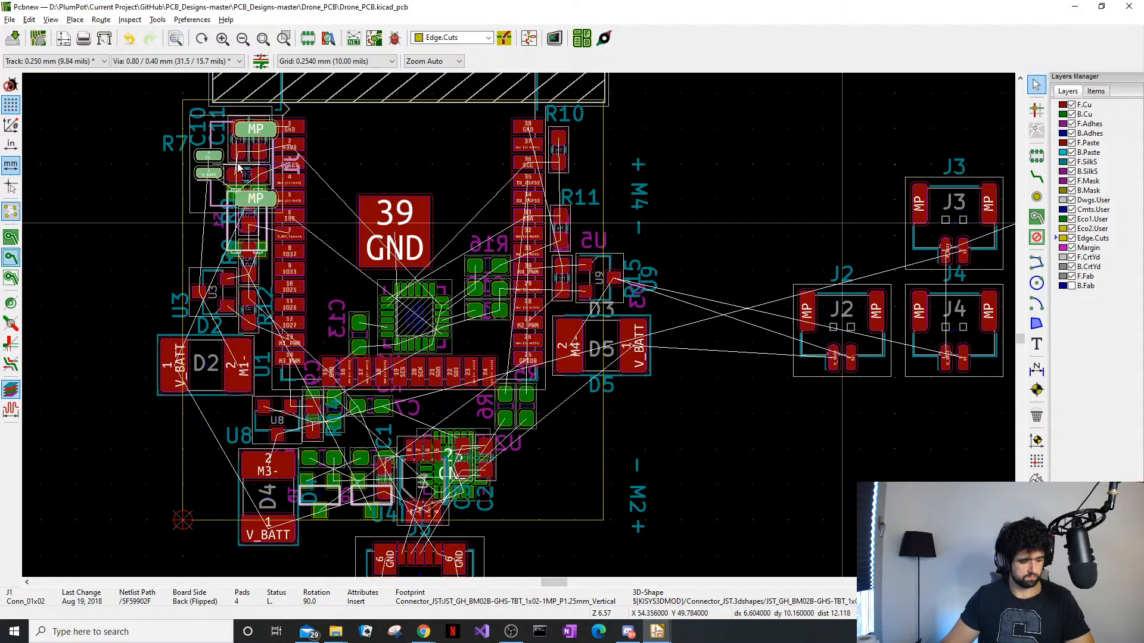
Move connector J1 down the board's left edge to the area around U3 above D2 and rotate it to 270°
left_click_drag(239, 168, 237, 157)
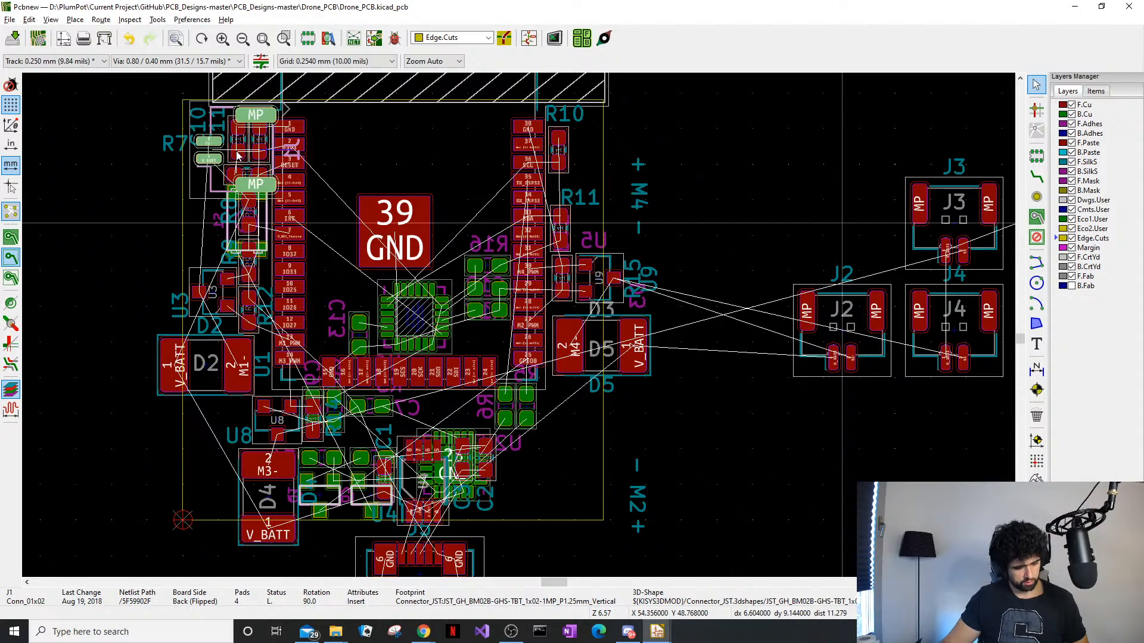
left_click_drag(237, 156, 227, 313)
left_click_drag(232, 314, 235, 310)
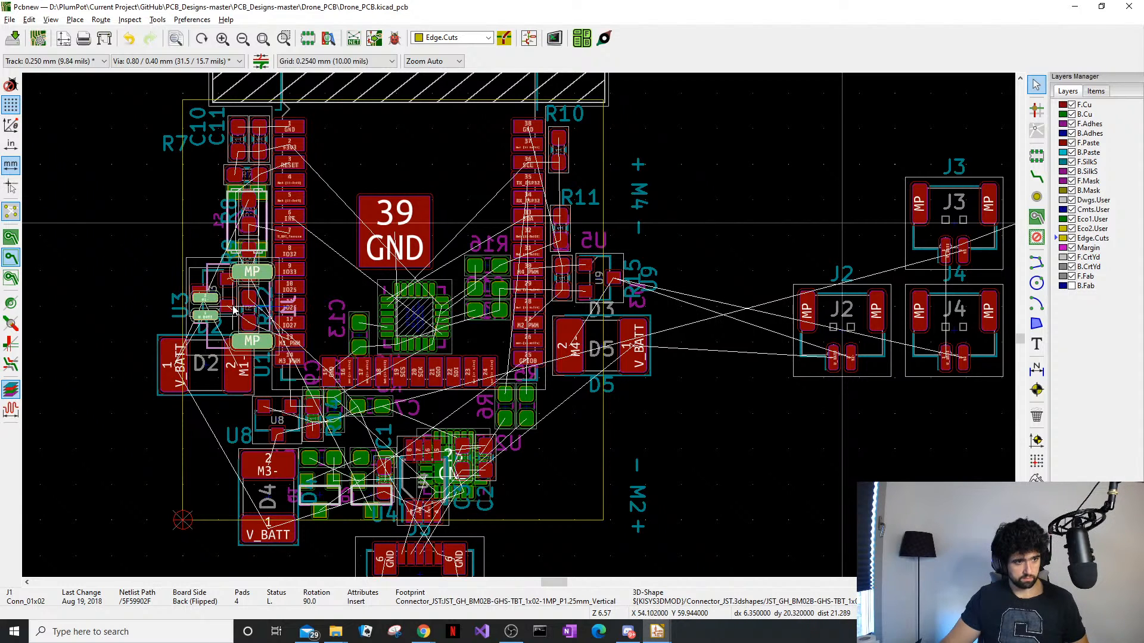
key("r")
key("r")
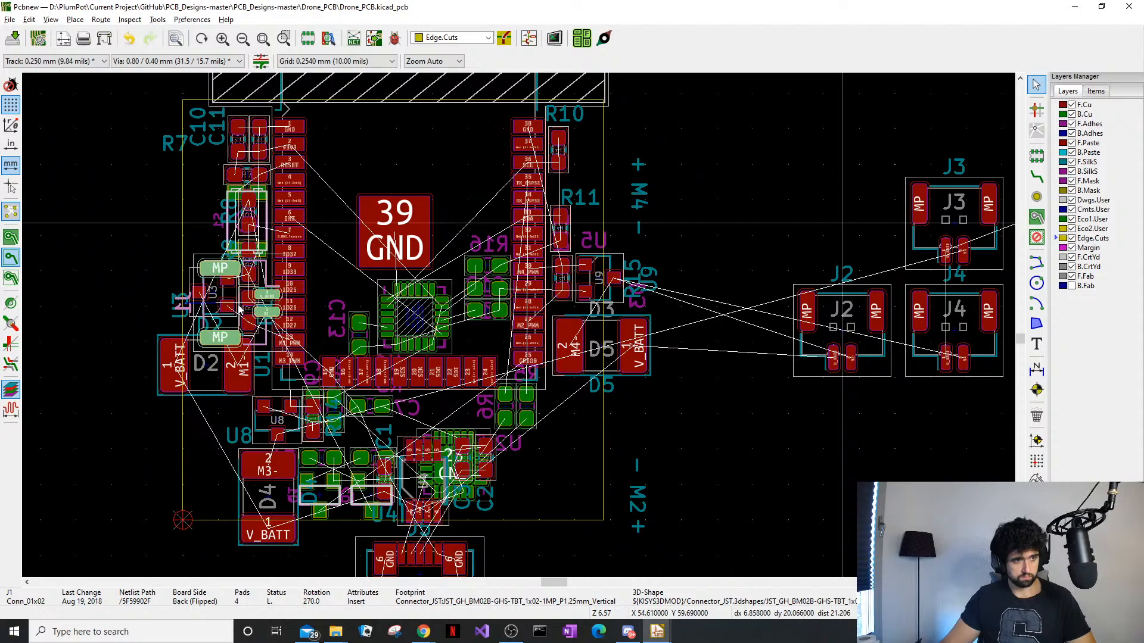
left_click_drag(236, 312, 238, 315)
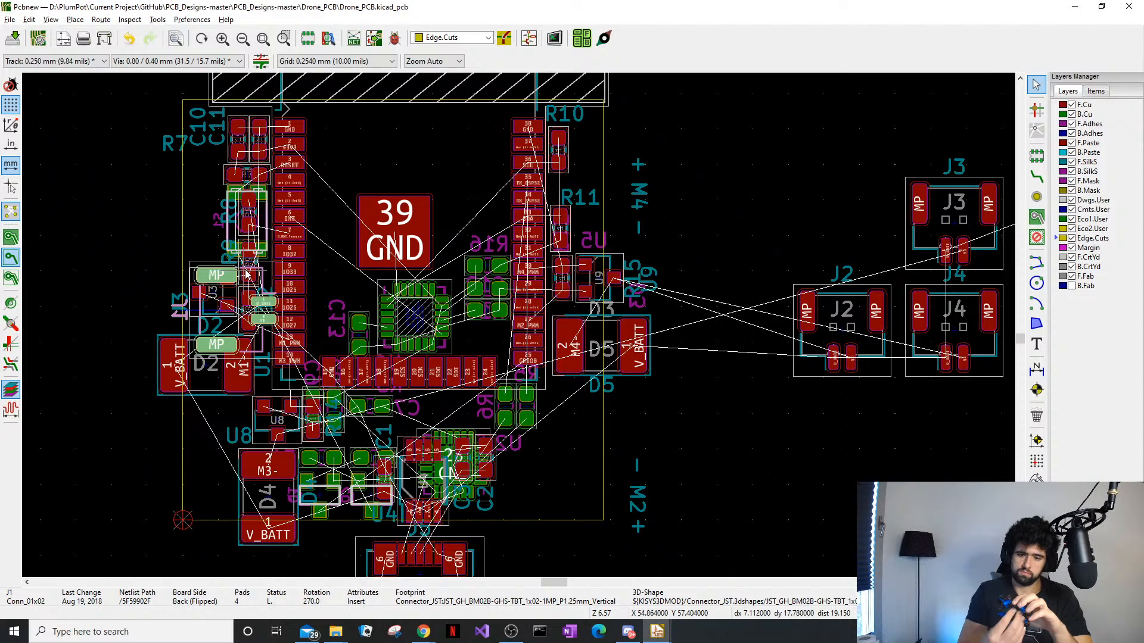
left_click(817, 473)
Move connector J3 above the ESP32's GND pad 39 between the pad rows, flip it to the back side and rotate it to 180°
left_click(947, 235)
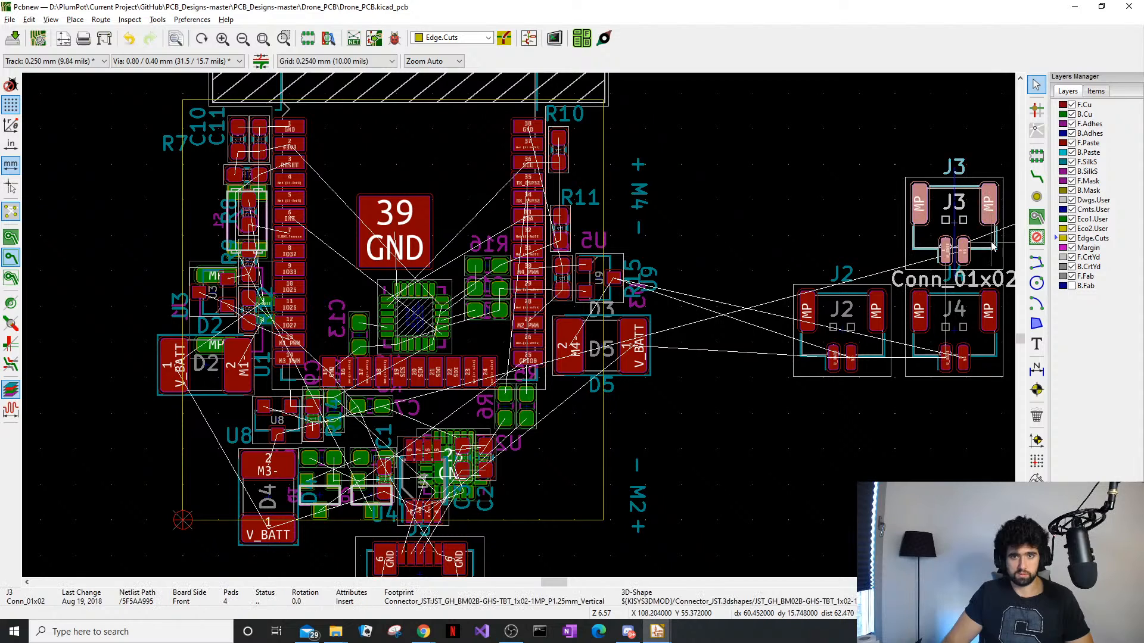
left_click_drag(952, 228, 403, 150)
key("f")
key("r")
key("r")
key("r")
key("r")
key("r")
key("r")
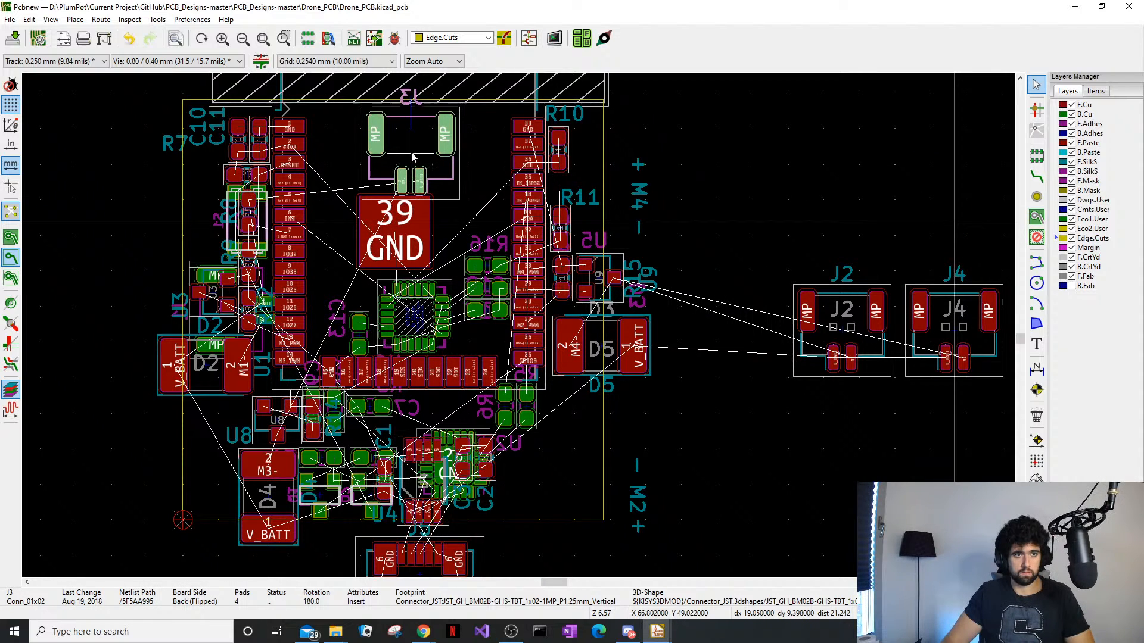
Move connector J4 to the board's right edge over U9 and D5, rotate it a quarter turn and flip it to the back side
left_click(953, 329)
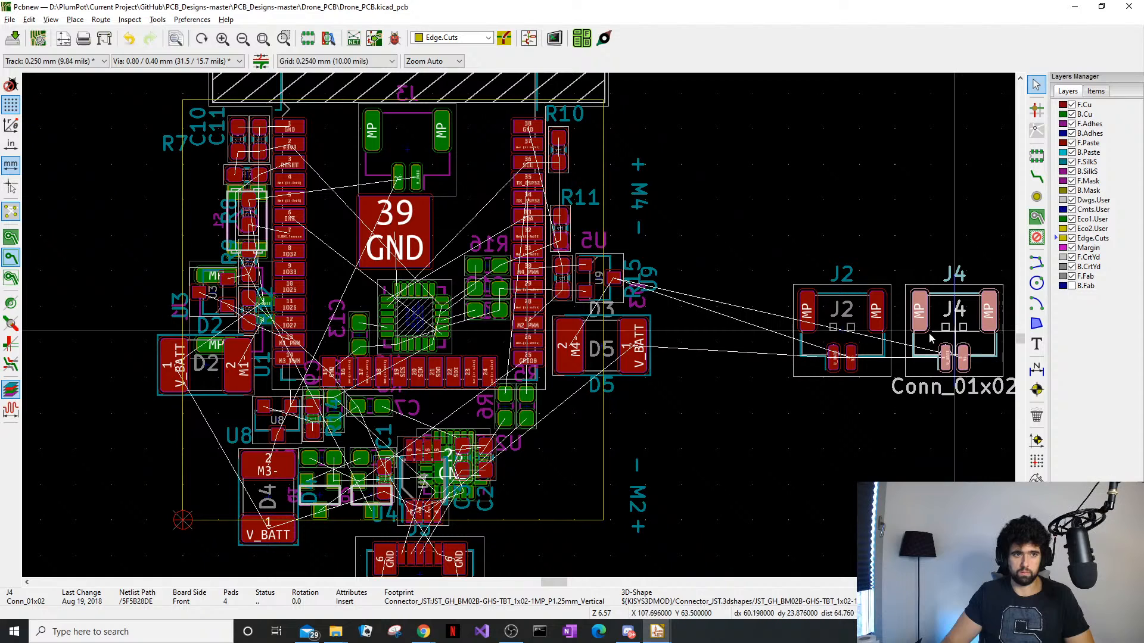
left_click_drag(953, 329, 555, 299)
key("r")
key("f")
key("Escape")
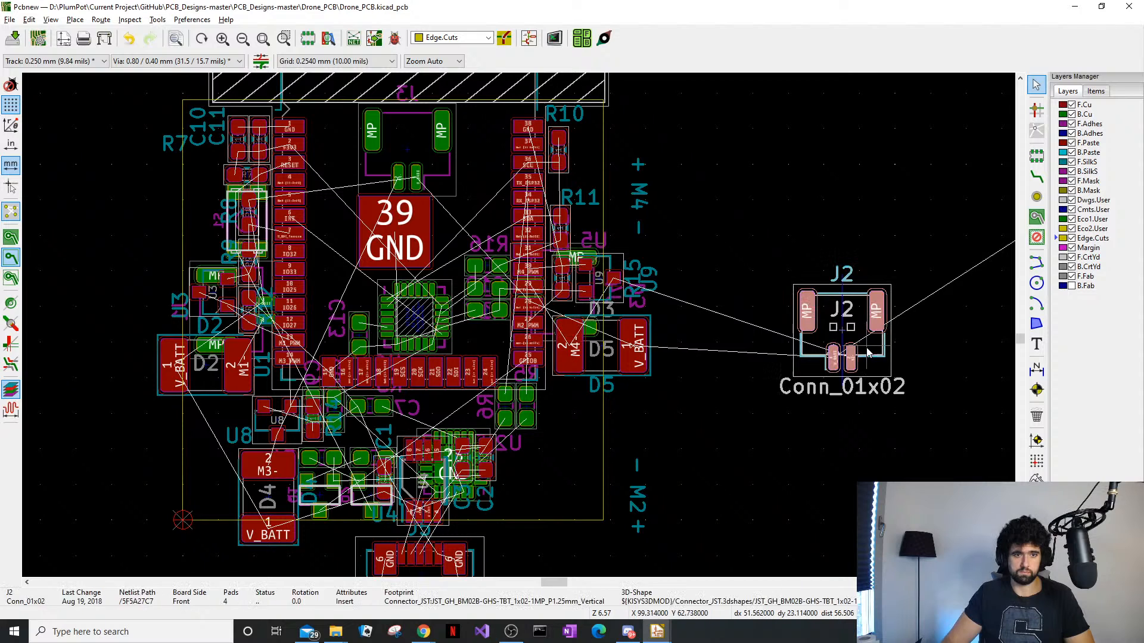
Move connector J2 into the board outline's lower right corner, rotate it to 180° and flip it to the back side
key("m")
key("r")
key("r")
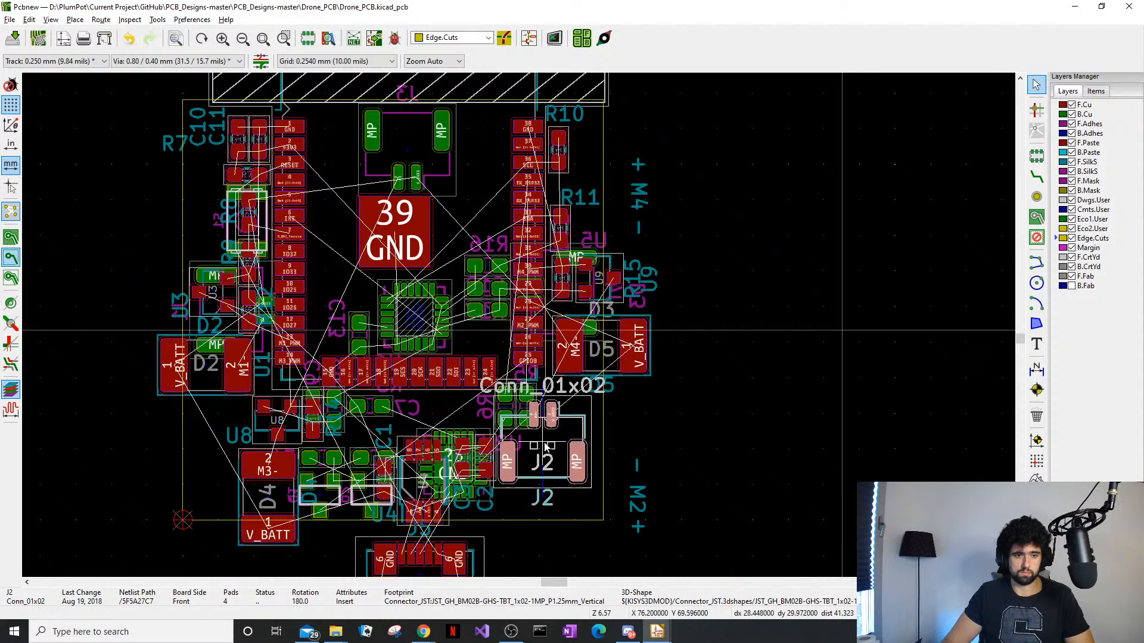
key("f")
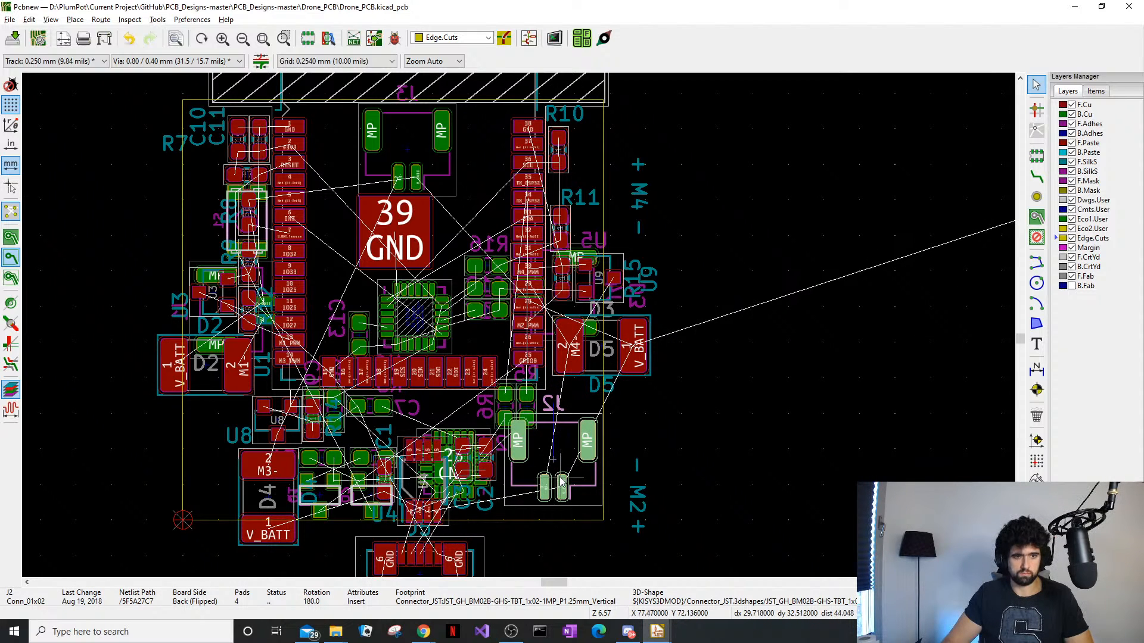
Examine the board layout in the 3D viewer and the details of capacitor C4 outside the board outline
key("alt+3")
left_click_drag(938, 407, 824, 378)
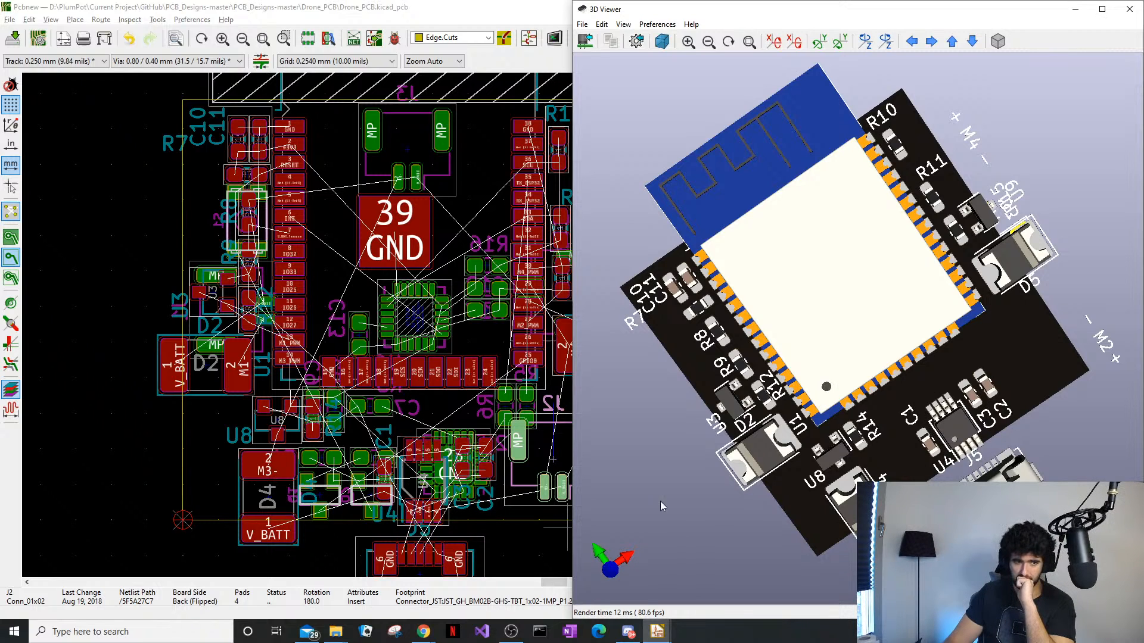
left_click(1130, 10)
scroll(547, 362, "down", 1)
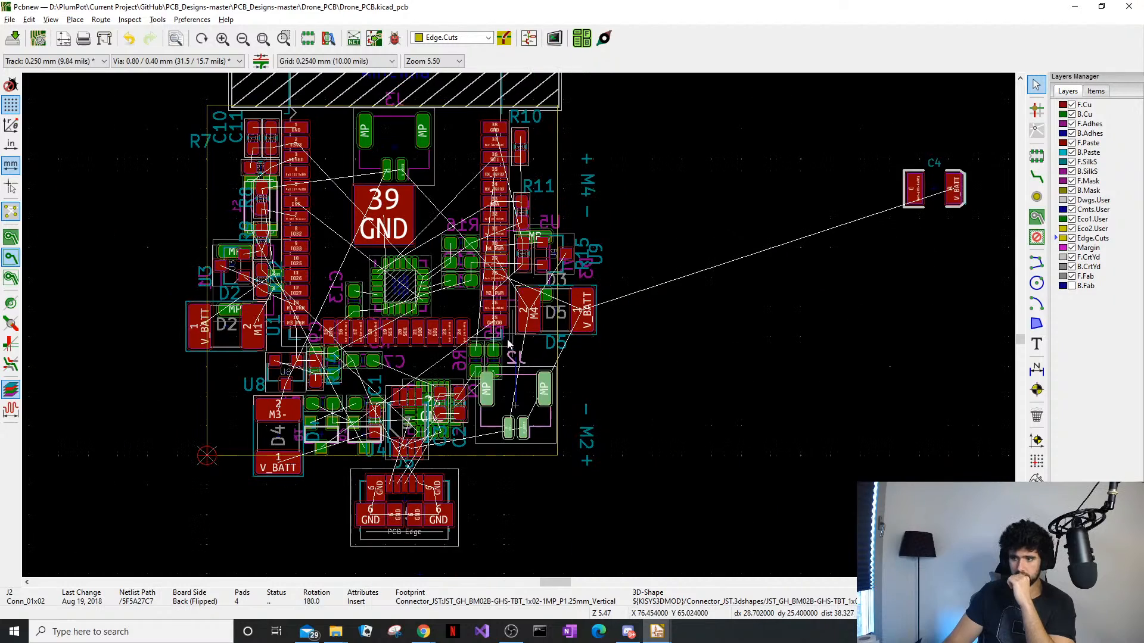
scroll(394, 379, "down", 4)
scroll(549, 326, "up", 4)
middle_click_drag(902, 121, 784, 165)
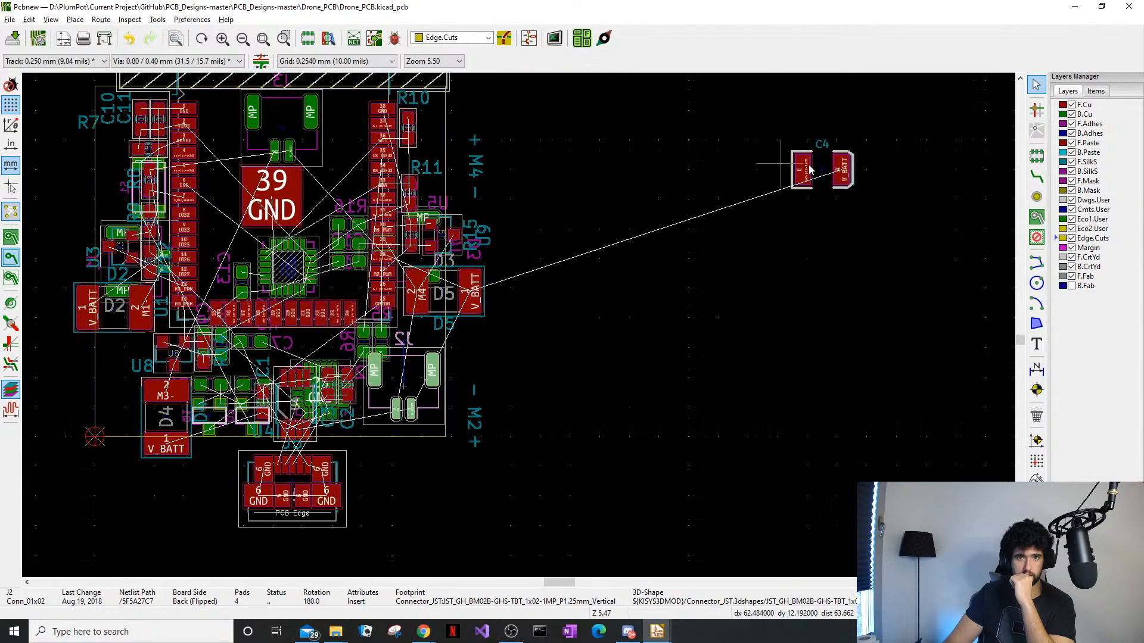
left_click(826, 169)
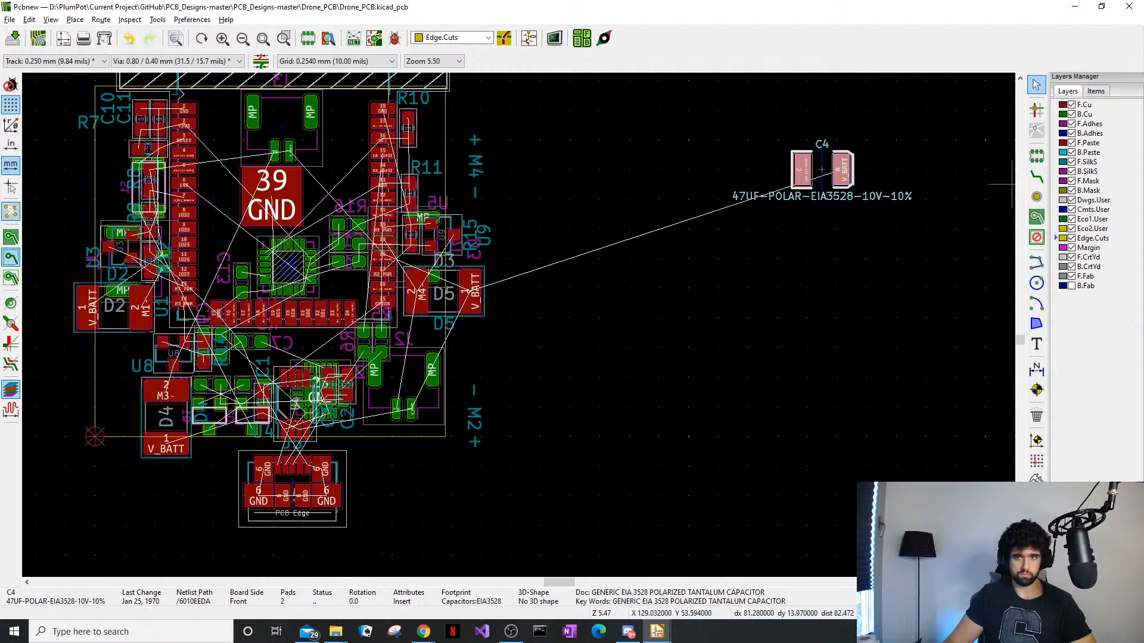
Make F.Cu the active layer, delete the regulator footprint U4 beside C1 and save the board
left_click(1052, 106)
scroll(322, 411, "up", 3)
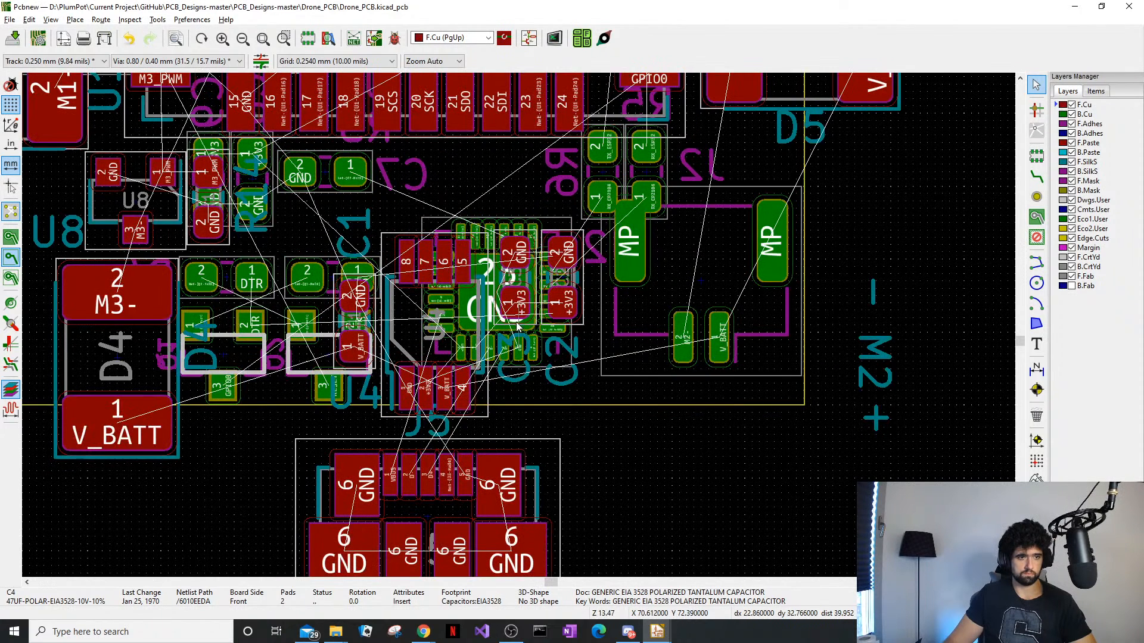
left_click(433, 312)
left_click(433, 313)
key("Delete")
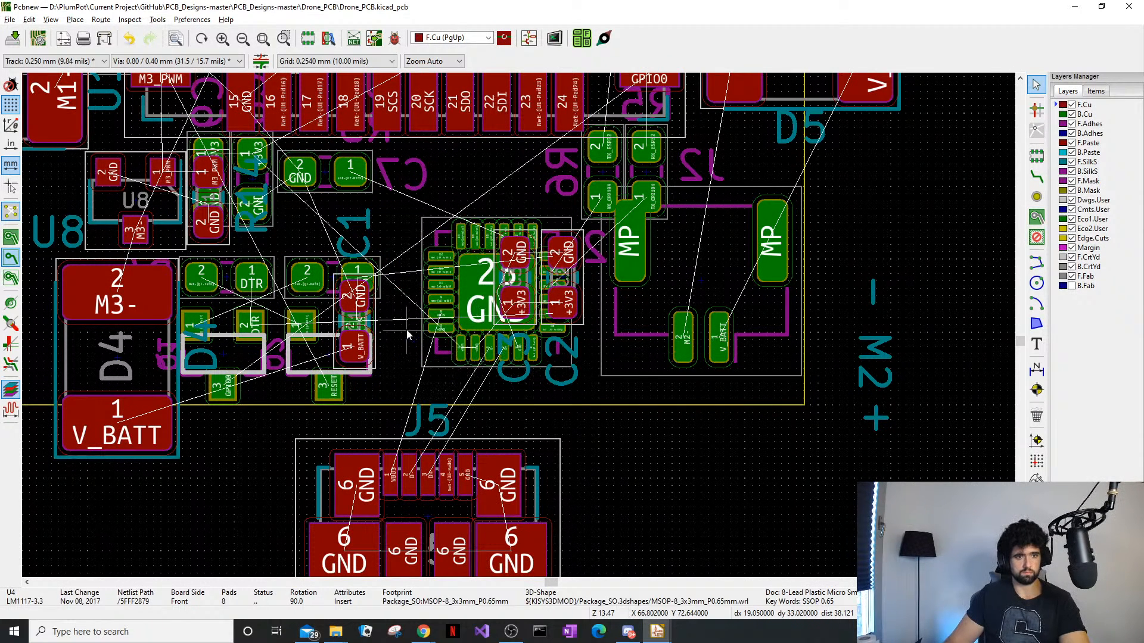
left_click(14, 40)
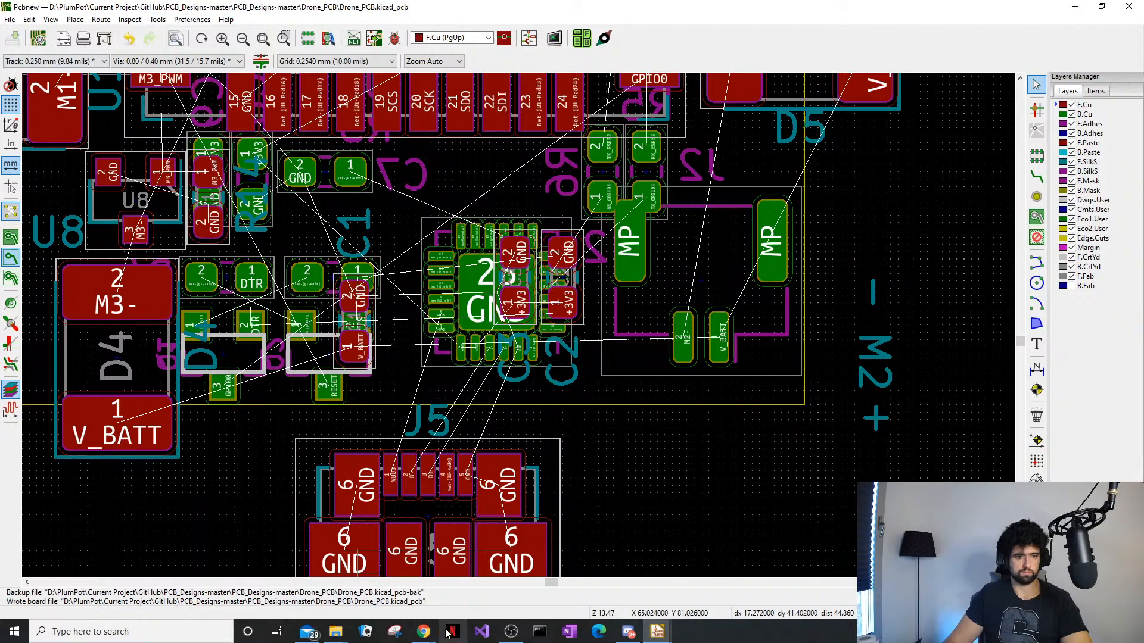
Update the PCB from the schematic with footprints re-associated by reference
mouse_move(657, 631)
left_click(785, 581)
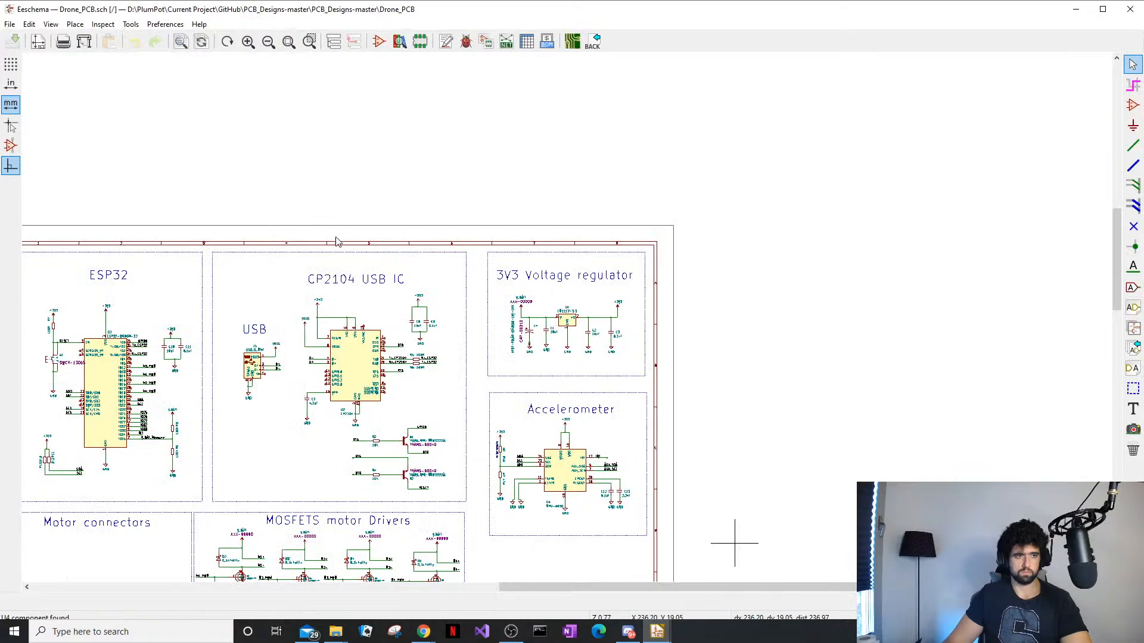
left_click(102, 24)
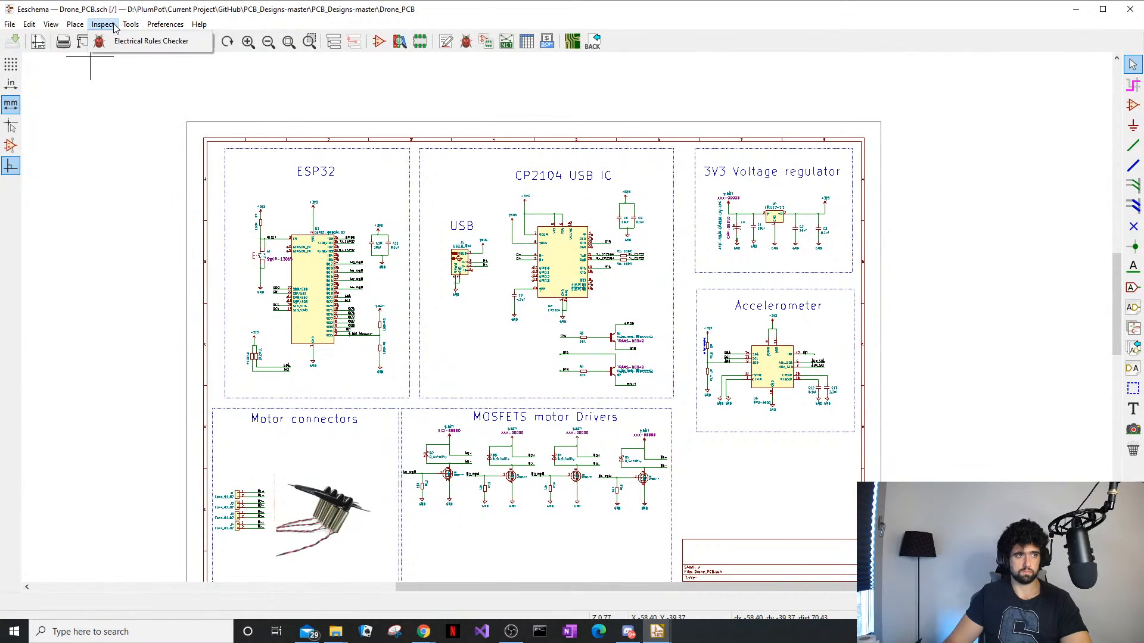
left_click(146, 42)
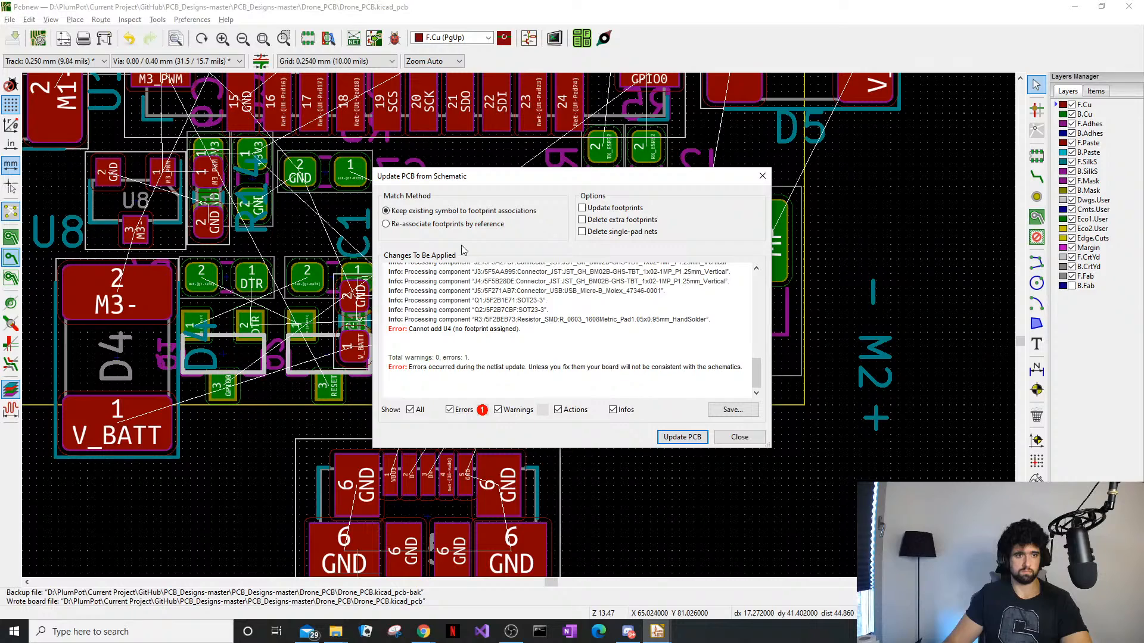
left_click(681, 436)
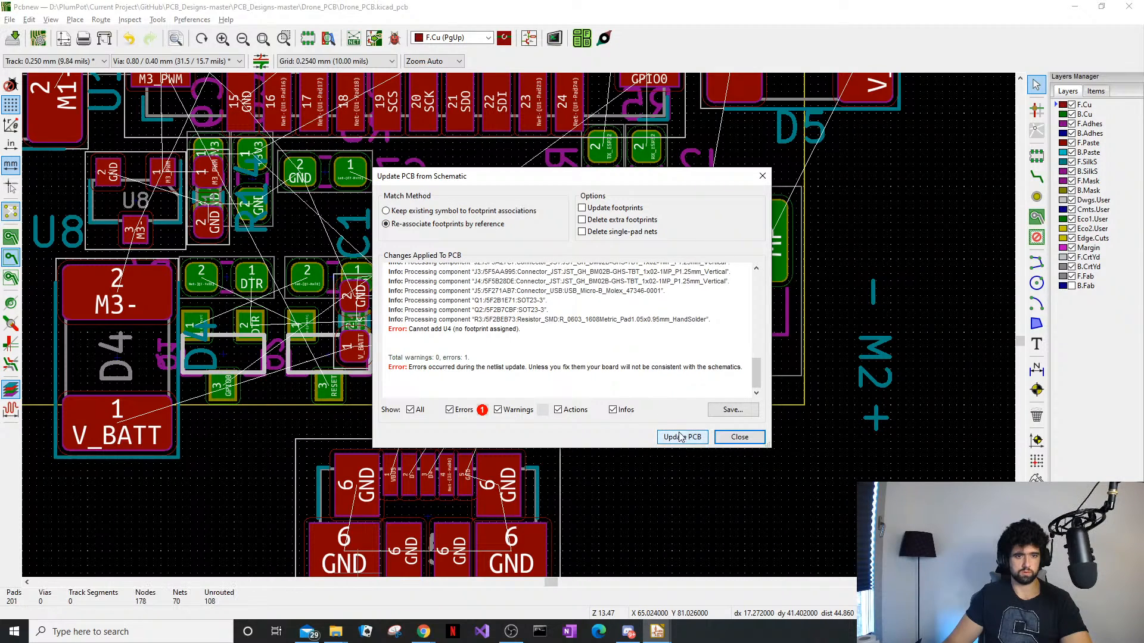
left_click(745, 436)
scroll(777, 399, "down", 1)
middle_click_drag(388, 310, 418, 313)
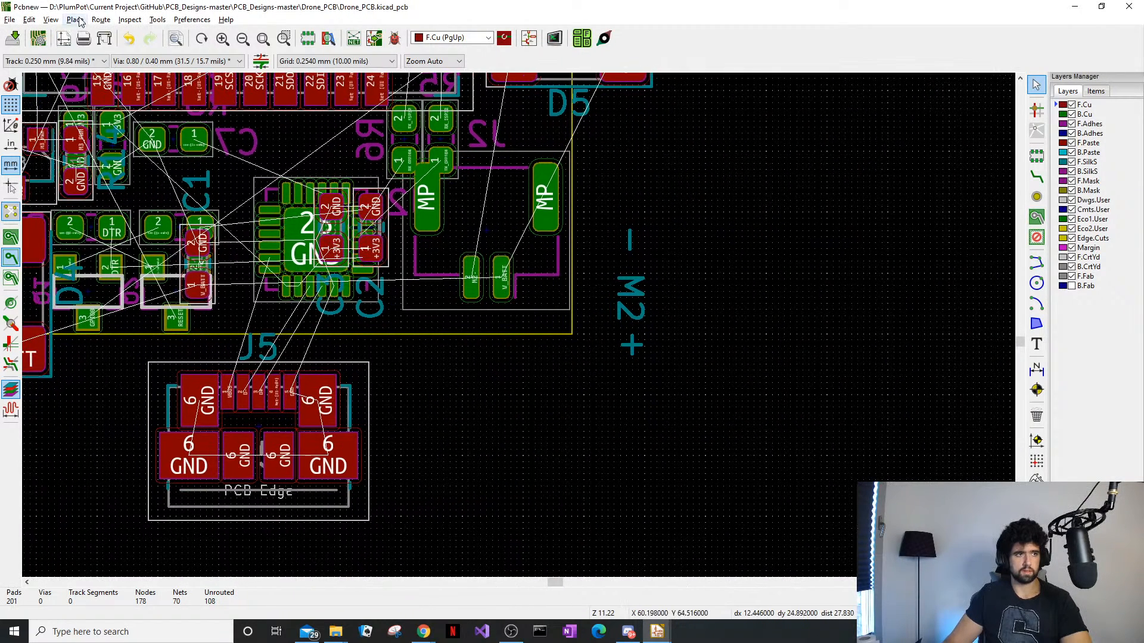
Open the symbol properties of the LM1117-3.3 regulator U4 in the schematic's 3V3 Voltage regulator block
left_click(658, 633)
left_click(787, 590)
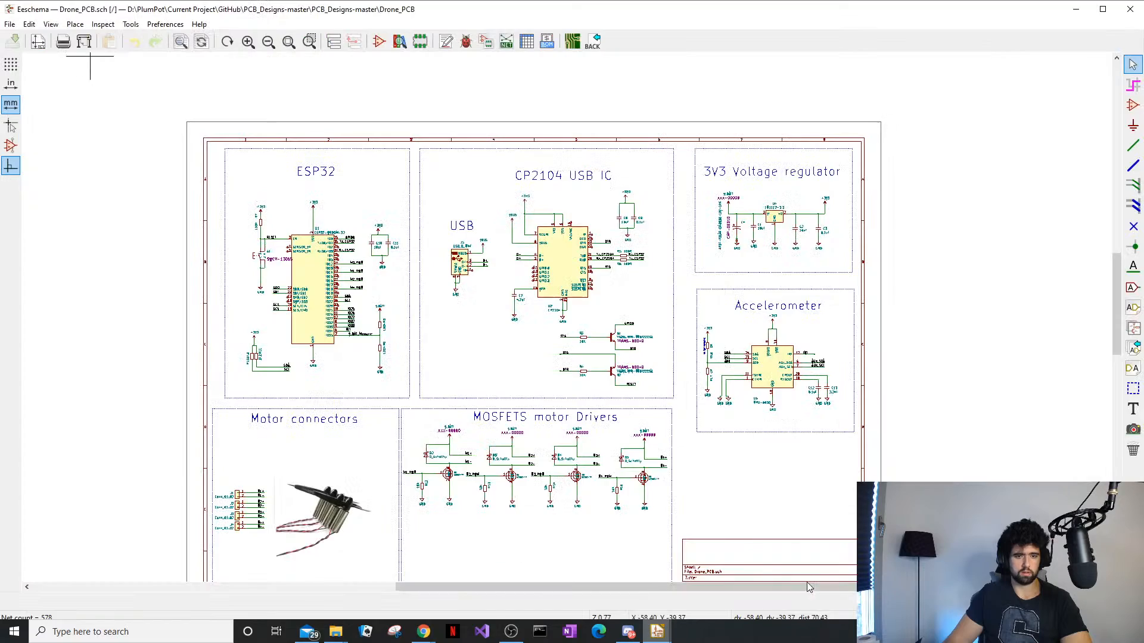
scroll(620, 404, "up", 1)
scroll(566, 316, "up", 1)
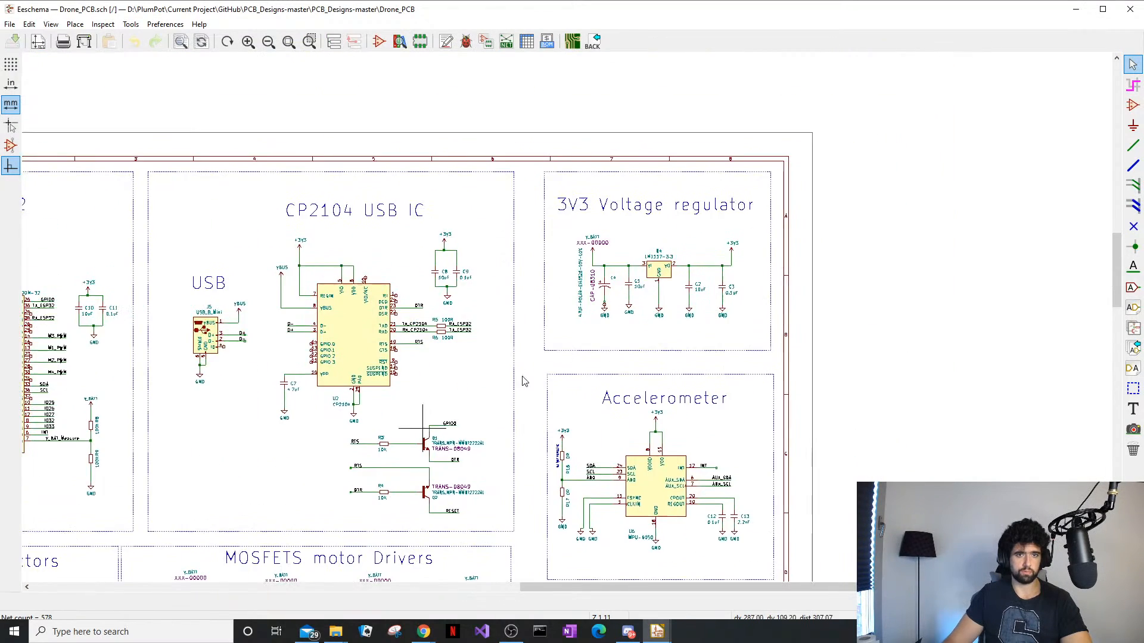
scroll(633, 261, "up", 1)
scroll(634, 260, "up", 7)
double_click(481, 333)
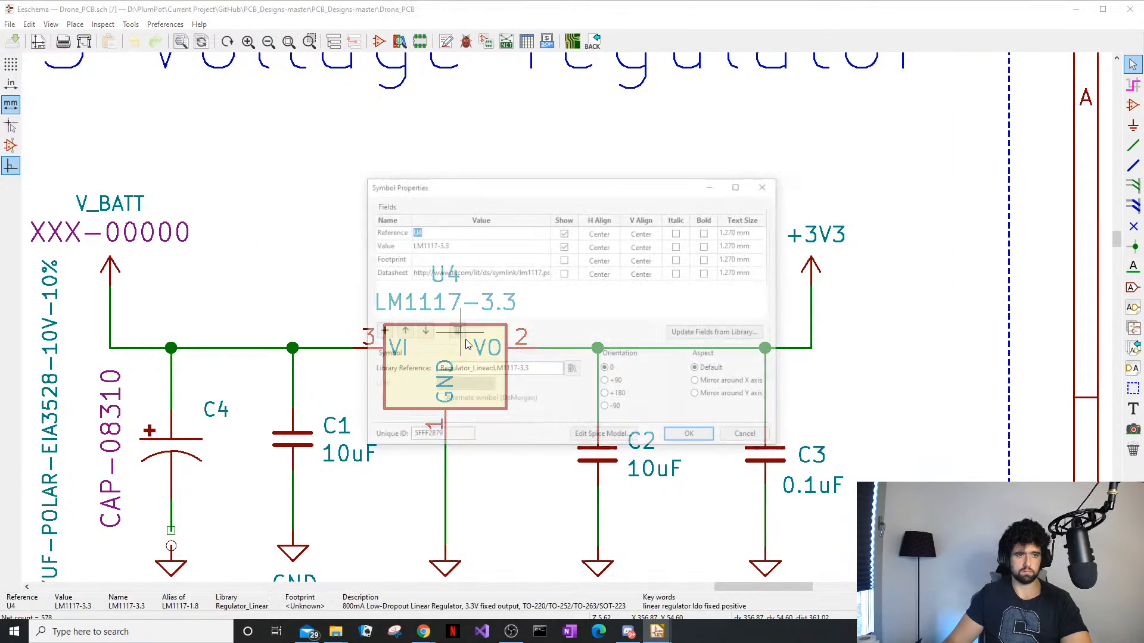
left_click(468, 261)
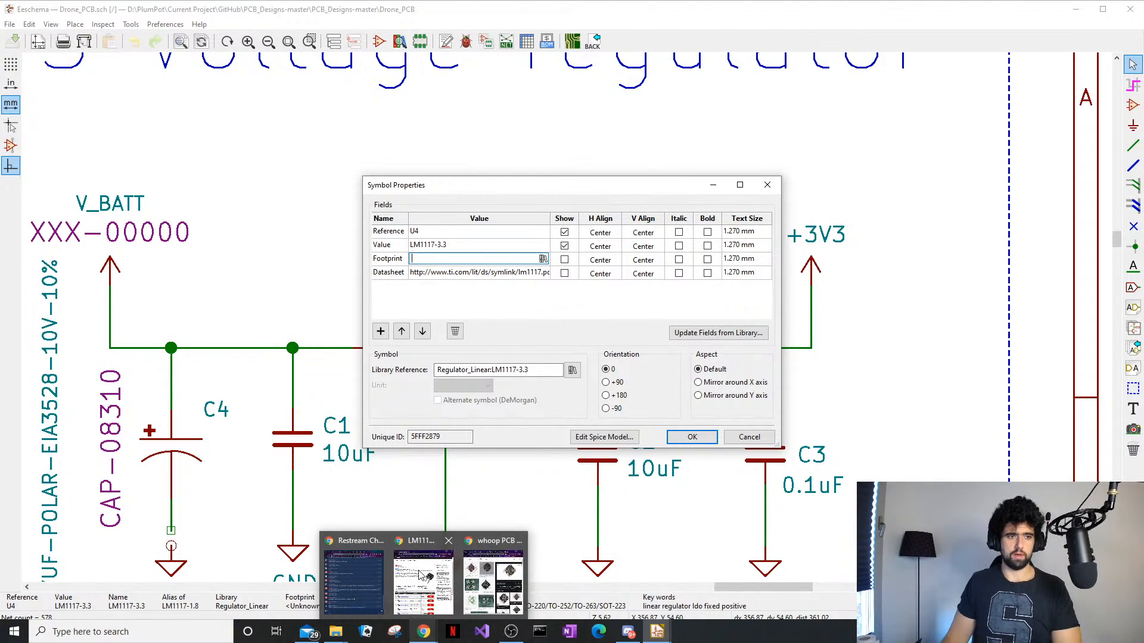
left_click(441, 249)
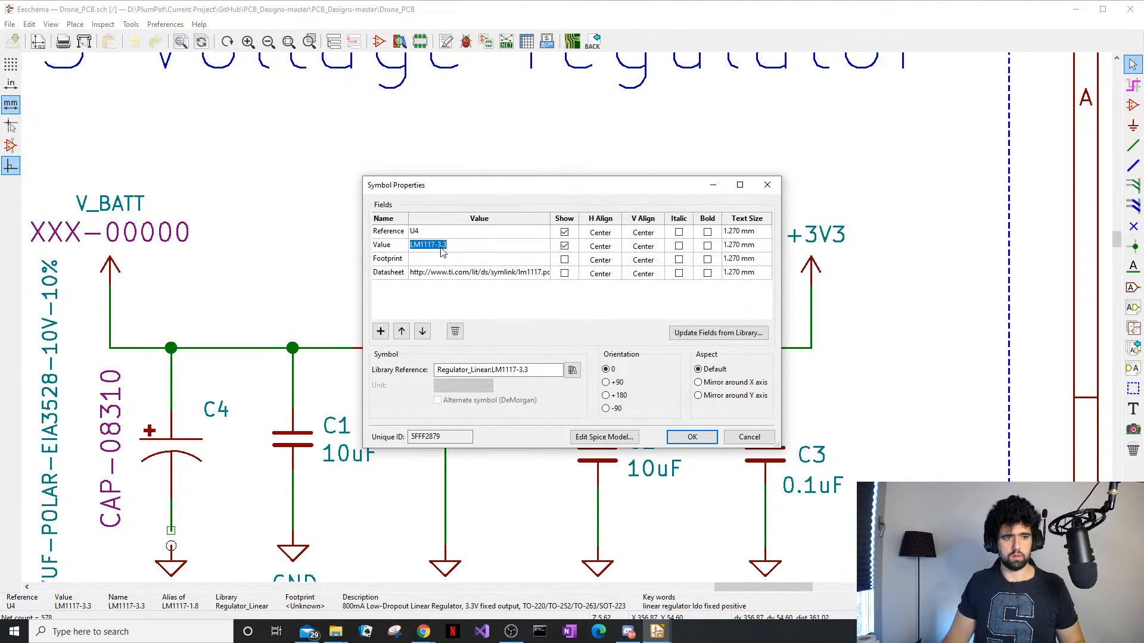
Look up the LM1117IMPX-3.3/NOPB on the Digi-Key website and copy its package name SOT-223-4
left_click(424, 632)
left_click(430, 587)
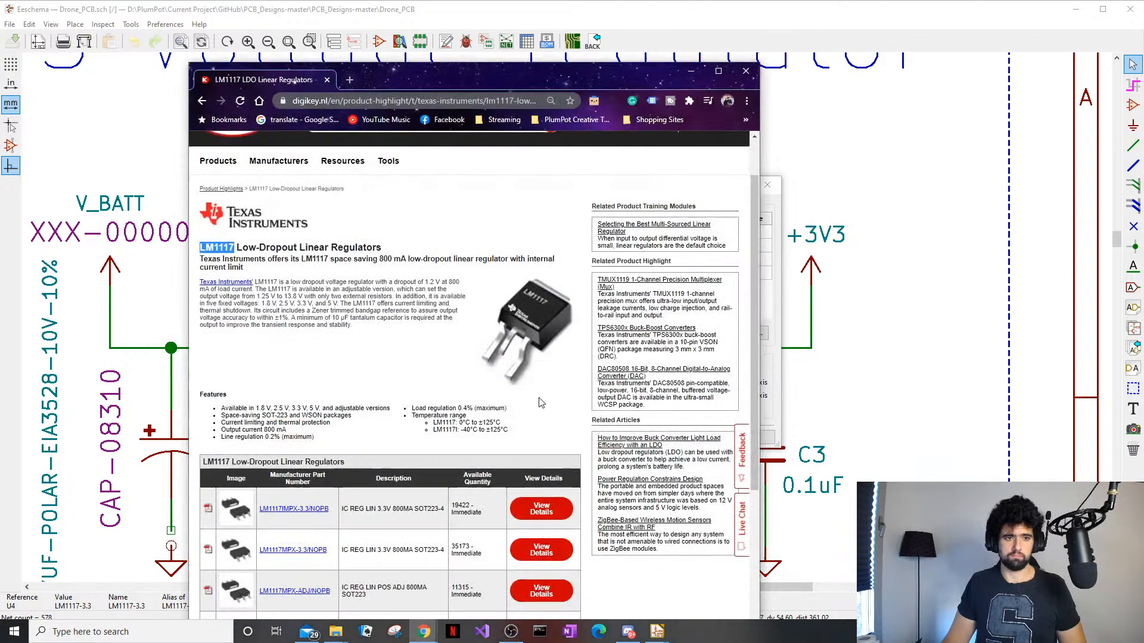
left_click(290, 514)
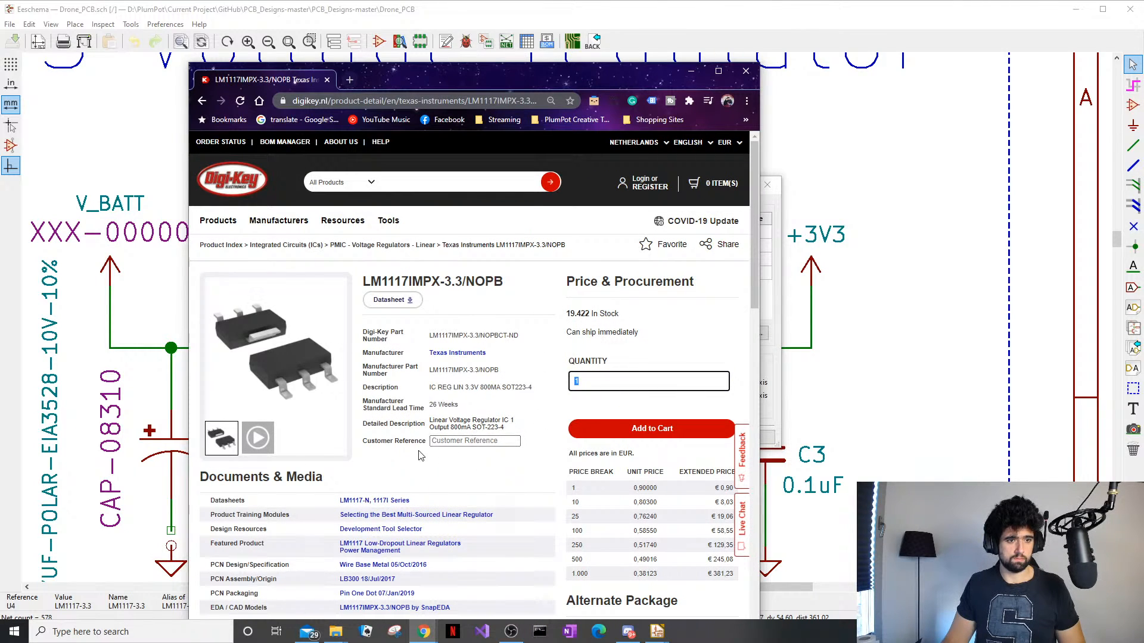
left_click_drag(473, 428, 507, 430)
key("ctrl+c")
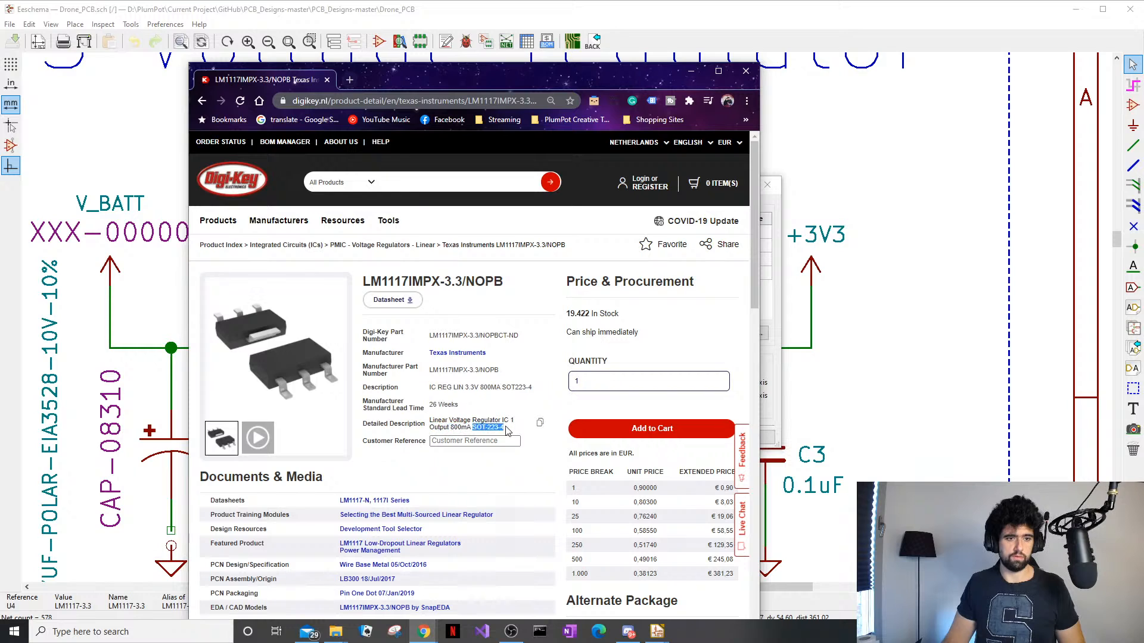
left_click(690, 70)
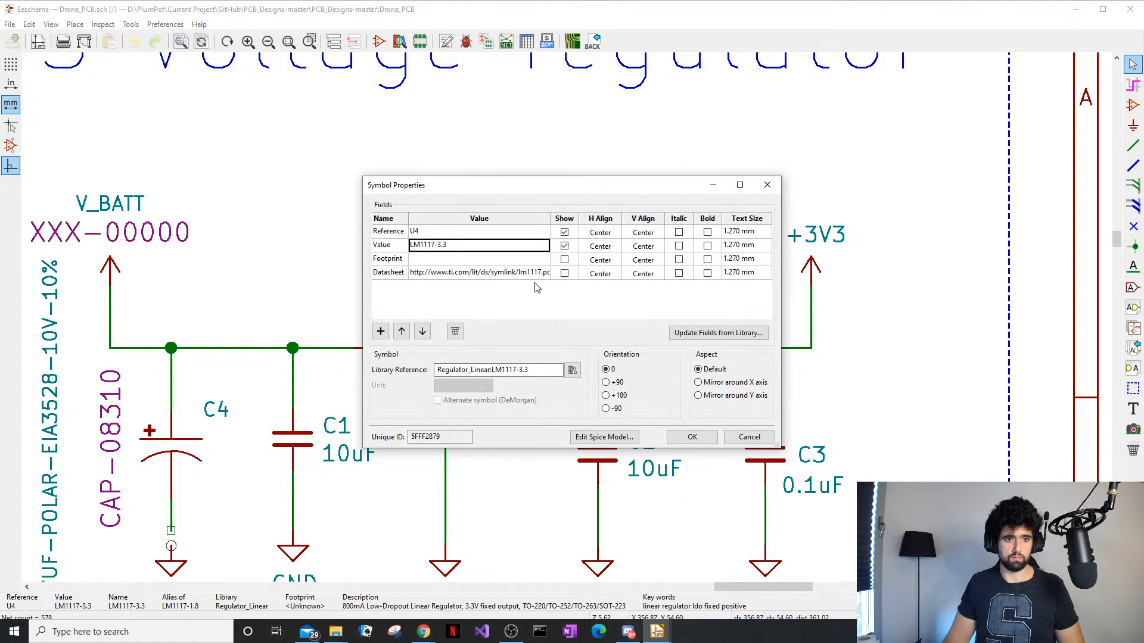
left_click(488, 261)
left_click(544, 259)
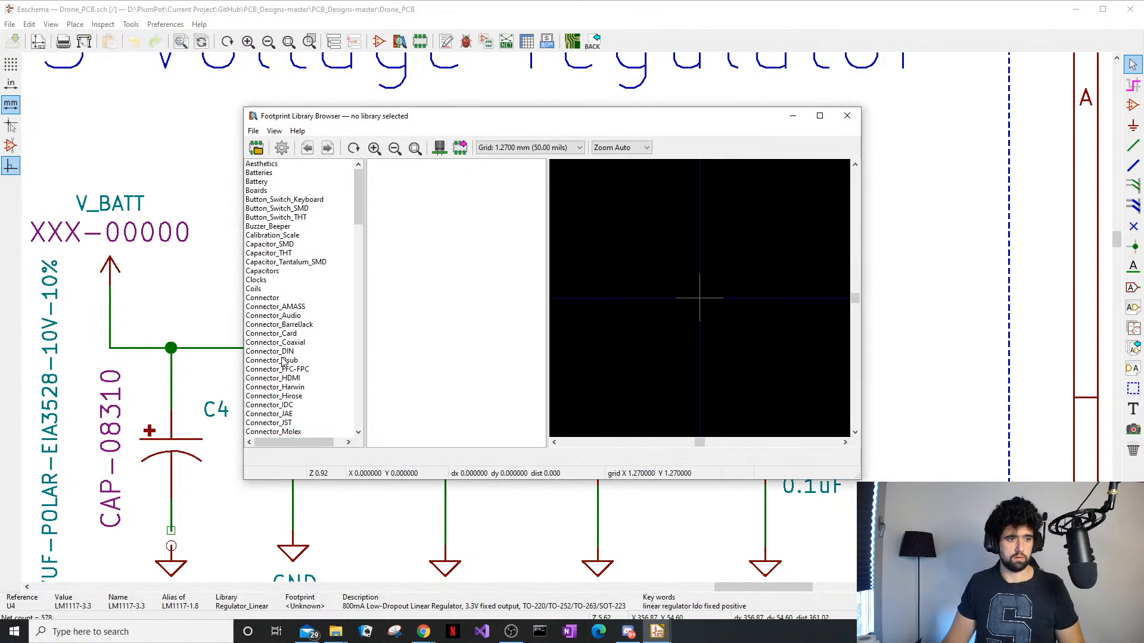
scroll(275, 352, "down", 12)
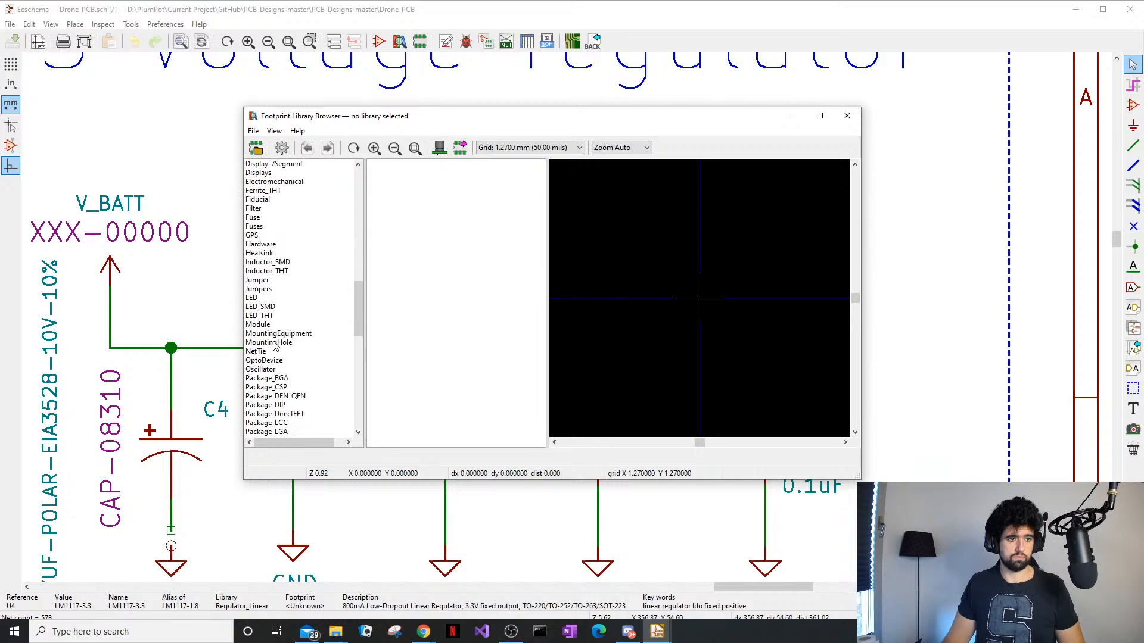
scroll(275, 347, "down", 3)
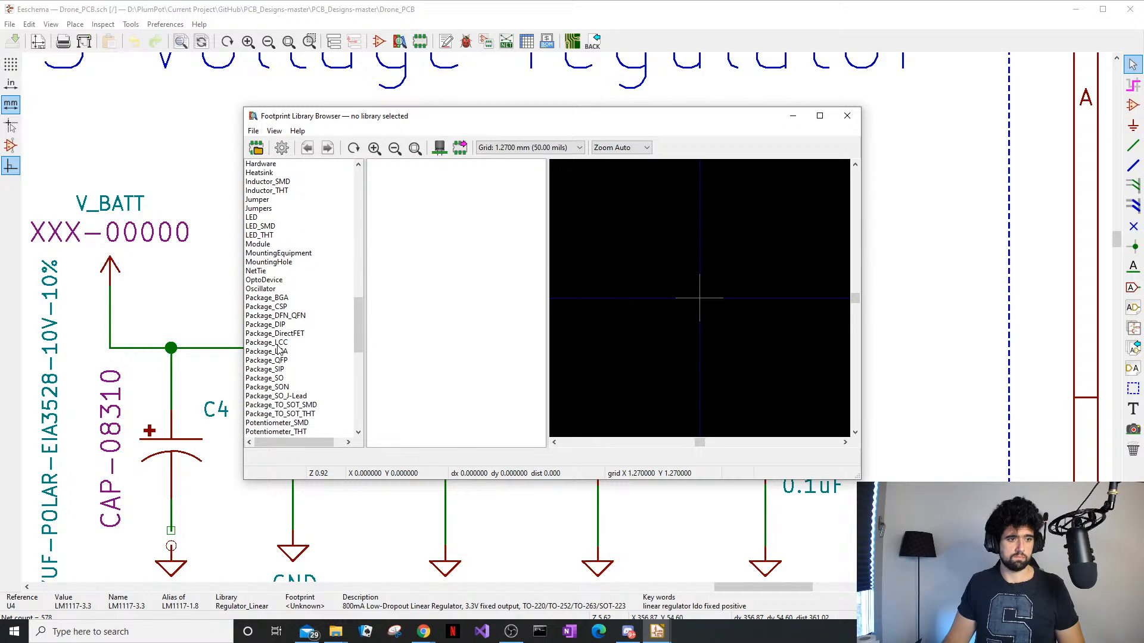
left_click(296, 379)
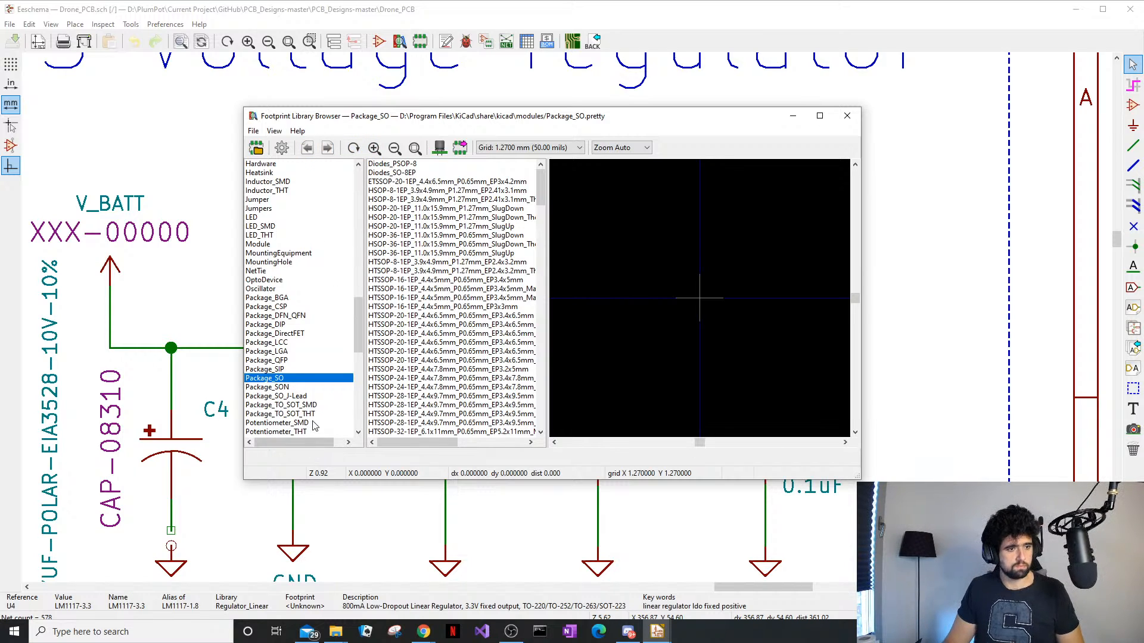
left_click(847, 116)
Switch to the PCB editor, start adding a footprint and search the footprint libraries for SOT-223
mouse_move(657, 632)
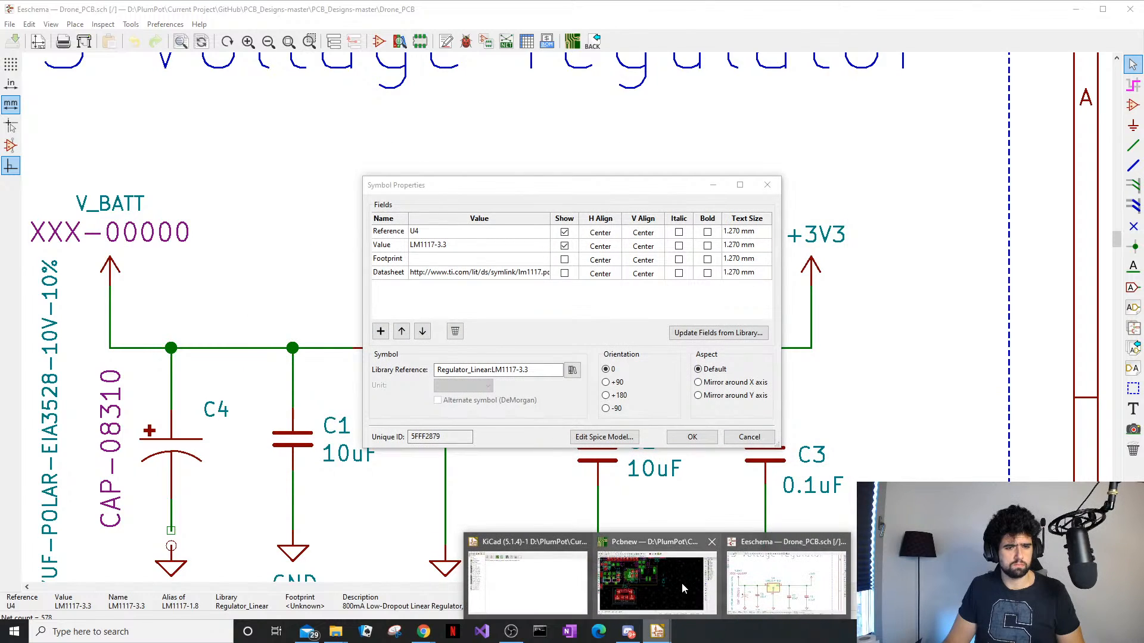
left_click(653, 572)
key("o")
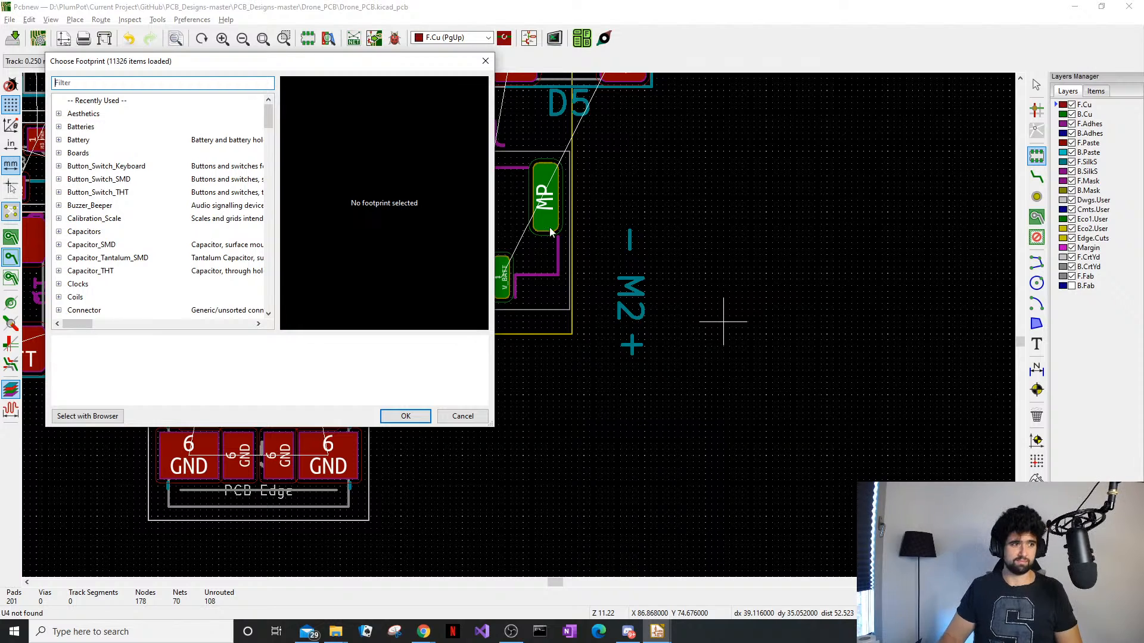
key("ctrl+v")
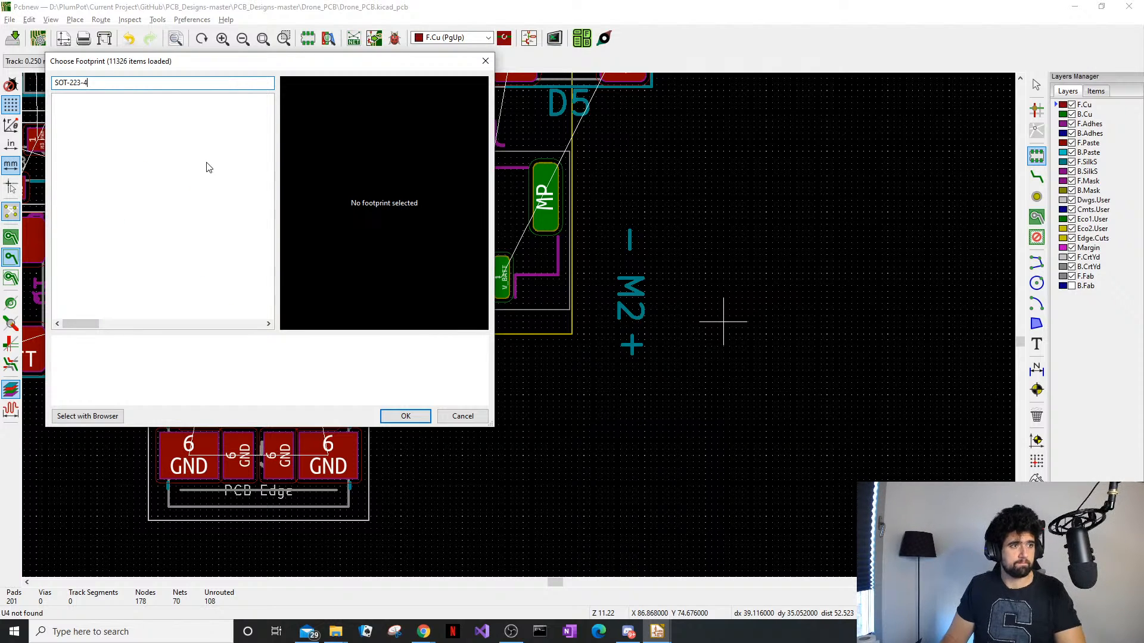
key("BackSpace")
key("BackSpace")
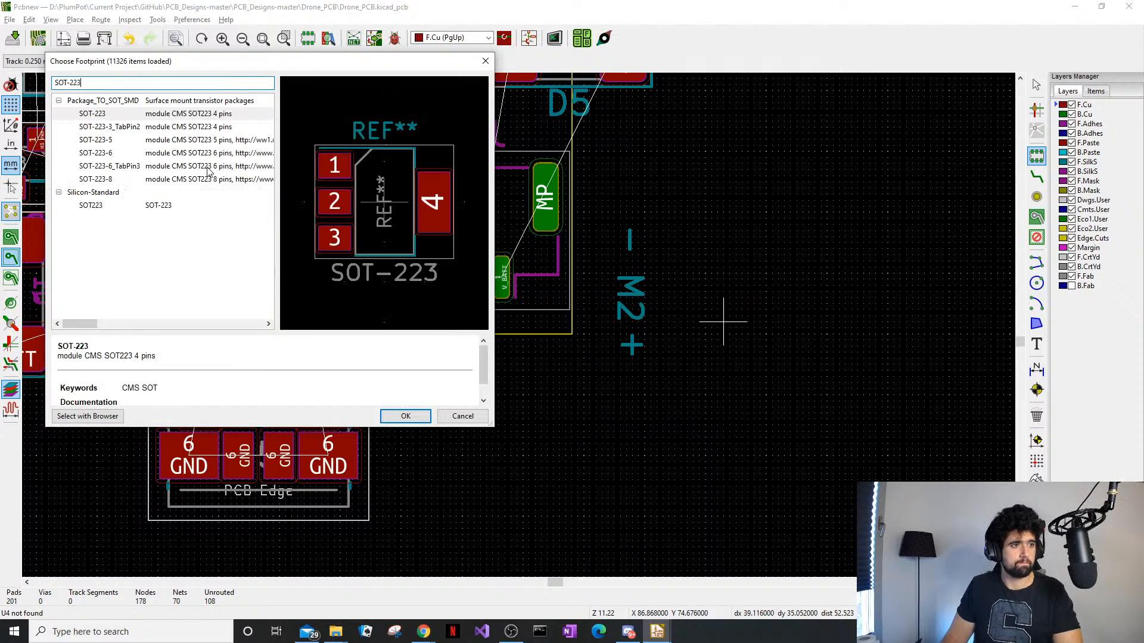
Compare the SOT-223 and SOT-223-3_TabPin2 footprints and place SOT-223 in the empty area beside the M2 label, outside the board outline
left_click(216, 128)
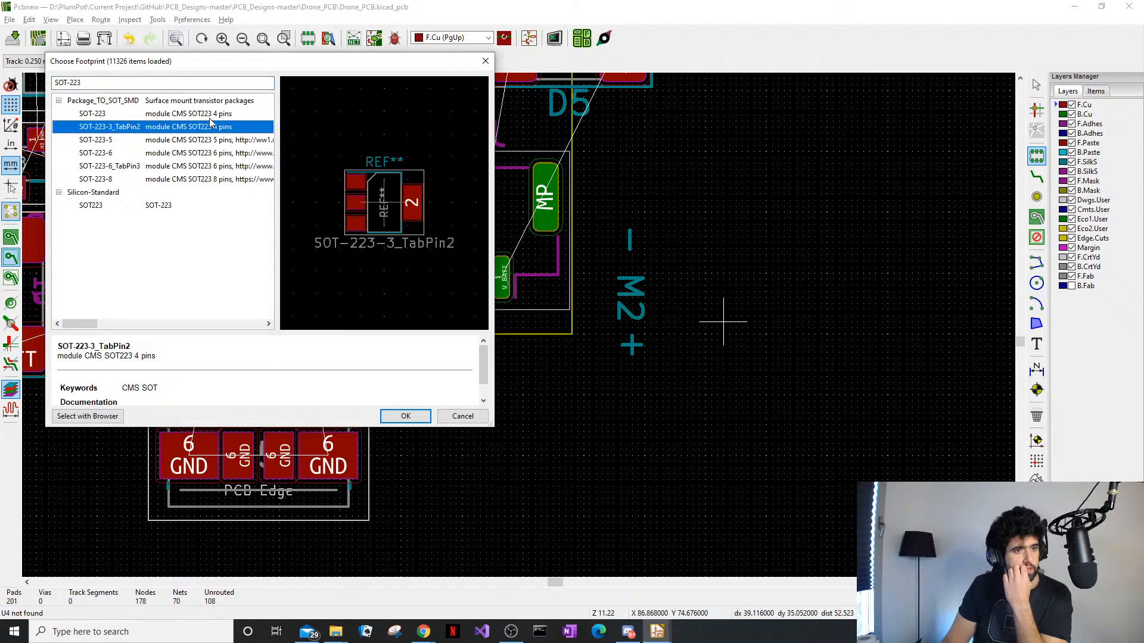
left_click(209, 116)
left_click(214, 129)
left_click(210, 113)
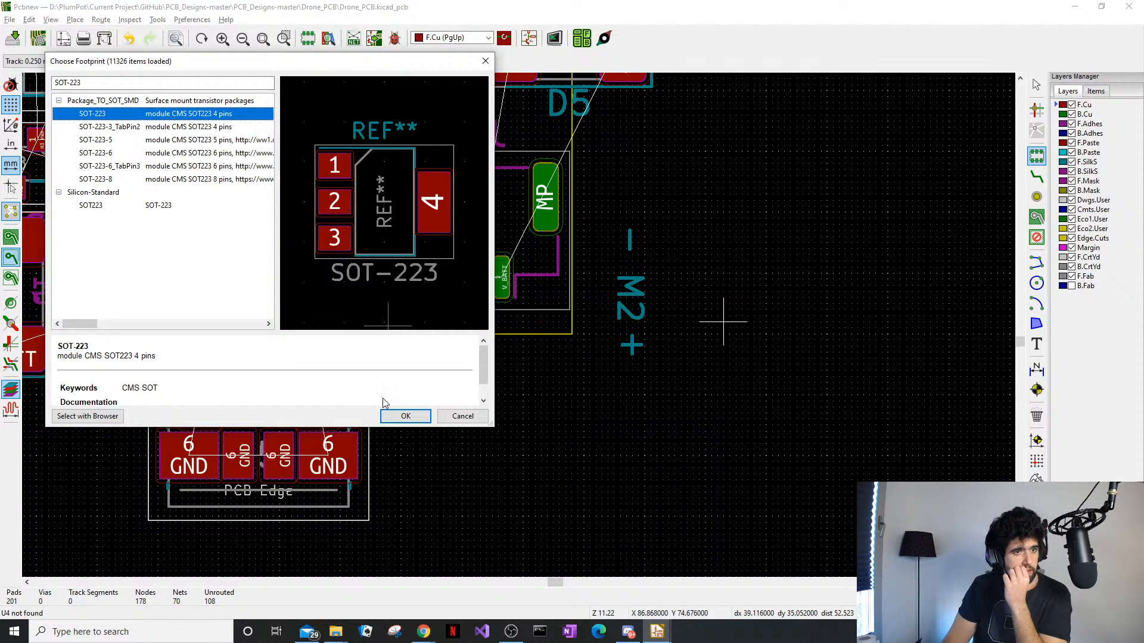
left_click(407, 416)
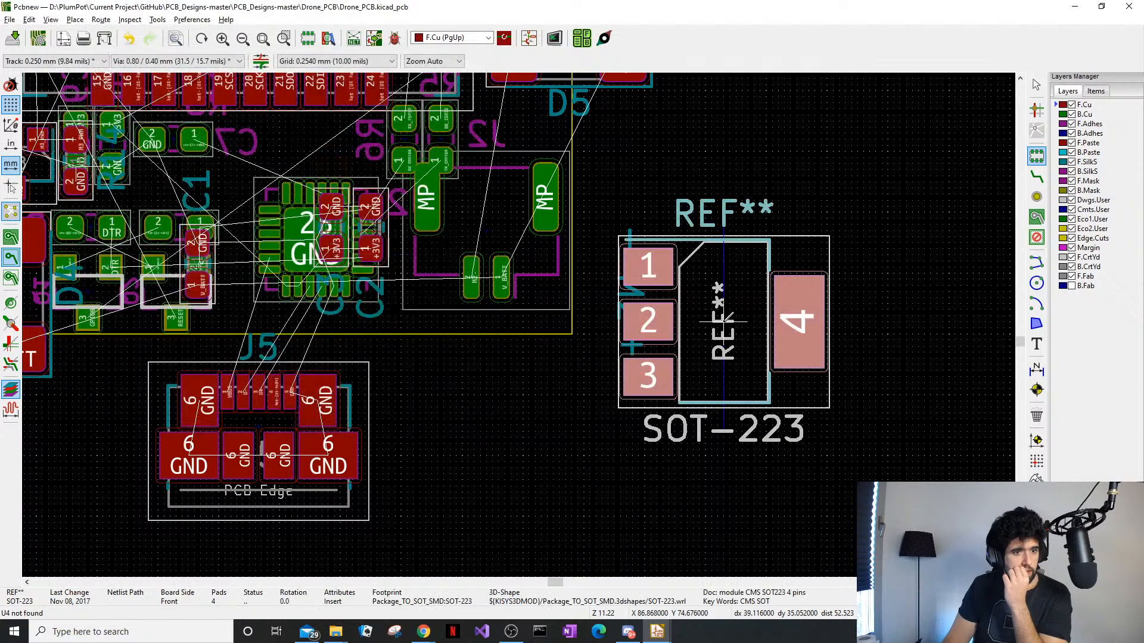
left_click(773, 326)
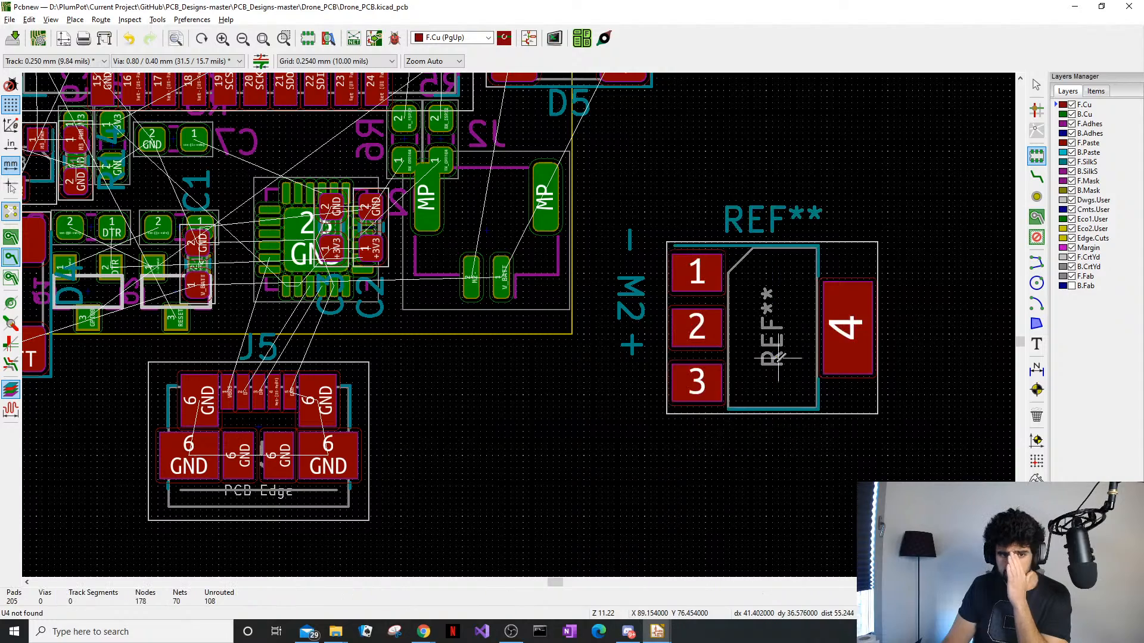
key("Escape")
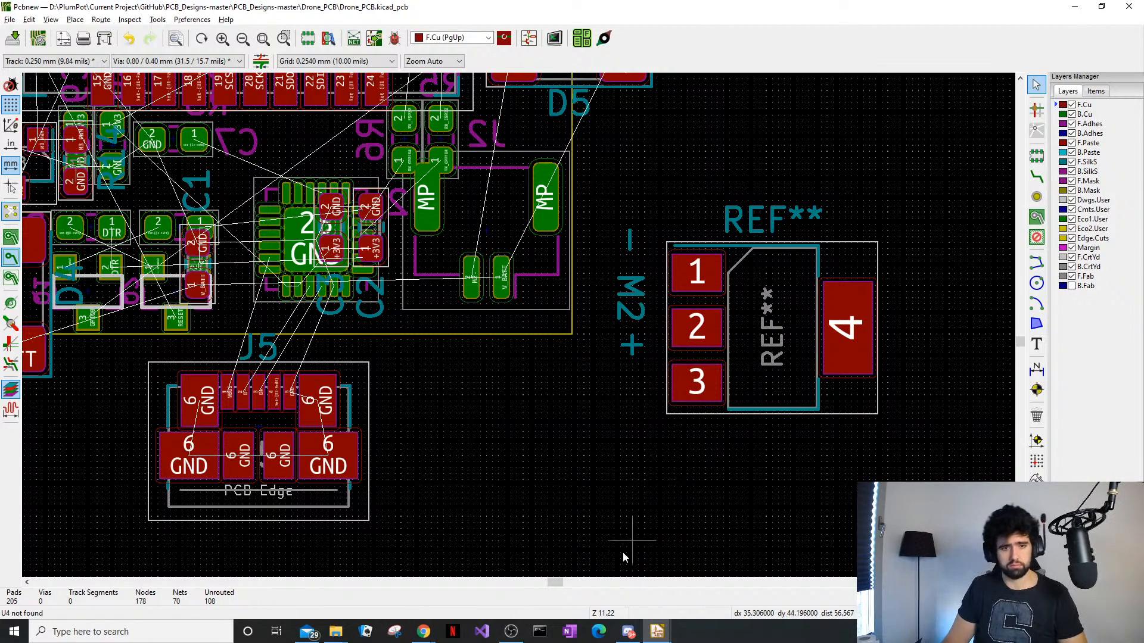
Switch to the Digi-Key page for the LM1117IMPX-3.3/NOPB in the browser and open its LM1117-N datasheet
left_click(424, 633)
mouse_move(411, 583)
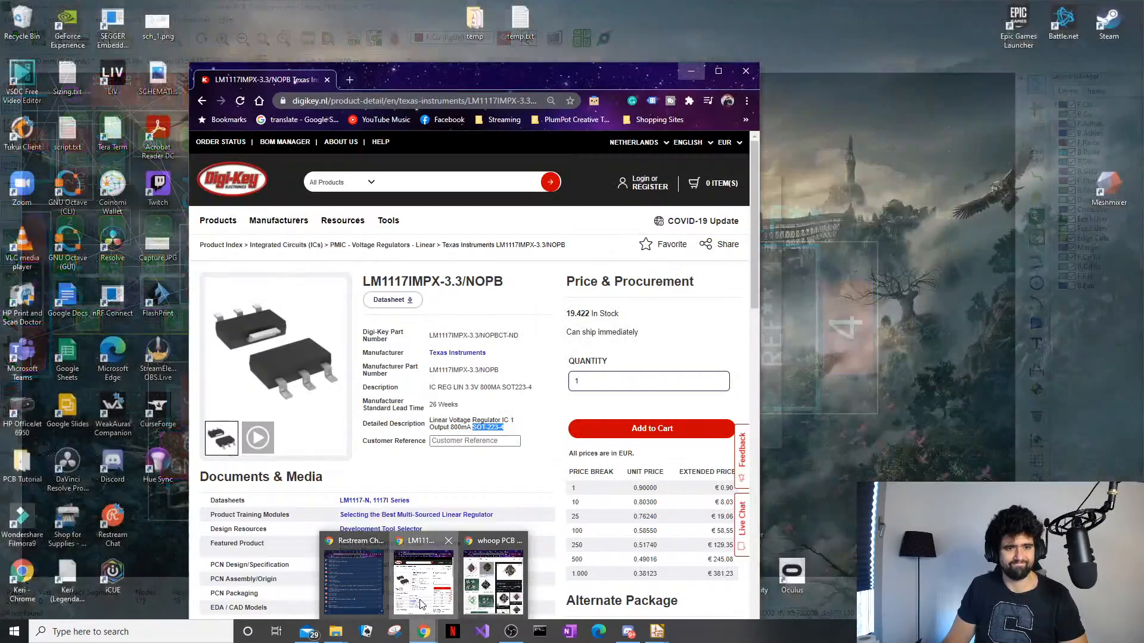
left_click(440, 593)
scroll(374, 435, "down", 4)
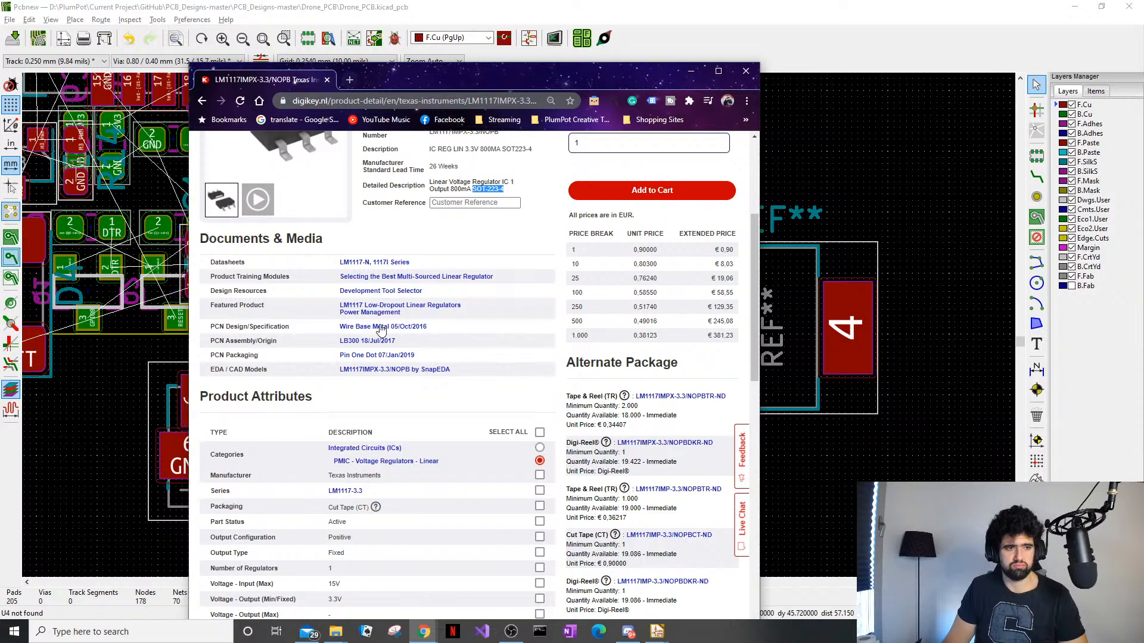
left_click(394, 263)
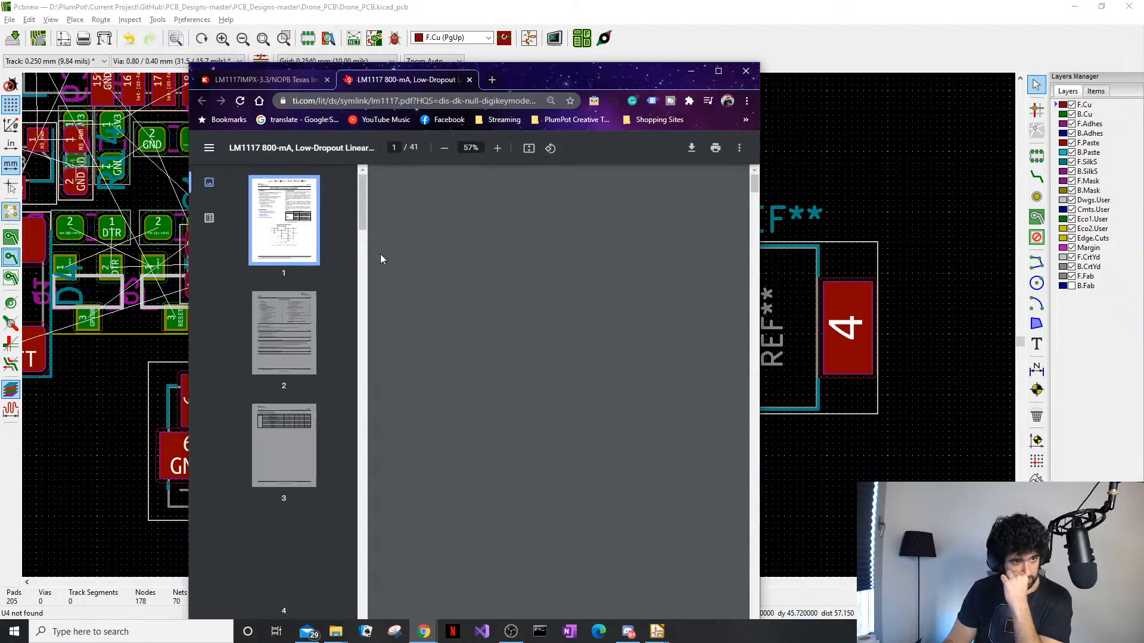
Examine the 4-pin SOT package drawing in the datasheet's Pin Configuration and Functions section, and minimize the browser
scroll(554, 349, "down", 15)
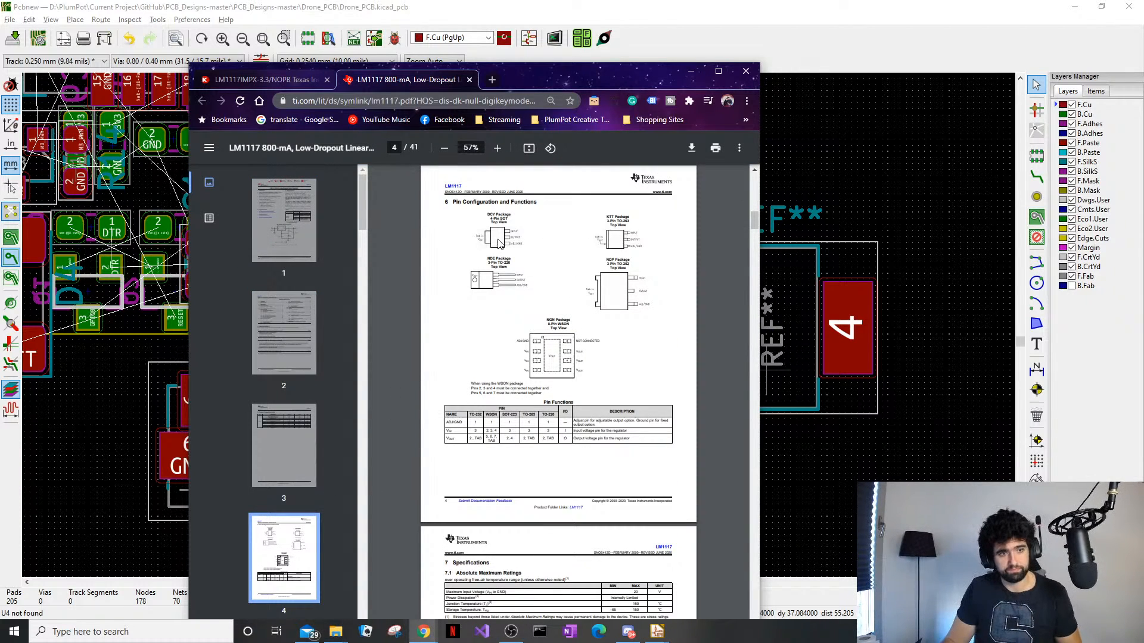
scroll(498, 241, "up", 5, "ctrl")
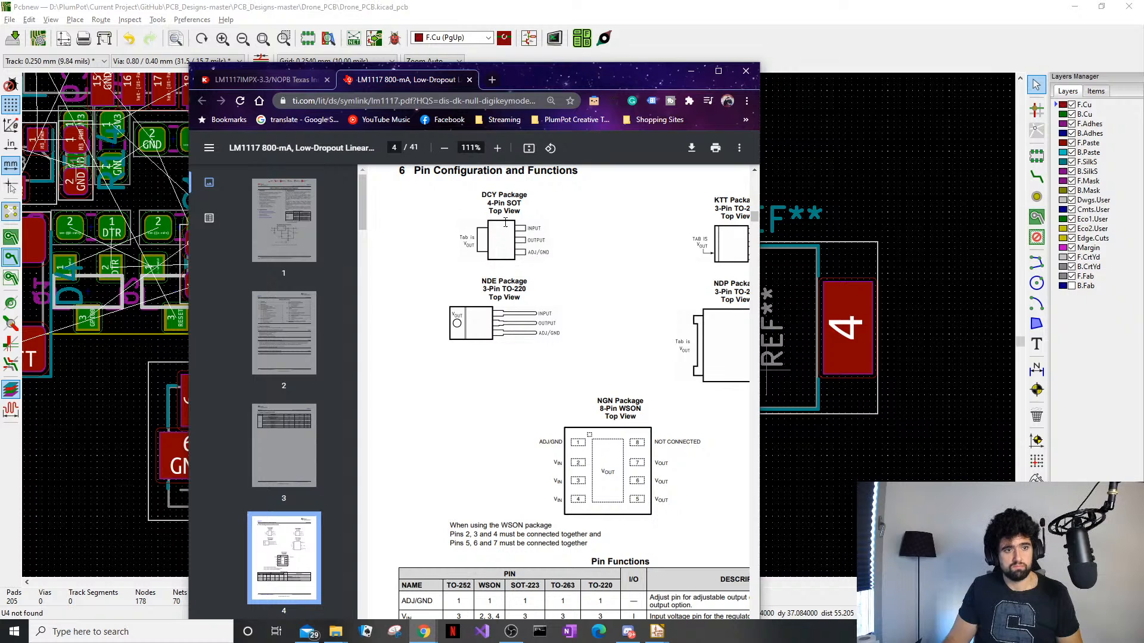
scroll(506, 222, "up", 1)
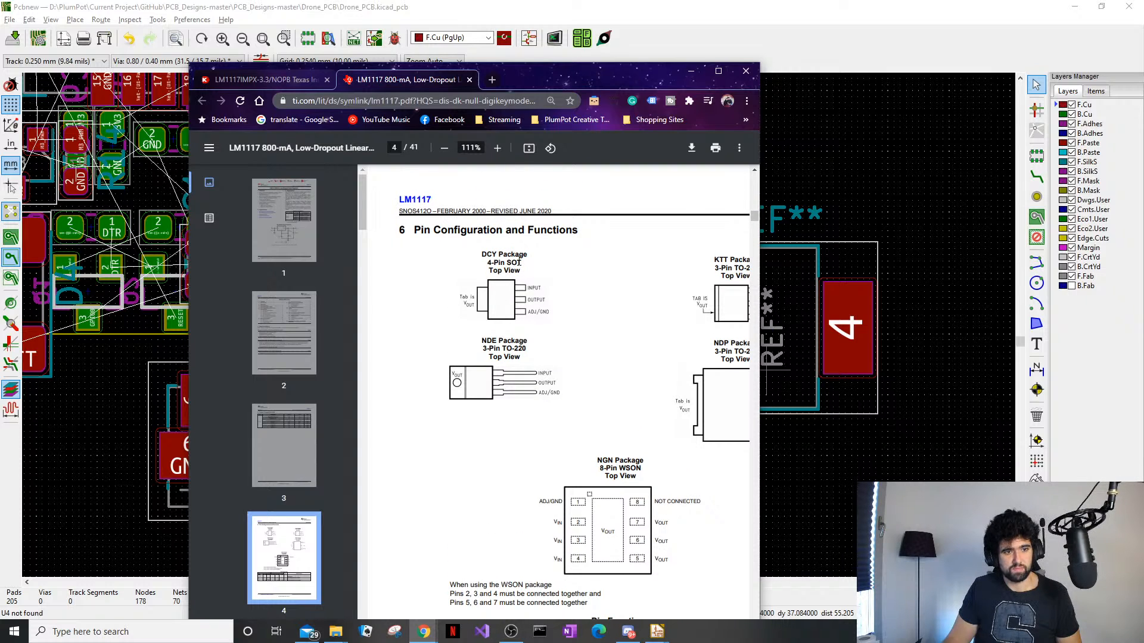
left_click_drag(520, 262, 514, 257)
left_click(531, 291)
scroll(531, 294, "right", 2)
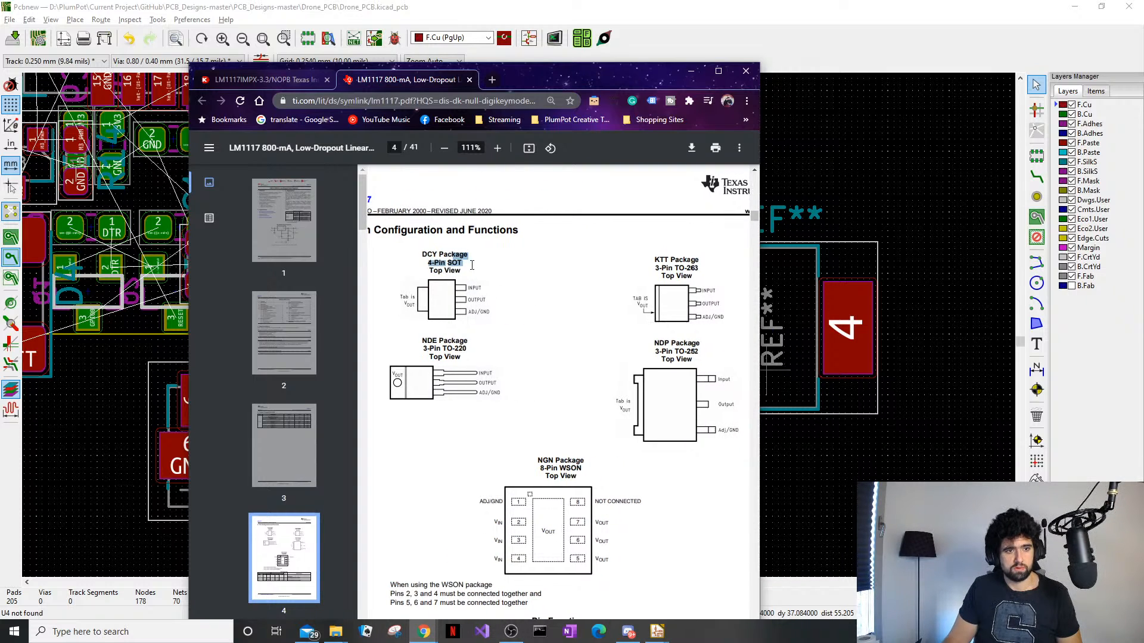
left_click(692, 73)
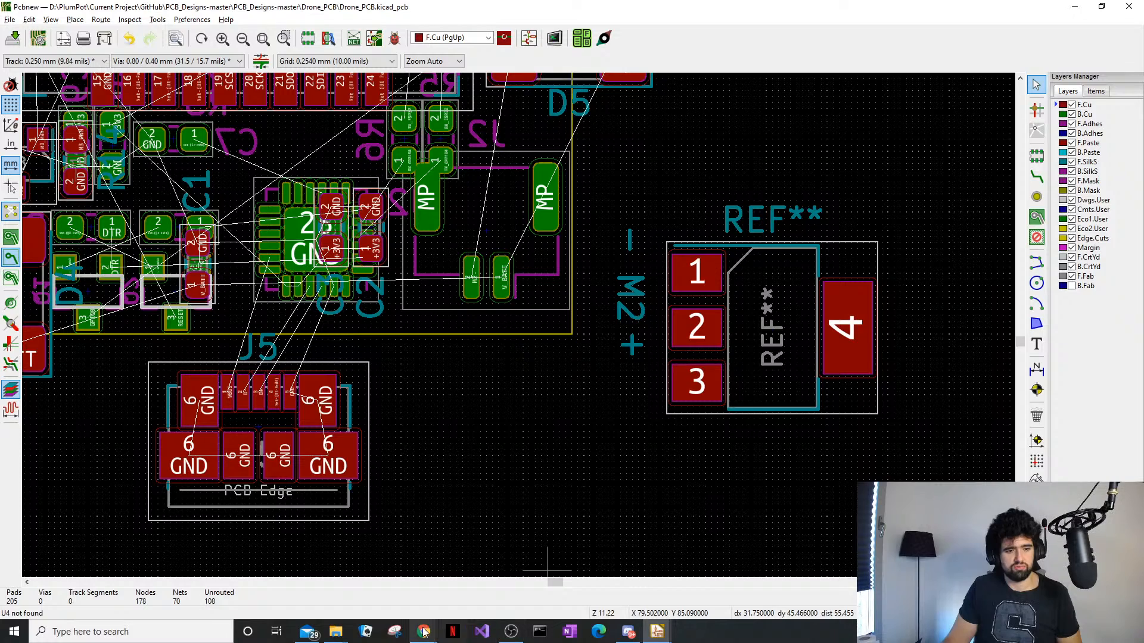
Return to U4's symbol properties in the schematic and browse the Package_TO_SOT_SMD library for its footprint
mouse_move(658, 636)
left_click(786, 584)
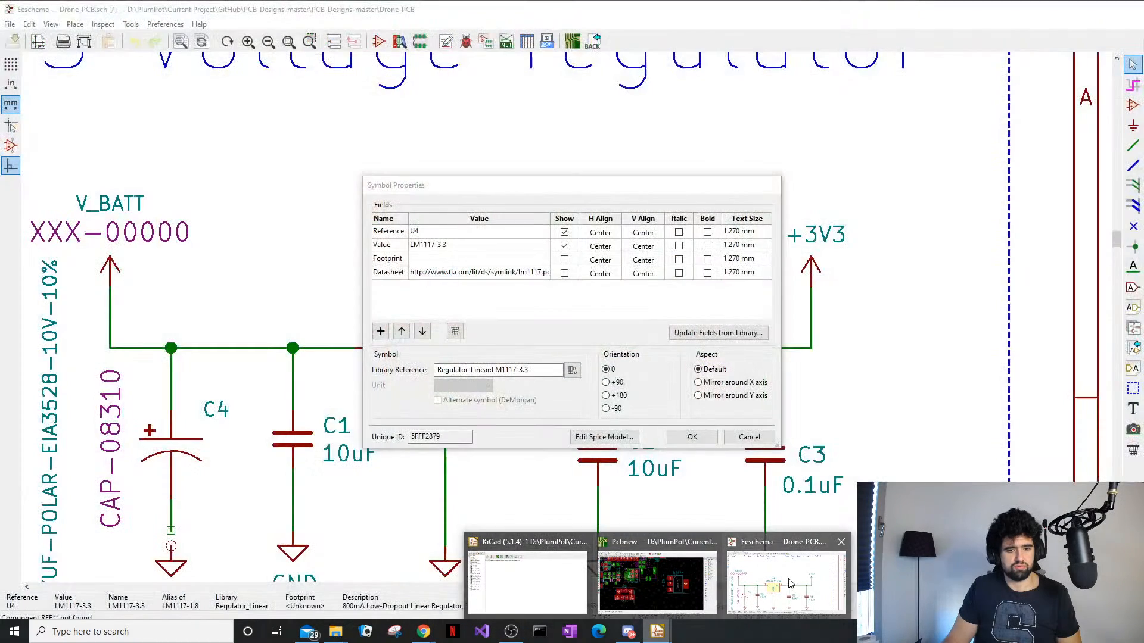
left_click(477, 261)
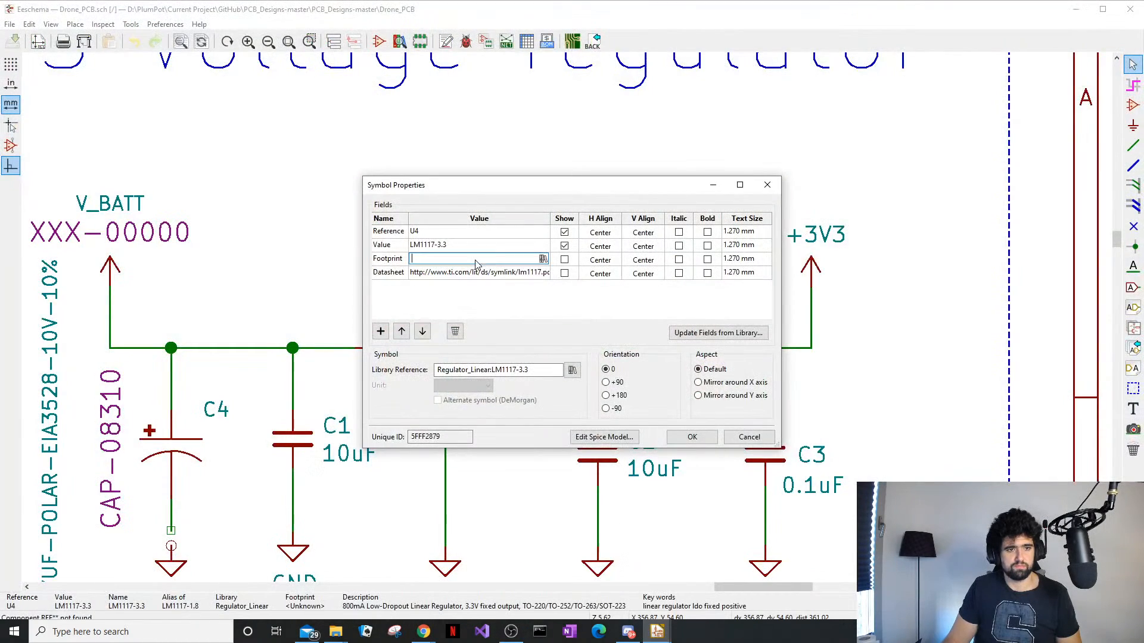
left_click(543, 259)
left_click(262, 369)
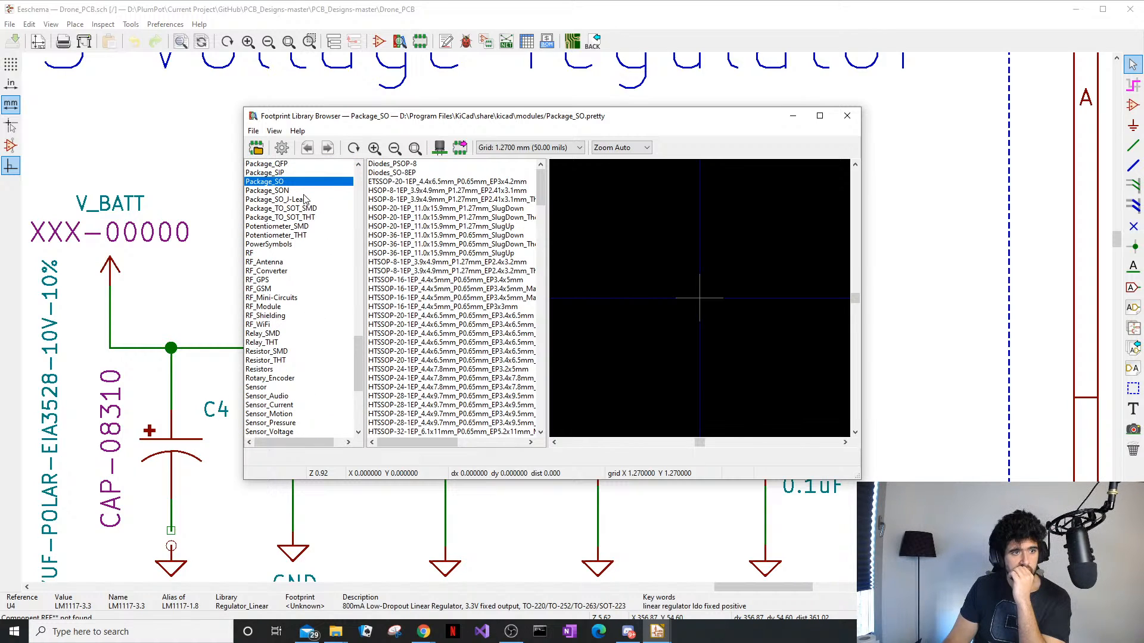
left_click(316, 217)
left_click(314, 208)
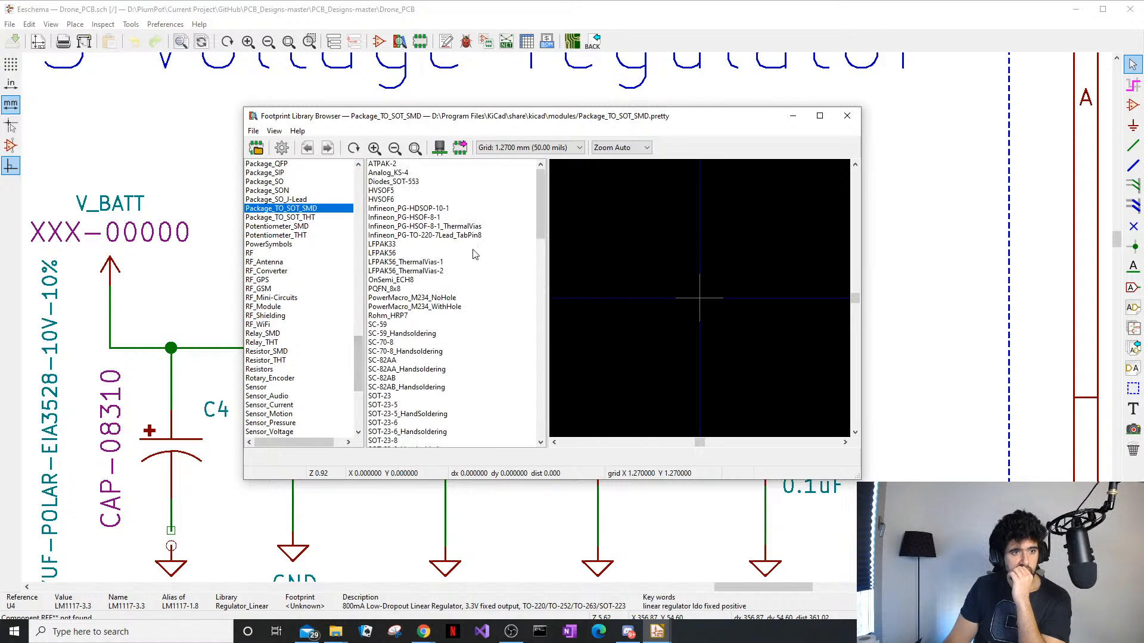
Assign the SOT-223-3_TabPin2 footprint to the regulator U4 and apply the symbol properties
scroll(427, 396, "down", 2)
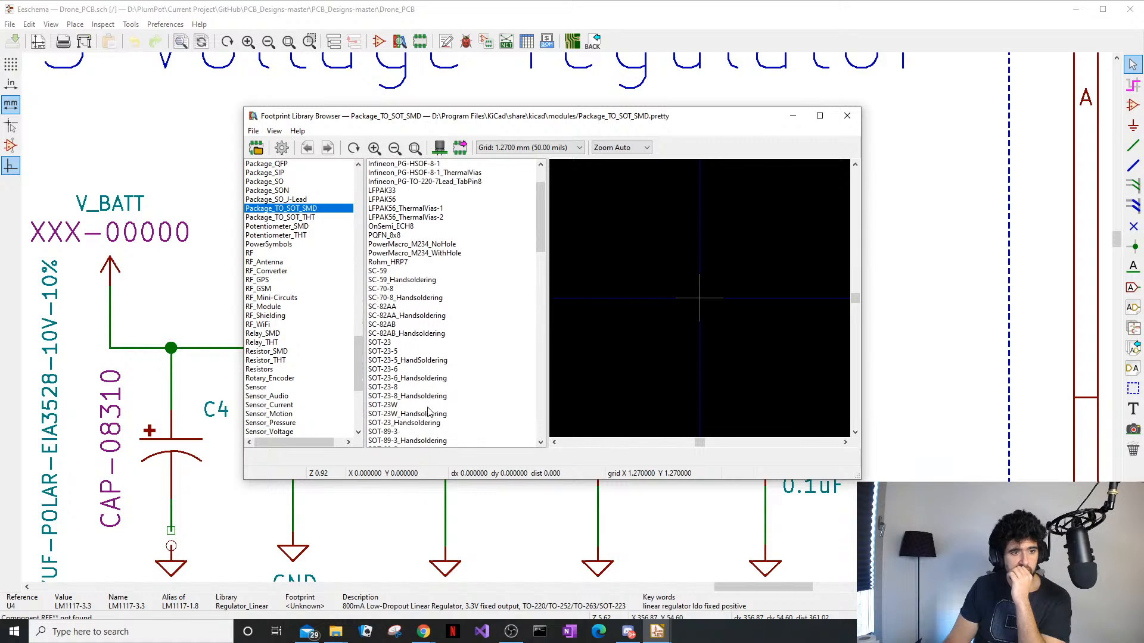
left_click(428, 415)
left_click(412, 396)
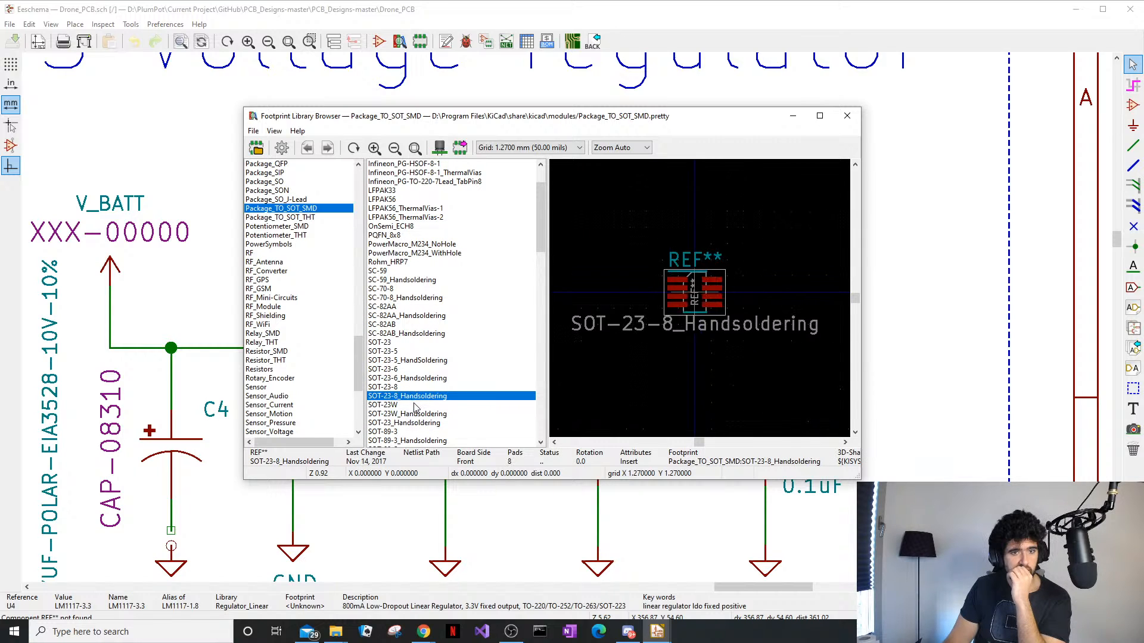
scroll(417, 405, "down", 4)
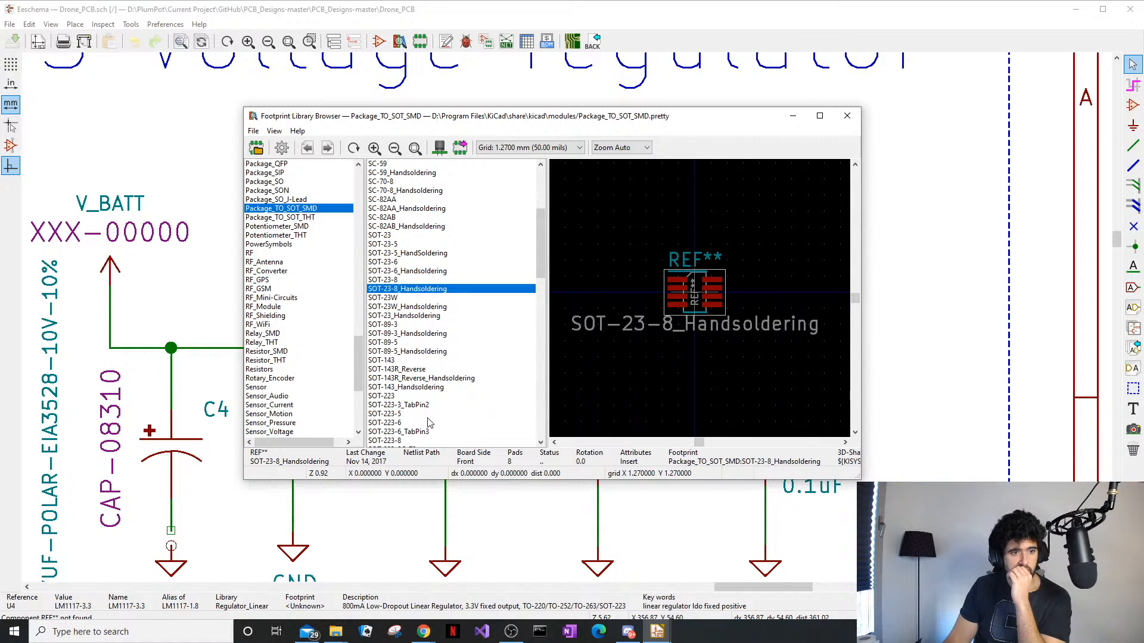
left_click(425, 414)
key("Up")
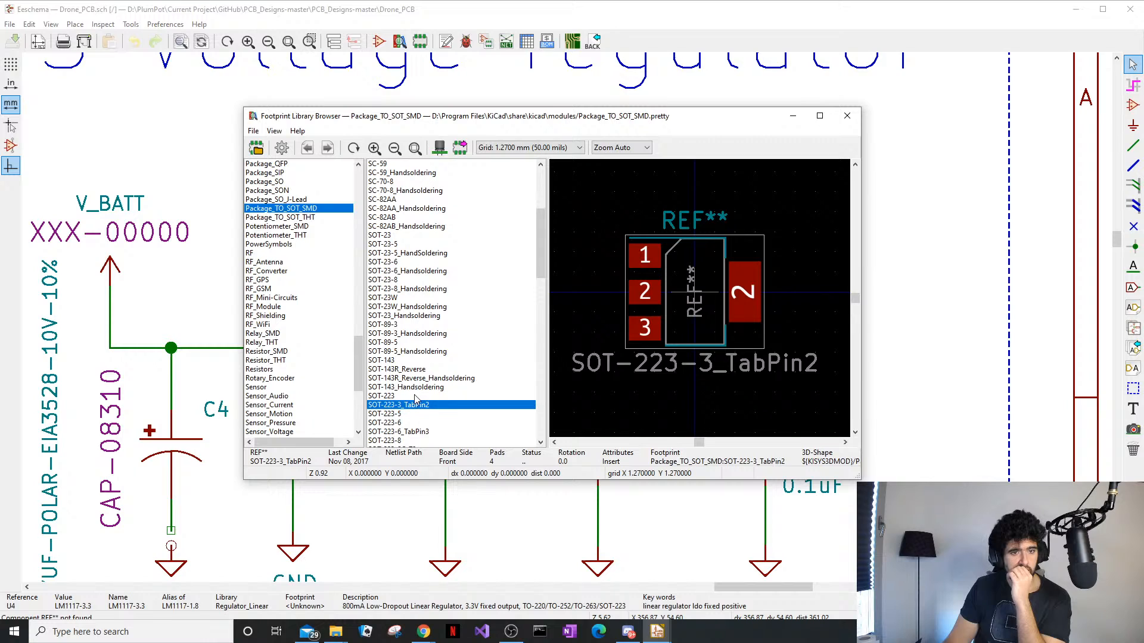
key("Up")
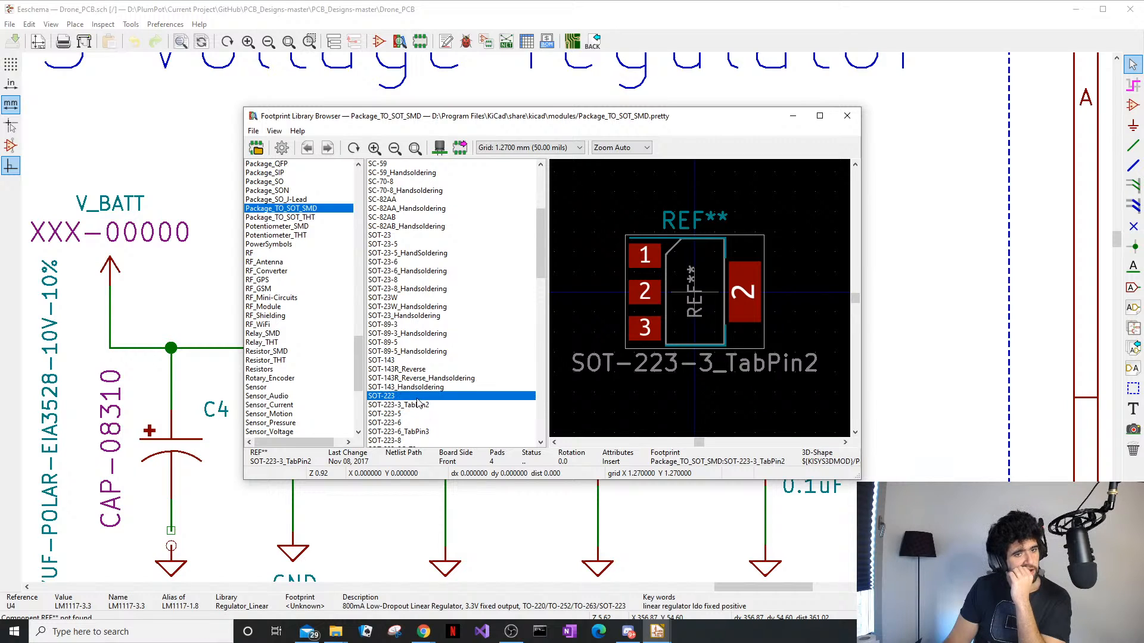
left_click(438, 405)
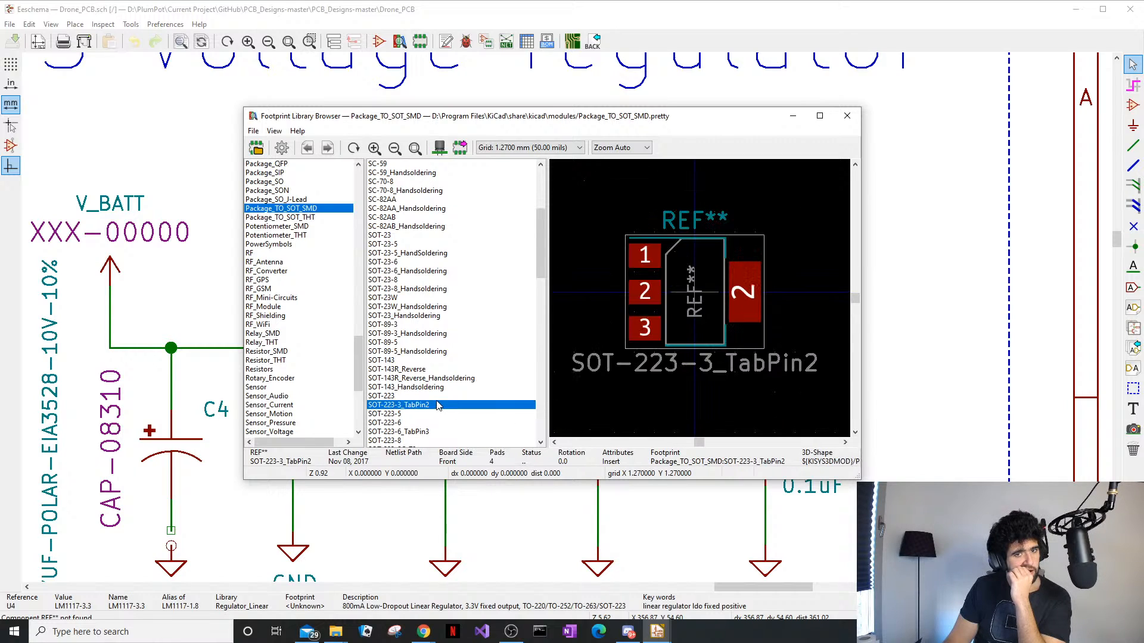
left_click(424, 388)
left_click(436, 406)
double_click(467, 405)
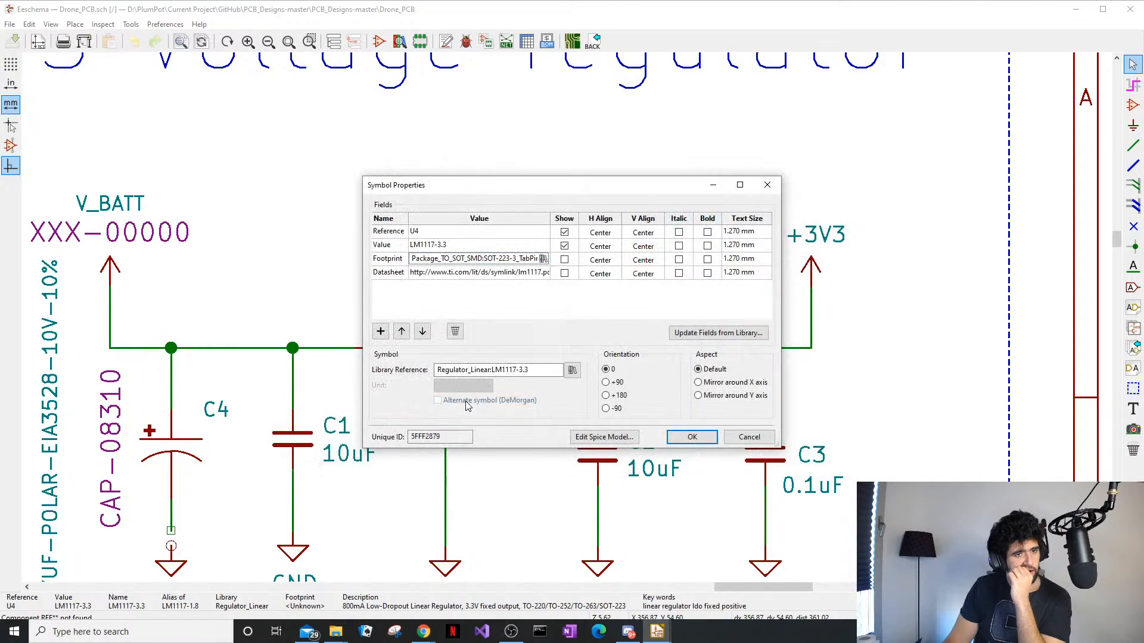
left_click(692, 436)
Update the PCB from the schematic to add U4 with its SOT-223-3_TabPin2 footprint, re-associating footprints by reference
left_click(130, 24)
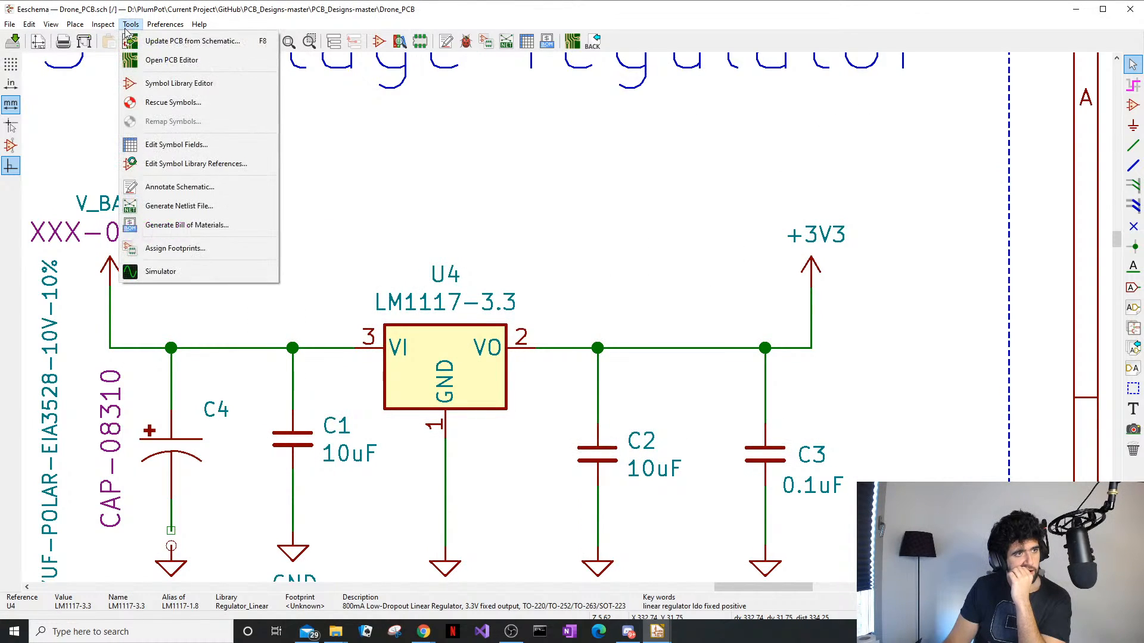
left_click(166, 40)
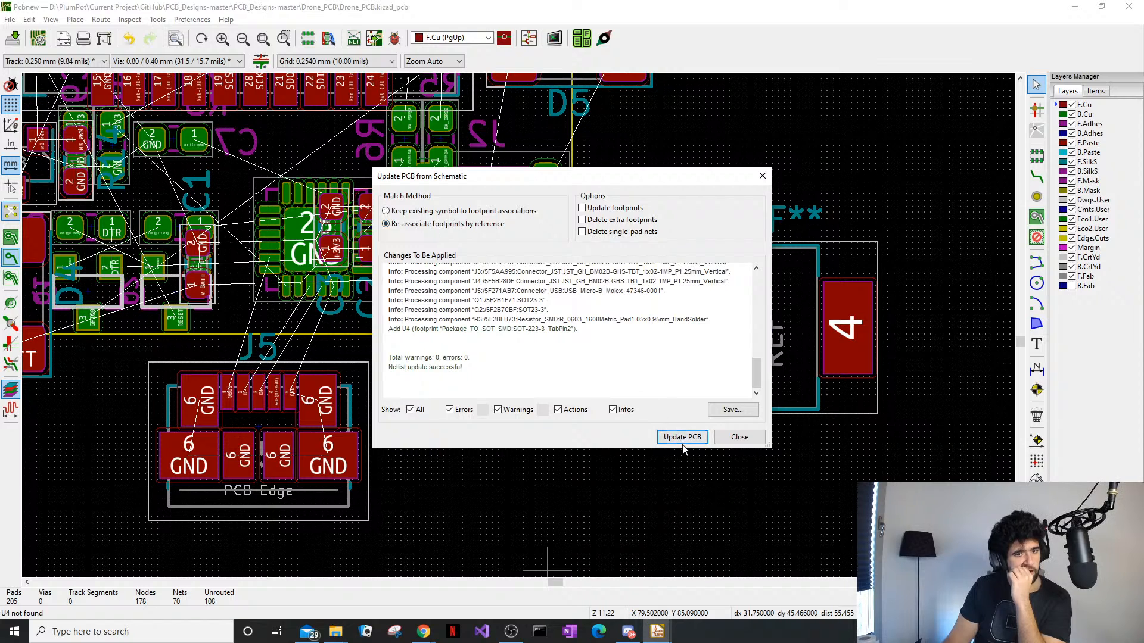
left_click(682, 437)
left_click(739, 437)
scroll(549, 524, "down", 1)
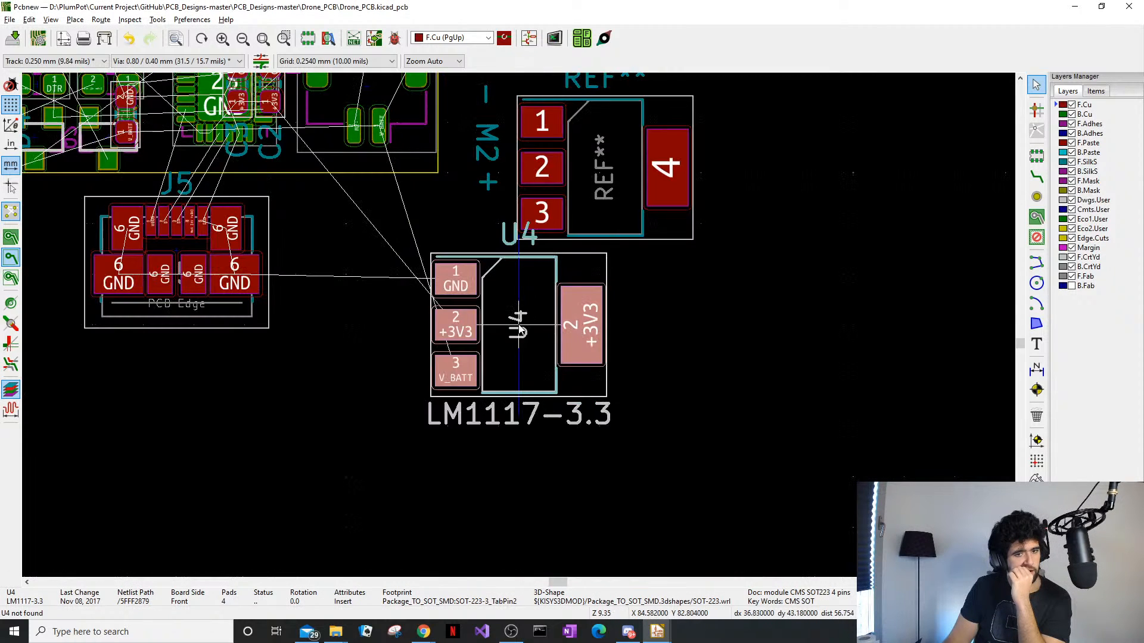
Place U4 in the free area below the board and delete the unassigned REF** SOT-223 footprint above it
left_click(503, 352)
left_click(604, 191)
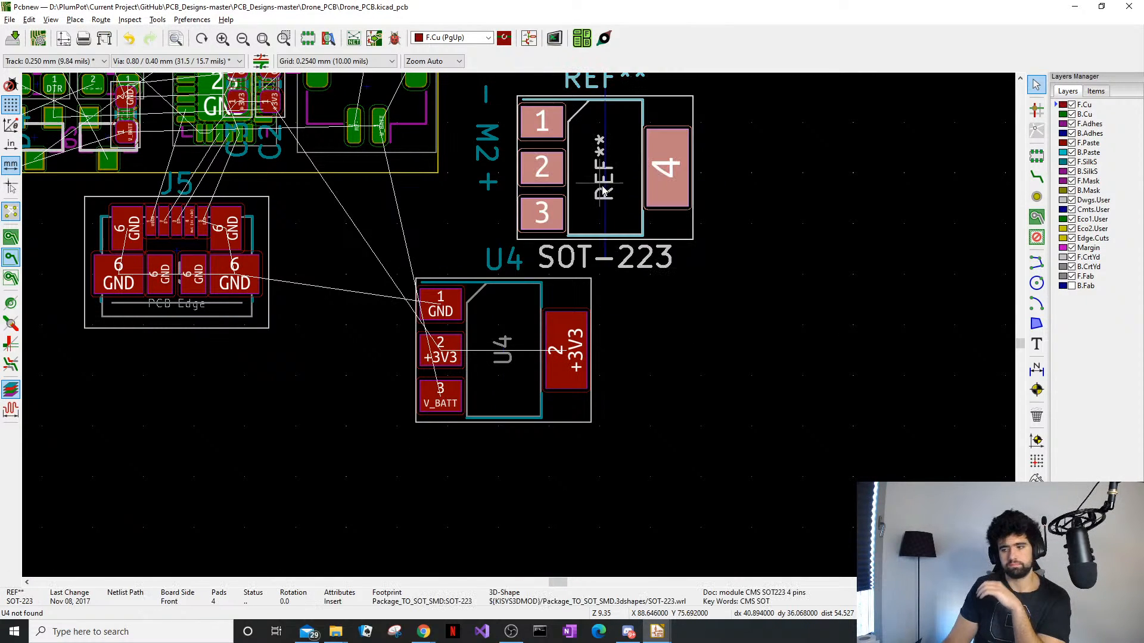
key("Delete")
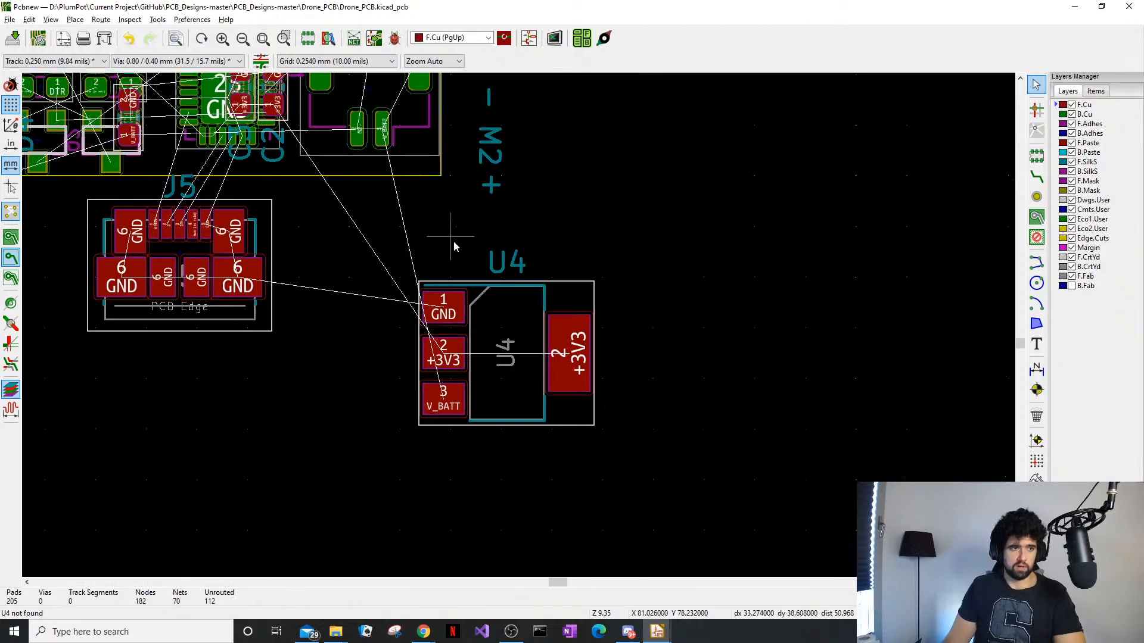
Move capacitor C1 up and to the left, over the back-side resistor with the DTR pad, to free space for the regulator
middle_click_drag(454, 246, 700, 433)
middle_click_drag(401, 336, 407, 376)
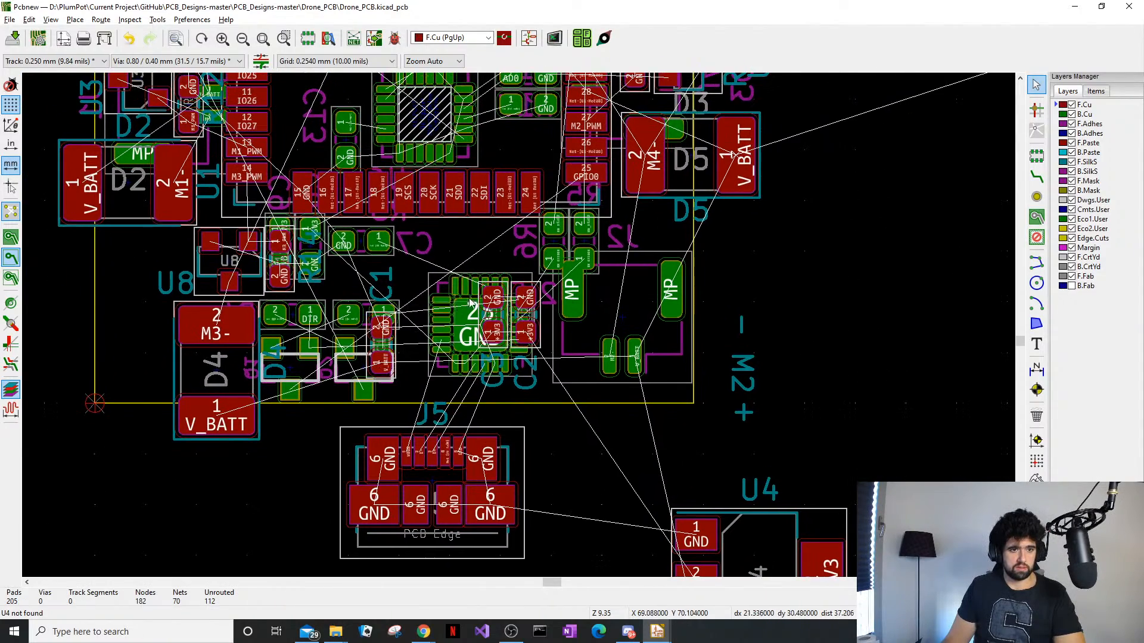
scroll(469, 298, "up", 4)
scroll(501, 315, "down", 5)
scroll(520, 332, "up", 4)
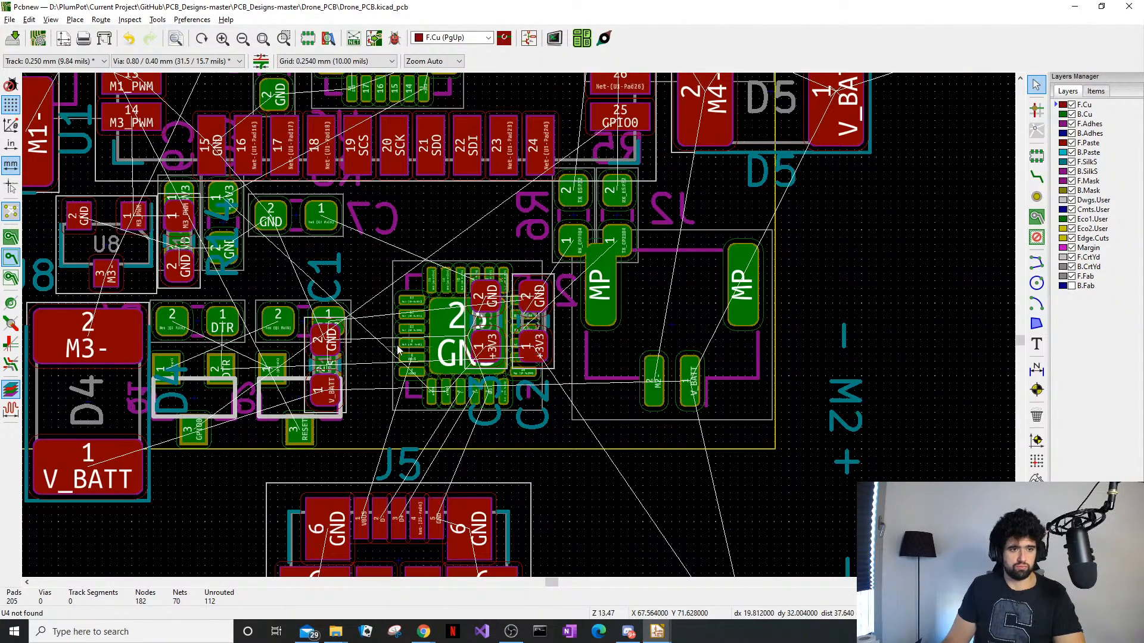
left_click(331, 364)
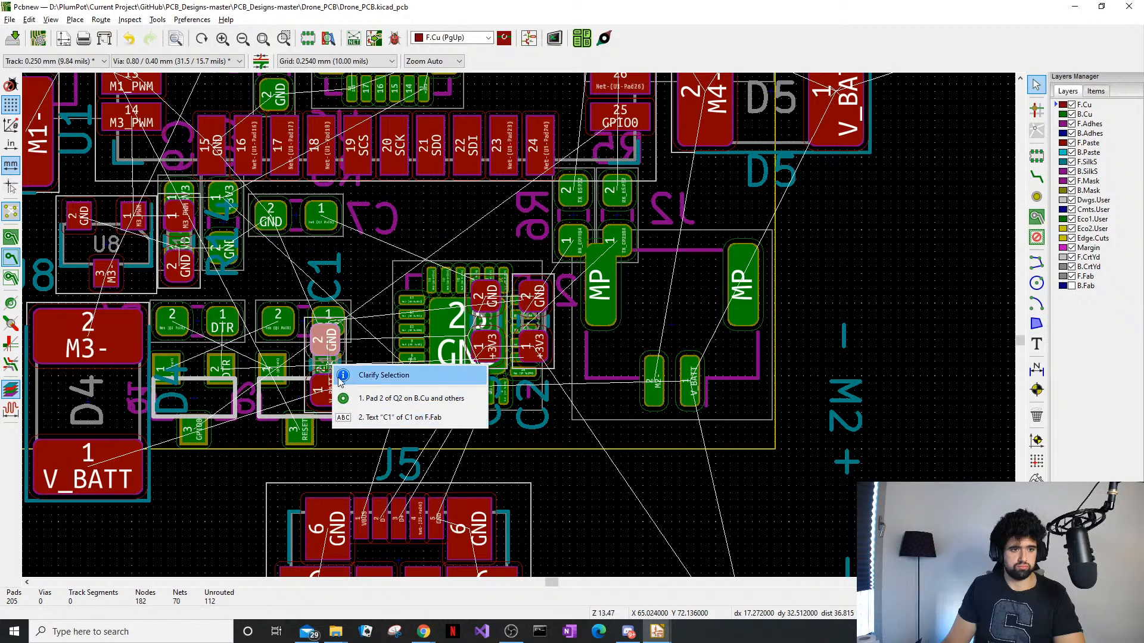
left_click(340, 386)
left_click(312, 358)
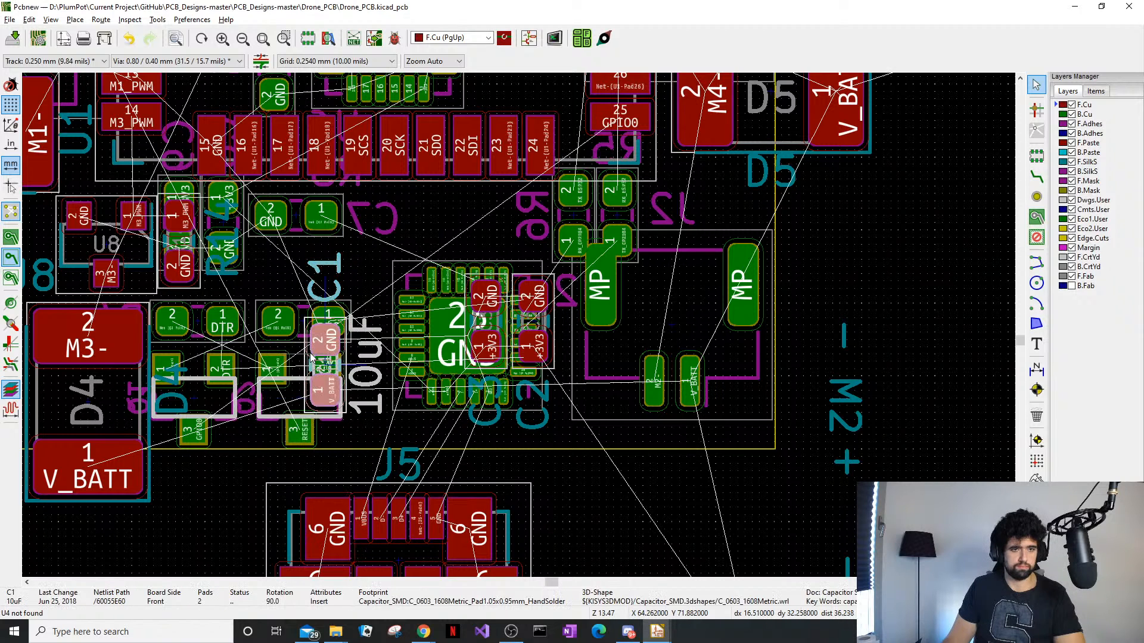
left_click_drag(316, 359, 241, 317)
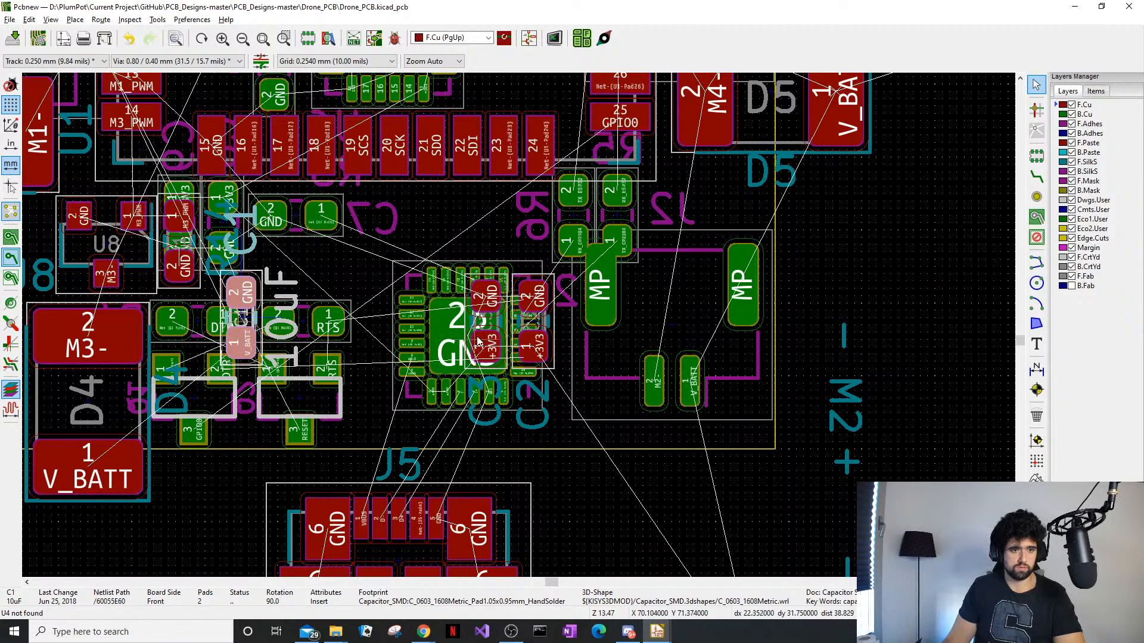
Move regulator U4 onto the board between capacitors C1 and C2, just below the ESP32 module's bottom pad row
middle_click_drag(586, 366, 613, 226)
left_click_drag(898, 494, 508, 198)
middle_click_drag(507, 196, 497, 427)
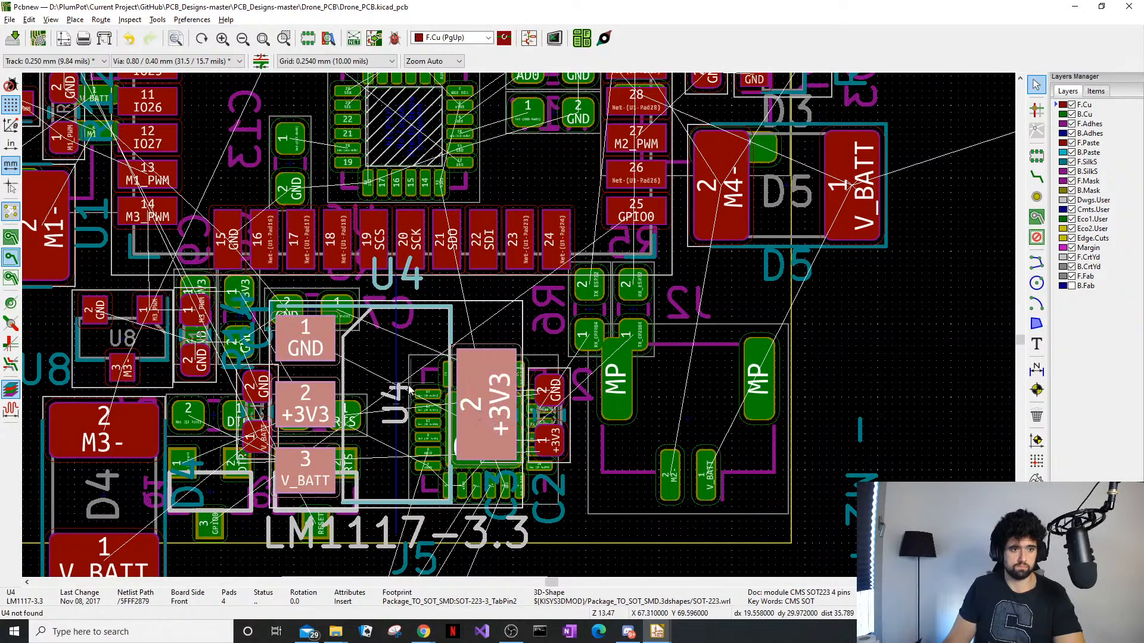
left_click_drag(398, 413, 405, 387)
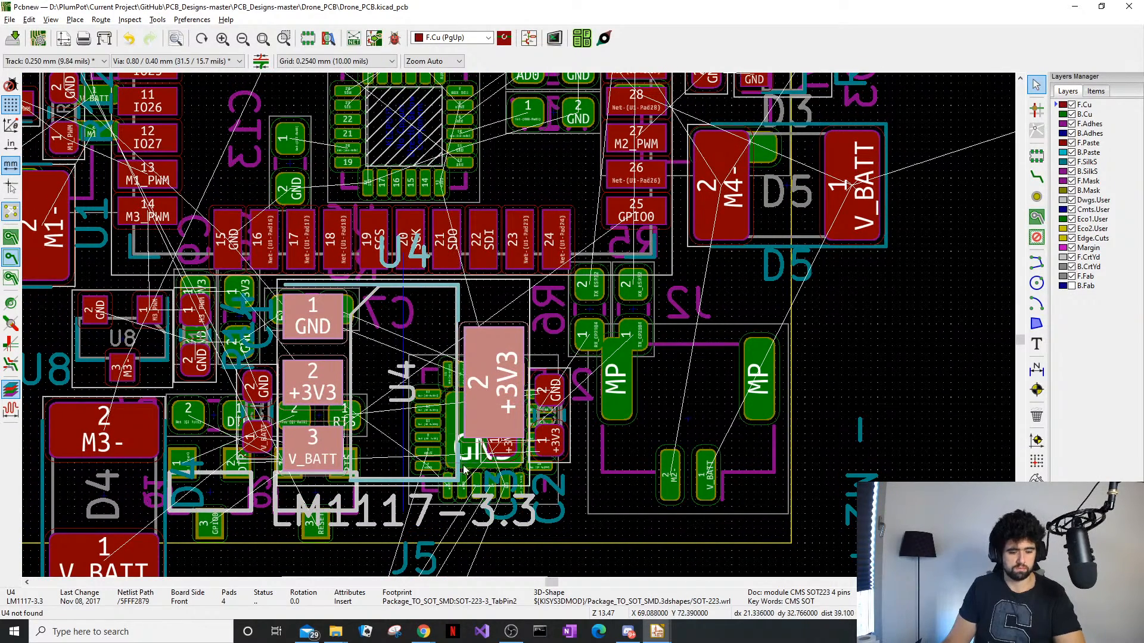
Check U4's placement among the neighbouring components in a 3D view of the board, and close it
key("alt+3")
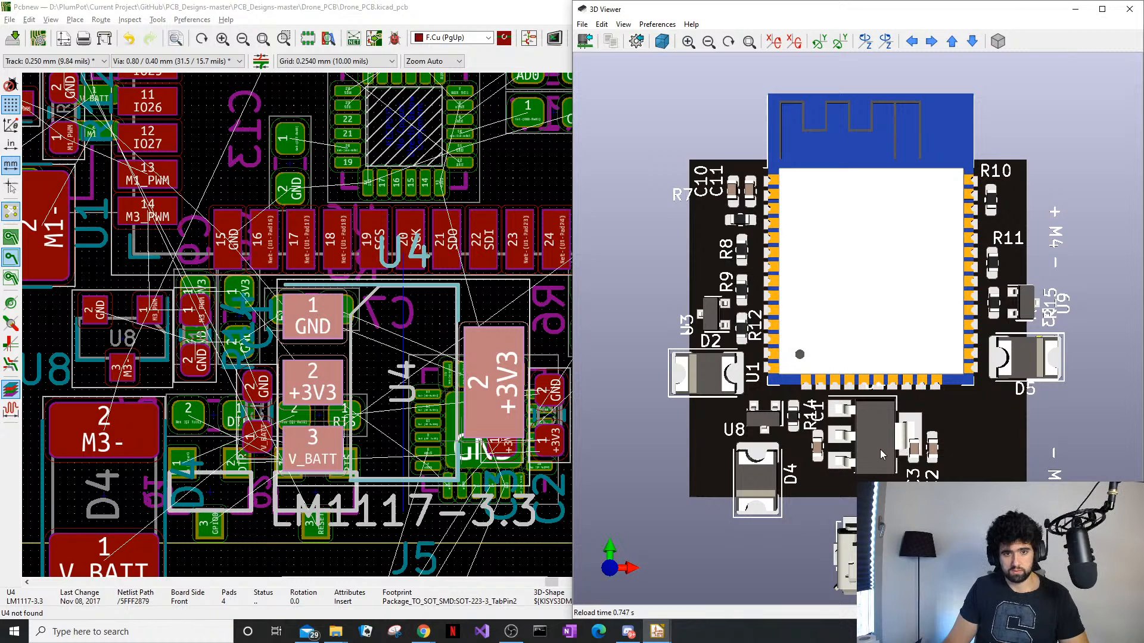
left_click_drag(880, 450, 806, 421)
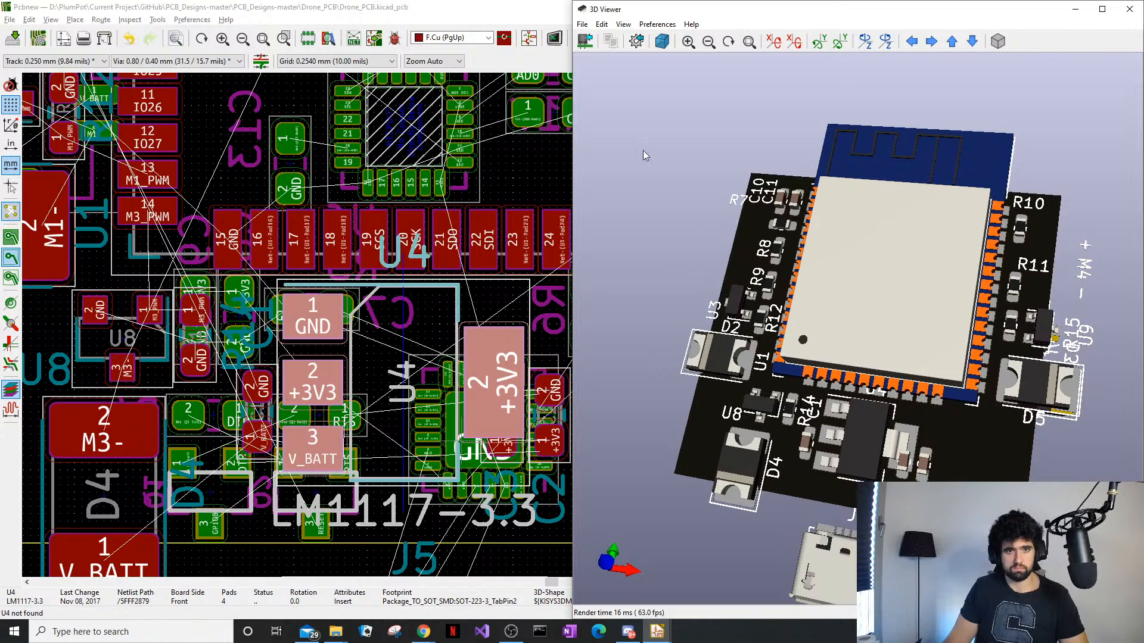
left_click(1130, 9)
Move capacitor C2 up and slightly right so it sits directly beside U4's large +3V3 tab pad
middle_click_drag(521, 434, 451, 344)
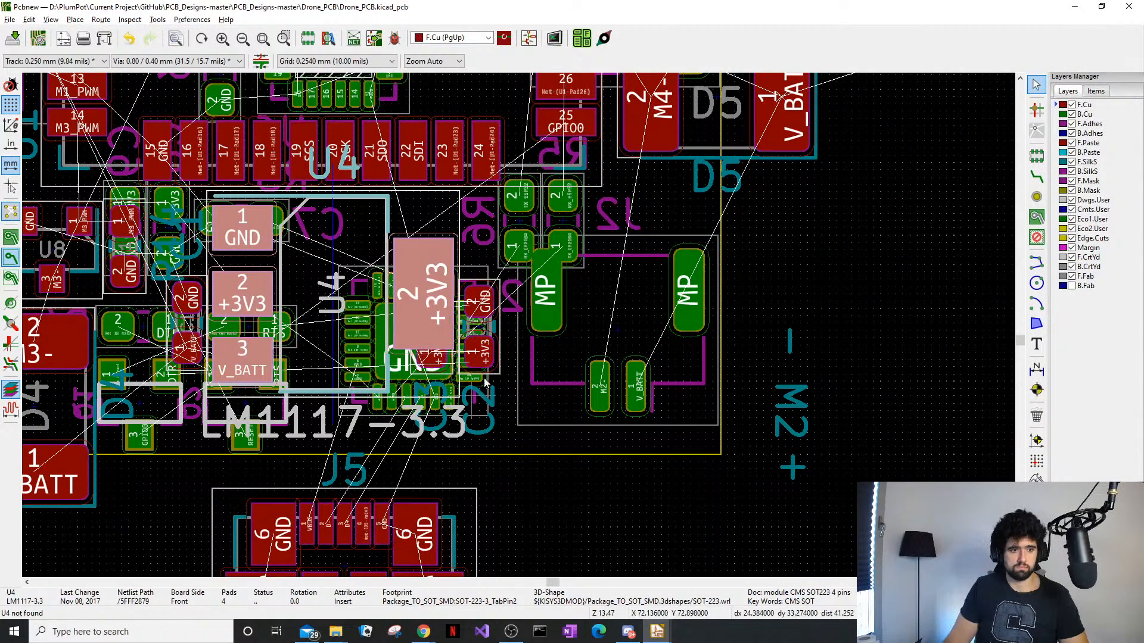
left_click(494, 338)
key("m")
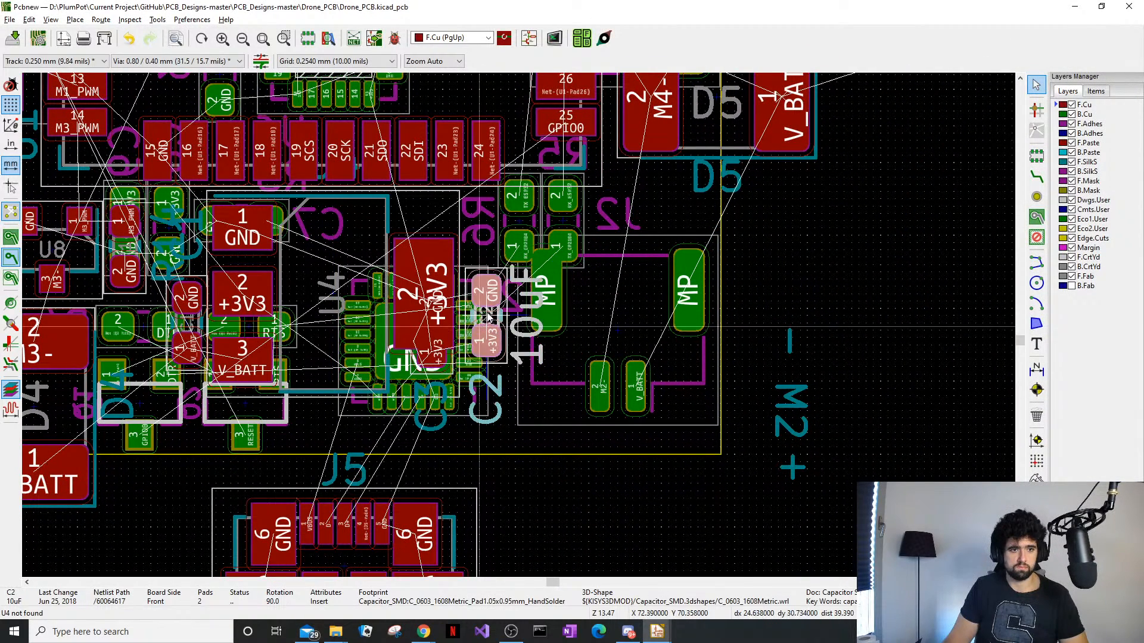
left_click(496, 295)
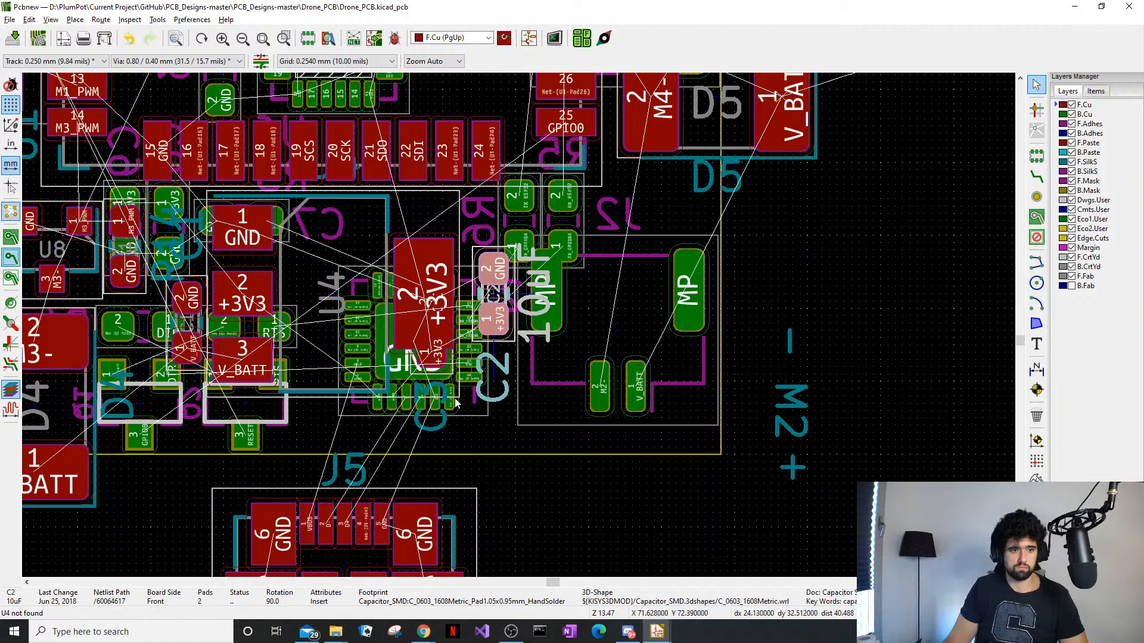
Rotate USB connector J5 by 90° and place it at the board's lower right edge, beside C2 and over J2
left_click(460, 539)
key("m")
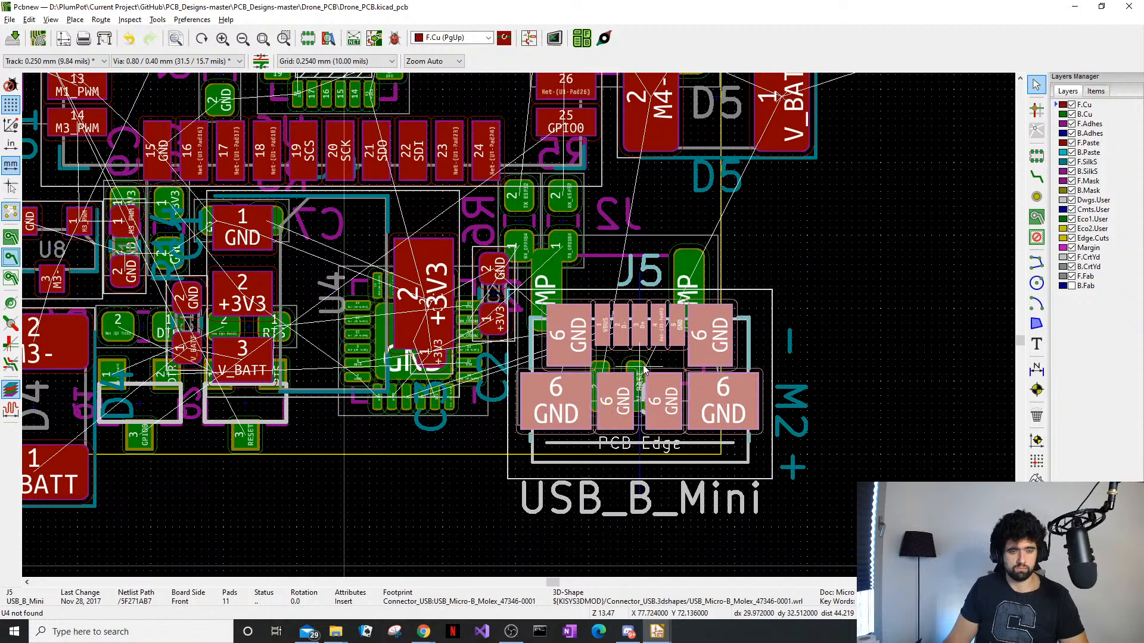
key("r")
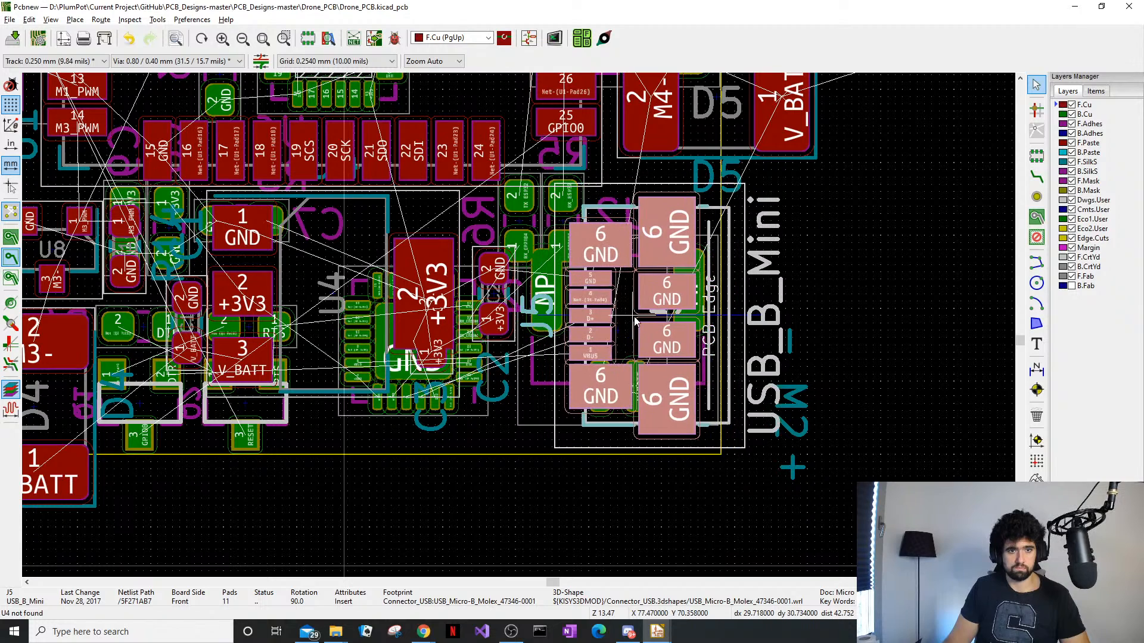
left_click(644, 324)
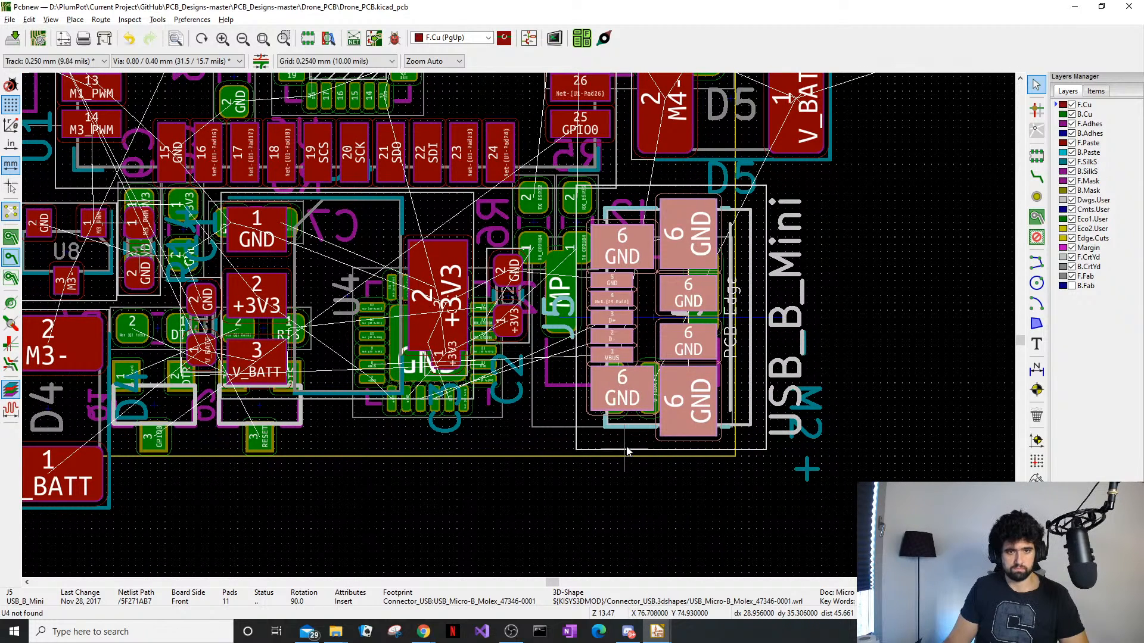
Inspect the placement of J5, U4 and the surrounding components from several angles in the 3D view, and close it
key("alt+3")
left_click_drag(879, 399, 1062, 337)
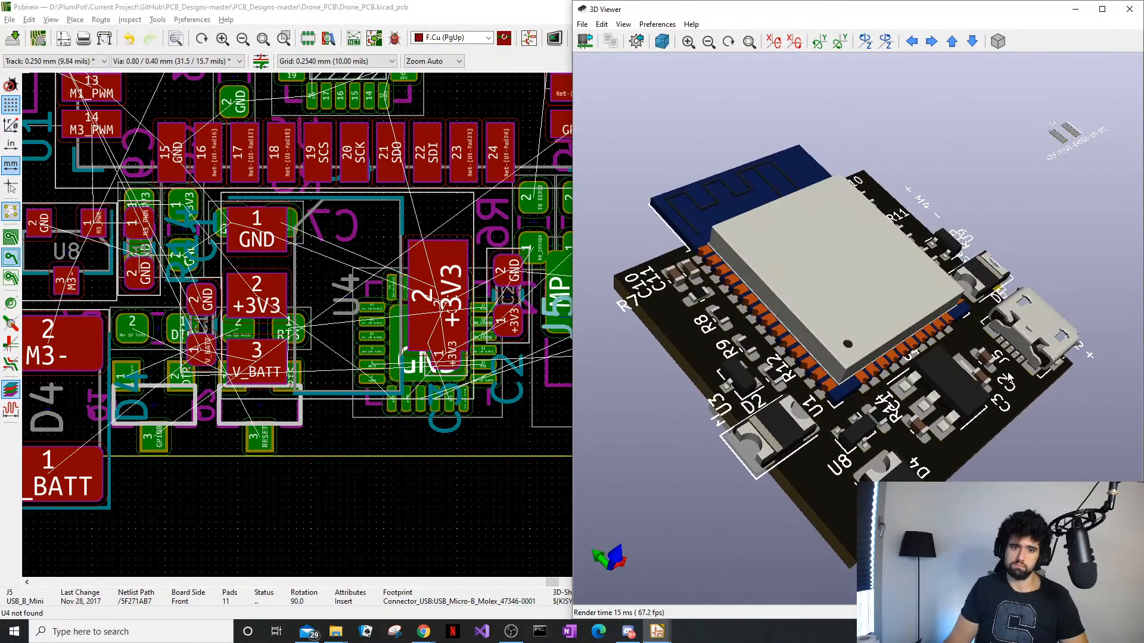
left_click_drag(835, 398, 816, 418)
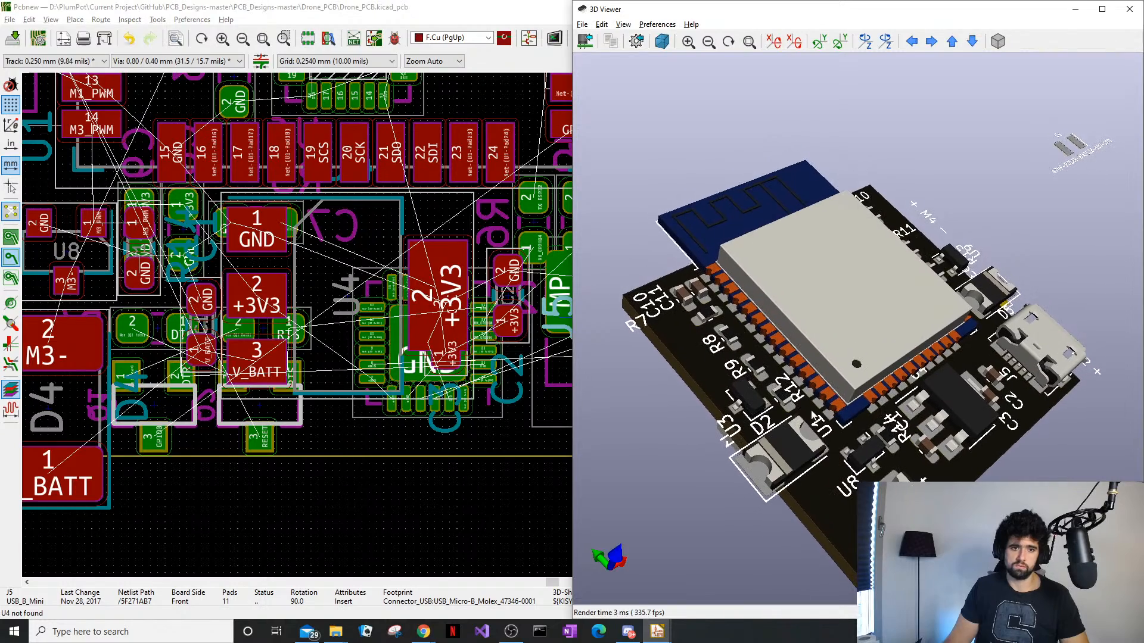
left_click_drag(786, 381, 911, 295)
right_click(909, 296)
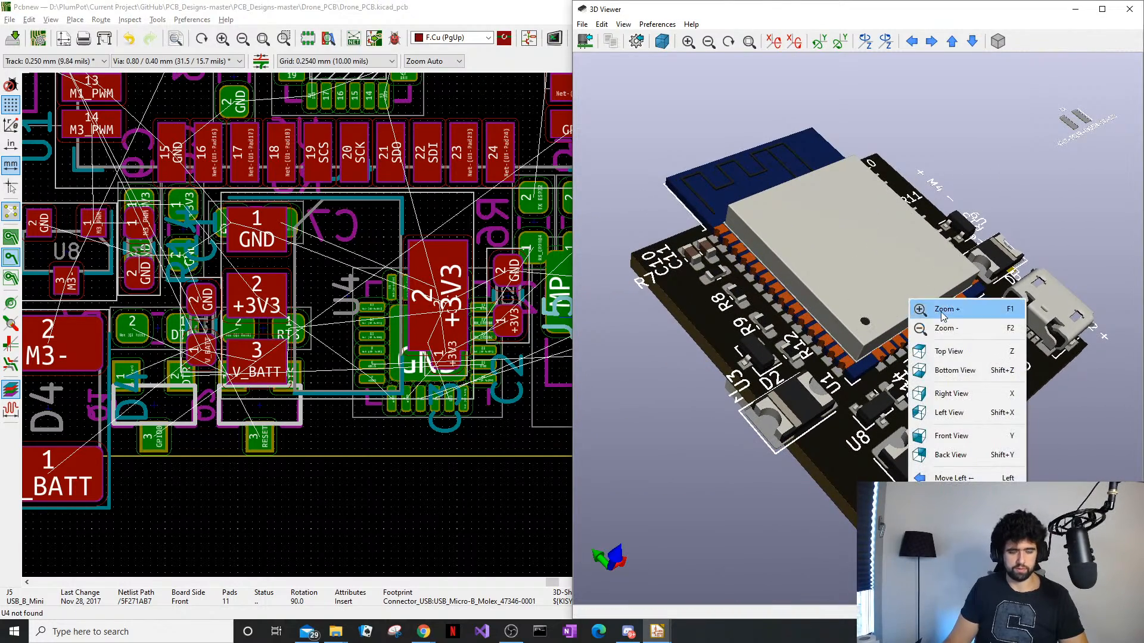
left_click_drag(821, 365, 666, 485)
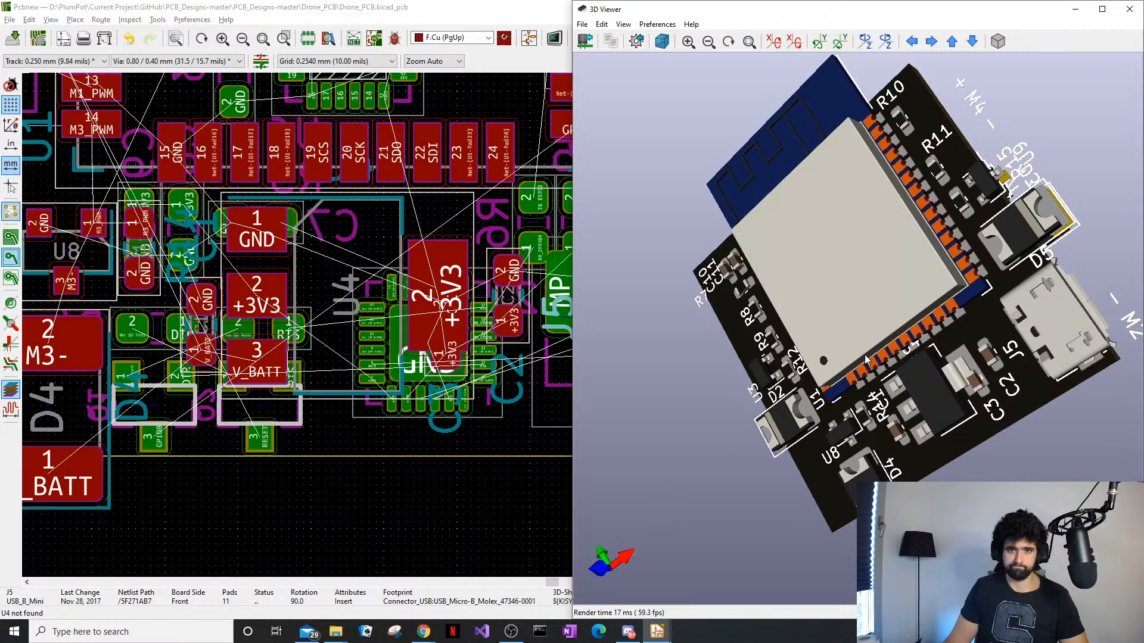
left_click(1129, 9)
Move the back-side diode D3 out from beneath D5 to the free area right of the board
scroll(593, 292, "up", 4)
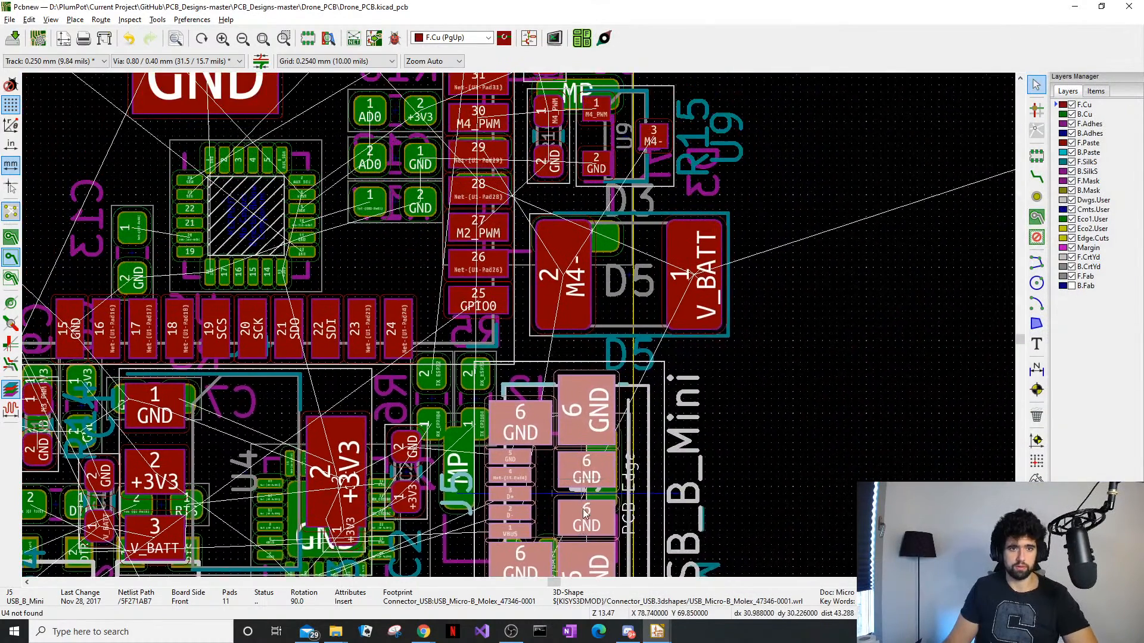
middle_click_drag(593, 292, 585, 408)
left_click(647, 414)
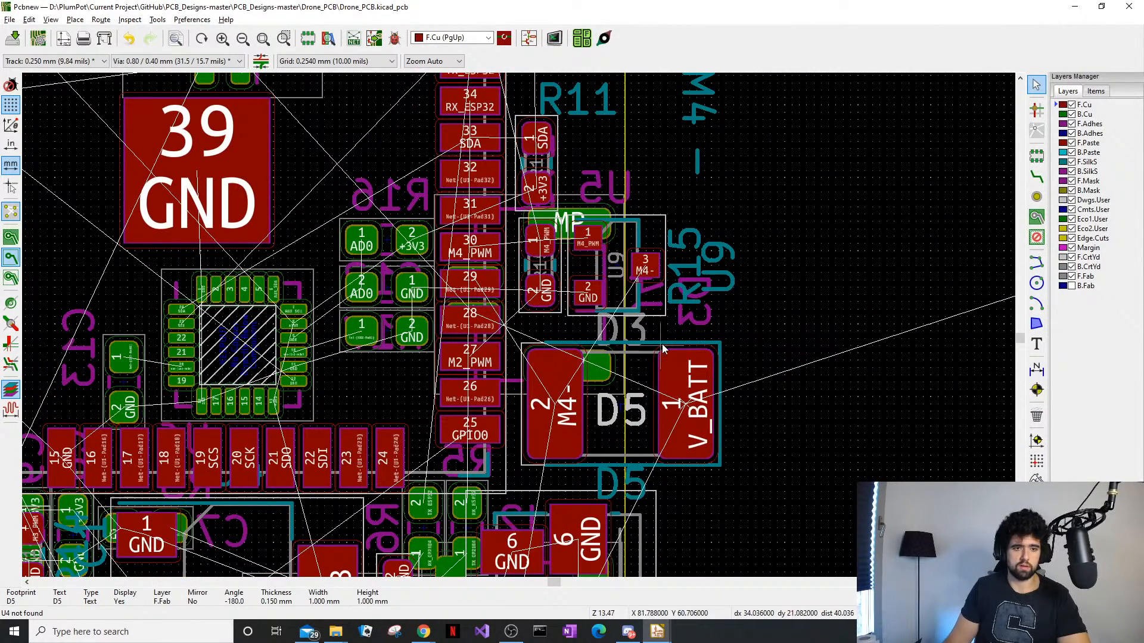
left_click(646, 348)
left_click(645, 372)
left_click_drag(650, 371, 917, 361)
left_click(640, 430)
Examine the component placement along the board's edges, including the overlapping transistors U5 and U9
scroll(641, 430, "down", 3)
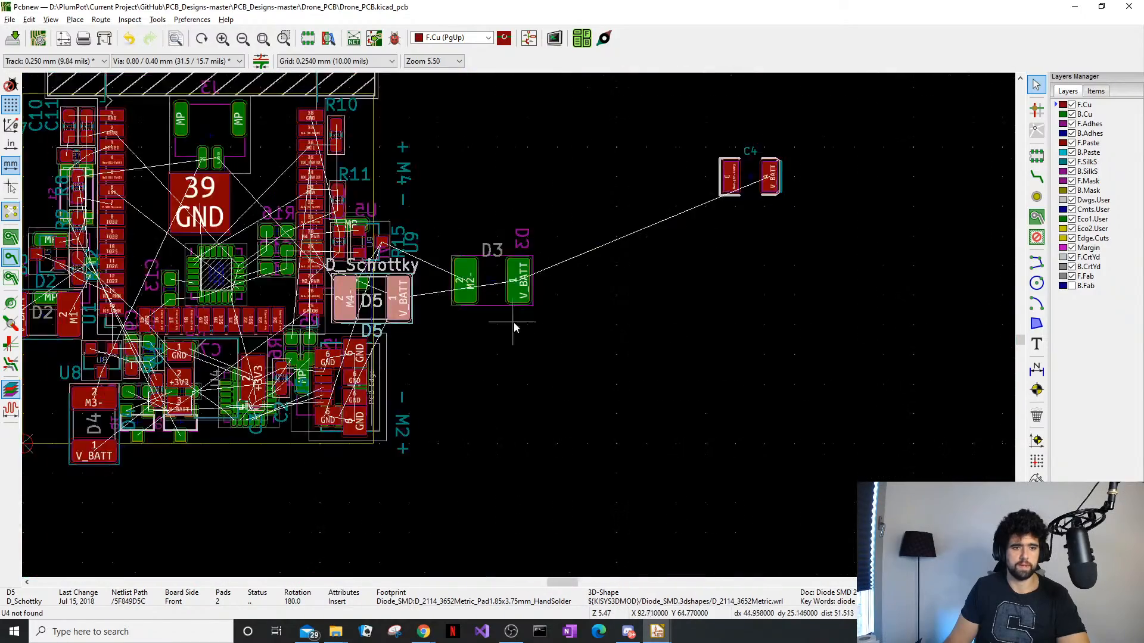
scroll(518, 327, "up", 2)
middle_click_drag(531, 286, 591, 270)
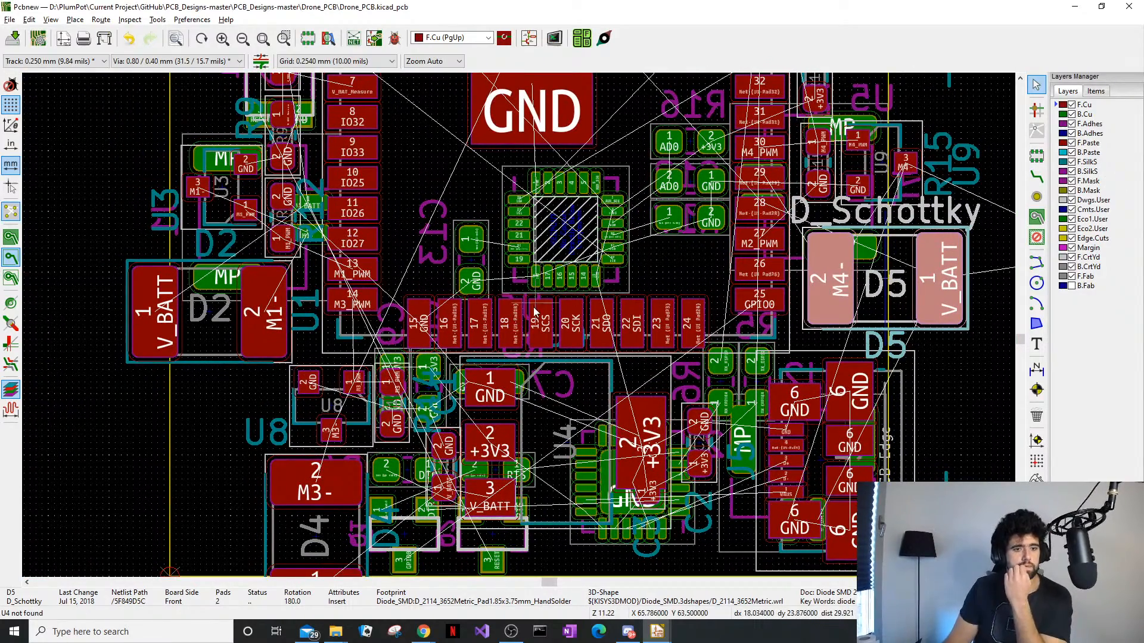
middle_click_drag(534, 311, 534, 245)
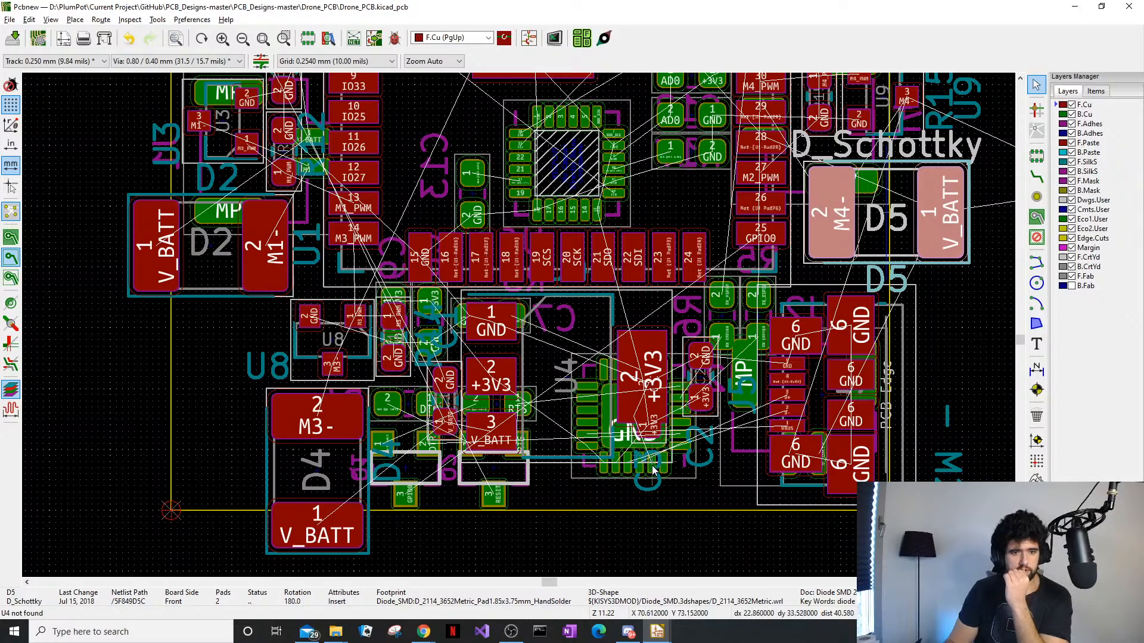
middle_click_drag(230, 328, 274, 473)
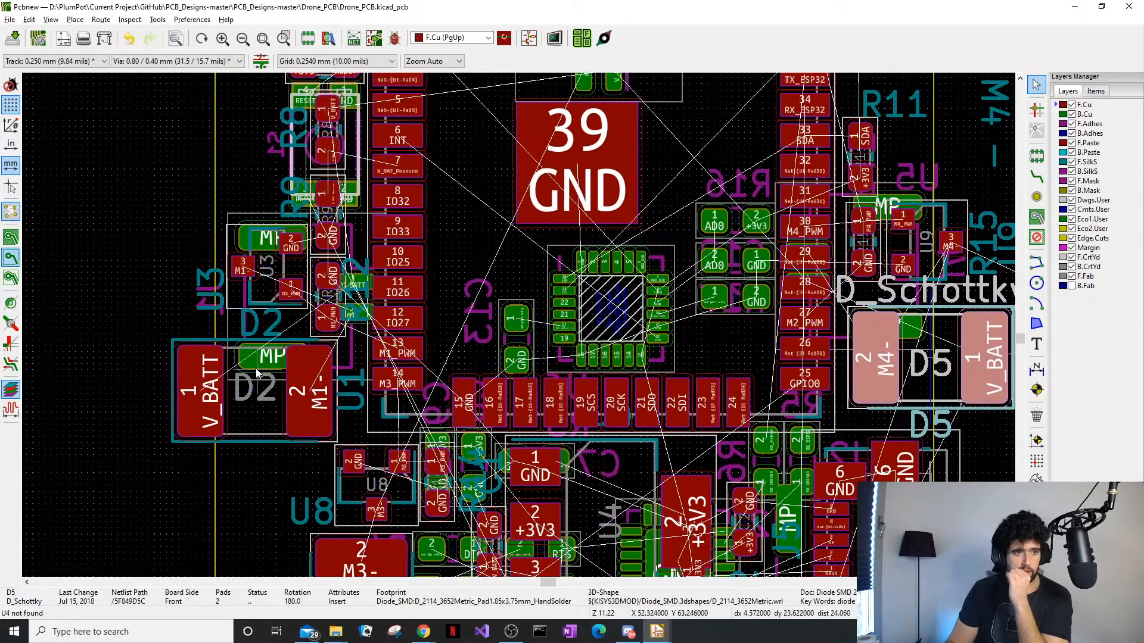
middle_click_drag(246, 339, 261, 476)
middle_click_drag(758, 309, 501, 348)
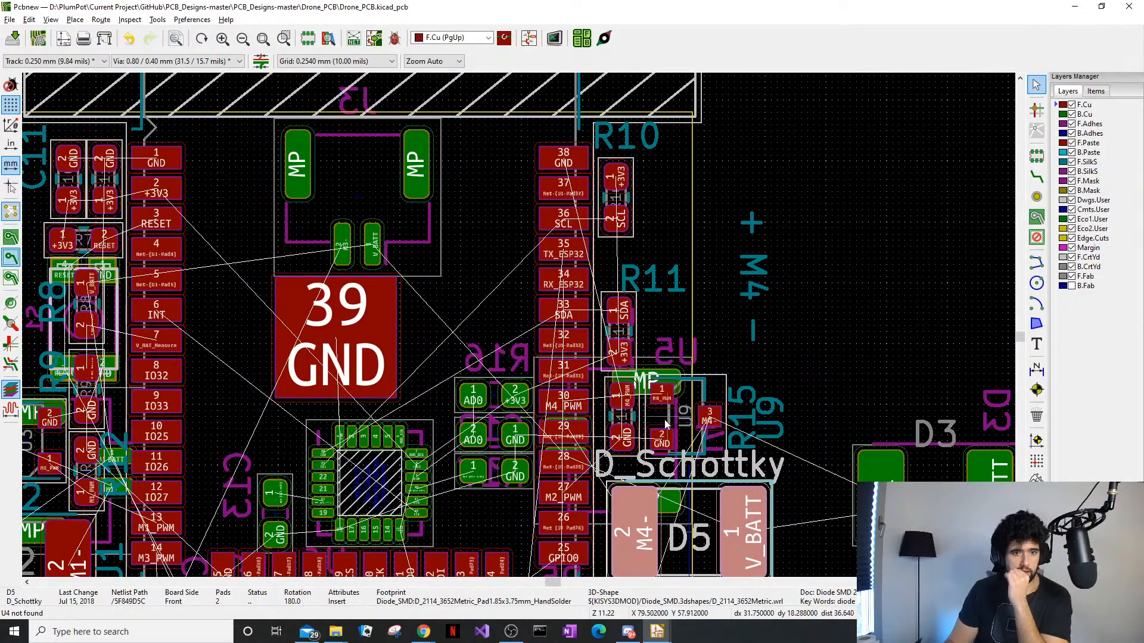
left_click(683, 409)
left_click(703, 436)
scroll(709, 411, "up", 4)
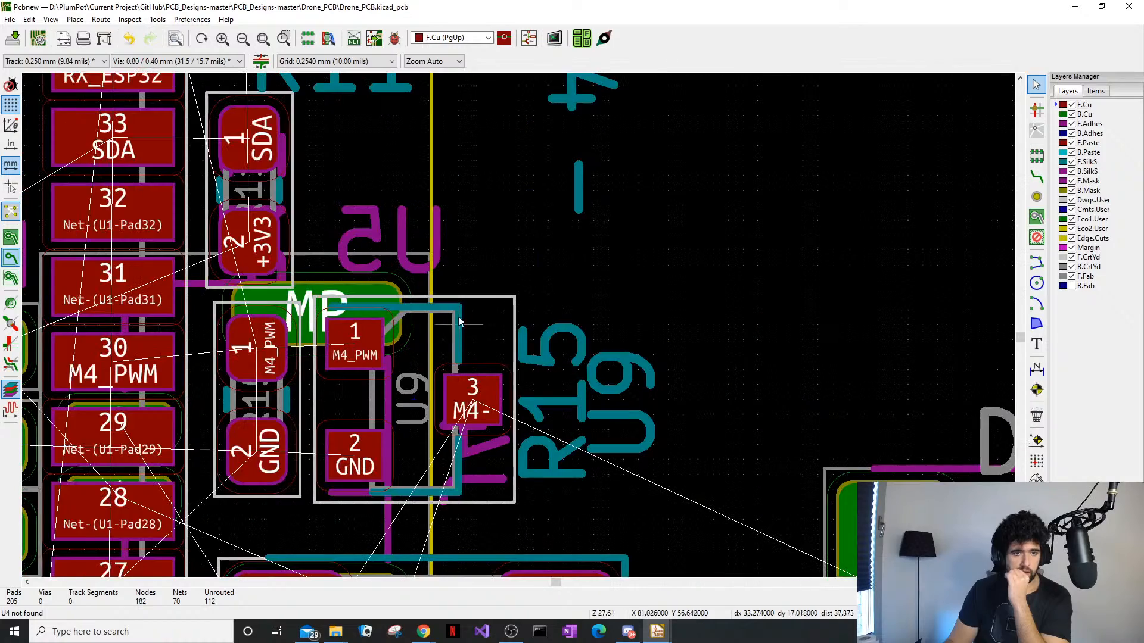
scroll(480, 322, "down", 3)
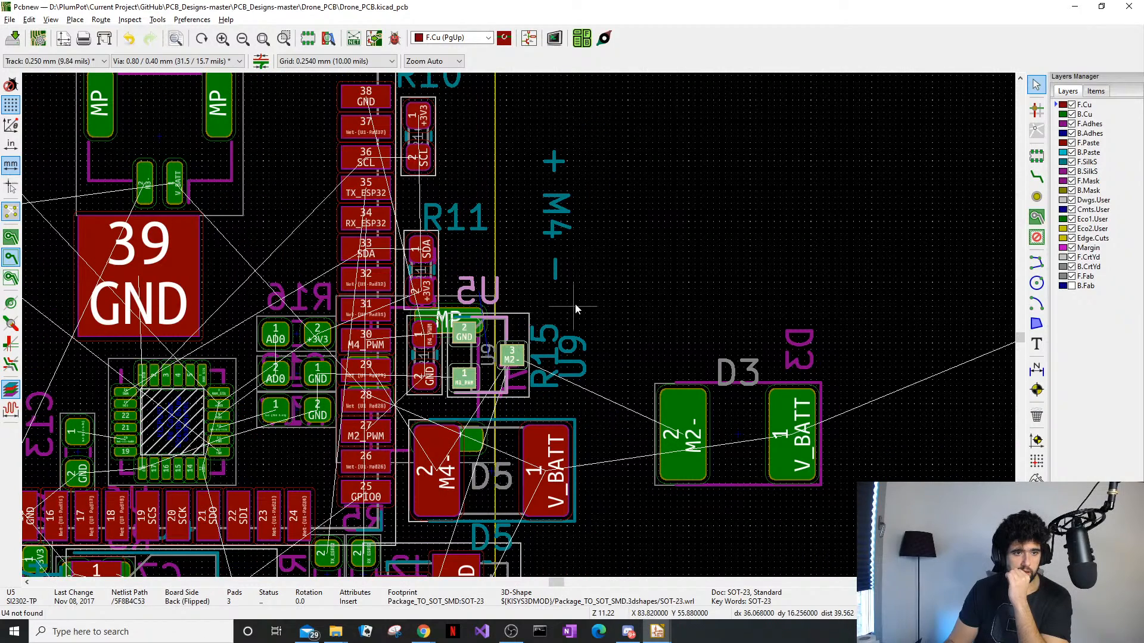
Move diode D5 off the board to the free area just below D3
scroll(560, 307, "down", 1)
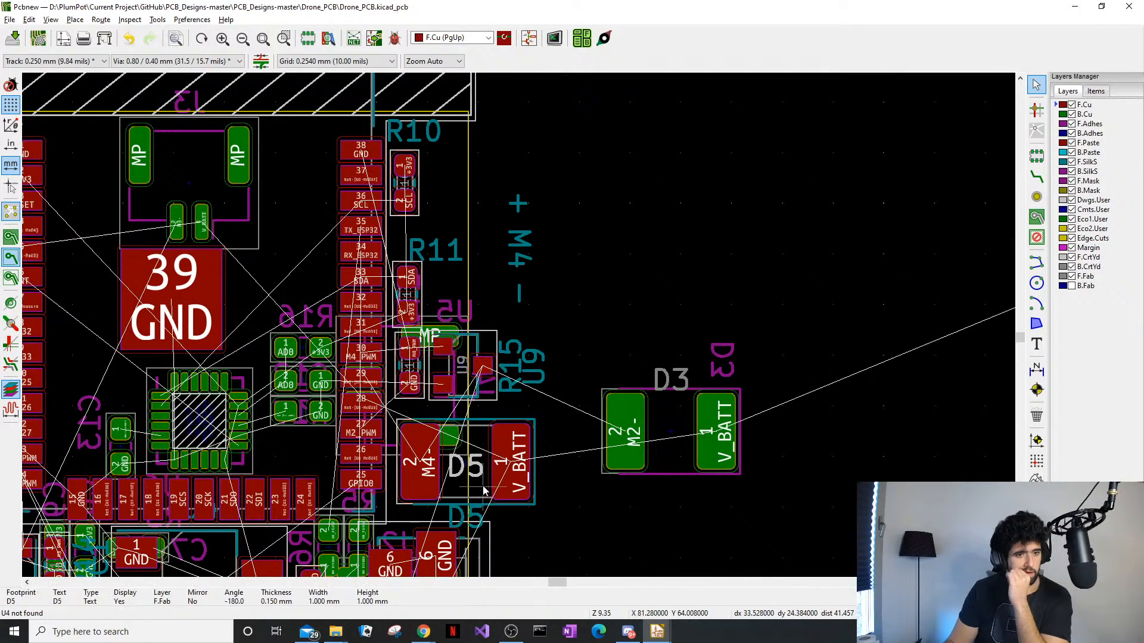
left_click(488, 472)
left_click_drag(488, 471, 647, 516)
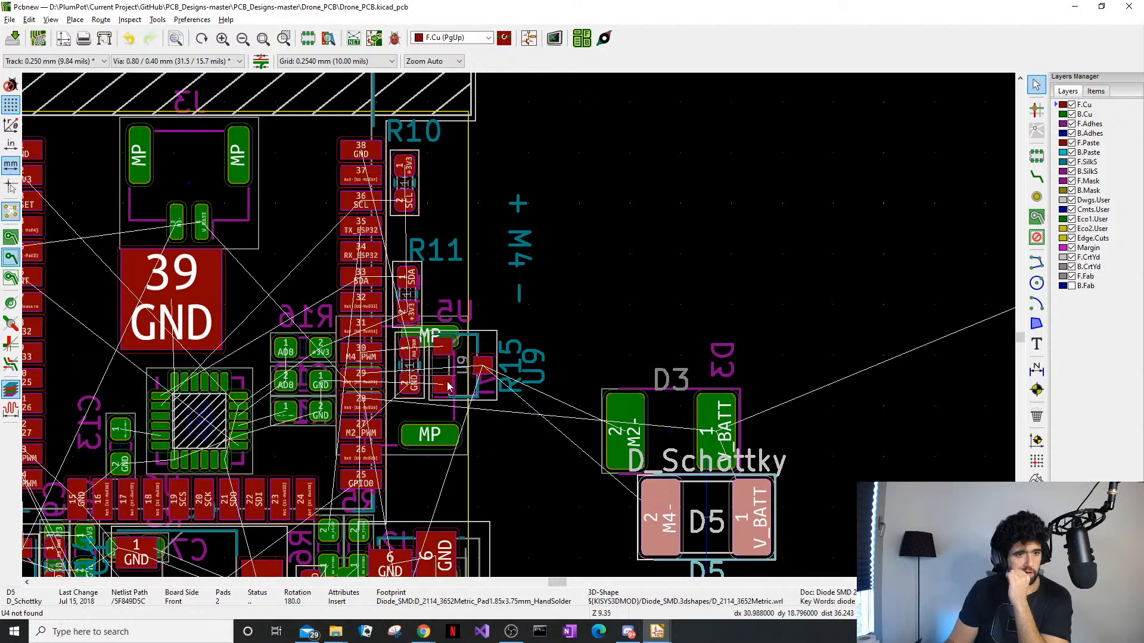
Move the overlapping transistors U5 and U9 down below connector J4, stacked just above the USB connector near the board's right edge
left_click(466, 383)
left_click(475, 349)
left_click(487, 342)
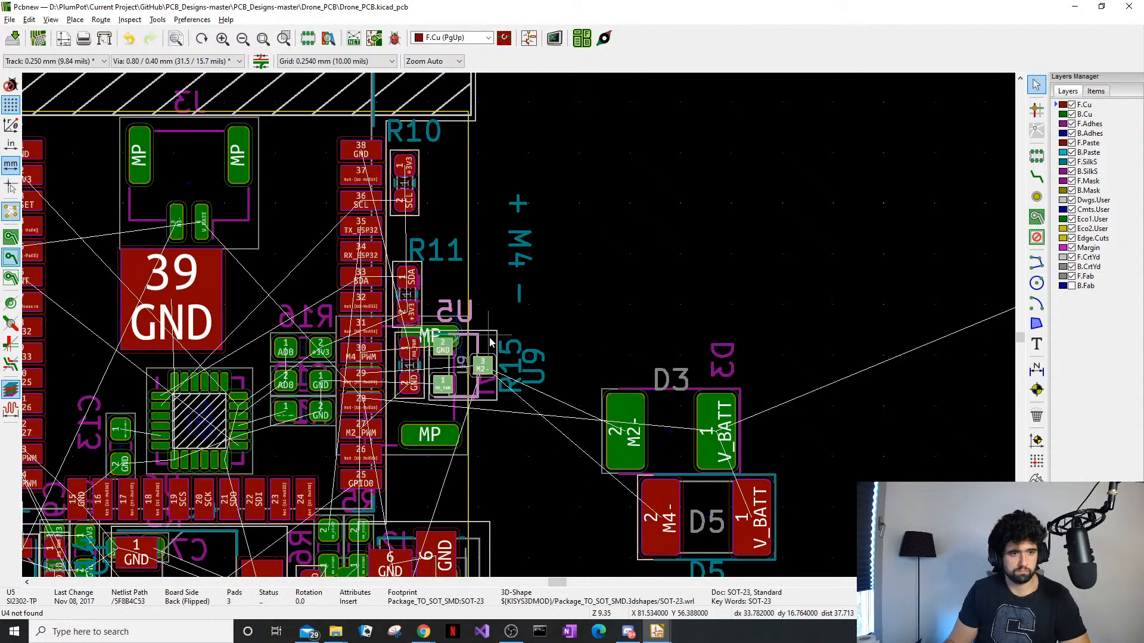
left_click_drag(486, 346, 428, 490)
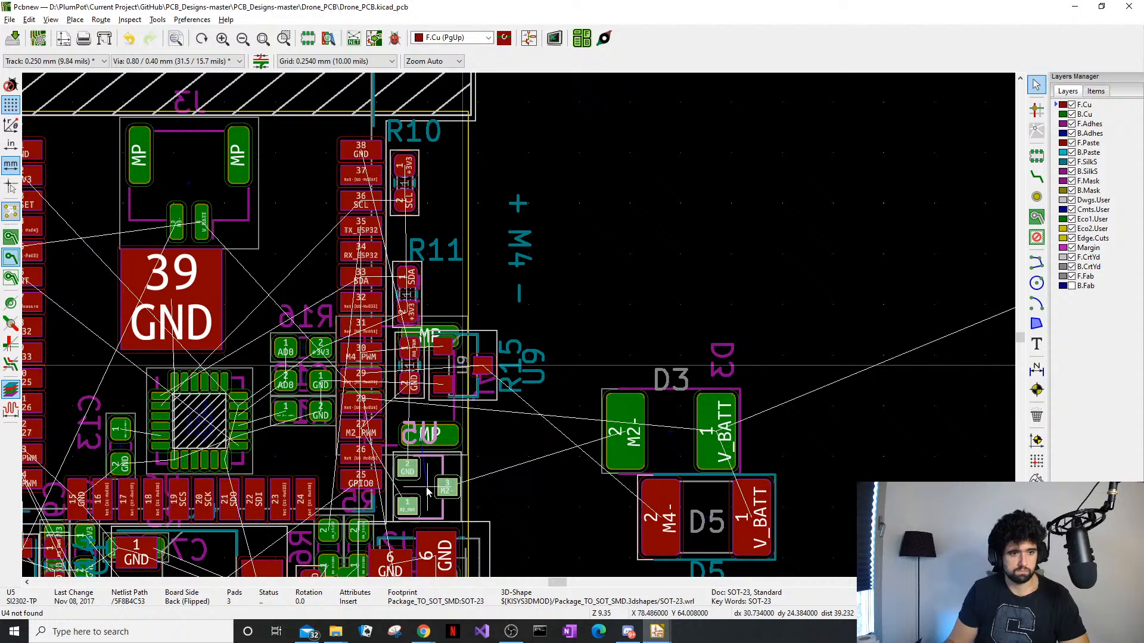
left_click(487, 342)
left_click_drag(488, 341, 430, 492)
left_click(530, 319)
middle_click_drag(444, 337, 523, 301)
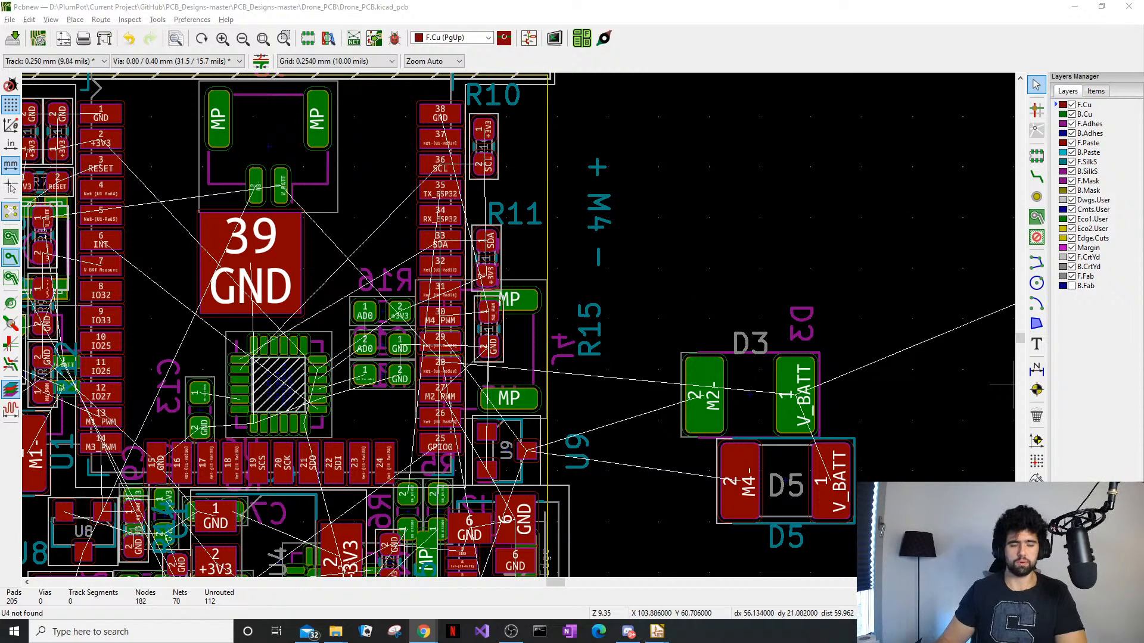
Move the D4 Schottky diode footprint inside the board outline, next to its lower-left corner below D2
middle_click_drag(325, 233, 477, 253)
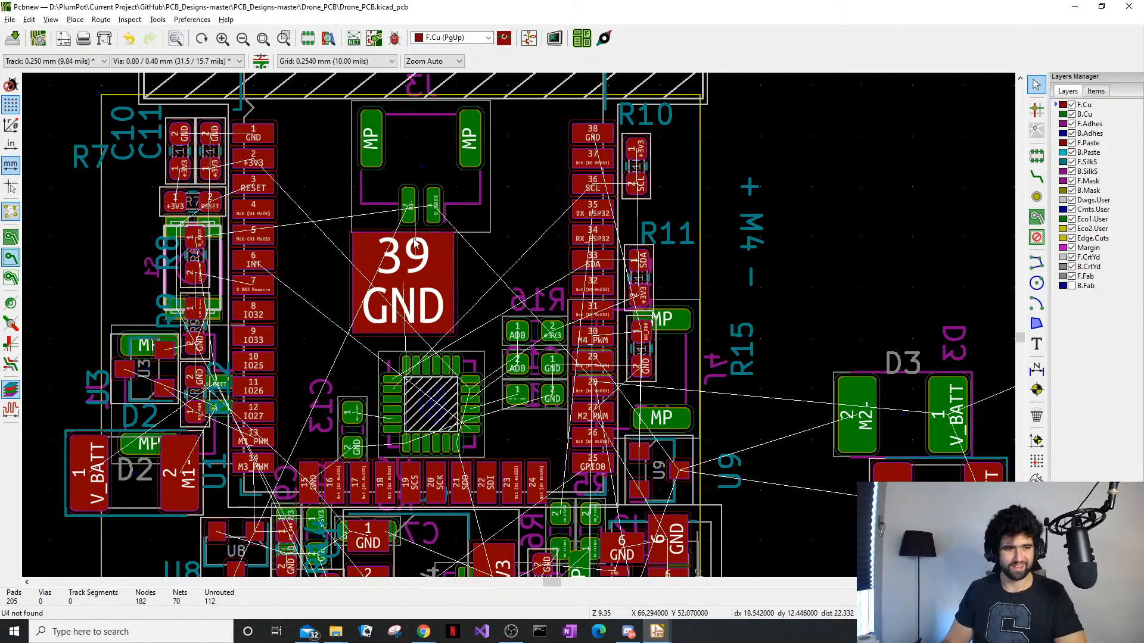
scroll(416, 243, "down", 4)
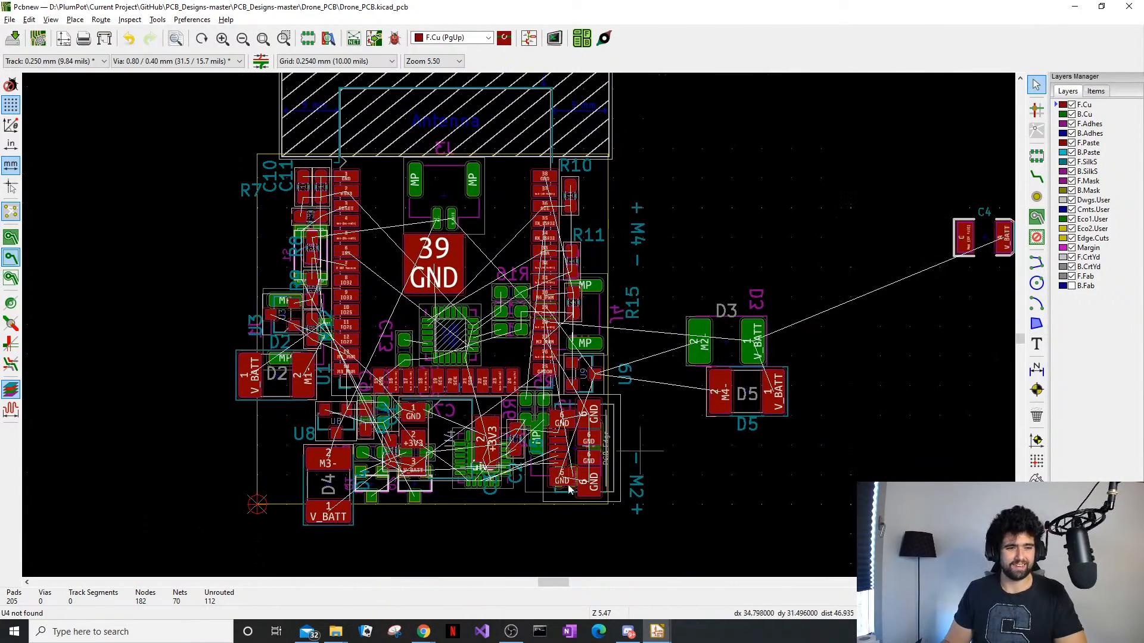
middle_click_drag(327, 486, 326, 467)
left_click_drag(326, 468, 294, 420)
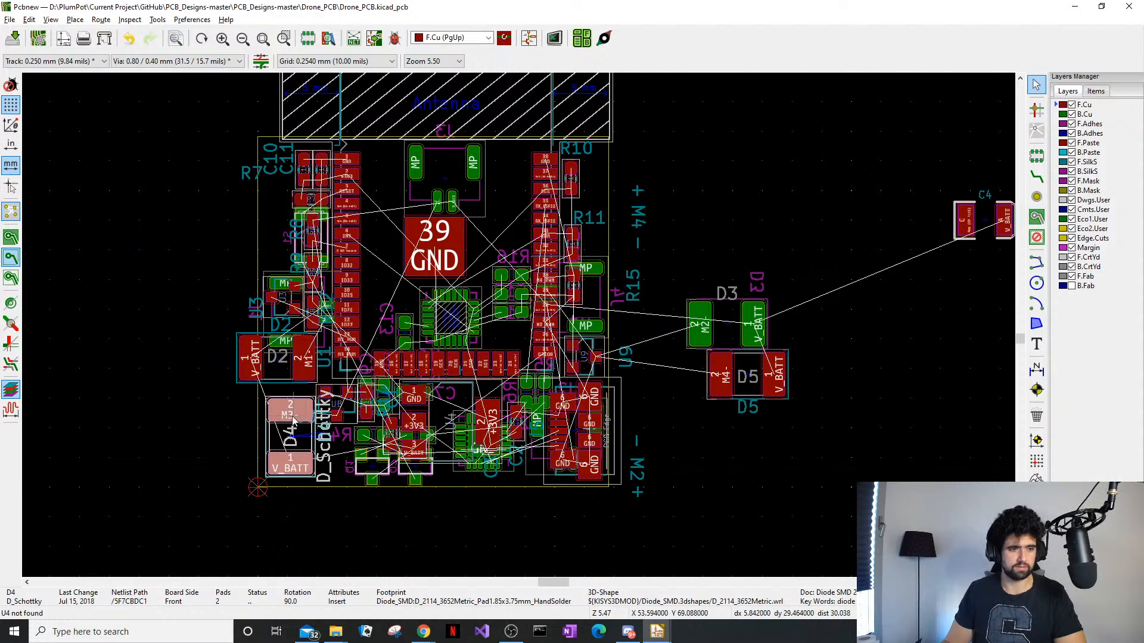
scroll(293, 421, "up", 4)
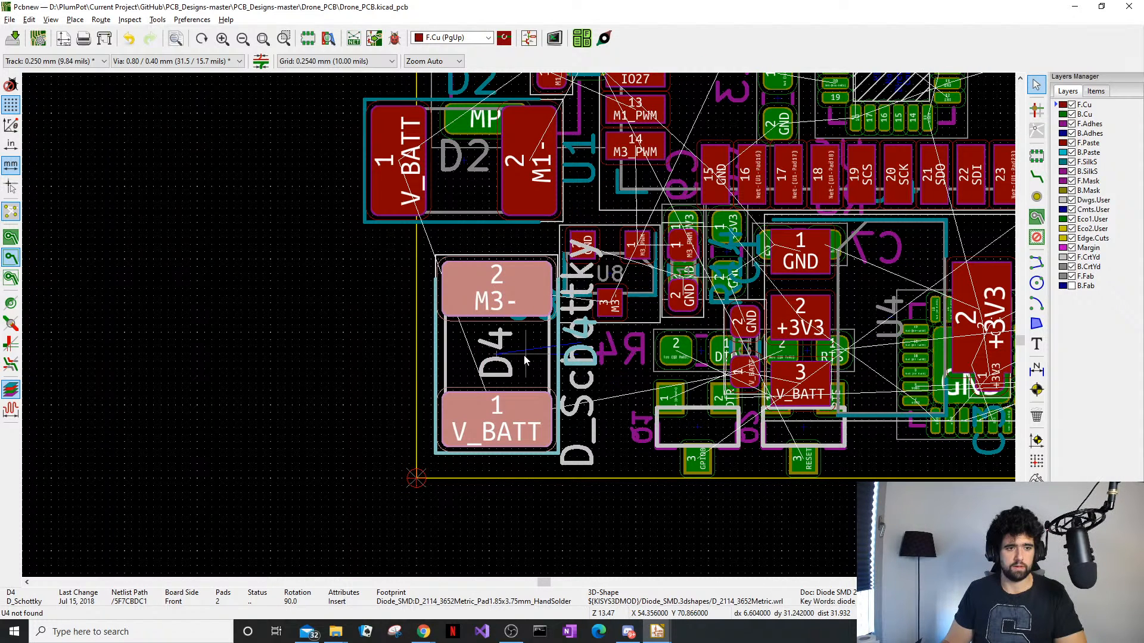
Switch to the Eeschema schematic and check the symbol properties of diode D4, leaving them unchanged
left_click(657, 631)
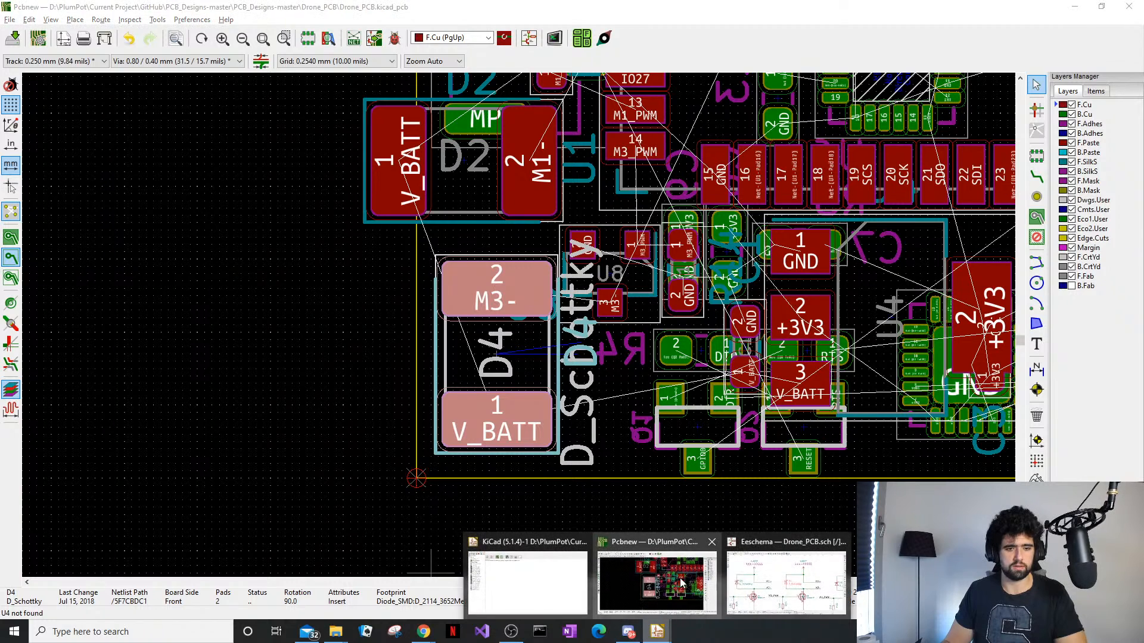
left_click(809, 581)
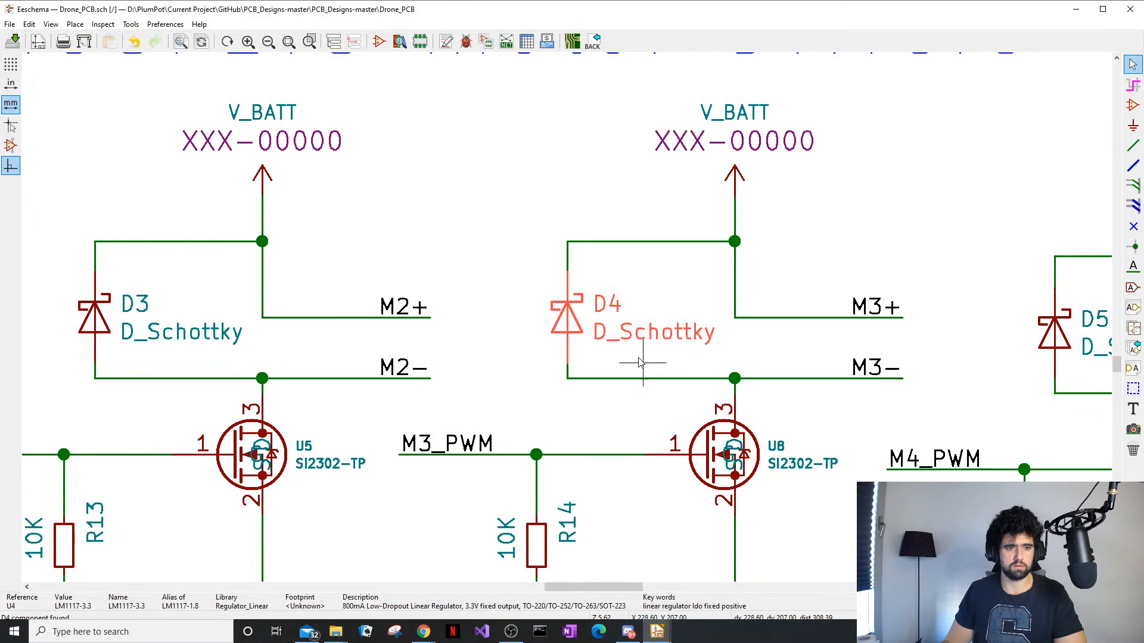
double_click(581, 330)
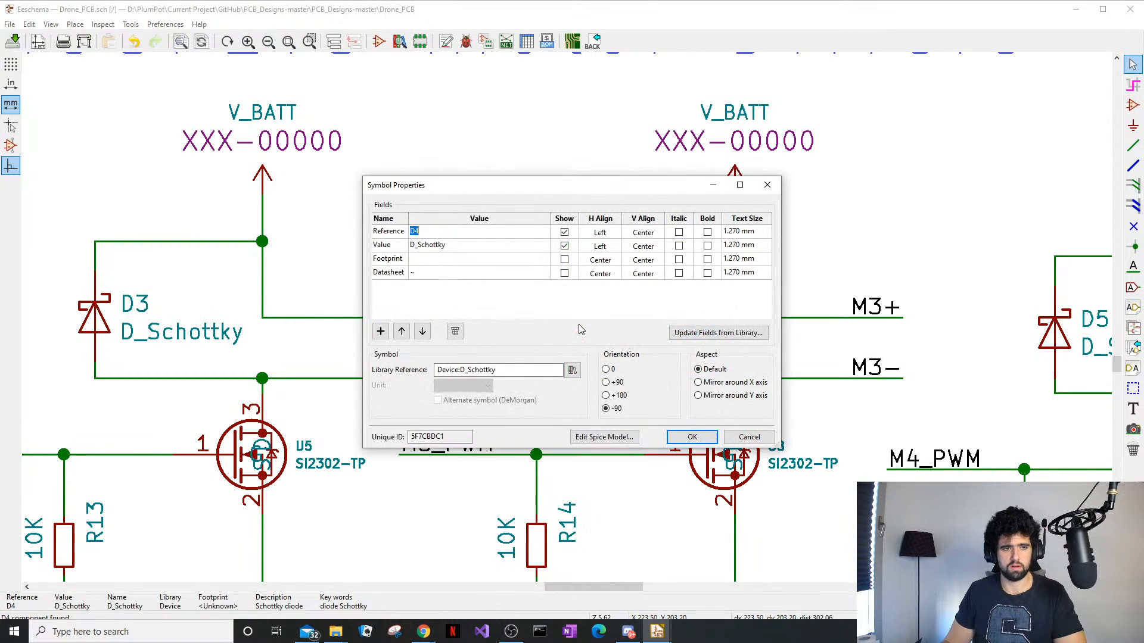
left_click(767, 185)
Switch to the Chrome window with the SparkFun Schottky Diode page, bring it over the schematic and read the product details
left_click(424, 631)
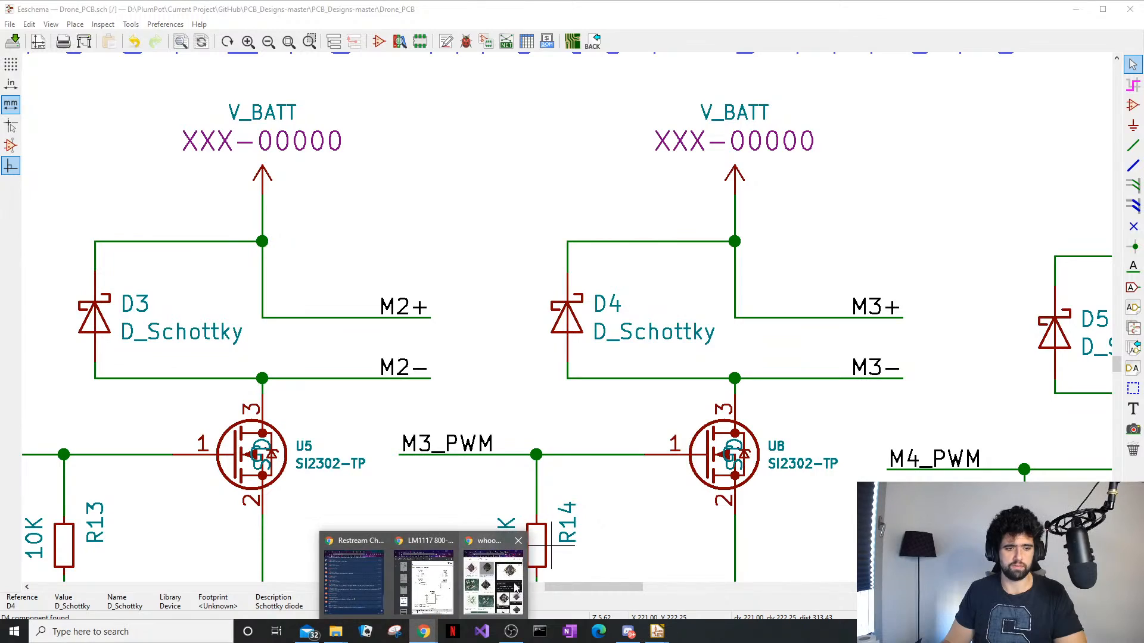
left_click(499, 578)
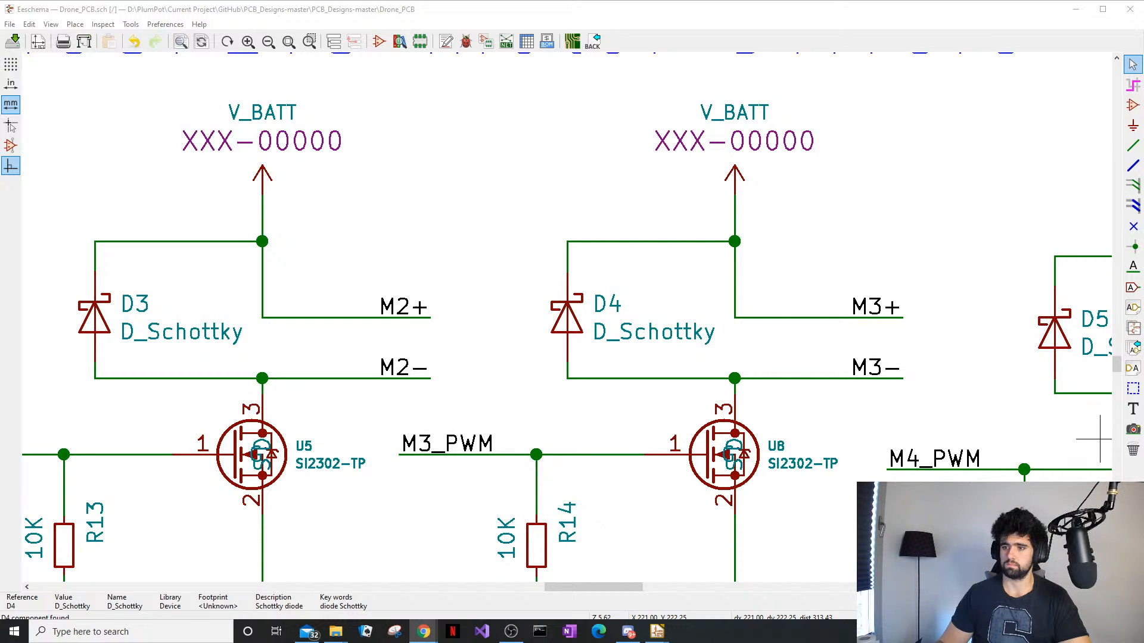
left_click_drag(1143, 66, 706, 99)
scroll(684, 309, "down", 4)
scroll(449, 466, "down", 4)
scroll(493, 421, "up", 8)
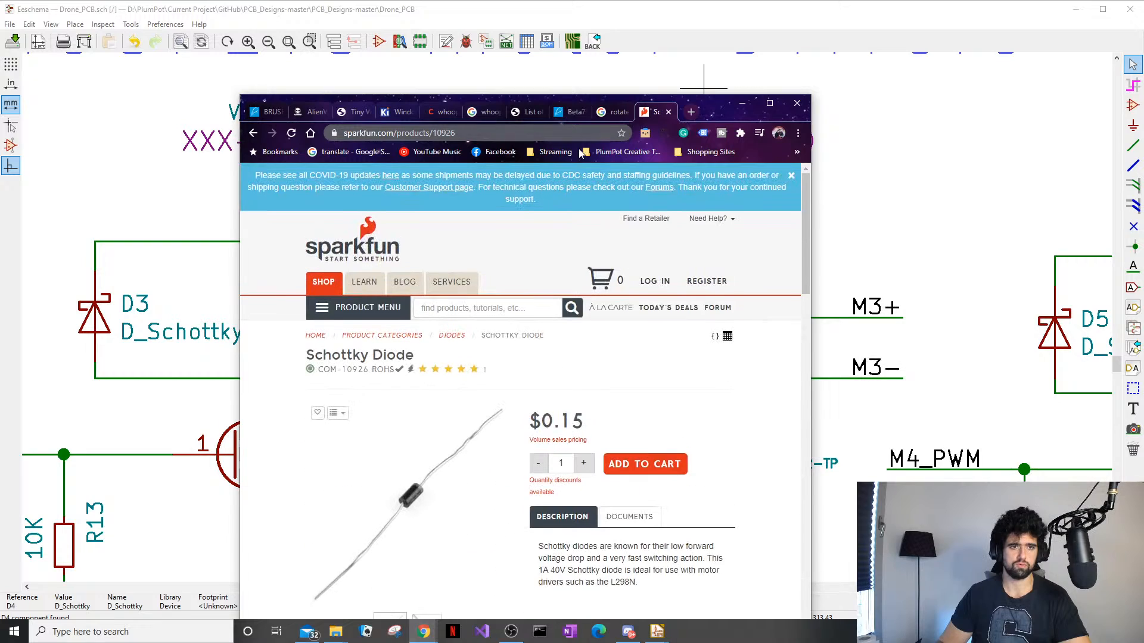
Open the DigiKey website in a new browser tab and search its products for "schottky"
left_click(692, 113)
type("digikey.nl/?curr=EUR&_ga=2.135044977.1538219501.1528355176-996058")
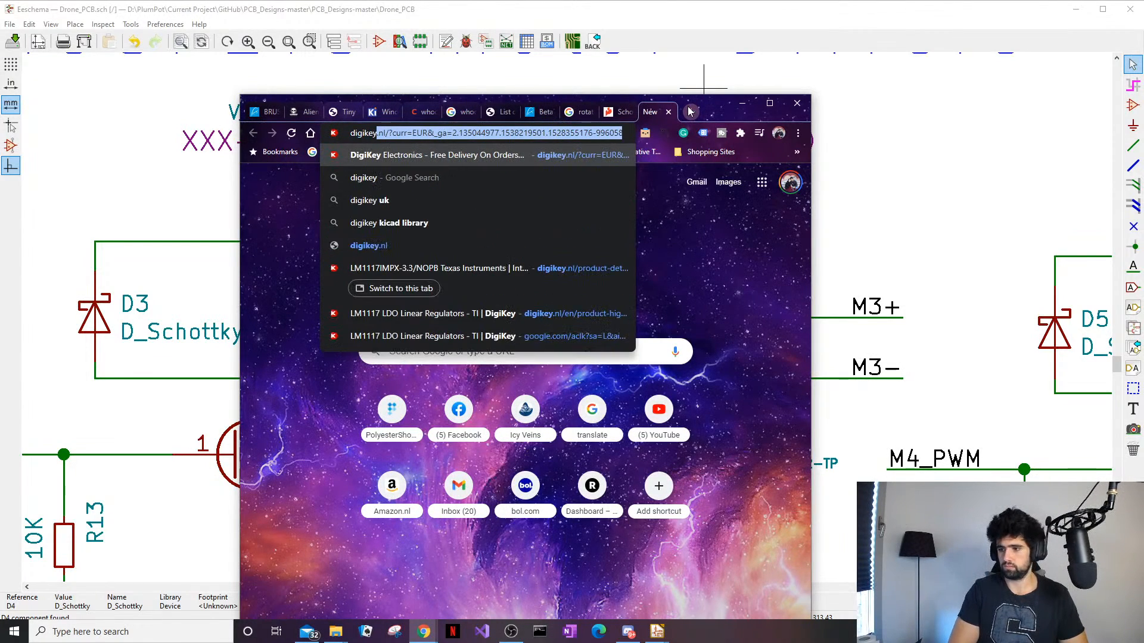
key("Return")
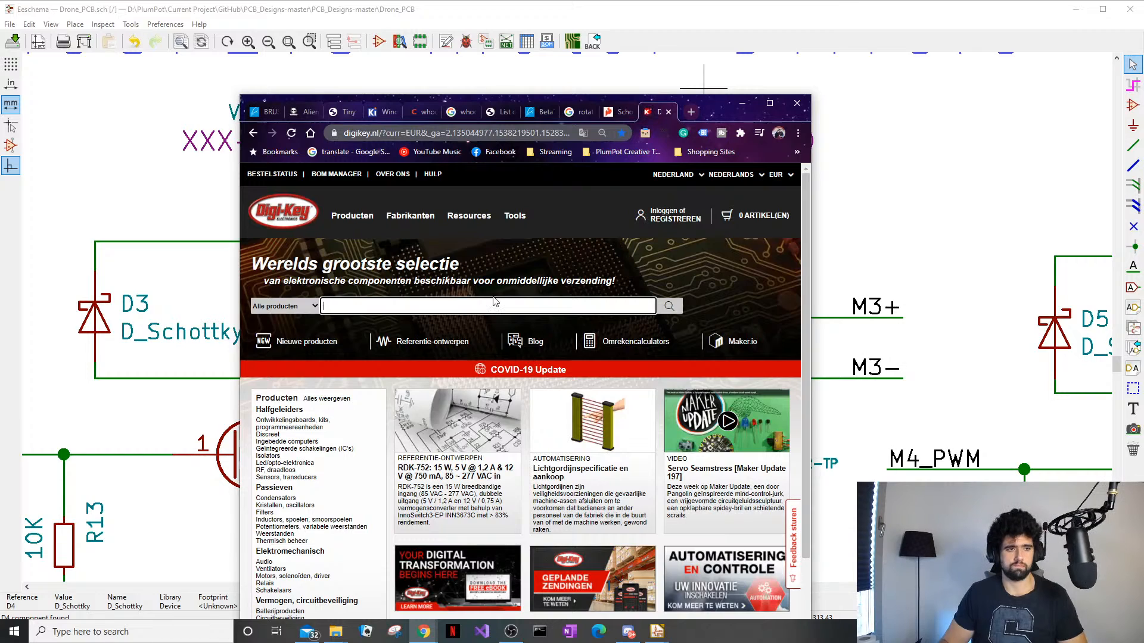
left_click(493, 302)
type("sc")
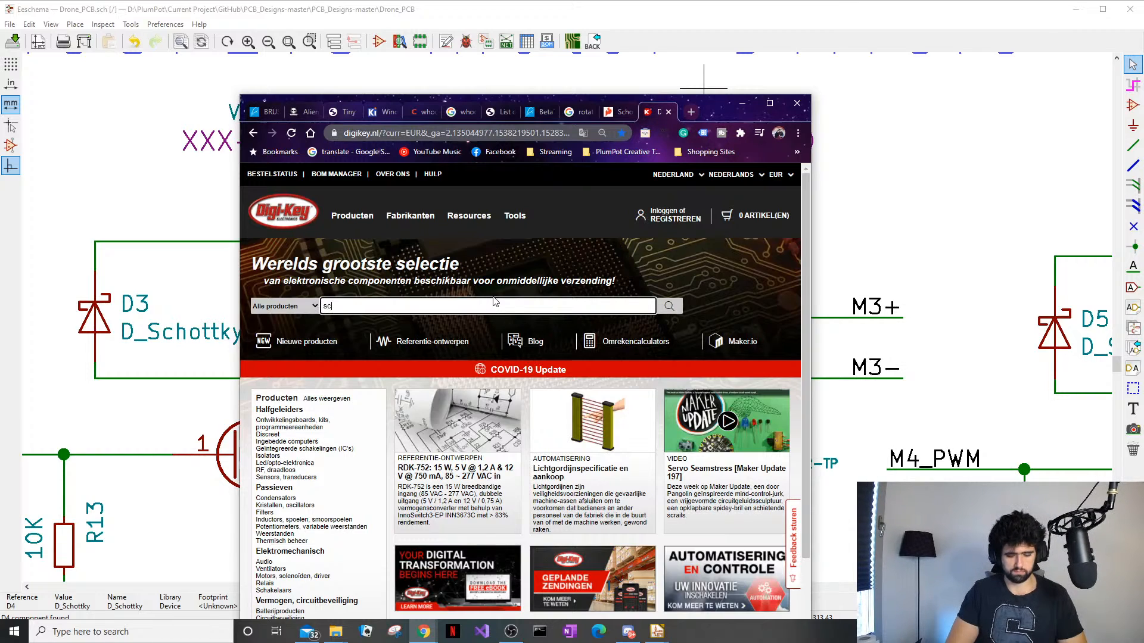
type("ho")
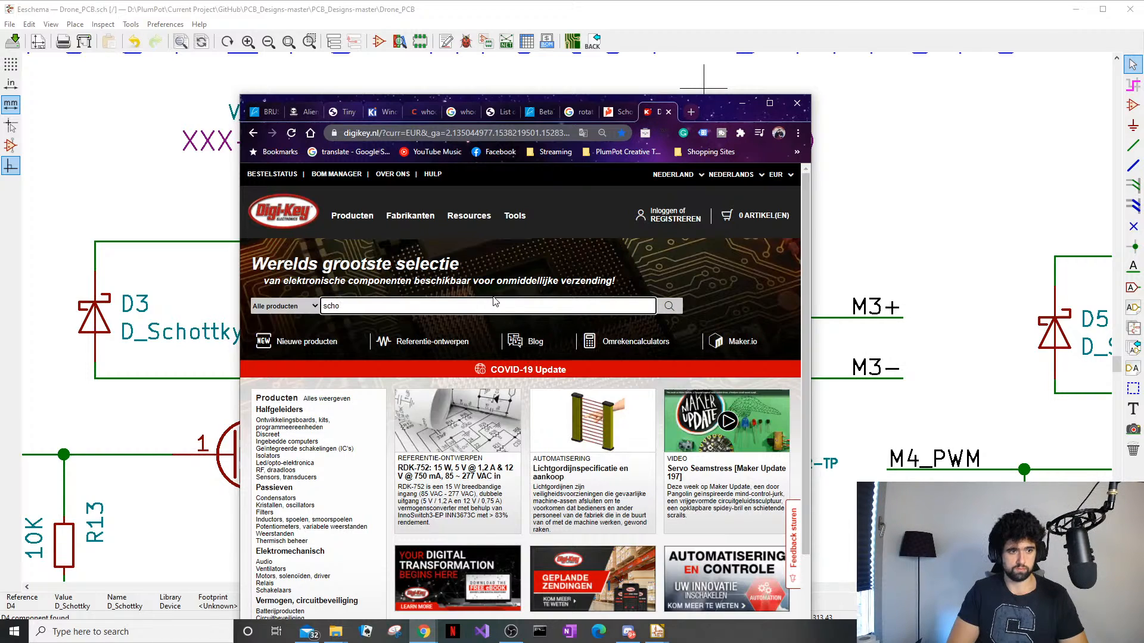
type("ttky")
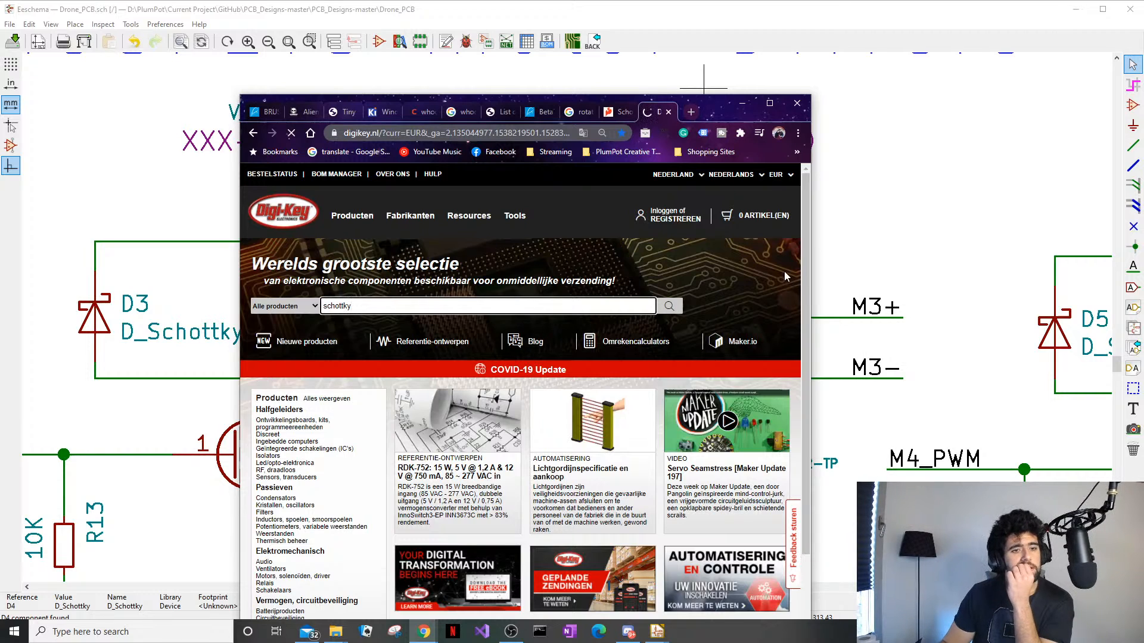
Look through the DigiKey result categories and search the site again for "Schotty SMD"
mouse_move(762, 217)
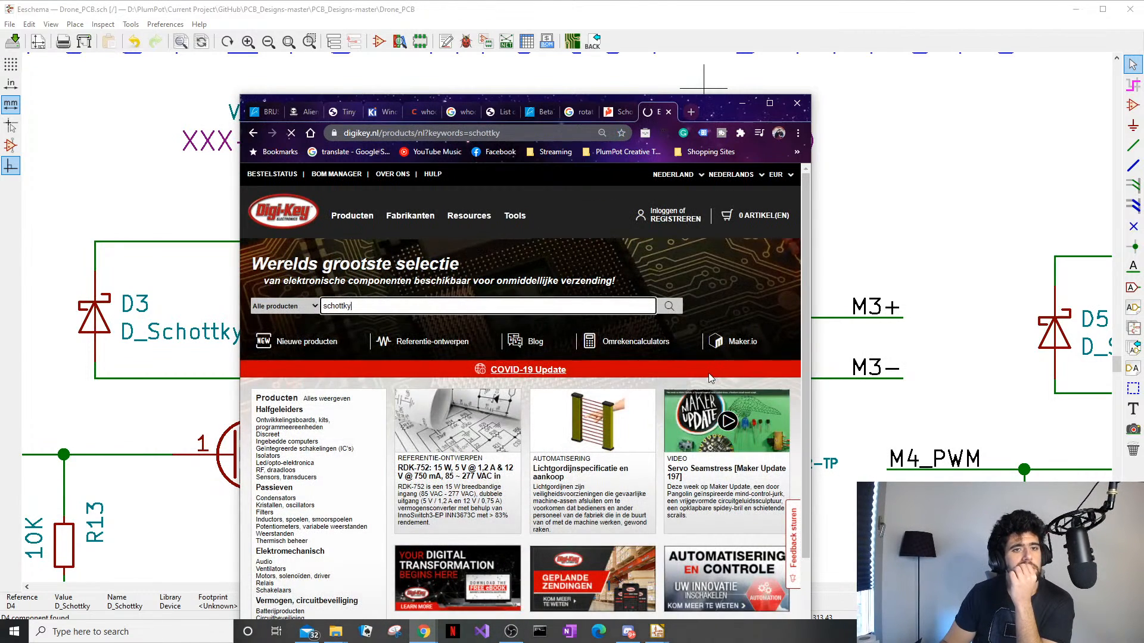
scroll(520, 479, "down", 10)
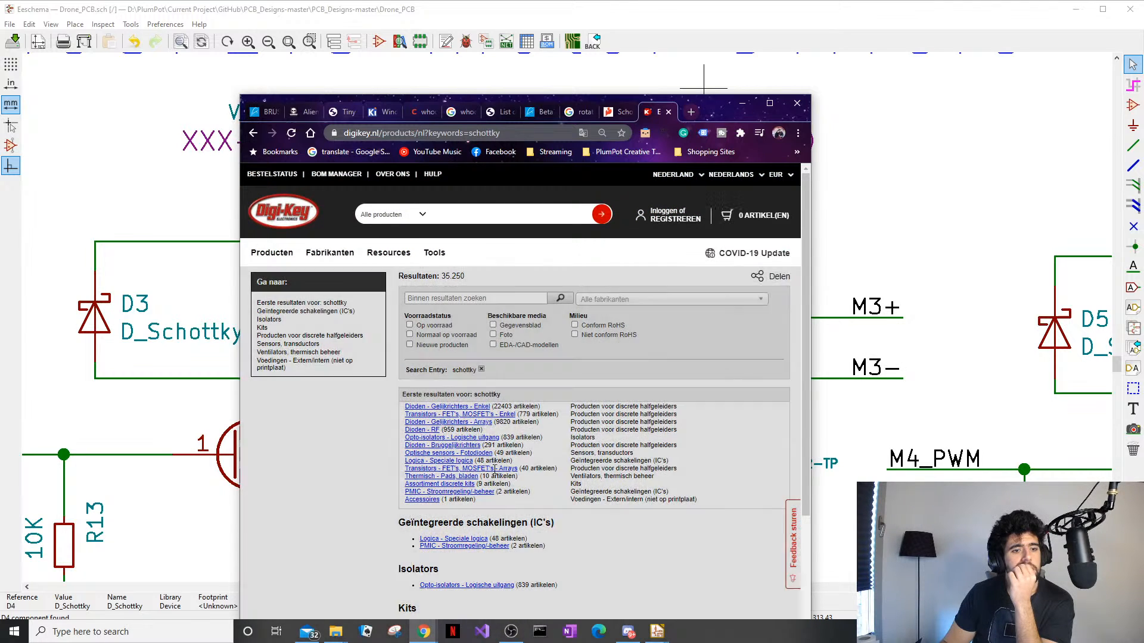
scroll(518, 509, "down", 10)
scroll(518, 509, "up", 10)
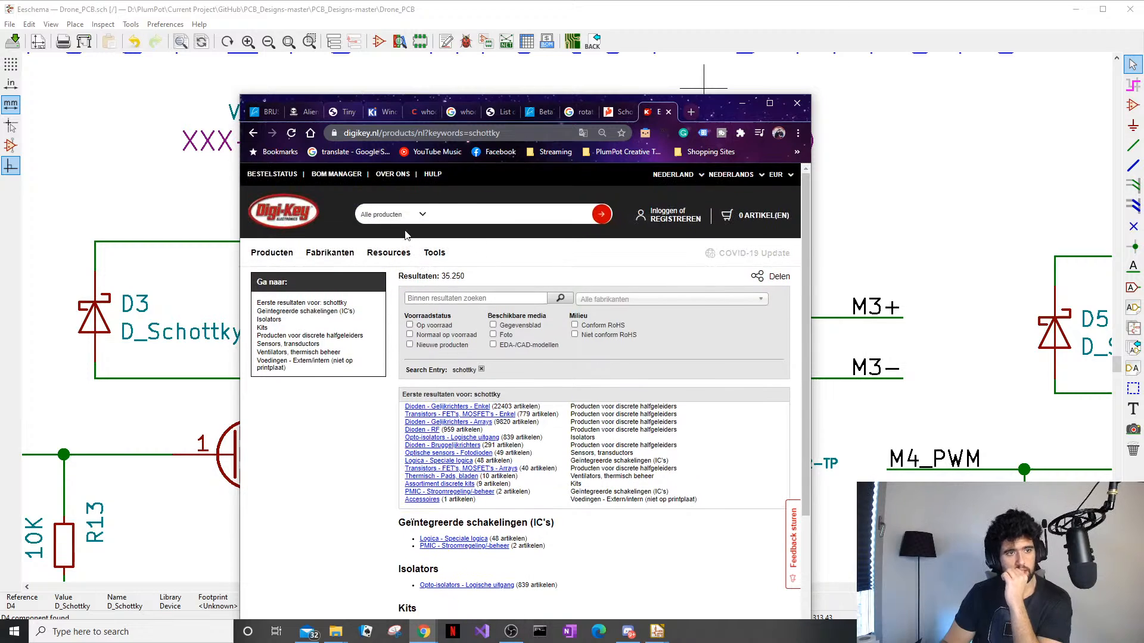
type("s")
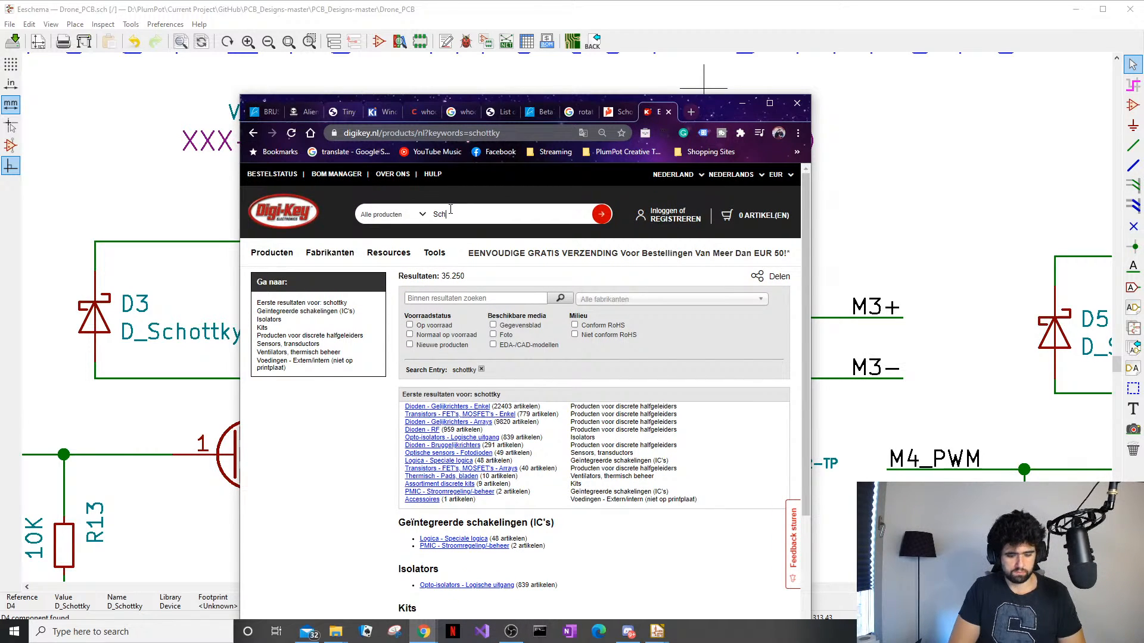
type("chotty SMD")
key("Return")
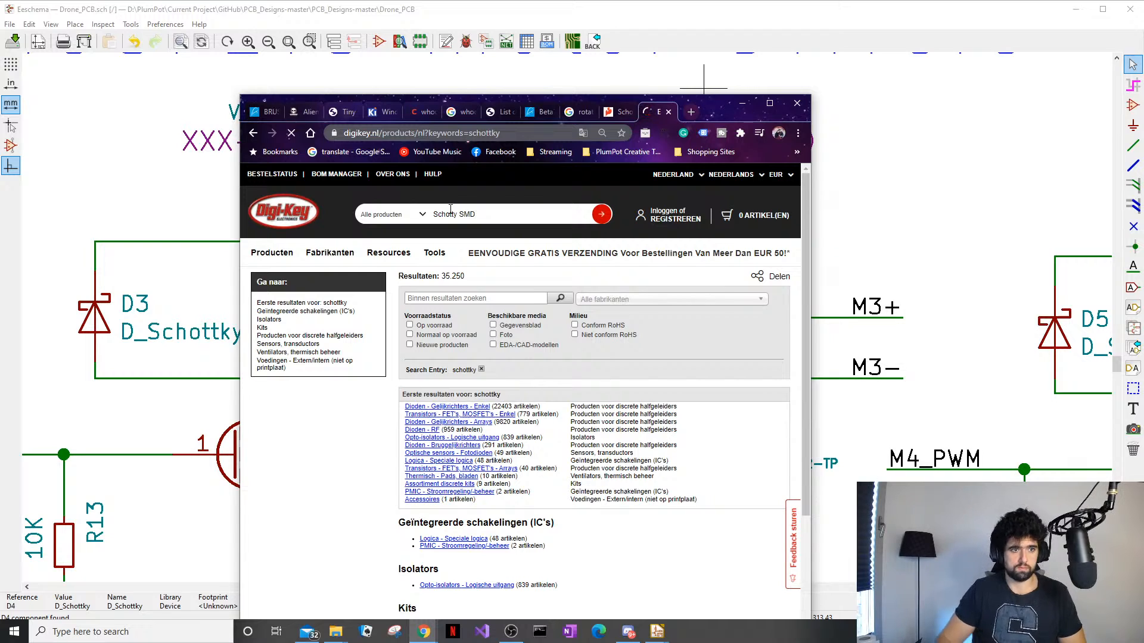
Search Google for "Schotty SMD common" in a new tab and open the Dutch Mouser result for common cathode Schottky diodes
triple_click(450, 215)
key("ctrl+c")
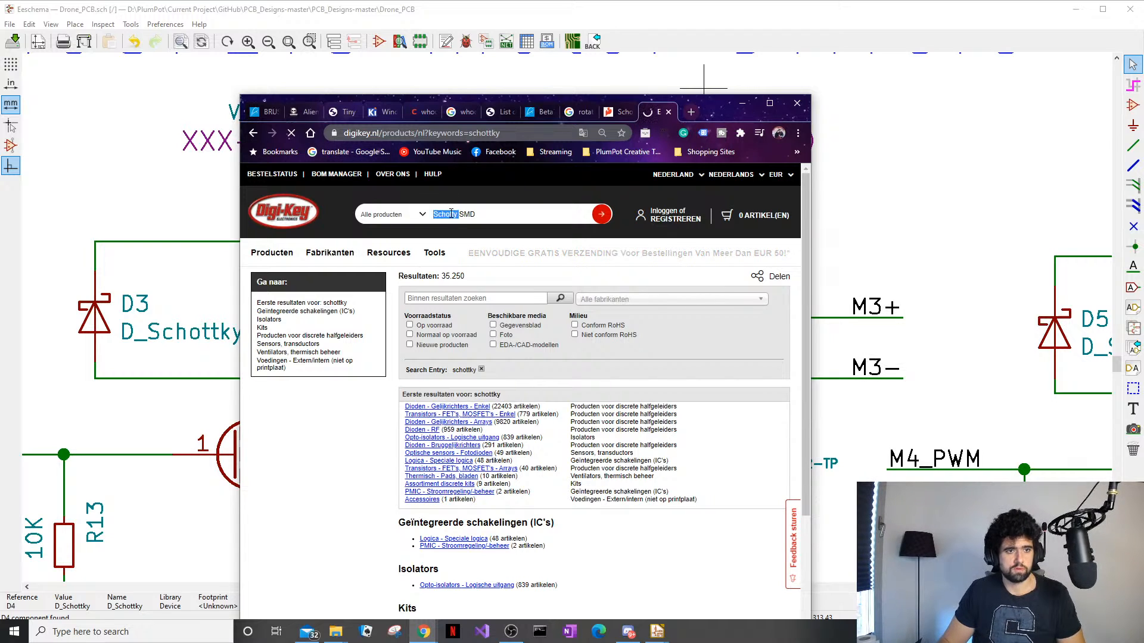
left_click(691, 112)
key("ctrl+v")
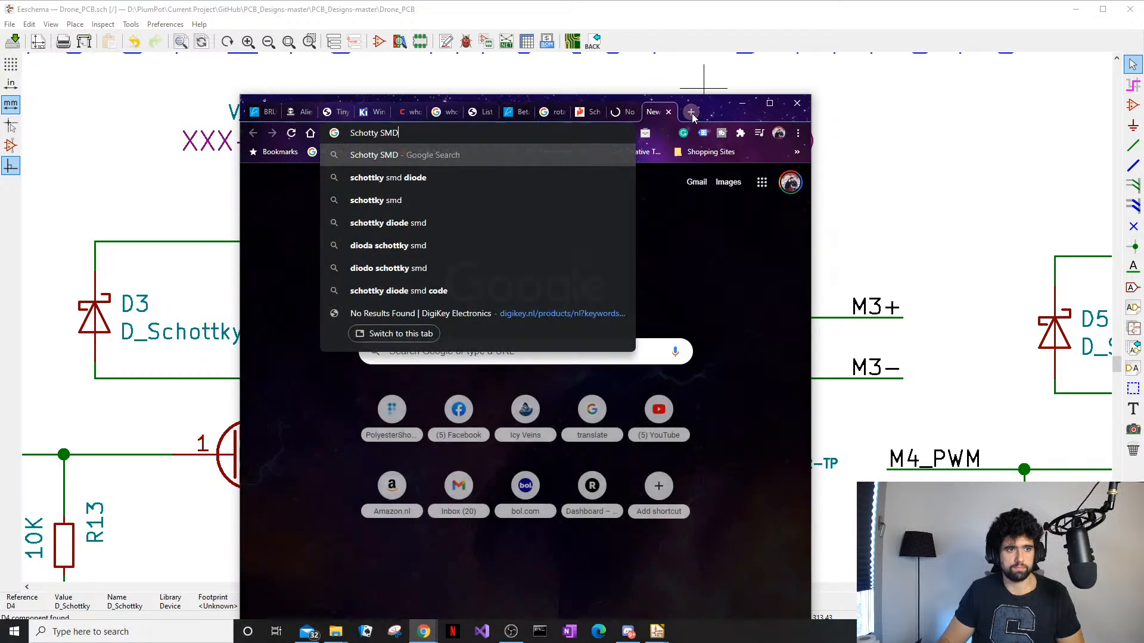
type("common")
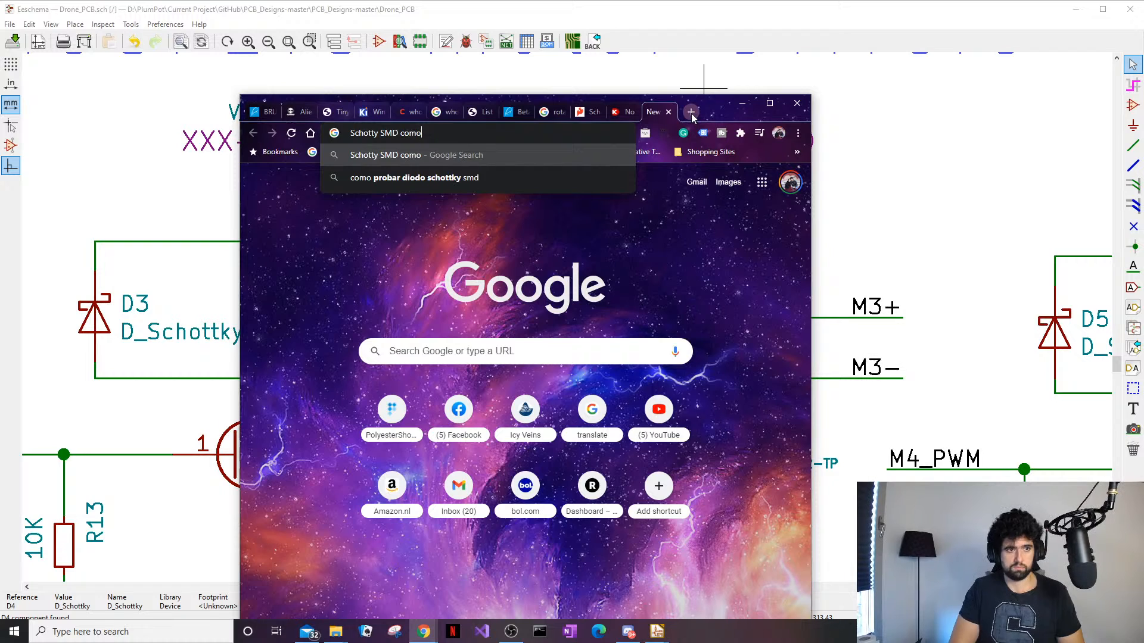
key("Return")
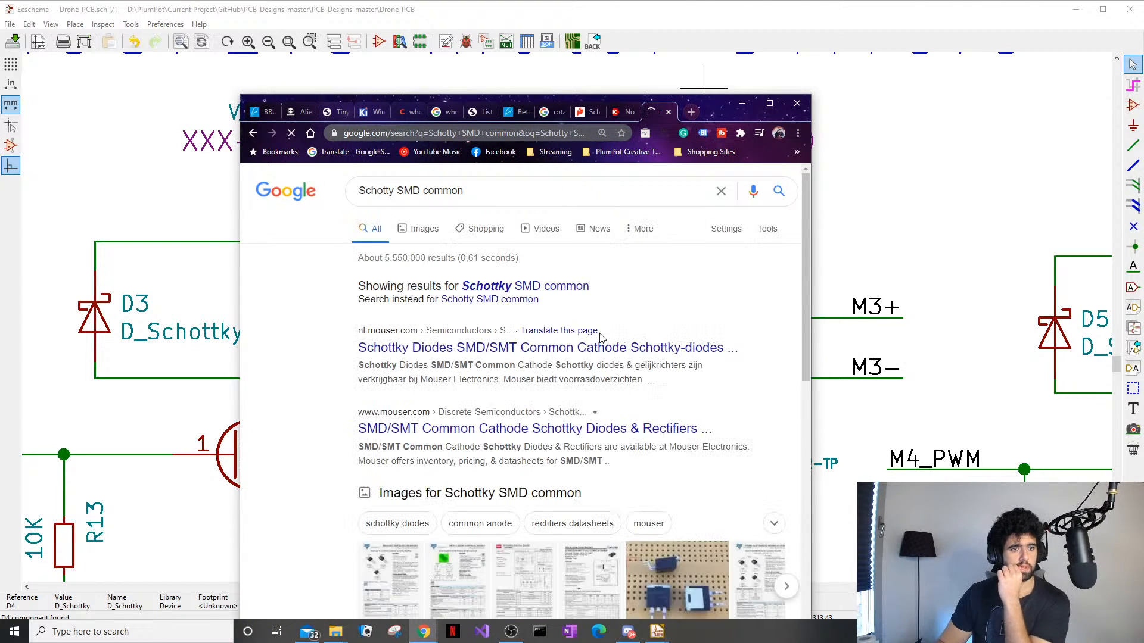
left_click(511, 353)
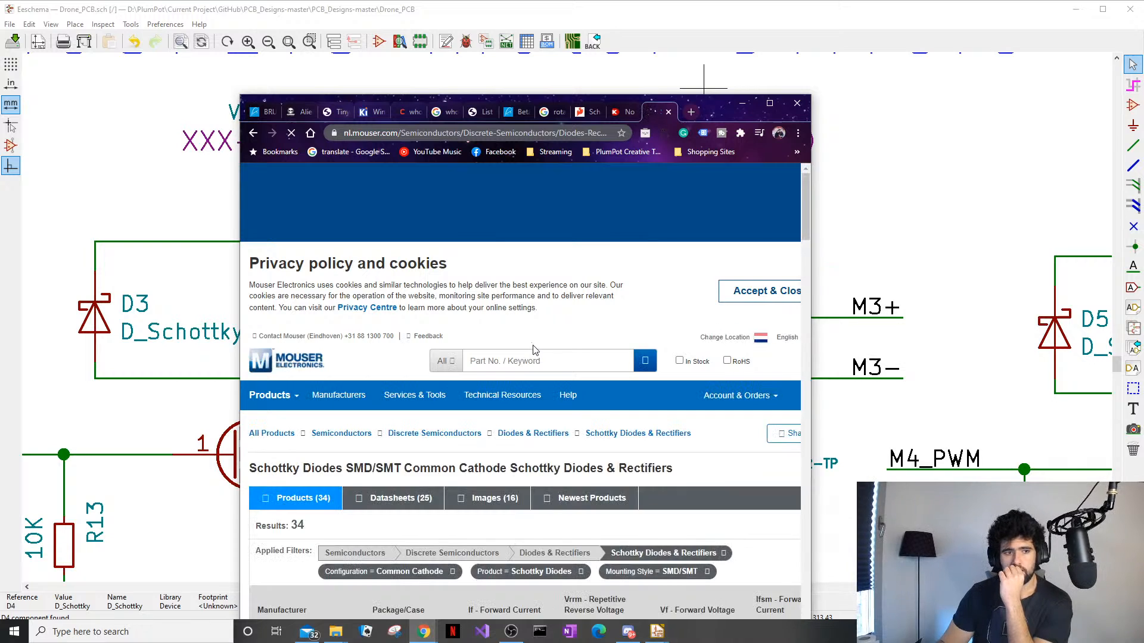
Enlarge the browser window and examine Mouser's Schottky diode listings and the package, current and voltage filter values
scroll(536, 356, "down", 3)
scroll(538, 369, "down", 10)
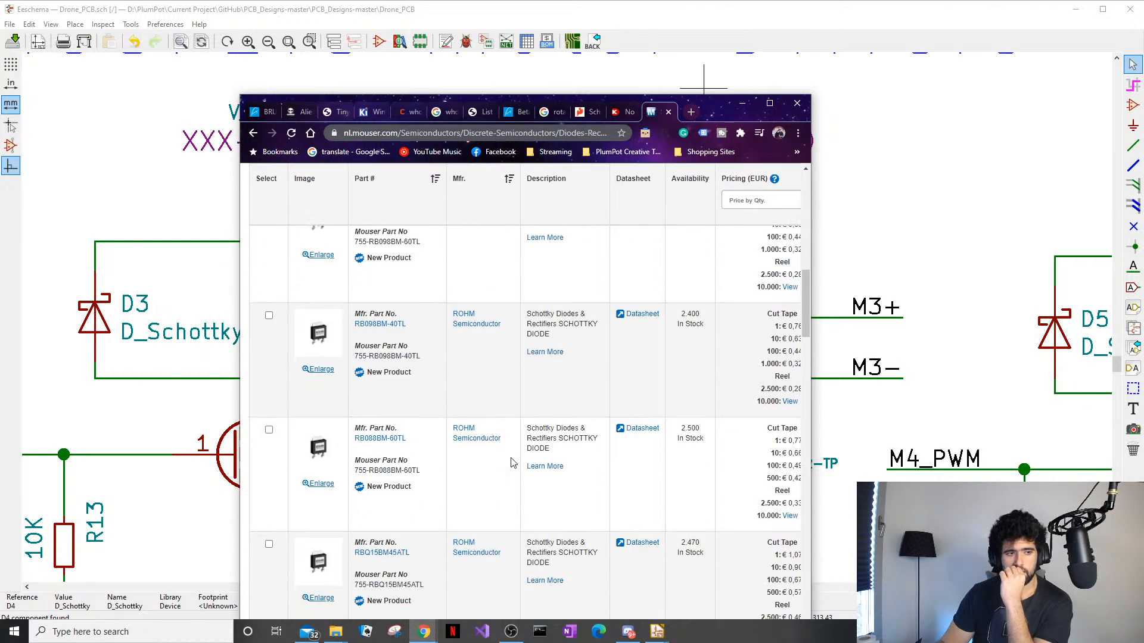
scroll(511, 458, "up", 8)
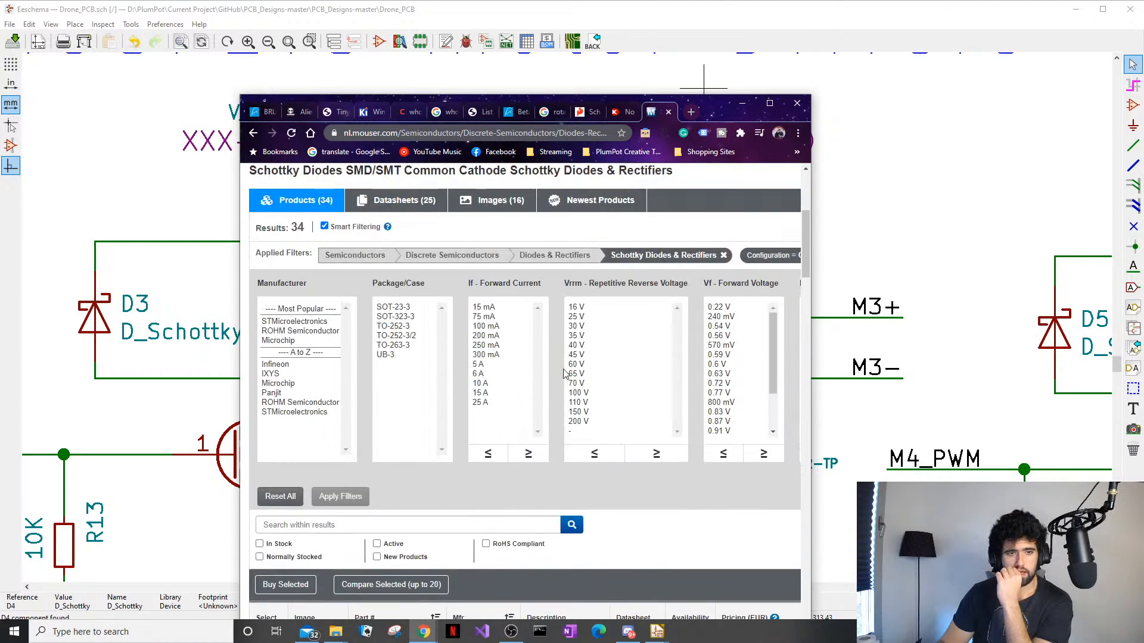
left_click(769, 103)
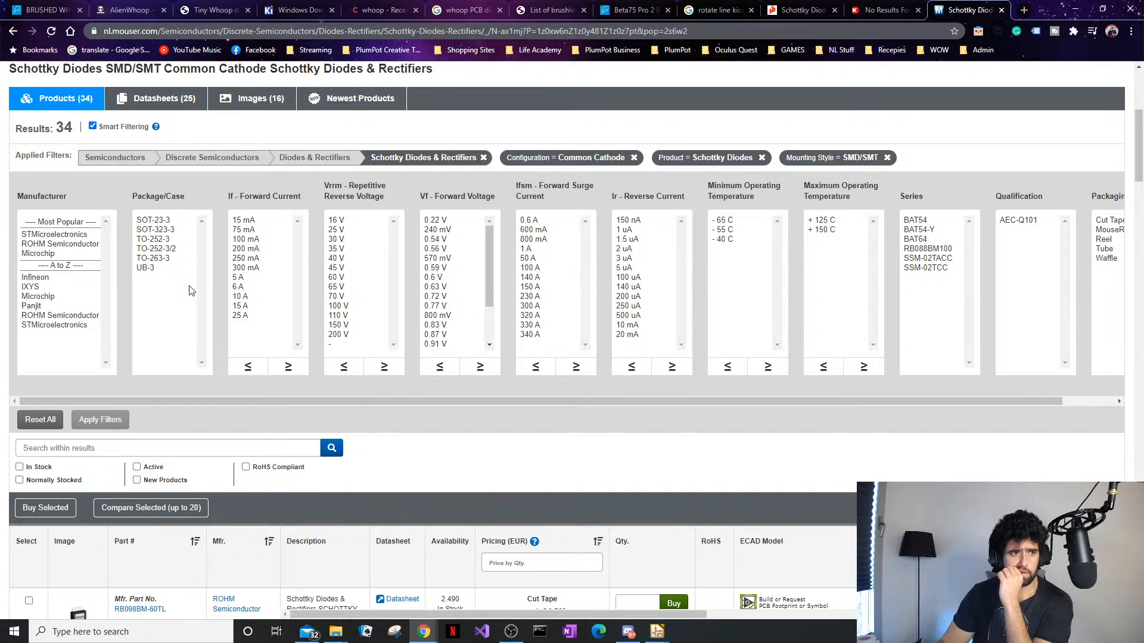
scroll(191, 290, "up", 2)
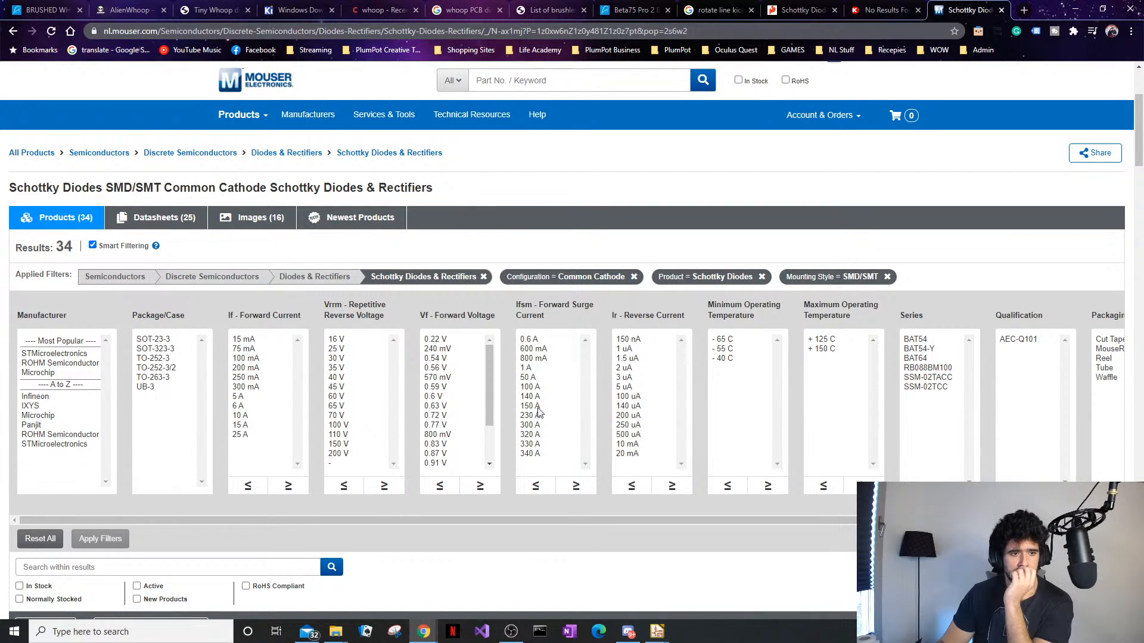
scroll(461, 445, "down", 2)
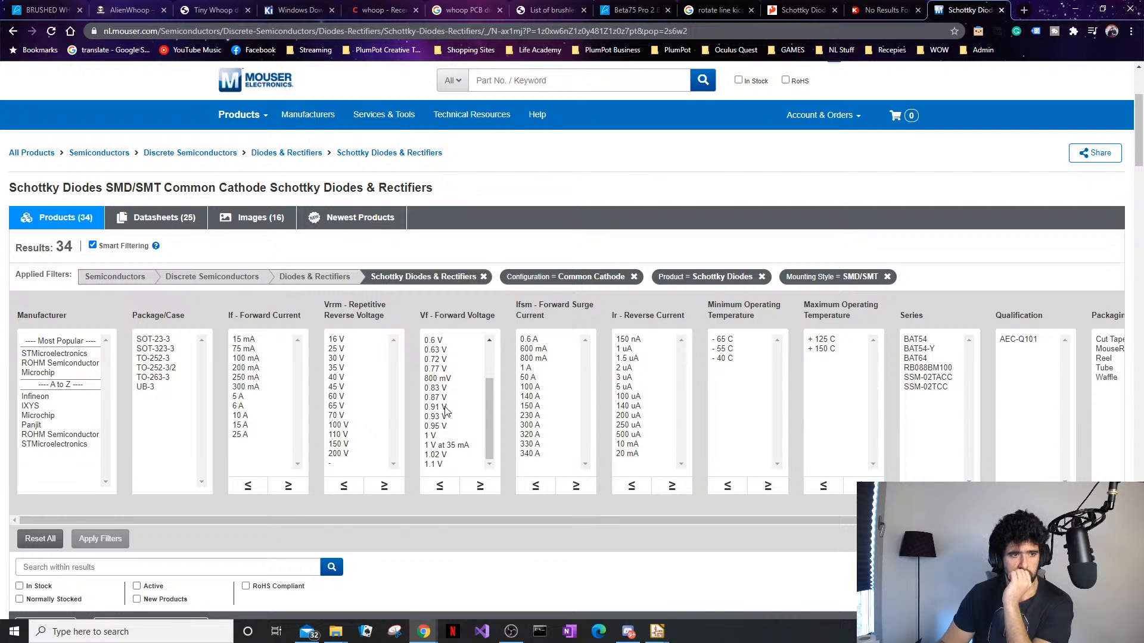
Filter the Mouser diodes to a repetitive reverse voltage of 16 V and review the matching product before returning to the filters
left_click(349, 340)
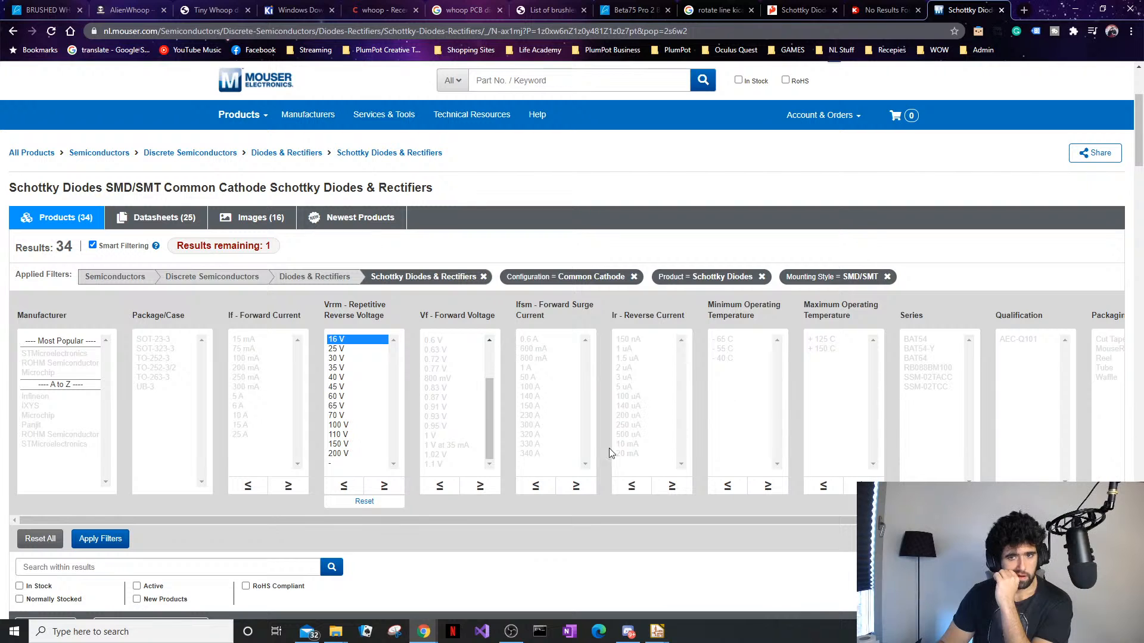
left_click(95, 539)
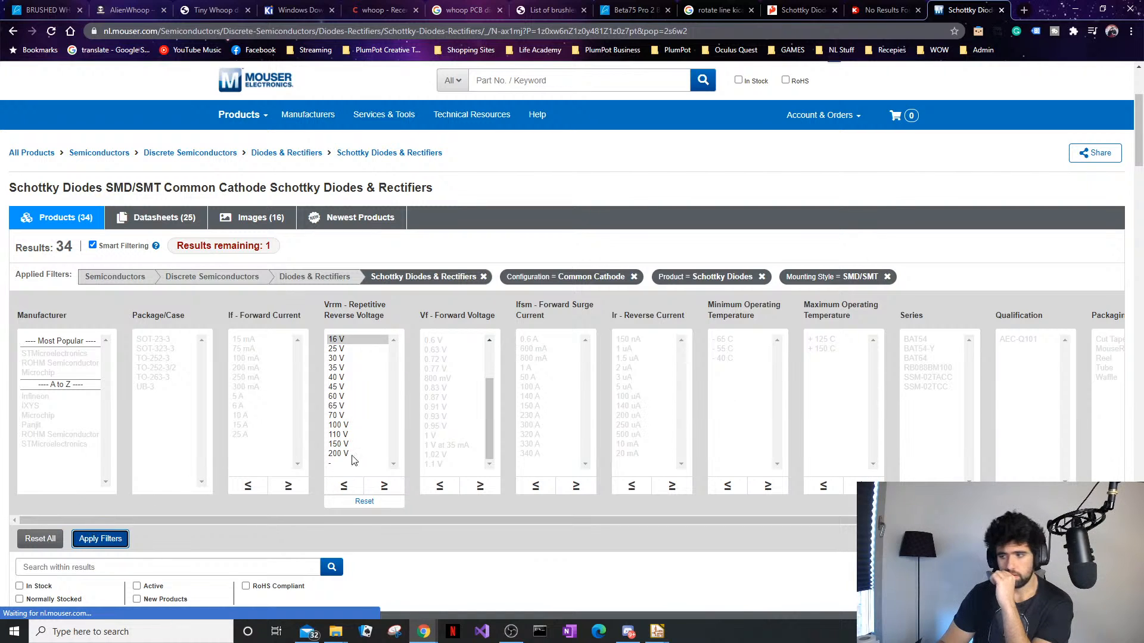
scroll(375, 441, "down", 10)
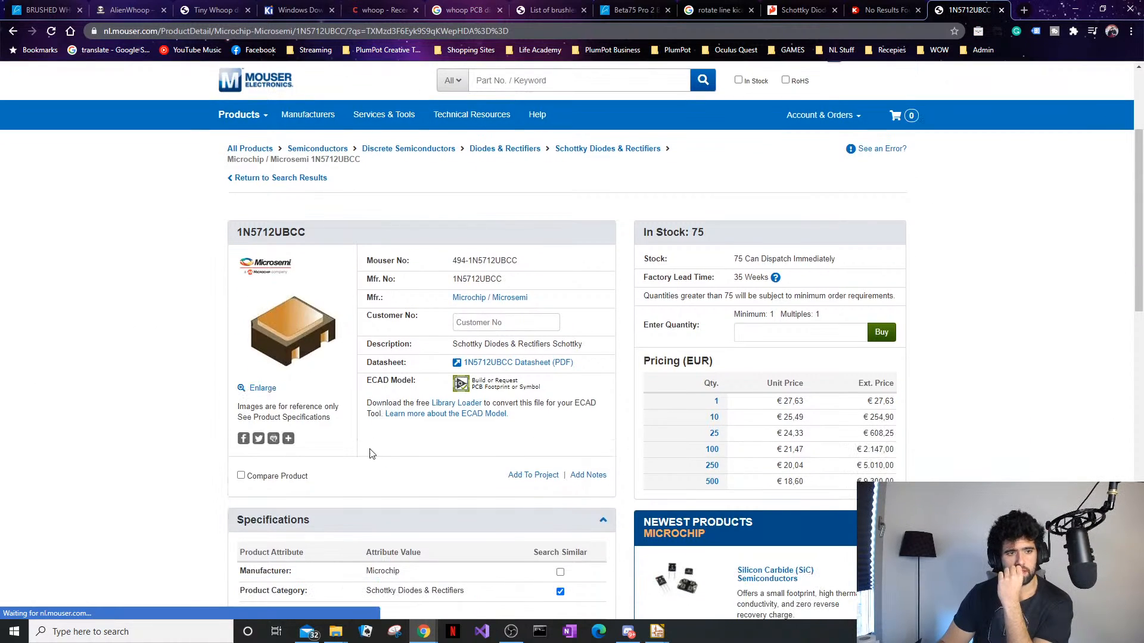
scroll(185, 137, "up", 4)
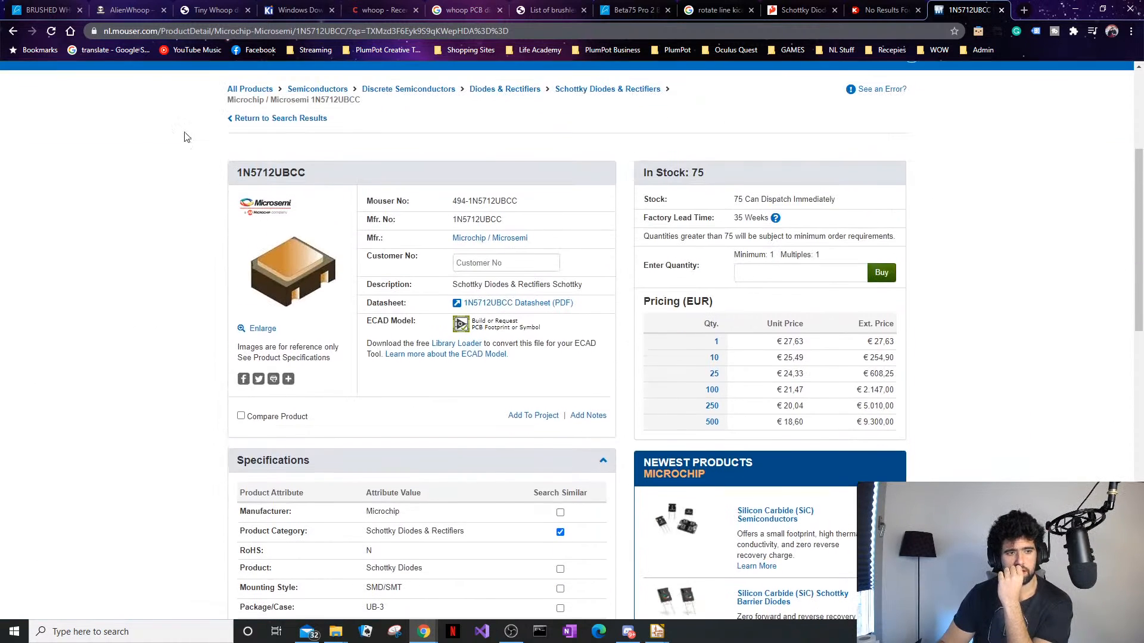
left_click(32, 30)
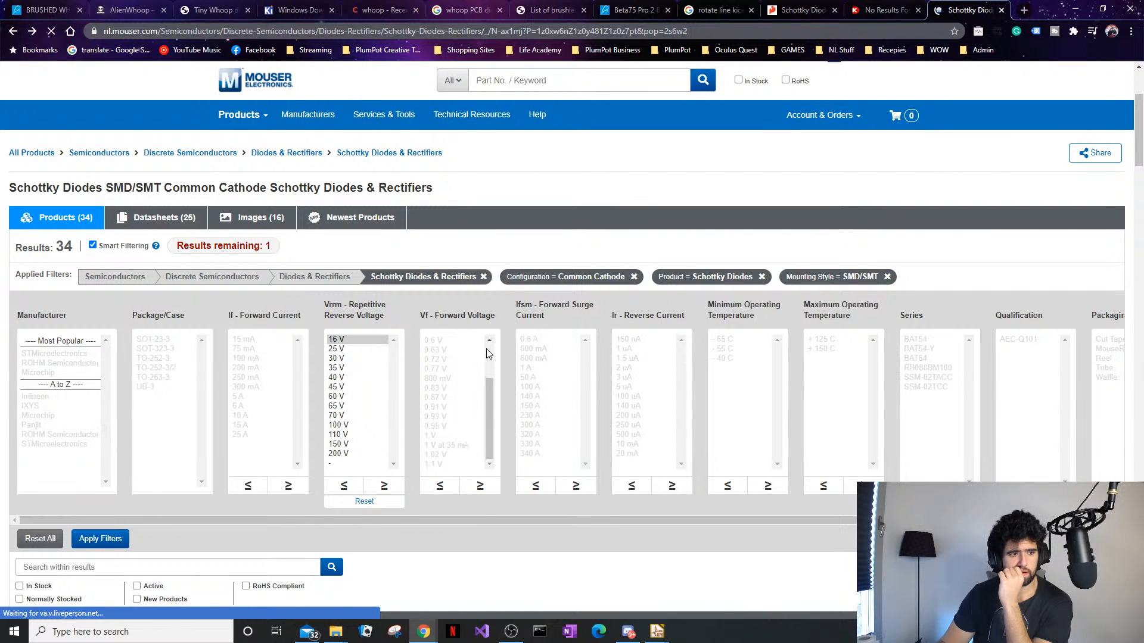
Look through Mouser's common cathode Schottky diode listings and open the Infineon BAT6405WH6327XTSA1 product page
scroll(429, 478, "down", 15)
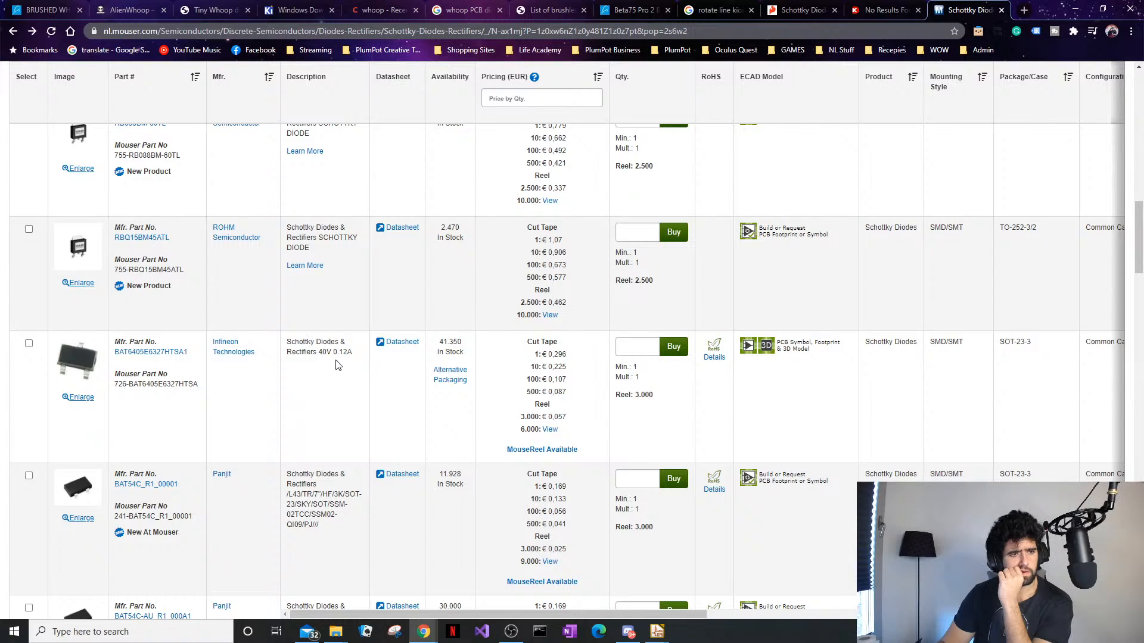
triple_click(318, 345)
scroll(309, 391, "down", 5)
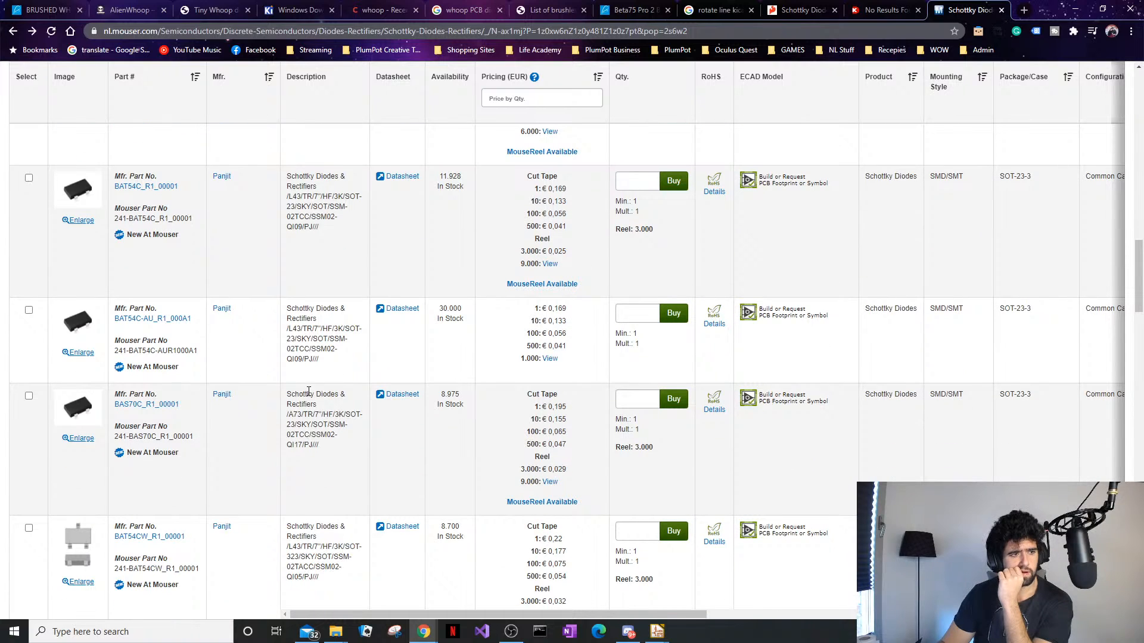
scroll(286, 459, "down", 10)
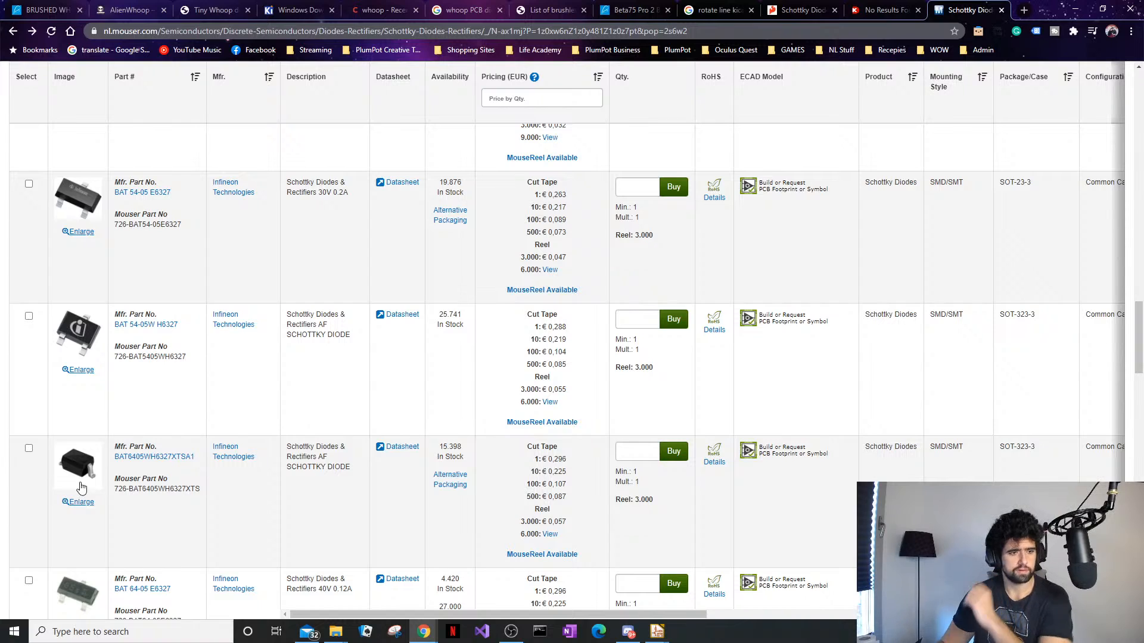
left_click(165, 464)
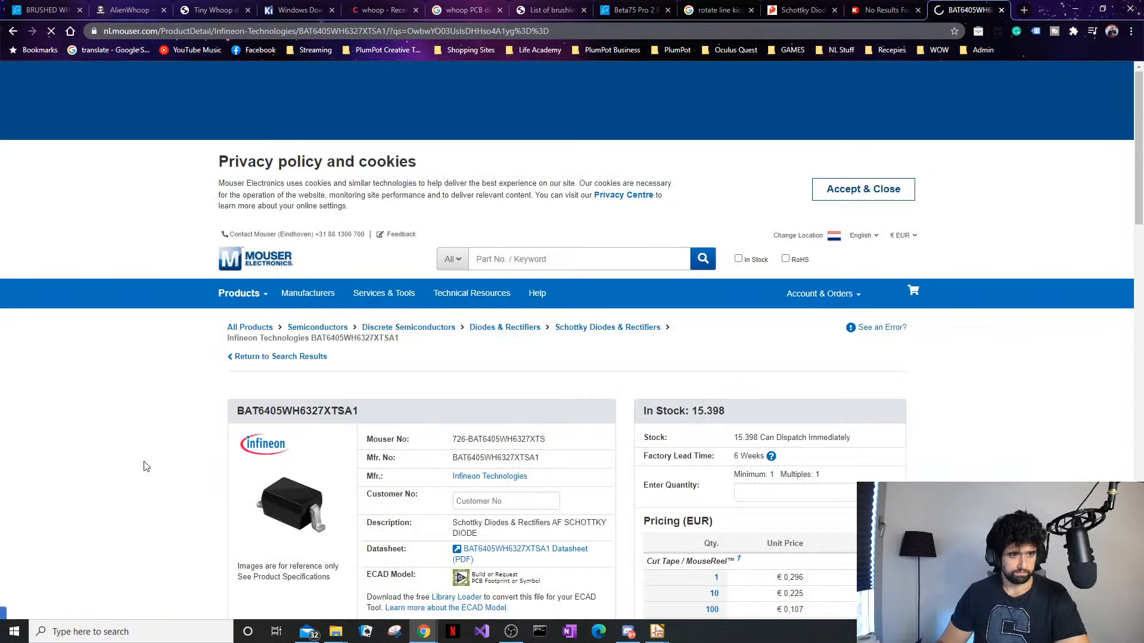
Copy the diode's manufacturer part number BAT6405WH6327XTSA1 and examine its specifications and pricing
double_click(493, 457)
key("ctrl+c")
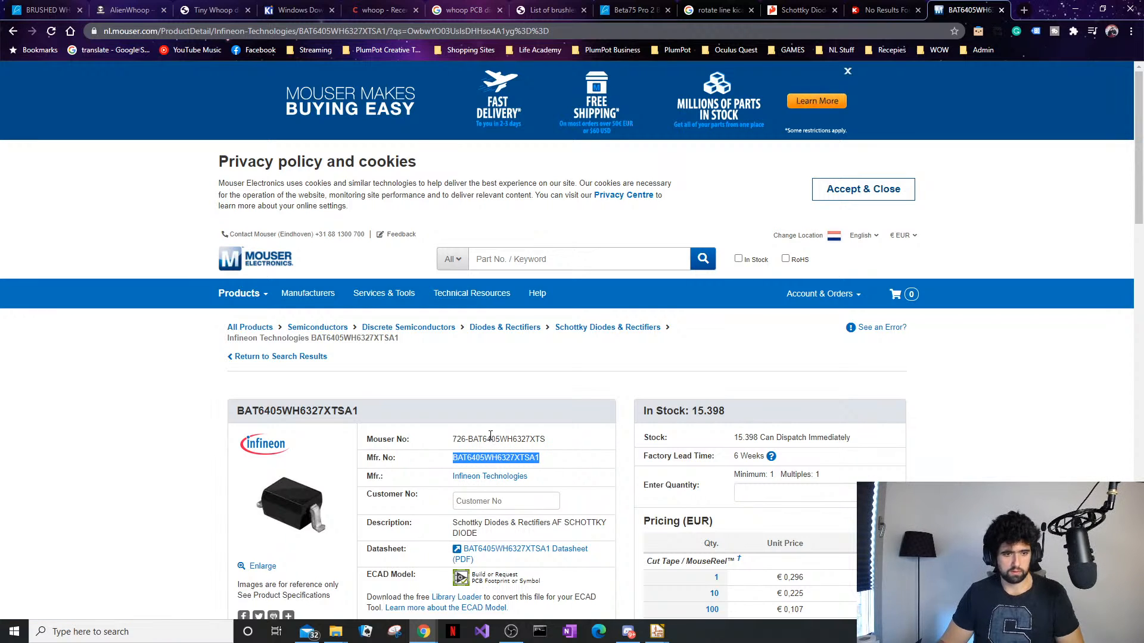
scroll(492, 444, "down", 1)
scroll(493, 442, "down", 6)
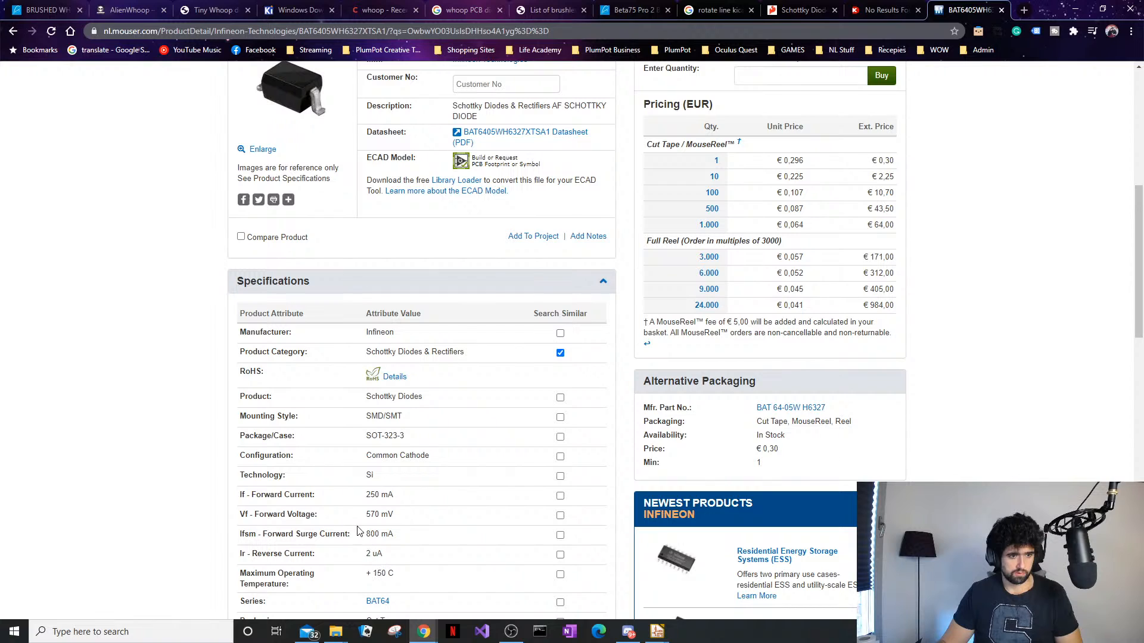
scroll(373, 477, "down", 1)
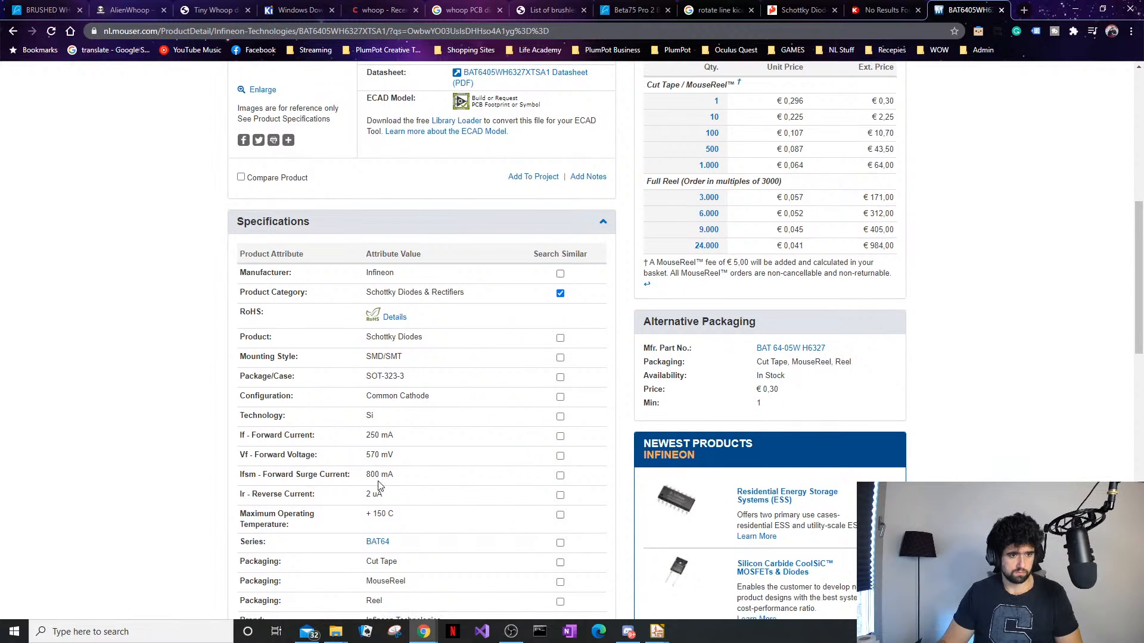
scroll(379, 485, "down", 2)
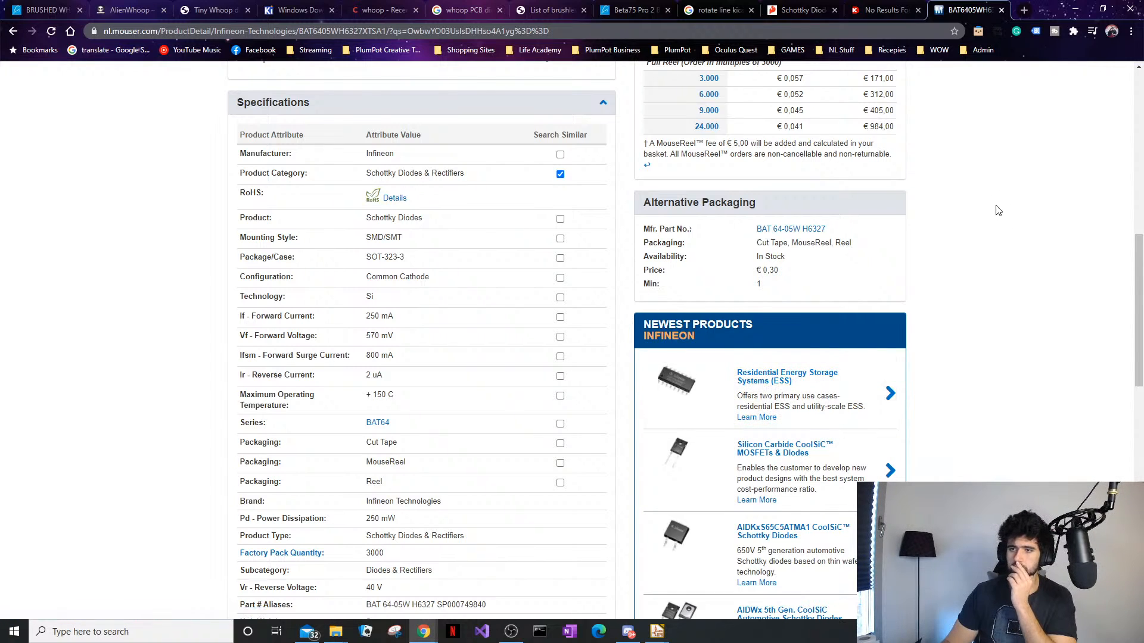
scroll(712, 479, "up", 3)
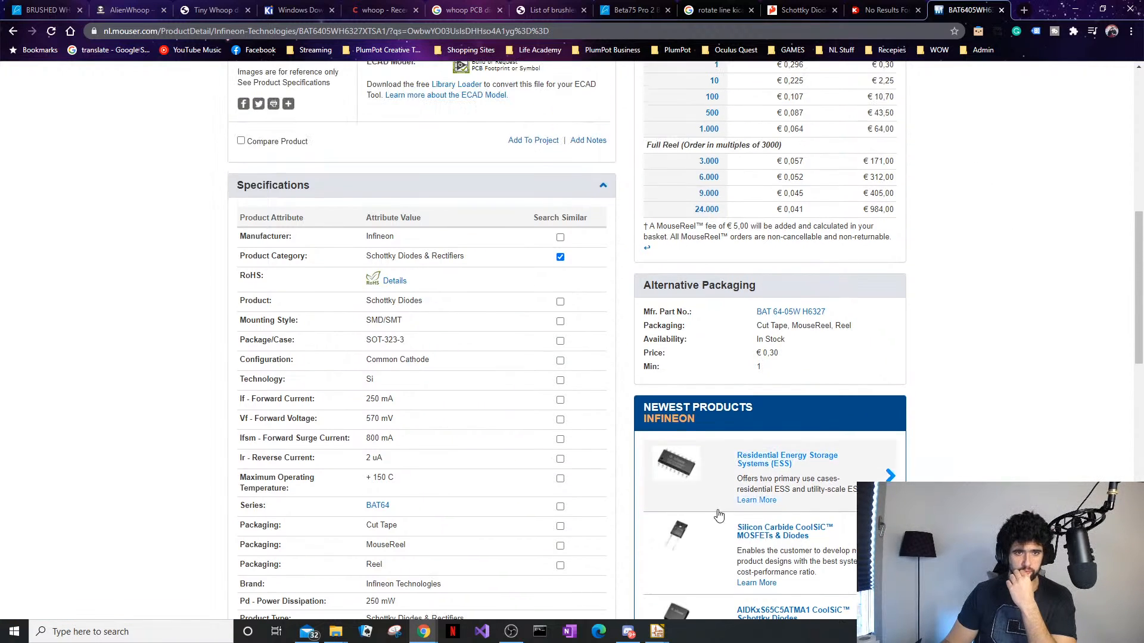
scroll(694, 480, "up", 5)
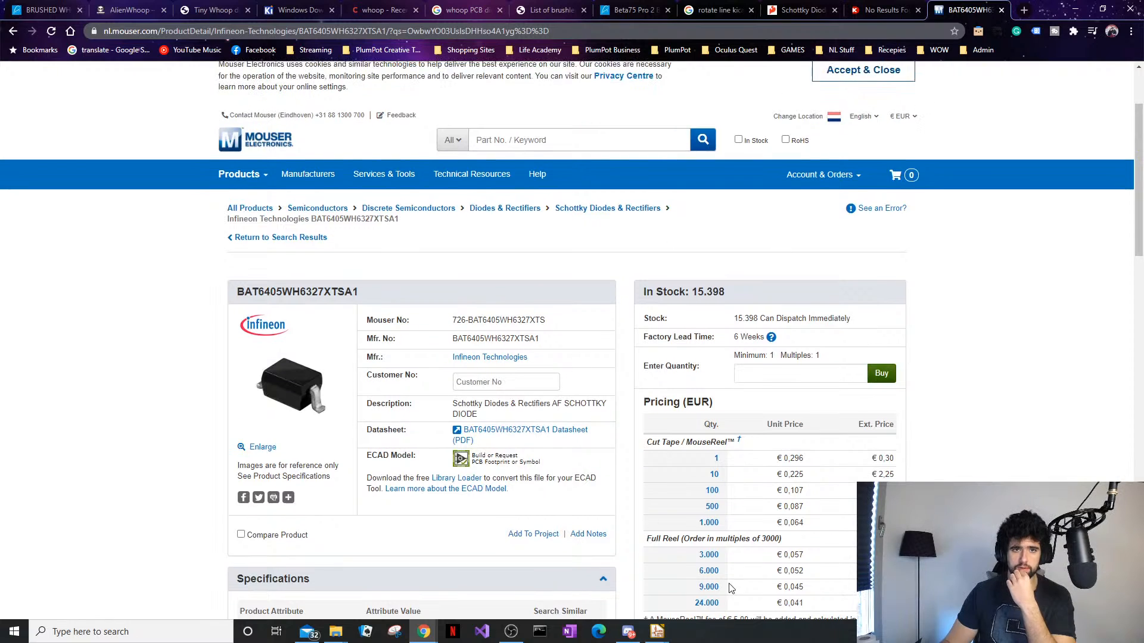
scroll(727, 509, "down", 8)
scroll(727, 510, "up", 4)
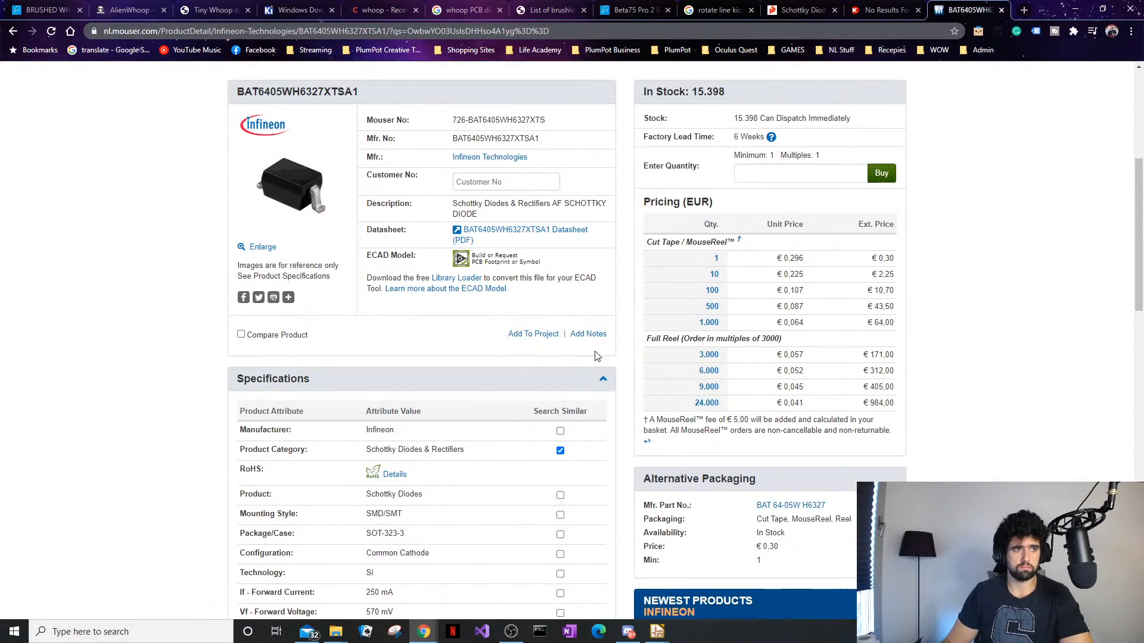
scroll(611, 349, "up", 1)
scroll(603, 346, "down", 1)
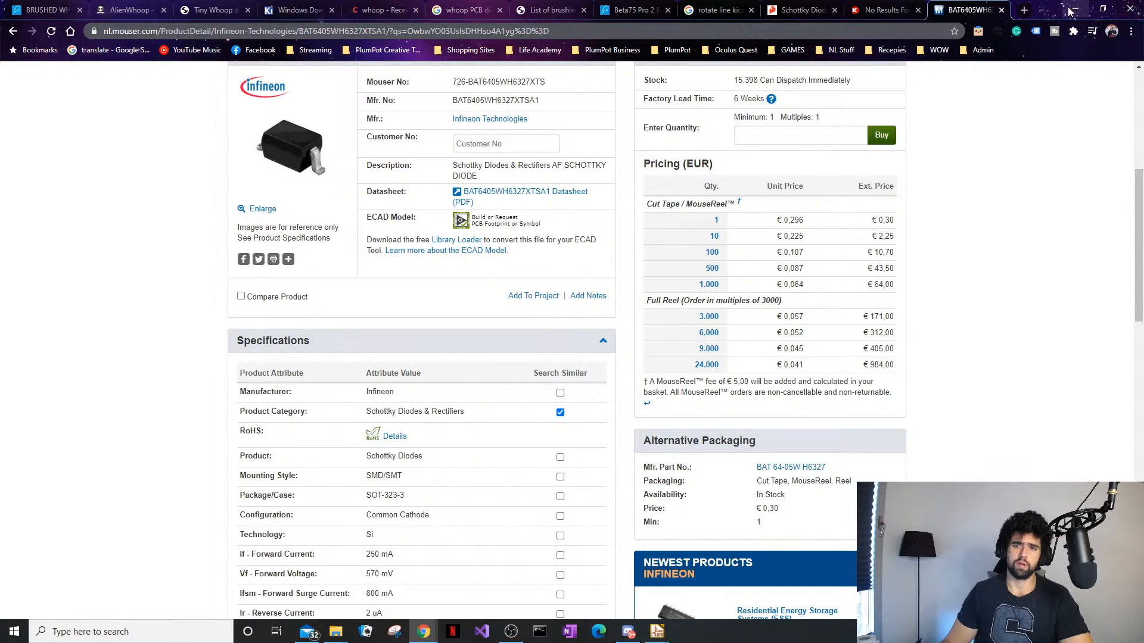
Search Google for "lcsc" in a new browser tab and open the LCSC.com electronics store
left_click(1023, 11)
type("lc")
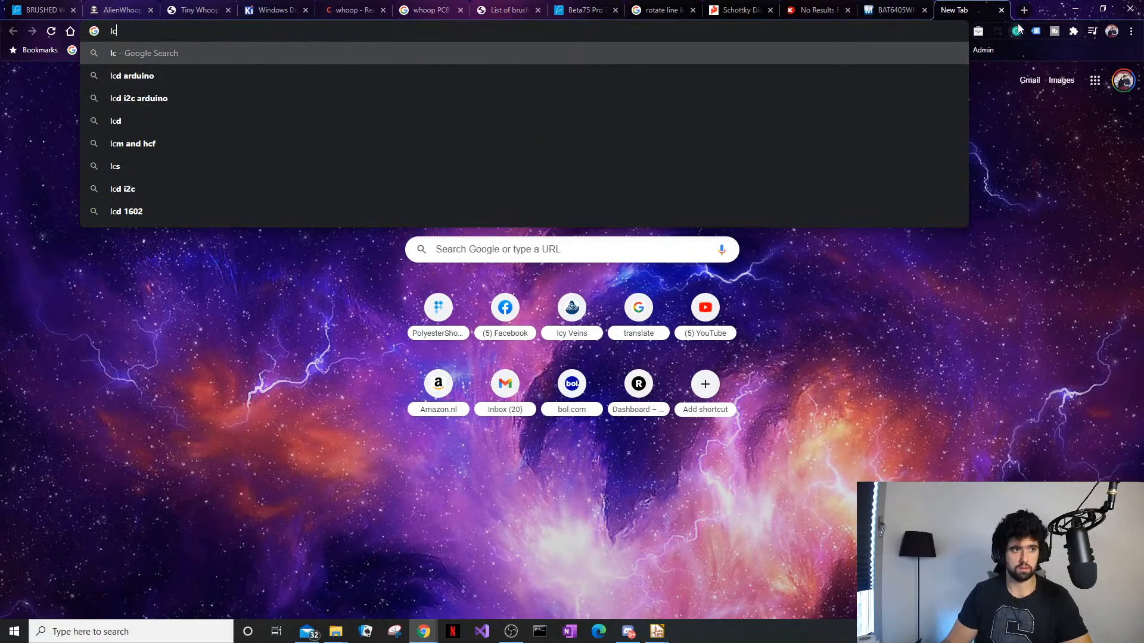
type("sc")
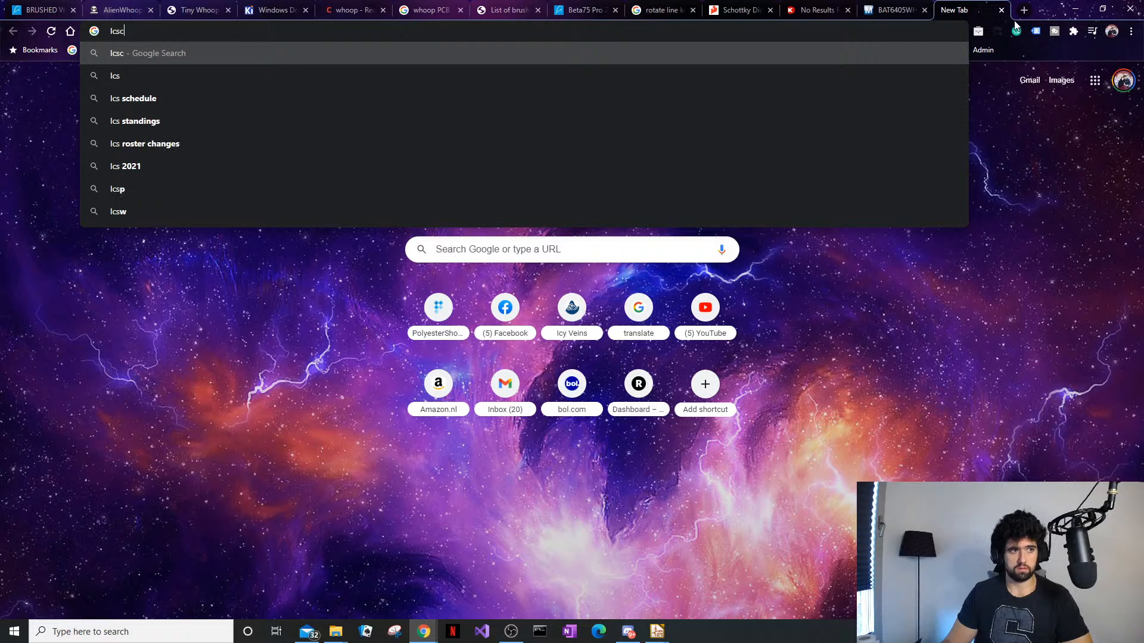
key("Return")
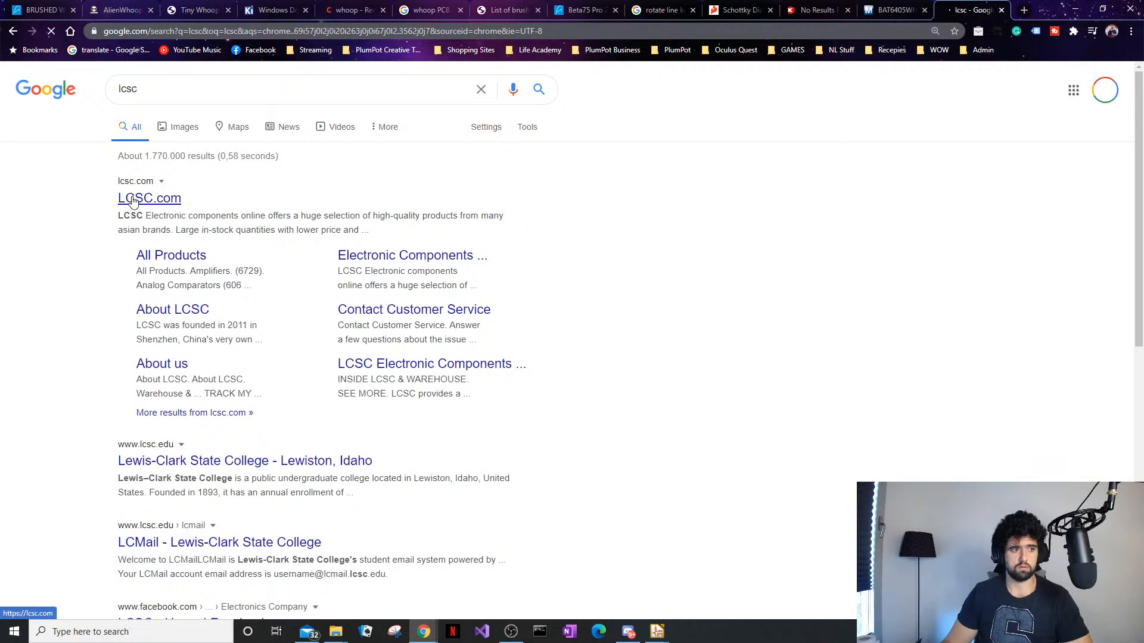
left_click(398, 257)
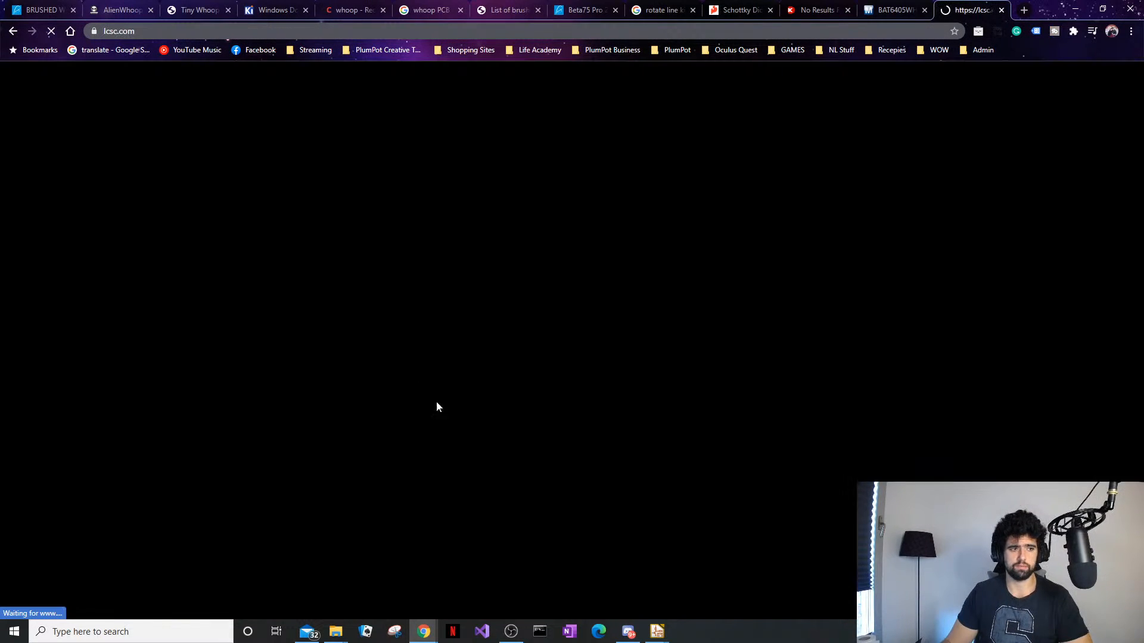
scroll(468, 441, "down", 6)
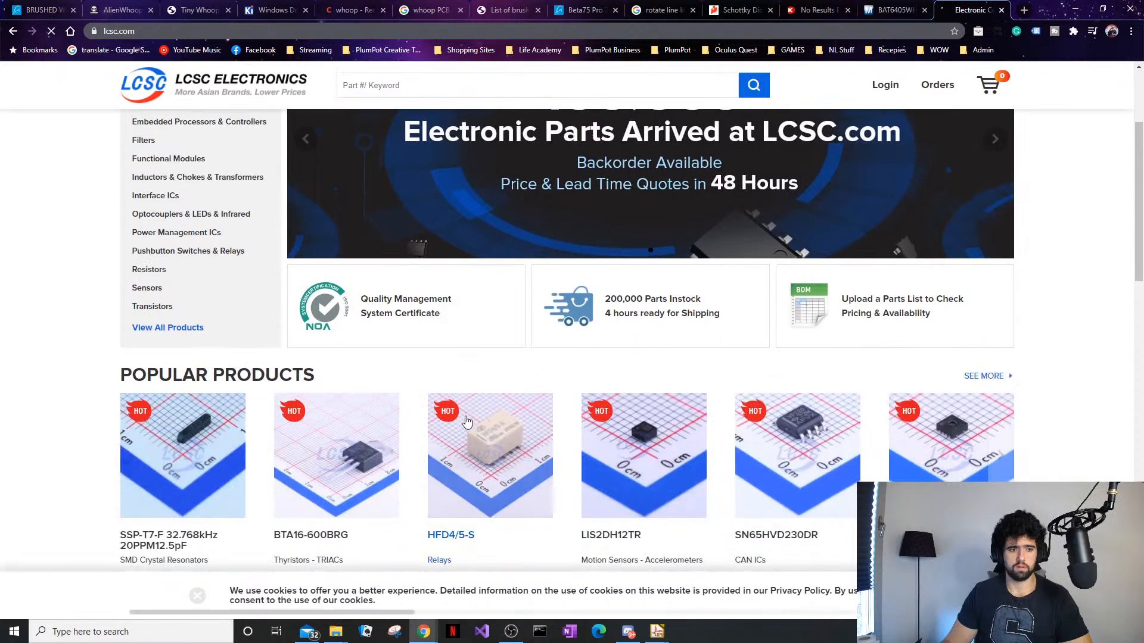
scroll(468, 446, "up", 6)
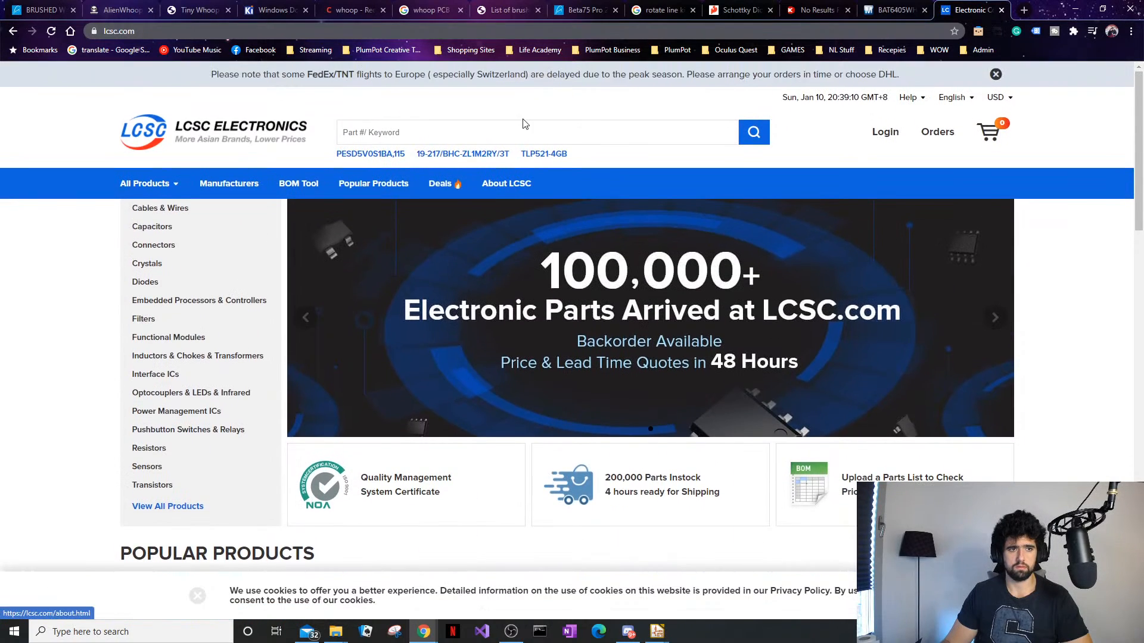
Search LCSC for the copied part number BAT6405WH6327XTSA1 and for "Schotty"
key("ctrl+v")
key("Return")
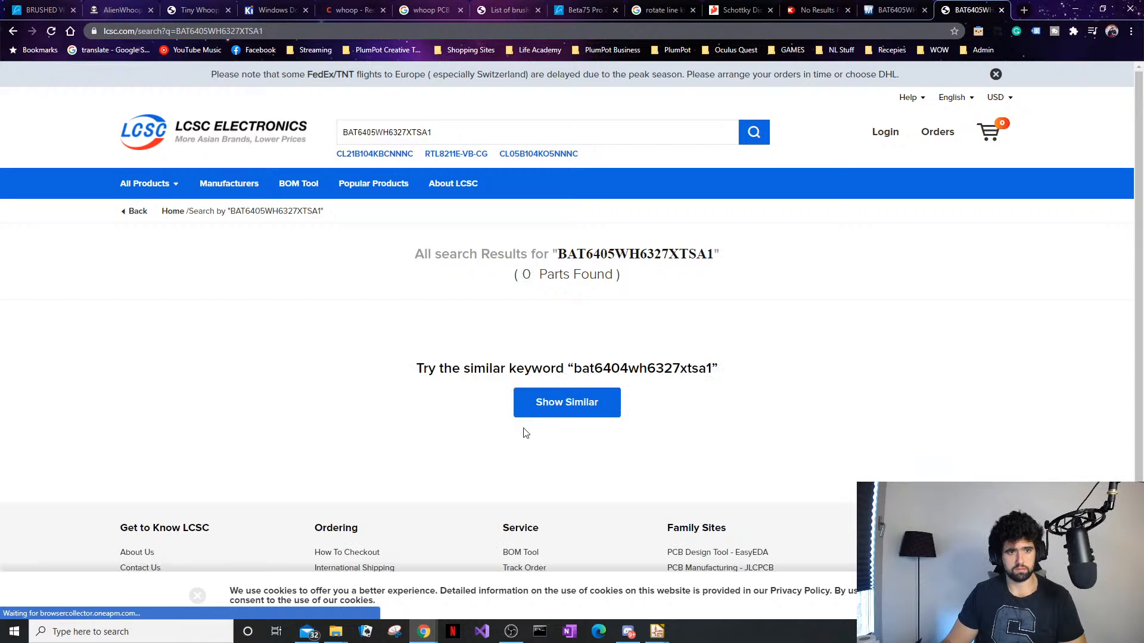
left_click(549, 135)
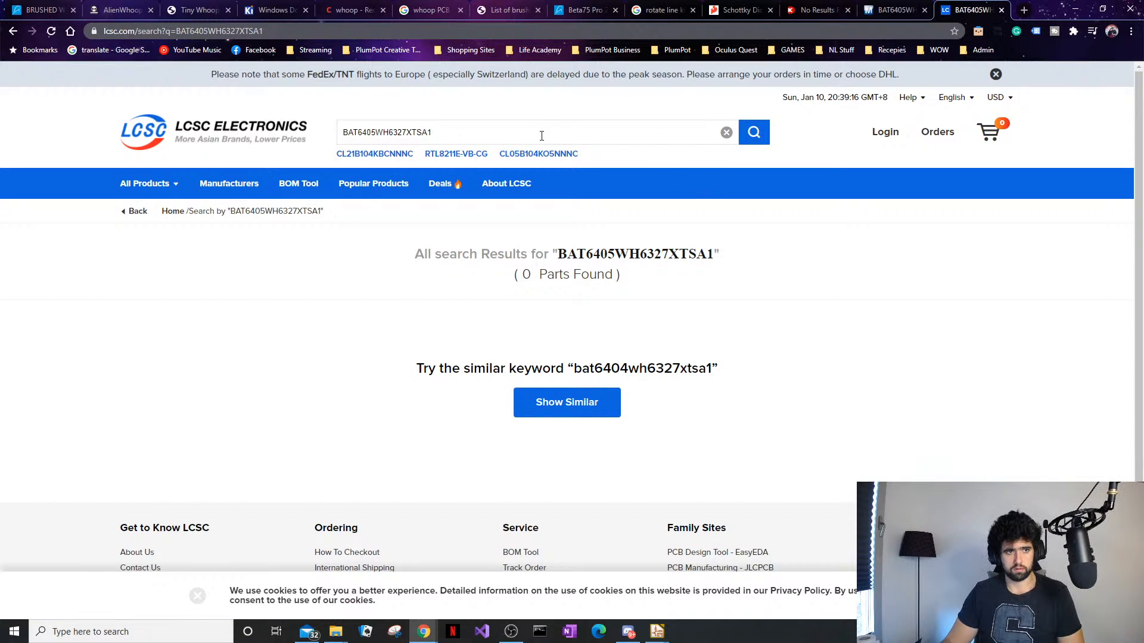
double_click(541, 136)
type("Schotty")
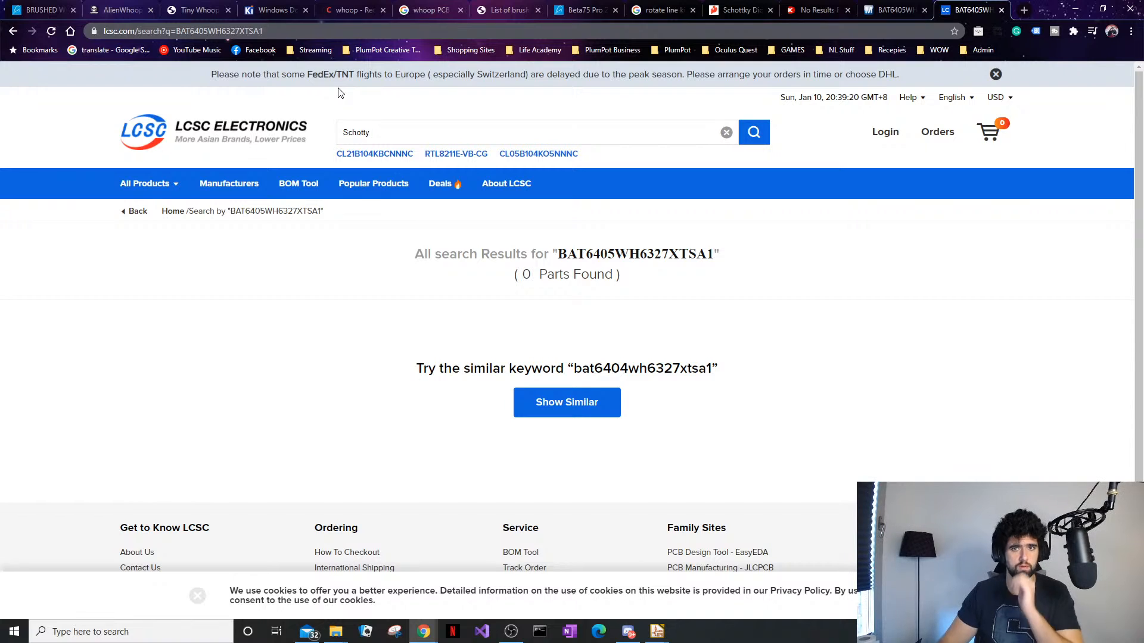
key("Return")
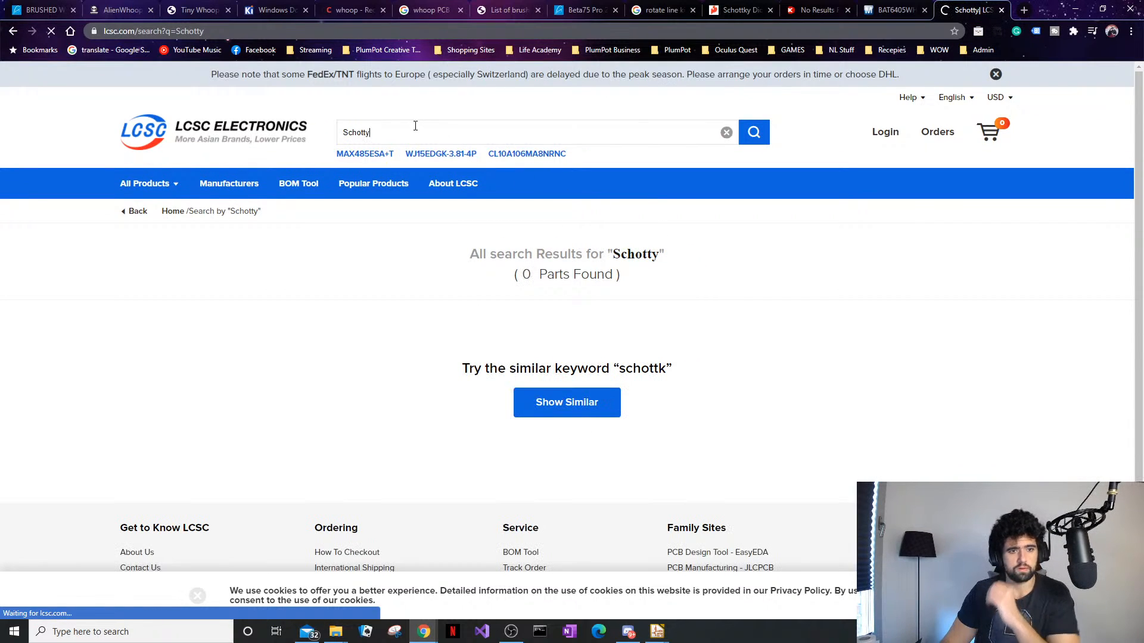
Copy "Schottky Diodes" from the Mouser product description and search LCSC for it
double_click(416, 126)
type("Sch")
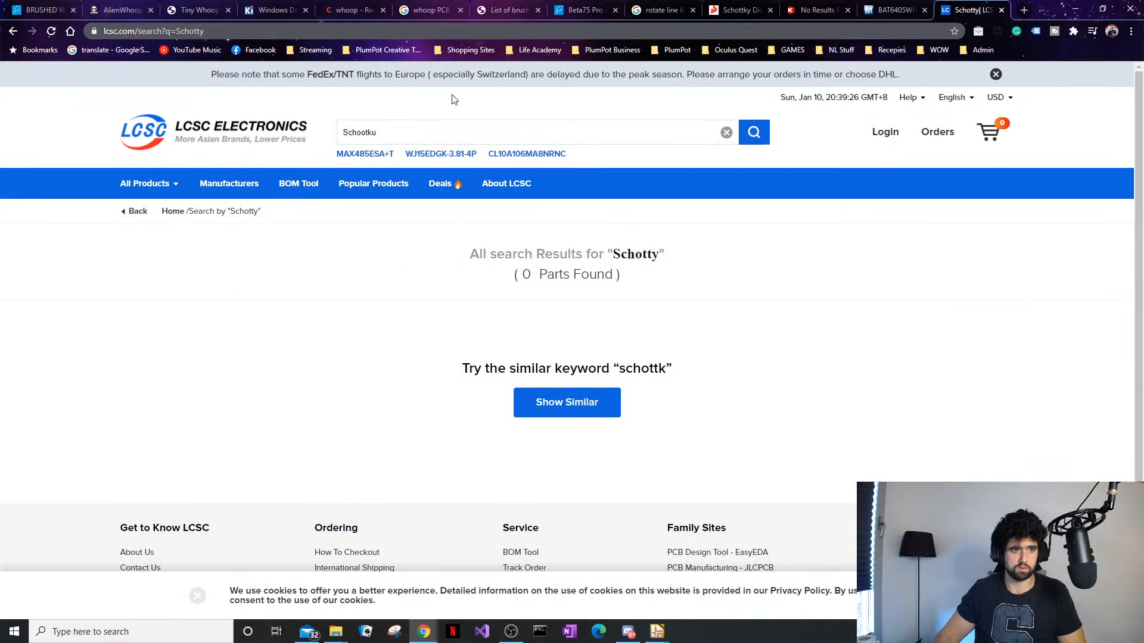
left_click(819, 7)
left_click(887, 7)
scroll(454, 186, "up", 2)
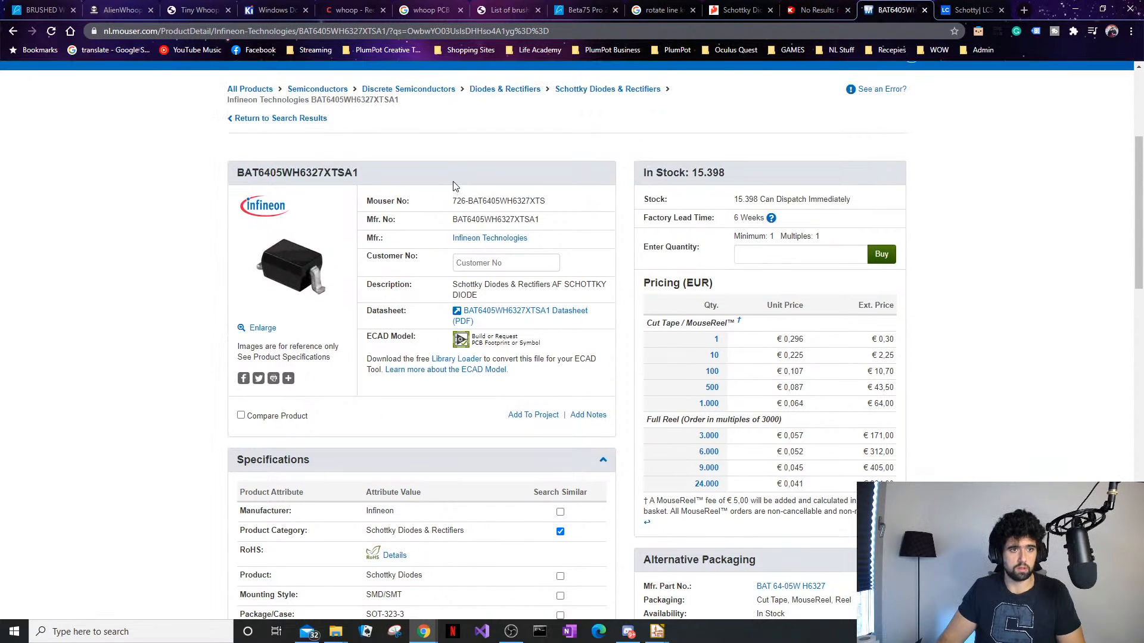
left_click_drag(452, 285, 513, 282)
key("ctrl+c")
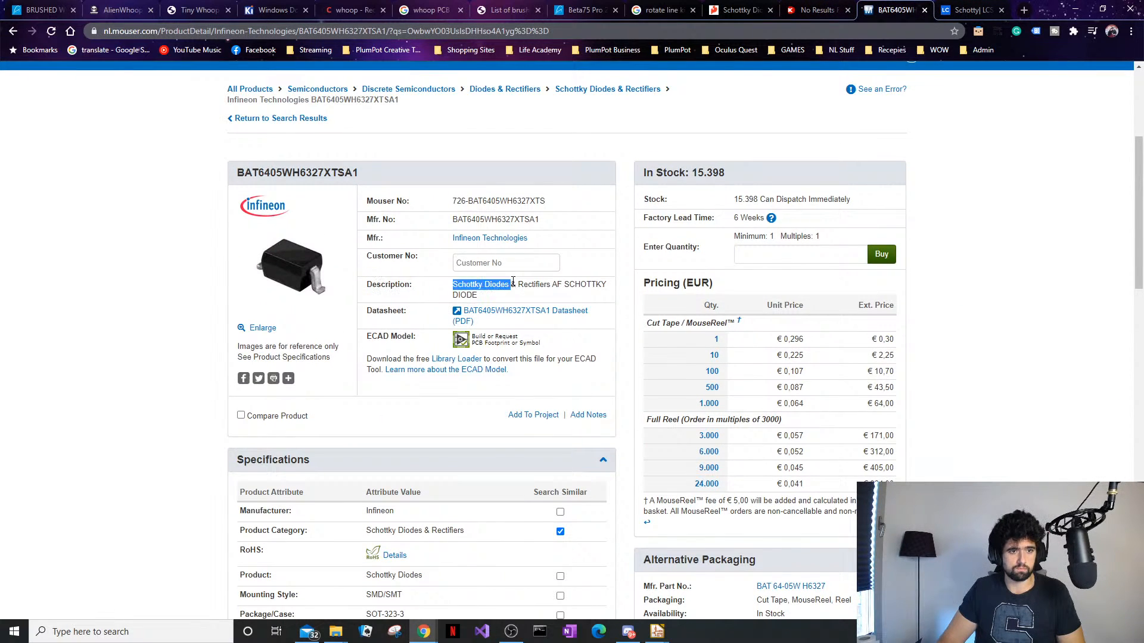
left_click(991, 3)
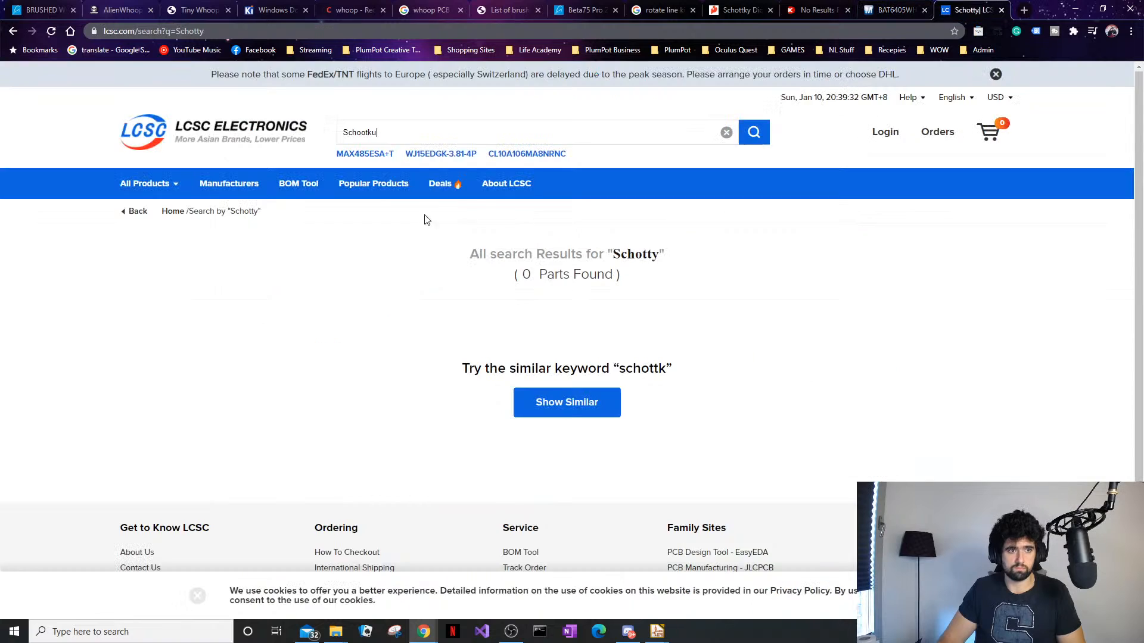
double_click(402, 138)
key("ctrl+v")
key("Return")
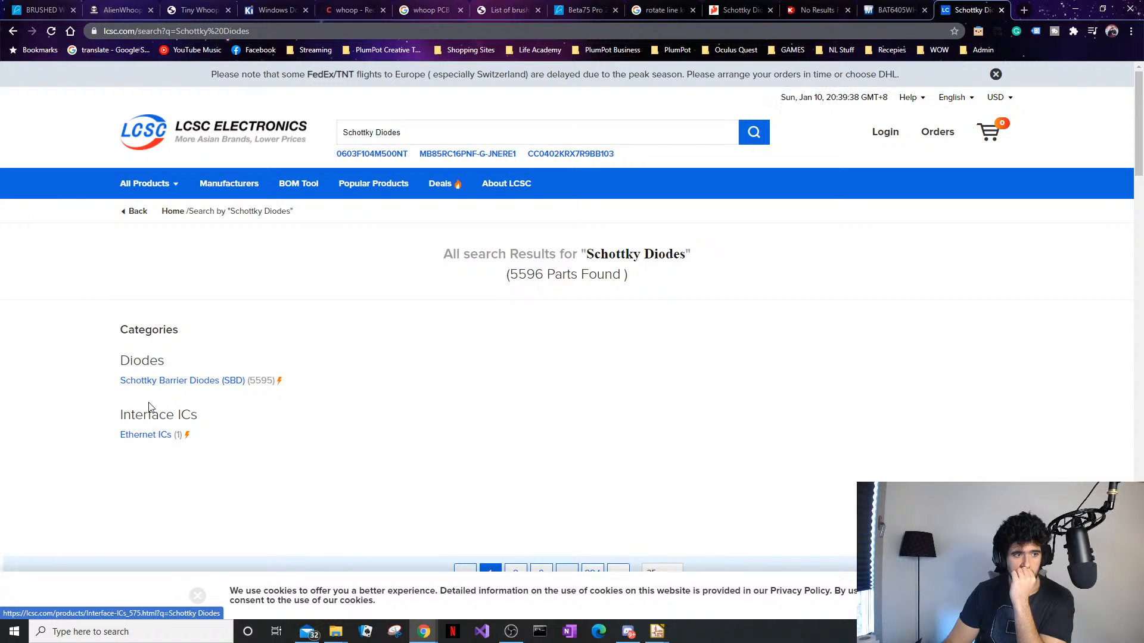
Open LCSC's Schottky Barrier Diodes (SBD) category and examine its listings and package, voltage and current filters
left_click(148, 384)
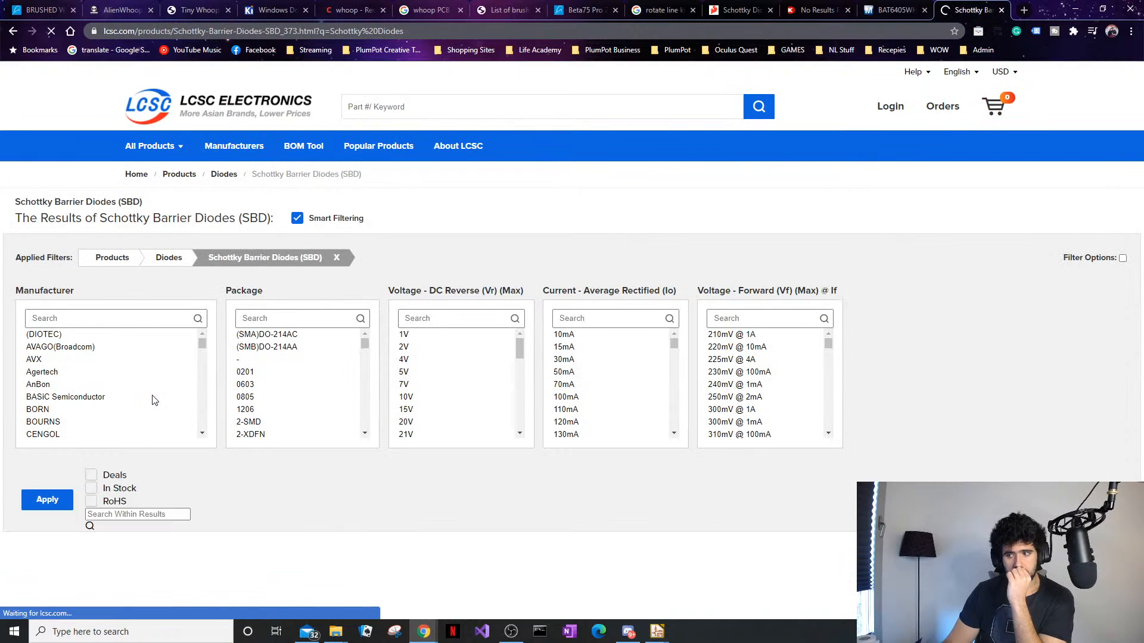
scroll(346, 460, "down", 3)
scroll(346, 460, "down", 6)
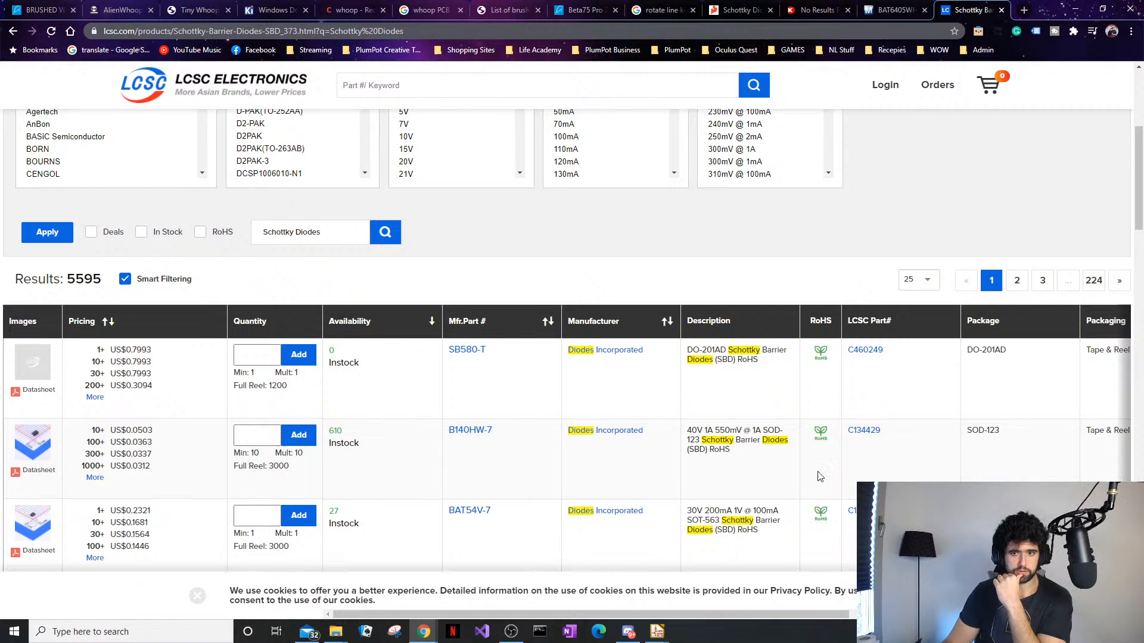
left_click_drag(629, 614, 596, 618)
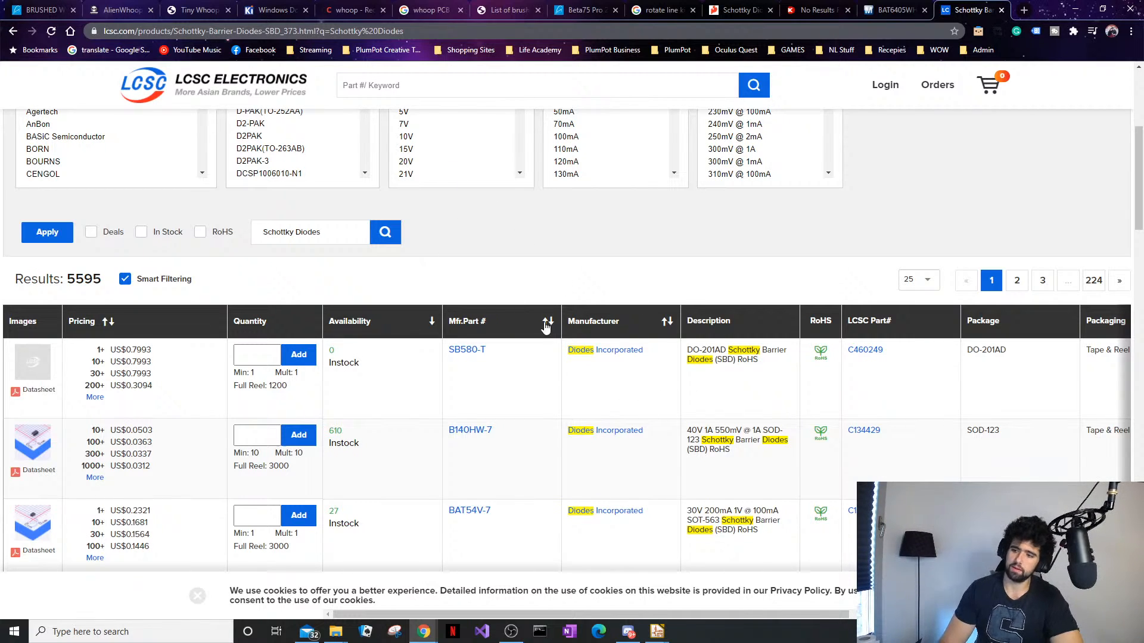
scroll(449, 407, "up", 4)
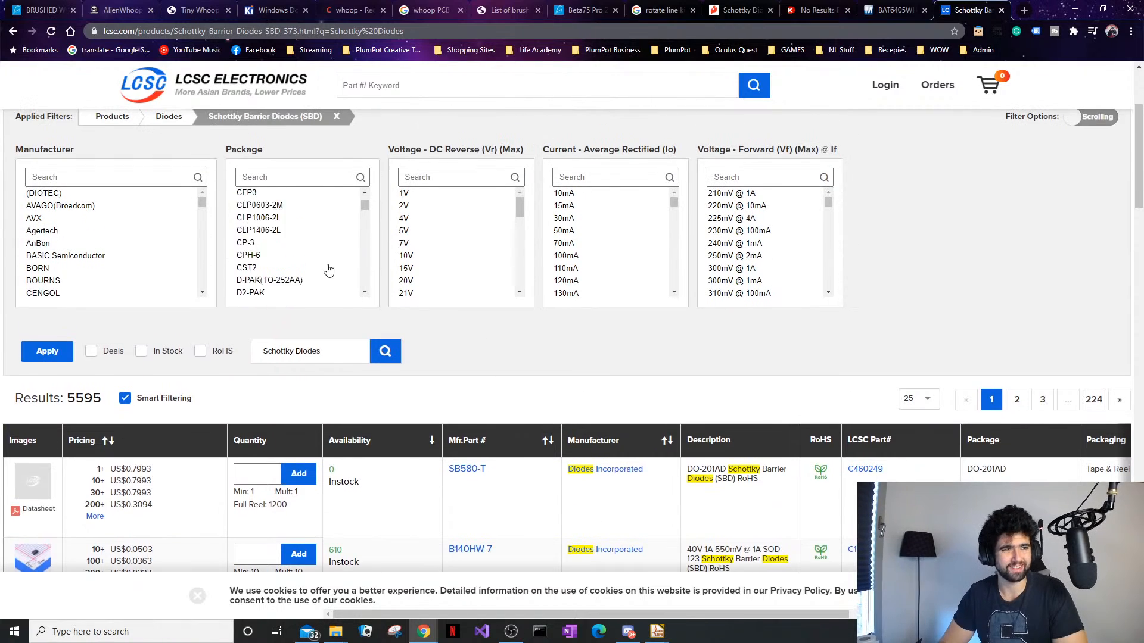
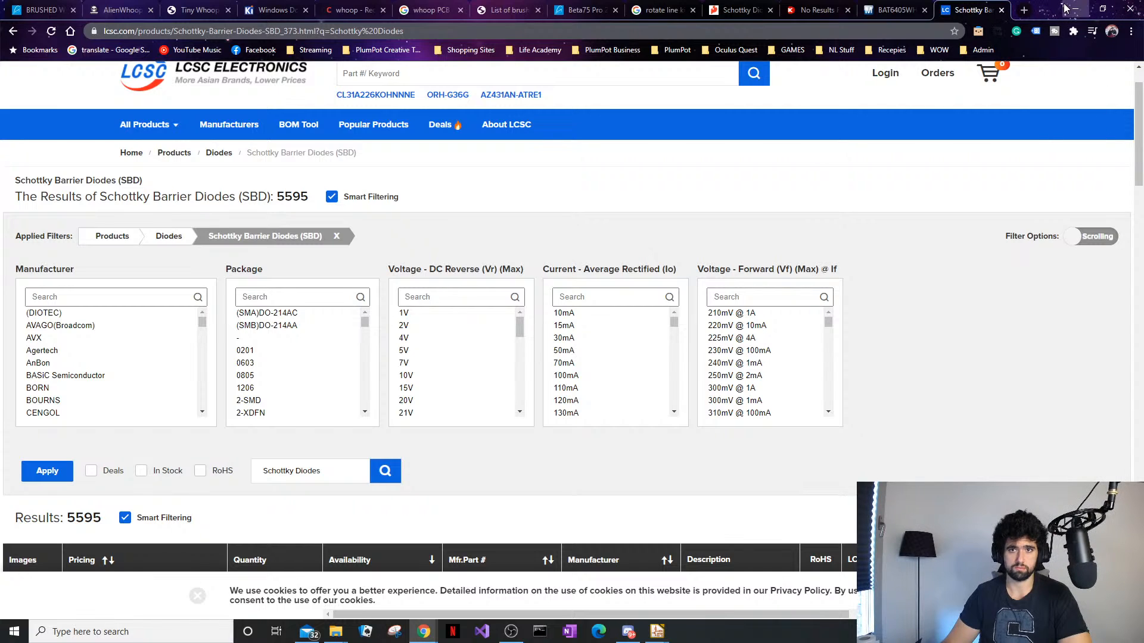
Copy the manufacturer number BAT6405WH6327XTSA1 from the Mouser page and switch to the motor driver schematic in Eeschema
left_click(917, 8)
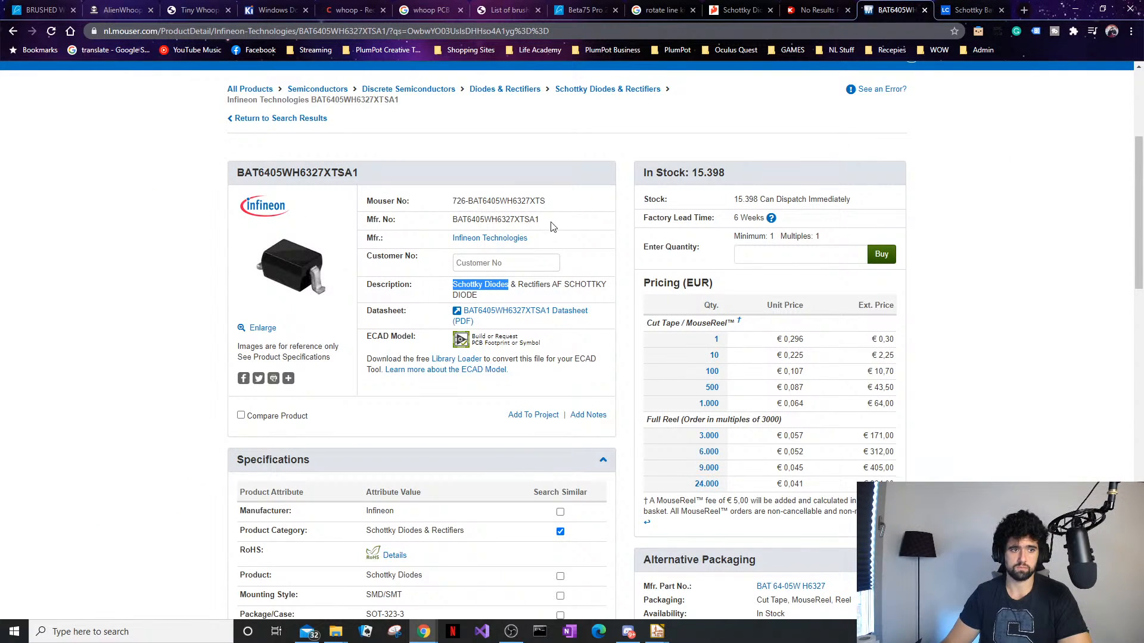
left_click_drag(551, 226, 449, 221)
key("ctrl+c")
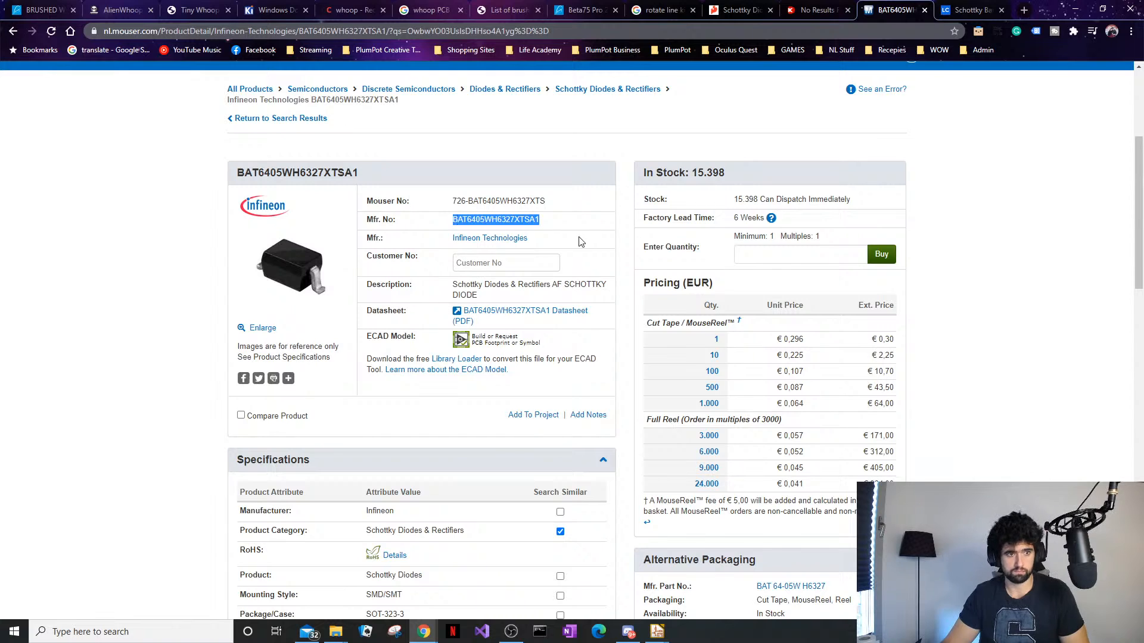
left_click(1075, 9)
scroll(584, 307, "down", 4)
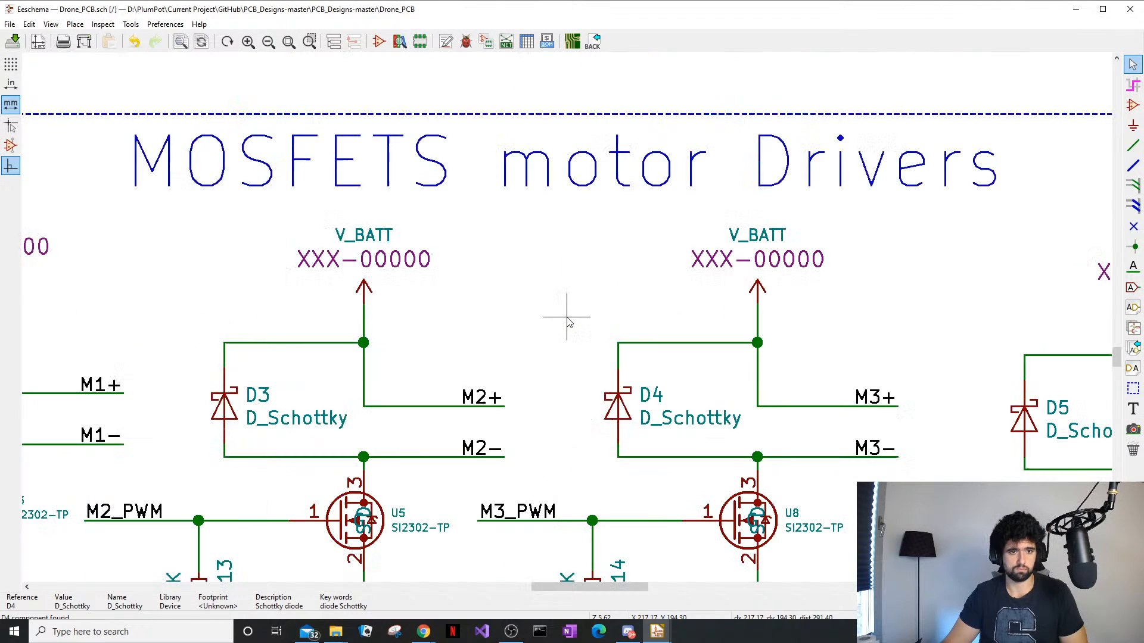
Search the schematic symbol library for BAT6405WH6327XTSA1 and shorten the filter to BAT
key("a")
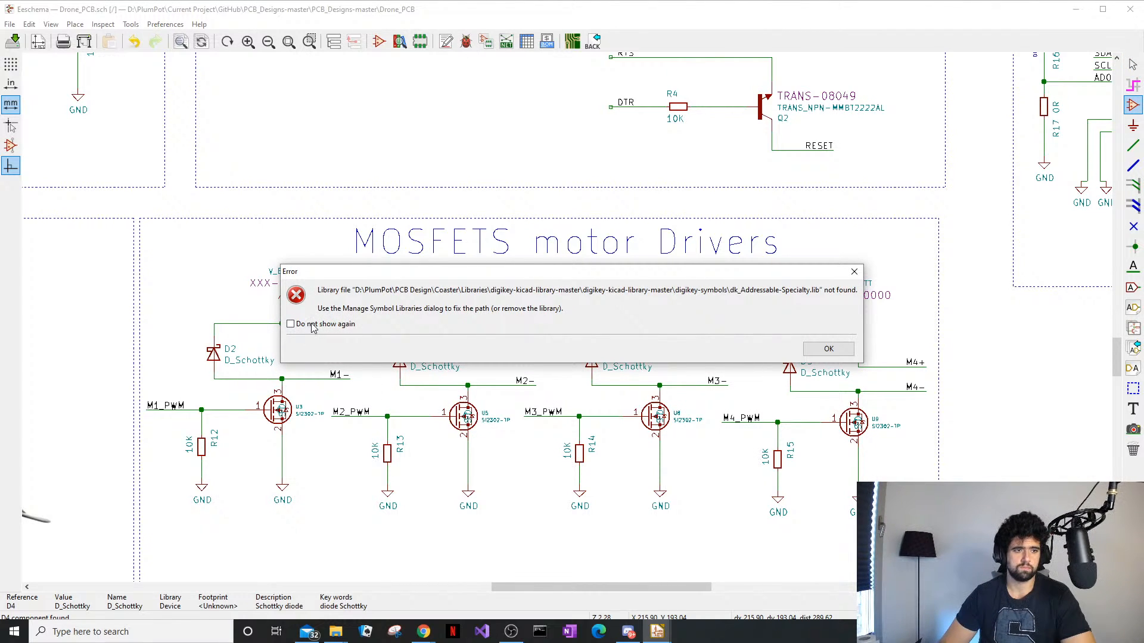
left_click(828, 348)
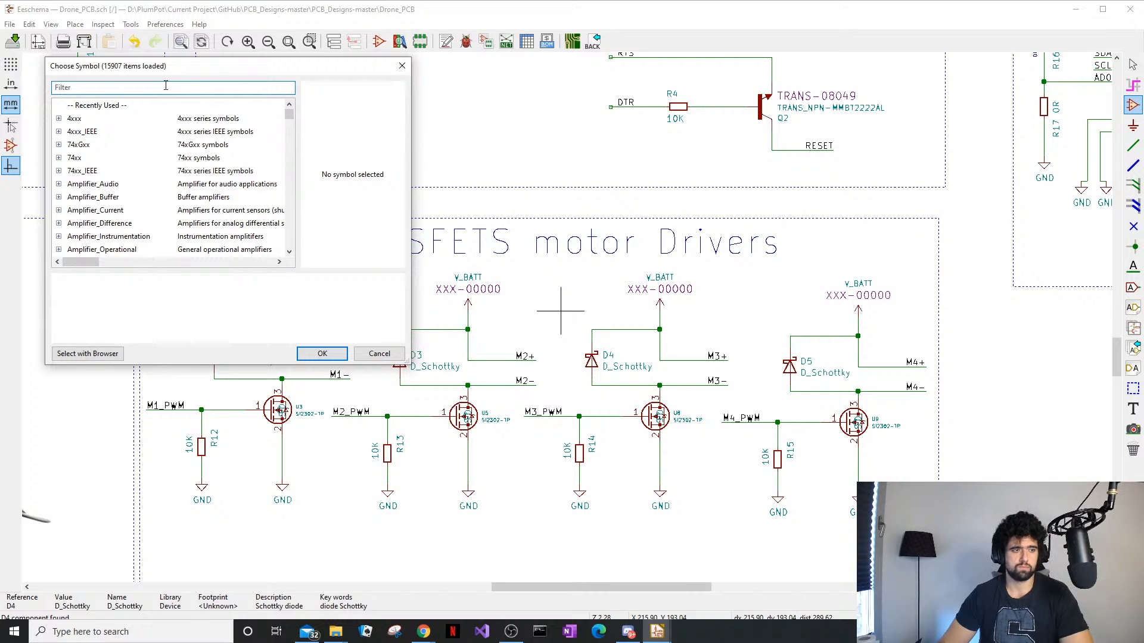
key("ctrl+v")
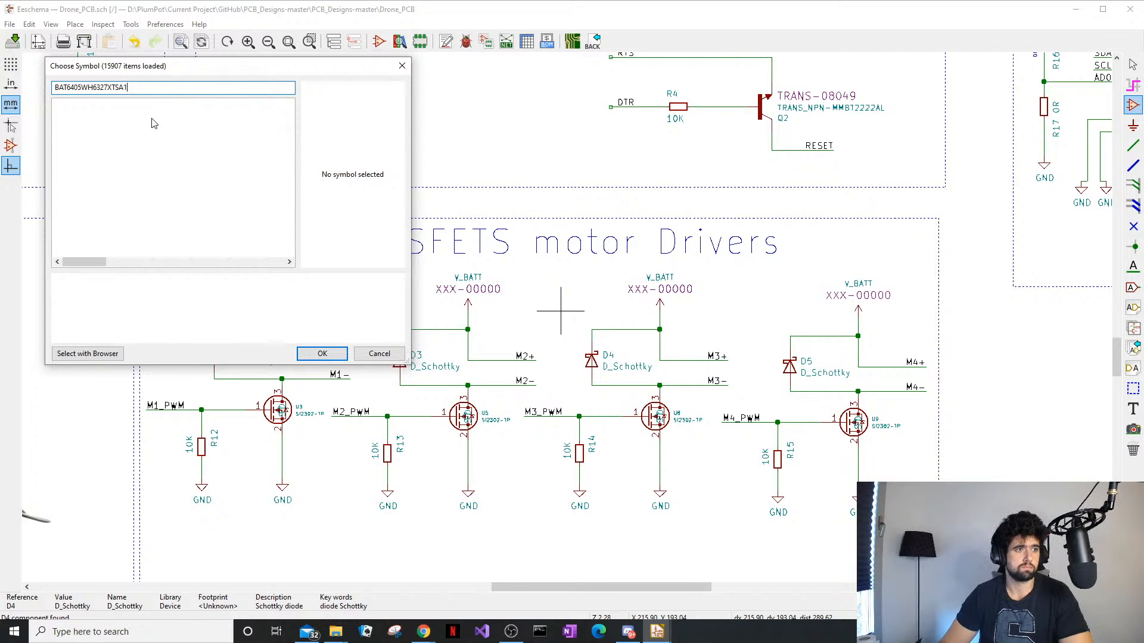
key("BackSpace")
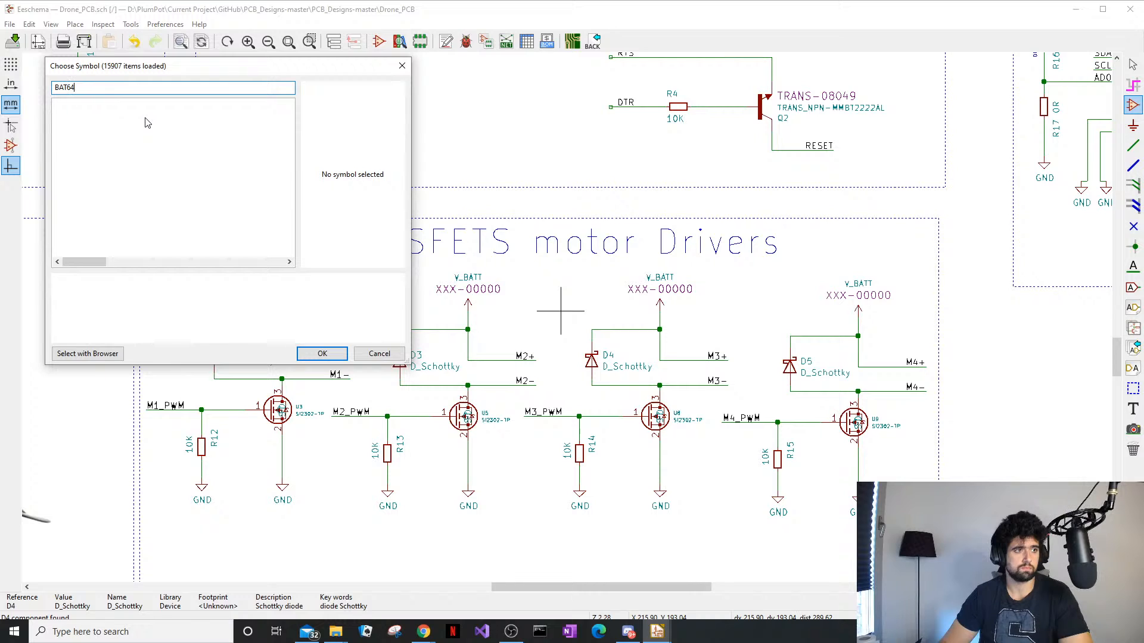
key("BackSpace")
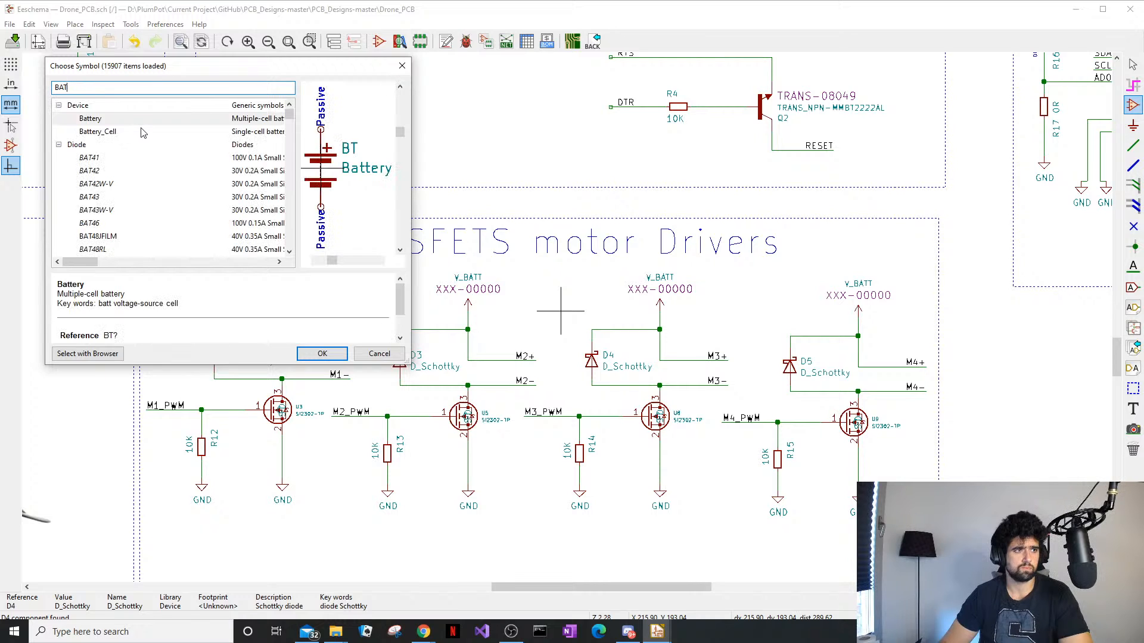
Preview the BAT-series Schottky symbols, including BAT42 and BAT54W, and place a BAT85 diode above D2 in the motor driver section
left_click(156, 159)
left_click(165, 173)
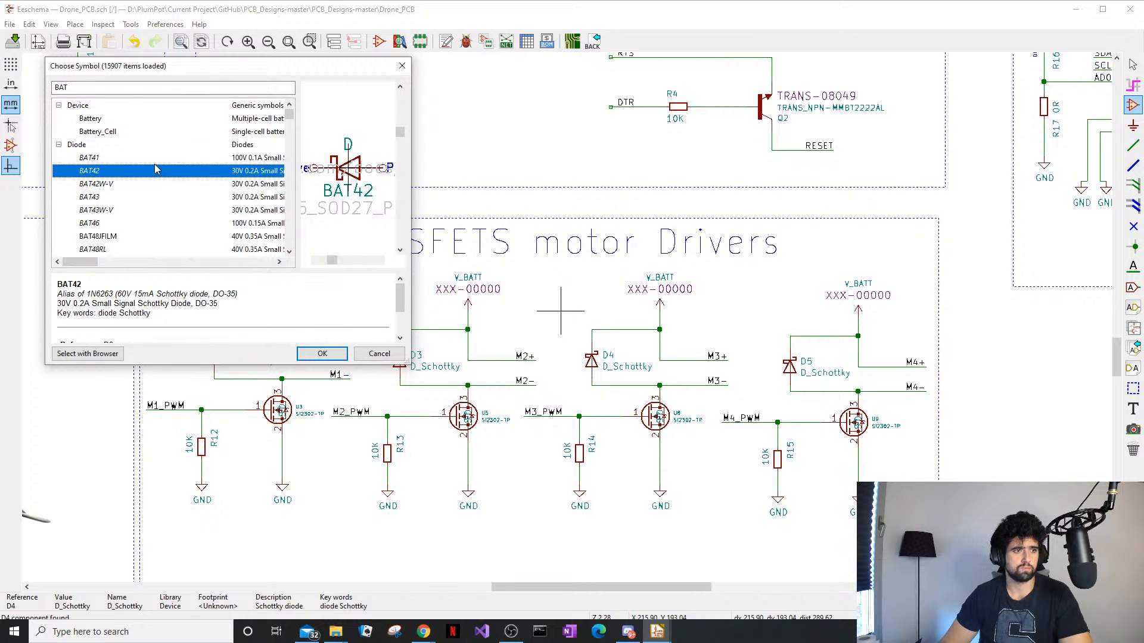
left_click(155, 161)
left_click(159, 173)
scroll(149, 184, "down", 5)
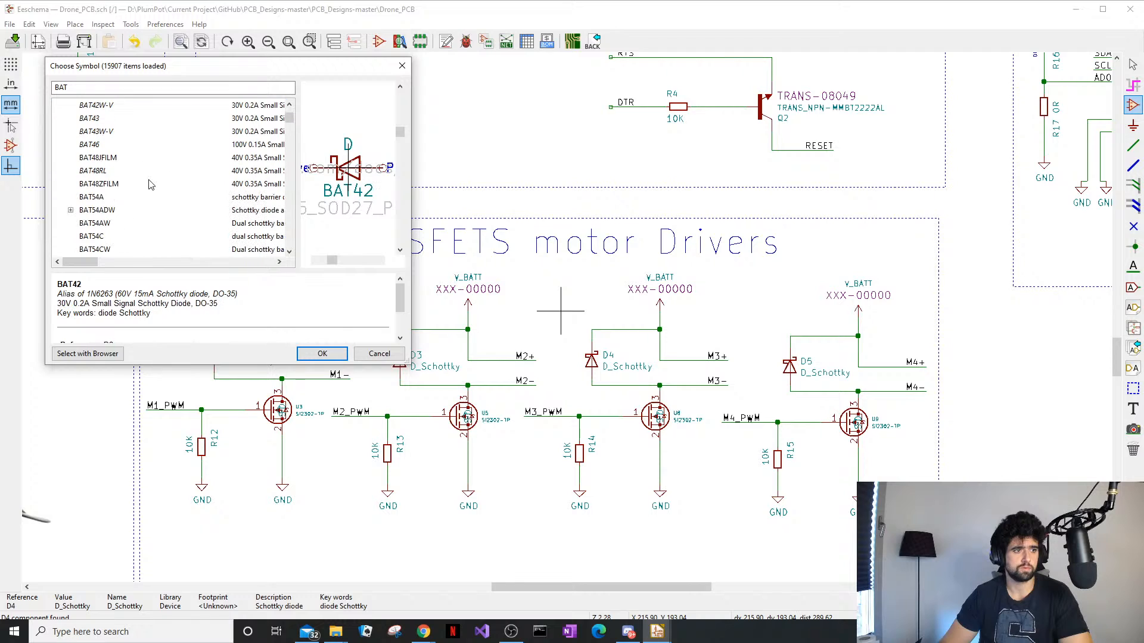
left_click(123, 186)
left_click(109, 169)
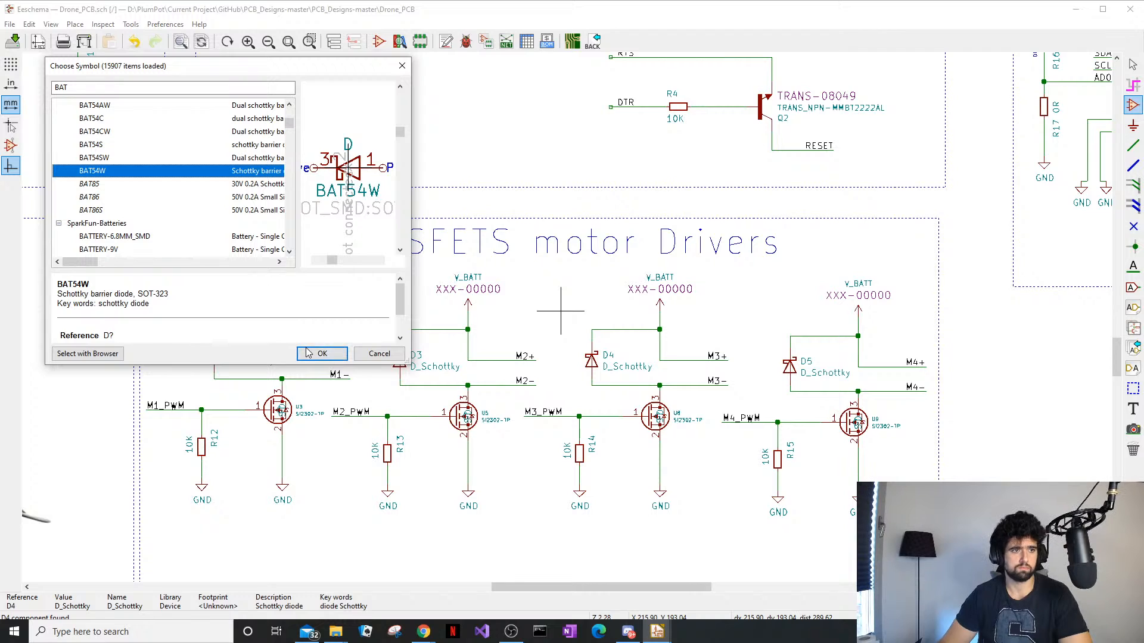
left_click(169, 185)
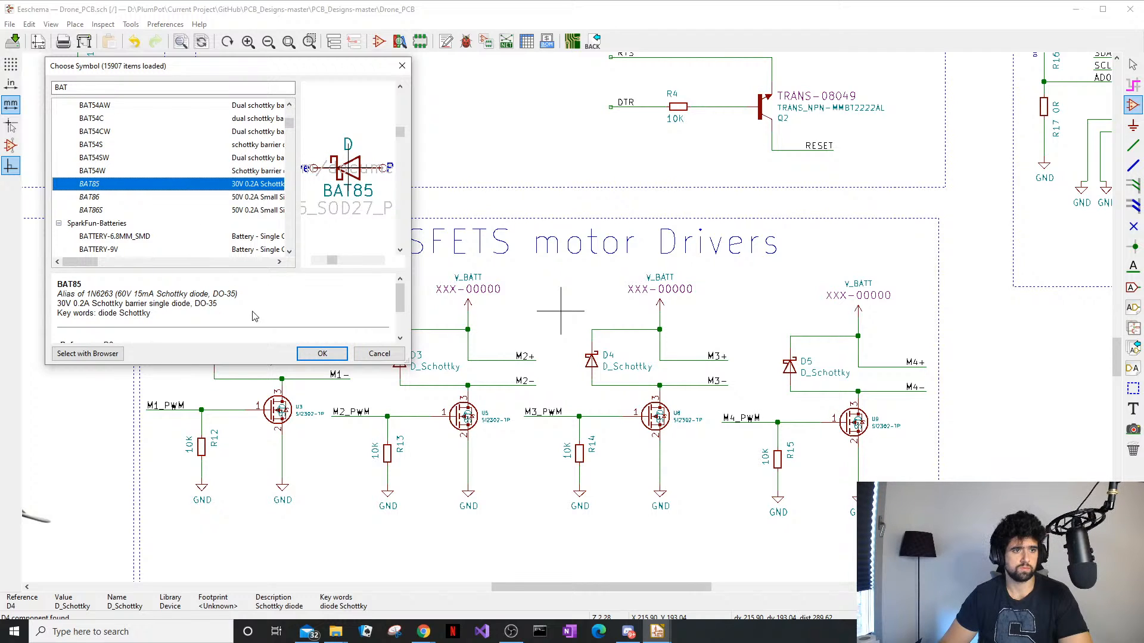
left_click(322, 354)
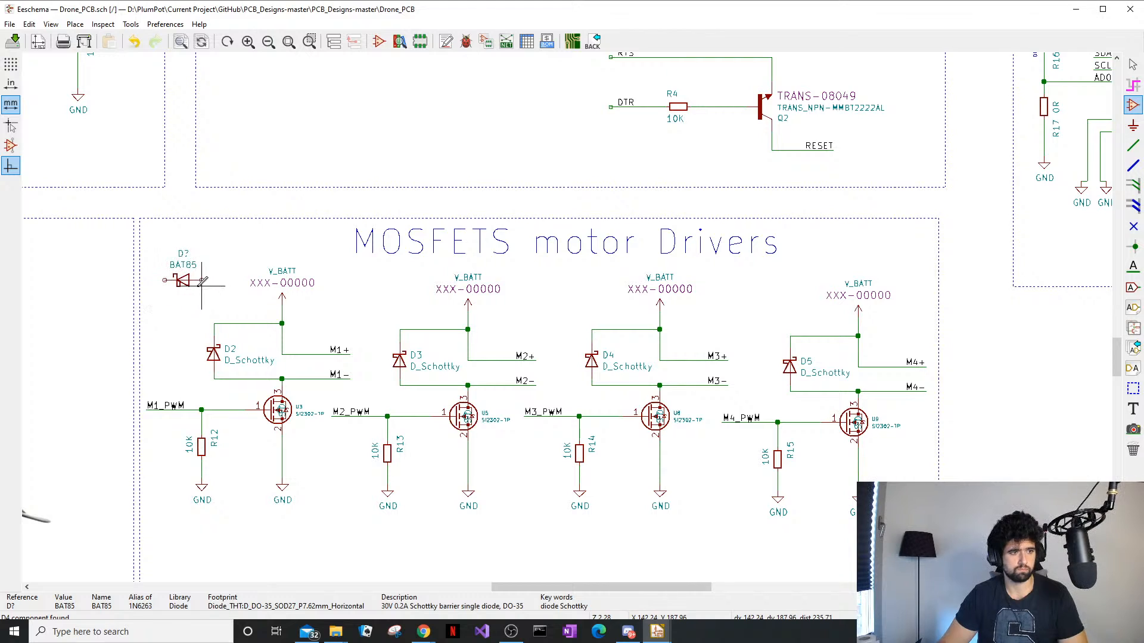
left_click(186, 280)
Open the footprint choices for the placed BAT85 and preview D_0805_2012Metric in the Diode_SMD library
key("e")
left_click(527, 260)
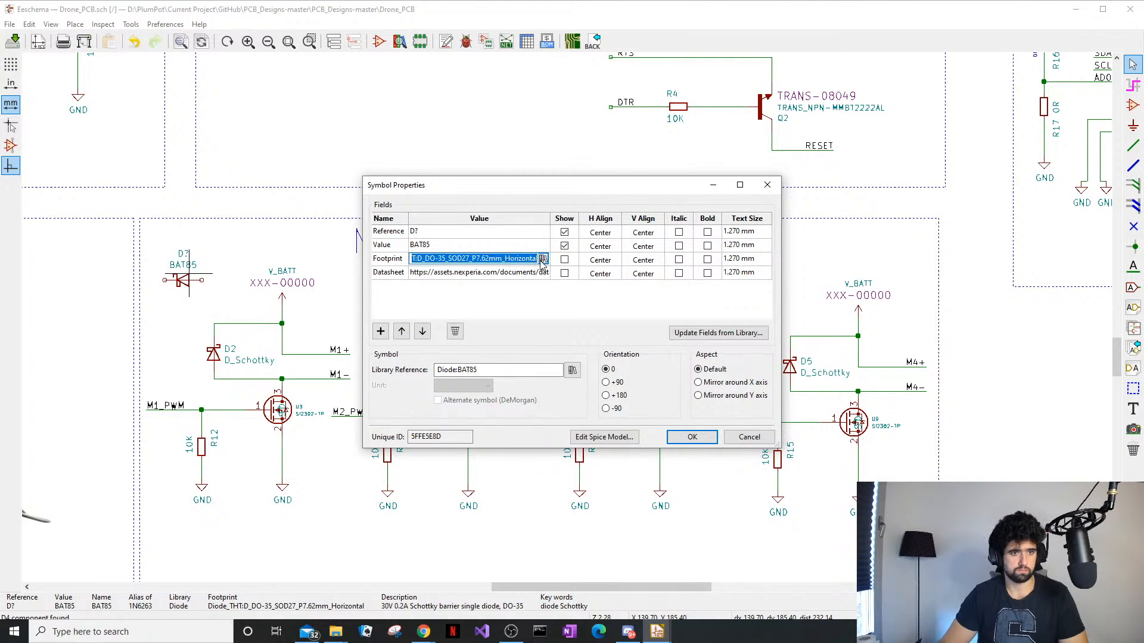
left_click(543, 259)
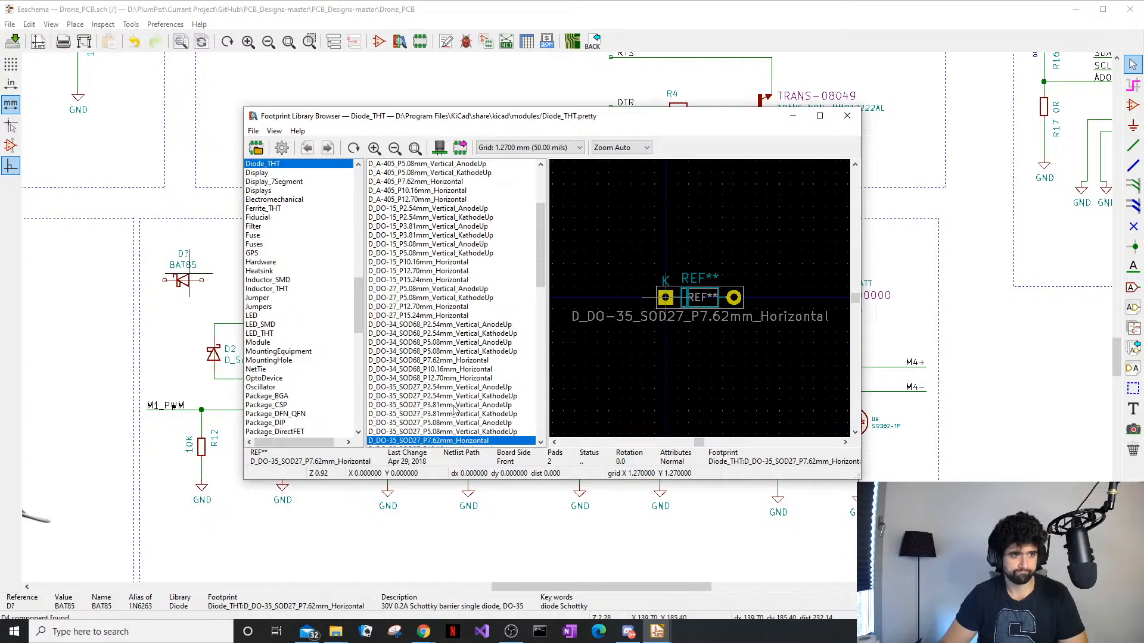
scroll(316, 244, "up", 2)
left_click(309, 210)
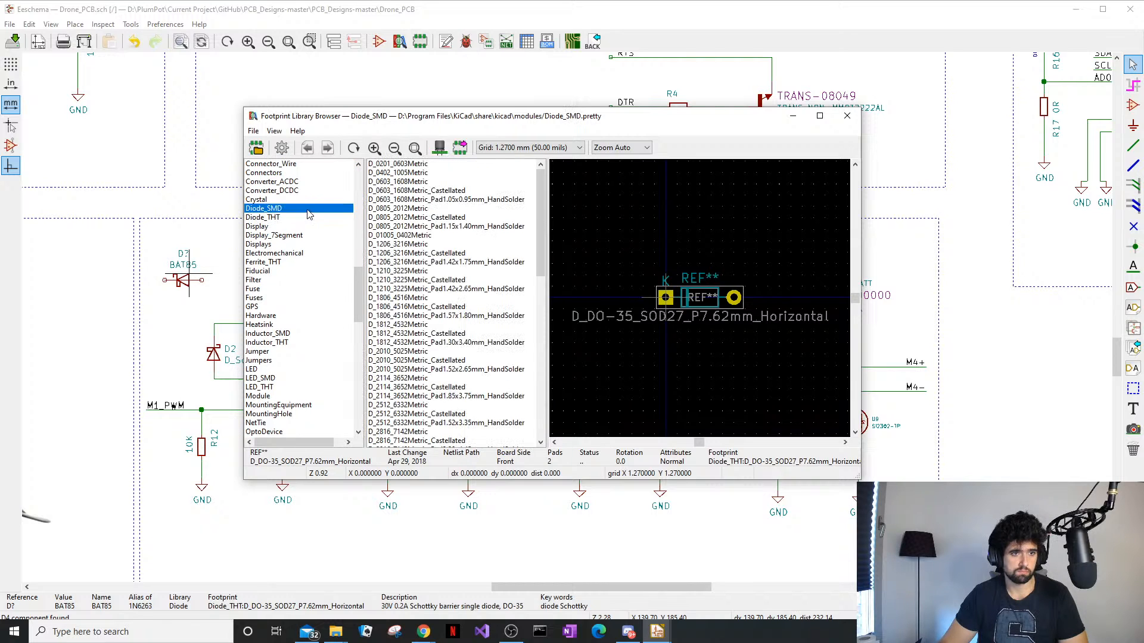
left_click(398, 172)
left_click(405, 208)
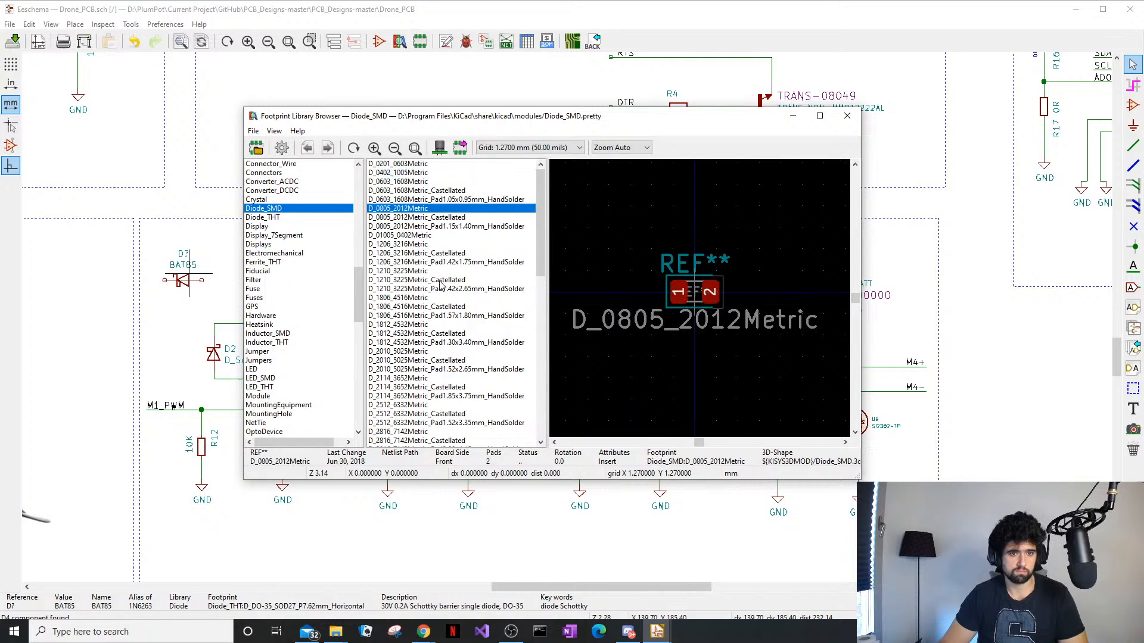
Preview larger Diode_SMD footprints, including the 2816 and 2010 sizes, and cancel the BAT85 property edit
left_click(441, 280)
left_click(453, 414)
left_click(458, 440)
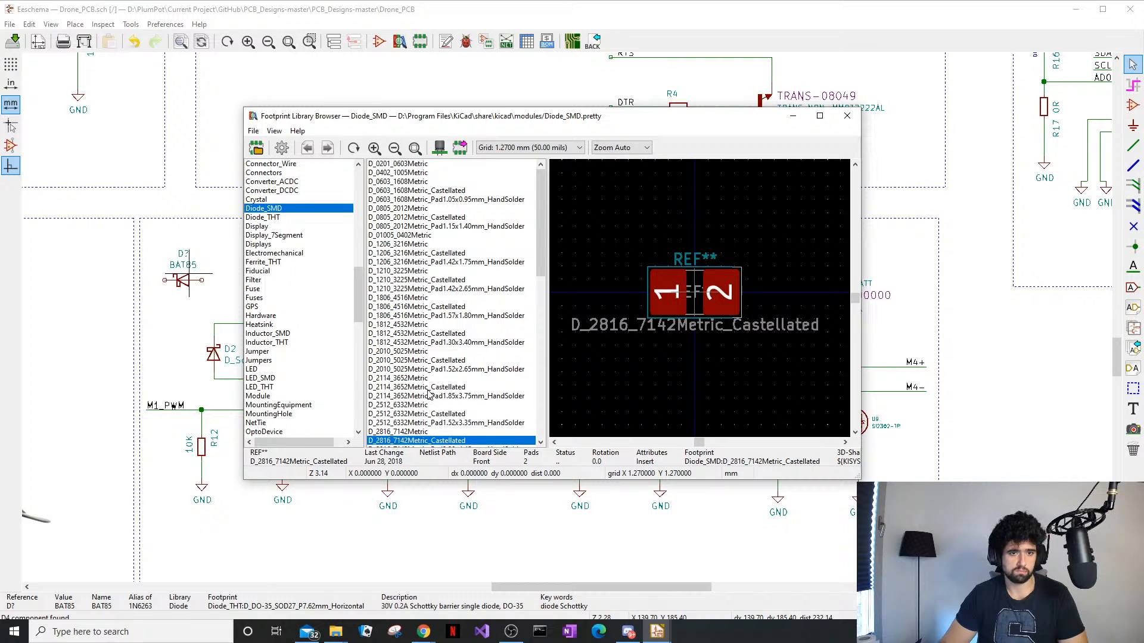
scroll(429, 393, "down", 1)
left_click(440, 423)
left_click(441, 431)
left_click(436, 423)
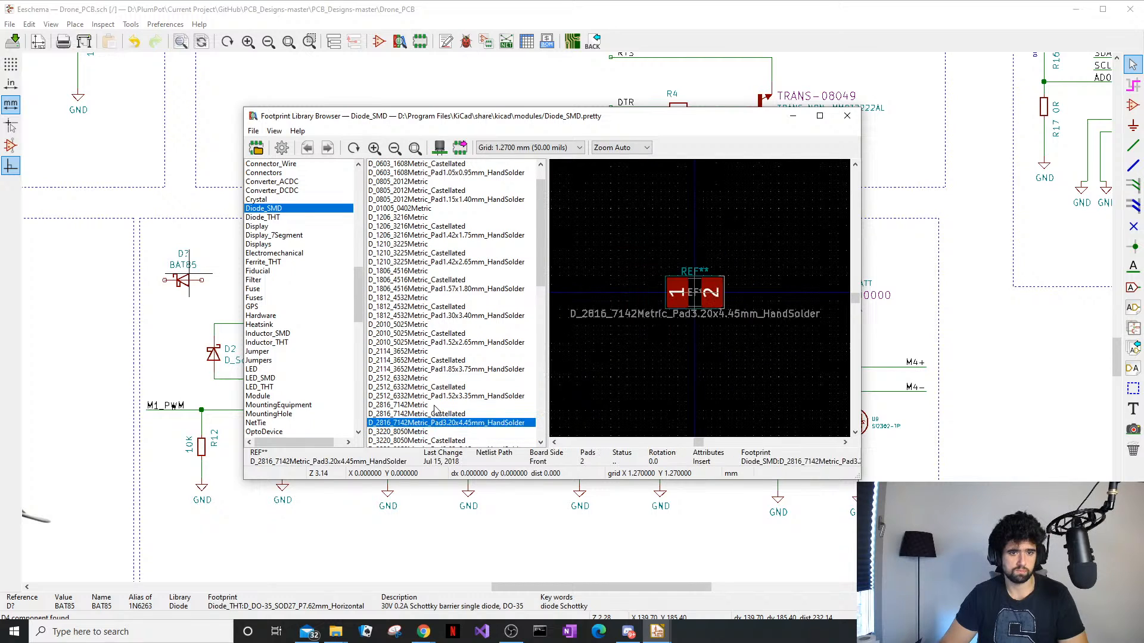
left_click(436, 407)
left_click(444, 360)
left_click(444, 343)
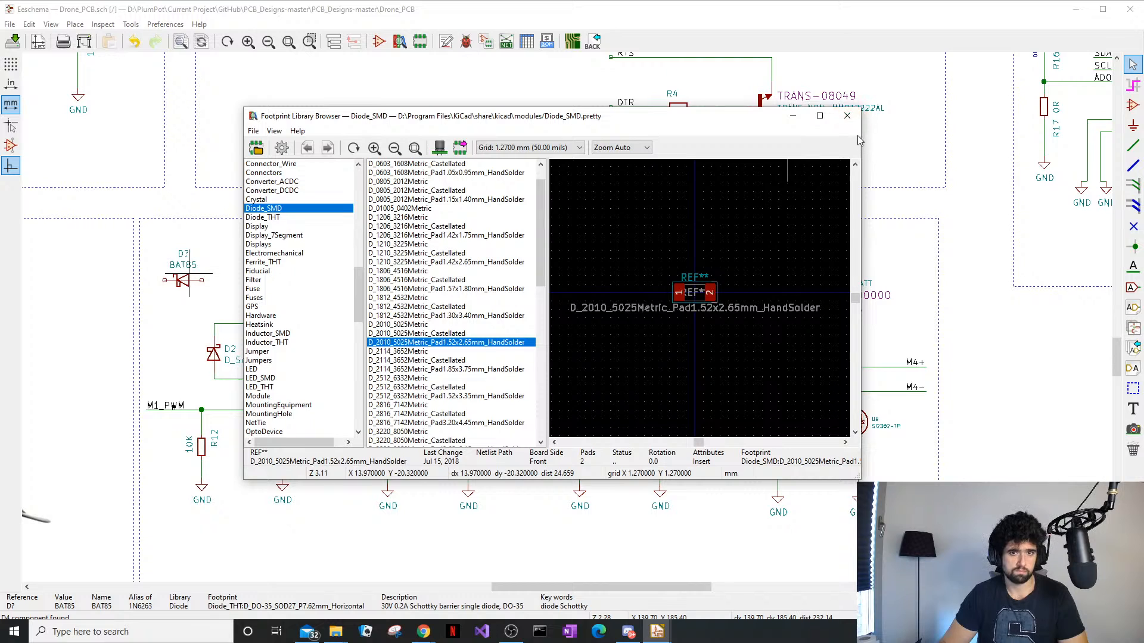
left_click(847, 115)
left_click(733, 441)
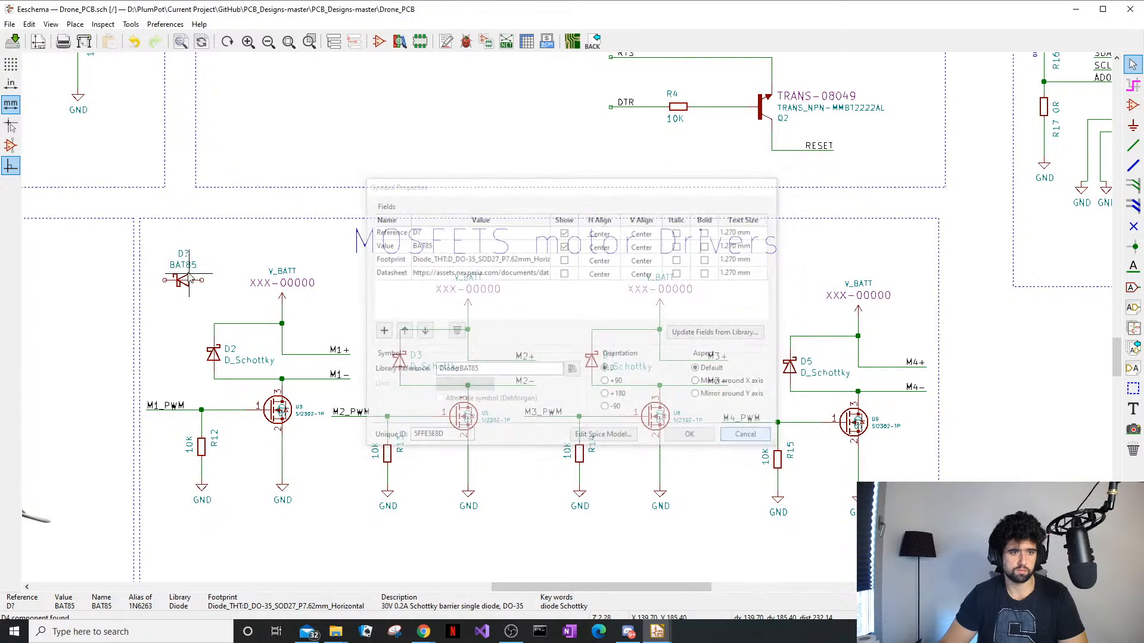
Switch to the Mouser page in Chrome, open the BAT6405WH6327XTSA1 datasheet link and accept the Infineon site's cookies
left_click(231, 260)
mouse_move(424, 632)
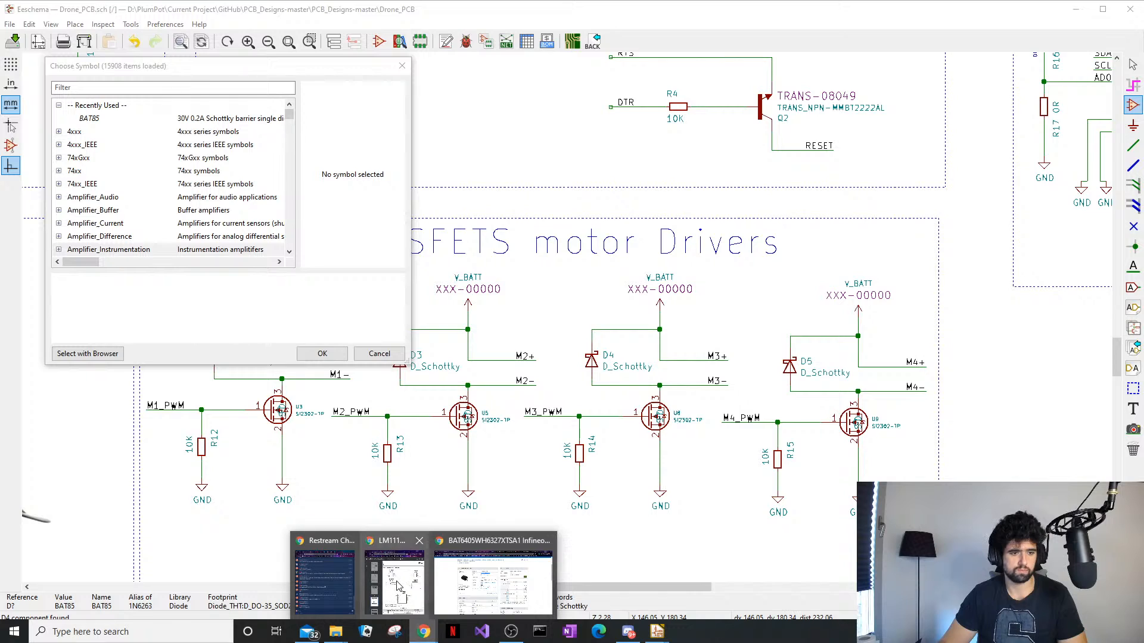
left_click(494, 581)
left_click(501, 311)
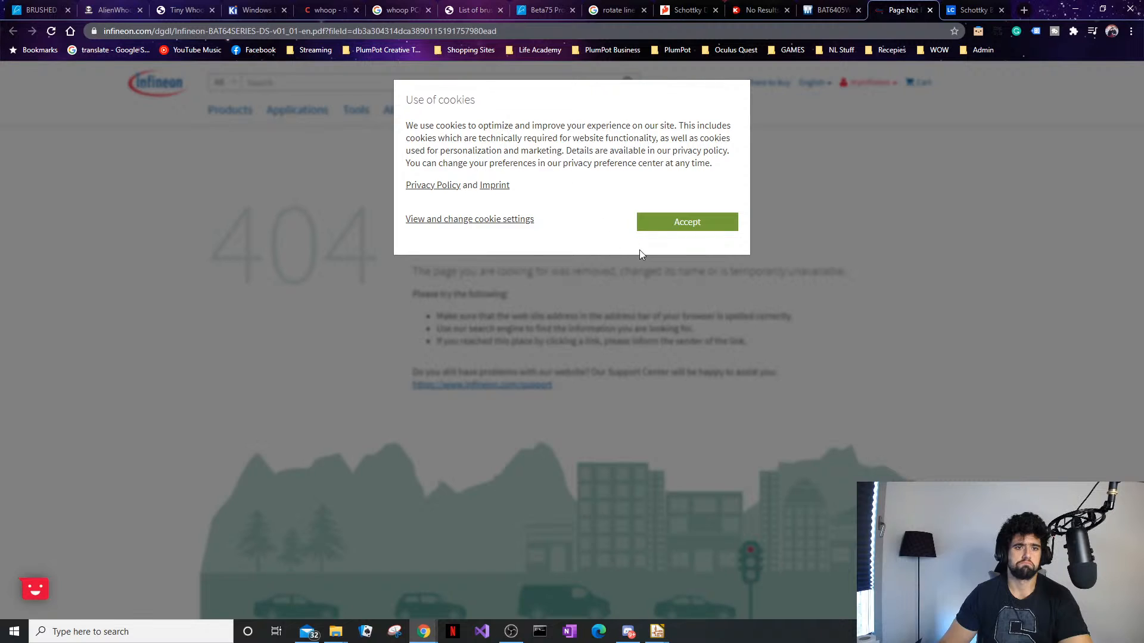
left_click(663, 223)
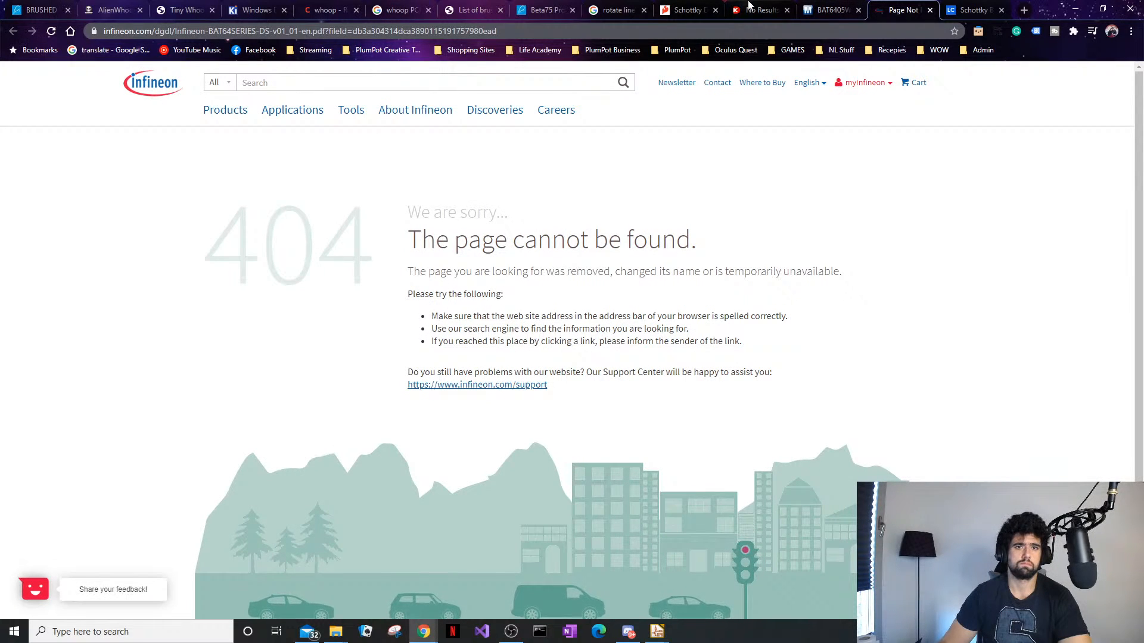
Return to the Mouser product page, examine the diode's specifications and highlight the Package/Case value SOT-323-3
left_click(832, 7)
scroll(482, 367, "down", 4)
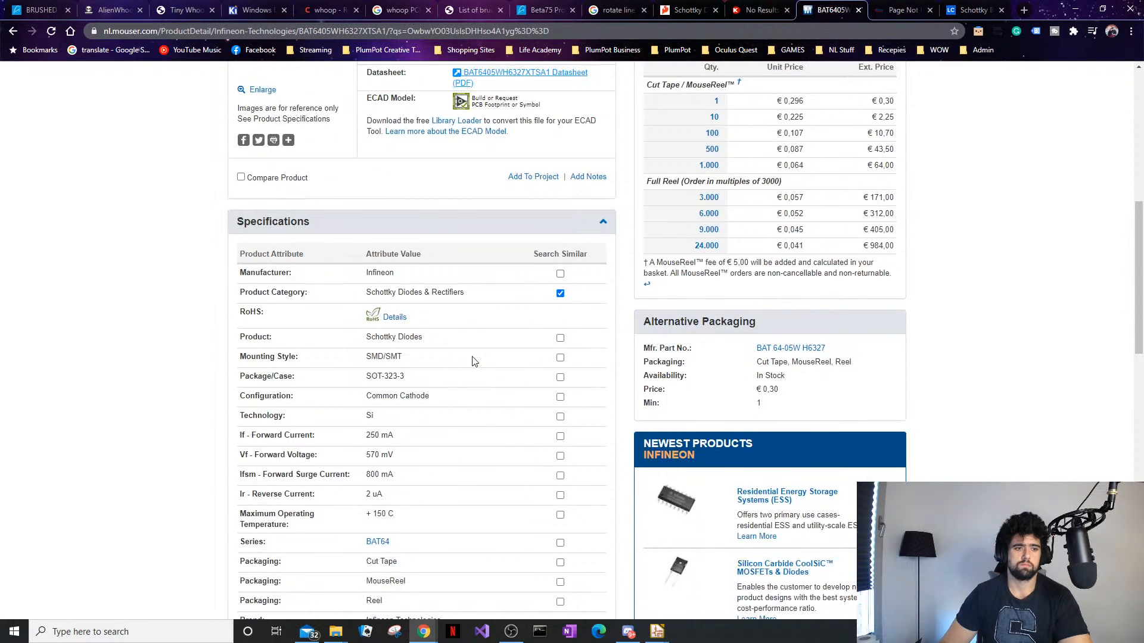
scroll(320, 214, "up", 2)
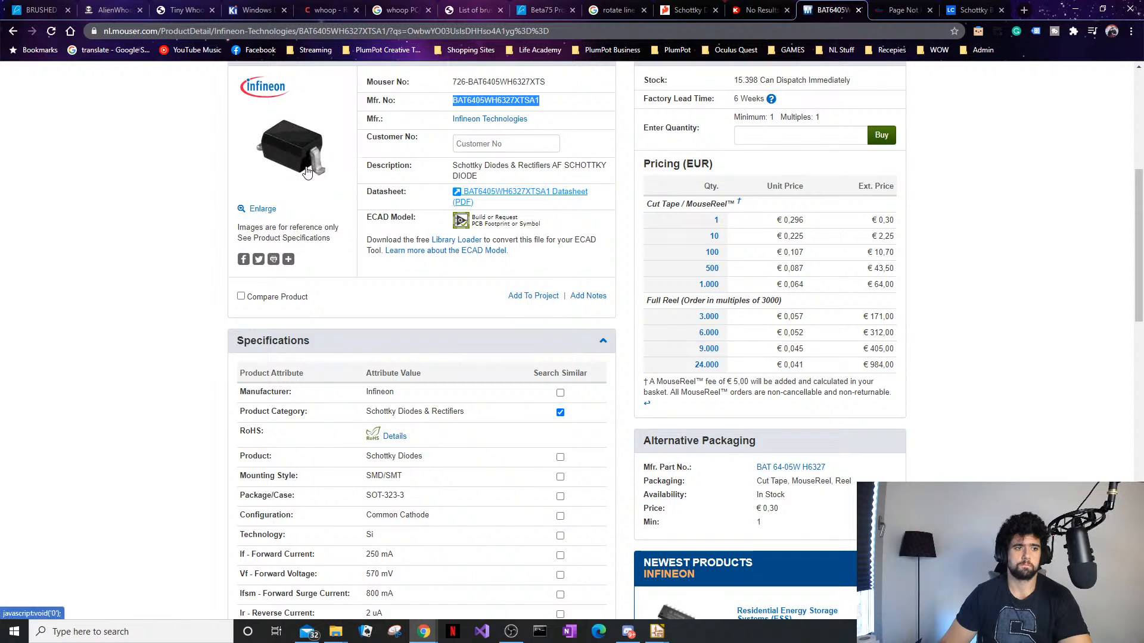
left_click(393, 494)
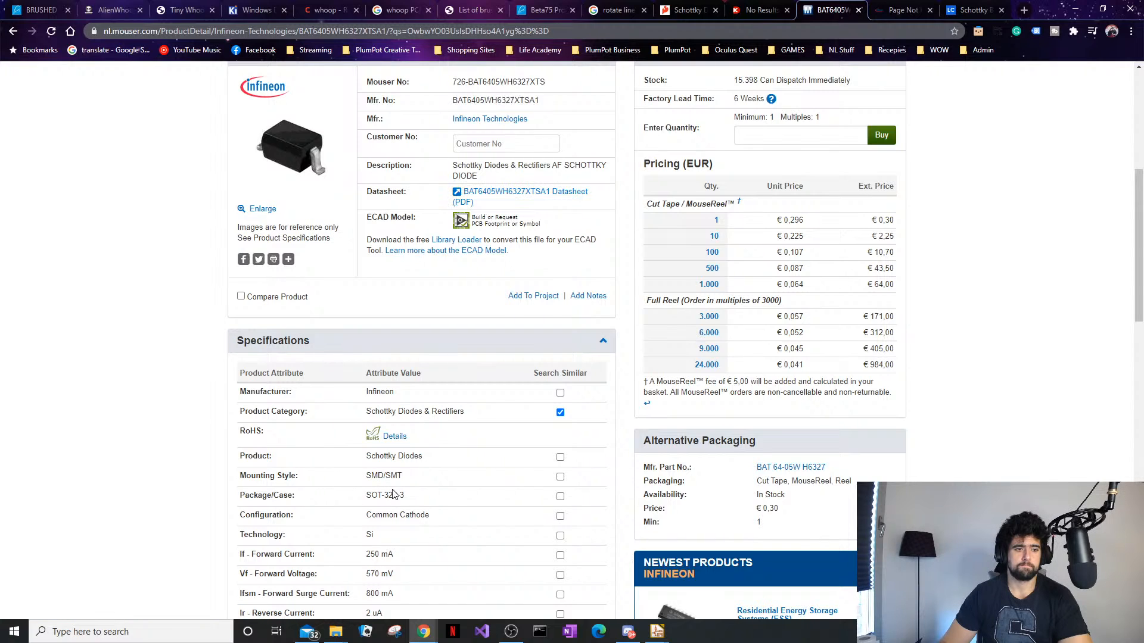
mouse_move(393, 496)
left_mouse_down()
mouse_move(402, 497)
mouse_move(382, 477)
mouse_move(370, 493)
left_mouse_up()
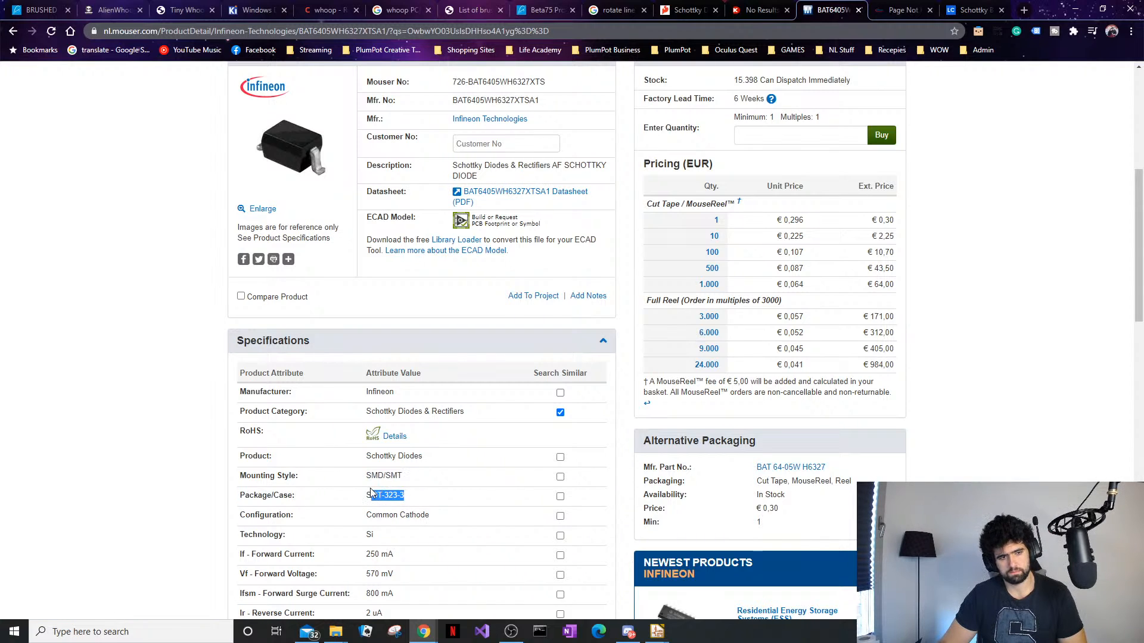
Switch back to Eeschema, dismiss the symbol chooser and delete the BAT85 diode above D2
key("alt+Tab")
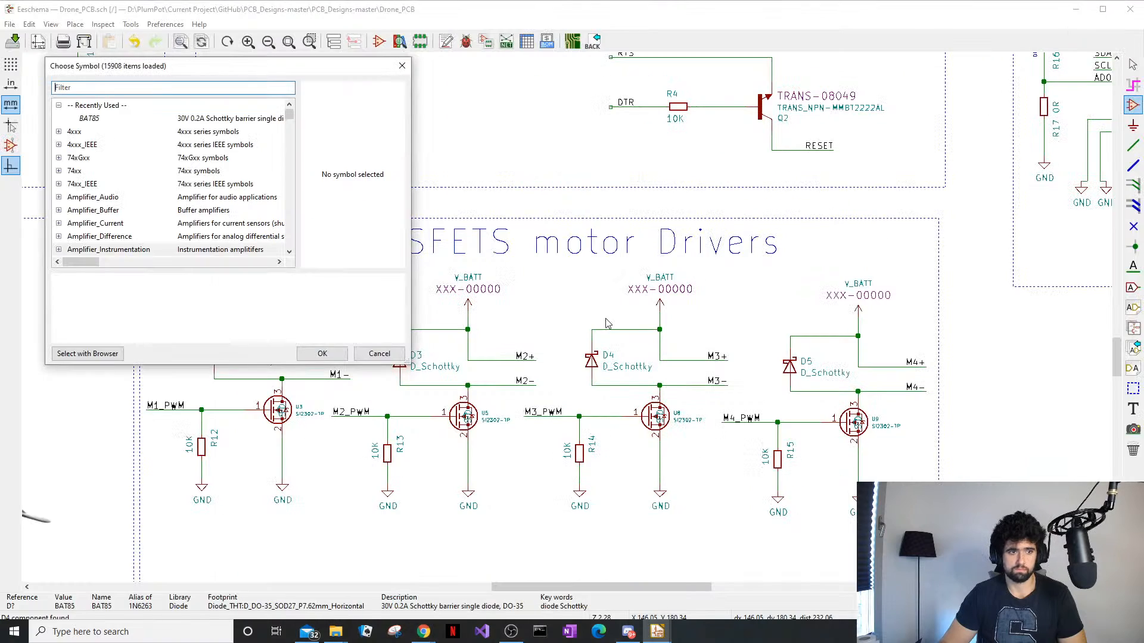
left_click(402, 66)
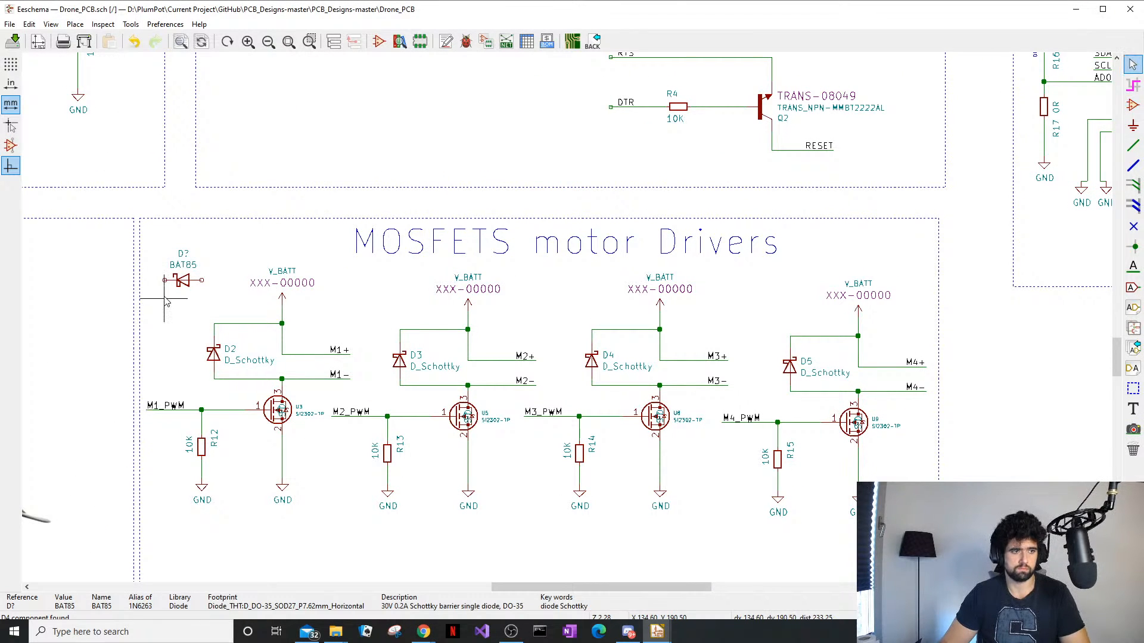
left_click_drag(177, 285, 178, 287)
key("Delete")
Open the footprint choices for diode D2 and preview SOT-23 and SC-82AB_Handsoldering entries in the Package_TO_SOT_SMD library
double_click(213, 354)
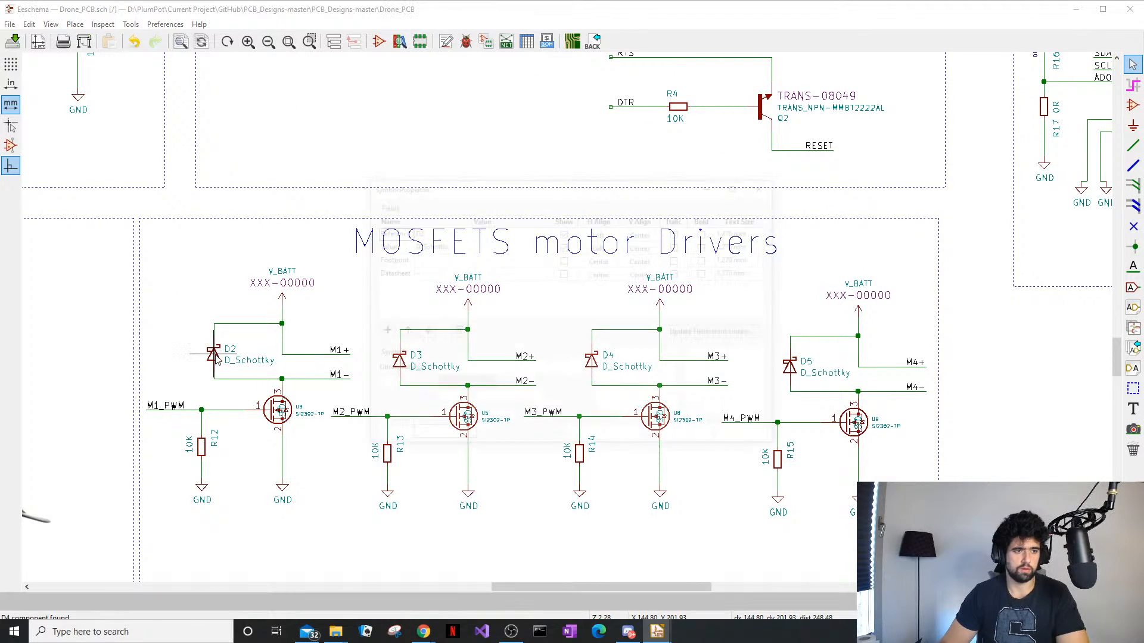
left_click(461, 260)
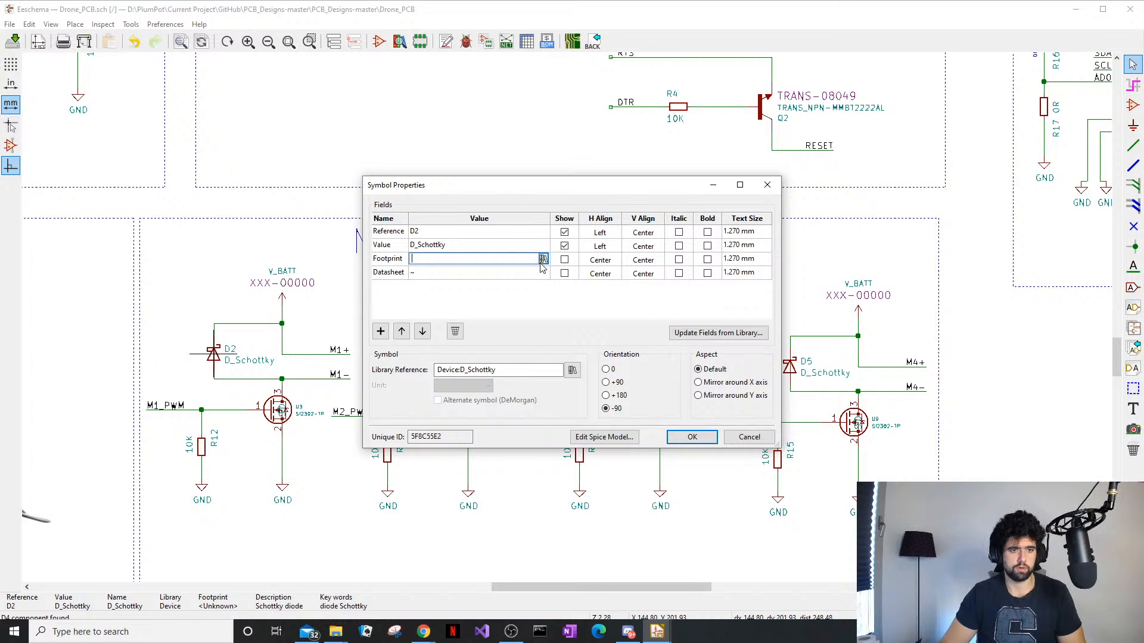
left_click(543, 259)
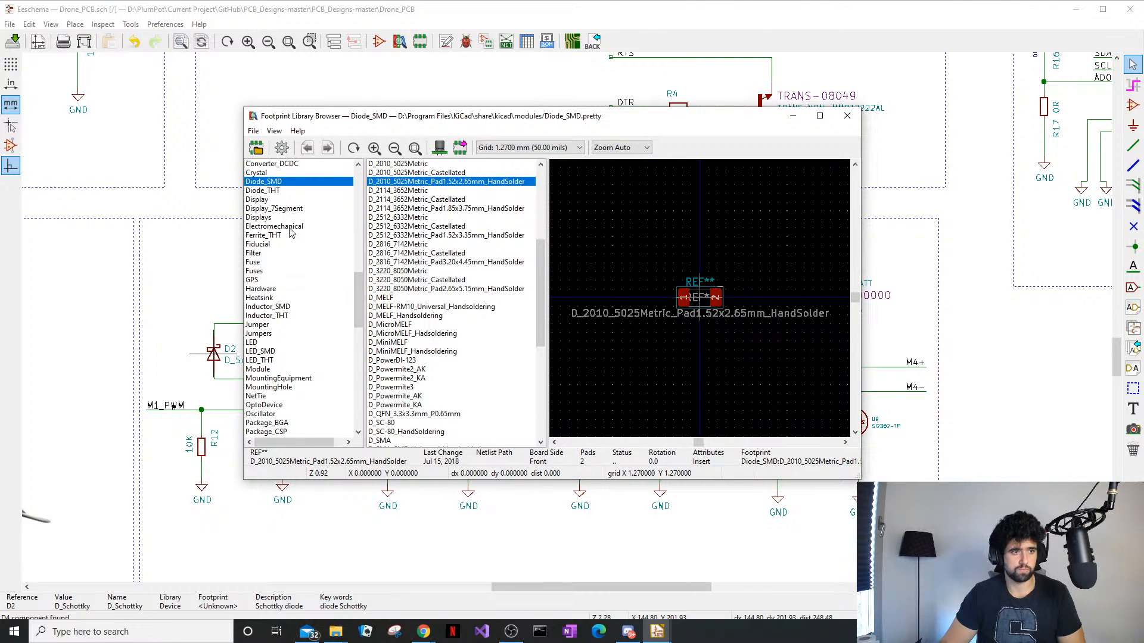
scroll(301, 402, "down", 9)
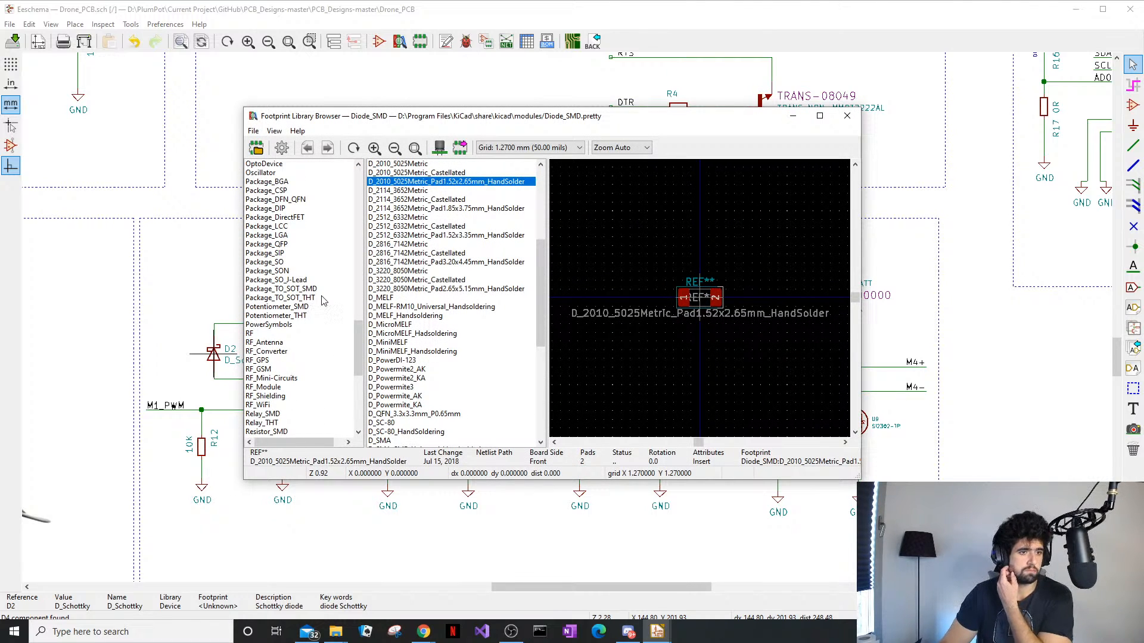
left_click(320, 289)
left_click(442, 405)
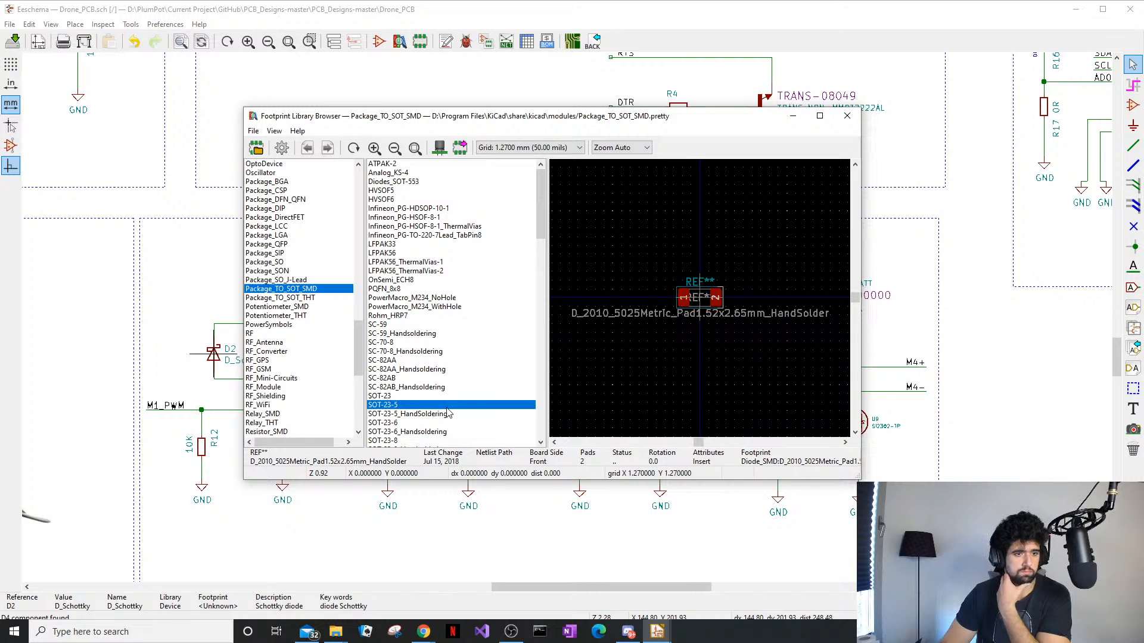
left_click(439, 397)
left_click(424, 387)
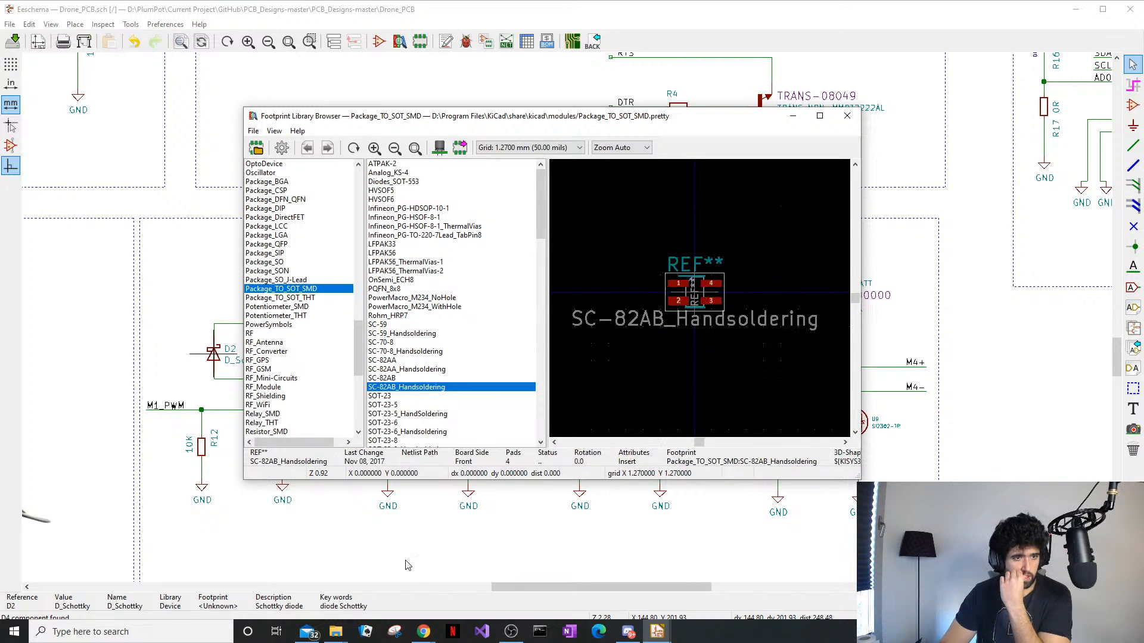
Switch to the Mouser page in Chrome to recheck the diode's Package/Case value, and return to the footprint browser
mouse_move(424, 631)
left_click(470, 581)
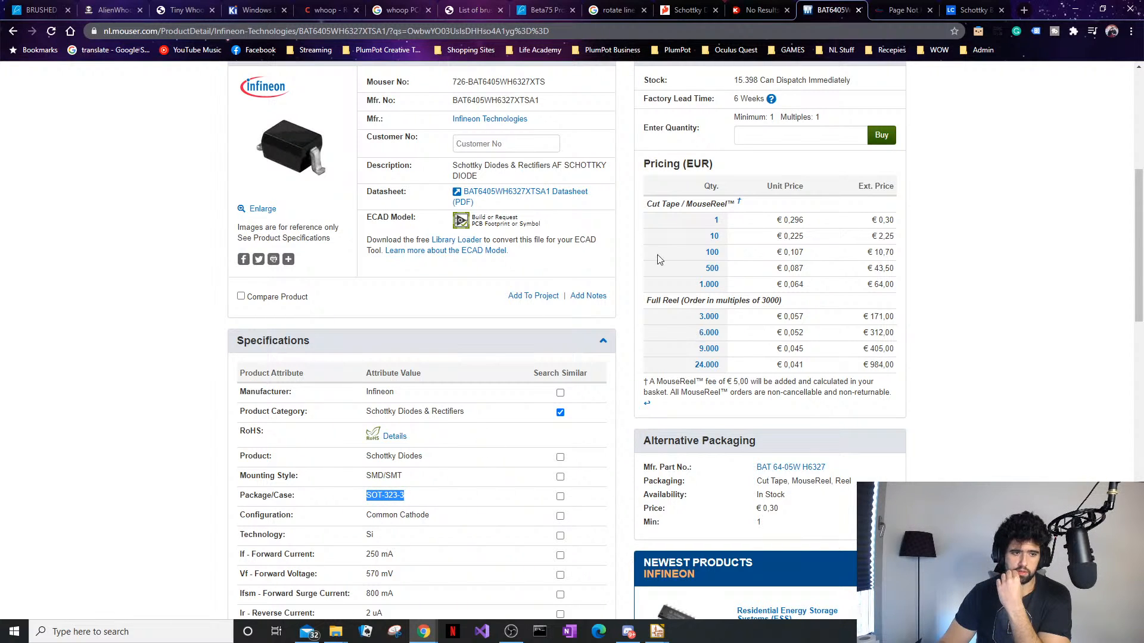
left_click(1076, 9)
Preview the SOT-323, SOT-343 and SOT-353 footprints in the Package_TO_SOT_SMD library and reselect SOT-323_SC-70
scroll(457, 396, "down", 5)
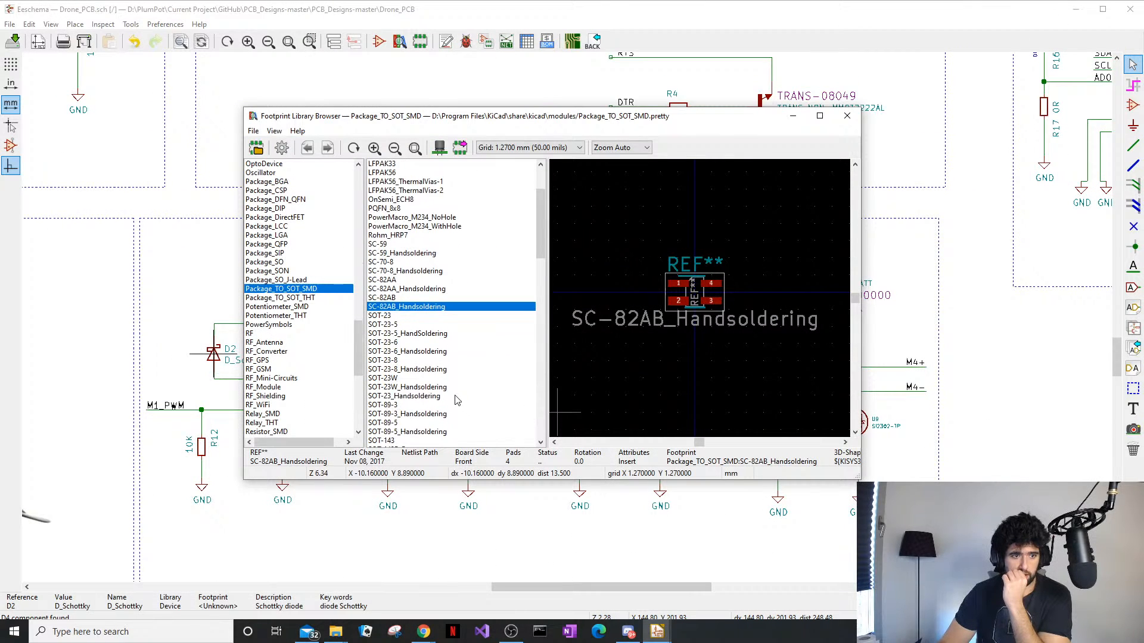
scroll(457, 400, "down", 3)
left_click(448, 396)
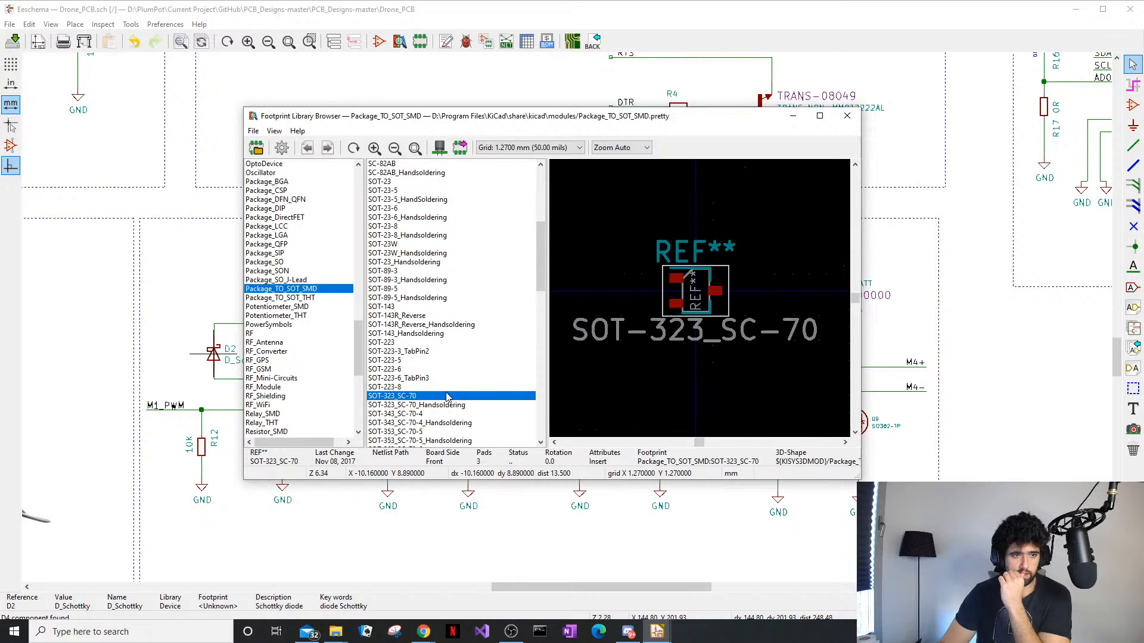
left_click(430, 387)
left_click(457, 405)
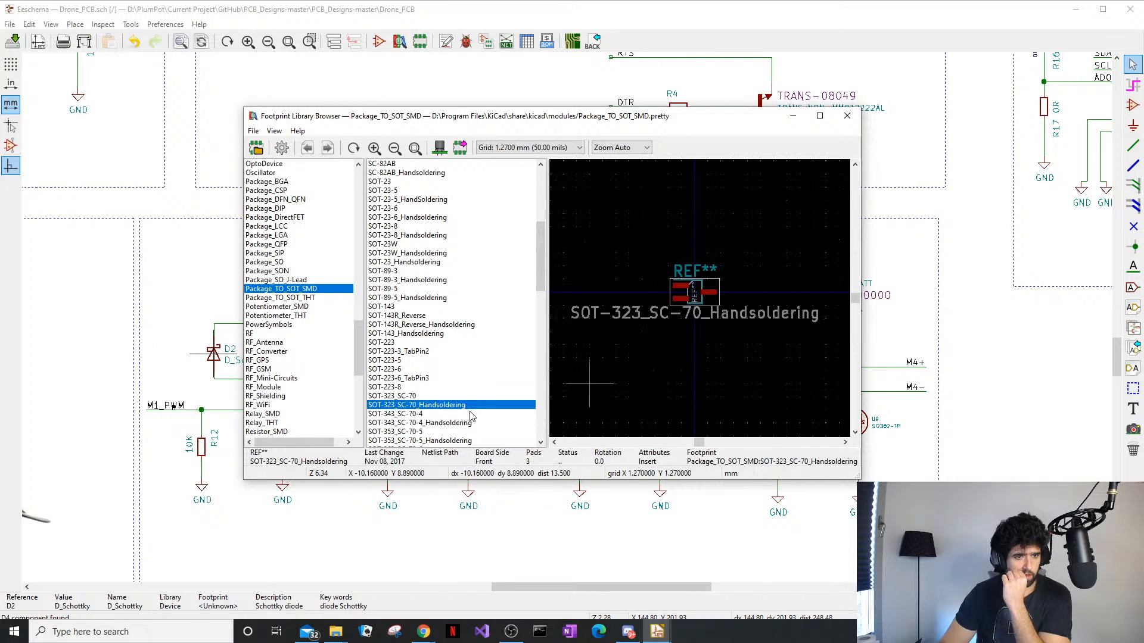
left_click(480, 423)
key("Down")
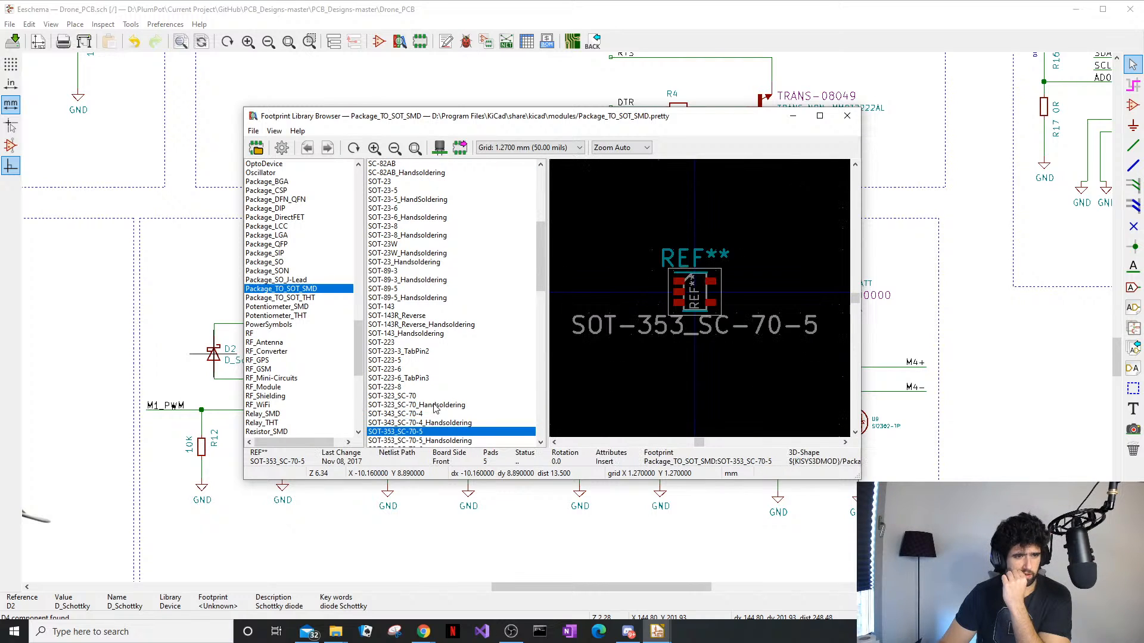
key("Up")
key("Up")
key("Up")
key("Up")
Switch to Chrome, go back to Mouser's Schottky diode results and compare the listed parts' images and package types
left_click(424, 632)
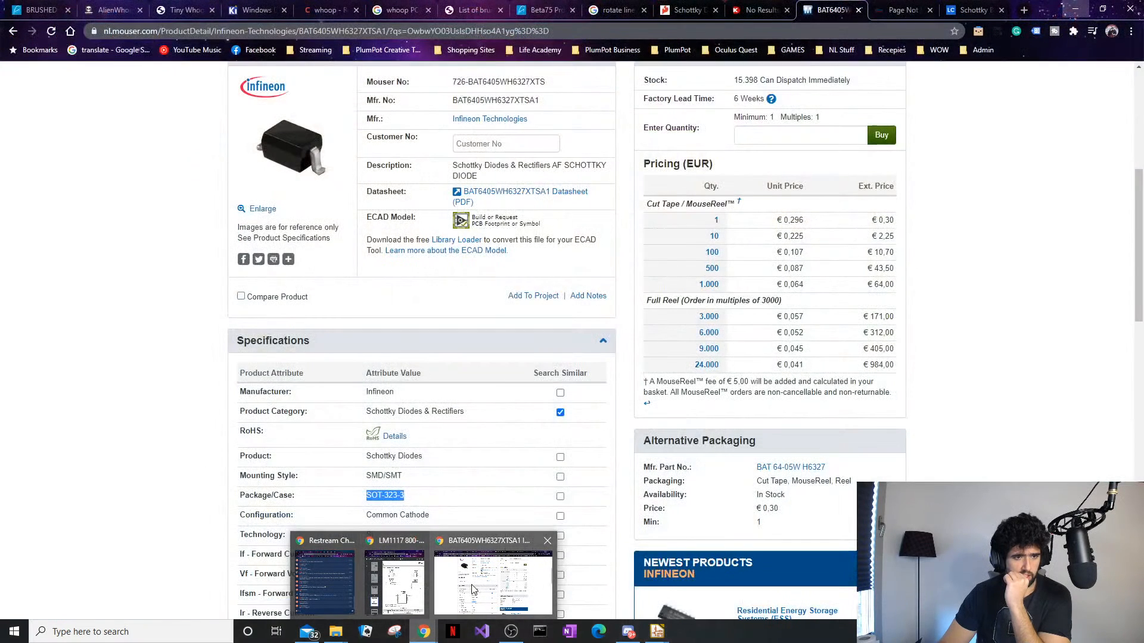
left_click(472, 588)
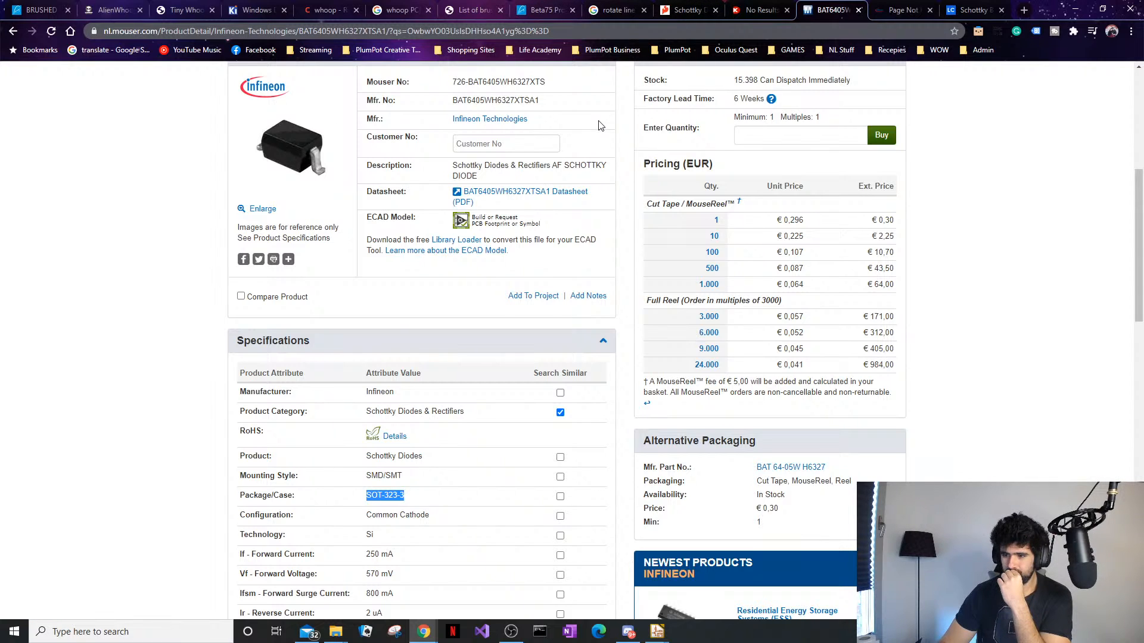
left_click(13, 31)
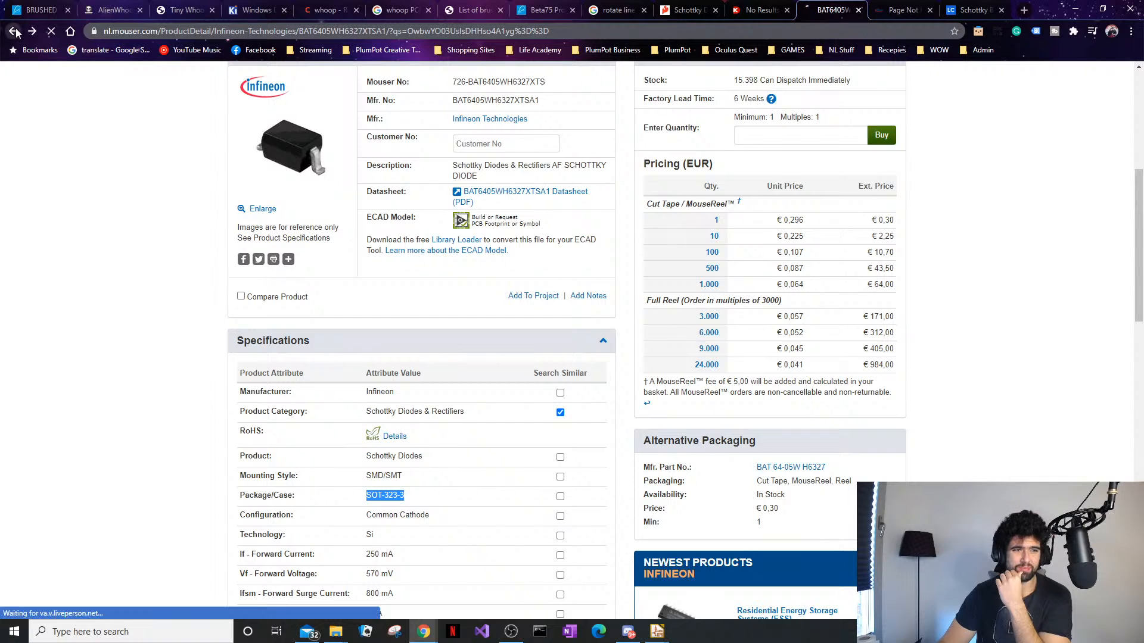
scroll(441, 275, "up", 1)
scroll(413, 368, "down", 3)
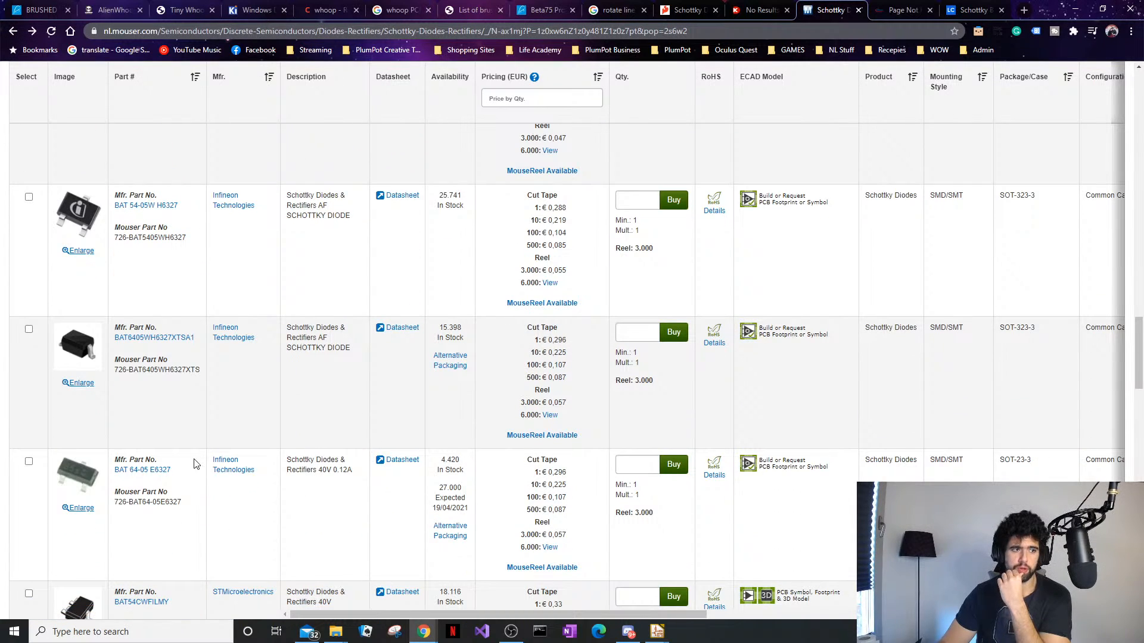
scroll(193, 465, "down", 4)
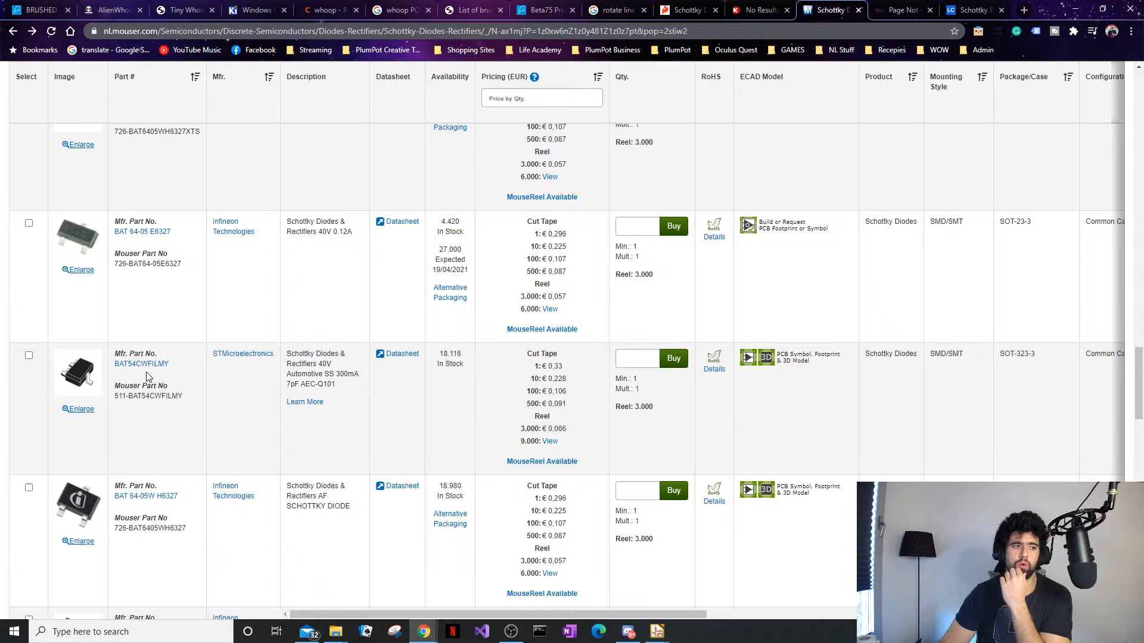
scroll(147, 376, "down", 8)
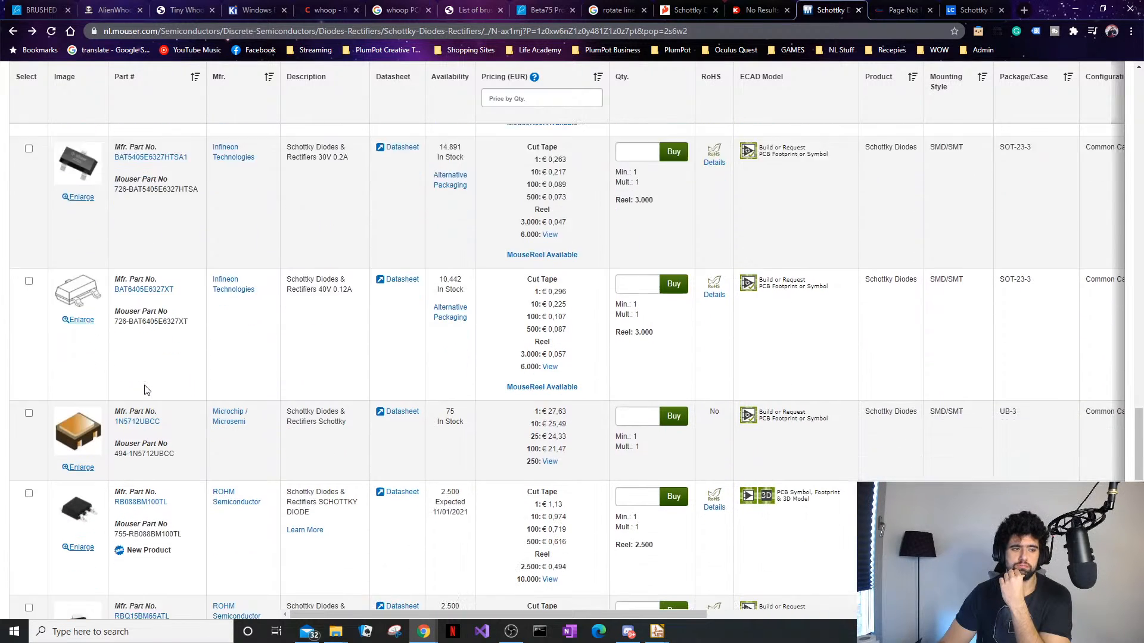
scroll(146, 391, "down", 10)
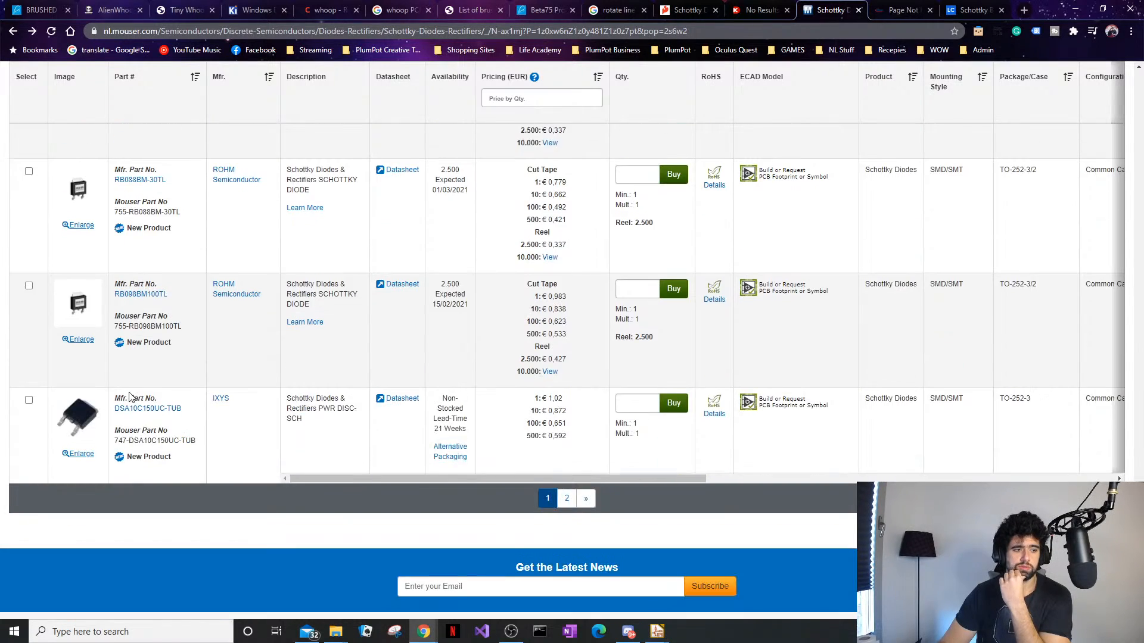
scroll(130, 397, "up", 10)
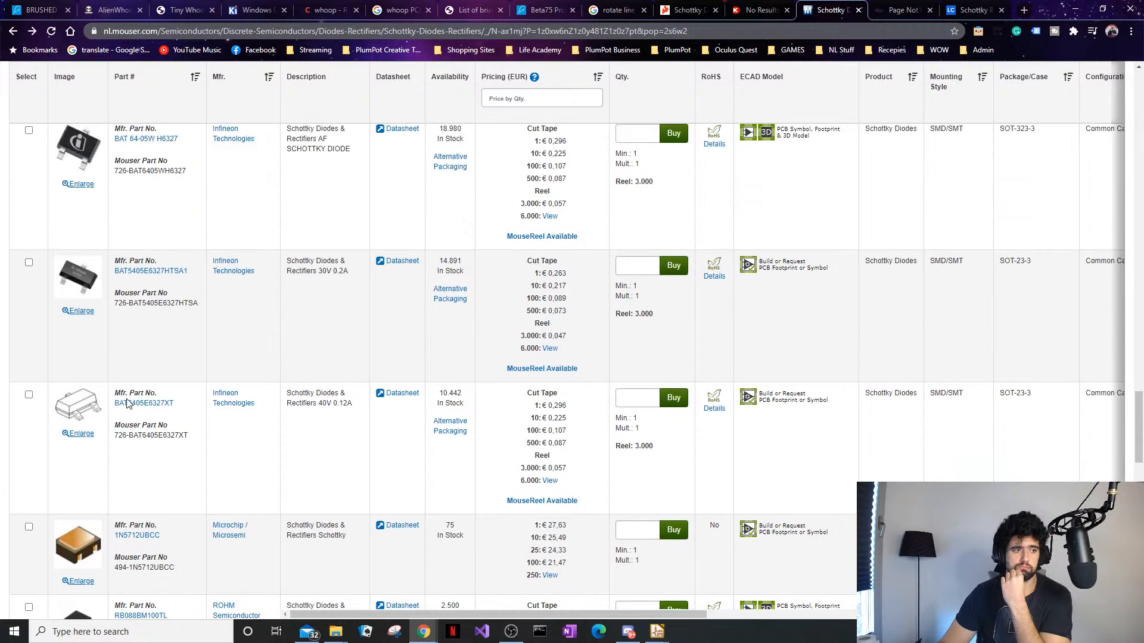
left_click(221, 273)
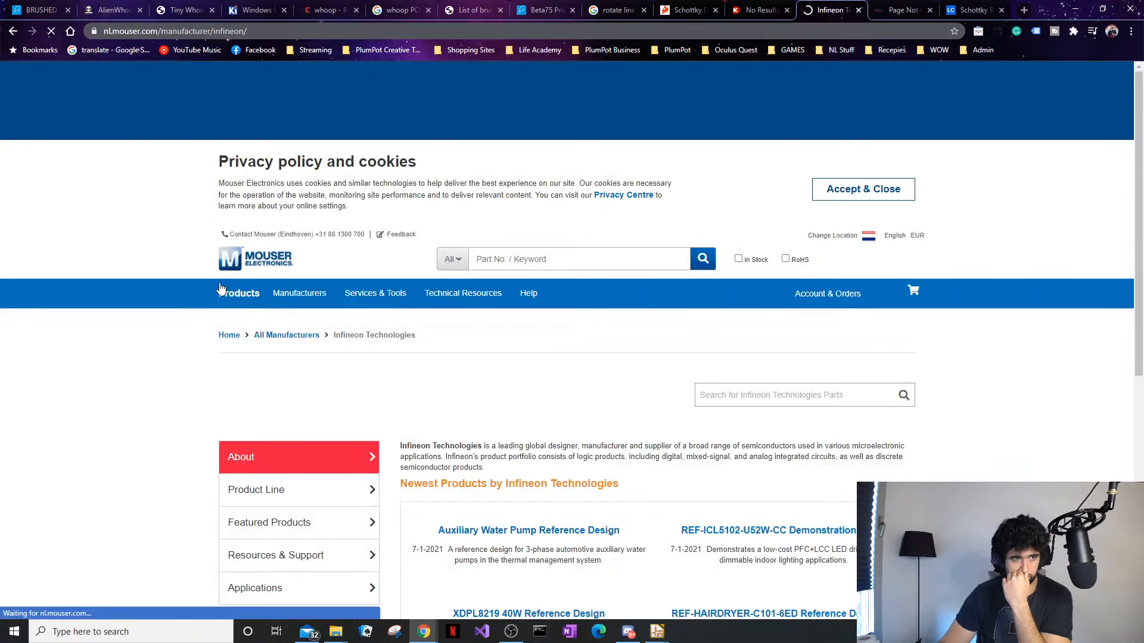
scroll(348, 446, "down", 3)
key("alt+Left")
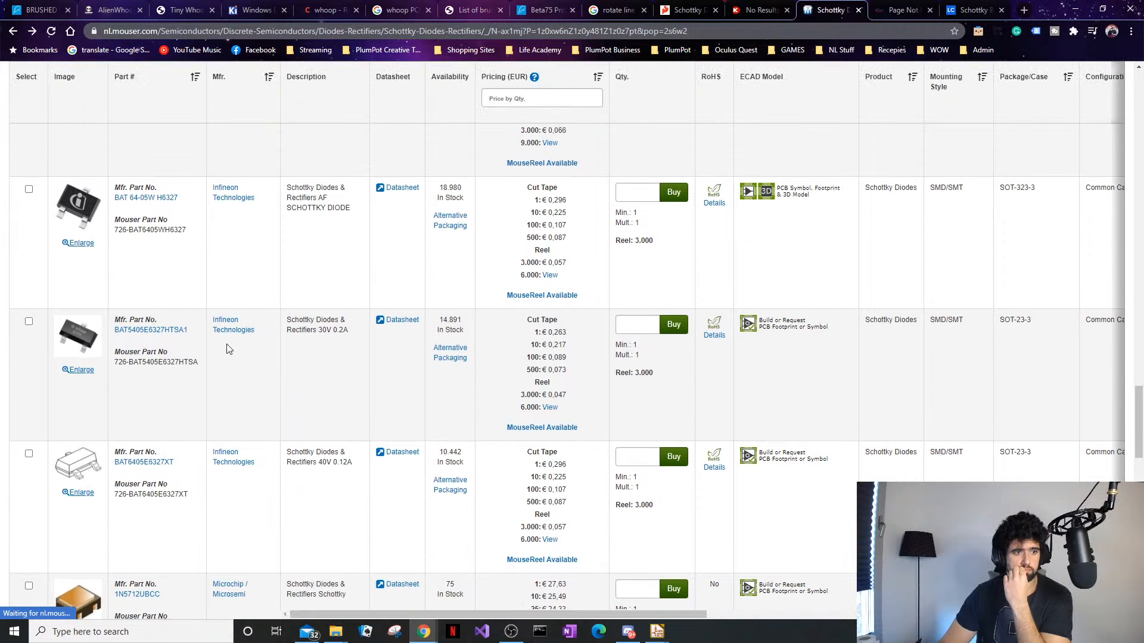
Open the BAT 64-05W H6327 product page, examine its image and specifications, and return to the results list
left_click(137, 203)
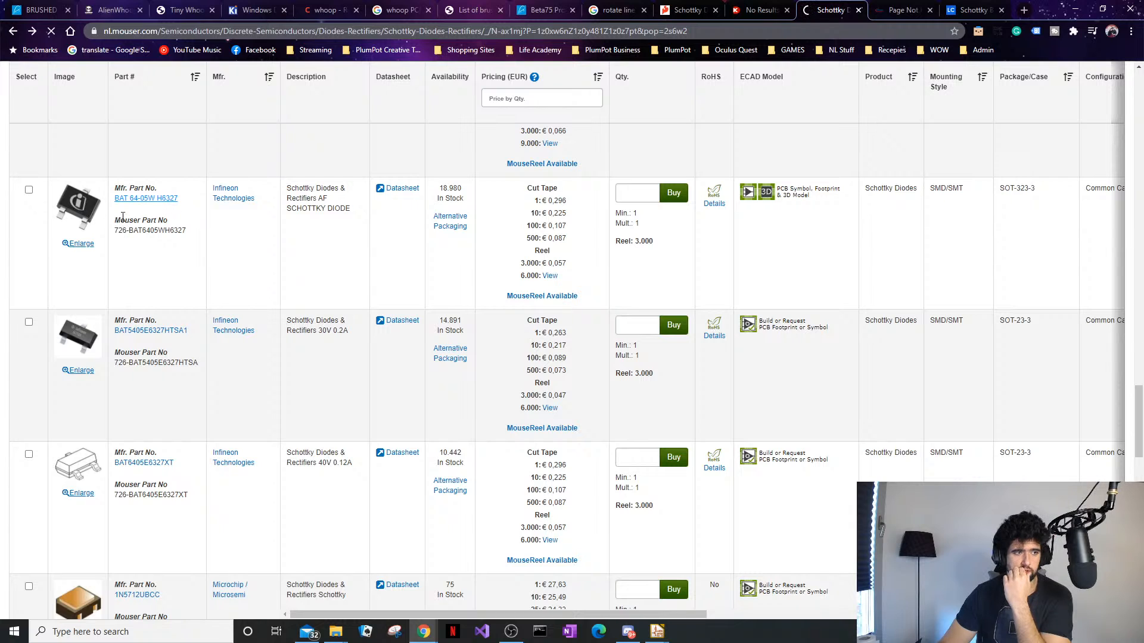
scroll(271, 407, "down", 5)
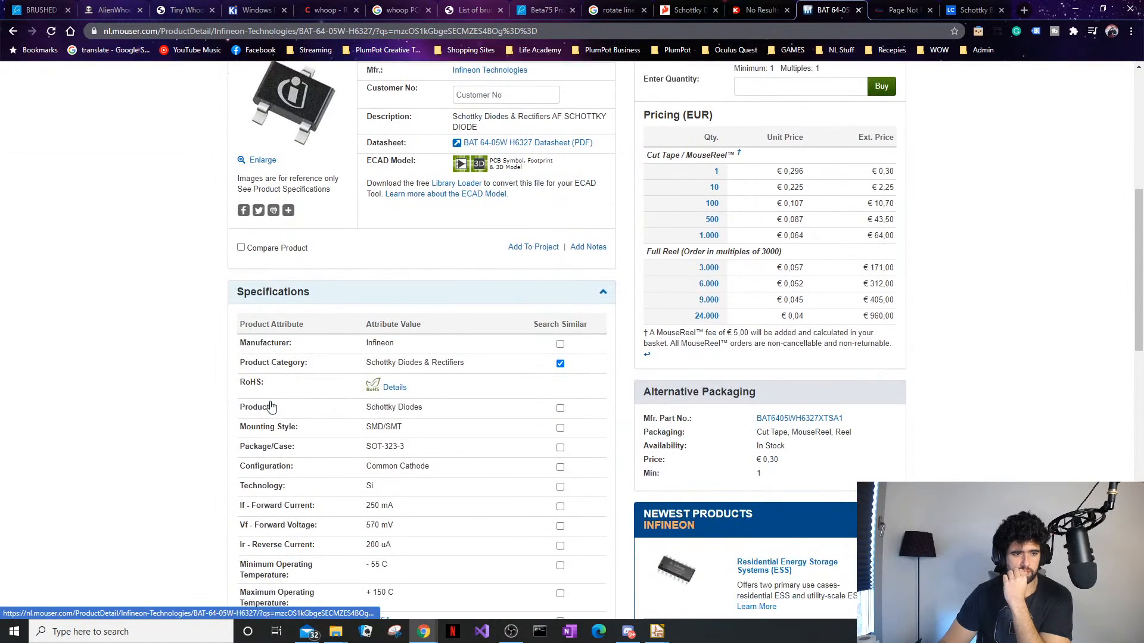
scroll(298, 447, "up", 3)
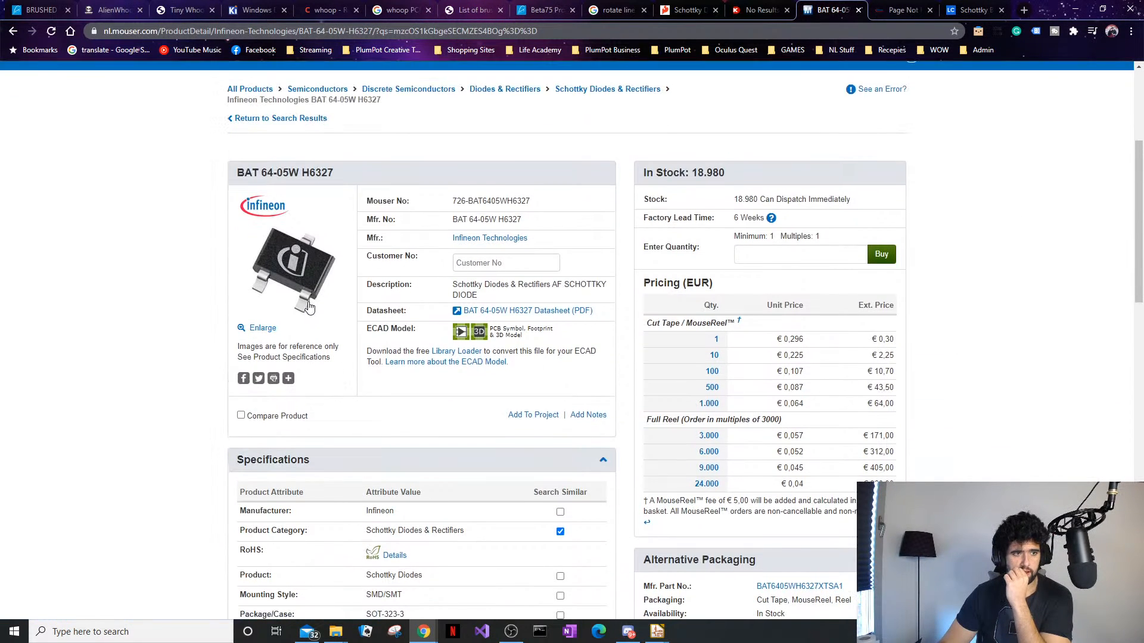
left_click(12, 33)
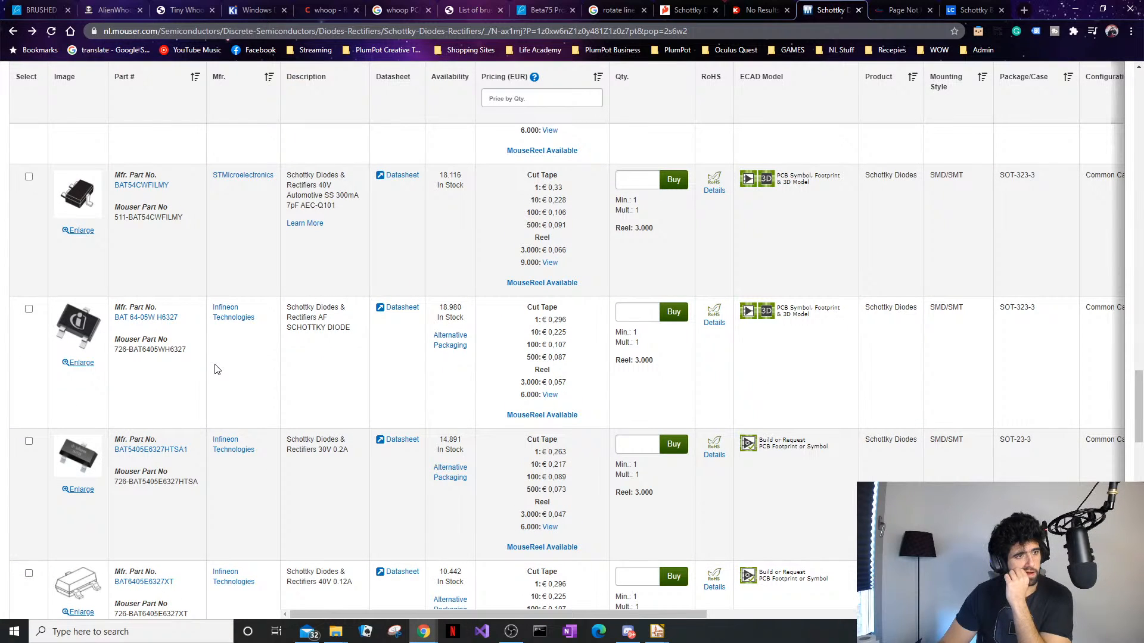
Reopen the BAT6405WH6327XTSA1 product page from the results and review its specifications
scroll(215, 370, "up", 10)
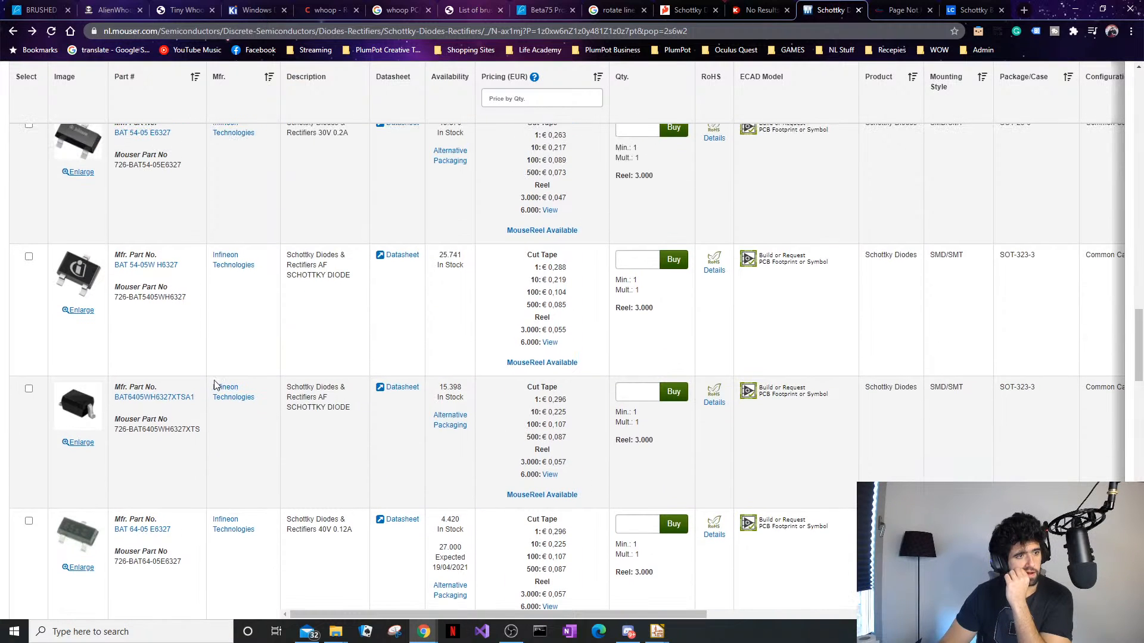
left_click(177, 398)
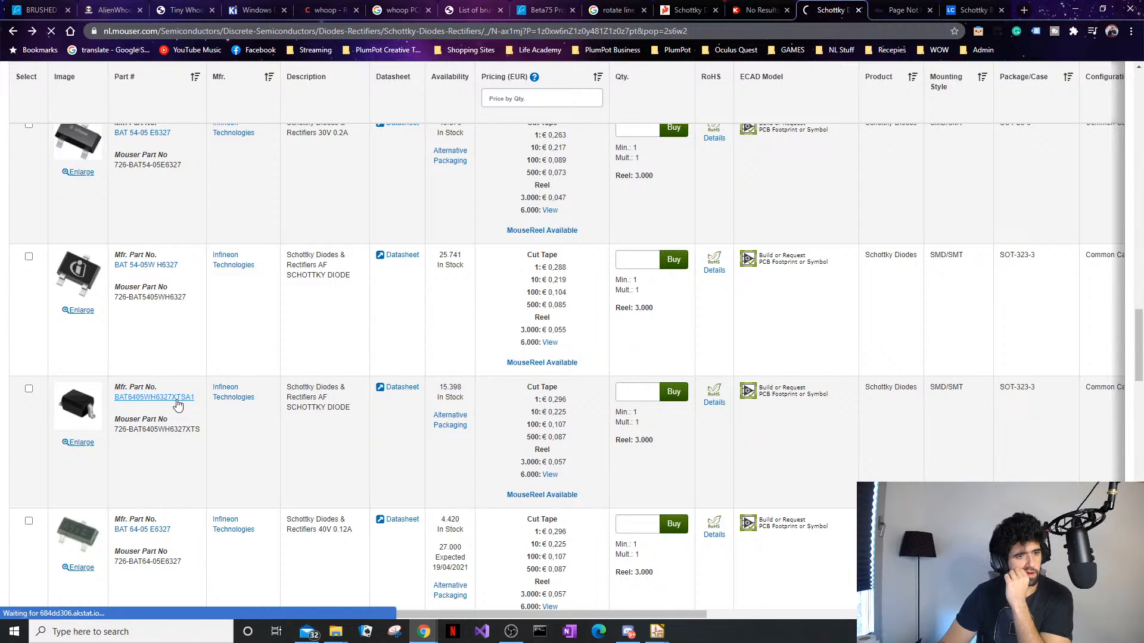
scroll(314, 480, "down", 6)
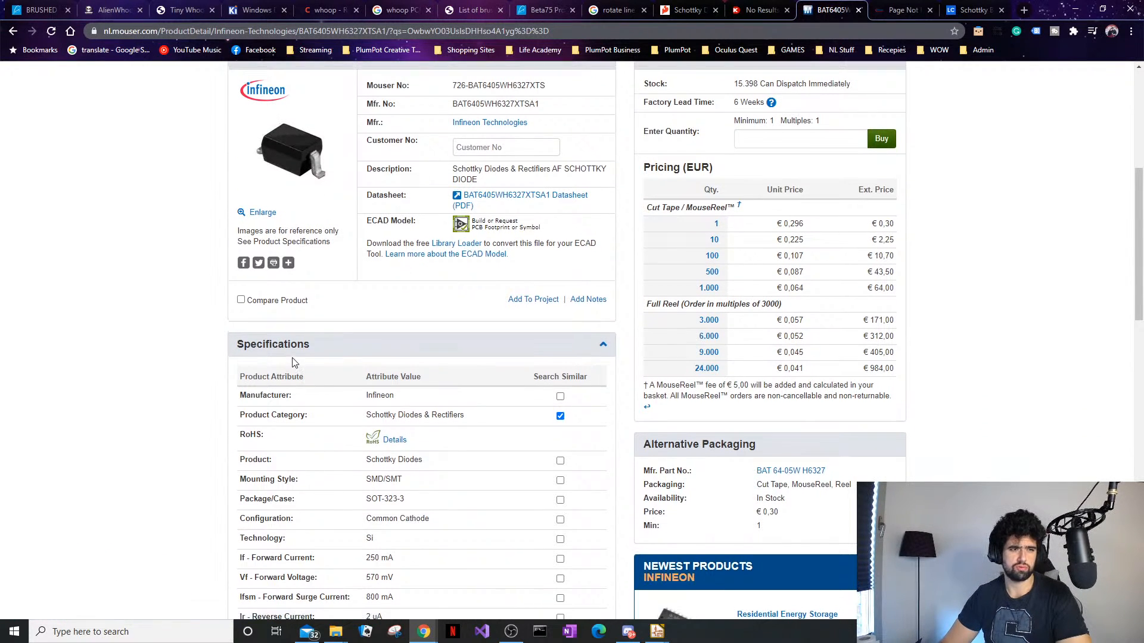
scroll(296, 298, "up", 2)
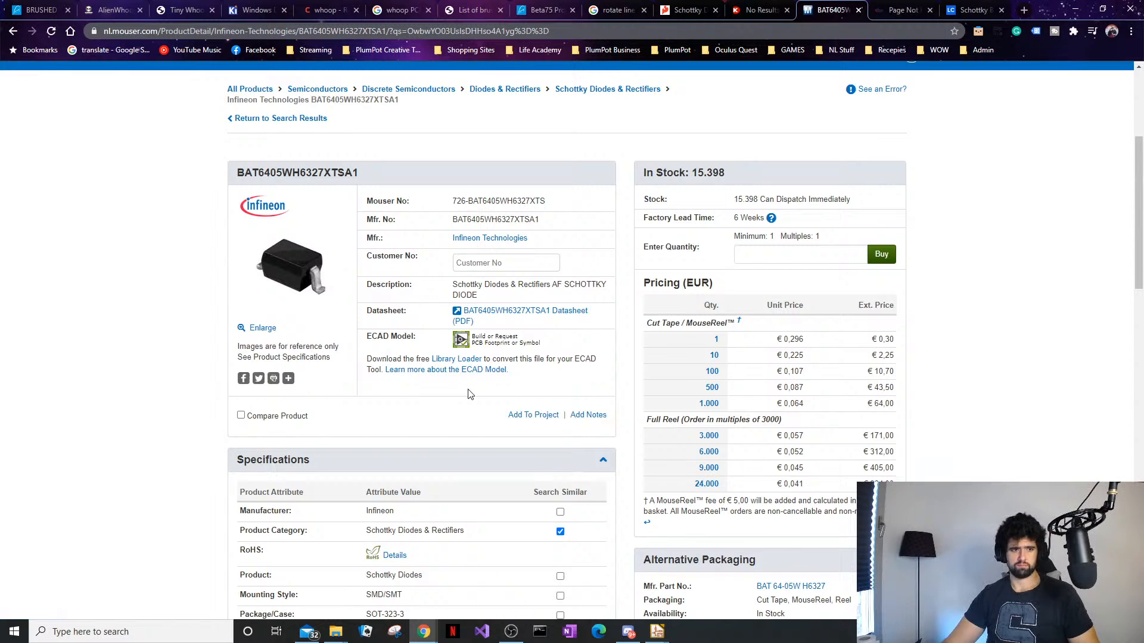
Copy the manufacturer part number BAT6405WH6327XTSA1 and search Google for it in a new tab
double_click(487, 223)
key("ctrl+c")
left_click(1025, 10)
key("ctrl+v")
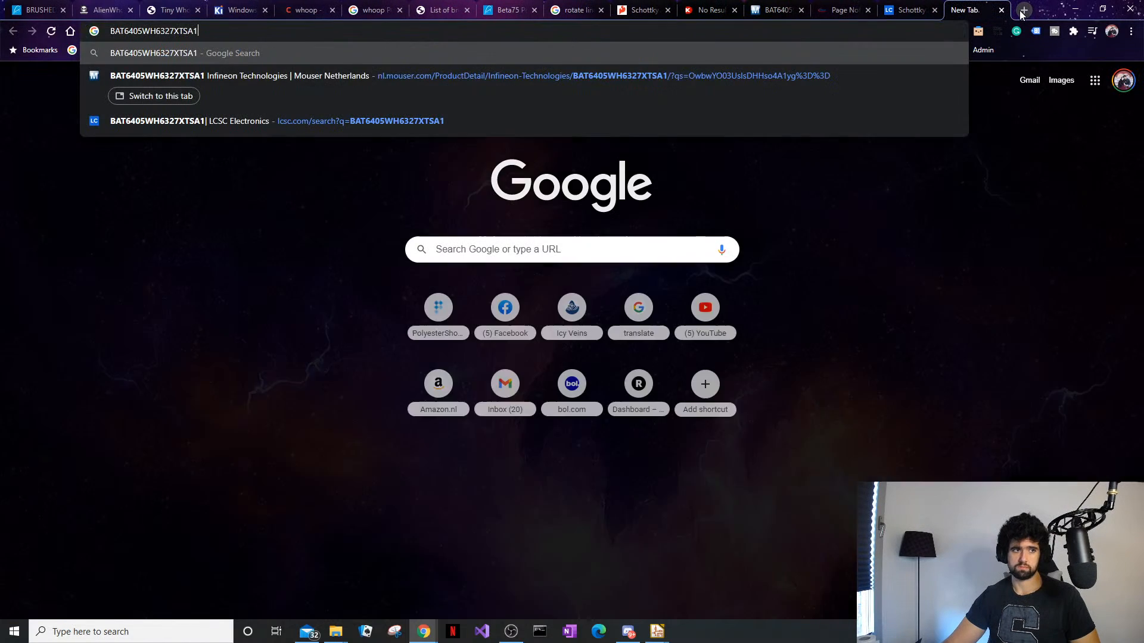
key("Return")
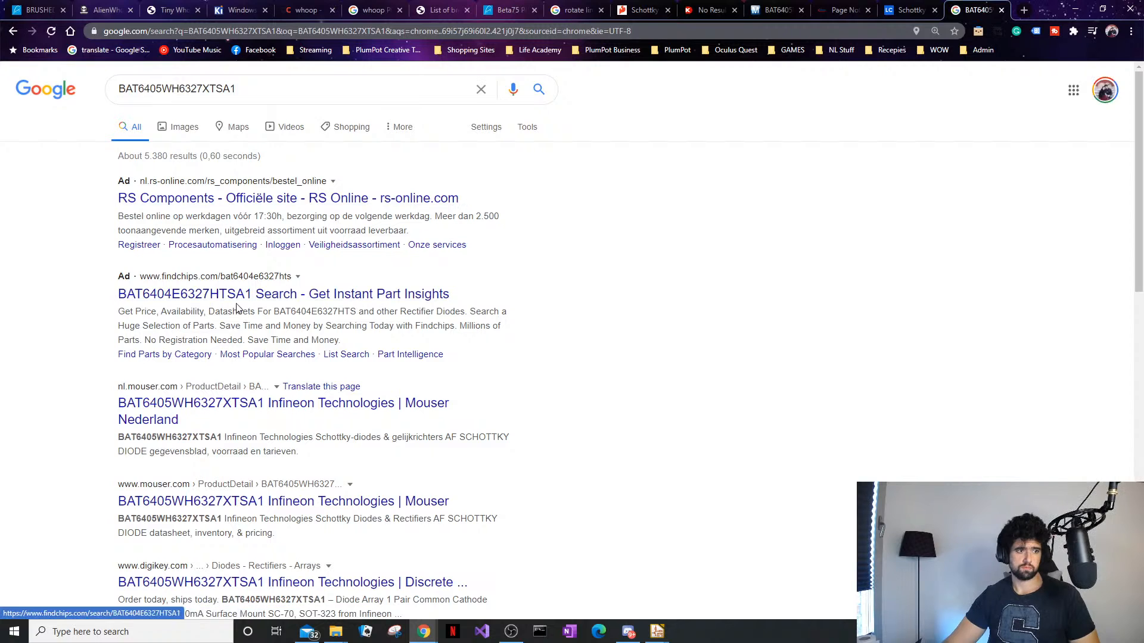
Open the Findchips result for BAT6404E6327HTSA1 and follow the Verical listing to its product page
left_click(253, 296)
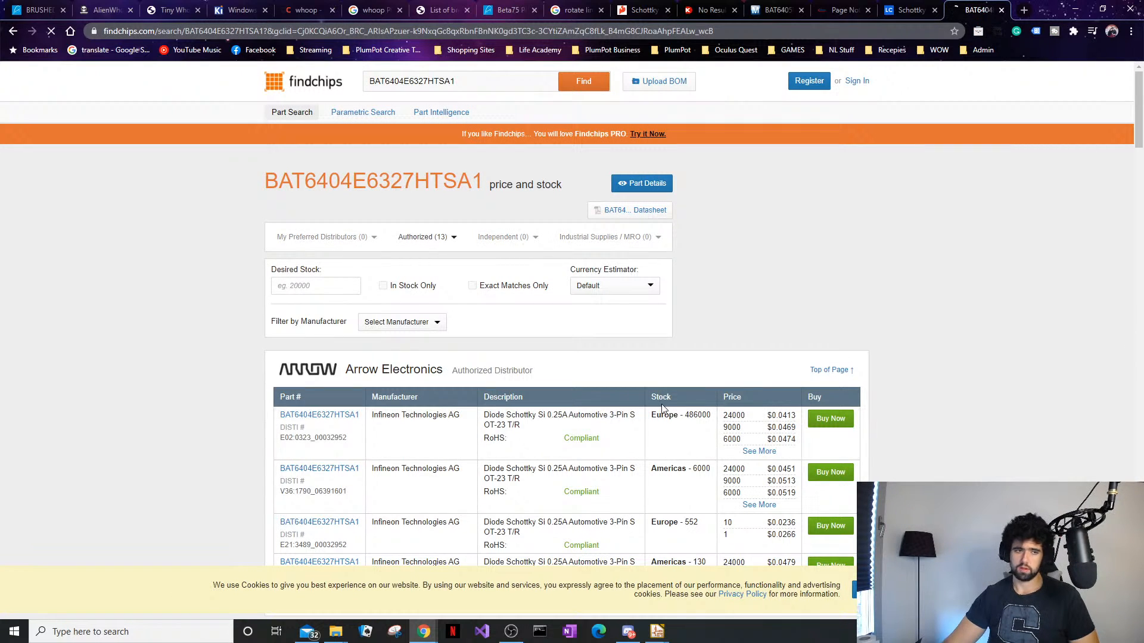
scroll(349, 404, "down", 2)
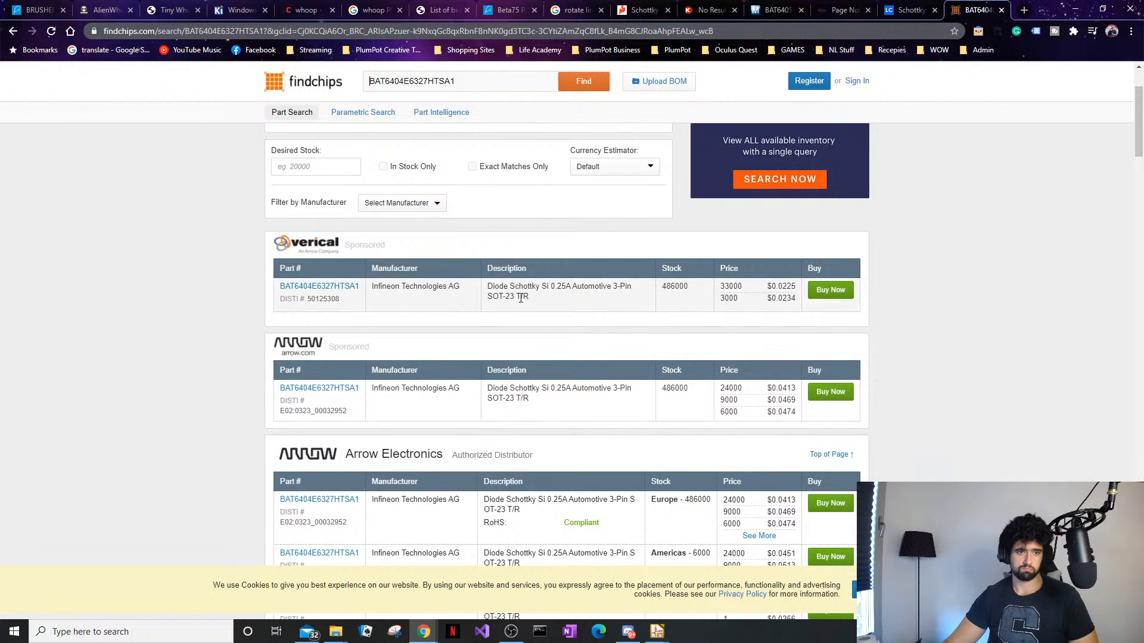
left_click(341, 288)
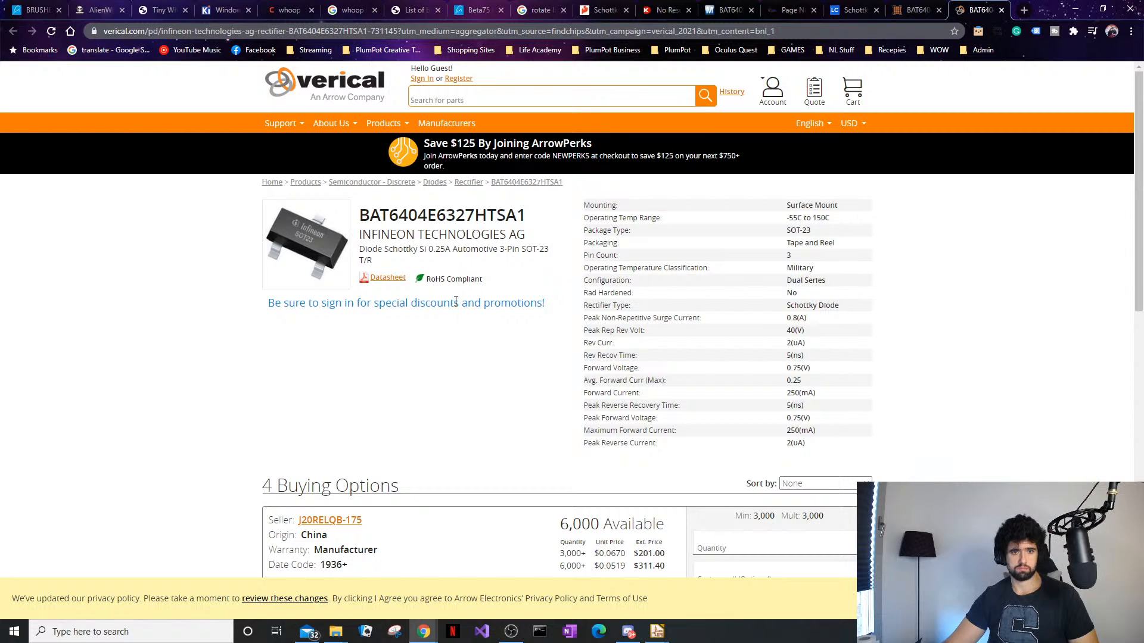
Compare the SOT-323_SC-70 entry in KiCad's footprint library with the BAT6404E6327HTSA1 product page, highlighting the BAT64 part of its name
left_click(1076, 9)
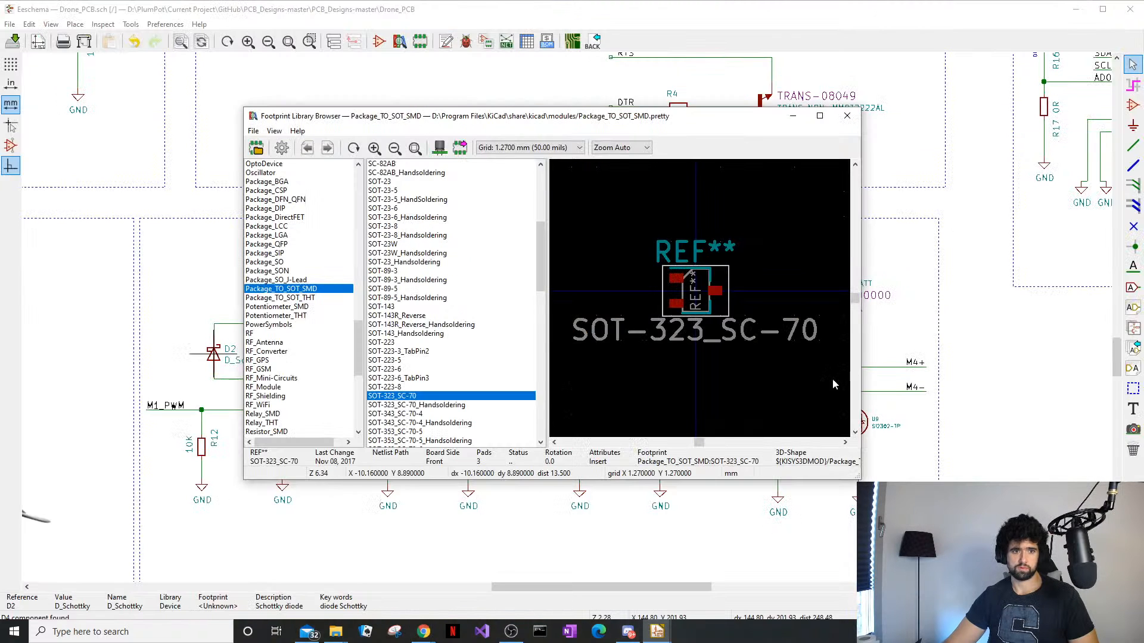
scroll(423, 363, "up", 1)
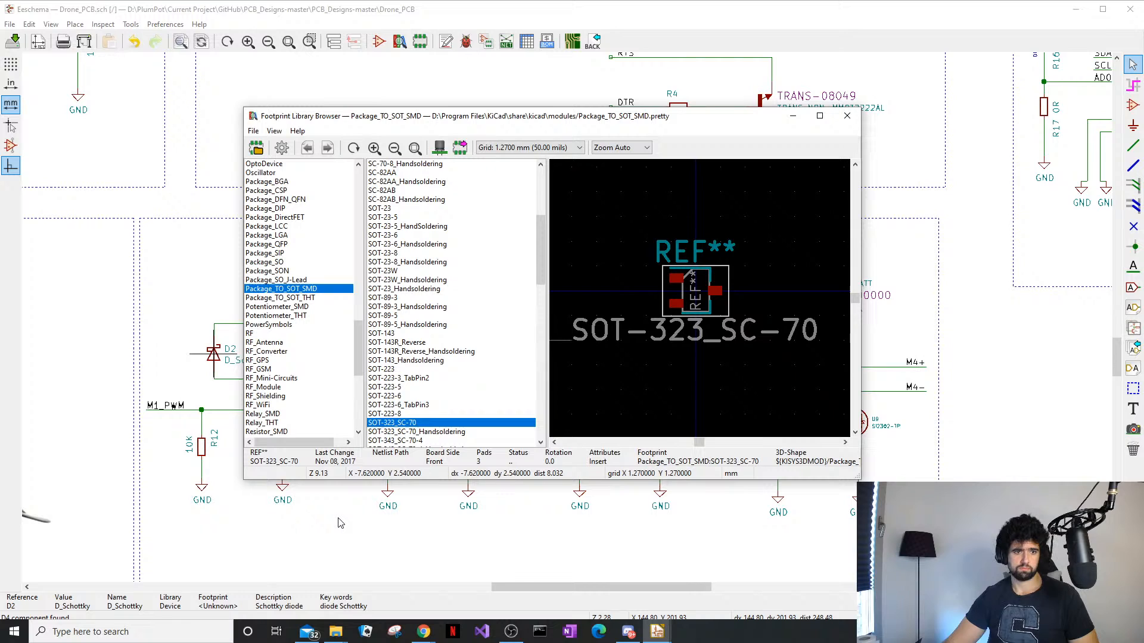
mouse_move(424, 631)
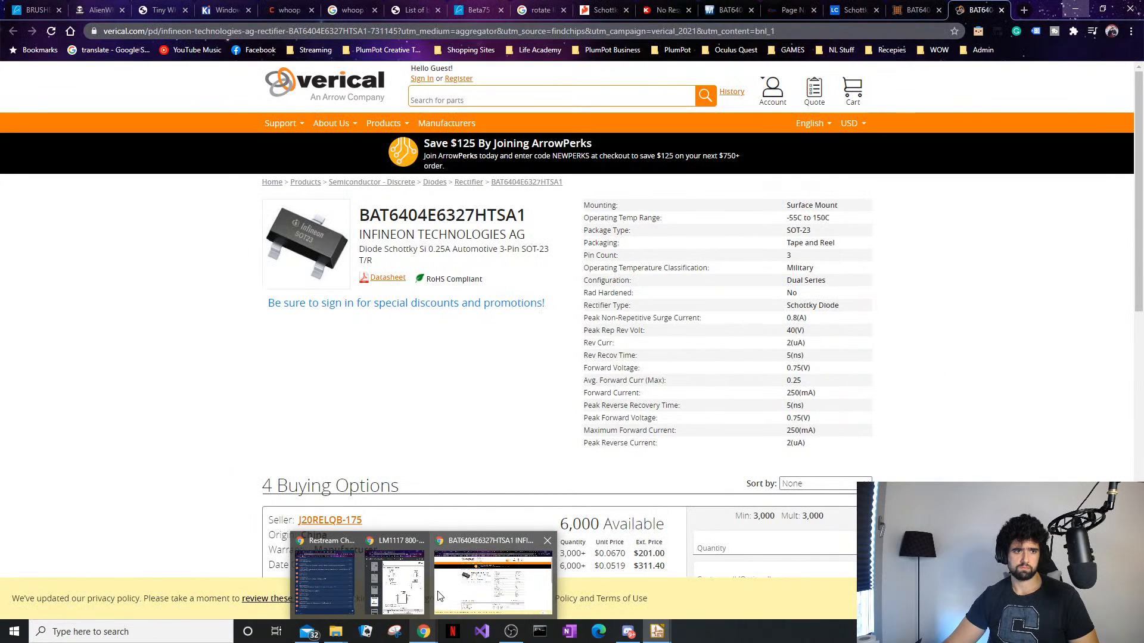
left_click(440, 596)
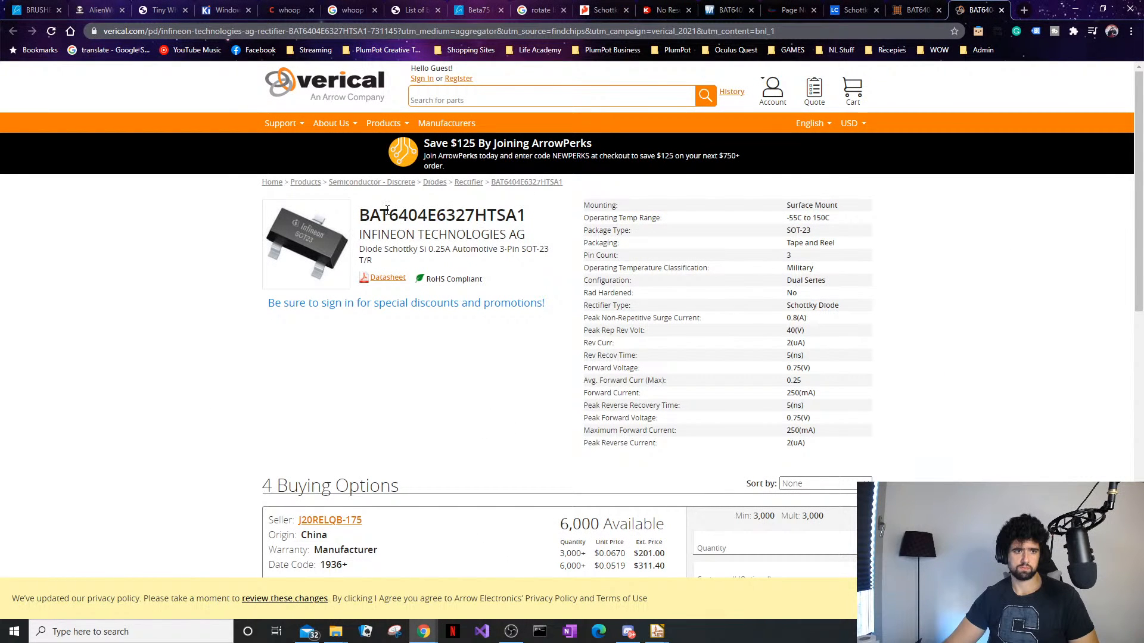
left_click_drag(406, 219, 398, 218)
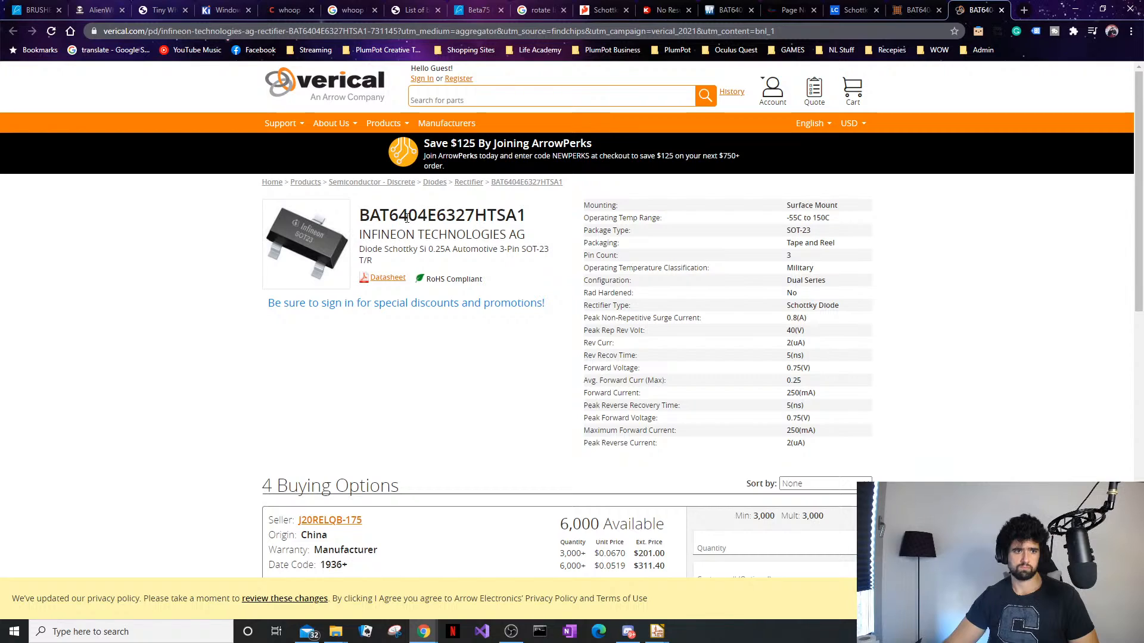
left_click_drag(407, 218, 361, 216)
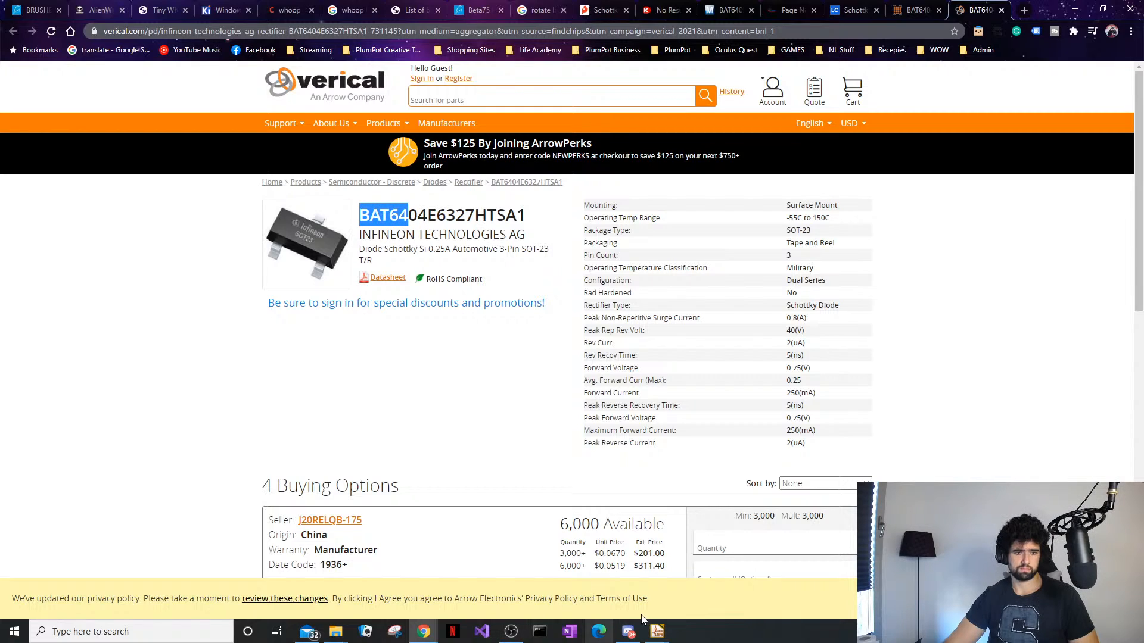
Return to the Drone_PCB schematic in KiCad and close the footprint browser and D2's properties without assigning a footprint
left_click(657, 632)
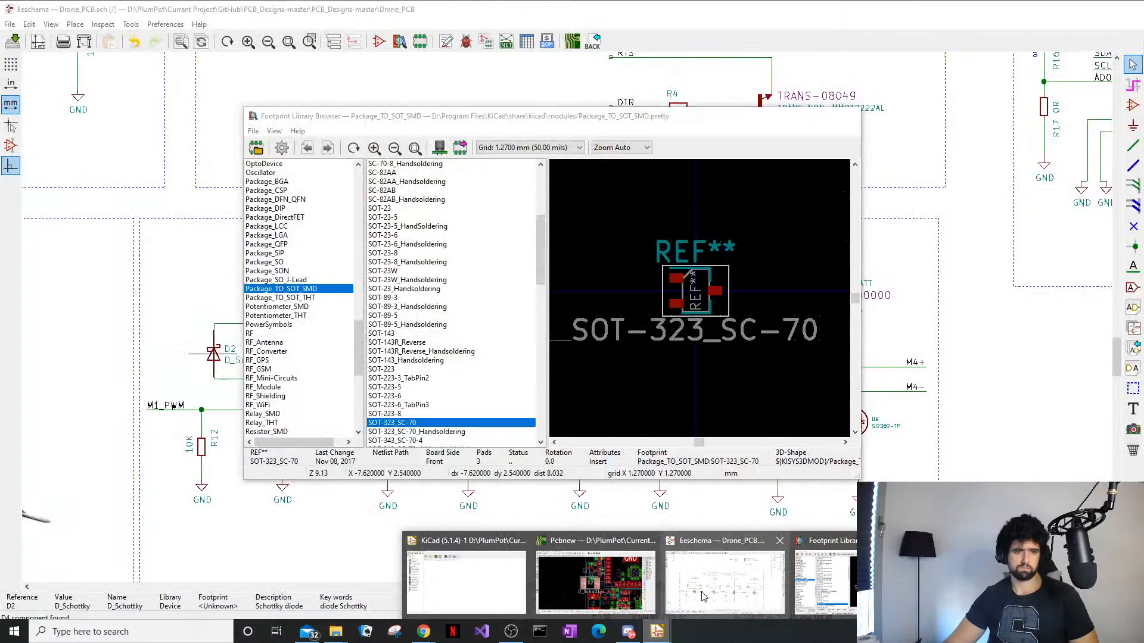
left_click(695, 596)
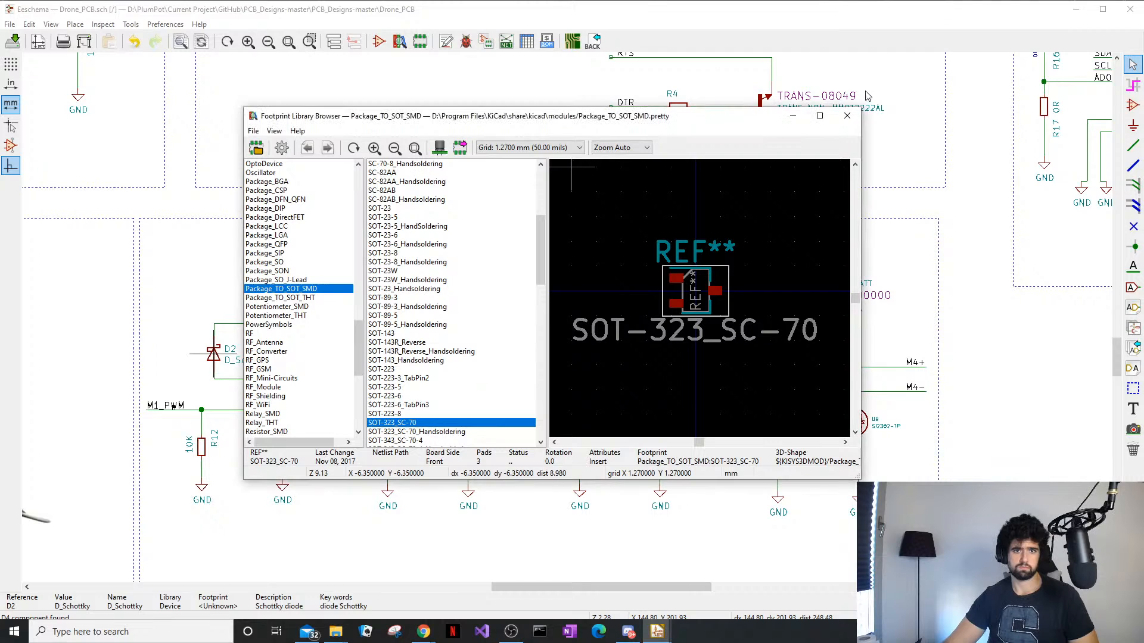
left_click(847, 115)
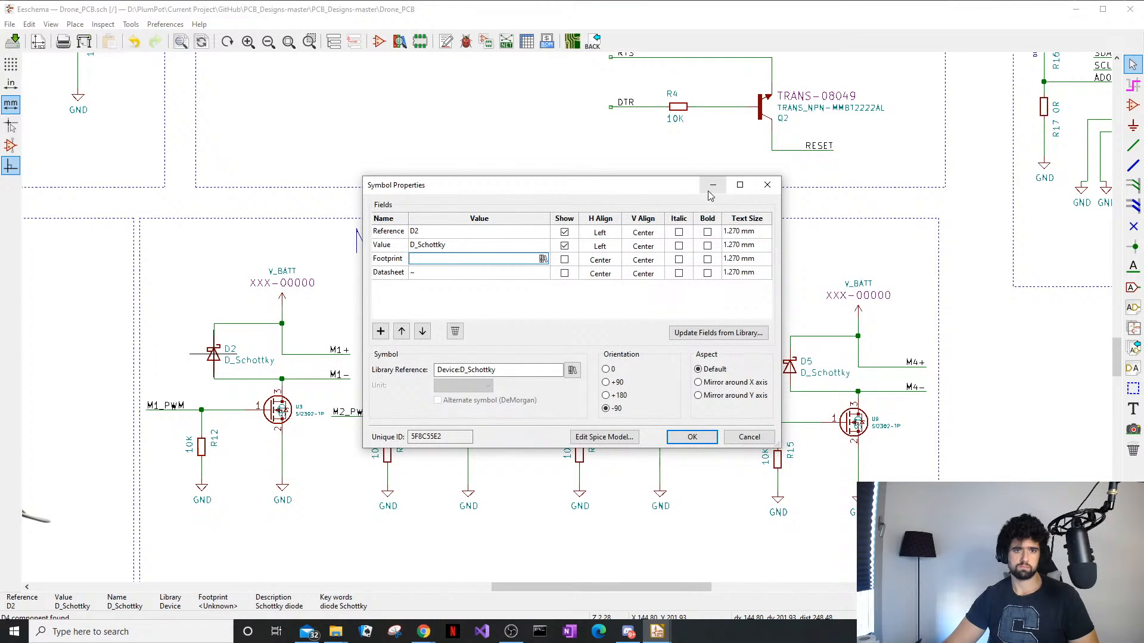
left_click(767, 185)
Start adding a schematic symbol and search the library for BAT64, shortening the filter to BAT
key("a")
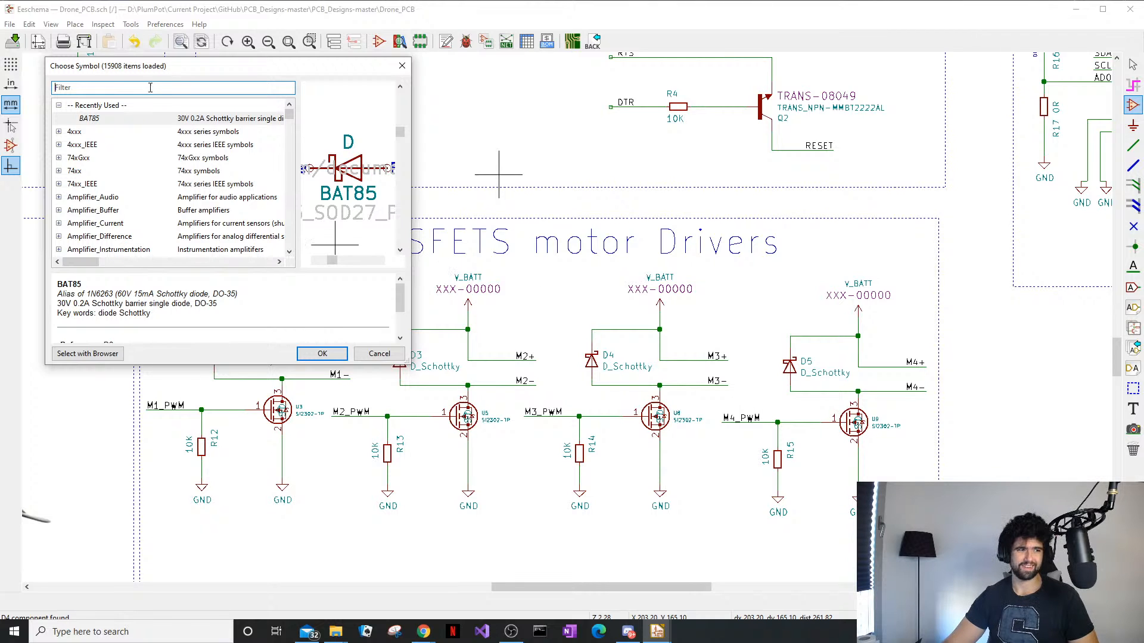
type("BAT64")
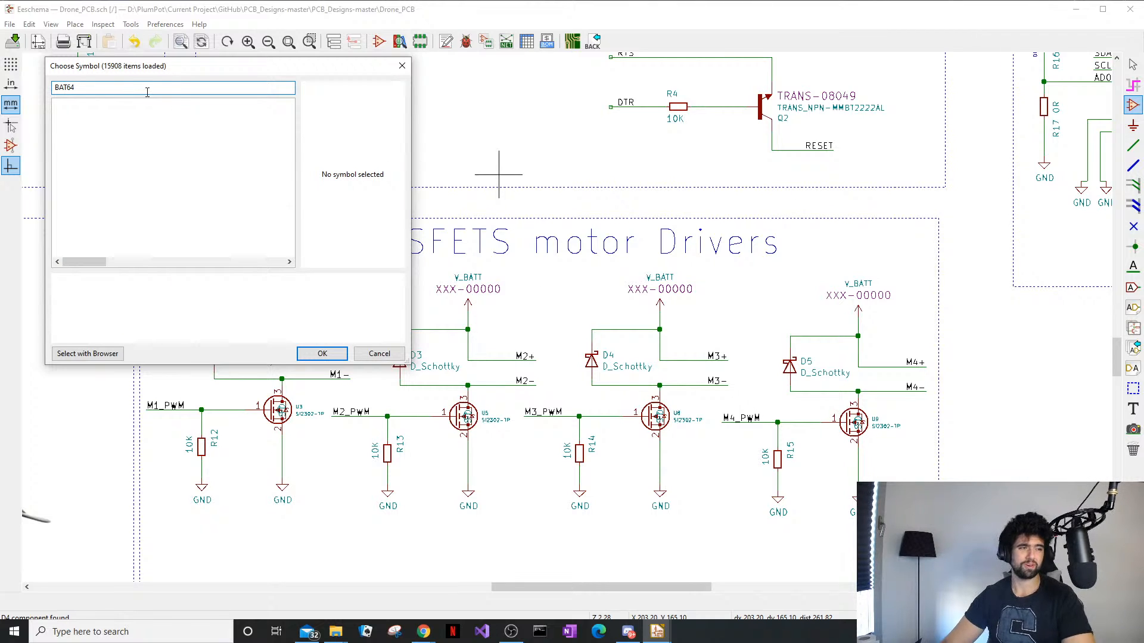
key("BackSpace")
key("BackSpace")
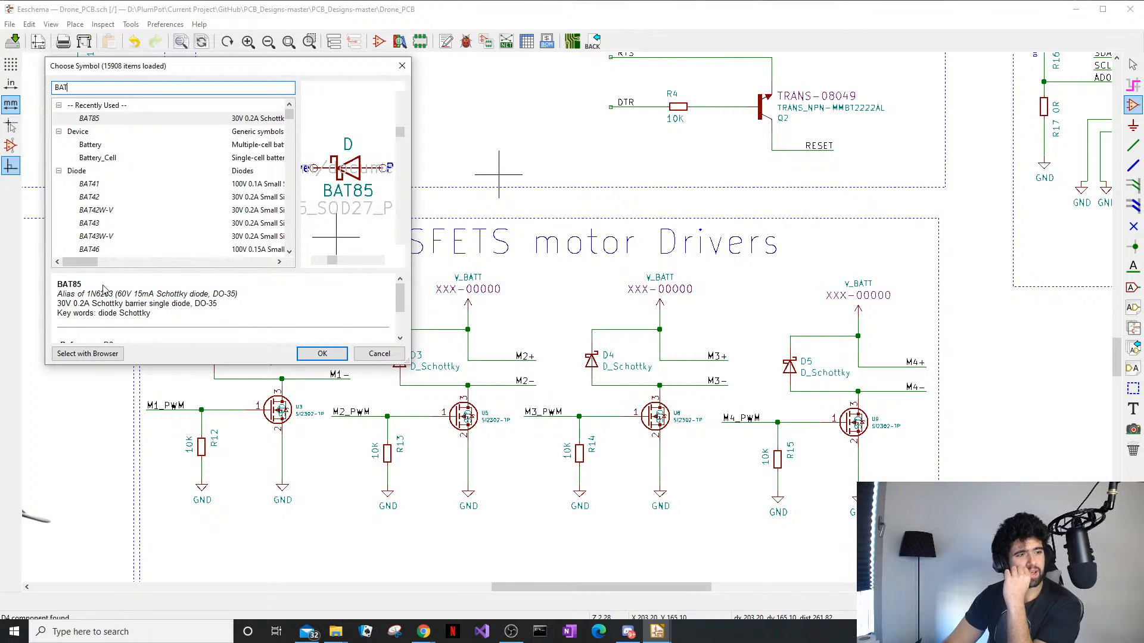
Compare the listed BAT diodes' footprints, choose BAT42W-V with the D_SOD-123 footprint, and place it beside D2
scroll(76, 265, "right", 2)
scroll(120, 304, "down", 3)
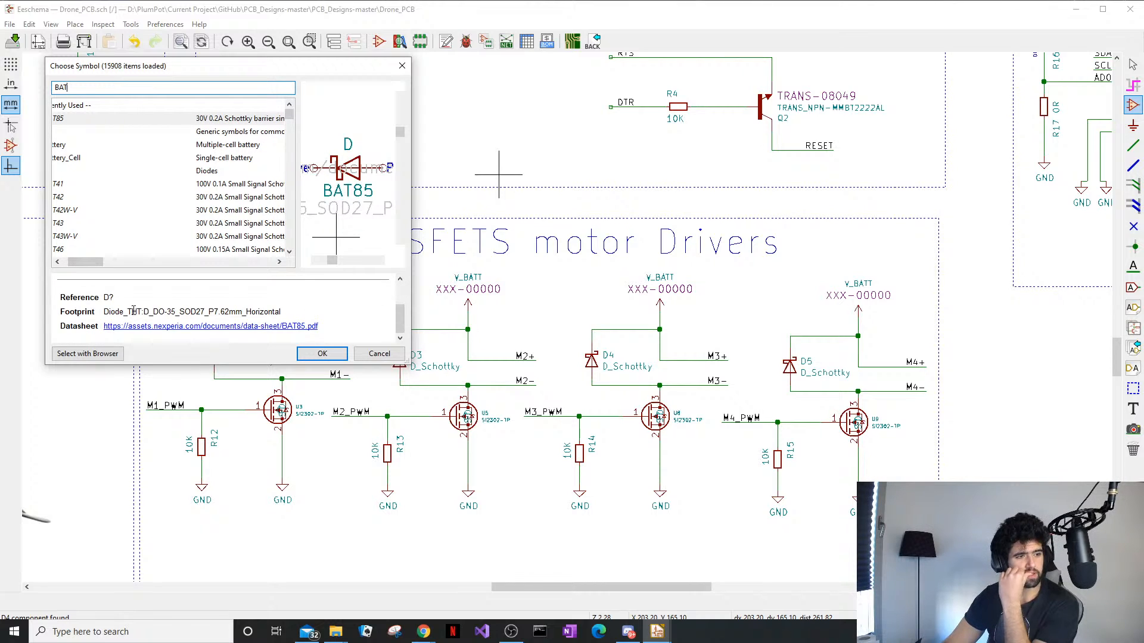
left_click(99, 196)
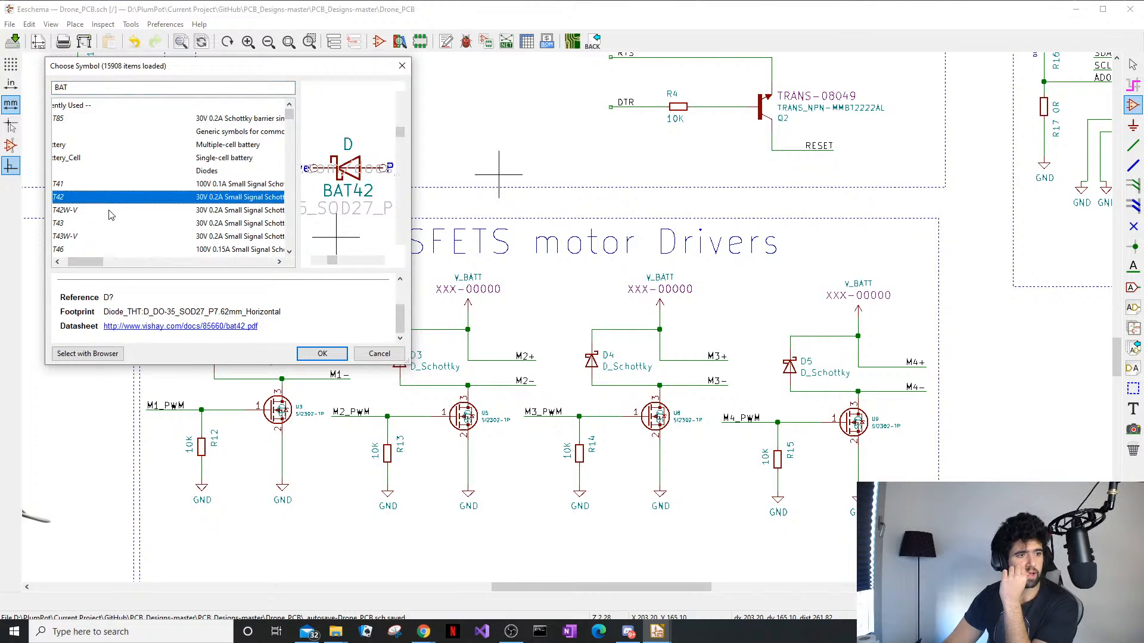
left_click(112, 211)
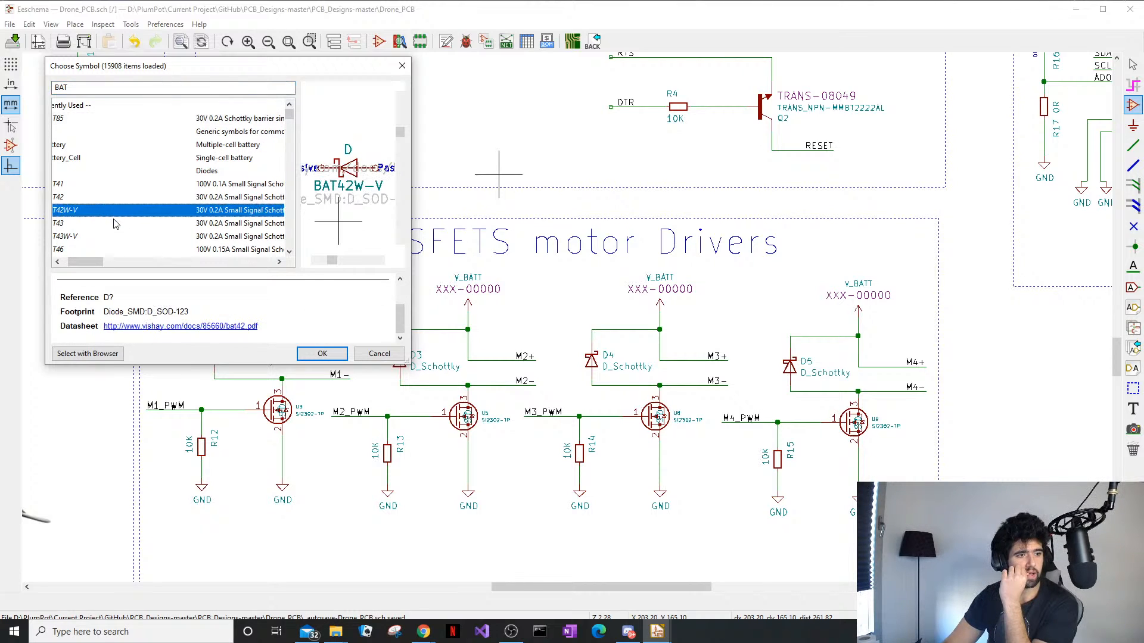
left_click(322, 353)
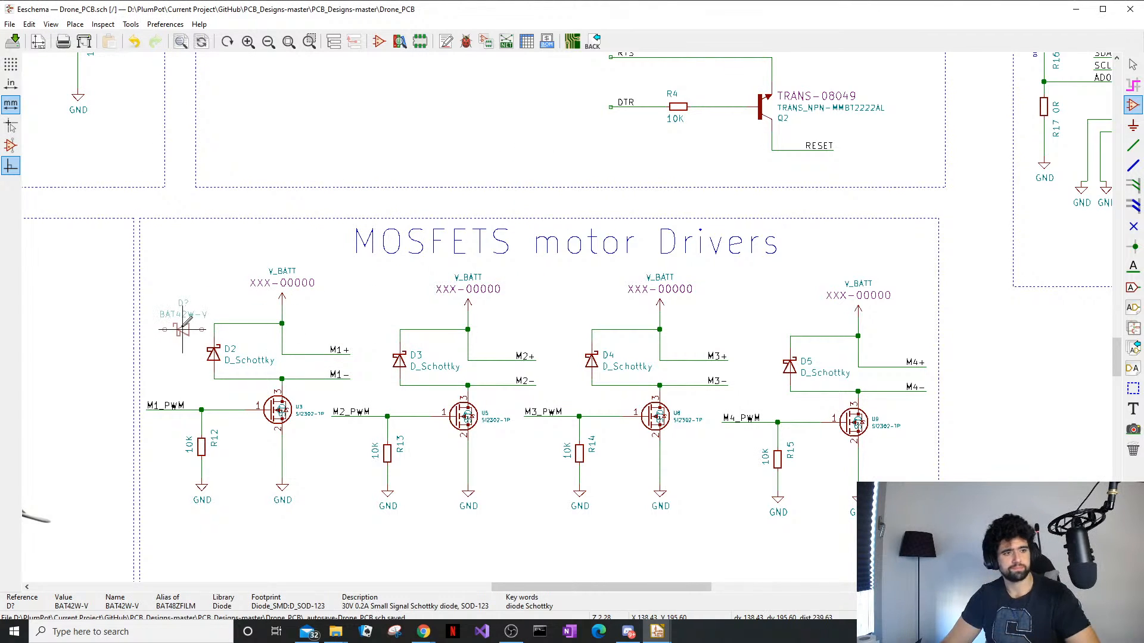
scroll(239, 360, "up", 3)
mouse_move(701, 326)
left_mouse_down()
mouse_move(595, 358)
mouse_move(697, 323)
left_mouse_up()
Delete D2 and put the BAT42W-V diode in its place between M1+ and M1-, rotated vertically with its cathode up
left_click(606, 349)
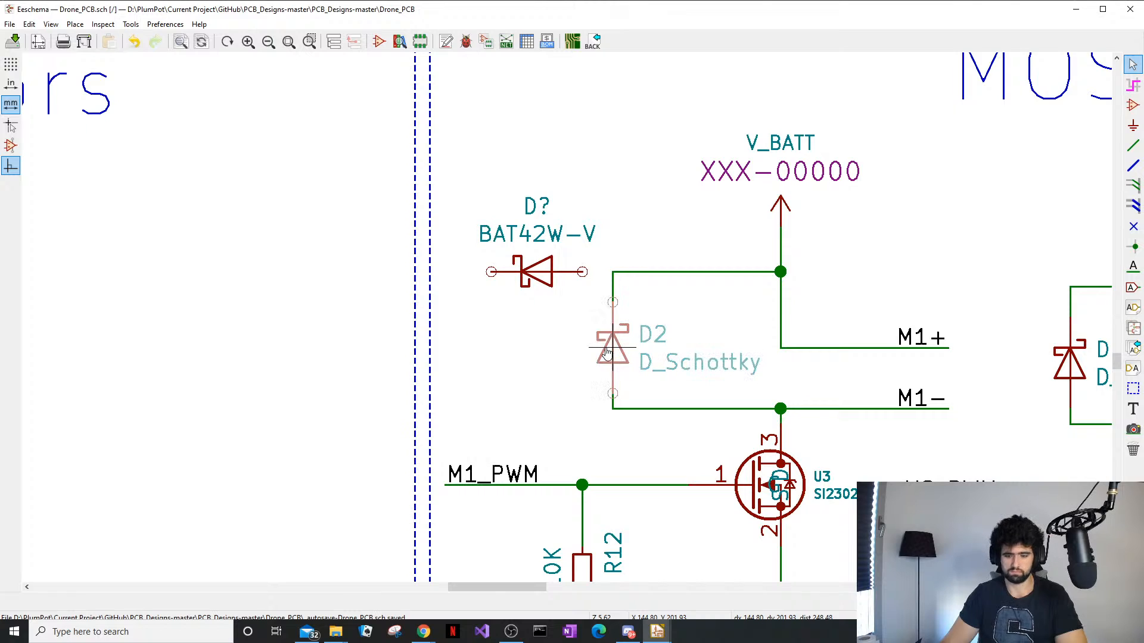
key("Delete")
left_click_drag(528, 282, 498, 328)
key("r")
key("r")
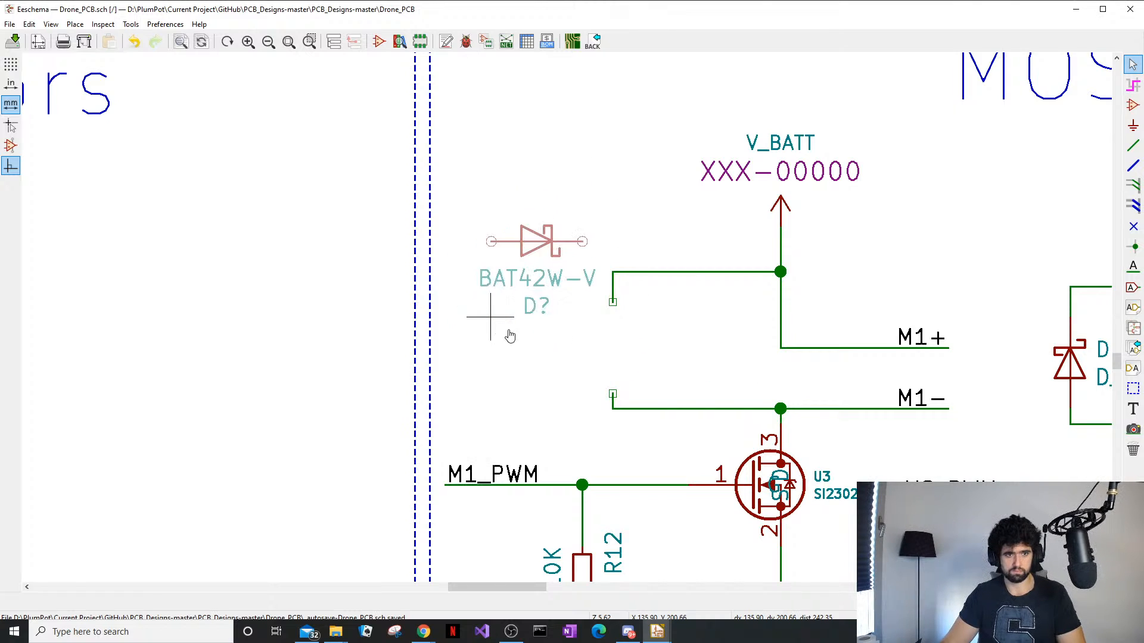
key("r")
left_click(612, 410)
Delete the generic D_Schottky diodes D3, D4 and D5 from the M2, M3 and M4 motor driver circuits
middle_click_drag(411, 337, 631, 305)
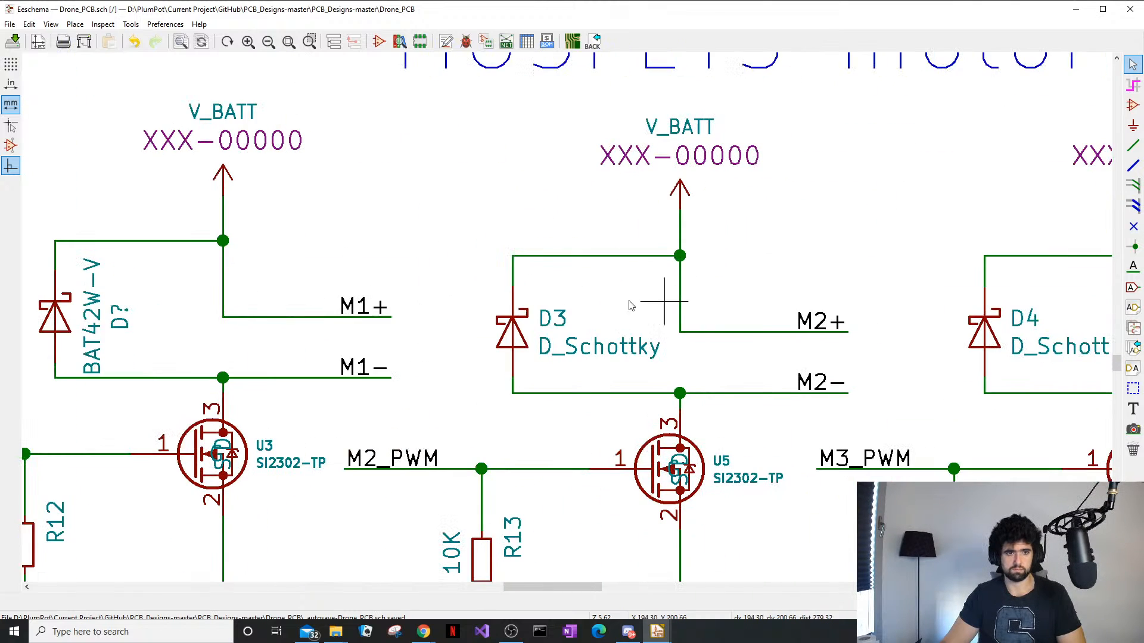
key("Delete")
middle_click_drag(912, 301, 583, 324)
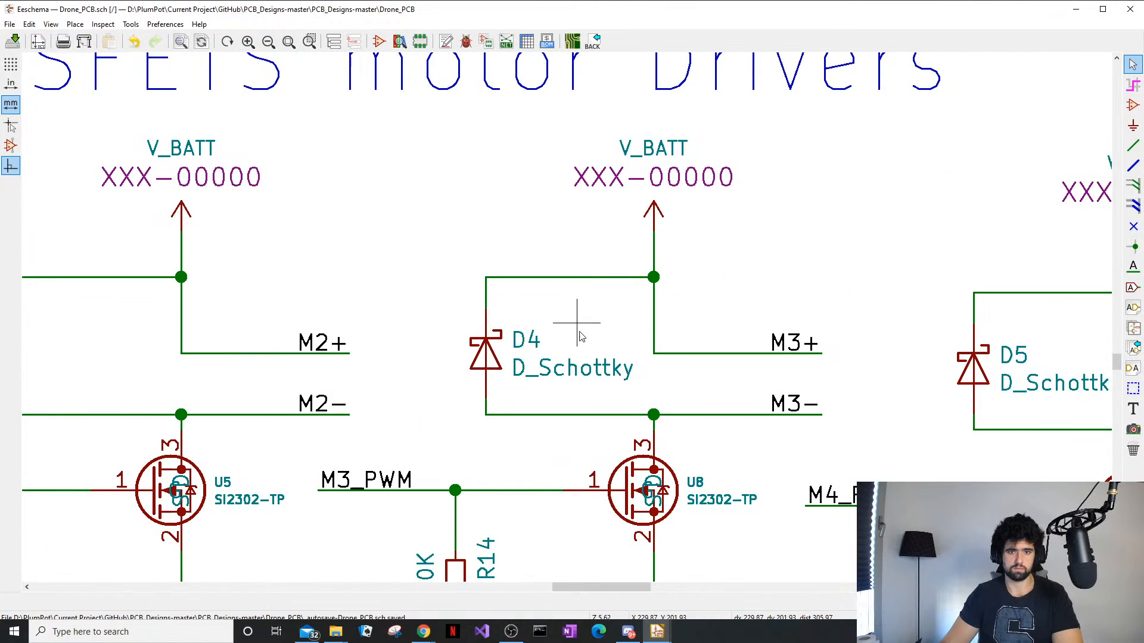
left_click(454, 354)
key("Delete")
left_click(1064, 383)
key("Delete")
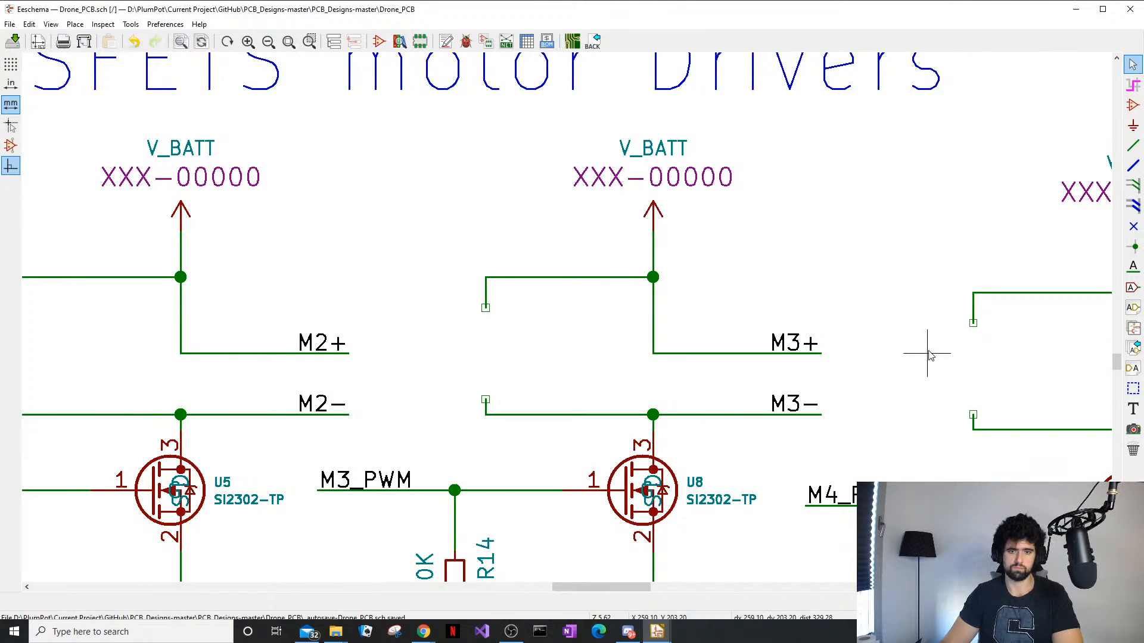
Duplicate the BAT42W-V diode into the open diode positions of the M2, M3 and M4 motor drivers
scroll(924, 353, "down", 4)
middle_click_drag(175, 362, 475, 321)
scroll(425, 289, "up", 1)
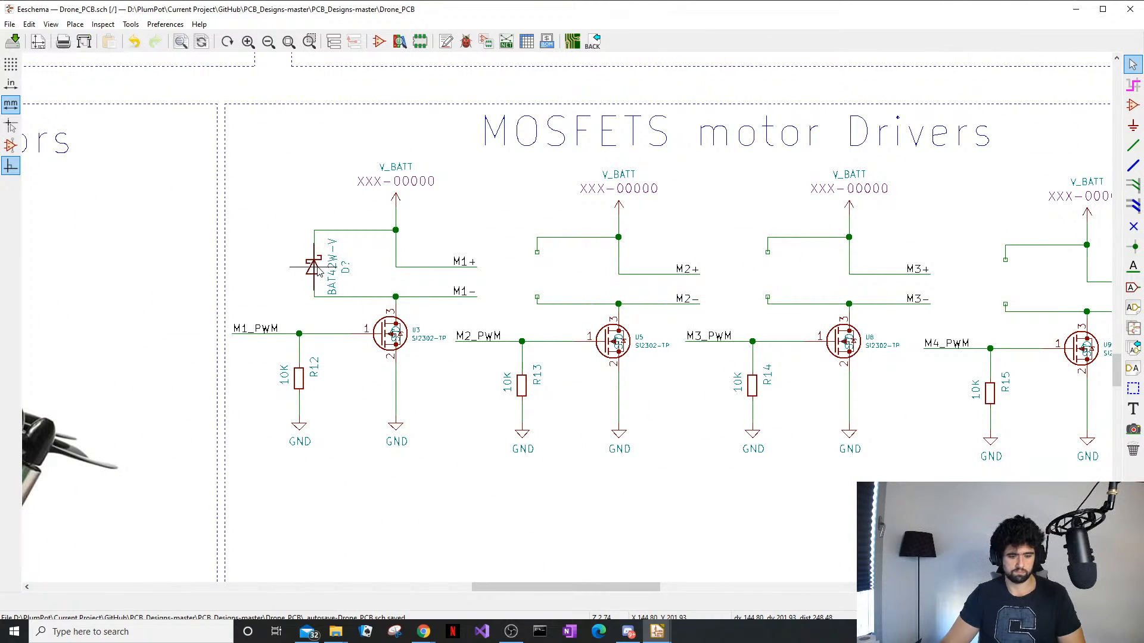
key("ctrl+d")
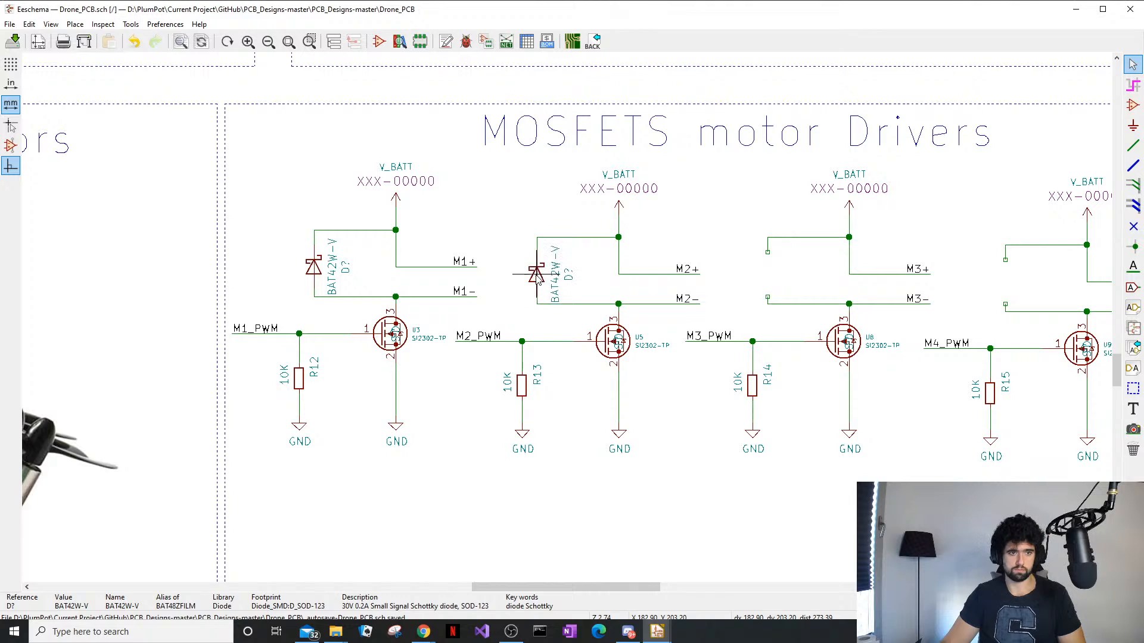
left_click(538, 279)
key("ctrl+d")
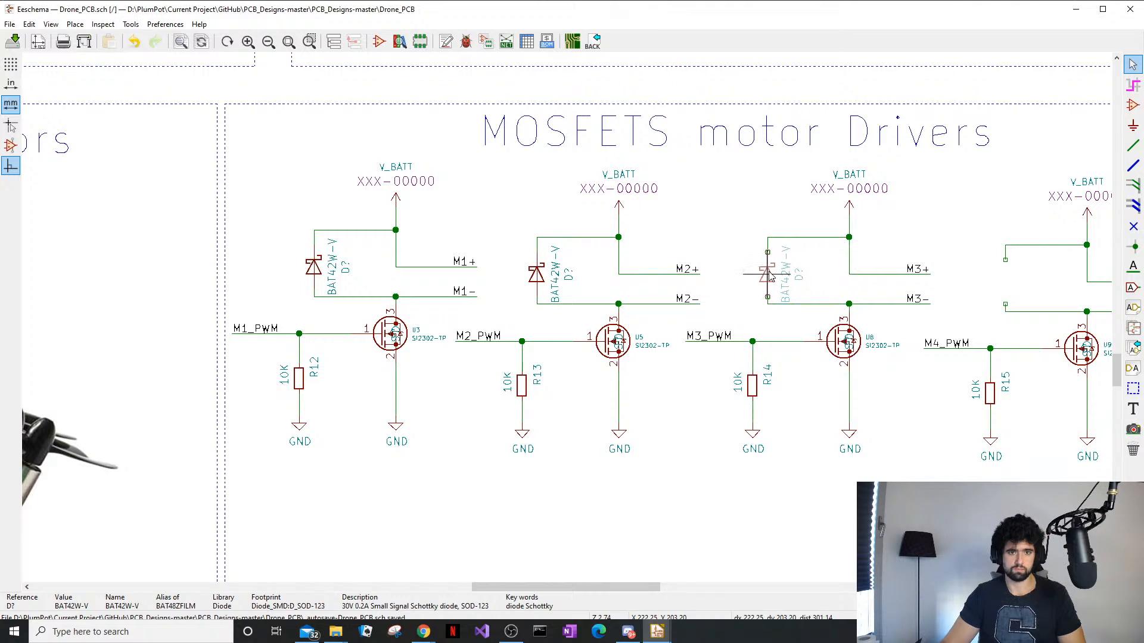
left_click(769, 274)
key("ctrl+d")
left_click(1007, 287)
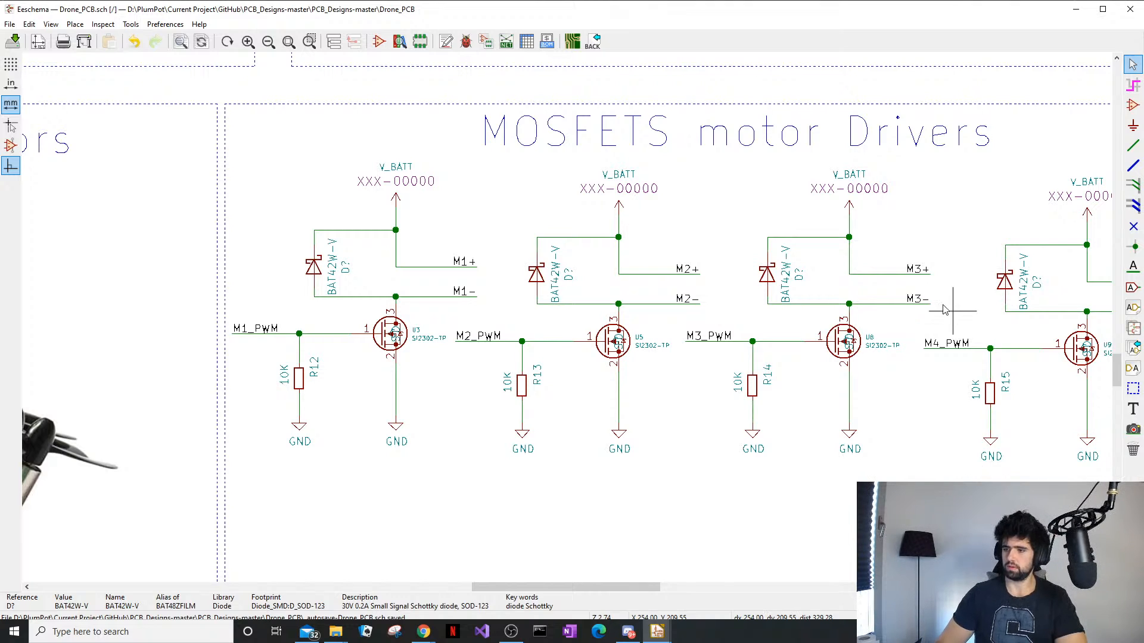
Annotate the entire schematic, keeping existing annotations, to number the new BAT42W-V diodes
middle_click_drag(857, 305, 460, 351)
scroll(475, 365, "down", 1)
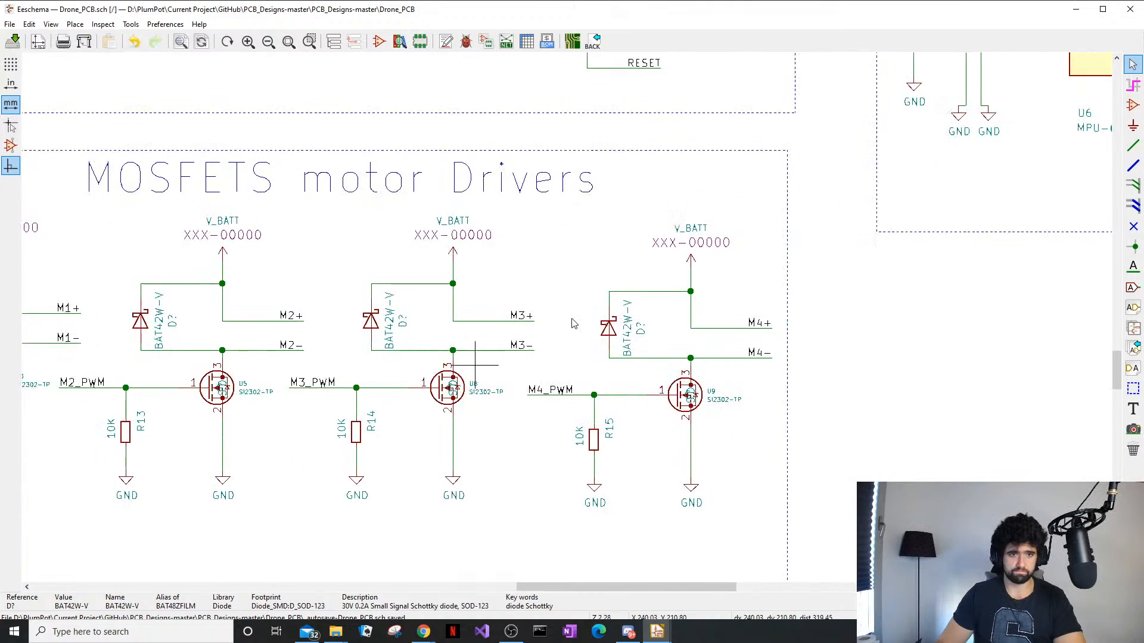
middle_click_drag(571, 318, 707, 316)
left_click(271, 272)
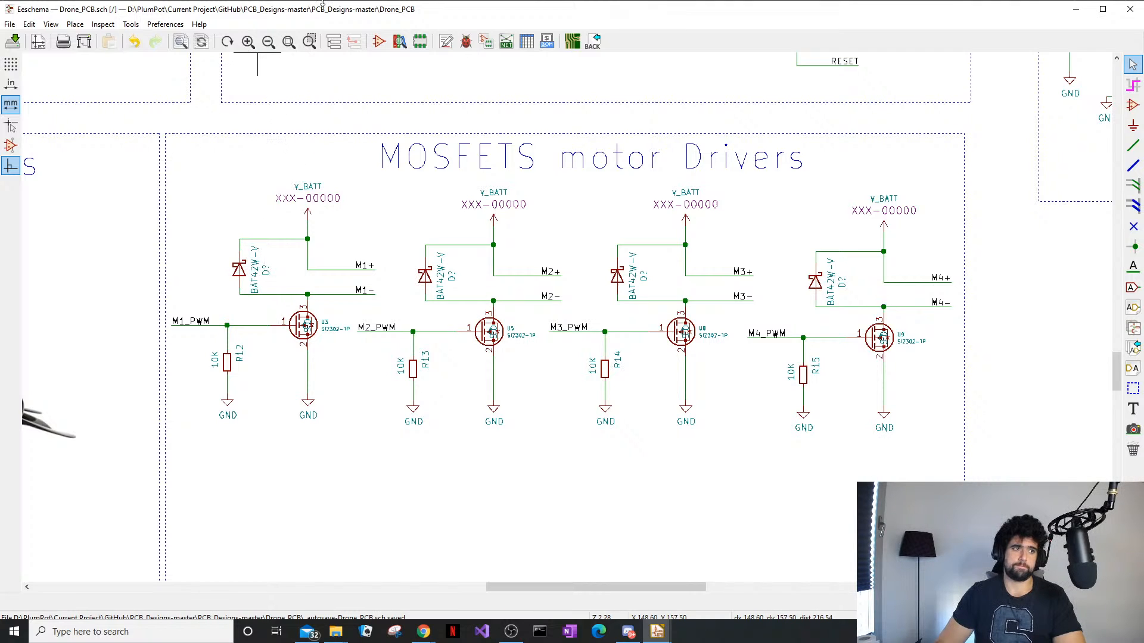
left_click(130, 24)
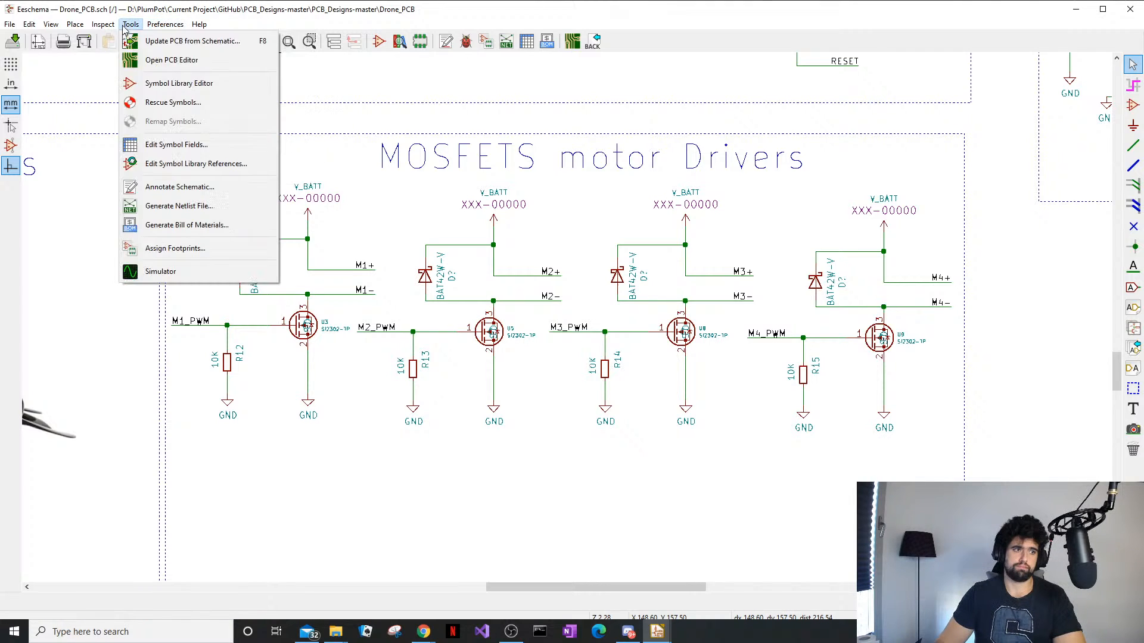
left_click(174, 187)
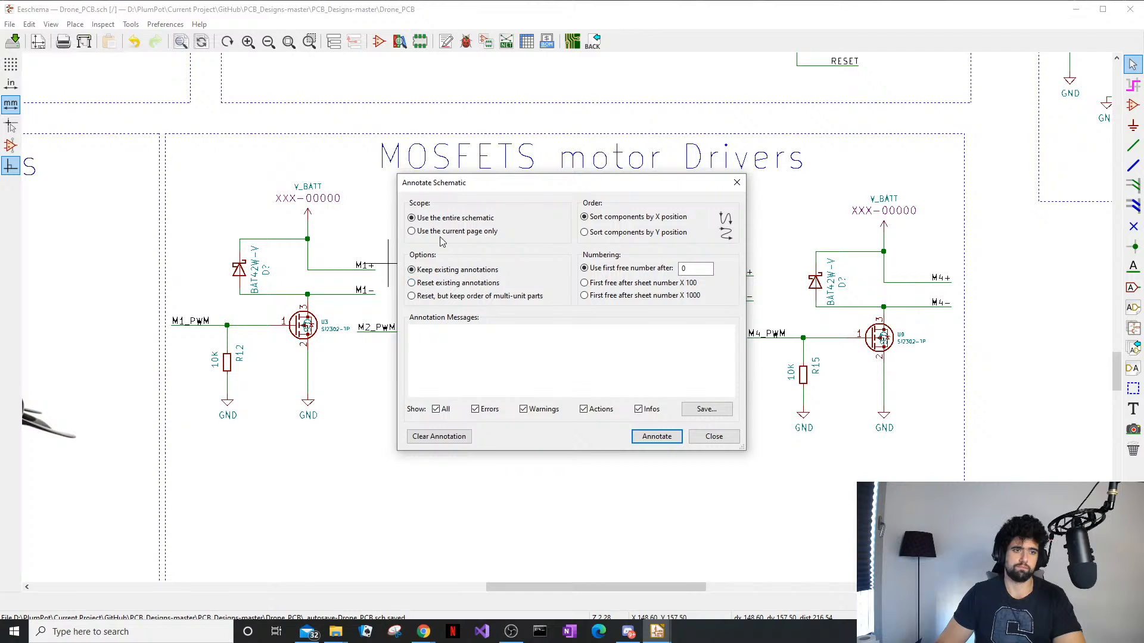
left_click(656, 437)
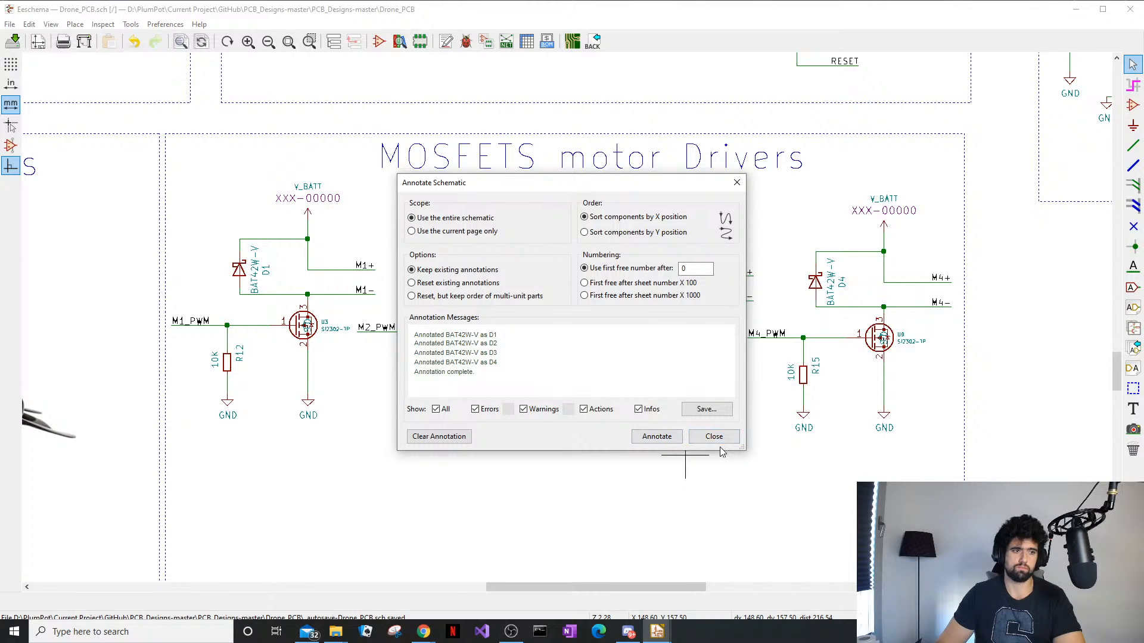
left_click(713, 437)
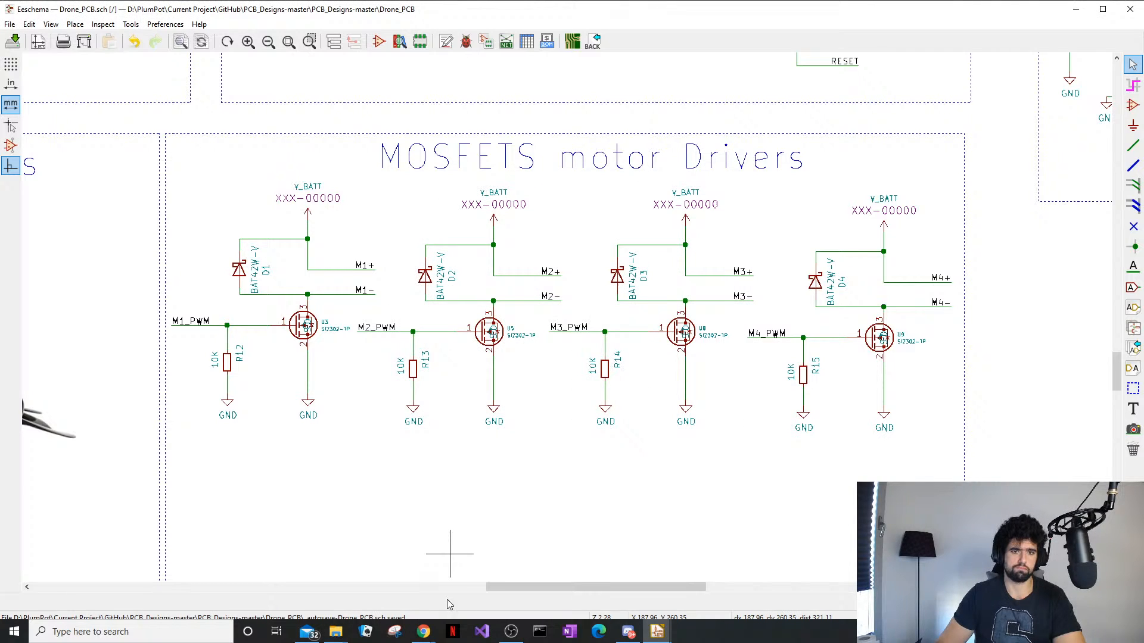
Switch to the Pcbnew board layout and delete the old D_Schottky diode footprints
mouse_move(657, 632)
left_click(672, 569)
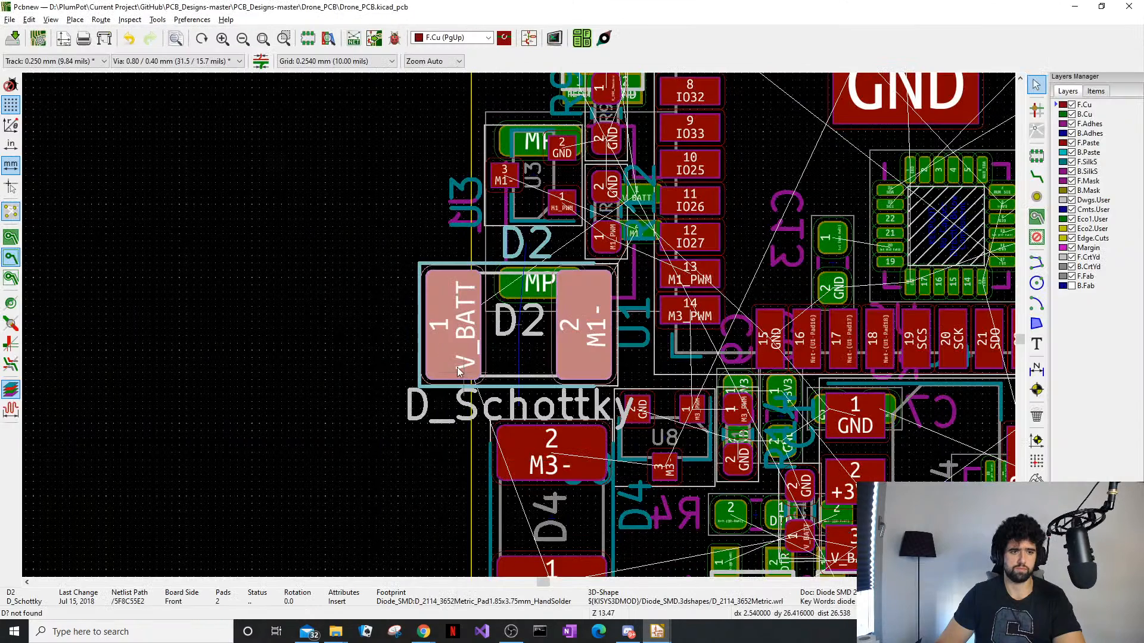
scroll(421, 319, "down", 3)
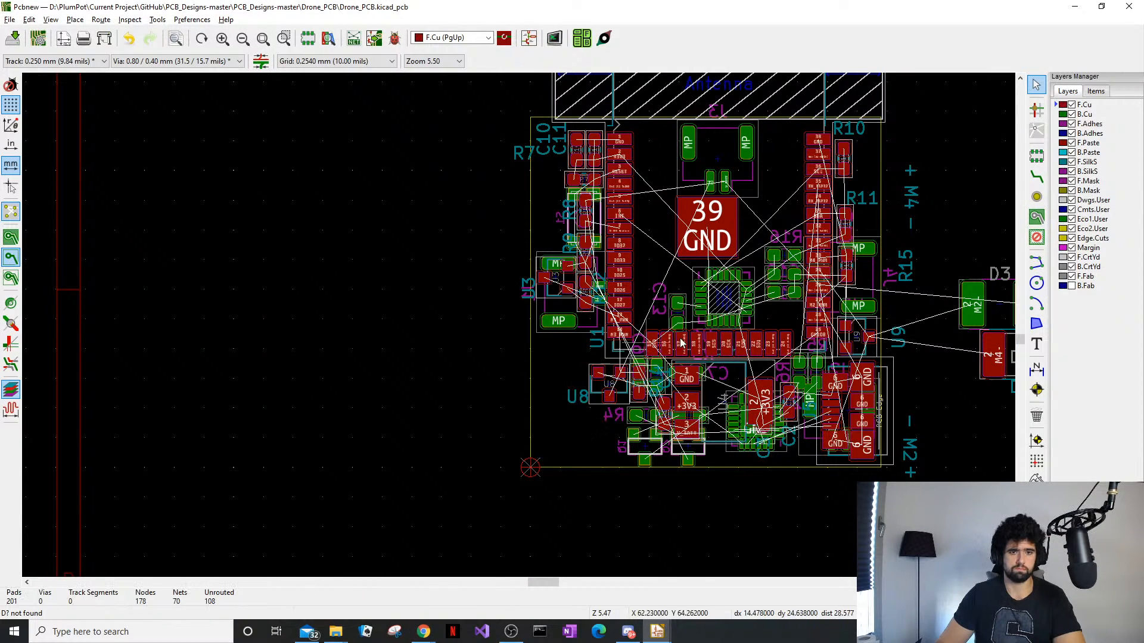
middle_click_drag(903, 356, 732, 347)
left_click(852, 346)
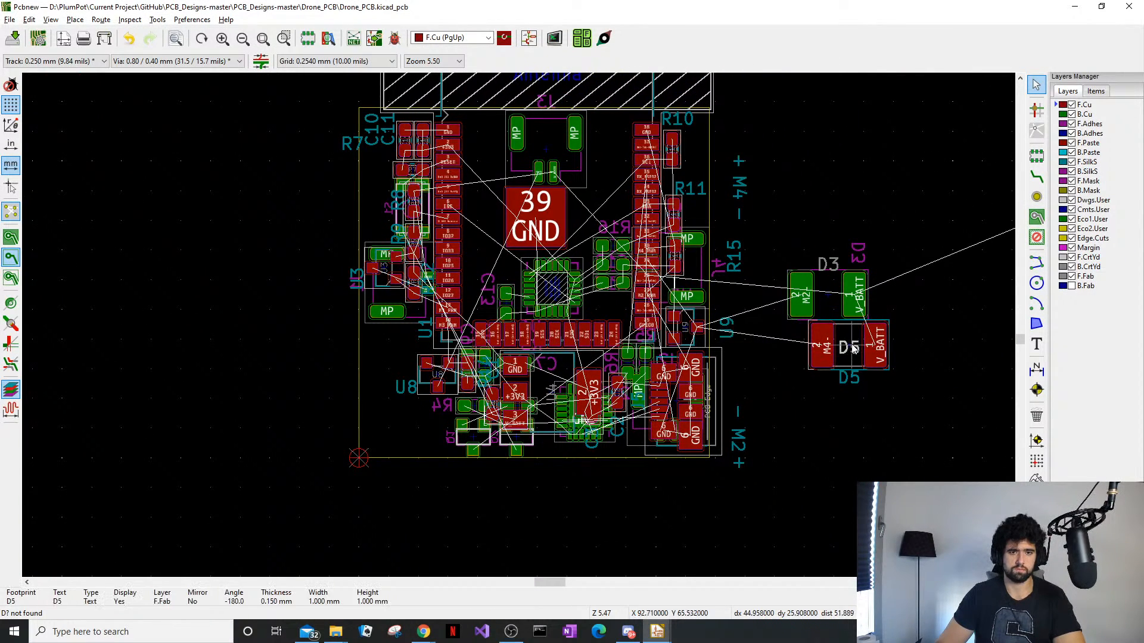
key("Delete")
left_click(825, 290)
key("Delete")
left_click(848, 349)
key("Delete")
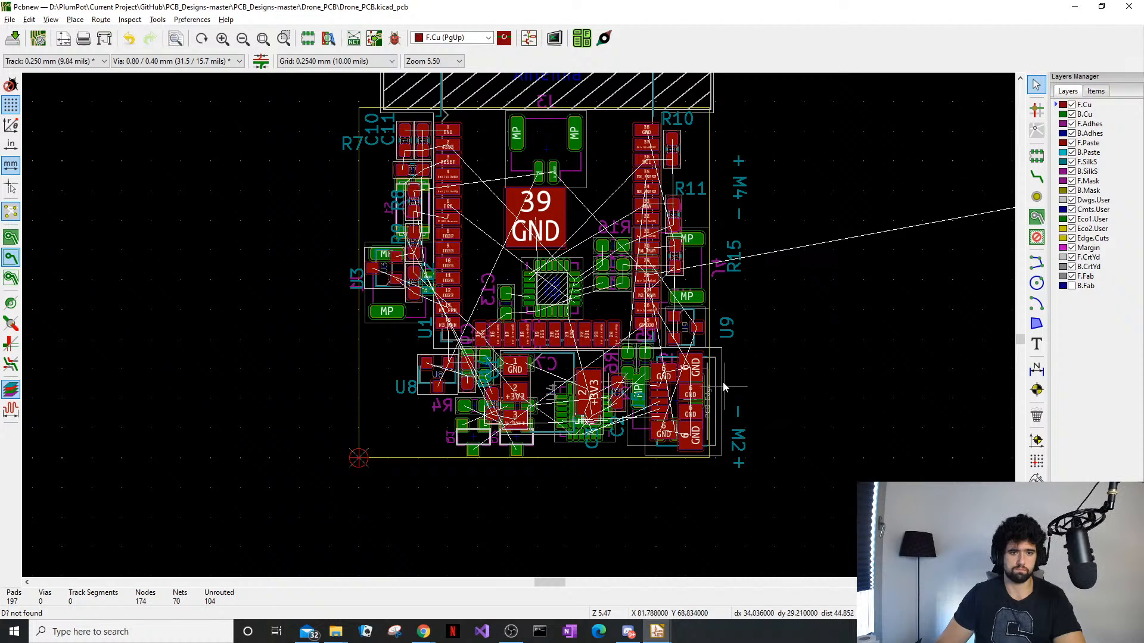
Save the board and check the component placement on its back side in the 3D viewer
middle_click_drag(707, 301, 397, 360)
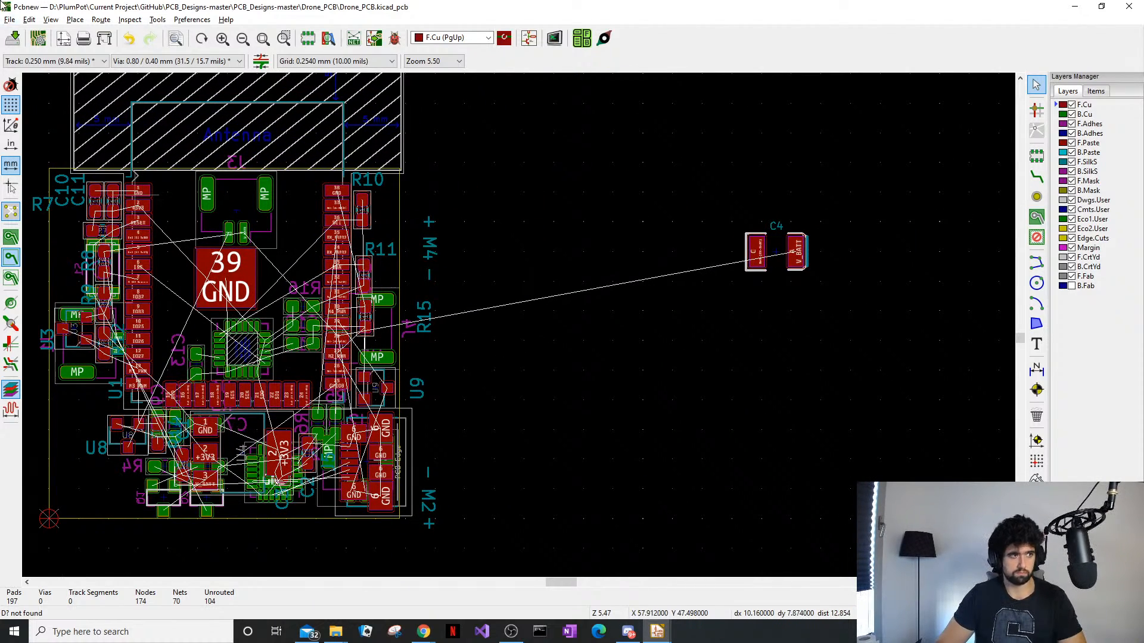
left_click(18, 38)
key("alt+3")
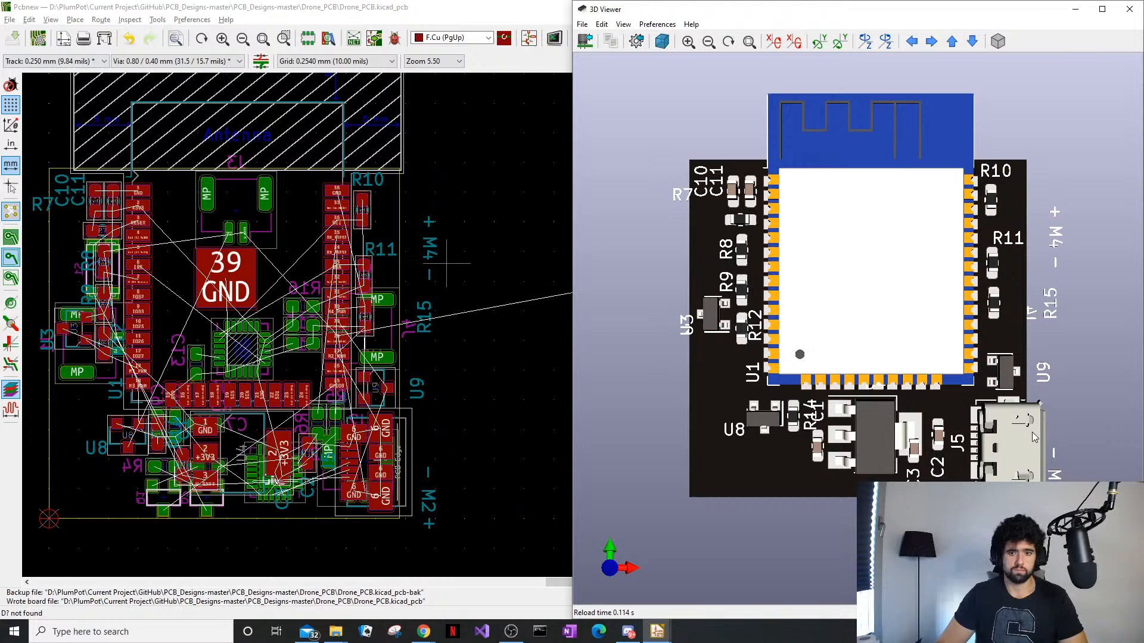
left_click_drag(1034, 438, 820, 319)
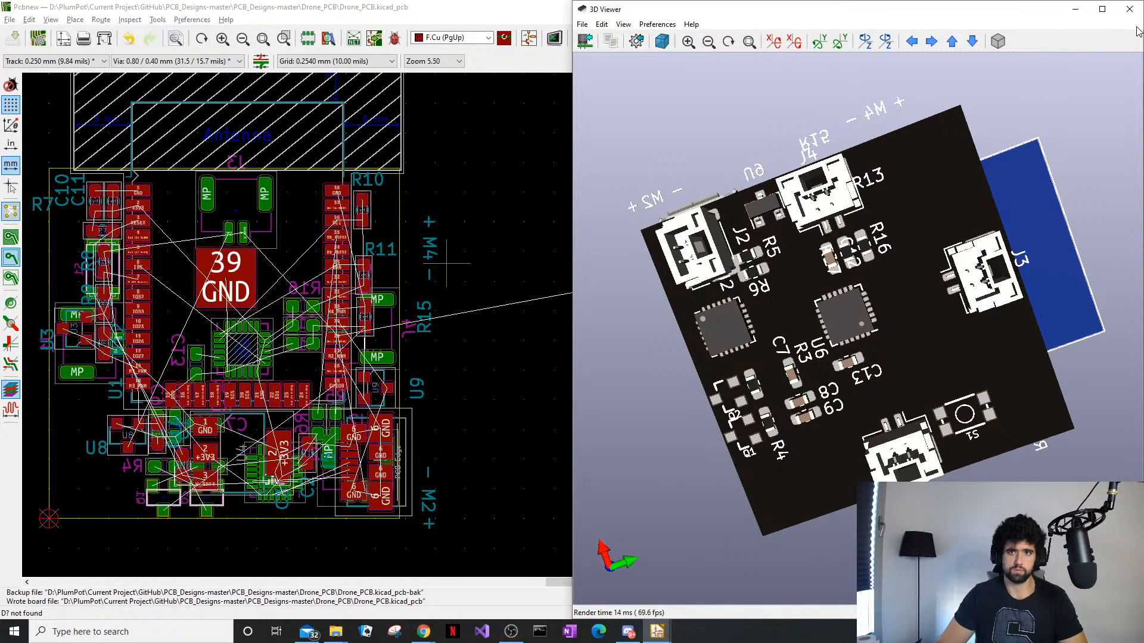
left_click(1130, 9)
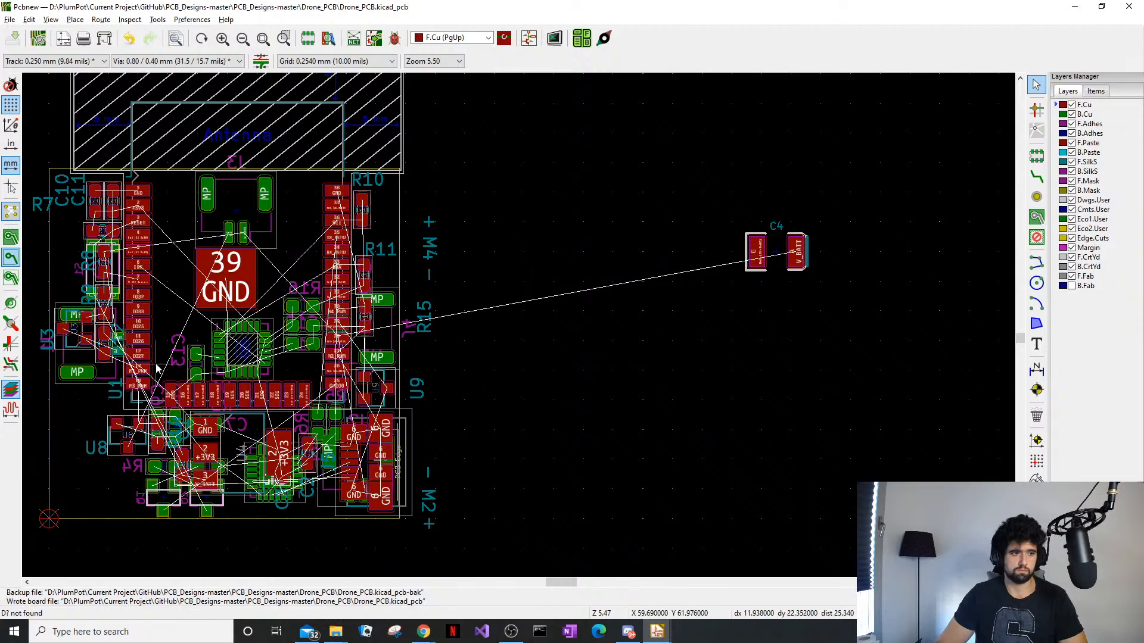
scroll(520, 329, "up", 2)
scroll(521, 329, "up", 3)
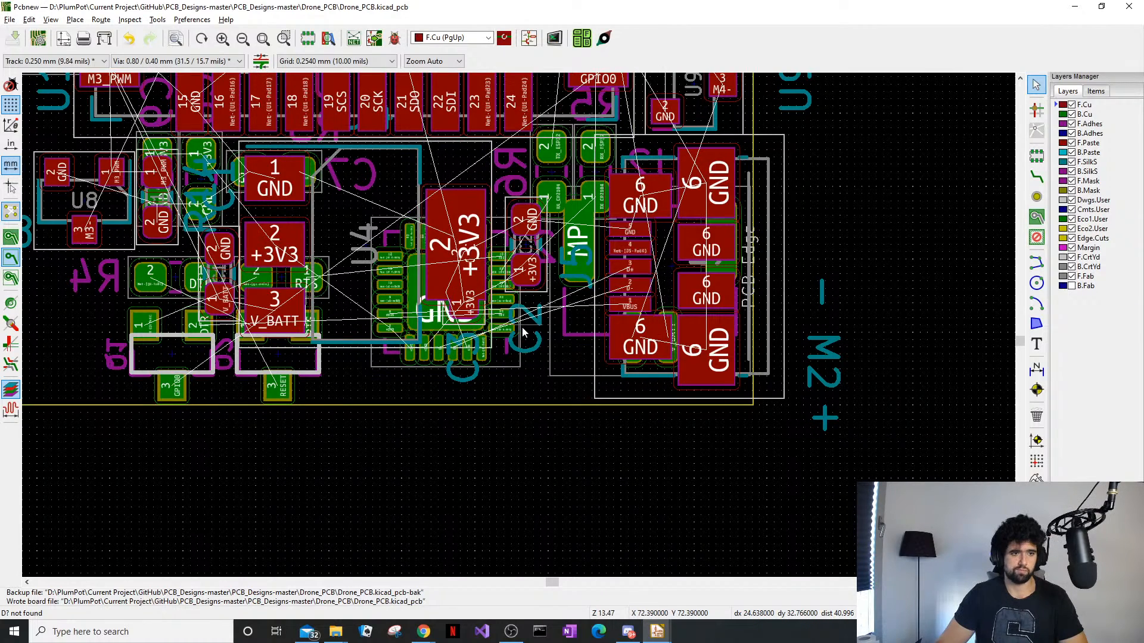
scroll(514, 348, "down", 3)
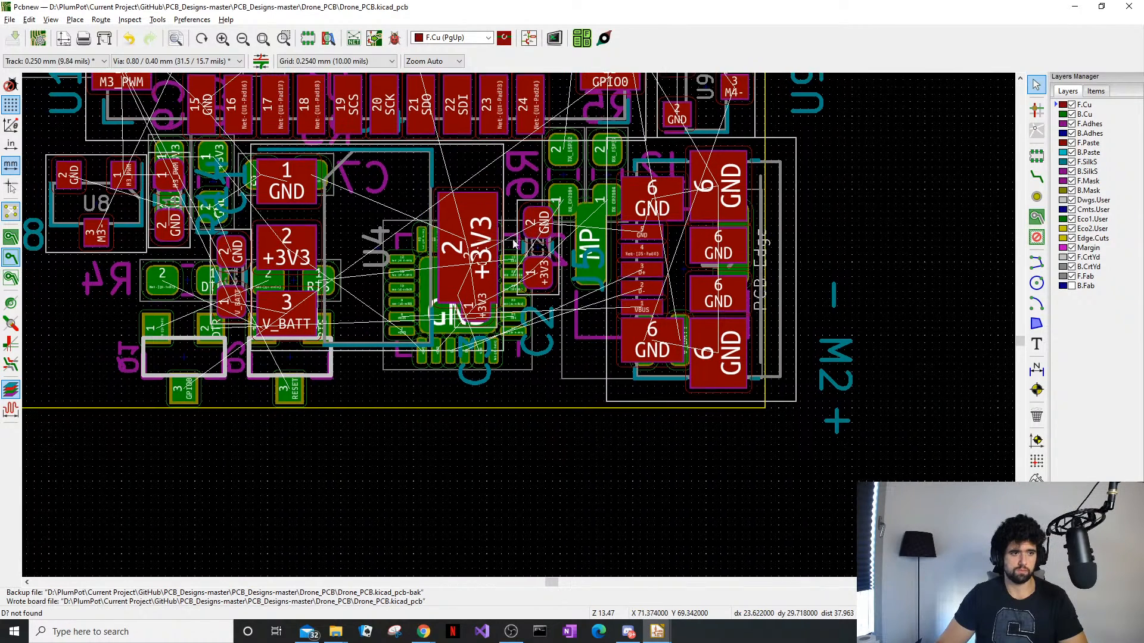
middle_click_drag(513, 348, 474, 445)
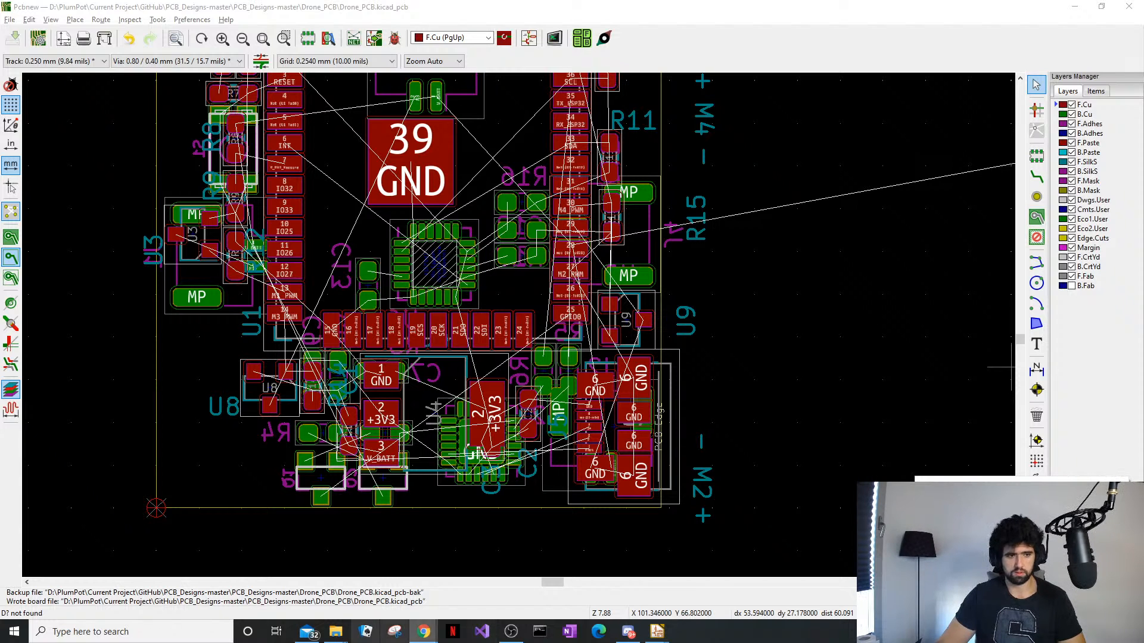
Switch to Chrome, search Google for "unit -T 50mhz", glance through the results and minimize the browser
mouse_move(423, 631)
left_click(397, 575)
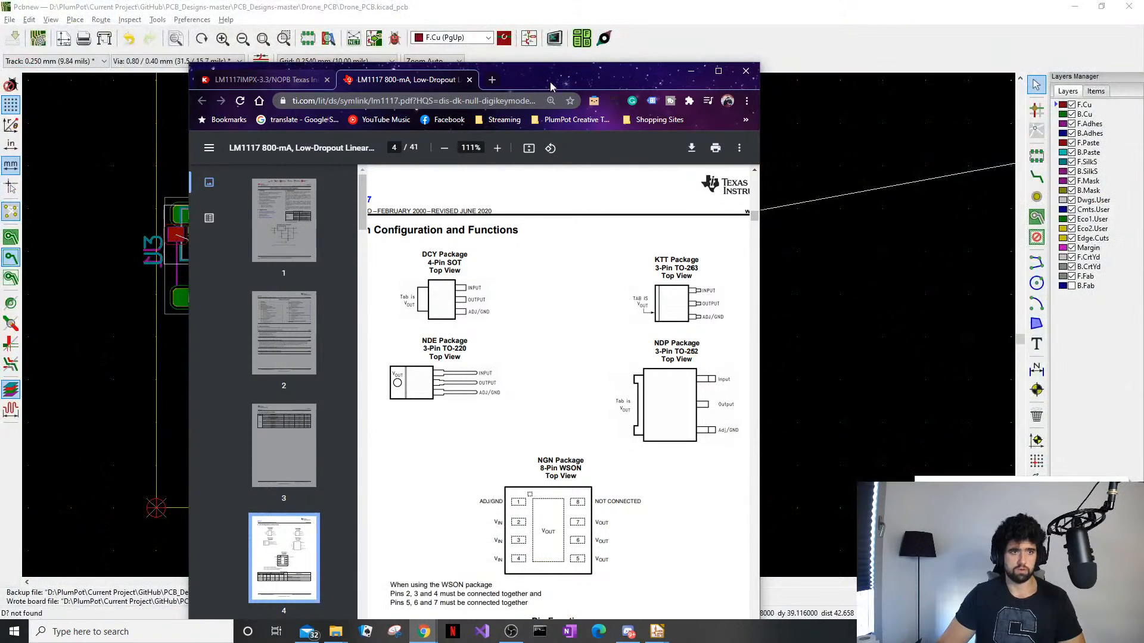
left_click(520, 97)
type("unit -T 50mhz")
key("Return")
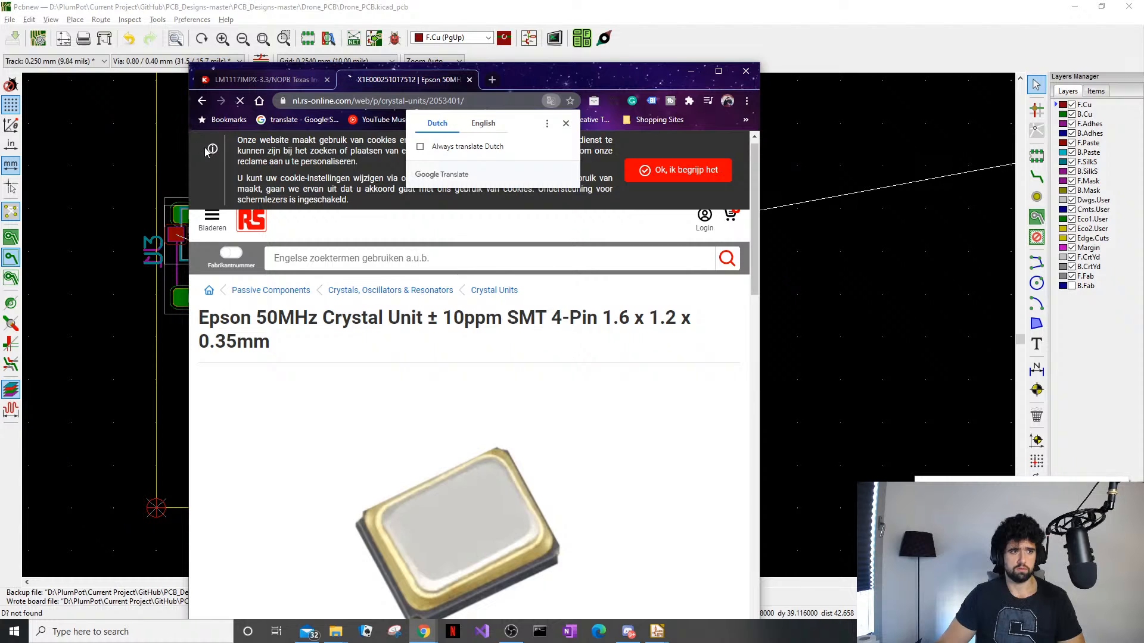
left_click(201, 101)
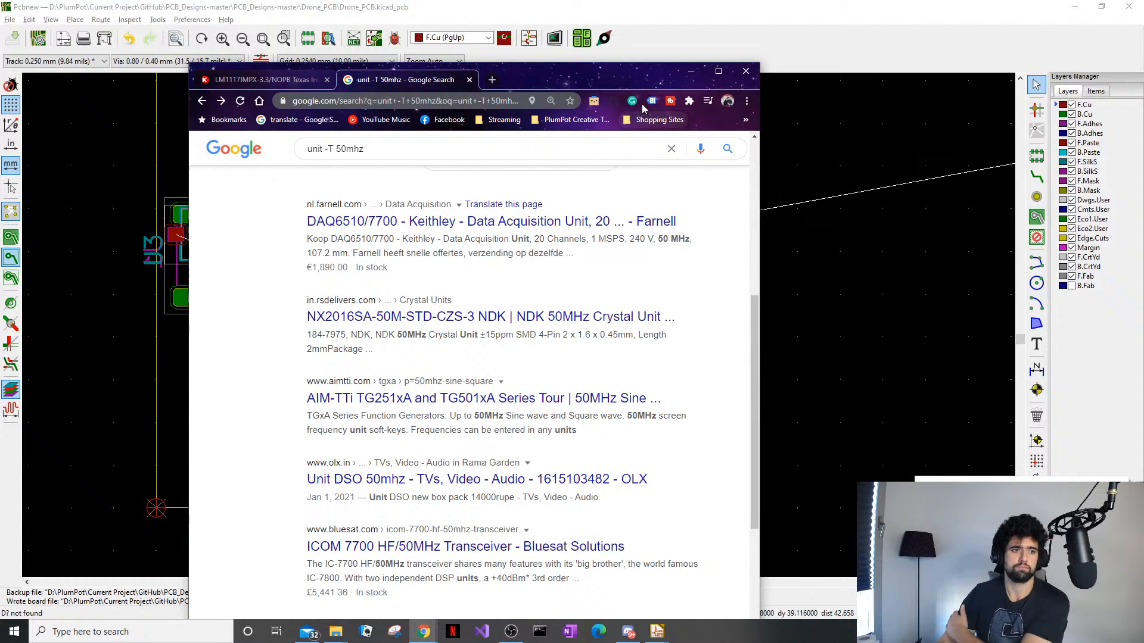
left_click(691, 71)
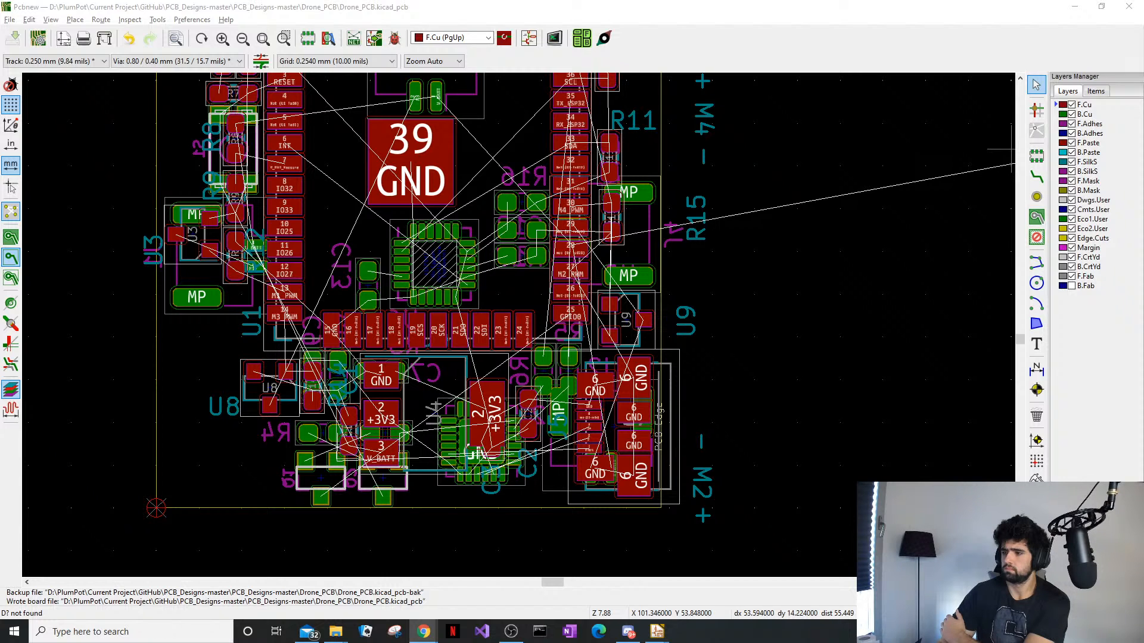
Update the PCB from the schematic, re-associating footprints by reference, and place the new diode footprints beside the board
middle_click_drag(378, 393, 262, 413)
middle_click_drag(331, 400, 429, 434)
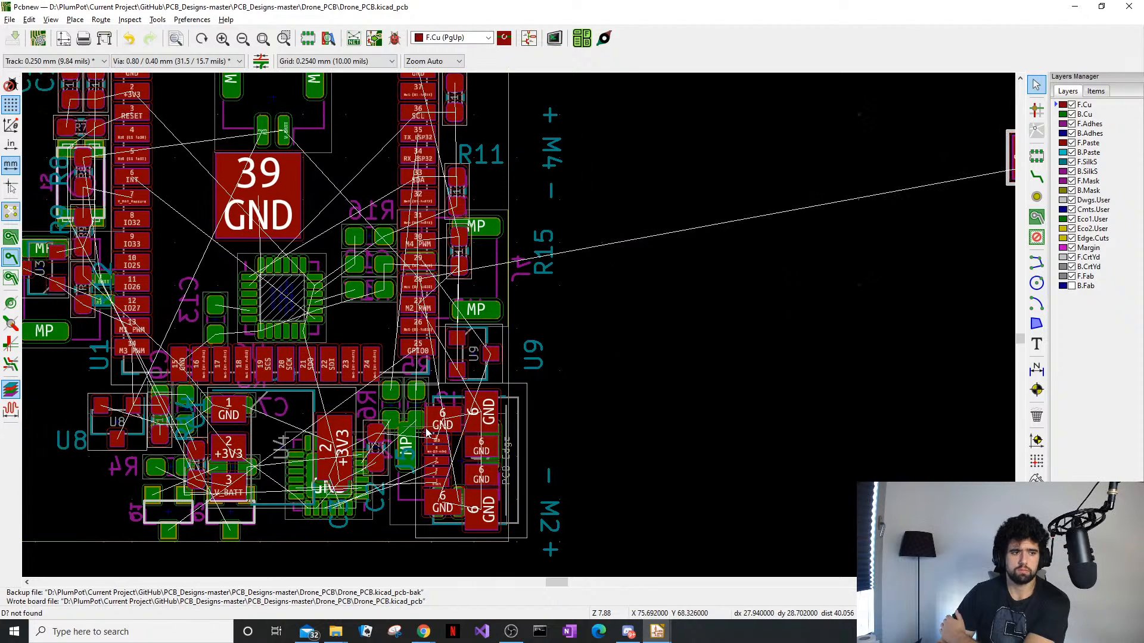
left_click(668, 627)
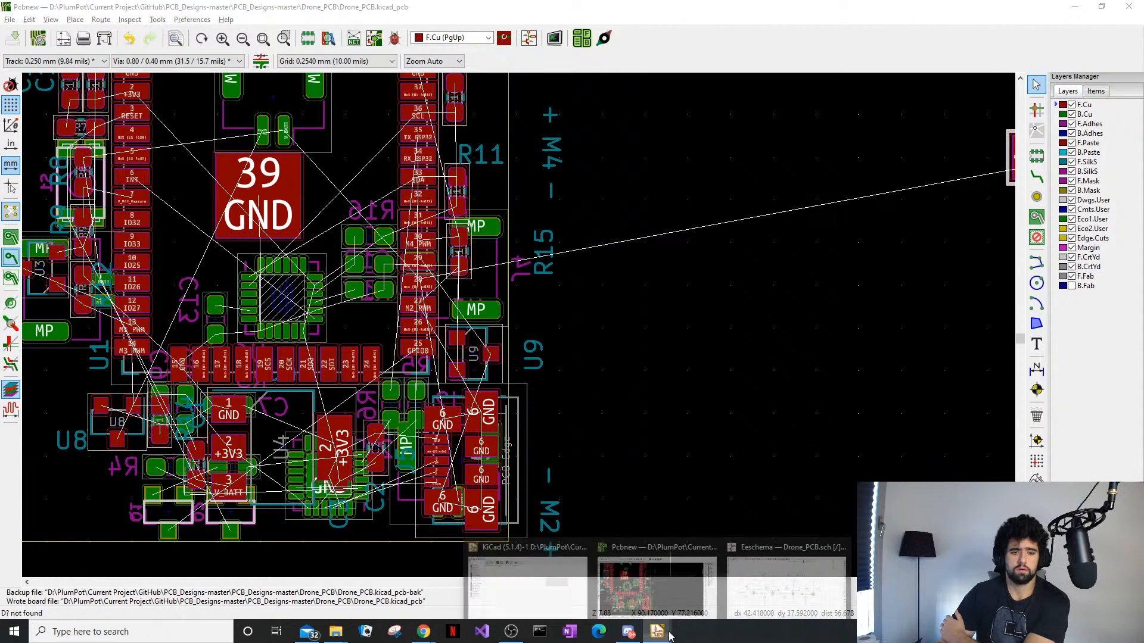
left_click(796, 582)
left_click(131, 25)
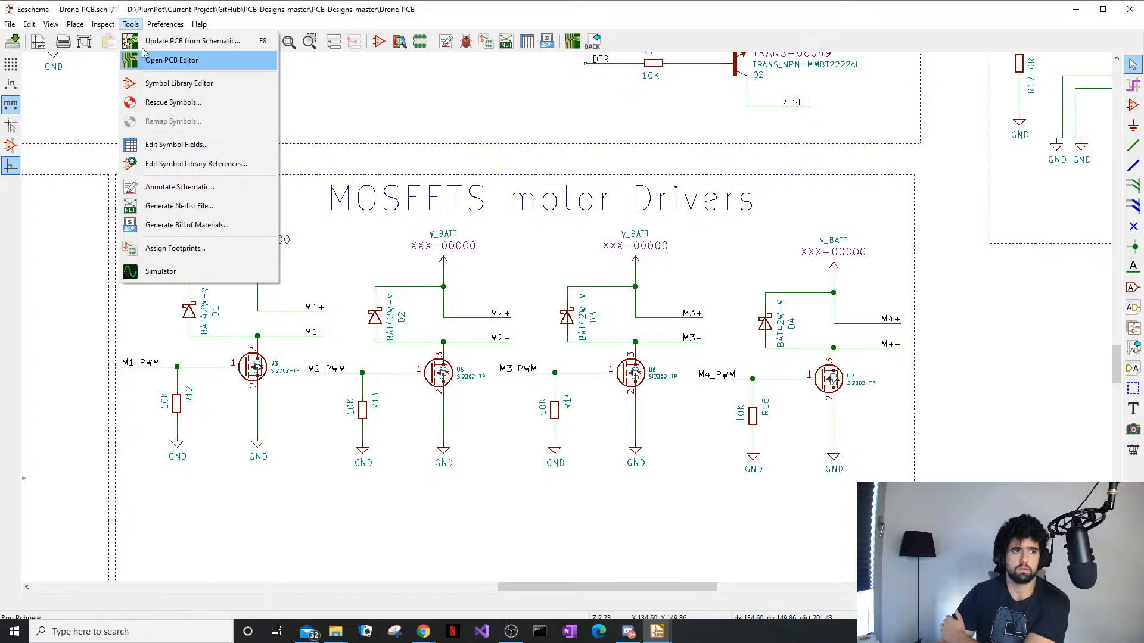
left_click(191, 40)
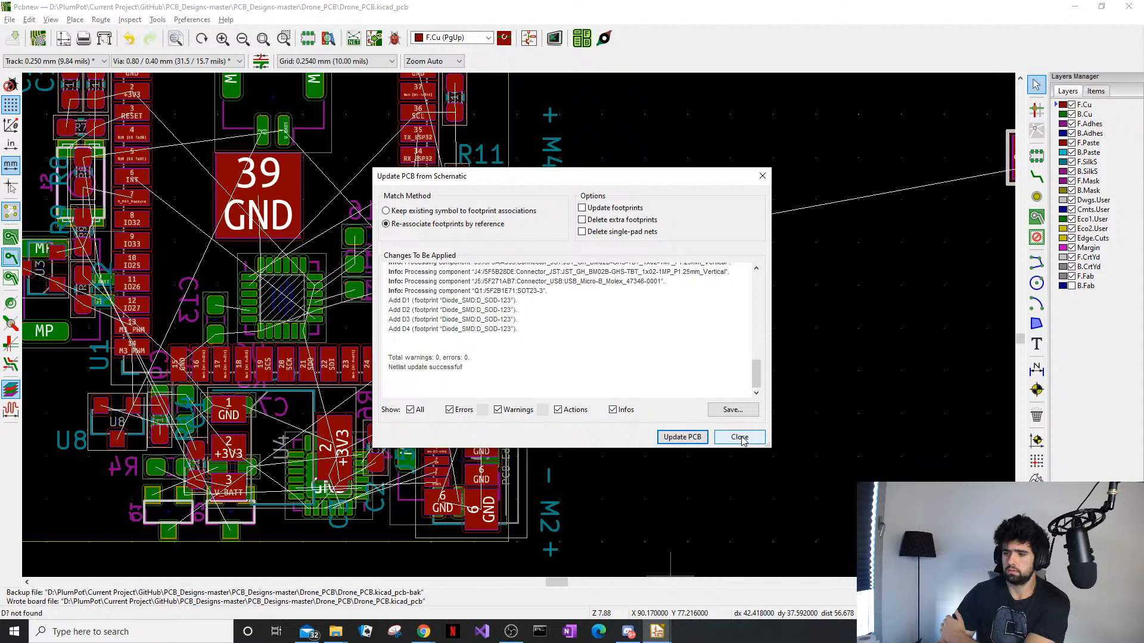
left_click(682, 437)
left_click(739, 437)
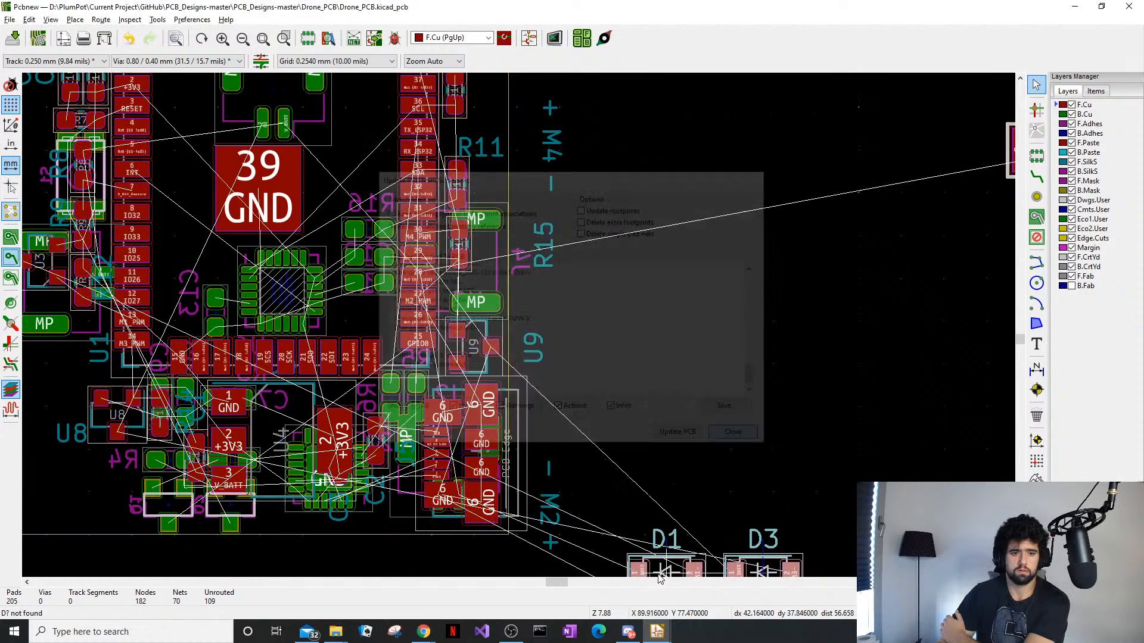
left_click(664, 329)
left_click(810, 303)
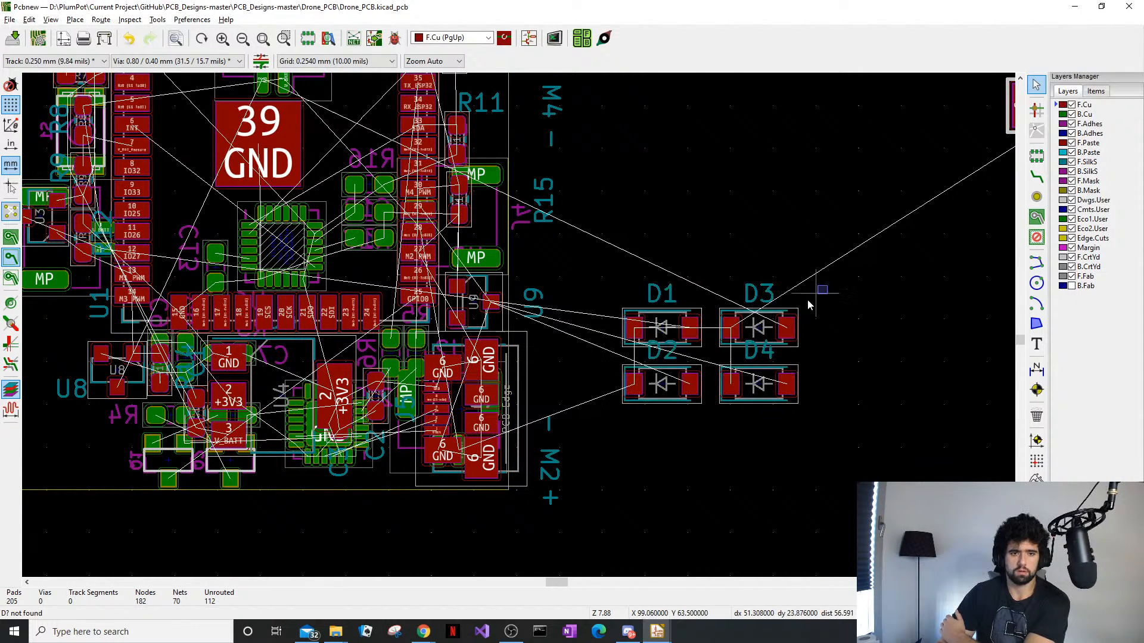
Flip diode D3 to the back of the board, rotate it to 90 degrees and place it just below U8, beside R4
left_click(755, 328)
left_click_drag(754, 324, 480, 279)
key("f")
key("r")
key("r")
key("r")
scroll(344, 280, "up", 5)
key("r")
scroll(493, 330, "down", 3)
key("r")
key("r")
key("r")
scroll(512, 381, "down", 5)
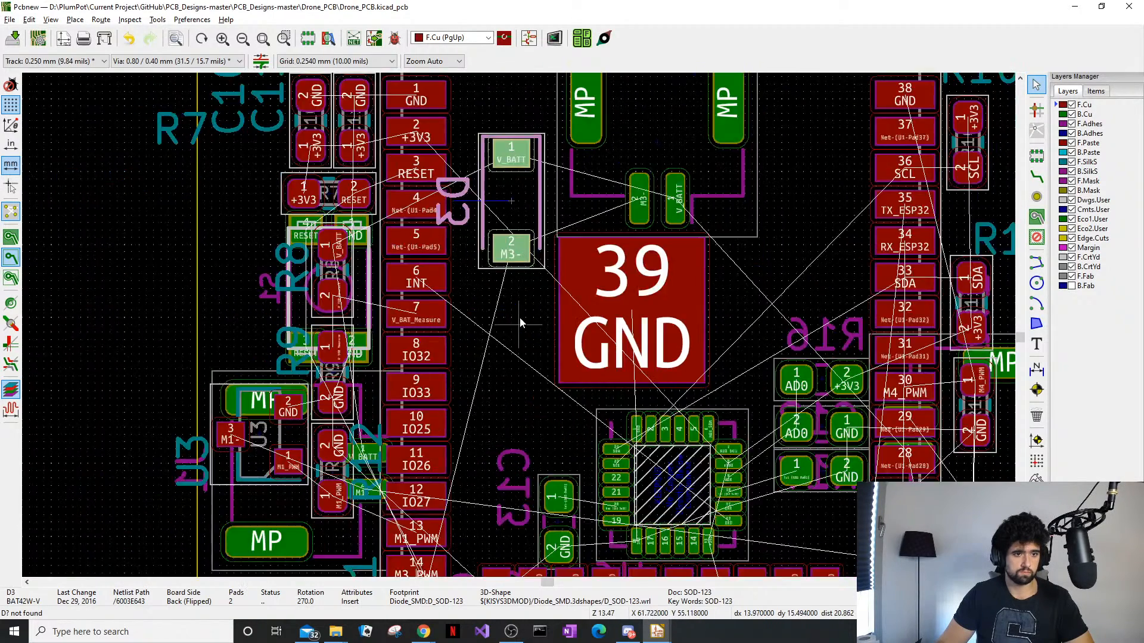
scroll(511, 384, "up", 4)
scroll(539, 203, "down", 1)
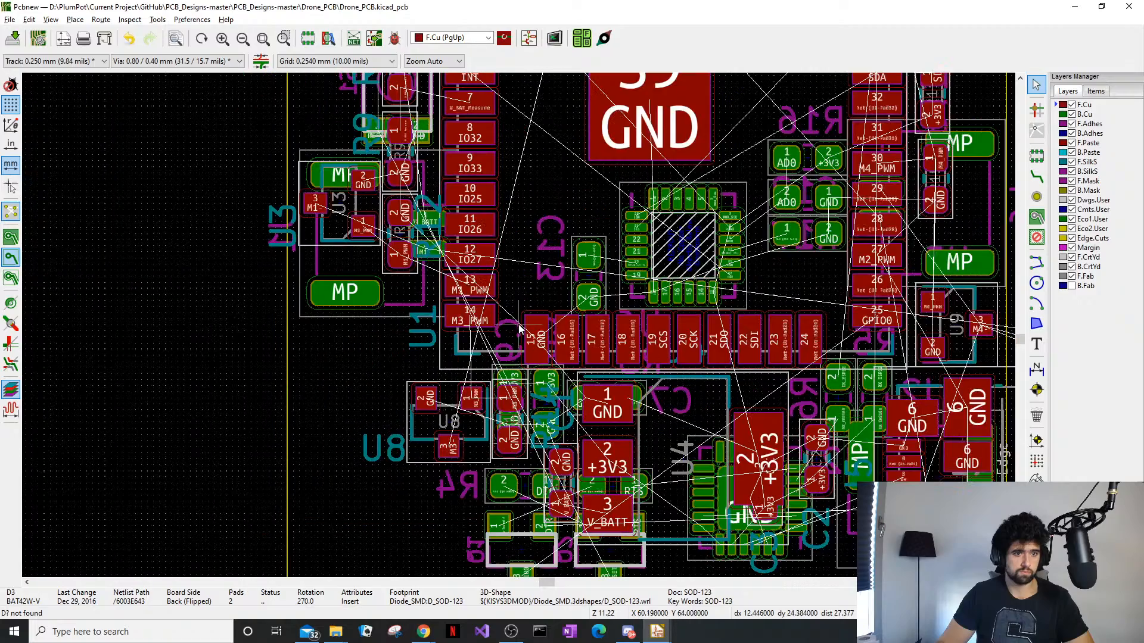
middle_click_drag(513, 311, 478, 398)
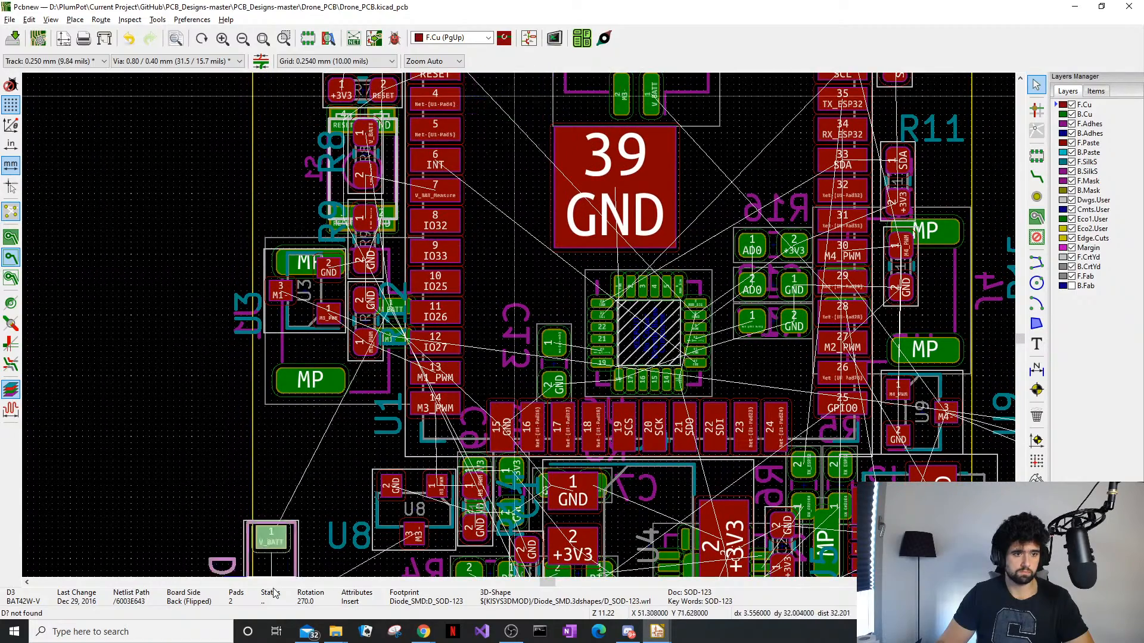
key("r")
key("r")
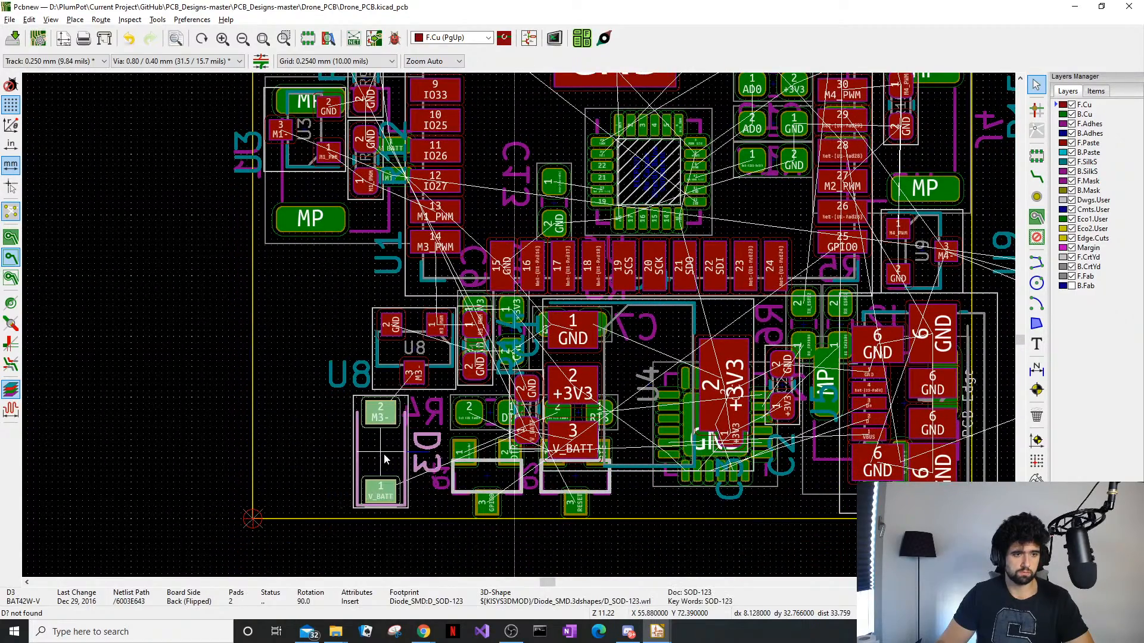
left_click(411, 452)
Move diode D1 onto the back of the board, rotate it to 270 degrees and place it over U1's pins 10 to 13
scroll(544, 369, "down", 3)
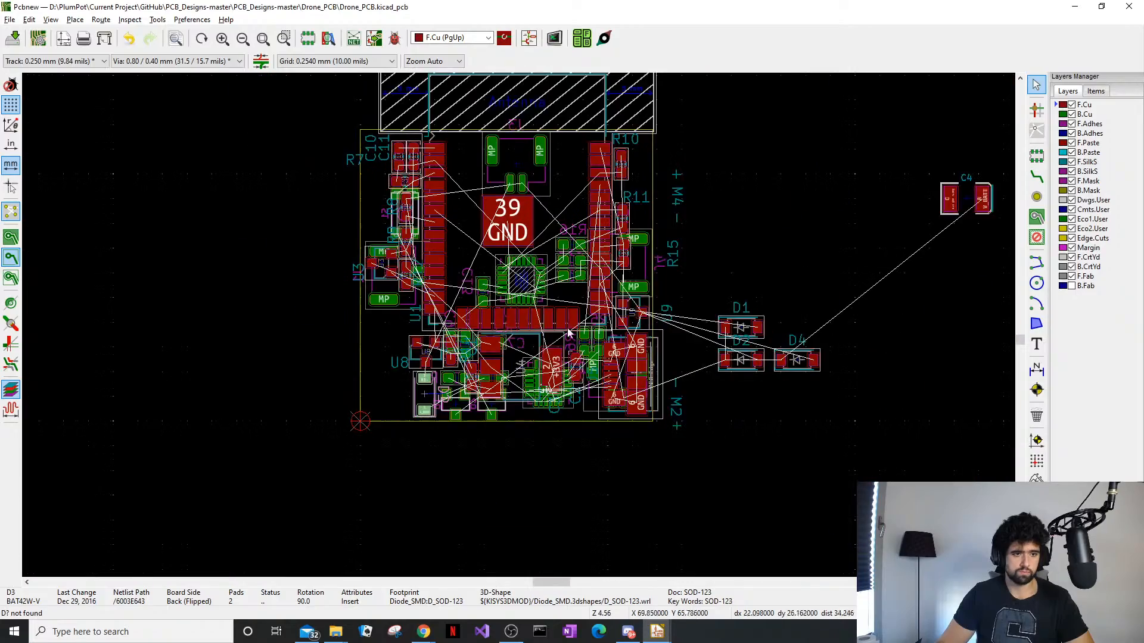
middle_click_drag(744, 319, 560, 378)
scroll(562, 322, "up", 3)
key("m")
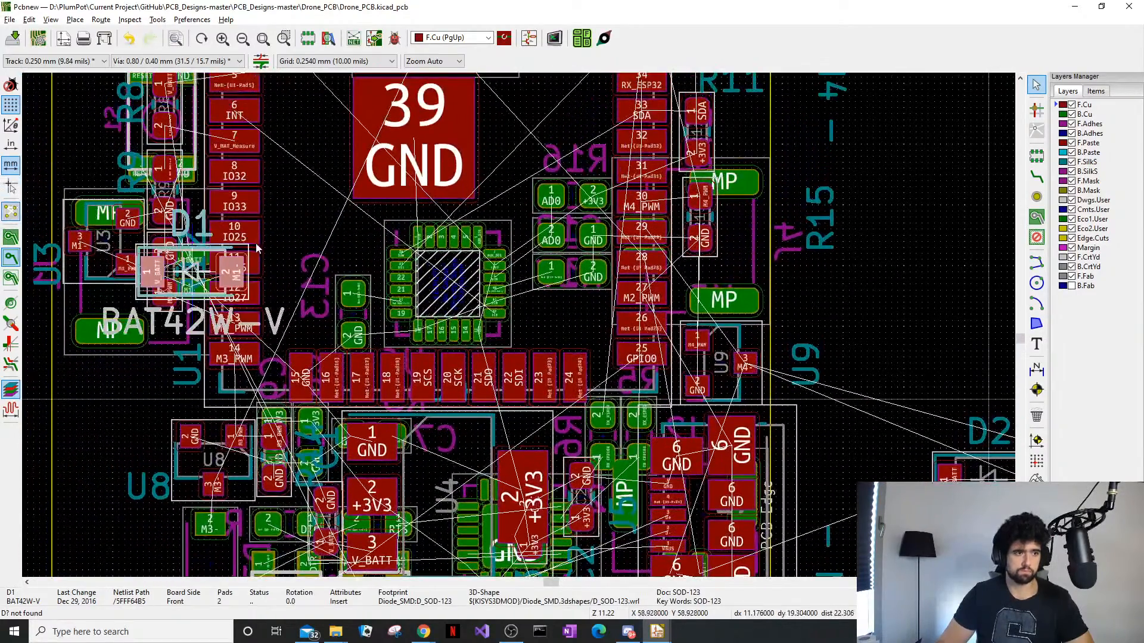
left_click(262, 237)
key("f")
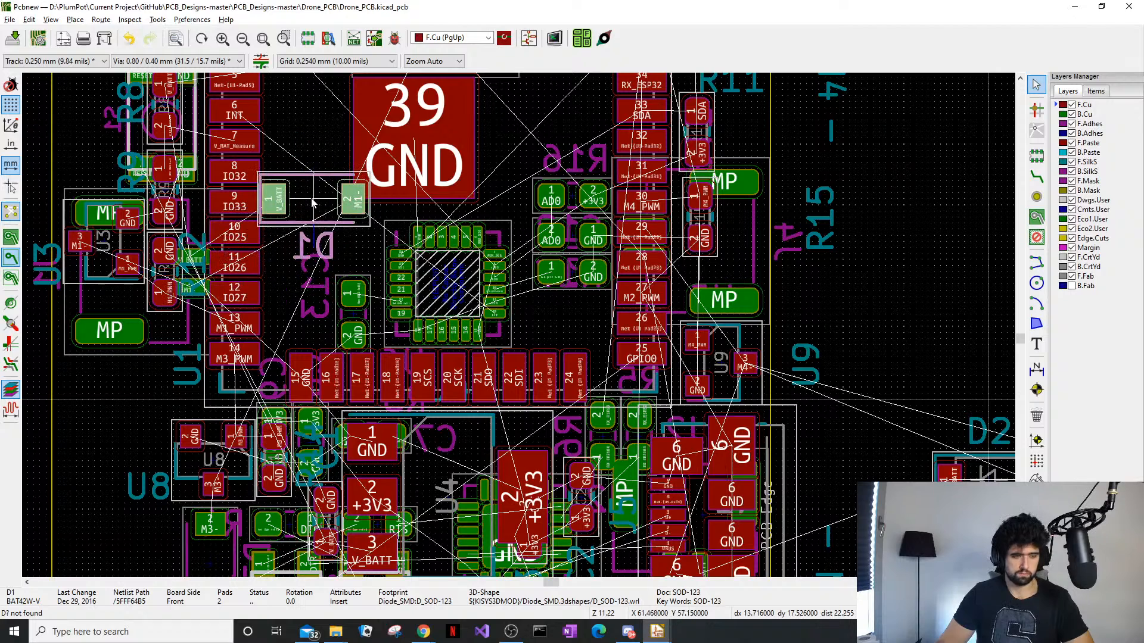
key("r")
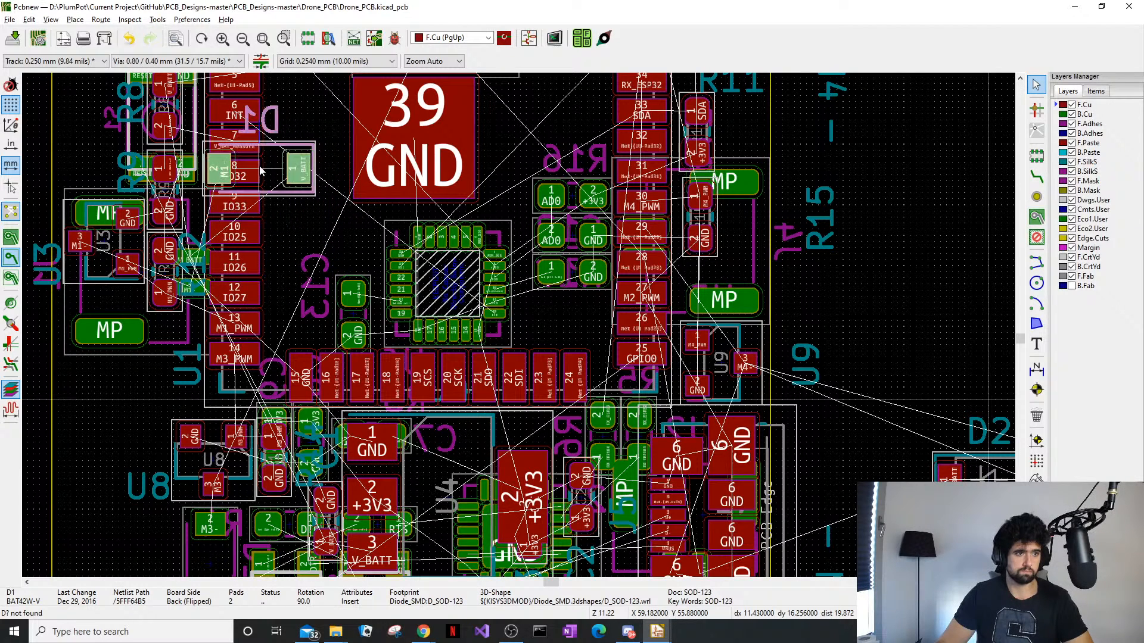
key("r")
key("r")
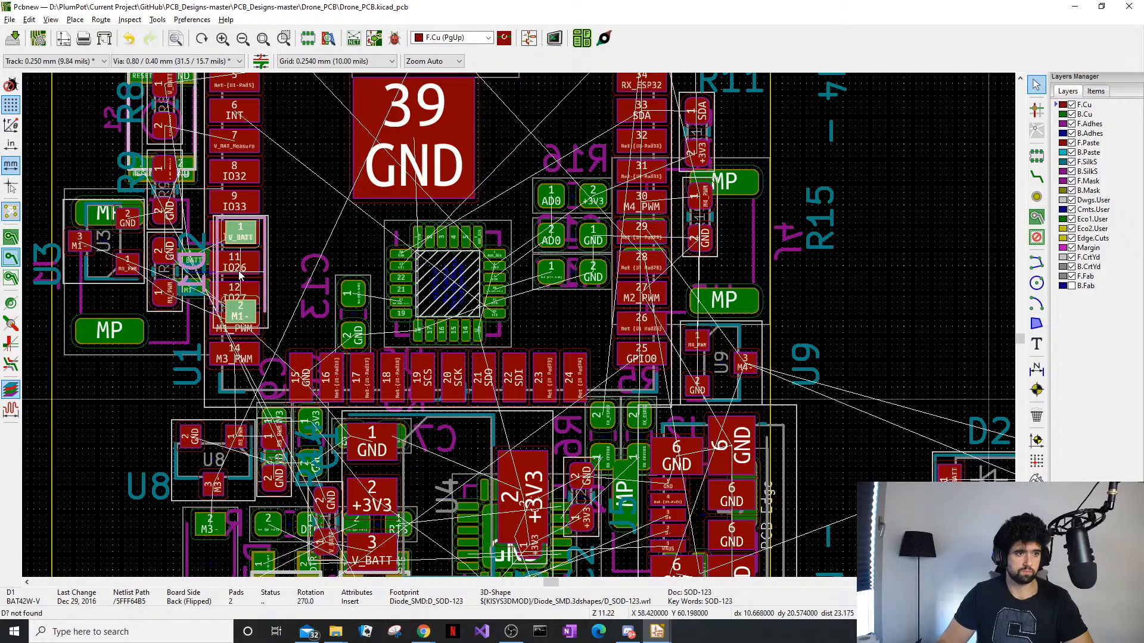
Inspect the placement of D1 and D3 on the board's back side in the 3D viewer
key("alt+3")
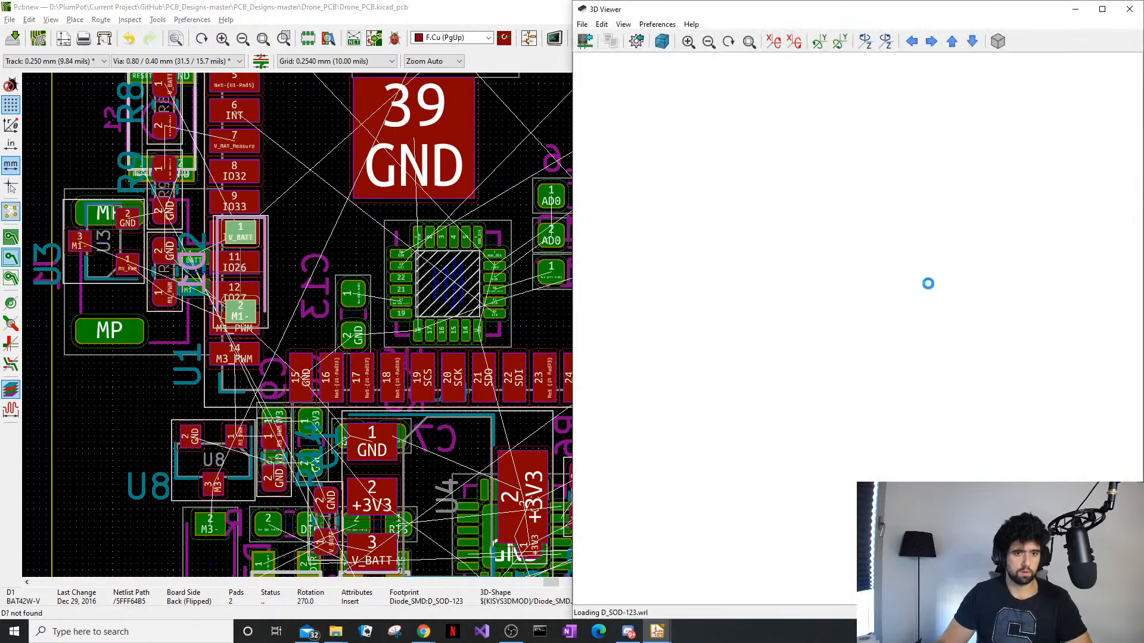
left_click_drag(890, 332, 858, 419)
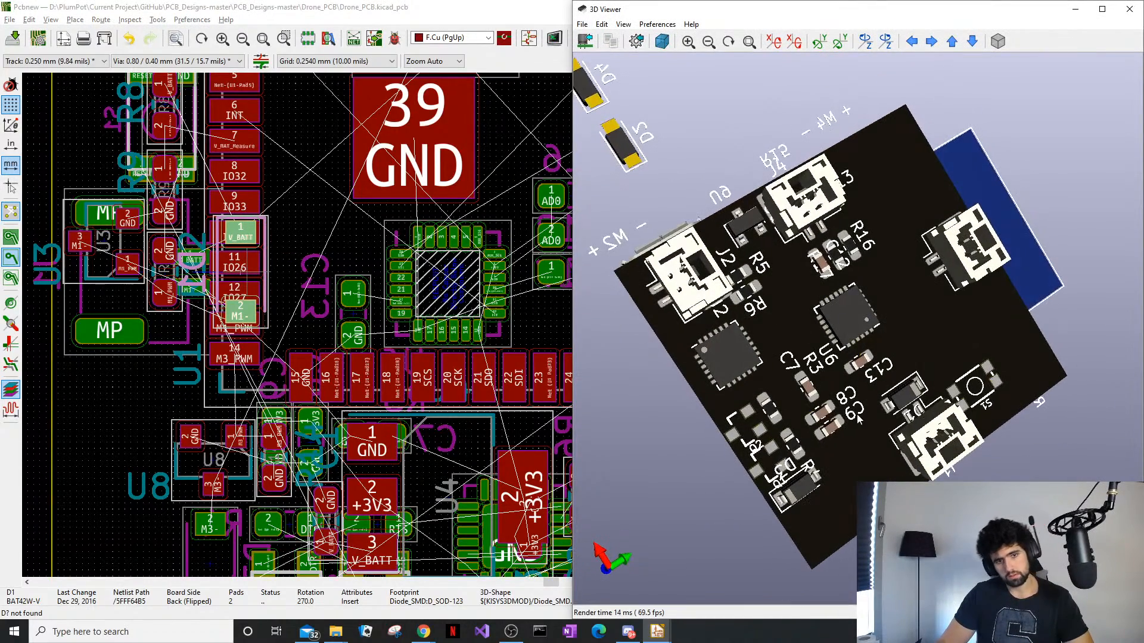
scroll(822, 294, "up", 2)
scroll(890, 398, "up", 3)
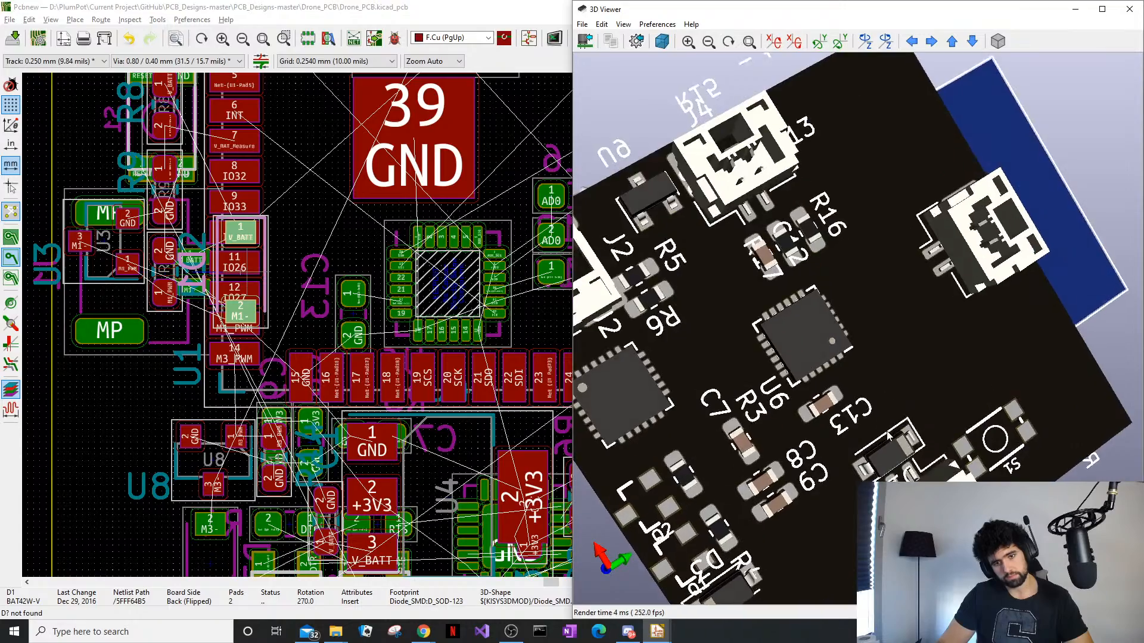
scroll(845, 316, "down", 2)
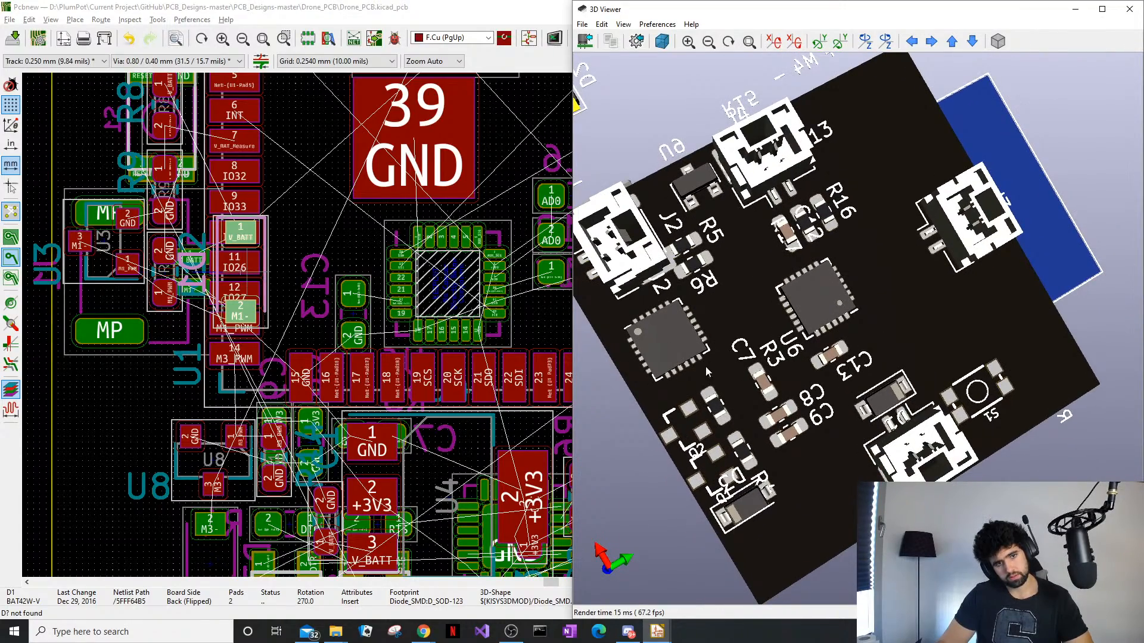
left_click_drag(677, 378, 661, 361)
left_click_drag(692, 333, 675, 307)
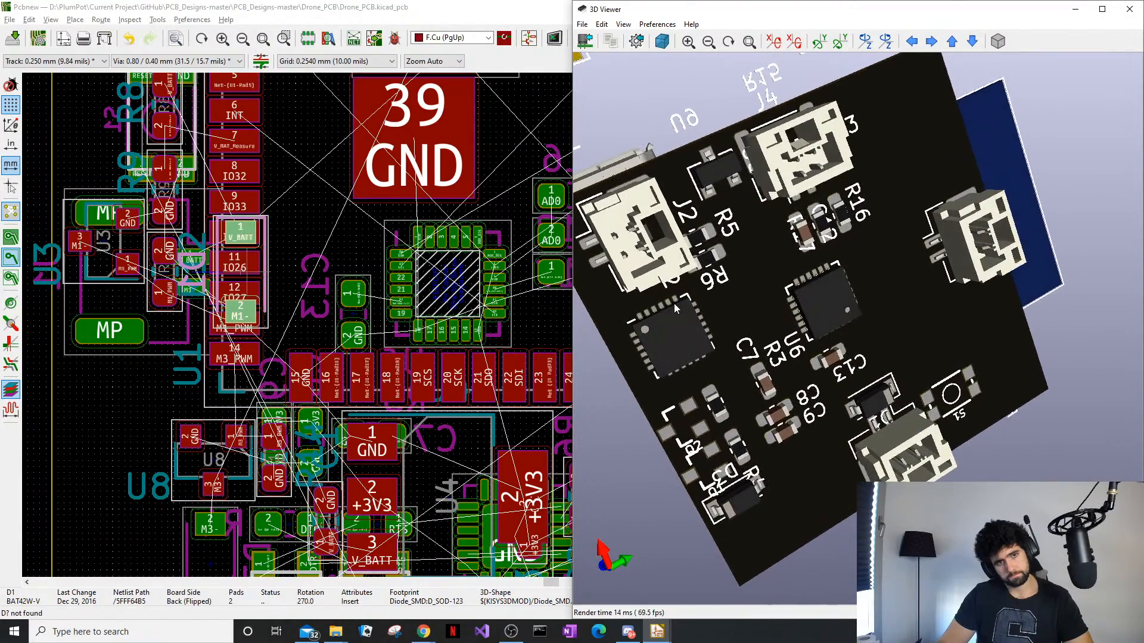
middle_click(714, 331)
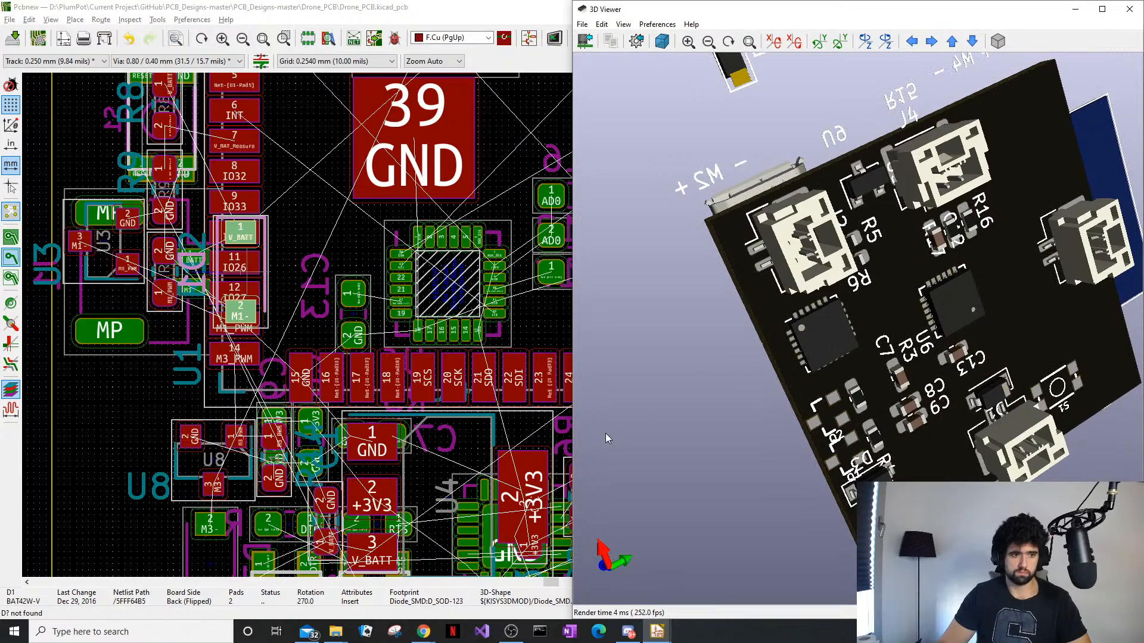
left_click(1130, 9)
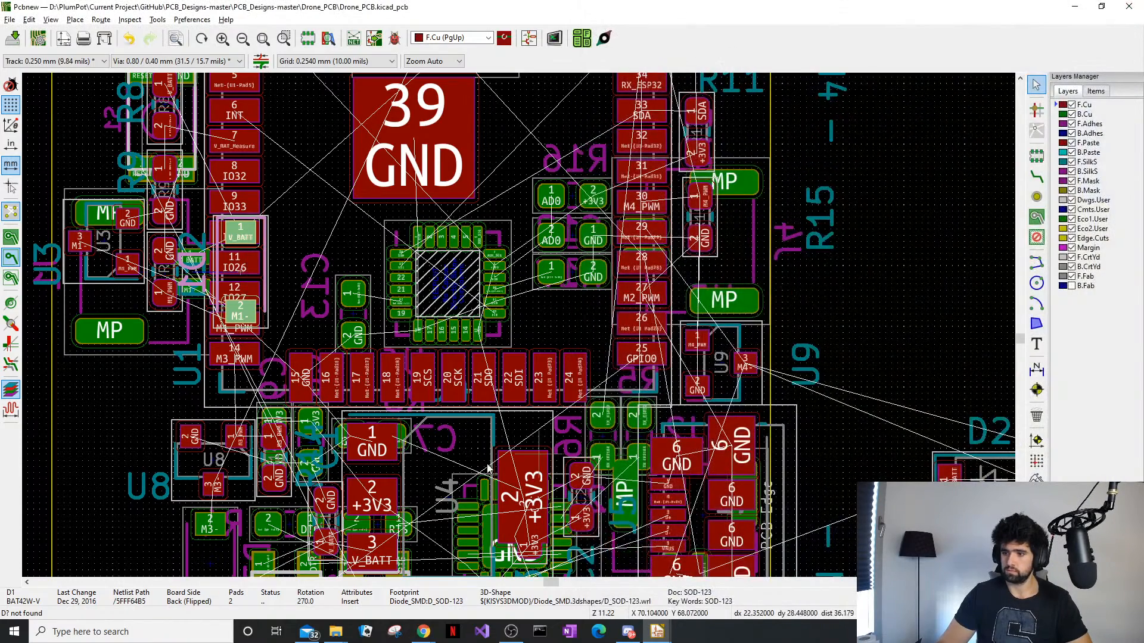
Make the back copper layer B.Cu the active layer for working on the lower part of the board
scroll(462, 433, "down", 2)
key("Page_Down")
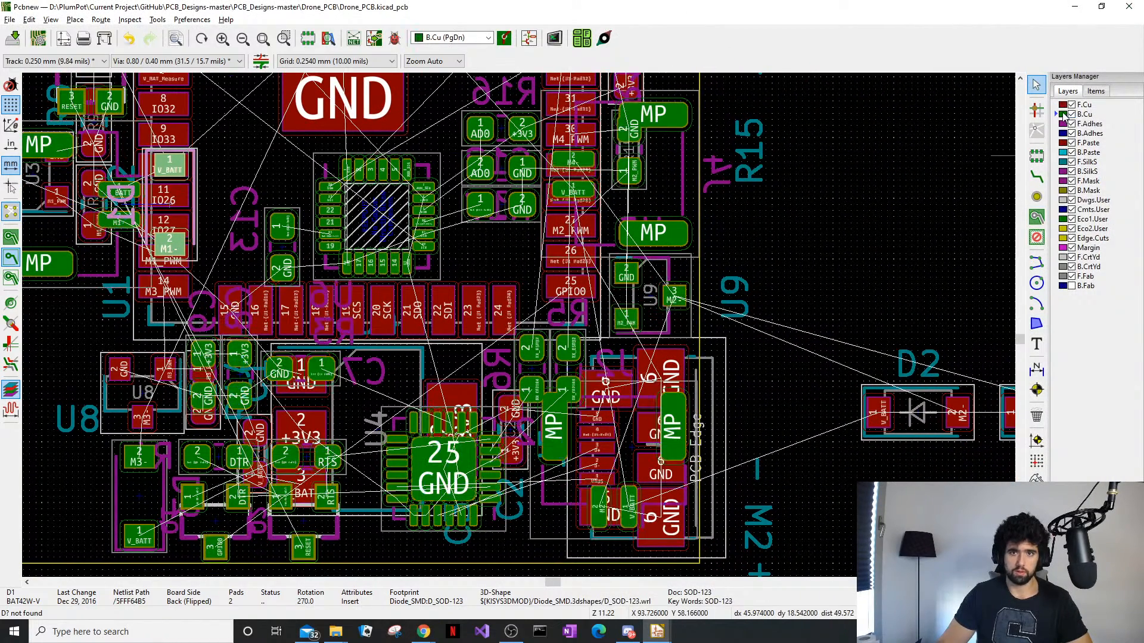
scroll(497, 379, "down", 2)
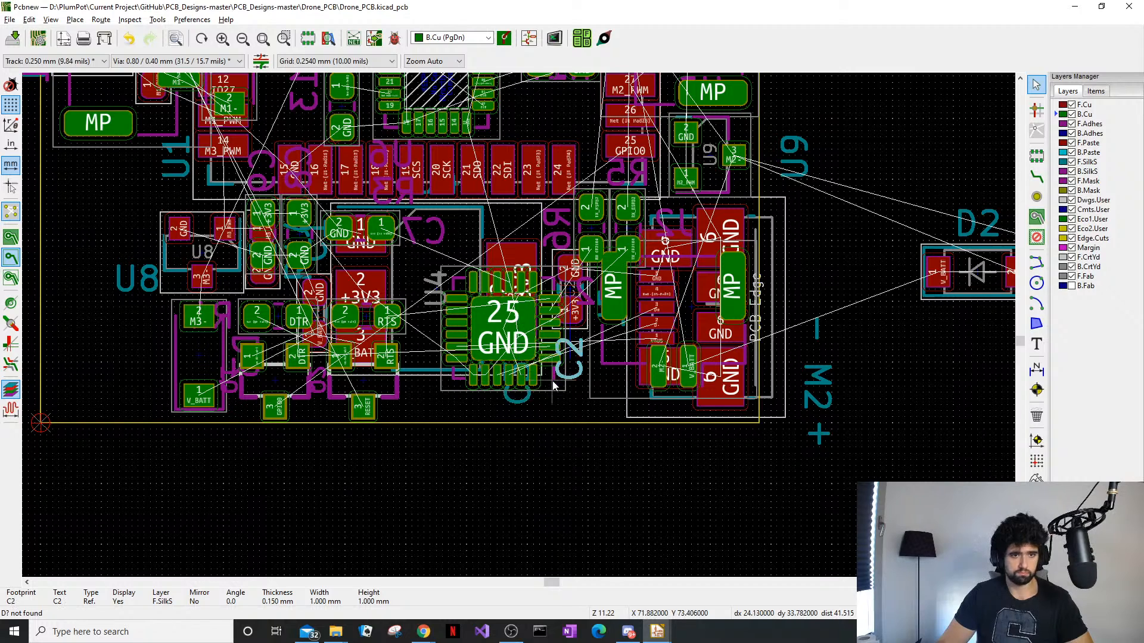
Select the U2 footprint and resistor R3 on the back of the board
left_click(499, 314)
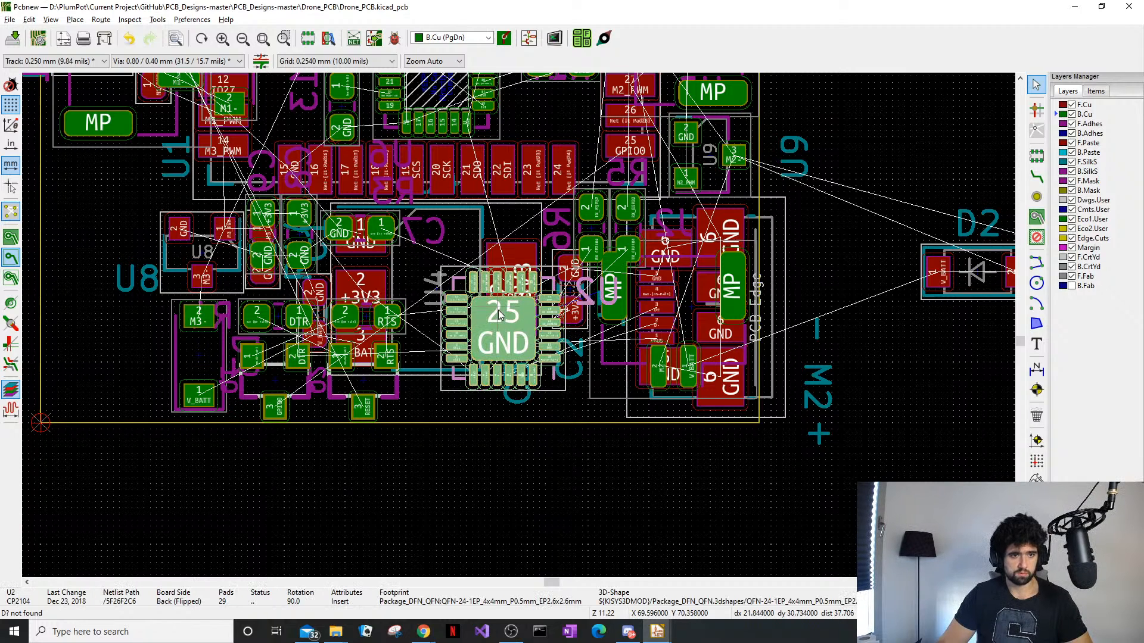
left_click(358, 320, "shift")
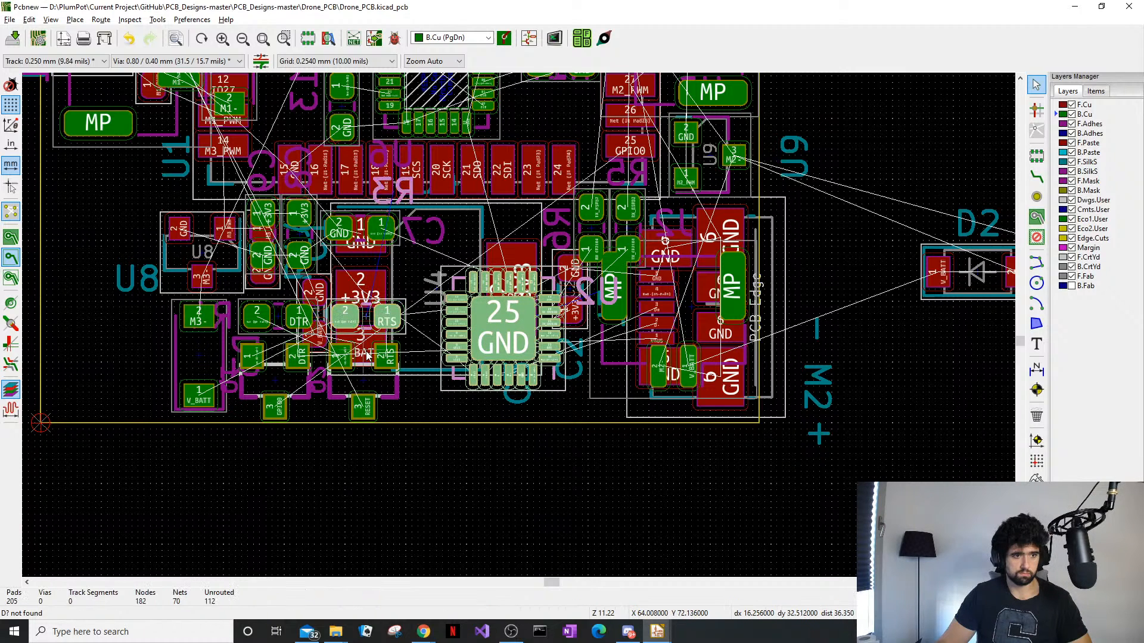
left_click(369, 356)
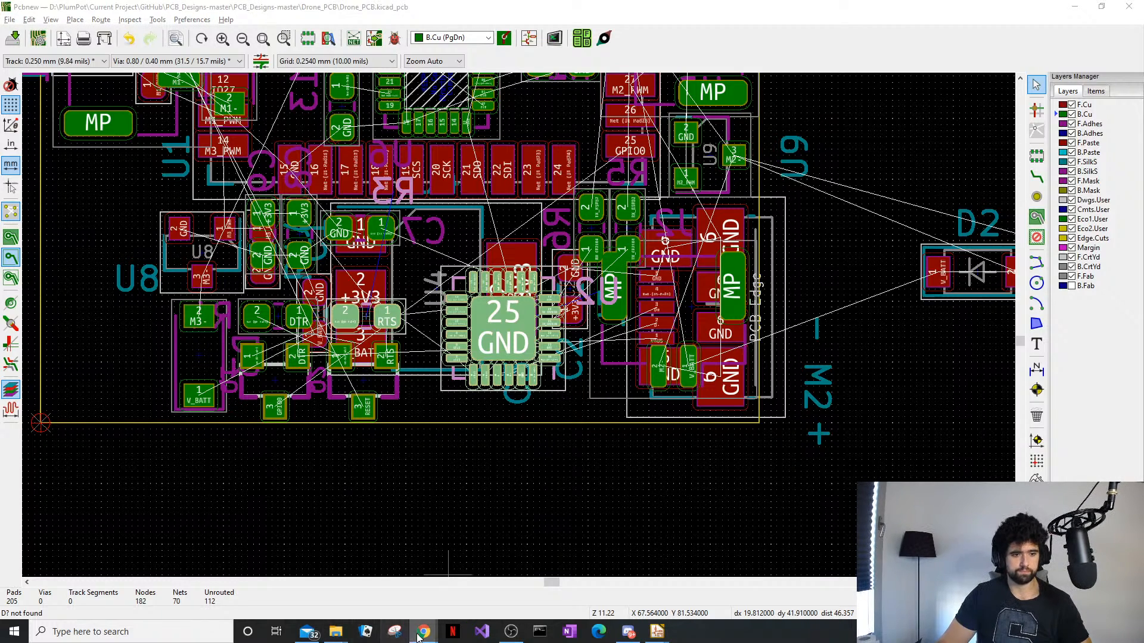
Switch to Chrome and search Google for "UNI-T UTD2052CL" in a new tab
mouse_move(424, 632)
left_click(405, 590)
left_click(492, 79)
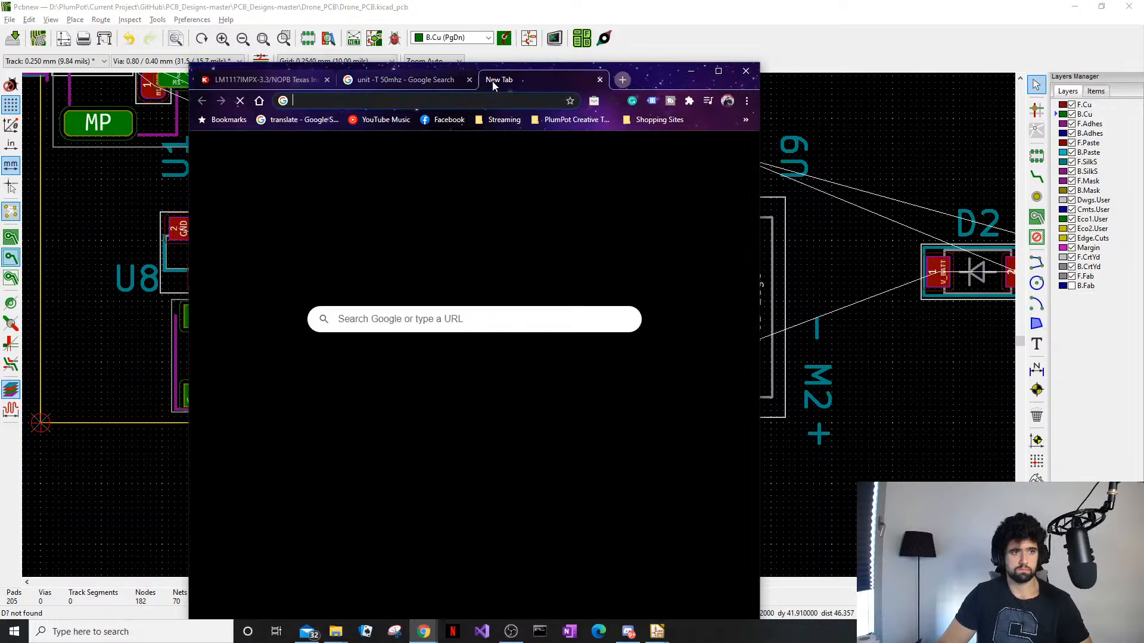
left_click(397, 322)
type("UNI-T UTD2052CL")
key("Return")
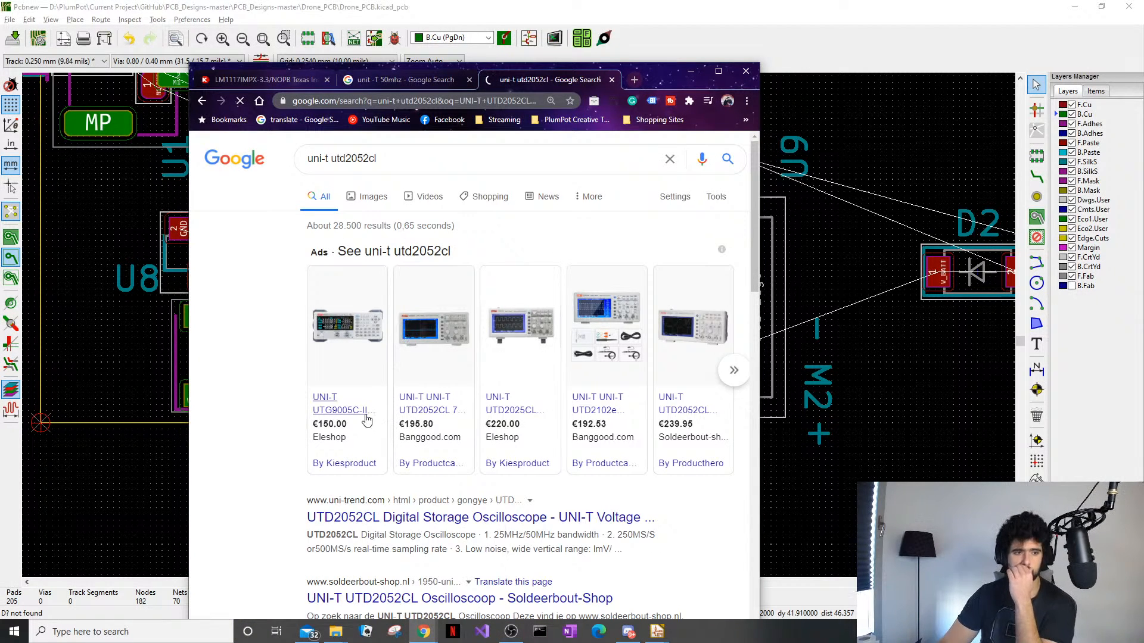
mouse_move(434, 384)
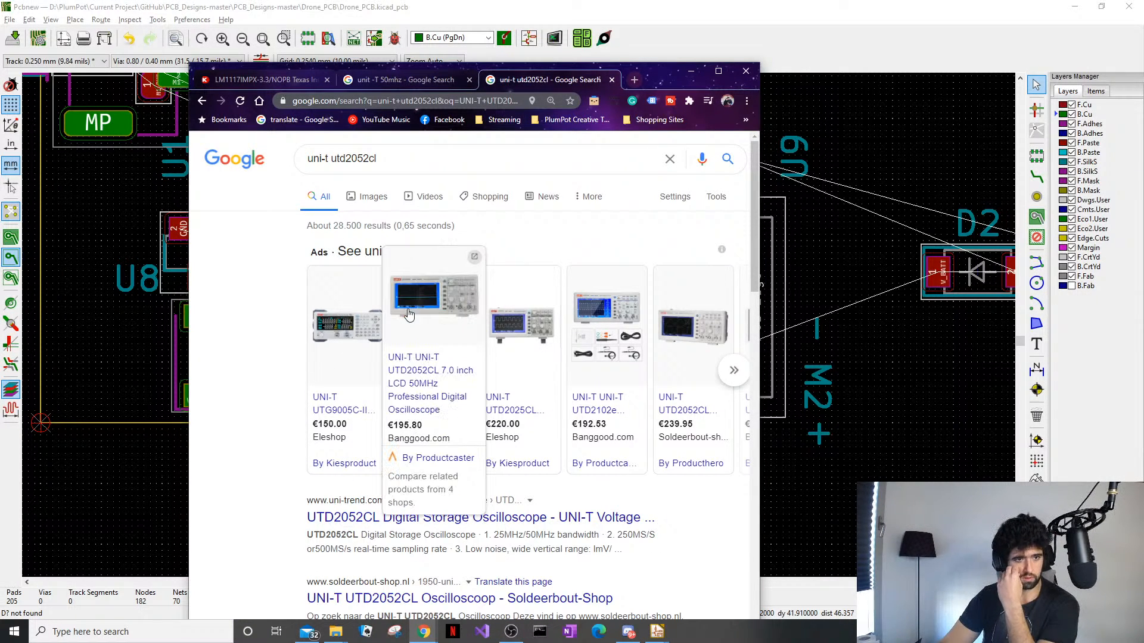
Open the UTD2052CL product page on uni-trend.com, read its bandwidth in the feature list, and return to the board layout
left_click(411, 521)
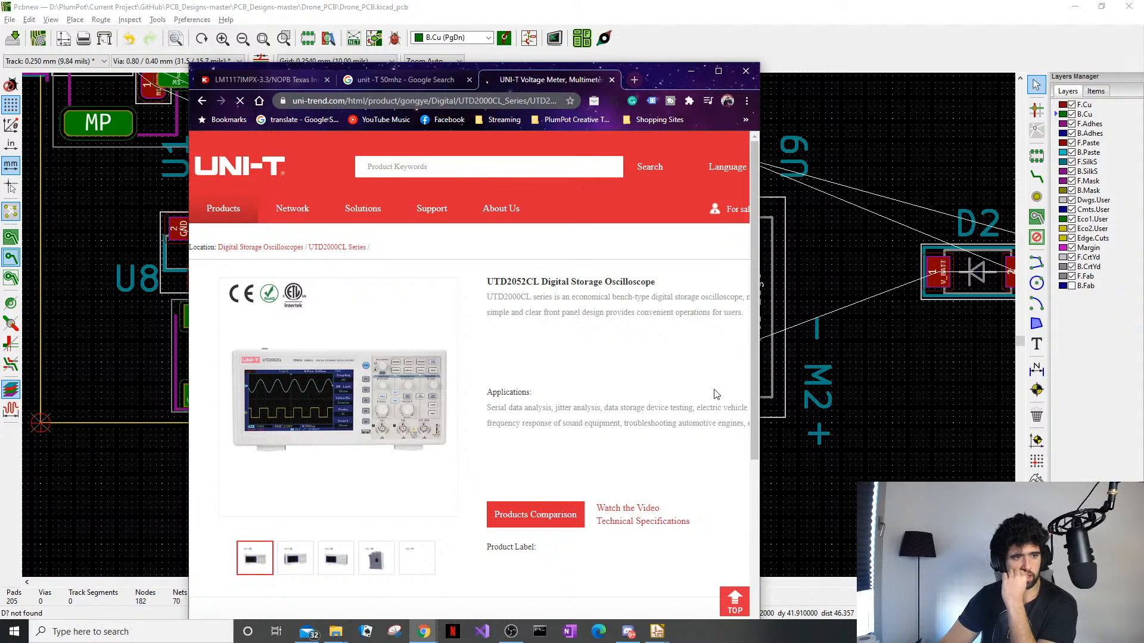
scroll(685, 417, "down", 3)
scroll(596, 465, "up", 2)
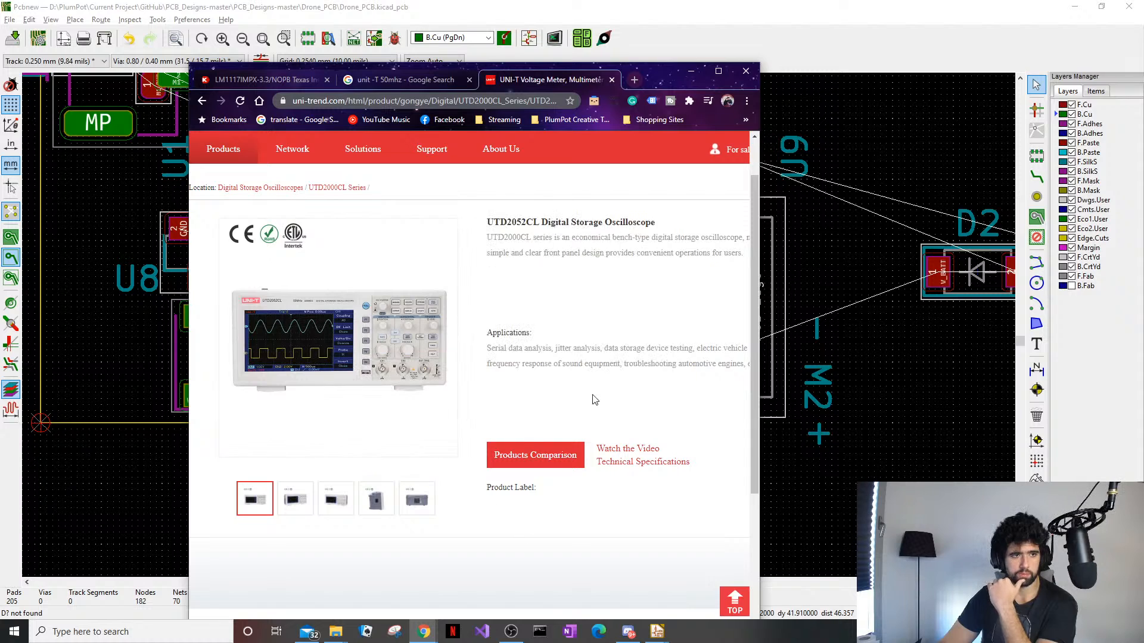
scroll(598, 408, "down", 4)
left_click_drag(283, 433, 162, 434)
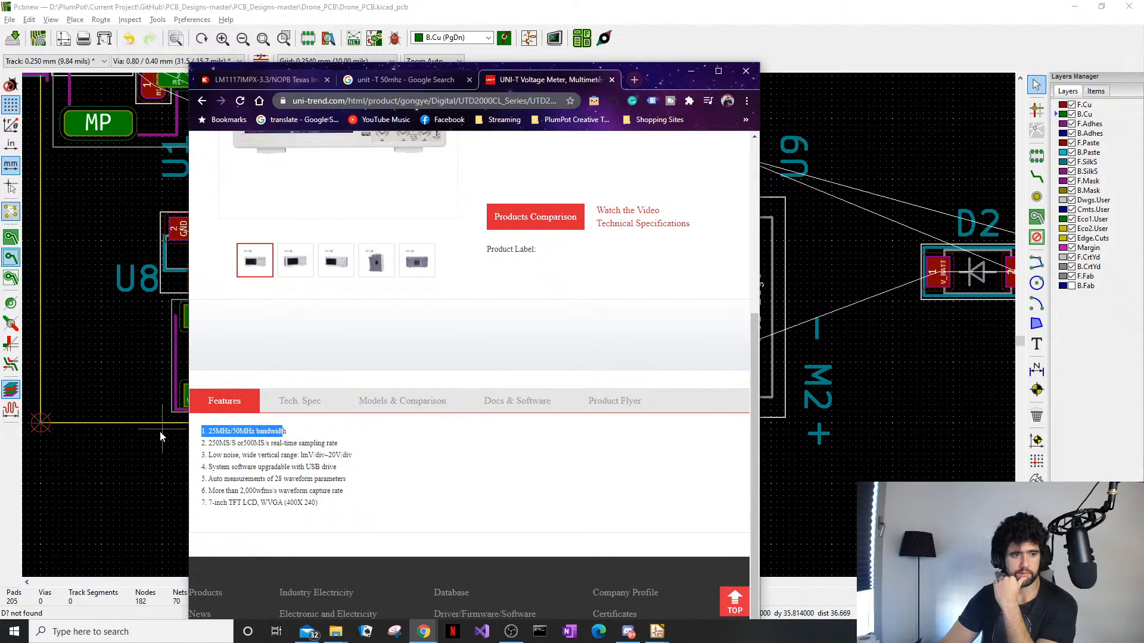
left_click(295, 447)
left_click(689, 72)
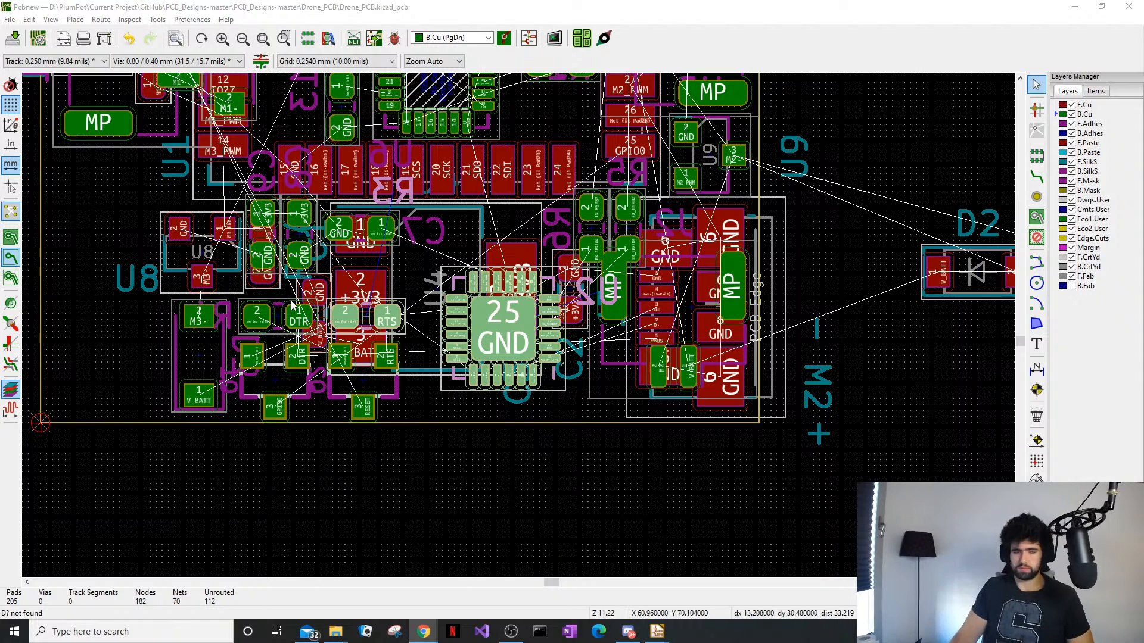
Add the two back-side transistors, R4 and D3 to the selection and shift the group about 1.3 mm left
left_click(362, 376, "shift")
left_click(285, 381, "shift")
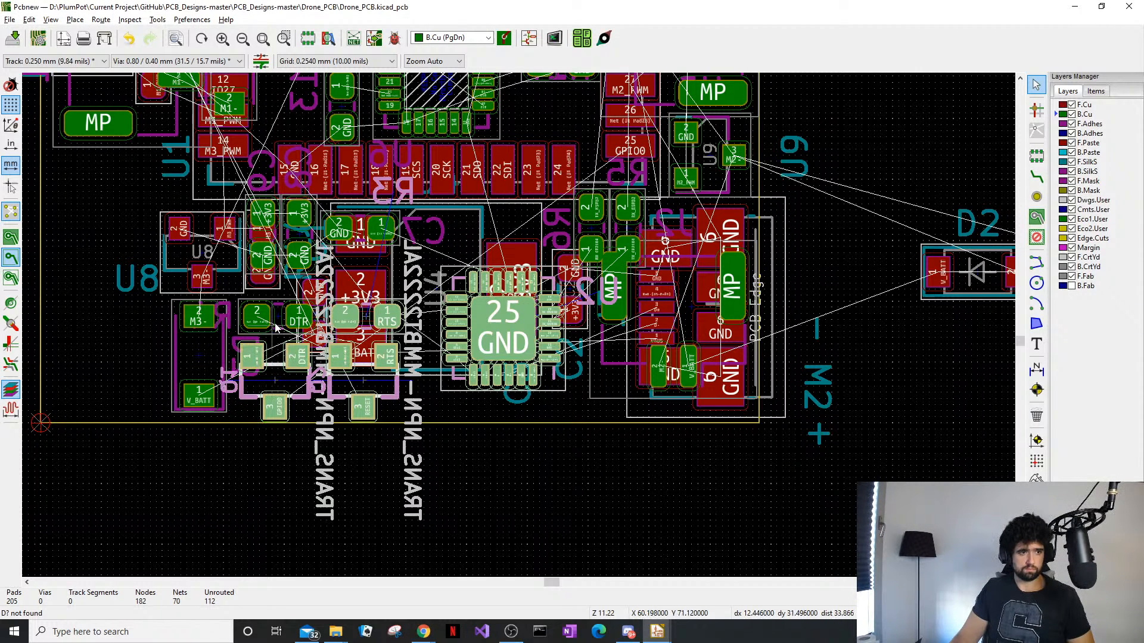
left_click(276, 324, "shift")
left_click(202, 361, "shift")
left_click_drag(207, 358, 173, 356)
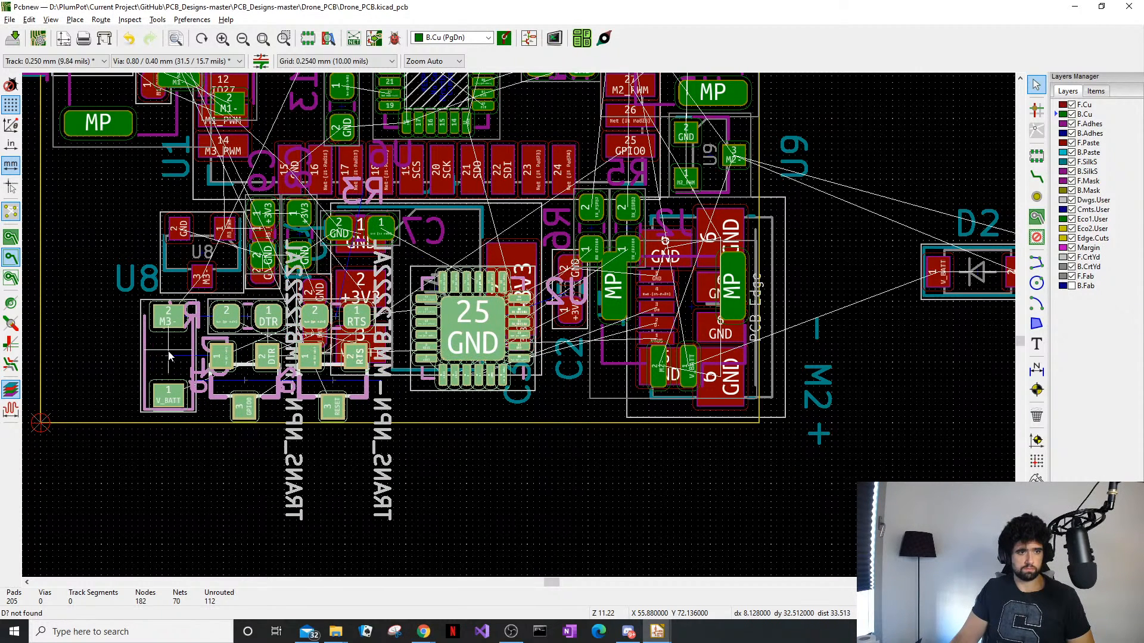
Select only the back-side capacitors C7, C8 and C9, leaving out the front-side parts overlapping them
left_click(265, 232, "shift")
left_click(296, 231)
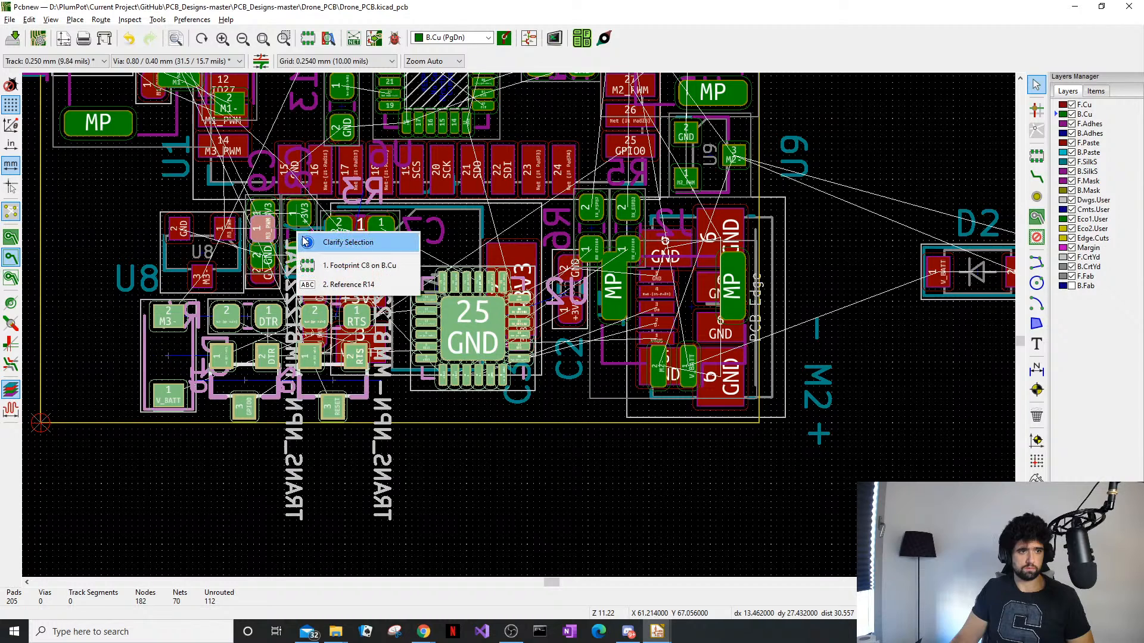
left_click(311, 226)
left_click(323, 258)
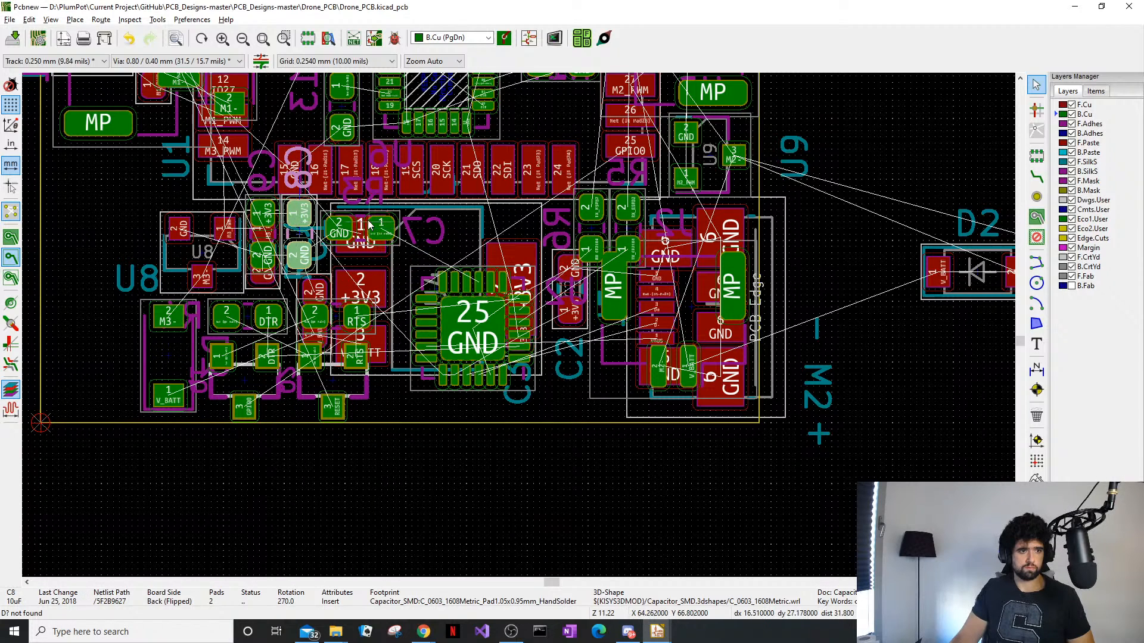
left_click(353, 216, "shift")
left_click(278, 239, "shift")
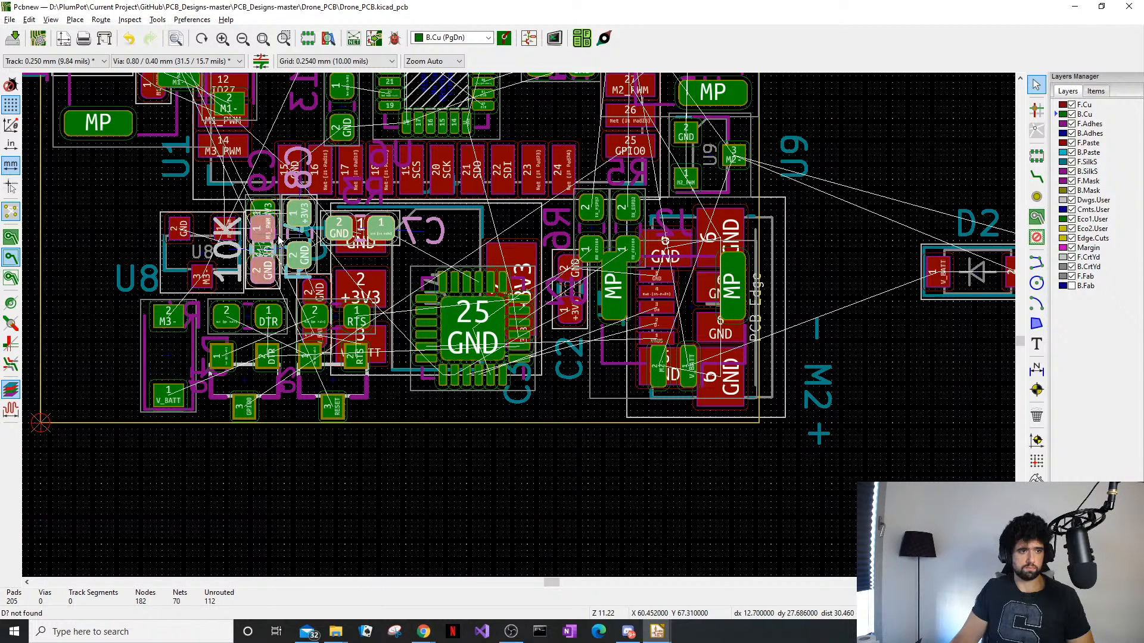
left_click(279, 231, "shift")
left_click(262, 207, "shift")
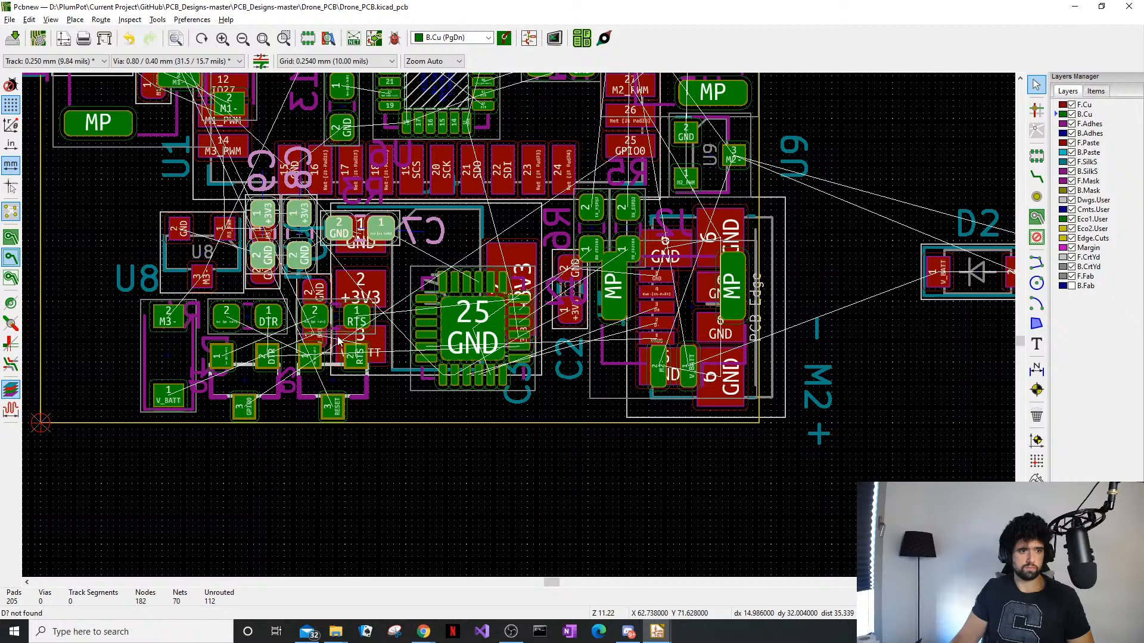
Add both transistors, R3, R4, D3 and U2 to the capacitor selection and move the whole group below the board outline
left_click(335, 385, "shift")
left_click(258, 383, "shift")
left_click(246, 315, "shift")
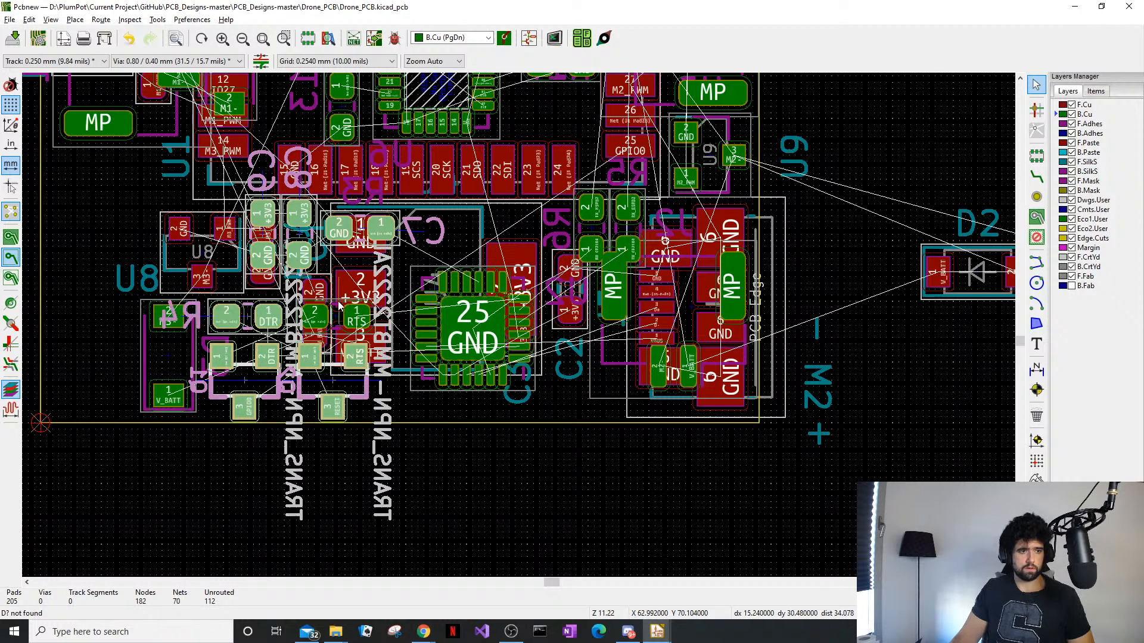
left_click(332, 307, "shift")
left_click(362, 341)
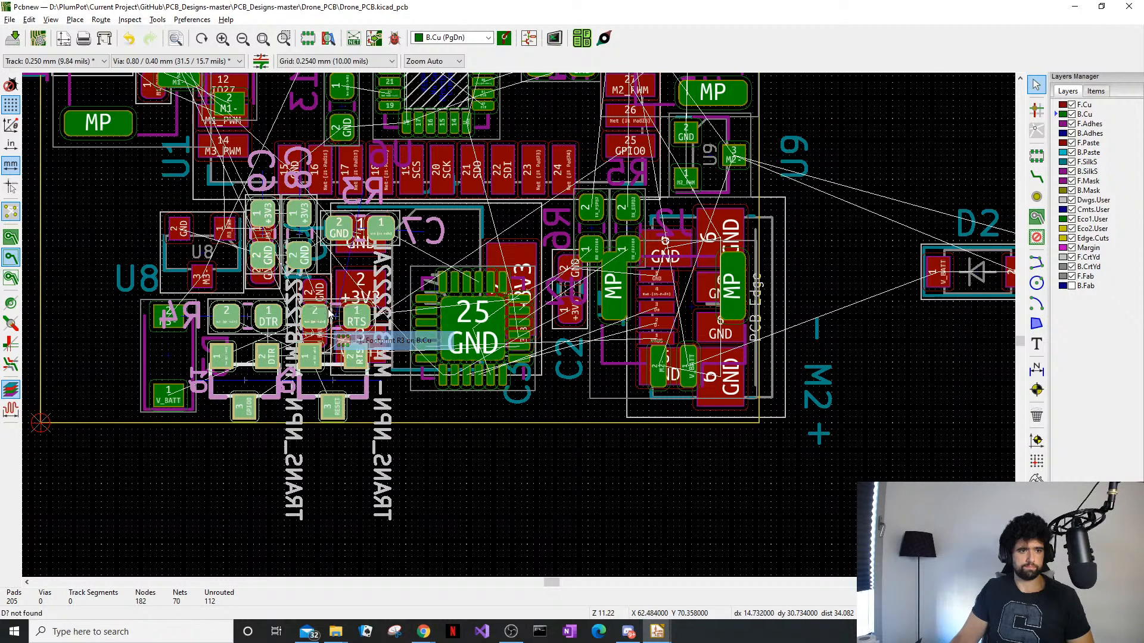
left_click(187, 355, "shift")
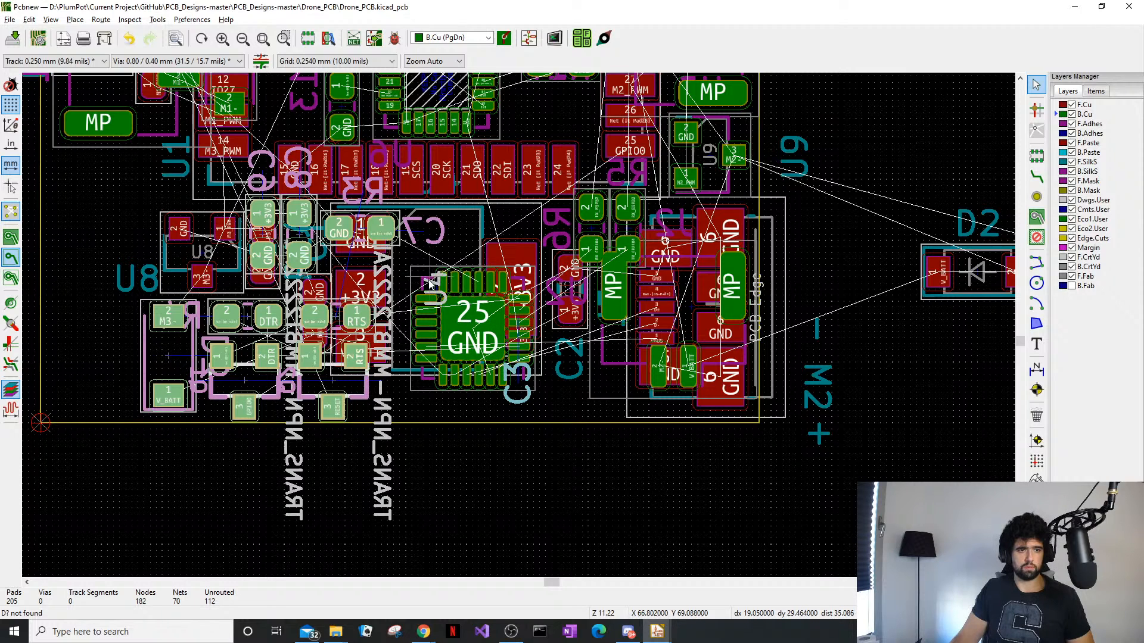
left_click(436, 316, "shift")
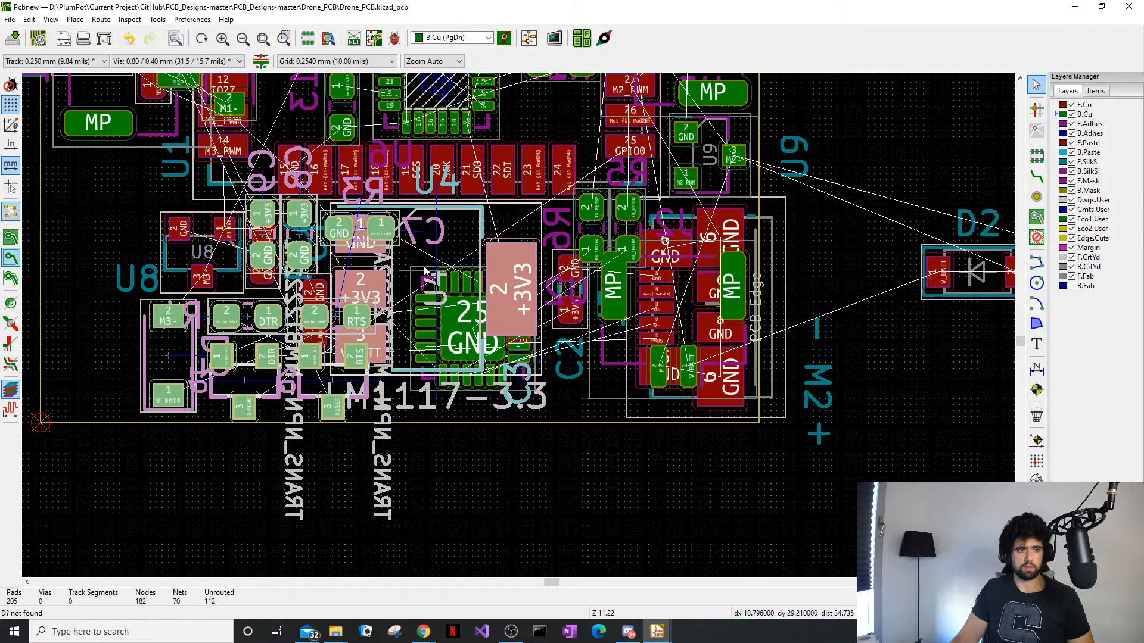
left_click(490, 236, "shift")
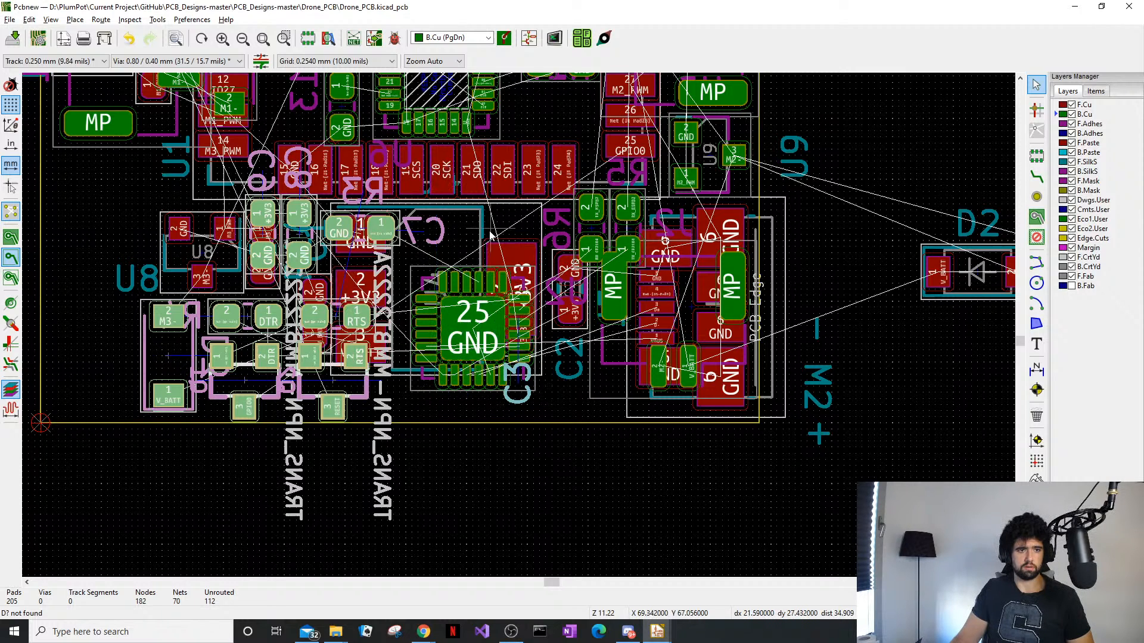
left_click(419, 389, "shift")
left_click_drag(444, 380, 255, 421)
left_click_drag(94, 595, 331, 518)
left_click(330, 519)
middle_click_drag(475, 364, 399, 457)
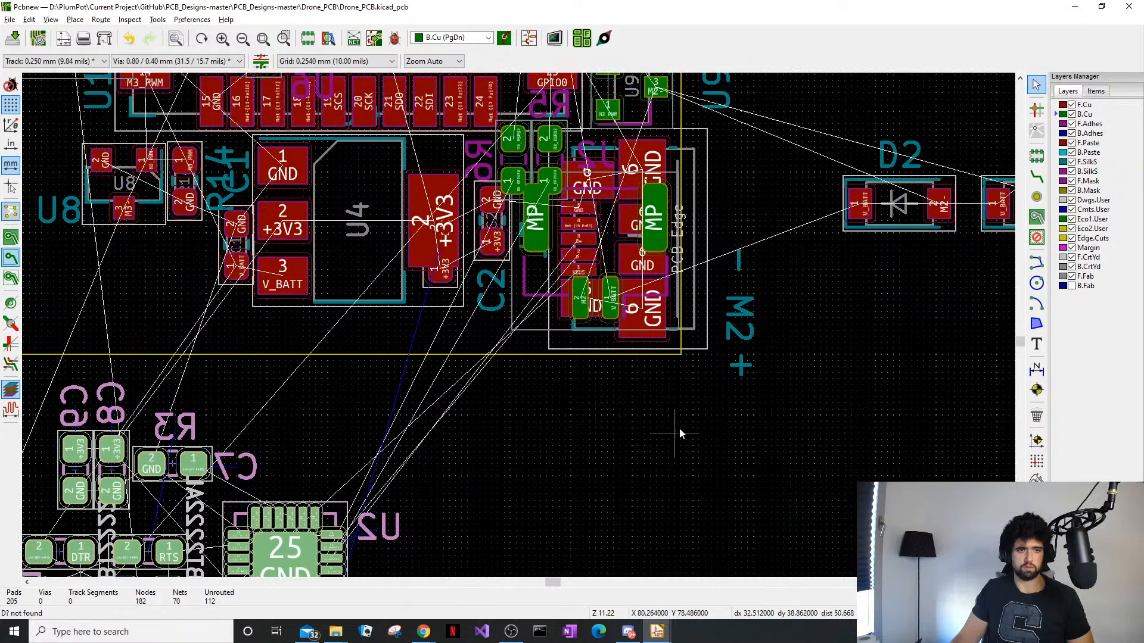
left_click(679, 429)
left_click(598, 334)
left_click(588, 355)
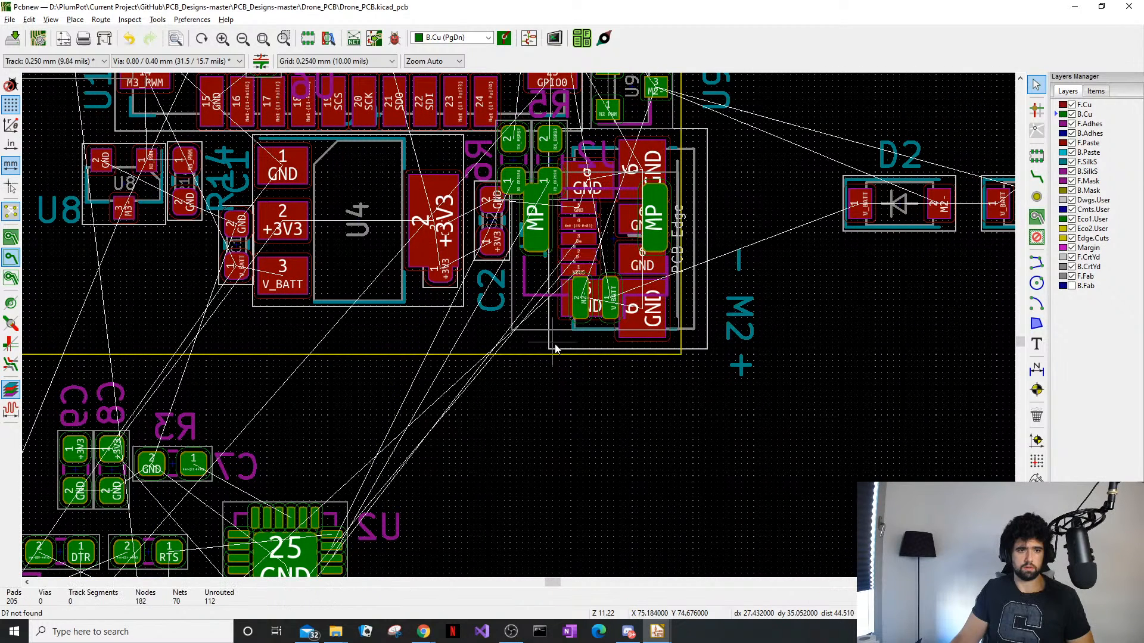
left_click(556, 345)
left_click(725, 406)
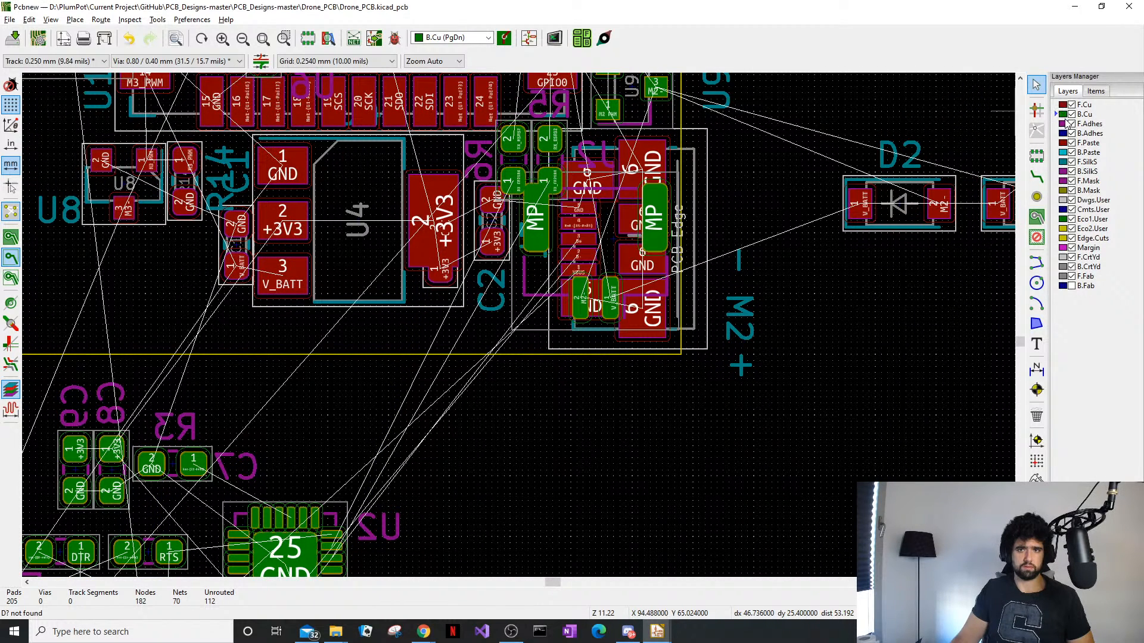
left_click(702, 135)
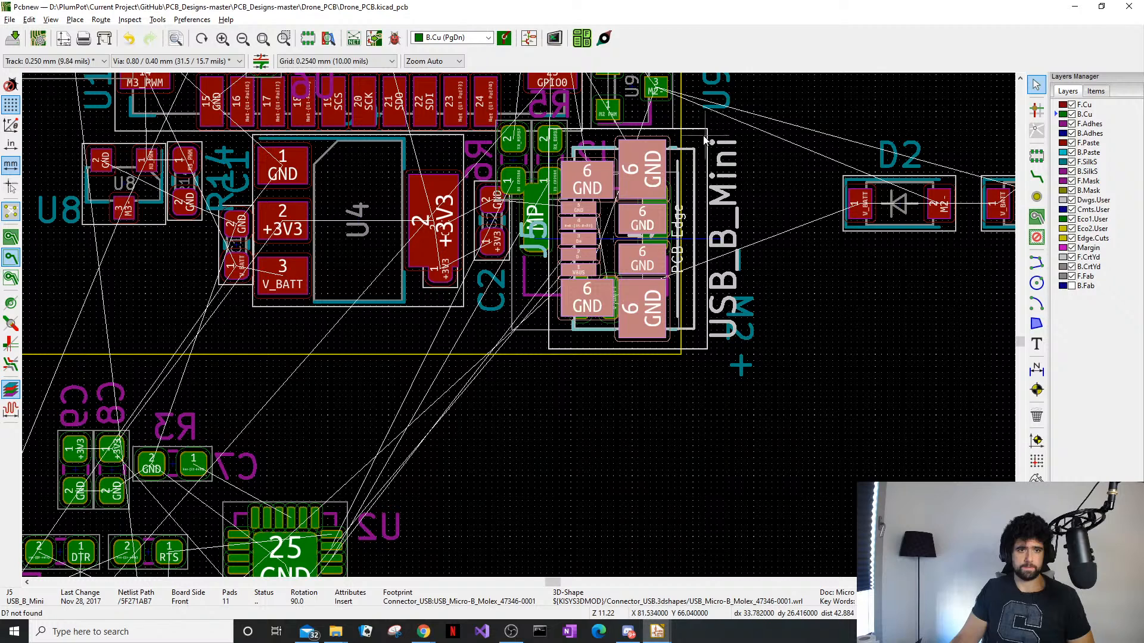
left_click(784, 143)
left_click(597, 181)
left_click(594, 241)
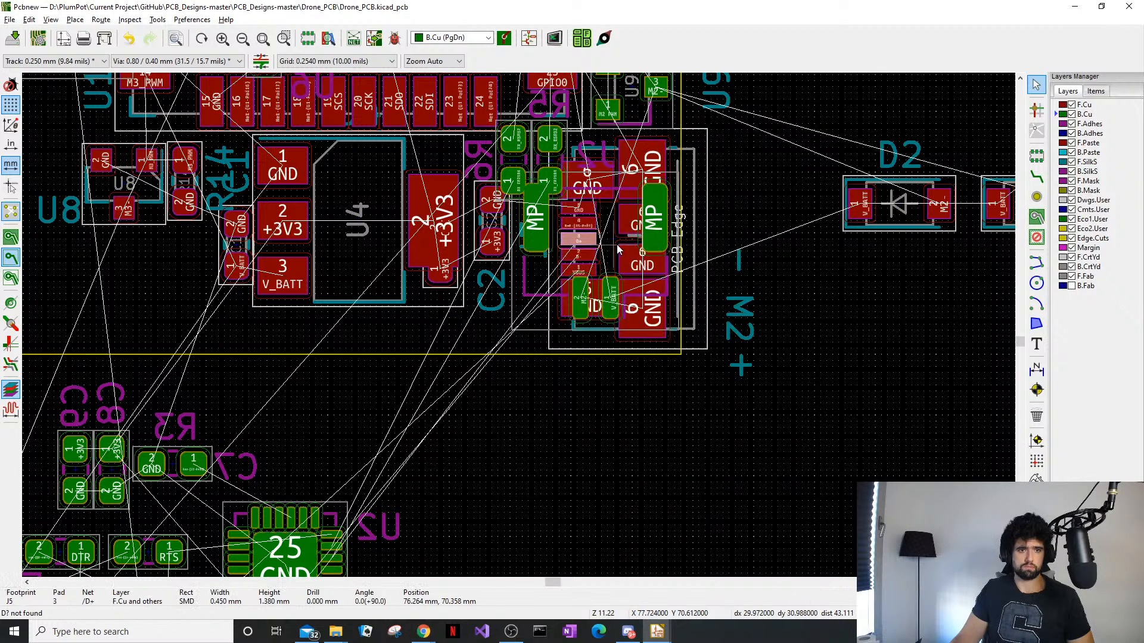
left_click(610, 241)
left_click(753, 166)
left_click(602, 132)
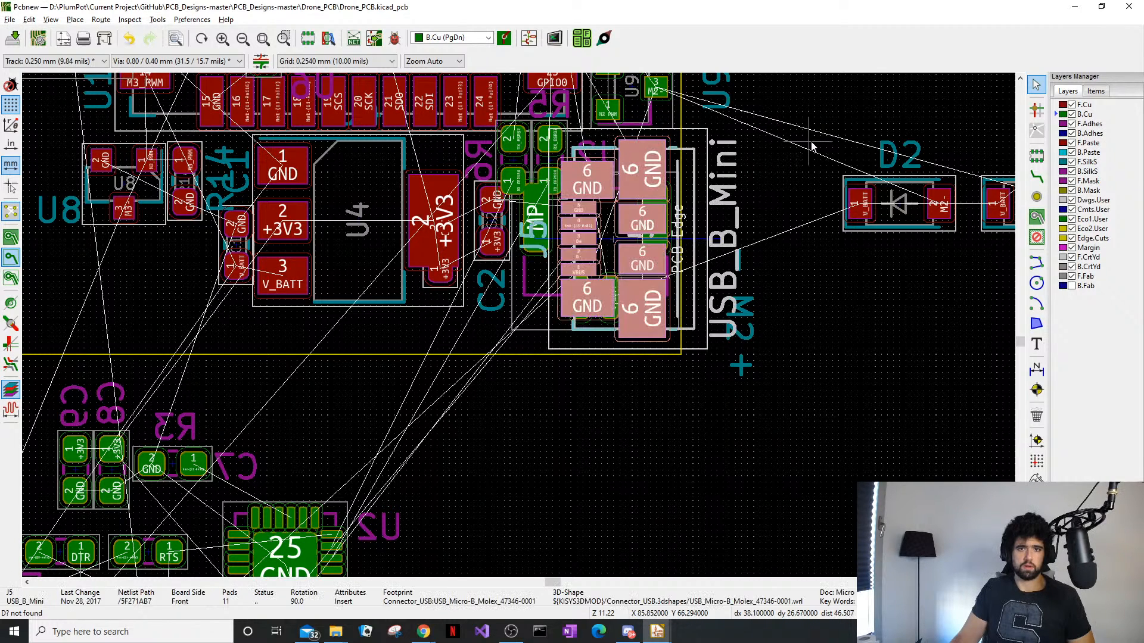
left_click(812, 145)
Hide the F.Cu and F.SilkS layers and the front footprints
left_click(1071, 104)
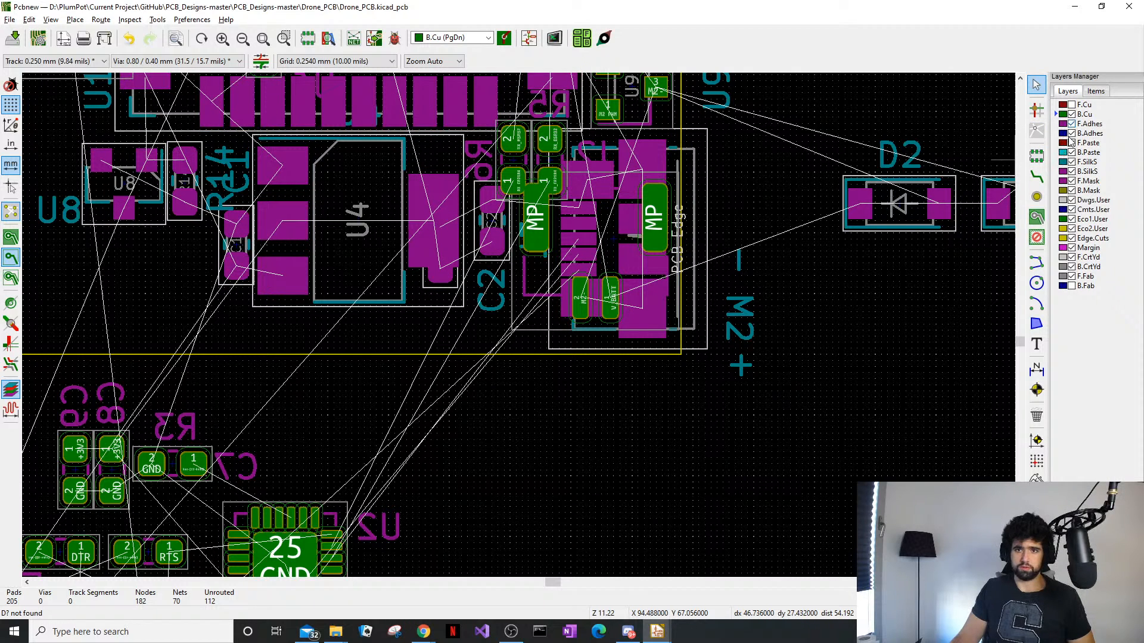
left_click(1071, 162)
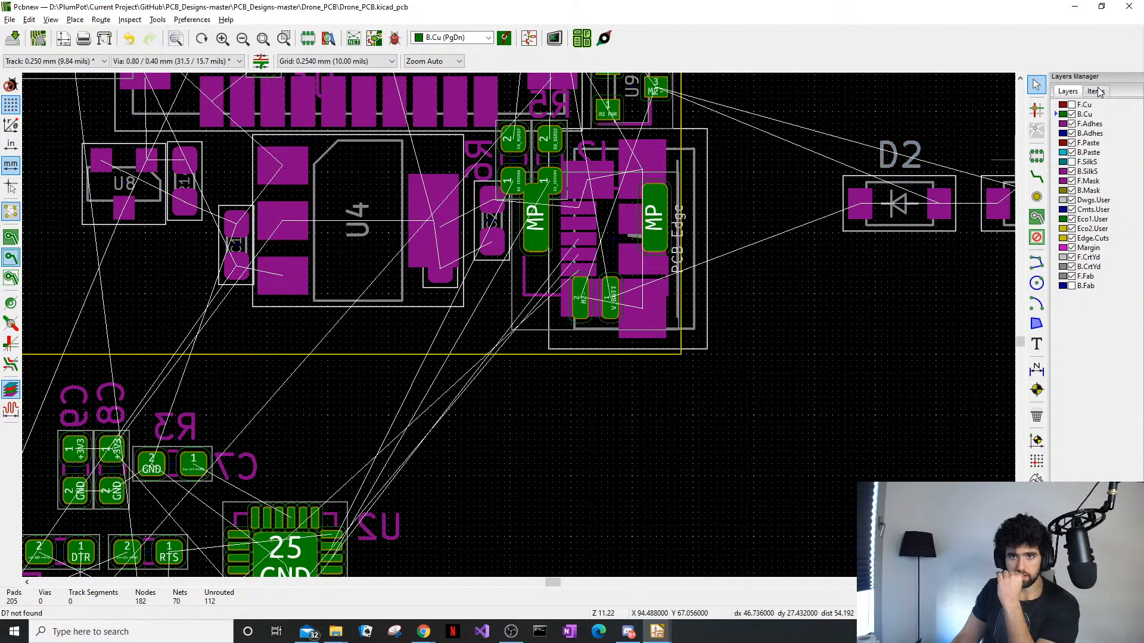
left_click(1096, 91)
left_click(1068, 107)
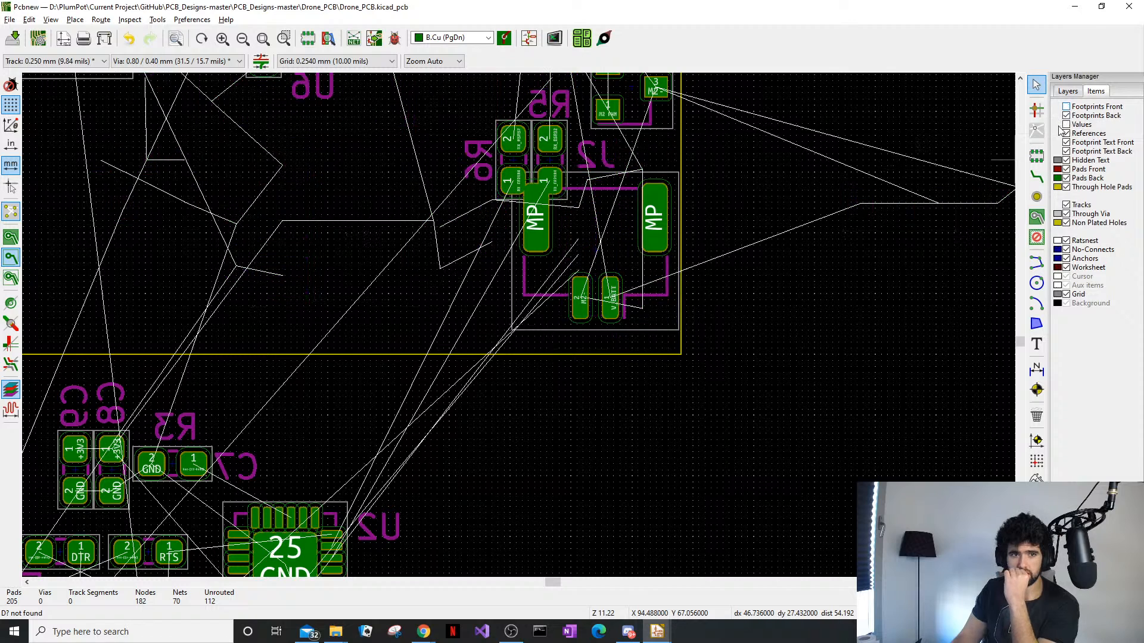
Move the back-side connector J2 about 11 mm left, to the middle of the board's lower edge
middle_click_drag(580, 274, 533, 326)
scroll(524, 329, "down", 4)
left_click(552, 320)
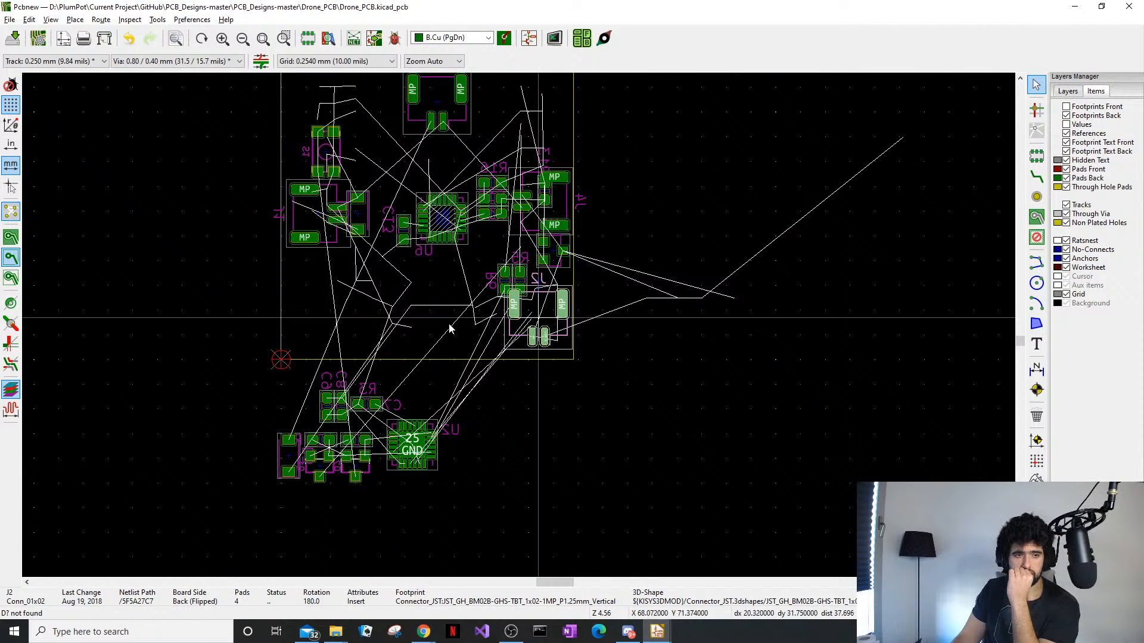
left_click_drag(552, 322, 445, 326)
middle_click_drag(674, 283, 685, 310)
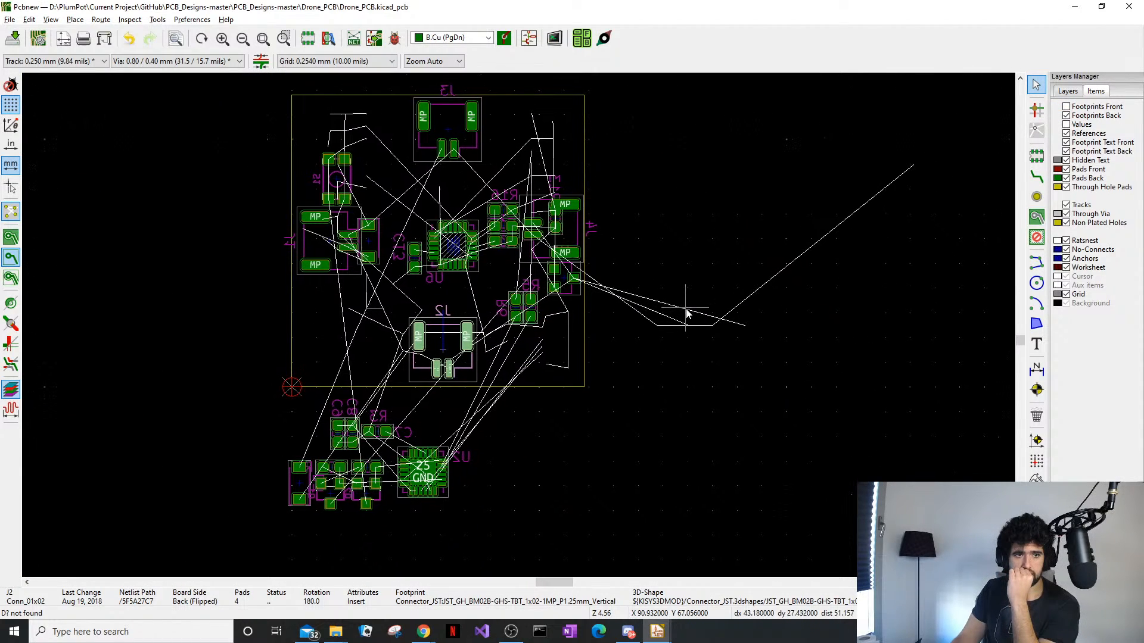
Show the F.Cu, F.SilkS and B.Fab layers and the front footprints
left_click(1067, 107)
left_click(1068, 107)
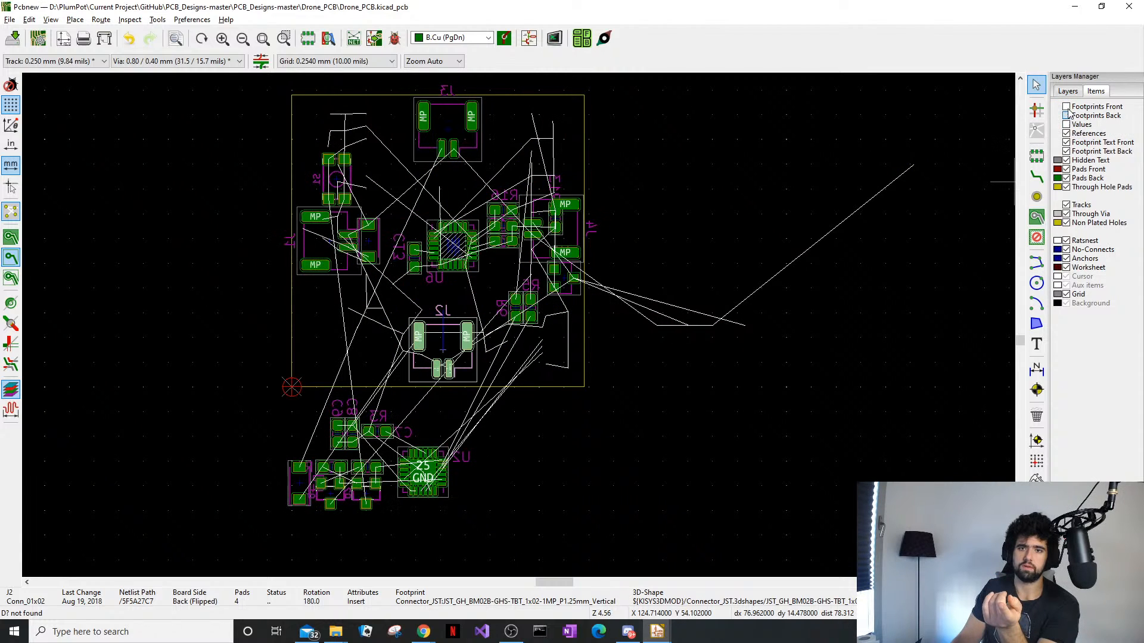
left_click(1064, 92)
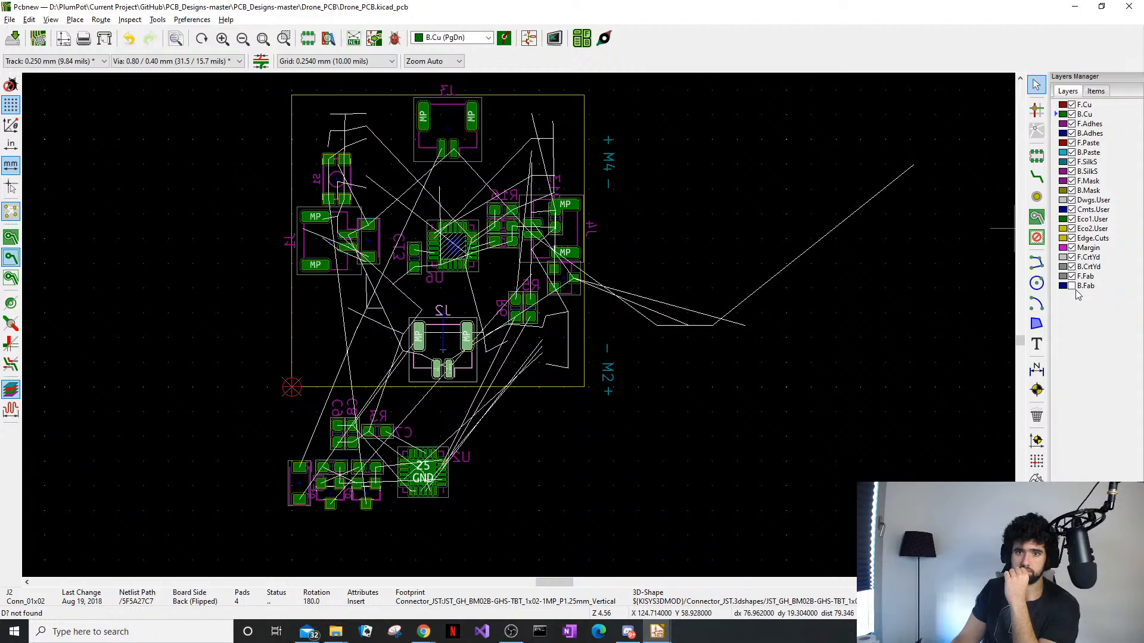
left_click(1071, 286)
left_click(1096, 91)
left_click(1066, 106)
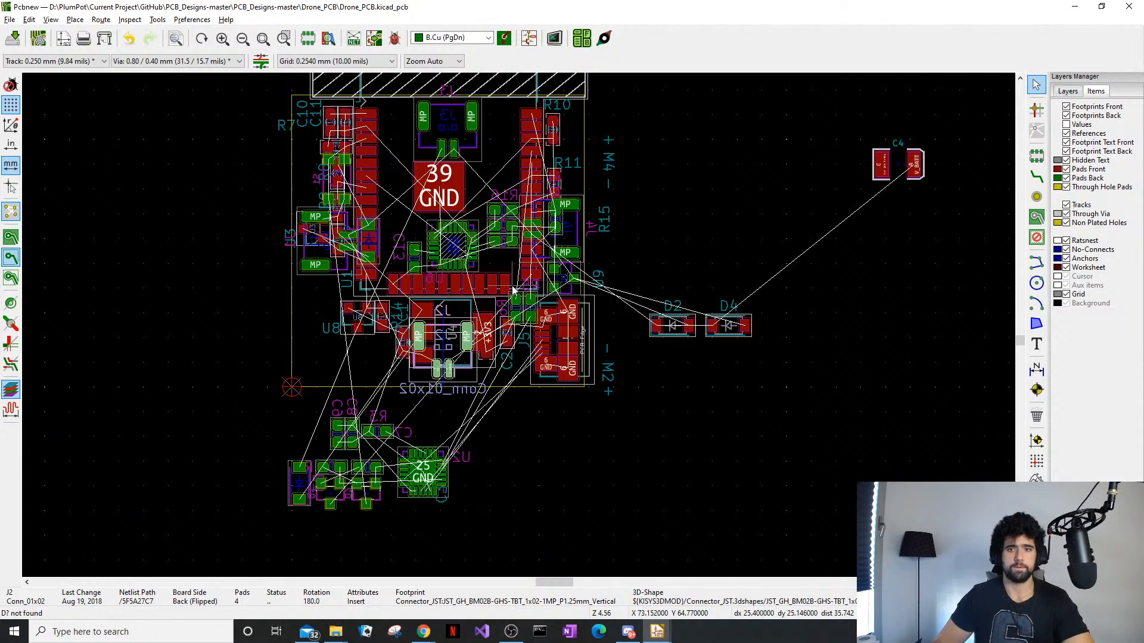
Inspect the back side of the board with its connectors and components in the 3D viewer
middle_click_drag(304, 362, 295, 333)
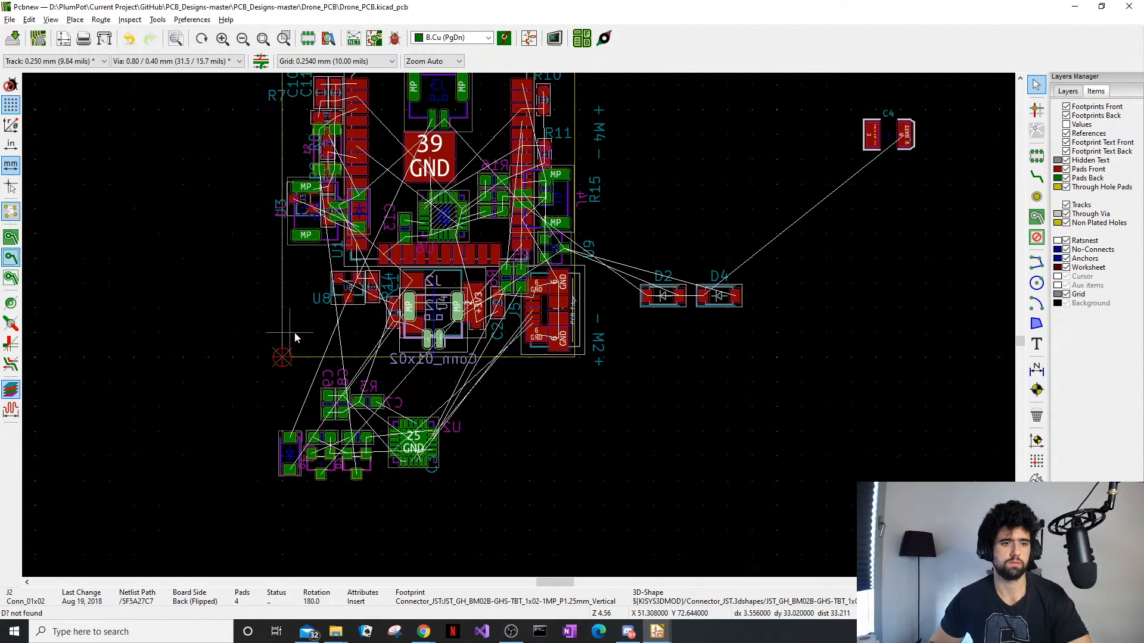
key("alt+3")
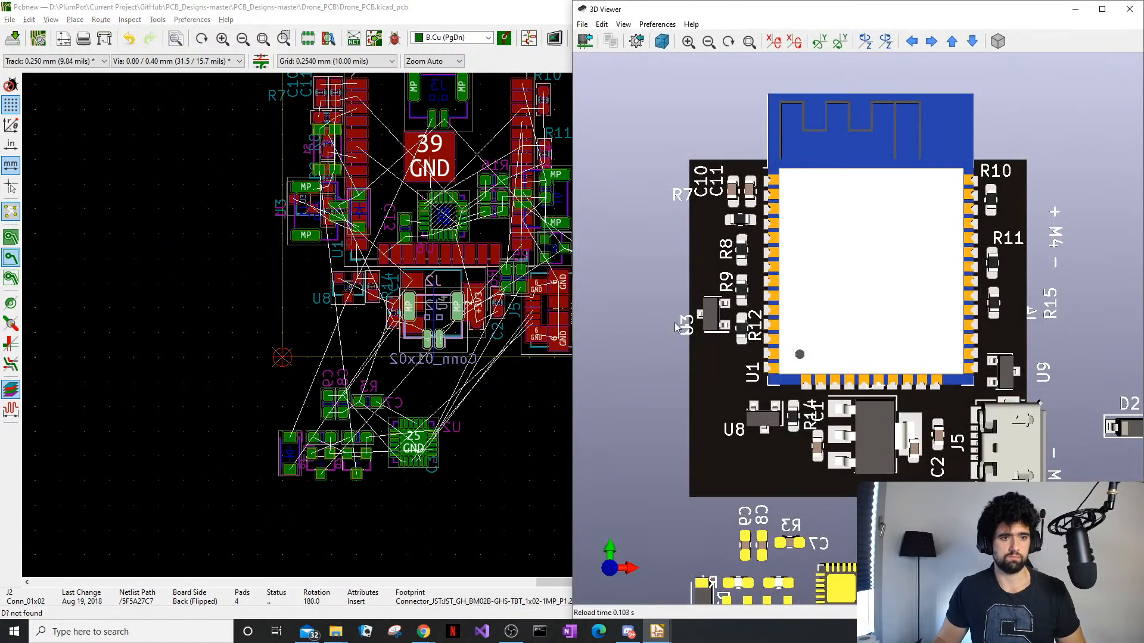
left_click_drag(677, 327, 784, 304)
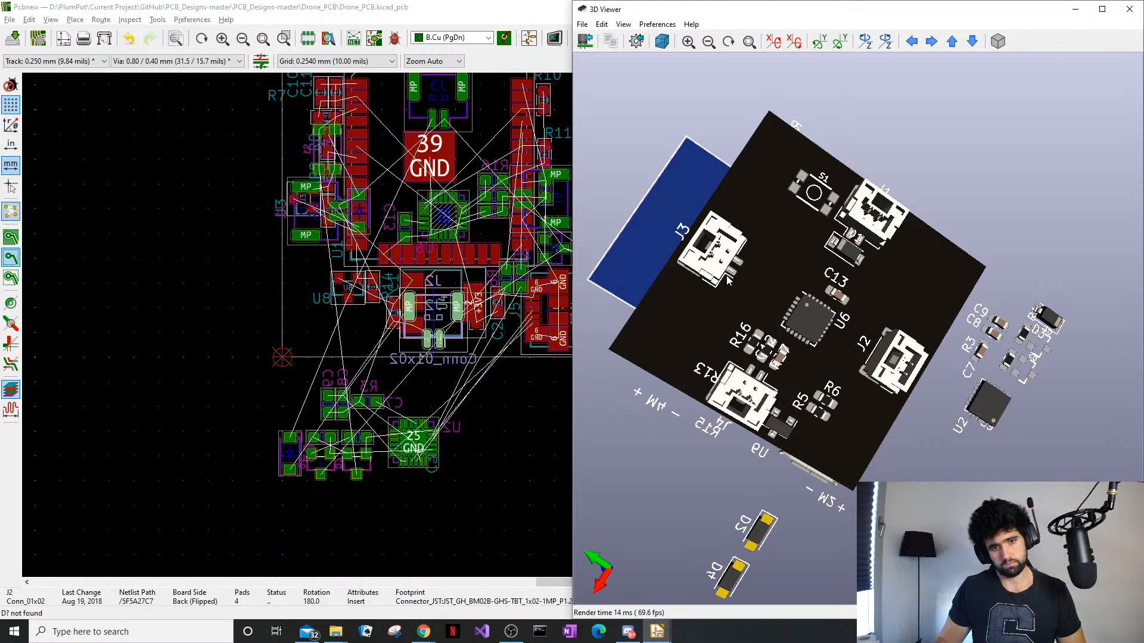
middle_click_drag(748, 253, 720, 261)
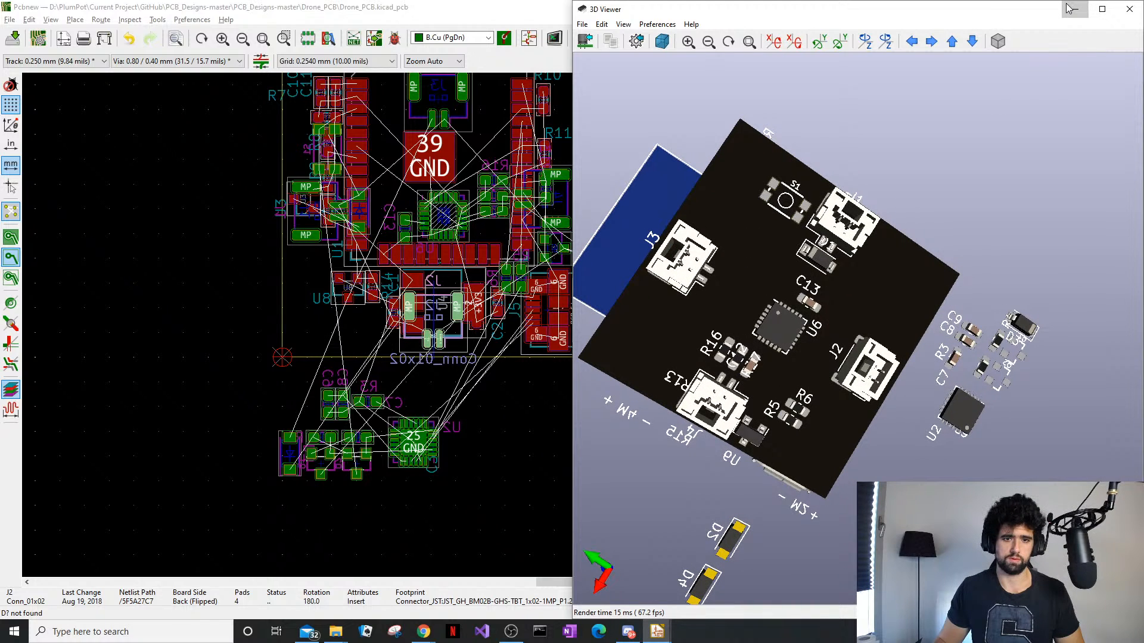
left_click(1073, 8)
Rotate connector J2 by 180 degrees and place it at the middle of the board's lower edge
scroll(499, 463, "up", 3)
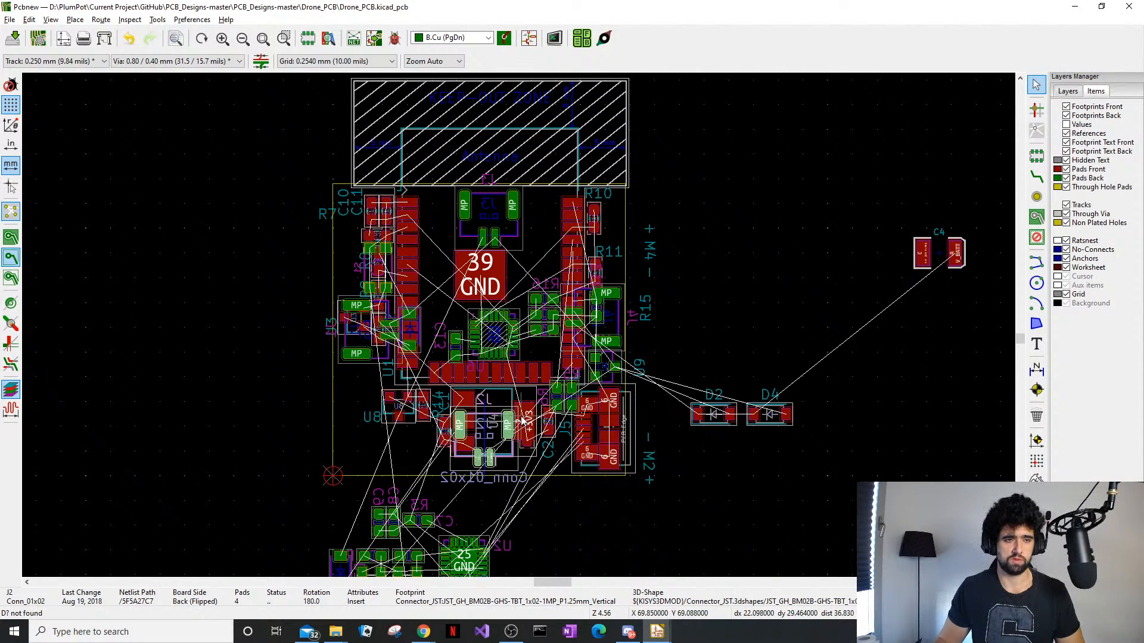
left_click(526, 468)
left_click(506, 463)
key("m")
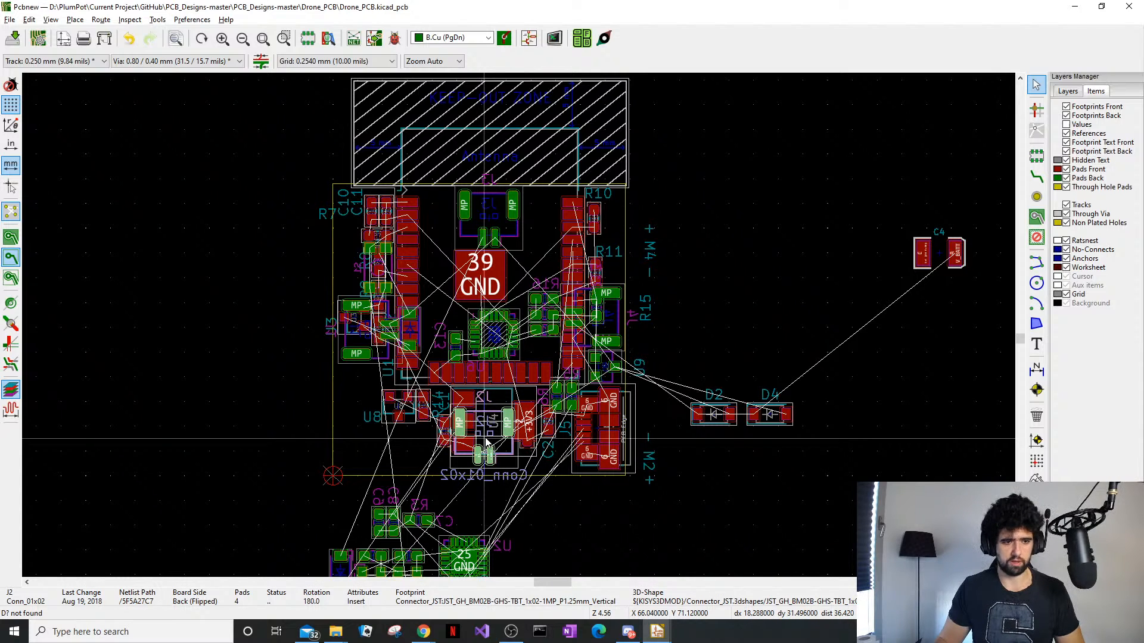
key("r")
key("r")
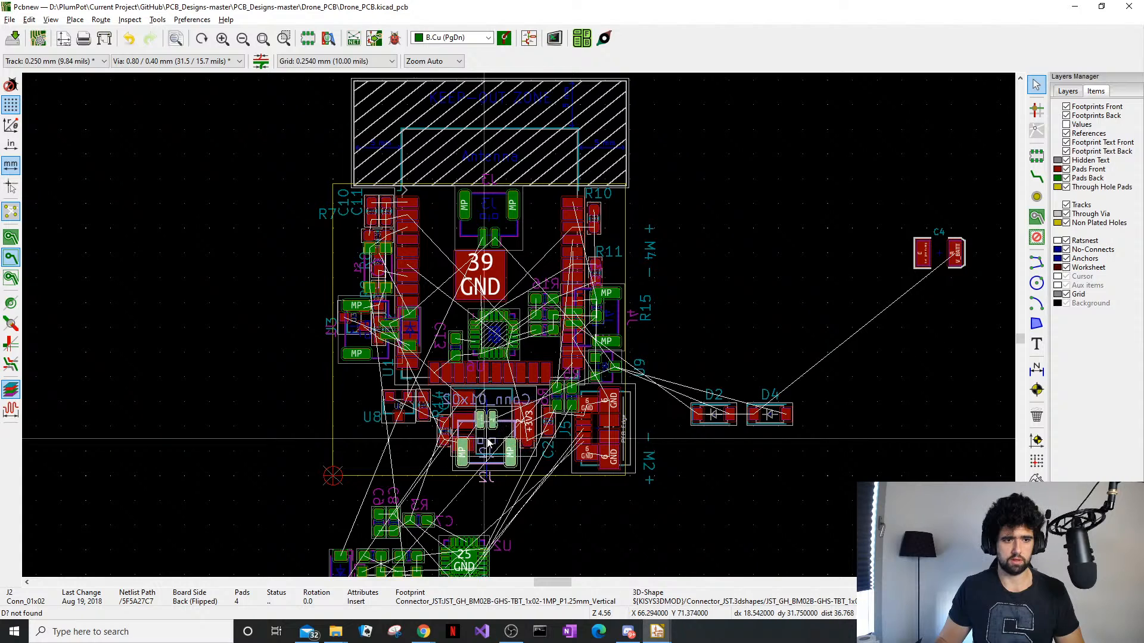
left_click(487, 442)
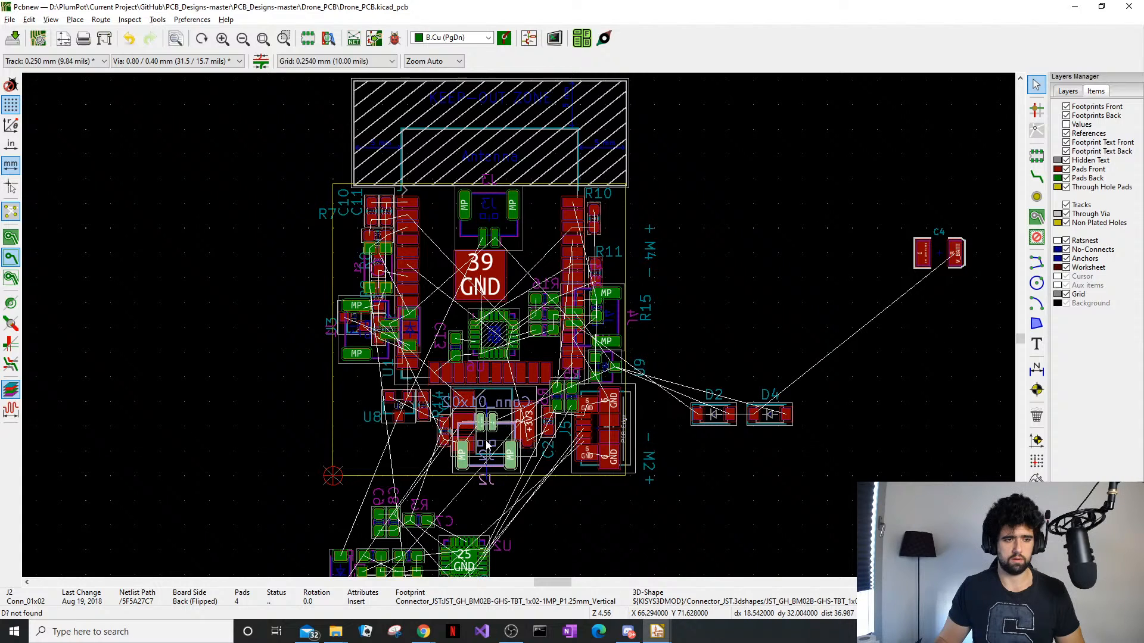
Examine where connector J4 overlaps the small back-side resistor near the board's right edge
left_click(366, 359)
scroll(493, 257, "up", 2)
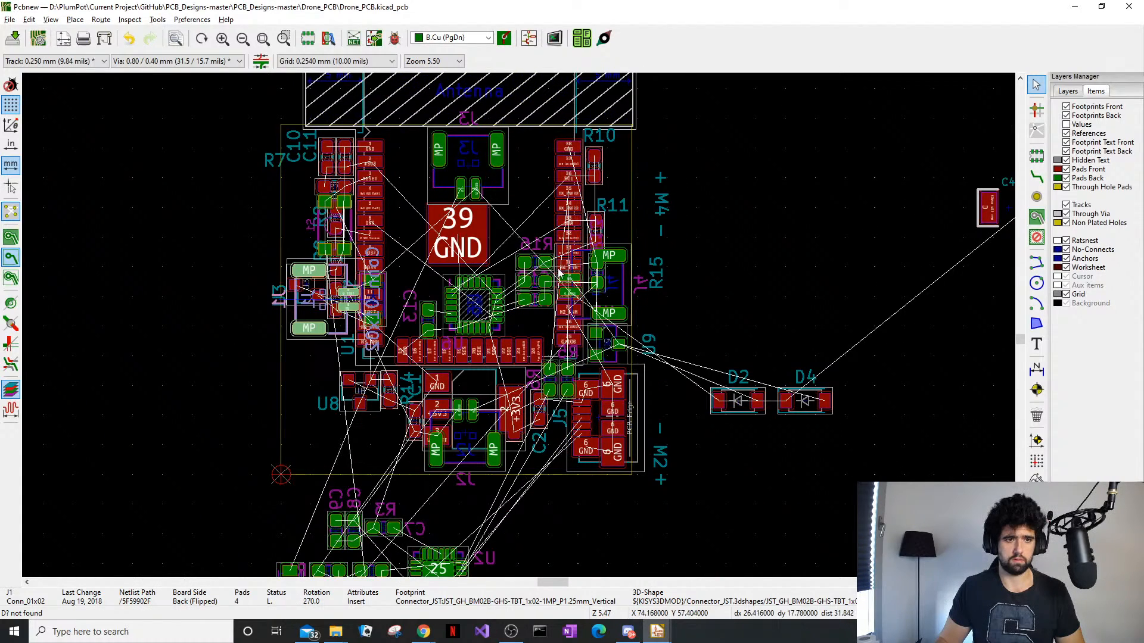
scroll(560, 273, "up", 4)
middle_click_drag(591, 371, 504, 406)
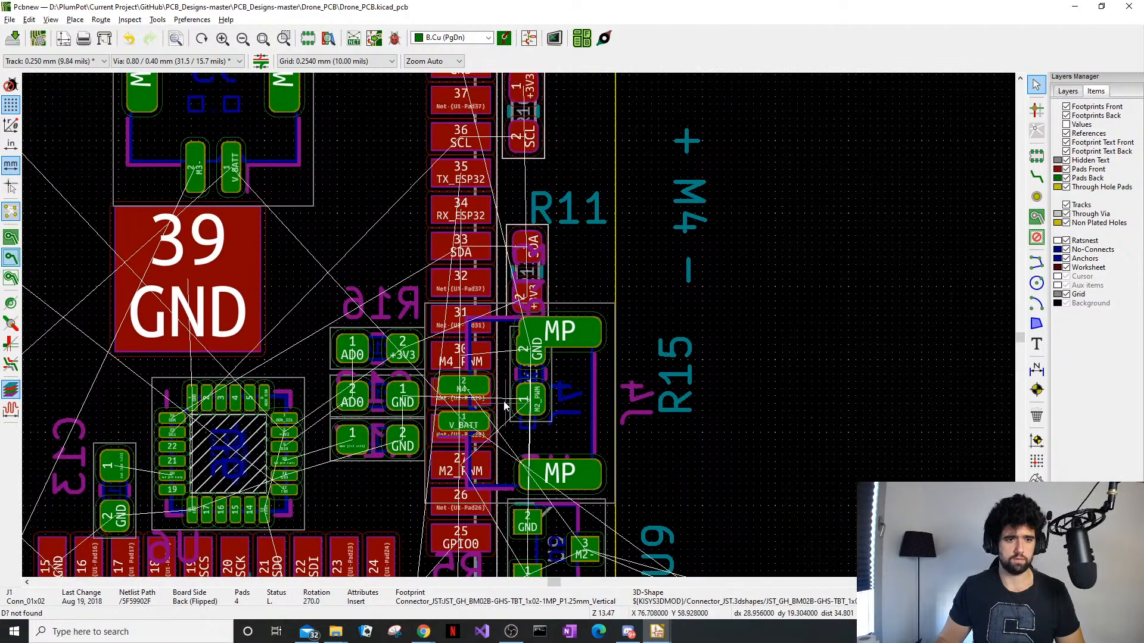
left_click(511, 370)
left_click(539, 403)
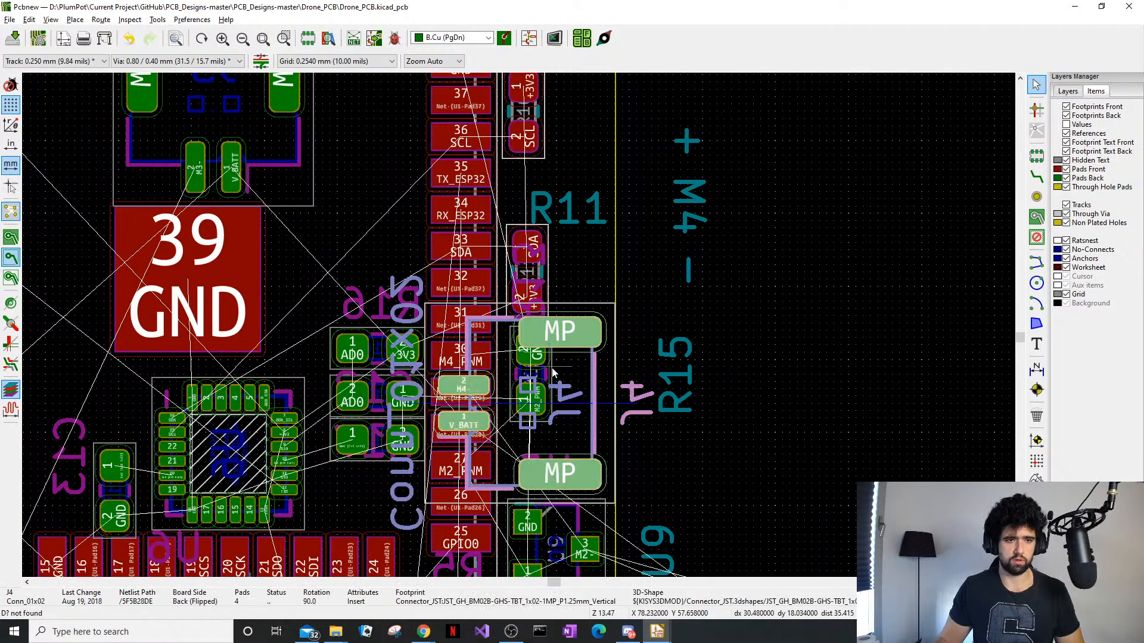
left_click(551, 368)
left_click(549, 374)
left_click(762, 337)
Inspect connector J4 and the resistor underneath it up close in the 3D viewer
key("alt+3")
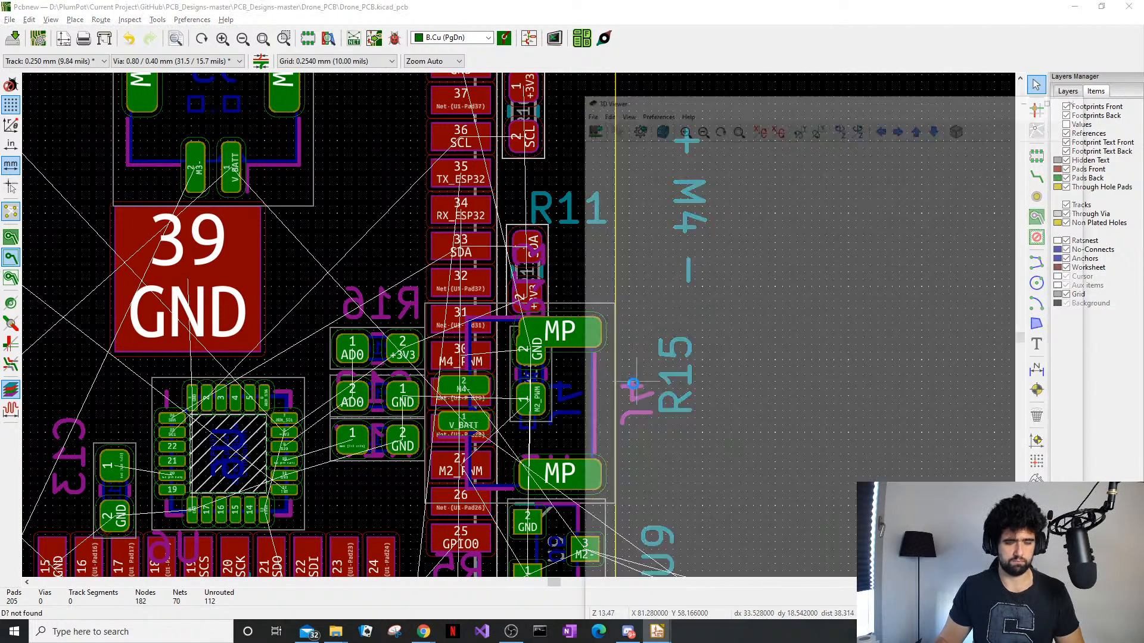
scroll(828, 369, "up", 5)
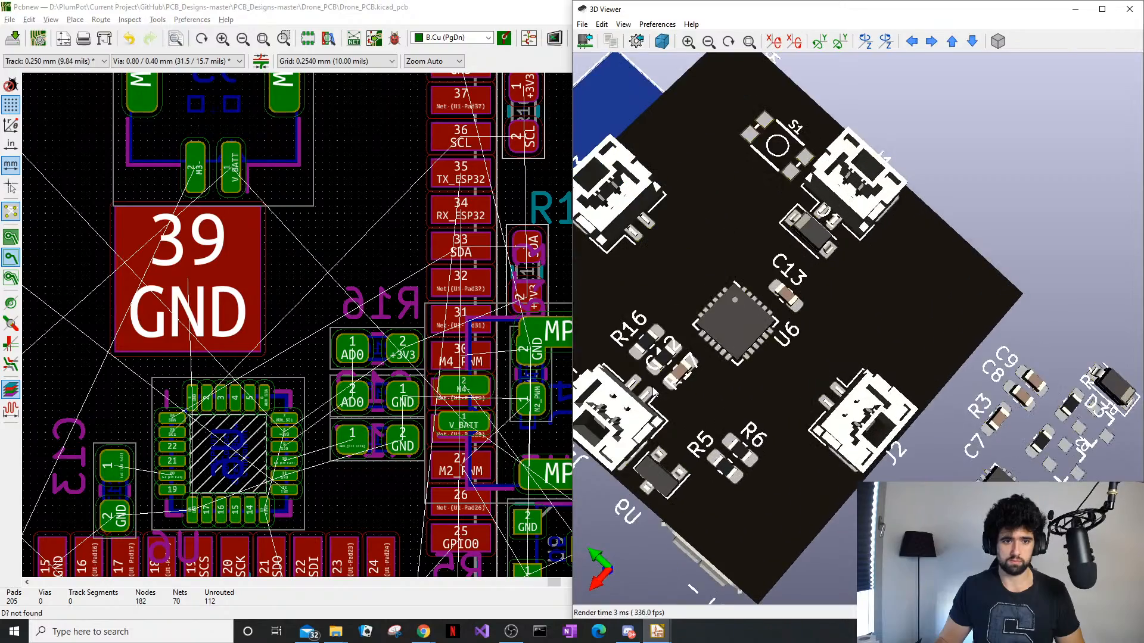
scroll(707, 377, "up", 4)
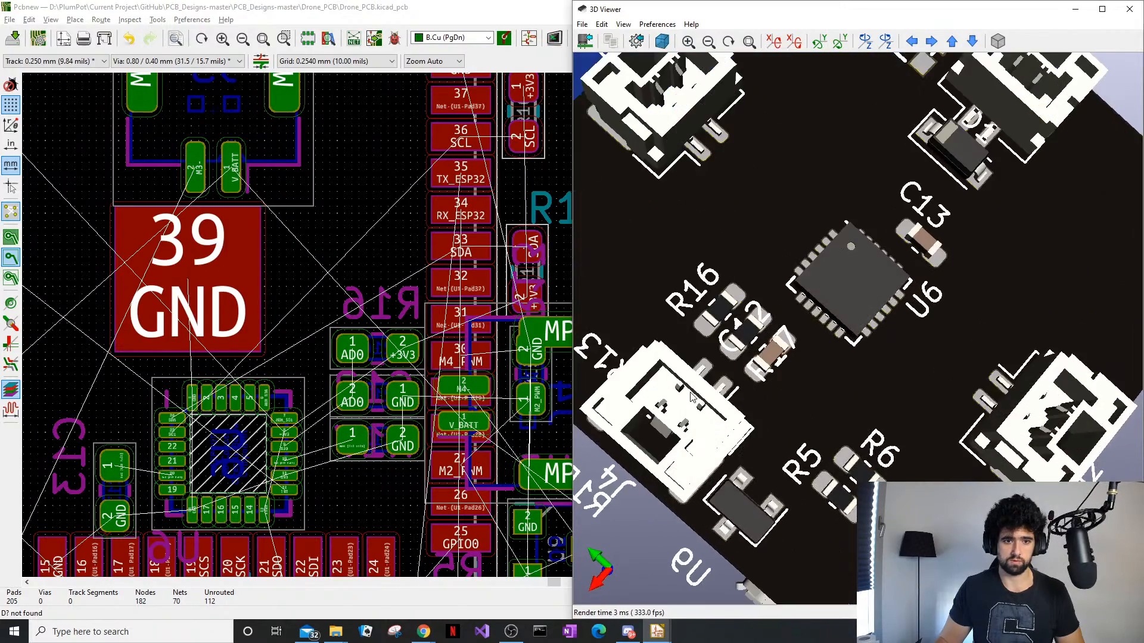
left_click_drag(701, 386, 654, 440)
scroll(654, 441, "up", 5)
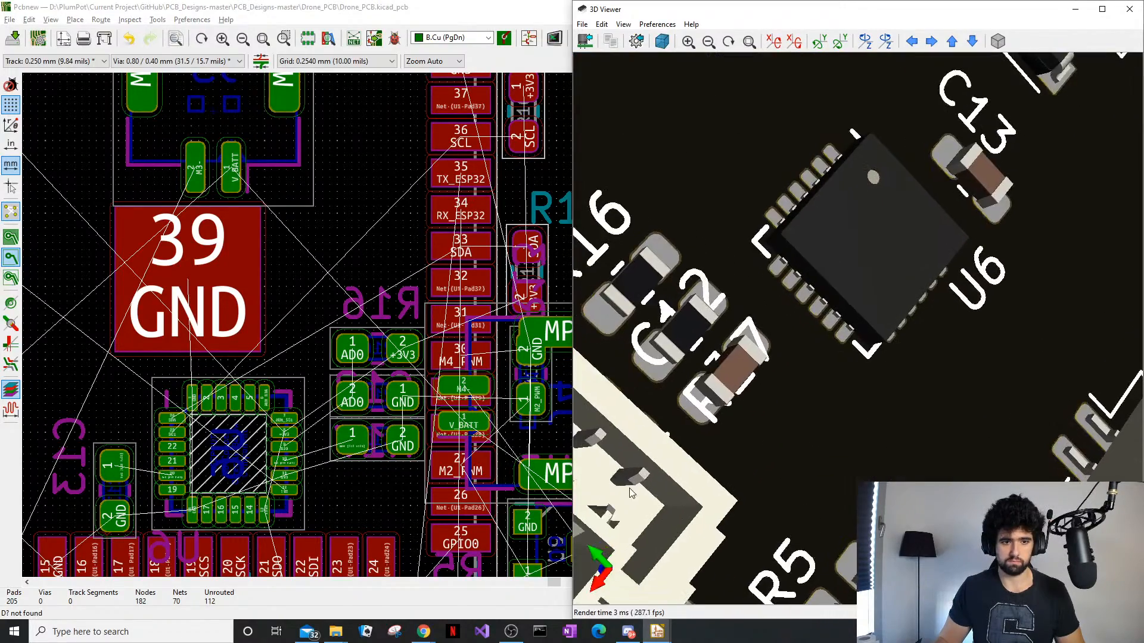
middle_click_drag(633, 482, 847, 301)
left_click_drag(847, 302, 723, 277)
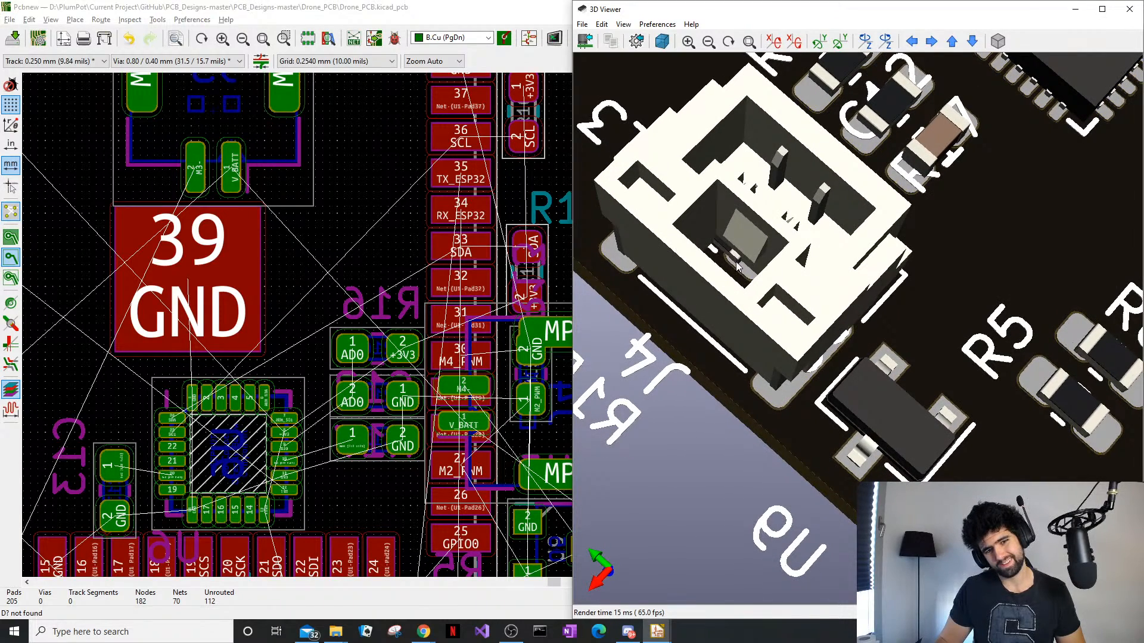
scroll(737, 266, "up", 6)
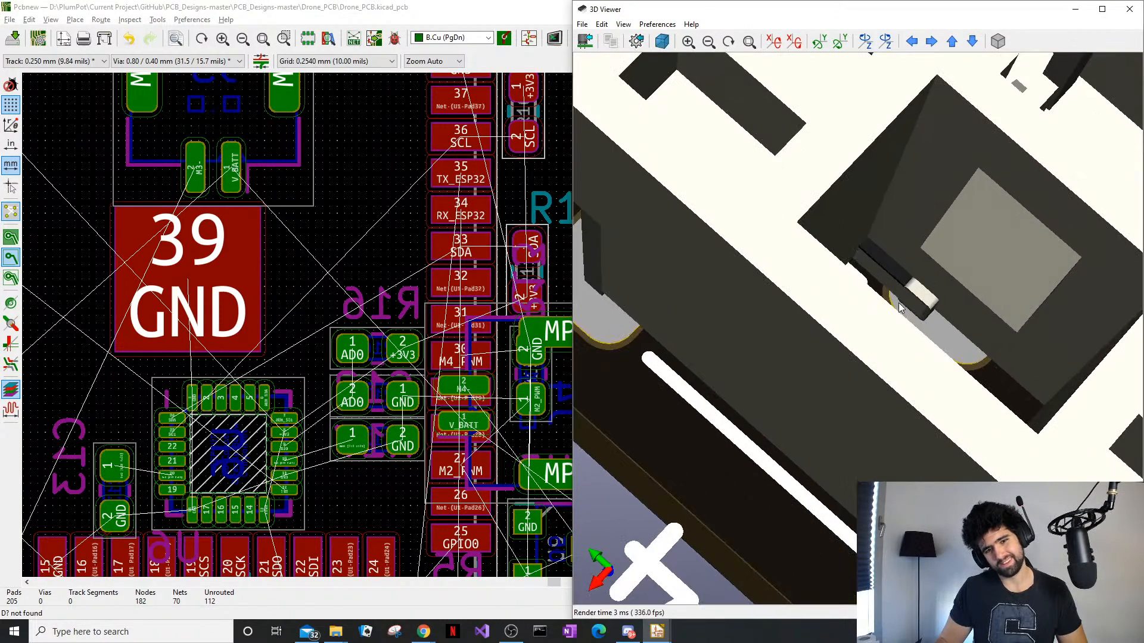
right_click(985, 368)
left_click_drag(945, 359, 746, 426)
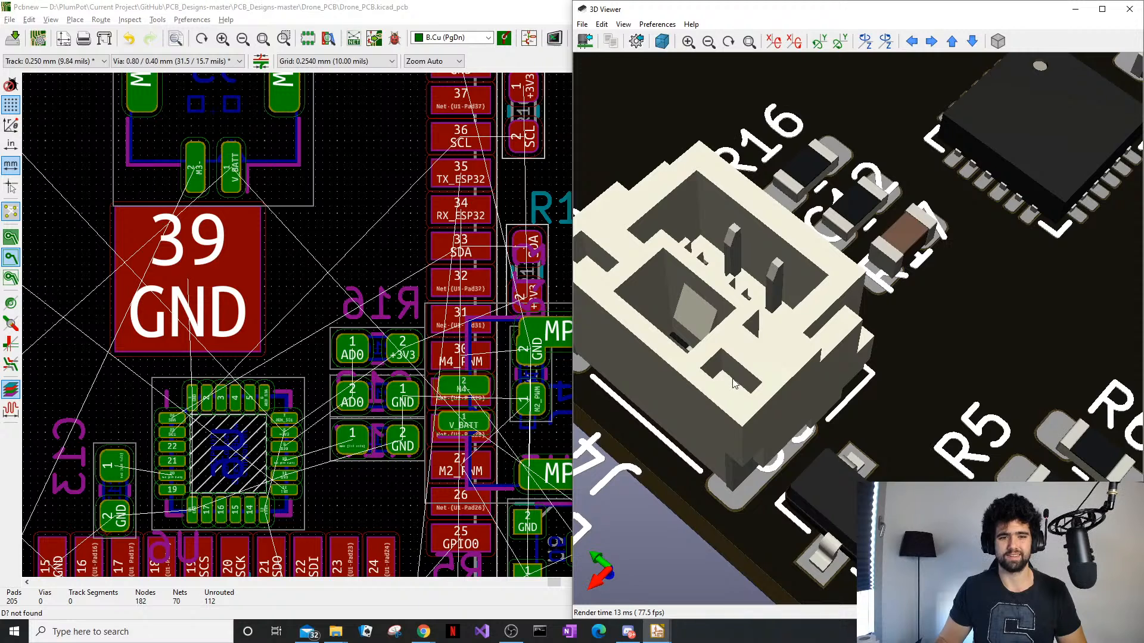
left_click(1129, 9)
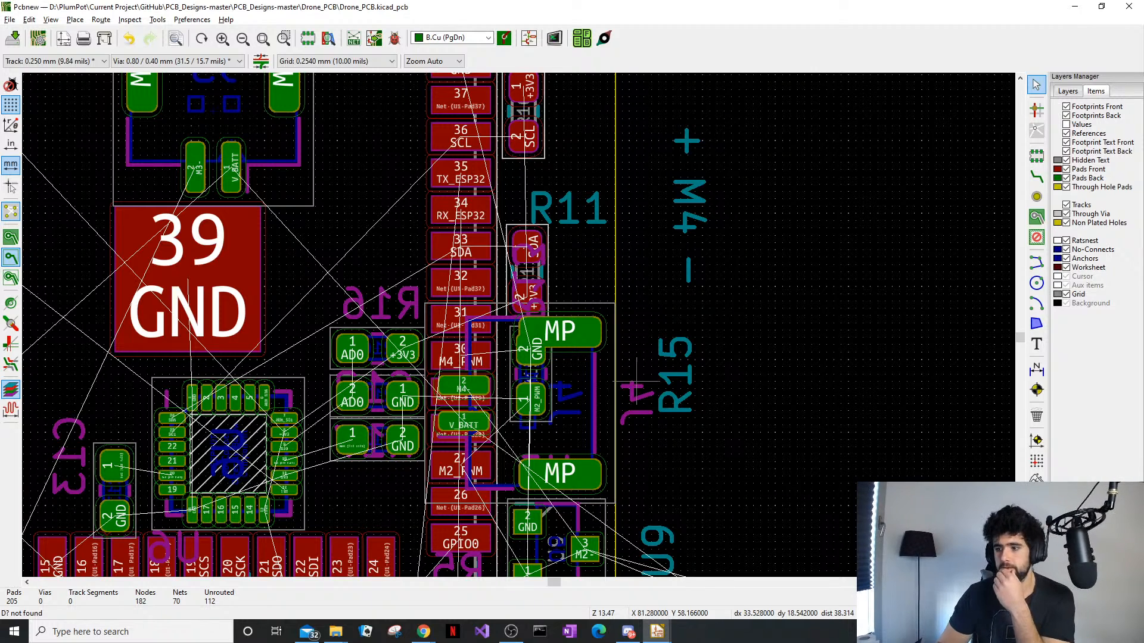
key("alt+Tab")
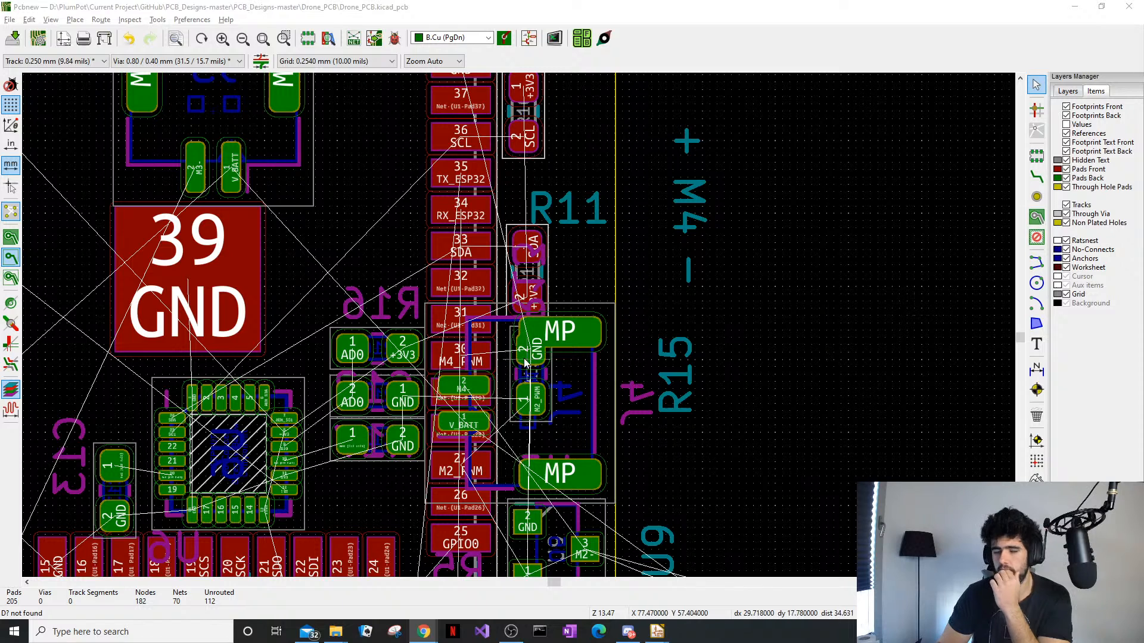
Hide the front footprints and move resistor R13 out from under connector J4, about 4 mm up and 2 mm left
middle_click_drag(414, 389, 511, 298)
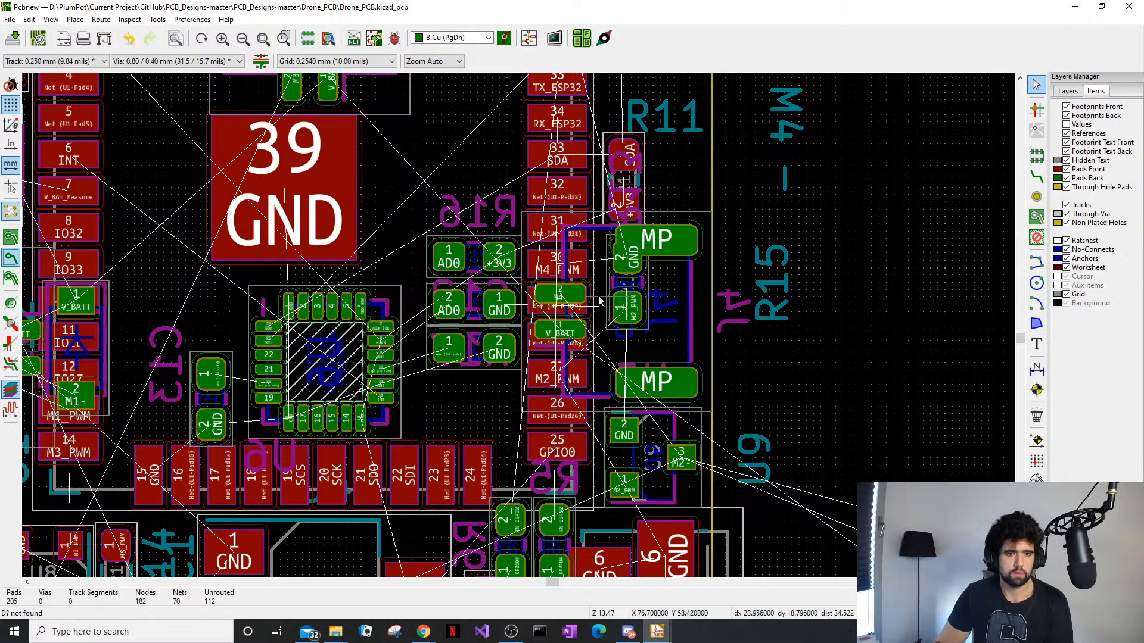
left_click(631, 281)
left_click(664, 312)
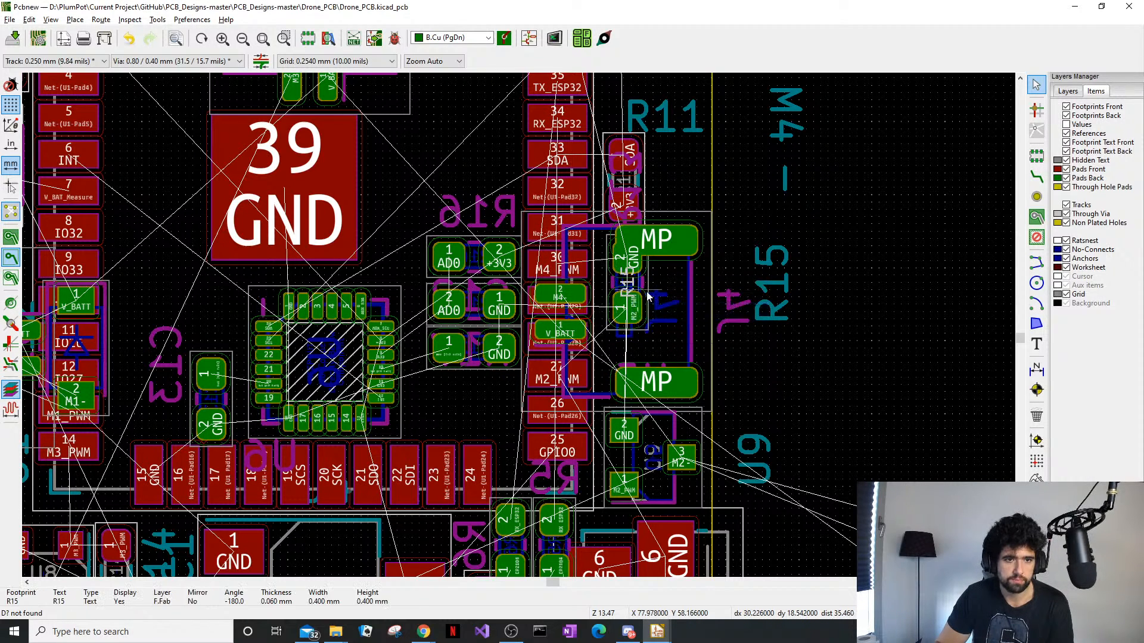
left_click(646, 291)
left_click(992, 196)
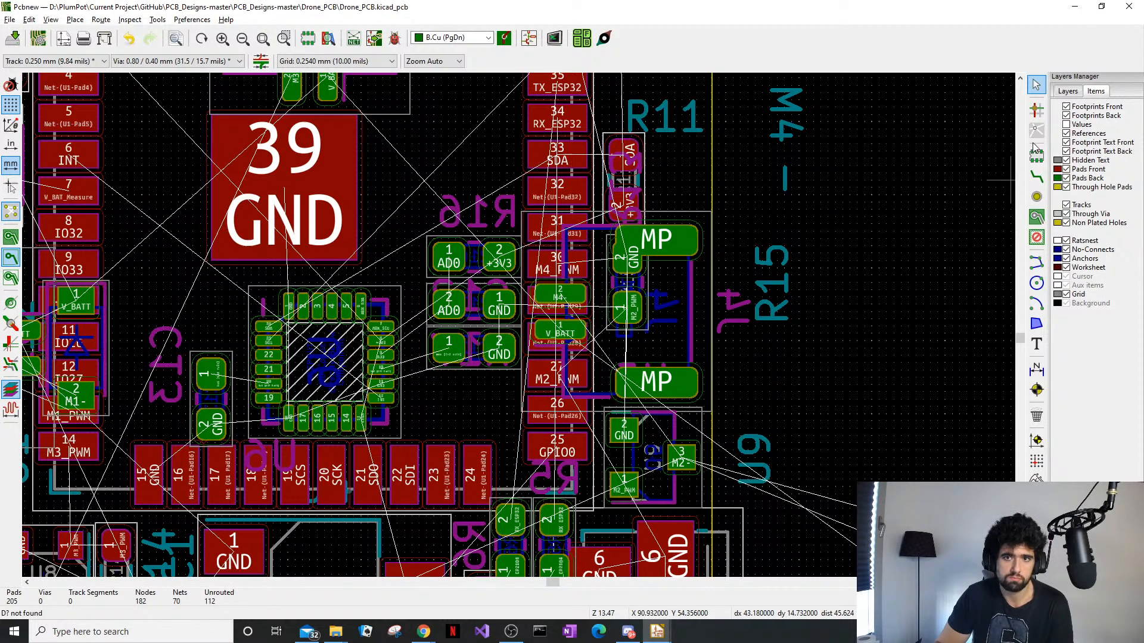
left_click(1067, 108)
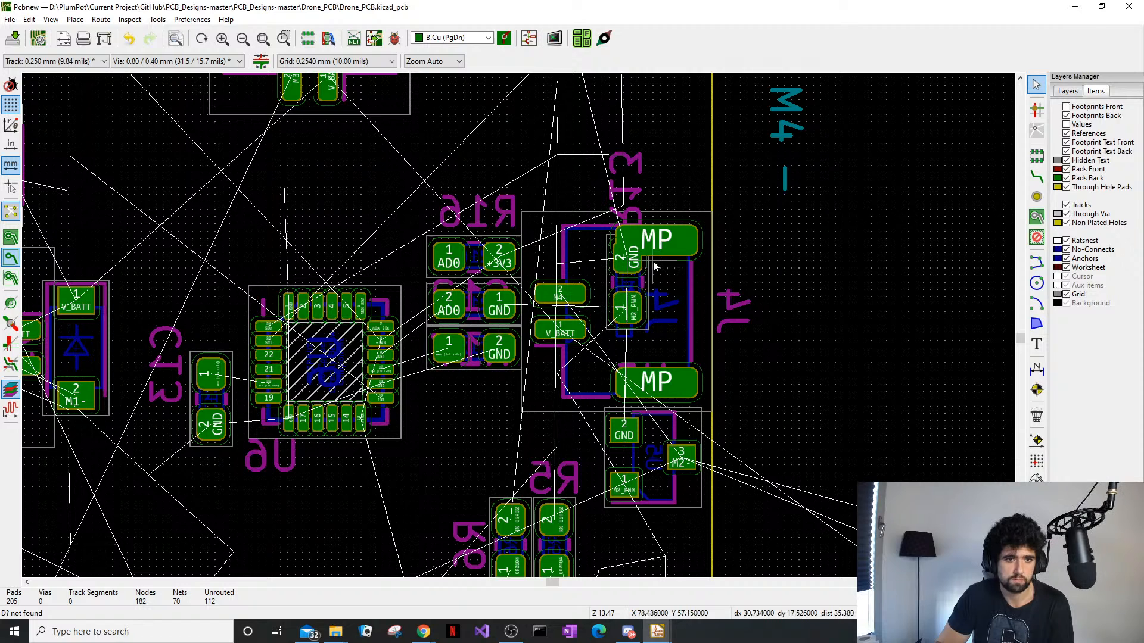
left_click(653, 280)
left_click(644, 282)
key("m")
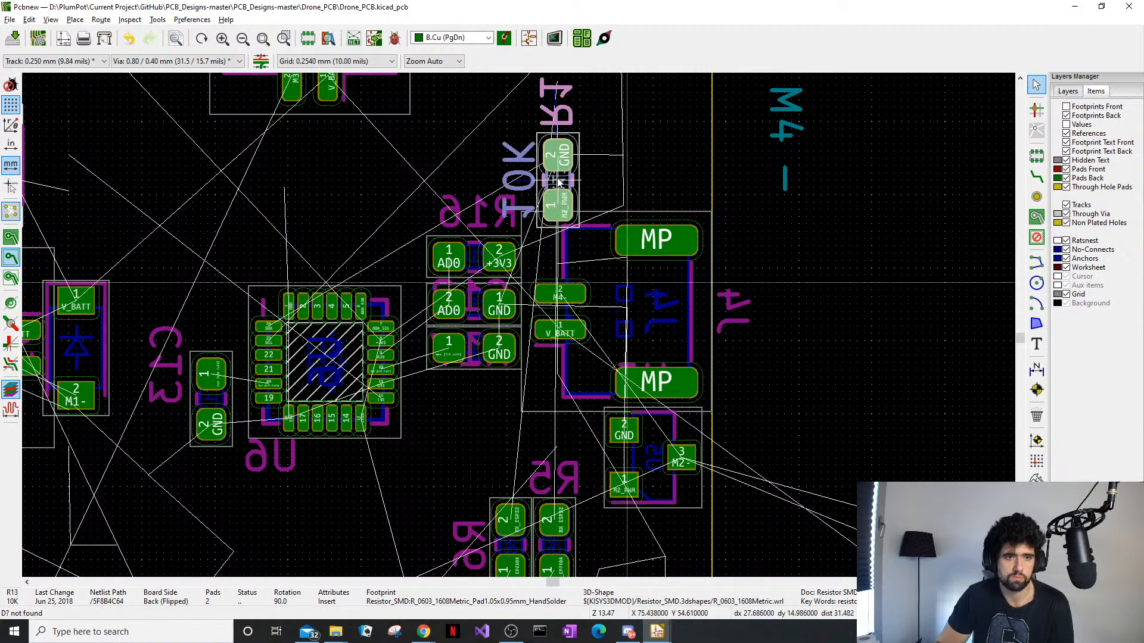
left_click(556, 152)
Set the X position of connector J2 at the board's lower edge to 66 mm
middle_click_drag(659, 311, 705, 292)
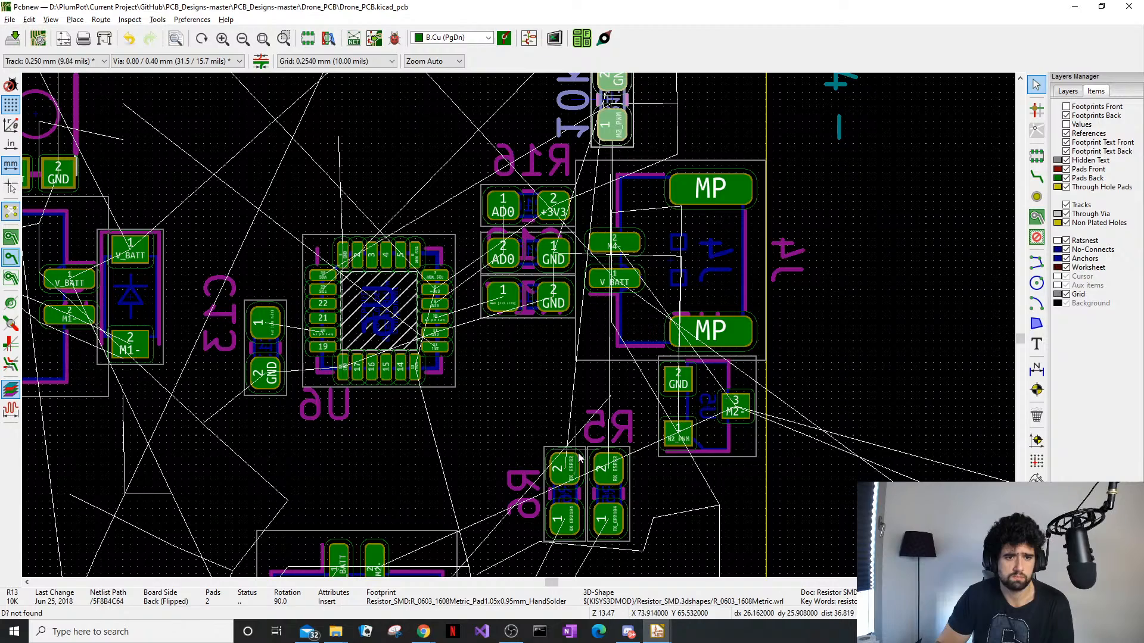
middle_click_drag(583, 381, 595, 194)
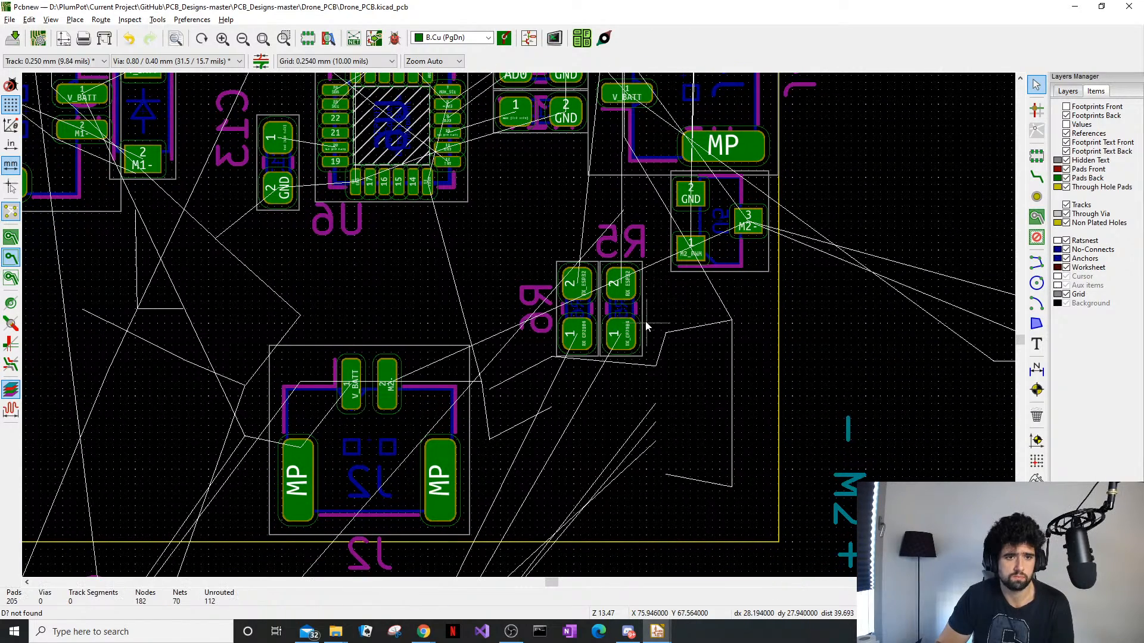
left_click(631, 316)
middle_click_drag(676, 347, 690, 246)
scroll(689, 242, "down", 5)
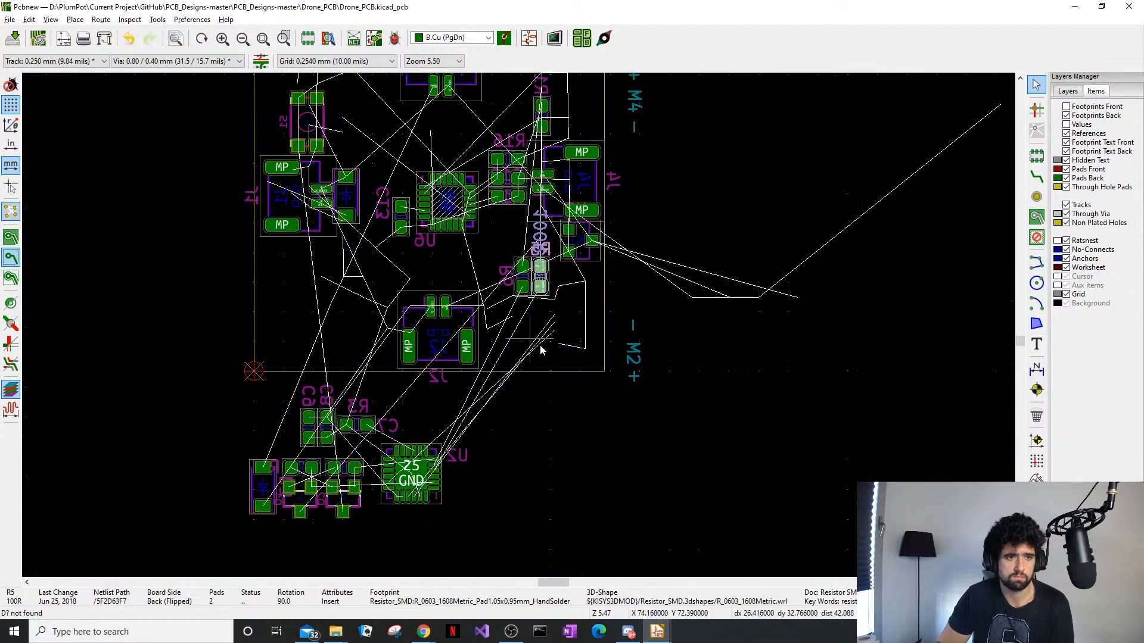
left_click(471, 352)
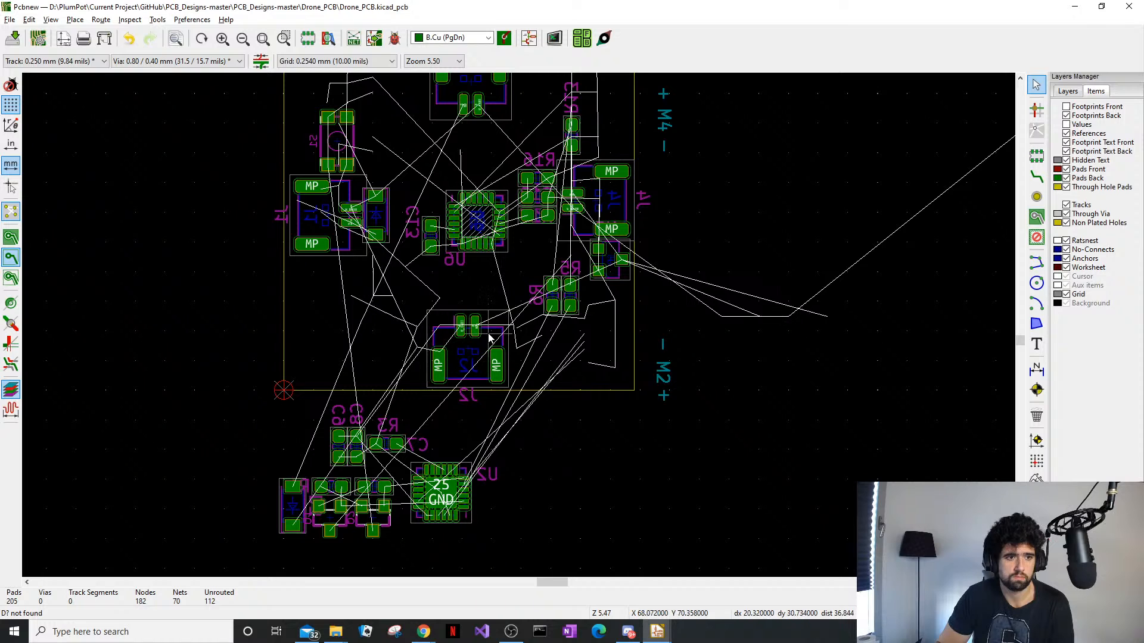
middle_click_drag(491, 337, 512, 333)
left_click(513, 324)
double_click(512, 323)
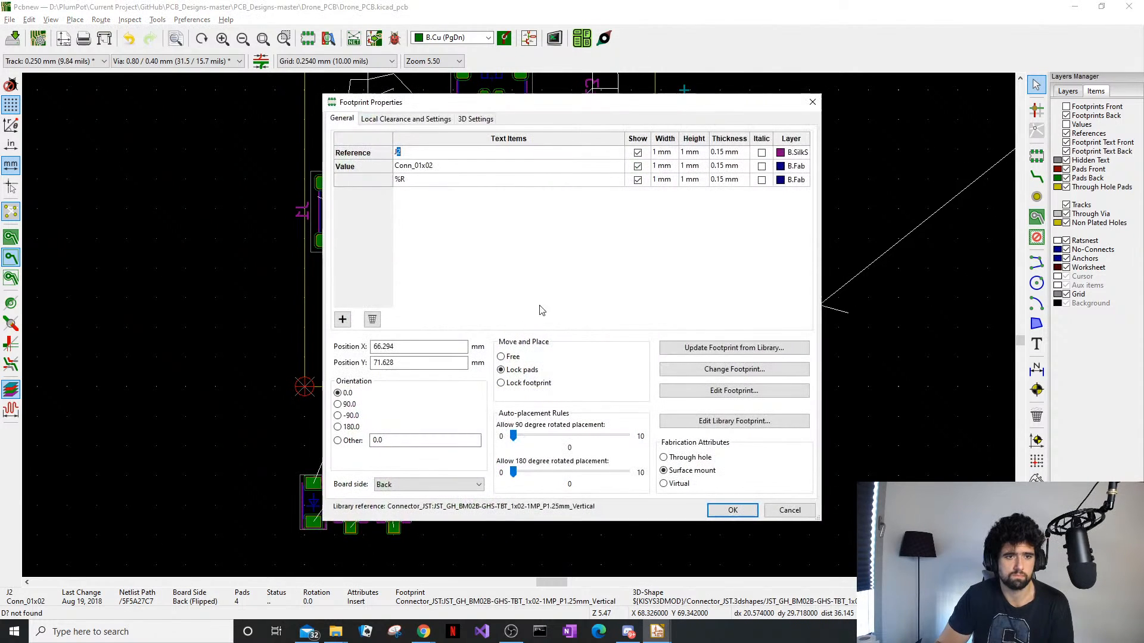
double_click(409, 343)
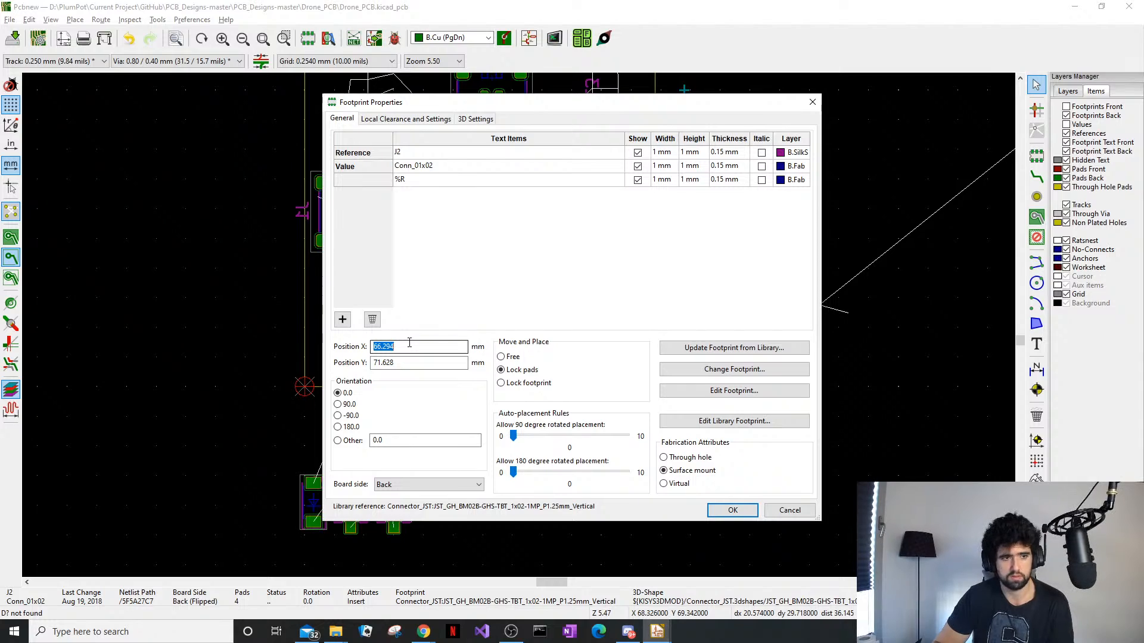
type("66")
key("Return")
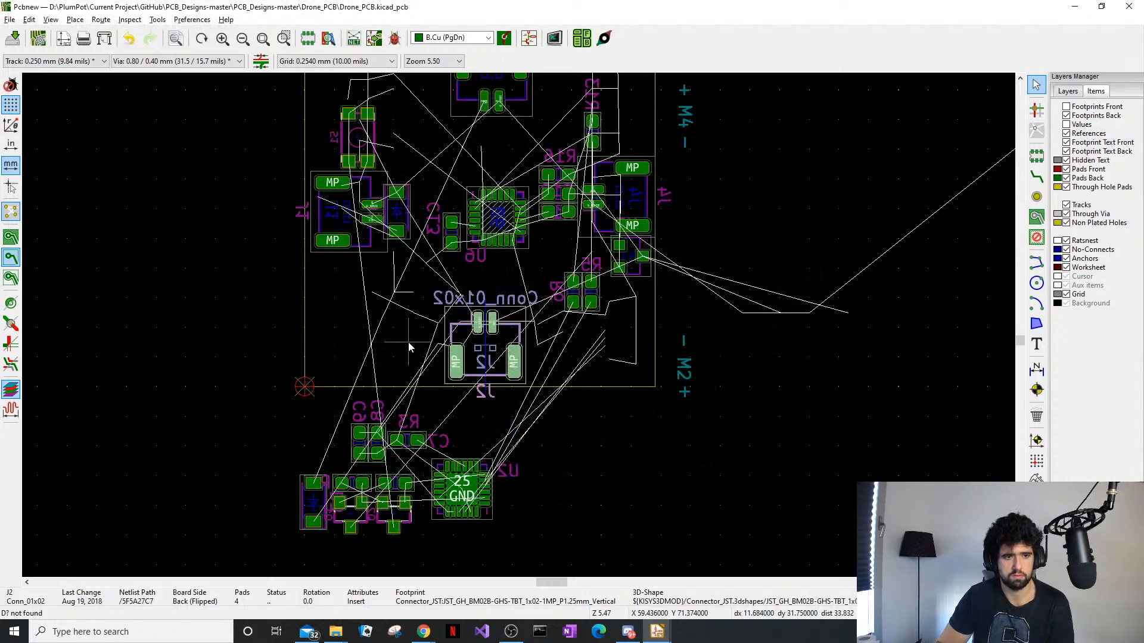
scroll(431, 326, "up", 4)
scroll(432, 326, "up", 1)
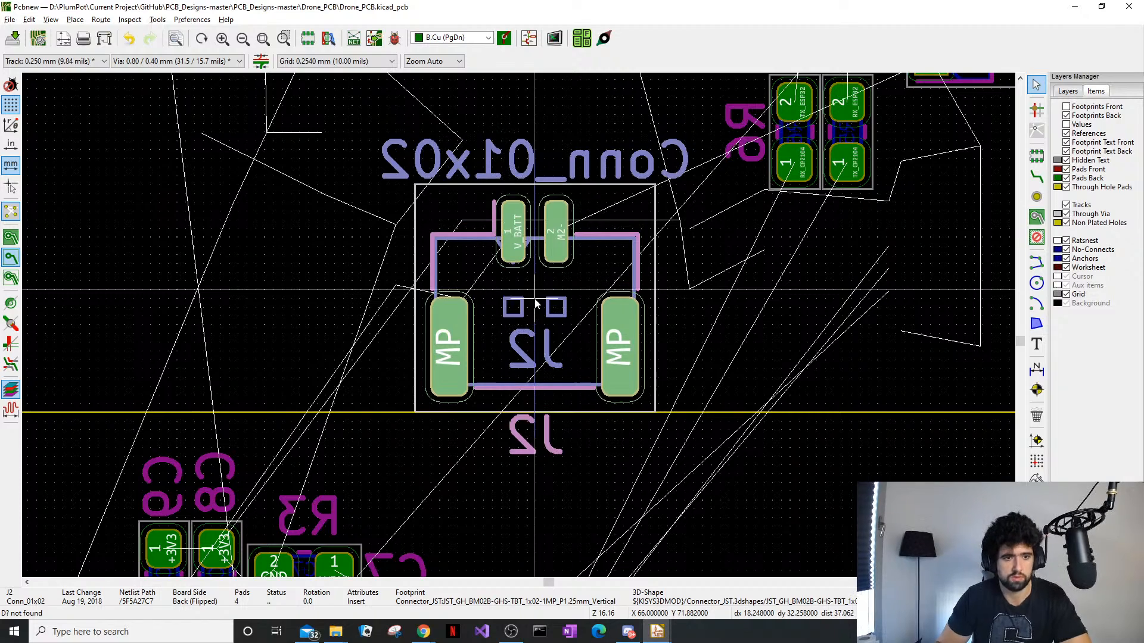
left_click(557, 446)
Set the X position of connector J3 near the board's upper edge to 66 mm
scroll(556, 446, "down", 2)
scroll(519, 332, "down", 4)
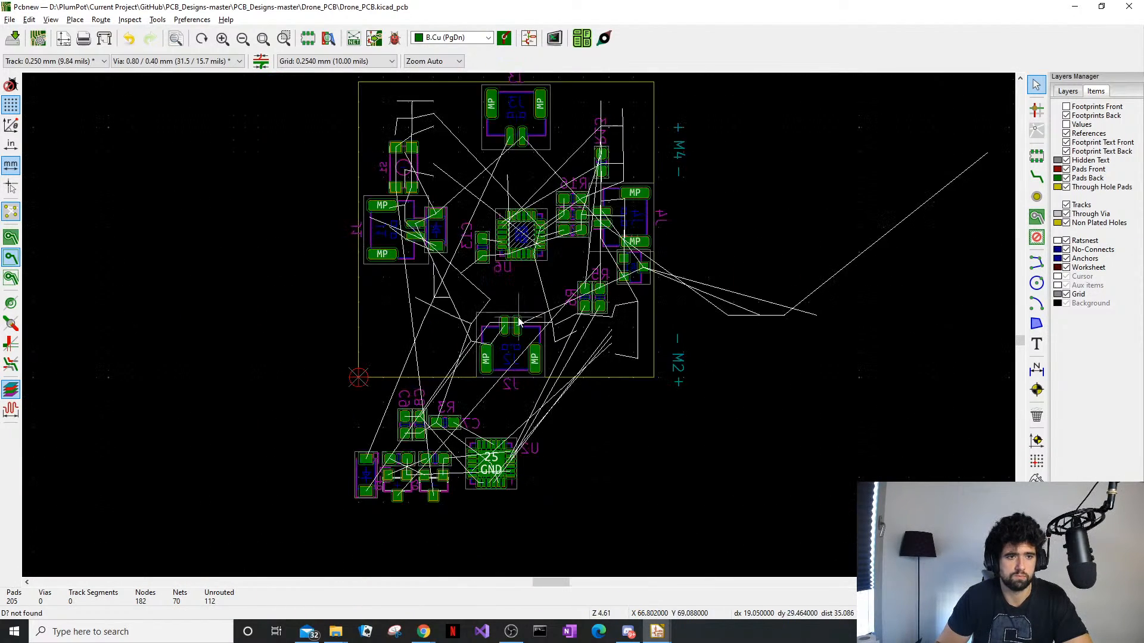
scroll(522, 134, "up", 1)
left_click(528, 224)
key("e")
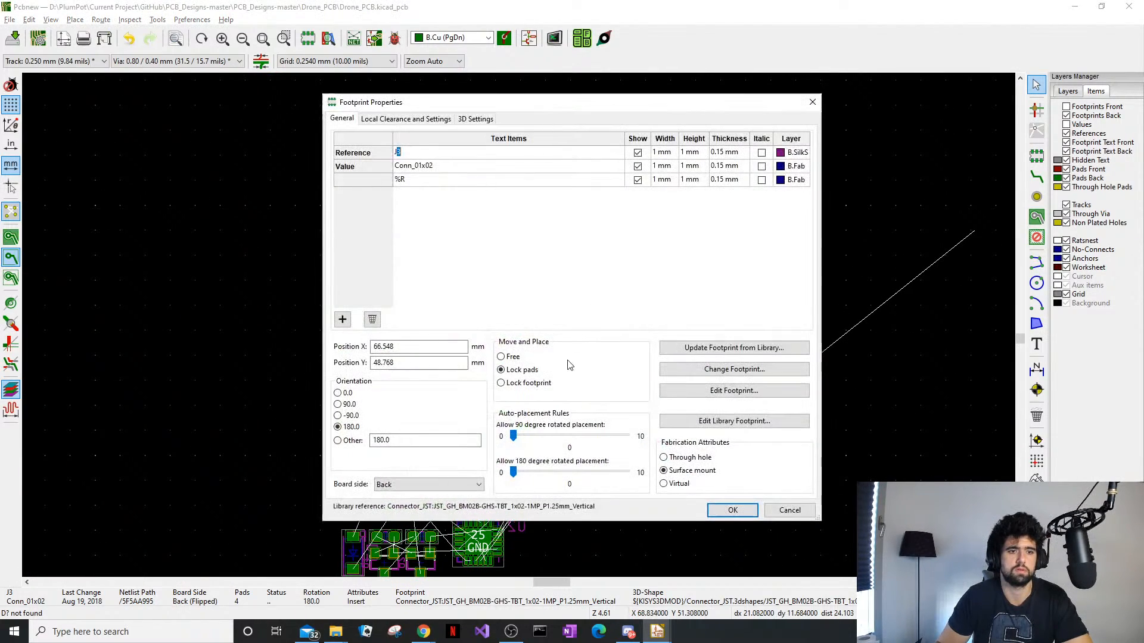
left_click_drag(378, 343, 392, 346)
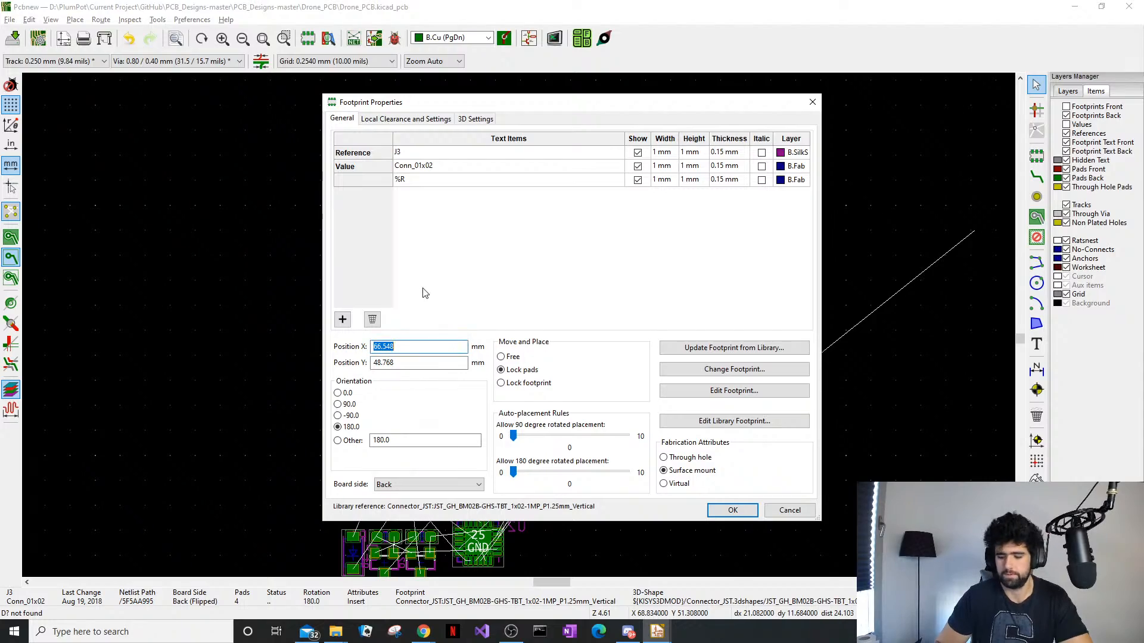
key("ctrl+v")
key("Return")
Move connector J3 up about 0.25 mm so its courtyard outline meets the board's upper edge
scroll(641, 129, "up", 1)
scroll(355, 416, "up", 1)
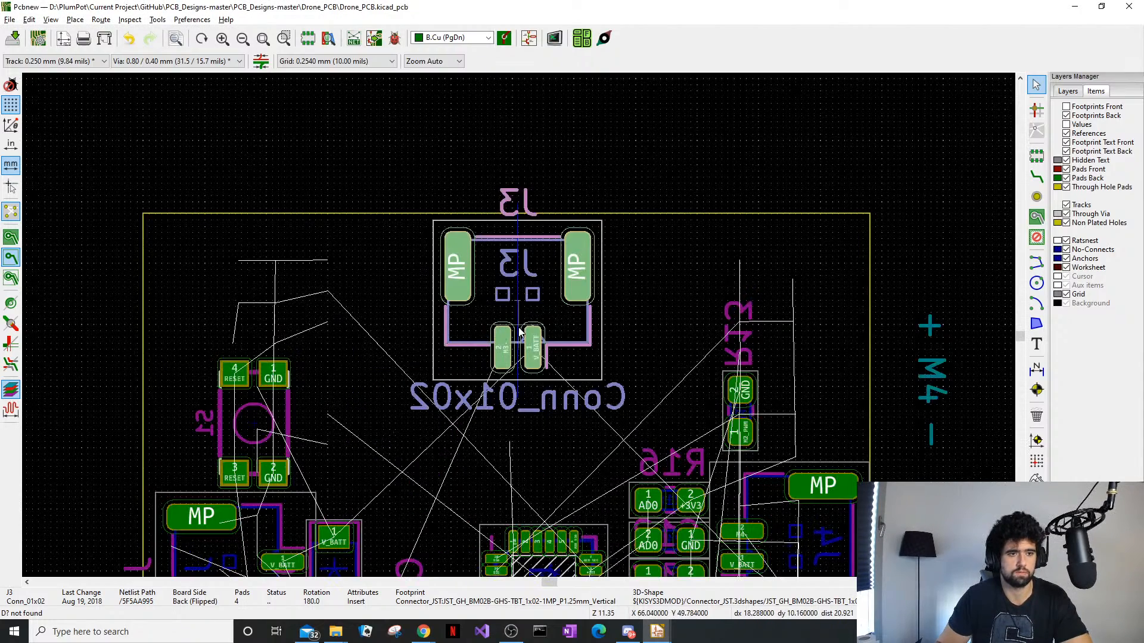
key("m")
left_click(517, 295)
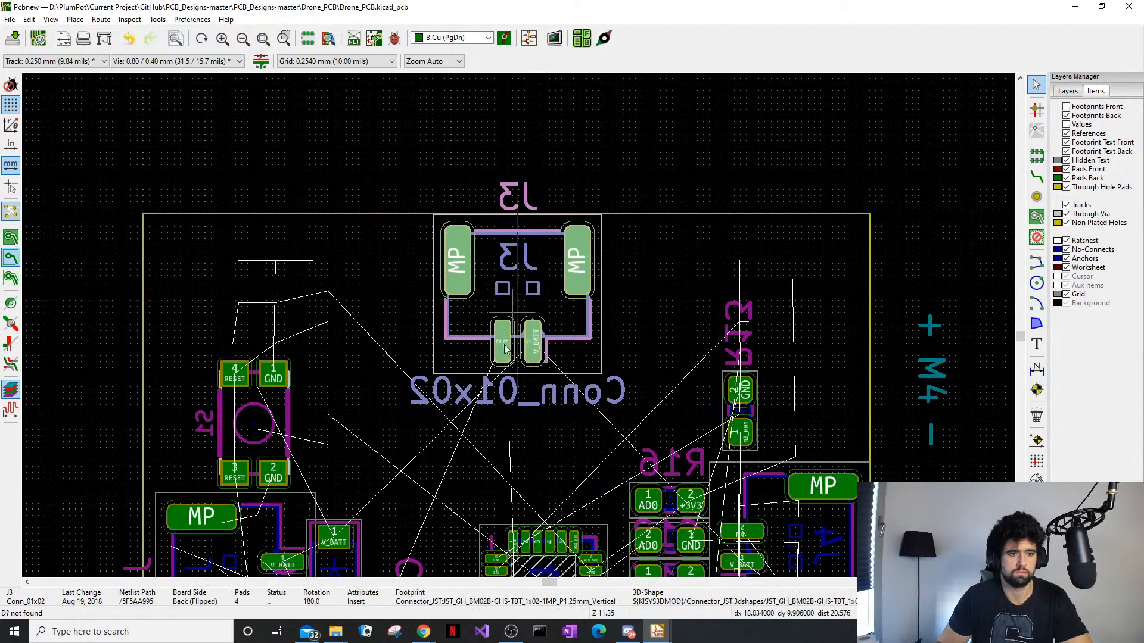
Set the X position of connector J1 near the board's left edge to 55 mm
middle_click_drag(487, 424, 704, 138)
double_click(471, 356)
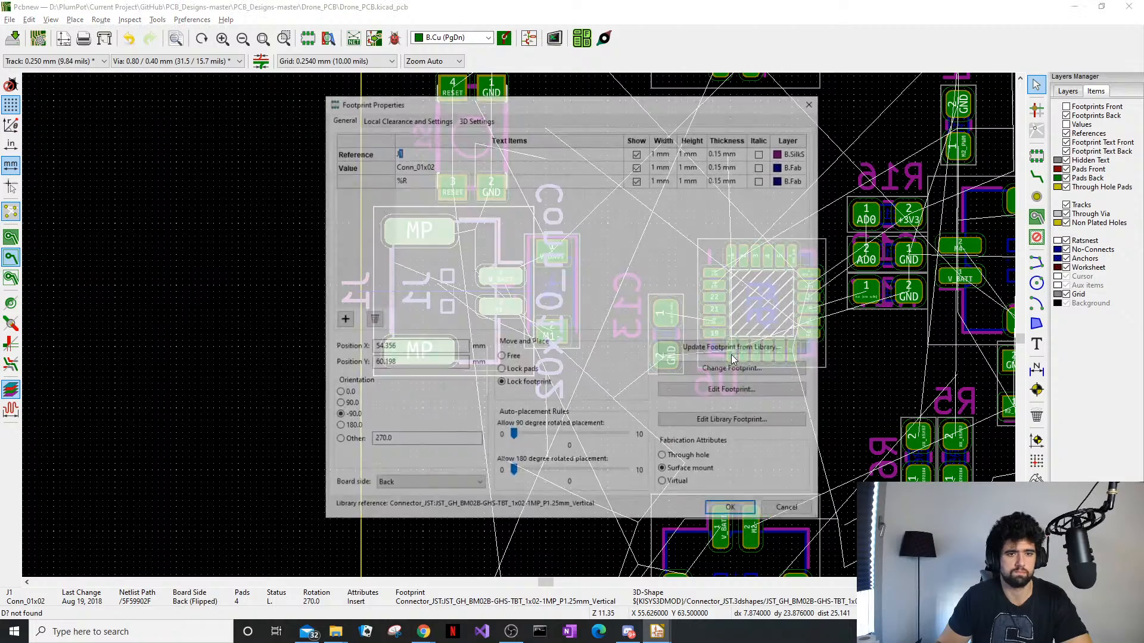
double_click(408, 349)
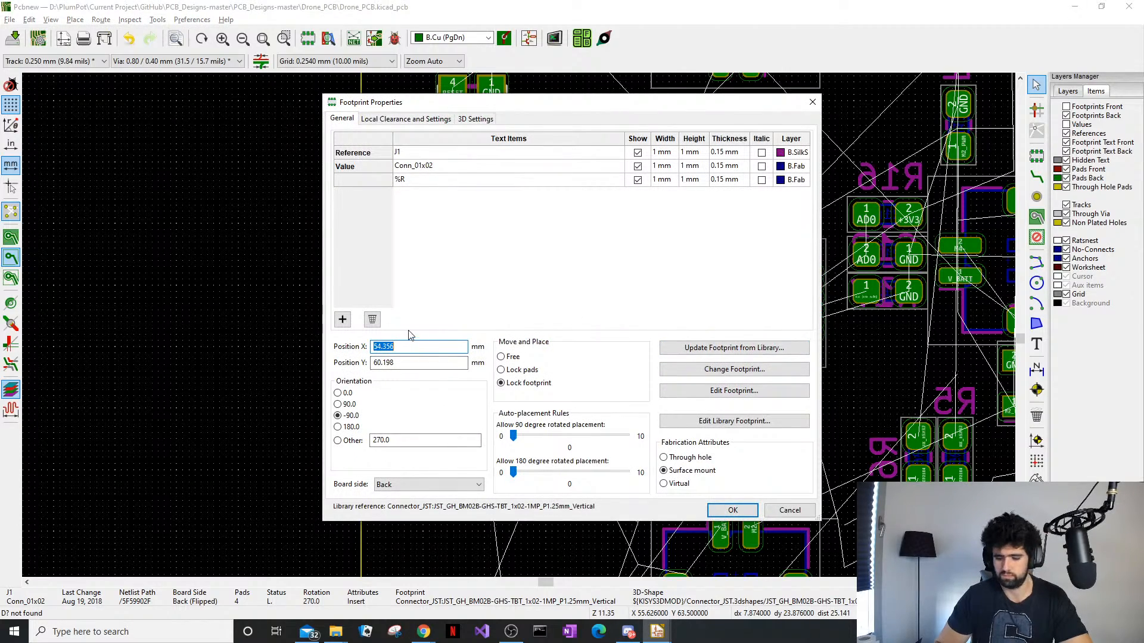
type("55")
key("Return")
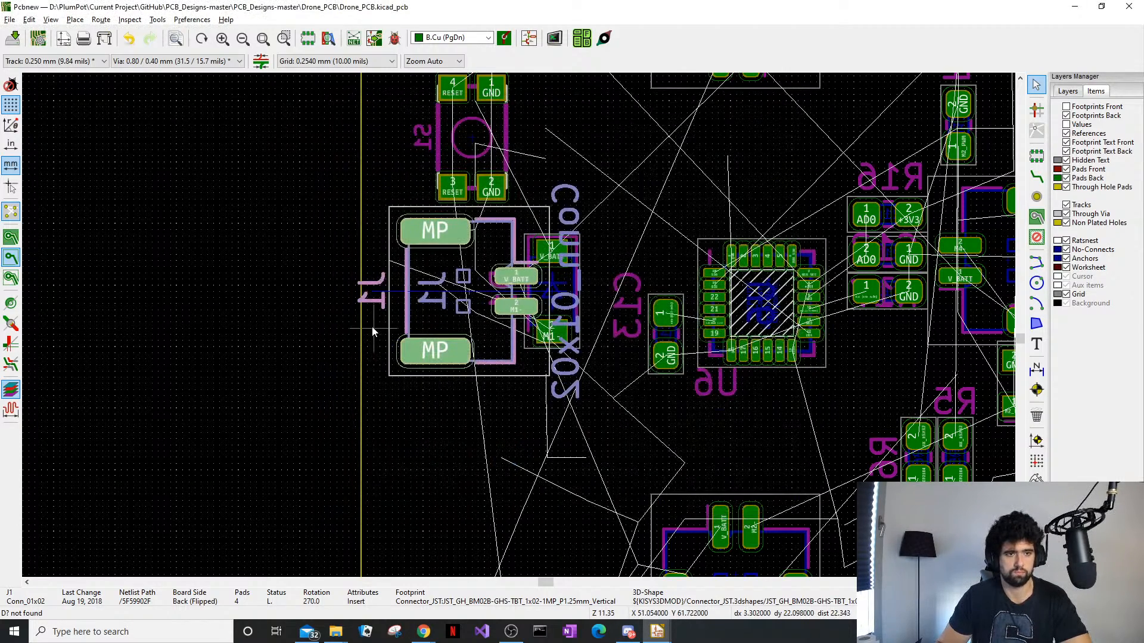
Set the Y position of connector J1 to 66 mm
double_click(480, 369)
double_click(424, 361)
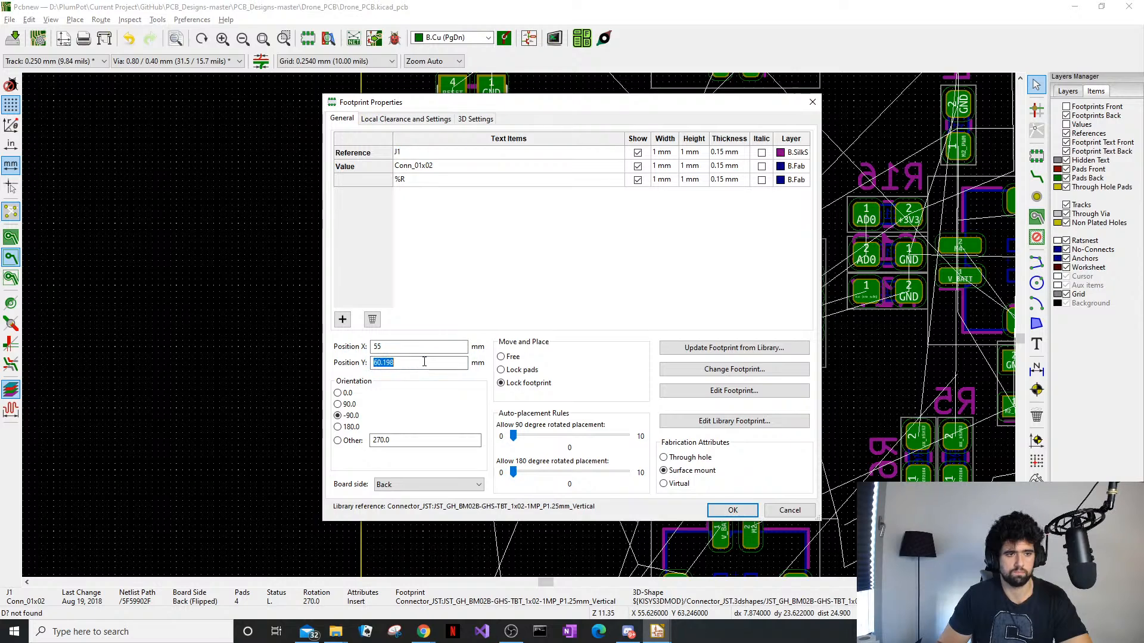
type("66")
key("Return")
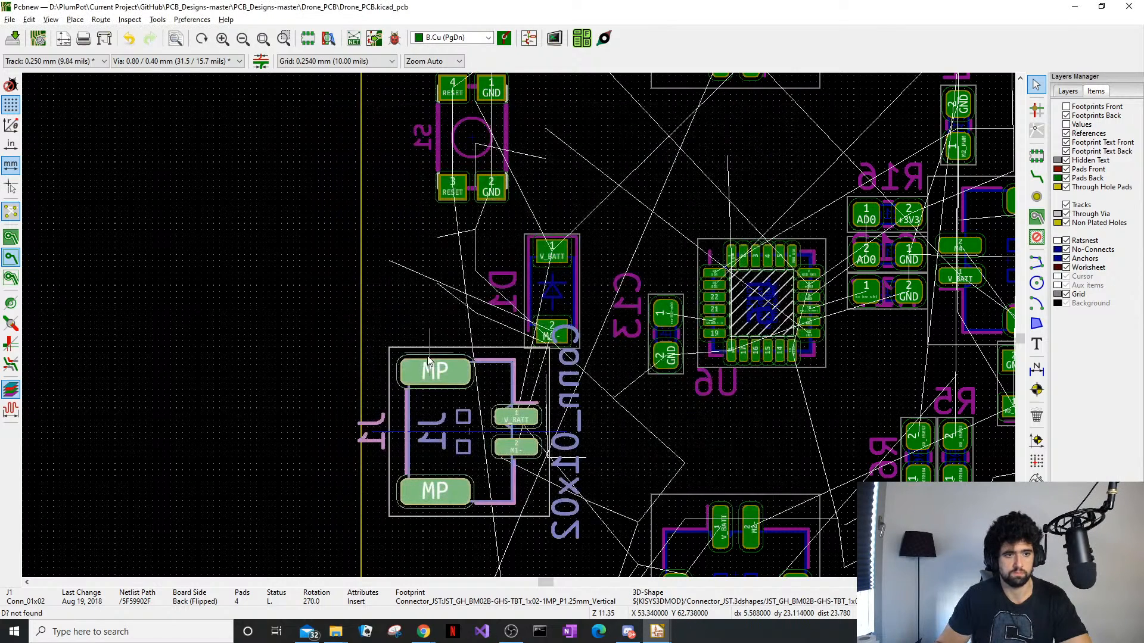
Change the Y position of connector J1 to 60 mm
scroll(620, 322, "down", 4)
scroll(631, 364, "up", 3)
double_click(500, 369)
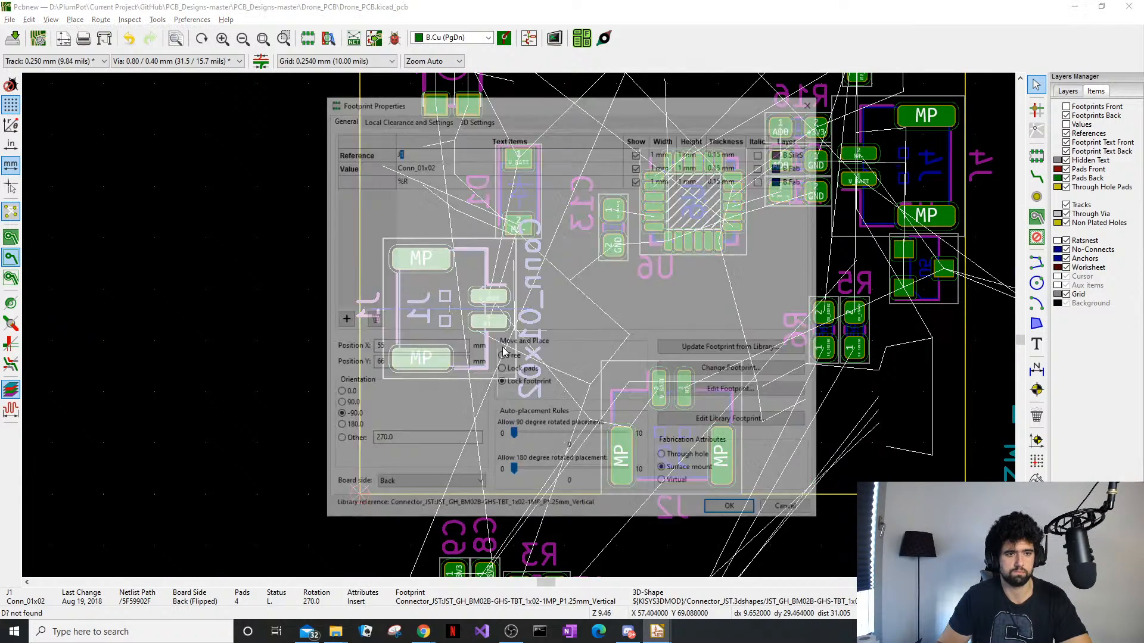
double_click(444, 363)
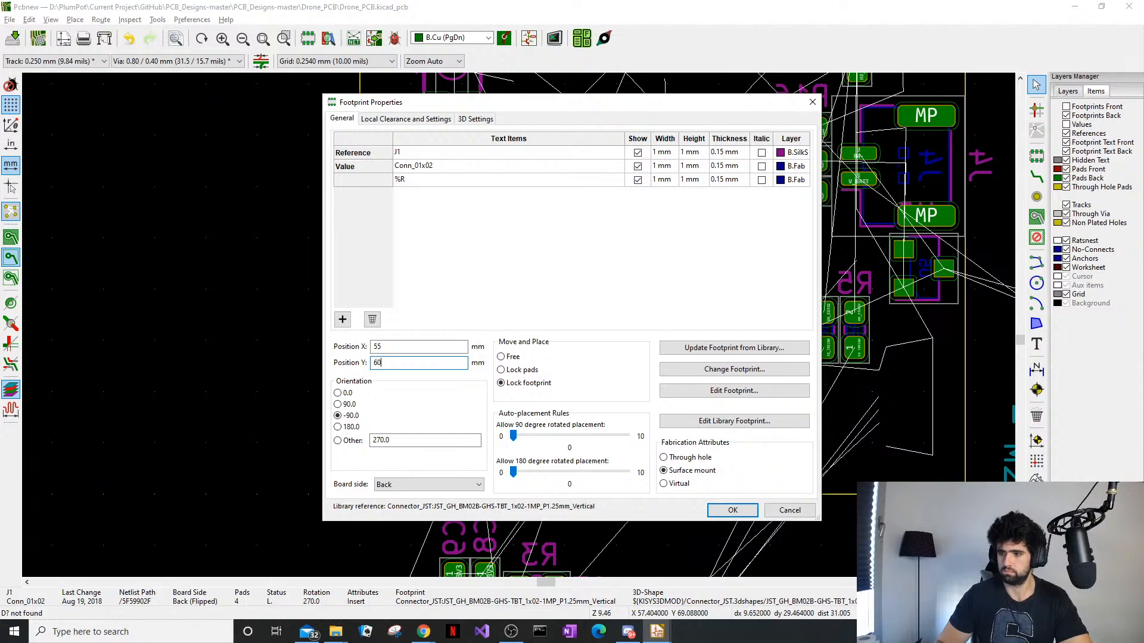
type("60")
key("Return")
scroll(506, 442, "up", 2)
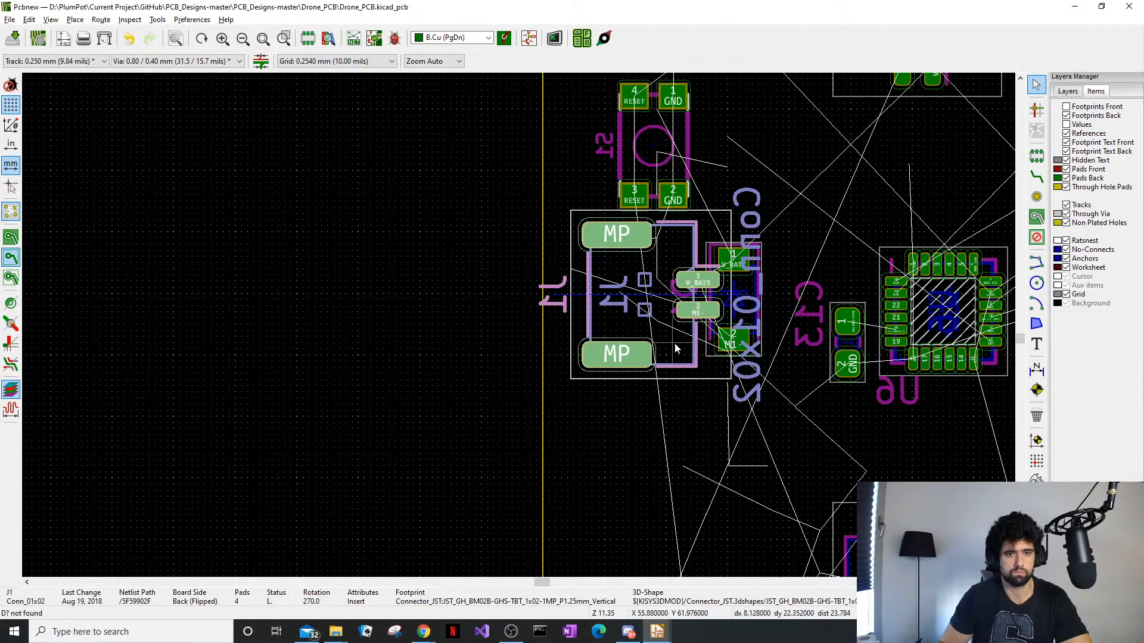
Move connector J1 left until its courtyard outline meets the board's left edge, at about X 53.85 mm
key("m")
left_click(662, 342)
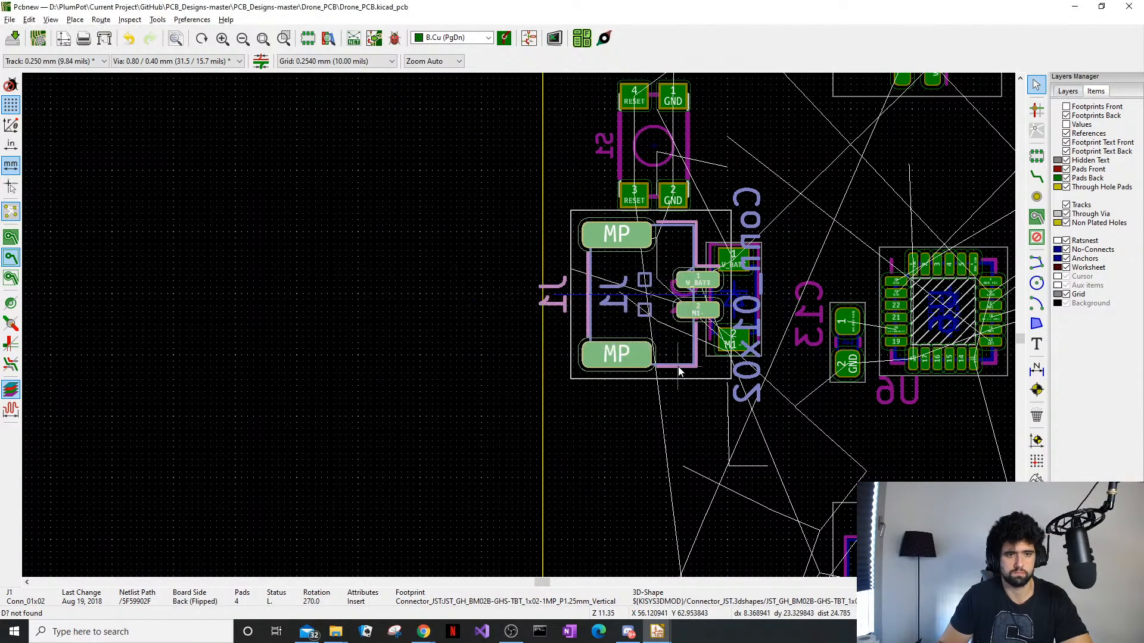
key("m")
left_click(625, 340)
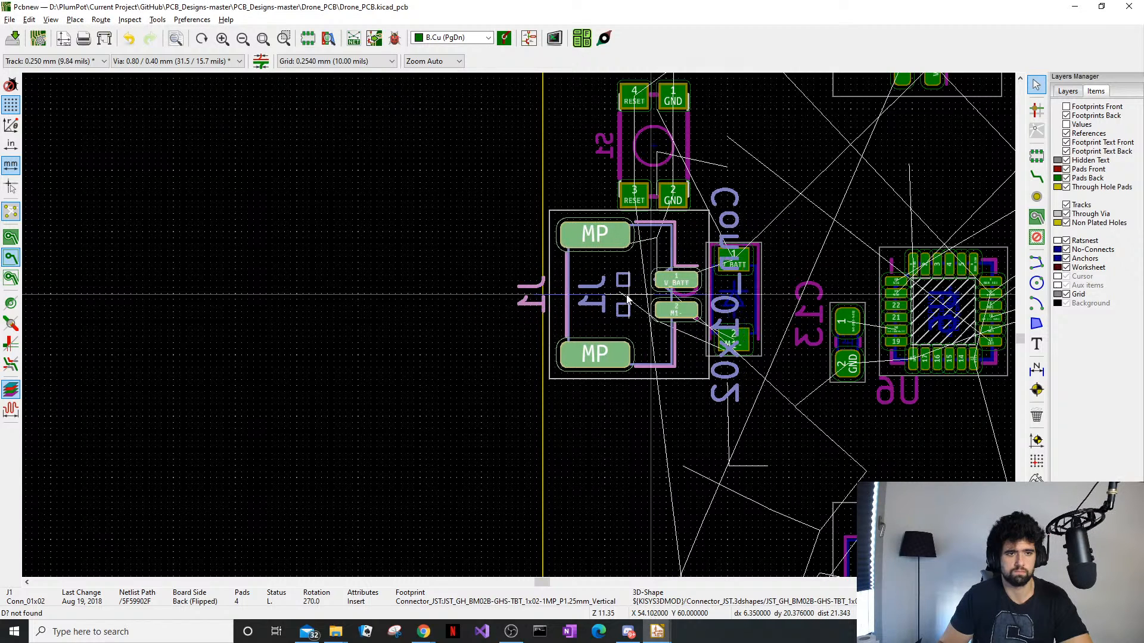
left_click(621, 303)
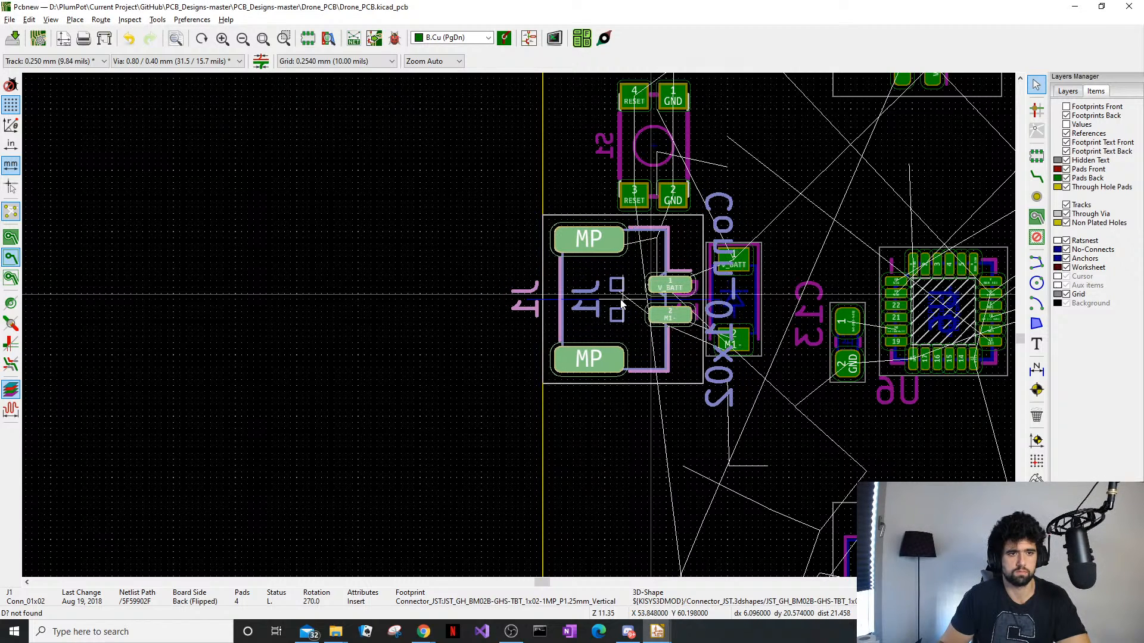
left_click(648, 461)
Set J1's Y position to 60 mm and switch its Move and Place option to Lock pads
double_click(674, 376)
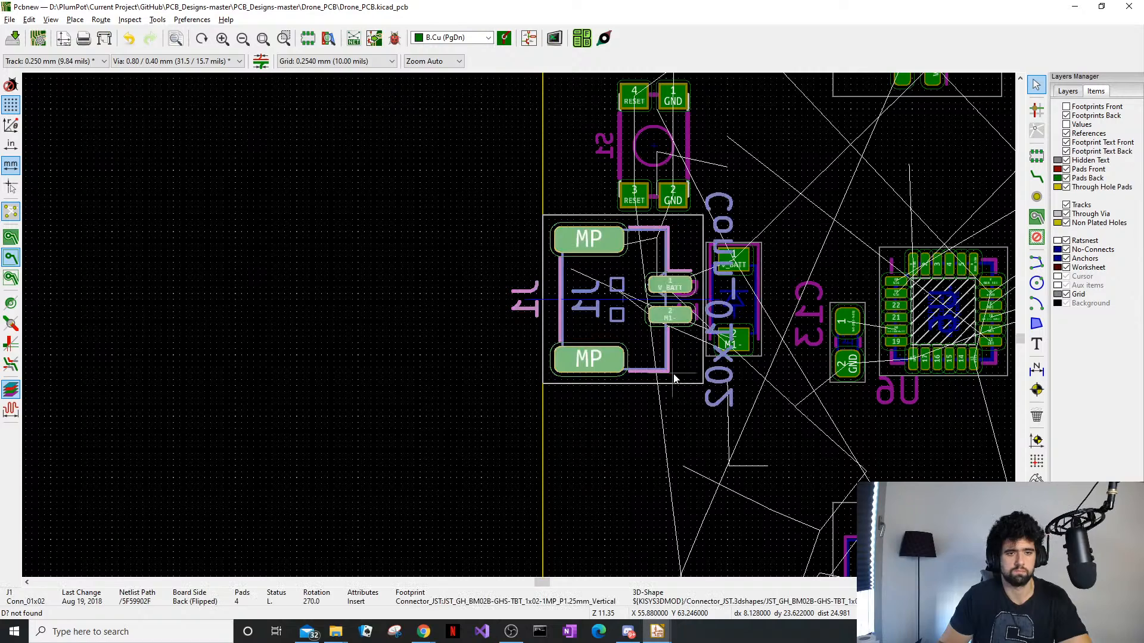
left_click(416, 344)
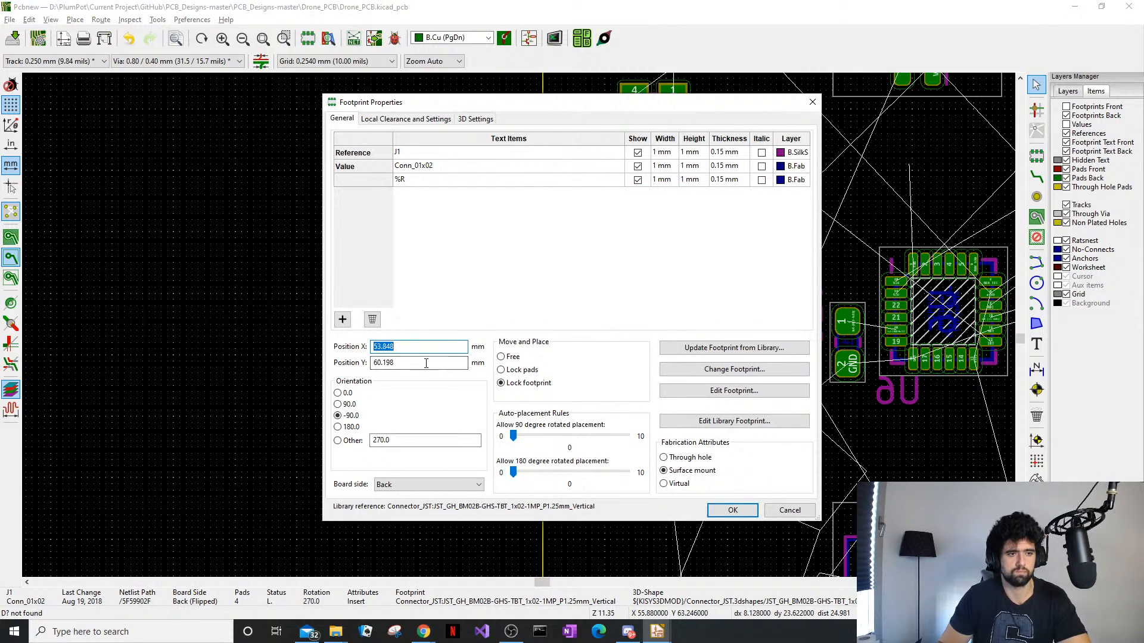
key("Tab")
key("Return")
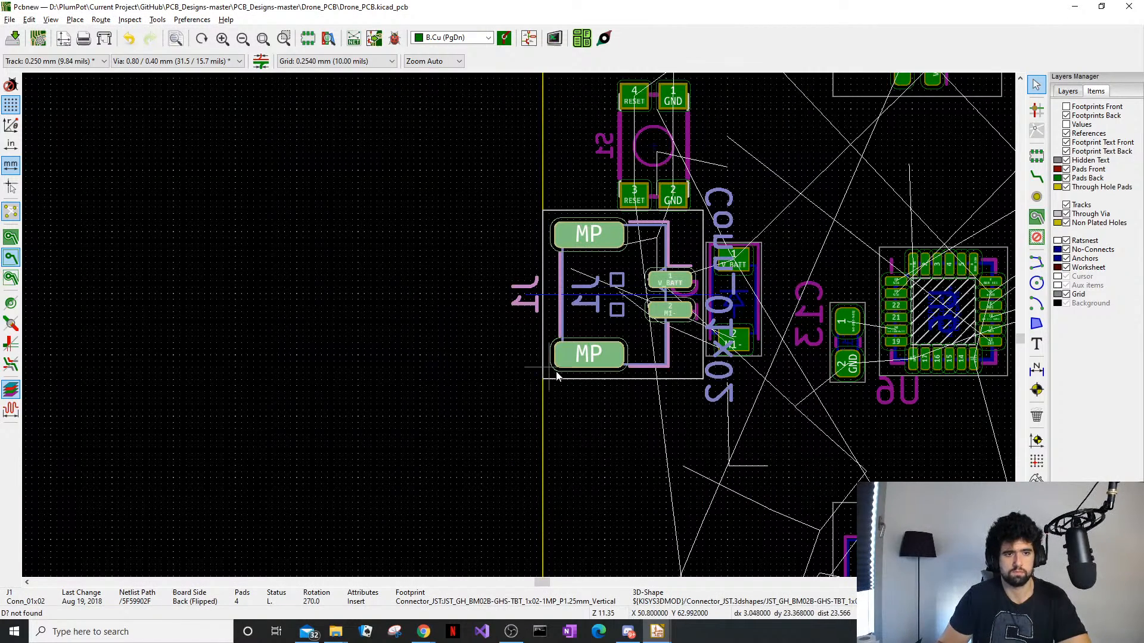
double_click(672, 357)
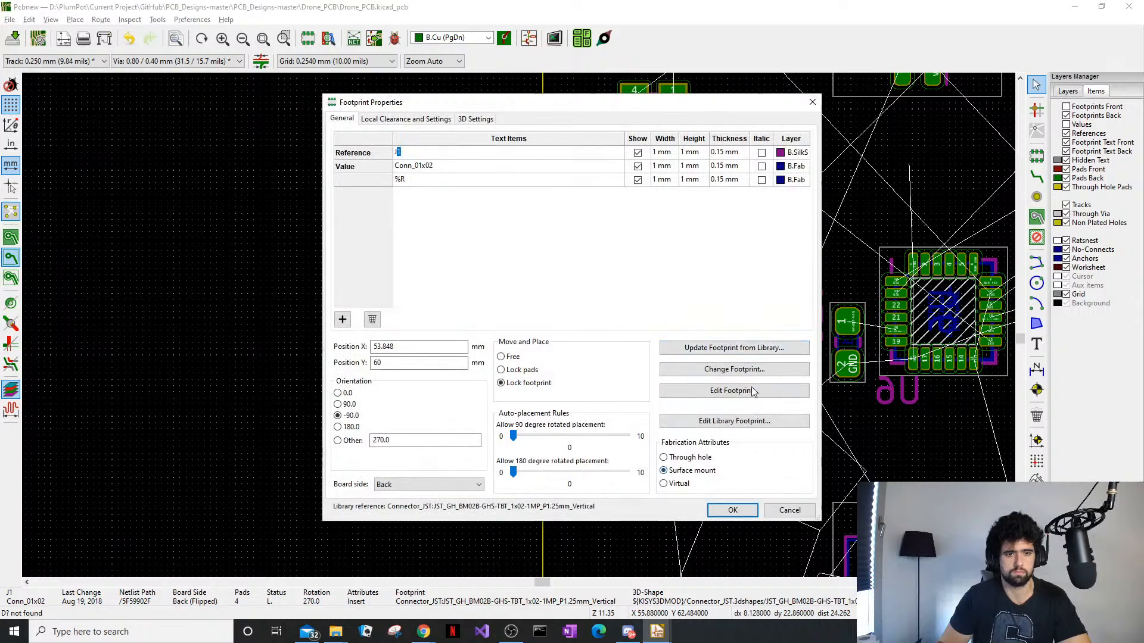
left_click(518, 372)
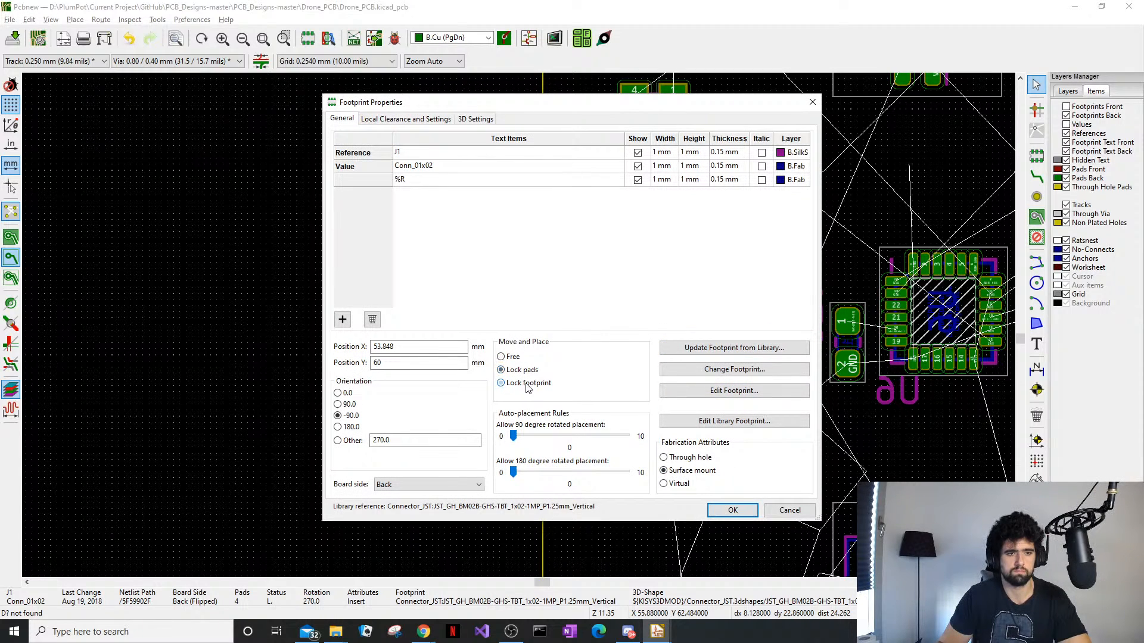
left_click(732, 510)
Move component U5 about 3 mm down and 0.5 mm left, leaving room below connector J4
scroll(745, 371, "up", 2)
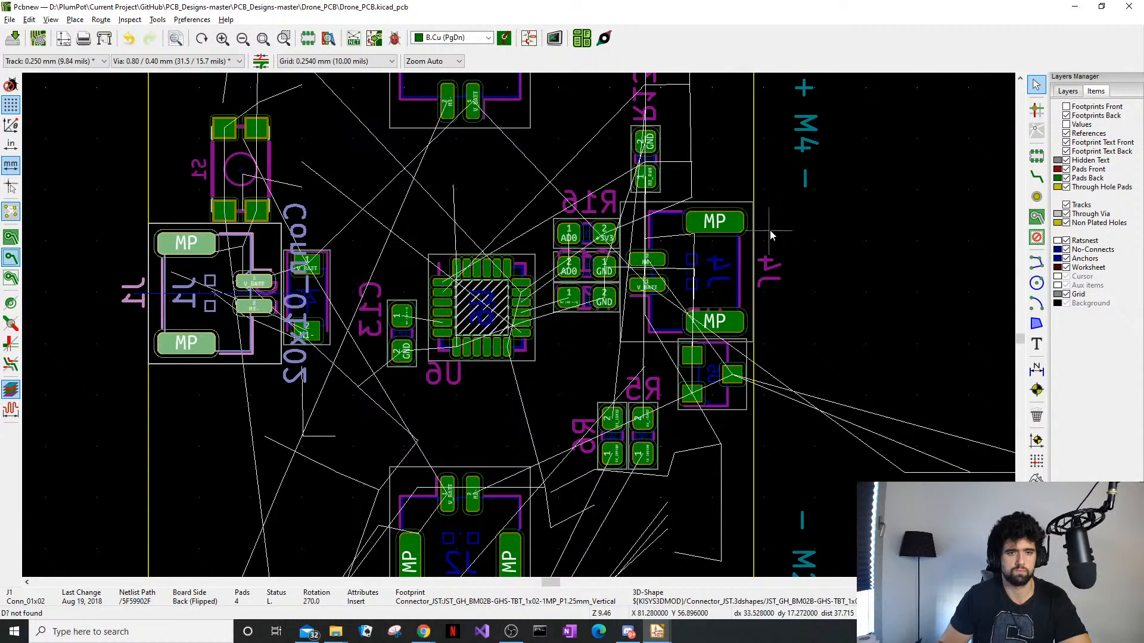
left_click(729, 409)
left_click_drag(706, 384, 696, 447)
Set the Y position of connector J4 at the board's right edge to 60 mm
double_click(748, 209)
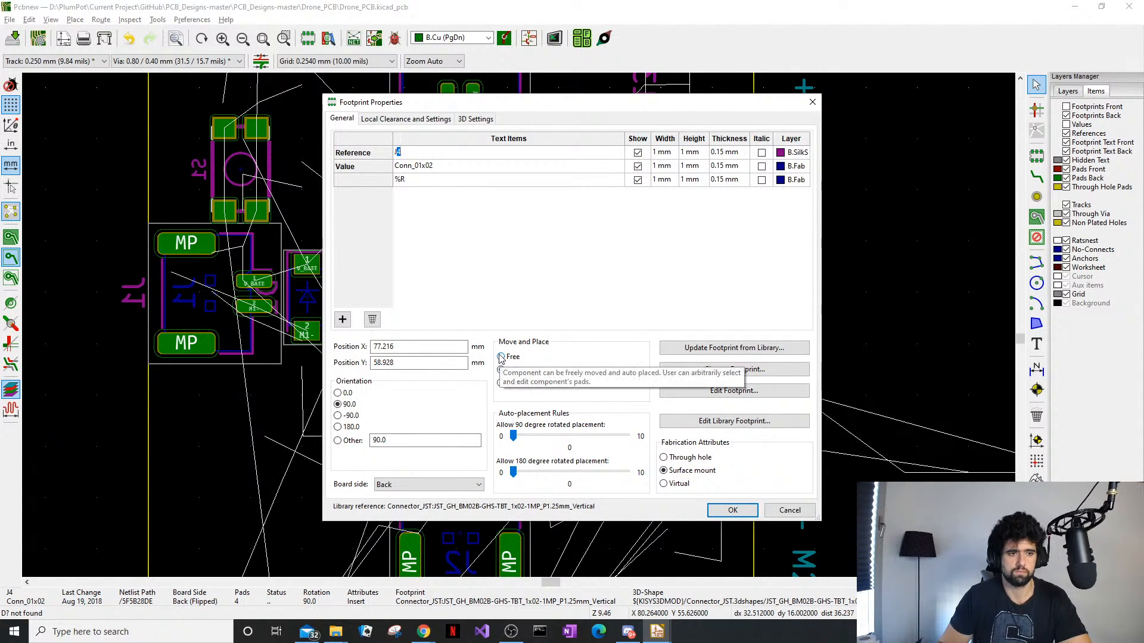
left_click(409, 362)
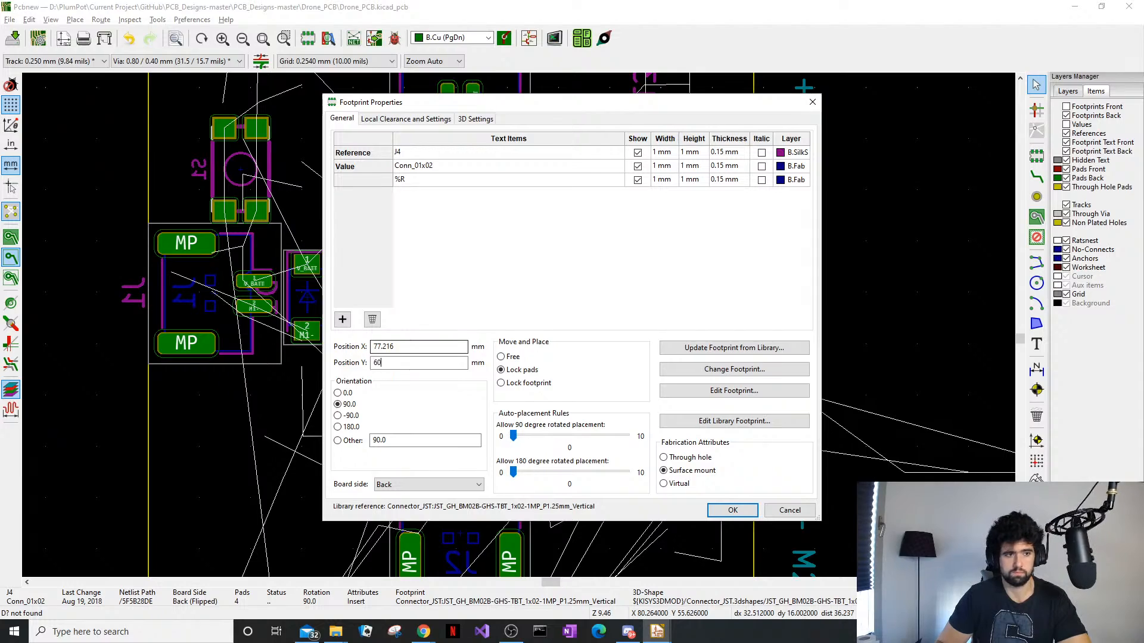
type("60")
key("Return")
scroll(515, 342, "up", 1)
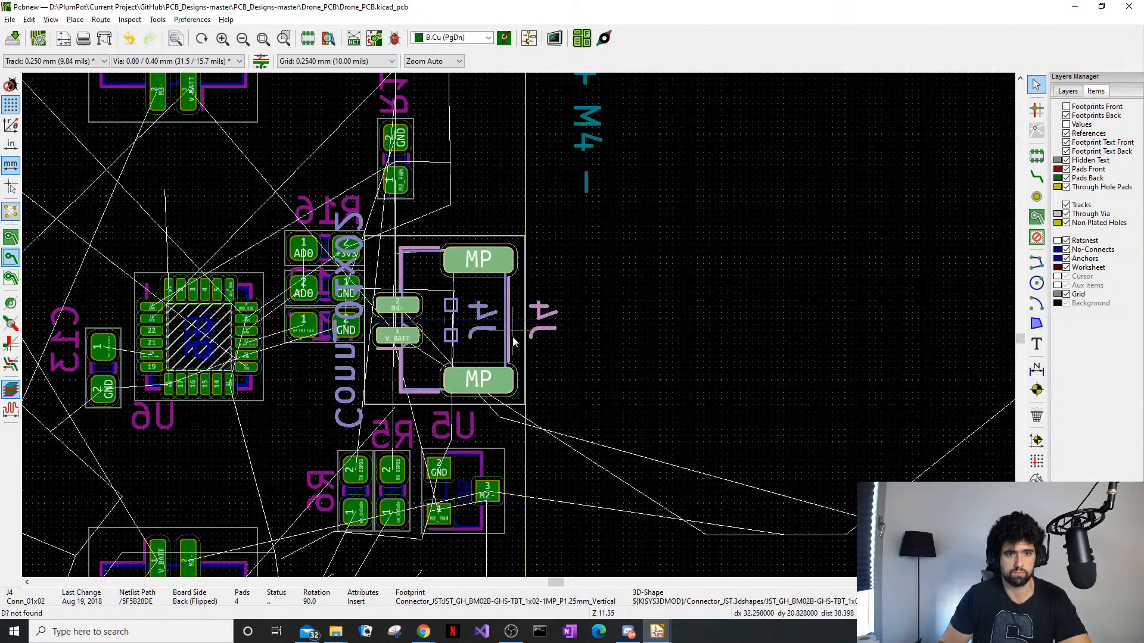
left_click(571, 339)
Save the board and inspect the placement of the four back-side motor connectors in the 3D viewer
scroll(484, 222, "down", 1)
middle_click_drag(399, 350, 679, 213)
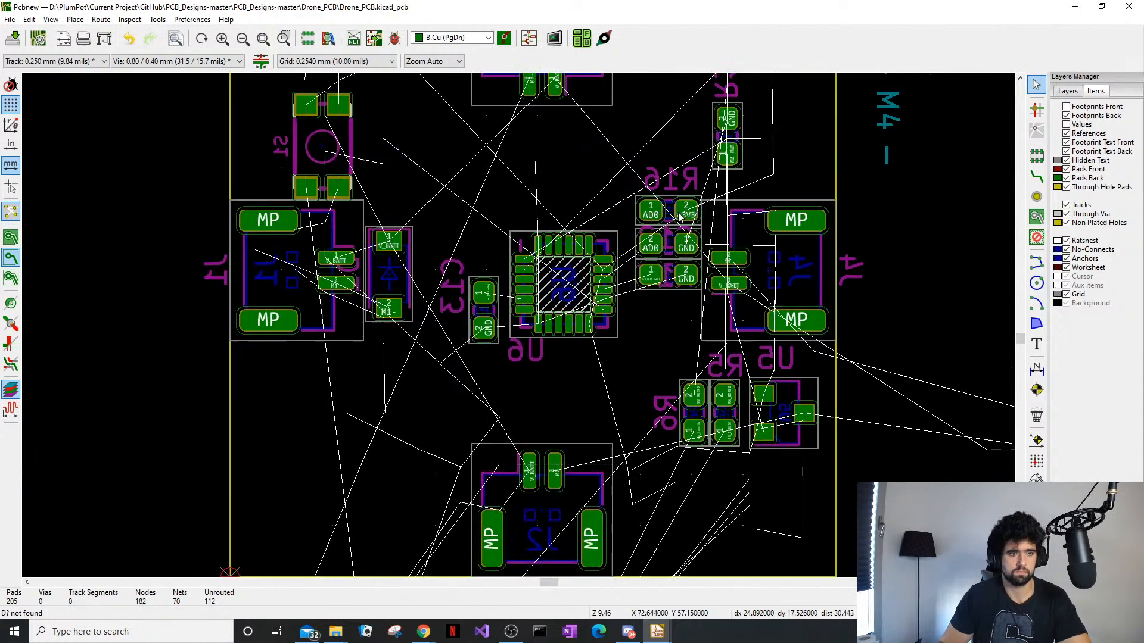
scroll(523, 327, "down", 1)
key("ctrl+s")
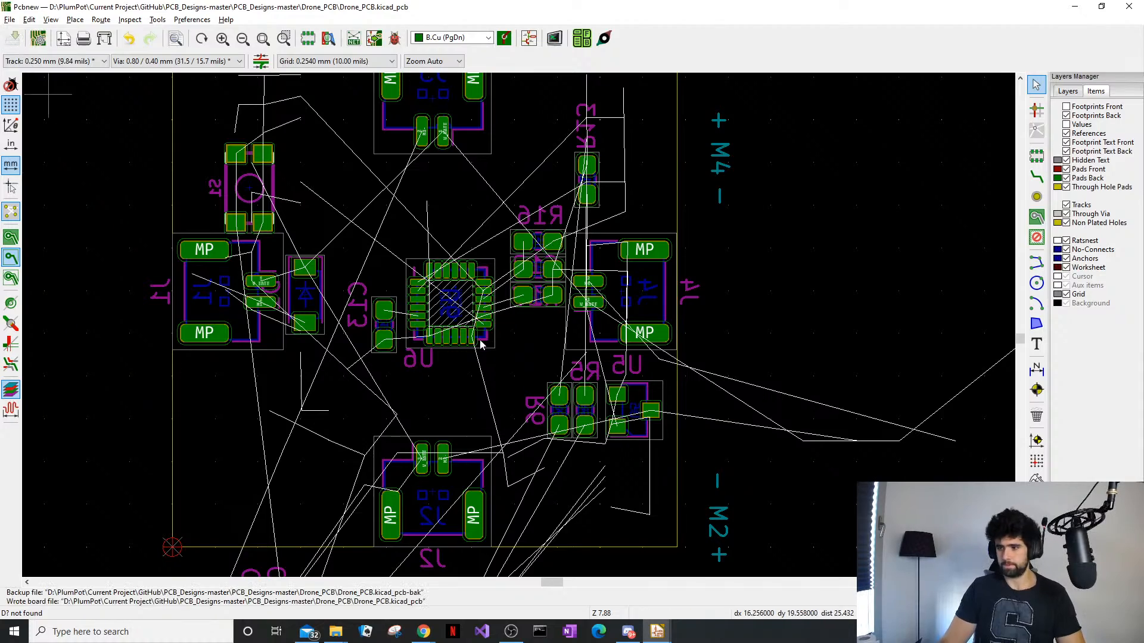
key("alt+3")
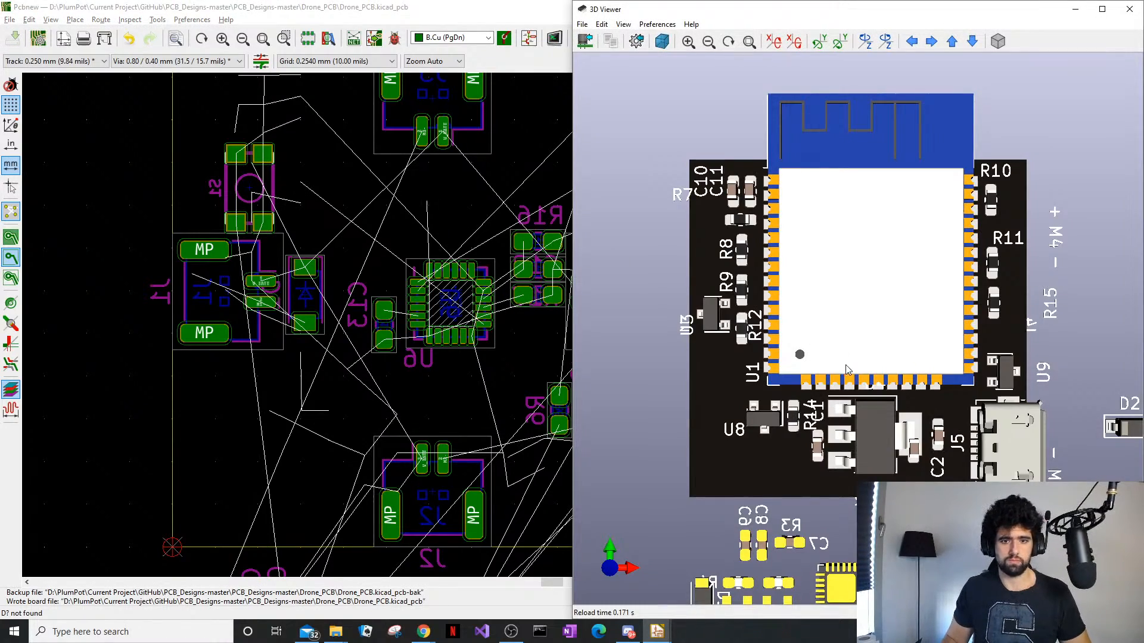
left_click_drag(847, 370, 935, 262)
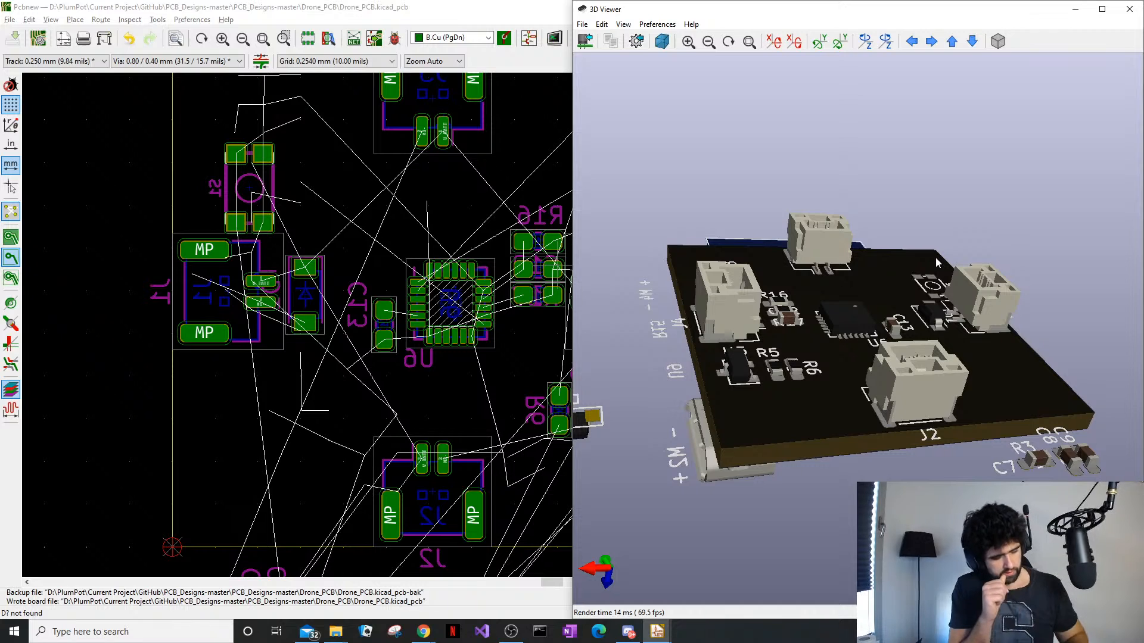
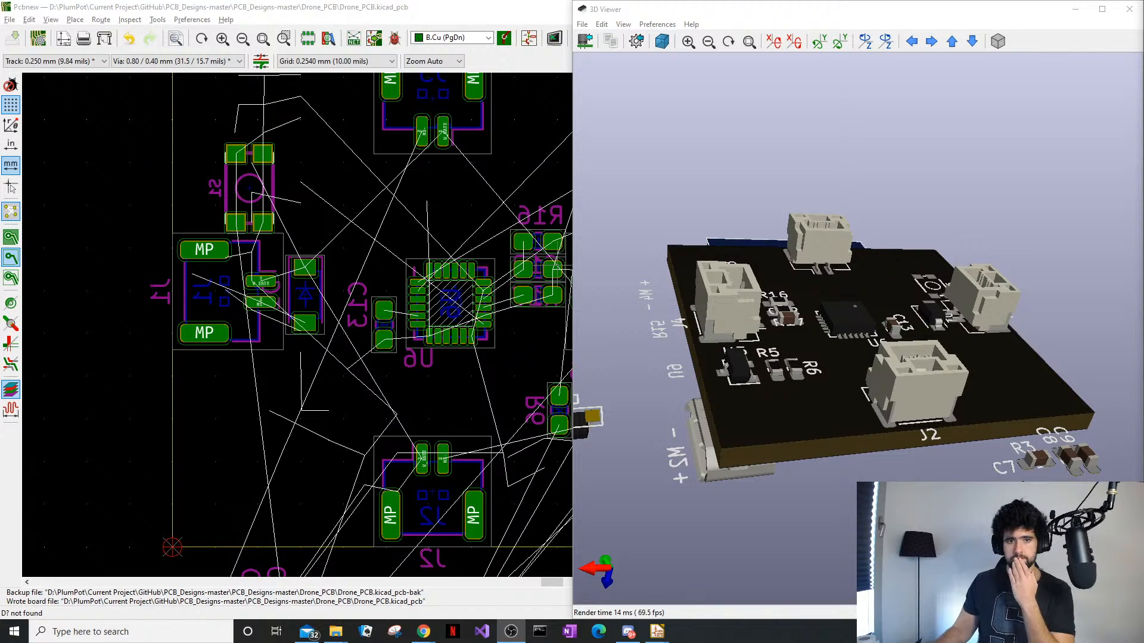
key("alt+Tab")
Move capacitor C13 about 0.4 mm to the right, closer to chip U6
scroll(442, 292, "up", 3)
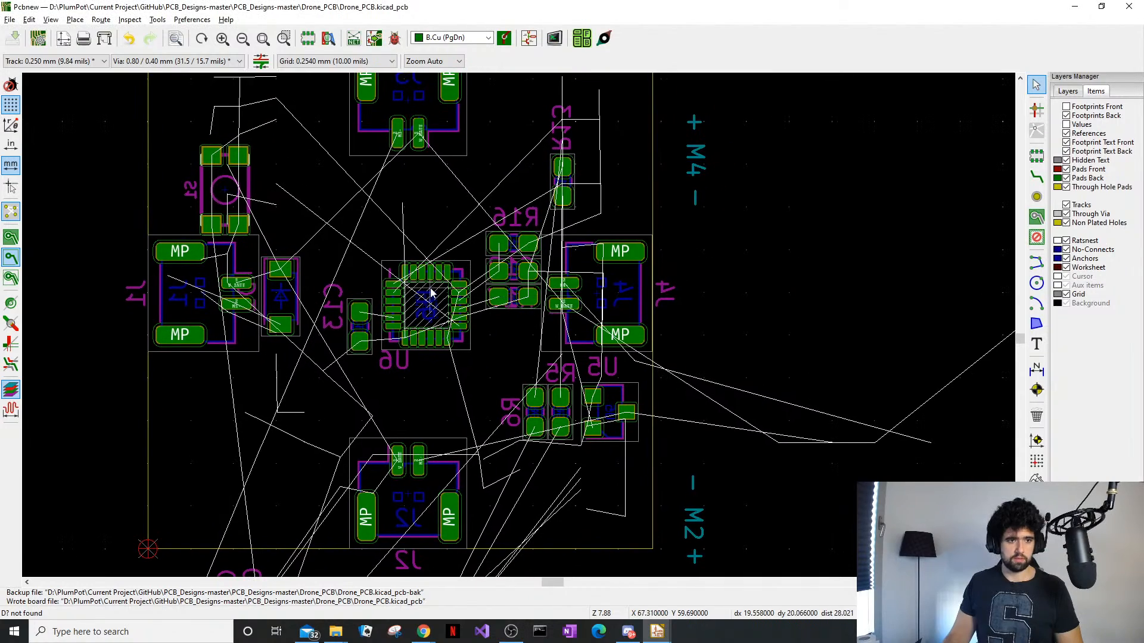
scroll(442, 292, "up", 4)
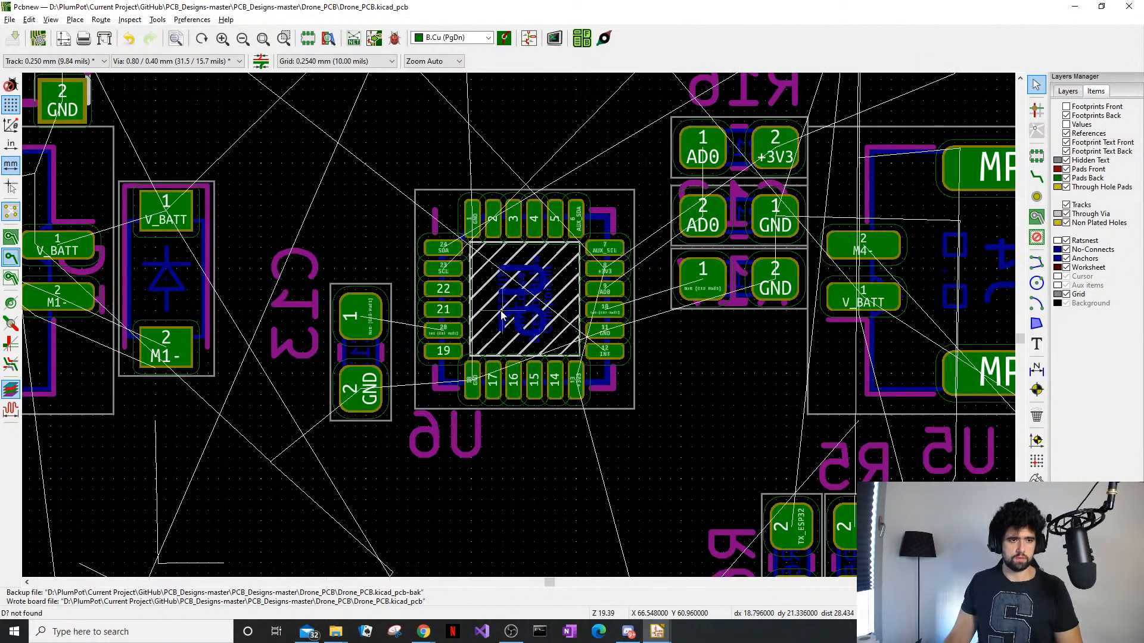
left_click(359, 364)
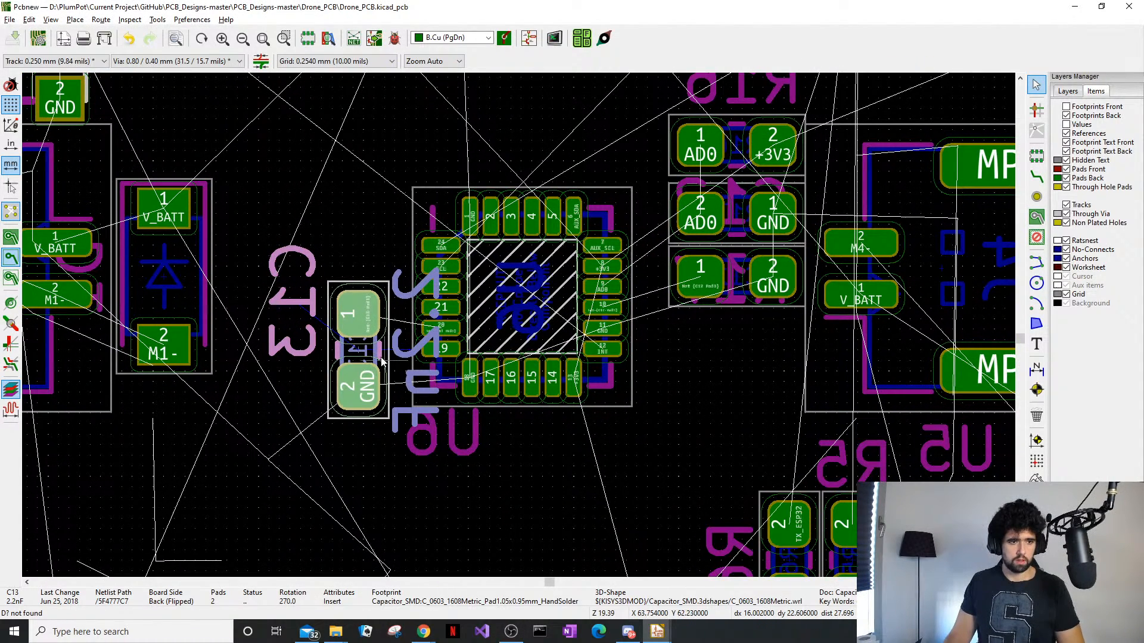
right_click(382, 361)
left_click(363, 360)
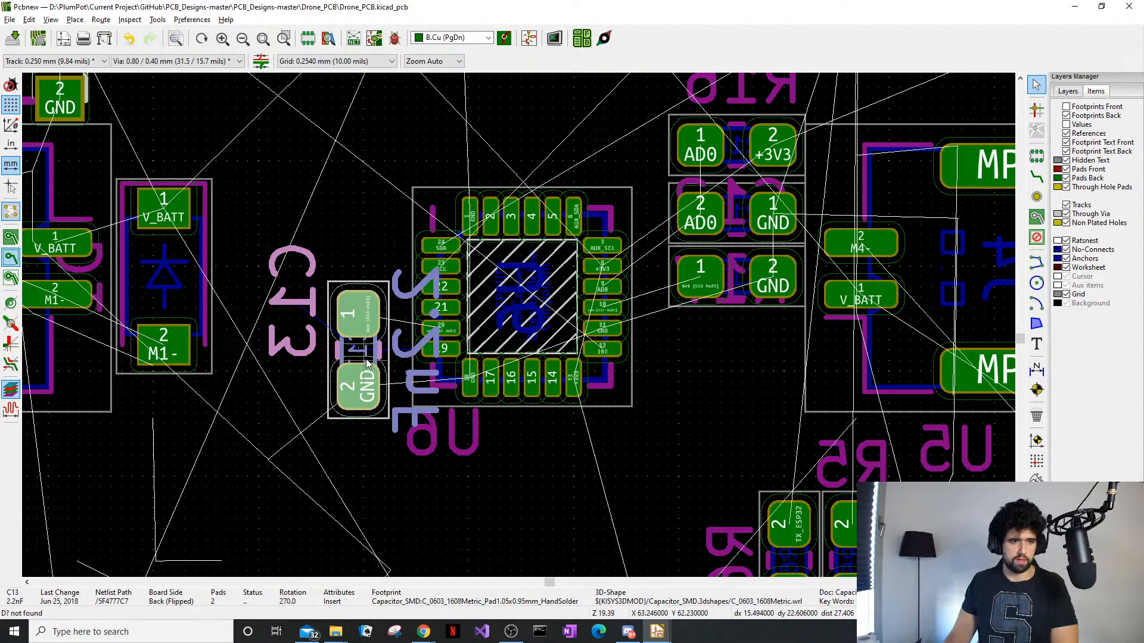
left_click_drag(365, 358, 380, 354)
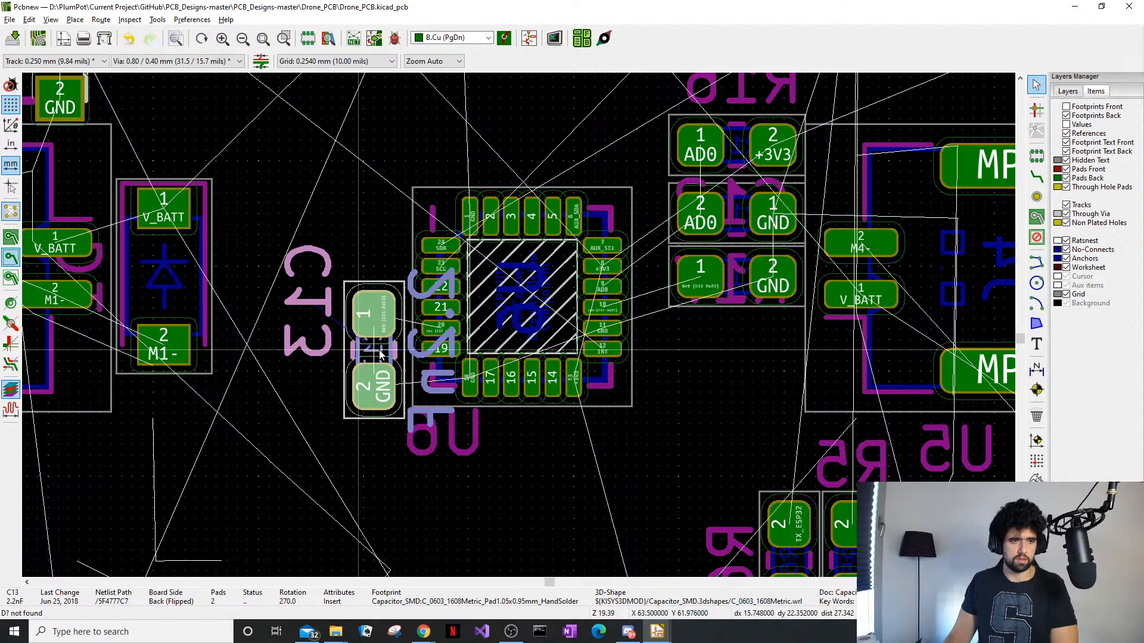
left_click(433, 305)
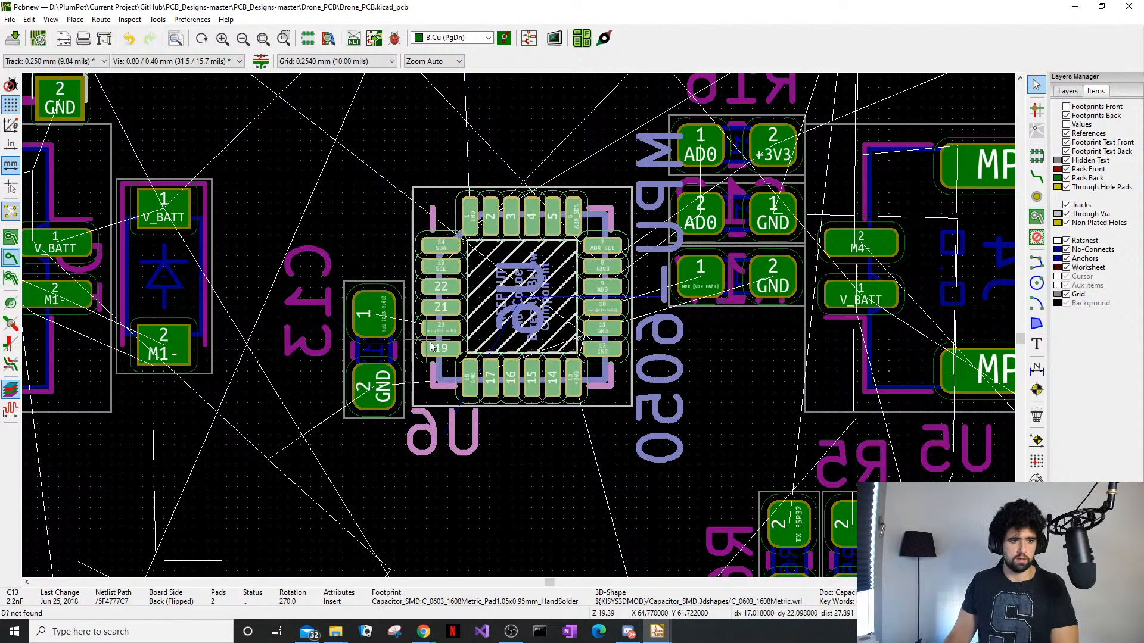
left_click(417, 488)
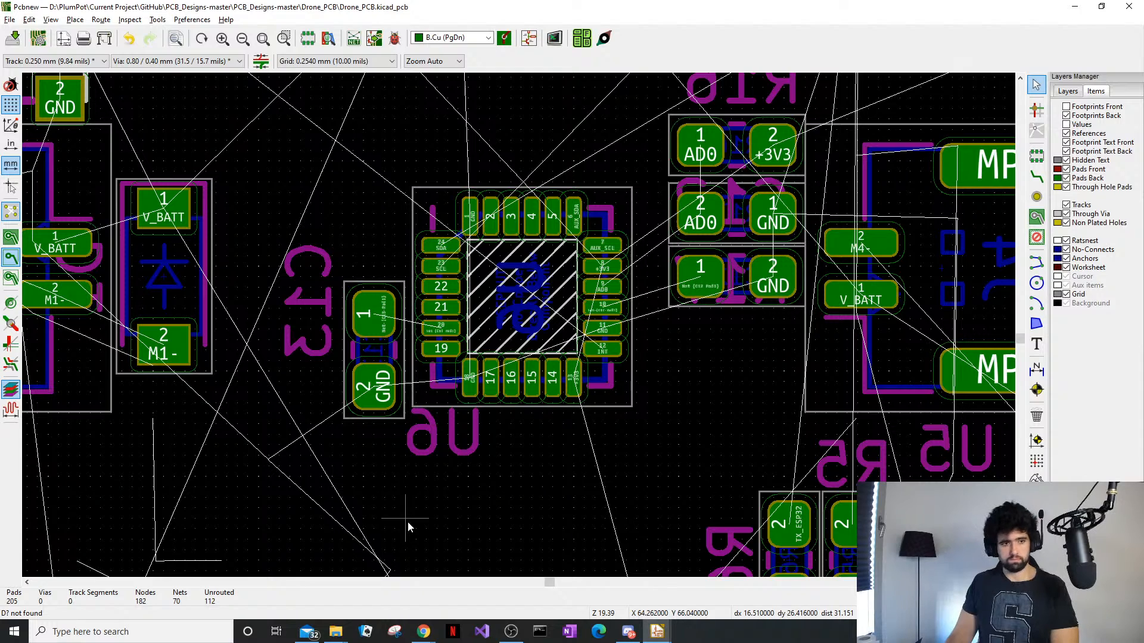
left_click(415, 353)
left_click(555, 431)
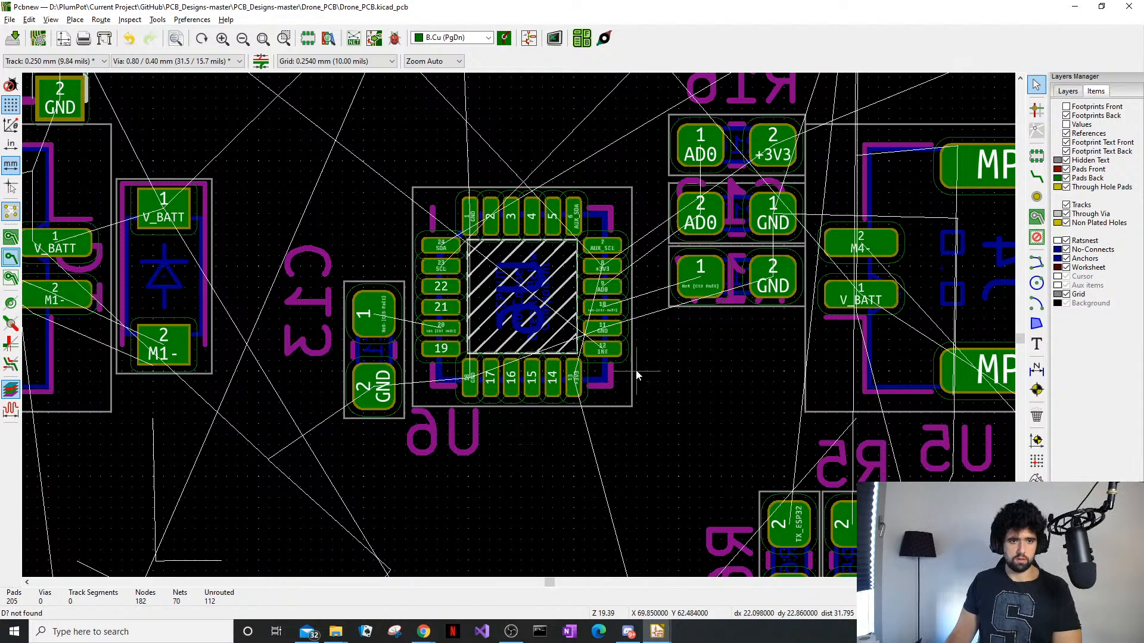
scroll(581, 435, "down", 4)
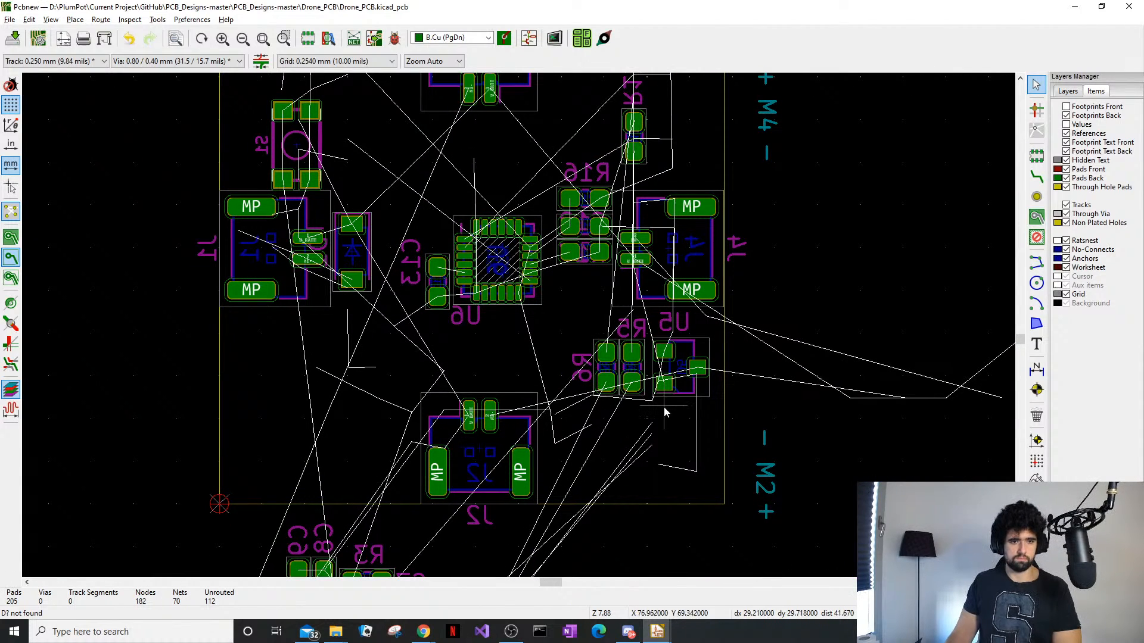
scroll(718, 393, "up", 4)
left_click(526, 360)
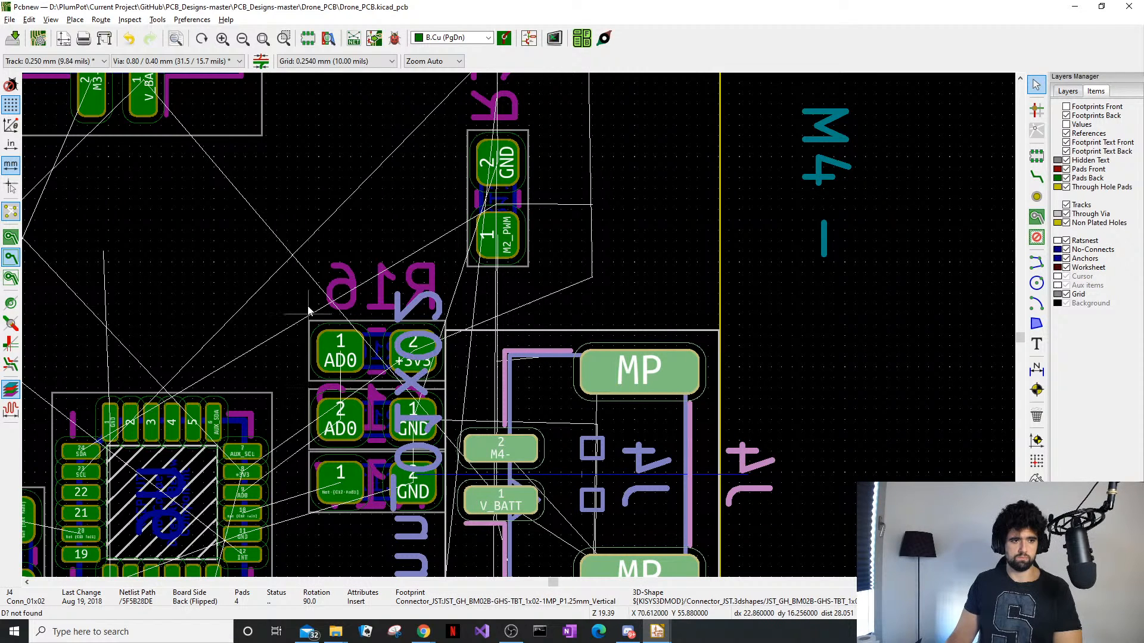
left_click(301, 273)
Move the three stacked passives headed by R16 about 0.25 mm left, away from connector J4
left_click_drag(389, 249, 328, 555)
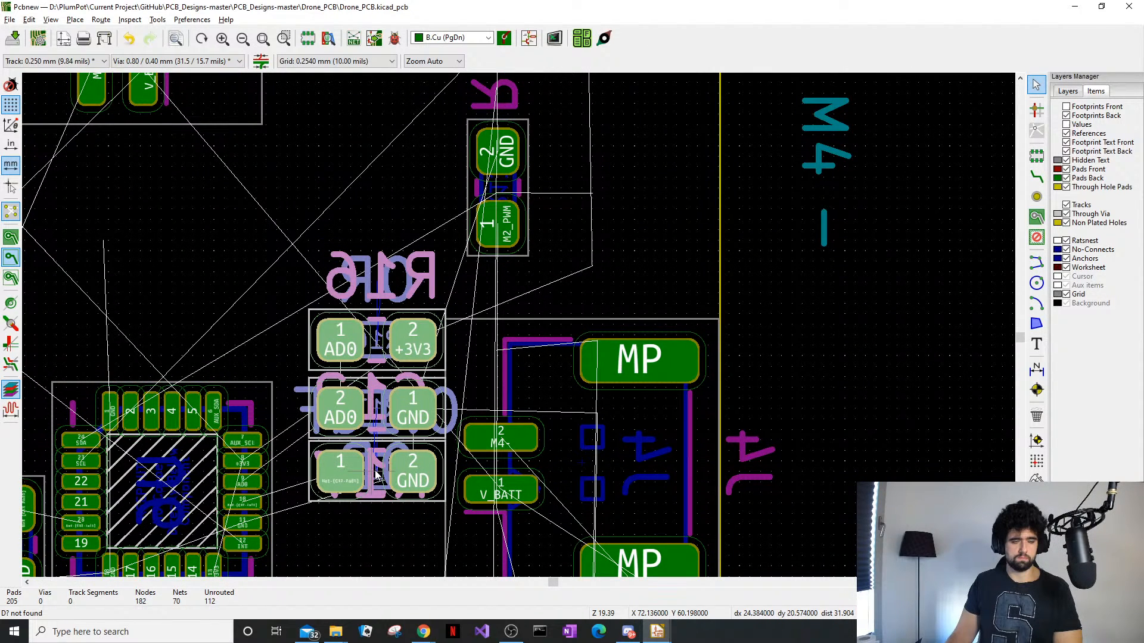
left_click_drag(376, 472, 365, 472)
middle_click_drag(425, 408, 465, 331)
scroll(465, 330, "down", 1)
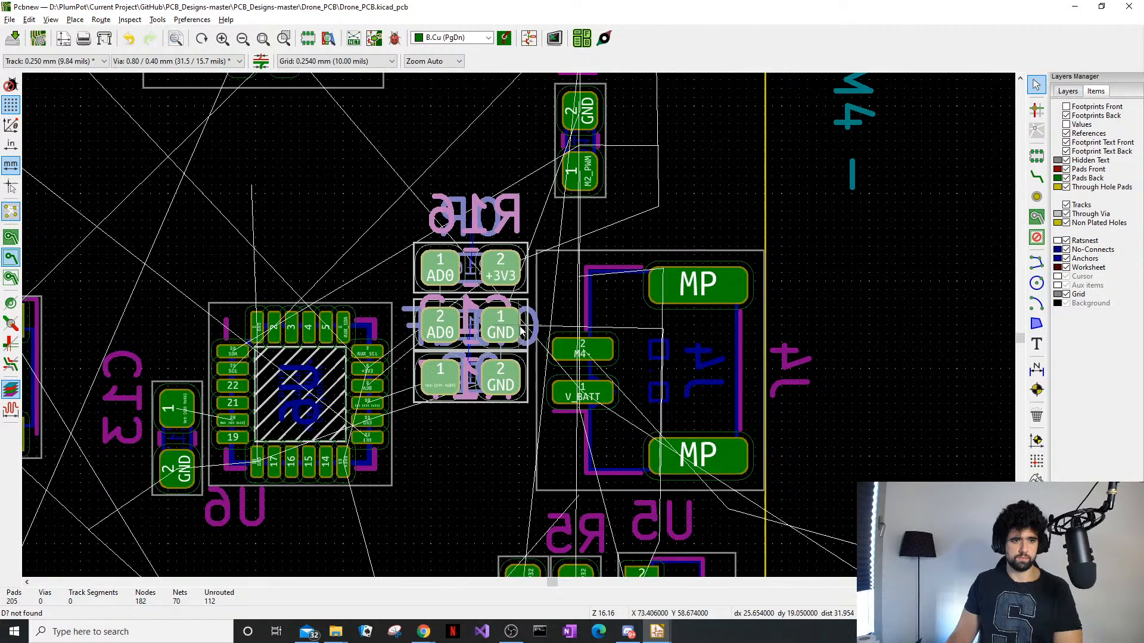
Compare the front-side and back-side component placement around connector J2 by showing each footprint side in turn, restoring the back-only view
scroll(420, 381, "down", 3)
scroll(421, 358, "down", 1)
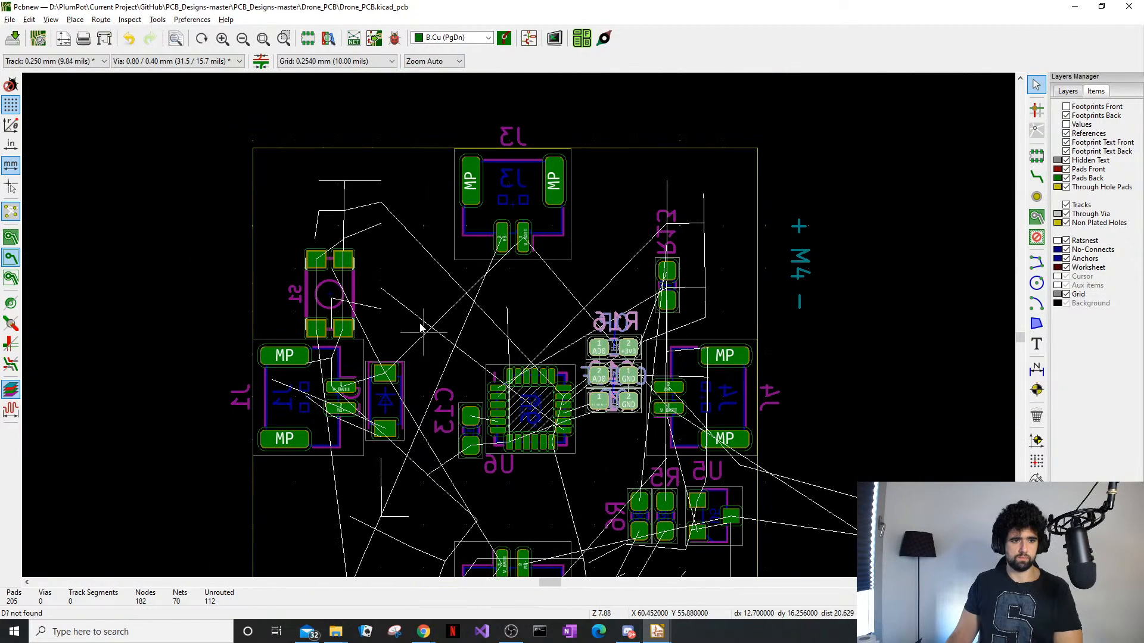
left_click(342, 296)
middle_click_drag(362, 499, 394, 416)
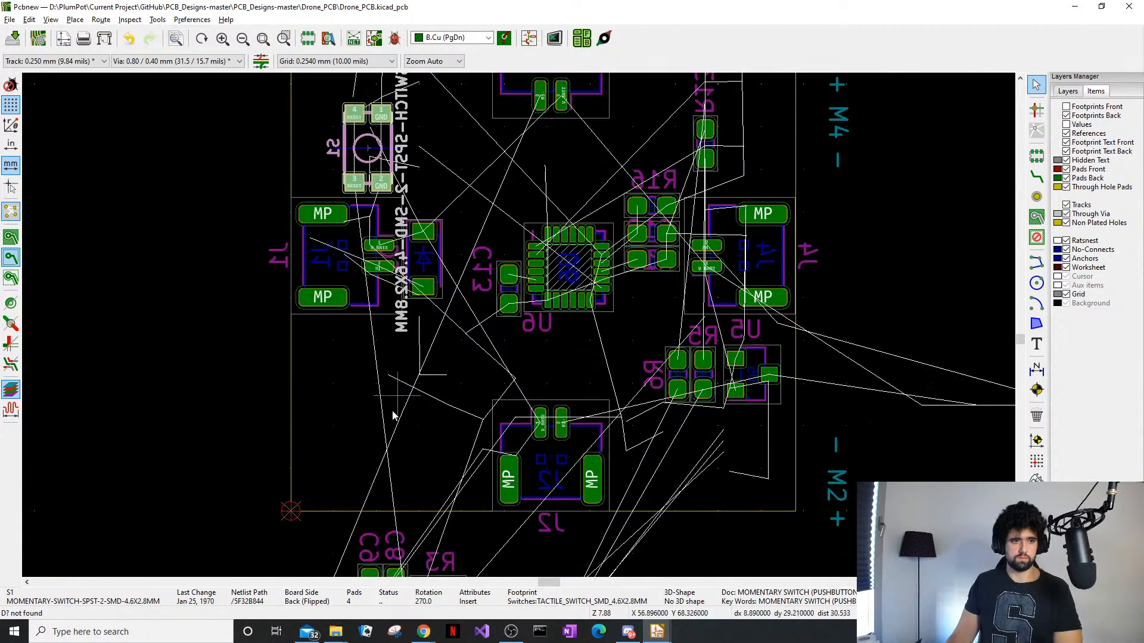
middle_click_drag(432, 486, 430, 357)
middle_click_drag(509, 481, 463, 497)
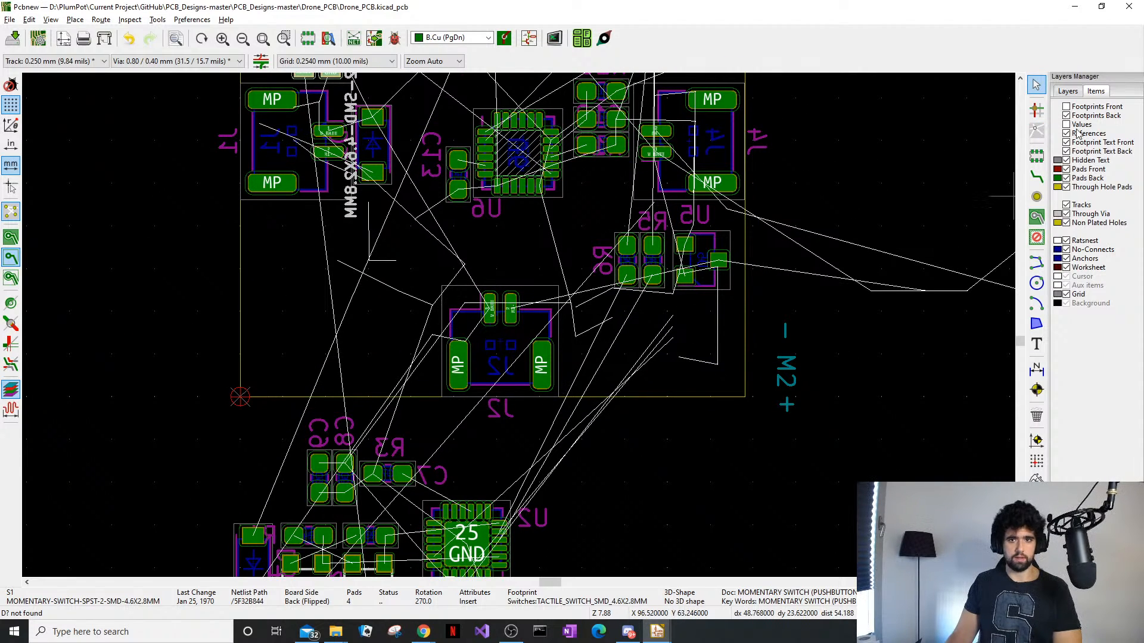
left_click(1073, 107)
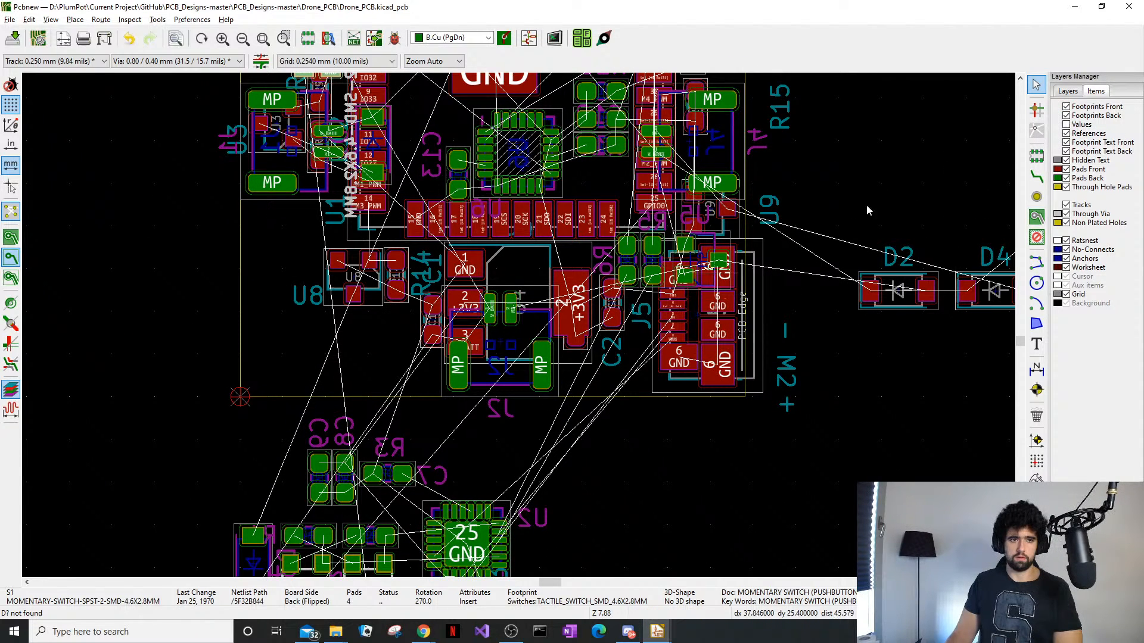
left_click(1067, 116)
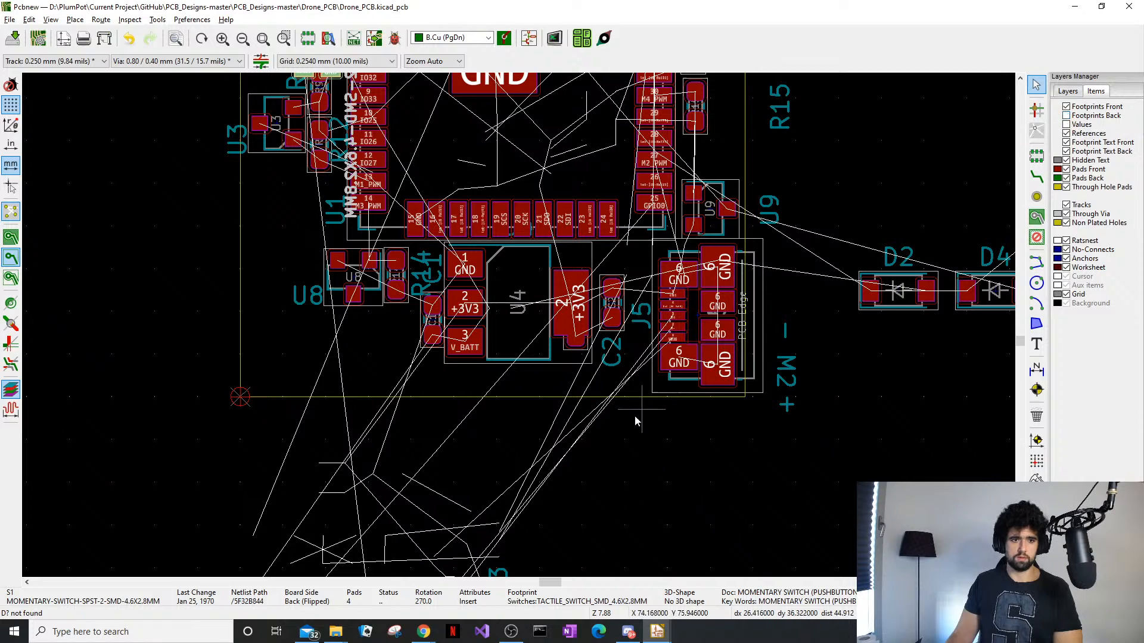
left_click(1067, 116)
left_click(1066, 107)
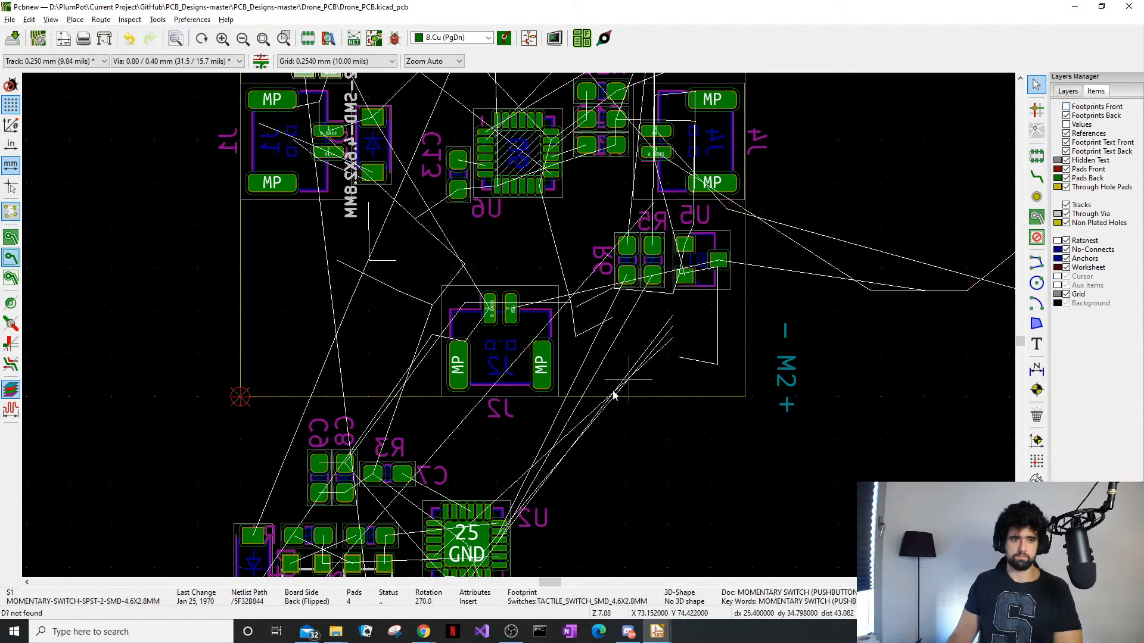
Examine the components still waiting below the board and the free space around connector J2 and component U5
middle_click_drag(504, 526, 576, 444)
left_click_drag(652, 391, 262, 554)
scroll(617, 453, "up", 3)
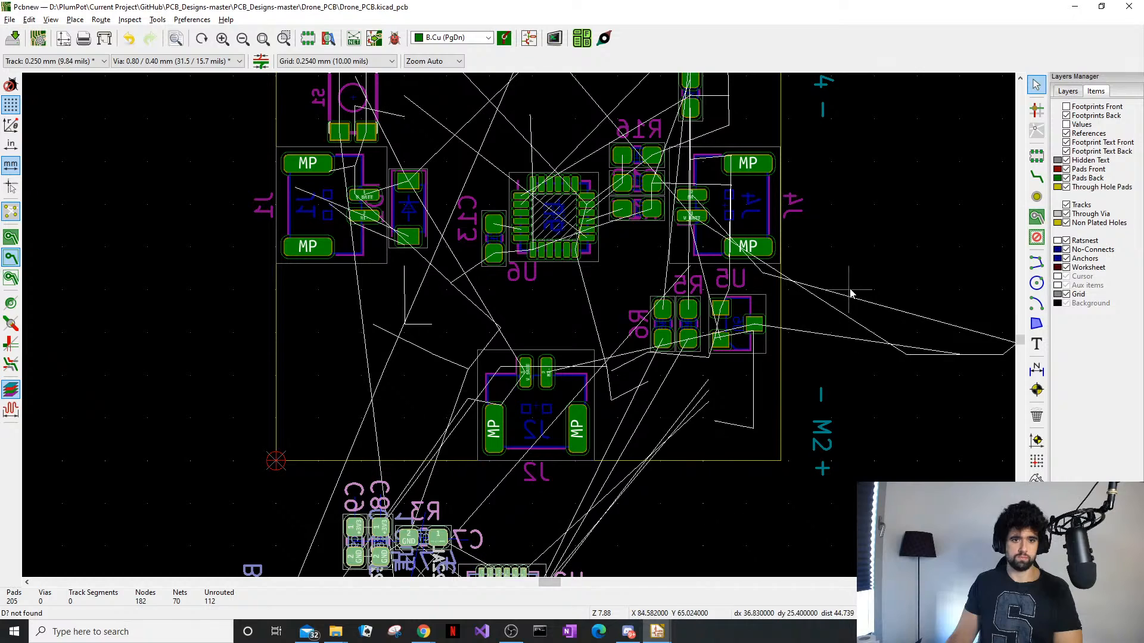
left_click_drag(792, 274, 647, 365)
scroll(709, 341, "up", 1)
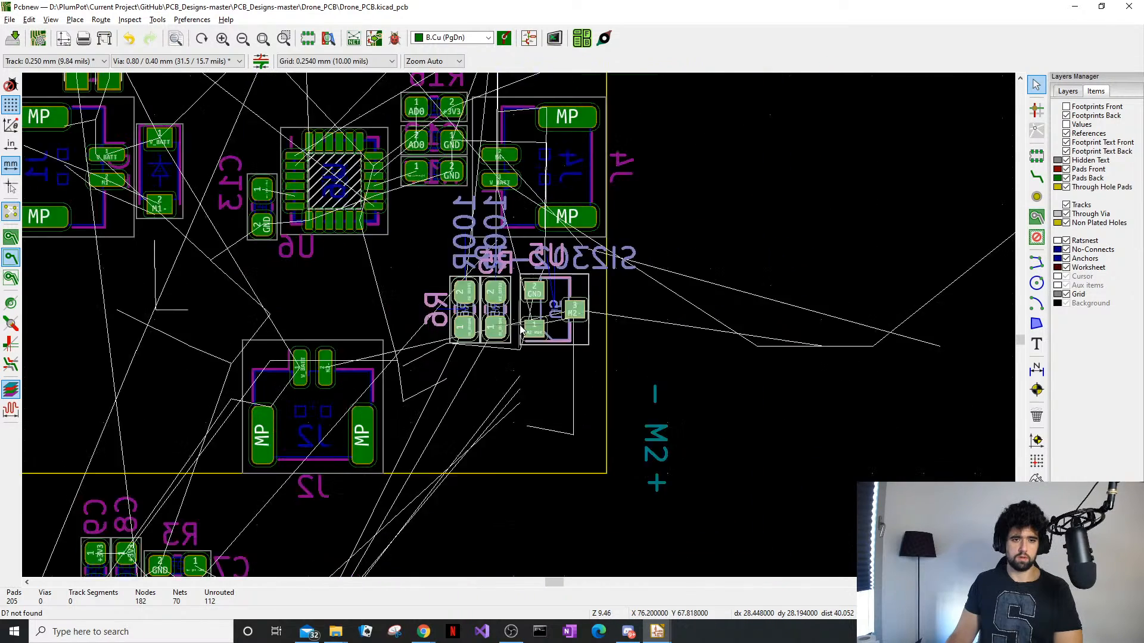
scroll(522, 330, "up", 3)
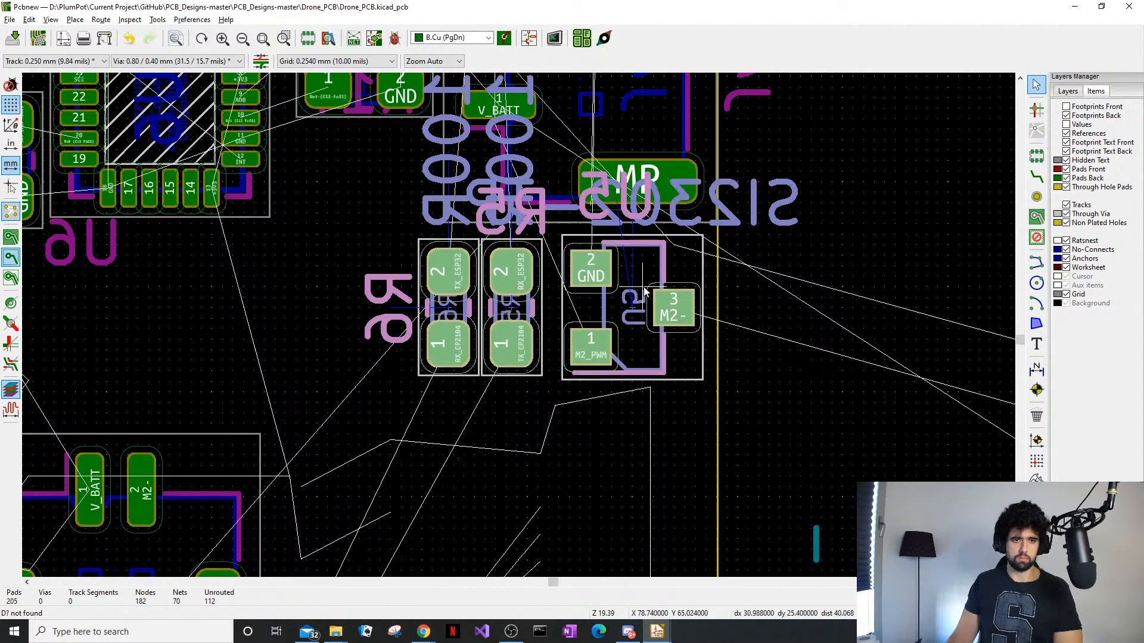
scroll(645, 290, "down", 5)
scroll(488, 256, "up", 2)
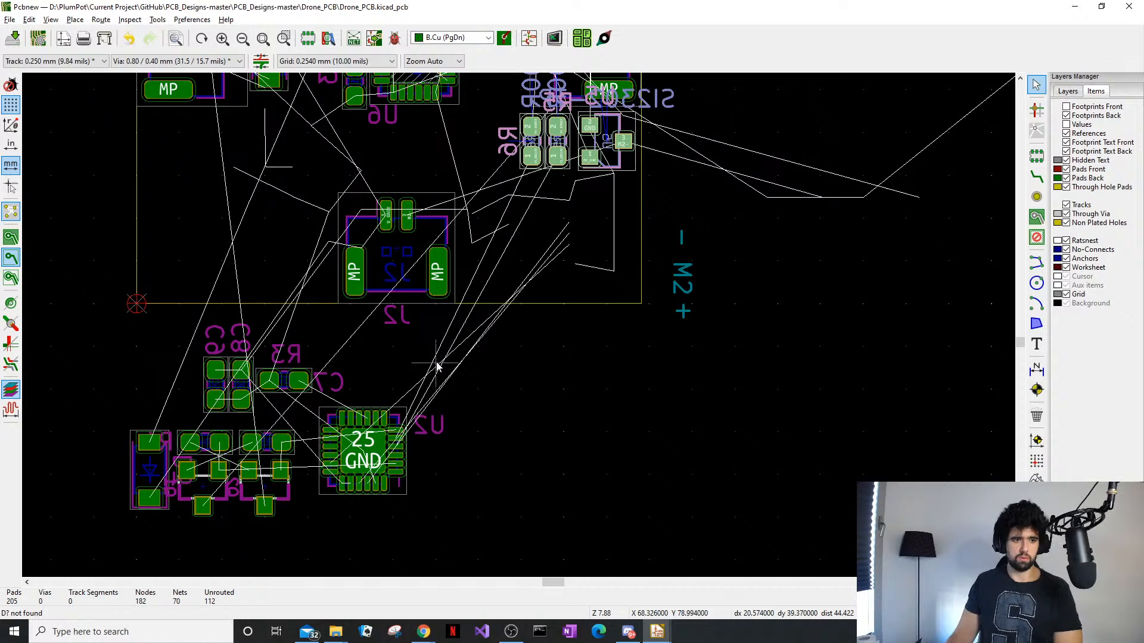
left_click_drag(436, 354, 92, 496)
scroll(541, 381, "up", 5)
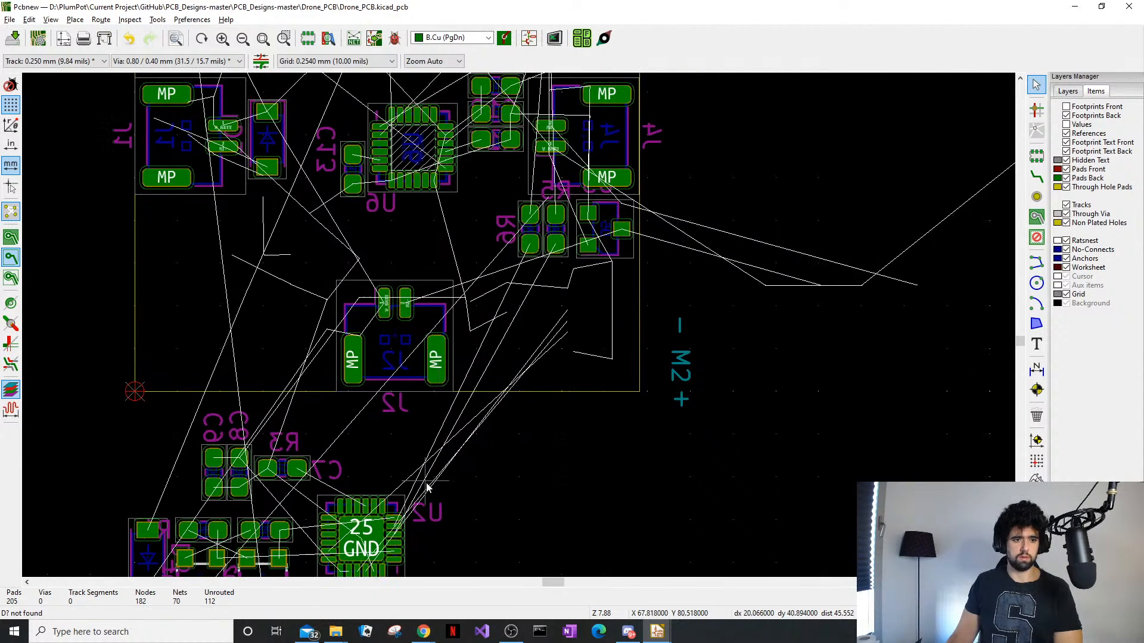
scroll(426, 487, "down", 2)
Move chip U2 onto the board, between connector J2 and the board's right edge, below R5, R6 and U5
left_click_drag(465, 460, 316, 524)
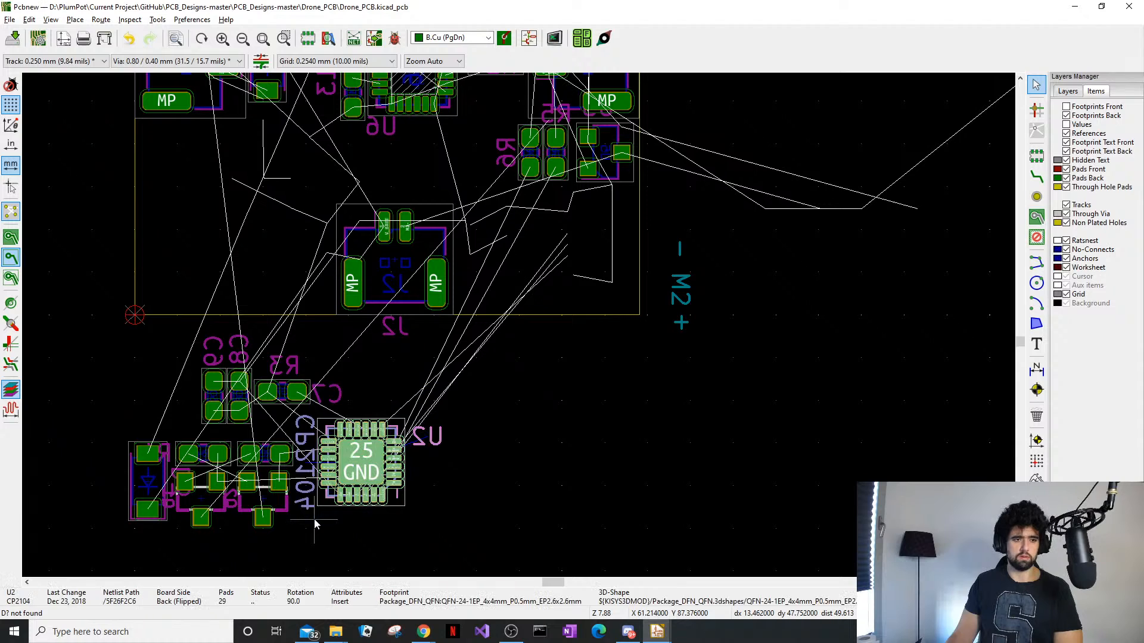
key("m")
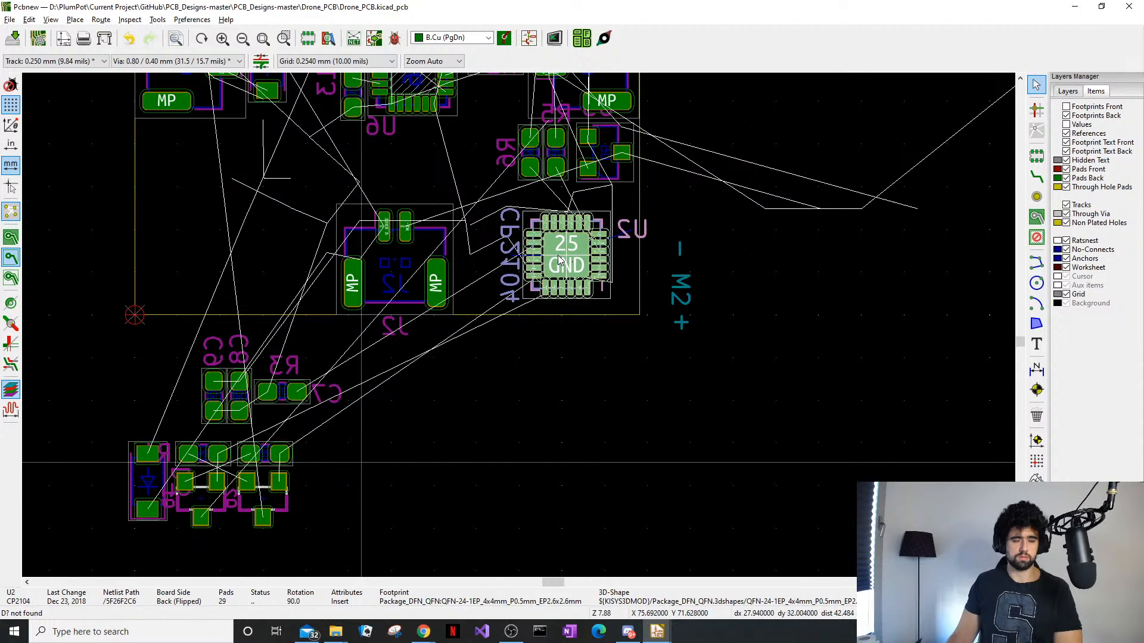
left_click(547, 256)
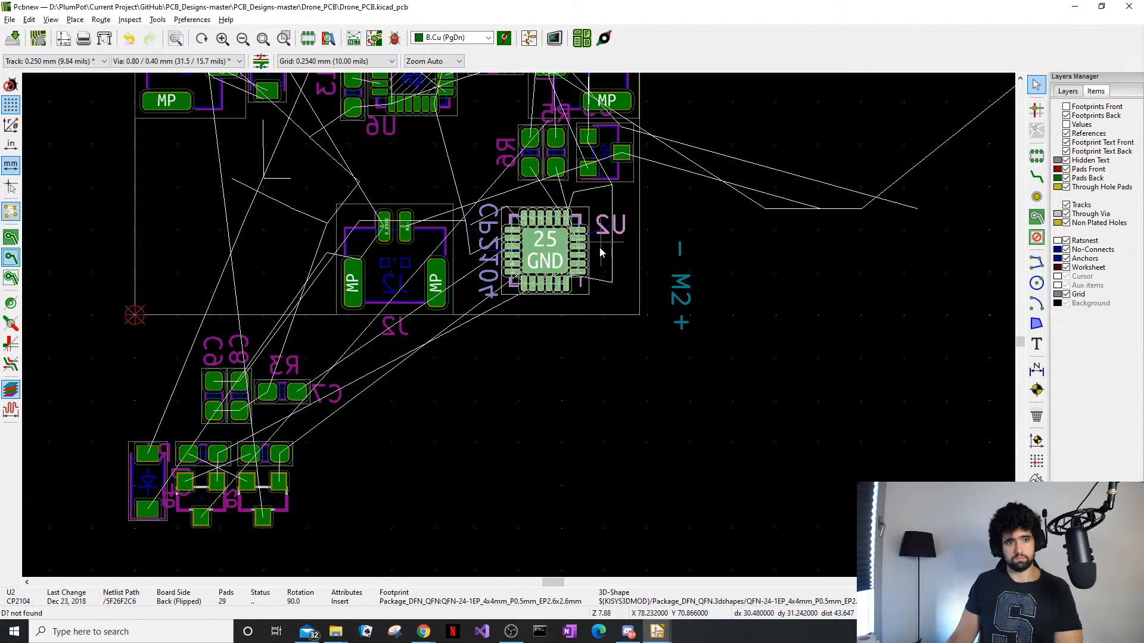
Rotate chip U2 in 90° increments to an orientation of 0°
scroll(540, 286, "up", 4)
scroll(503, 323, "up", 2)
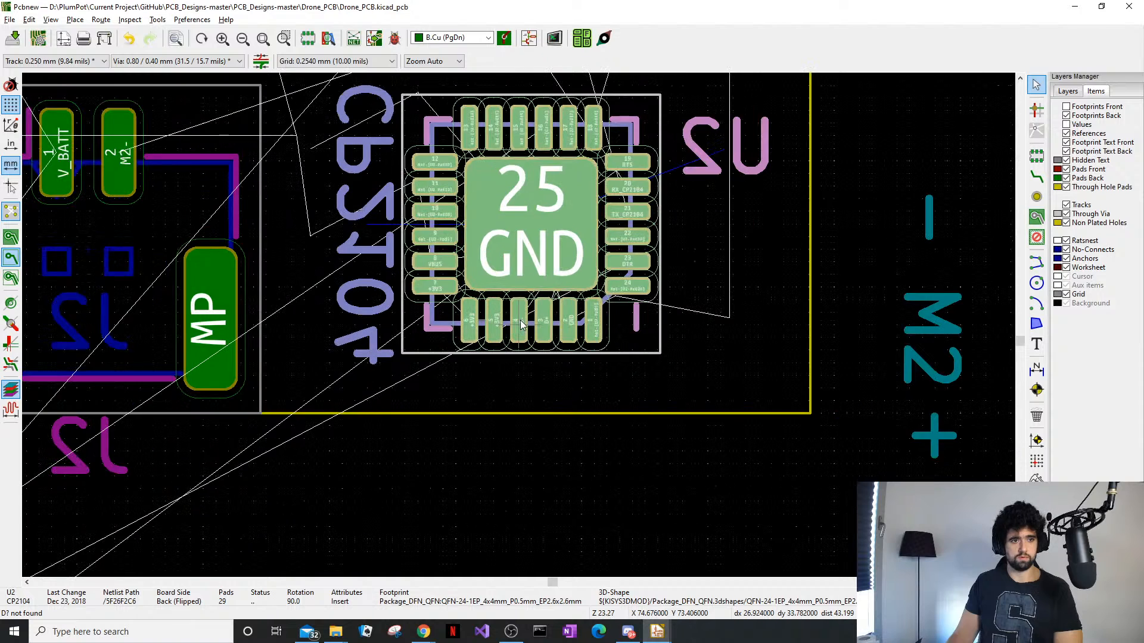
key("r")
key("r")
key("r")
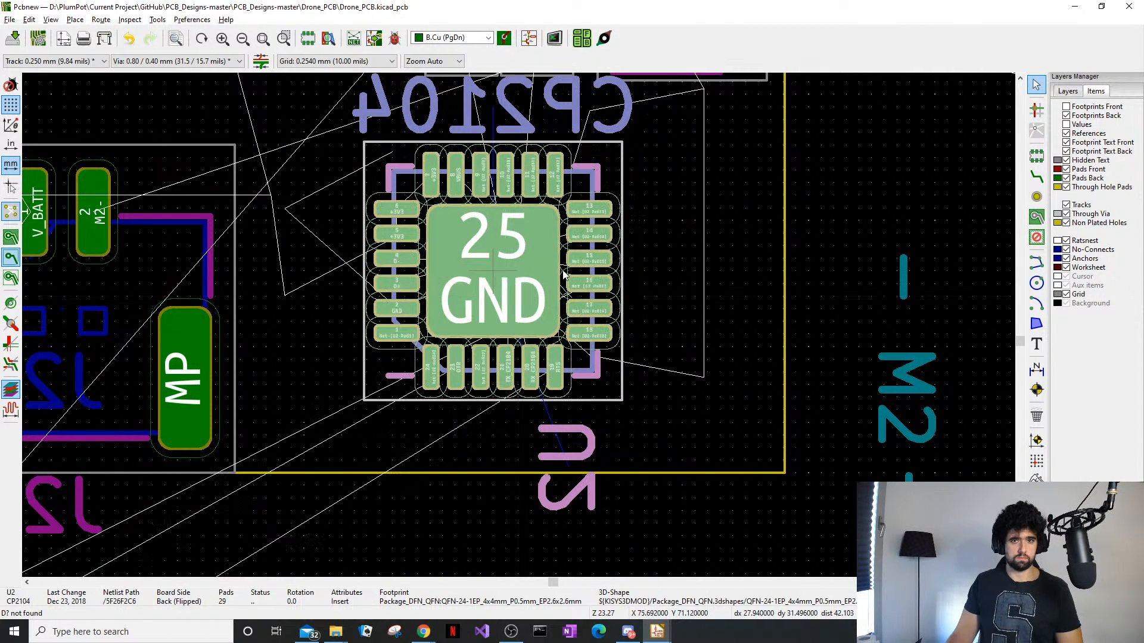
left_click(937, 164)
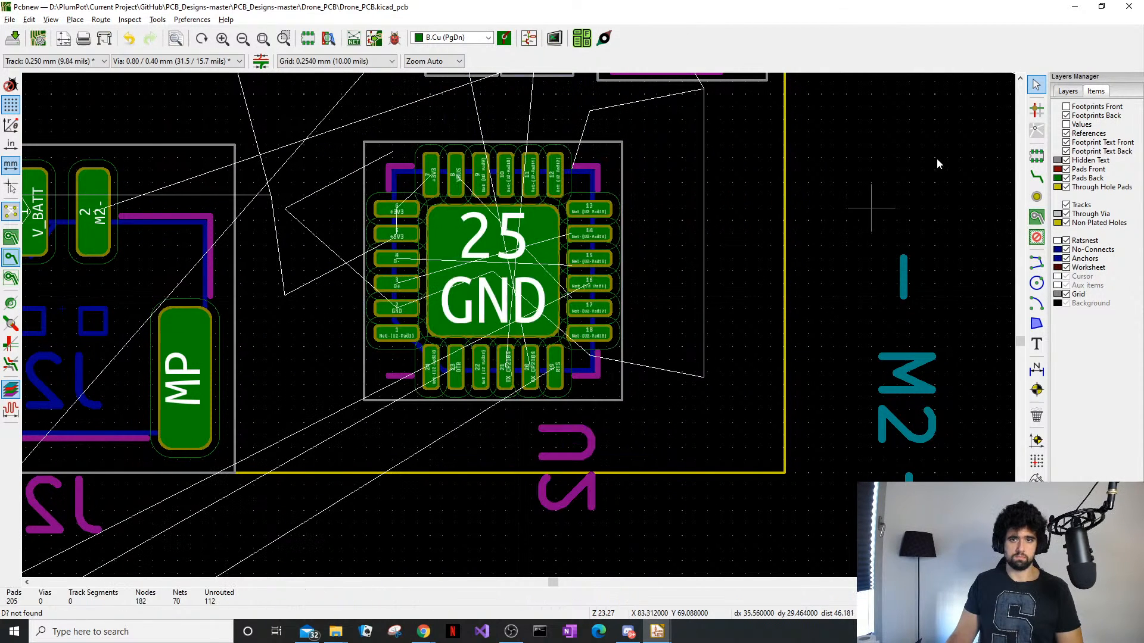
With the front footprints temporarily shown, rotate capacitor C3 to 180° and move it to the upper part of U4
left_click(1066, 107)
middle_click_drag(533, 207, 704, 240)
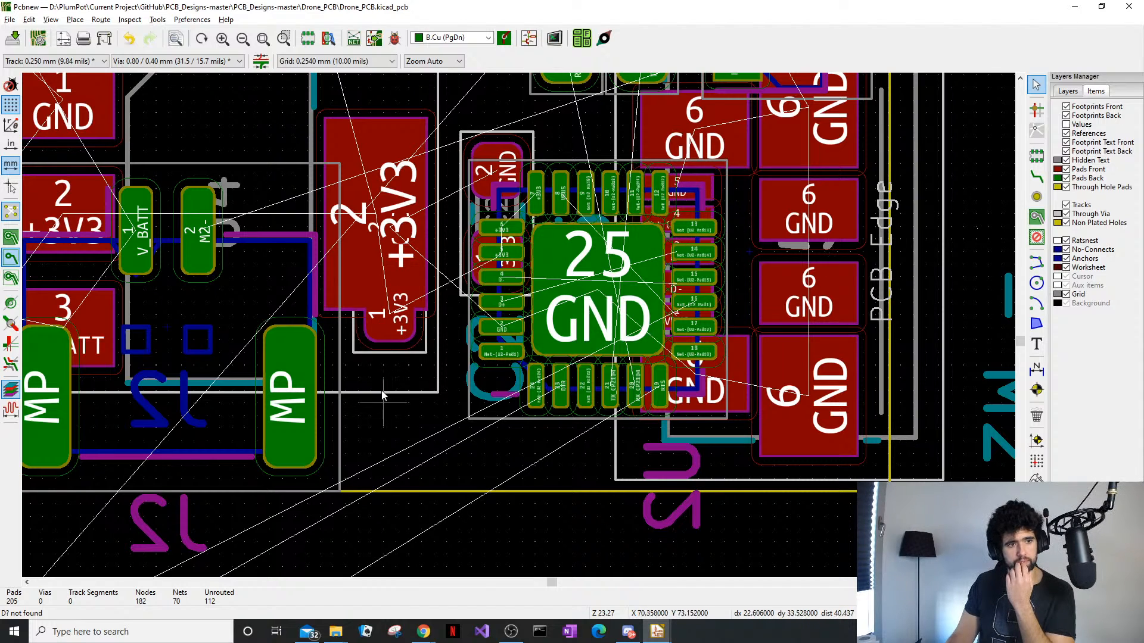
left_click(390, 271)
key("m")
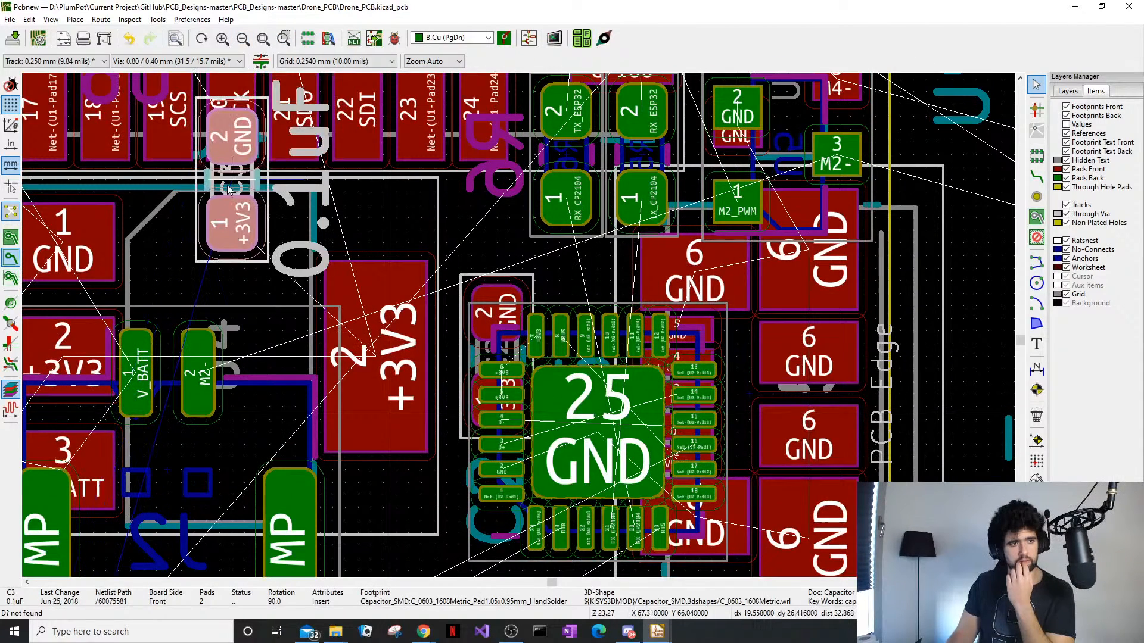
key("r")
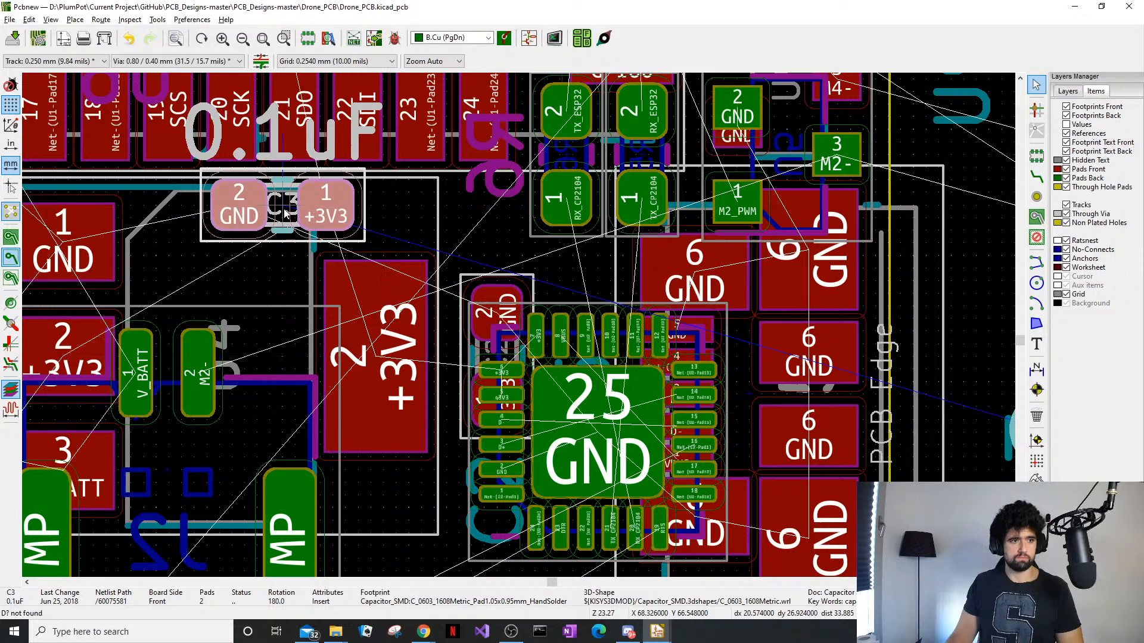
left_click(258, 218)
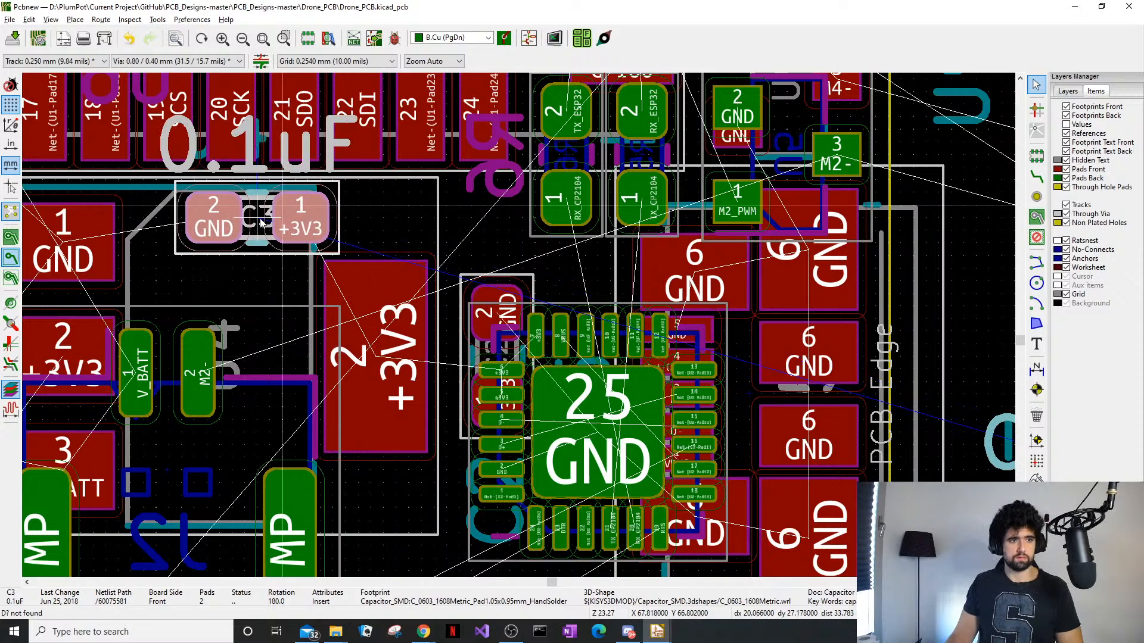
left_click(1066, 107)
Move capacitors C8 and C9 together onto the board, beside the upper left corner of chip U2
scroll(462, 360, "down", 5)
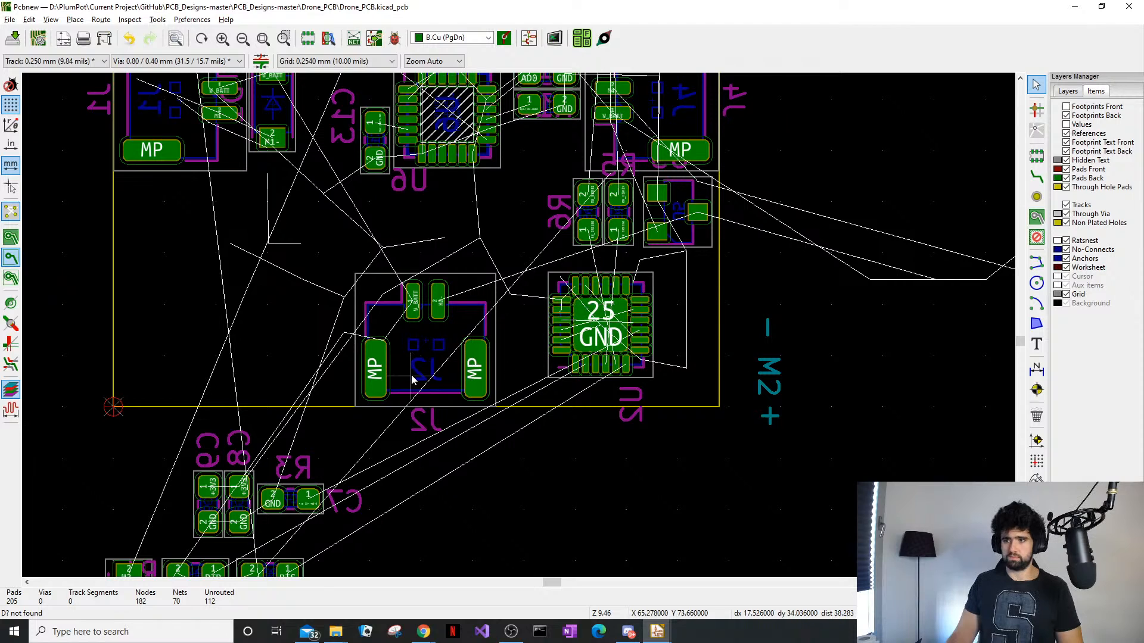
middle_click_drag(411, 379, 455, 341)
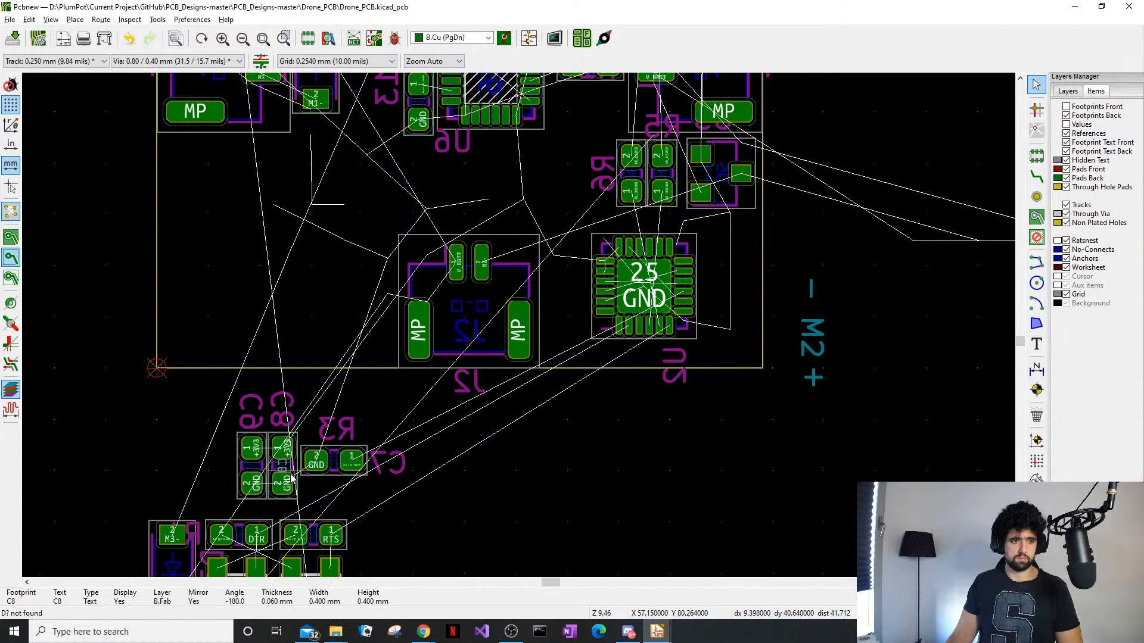
left_click_drag(320, 490, 566, 223)
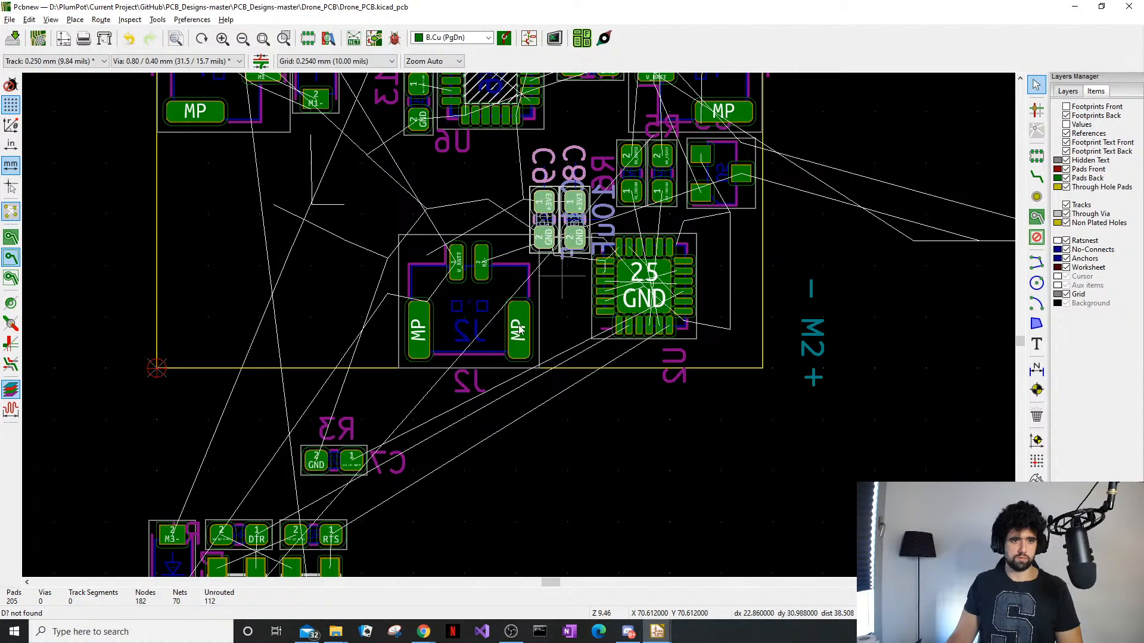
scroll(519, 326, "up", 3)
scroll(443, 425, "down", 3)
middle_click_drag(540, 324, 485, 405)
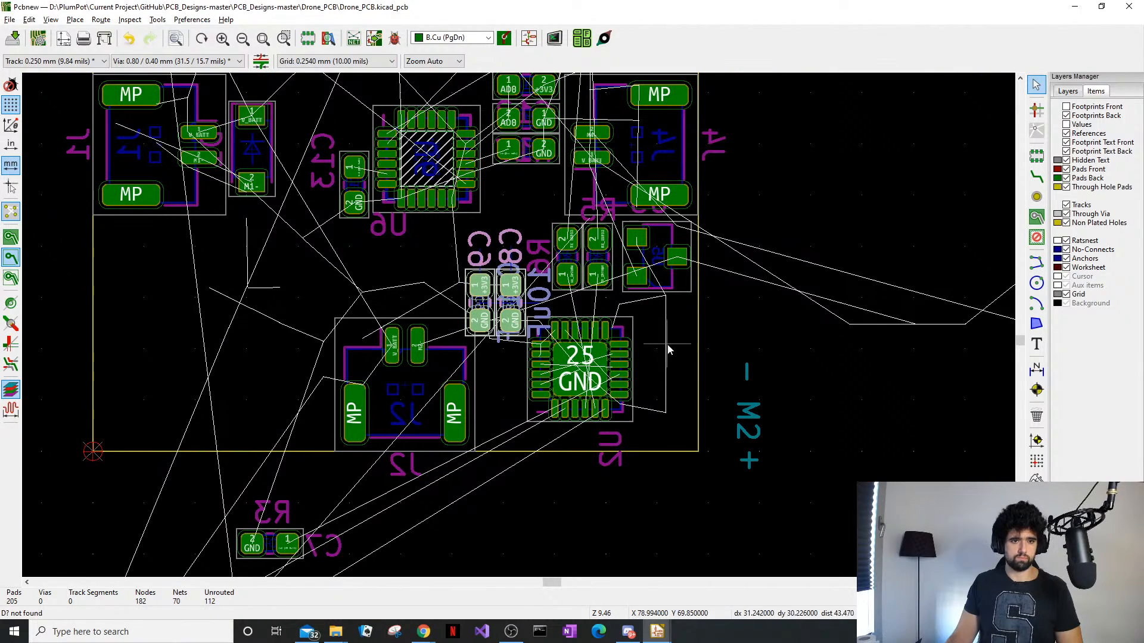
Move chip U2 about 2 mm right, closer to the board's right edge
left_click(581, 374)
left_click_drag(581, 374, 621, 371)
left_click(723, 365)
scroll(642, 373, "up", 1)
scroll(501, 344, "down", 2)
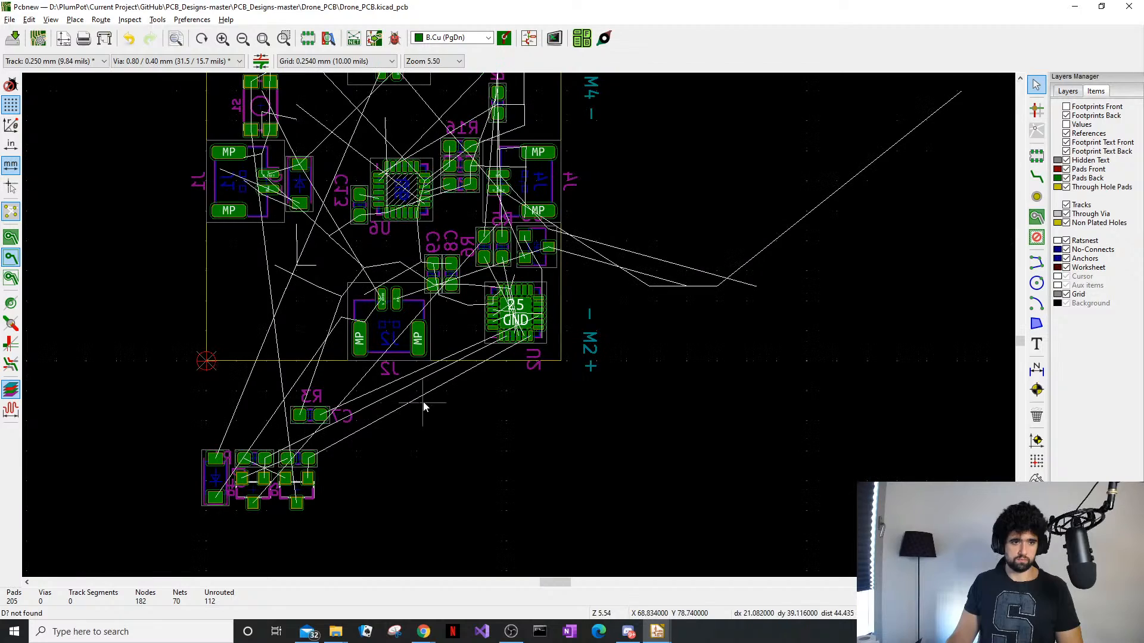
Move the group with the diode, both transistors and their resistors to just below the board edge under chip U2
left_click_drag(330, 461, 184, 531)
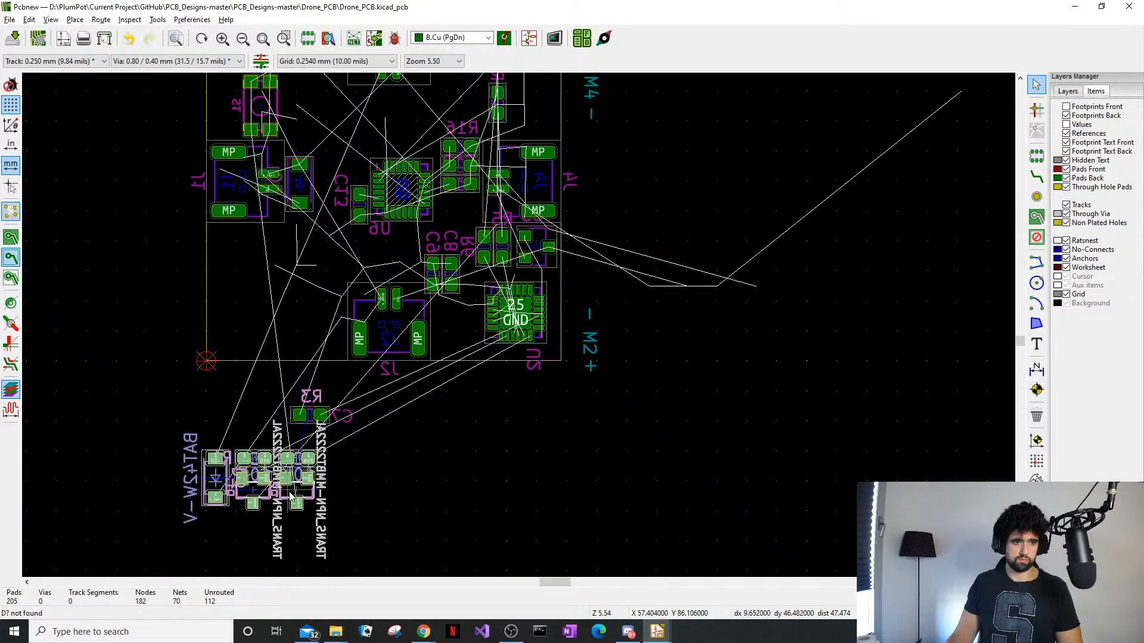
left_click_drag(287, 491, 543, 403)
scroll(532, 375, "up", 4)
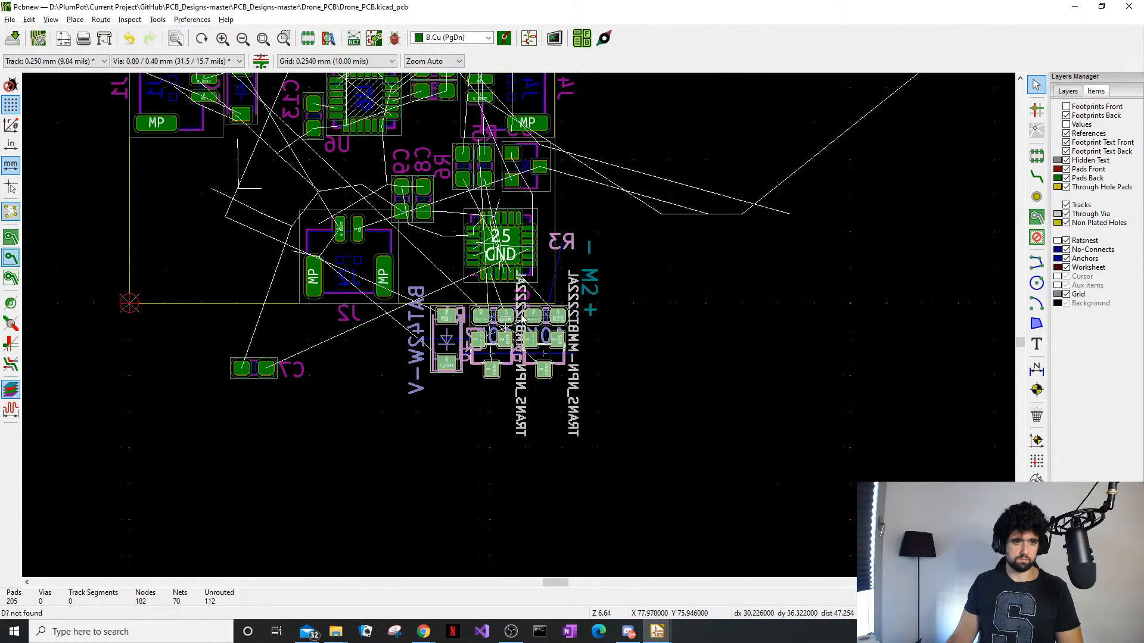
Check the footprint properties of the diode in the group below chip U2
scroll(499, 419, "down", 2)
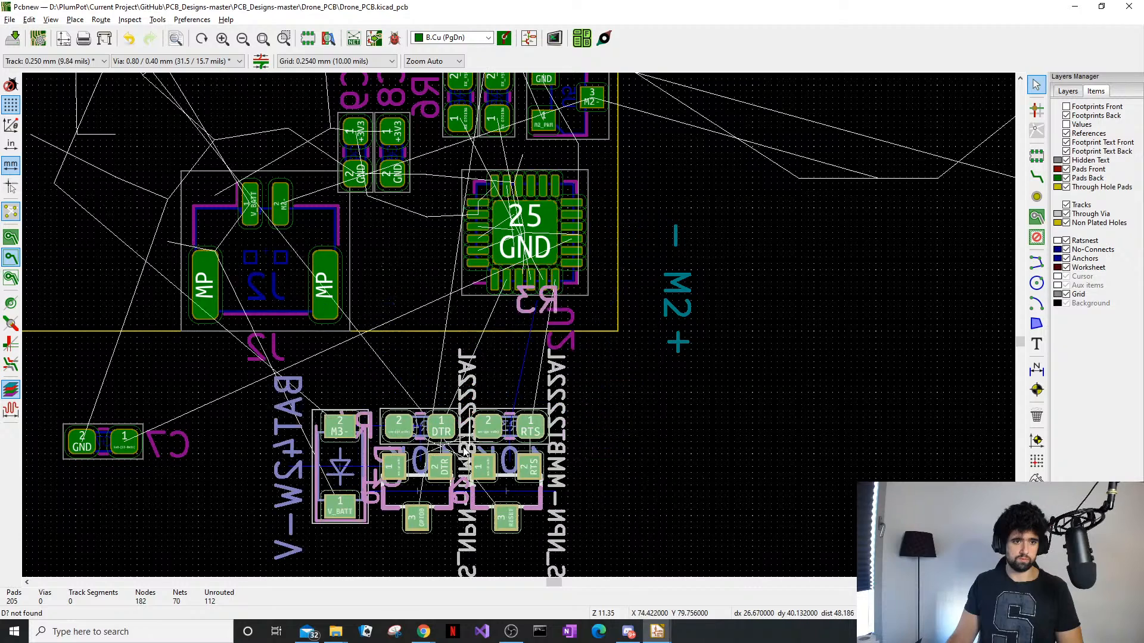
scroll(498, 452, "down", 4)
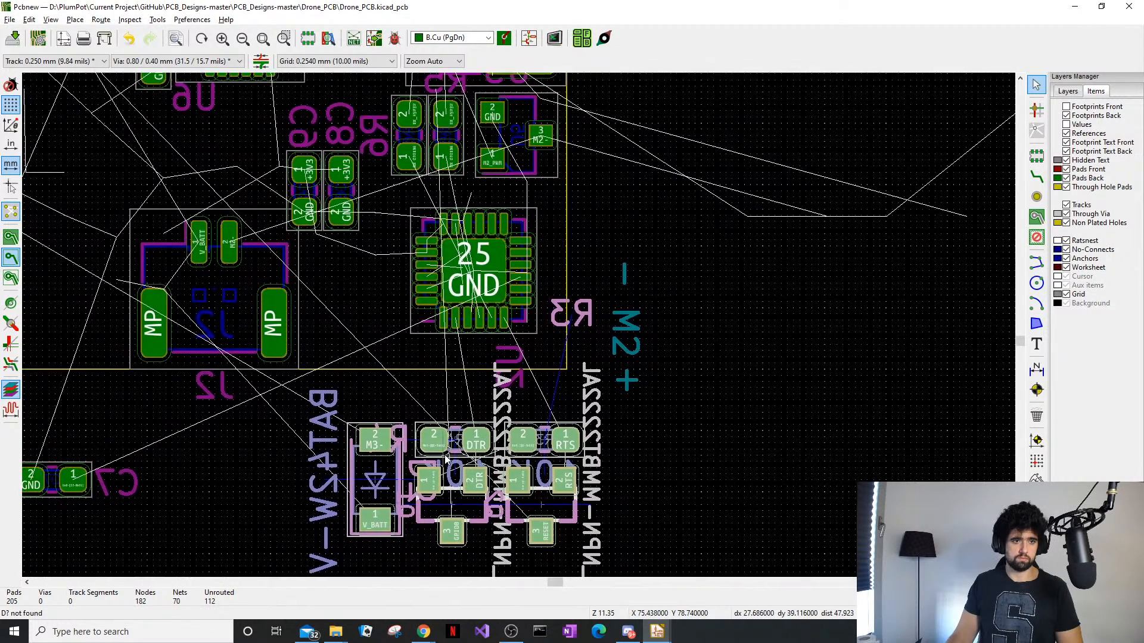
middle_click_drag(522, 317, 513, 353)
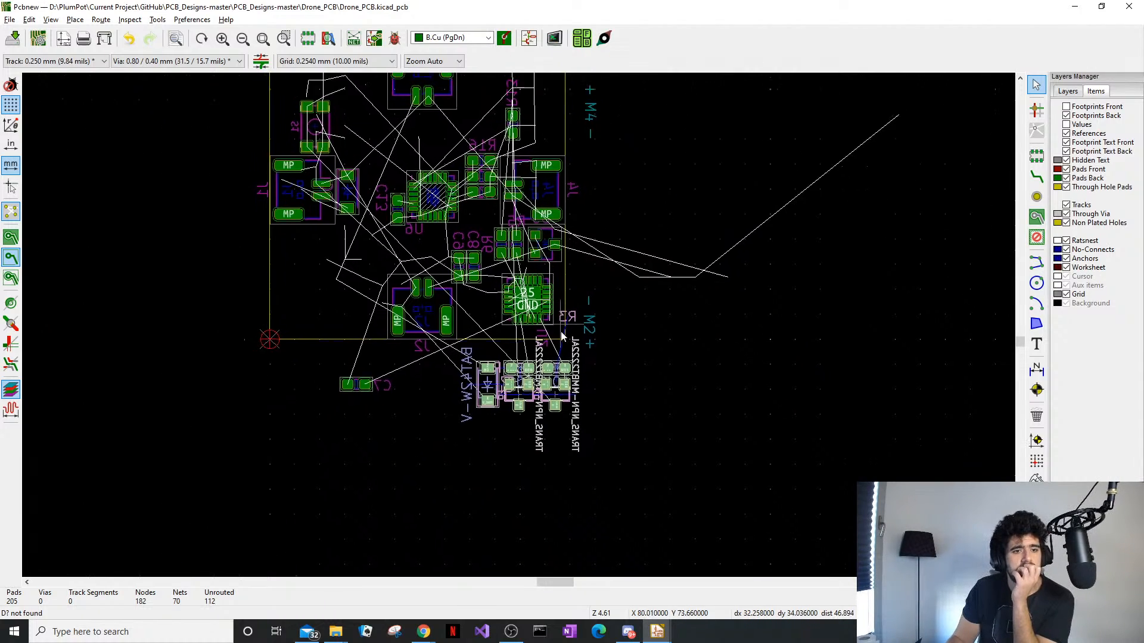
scroll(560, 332, "up", 3)
middle_click_drag(505, 356, 602, 211)
middle_click_drag(651, 261, 638, 300)
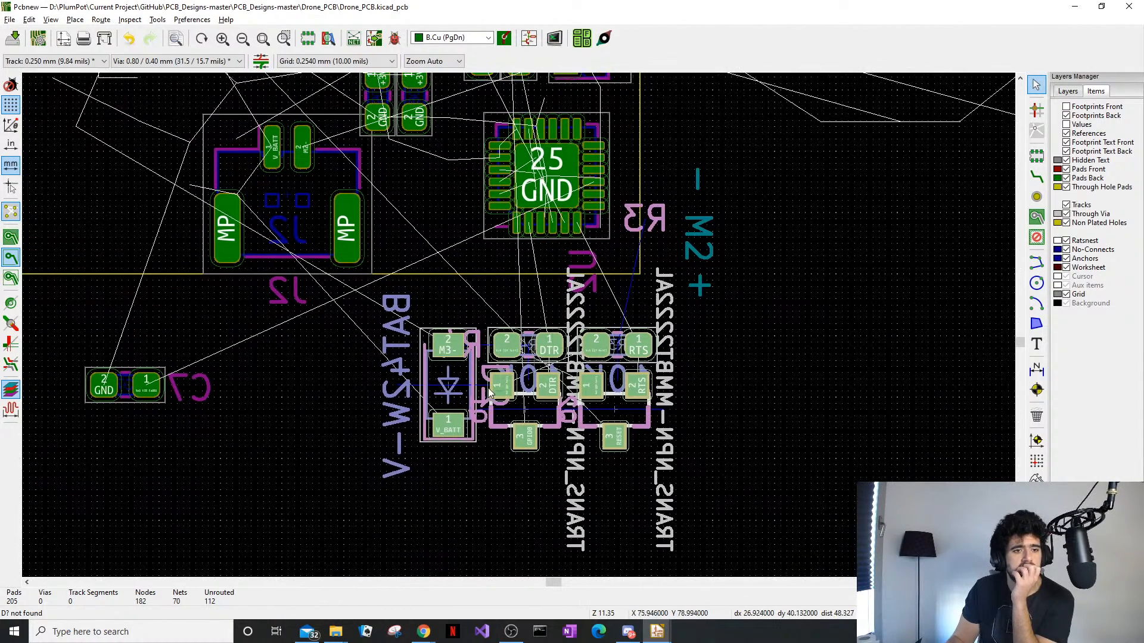
left_click(435, 451)
left_click(461, 398)
double_click(460, 398)
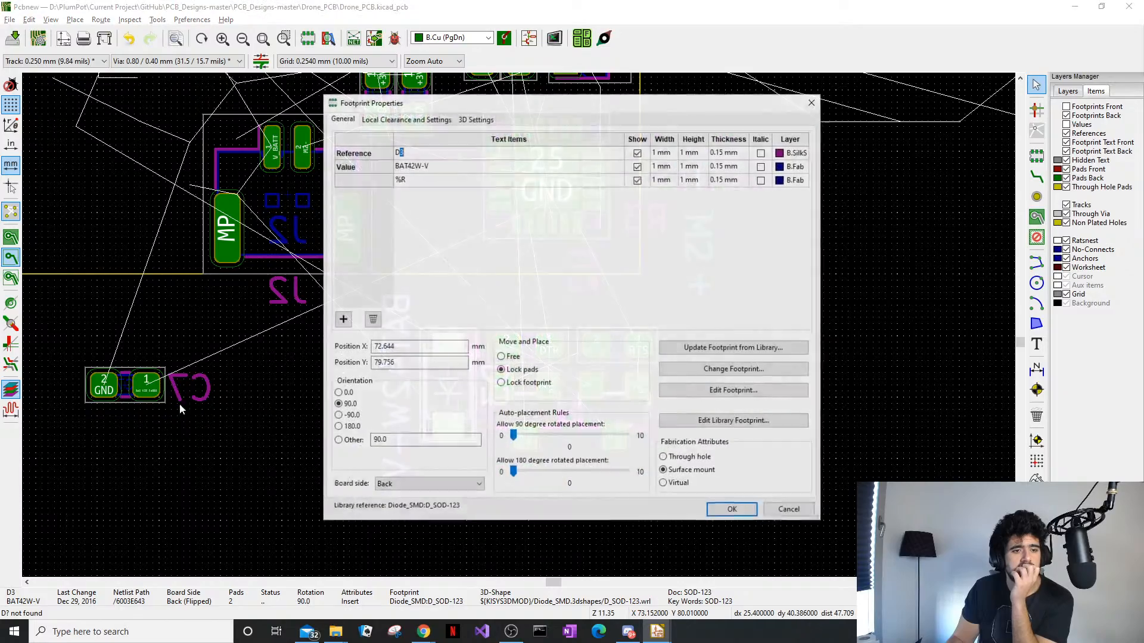
left_click(798, 506)
Move diode D3 to just below motor connector J3 and rotate it to 180°
left_click(437, 475)
left_click_drag(445, 395, 102, 332)
scroll(103, 336, "down", 5)
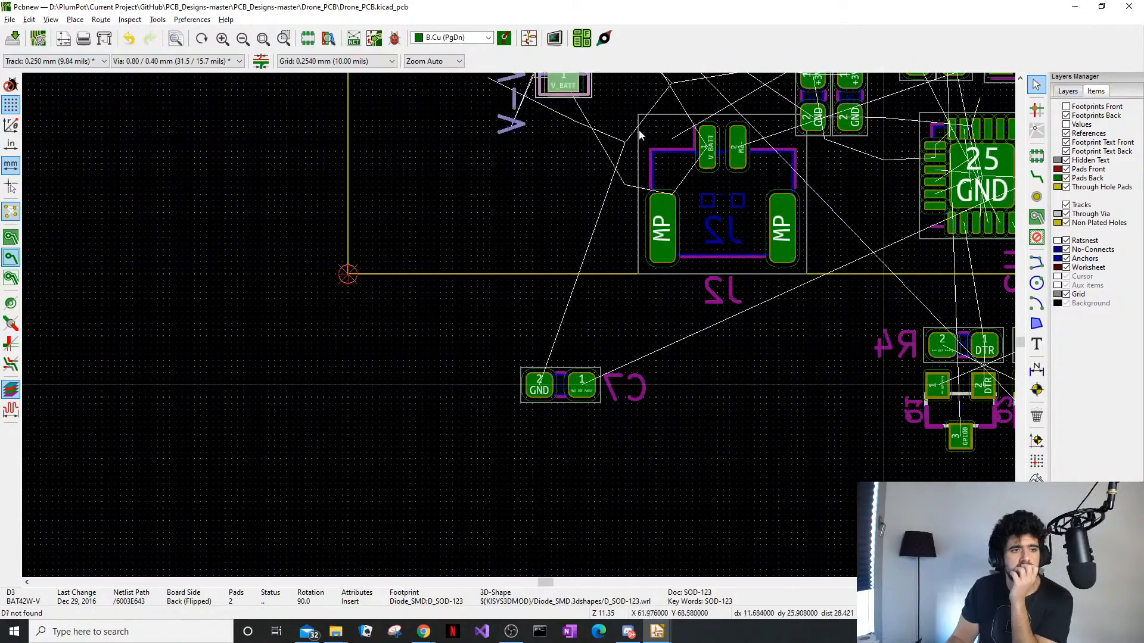
scroll(519, 326, "up", 5)
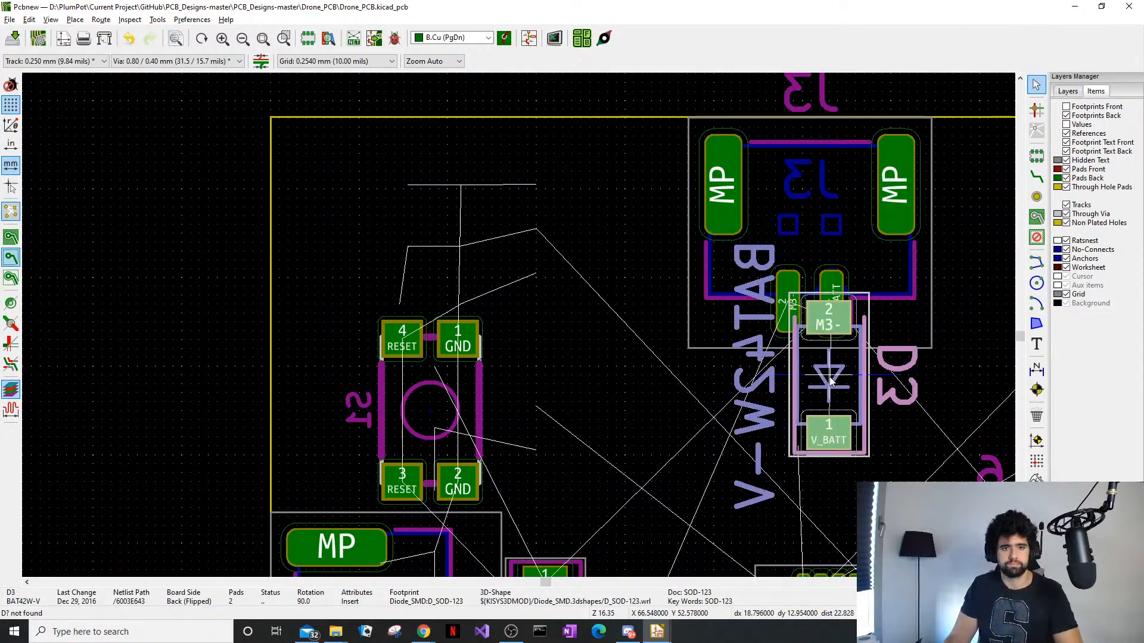
key("r")
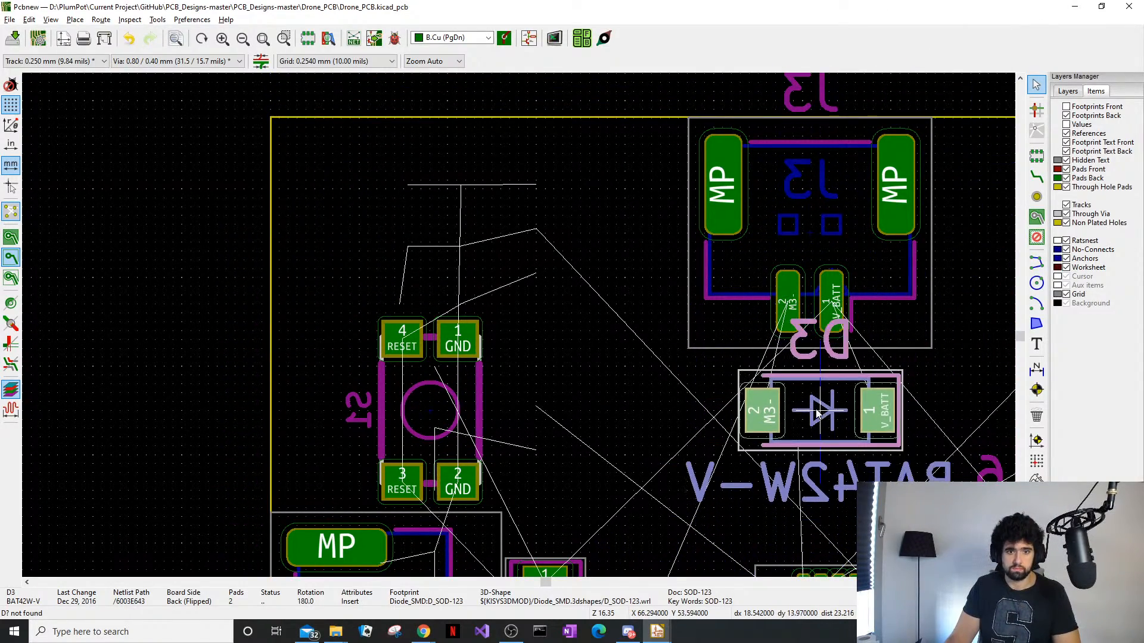
left_click(810, 404)
scroll(876, 419, "down", 5)
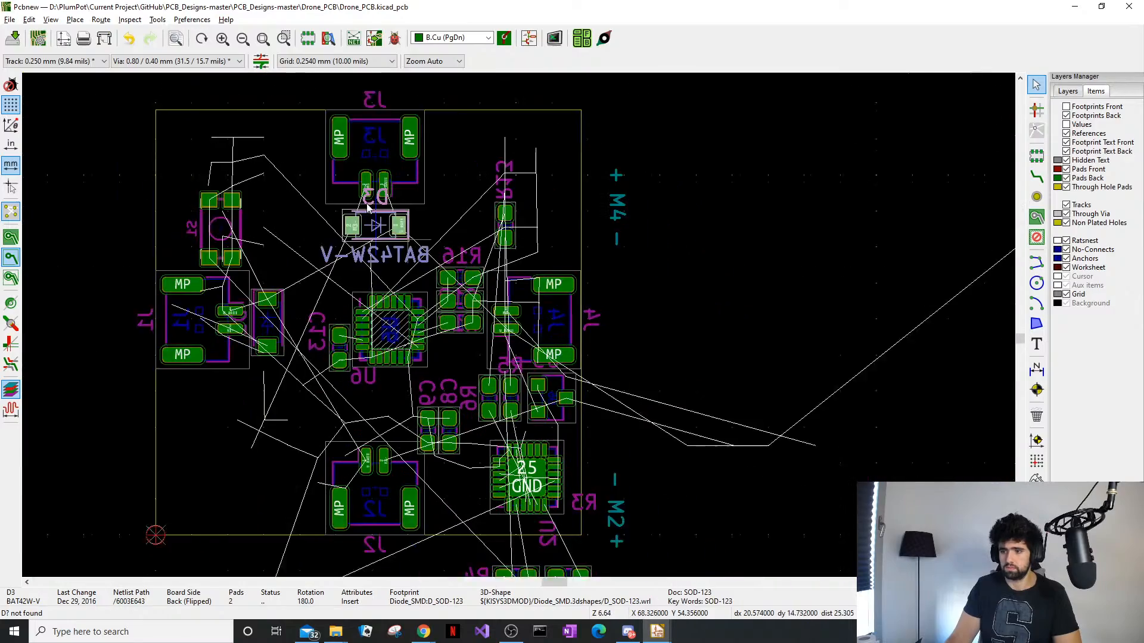
Move capacitor C7 from below the board to the board's right edge, beside the upper part of chip U2
scroll(544, 281, "up", 5)
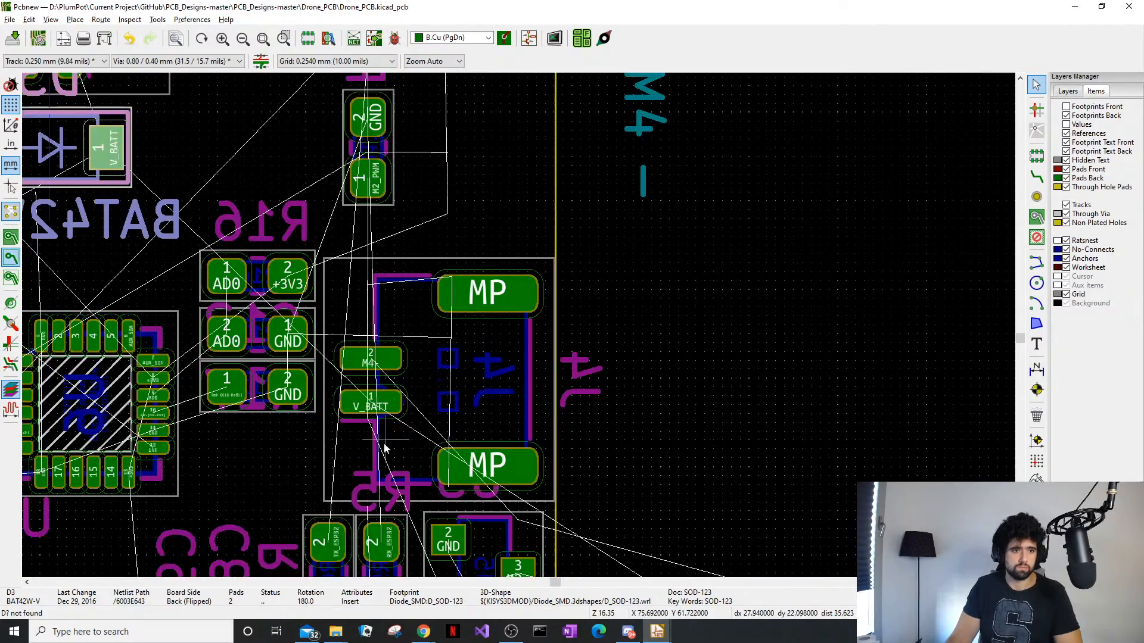
middle_click_drag(462, 408, 528, 327)
mouse_move(534, 486)
middle_mouse_down()
mouse_move(546, 311)
mouse_move(528, 295)
middle_mouse_up()
scroll(527, 295, "down", 1)
middle_click_drag(310, 411, 477, 343)
scroll(477, 343, "down", 4)
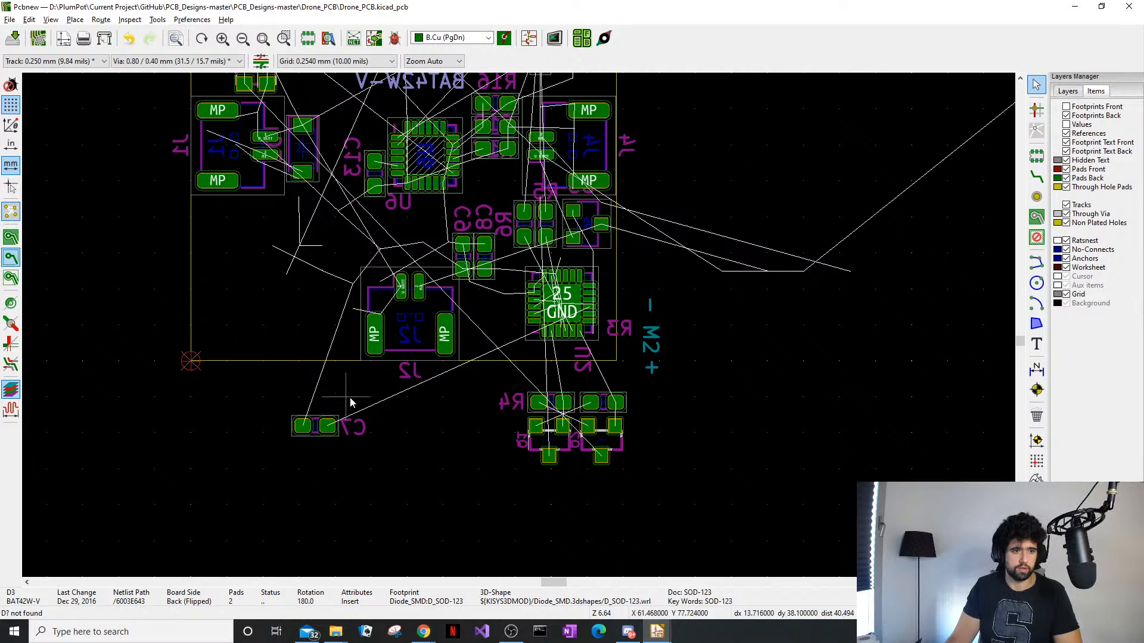
left_click(292, 451)
scroll(321, 430, "up", 7)
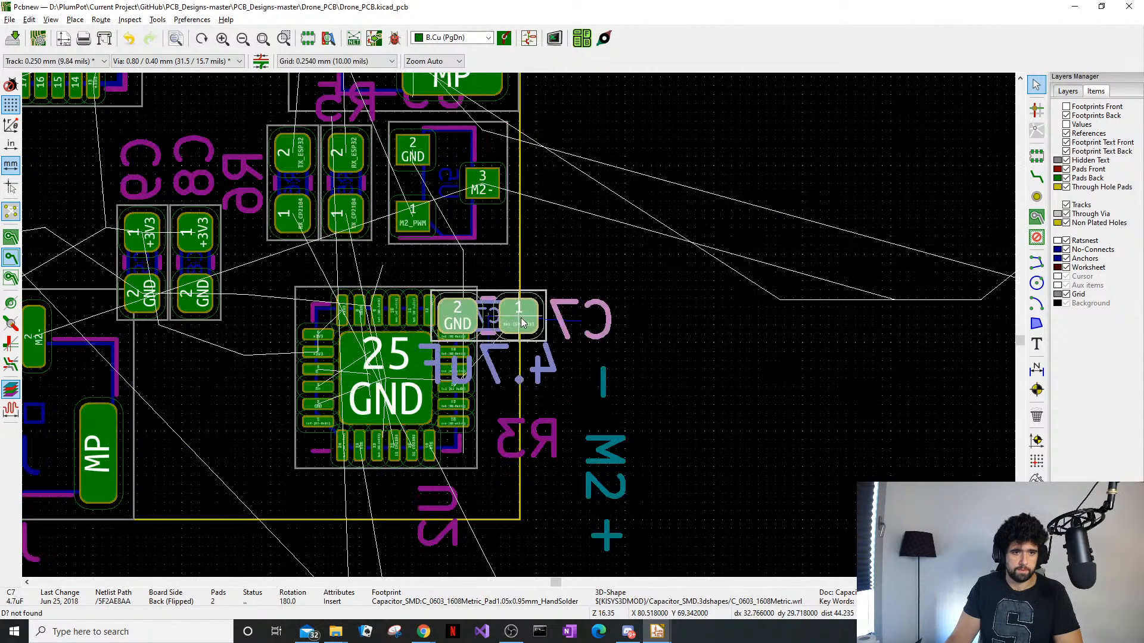
scroll(482, 415, "down", 2)
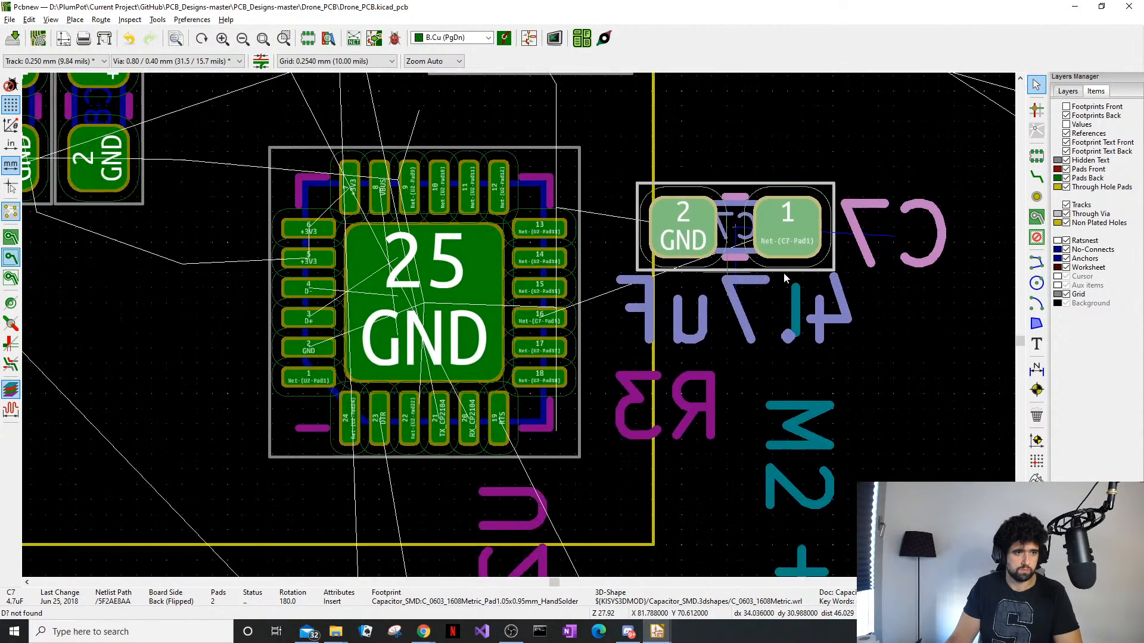
left_click_drag(435, 179, 132, 488)
left_click_drag(316, 373, 193, 327)
left_click(607, 197)
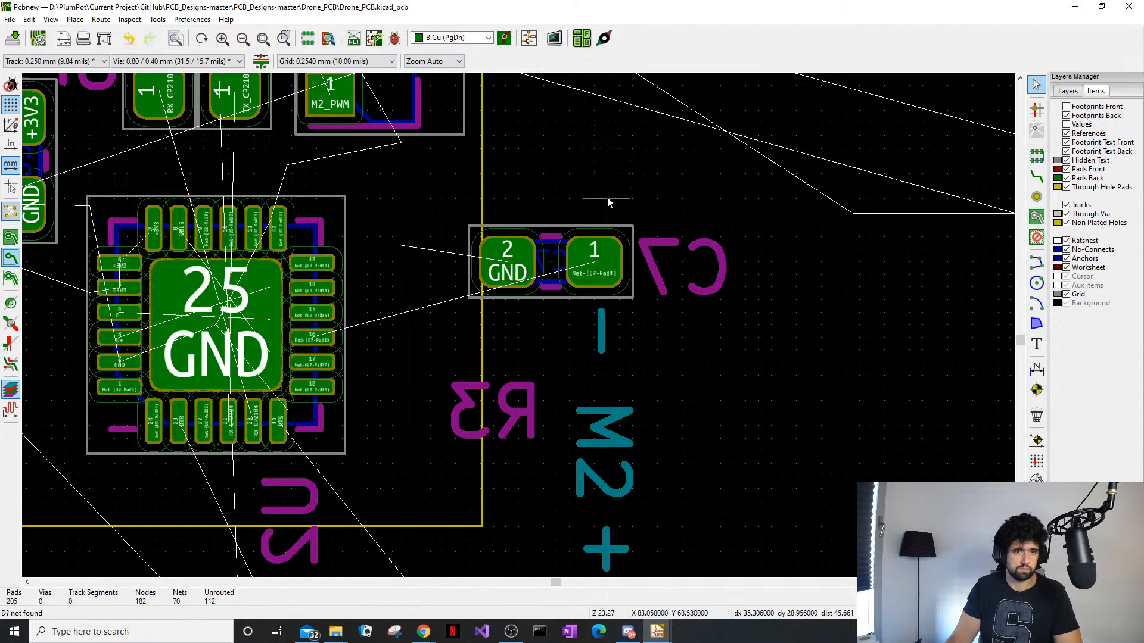
Rotate capacitor C7 a quarter turn and place it between chip U2 and the board's right edge
left_click_drag(552, 262, 397, 381)
key("r")
left_click(455, 322)
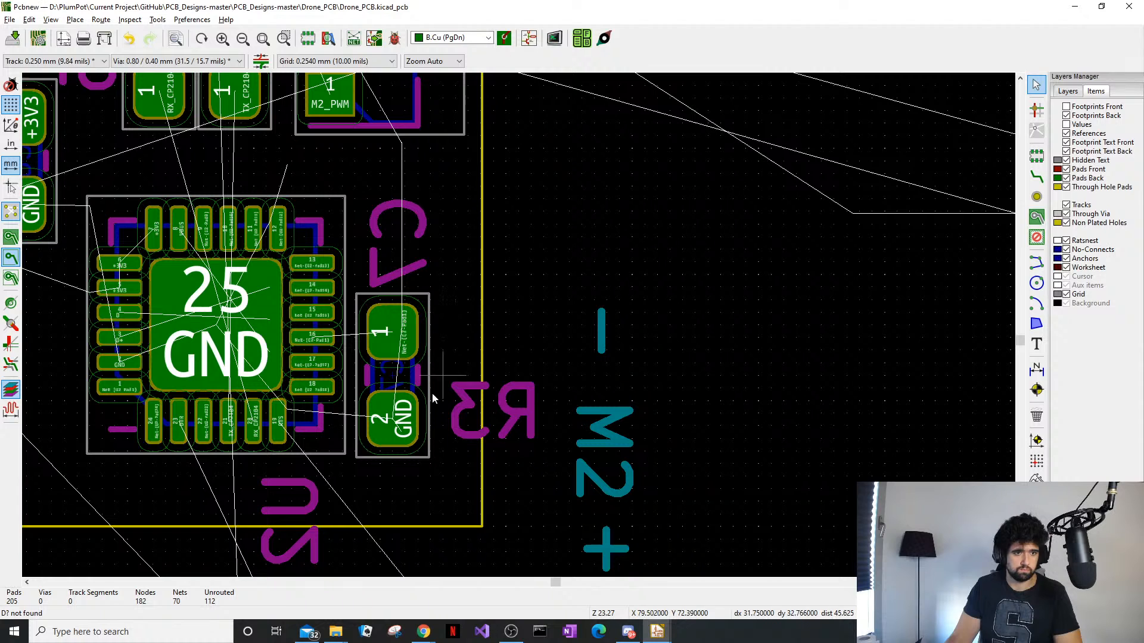
Move capacitors C8 and C9 together slightly up and right, closer to resistors R5 and R6
scroll(417, 368, "down", 3)
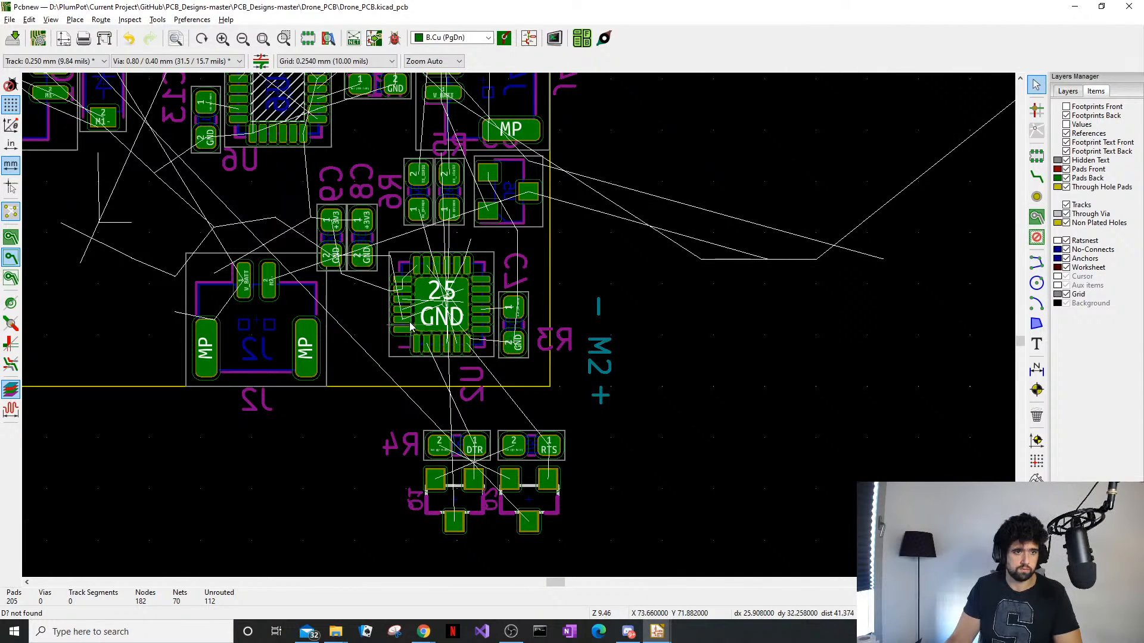
left_click_drag(374, 188, 387, 209)
left_click(440, 256)
left_click(403, 237)
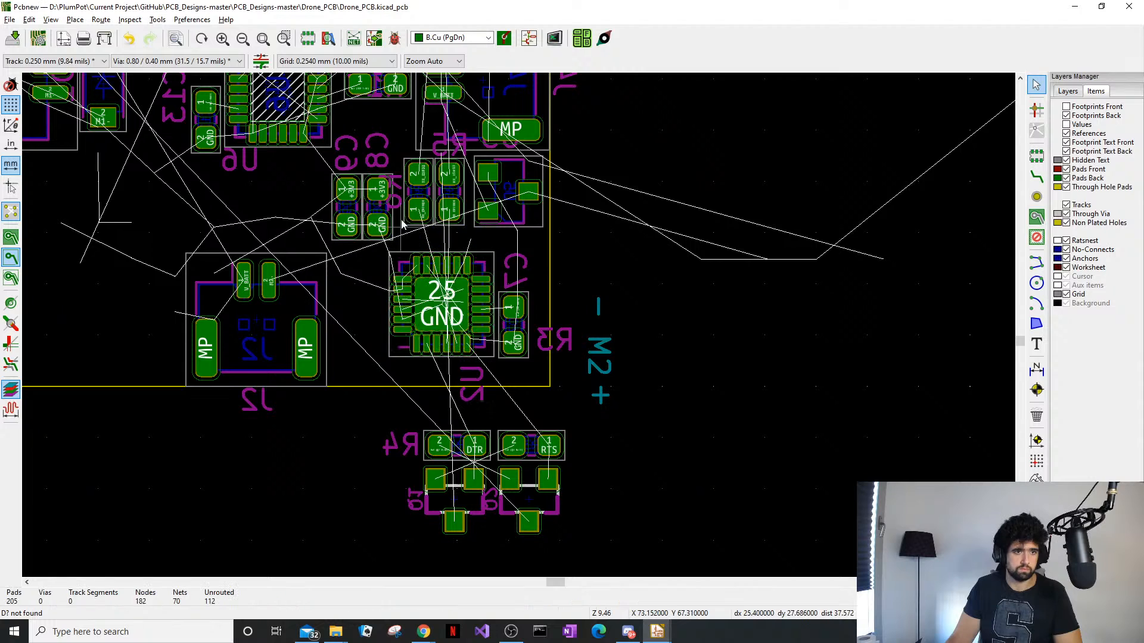
Move the R6 reference label to the left side of capacitor C9
left_click(397, 196)
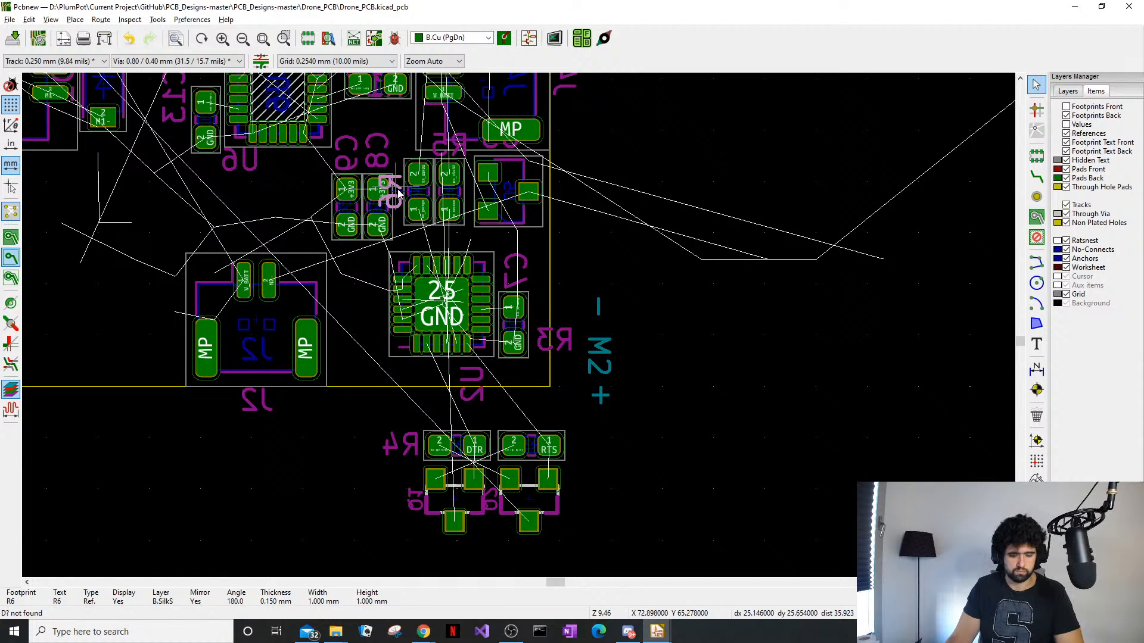
left_click_drag(399, 194, 295, 207)
scroll(312, 205, "up", 4)
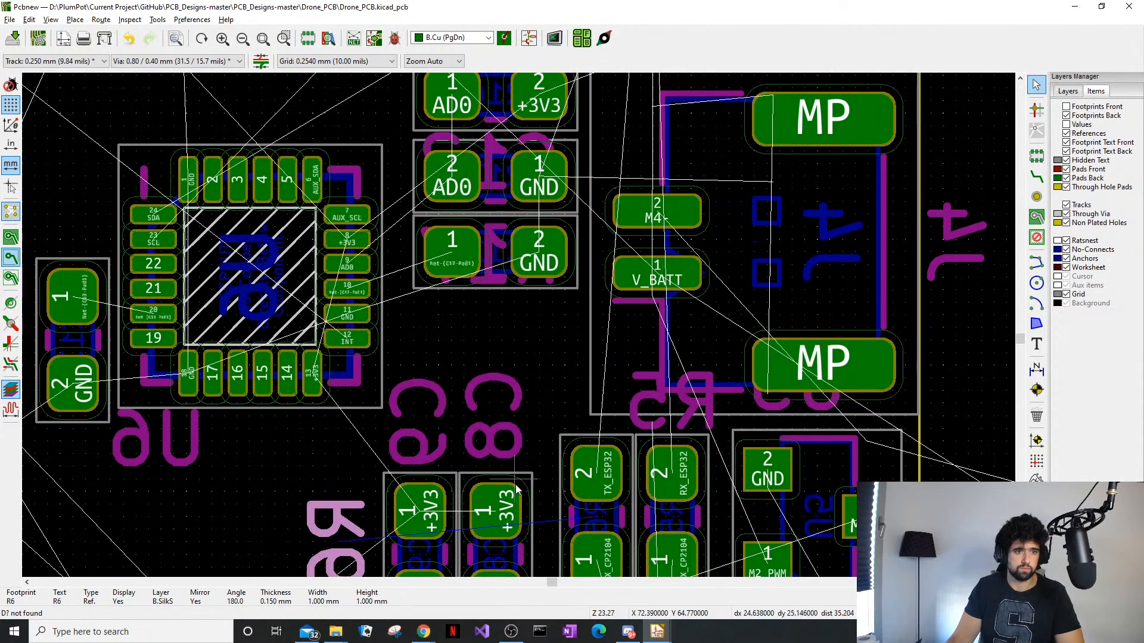
Raise the C8 reference label slightly and move the R5 label between its resistor and chip U2
left_click(495, 430)
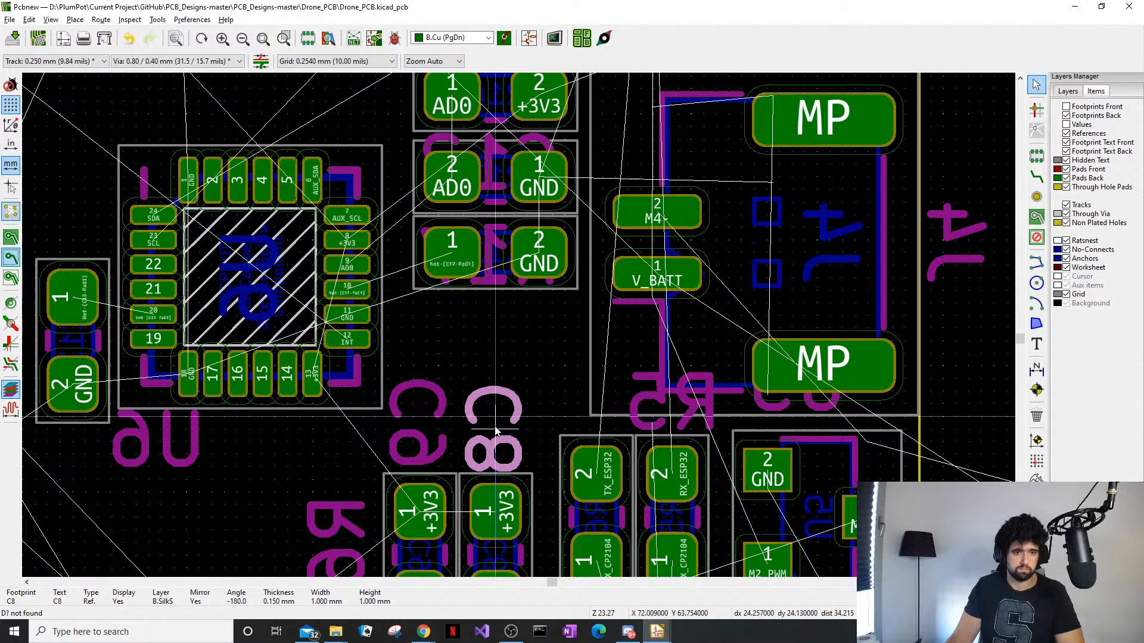
left_click_drag(495, 430, 496, 422)
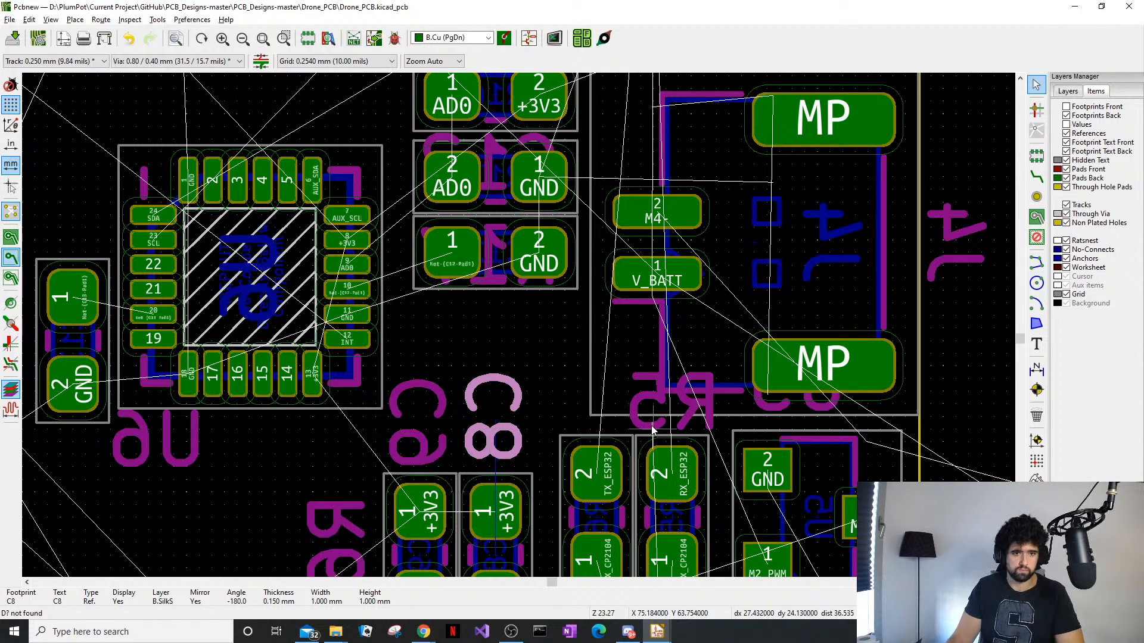
left_click_drag(666, 407, 673, 445)
scroll(675, 443, "down", 1)
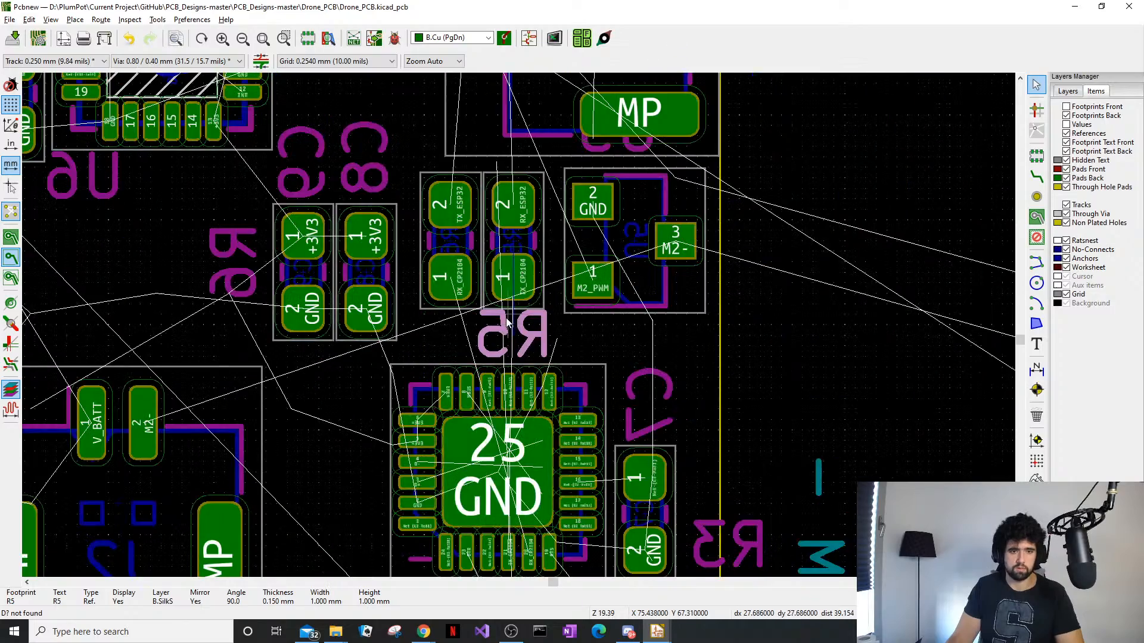
Move transistors Q1 and Q2 with resistors R3 and R4 onto the board's lower left corner, beside connector J2
scroll(507, 319, "down", 1)
middle_click_drag(579, 384, 645, 247)
middle_click_drag(658, 417, 644, 332)
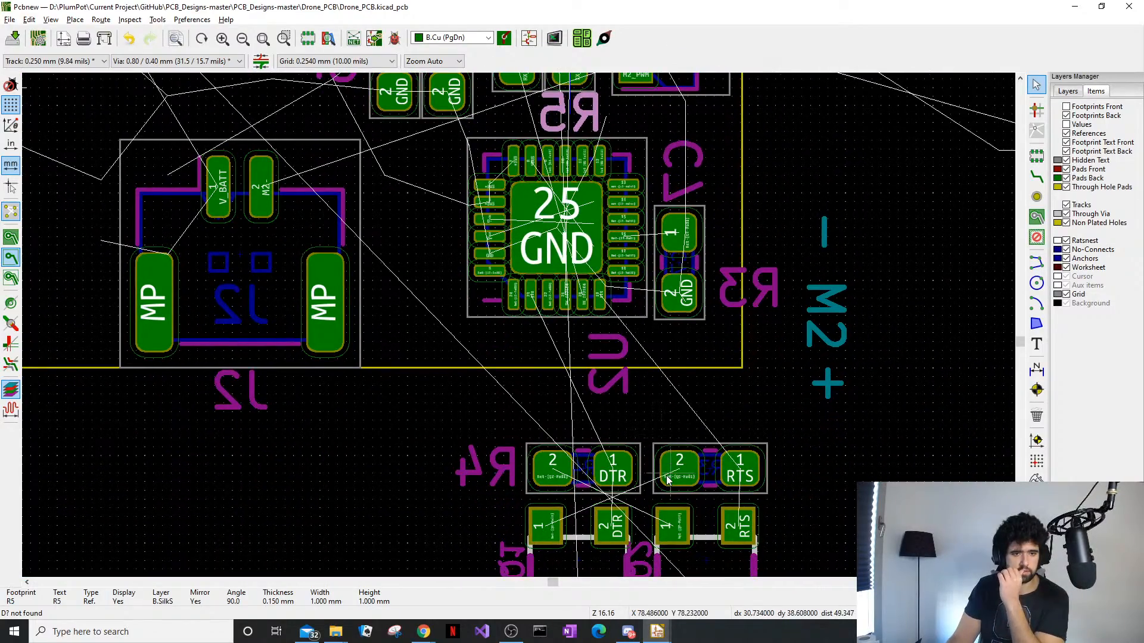
left_click_drag(815, 435, 485, 496)
left_click_drag(715, 451, 155, 320)
scroll(155, 319, "down", 1)
middle_click_drag(518, 327, 513, 528)
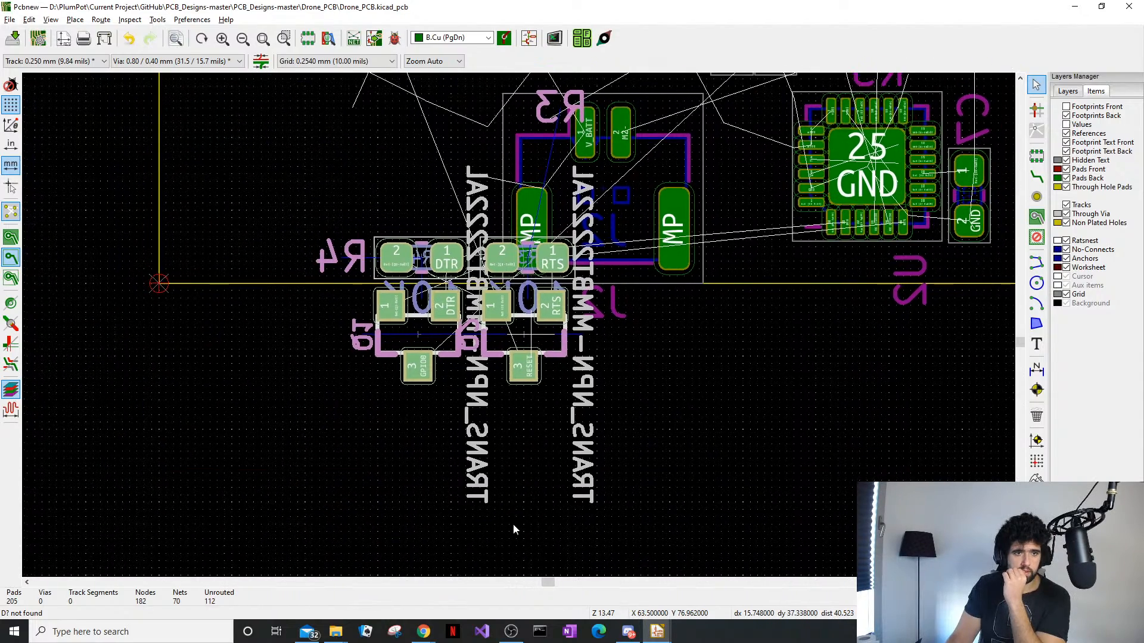
left_click_drag(371, 286, 358, 451)
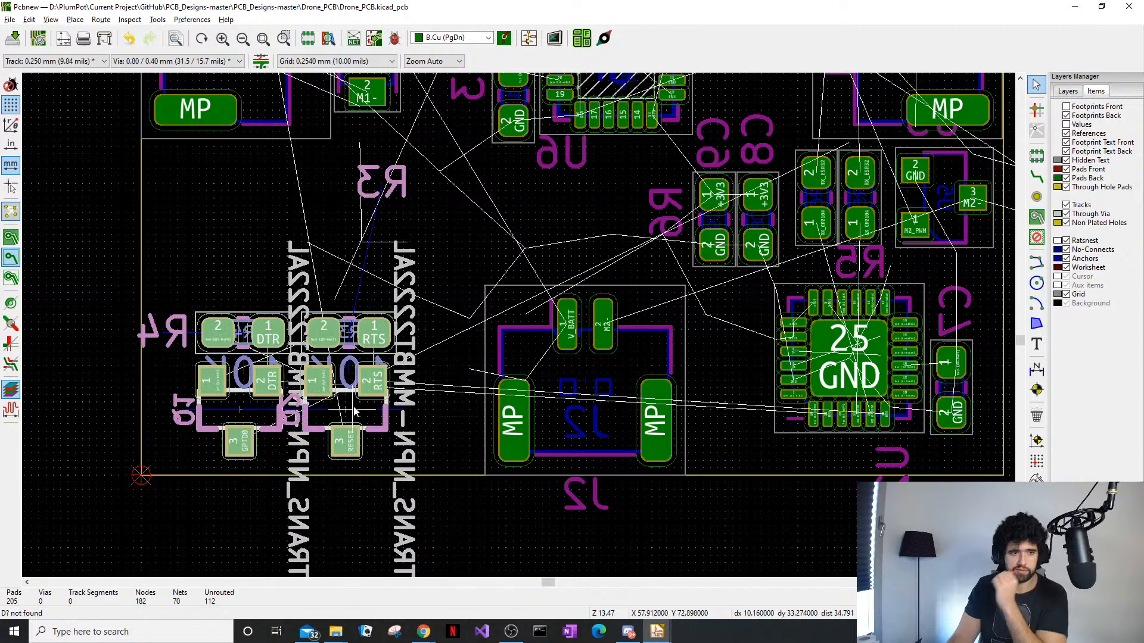
Rotate the transistor group by three quarter turns and place it between the board's left edge and connector J2
key("r")
key("r")
key("r")
left_click_drag(360, 398, 331, 399)
left_click(470, 266)
Move resistor R4 away from transistor Q1 to just below the board edge under chip U2
left_click(408, 287)
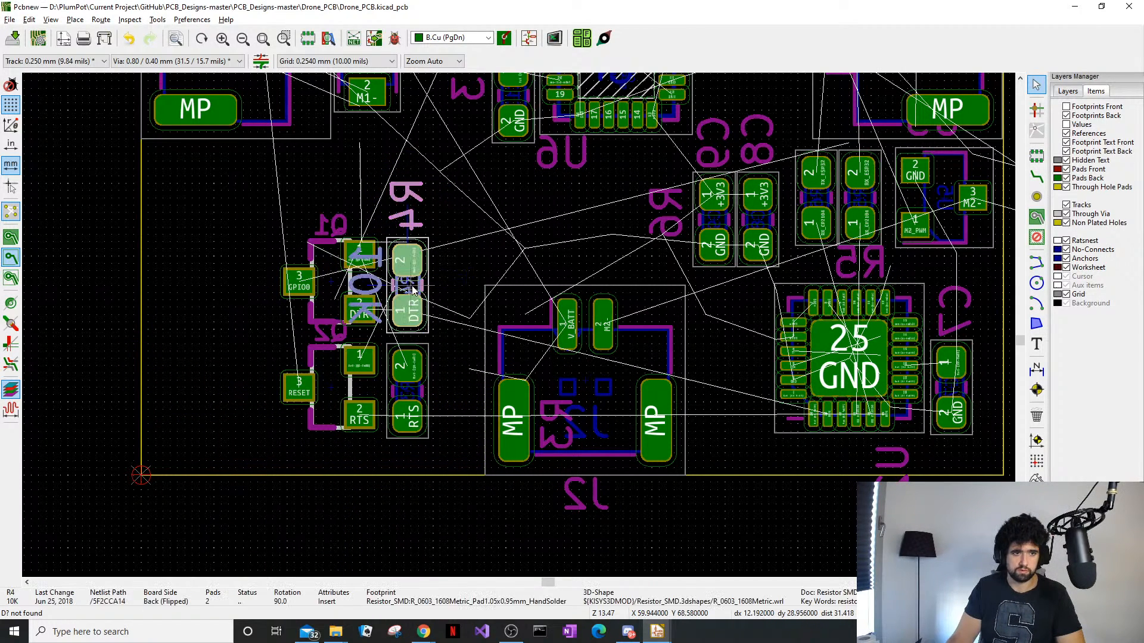
left_click_drag(409, 287, 775, 573)
middle_click_drag(889, 484, 812, 553)
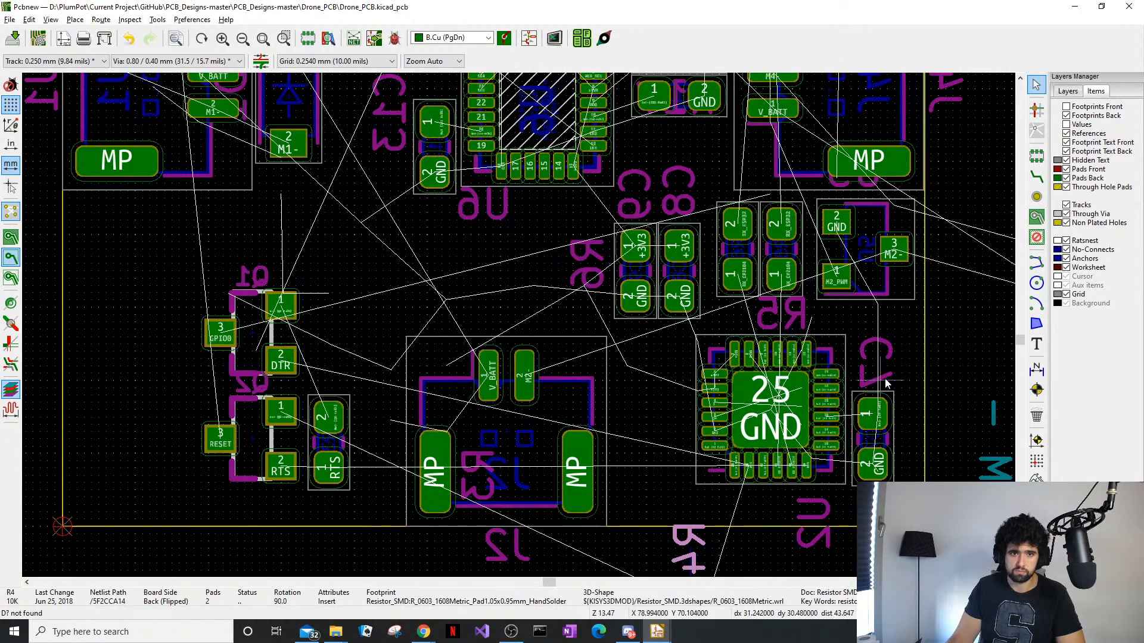
Shift U2 and C7 together slightly up and right within the board's lower corner
left_click_drag(896, 349, 732, 486)
left_click_drag(786, 449, 800, 427)
middle_click_drag(792, 496, 795, 376)
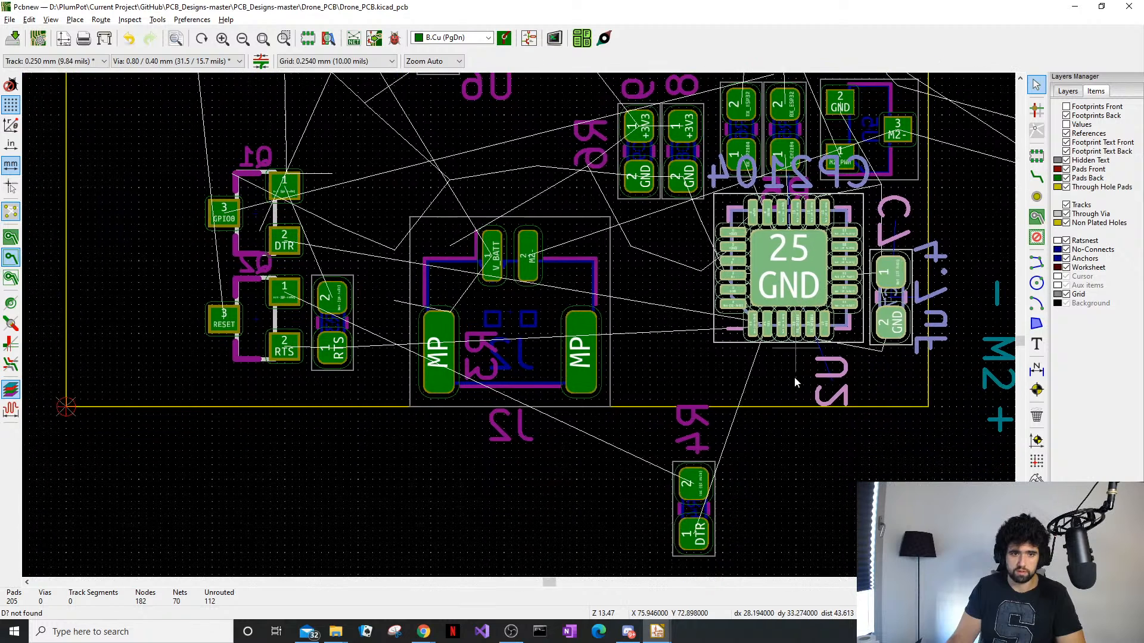
Move resistors R4 and R3 beneath U2, side by side along the board edge, each rotated to lie horizontally
left_click(741, 495)
left_click_drag(696, 509, 738, 372)
key("r")
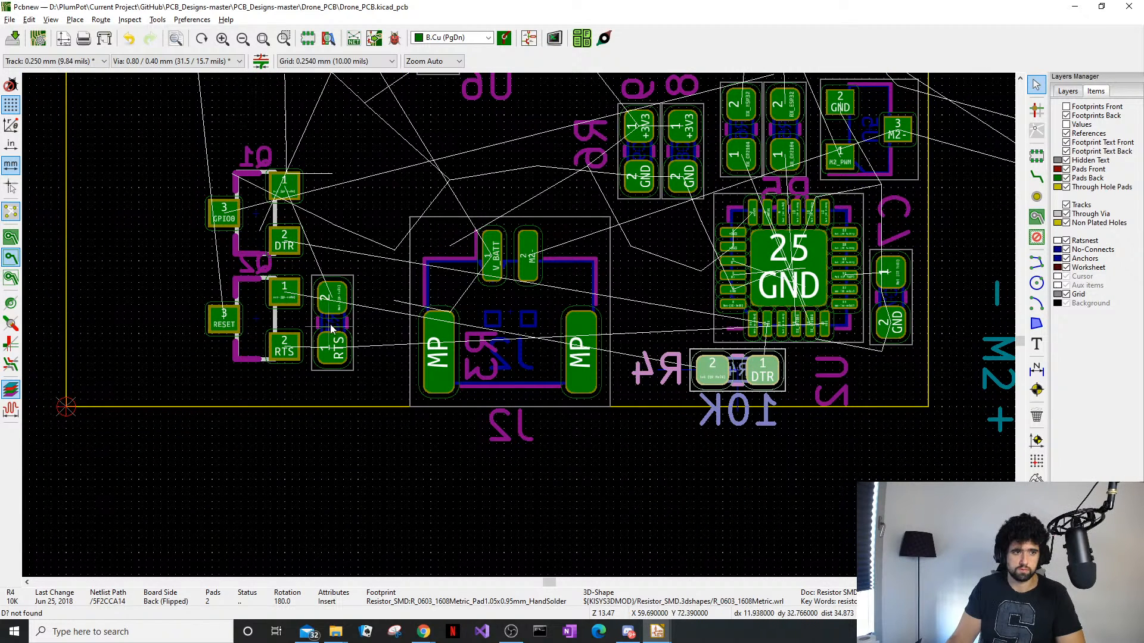
left_click(332, 330)
left_click_drag(332, 329, 844, 374)
key("r")
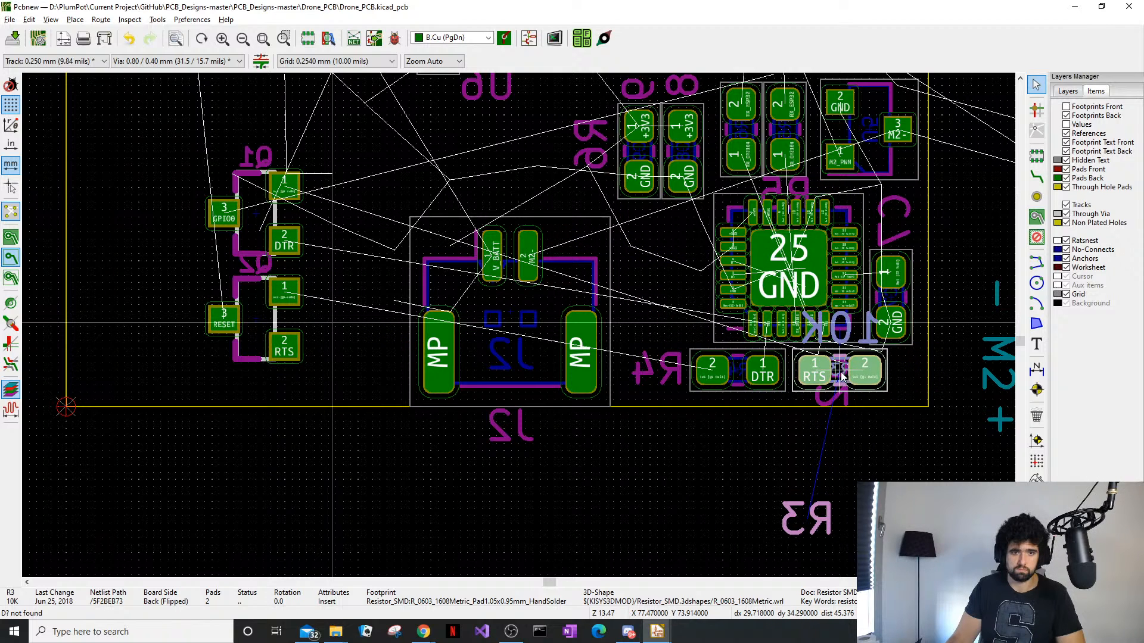
Shift R3 to the right, away from R4, into the board's lower corner
scroll(843, 374, "up", 4)
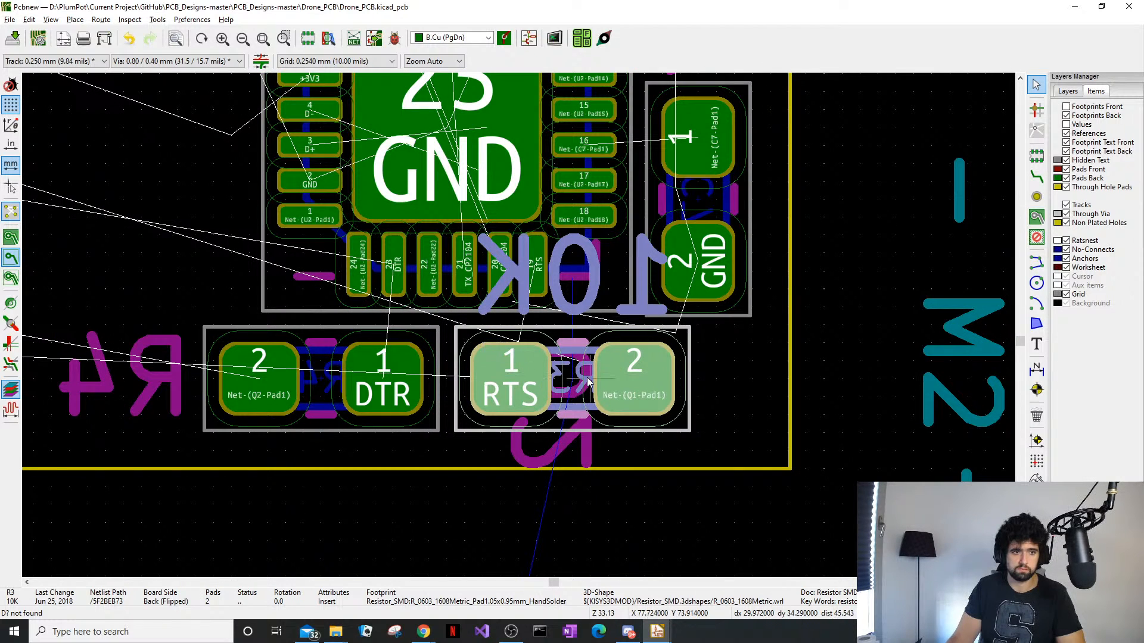
left_click_drag(587, 377, 588, 378)
middle_click_drag(466, 304, 479, 305)
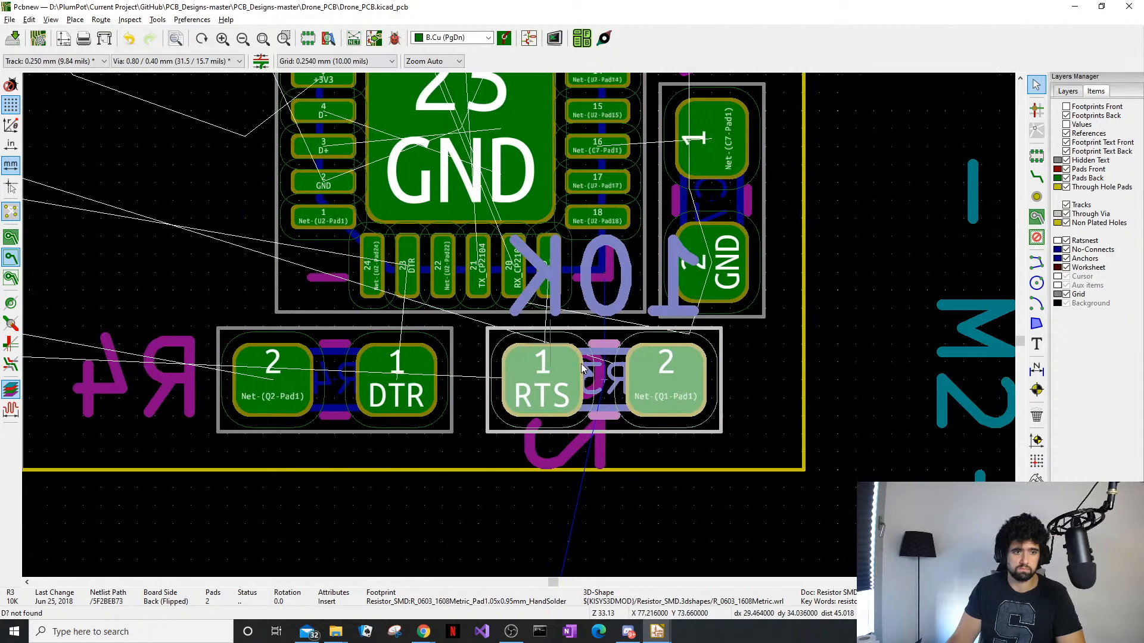
left_click_drag(589, 370, 673, 379)
middle_click_drag(500, 379, 513, 390)
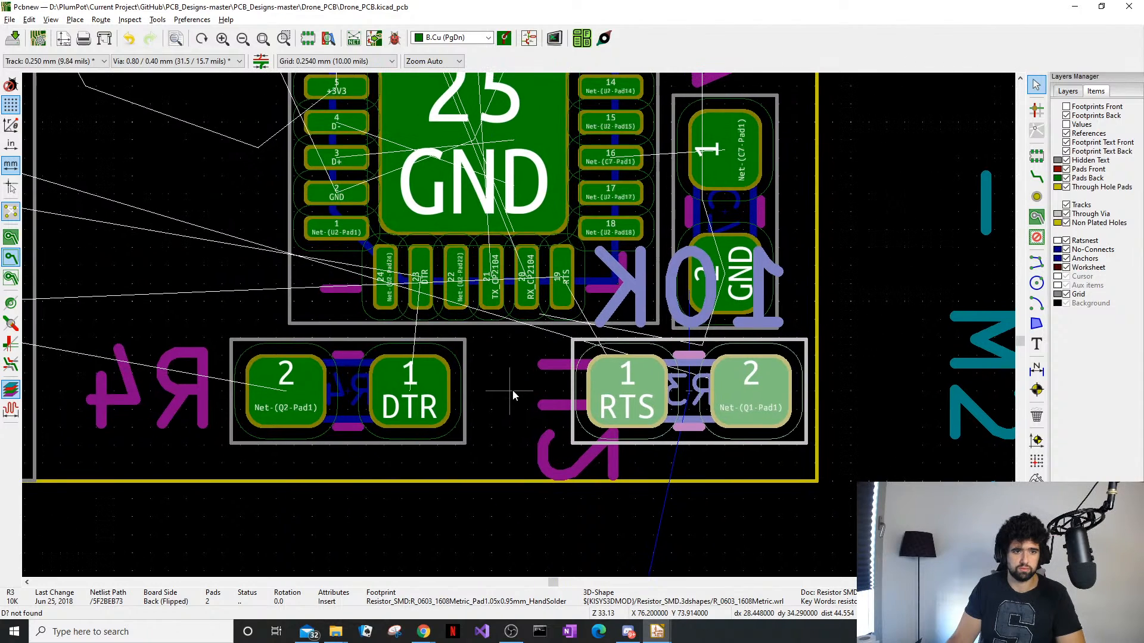
Rotate the CP2104 chip U2 in place to an orientation of 180 degrees
scroll(513, 389, "down", 1)
middle_click_drag(542, 476, 538, 548)
scroll(529, 532, "down", 1)
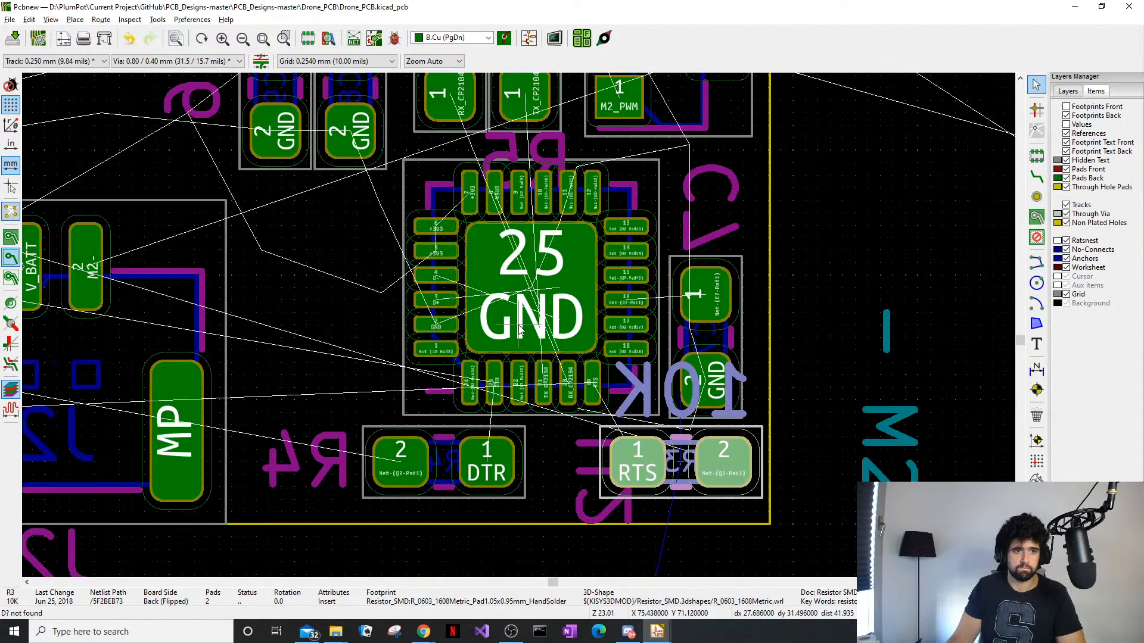
middle_click_drag(520, 331, 491, 352)
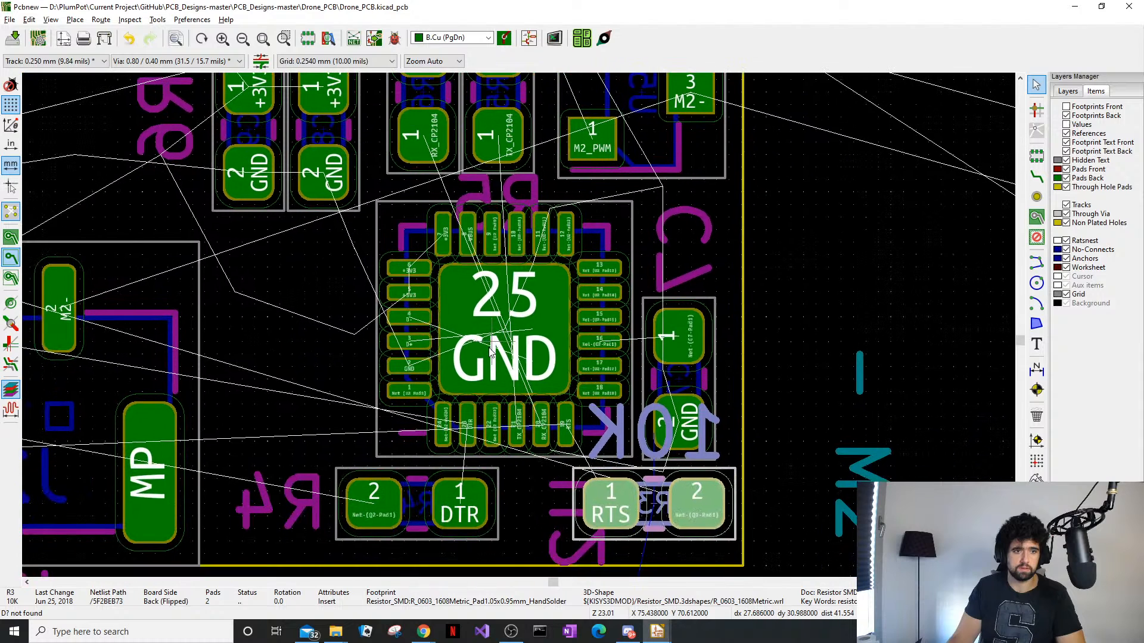
left_click(622, 233)
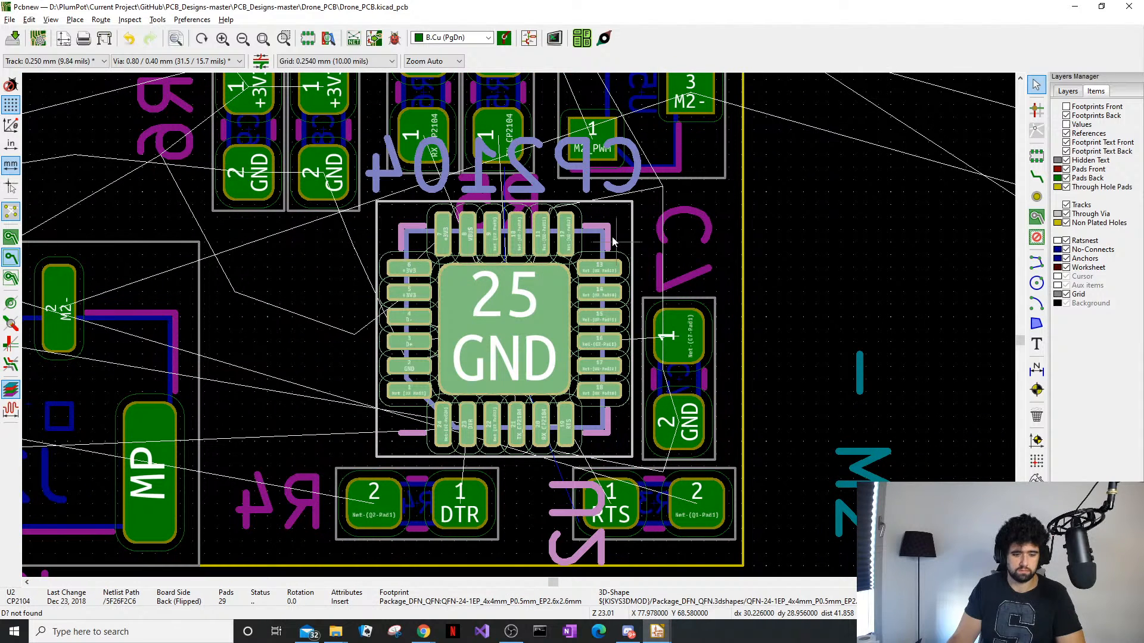
key("r")
key("r")
key("r")
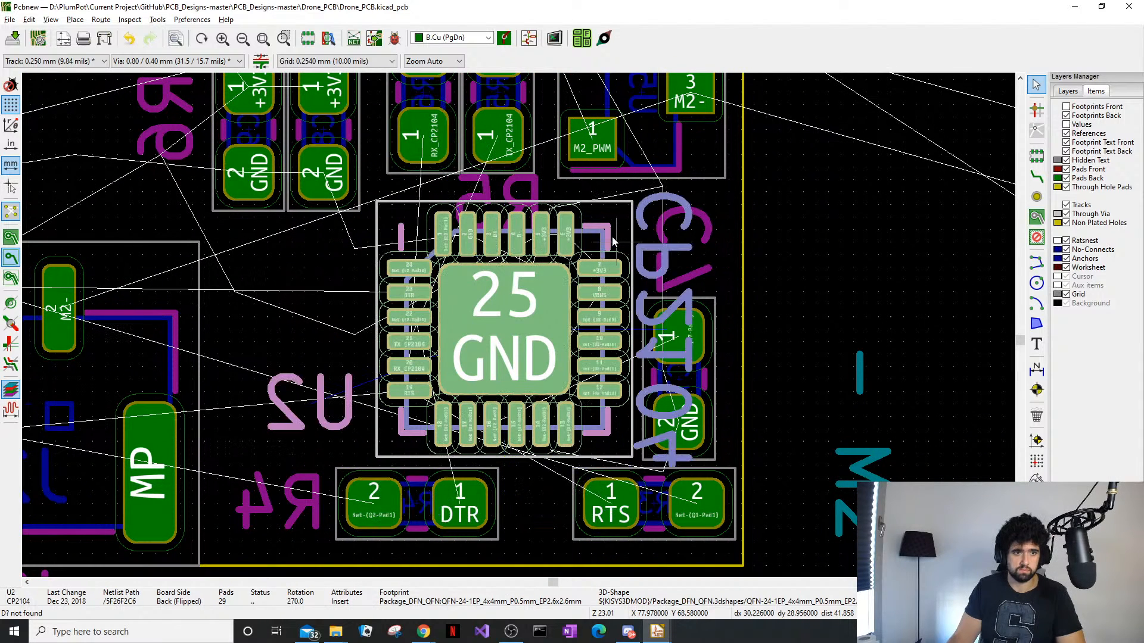
key("r")
key("r")
key("r")
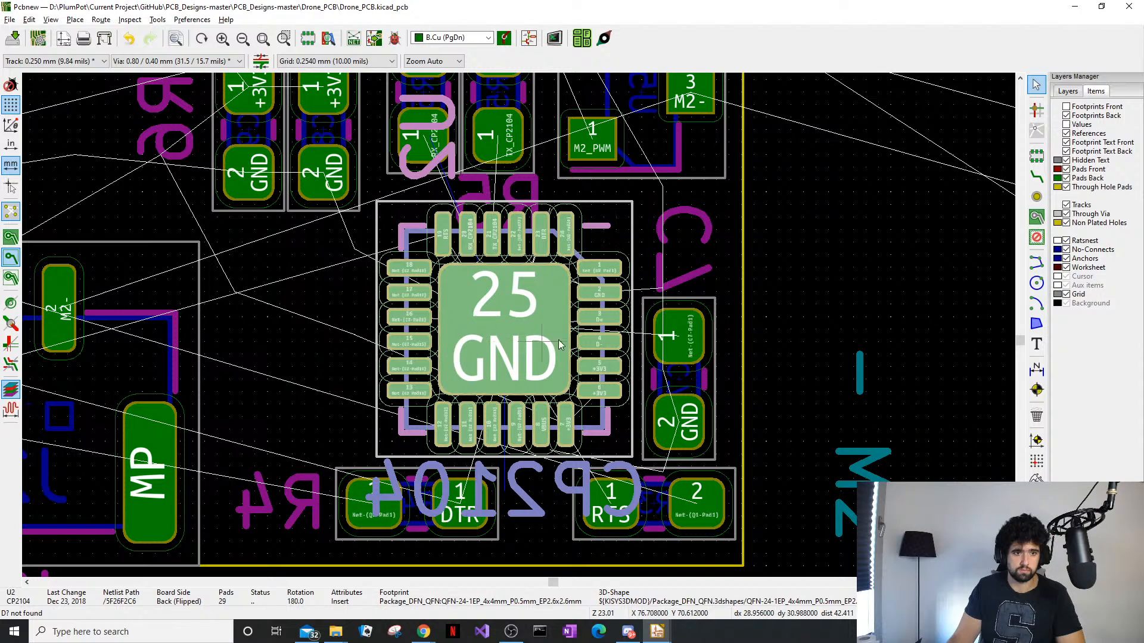
middle_click_drag(559, 354, 528, 333)
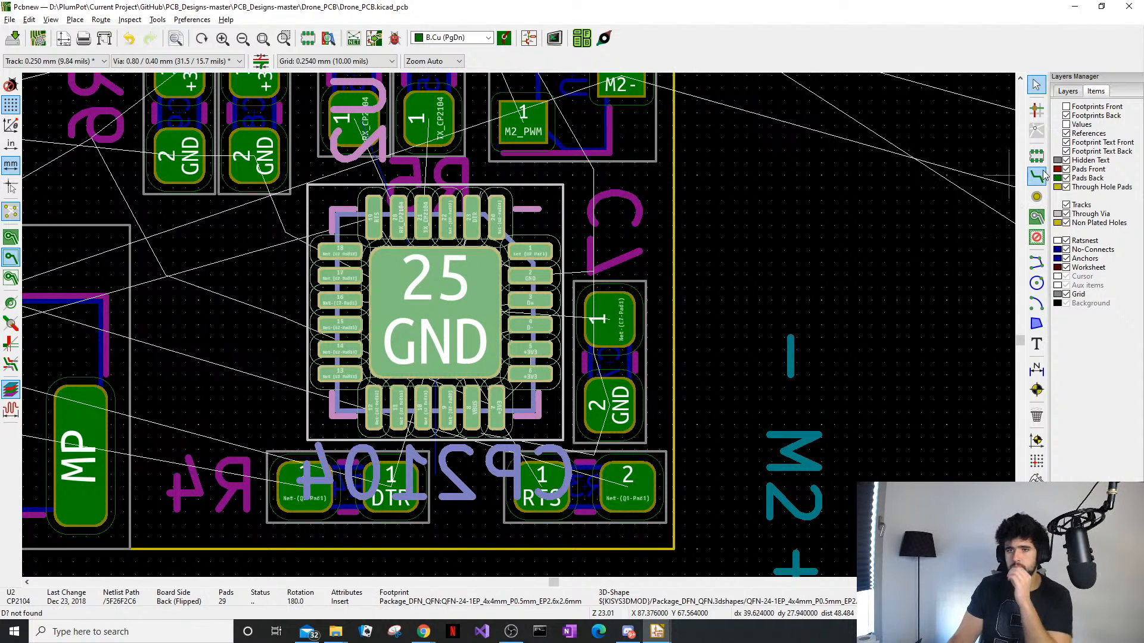
Show the front footprints temporarily to examine how they overlap the area around U2 and J2, and hide them again
left_click(1066, 106)
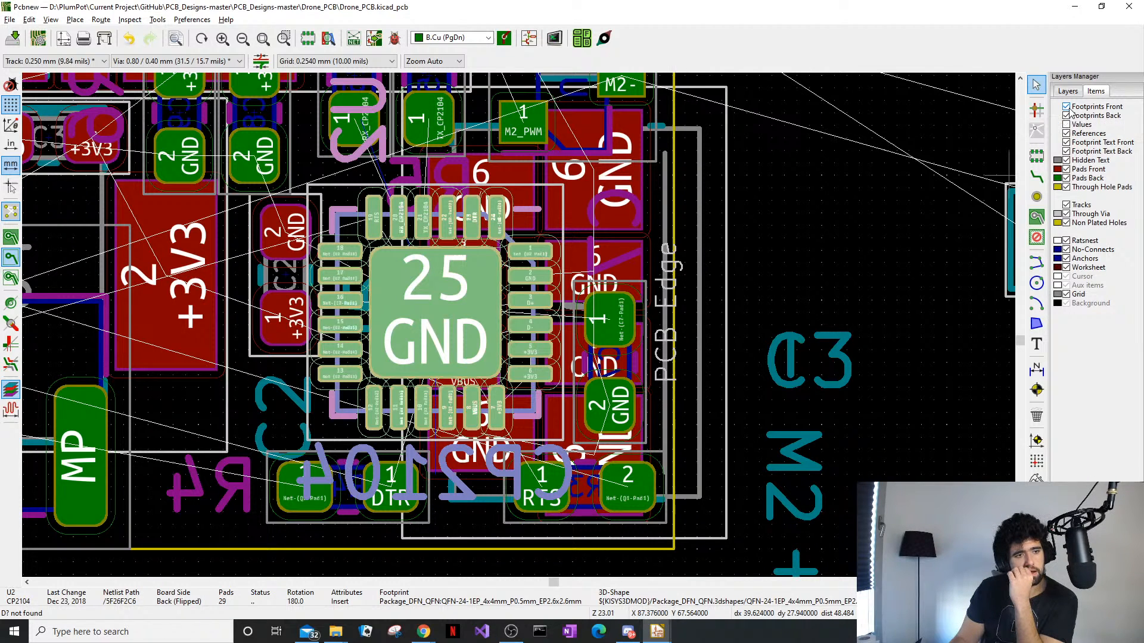
left_click(1070, 109)
left_click(1069, 109)
scroll(818, 413, "left", 5)
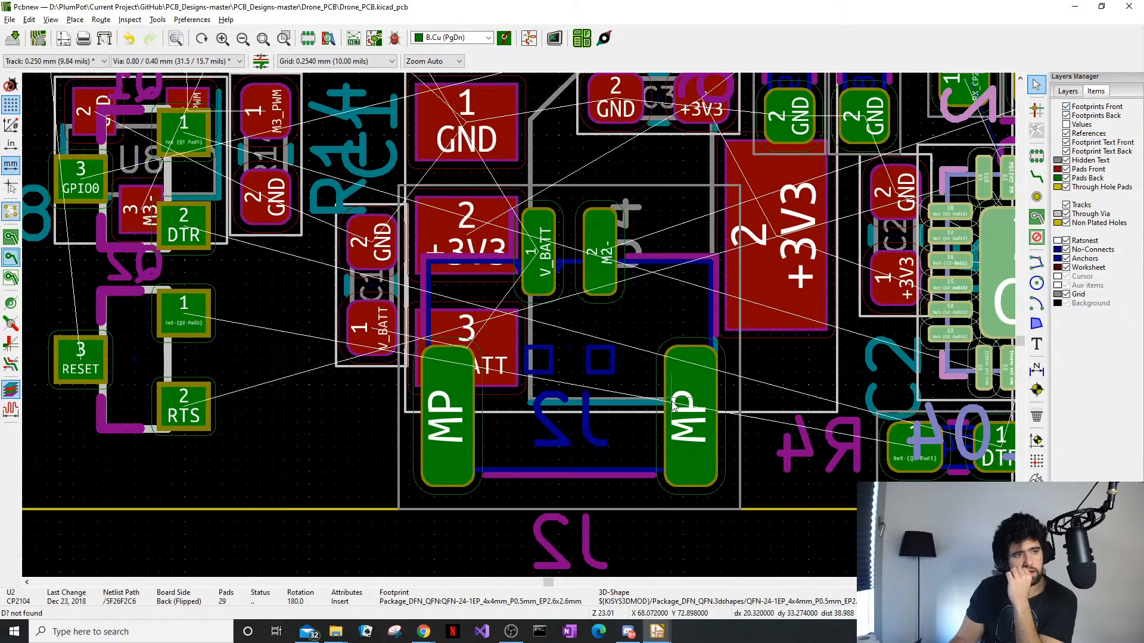
middle_click_drag(673, 407, 361, 407)
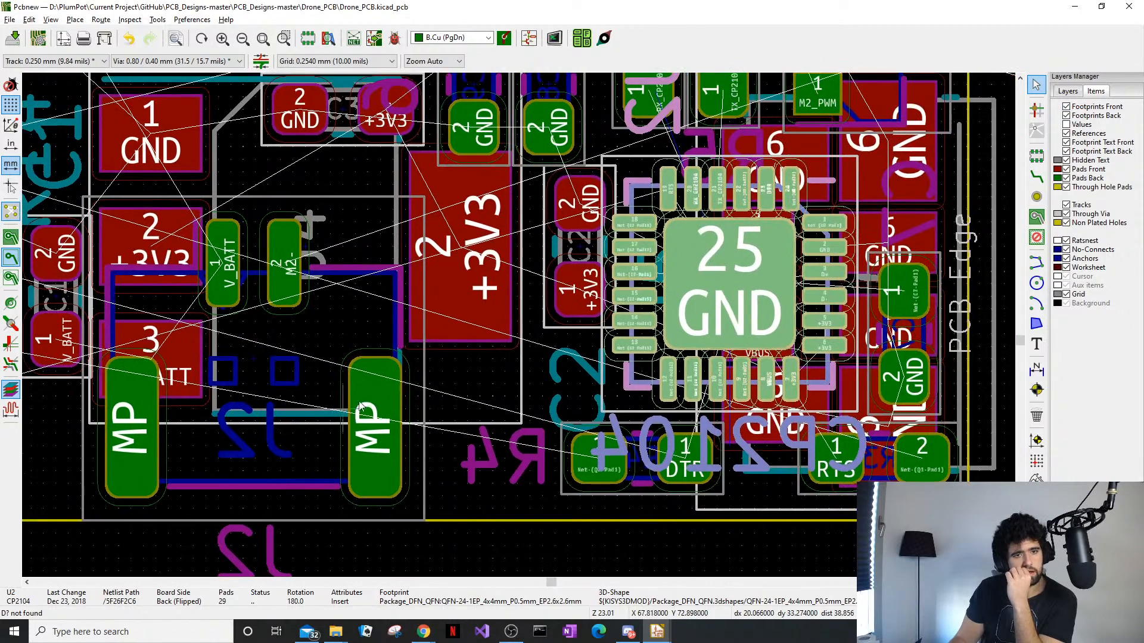
left_click(1067, 106)
Move transistors Q1 and Q2 below the board under J2 and place U2 in their former spot left of J2
scroll(624, 258, "down", 4)
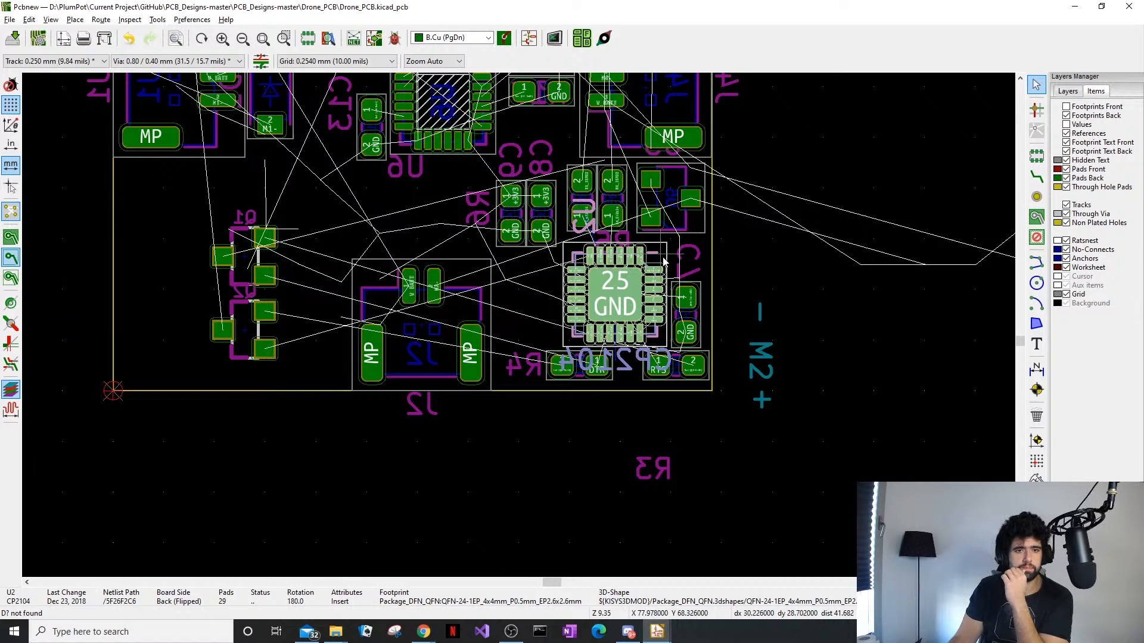
left_click_drag(664, 260, 169, 494)
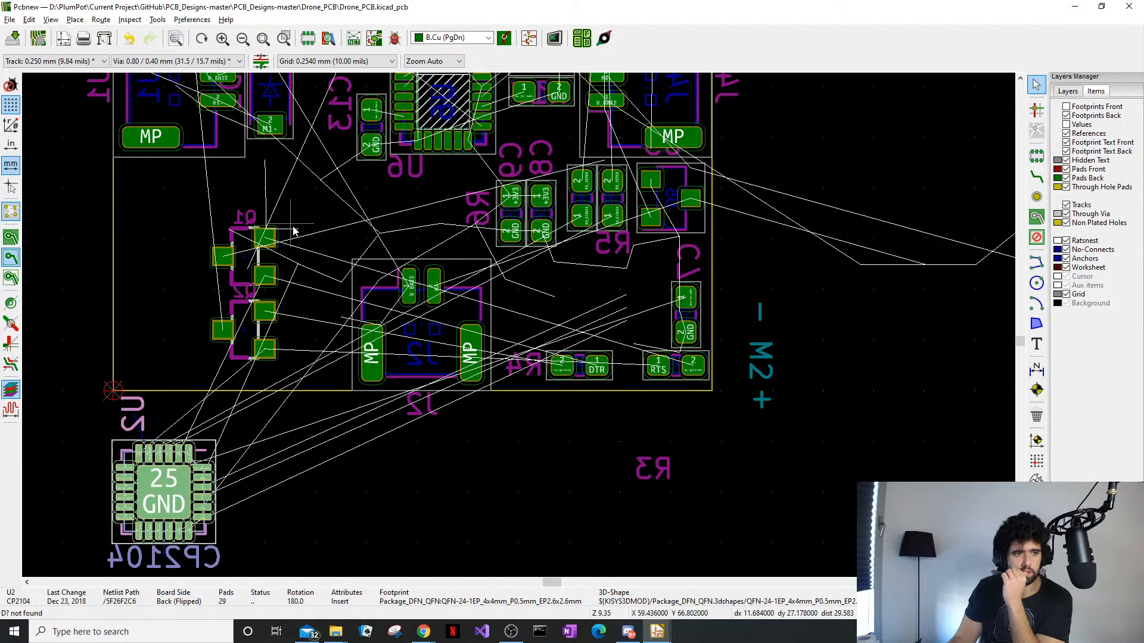
left_click_drag(293, 232, 475, 424)
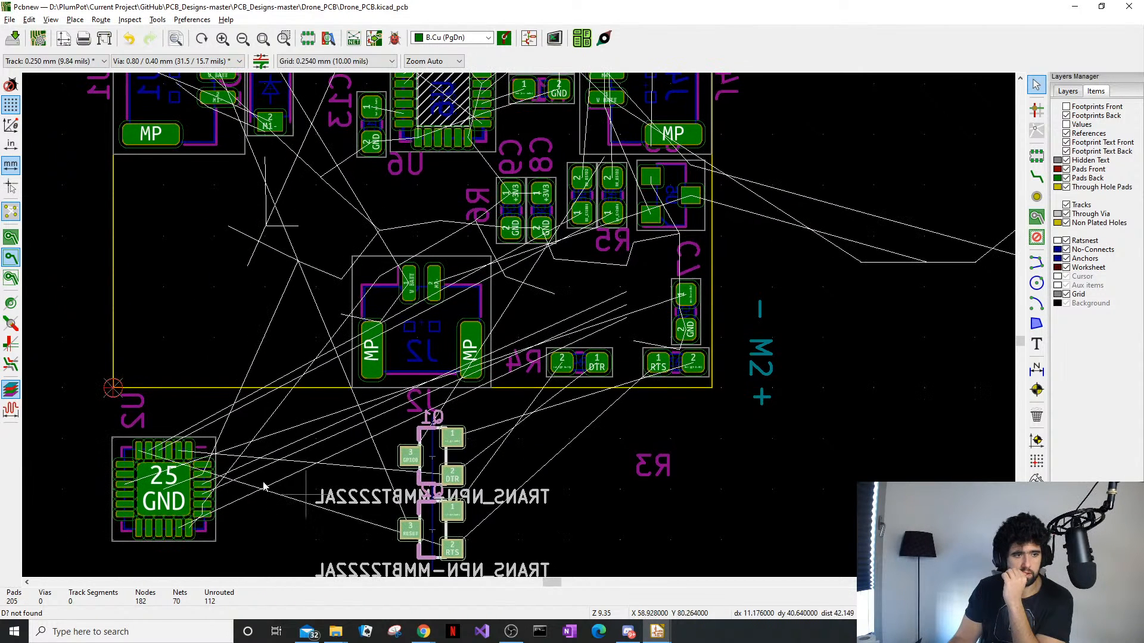
left_click_drag(159, 496, 248, 287)
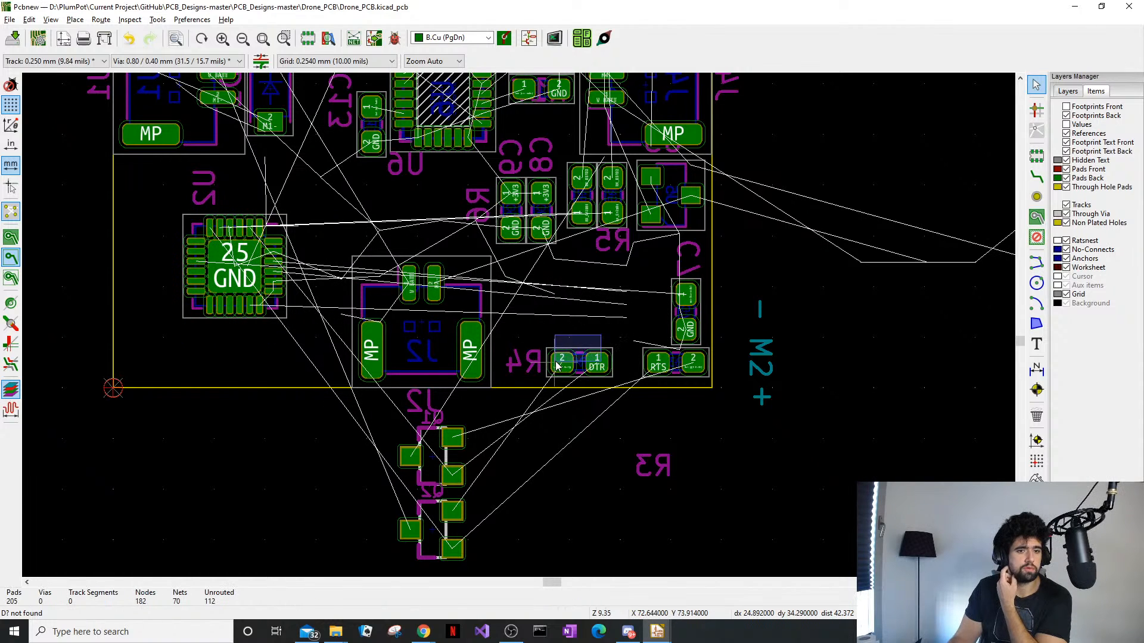
Move R4 above U2's upper right corner, rotated so that its DTR pad faces left
key("m")
scroll(205, 337, "up", 3)
scroll(518, 324, "down", 1)
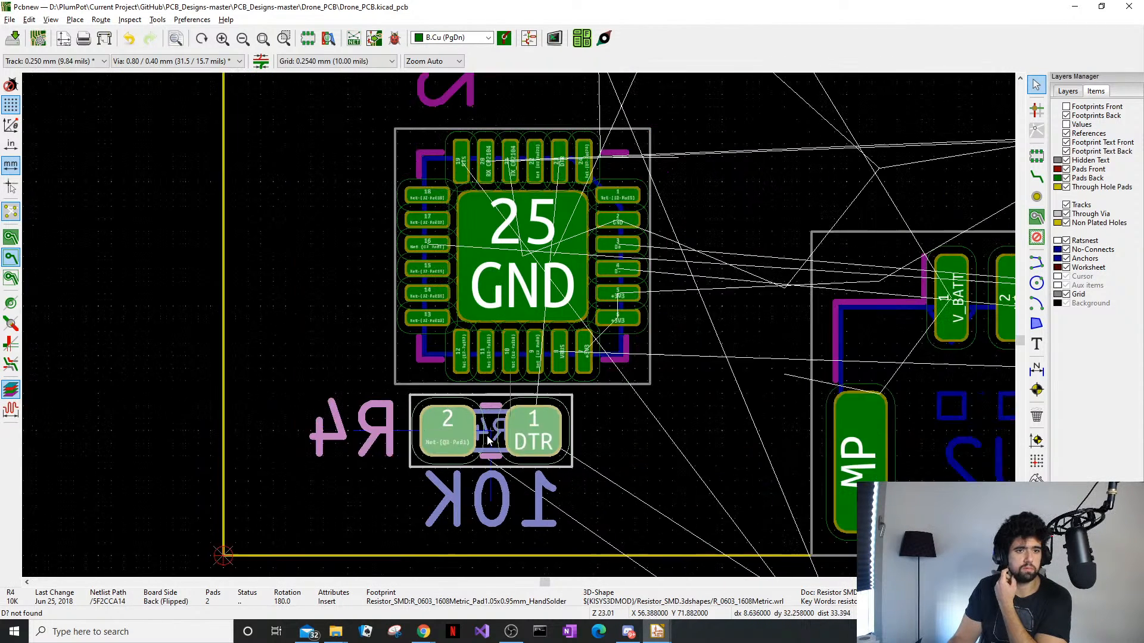
scroll(484, 325, "up", 1)
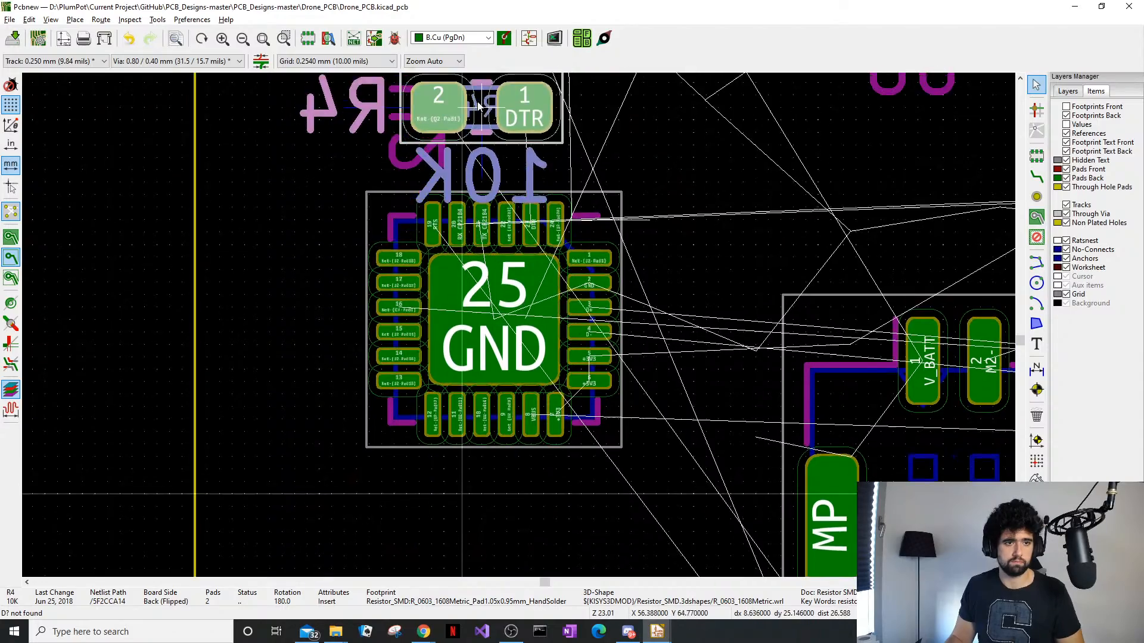
key("r")
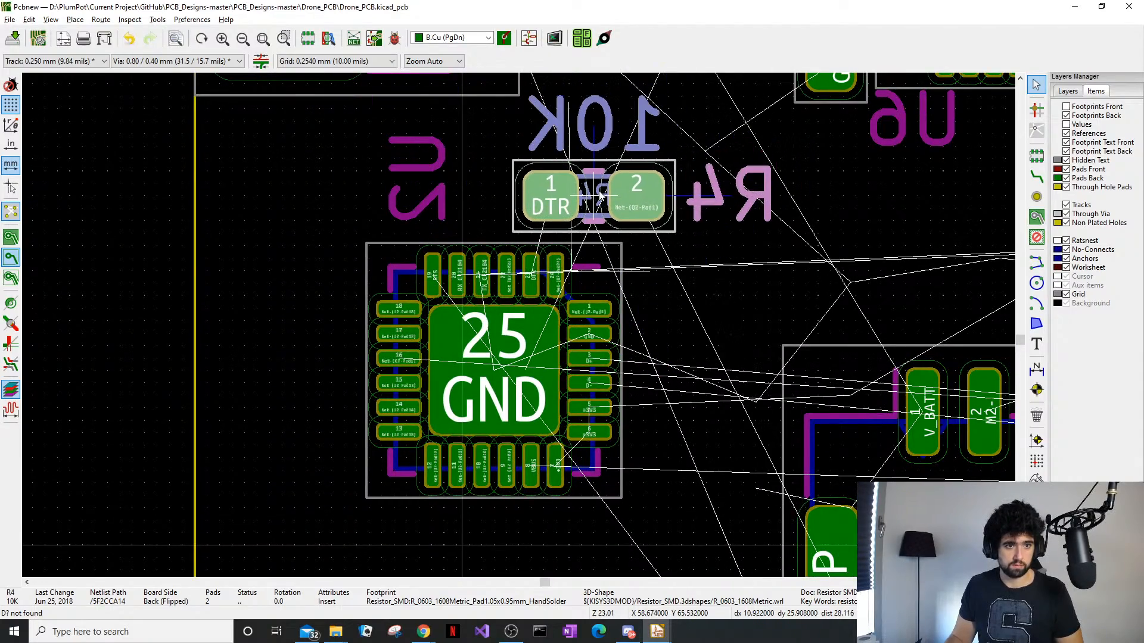
left_click(598, 196)
scroll(638, 250, "down", 3)
scroll(691, 412, "up", 3)
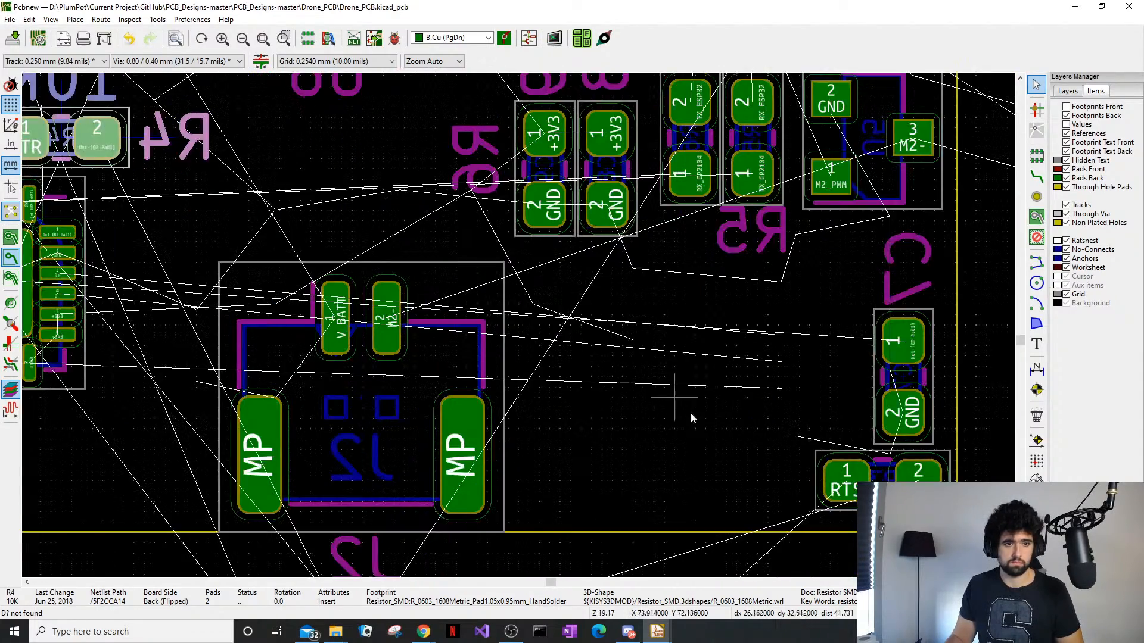
middle_click_drag(882, 272, 669, 454)
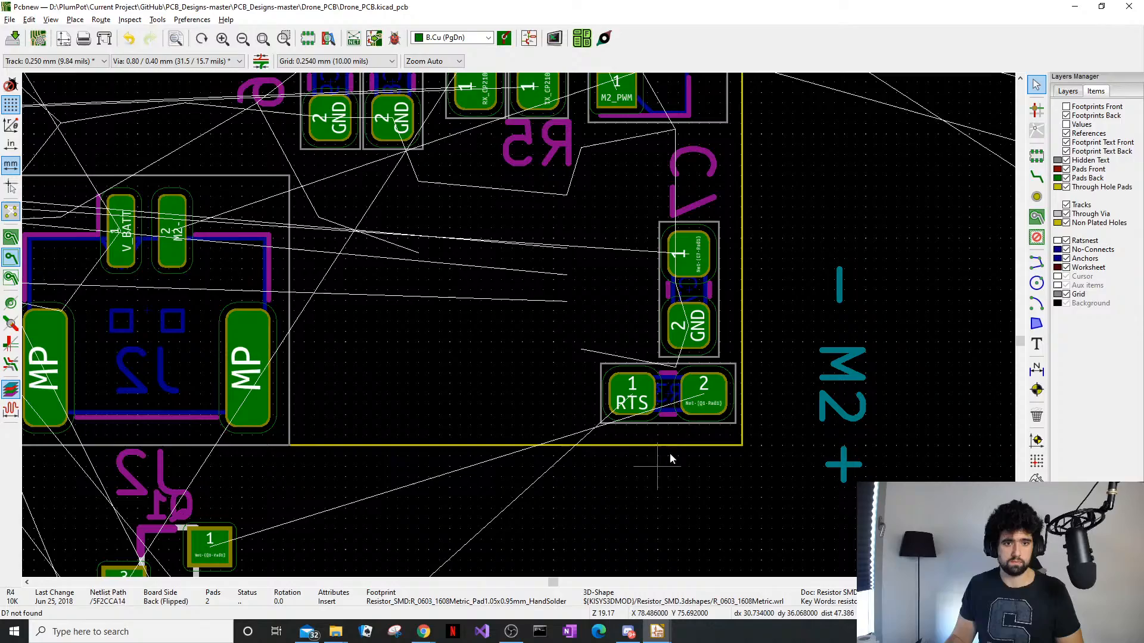
left_click(675, 405)
left_click(666, 420)
double_click(667, 421)
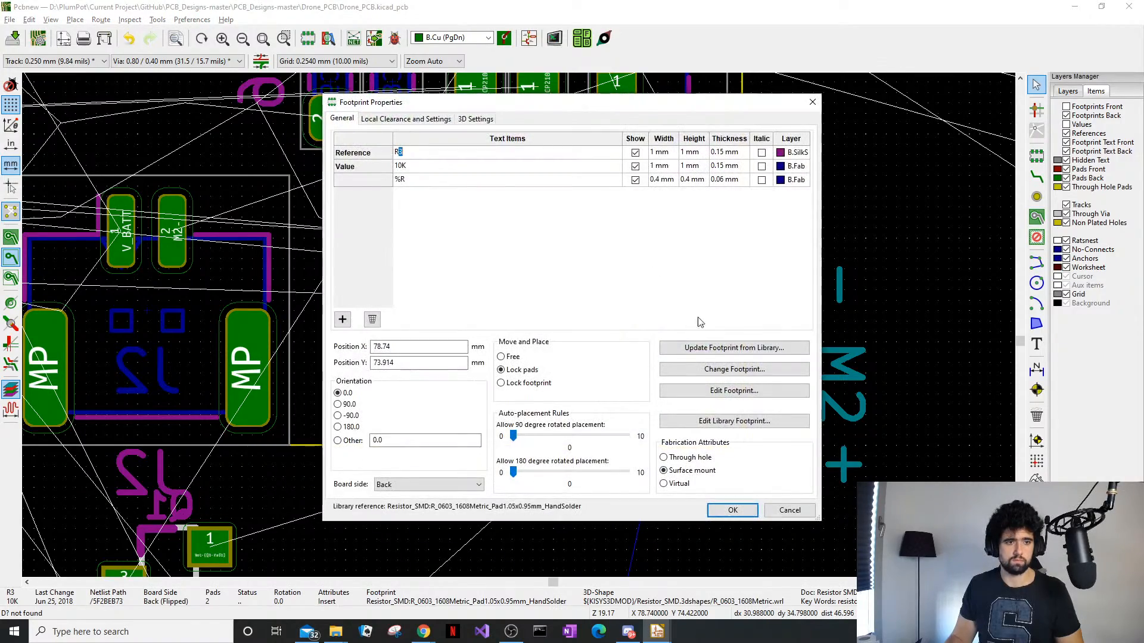
left_click(802, 507)
Move R3 above U2, left of R4, rotated 180 degrees so that its RTS pad faces R4
left_click_drag(685, 424, 583, 371)
scroll(474, 312, "up", 4)
key("r")
key("r")
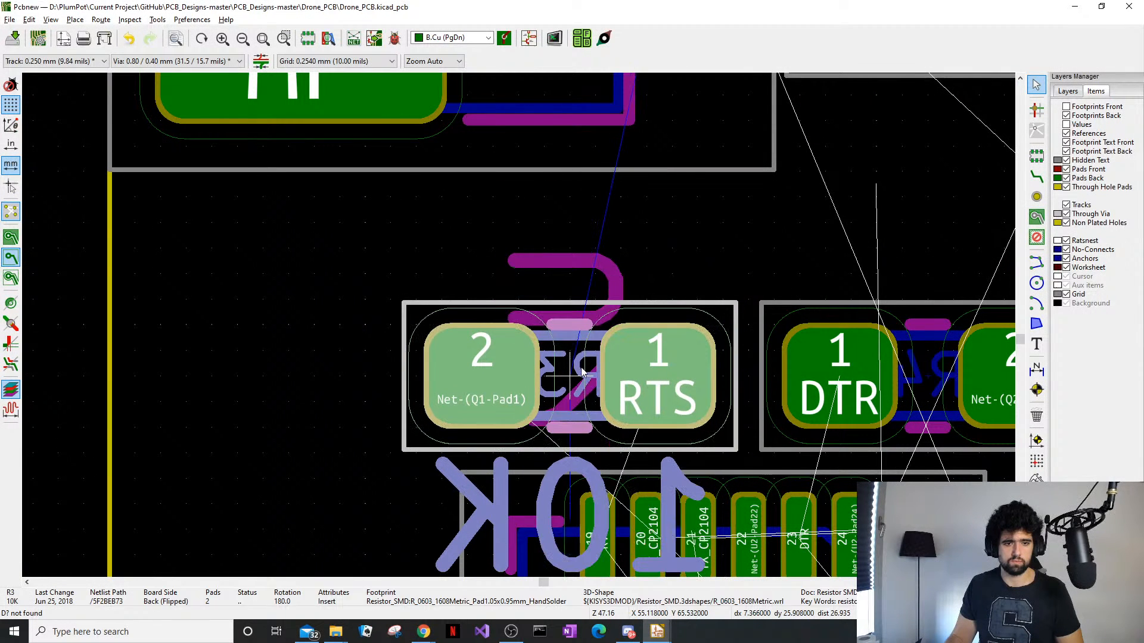
left_click_drag(520, 333, 520, 332)
Shift R3 left to widen its gap from R4
scroll(520, 333, "down", 1)
left_click(353, 405)
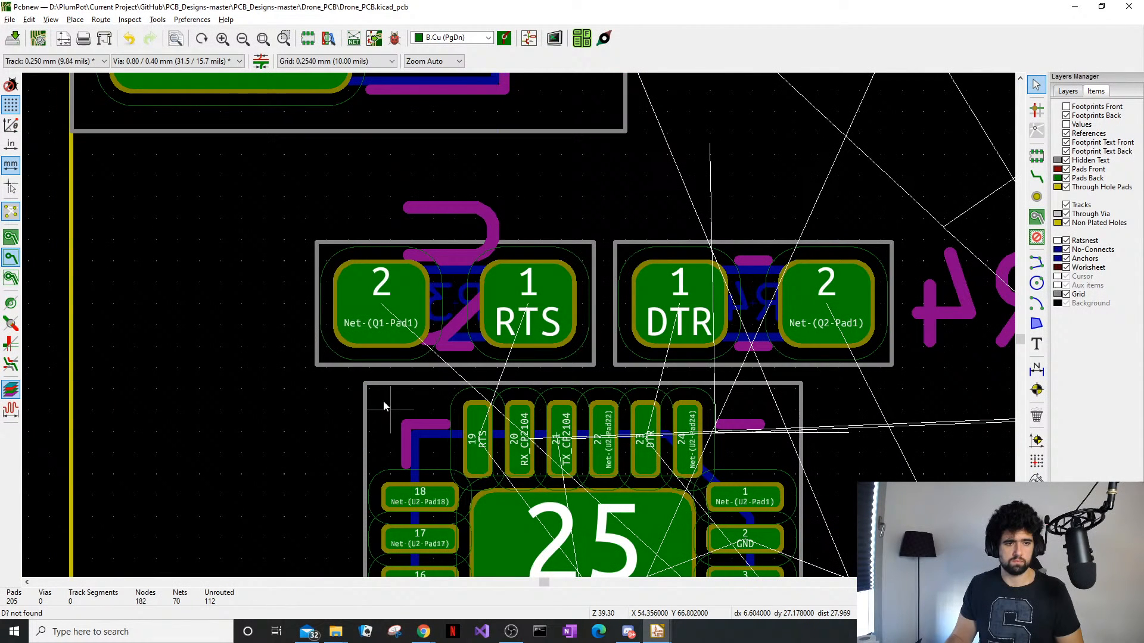
left_click(449, 290)
left_click(477, 334)
left_click(395, 306)
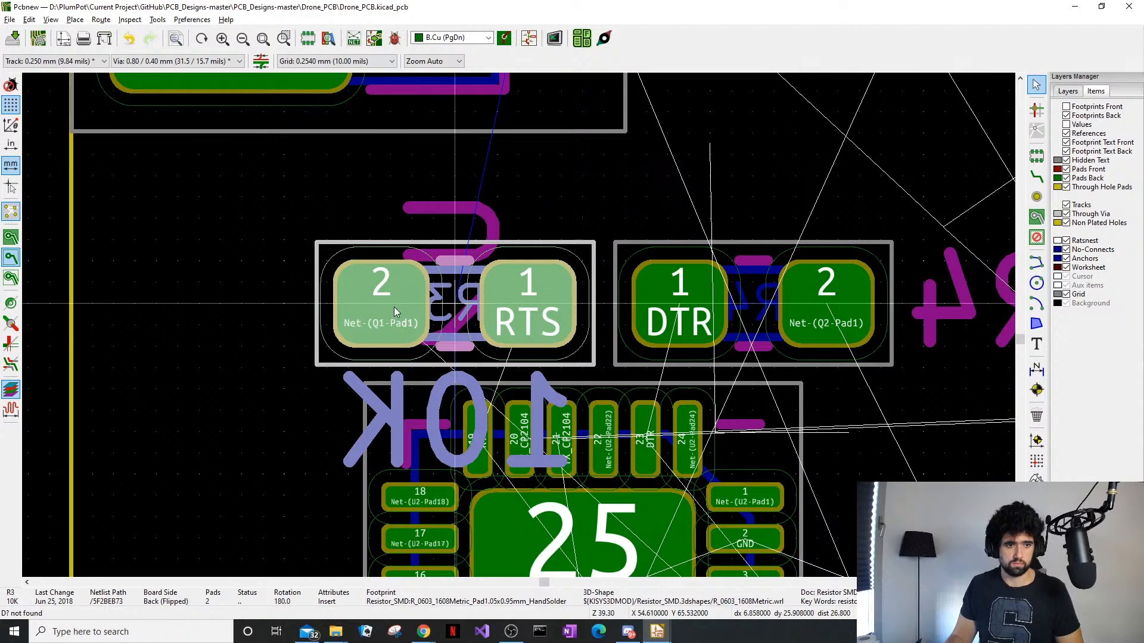
left_click_drag(395, 306, 327, 301)
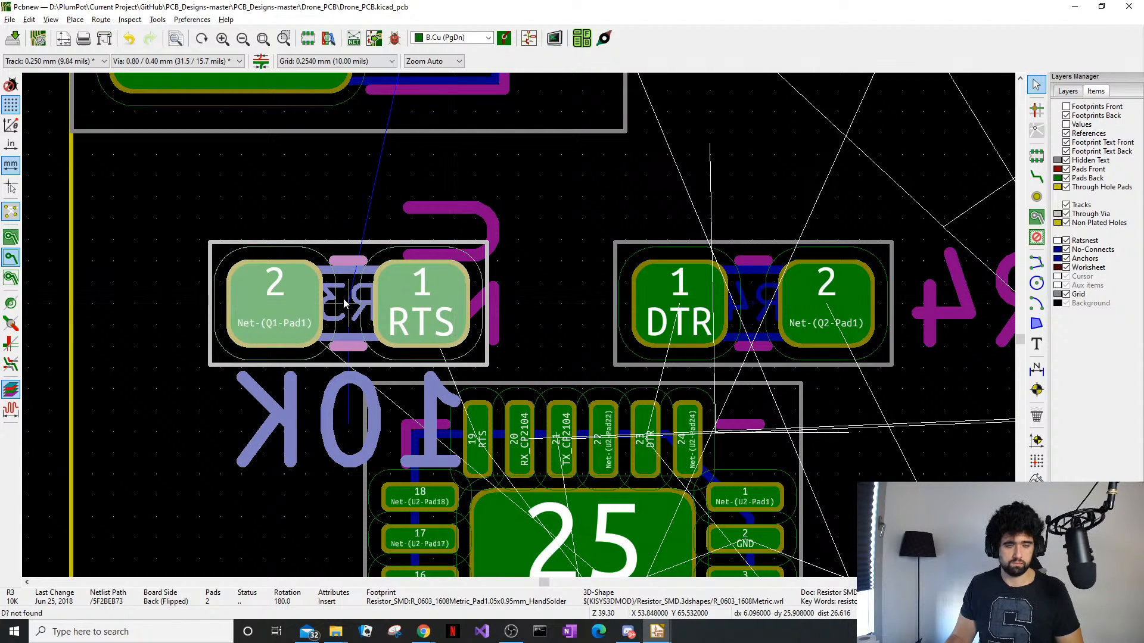
Move Q1 outside the board's left edge and shift U2 down, away from R3 and R4
scroll(756, 481, "down", 6)
left_click(632, 495)
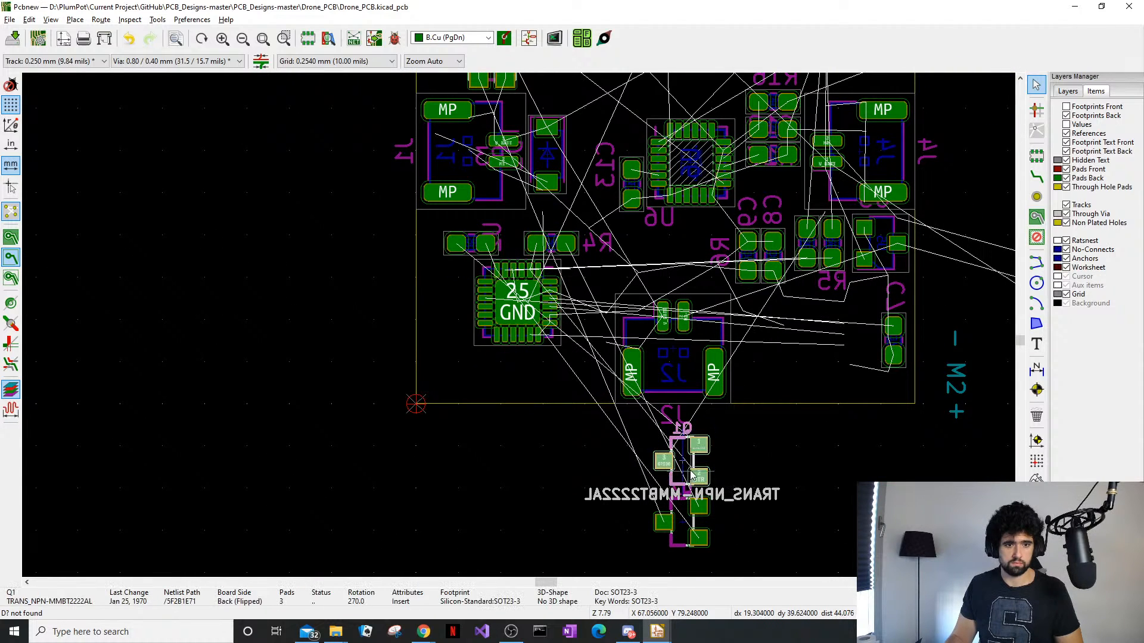
left_click_drag(632, 496, 285, 314)
left_click_drag(518, 310, 519, 335)
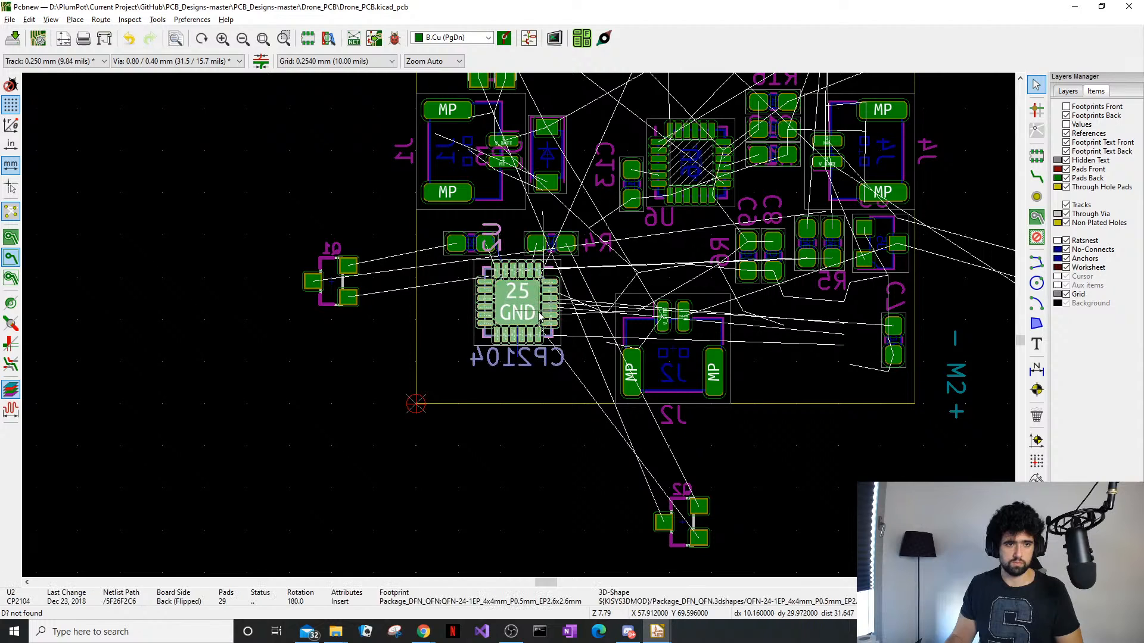
scroll(516, 332, "up", 3)
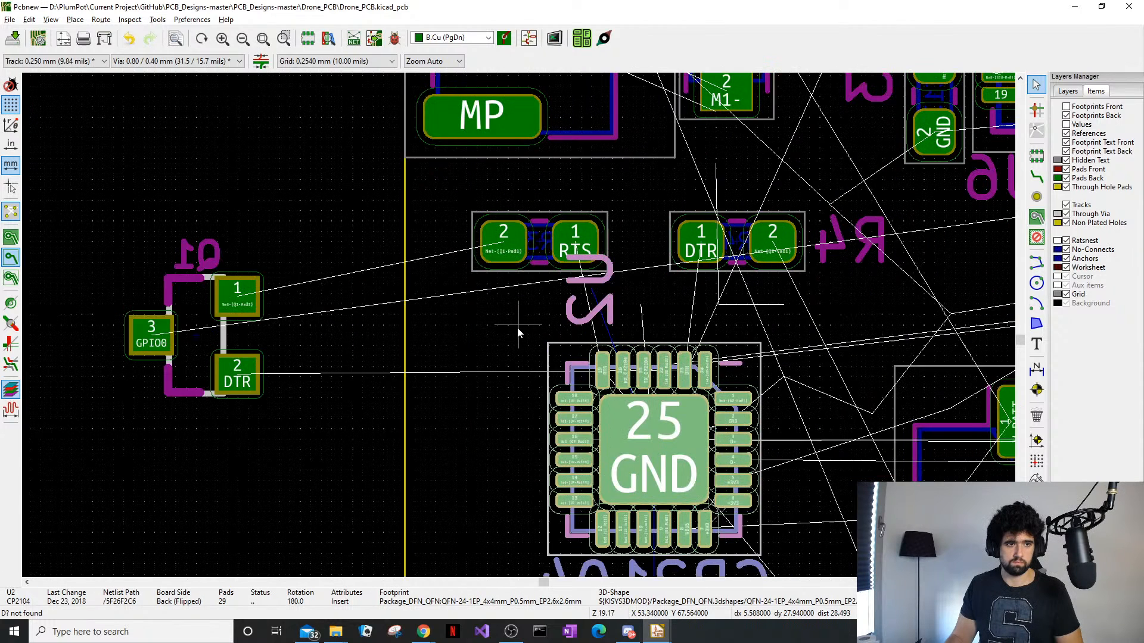
Move R3 up and left to just below J1 and place Q1, rotated 90 degrees, directly beneath it
left_click_drag(140, 398, 248, 409)
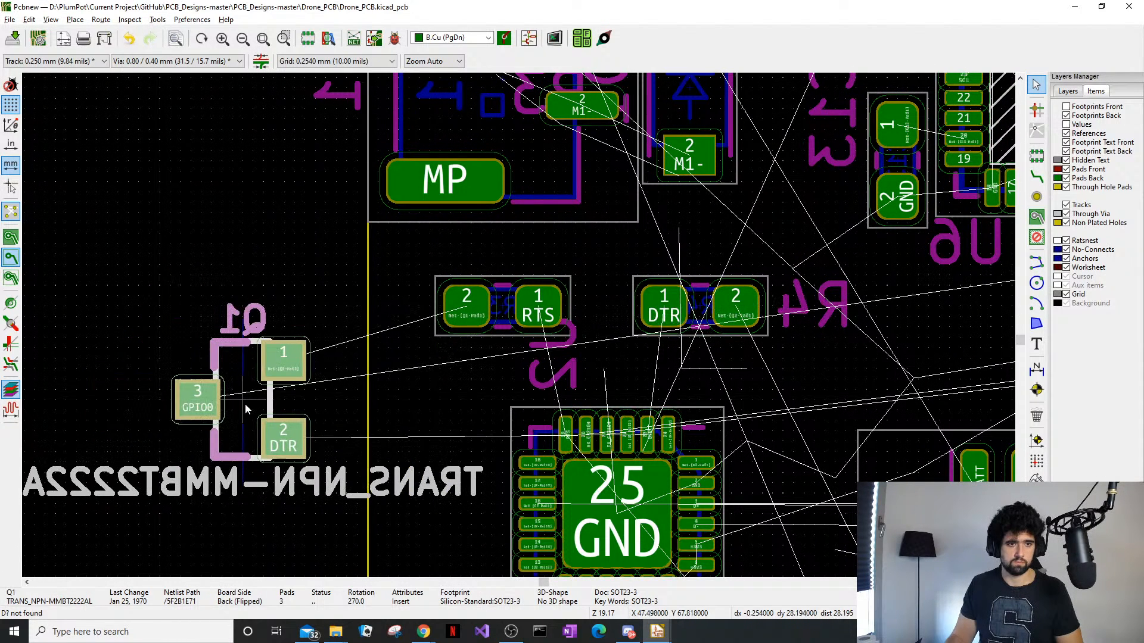
left_click_drag(523, 288, 534, 237)
left_click_drag(304, 364, 459, 367)
key("r")
left_click(458, 368)
left_click(536, 256)
left_click_drag(536, 256, 484, 256)
Move R4 up and to the right, and place Q2, rotated 90 degrees, beneath R4
left_click(729, 306)
scroll(702, 310, "down", 4)
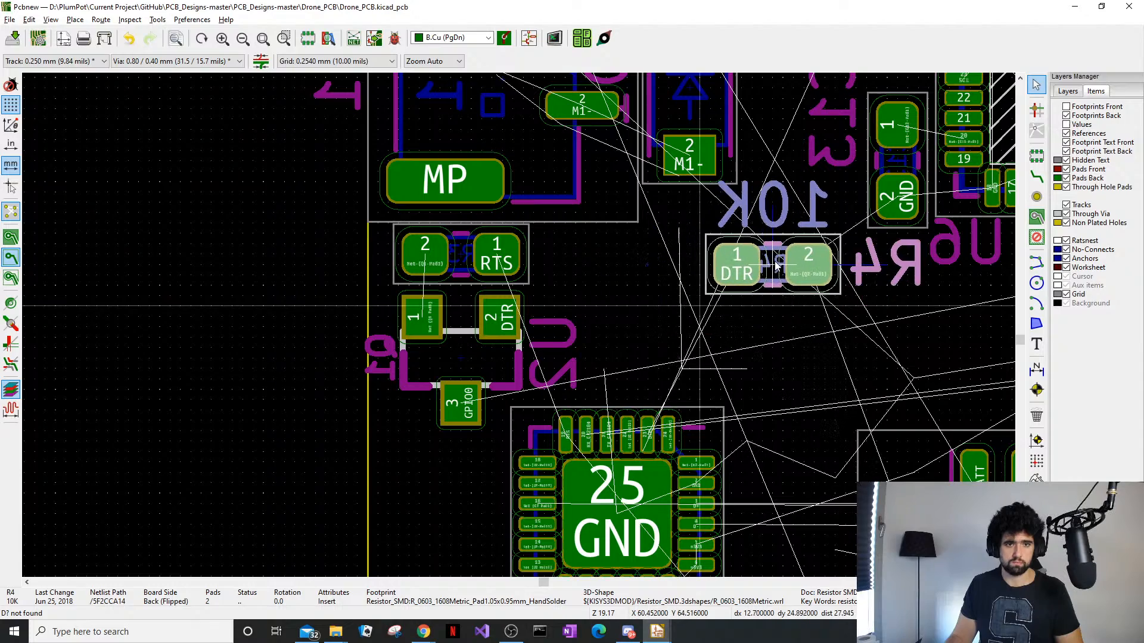
left_click(606, 561)
key("m")
key("r")
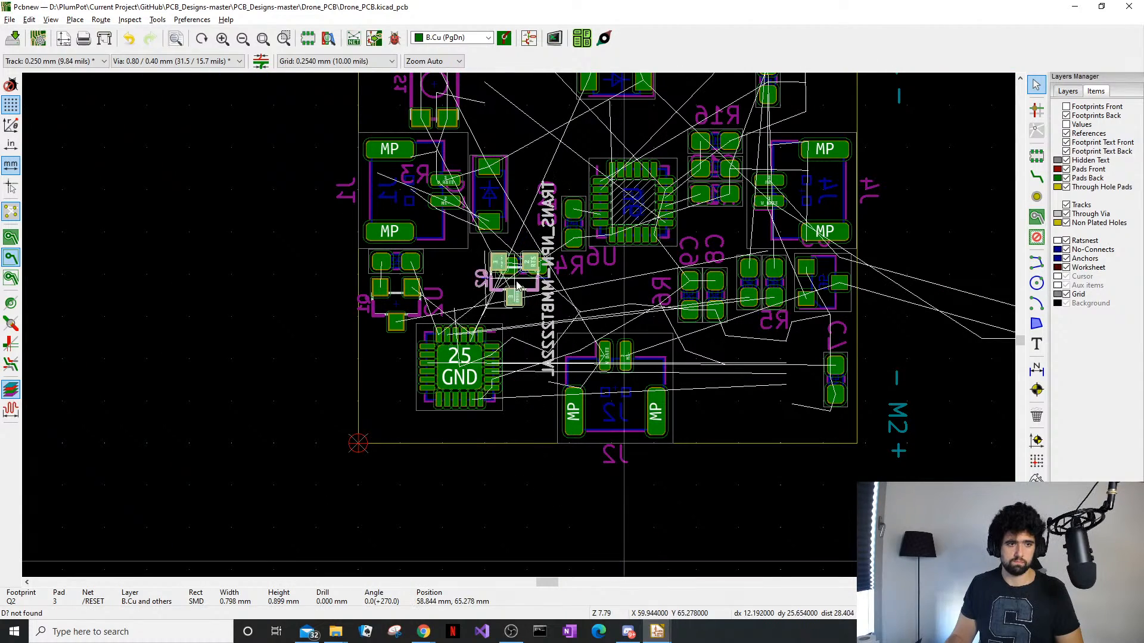
scroll(531, 311, "up", 4)
scroll(520, 329, "up", 3)
scroll(521, 344, "down", 4)
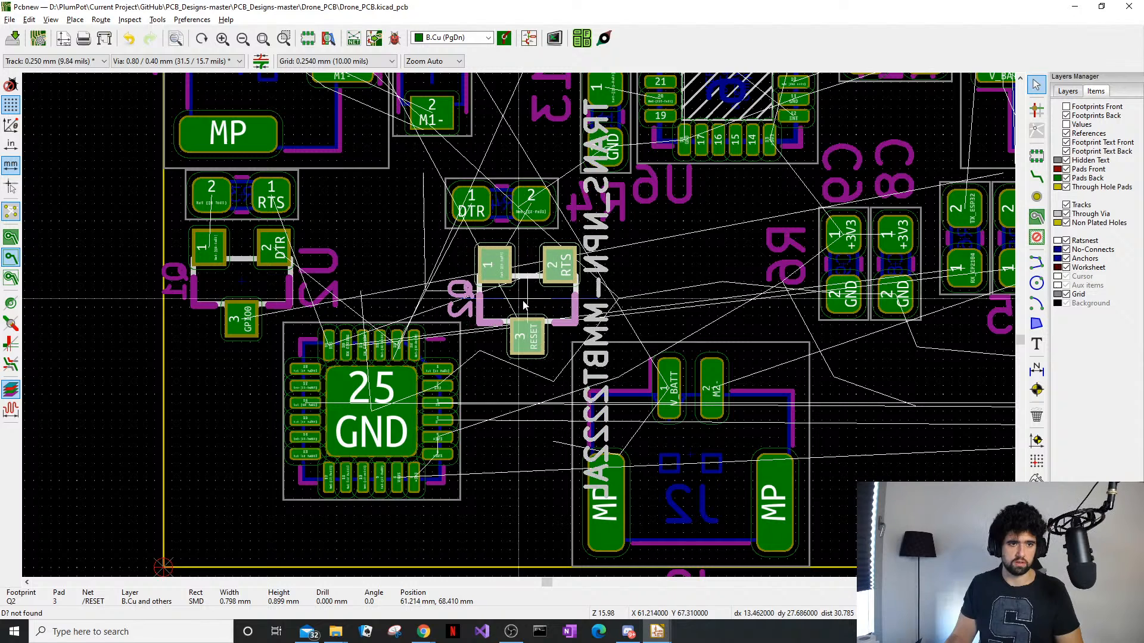
Nudge Q2 slightly left and align R4 directly above it
left_click(520, 239)
left_click(516, 191)
key("m")
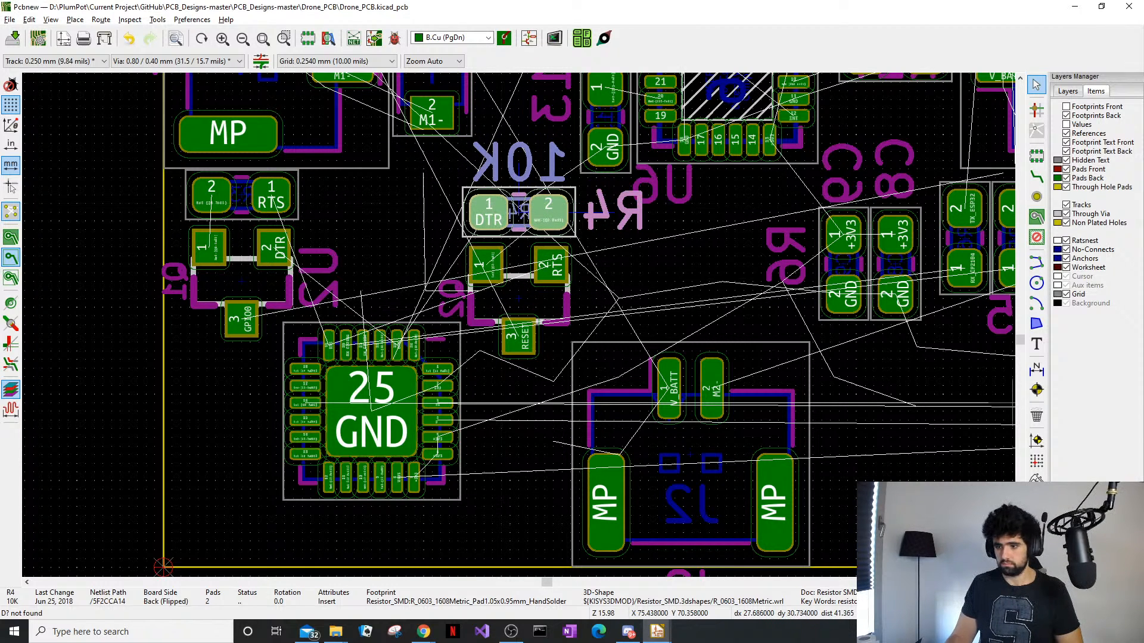
Examine the component placement and ratsnest lines around U2, U6 and their neighbouring parts
key("alt+Tab")
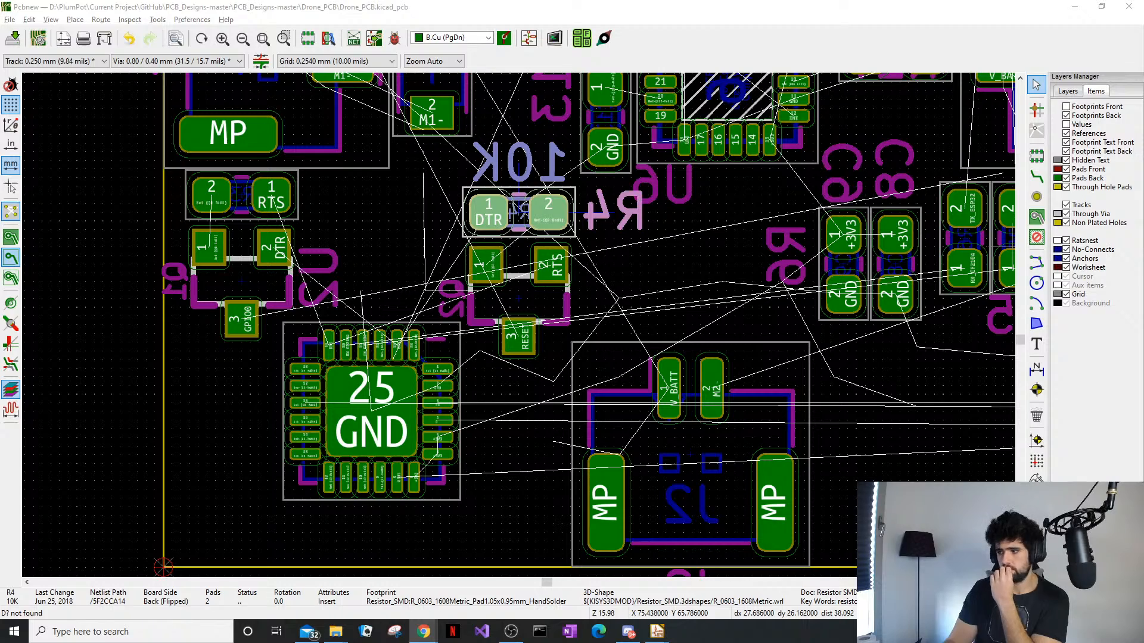
middle_click_drag(382, 283, 418, 293)
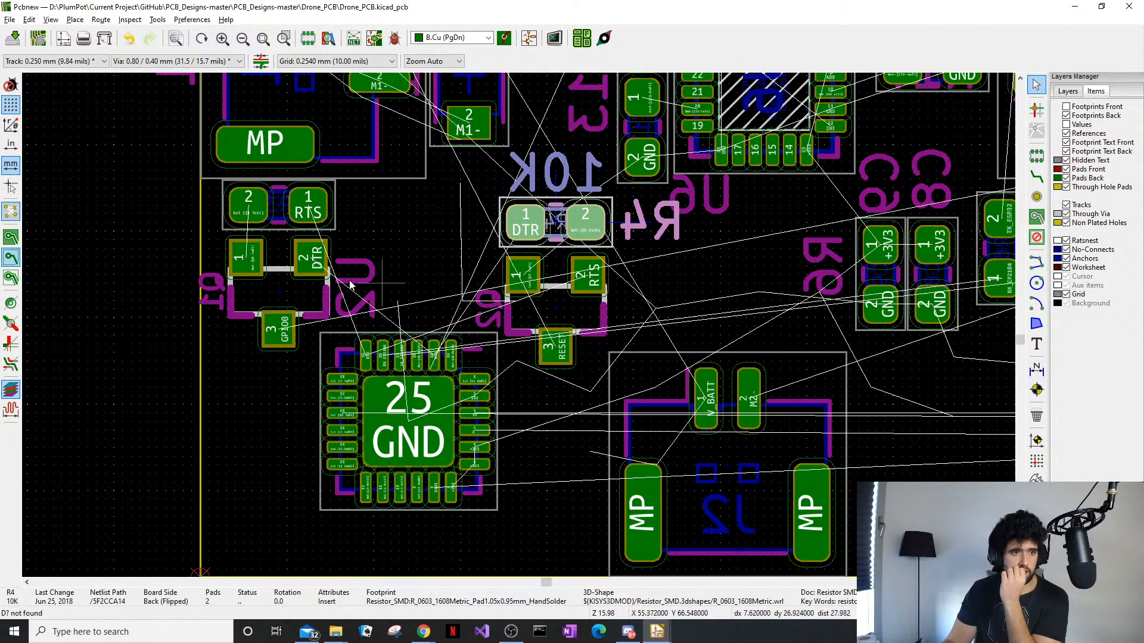
middle_click_drag(236, 302, 248, 309)
scroll(249, 308, "down", 3)
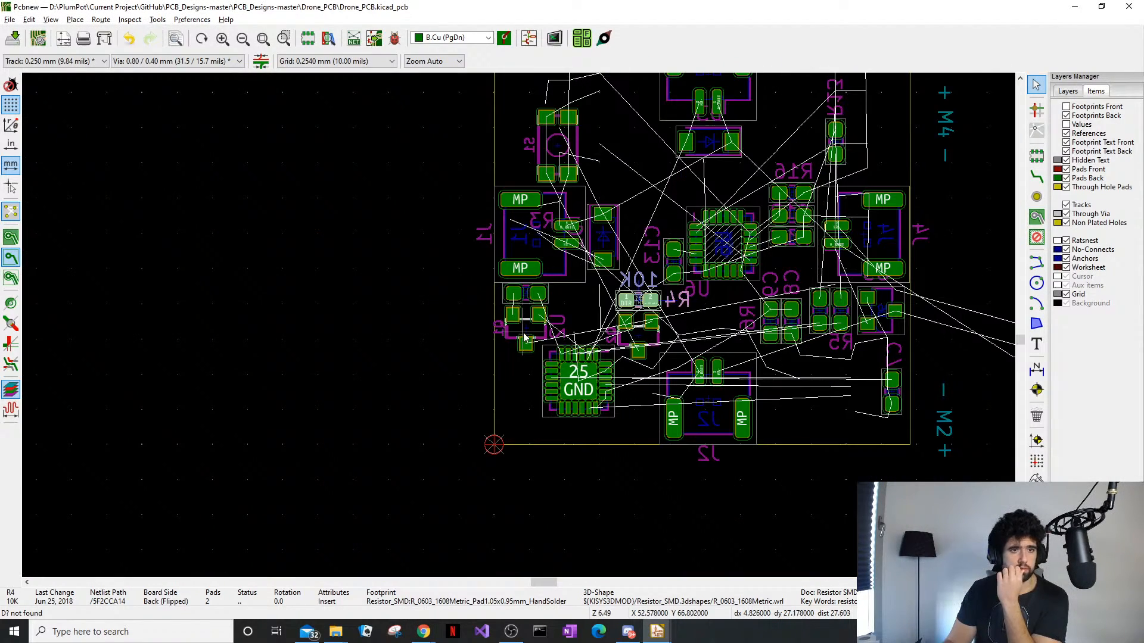
middle_click_drag(471, 386, 286, 406)
middle_click_drag(354, 179, 328, 335)
middle_click_drag(813, 358, 776, 131)
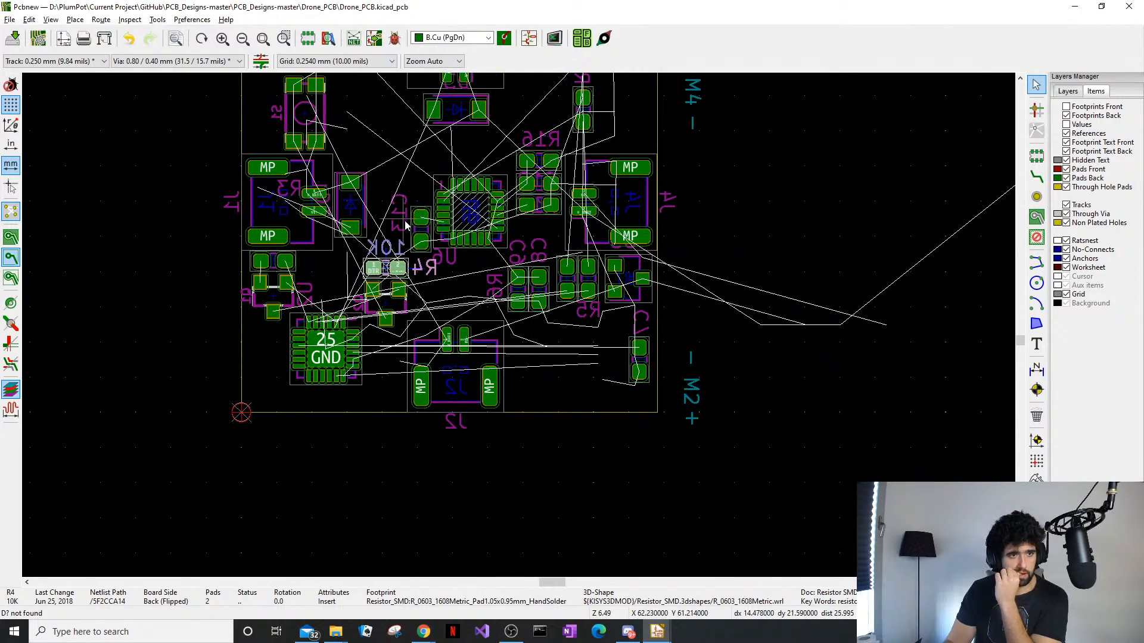
scroll(402, 218, "up", 2)
left_click(560, 334)
scroll(705, 383, "up", 1)
middle_click_drag(668, 376, 390, 343)
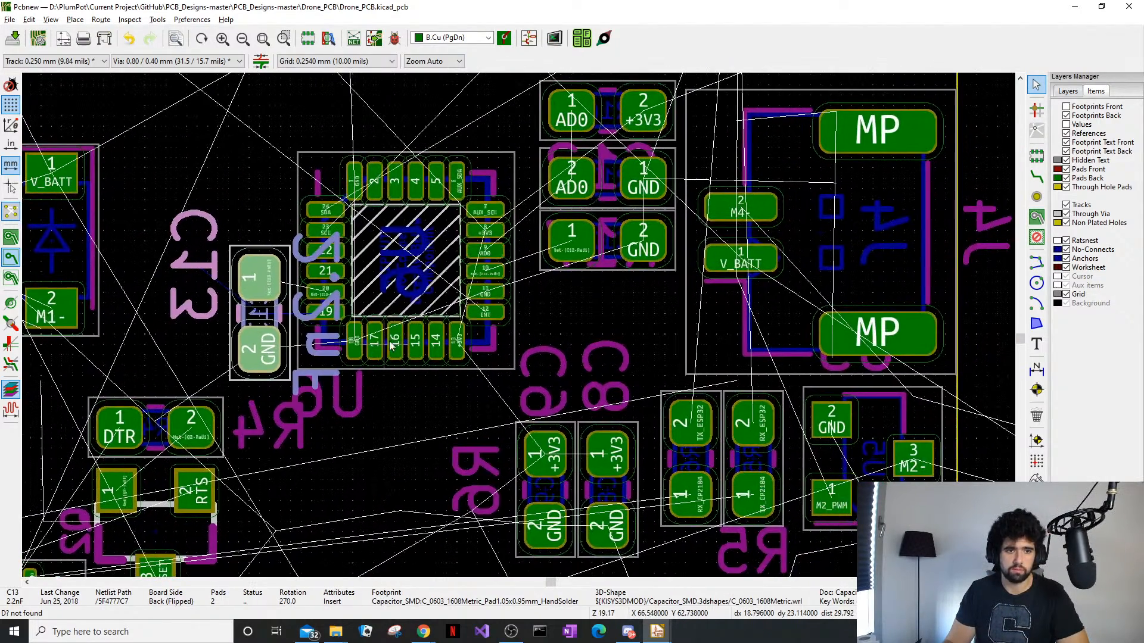
middle_click_drag(517, 308, 391, 295)
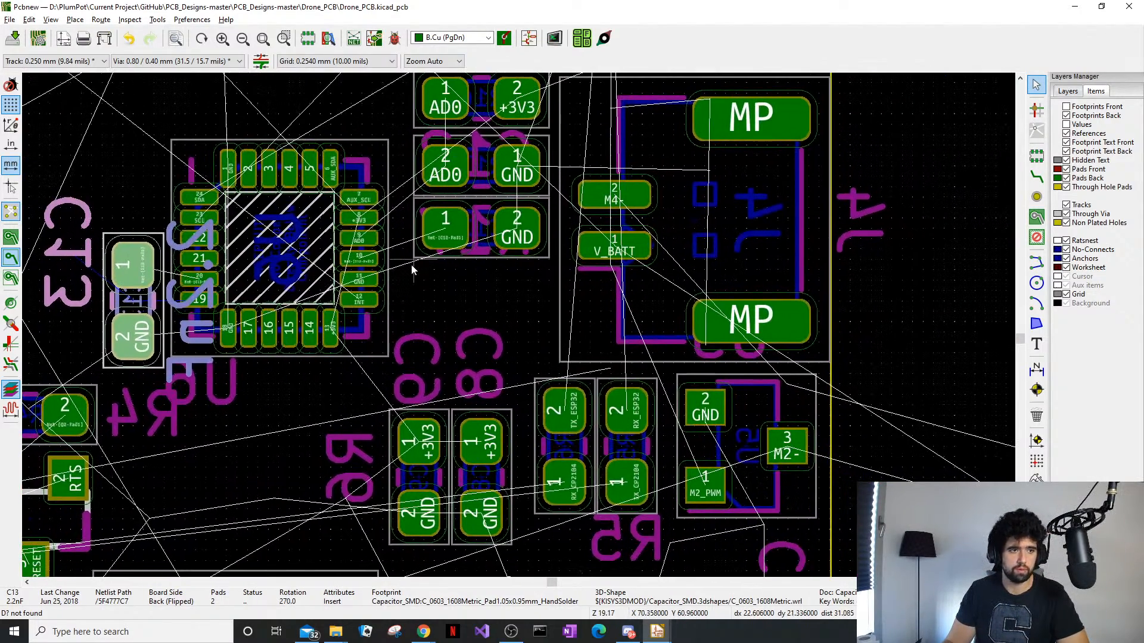
Lock the U6 (MPU-6050) footprint in its footprint properties
left_click(352, 146)
double_click(386, 153)
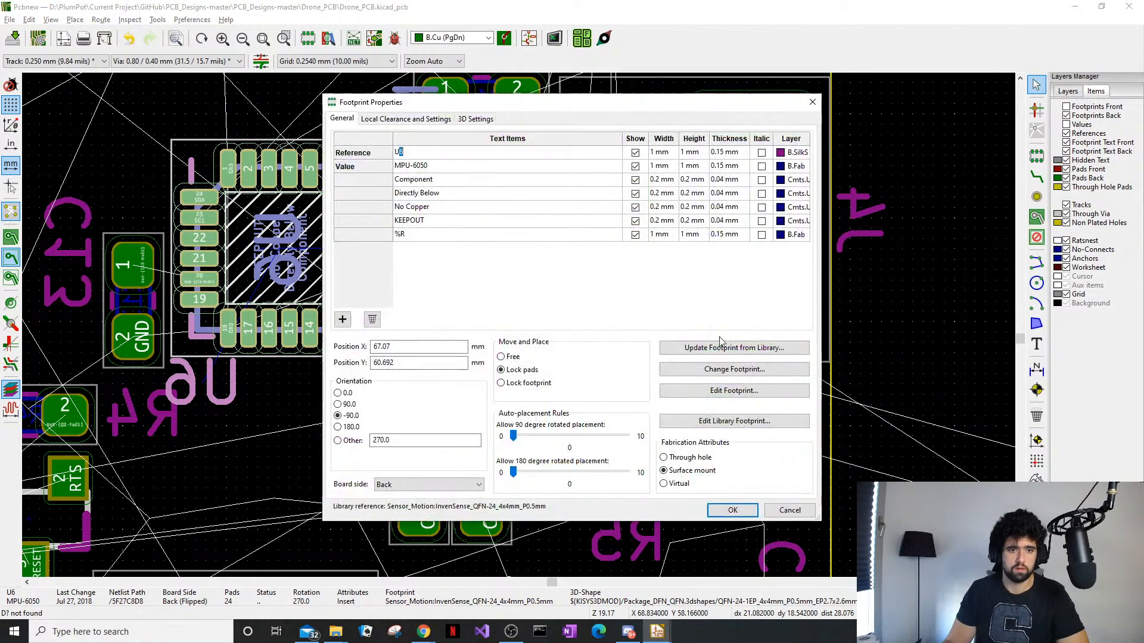
left_click(523, 385)
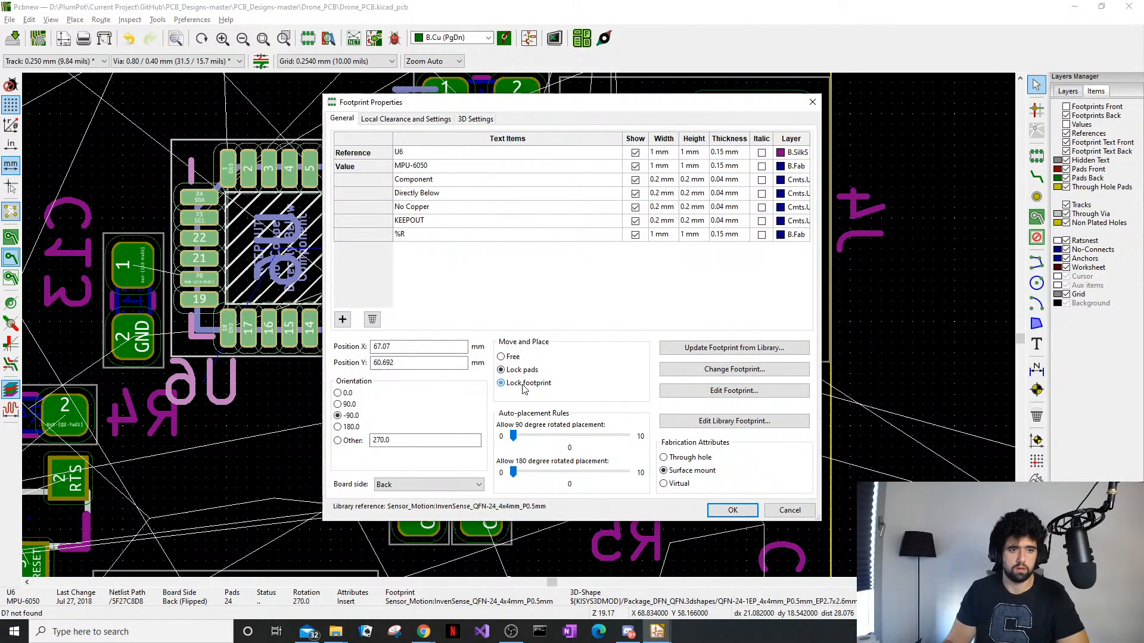
left_click(732, 511)
Move C7 from the board's lower right corner to the space between the left board edge and U2
scroll(581, 349, "down", 4)
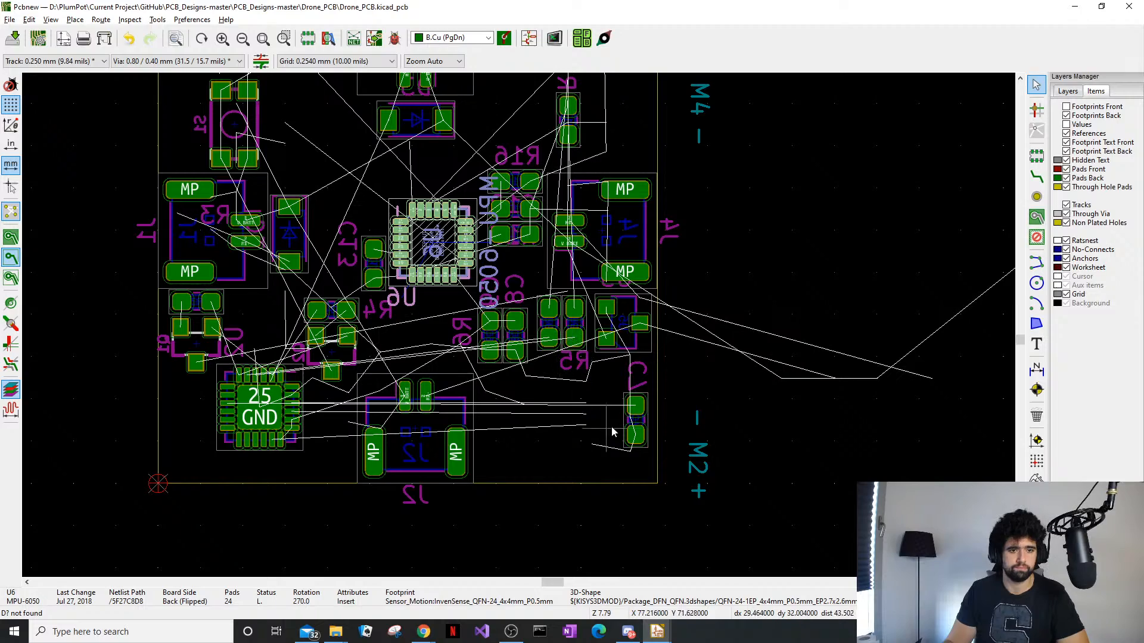
left_click(644, 423)
scroll(644, 423, "up", 1)
left_click_drag(518, 325, 145, 327)
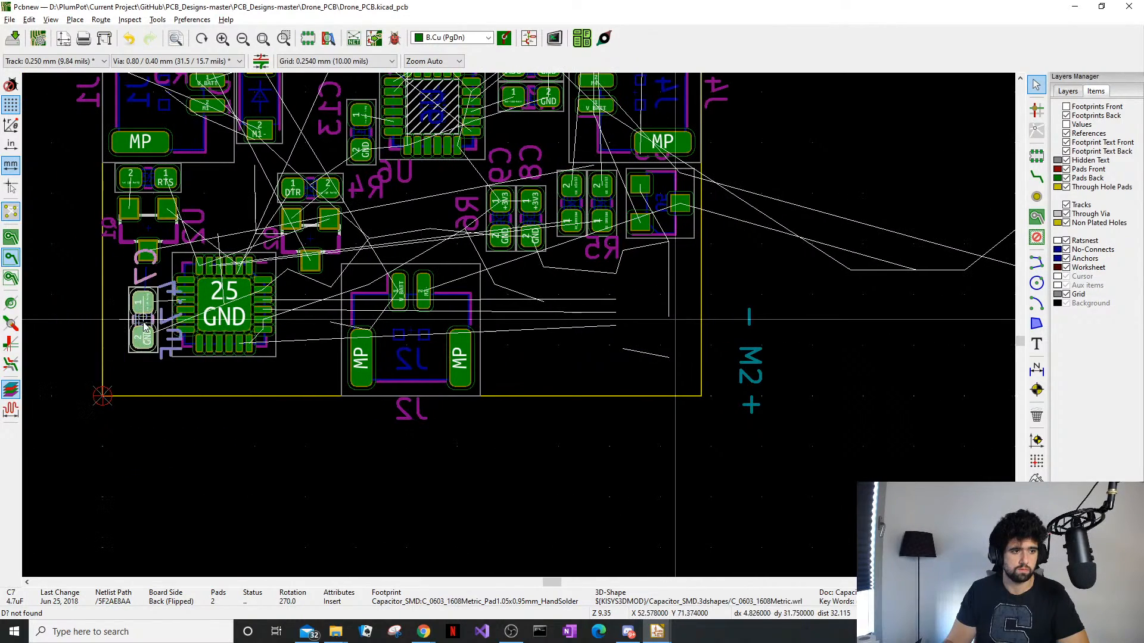
scroll(145, 326, "up", 4)
mouse_move(525, 340)
left_mouse_down()
mouse_move(519, 356)
mouse_move(549, 355)
mouse_move(534, 358)
left_mouse_up()
Move C8 and C9 together from beside R5 to the board's bottom edge, between U2 and J2
scroll(534, 358, "down", 4)
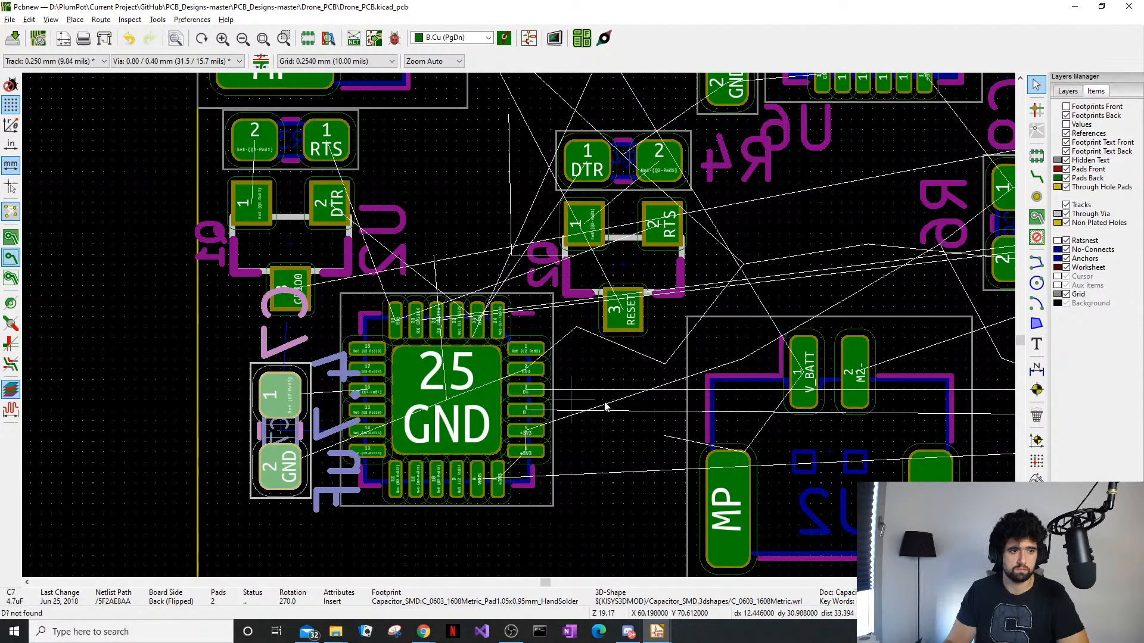
scroll(649, 403, "down", 4)
middle_click_drag(781, 330, 514, 341)
left_click(485, 447)
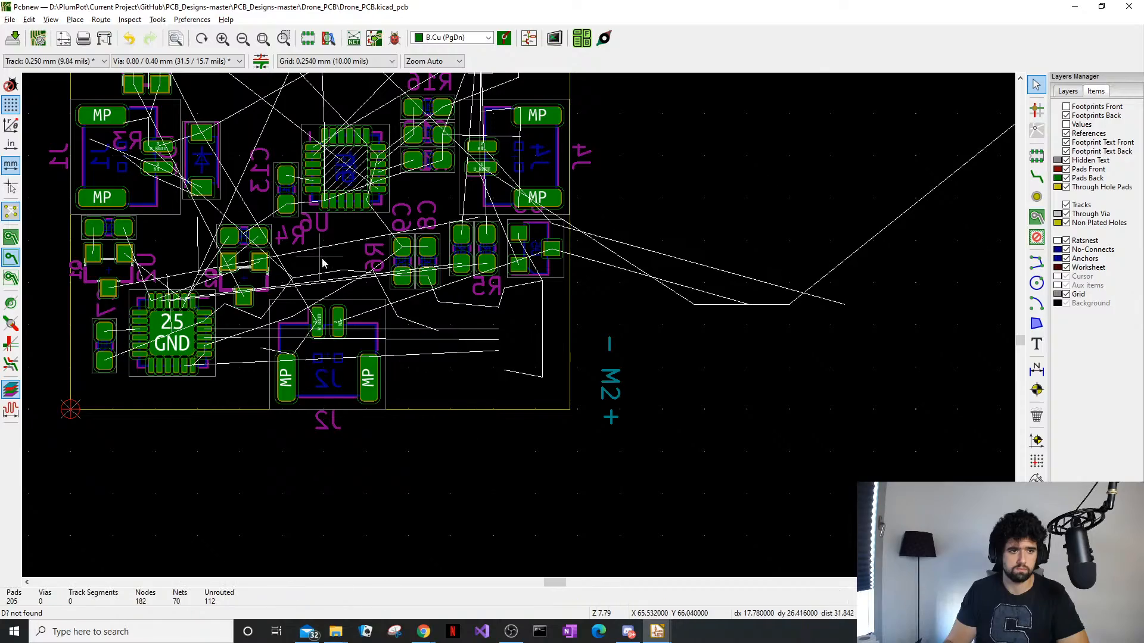
scroll(447, 265, "up", 4)
left_click_drag(492, 230, 389, 309)
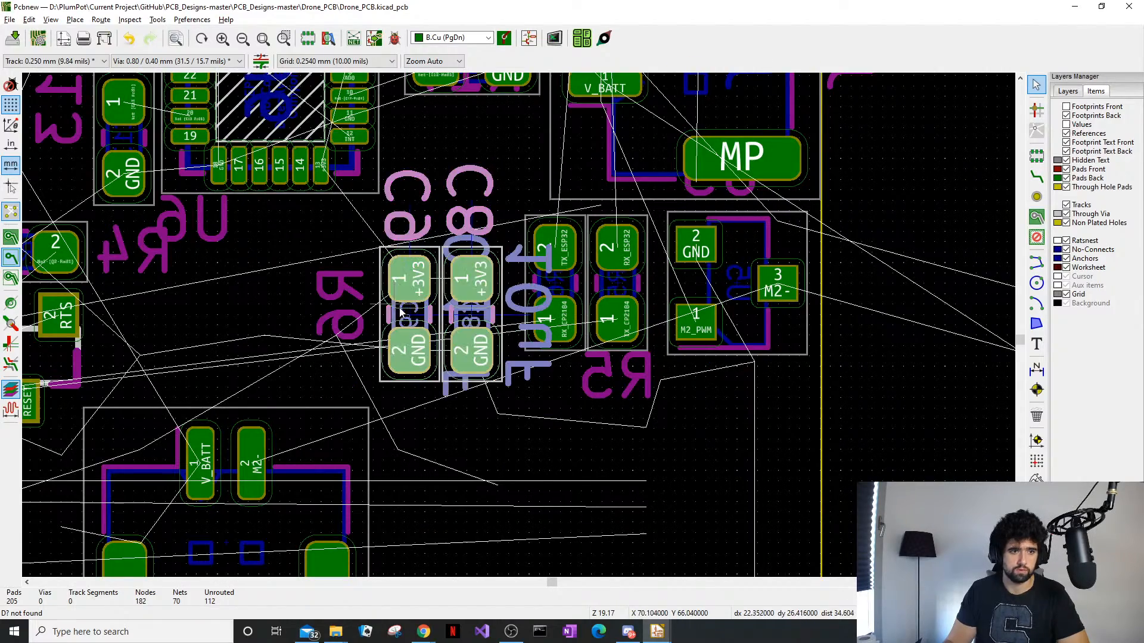
key("m")
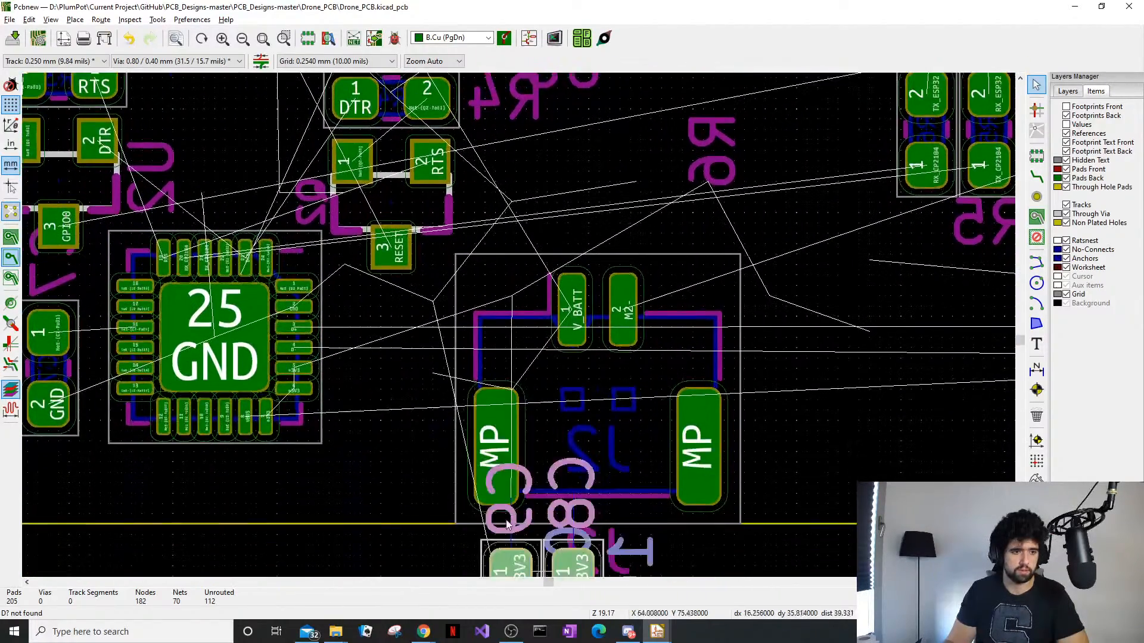
left_click(359, 502)
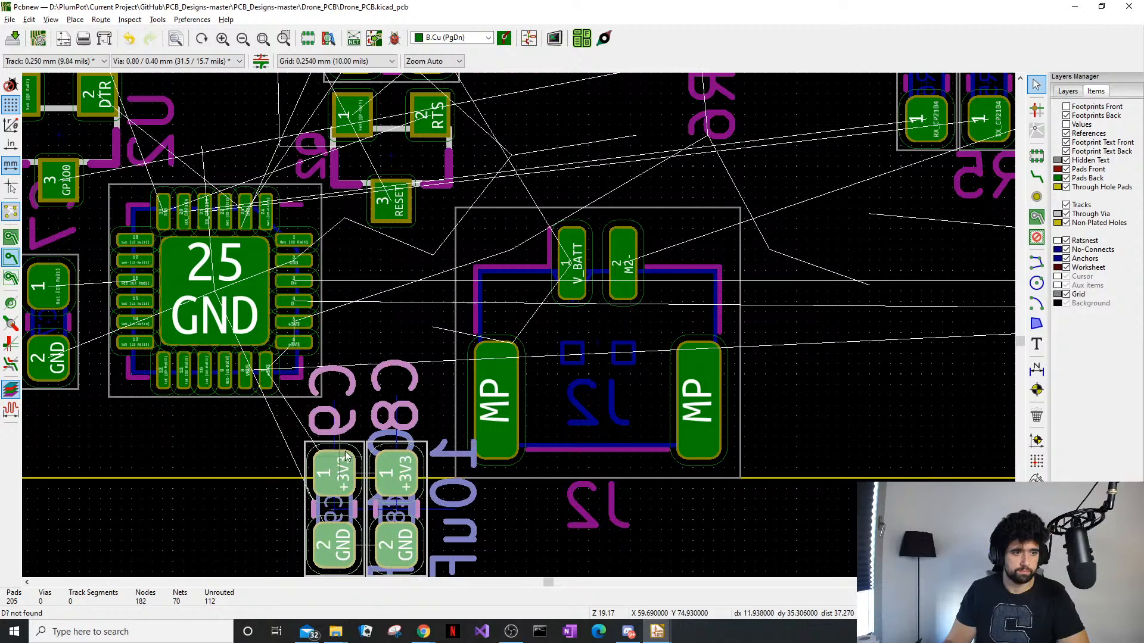
left_click(341, 492)
left_click(333, 520)
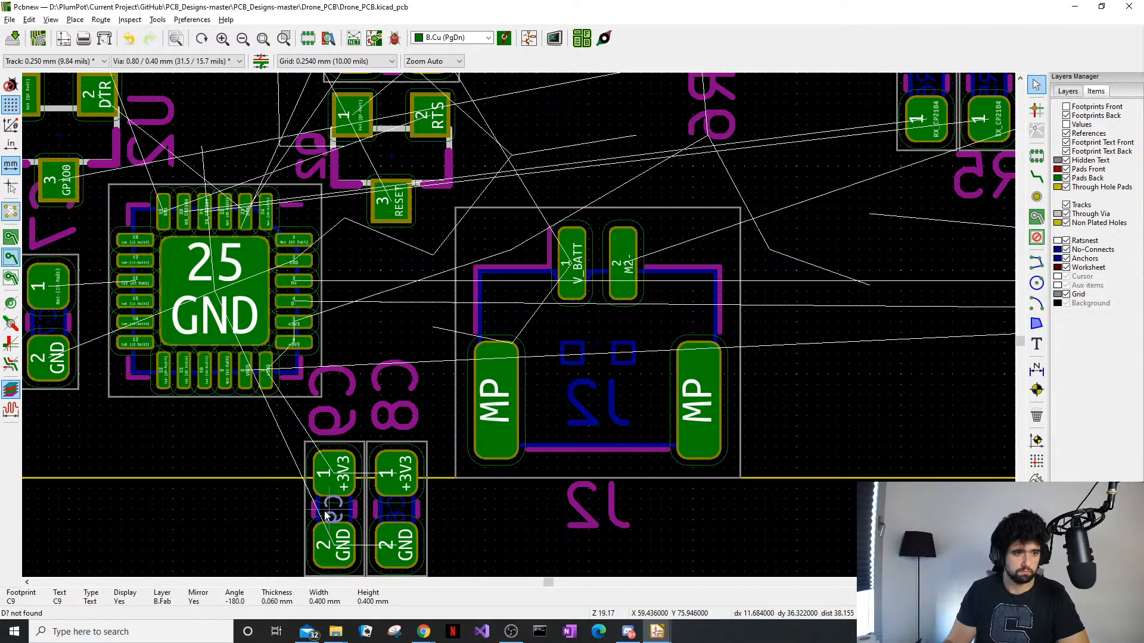
Move C8 to the right side of U2, rotated 180 degrees so that its +3V3 pad is at the bottom
left_click(395, 513)
left_click_drag(395, 508, 402, 458)
left_click(396, 510)
key("m")
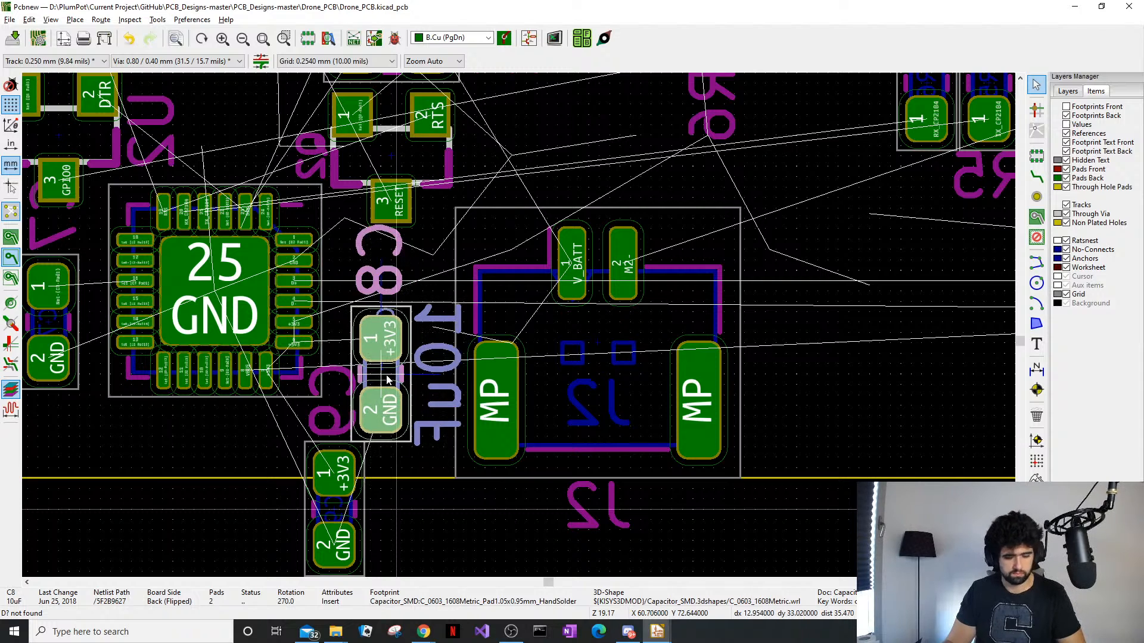
key("r")
key("r")
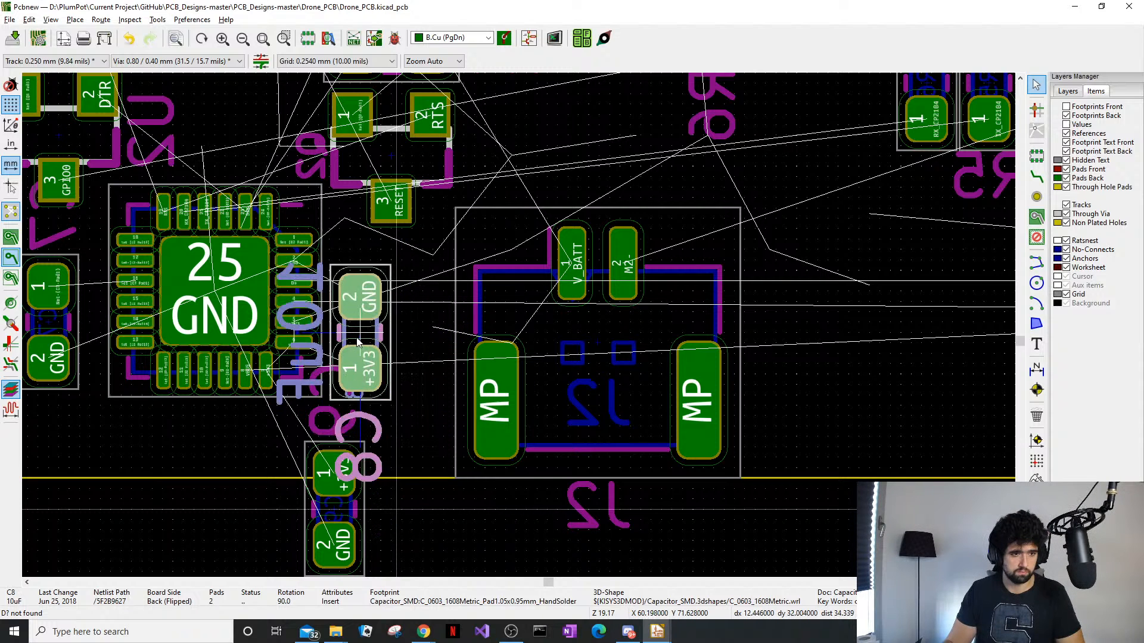
Move C9, rotated 180 degrees, to between C8 and J2
scroll(362, 350, "down", 1)
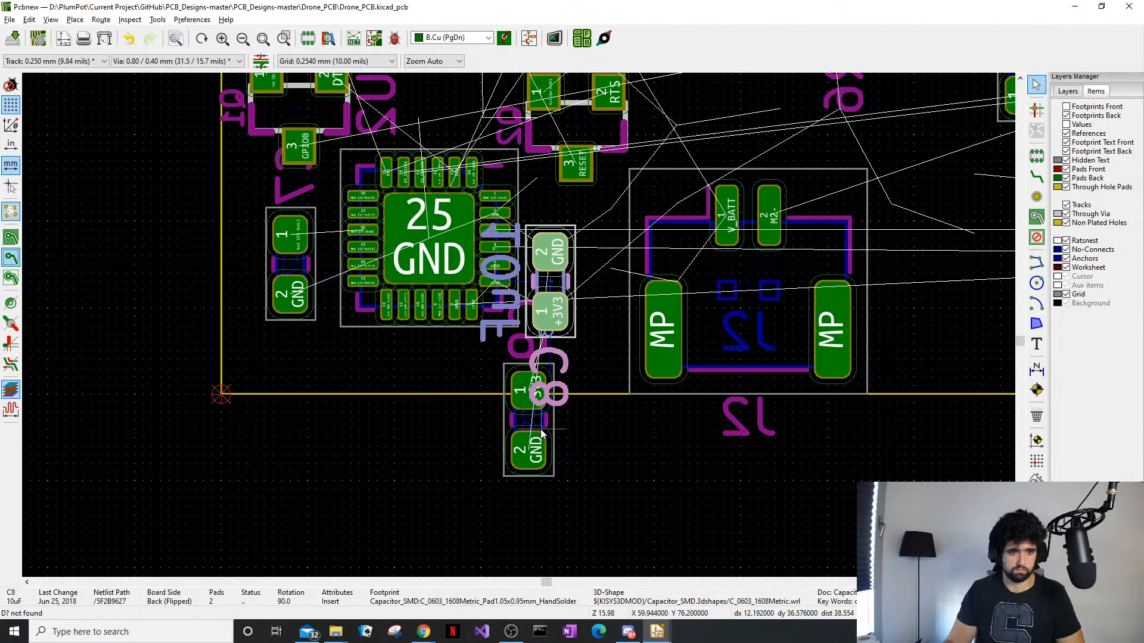
left_click(541, 430)
key("m")
key("r")
key("r")
left_click(602, 308)
Hide the ratsnest and shift C8 down and left, closer to U2
scroll(532, 274, "up", 1)
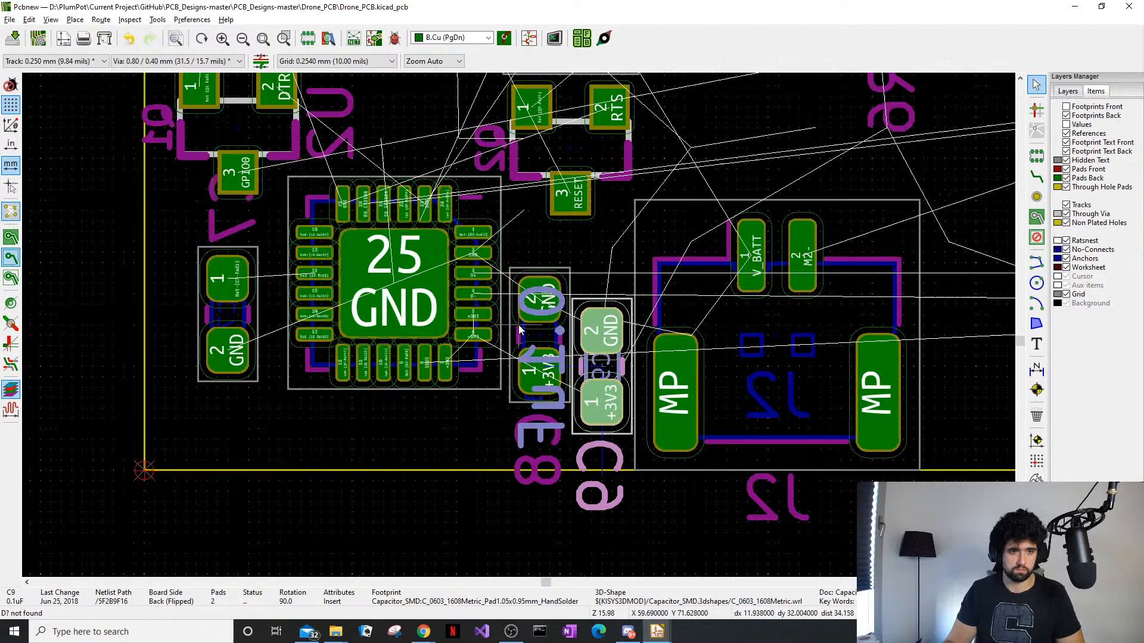
scroll(518, 325, "up", 4)
left_click(516, 335)
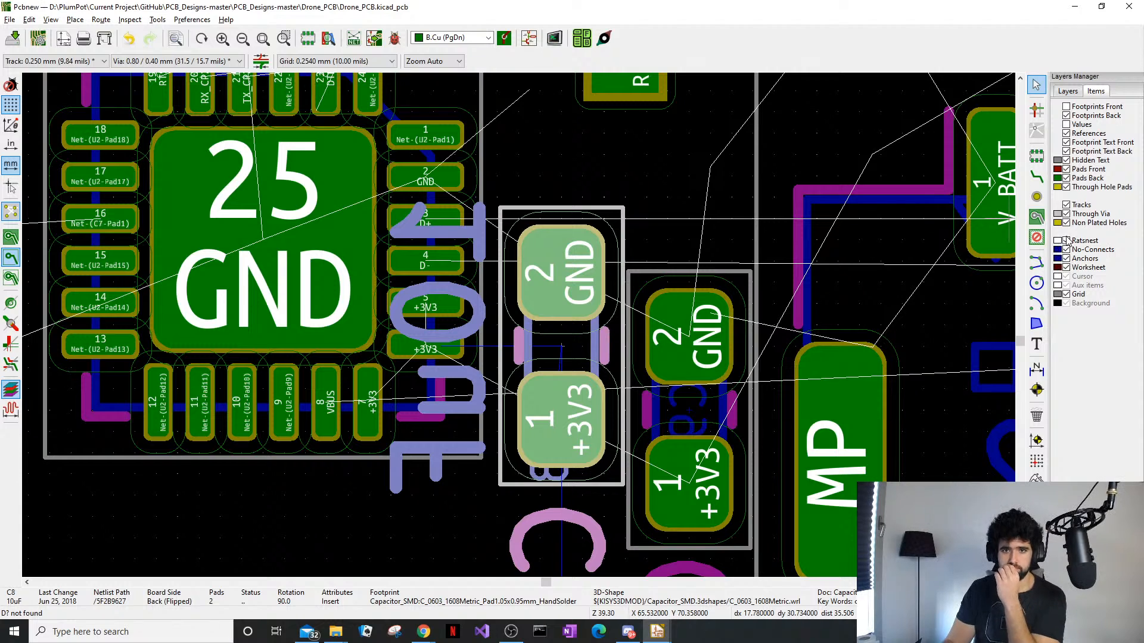
left_click(1067, 240)
left_click_drag(567, 358, 546, 399)
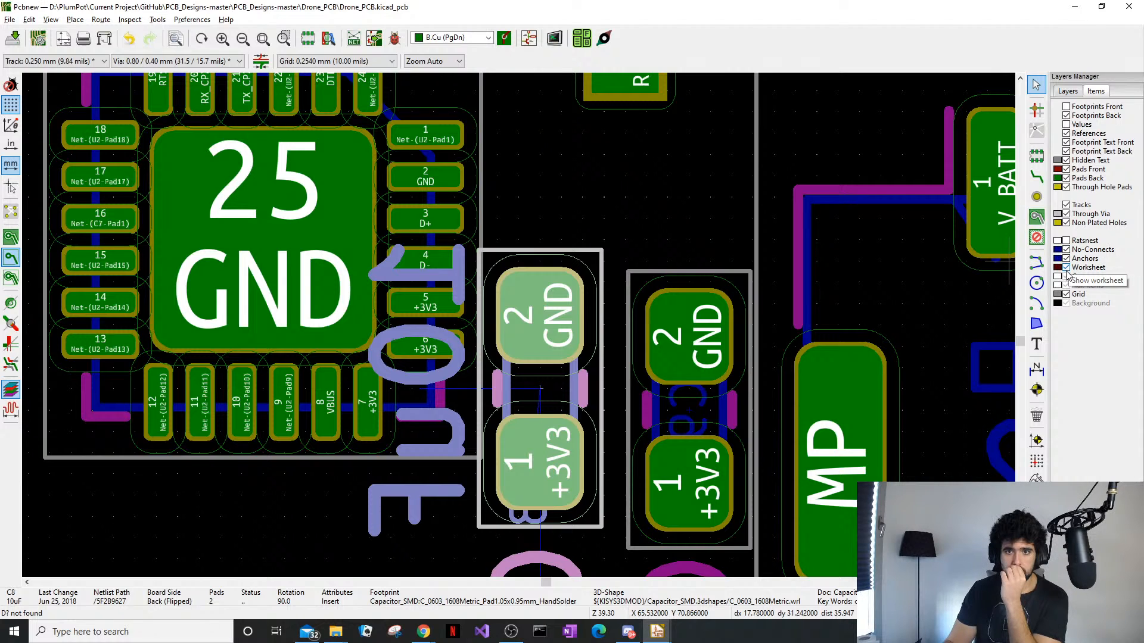
Hide the component references and the front and back footprint text
left_click(1067, 151)
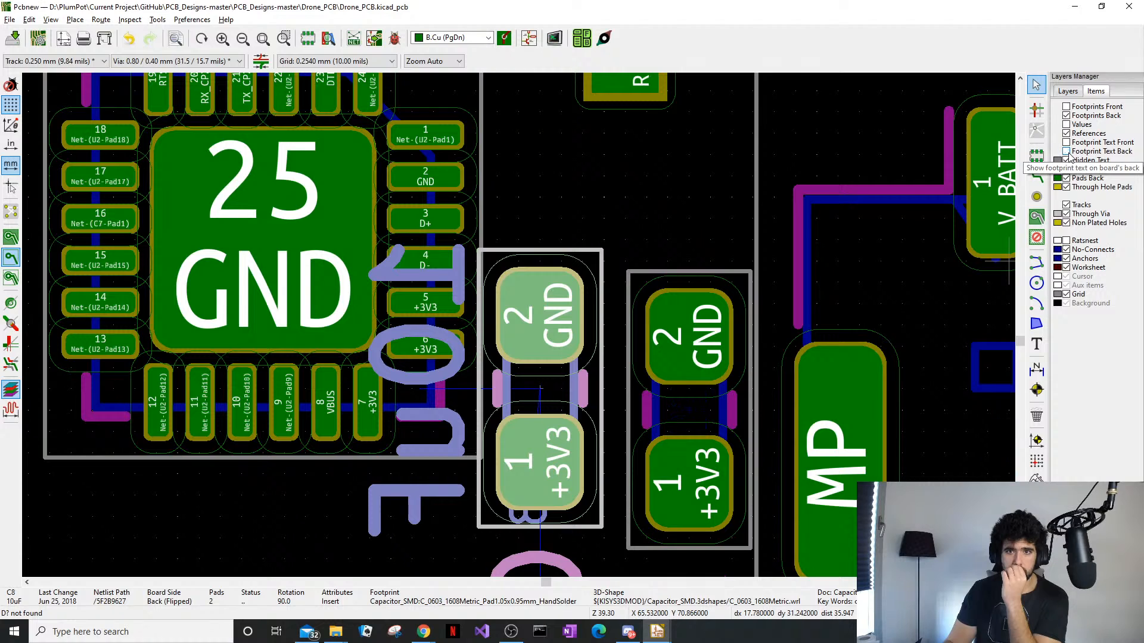
left_click(1066, 117)
left_click(1067, 117)
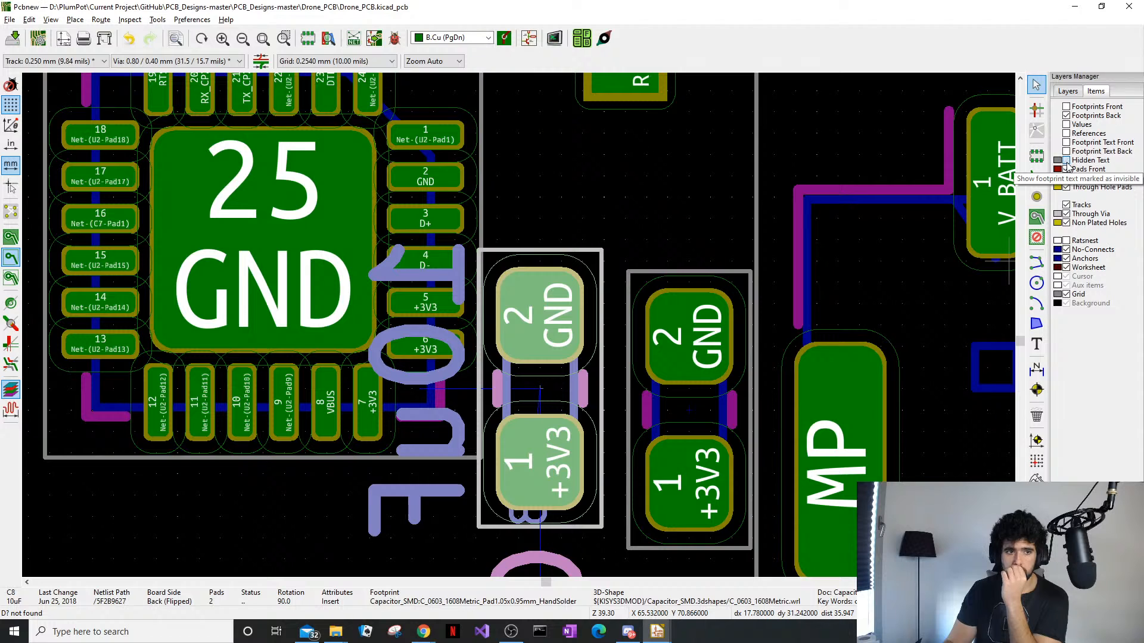
left_click(664, 263)
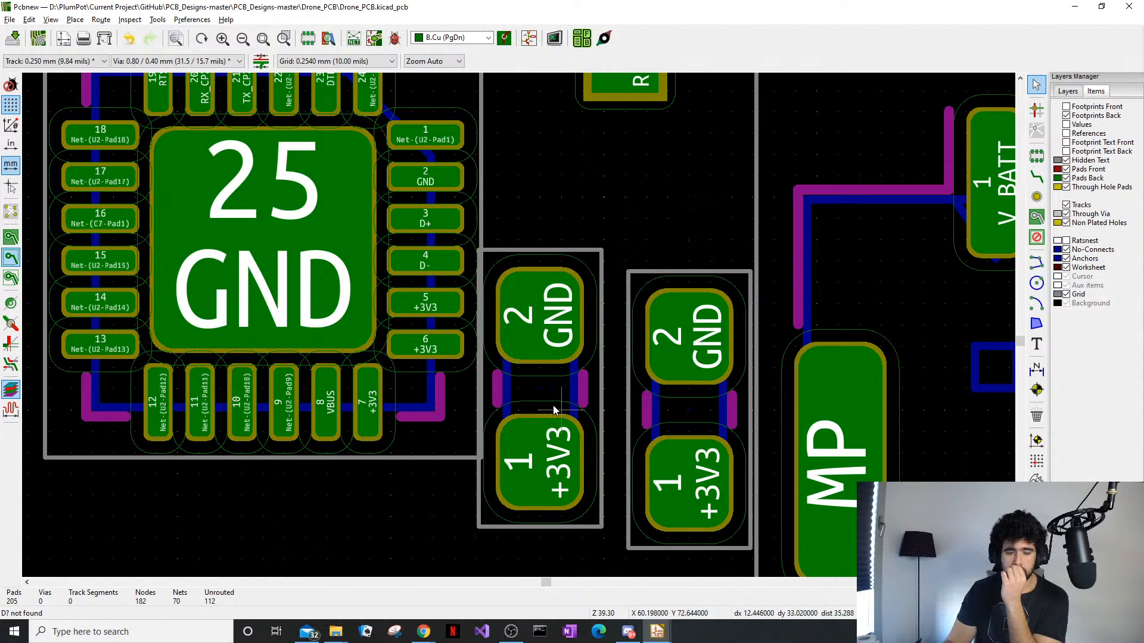
Align C8 and C9 level side by side, and shift the pair slightly left toward U2
left_click(554, 410)
mouse_move(582, 399)
left_mouse_down()
mouse_move(547, 390)
mouse_move(565, 391)
left_mouse_up()
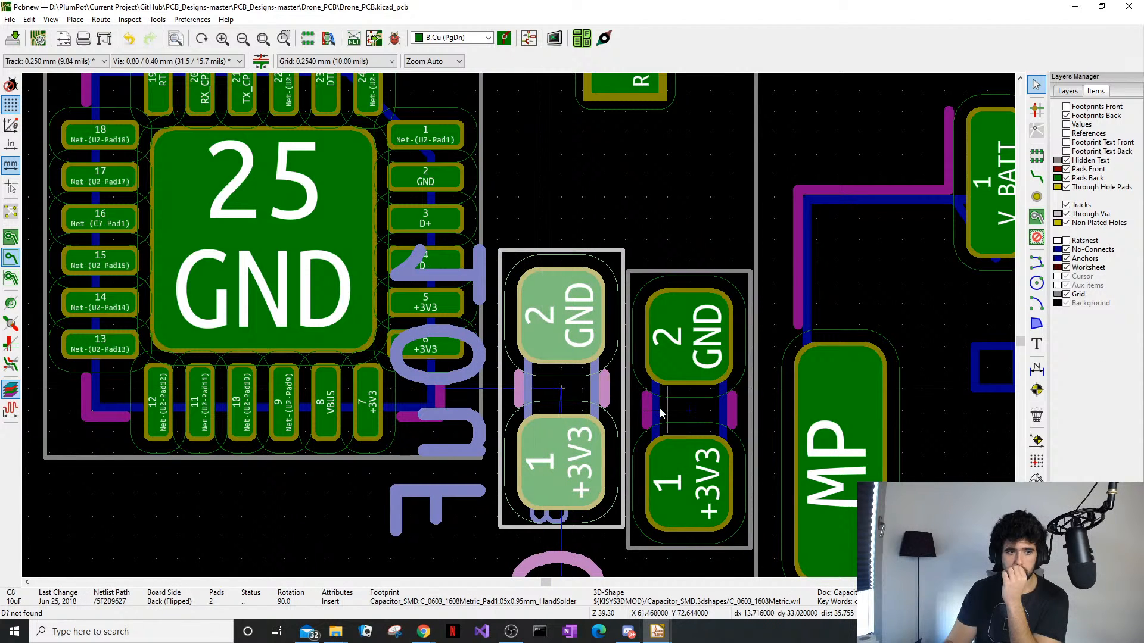
left_click(662, 413)
left_click_drag(691, 414, 689, 390)
left_click(561, 557)
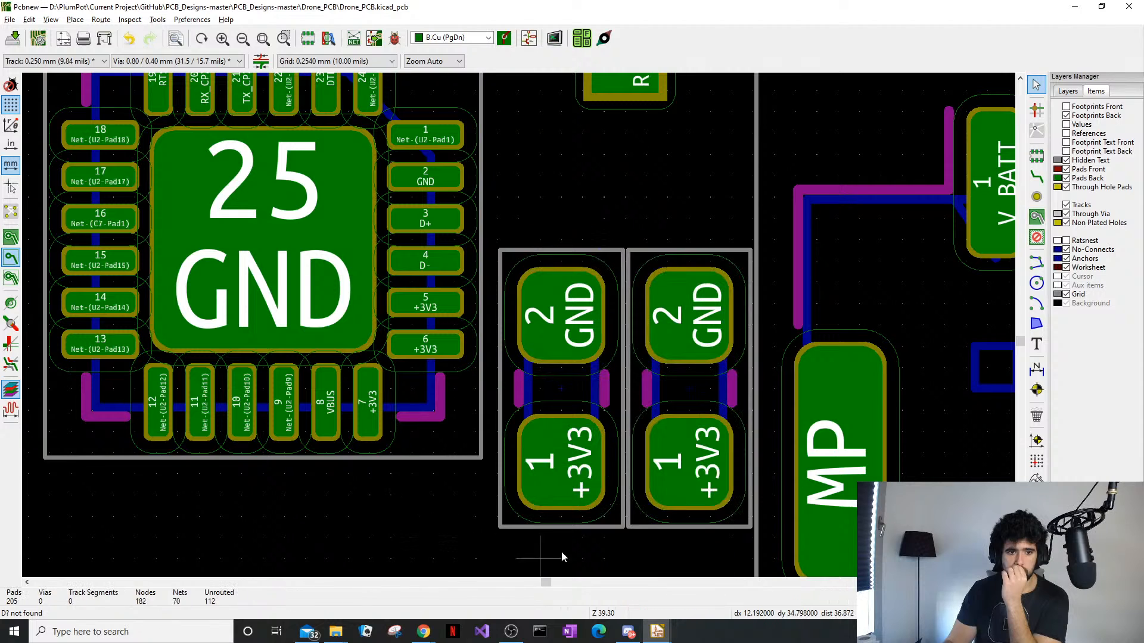
left_click_drag(683, 565, 590, 429)
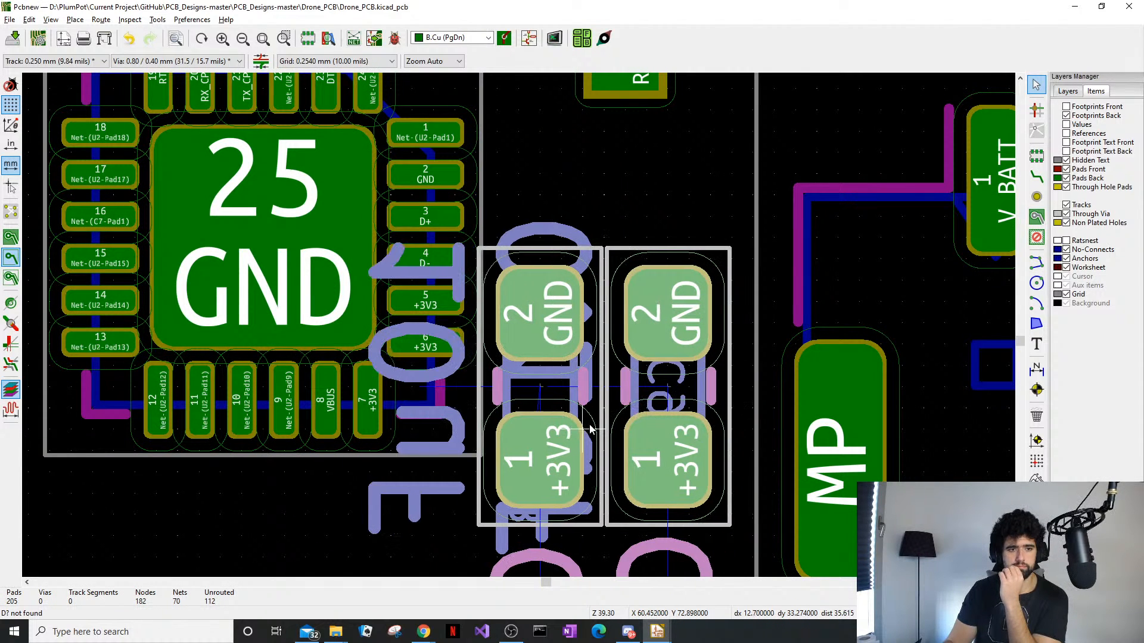
Shift U2 slightly left to widen its gap from C8
scroll(590, 429, "down", 1)
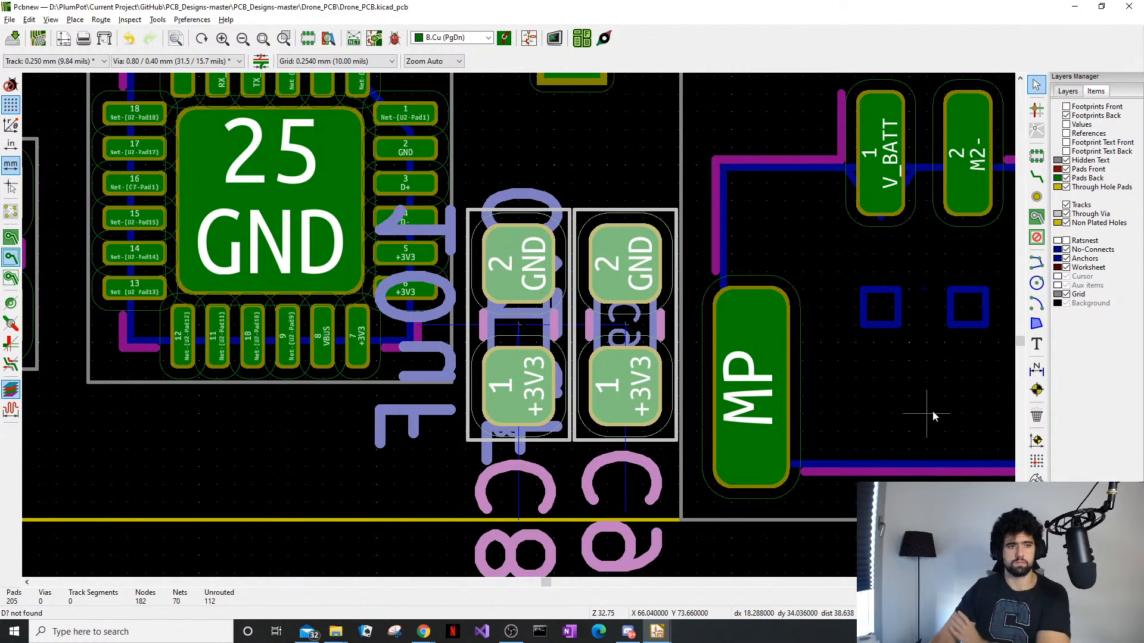
scroll(679, 415, "down", 1)
middle_click_drag(152, 266, 290, 389)
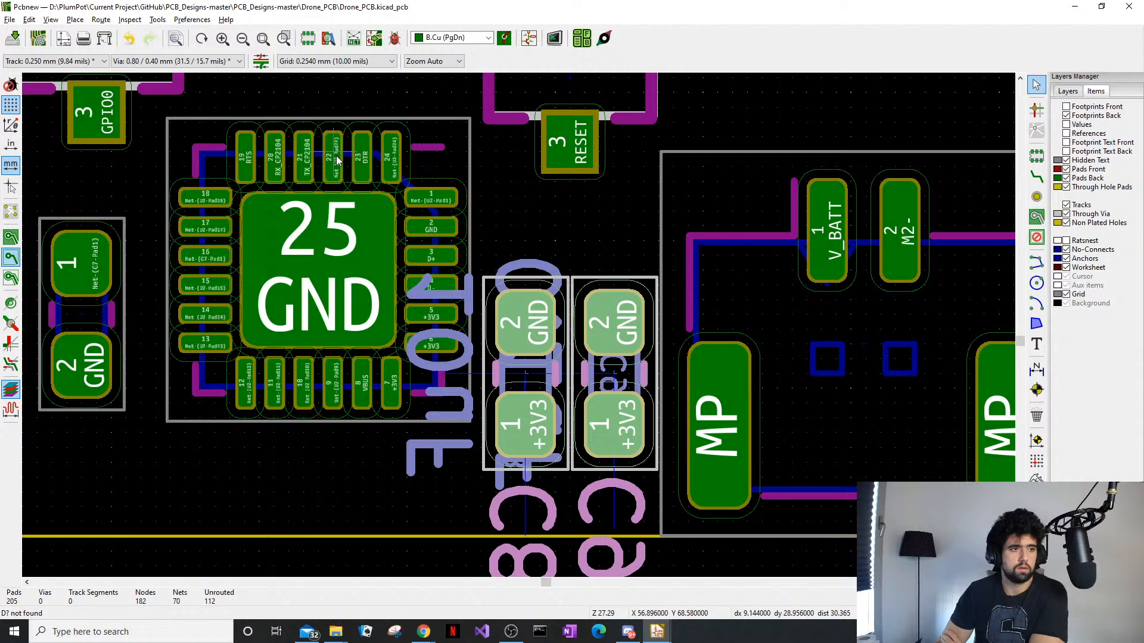
left_click(450, 150)
left_click_drag(445, 150, 305, 271)
left_click(597, 243)
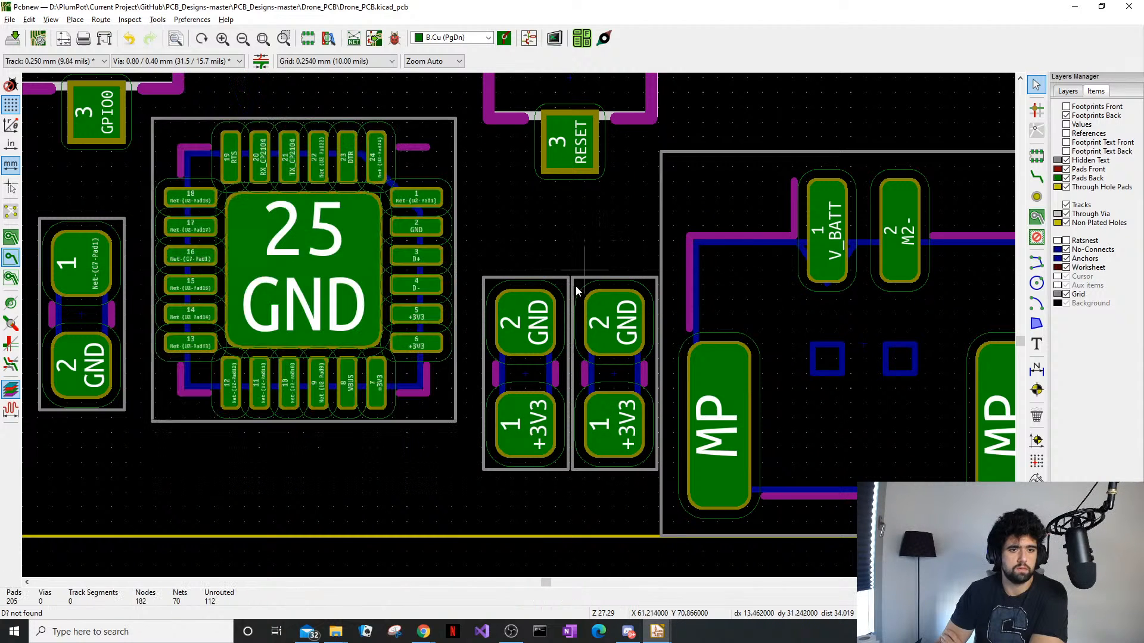
Shift capacitors C8 and C9 together slightly left and down, closer to U2
left_click_drag(577, 291, 505, 399)
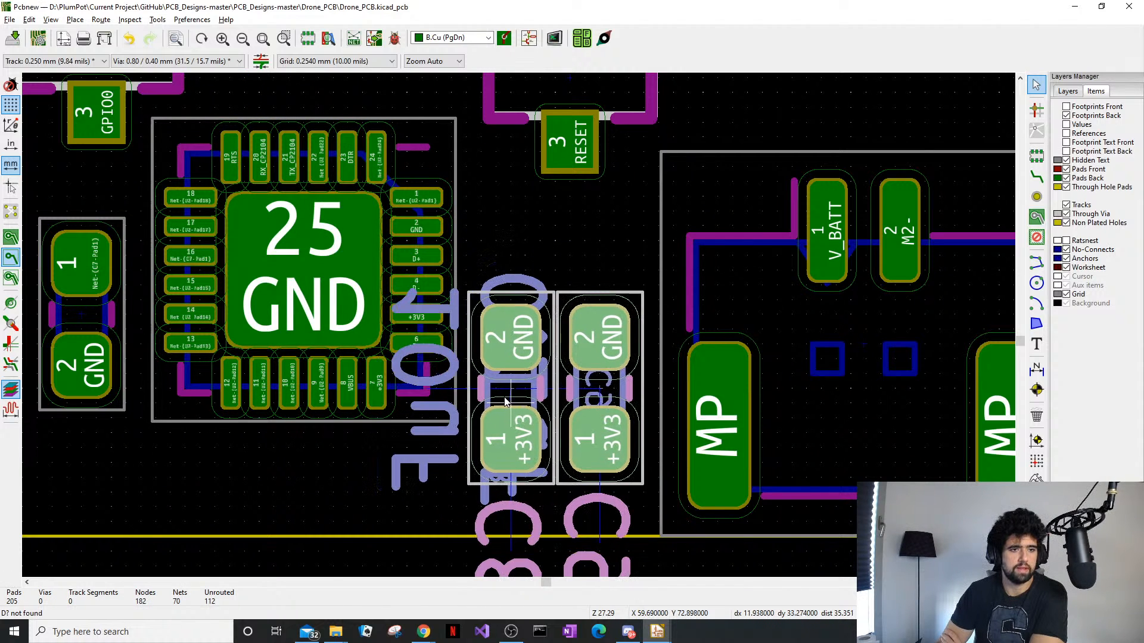
left_click(561, 225)
Move the M2 polarity label onto the board and rotate it horizontal, just above the M2 motor connector
scroll(585, 284, "down", 1)
scroll(519, 334, "down", 3)
scroll(366, 508, "up", 2)
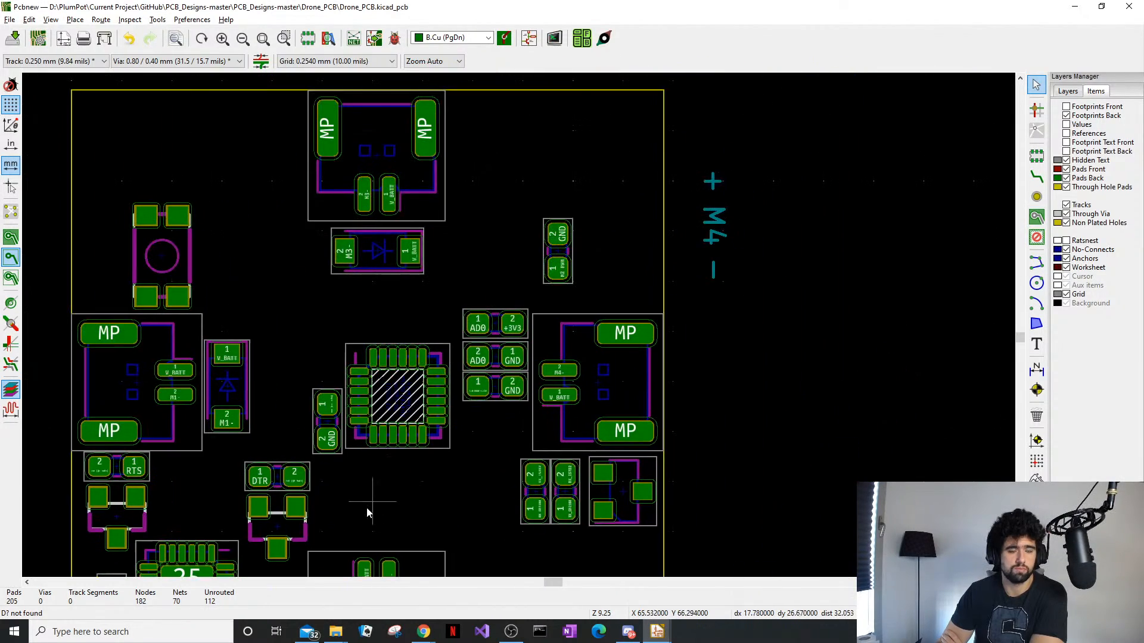
scroll(489, 338, "down", 5)
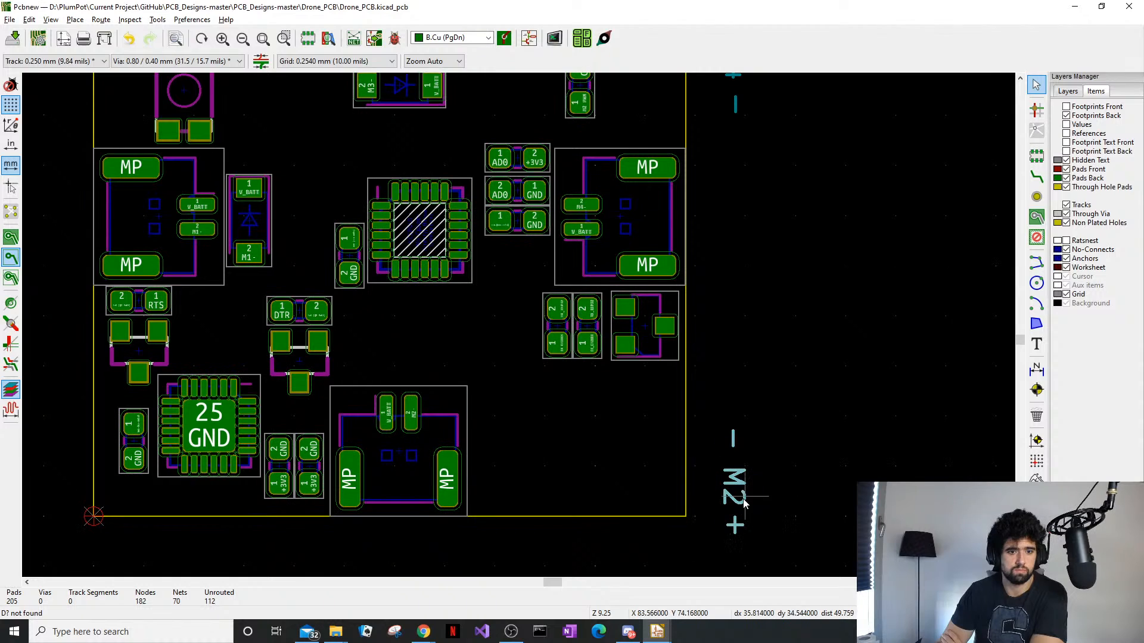
left_click_drag(736, 483, 182, 446)
scroll(185, 436, "up", 1)
scroll(518, 324, "up", 3)
scroll(600, 339, "down", 4)
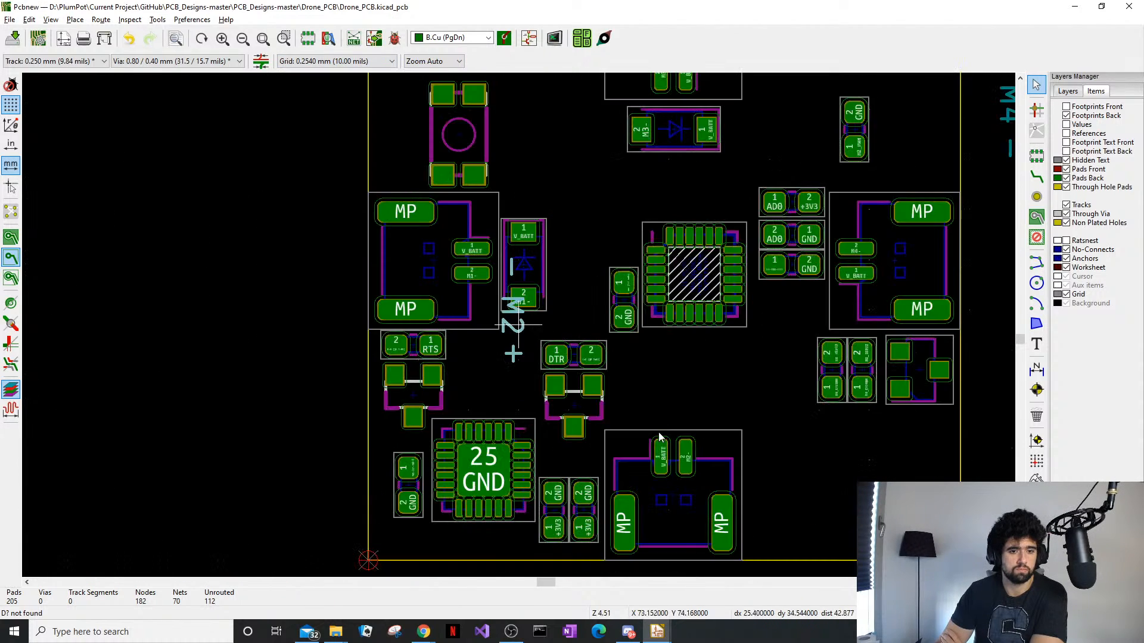
scroll(703, 471, "down", 1)
scroll(715, 482, "up", 1)
scroll(495, 467, "up", 1)
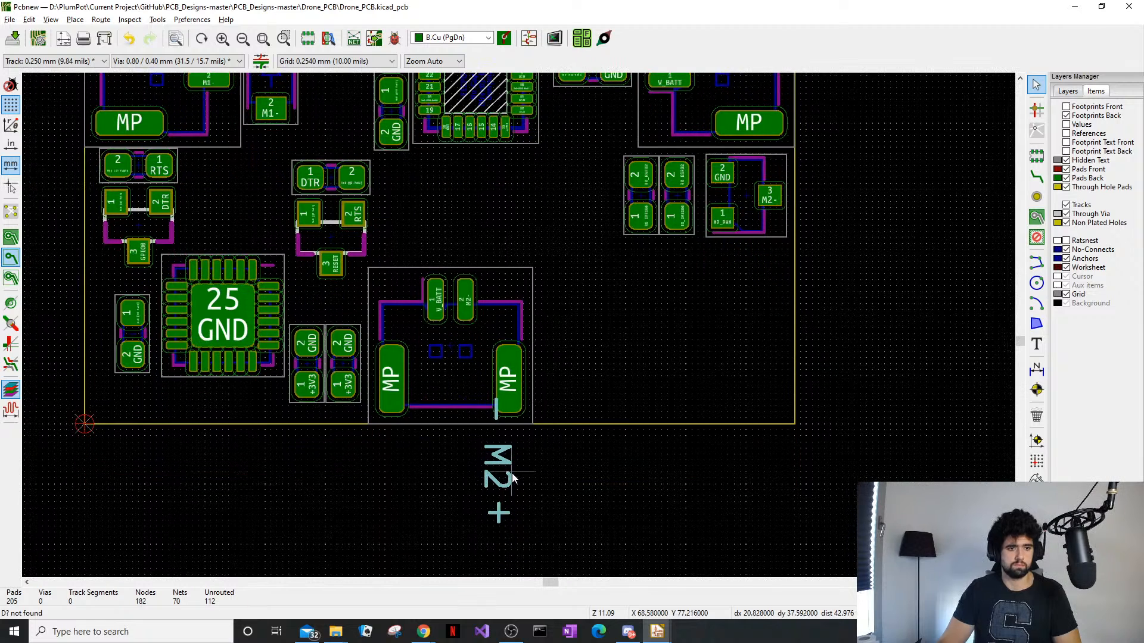
key("r")
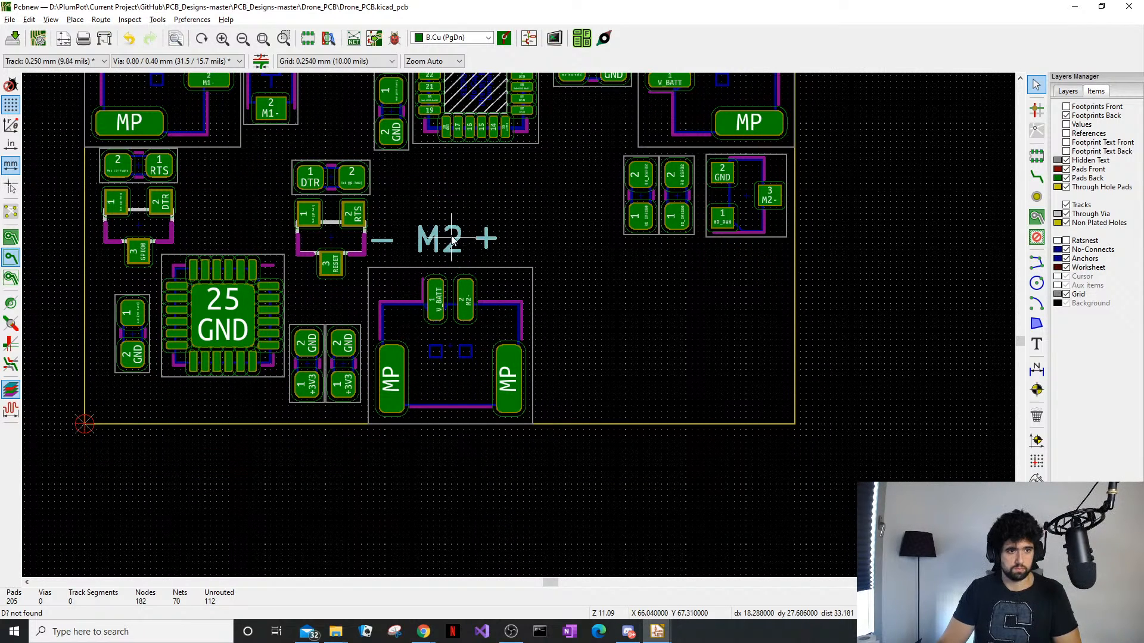
left_click(463, 245)
Copy the horizontal M2 polarity label, using a point on the M2 text as the copy reference
double_click(463, 245)
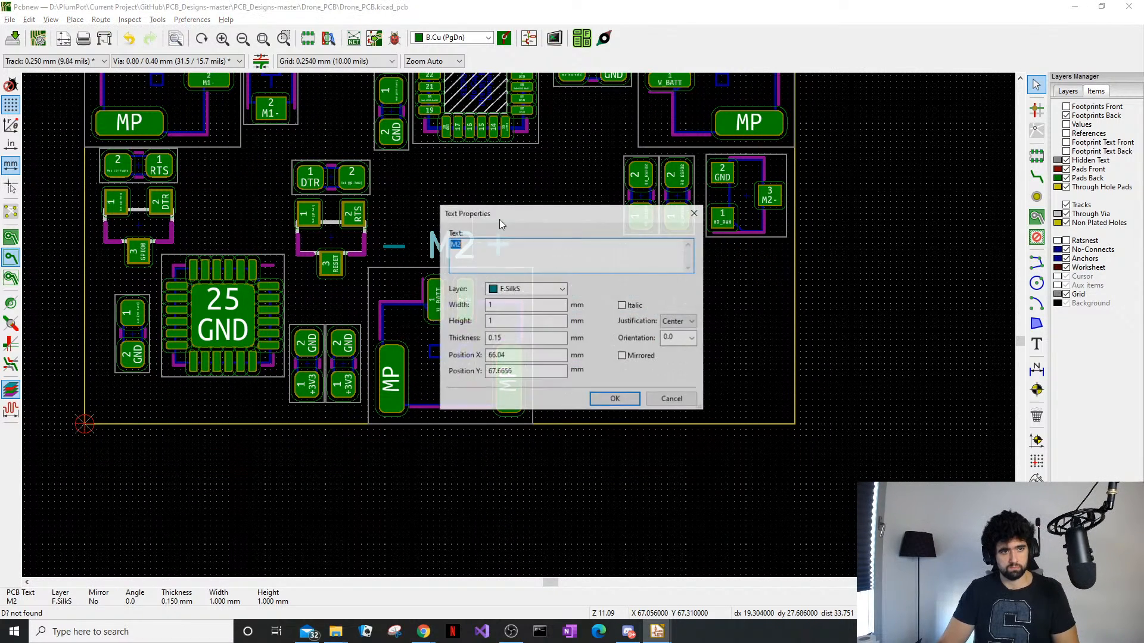
left_click(696, 215)
left_click(509, 211)
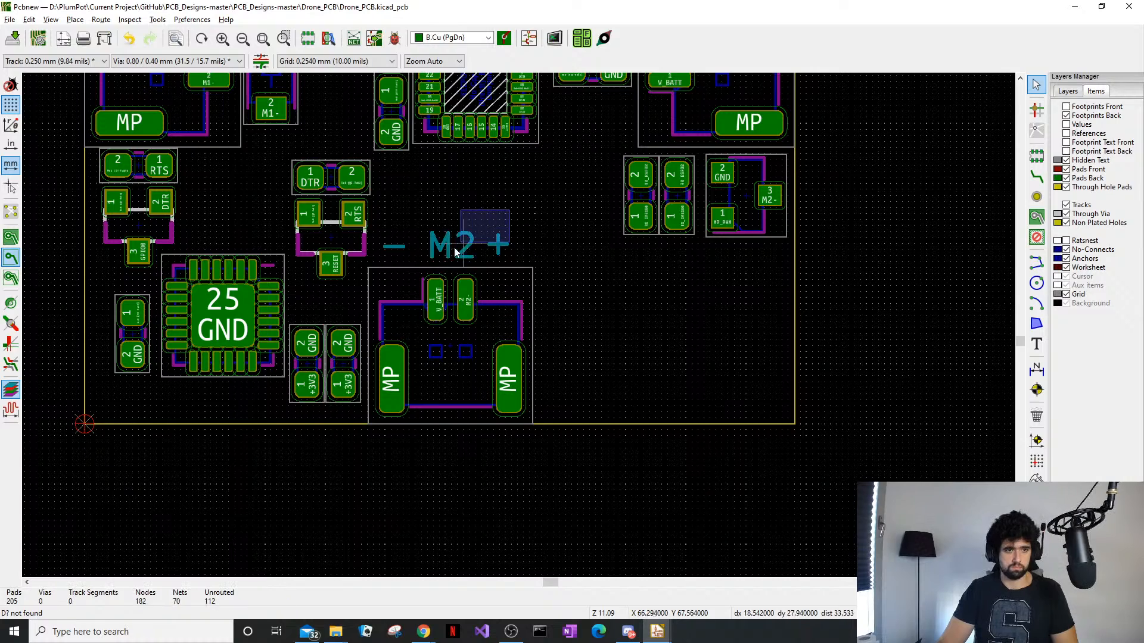
key("ctrl+c")
middle_click_drag(470, 284, 506, 394)
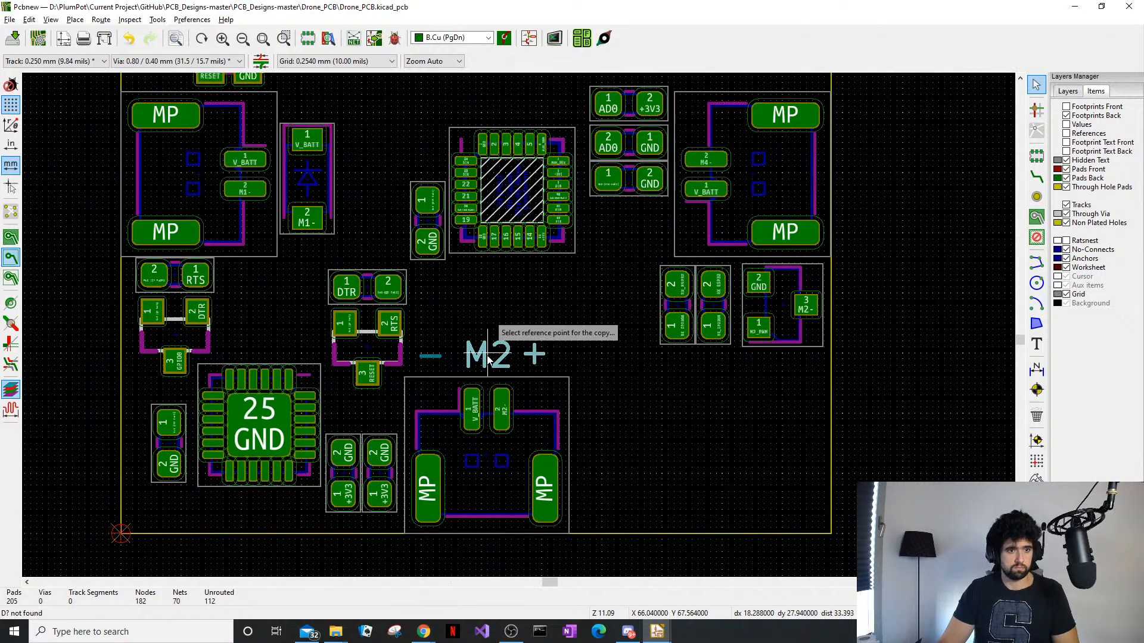
left_click(487, 353)
Show the front footprints, flip diodes D2 and D4 to the back side, and hide the front footprints again
middle_click_drag(434, 244, 538, 412)
scroll(566, 356, "down", 1)
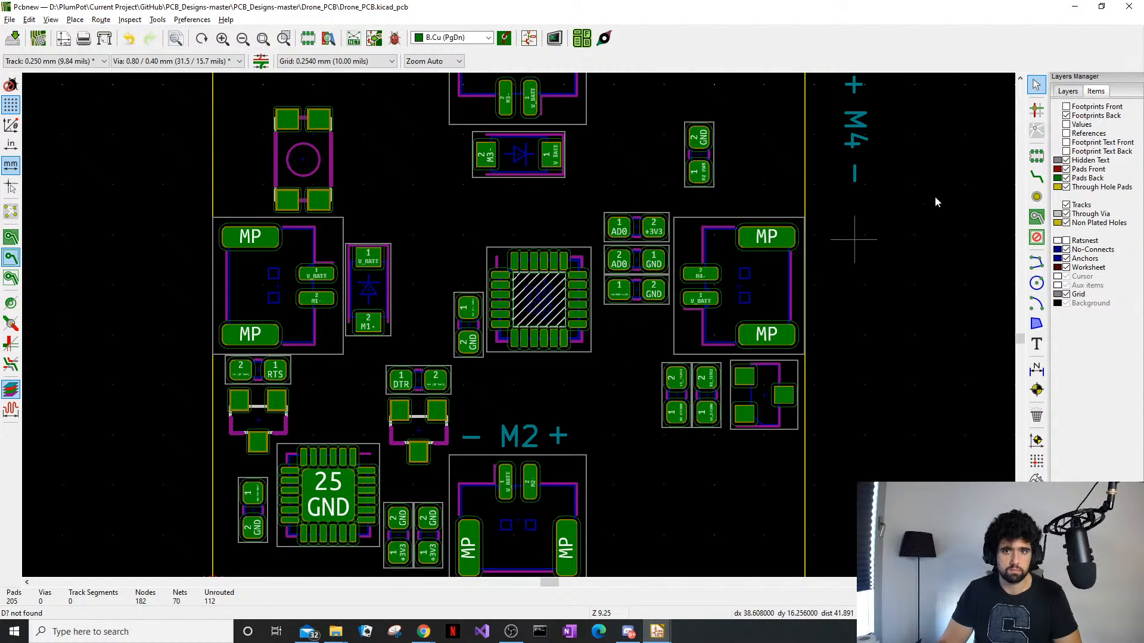
left_click(1066, 106)
middle_click_drag(731, 401, 444, 229)
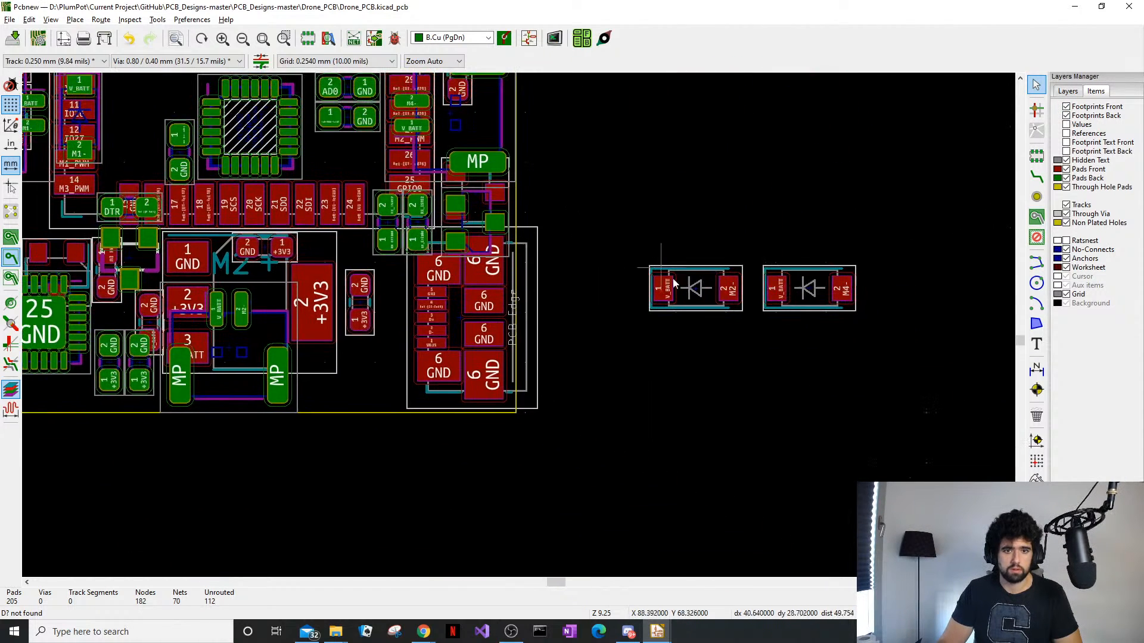
left_click_drag(840, 232, 719, 310)
key("f")
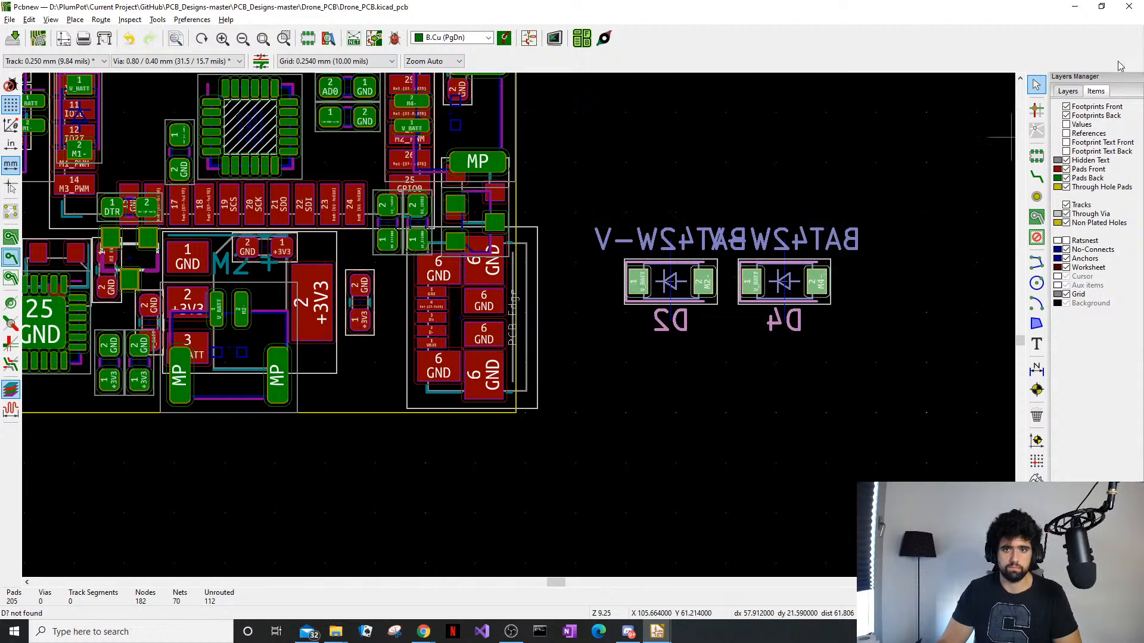
left_click(1066, 107)
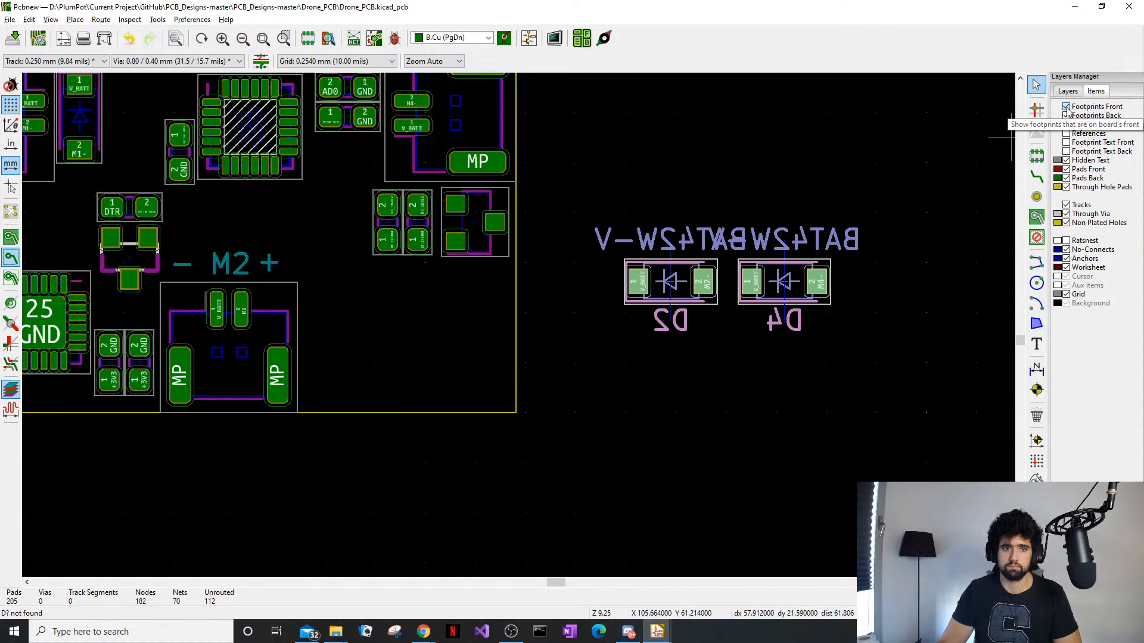
Move diode D2 onto the board, just above the M2 motor connector
middle_click_drag(362, 269, 397, 297)
left_click(711, 350)
left_click_drag(697, 321, 270, 274)
scroll(224, 291, "up", 1)
scroll(479, 344, "up", 4)
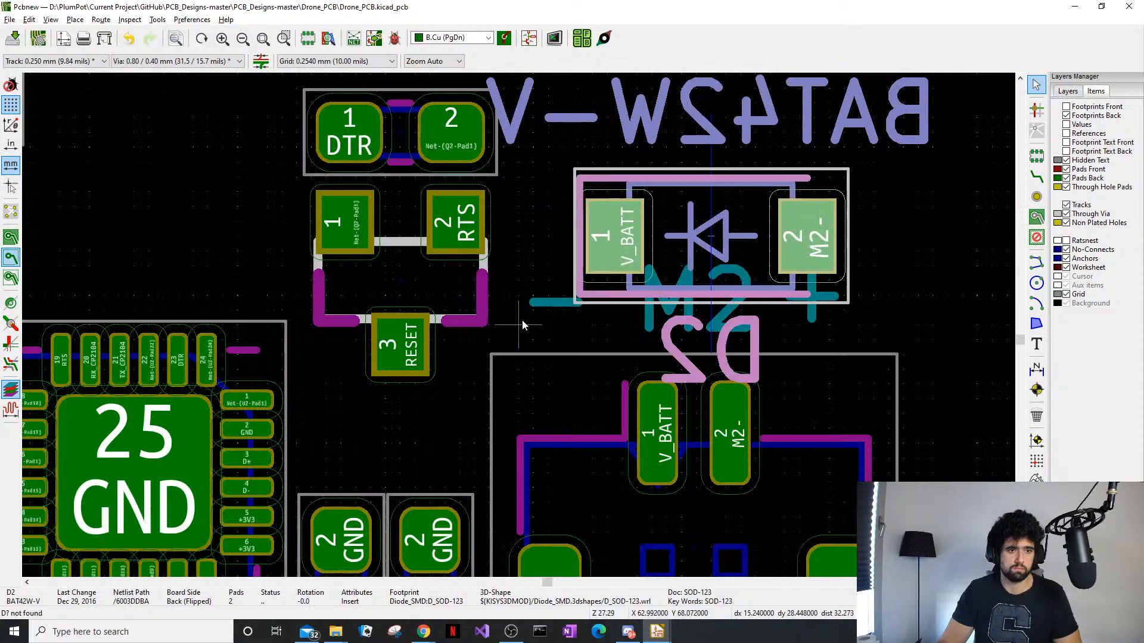
Try to shift the M2 label's minus sign slightly away from D2, and undo the move
left_click(555, 304)
left_click_drag(554, 304, 578, 323)
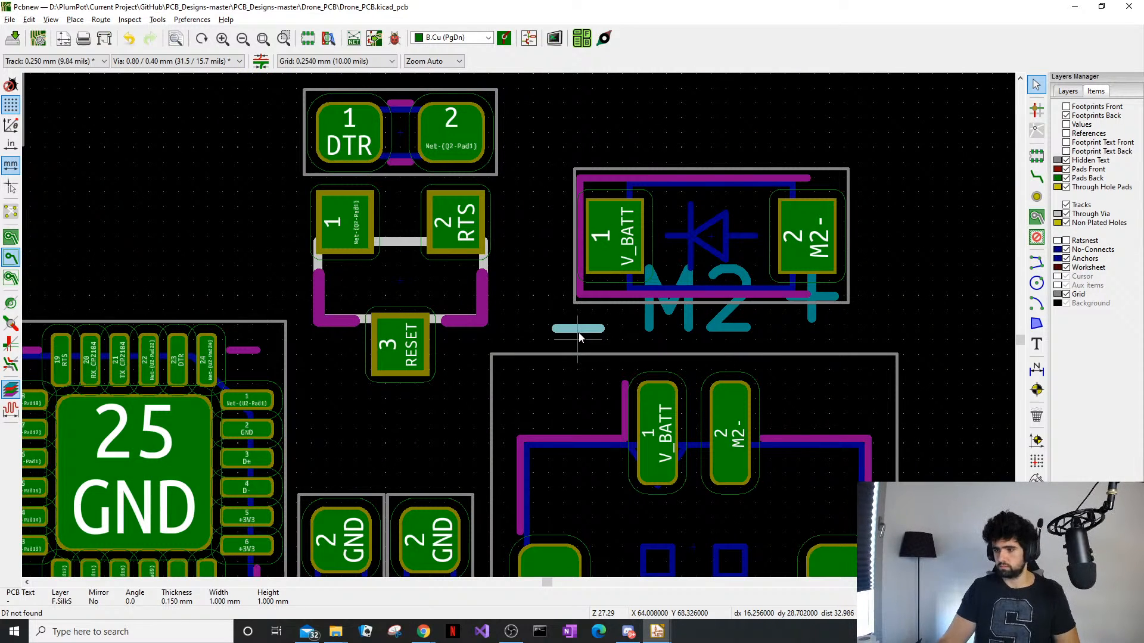
key("ctrl+c")
key("ctrl+z")
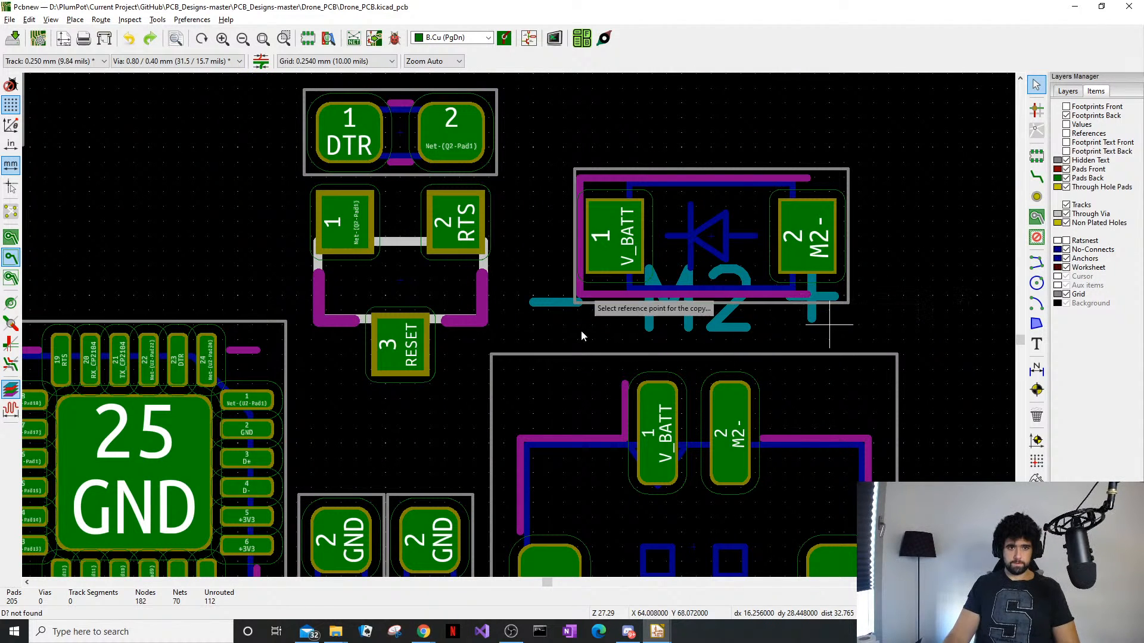
key("Escape")
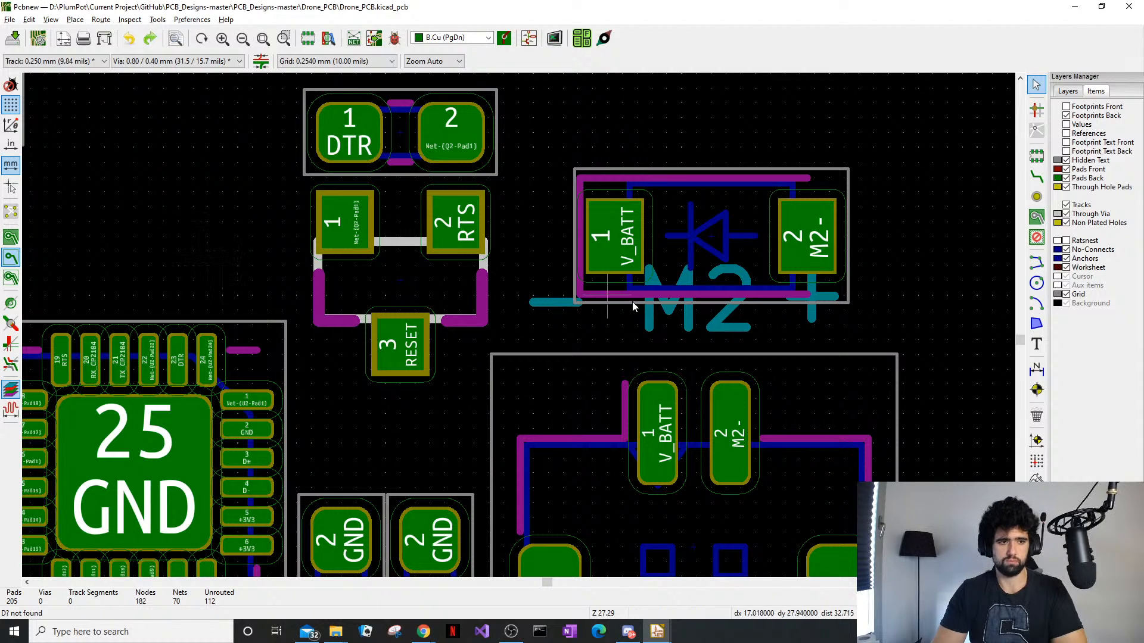
Move the M2 text, plus sign and minus sign clear of D2 into the free area to the right of the M2 connector
scroll(589, 338, "down", 2)
scroll(518, 340, "up", 1)
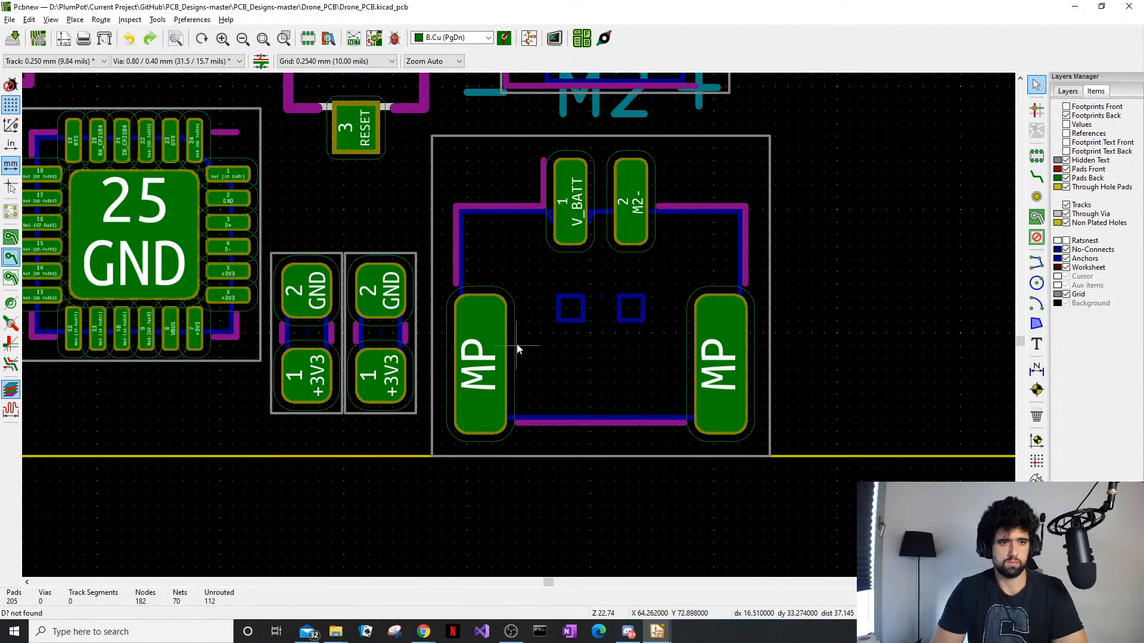
middle_click_drag(629, 201, 692, 328)
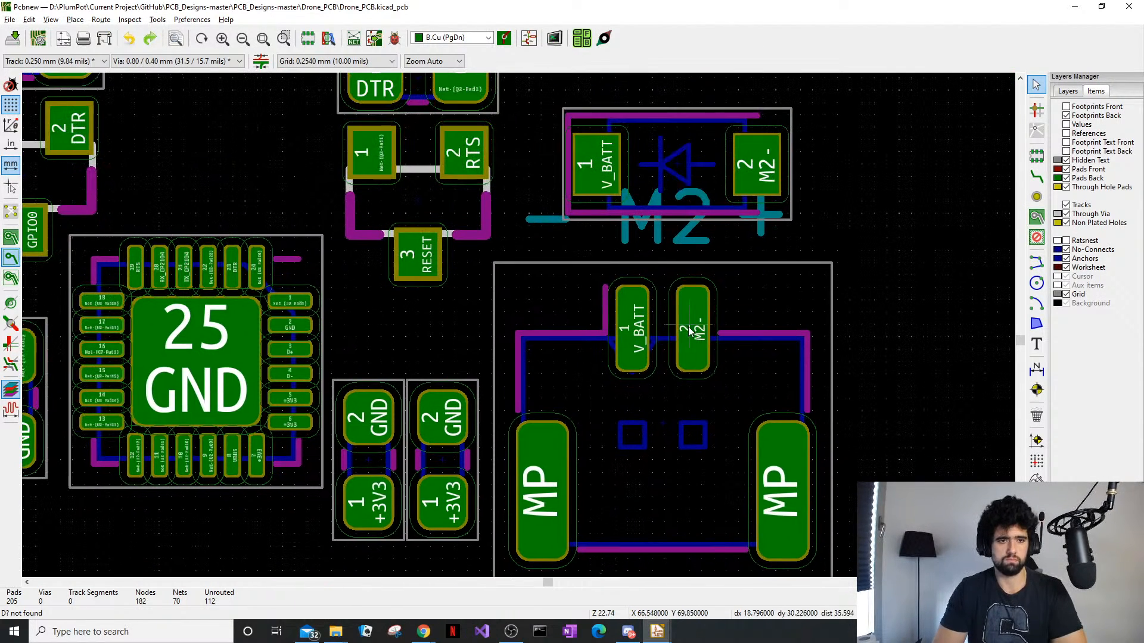
left_click(547, 226)
left_click(810, 239)
left_click(651, 230)
key("m")
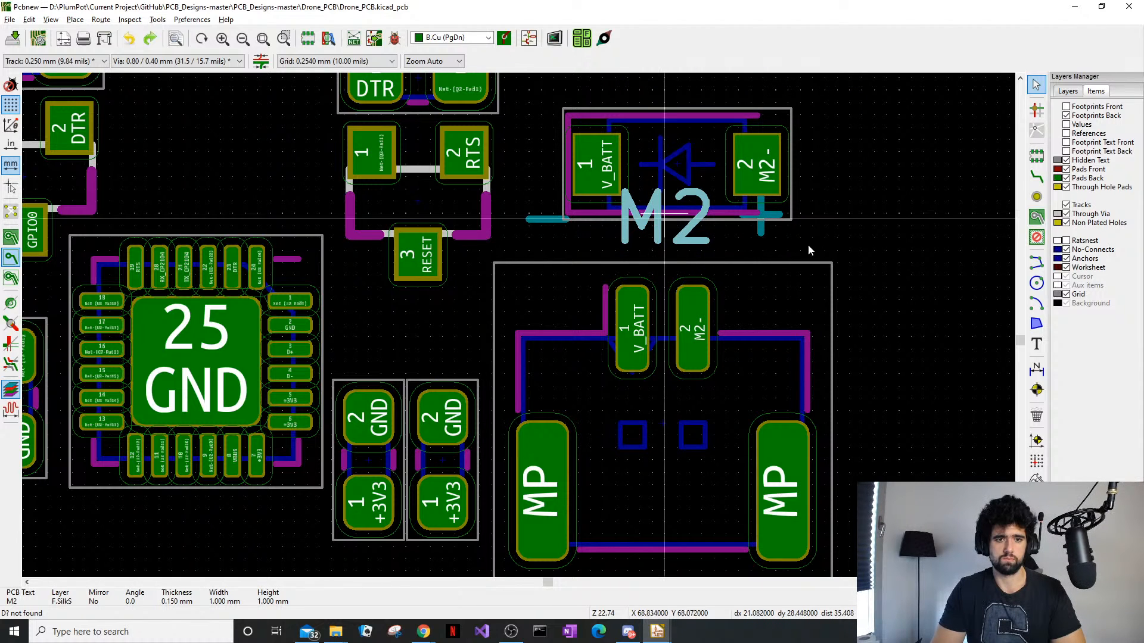
left_click(907, 310)
left_click(755, 219)
key("m")
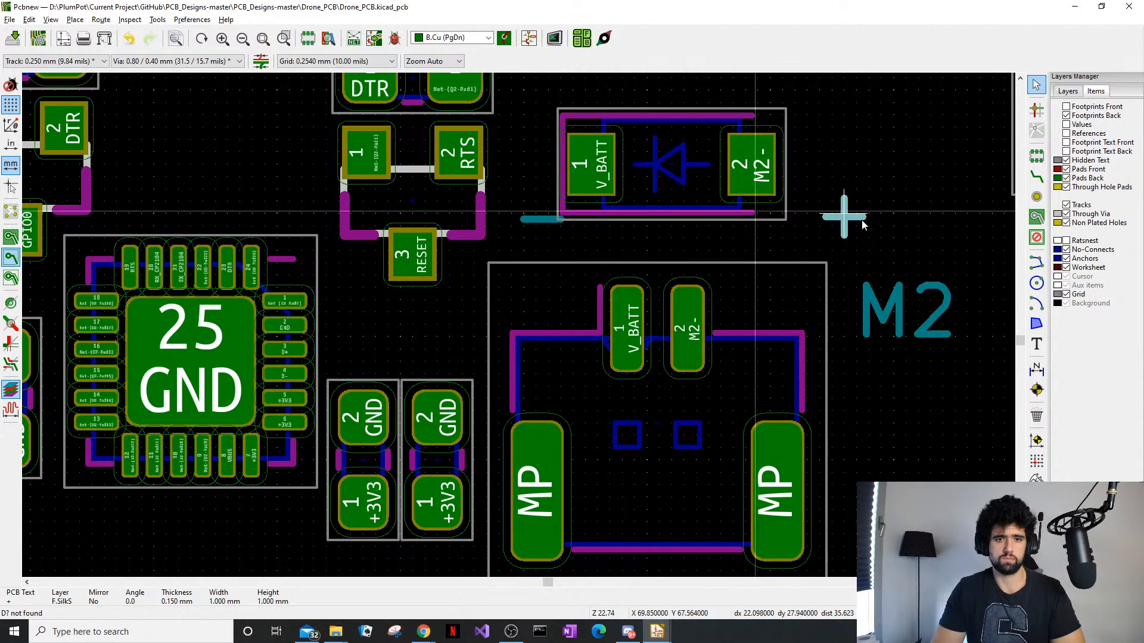
left_click(880, 314)
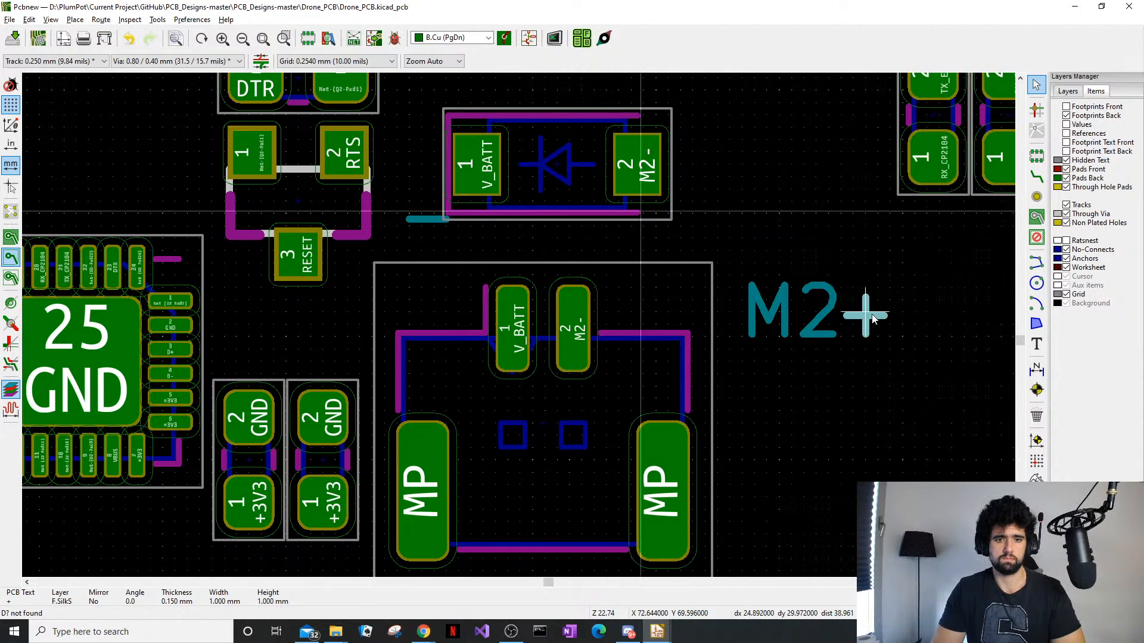
left_click(420, 220)
key("m")
left_click(772, 405)
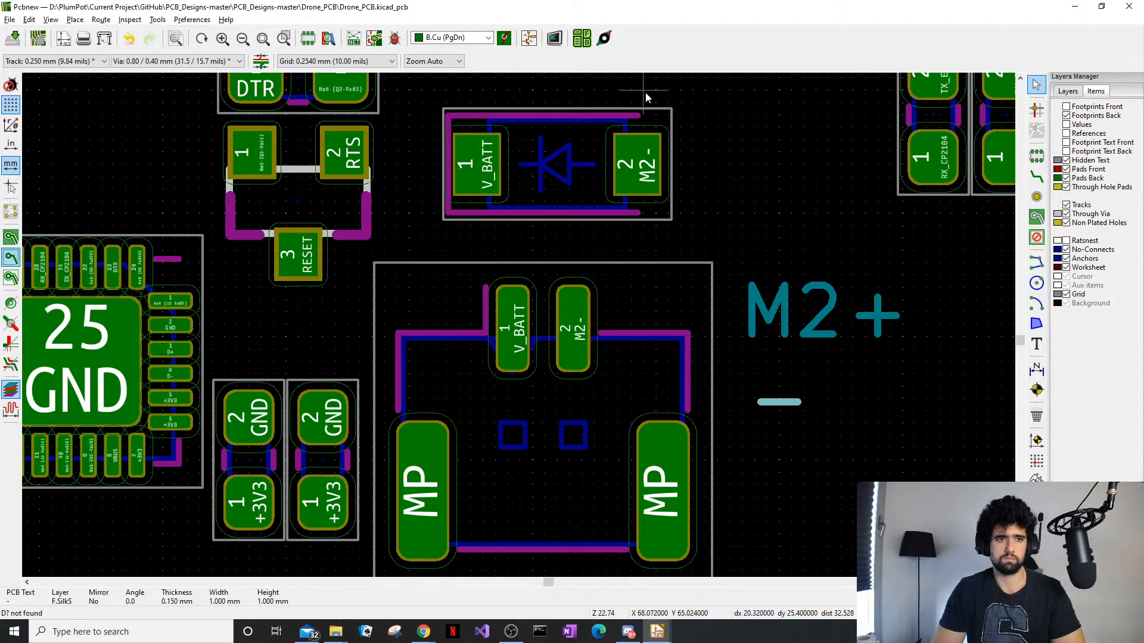
Shift D2 slightly down and left so it sits centred closely above the M2 connector
left_click(575, 153)
key("m")
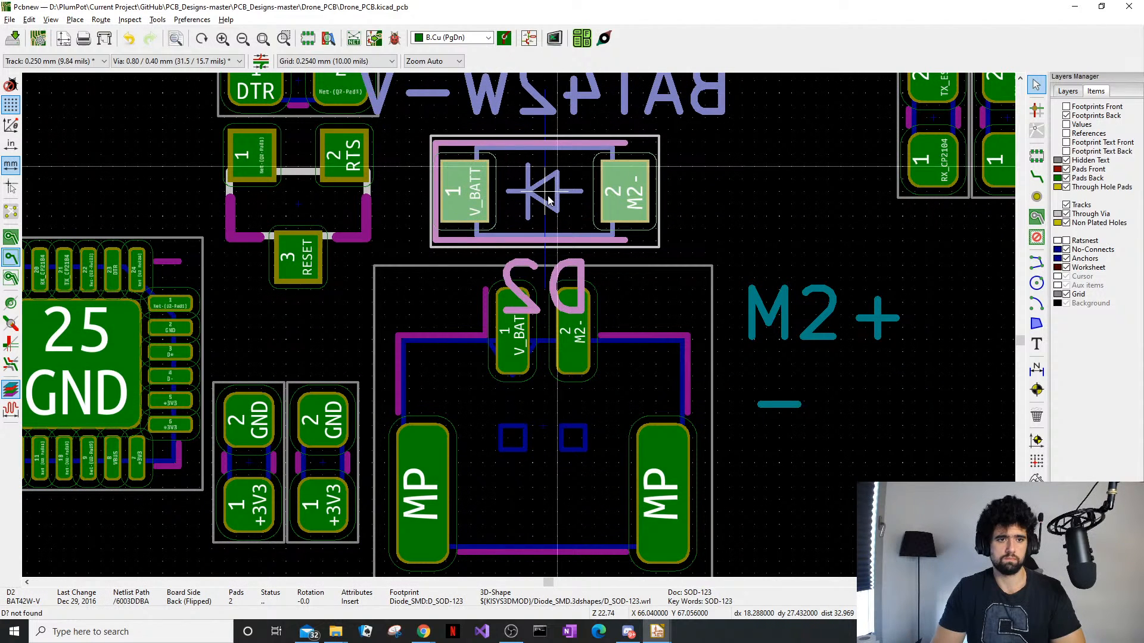
left_click(573, 264)
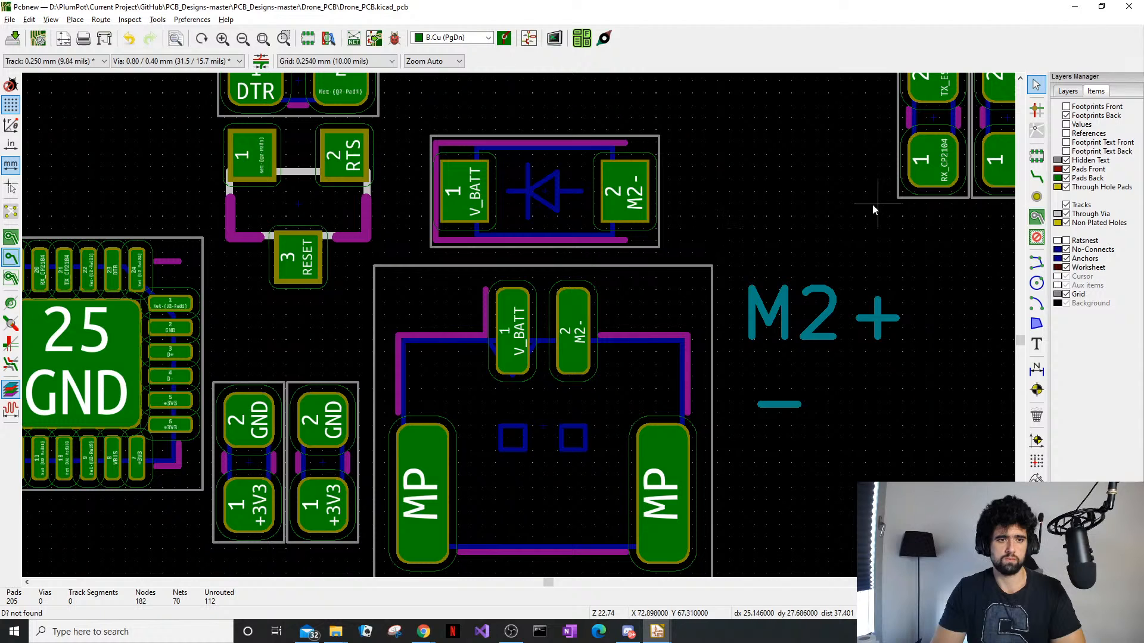
Rotate the M2 text and minus sign 90 degrees, and place the whole polarity label vertically along the M2 connector's right side
scroll(874, 313, "down", 1)
left_click_drag(512, 329, 436, 347)
key("r")
left_click_drag(465, 416, 418, 431)
key("r")
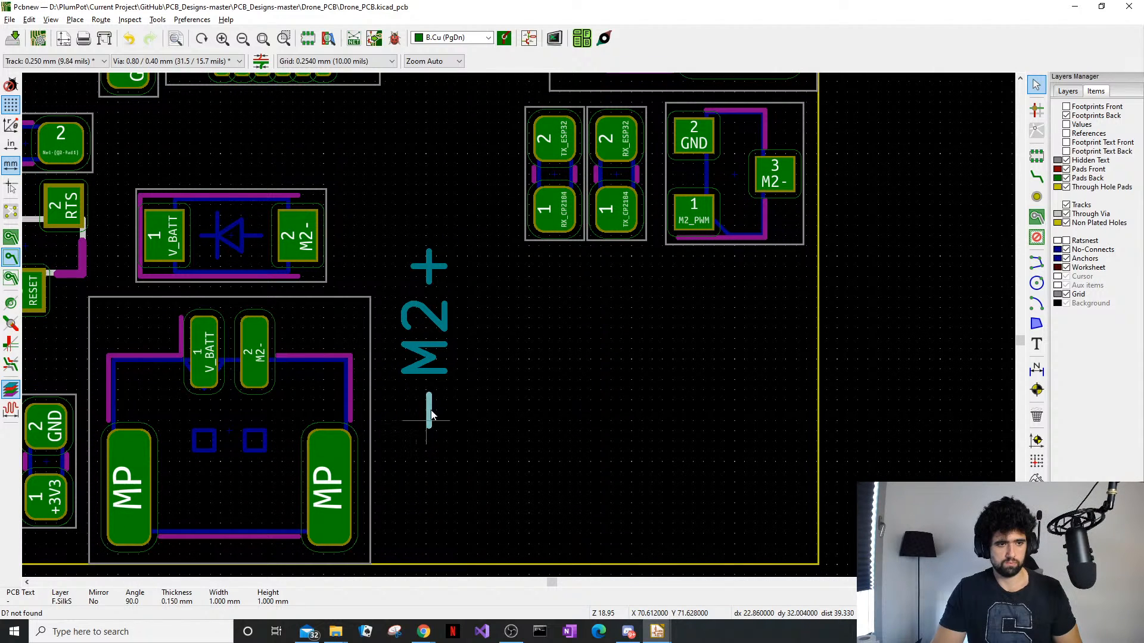
left_click_drag(459, 243, 405, 430)
left_click_drag(435, 343, 420, 411)
Inspect the two AD0 resistors and the capacitor placed between the accelerometer and the M4 connector
scroll(485, 409, "down", 4)
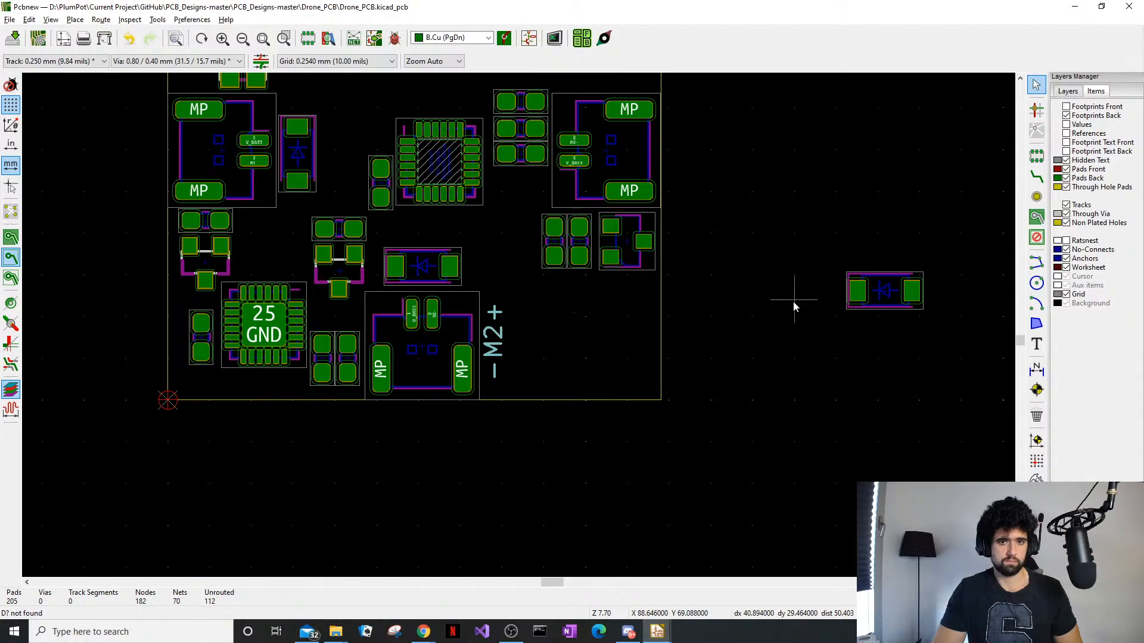
middle_click_drag(794, 303, 645, 399)
middle_click_drag(368, 250, 403, 288)
scroll(403, 288, "up", 1)
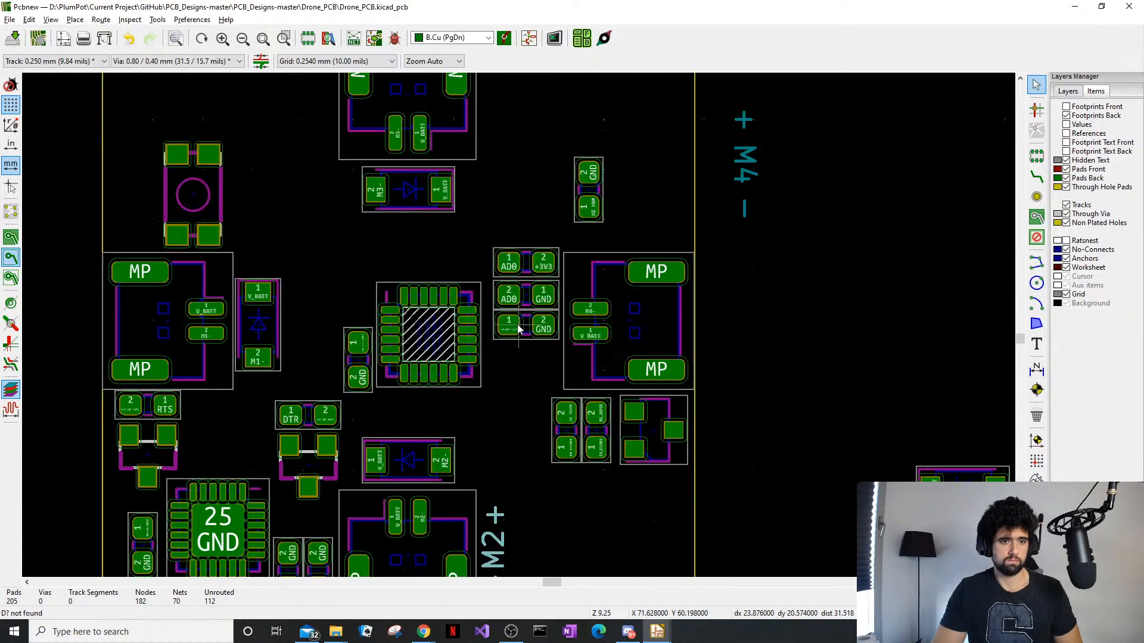
scroll(519, 329, "up", 3)
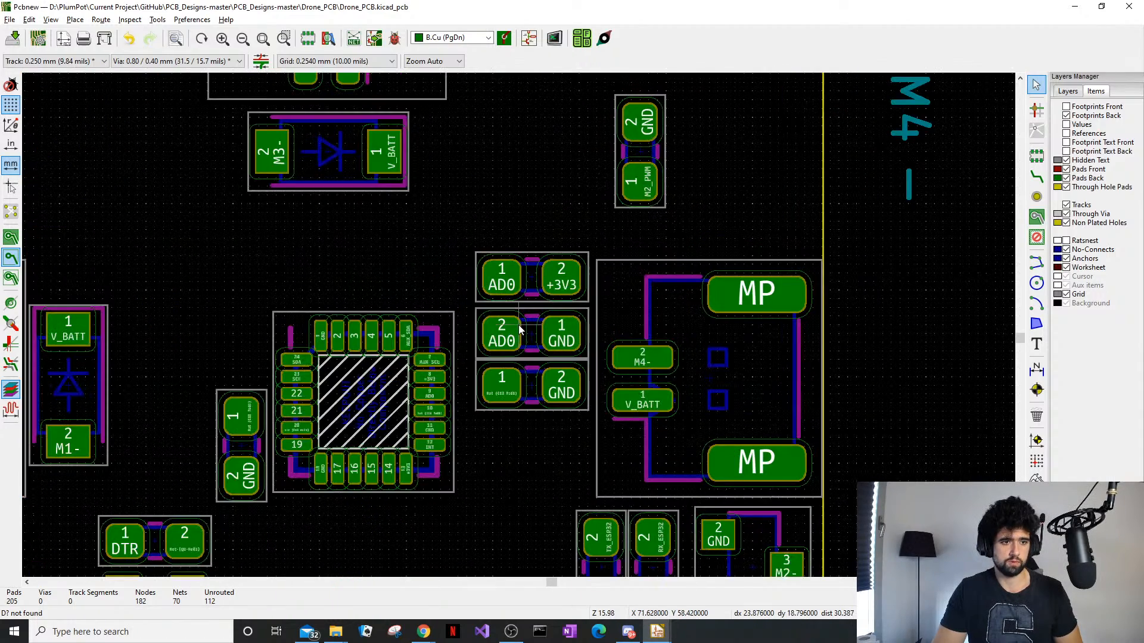
scroll(518, 329, "up", 2)
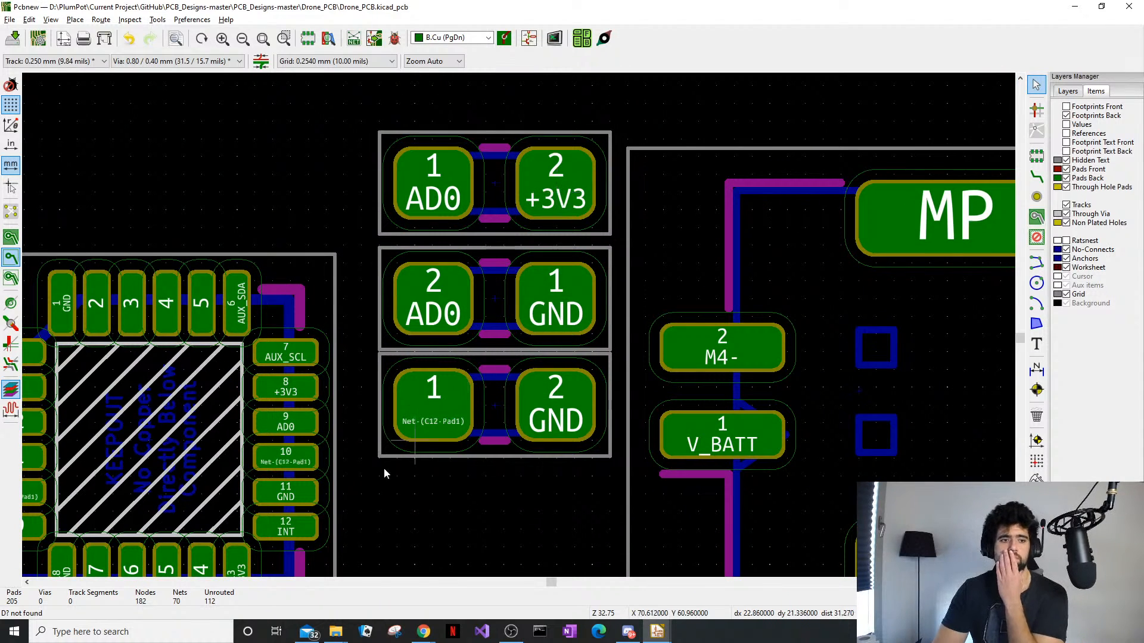
Switch to the Eeschema schematic and examine the Accelerometer section around U6, including R16, R17, C12 and C13
left_click(657, 632)
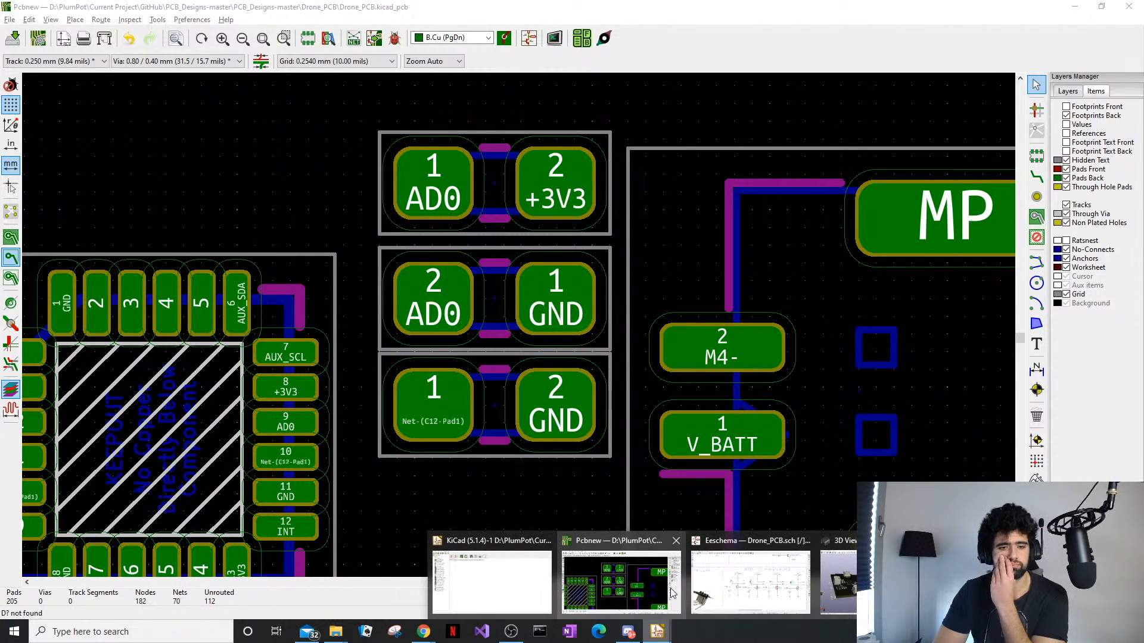
left_click(750, 584)
left_click(767, 587)
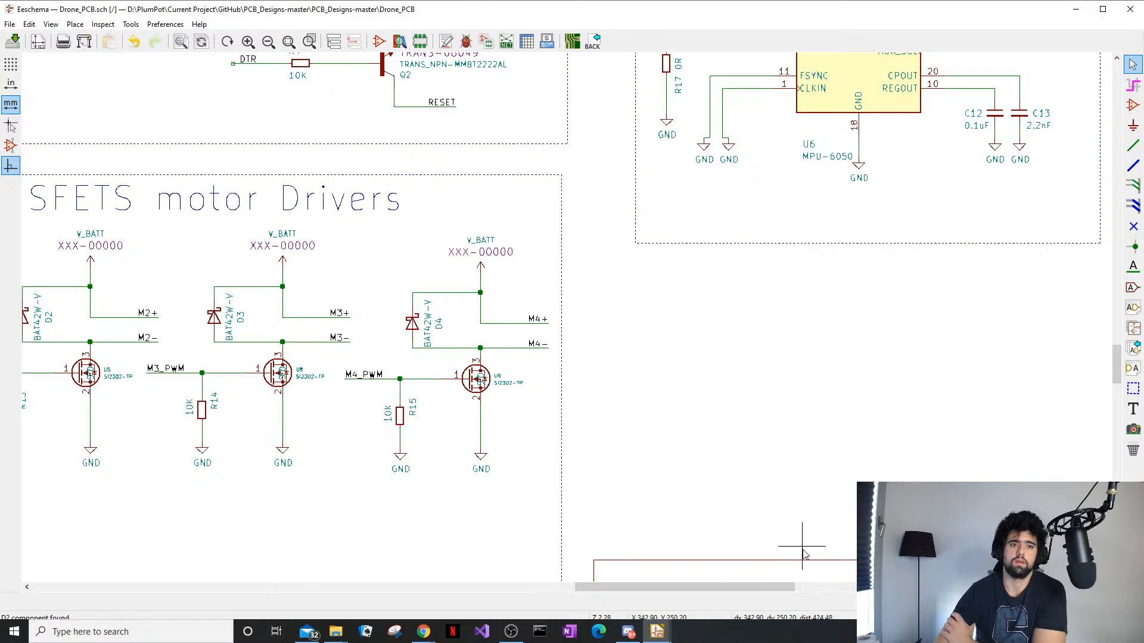
middle_click_drag(671, 286, 715, 571)
left_click_drag(758, 199, 724, 566)
middle_click_drag(724, 566, 637, 636)
key("Escape")
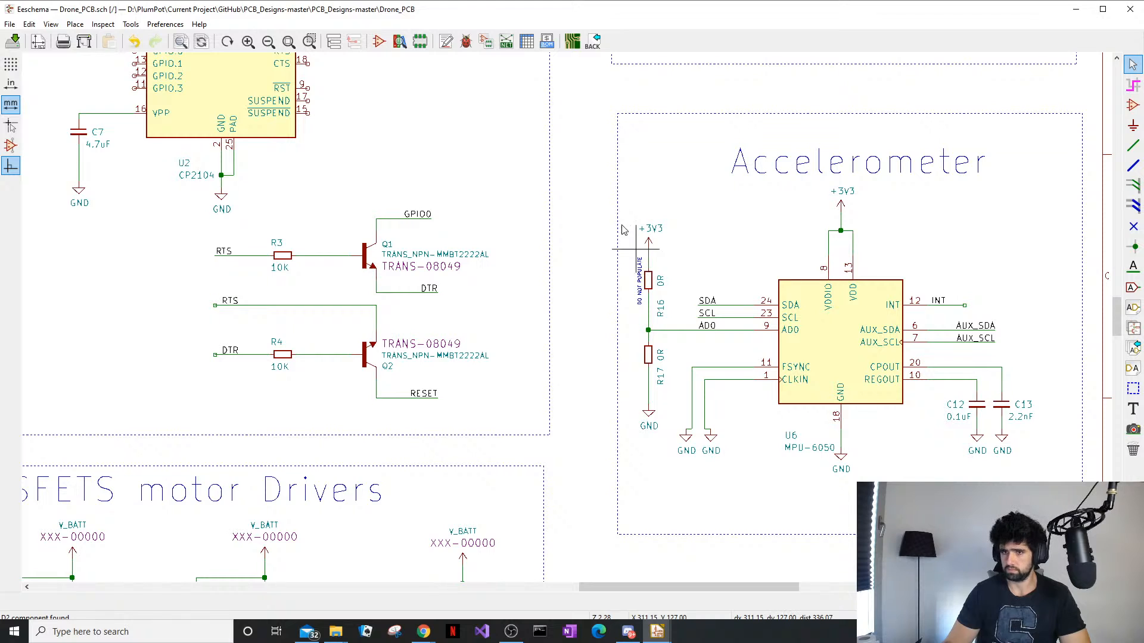
left_click_drag(691, 193, 655, 577)
mouse_move(654, 577)
middle_mouse_down()
mouse_move(647, 238)
mouse_move(633, 278)
middle_mouse_up()
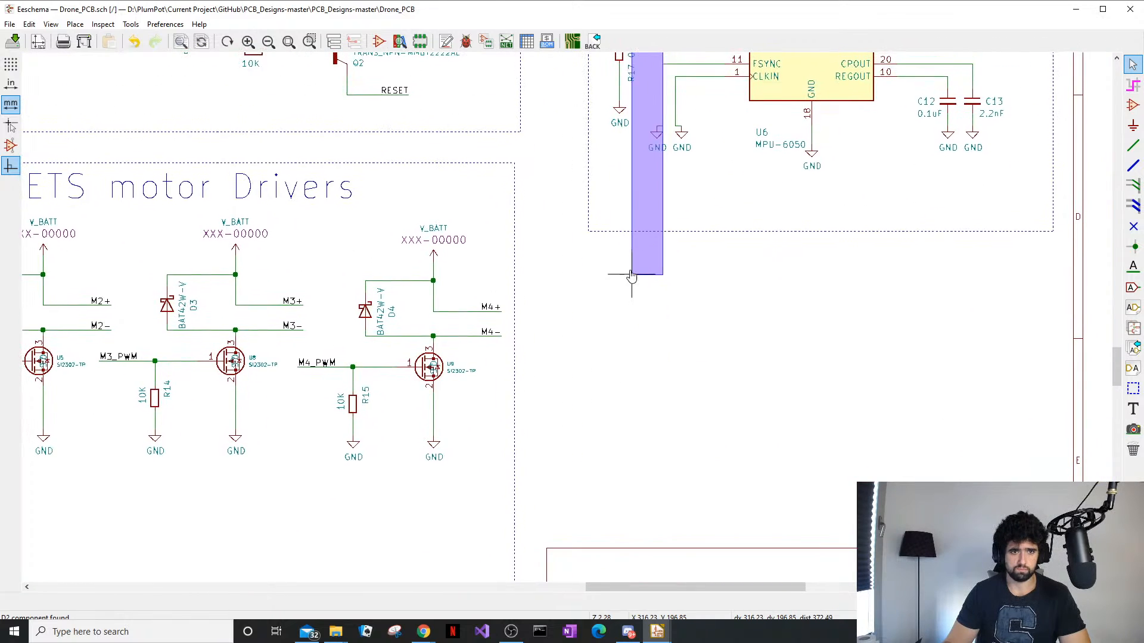
left_click_drag(633, 277, 633, 267)
key("Escape")
middle_click_drag(657, 218, 522, 274)
mouse_move(523, 234)
middle_mouse_down()
mouse_move(488, 611)
mouse_move(486, 542)
middle_mouse_up()
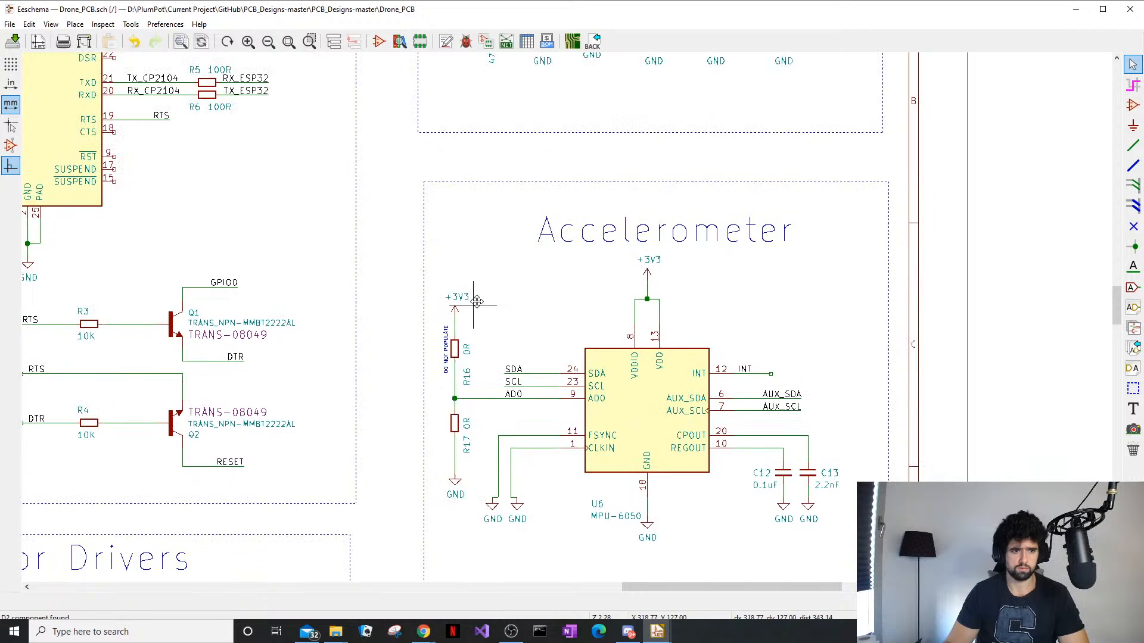
Delete resistor R16 with its +3V3 symbol and DO NOT POPULATE note from the AD0 line of the Accelerometer section, and save the schematic
left_click_drag(479, 262, 493, 547)
middle_click_drag(493, 547, 434, 374)
left_click_drag(434, 374, 434, 374)
key("Escape")
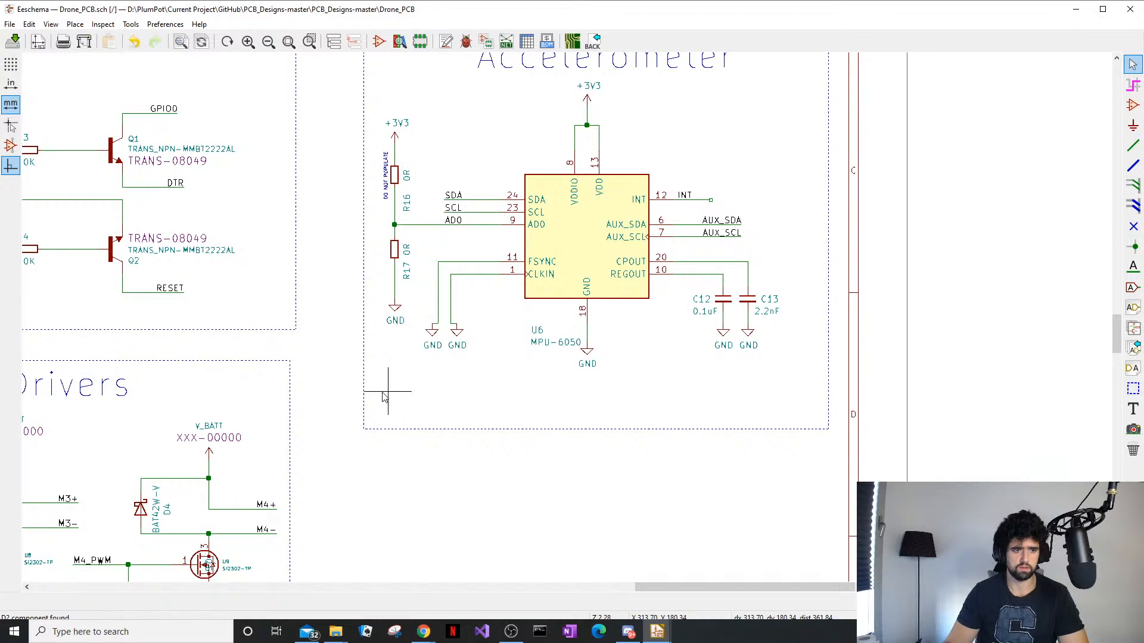
left_click_drag(413, 113, 383, 194)
key("Delete")
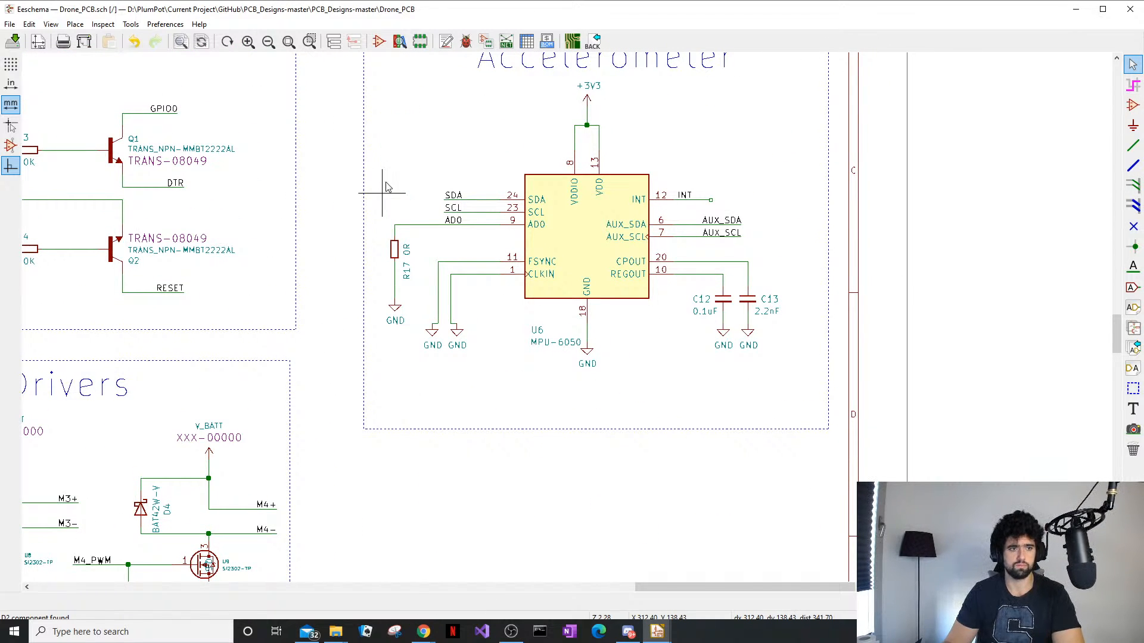
left_click(13, 41)
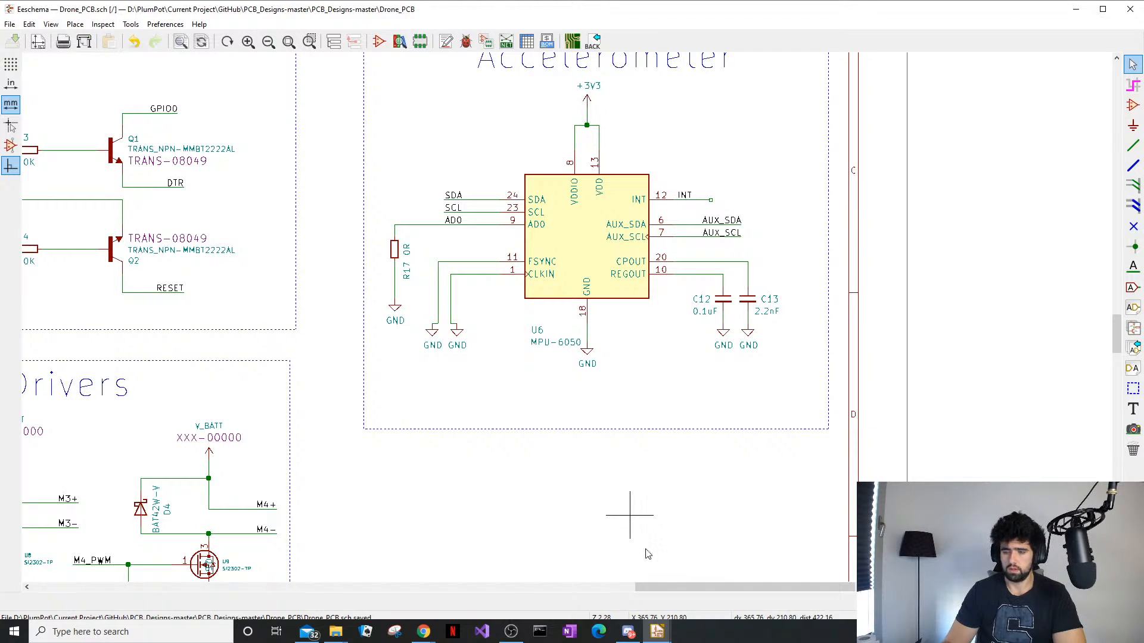
Switch to the Pcbnew board and delete the R16 footprint above the other AD0 resistor beside the accelerometer
mouse_move(657, 632)
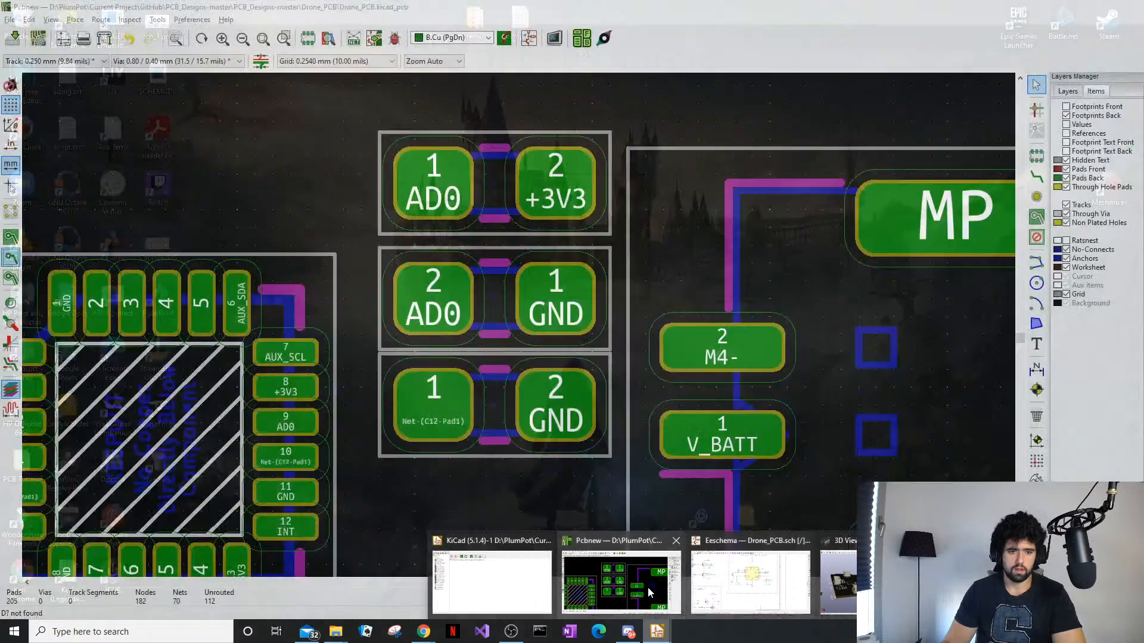
left_click(648, 588)
left_click(459, 198)
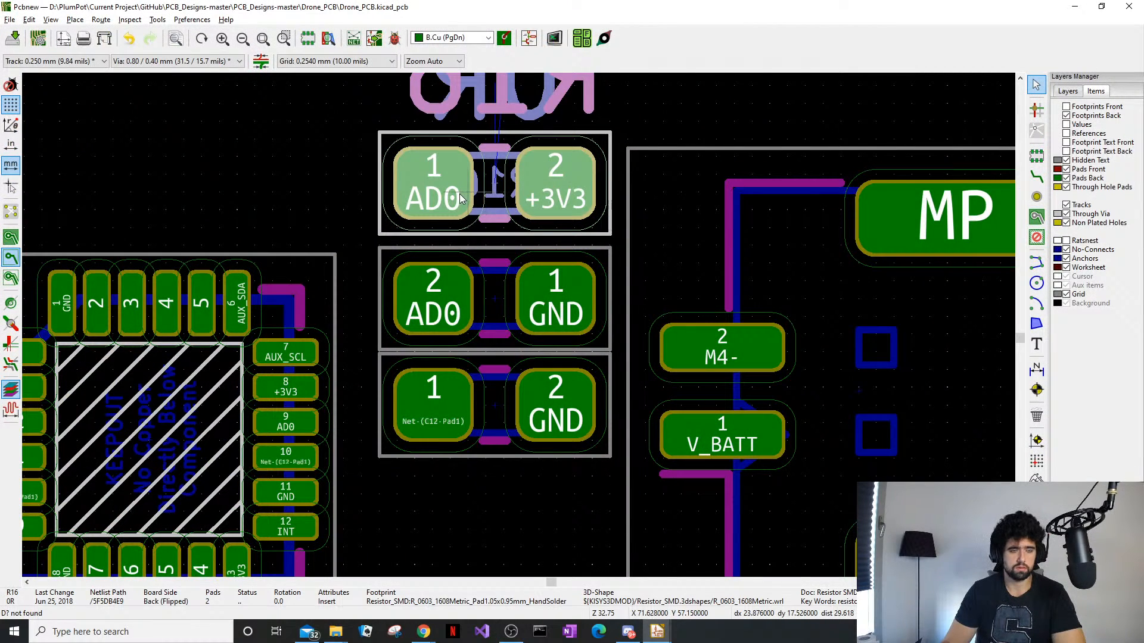
key("Delete")
Go back to the Eeschema schematic, run Update PCB from Schematic, and close its report without applying changes
mouse_move(655, 634)
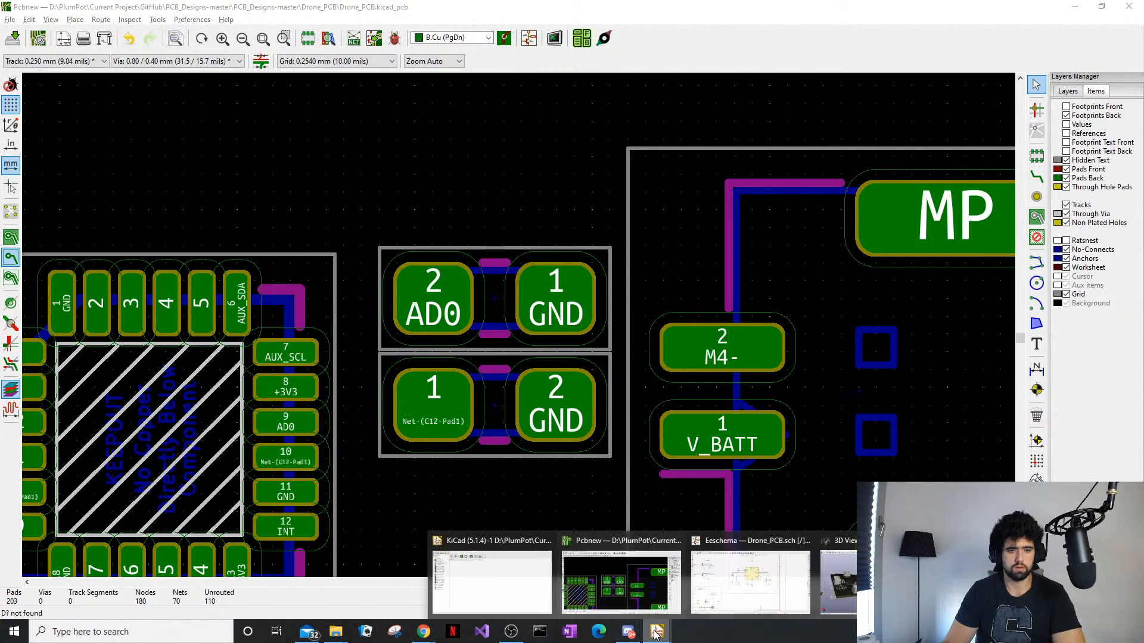
left_click(750, 582)
left_click(131, 24)
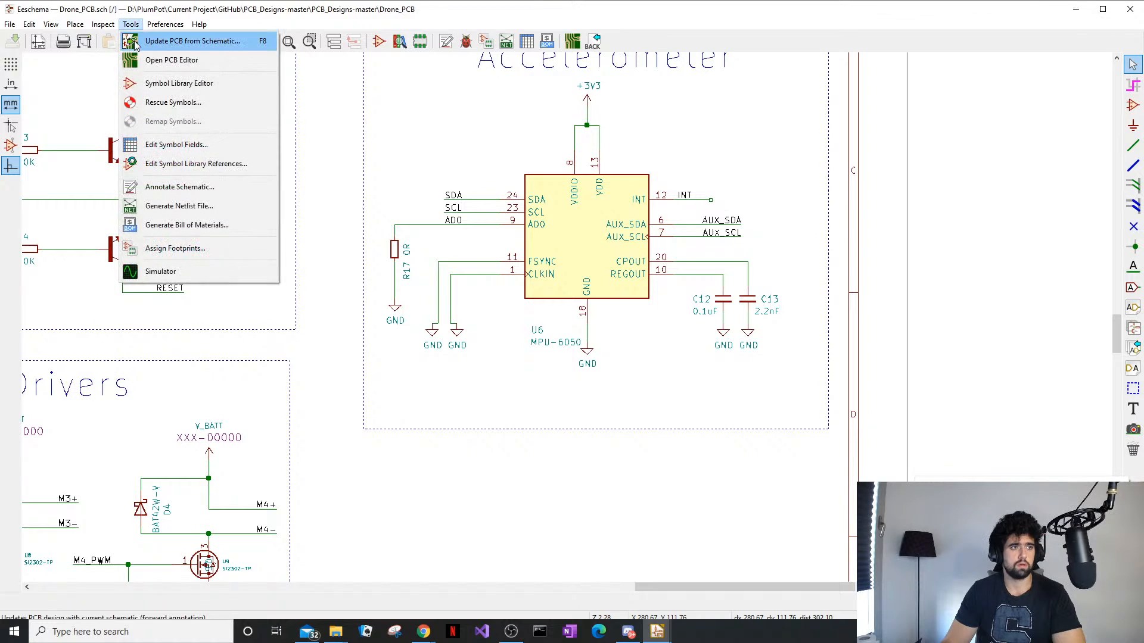
left_click(135, 43)
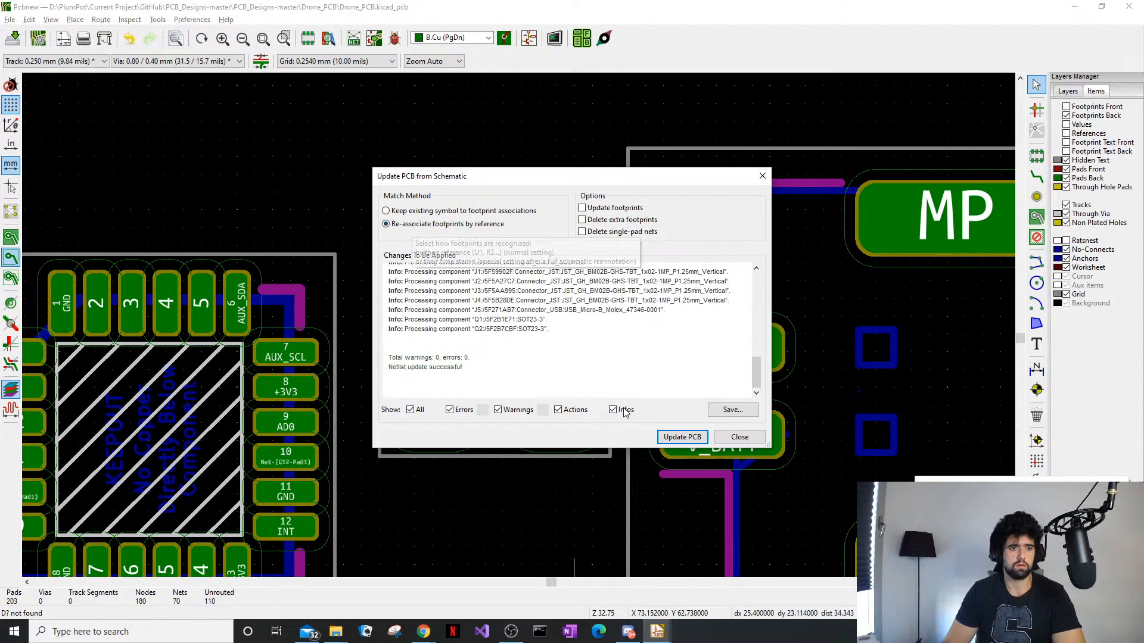
left_click(740, 437)
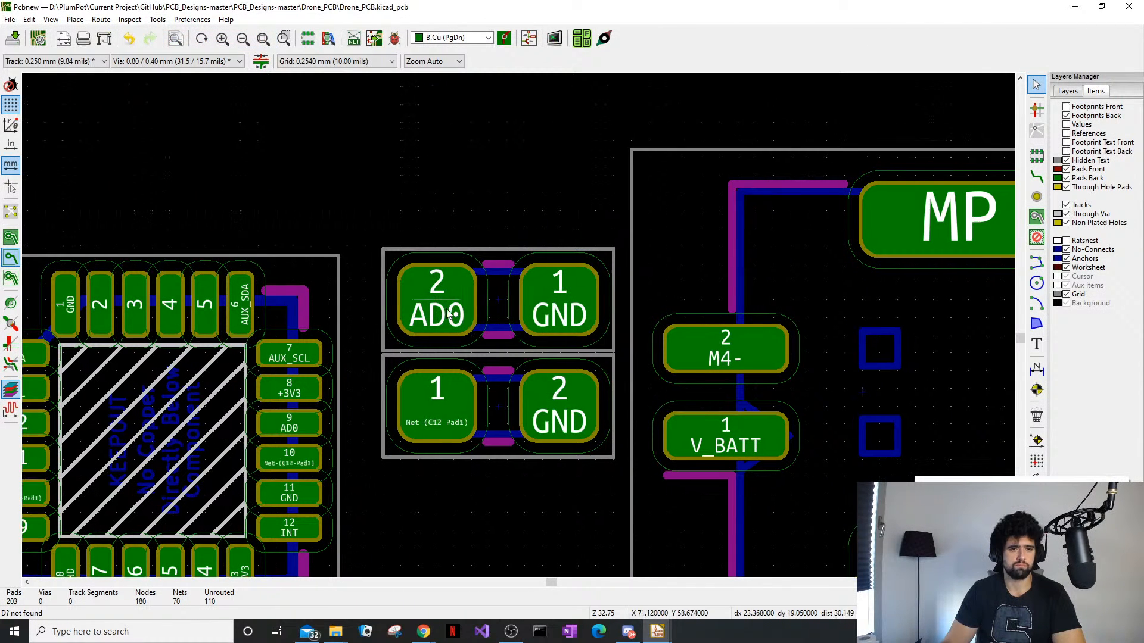
Inspect the AD0 resistor and capacitor beside the accelerometer on the board, and examine the schematic up to the 3V3 Voltage regulator section
scroll(670, 412, "down", 2)
left_click_drag(573, 244, 563, 221)
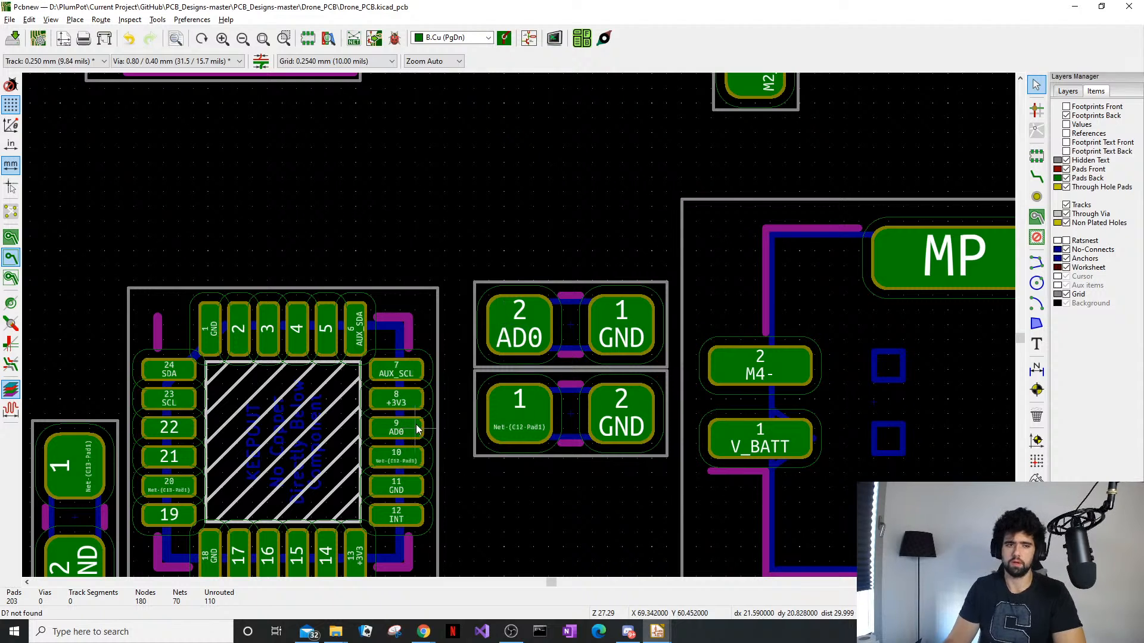
left_click(658, 631)
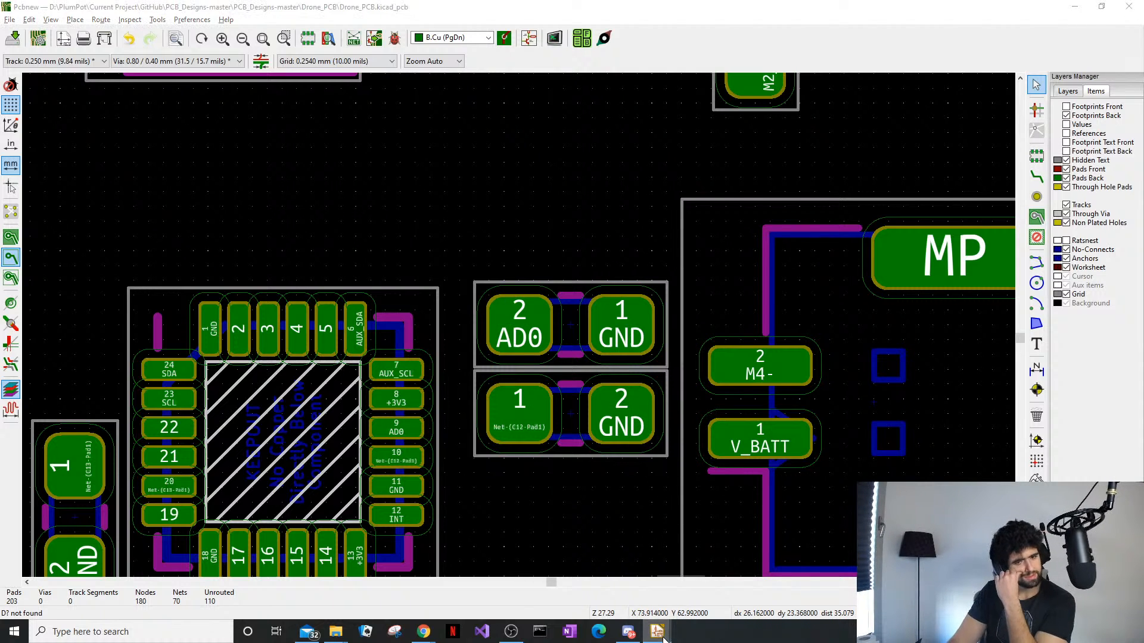
left_click(751, 581)
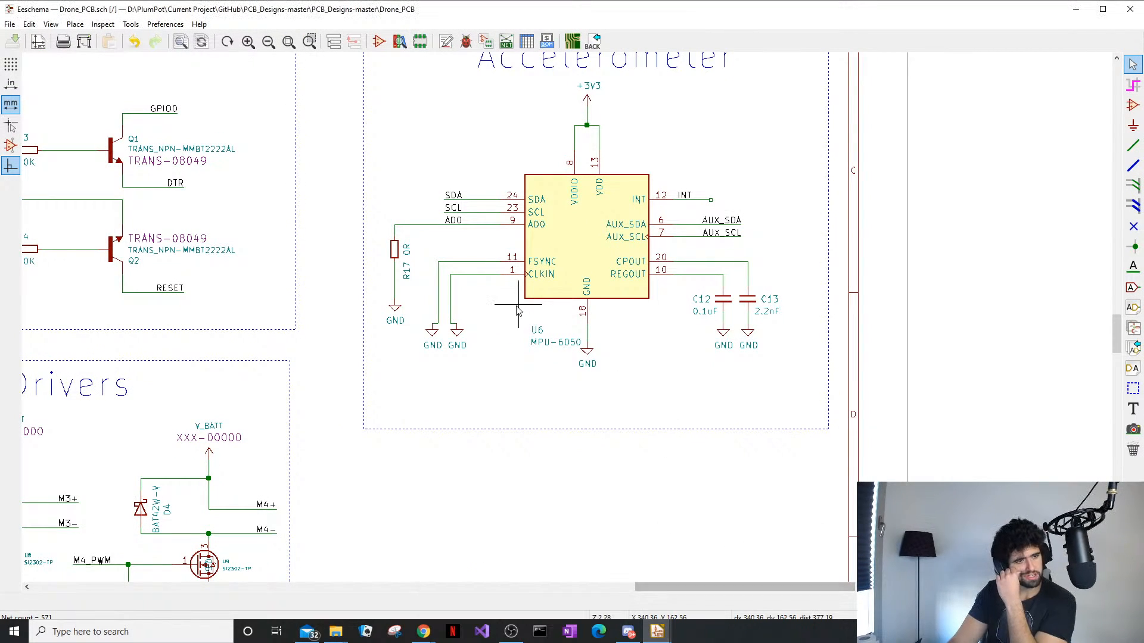
scroll(597, 427, "down", 2)
middle_click_drag(275, 437, 444, 278)
scroll(412, 277, "up", 1)
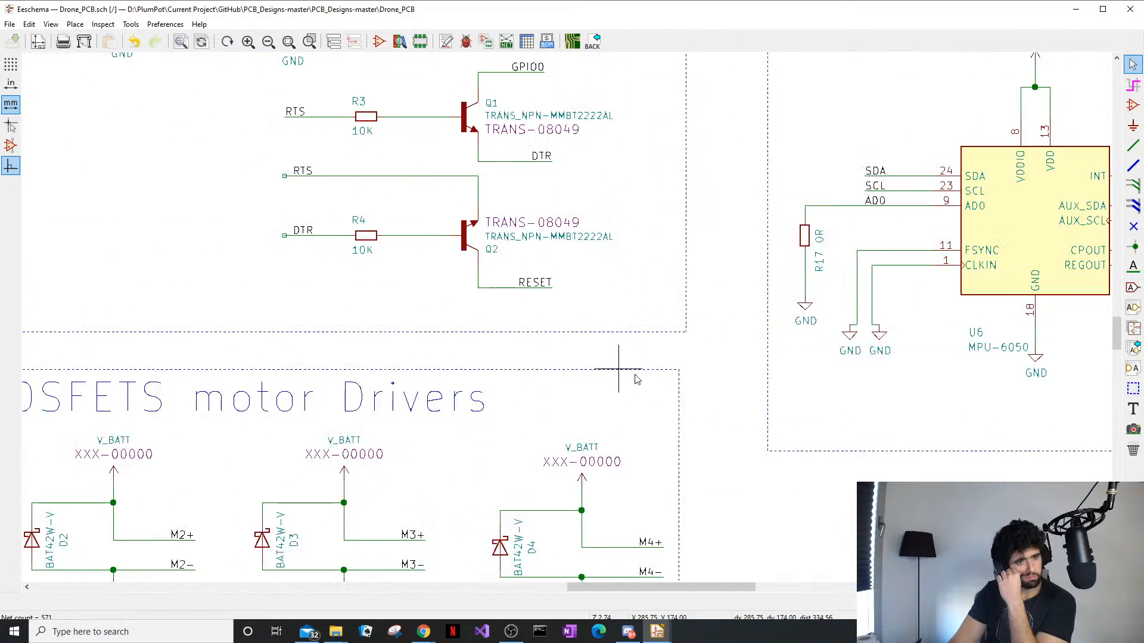
middle_click_drag(703, 379, 335, 576)
middle_click_drag(595, 311, 545, 433)
scroll(554, 358, "down", 1)
middle_click_drag(566, 222, 409, 498)
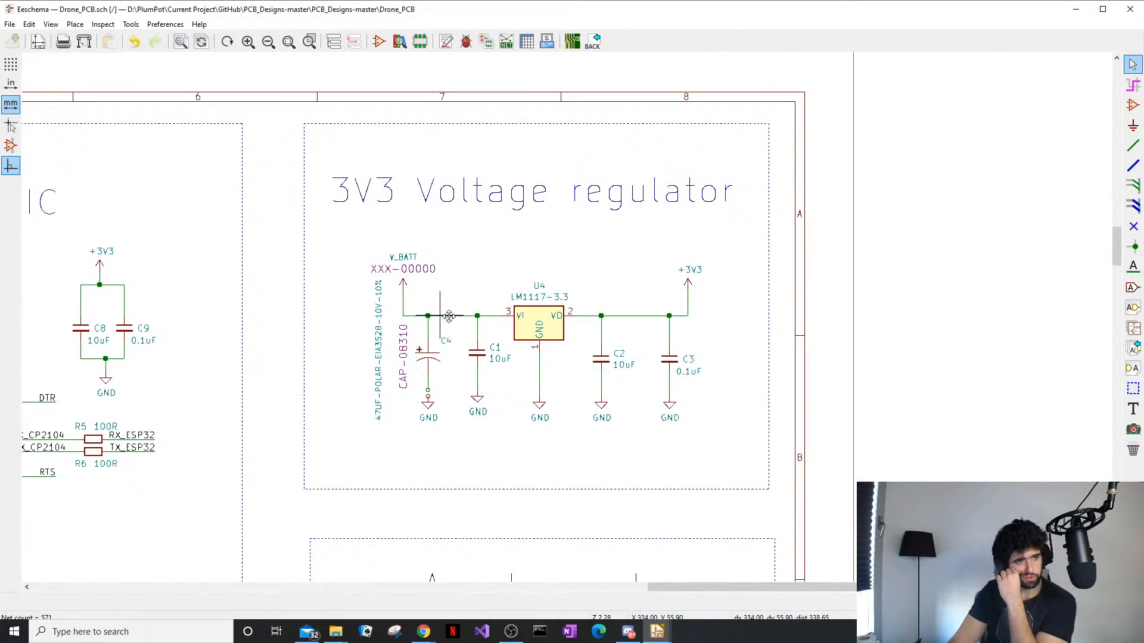
Examine the ESP32 section around U1, including its reset switch and the C10 and C11 capacitors
middle_click_drag(420, 322, 801, 264)
middle_click_drag(260, 263, 418, 185)
middle_click_drag(179, 310, 715, 221)
middle_click_drag(151, 136, 350, 214)
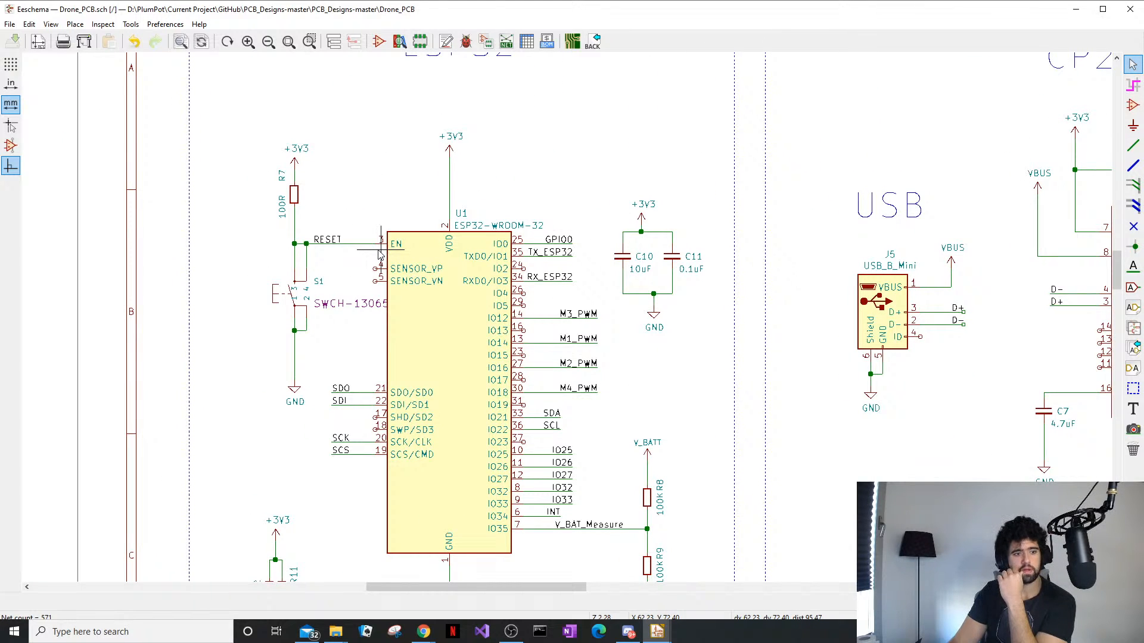
scroll(380, 261, "down", 4)
middle_click_drag(477, 572, 181, 474)
scroll(181, 473, "up", 1)
middle_click_drag(893, 175, 639, 461)
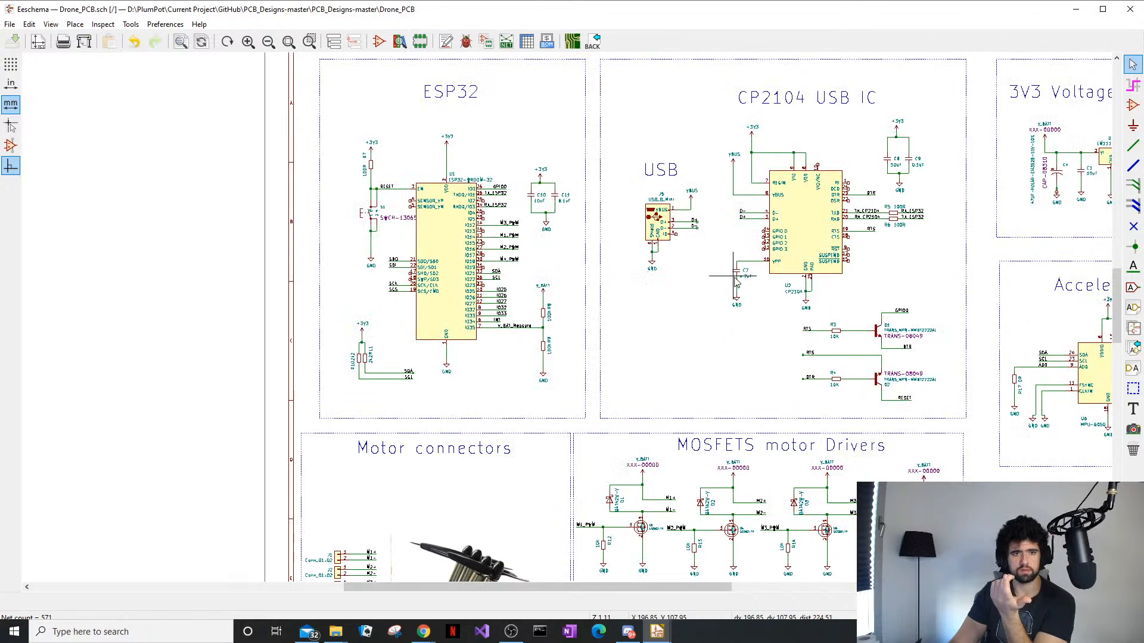
Compare the power wiring of the CP2104 USB IC, including VBUS and REGIN, with the 3V3 Voltage regulator section
middle_click_drag(774, 149, 522, 279)
scroll(522, 265, "up", 5)
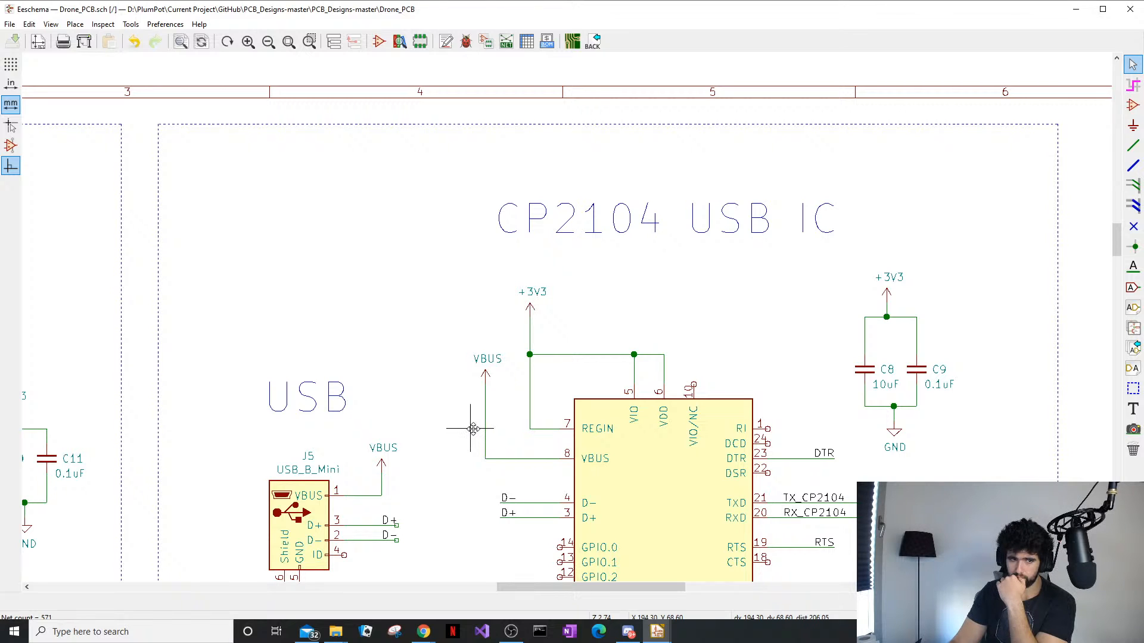
middle_click_drag(473, 429, 443, 425)
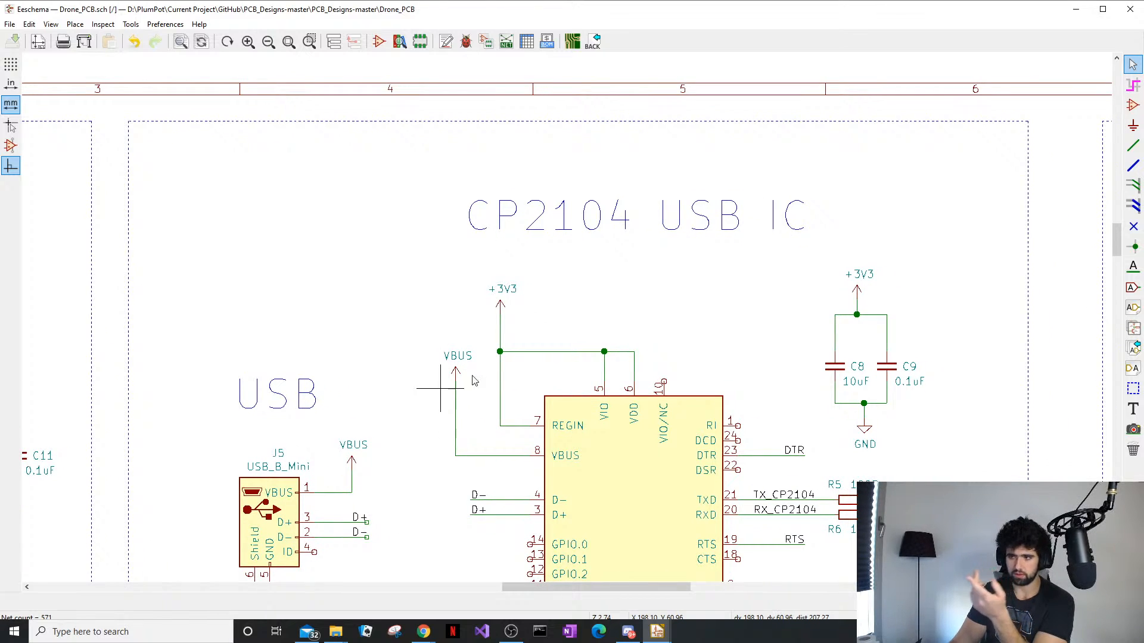
scroll(657, 322, "down", 5)
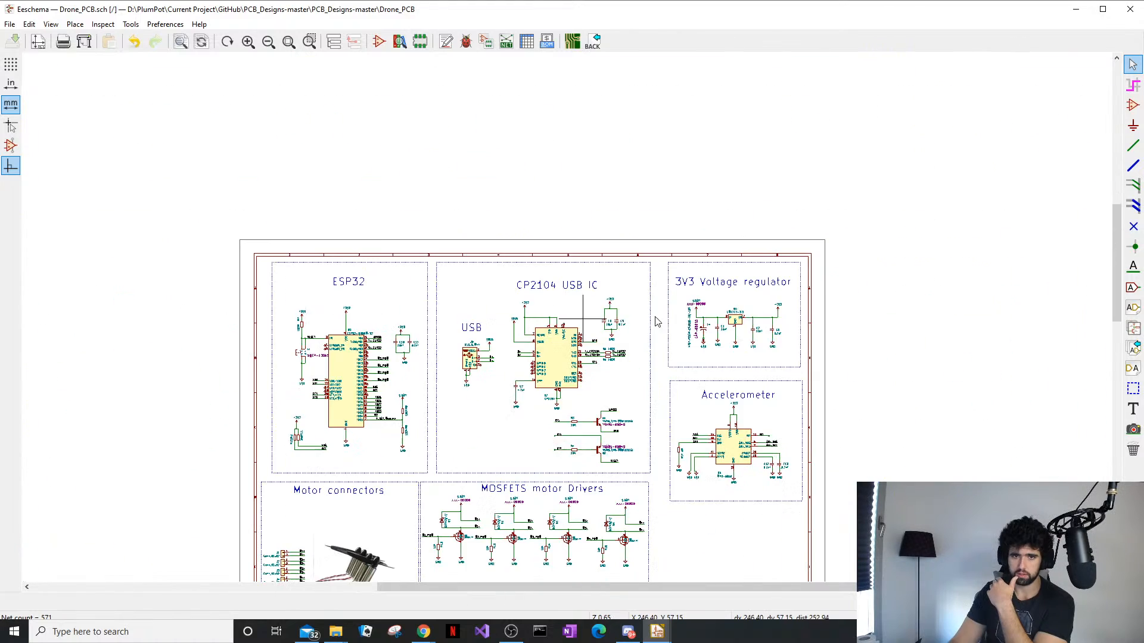
scroll(657, 322, "up", 5)
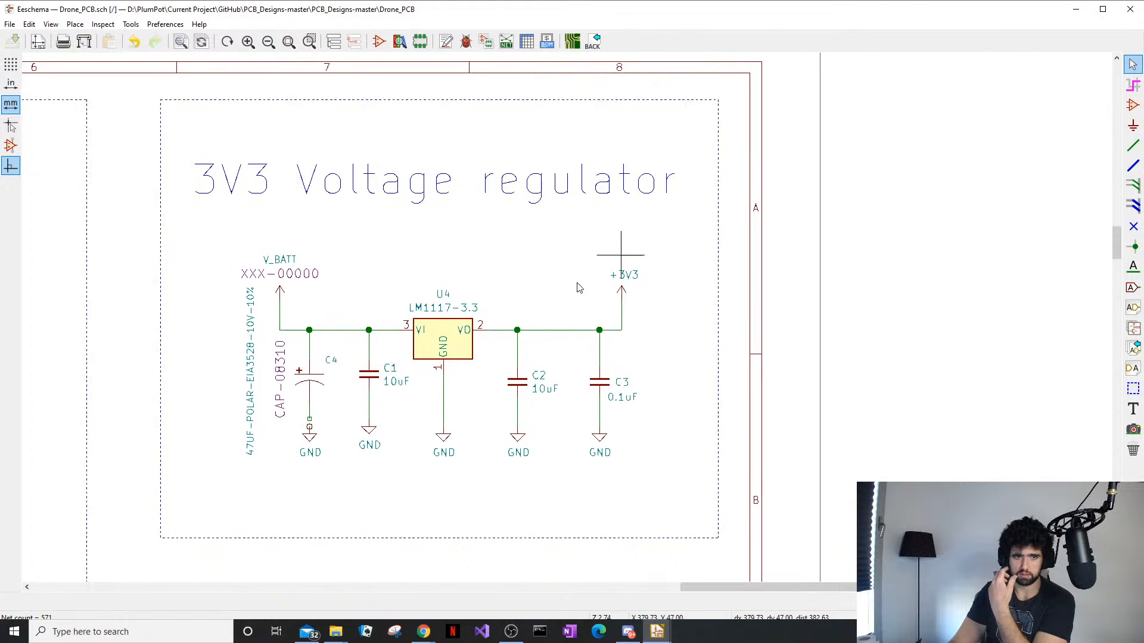
middle_click_drag(293, 345, 590, 331)
middle_click_drag(511, 373, 833, 334)
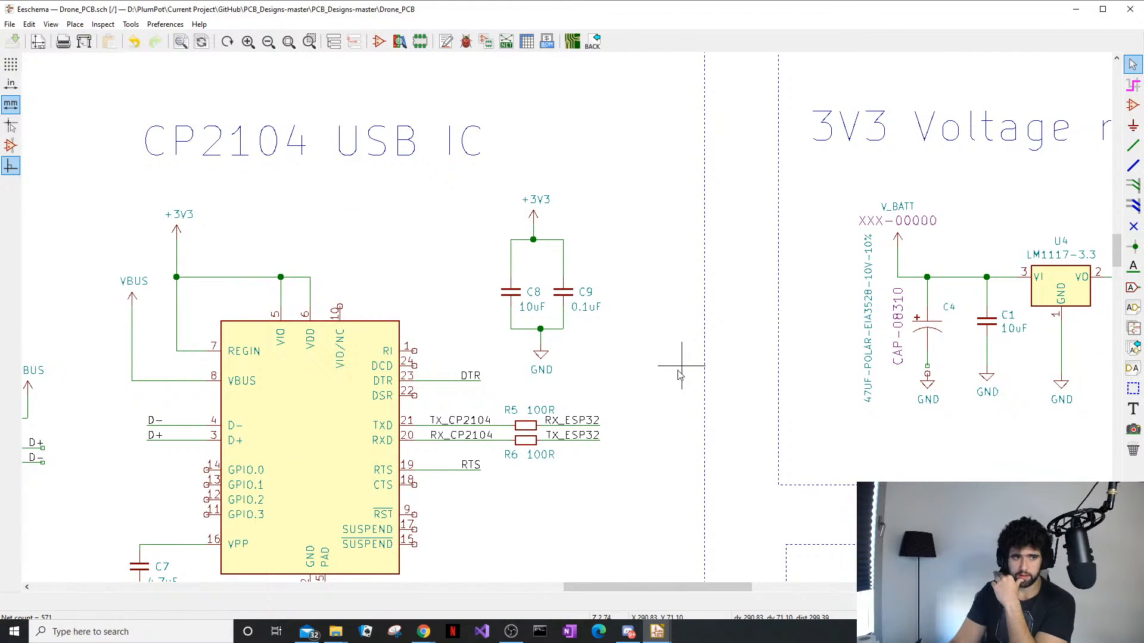
scroll(221, 437, "up", 1)
middle_click_drag(223, 436, 663, 300)
middle_click_drag(603, 245, 465, 428)
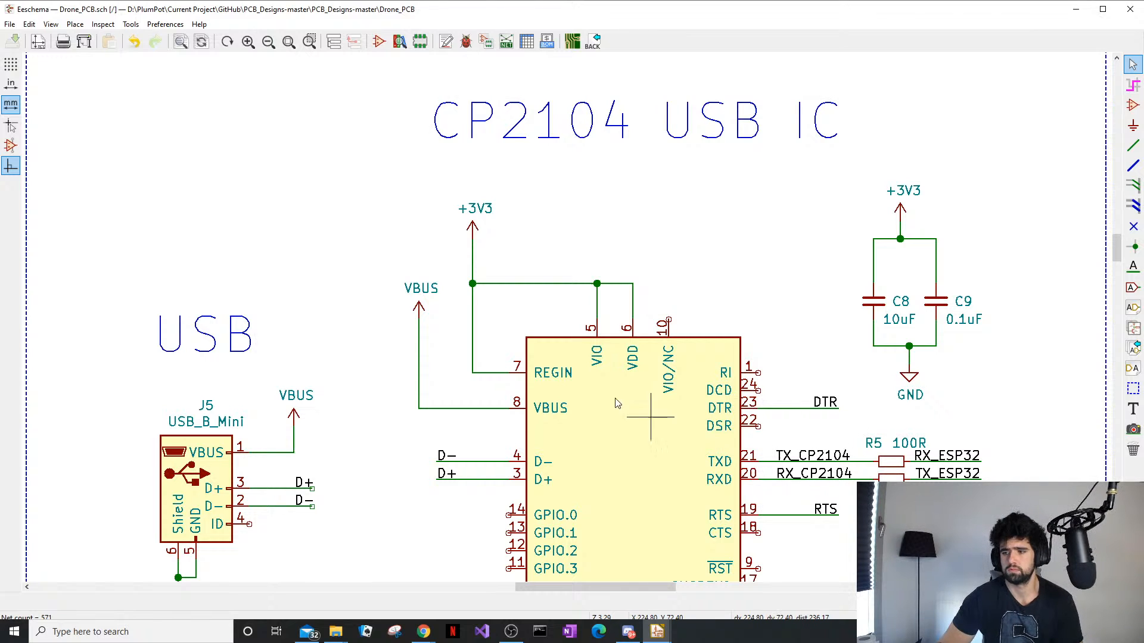
Look over the complete schematic, from the CP2104 USB IC to the voltage regulator, accelerometer and motor driver sections
scroll(694, 273, "down", 1)
middle_click_drag(528, 504, 376, 305)
middle_click_drag(357, 366, 421, 362)
scroll(422, 362, "down", 1)
scroll(575, 460, "down", 4)
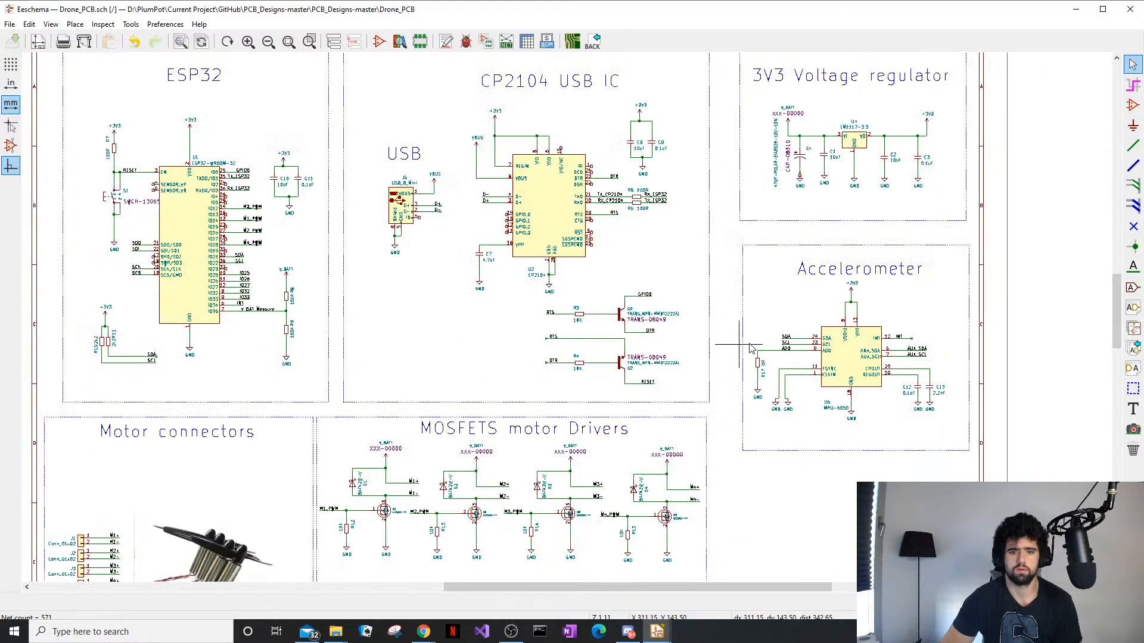
middle_click_drag(740, 355, 771, 267)
middle_click_drag(405, 464, 581, 373)
middle_click_drag(968, 235, 510, 453)
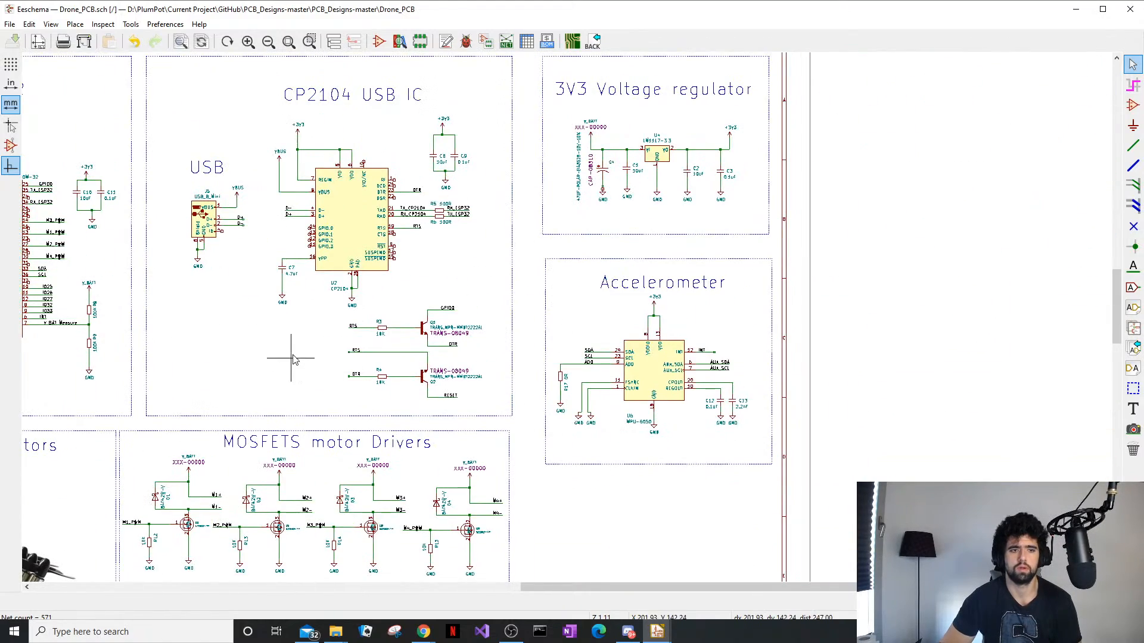
Review the ESP32 pin connections and trace the USB connector's D+ and D- lines to the CP2104 and its serial outputs
middle_click_drag(233, 380, 596, 344)
scroll(363, 227, "up", 5)
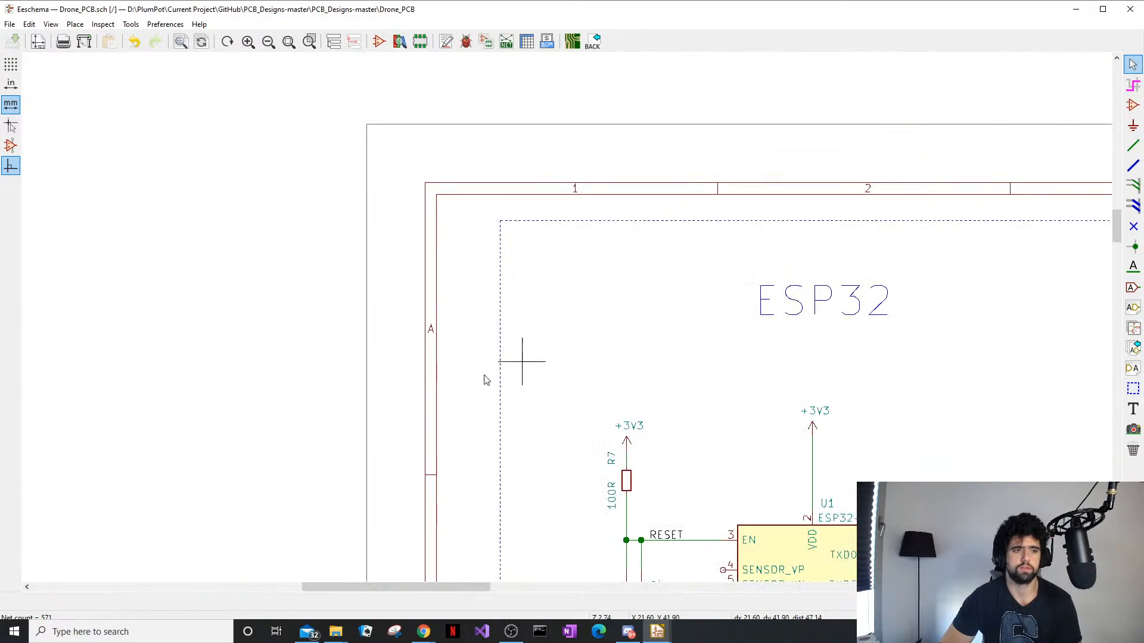
middle_click_drag(750, 581, 557, 268)
scroll(557, 268, "down", 1)
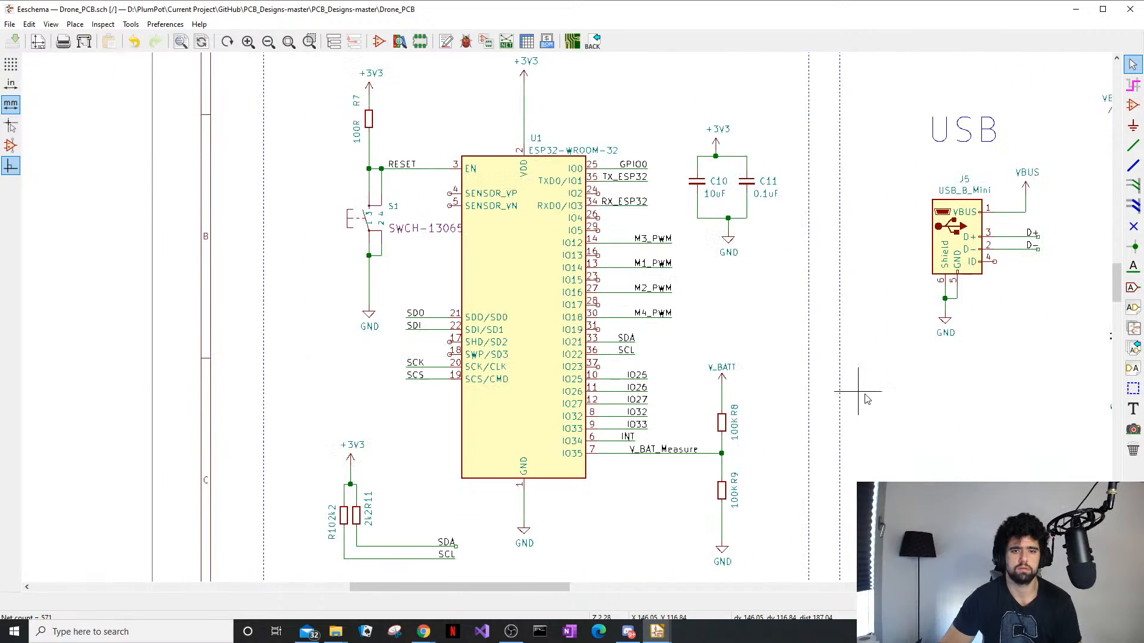
middle_click_drag(858, 391, 526, 465)
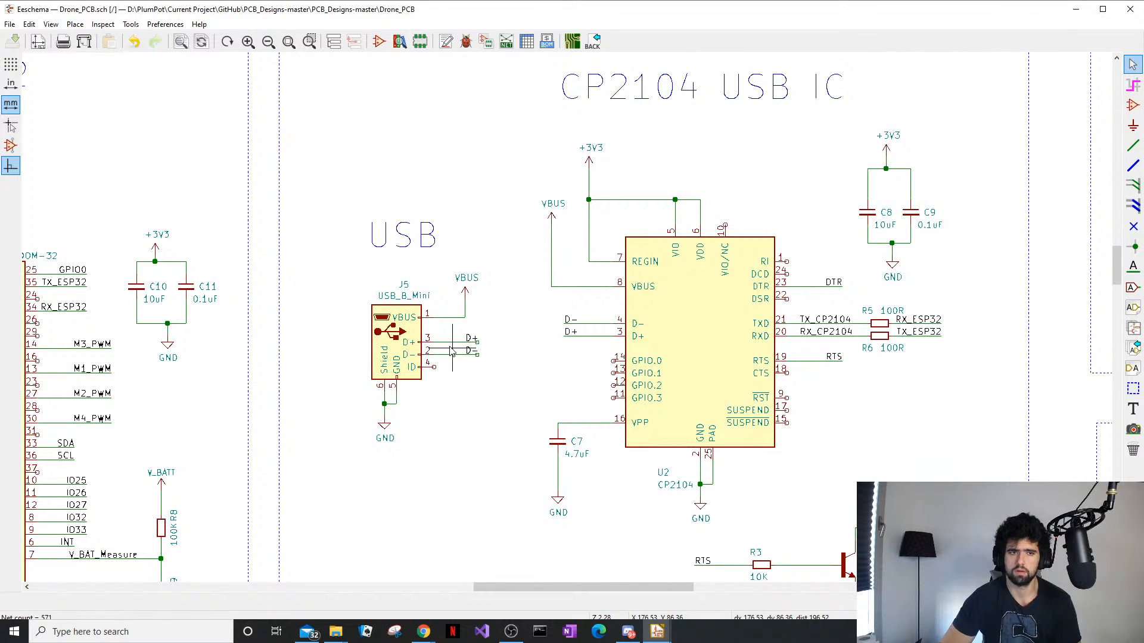
middle_click_drag(427, 348, 812, 317)
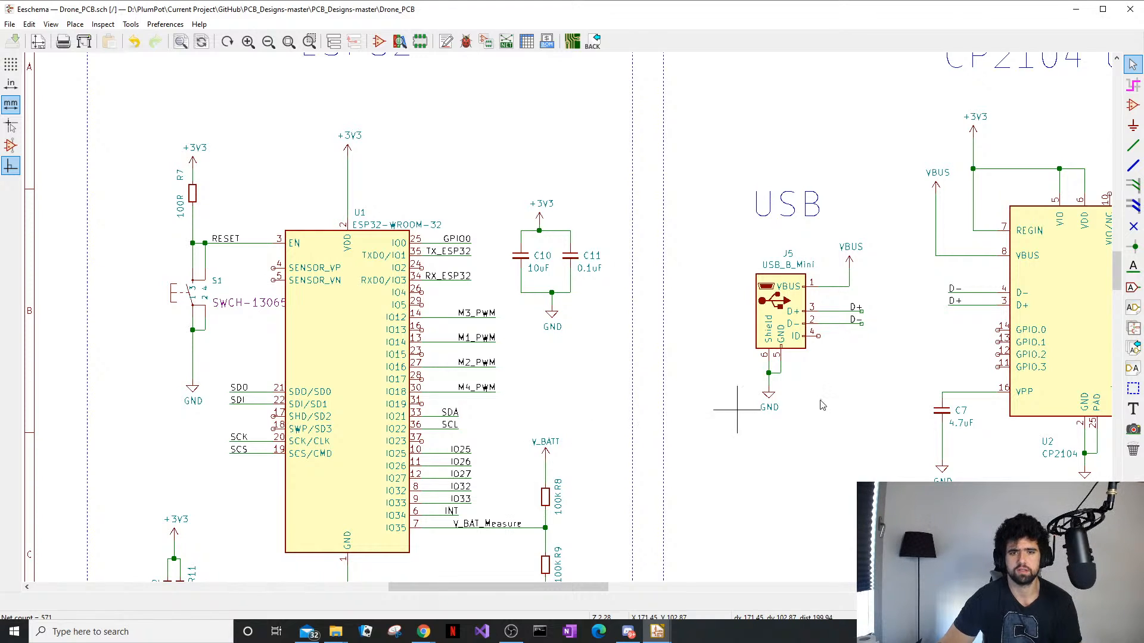
middle_click_drag(900, 365, 774, 386)
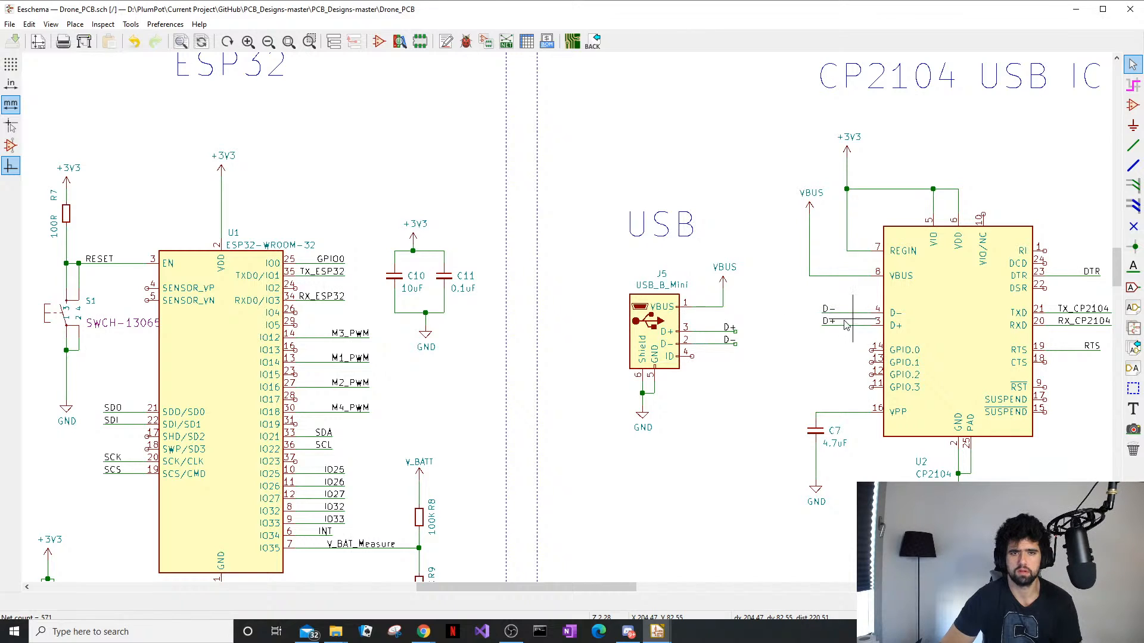
middle_click_drag(958, 293, 748, 340)
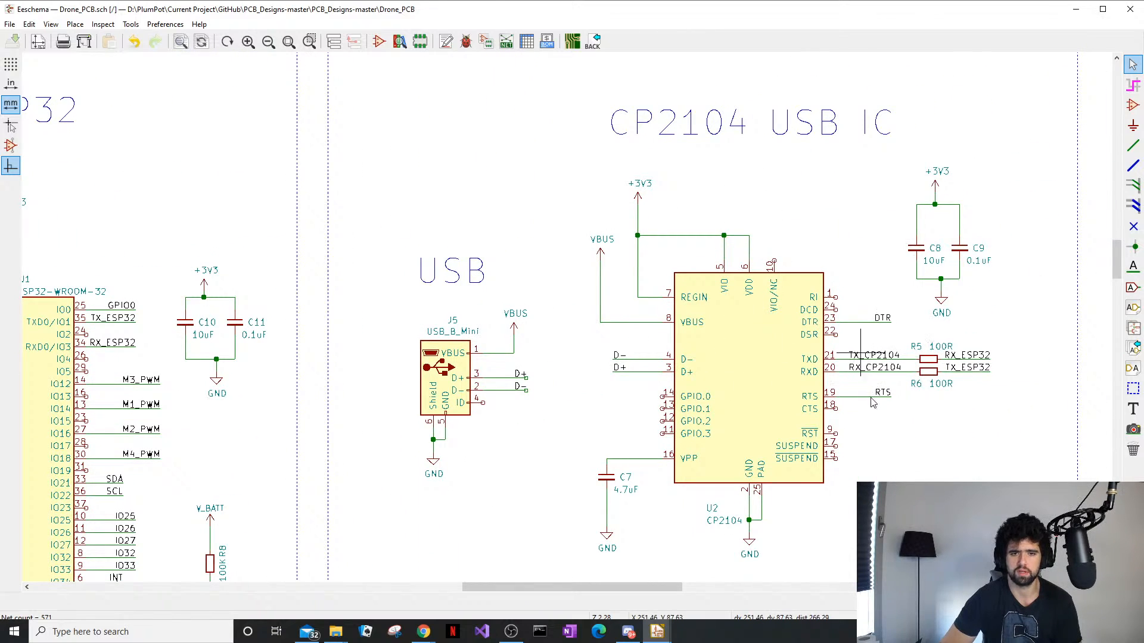
middle_click_drag(298, 480, 547, 380)
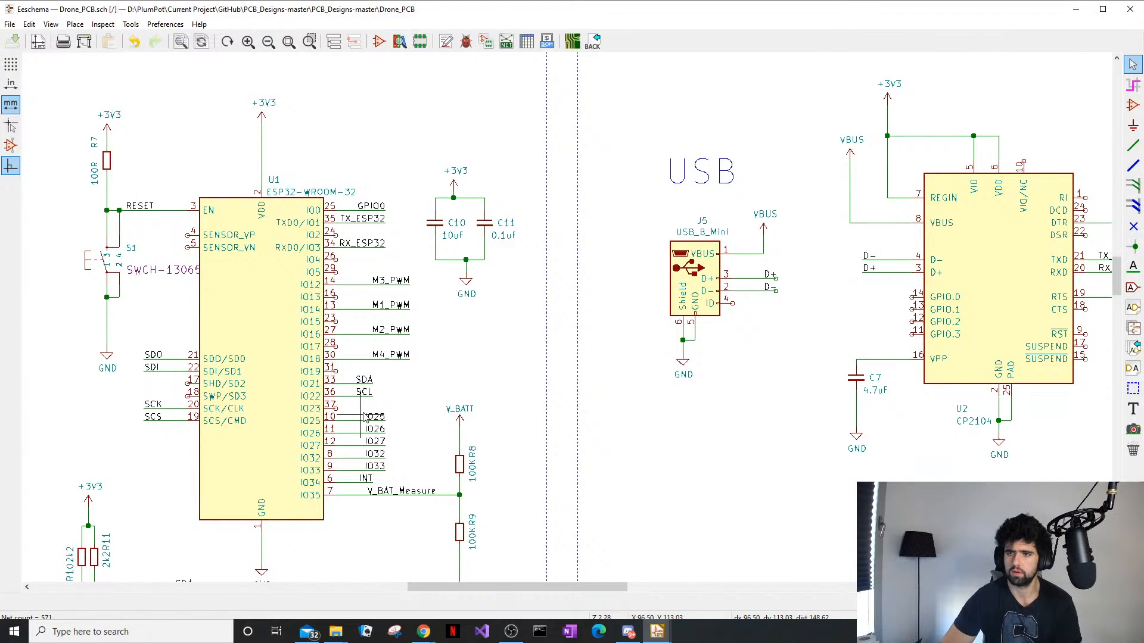
middle_click_drag(295, 368, 421, 367)
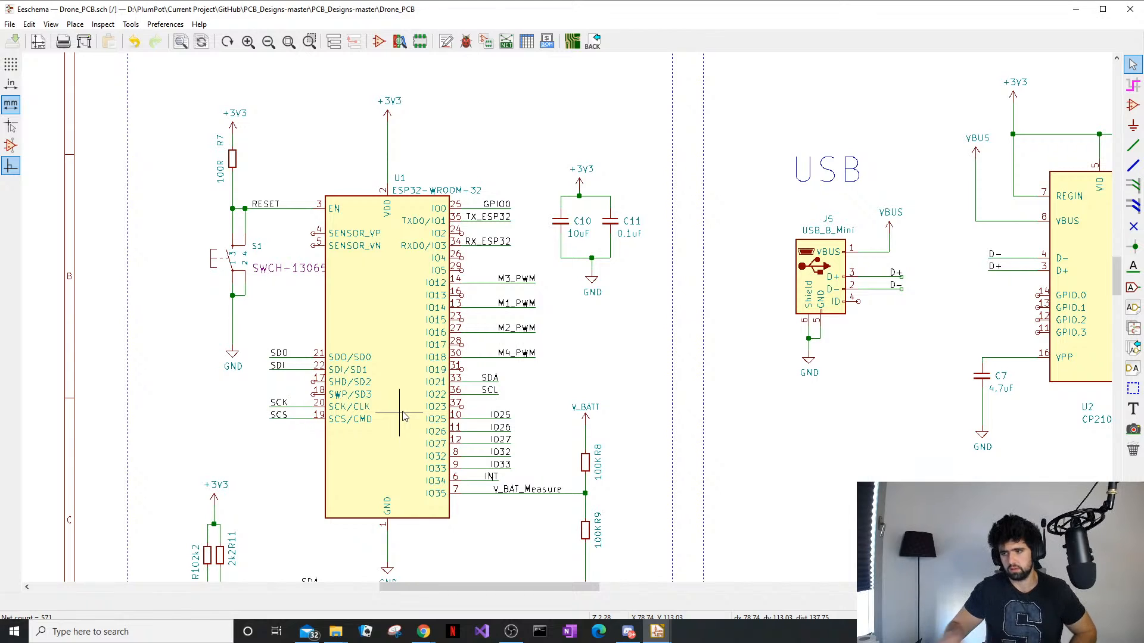
Examine the MOSFETS motor Drivers section, including transistors U5 and U8 with gate resistors R13 and R14
middle_click_drag(807, 474, 664, 263)
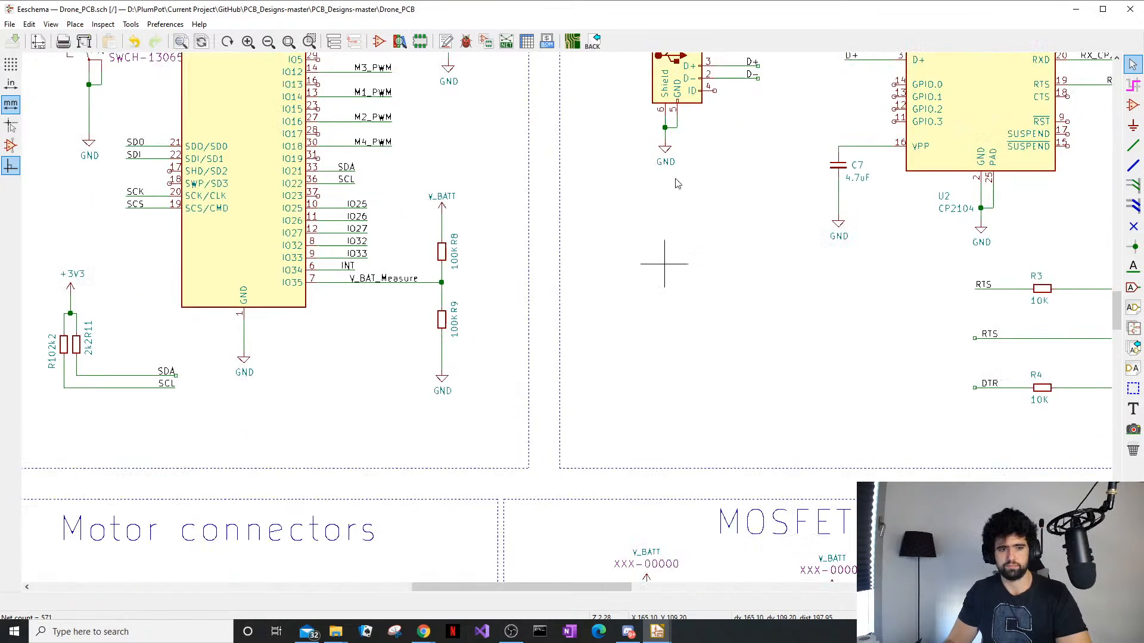
middle_click_drag(760, 337, 590, 181)
middle_click_drag(671, 444, 596, 407)
mouse_move(604, 515)
middle_mouse_down()
mouse_move(562, 467)
mouse_move(554, 313)
middle_mouse_up()
scroll(551, 298, "up", 4)
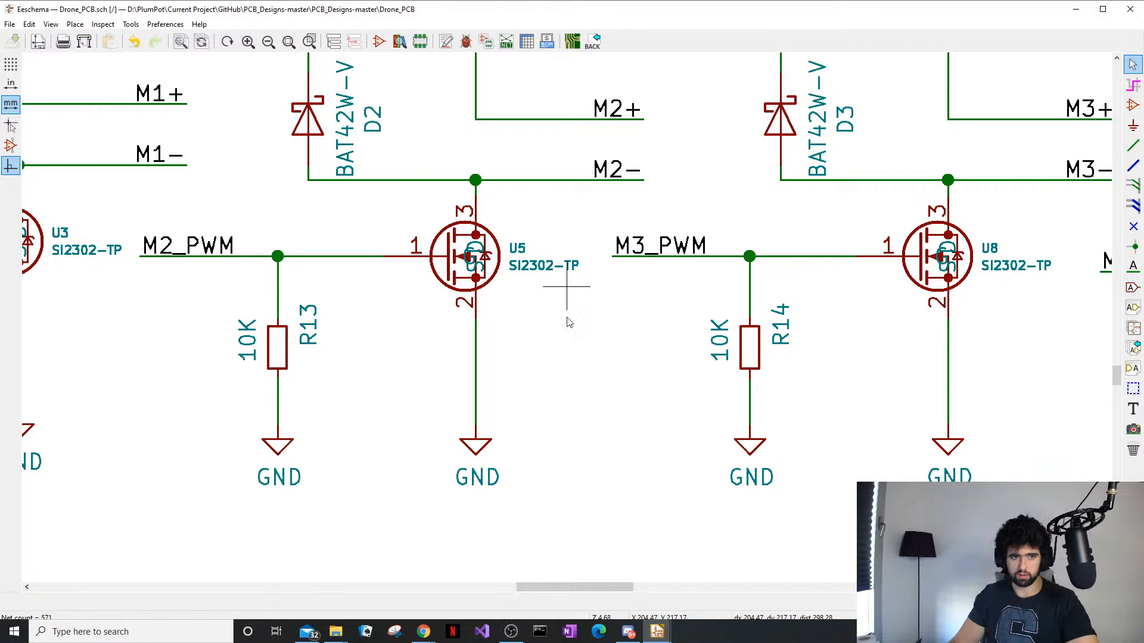
scroll(568, 320, "down", 3)
middle_click_drag(610, 337, 667, 373)
scroll(667, 374, "down", 4)
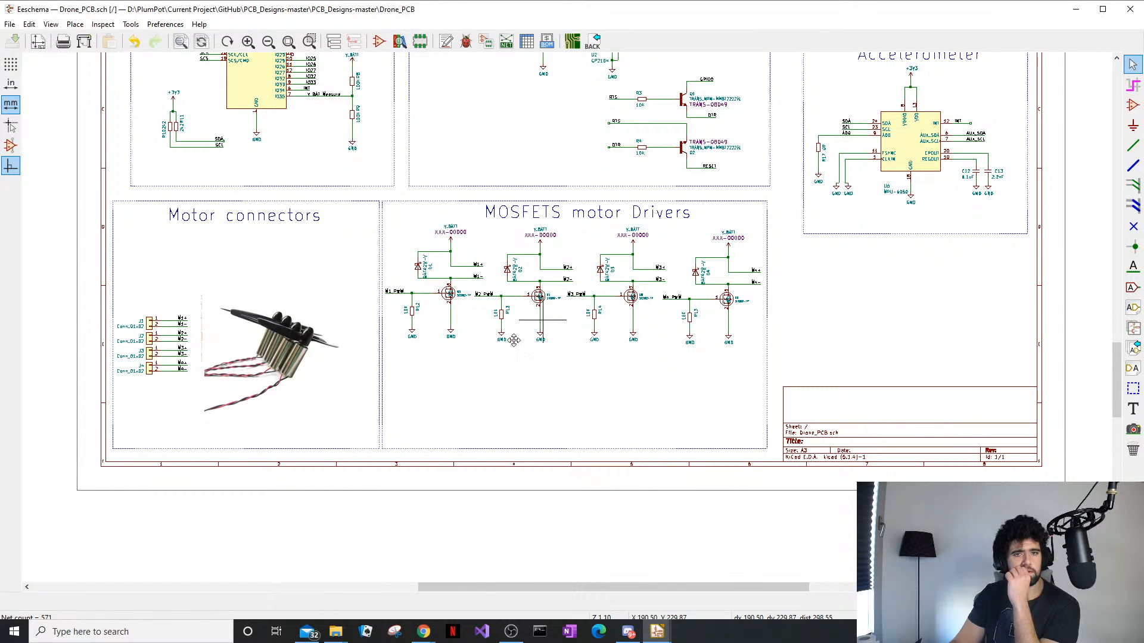
Update the PCB from the schematic, keeping the existing symbol to footprint associations
middle_click_drag(539, 323, 367, 453)
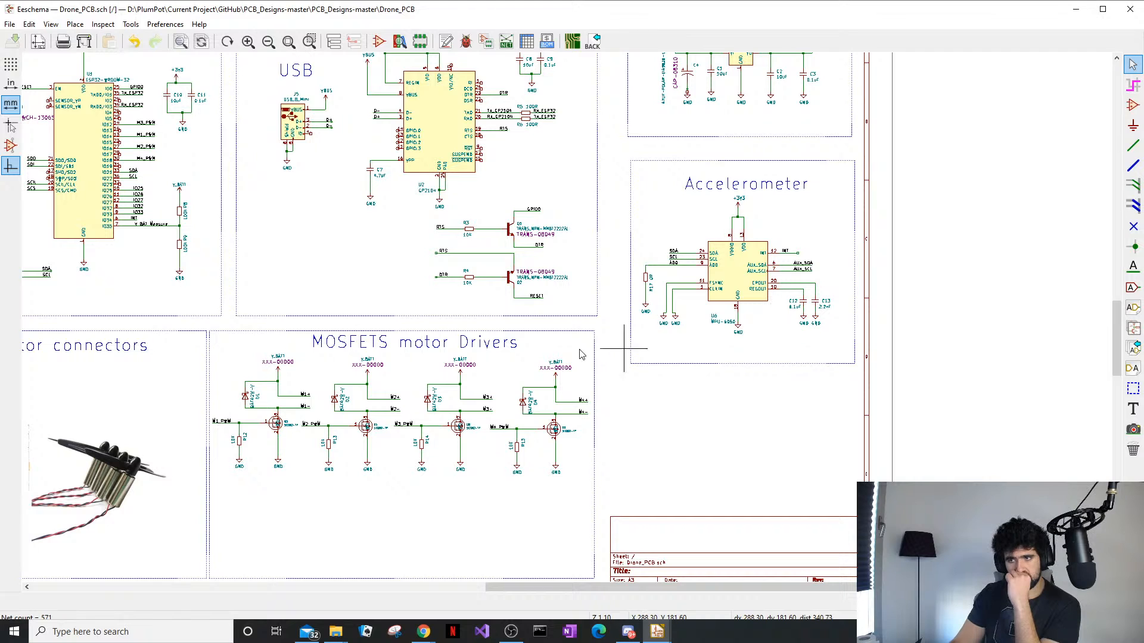
mouse_move(530, 305)
middle_mouse_down()
mouse_move(588, 351)
mouse_move(588, 381)
middle_mouse_up()
middle_click_drag(511, 288, 552, 343)
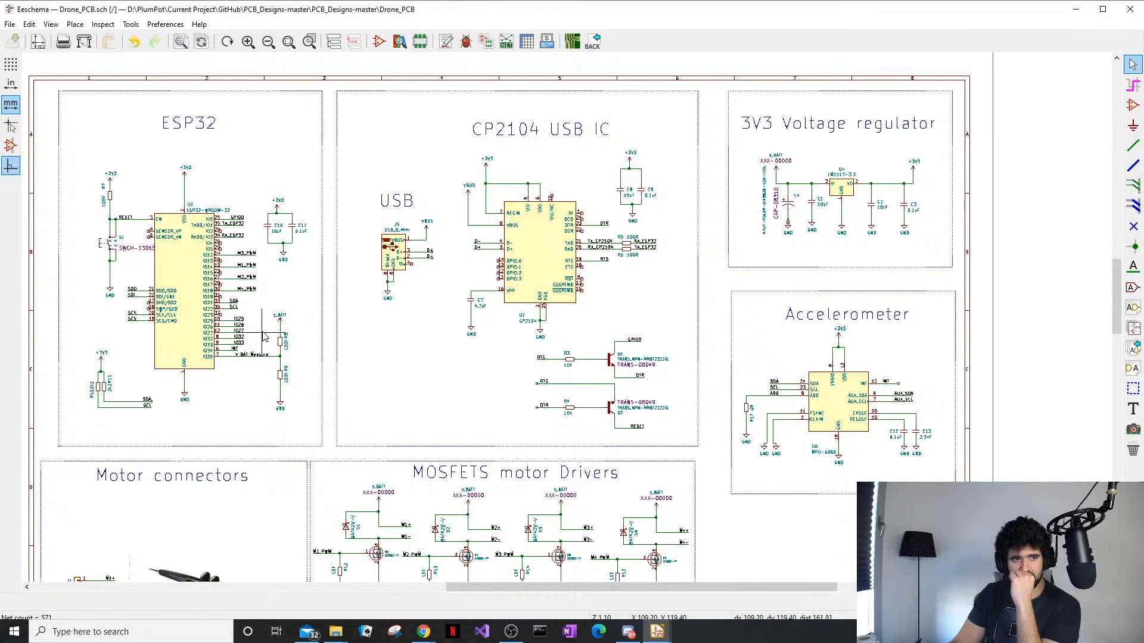
middle_click_drag(307, 345, 480, 313)
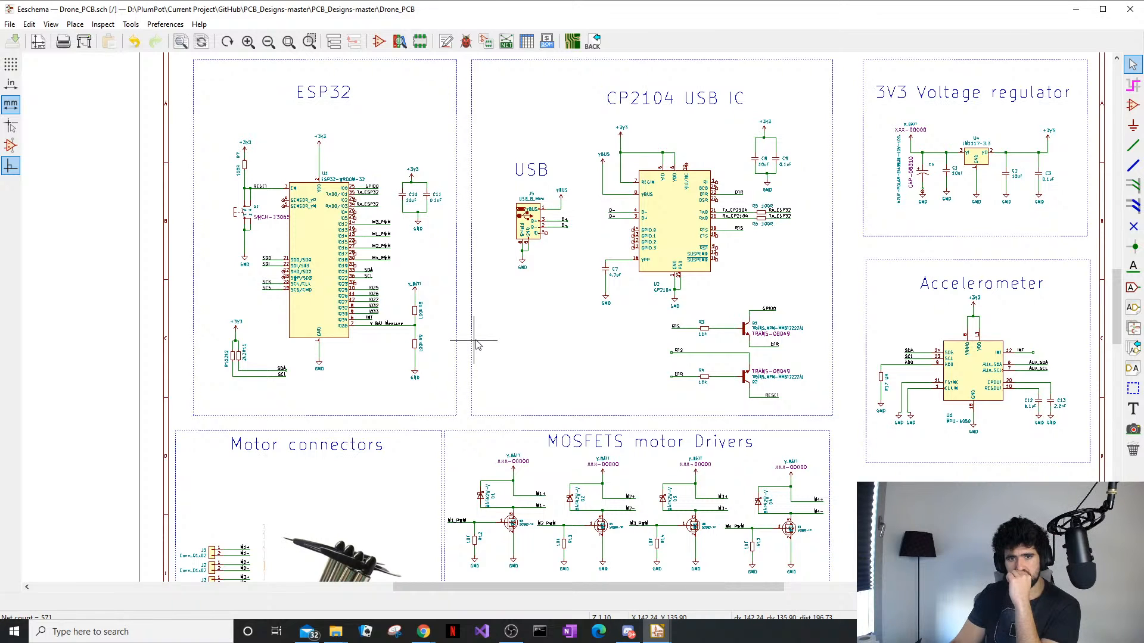
left_click(130, 24)
left_click(170, 39)
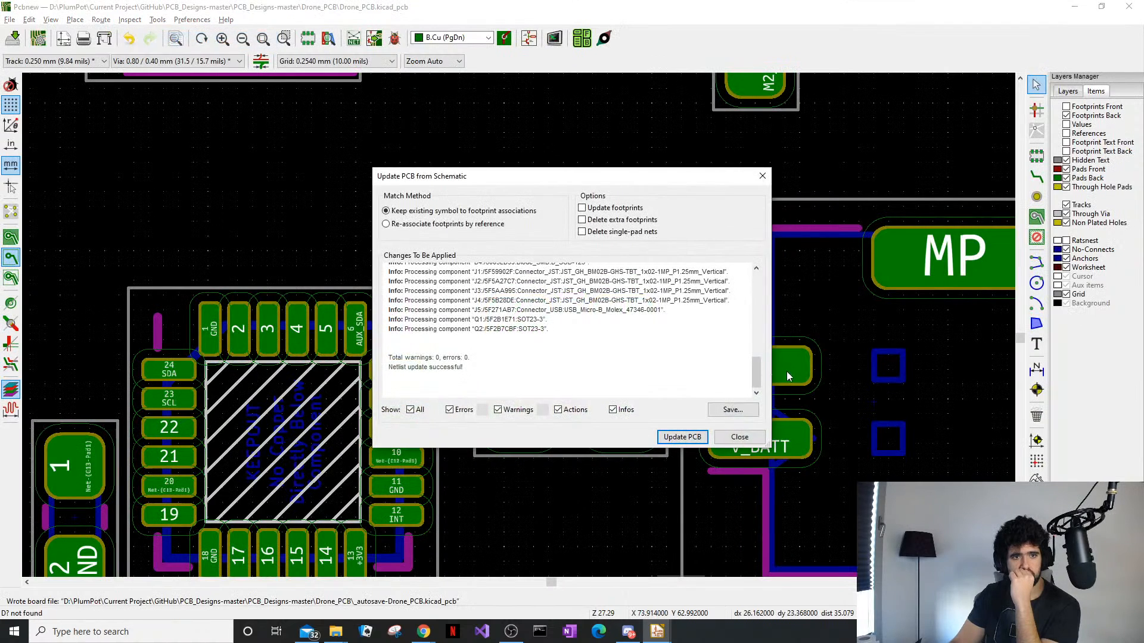
left_click(706, 437)
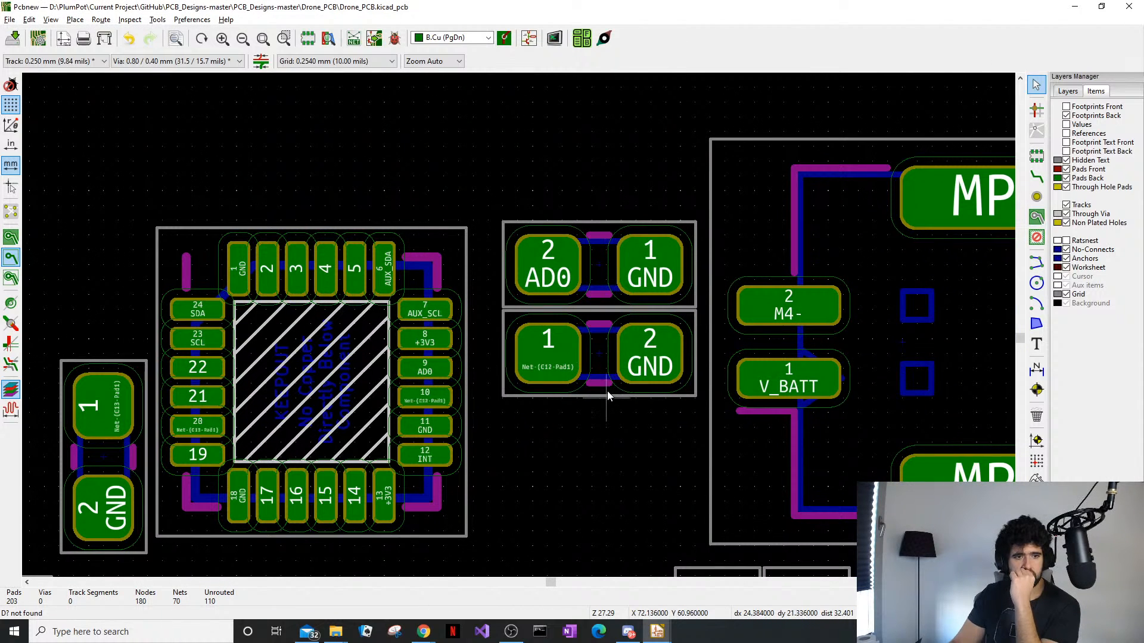
Rotate capacitor C12 upright and place it beside the accelerometer, between the chip and the M4 motor connector
left_click(607, 391)
key("m")
key("r")
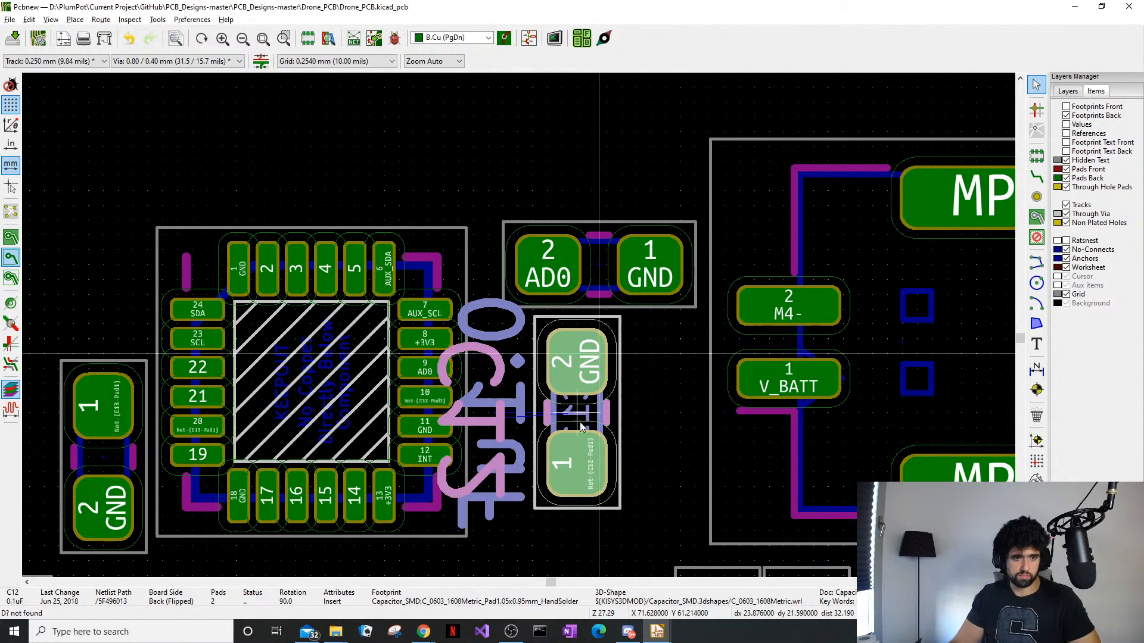
left_click(581, 470)
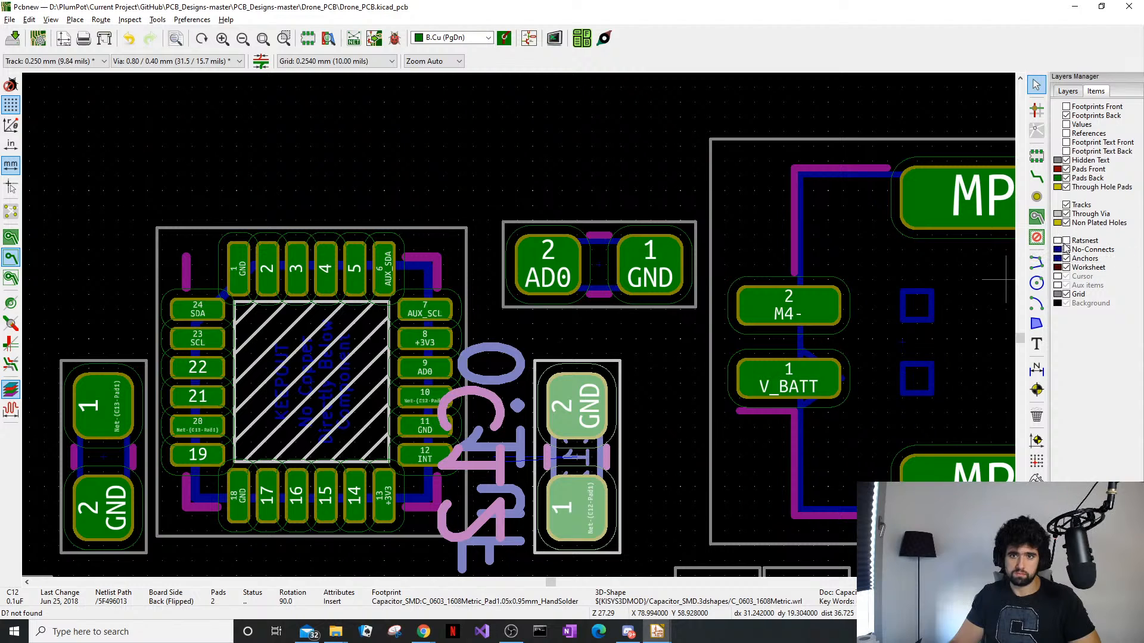
Show the ratsnest, turn C12 by 180 degrees so pad 1 is uppermost, and place it closer to the accelerometer
left_click(1064, 243)
key("m")
key("r")
key("r")
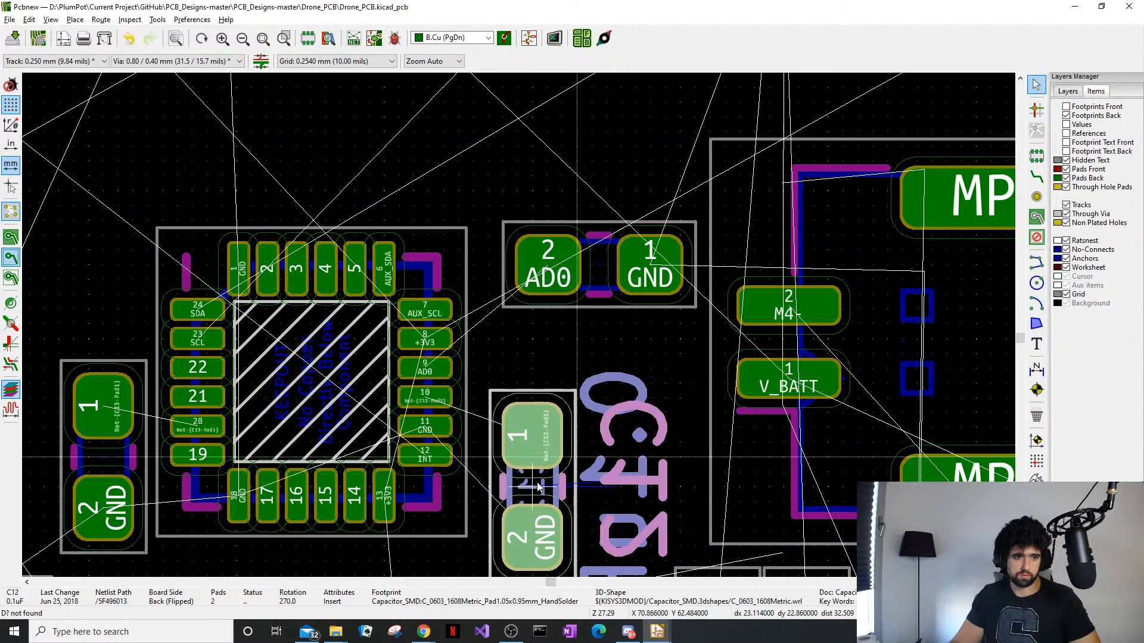
left_click(534, 471)
Rotate resistor R17 upright and place it directly above C12 with its AD0 pad facing down
left_click(599, 265)
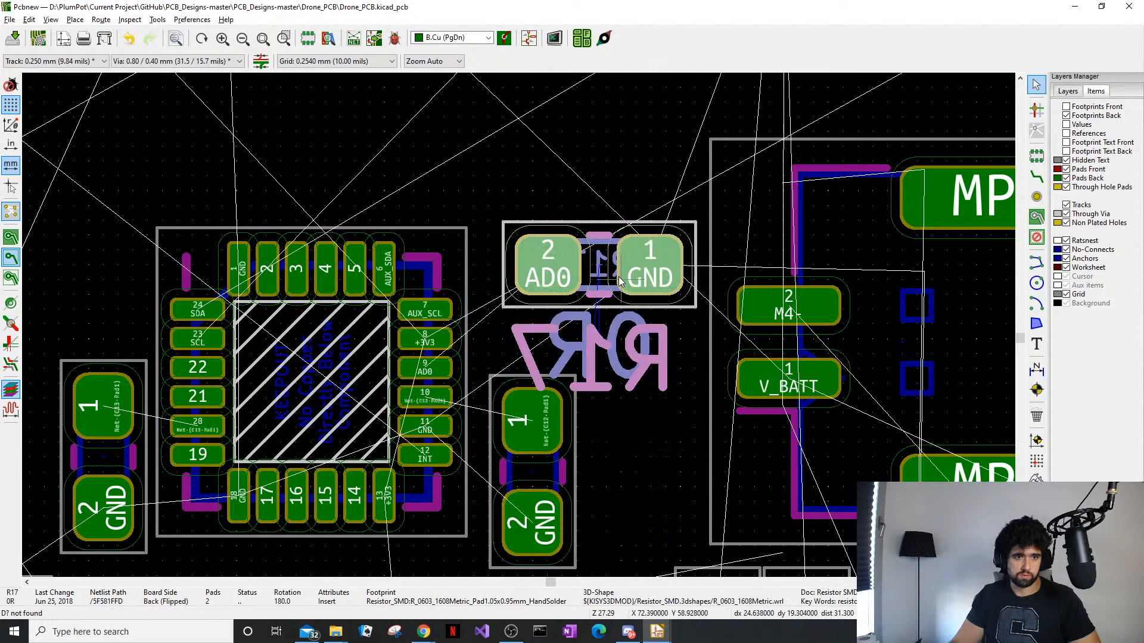
key("m")
key("r")
left_click(531, 256)
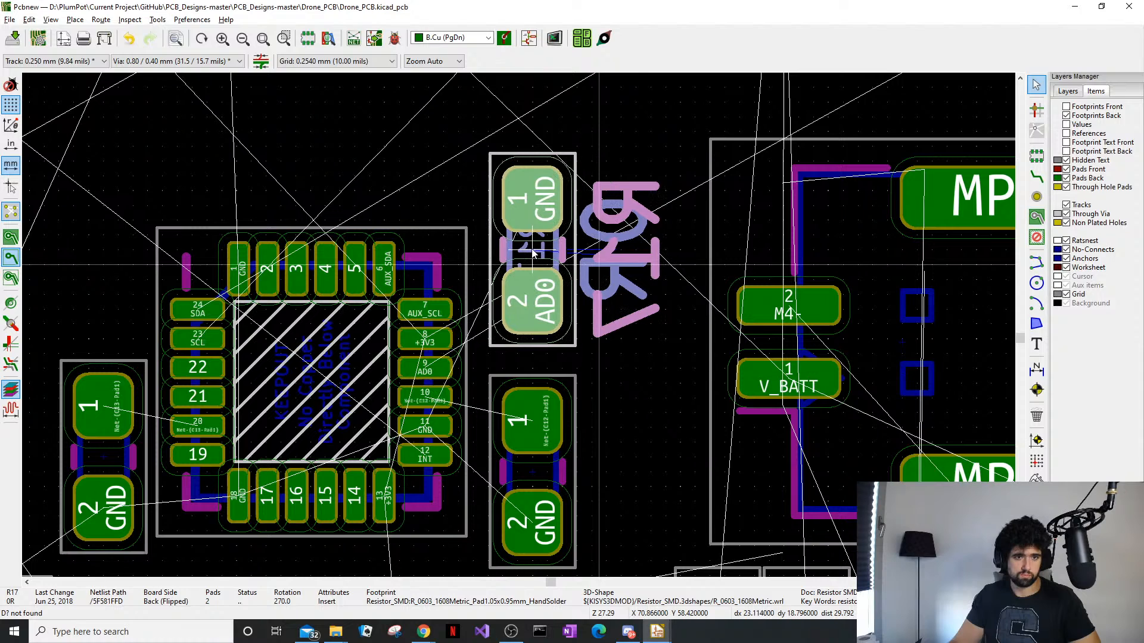
Bring diode D4 from outside the board, rotate it upright, and place it beside the M4 motor connector's M4- and V_BATT pads
scroll(543, 352, "down", 5)
left_click(763, 431)
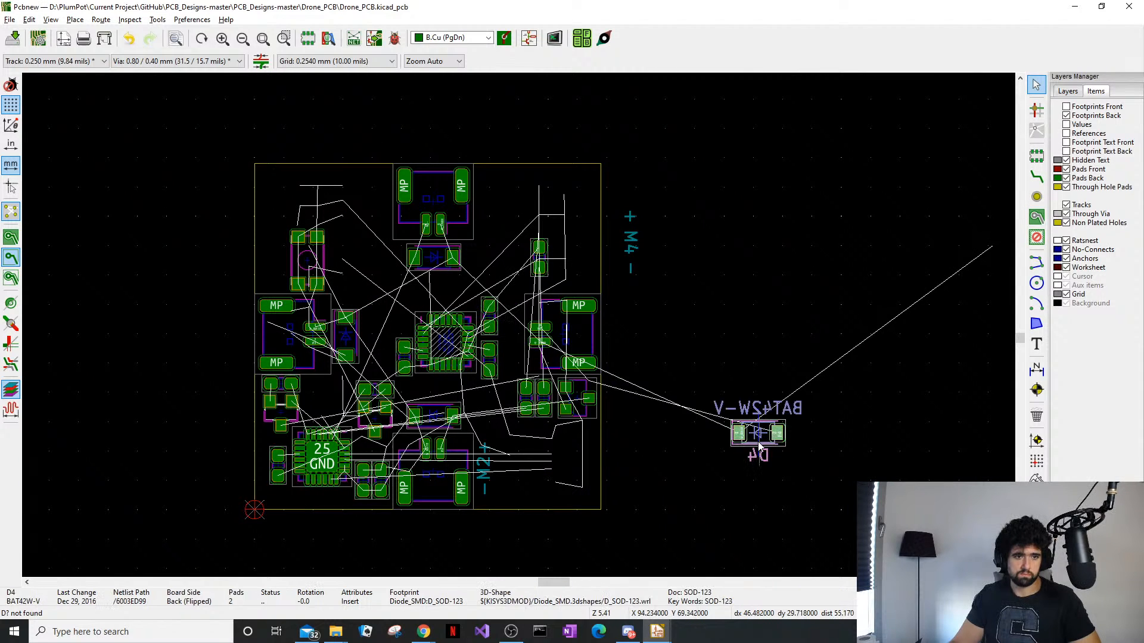
key("m")
key("r")
left_click(514, 316)
middle_click_drag(540, 371, 520, 331)
scroll(520, 331, "up", 3)
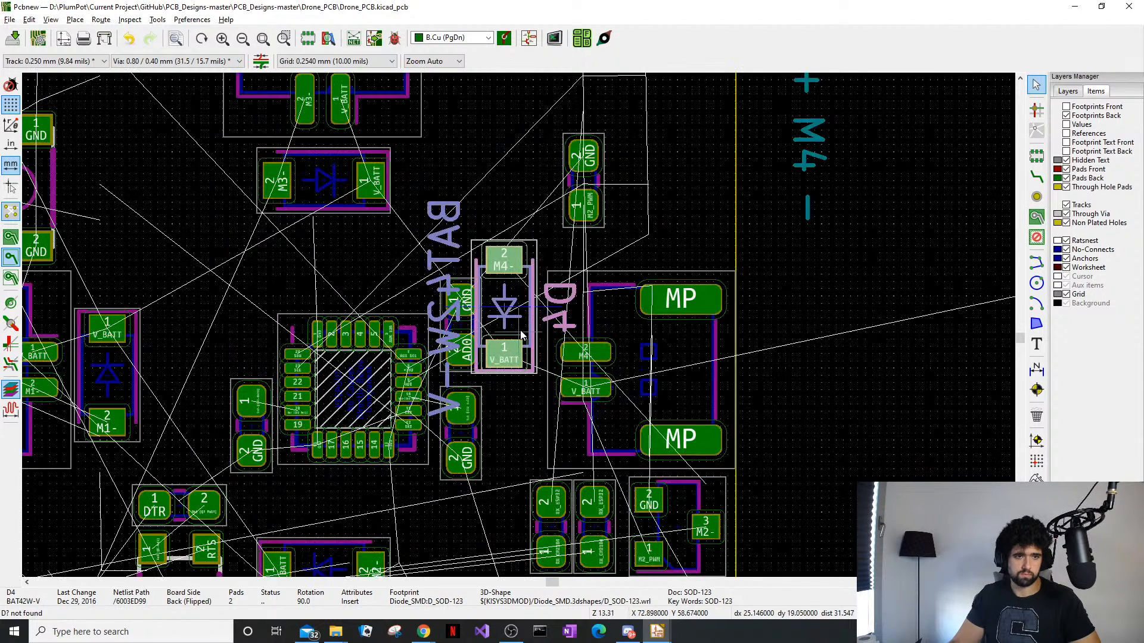
scroll(515, 378, "up", 3)
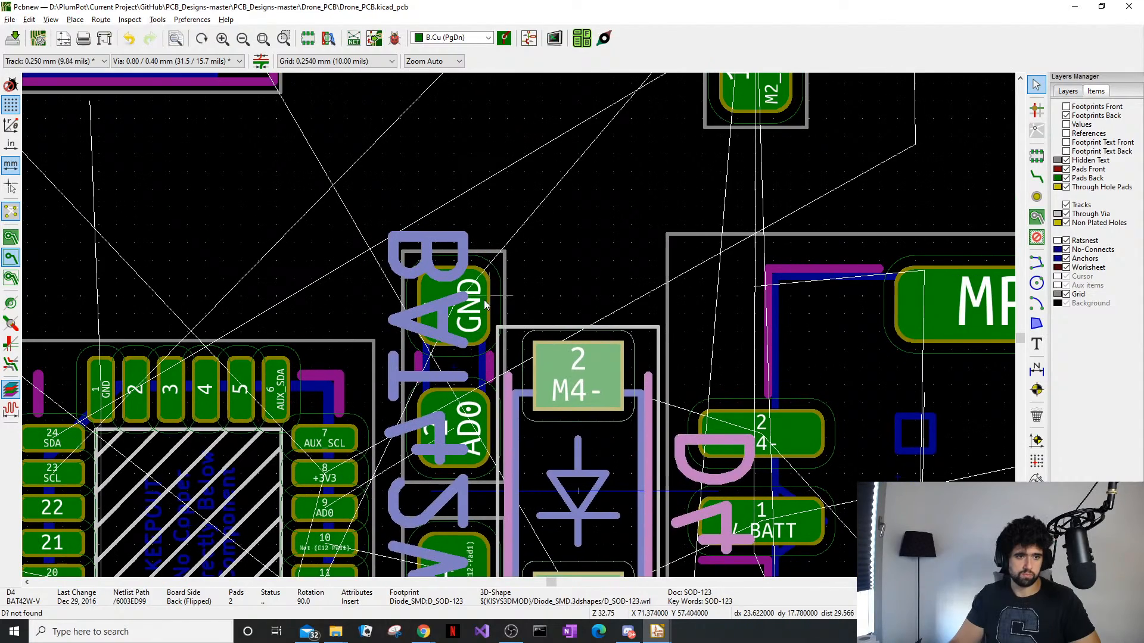
Move resistor R17 slightly up and towards the accelerometer, clear of diode D4
left_click(485, 305)
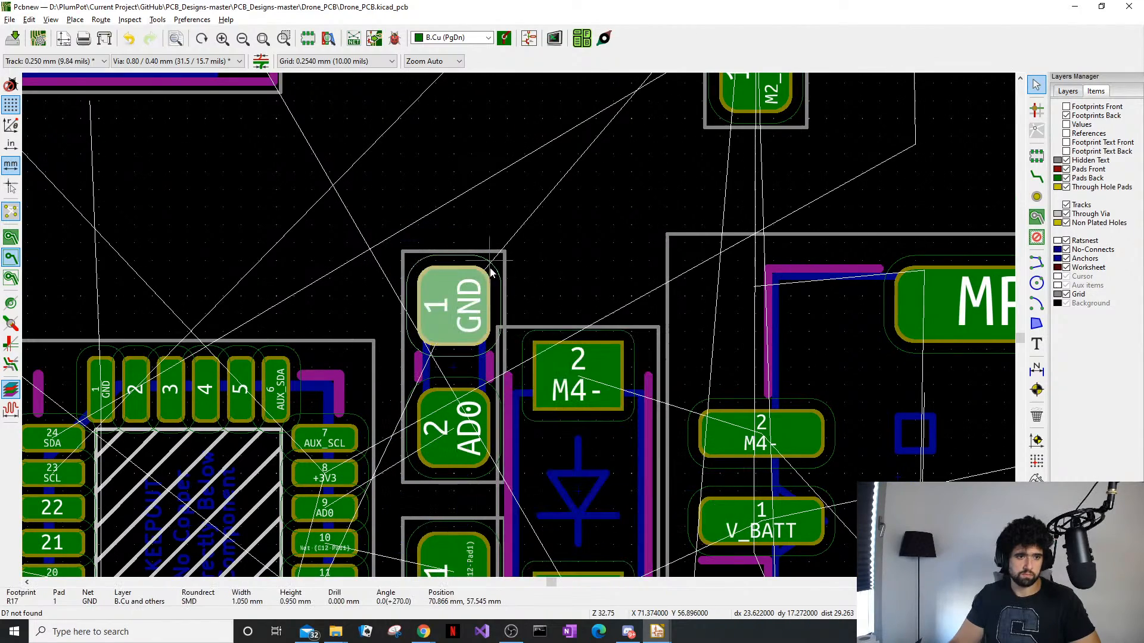
key("m")
scroll(427, 306, "down", 5)
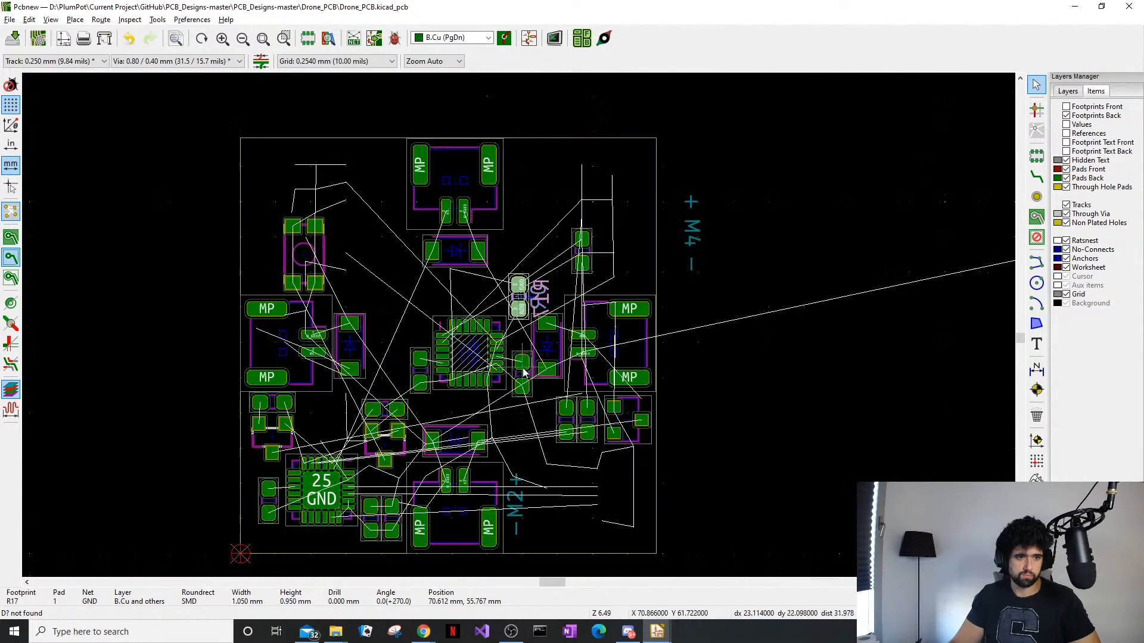
scroll(523, 372, "up", 5)
left_click(525, 330)
Shift capacitor C12 slightly down and closer to the accelerometer, in line with R17, and save the board
left_click(543, 362)
left_click_drag(538, 358, 507, 387)
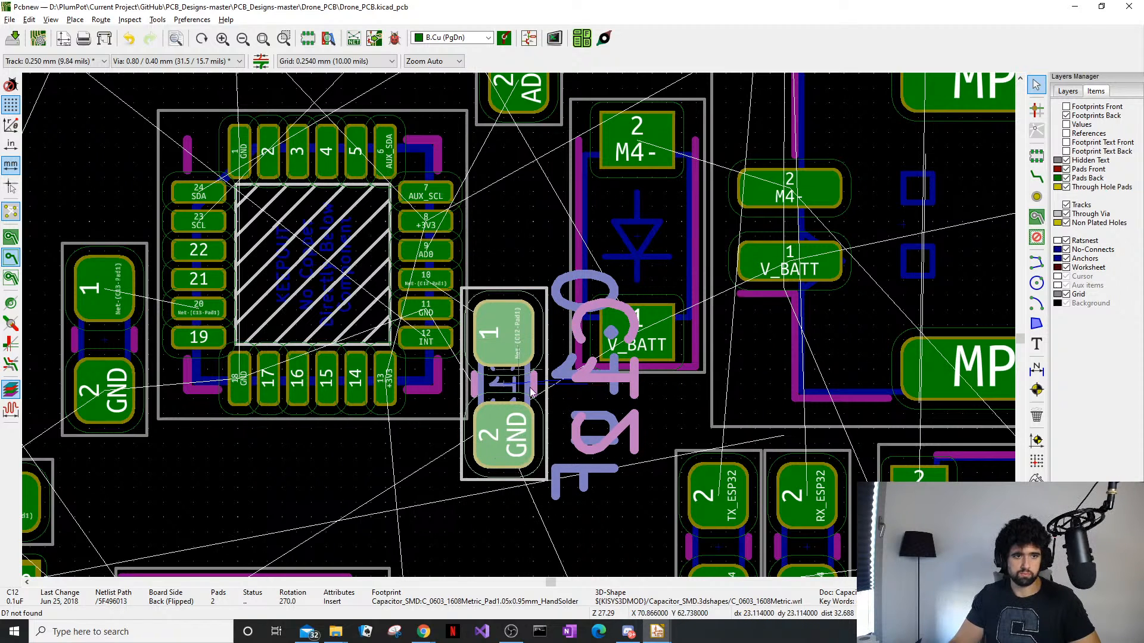
key("Escape")
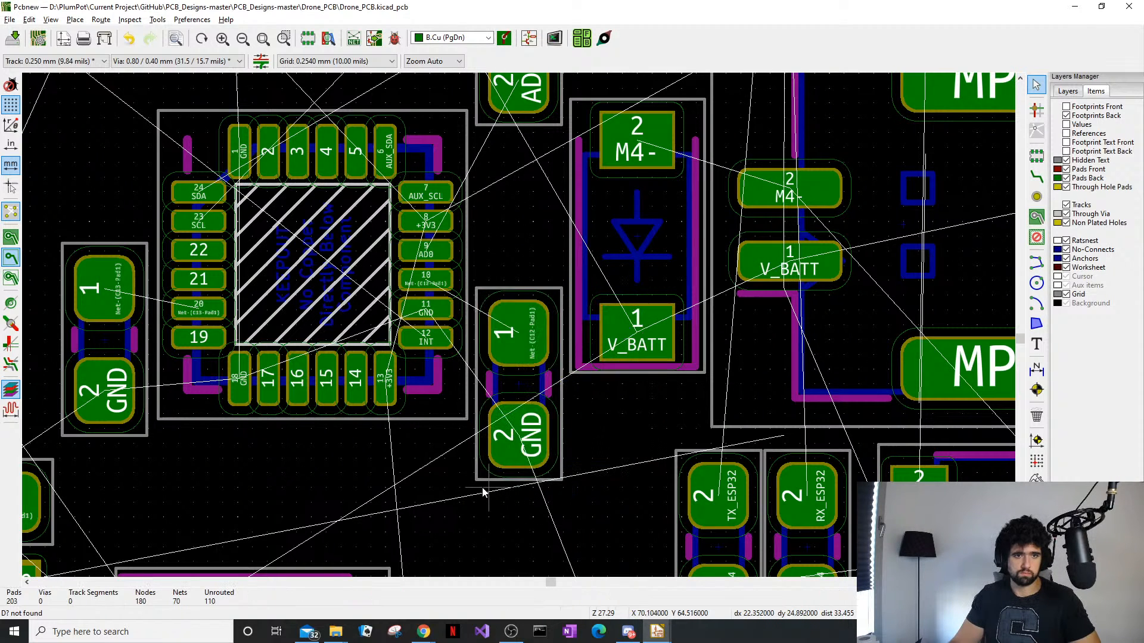
scroll(407, 242, "down", 3)
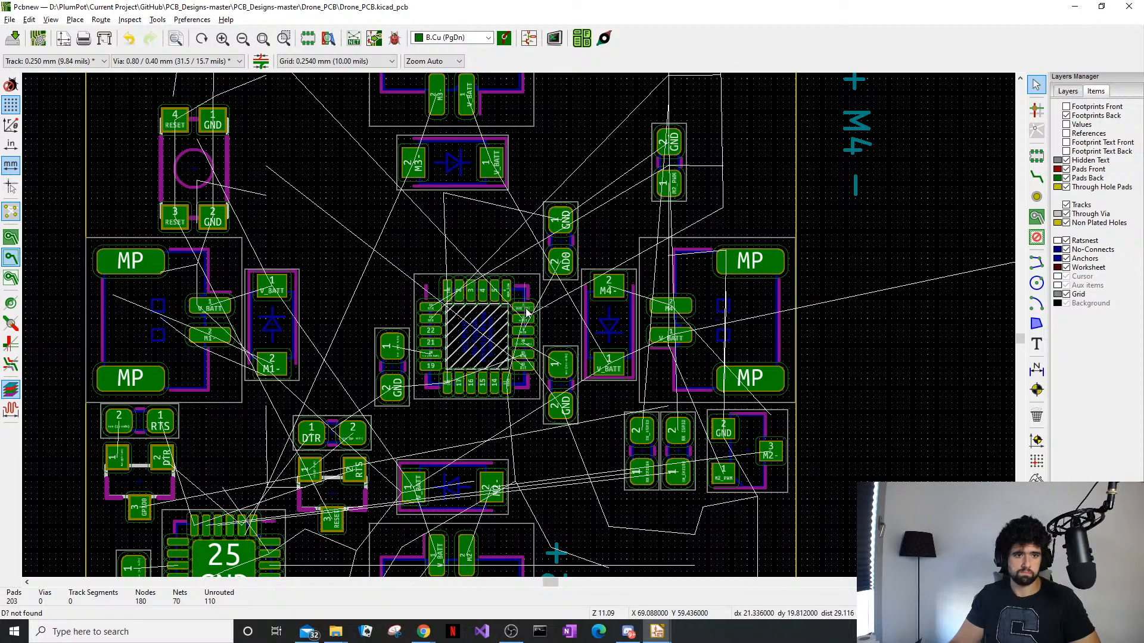
scroll(519, 310, "up", 3)
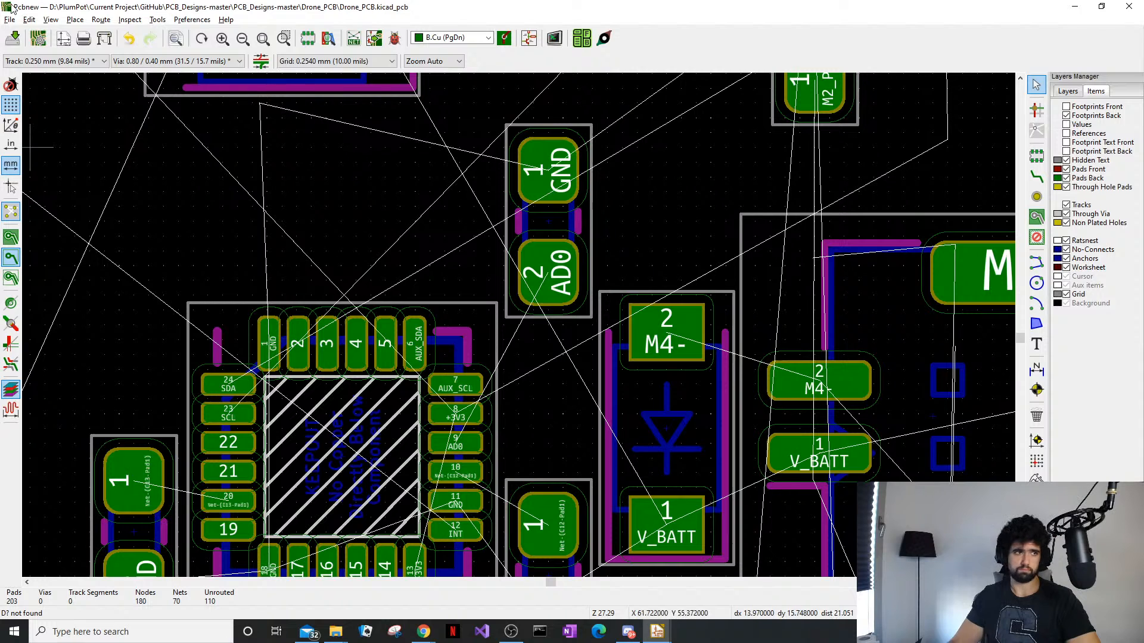
left_click(12, 38)
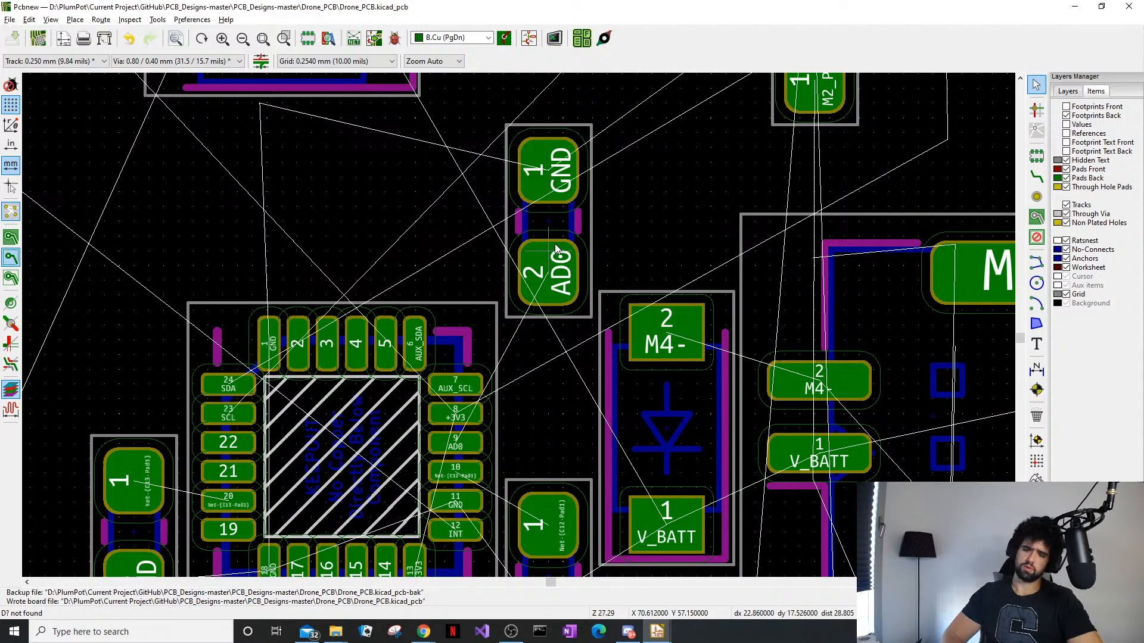
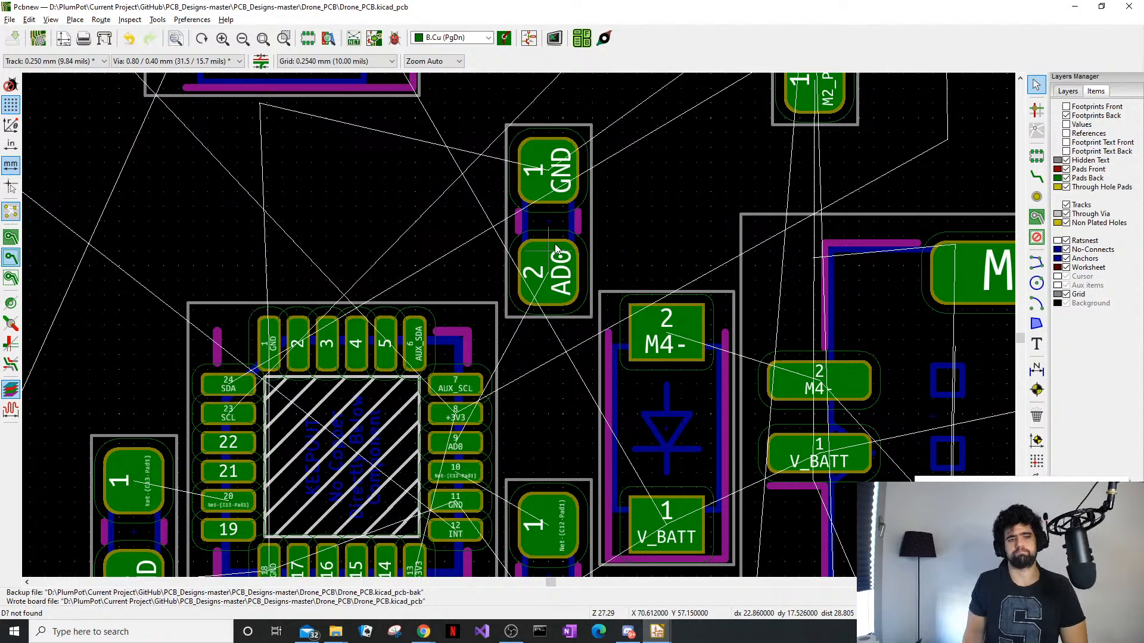
Check resistor R13, display the front footprints, and identify transistor U5 near the USB connector
scroll(555, 244, "down", 4)
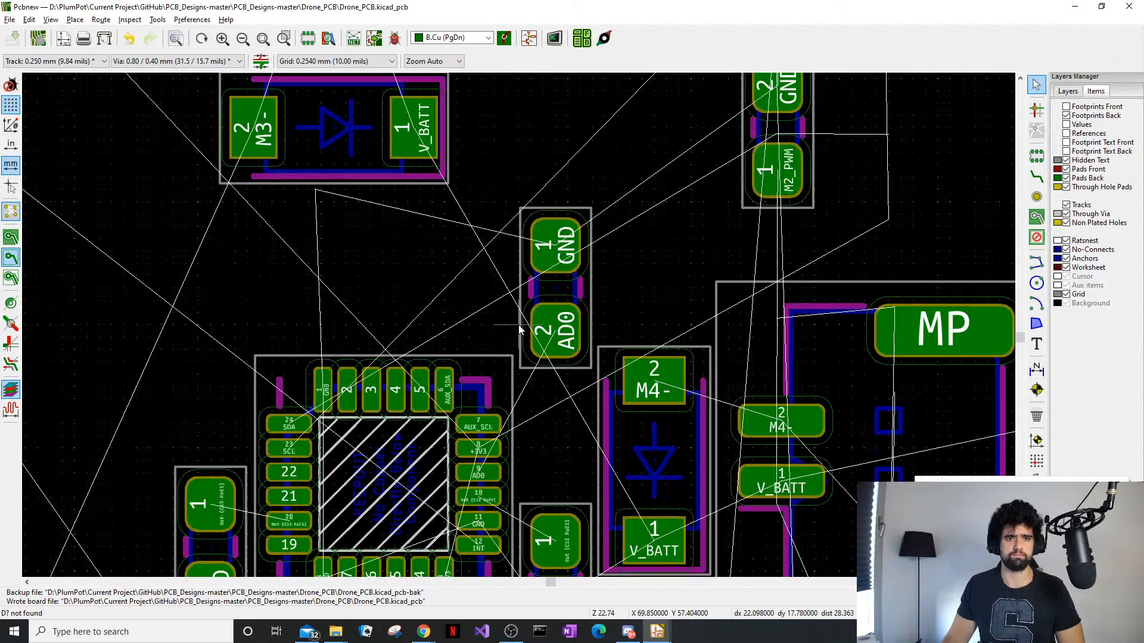
scroll(685, 238, "up", 4)
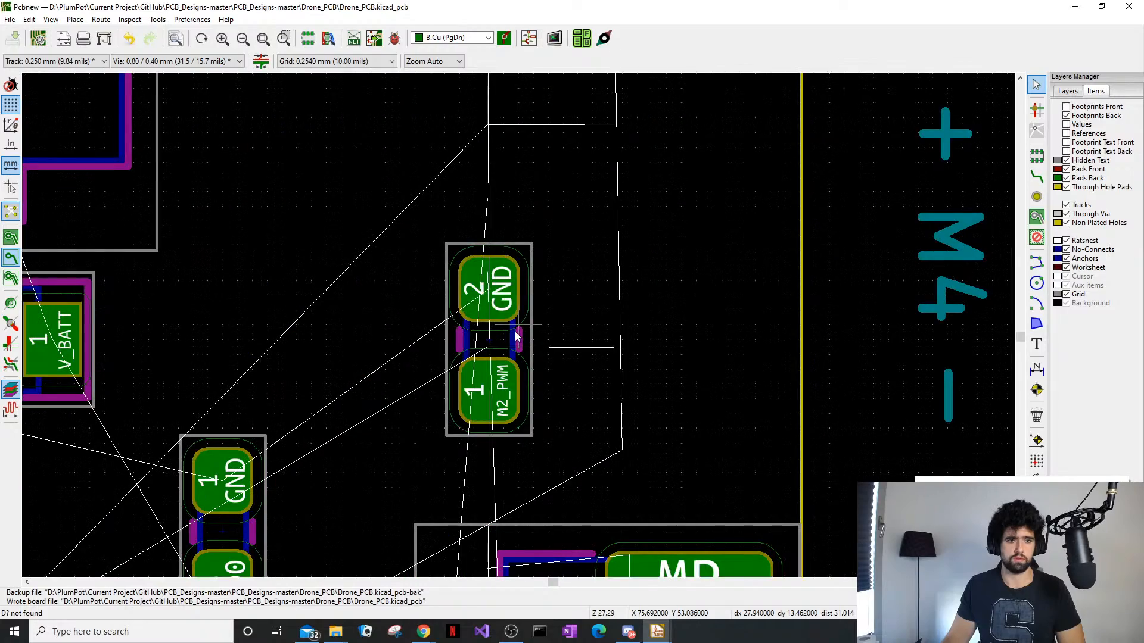
left_click(518, 331)
scroll(519, 329, "down", 1)
scroll(513, 329, "down", 4)
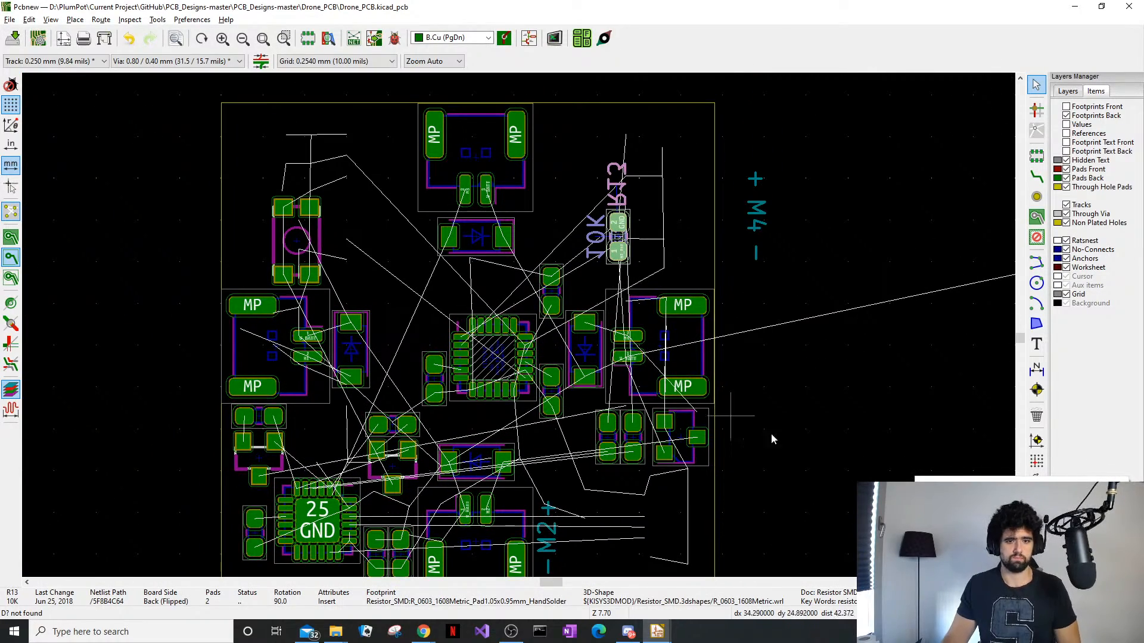
left_click(1066, 107)
scroll(519, 330, "up", 3)
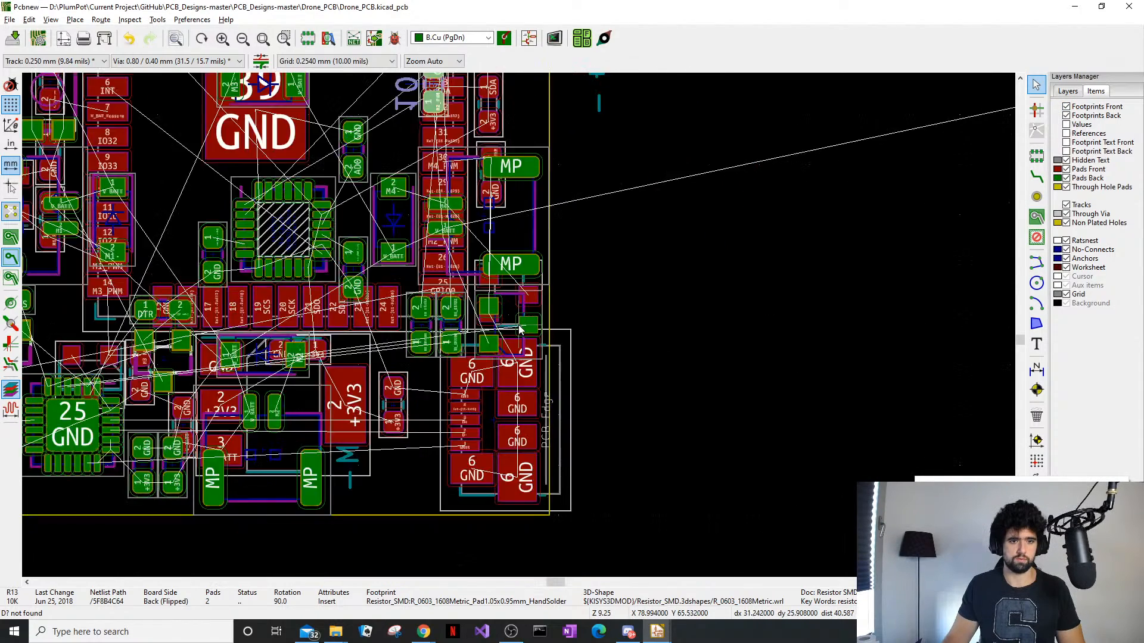
scroll(520, 330, "up", 3)
left_click(506, 278)
left_click(536, 300)
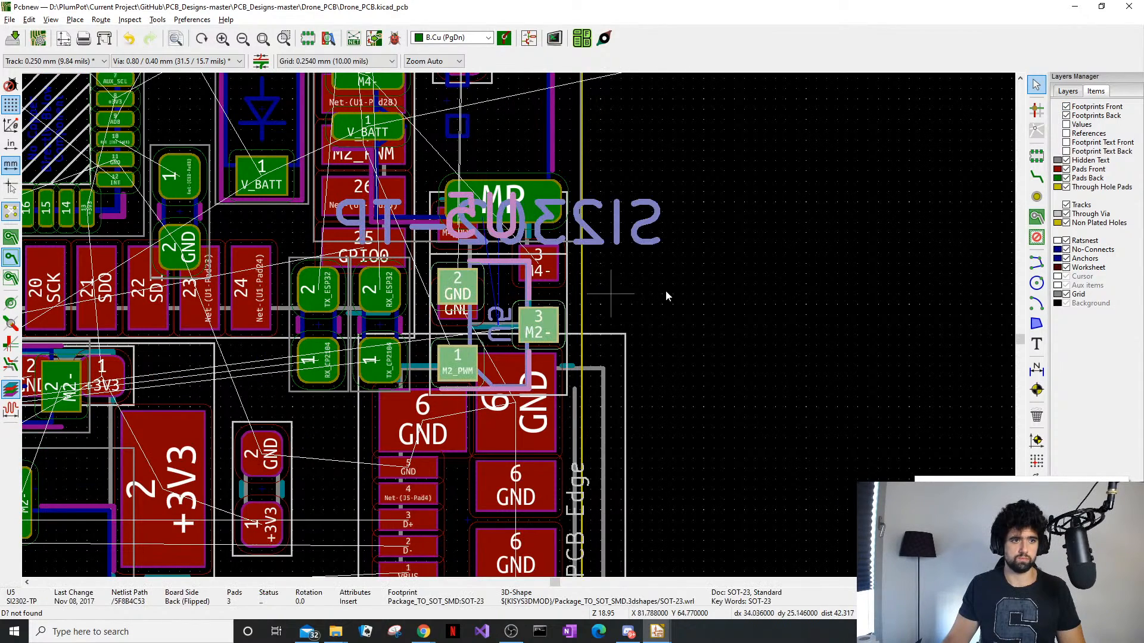
Flip transistor U3 to the back side and place it outside the board edge beside motor connector J1
scroll(518, 328, "down", 4)
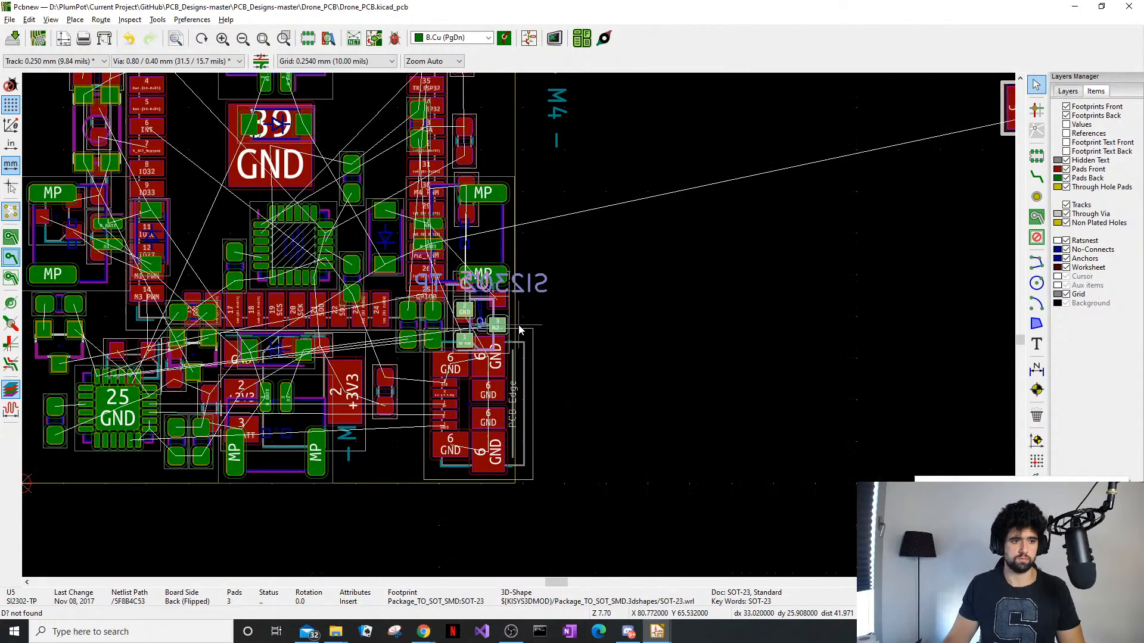
scroll(520, 329, "down", 3)
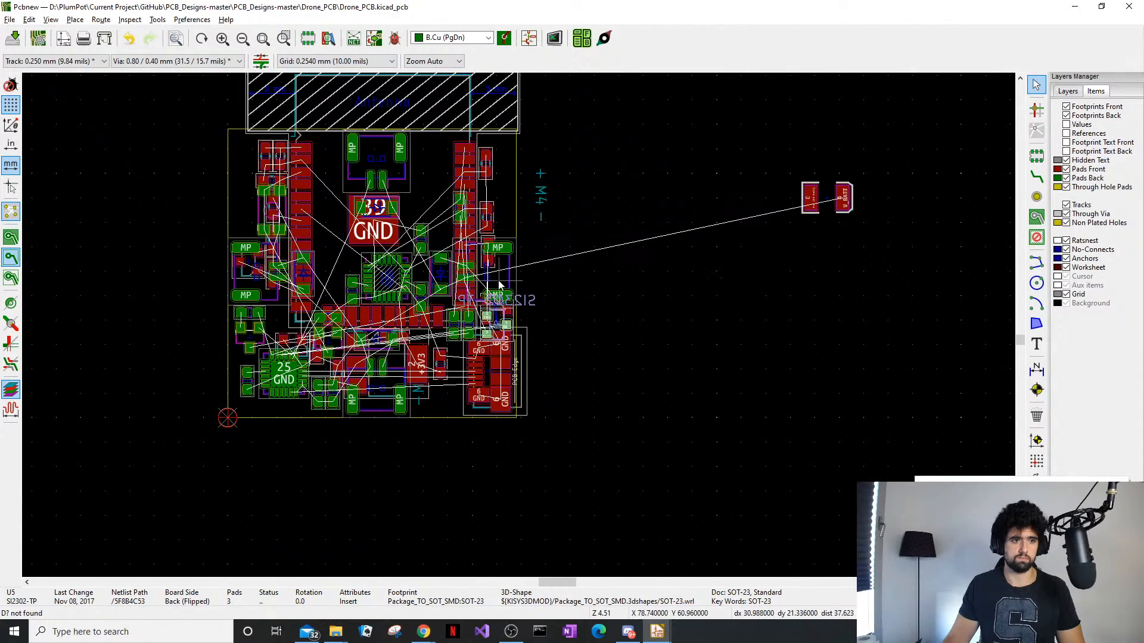
middle_click_drag(498, 282, 549, 333)
scroll(519, 330, "up", 5)
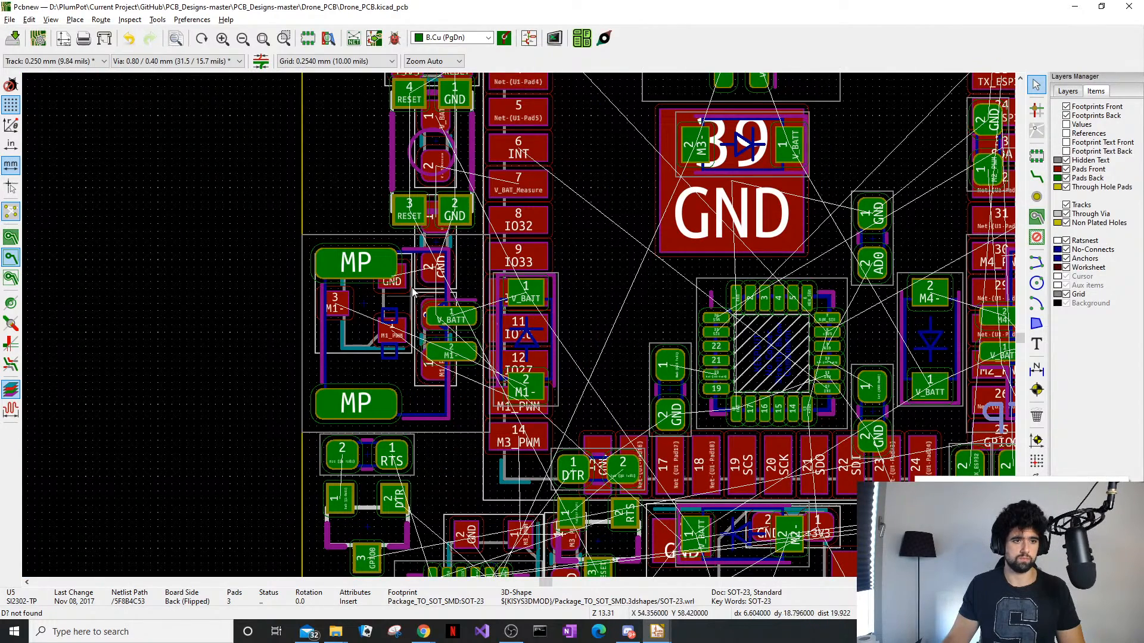
left_click(360, 302)
left_click(406, 328)
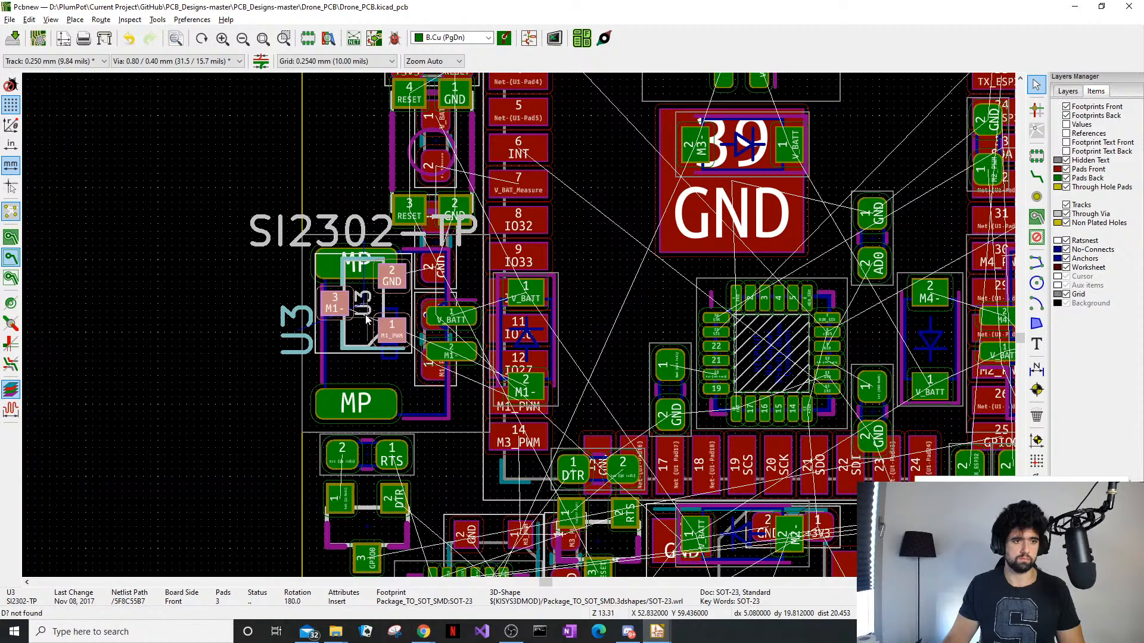
key("f")
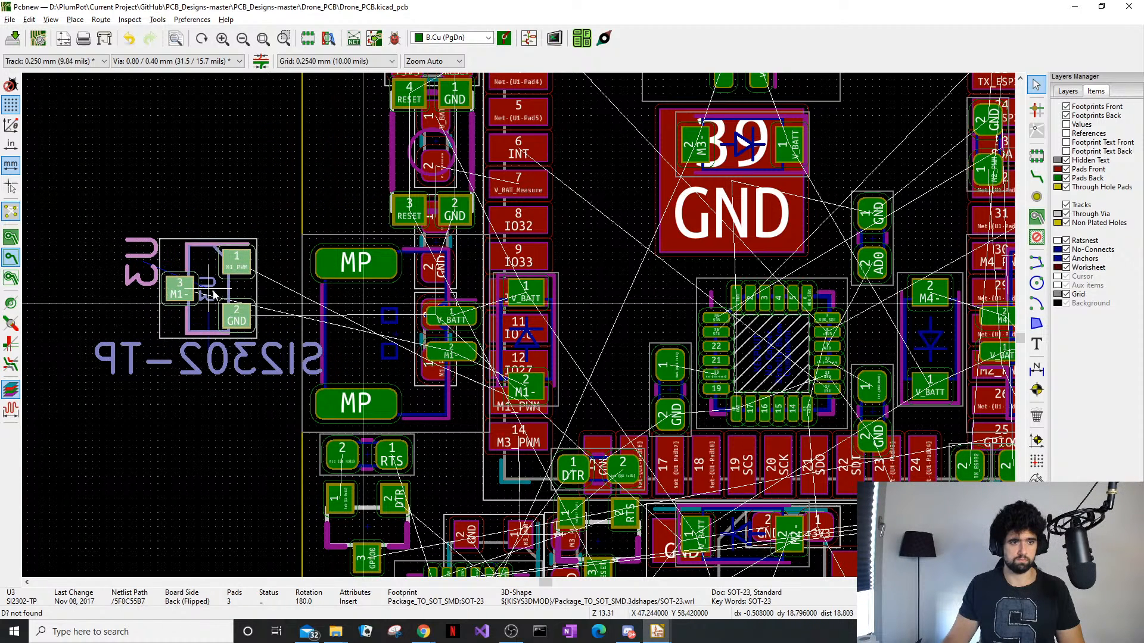
left_click(225, 301)
Flip resistor R12 to the back side and place it outside the board edge just below transistor U3
left_click(423, 342)
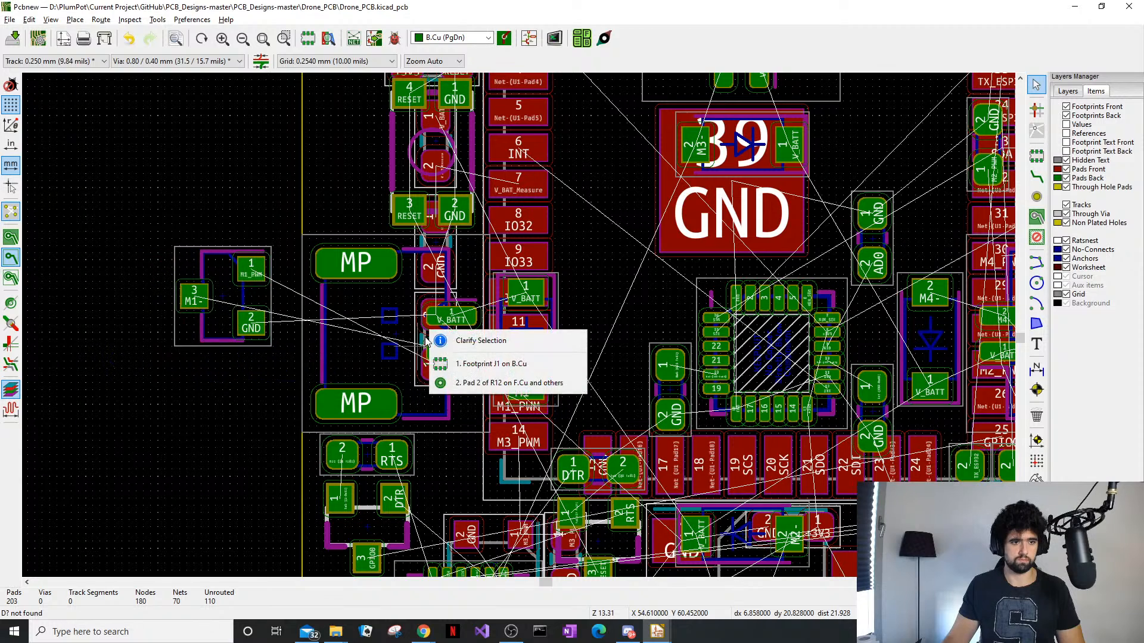
left_click(449, 370)
left_click(448, 372)
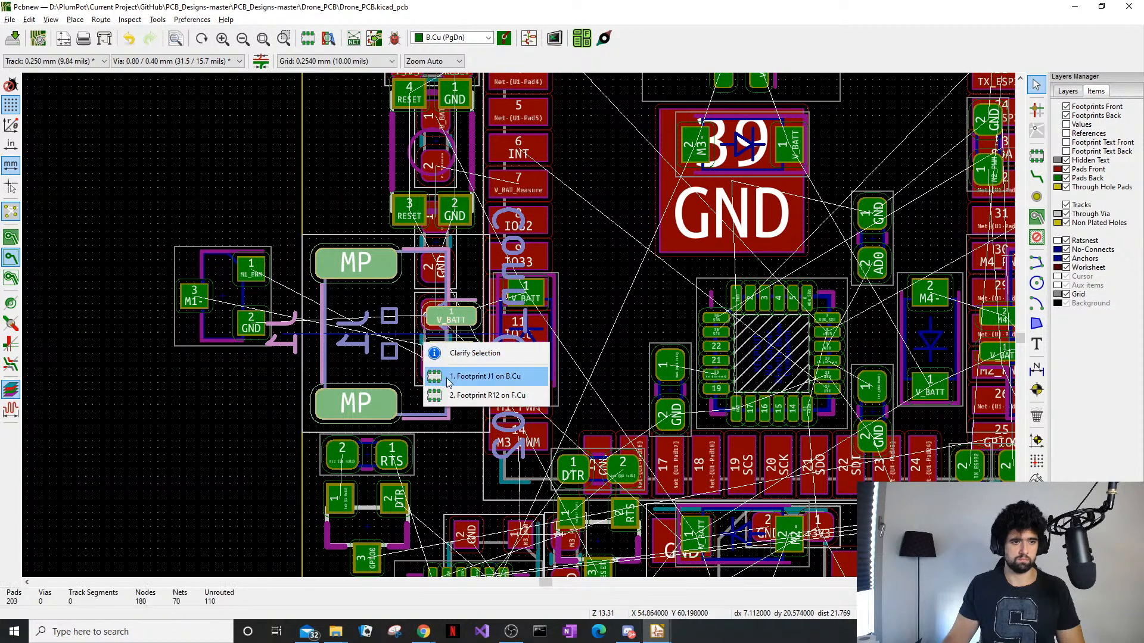
key("Escape")
left_click(452, 386)
key("Down")
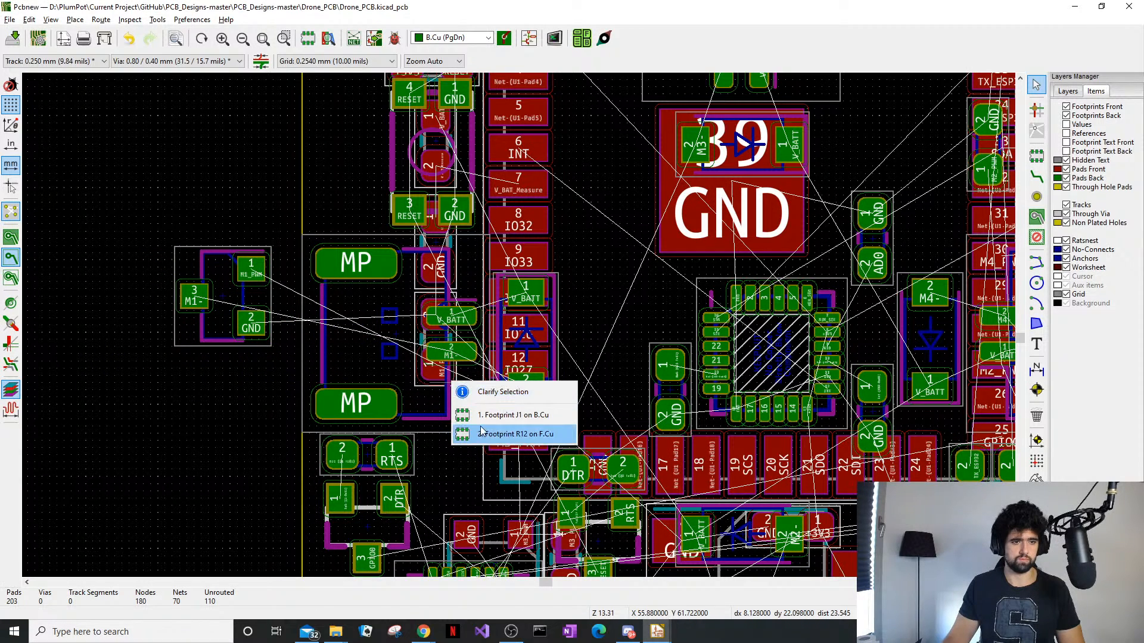
key("Return")
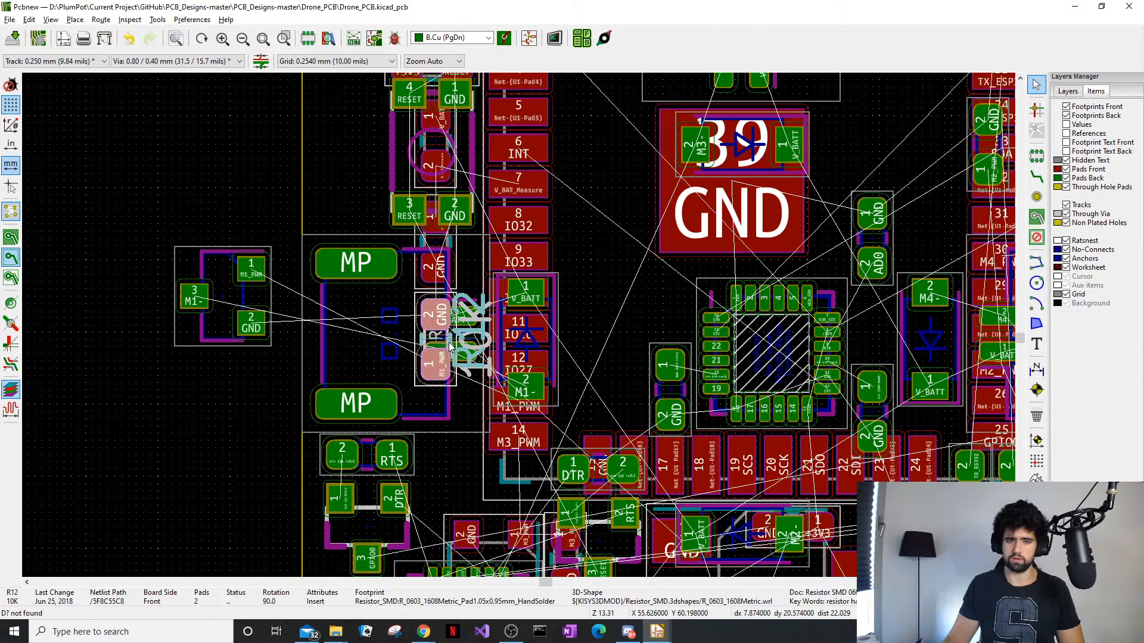
left_click_drag(450, 346, 203, 417)
key("f")
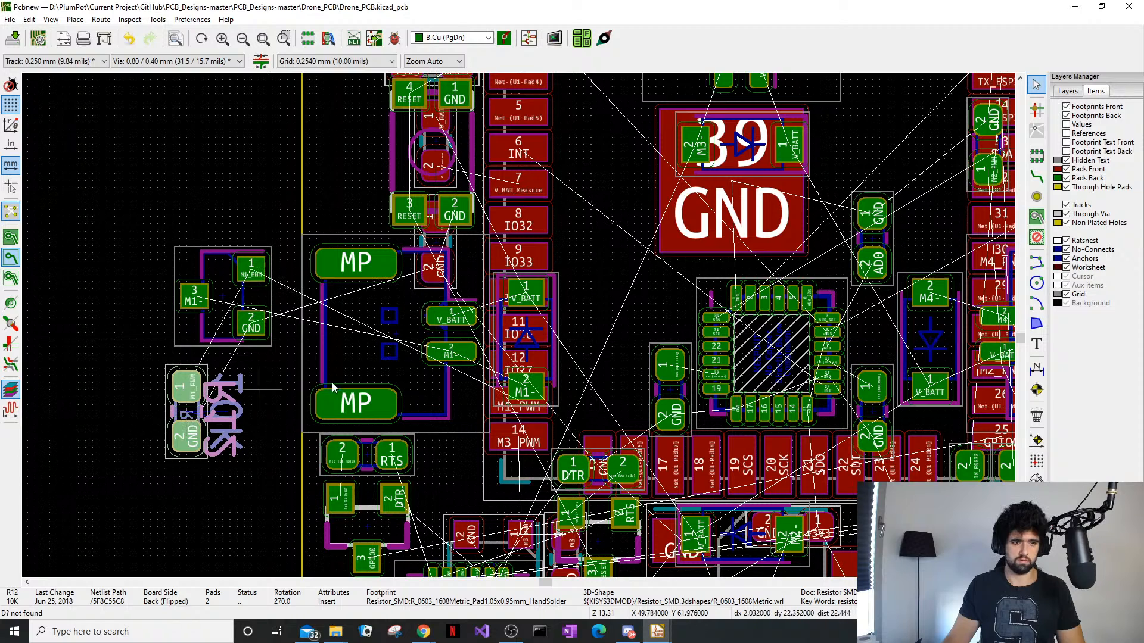
Check resistor R9 beside motor connector J1 and hide the front footprints
left_click(466, 275)
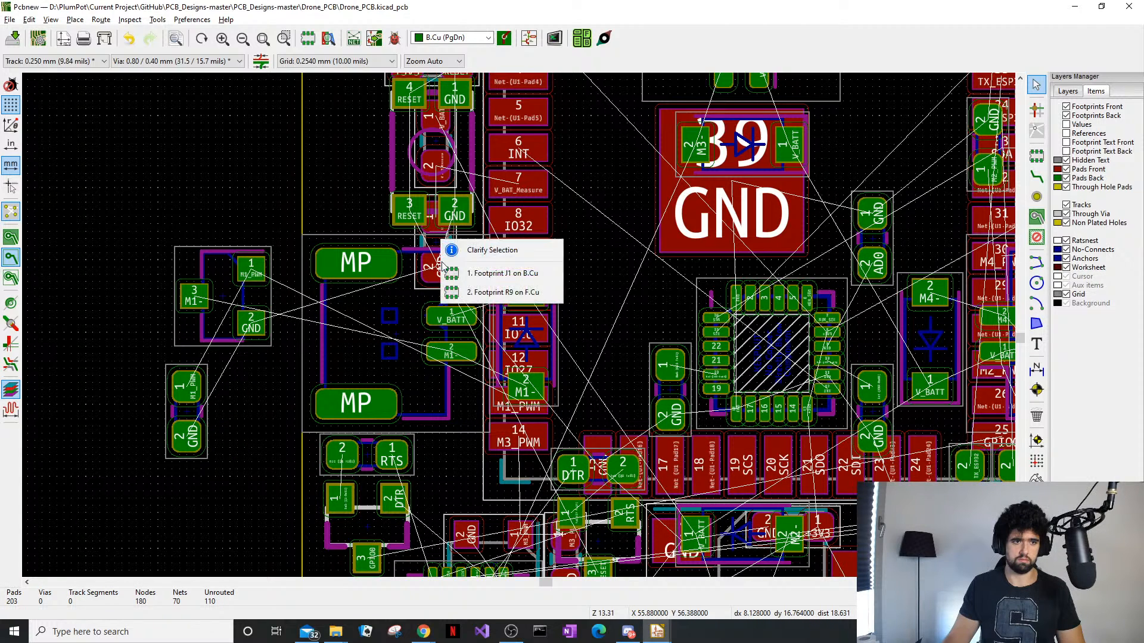
left_click(467, 279)
left_click(456, 244)
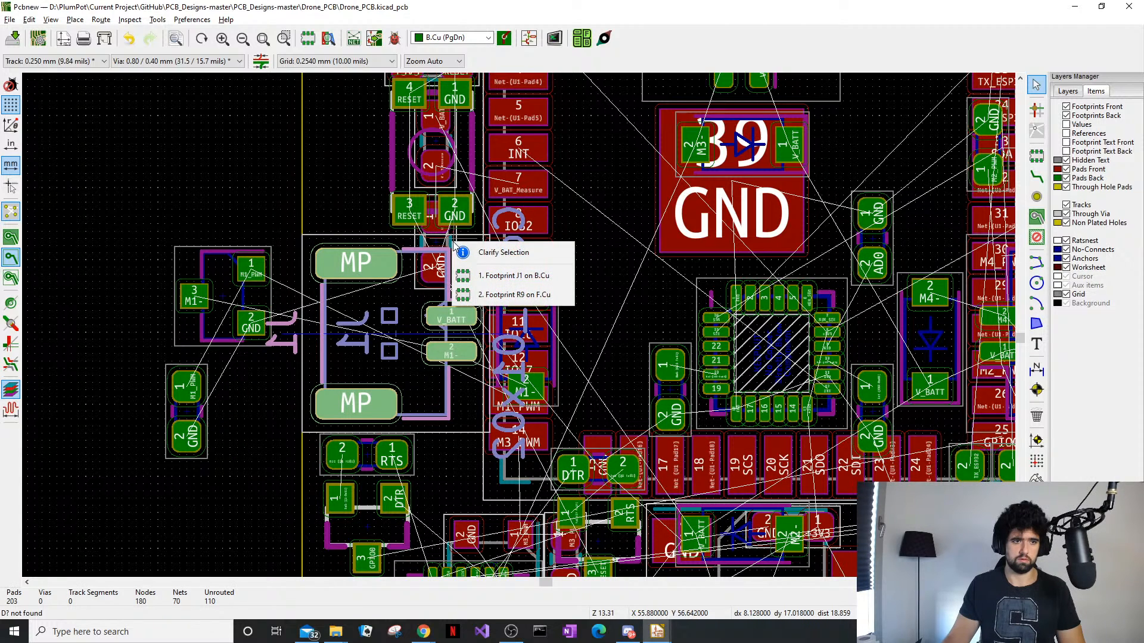
left_click(477, 292)
left_click_drag(435, 244, 439, 243)
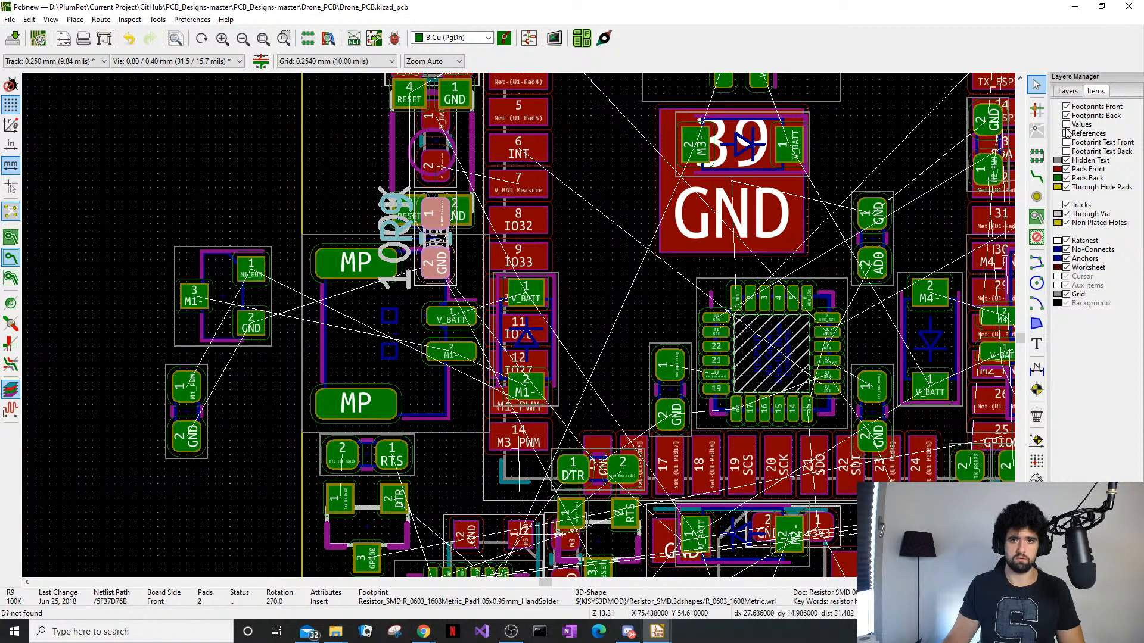
left_click(1067, 107)
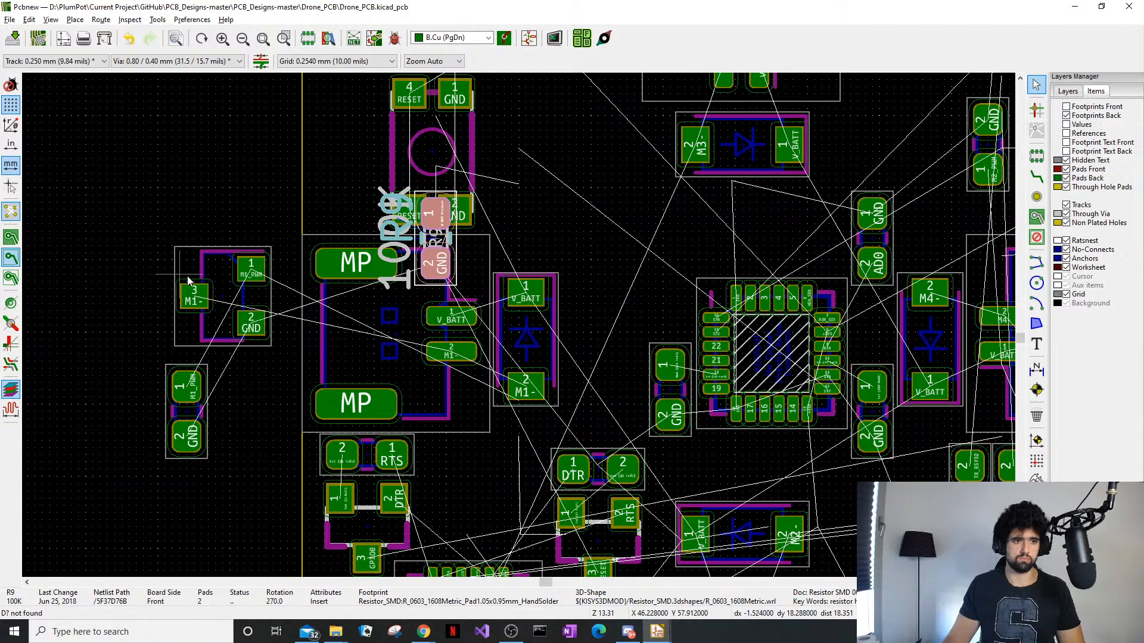
Move R12 and U3 onto the board between motor M1's diode and the accelerometer, rotating U3 by 90 degrees
left_click(183, 412)
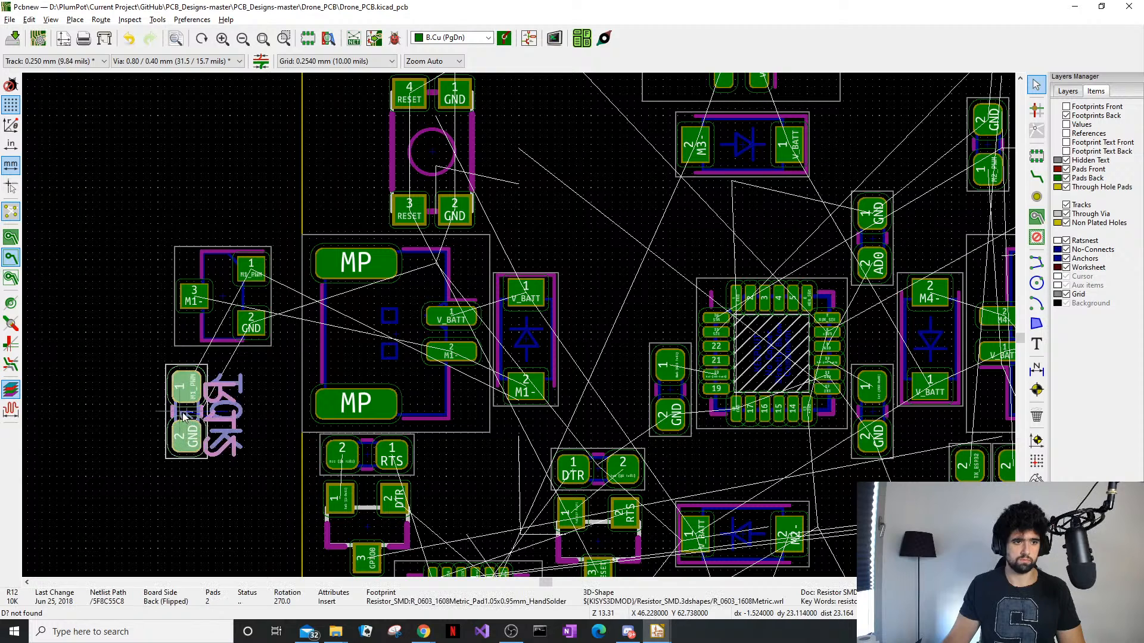
left_click_drag(182, 413, 591, 213)
left_click(182, 296)
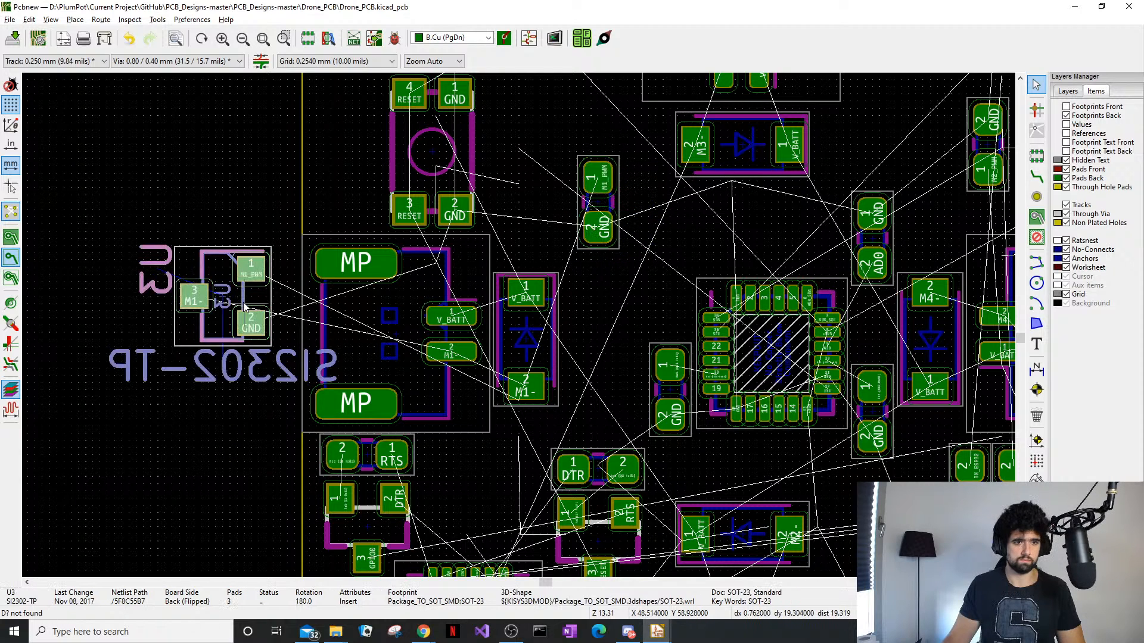
left_click_drag(182, 296, 620, 309)
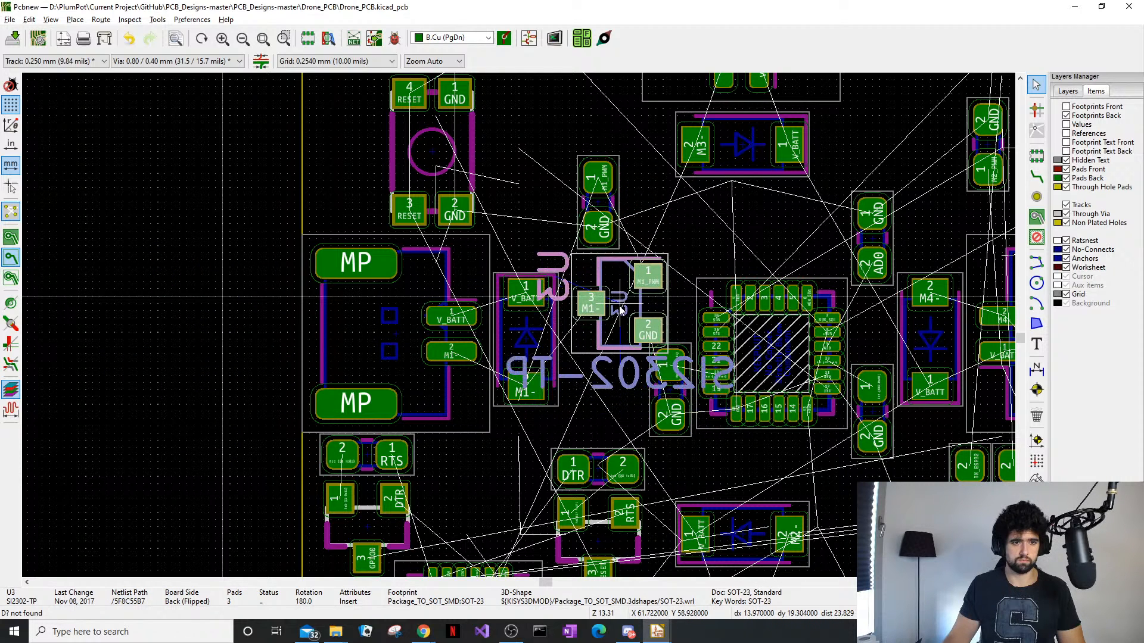
key("r")
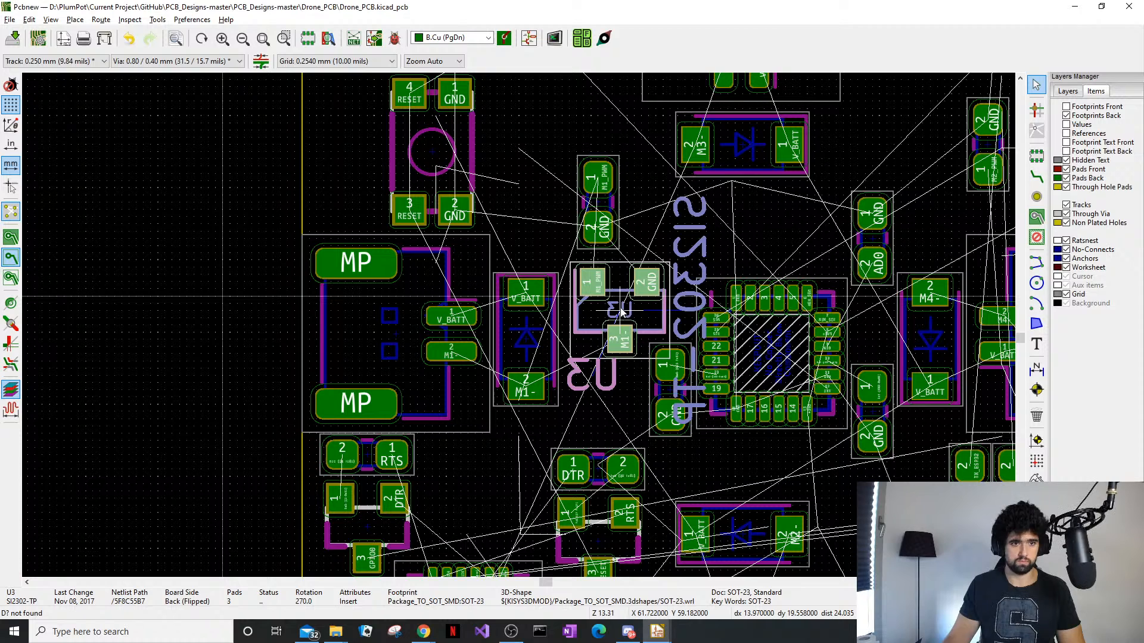
left_click(621, 310)
Rotate resistor R12 to horizontal and place it directly above transistor U3's M1_PWM and GND pads
key("m")
key("r")
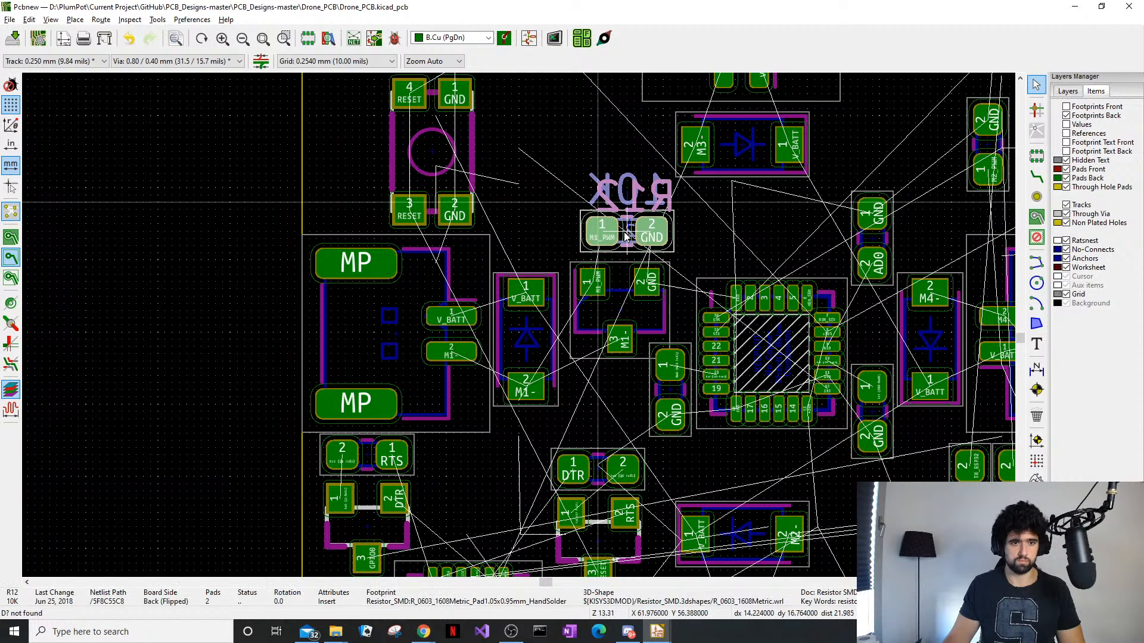
left_click(621, 237)
middle_click_drag(536, 292, 465, 317)
scroll(465, 316, "down", 1)
left_click(257, 309)
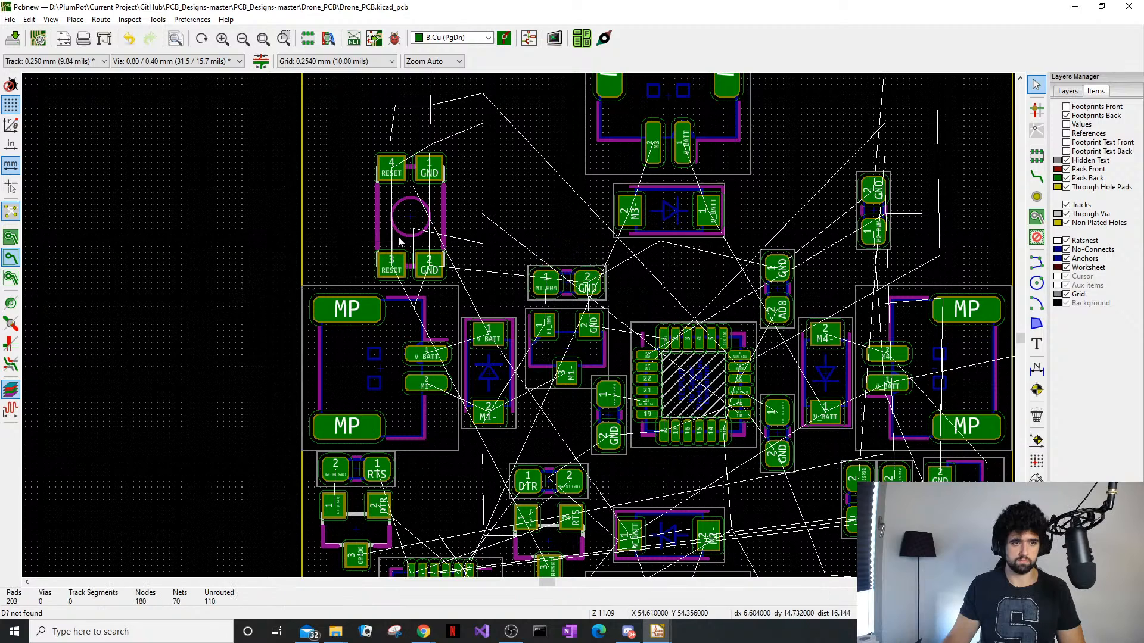
Move reset switch S1 up towards the board's upper corner, farther from motor connector J1
middle_click_drag(429, 204, 356, 337)
left_click(355, 346)
left_click_drag(355, 348, 361, 270)
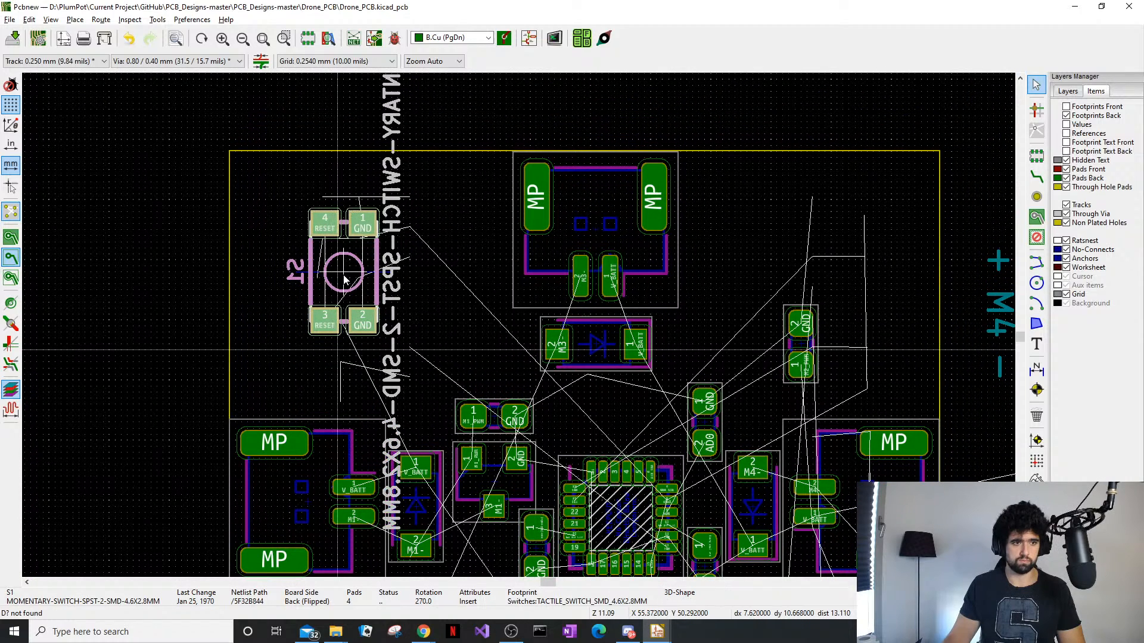
left_click(255, 315)
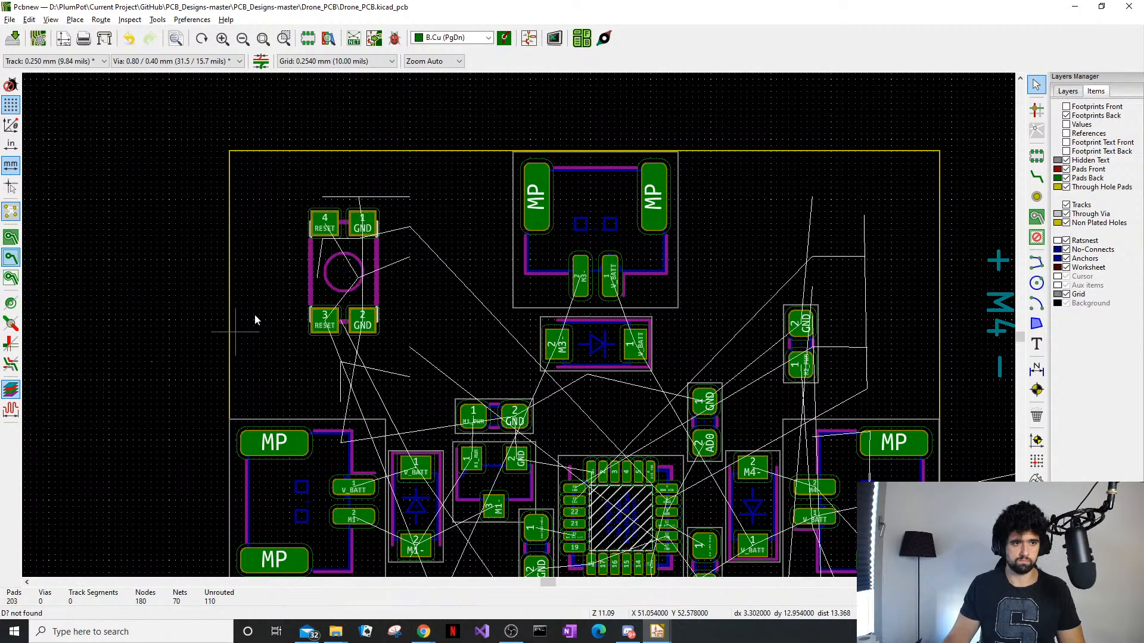
Locate reset switch S1 in the Eeschema schematic
left_click(341, 286)
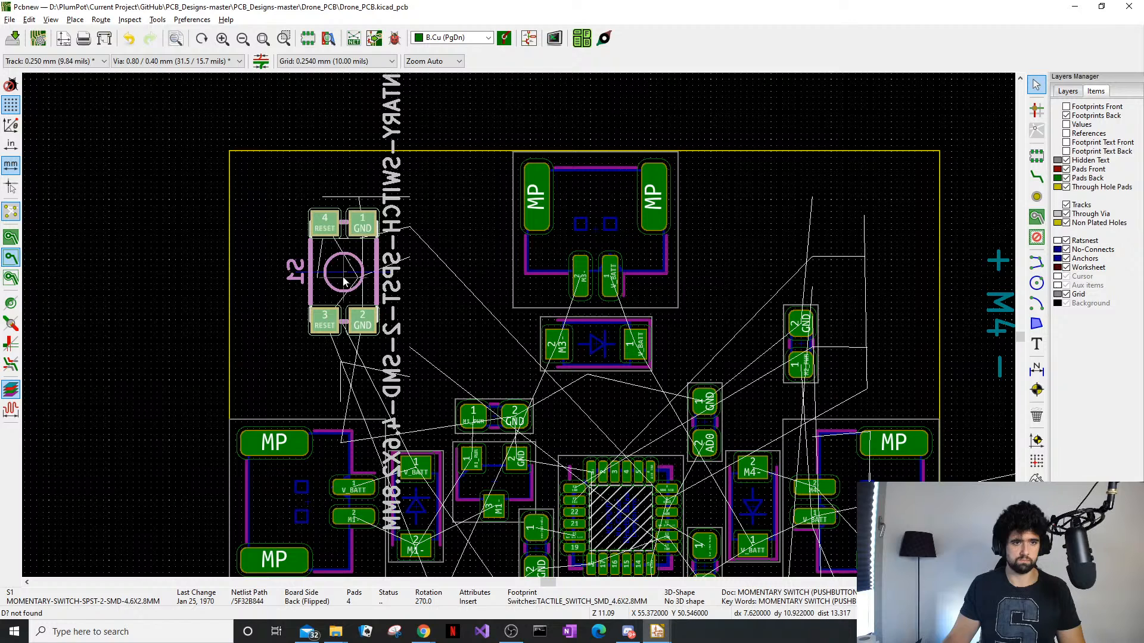
left_click(1072, 8)
scroll(566, 316, "up", 4)
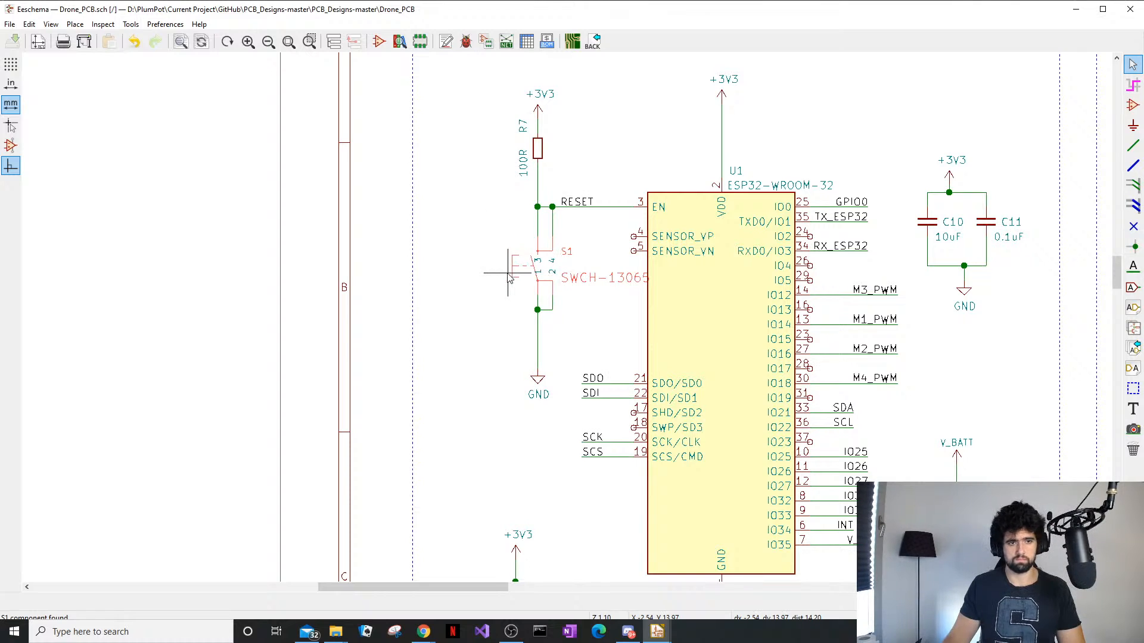
Save the board layout in Pcbnew and return to the Eeschema schematic
mouse_move(657, 632)
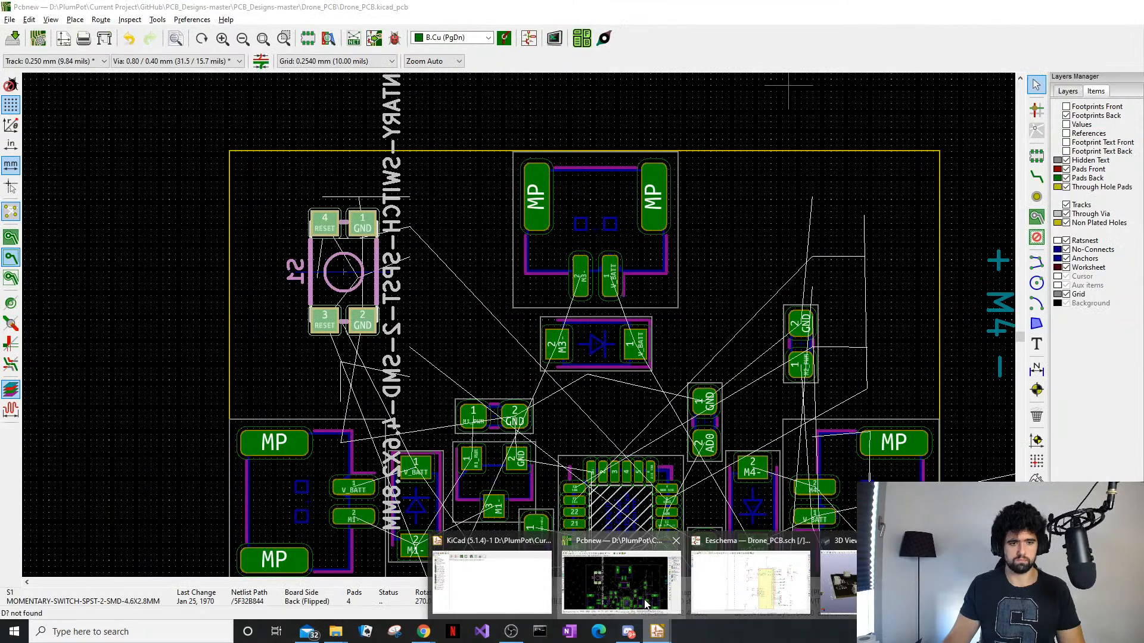
left_click(620, 575)
left_click(663, 632)
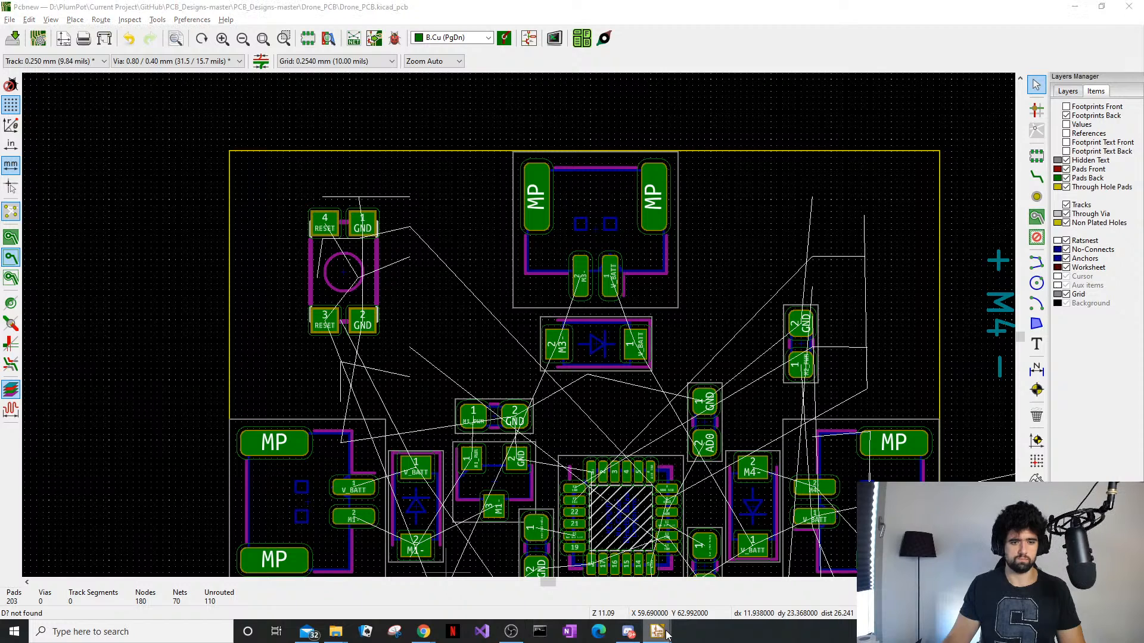
mouse_move(658, 632)
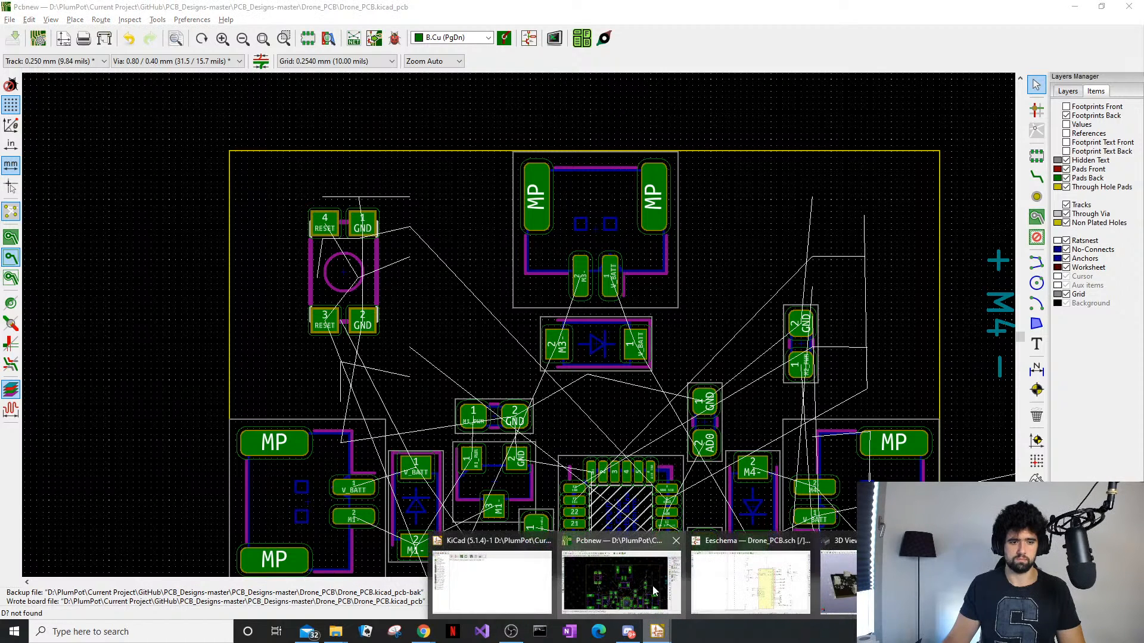
left_click(750, 582)
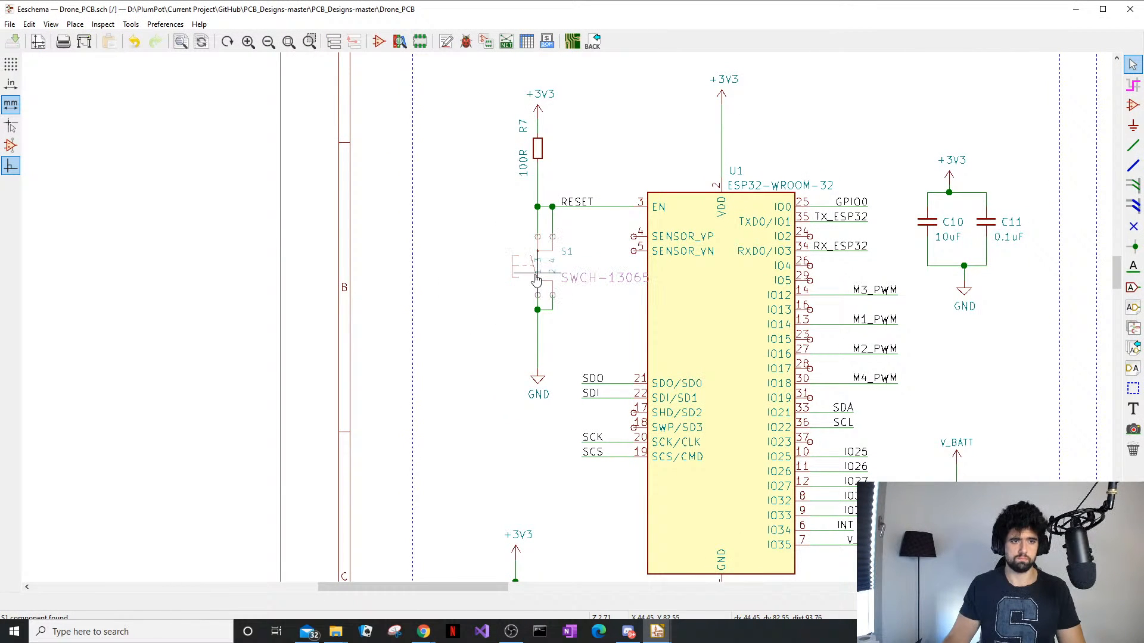
Delete reset switch S1 and its spare parallel wires, and set resistor R7's value to 10K
key("m")
left_click_drag(559, 266, 530, 302)
key("Delete")
double_click(524, 166)
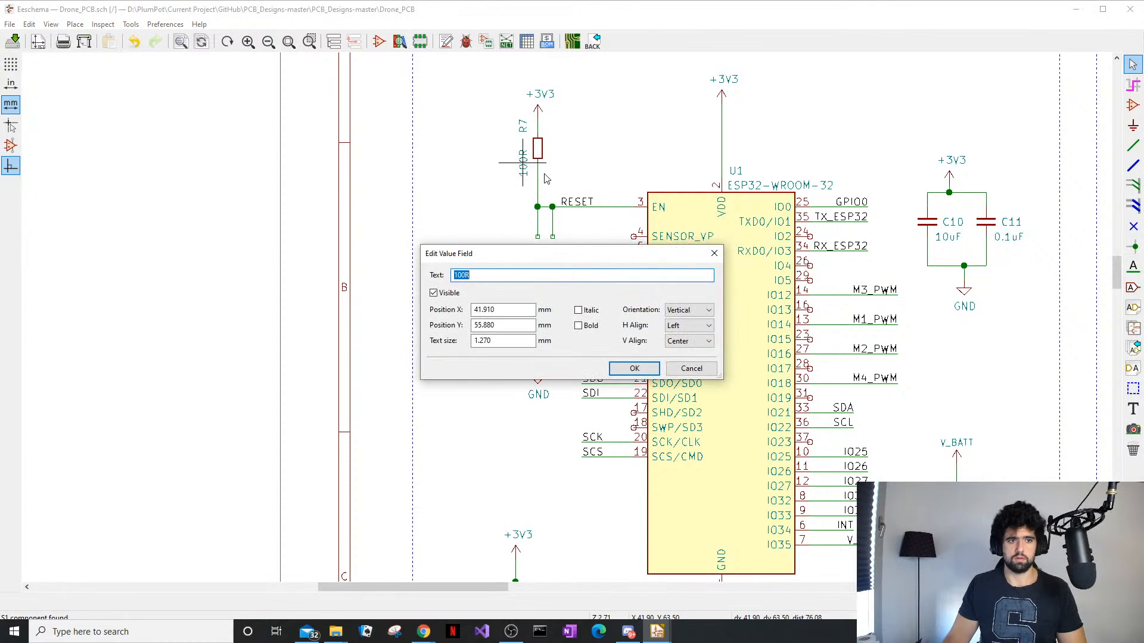
key("Return")
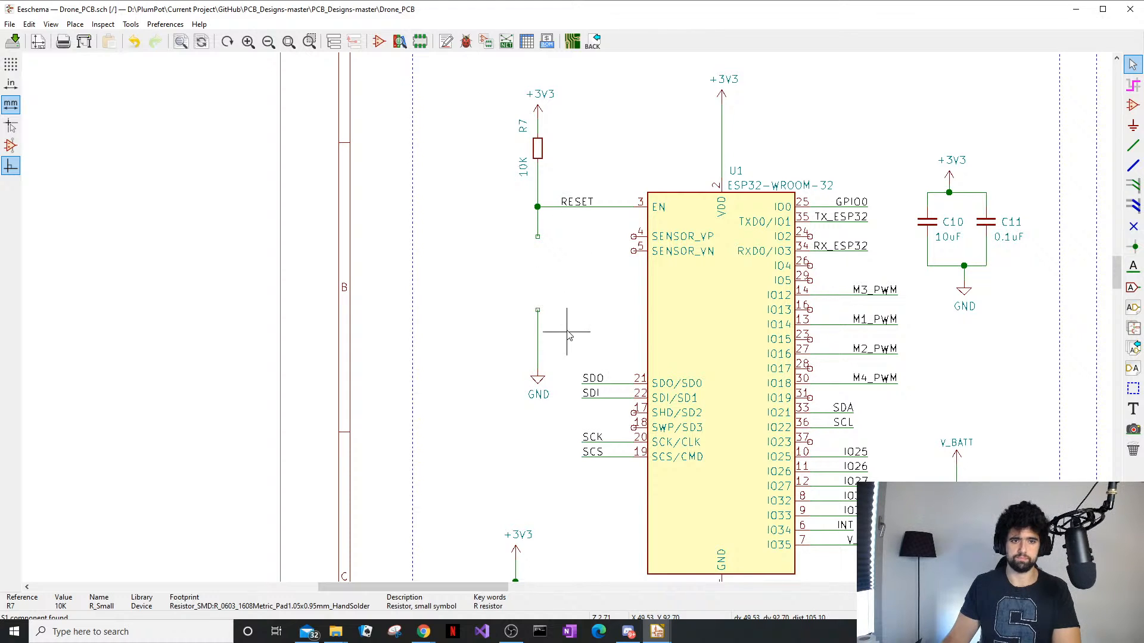
Place a copy of the 10uF capacitor C10 in the gap between the RESET line and the GND symbol
key("c")
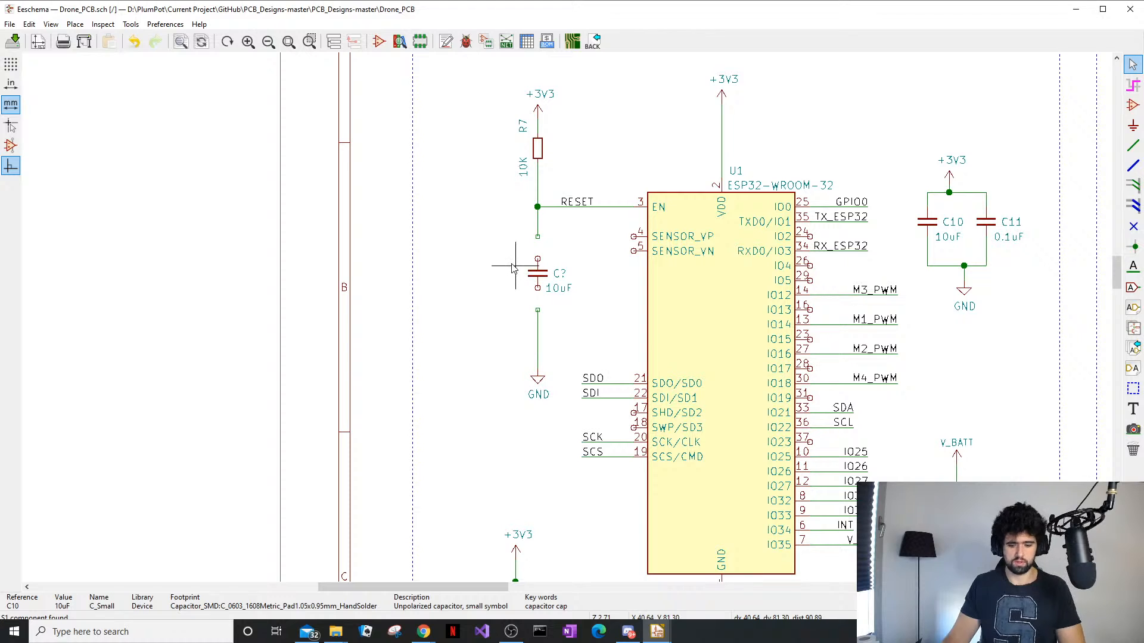
key("p")
key("Escape")
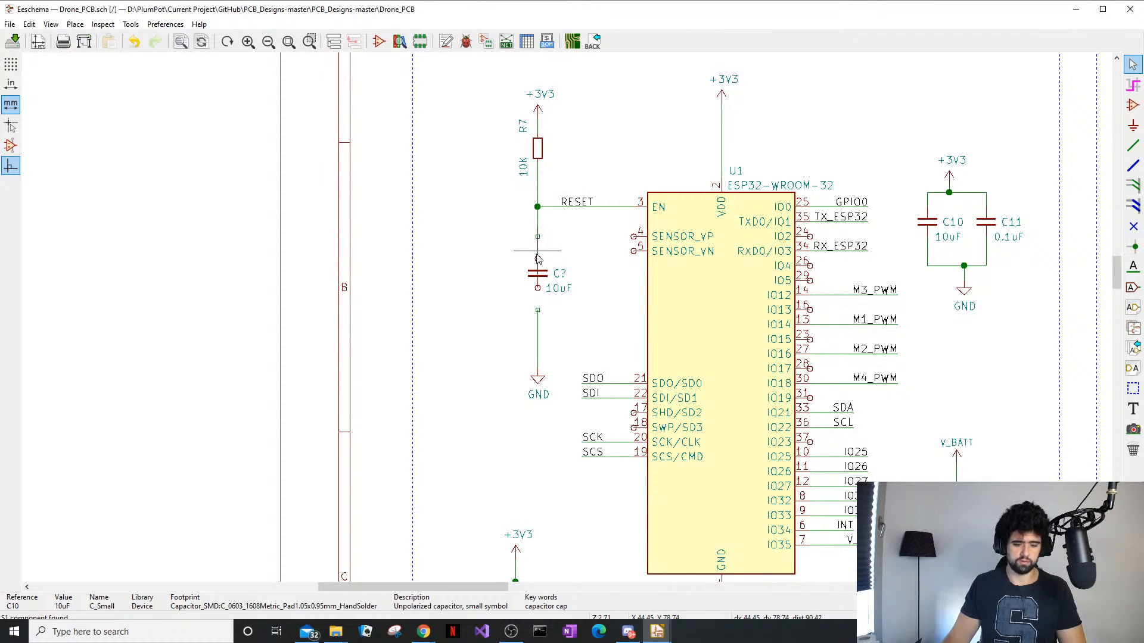
Wire the new 10uF capacitor to the RESET line and GND, deleting the stray horizontal wire stub above it
key("w")
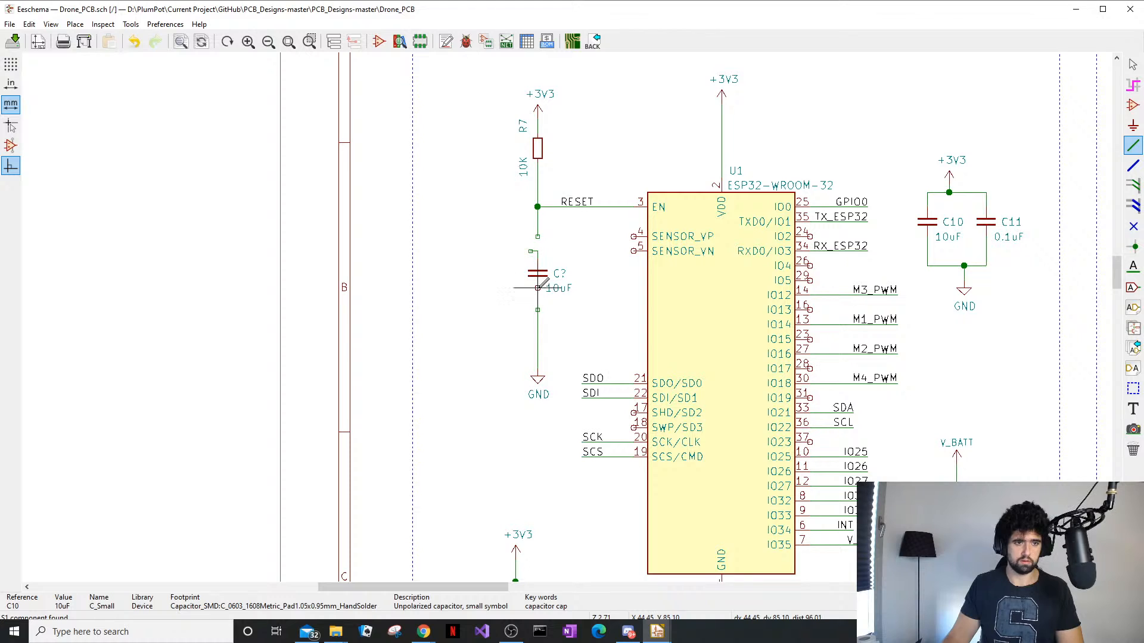
key("Escape")
scroll(538, 237, "up", 6)
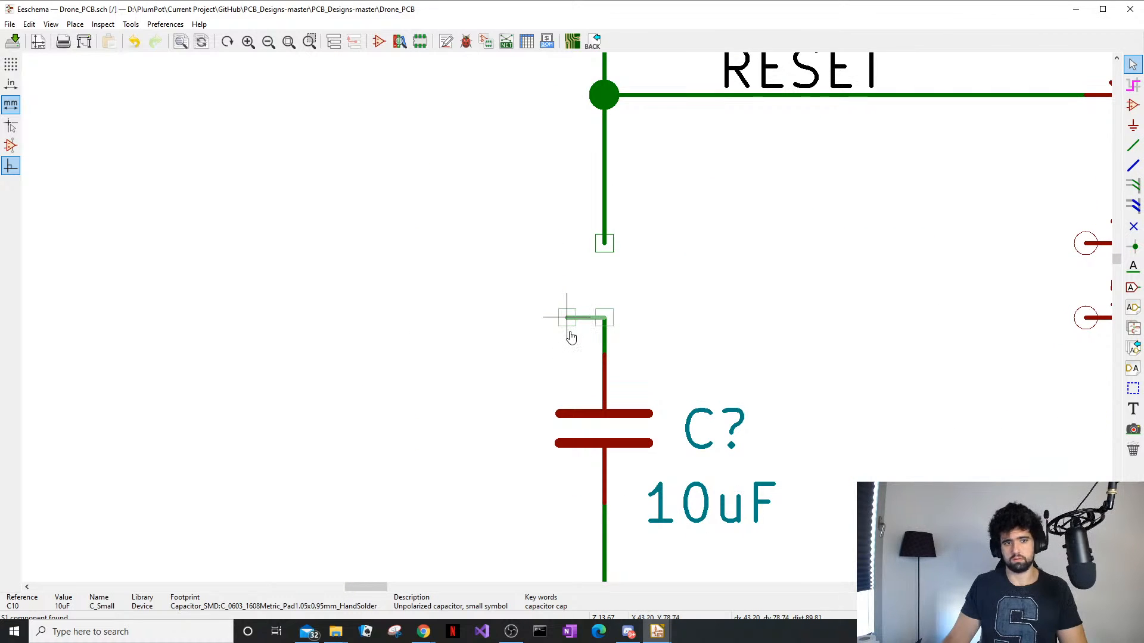
key("Delete")
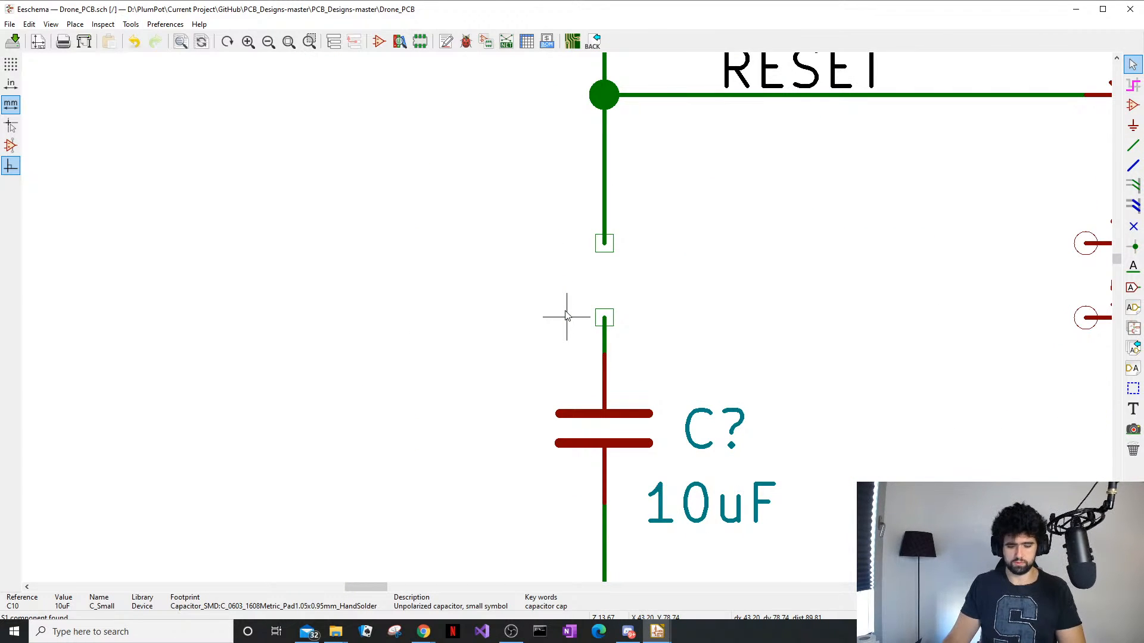
key("w")
left_click(604, 317)
left_click(604, 242)
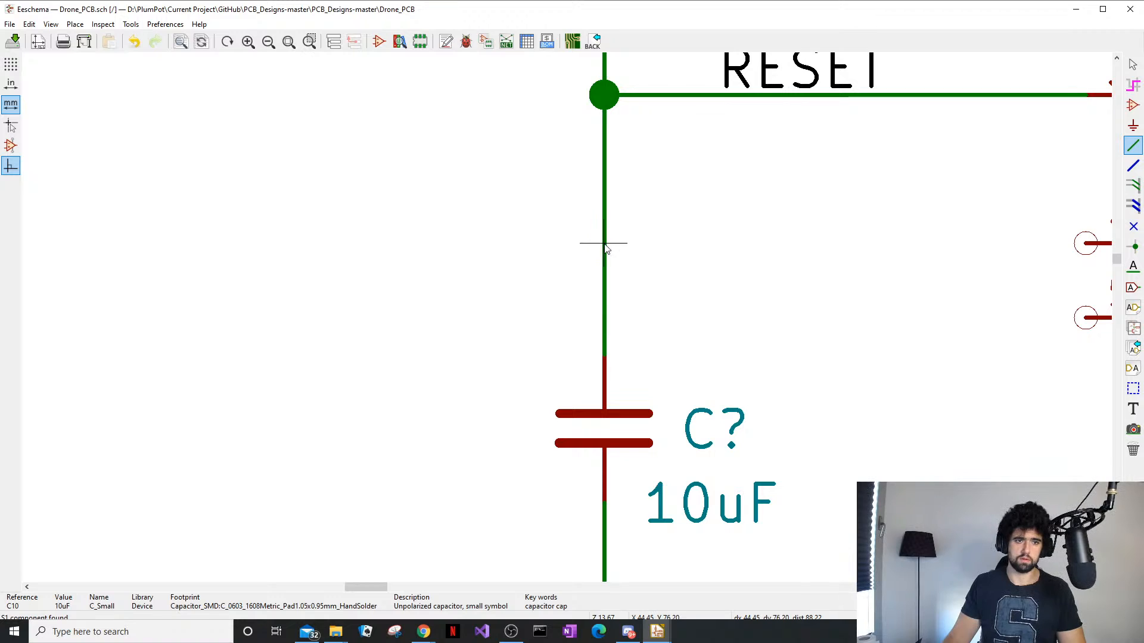
key("Escape")
Annotate the schematic, keeping existing annotations, and update the PCB with the new reset capacitor and R7 value
scroll(819, 170, "down", 1)
middle_click_drag(560, 348, 557, 371)
scroll(505, 280, "down", 1)
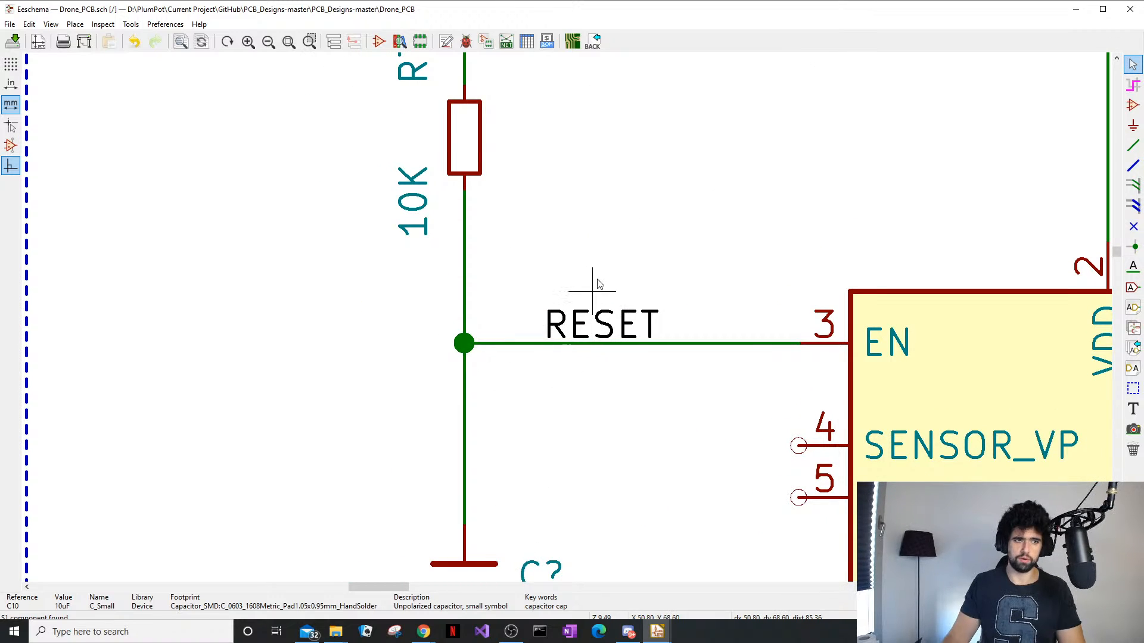
middle_click_drag(590, 329, 560, 239)
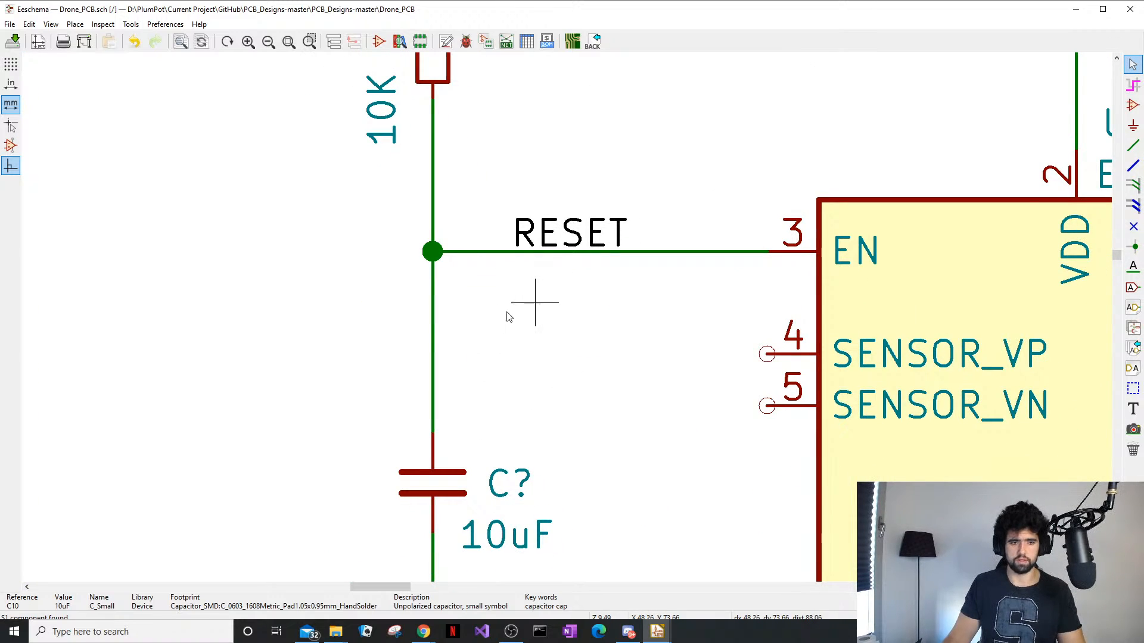
scroll(508, 316, "down", 1)
left_click(131, 23)
left_click(179, 41)
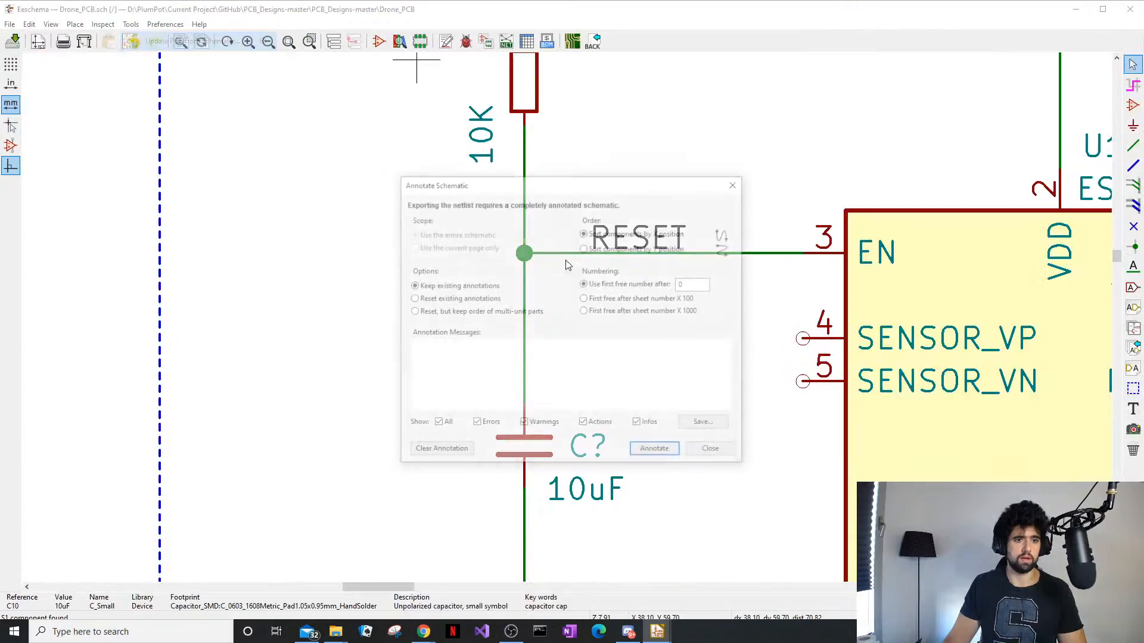
left_click(656, 452)
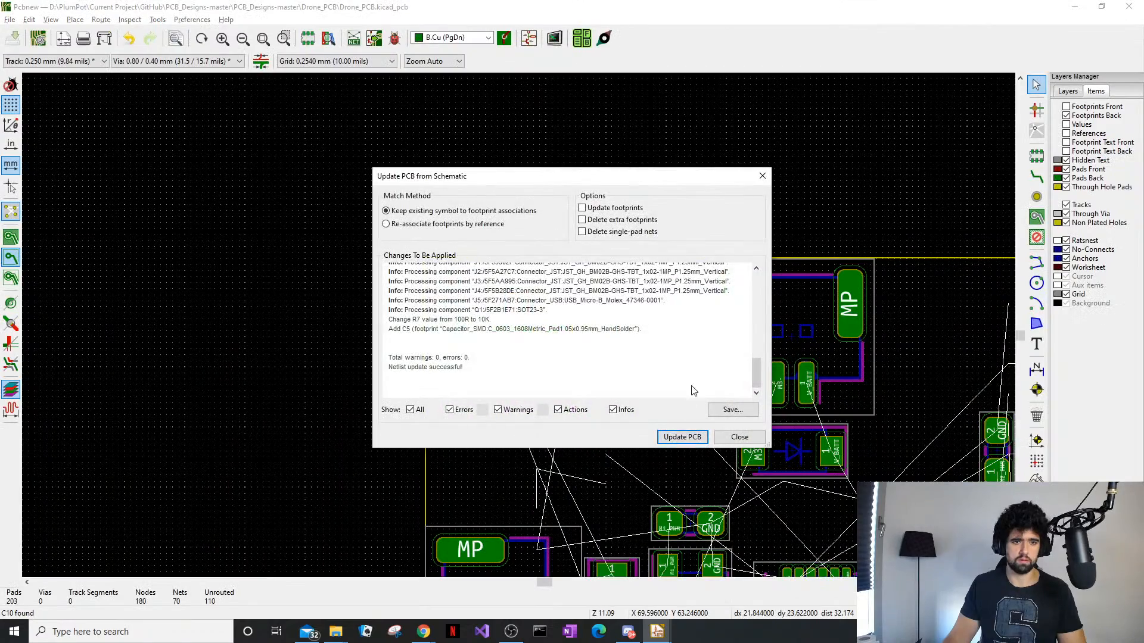
left_click(682, 437)
left_click(722, 443)
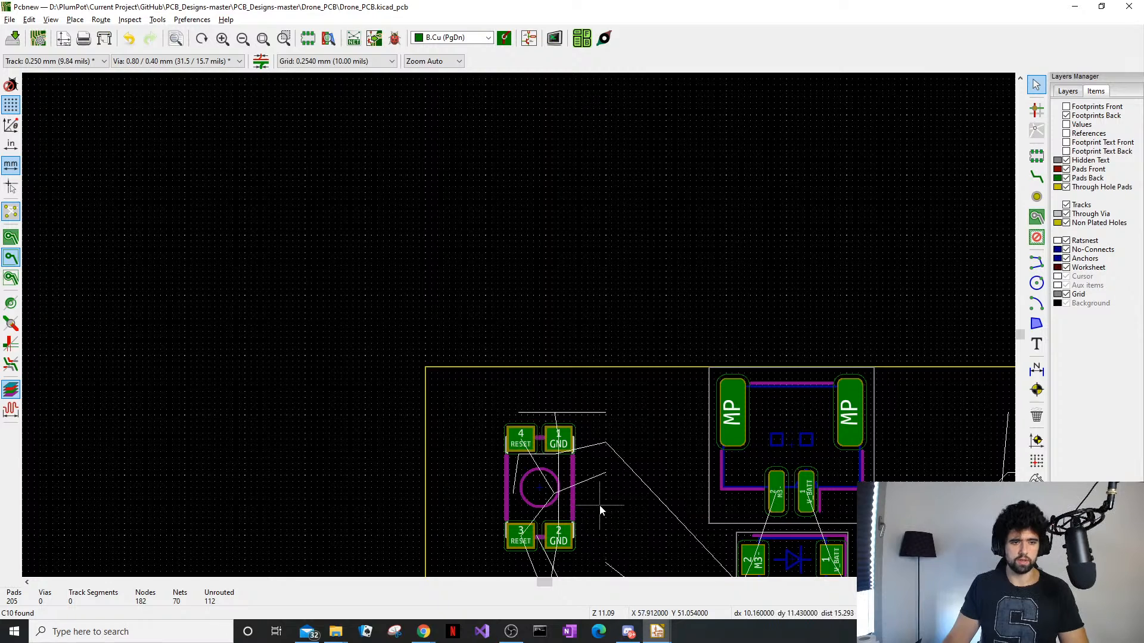
Delete the reset switch footprint from the board and update the PCB from the schematic again, re-associating footprints by reference
left_click(523, 494)
key("Delete")
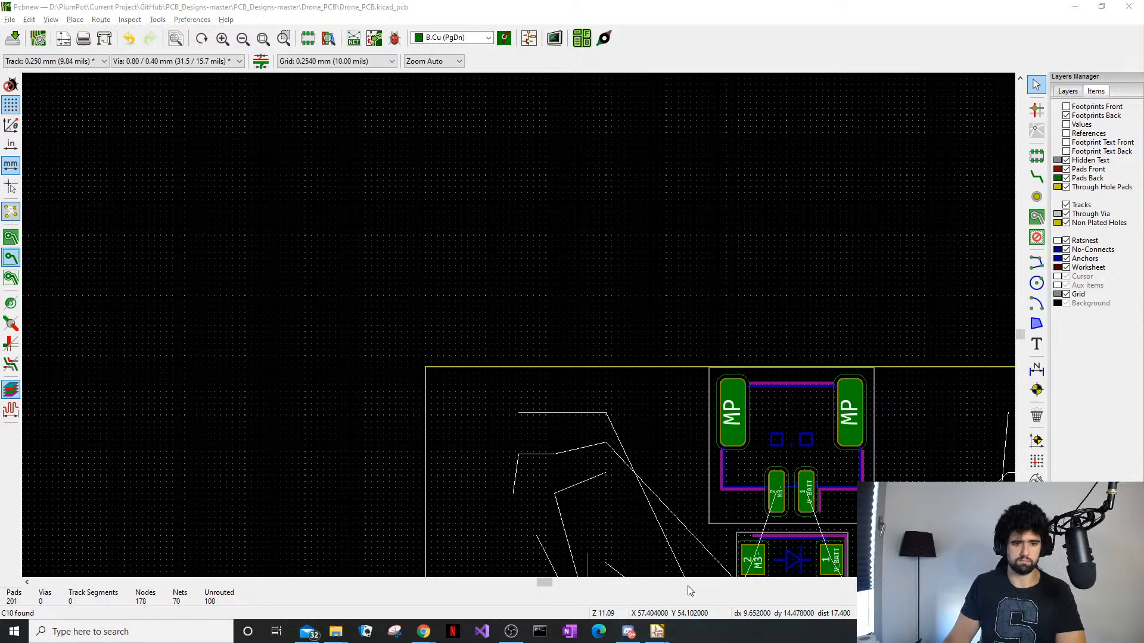
mouse_move(657, 631)
left_click(694, 599)
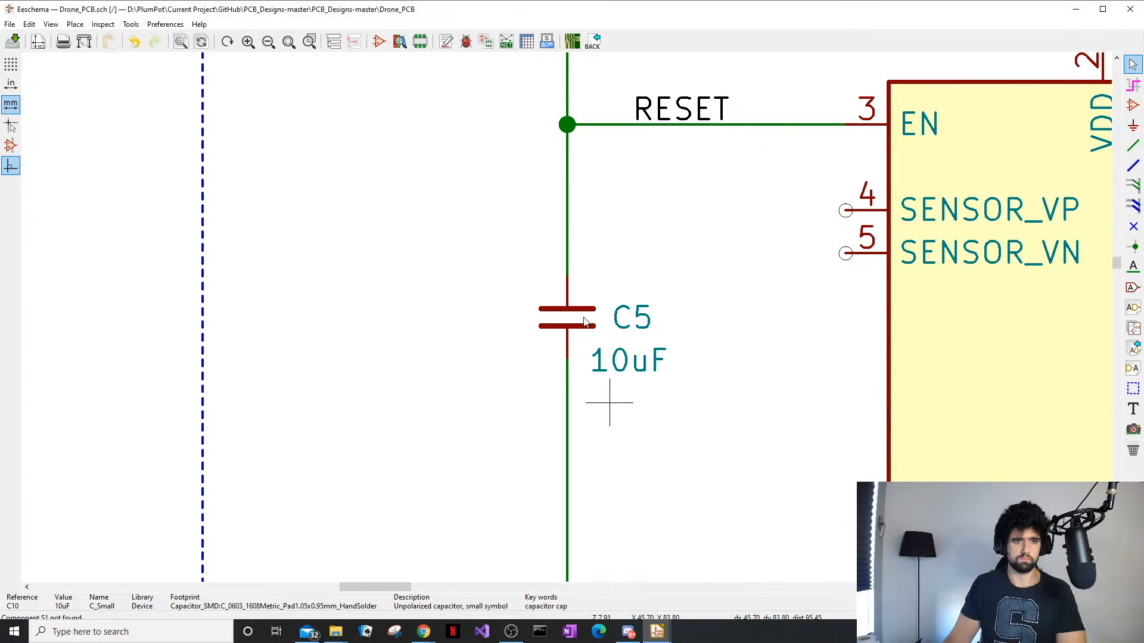
scroll(602, 345, "down", 3)
left_click(131, 23)
left_click(161, 38)
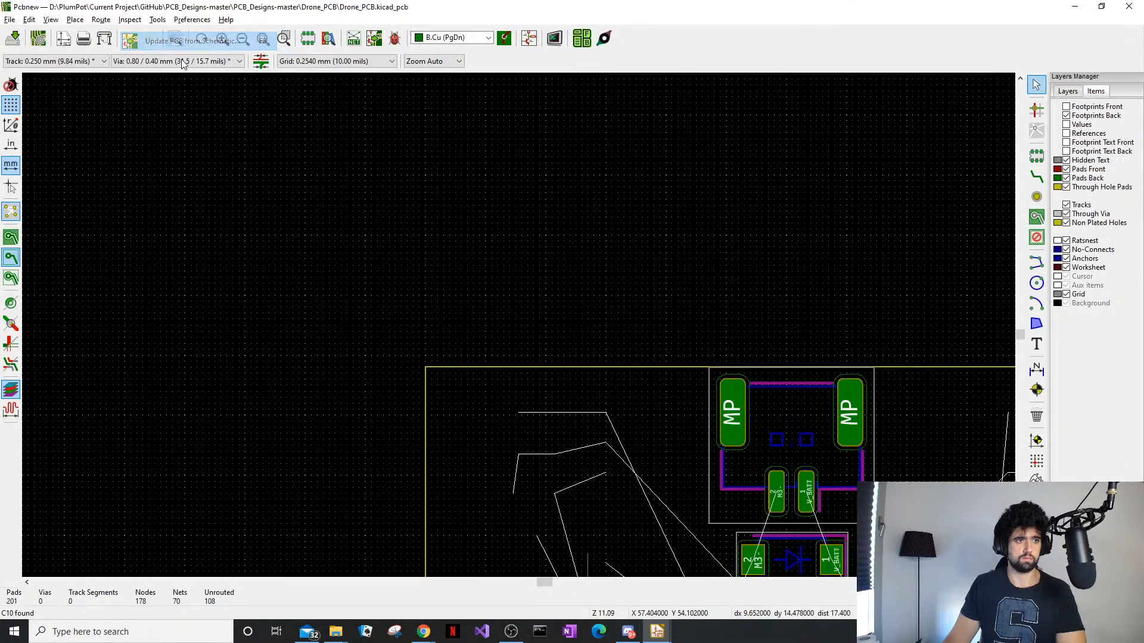
left_click(682, 437)
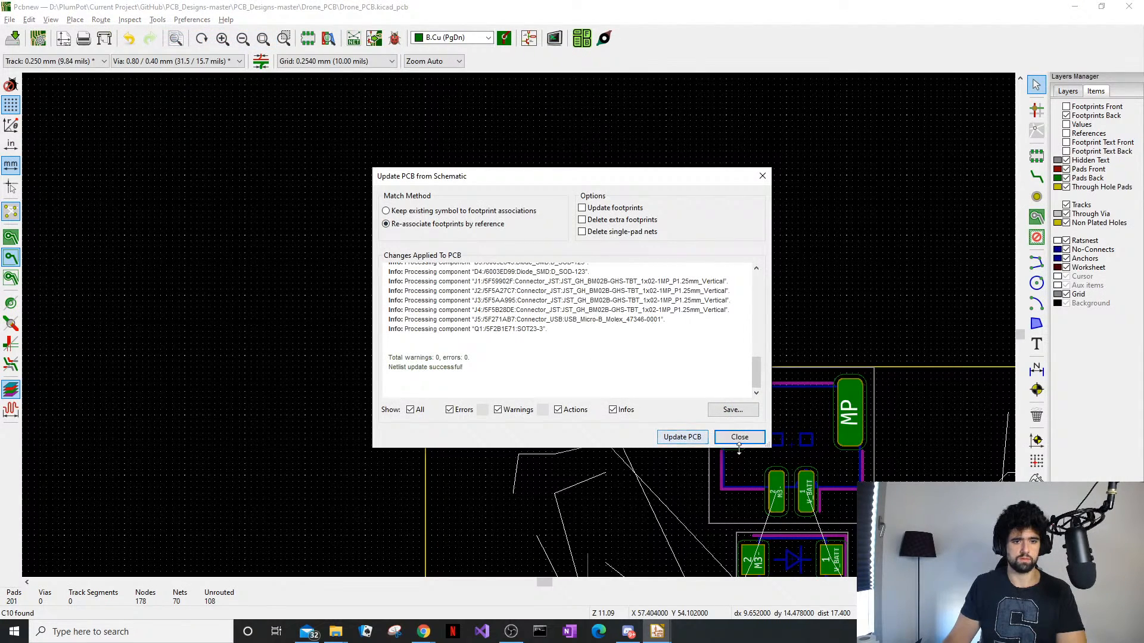
left_click(739, 437)
Show the front footprints to examine the part lying outside the board outline
scroll(691, 357, "down", 5)
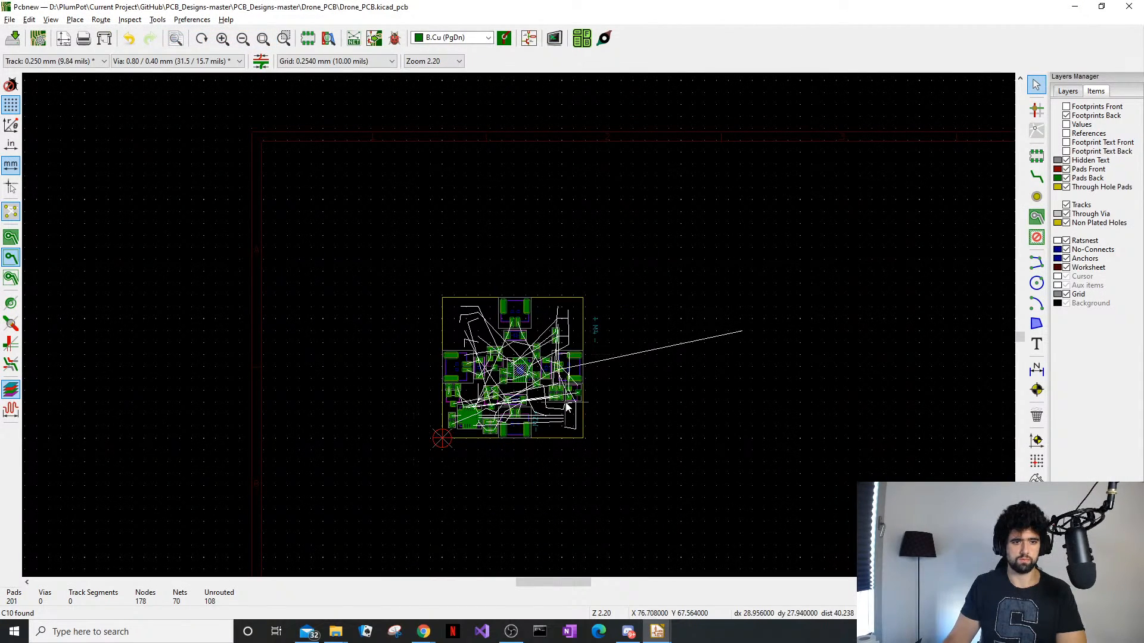
left_click(1066, 107)
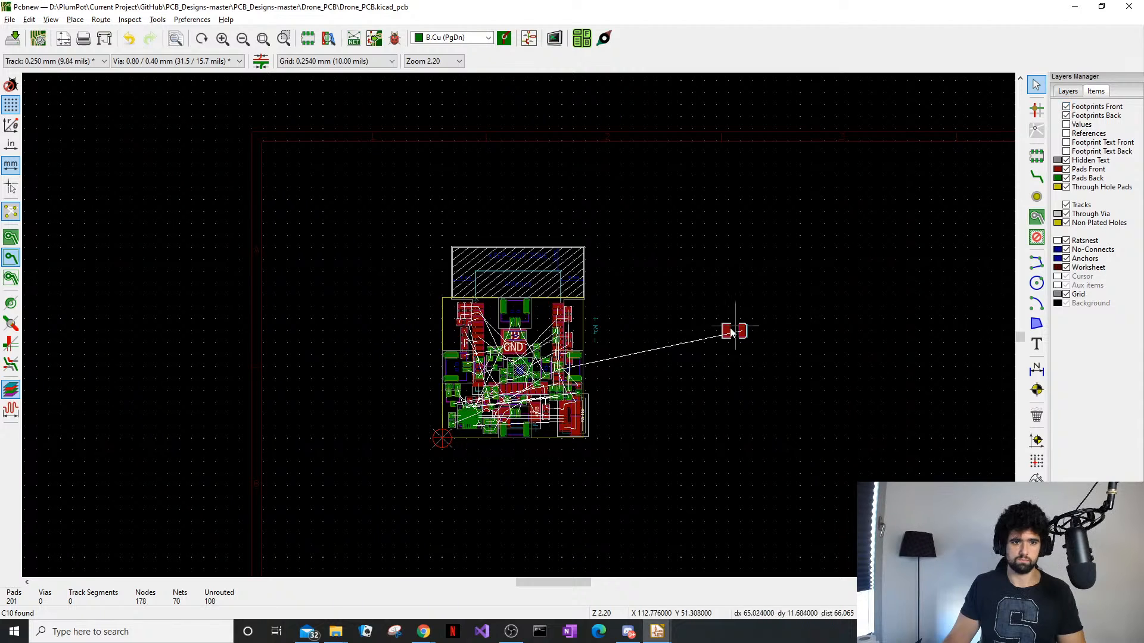
scroll(519, 315, "up", 4)
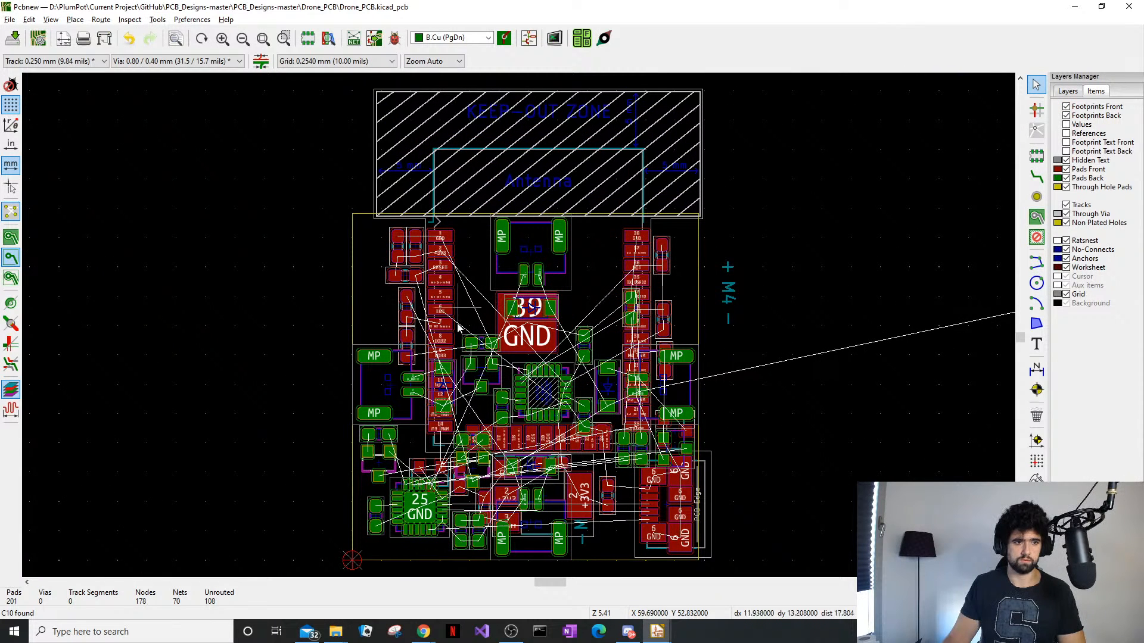
Update the PCB from the schematic with re-association by reference and the Update footprints option enabled
left_click(658, 631)
left_click(749, 590)
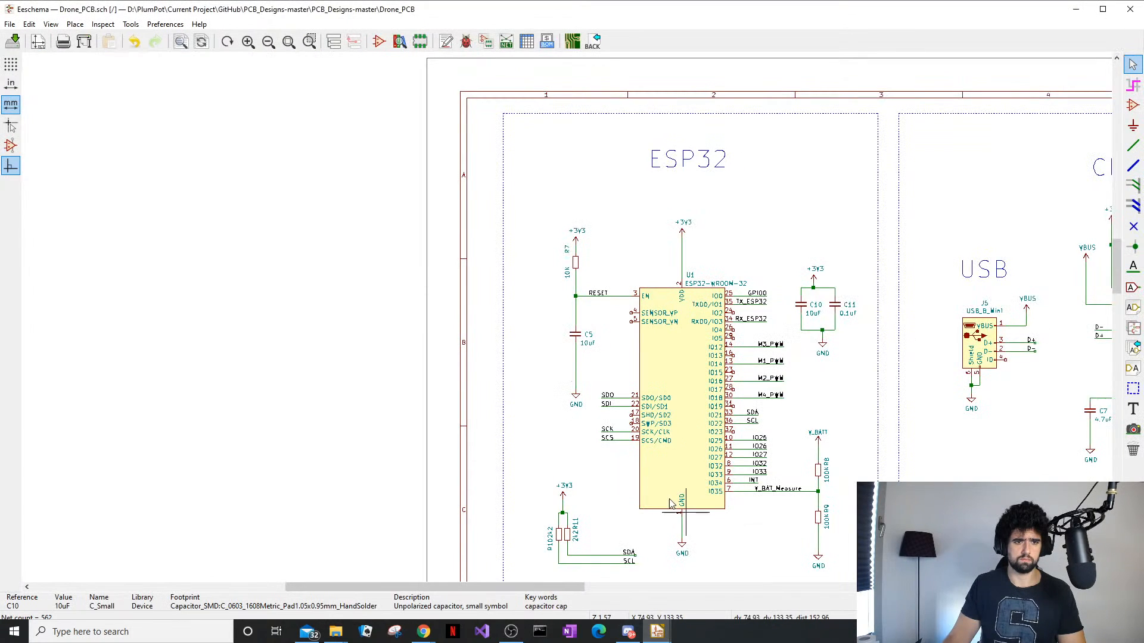
left_click(130, 24)
left_click(136, 40)
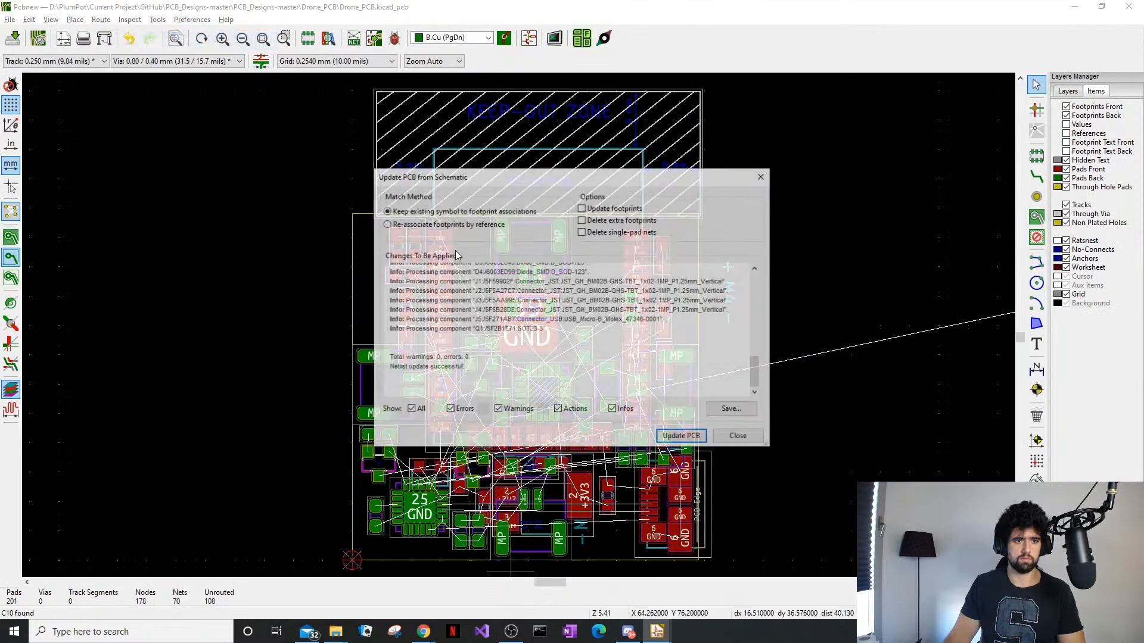
left_click(596, 209)
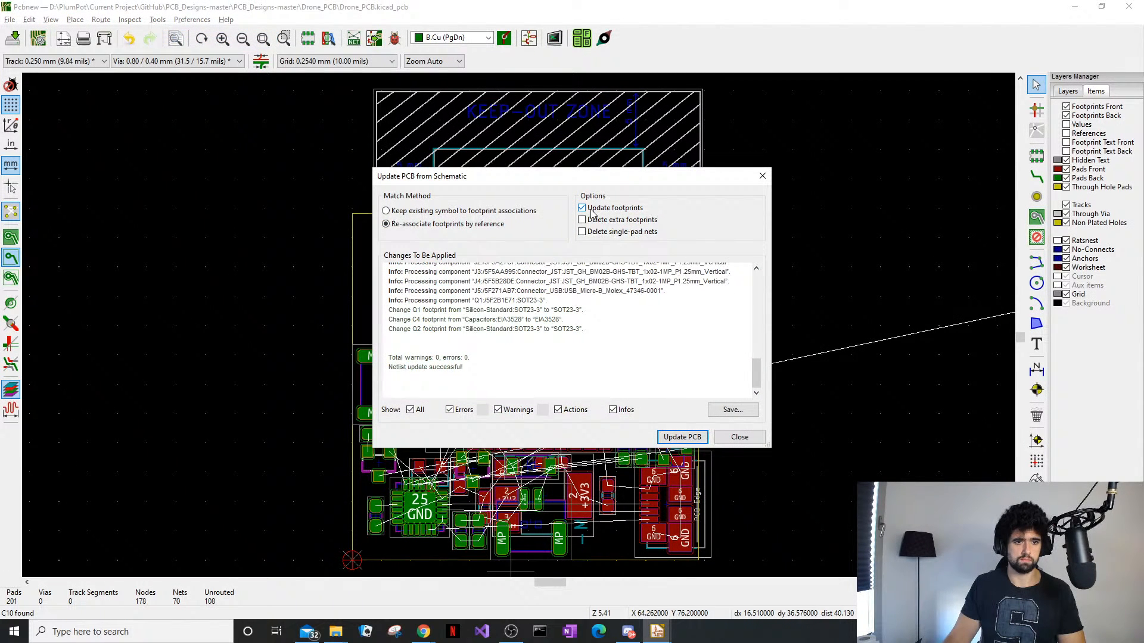
left_click(684, 440)
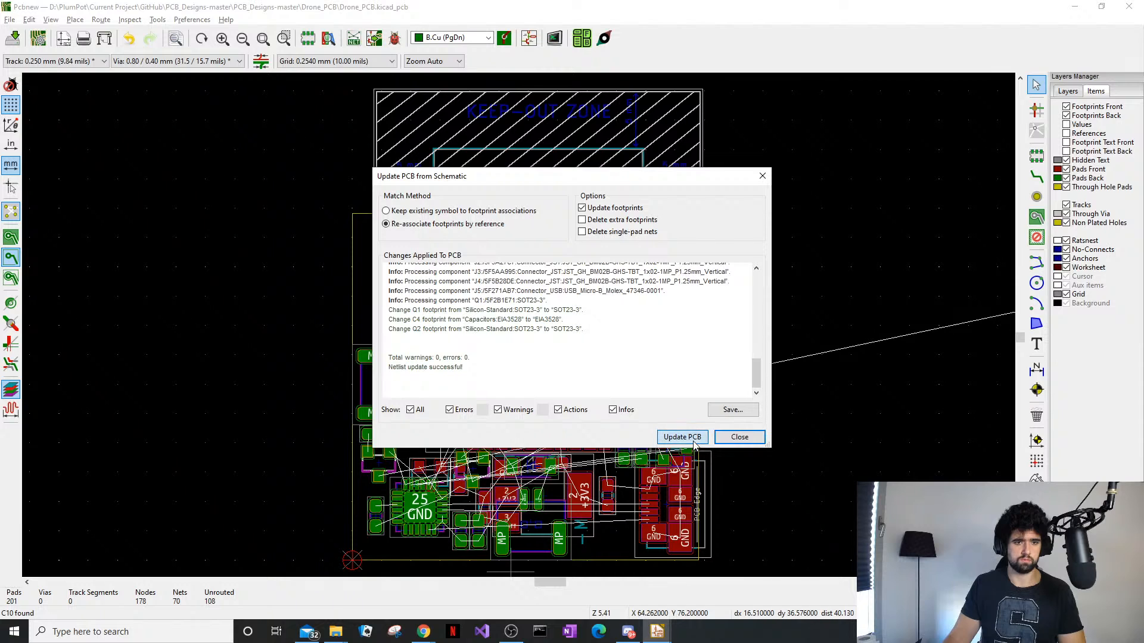
left_click(740, 438)
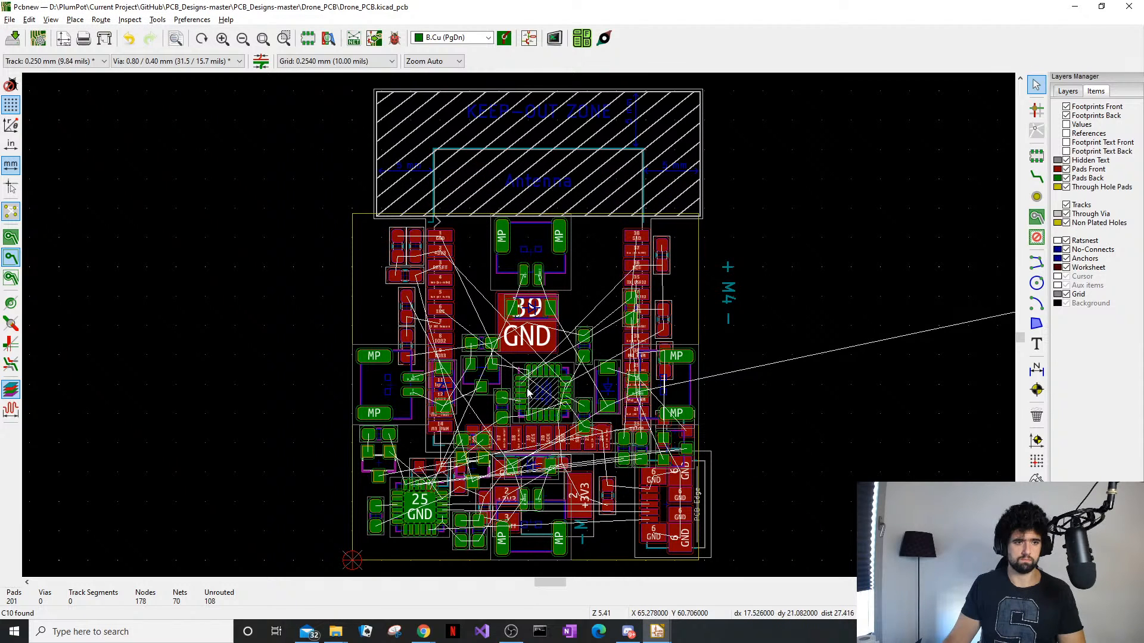
Inspect the front and back component placement of the board in the 3D Viewer
key("alt+3")
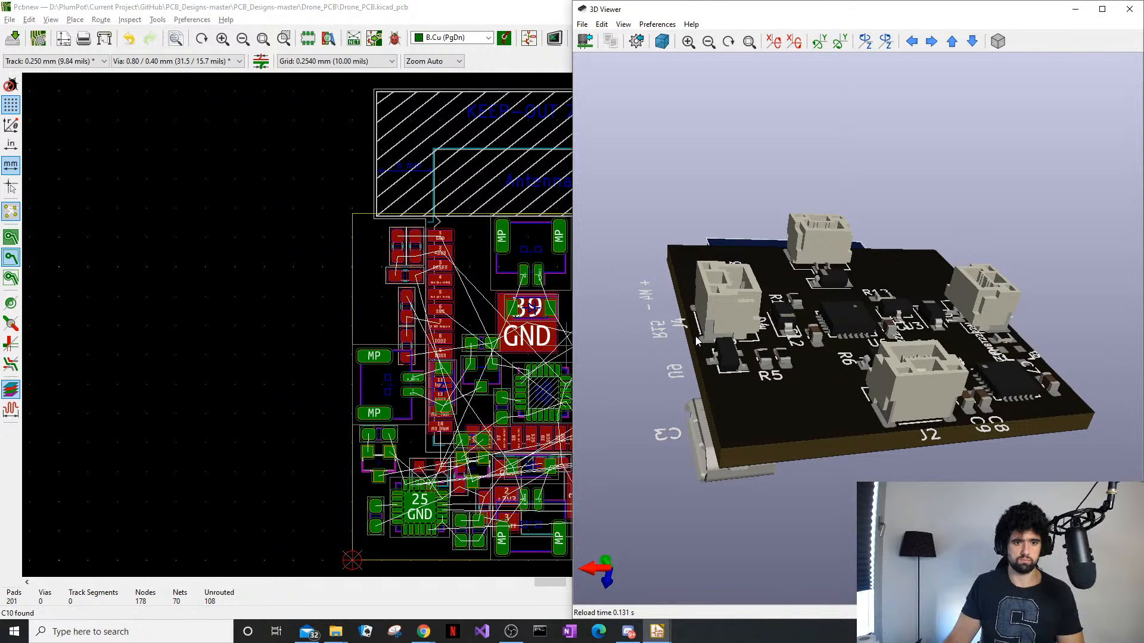
left_click(1129, 9)
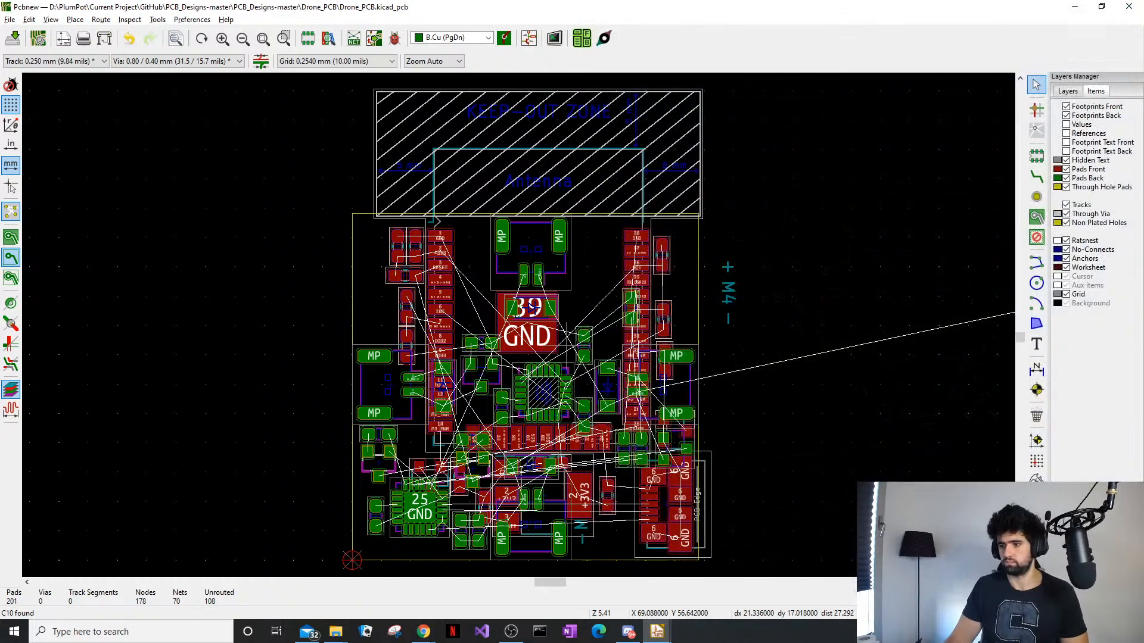
middle_click_drag(418, 412, 212, 383)
middle_click_drag(376, 419, 404, 409)
key("alt+3")
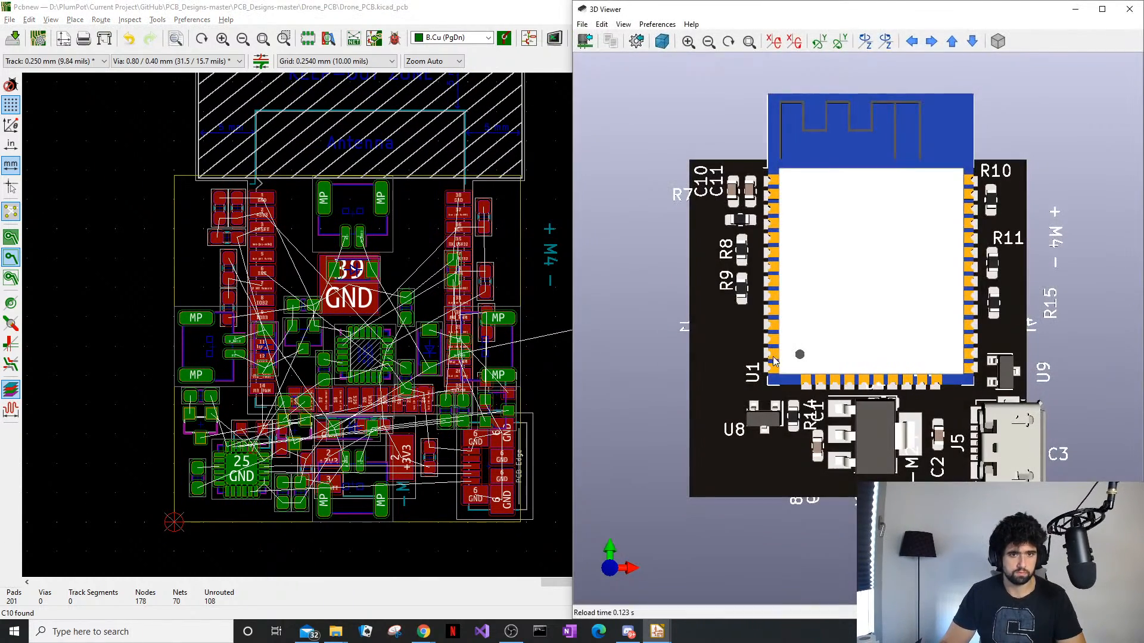
left_click_drag(786, 390, 935, 423)
scroll(910, 397, "up", 4)
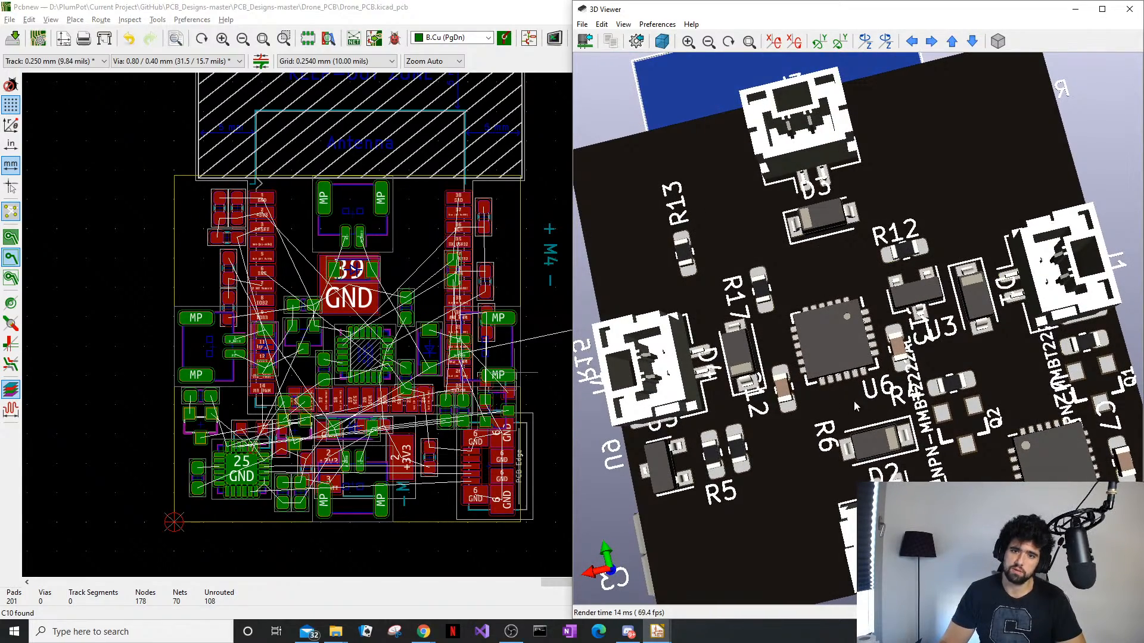
left_click_drag(855, 405, 833, 402)
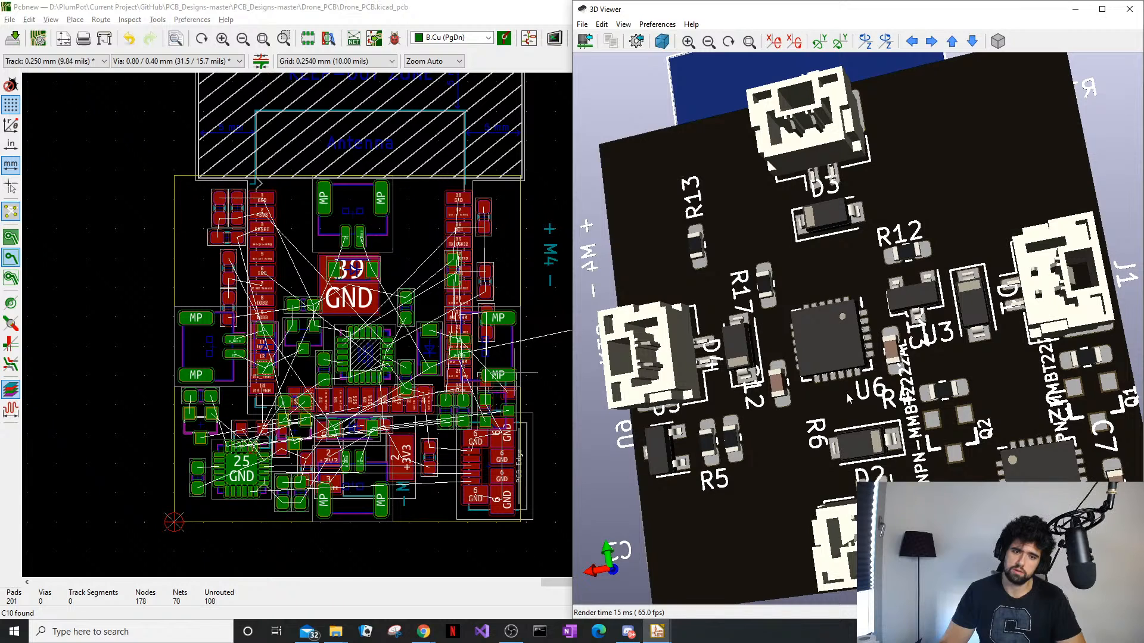
left_click_drag(935, 346, 867, 305)
left_click(1129, 9)
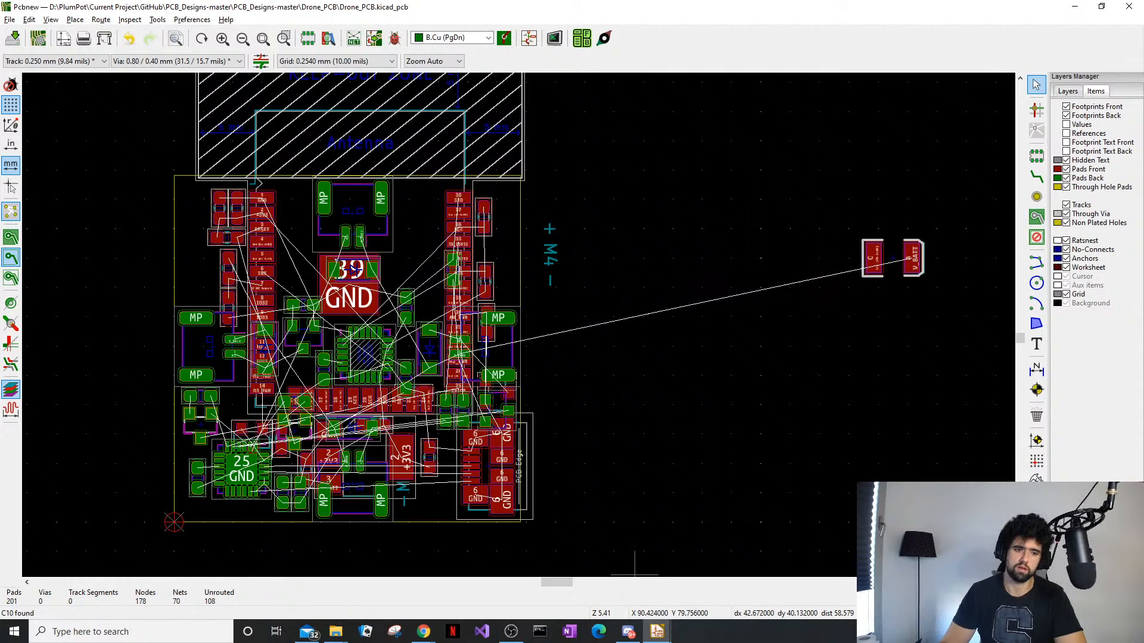
left_click(658, 632)
left_click(786, 575)
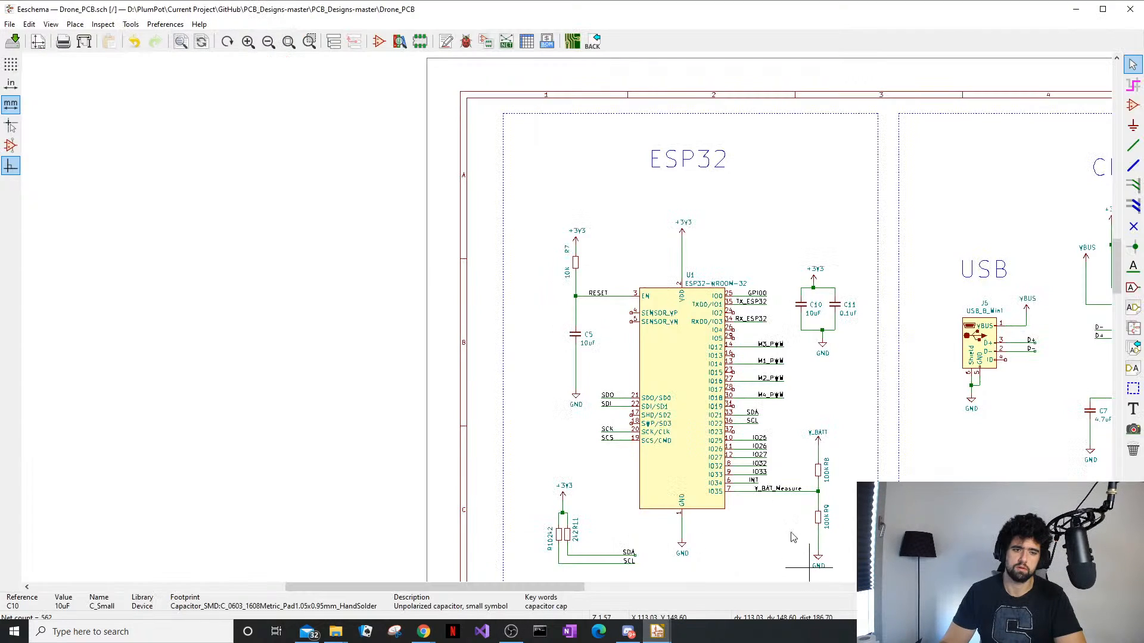
key("F8")
left_click(756, 182)
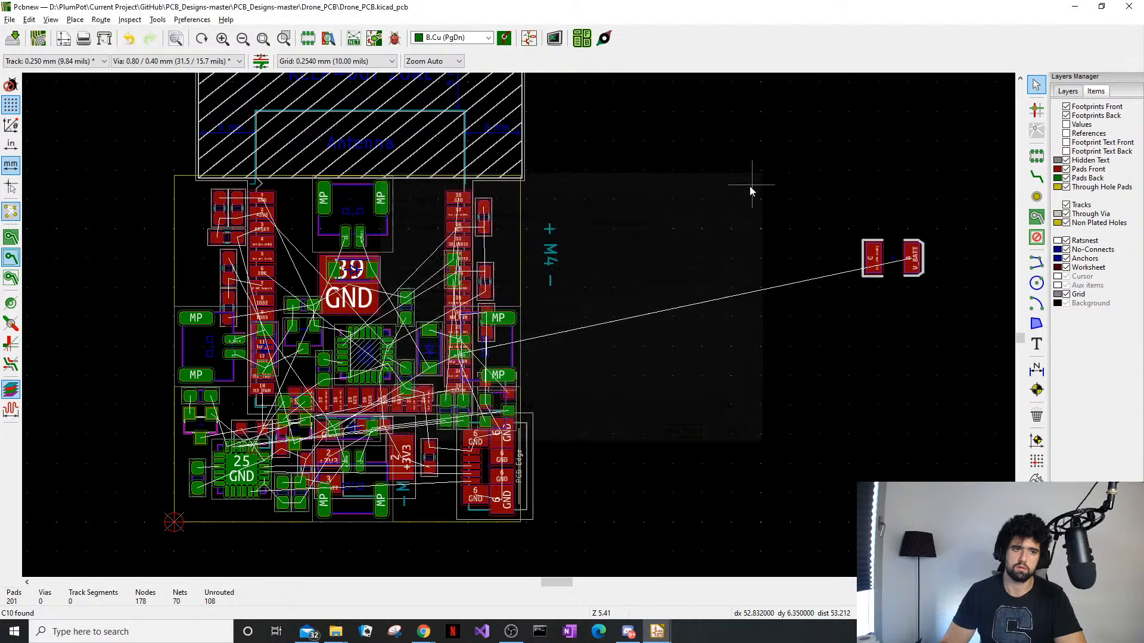
left_click(657, 632)
left_click(778, 581)
key("F8")
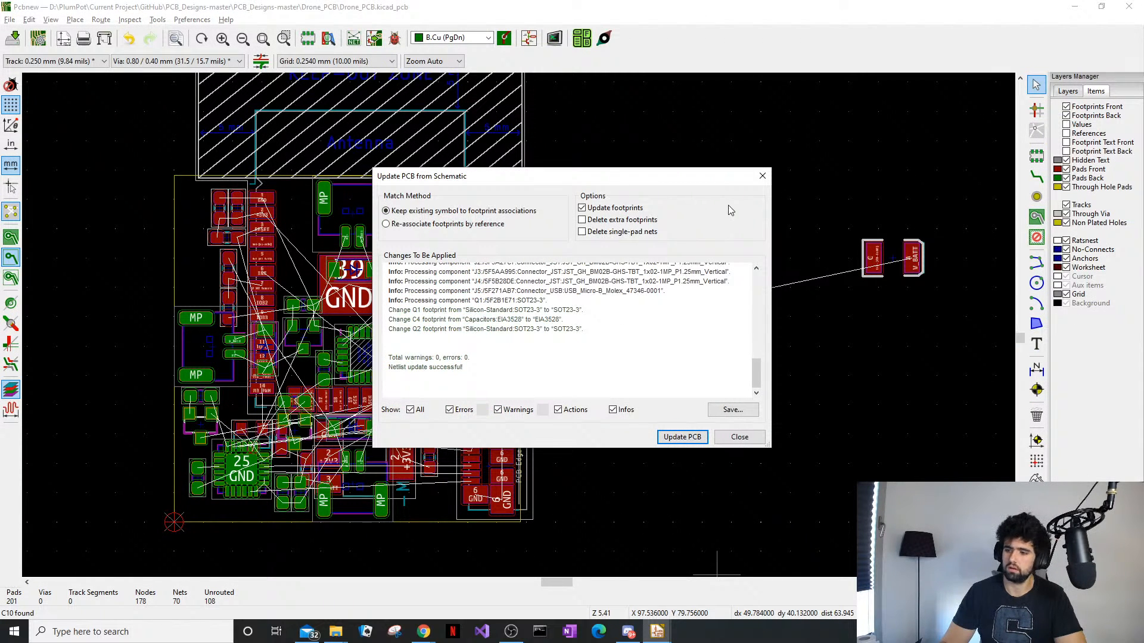
left_click(762, 176)
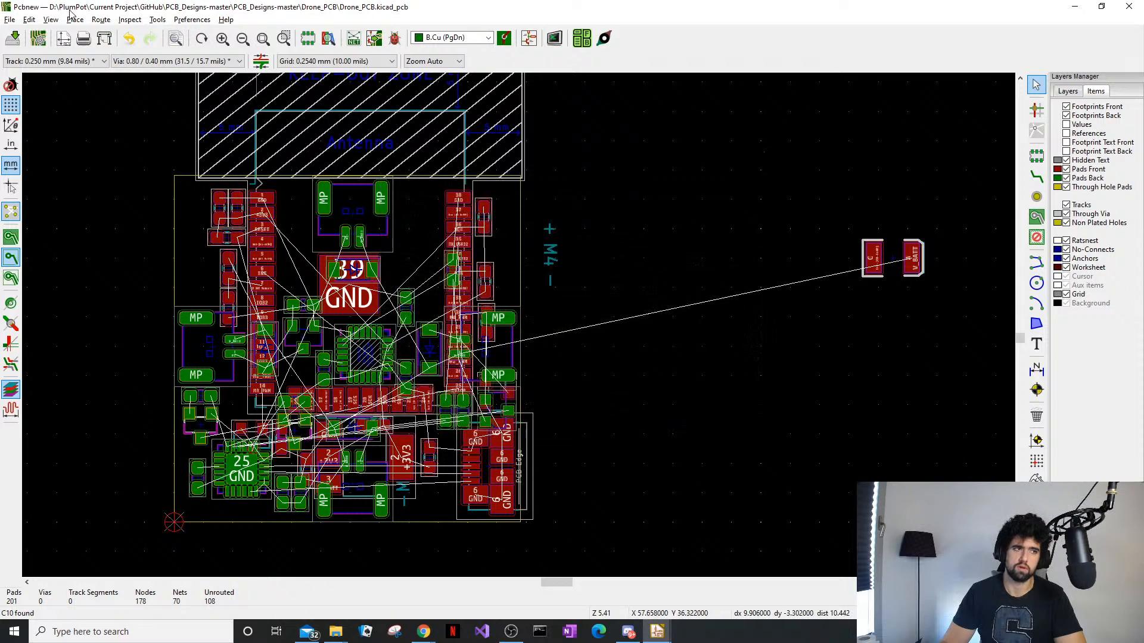
left_click(657, 631)
left_click(778, 581)
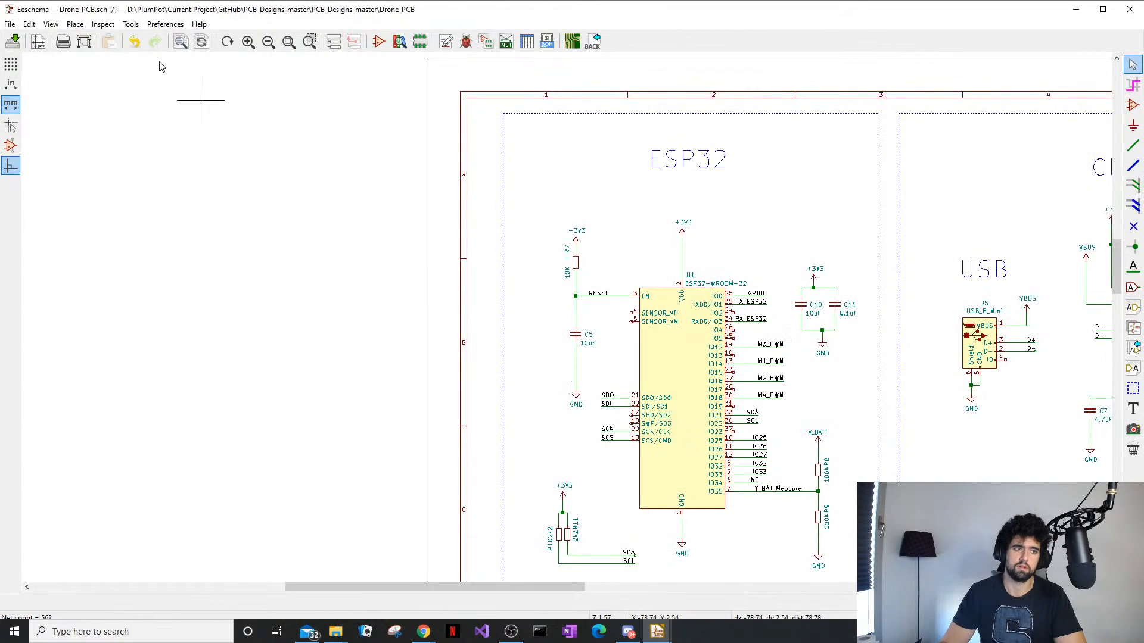
left_click(131, 23)
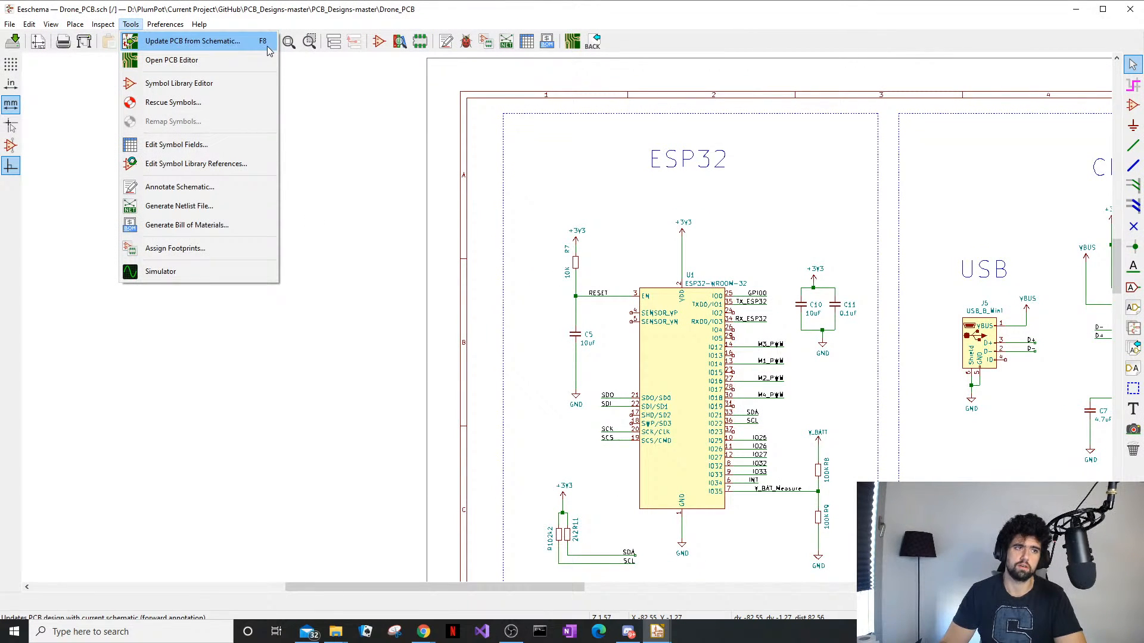
left_click(633, 196)
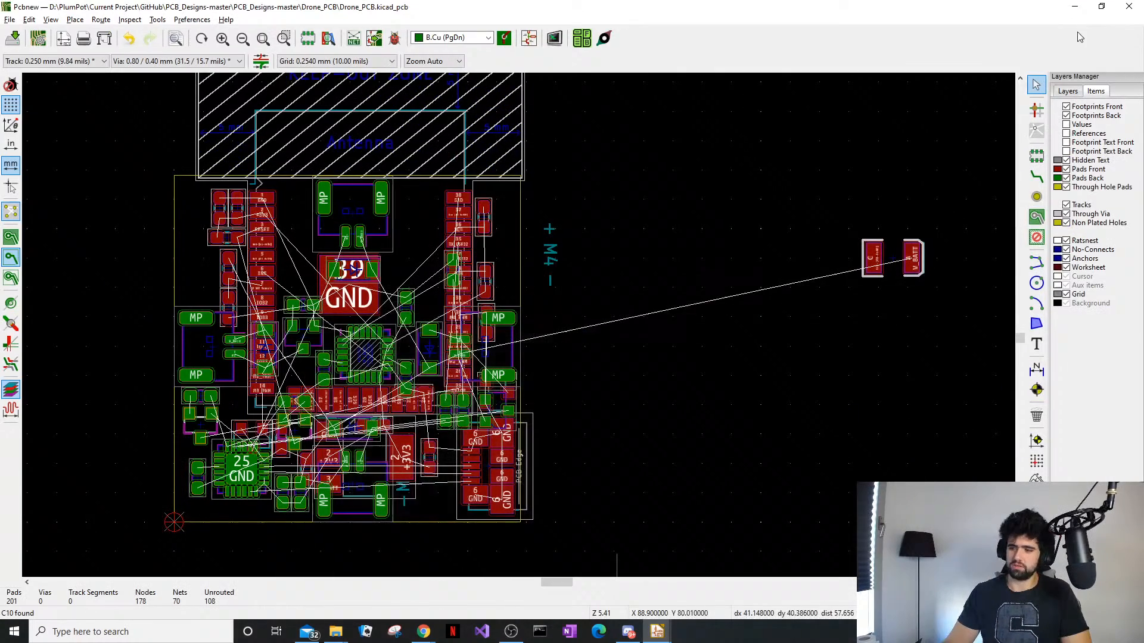
left_click(1076, 9)
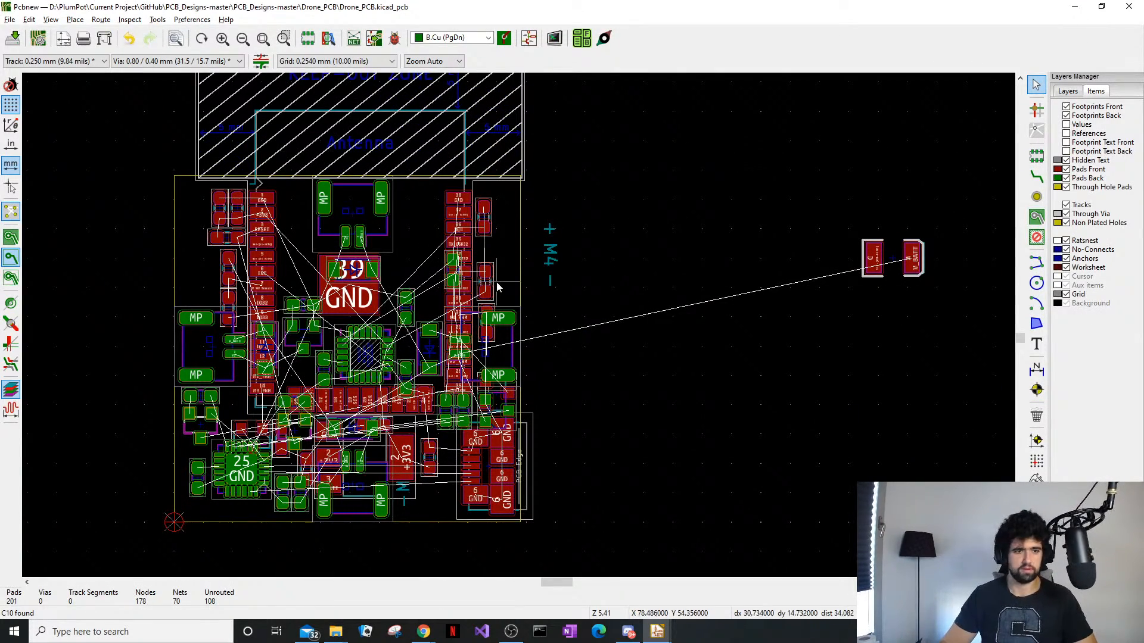
Hide the front footprints, then rotate the + M4 - label horizontally and place it just above the M4 motor connector
scroll(499, 287, "up", 4)
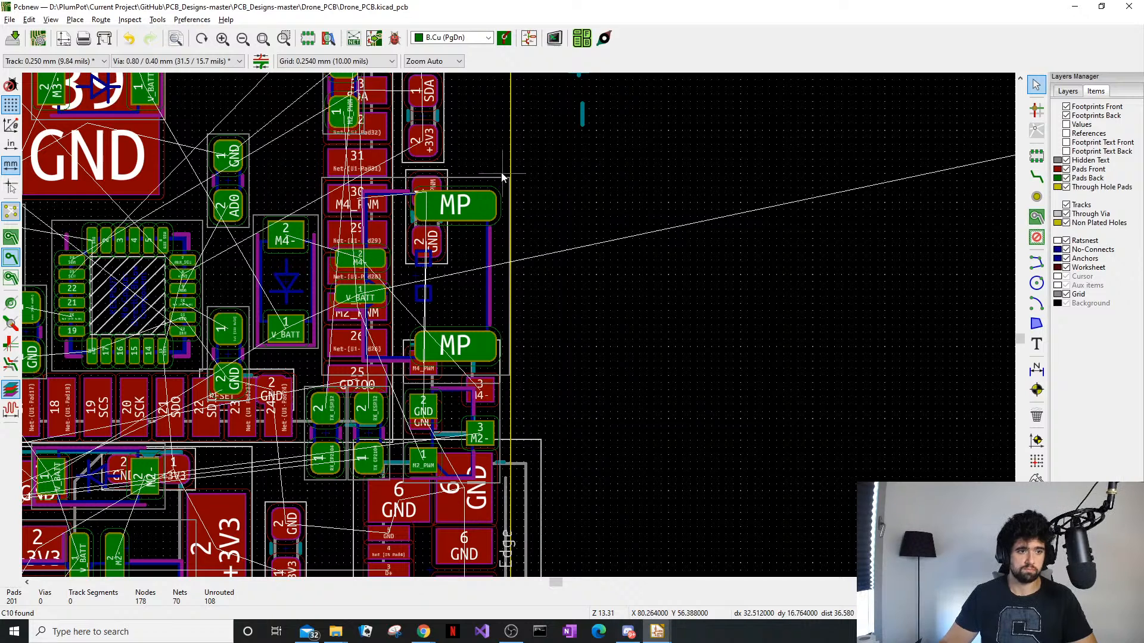
middle_click_drag(503, 177, 592, 245)
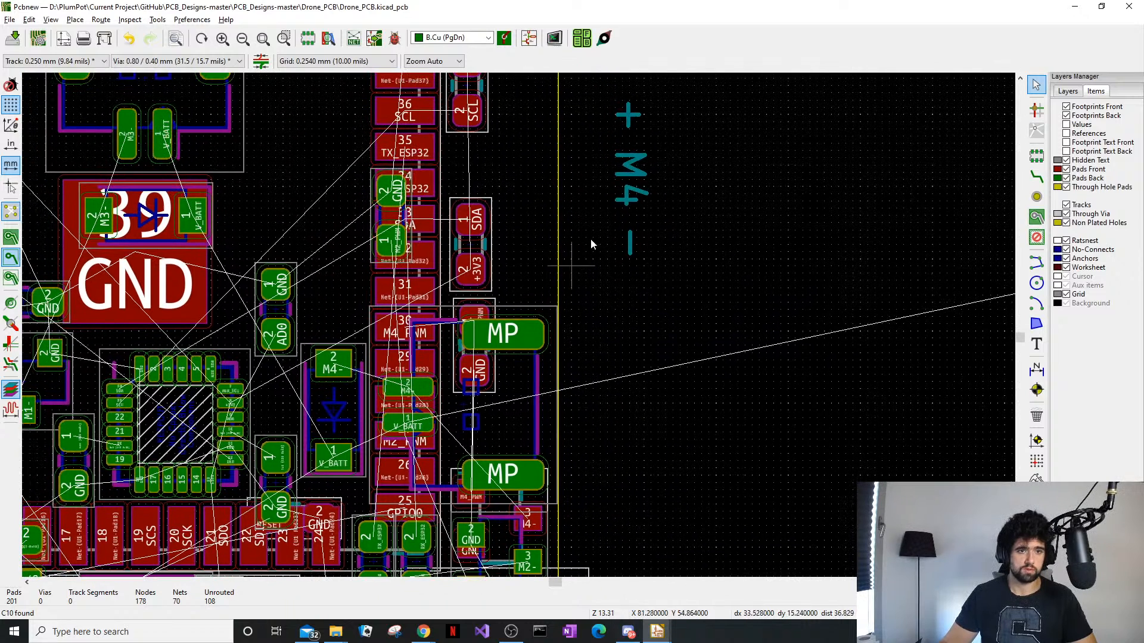
left_click(1067, 107)
left_click_drag(673, 107, 614, 274)
key("m")
key("r")
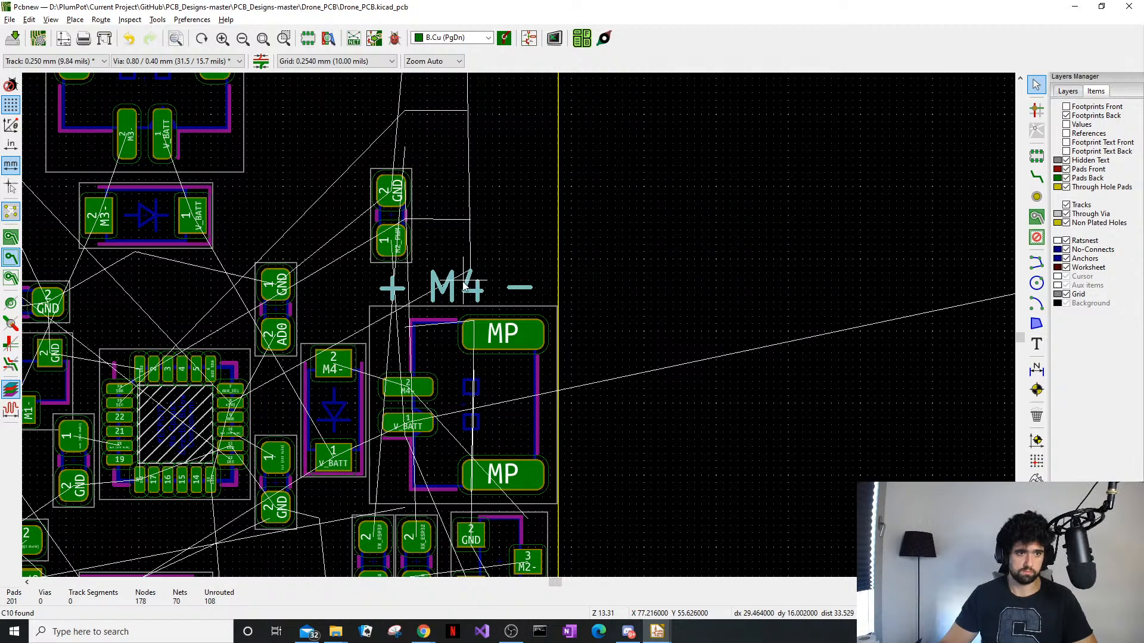
scroll(493, 274, "down", 4)
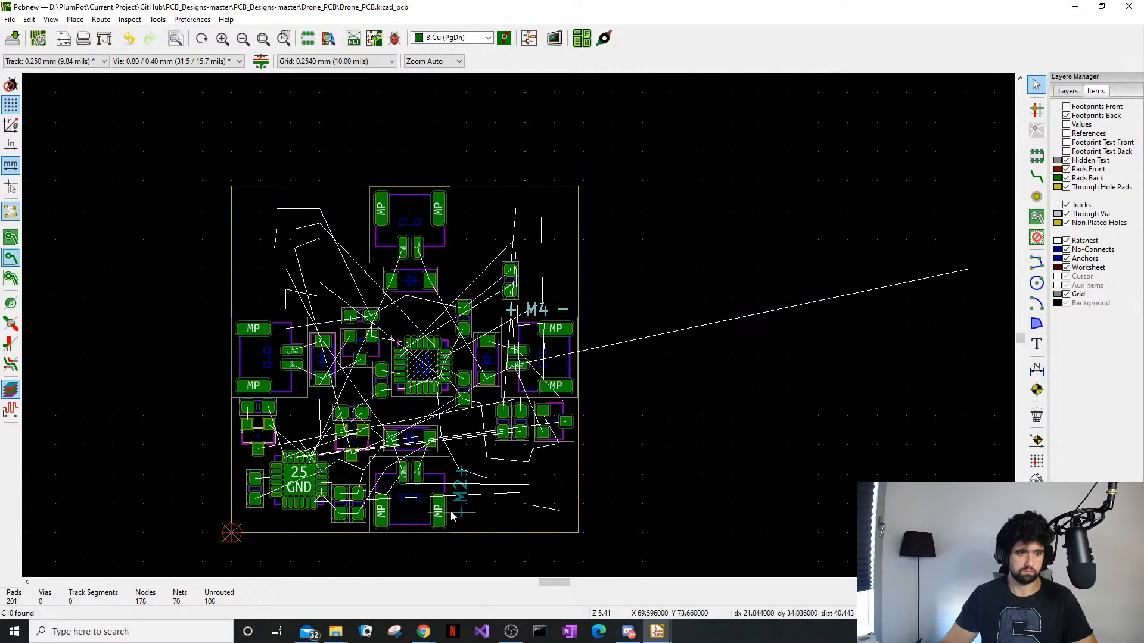
Flip the + M2 - label to the back silkscreen and place it beside the M2 motor connector
scroll(459, 477, "up", 4)
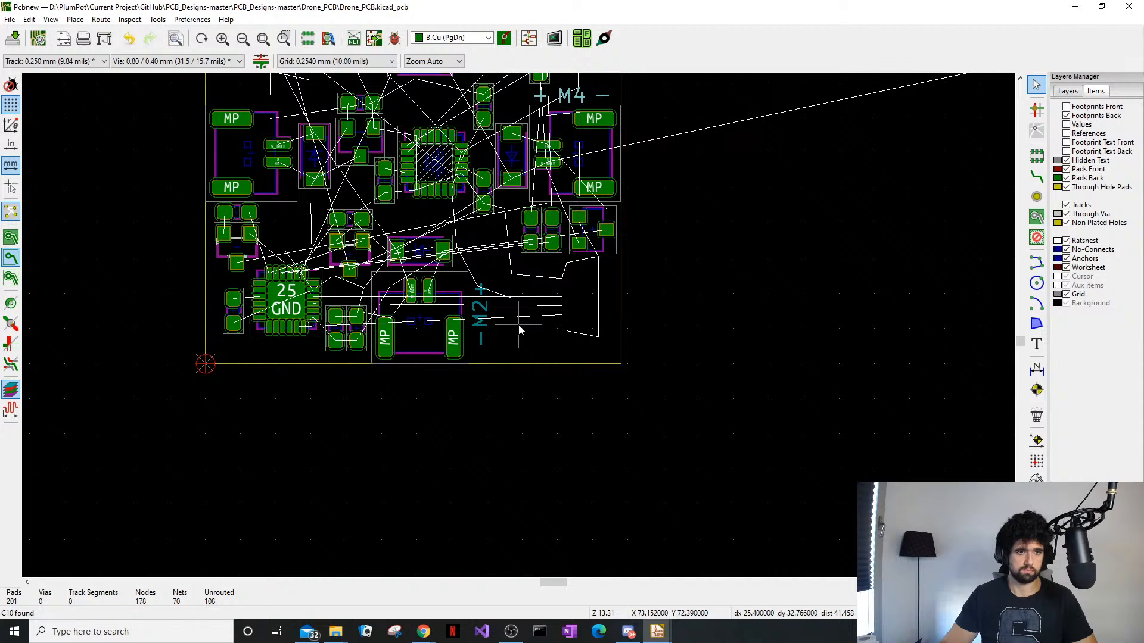
scroll(507, 322, "up", 2)
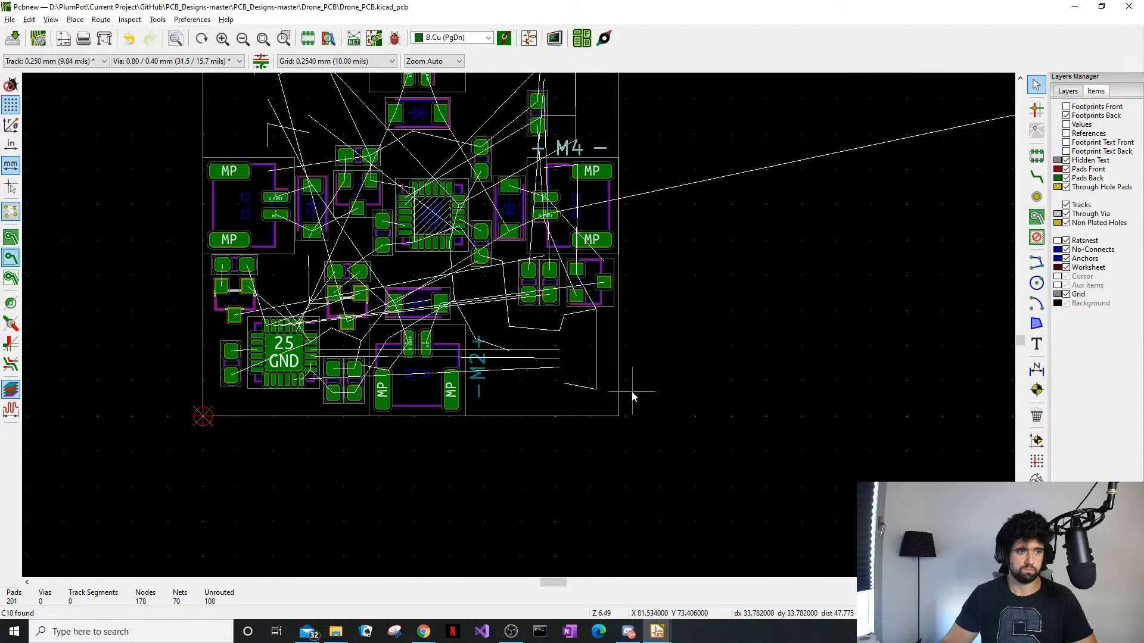
scroll(643, 339, "up", 4)
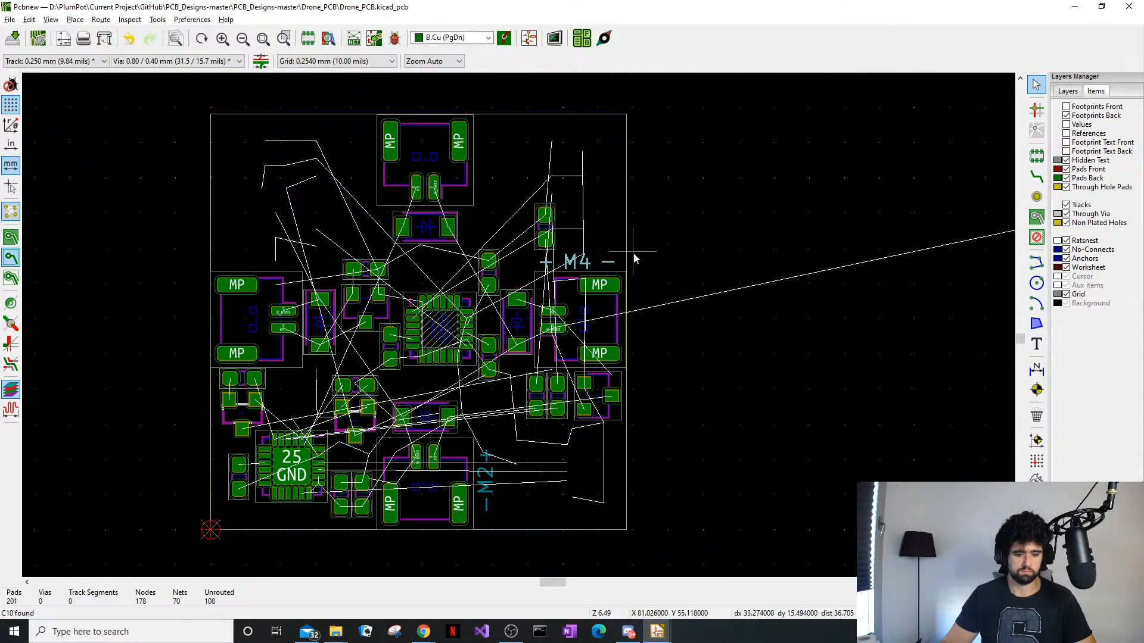
left_click(1065, 107)
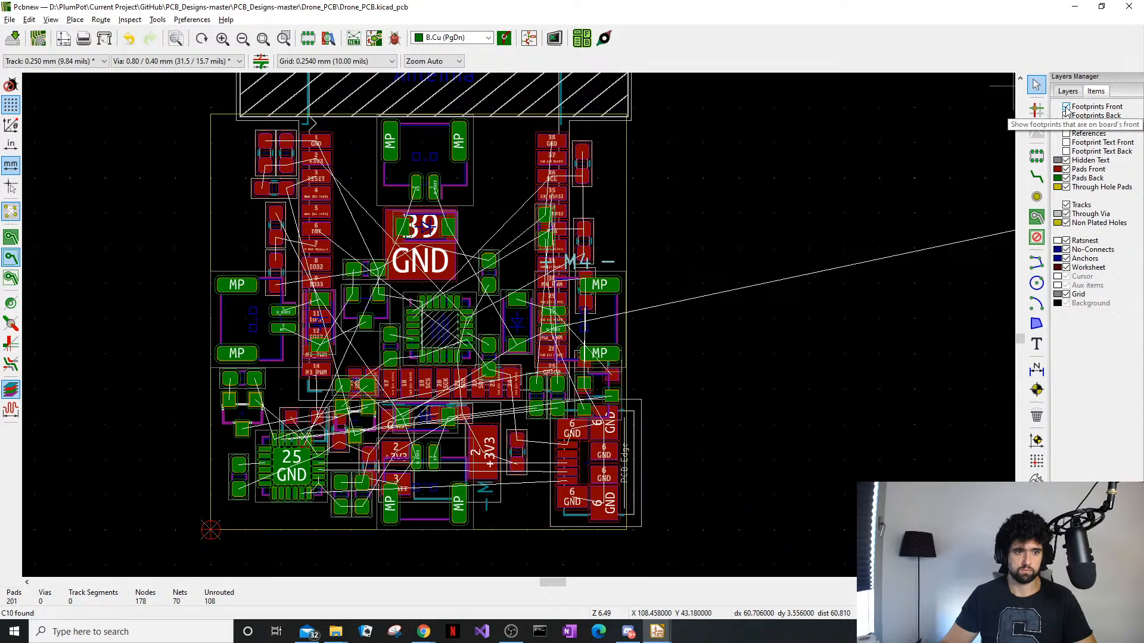
left_click(1066, 106)
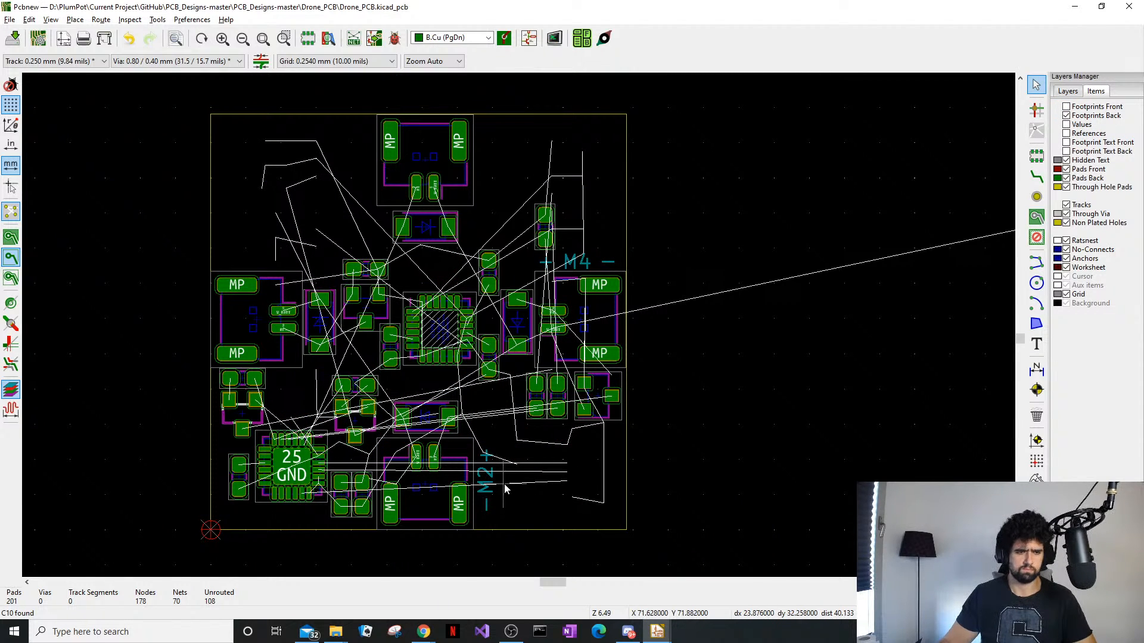
scroll(506, 489, "up", 4)
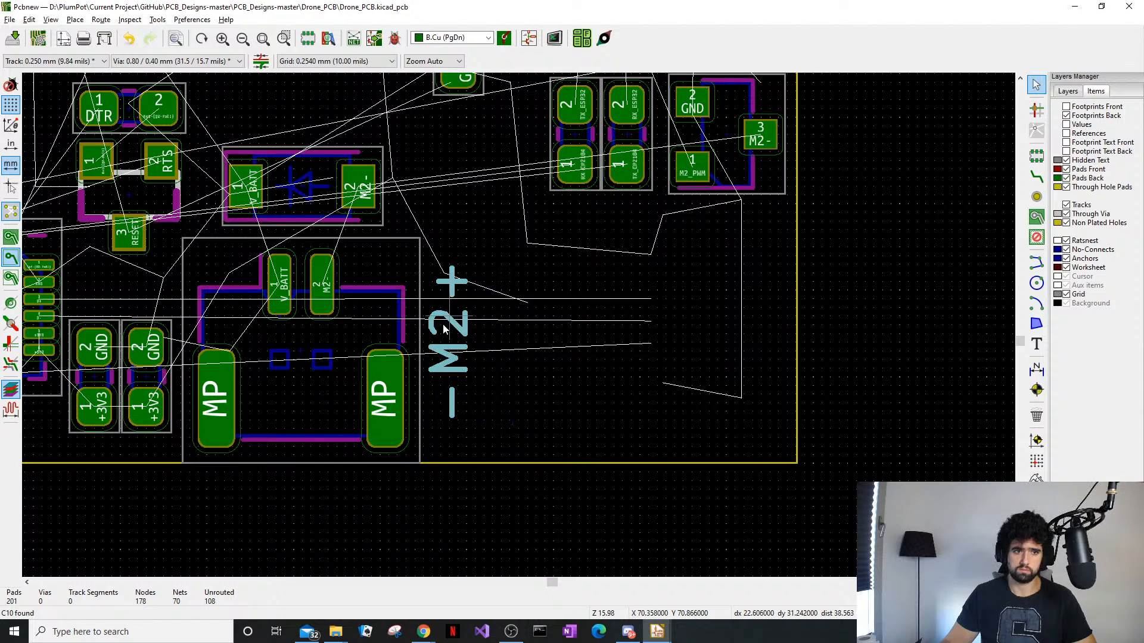
key("f")
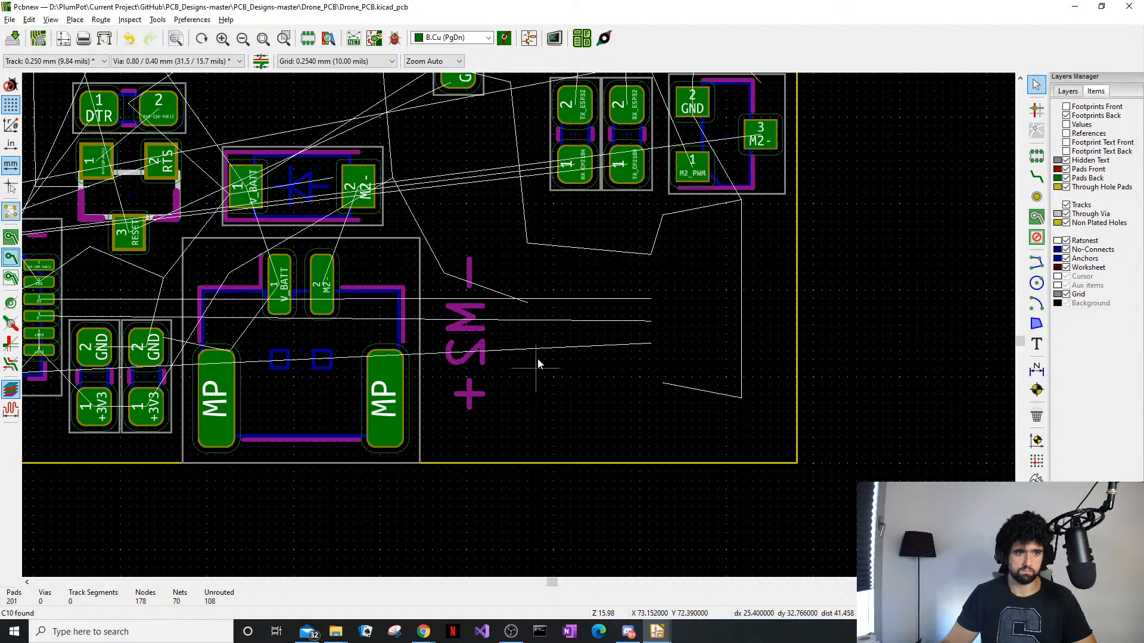
left_click_drag(526, 266, 457, 420)
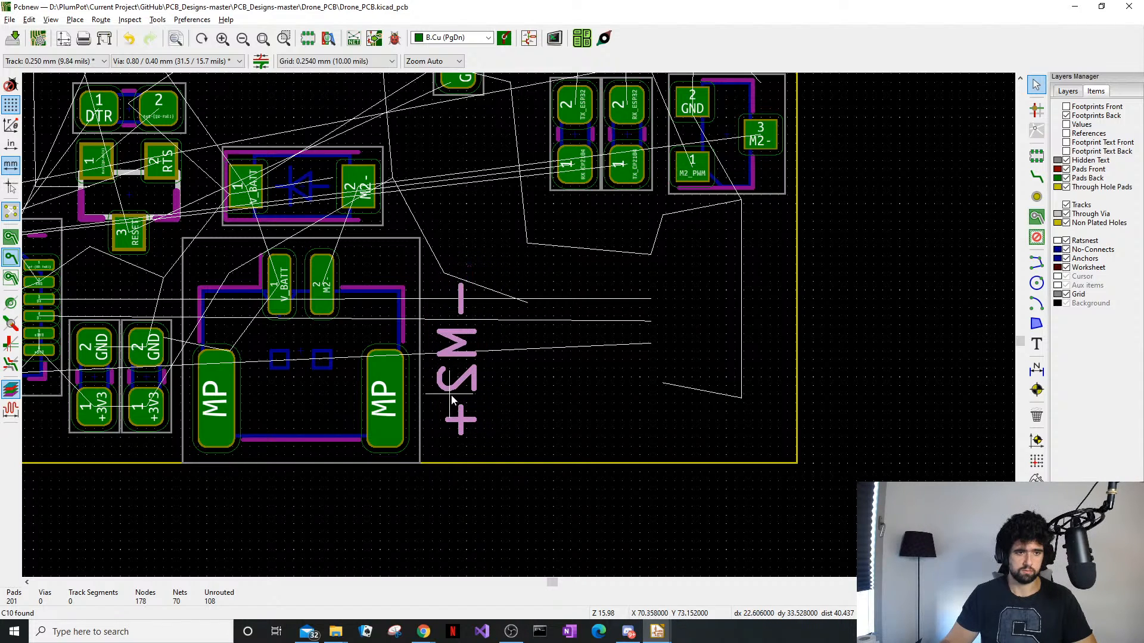
Check the flipped M2 label against its connector on the back of the board in the 3D Viewer
key("alt+3")
left_click_drag(745, 309, 620, 295)
left_click_drag(888, 351, 959, 334)
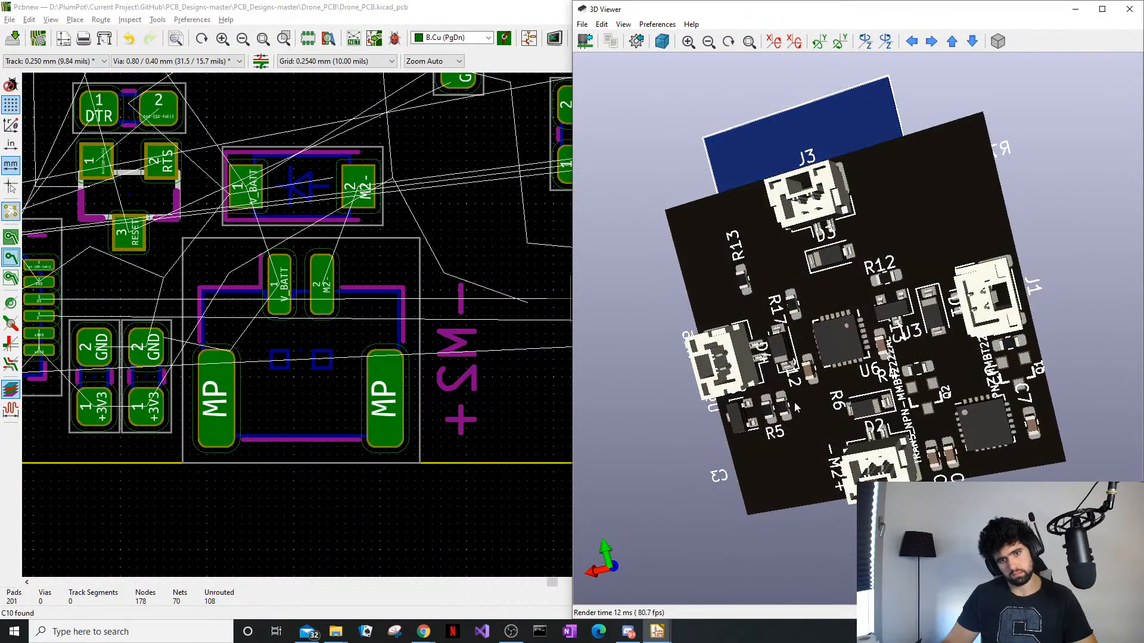
left_click(1129, 9)
Rotate the M2 label 180 degrees beside its connector and check its polarity marks in the 3D Viewer
left_click_drag(522, 293, 448, 441)
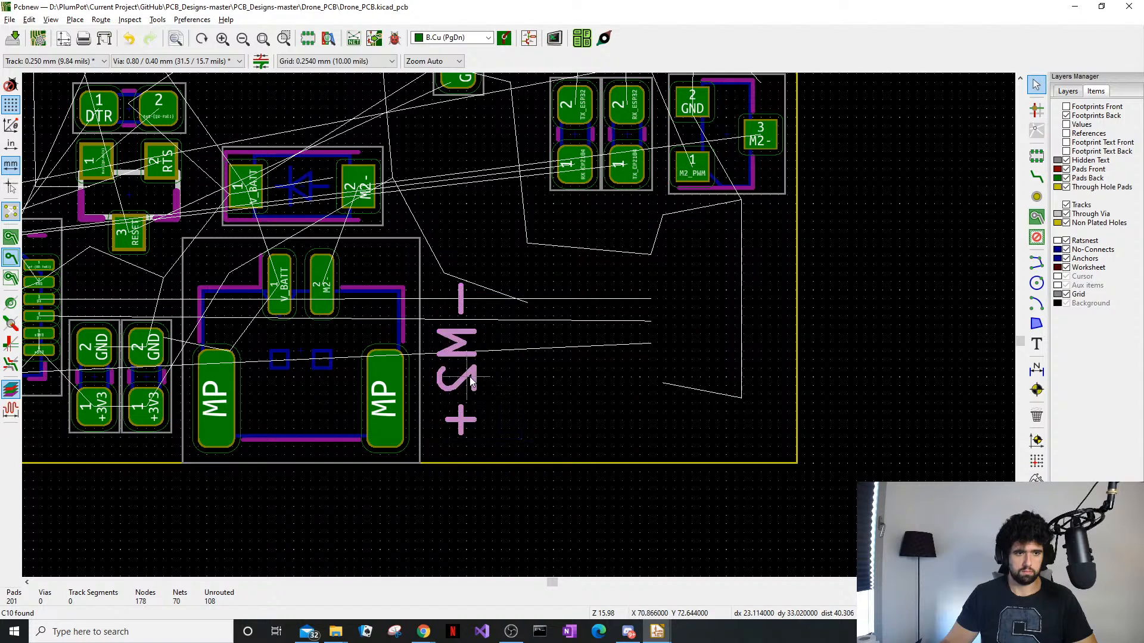
key("r")
key("r")
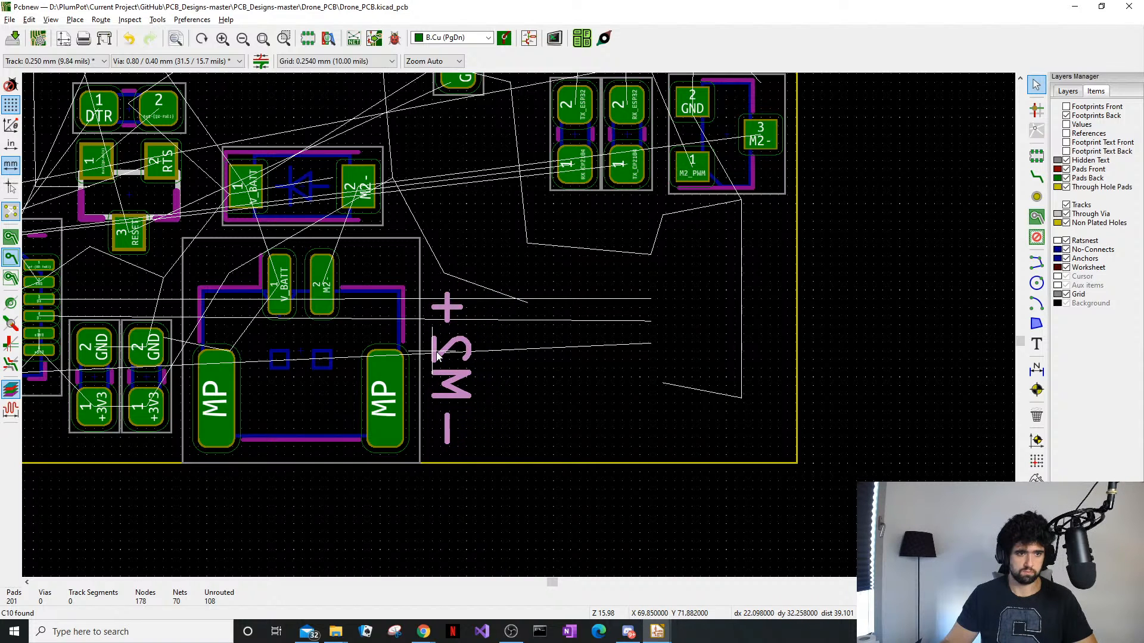
key("alt+3")
left_click_drag(834, 250, 798, 358)
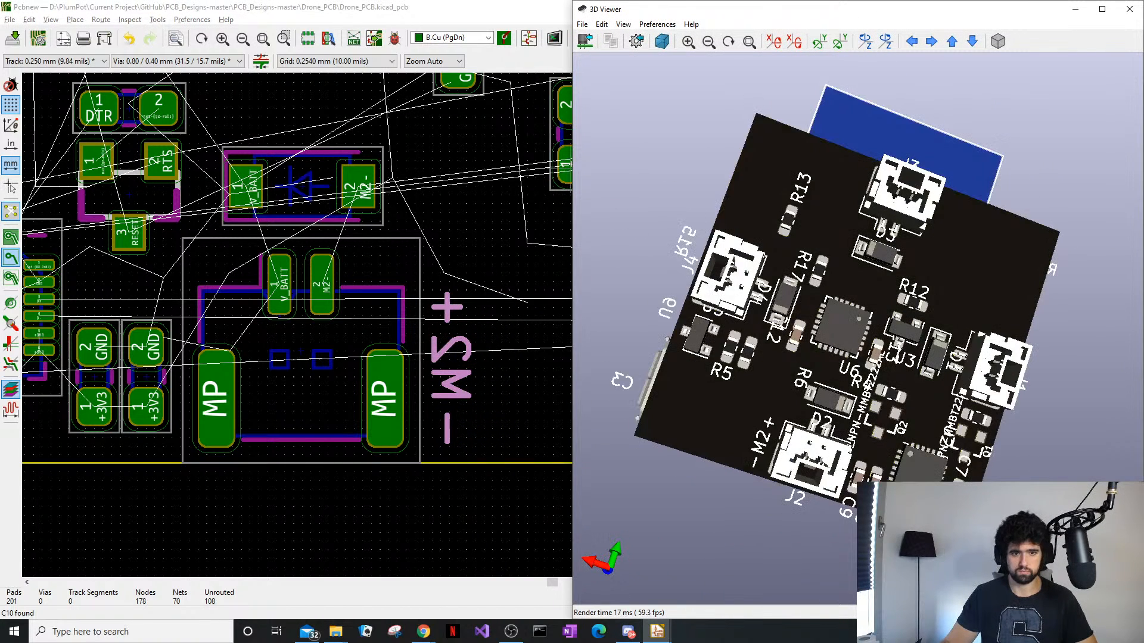
left_click(1129, 9)
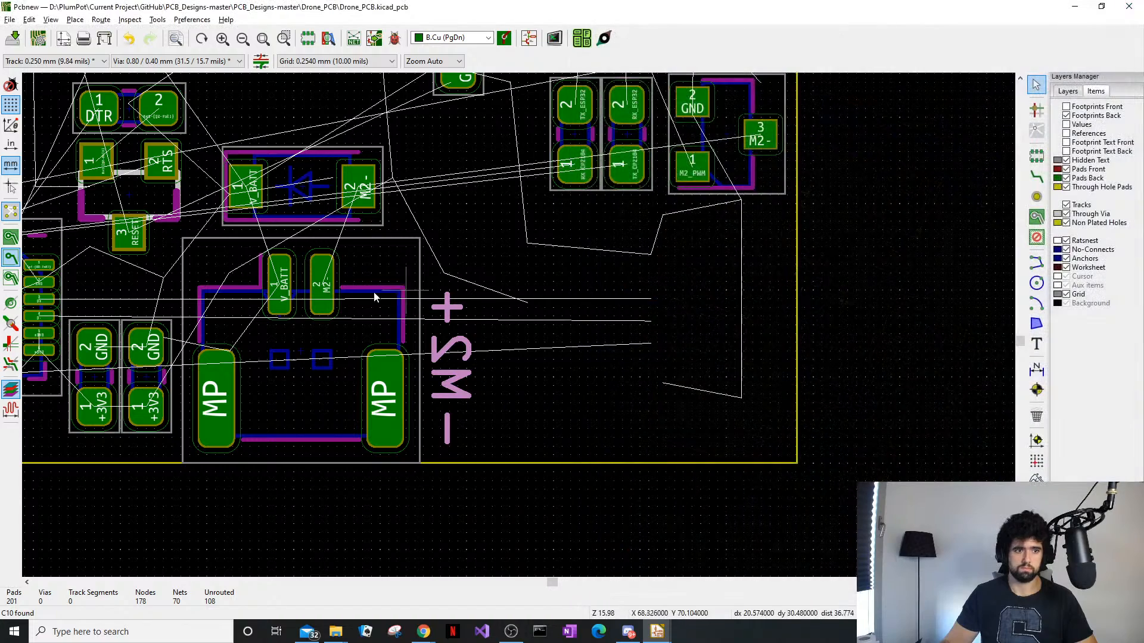
Flip the M4 polarity label to the back silkscreen and place it just above the M4 motor connector
middle_click_drag(459, 303, 280, 549)
middle_click_drag(474, 371, 481, 576)
left_click_drag(612, 220, 409, 268)
left_click(612, 249)
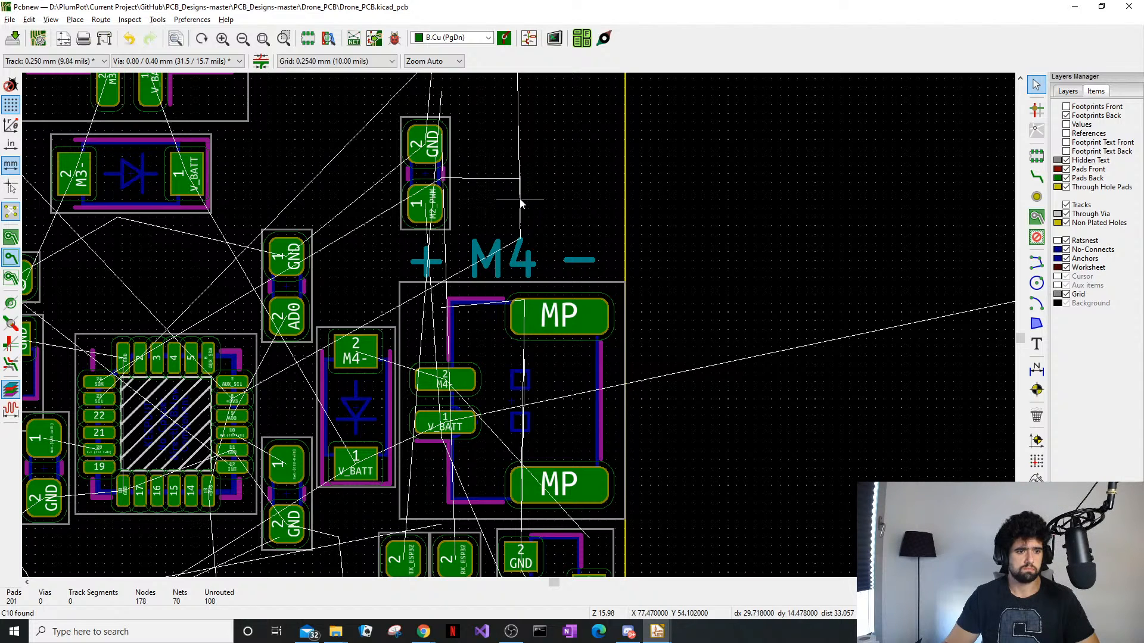
left_click_drag(598, 242, 486, 244)
key("f")
left_click(486, 244)
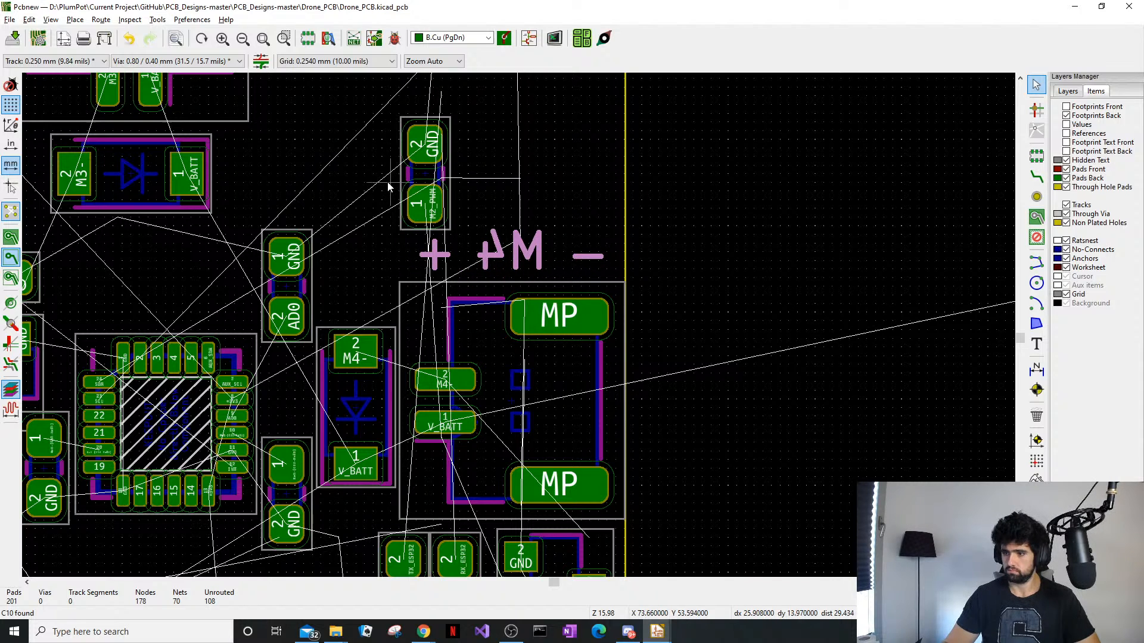
Copy the M4 label with its plus and minus signs and paste it just above the M1 motor connector
scroll(350, 225, "down", 1)
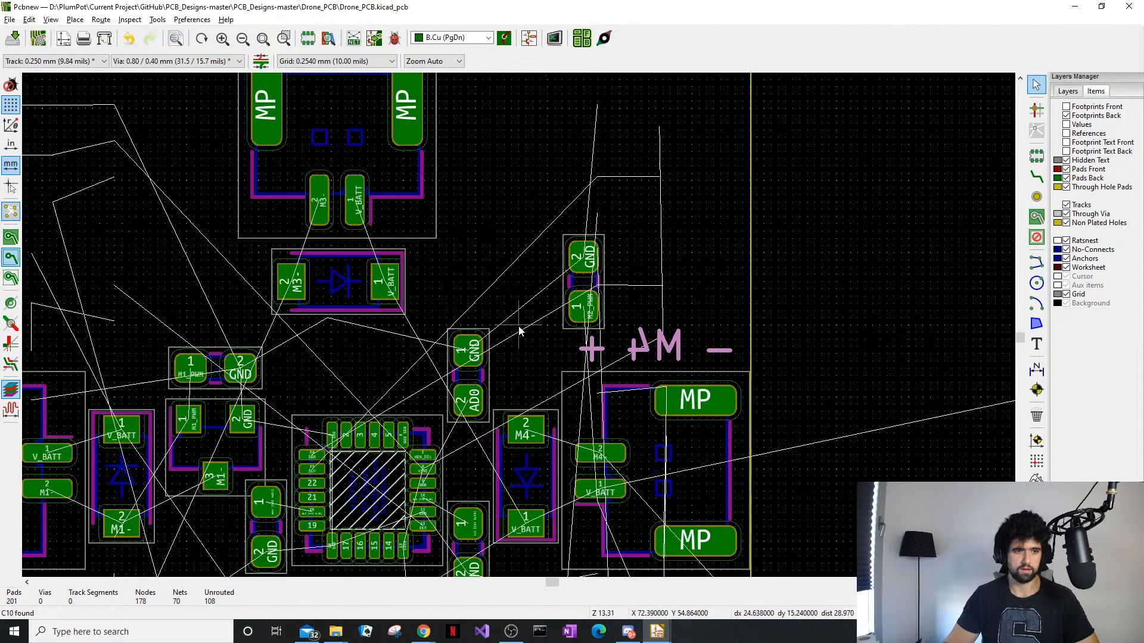
middle_click_drag(485, 390, 739, 347)
left_click(961, 277)
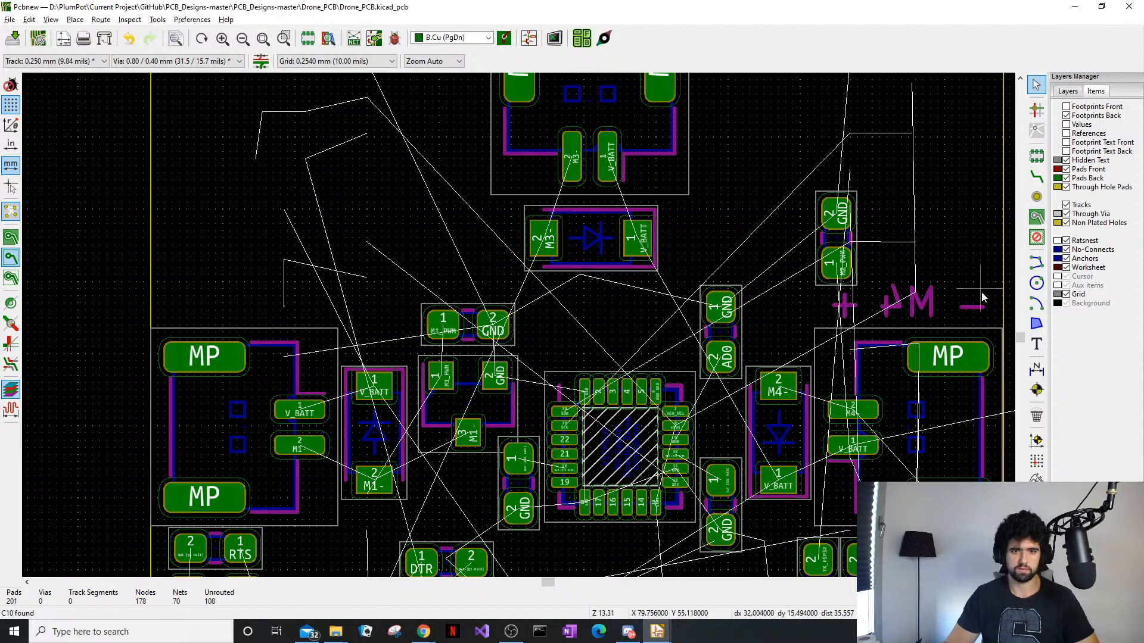
left_click_drag(982, 292, 826, 310)
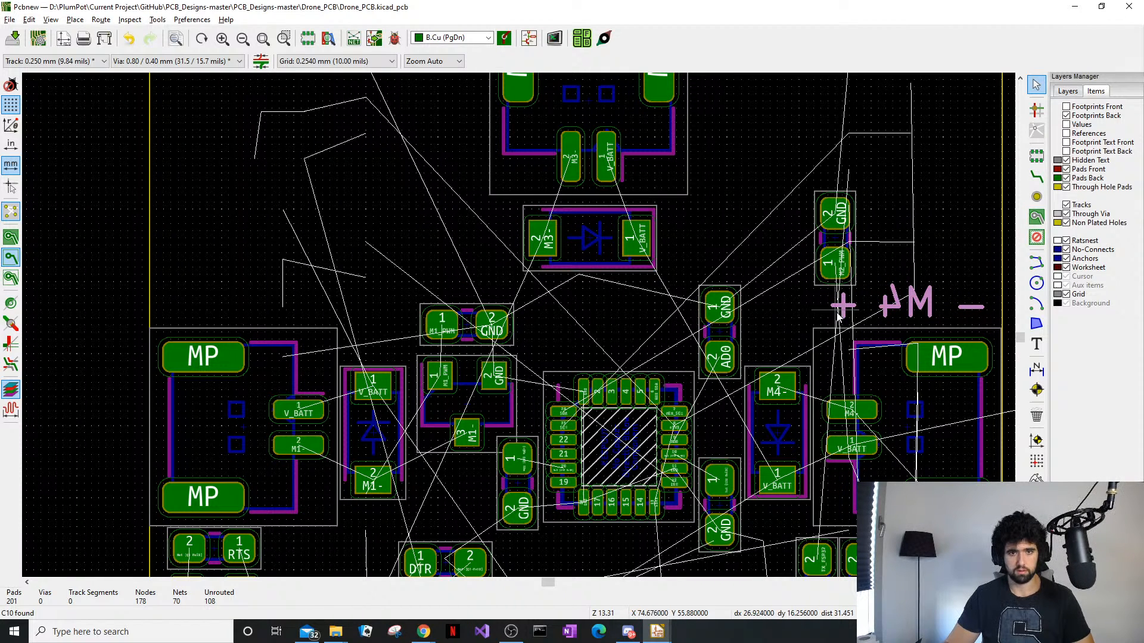
key("ctrl+c")
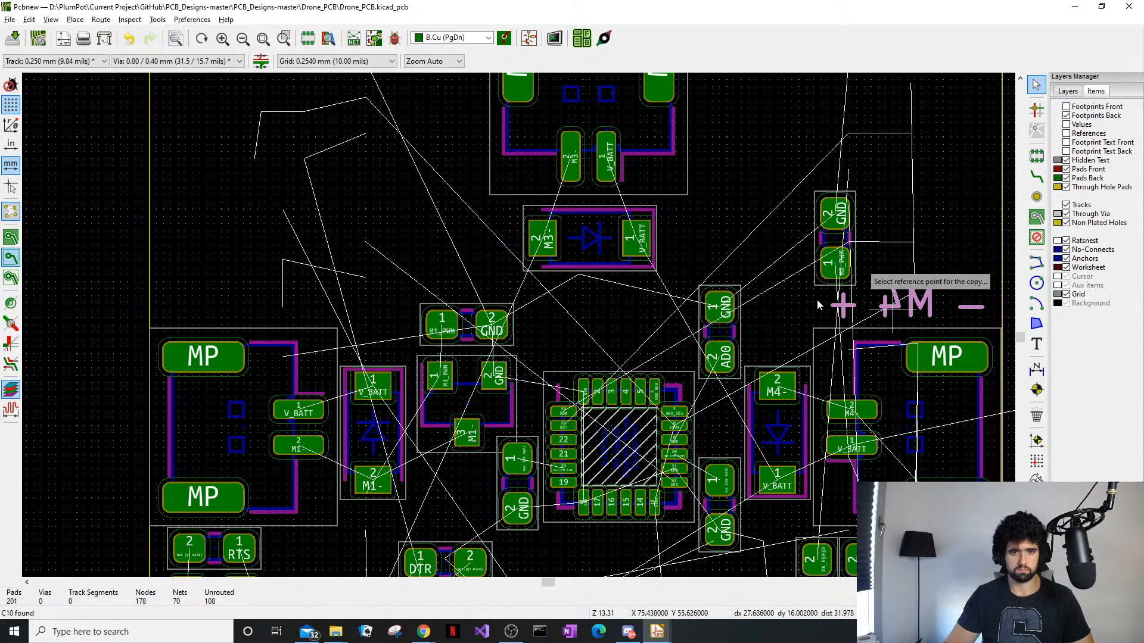
left_click(893, 317)
key("ctrl+v")
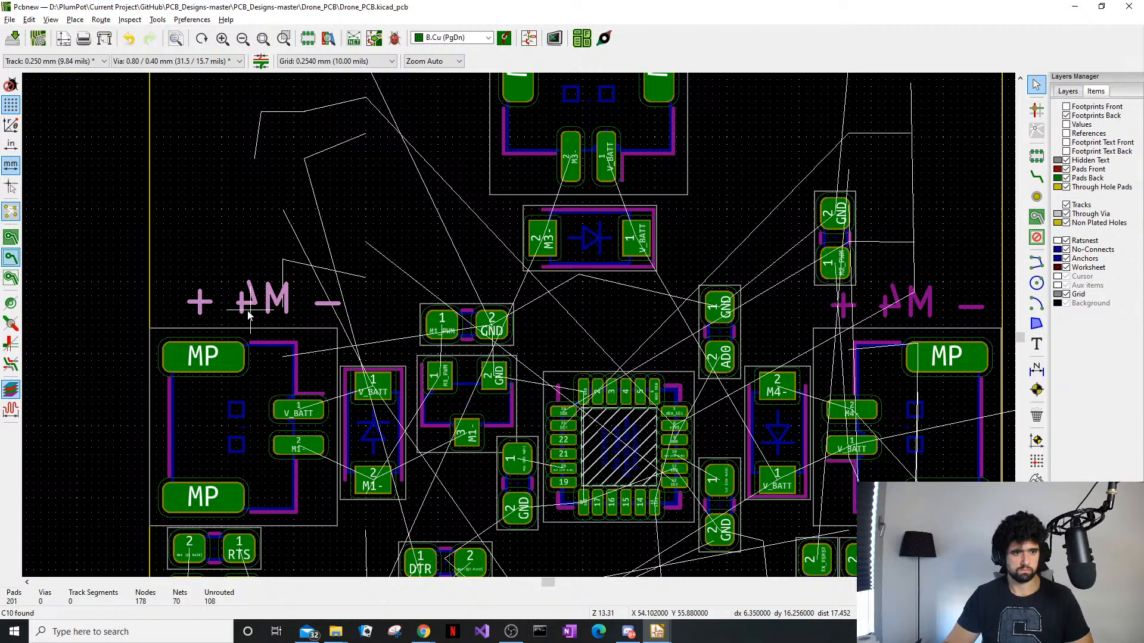
left_click(242, 309)
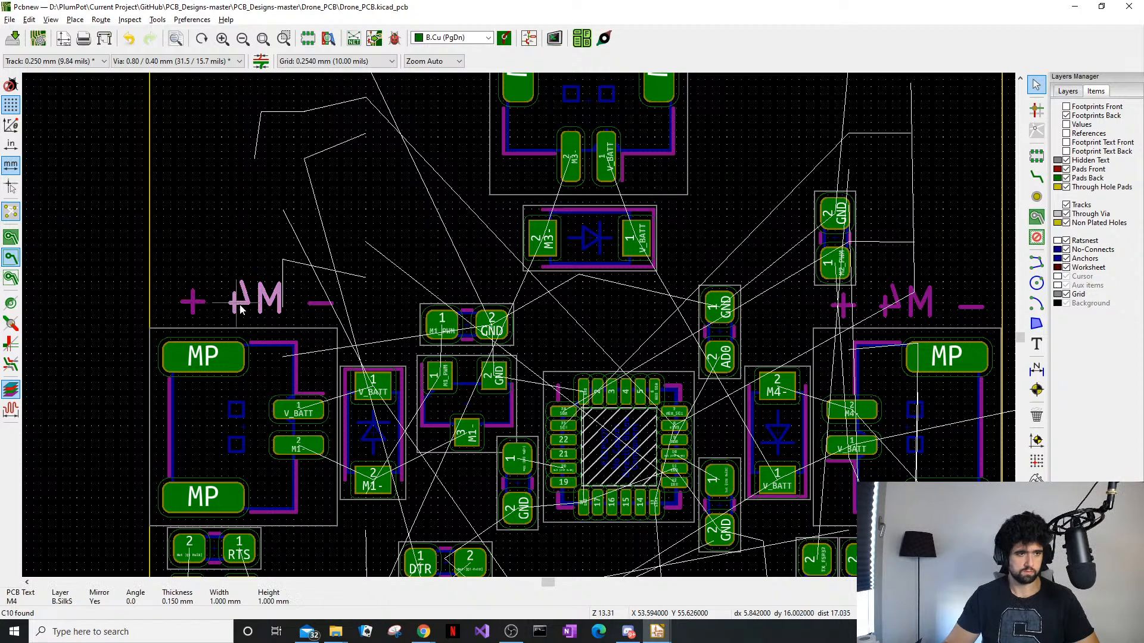
Change the text of the copied label above the M1 connector to M1
double_click(240, 309)
left_click(474, 245)
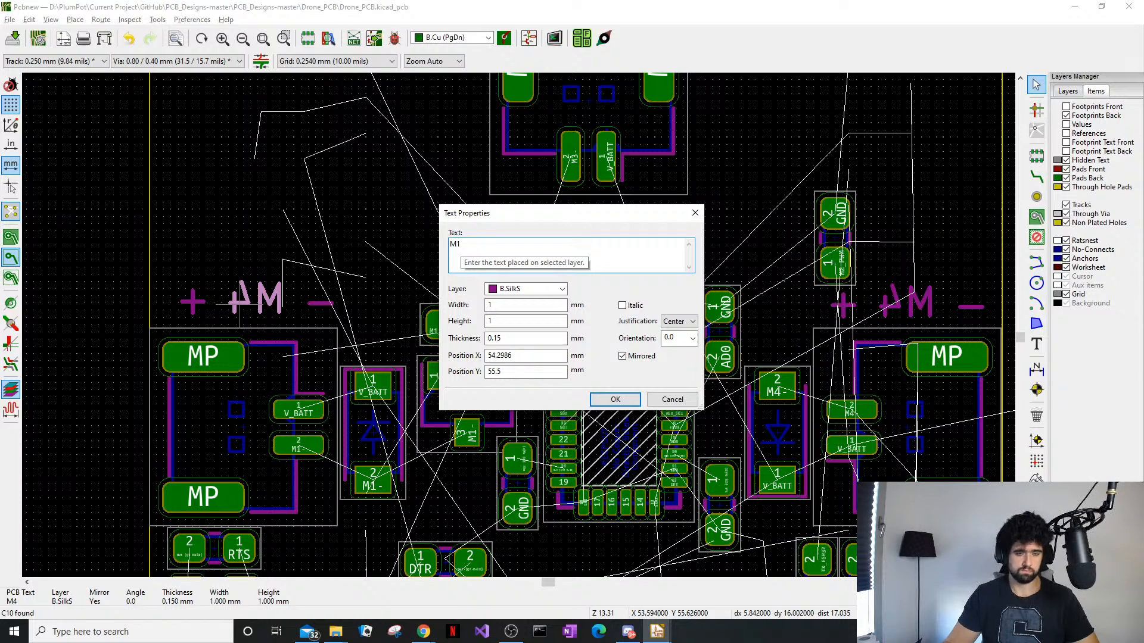
left_click(614, 399)
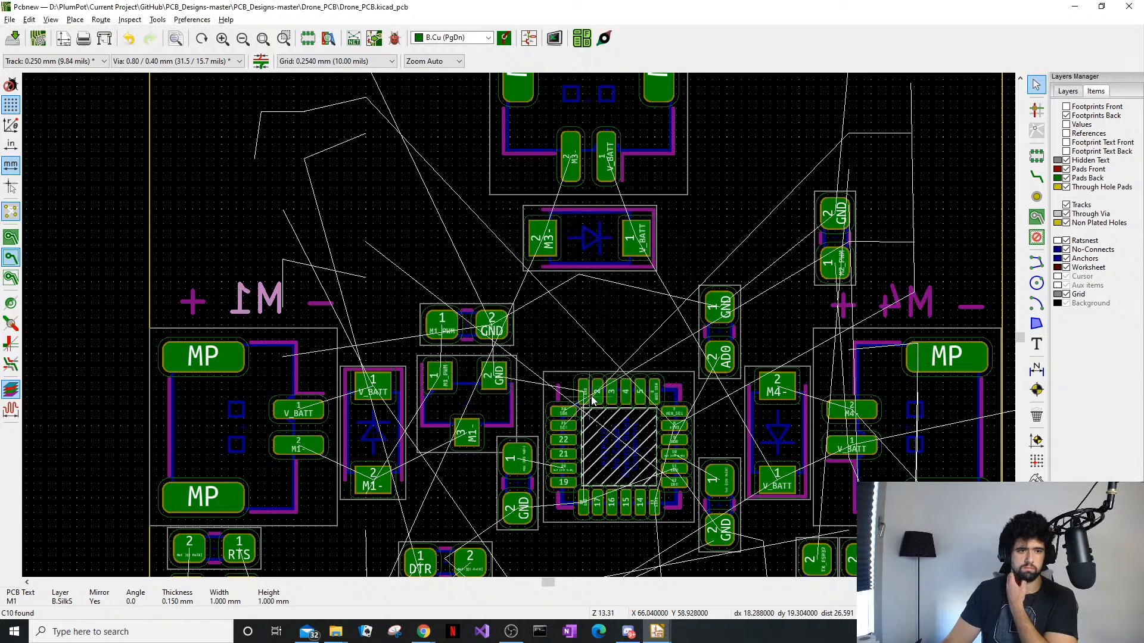
Duplicate the M1 label with its polarity signs, rotate it vertically and place it beside the M3 motor connector
scroll(543, 324, "down", 3)
scroll(817, 248, "up", 1)
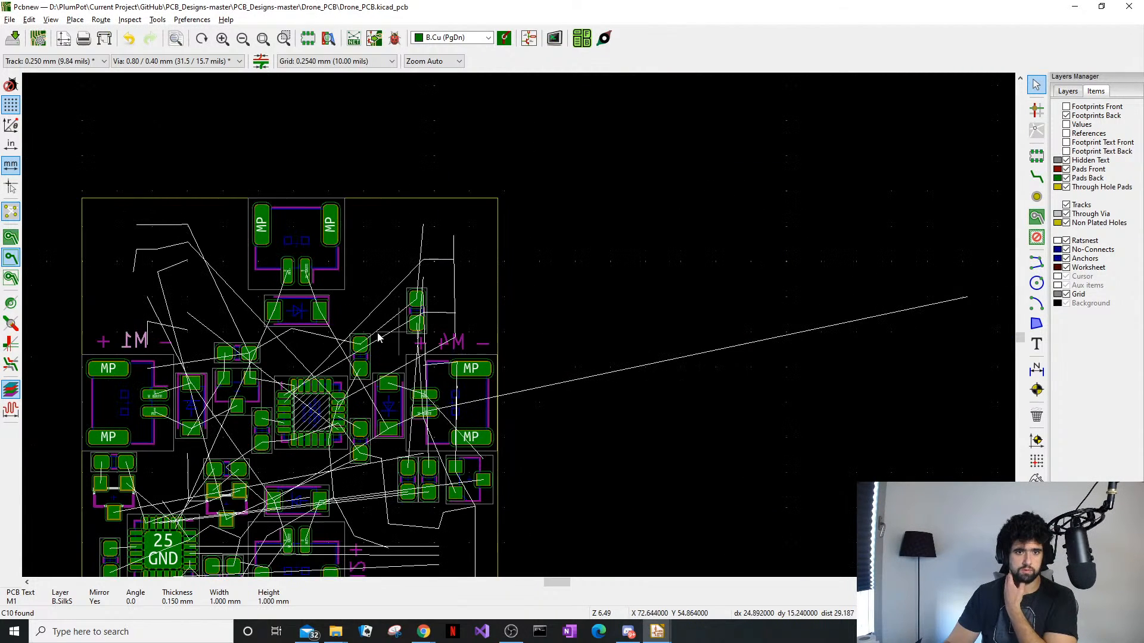
scroll(174, 342, "up", 1)
left_click_drag(513, 325, 417, 355)
key("ctrl+d")
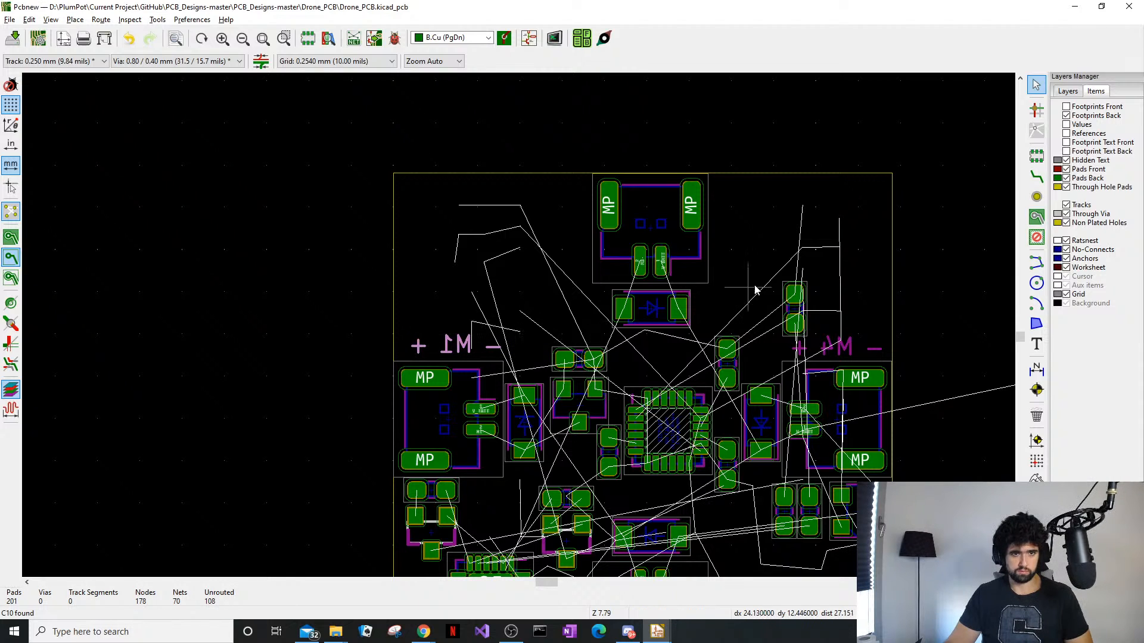
key("r")
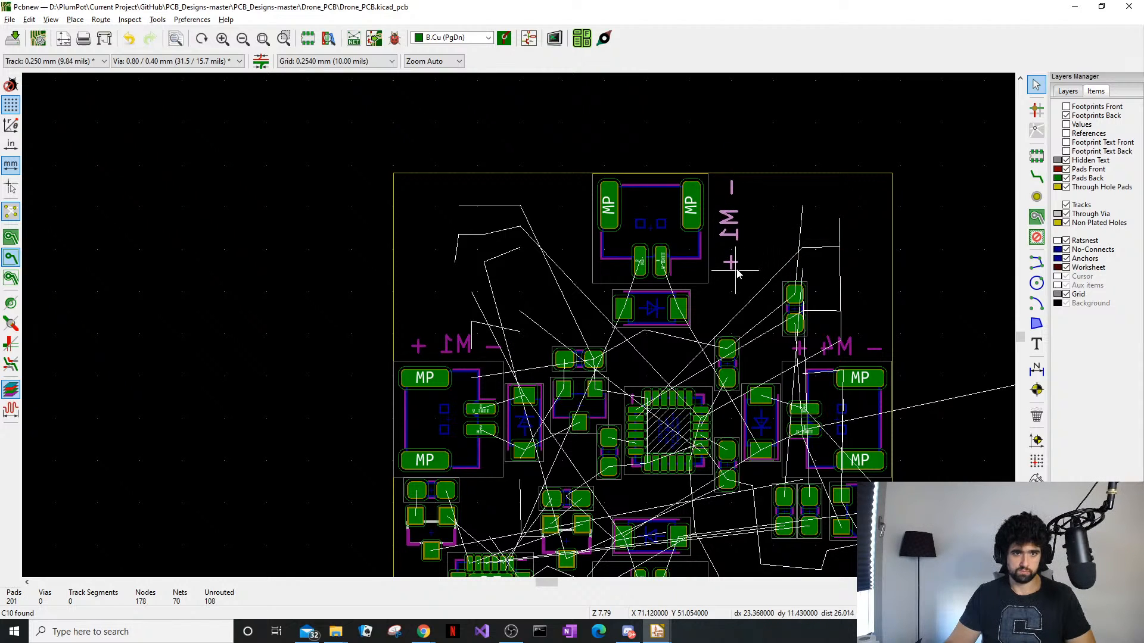
left_click(734, 276)
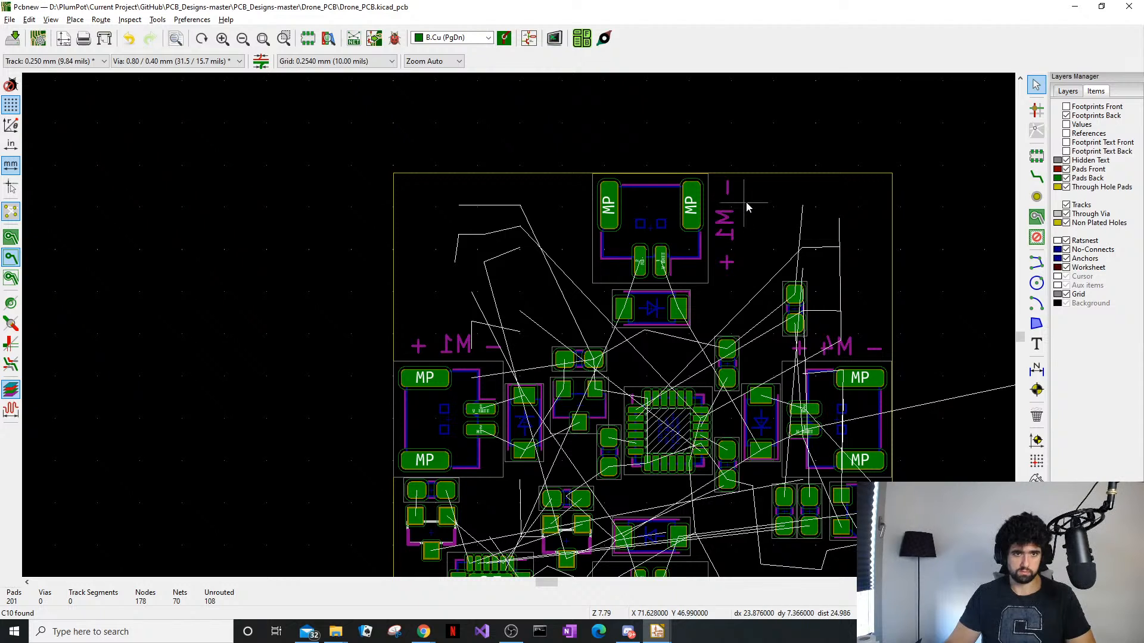
Change the text of the vertical label beside the M3 connector to M3
mouse_move(740, 206)
left_mouse_down()
mouse_move(733, 236)
mouse_move(748, 224)
left_mouse_up()
middle_click_drag(738, 243, 644, 242)
scroll(644, 242, "up", 3)
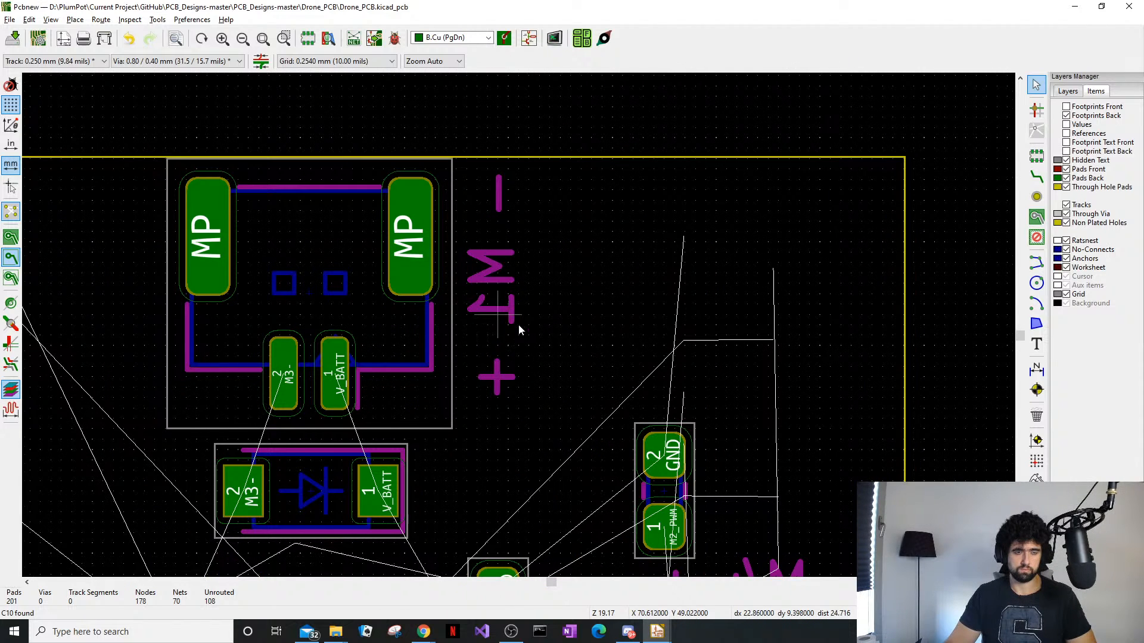
scroll(517, 325, "down", 3)
scroll(524, 417, "up", 3)
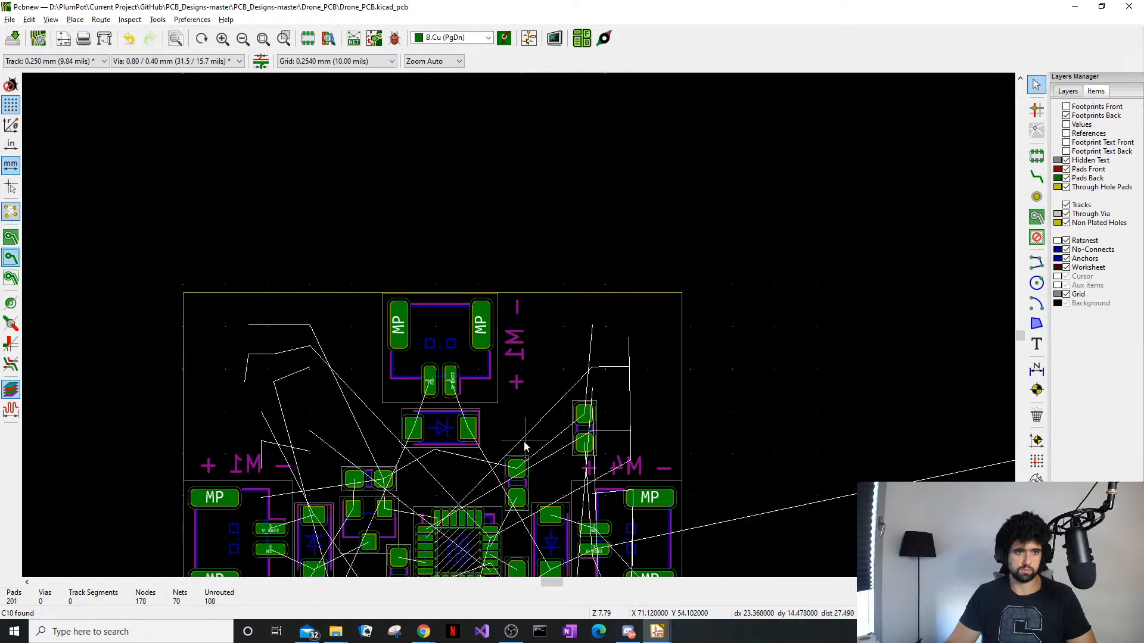
scroll(519, 331, "up", 3)
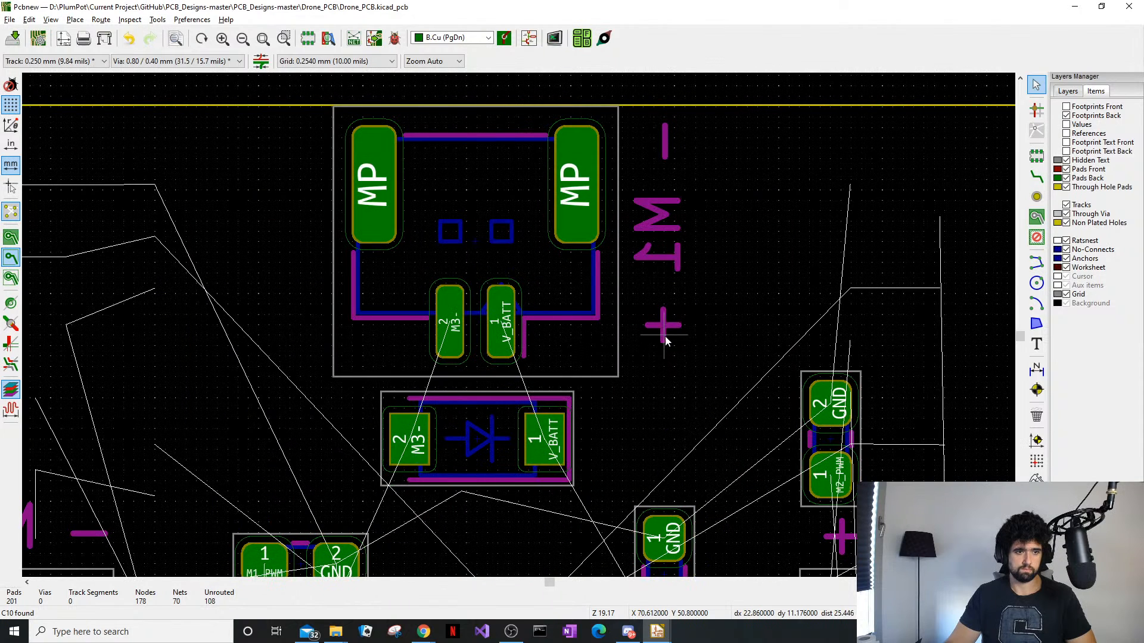
double_click(672, 260)
left_click(576, 252)
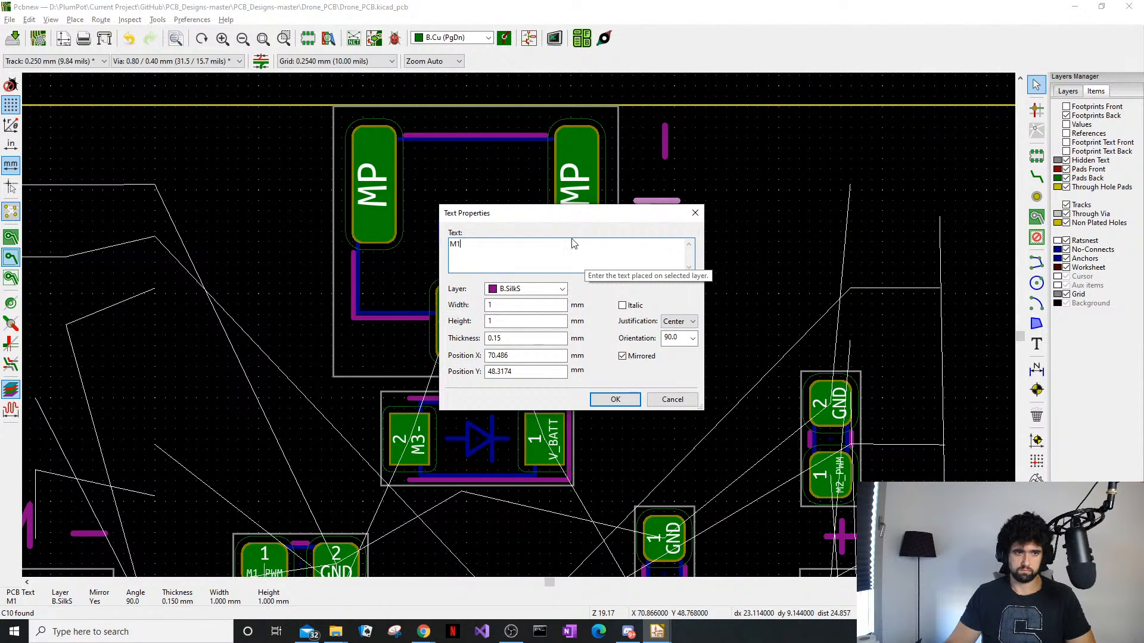
key("BackSpace")
type("3")
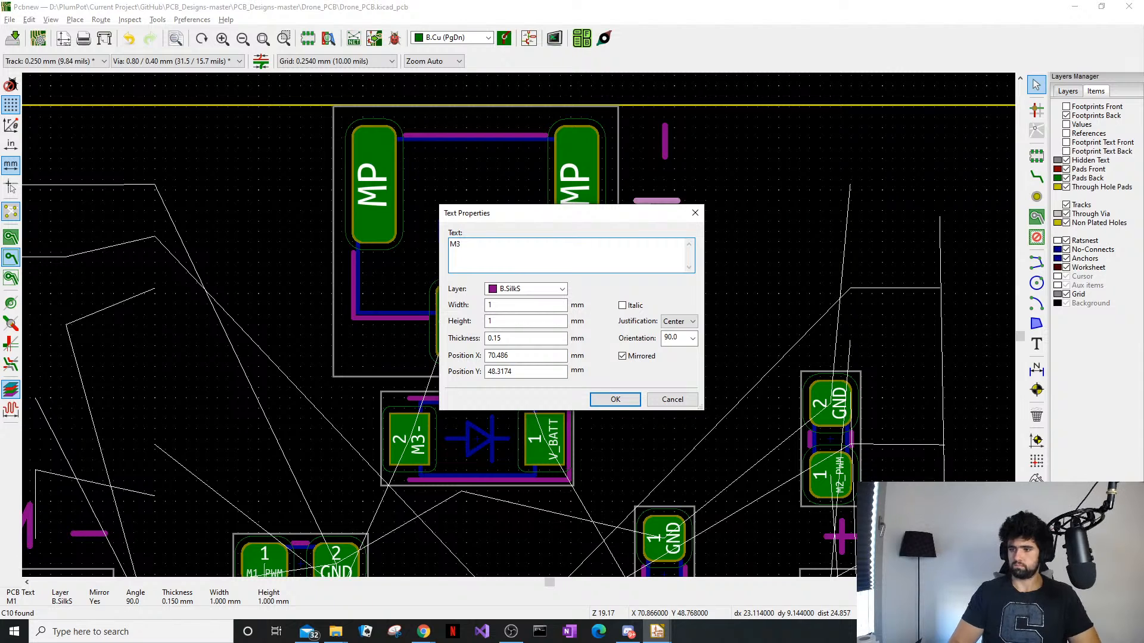
left_click(615, 399)
Inspect the four motor polarity labels on the back of the board in the 3D Viewer
key("alt+3")
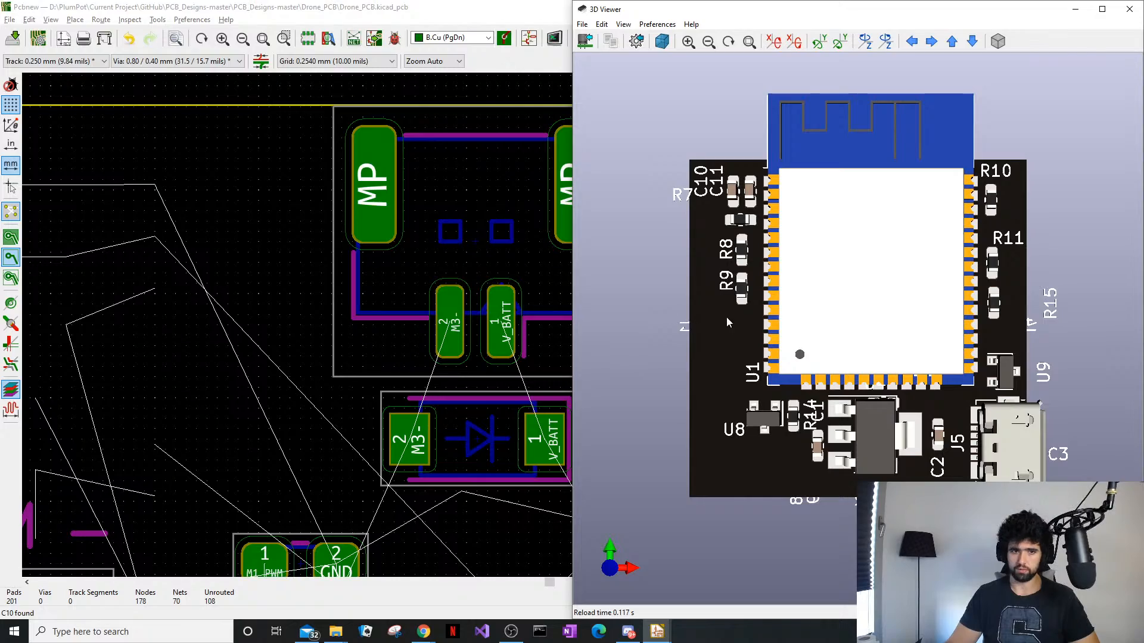
middle_click_drag(726, 317, 701, 316)
left_click_drag(700, 316, 833, 379)
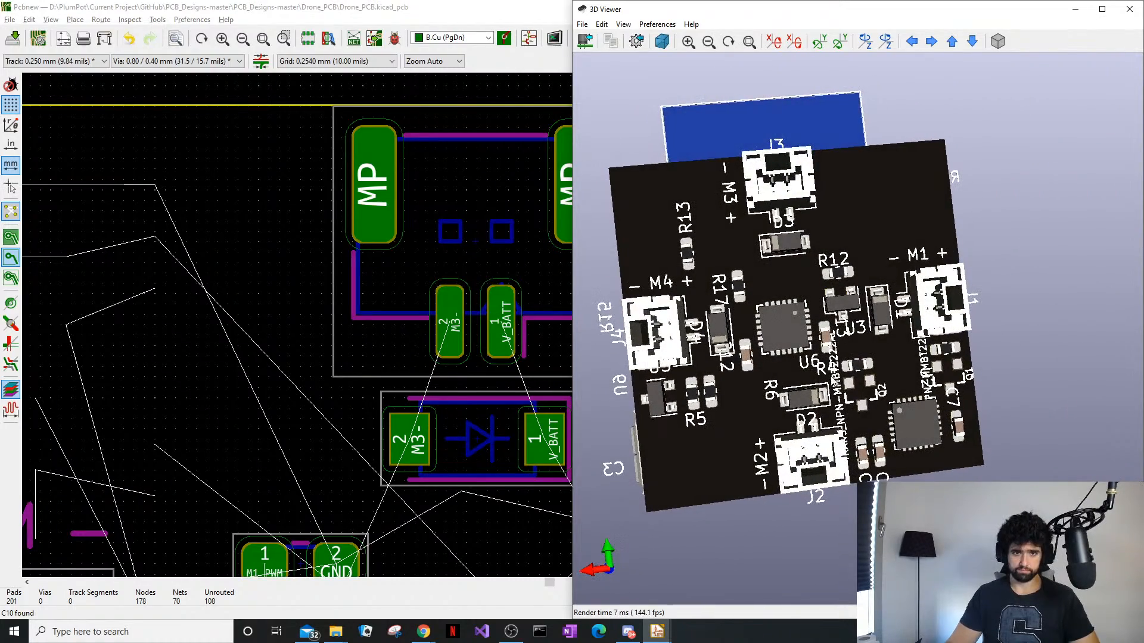
left_click_drag(837, 332, 808, 367)
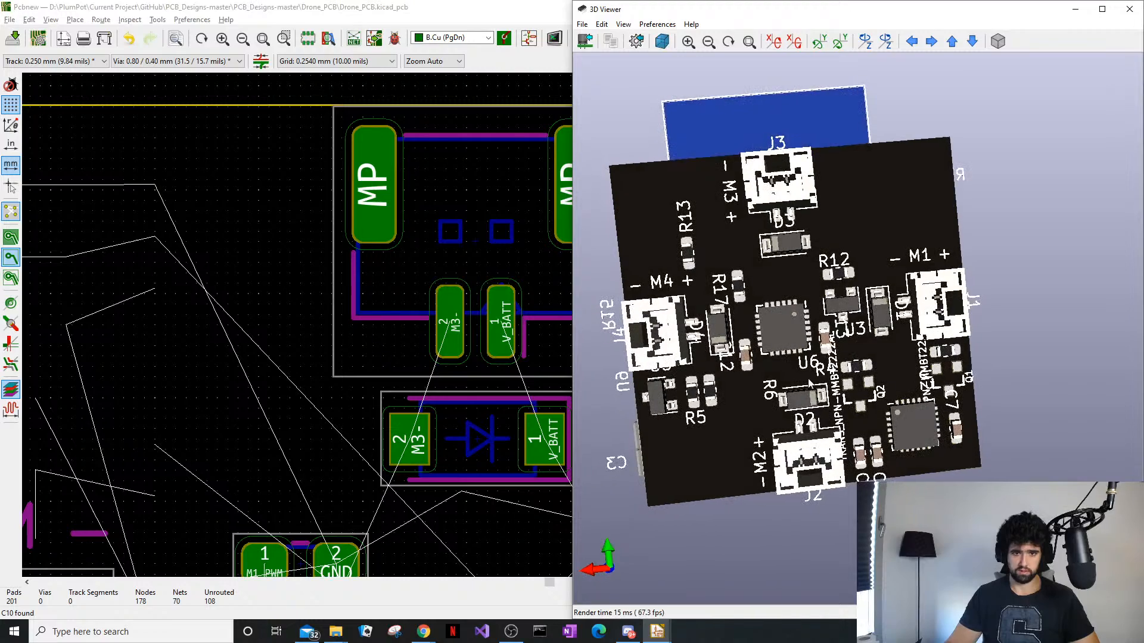
Turn the 3D board model from its back to its front to review the component placement, and close the 3D view
left_click_drag(915, 289, 850, 320)
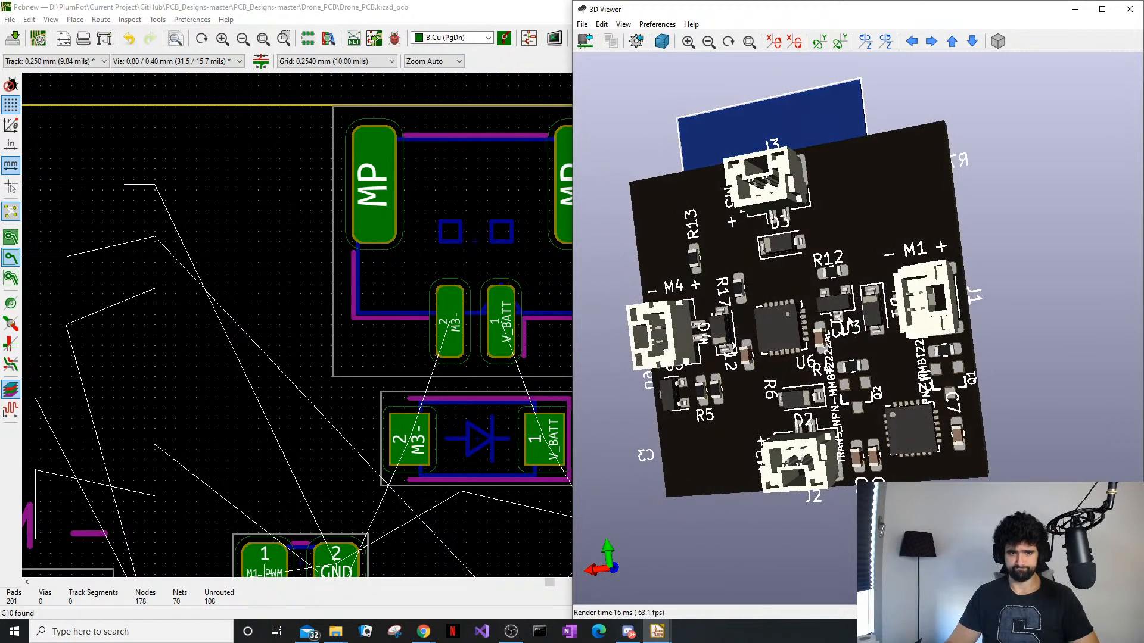
left_click_drag(921, 335, 648, 316)
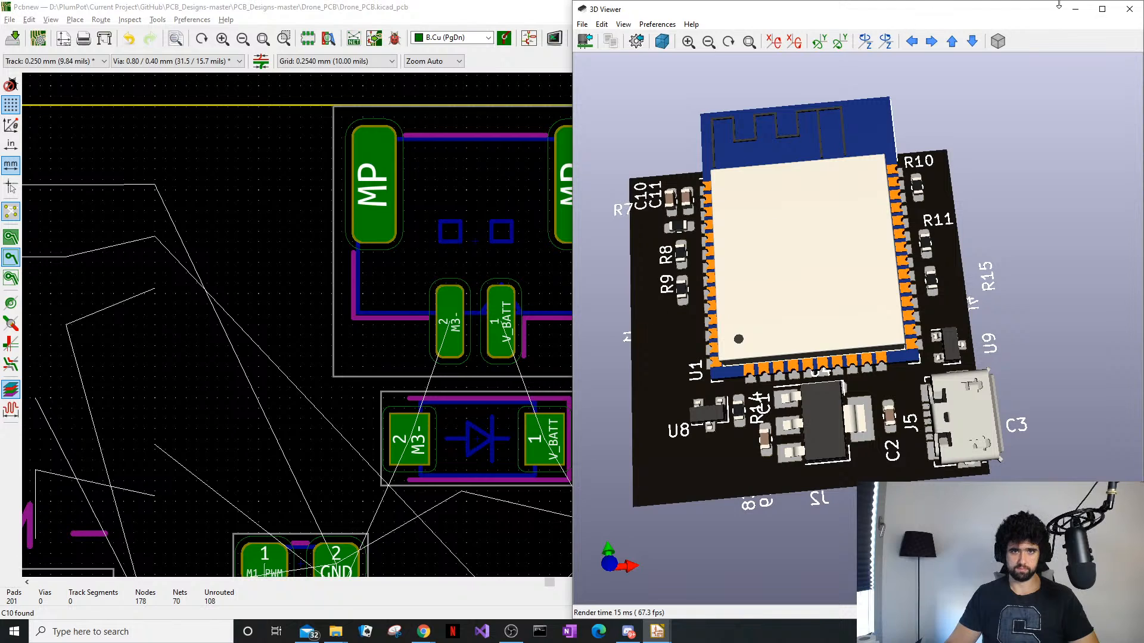
left_click(1130, 9)
scroll(319, 210, "down", 4)
scroll(656, 400, "up", 2)
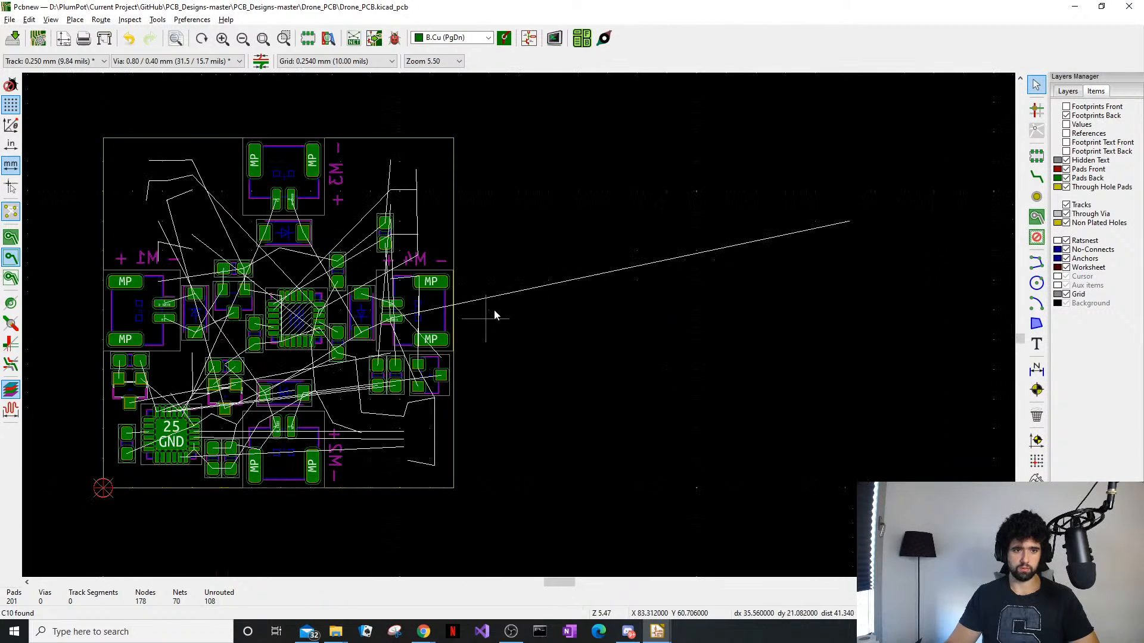
Show the footprints on the board's front and hide those on the back
left_click(1066, 107)
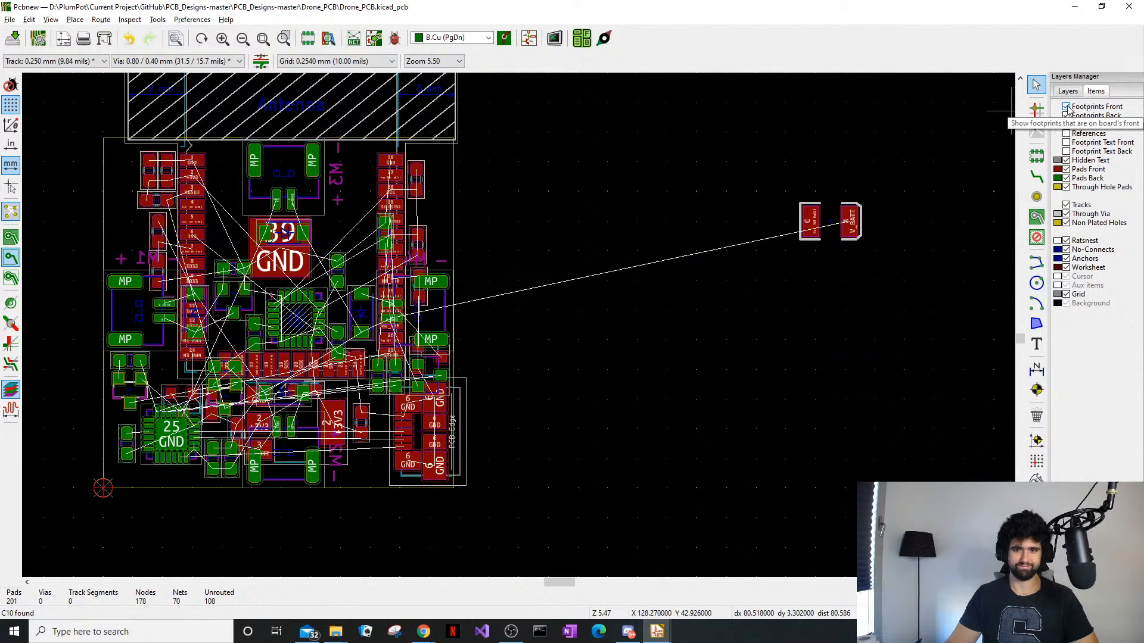
left_click(1066, 116)
middle_click_drag(138, 185, 229, 247)
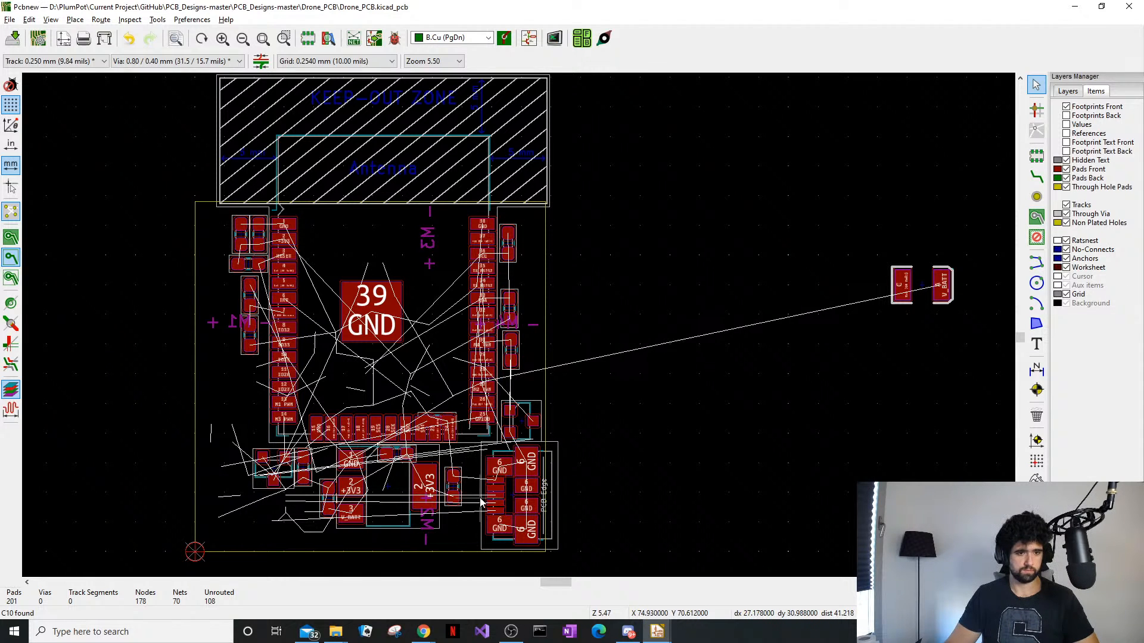
Shift the LM1117-3.3 regulator U4 slightly towards the board's lower edge
scroll(476, 458, "up", 4)
left_click(485, 340)
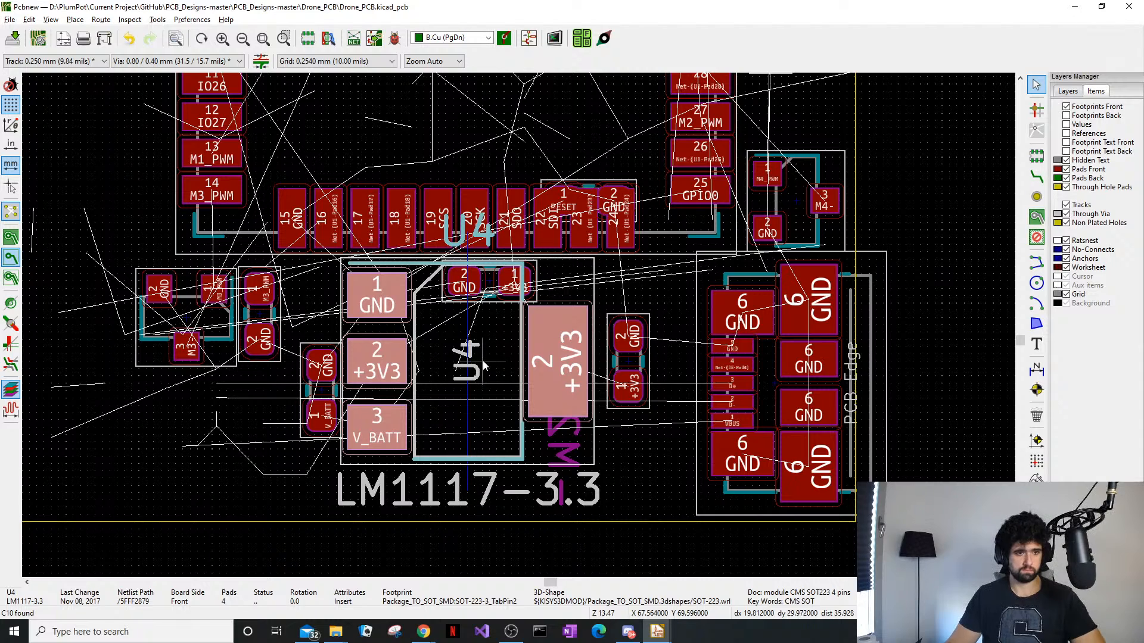
key("m")
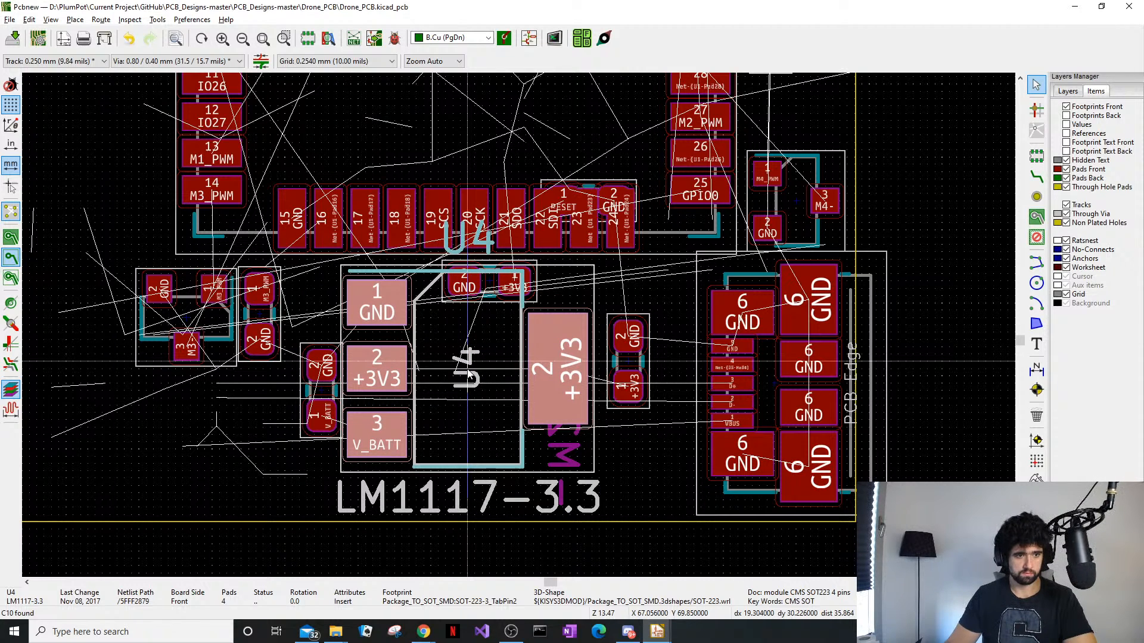
left_click(469, 381)
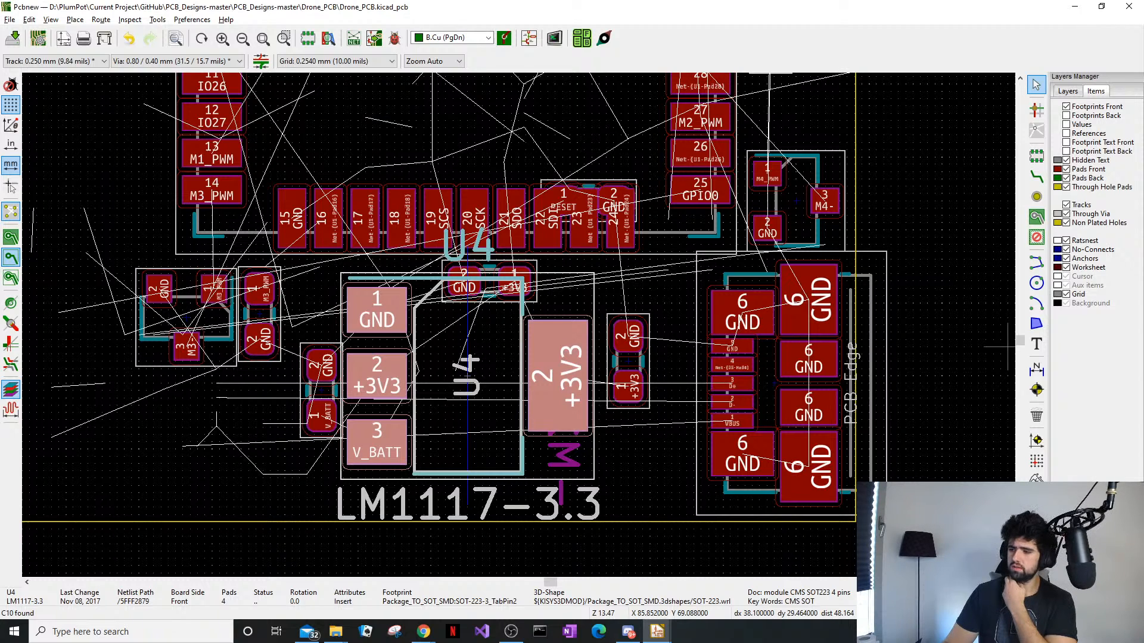
key("alt+Tab")
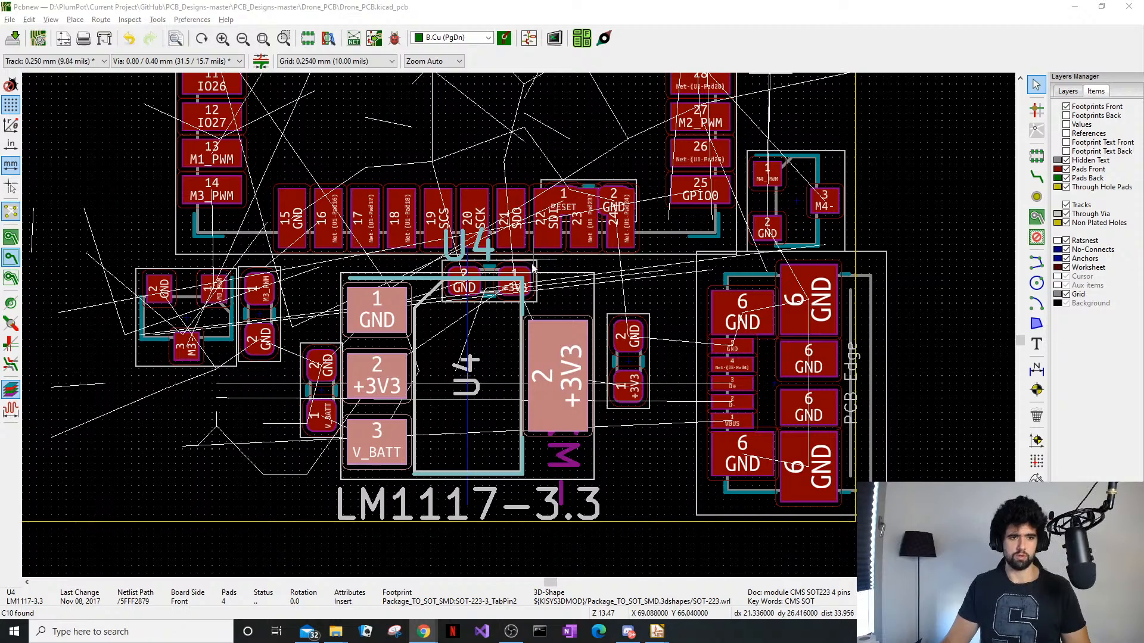
Rotate the +3V3 capacitor above the regulator to vertical and stack it with C2 between the regulator and the USB connector
left_click(547, 276)
left_click_drag(546, 276, 419, 510)
key("r")
scroll(626, 375, "up", 1)
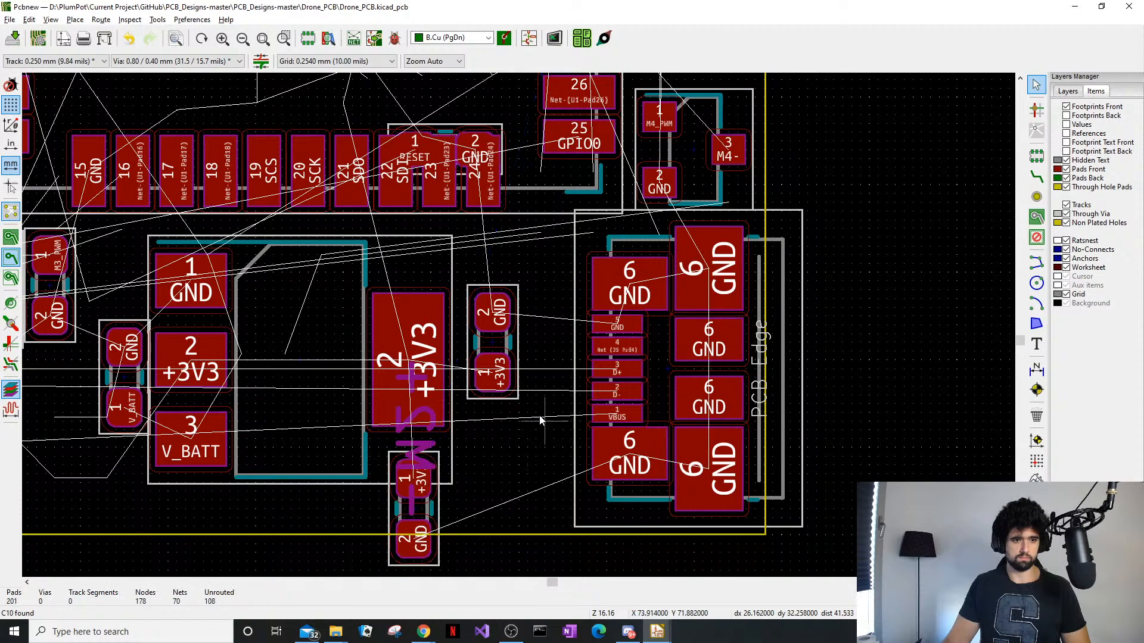
left_click_drag(498, 333, 493, 292)
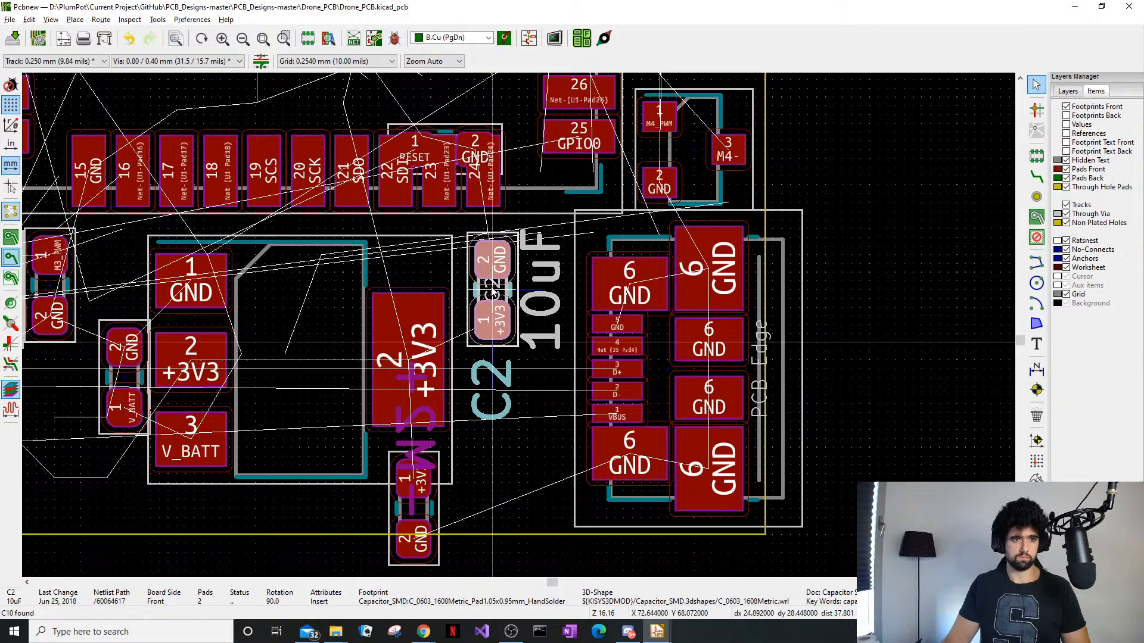
left_click_drag(416, 511, 493, 447)
Move regulator U4 further down beside the two stacked capacitors, leaving more room below the ESP32 module
left_click(345, 420)
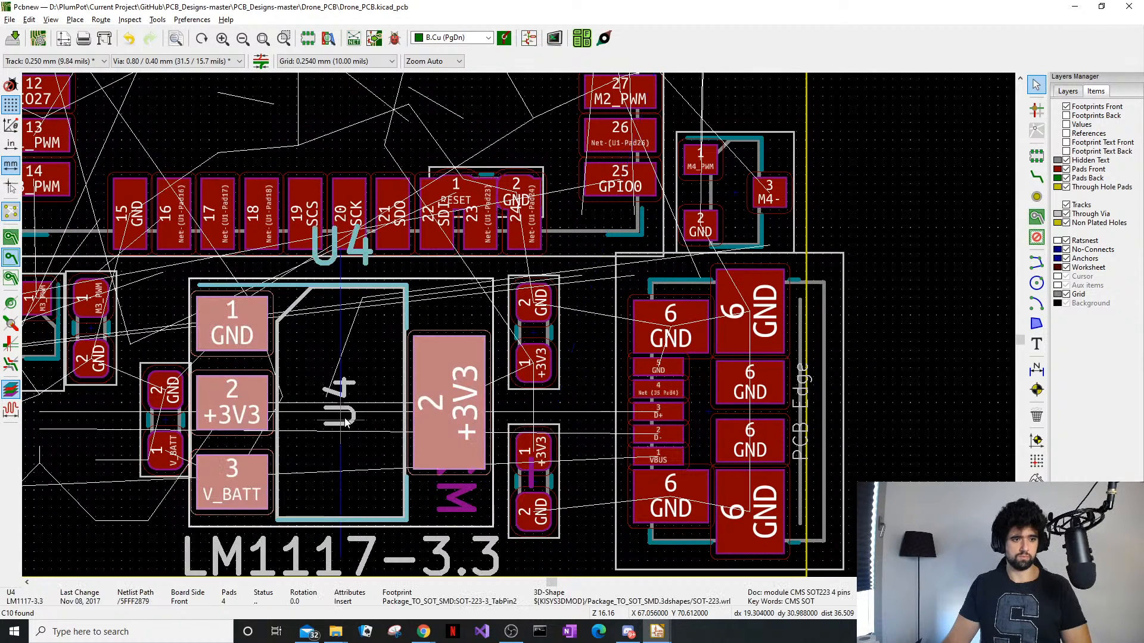
left_click_drag(346, 420, 342, 443)
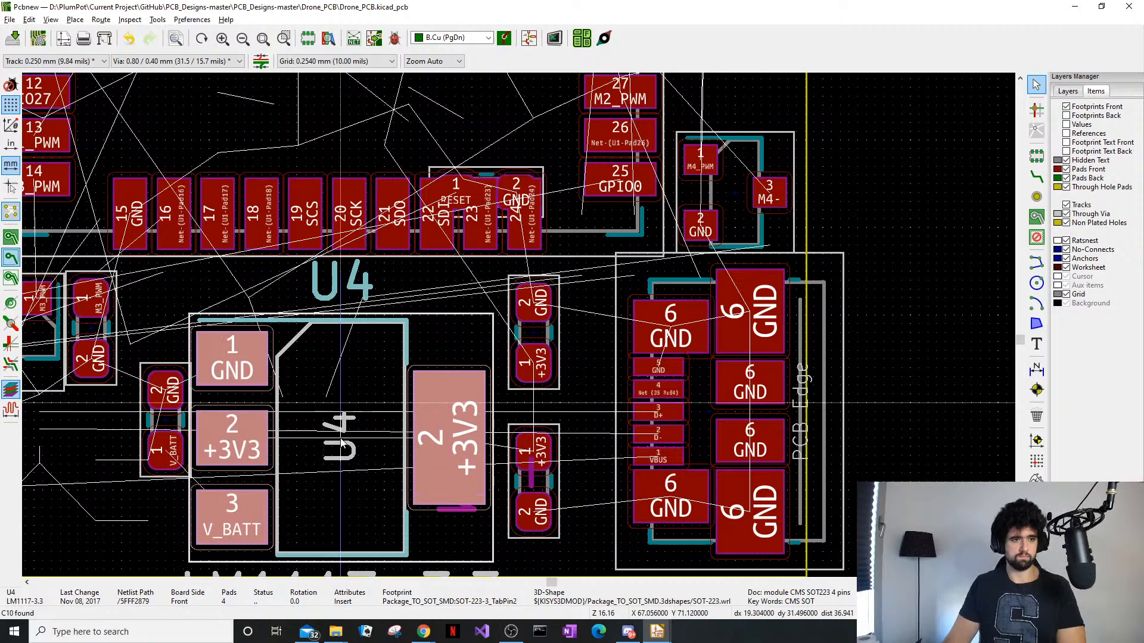
scroll(341, 443, "up", 1)
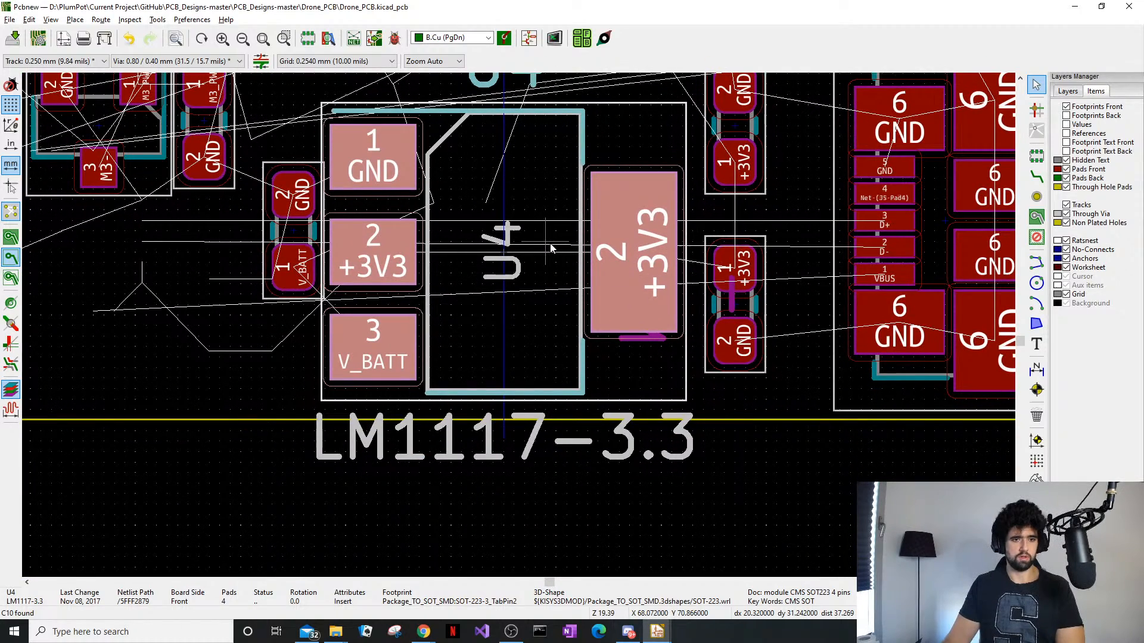
left_click_drag(550, 249, 504, 254)
middle_click_drag(486, 87, 537, 315)
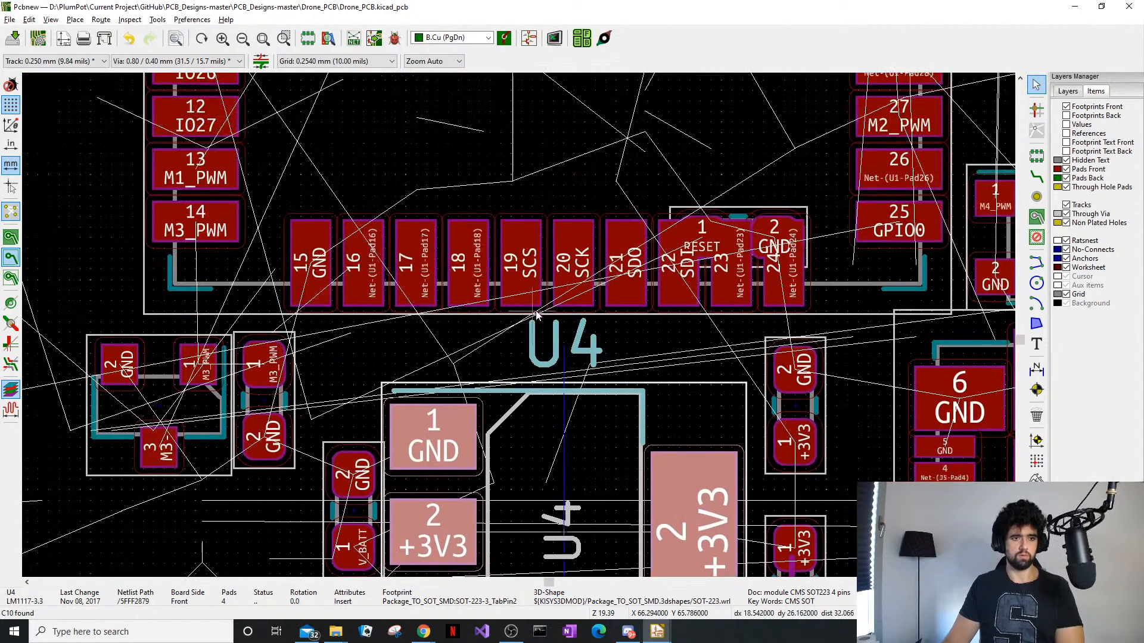
scroll(516, 323, "down", 2)
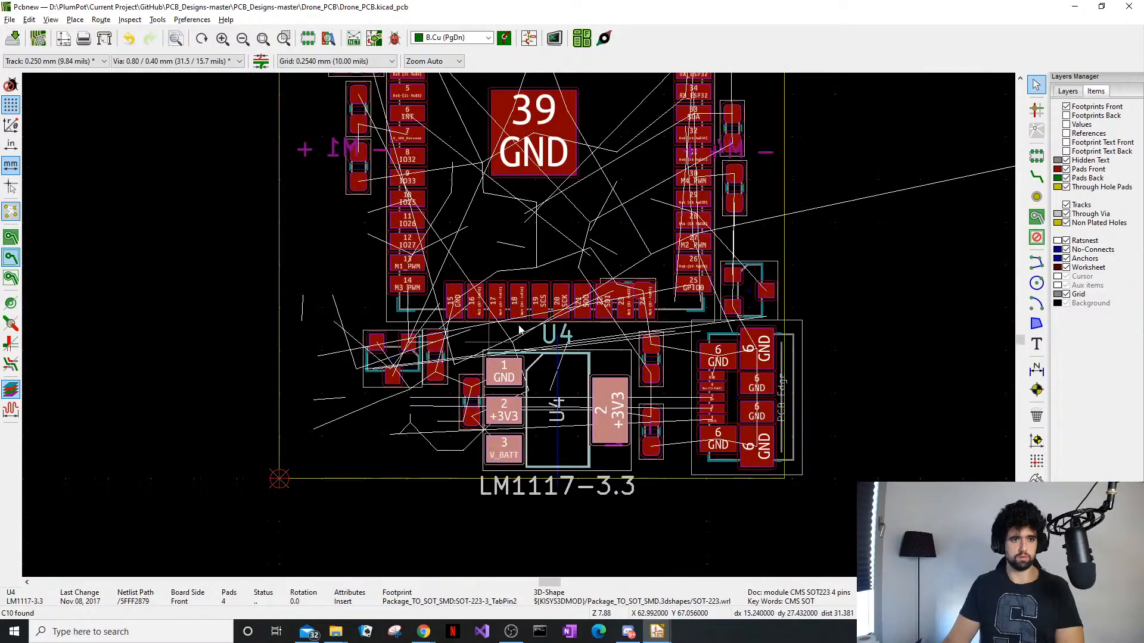
Flip transistor U8 and its 10K resistor R14 beside the regulator to the back side of the board
scroll(504, 262, "up", 4)
scroll(441, 220, "down", 3)
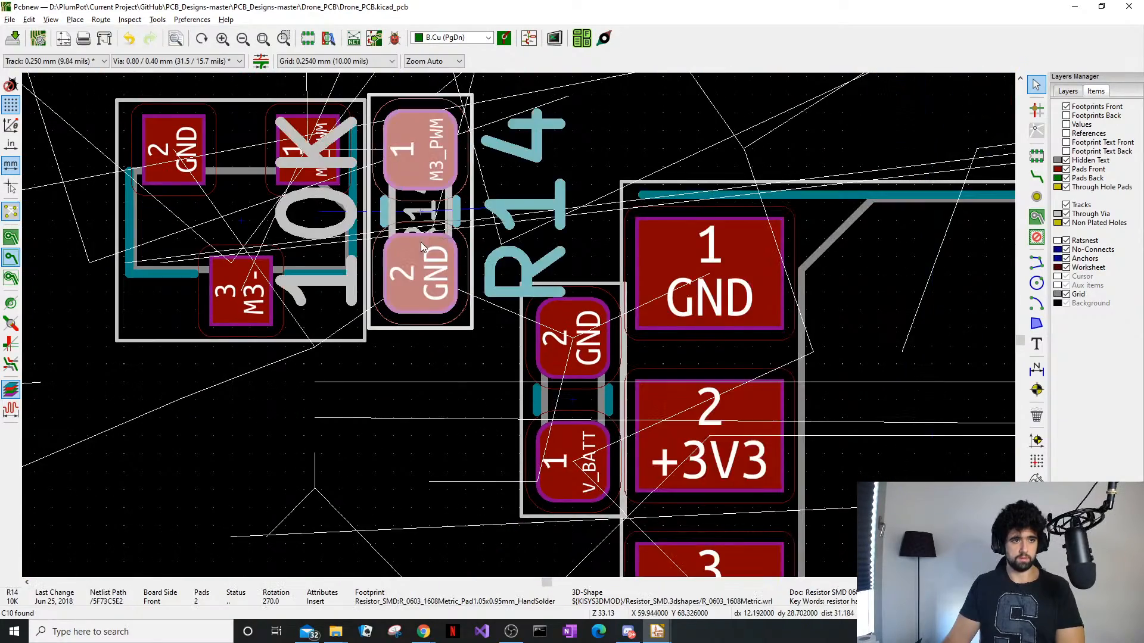
left_click(451, 327)
middle_click_drag(452, 327, 215, 454)
key("m")
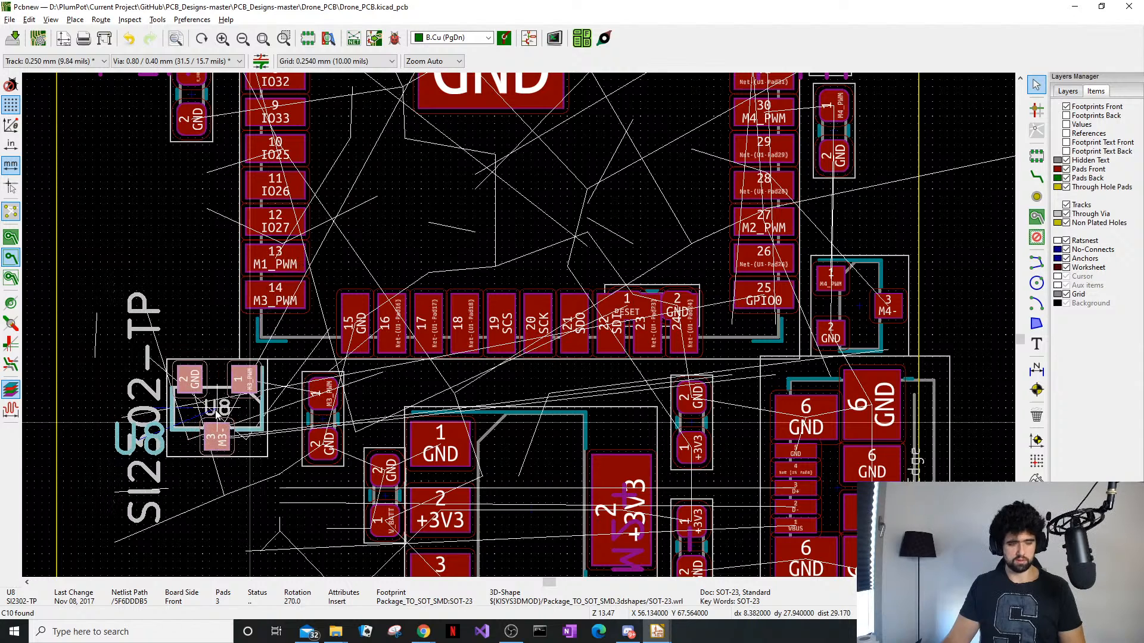
key("f")
left_click(229, 424)
left_click(318, 424)
key("m")
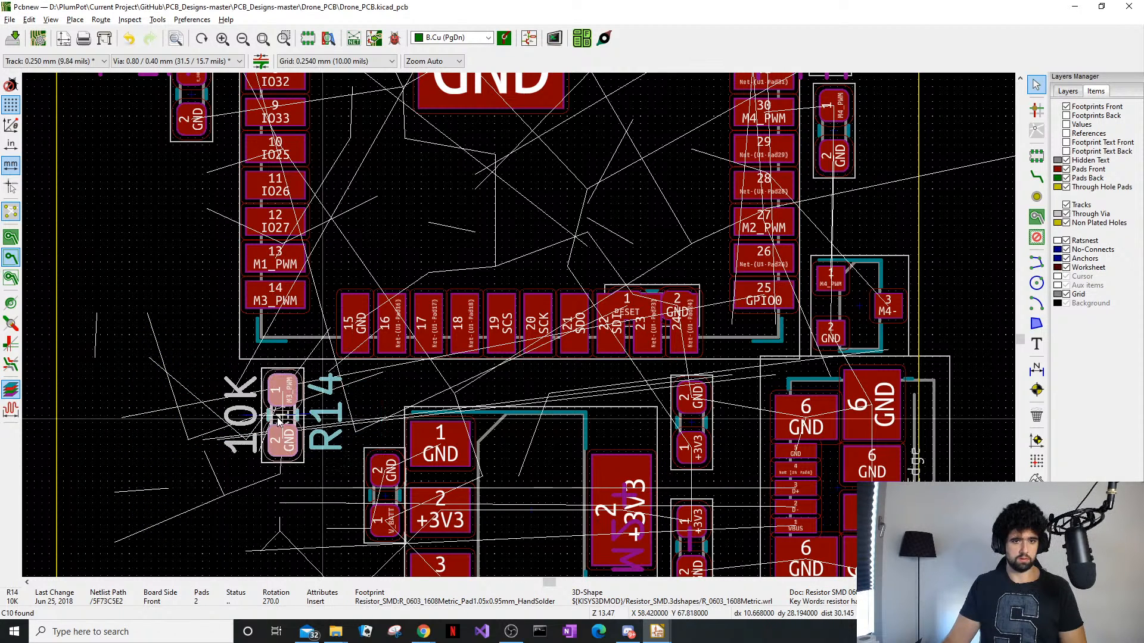
key("f")
left_click(271, 432)
Flip the SI2302 transistor U9 above the USB connector to the back side of the board
left_click(870, 278)
key("m")
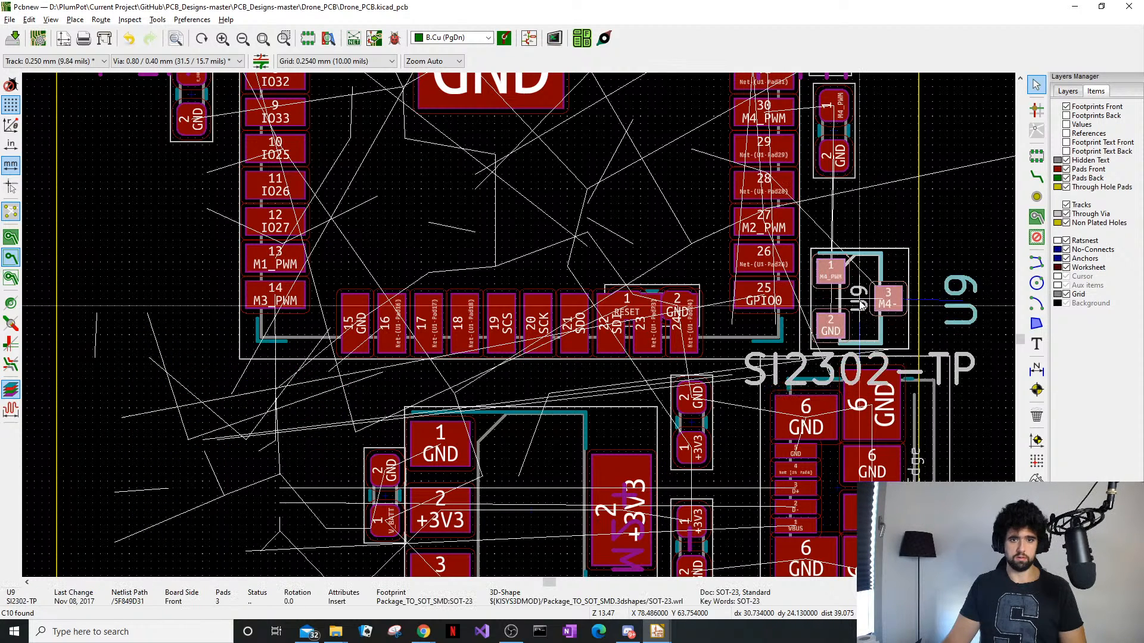
key("f")
left_click(860, 306)
left_click(917, 252)
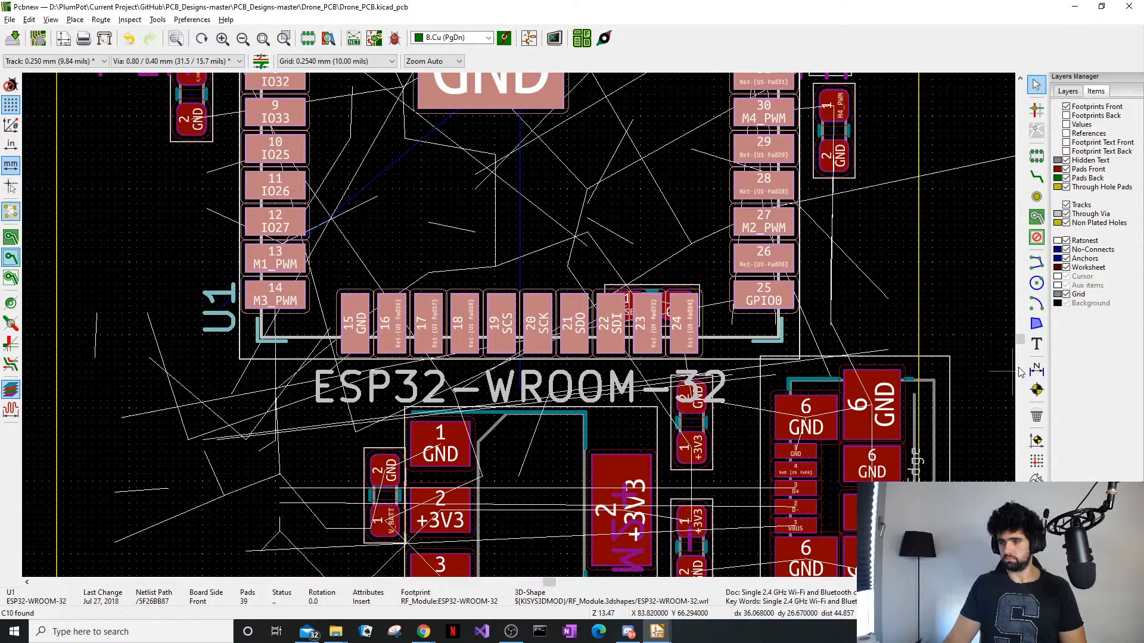
scroll(1013, 364, "down", 3)
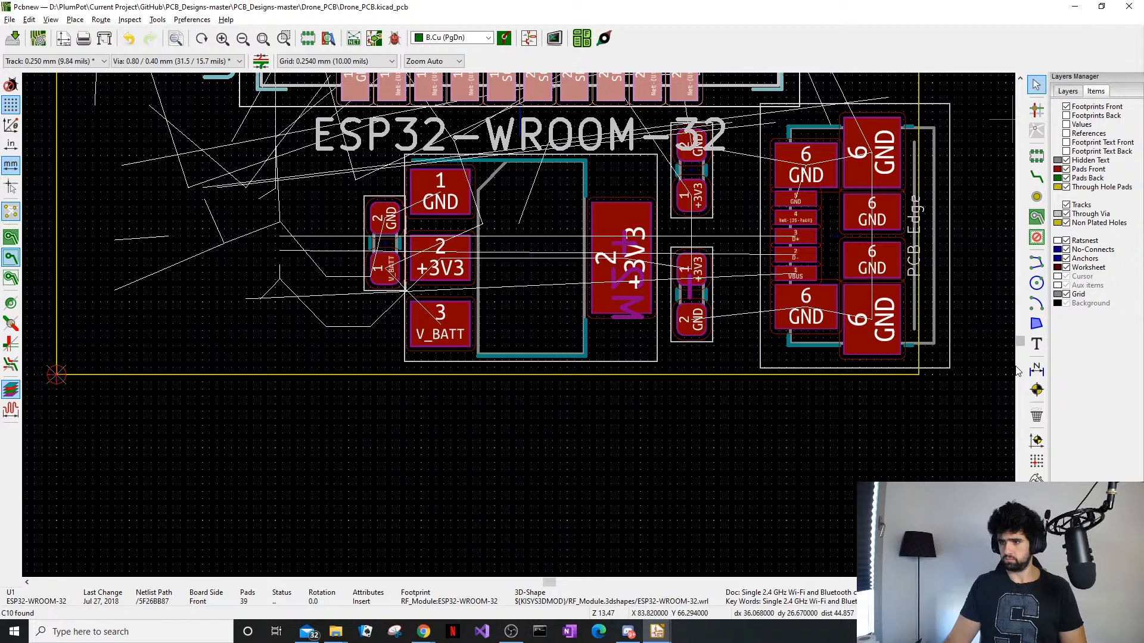
Move the 10uF capacitor C1 slightly away from the regulator's input pads
key("alt+Tab")
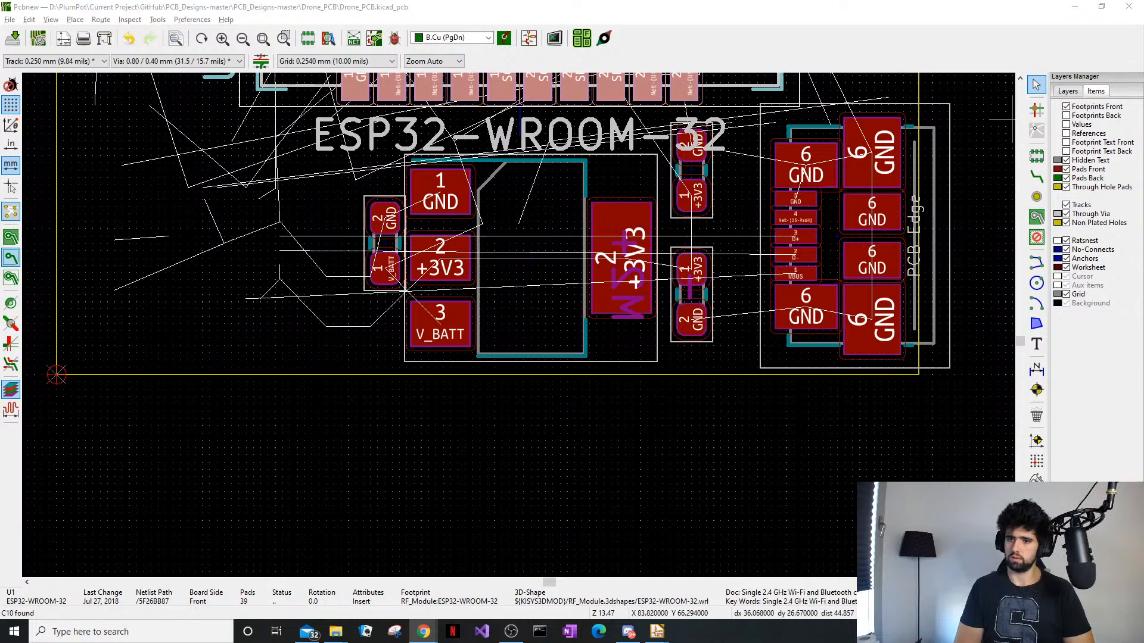
middle_click_drag(309, 255, 363, 273)
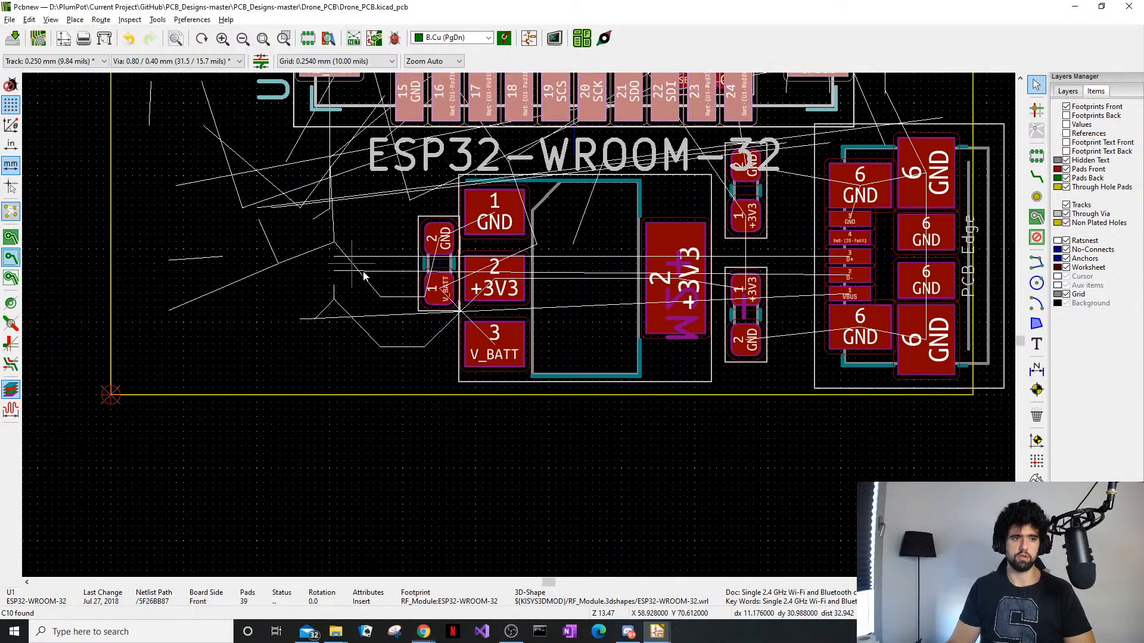
scroll(411, 274, "up", 3)
left_click_drag(573, 280, 523, 287)
scroll(519, 293, "down", 6)
Bring the 47UF tantalum capacitor C4 onto the board beside C1 and rotate it to 270° with its V_BATT pad facing the lower edge
middle_click_drag(627, 313, 581, 320)
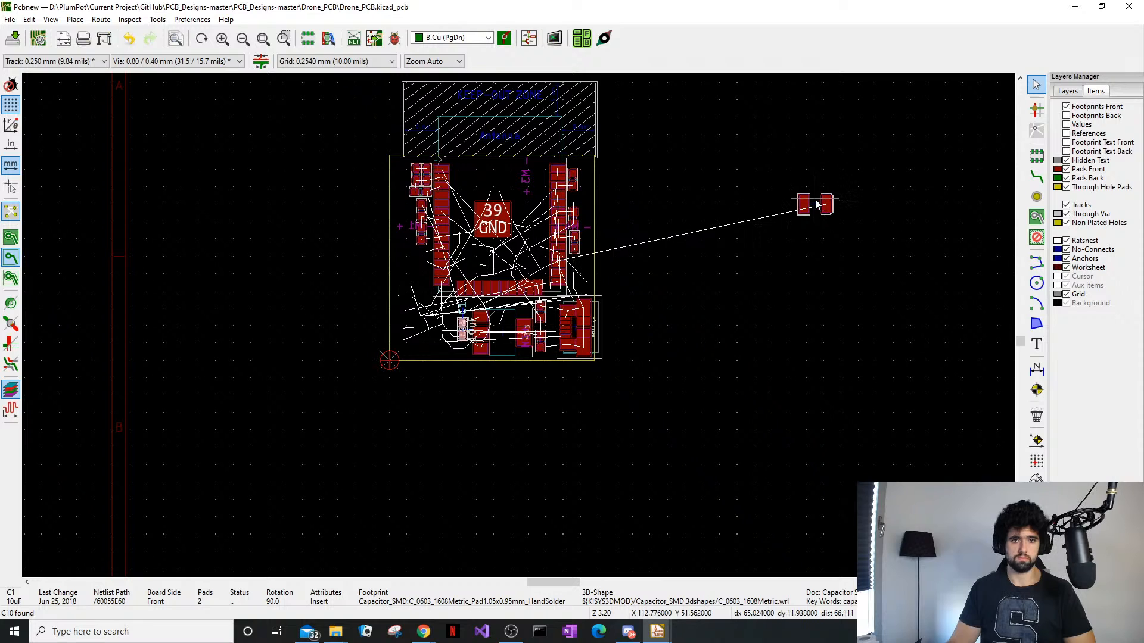
left_click(816, 202)
left_click_drag(818, 205, 439, 357)
scroll(498, 340, "up", 5)
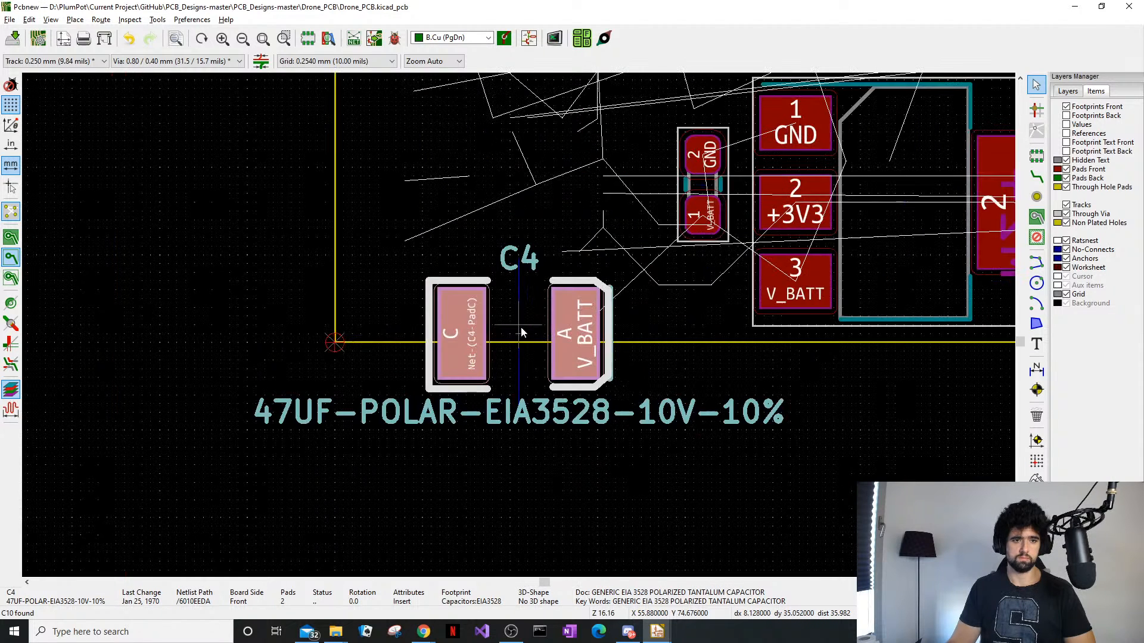
left_click_drag(528, 328, 608, 199)
key("r")
key("r")
key("r")
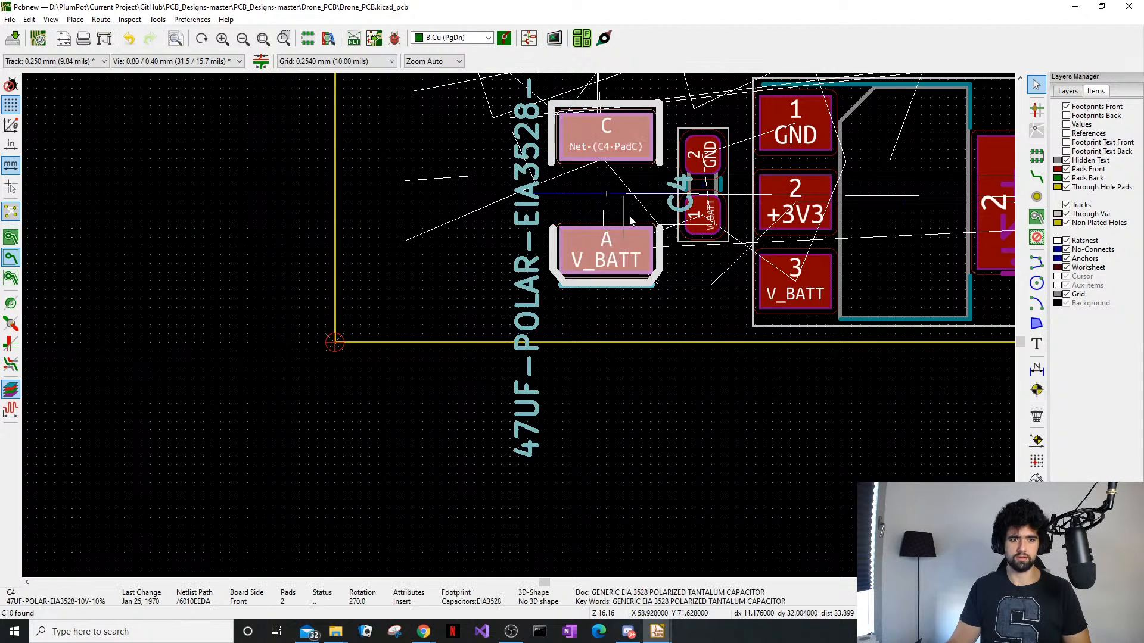
Check the text properties of the mirrored M2 label overlapping the regulator's large +3V3 pad
scroll(670, 201, "down", 4)
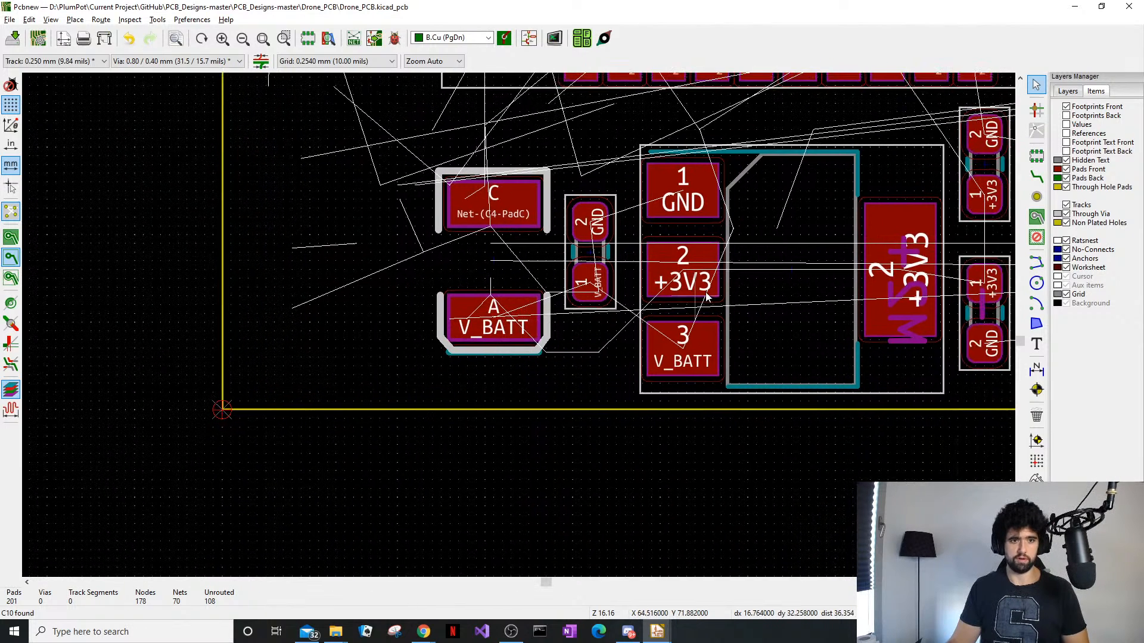
scroll(522, 324, "up", 5)
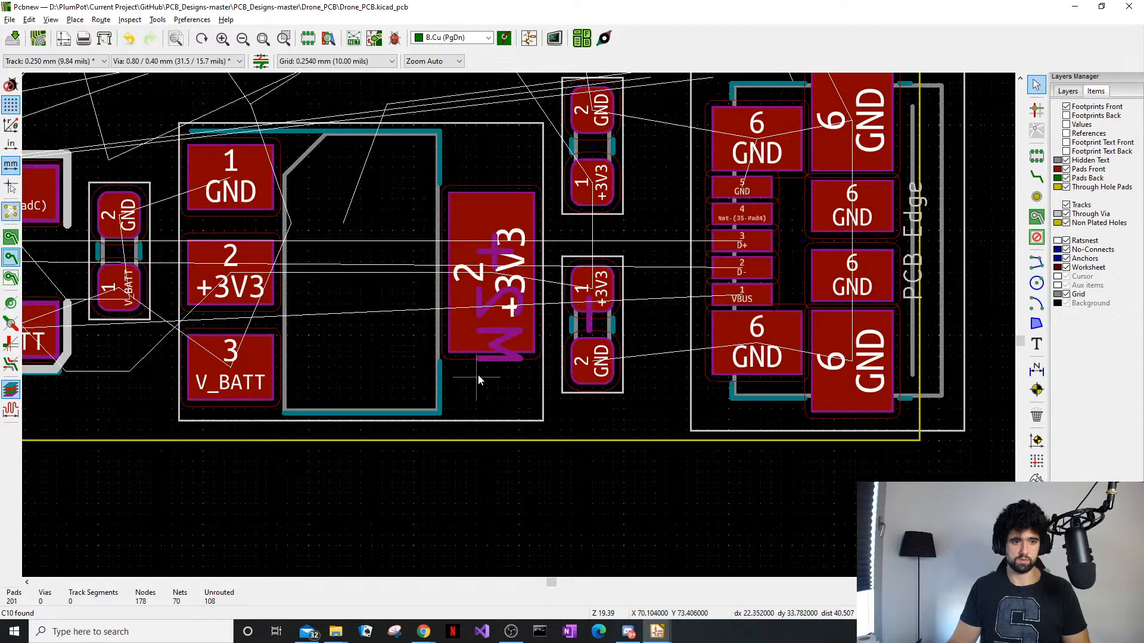
left_click(505, 366)
left_click(618, 355)
left_click(651, 359)
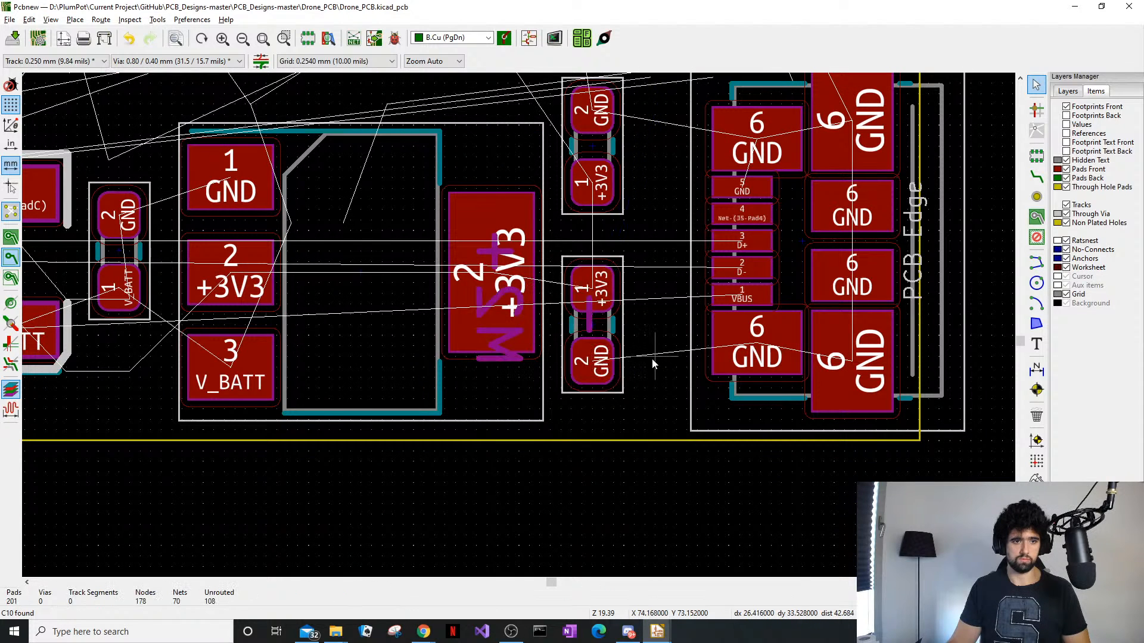
left_click(507, 358)
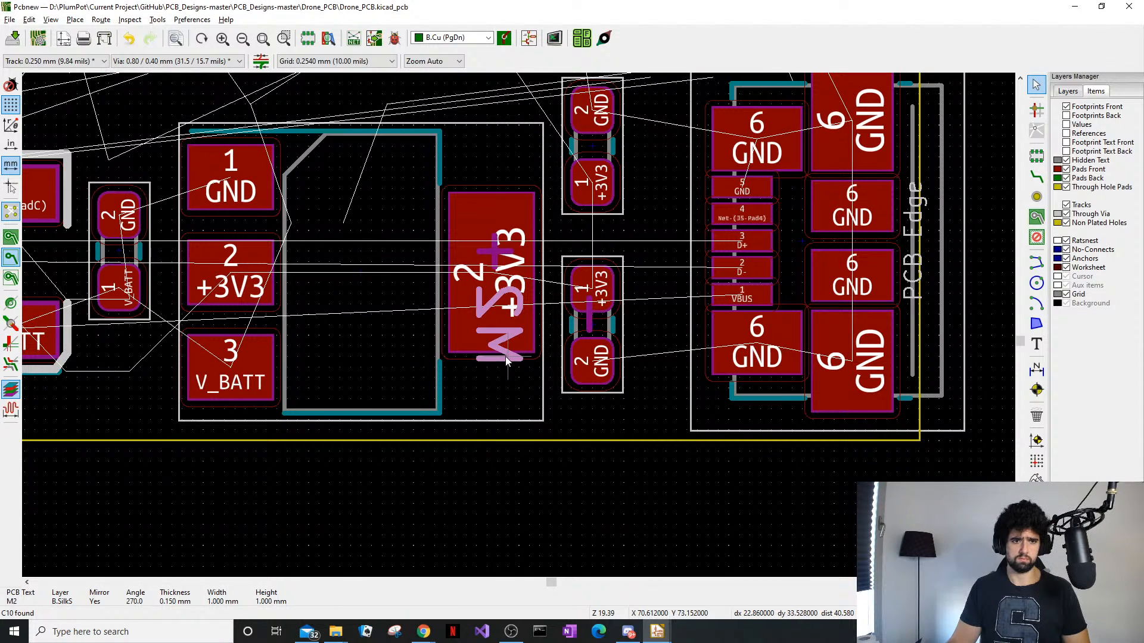
double_click(505, 361)
left_click(696, 214)
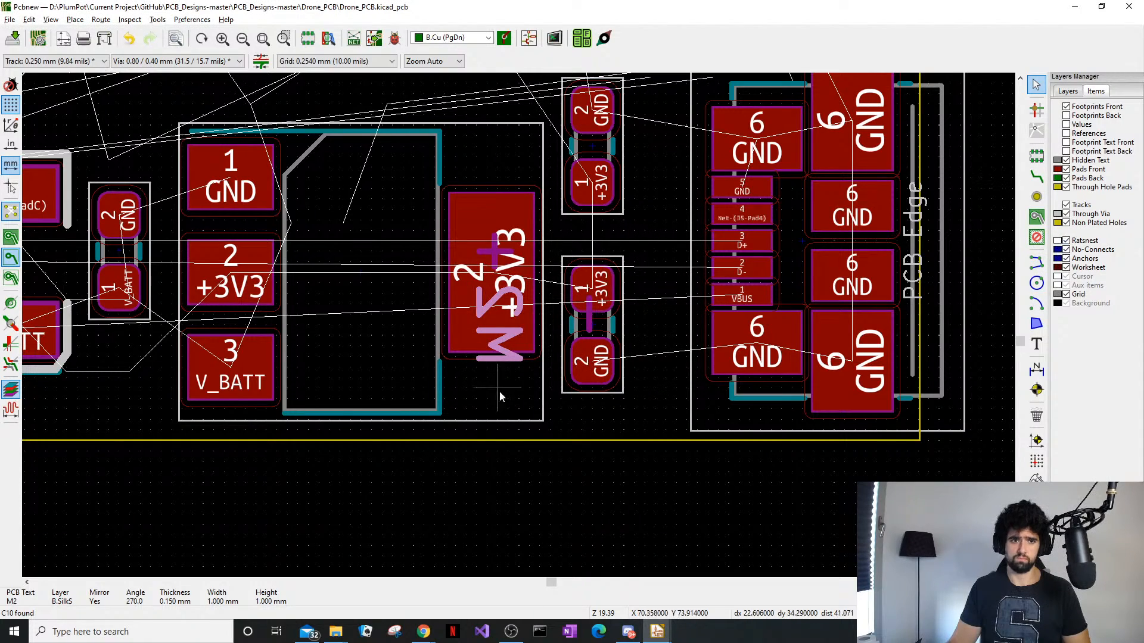
scroll(500, 395, "down", 4)
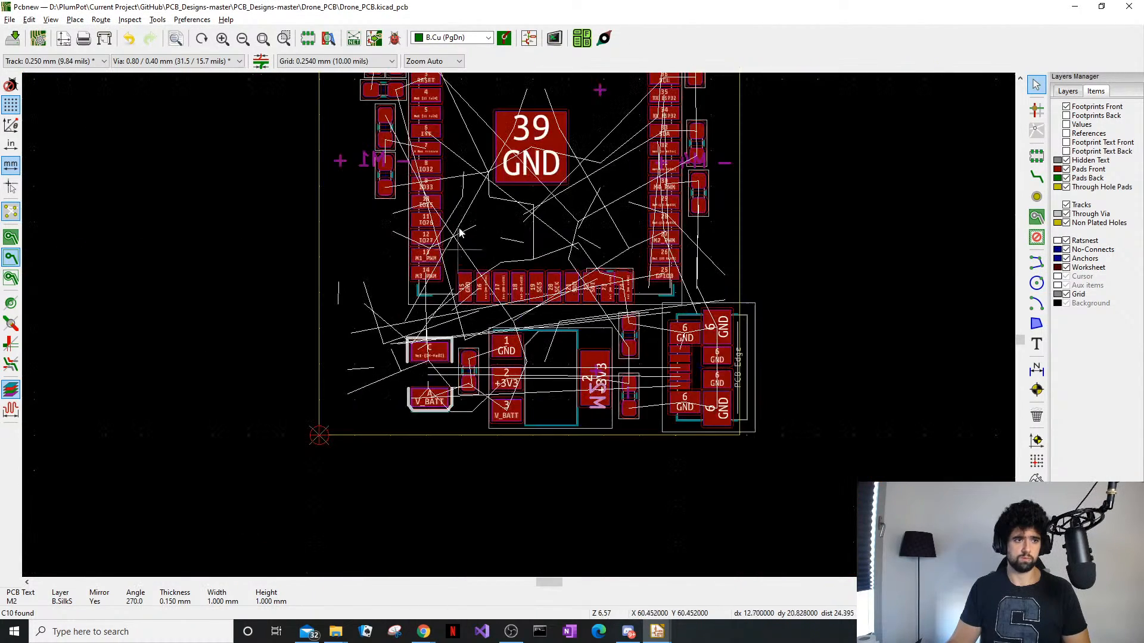
middle_click_drag(459, 231, 377, 367)
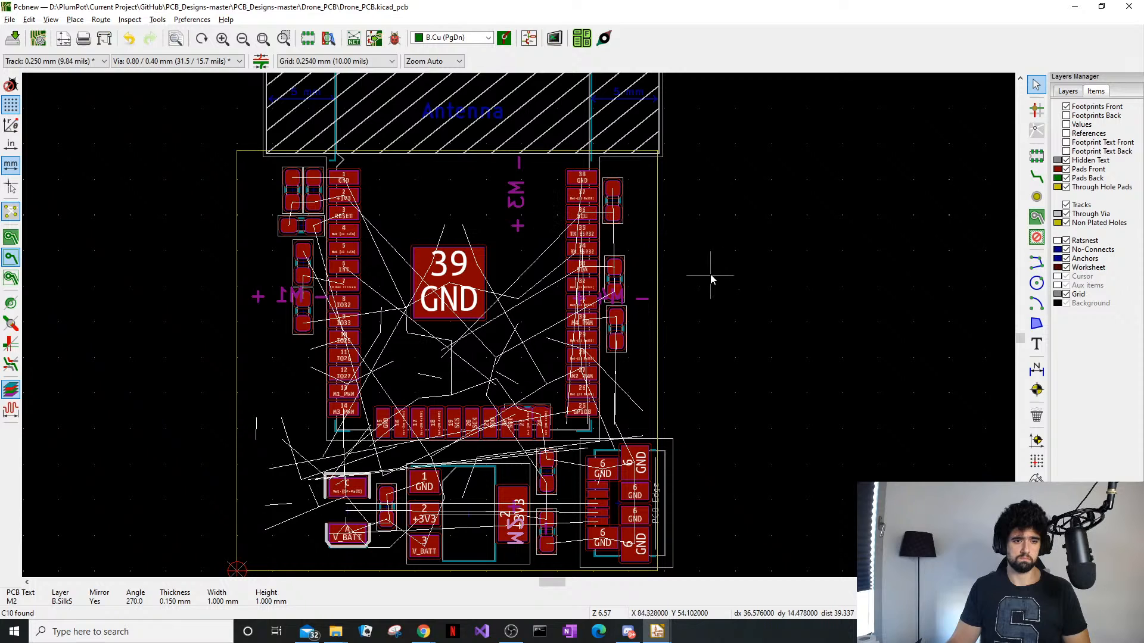
scroll(636, 204, "up", 2)
scroll(525, 399, "down", 4)
scroll(513, 334, "up", 2)
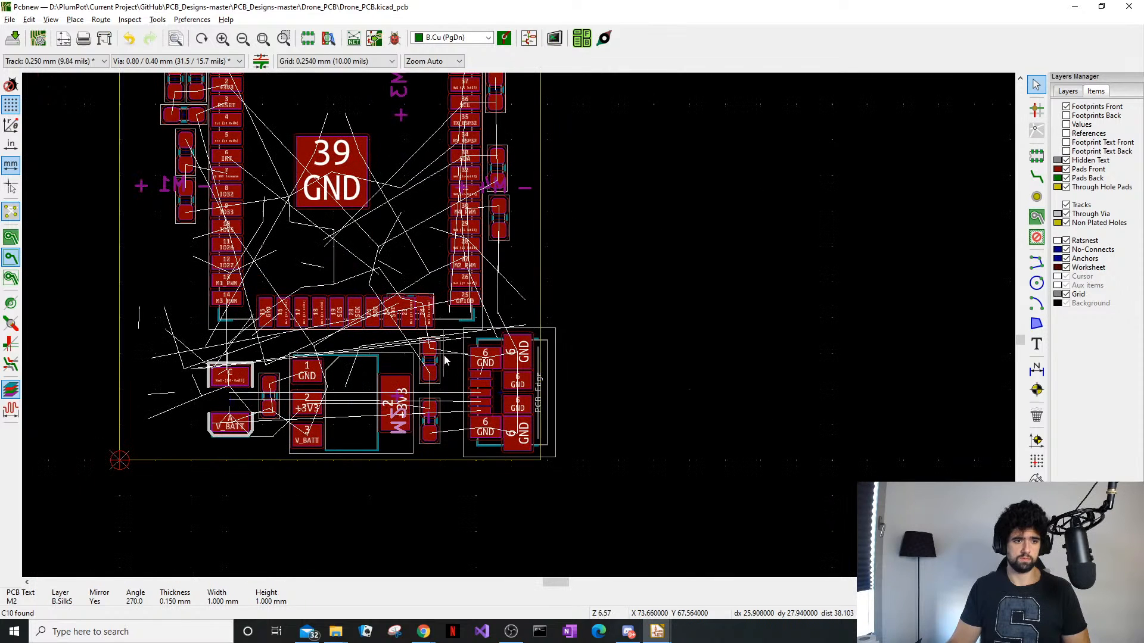
Hide the front footprints and leave the back footprints shown
middle_click_drag(445, 360, 484, 346)
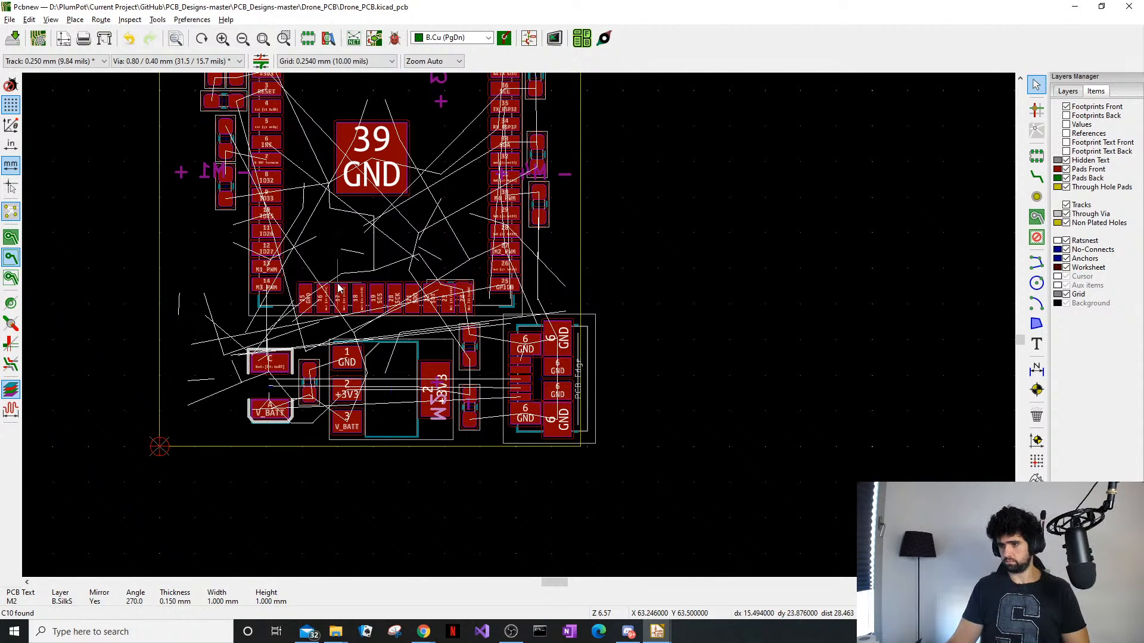
left_click(1066, 115)
left_click(1067, 107)
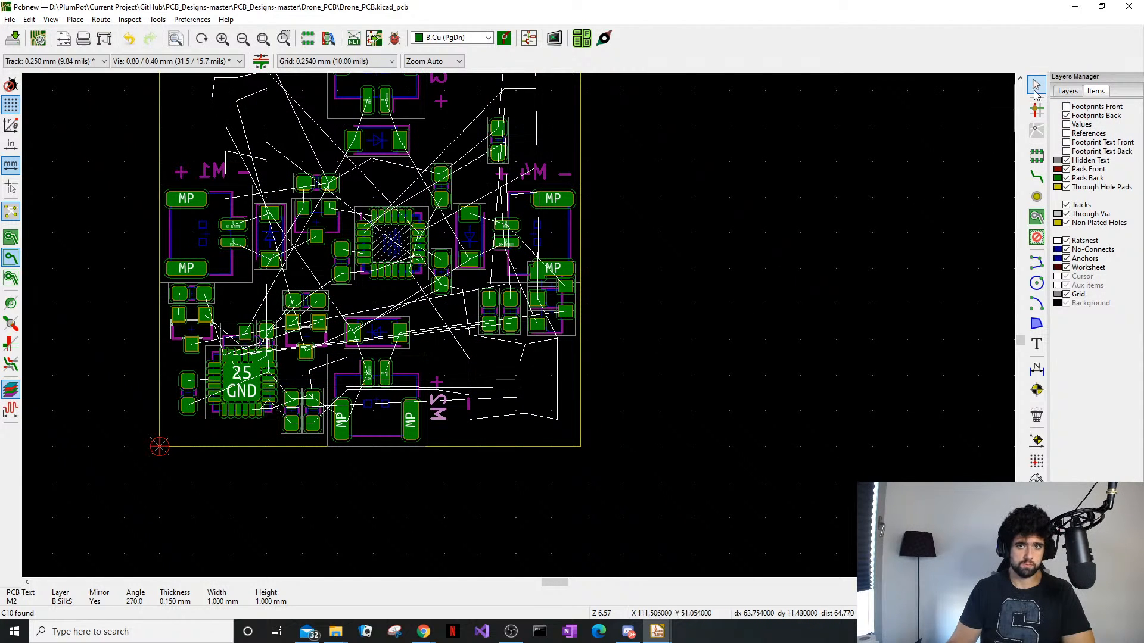
left_click(1066, 107)
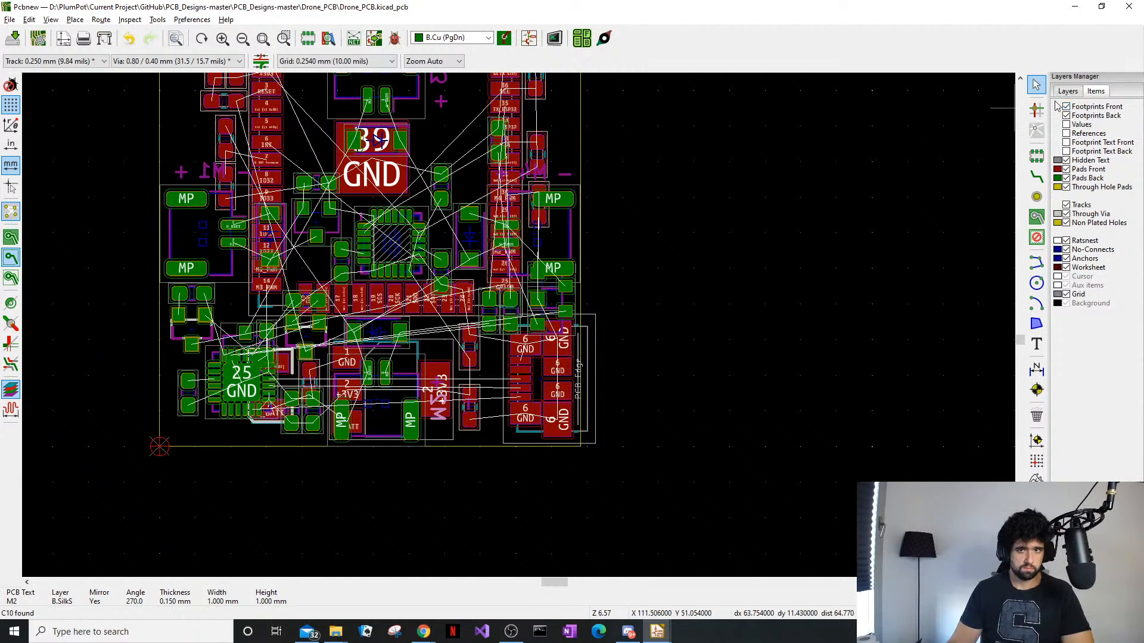
left_click(1066, 107)
scroll(256, 369, "up", 3)
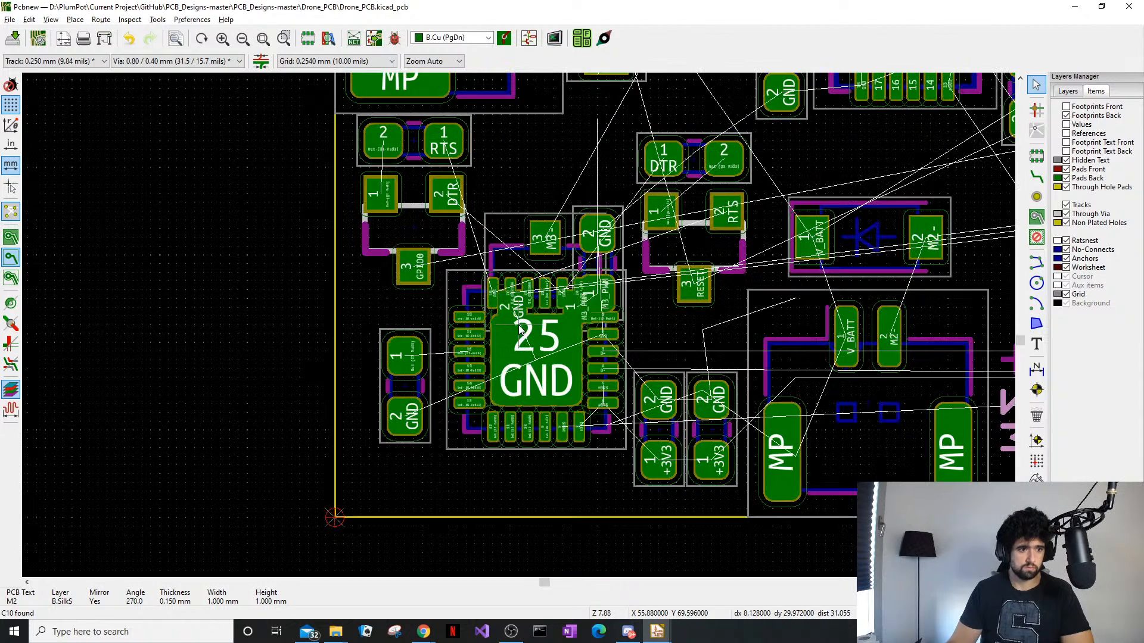
Move the 10K resistor R14 off the CP2104 chip to the free space above it
left_click(560, 313)
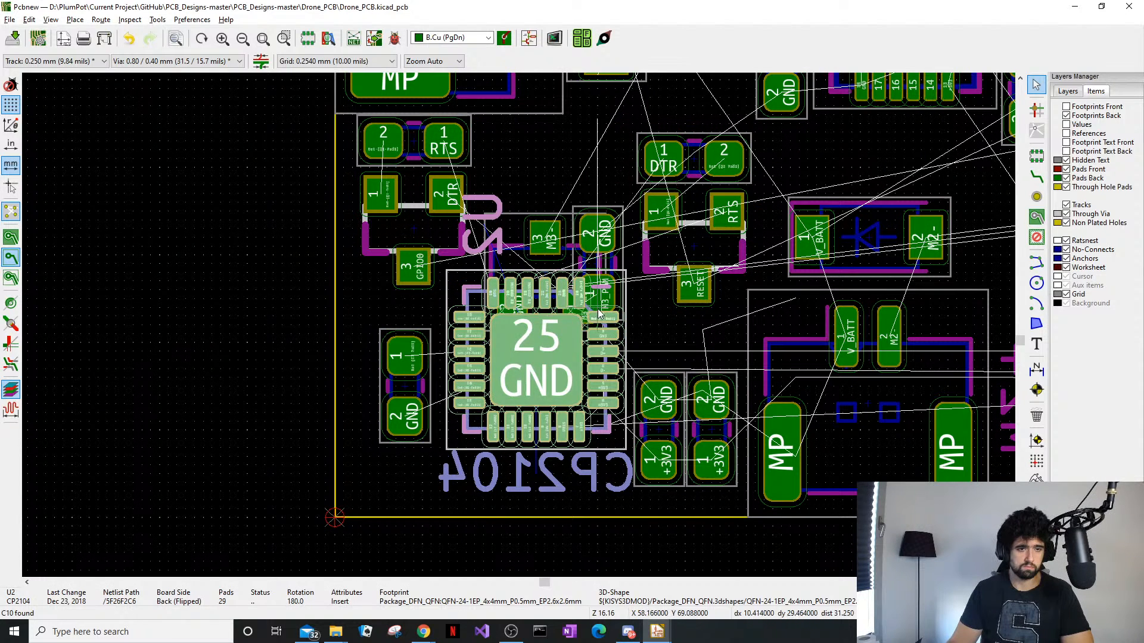
left_click(598, 311)
left_click(572, 308)
left_click(596, 341)
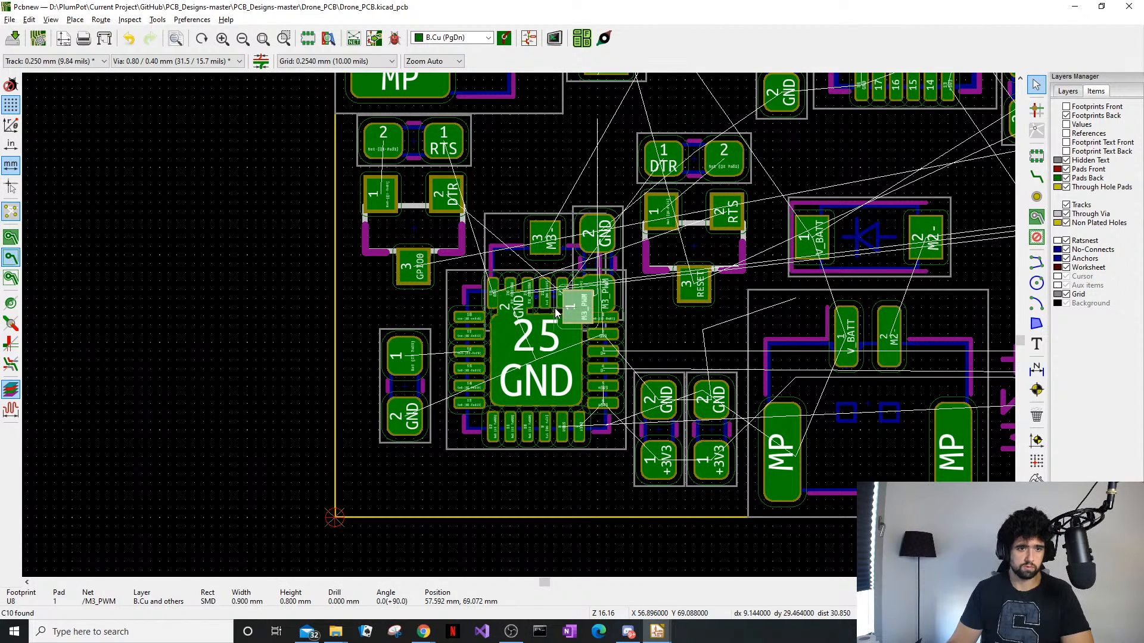
left_click(573, 317)
left_click(612, 261)
key("m")
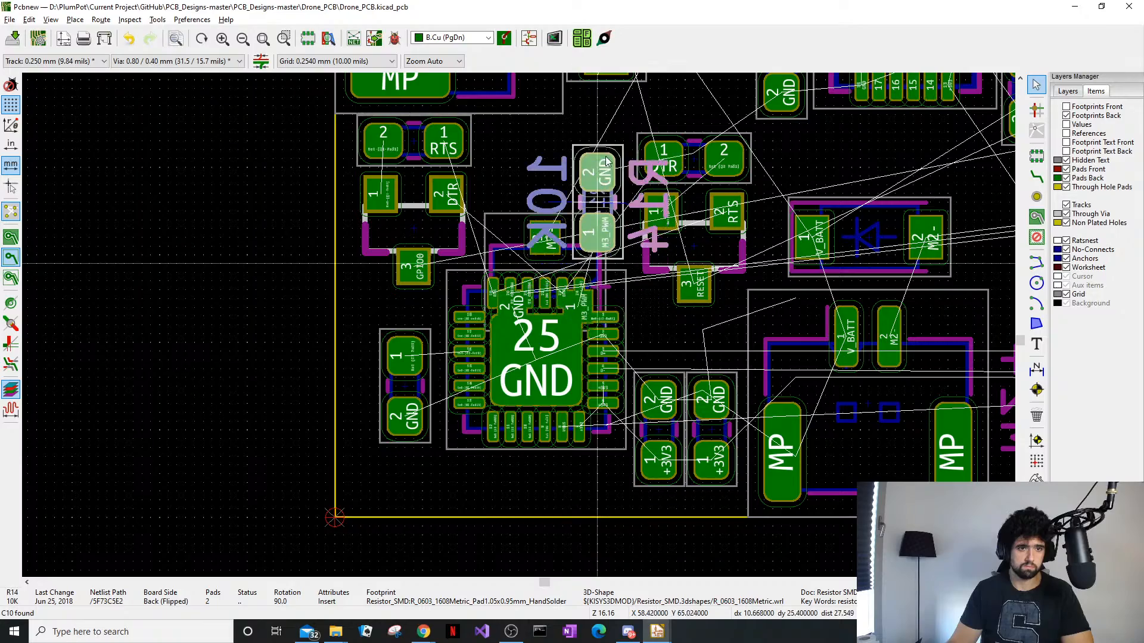
left_click(607, 132)
Move the SI2302 transistor U8 from the CP2104 chip up to the area above the M1_PWM resistor, near diode D3
left_click(518, 256)
key("m")
scroll(544, 172, "down", 1)
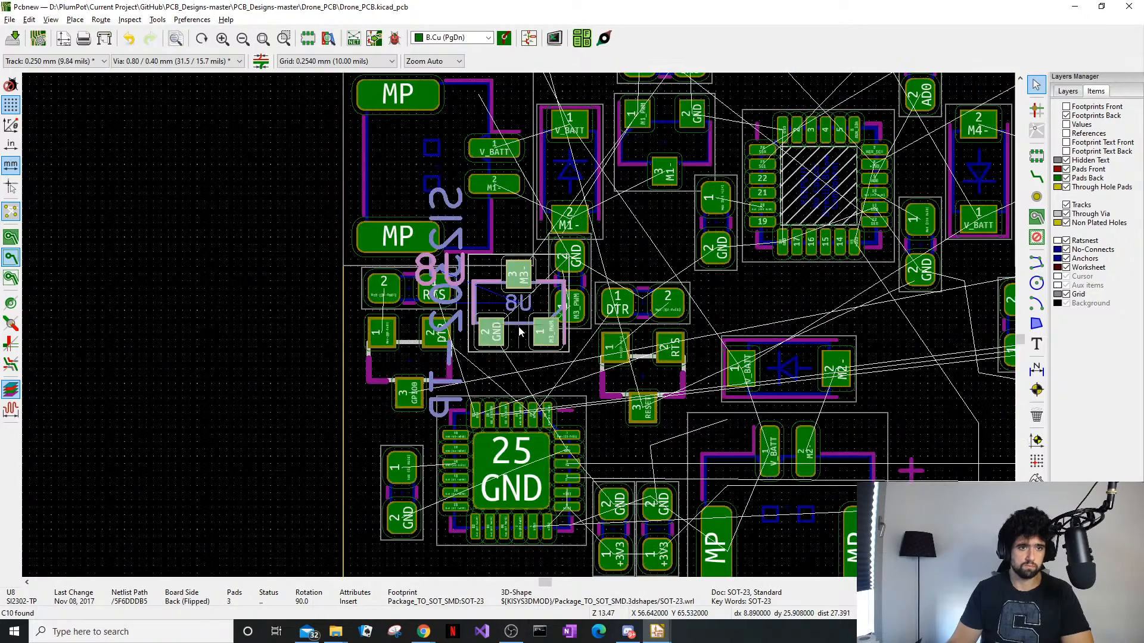
middle_click_drag(518, 327, 489, 441)
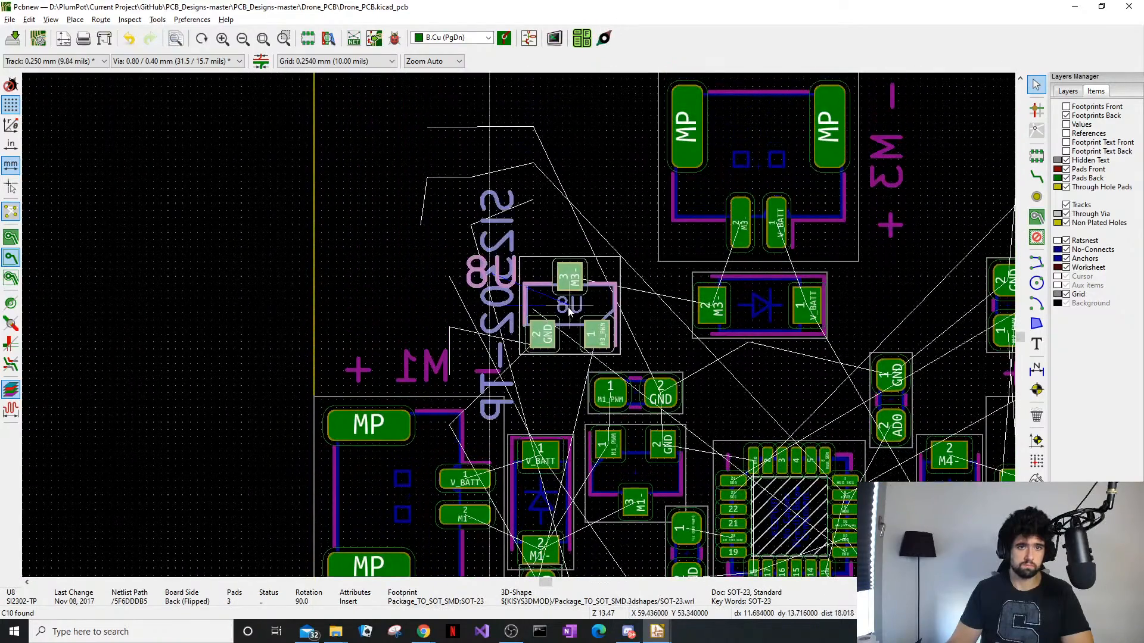
scroll(569, 298, "down", 5)
scroll(499, 501, "up", 5)
middle_click_drag(534, 213, 486, 492)
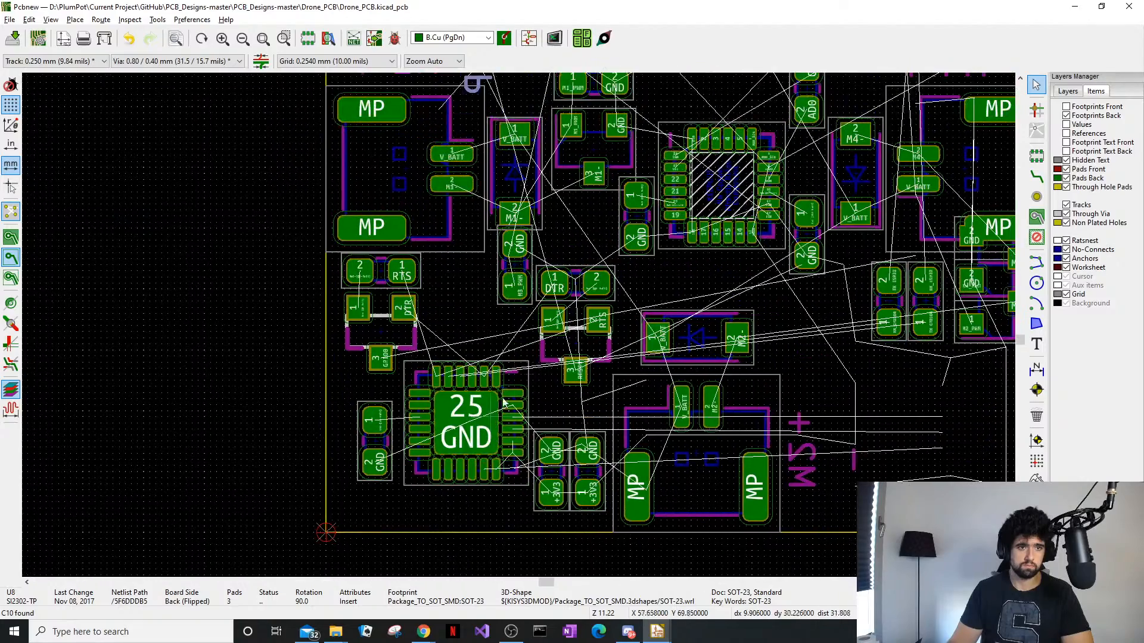
Bring the M3_PWM resistor R14 up beside transistor U8
scroll(525, 331, "up", 3)
middle_click_drag(516, 322, 489, 517)
left_click(487, 389)
key("m")
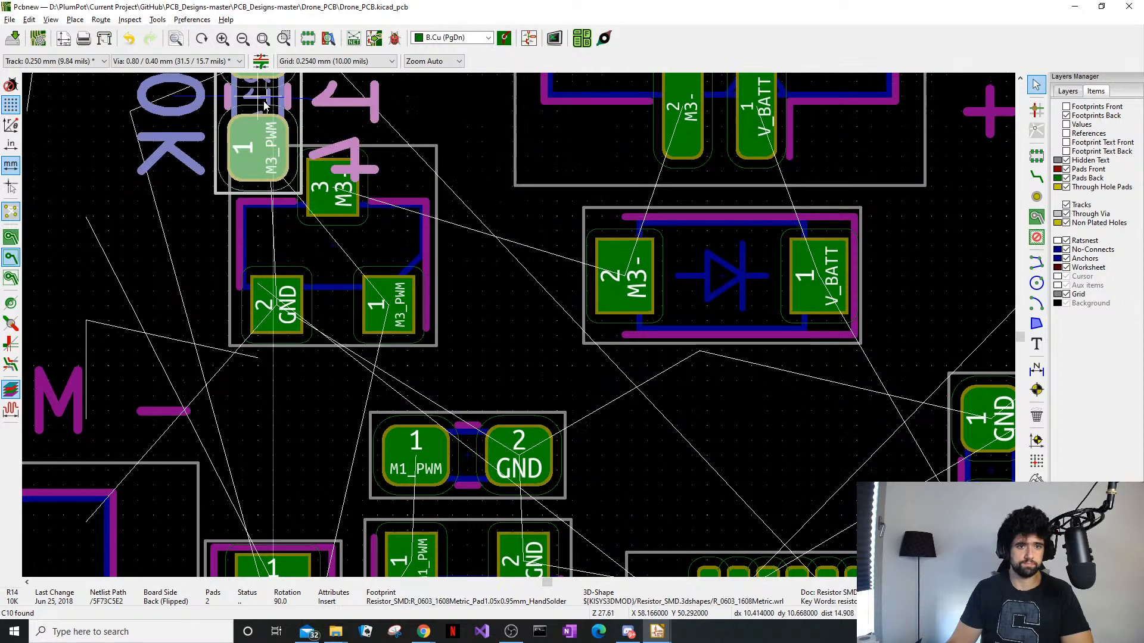
left_click(168, 169)
Rotate transistor U8 to 0° and place it with its M3- pad facing diode D3
left_click_drag(334, 276, 390, 303)
key("r")
key("r")
key("r")
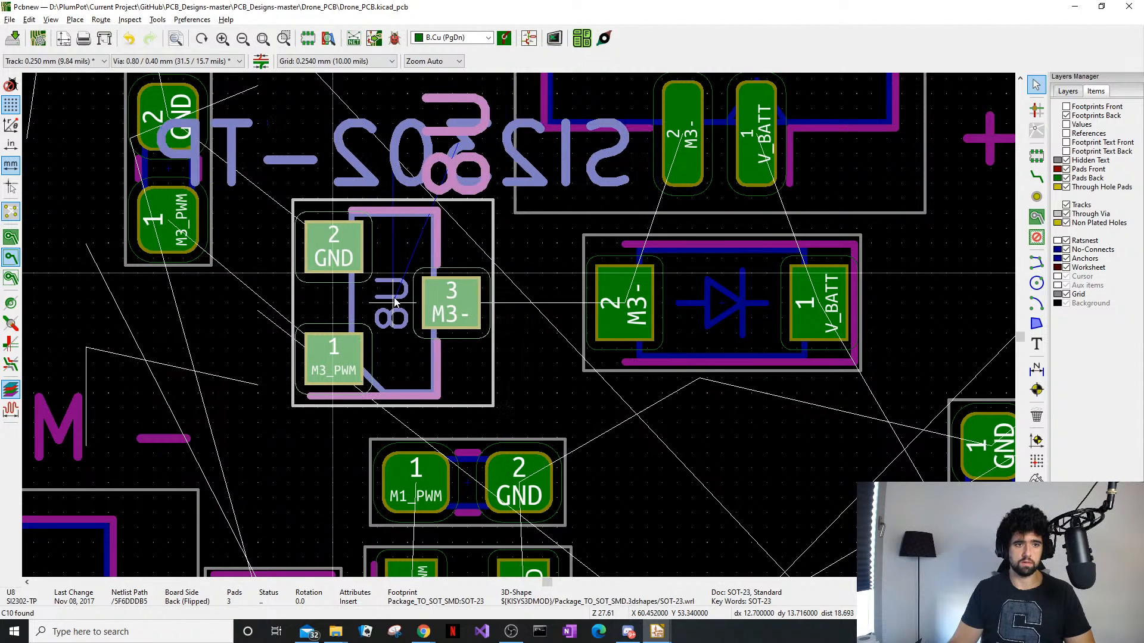
left_click(283, 176)
Rotate resistor R14 to 180° and place it with its M3_PWM pad next to U8's M3_PWM pad
middle_click_drag(237, 172, 277, 164)
left_click_drag(228, 162, 225, 356)
key("r")
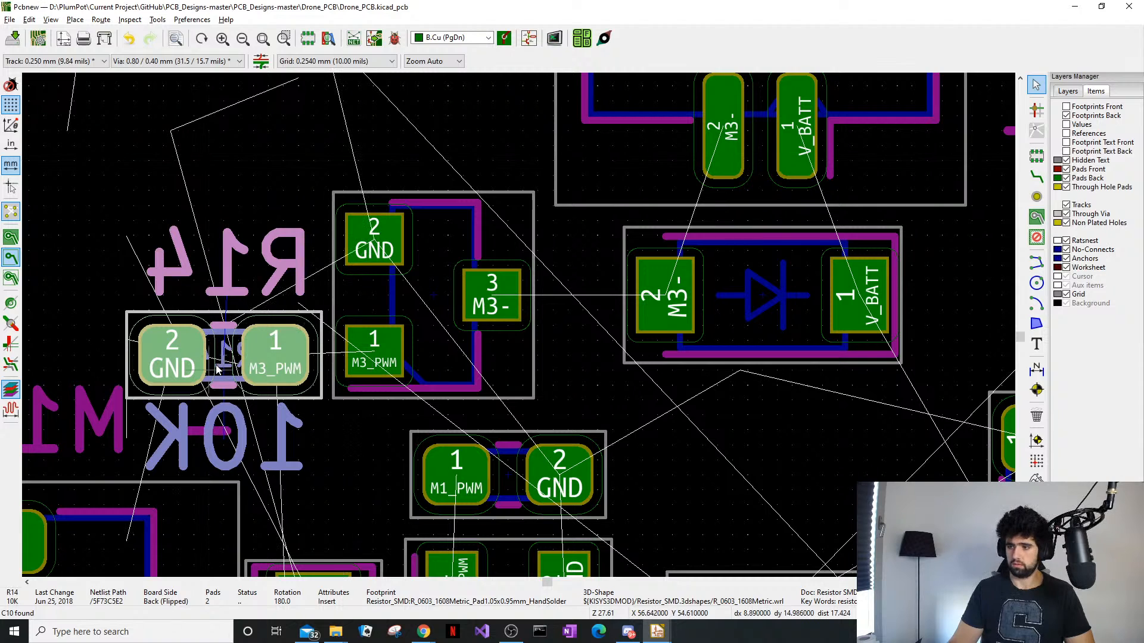
middle_click_drag(250, 351, 507, 369)
left_click(612, 444)
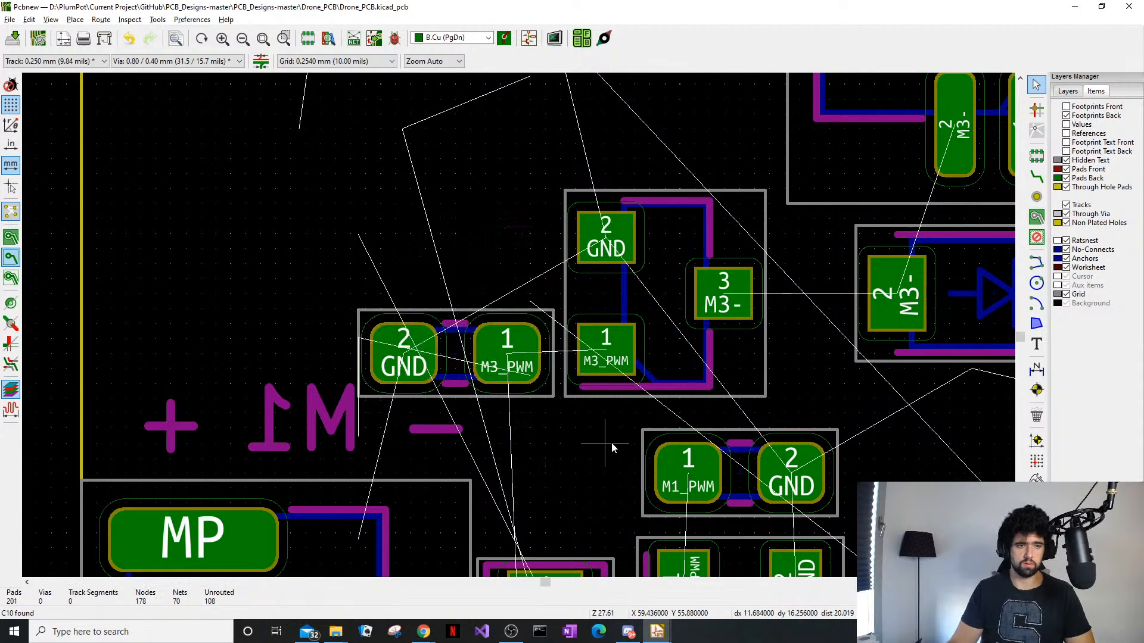
Nudge transistor U8 towards diode D3 and shift D3 slightly closer to the M3 connector
middle_click_drag(816, 280, 470, 283)
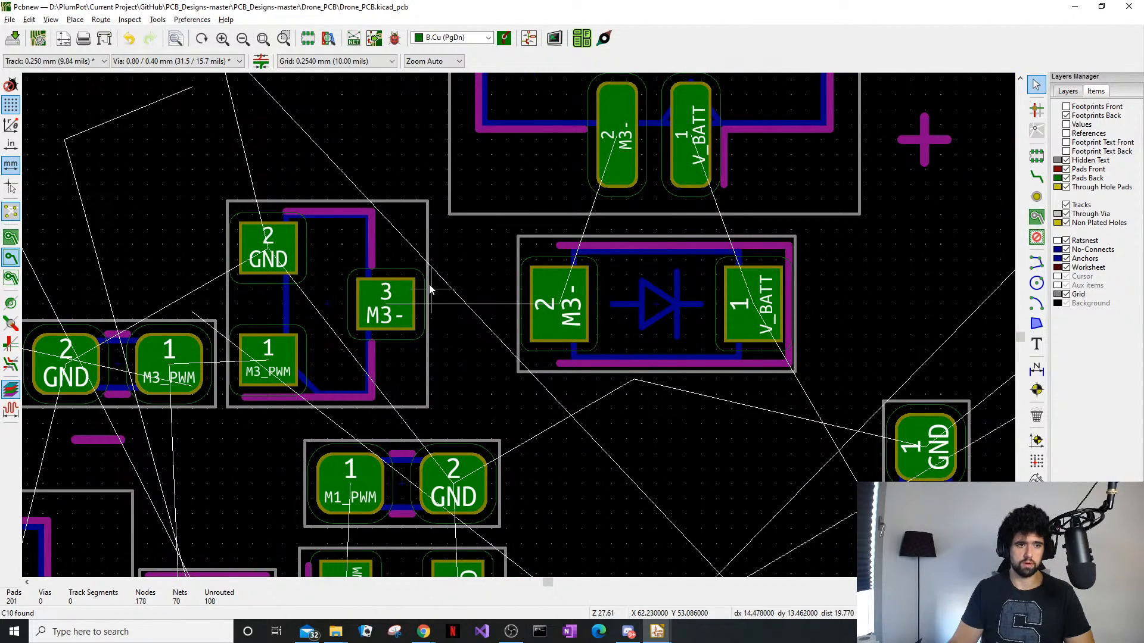
left_click_drag(378, 243, 337, 319)
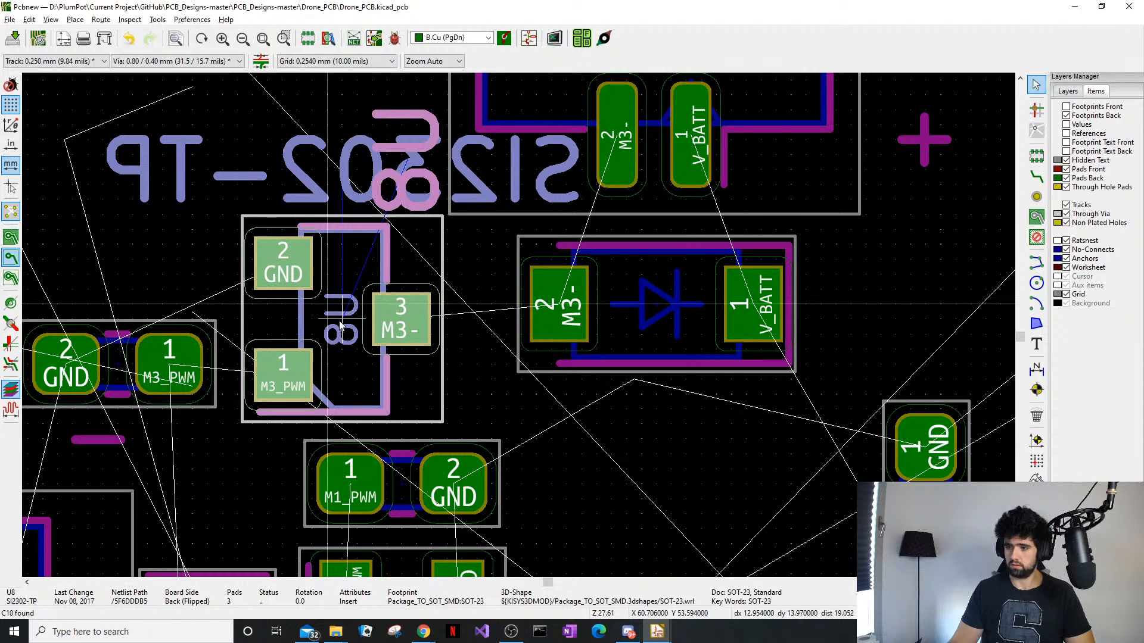
left_click_drag(337, 320, 337, 320)
middle_click_drag(727, 319, 669, 380)
left_click(656, 386)
left_click_drag(654, 387, 621, 359)
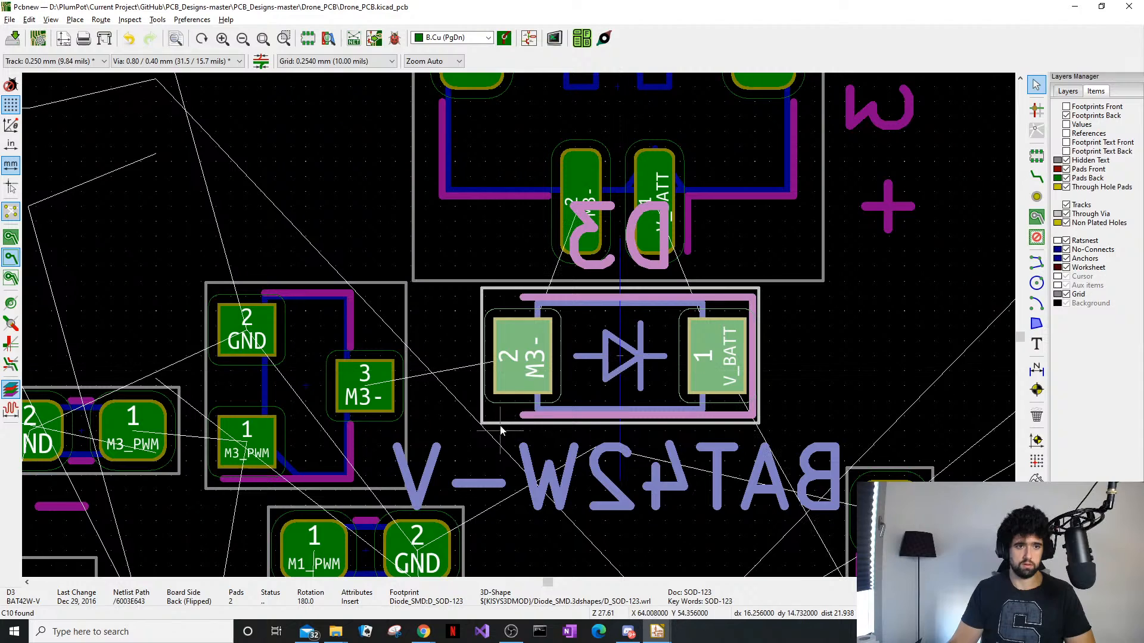
Move transistor U8 closer to diode D3 and shift the M1_PWM resistor slightly towards its own transistor
middle_click_drag(705, 290, 738, 264)
left_click(361, 210)
left_click(338, 289)
left_click_drag(338, 289, 385, 376)
scroll(554, 409, "down", 5)
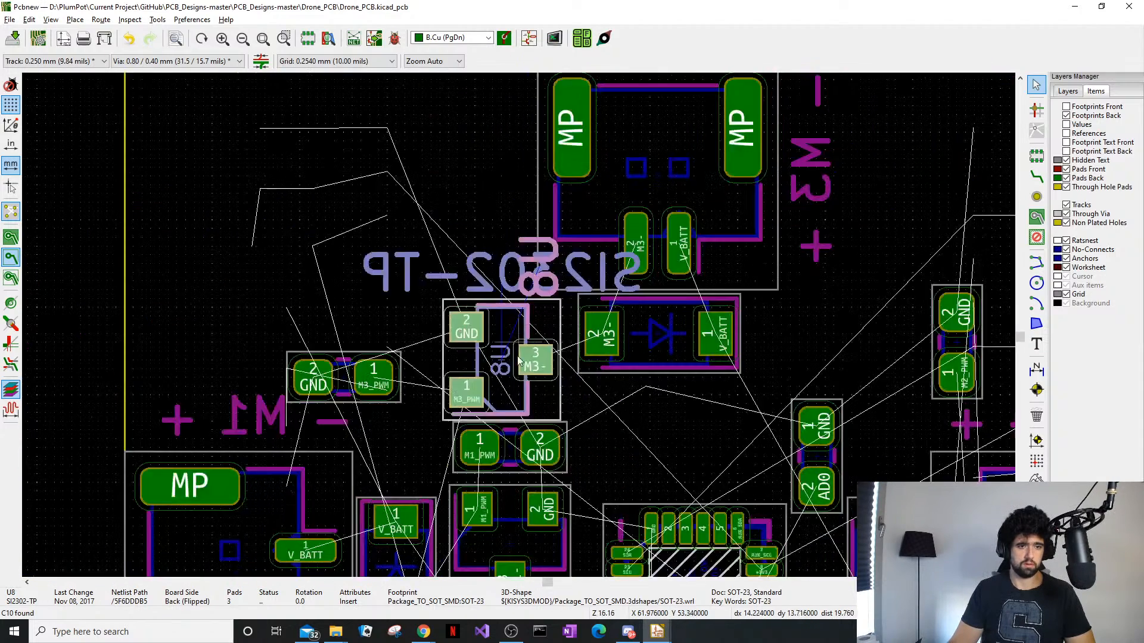
scroll(518, 324, "up", 1)
scroll(517, 325, "up", 4)
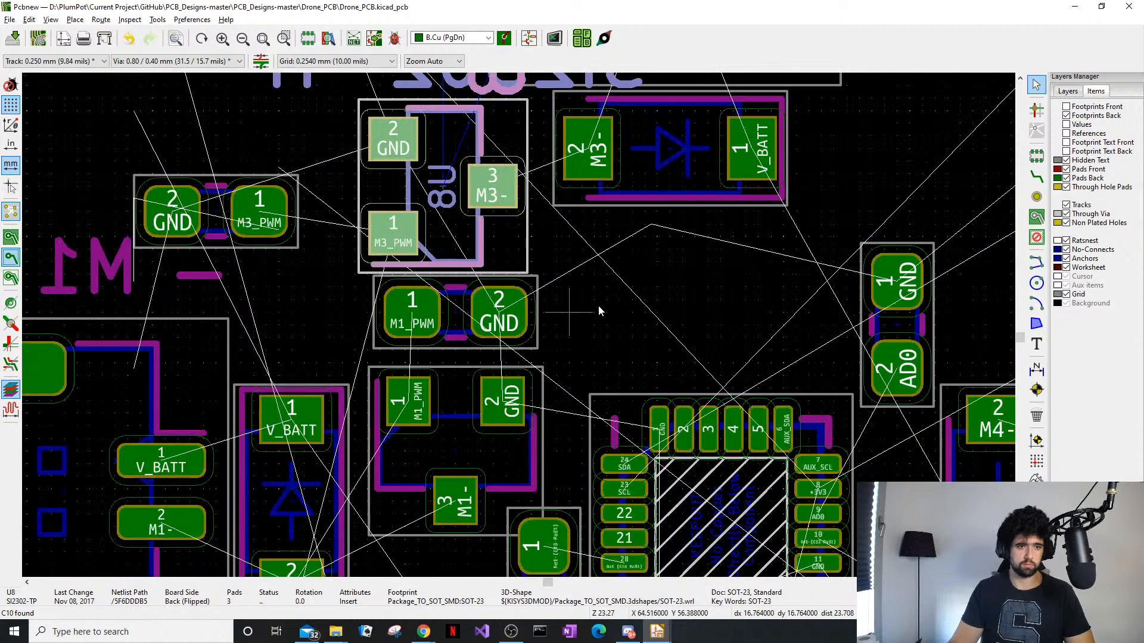
left_click(457, 325)
left_click(532, 281)
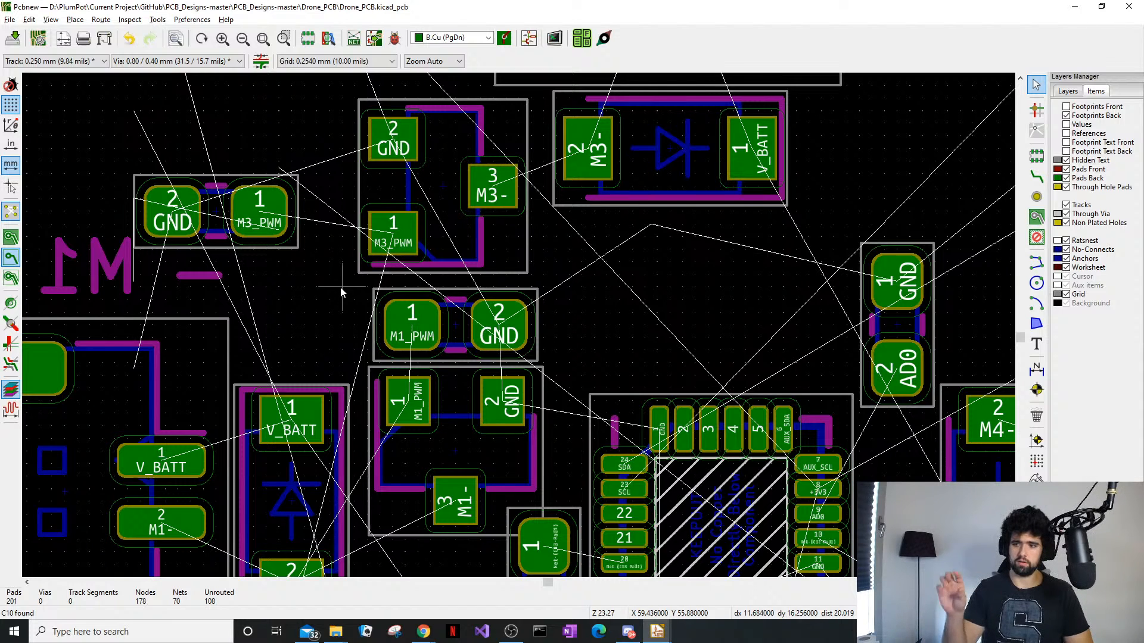
Turn resistor R14 upright and place it beside U8 so its GND and M3_PWM pads line up with the transistor's
left_click(218, 203)
key("m")
key("r")
key("r")
key("r")
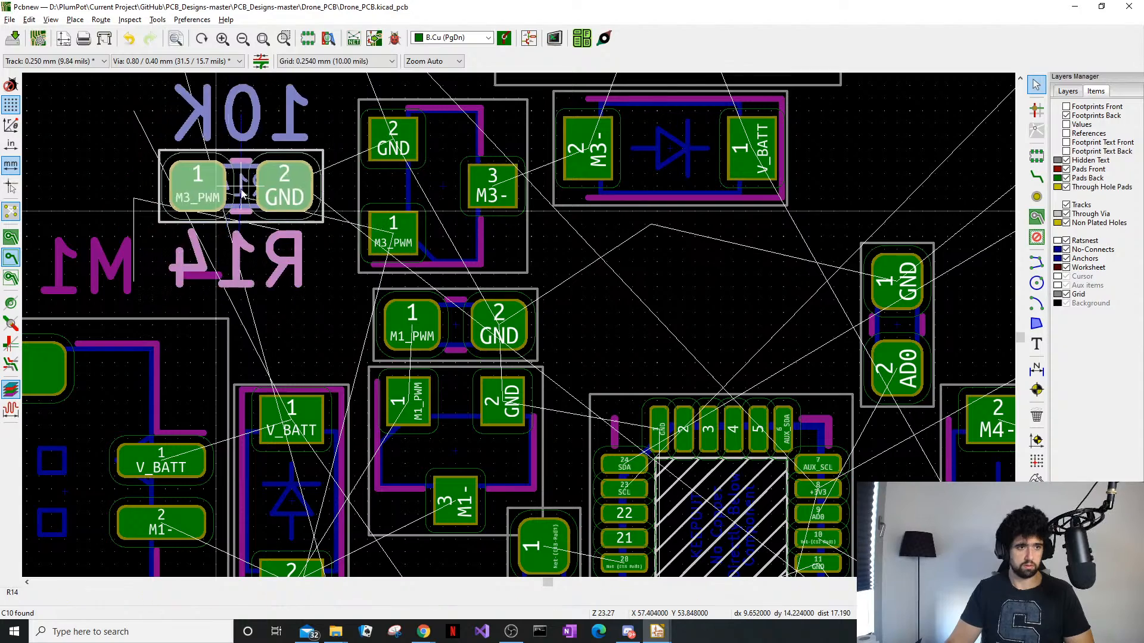
left_click(316, 186)
left_click(390, 187)
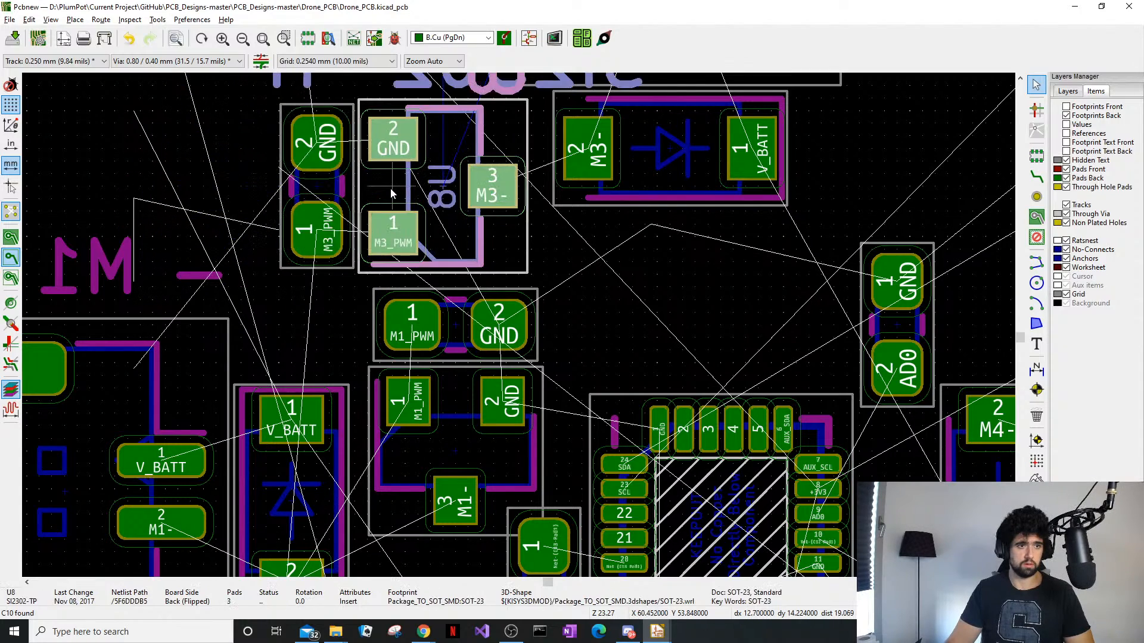
key("Escape")
Look over the M4 connector circuitry and check which motor net the nearby resistor R13 belongs to
scroll(660, 244, "down", 4)
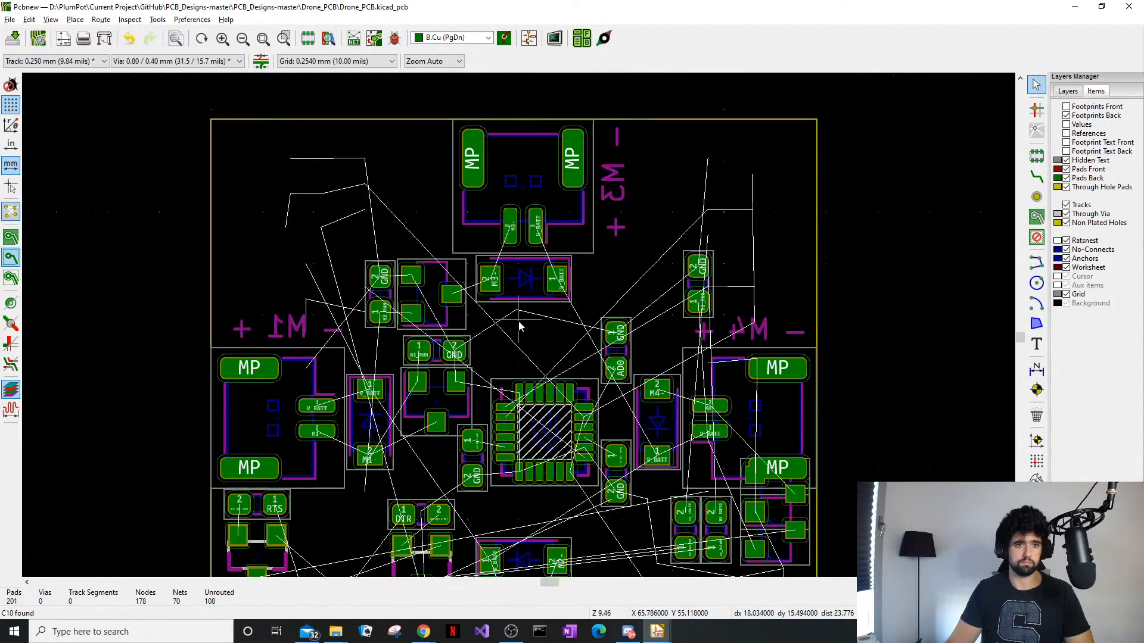
scroll(519, 323, "up", 3)
scroll(539, 313, "down", 3)
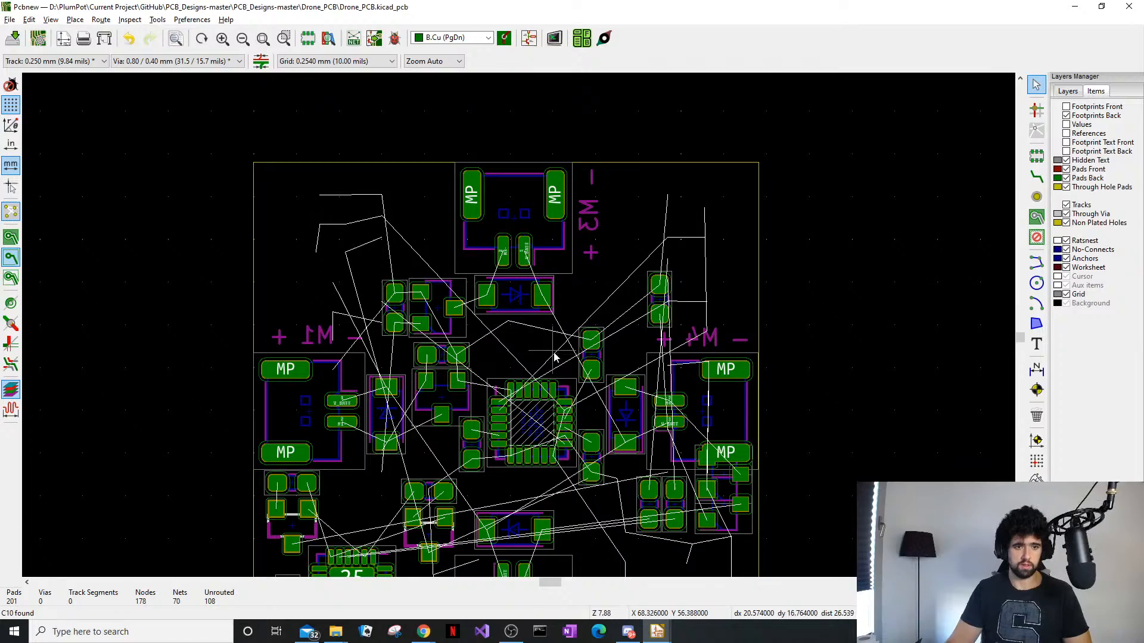
scroll(721, 259, "up", 3)
middle_click_drag(858, 186, 779, 218)
left_click(713, 237)
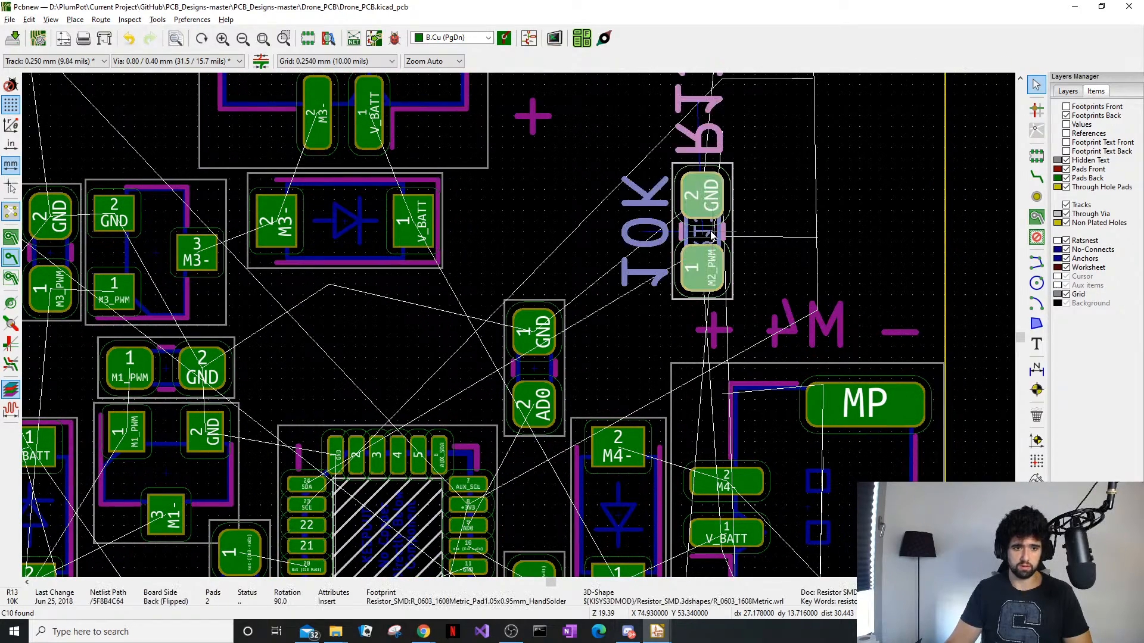
key("m")
scroll(620, 331, "down", 1)
scroll(520, 331, "down", 3, "shift")
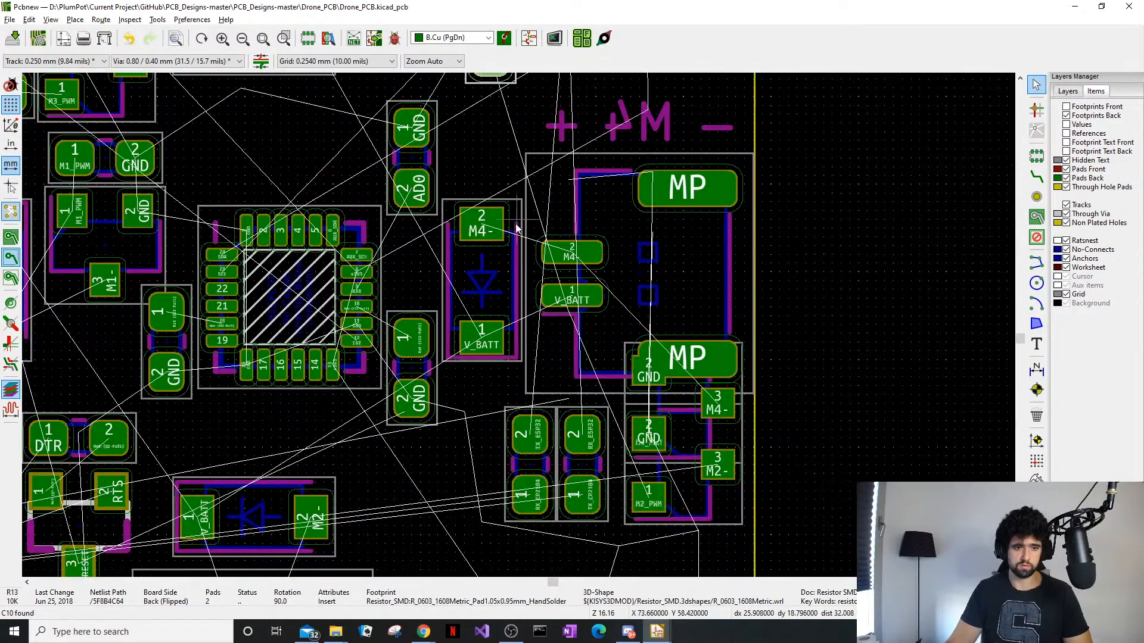
scroll(519, 331, "up", 1)
scroll(776, 399, "down", 3, "shift")
Move the M2 transistor U5 away from the overlapping transistor U9, towards the board's lower edge
left_click(776, 399)
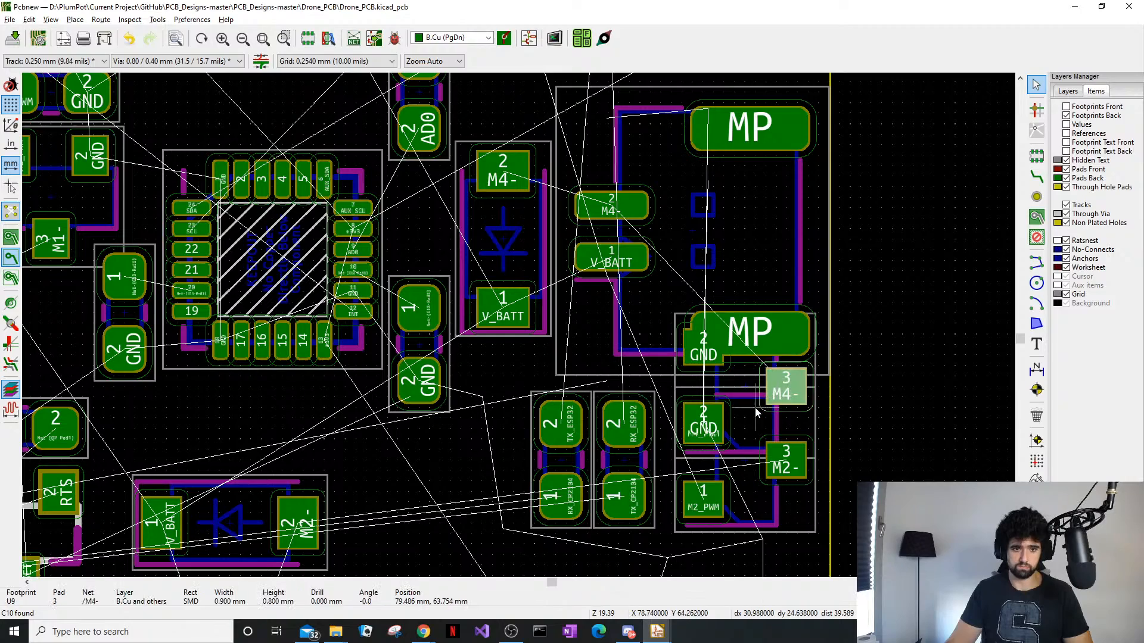
scroll(689, 450, "down", 3, "shift")
key("m")
left_click(686, 501)
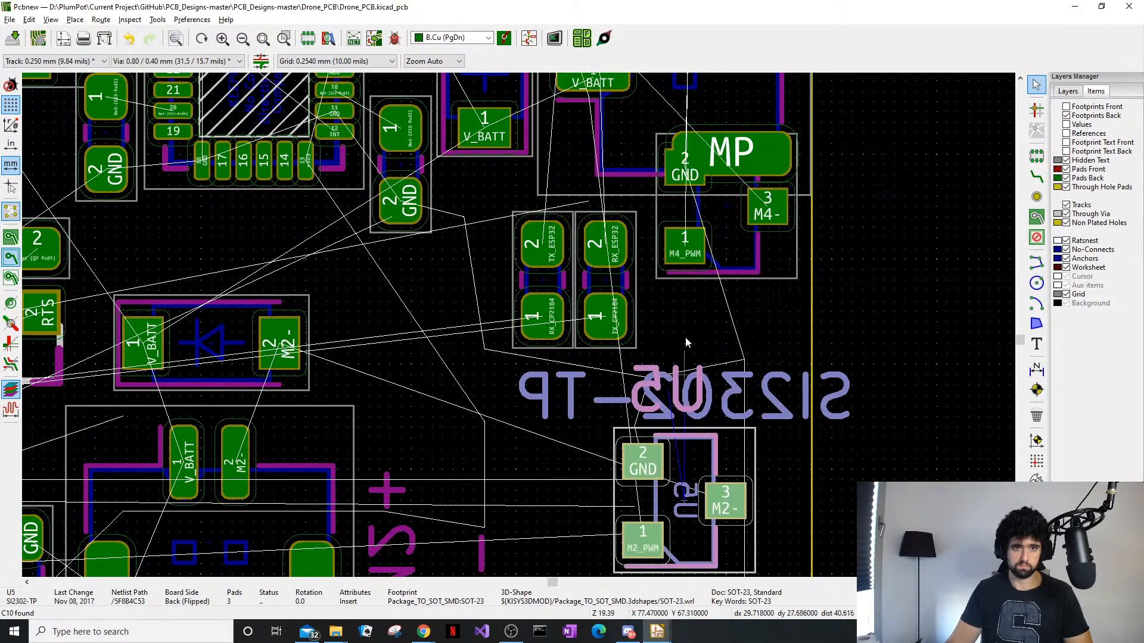
Move transistor U9 to just above the M4 connector and rotate it to 270° with its M4- pad facing the connector
left_click(735, 241)
key("m")
left_click(728, 304)
scroll(733, 295, "up", 4, "shift")
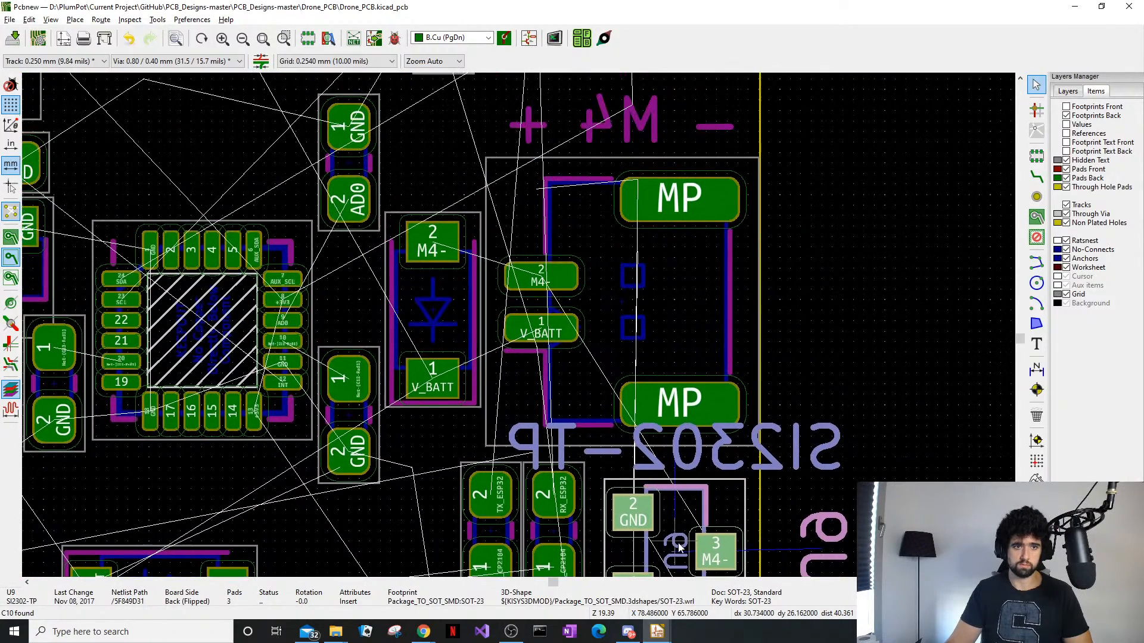
scroll(602, 292, "up", 3, "shift")
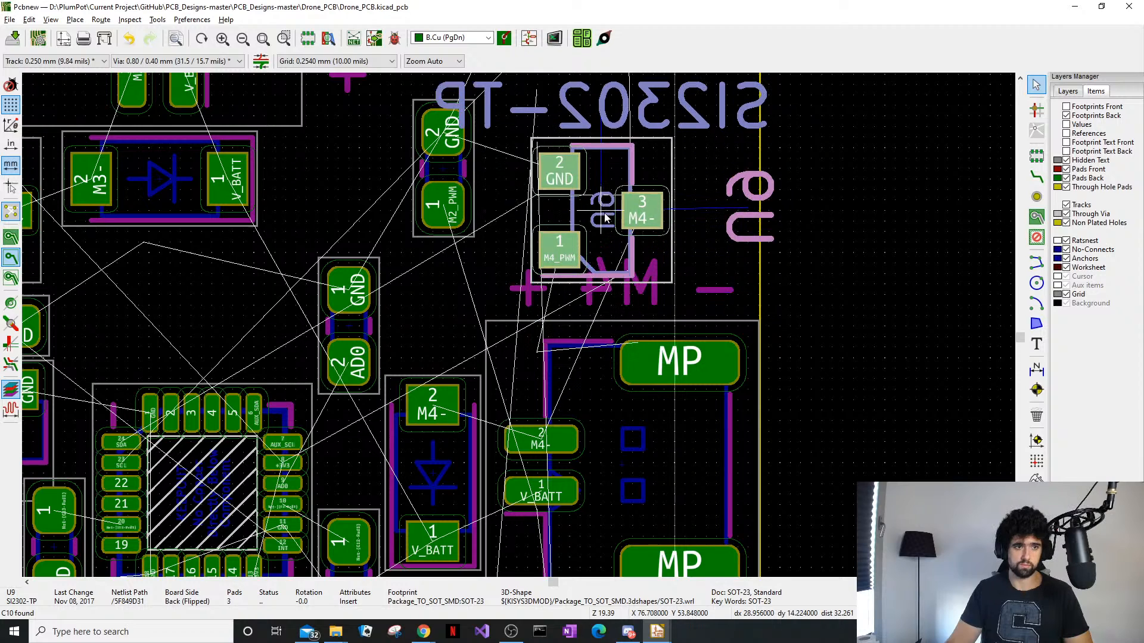
key("r")
key("r")
key("r")
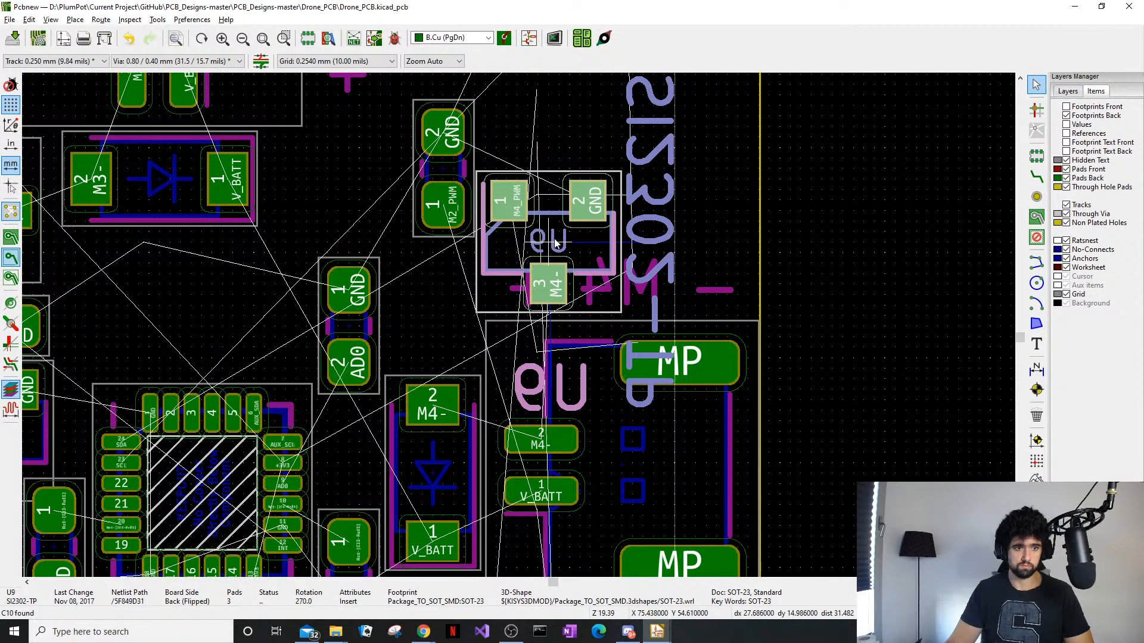
left_click(566, 243)
left_click(841, 326)
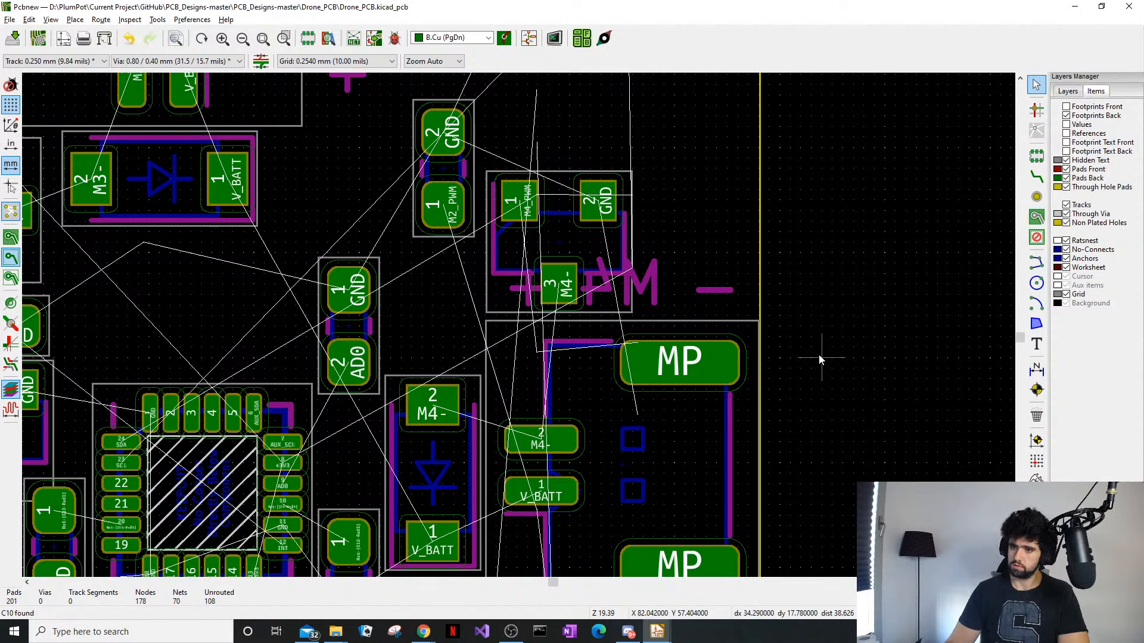
Move the 10K resistor R13 down between the AD0 resistor and transistor U9
middle_click_drag(709, 401, 749, 407)
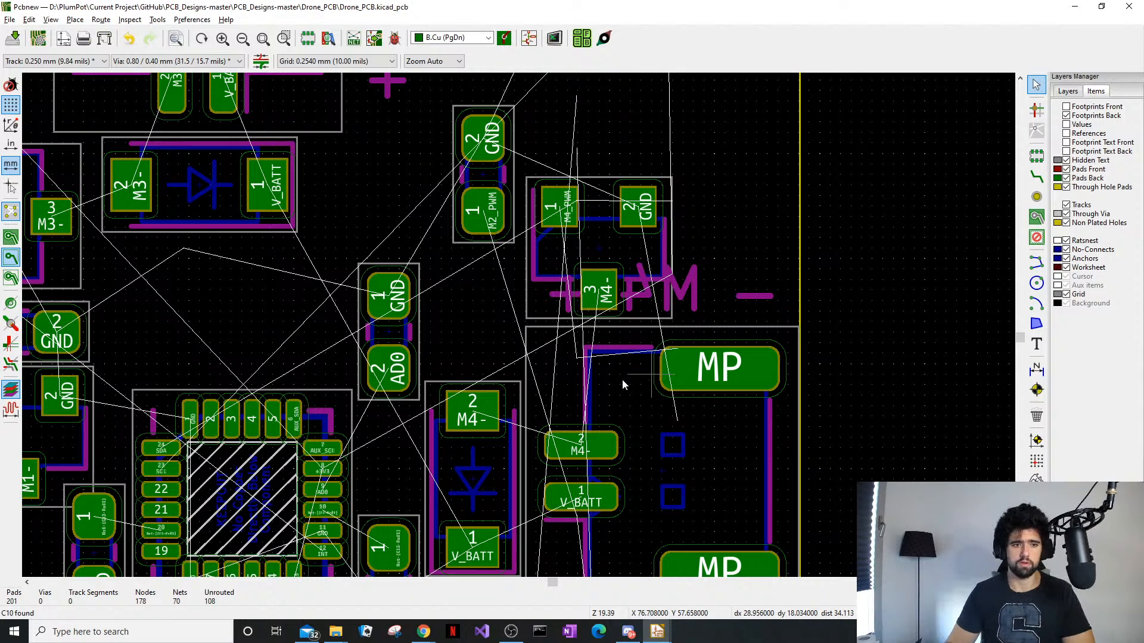
left_click_drag(497, 186, 481, 282)
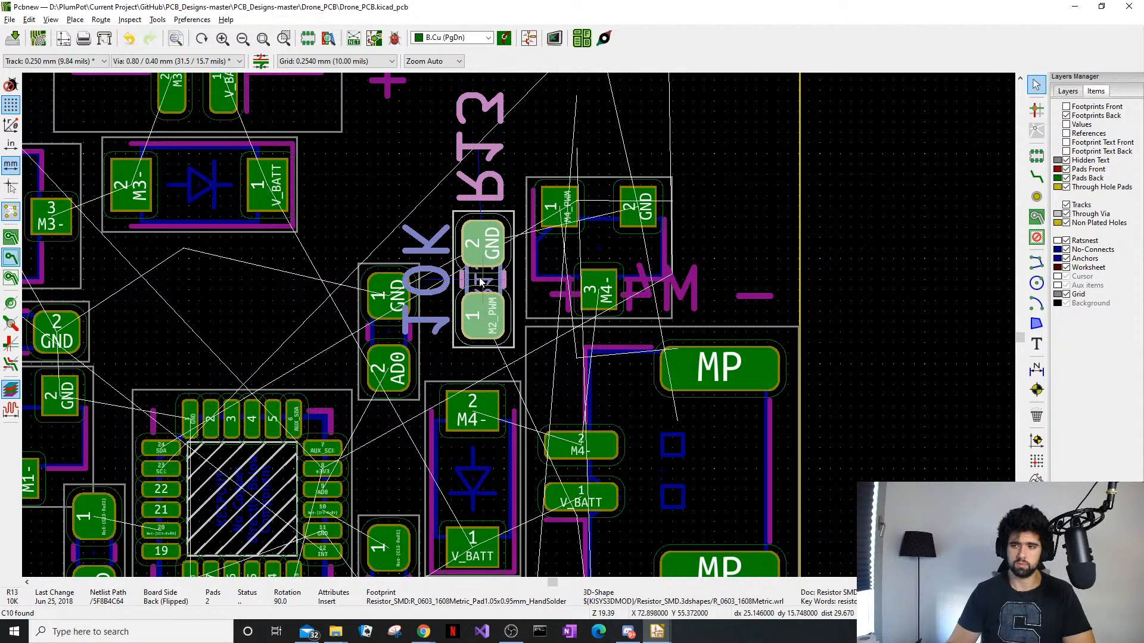
scroll(464, 248, "down", 4)
middle_click_drag(560, 504, 534, 378)
scroll(534, 379, "up", 4)
middle_click_drag(646, 367, 556, 261)
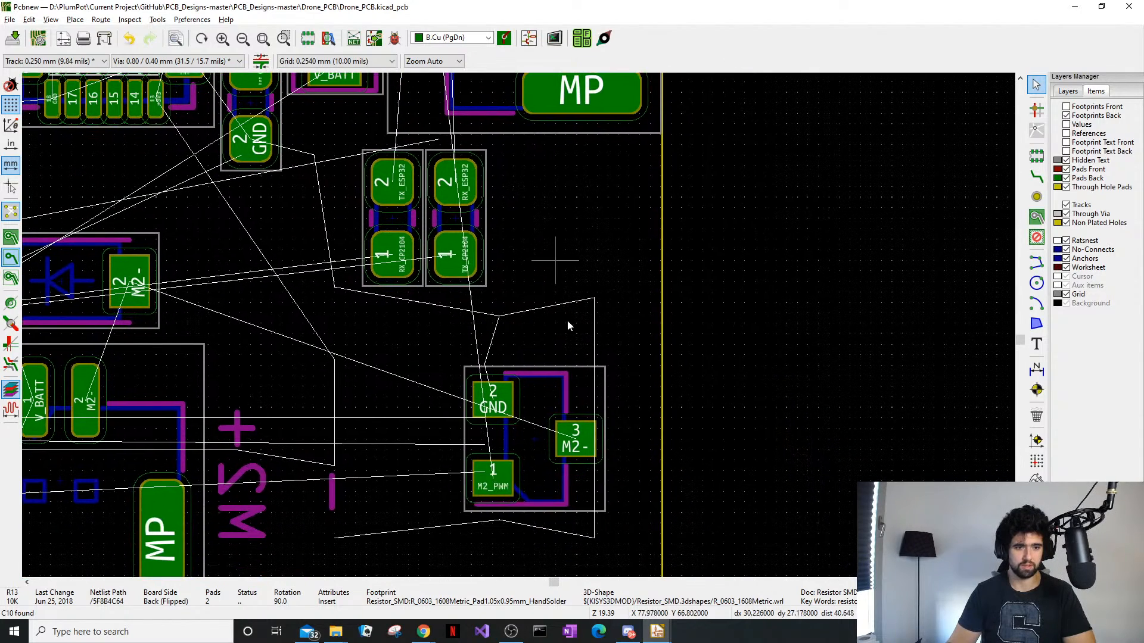
Move the M2 transistor next to the M2 diode, rotate it 180°, and shift the 100R resistors R5 and R6 slightly away from it
mouse_move(573, 381)
left_mouse_down()
mouse_move(535, 439)
mouse_move(358, 460)
mouse_move(374, 468)
mouse_move(332, 455)
mouse_move(243, 320)
mouse_move(281, 271)
left_mouse_up()
key("r")
key("r")
left_click_drag(527, 203, 398, 218)
left_click_drag(411, 223, 455, 224)
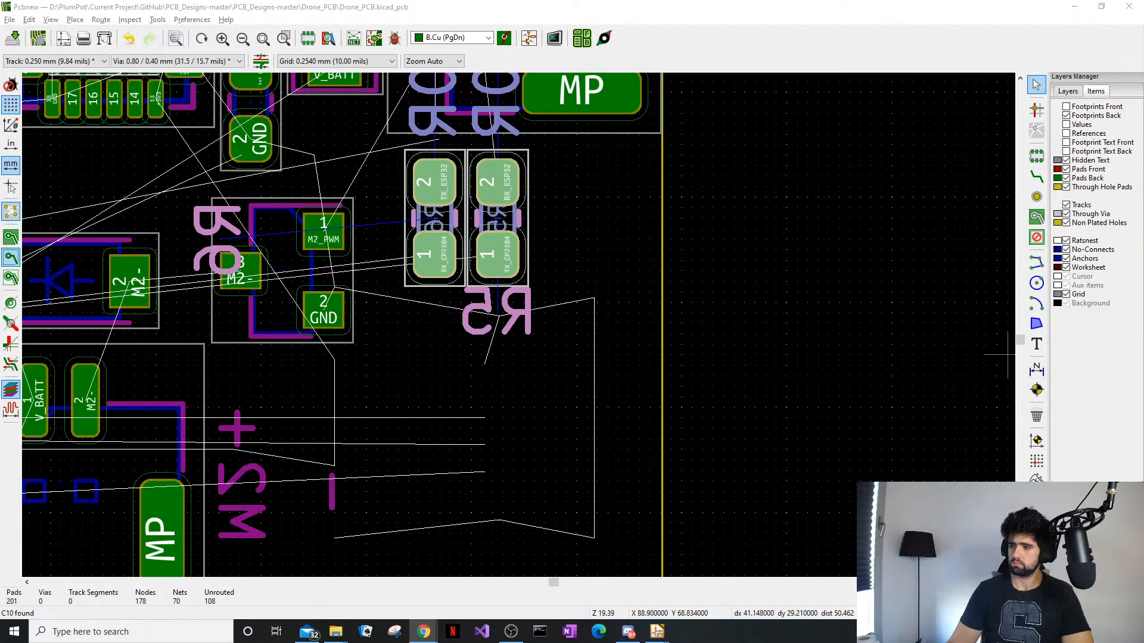
Nudge the two-pad component with the GND pad beside the central chip slightly down towards the M2 transistor
middle_click_drag(363, 305, 411, 439)
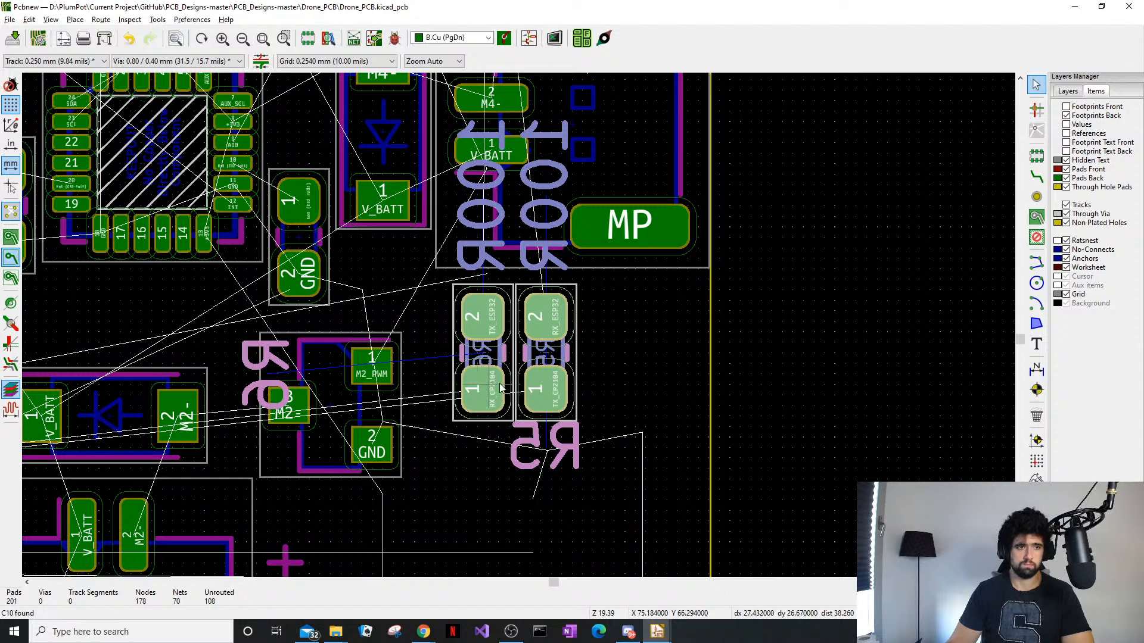
left_click(298, 287)
scroll(298, 288, "up", 2)
left_click_drag(298, 288, 297, 308)
left_click(709, 407)
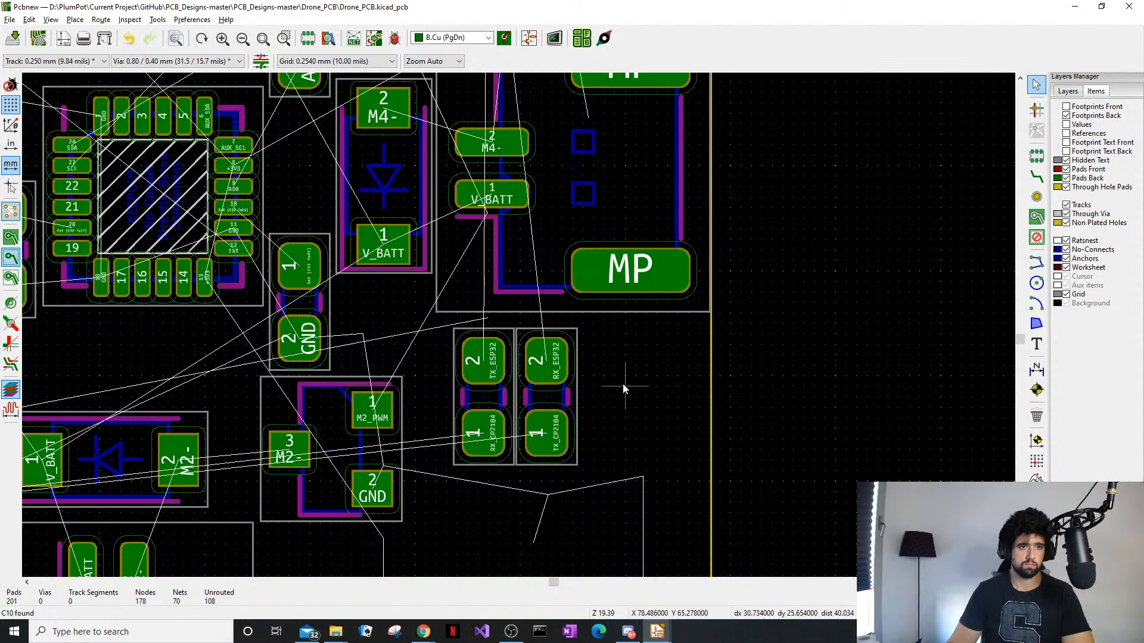
Select the 100R resistors R5 and R6 together and move them into the board's upper corner between the M3 and M4 connectors
scroll(624, 384, "down", 2)
middle_click_drag(506, 299, 478, 479)
left_click_drag(476, 503, 375, 518)
left_click_drag(384, 522, 438, 513)
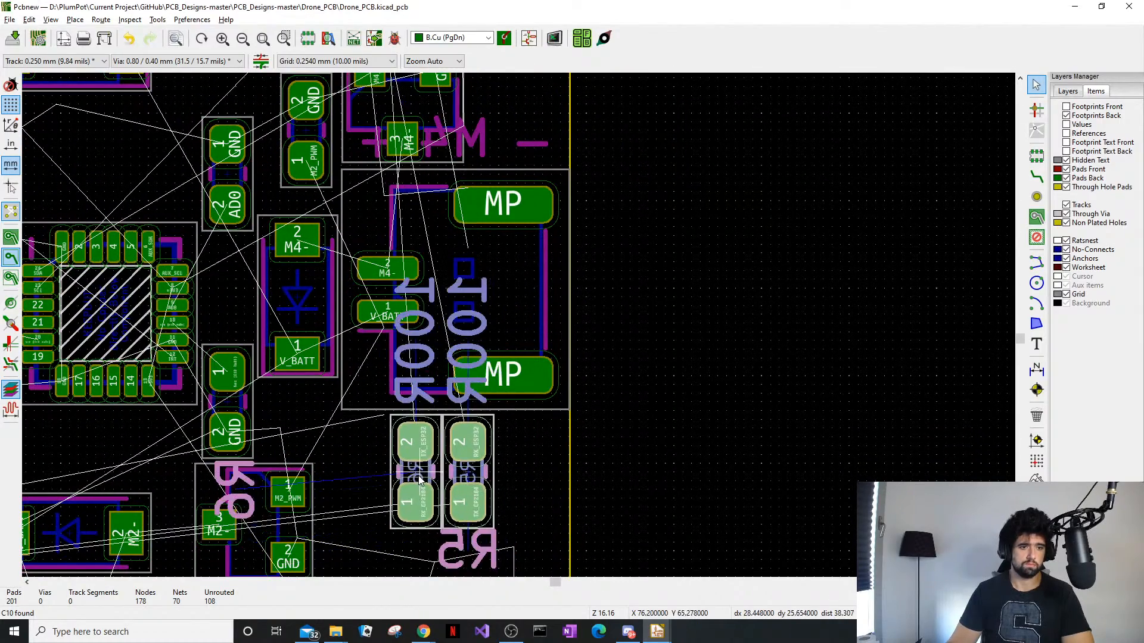
scroll(420, 477, "up", 1)
middle_click_drag(527, 332, 598, 220)
scroll(598, 220, "down", 1)
scroll(510, 329, "down", 1)
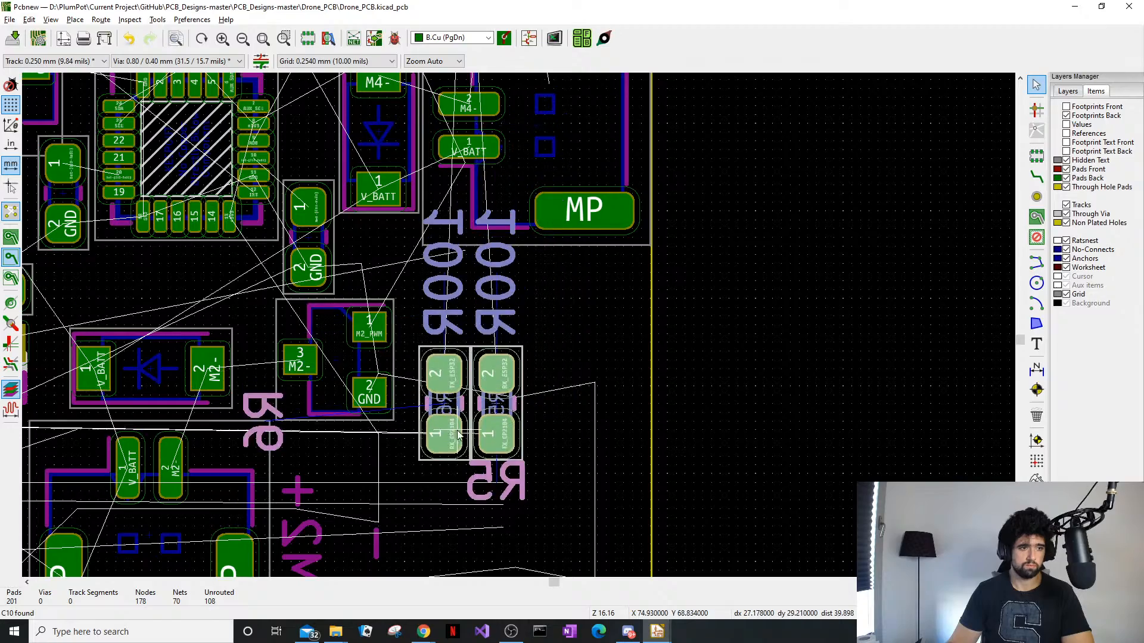
scroll(518, 329, "down", 3)
scroll(520, 330, "up", 4)
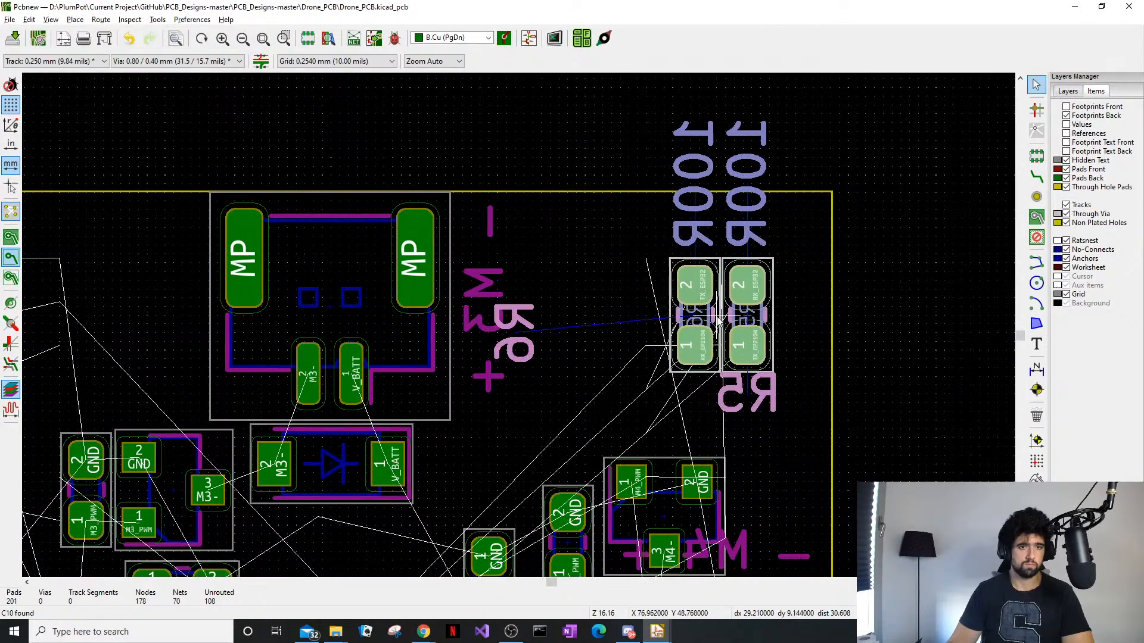
left_click(718, 322)
Toggle the front and back footprints to compare the position of R5 and R6 with the ESP32 pads on the front
left_click(1067, 106)
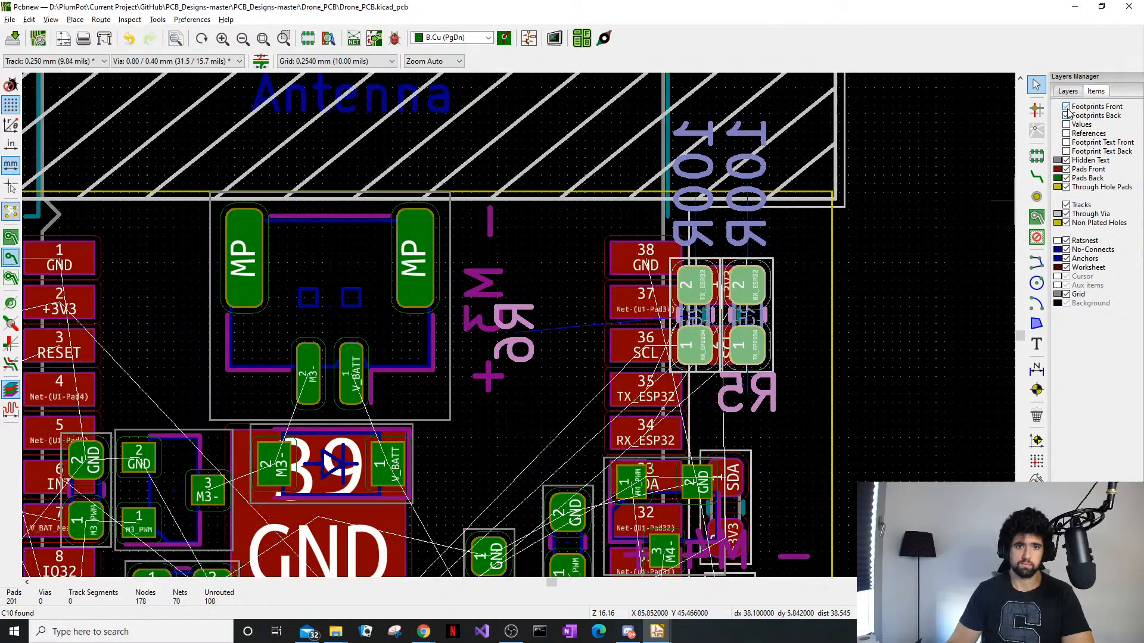
middle_click_drag(782, 333, 837, 301)
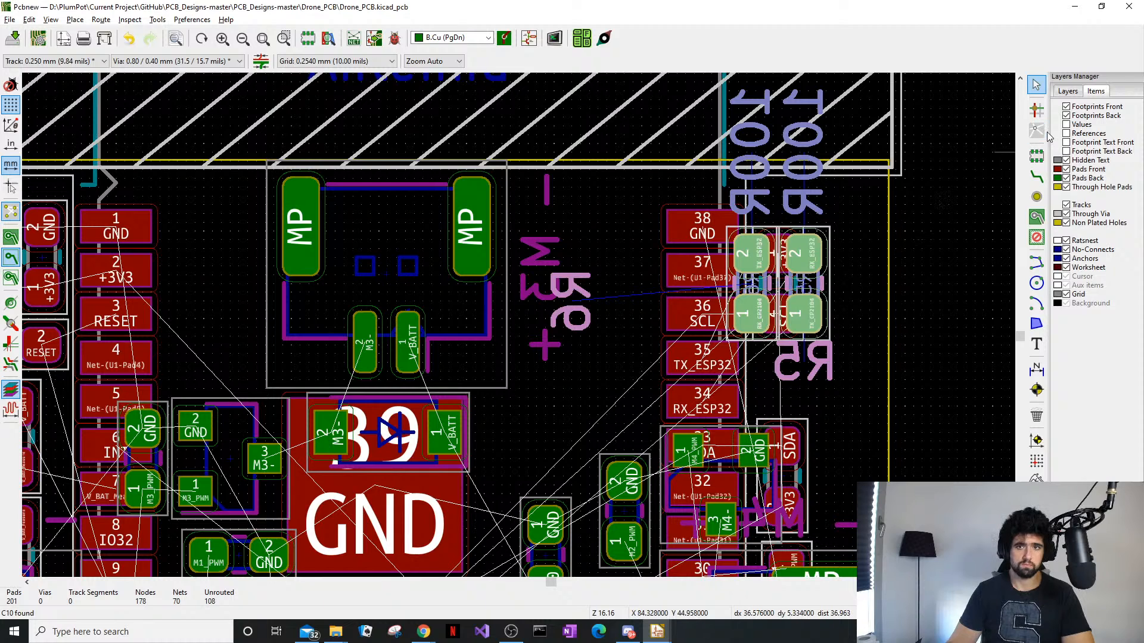
left_click(1067, 115)
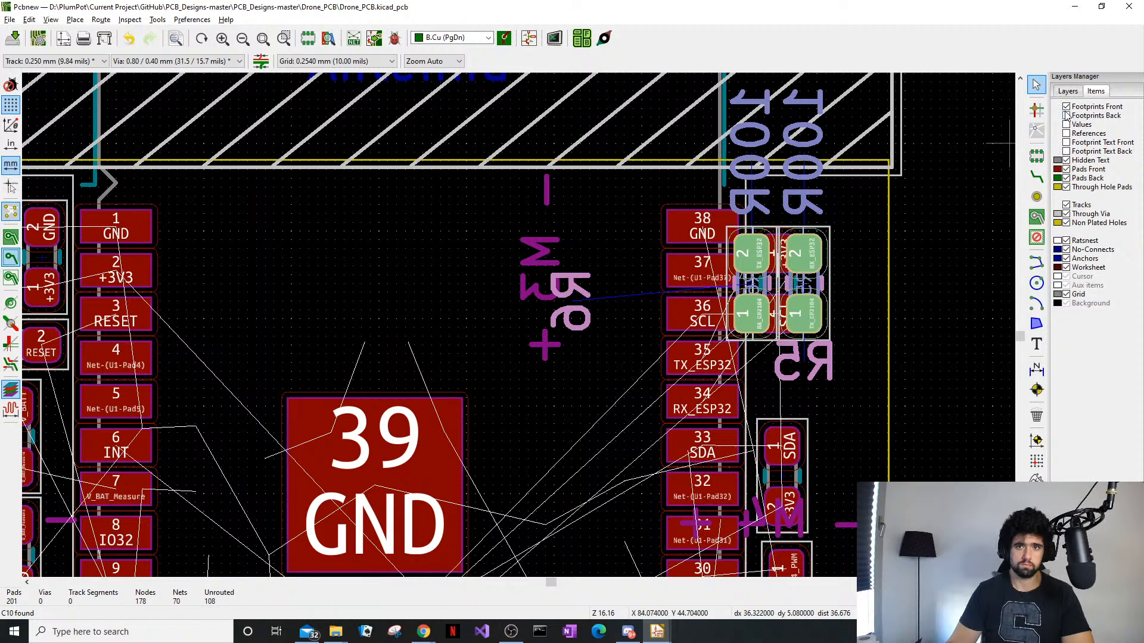
left_click(1067, 115)
left_click(1068, 91)
left_click(1097, 93)
left_click(1067, 106)
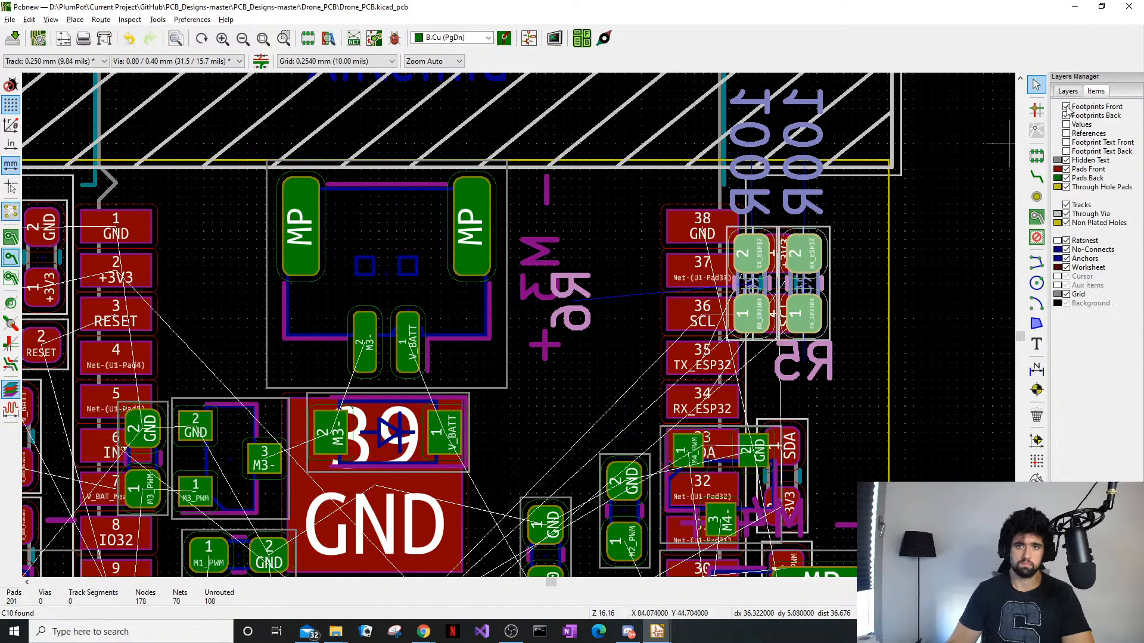
Select R5 and R6 together, rotate them to 180° so they lie horizontally, and move them closer to the M3 connector
left_click(864, 283)
left_click_drag(856, 268, 697, 316)
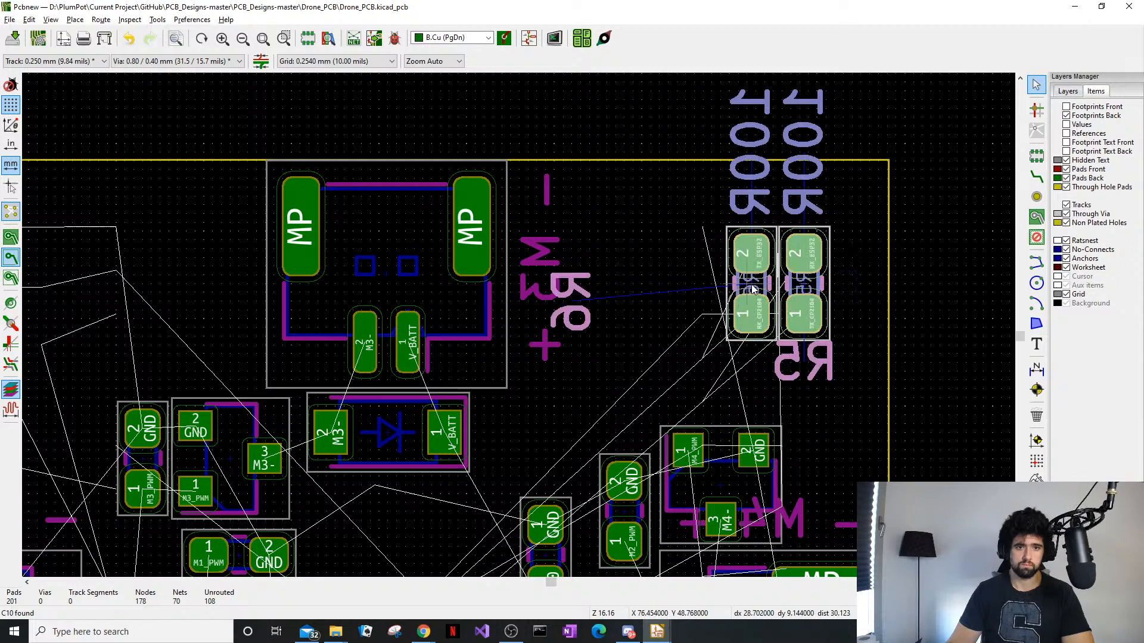
left_click_drag(757, 284, 714, 302)
key("r")
key("r")
key("r")
key("r")
key("r")
key("r")
key("r")
key("r")
key("r")
Move resistor R6 to just above the M4 transistor near the board edge, and place R5 directly beneath it
left_click(696, 273)
key("m")
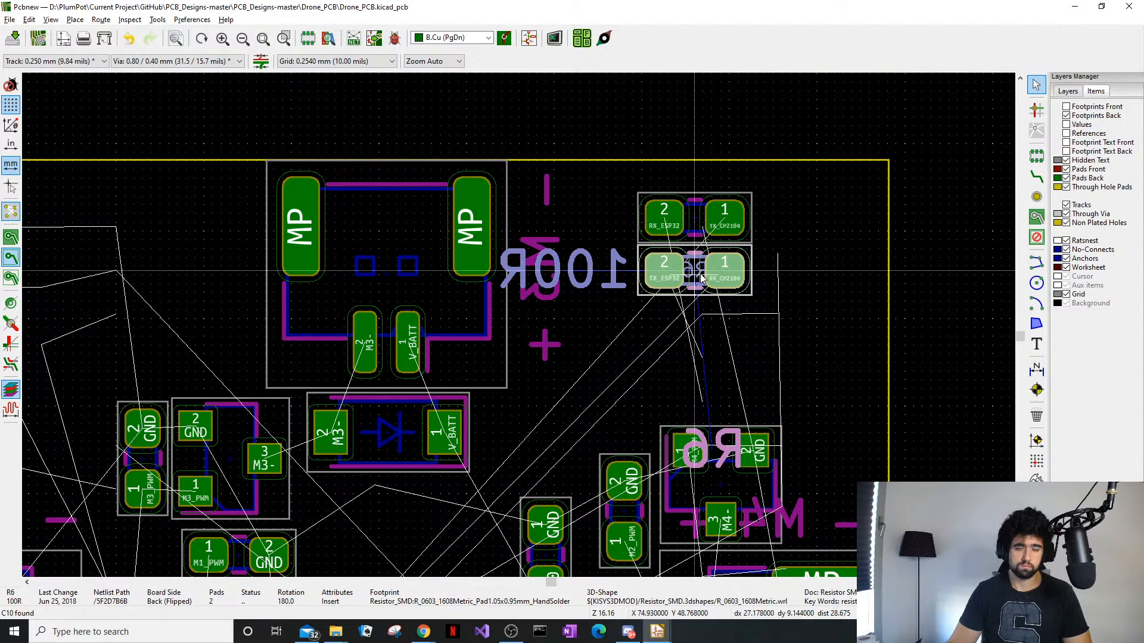
left_click_drag(811, 364, 803, 360)
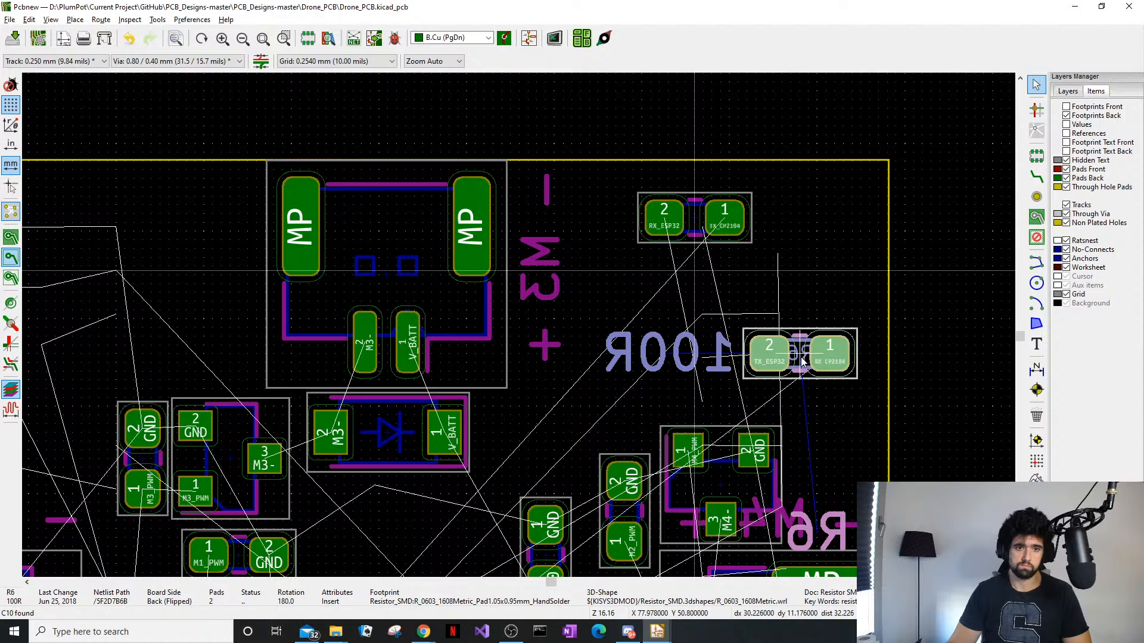
left_click(803, 370)
left_click(771, 253)
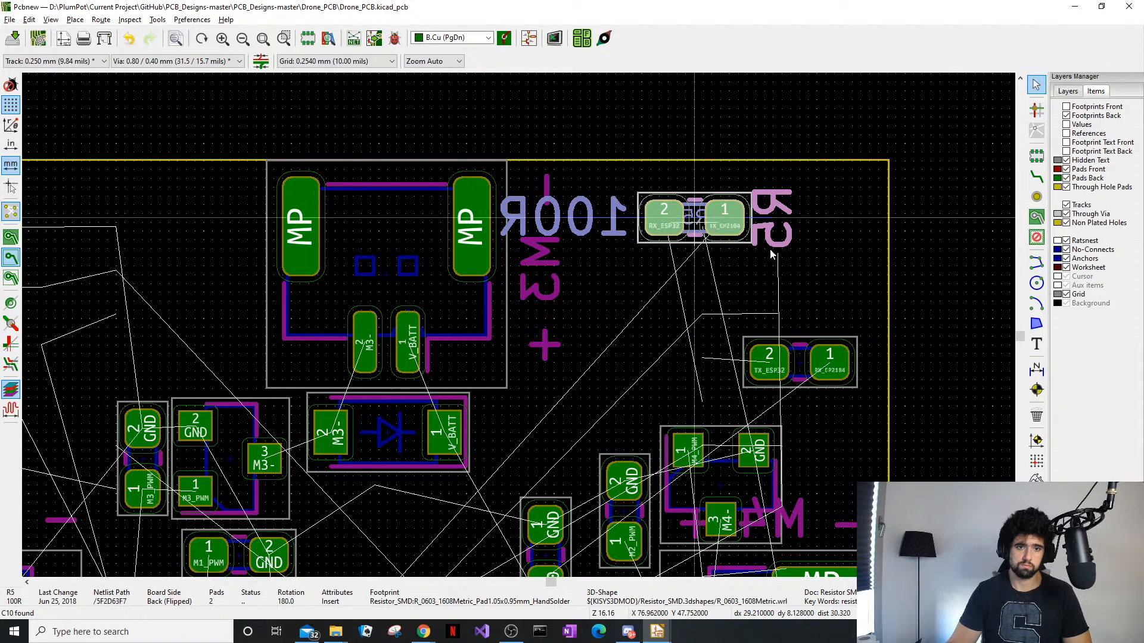
key("m")
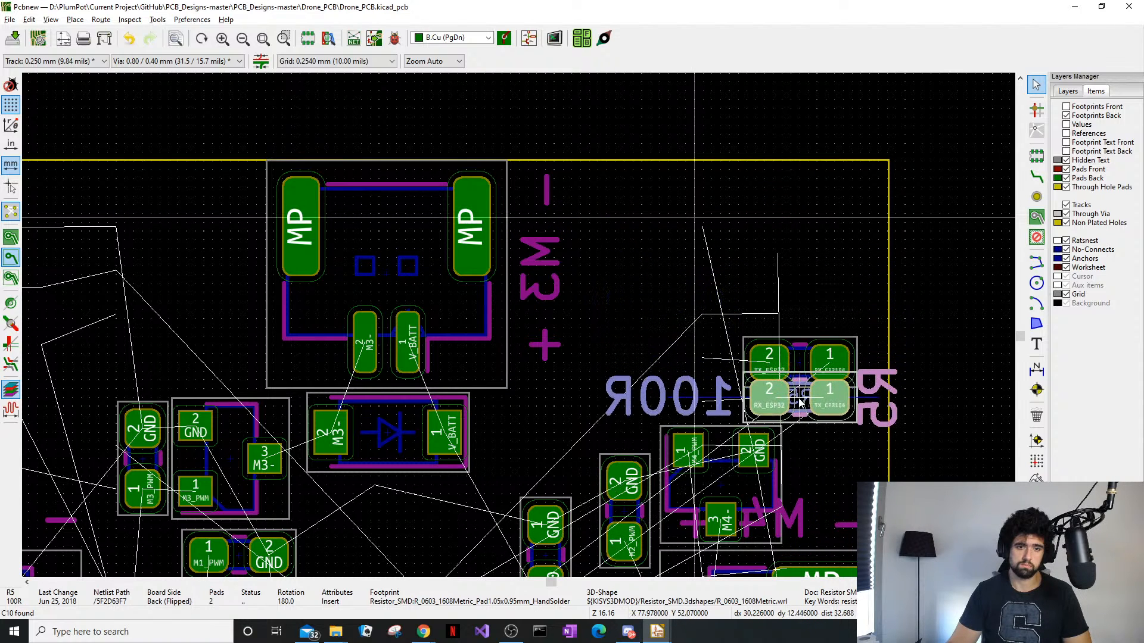
left_click(800, 403)
Shift R6 further up from the M4 transistor and move R5 up beneath it, closer to the board edge
left_click(801, 353)
key("m")
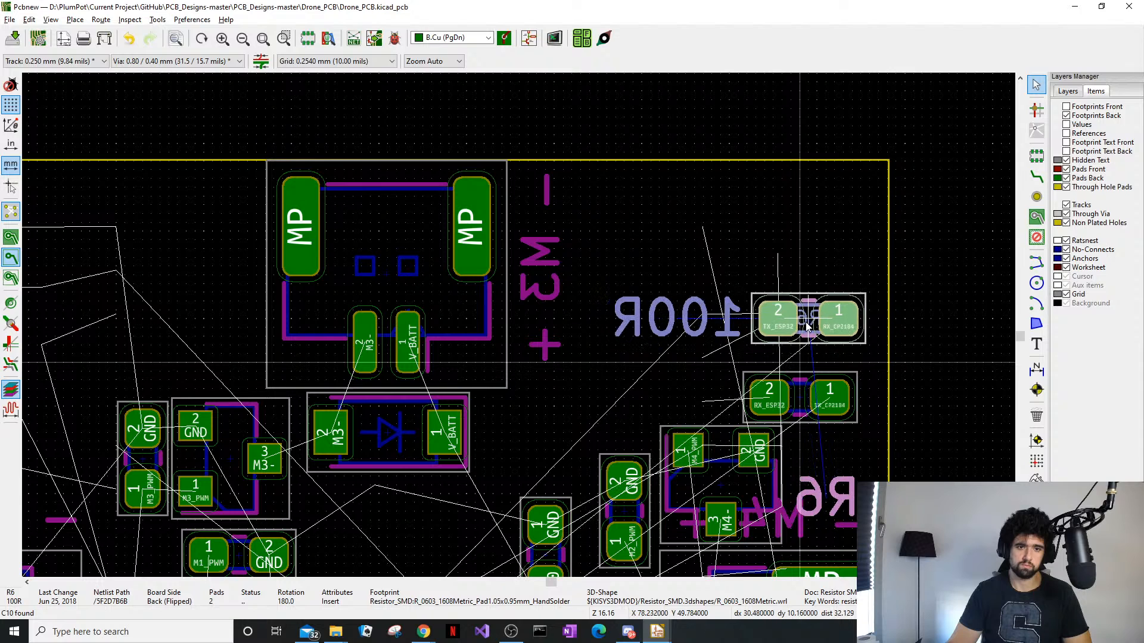
left_click(807, 325)
left_click(802, 396)
key("m")
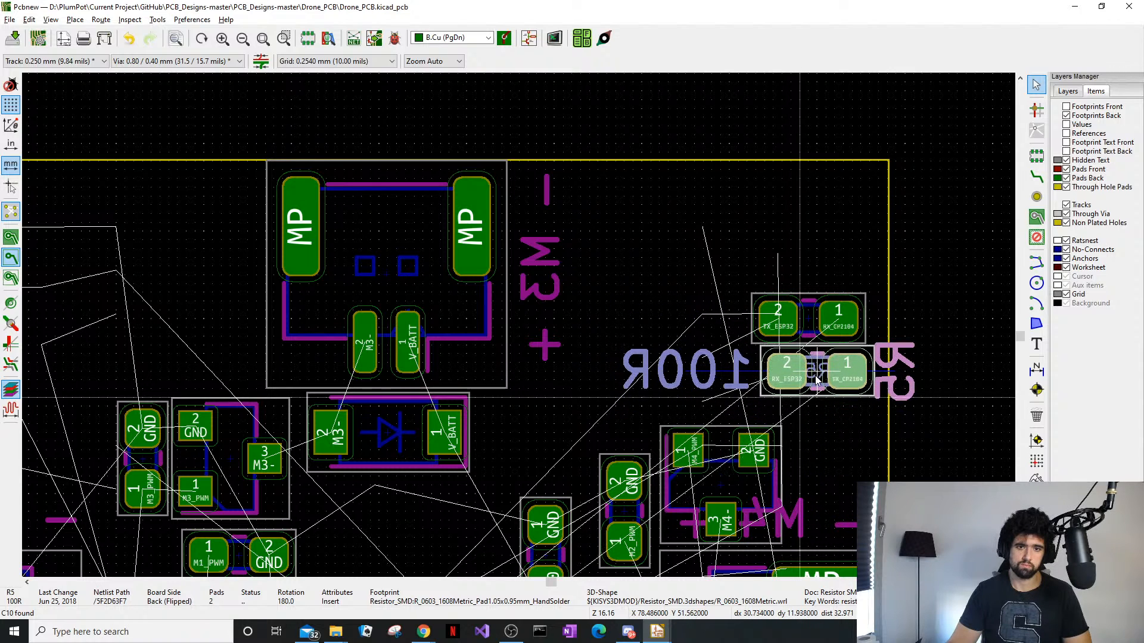
left_click(818, 380)
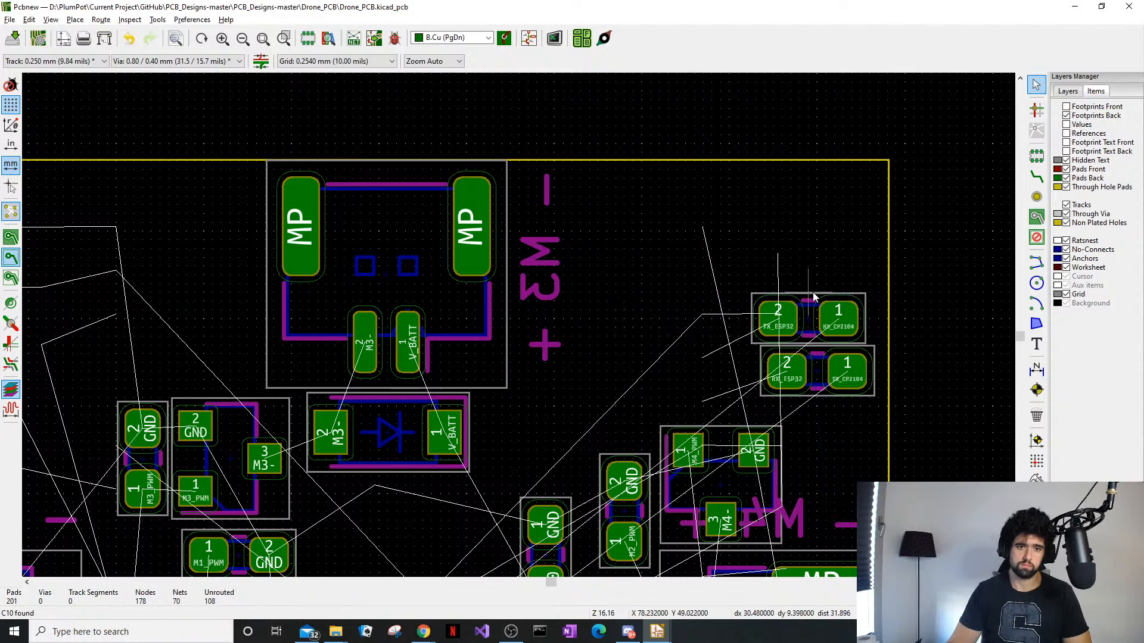
Align resistor R6 directly above R5 and save the board
left_click(811, 313)
key("m")
left_click(818, 319)
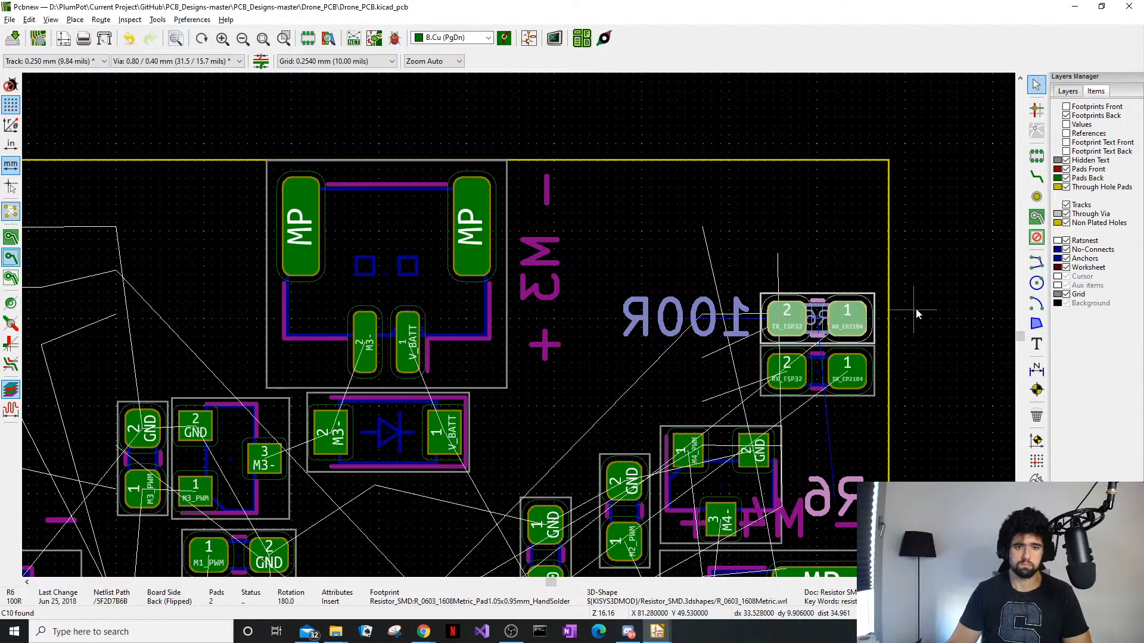
left_click(915, 311)
key("ctrl+s")
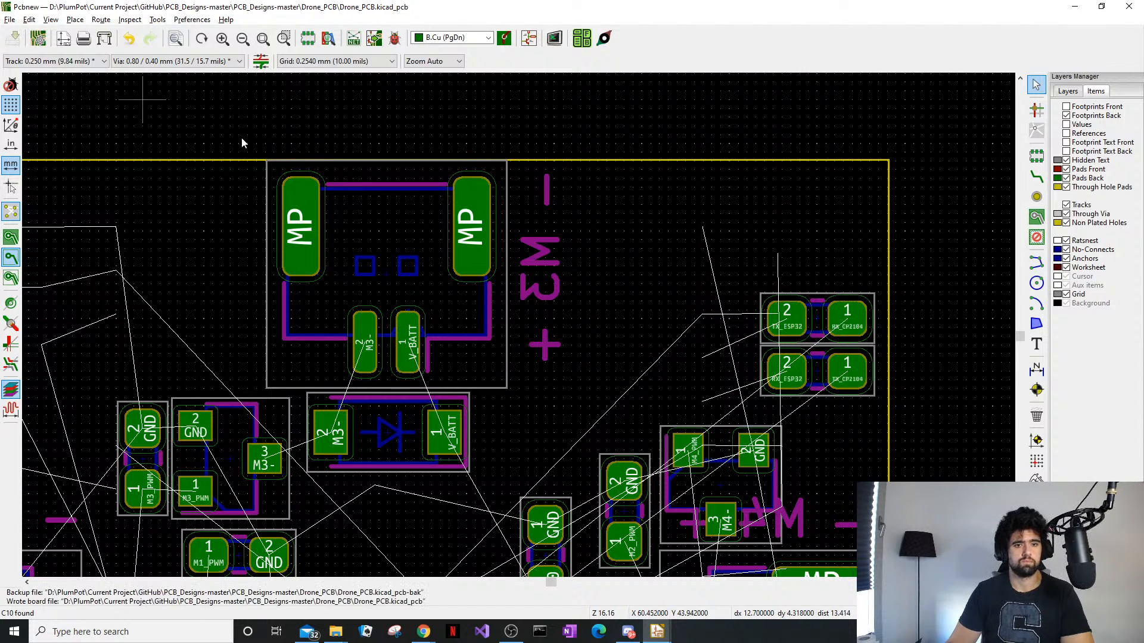
Fit the whole board in view and inspect the component placement in the 3D viewer
key("Home")
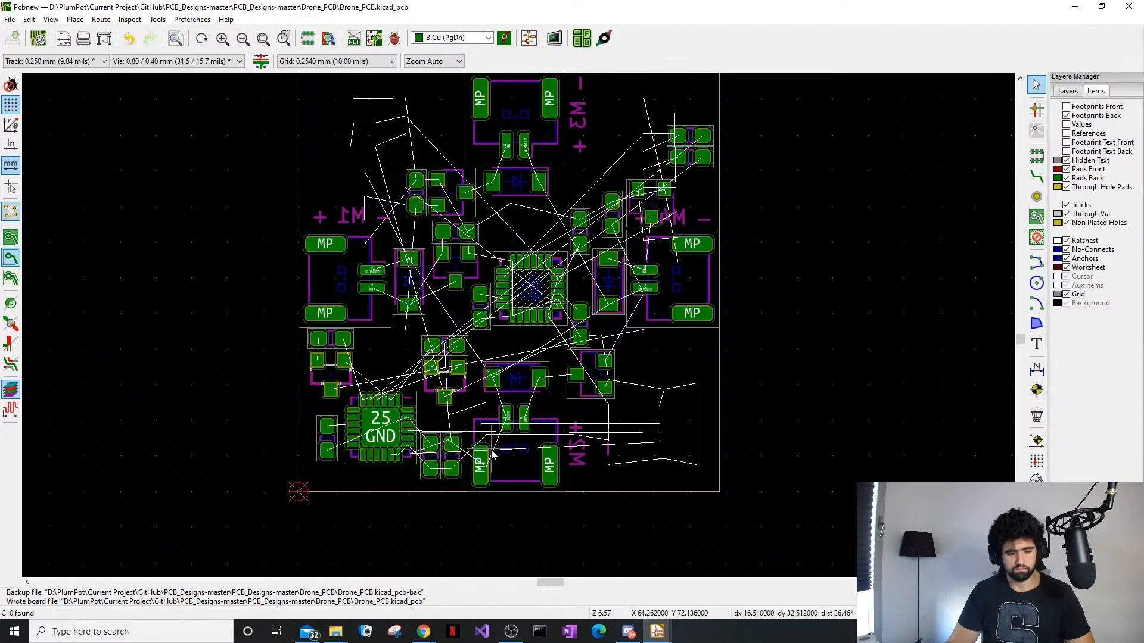
key("alt+3")
left_click_drag(835, 390, 858, 388)
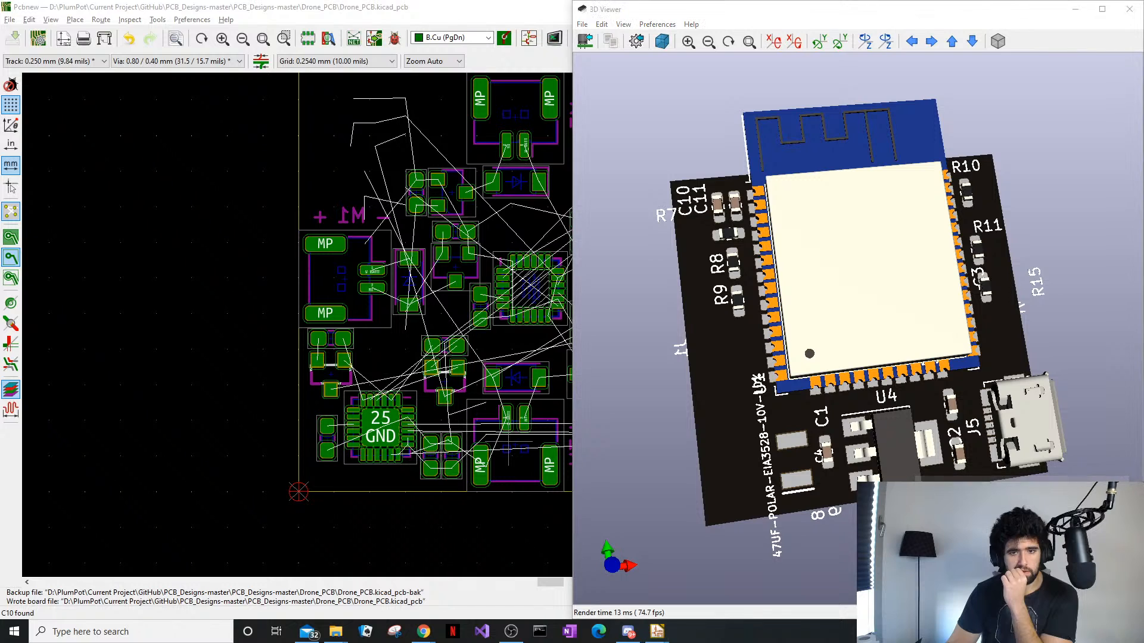
left_click_drag(656, 396, 779, 399)
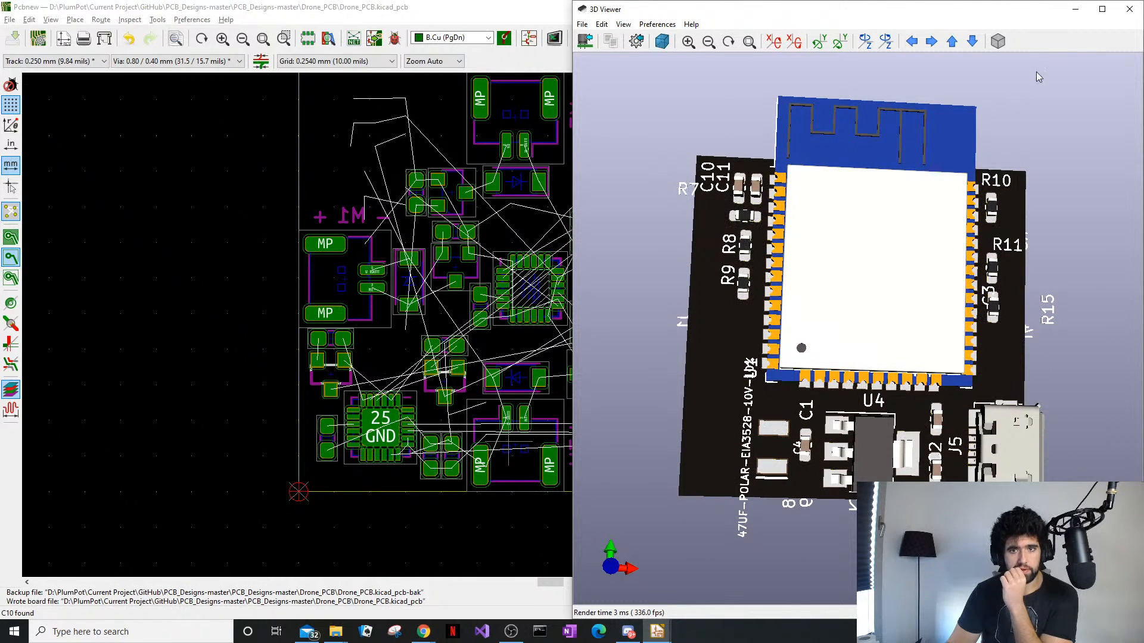
left_click(1130, 9)
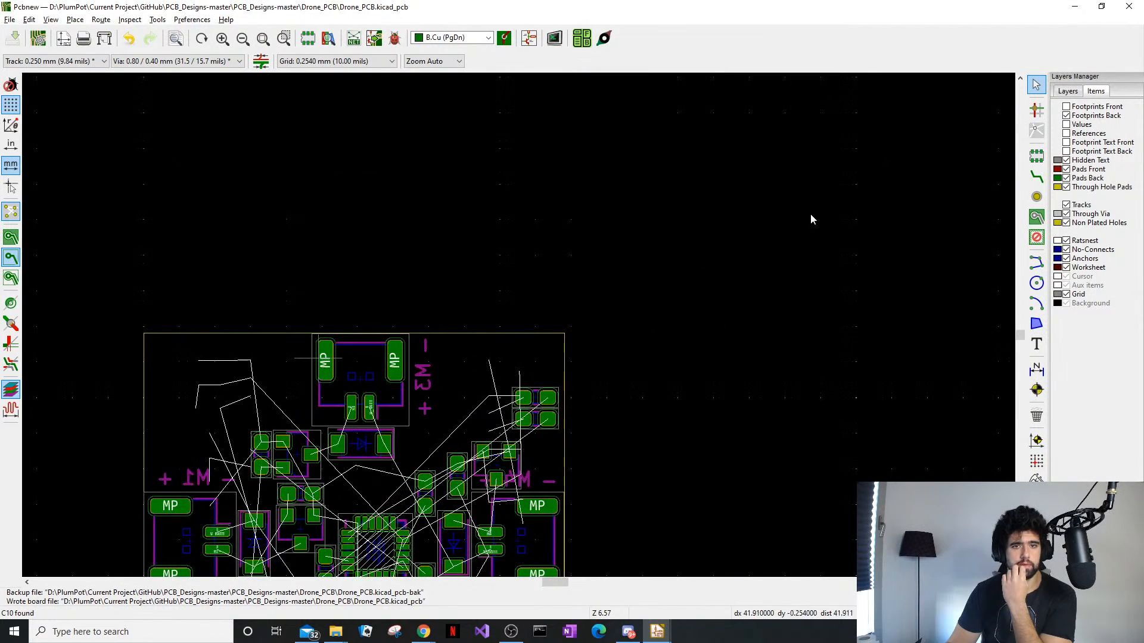
Show the front footprints together with the back ones
left_click(1069, 106)
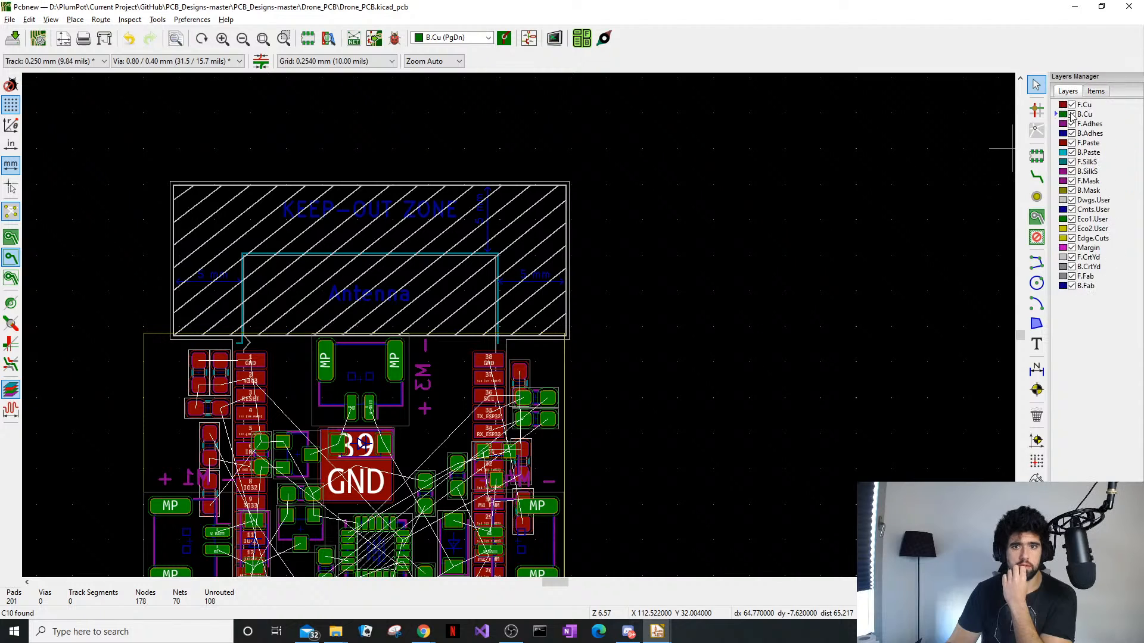
left_click(1095, 92)
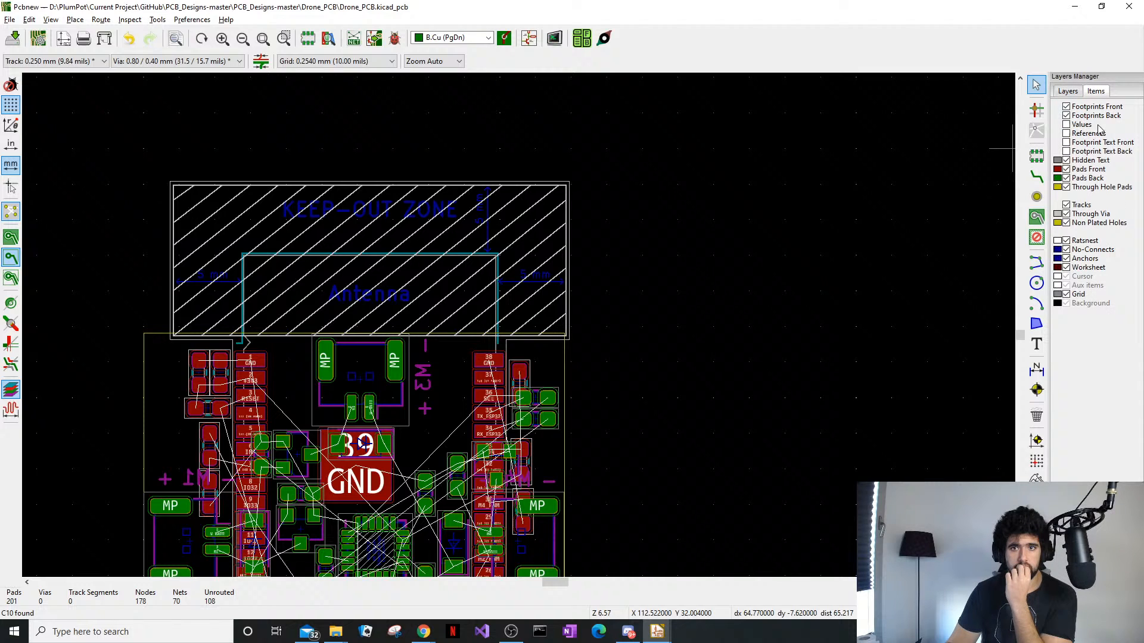
Show the values, references and front footprint text on the board, keeping the back footprint text hidden
left_click(1067, 124)
left_click(1066, 133)
left_click(1066, 143)
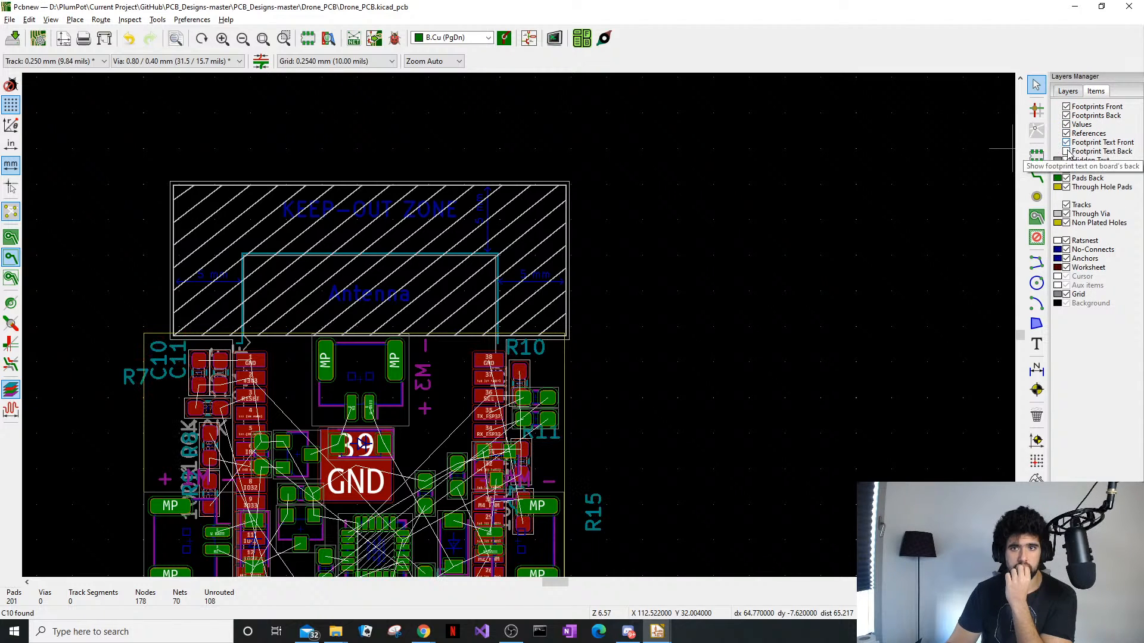
left_click(1066, 151)
middle_click_drag(717, 313, 765, 225)
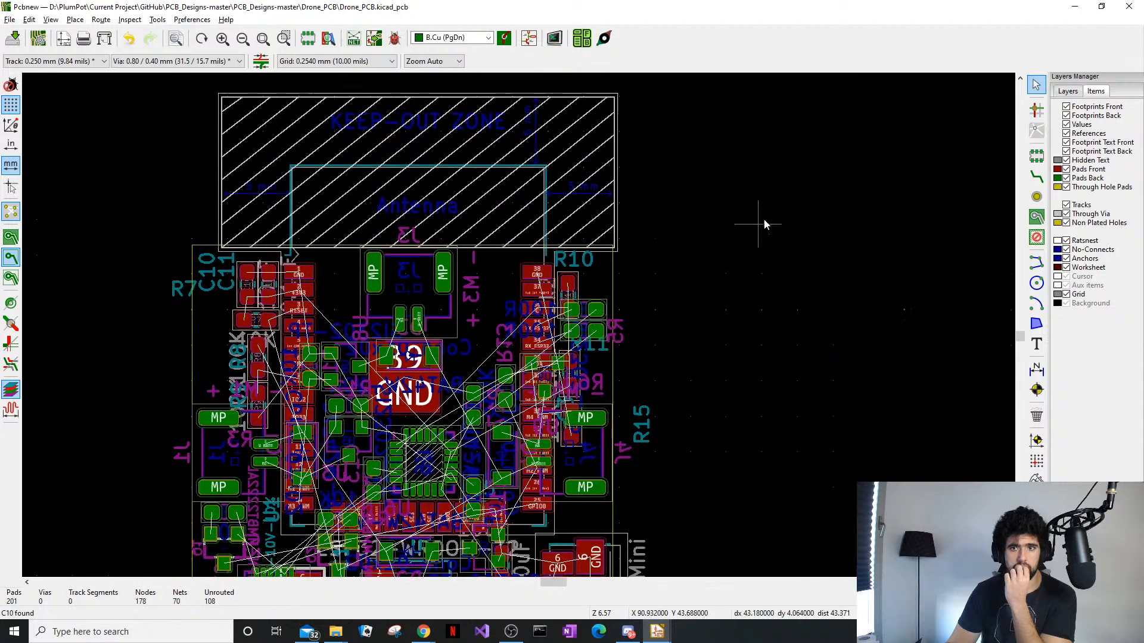
left_click(1066, 153)
Move the R7 reference text inside the board outline, directly beside resistor R7
middle_click_drag(196, 310, 265, 297)
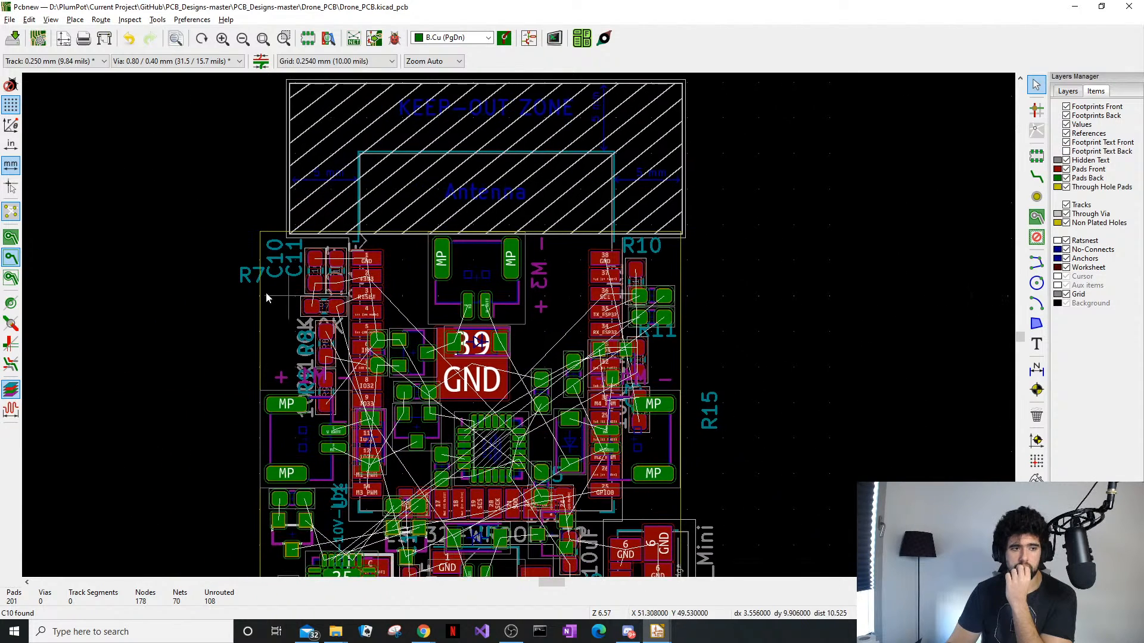
scroll(253, 292, "up", 3)
left_click(530, 303)
key("m")
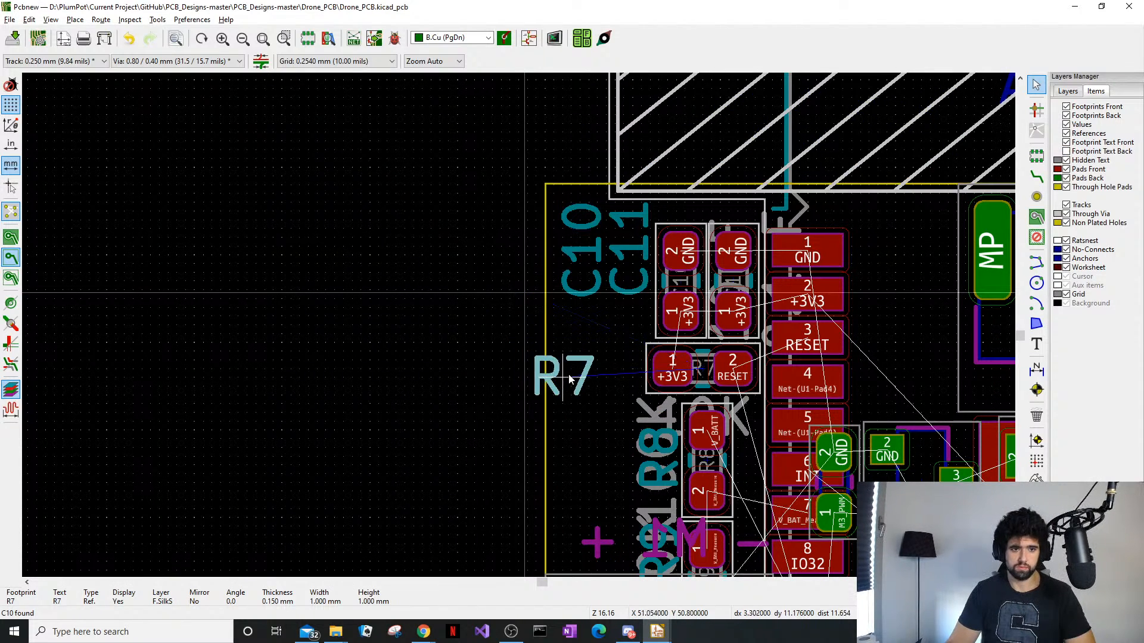
left_click(600, 374)
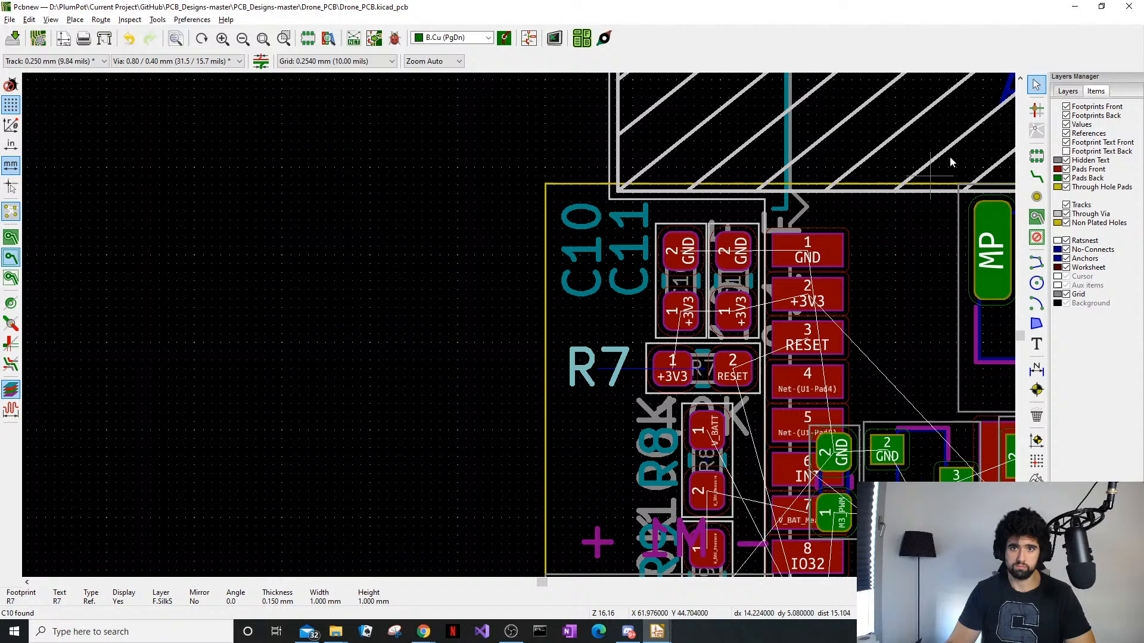
Nudge the R7 reference text slightly closer to its resistor
left_click(1068, 90)
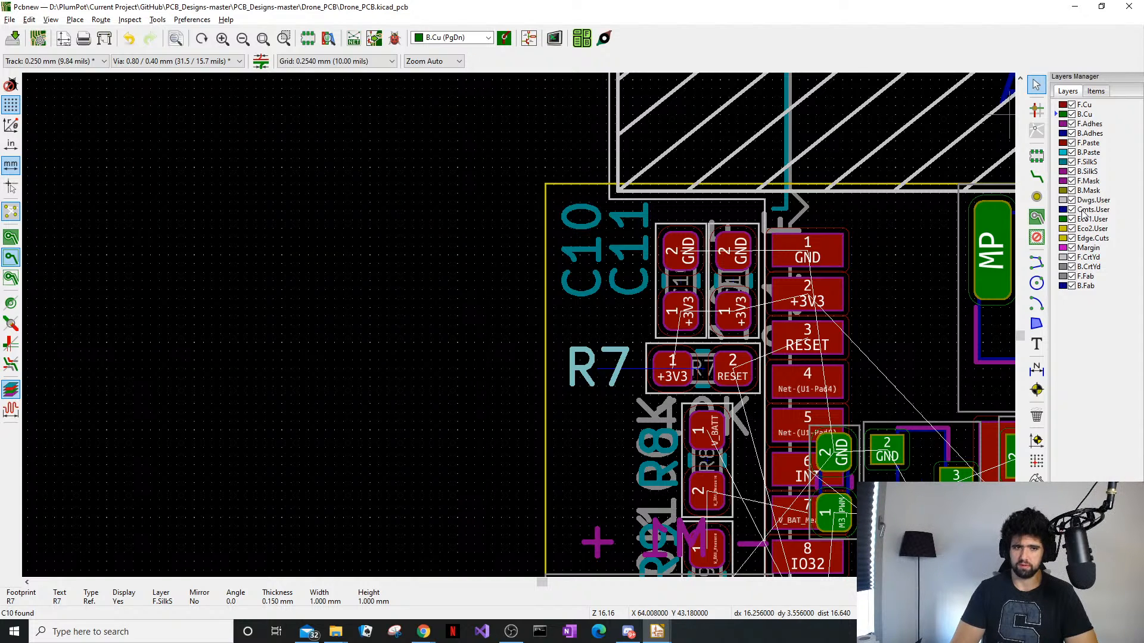
left_click(257, 374)
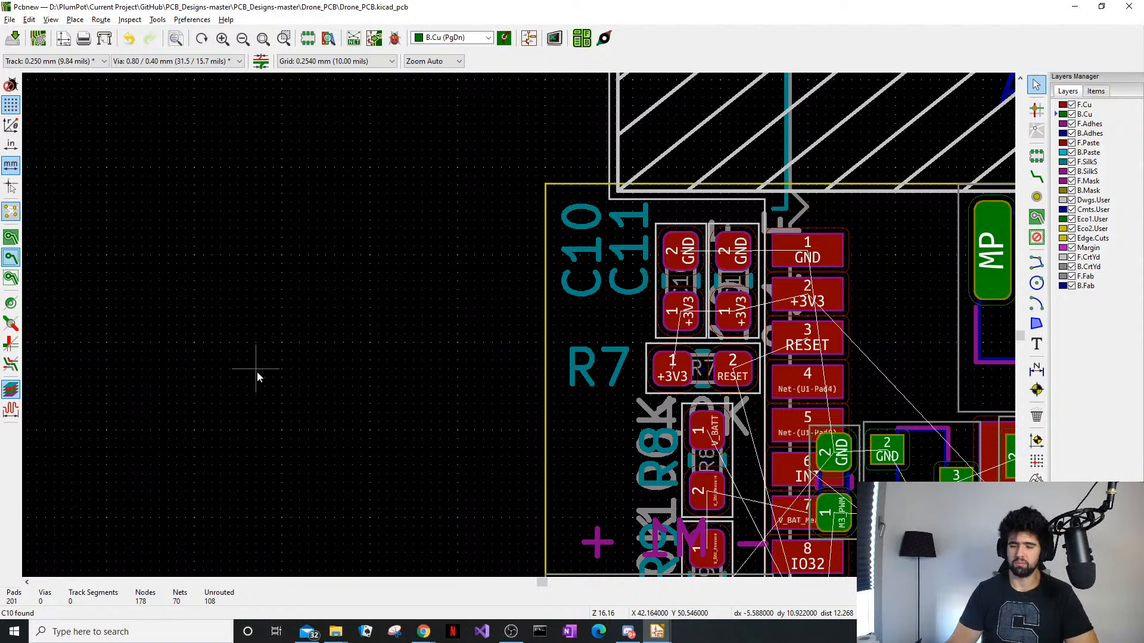
middle_click_drag(488, 353, 411, 371)
middle_click_drag(586, 392, 348, 345)
scroll(482, 342, "up", 1)
scroll(348, 344, "up", 1)
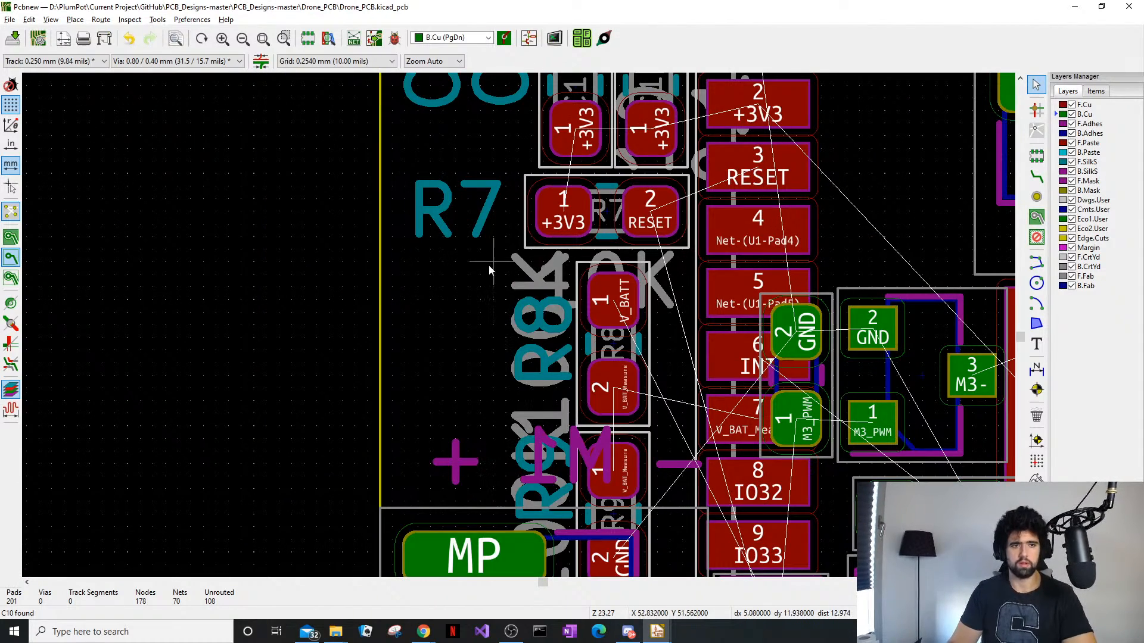
left_click(474, 224)
mouse_move(475, 228)
left_mouse_down()
mouse_move(457, 214)
mouse_move(468, 212)
left_mouse_up()
middle_click_drag(542, 401, 499, 373)
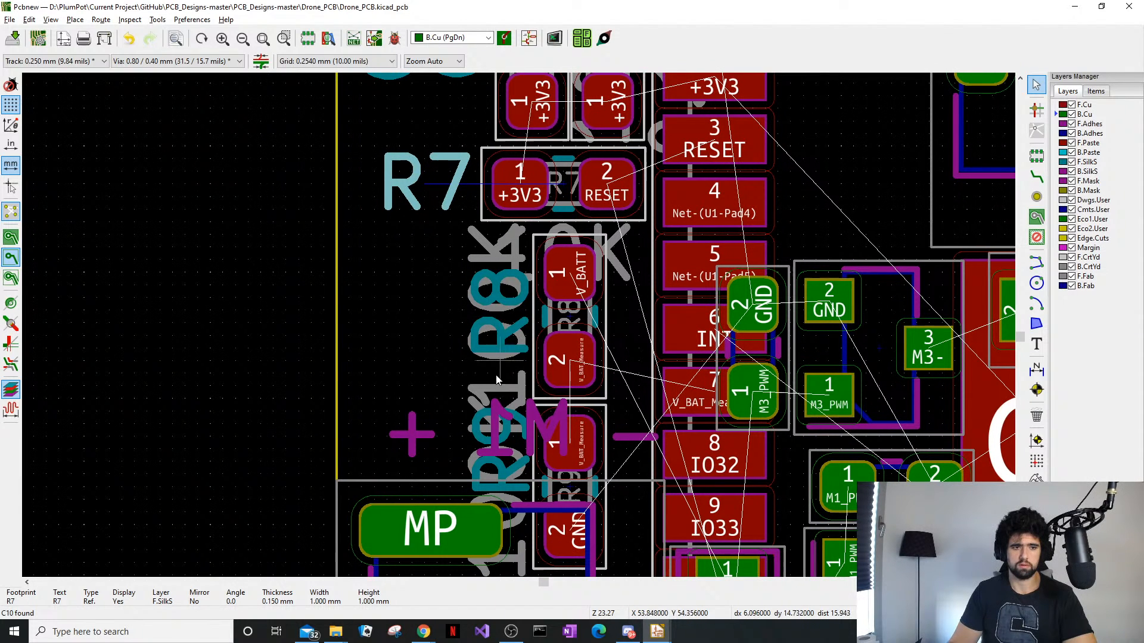
left_click(483, 477)
left_click(126, 417)
middle_click_drag(202, 376, 131, 266)
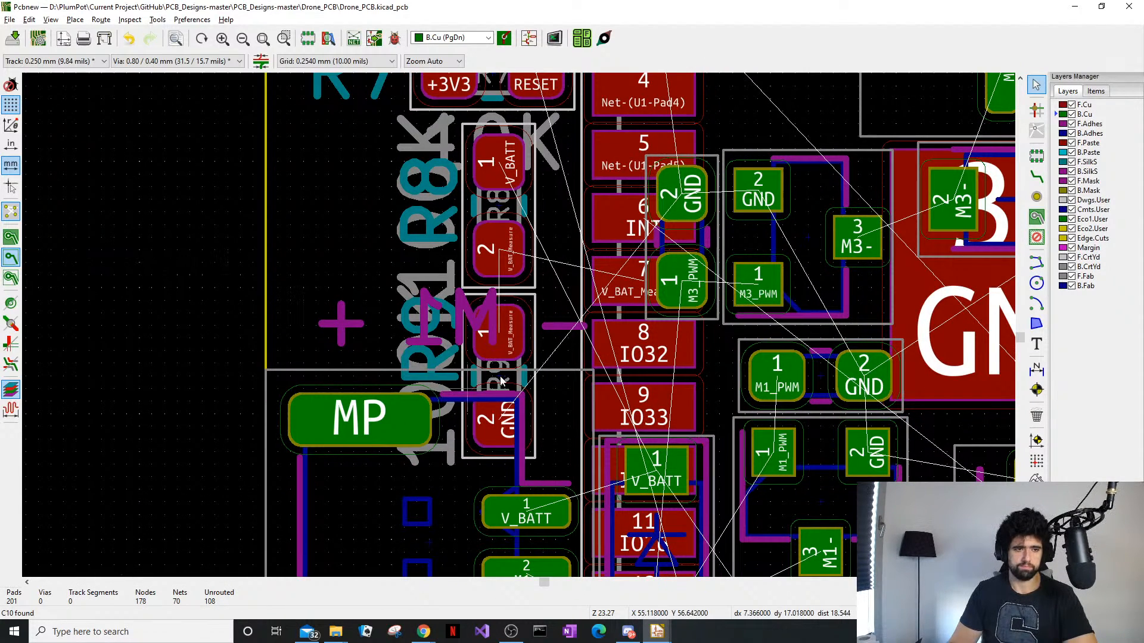
left_click(533, 371)
left_click(412, 319)
left_click(304, 340)
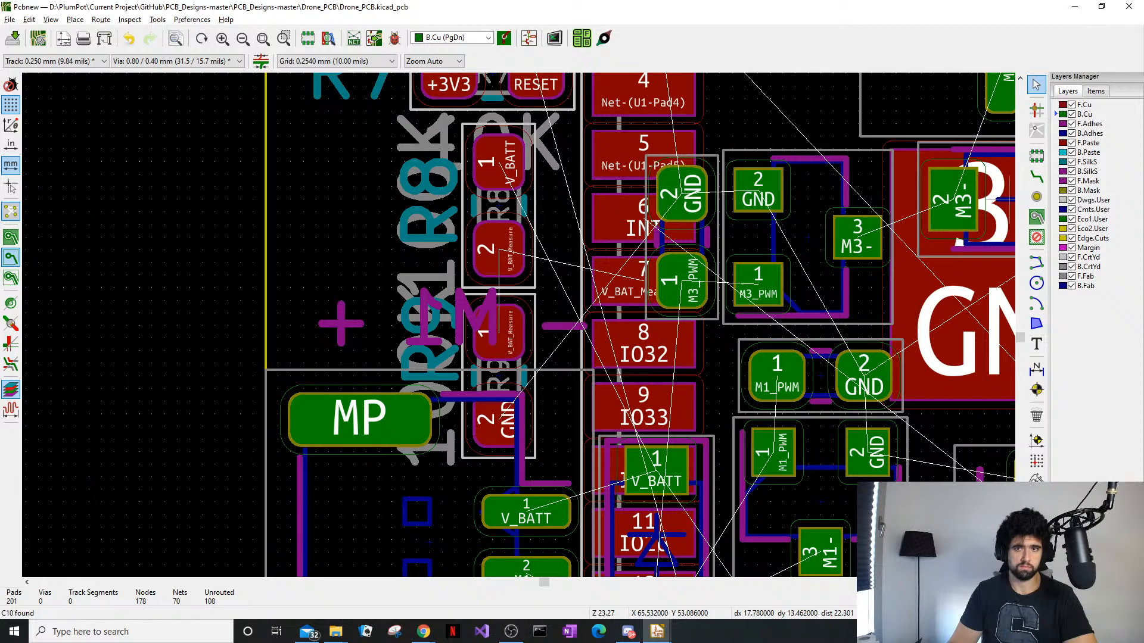
Hide the footprints on the back of the board to declutter the area around R8 and R9
left_click(1097, 93)
left_click(1067, 115)
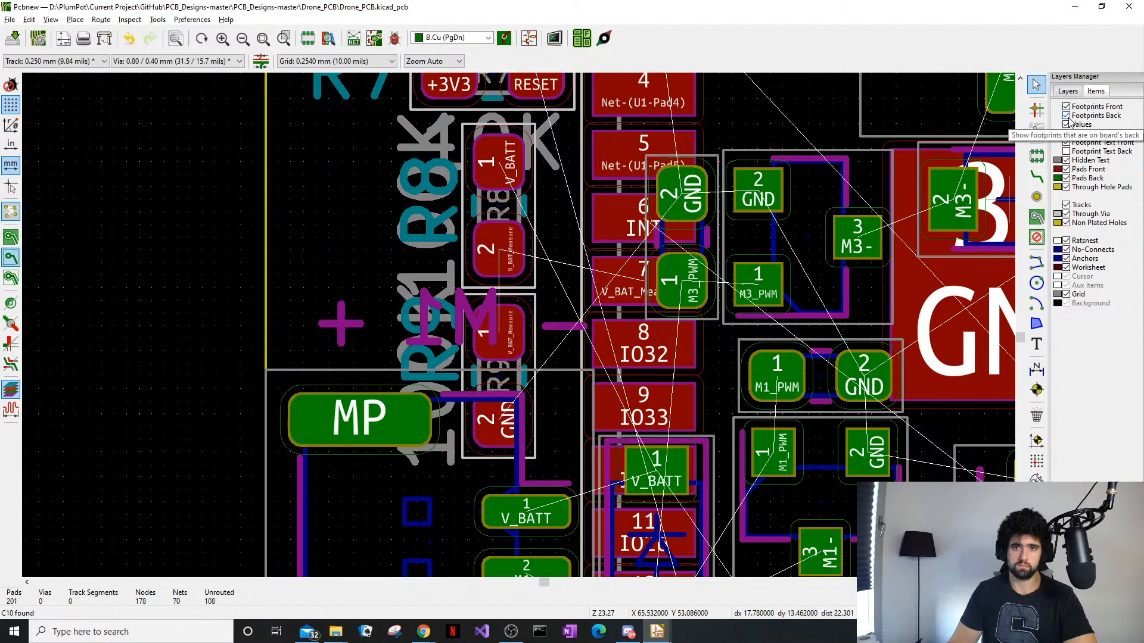
left_click(386, 367)
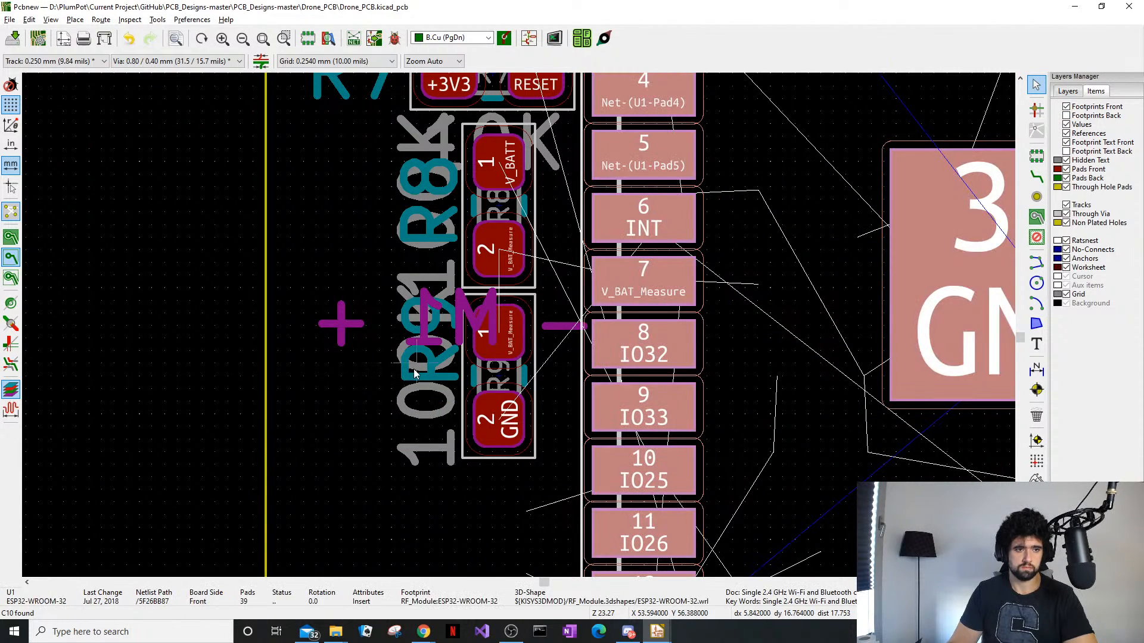
left_click(262, 396)
left_click(433, 311)
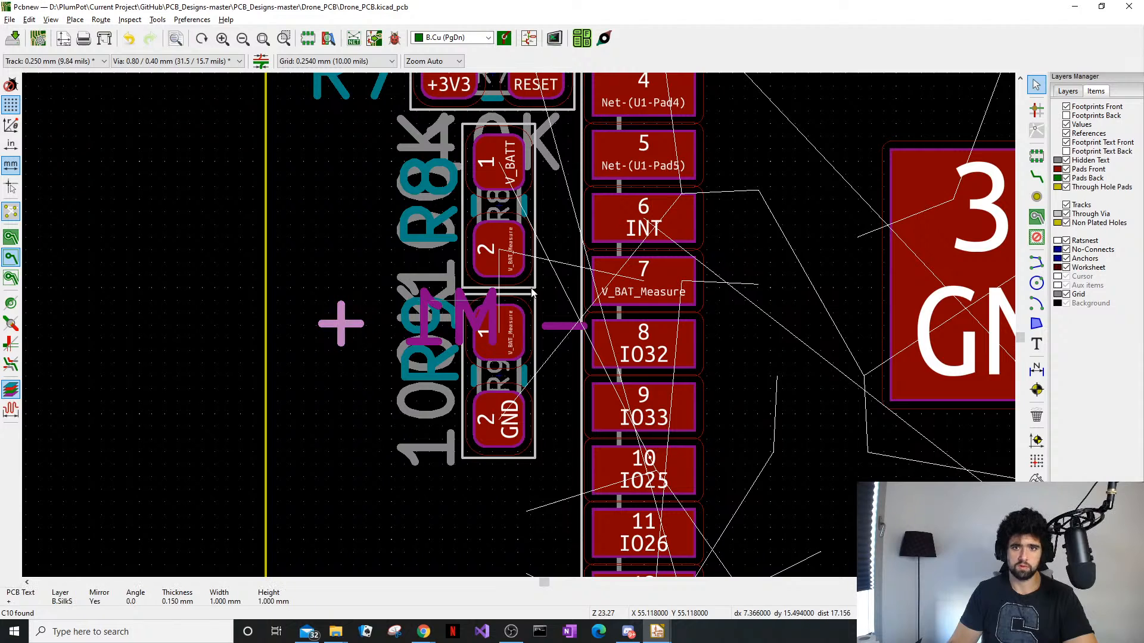
Hide the B.SilkS and F.Fab layers, leaving F.CrtYd and Dwgs.User visible
left_click(1068, 91)
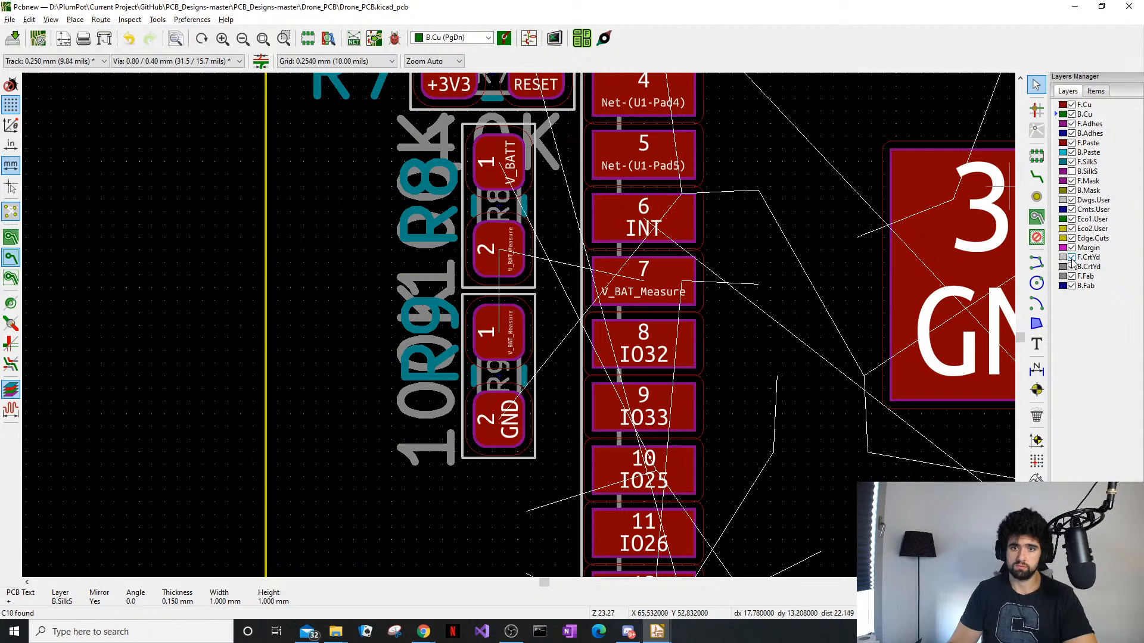
left_click(1072, 259)
left_click(1072, 260)
left_click(1072, 201)
left_click(1072, 201)
left_click(1072, 277)
Move the R9 reference text down so it sits centred alongside resistor R9
left_click(367, 313)
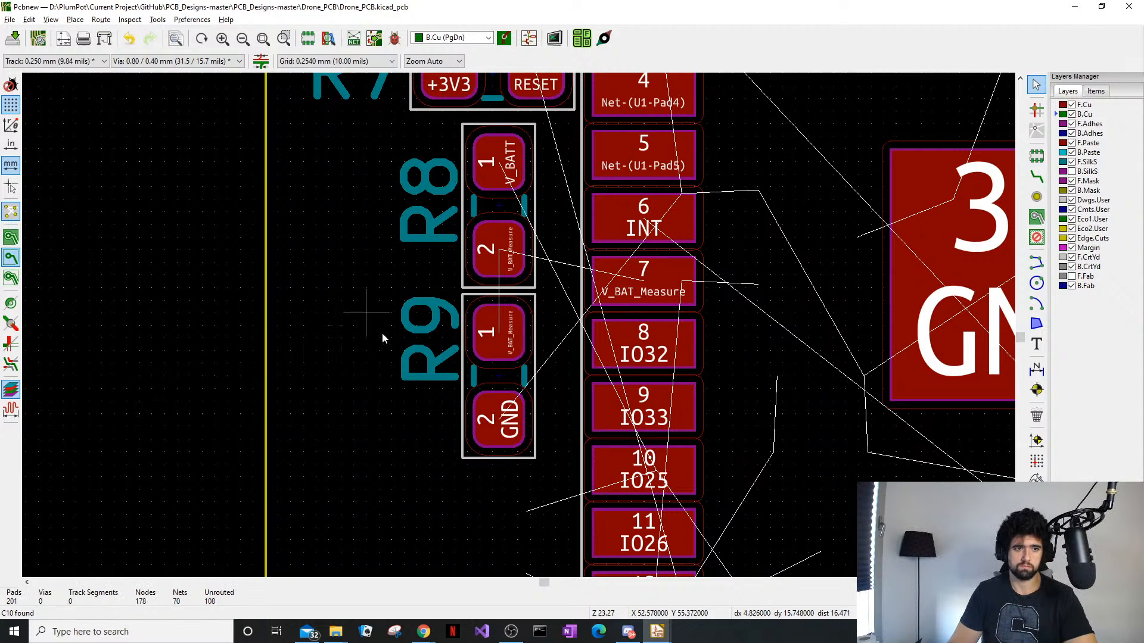
left_click_drag(417, 386, 522, 393)
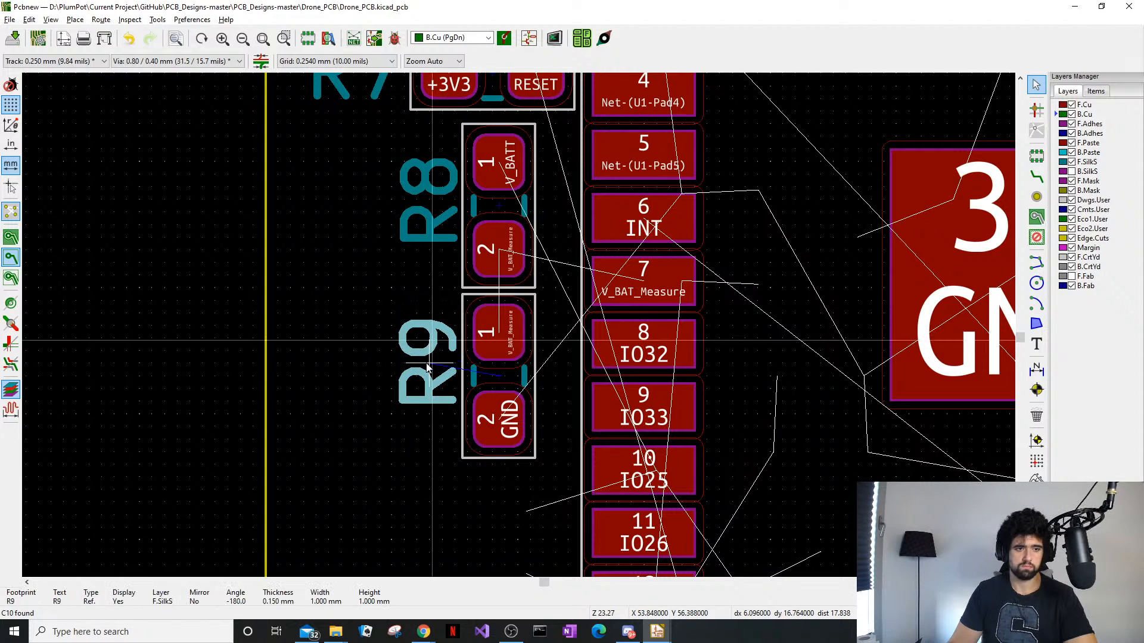
Make capacitor C4's value text 47UF-POLAR-EIA3528-10V-10% not visible in its text properties
scroll(522, 393, "down", 3)
scroll(506, 331, "up", 2)
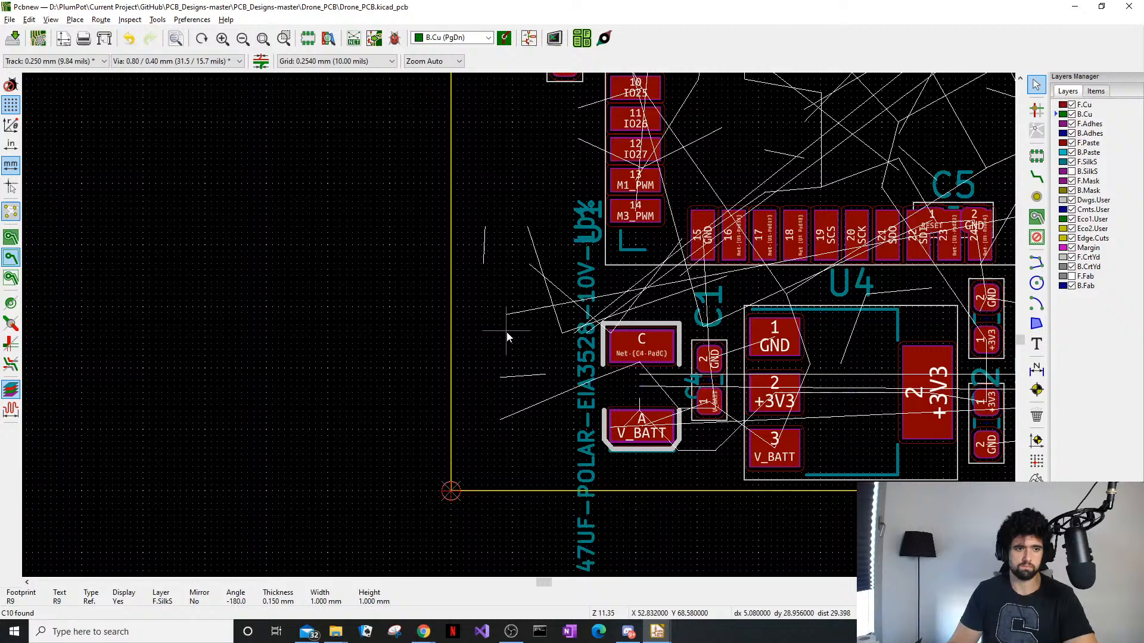
left_click(584, 381)
double_click(584, 380)
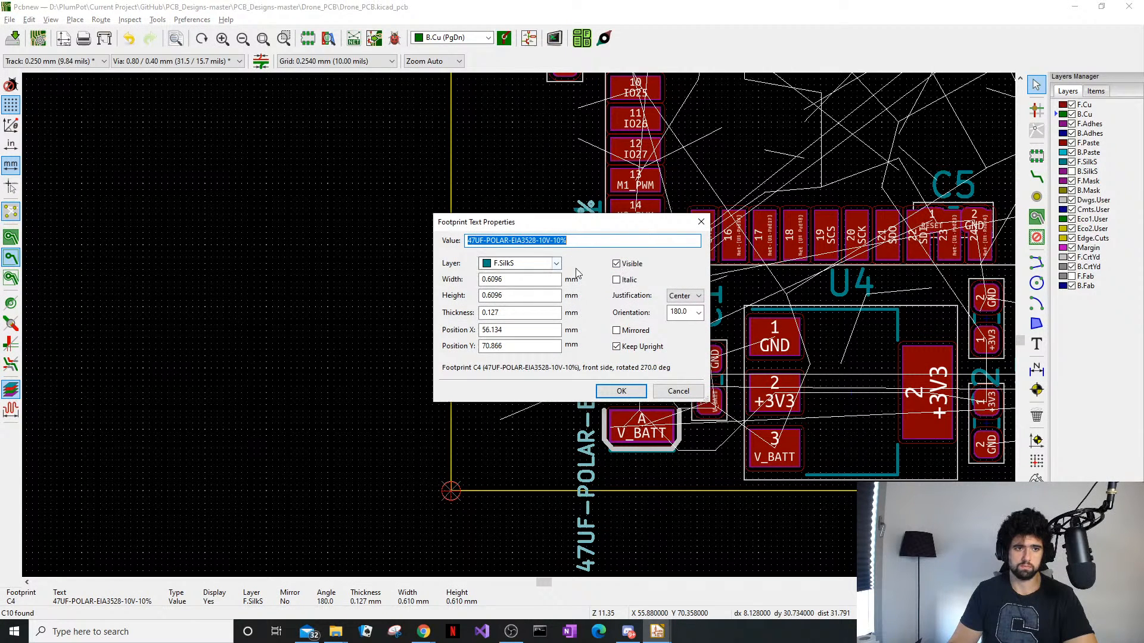
left_click(616, 264)
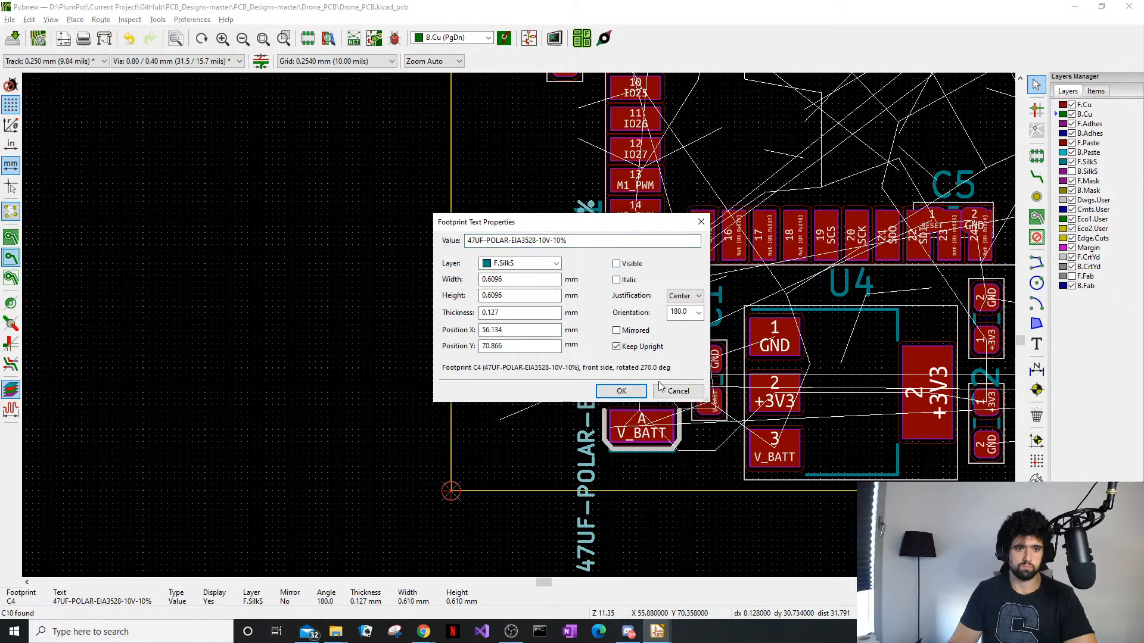
left_click(633, 388)
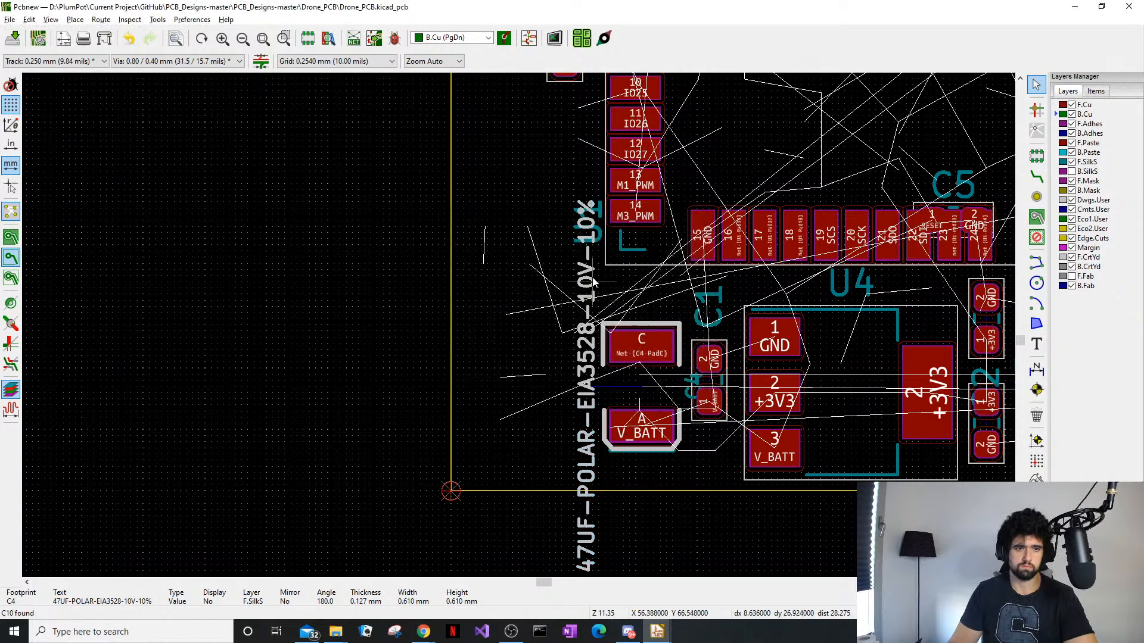
Recheck the properties of C4's value text and toggle the B.Fab layer to find why the text still shows
double_click(592, 429)
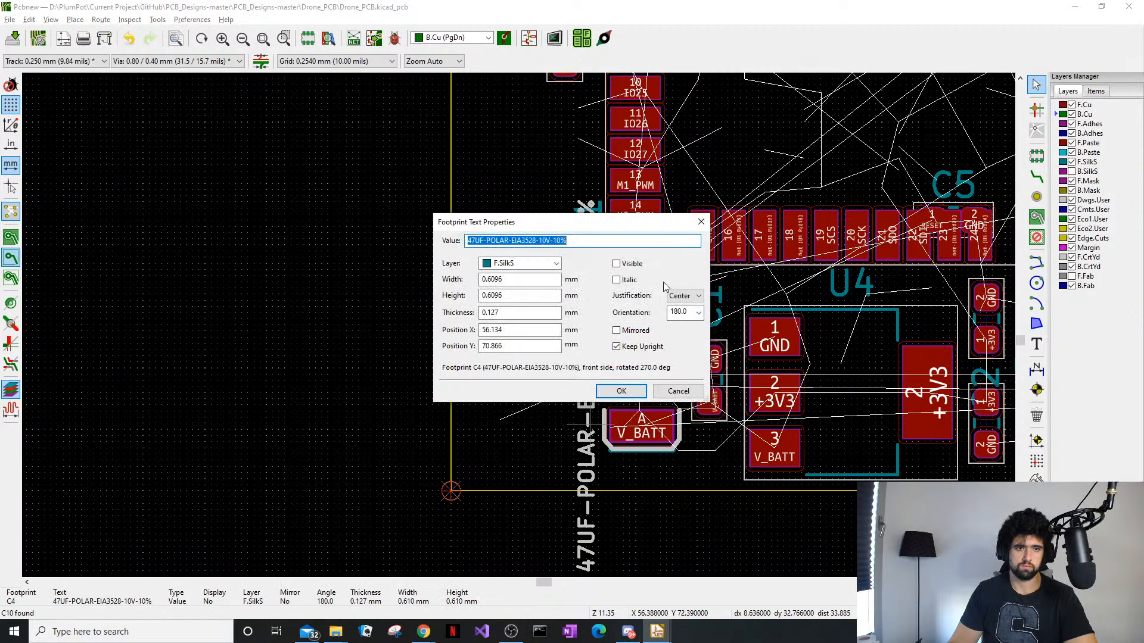
left_click(679, 391)
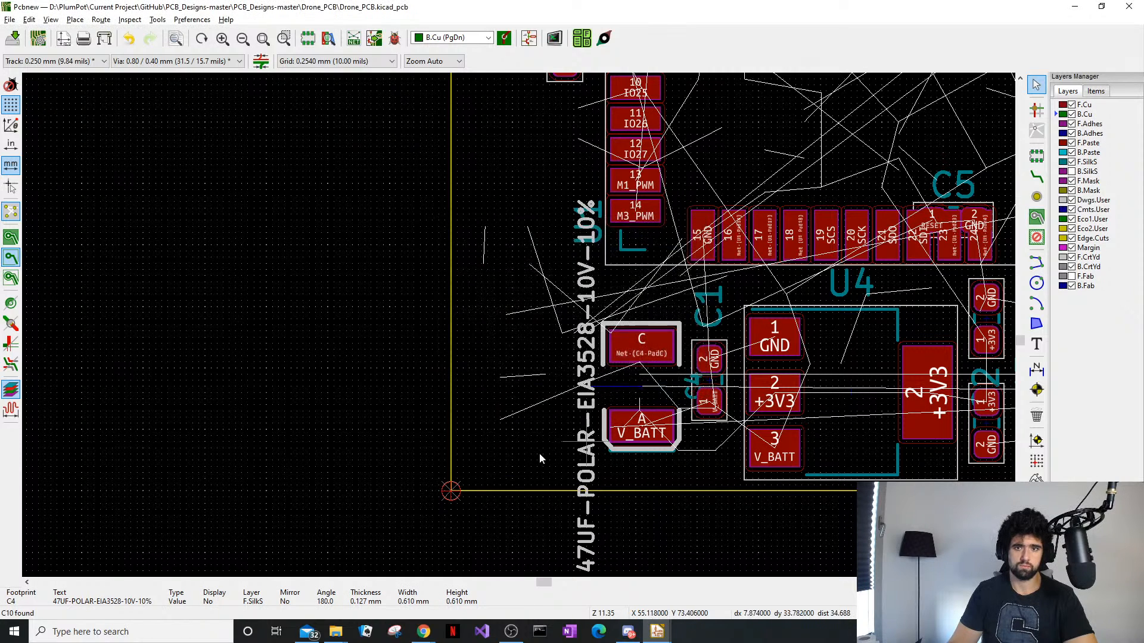
left_click(1075, 288)
left_click(1072, 287)
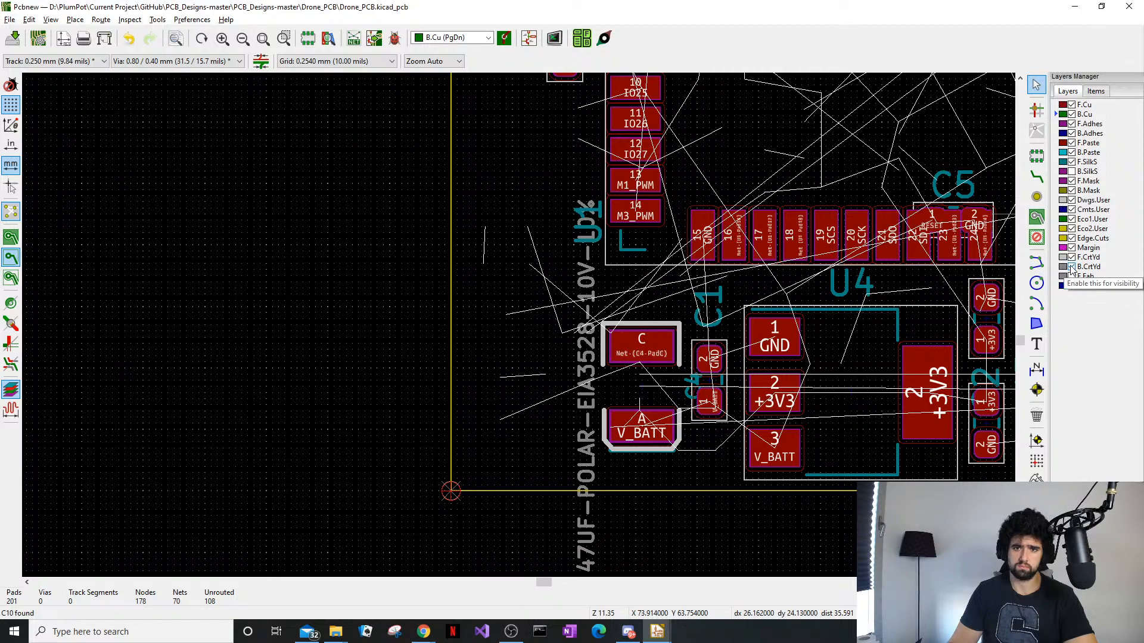
double_click(581, 541)
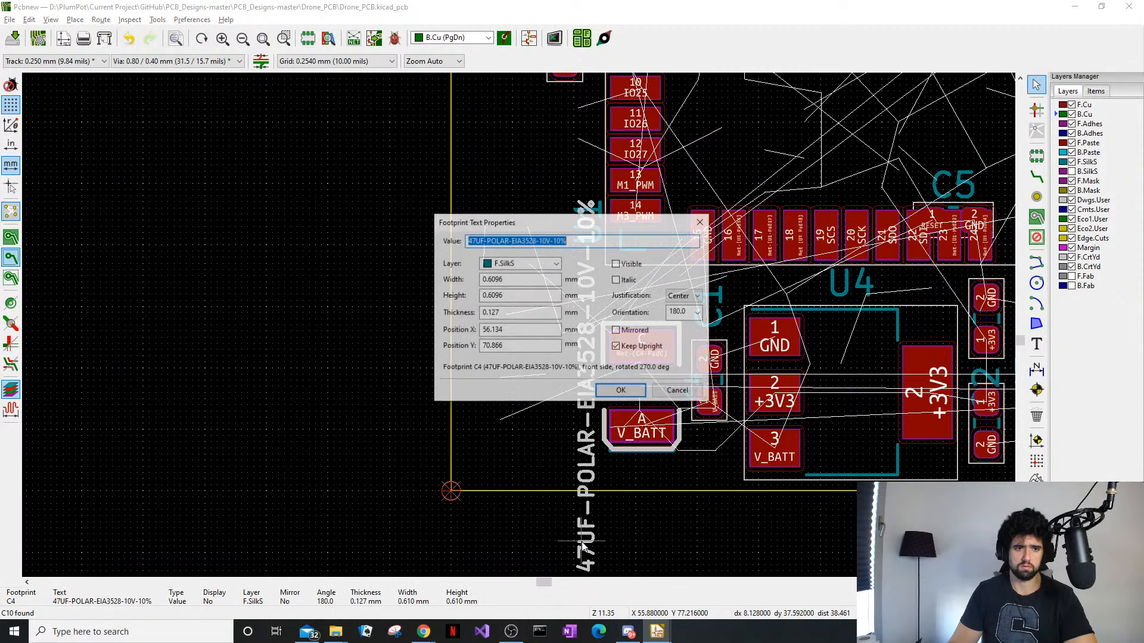
left_click(701, 227)
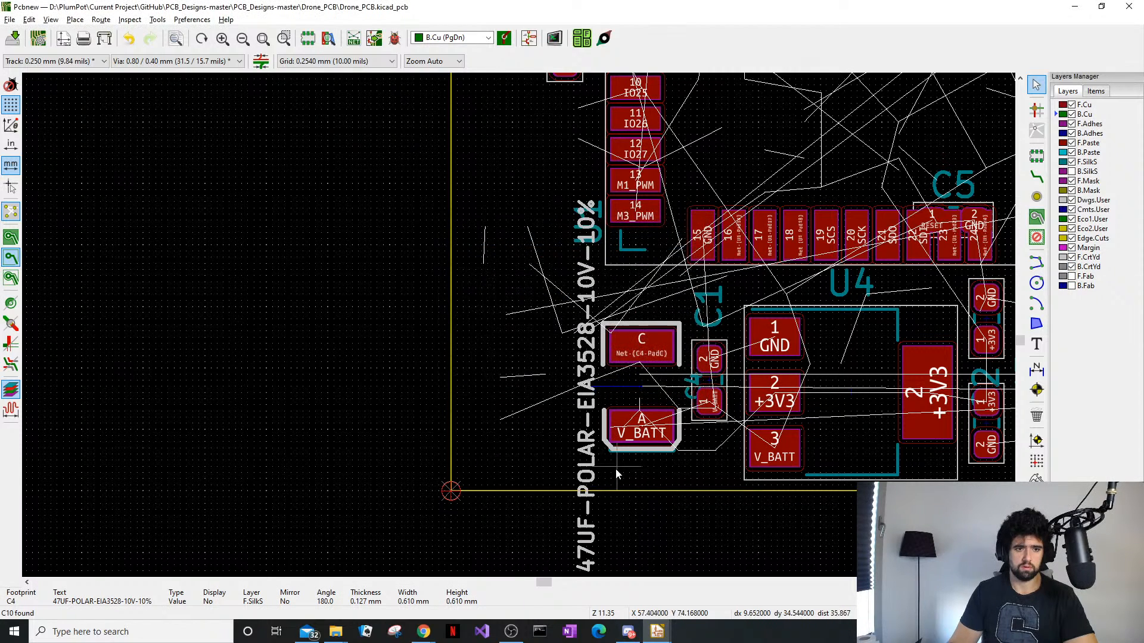
Try moving C4's value text outside the board outline, check its properties, and undo the move
left_click_drag(590, 502, 397, 463)
left_click(267, 451)
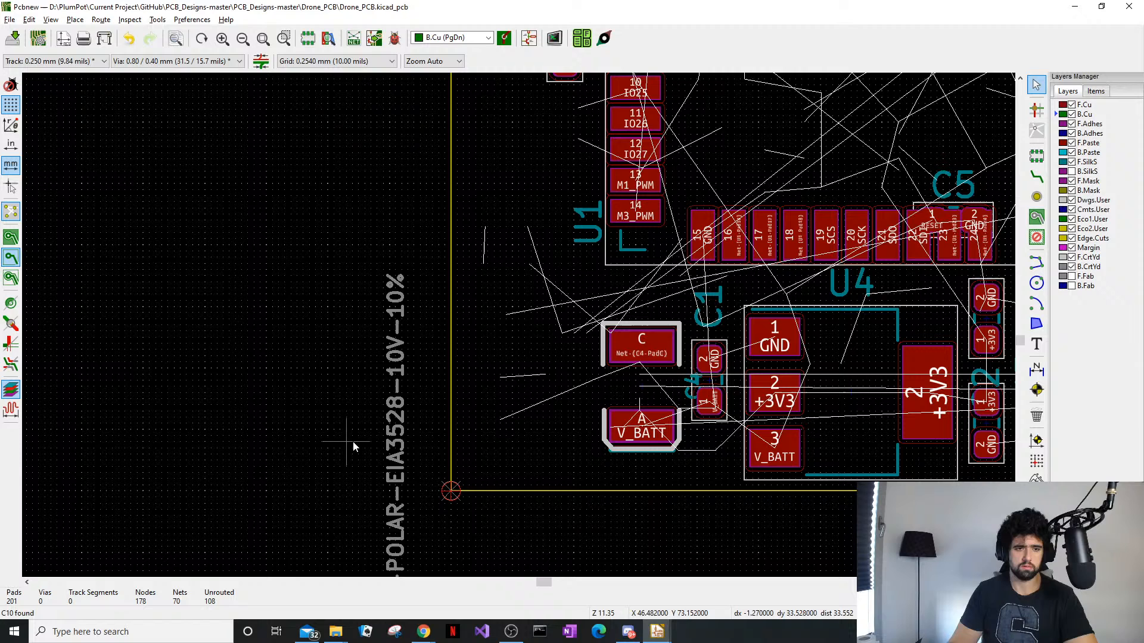
double_click(385, 452)
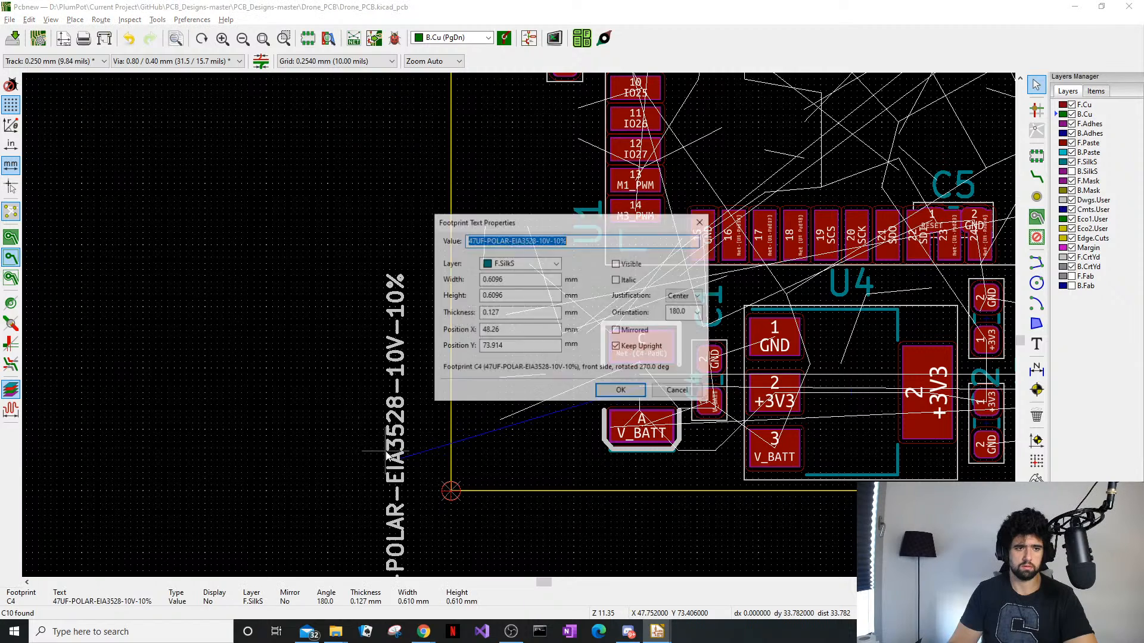
left_click(701, 222)
key("ctrl+z")
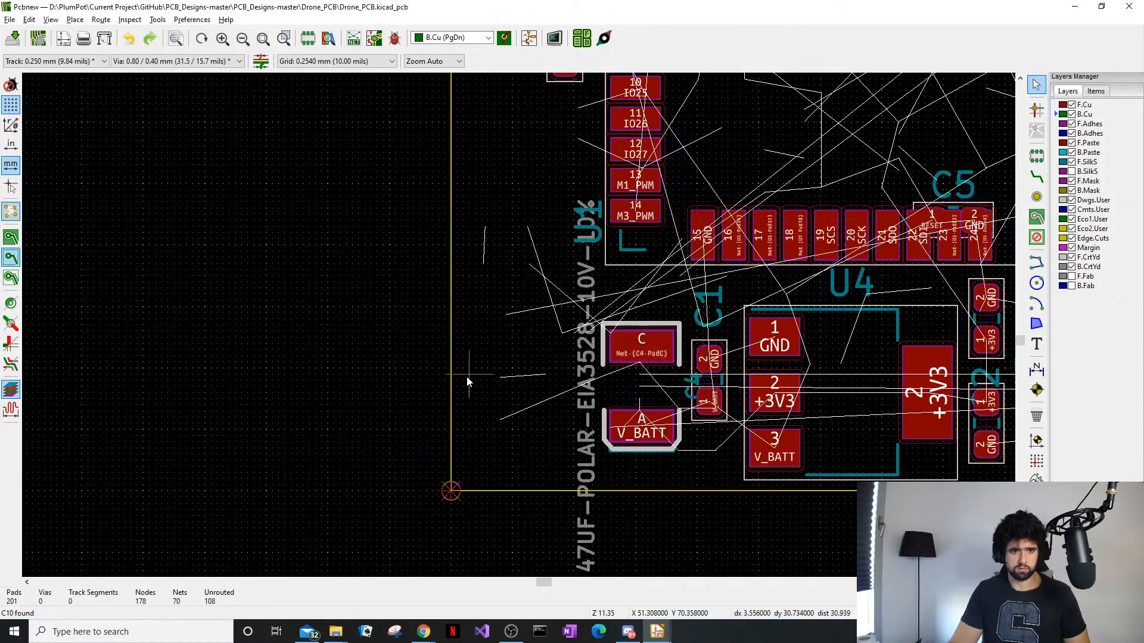
Shorten C4's value text to 47Uf
double_click(592, 340)
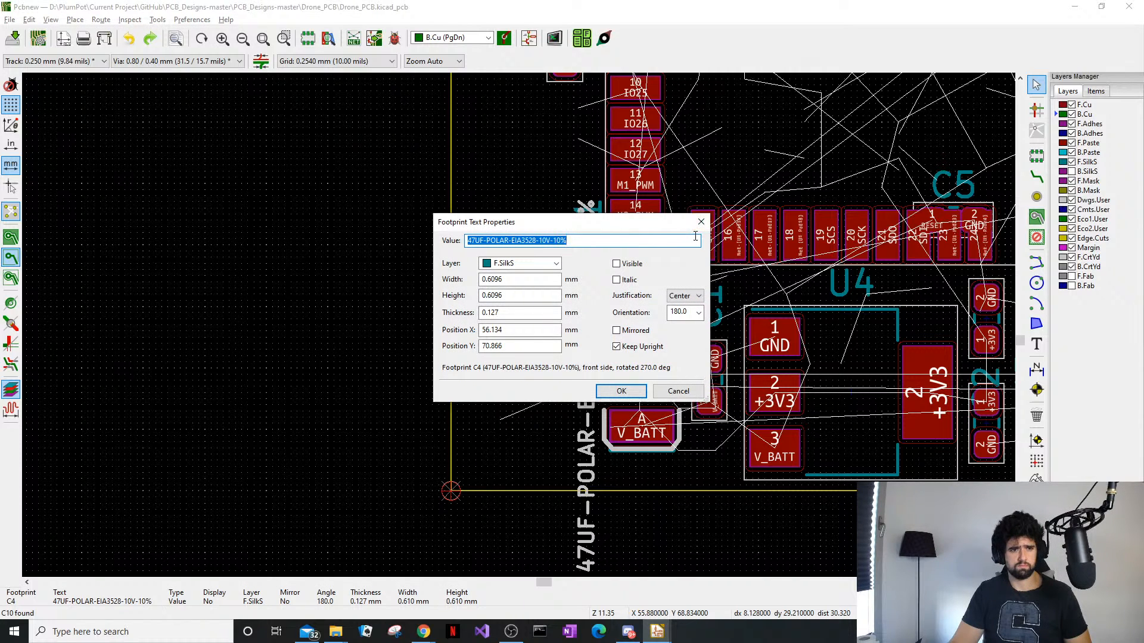
type("47Uf")
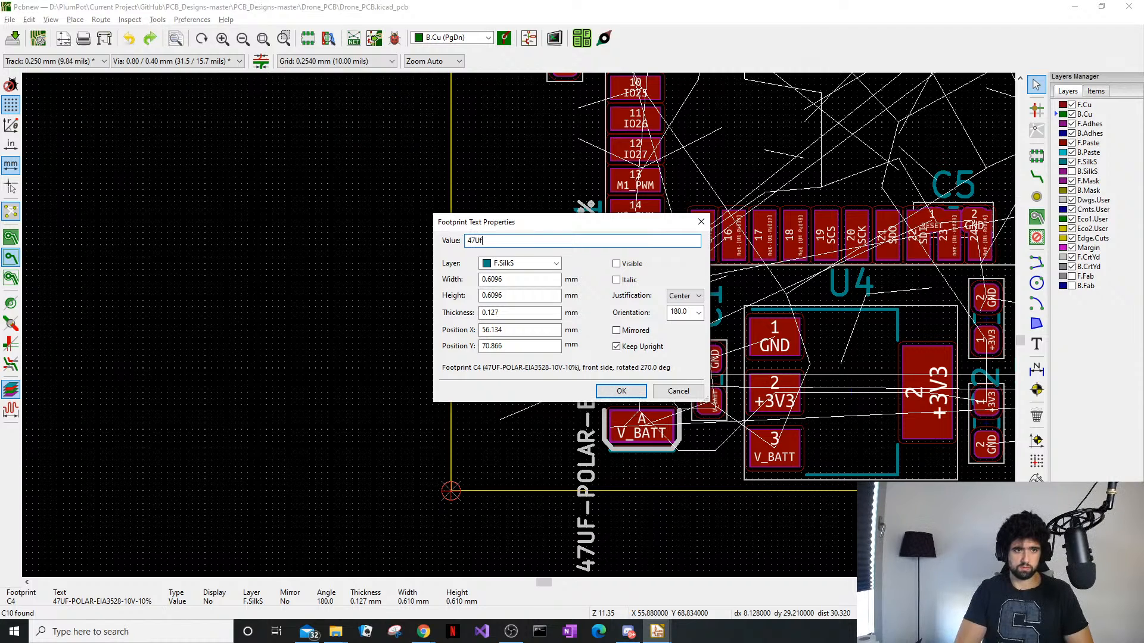
key("Return")
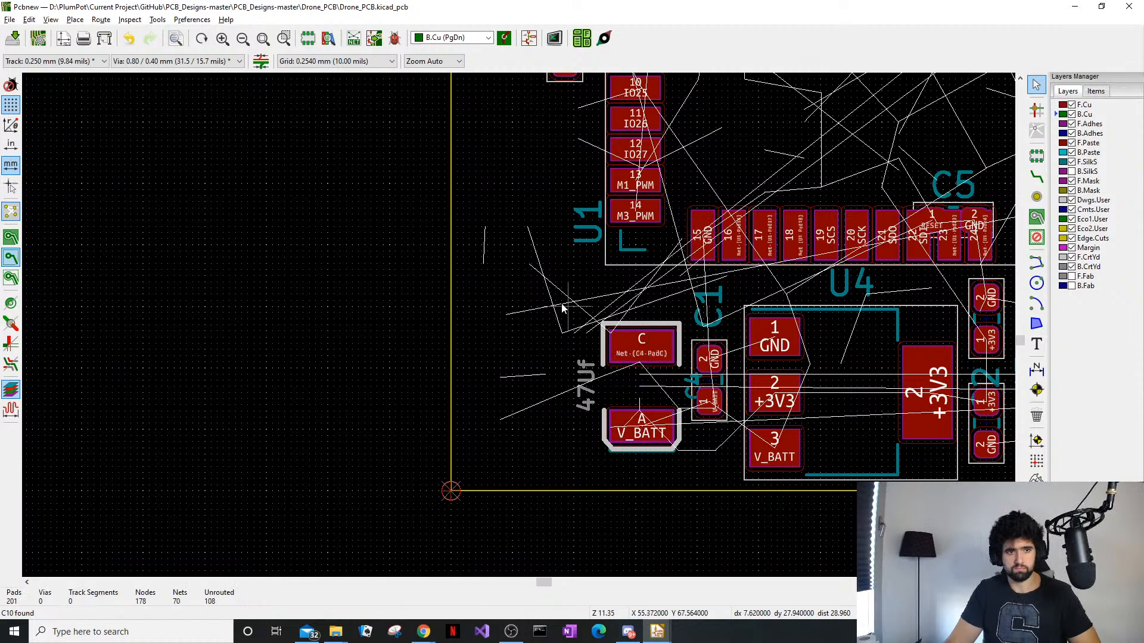
Move the C4 reference text to the board-edge side of its capacitor and shift capacitor C4 away from C1
left_click(710, 311)
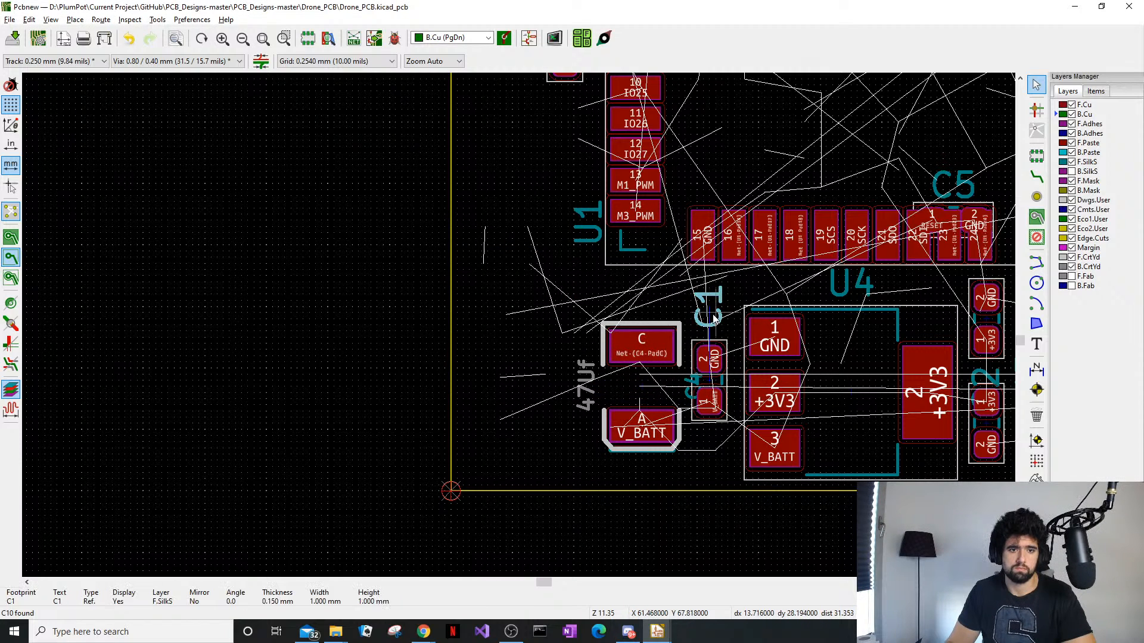
mouse_move(711, 311)
left_mouse_down()
mouse_move(598, 318)
mouse_move(724, 318)
mouse_move(710, 318)
left_mouse_up()
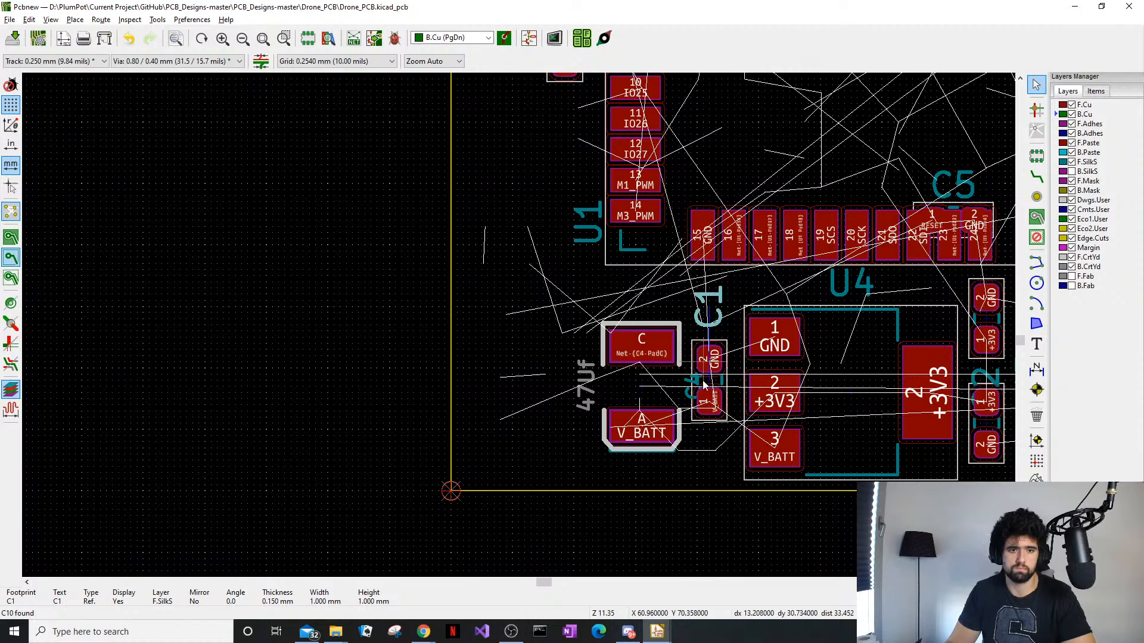
left_click(690, 397)
left_click_drag(690, 397, 527, 320)
left_click(660, 384)
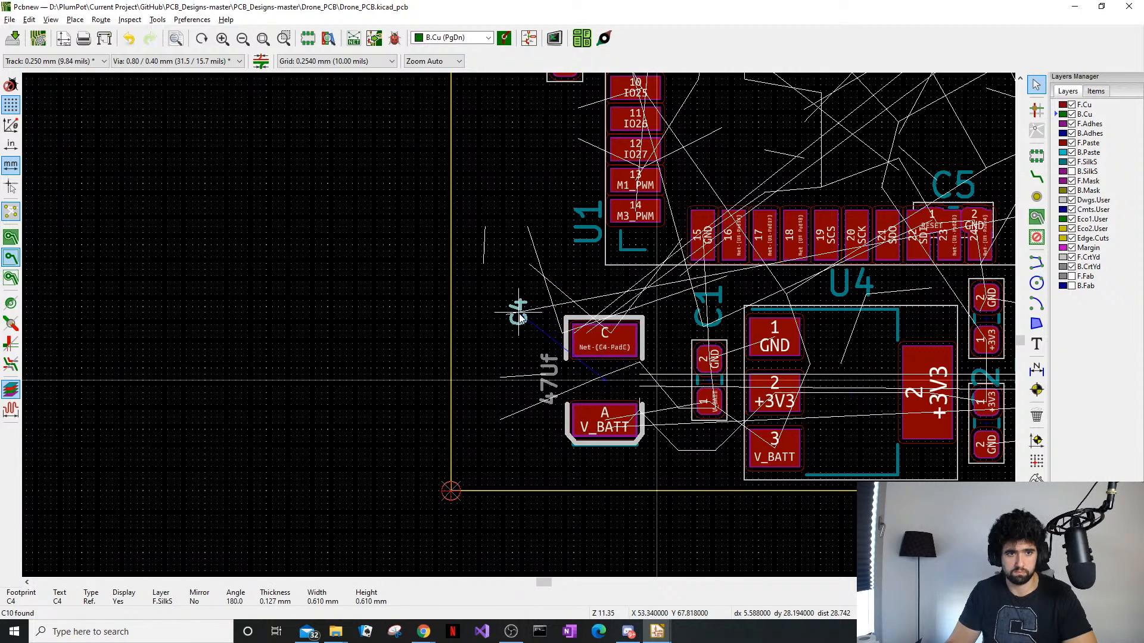
Shift capacitor C4 with its texts slightly toward C1 and check the properties of C1's reference text
left_click(608, 385)
left_click_drag(608, 386, 644, 392)
left_click(703, 316)
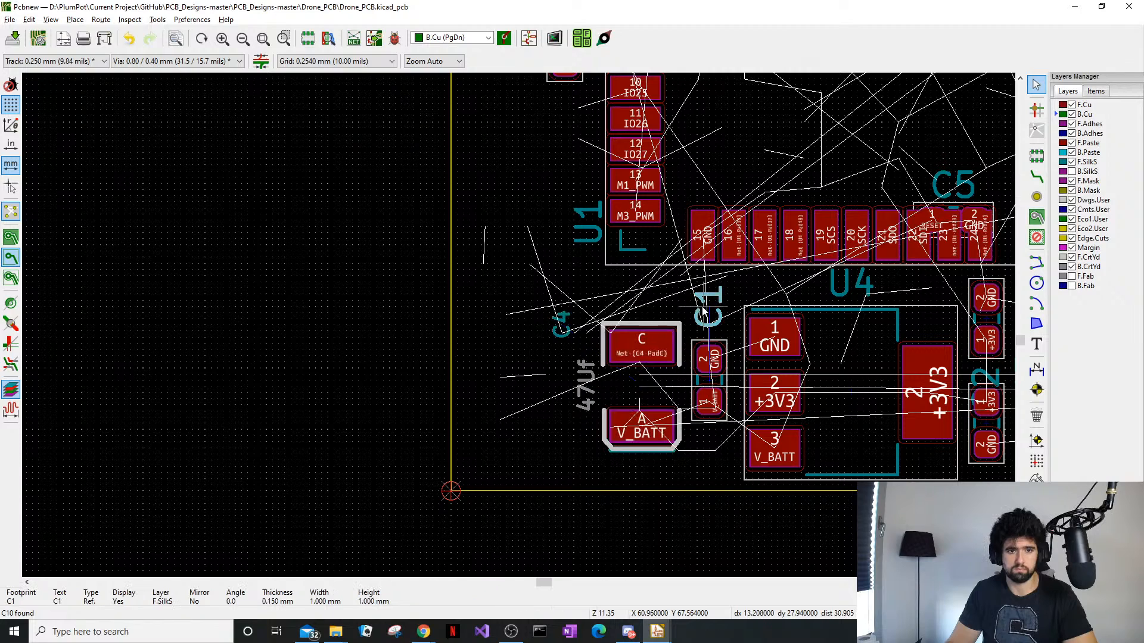
double_click(704, 313)
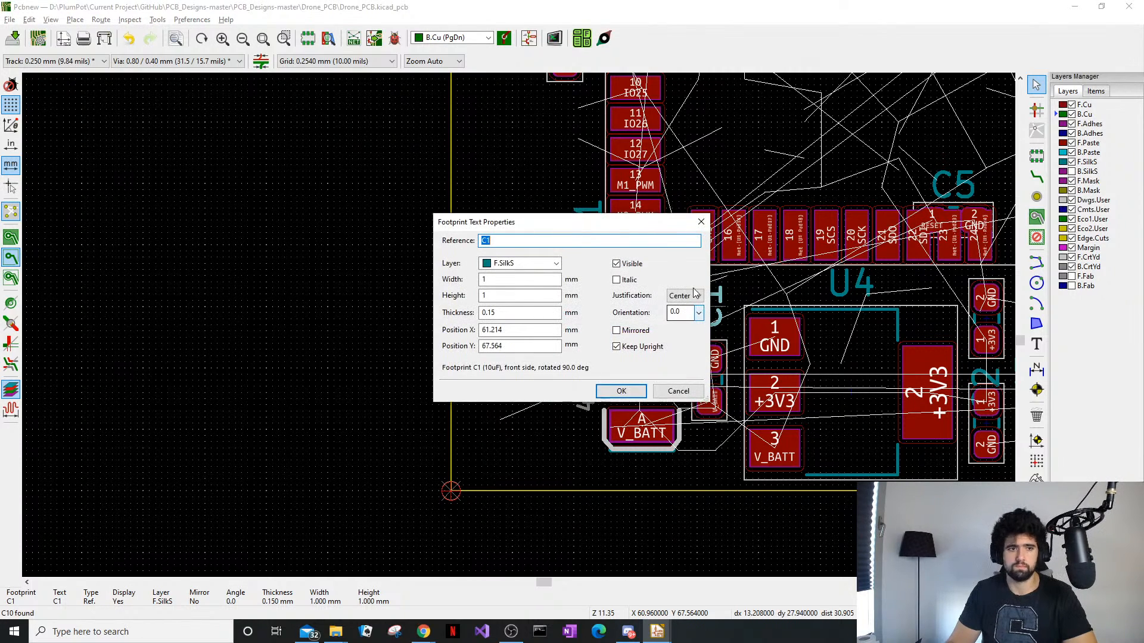
left_click(701, 222)
Move the C2 and C3 reference texts beside their capacitors between U4 and J5
middle_click_drag(869, 242, 648, 277)
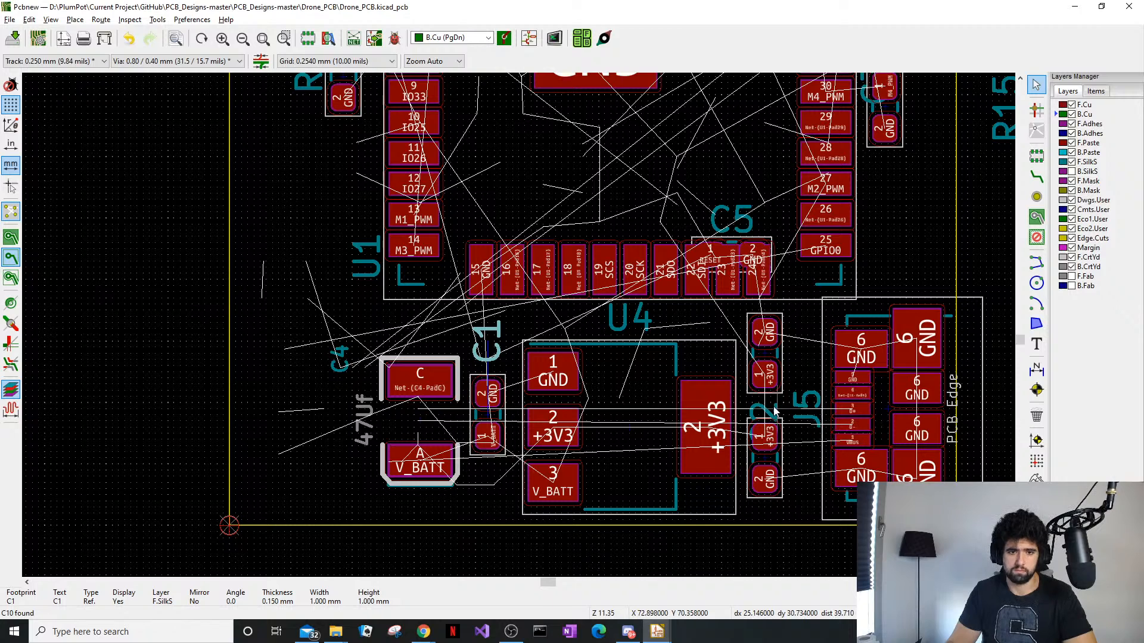
left_click_drag(769, 425, 804, 353)
left_click(811, 420)
left_click(783, 470)
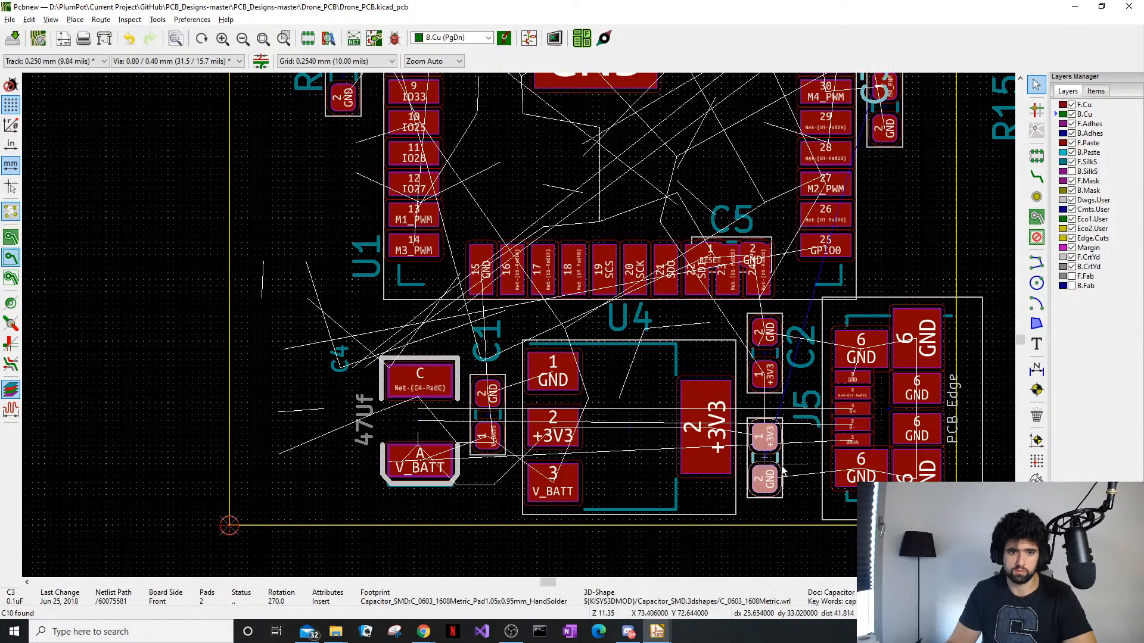
left_click_drag(867, 102, 766, 476)
left_click(900, 210)
left_click_drag(867, 117, 765, 460)
Move capacitor C5 off U1's lower pad row to the board edge below R9
middle_click_drag(816, 307, 744, 517)
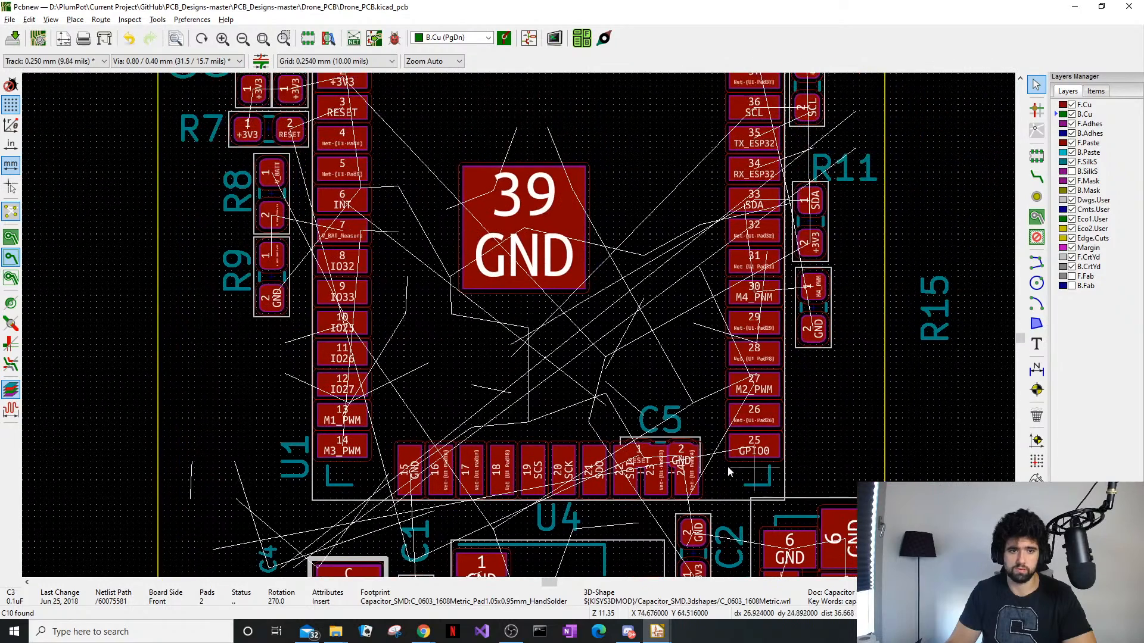
left_click(660, 442)
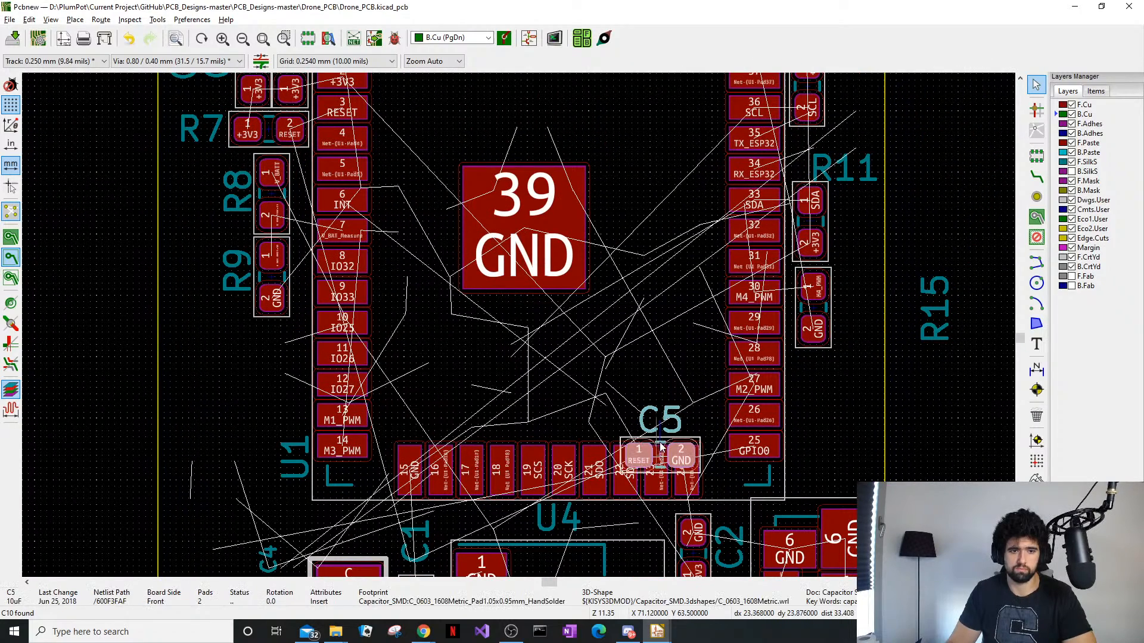
left_click_drag(659, 442, 202, 560)
Shift resistors R8 and R9 together away from U1 toward the board edge
left_click(256, 438)
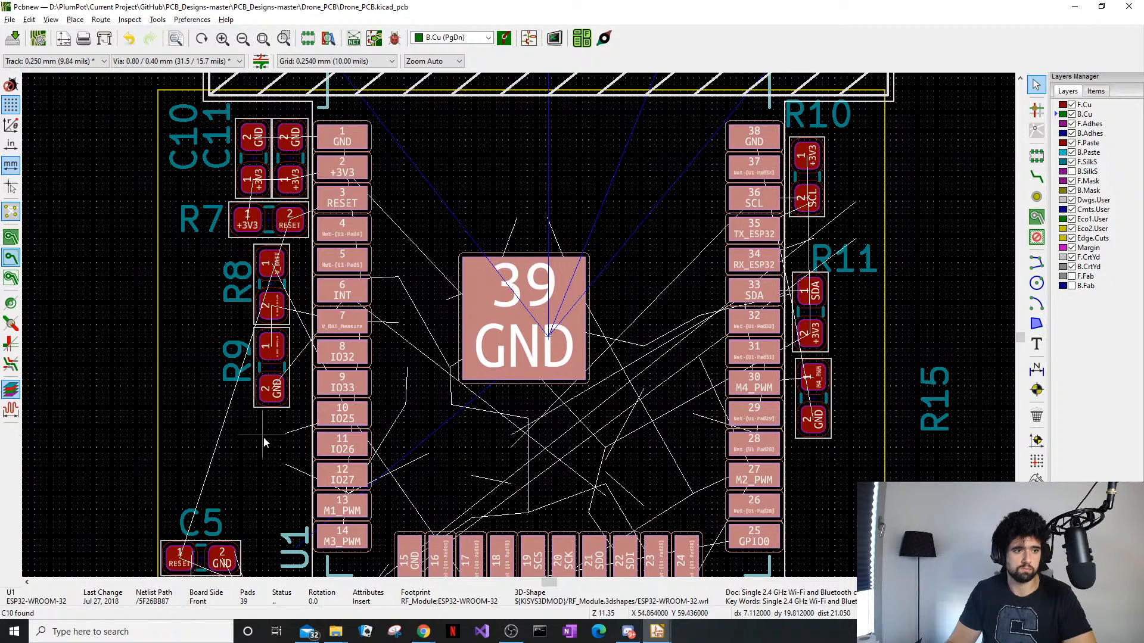
left_click(162, 375)
left_click_drag(286, 415, 218, 293)
Place capacitor C5 below R7 next to U1's pads, rotated to 270° with its RESET pad nearest R7
middle_click_drag(153, 426, 73, 327)
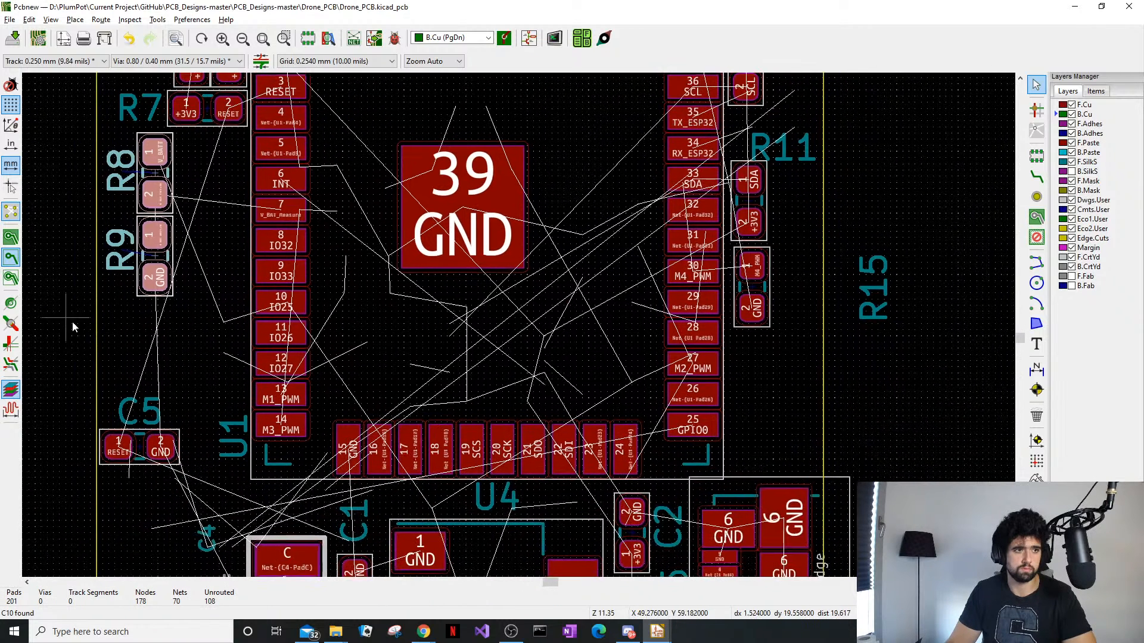
left_click(161, 442)
left_click_drag(161, 443, 197, 173)
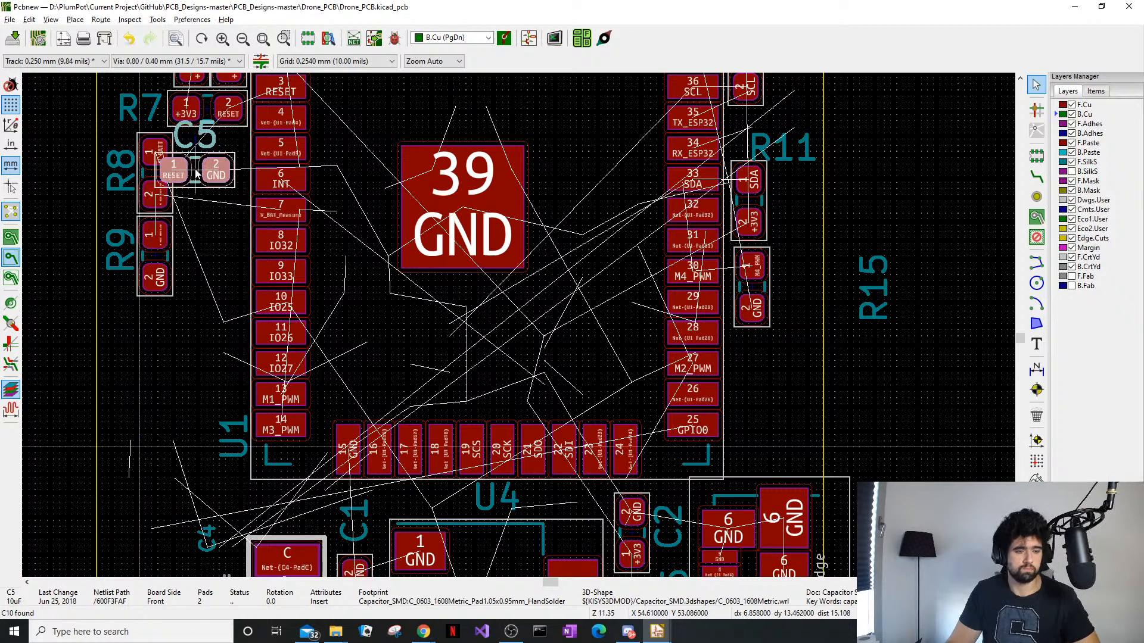
type("trr")
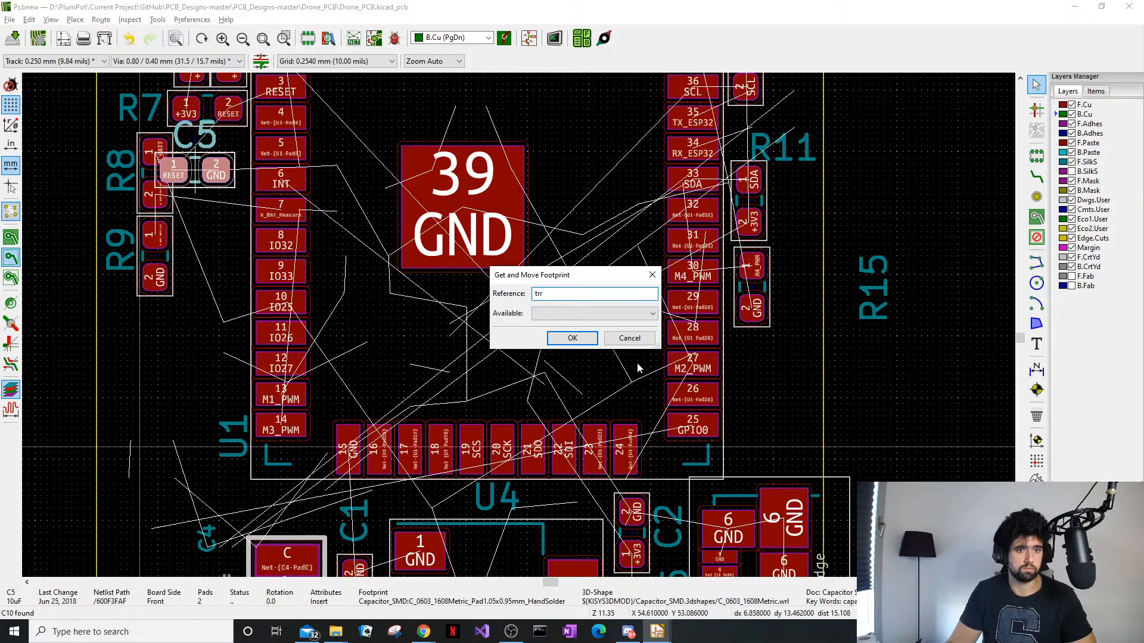
left_click(637, 342)
middle_click_drag(317, 288, 415, 457)
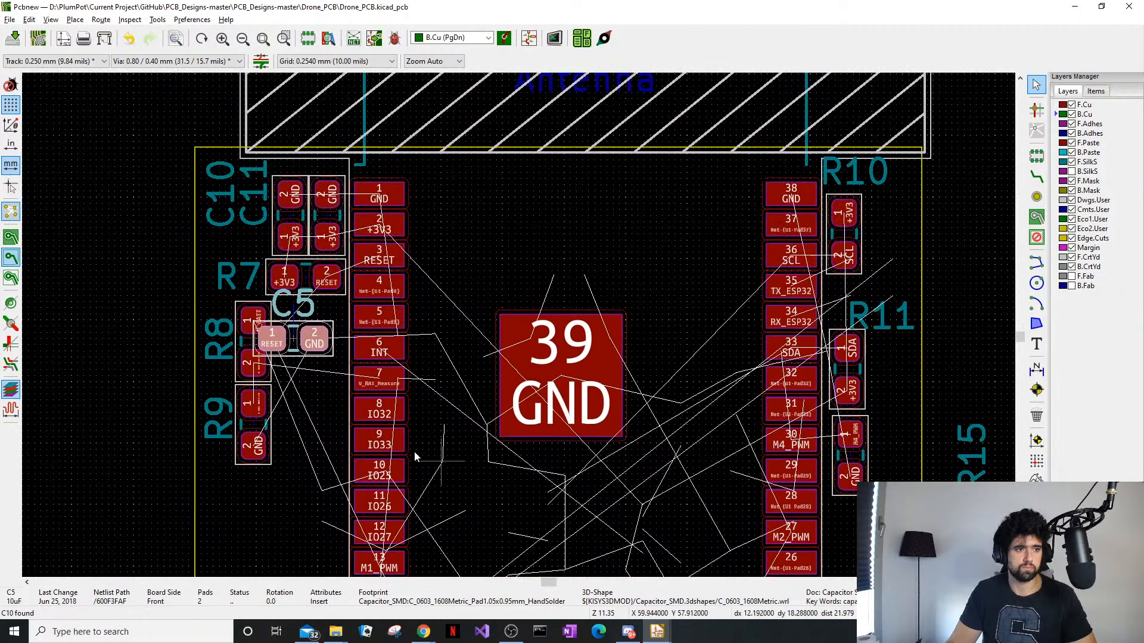
key("r")
key("r")
key("r")
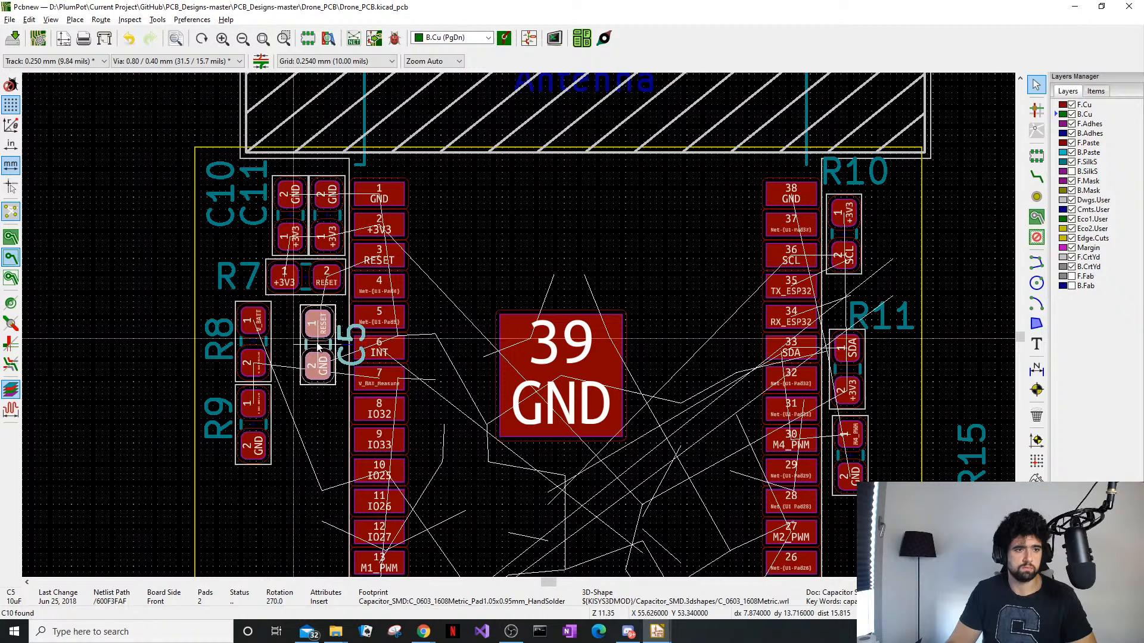
left_click(327, 341)
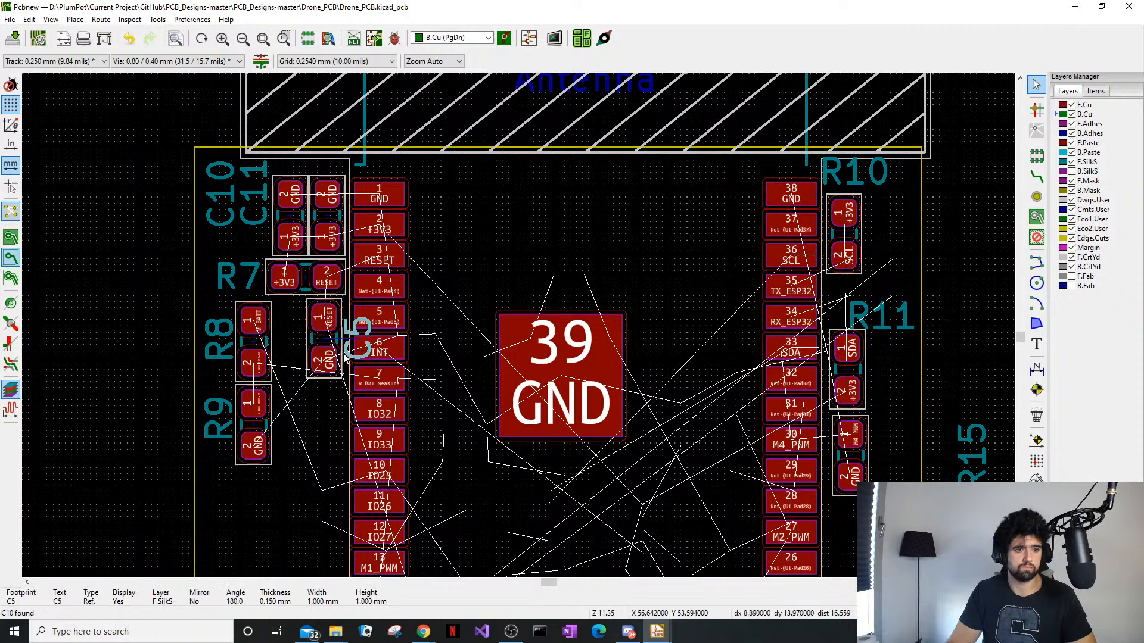
Move the C5 reference text to the R8 side of its capacitor, and on to a spot outside the board outline
left_click_drag(304, 374, 292, 340)
left_click(292, 487)
left_click(287, 347)
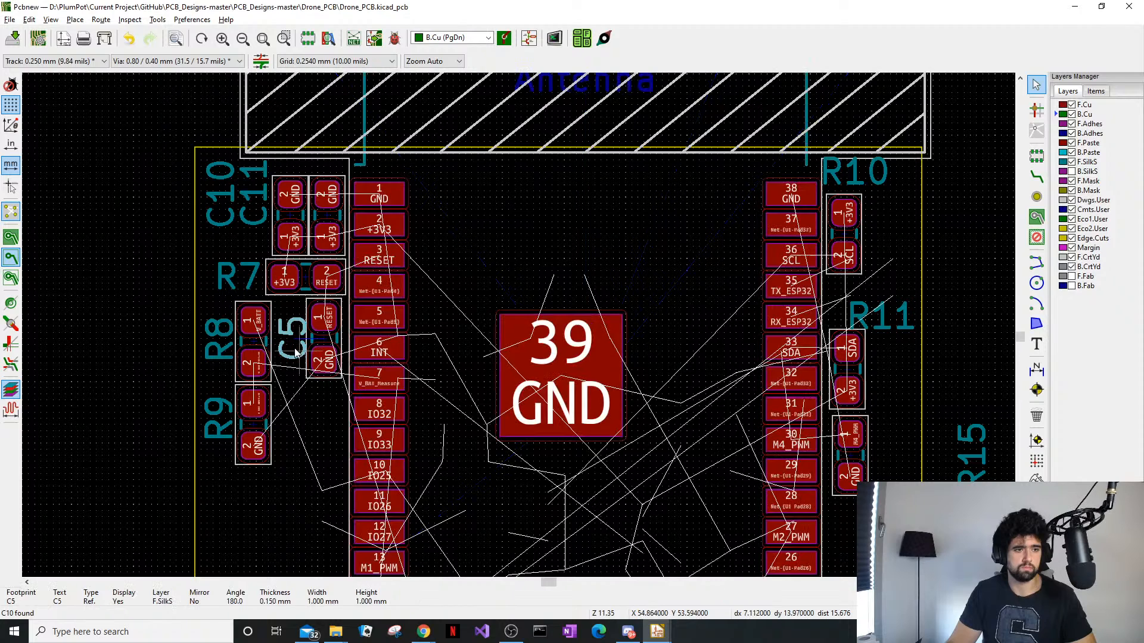
key("m")
Rotate resistors R8 and R9 together by 180° and place them as a column below C5
left_click_drag(268, 485, 283, 459)
key("r")
key("r")
left_click(176, 388)
Move the R9 and R8 reference texts to the board-edge side of their resistors
left_click_drag(318, 404, 248, 386)
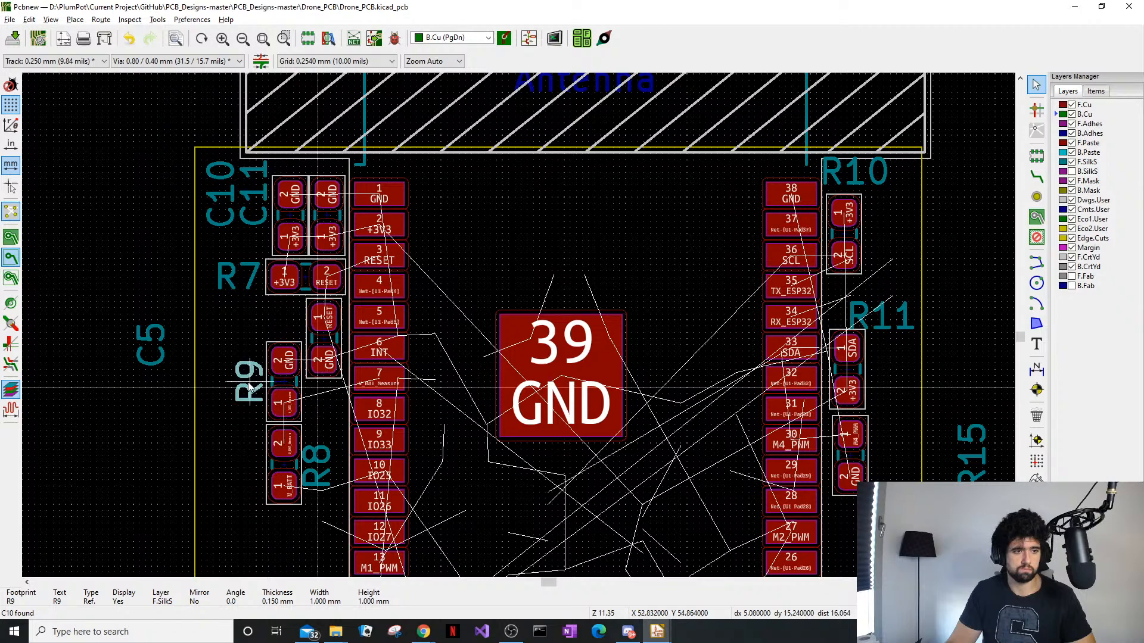
left_click(317, 464)
left_click_drag(316, 464, 250, 462)
Rotate the C5 reference text to horizontal and place it beside C5, between R7 and R9
left_click(157, 359)
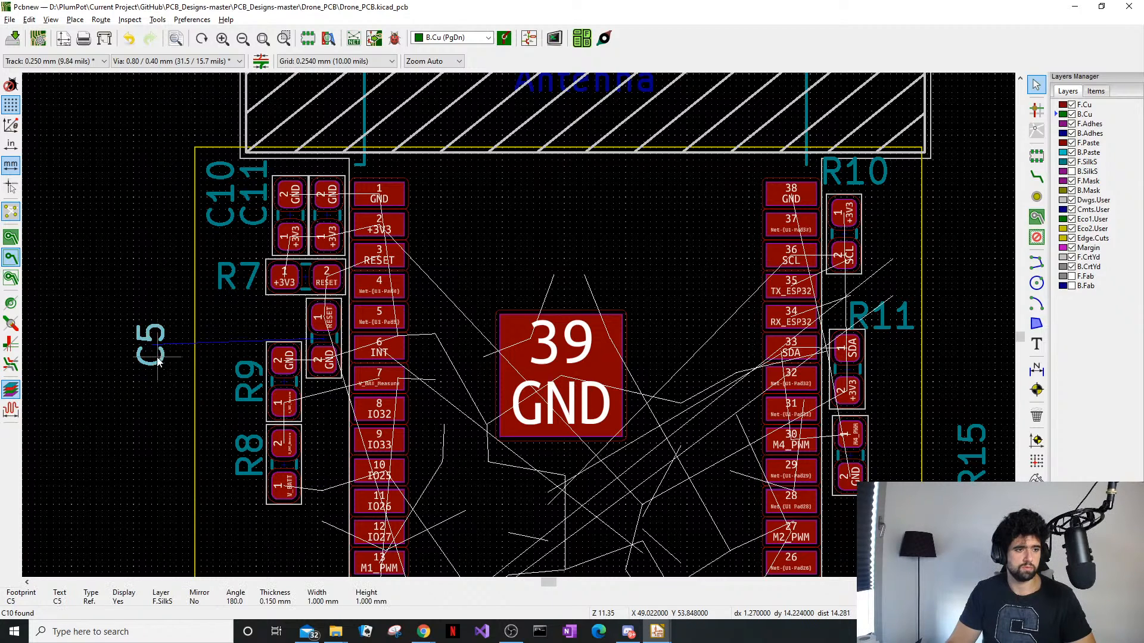
key("r")
left_click_drag(158, 360, 275, 321)
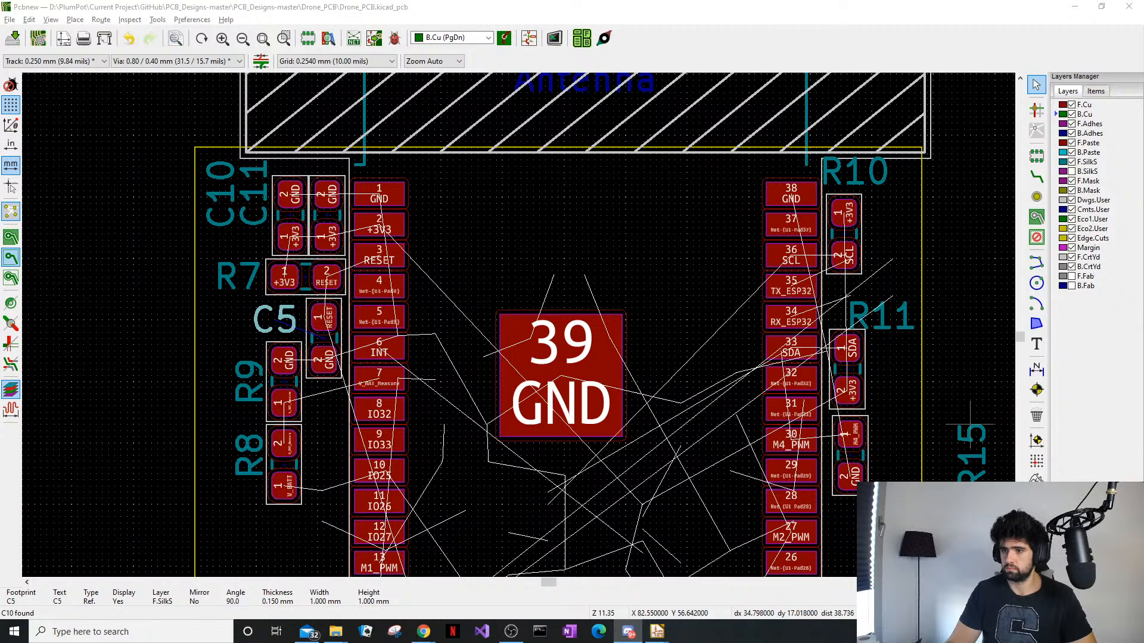
key("alt+Tab")
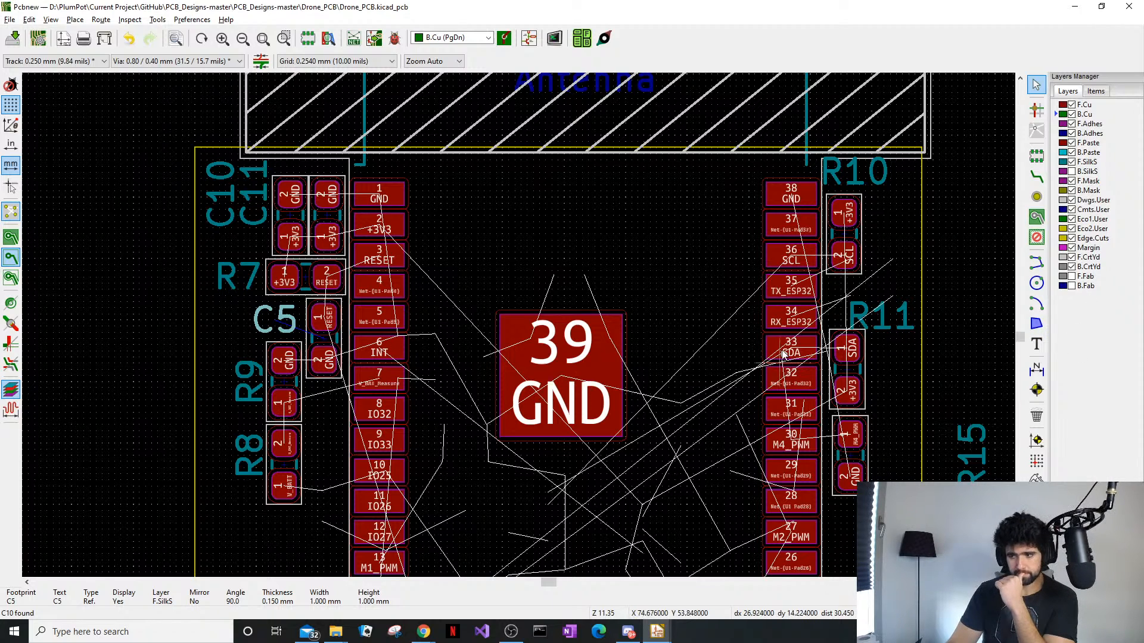
Move resistors R11 and R15 away from U1's pads toward the board edge, lined up in one column
middle_click_drag(942, 349, 857, 302)
left_click(792, 272)
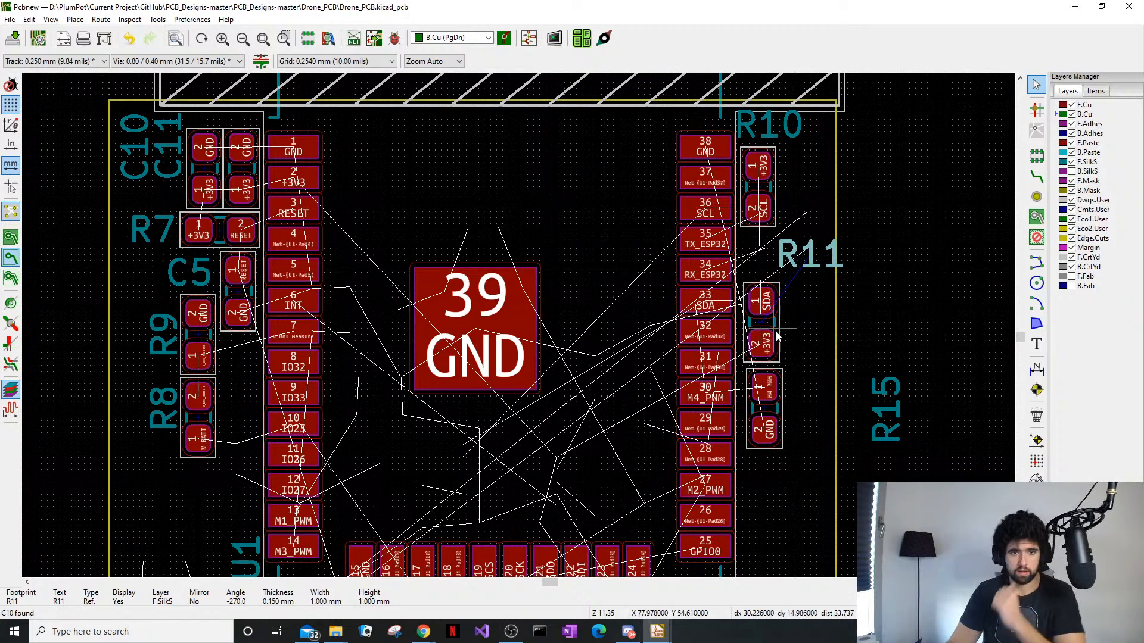
scroll(776, 325, "up", 3)
left_click_drag(517, 321, 577, 306)
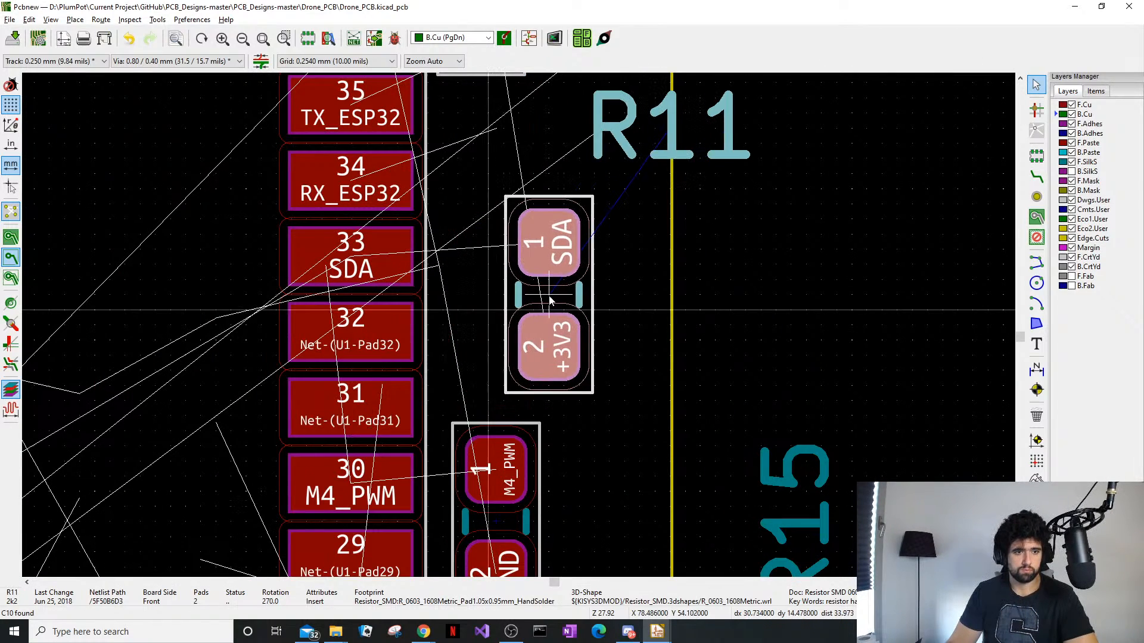
left_click(487, 521)
left_click_drag(487, 522, 552, 508)
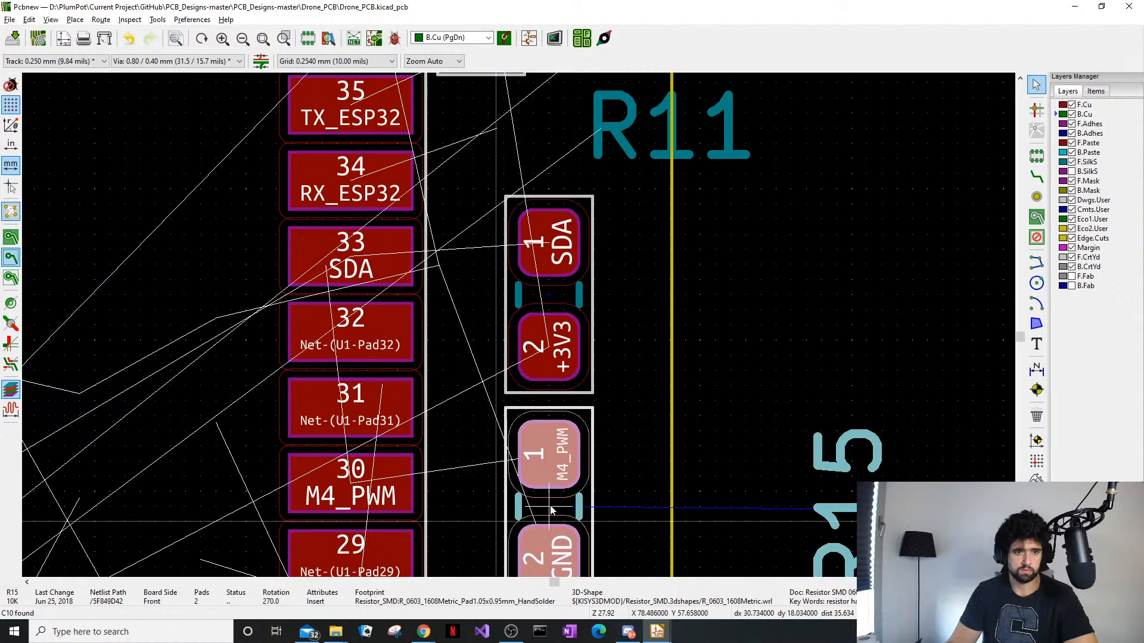
Rotate the R11 reference text to vertical and place it between resistor R11 and the board edge
middle_click_drag(607, 331, 548, 525)
key("m")
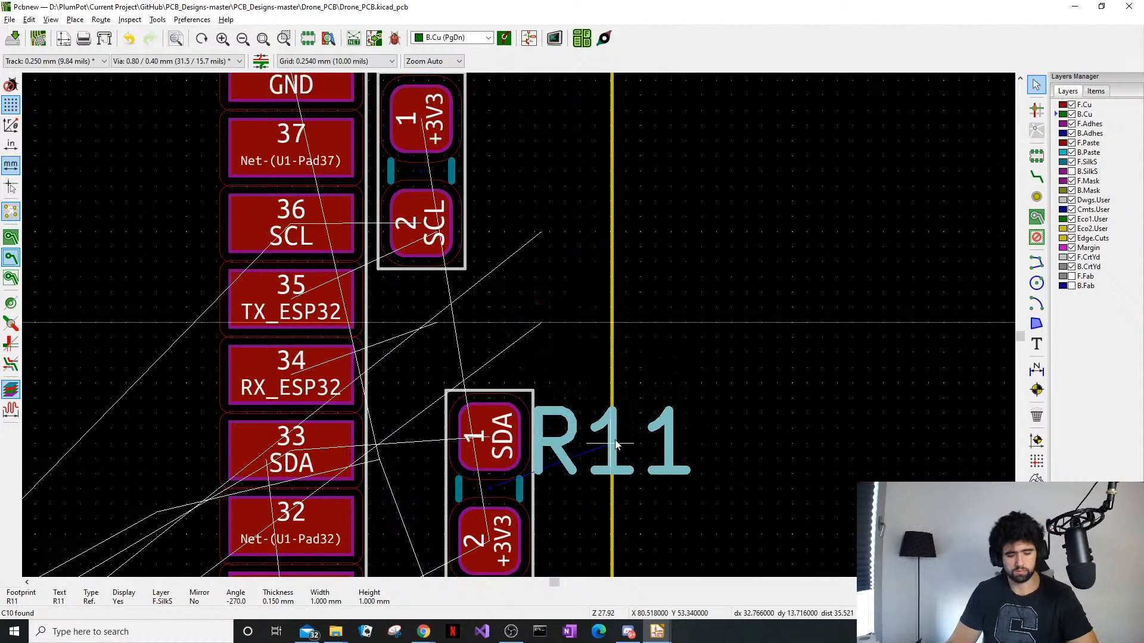
key("r")
left_click(575, 496)
middle_click_drag(601, 384, 607, 276)
scroll(609, 235, "down", 1)
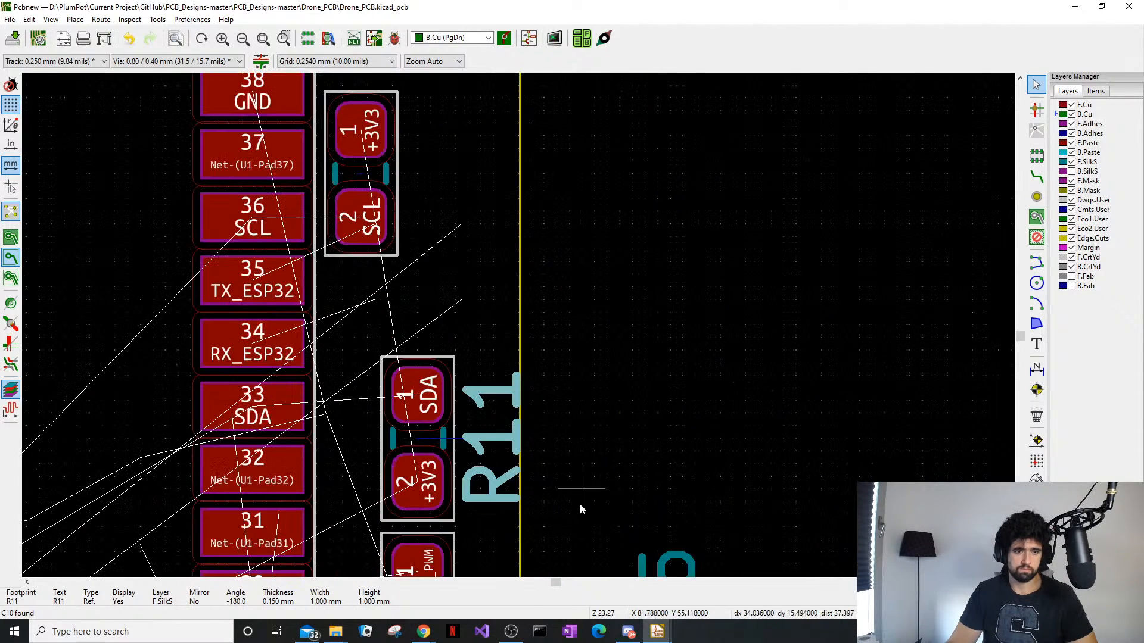
Move the R15 reference text inside the board outline, beside its resistor and in line with R11's text
middle_click_drag(581, 449, 570, 246)
left_click_drag(633, 407, 432, 412)
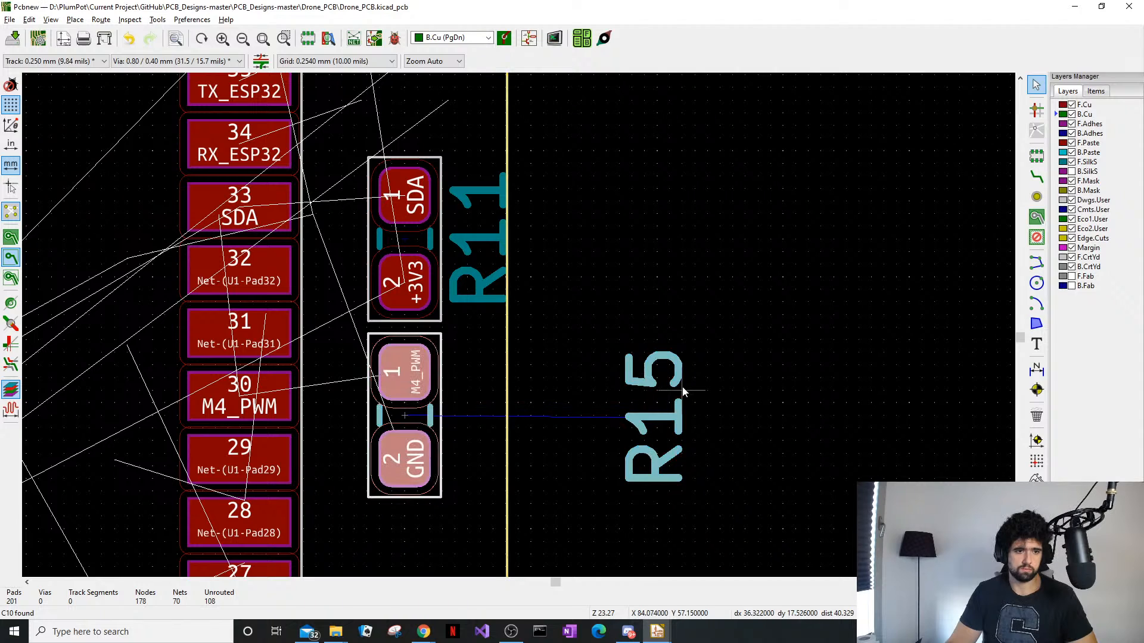
left_click_drag(744, 330, 665, 430)
left_click_drag(662, 427, 648, 427)
key("m")
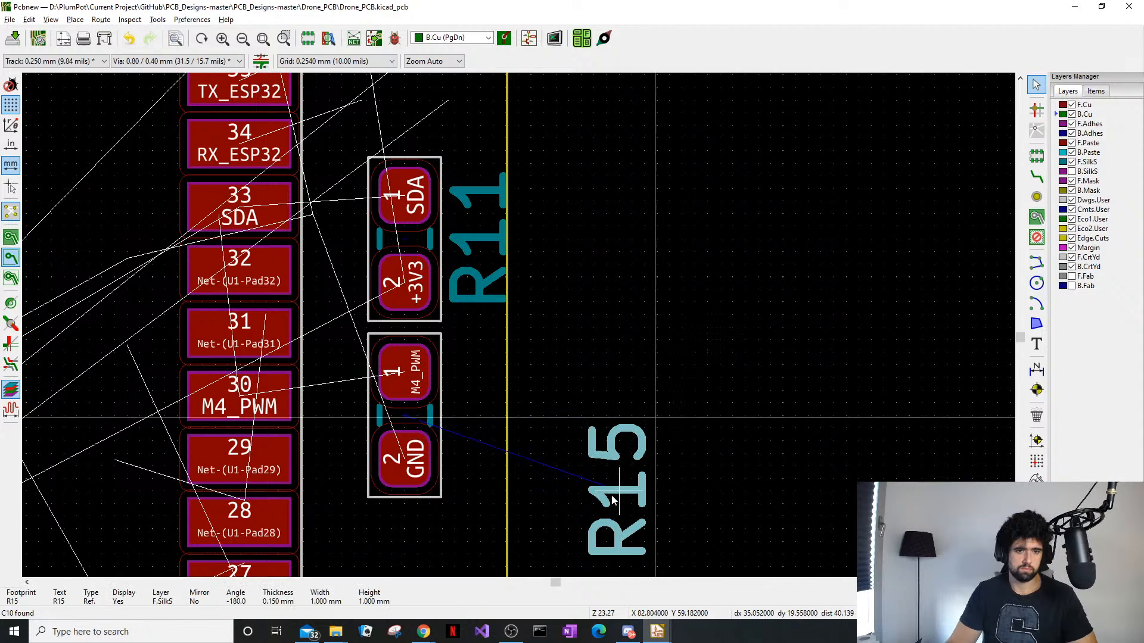
left_click(491, 382)
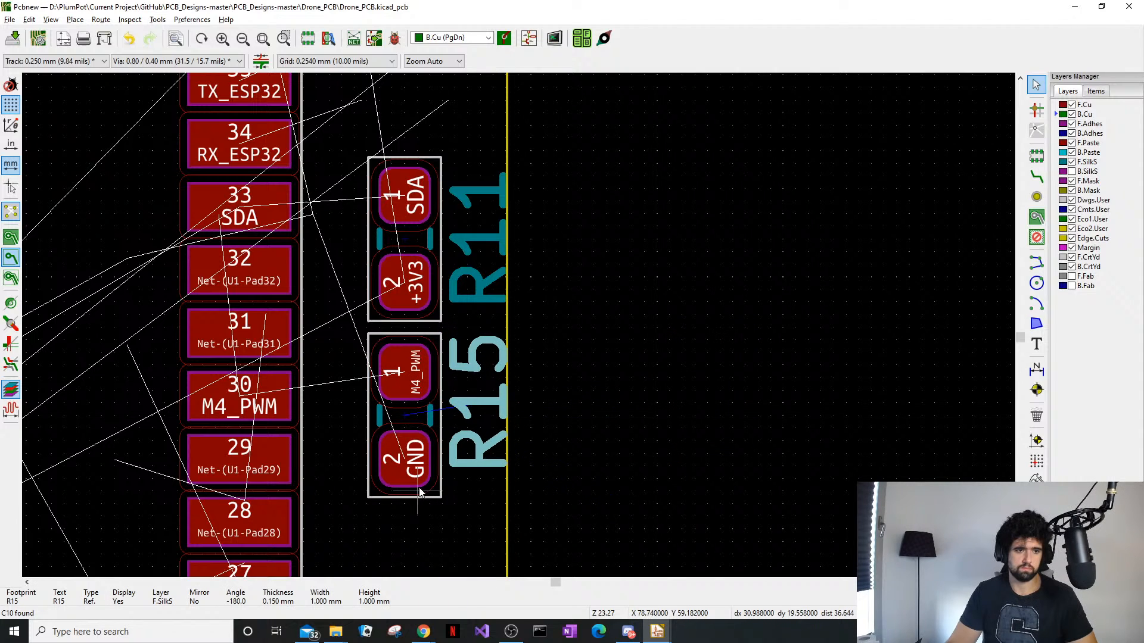
Shift resistors R11 and R15 together with their reference texts one grid step toward U1
left_click(403, 423)
left_click(393, 243, "shift")
key("m")
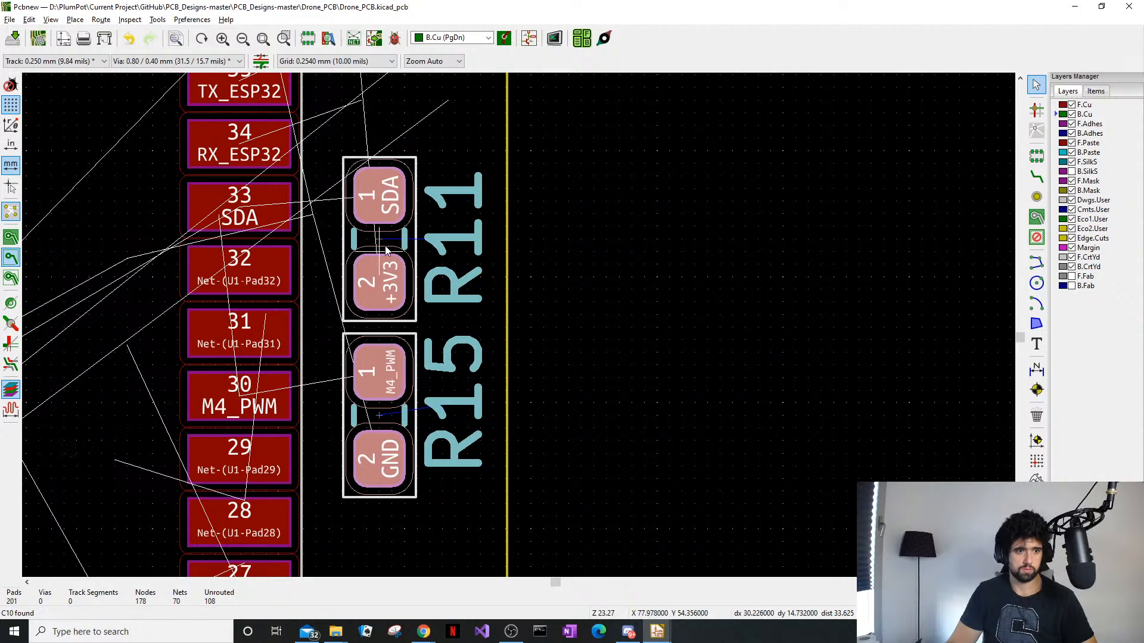
left_click(383, 253)
Nudge the R15 reference text so it is centred along its resistor and aligned in column with R11's text
left_click(492, 426)
left_click(469, 439)
key("m")
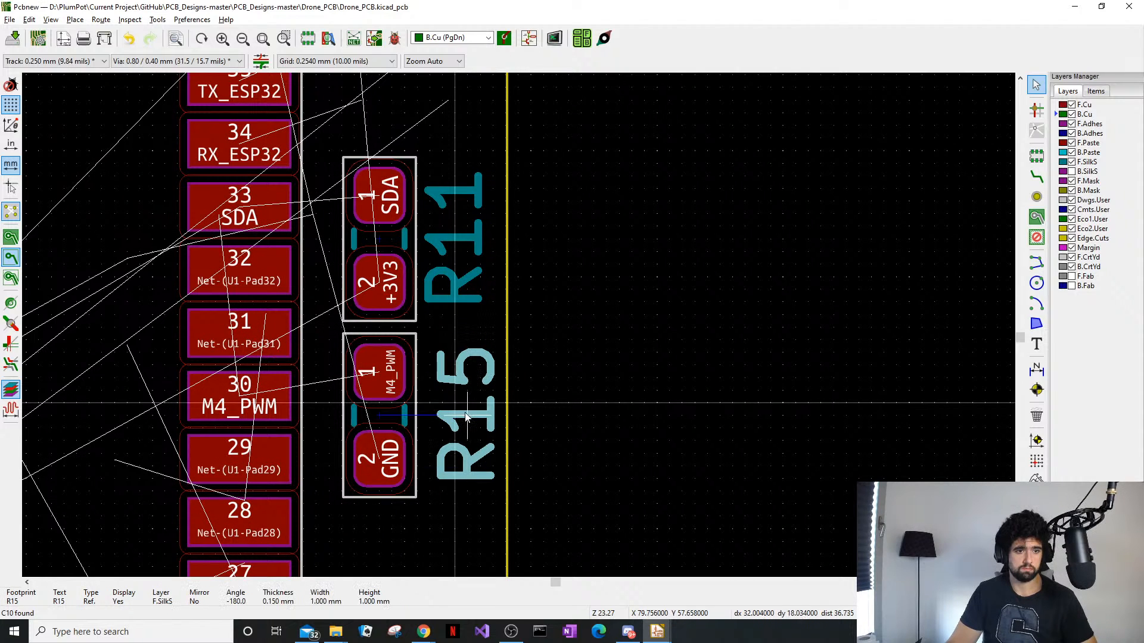
left_click(464, 411)
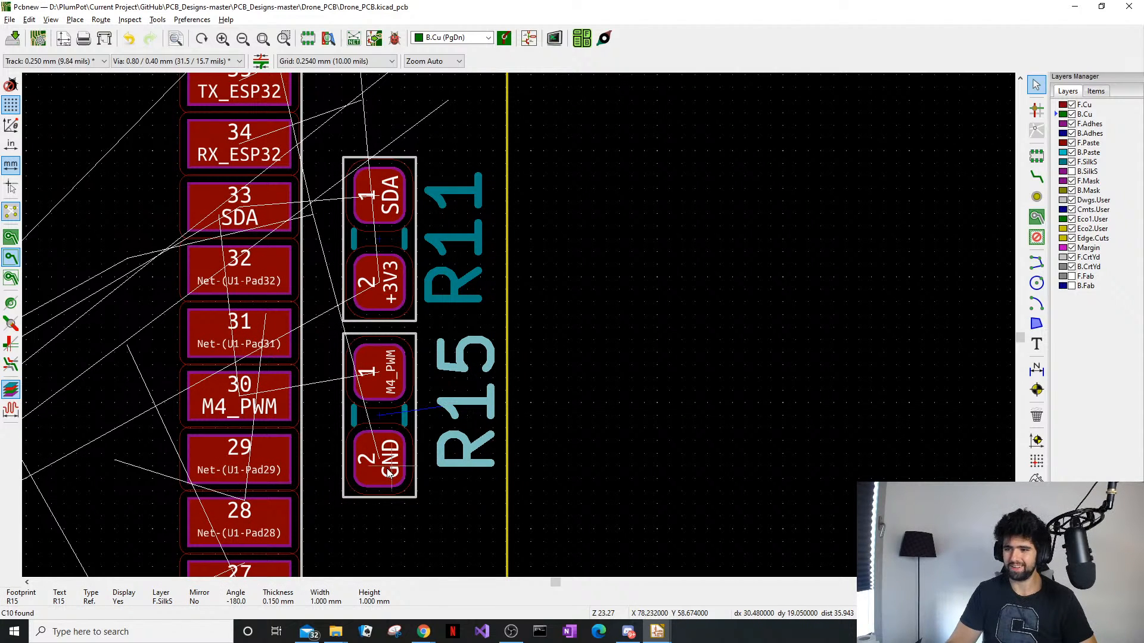
left_click_drag(469, 410, 457, 409)
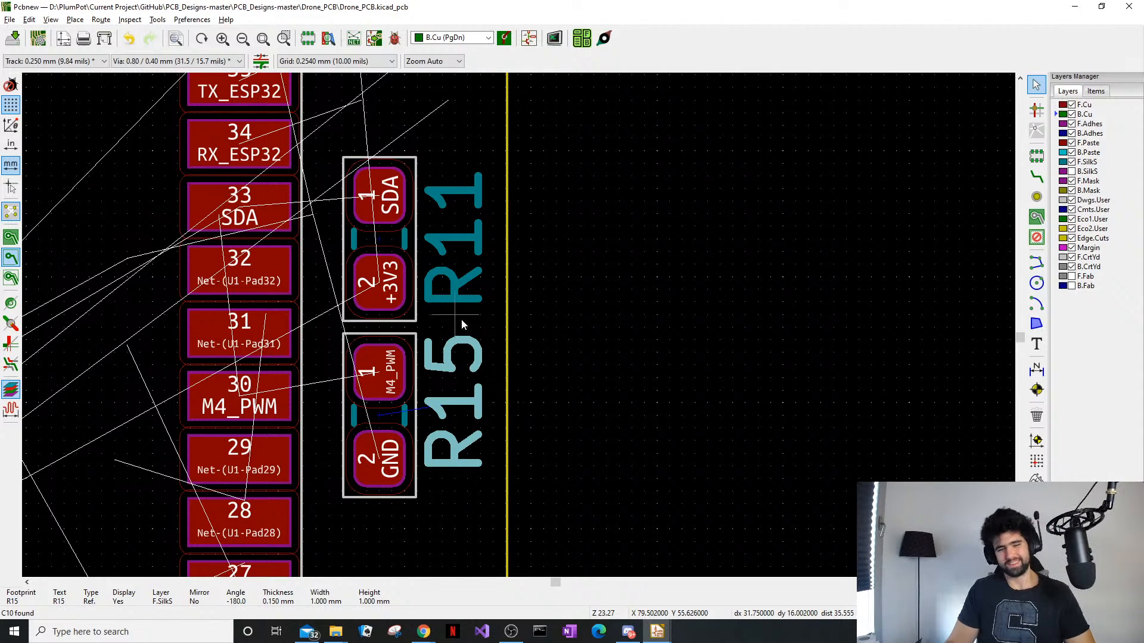
left_click(459, 245)
mouse_move(459, 244)
left_mouse_down()
mouse_move(467, 250)
mouse_move(456, 244)
left_mouse_up()
left_click(470, 362)
left_click_drag(458, 407, 455, 410)
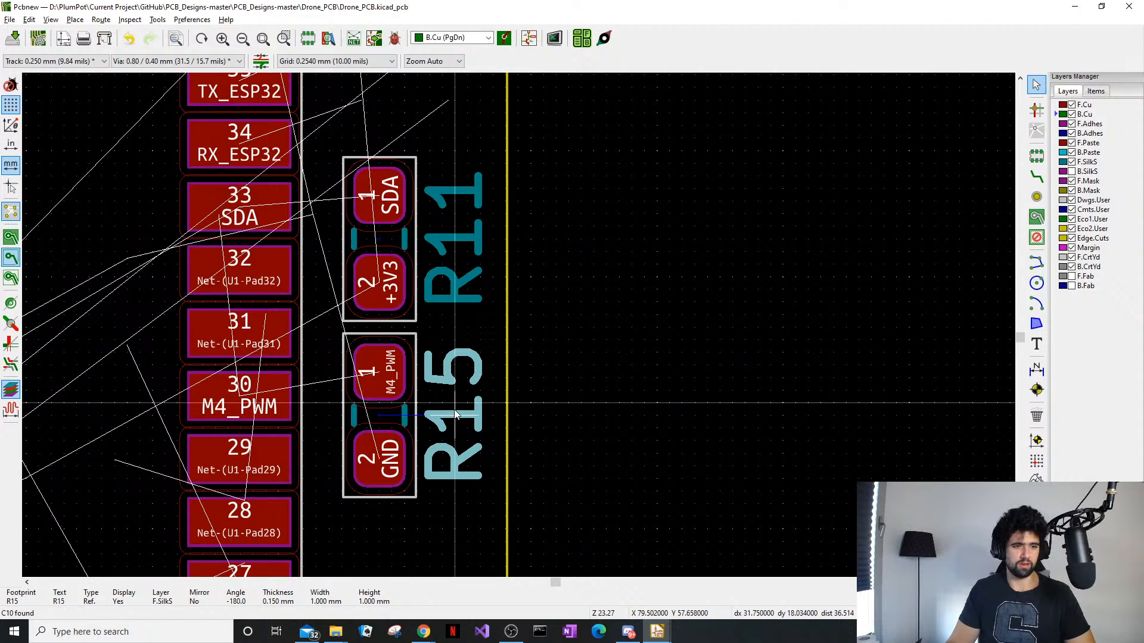
Move resistor R10 slightly toward the board edge so it lines up with R11 in one column
scroll(475, 238, "up", 3)
scroll(518, 328, "down", 3)
scroll(494, 223, "up", 2)
scroll(485, 238, "down", 3)
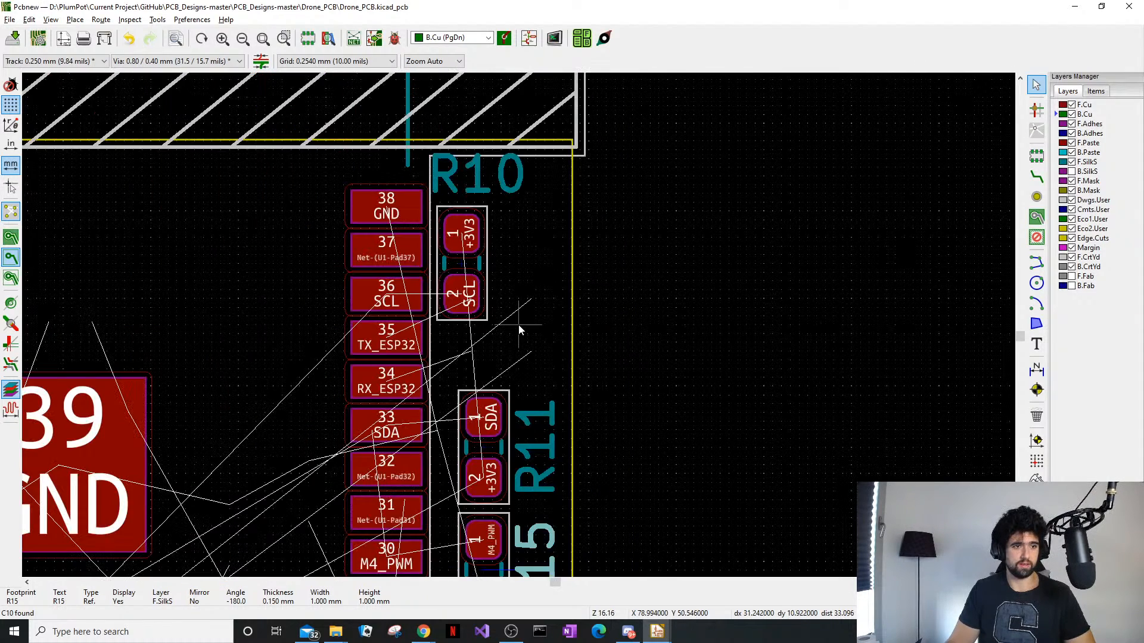
scroll(519, 329, "up", 3)
left_click(453, 254)
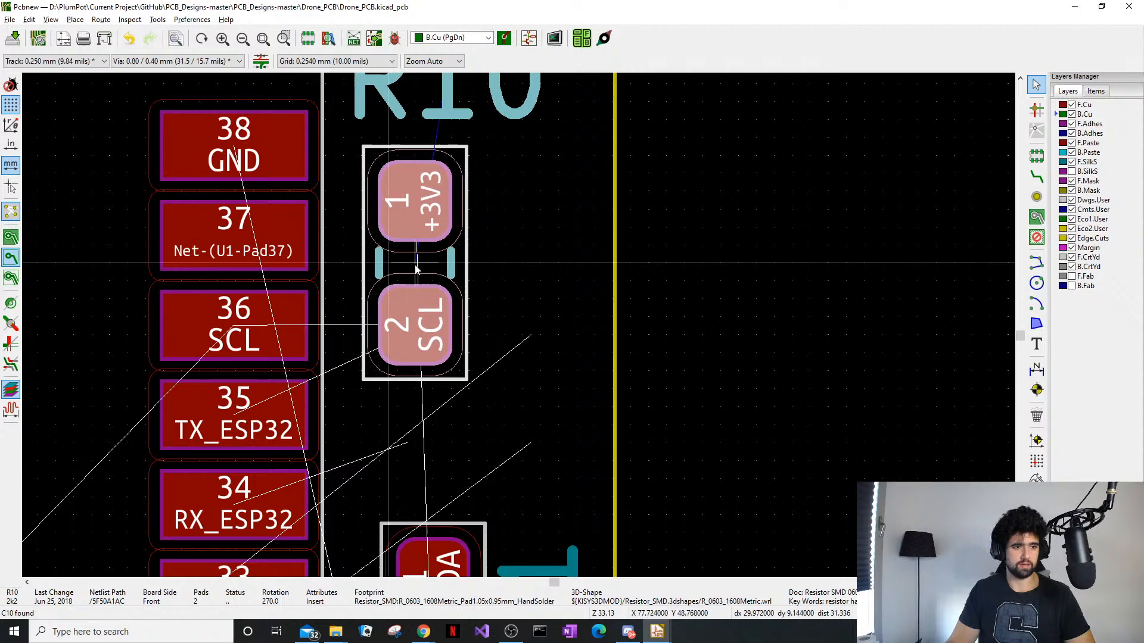
left_click_drag(415, 268, 435, 271)
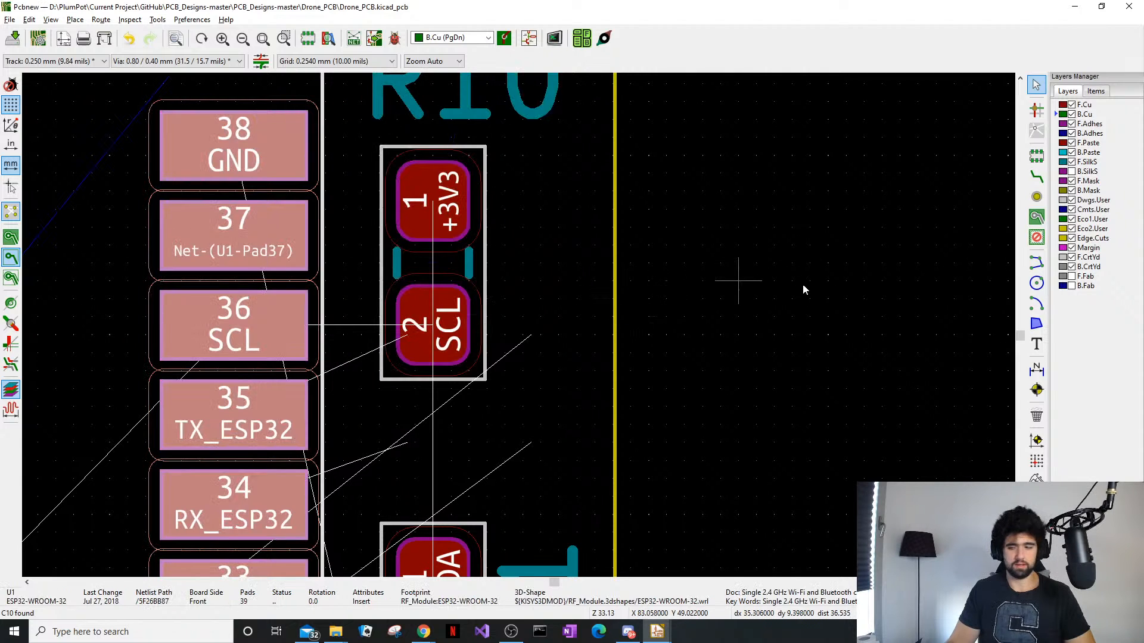
left_click(805, 290)
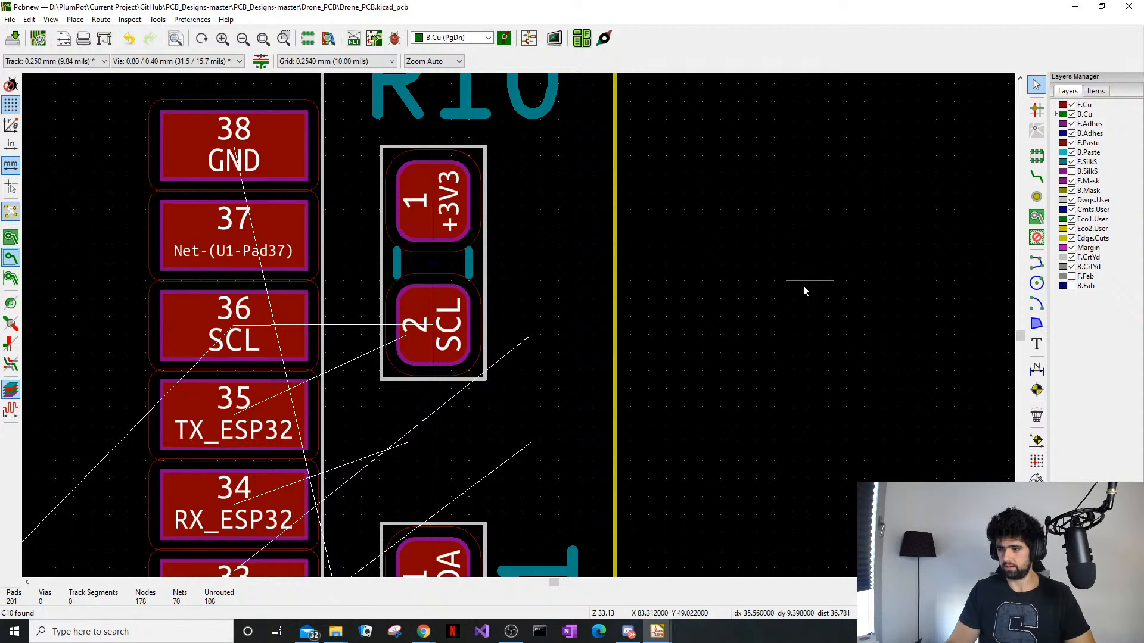
Move the R10 reference text slightly closer to the upper end of its resistor
scroll(245, 339, "down", 2)
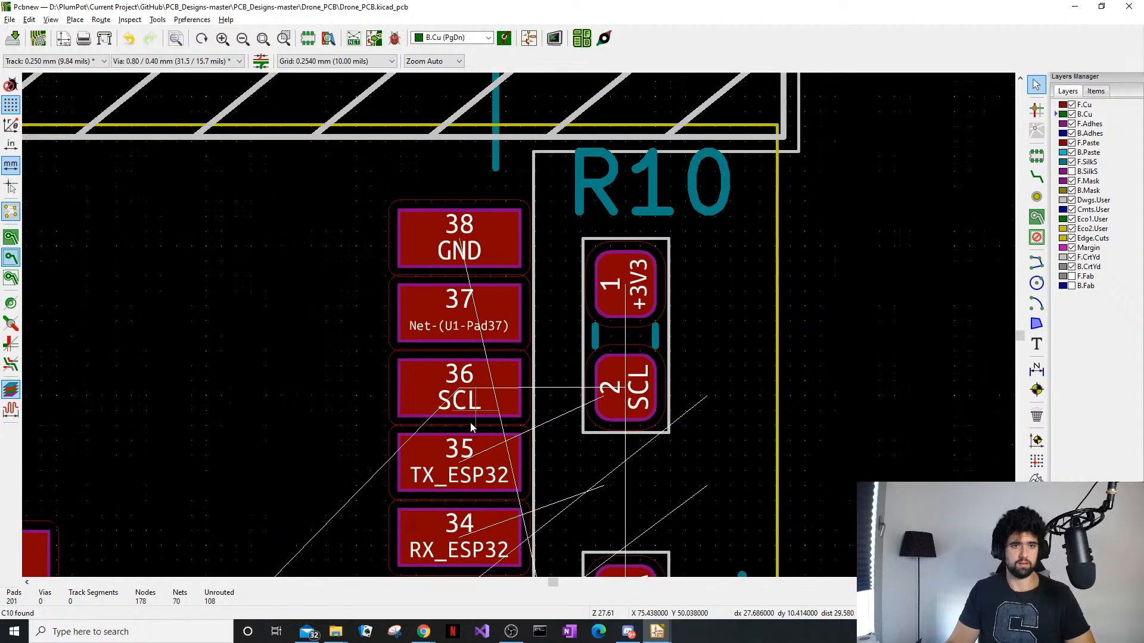
left_click(671, 207)
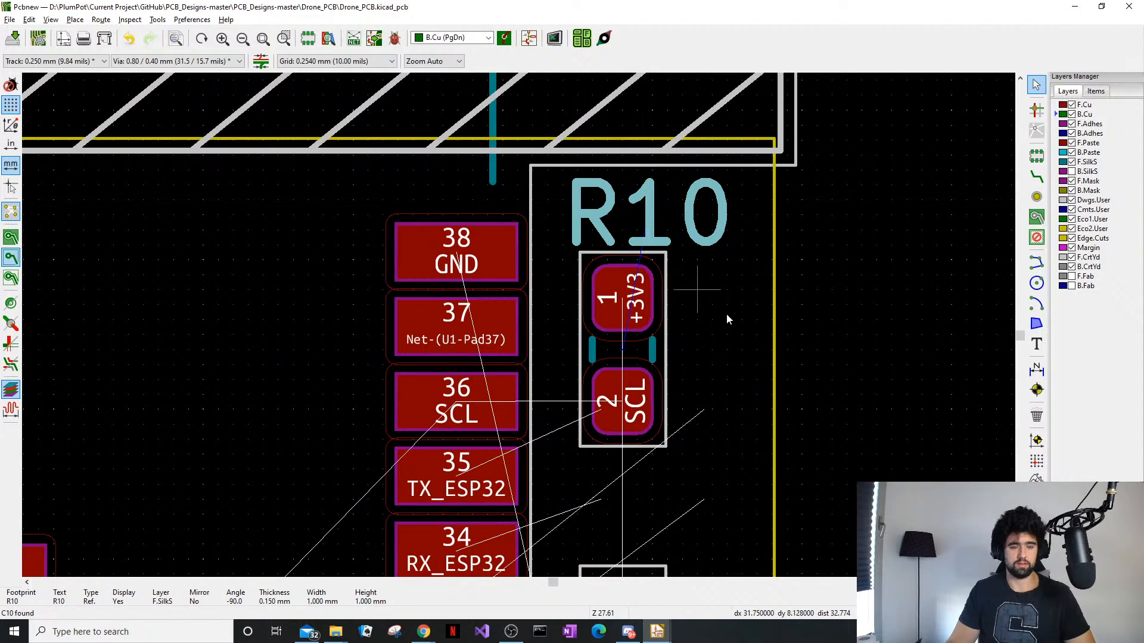
scroll(727, 320, "down", 4)
middle_click_drag(477, 361, 481, 345)
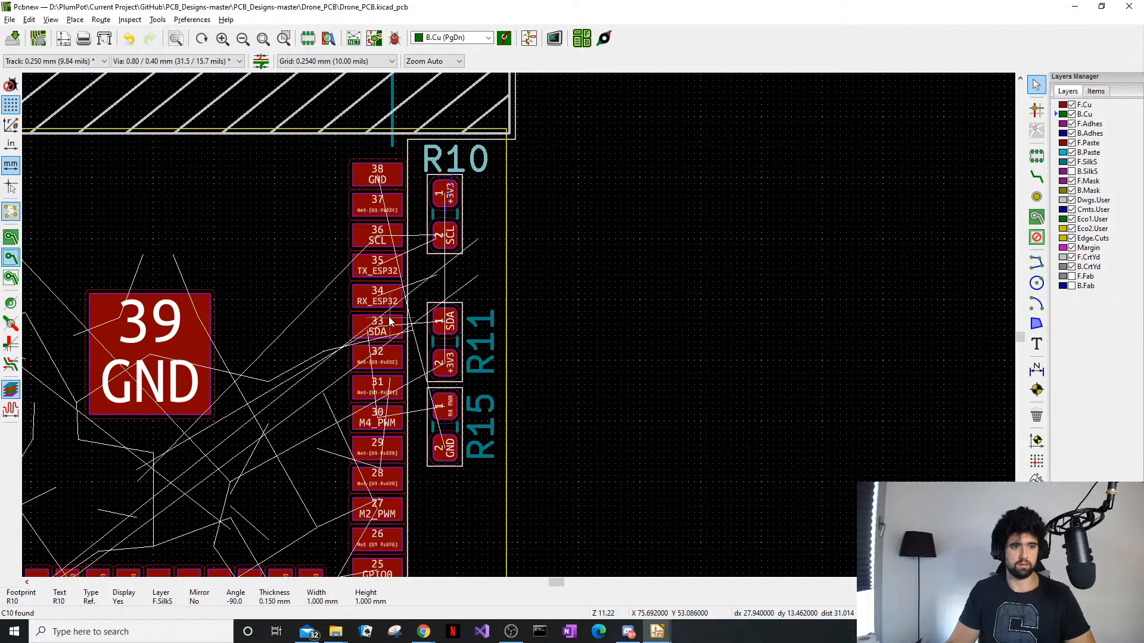
middle_click_drag(713, 438, 784, 359)
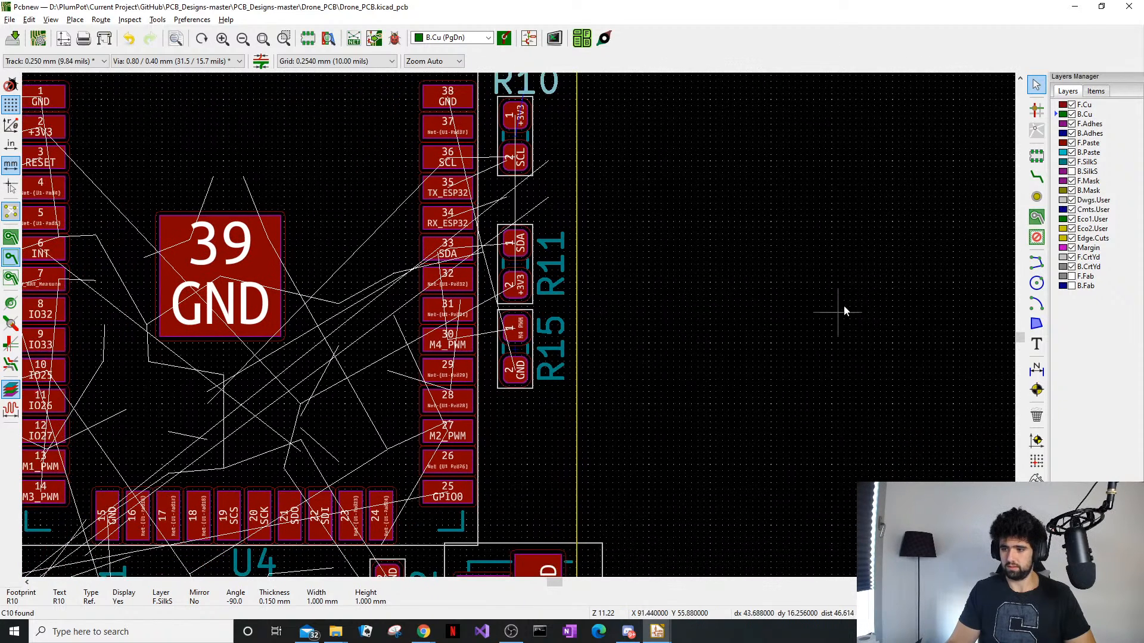
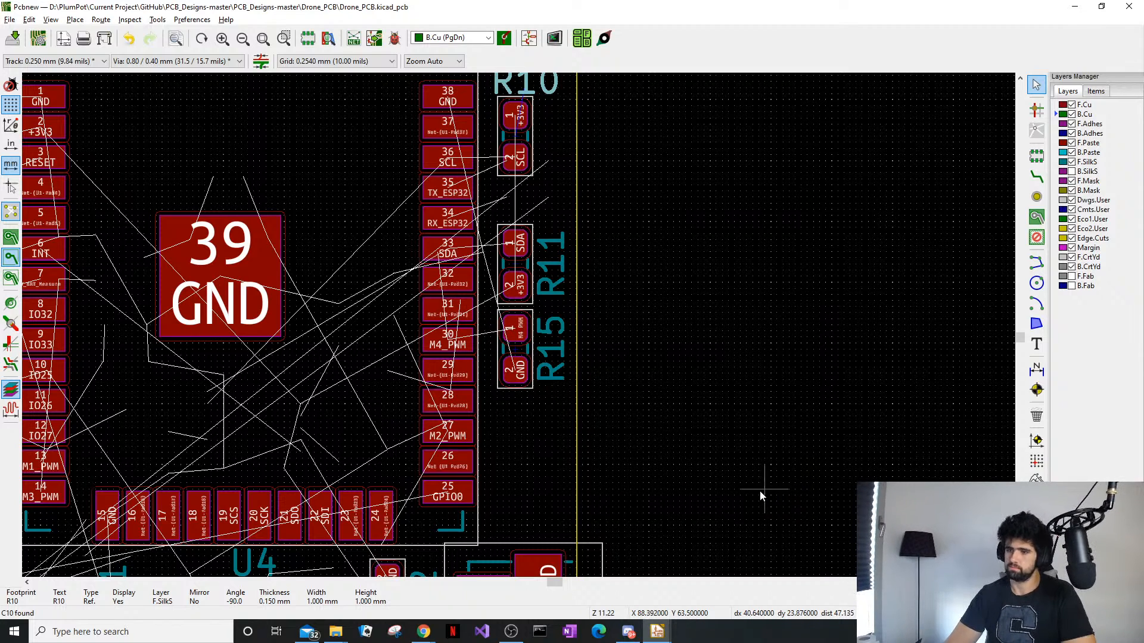
left_click(538, 408)
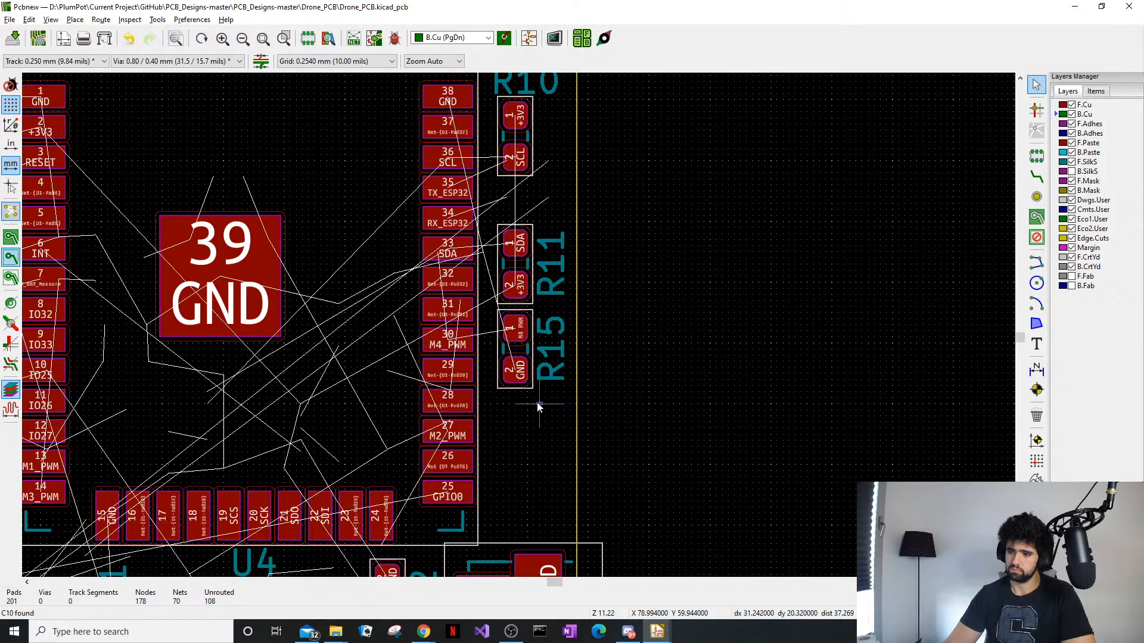
left_click_drag(541, 404, 505, 262)
left_click(534, 437)
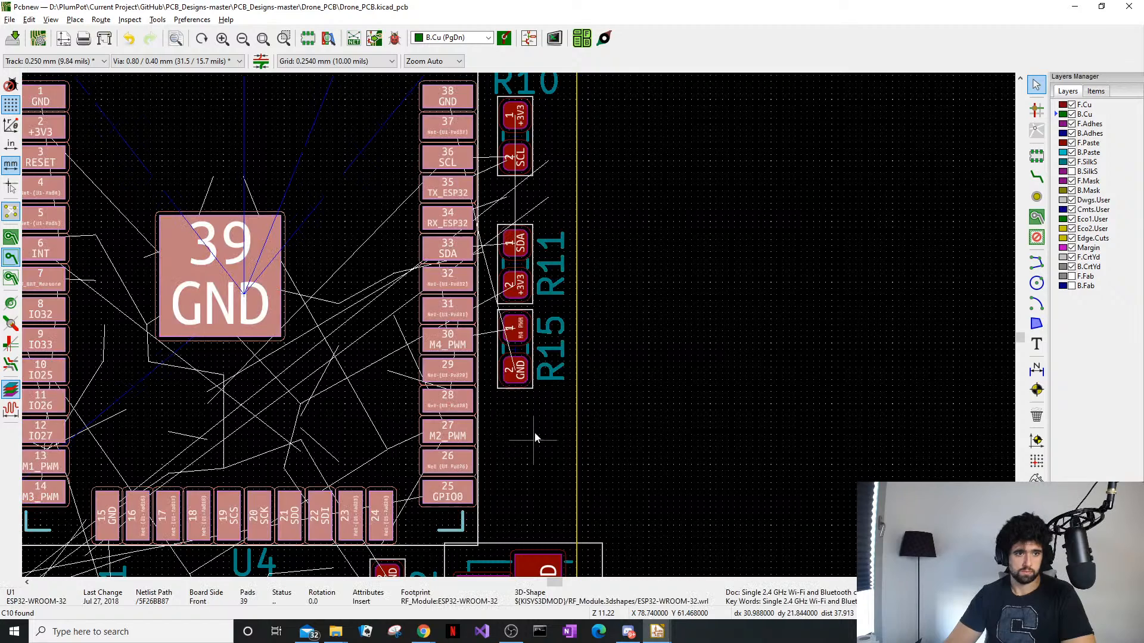
left_click(637, 421)
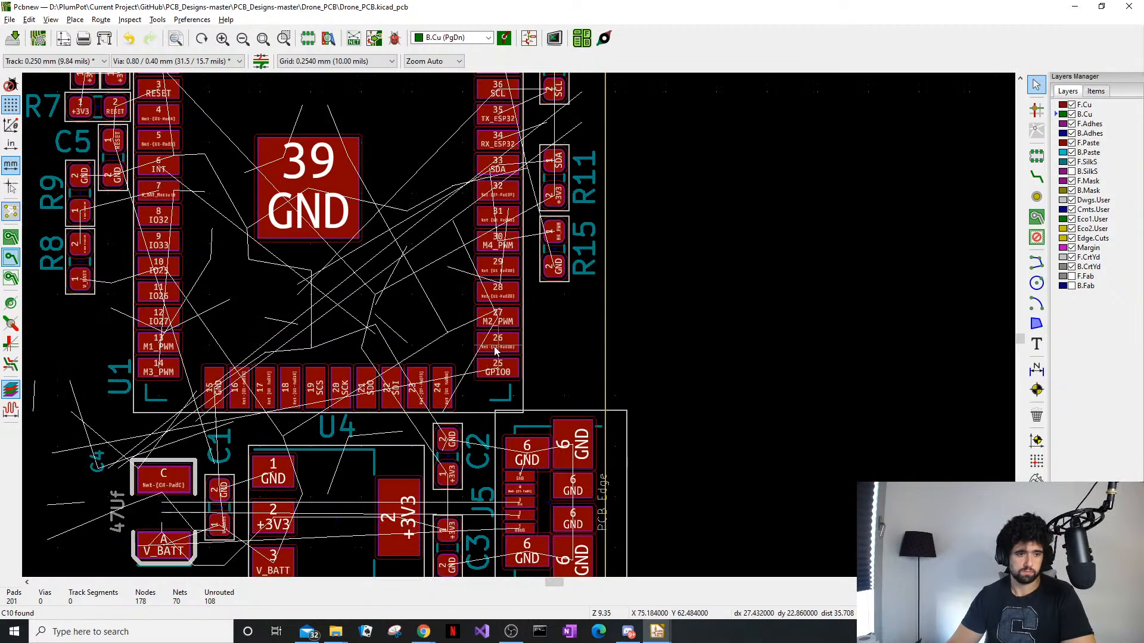
scroll(631, 442, "down", 1)
scroll(507, 316, "up", 3)
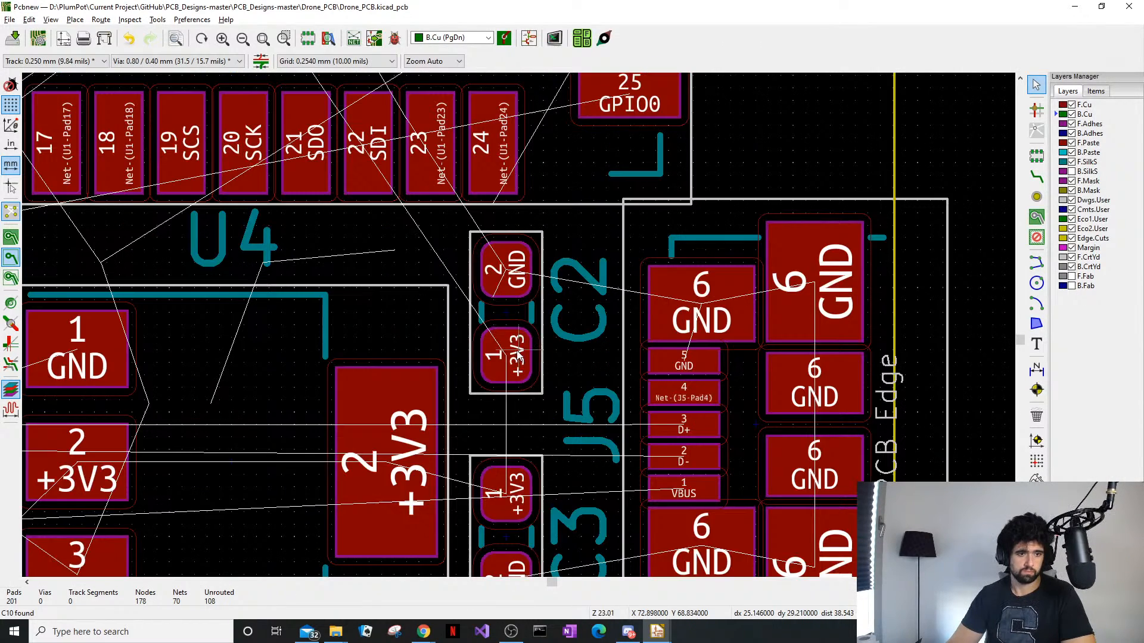
left_click(509, 315)
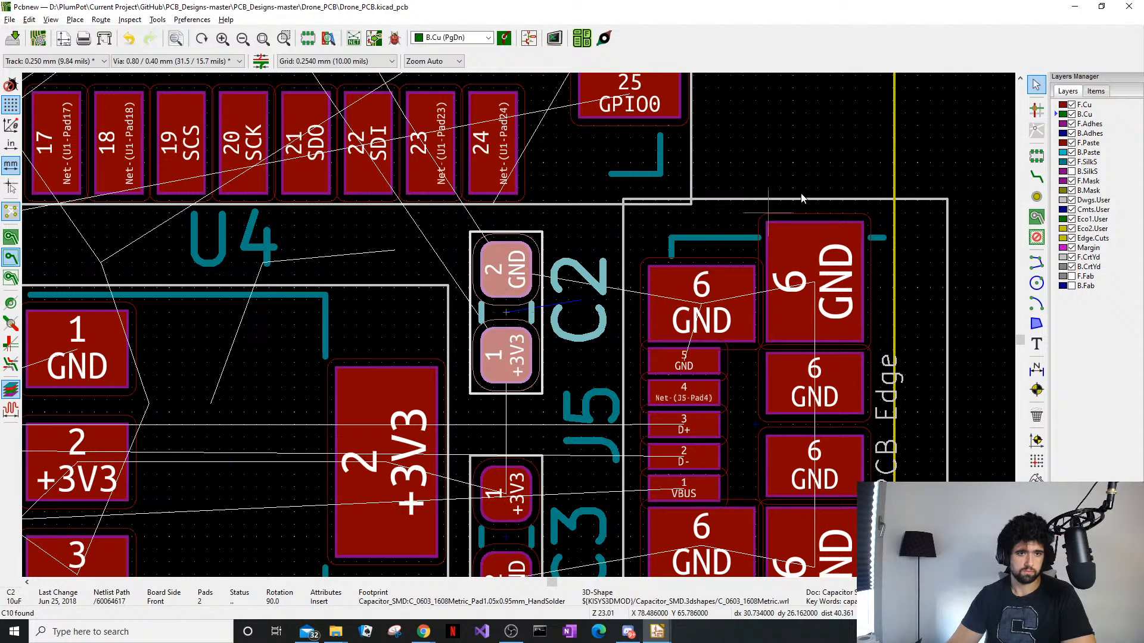
Save the board file with the current component placement
scroll(846, 129, "down", 4)
scroll(143, 312, "up", 2)
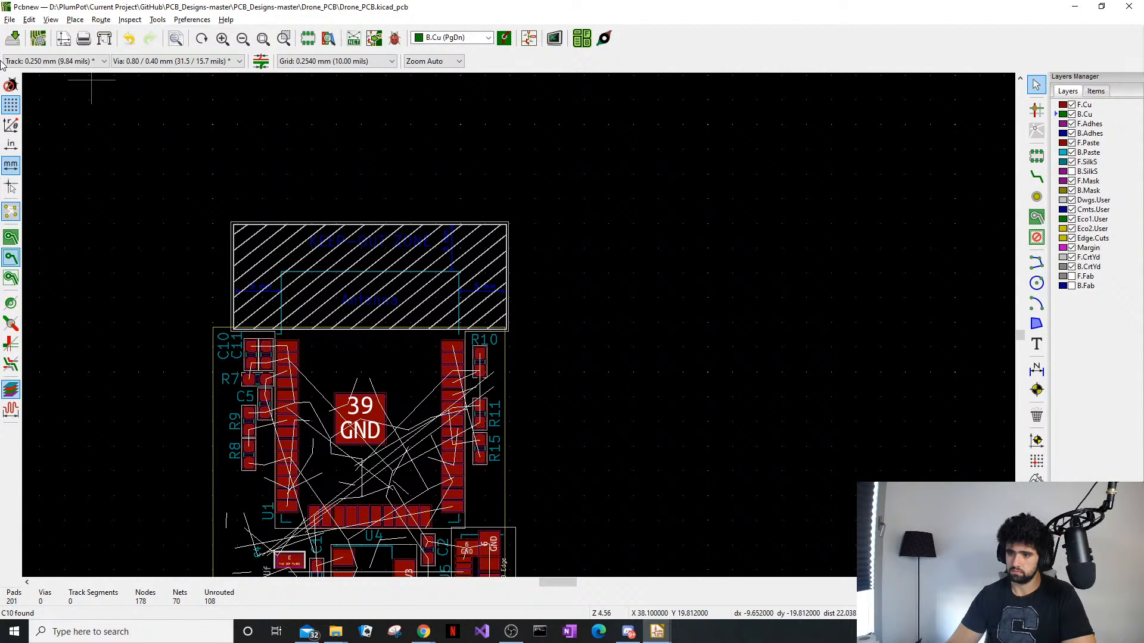
left_click(13, 39)
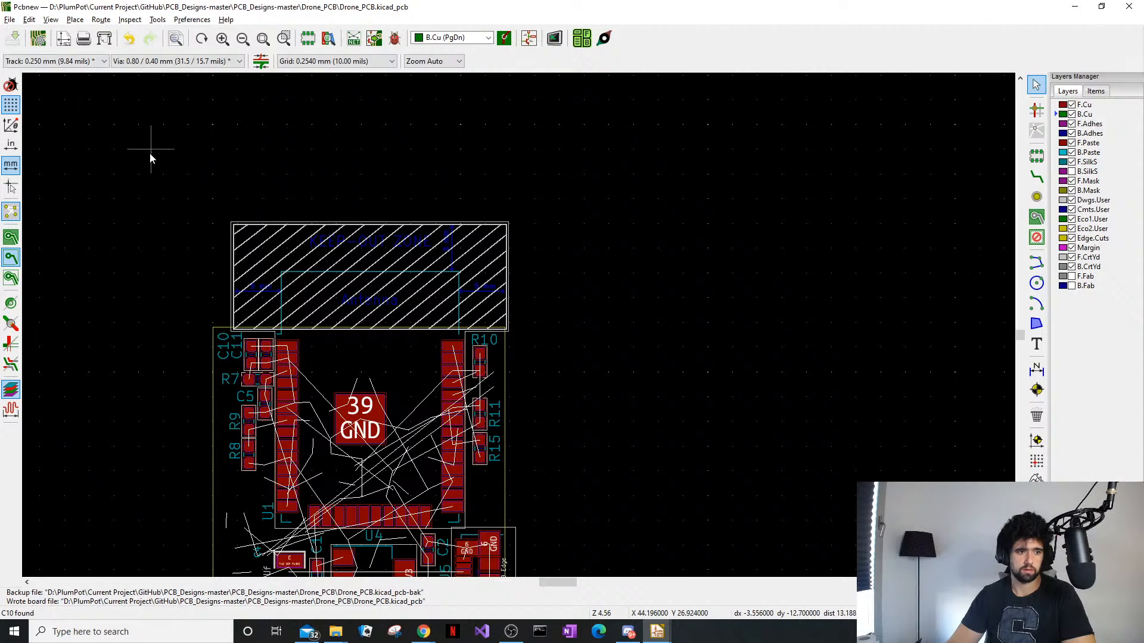
Move the C11 and C10 reference texts so both are centred along the length of their capacitors
scroll(229, 339, "up", 5)
left_click(616, 400)
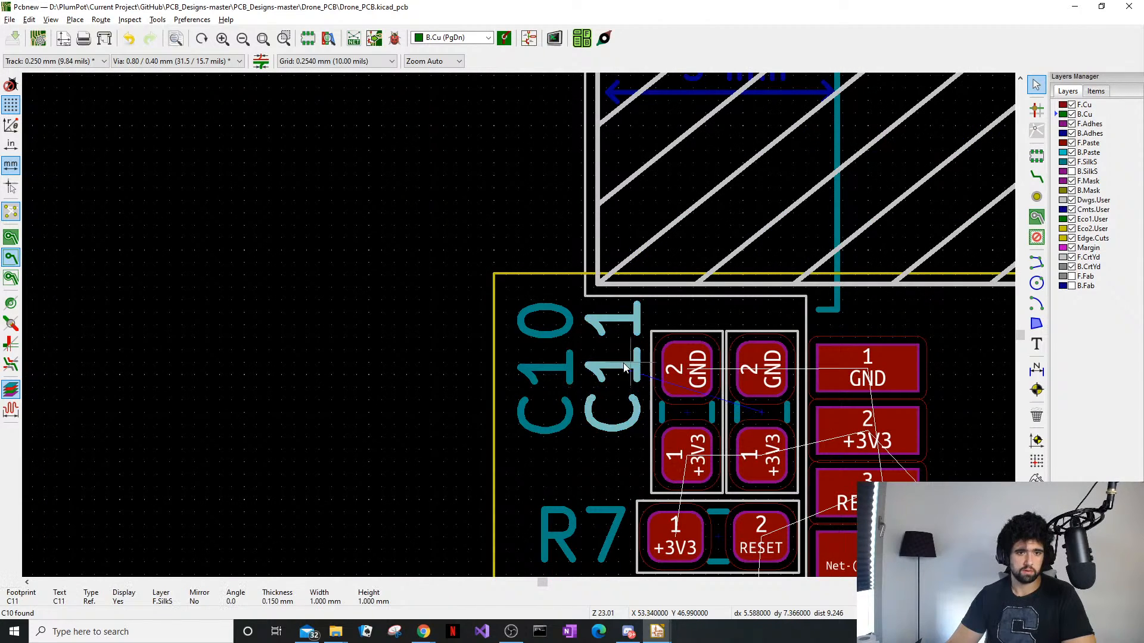
left_click(547, 410)
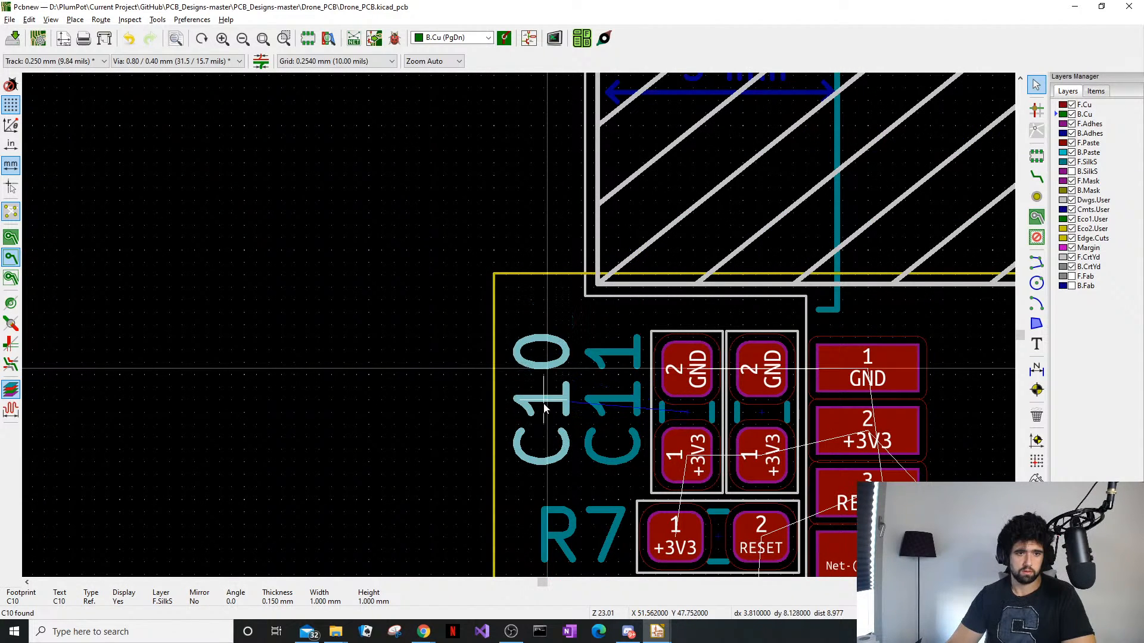
Move the C5 reference text closer to its capacitor, below resistor R7
scroll(575, 469, "down", 1)
middle_click_drag(575, 468, 552, 230)
left_click(560, 263)
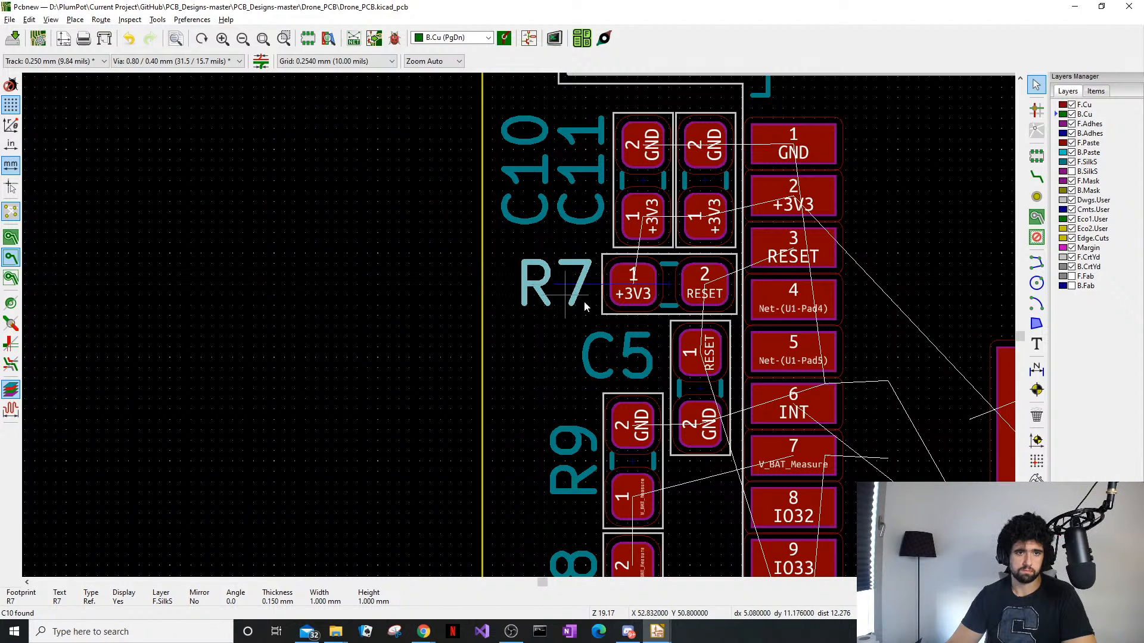
left_click(647, 349)
left_click_drag(647, 349, 657, 350)
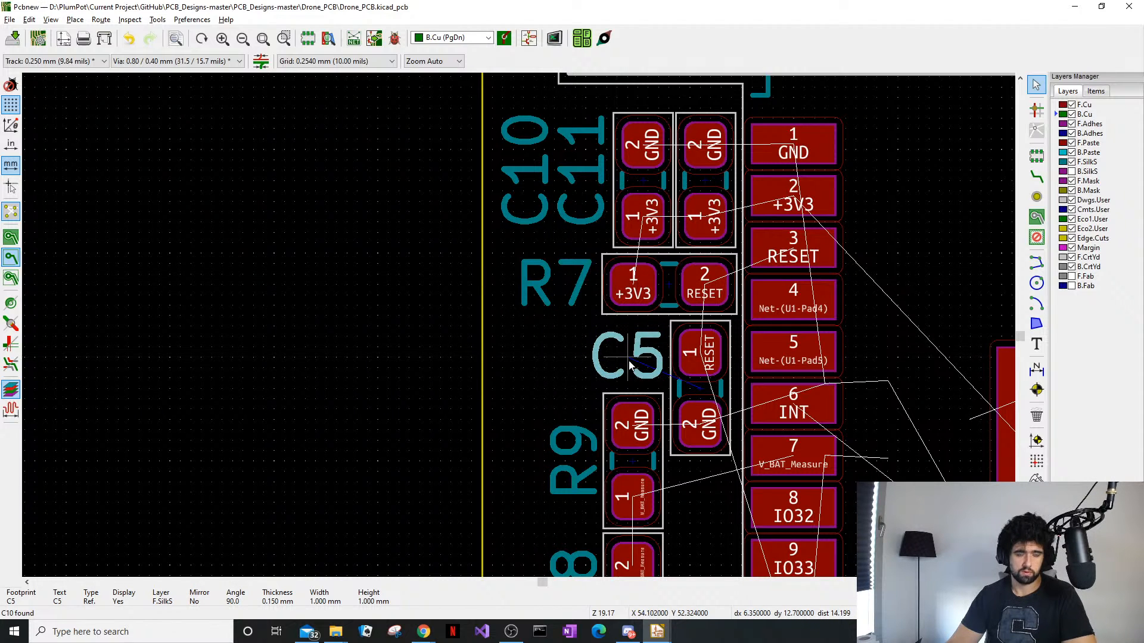
Try shifting the R9 reference text slightly away from its resistor, and check the R8 text below it
middle_click_drag(616, 475, 486, 519)
scroll(486, 519, "up", 1)
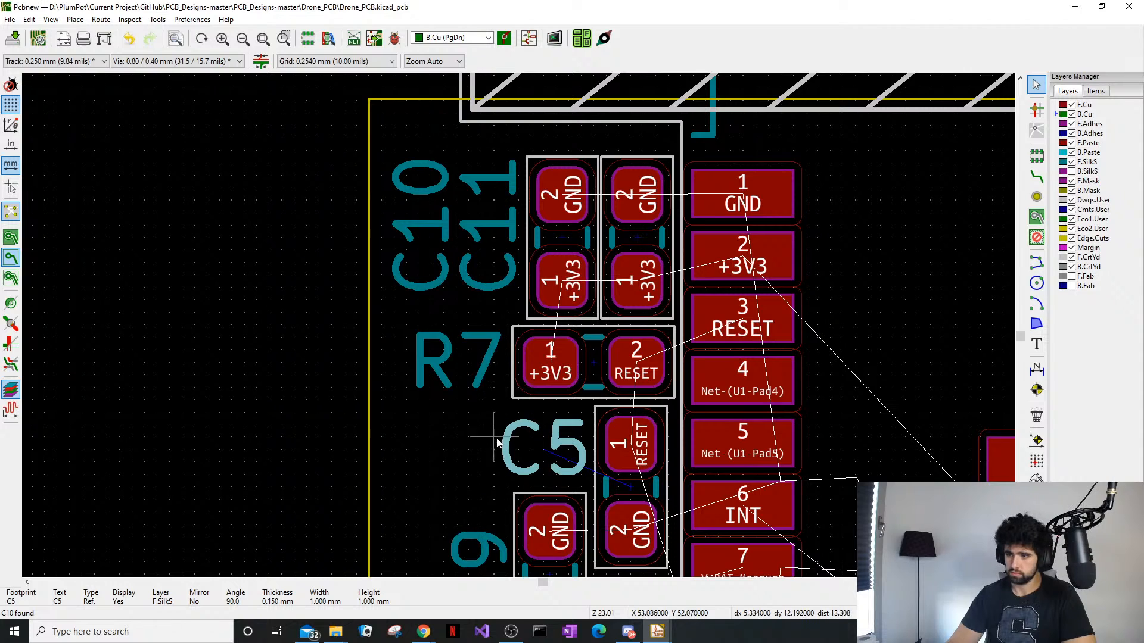
scroll(497, 444, "down", 1)
middle_click_drag(560, 439, 430, 346)
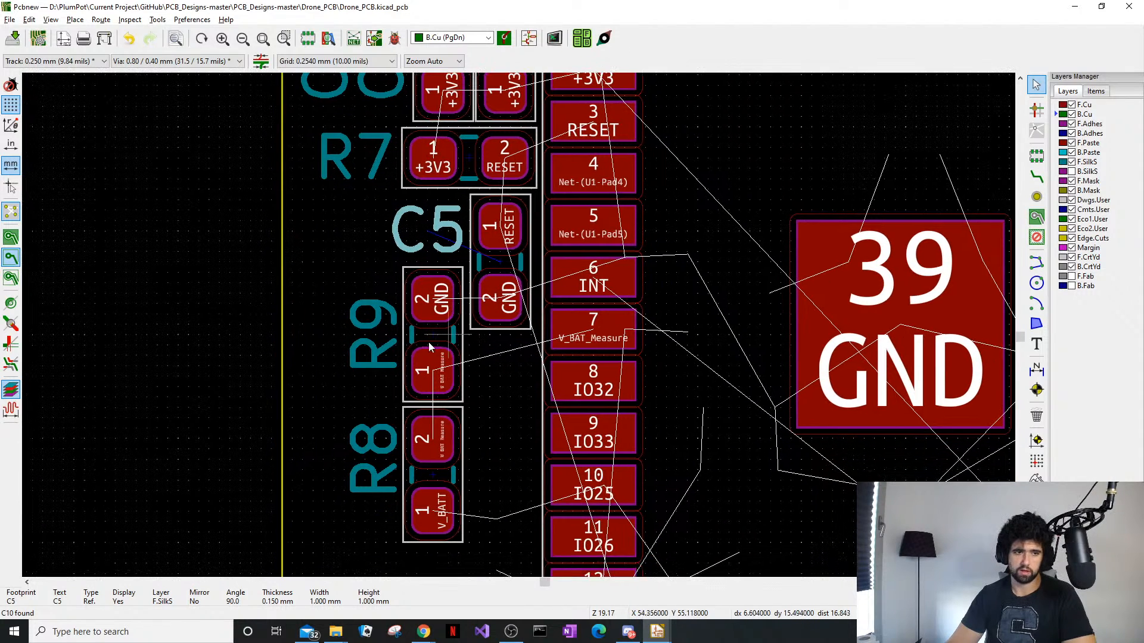
left_click(373, 348)
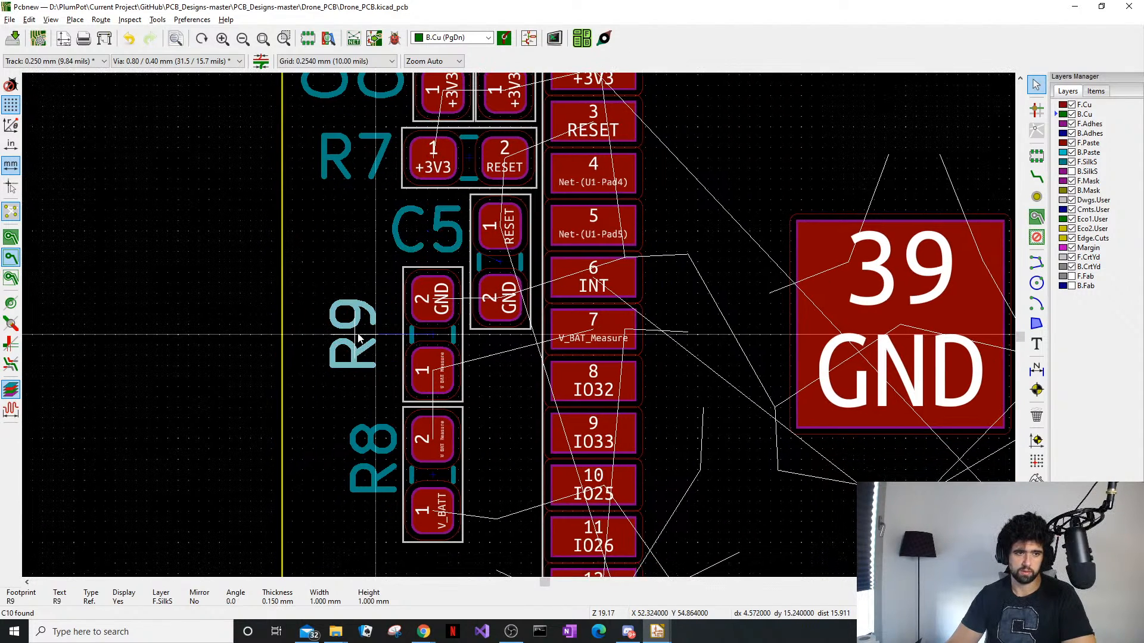
left_click(386, 468)
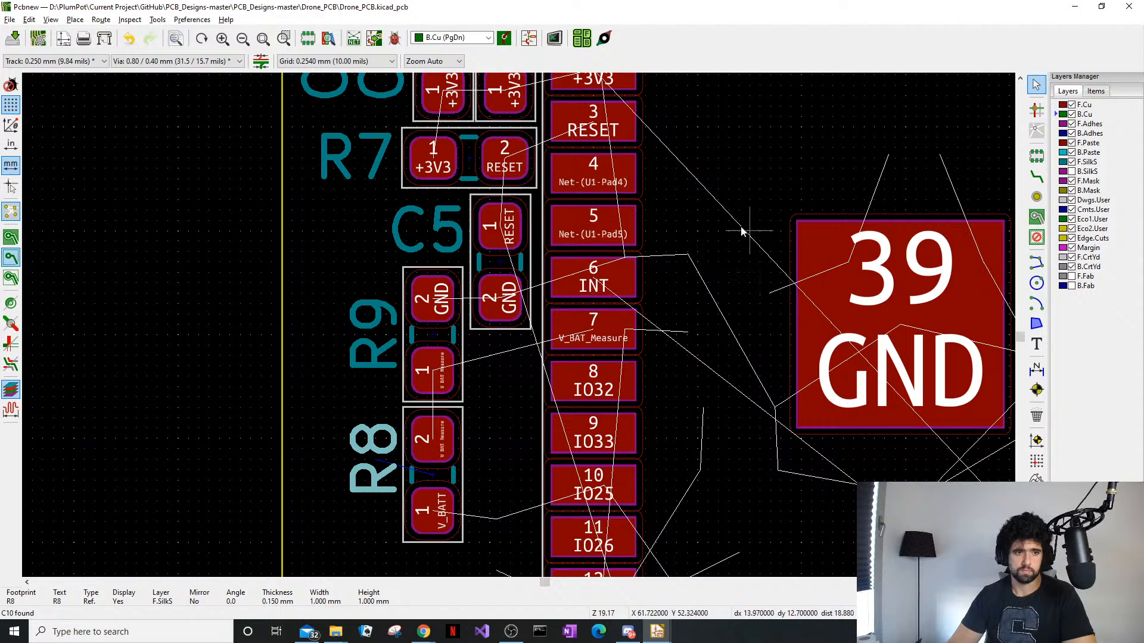
Rotate the C4 reference text to horizontal and place it just above the 47Uf capacitor's upper pad
scroll(260, 276, "down", 2)
middle_click_drag(632, 456, 497, 347)
scroll(651, 433, "up", 1)
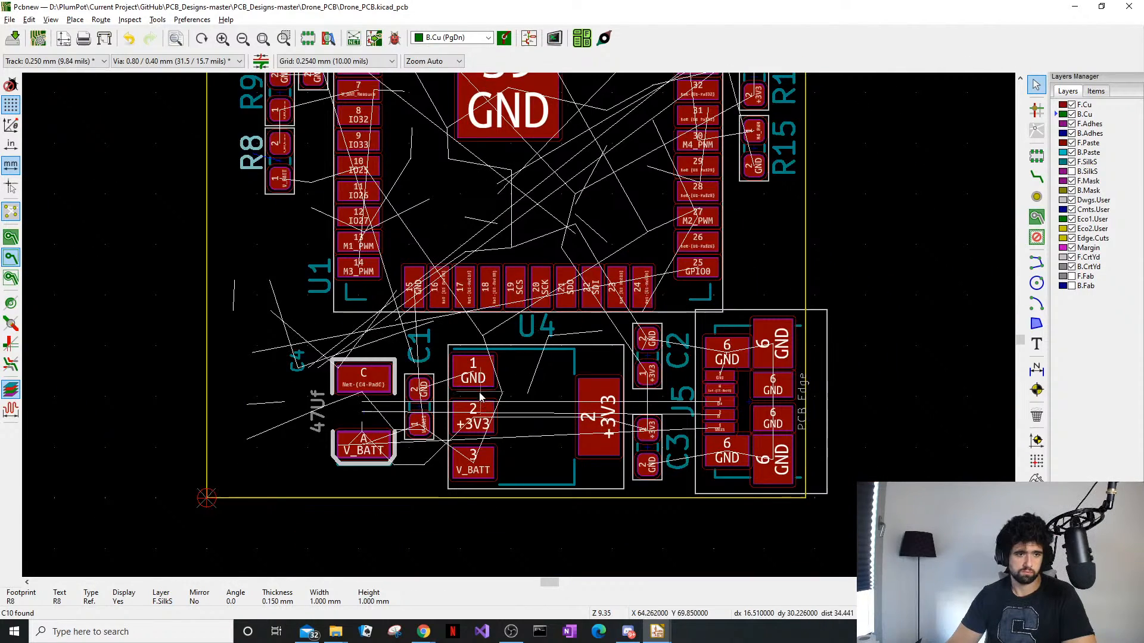
left_click_drag(298, 361, 333, 341)
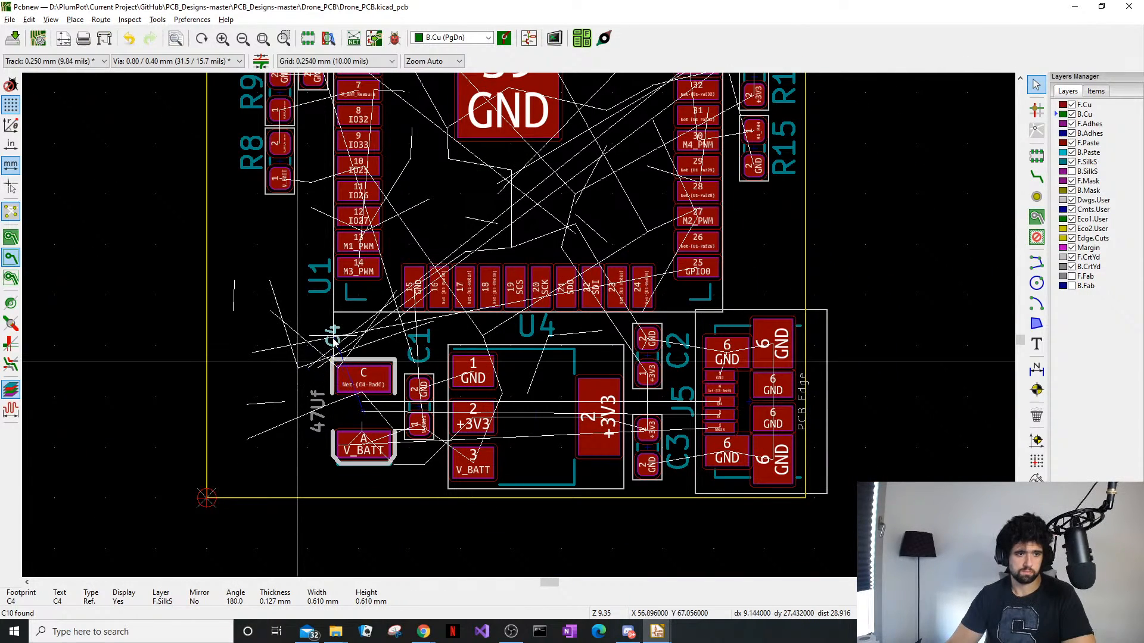
key("r")
left_click(335, 340)
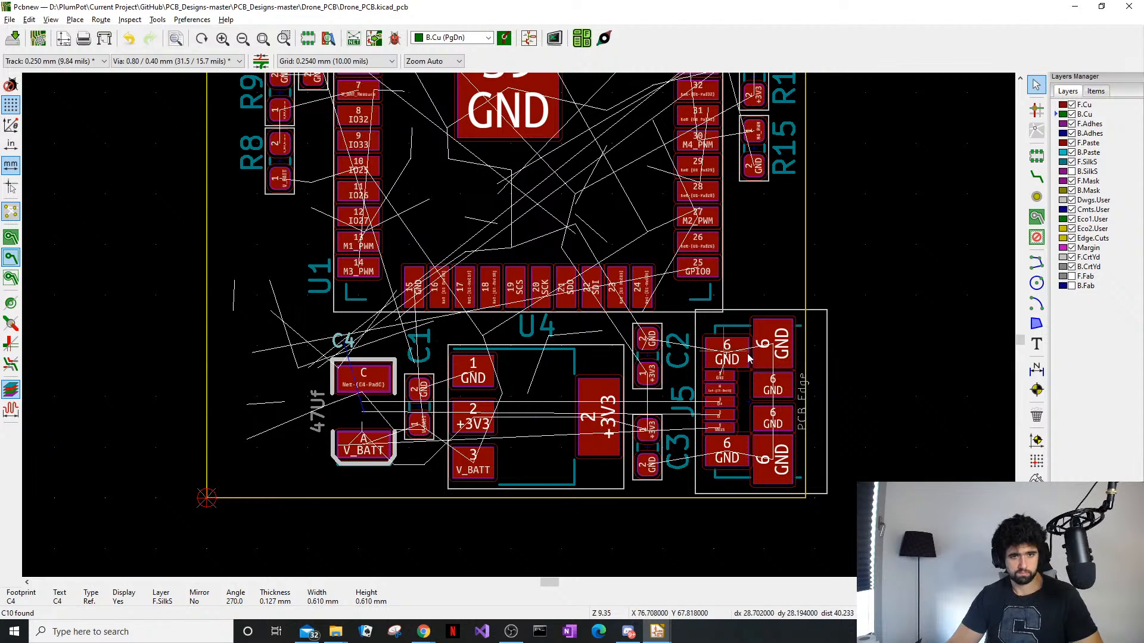
Rotate the R10 reference text to vertical and place it alongside its resistor, between the resistor and the board edge
middle_click_drag(885, 315, 855, 322)
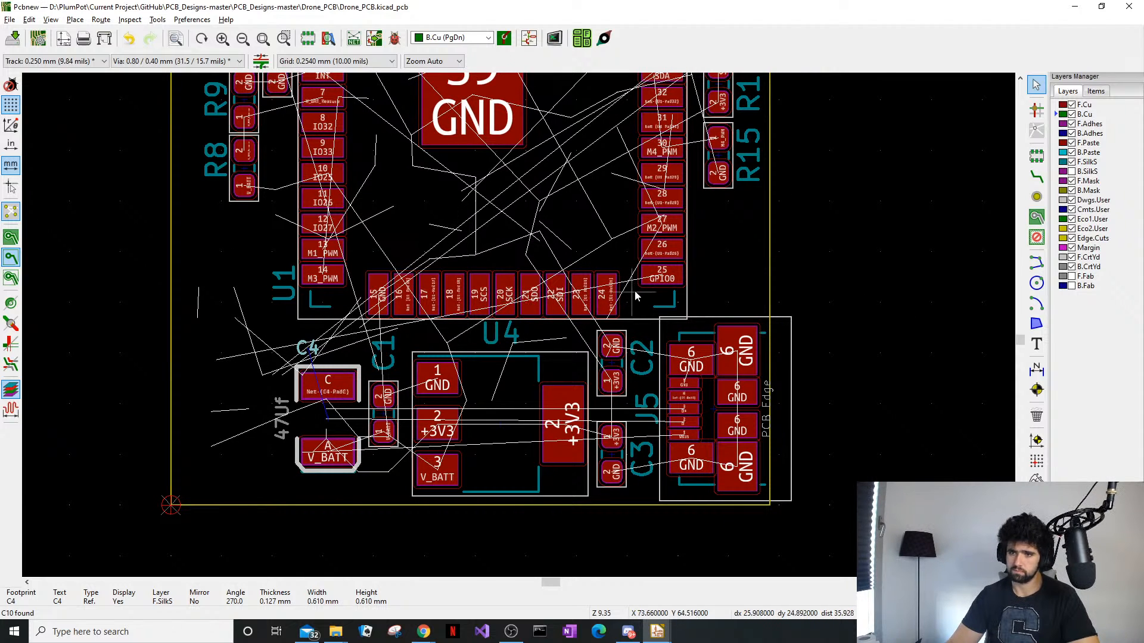
middle_click_drag(652, 250, 549, 376)
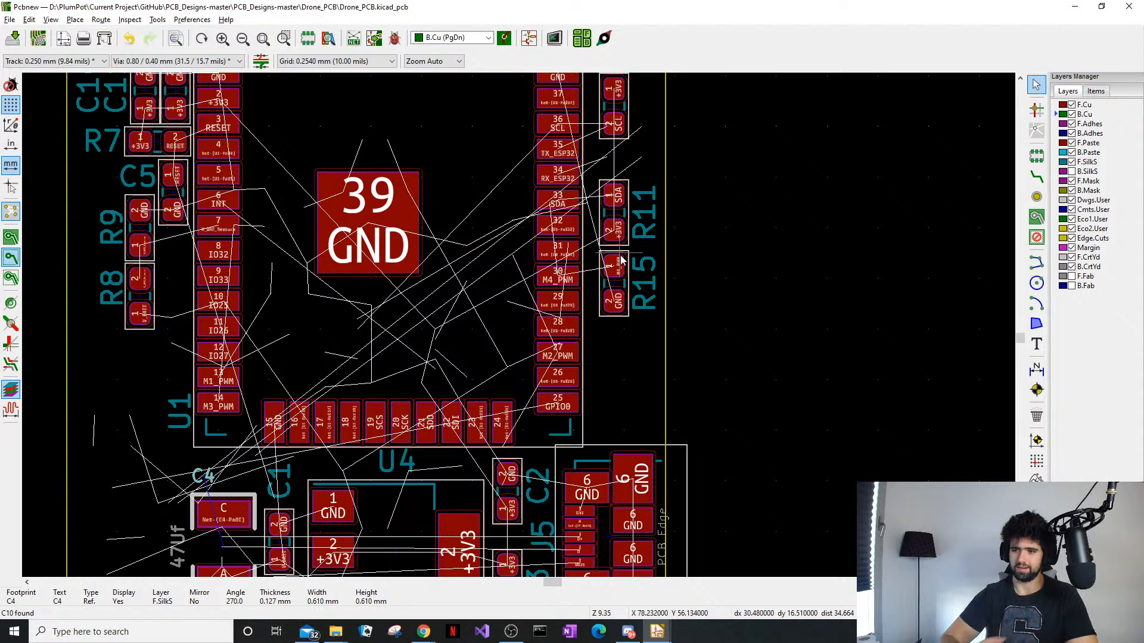
middle_click_drag(486, 499, 453, 564)
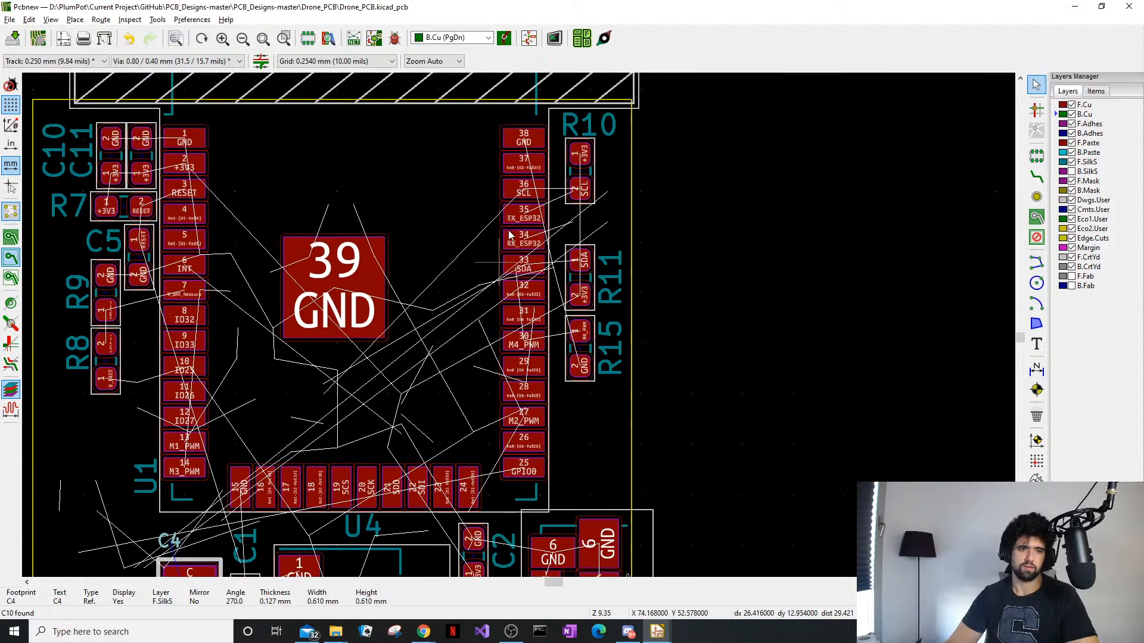
middle_click_drag(557, 213, 542, 295)
left_click_drag(584, 477, 568, 256)
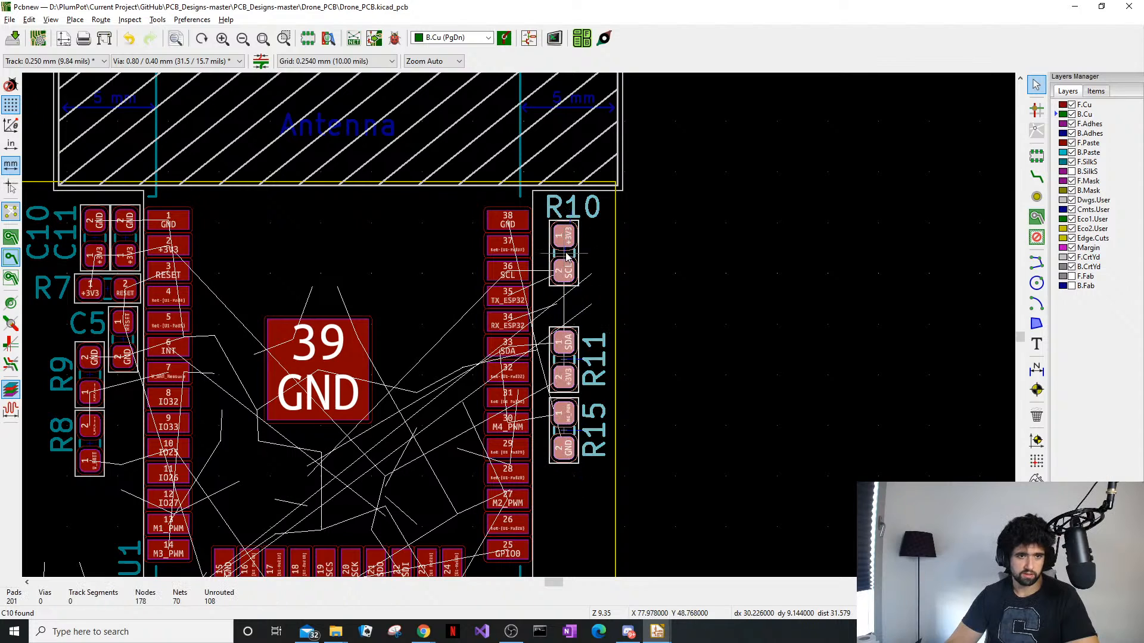
left_click(577, 214)
key("m")
key("r")
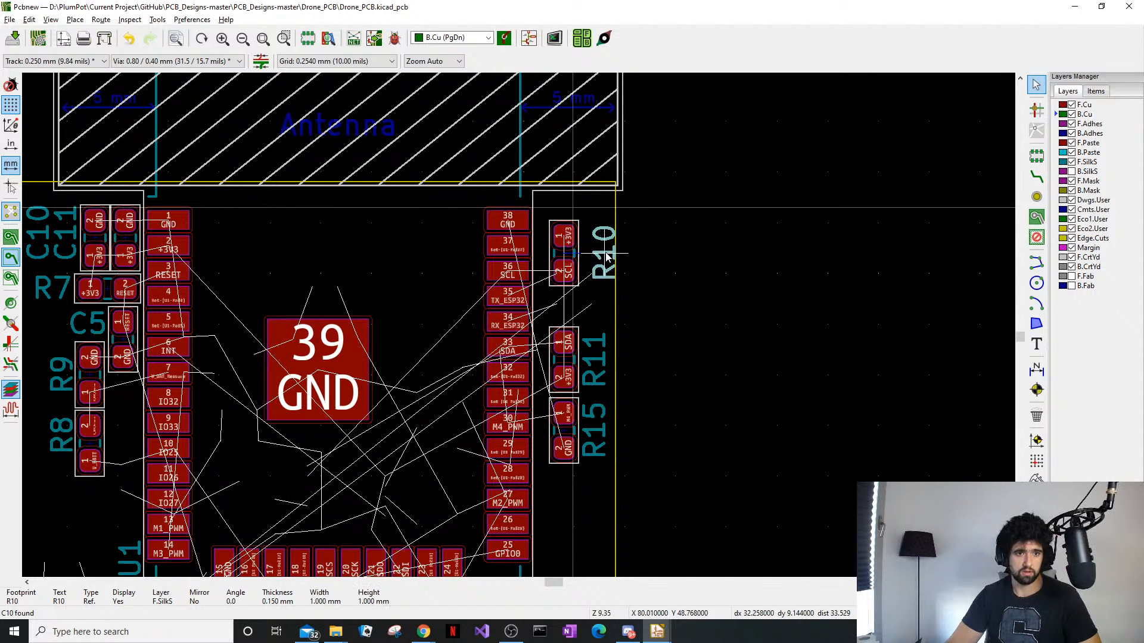
left_click(599, 262)
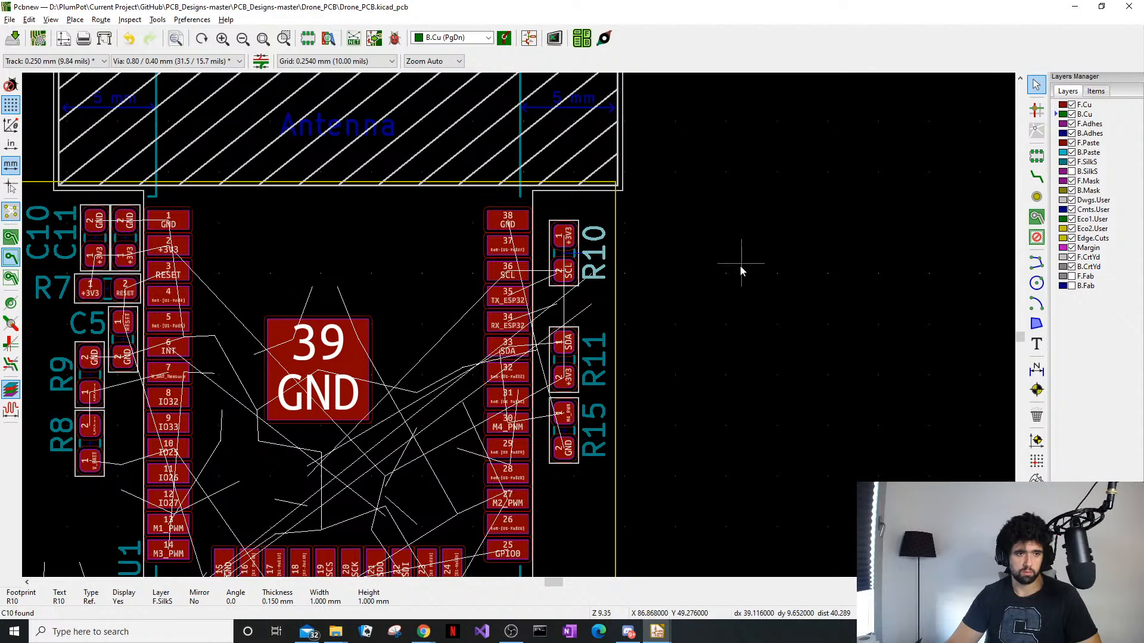
key("m")
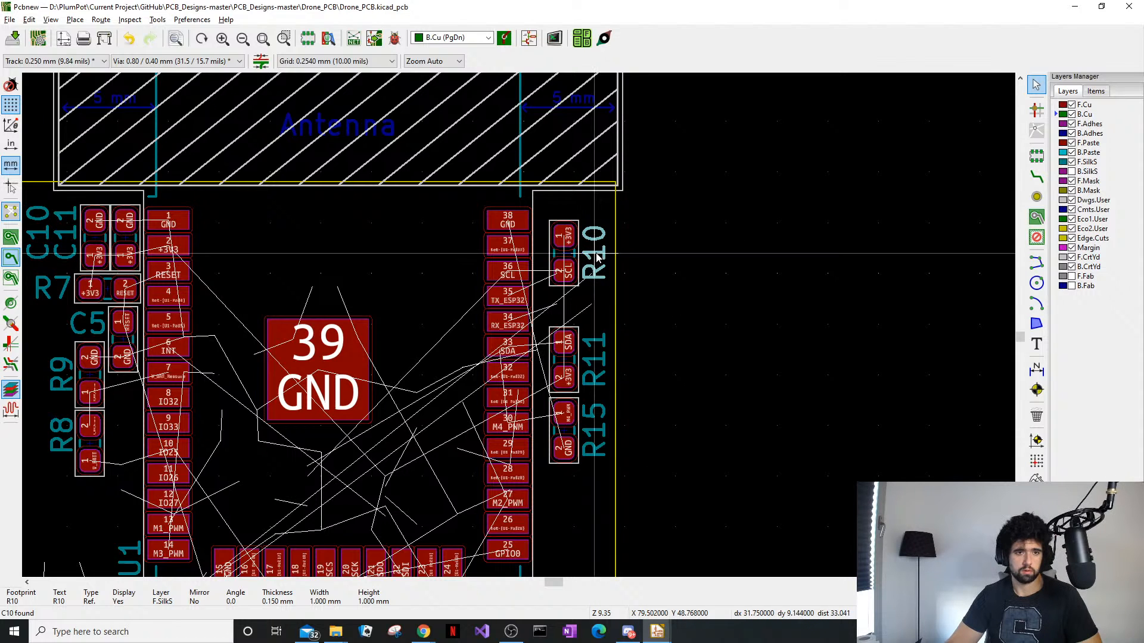
left_click(599, 254)
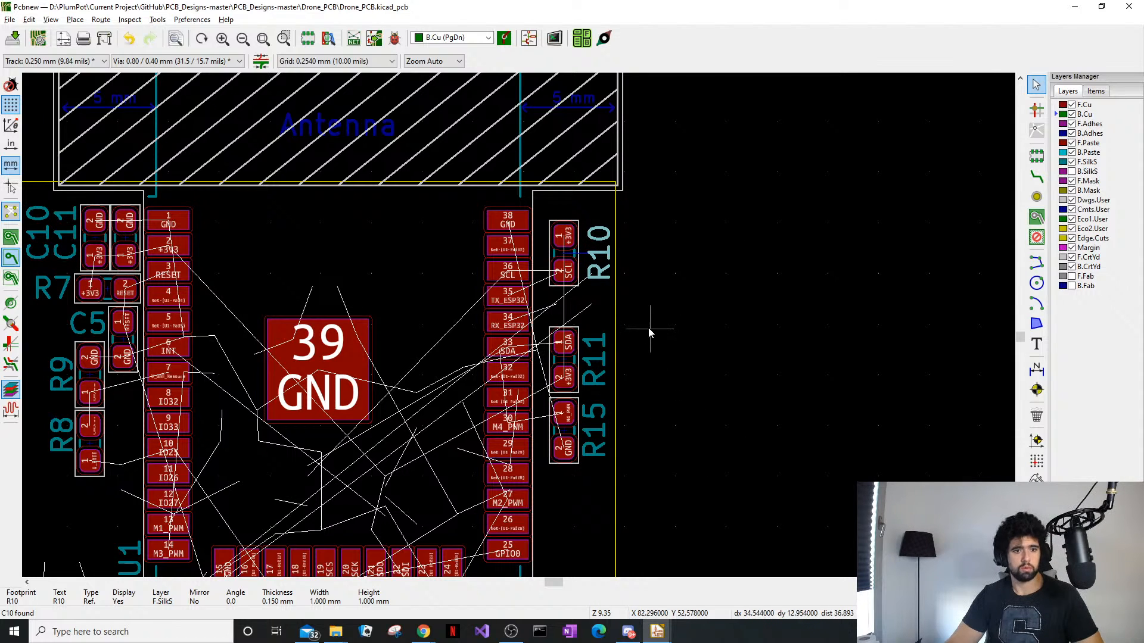
Examine the component placement and ratsnest lines around U1, including R10, R11 and R15 and the parts near U4 and J5
middle_click_drag(655, 325, 674, 343)
scroll(618, 368, "up", 1)
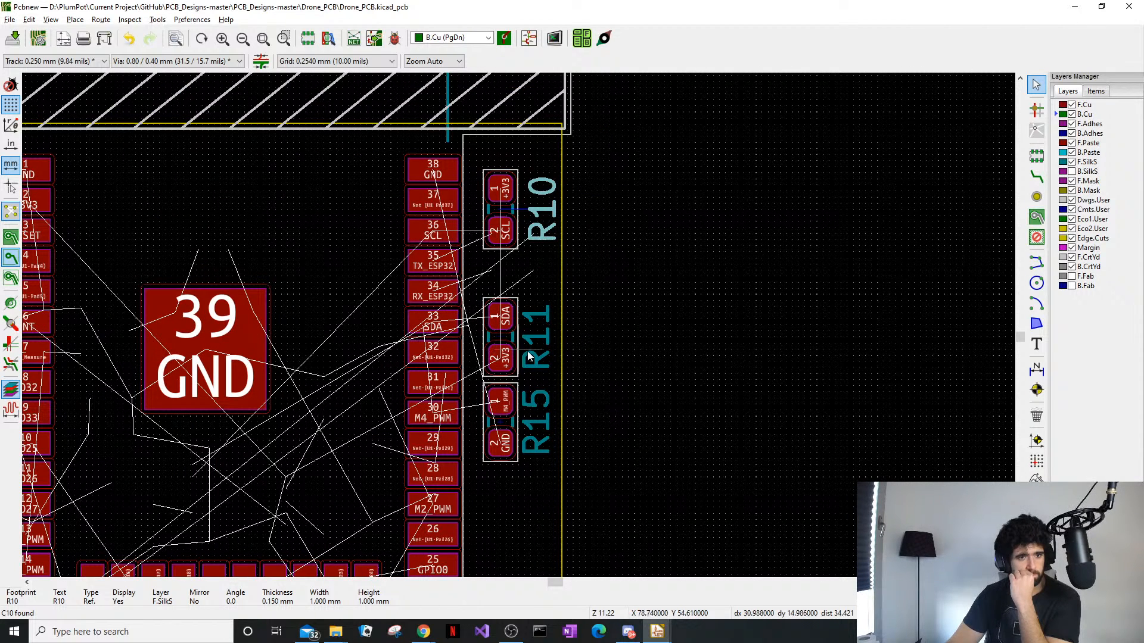
middle_click_drag(576, 348, 645, 281)
scroll(655, 276, "down", 1)
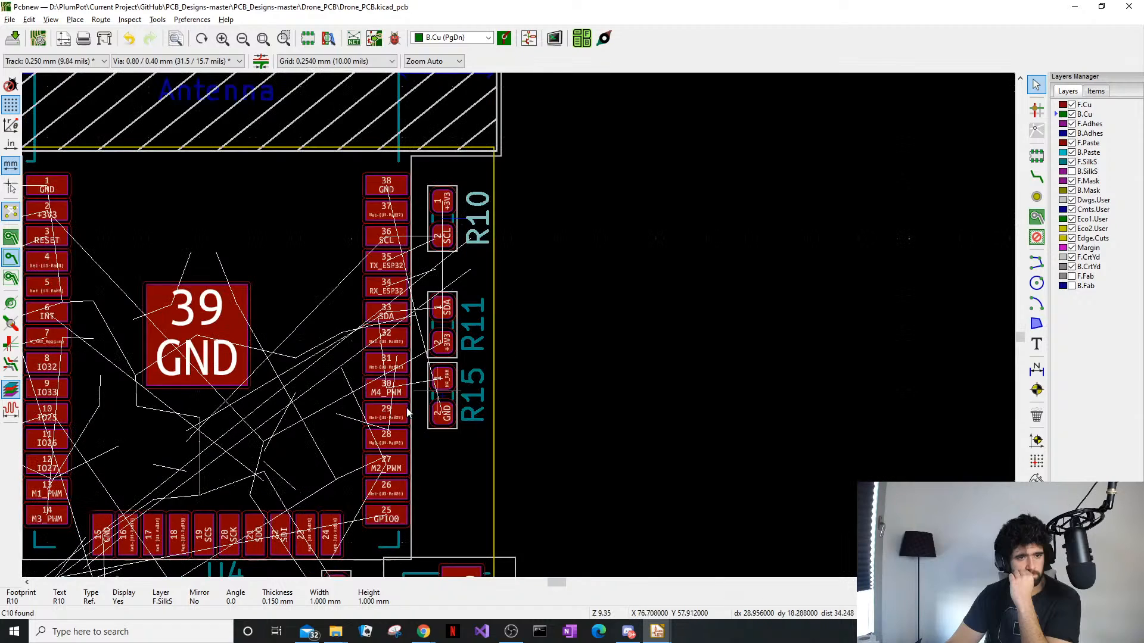
middle_click_drag(338, 425, 540, 263)
scroll(539, 263, "down", 1)
middle_click_drag(421, 425, 467, 435)
scroll(467, 436, "down", 1)
middle_click_drag(473, 339, 396, 424)
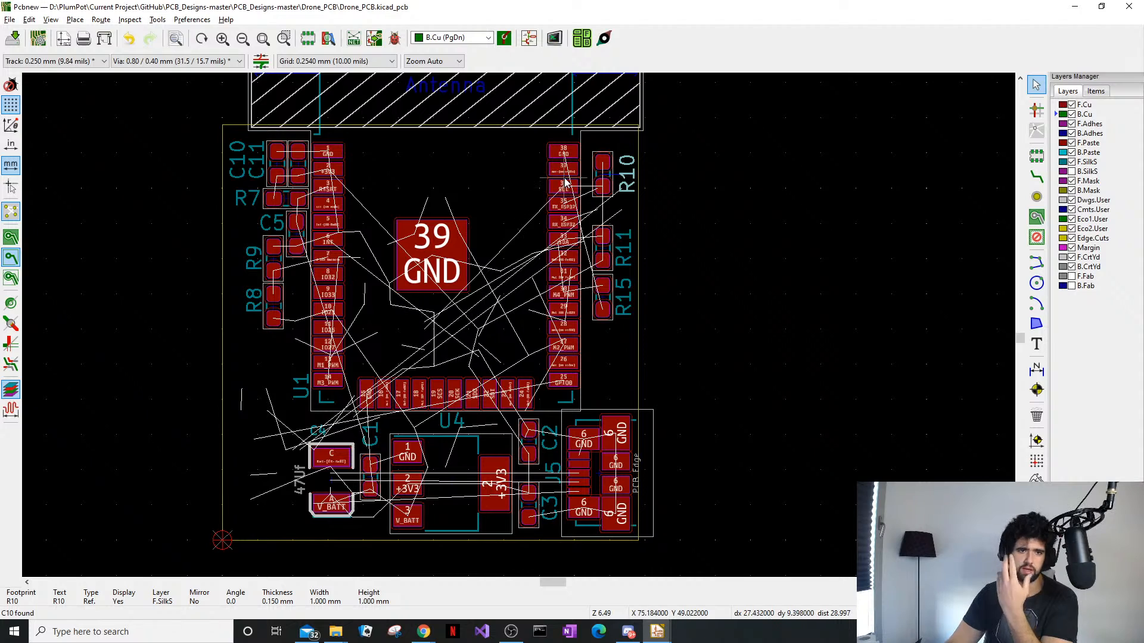
scroll(655, 252, "up", 2)
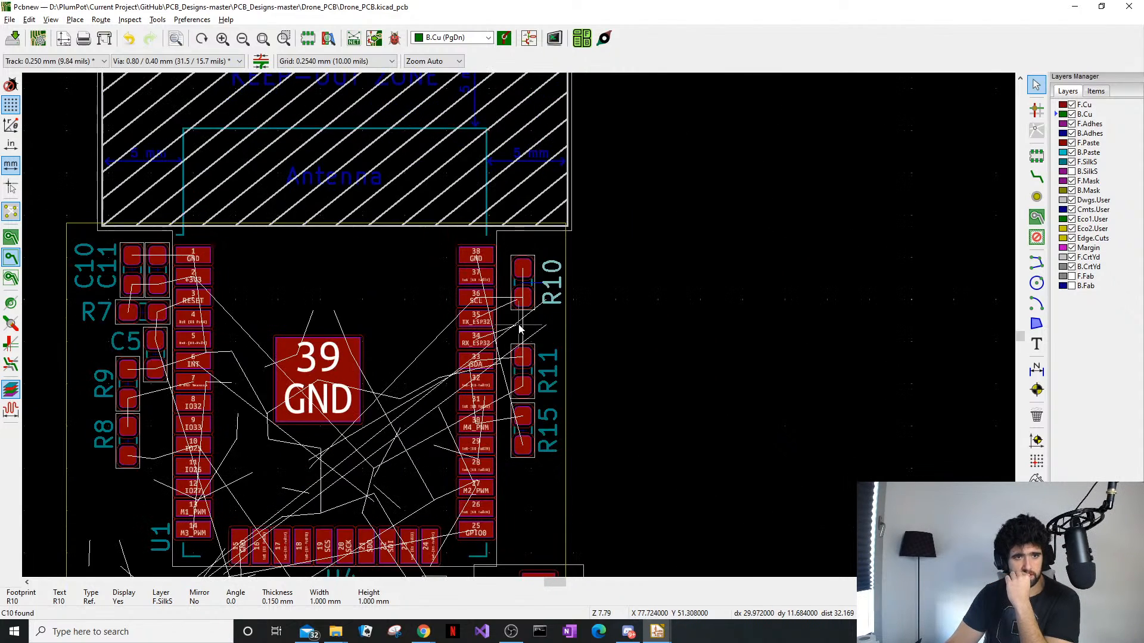
scroll(520, 329, "up", 4)
left_click(524, 281)
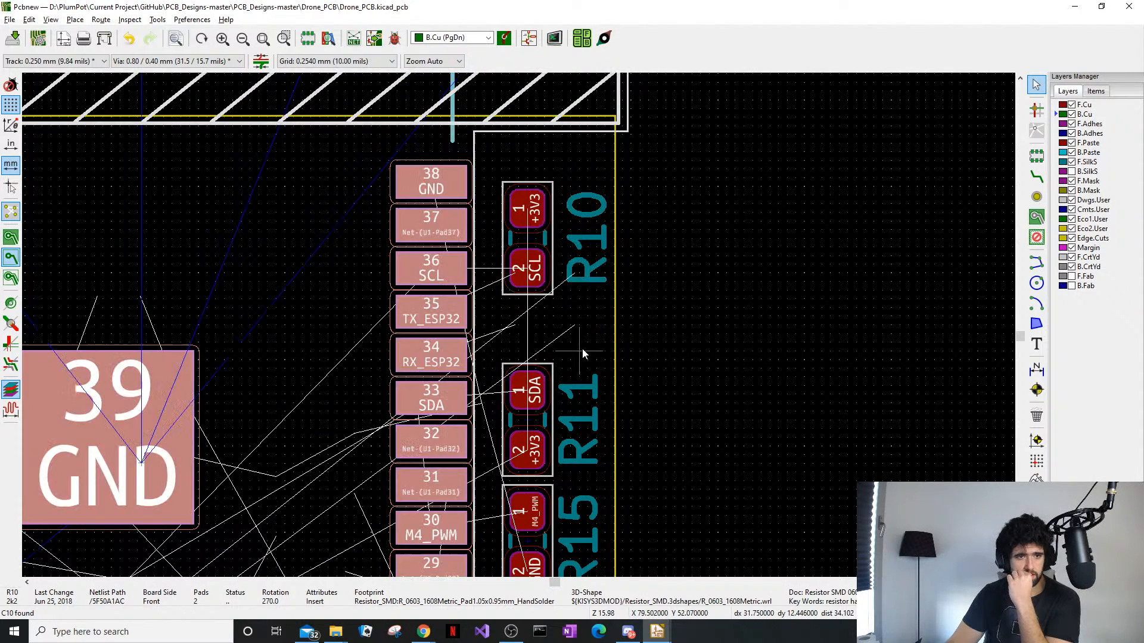
left_click(995, 333)
Move the USB connector J5 slightly down so its outline meets the lower board edge
scroll(357, 304, "down", 5)
middle_click_drag(280, 408, 402, 261)
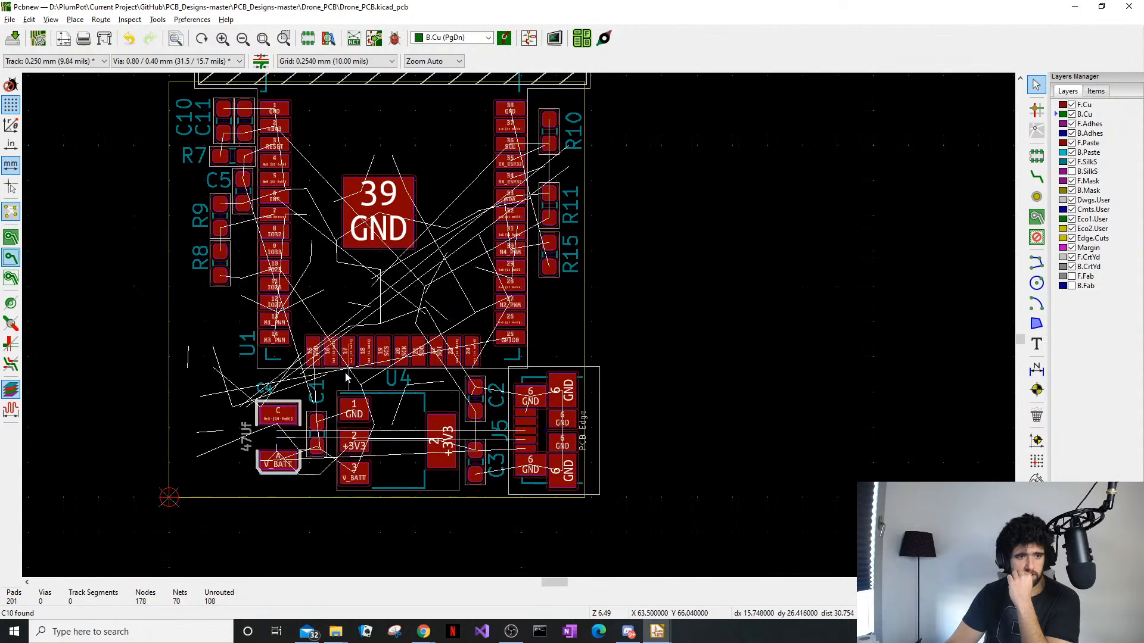
scroll(445, 372, "up", 5)
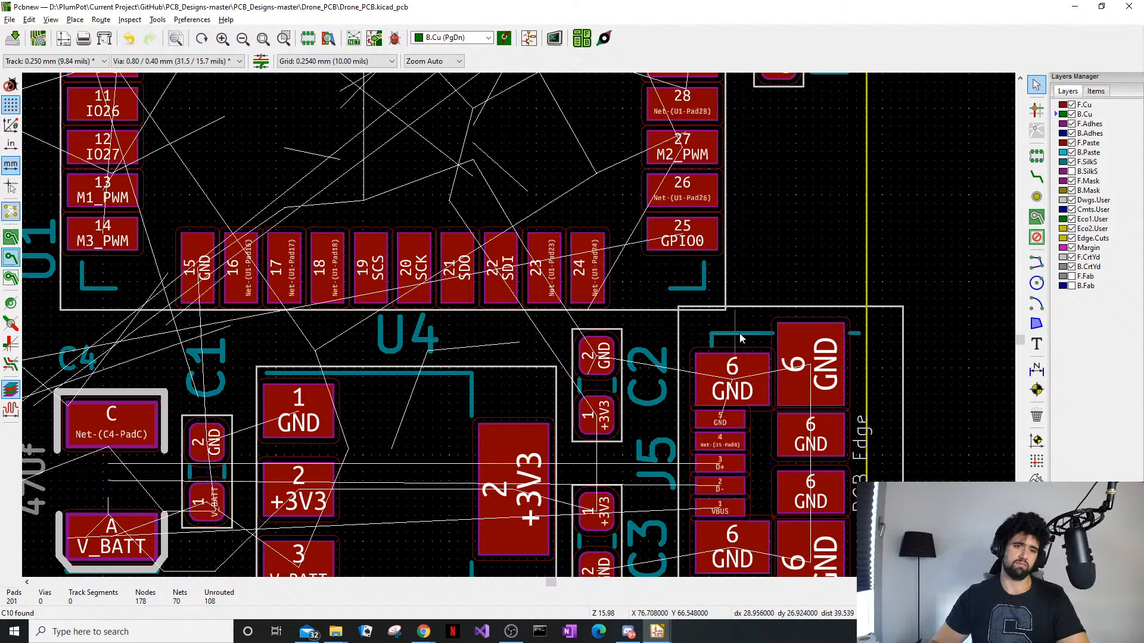
scroll(741, 339, "down", 2)
scroll(517, 331, "up", 1)
left_click(516, 391)
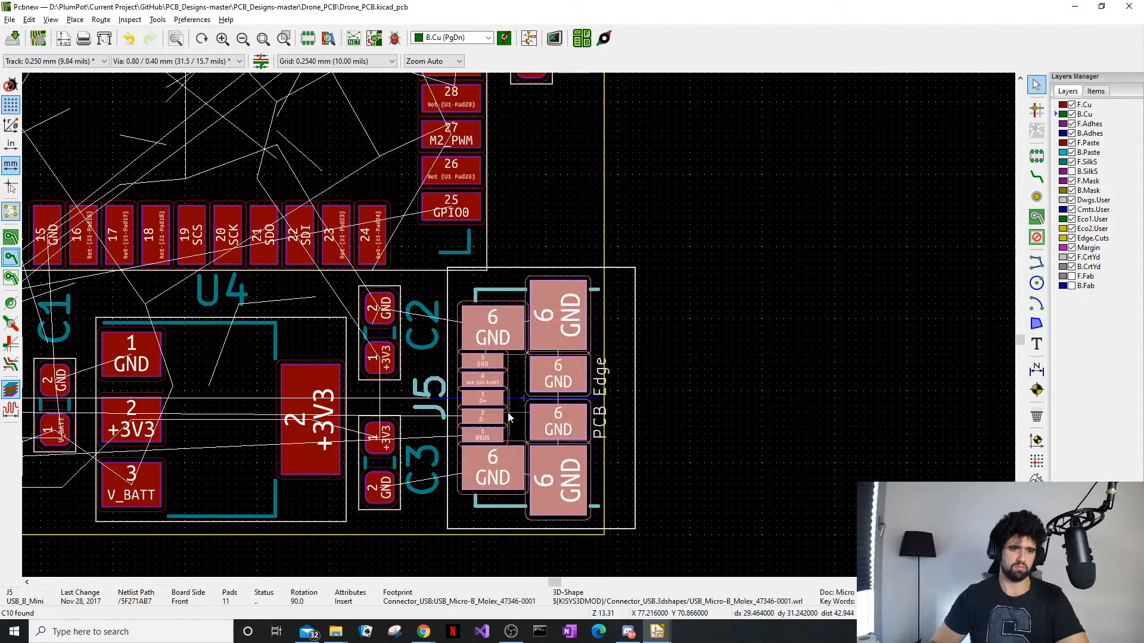
key("m")
left_click(524, 407)
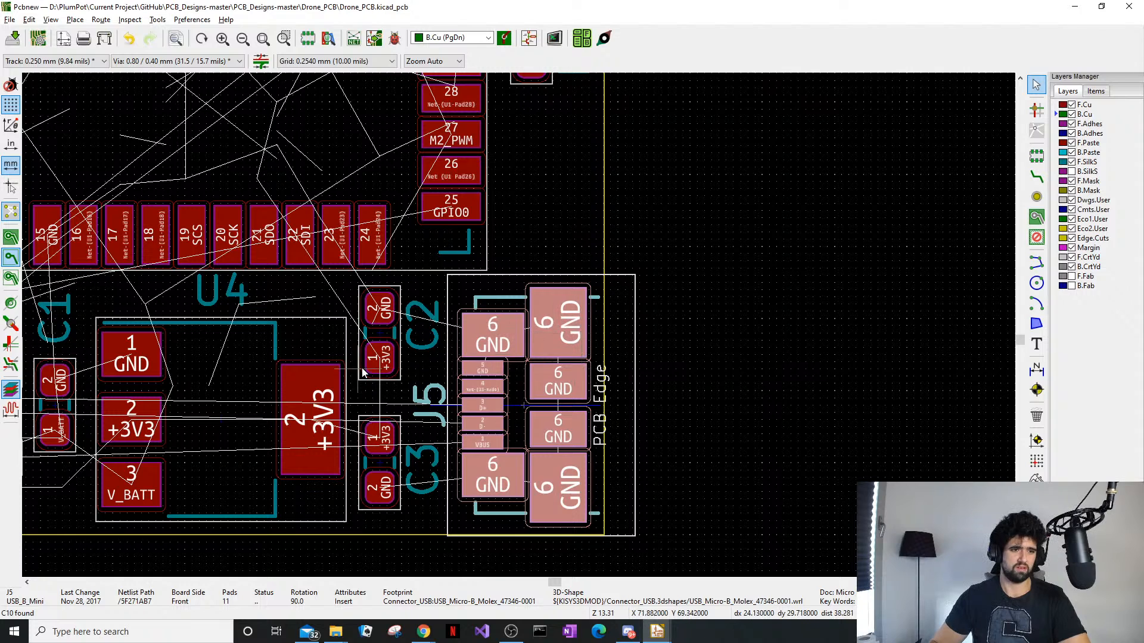
Try shifting capacitor C3 slightly between U4's large +3V3 pad and J5
middle_click_drag(366, 366, 405, 351)
middle_click_drag(141, 362, 223, 354)
left_click(500, 430)
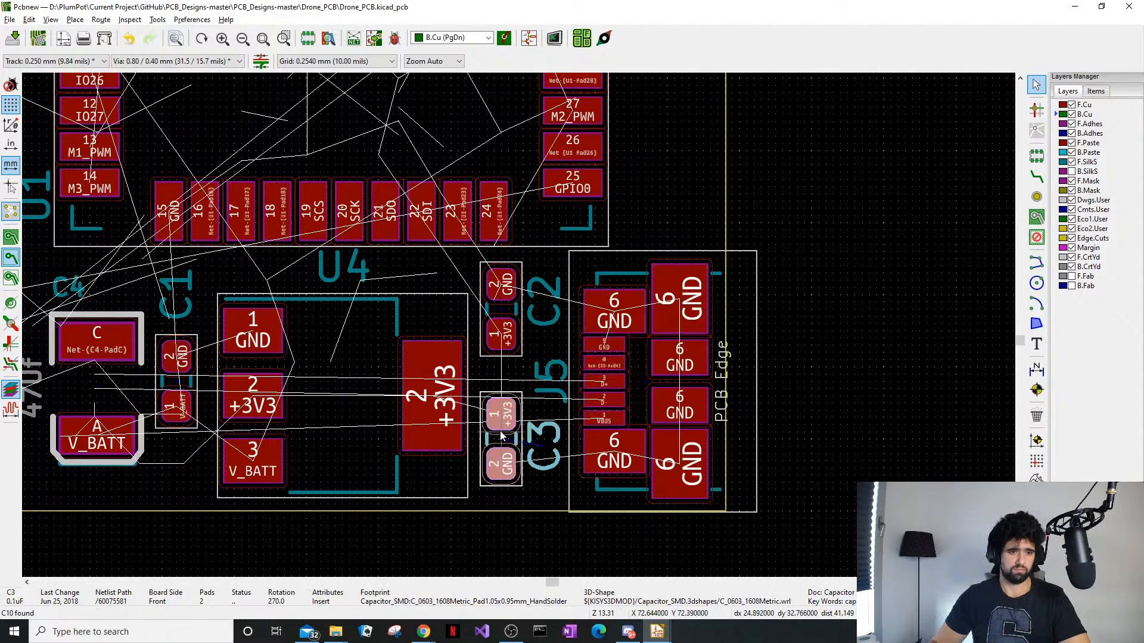
key("m")
left_click(501, 443)
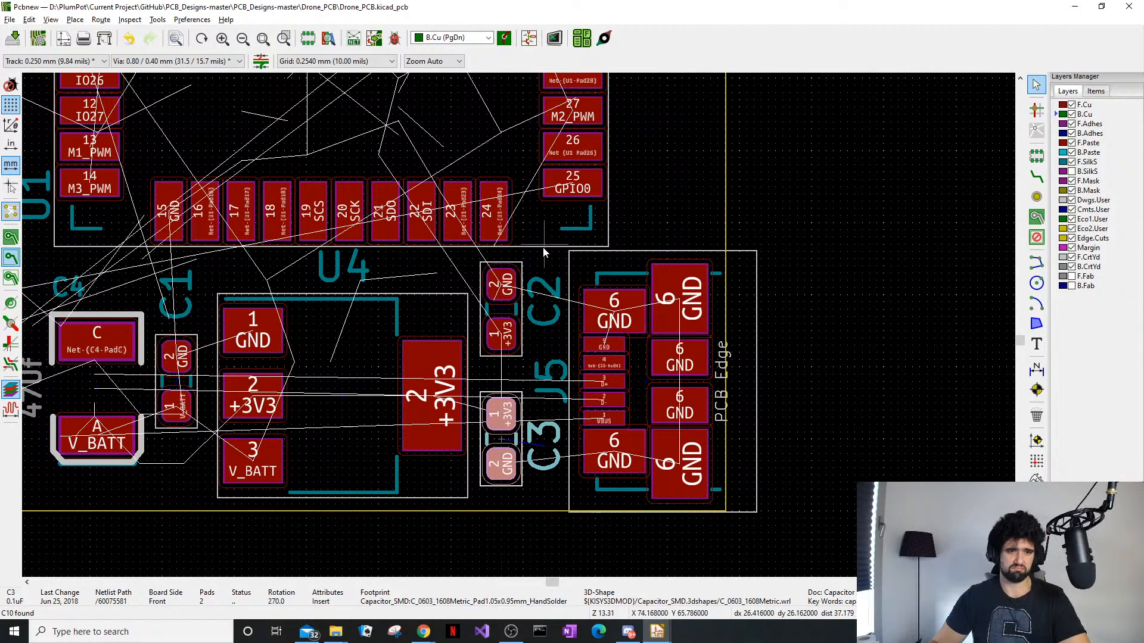
left_click(713, 379)
Move the ESP32 module U1 slightly up so the lower boundary of its keep-out zone aligns with the upper board edge
middle_click_drag(641, 358, 648, 477)
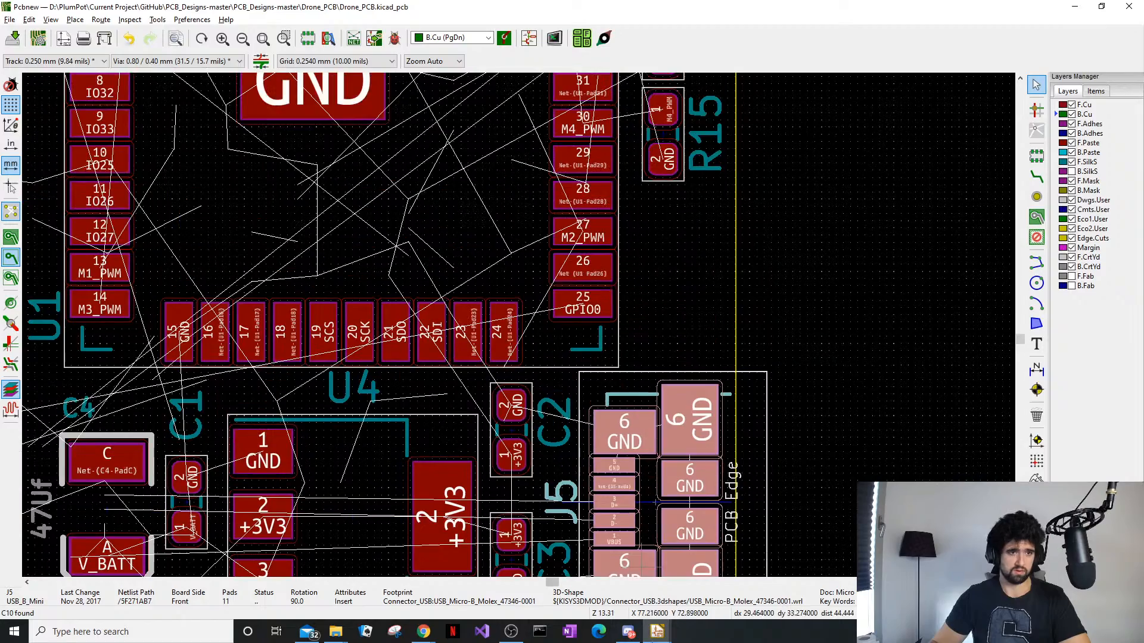
middle_click_drag(630, 550, 468, 442)
middle_click_drag(266, 102, 524, 479)
scroll(524, 480, "down", 1)
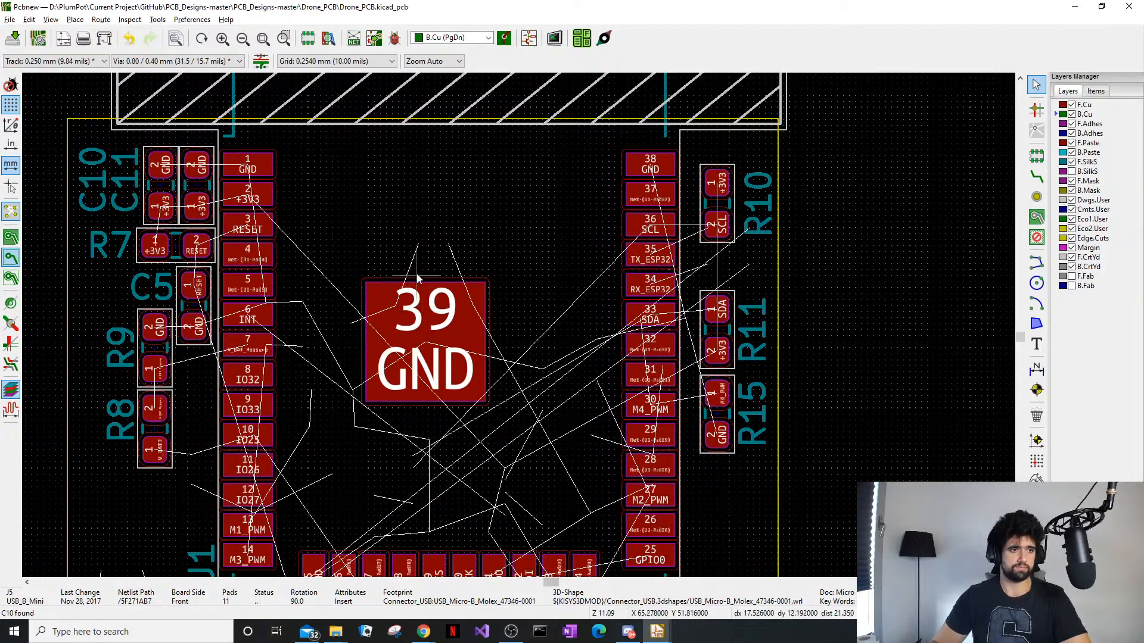
left_click(408, 220)
middle_click_drag(407, 220, 415, 312)
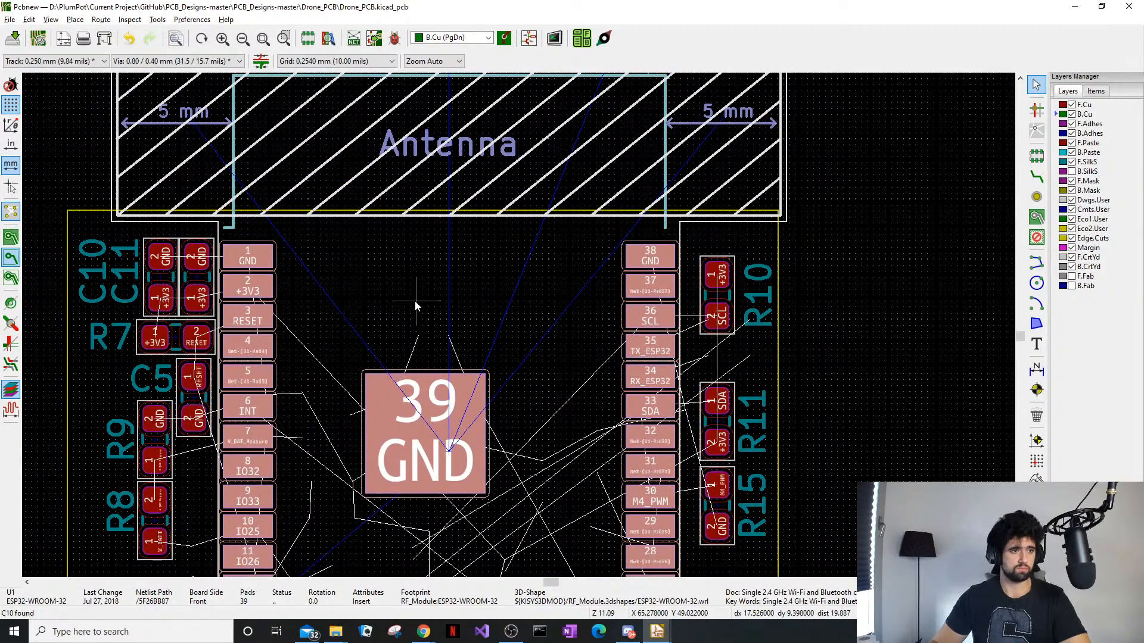
key("m")
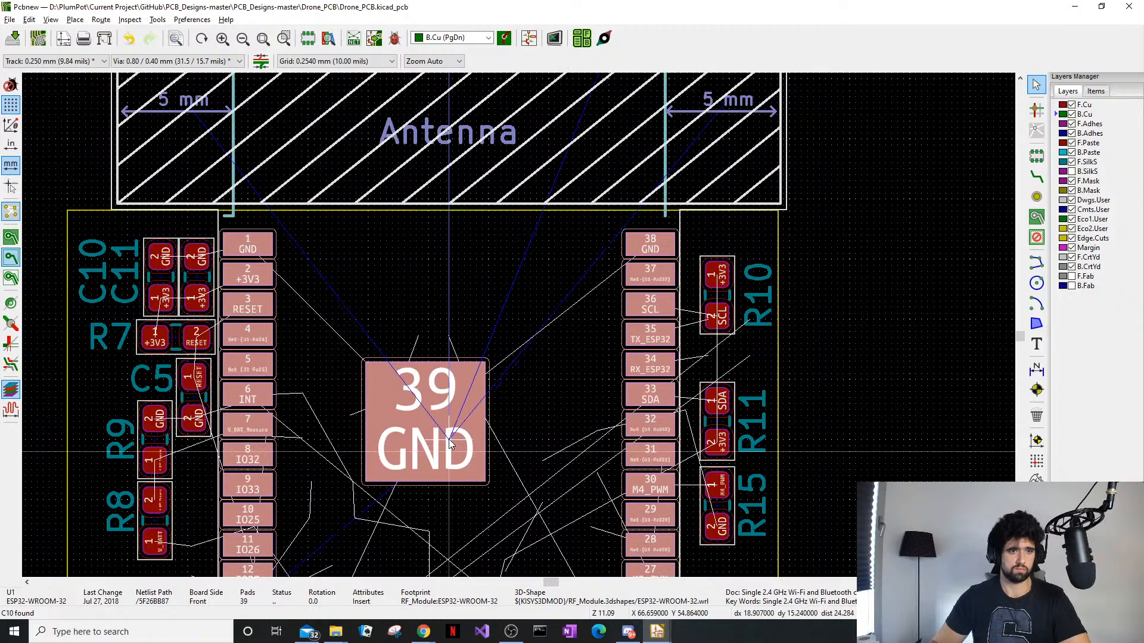
left_click(450, 450)
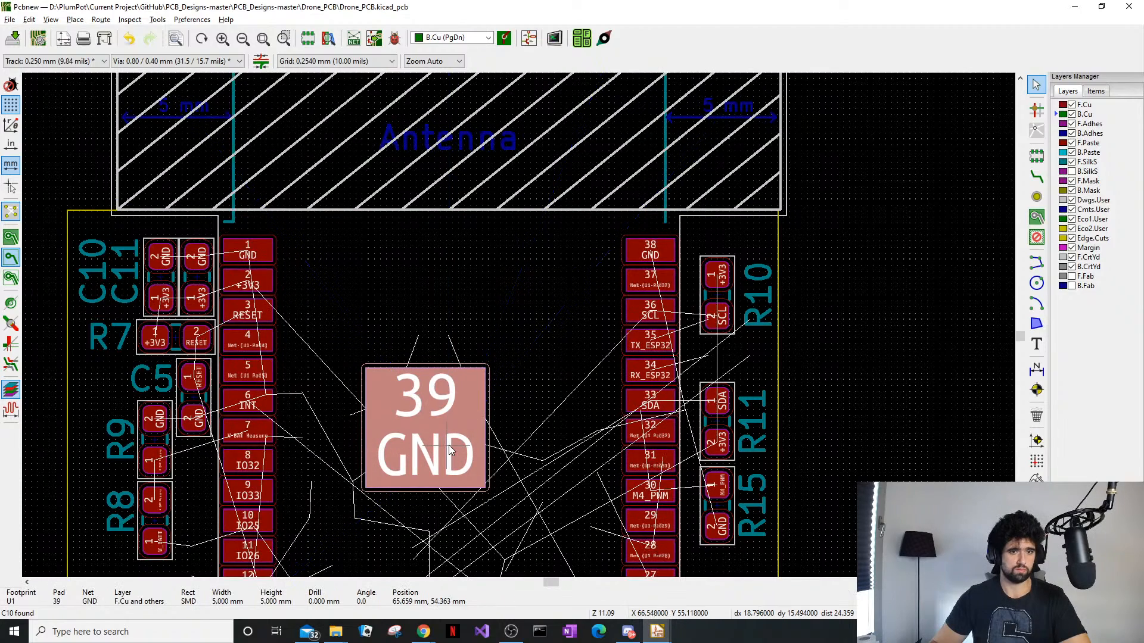
Shift C10, C11, R7, C5, R9 and R8 together to the left, away from U1's left pad column
middle_click_drag(481, 439, 648, 476)
middle_click_drag(665, 439, 638, 393)
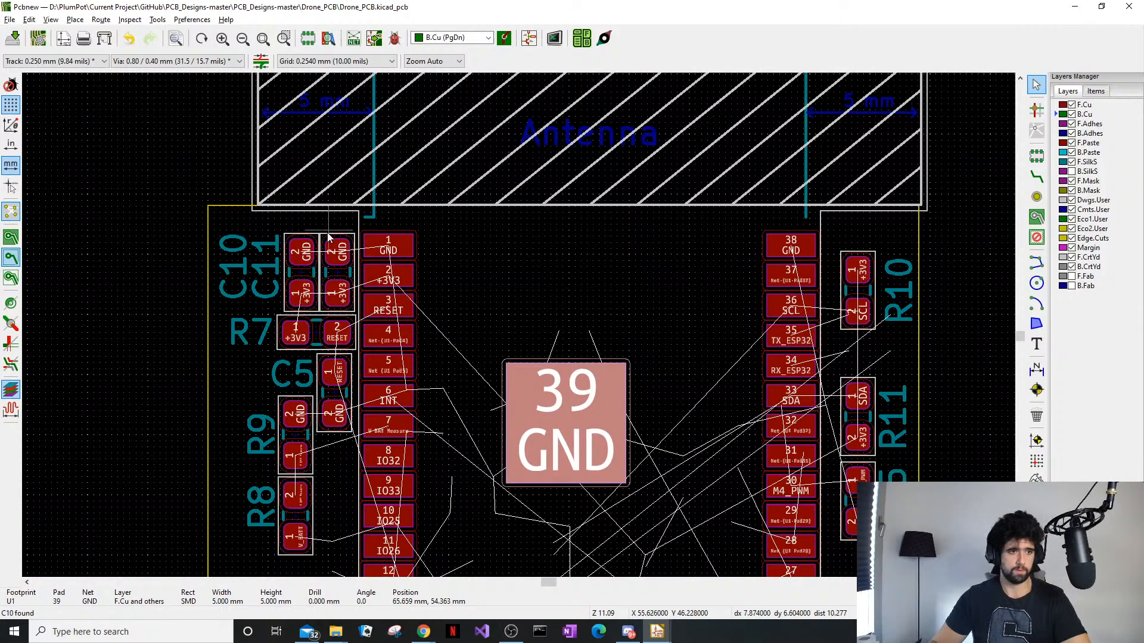
left_click_drag(334, 226, 262, 446)
Move U1 left so the sides of its keep-out zone outline lie within the board's width
left_click(551, 205)
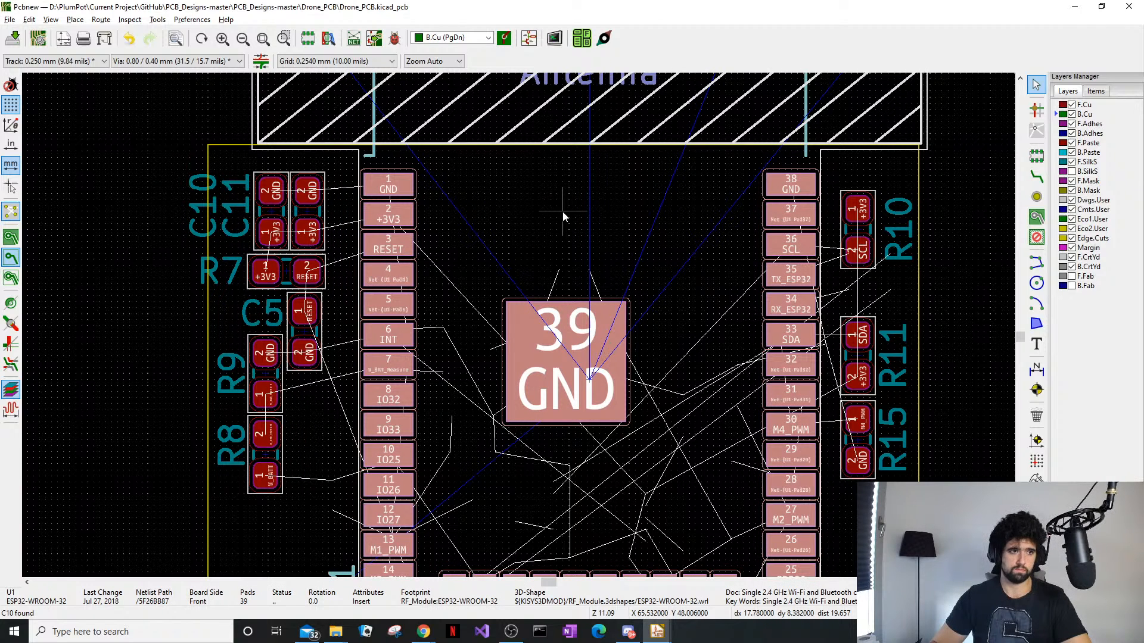
key("m")
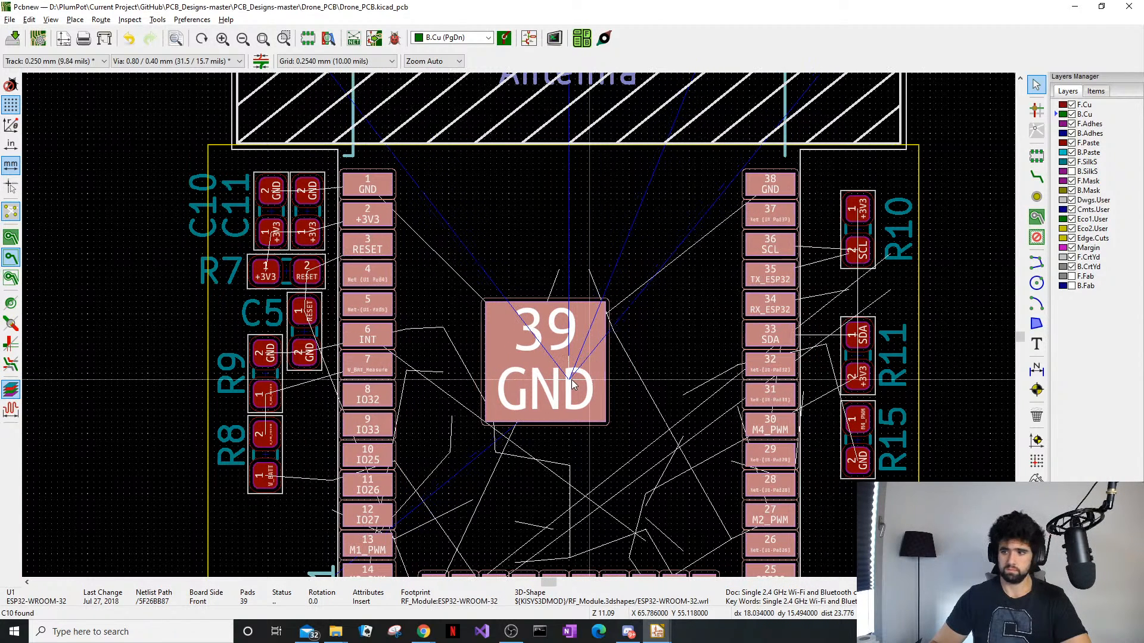
left_click(572, 385)
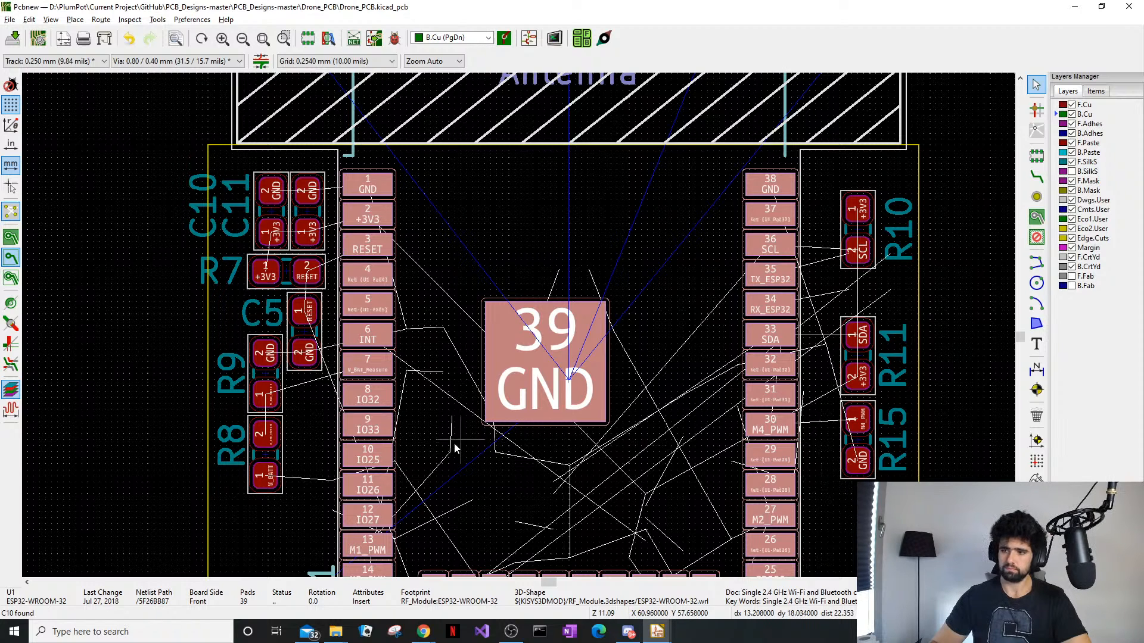
middle_click_drag(452, 446, 468, 473)
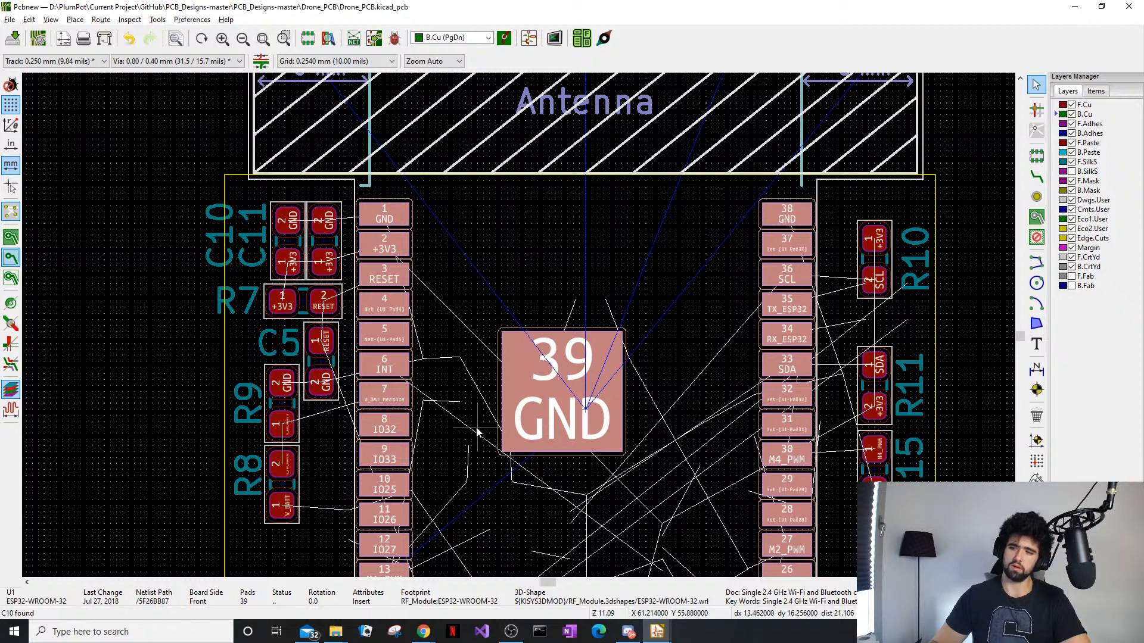
middle_click_drag(449, 276, 460, 287)
middle_click_drag(498, 245, 474, 251)
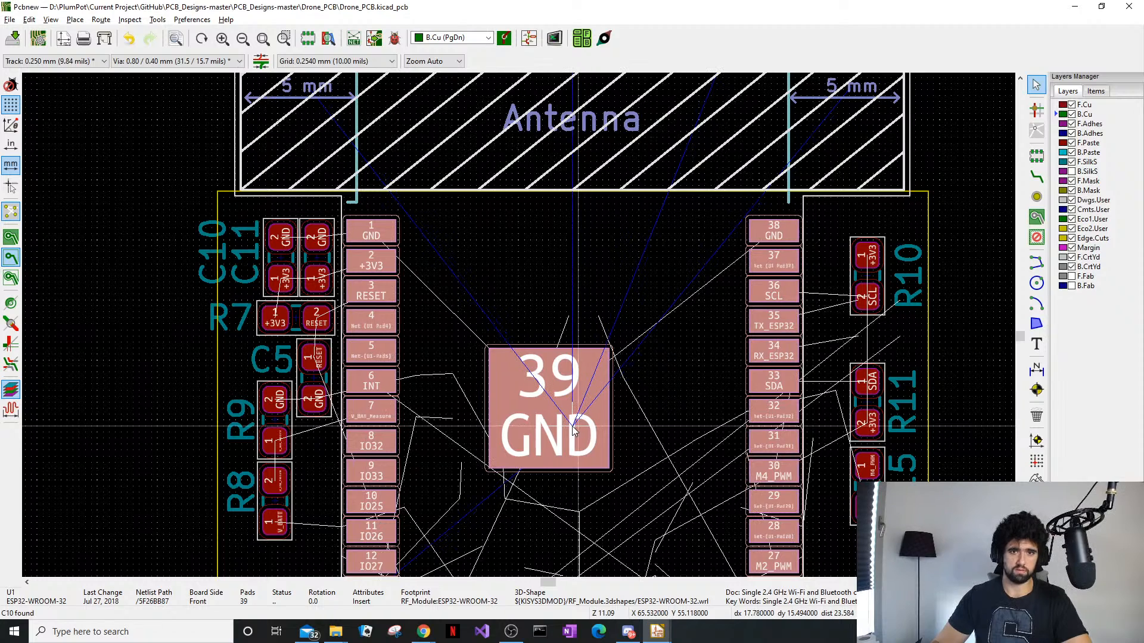
Try repositioning U1 once more and undo the move
left_click(868, 283)
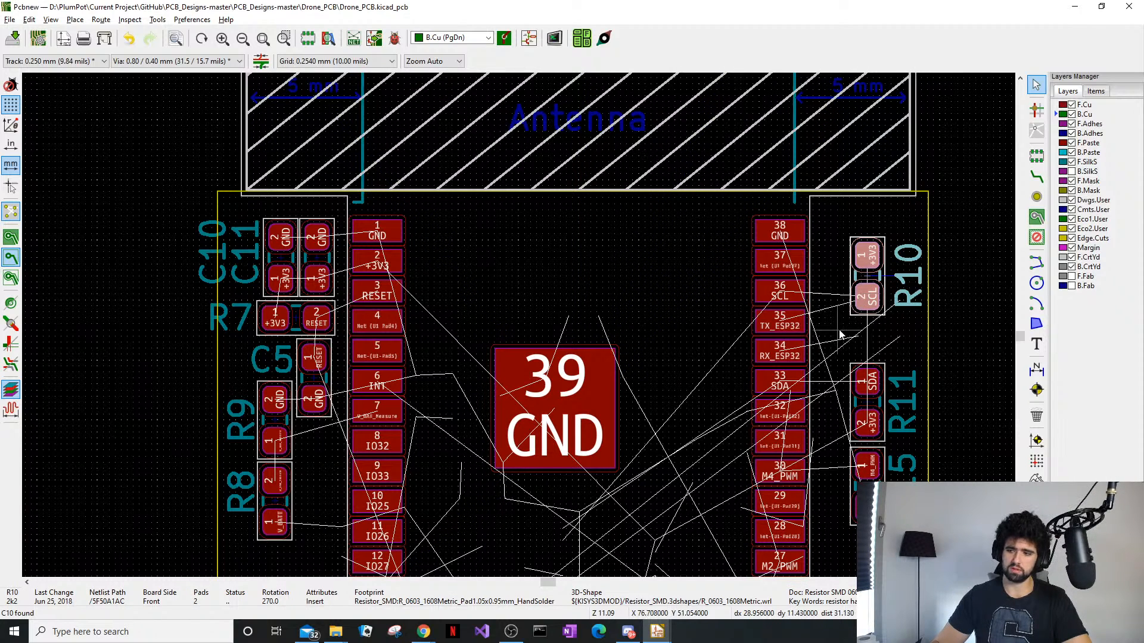
left_click(850, 362)
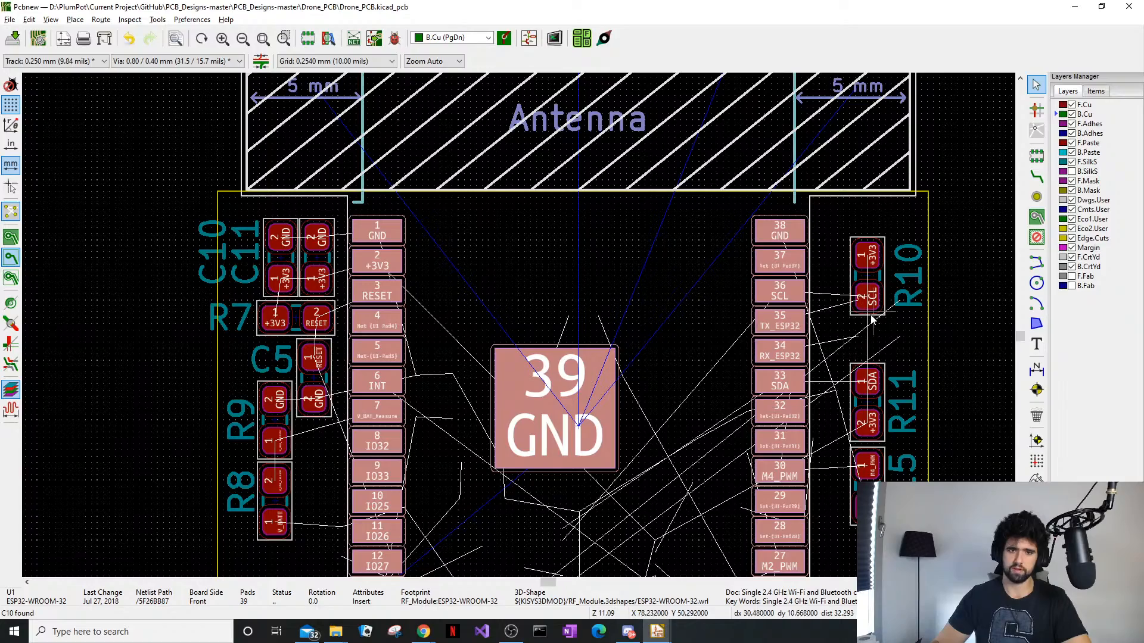
key("m")
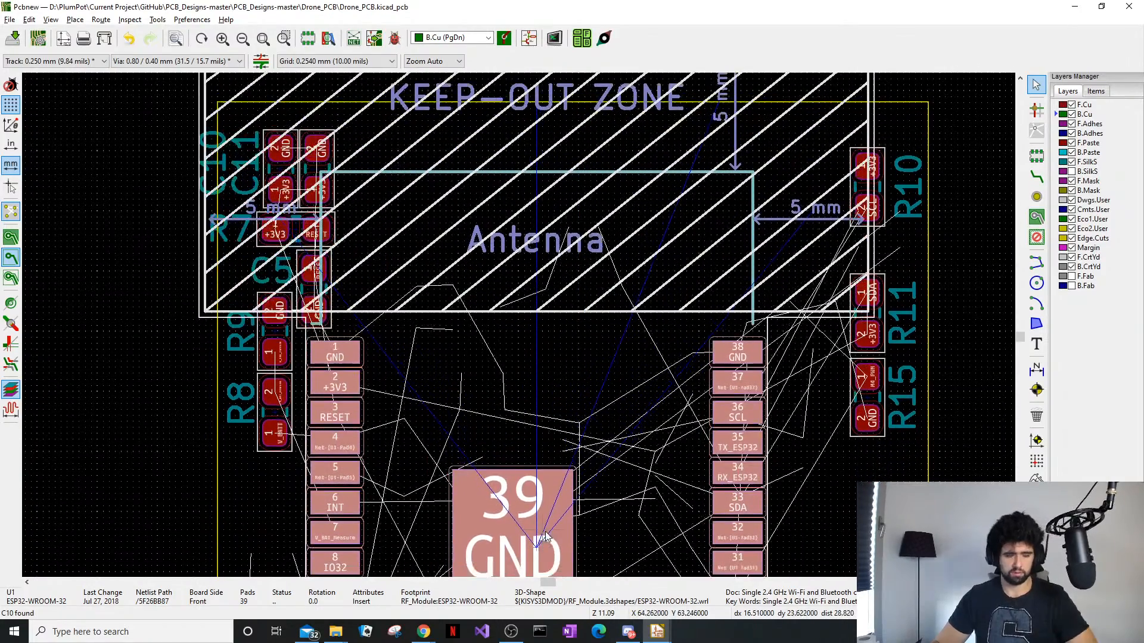
key("ctrl+z")
middle_click_drag(377, 238, 419, 324)
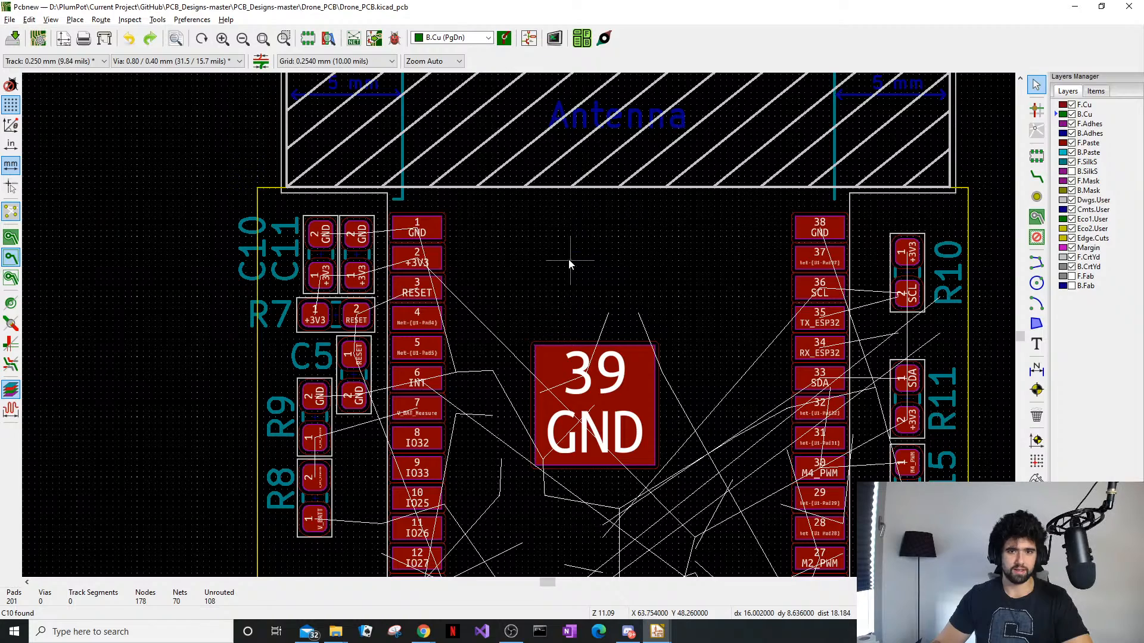
Check U1's footprint properties without changing them, and try nudging the module from its central GND pad
double_click(567, 260)
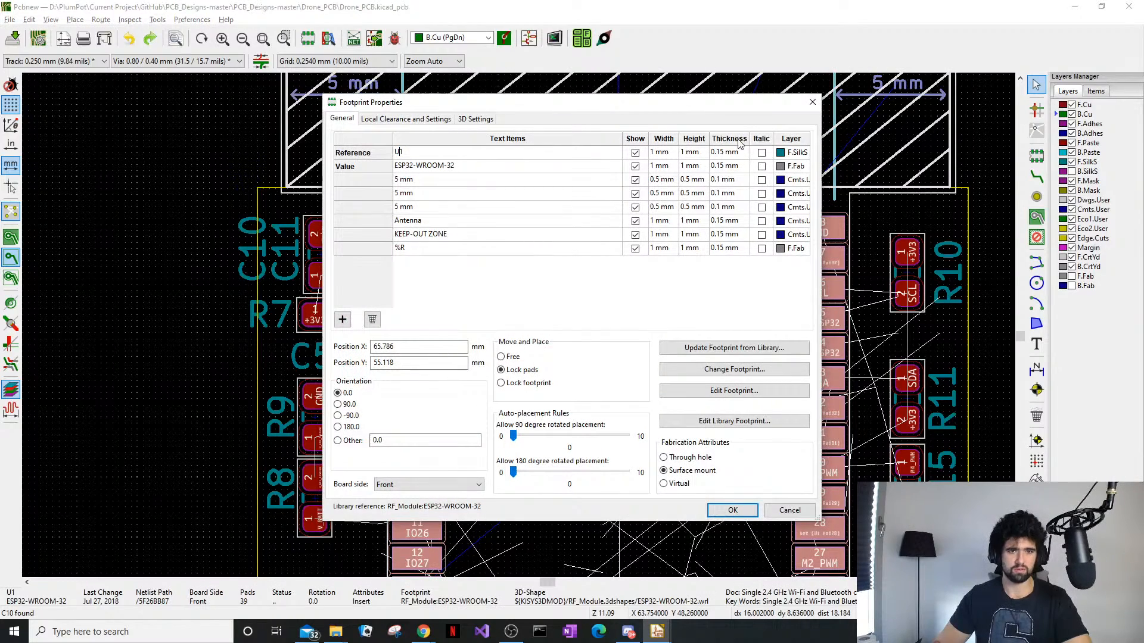
key("Escape")
key("m")
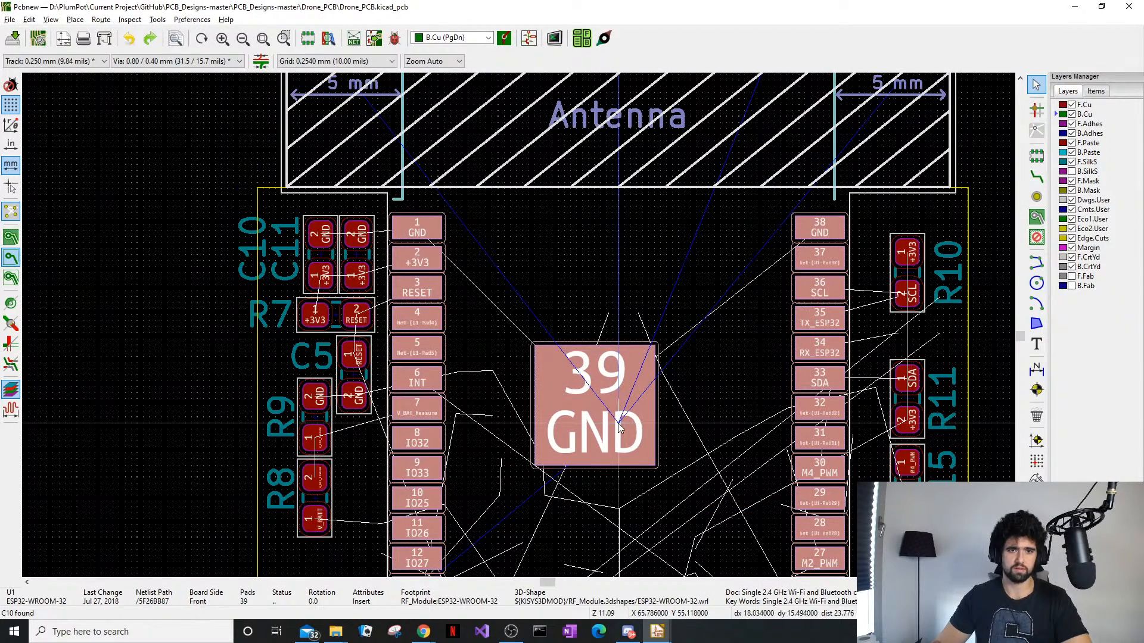
left_click(618, 423)
left_click(186, 279)
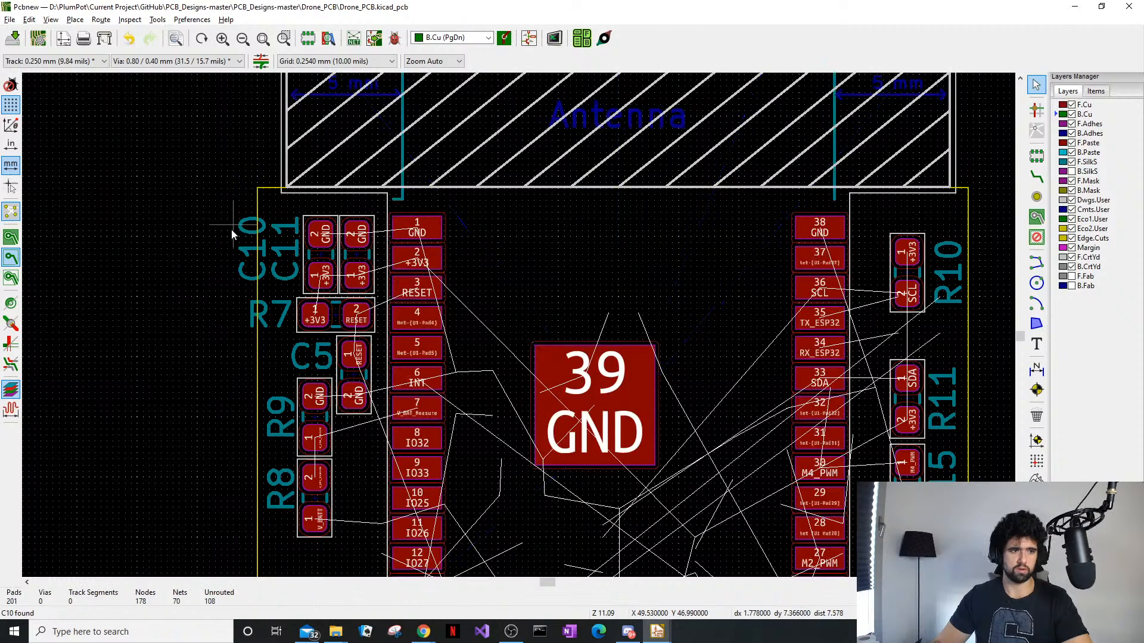
Nudge the group C10, C11, R7, C5, R9 and R8 slightly left and up beside U1
left_click(282, 254)
key("Escape")
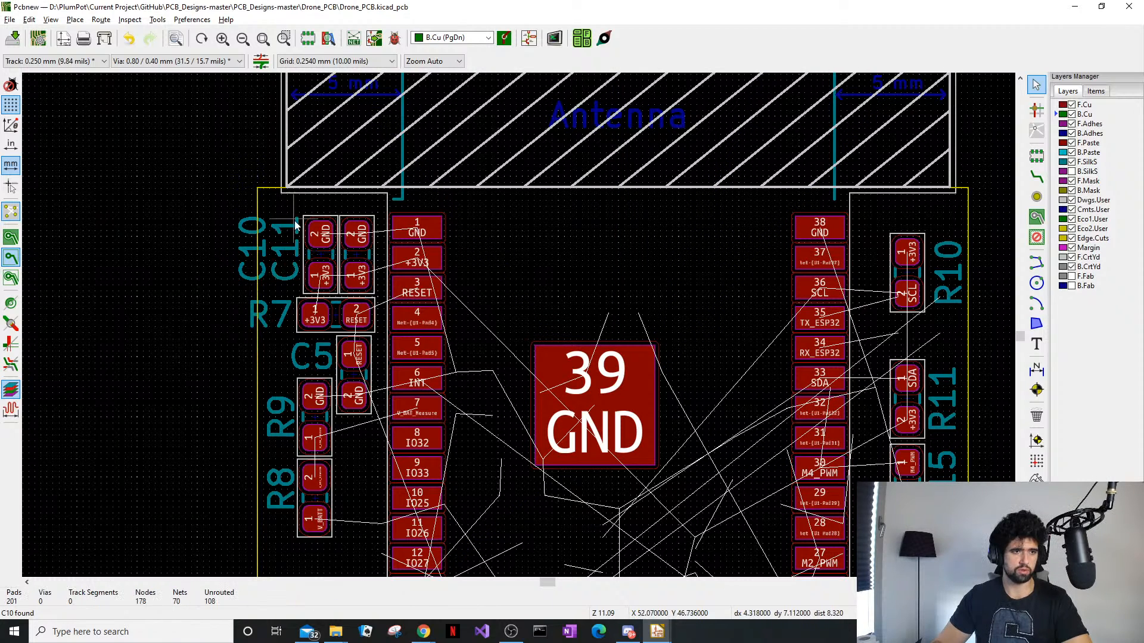
left_click_drag(359, 205, 299, 530)
left_click_drag(352, 377, 346, 371)
left_click(248, 242)
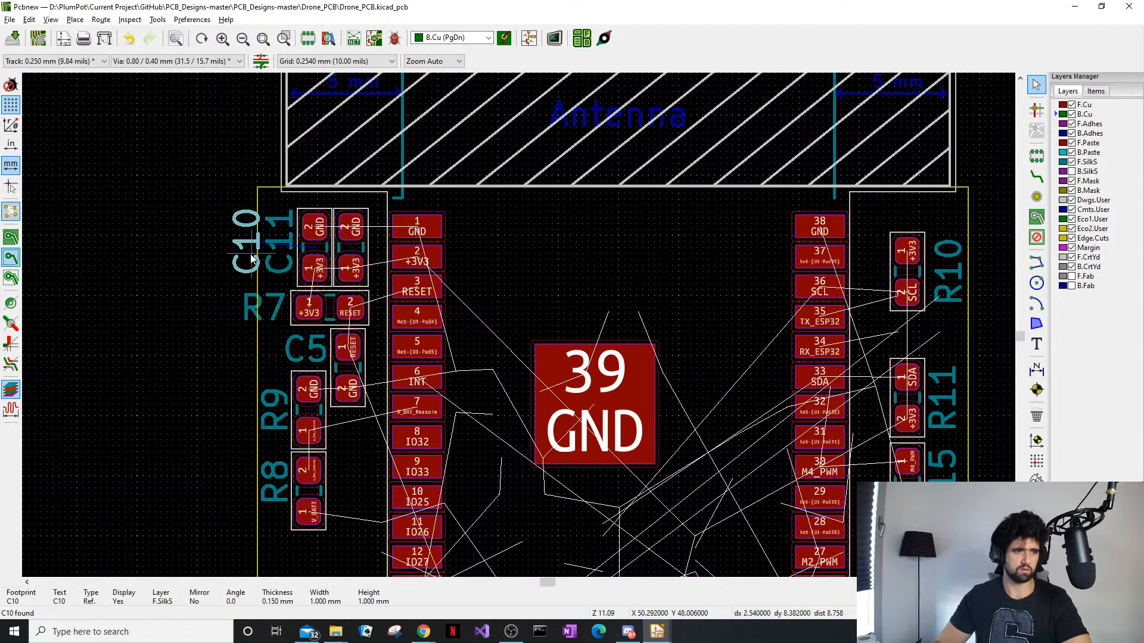
Shift resistors R10, R11 and R15 together slightly left, closer to U1's right pad column
middle_click_drag(938, 386, 896, 370)
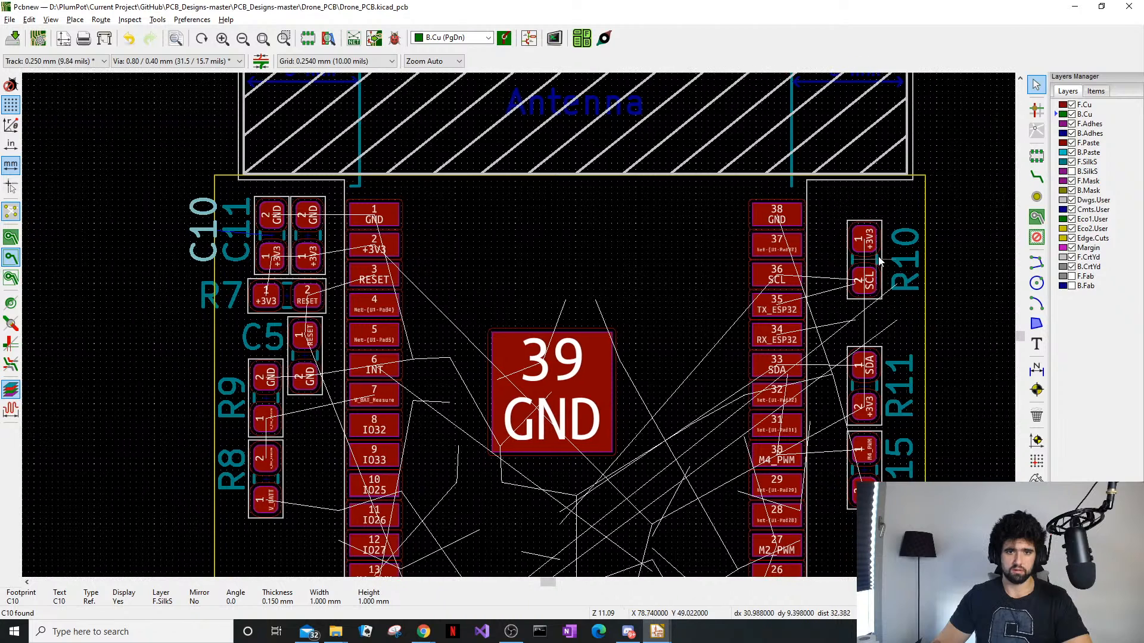
left_click_drag(911, 208, 854, 481)
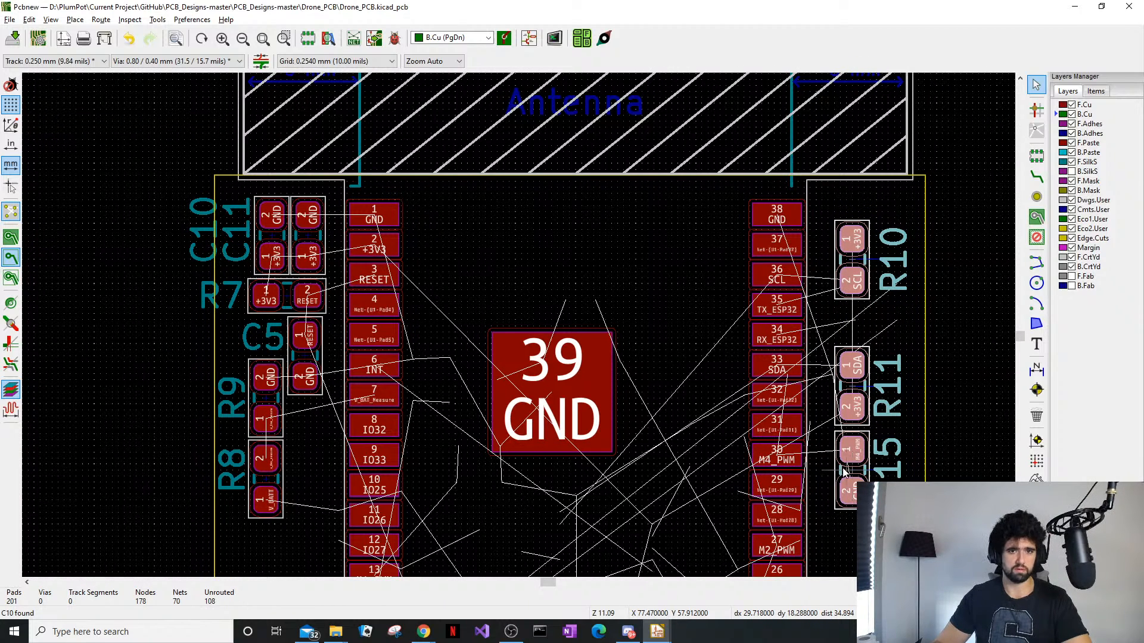
middle_click_drag(64, 485, 105, 456)
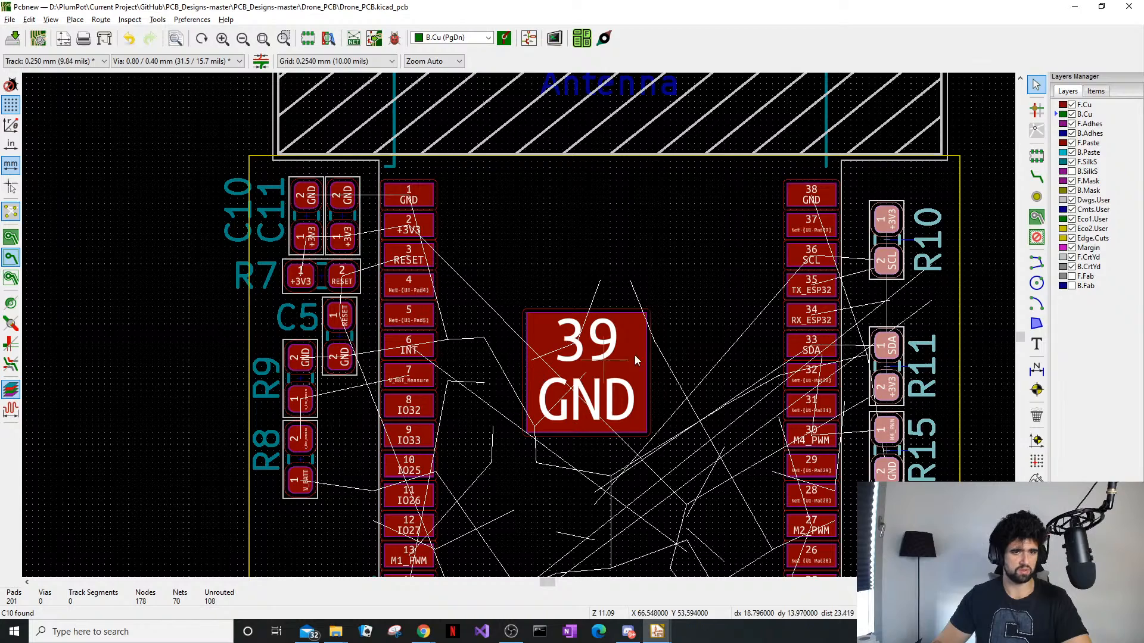
Move C4, C1, U4, C2 and C3 together slightly left and up, widening the gap to connector J5
middle_click_drag(636, 359, 520, 330)
scroll(520, 334, "down", 1)
middle_click_drag(559, 441, 581, 513)
mouse_move(552, 362)
middle_mouse_down()
mouse_move(579, 398)
mouse_move(518, 306)
mouse_move(483, 191)
middle_mouse_up()
scroll(579, 398, "down", 1)
middle_click_drag(432, 406, 400, 305)
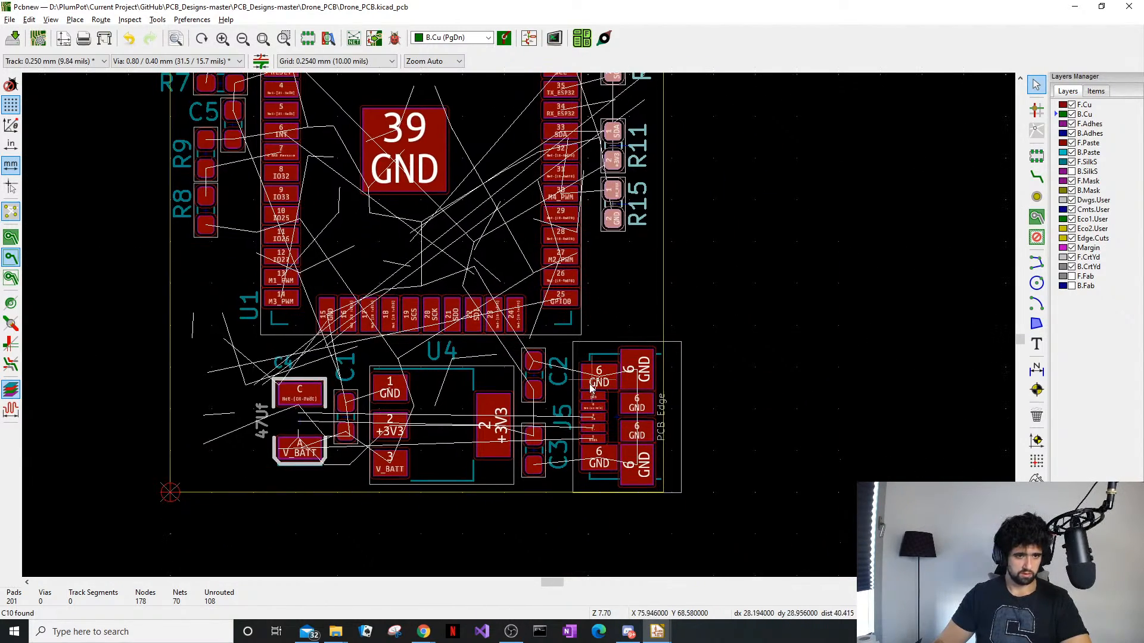
left_click_drag(247, 344, 565, 489)
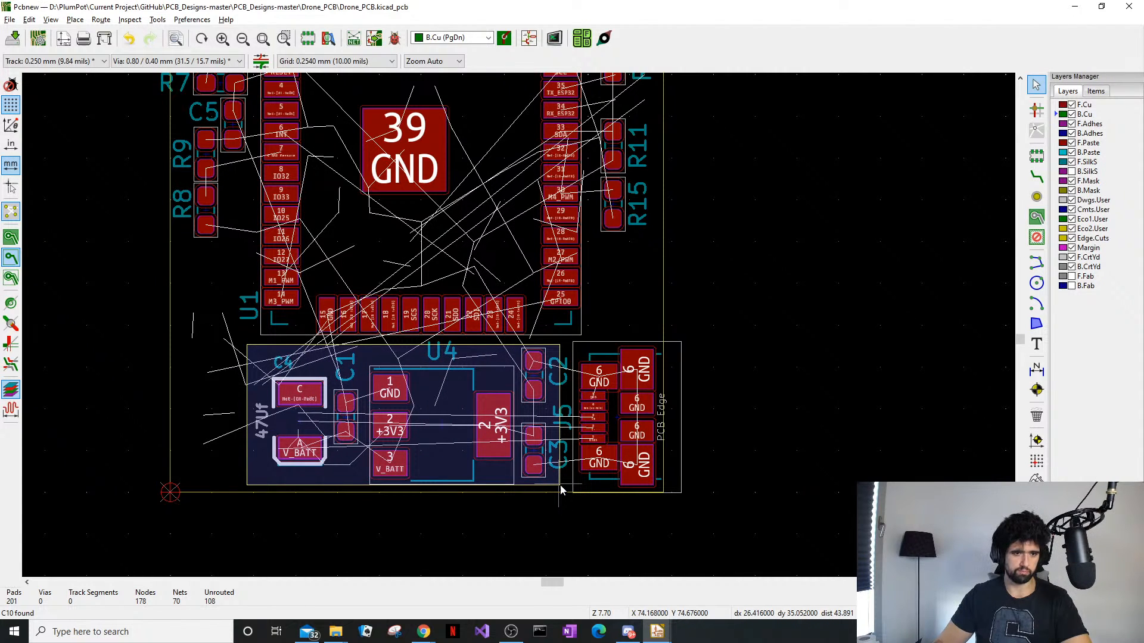
left_click_drag(560, 488, 558, 480)
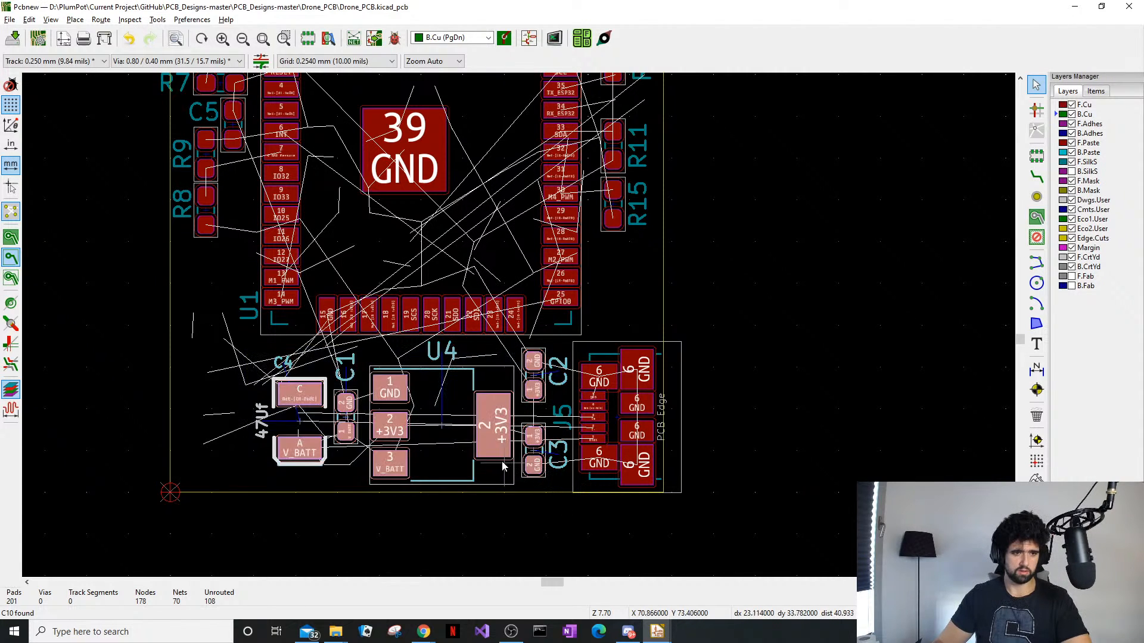
left_click_drag(442, 439, 431, 435)
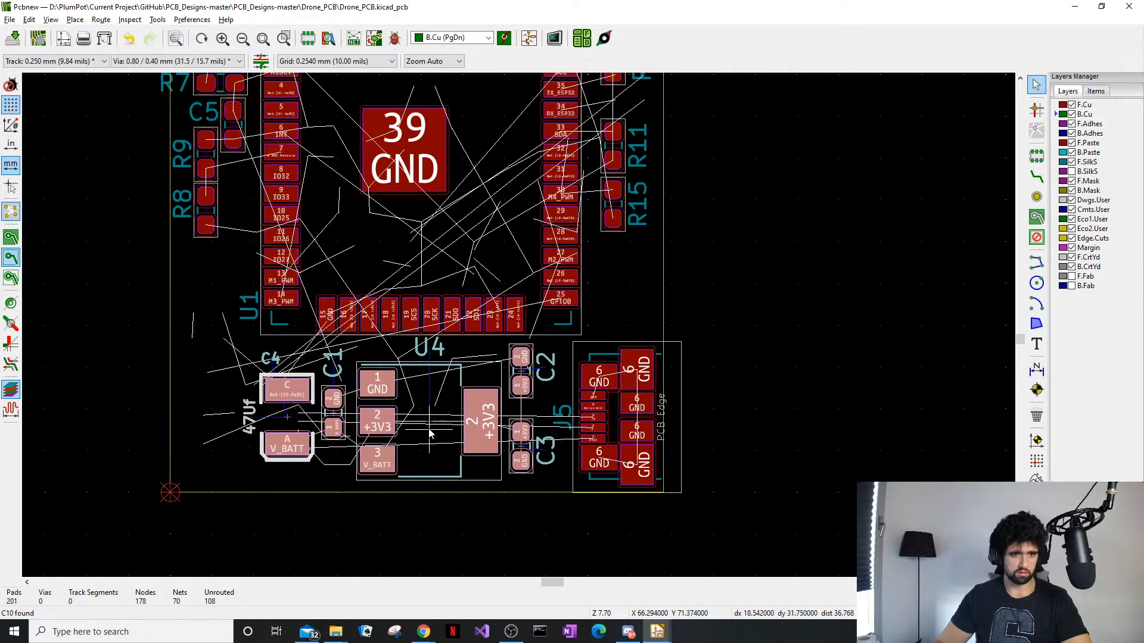
left_click(600, 429)
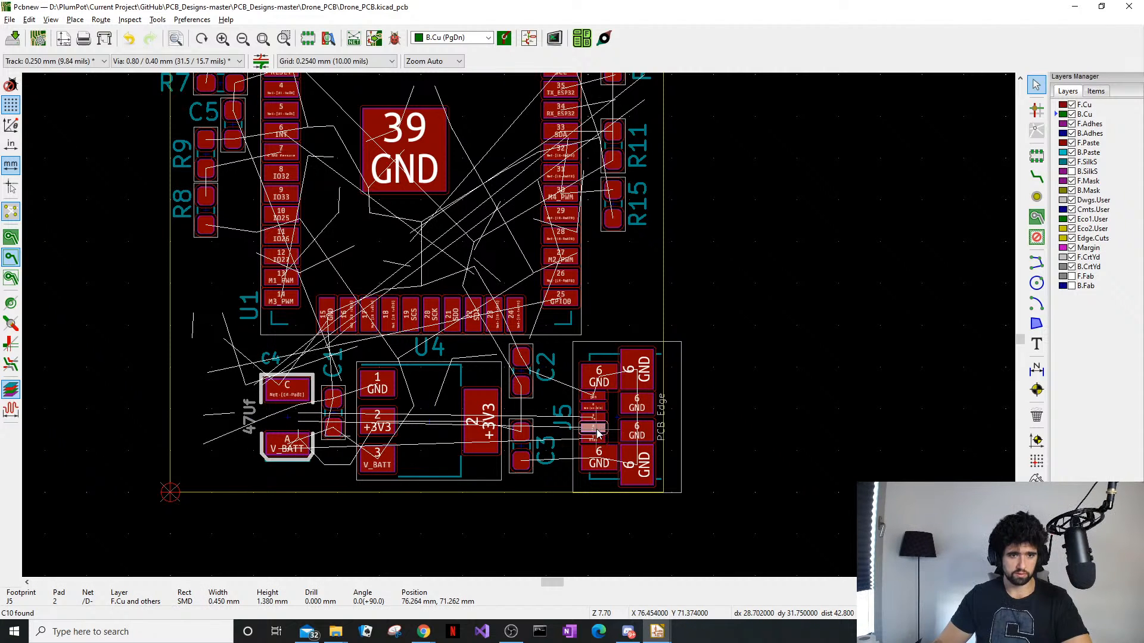
Inspect connector J5's pads and outline against the board edge, and check the component placement in the 3D view
scroll(549, 428, "right", 2, "ctrl")
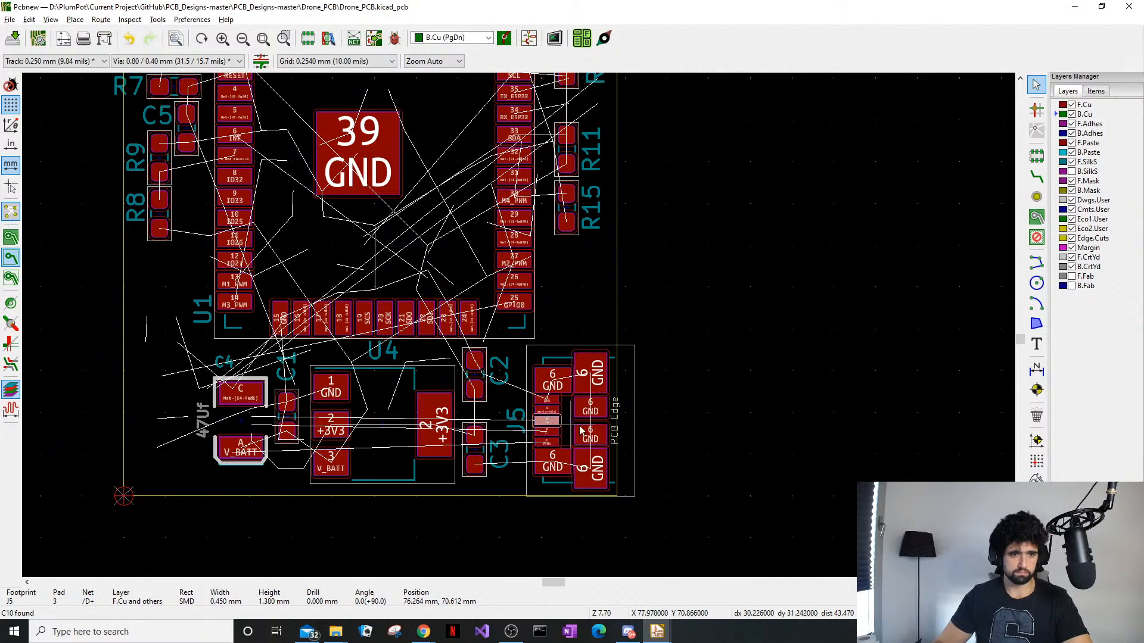
key("Escape")
scroll(549, 428, "up", 6)
scroll(538, 302, "down", 2)
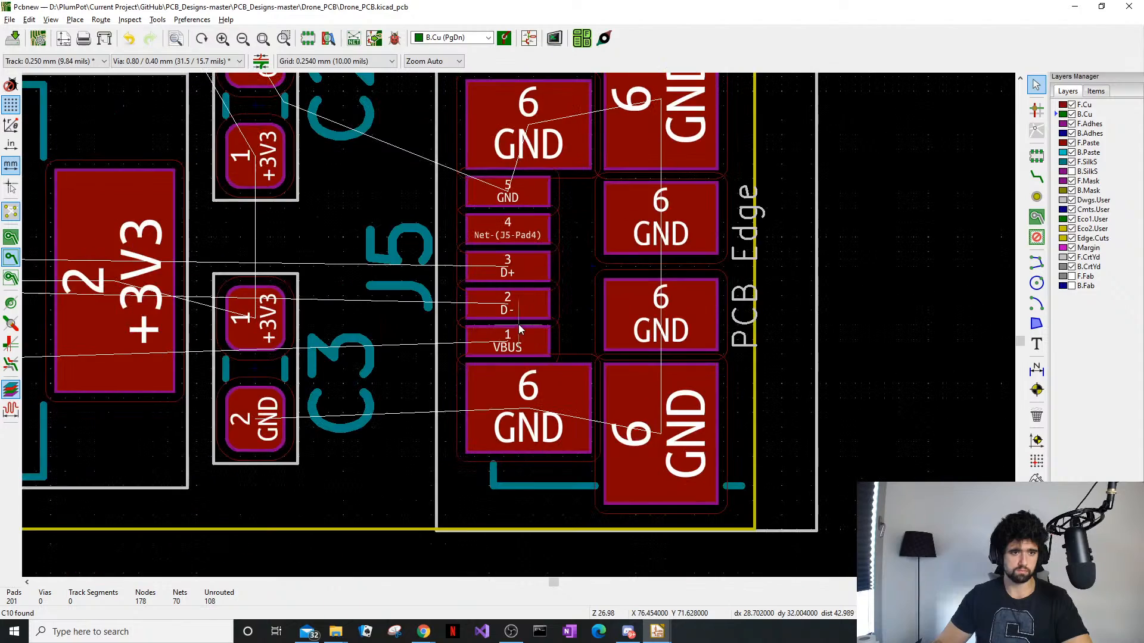
left_click(448, 380)
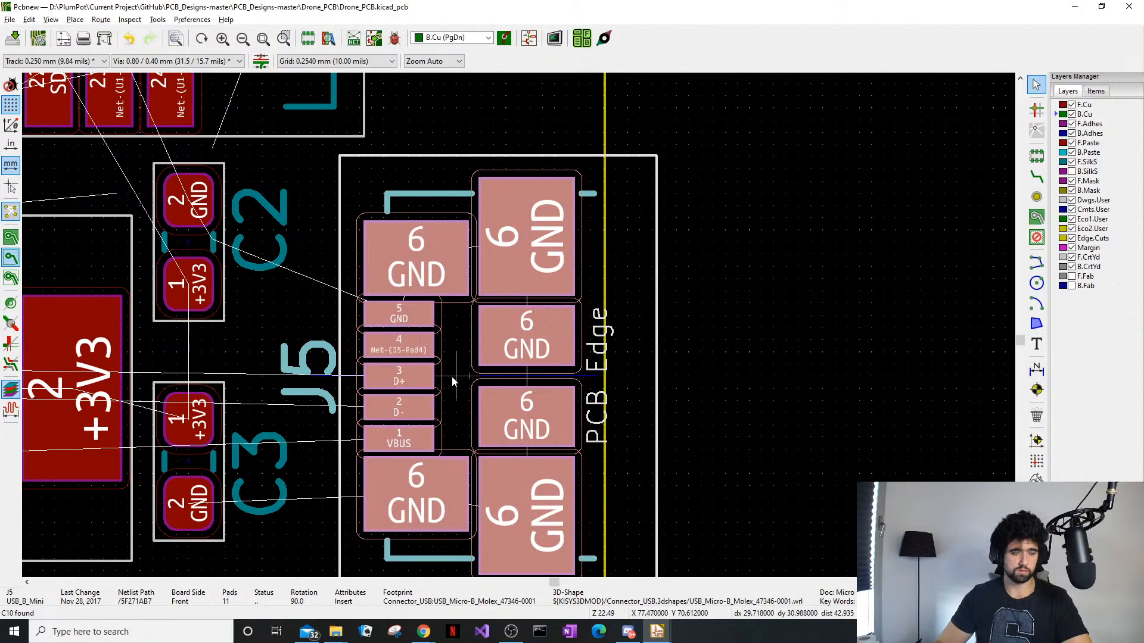
scroll(546, 381, "down", 1)
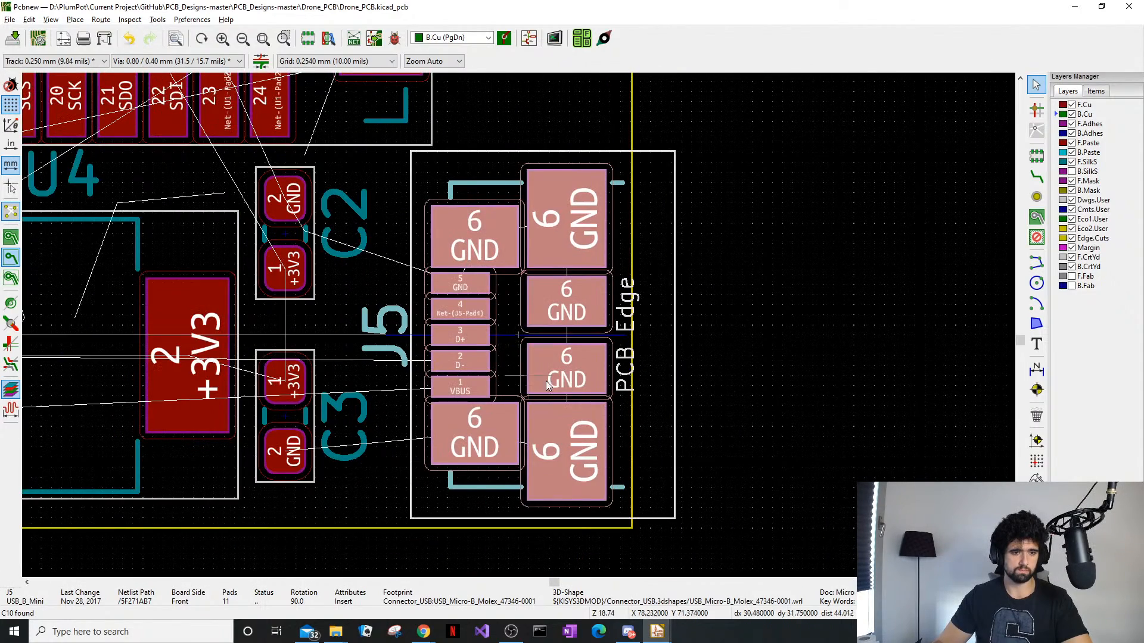
left_click(745, 361)
scroll(517, 533, "down", 3)
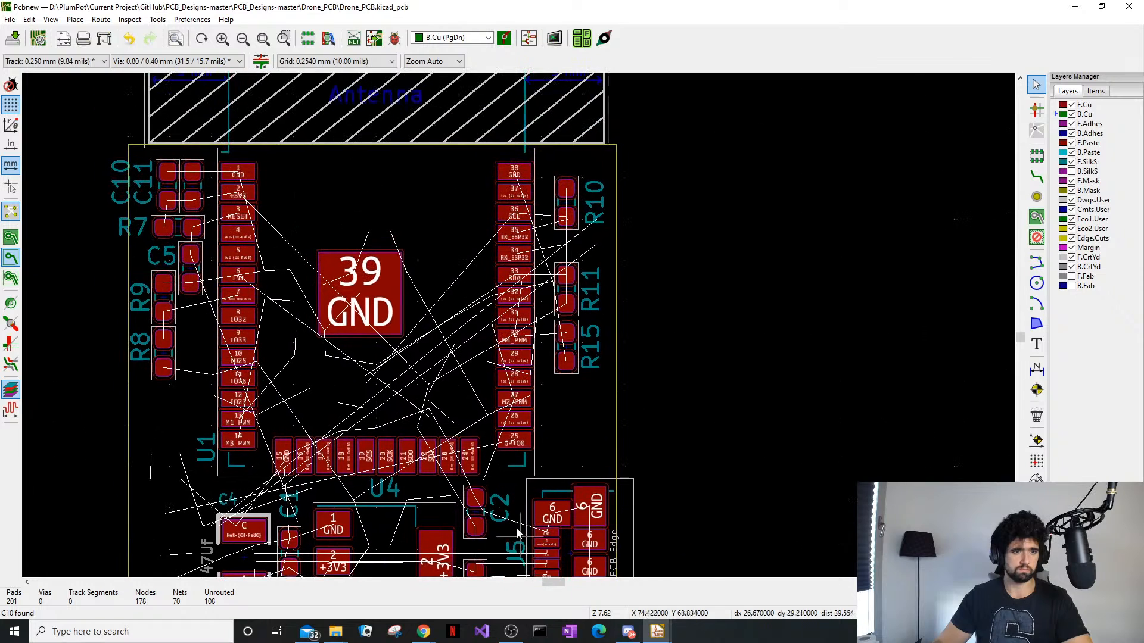
key("alt+3")
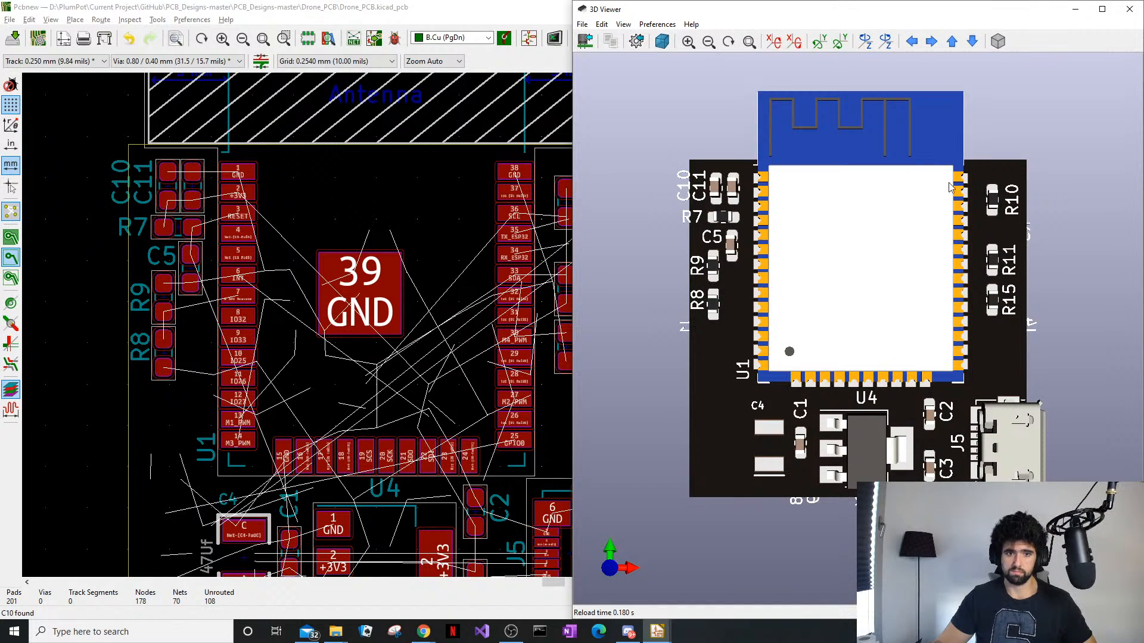
left_click(1130, 9)
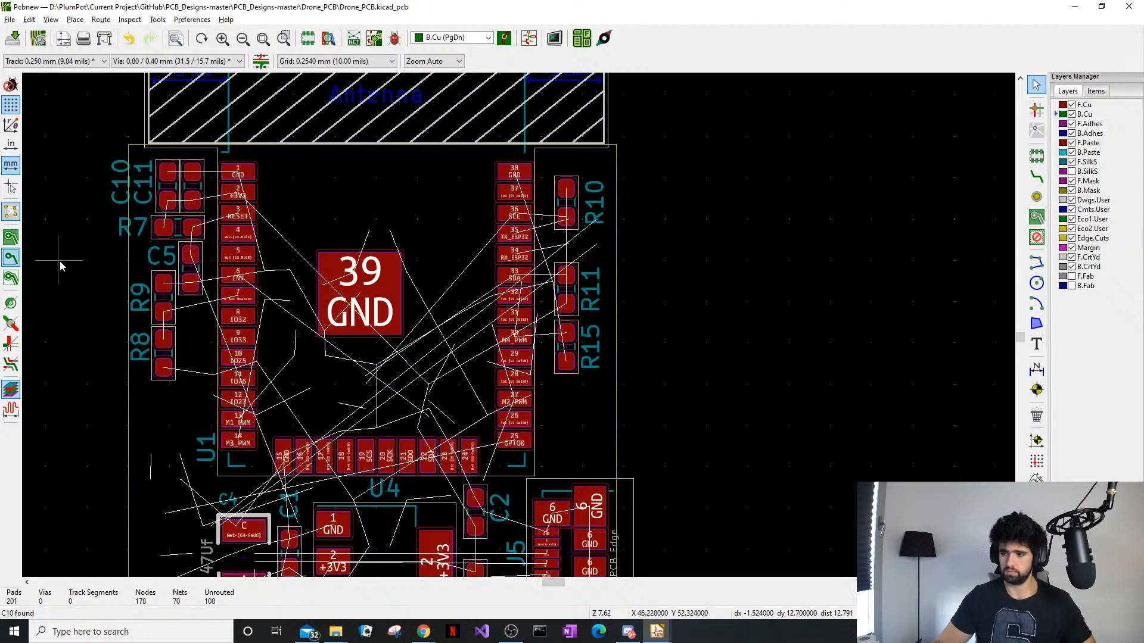
Rotate R7's reference label to vertical and place it directly beside the resistor, in line with the R9 and R8 labels
scroll(99, 199, "up", 2)
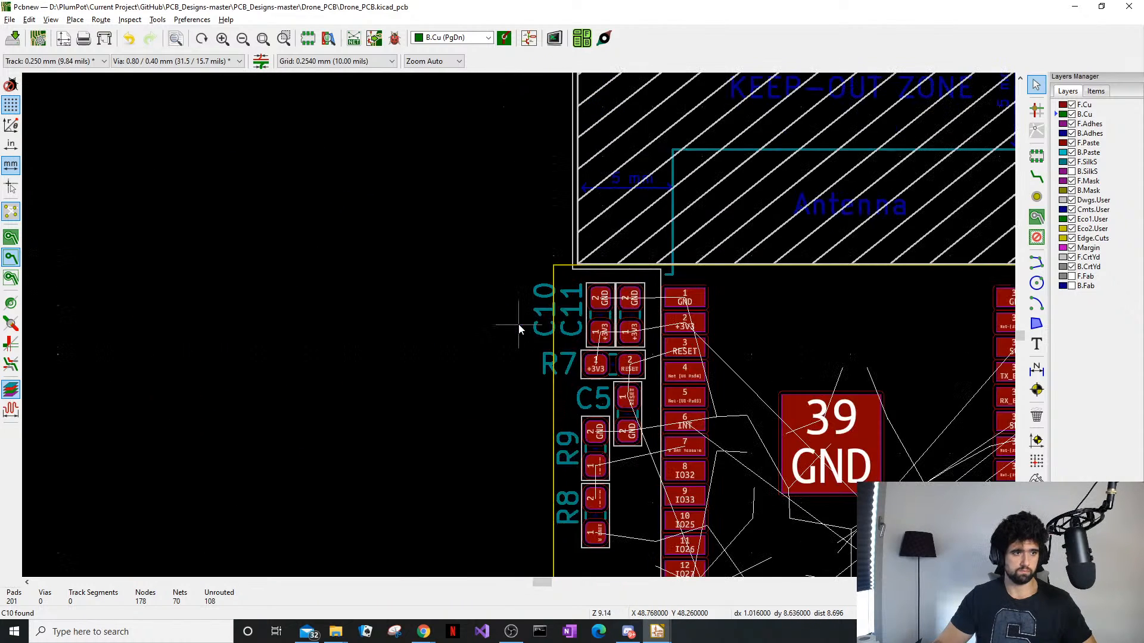
middle_click_drag(561, 371, 471, 242)
left_click(471, 241)
key("m")
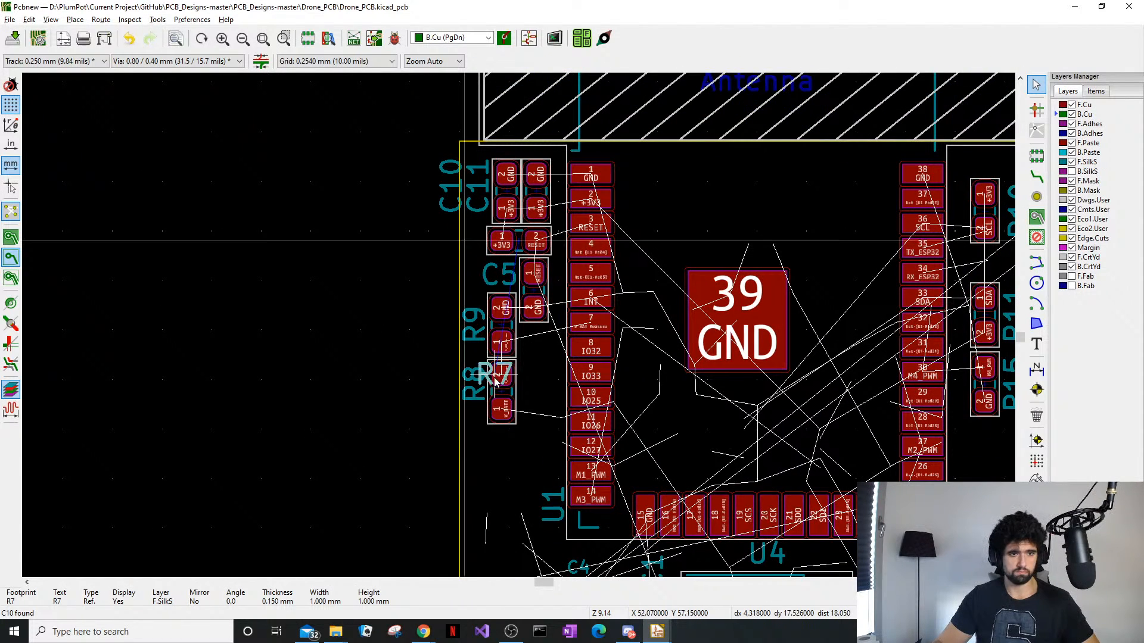
key("r")
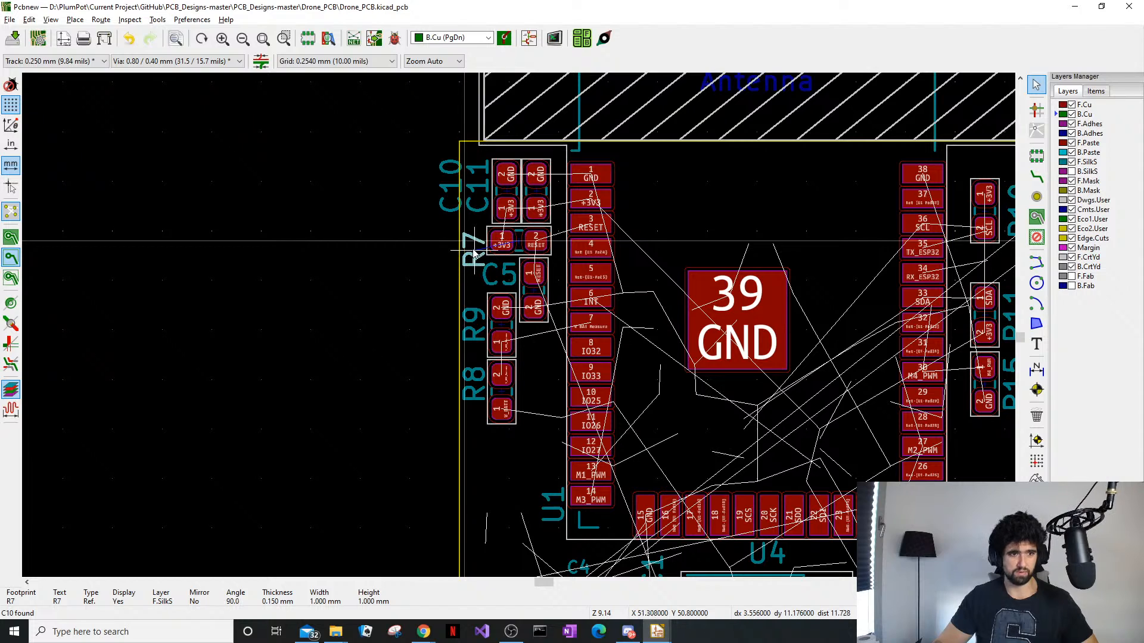
left_click(477, 245)
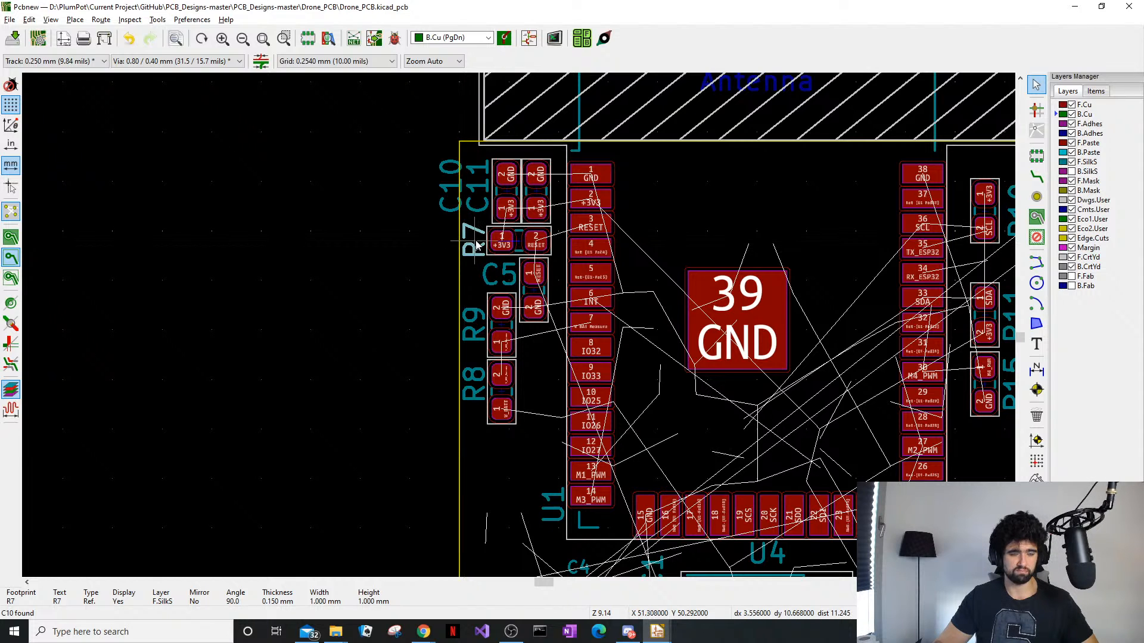
Set the R7 reference text's width and height to 0.8 mm each
double_click(476, 246)
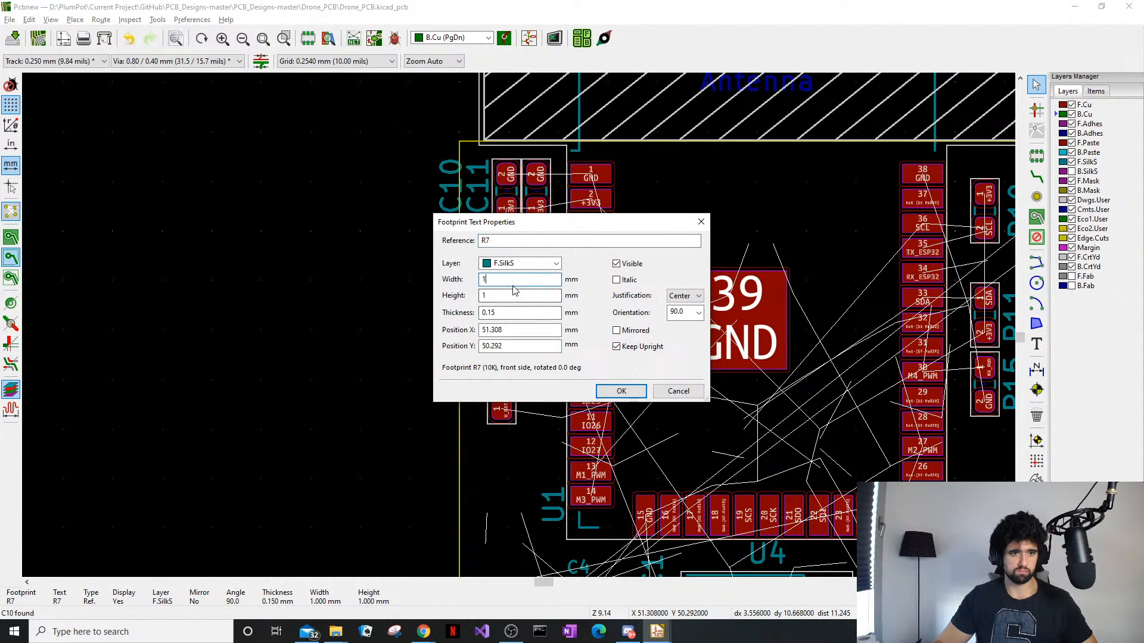
left_click(482, 281)
key("BackSpace")
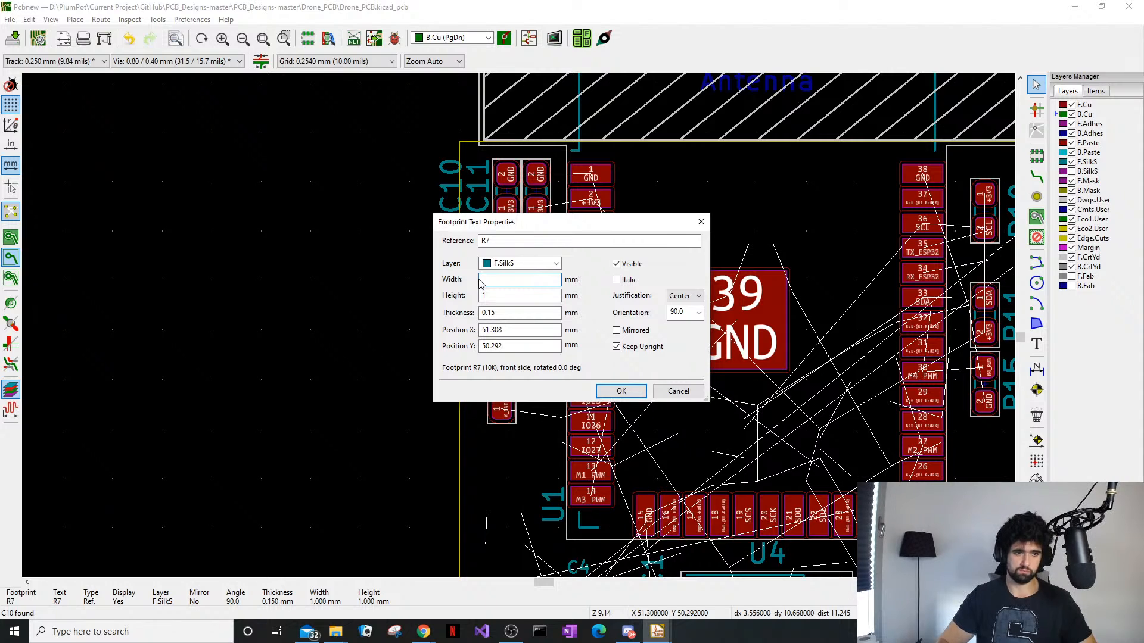
type("0.15")
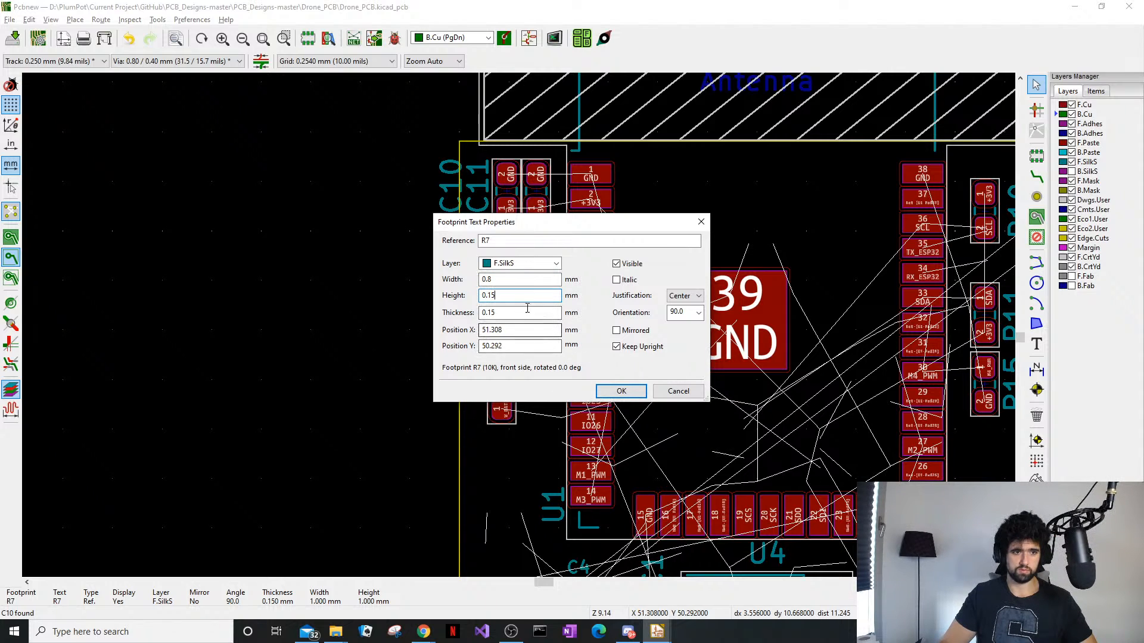
left_click_drag(512, 297, 429, 297)
type("0.8")
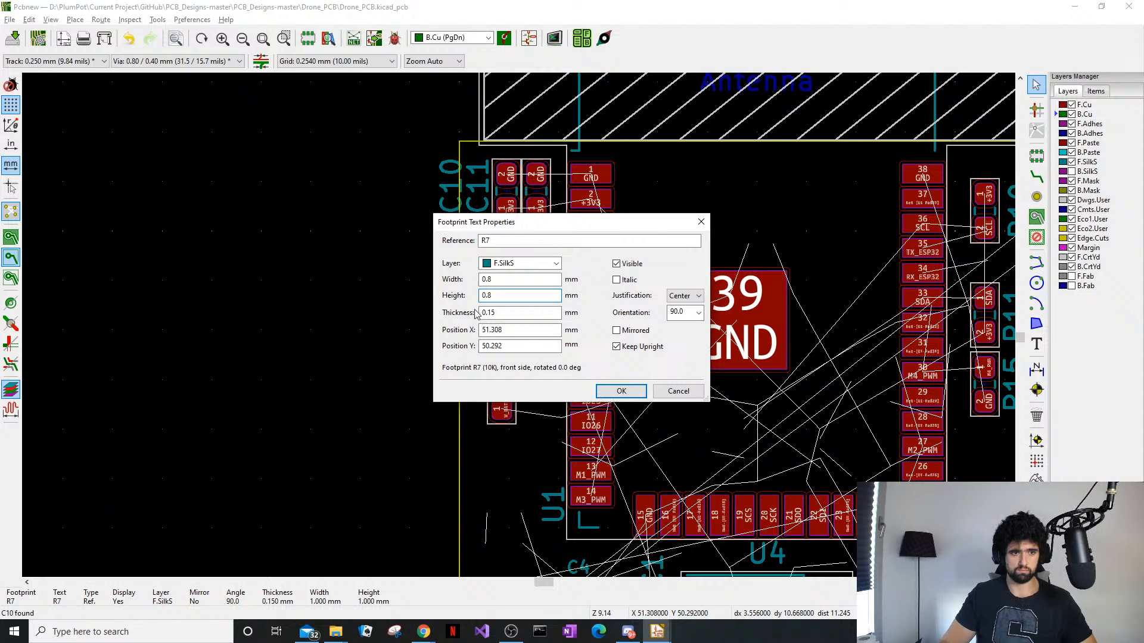
left_click(621, 391)
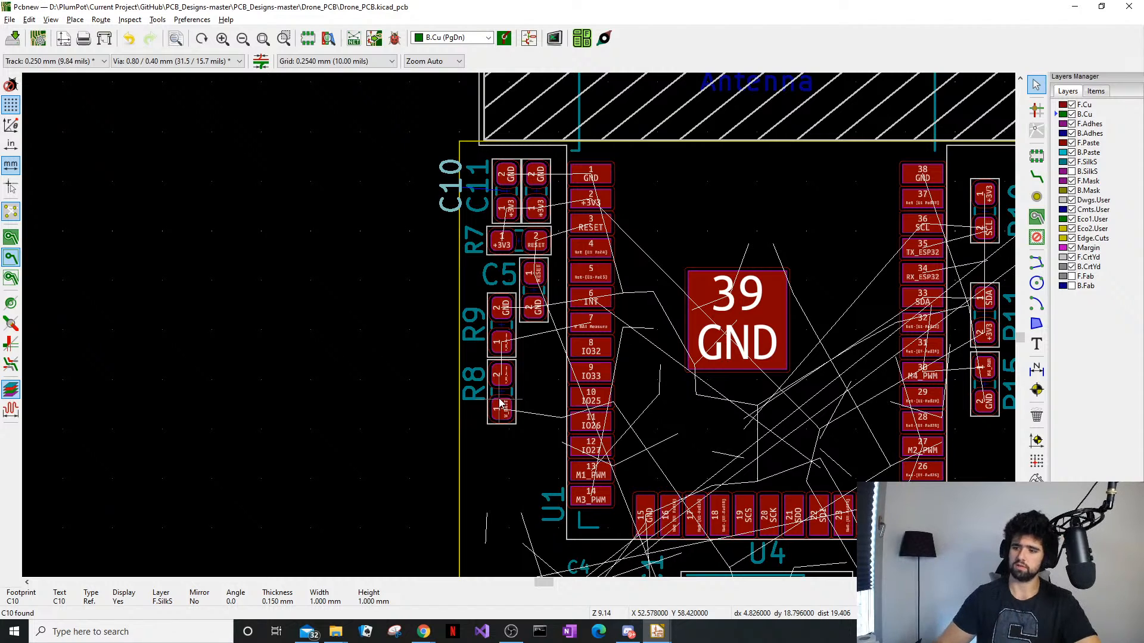
Hide the front footprints and F.SilkS layer, and show the back footprints and B.SilkS layer instead
left_click(483, 201)
middle_click_drag(687, 265, 546, 238)
scroll(506, 231, "down", 1)
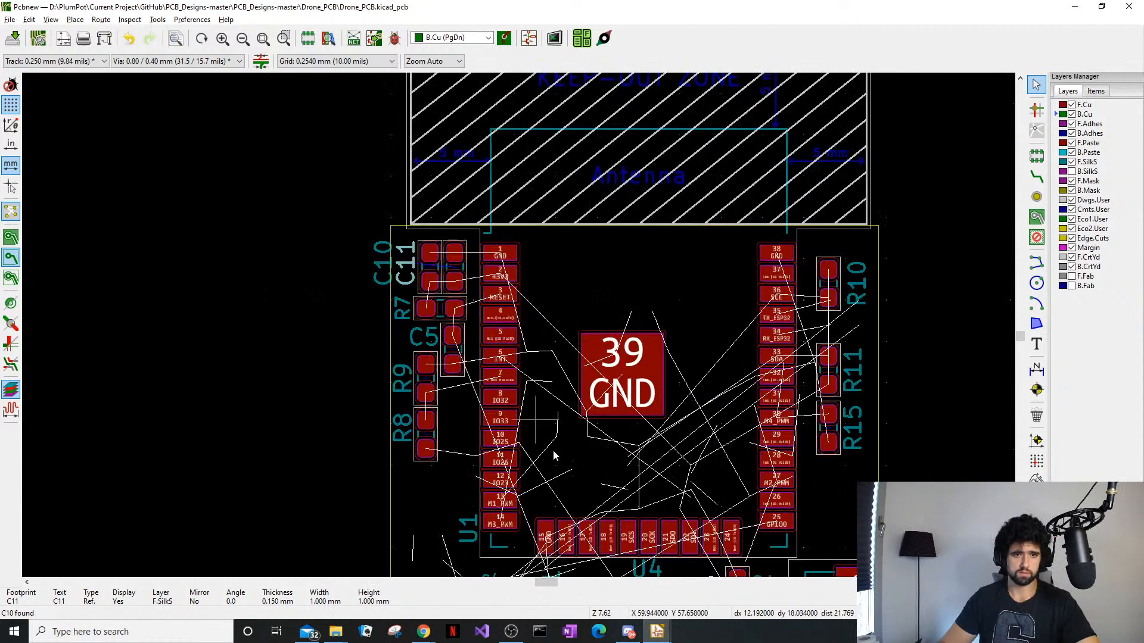
middle_click_drag(552, 453, 370, 256)
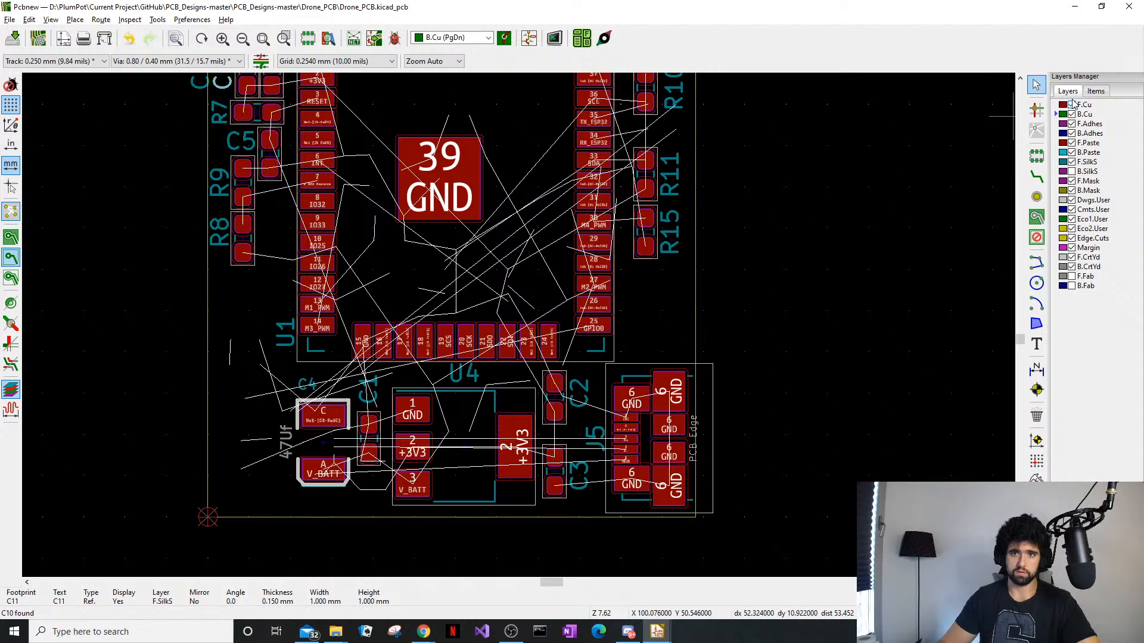
left_click(1096, 91)
left_click(1065, 115)
left_click(1066, 107)
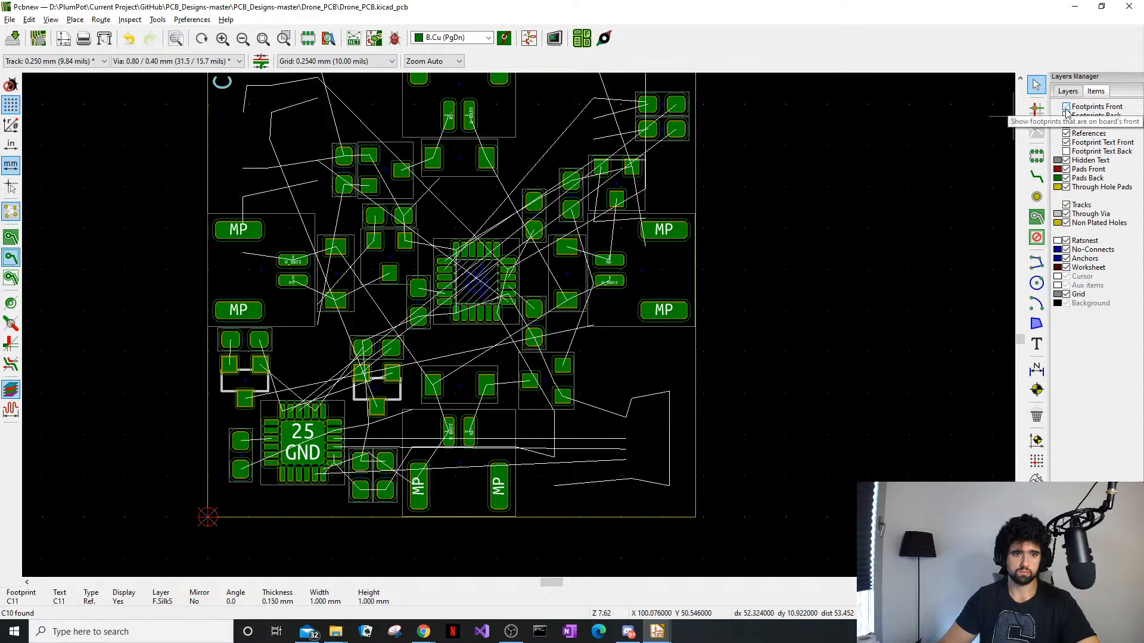
left_click(1068, 91)
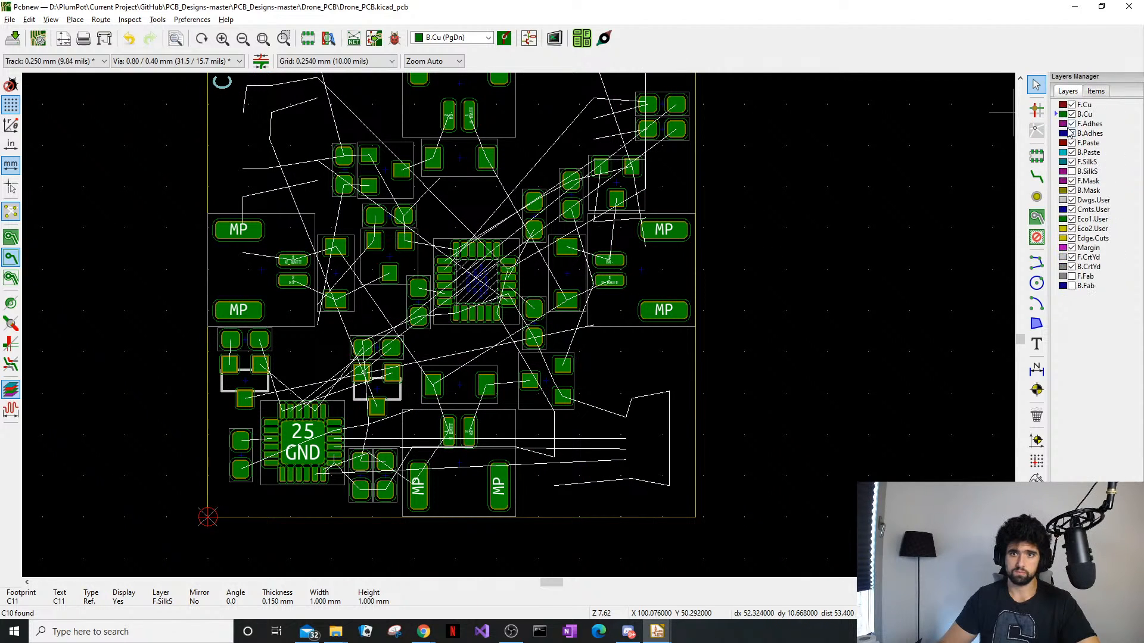
left_click(1072, 171)
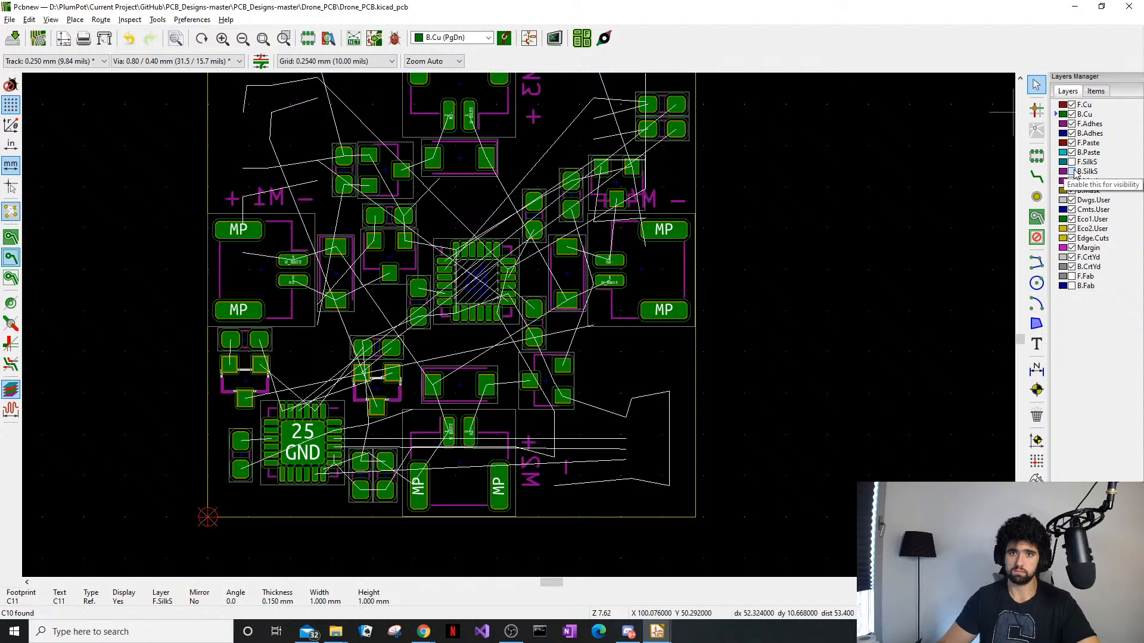
left_click(1072, 162)
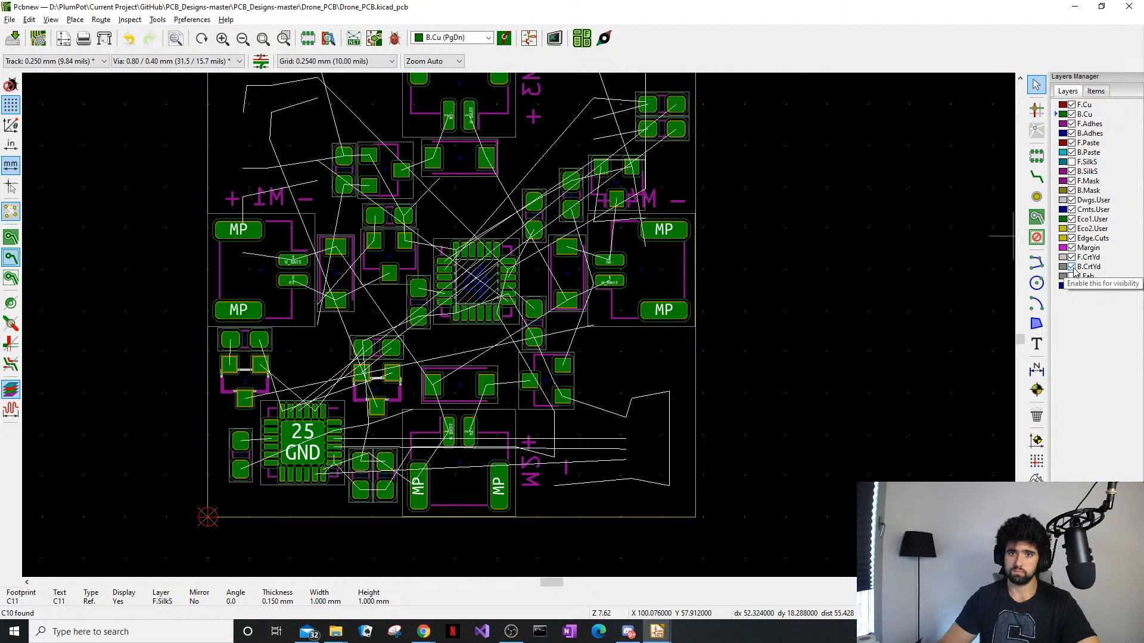
left_click(848, 322)
Turn on the display of footprint text on the board's back so the back-side reference labels can be arranged
middle_click_drag(392, 258, 475, 348)
scroll(475, 348, "up", 3)
left_click(529, 345)
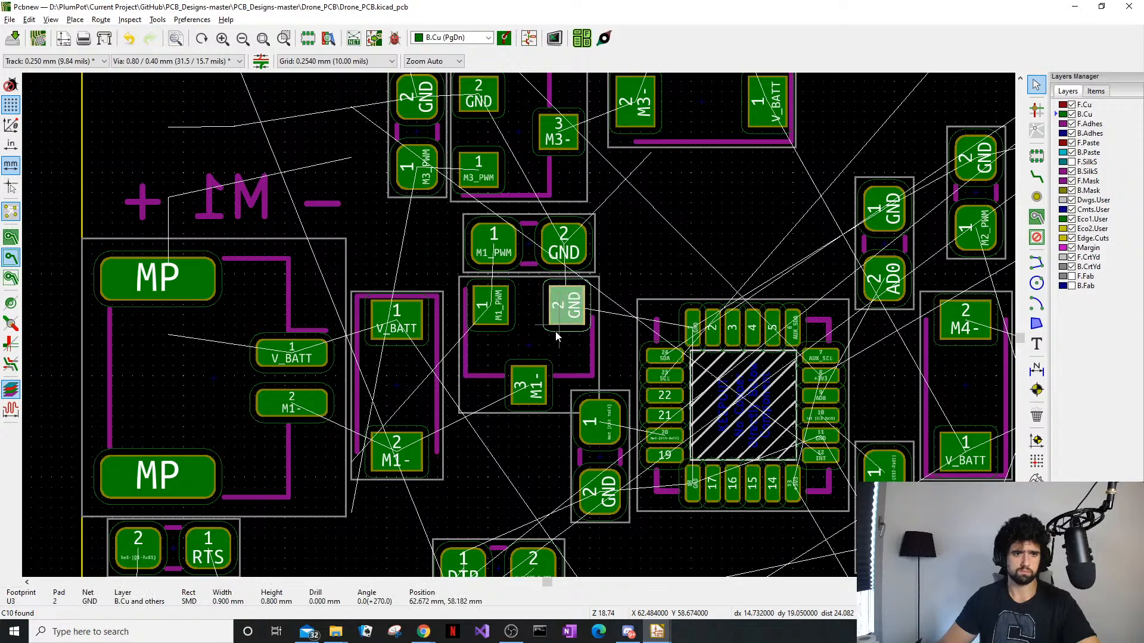
left_click(1096, 92)
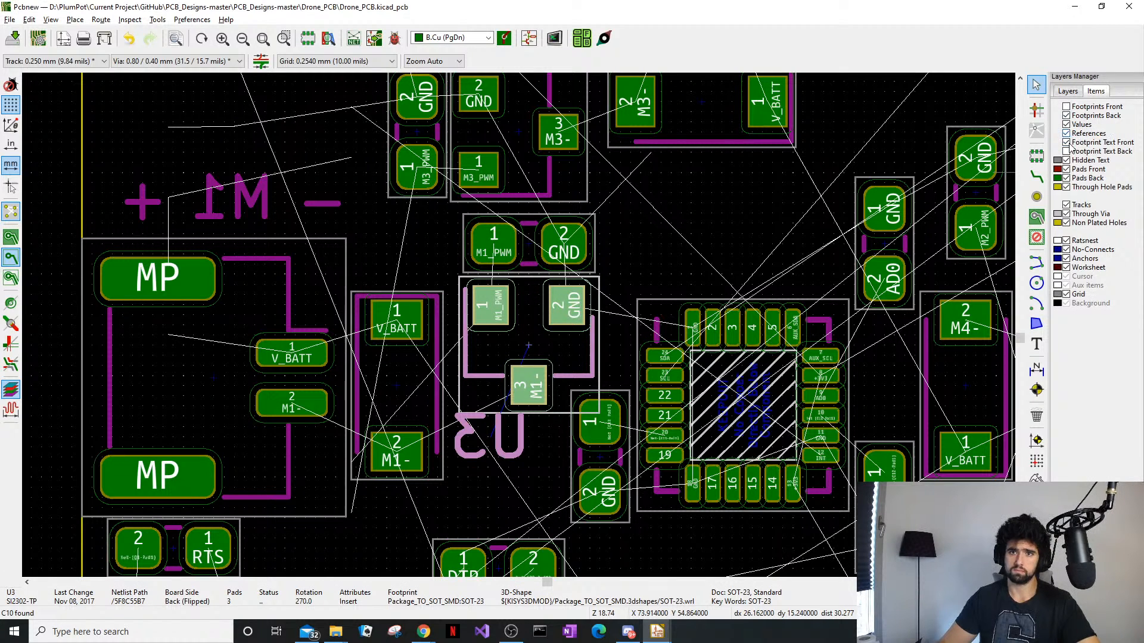
left_click(1066, 107)
left_click(1067, 106)
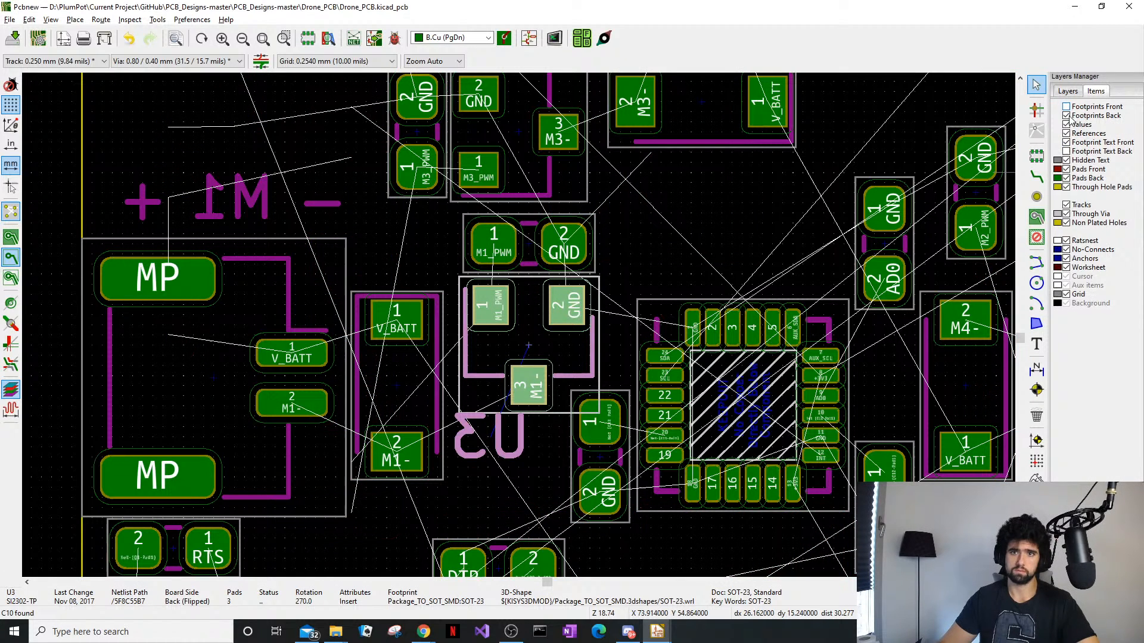
left_click(1066, 152)
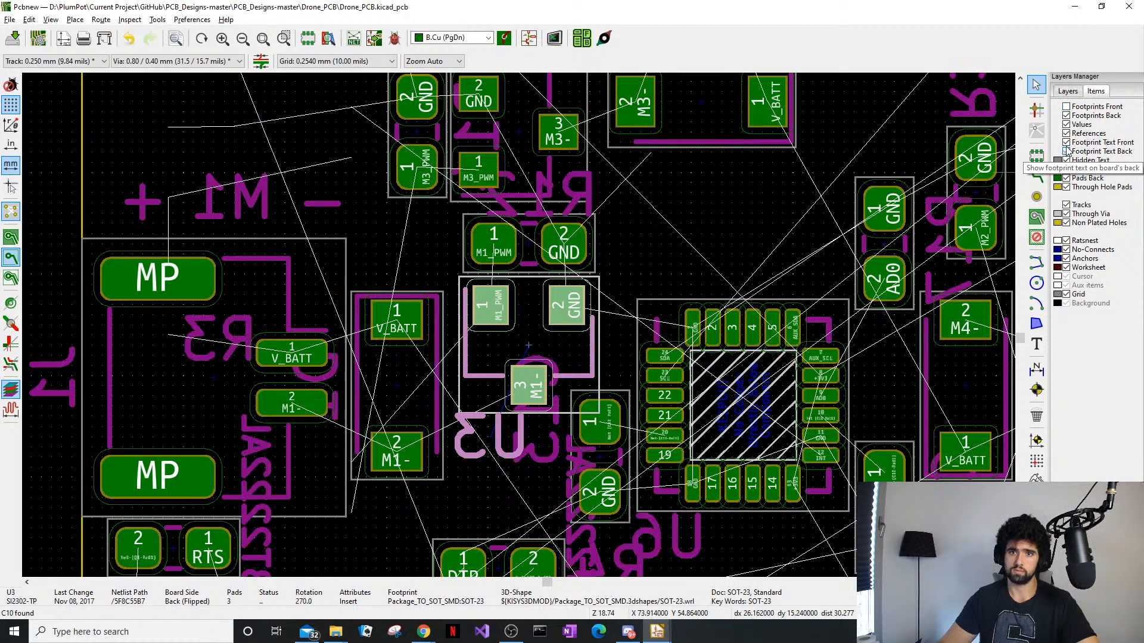
left_click(1068, 91)
key("Escape")
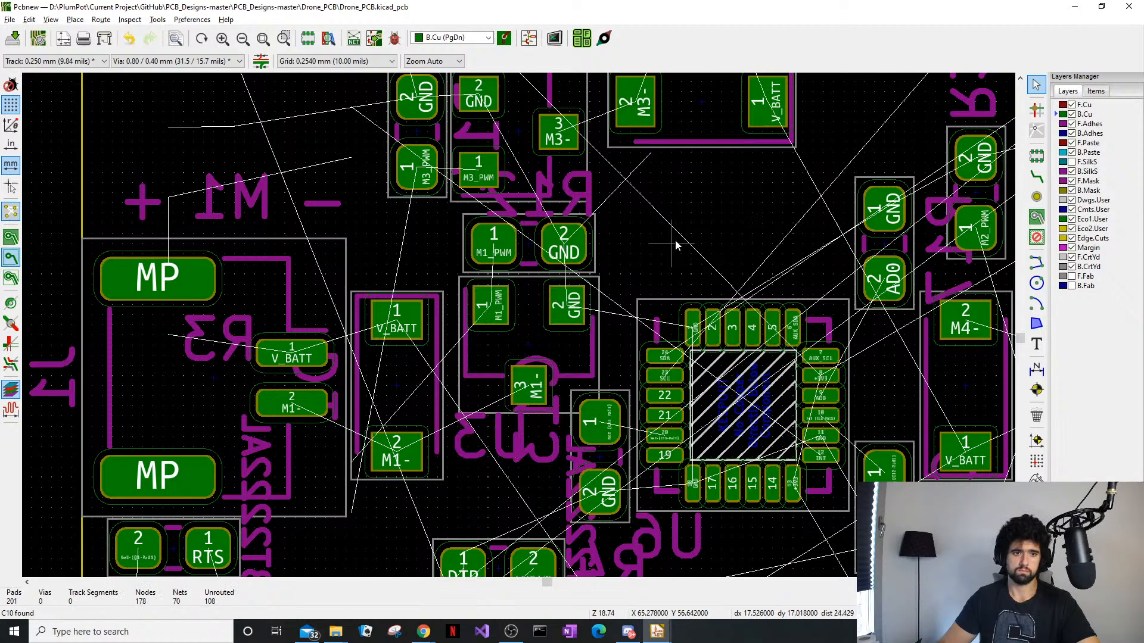
Rotate R5's back silkscreen label to horizontal and place it just above the stacked resistor pair near the board's upper-right corner
scroll(519, 327, "down", 4)
scroll(519, 329, "up", 4)
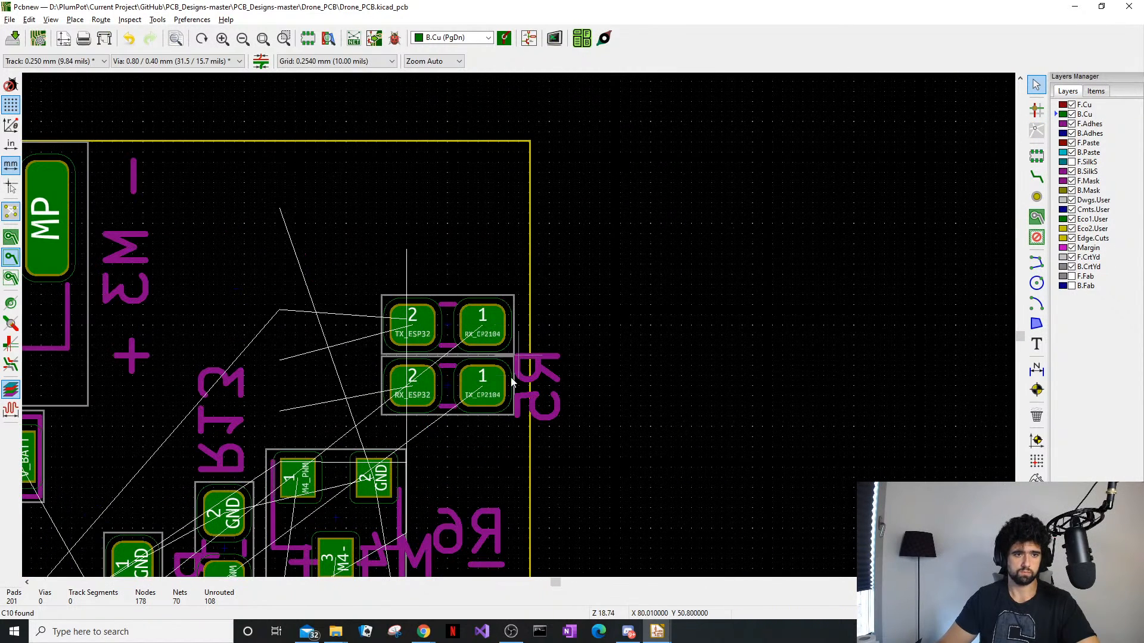
left_click(518, 409)
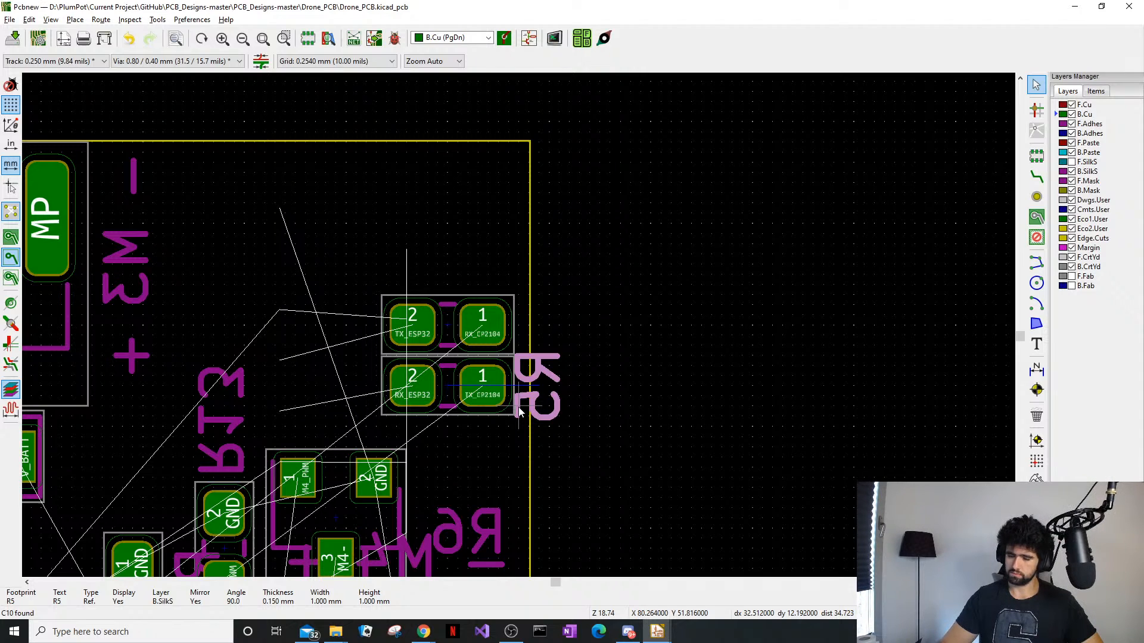
key("m")
key("r")
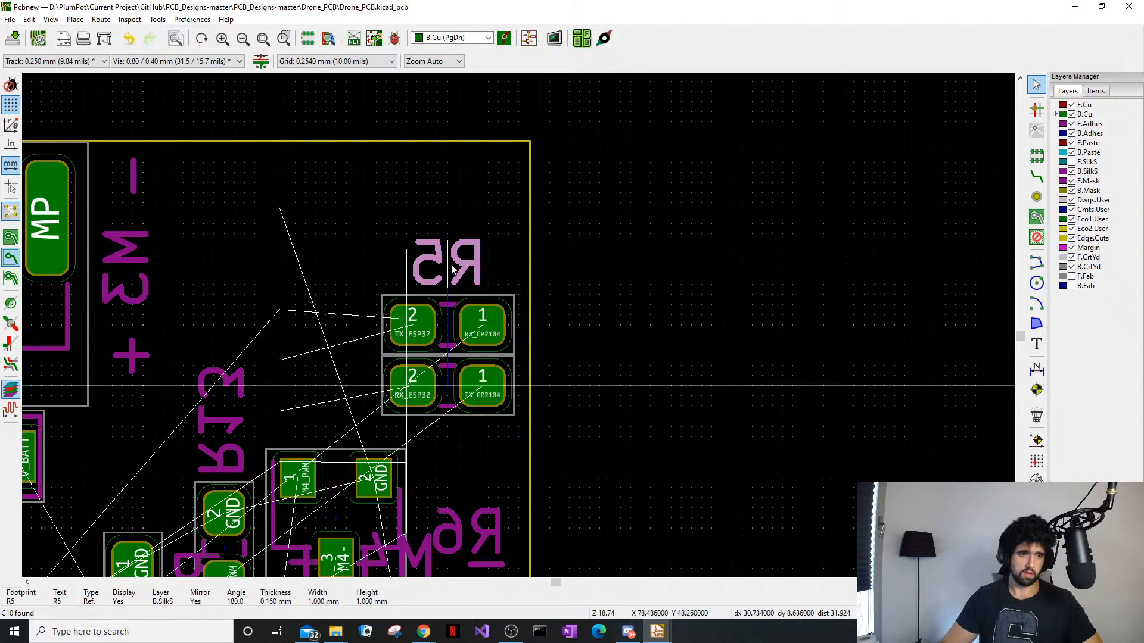
left_click(452, 271)
Move R6's back silkscreen label up to sit just below the stacked resistor pair
left_click(479, 530)
key("m")
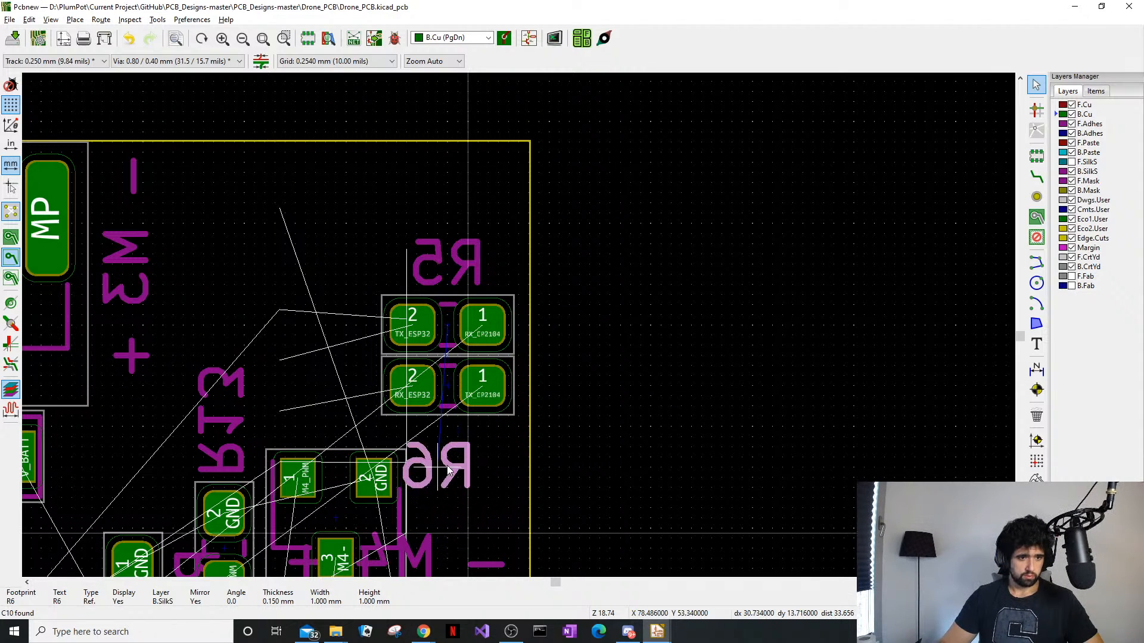
left_click(448, 459)
Try nudging the M4 silkscreen text between the R6 label and the motor connector's MP pad
middle_click_drag(187, 307, 292, 271)
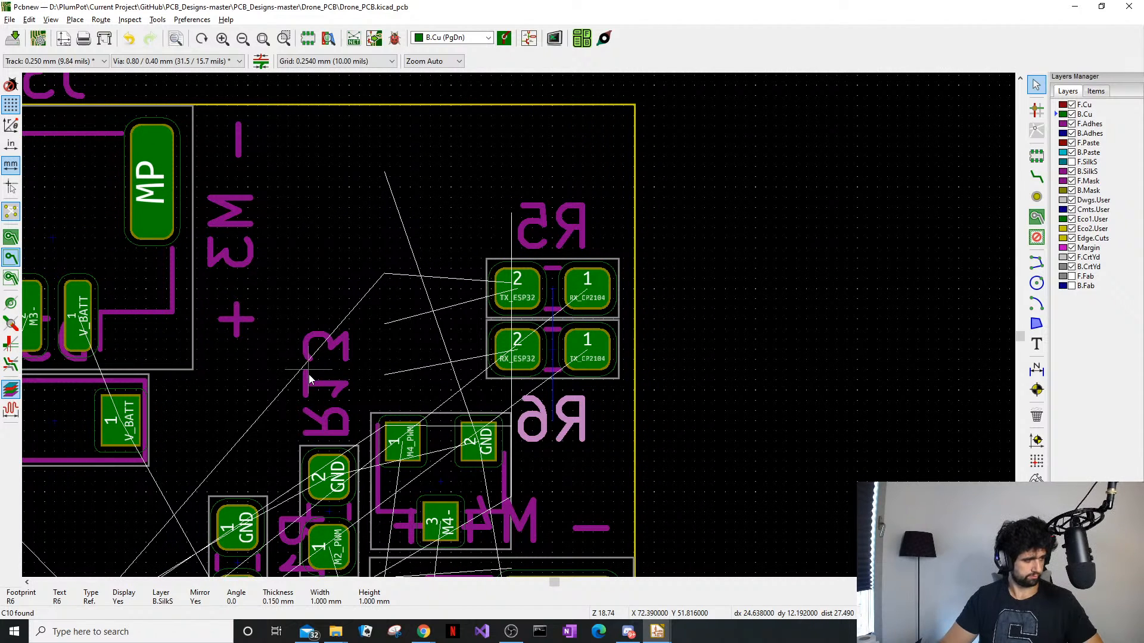
middle_click_drag(516, 409, 528, 286)
left_click(598, 367)
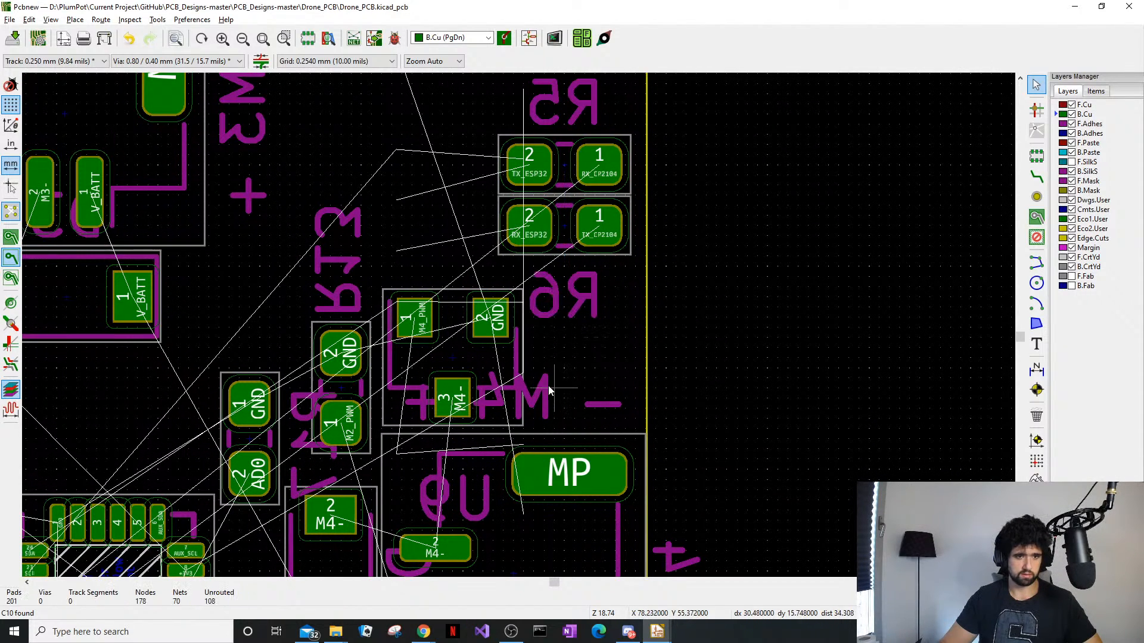
left_click(548, 385)
key("m")
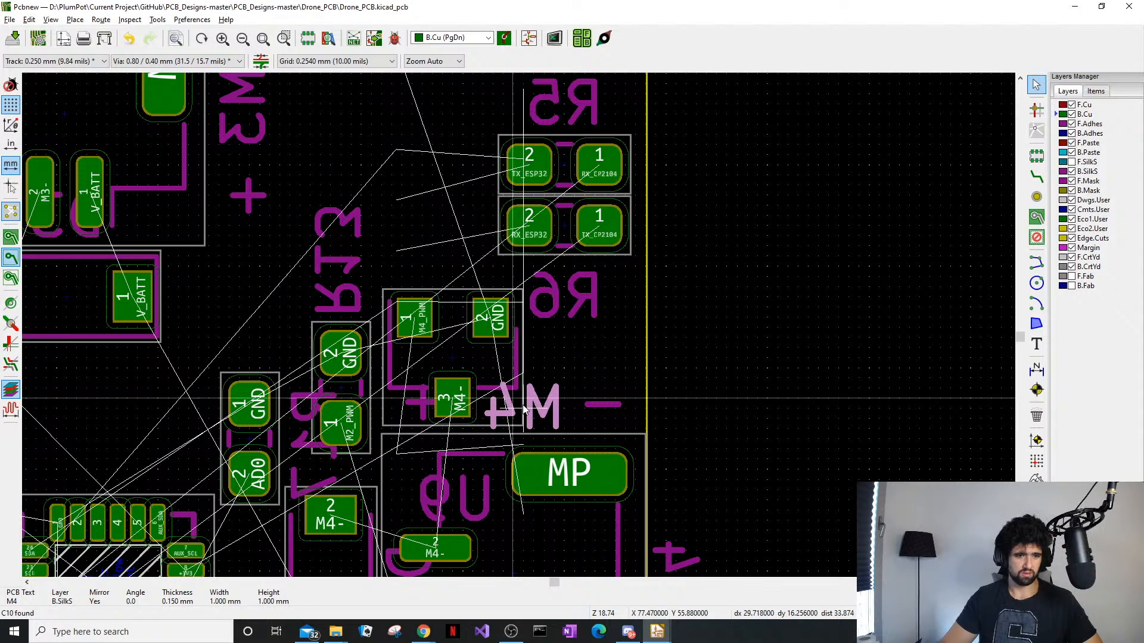
left_click(515, 400)
Nudge R6's back silkscreen label up so it sits tighter beneath the lower resistor of the stacked pair
middle_click_drag(529, 348, 572, 524)
left_click(617, 463)
key("m")
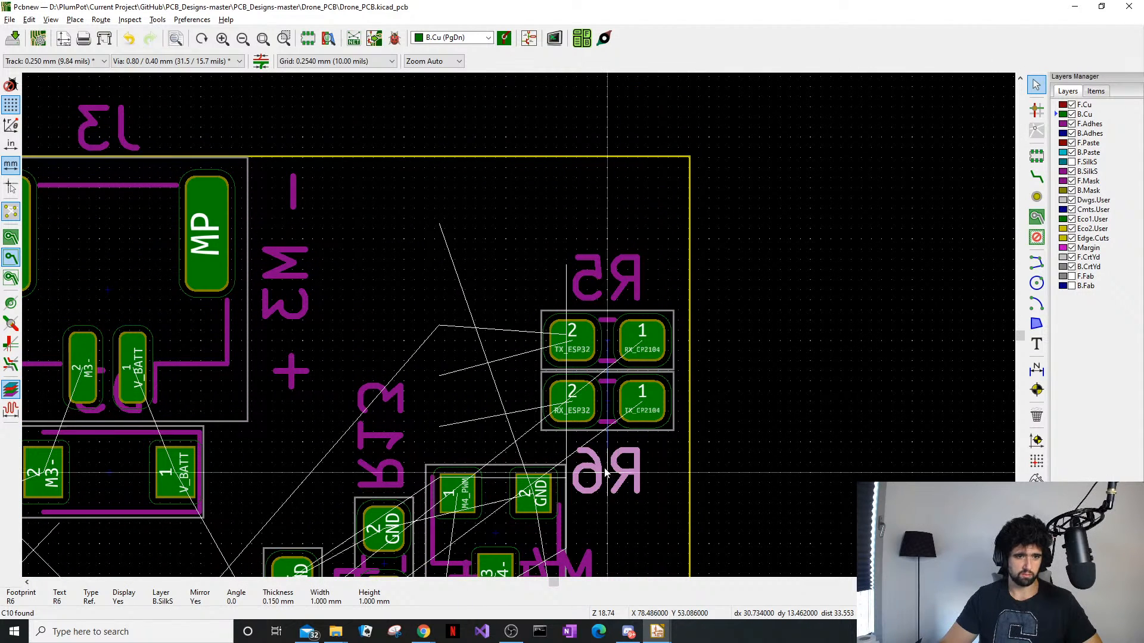
left_click(606, 463)
left_click(607, 275)
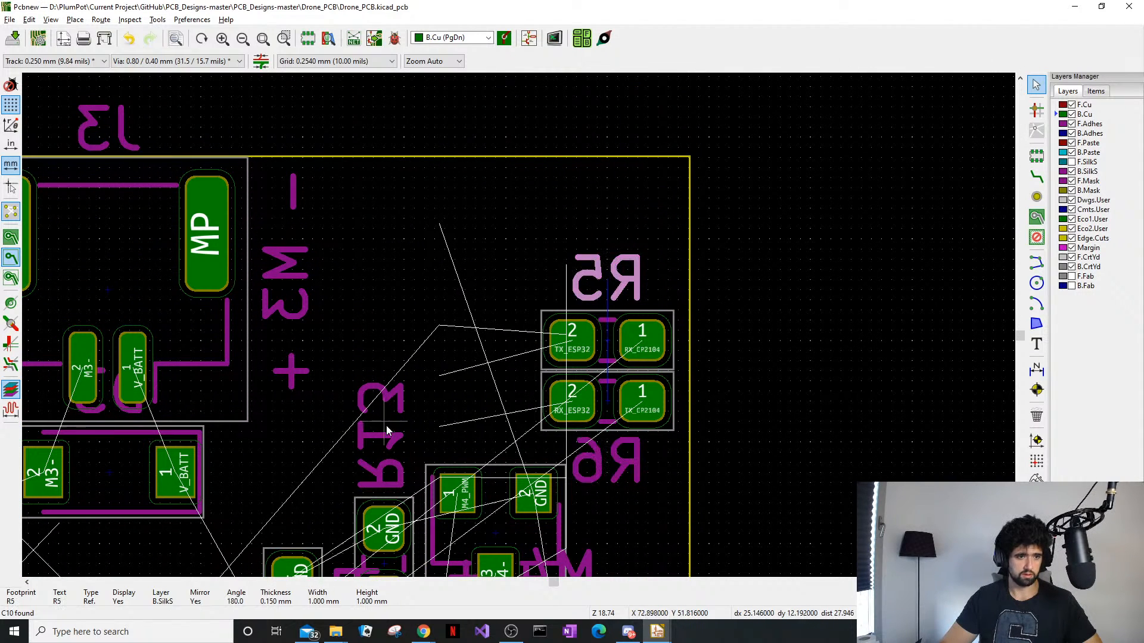
Make F.Cu the active layer and turn on the display of the front footprints
scroll(386, 425, "down", 2)
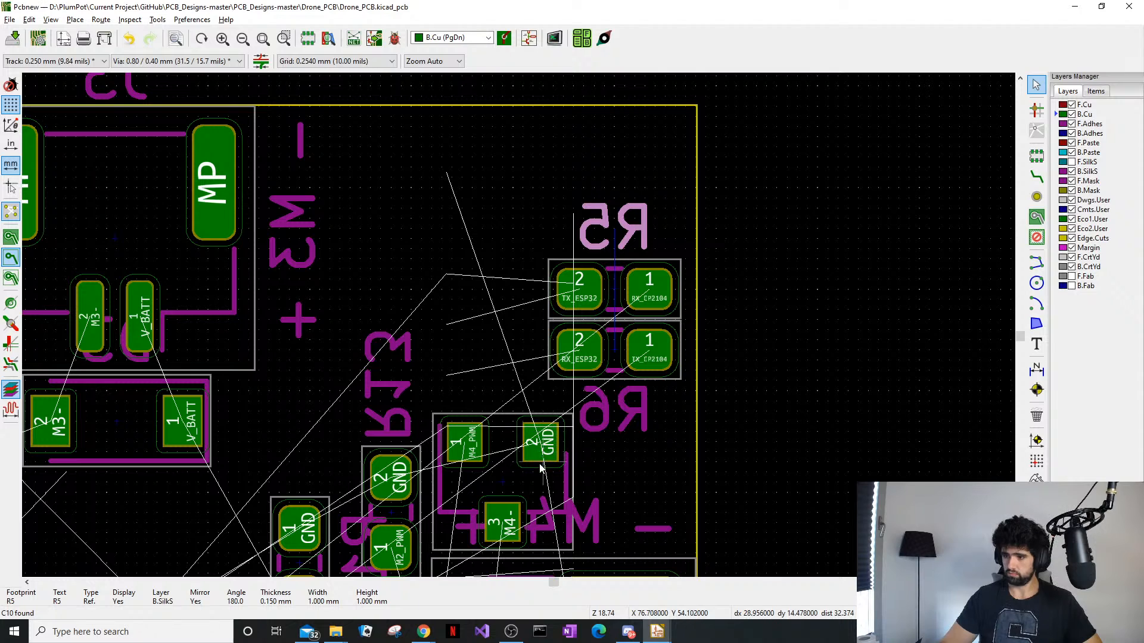
scroll(540, 486, "down", 2)
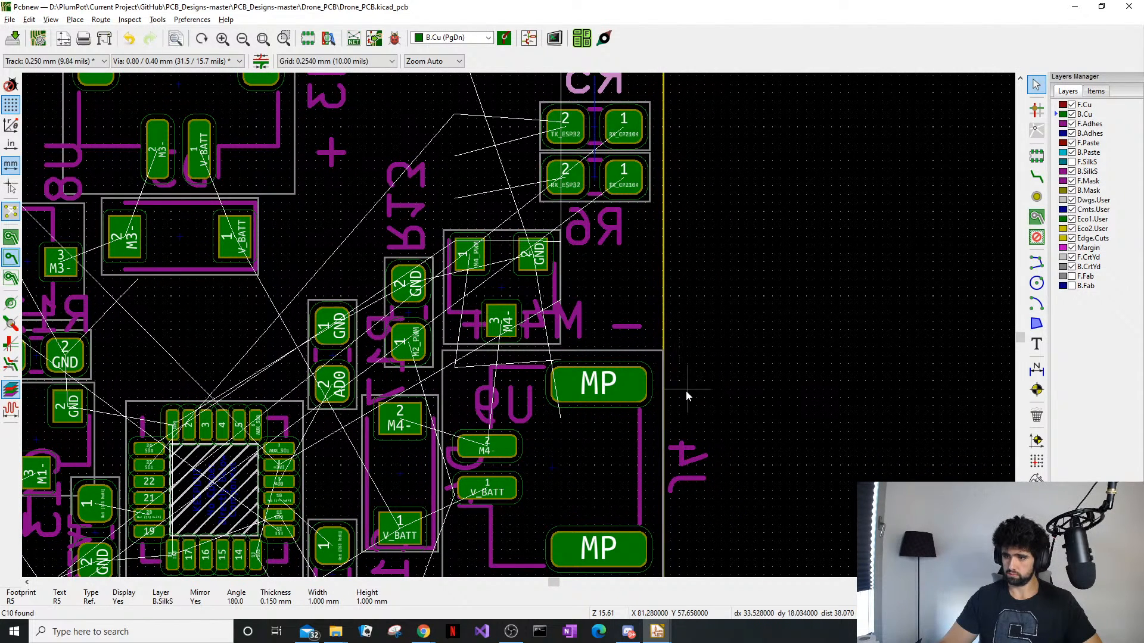
middle_click_drag(468, 383, 594, 347)
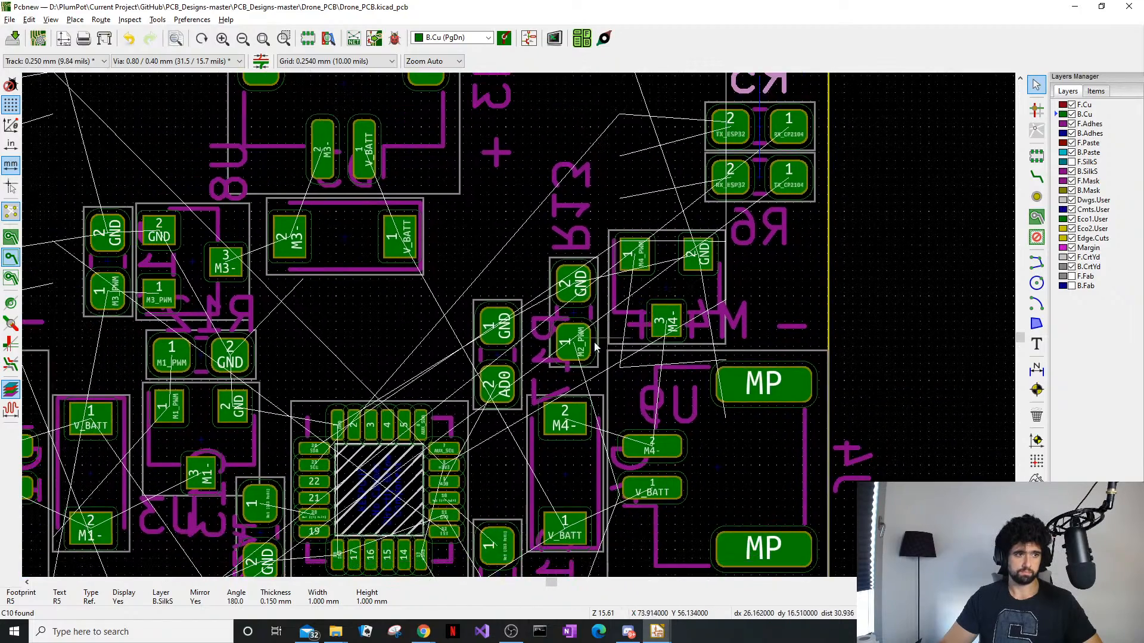
scroll(529, 375, "down", 1)
middle_click_drag(510, 398, 566, 240)
middle_click_drag(487, 296, 662, 232)
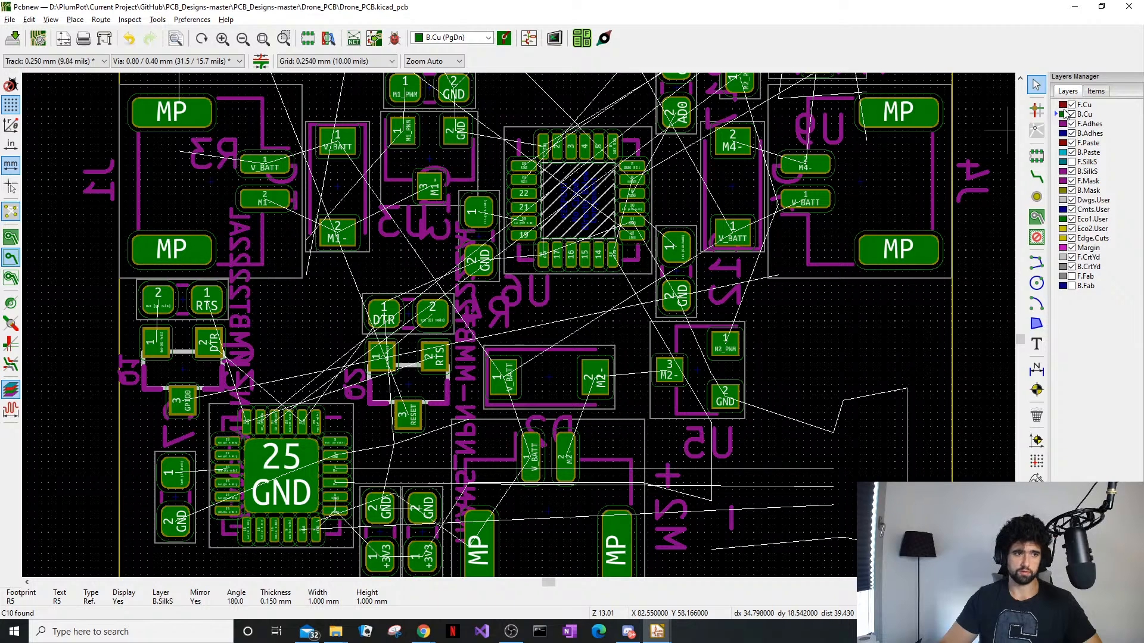
left_click(1084, 105)
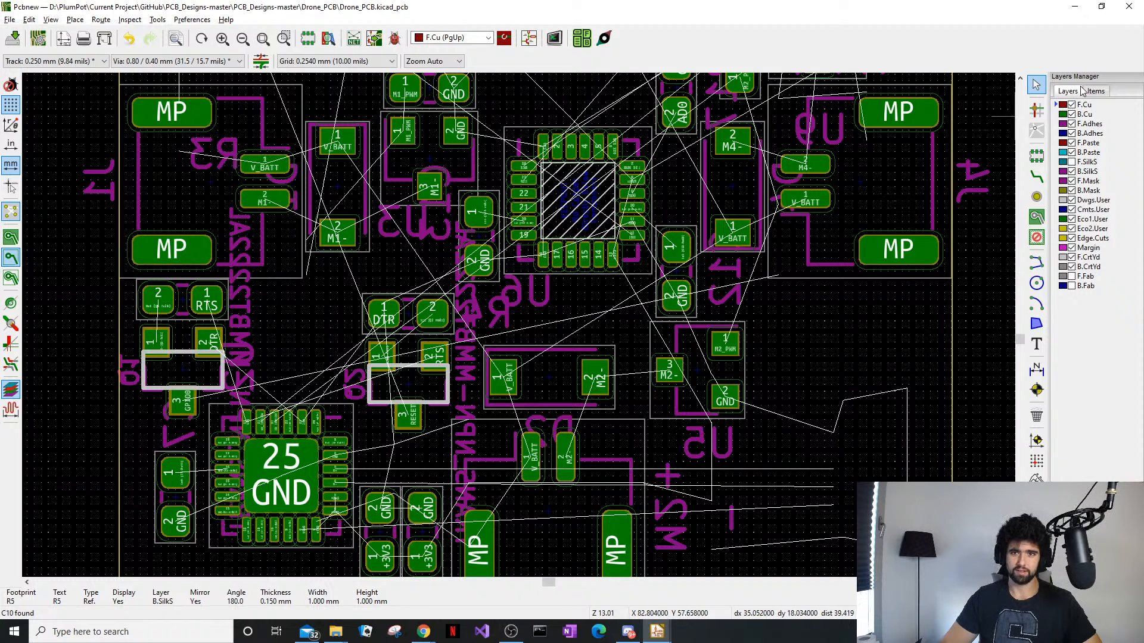
left_click(1095, 91)
left_click(1068, 106)
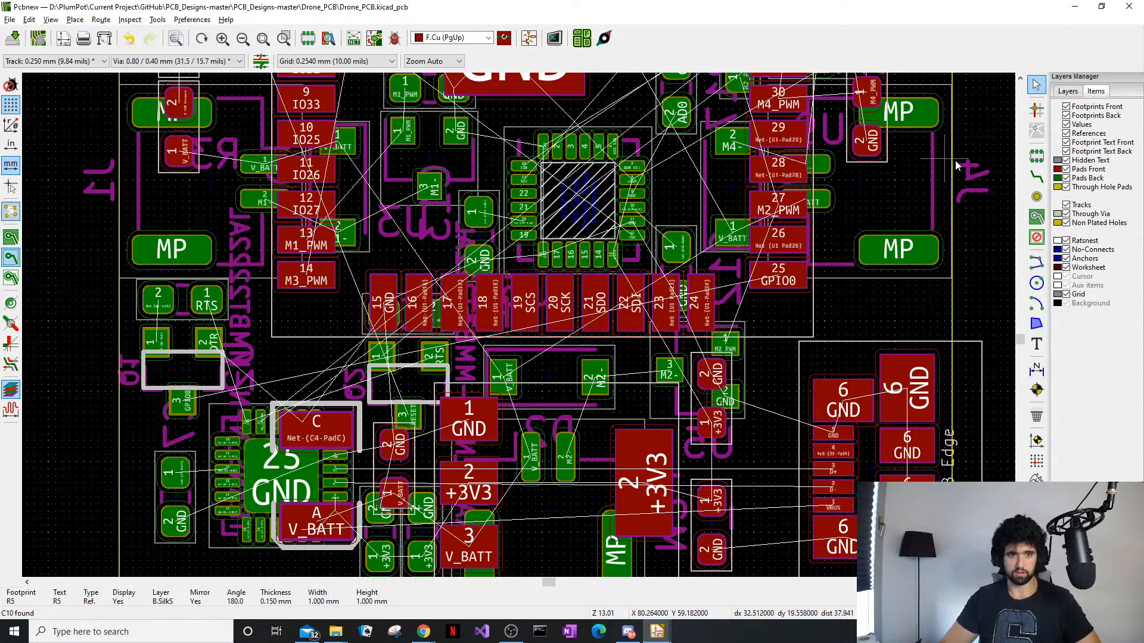
Search the board for R11 and examine its position relative to the neighbouring front and back parts
type("R11")
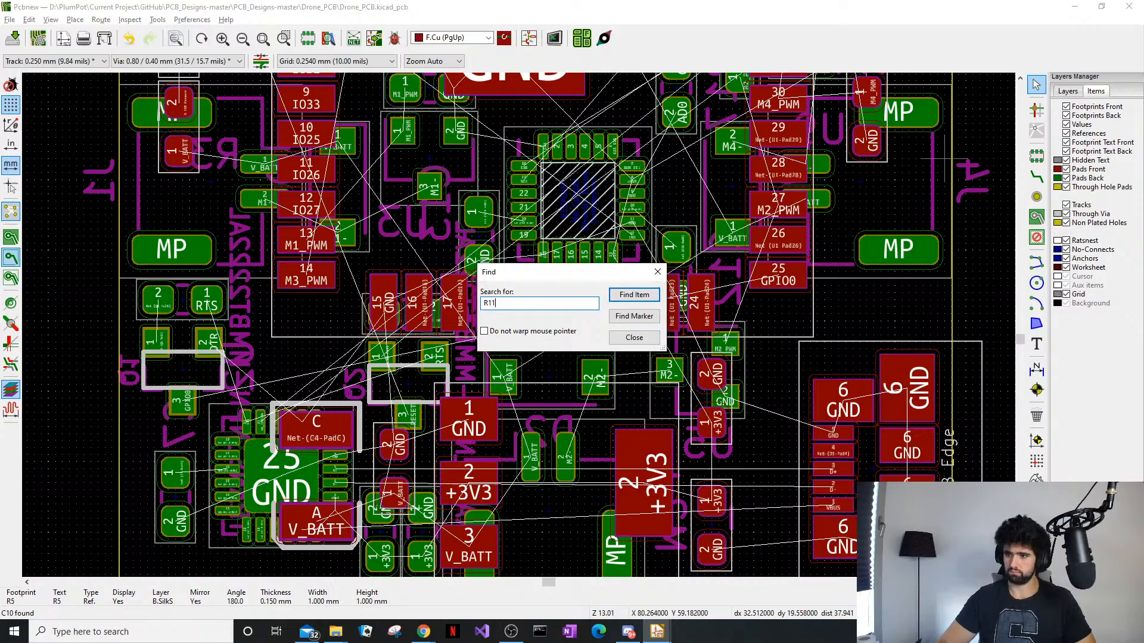
key("Return")
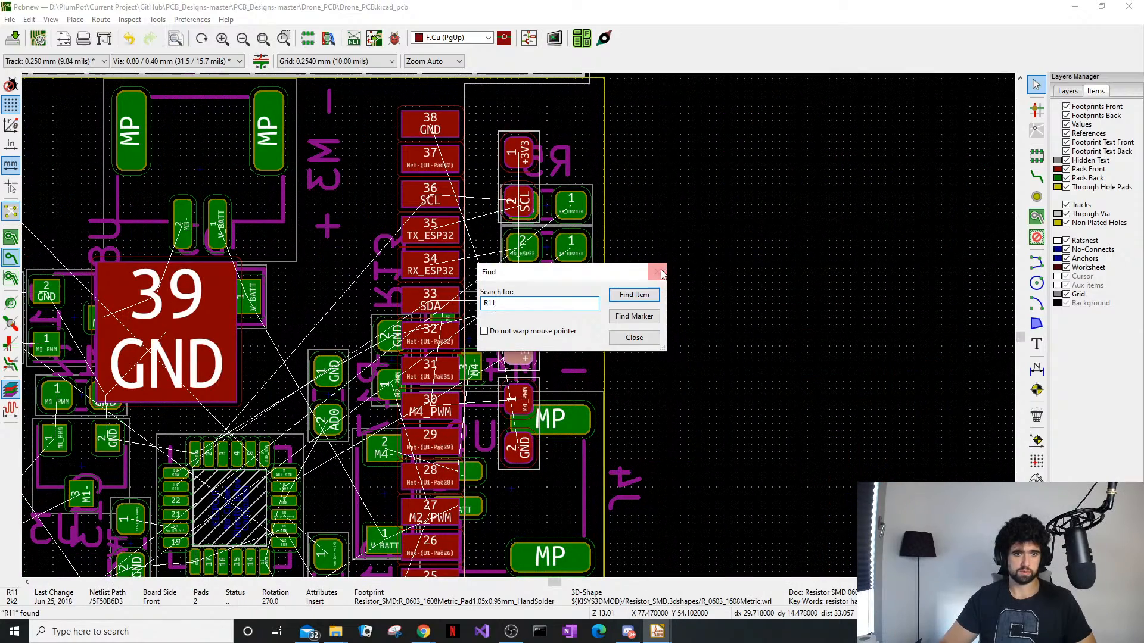
left_click(658, 272)
scroll(536, 188, "up", 5)
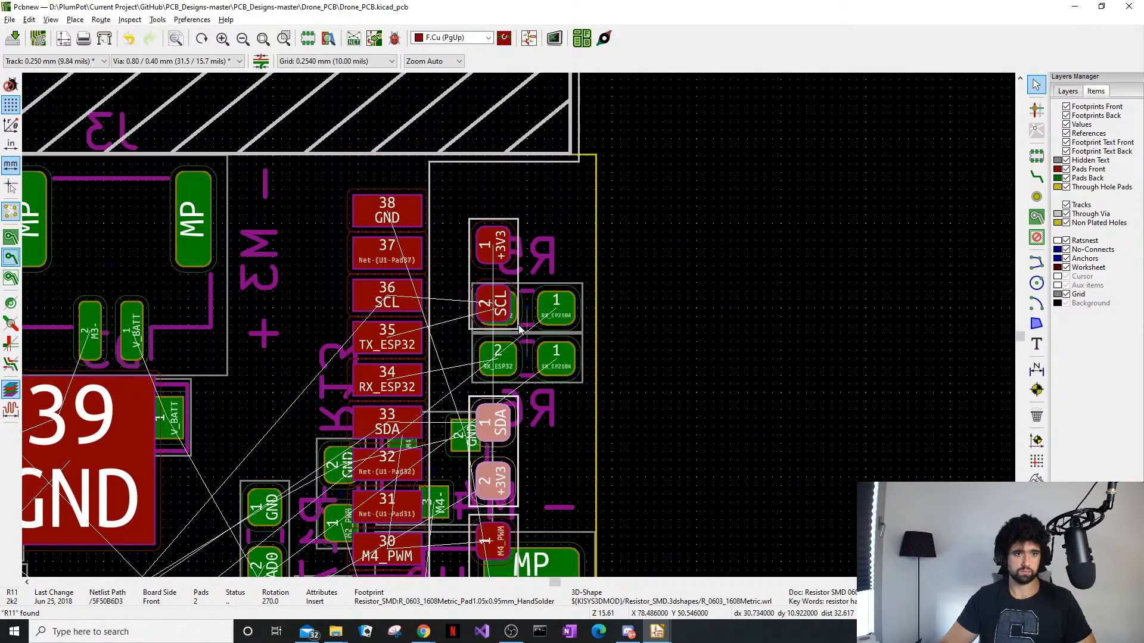
scroll(518, 324, "down", 4)
scroll(517, 322, "up", 2)
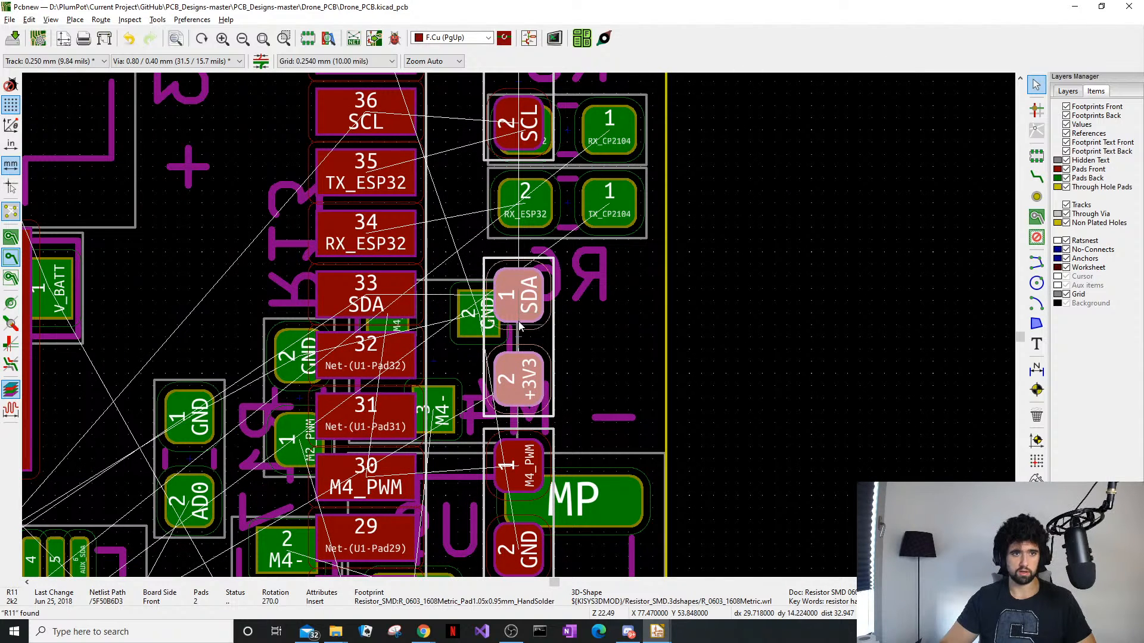
middle_click_drag(519, 317, 499, 353)
left_click(587, 381)
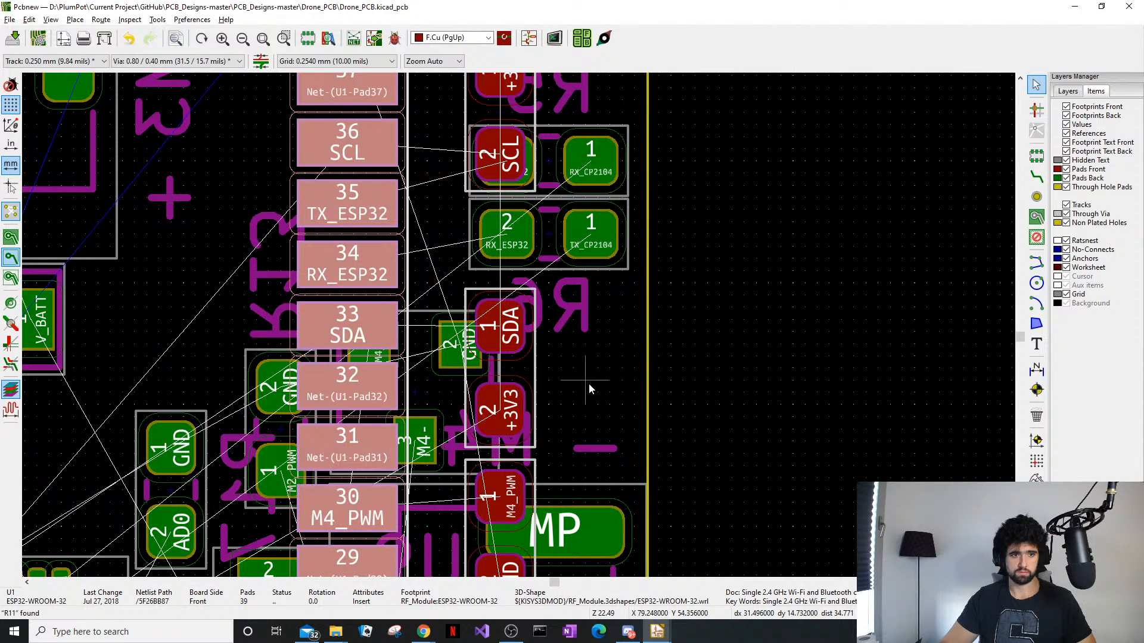
Hide the back footprints and turn on the F.SilkS layer so the front reference labels are displayed
left_click(1067, 125)
left_click(1066, 125)
left_click(1066, 116)
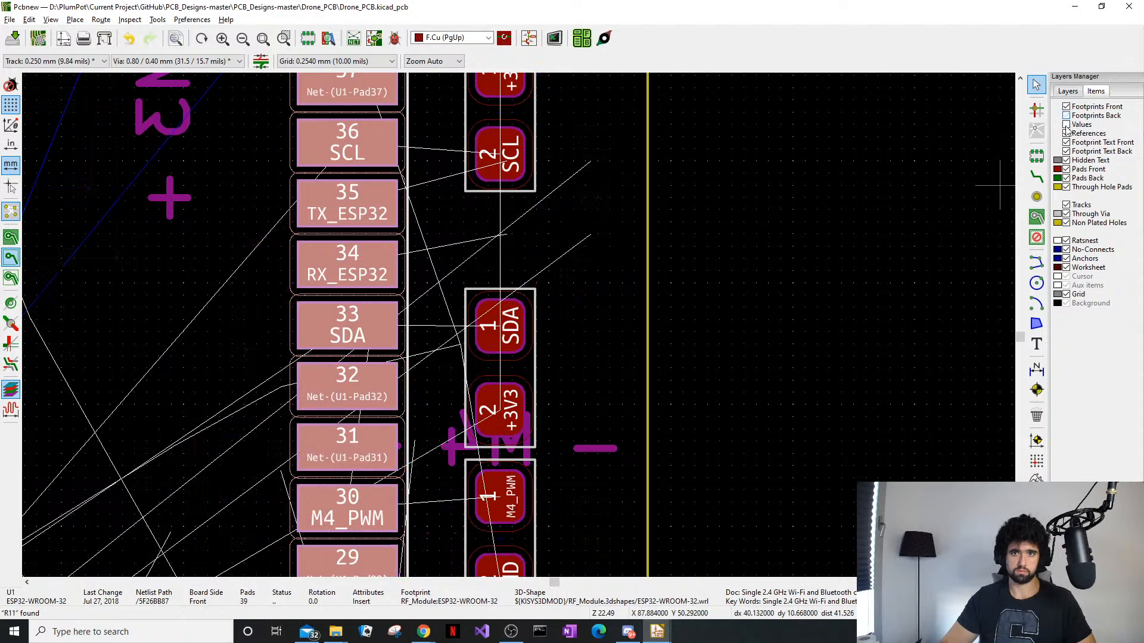
left_click(589, 378)
scroll(589, 379, "down", 1)
scroll(520, 387, "down", 4)
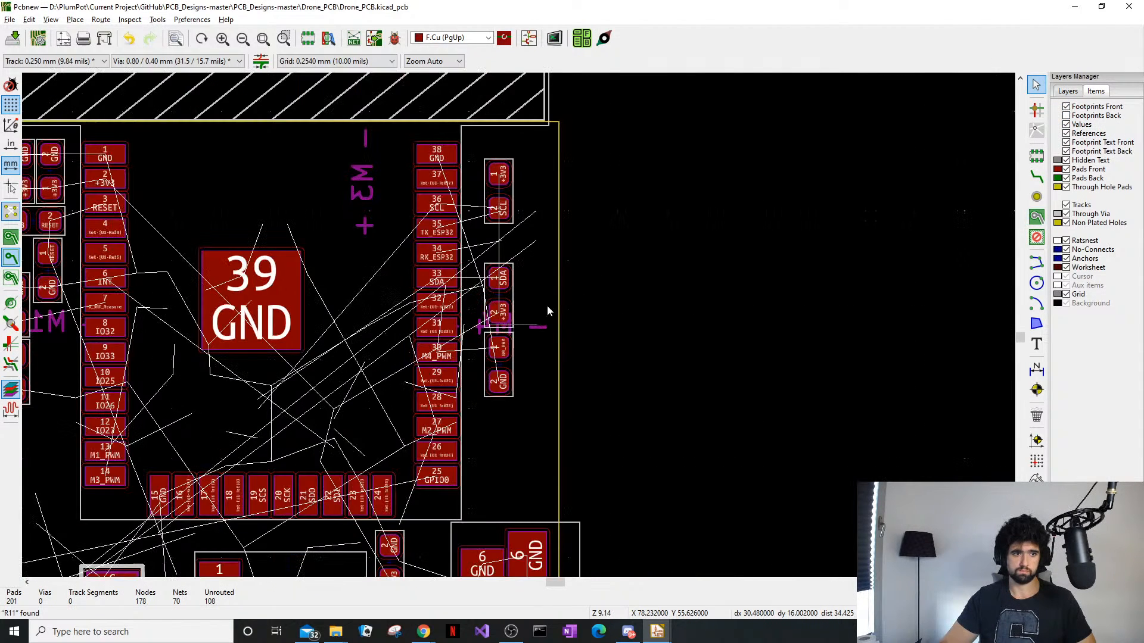
left_click(1067, 91)
left_click(1072, 162)
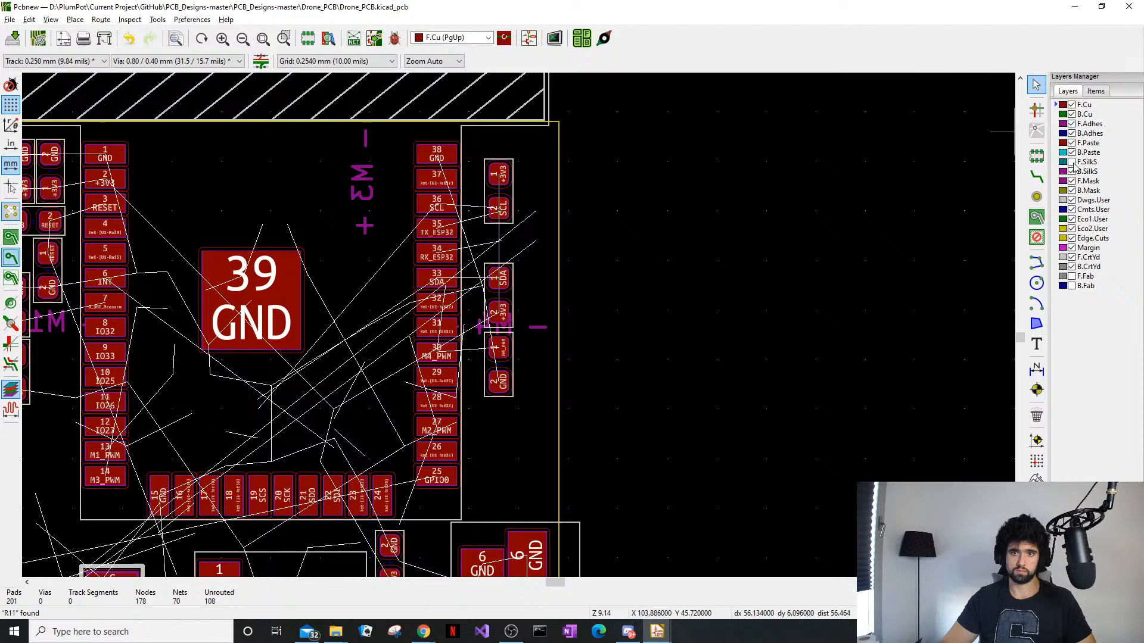
scroll(544, 319, "up", 5)
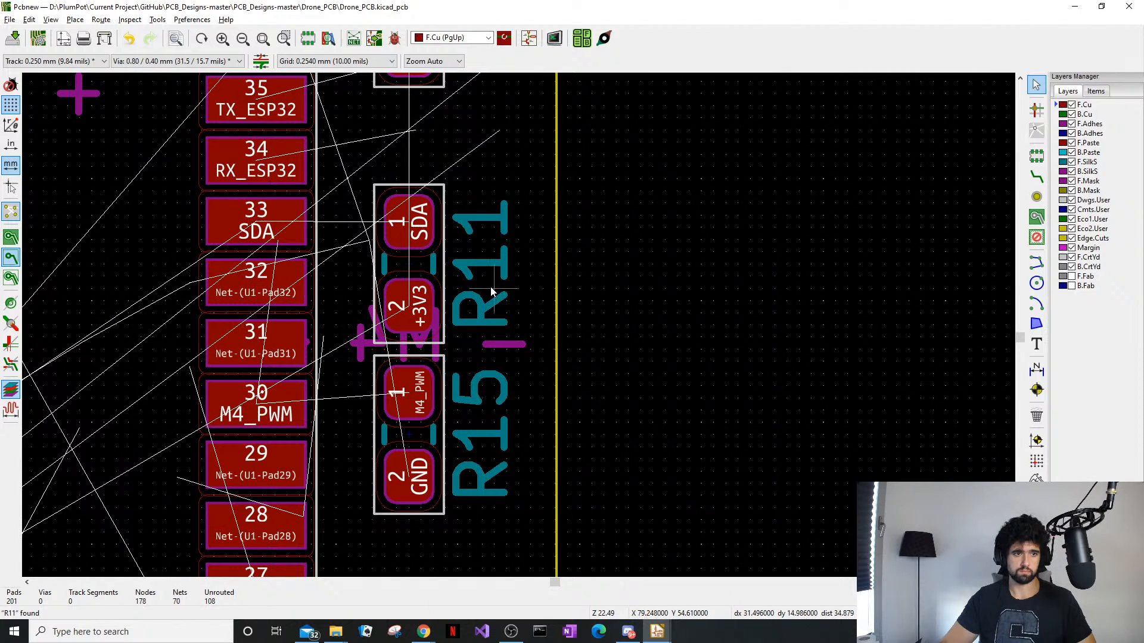
Check the M4 and plus back silkscreen texts against the R11 and R15 resistors on the front
left_click(488, 290)
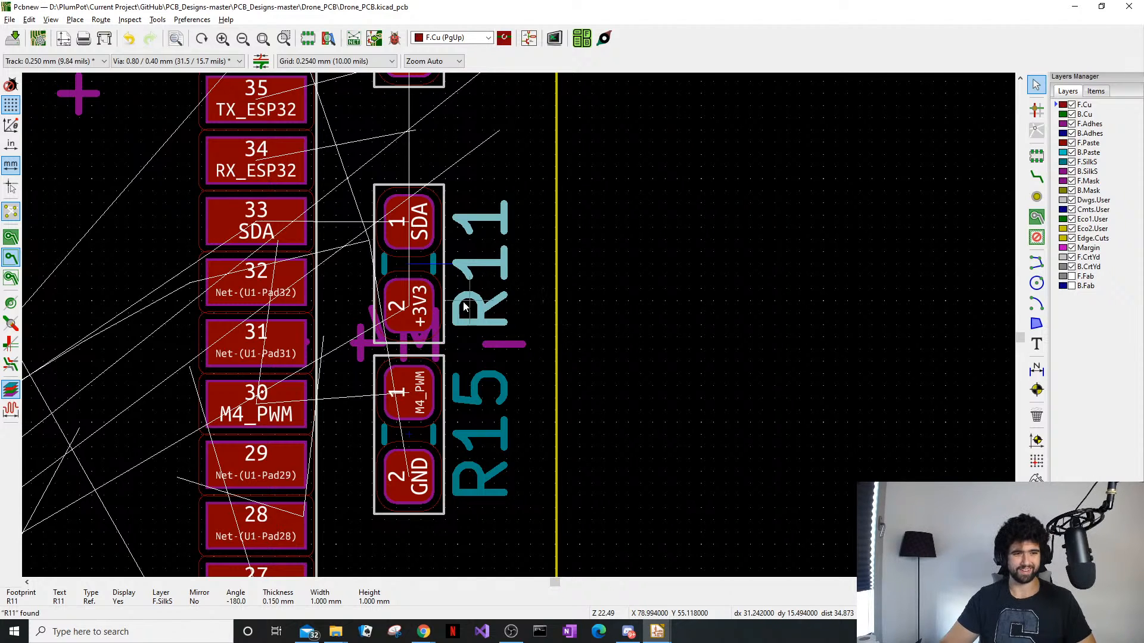
left_click(346, 358)
left_click(354, 346)
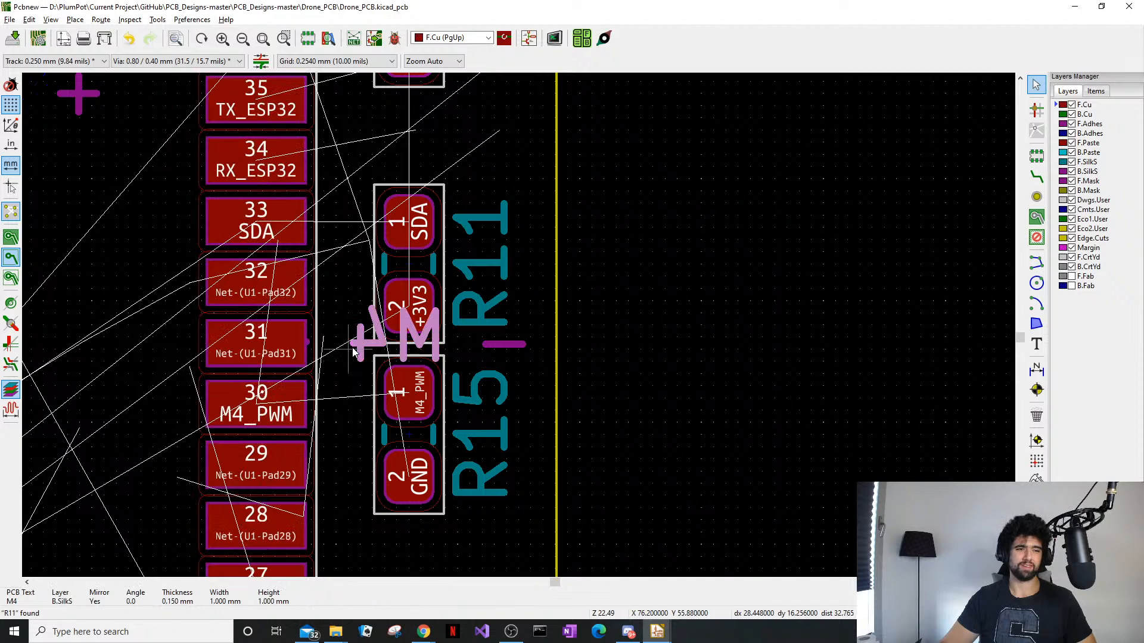
left_click(307, 346)
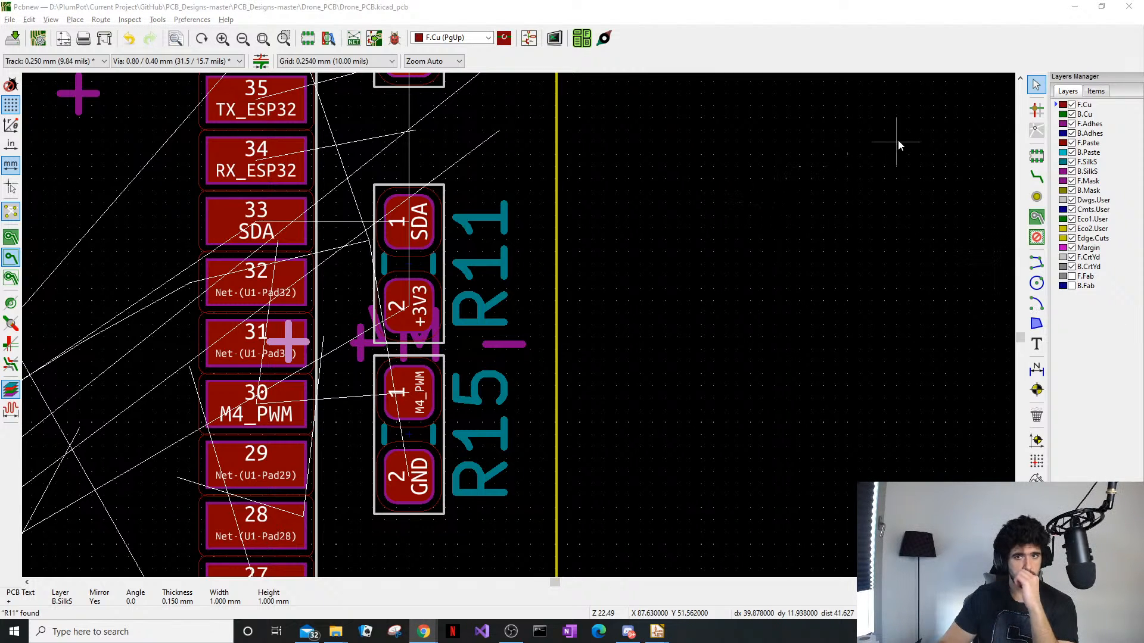
middle_click_drag(718, 211, 670, 273)
scroll(684, 273, "up", 2)
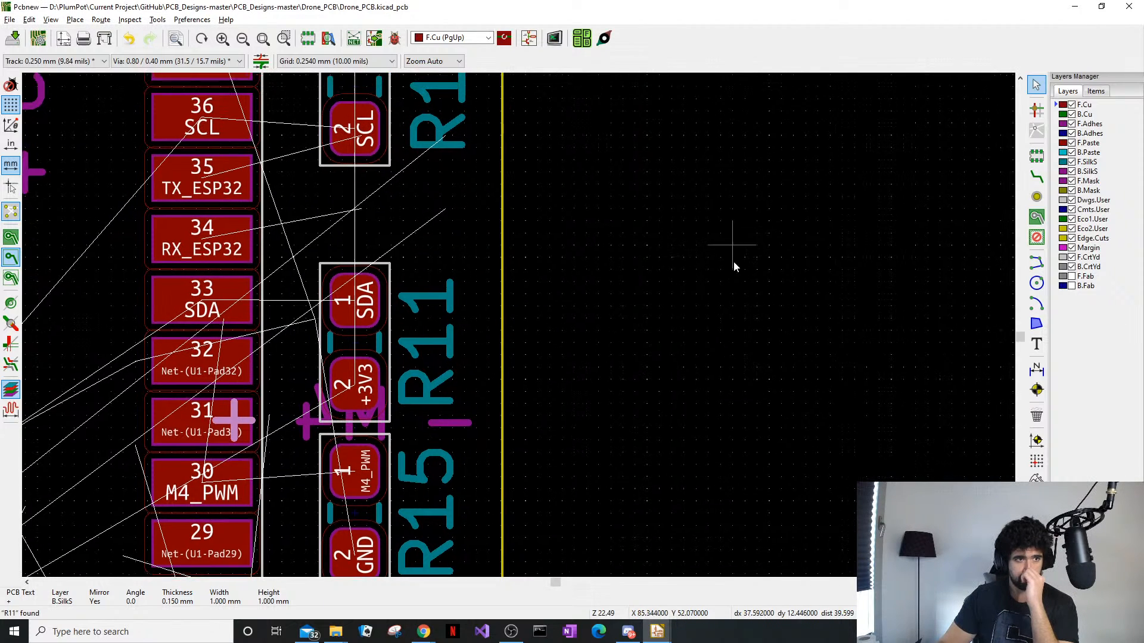
Compare the back and front footprints around R10, R11 and R15 by switching each side's display on and off
left_click(1096, 92)
left_click(1067, 115)
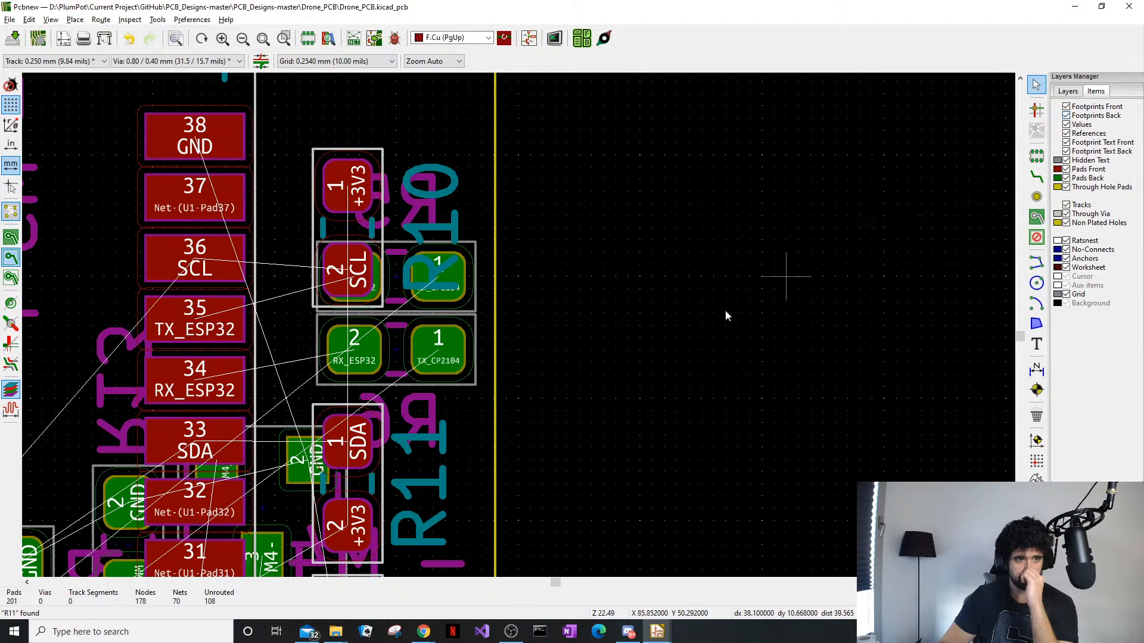
left_click(1066, 107)
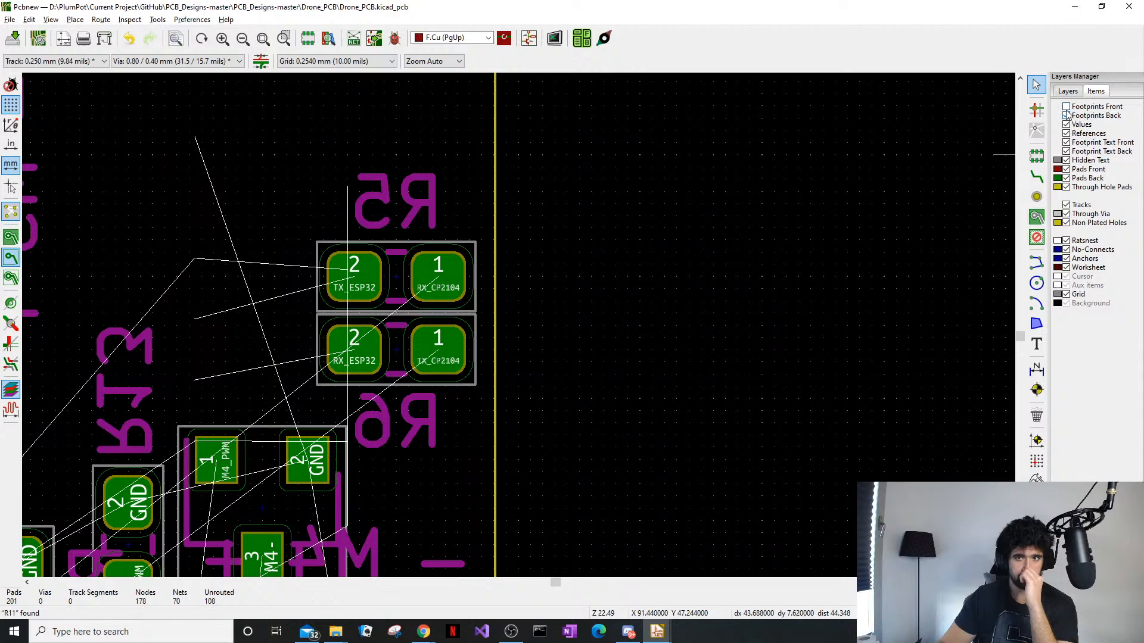
left_click(1066, 107)
left_click(1066, 115)
scroll(745, 301, "down", 3)
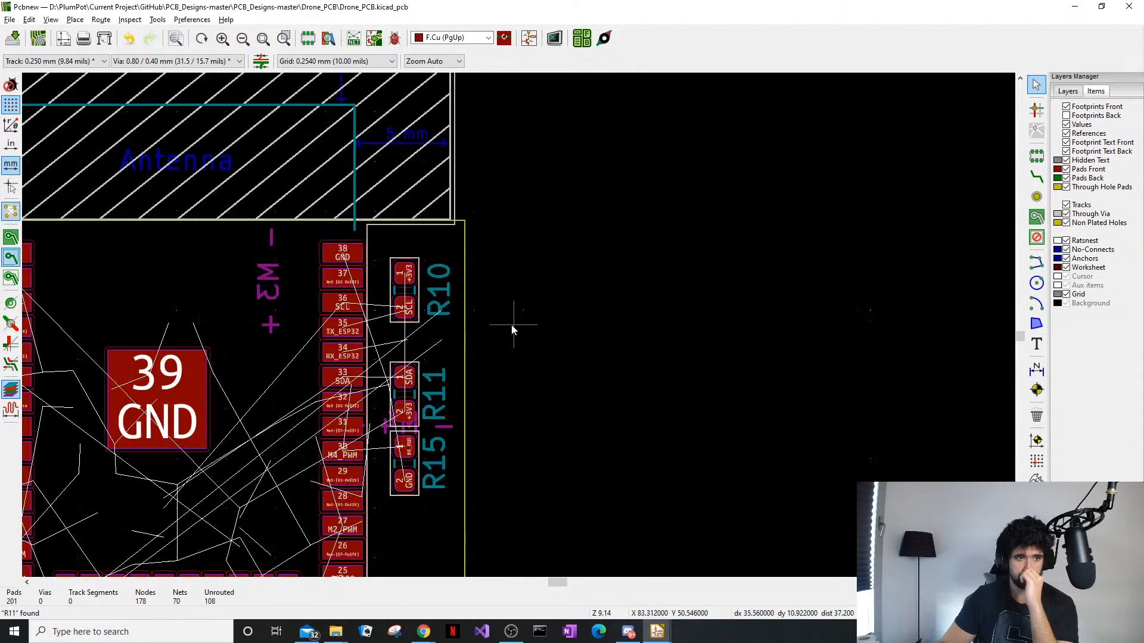
middle_click_drag(512, 325, 748, 191)
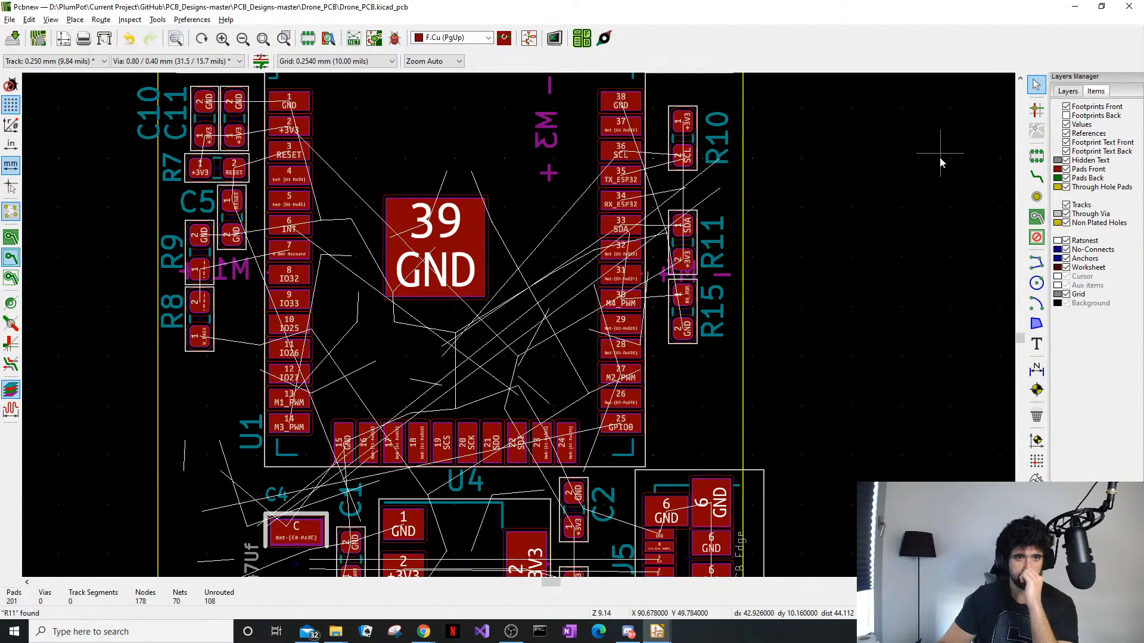
scroll(658, 274, "up", 1)
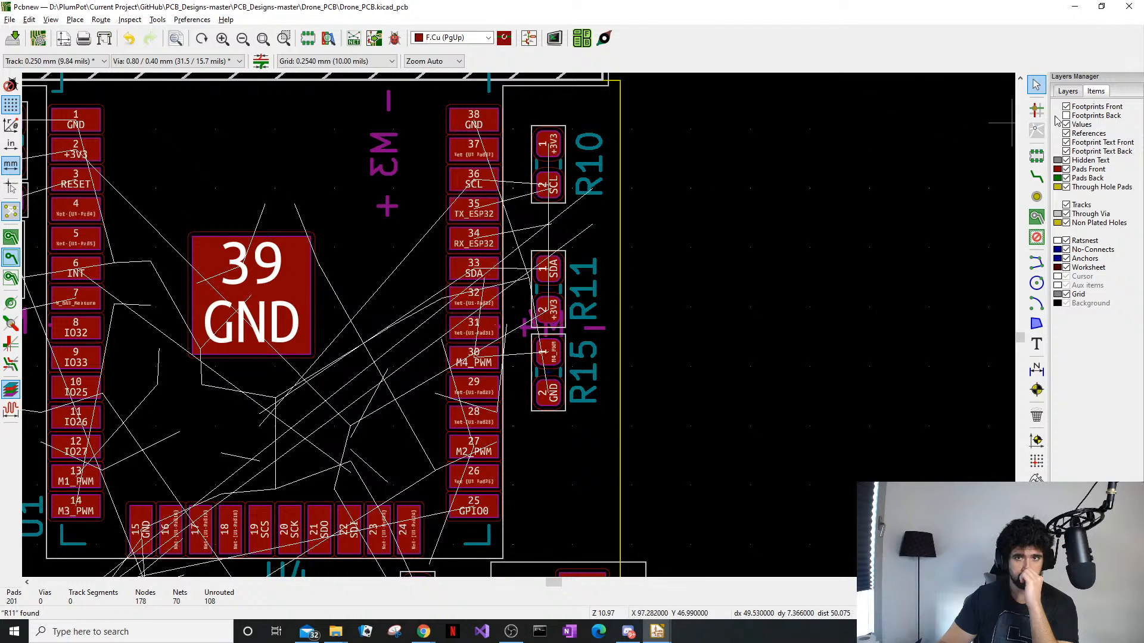
Show only the back footprints and delete the M4 silkscreen text with its minus and plus signs above connector J4
left_click(1066, 115)
left_click(1067, 107)
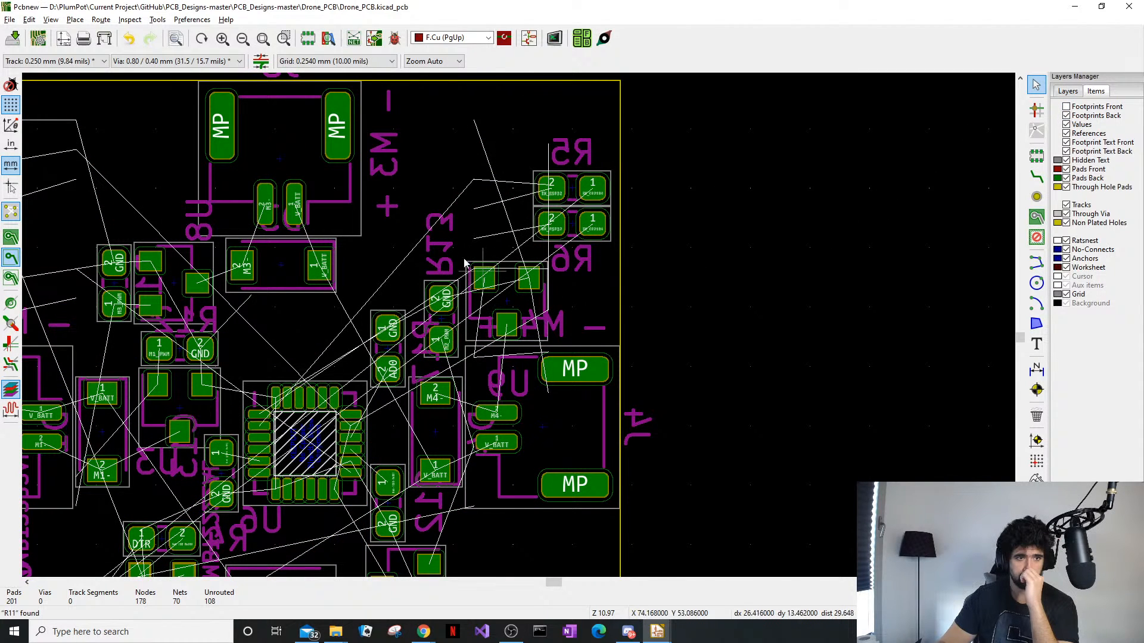
scroll(581, 320, "up", 4)
scroll(510, 319, "down", 3)
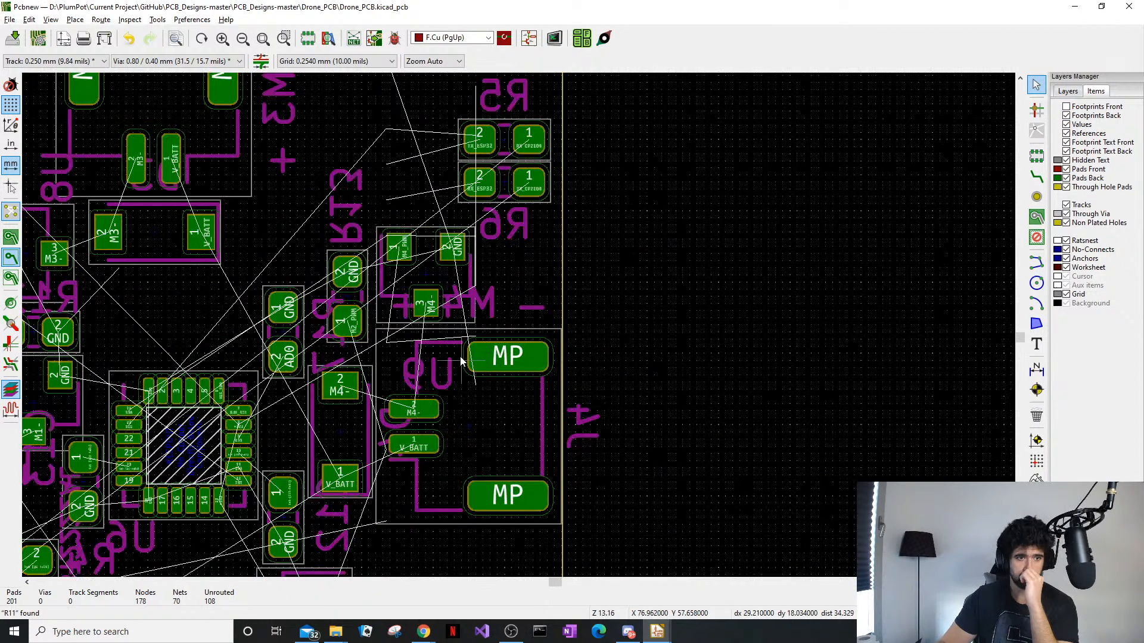
left_click(488, 311)
key("Delete")
left_click(538, 309)
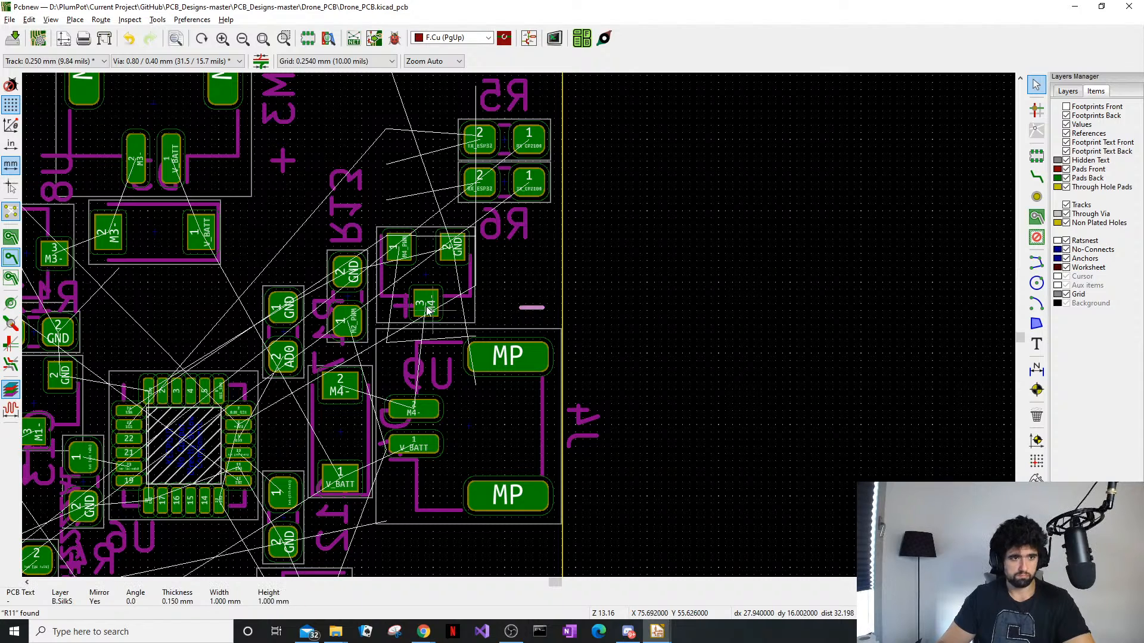
key("Delete")
left_click(407, 309)
key("Delete")
Move U9's back silkscreen label out of the motor connector to just above its own three-pad footprint
left_click(435, 372)
key("m")
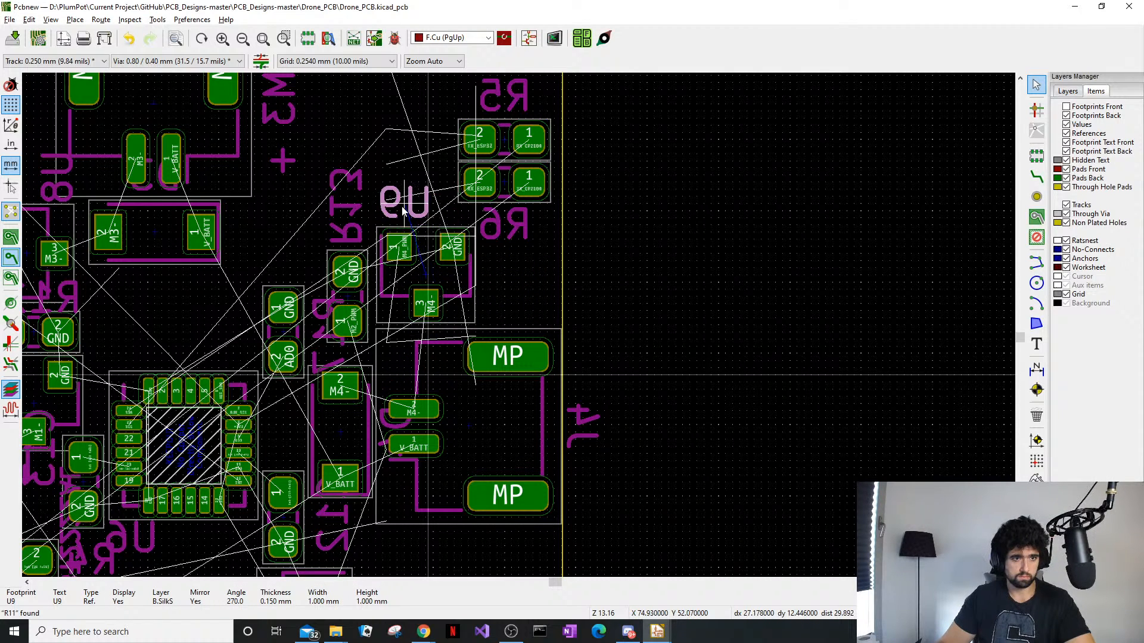
left_click(407, 202)
Rotate J4's back silkscreen label to horizontal and place it just below the connector's outline
left_click(586, 435)
key("m")
scroll(471, 537, "down", 2)
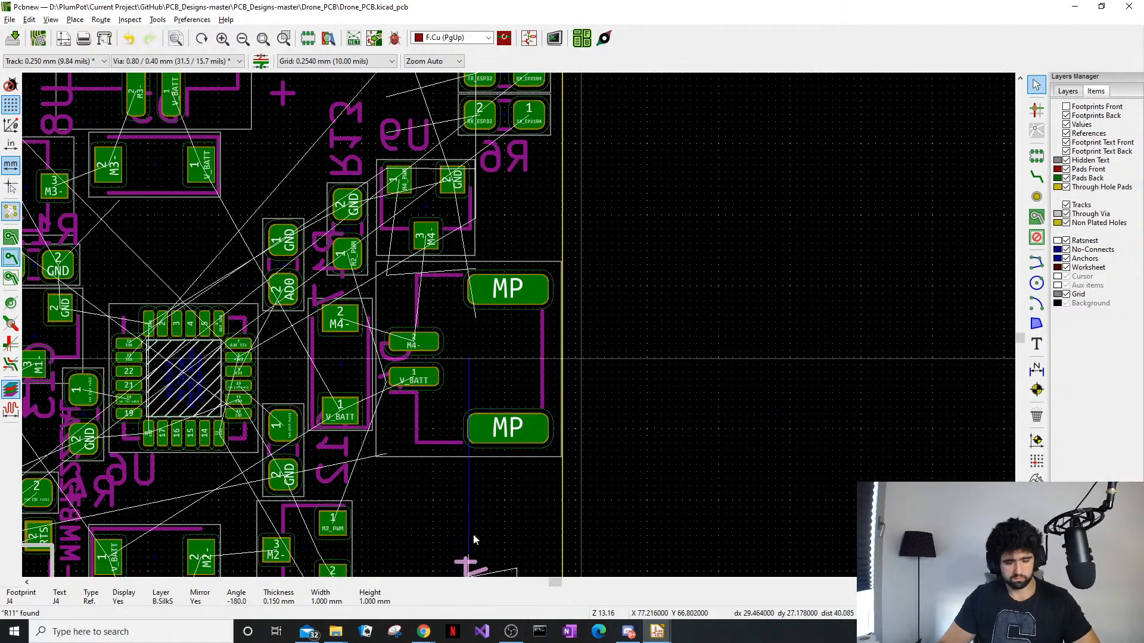
key("r")
left_click(482, 475)
Rotate C12's back silkscreen label to horizontal and move it beside the capacitor's GND pad
middle_click_drag(361, 448, 486, 288)
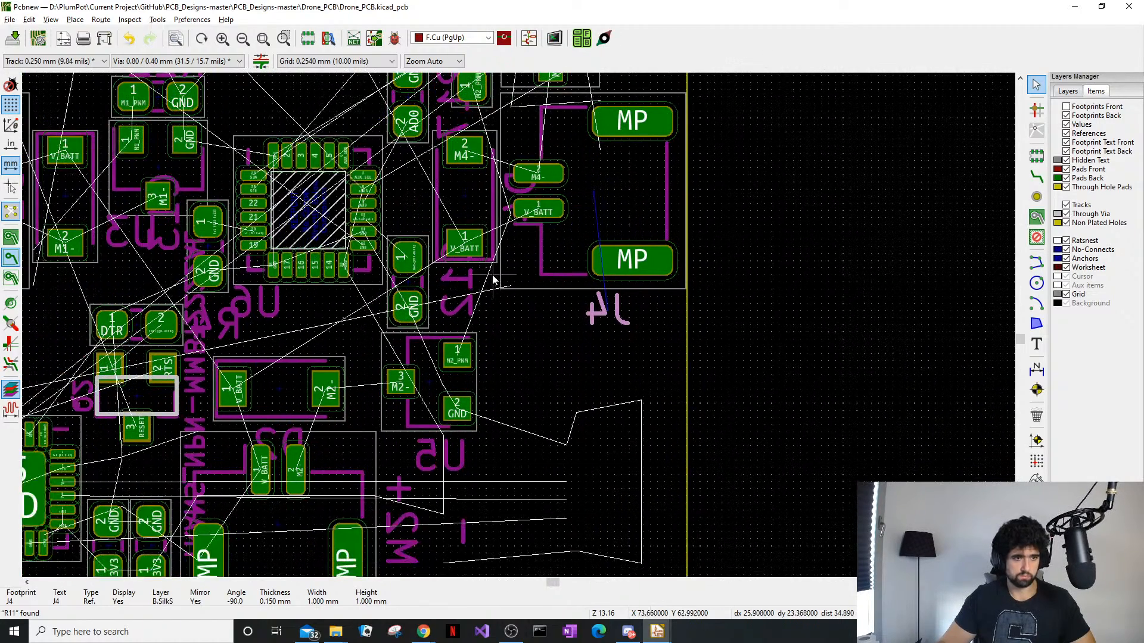
left_click(480, 290)
left_click(466, 304)
key("m")
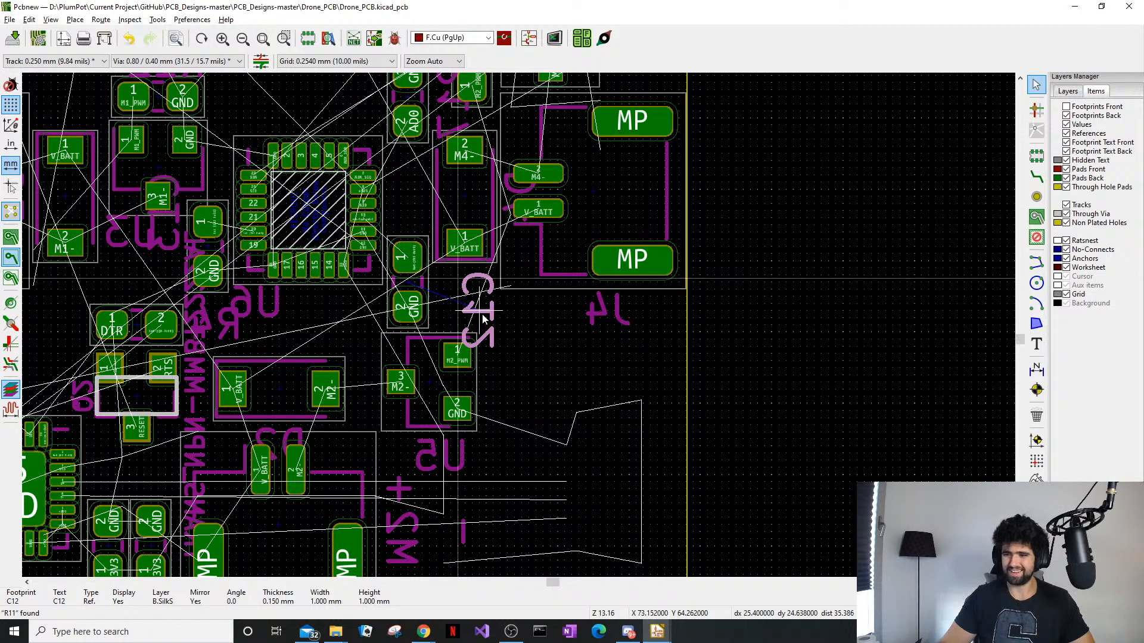
key("r")
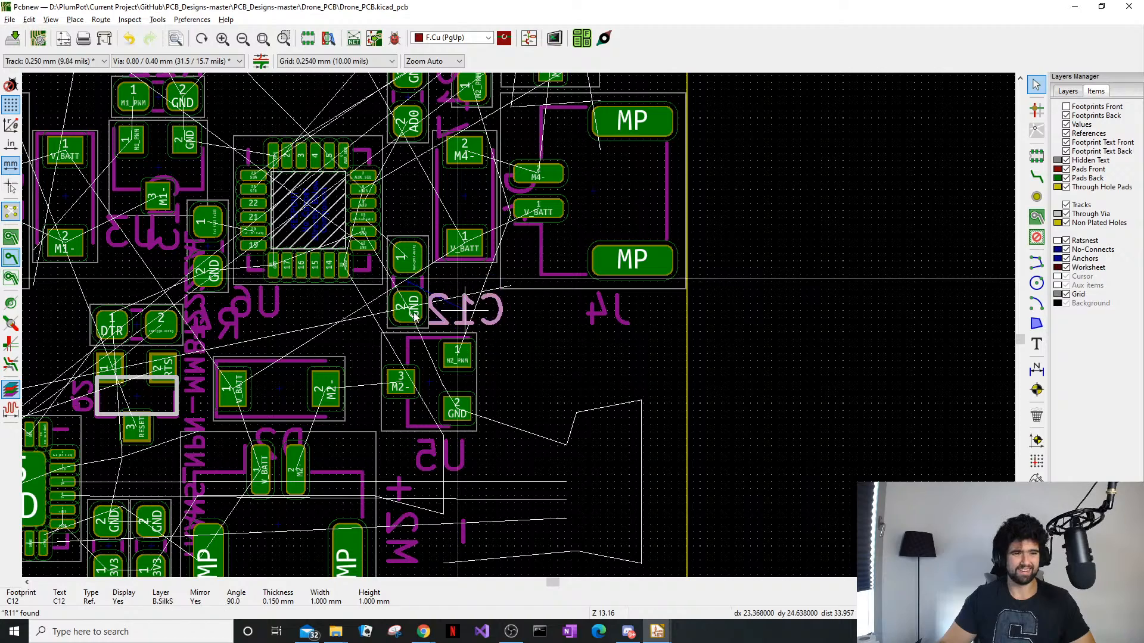
left_click(343, 311)
Turn the display of the front footprints back on
middle_click_drag(766, 196, 661, 583)
left_click(1066, 107)
left_click(1067, 116)
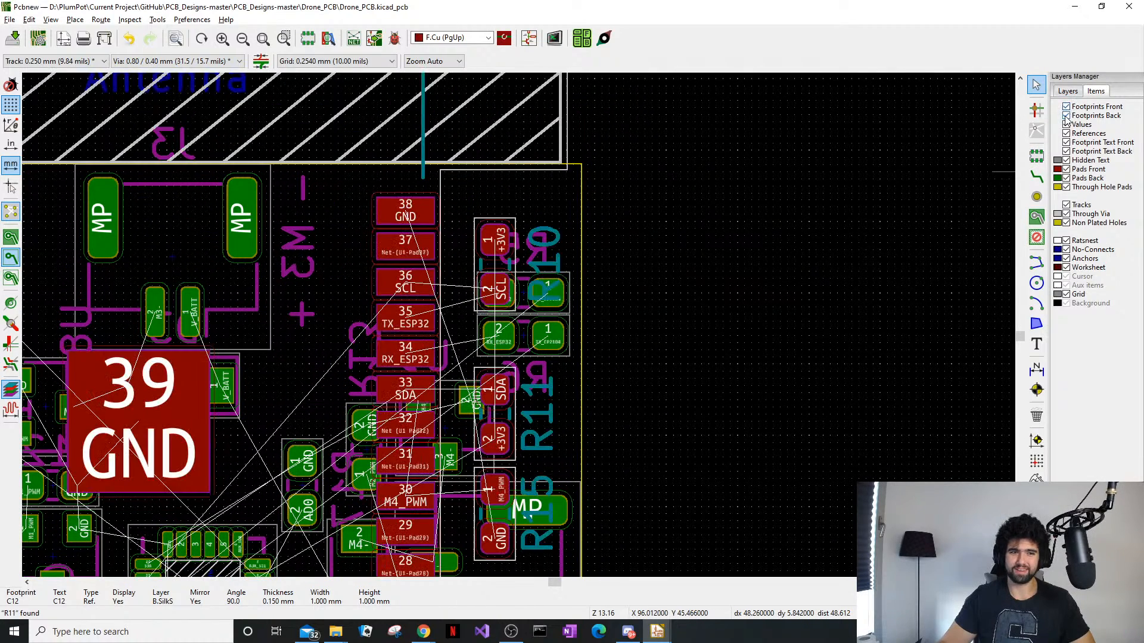
Examine the front-side pads and resistors along U1's right column with the back footprints hidden
scroll(522, 321, "up", 6)
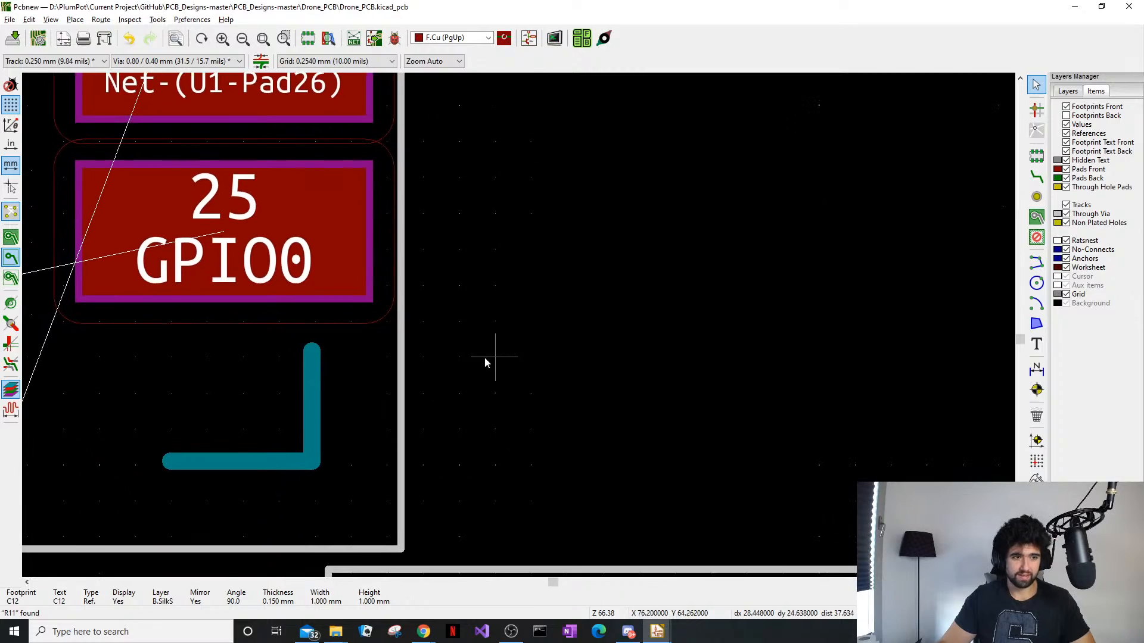
scroll(522, 322, "down", 4)
scroll(587, 317, "down", 1)
middle_click_drag(581, 316, 602, 330)
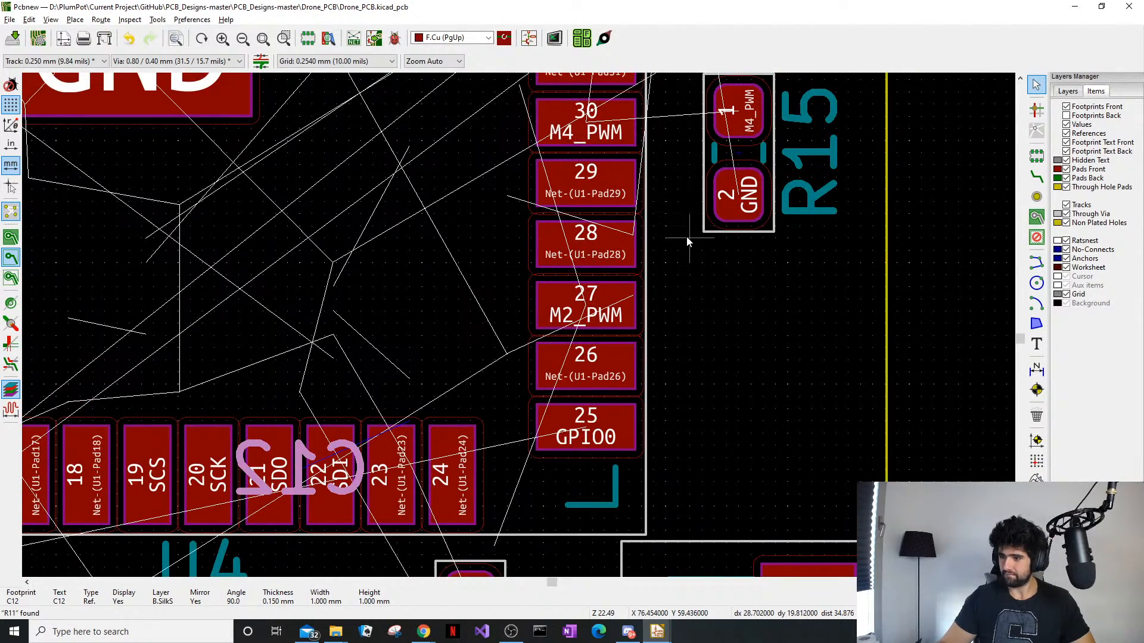
scroll(688, 241, "down", 1)
middle_click_drag(687, 241, 520, 330)
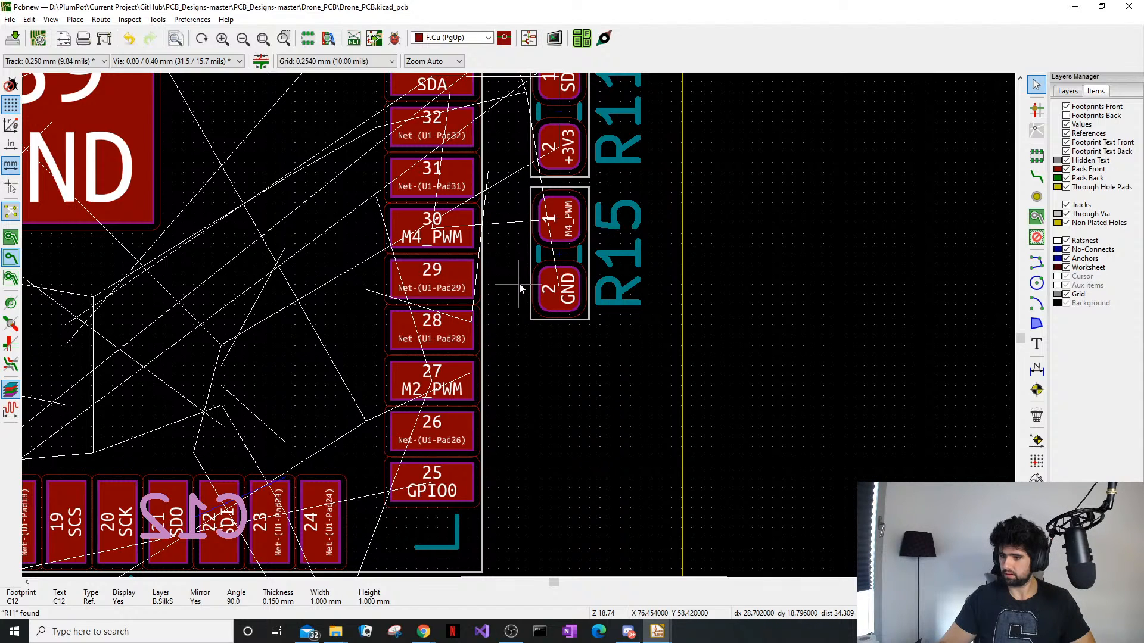
middle_click_drag(419, 285, 422, 453)
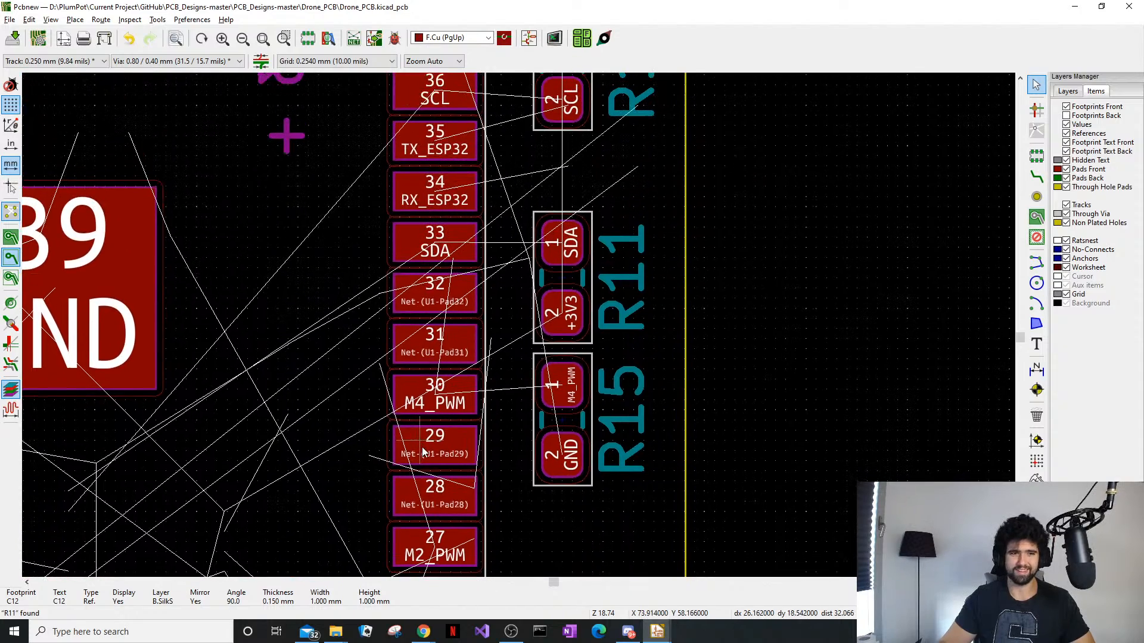
middle_click_drag(555, 237, 539, 340)
scroll(554, 250, "up", 3)
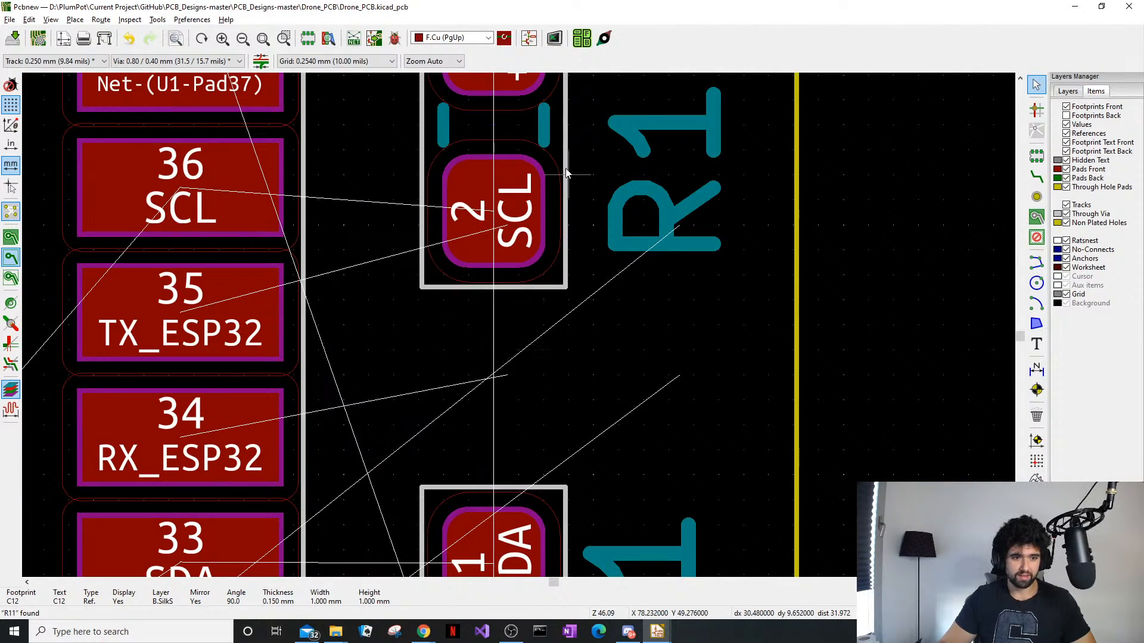
Compare the X positions of resistors R10 and R11 in their footprint properties, leaving both unchanged
double_click(534, 146)
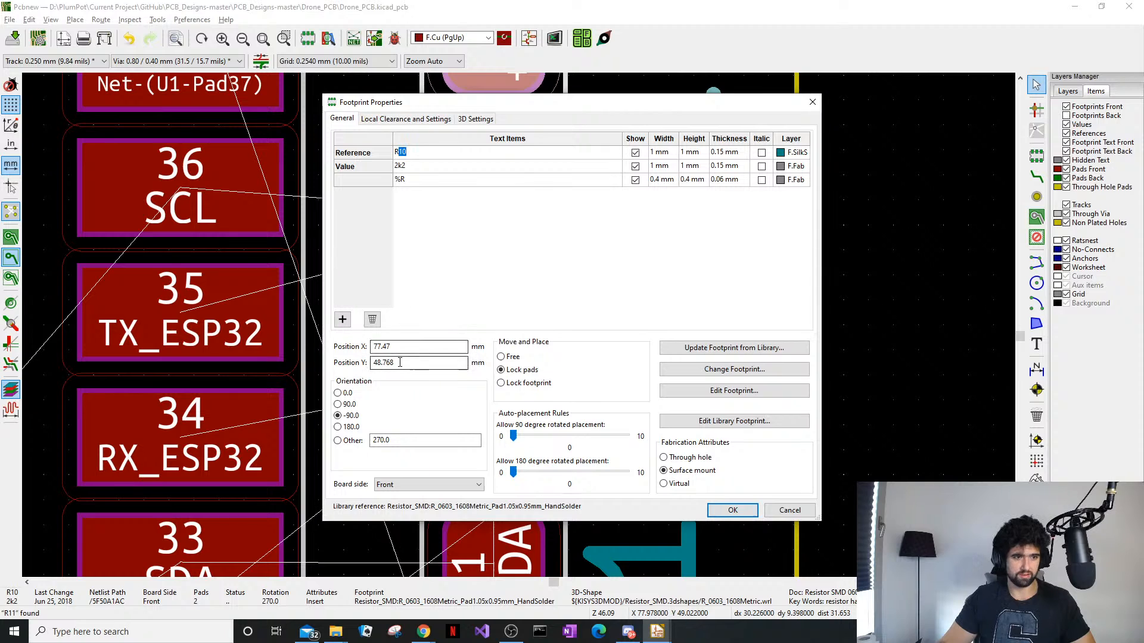
left_click(402, 346)
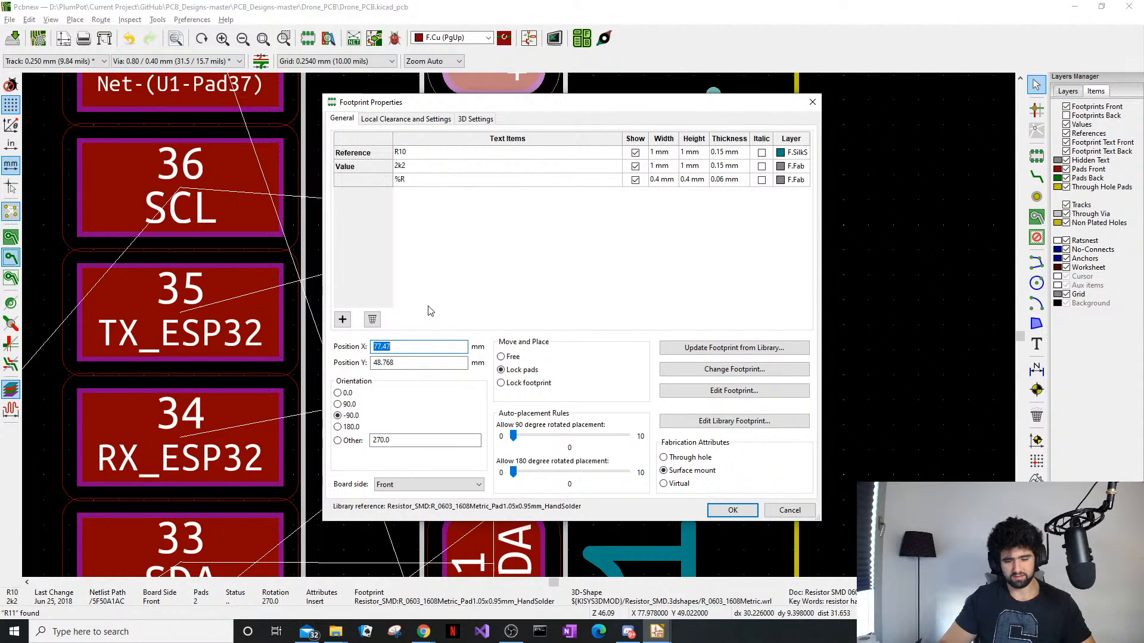
left_click(813, 100)
left_click(556, 494)
double_click(556, 494)
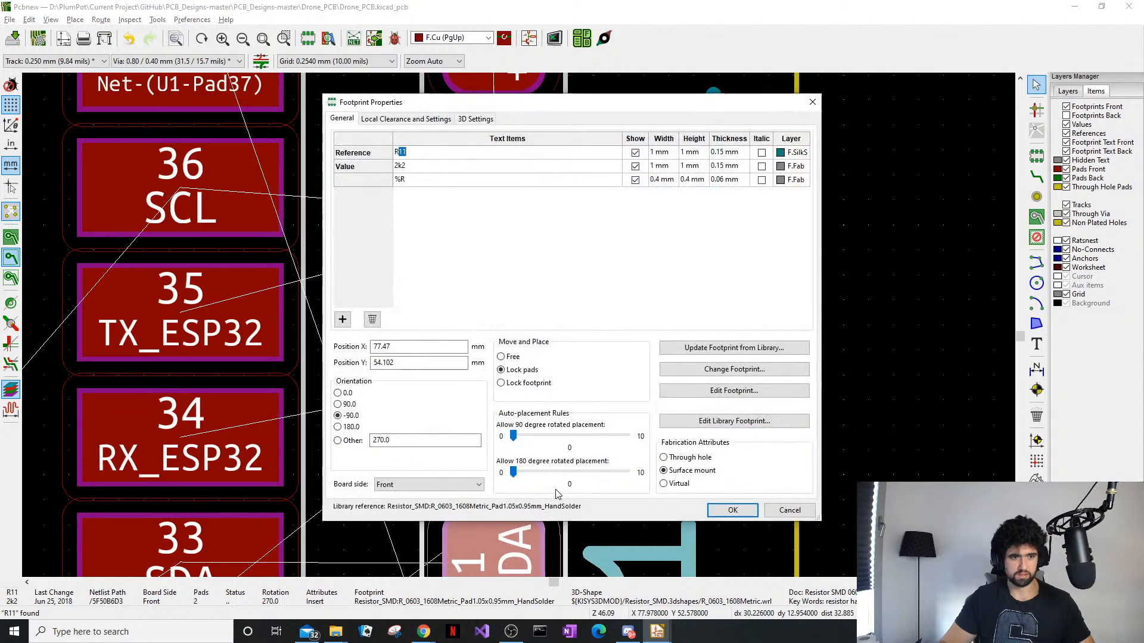
left_click(417, 346)
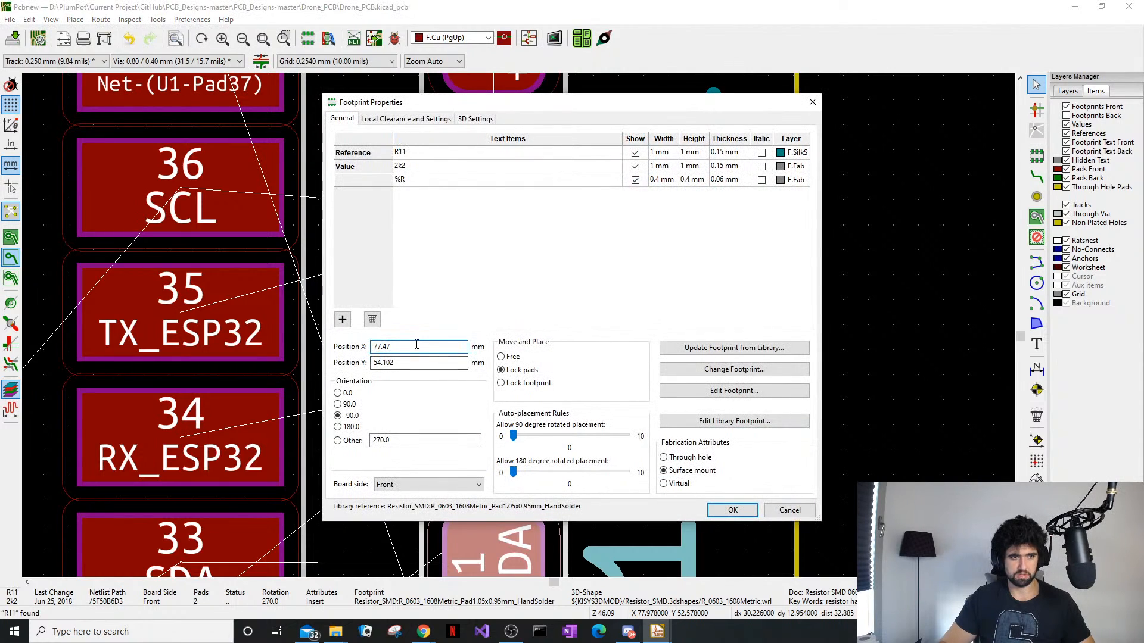
left_click(812, 102)
Turn the display of the back footprints back on
scroll(352, 376, "down", 3)
left_click(603, 295)
middle_click_drag(536, 289, 550, 198)
left_click(1067, 115)
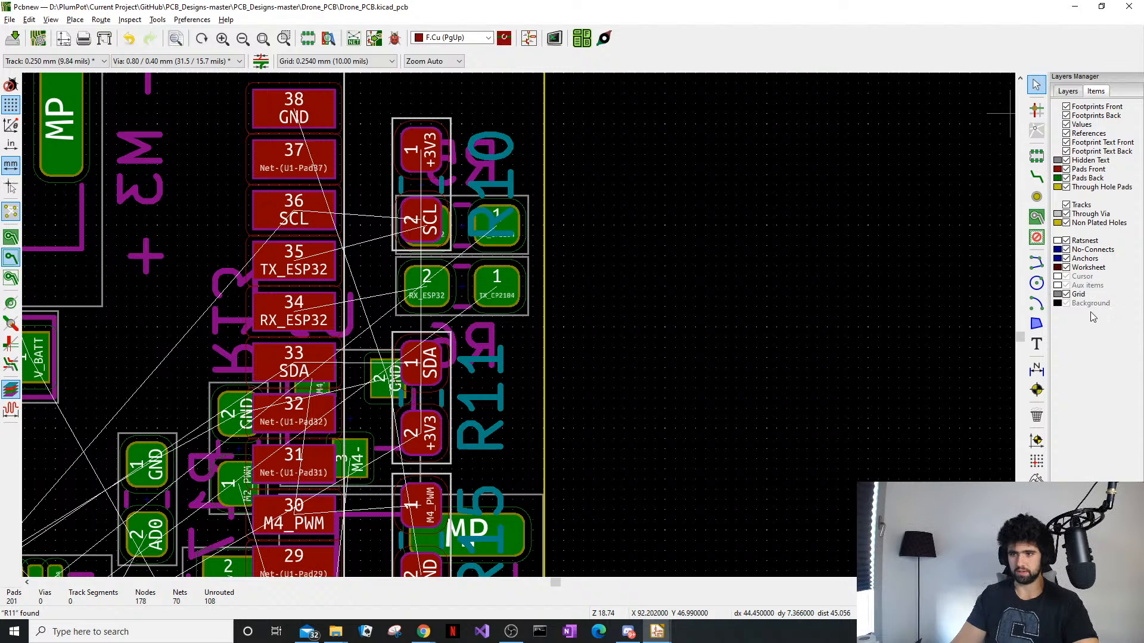
Examine how the front and back components overlap around R10, R11, R15 and the J4 motor connector
middle_click_drag(576, 259, 637, 240)
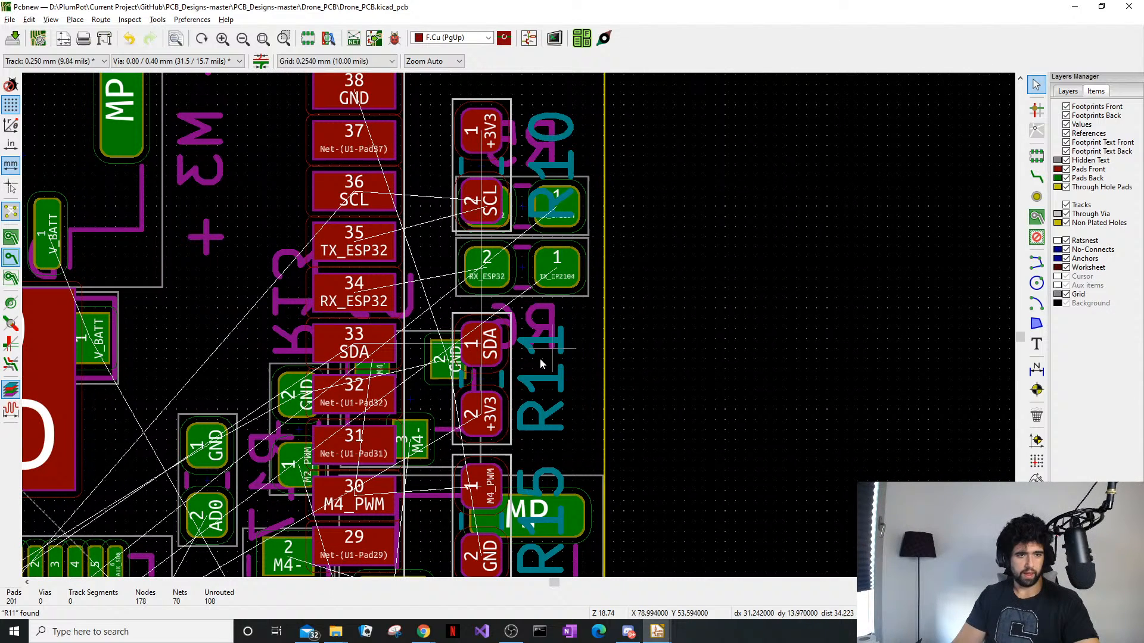
left_click(499, 387)
left_click(516, 474)
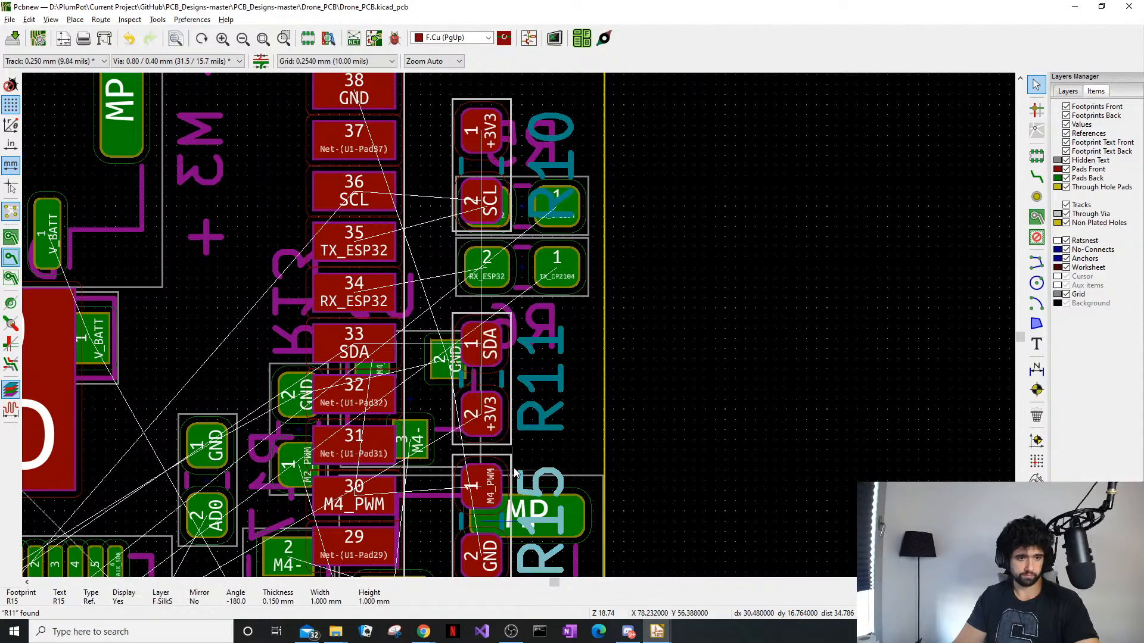
key("Escape")
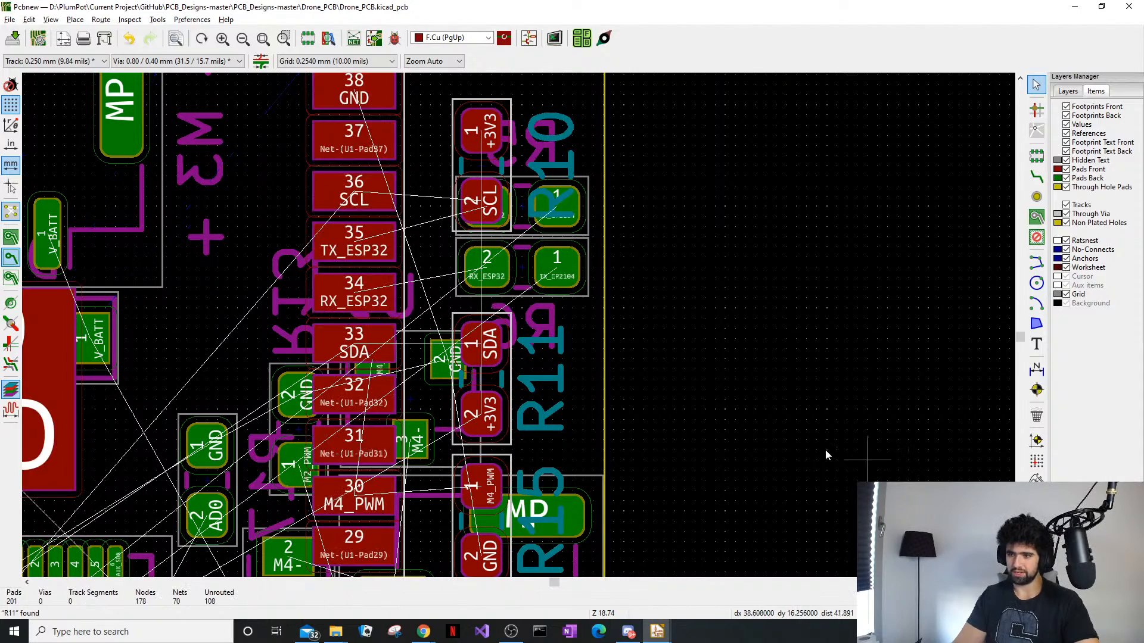
middle_click_drag(610, 249, 711, 198)
middle_click_drag(472, 231, 579, 225)
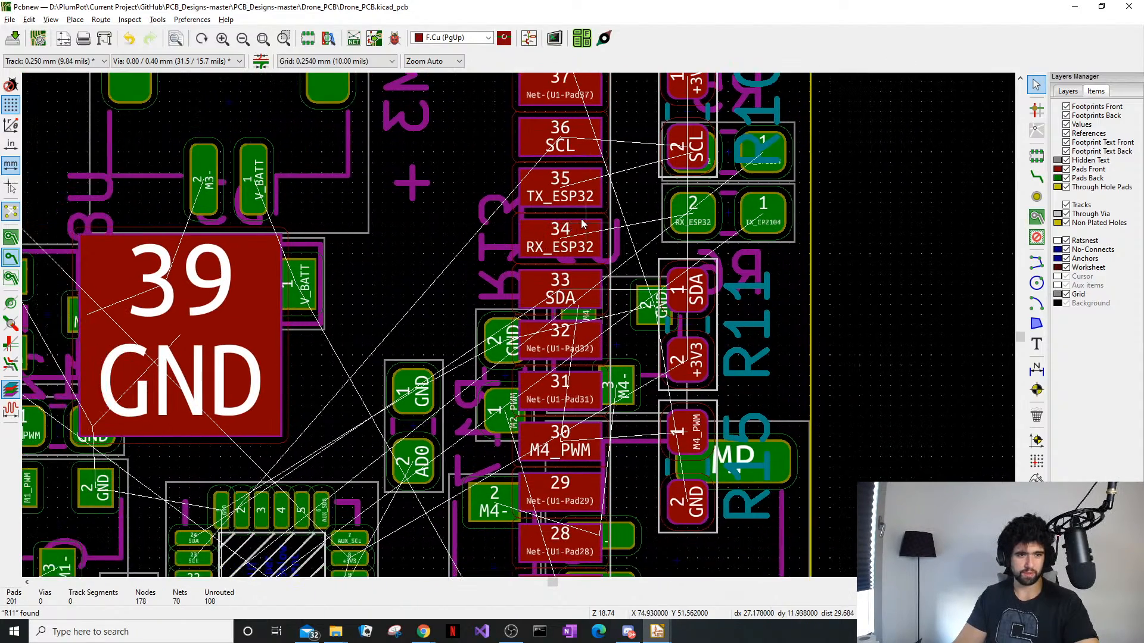
scroll(578, 224, "down", 1)
middle_click_drag(399, 359, 512, 261)
scroll(514, 261, "down", 1)
scroll(332, 452, "down", 1)
middle_click_drag(411, 272, 481, 238)
middle_click_drag(758, 311, 567, 273)
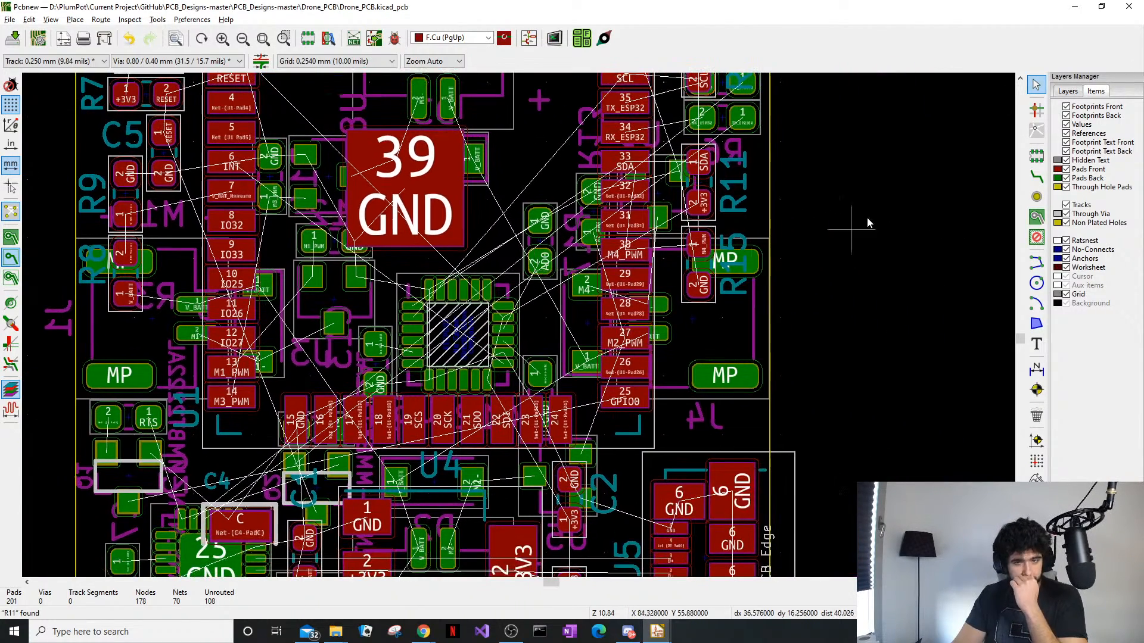
middle_click_drag(816, 223, 608, 261)
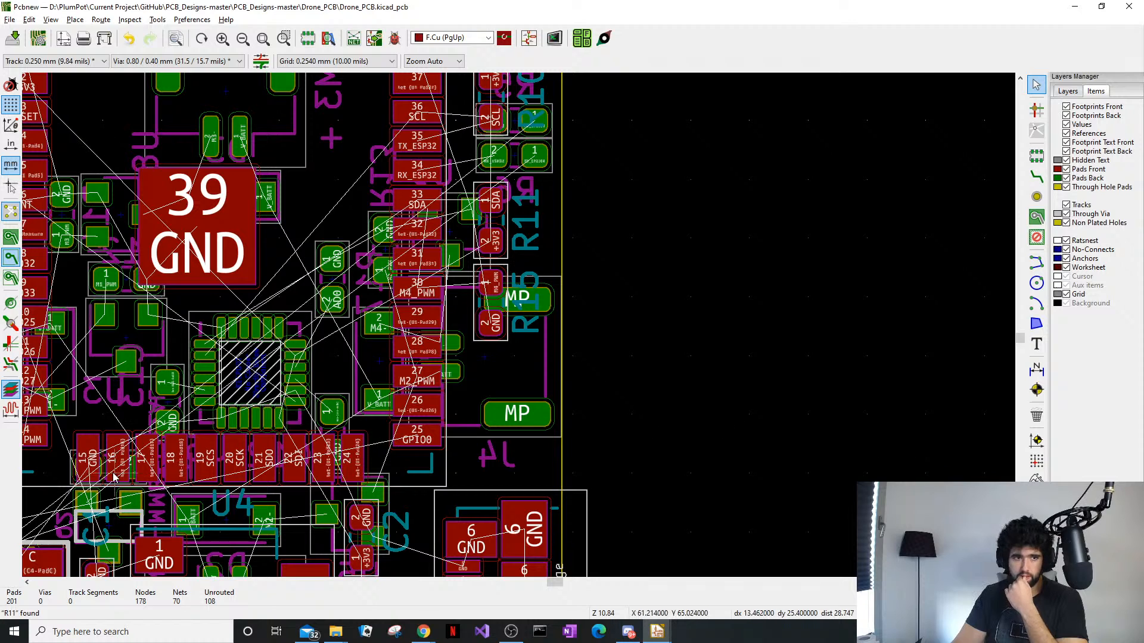
Compare both board sides by hiding and reshowing the front footprints, and likewise the back footprints
left_click(1066, 107)
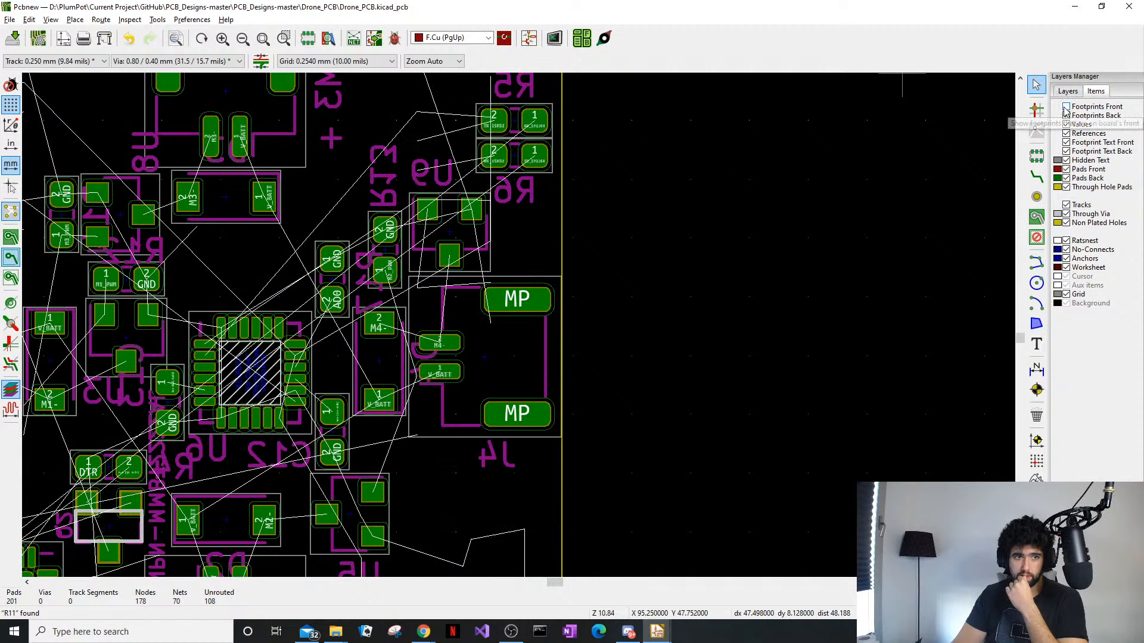
left_click(1067, 107)
left_click(1066, 115)
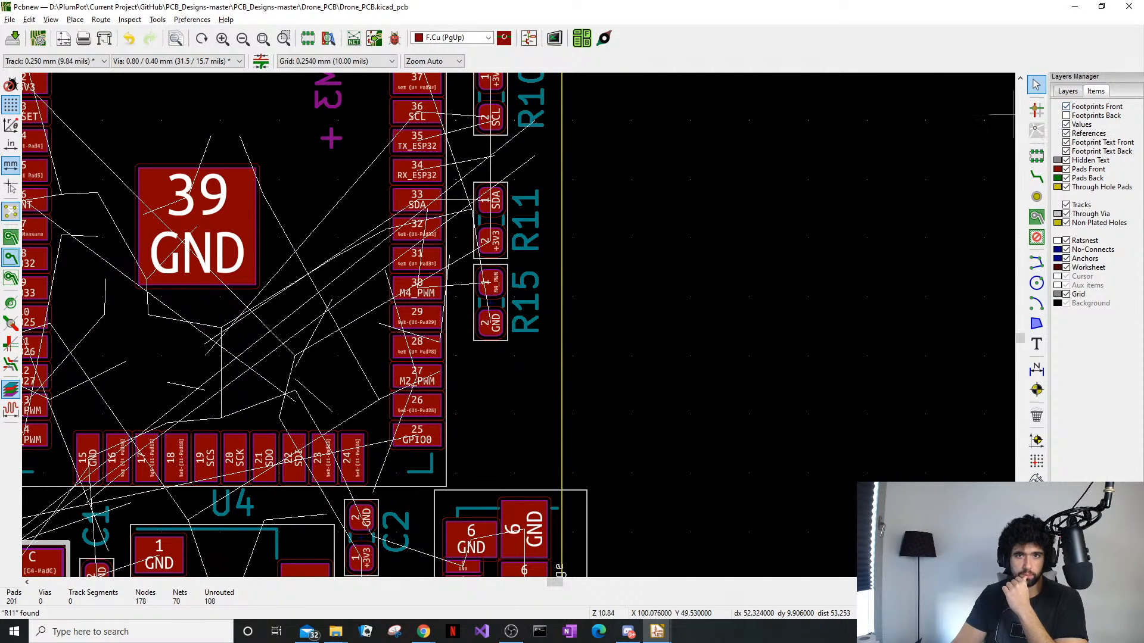
left_click(1066, 115)
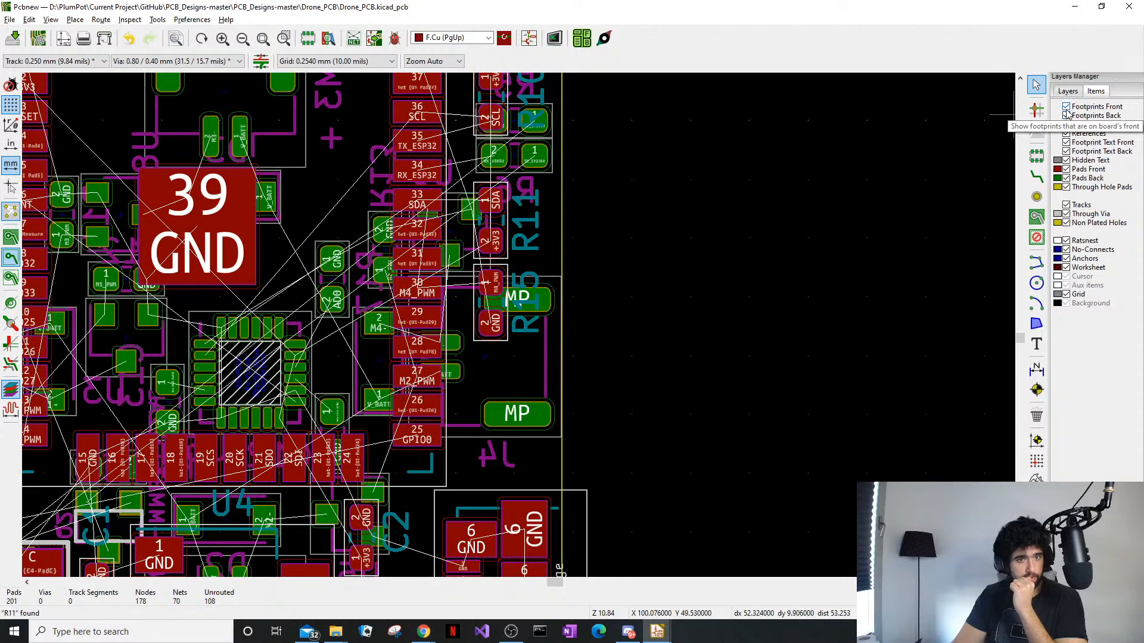
Hide the front footprints and move R17's back silkscreen label directly above its resistor's GND pad
left_click(1067, 106)
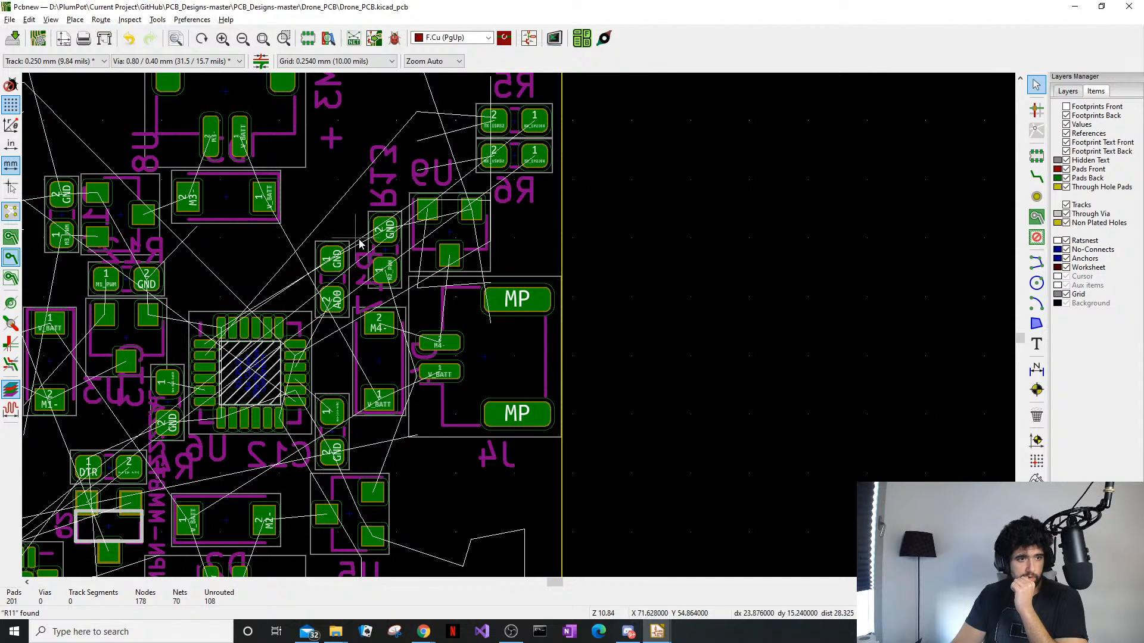
key("m")
left_click(331, 203)
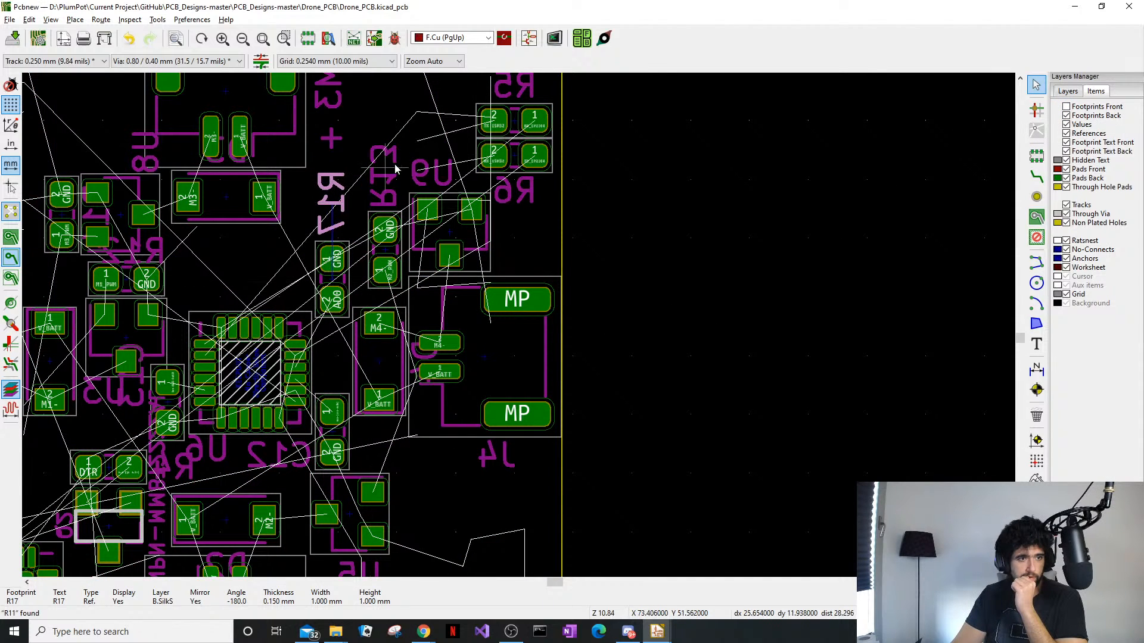
left_click(517, 186)
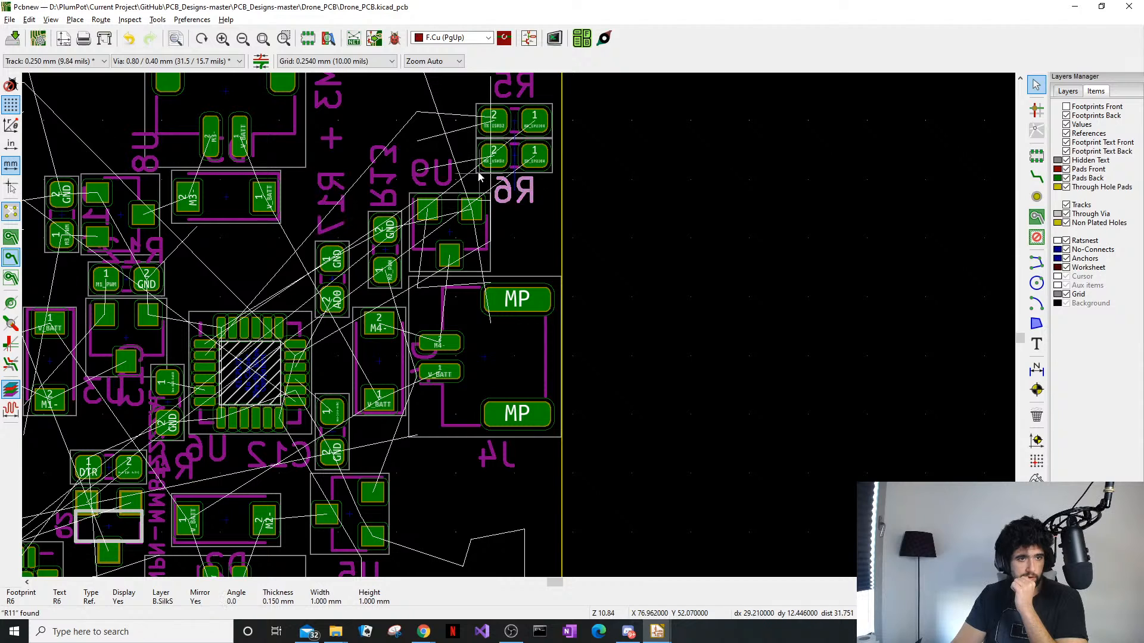
left_click(445, 168)
Rotate U8's back silkscreen label to horizontal and place it just above its three-pad footprint
middle_click_drag(458, 289, 555, 385)
left_click(251, 246)
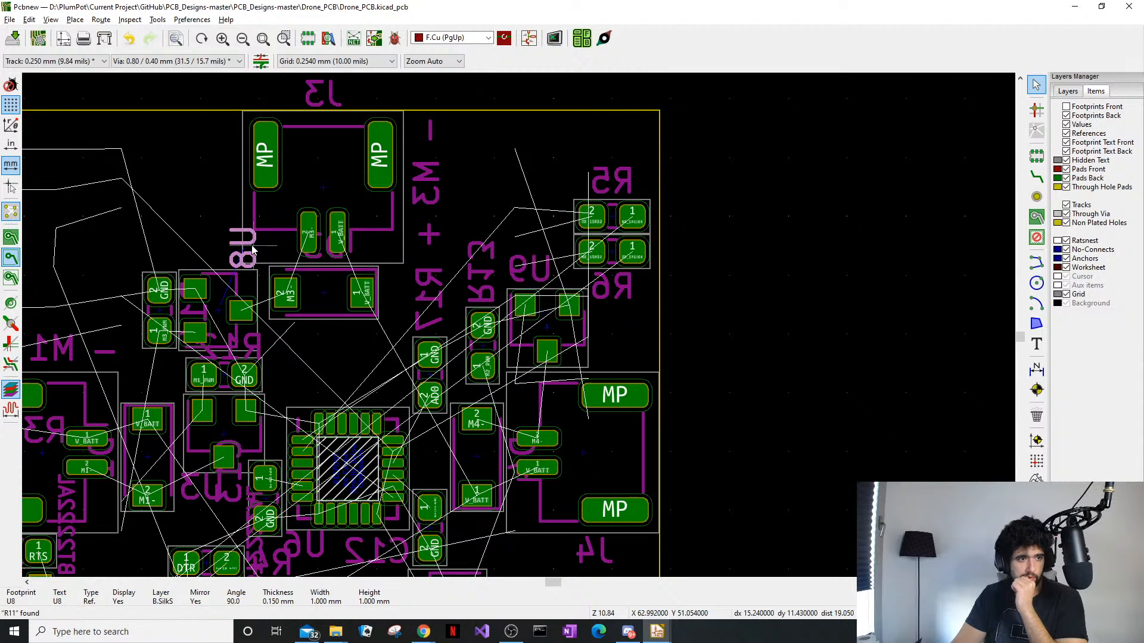
key("m")
key("r")
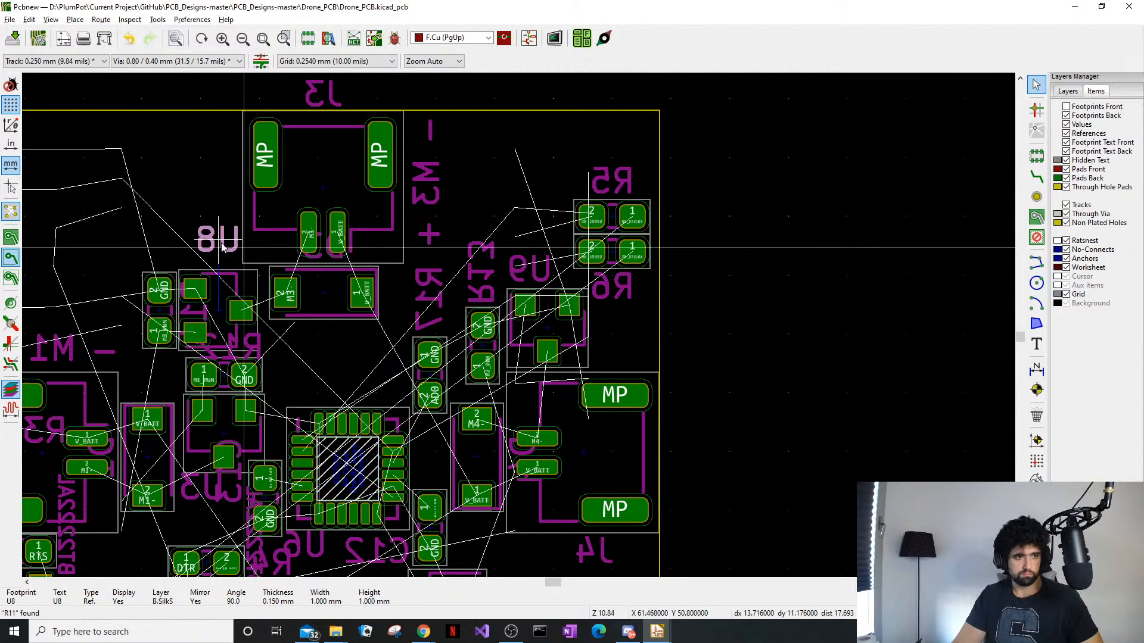
left_click(219, 250)
Move R14's back silkscreen label directly above its resistor and R12's label beside its own GND pad
left_click(197, 307)
key("m")
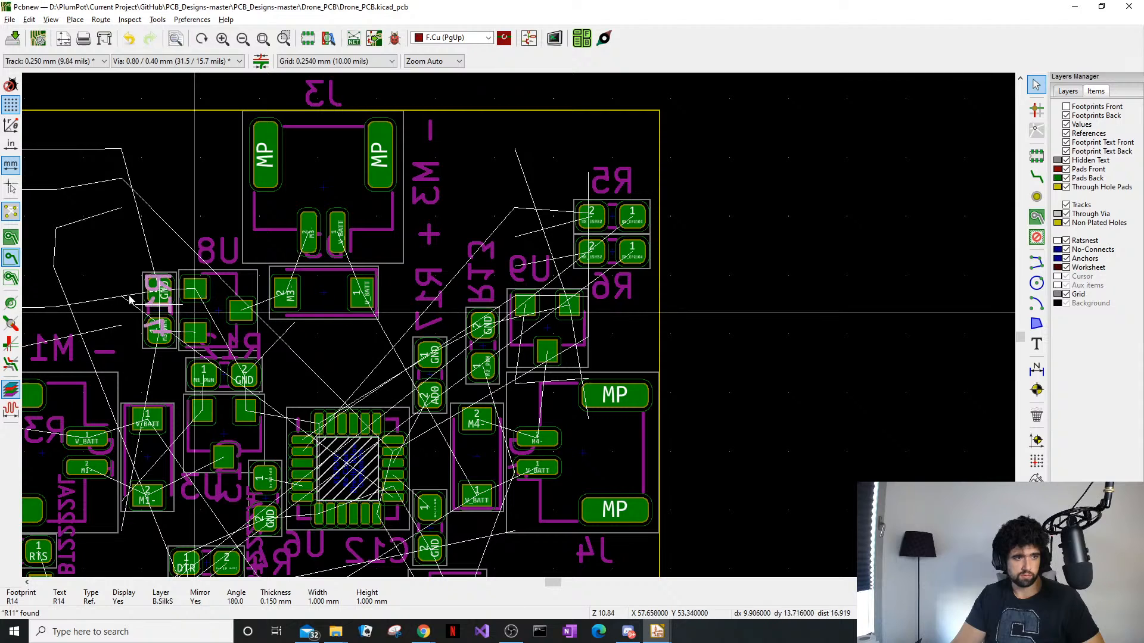
left_click(160, 227)
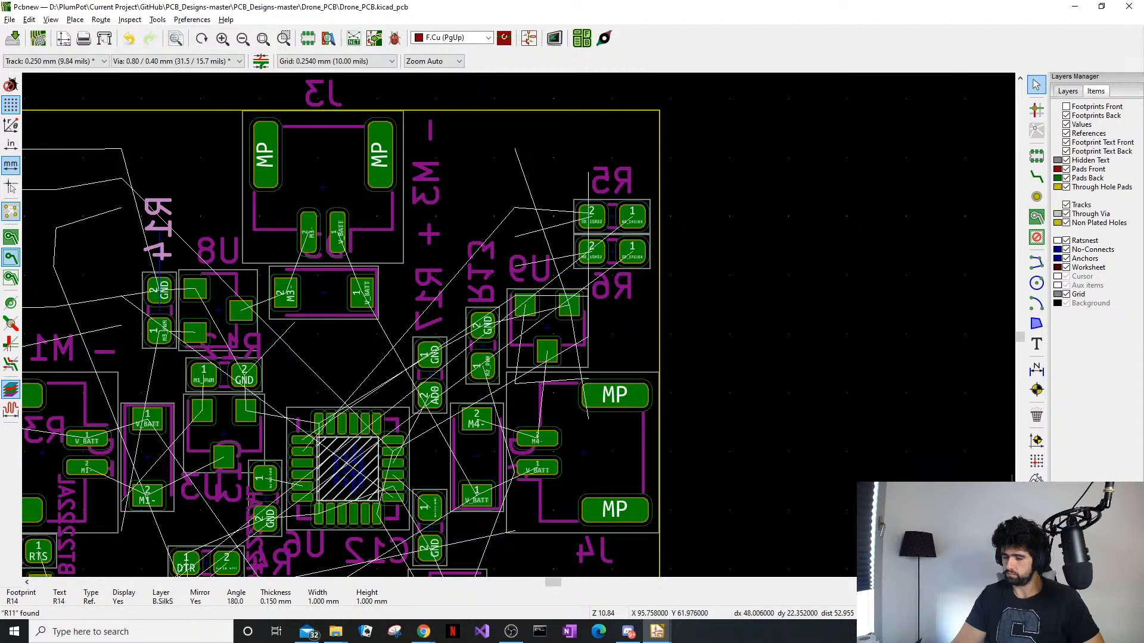
left_click(255, 356)
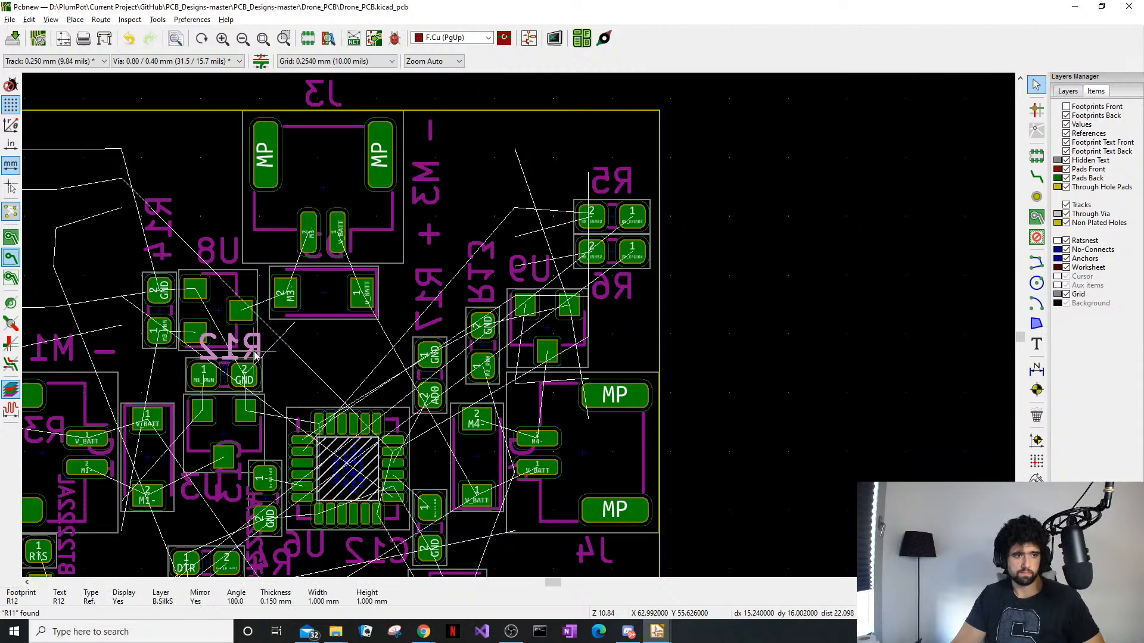
left_click_drag(255, 356, 328, 383)
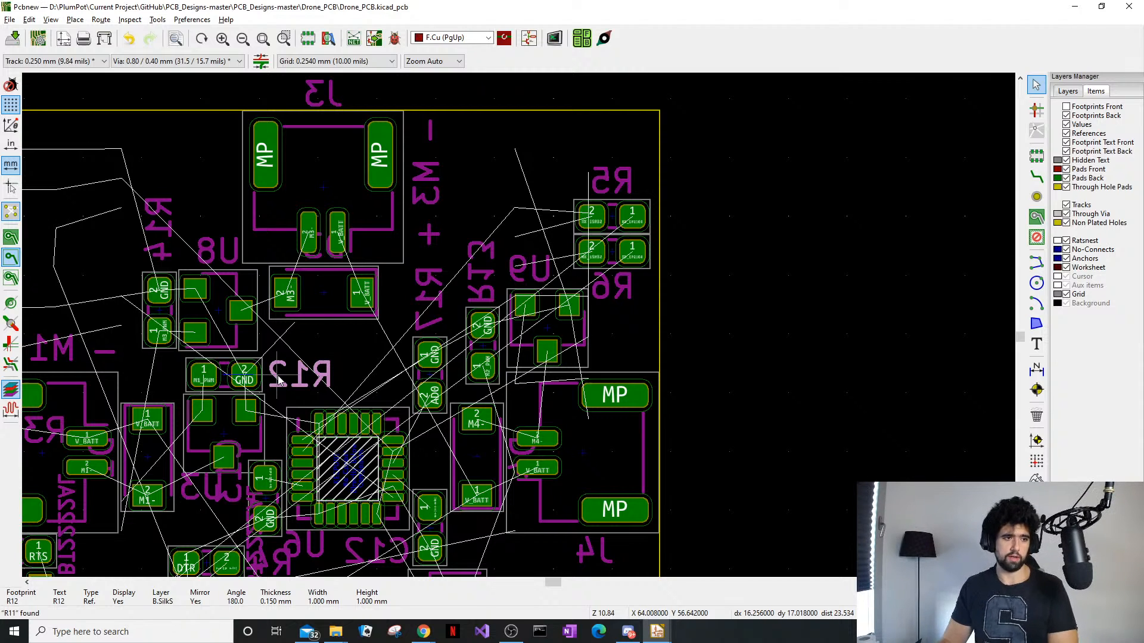
Shift R14 and U8 together slightly left, away from the M3 diode, keeping their spacing
scroll(279, 381, "down", 1)
scroll(462, 251, "up", 4)
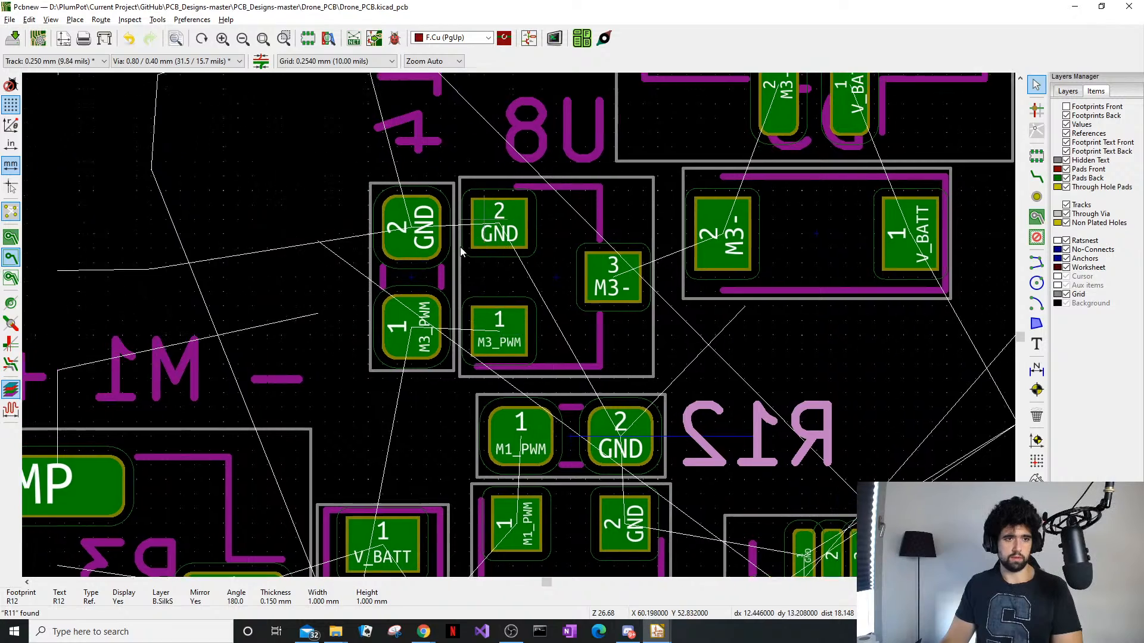
middle_click_drag(461, 248, 358, 352)
left_click_drag(463, 179, 265, 408)
left_click_drag(416, 369, 383, 371)
scroll(467, 384, "down", 2)
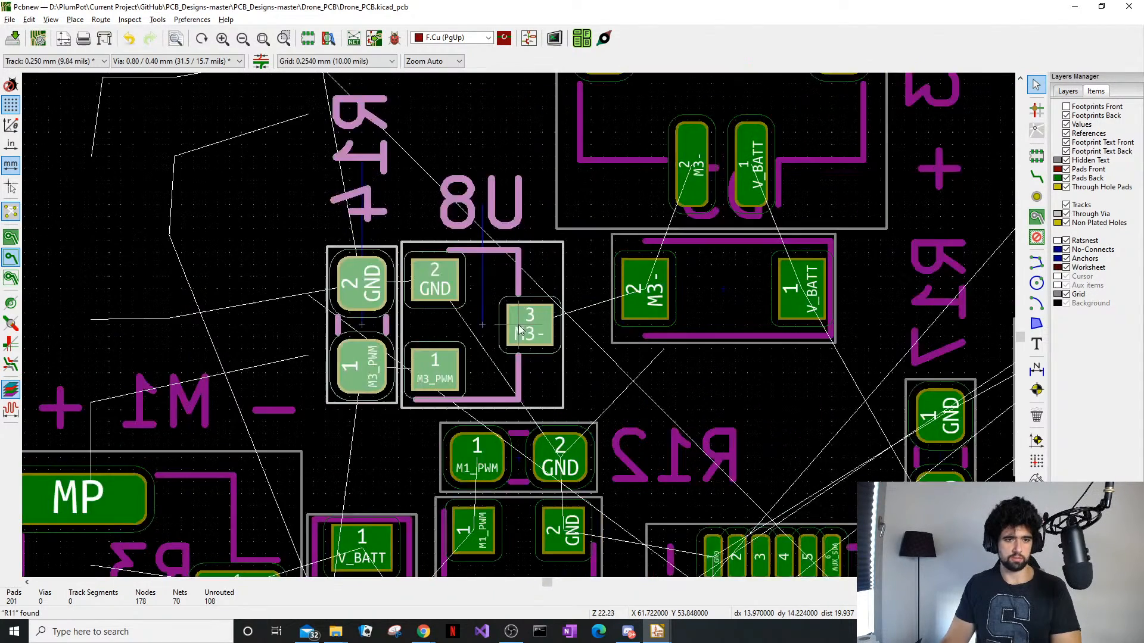
middle_click_drag(519, 331, 494, 167)
left_click_drag(618, 282, 473, 411)
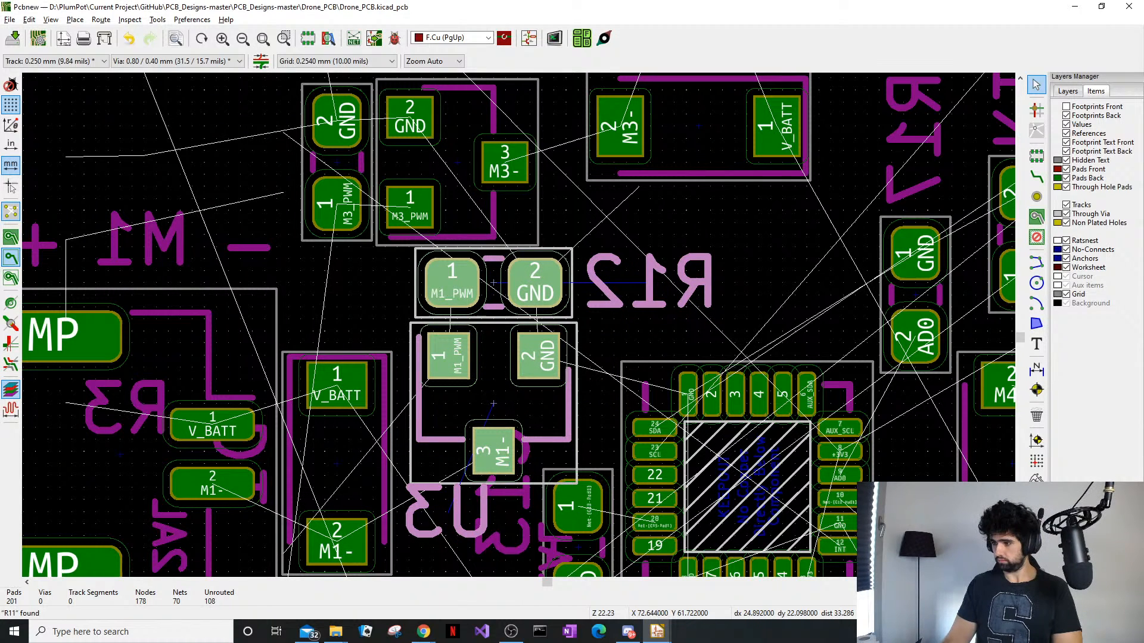
Rotate C13's back silkscreen label to horizontal and place it below U3's label, beside the capacitor's GND pad
middle_click_drag(533, 532, 547, 391)
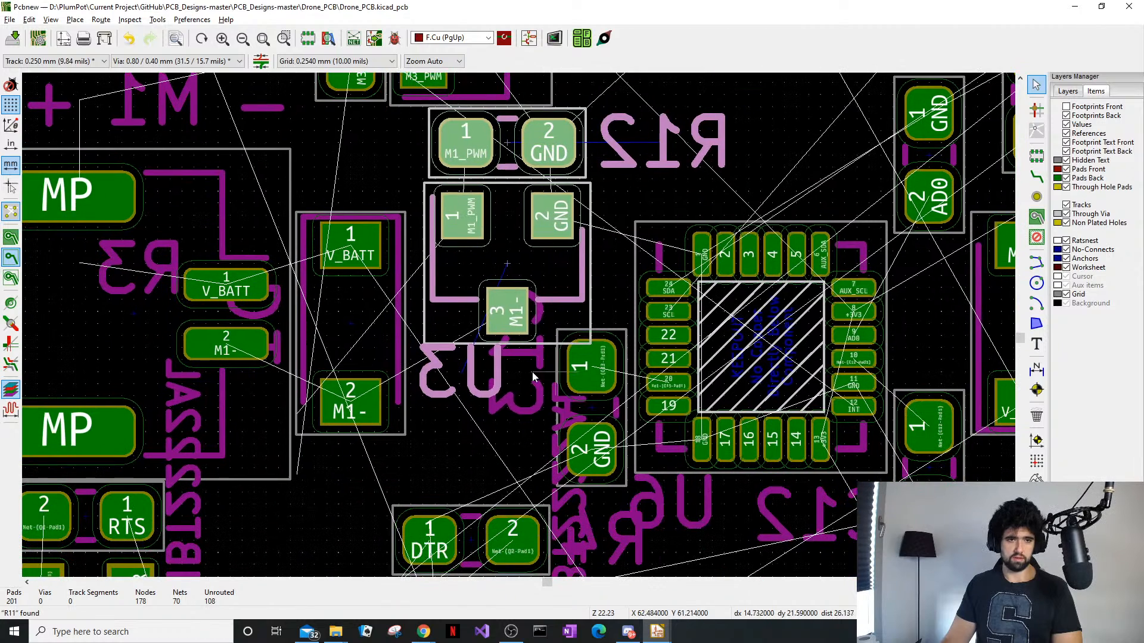
left_click(547, 391)
key("m")
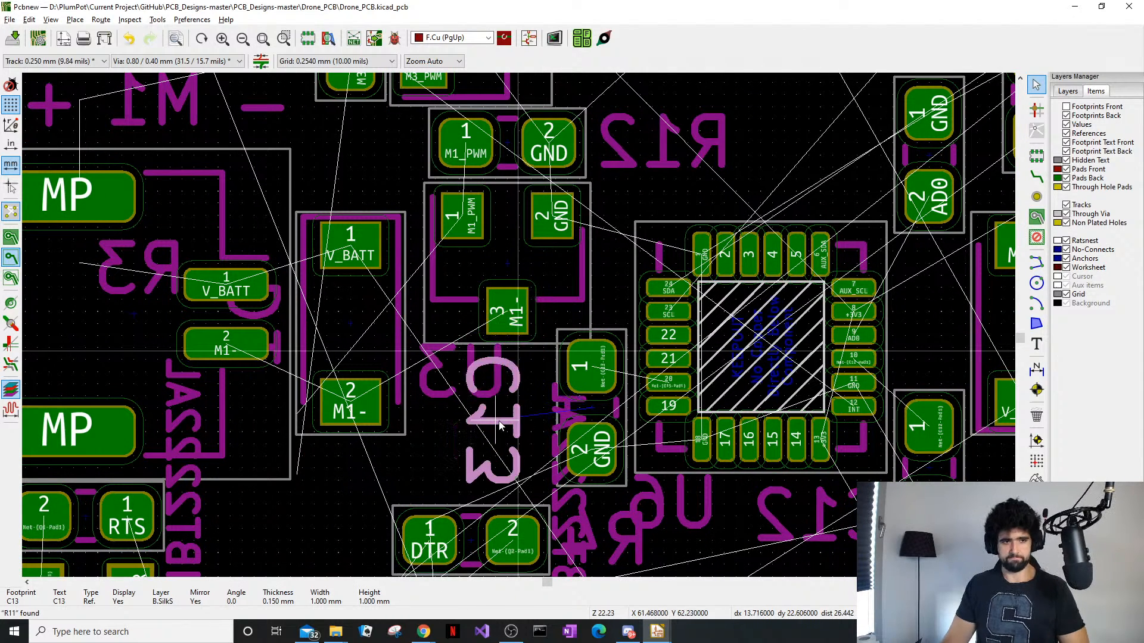
key("r")
left_click(468, 454)
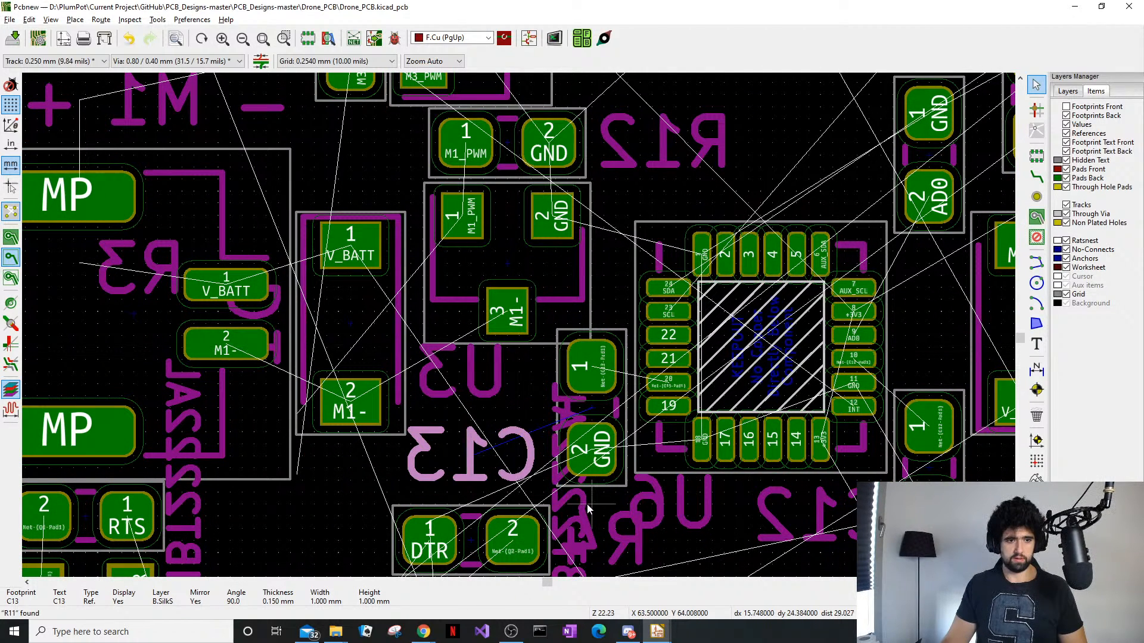
left_click(599, 482)
left_click(552, 499)
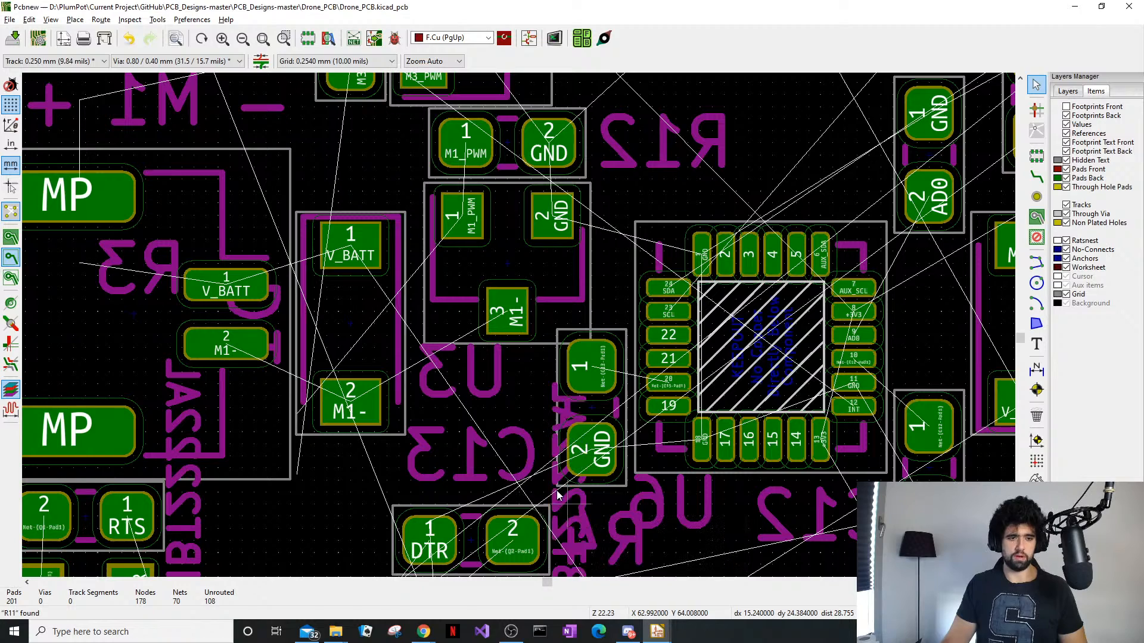
Hide the TRANS_NPN-MMBT2222AL value texts of transistors Q2 and Q1 on the back silkscreen
double_click(559, 495)
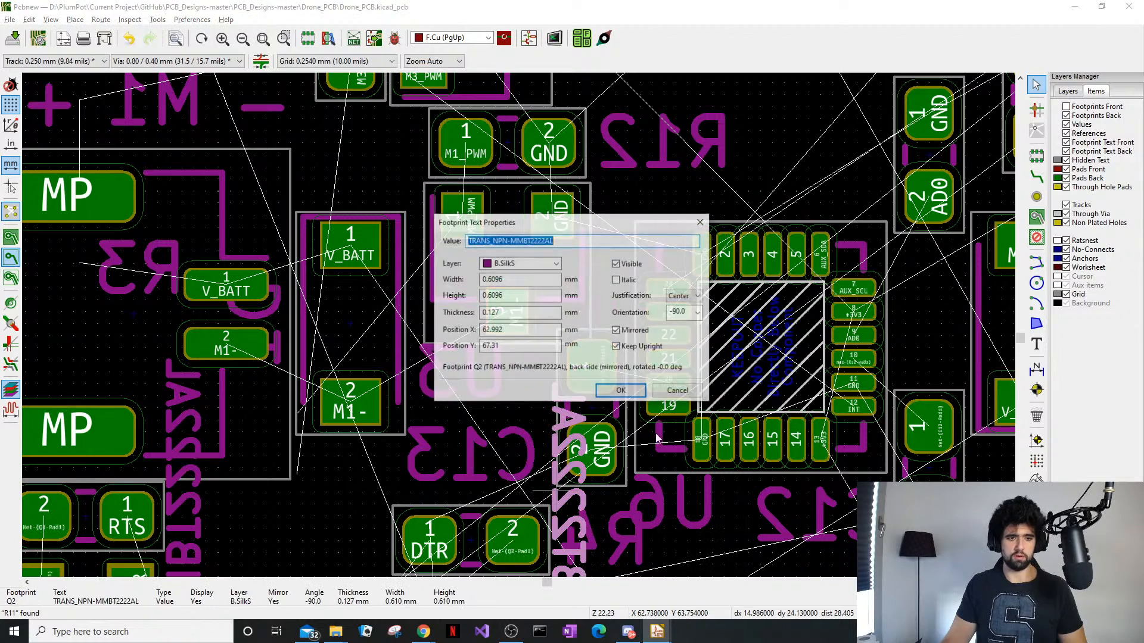
left_click(616, 264)
left_click(621, 391)
scroll(518, 329, "down", 4)
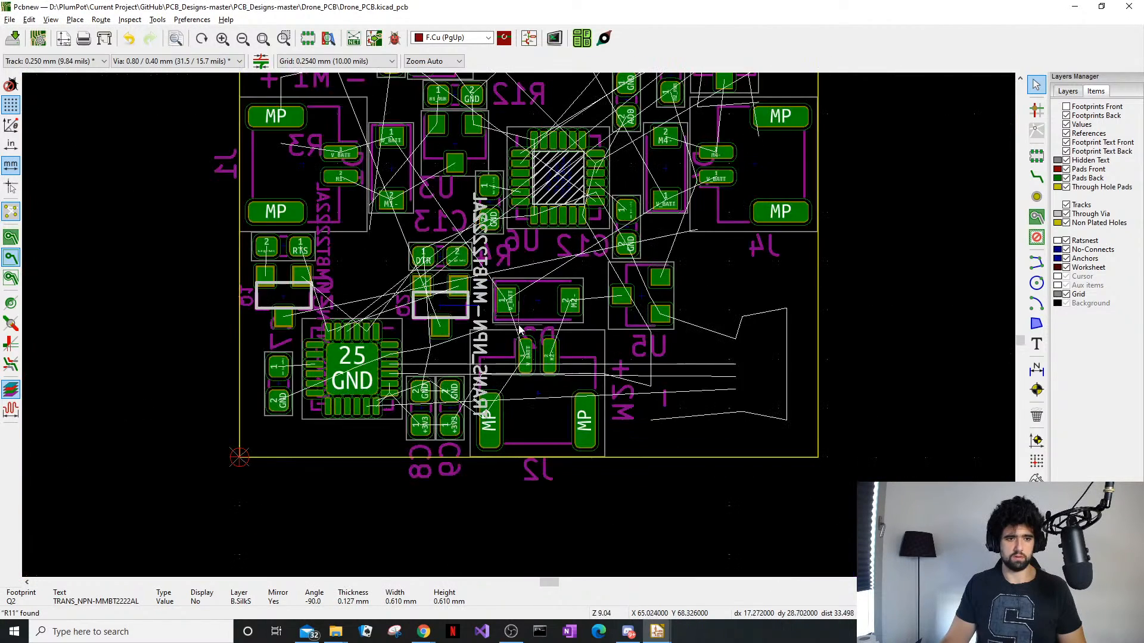
scroll(519, 330, "up", 3)
left_click(184, 273)
left_click(208, 221)
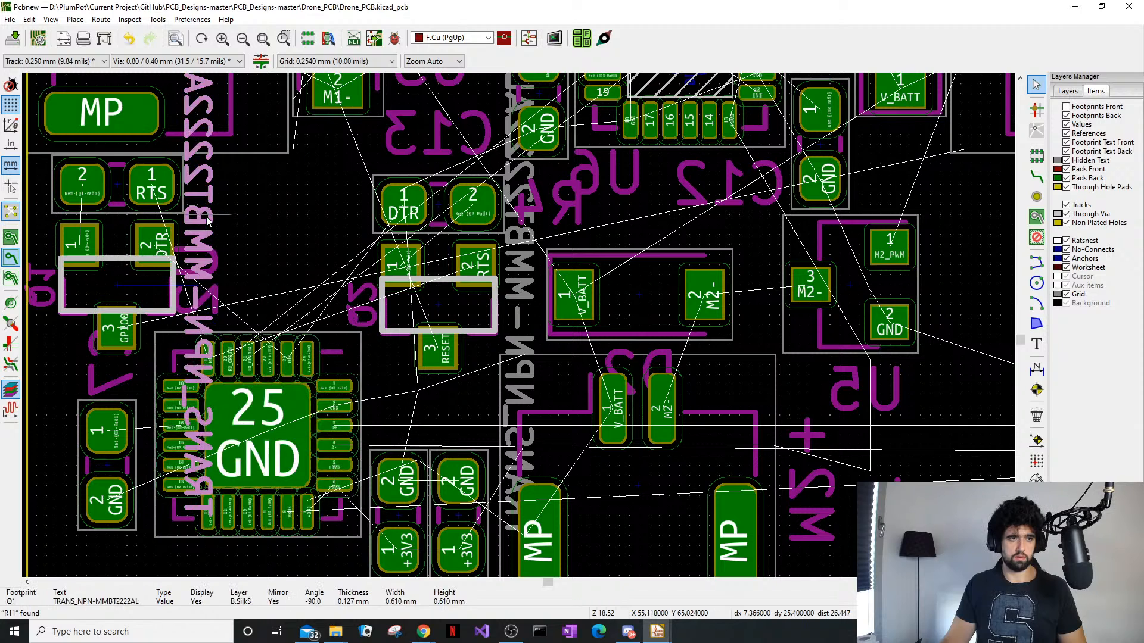
double_click(208, 221)
left_click(643, 391)
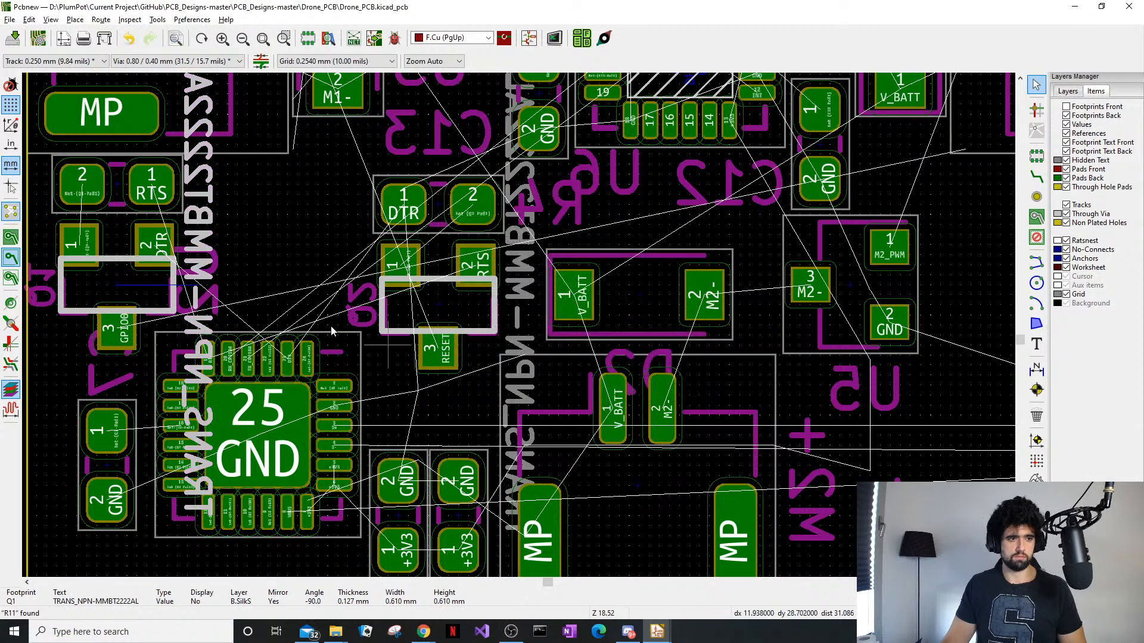
Rotate U2's back silkscreen label to horizontal and place it just above its 25-pad chip footprint
left_click(207, 251)
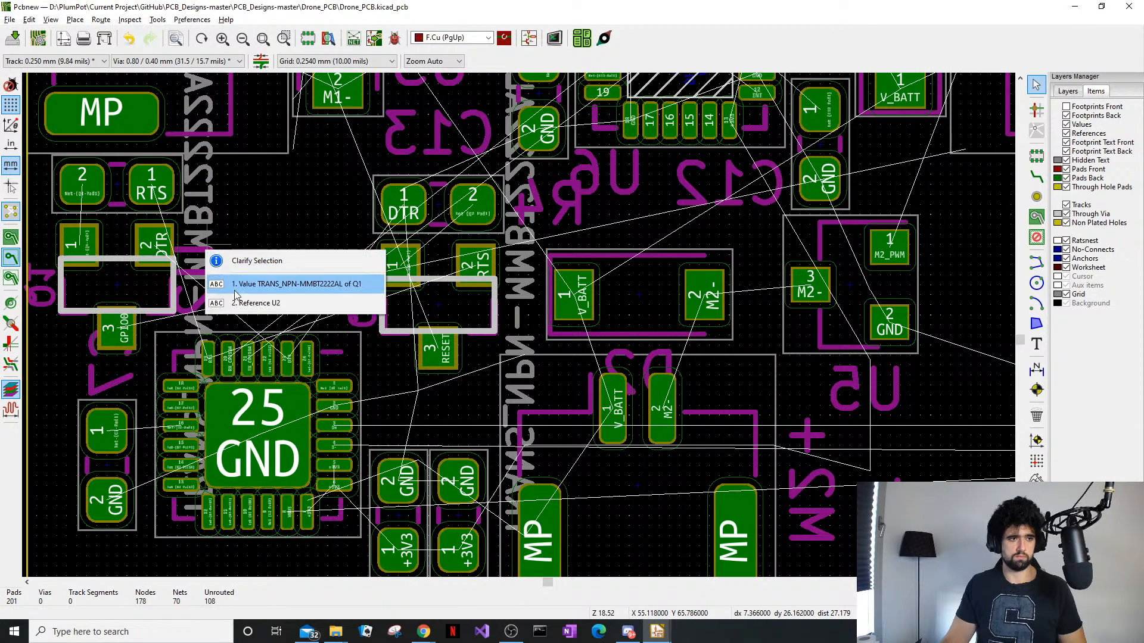
left_click(234, 286)
left_click(217, 263)
left_click(235, 315)
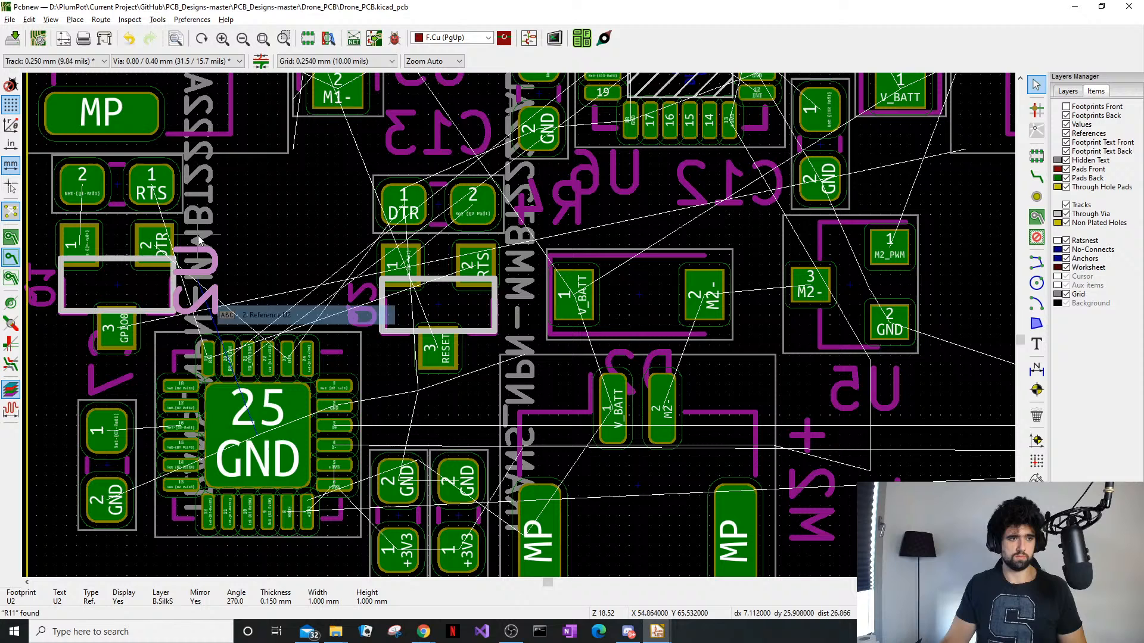
key("m")
key("r")
left_click(257, 295)
Move C7's back silkscreen label directly beside its capacitor, between the pads and the board edge
middle_click_drag(107, 388, 295, 287)
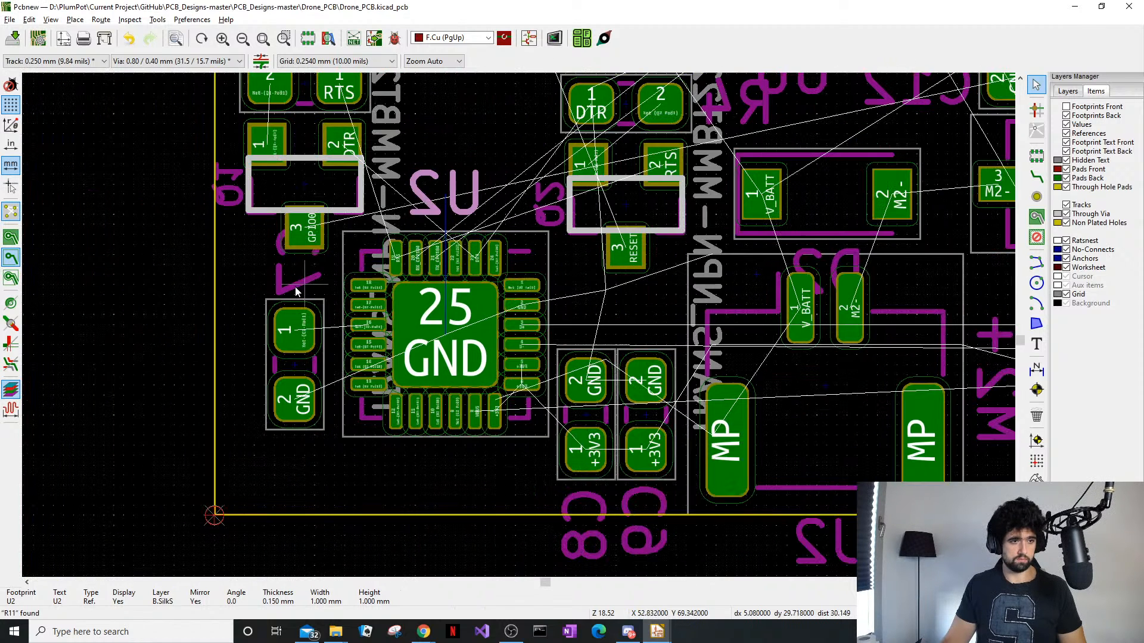
left_click(296, 286)
key("m")
left_click(245, 369)
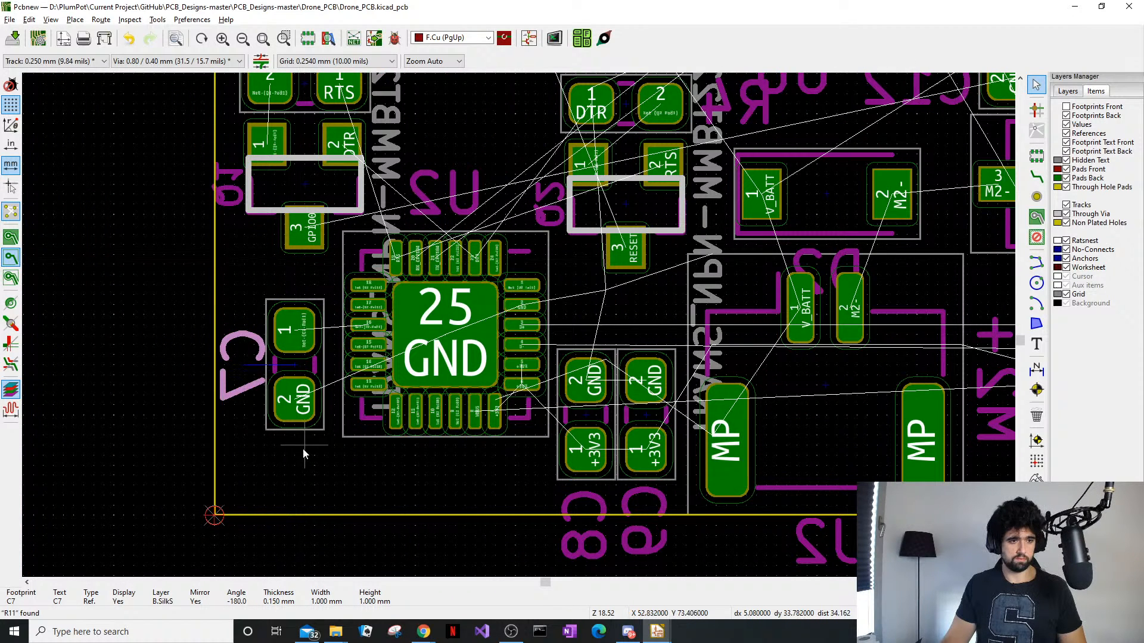
left_click(298, 448)
middle_click_drag(230, 258, 255, 393)
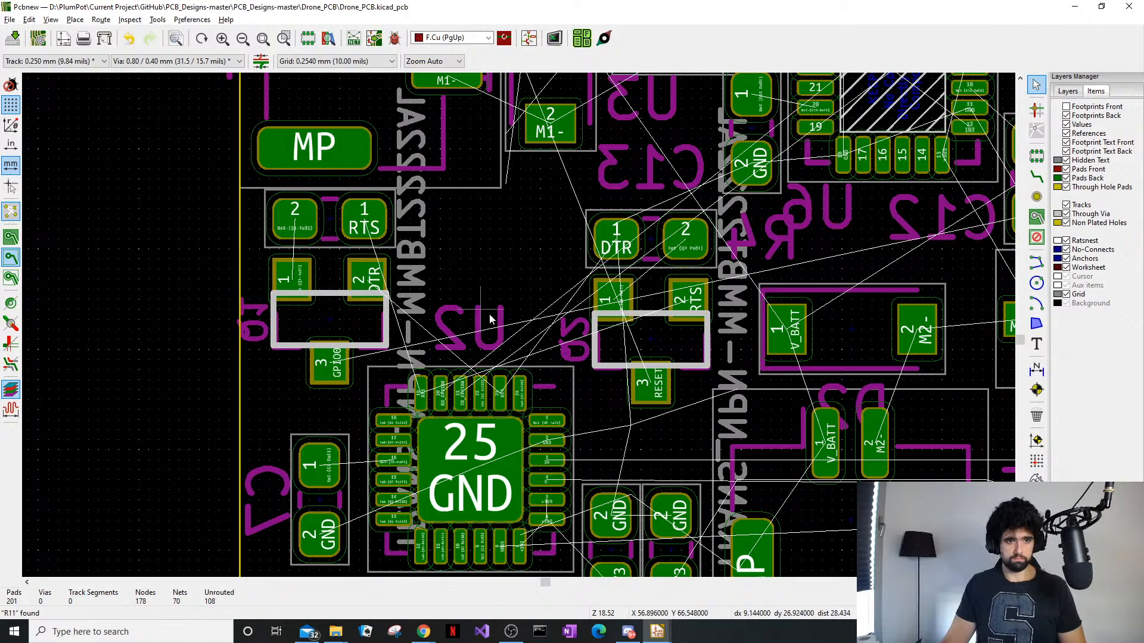
Move R4's back silkscreen label beside its DTR pad and shift U6's label slightly up toward its chip
middle_click_drag(646, 251, 465, 333)
left_click(581, 336)
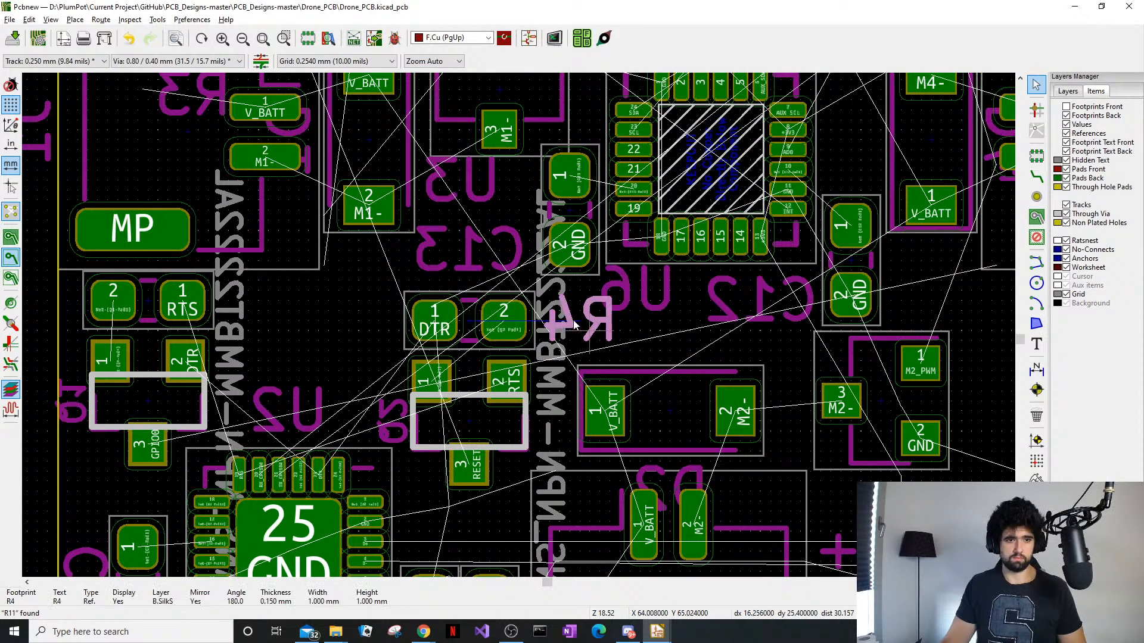
key("m")
left_click(360, 344)
left_click(633, 298)
key("m")
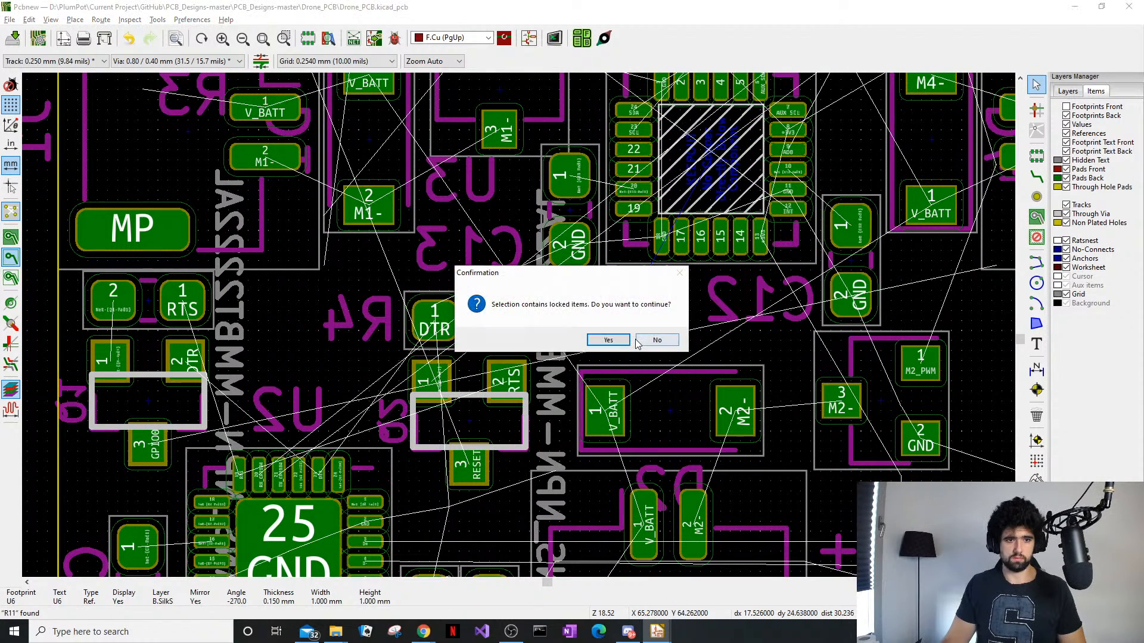
scroll(745, 318, "down", 2)
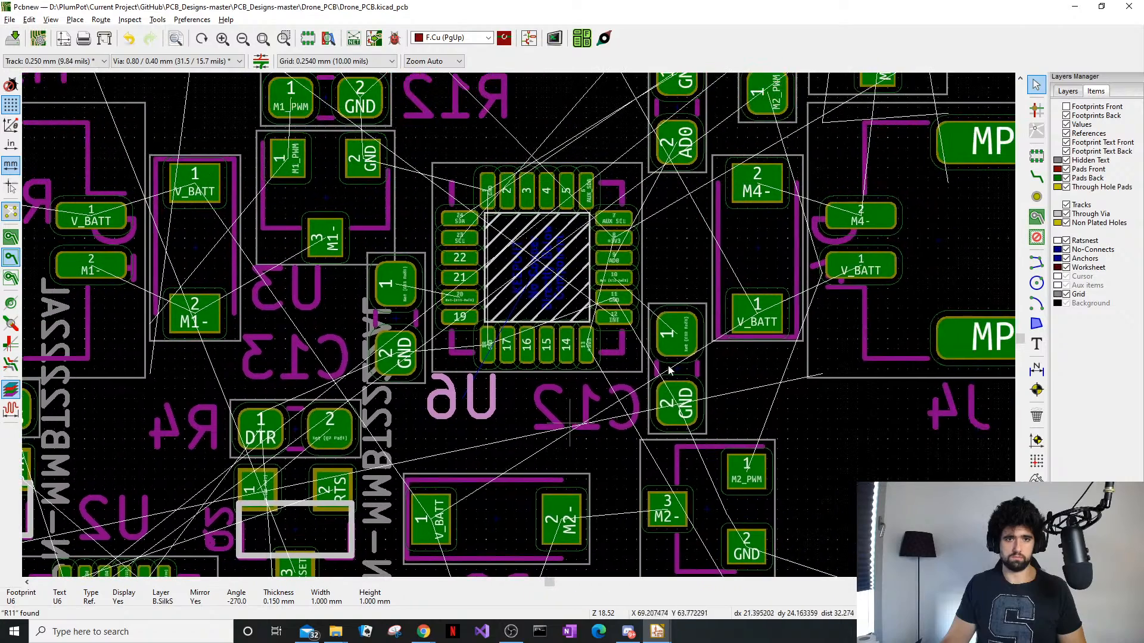
Rotate D4's back silkscreen label by 90 degrees and place it directly below its diode's V_BATT pad
scroll(631, 520, "up", 2)
left_click(681, 362)
key("m")
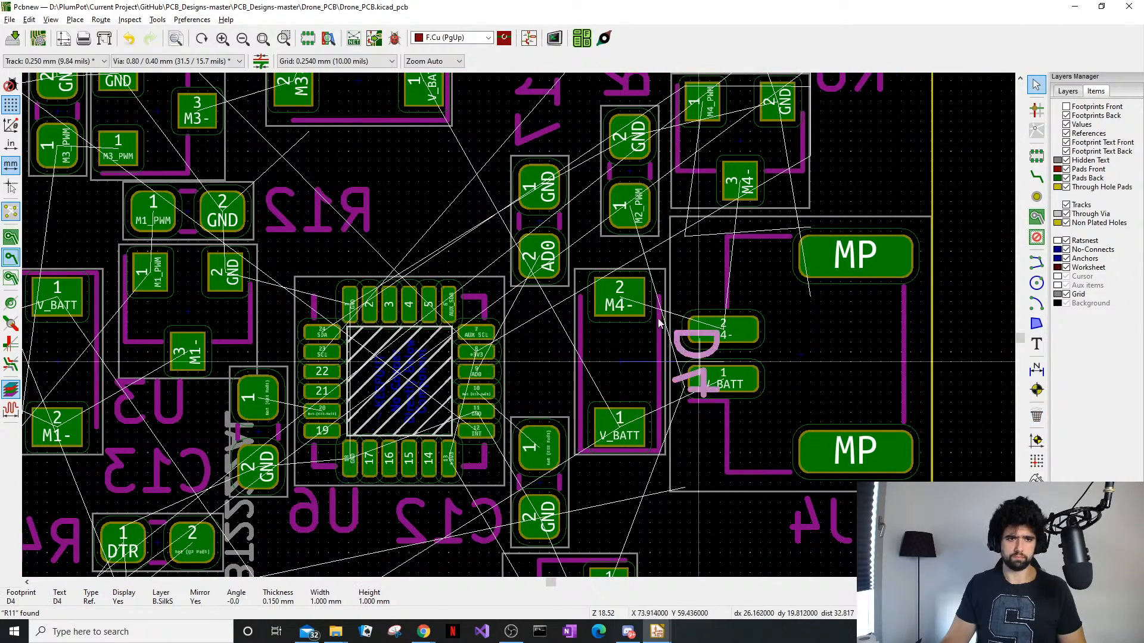
key("r")
left_click(620, 504)
Delete the M2 motor text with its polarity marks beside connector J2 on the back silkscreen
middle_click_drag(600, 302, 660, 435)
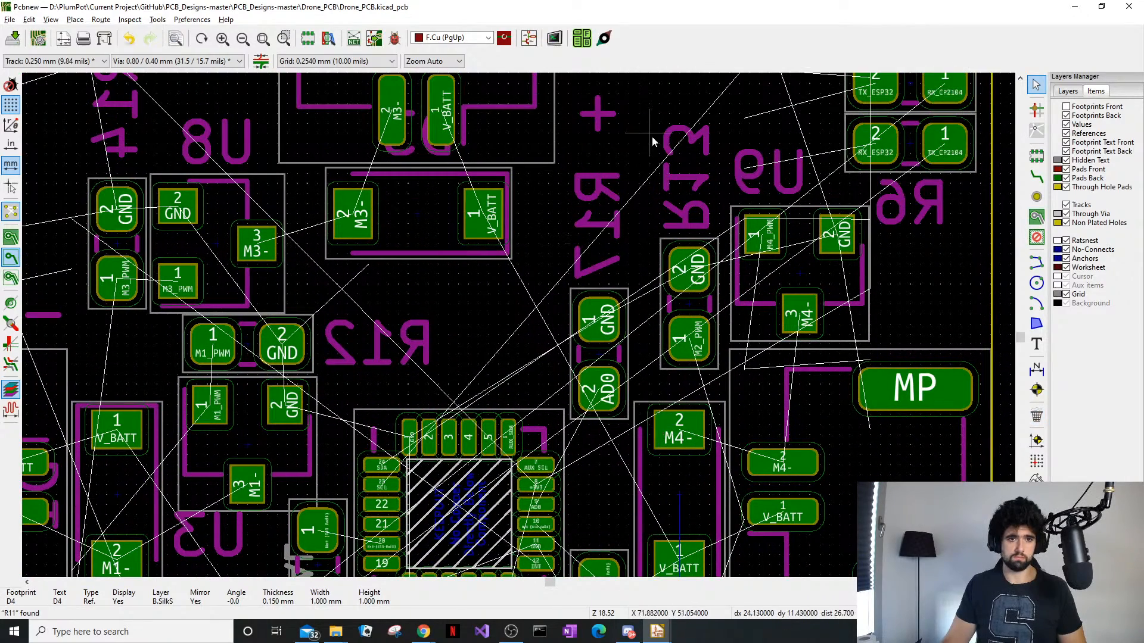
scroll(670, 199, "up", 4, "shift")
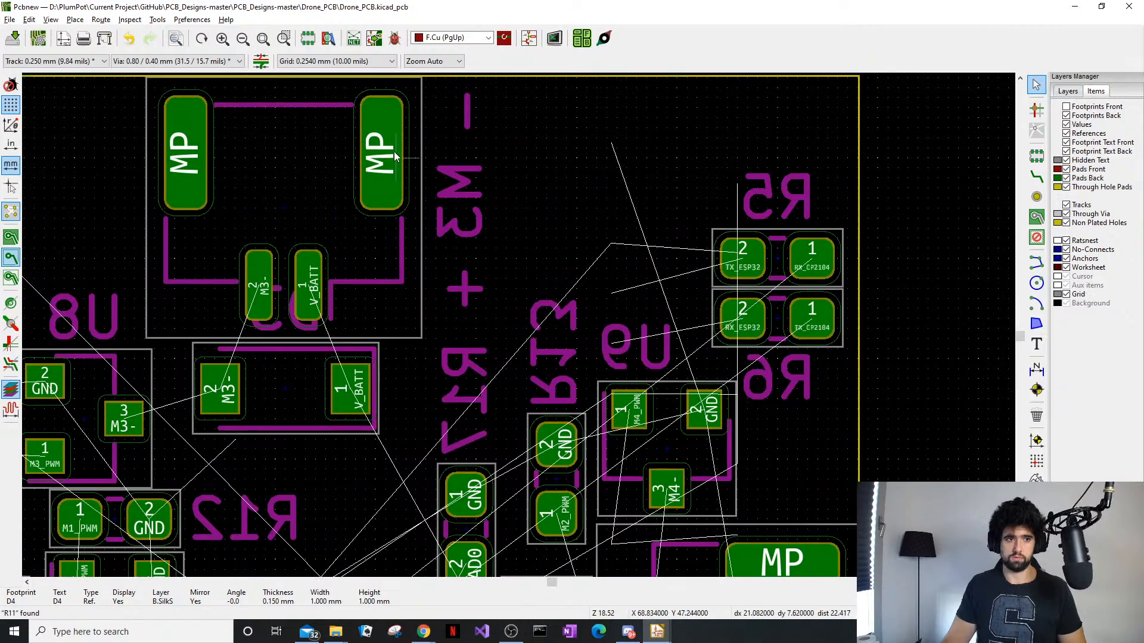
scroll(352, 279, "left", 4, "ctrl")
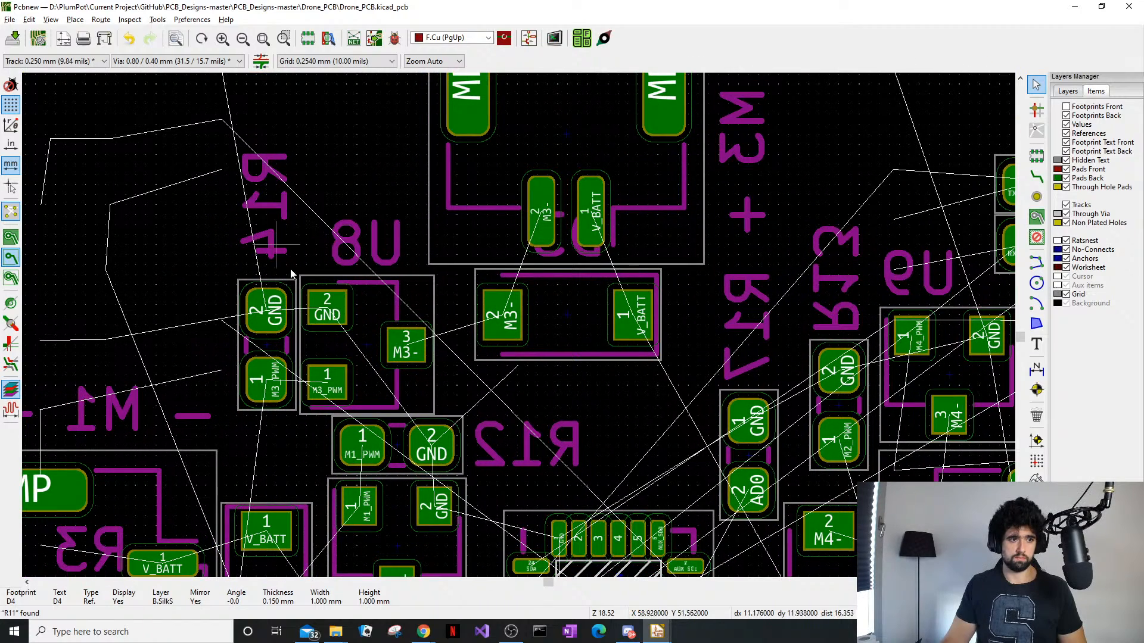
scroll(416, 87, "down", 5, "shift")
scroll(369, 324, "left", 4, "ctrl")
scroll(452, 340, "down", 1, "shift")
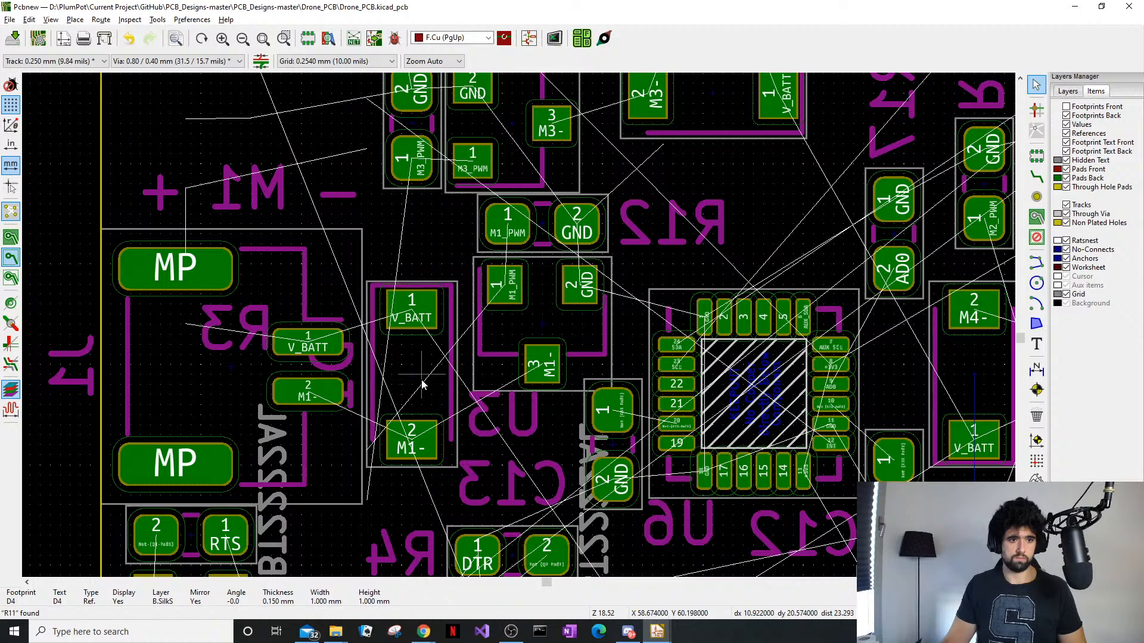
scroll(513, 369, "down", 4)
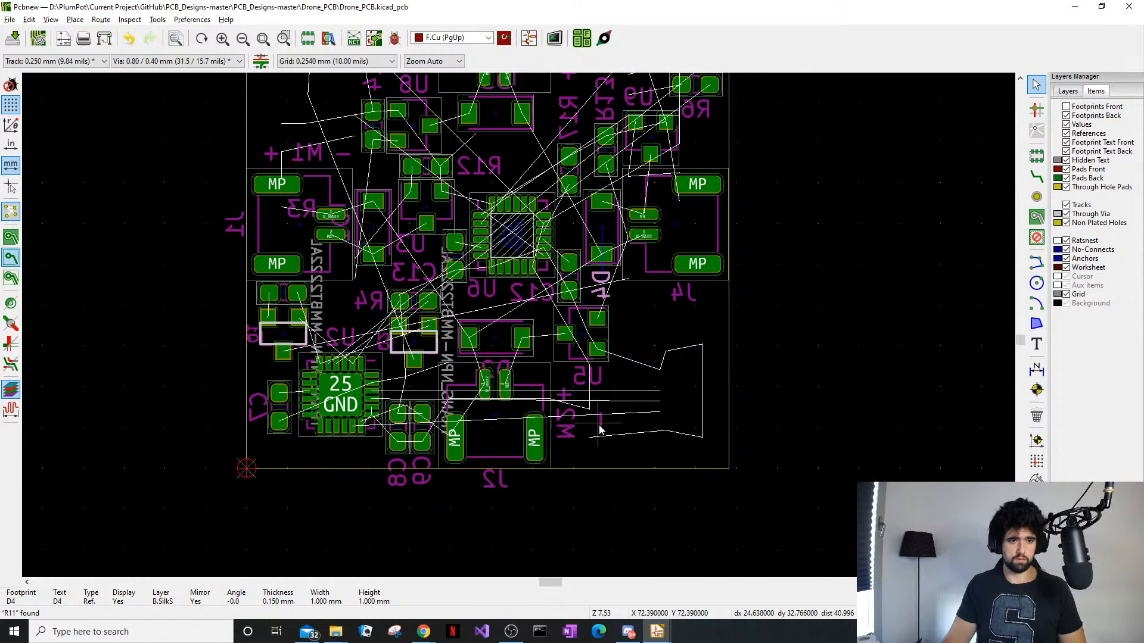
scroll(600, 430, "up", 4)
left_click_drag(476, 363, 421, 260)
key("Delete")
Move D2's label off the connector pads to beside the M2- pad, and J2's label beside its connector inside the board outline
left_click_drag(263, 190, 357, 197)
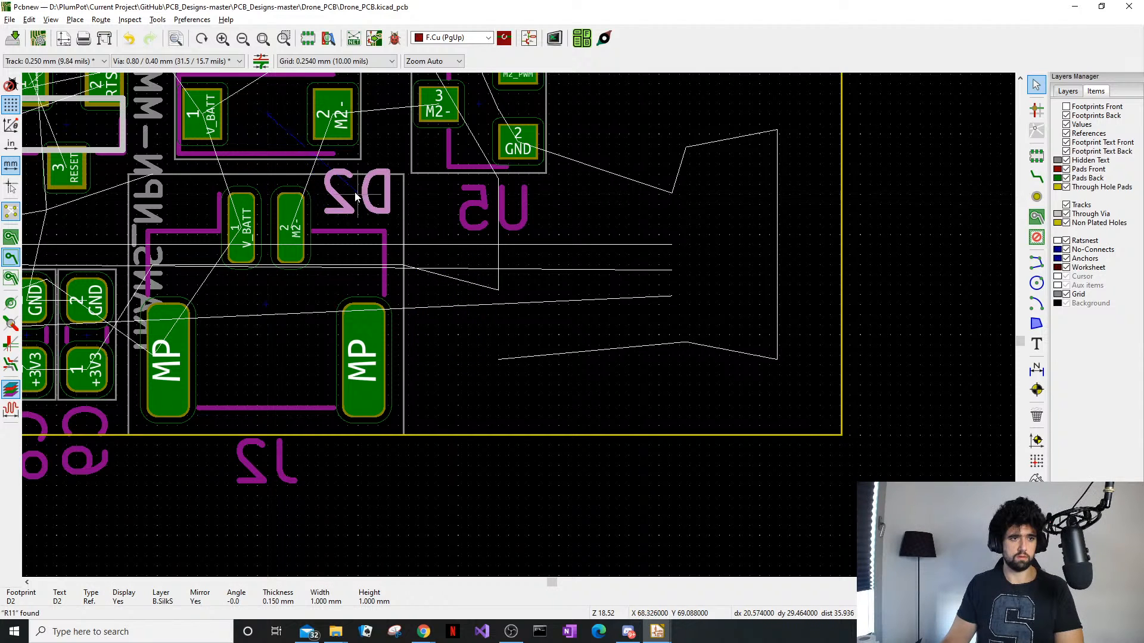
middle_click_drag(356, 196, 386, 289)
left_click_drag(301, 558, 504, 441)
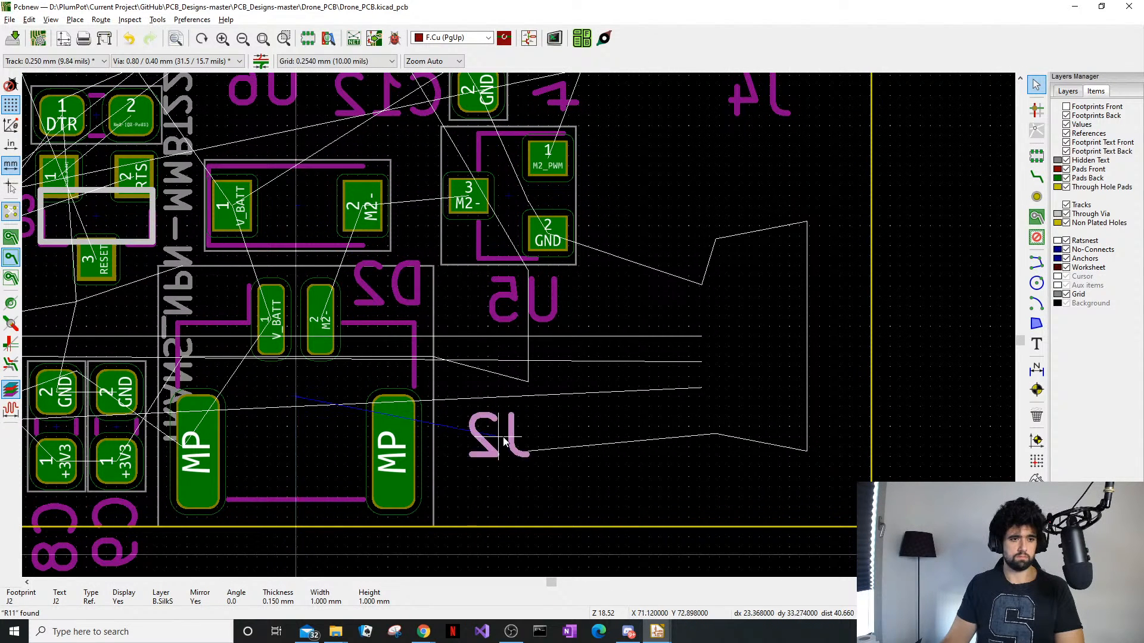
left_click(481, 479)
middle_click_drag(470, 409, 689, 364)
Move the C9 and C8 back silkscreen labels above their capacitors' GND pads, inside the board outline and level with each other
left_click(342, 505)
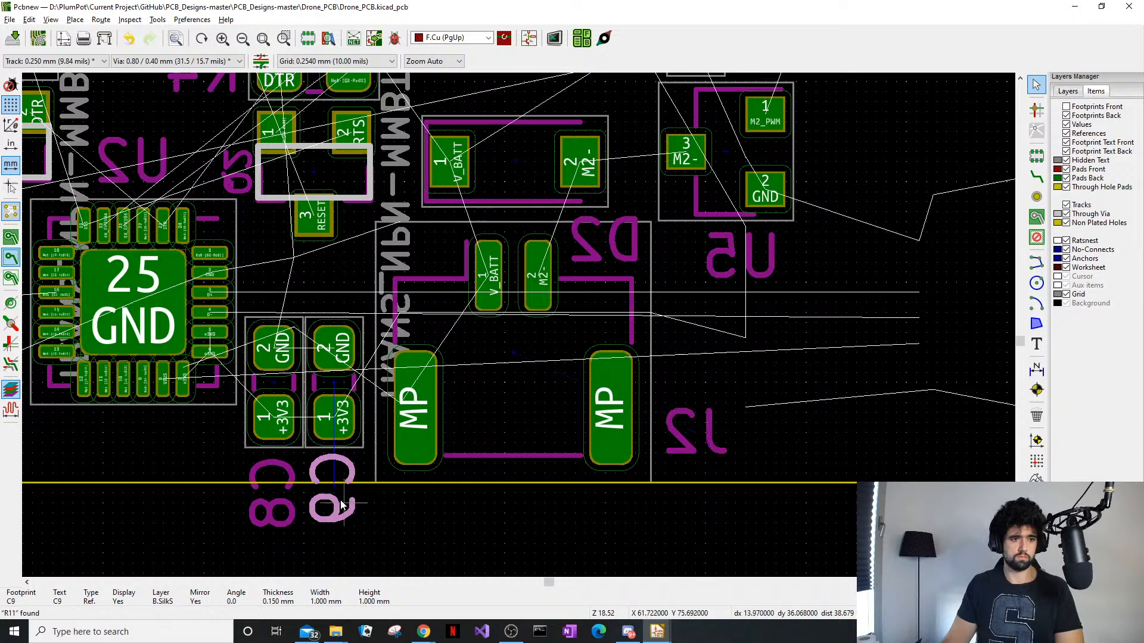
left_click_drag(343, 505, 355, 297)
left_click(280, 520)
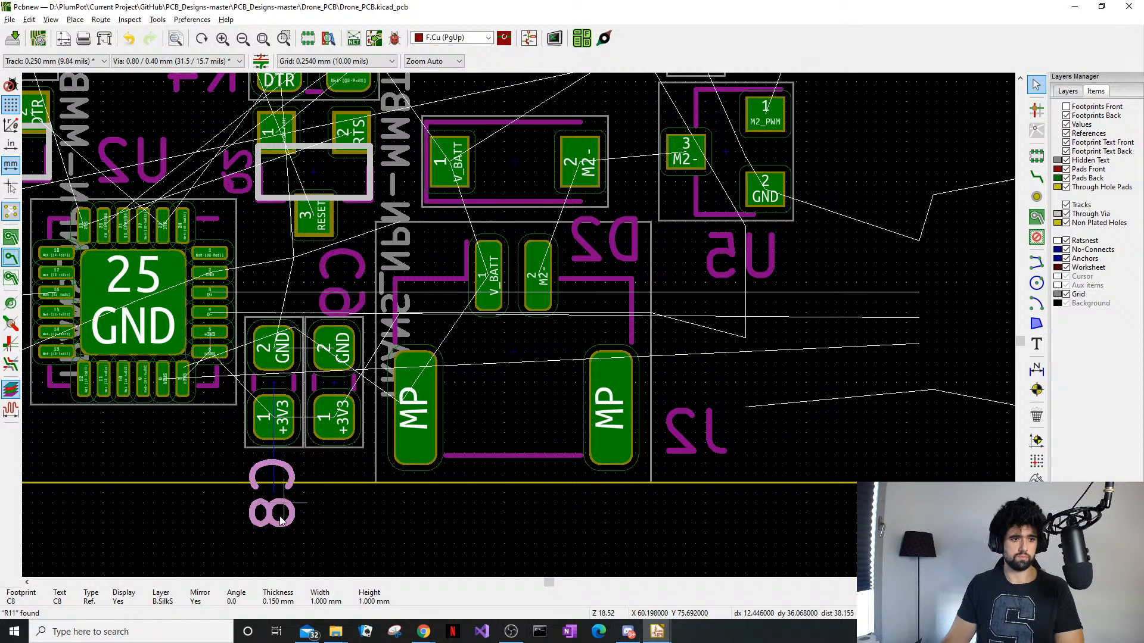
left_click_drag(280, 519, 273, 276)
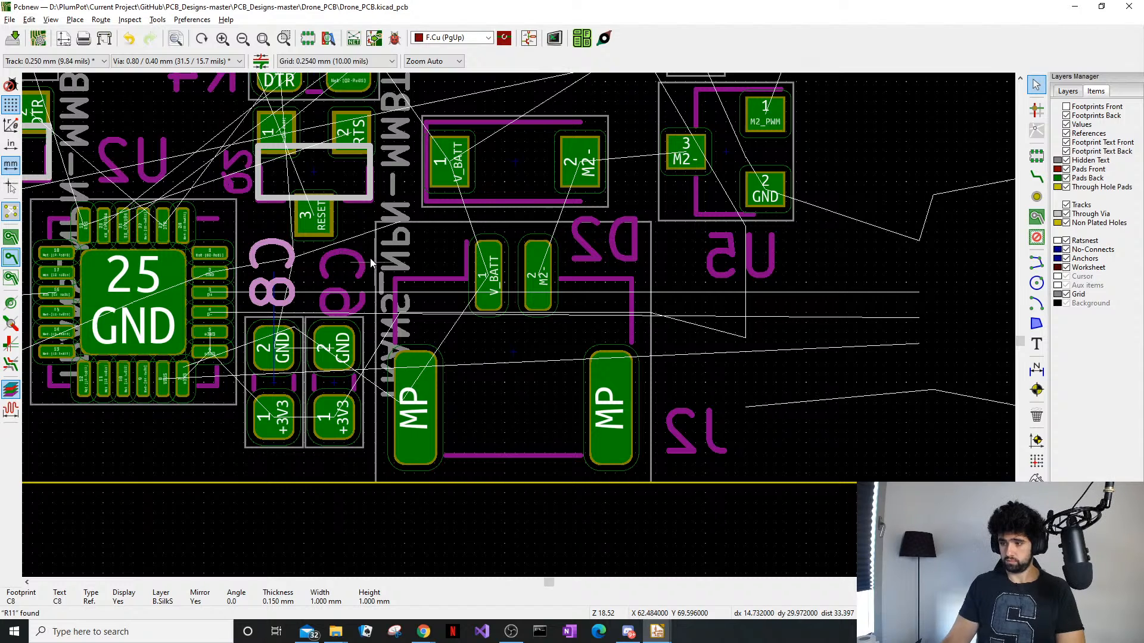
left_click(345, 285)
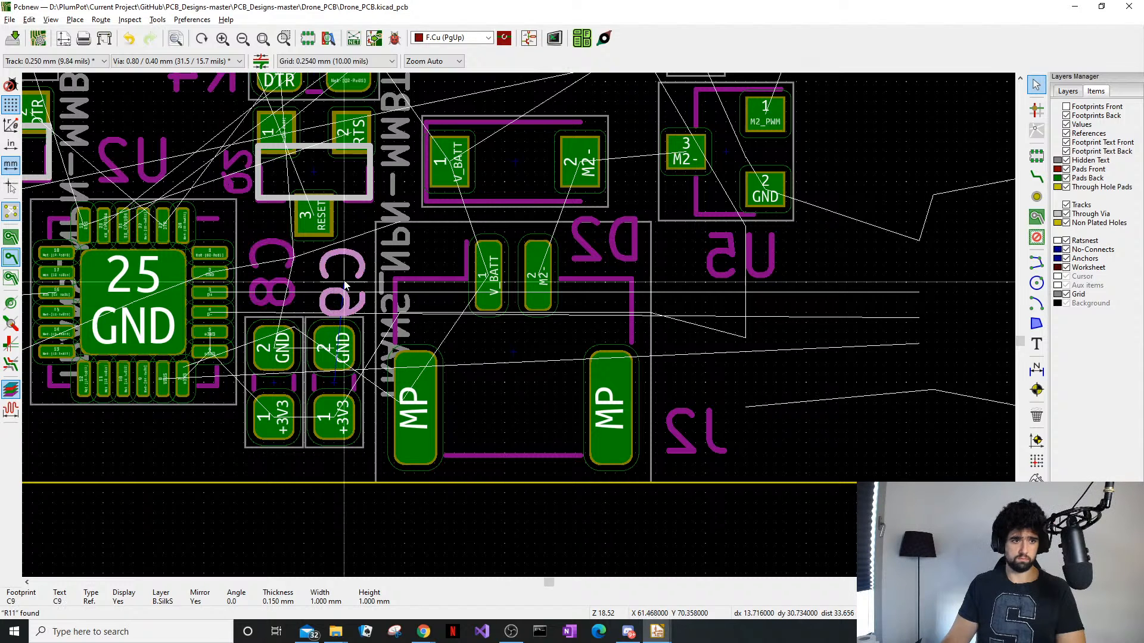
left_click_drag(345, 285, 316, 292)
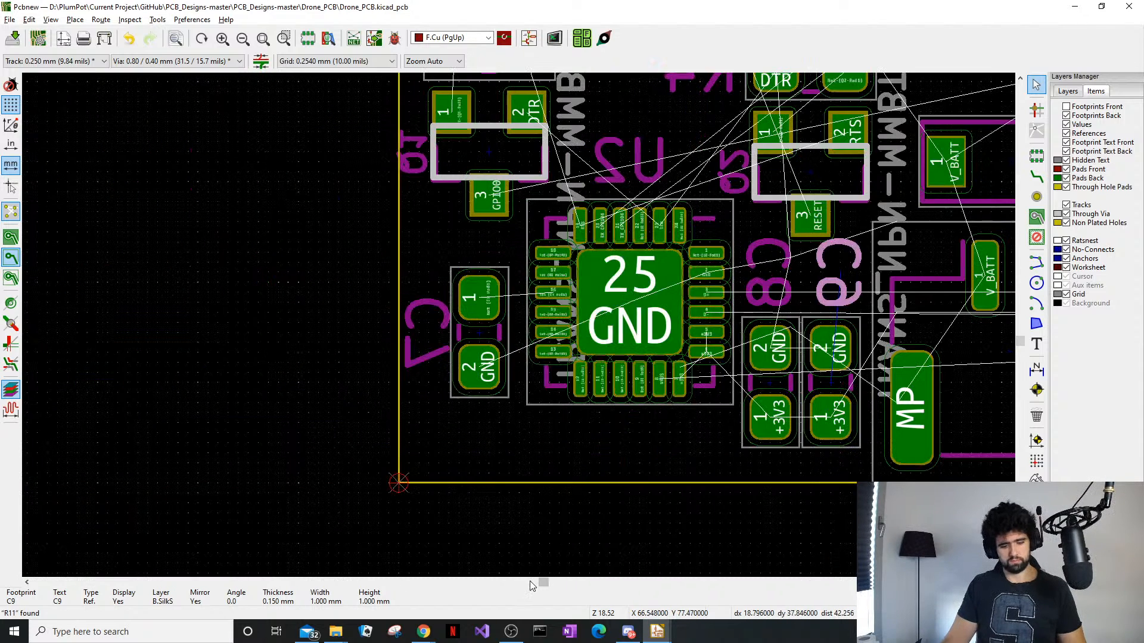
Open the 3D view and turn the board over to examine the label placement on its back side
key("alt+3")
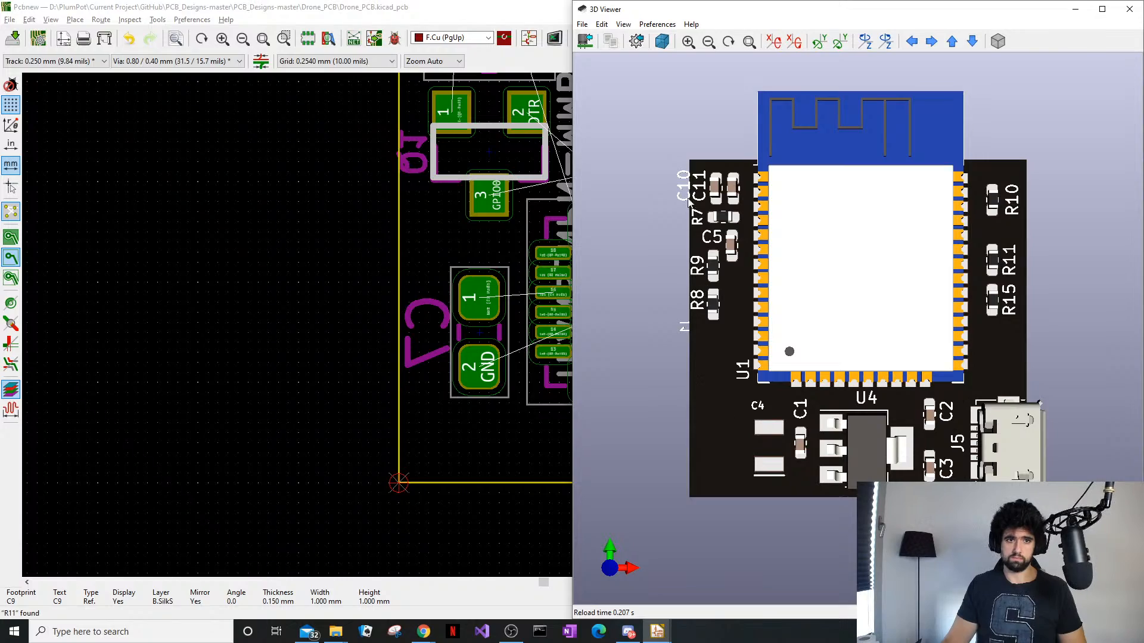
left_click_drag(692, 327, 871, 428)
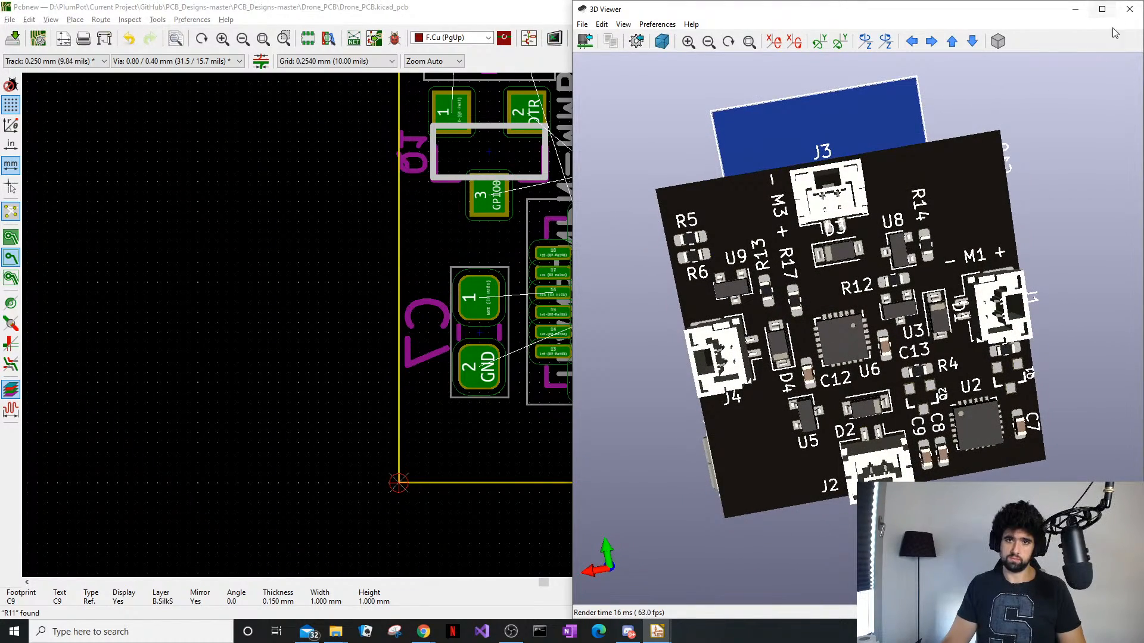
left_click(1129, 9)
Move D3's back silkscreen label off the J3 connector pads to just below its diode, above R12's label
middle_click_drag(722, 92, 551, 265)
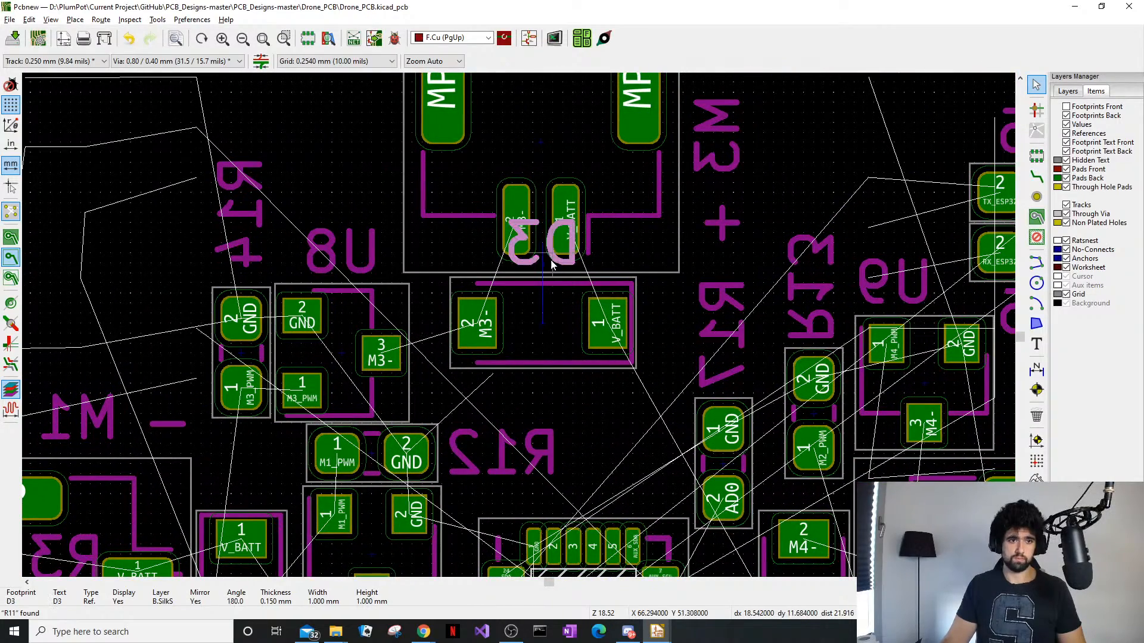
key("m")
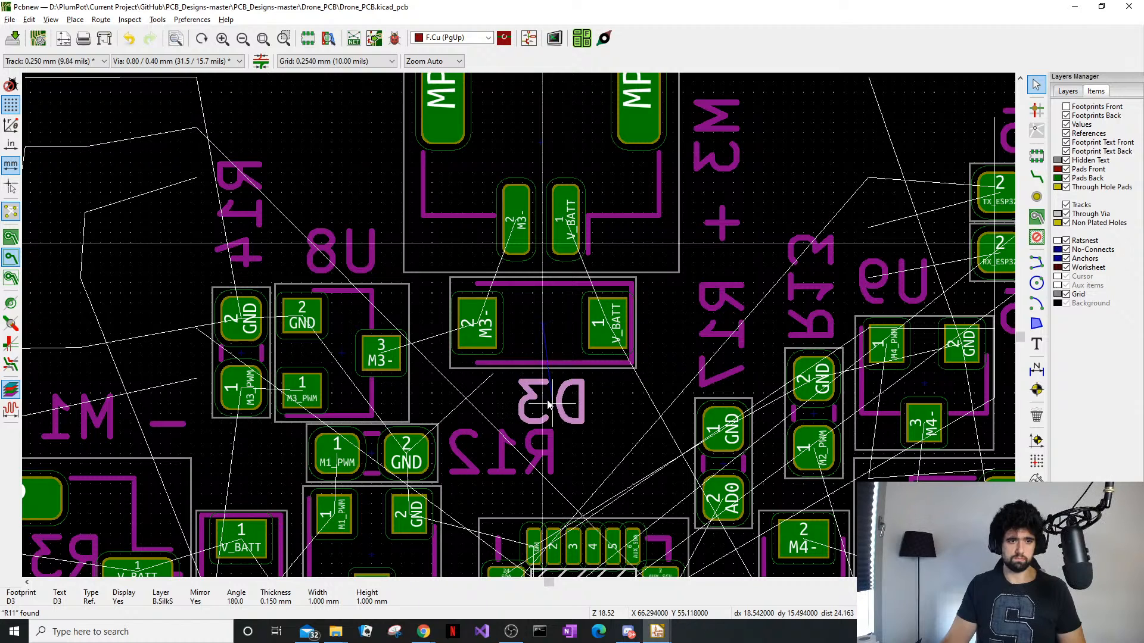
left_click(546, 405)
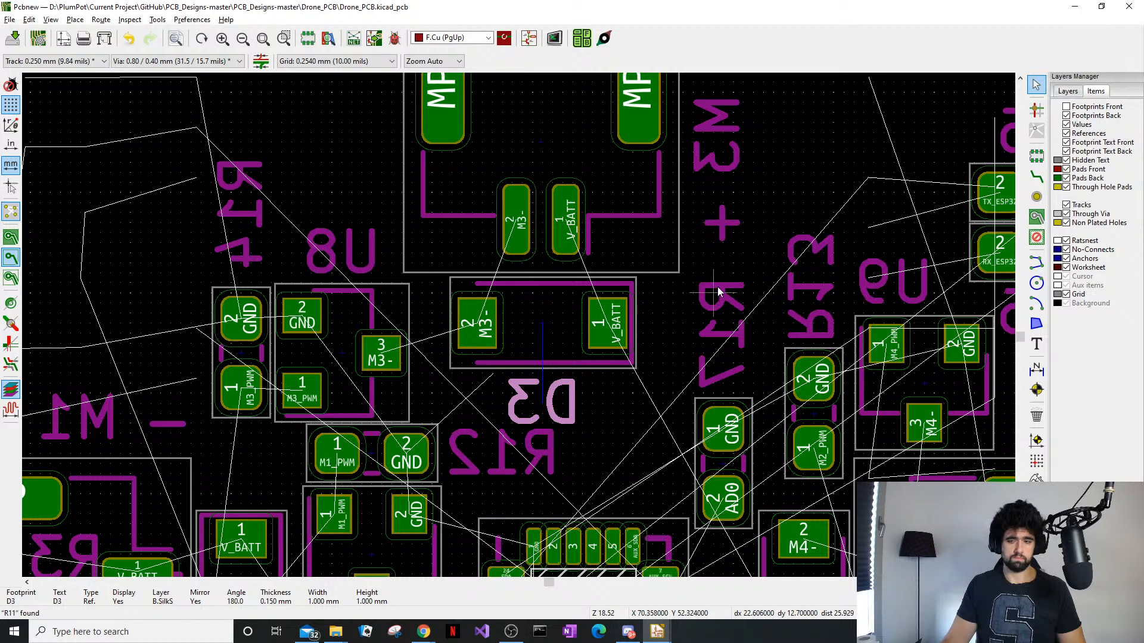
Delete the M3 motor text with its polarity marks beside connector J3 on the back silkscreen
middle_click_drag(718, 292, 672, 250)
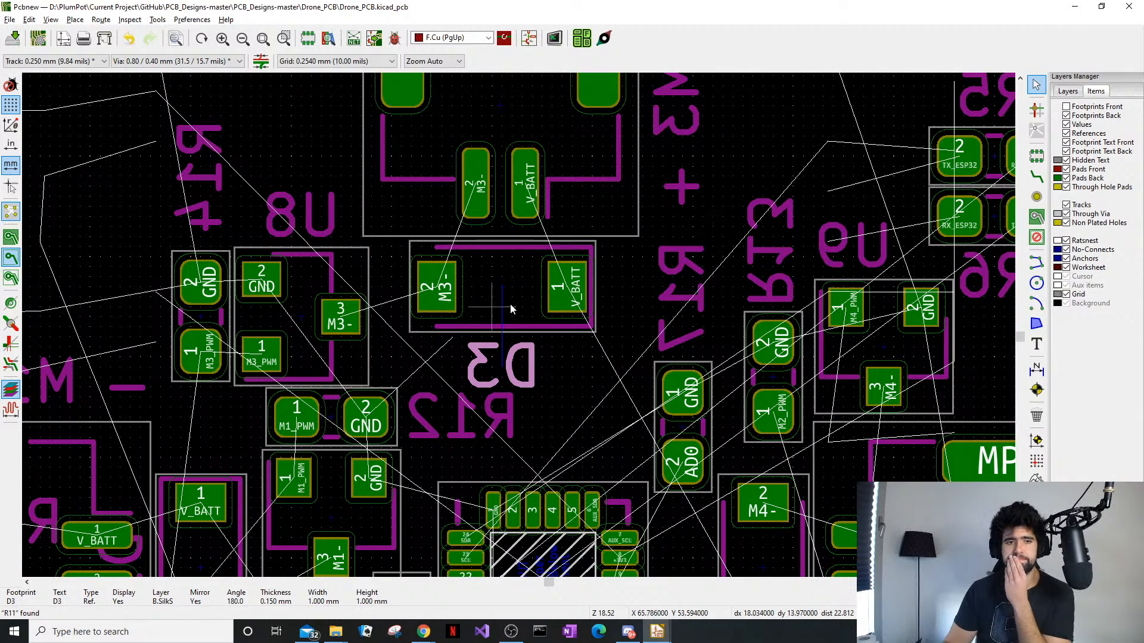
left_click(703, 299)
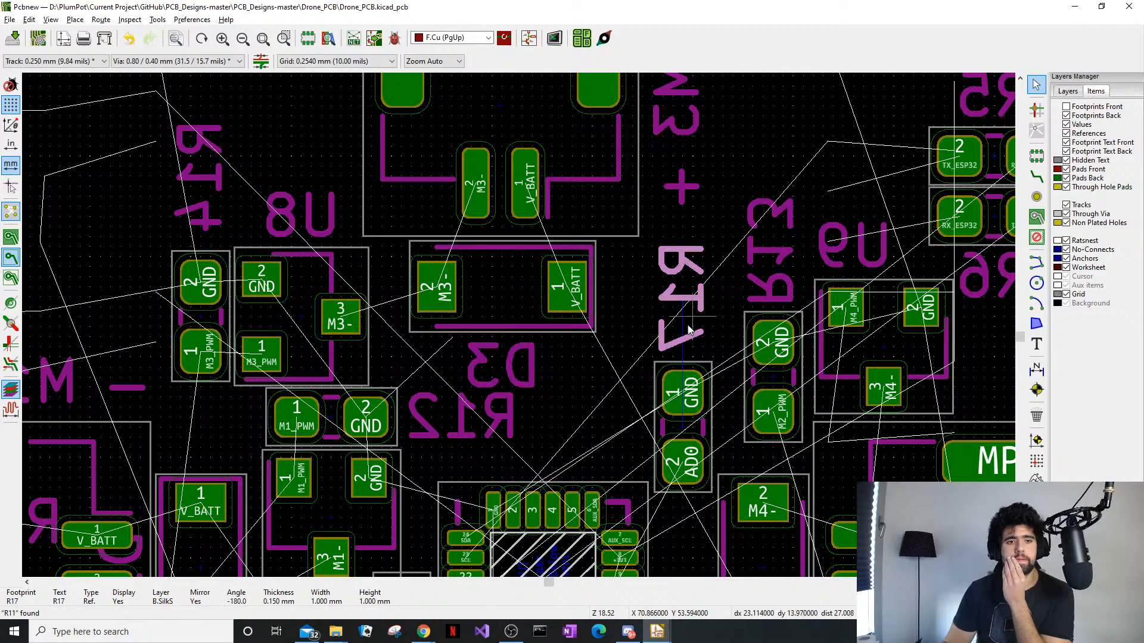
middle_click_drag(708, 187, 660, 258)
left_click_drag(660, 267, 624, 150)
key("Delete")
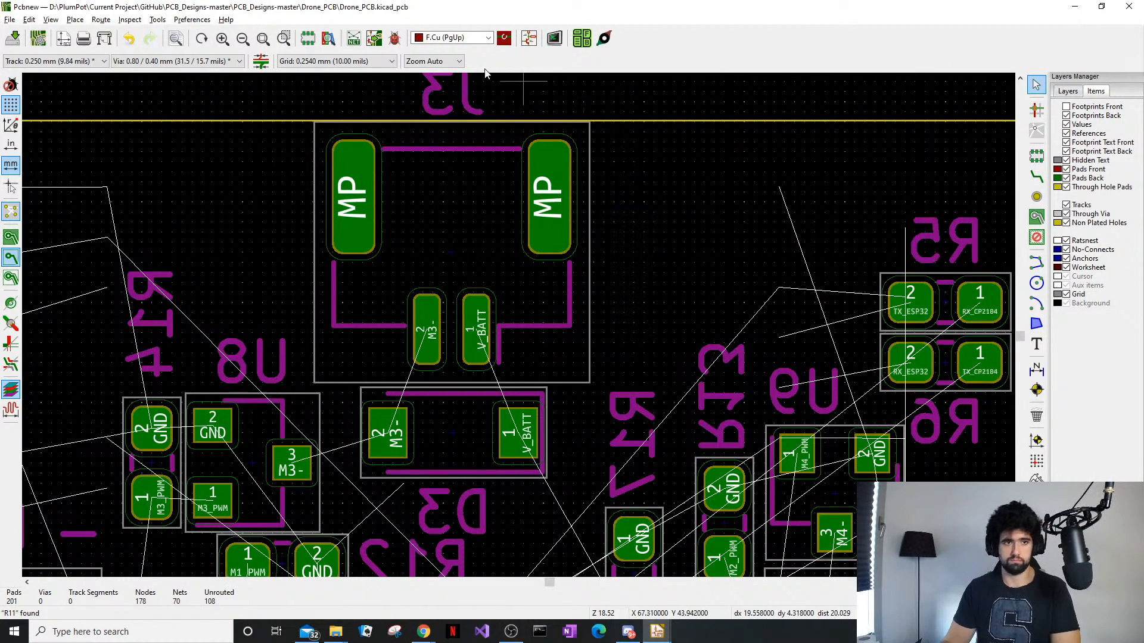
Rotate J3's back silkscreen label to vertical and move it inside the board outline beside its connector
left_click(453, 93)
key("m")
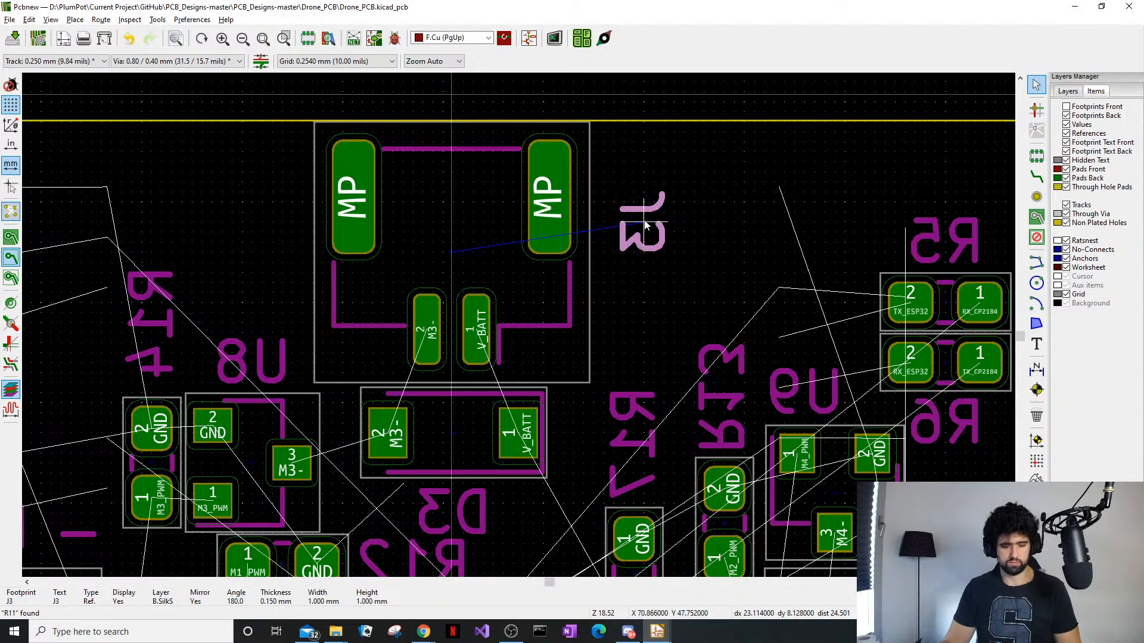
key("r")
scroll(649, 223, "down", 4)
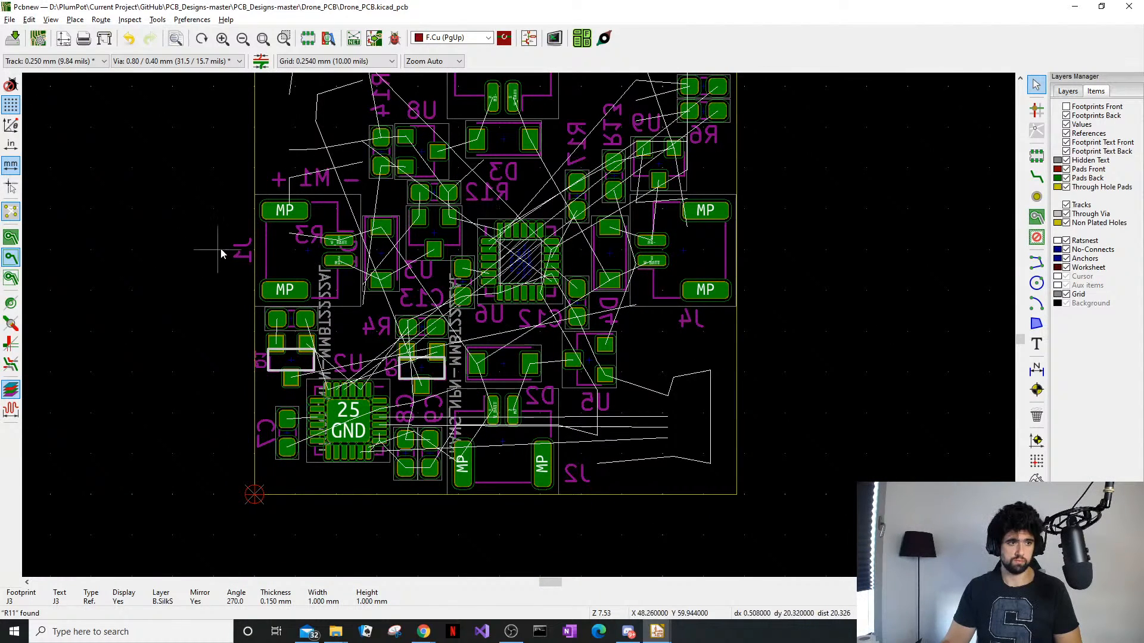
Delete the M1 motor text with its polarity marks above connector J1 on the back silkscreen
left_click(246, 248)
left_click_drag(360, 149, 281, 183)
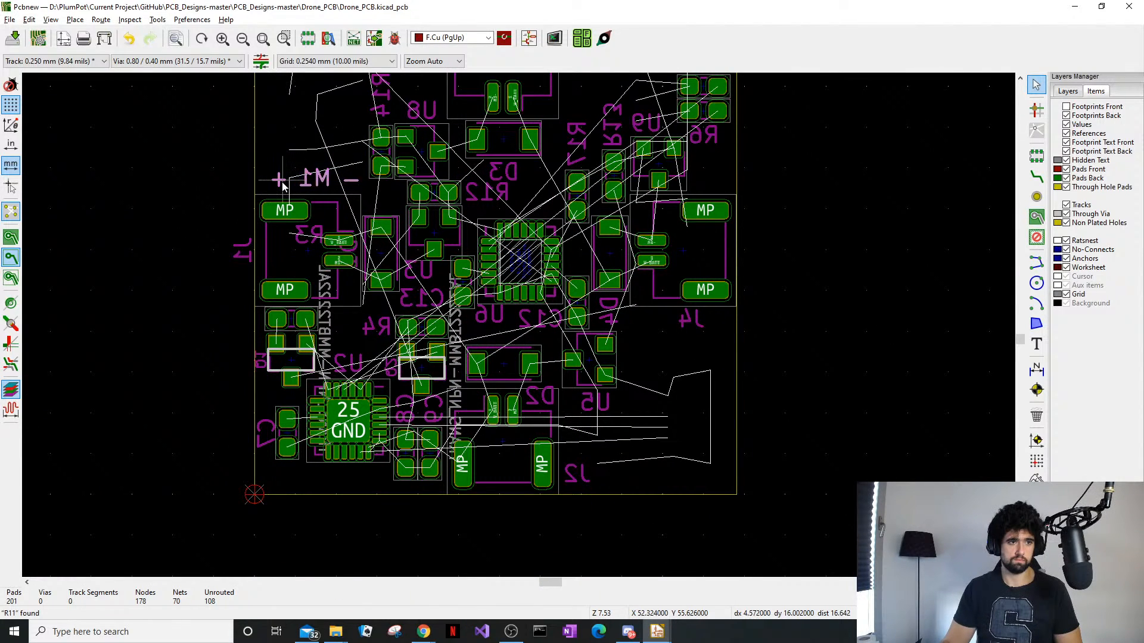
key("r")
key("Delete")
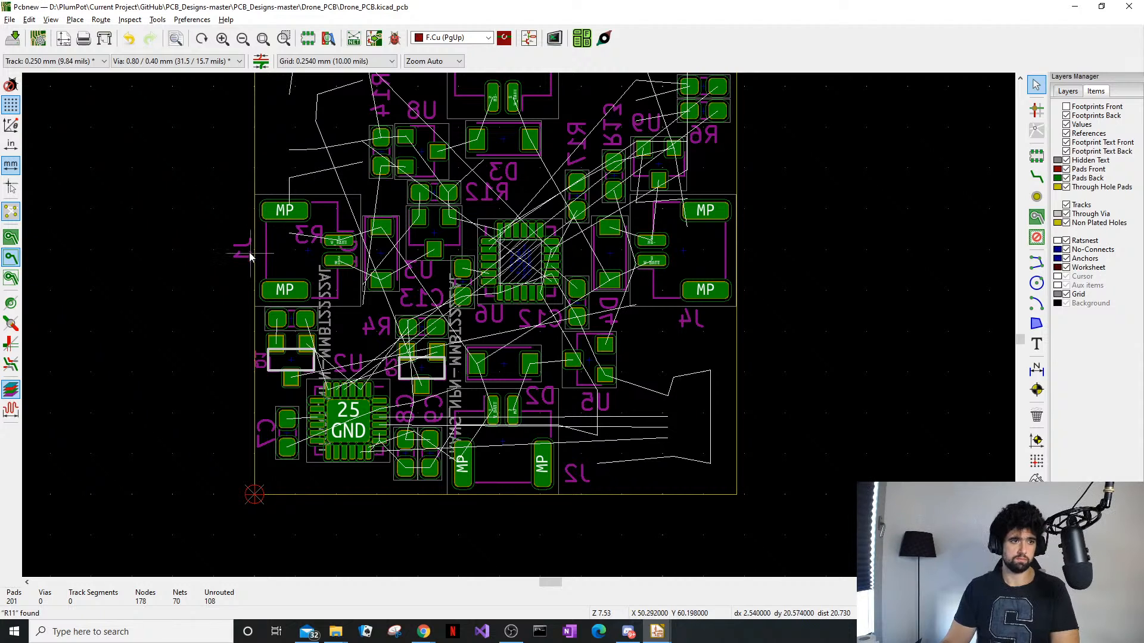
Rotate J1's back silkscreen label to horizontal, move it inside the board just above its connector, and save the board
key("Delete")
left_click(659, 339)
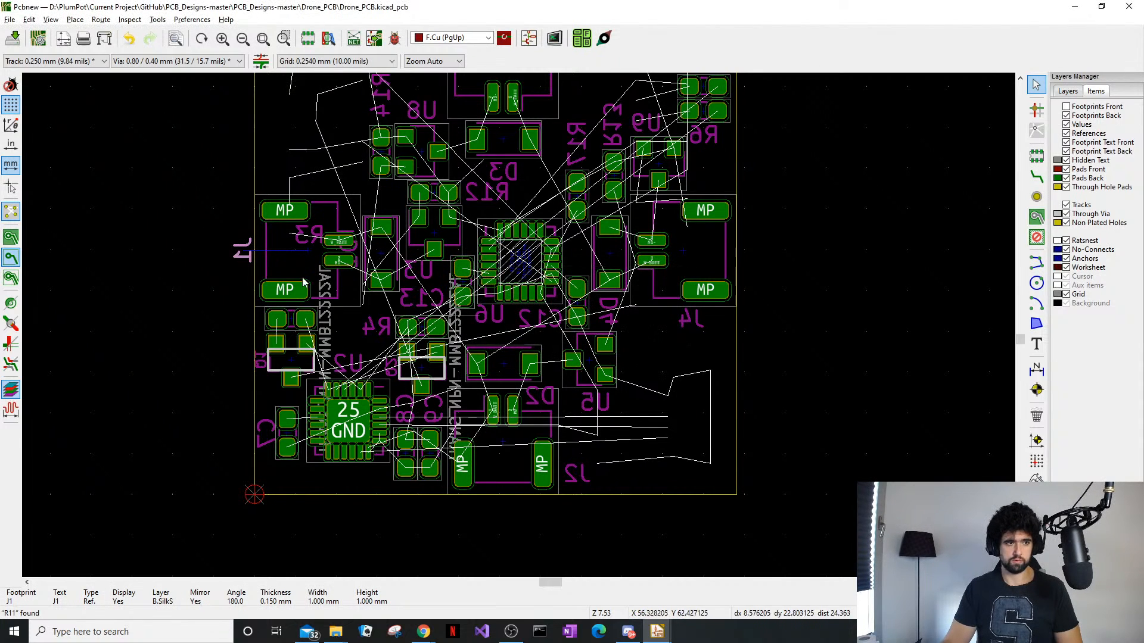
left_click(238, 250)
key("Delete")
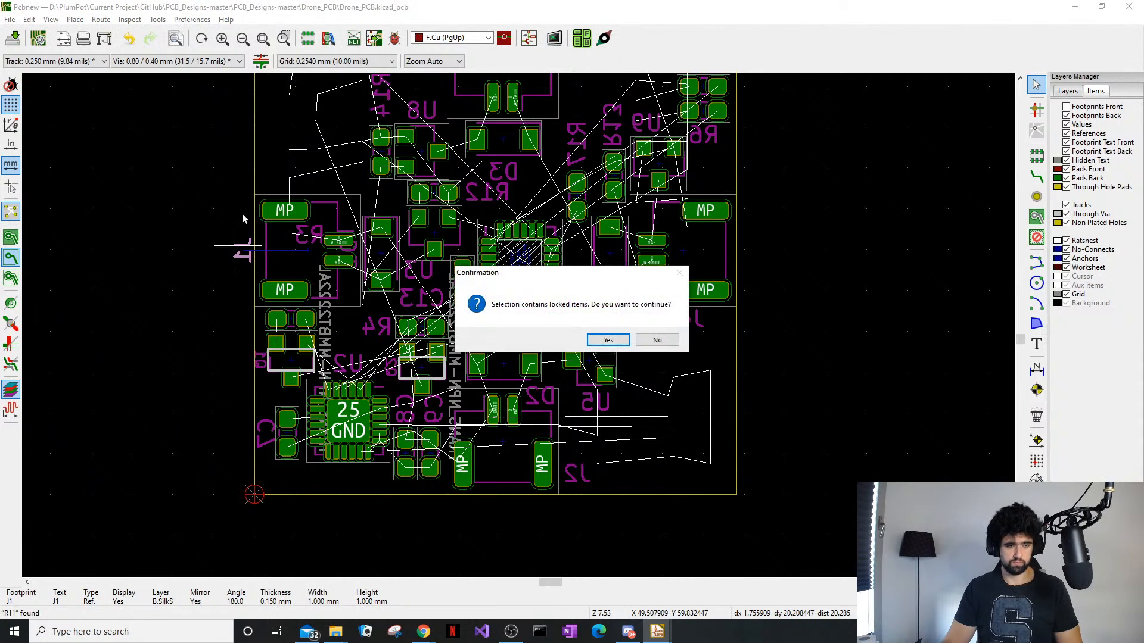
left_click(608, 340)
left_click(189, 236)
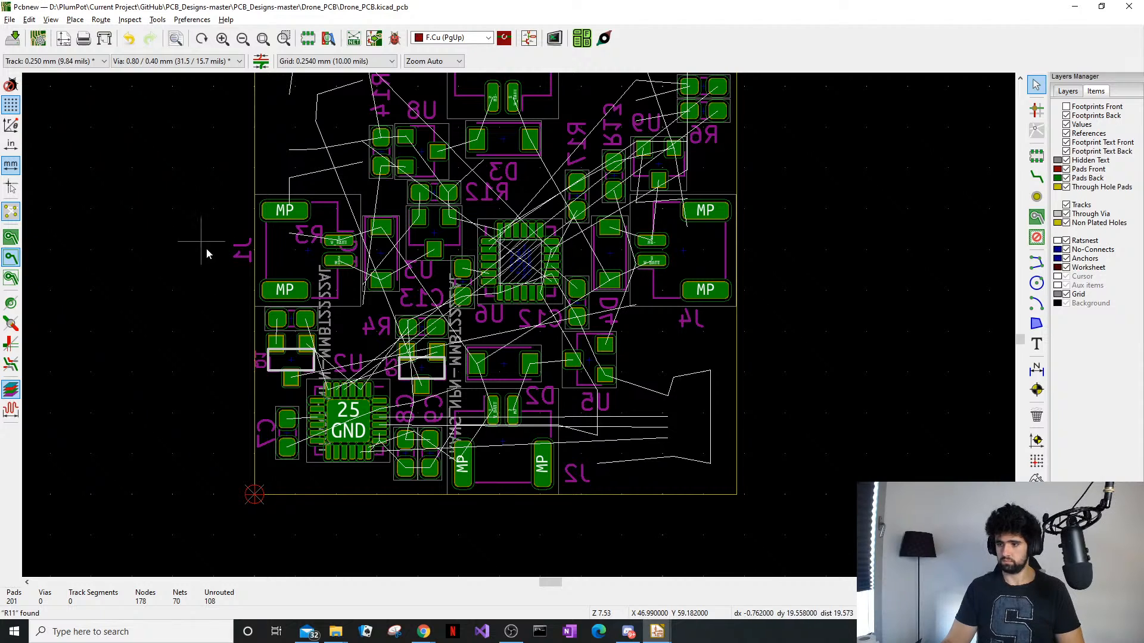
key("m")
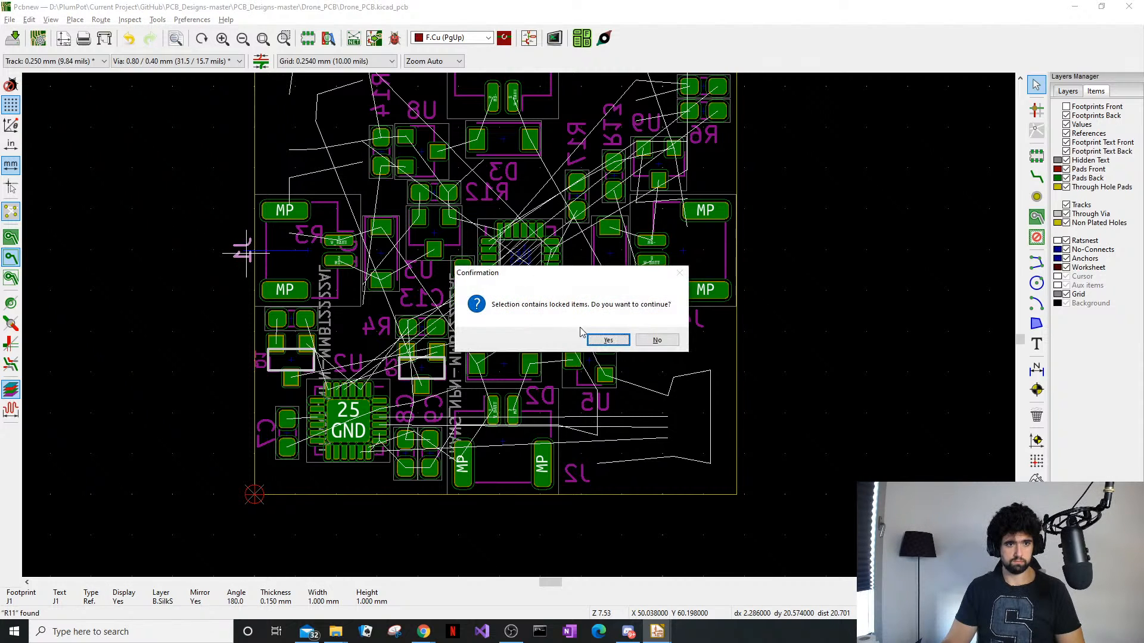
key("Return")
key("r")
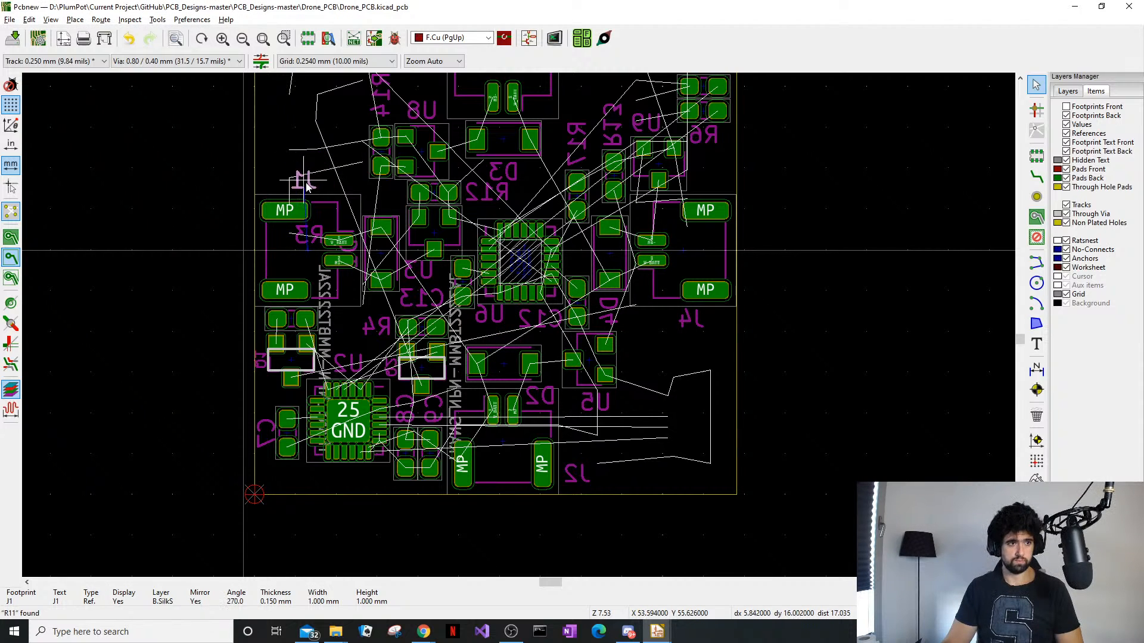
left_click(305, 180)
key("ctrl+s")
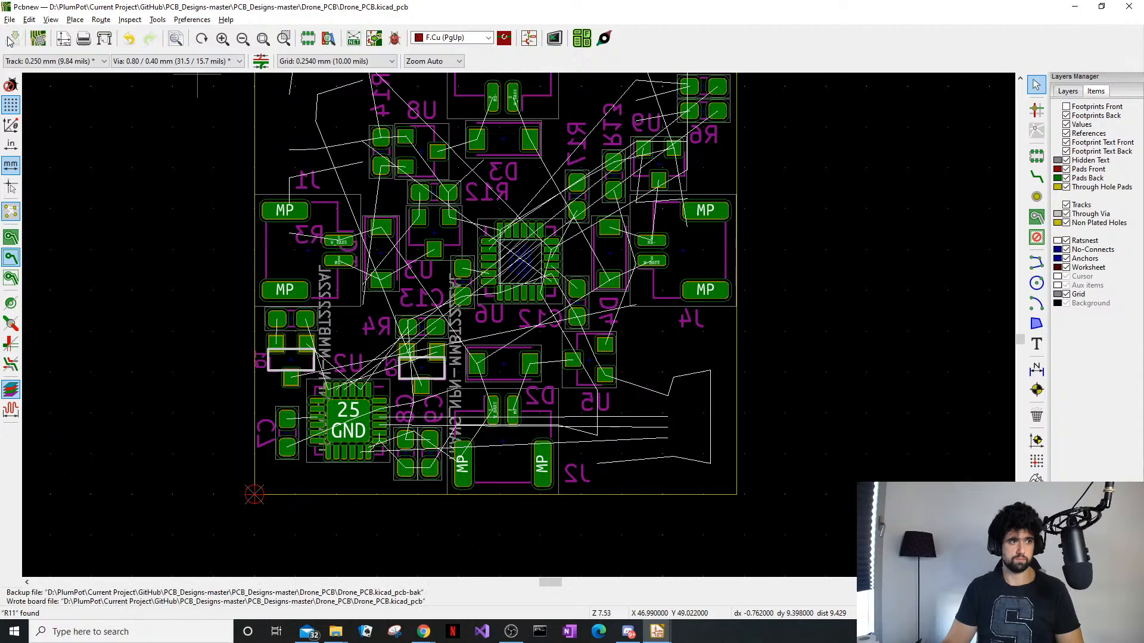
Show the front footprints and hide the back ones to work on the parts around U1
scroll(536, 405, "down", 1)
scroll(666, 309, "up", 3)
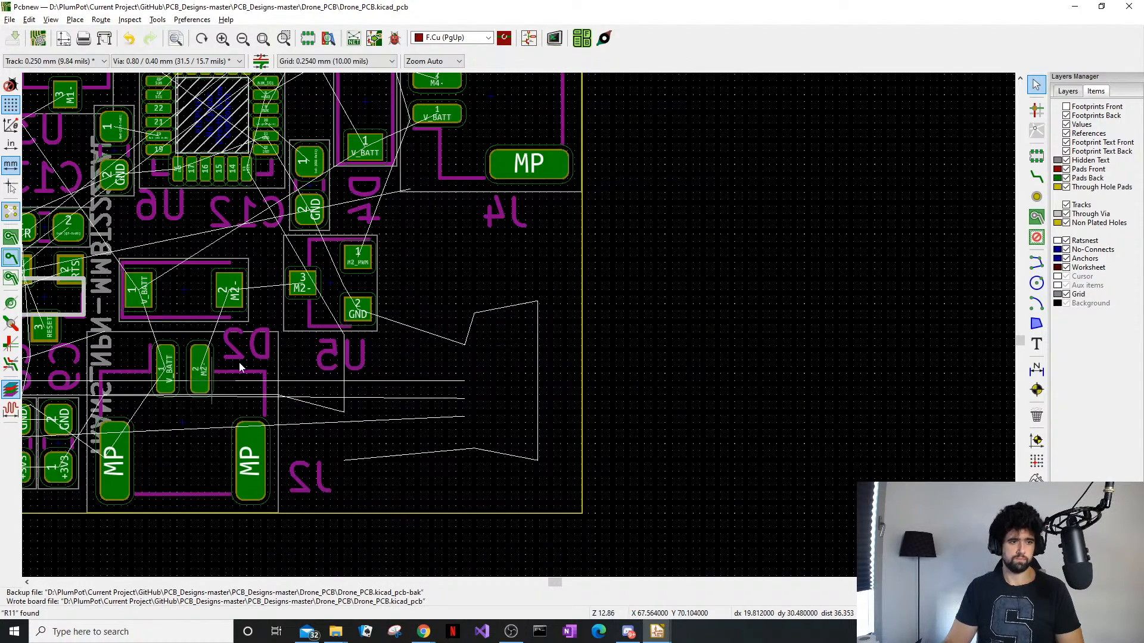
middle_click_drag(173, 409, 643, 366)
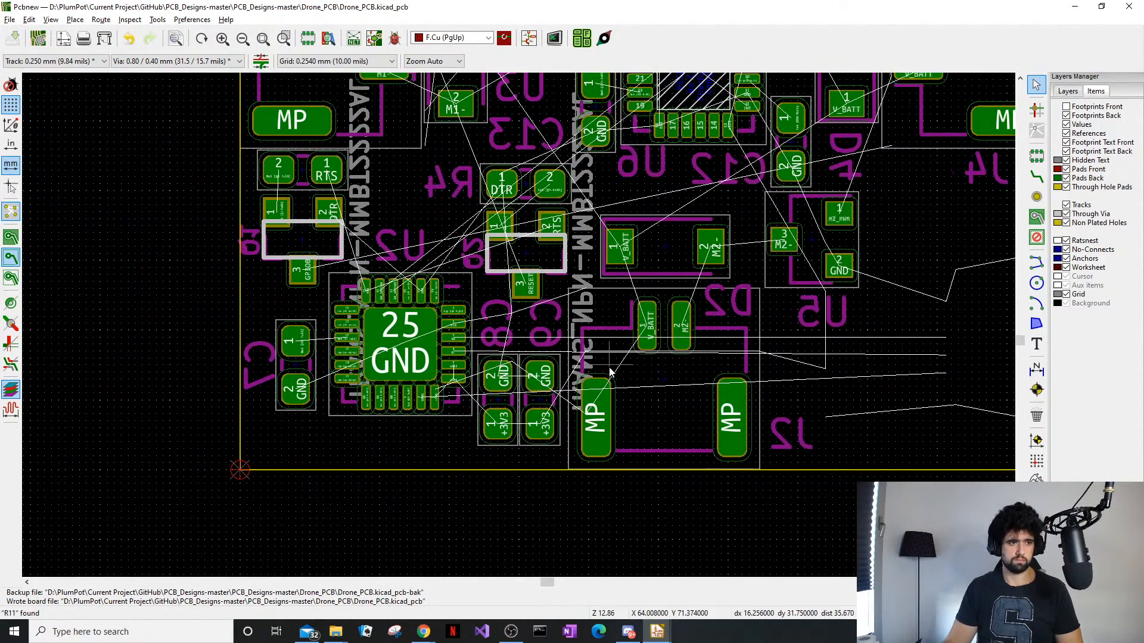
left_click(1066, 107)
left_click(1066, 115)
middle_click_drag(494, 254, 472, 540)
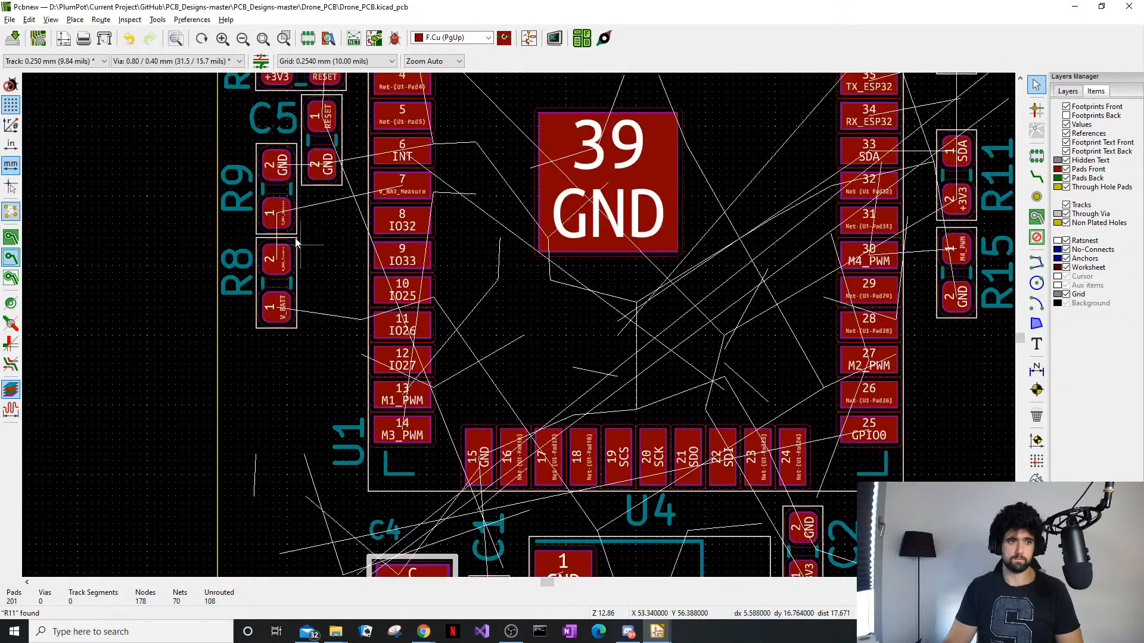
middle_click_drag(297, 241, 323, 432)
left_click(269, 185)
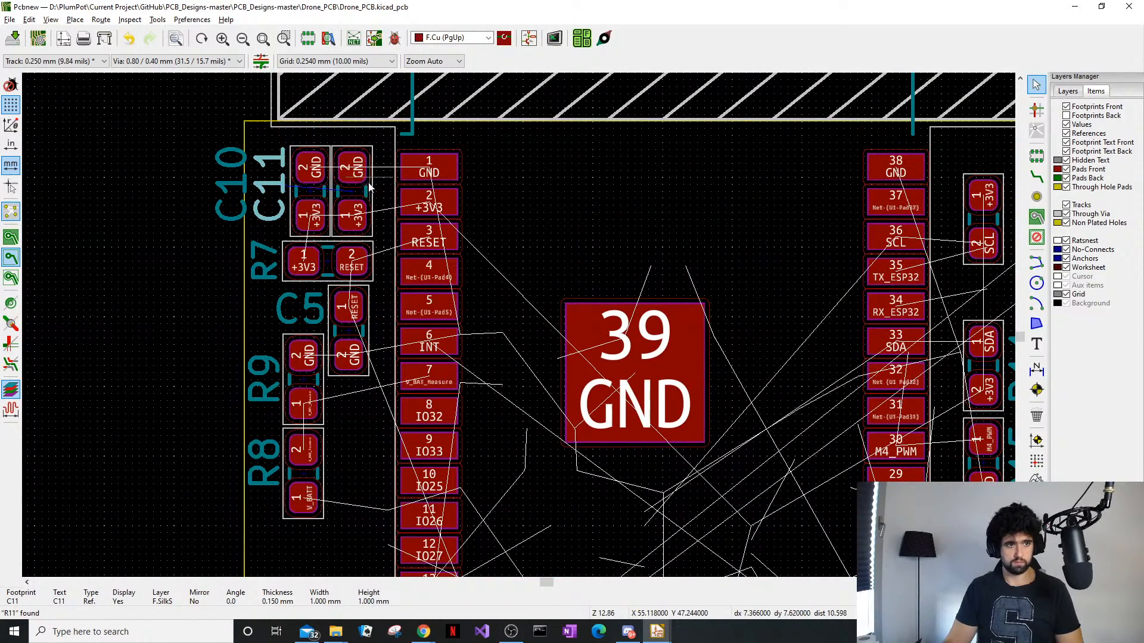
scroll(369, 188, "up", 4)
left_click(527, 333)
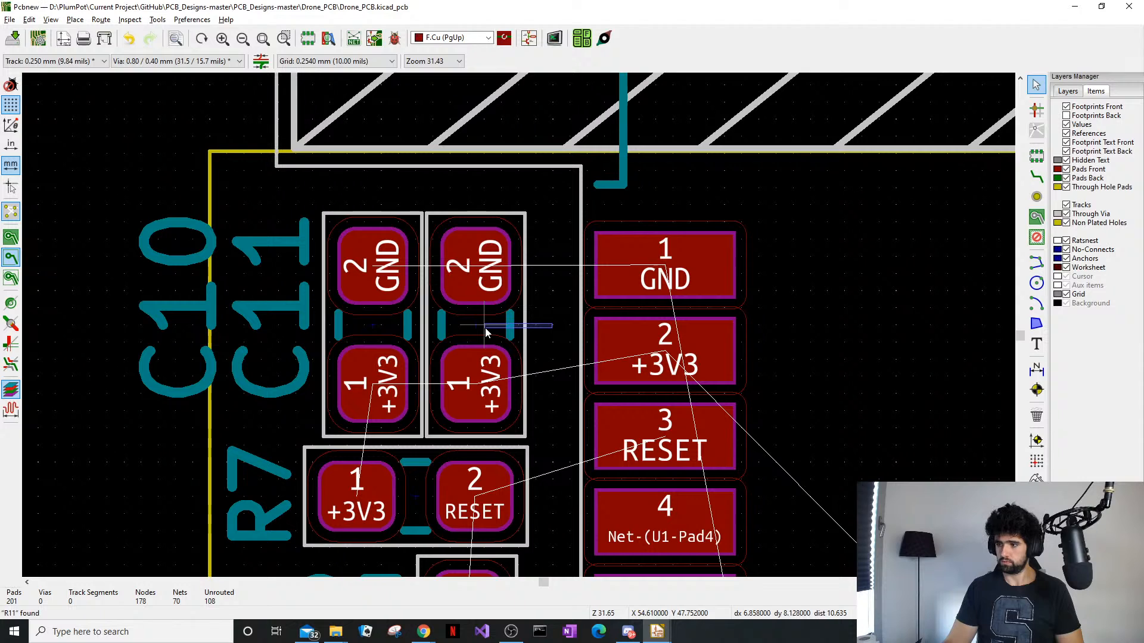
left_click_drag(485, 328, 485, 327)
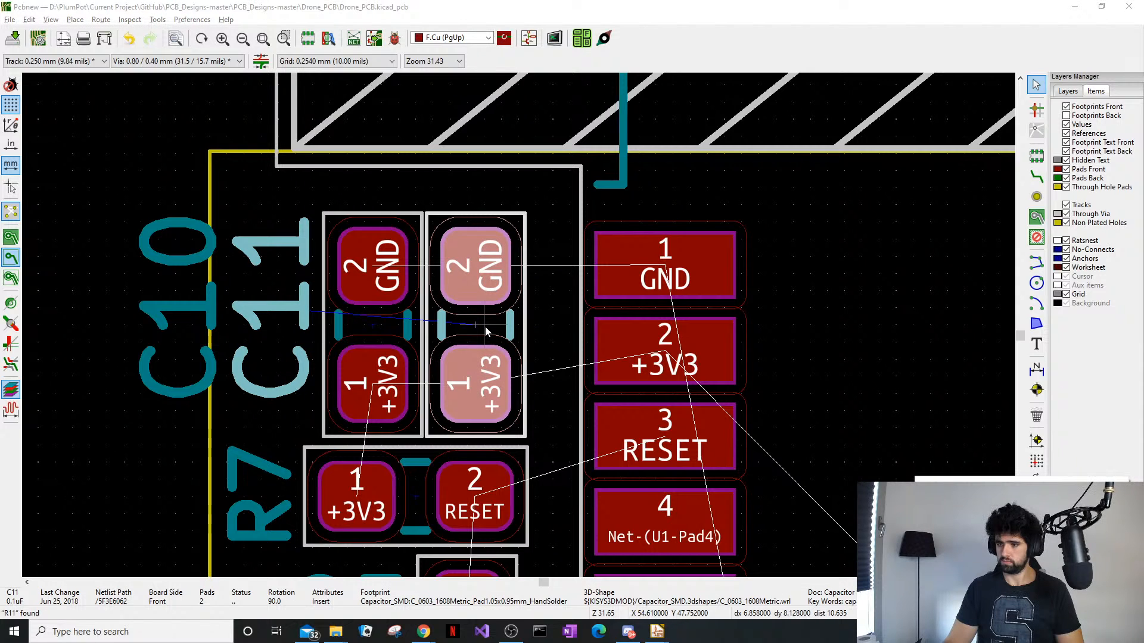
left_click(476, 196)
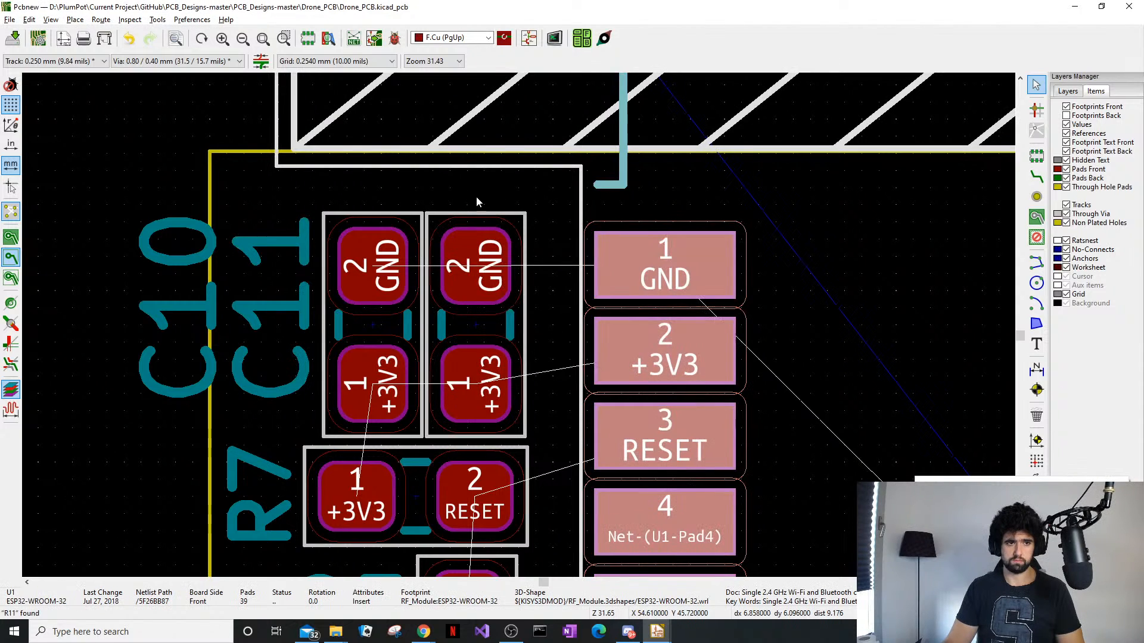
key("m")
left_click(398, 278)
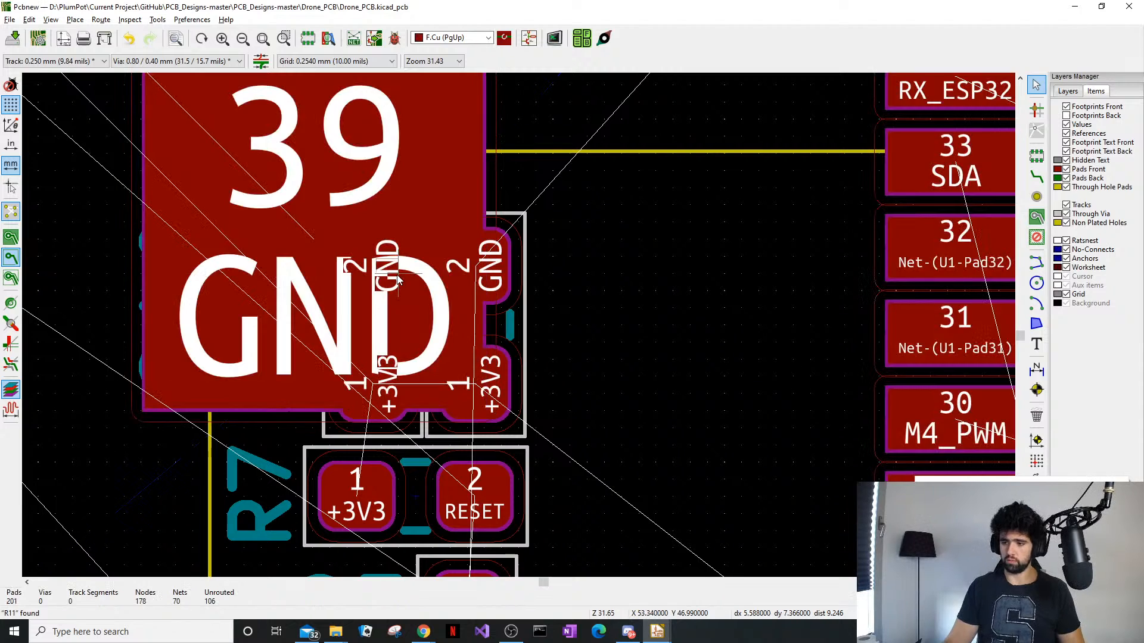
key("ctrl+z")
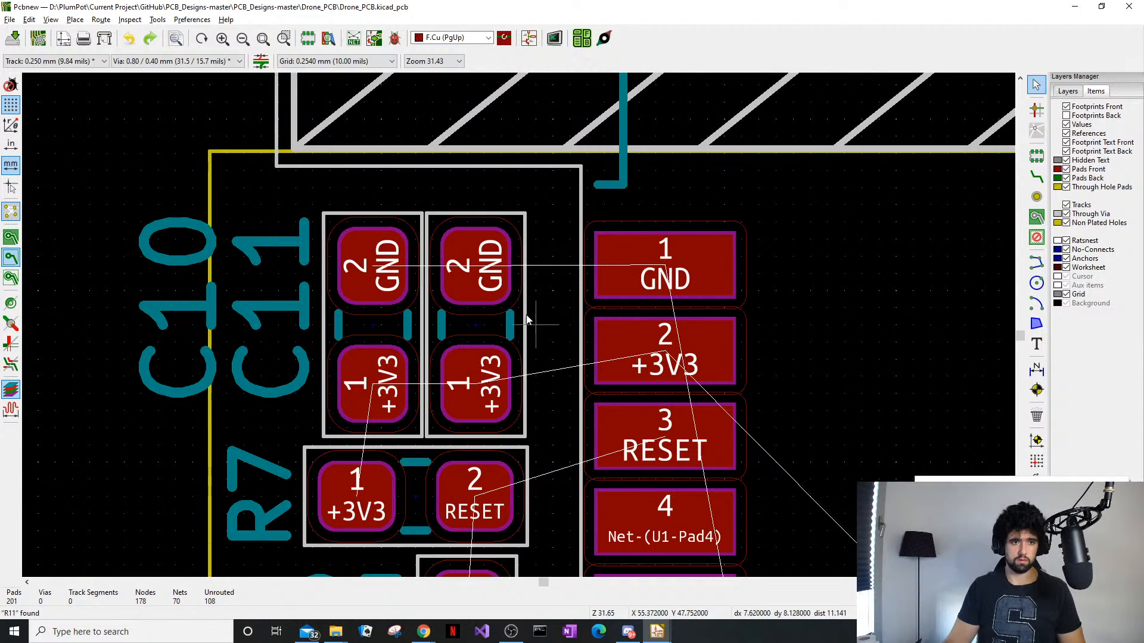
Move capacitors C10 and C11 together up and closer to U1's pads, and shift resistor R7 up beneath them
left_click_drag(436, 205, 404, 266)
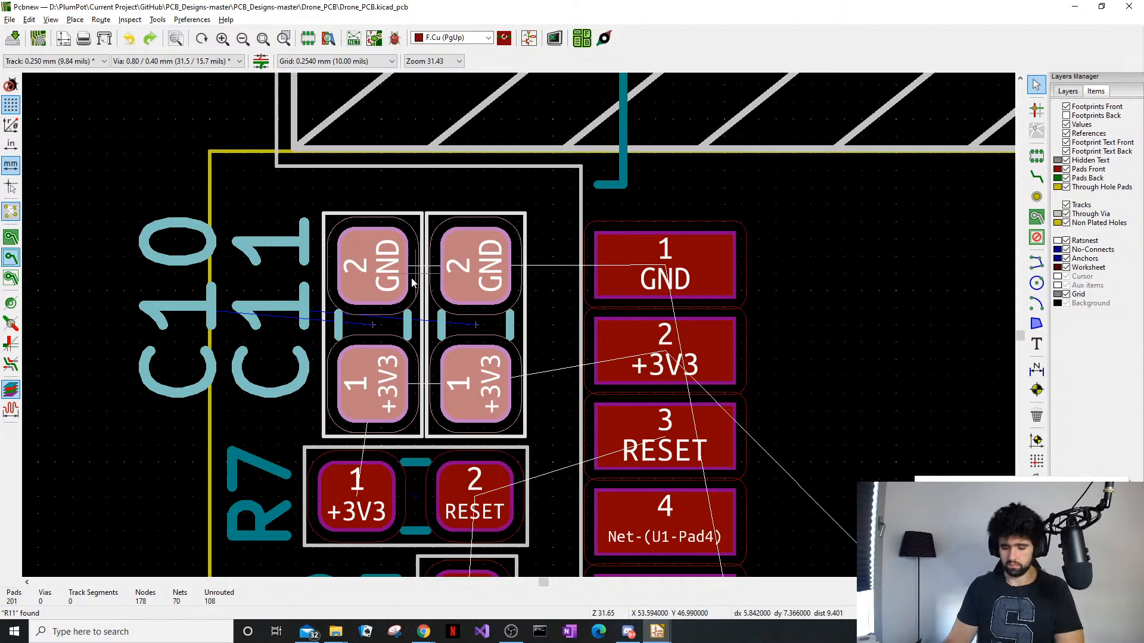
left_click_drag(415, 261, 433, 261)
mouse_move(433, 306)
left_mouse_down()
mouse_move(467, 296)
mouse_move(453, 296)
left_mouse_up()
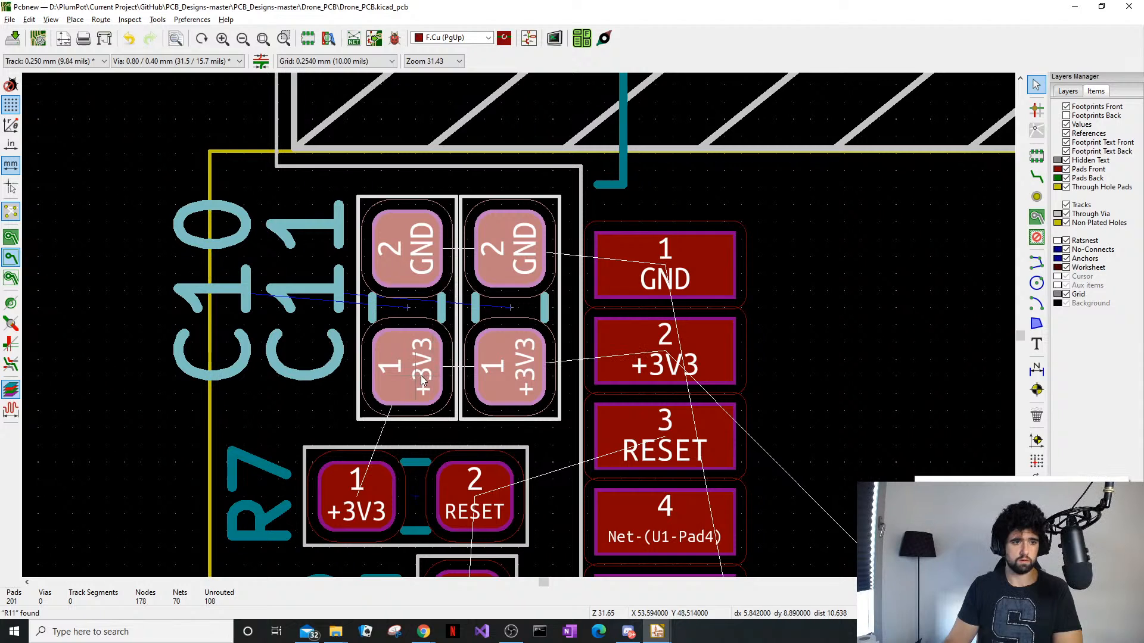
middle_click_drag(429, 465, 415, 390)
left_click(415, 390)
left_click_drag(405, 426, 438, 410)
left_click(248, 228)
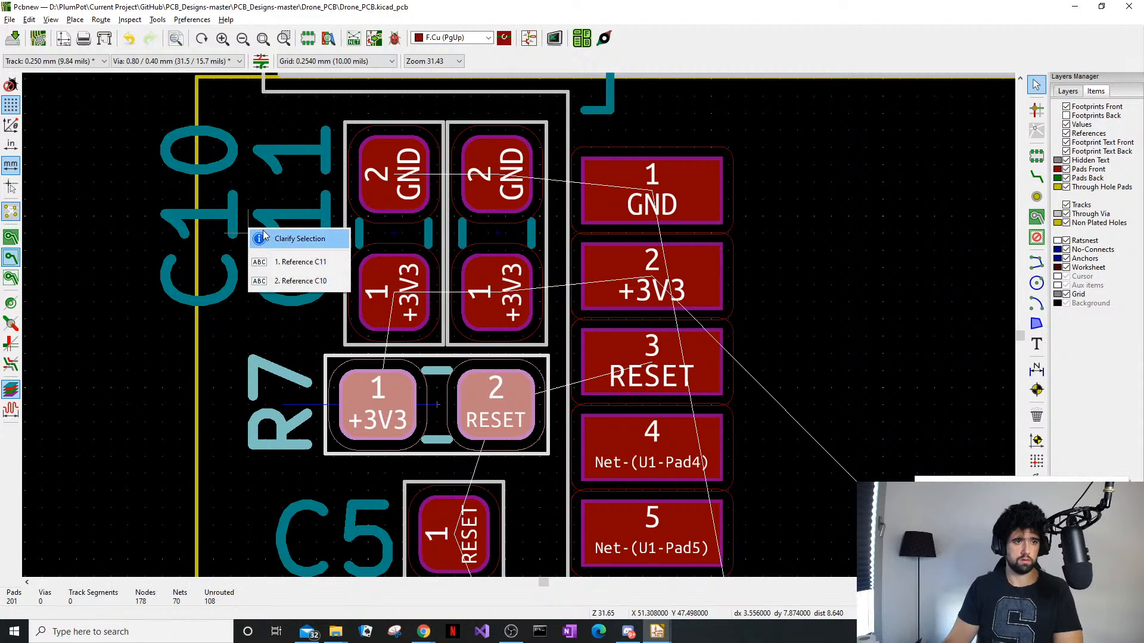
left_click(277, 260)
middle_click_drag(297, 173, 302, 282)
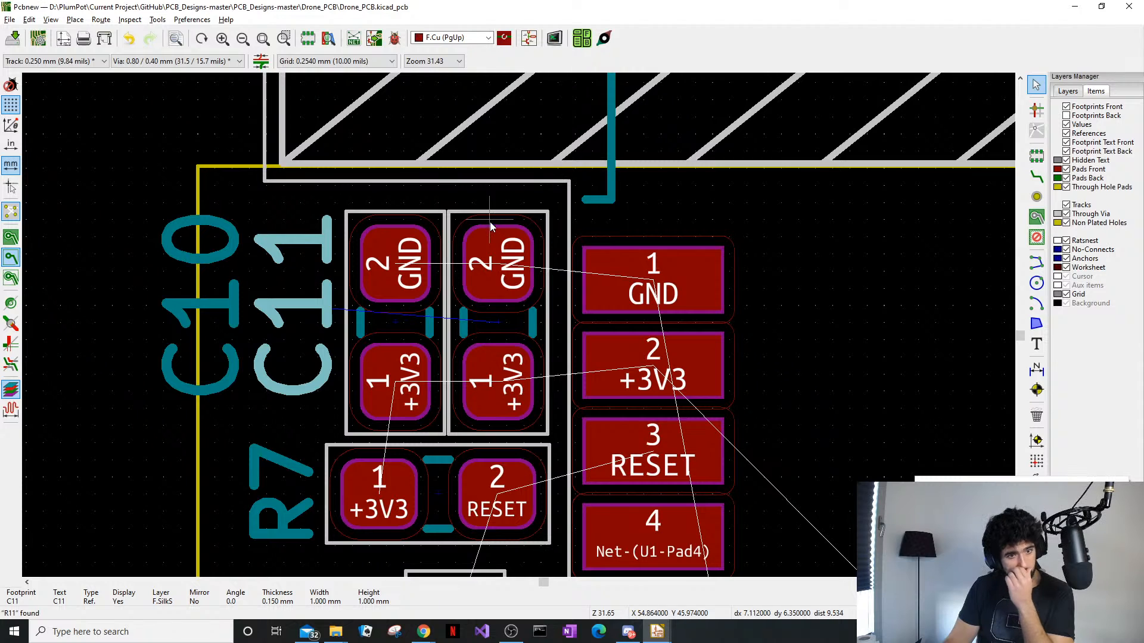
middle_click_drag(485, 257, 477, 158)
scroll(465, 307, "down", 1)
middle_click_drag(509, 389, 506, 208)
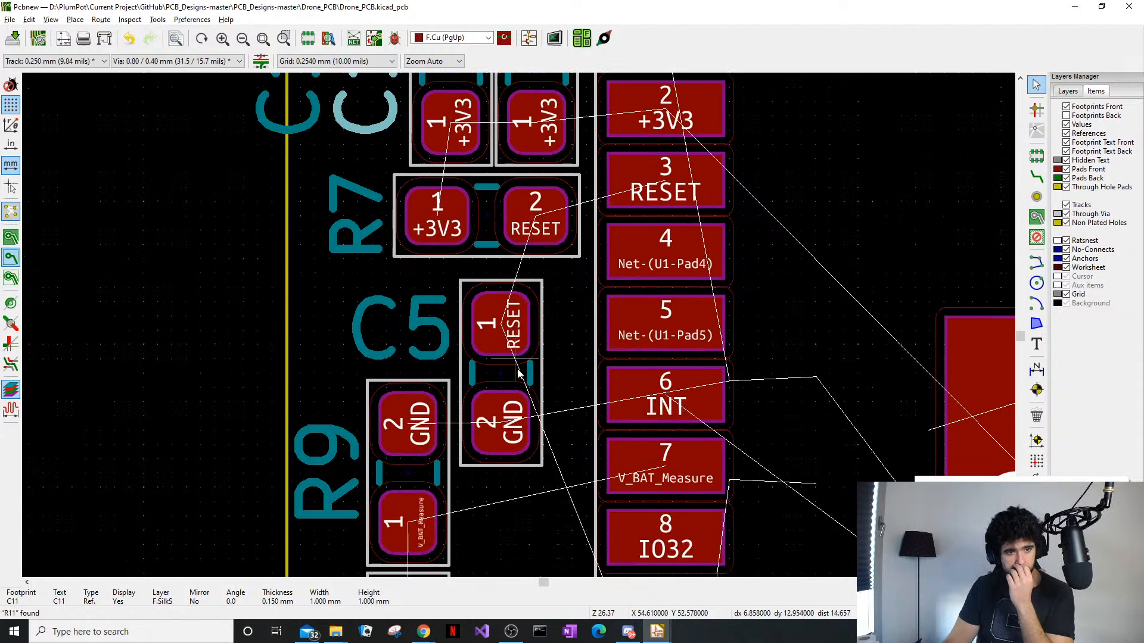
left_click_drag(562, 381, 549, 360)
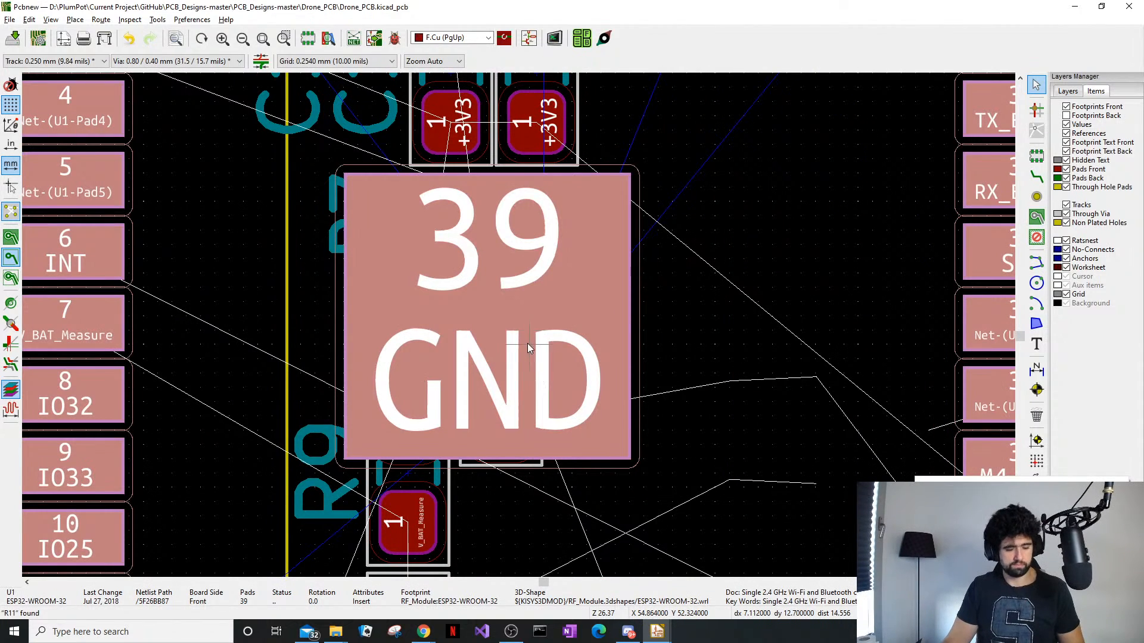
key("ctrl+z")
Shift capacitor C5 and resistors R9 and R8 slightly to the right, closer to U1's pad column
left_click(506, 377)
mouse_move(505, 373)
left_mouse_down()
mouse_move(545, 367)
mouse_move(524, 366)
left_mouse_up()
scroll(524, 366, "down", 1)
left_click(459, 412)
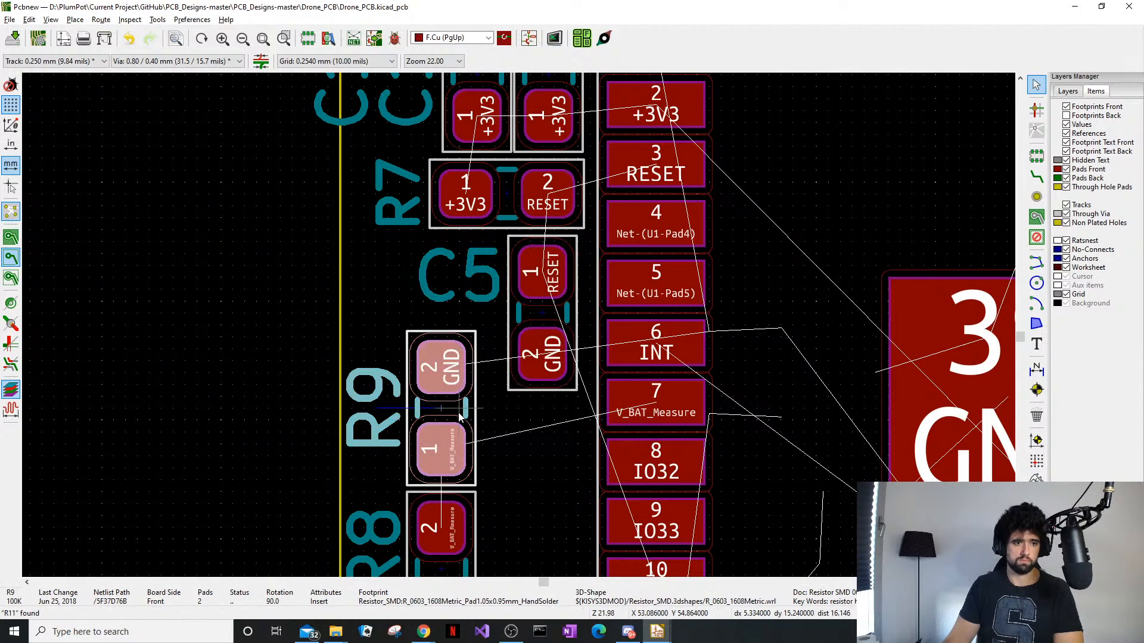
left_click_drag(458, 415, 476, 415)
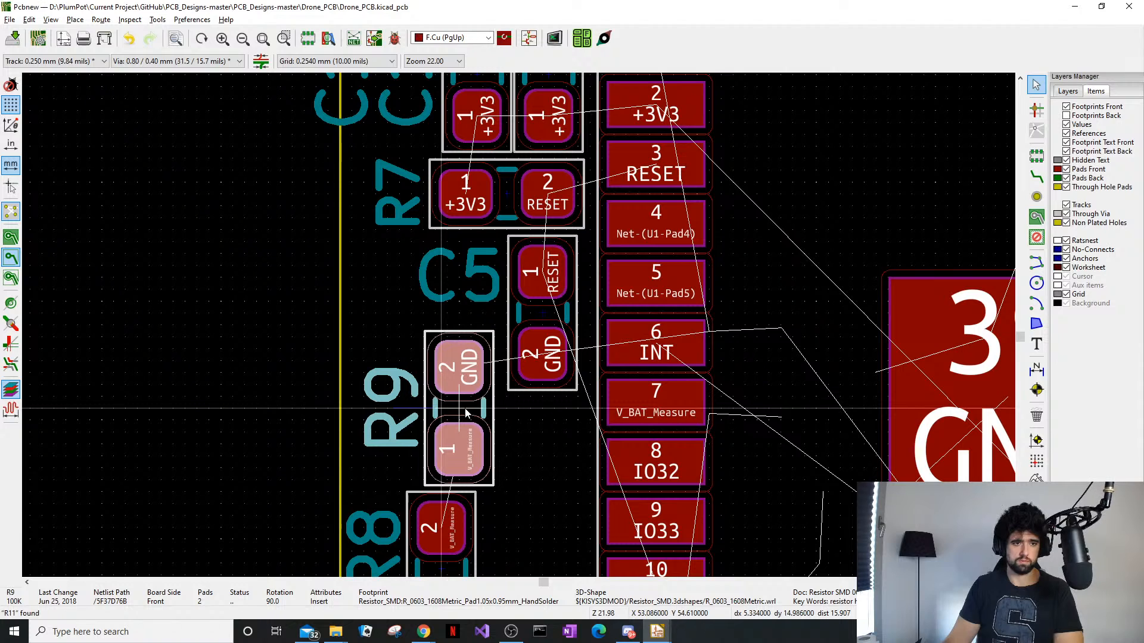
middle_click_drag(547, 391, 562, 280)
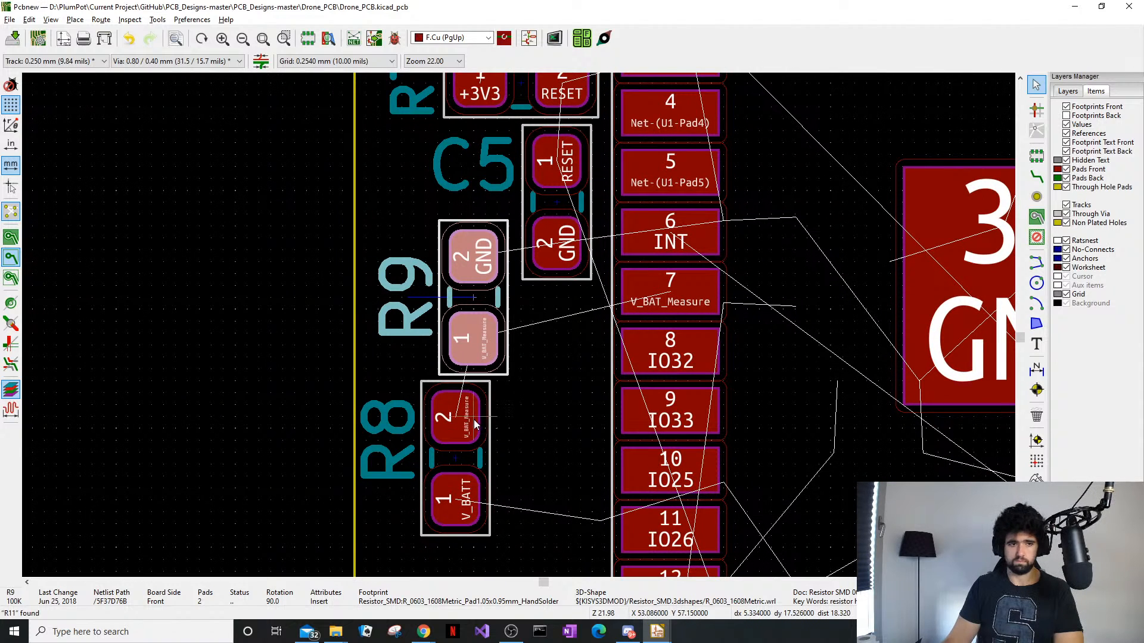
left_click(460, 460)
left_click_drag(458, 461, 477, 460)
Move C11's silkscreen label slightly closer to the capacitors and set its text width and height to 0.5 mm
middle_click_drag(537, 334, 624, 536)
middle_click_drag(548, 250, 548, 344)
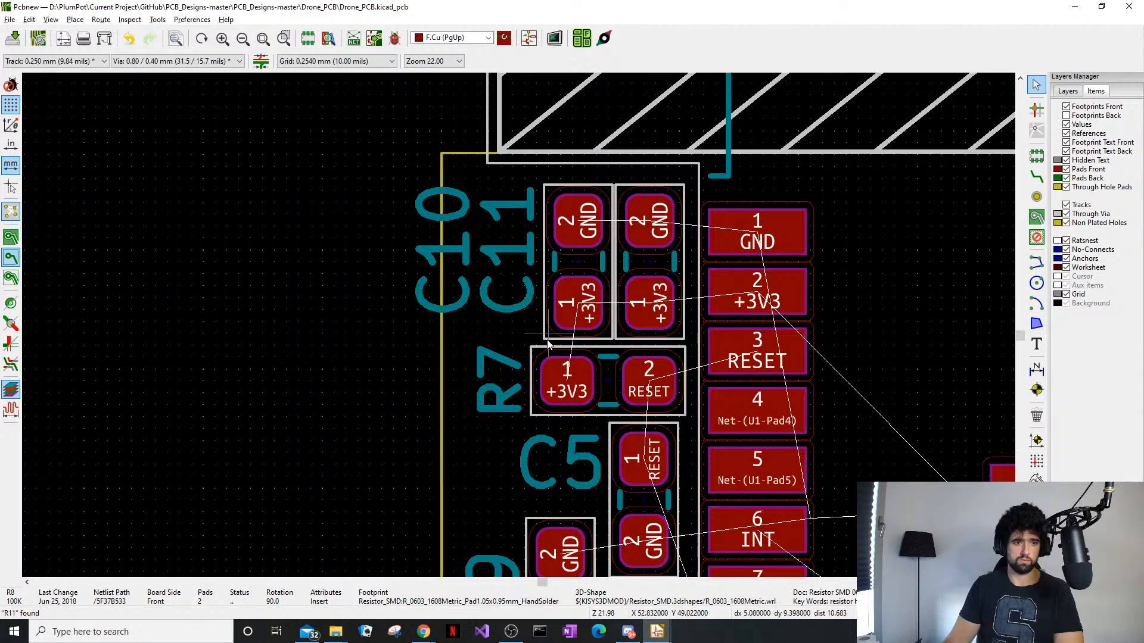
left_click(444, 301)
left_click(481, 288)
left_click(456, 227)
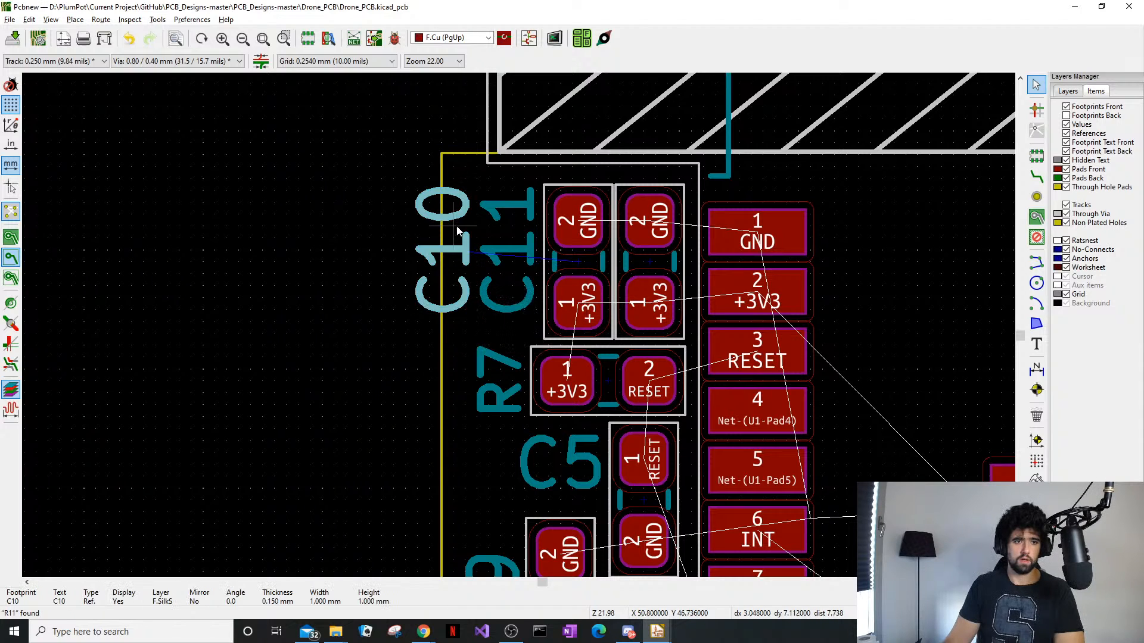
double_click(501, 279)
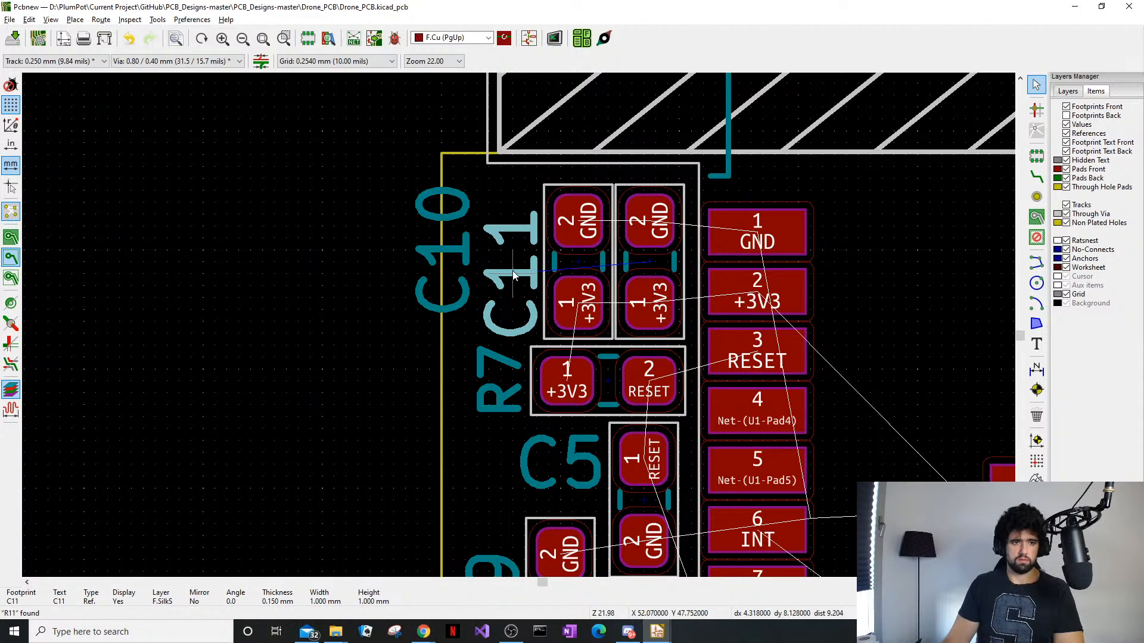
double_click(518, 279)
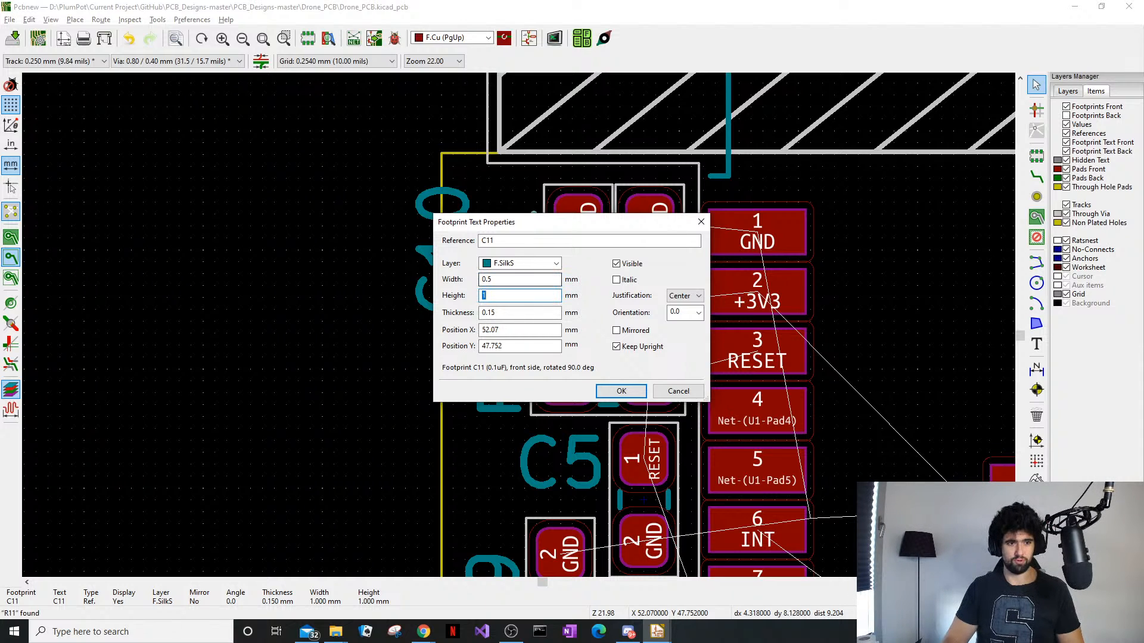
left_click(621, 391)
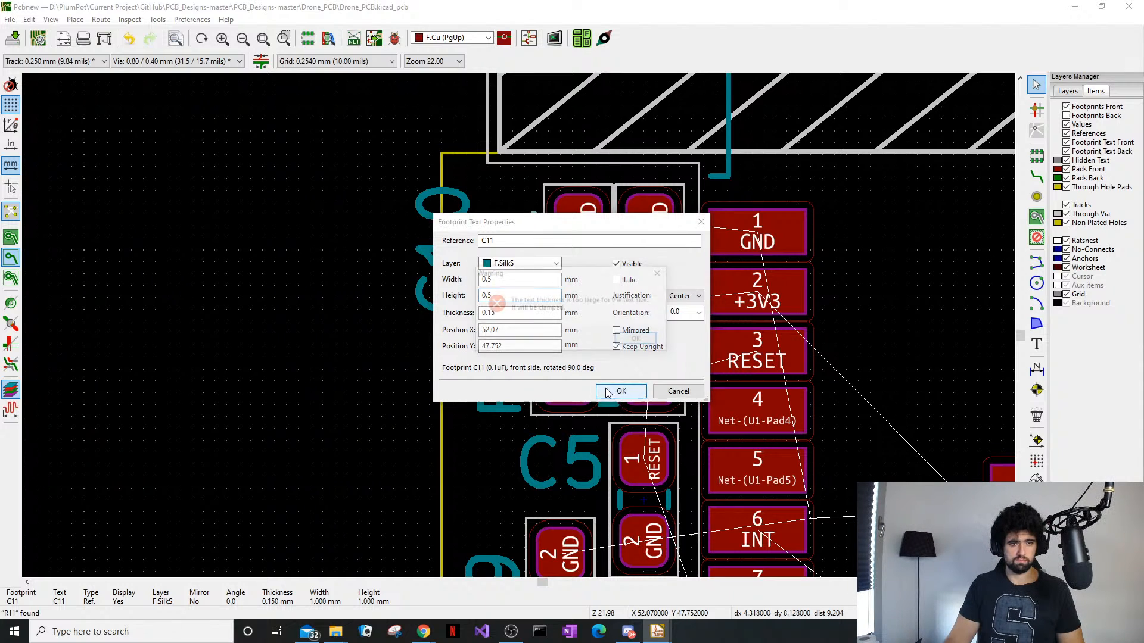
left_click(638, 340)
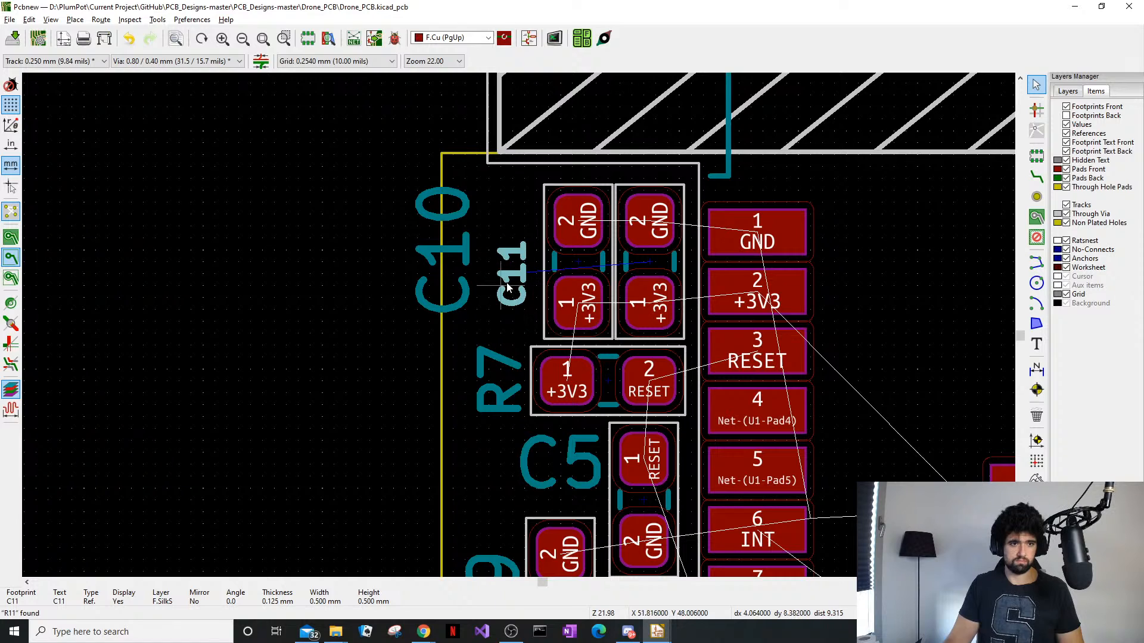
Move C10's silkscreen label left, outside the board outline and clear of C11's label
left_click(418, 315)
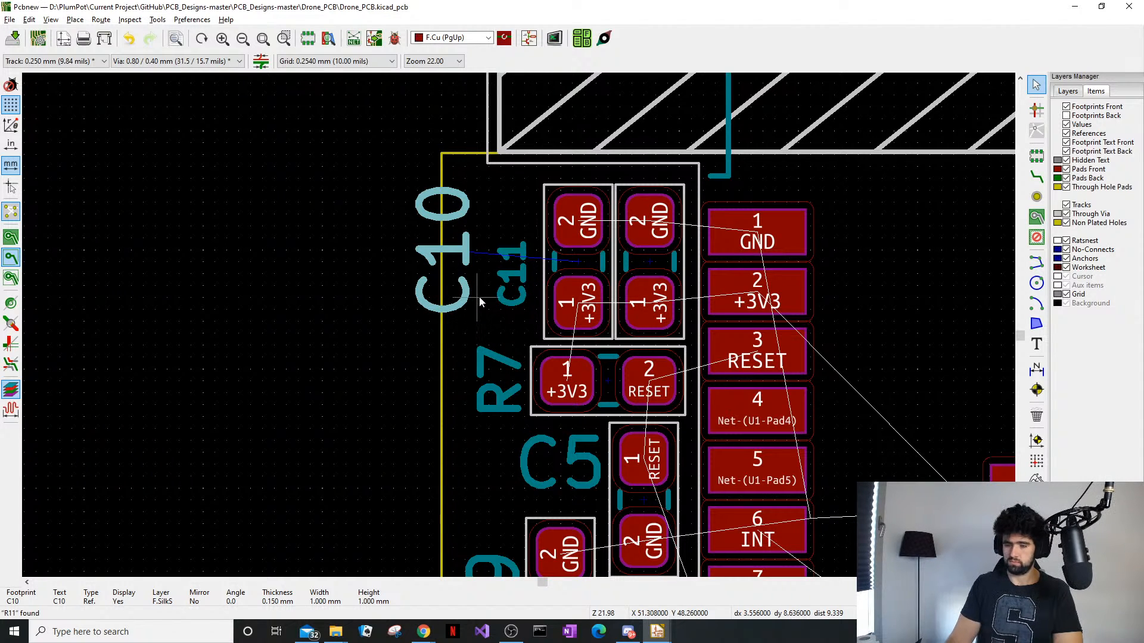
left_click_drag(440, 276, 405, 263)
left_click(532, 268)
left_click(518, 281)
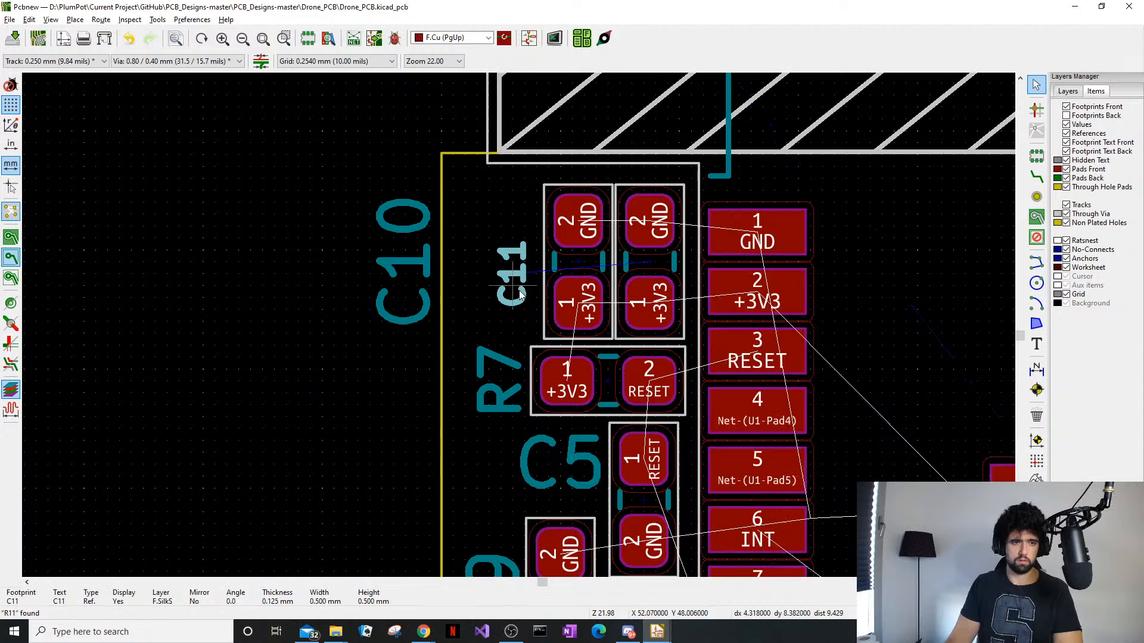
left_click(416, 289)
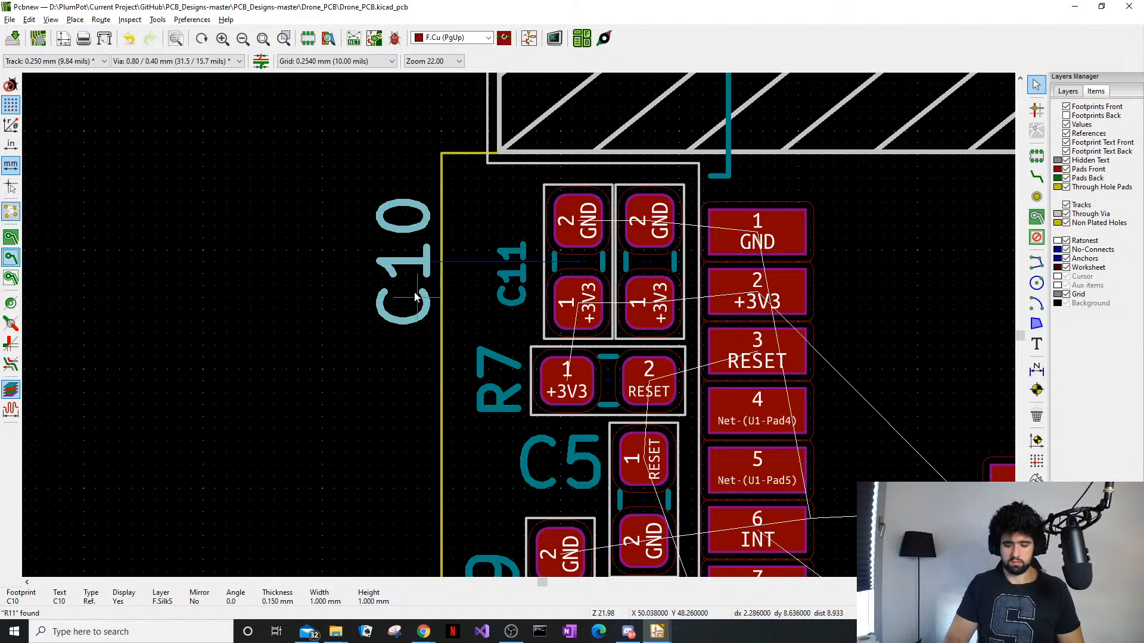
Move C10's silkscreen label right, back toward C11's label and across the board's edge line
key("Escape")
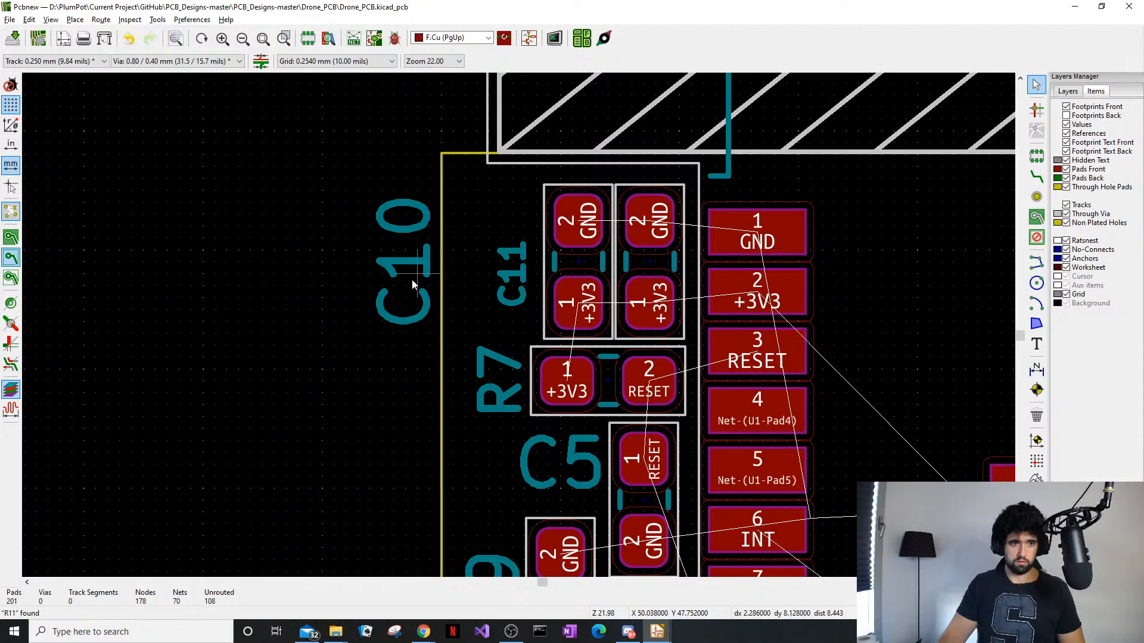
scroll(412, 281, "up", 1)
left_click(509, 307)
key("Escape")
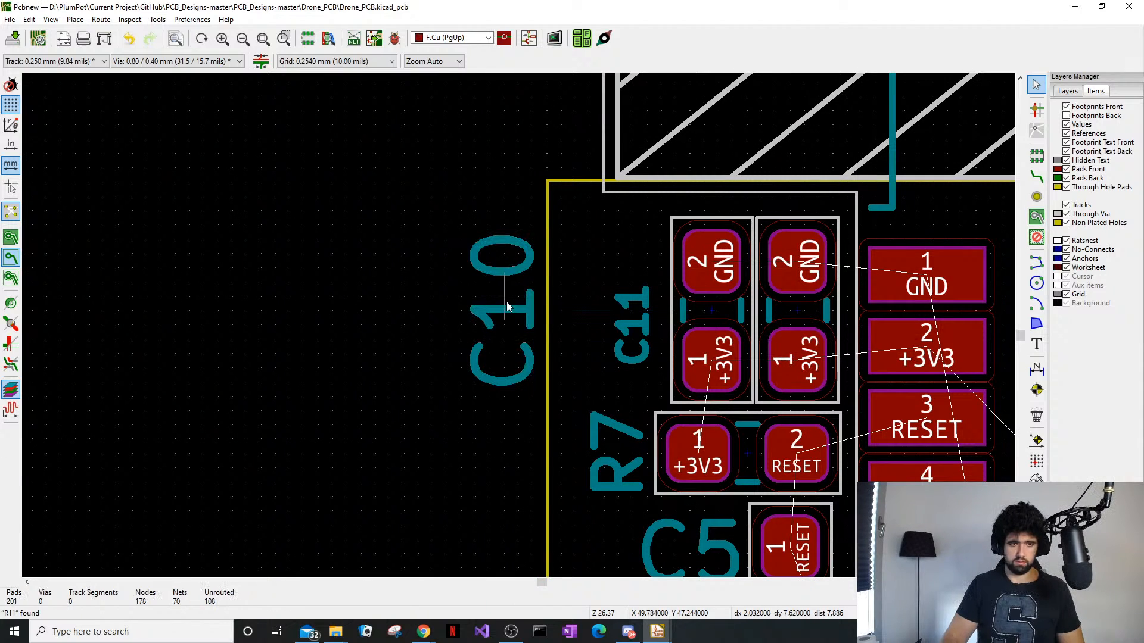
left_click(533, 331)
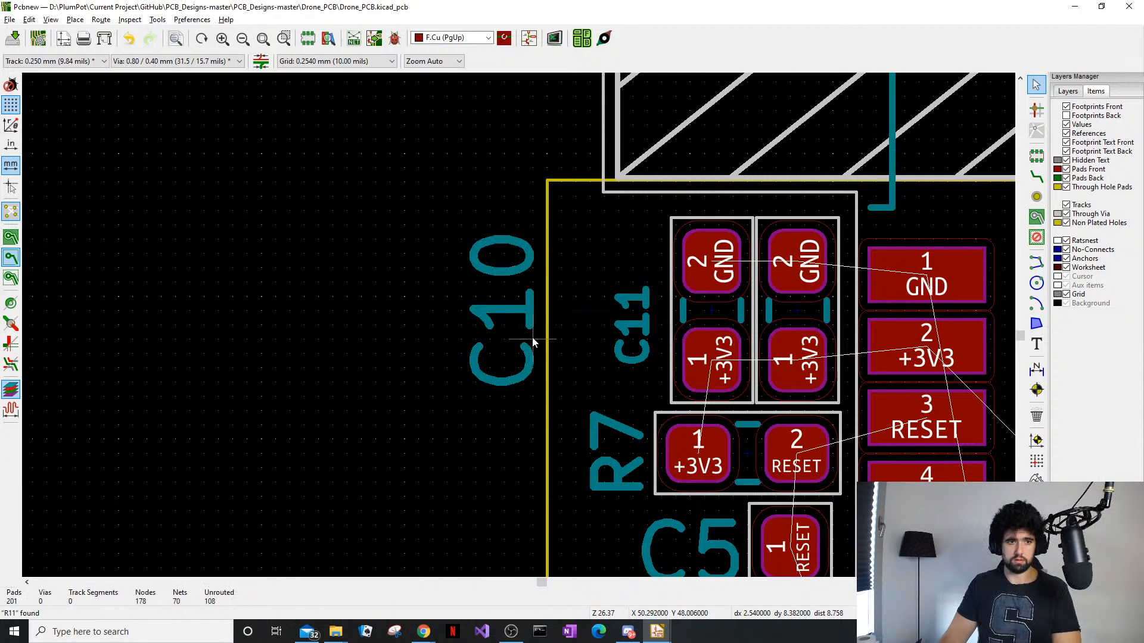
key("m")
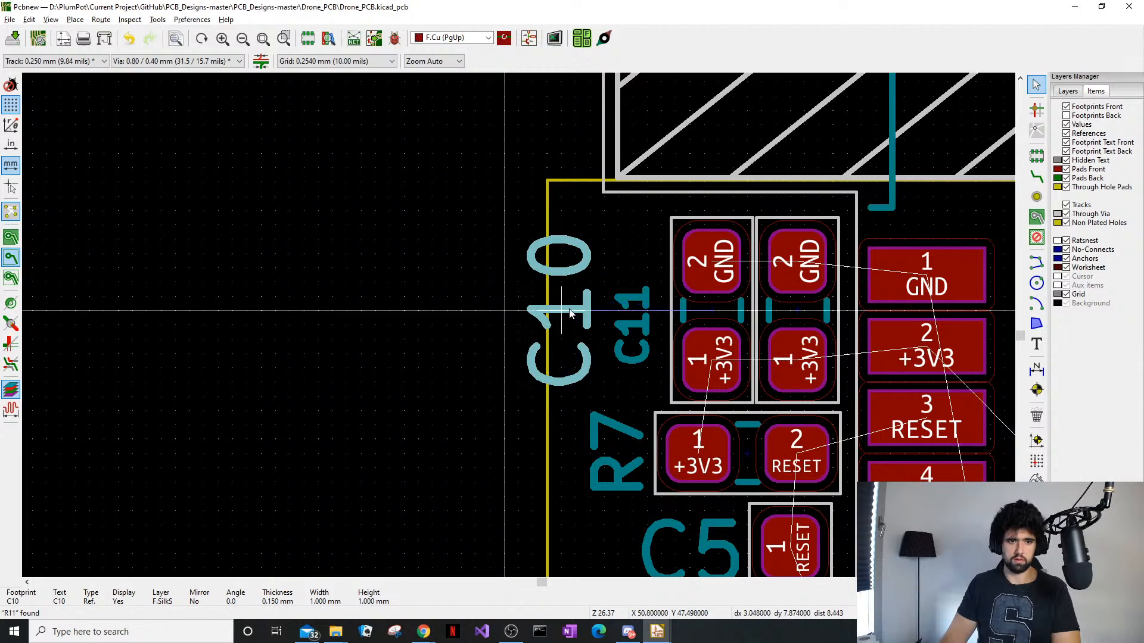
left_click(571, 322)
Move C11's silkscreen label slightly up and right, closer to the capacitors
left_click(637, 314)
left_click(648, 358)
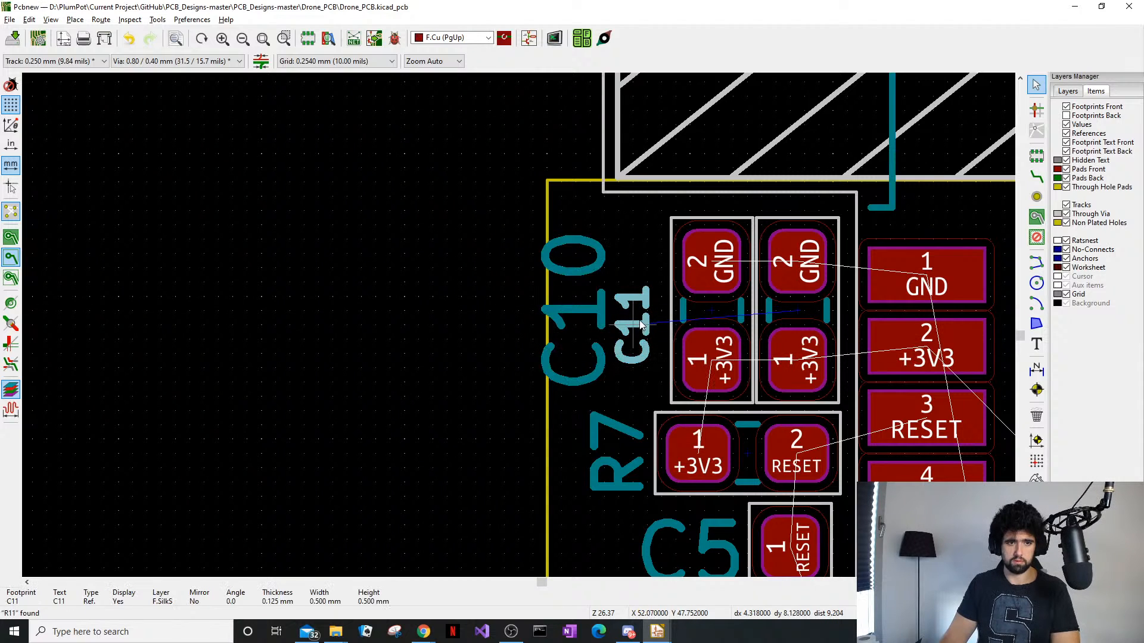
key("m")
left_click(648, 312)
Set C10's silkscreen text width and height to 0.5 mm and line the label up directly beside C11's label
left_click(602, 327)
double_click(590, 329)
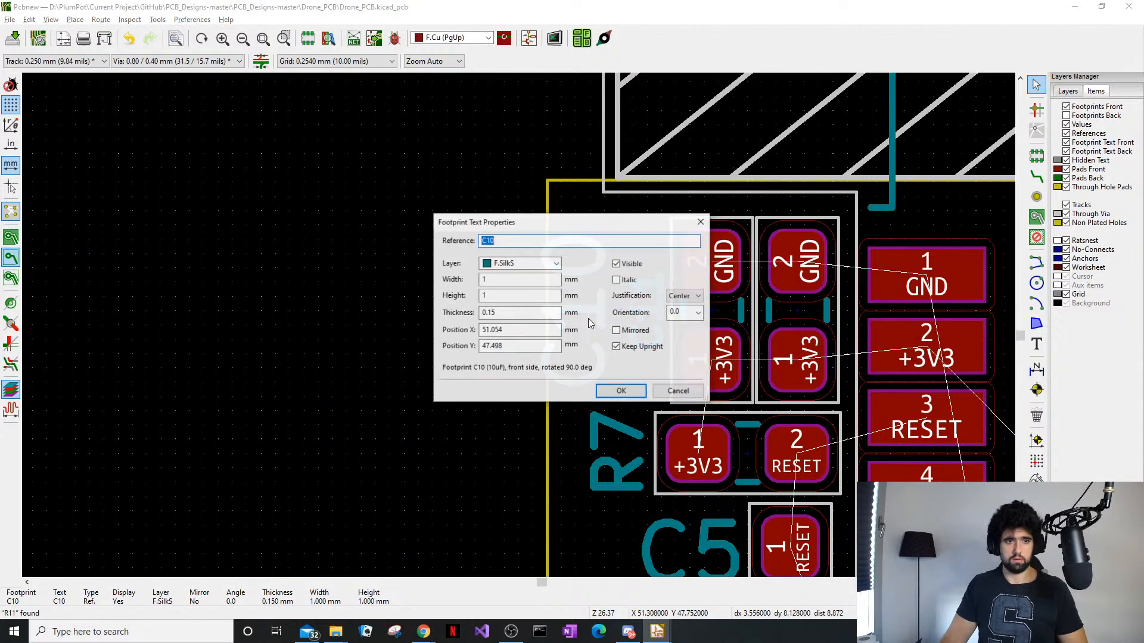
double_click(539, 280)
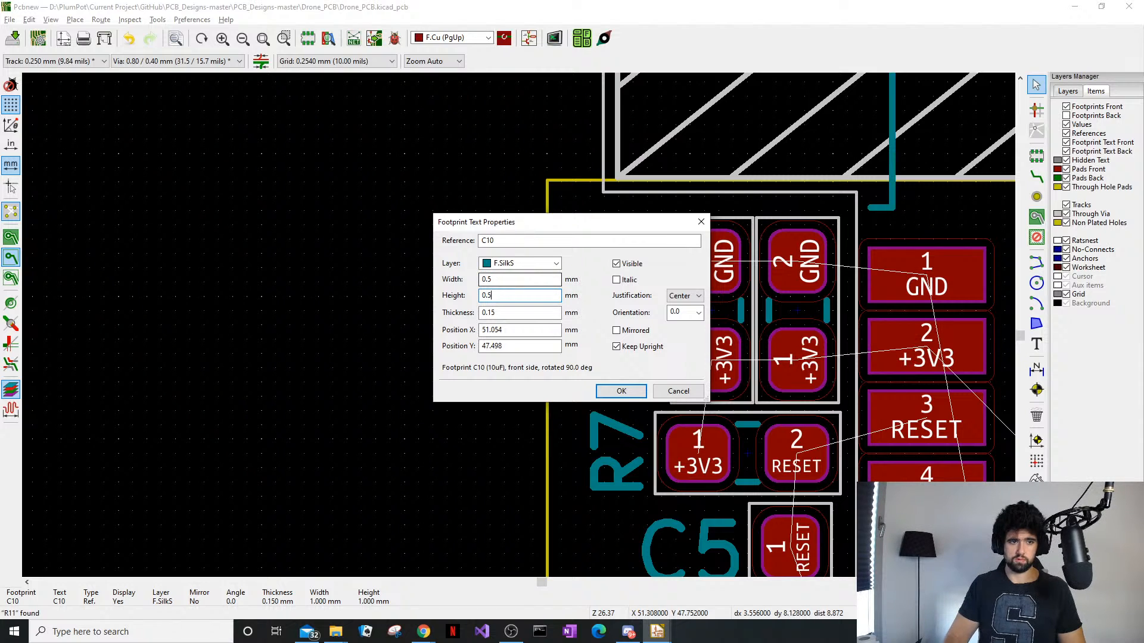
left_click(632, 387)
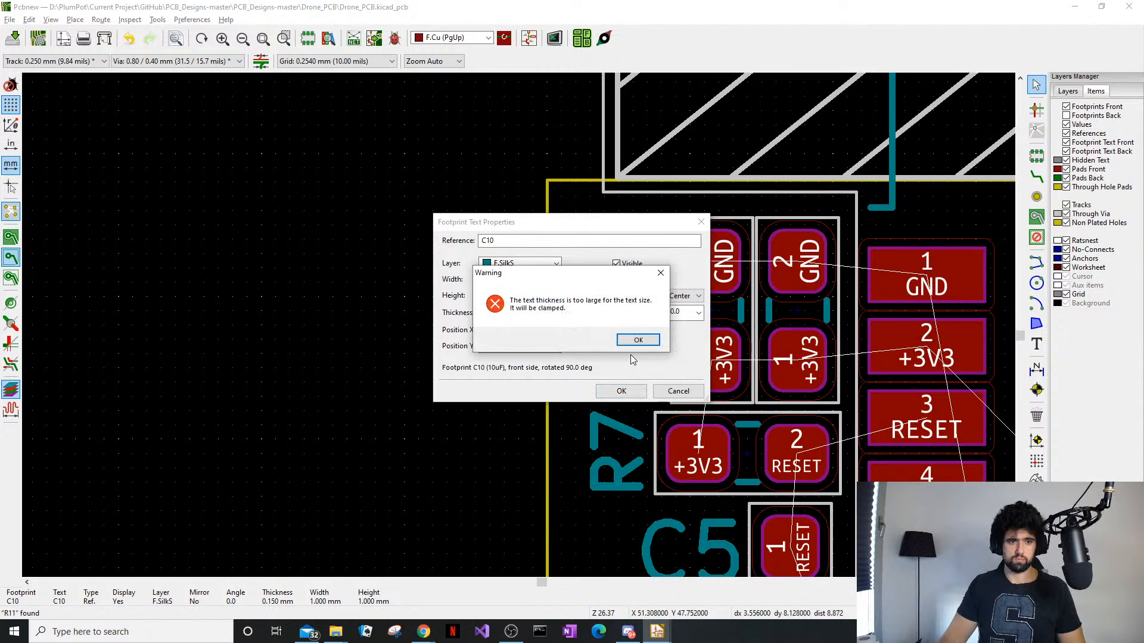
key("Return")
left_click_drag(600, 341, 604, 312)
key("ctrl+z")
left_click(582, 305)
left_click(498, 331)
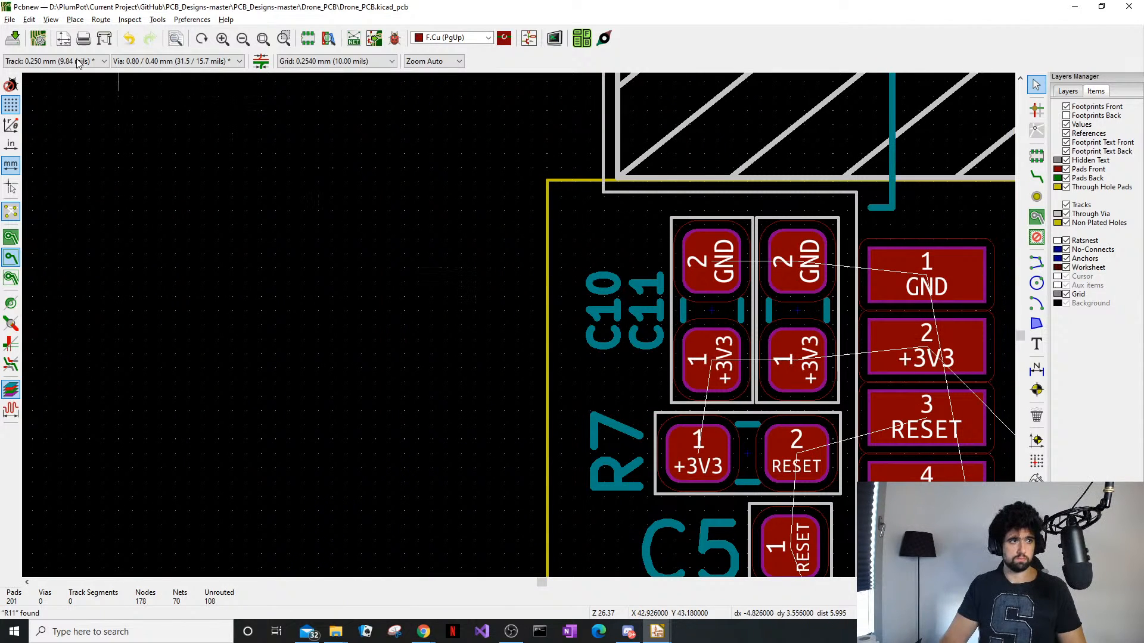
Save the board and inspect the component placement and silkscreen labels in the 3D viewer
key("ctrl+s")
key("alt+3")
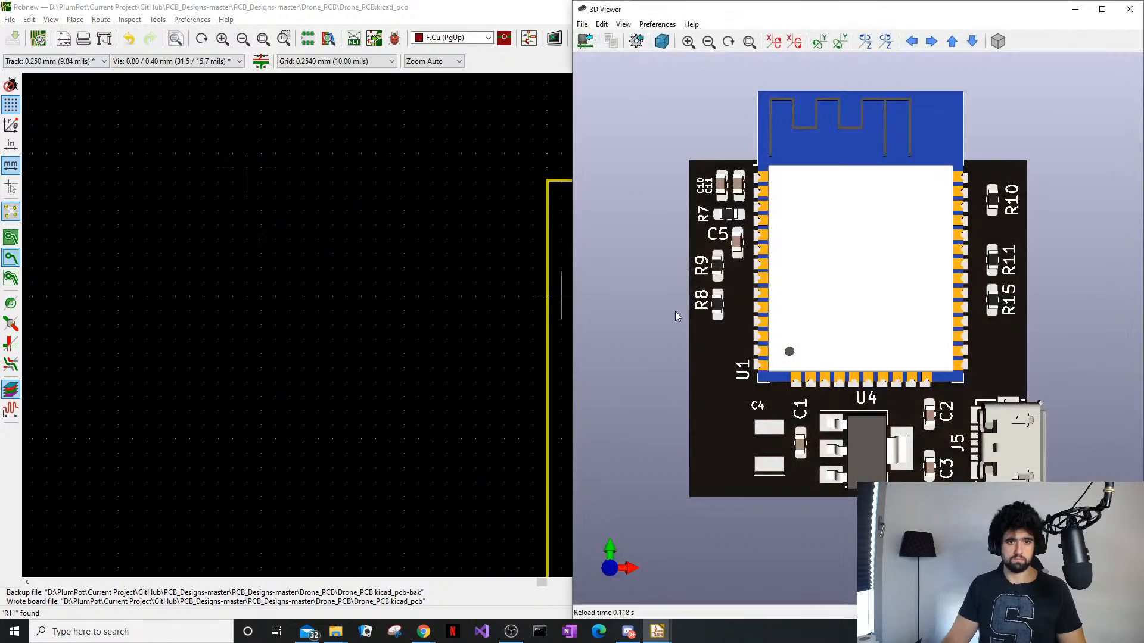
left_click_drag(675, 311, 903, 280)
left_click_drag(783, 314, 768, 356)
left_click(1129, 9)
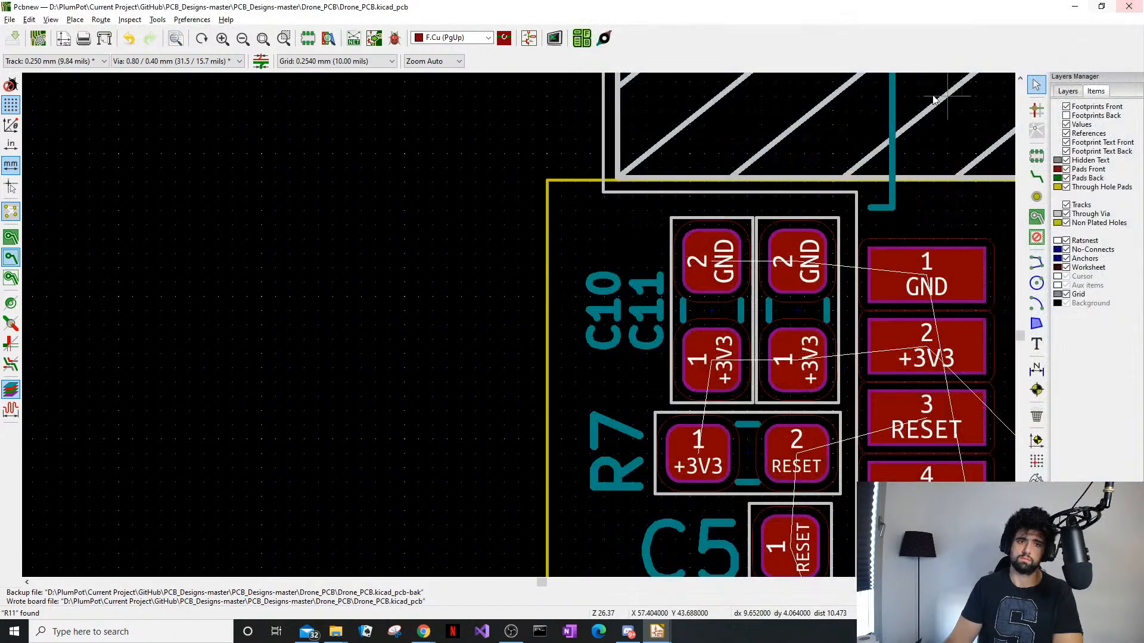
Shift resistor R10 slightly down beside U1's SCL pad
scroll(895, 194, "up", 2)
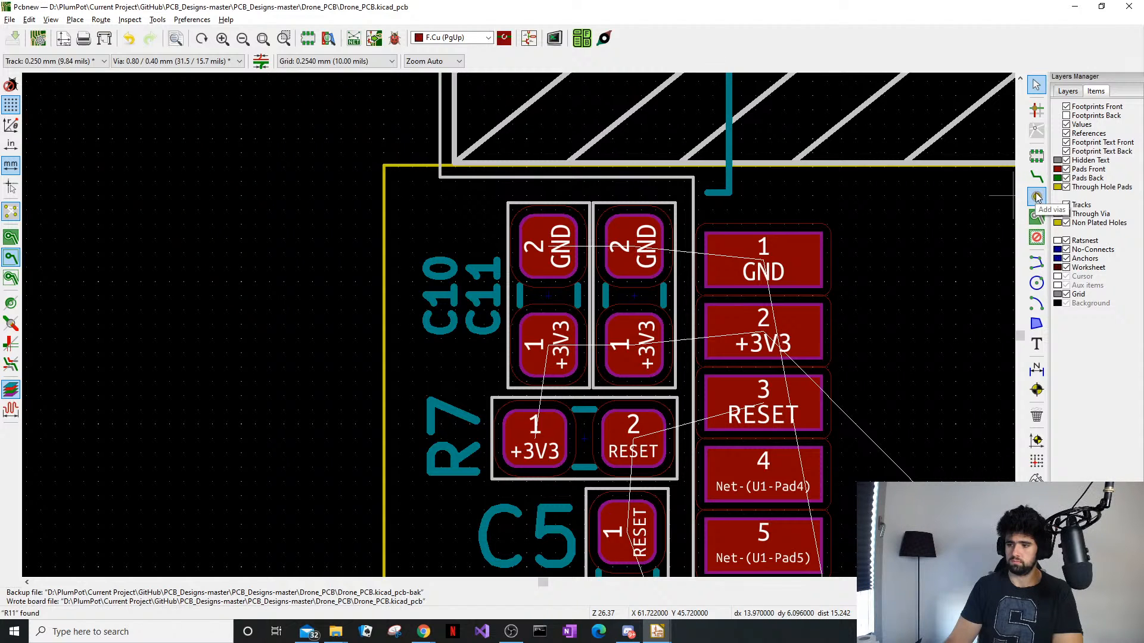
scroll(965, 202, "down", 3)
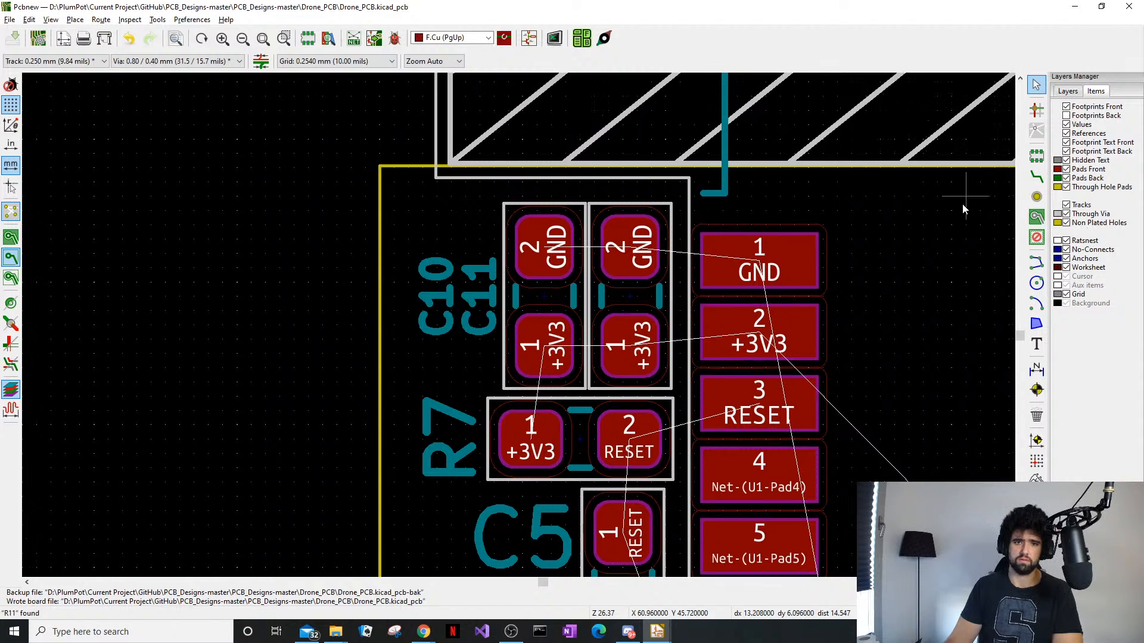
scroll(516, 351, "down", 3)
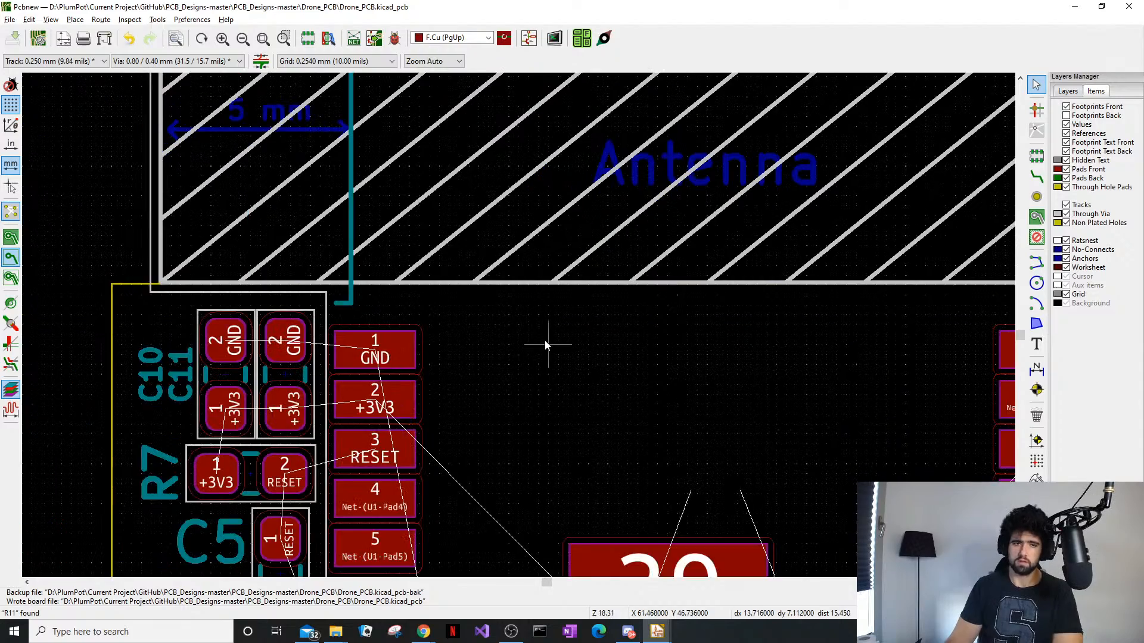
scroll(558, 303, "down", 1)
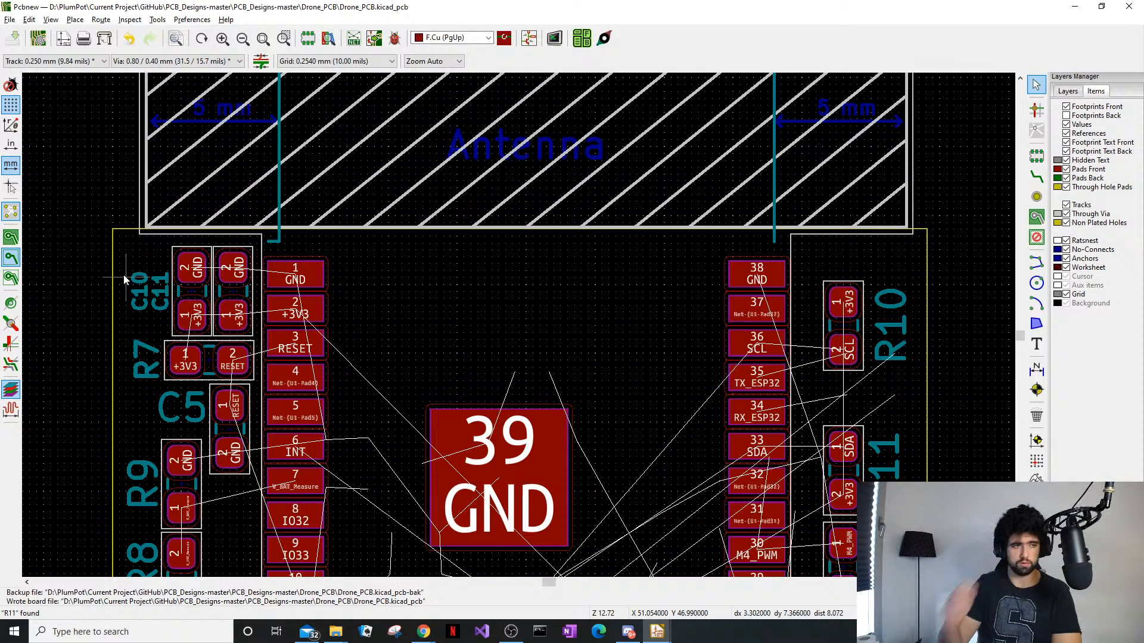
middle_click_drag(707, 334, 649, 260)
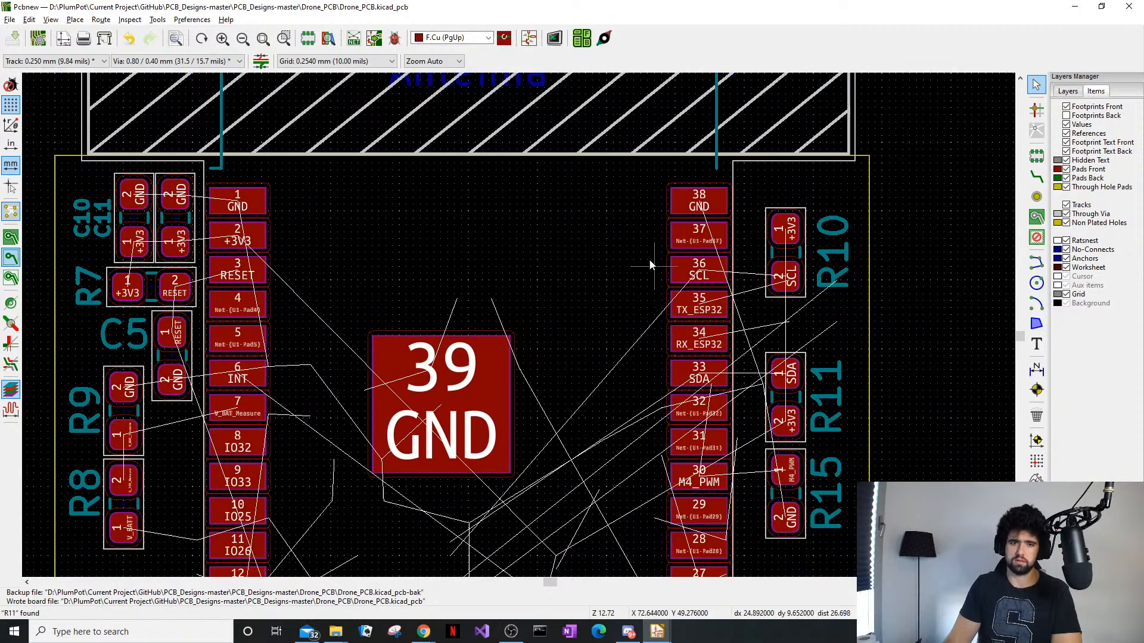
left_click(792, 238)
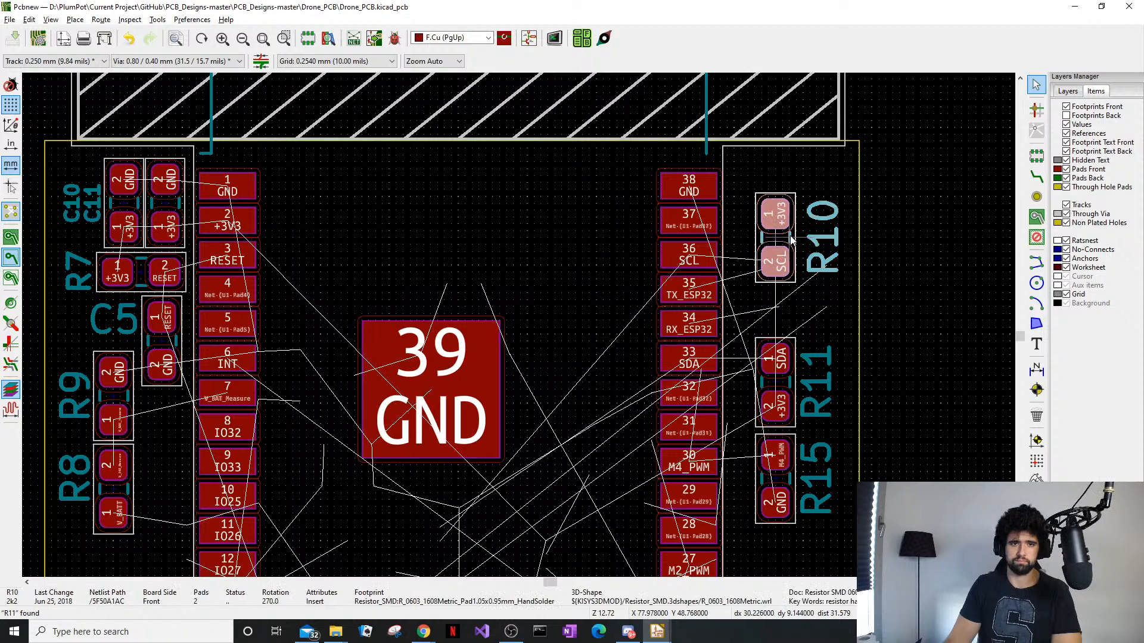
key("m")
left_click(776, 251)
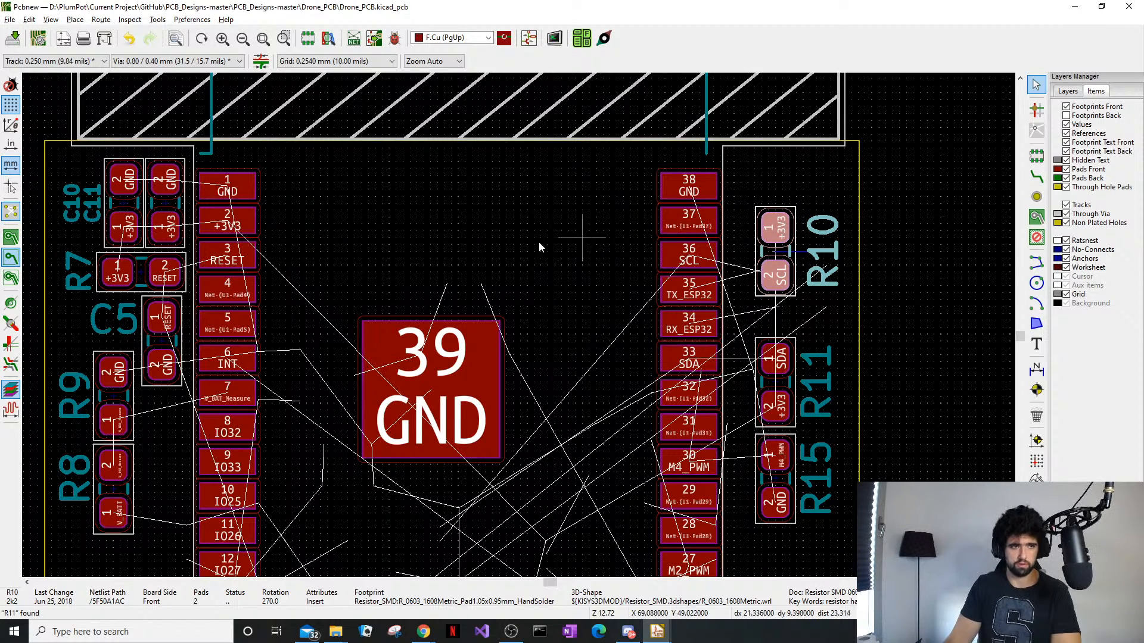
middle_click_drag(352, 245, 410, 240)
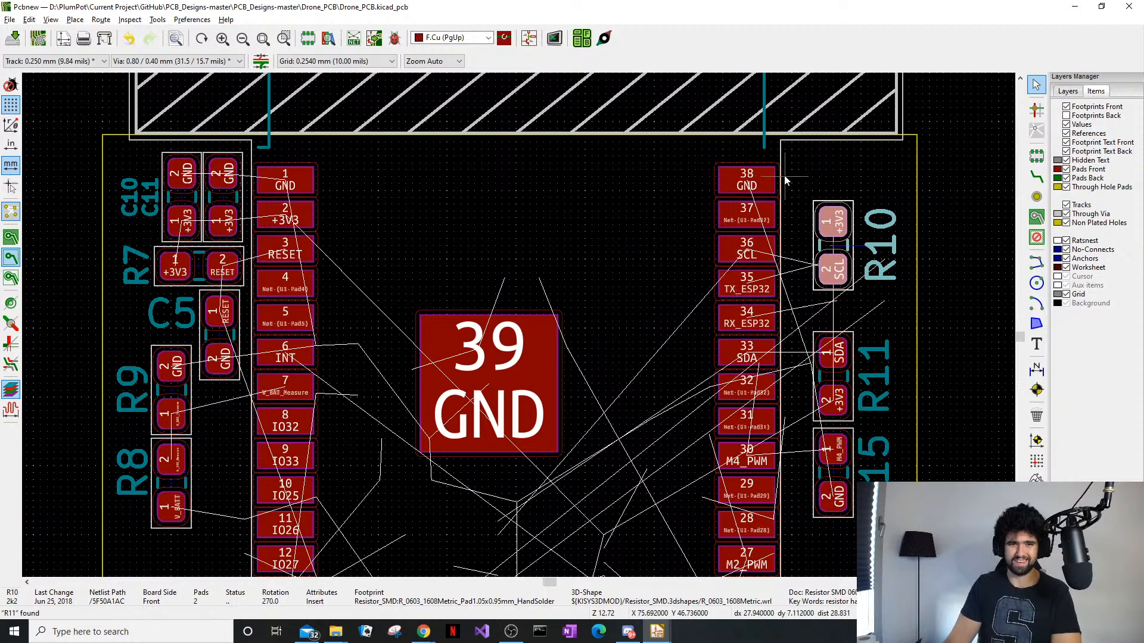
Lock the footprint of U1, the ESP32-WROOM-32 module, in its footprint properties
left_click(772, 156)
double_click(772, 156)
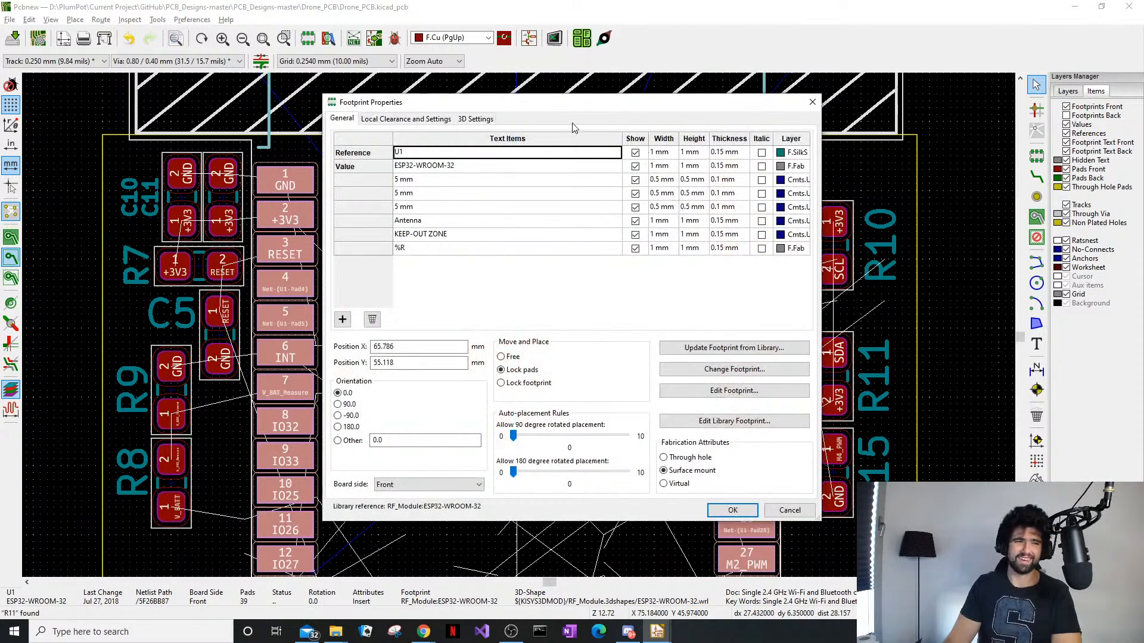
left_click(511, 383)
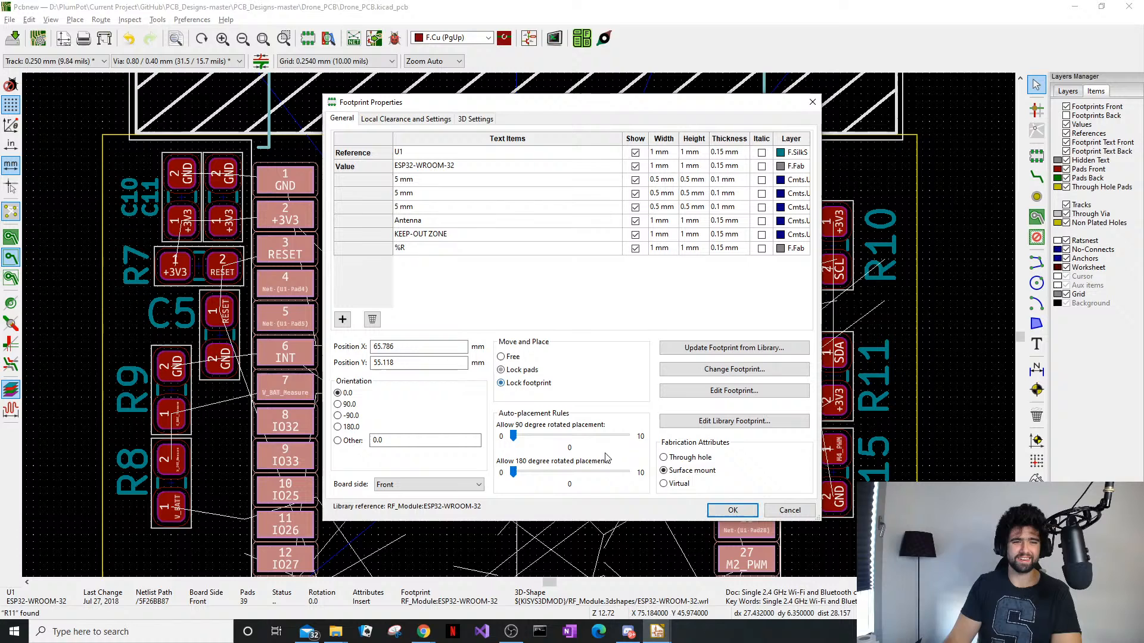
left_click(730, 512)
left_click(919, 227)
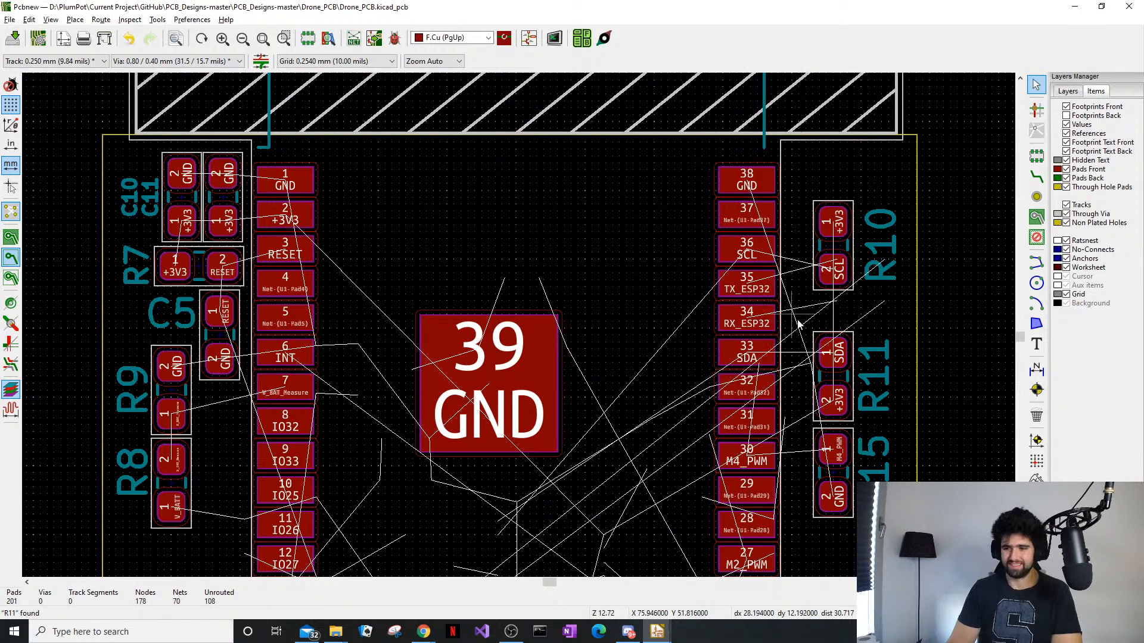
middle_click_drag(835, 323, 827, 322)
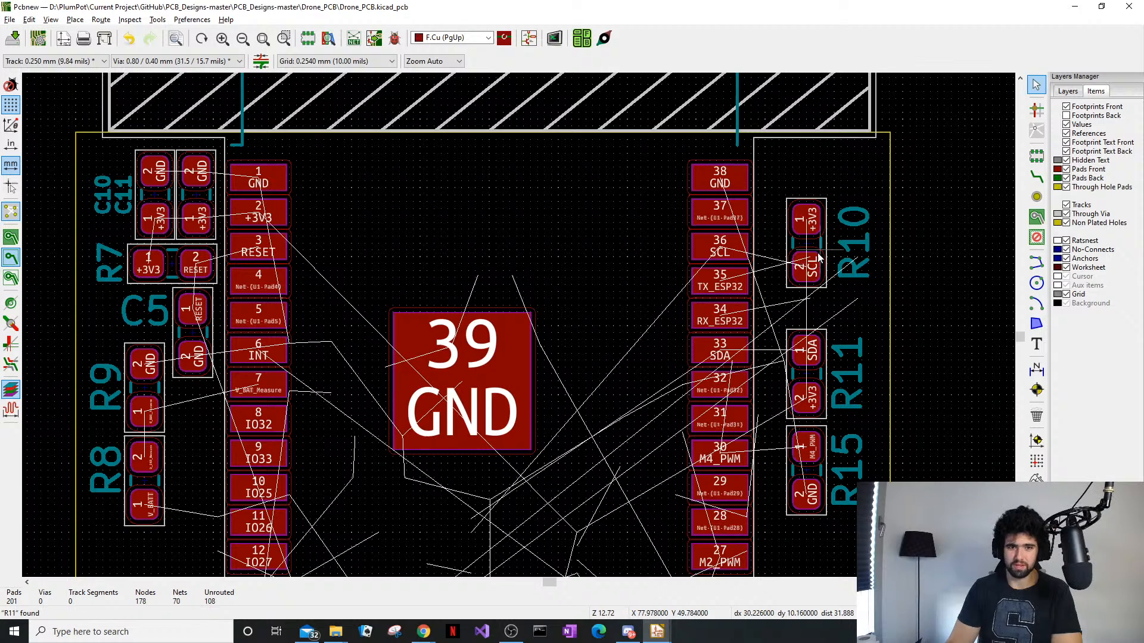
left_click(814, 248)
middle_click_drag(440, 264, 482, 266)
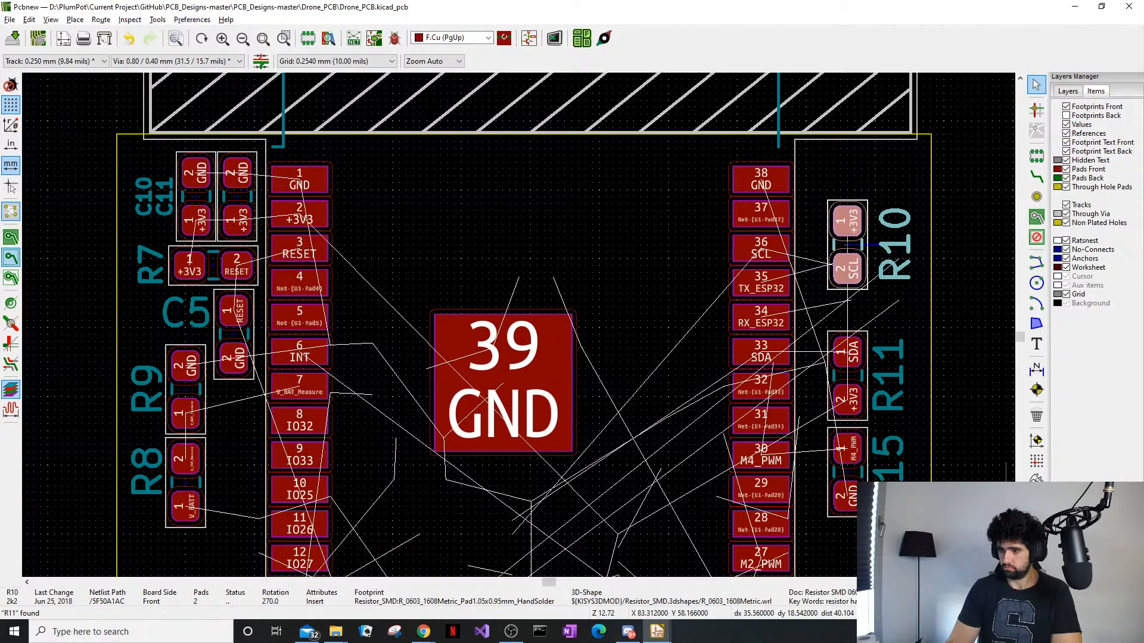
key("alt+Tab")
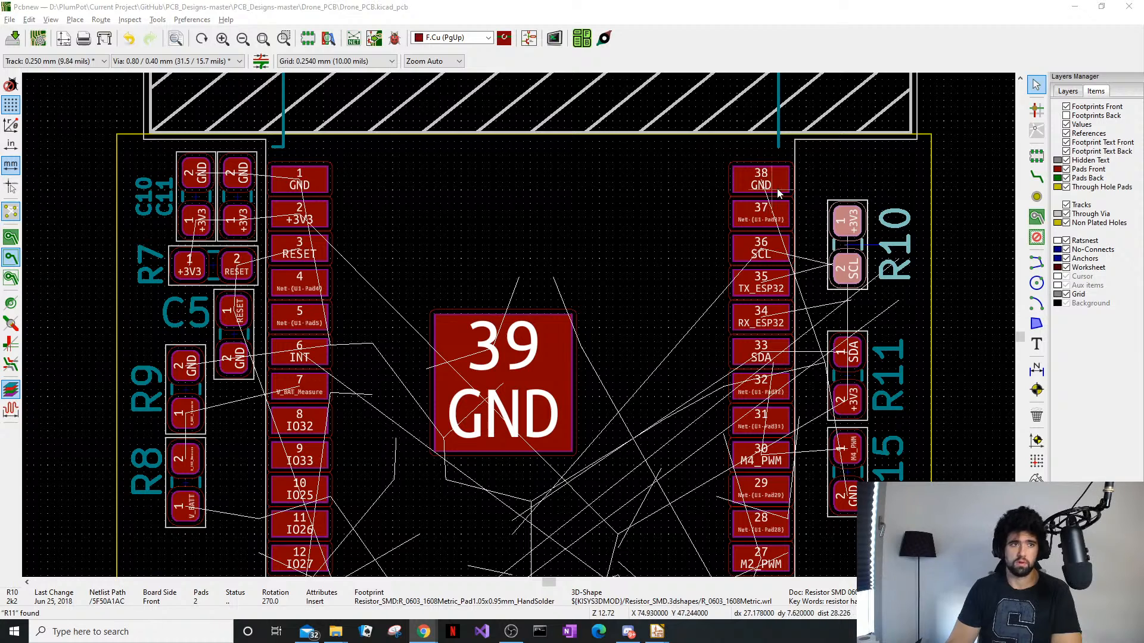
left_click(357, 62)
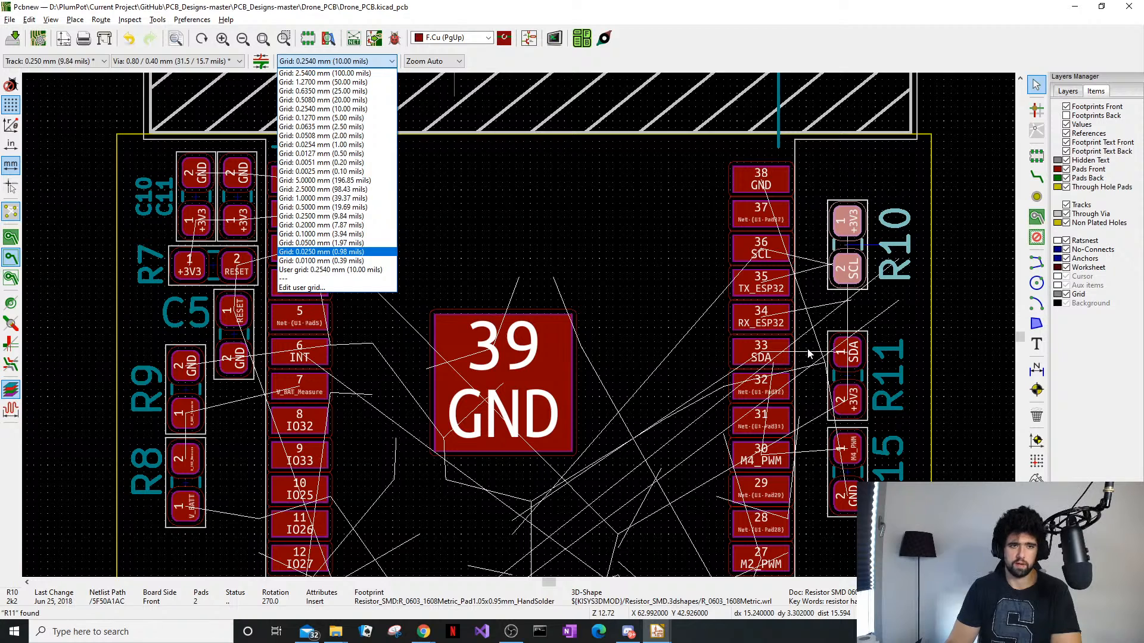
left_click(935, 227)
left_click(937, 228)
scroll(873, 233, "up", 3)
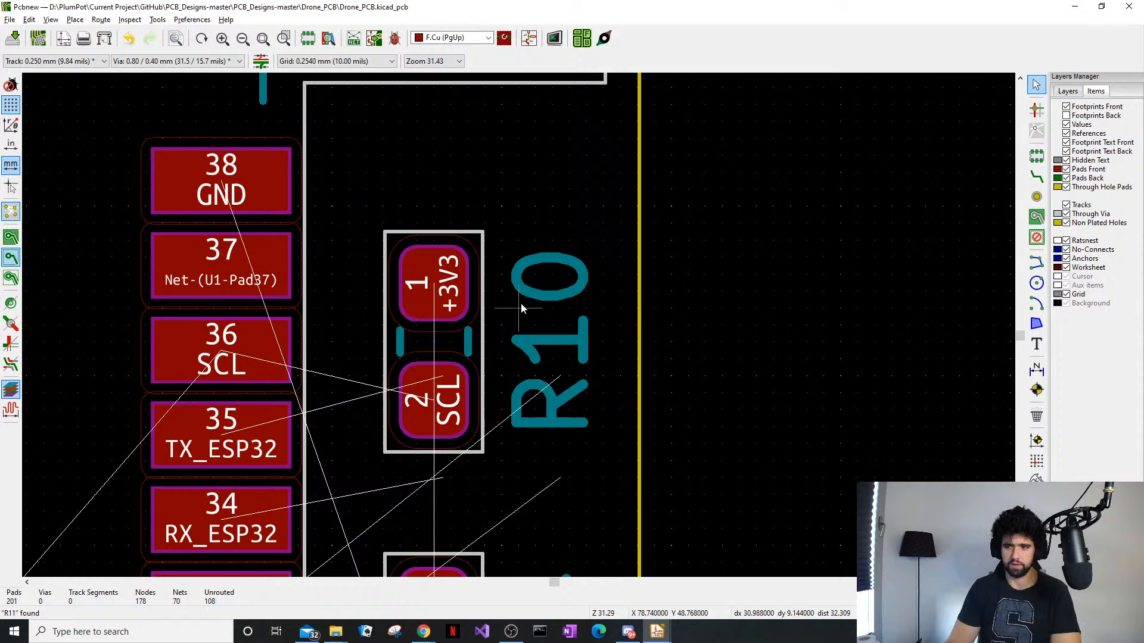
left_click(498, 327)
right_click(476, 410)
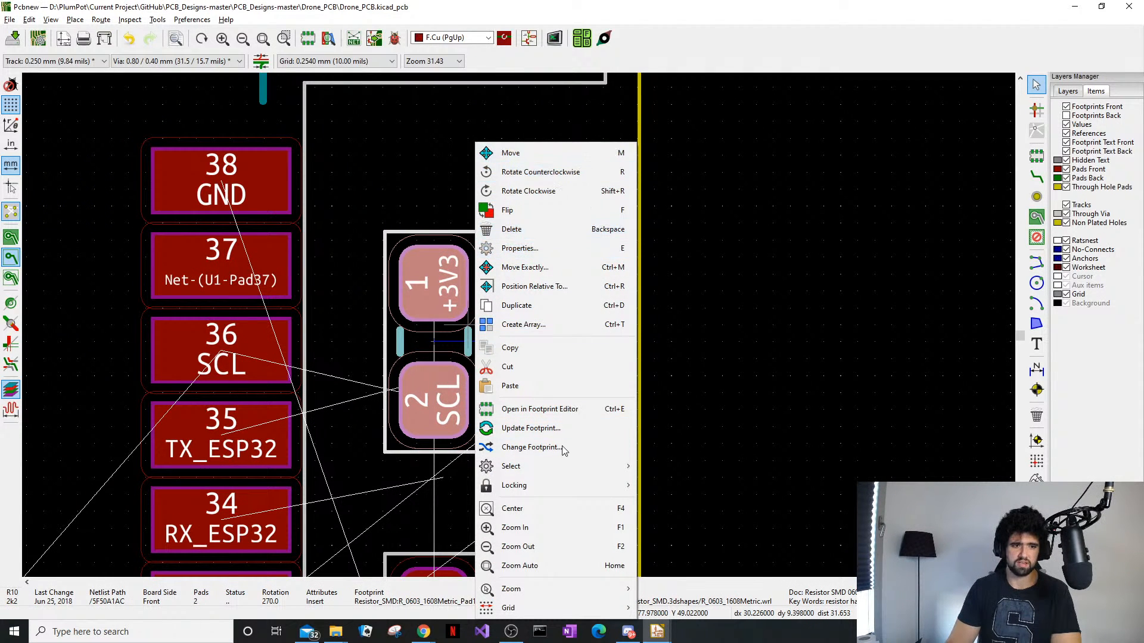
left_click(743, 312)
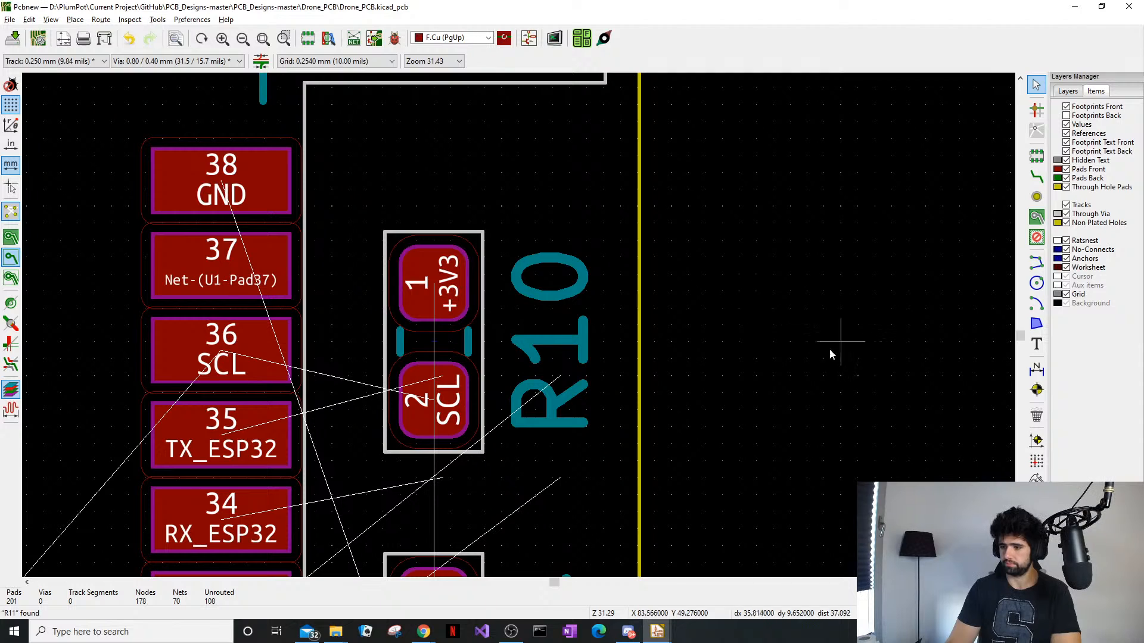
scroll(713, 380, "down", 1)
scroll(367, 364, "down", 6)
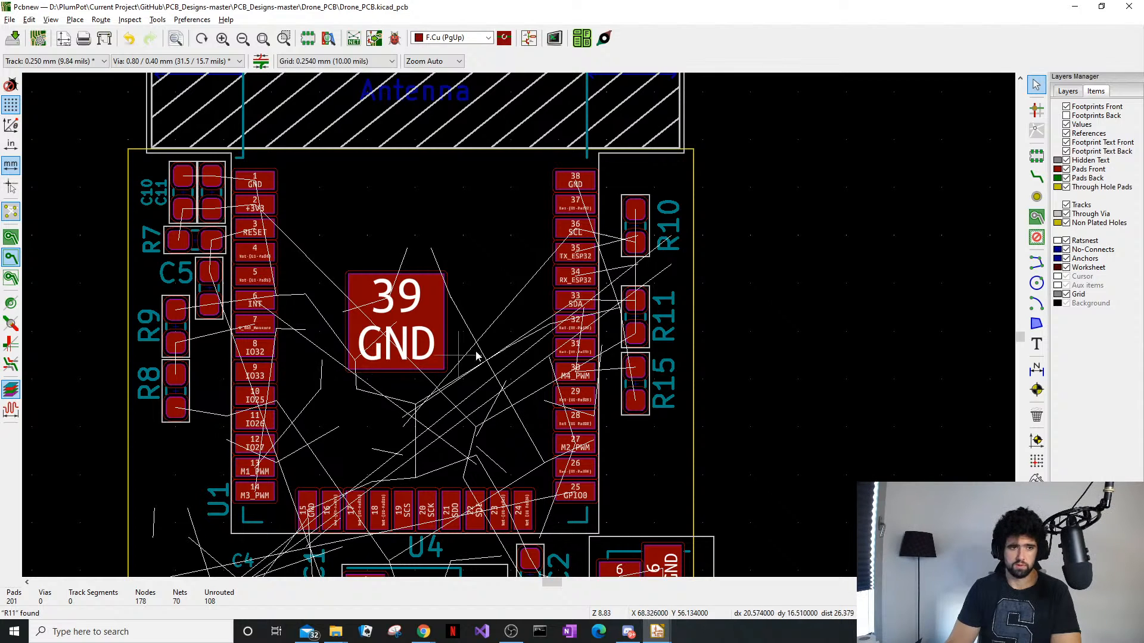
Cycle through the grid spacings to the user grid of 0.2540 mm
key("n")
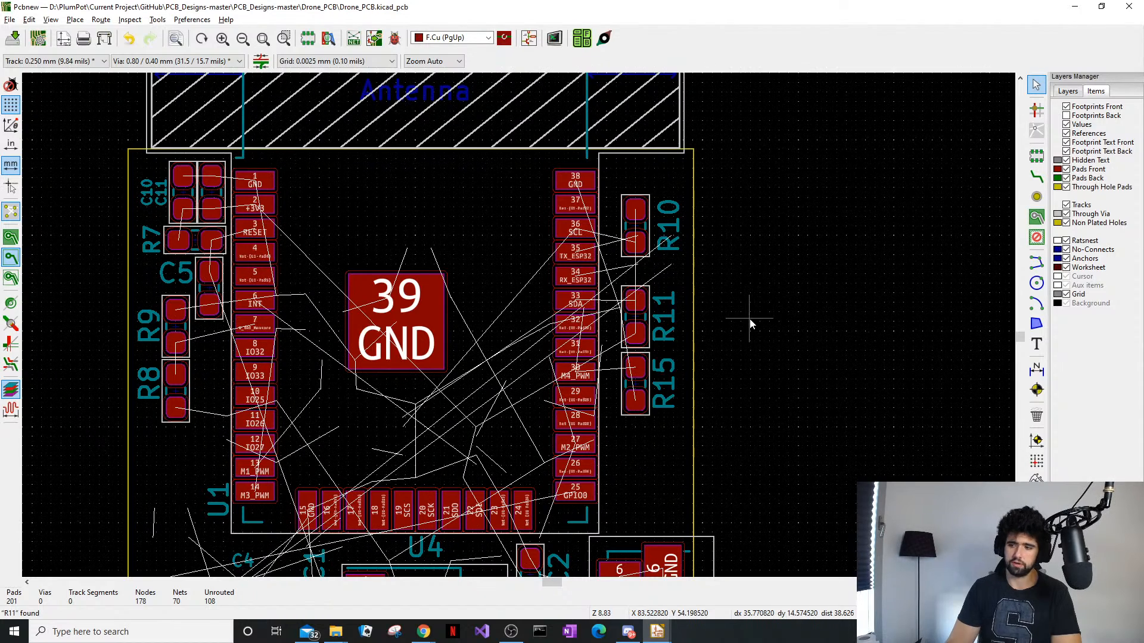
key("n")
key("n")
key("n")
key("n")
key("n")
key("n")
key("n")
key("n")
key("n")
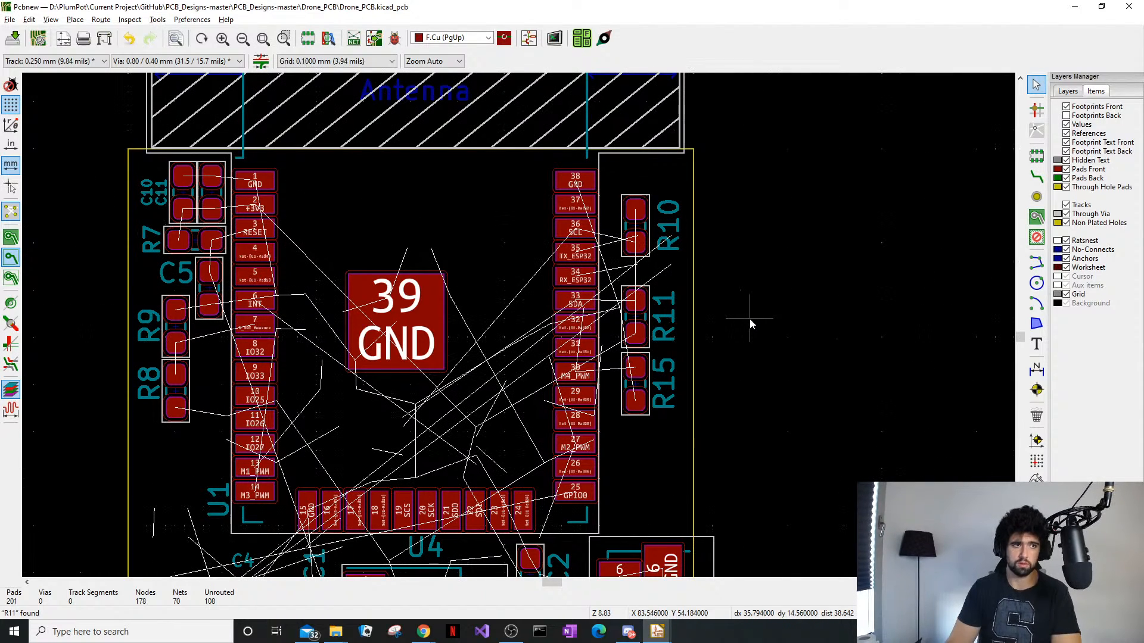
key("n")
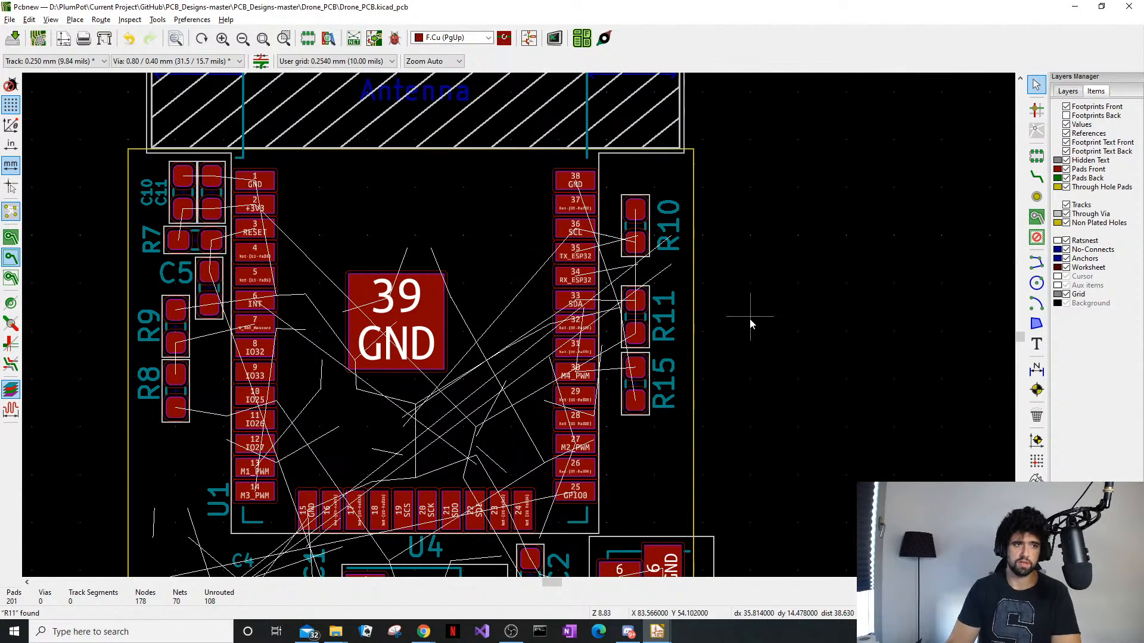
Set the placement grid to the predefined 0.2540 mm (10.00 mils) spacing
left_click(527, 231)
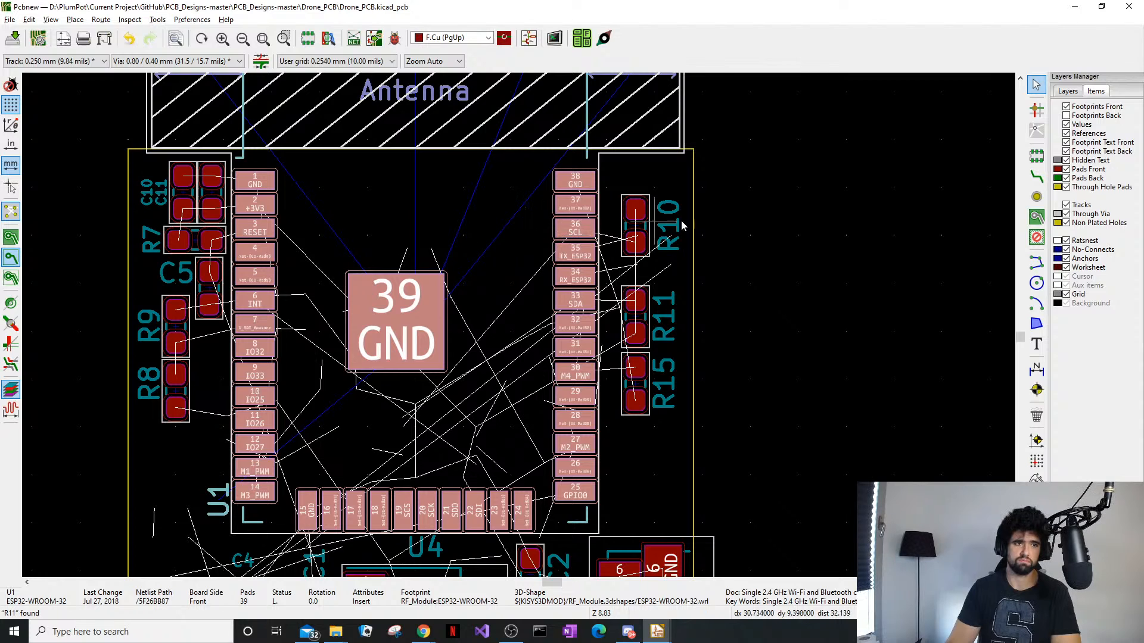
left_click(702, 223)
left_click(381, 61)
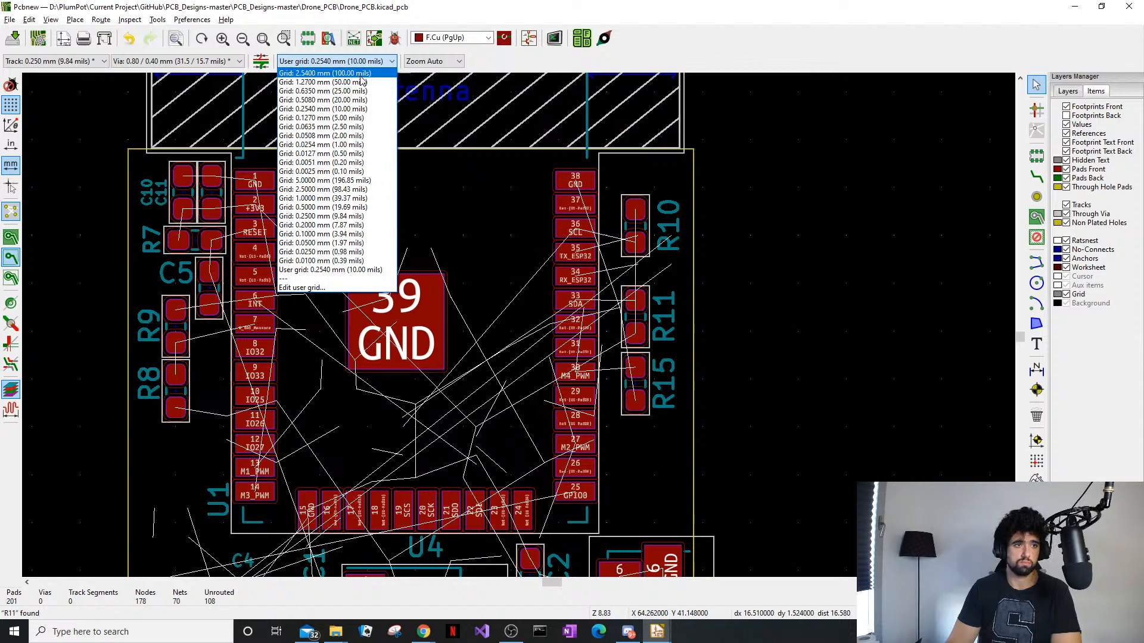
left_click(377, 113)
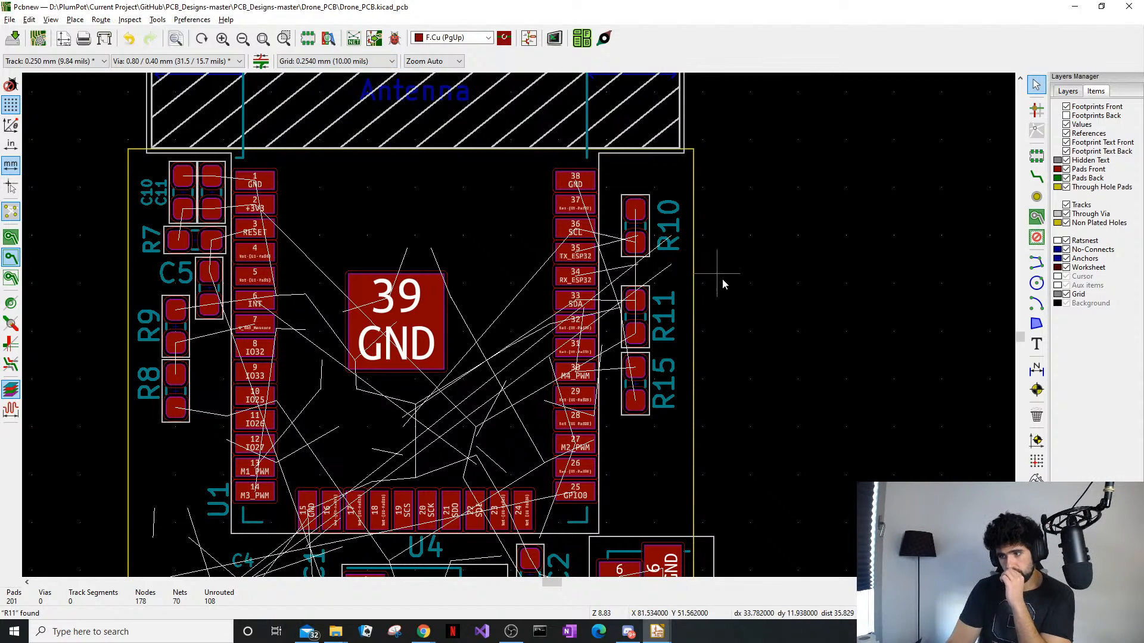
Switch to the Chrome window with the C&K THB Series Thumbstick page, view it maximized, close it and return to Pcbnew
key("alt+Tab")
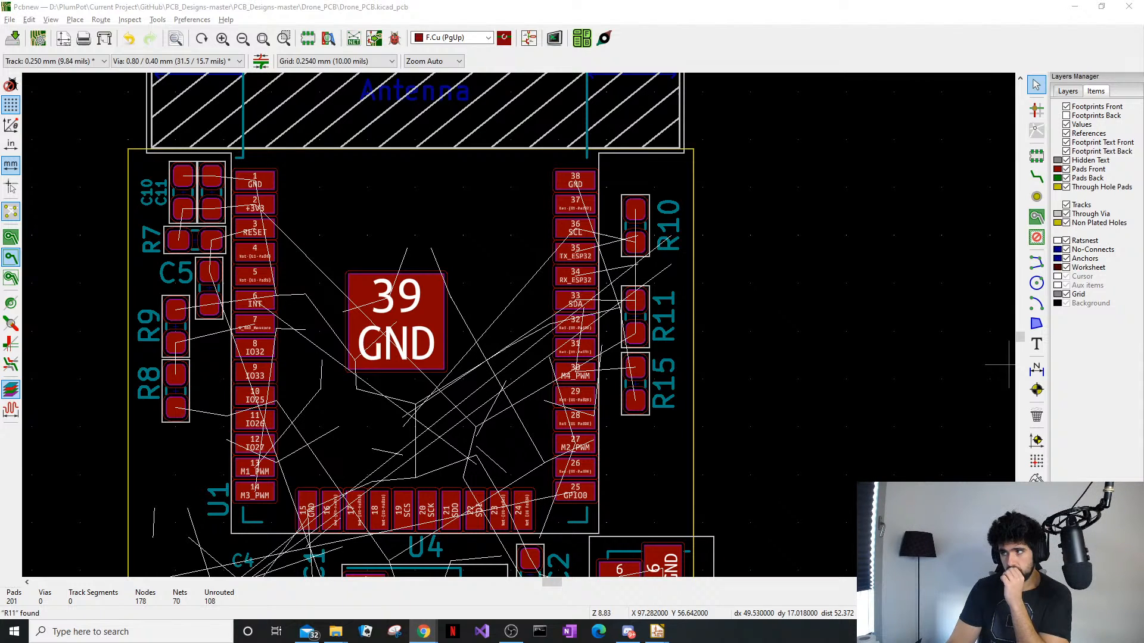
left_click_drag(1143, 65, 803, 100)
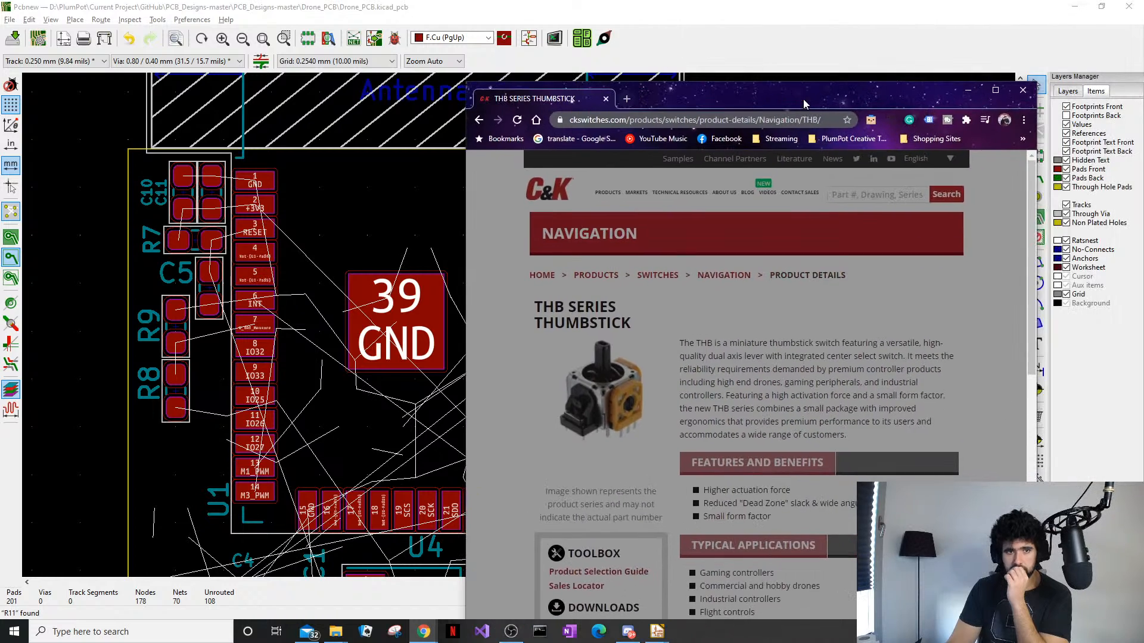
double_click(848, 103)
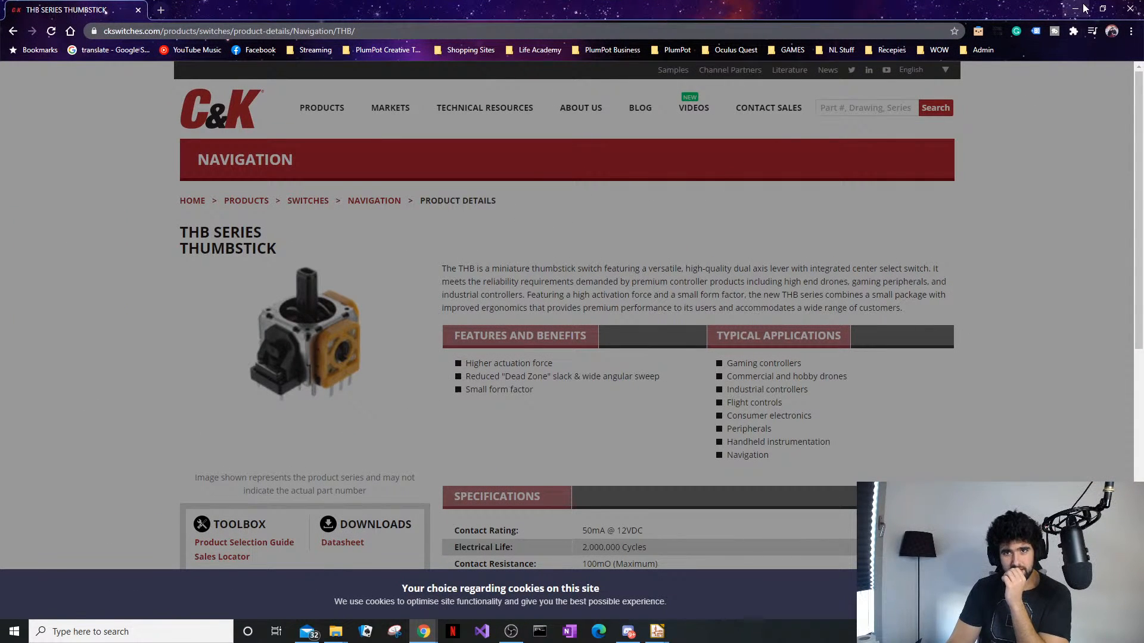
left_click(1128, 9)
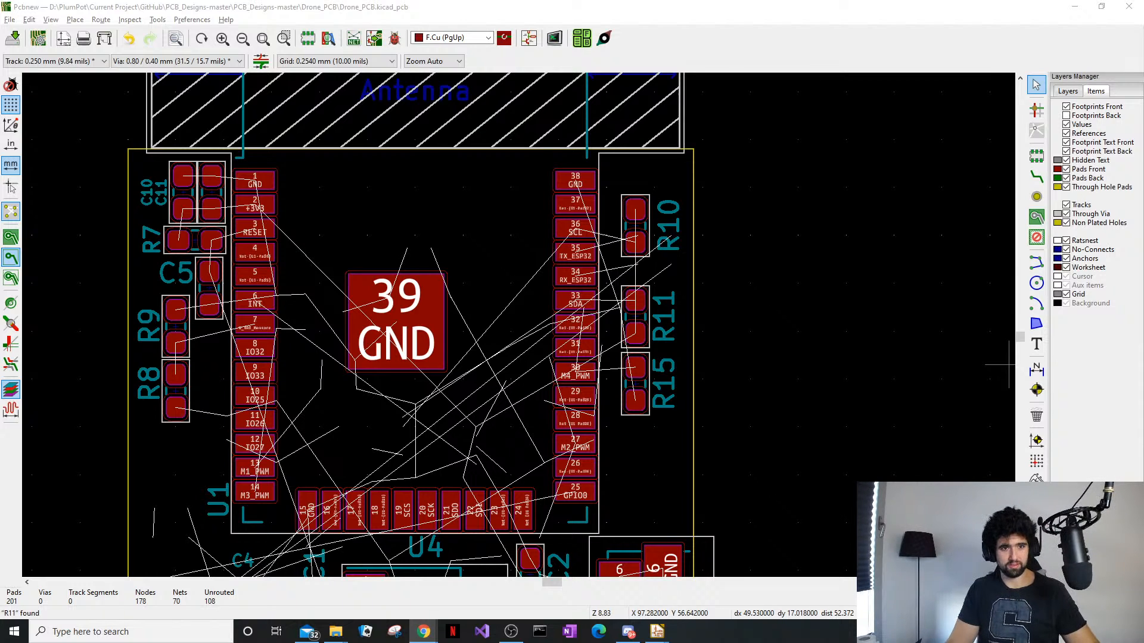
left_click(935, 430)
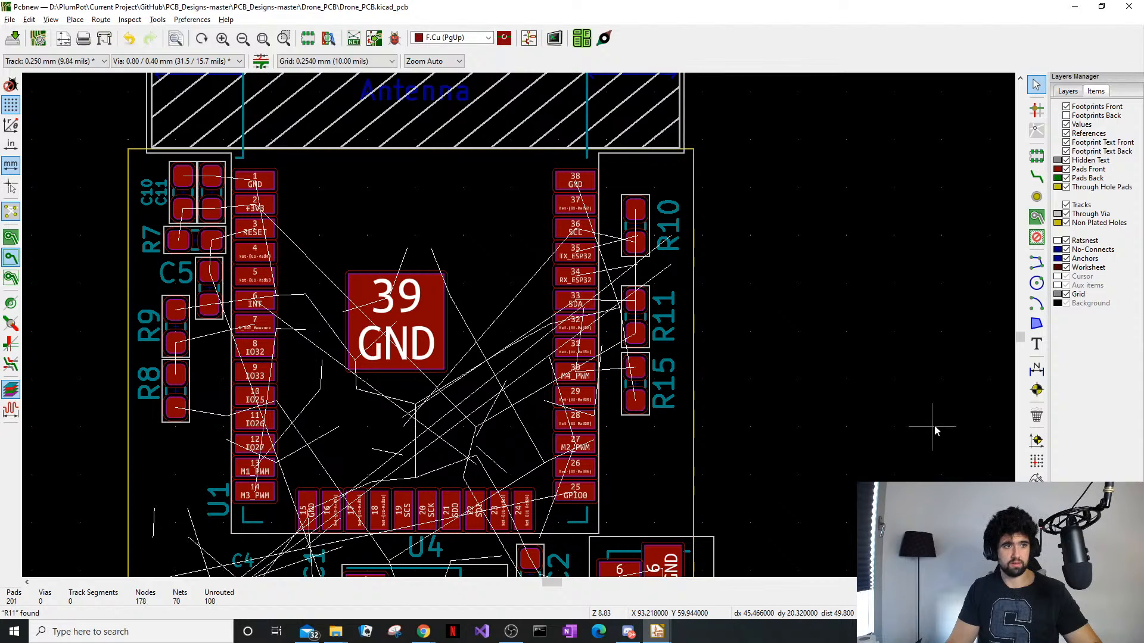
Try coarser grid spacings, then set the placement grid to 0.1270 mm (5.00 mils)
key("alt+1")
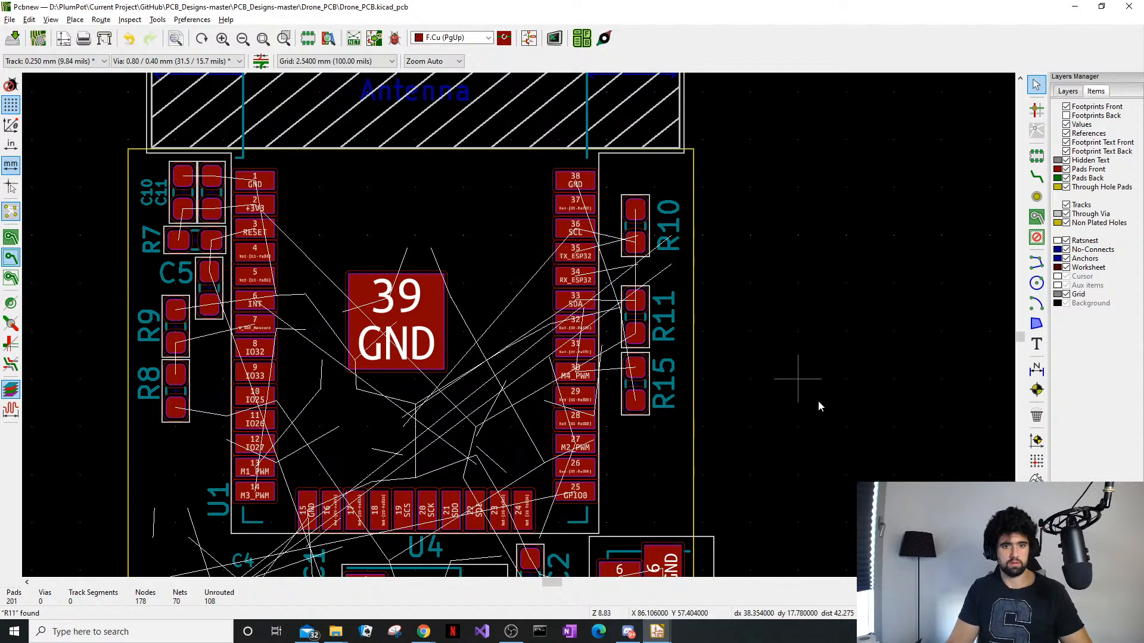
key("n")
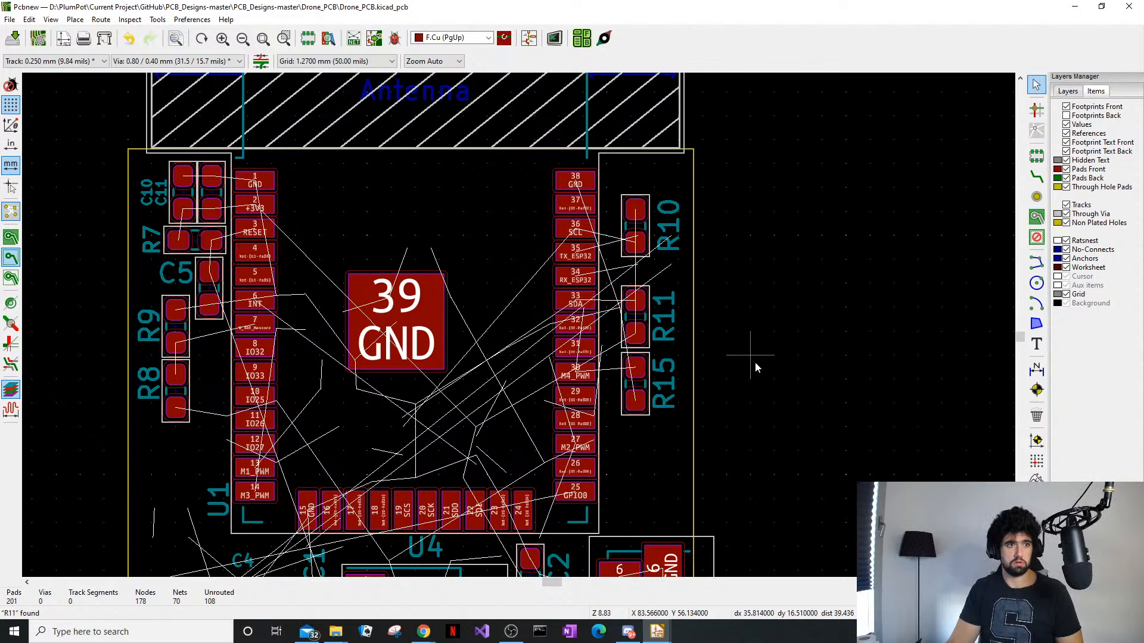
key("n")
left_click(372, 61)
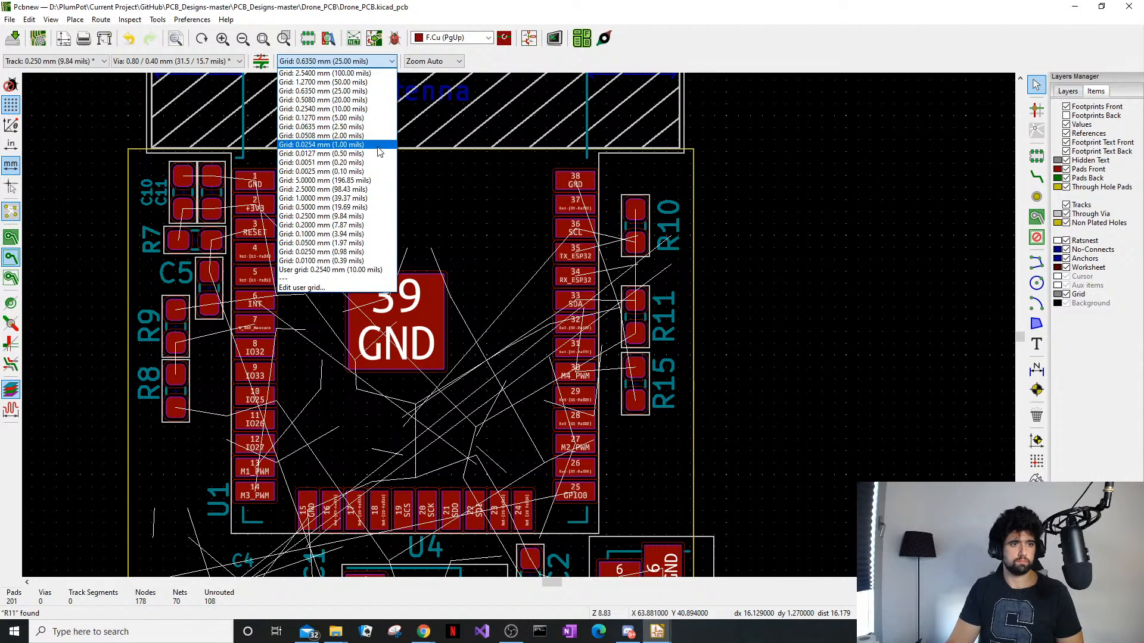
left_click(375, 118)
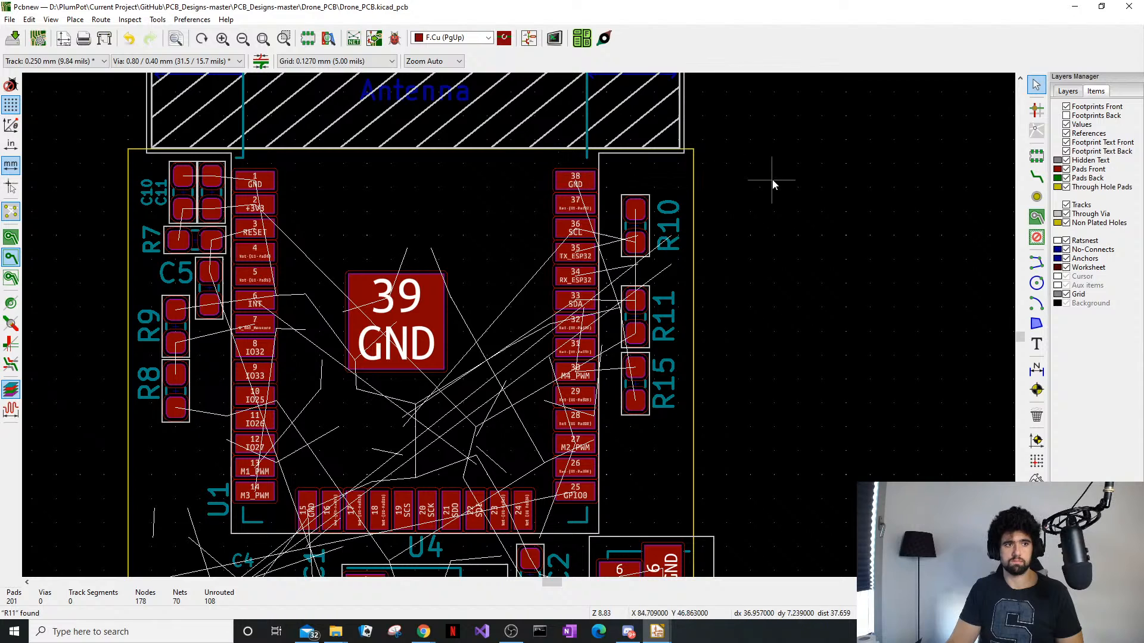
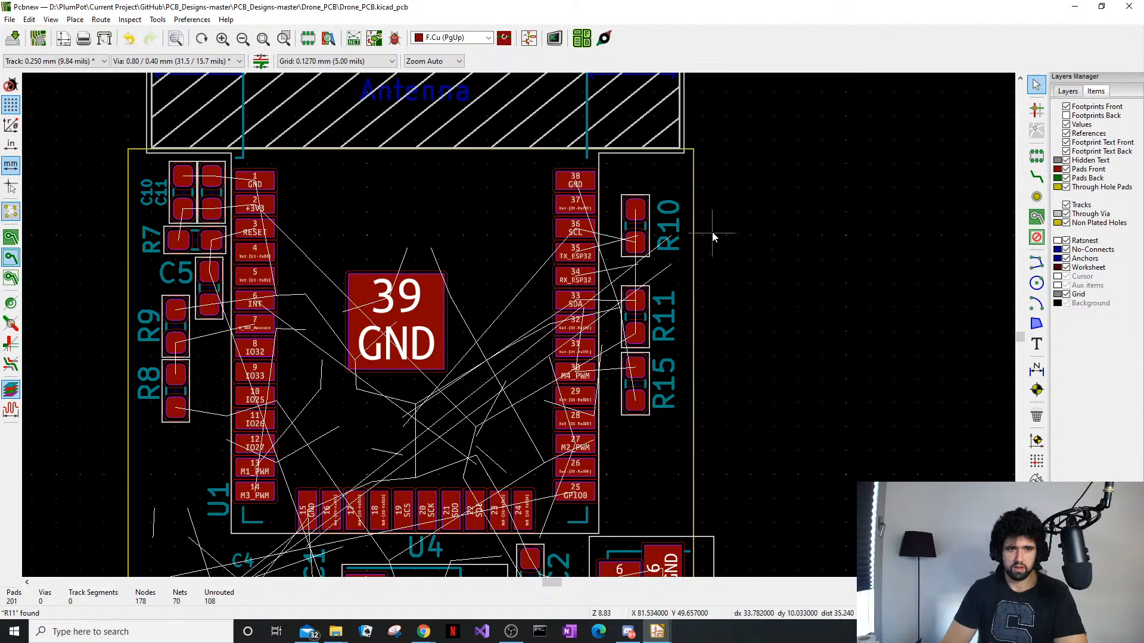
Examine the component placement and ratsnest around U1, R10, R11 and R15, and down to regulator U4 and connector J5
left_click(669, 195)
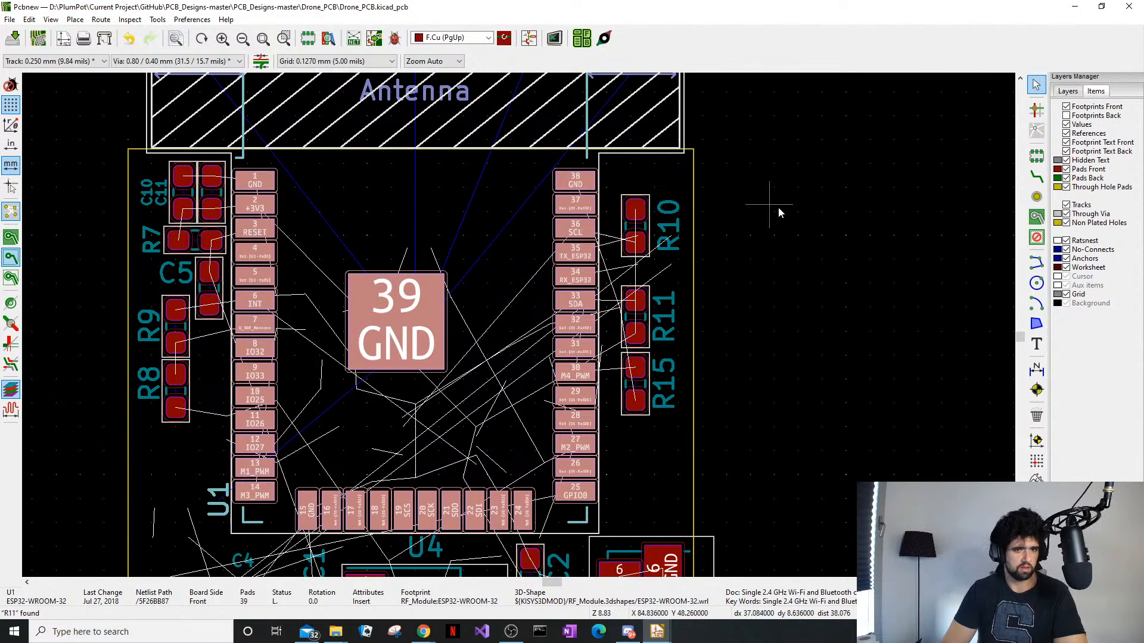
left_click(798, 230)
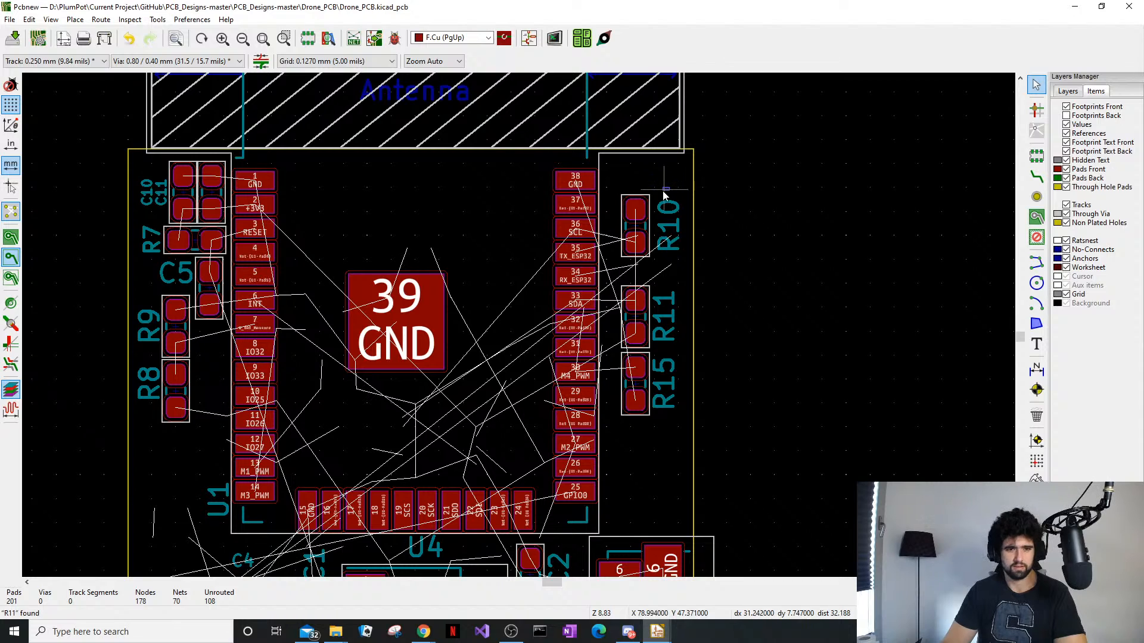
left_click_drag(669, 188, 636, 358)
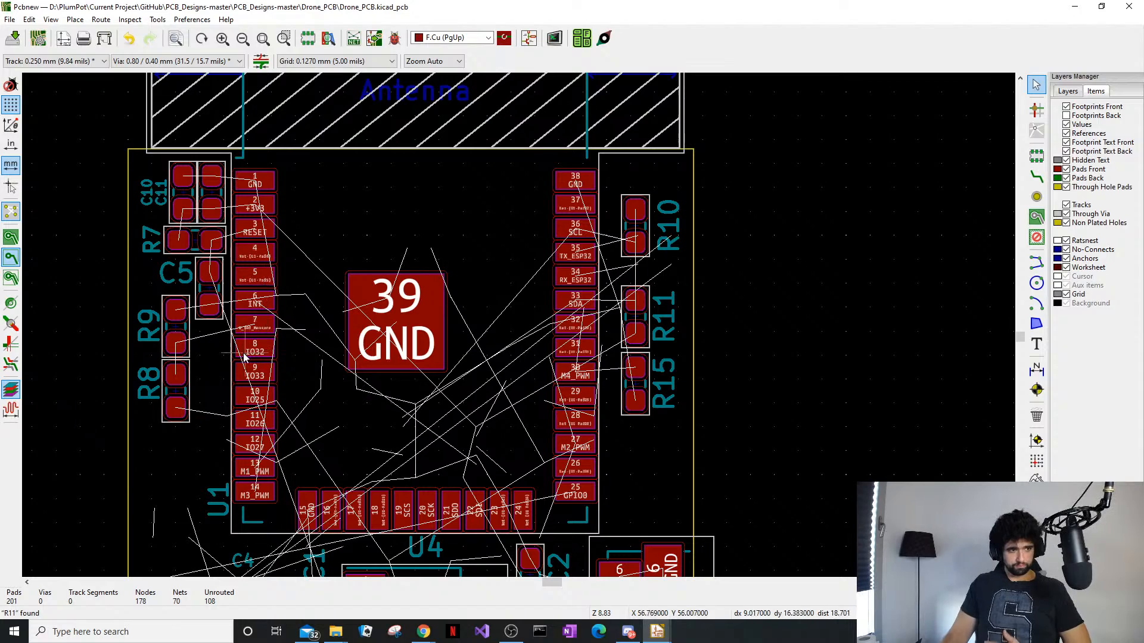
middle_click_drag(408, 400, 404, 392)
scroll(405, 398, "down", 1)
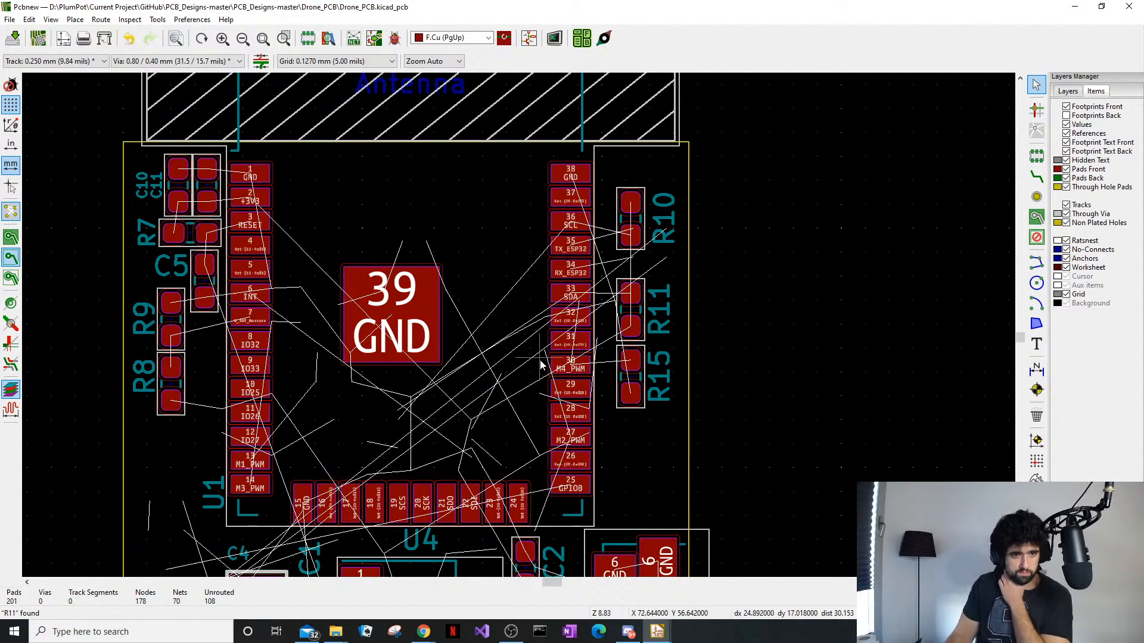
scroll(525, 330, "up", 4)
scroll(453, 346, "down", 6)
scroll(440, 352, "up", 2)
scroll(440, 353, "up", 5)
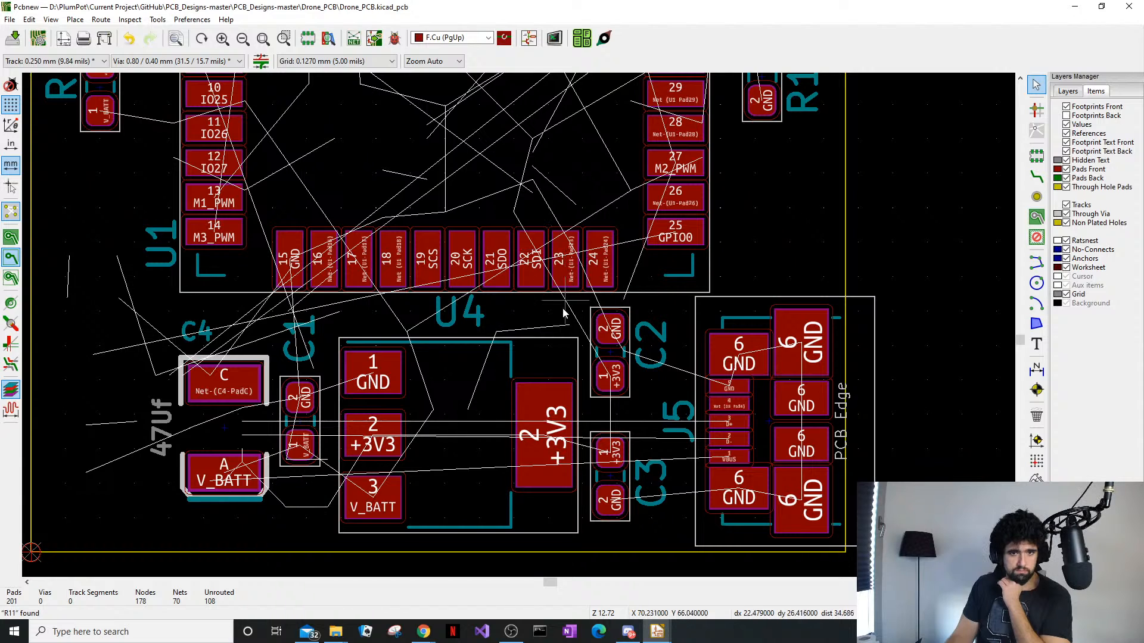
Move the U4 reference text slightly within the gap between U1 and the U4 footprint
scroll(563, 311, "down", 1)
left_click(467, 324)
key("m")
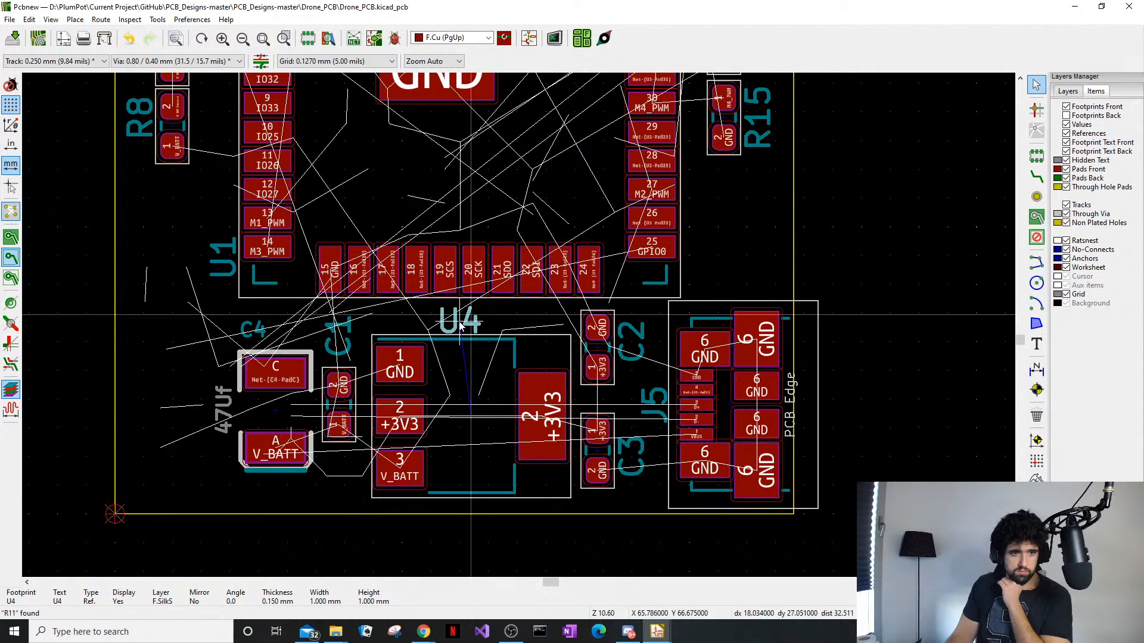
left_click(459, 322)
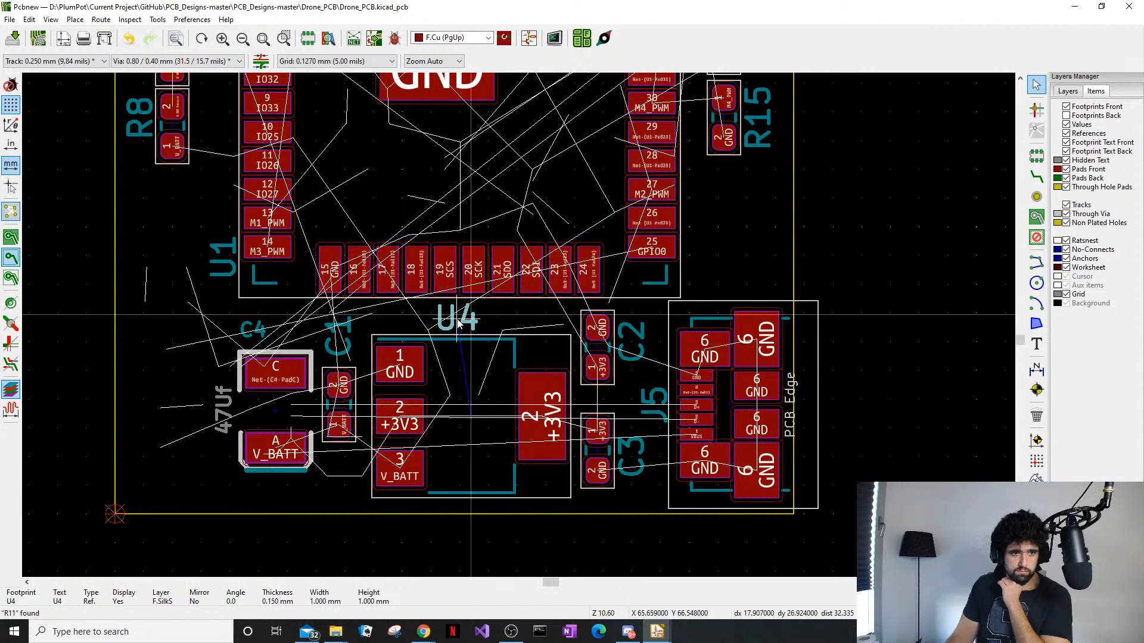
Dismiss the C1 reference text's properties unchanged and nudge that text just above the C1 footprint
left_click(344, 341)
double_click(345, 341)
left_click(678, 392)
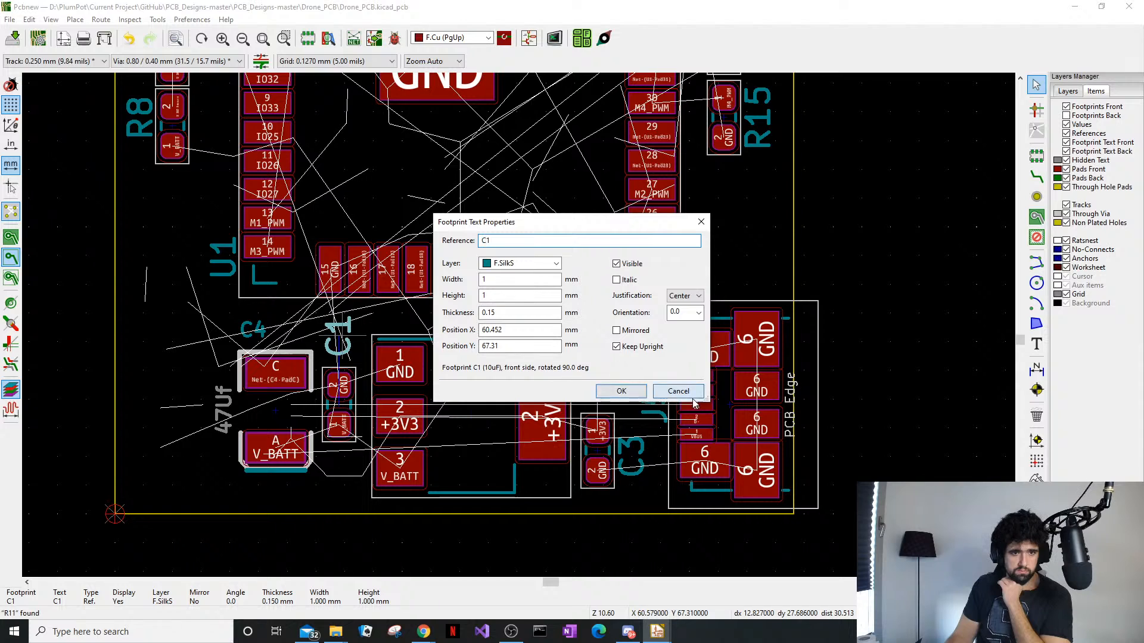
key("m")
left_click(339, 336)
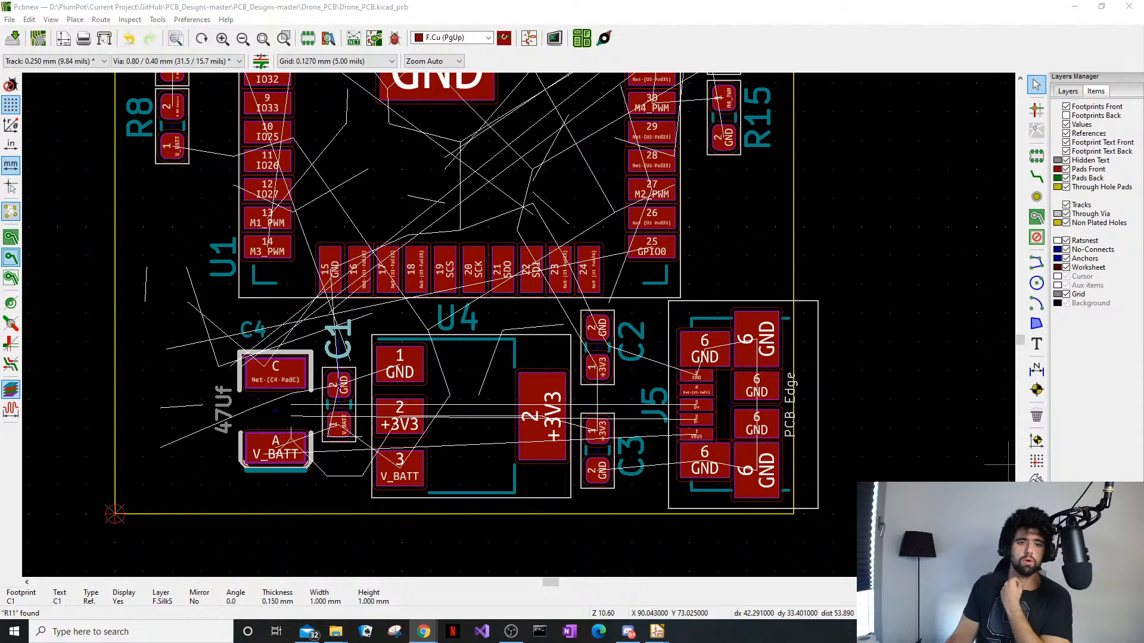
Examine the placement of components and reference labels around U1 and across the rest of the board
middle_click_drag(592, 353, 615, 348)
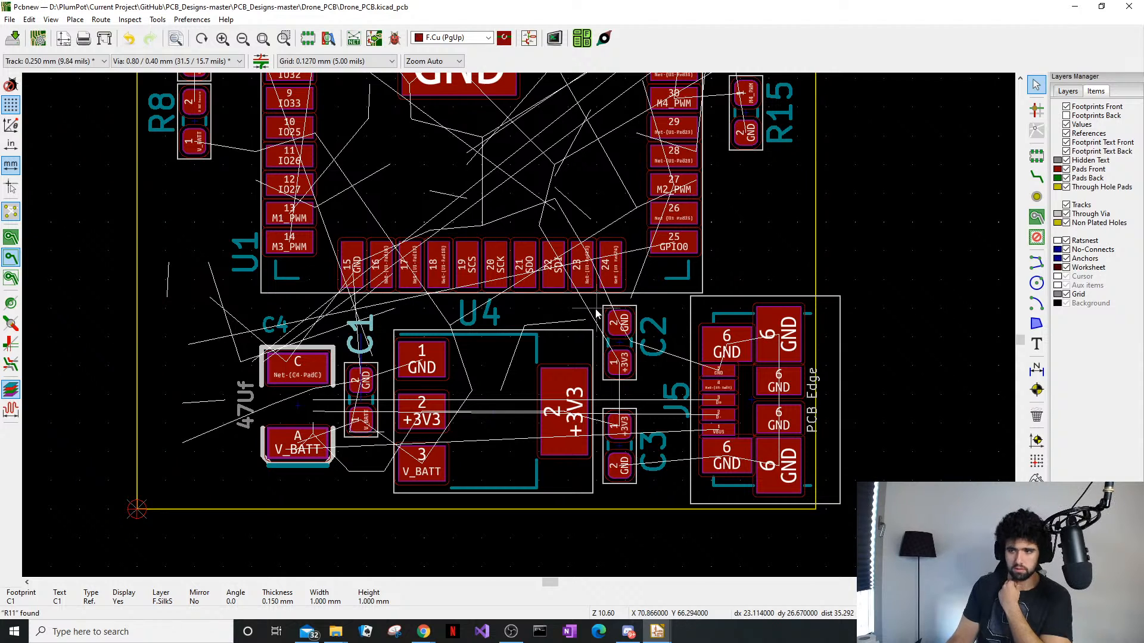
middle_click_drag(263, 315, 286, 405)
middle_click_drag(274, 189, 274, 286)
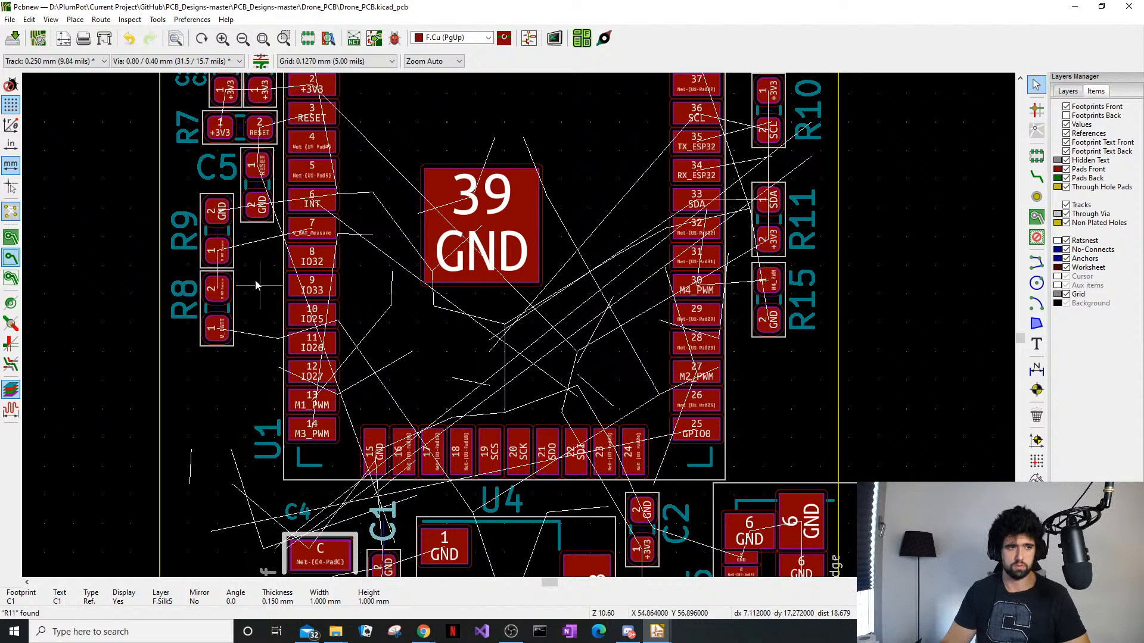
middle_click_drag(226, 289, 186, 351)
middle_click_drag(603, 264, 562, 257)
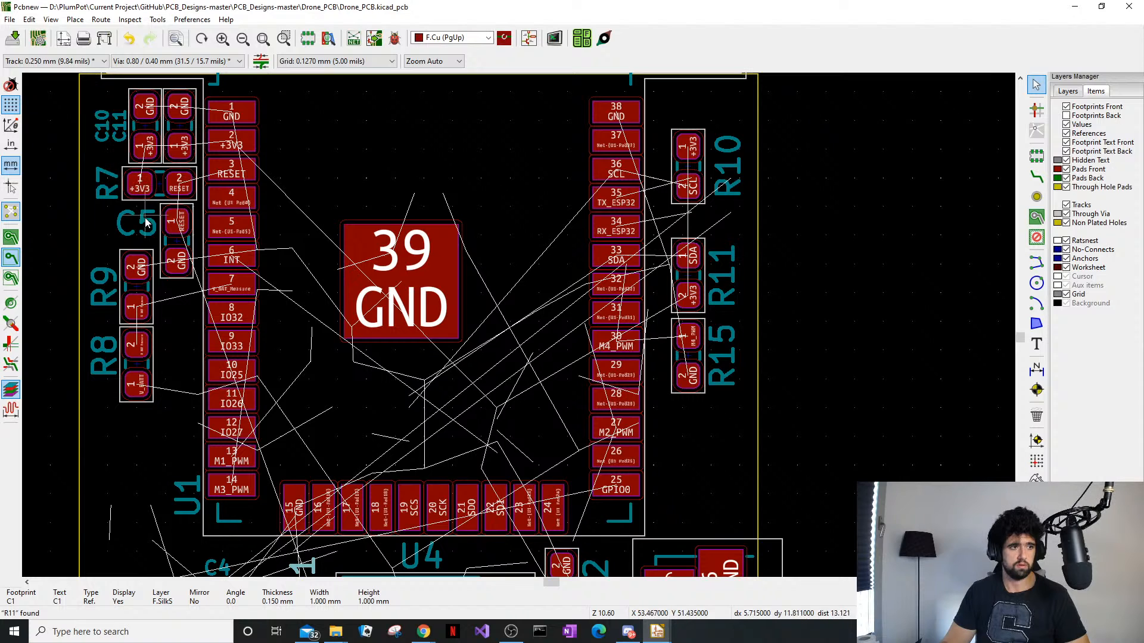
scroll(148, 225, "up", 1)
left_click(520, 330)
scroll(520, 330, "down", 3)
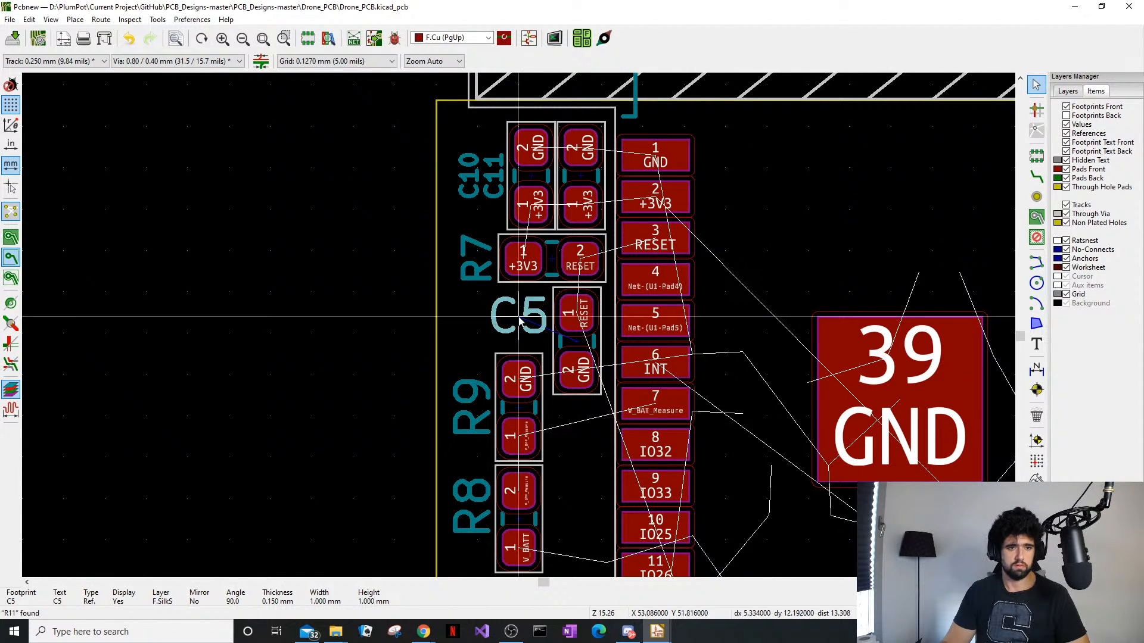
middle_click_drag(660, 352, 633, 309)
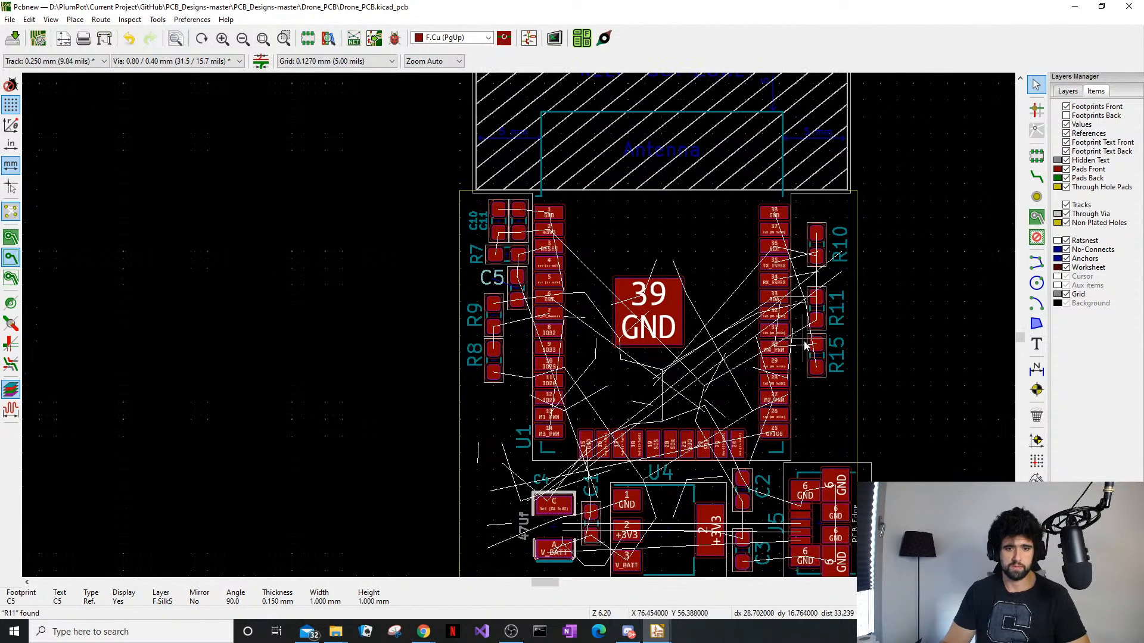
middle_click_drag(825, 324, 807, 276)
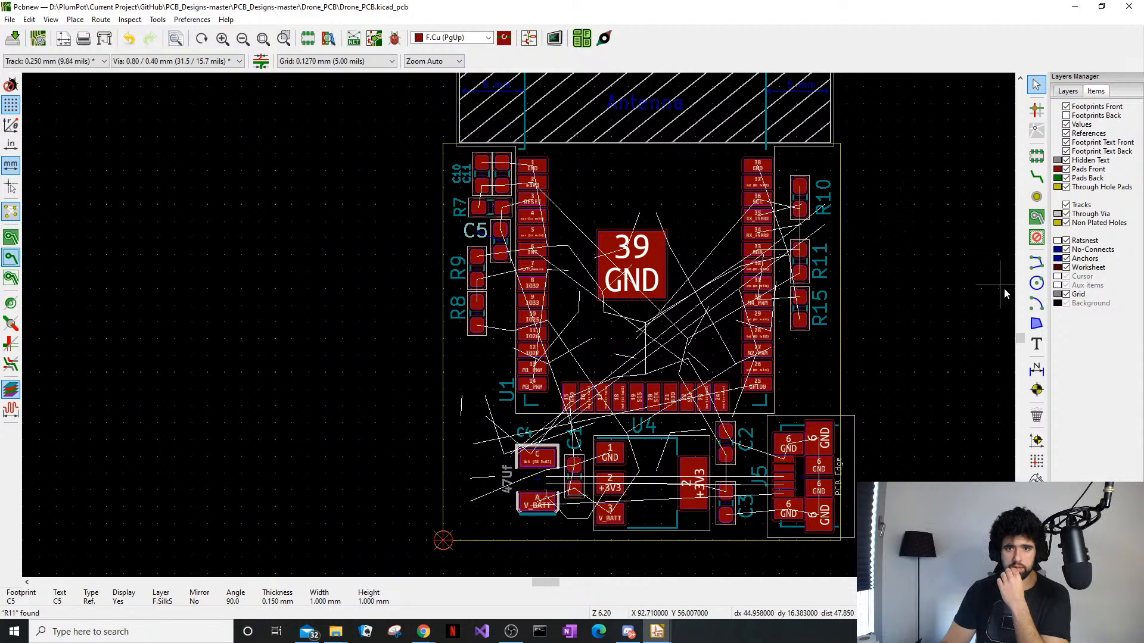
Place a through via on the origin marker at the board outline's lower-left corner
left_click(1037, 197)
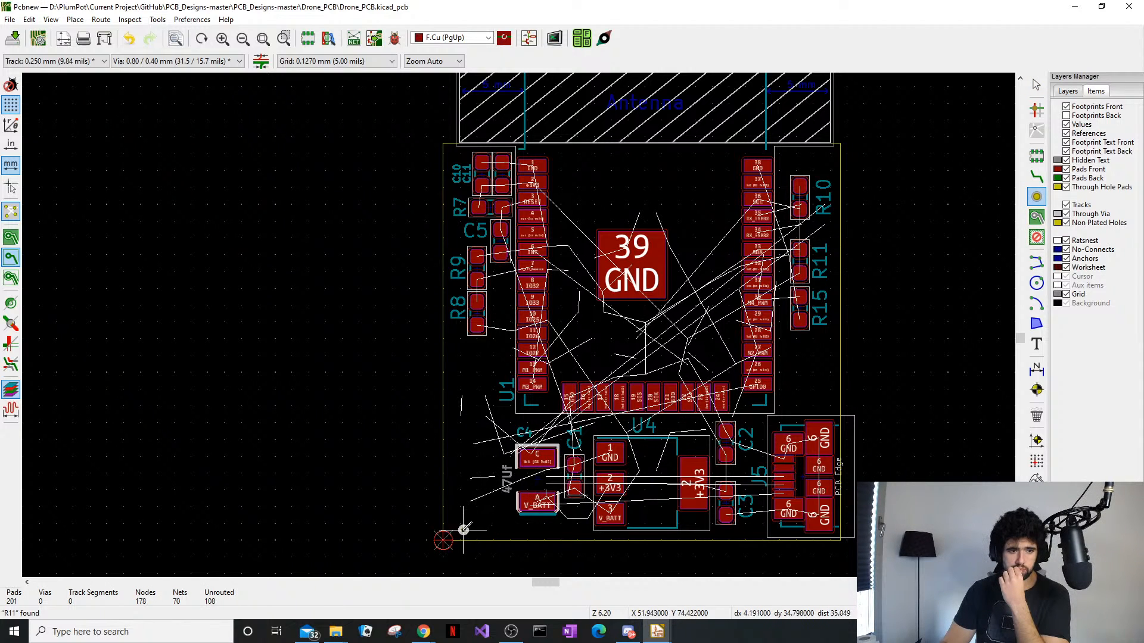
scroll(443, 540, "up", 10)
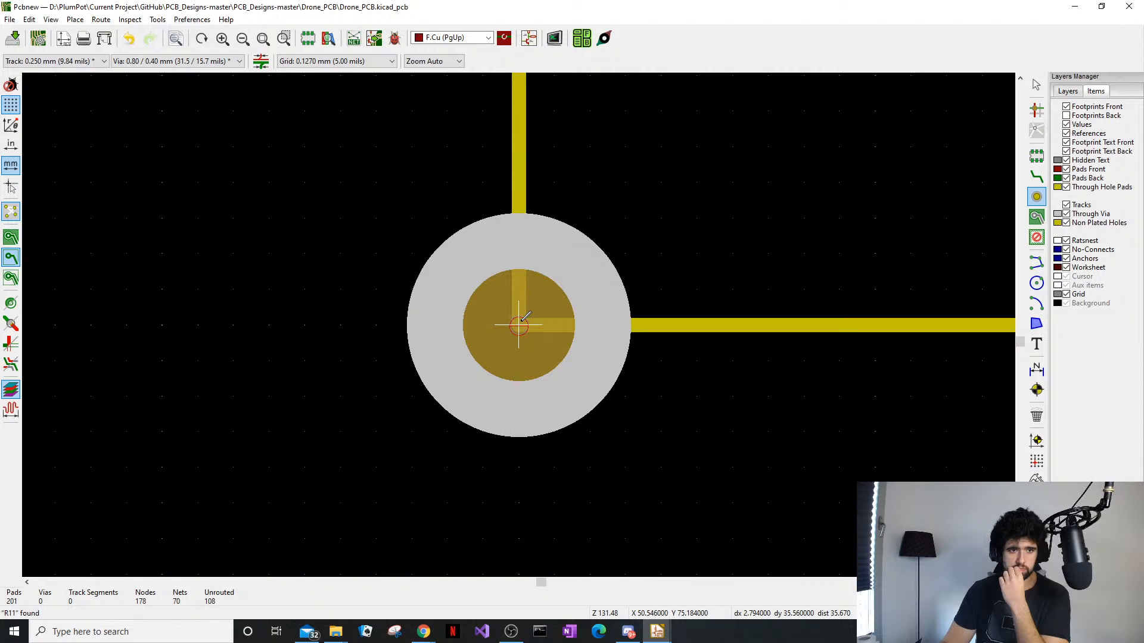
left_click(518, 325)
key("Escape")
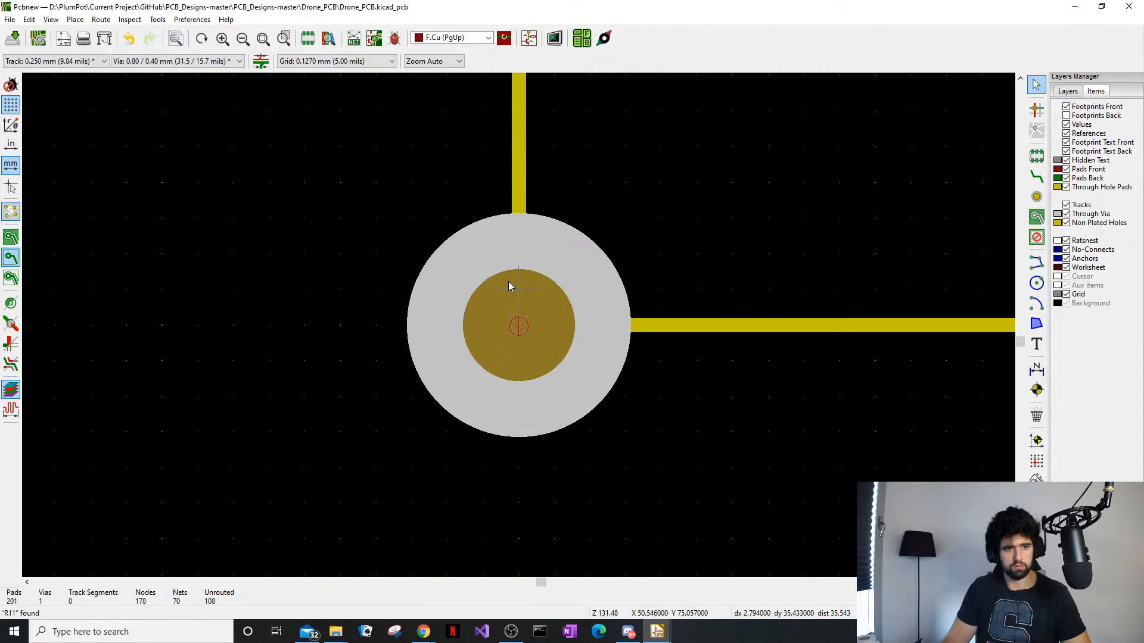
Try to set the corner via's drill to 3.2 mm, and delete the via
double_click(554, 274)
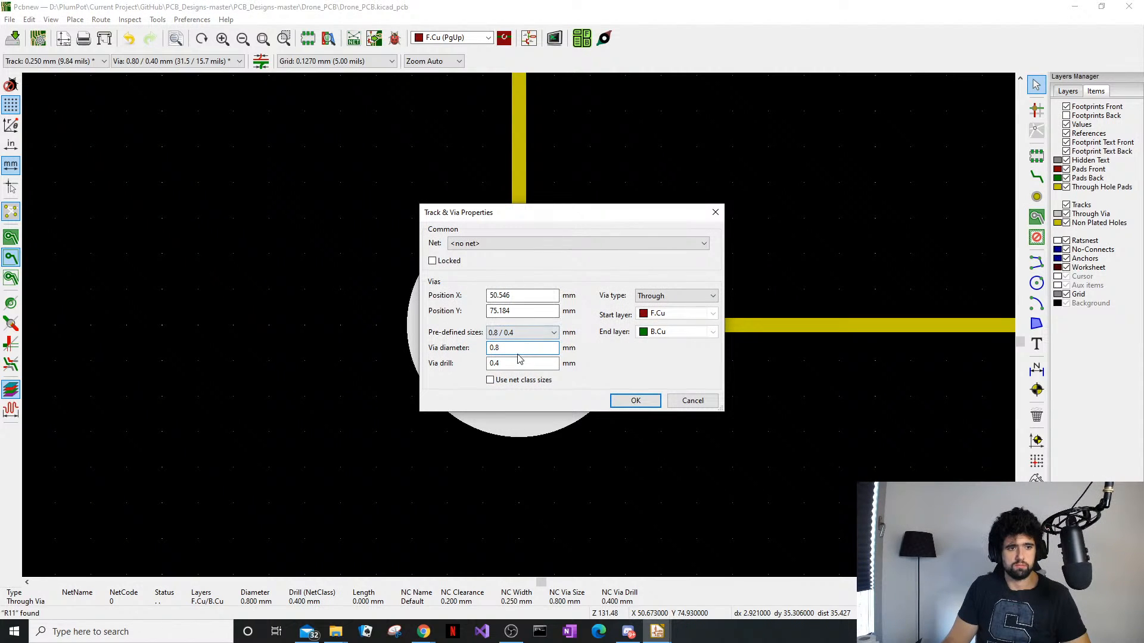
double_click(523, 361)
type("3.2")
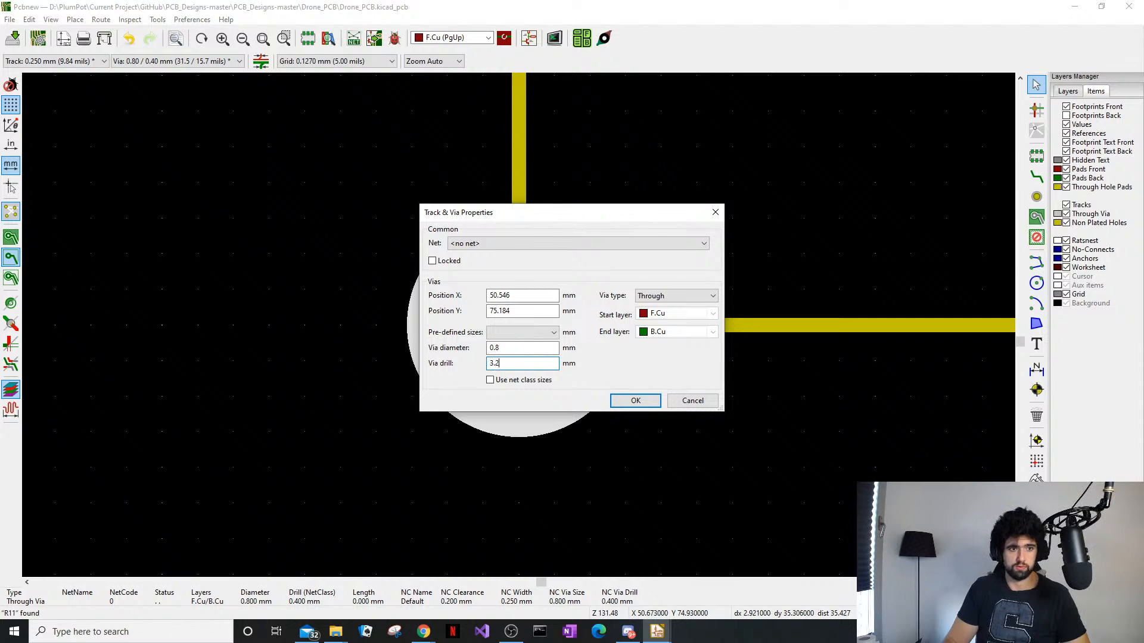
left_click(523, 349)
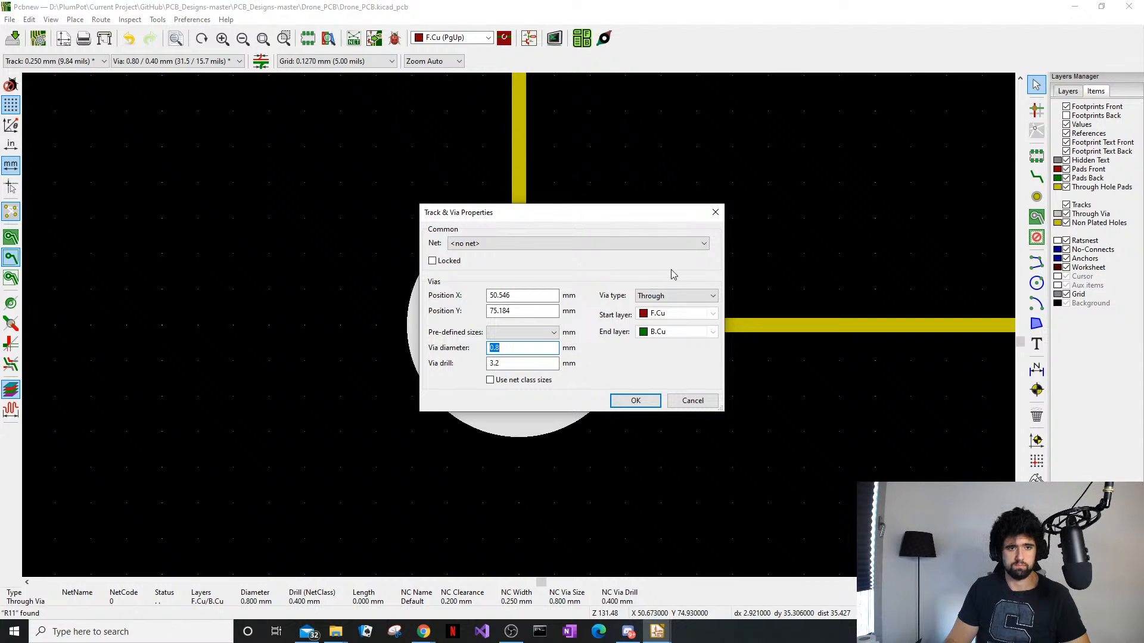
key("Return")
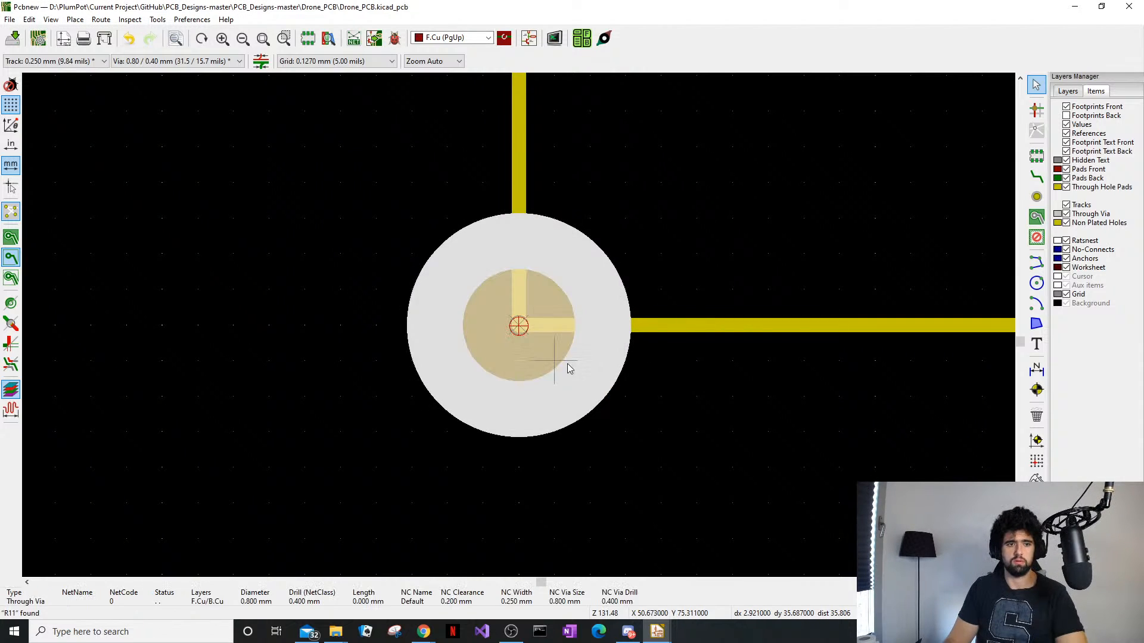
key("Delete")
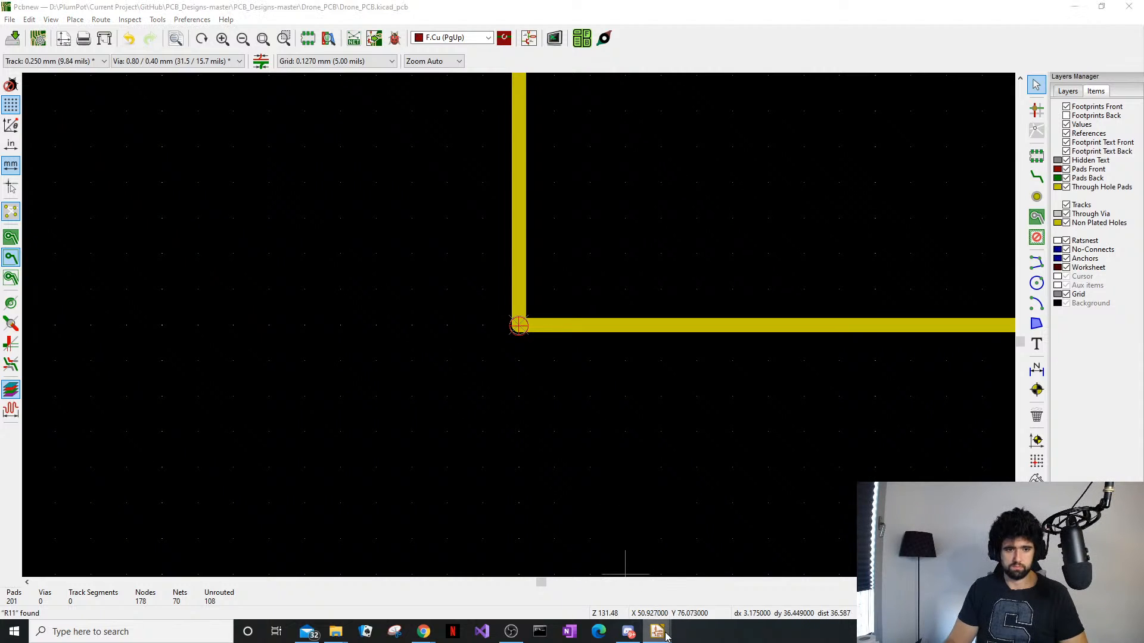
Switch to the Drone_PCB schematic in Eeschema and bring the ESP32 and USB circuit blocks into view
mouse_move(657, 632)
left_click(787, 587)
middle_click_drag(690, 450, 367, 306)
scroll(570, 326, "down", 1)
middle_click_drag(653, 331, 584, 336)
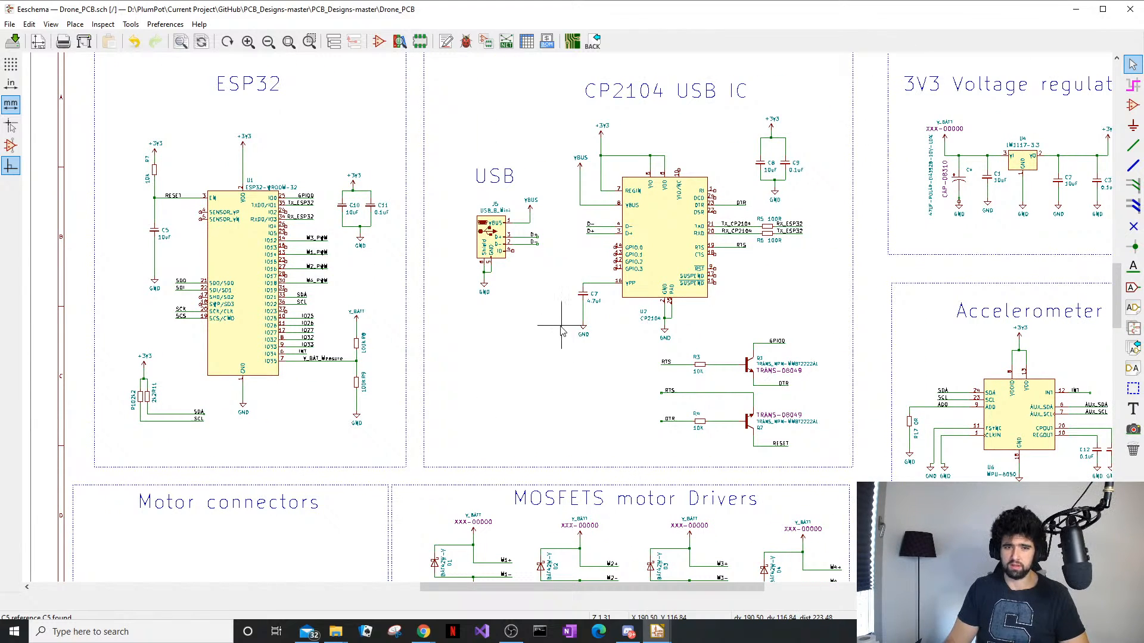
middle_click_drag(550, 330, 530, 341)
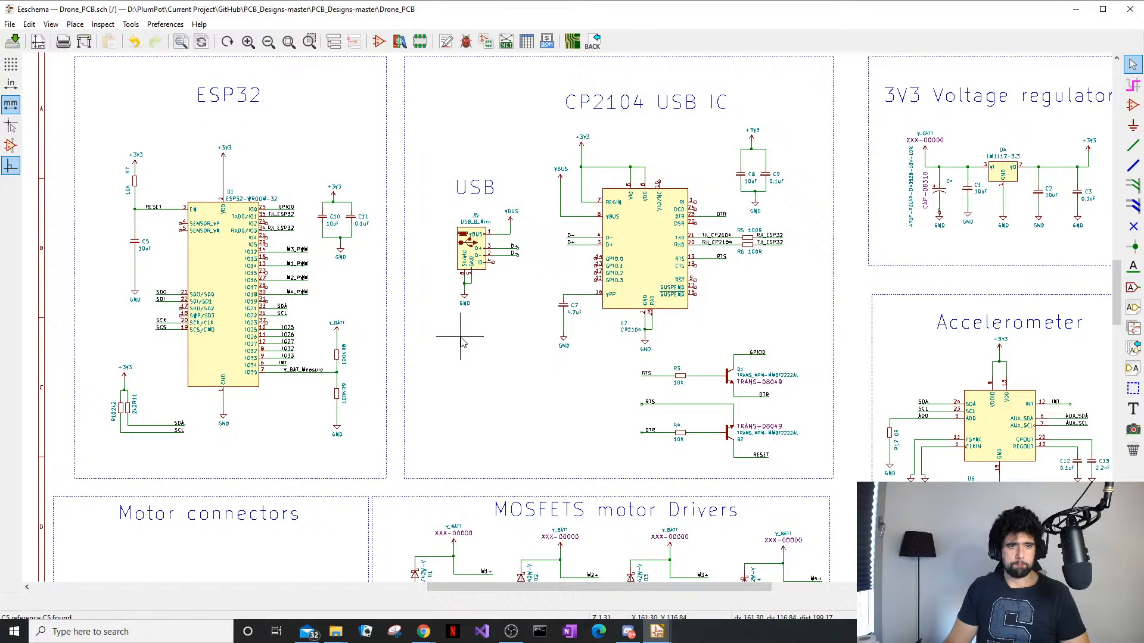
key("p")
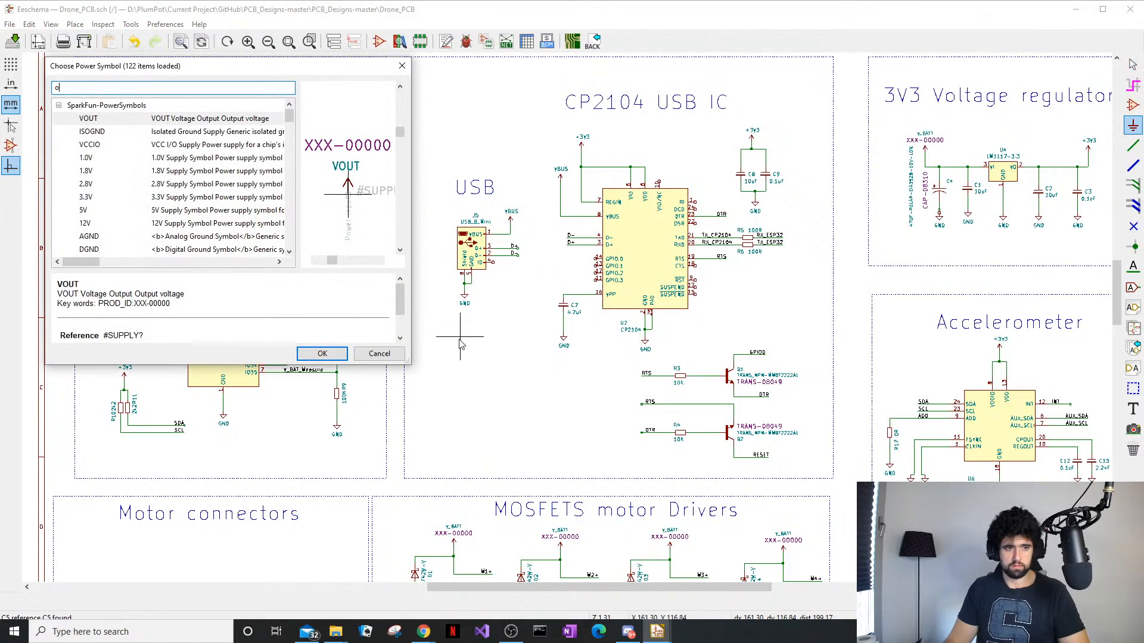
key("Return")
key("Escape")
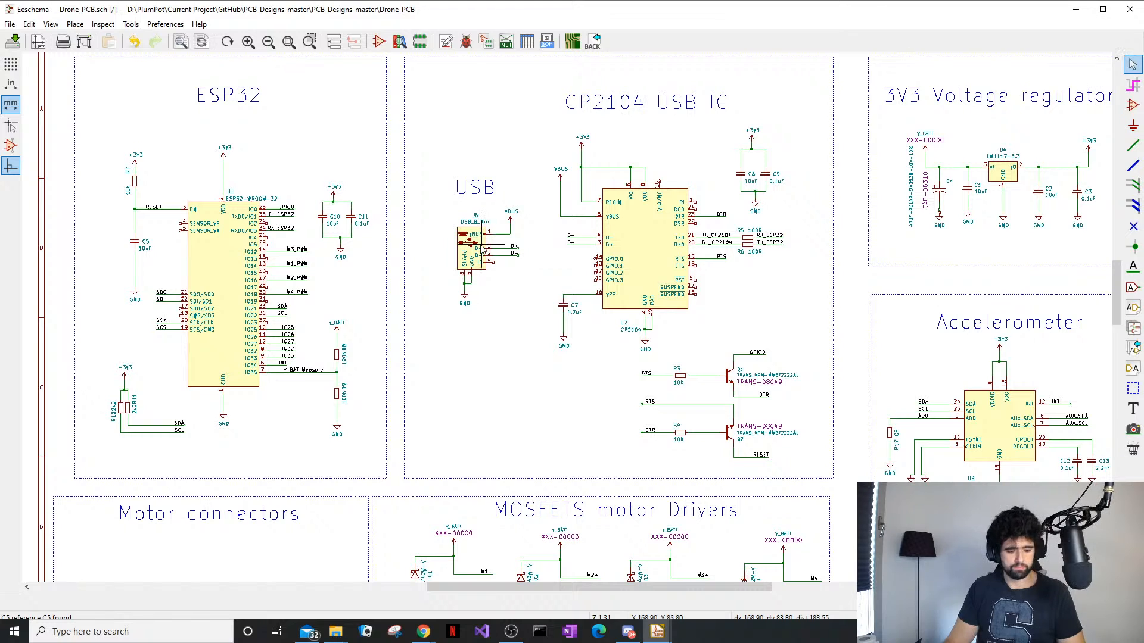
Add a MountingHole symbol from the Mechanical library in the empty area below the accelerometer block
type("a")
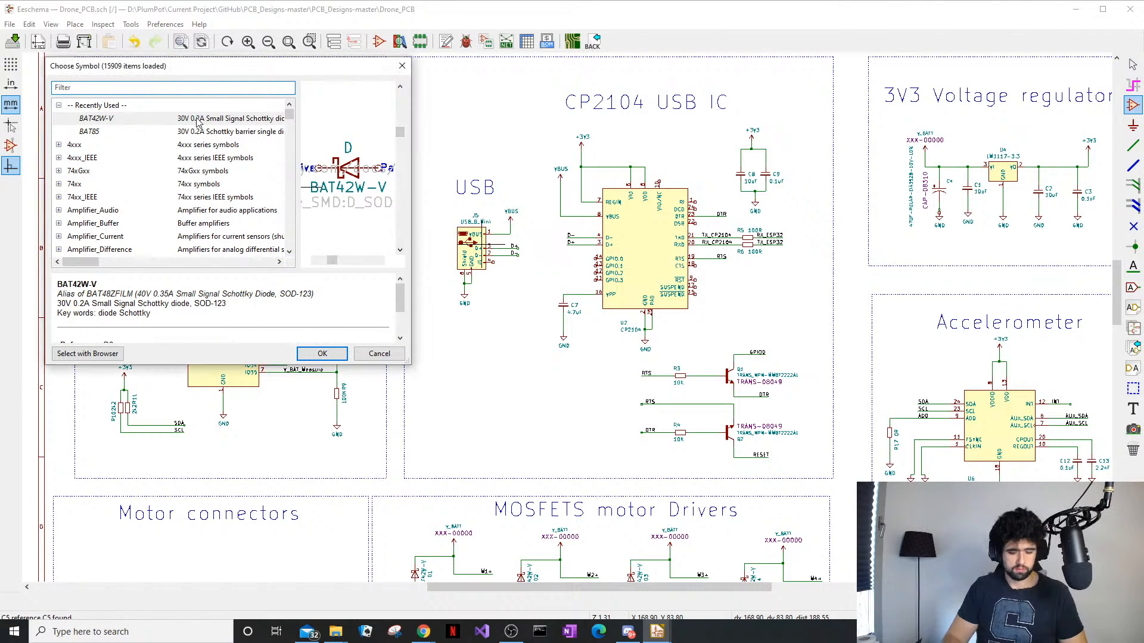
type("Mountin")
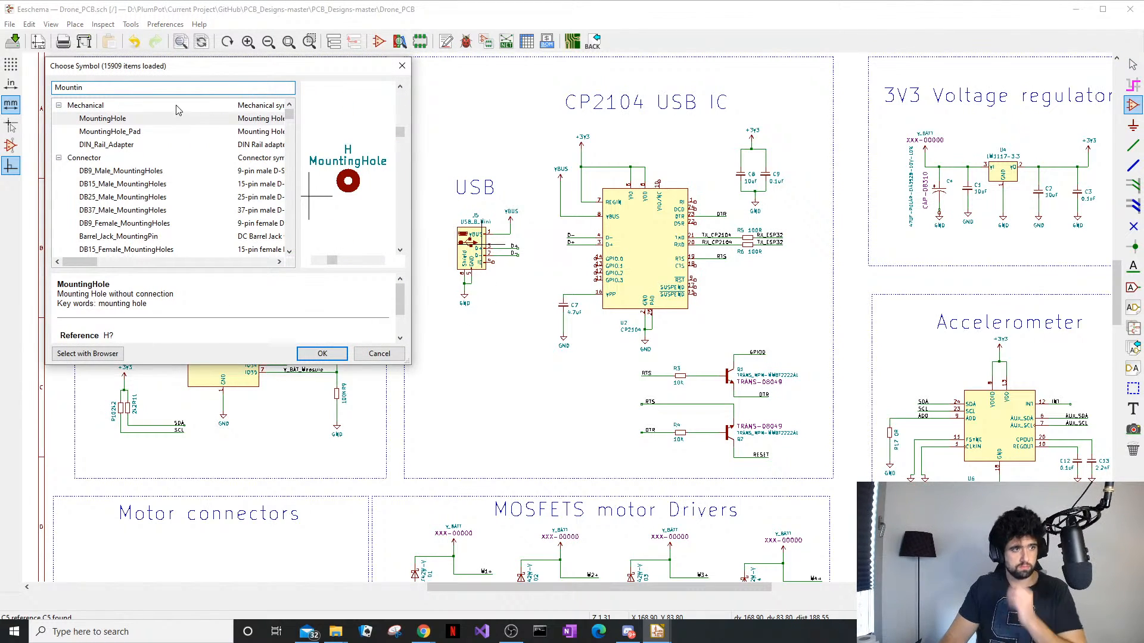
left_click(322, 354)
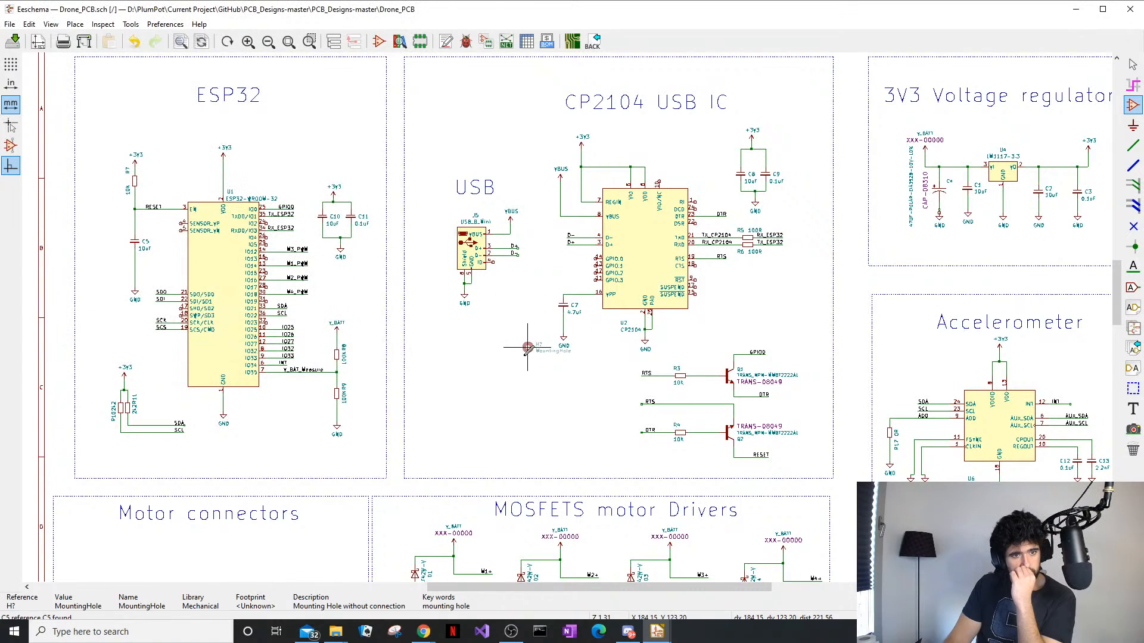
scroll(525, 327, "down", 3)
scroll(525, 327, "up", 4)
left_click(525, 327)
right_click(525, 327)
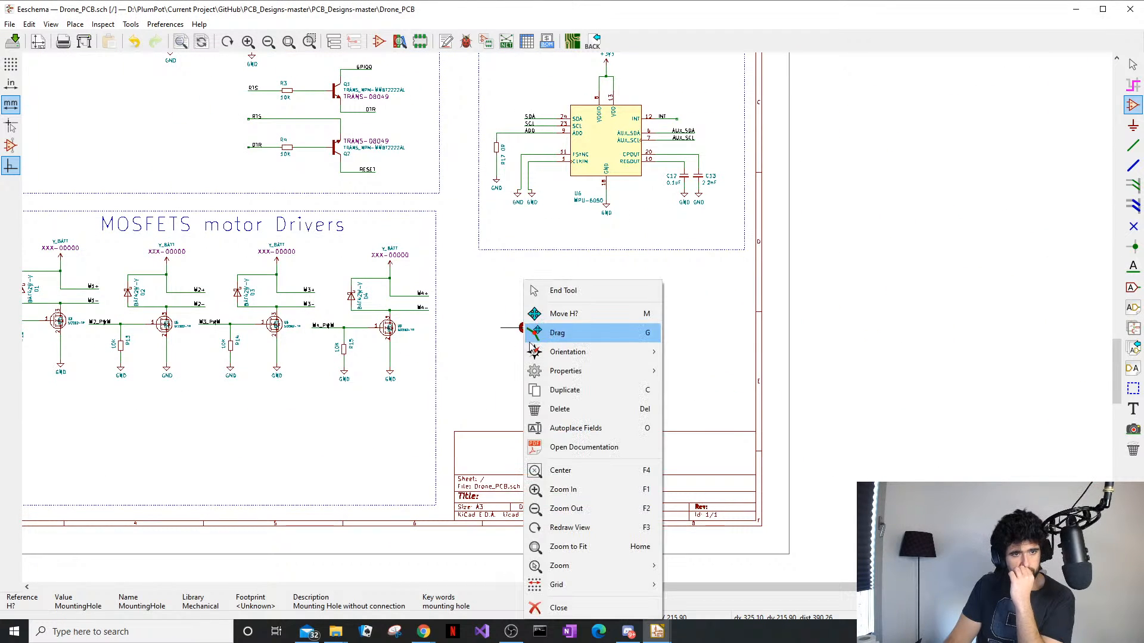
key("Escape")
scroll(578, 332, "up", 4)
key("Escape")
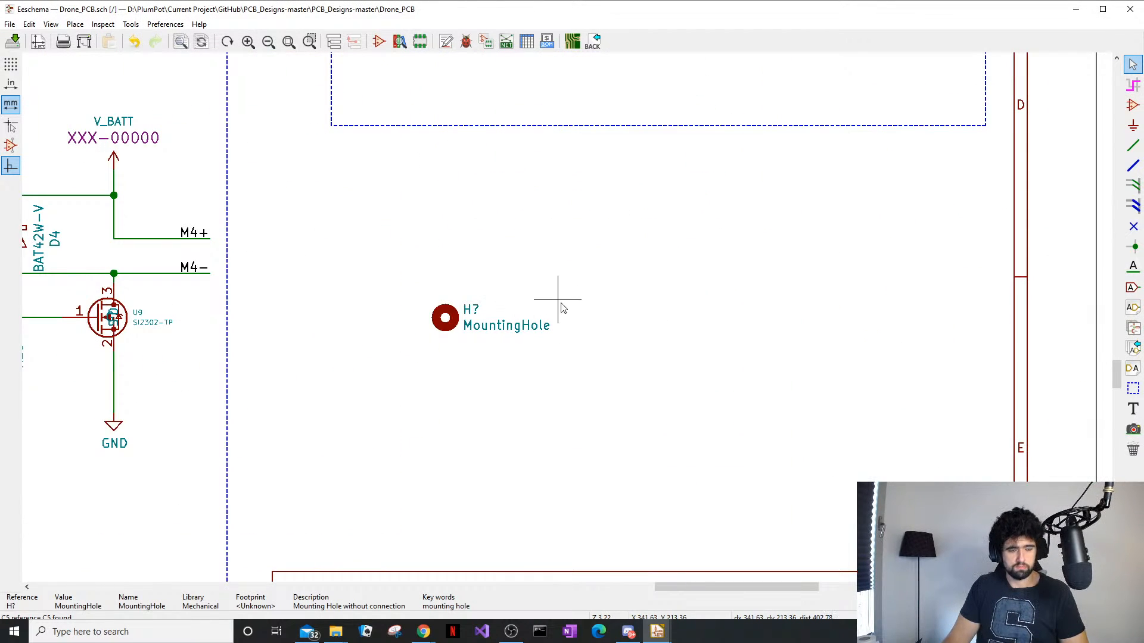
Copy the MountingHole symbol and paste three duplicates beside it to form a row of four
left_click_drag(557, 308, 448, 331)
key("ctrl+c")
key("ctrl+v")
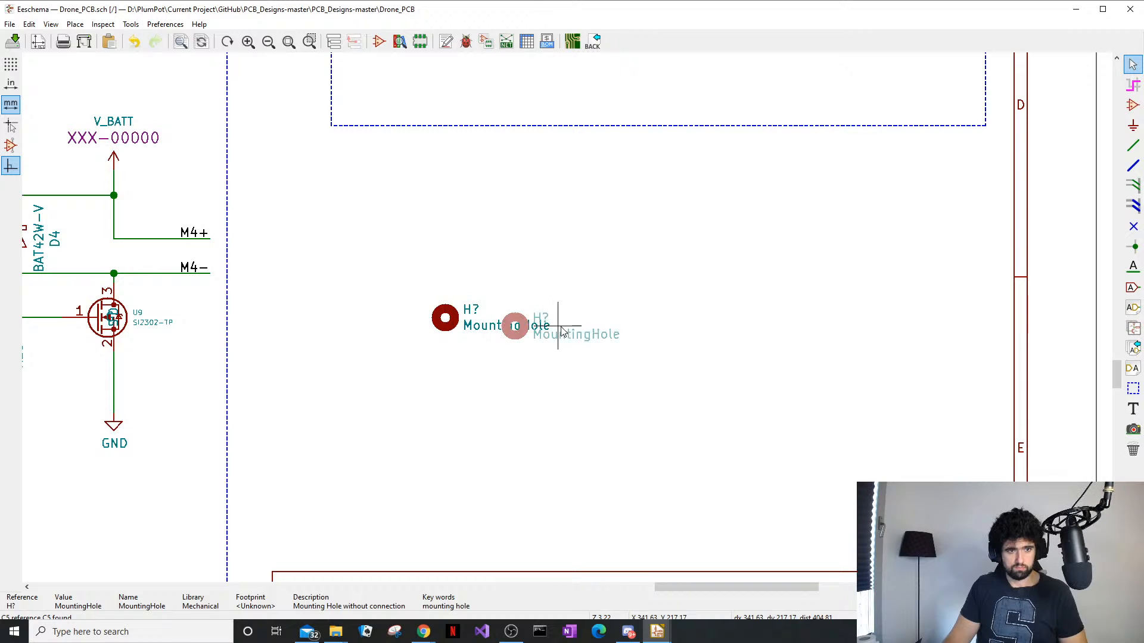
left_click(585, 309)
key("ctrl+v")
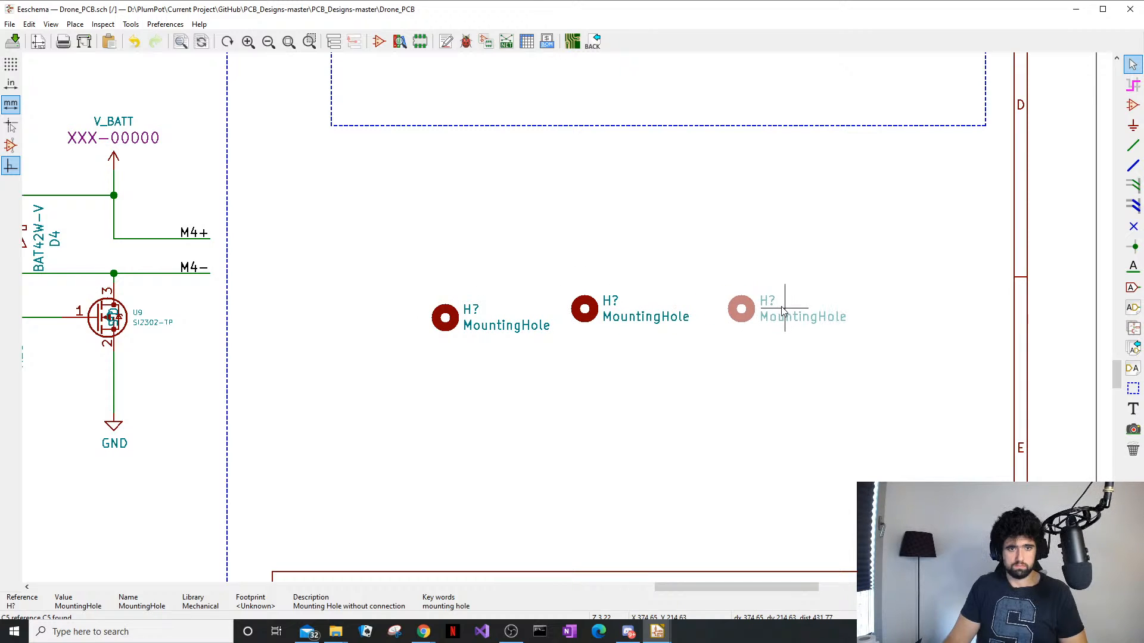
left_click(776, 308)
key("ctrl+v")
left_click(916, 309)
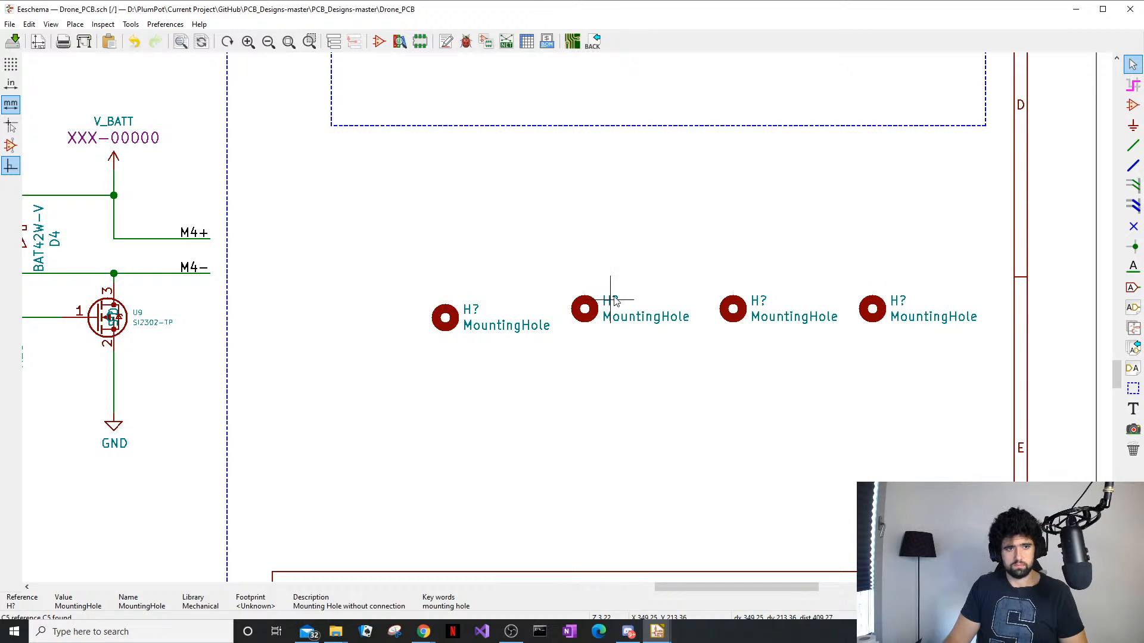
Move the three pasted MountingHole symbols down to align them horizontally with the first one
left_click_drag(661, 277, 589, 361)
left_click_drag(619, 283, 584, 353)
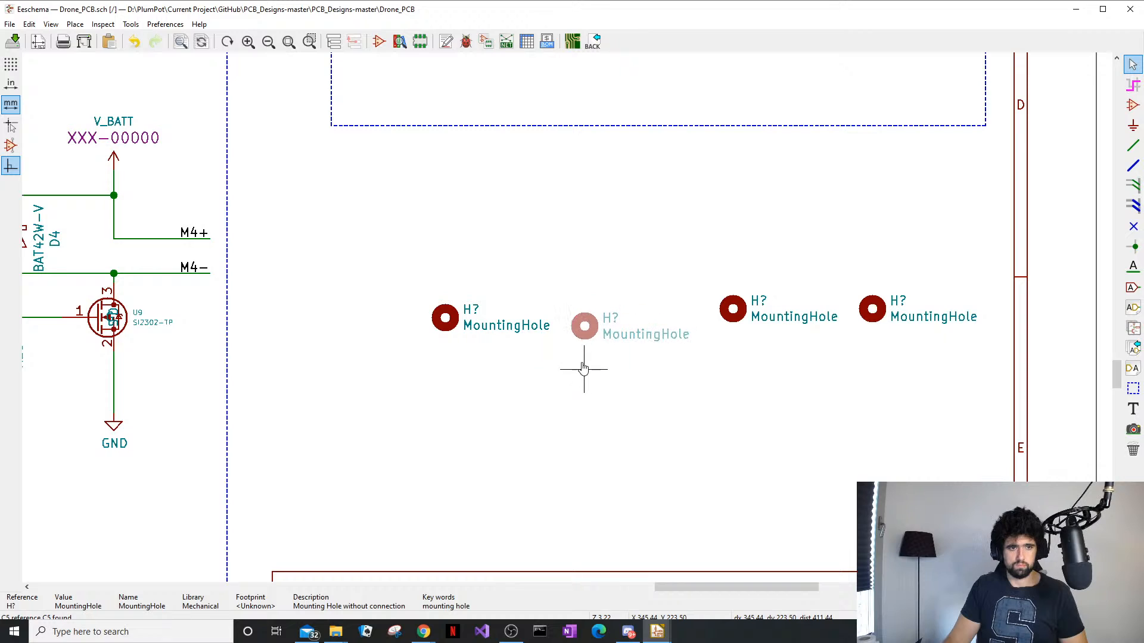
left_click(585, 360)
left_click_drag(750, 283, 724, 317)
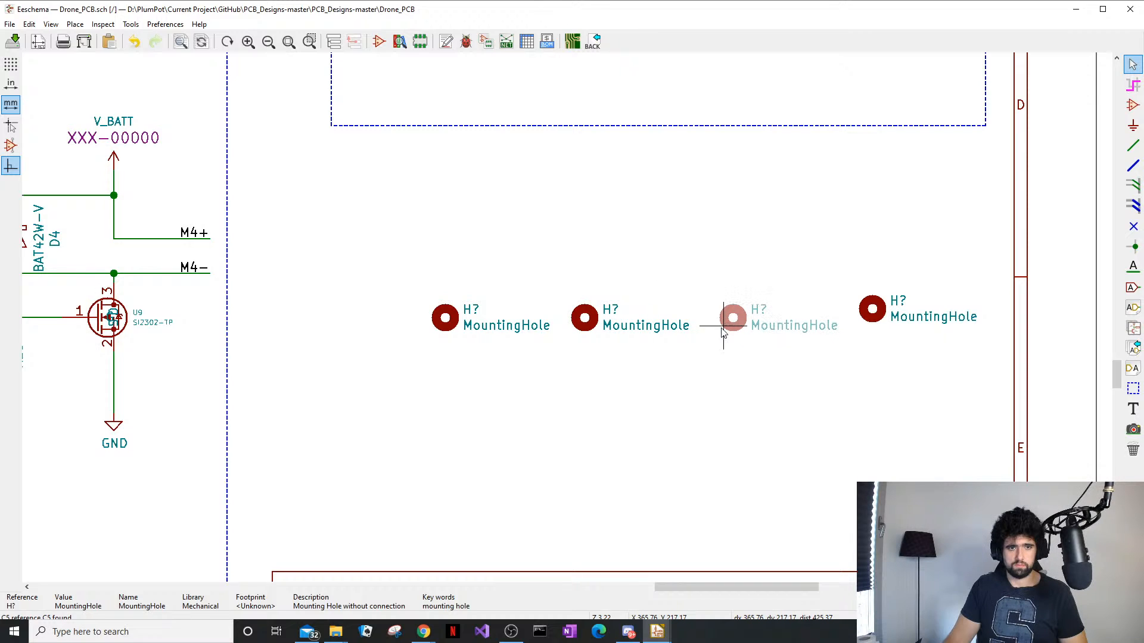
left_click(725, 333)
left_click_drag(914, 283, 889, 309)
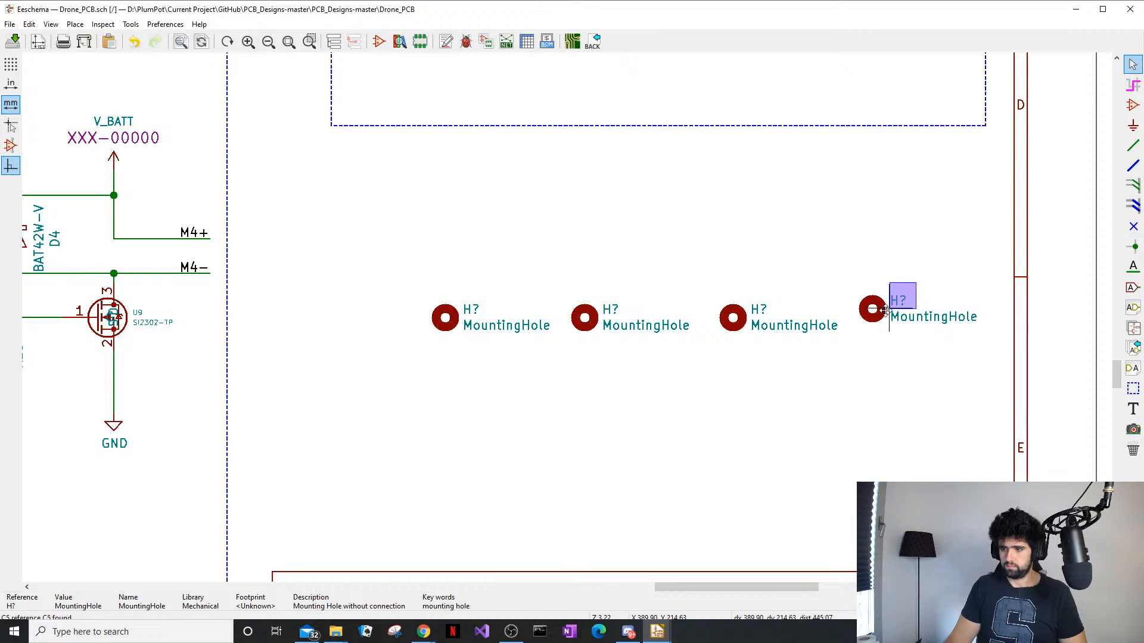
left_click_drag(886, 310, 863, 346)
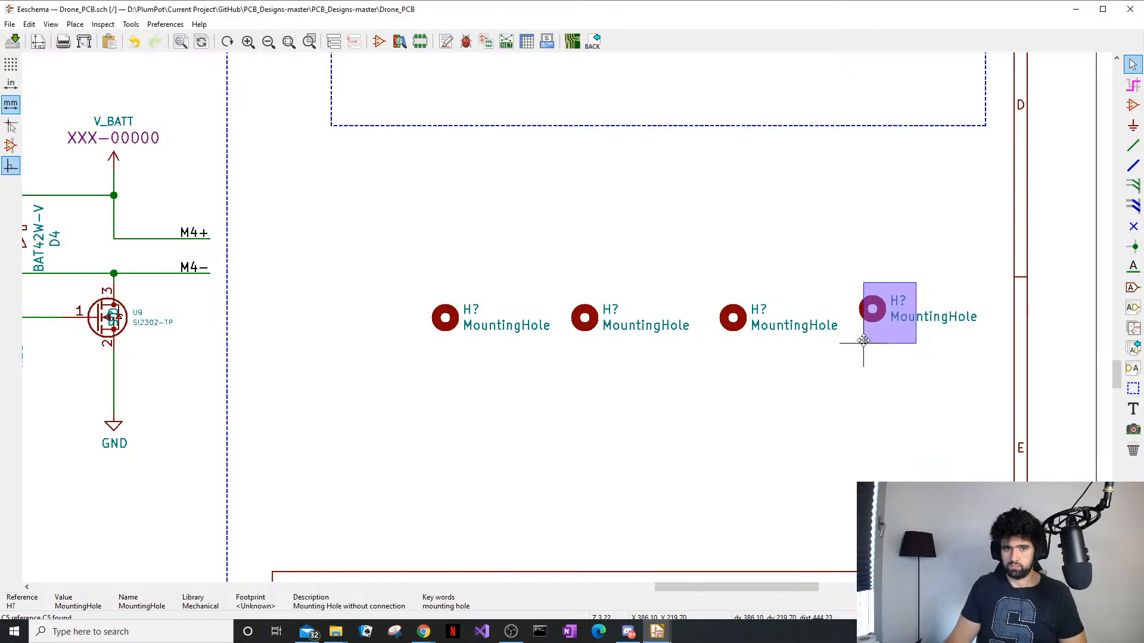
key("m")
left_click(865, 358)
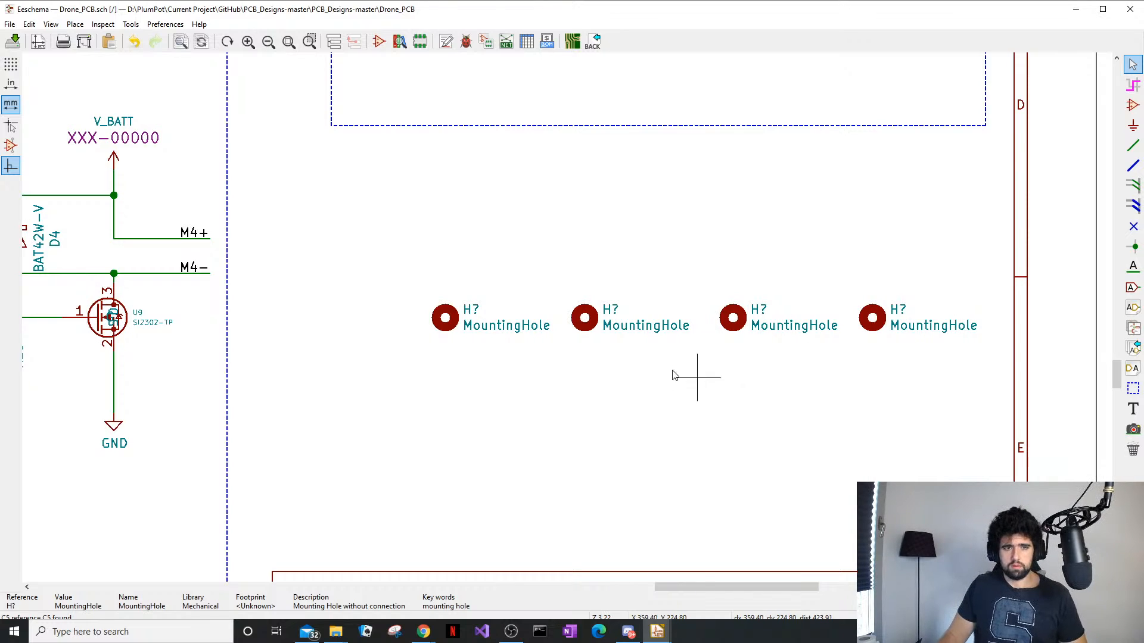
Annotate the entire schematic, keeping existing annotations, so the four MountingHole symbols receive reference numbers
left_click(131, 23)
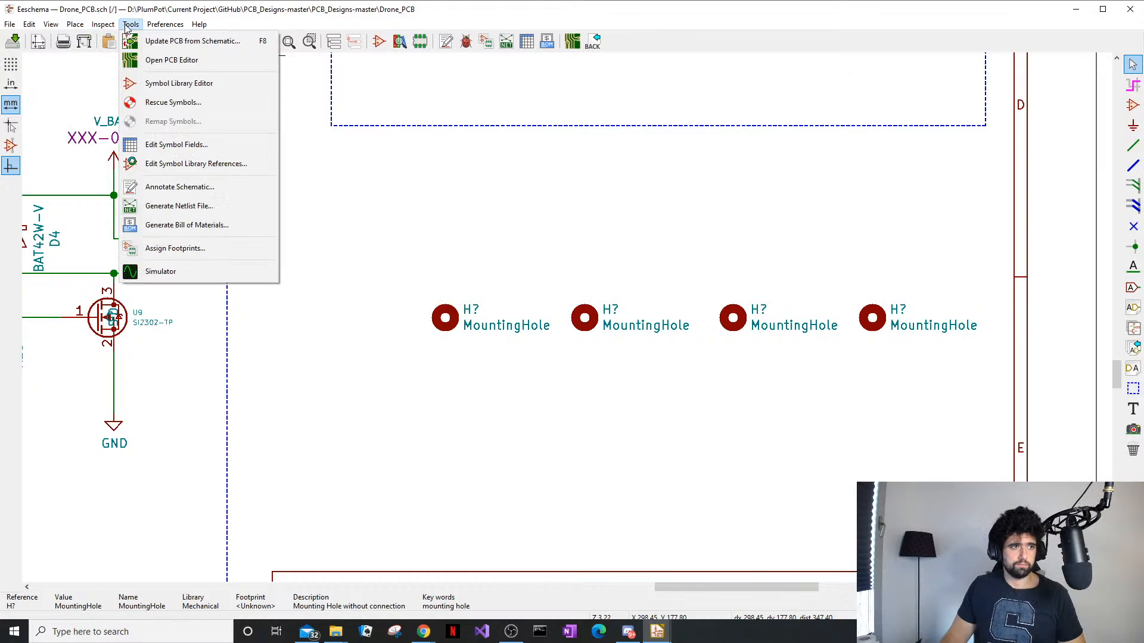
left_click(173, 186)
left_click(657, 451)
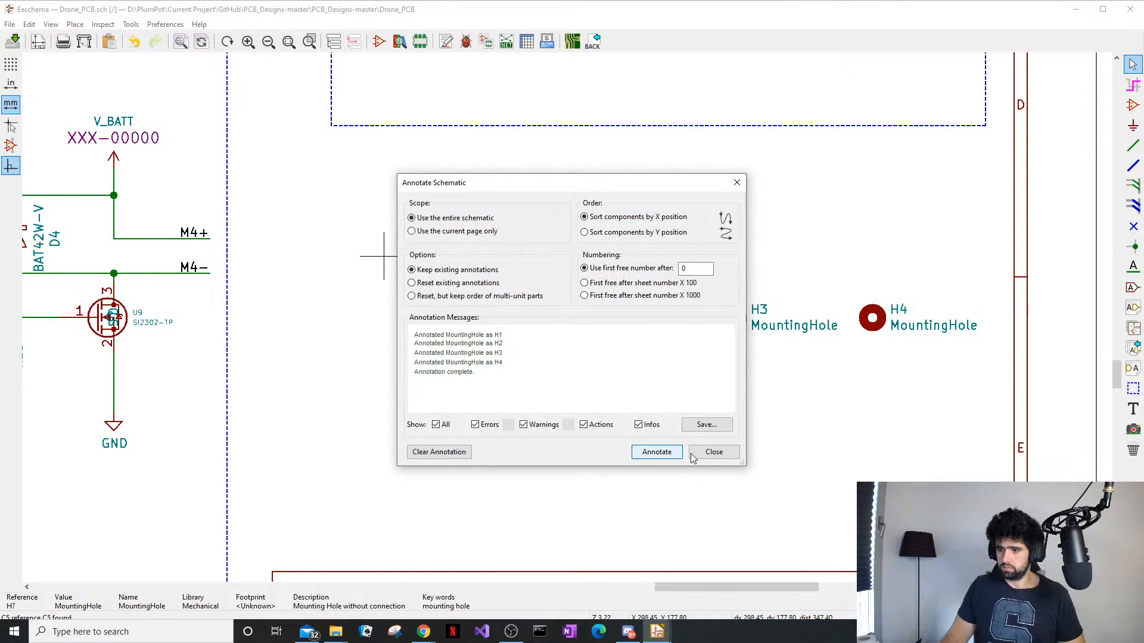
left_click(712, 453)
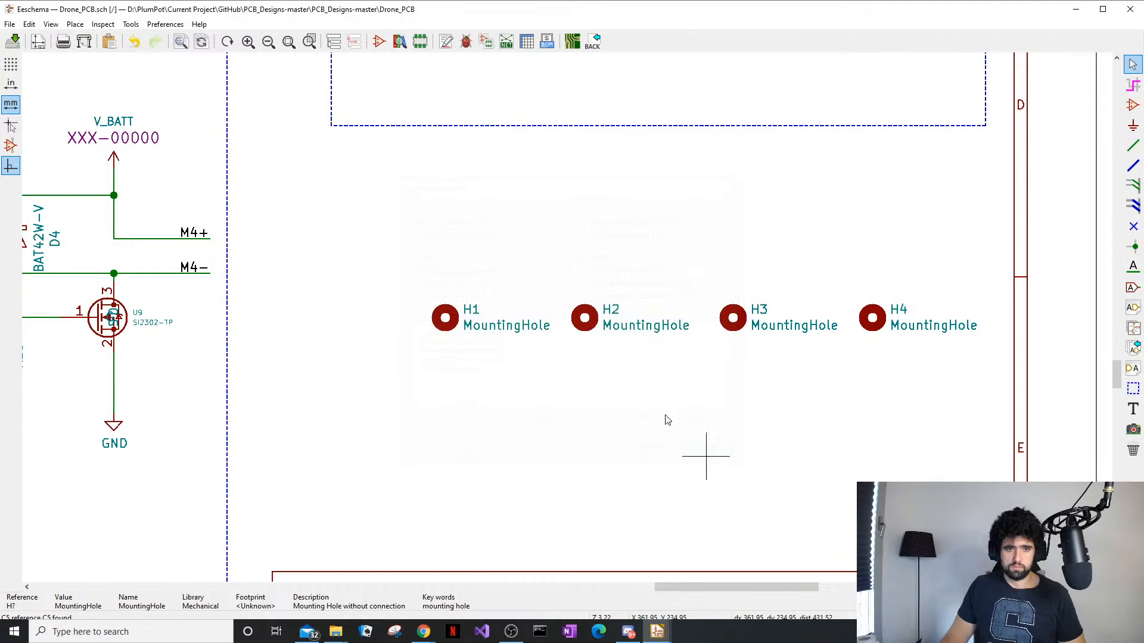
Browse footprints for mounting hole H1 and open the MountingHole footprint library
double_click(446, 316)
left_click(511, 266)
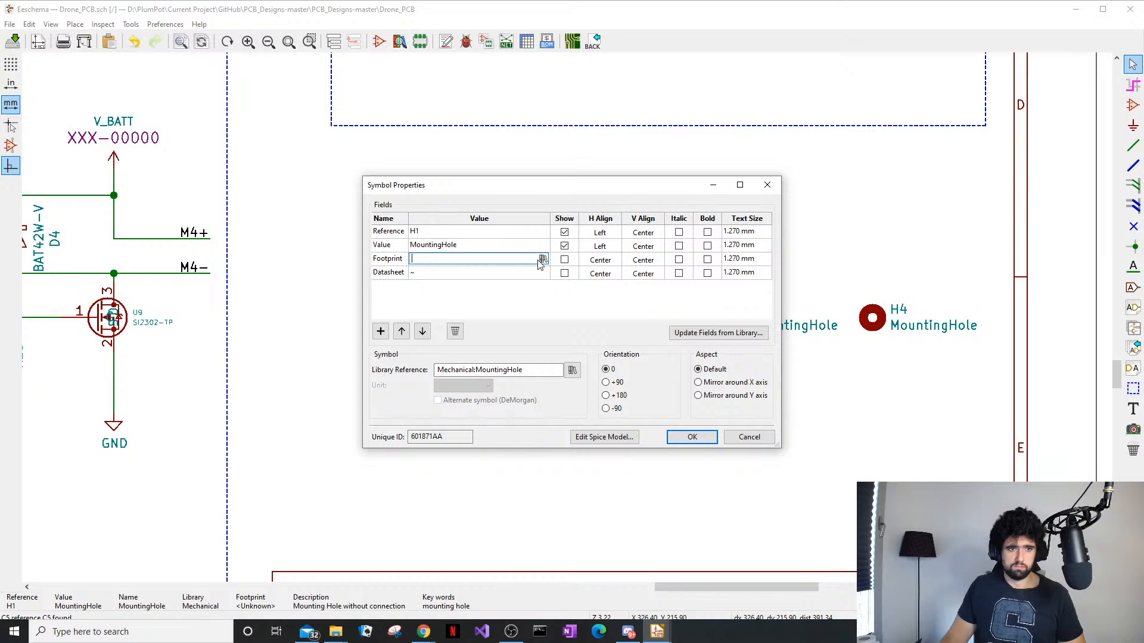
left_click(542, 259)
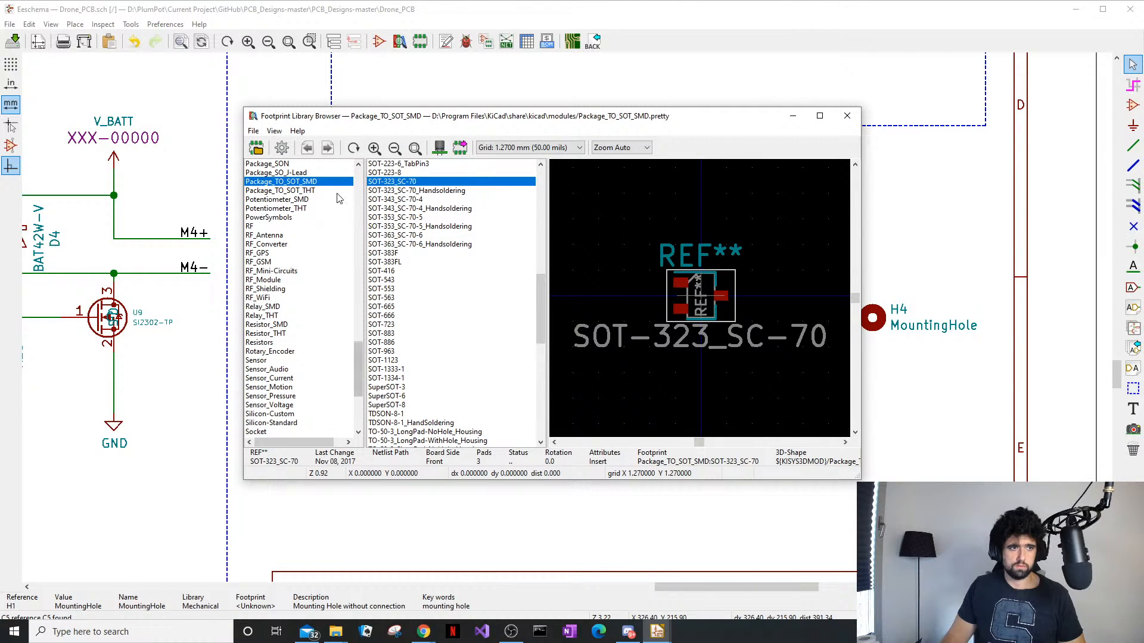
scroll(307, 280, "down", 5)
scroll(319, 356, "down", 1)
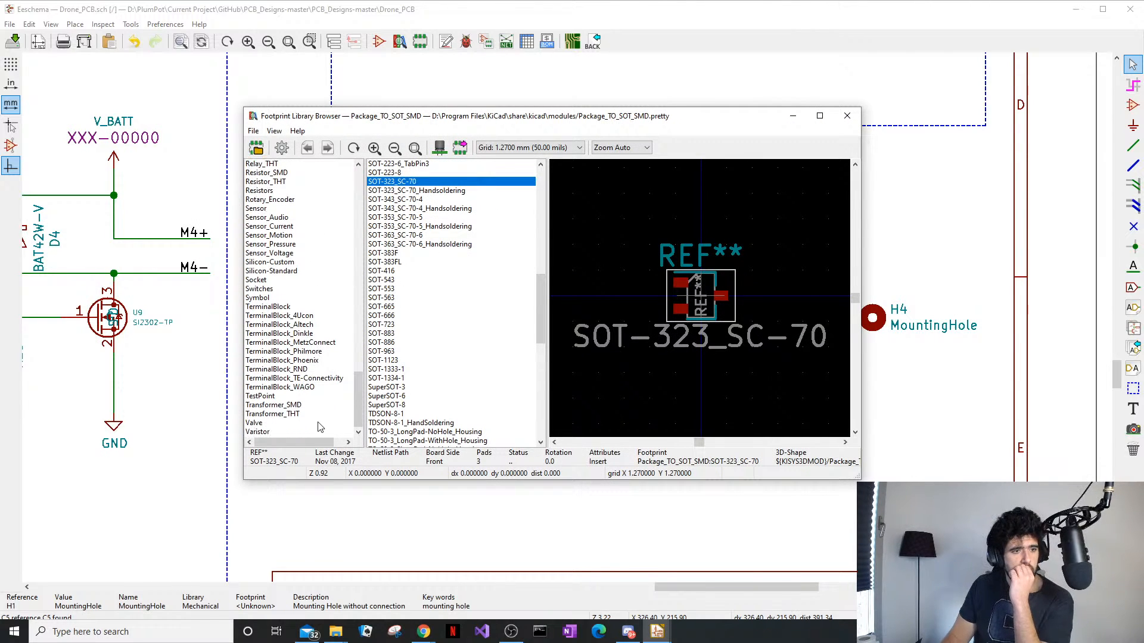
scroll(334, 366, "up", 7)
scroll(335, 371, "up", 7)
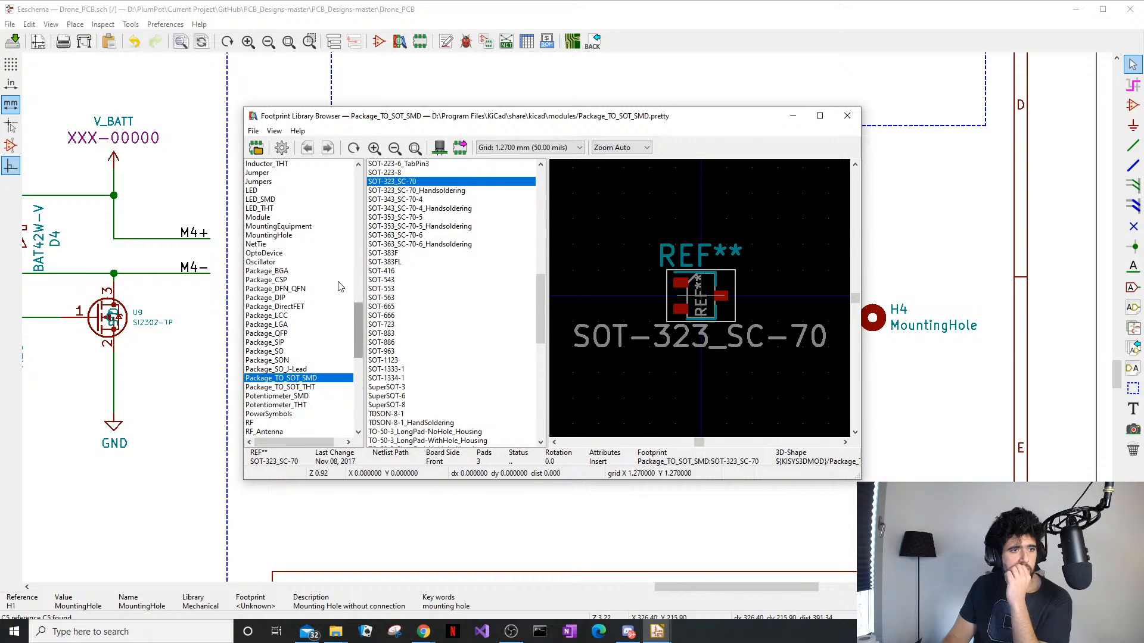
left_click(310, 235)
Preview the MountingHole_3.2mm_M3 footprint in the MountingHole library
scroll(441, 298, "down", 3)
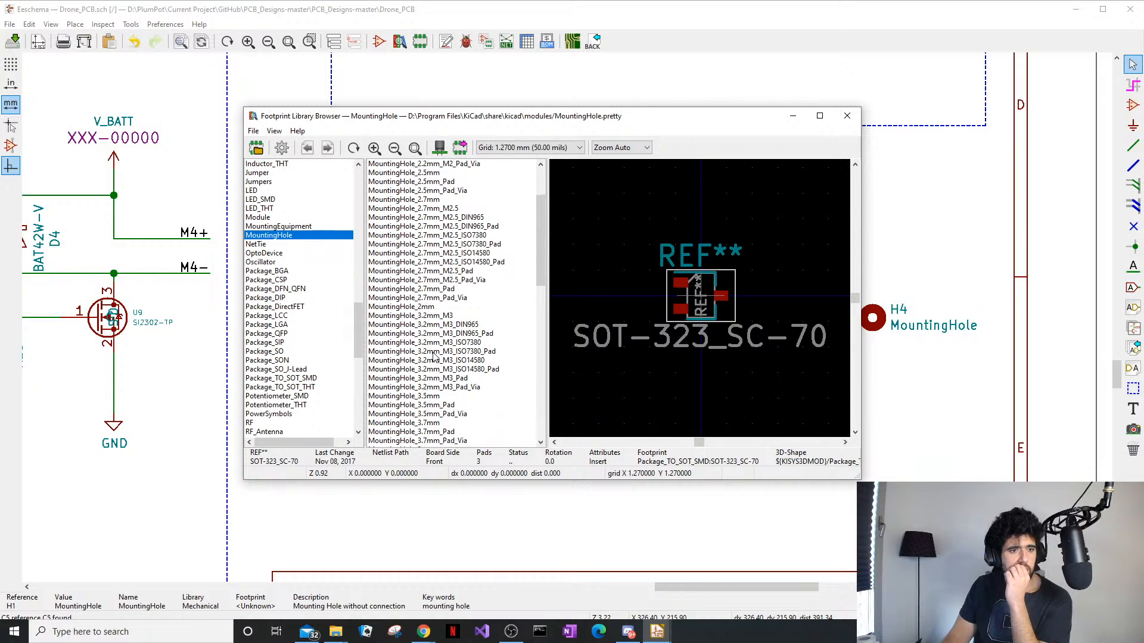
left_click(441, 315)
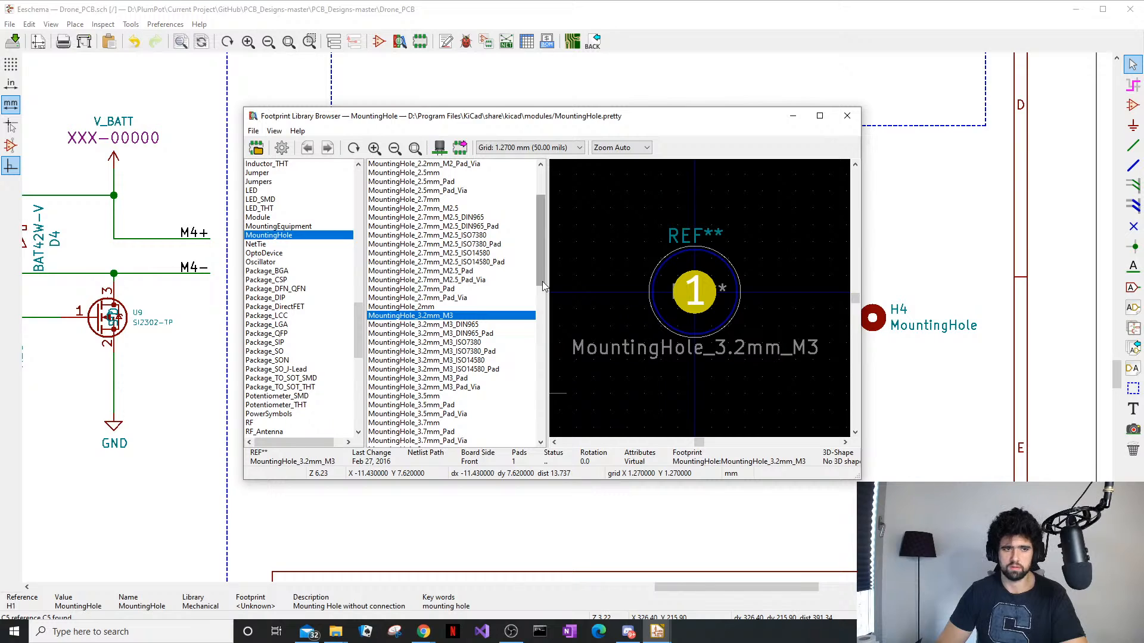
left_click_drag(542, 281, 539, 279)
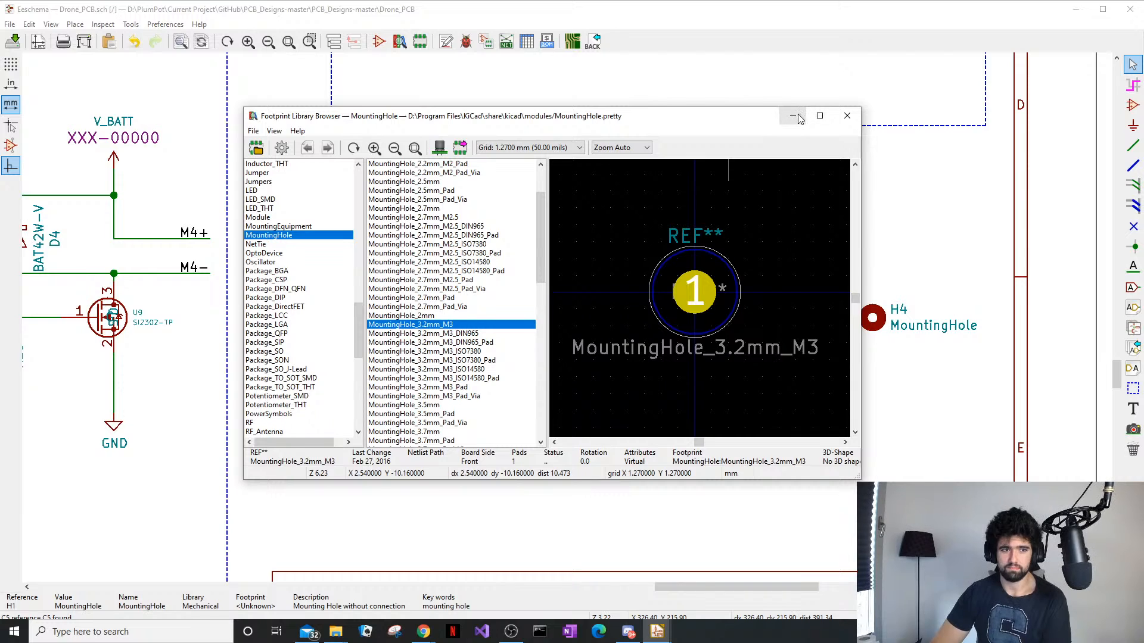
left_click_drag(755, 124, 774, 155)
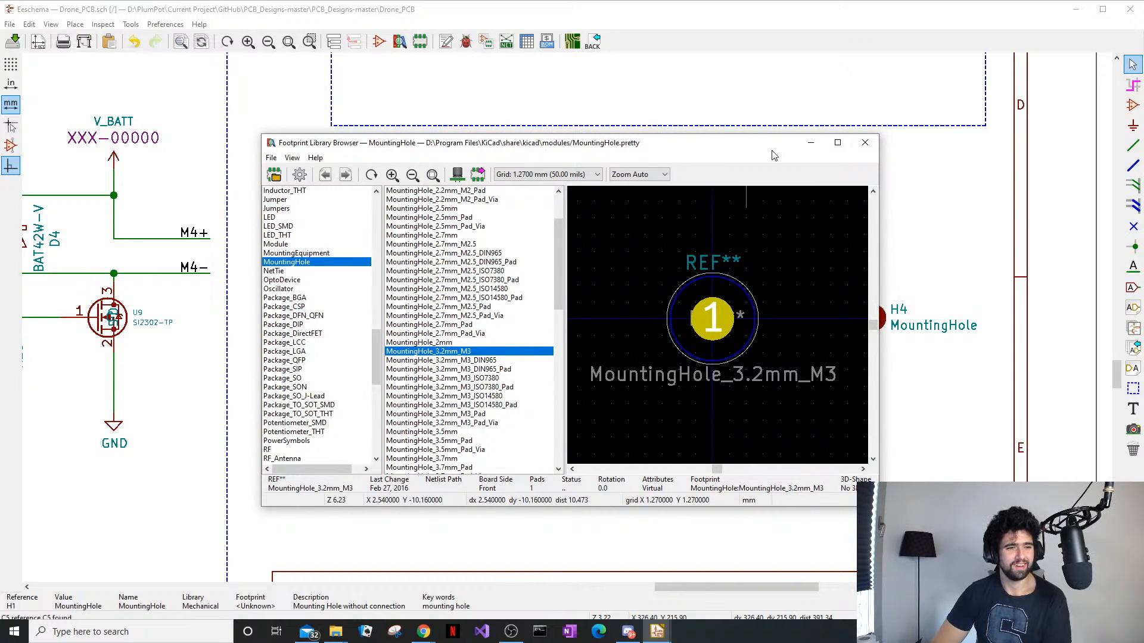
Switch to Chrome and search the open tabs for whoop drone references, reloading and checking the Beta75 page
left_click(423, 632)
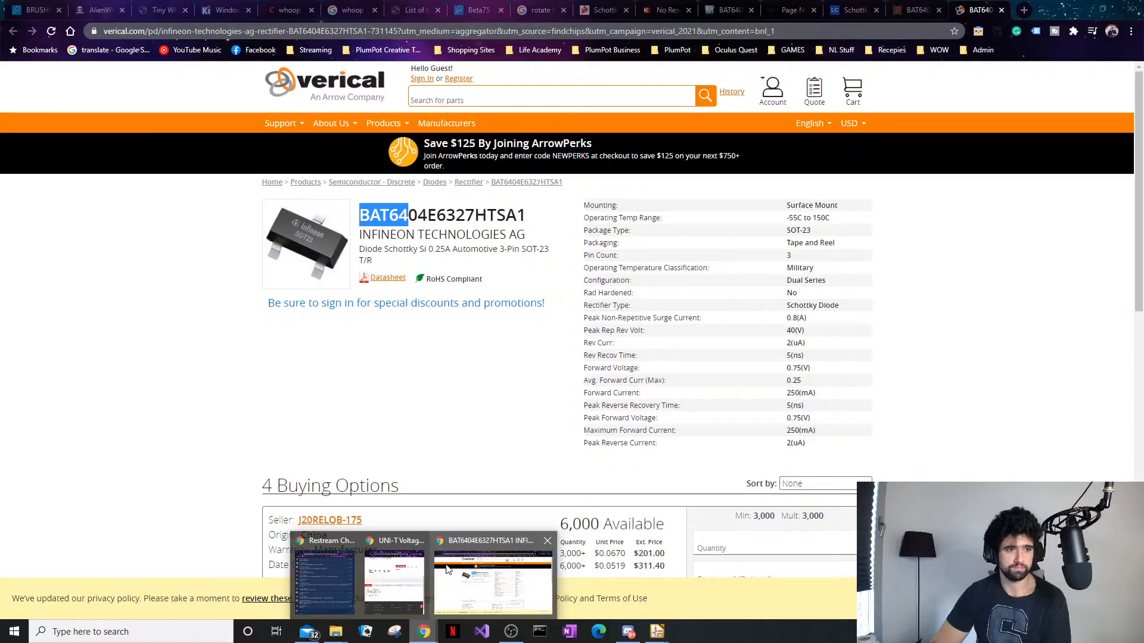
mouse_move(399, 558)
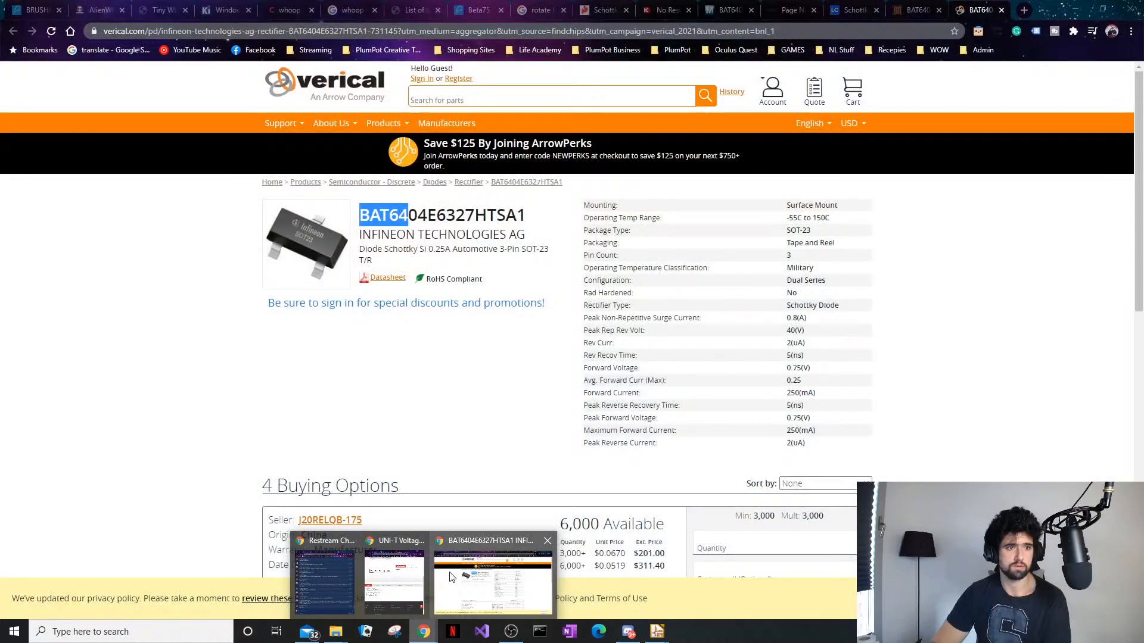
left_click(455, 543)
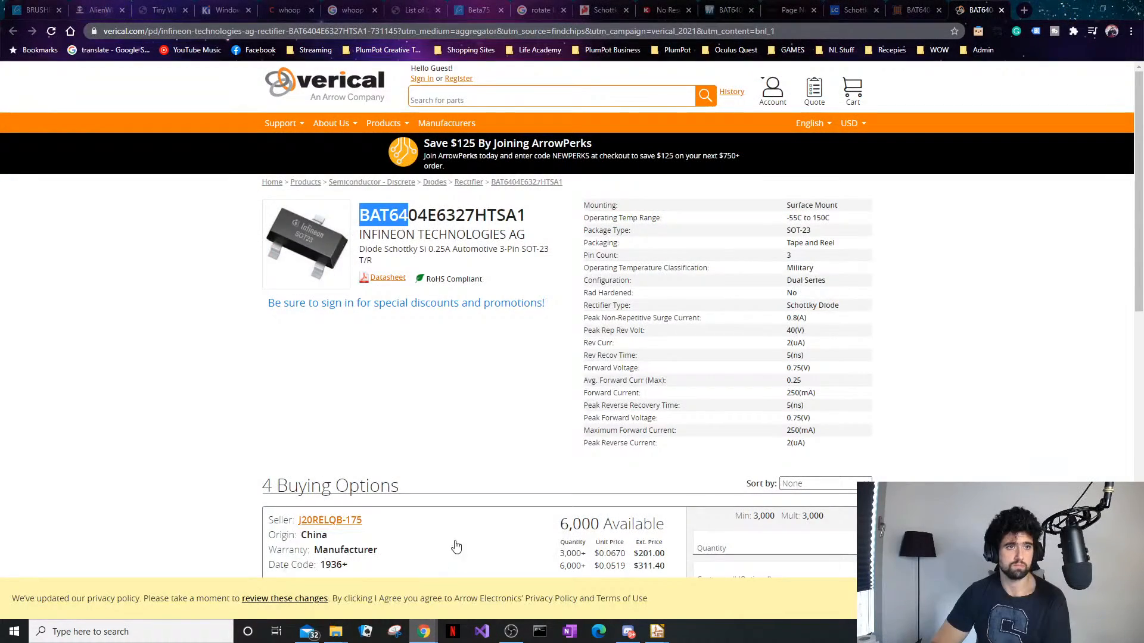
left_click(465, 4)
left_click(500, 302)
left_click(526, 2)
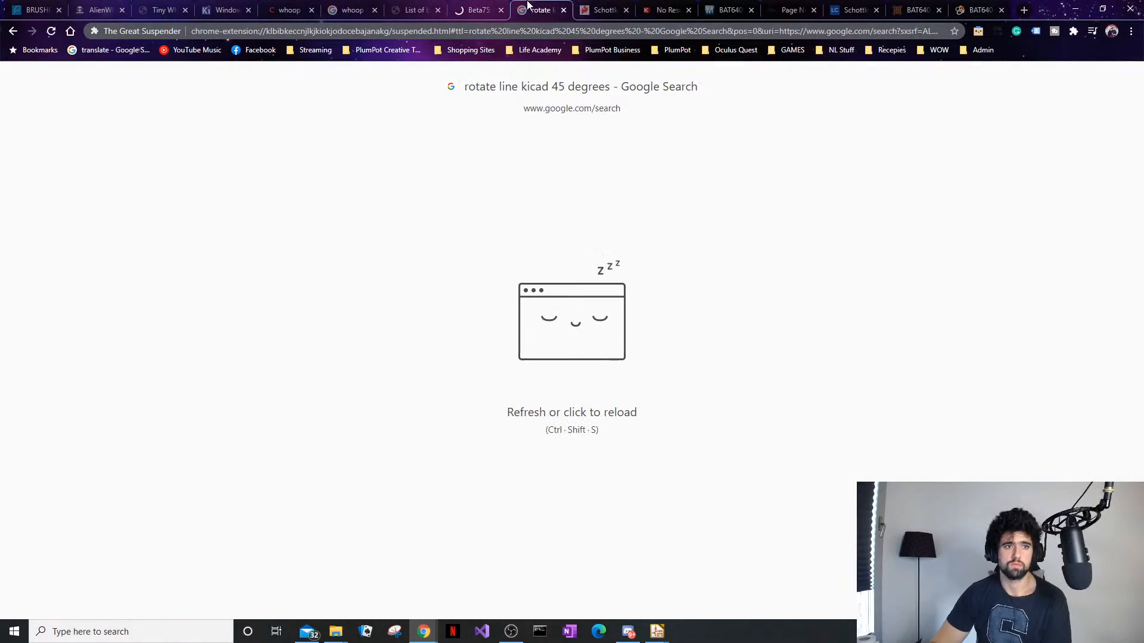
left_click(437, 2)
left_click(729, 7)
left_click(915, 7)
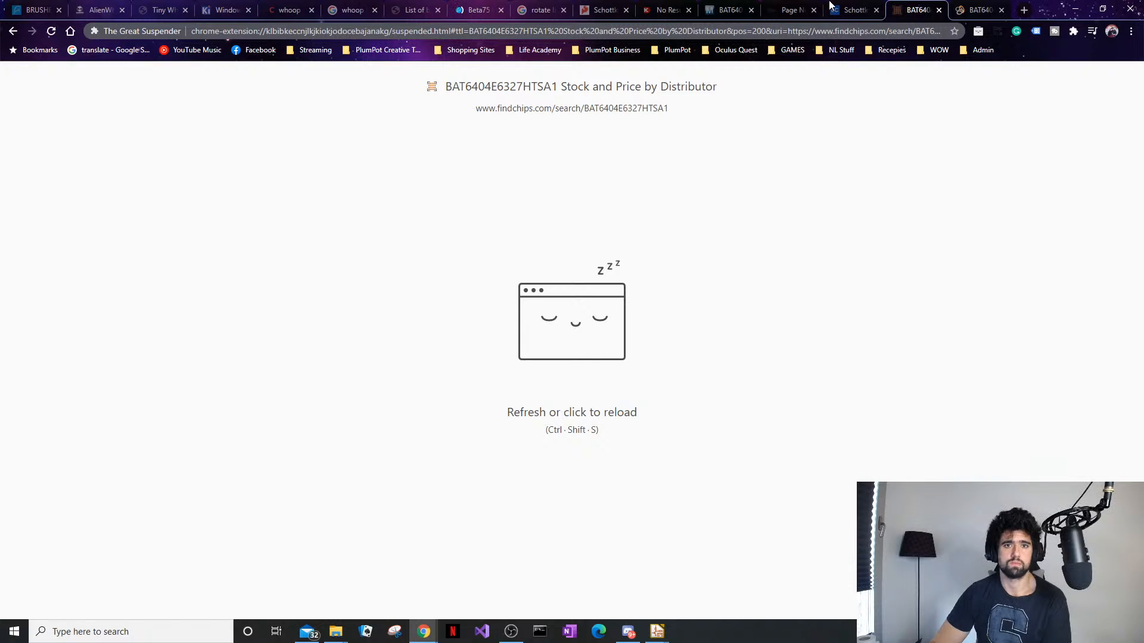
left_click(732, 4)
left_click(671, 7)
left_click(600, 7)
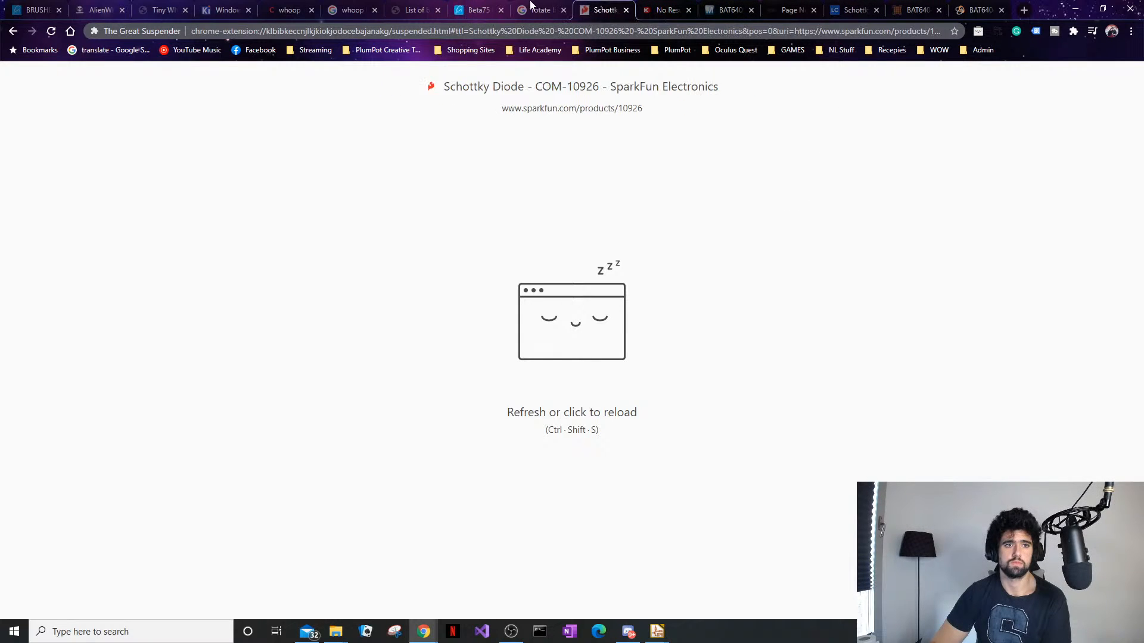
left_click(467, 7)
scroll(490, 208, "up", 7)
Reload the suspended flight controller list and whoop reference pages, and view the GrabCAD models tagged whoop
left_click(412, 7)
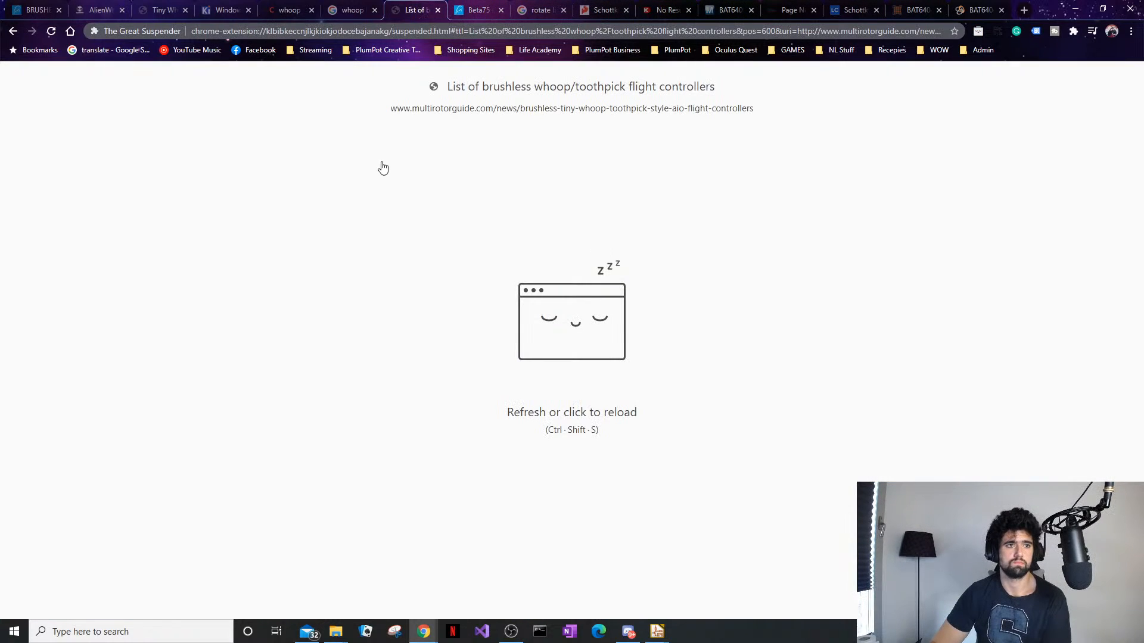
left_click(383, 166)
left_click(350, 6)
left_click(335, 174)
left_click(294, 6)
left_click(261, 198)
left_click(224, 7)
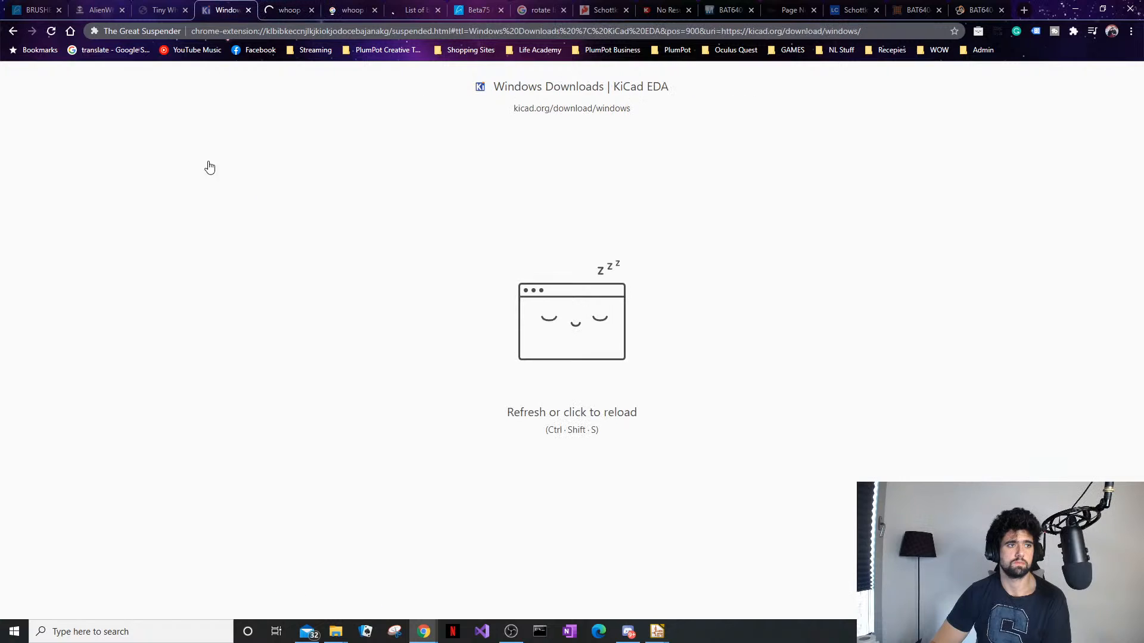
left_click(209, 165)
left_click(280, 6)
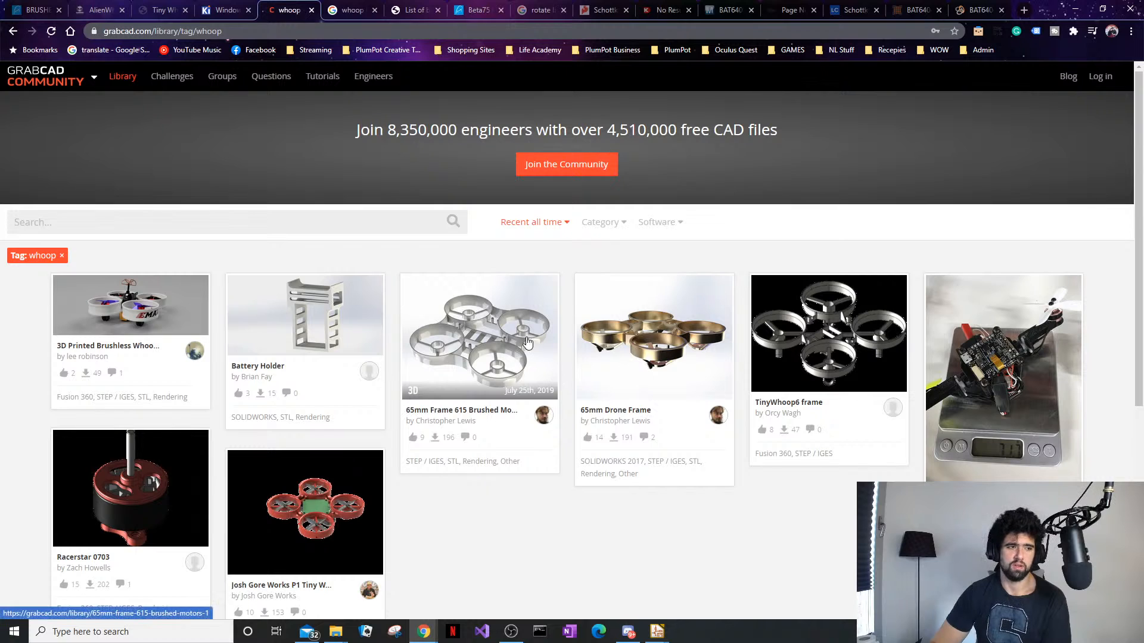
Close the GrabCAD page and examine the whoop PCB dimensions image results for board sizes and mounting hole spacing
left_click(311, 9)
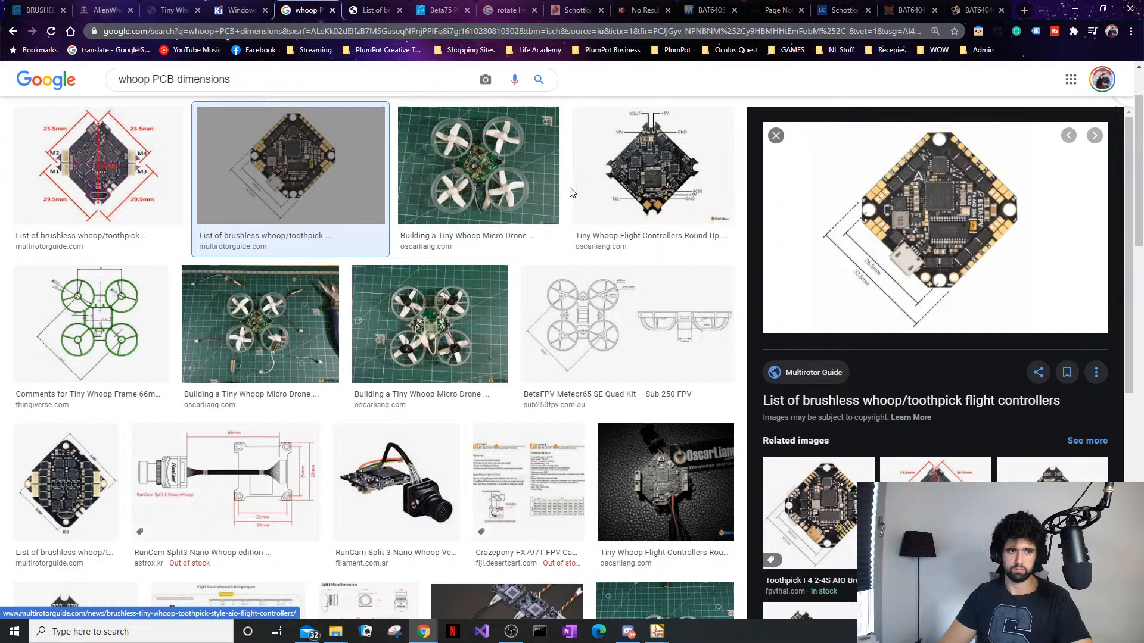
scroll(557, 214, "up", 2)
scroll(425, 242, "down", 2)
scroll(417, 256, "up", 2)
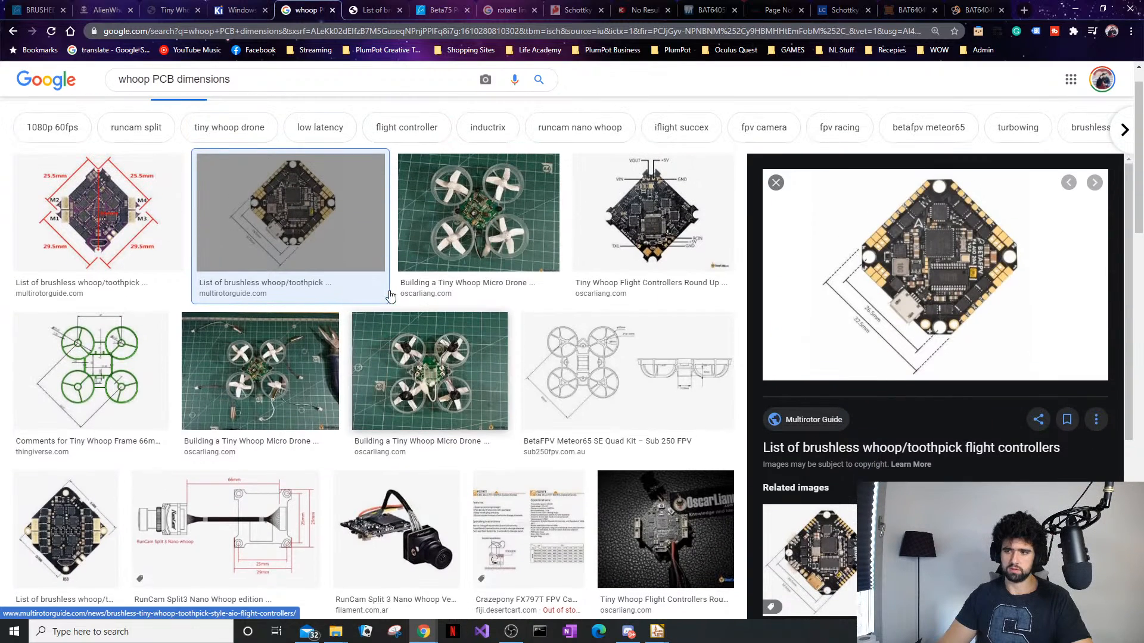
scroll(395, 309, "down", 1)
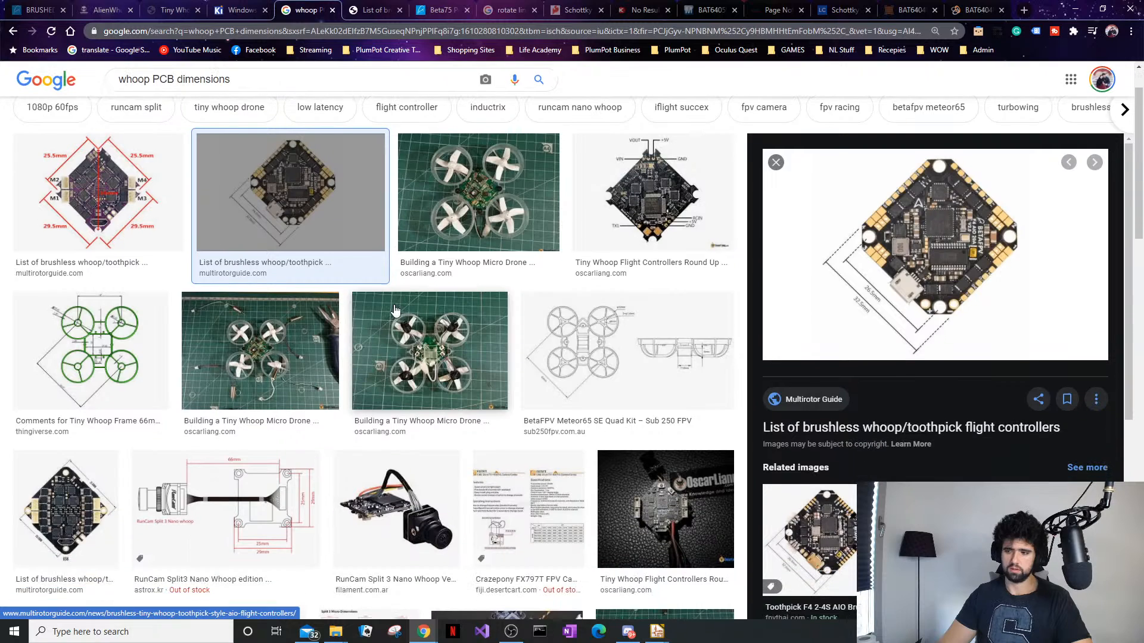
scroll(394, 312, "up", 1)
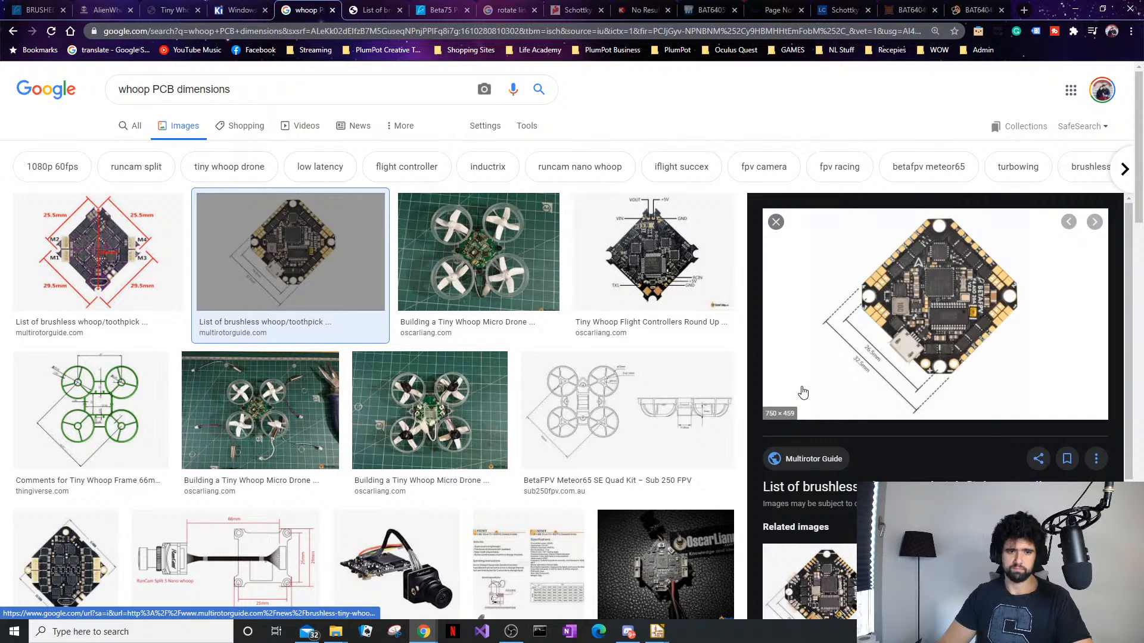
scroll(596, 417, "down", 3)
scroll(499, 444, "up", 3)
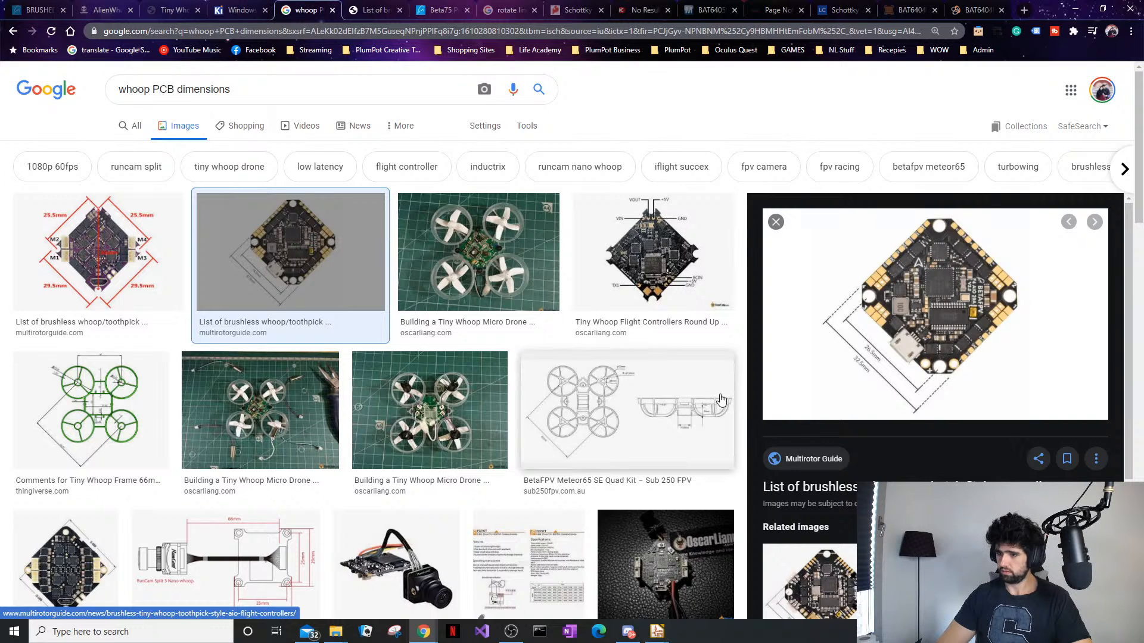
scroll(420, 339, "down", 1)
scroll(421, 343, "down", 4)
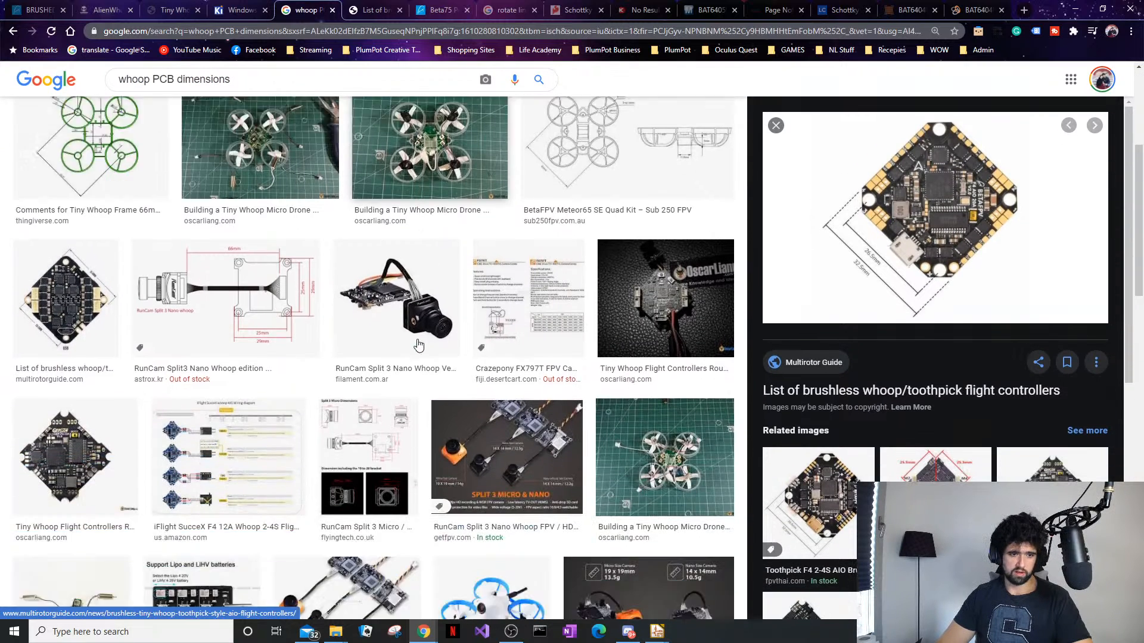
scroll(421, 345, "up", 5)
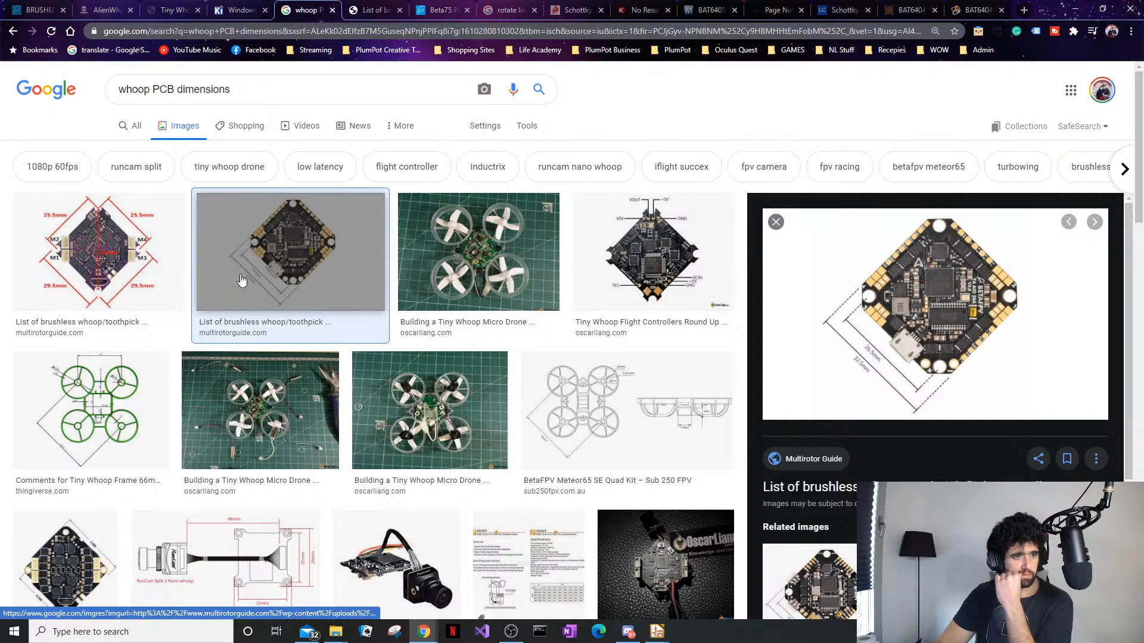
left_click(154, 287)
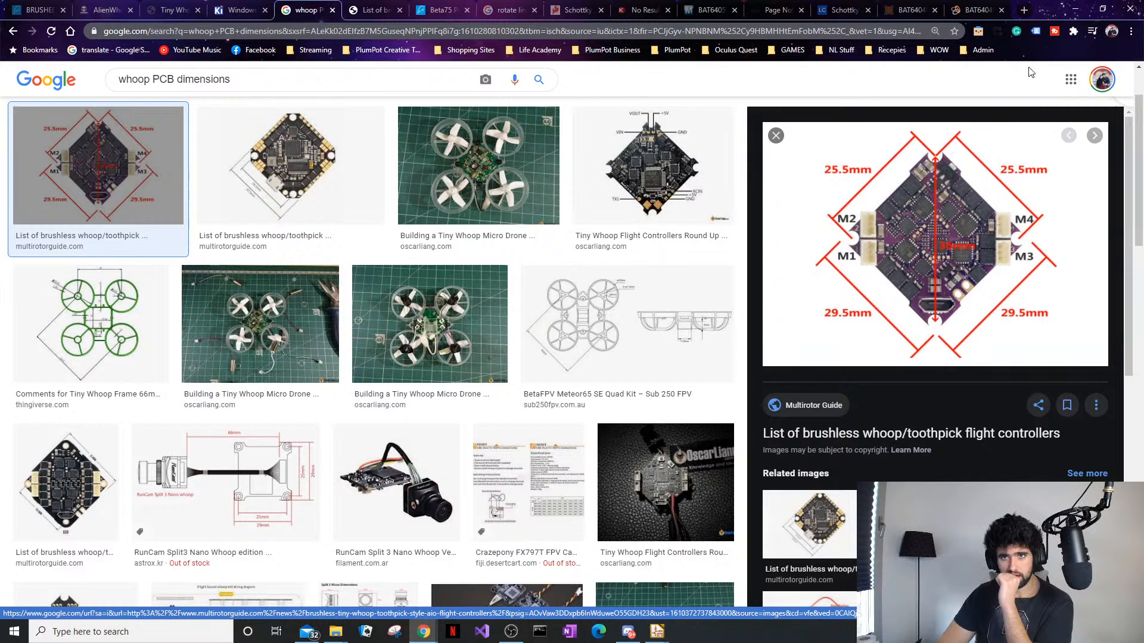
left_click(1075, 9)
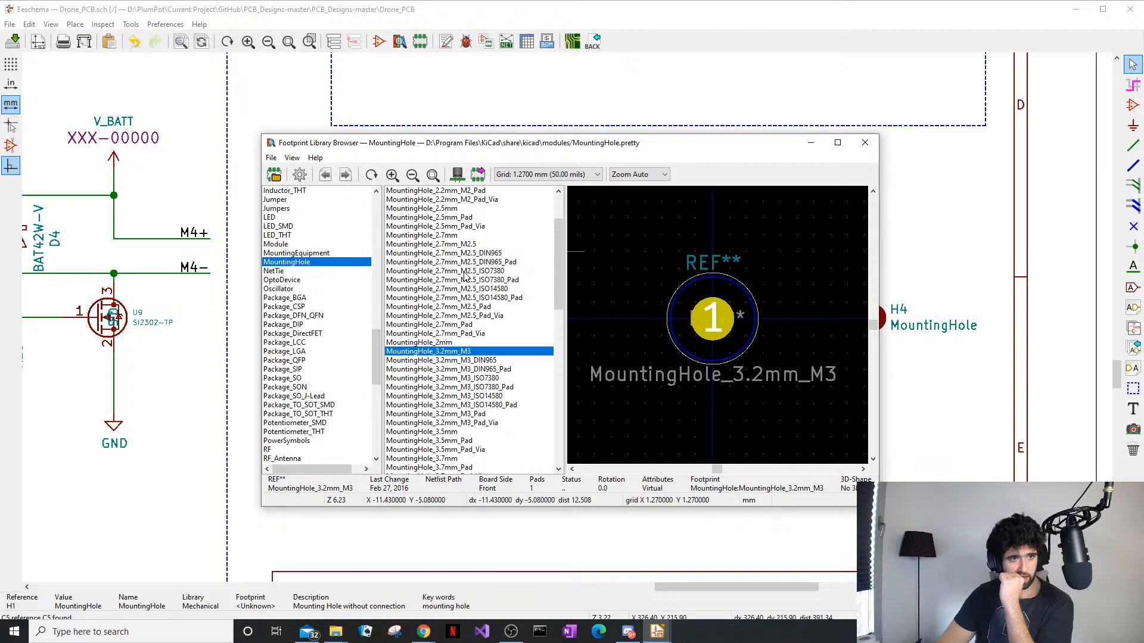
Compare the 2.2 mm M2 mounting hole footprints and assign MountingHole_2.2mm_M2_DIN965_Pad to H1
scroll(465, 280, "up", 3)
left_click(465, 209)
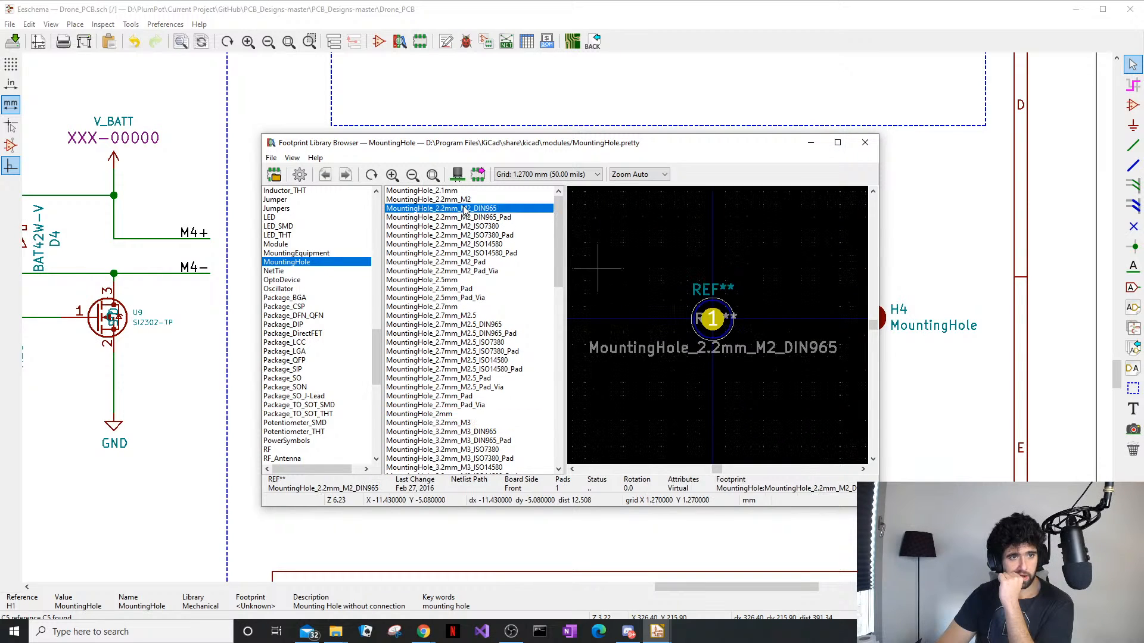
left_click(461, 201)
left_click(469, 209)
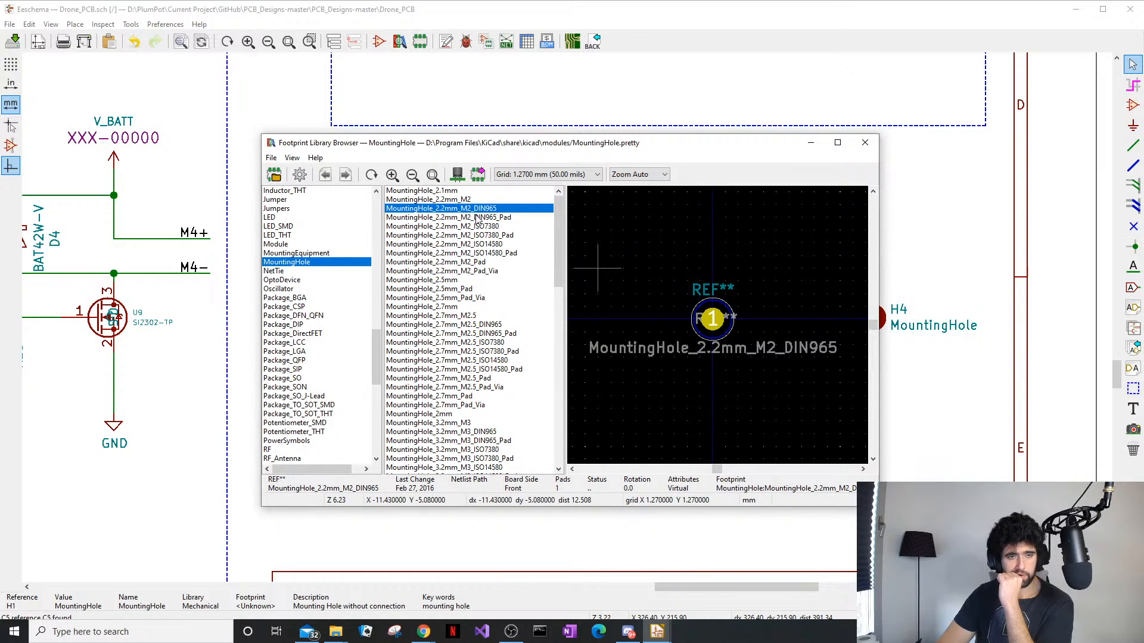
left_click(477, 218)
left_click(465, 209)
left_click(477, 218)
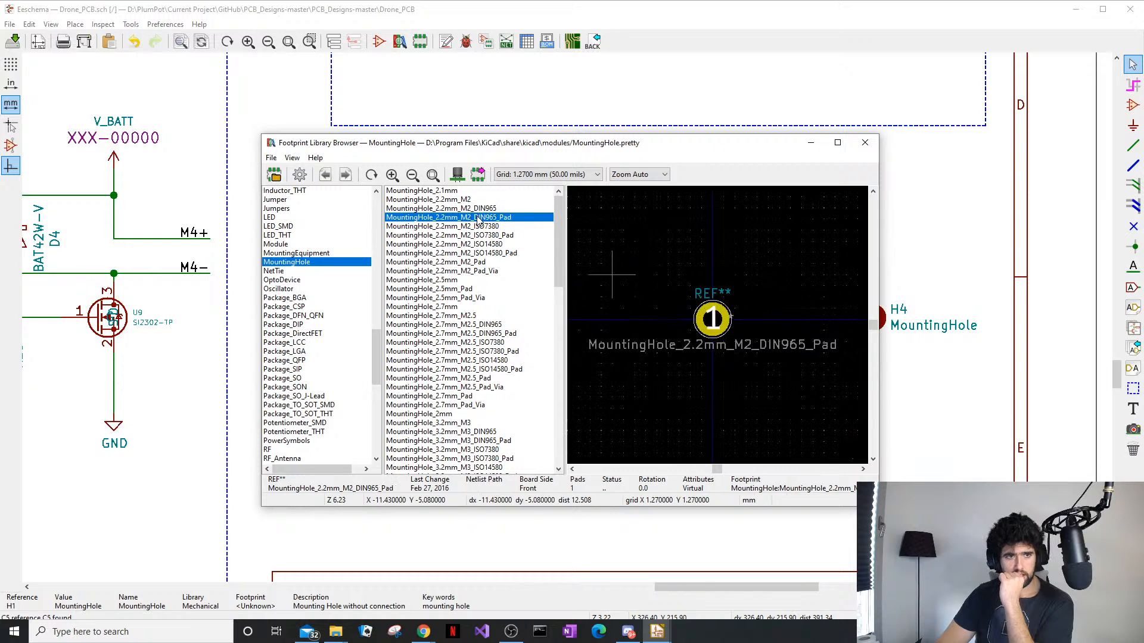
double_click(479, 218)
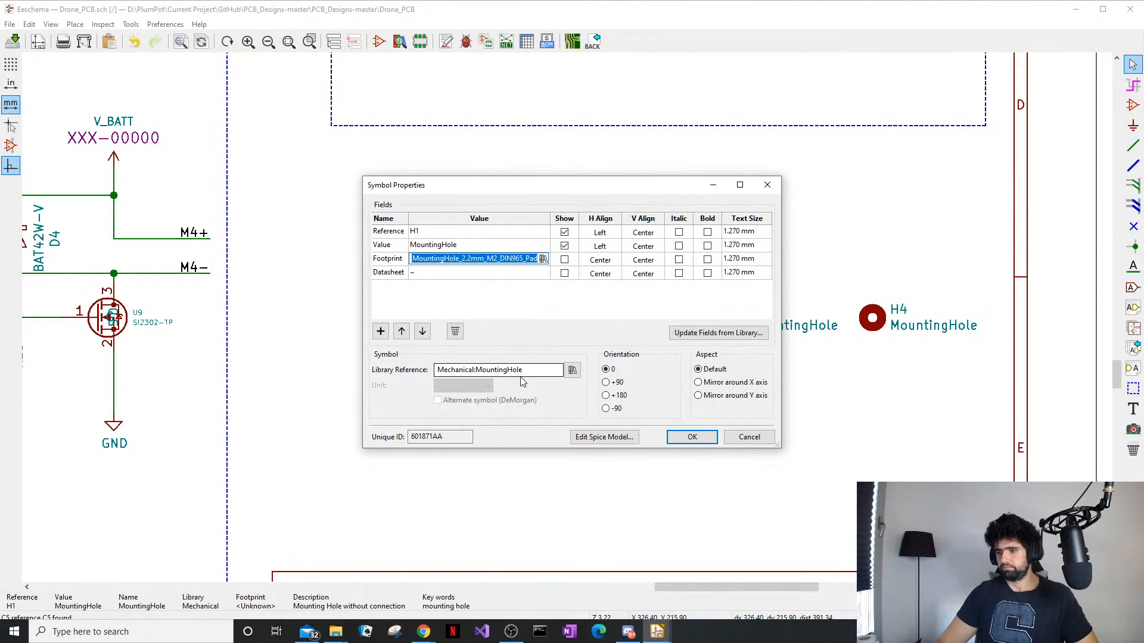
Copy H1's footprint name and apply its symbol properties
left_click(472, 249)
left_click(475, 262)
key("ctrl+c")
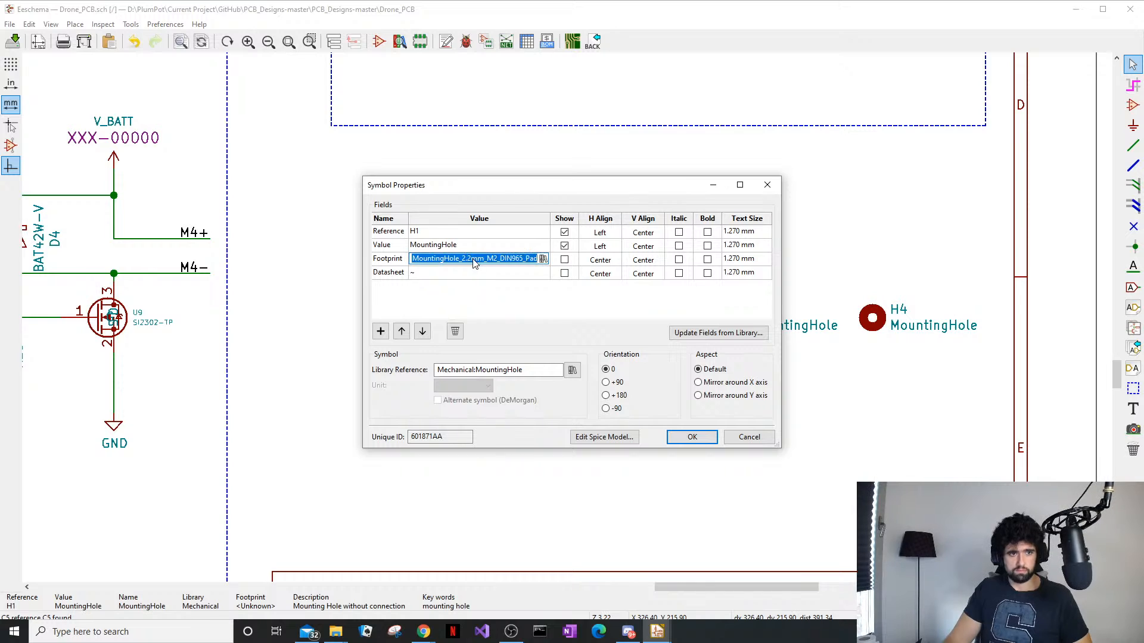
left_click(672, 432)
Assign the MountingHole_2.2mm_M2_DIN965_Pad footprint to symbols H2, H3 and H4
double_click(575, 315)
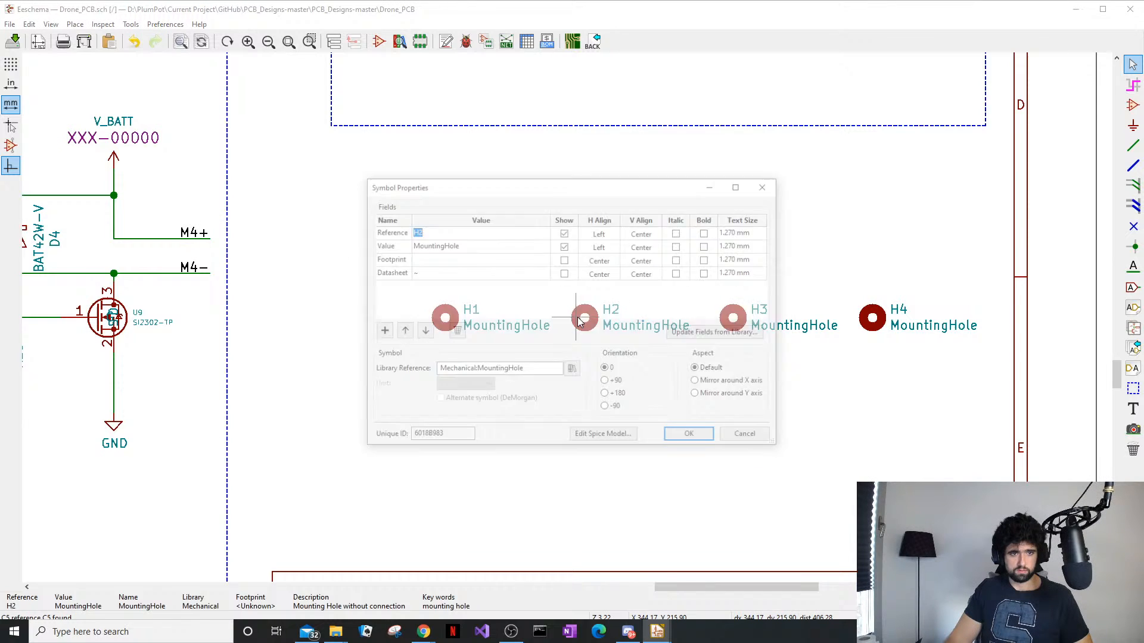
left_click(483, 263)
key("ctrl+v")
left_click(692, 437)
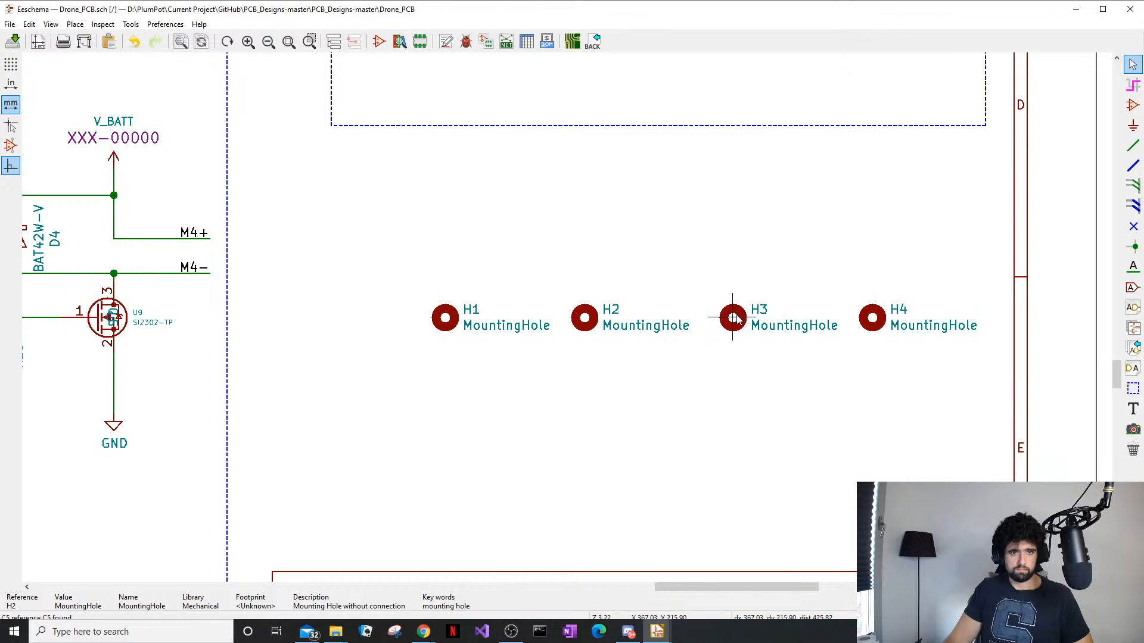
double_click(737, 319)
left_click(484, 262)
type("MountingHole_2.2mm_M2_DIN965_Pad")
left_click(691, 437)
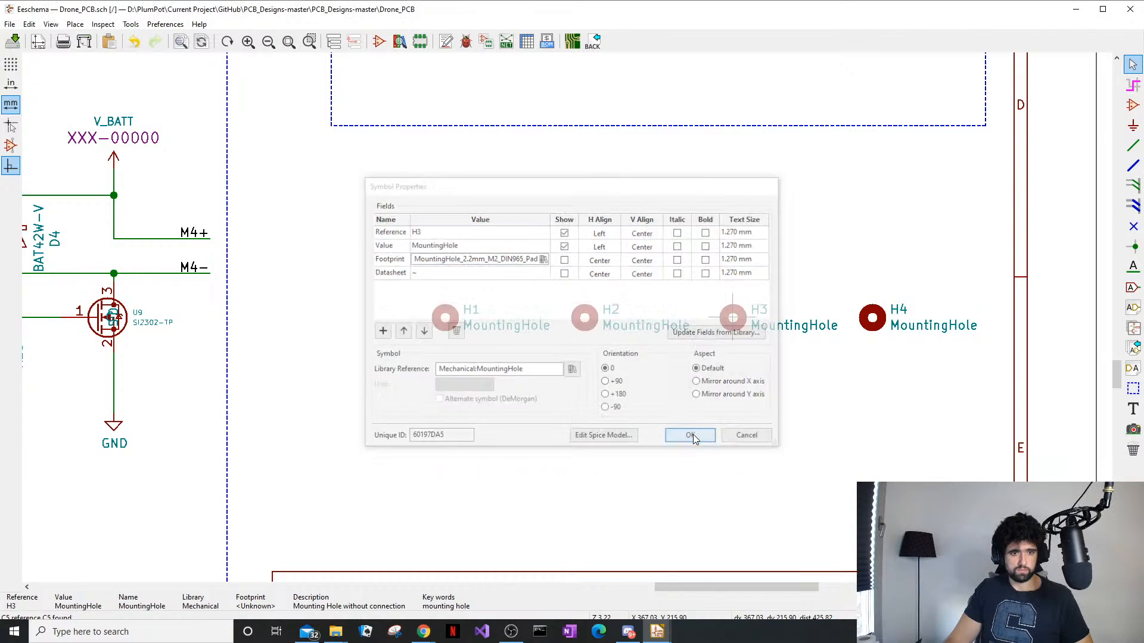
double_click(871, 315)
left_click(494, 261)
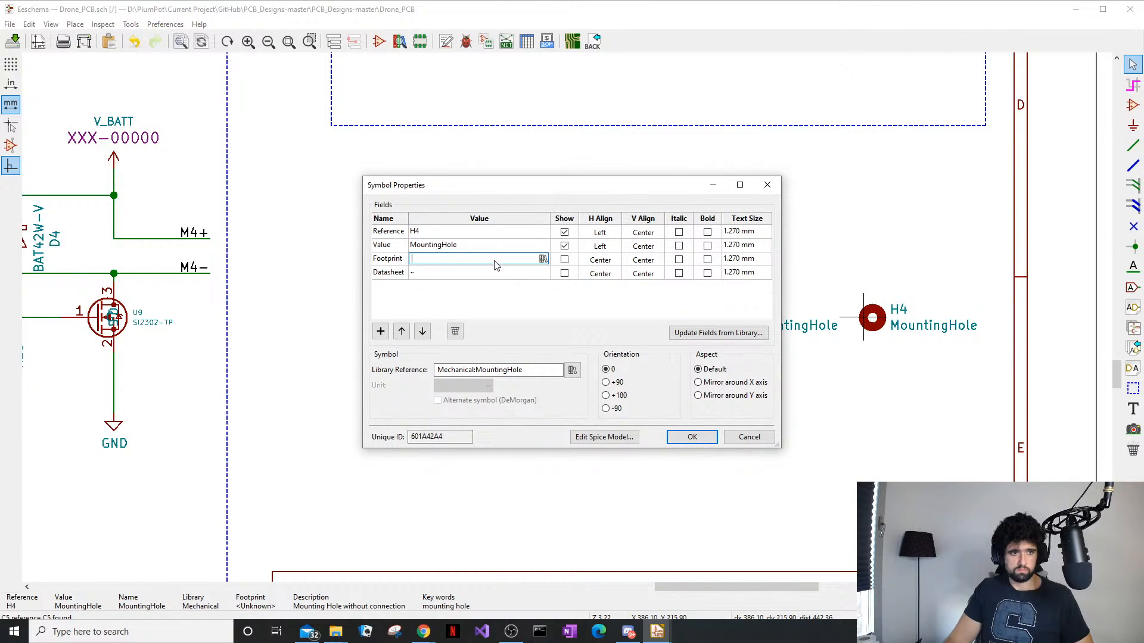
type("MountingHole:MountingHole_3.2mm_M3")
left_click(691, 436)
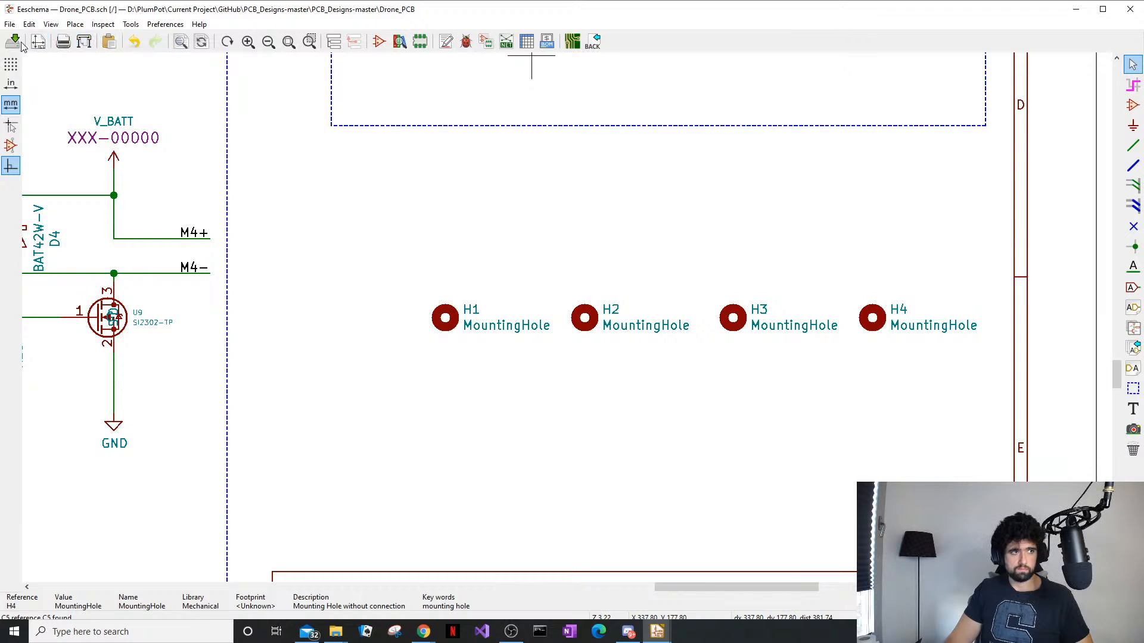
Update the PCB from the schematic, re-associating footprints by reference, to bring in mounting holes H1 to H4
left_click(106, 25)
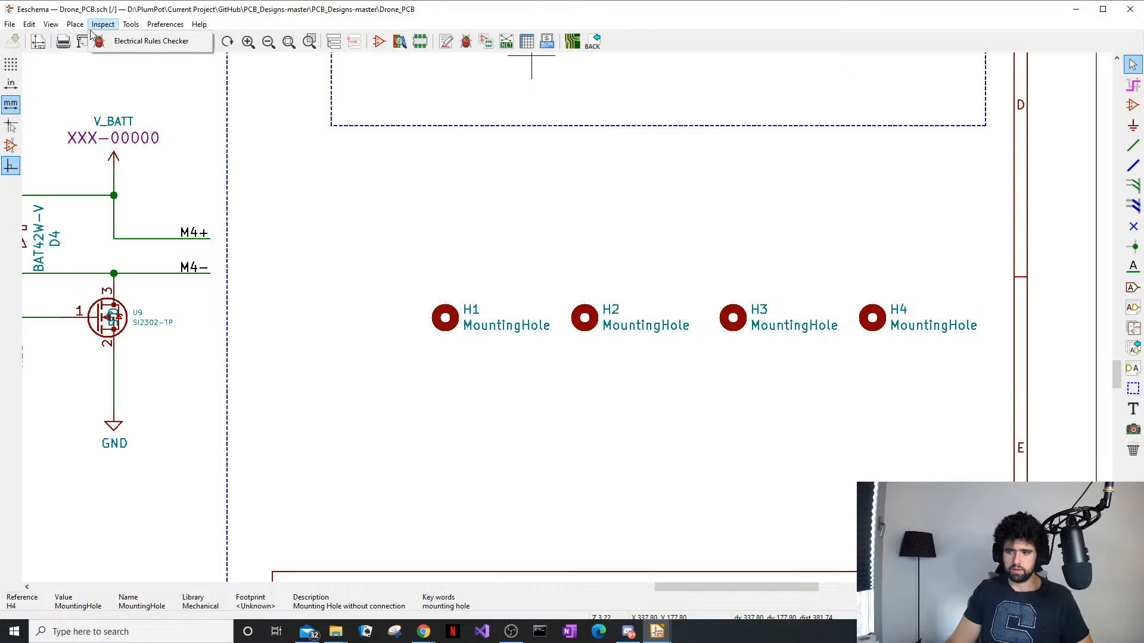
mouse_move(131, 25)
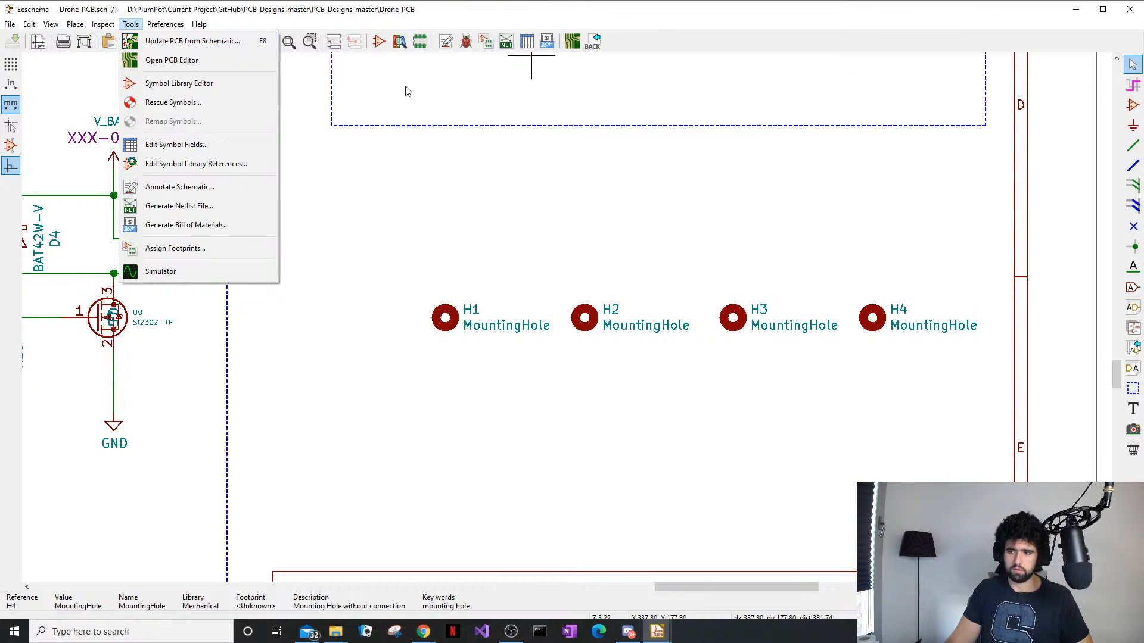
left_click(359, 188)
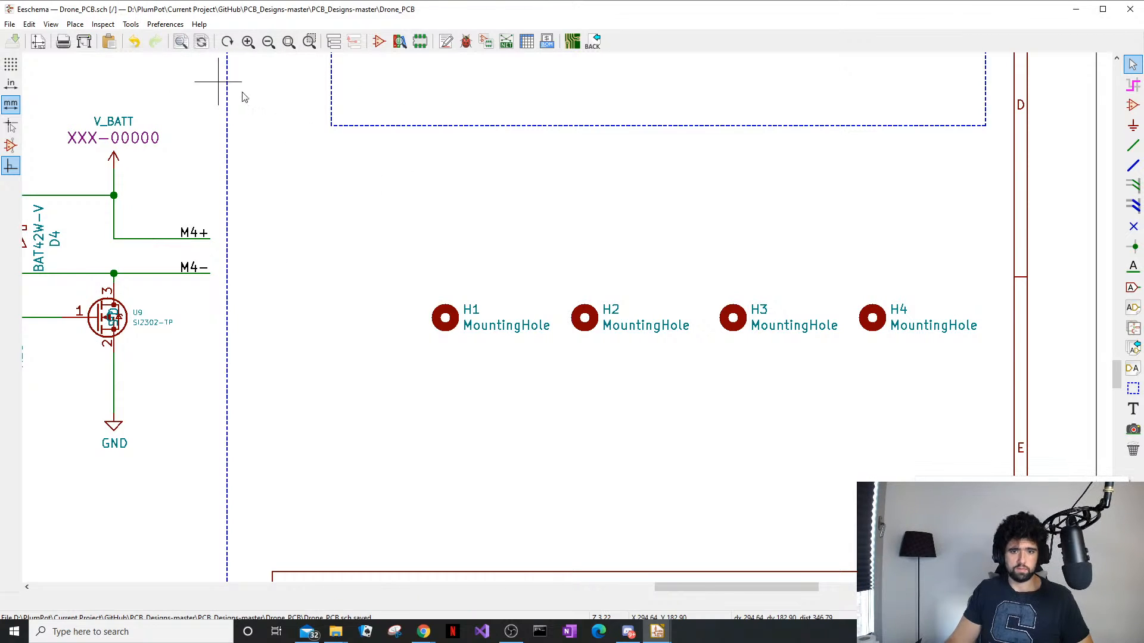
left_click(132, 25)
left_click(179, 40)
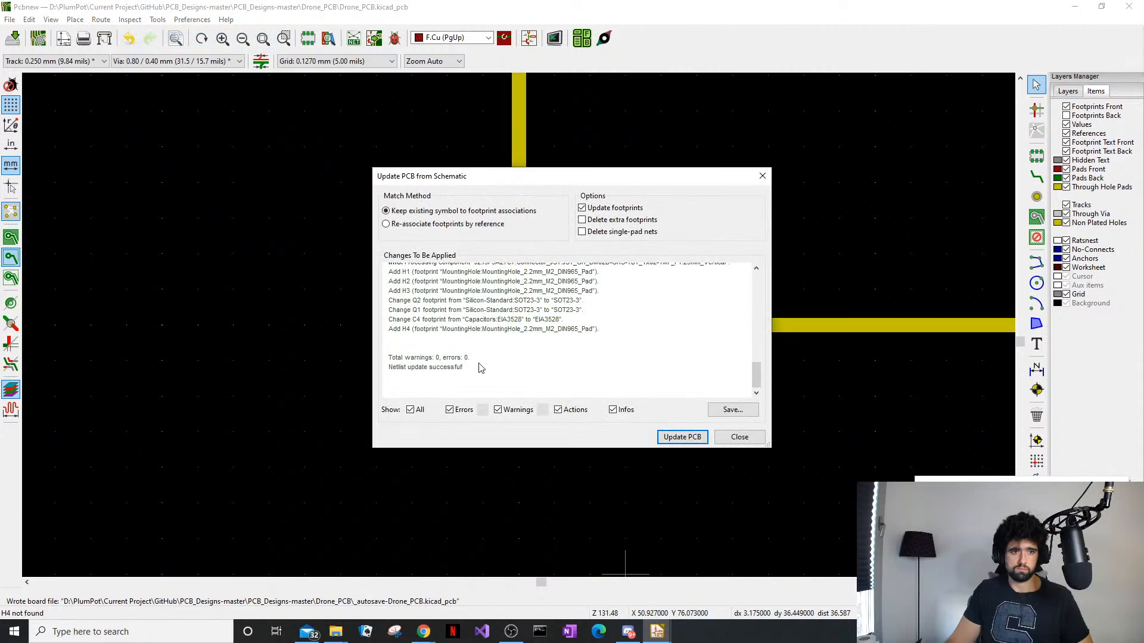
left_click(682, 437)
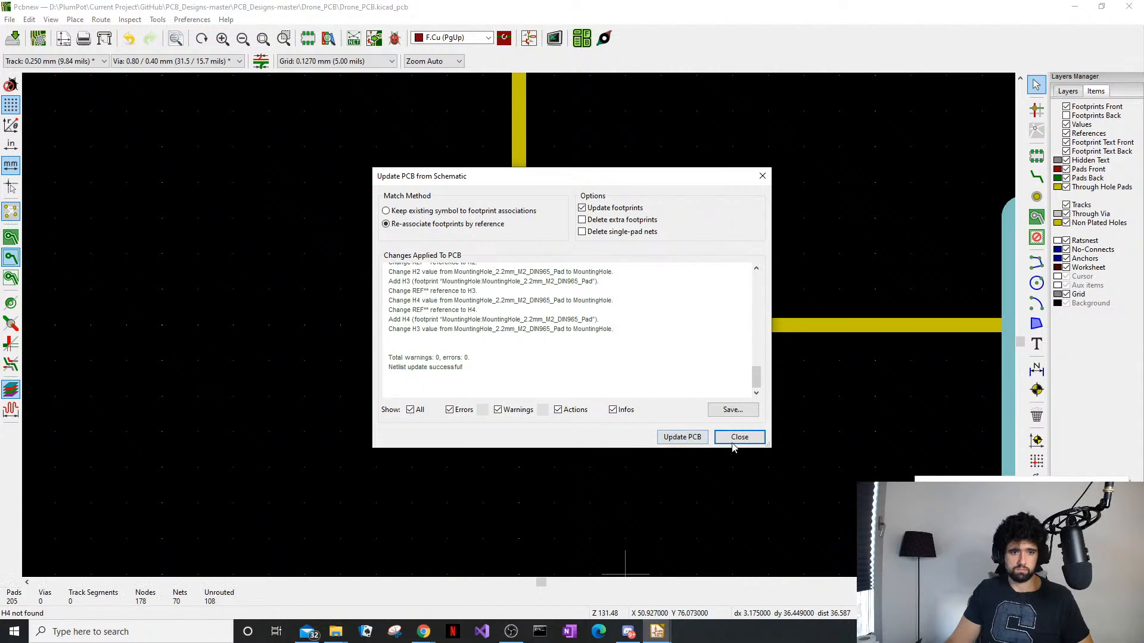
left_click(739, 437)
Try to centre mounting hole H3 on the lower-left corner of the board outline
scroll(519, 331, "down", 10)
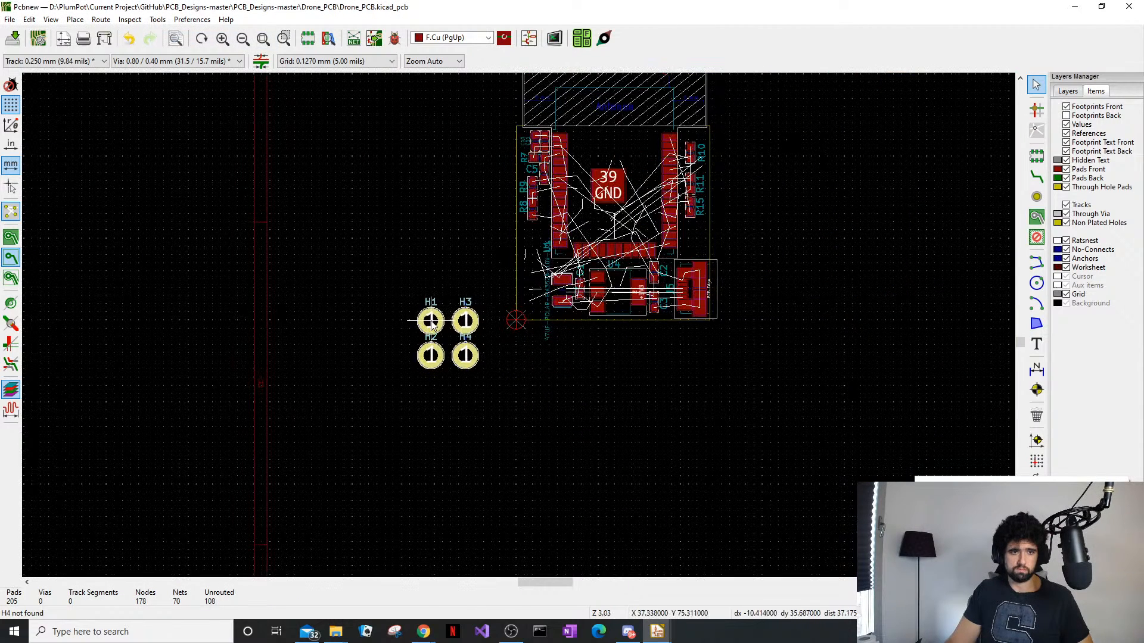
scroll(527, 322, "up", 5)
left_click(560, 297)
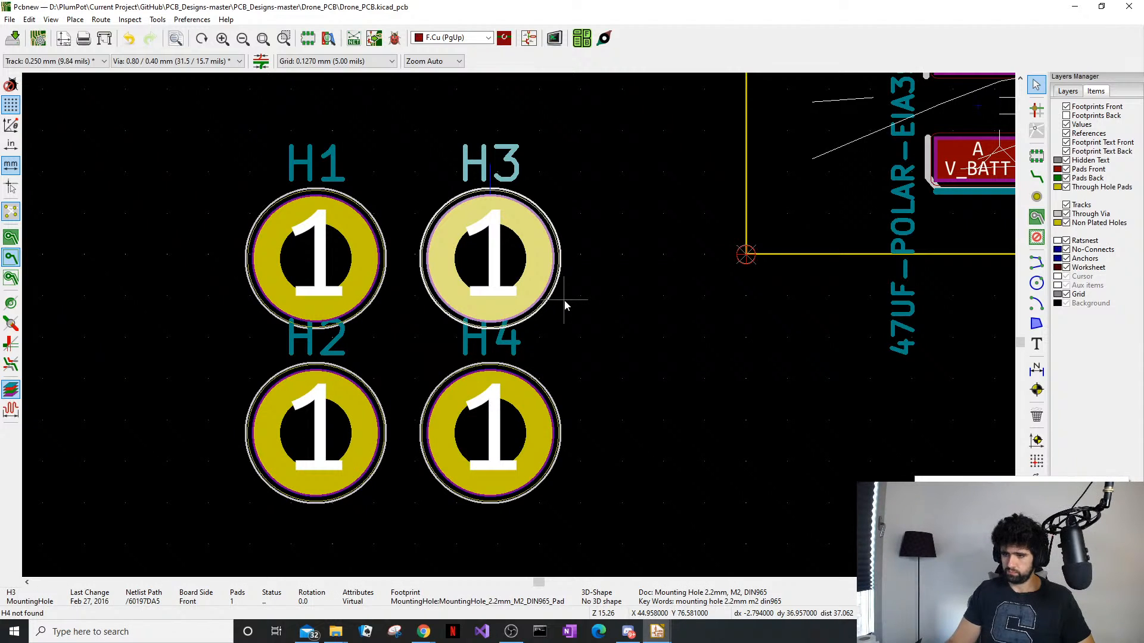
left_click_drag(568, 236, 515, 259)
key("m")
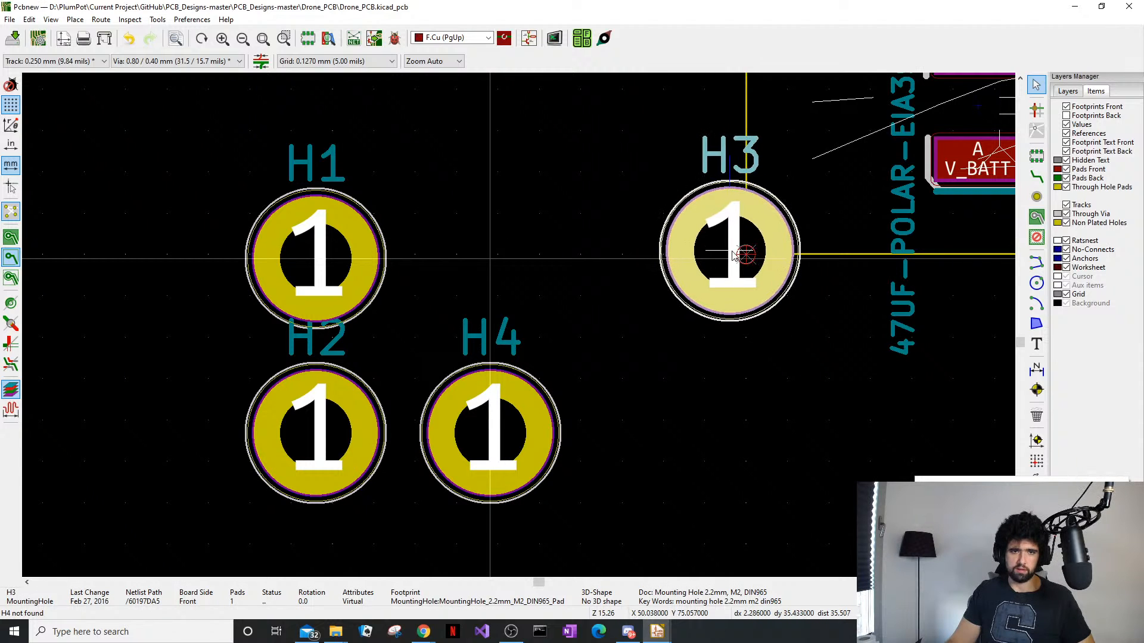
scroll(745, 260, "up", 5)
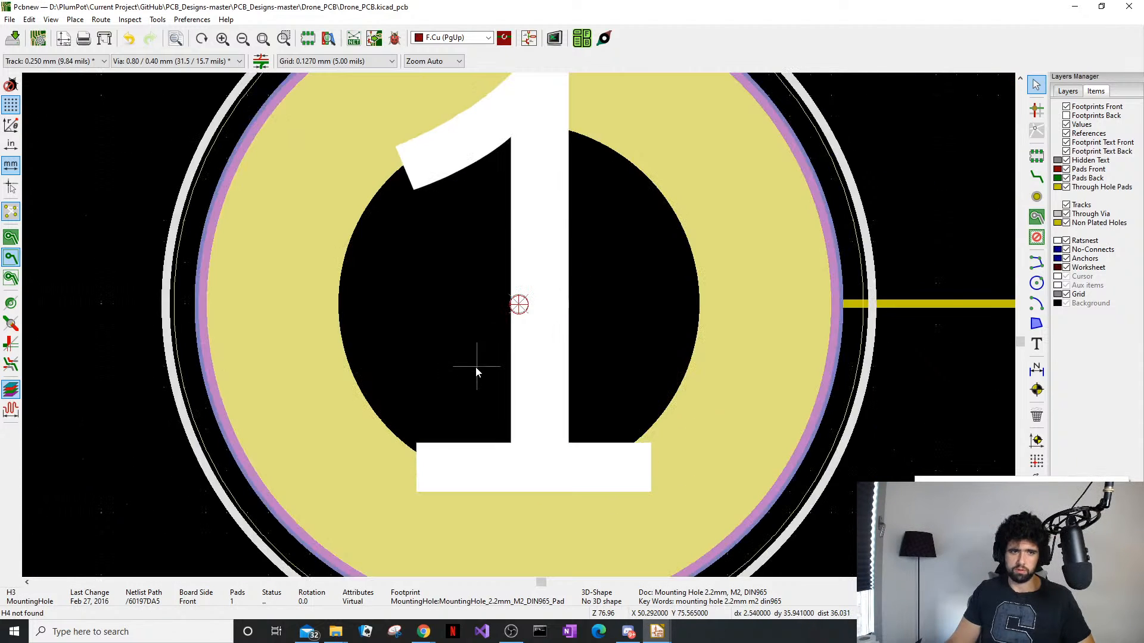
scroll(476, 373, "down", 2)
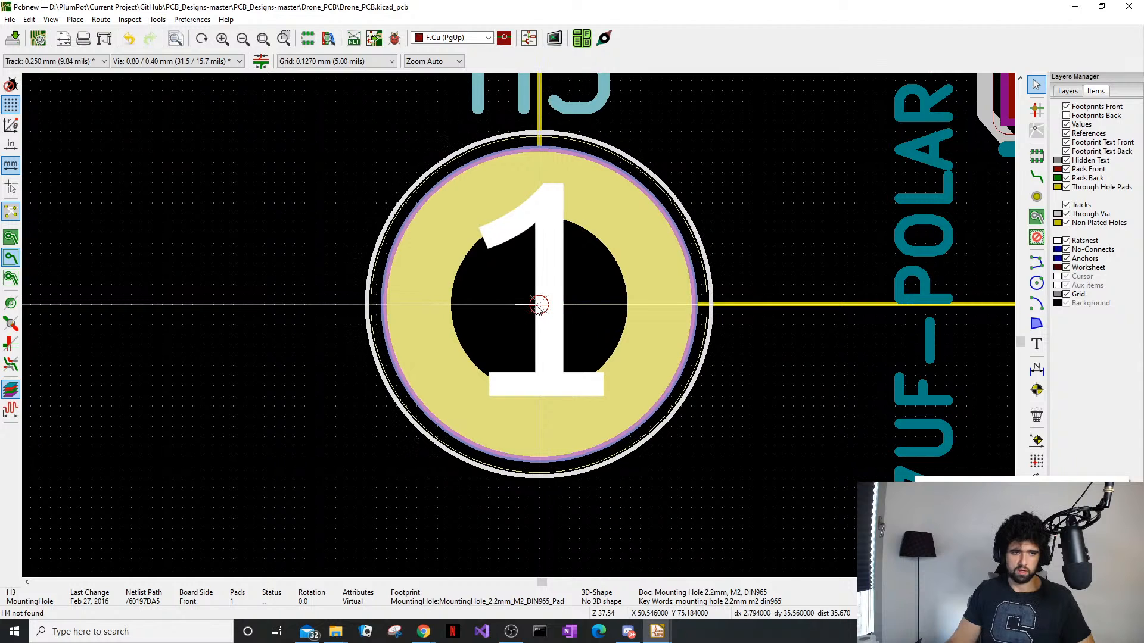
left_click(424, 325)
left_click(396, 337)
key("m")
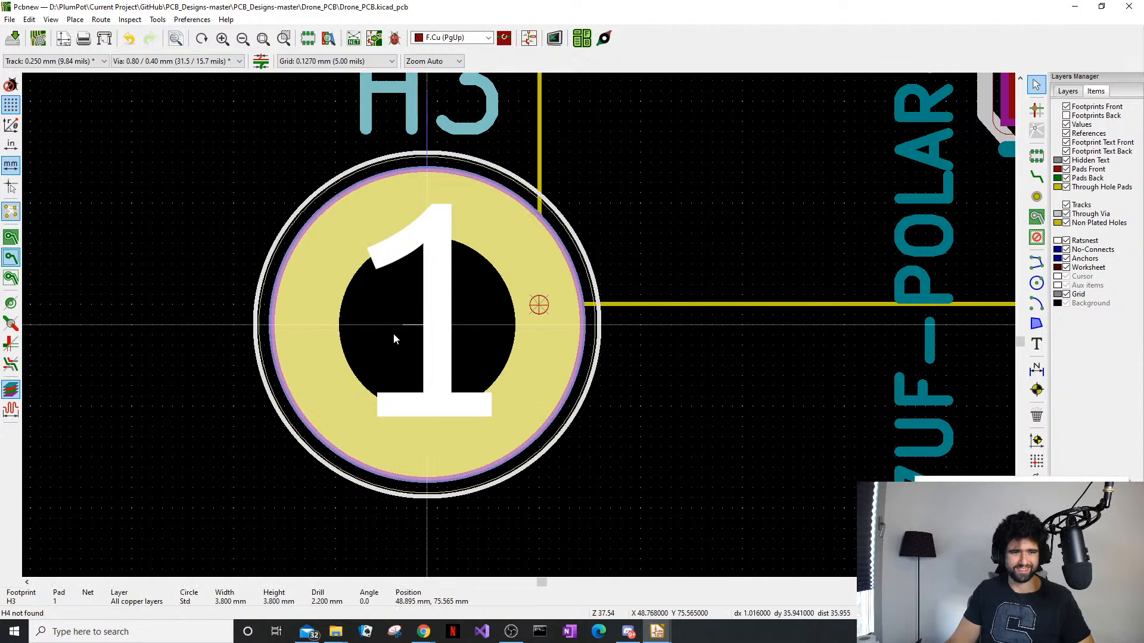
scroll(512, 316, "up", 4)
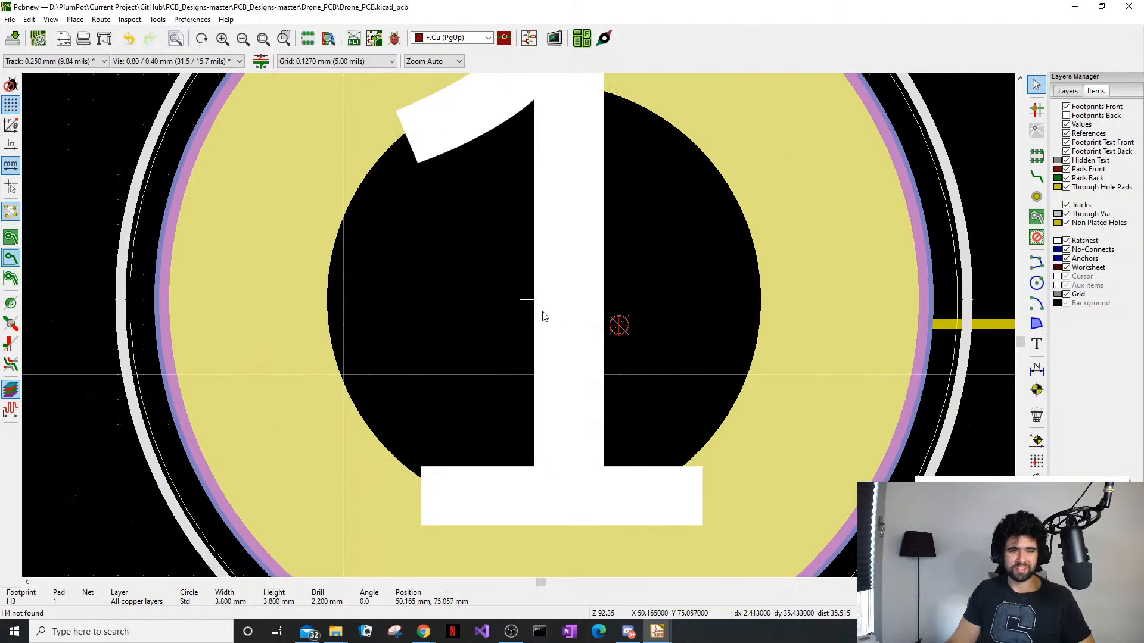
scroll(588, 297, "up", 6)
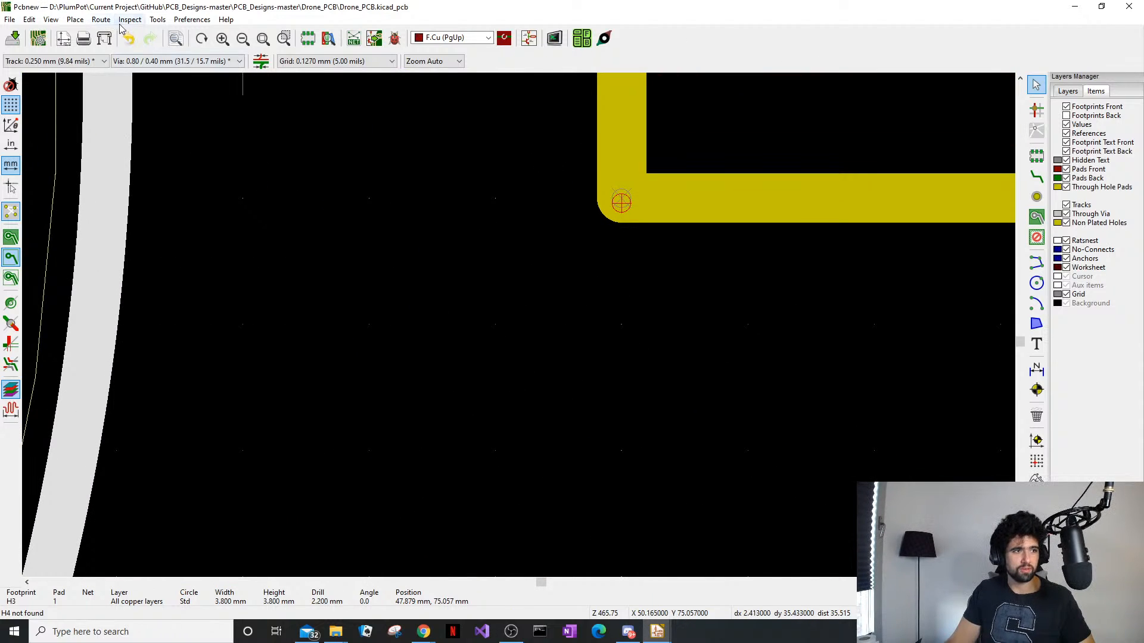
Place the grid origin and the drill and place offset at the lower-left corner of the board outline
left_click(100, 19)
mouse_move(27, 22)
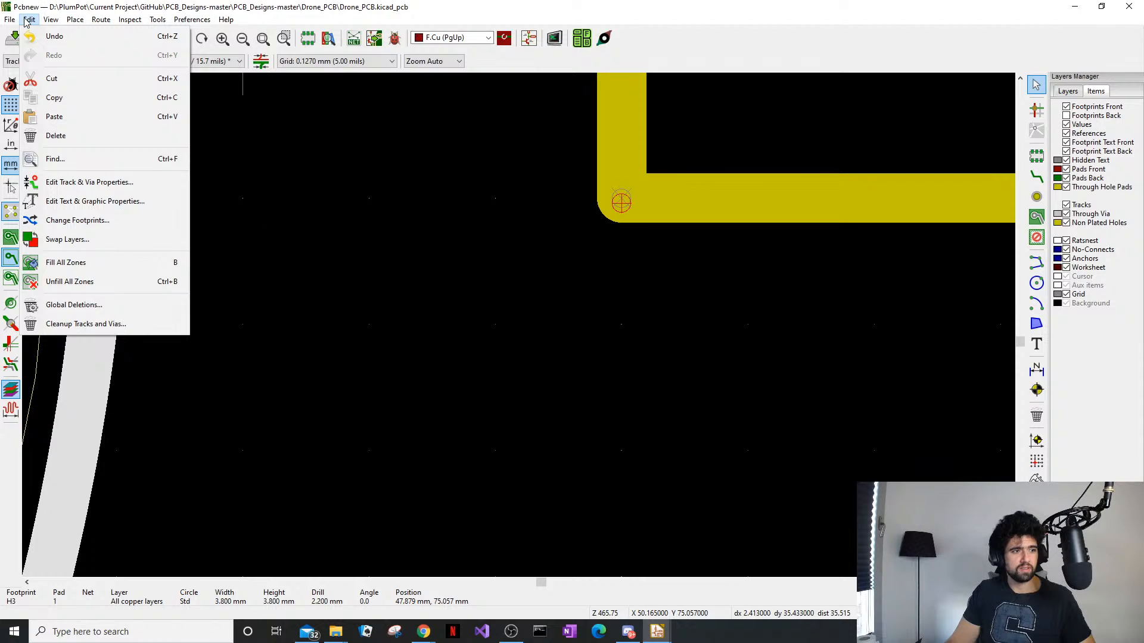
mouse_move(76, 19)
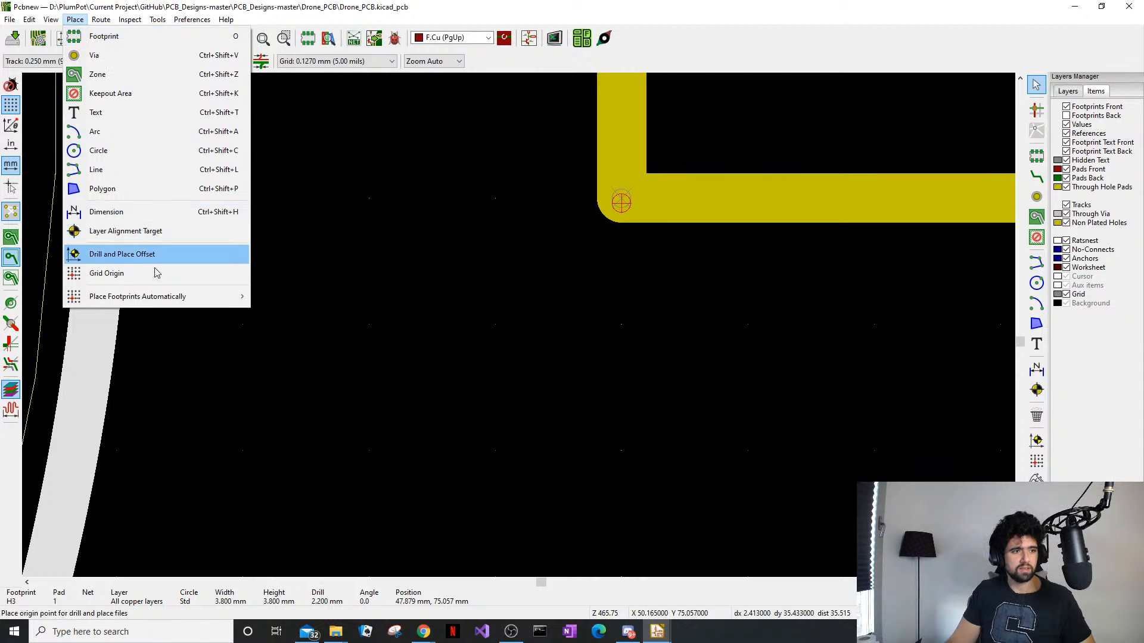
left_click(157, 272)
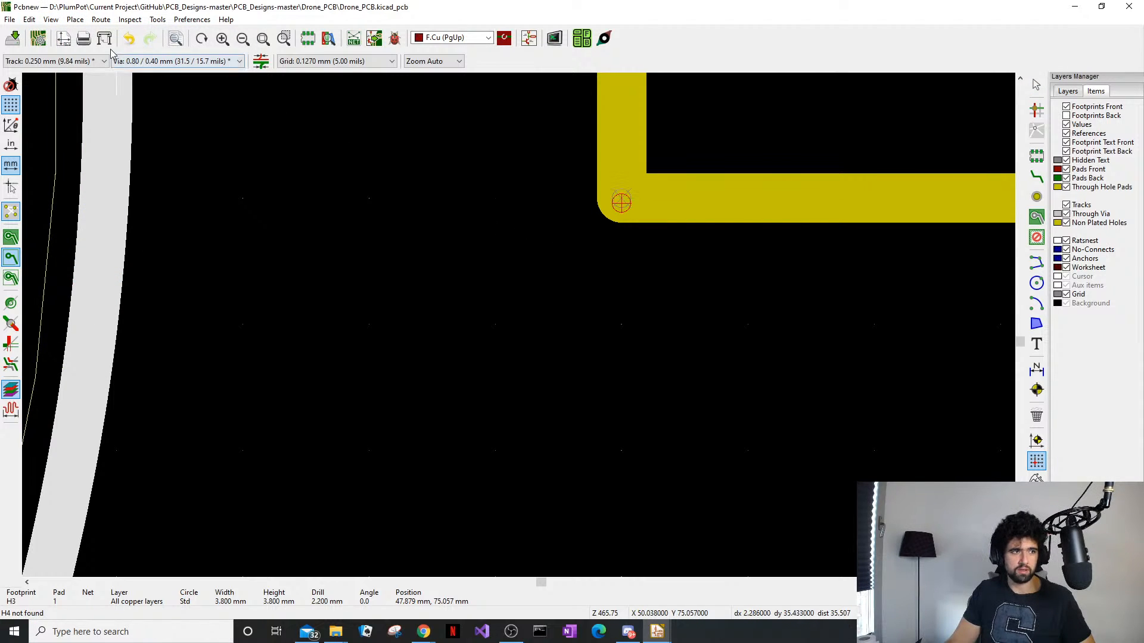
left_click(622, 201)
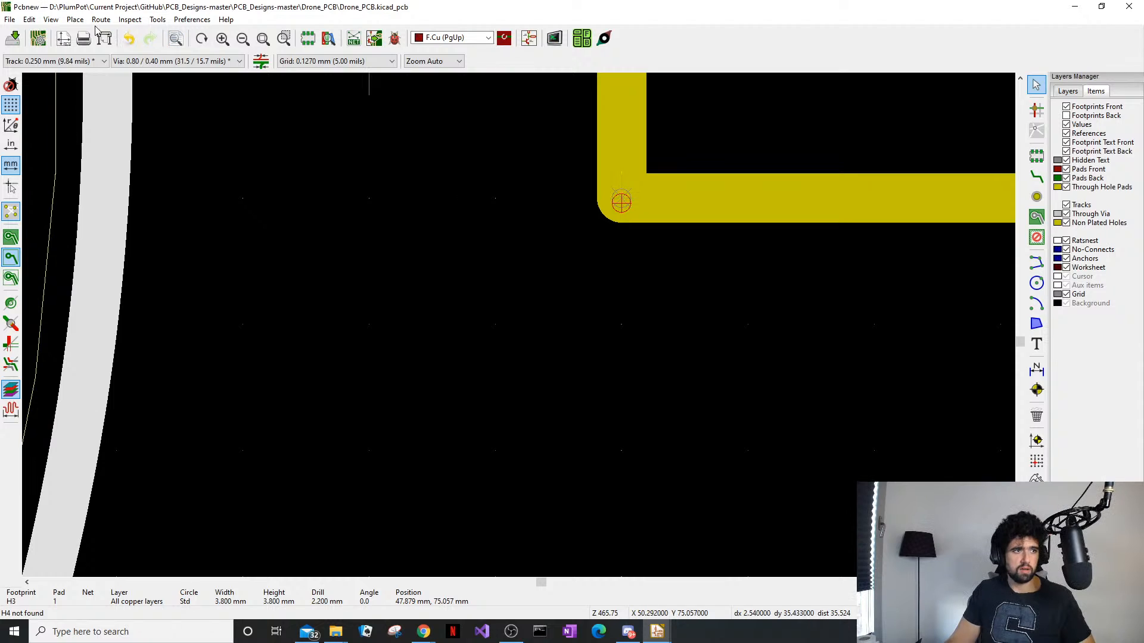
left_click(75, 19)
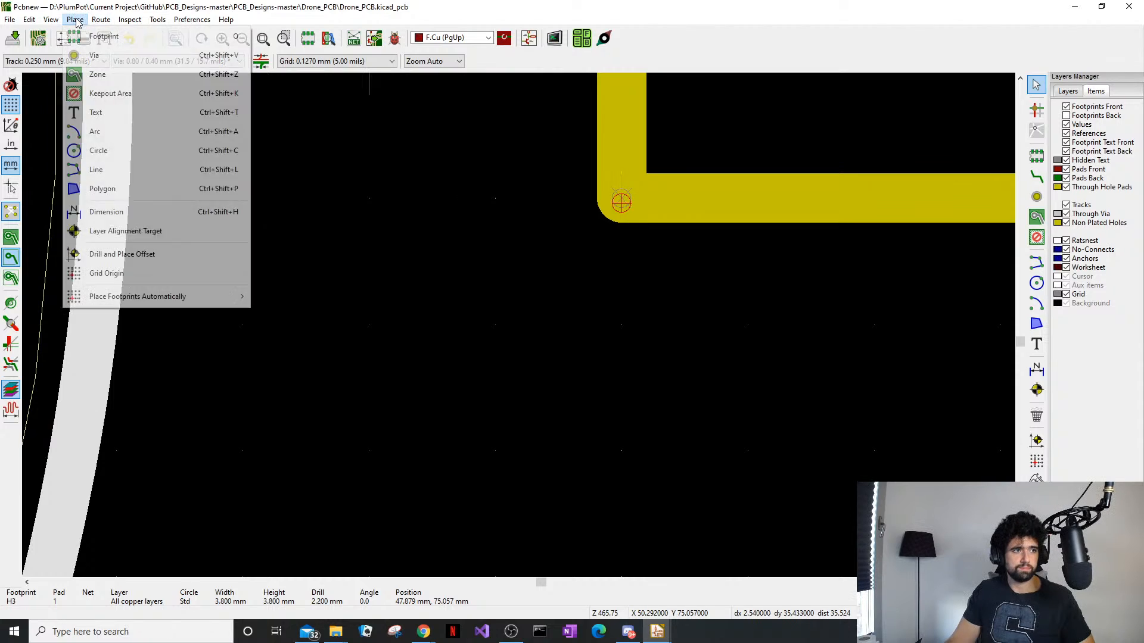
left_click(145, 254)
left_click(602, 255)
Move mounting hole H3 so its centre sits exactly on the board outline's lower-left corner
scroll(602, 255, "down", 6)
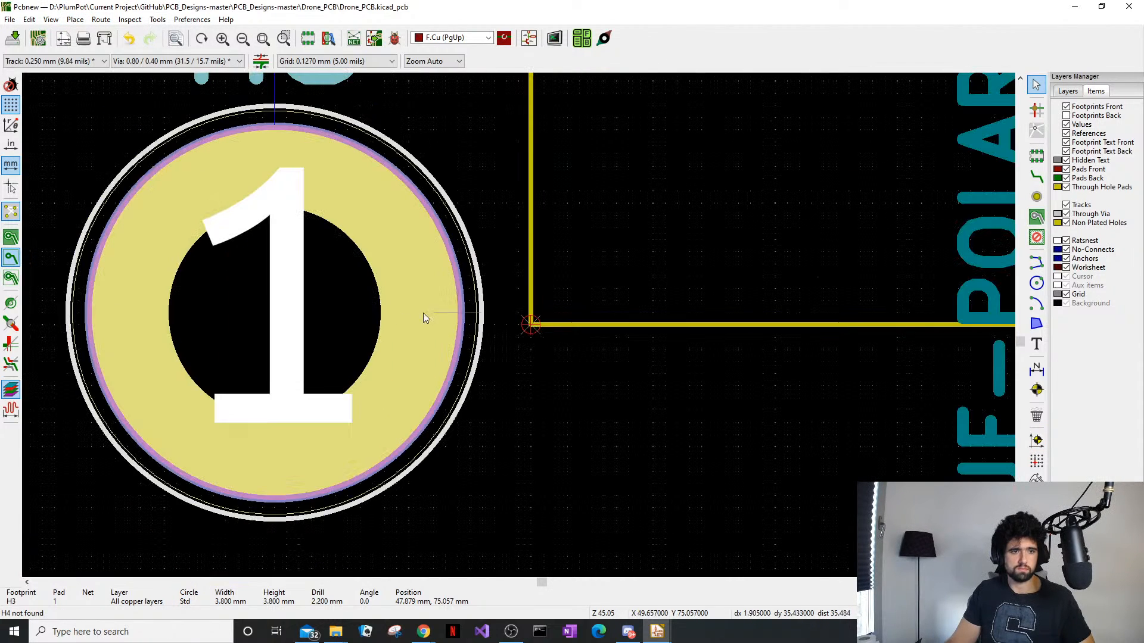
scroll(524, 325, "up", 6)
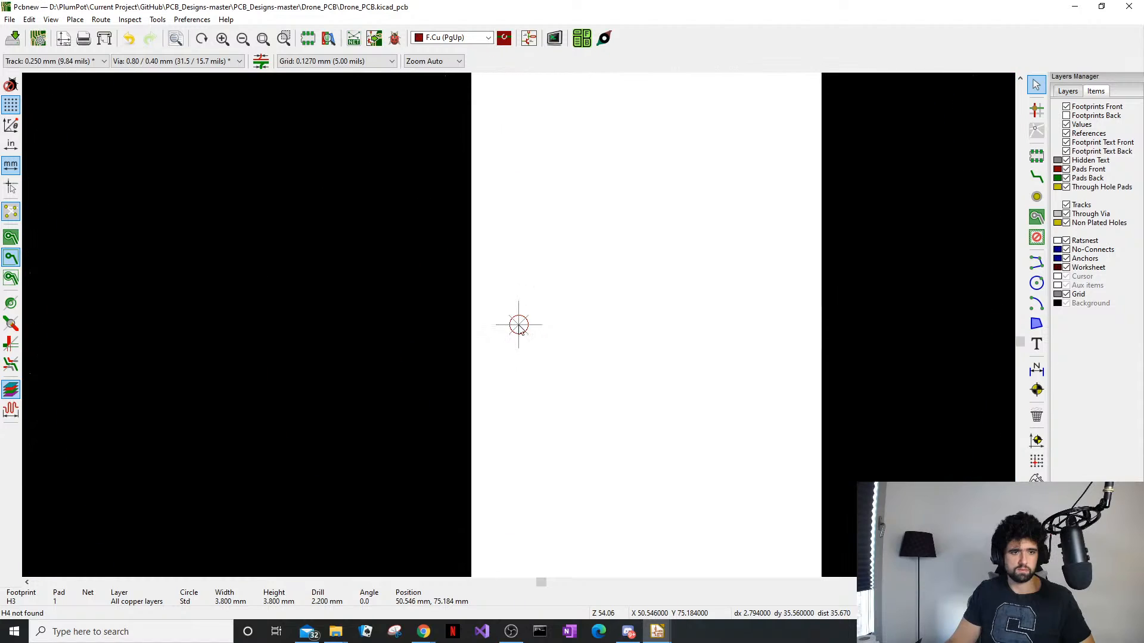
scroll(336, 330, "down", 6)
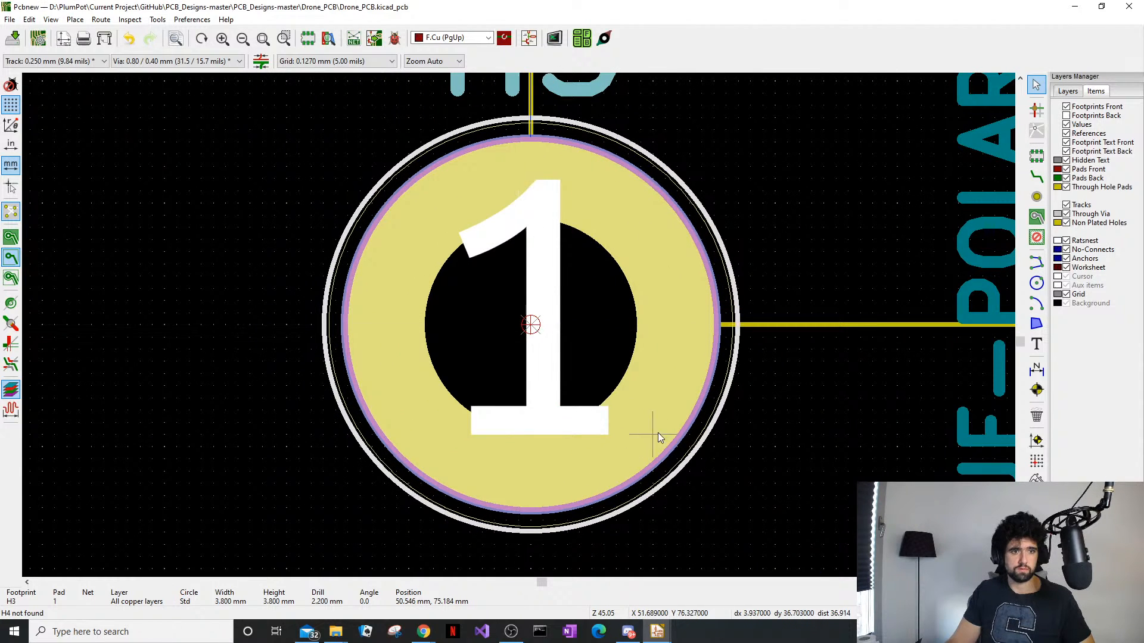
scroll(503, 340, "down", 4)
middle_click_drag(501, 344, 388, 413)
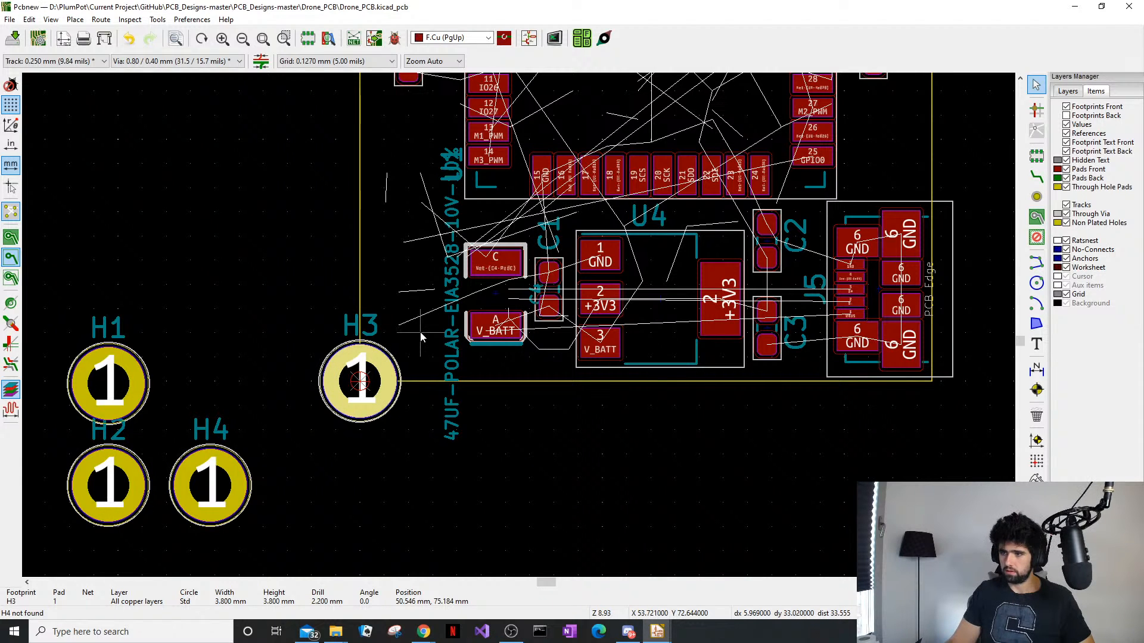
middle_click_drag(407, 308, 321, 417)
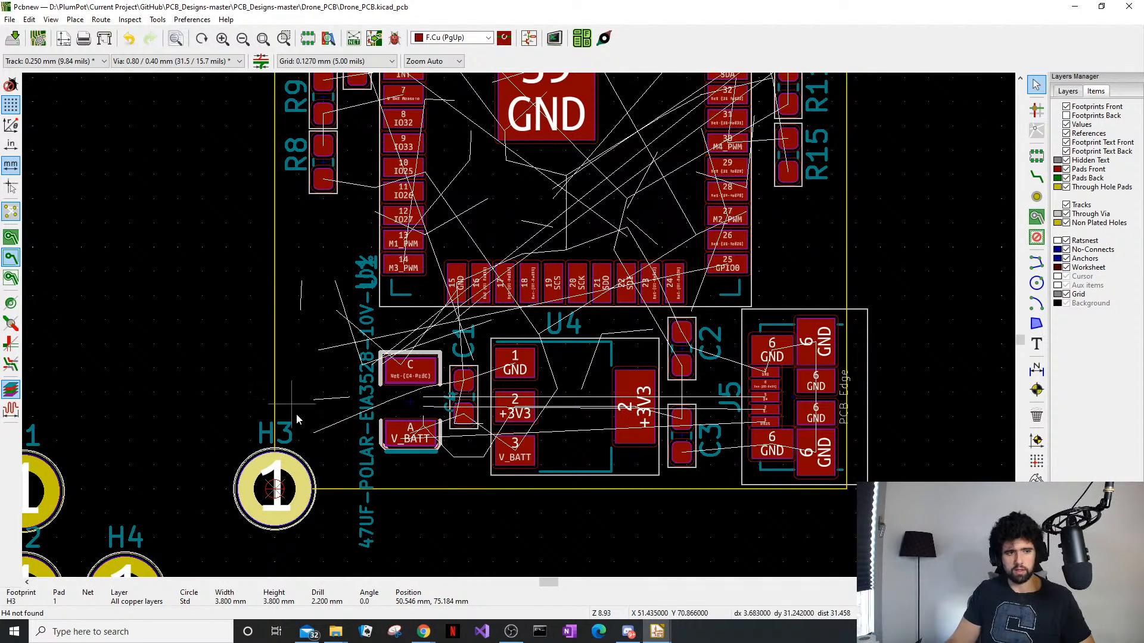
scroll(298, 420, "up", 1)
scroll(520, 332, "up", 3)
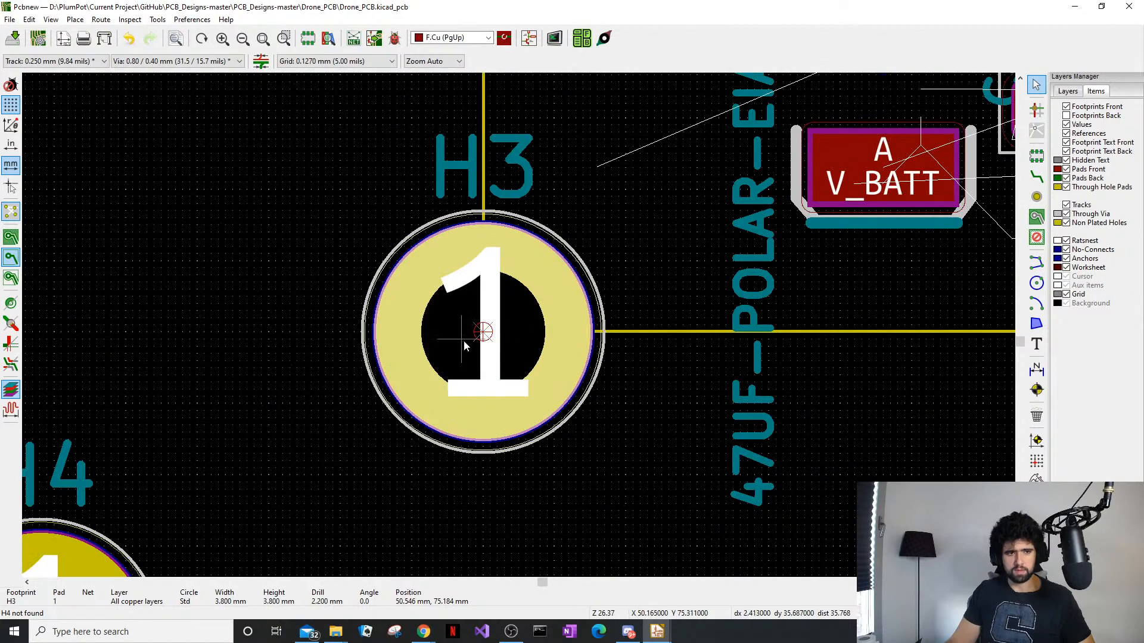
scroll(484, 341, "down", 4)
scroll(510, 331, "up", 1)
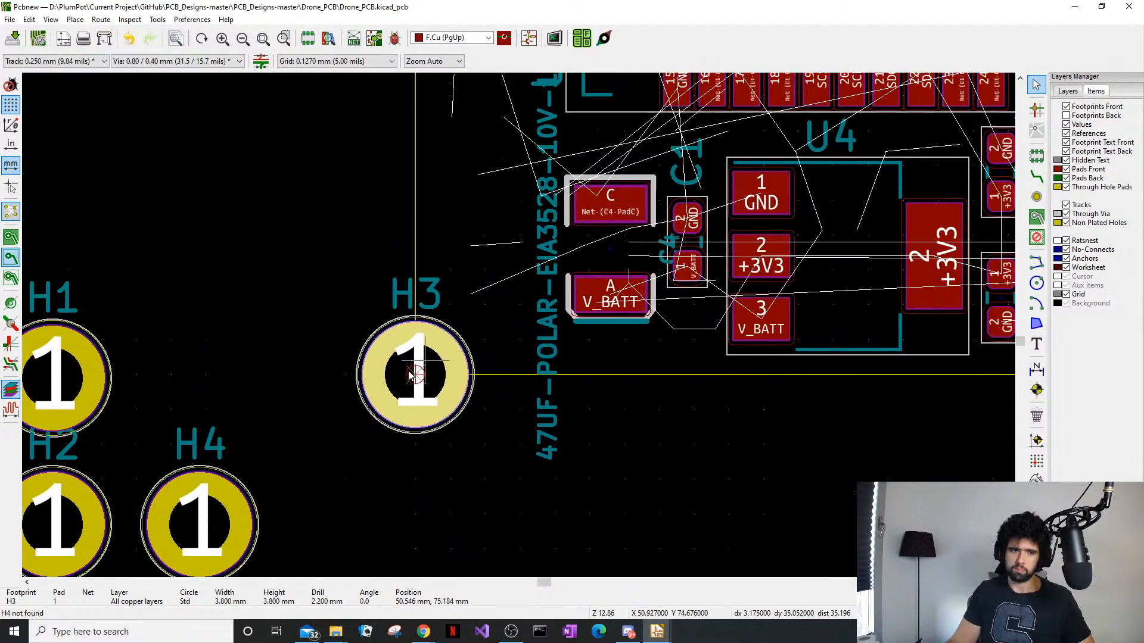
Set capacitor C4's position to X 0 mm and Y 0 mm to test where the coordinate origin lies
double_click(568, 287)
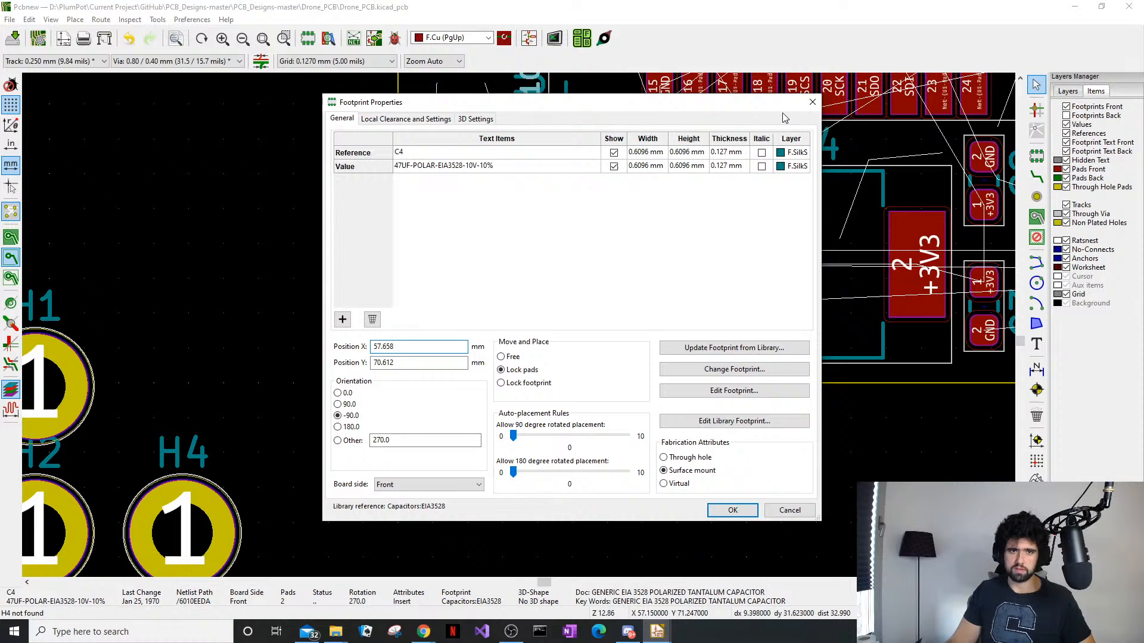
left_click_drag(407, 352, 321, 347)
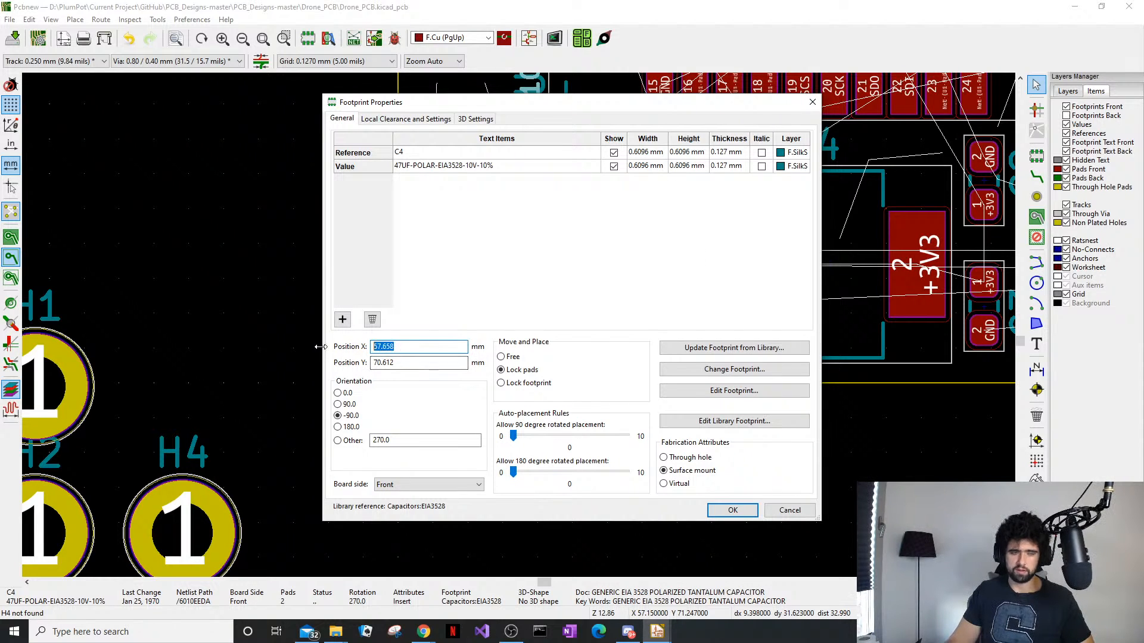
type("0")
key("Tab")
type("0")
key("Return")
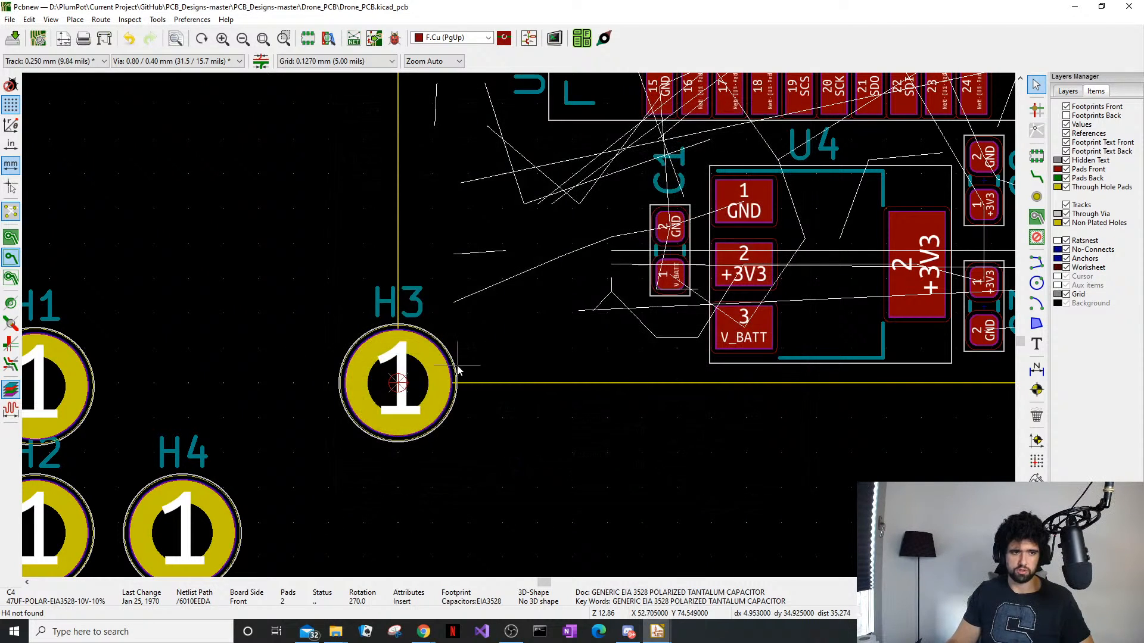
scroll(399, 386, "down", 5)
scroll(518, 331, "up", 4)
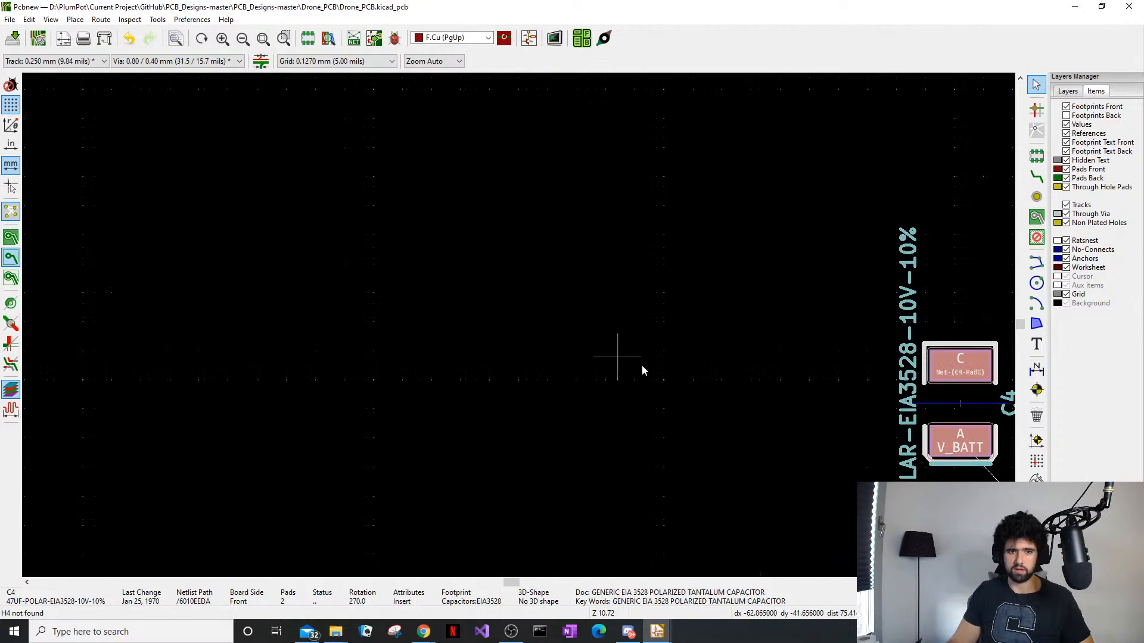
Undo the position change of capacitor C4
key("ctrl+z")
scroll(635, 403, "down", 1)
middle_click_drag(605, 381, 450, 285)
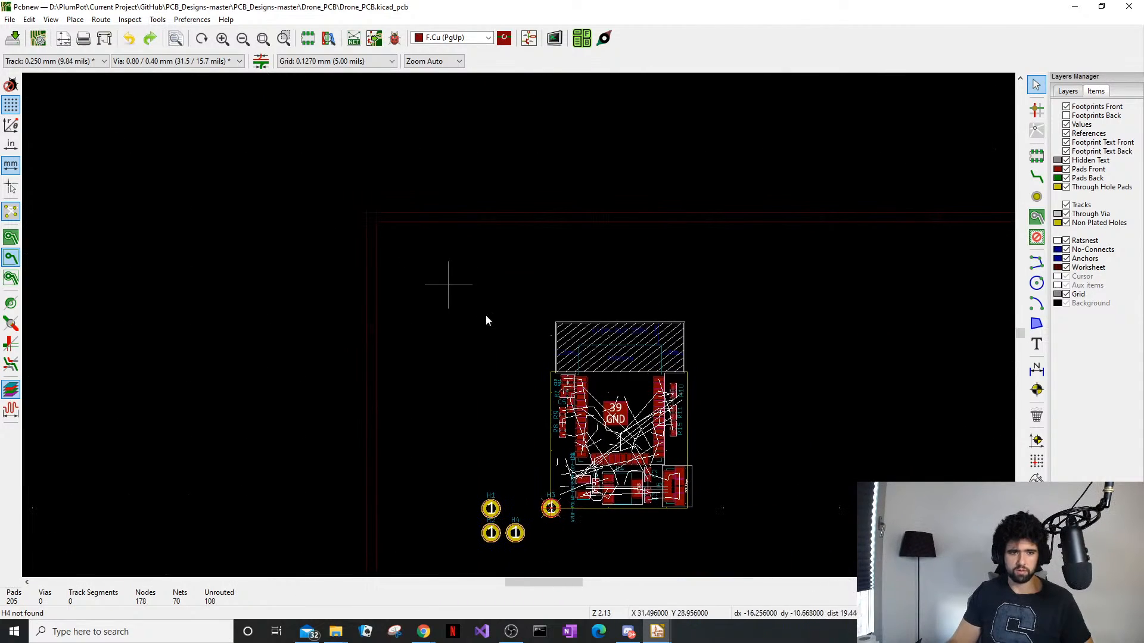
Place the drill and place offset again at the centre of mounting hole H3 on the board's lower-left corner
middle_click_drag(508, 346, 492, 315)
scroll(493, 318, "up", 6)
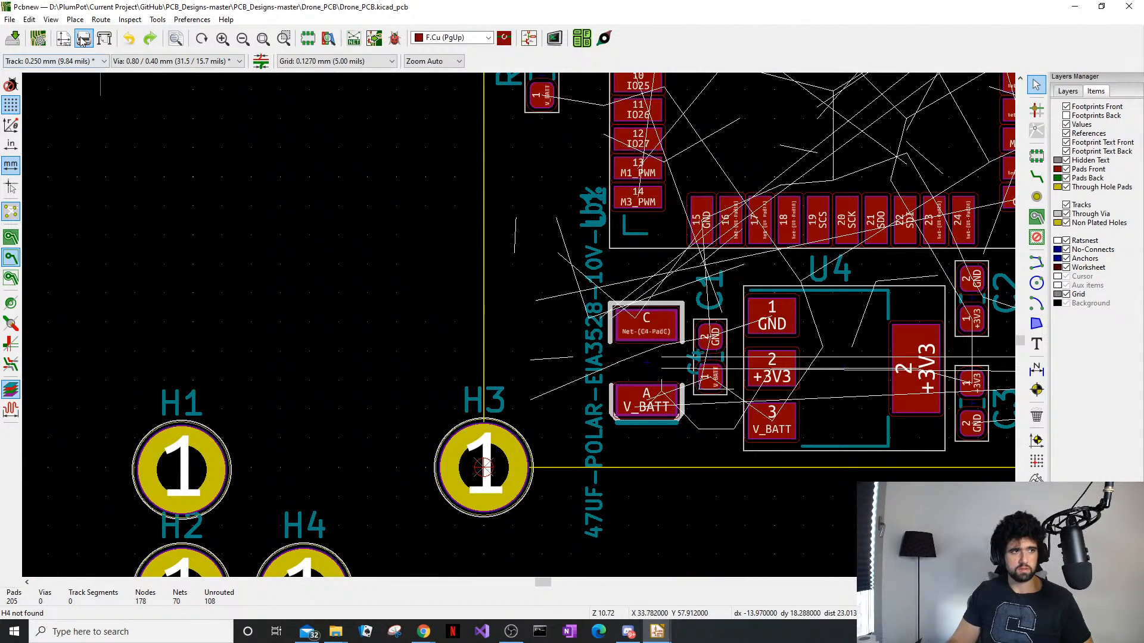
left_click(75, 19)
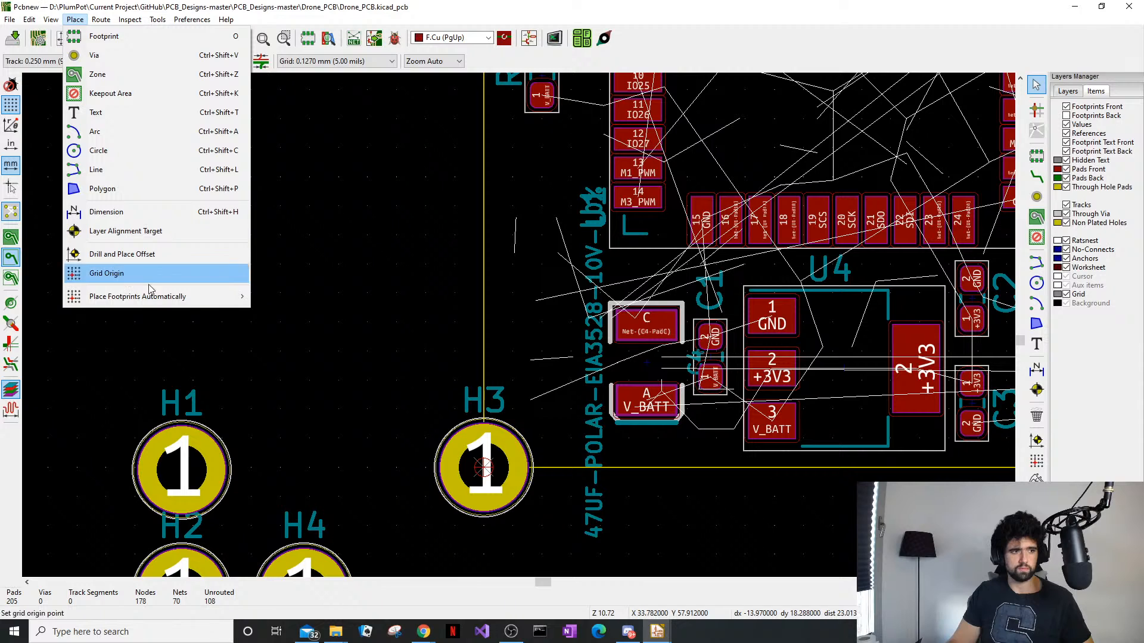
left_click(121, 254)
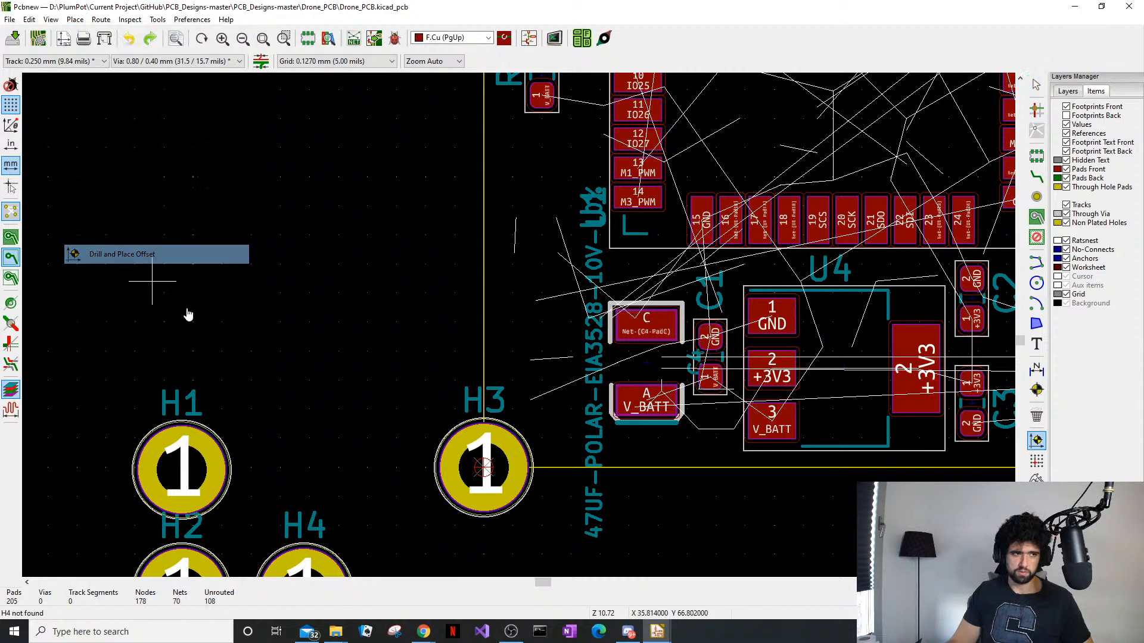
left_click(488, 472)
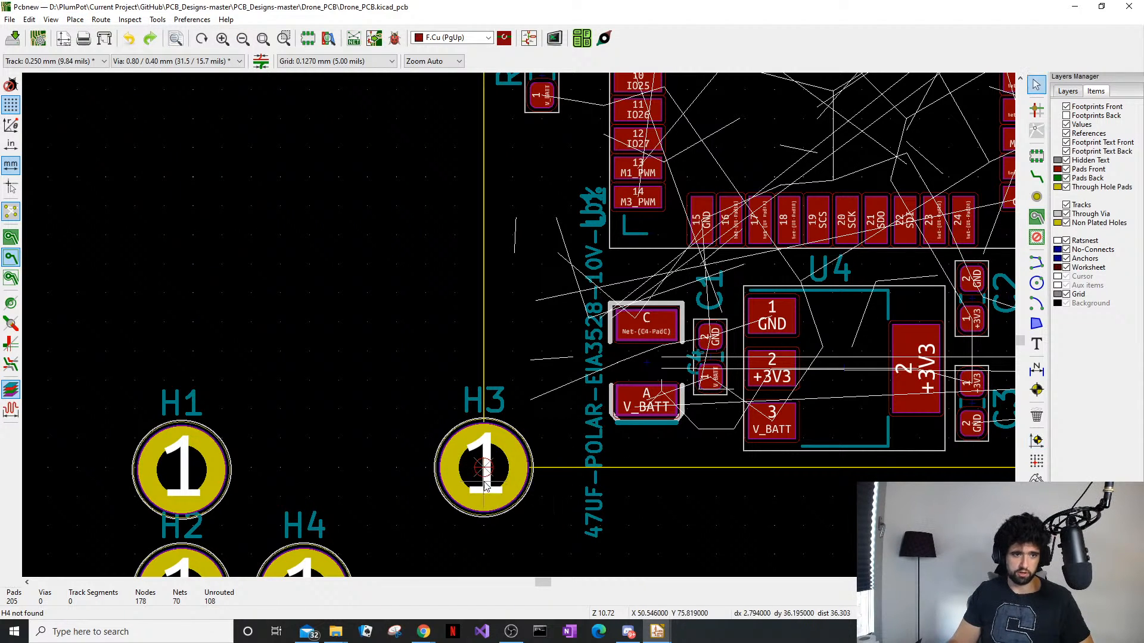
Move mounting hole H1 so its centre sits on the board outline's upper-left corner
scroll(648, 307, "down", 4)
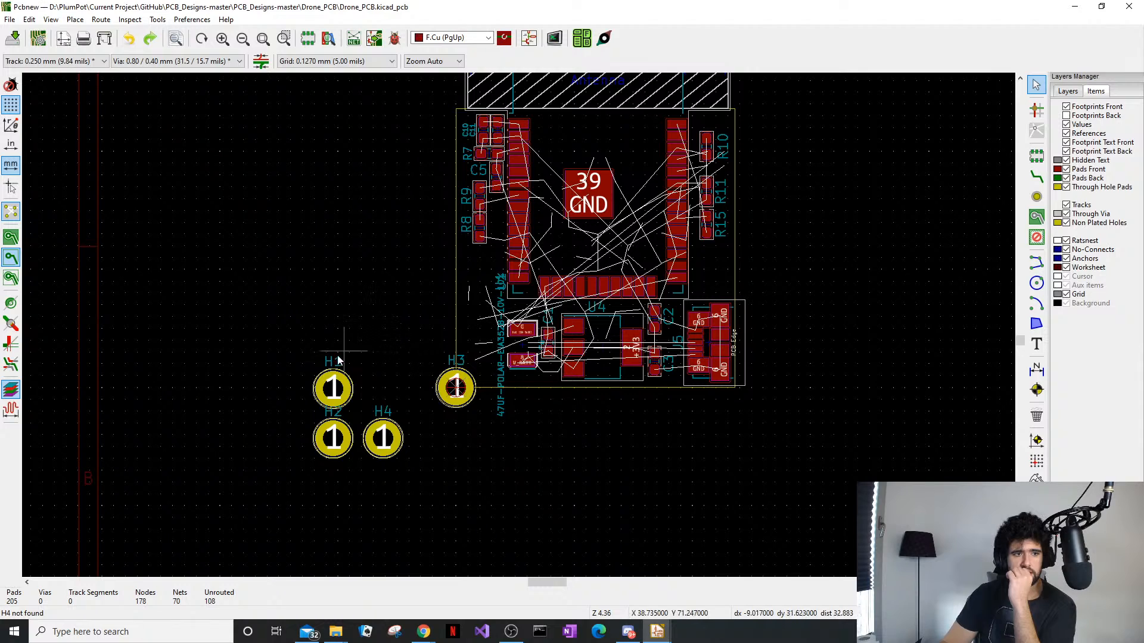
left_click(333, 388)
key("m")
scroll(421, 140, "up", 8)
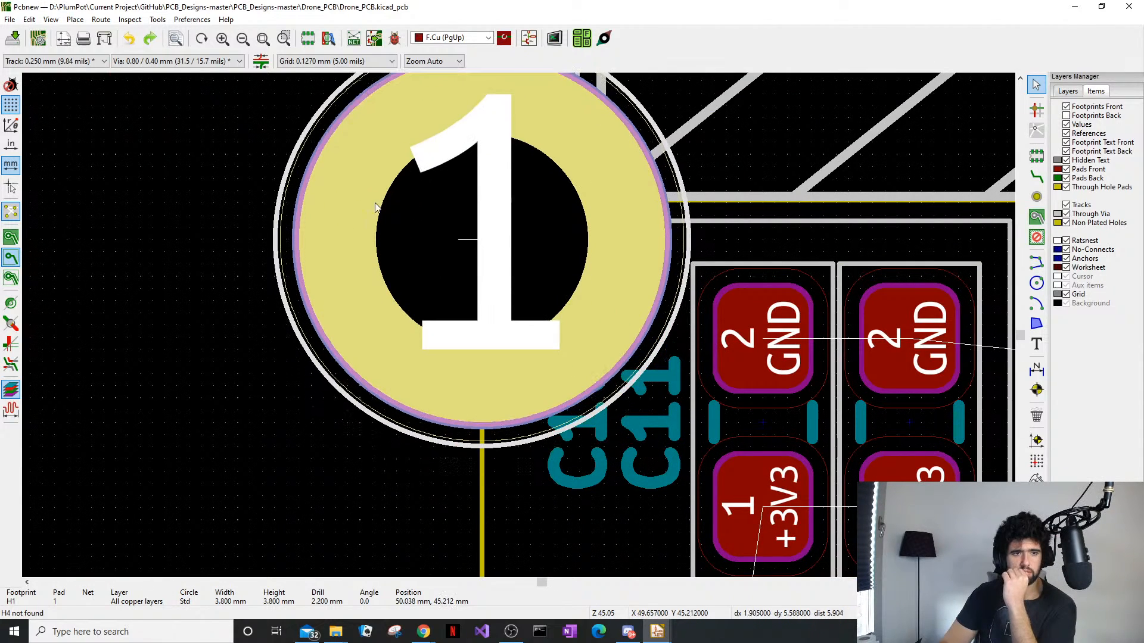
left_click(470, 211)
scroll(519, 324, "down", 4)
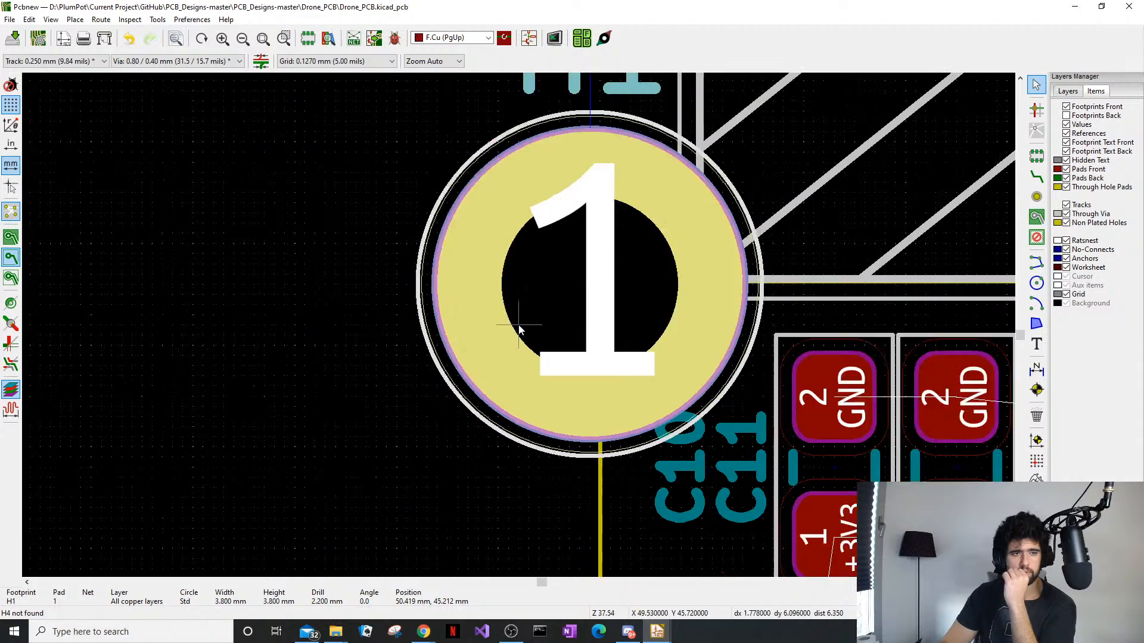
left_click(536, 298)
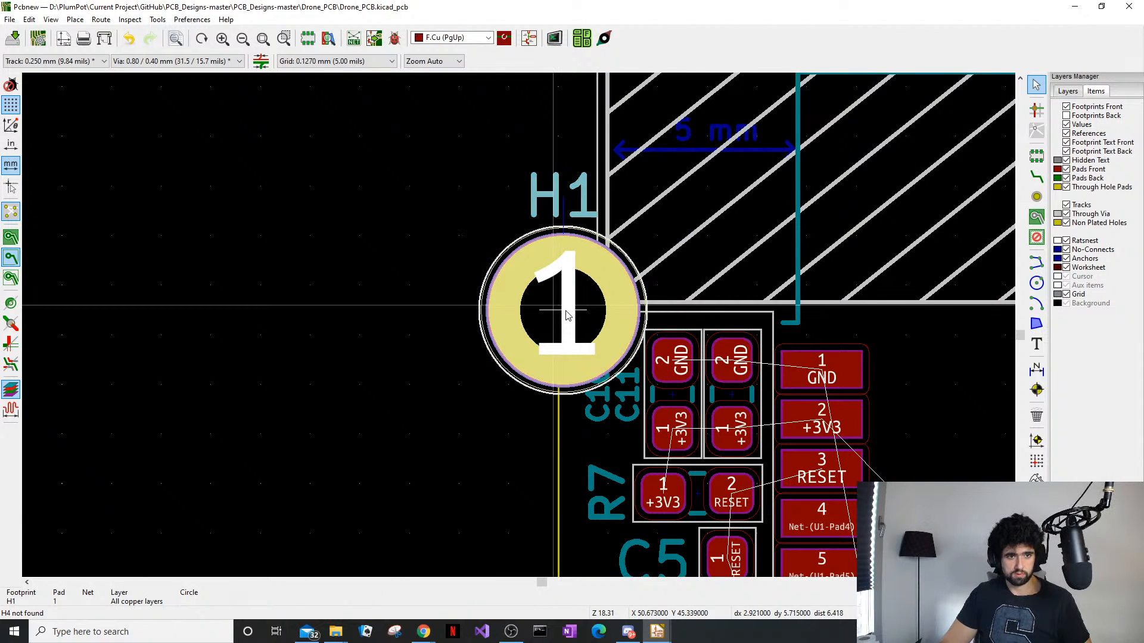
scroll(520, 330, "up", 5)
scroll(520, 330, "down", 5)
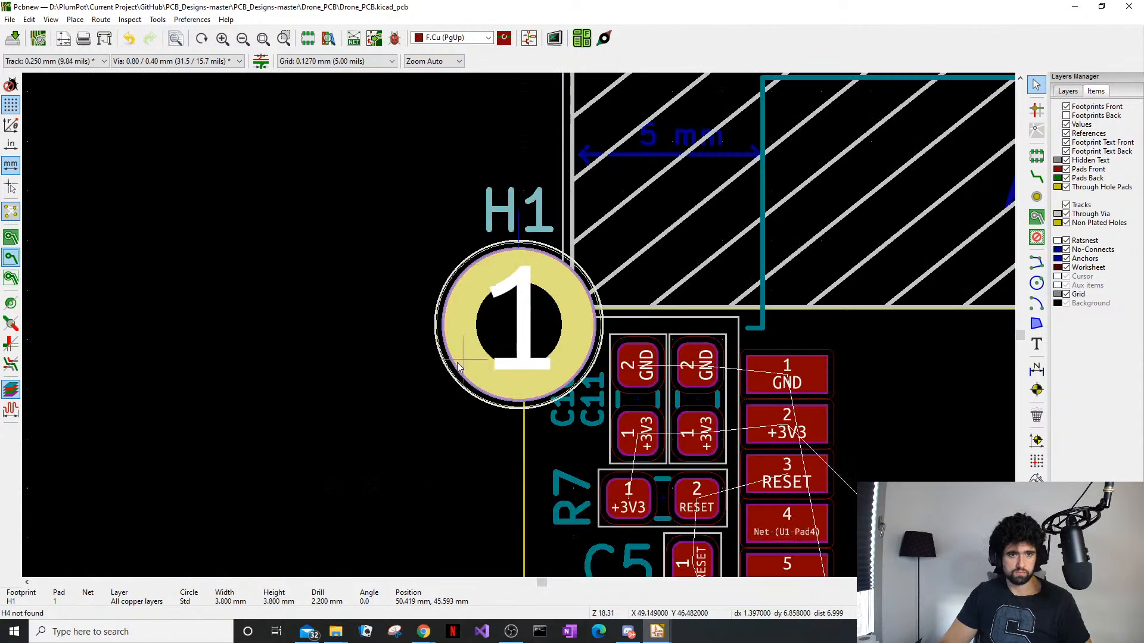
left_click(444, 372)
Inspect the placement of mounting holes H1 and H3 on the board in the 3D Viewer
key("alt+3")
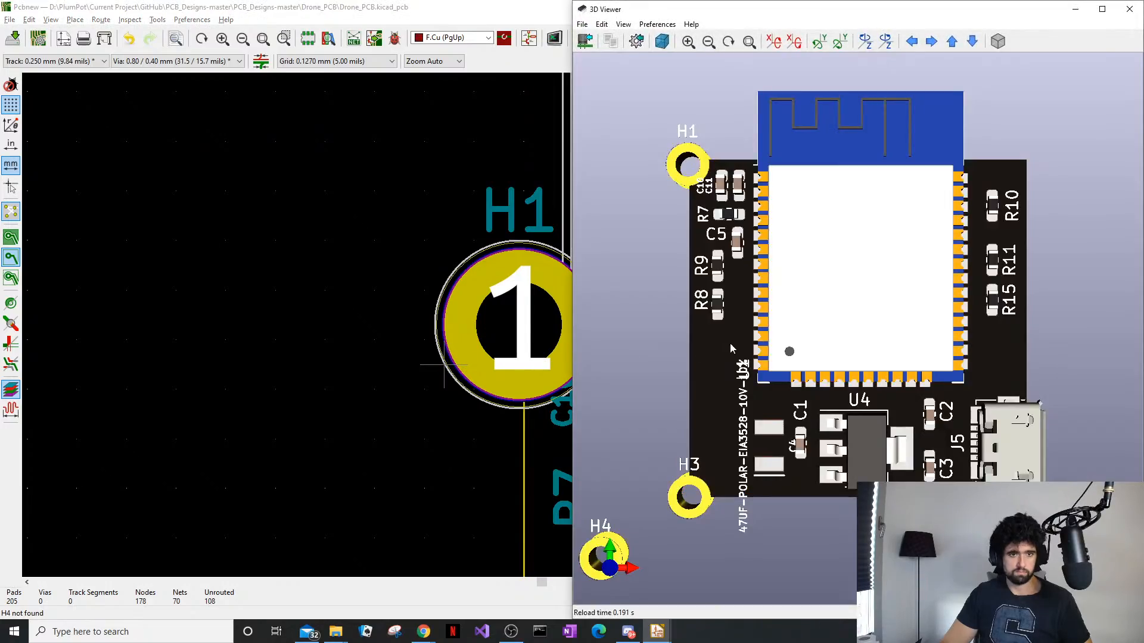
left_click_drag(730, 342, 758, 399)
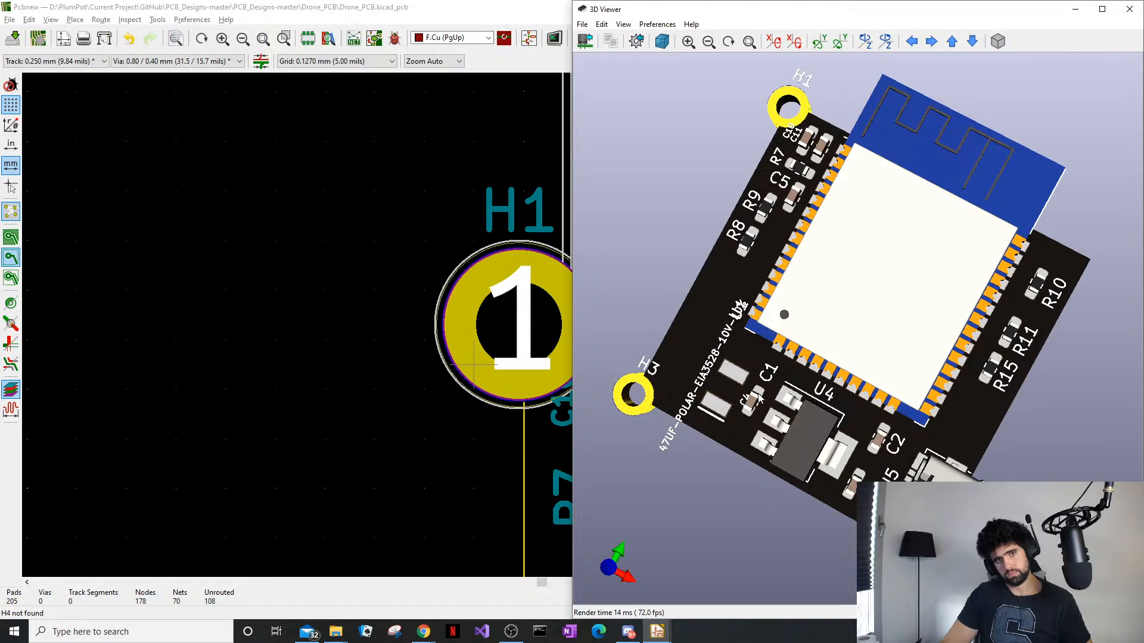
scroll(519, 381, "down", 3)
left_click(358, 328)
Move mounting hole H4 so its centre sits on the board outline's upper-right corner
scroll(391, 369, "down", 3)
middle_click_drag(529, 438, 500, 383)
scroll(507, 466, "up", 1)
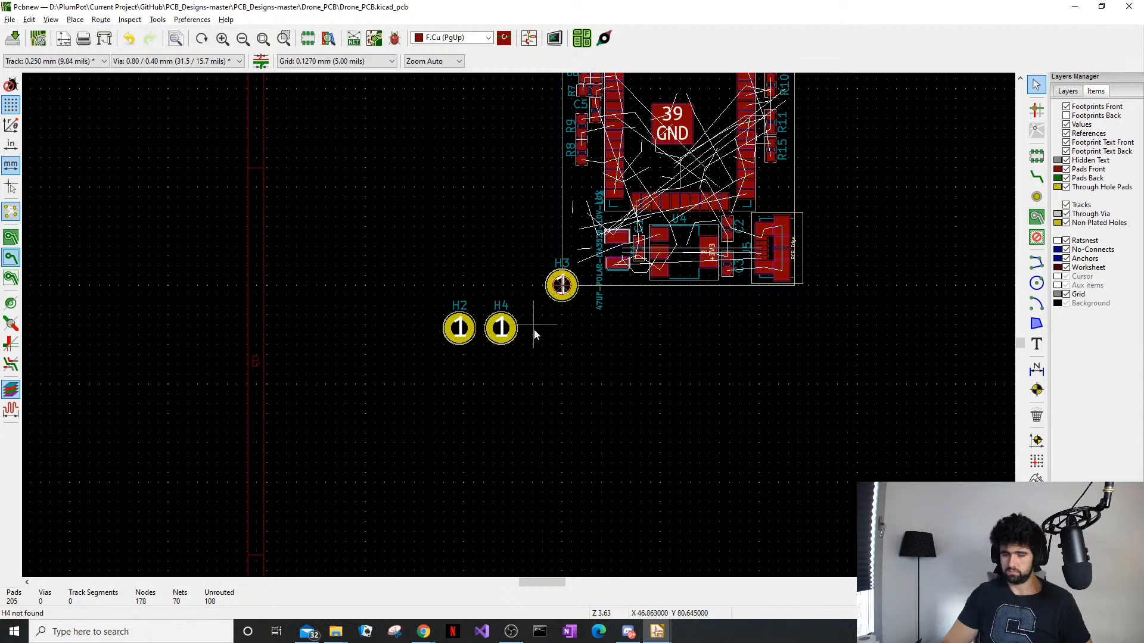
left_click(503, 332)
left_click_drag(503, 332, 588, 173)
scroll(707, 219, "up", 1)
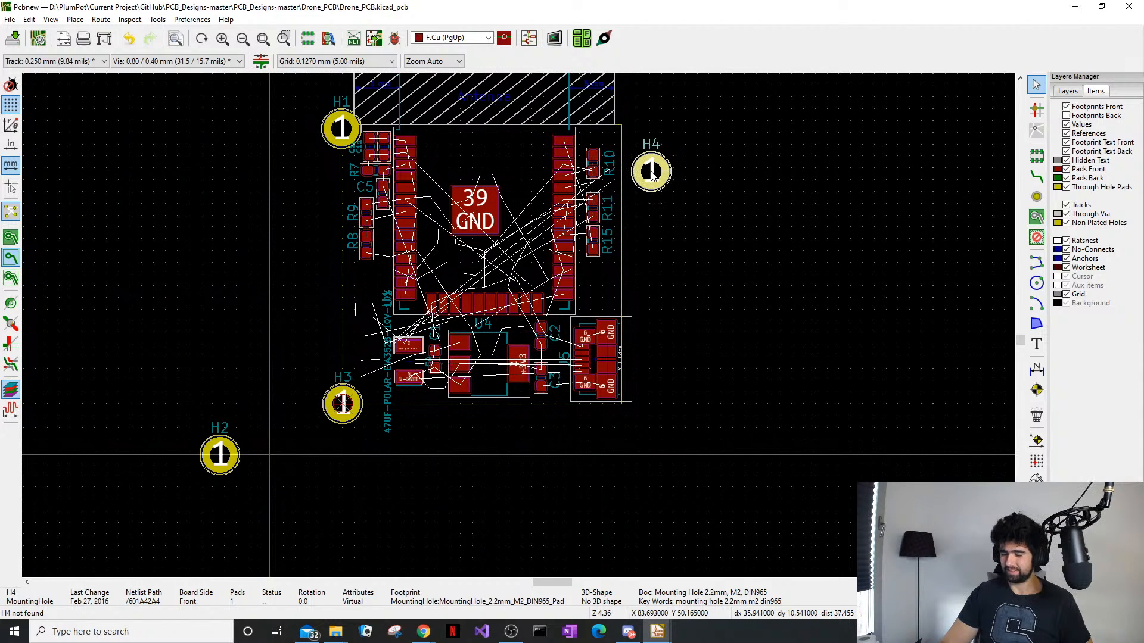
scroll(599, 128, "up", 6)
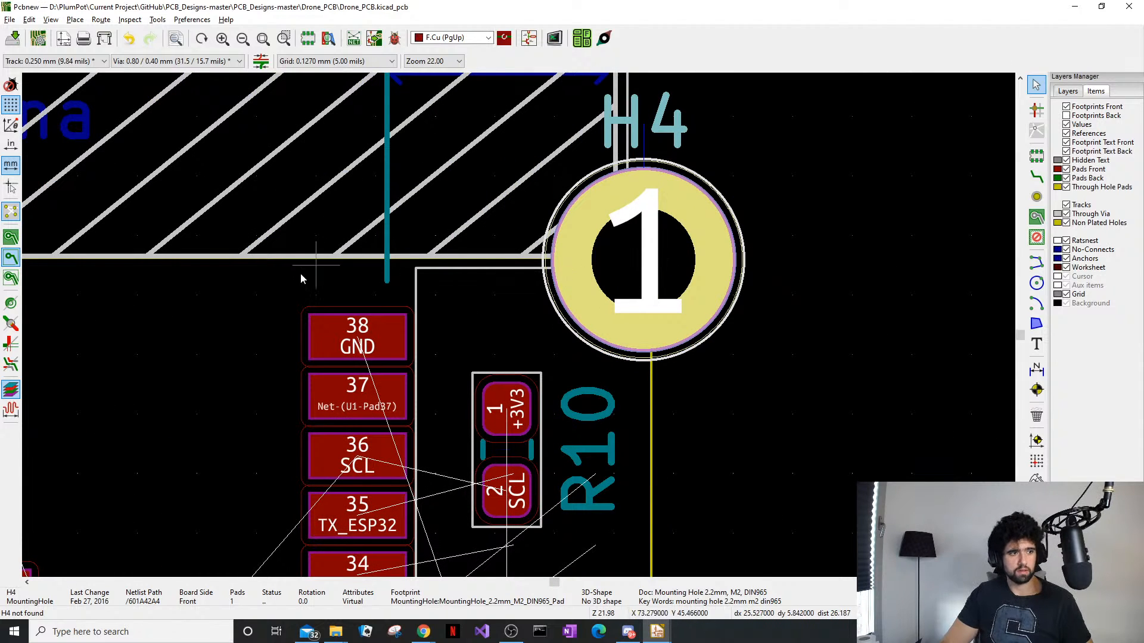
left_click(174, 327)
scroll(520, 326, "down", 4)
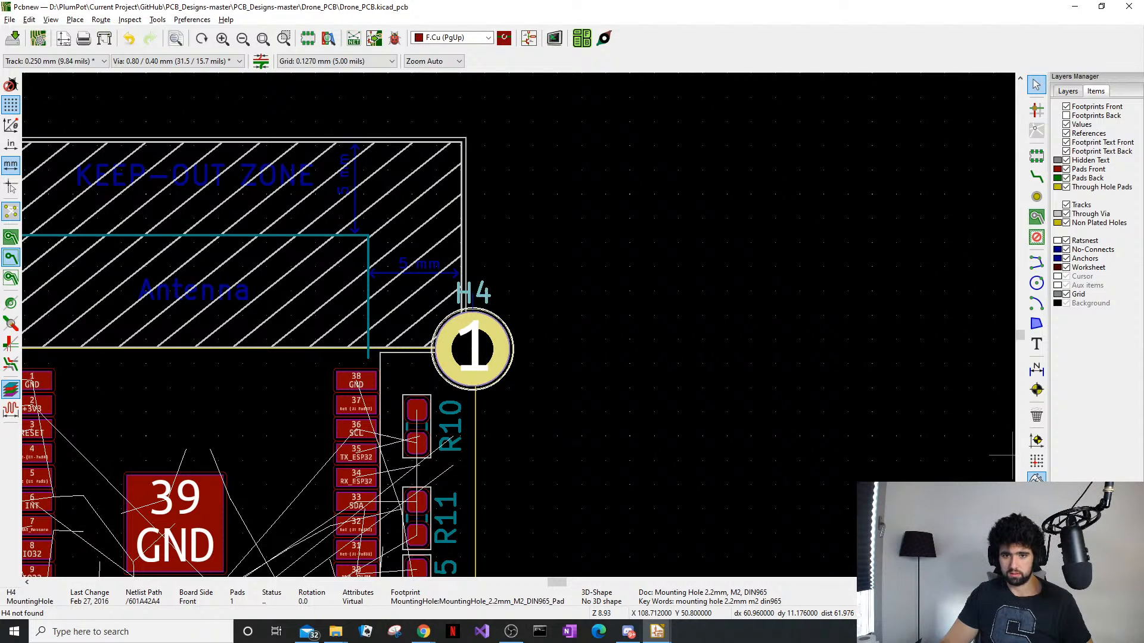
left_click(1036, 477)
left_click(755, 505)
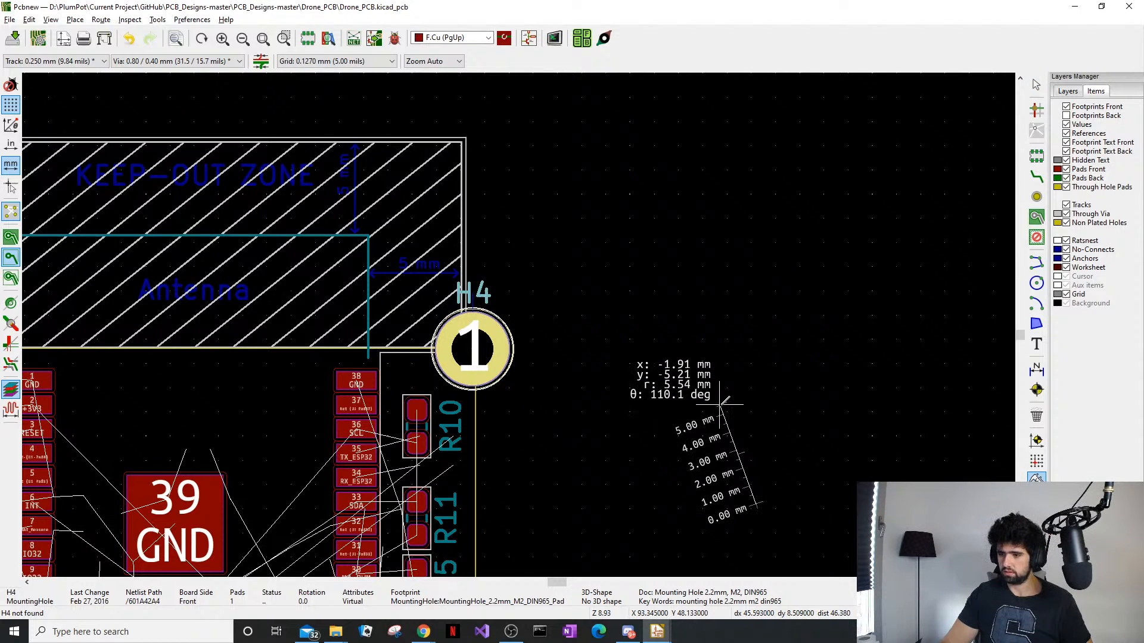
key("Escape")
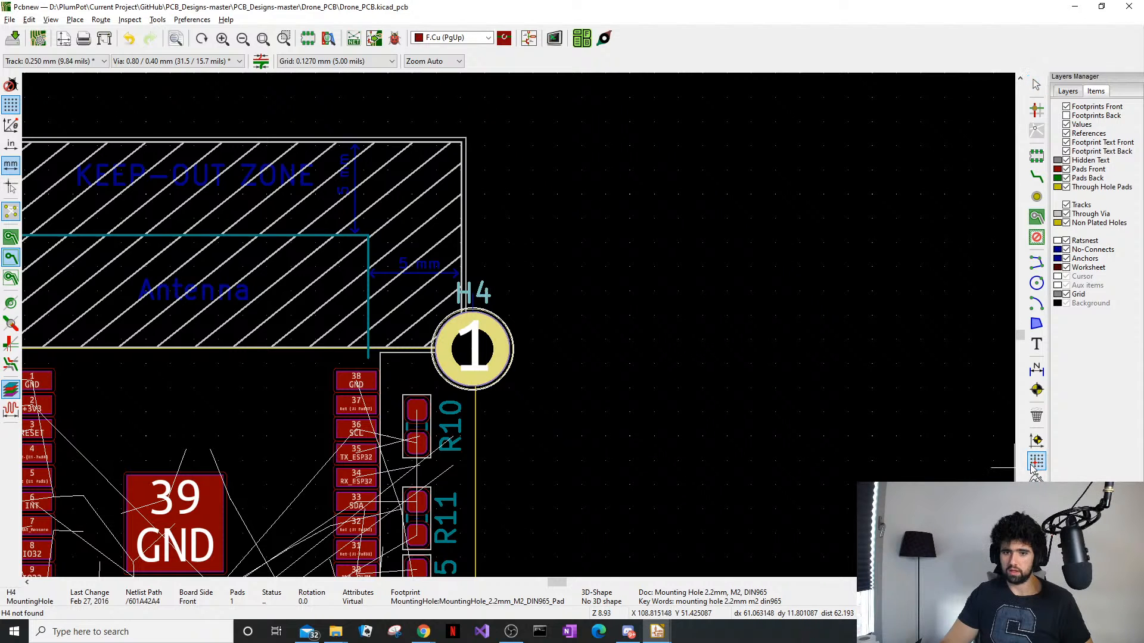
Set the grid origin at the centre of hole H3 and check capacitor C4's position in its footprint properties
scroll(510, 324, "down", 4)
scroll(521, 324, "up", 6)
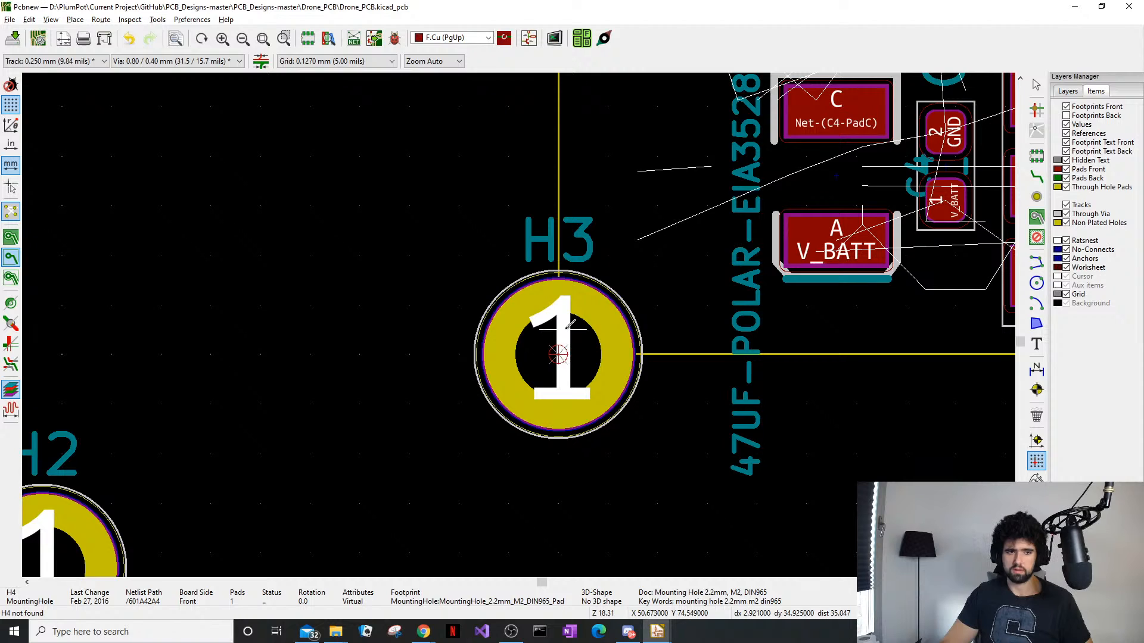
double_click(839, 194)
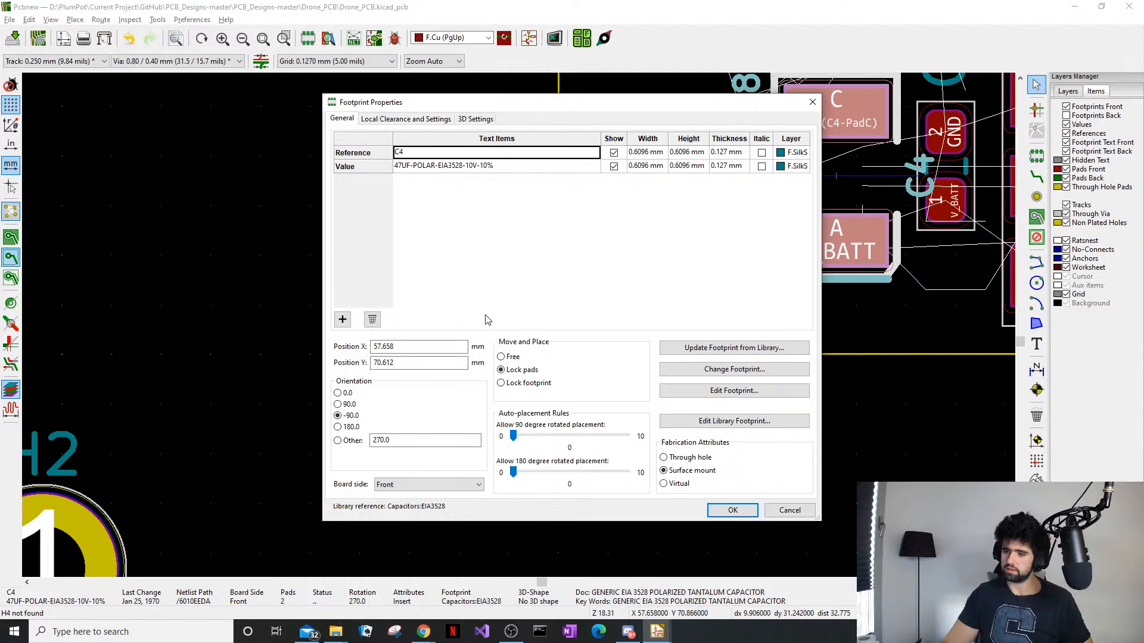
left_click(789, 510)
Recheck capacitor C4's X and Y position values in its footprint properties against the origin at H3
scroll(768, 500, "up", 3)
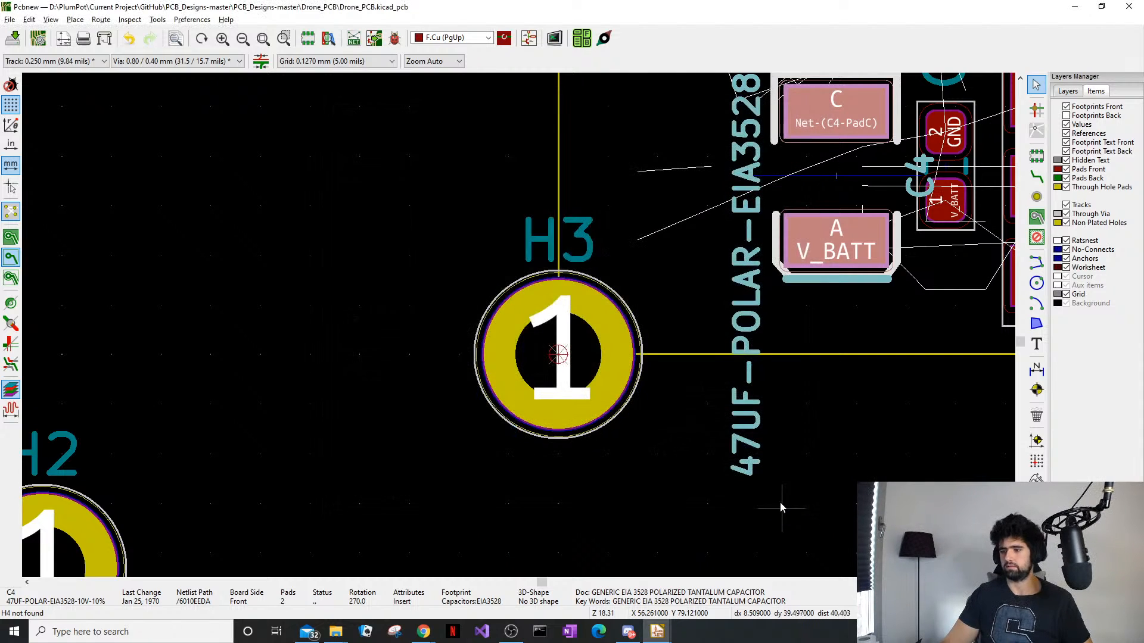
scroll(769, 441, "down", 1)
middle_click_drag(511, 287, 384, 407)
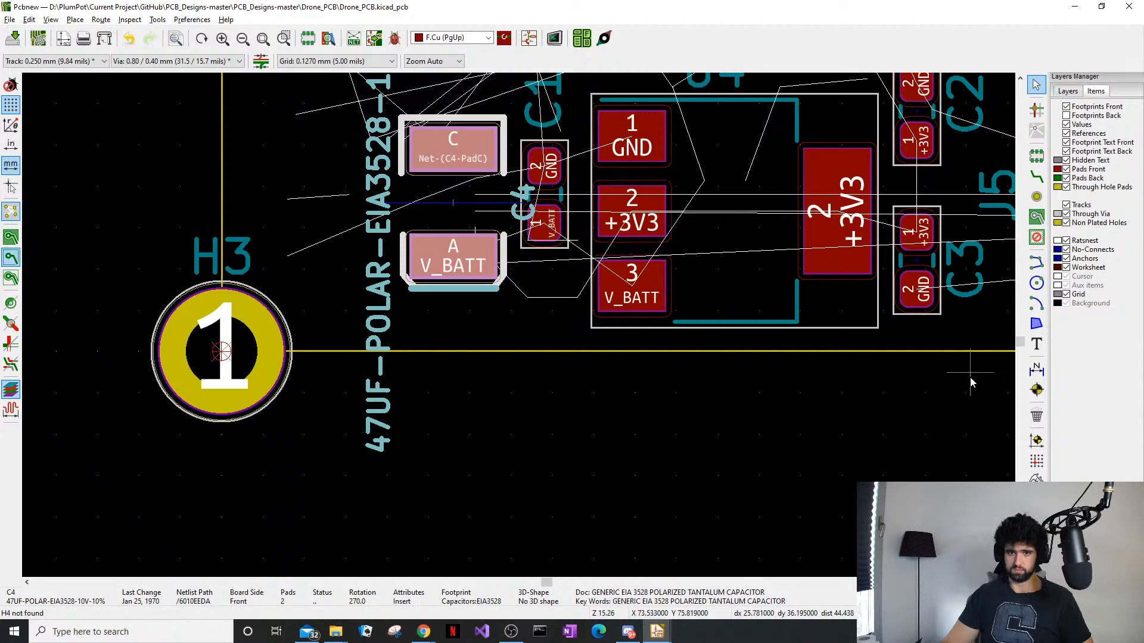
left_click(644, 435)
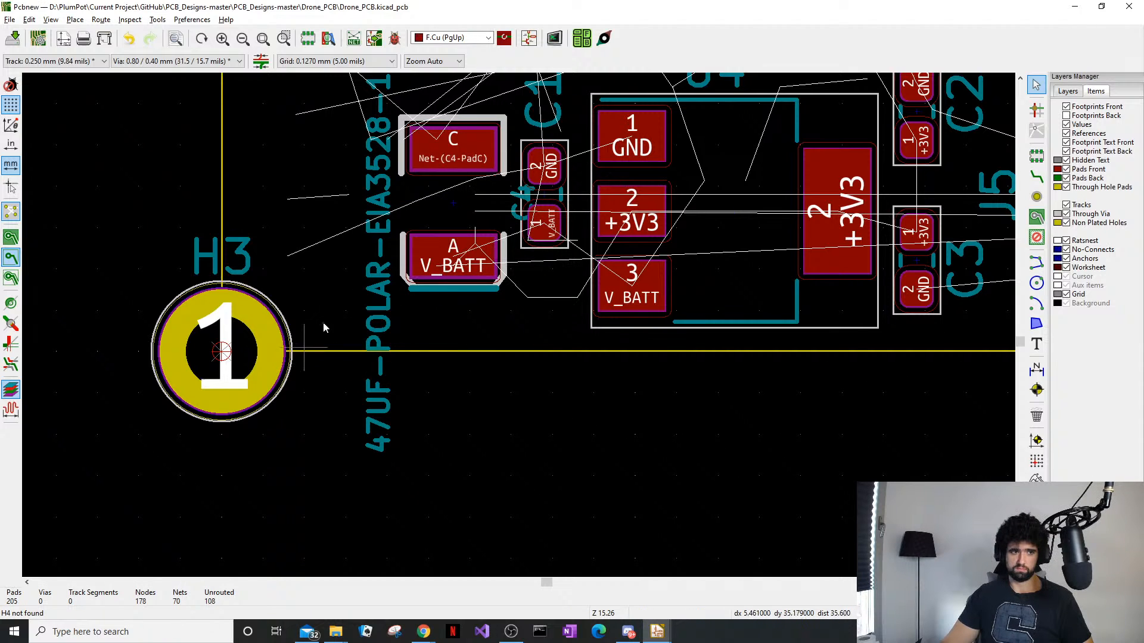
left_click(411, 218)
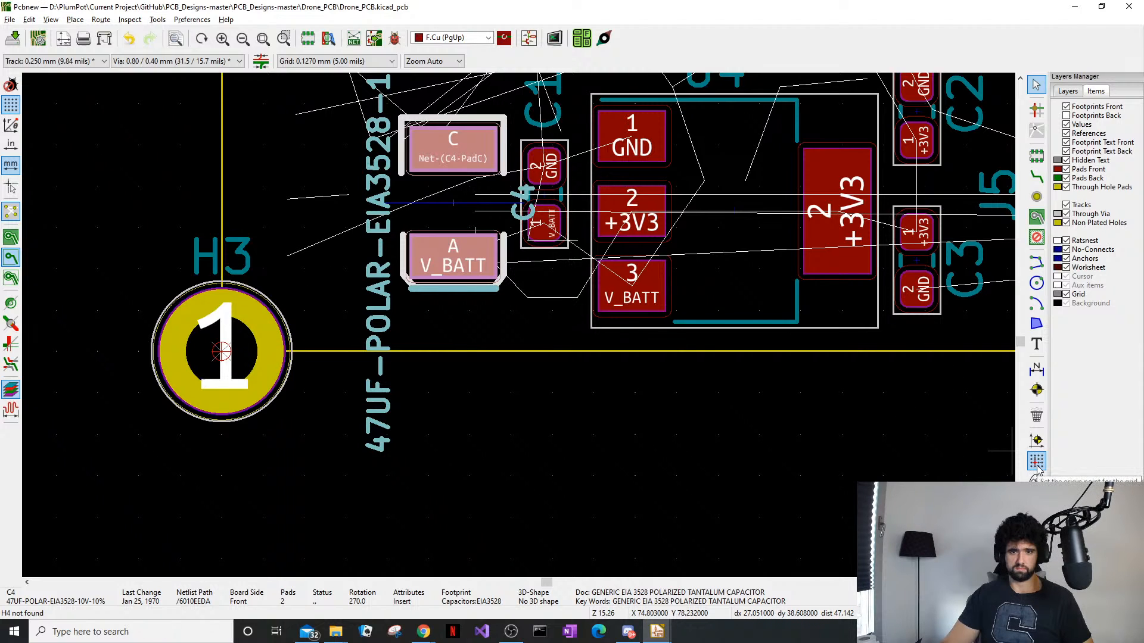
left_click(490, 419)
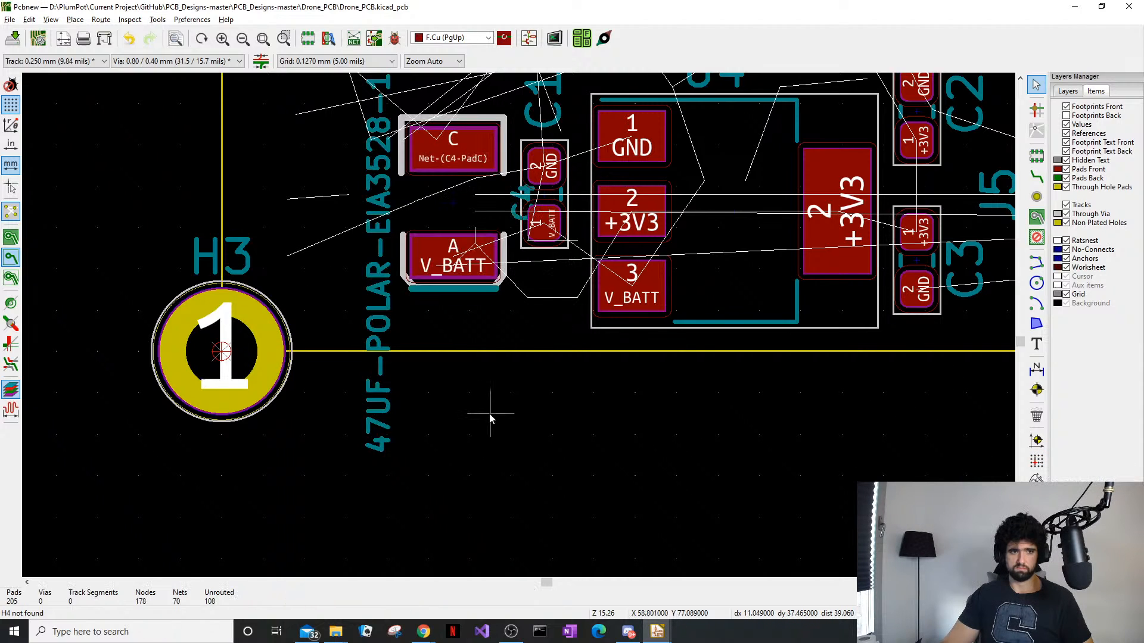
left_click(480, 234)
double_click(477, 228)
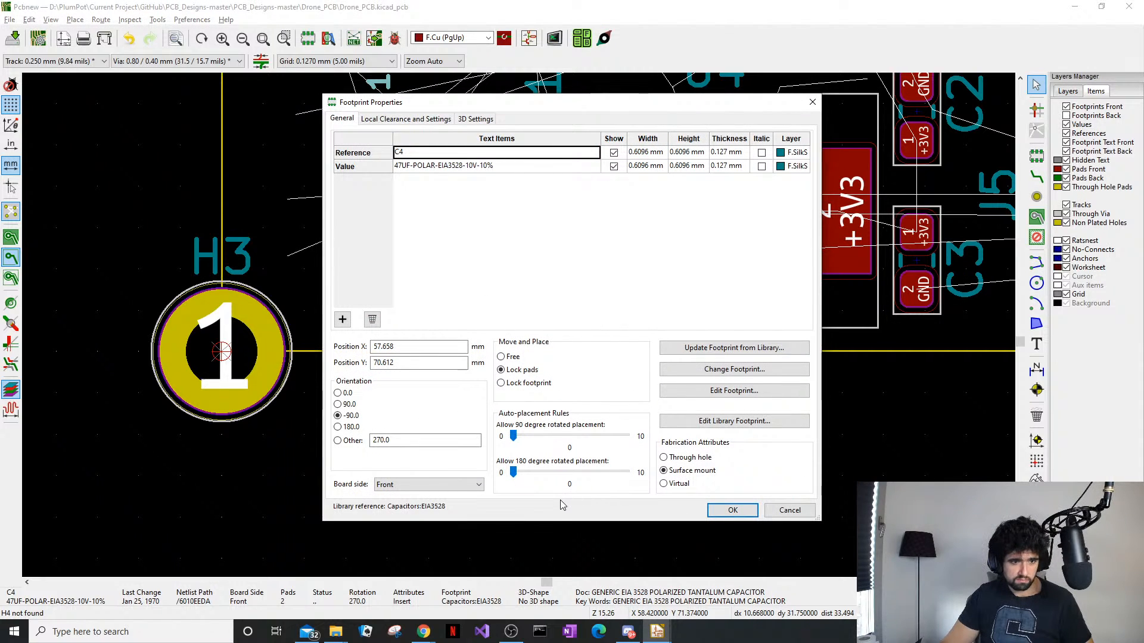
left_click(812, 102)
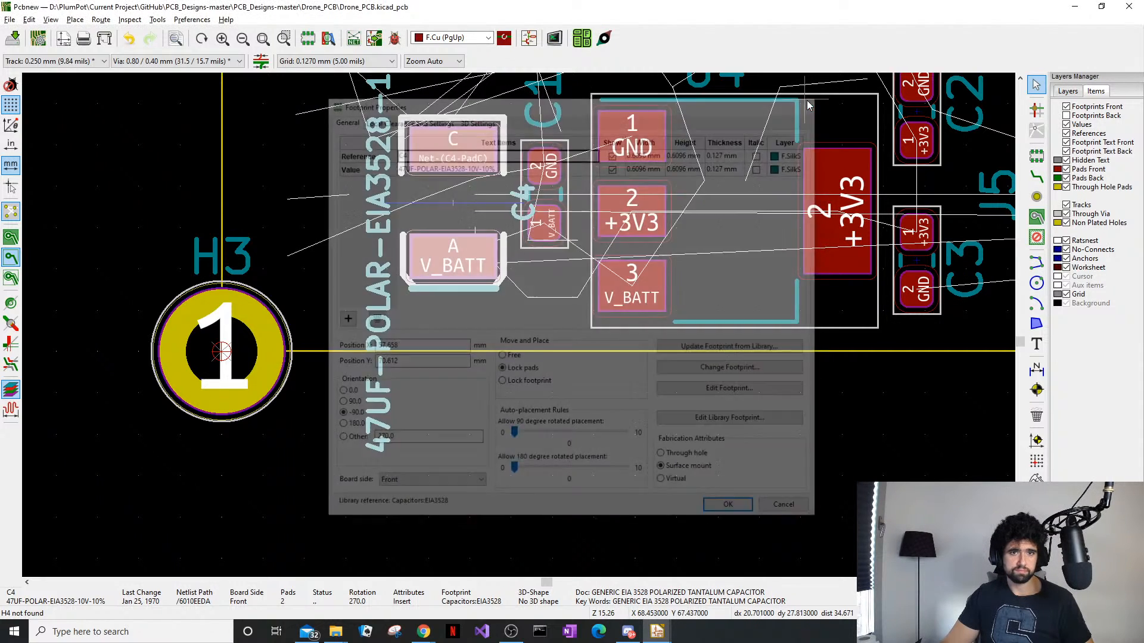
scroll(516, 316, "down", 4)
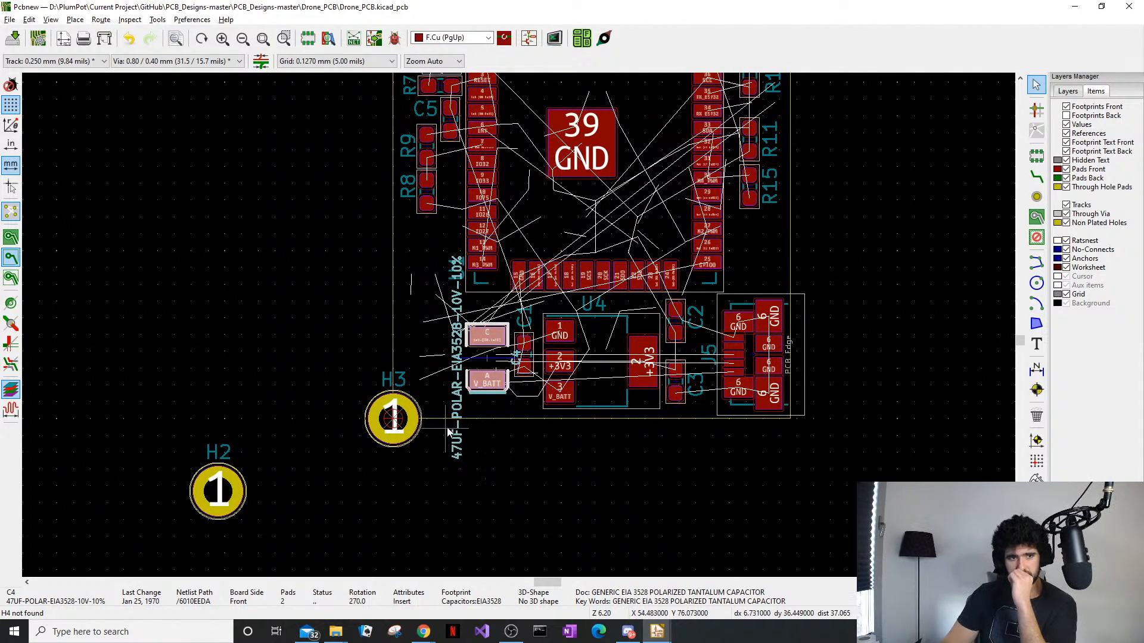
double_click(484, 374)
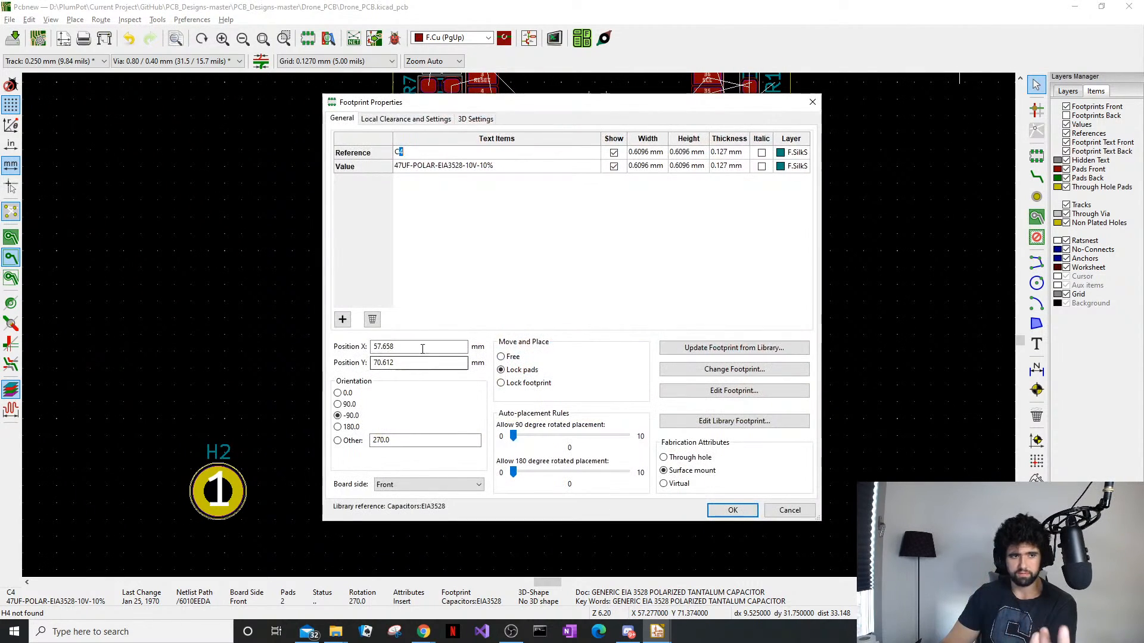
left_click(812, 102)
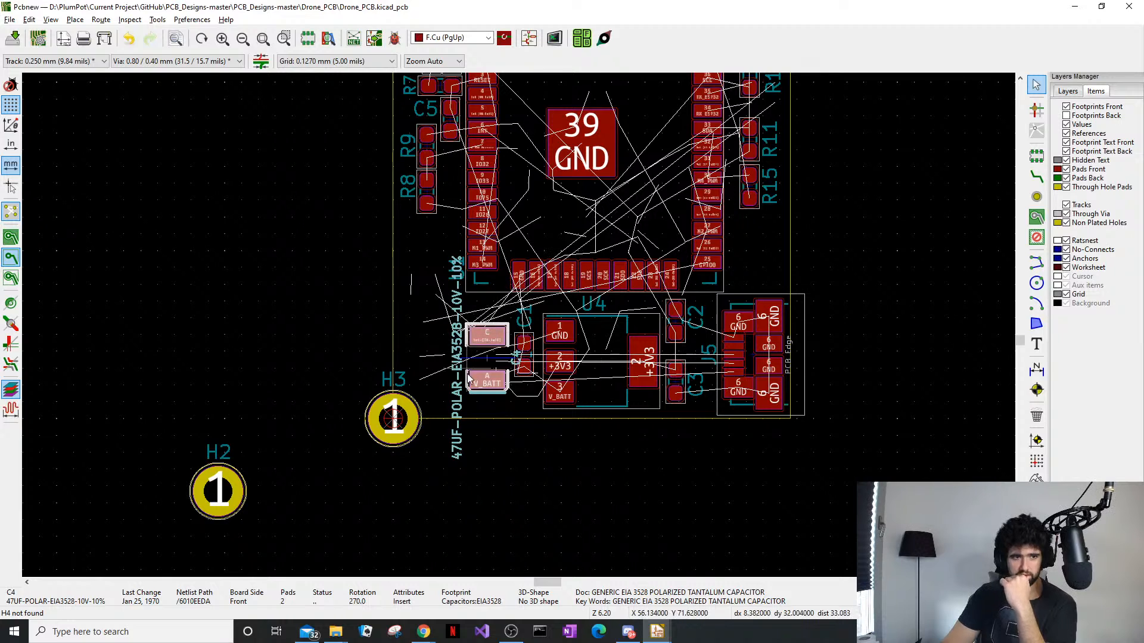
Shift C4, C1, U4, C2 and C3 together towards the board's left edge to free space beside USB connector J5
scroll(496, 370, "up", 4)
scroll(448, 332, "down", 4)
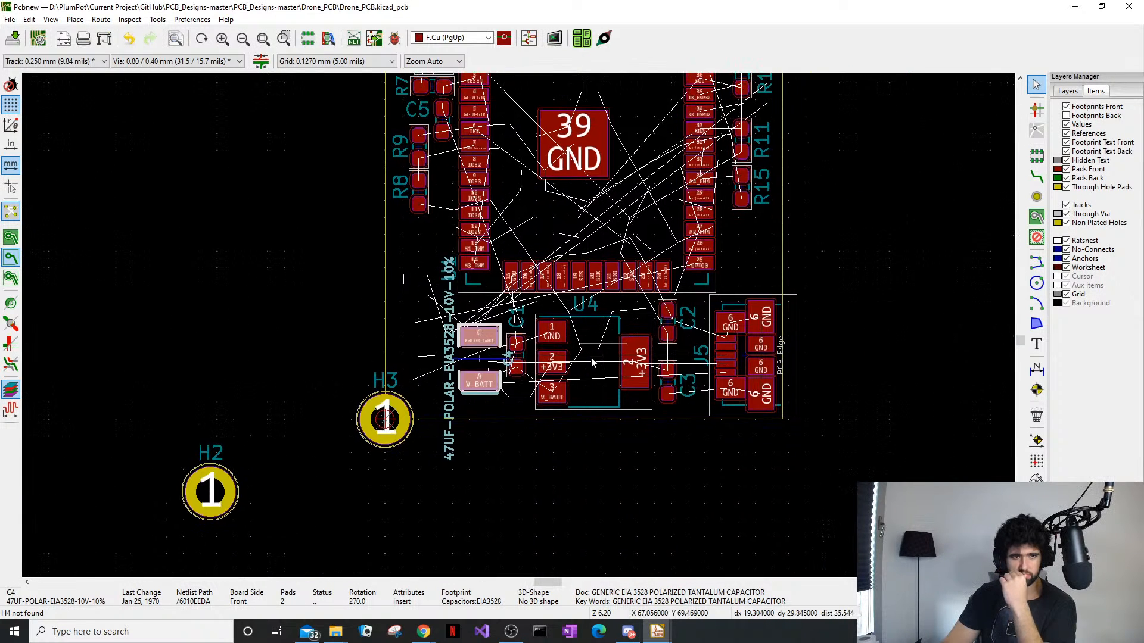
left_click(747, 471)
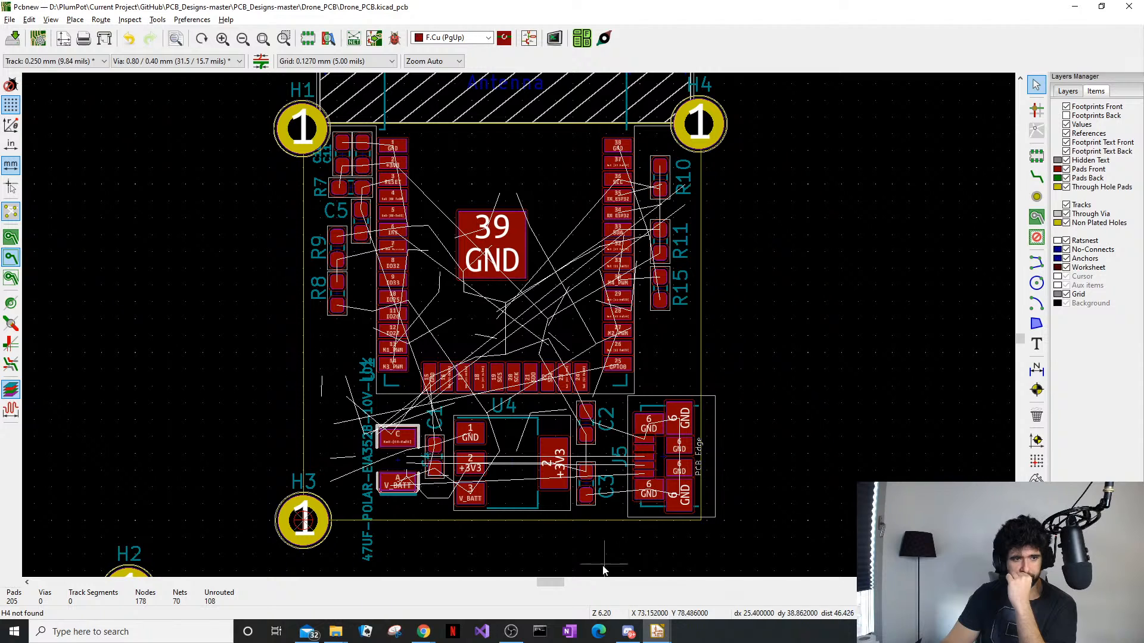
left_click_drag(607, 507, 376, 418)
left_click_drag(410, 462, 865, 162)
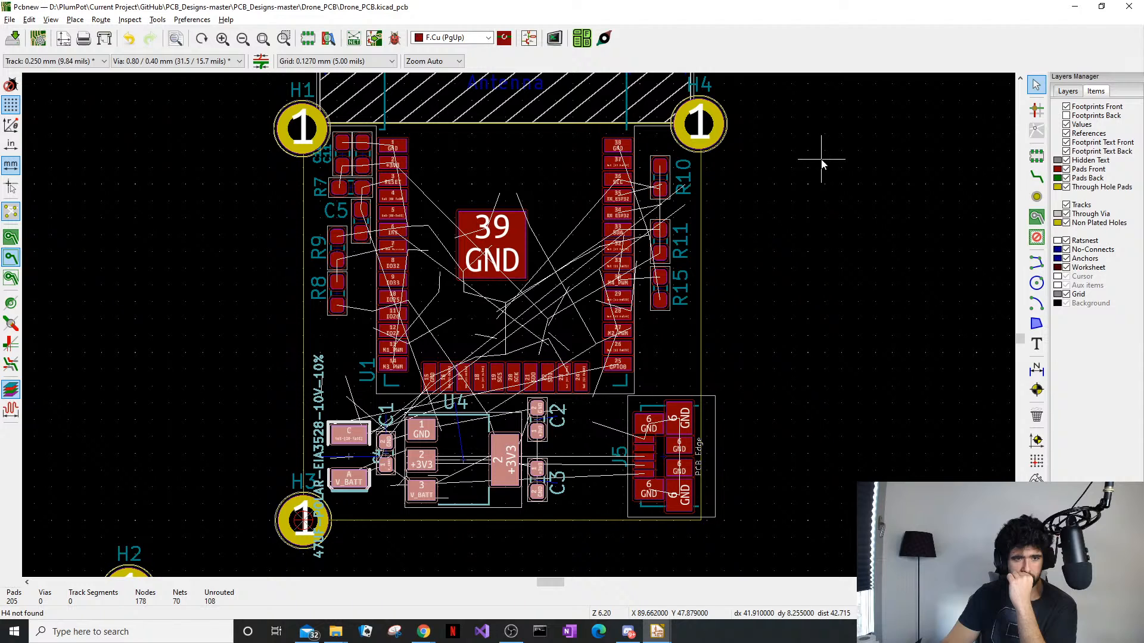
left_click(826, 385)
Rotate USB connector J5 to 0 degrees so its PCB edge faces the lower board outline and place it near the lower-right corner
left_click(673, 399)
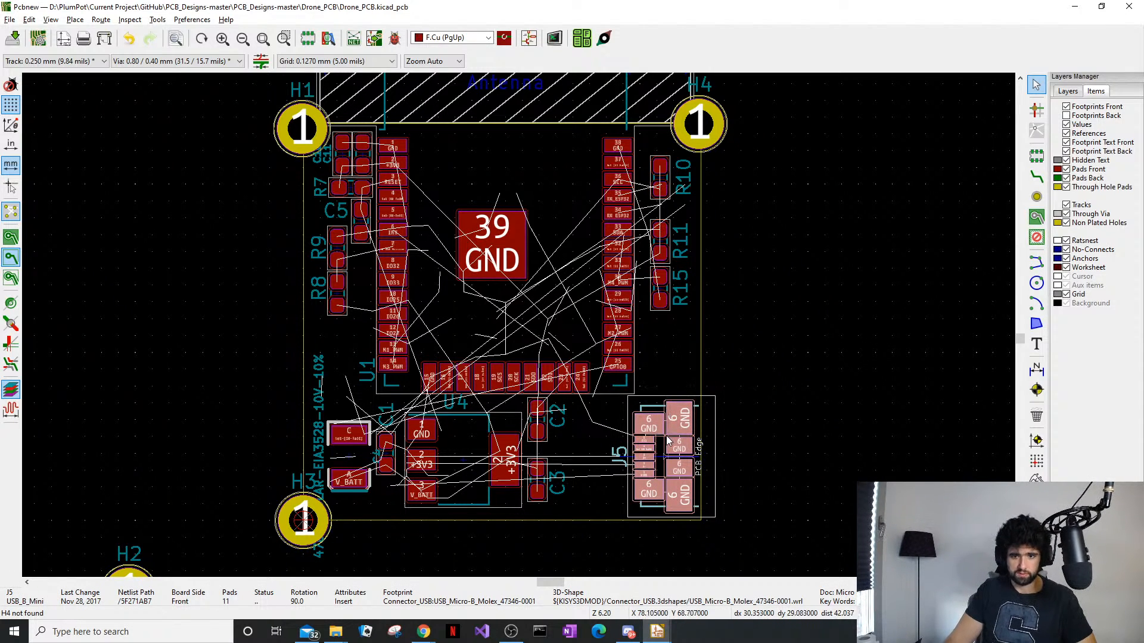
key("m")
key("r")
key("r")
key("r")
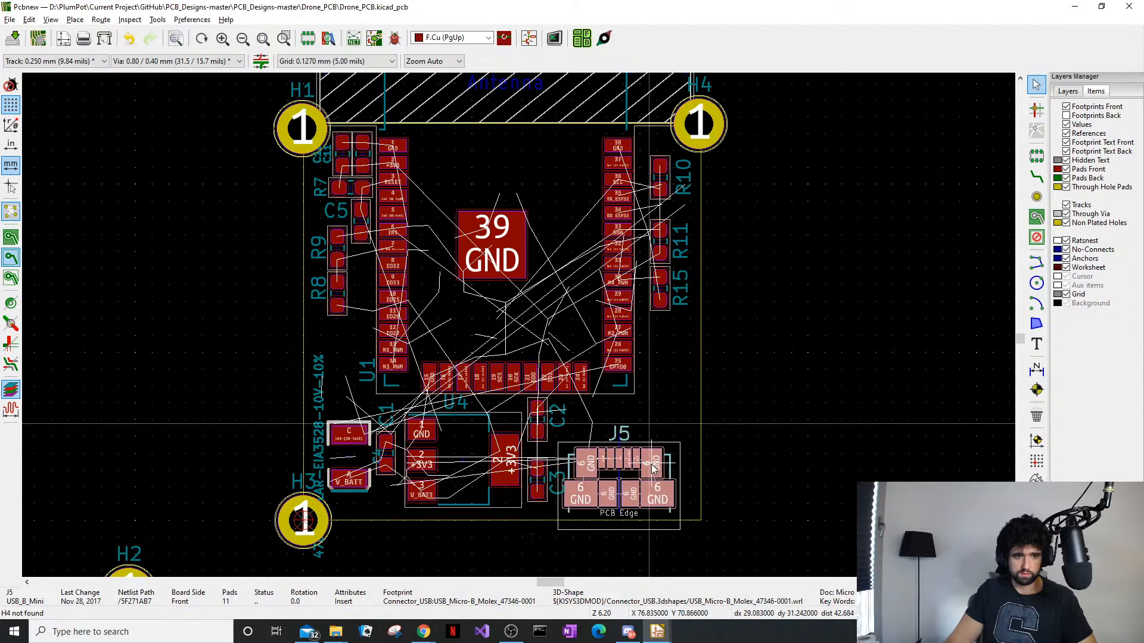
scroll(628, 471, "up", 3)
left_click(521, 348)
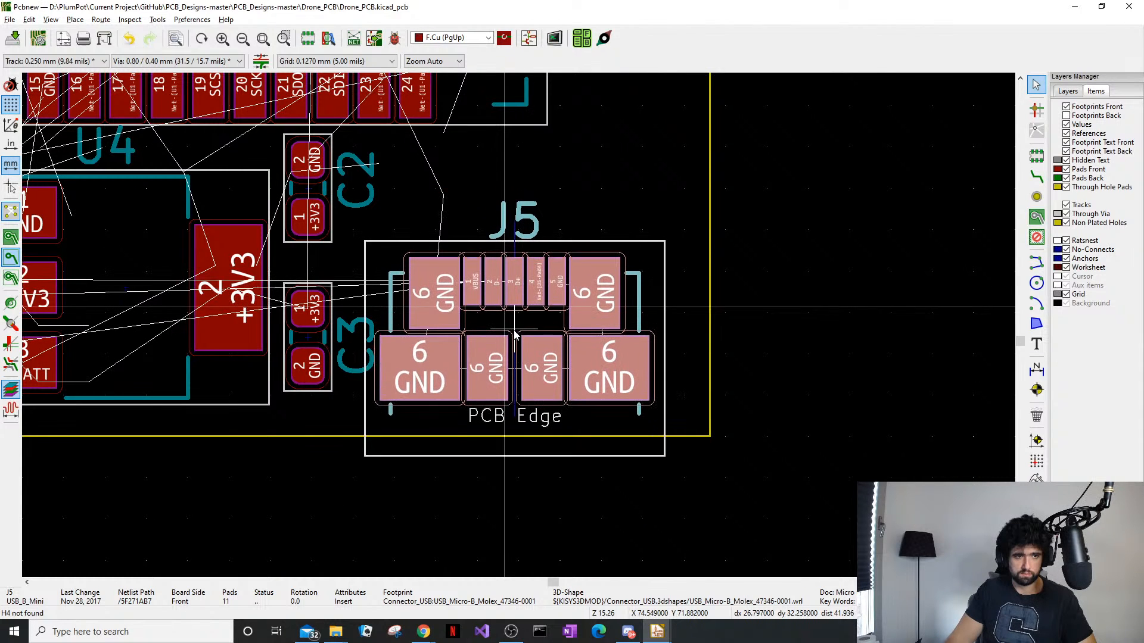
Show the F.Fab layer and move J5 so its PCB Edge line sits on the lower board outline
left_click(1065, 116)
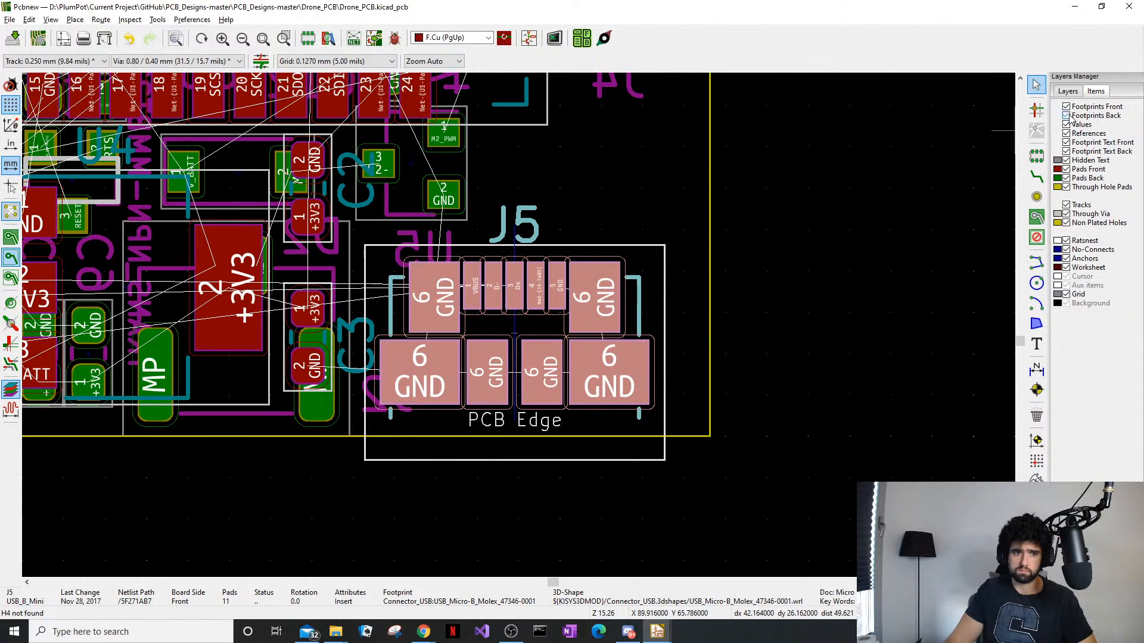
left_click(1066, 116)
left_click(1067, 91)
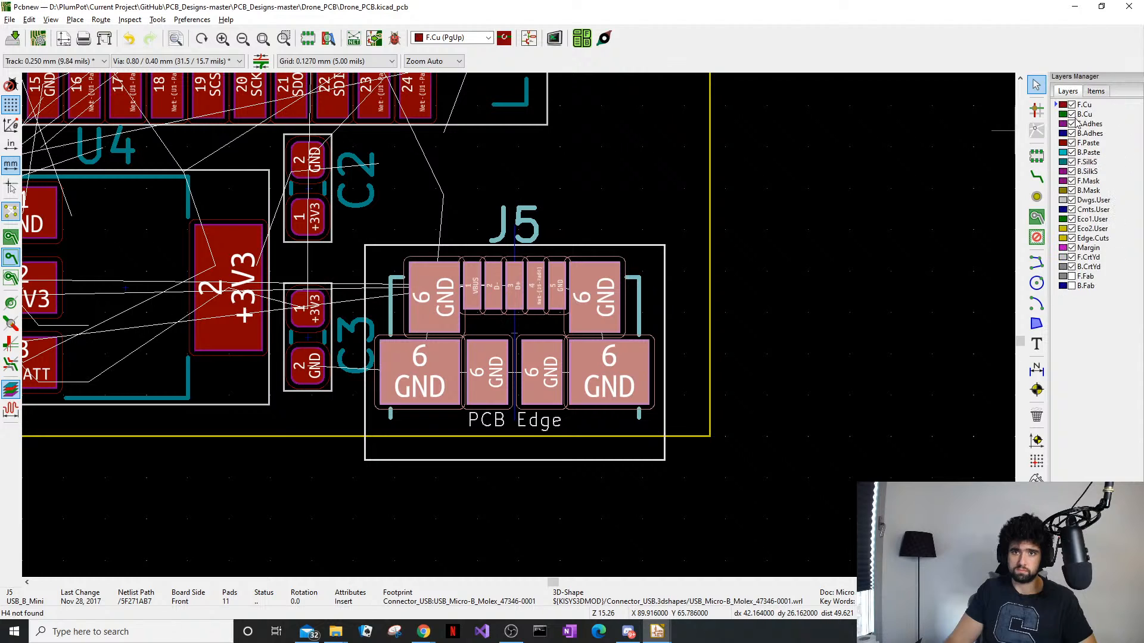
left_click(1073, 277)
key("m")
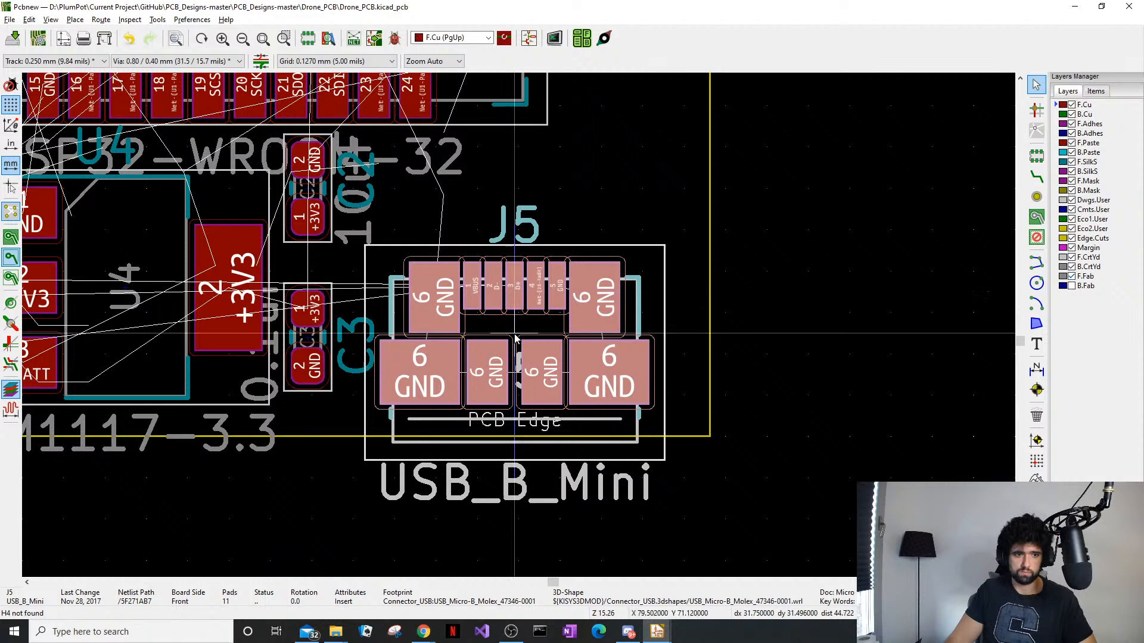
left_click(515, 356)
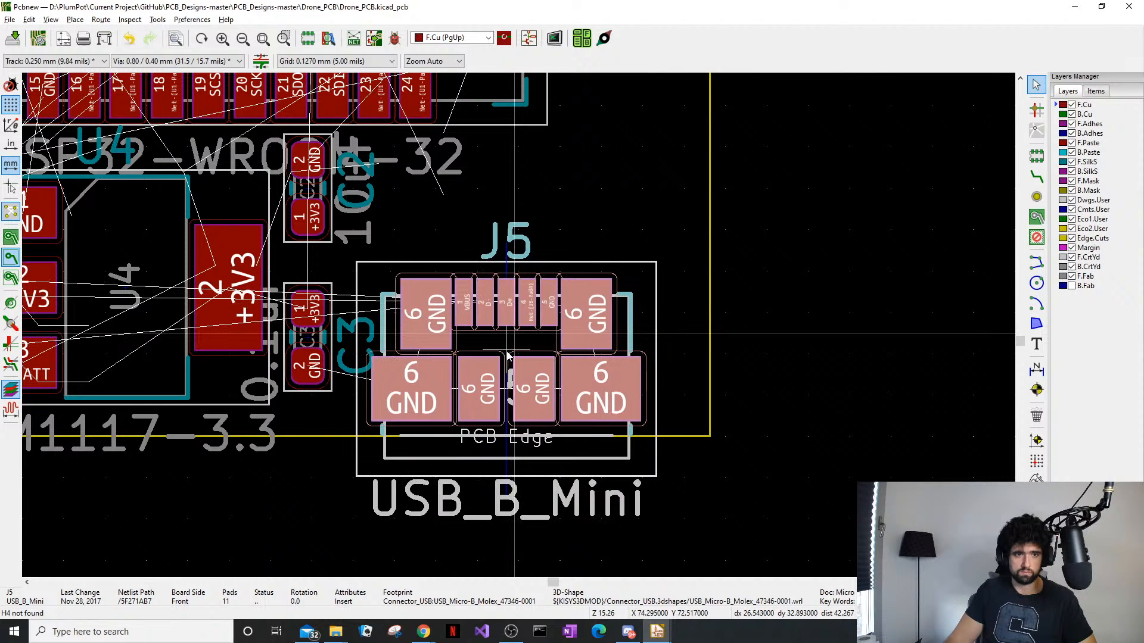
Move mounting hole H2 so its centre sits on the board outline's lower-right corner
scroll(515, 356, "down", 3)
middle_click_drag(199, 422, 374, 398)
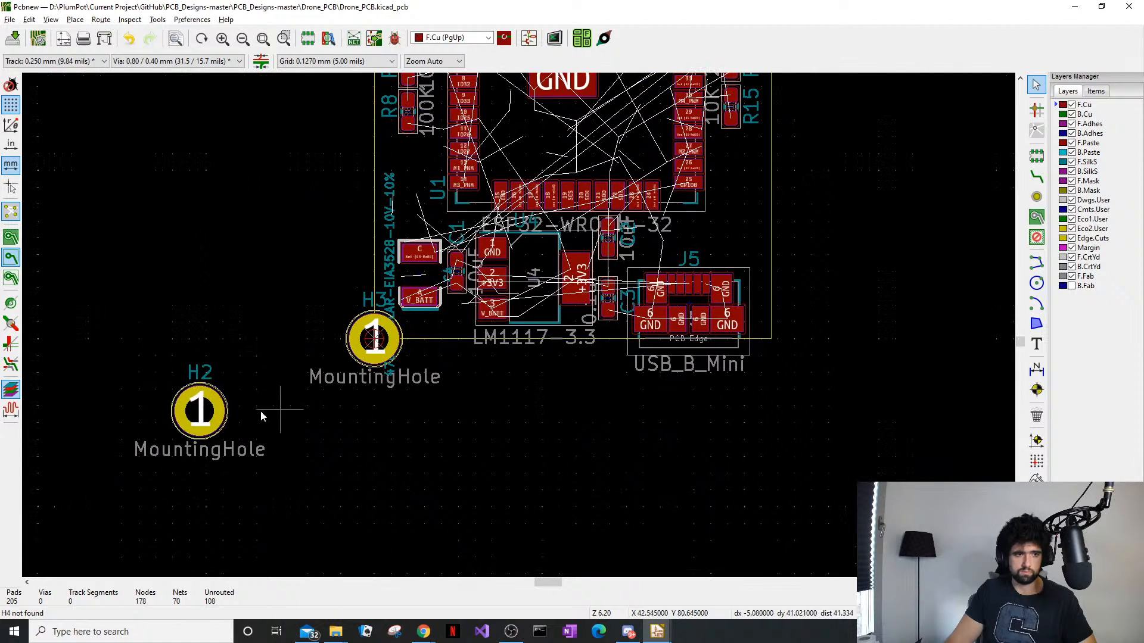
left_click(200, 411)
key("m")
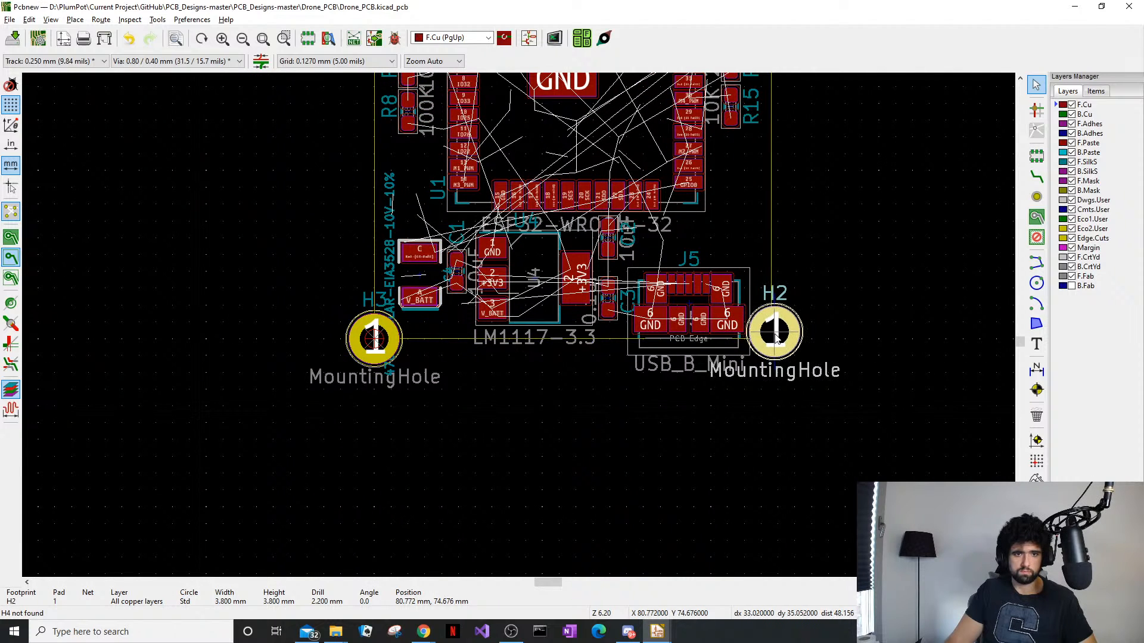
scroll(772, 331, "up", 6)
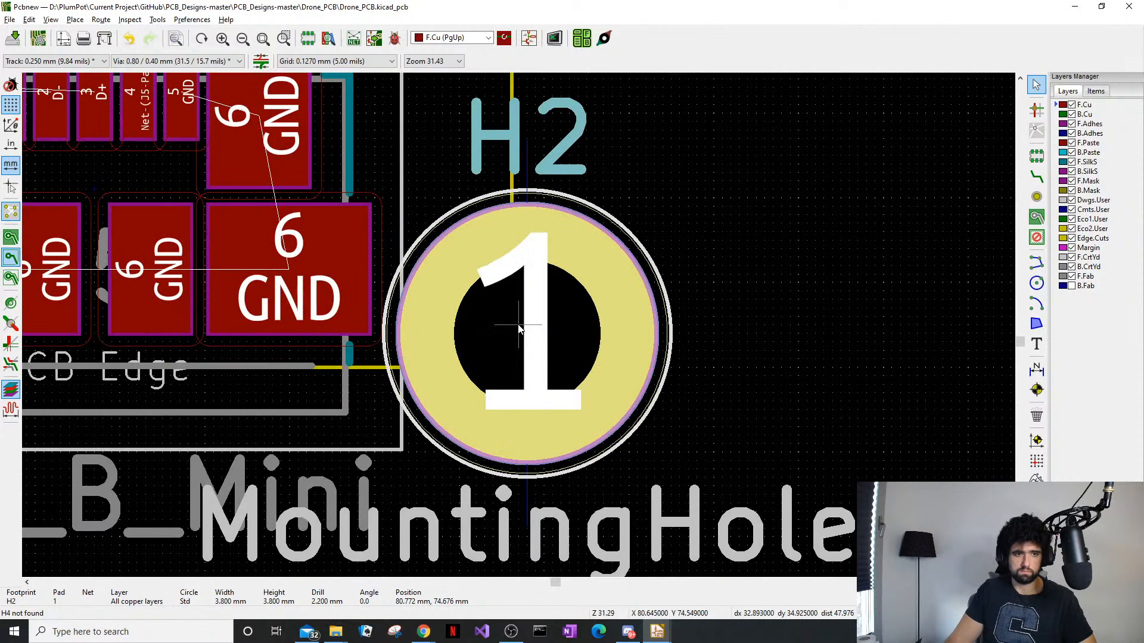
left_click(526, 366)
scroll(476, 340, "down", 4)
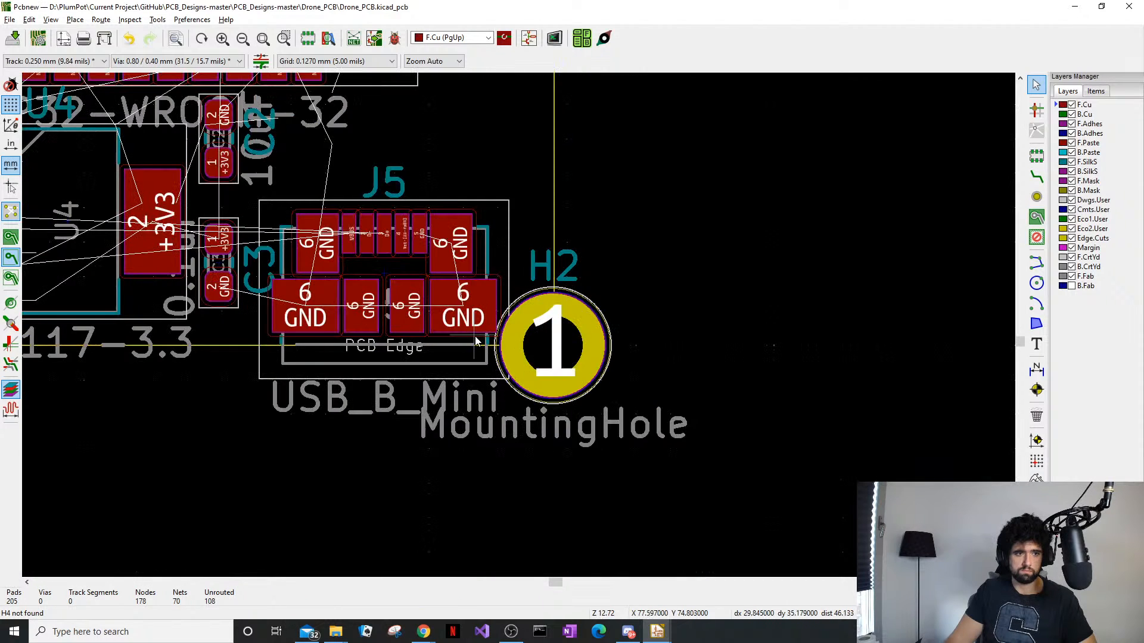
Shift USB connector J5 slightly left along the lower board outline to clear mounting hole H2
left_click(545, 288)
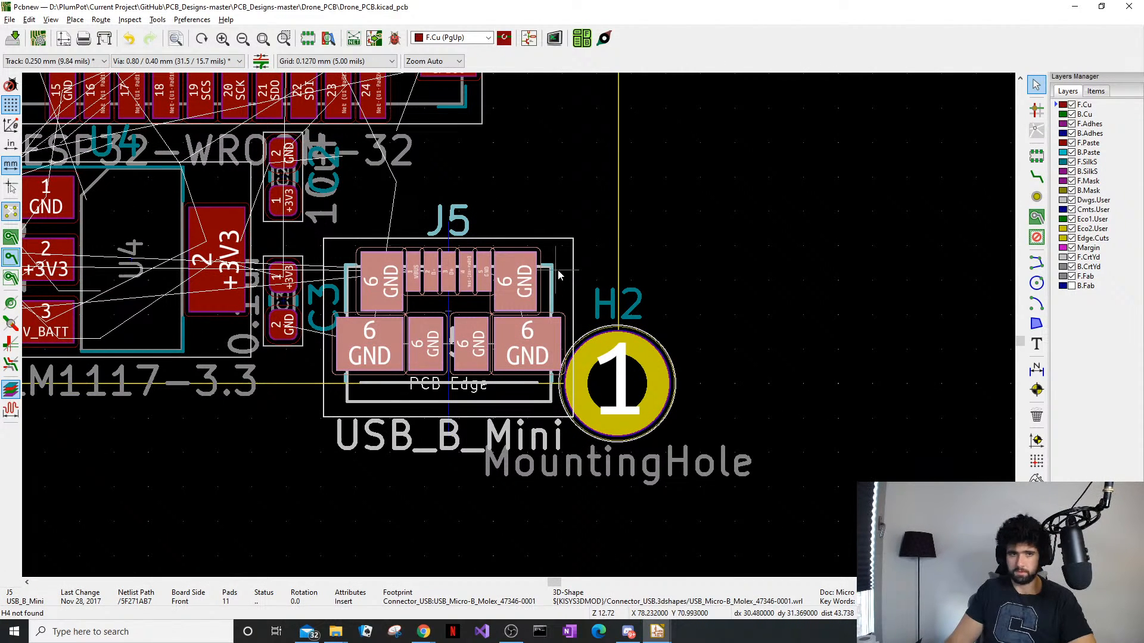
key("m")
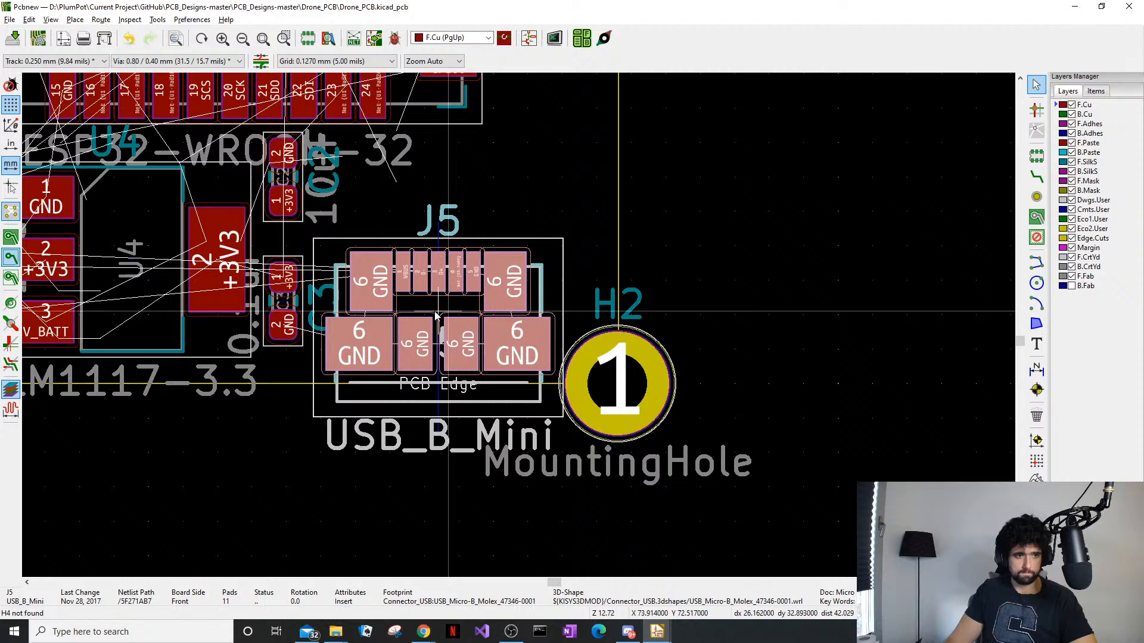
left_click(432, 313)
middle_click_drag(362, 455, 441, 440)
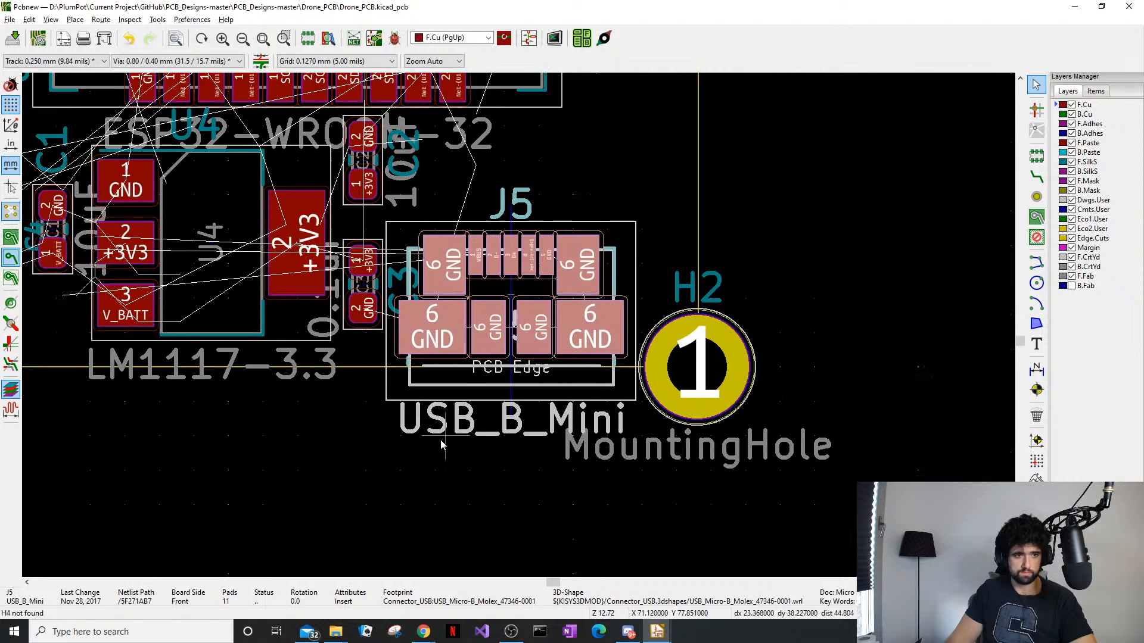
left_click(386, 438)
scroll(313, 347, "up", 1)
middle_click_drag(314, 347, 613, 321)
scroll(450, 337, "down", 4)
middle_click_drag(449, 337, 403, 426)
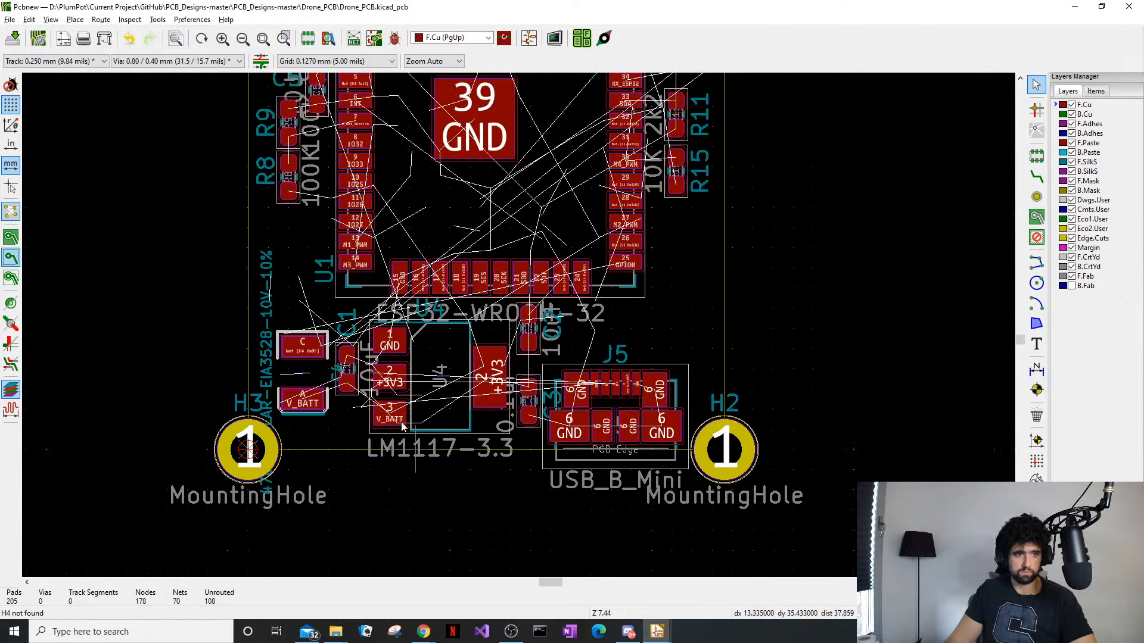
Save the board and hide capacitor C4's value text 47UF-POLAR-EIA3528-10V-10%
left_click(286, 332)
left_click(92, 76)
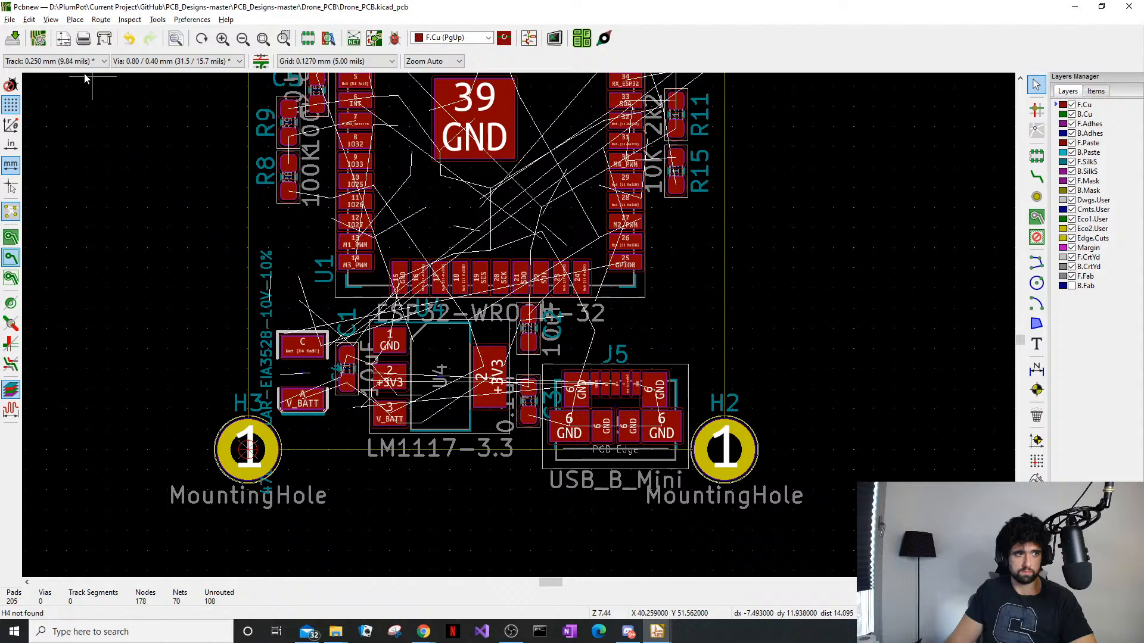
left_click(18, 44)
double_click(262, 292)
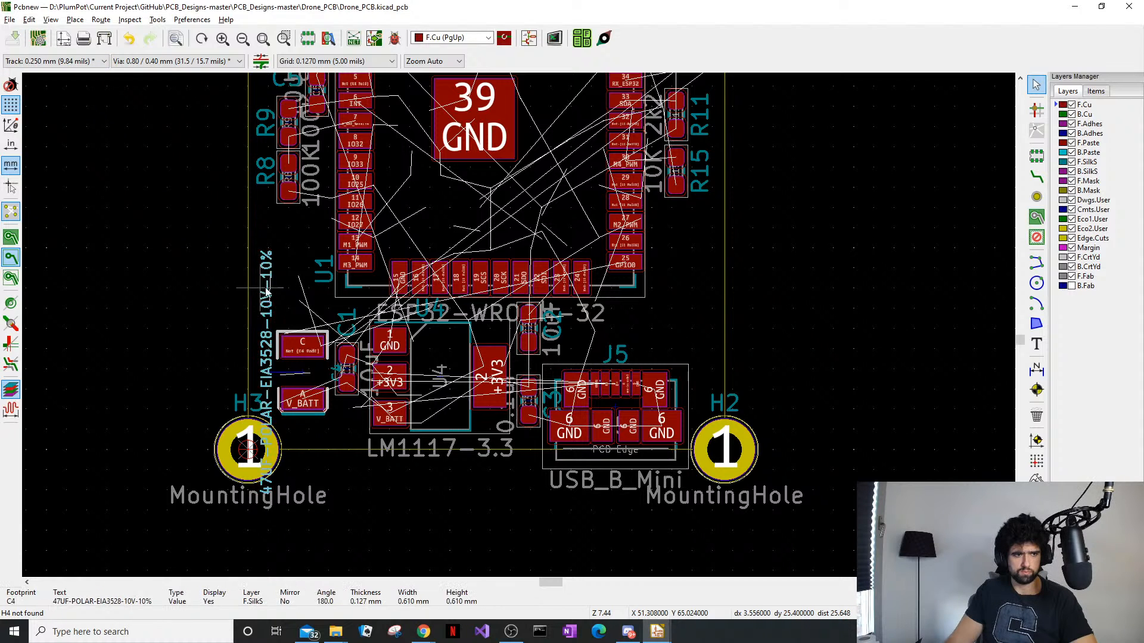
left_click(617, 266)
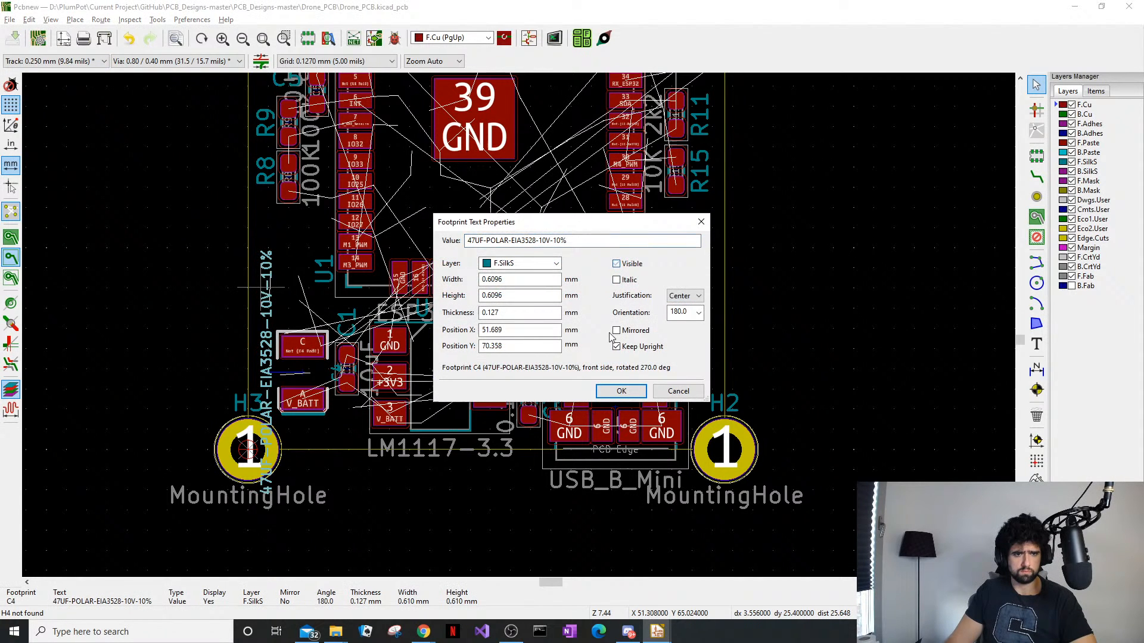
left_click(621, 392)
Examine mounting hole H3 and the nearby power components at the board corner in the 3D Viewer
scroll(401, 356, "up", 3)
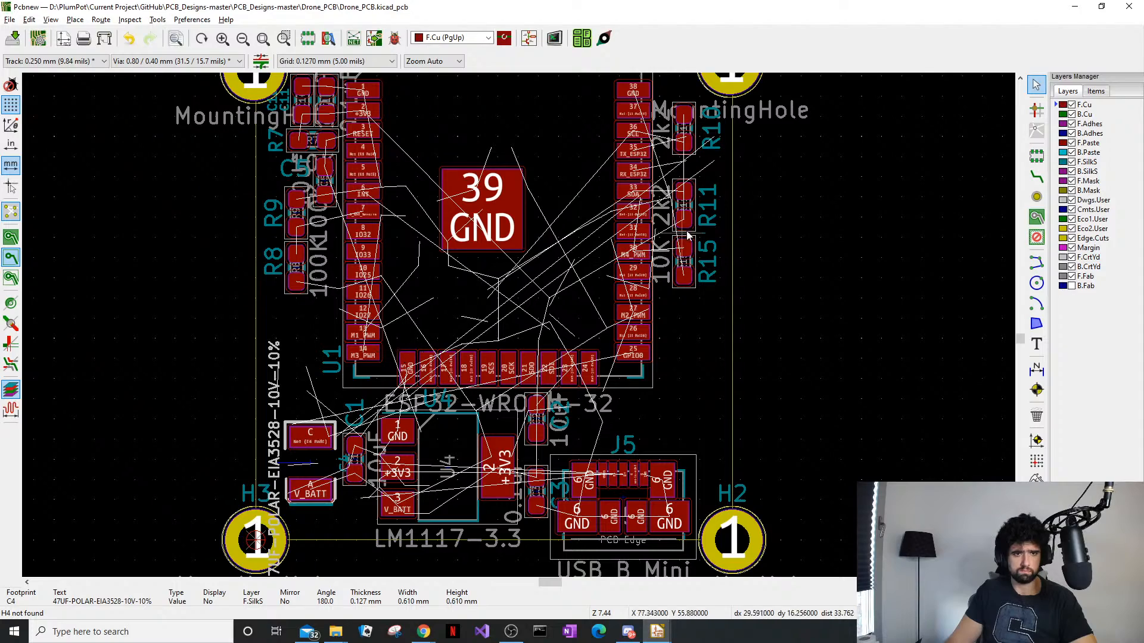
scroll(689, 236, "up", 3)
key("alt+Tab")
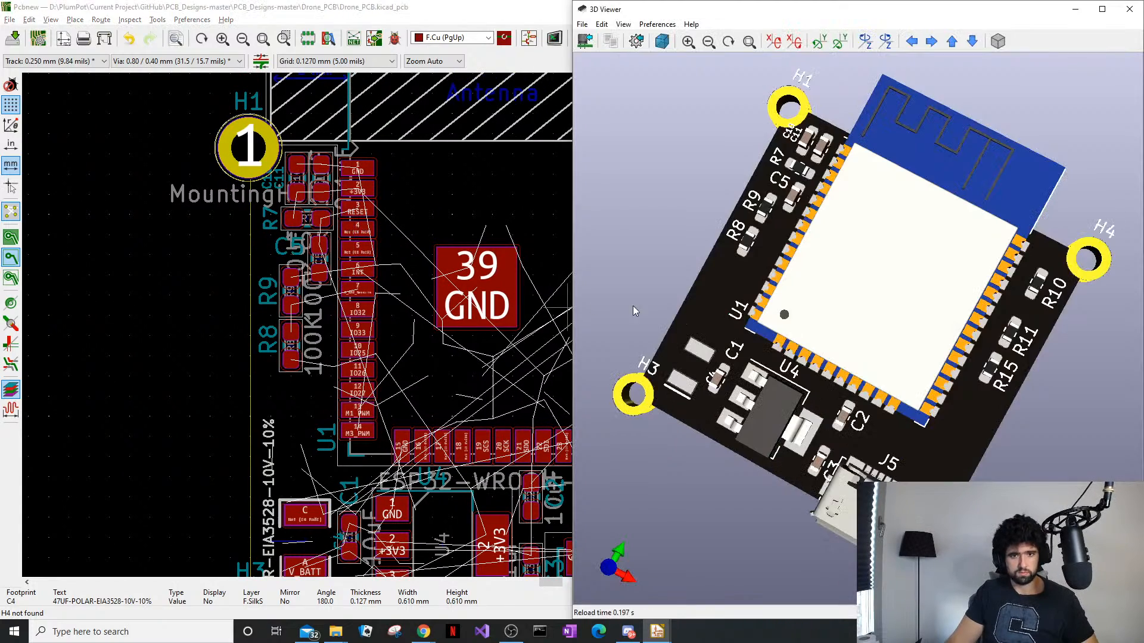
left_click_drag(819, 497, 766, 517)
scroll(766, 517, "up", 5)
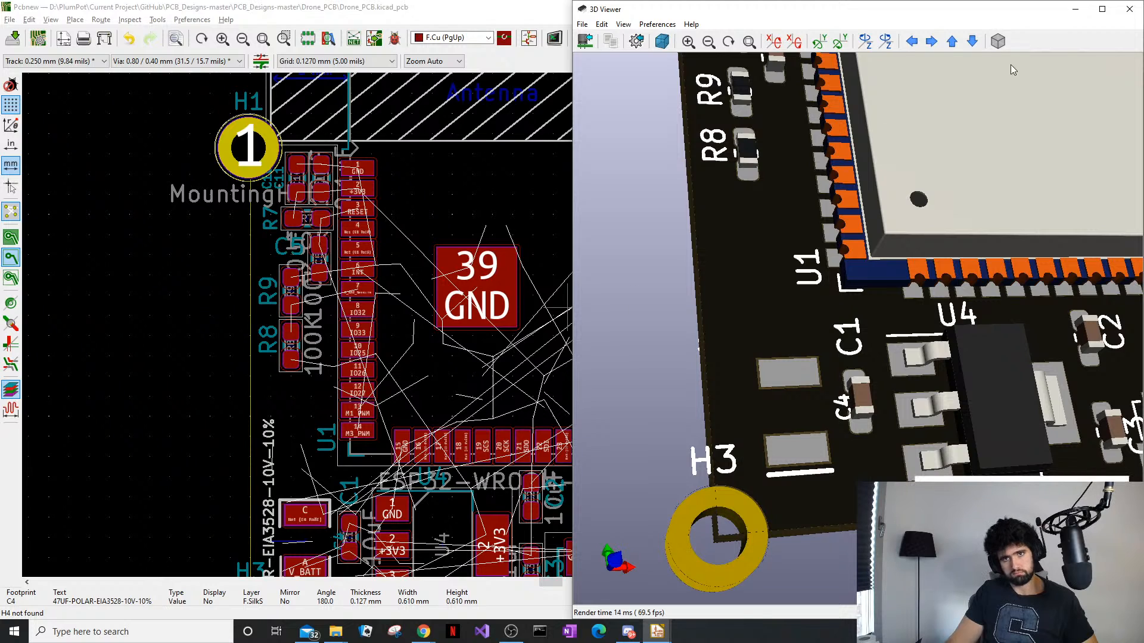
left_click(1081, 10)
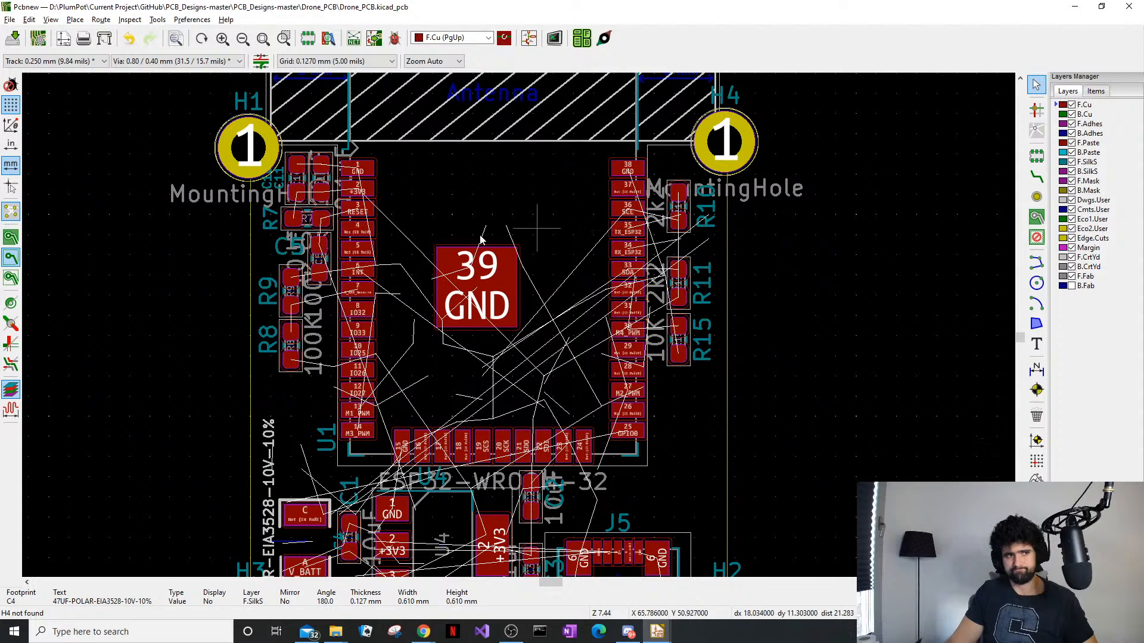
Switch to the Eeschema schematic, locate the mounting hole symbols H1 to H4, and close the 3D Viewer
left_click(1075, 7)
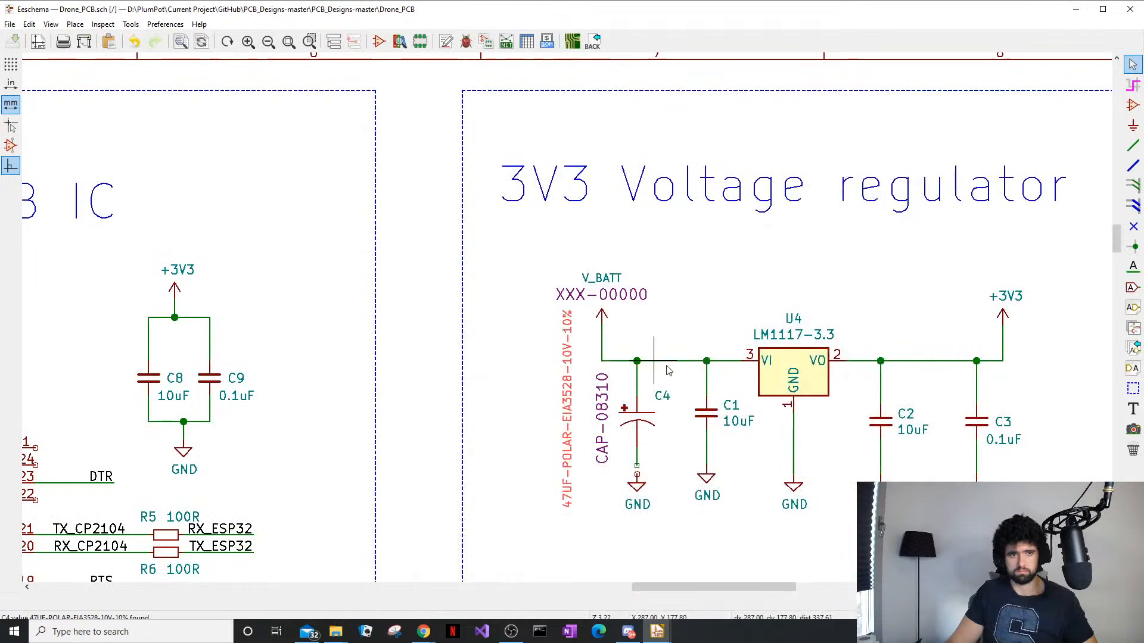
scroll(662, 369, "down", 6)
scroll(562, 445, "up", 6)
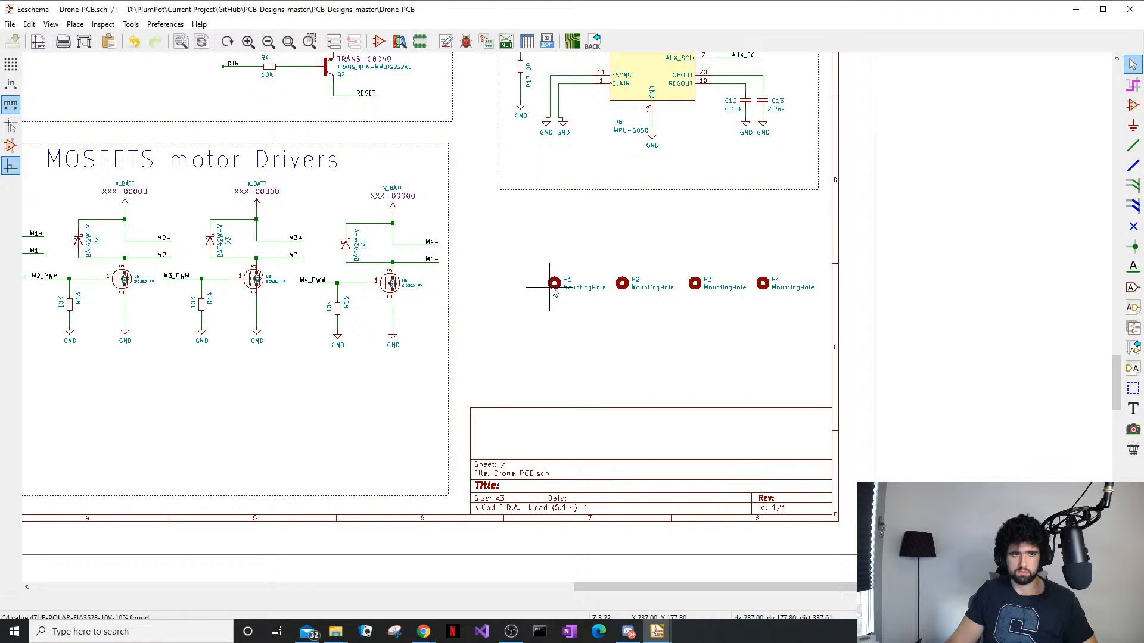
scroll(554, 286, "up", 5)
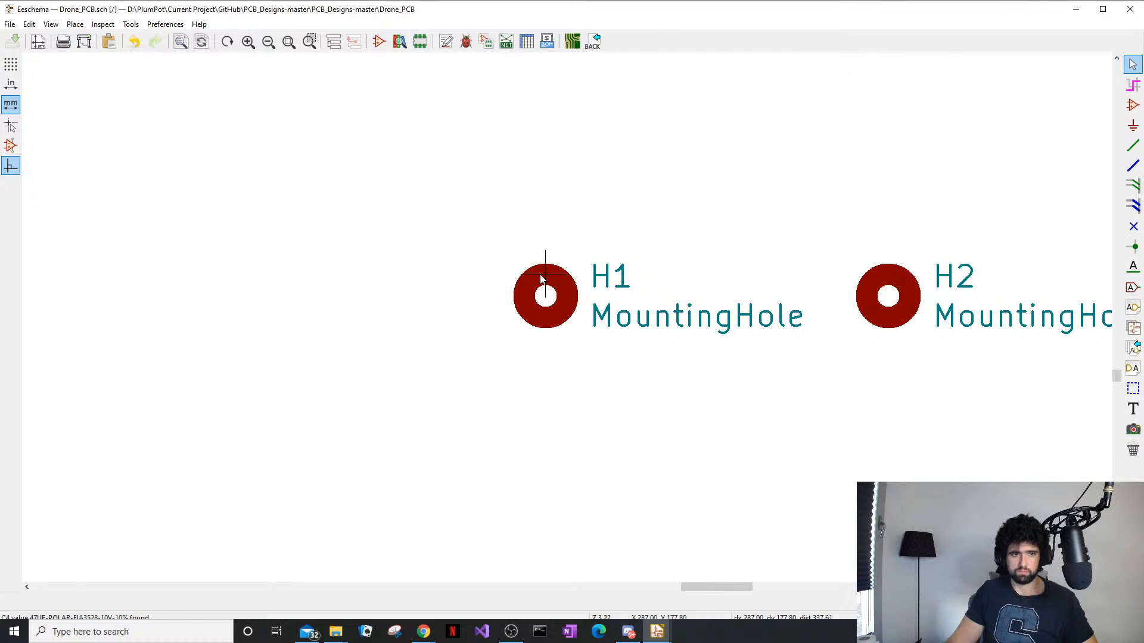
left_click(664, 630)
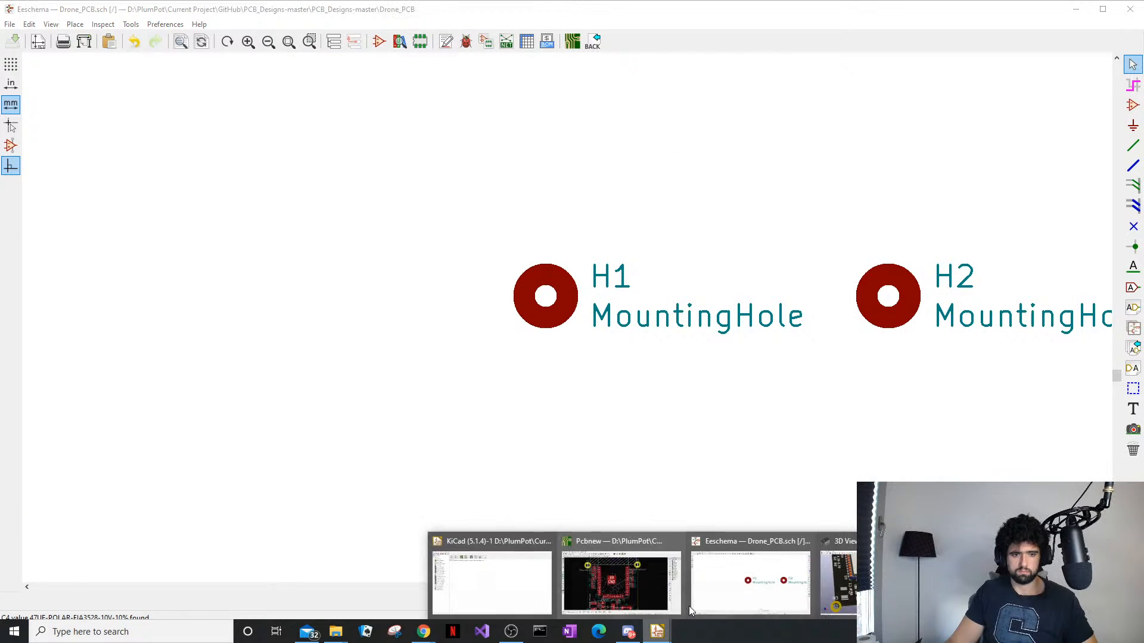
left_click(834, 586)
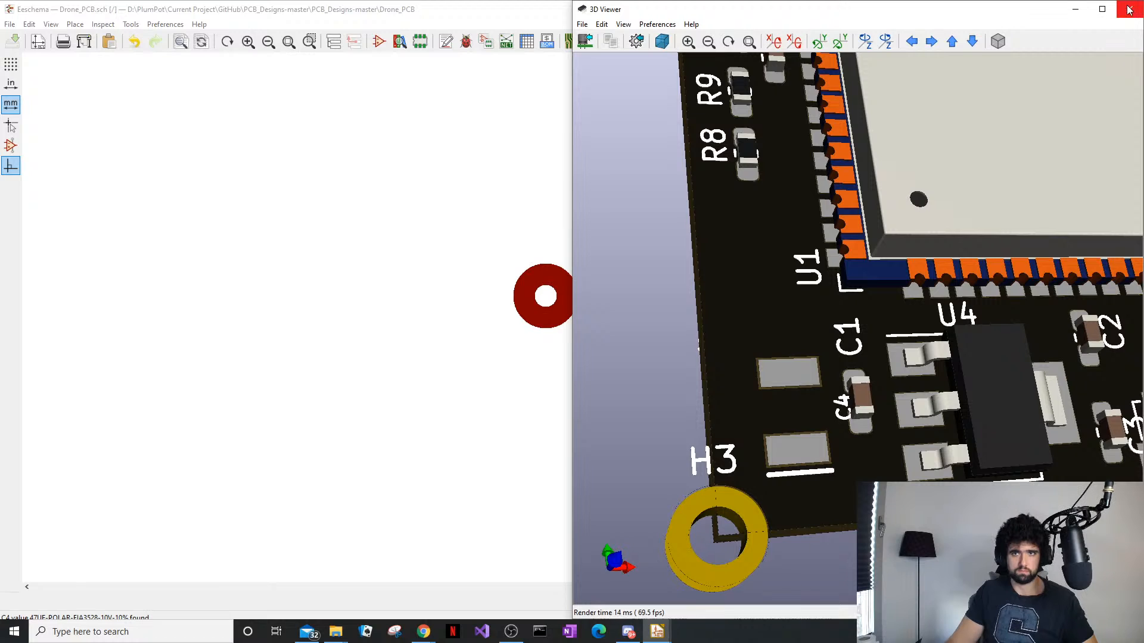
left_click(1129, 10)
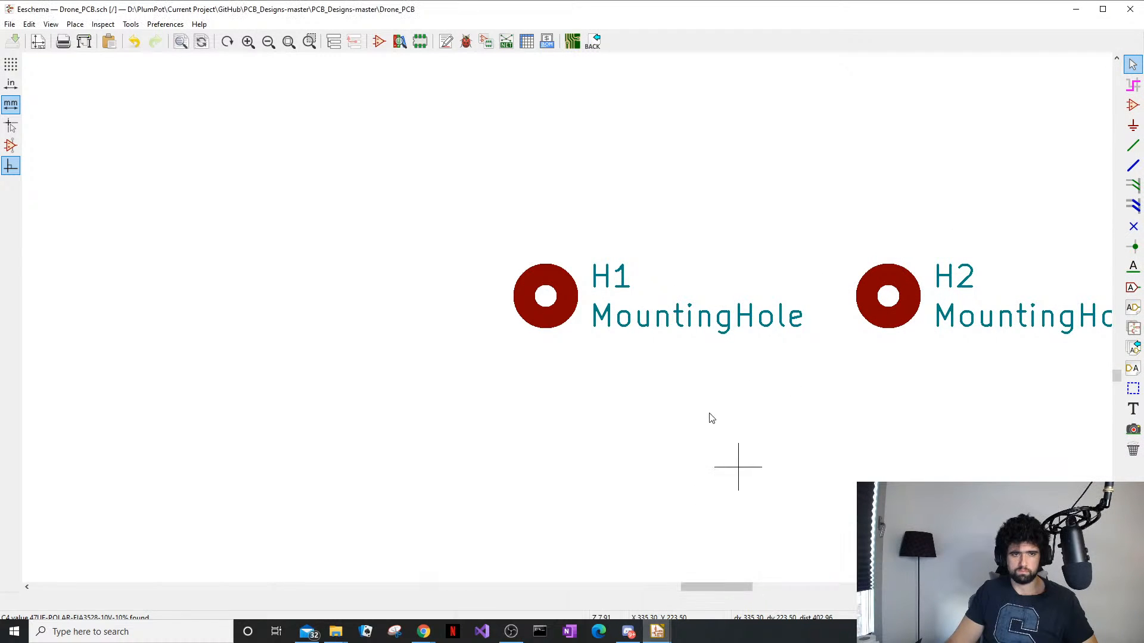
mouse_move(658, 631)
left_click(687, 588)
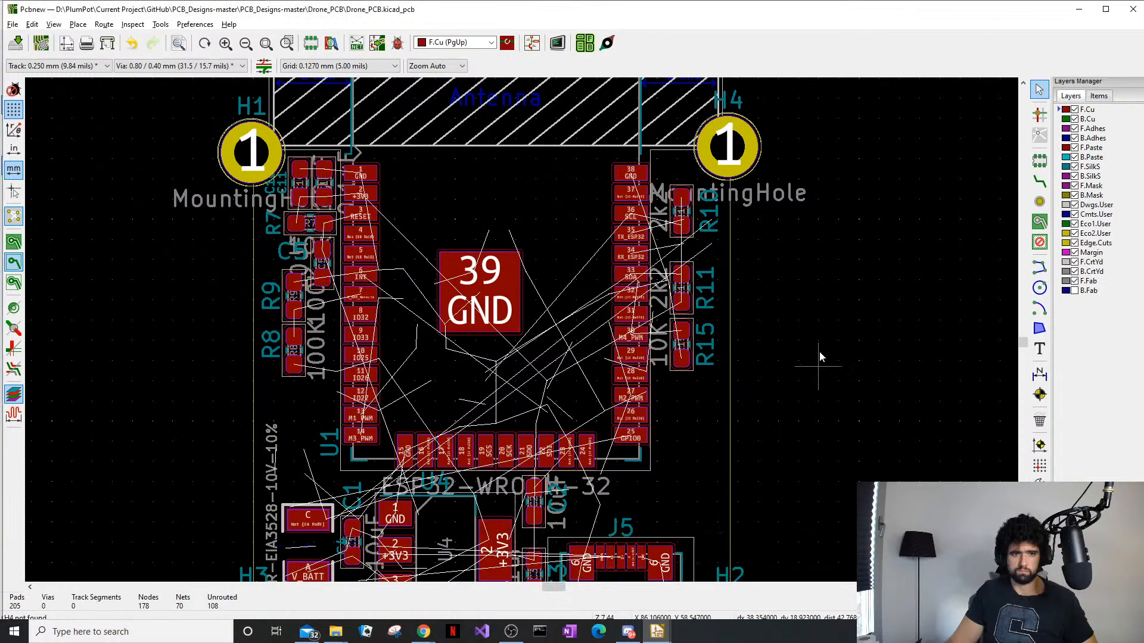
left_click(1079, 9)
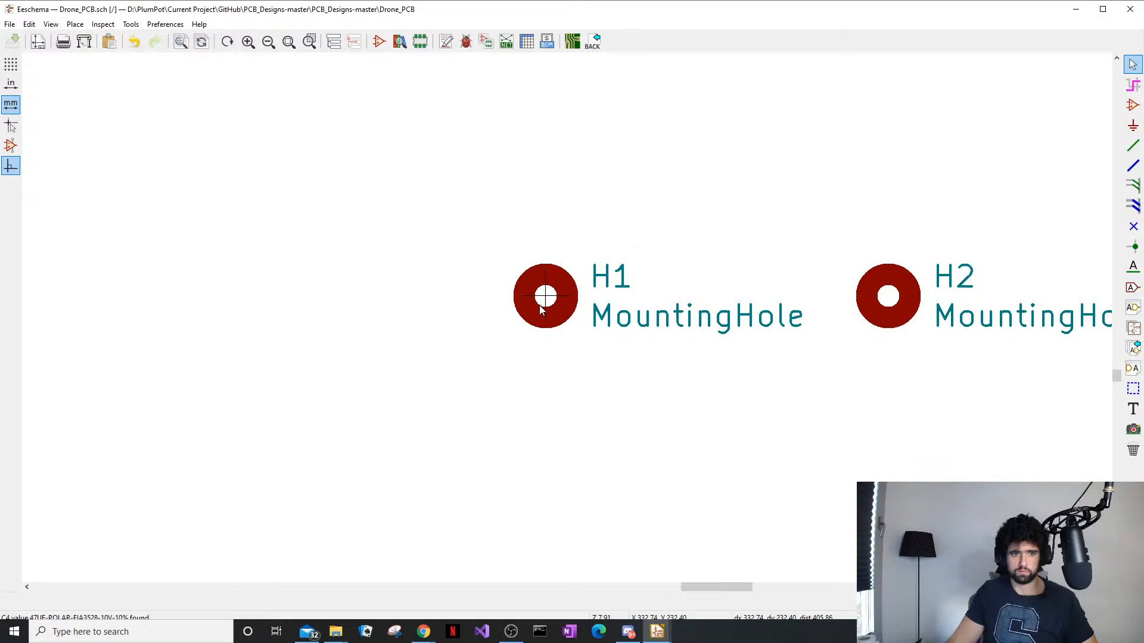
mouse_move(661, 632)
left_click(667, 581)
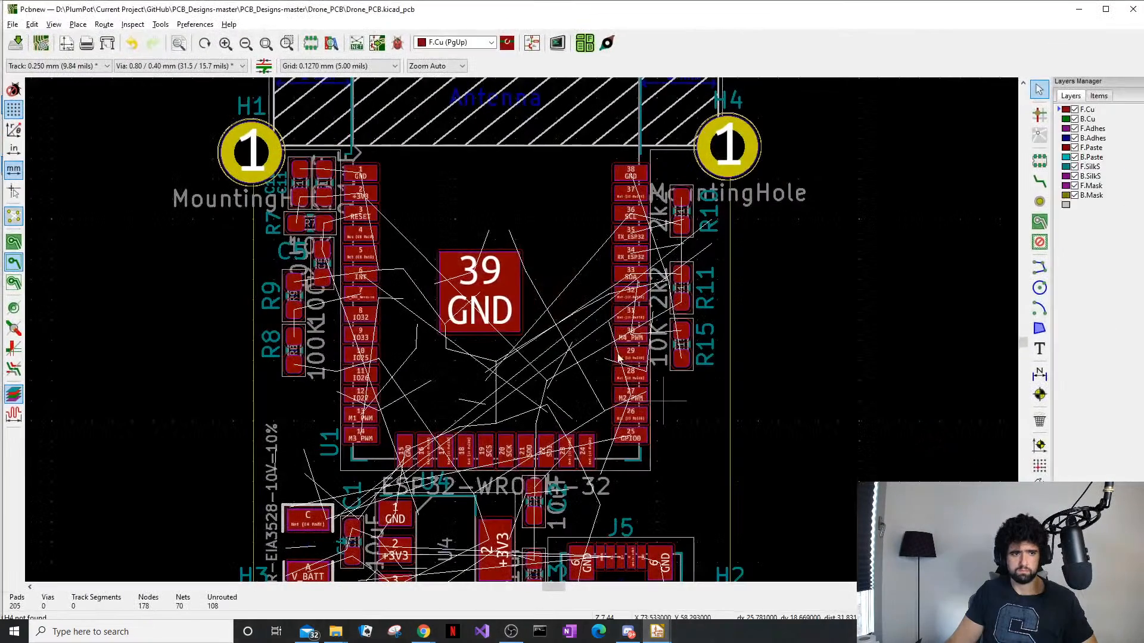
left_click(1078, 9)
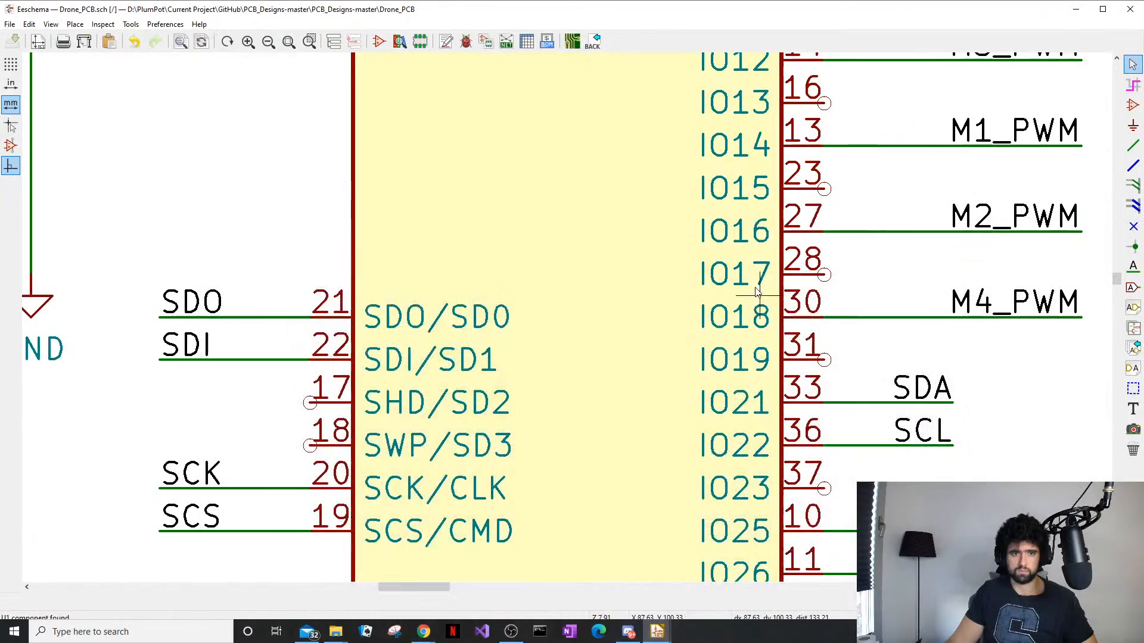
Open the properties of mounting hole symbol H1 and browse the MountingHole footprint library for its footprint field
left_click(759, 289)
left_click(905, 195)
scroll(905, 194, "down", 5)
scroll(467, 286, "up", 1)
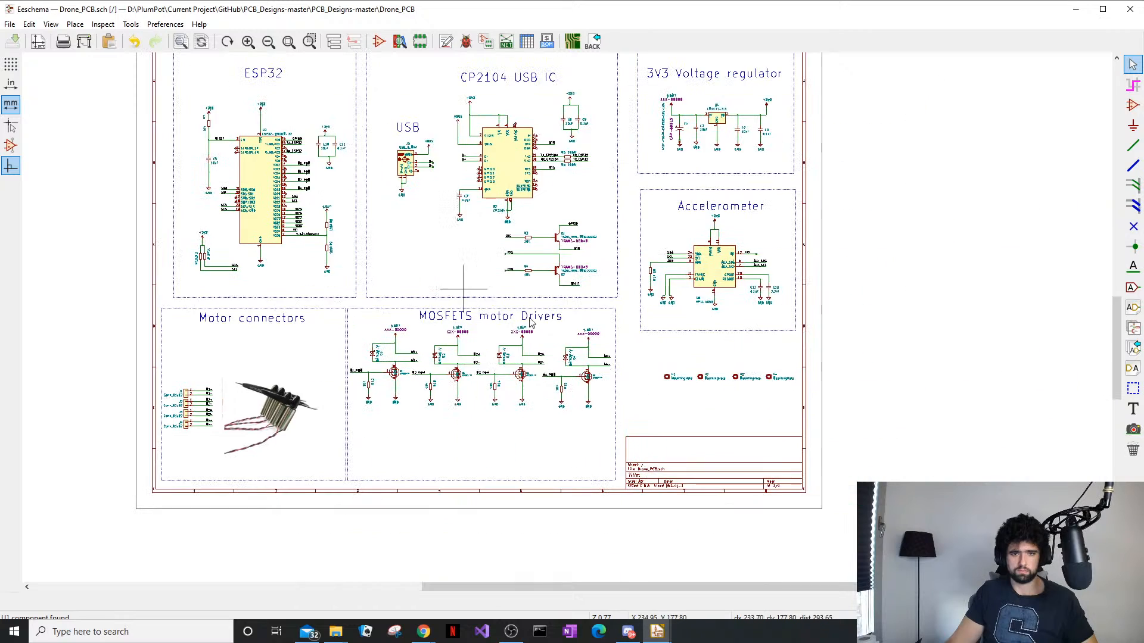
scroll(626, 319, "up", 4)
scroll(569, 322, "up", 4)
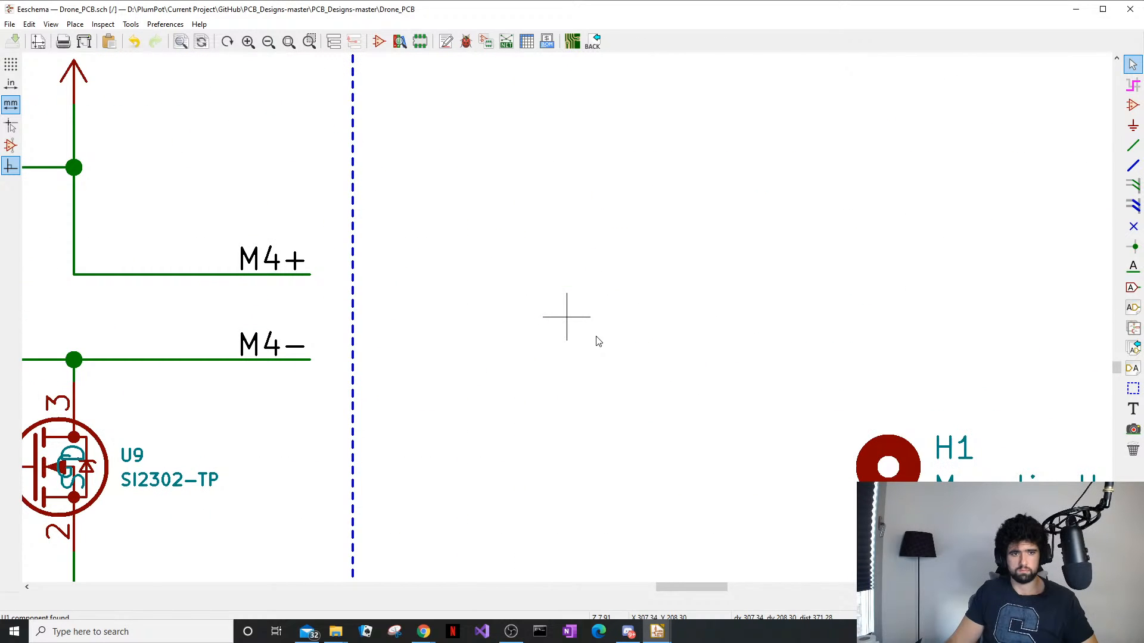
double_click(867, 468)
left_click(518, 258)
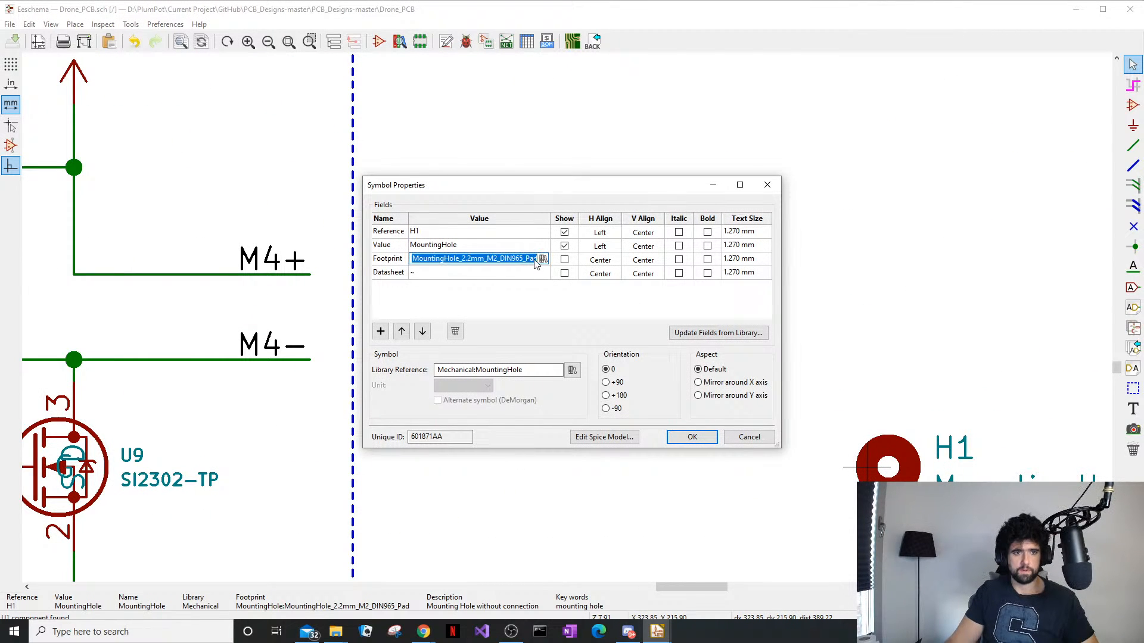
left_click(543, 259)
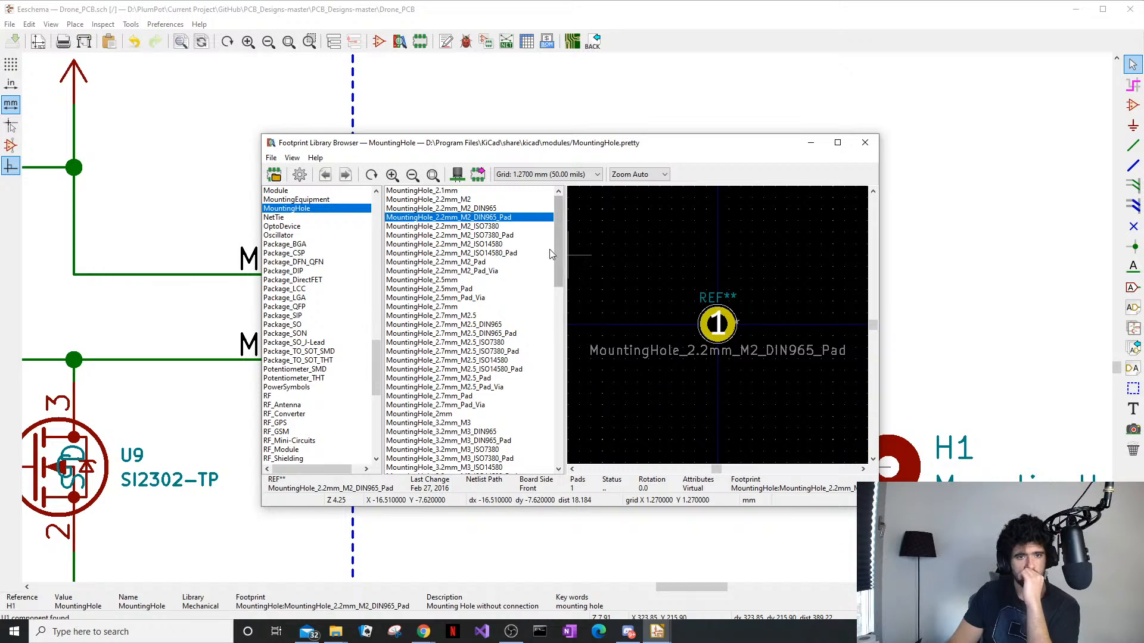
Compare the plain and DIN965 M2 hole footprints and assign MountingHole_2.2mm_M2 to H1
left_click(479, 209)
left_click(474, 200)
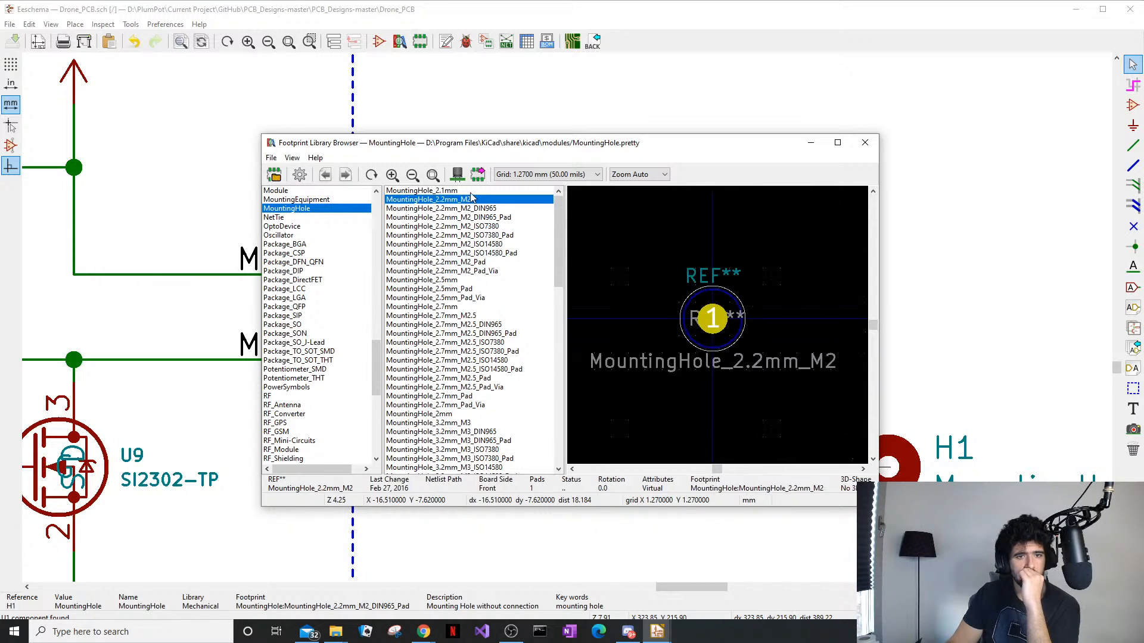
left_click(468, 191)
left_click(474, 200)
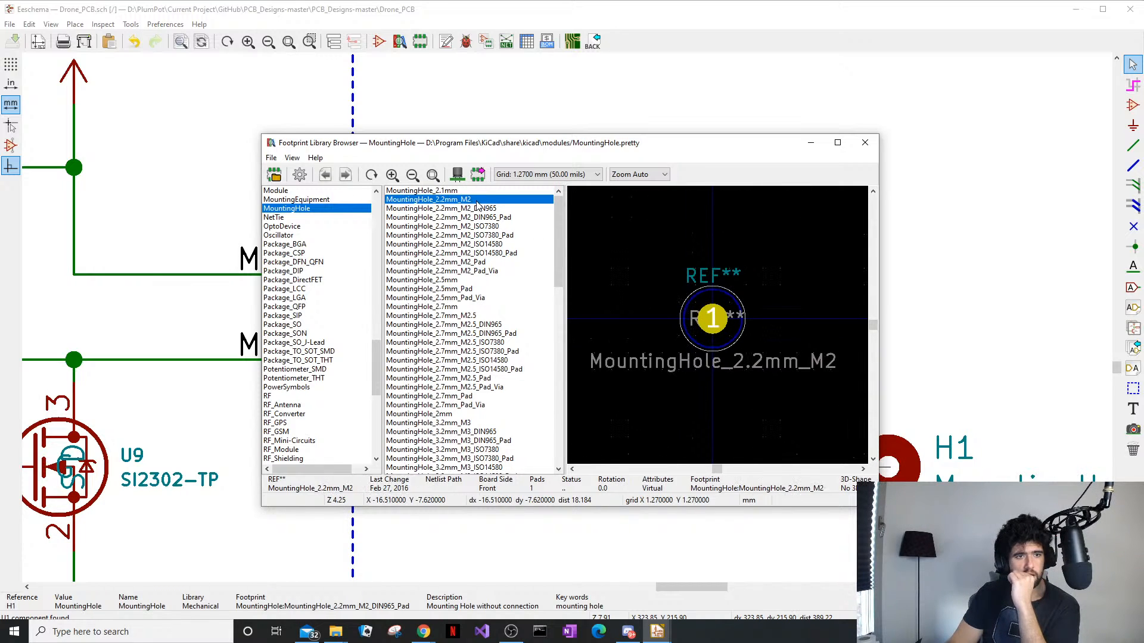
left_click(488, 208)
left_click(489, 217)
left_click(493, 209)
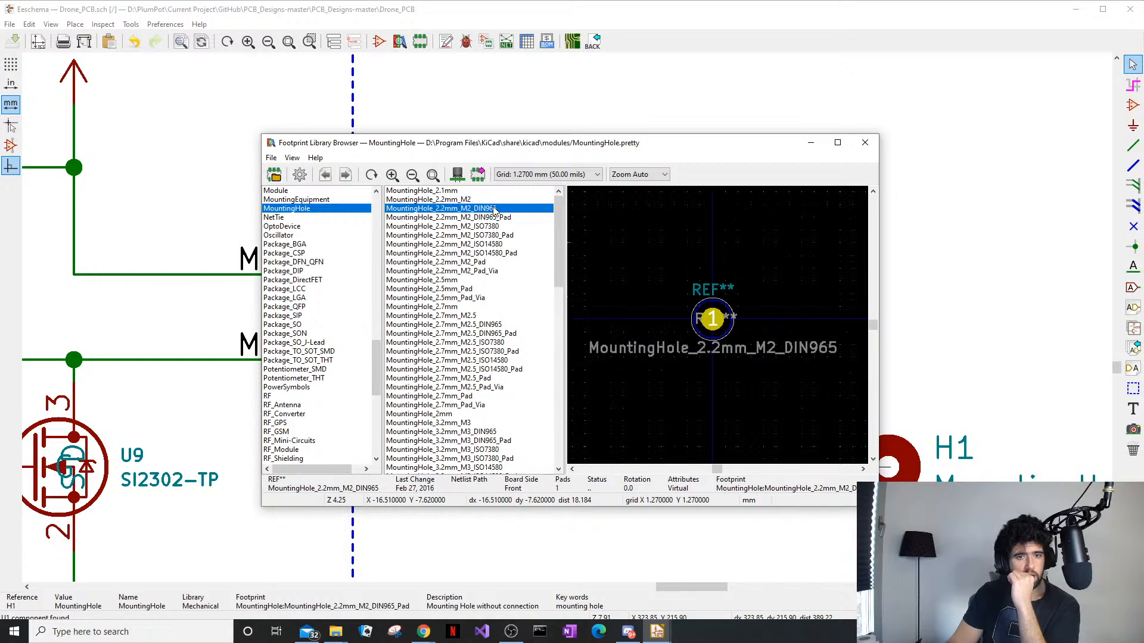
left_click(485, 201)
left_click(492, 209)
left_click(486, 201)
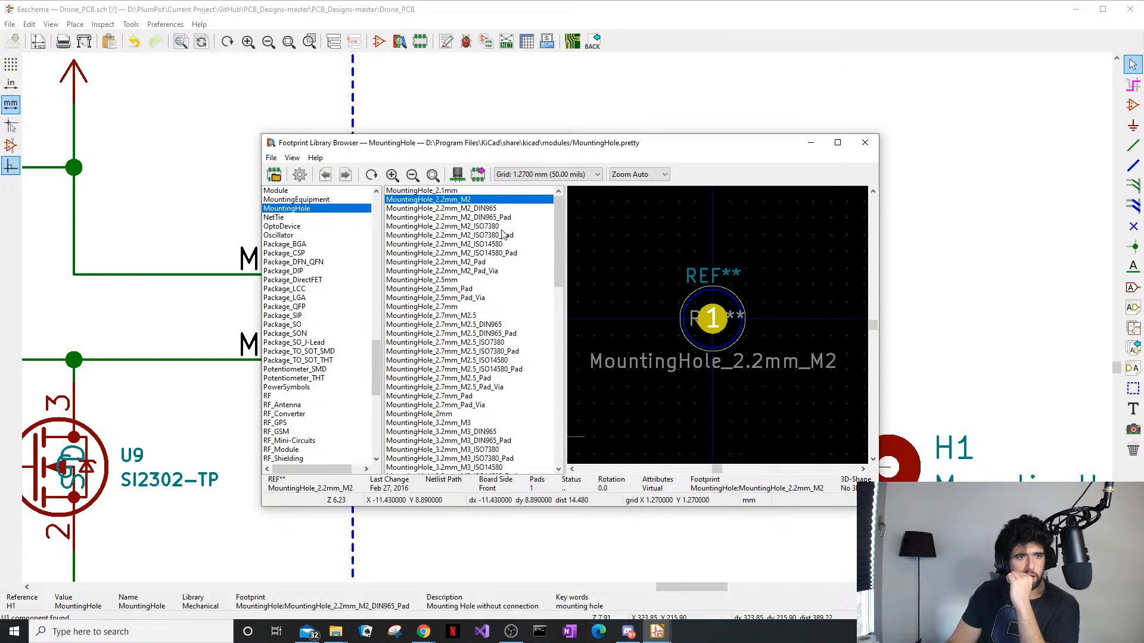
double_click(463, 201)
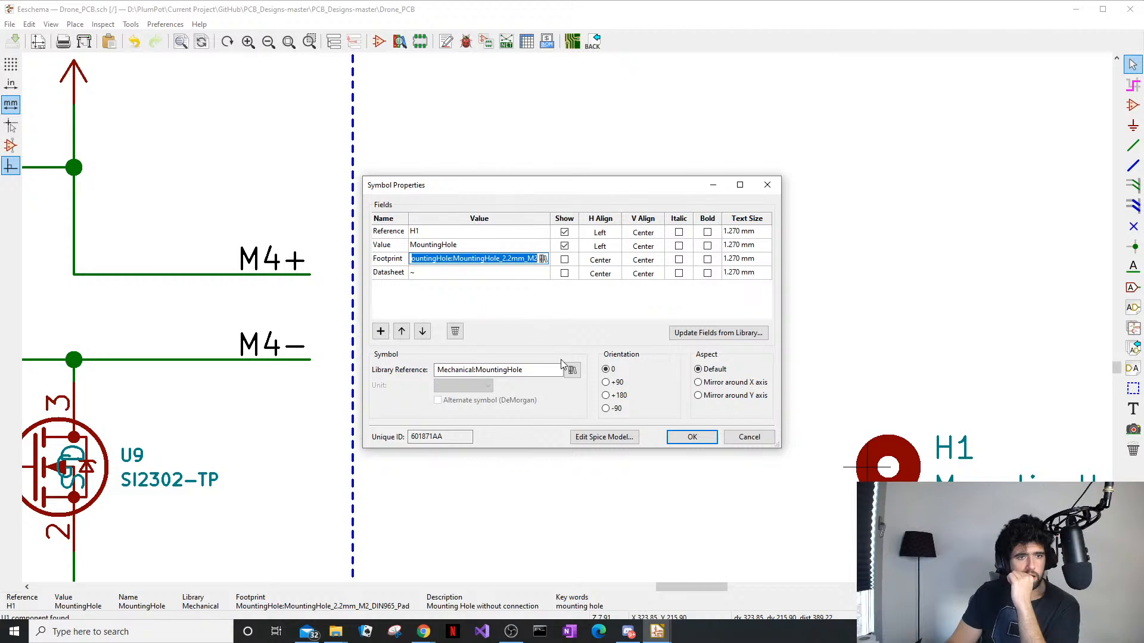
left_click(692, 437)
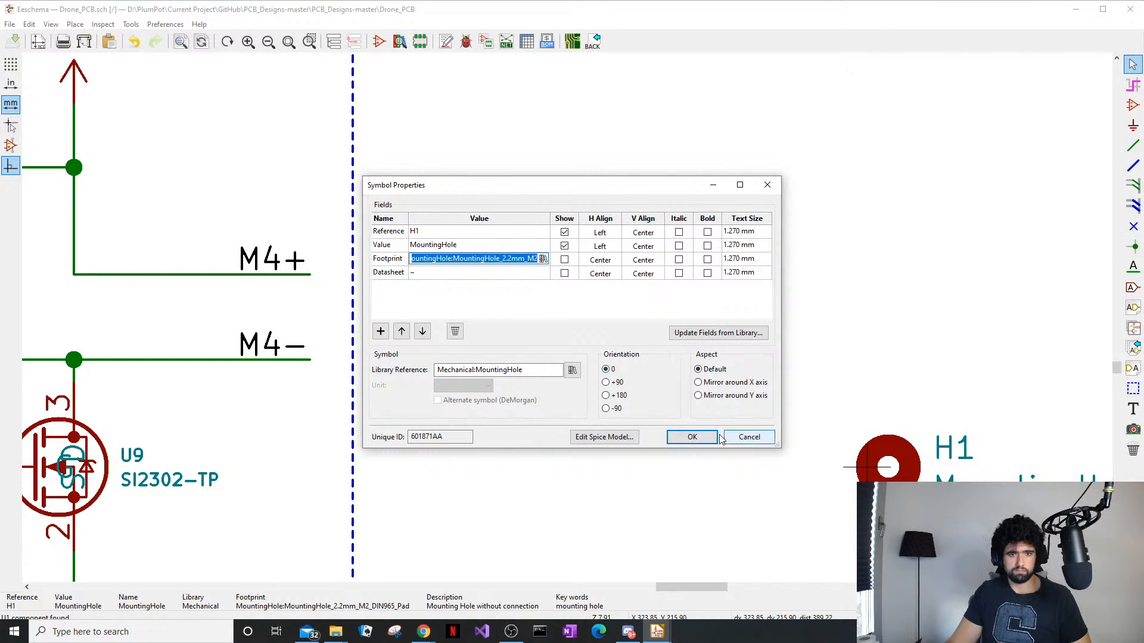
Replace the footprint of mounting holes H2, H3 and H4 with MountingHole:MountingHole_2.2mm_M2
double_click(784, 374)
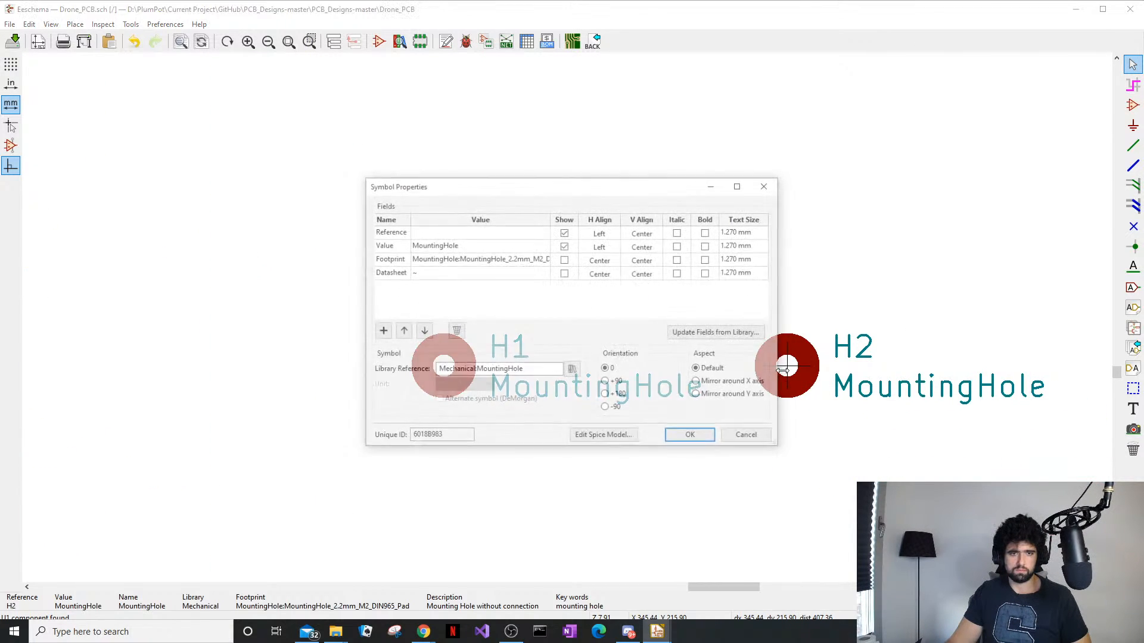
left_click(529, 262)
left_click(685, 433)
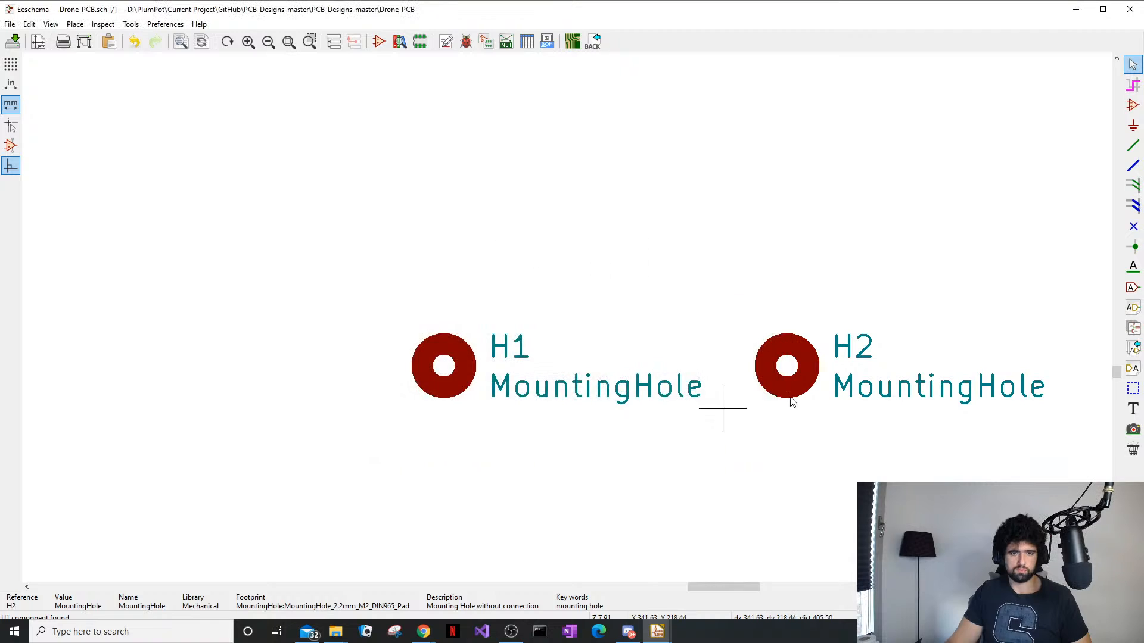
scroll(560, 381, "right", 3, "ctrl")
double_click(723, 346)
left_click(515, 262)
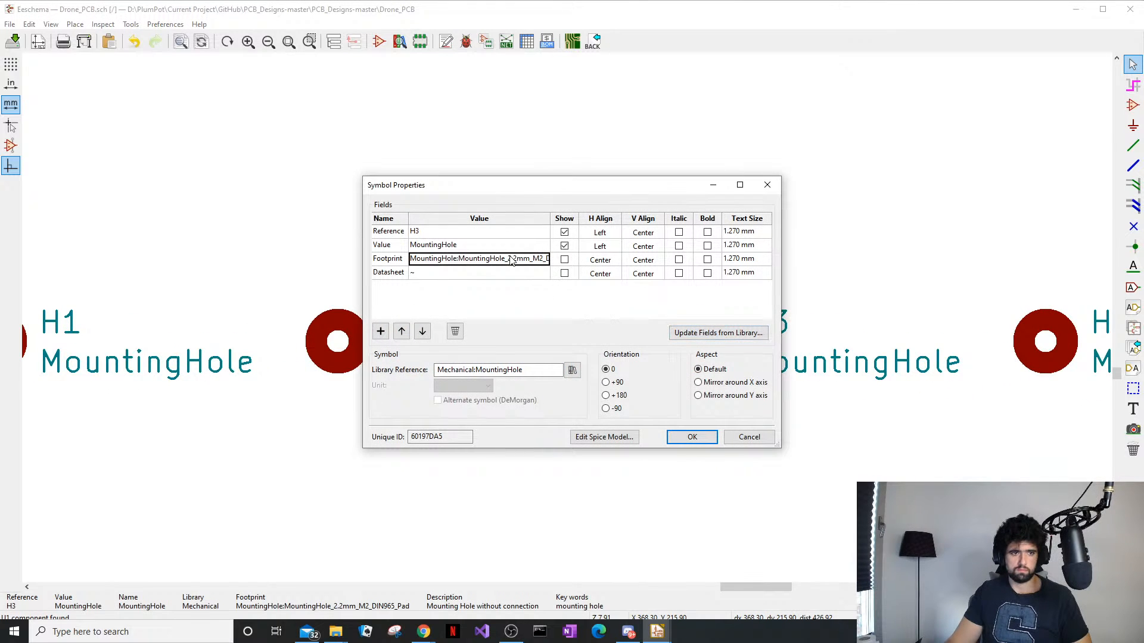
left_click(691, 437)
scroll(811, 362, "right", 3, "ctrl")
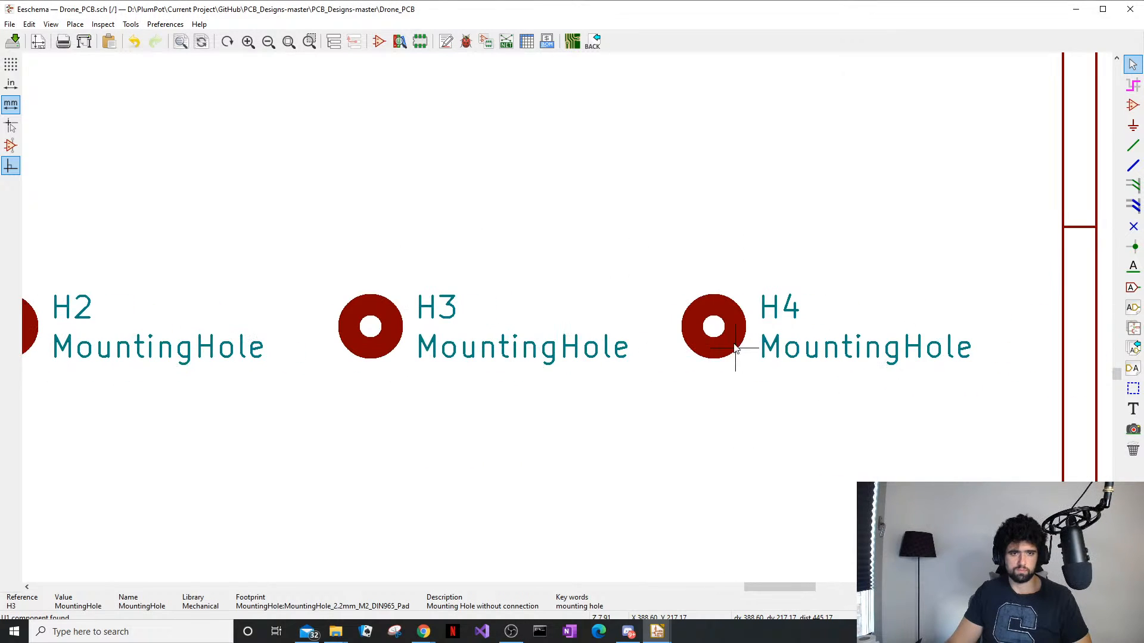
double_click(733, 351)
left_click(507, 260)
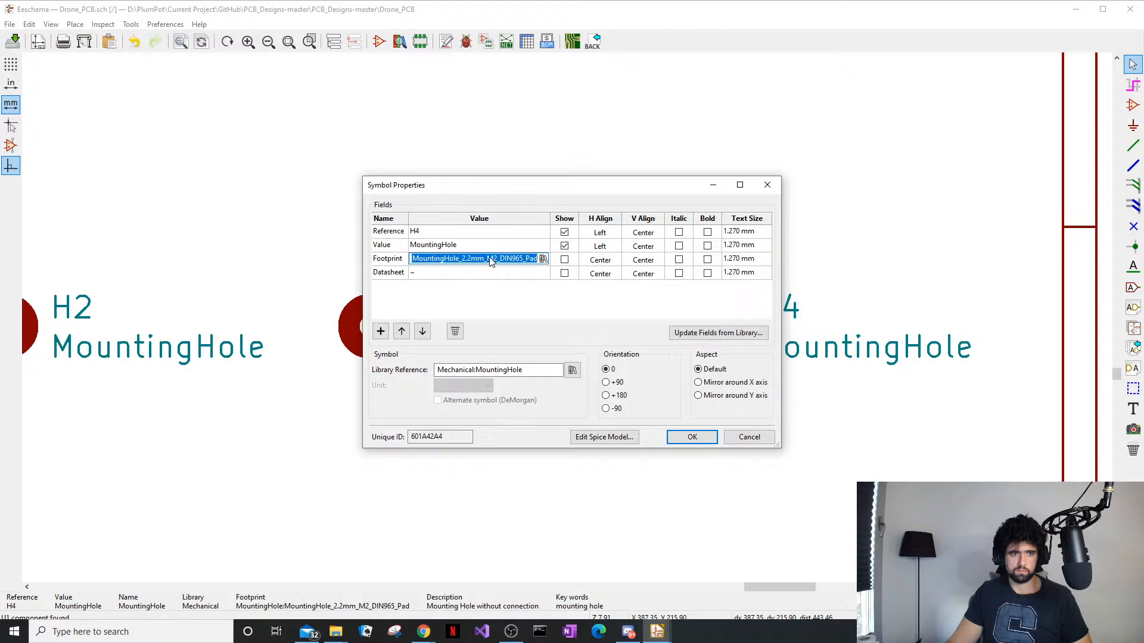
left_click(692, 438)
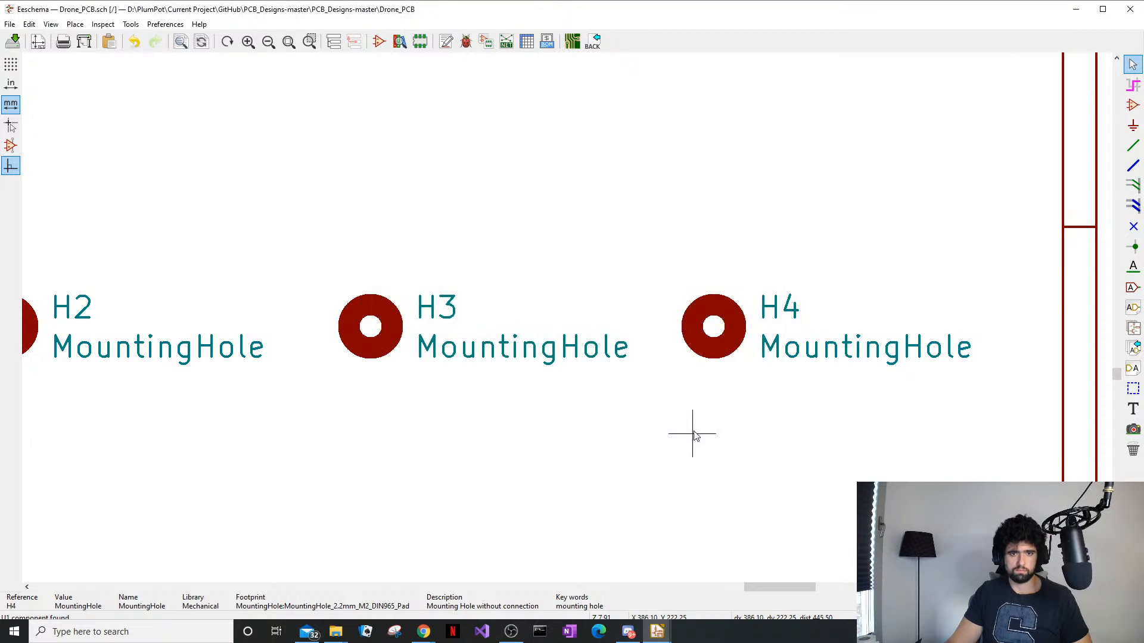
Save the schematic and update the PCB from it with footprint updating enabled
left_click(131, 24)
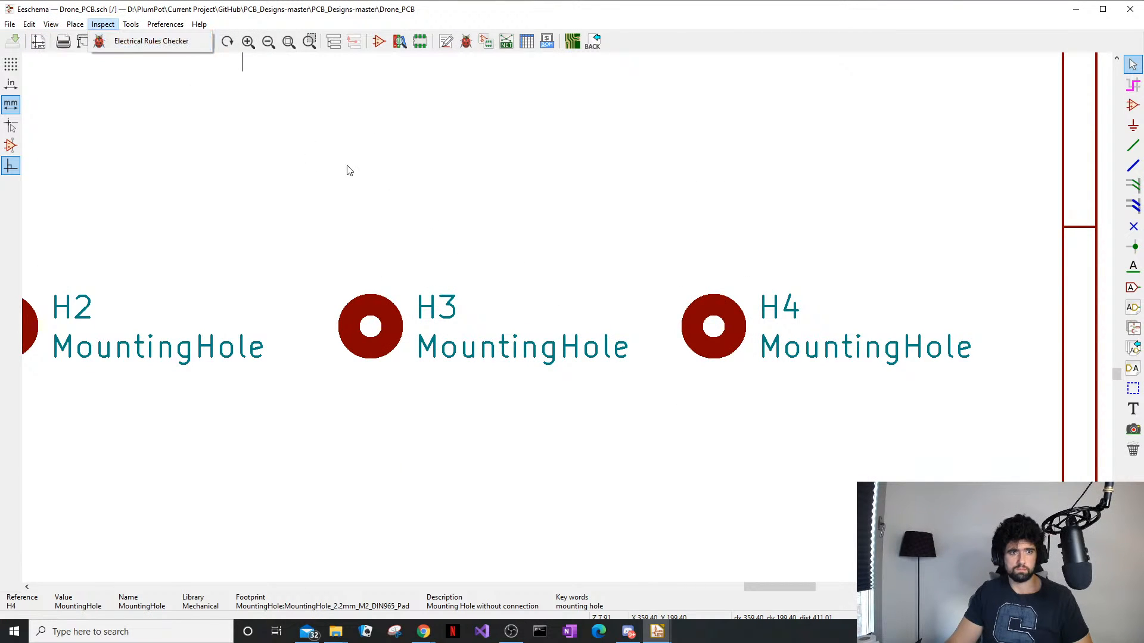
key("Escape")
key("ctrl+s")
scroll(566, 317, "down", 4)
left_click(131, 24)
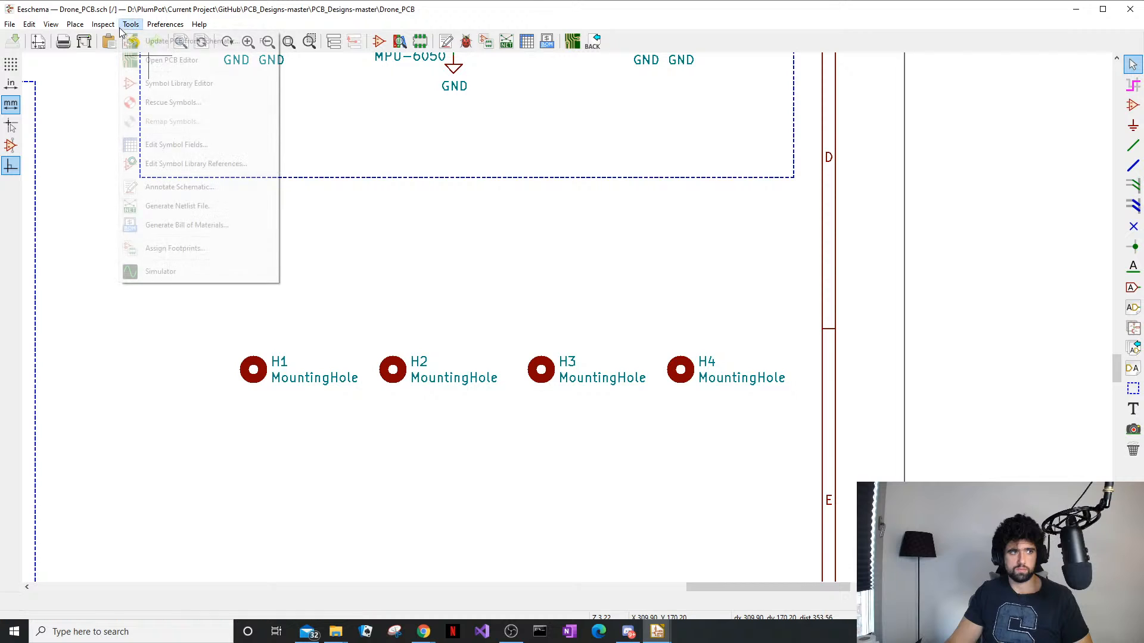
left_click(158, 37)
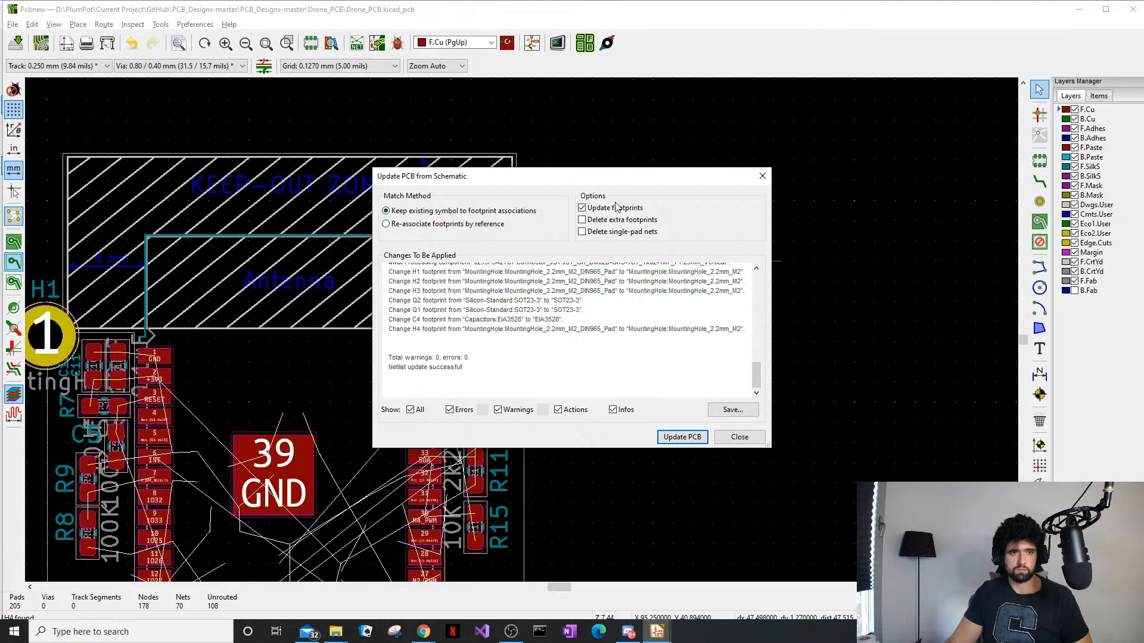
left_click(680, 439)
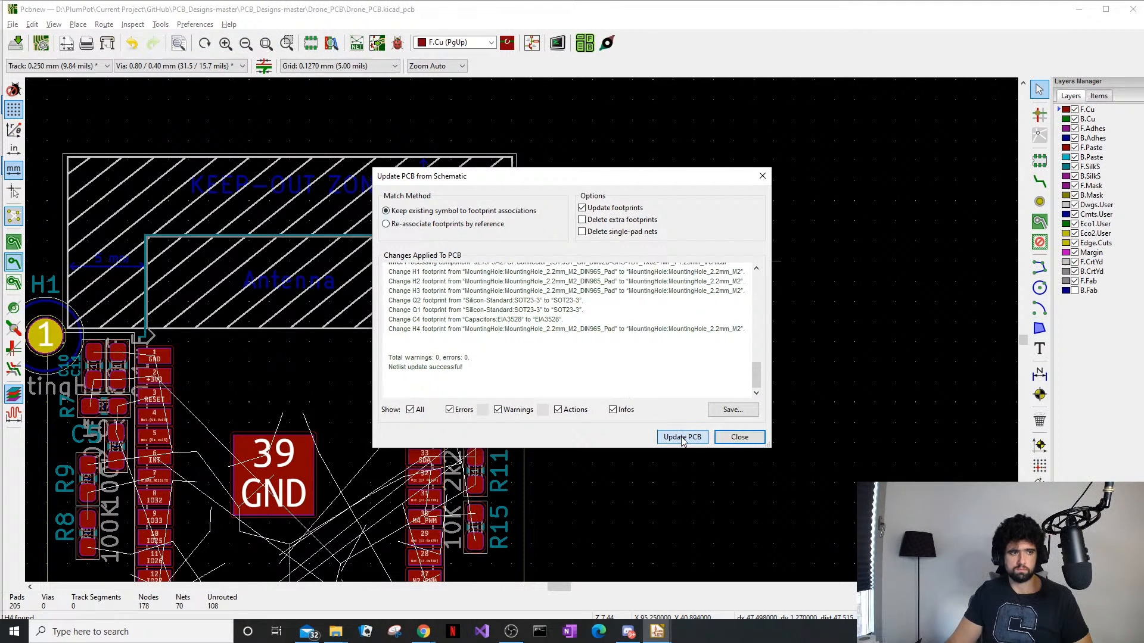
left_click(754, 443)
Nudge mounting hole H4 slightly upward to centre it on the corner of the board outline
scroll(595, 381, "up", 4)
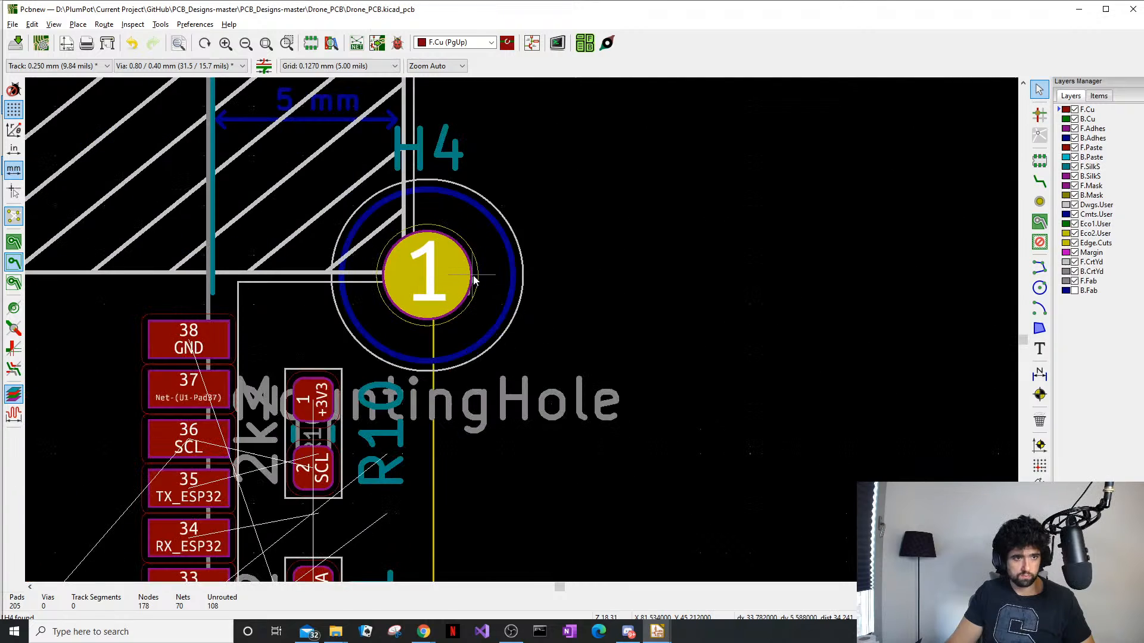
scroll(448, 283, "up", 2)
left_click(547, 287)
scroll(546, 287, "up", 1)
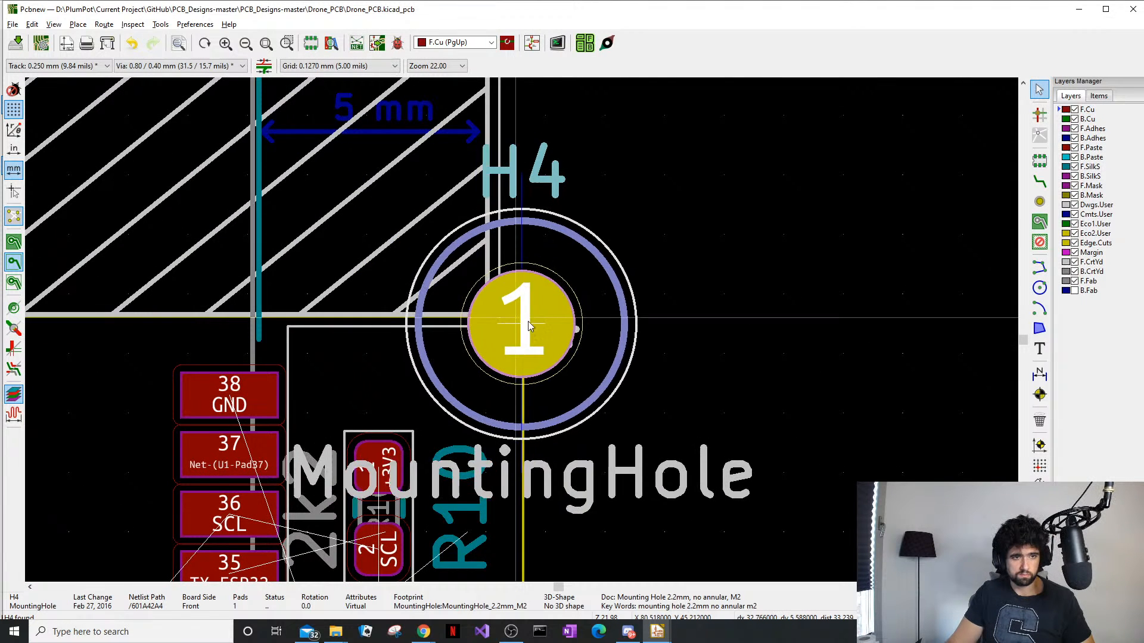
mouse_move(529, 325)
left_mouse_down()
mouse_move(635, 344)
mouse_move(525, 317)
left_mouse_up()
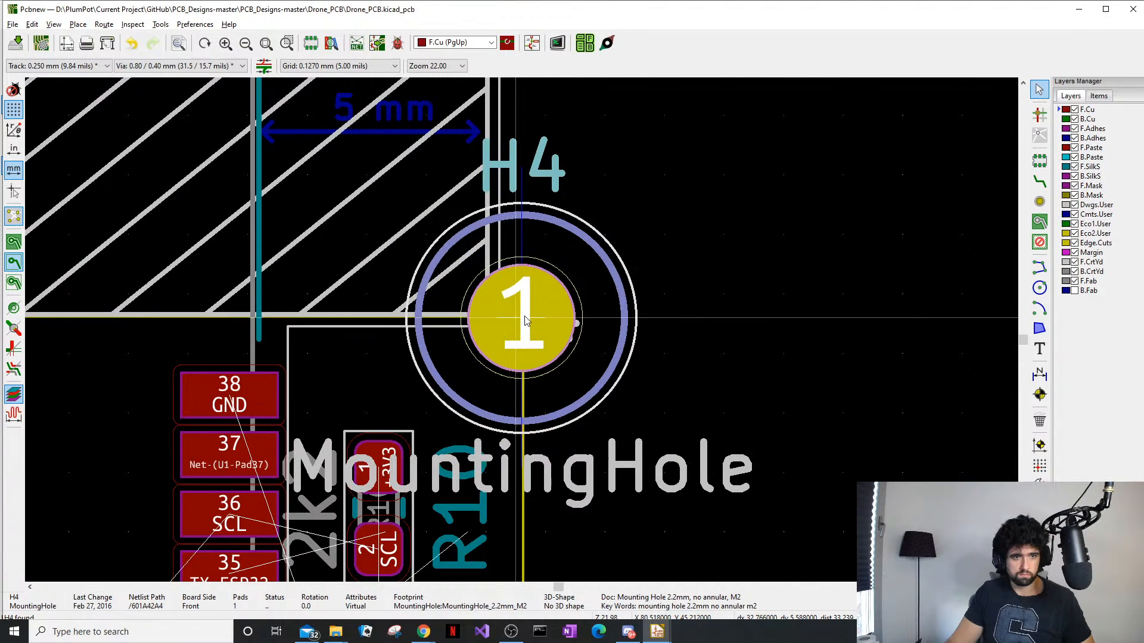
scroll(525, 320, "up", 3)
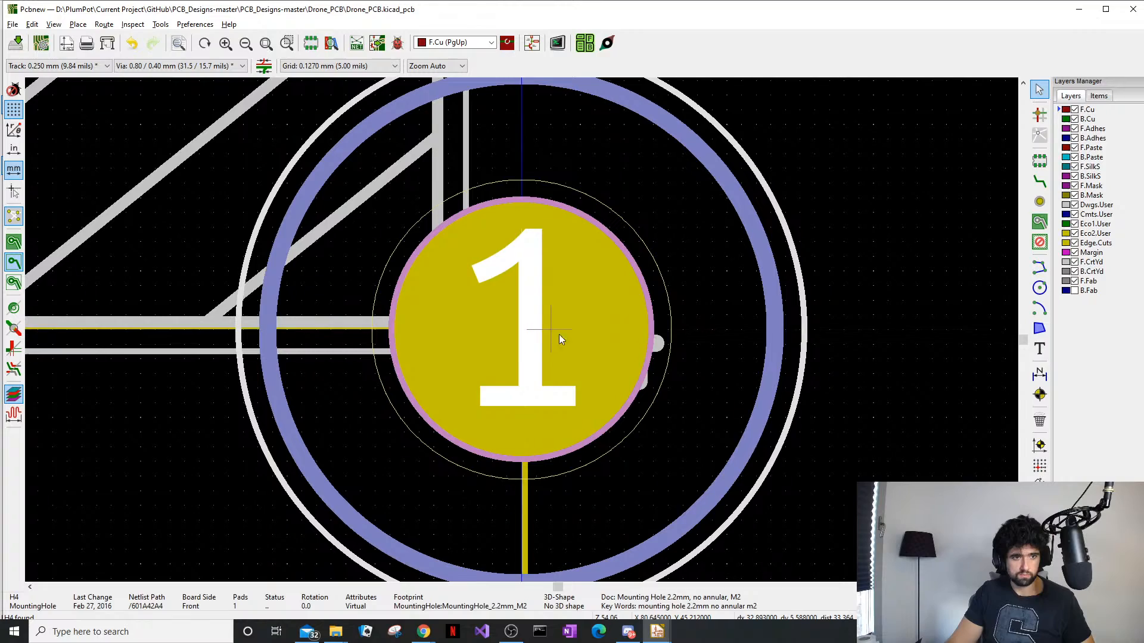
Examine both sides of the board and the corner mounting holes H1 to H4 in the 3D Viewer
scroll(585, 339, "down", 4)
scroll(523, 327, "down", 5)
key("alt+1")
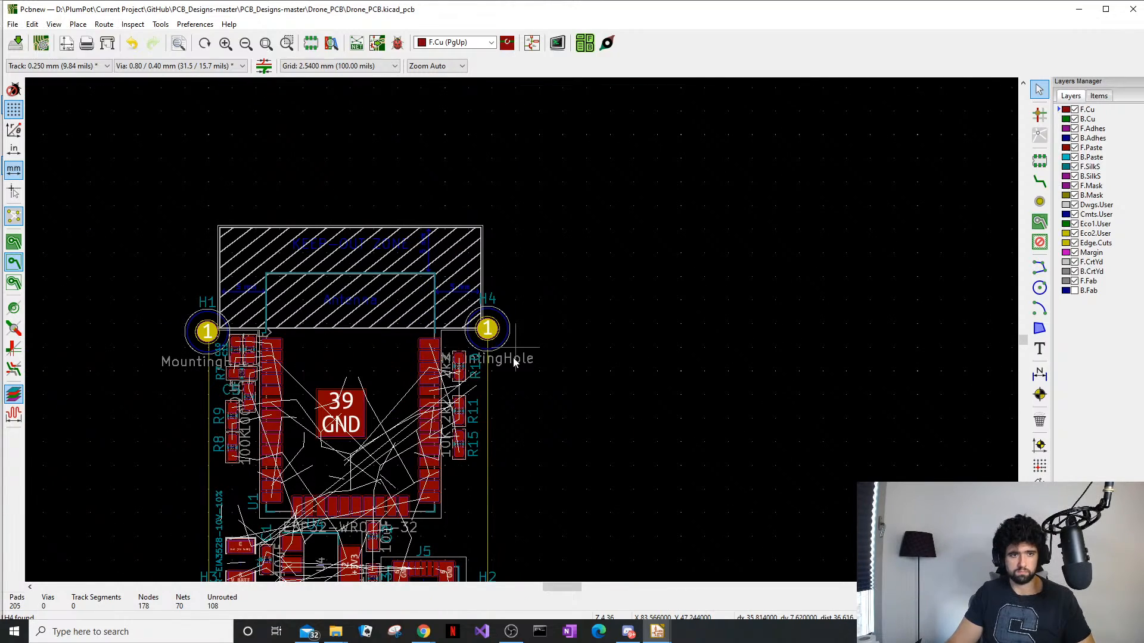
key("alt+3")
left_click_drag(695, 409, 837, 323)
left_click_drag(767, 300, 853, 481)
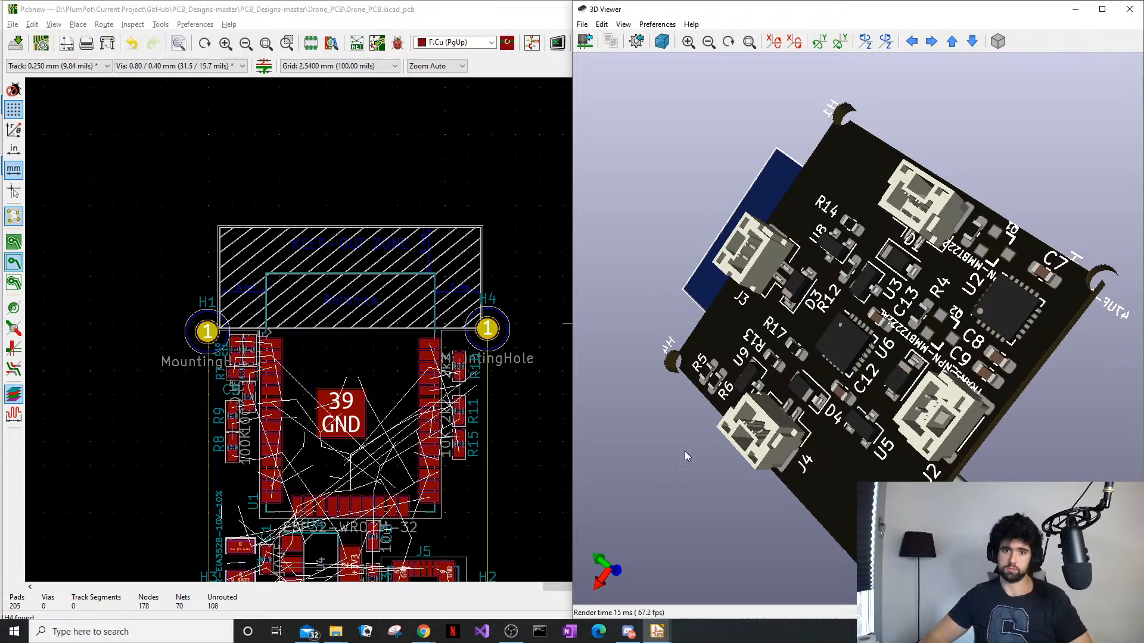
scroll(821, 364, "up", 3)
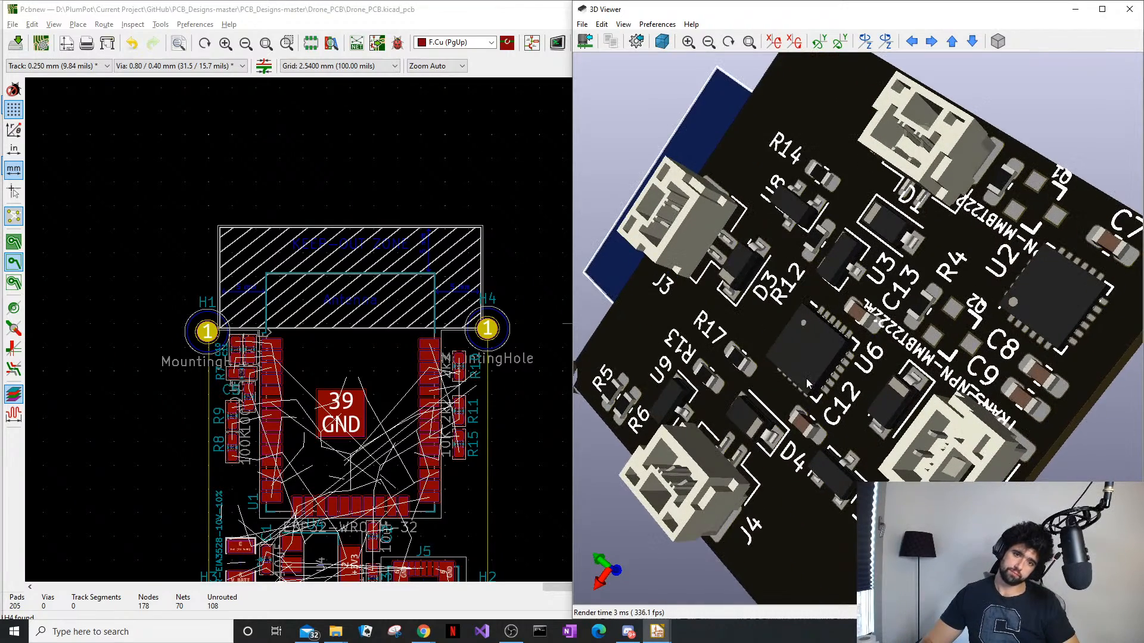
scroll(820, 356, "down", 2)
right_click(844, 299)
left_click(870, 403)
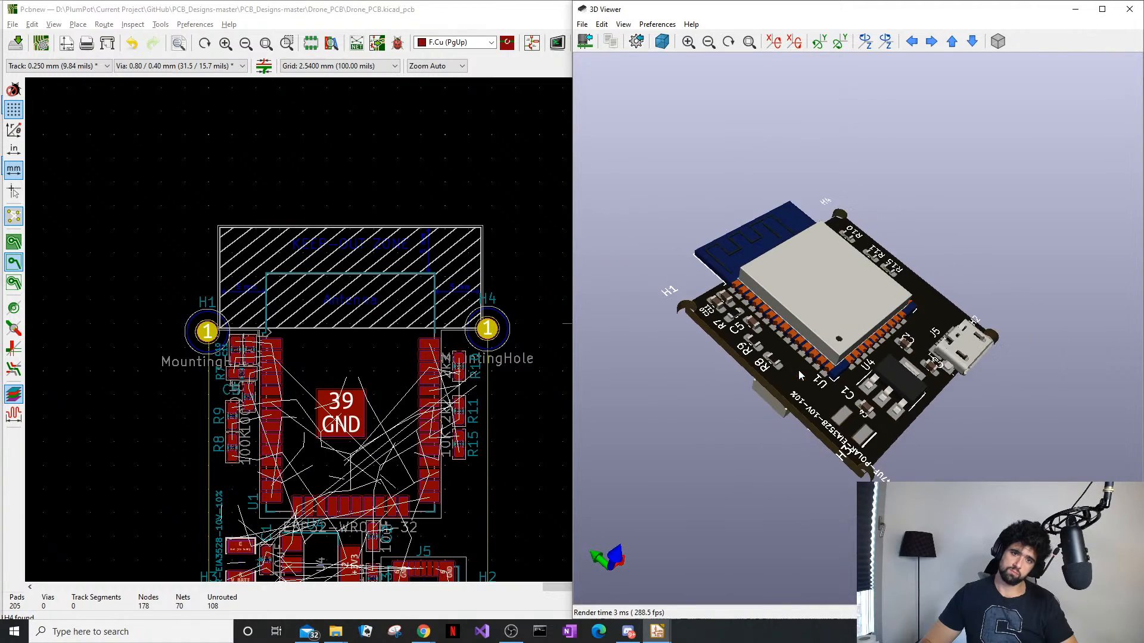
left_click_drag(777, 364, 770, 385)
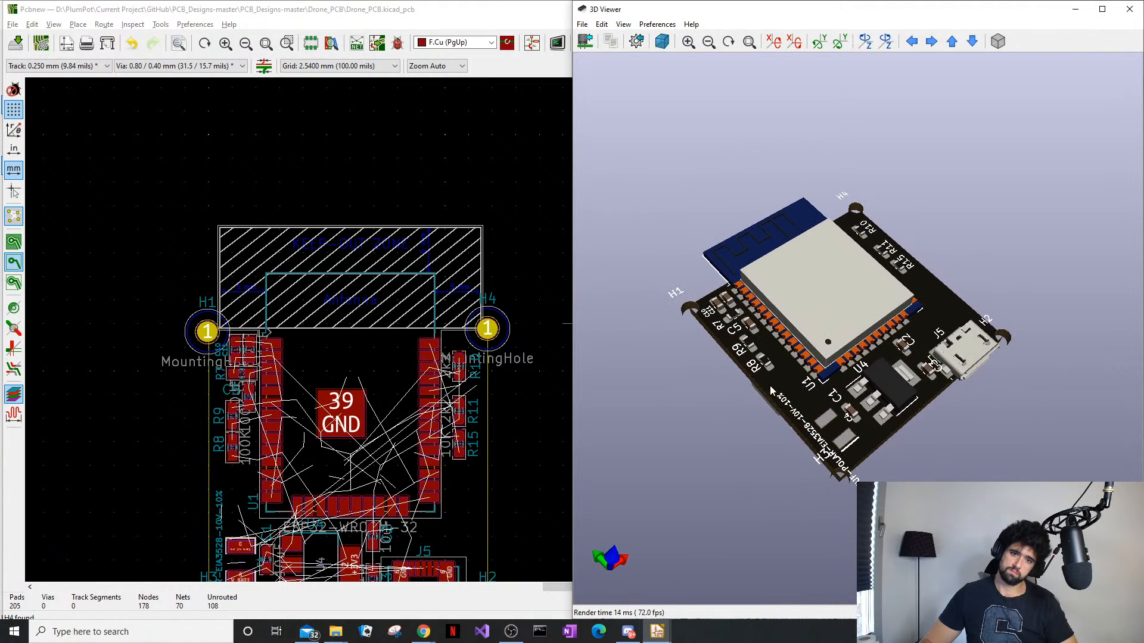
Switch to Chrome and look through the open reference pages for the BETAFPV Beta75 Pro 2 product page
left_click(424, 631)
left_click(503, 585)
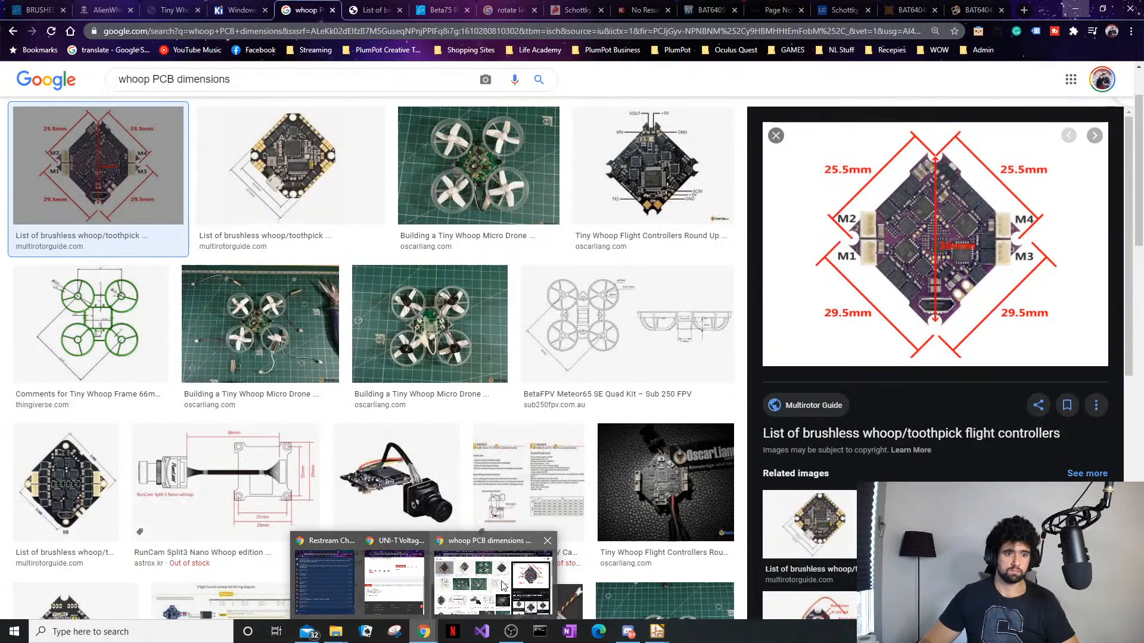
left_click(266, 4)
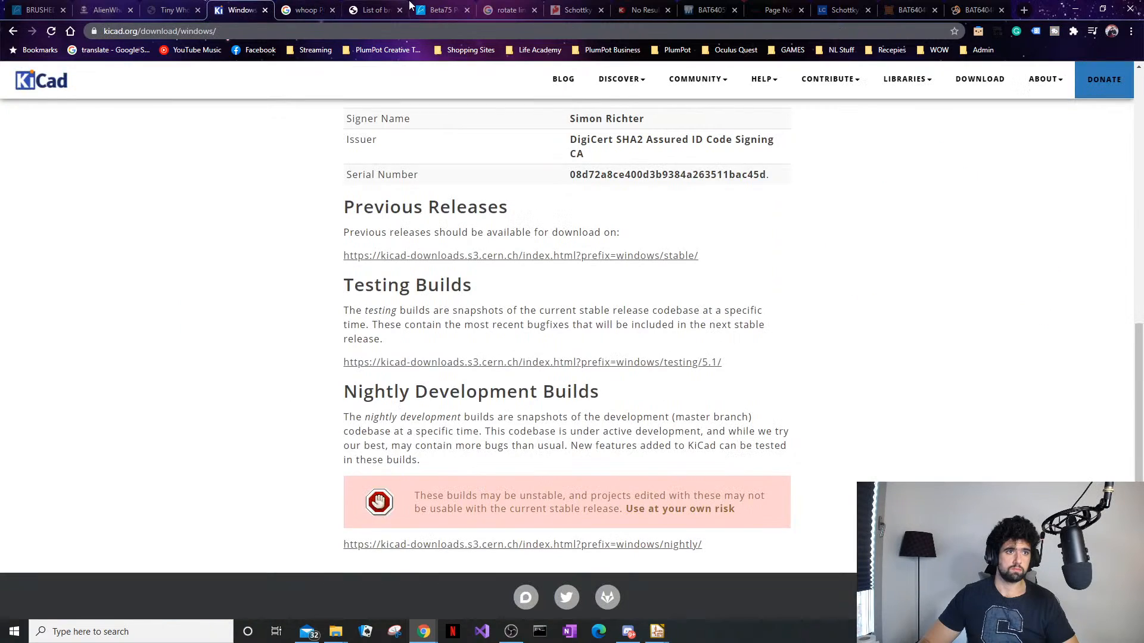
left_click(205, 6)
left_click(914, 6)
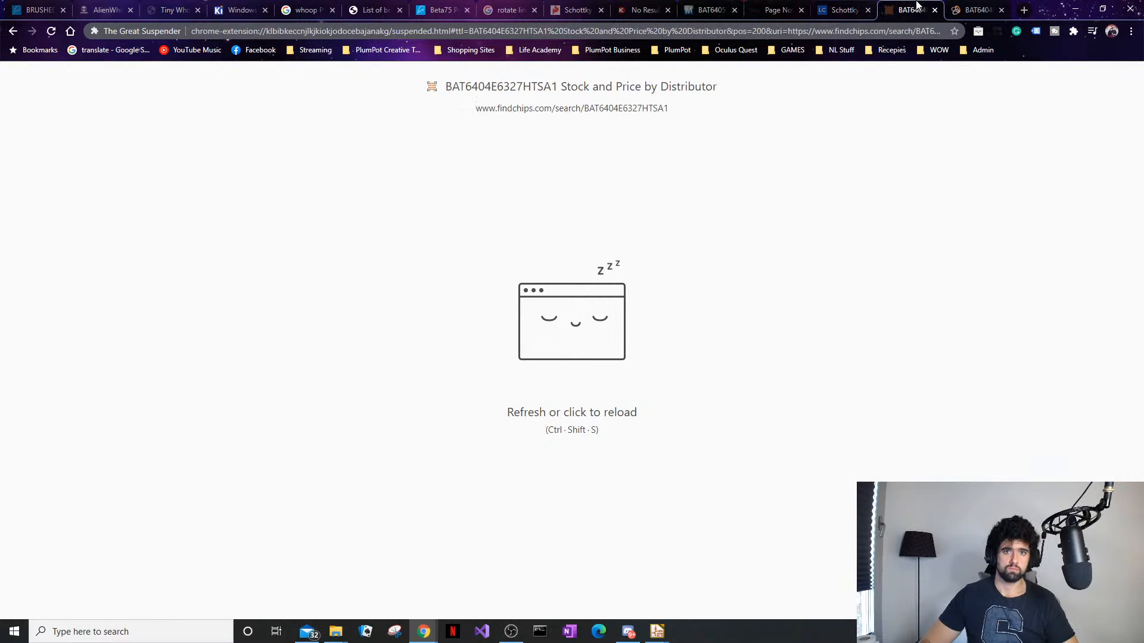
left_click(710, 9)
left_click(444, 8)
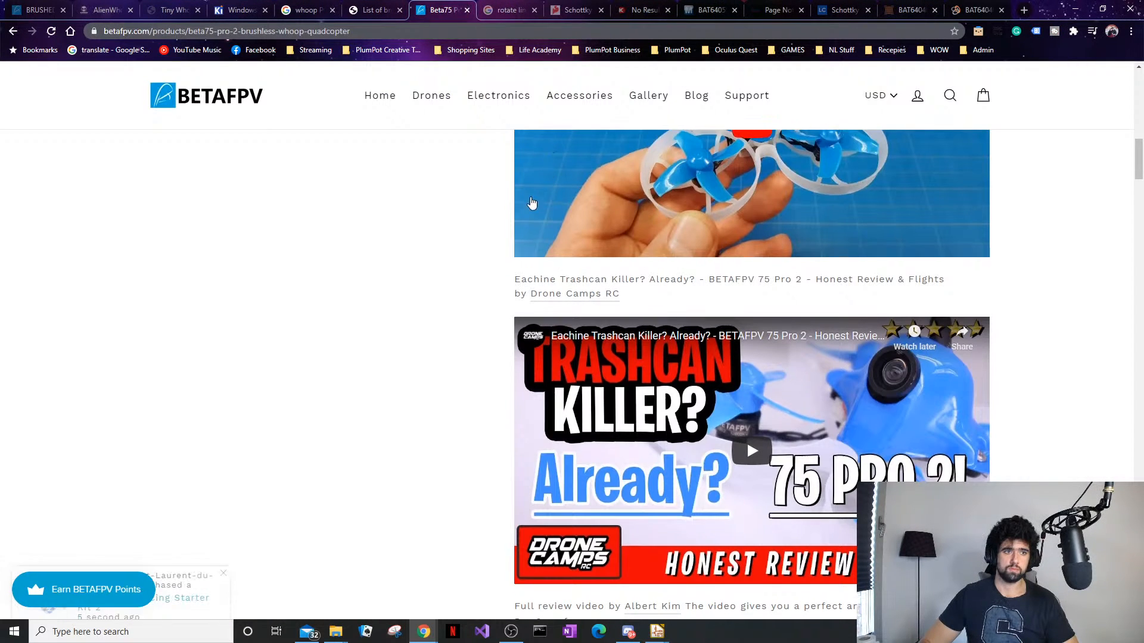
Search Google for "Beta75 step file" in a new browser tab
scroll(501, 218, "up", 10)
scroll(501, 218, "up", 3)
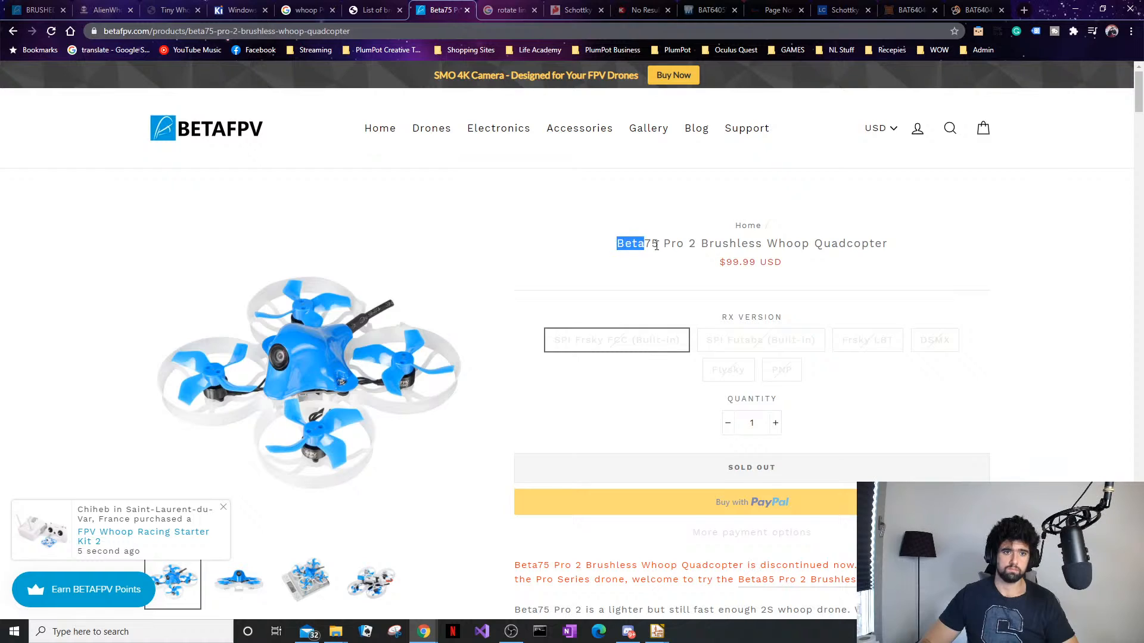
left_click(1022, 11)
type("Beta75")
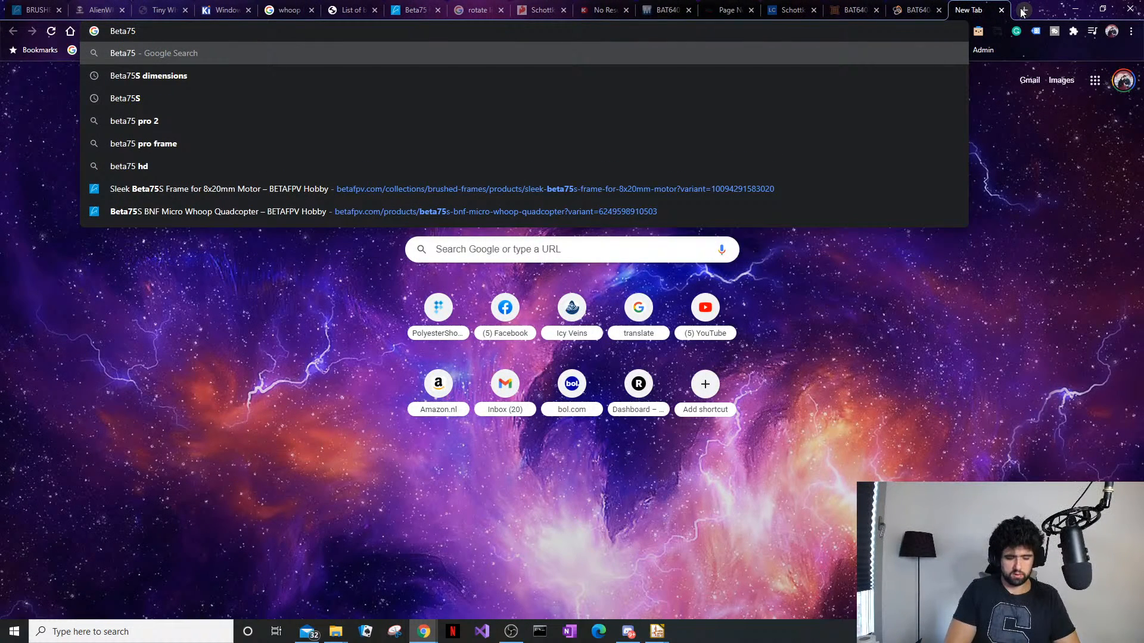
type("step file")
key("Return")
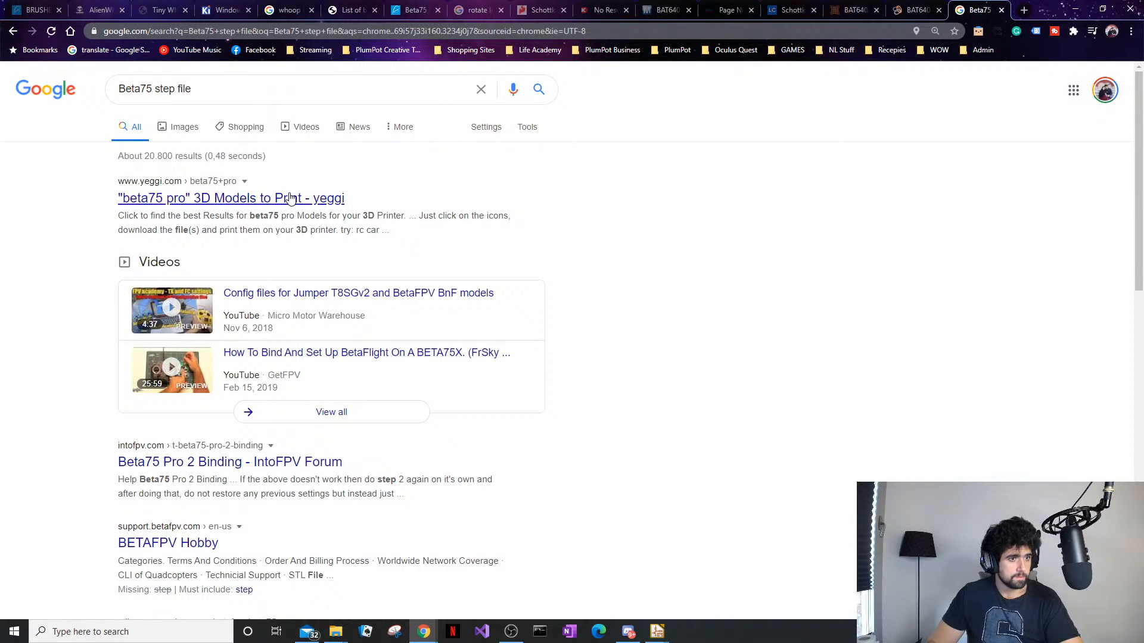
Open the yeggi "beta75 pro" results, save the default privacy preferences, look through the listed 3D models, and close the page
middle_click(291, 197)
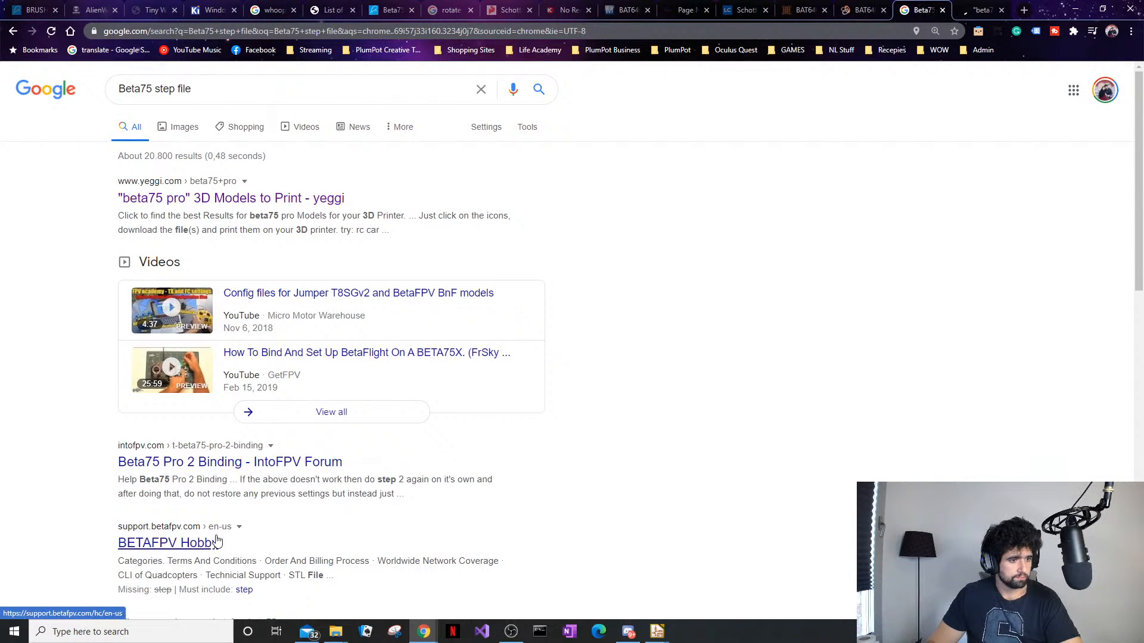
key("ctrl+Tab")
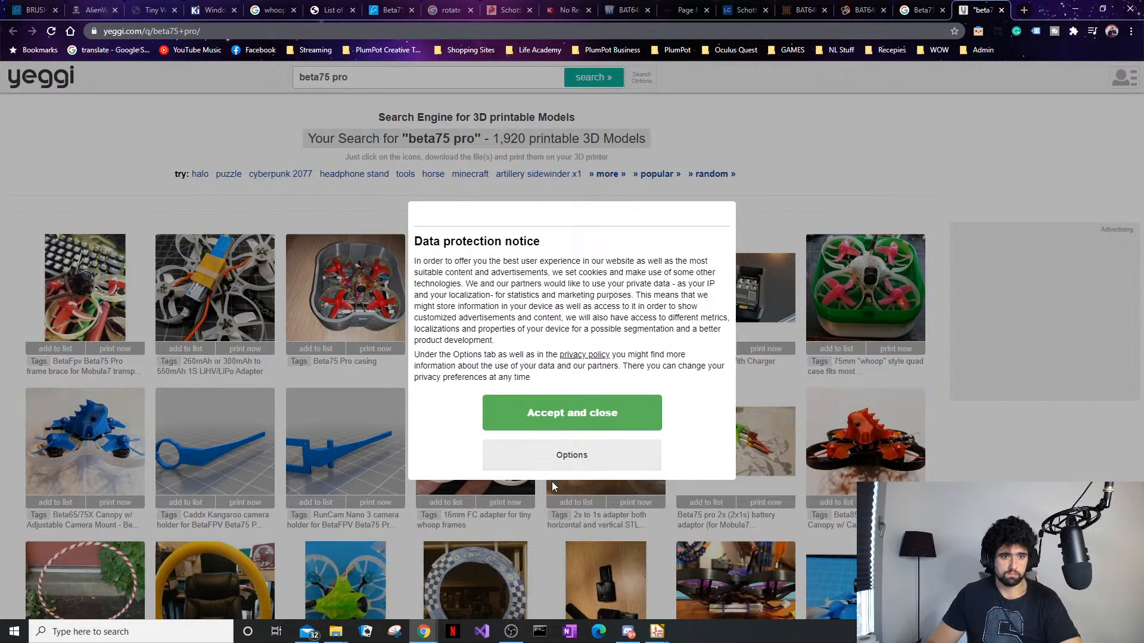
left_click(548, 462)
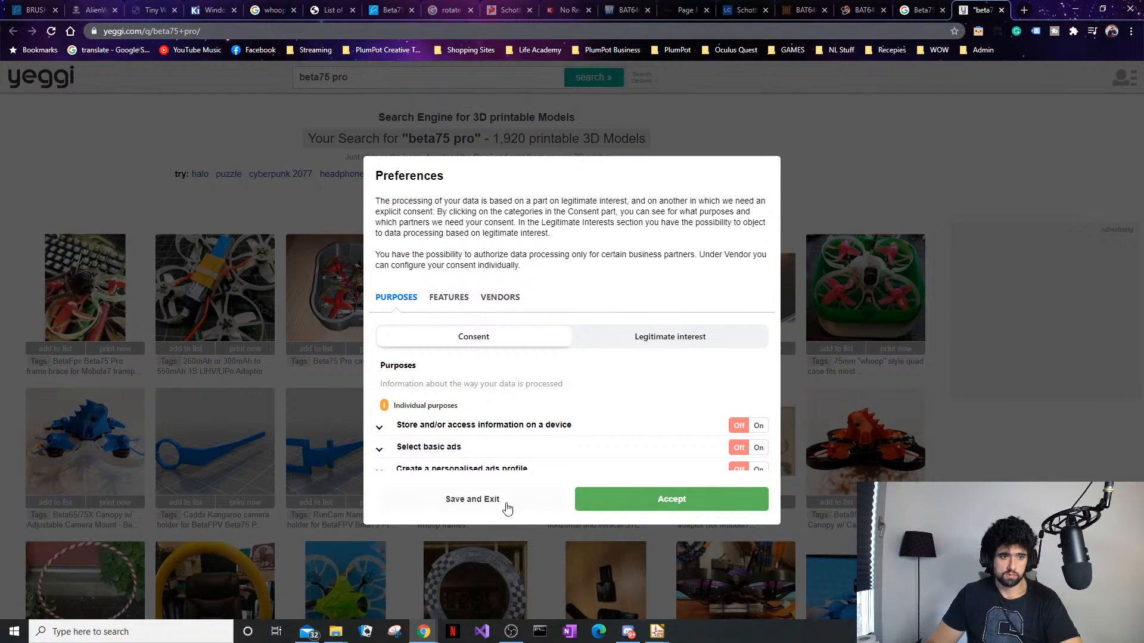
left_click(507, 508)
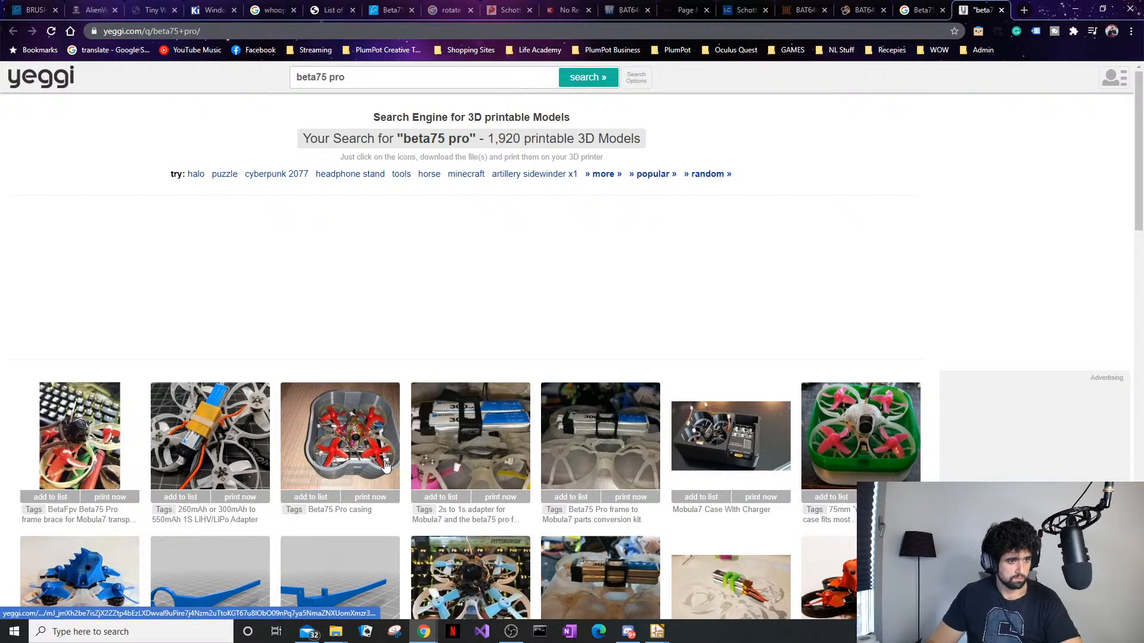
scroll(350, 547, "down", 2)
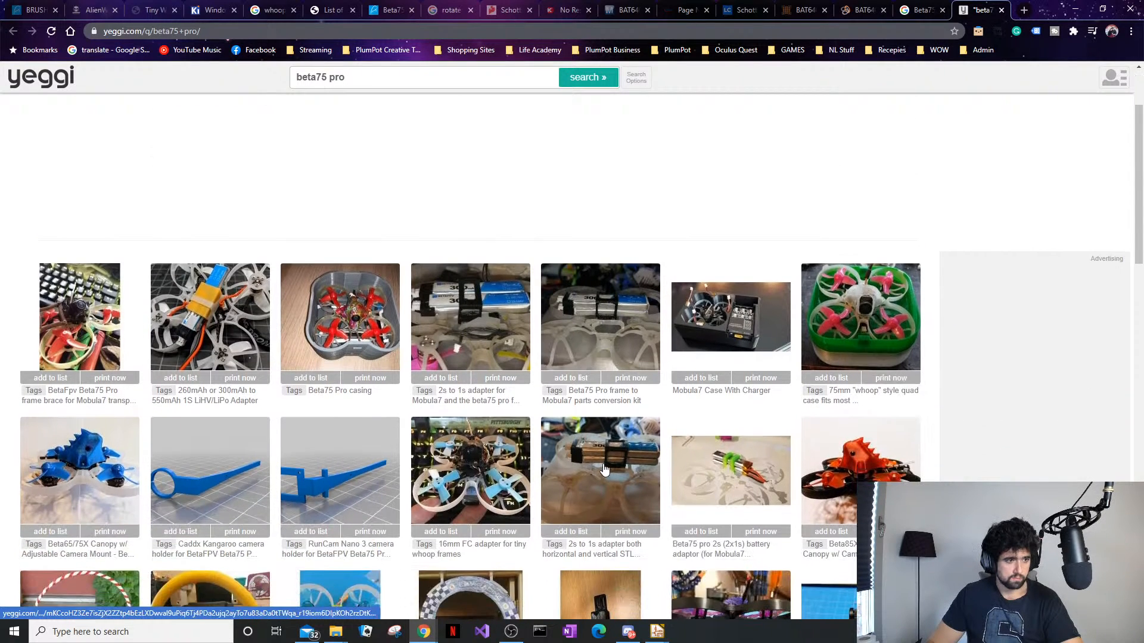
scroll(476, 528, "down", 3)
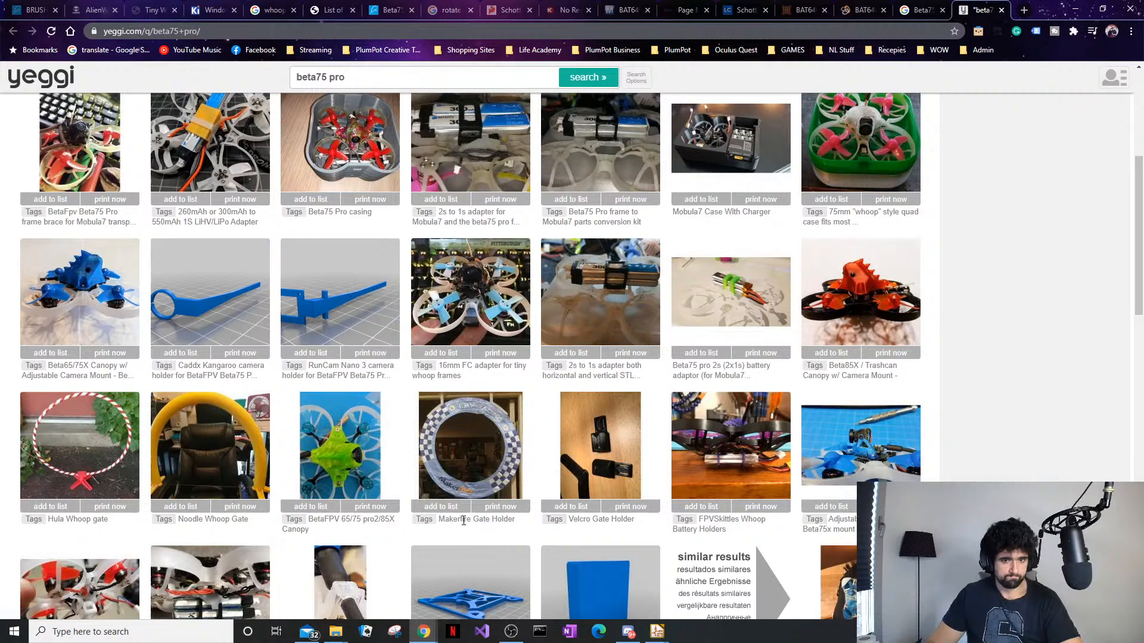
scroll(433, 91, "up", 5)
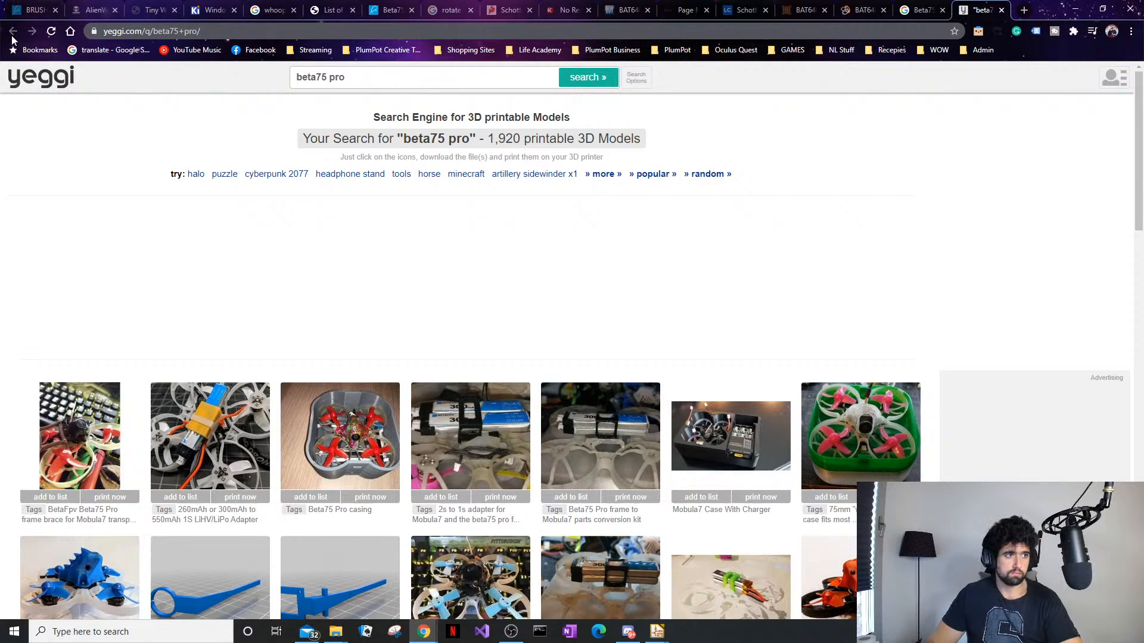
middle_click(975, 6)
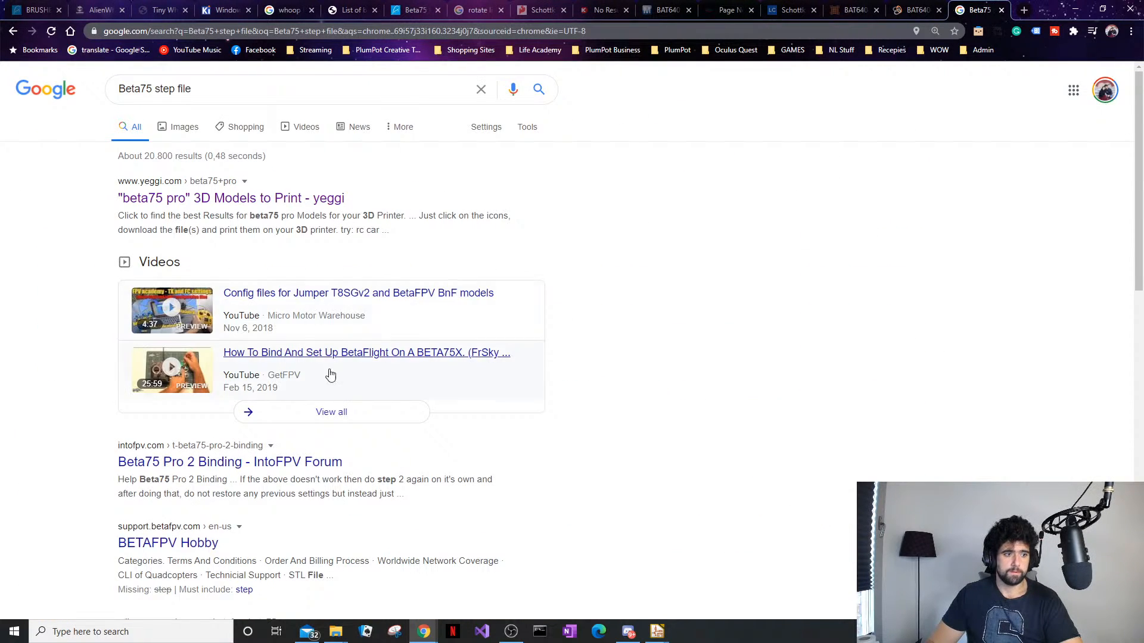
Look through the remaining Beta75 results, and change the Google search to "whoop drone step file"
scroll(330, 350, "down", 2)
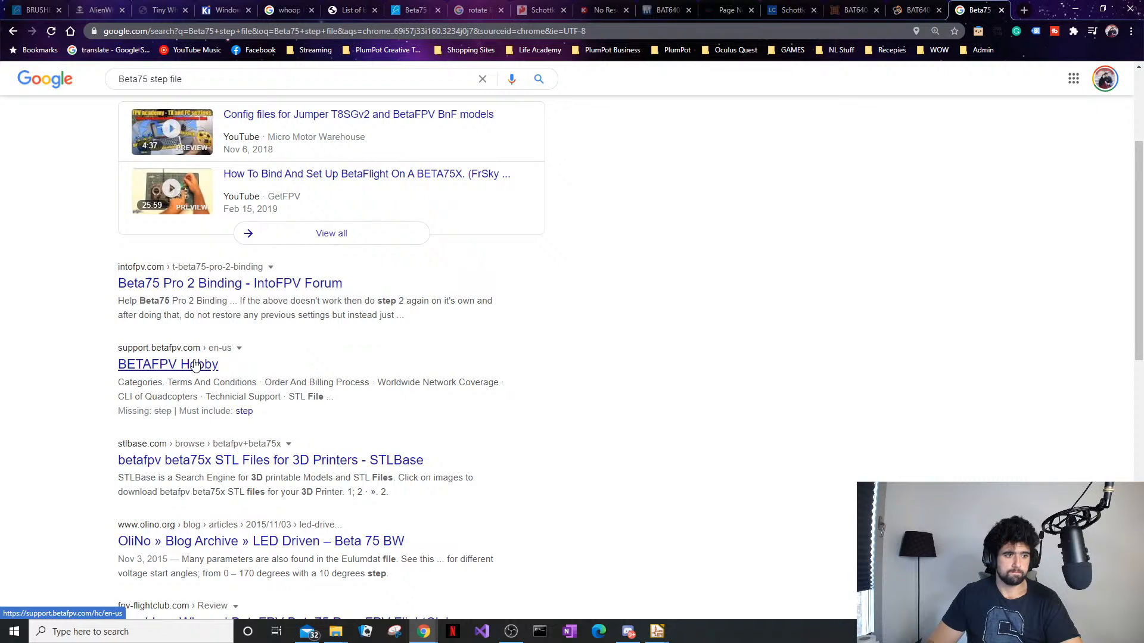
scroll(194, 349, "up", 3)
triple_click(209, 89)
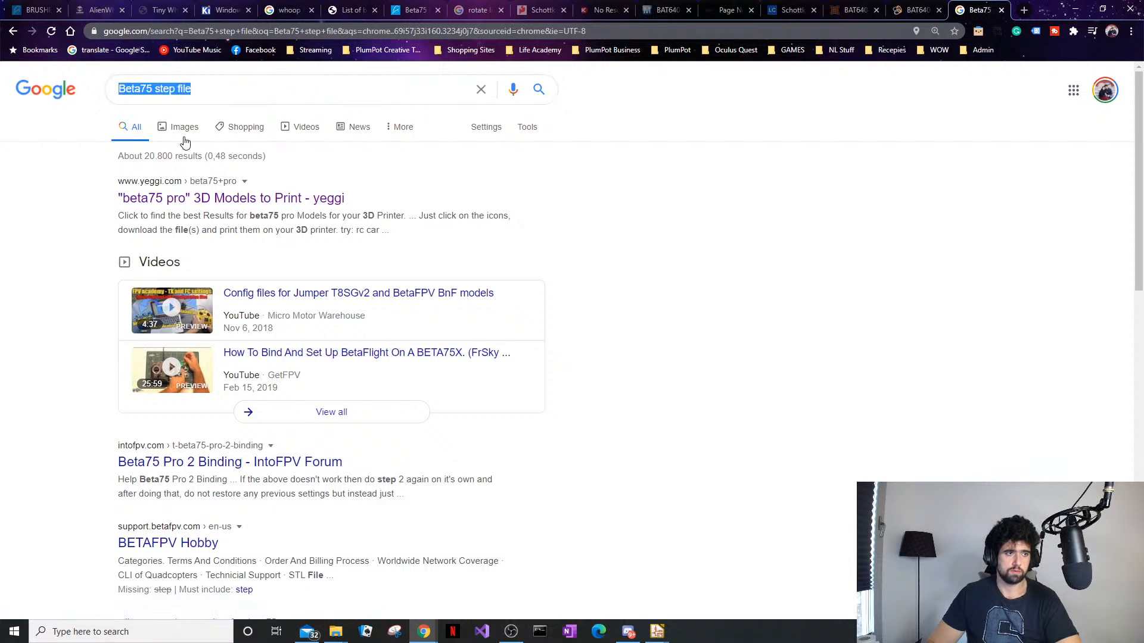
type("whoop")
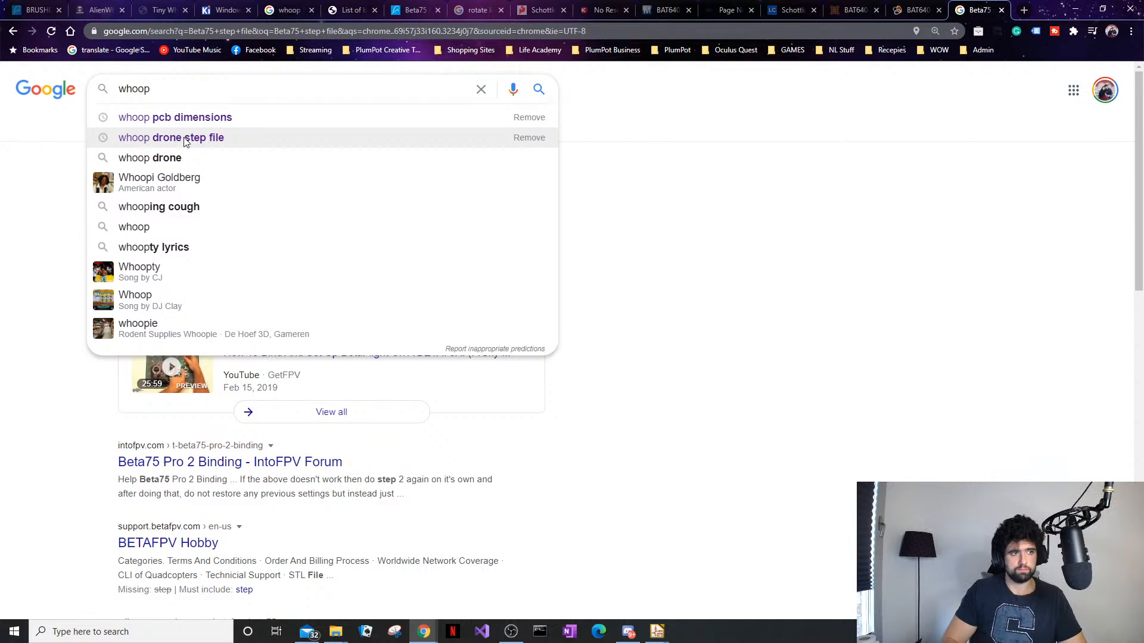
key("Down")
left_click(186, 138)
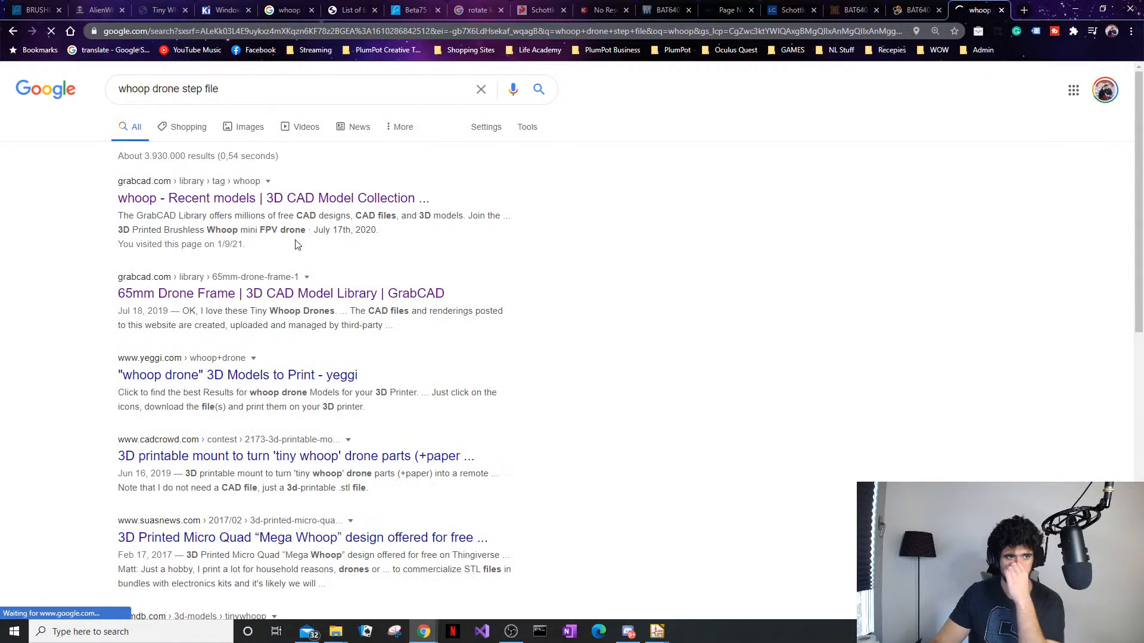
Open GrabCAD's whoop model listing and the 65mm Drone Frame page, and read the frame's full description and file list
middle_click(289, 200)
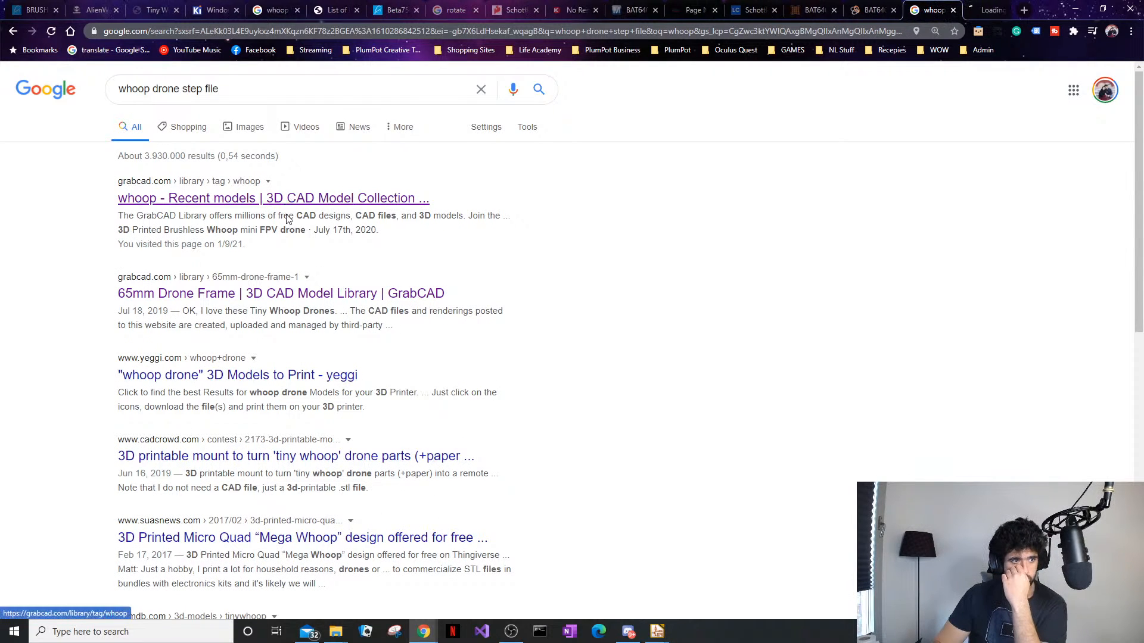
left_click(262, 294)
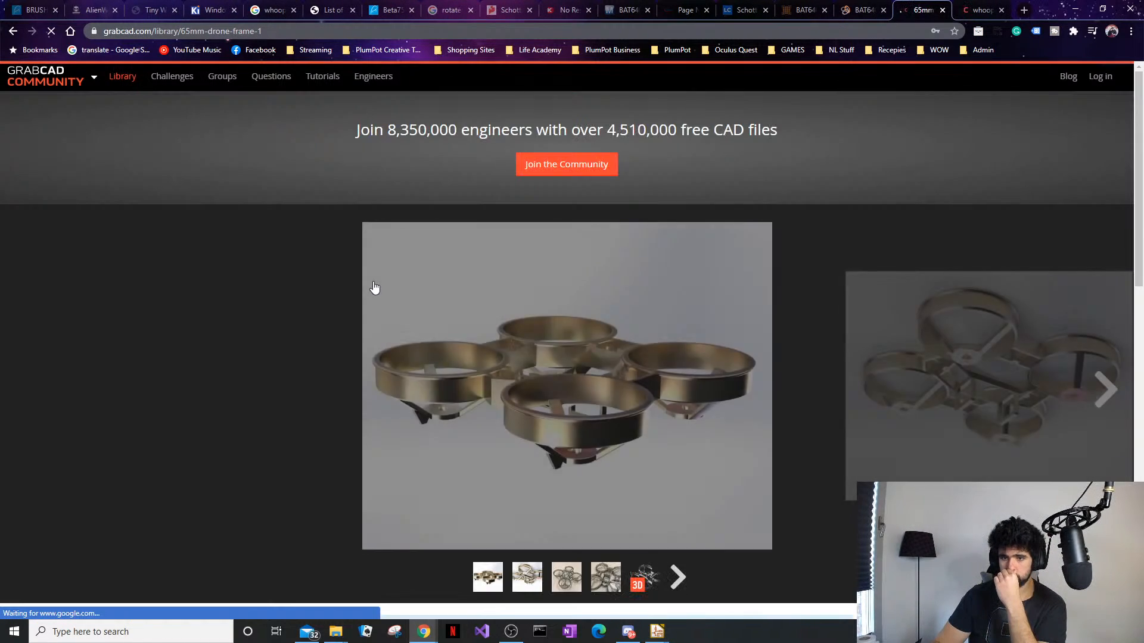
scroll(689, 388, "down", 2)
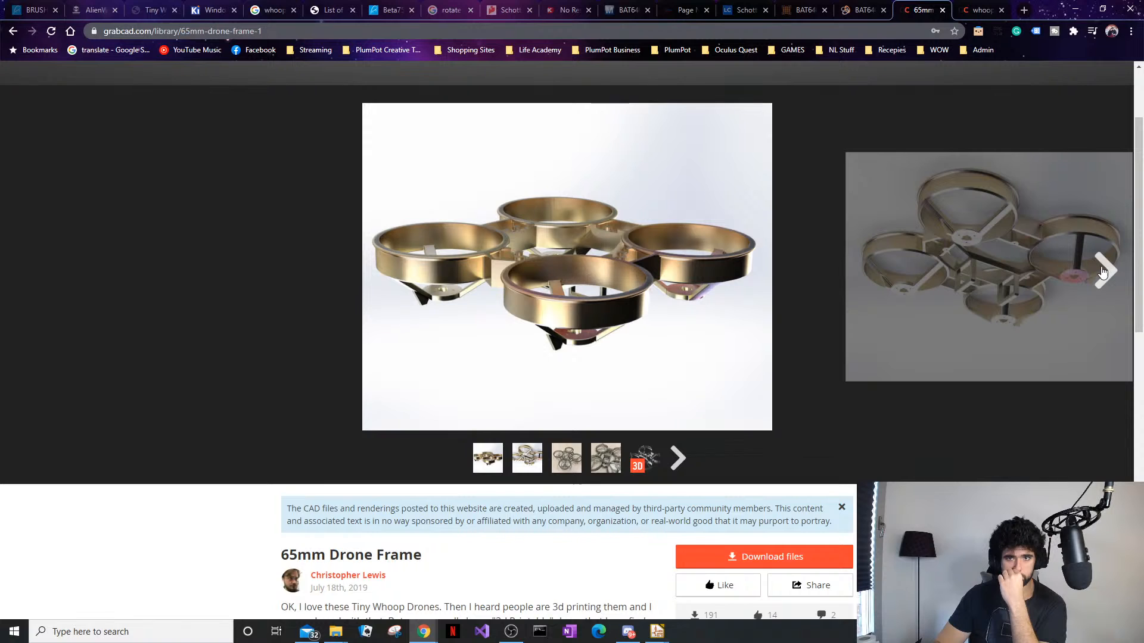
left_click(1104, 272)
scroll(839, 414, "down", 5)
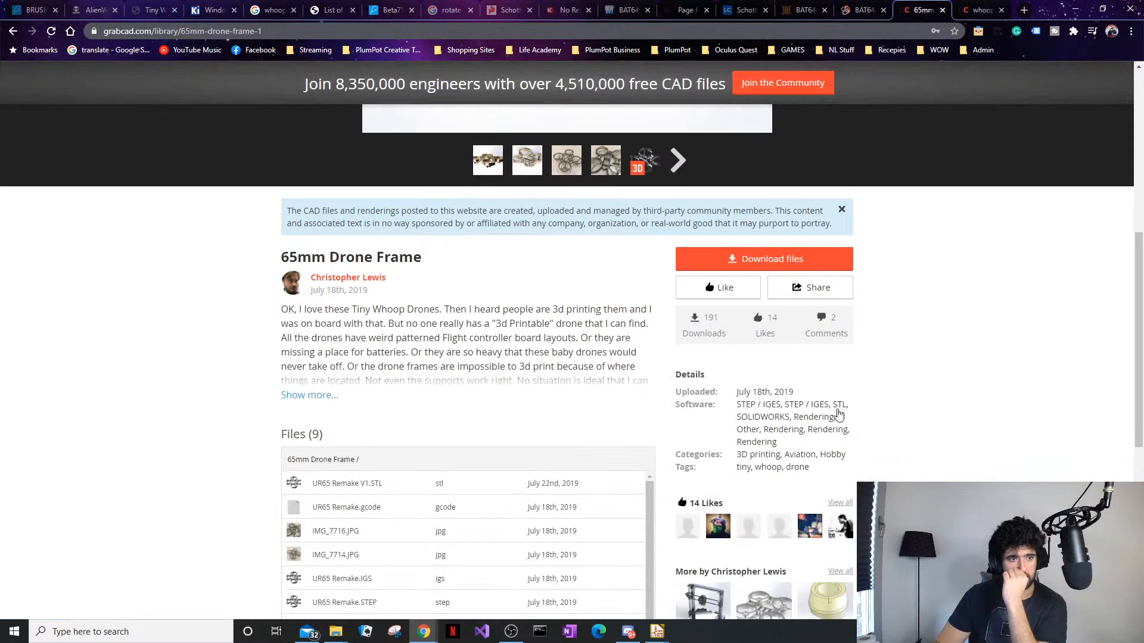
left_click(306, 397)
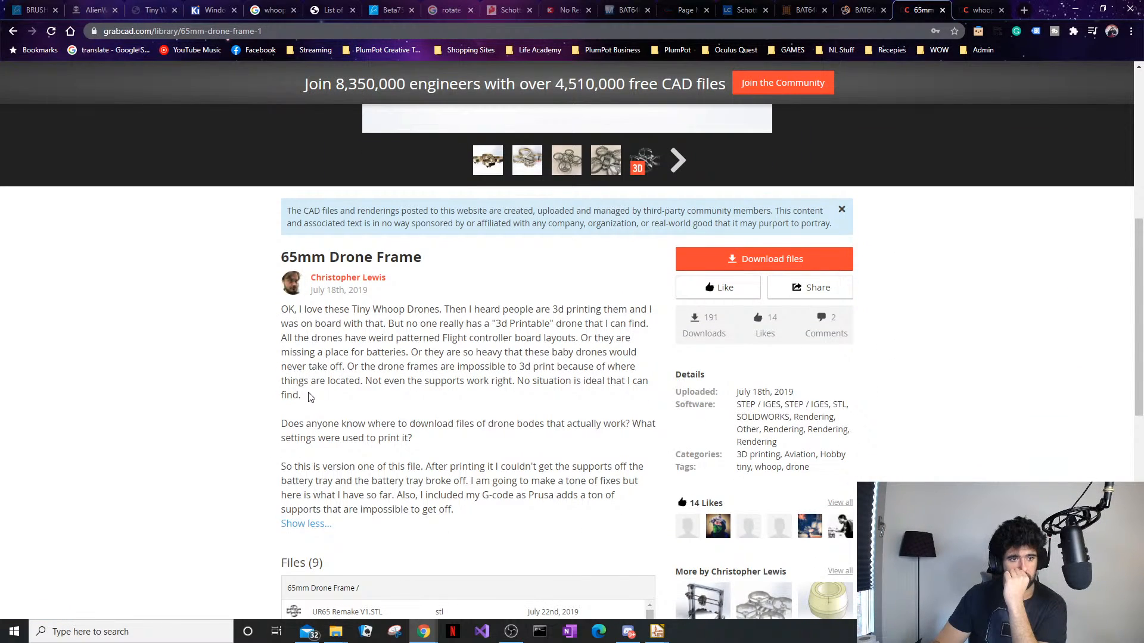
scroll(310, 397, "down", 6)
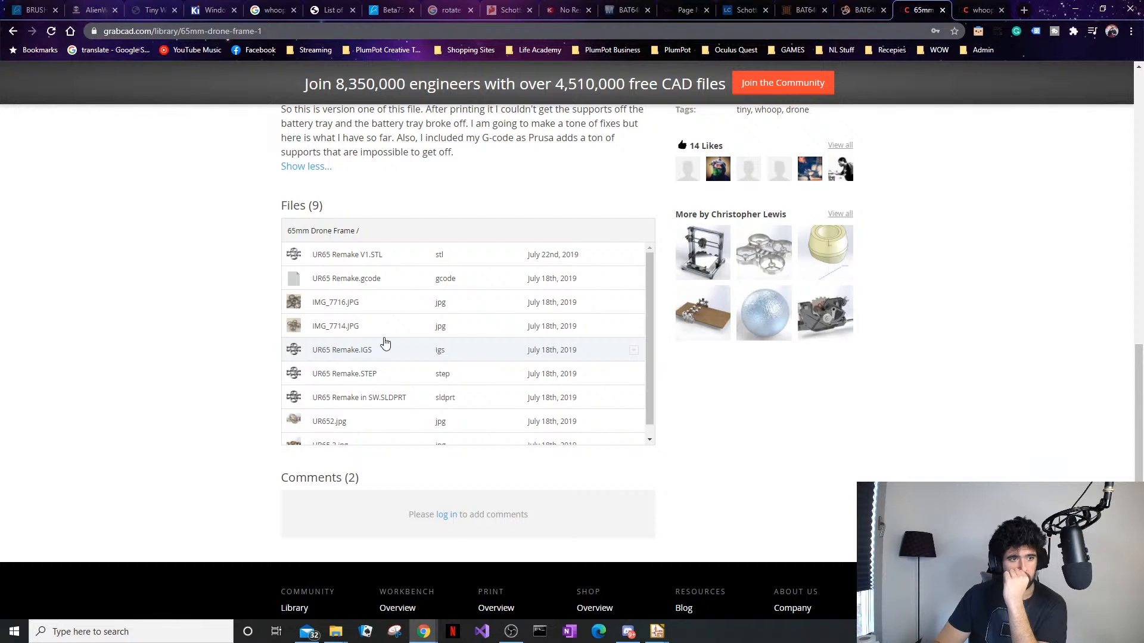
scroll(387, 339, "down", 1)
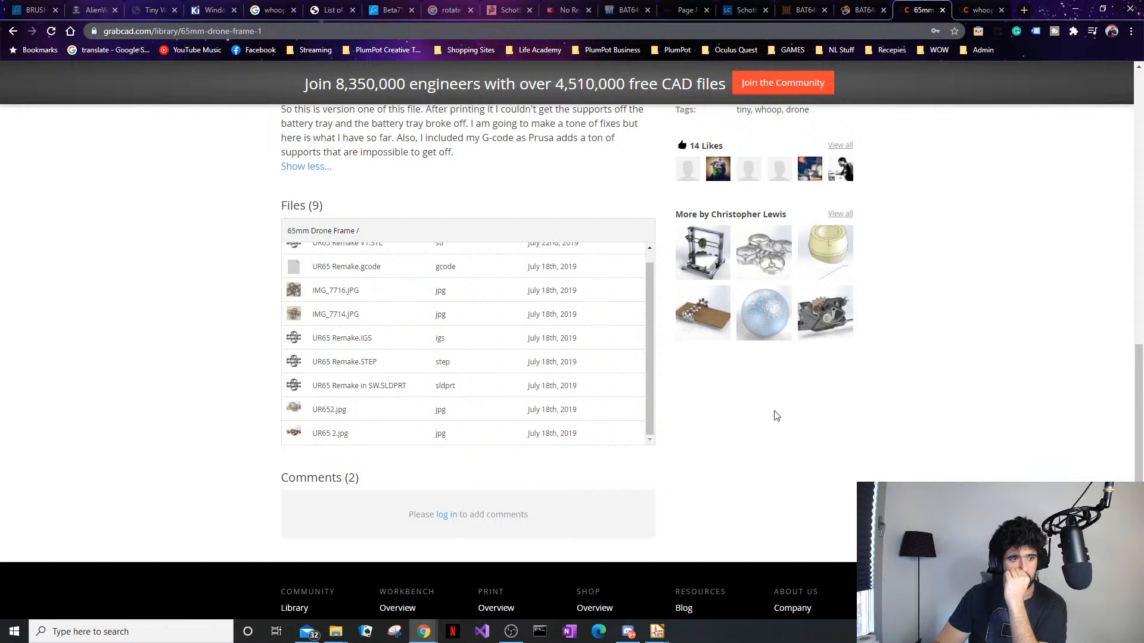
Look through the 65mm Drone Frame preview images, and open the 65mm Frame 615 brushed-motor model from the whoop-tagged listing
scroll(777, 416, "up", 10)
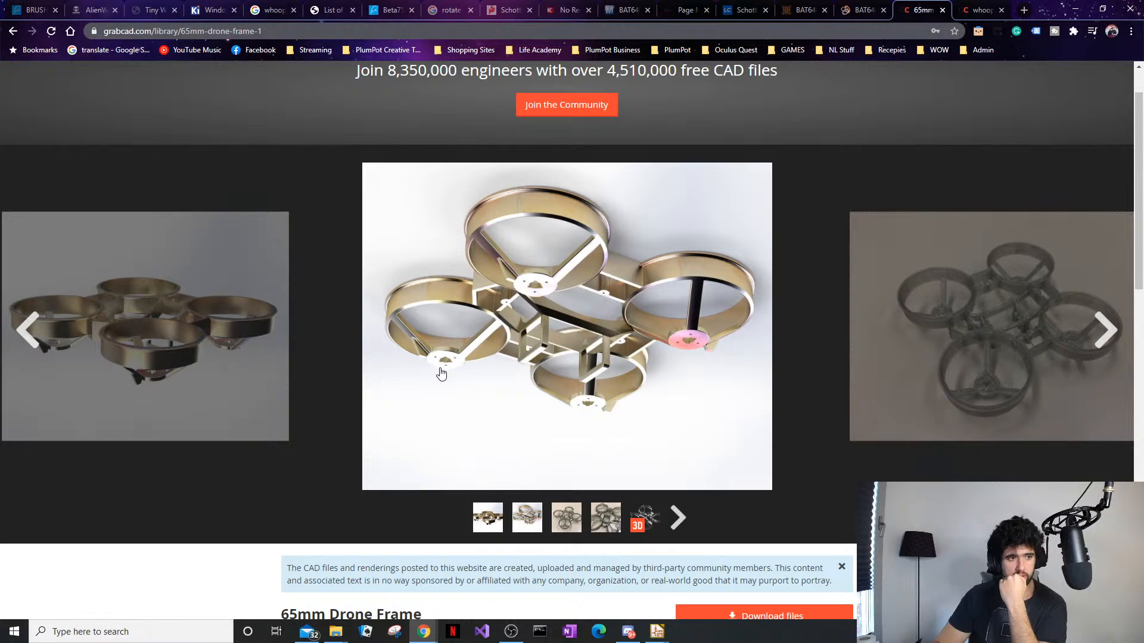
scroll(477, 369, "up", 1)
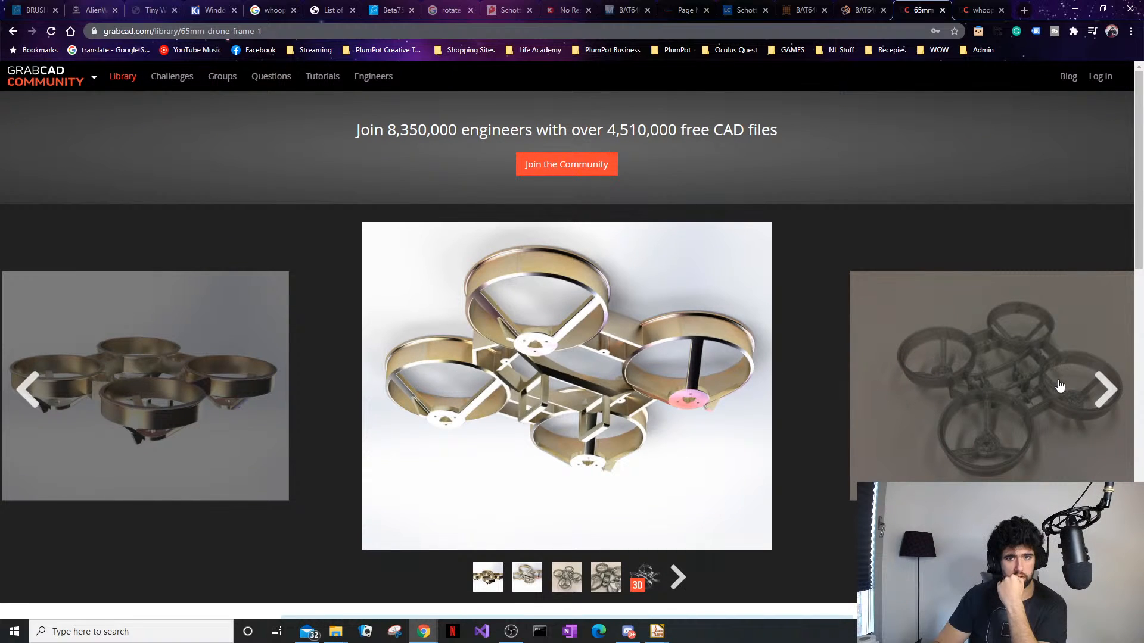
left_click(1106, 390)
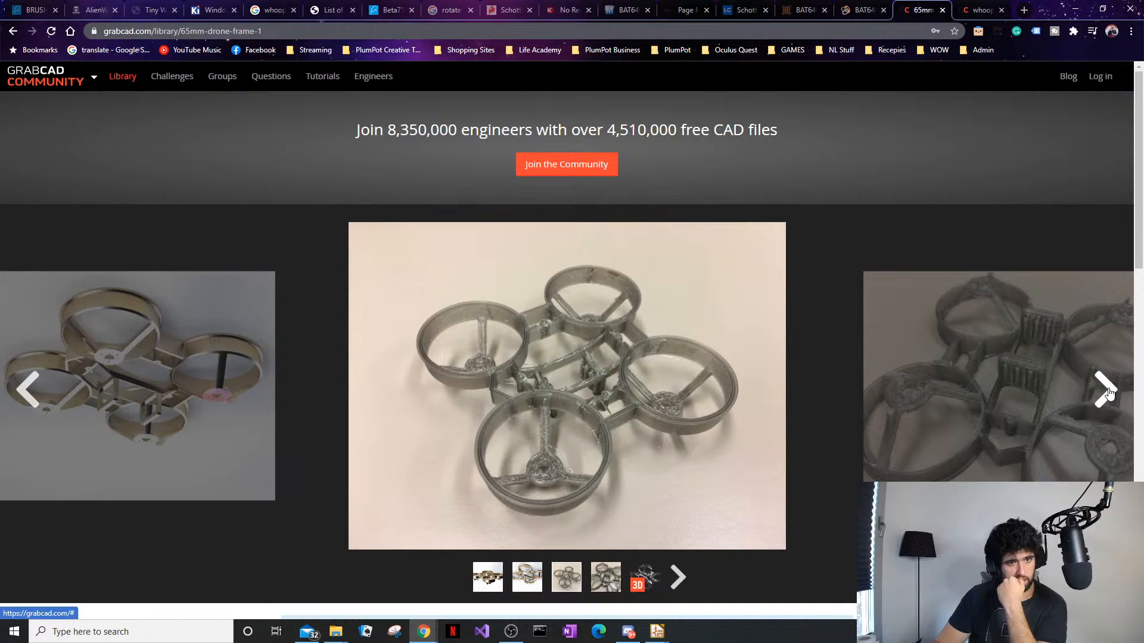
left_click(1104, 391)
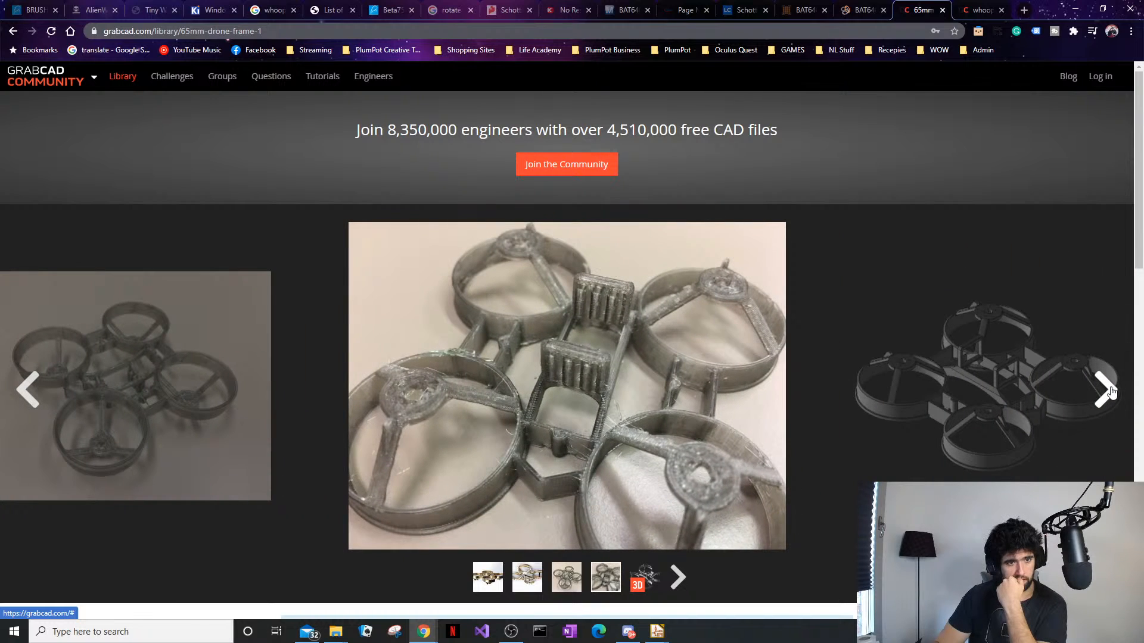
left_click(1109, 390)
left_click(1110, 391)
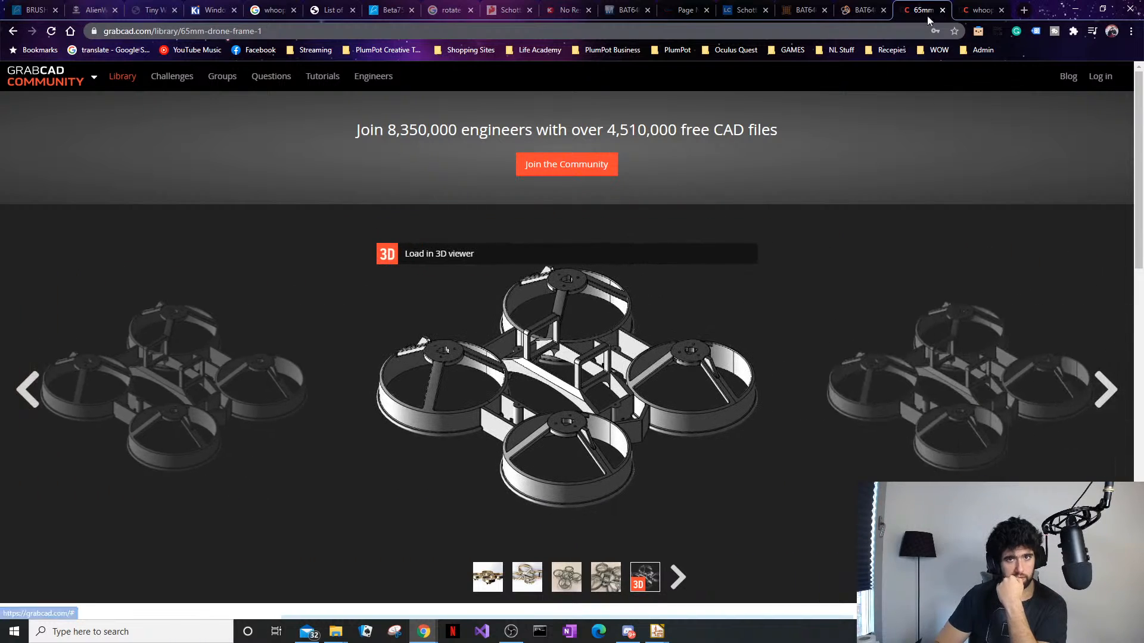
left_click(963, 5)
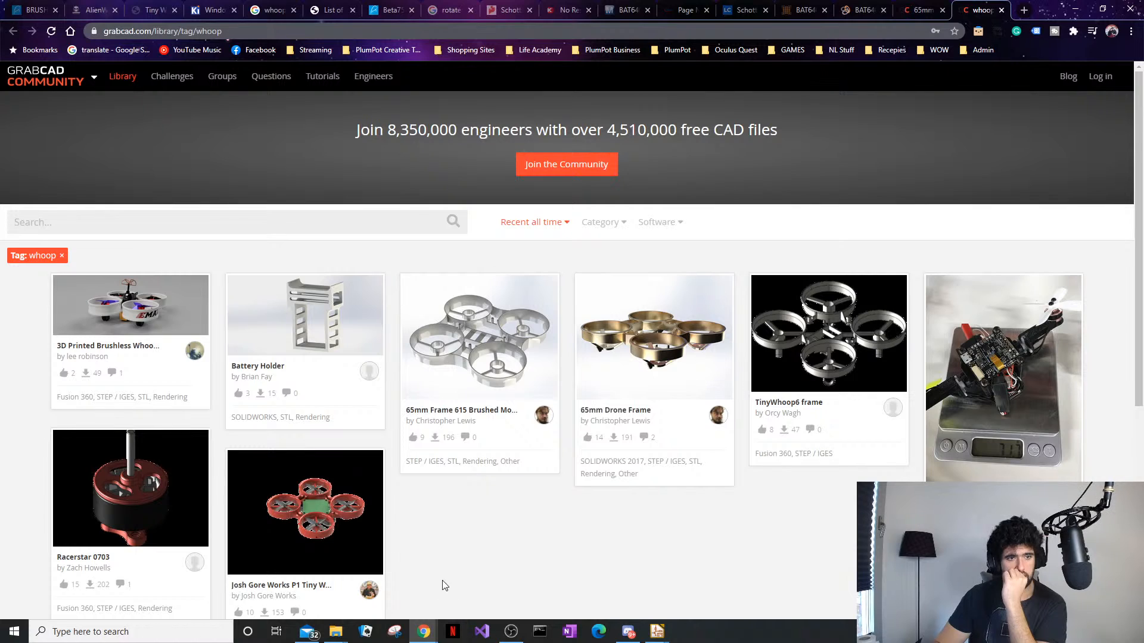
left_click(488, 365)
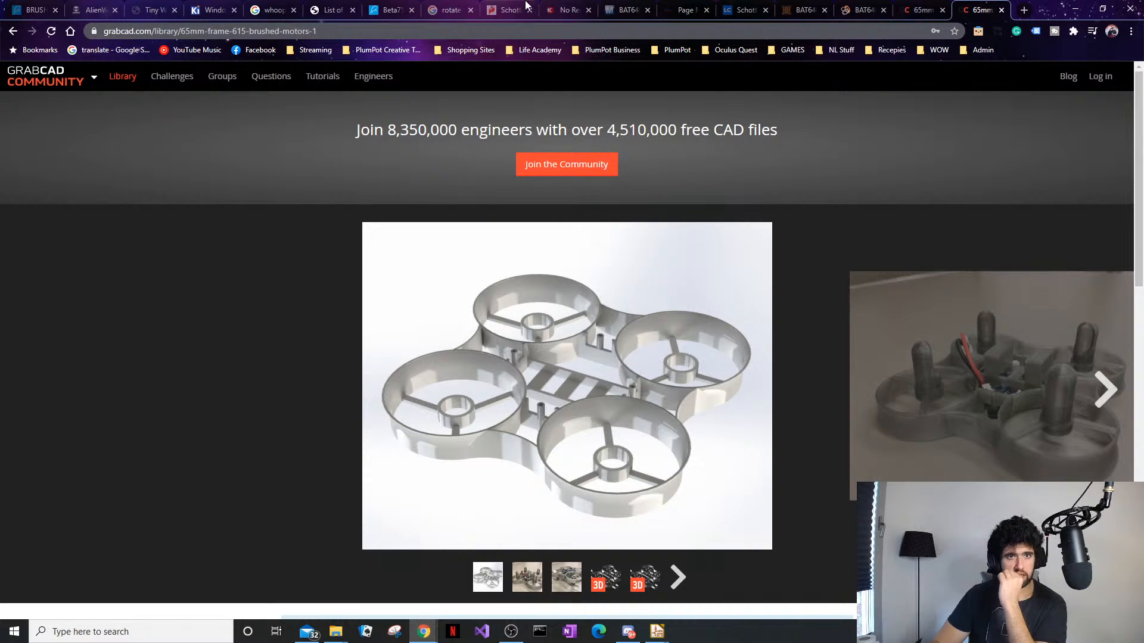
Return to the BETAFPV site and open the 65mm Micro Whoop Frame for 7x16mm Motors Version 4 from the brushed frames
left_click(626, 9)
left_click(566, 10)
left_click(390, 9)
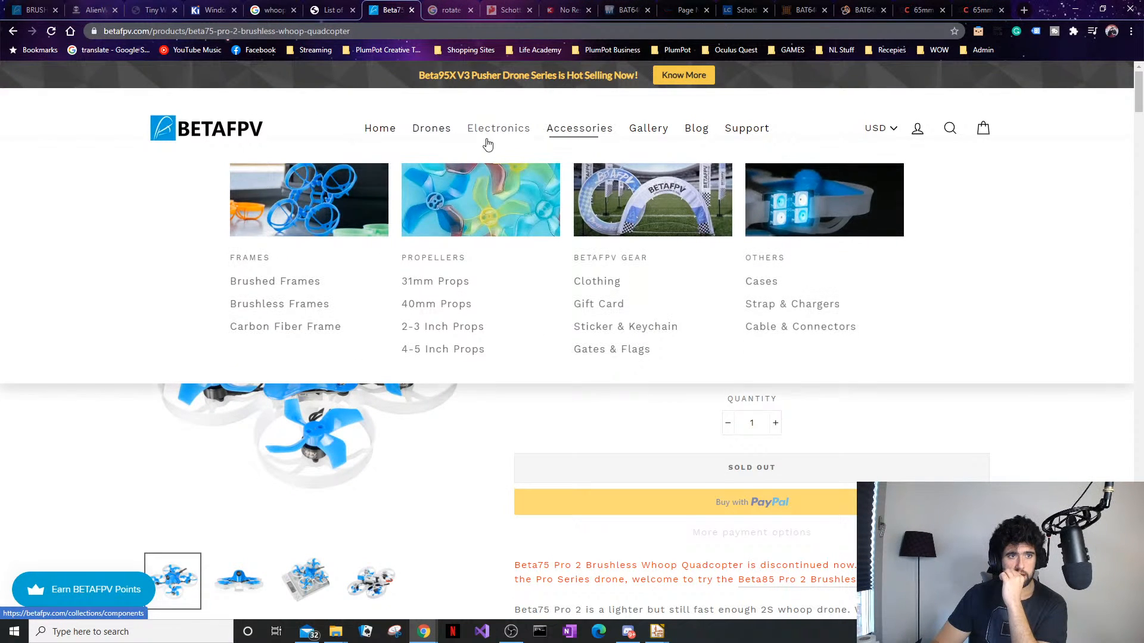
mouse_move(515, 132)
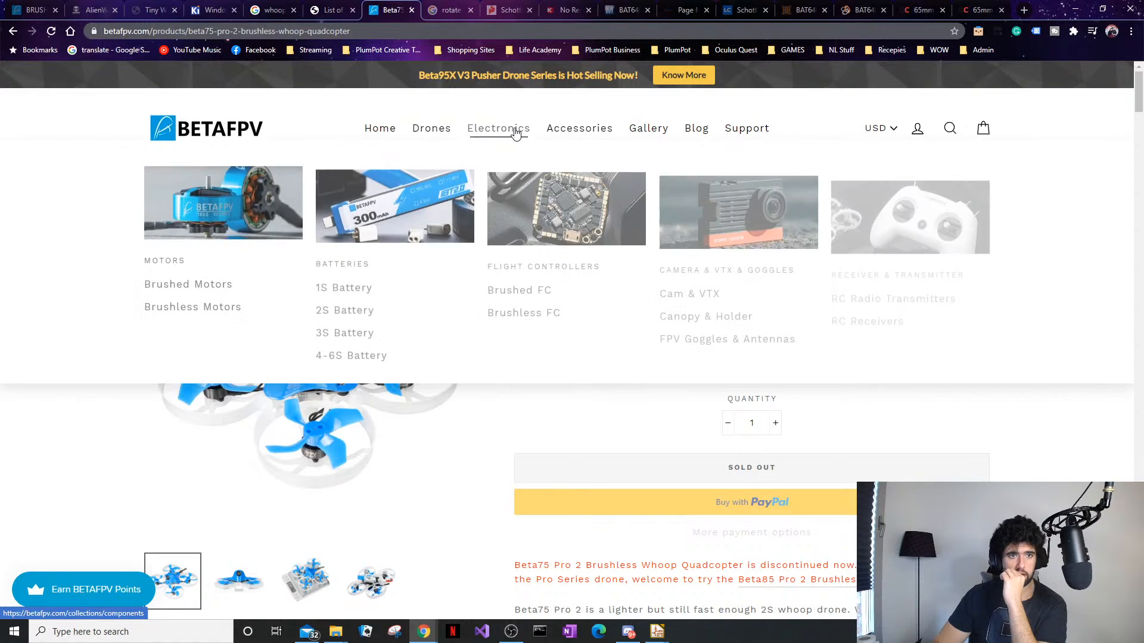
mouse_move(439, 131)
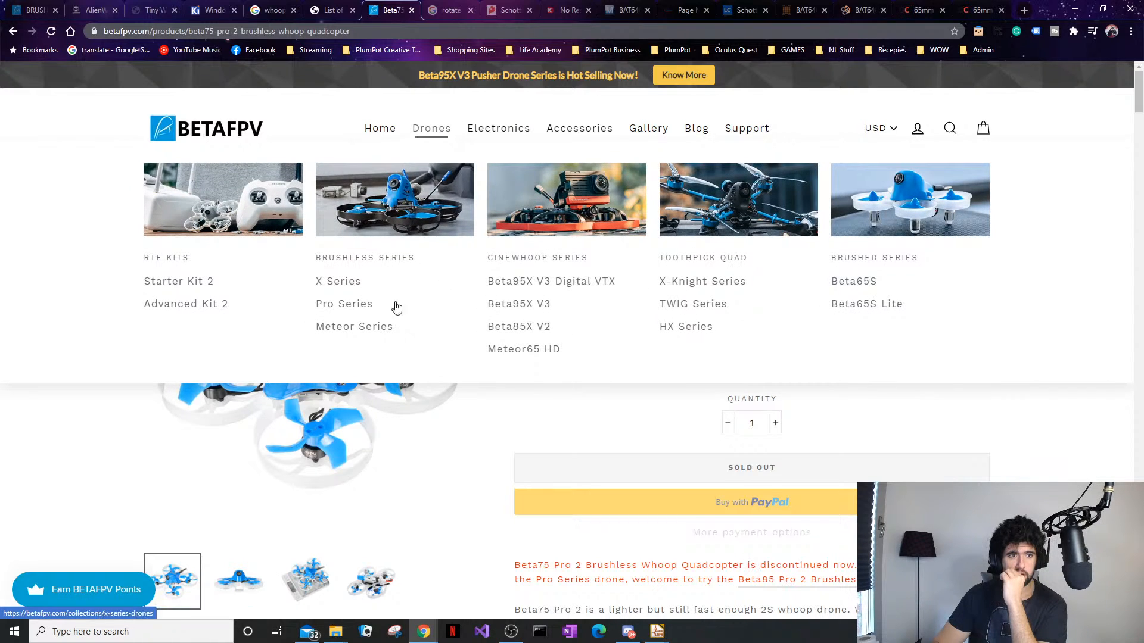
mouse_move(574, 127)
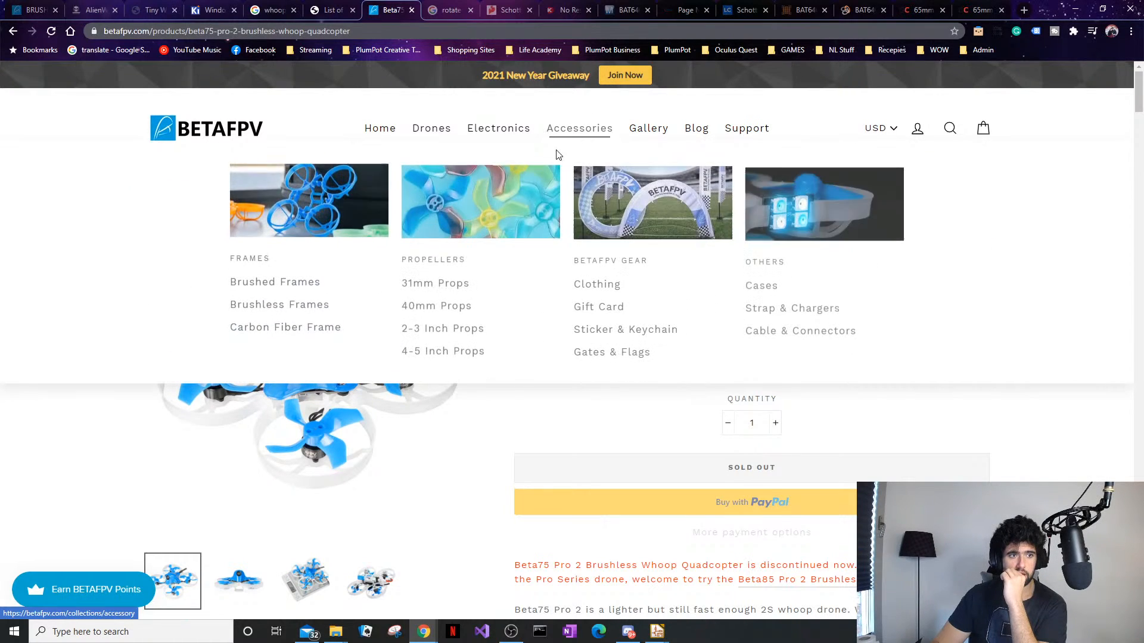
left_click(263, 283)
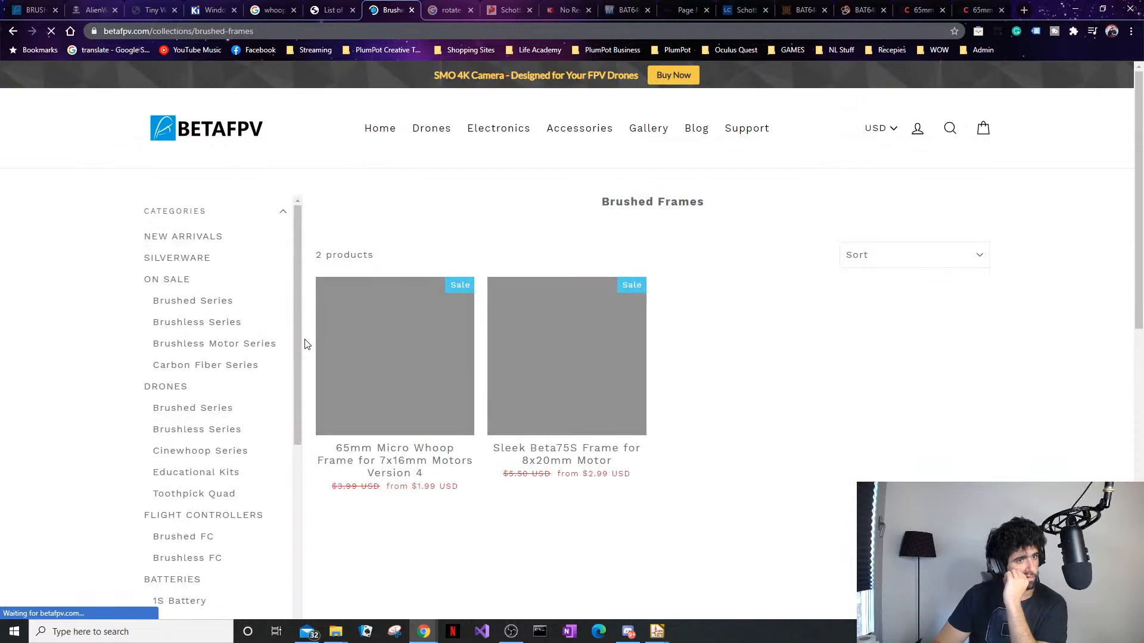
left_click(393, 431)
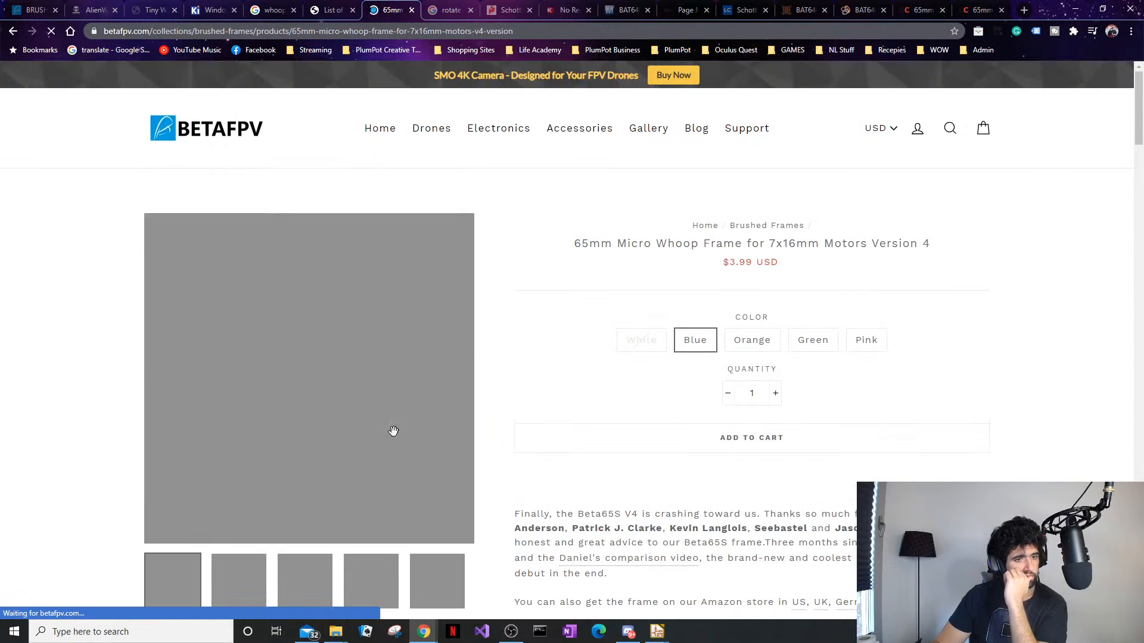
Return to GrabCAD's 65mm Frame 615 Brushed Motors page and download the model files
left_click(921, 7)
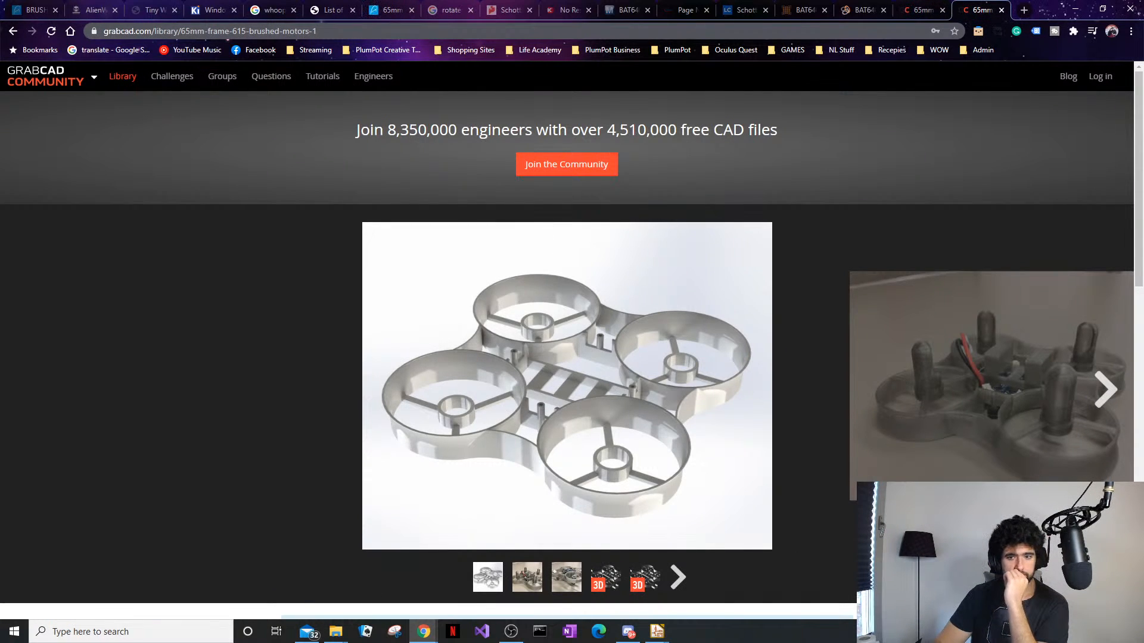
scroll(942, 149, "down", 4)
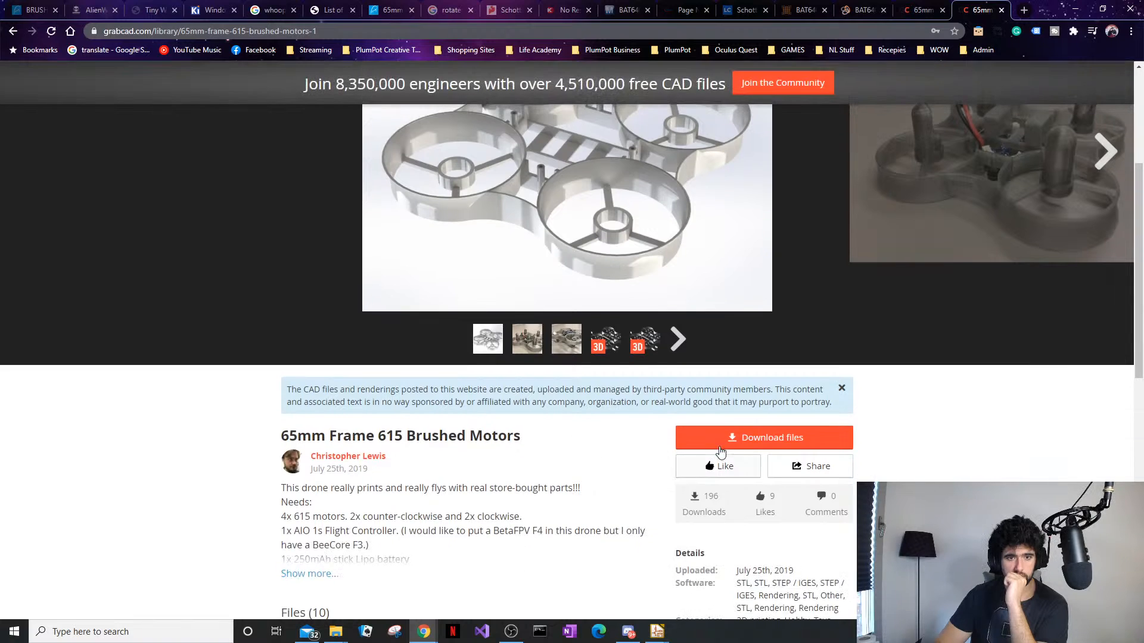
left_click(739, 442)
left_click(626, 351)
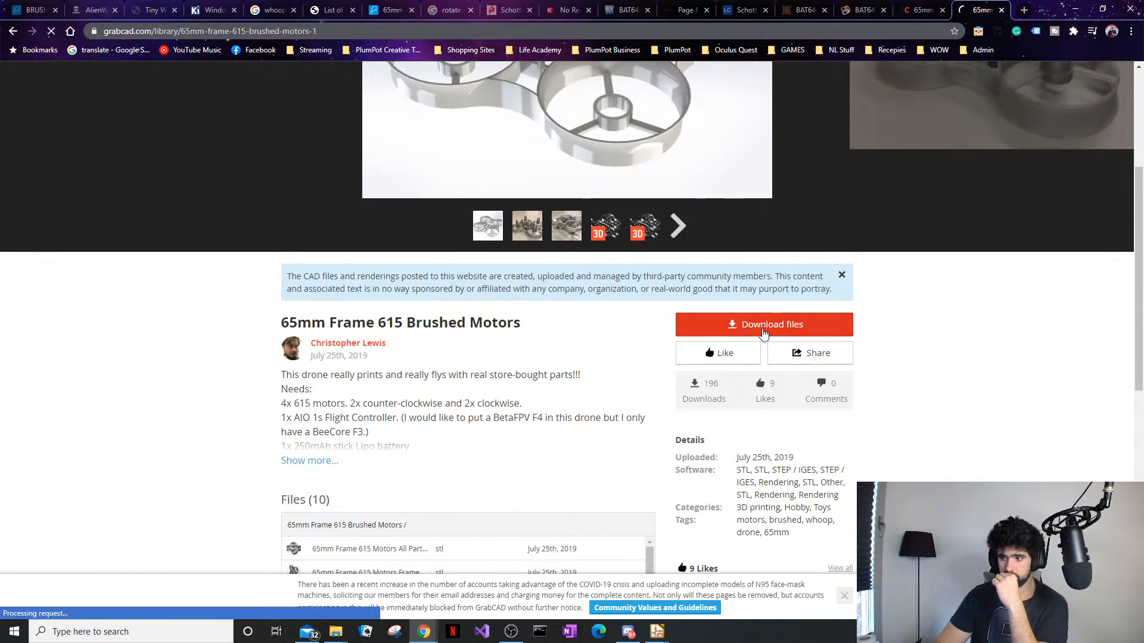
left_click(760, 337)
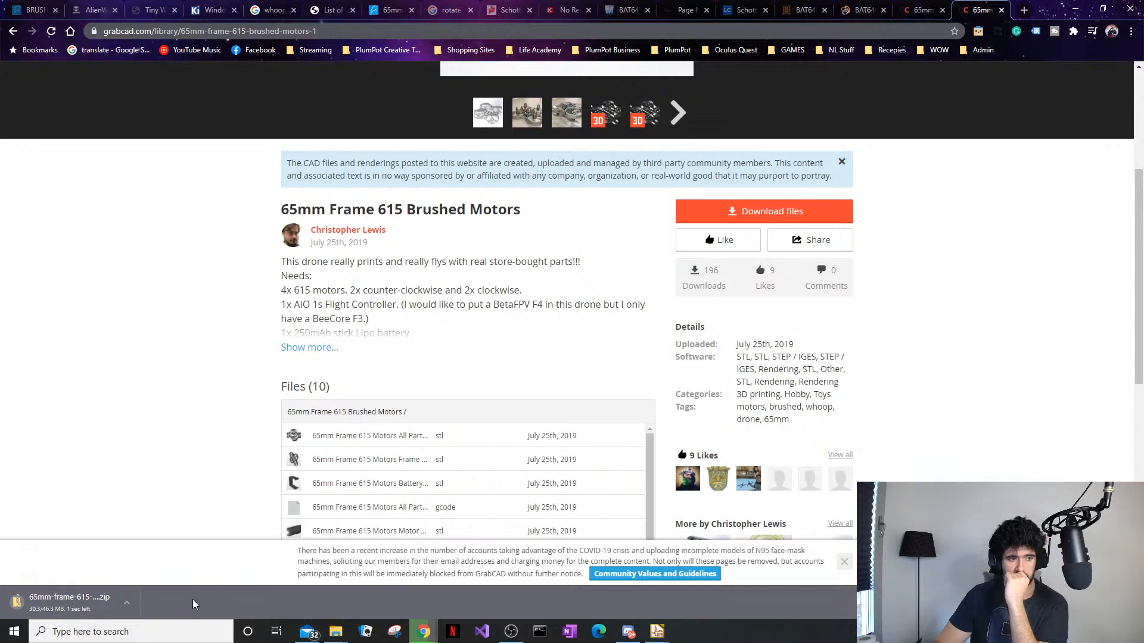
Find Autodesk Fusion 360 through the Windows search and launch it
left_click(9, 635)
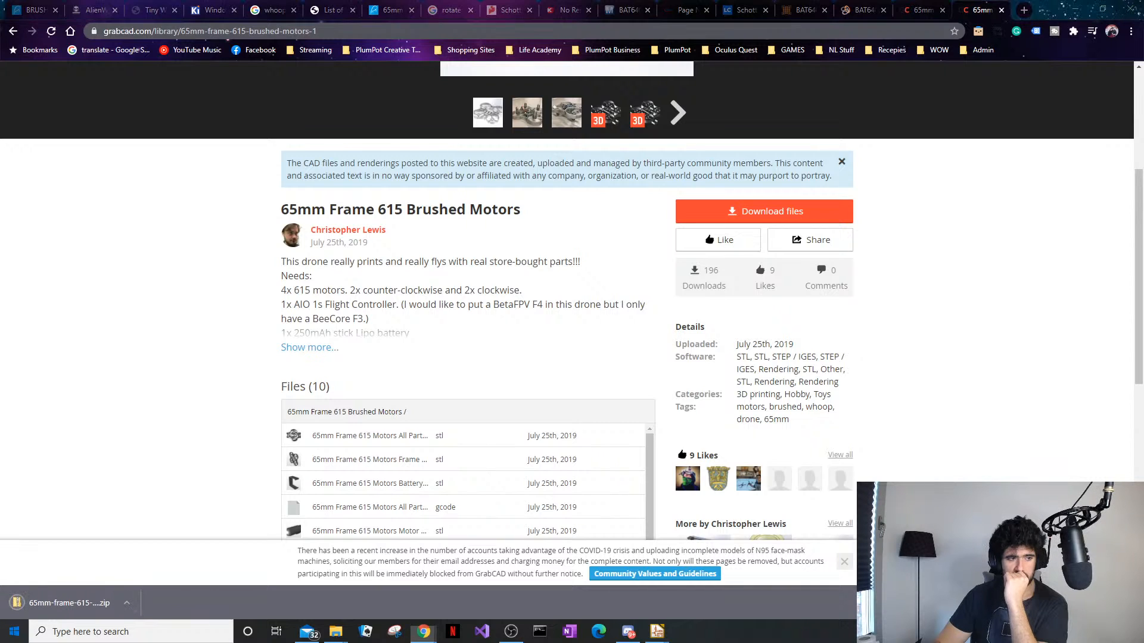
type("fusaion")
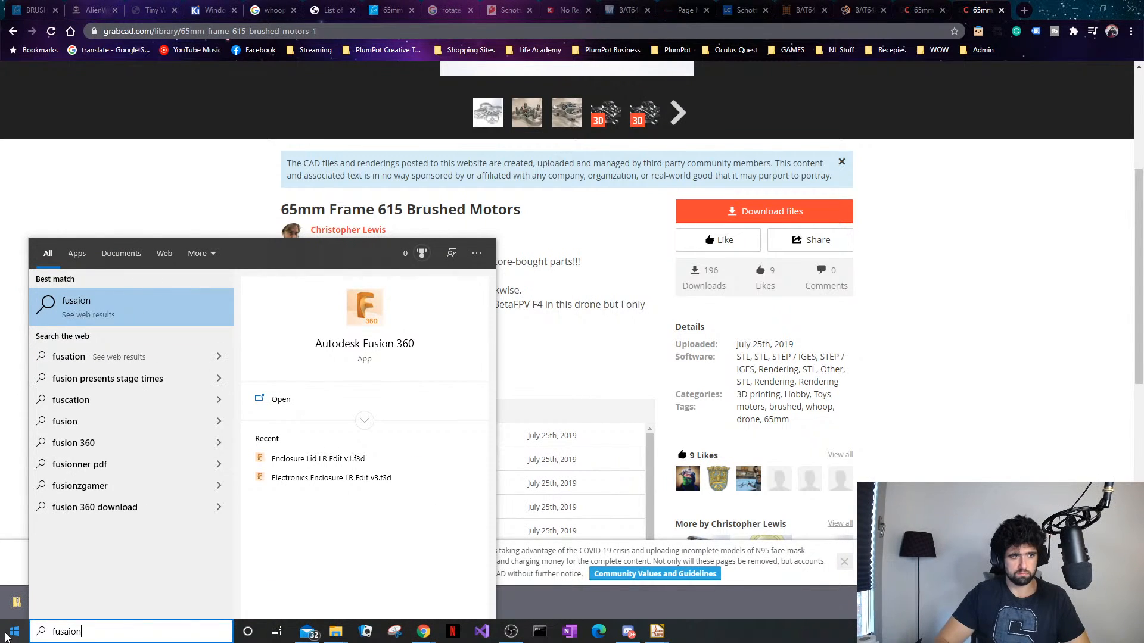
key("BackSpace")
key("BackSpace")
key("BackSpace")
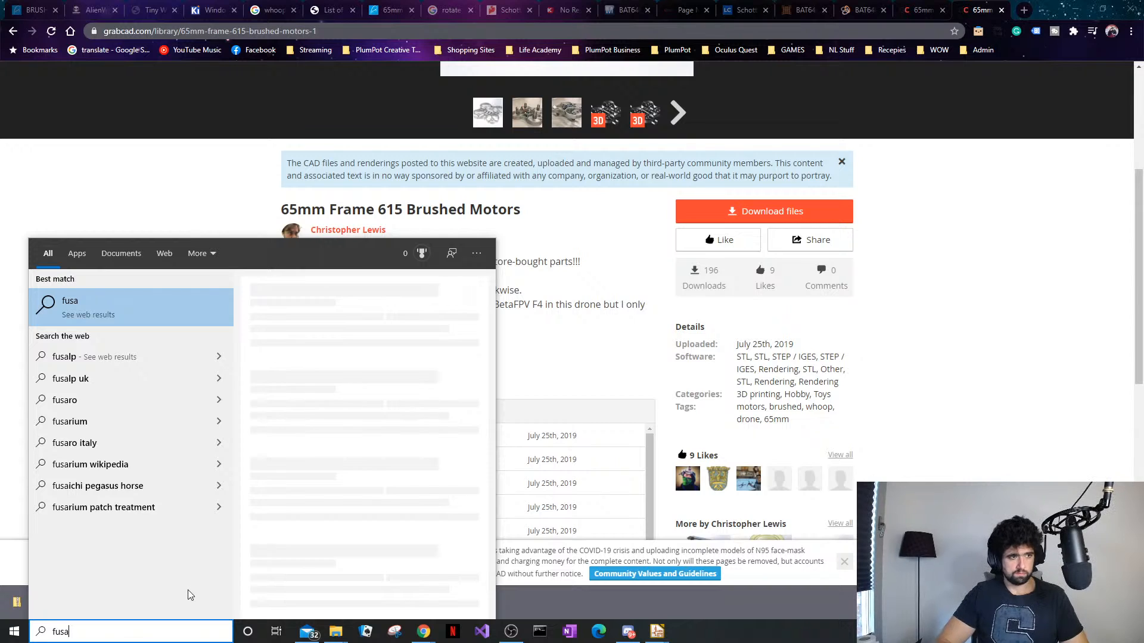
left_click(143, 313)
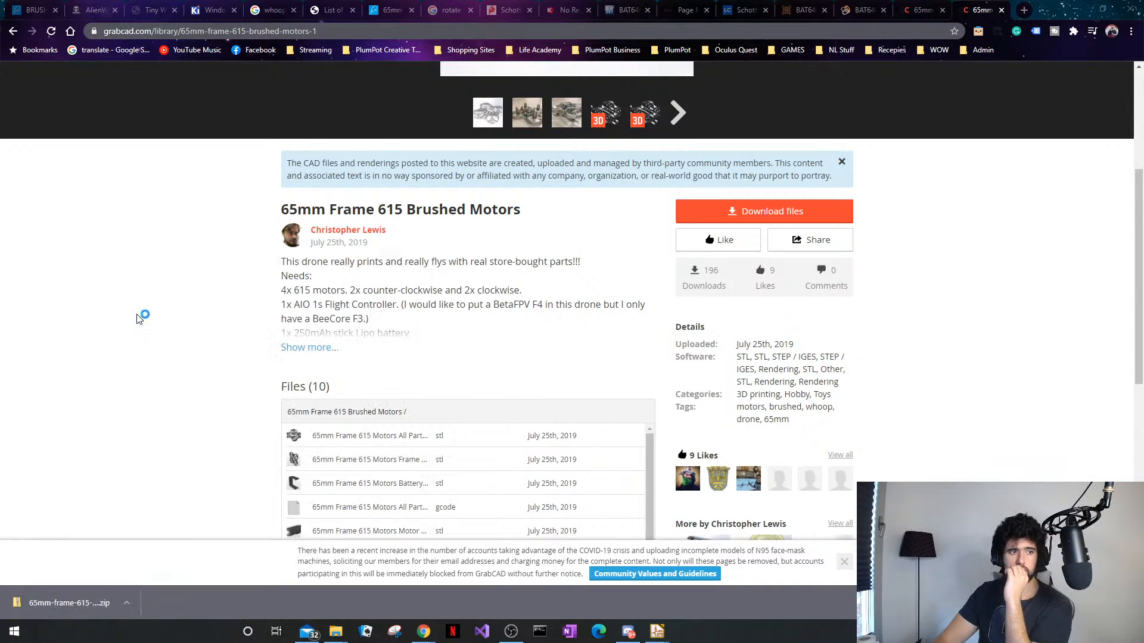
Show the downloaded frame archive in its folder and extract it inside the Drone PCB\Step file folder
left_click(127, 603)
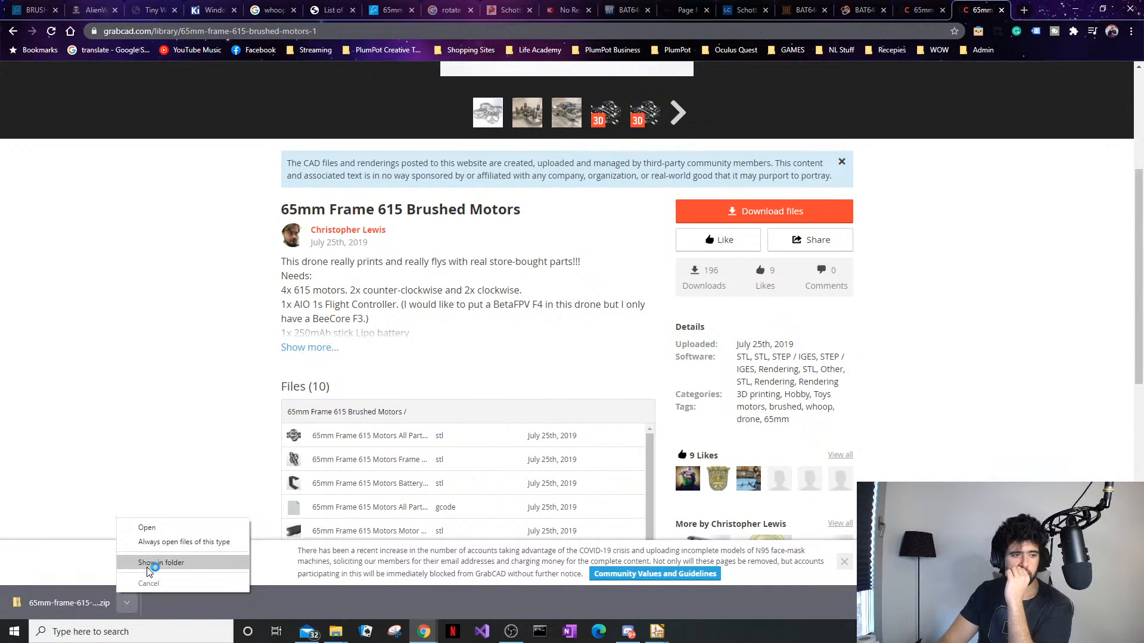
left_click(146, 566)
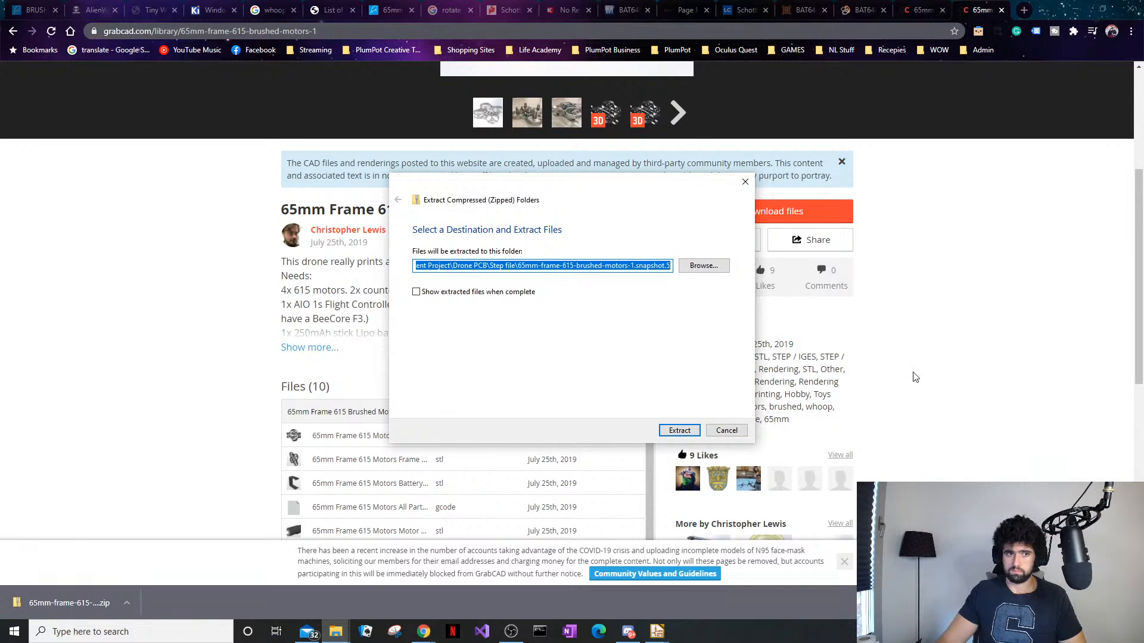
left_click(695, 430)
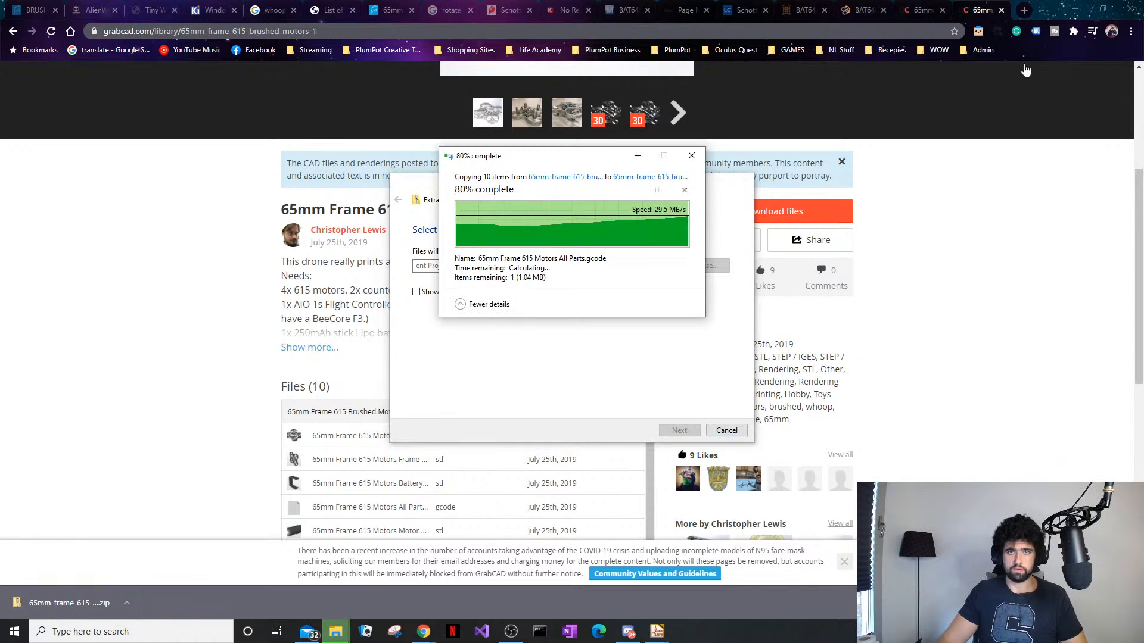
Switch to KiCad, close the 3D Viewer, and hide C4's 47UF-POLAR-EIA3528-10V-10% value text on the board
mouse_move(657, 633)
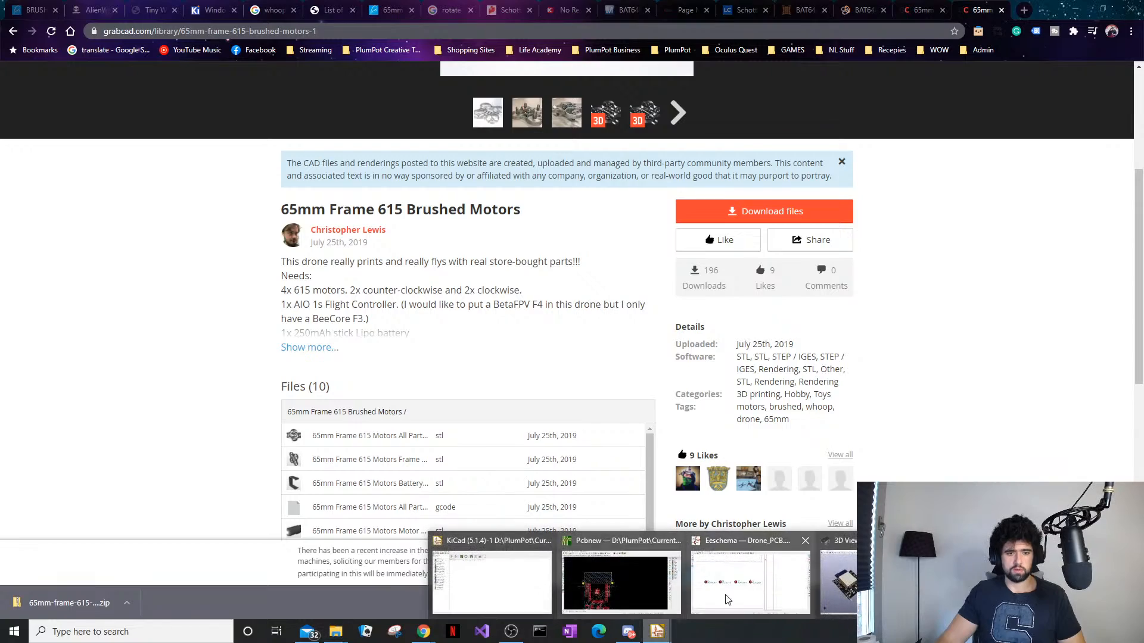
left_click(786, 587)
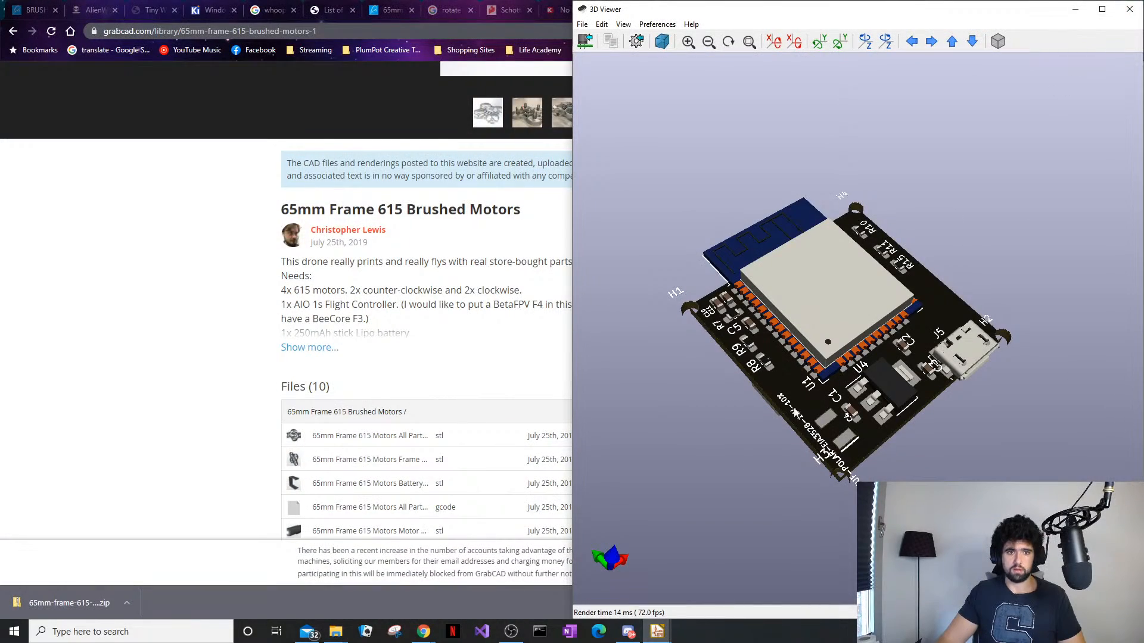
left_click(1129, 9)
scroll(492, 357, "down", 3)
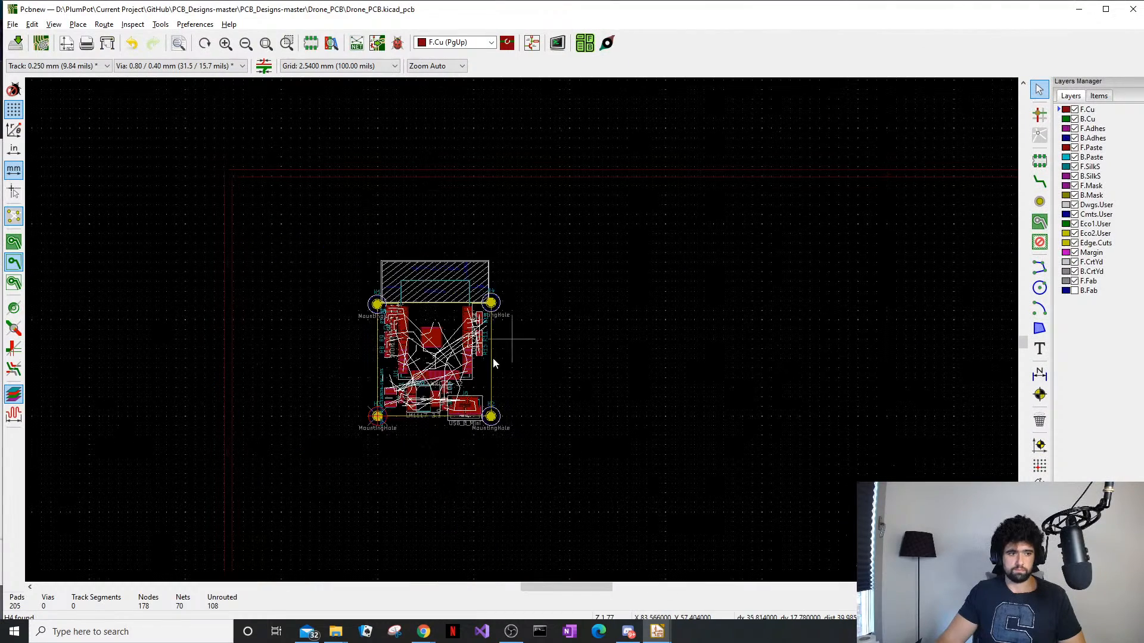
scroll(521, 334, "up", 6)
double_click(726, 330)
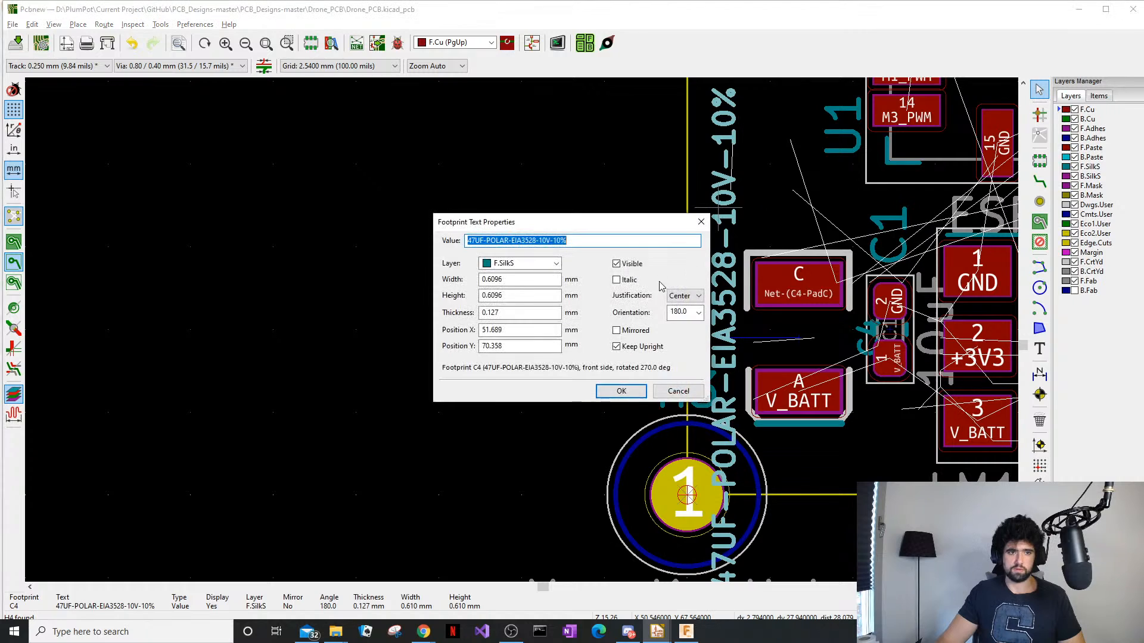
left_click(628, 264)
left_click(640, 395)
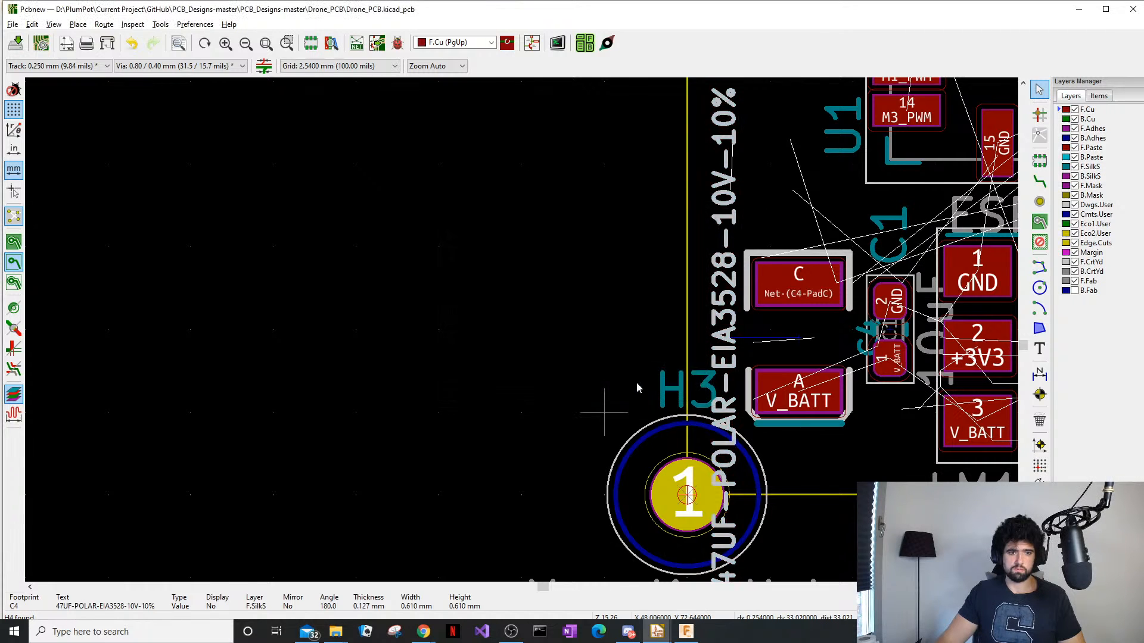
Hide the silkscreen reference texts of the two lower mounting holes, H3 and H2
scroll(600, 408, "down", 1)
double_click(587, 311)
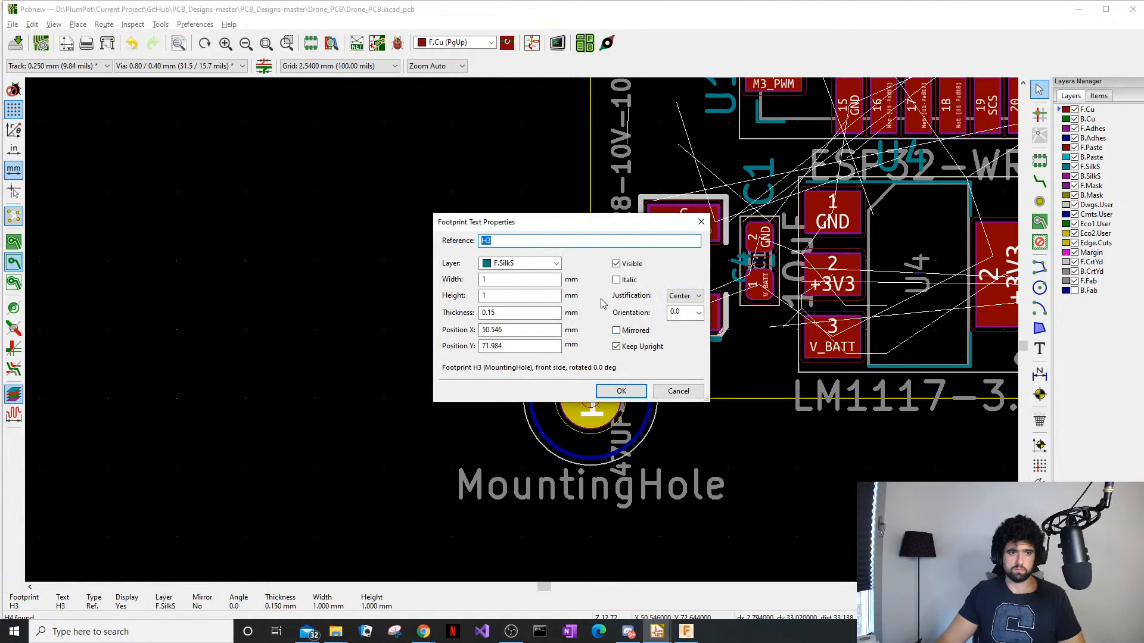
left_click(616, 264)
left_click(621, 391)
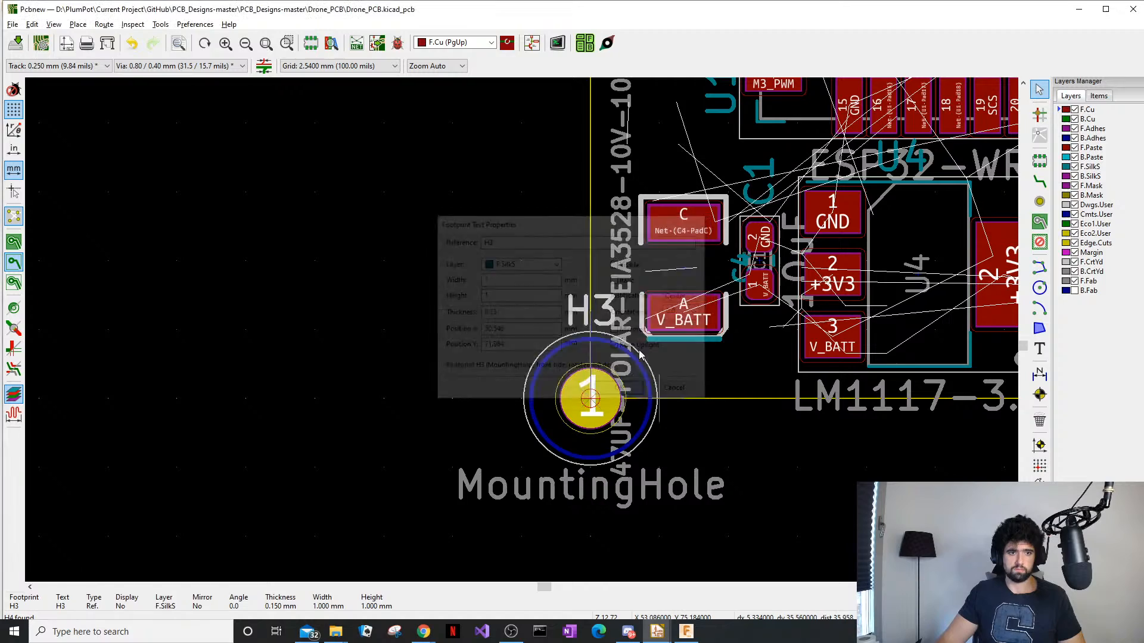
scroll(596, 381, "down", 4)
scroll(523, 335, "up", 1)
scroll(523, 336, "up", 4)
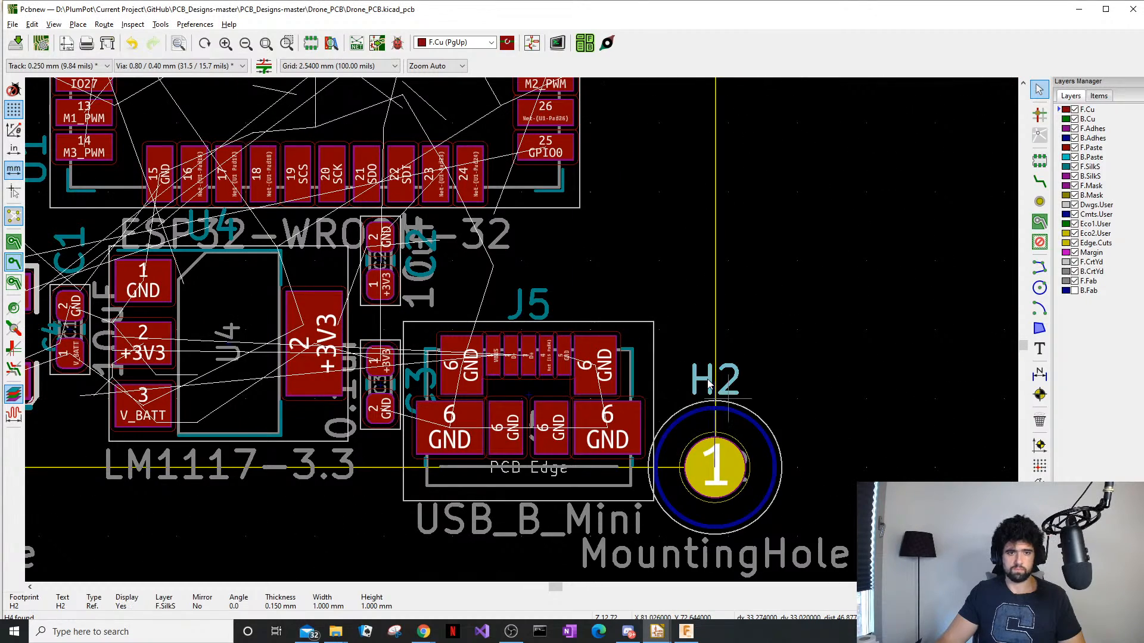
double_click(726, 379)
left_click(632, 264)
left_click(622, 391)
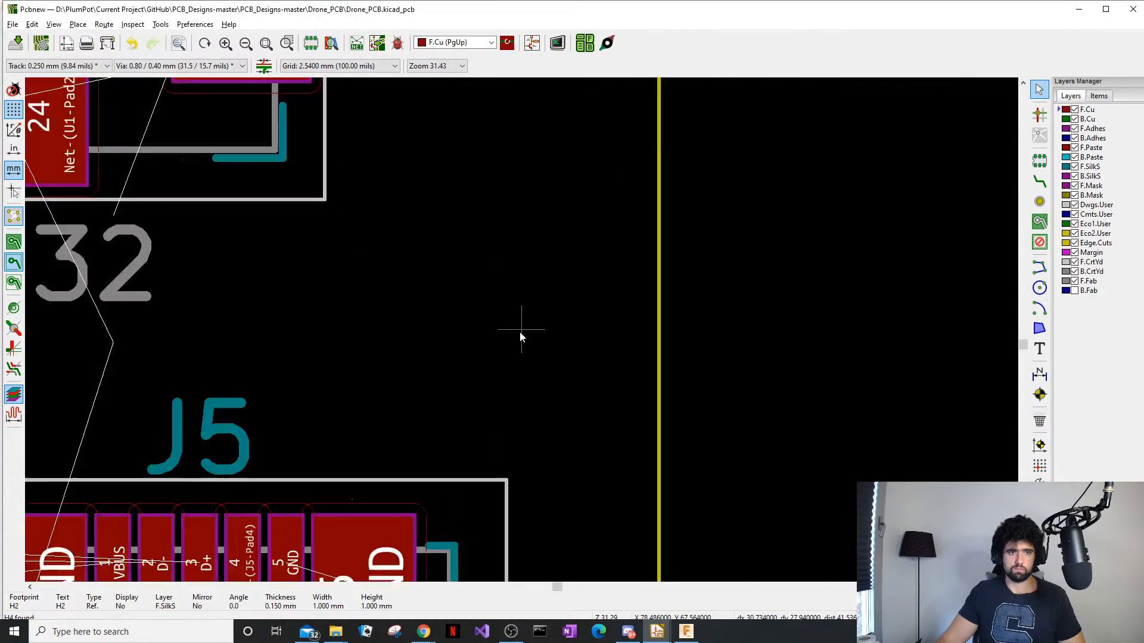
Hide the silkscreen reference texts of the two upper mounting holes, H4 and H1
scroll(519, 331, "down", 4)
scroll(550, 330, "up", 2)
scroll(566, 307, "up", 4)
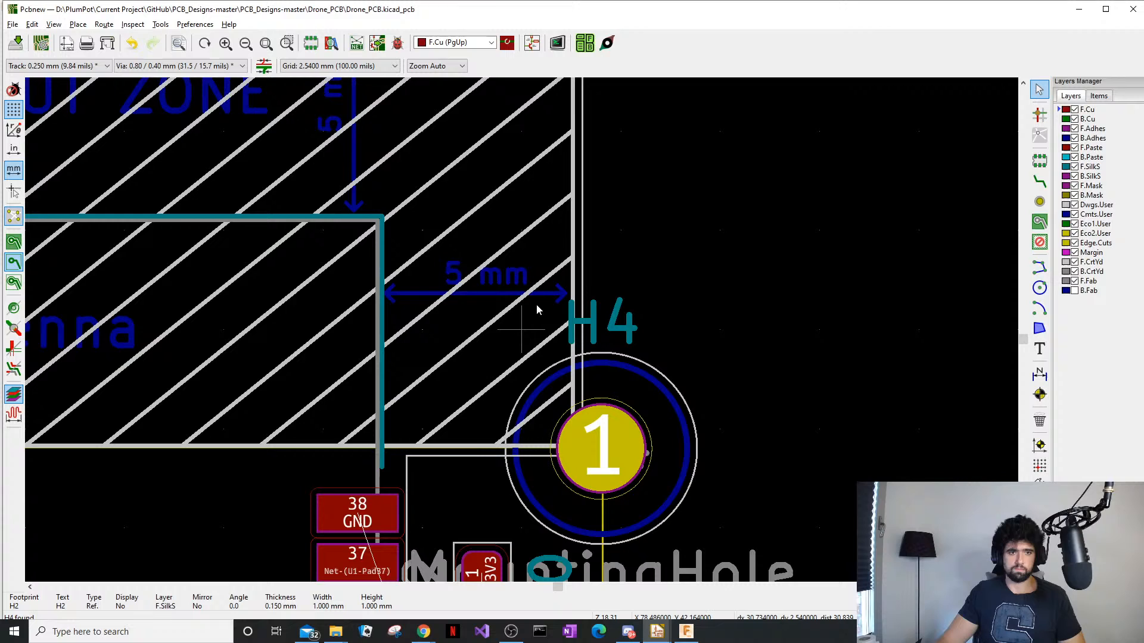
double_click(591, 320)
left_click(617, 264)
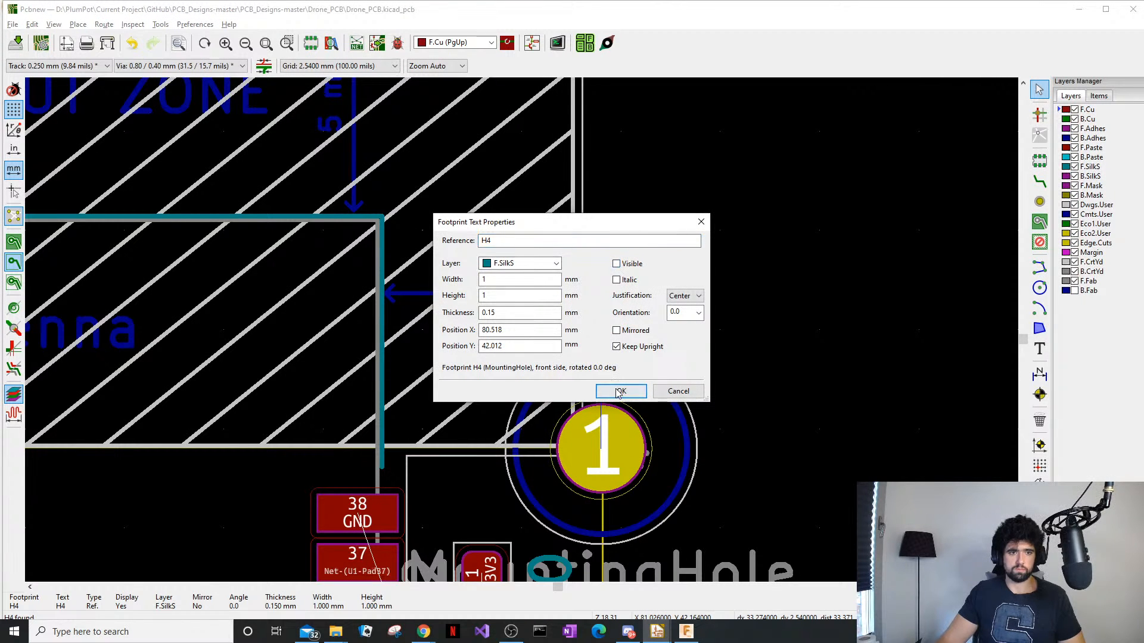
left_click(622, 390)
scroll(621, 391, "down", 4)
scroll(403, 280, "up", 4)
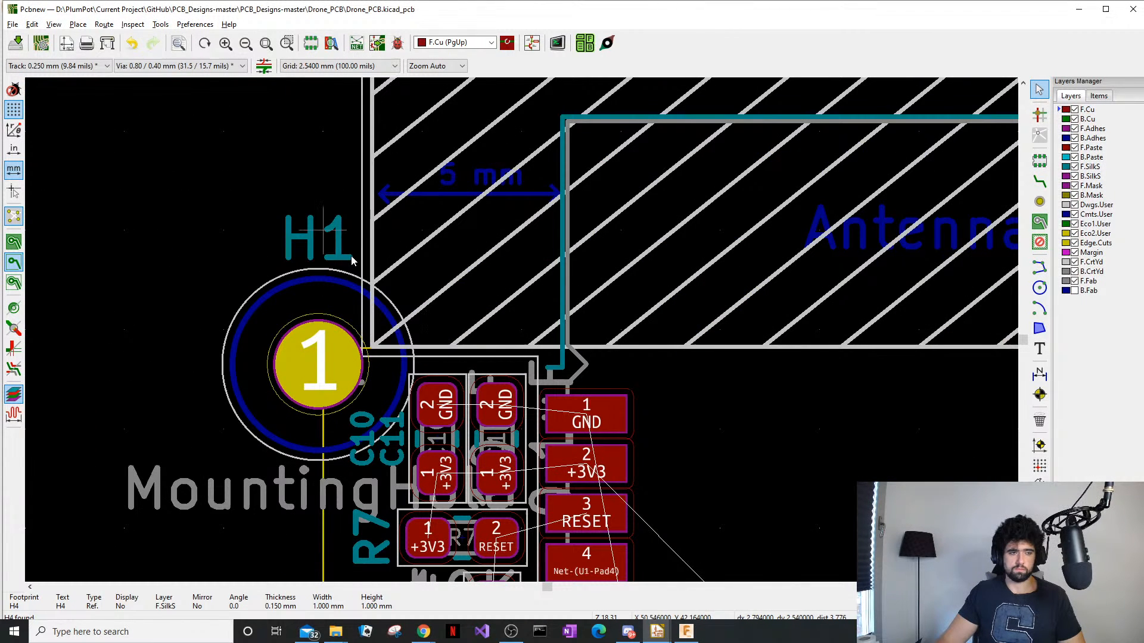
double_click(318, 238)
left_click(617, 264)
left_click(621, 391)
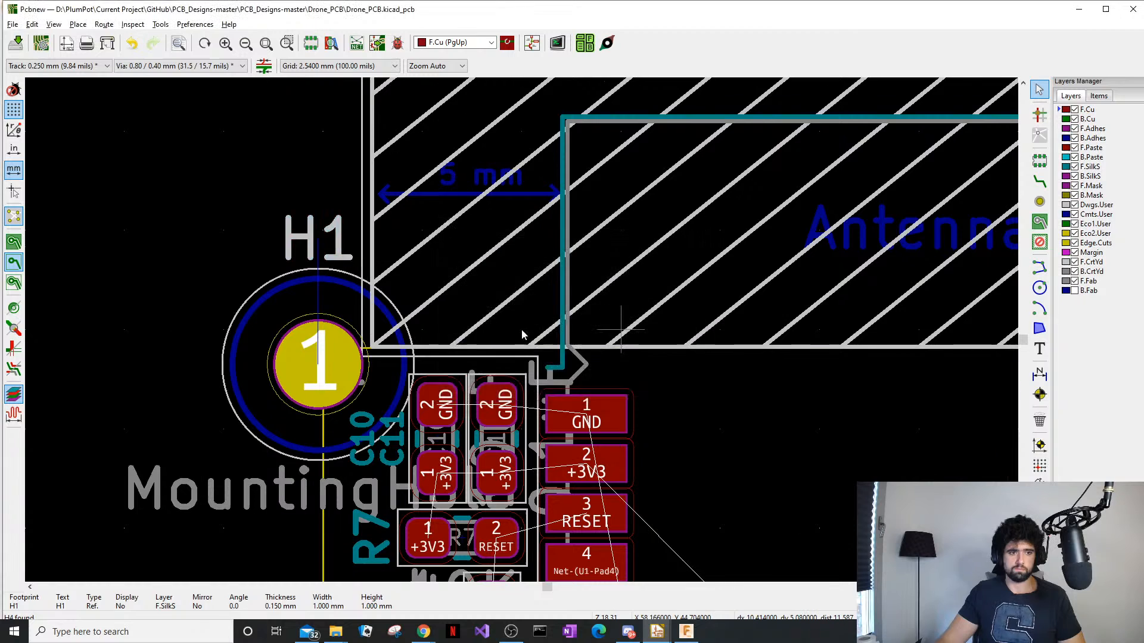
Save the board and export it as a STEP file with the drill and plot origin and standard tolerance
scroll(521, 329, "down", 4)
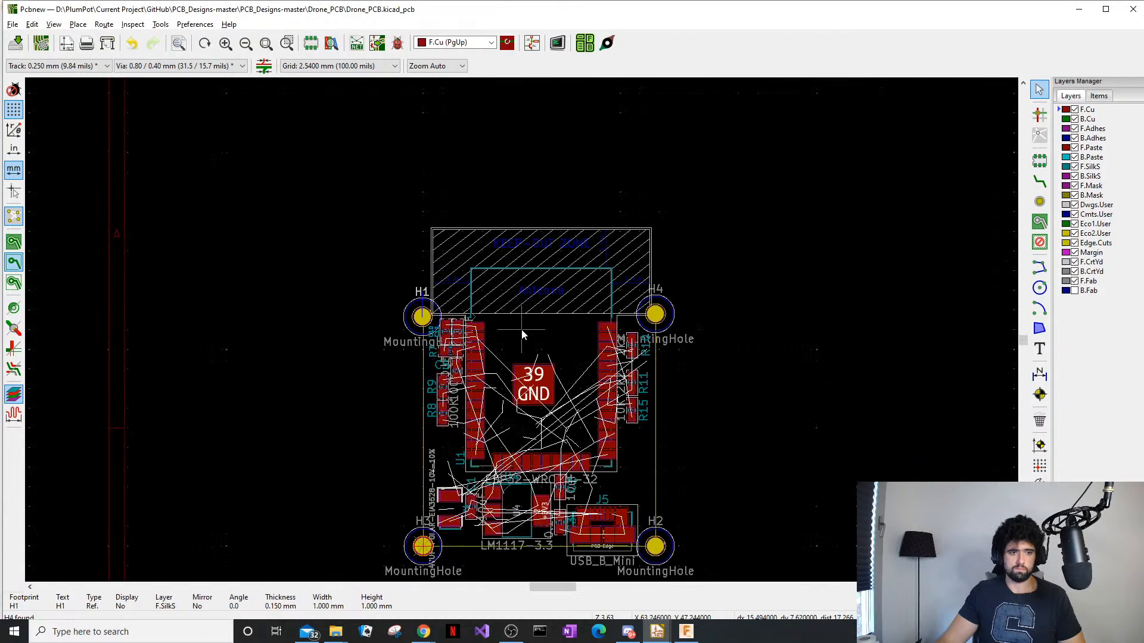
left_click(16, 43)
middle_click_drag(488, 304, 439, 263)
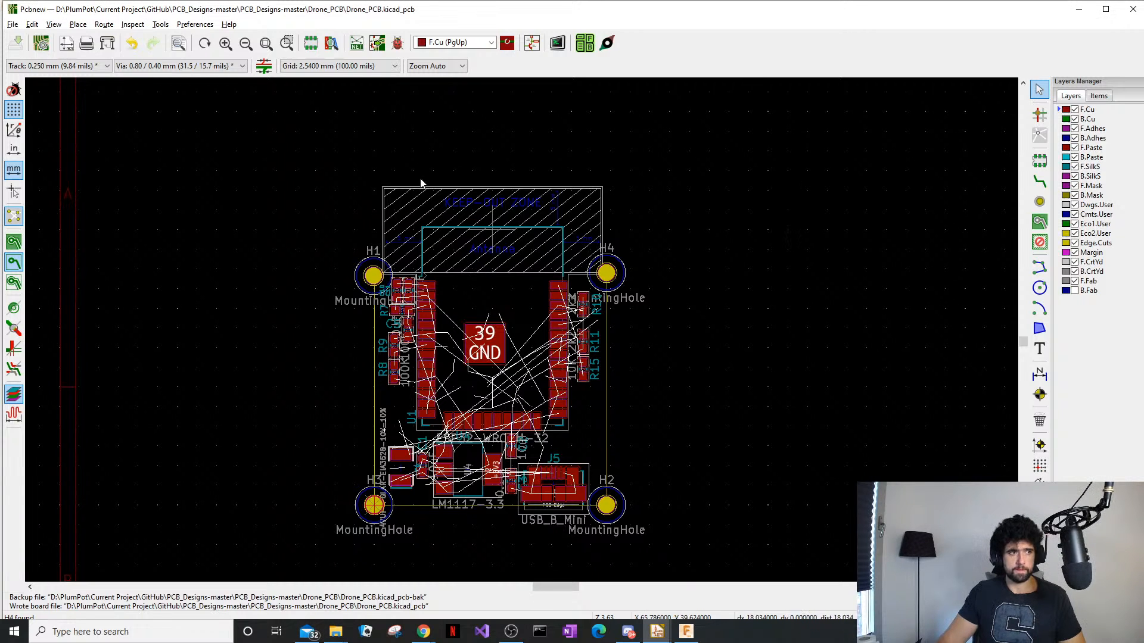
left_click(12, 25)
mouse_move(89, 145)
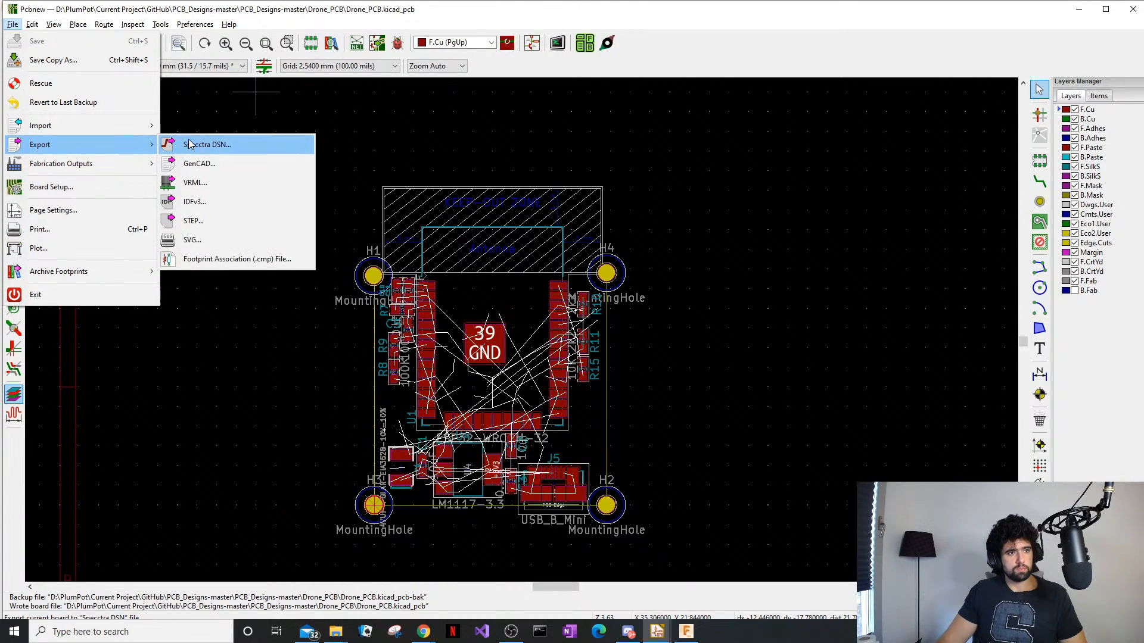
left_click(192, 220)
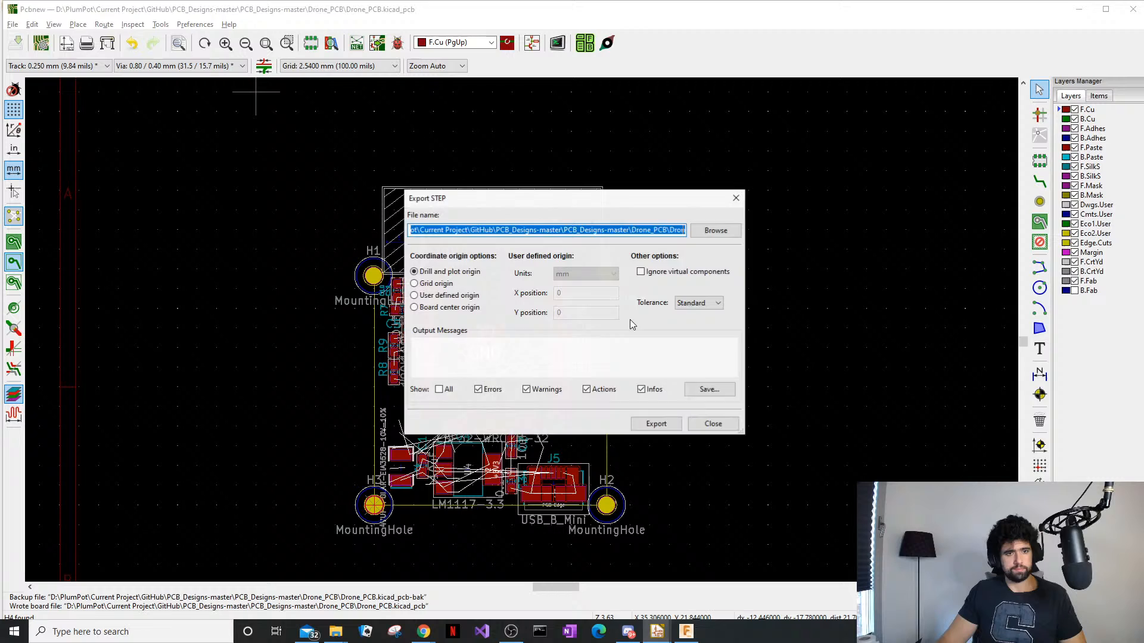
left_click(656, 424)
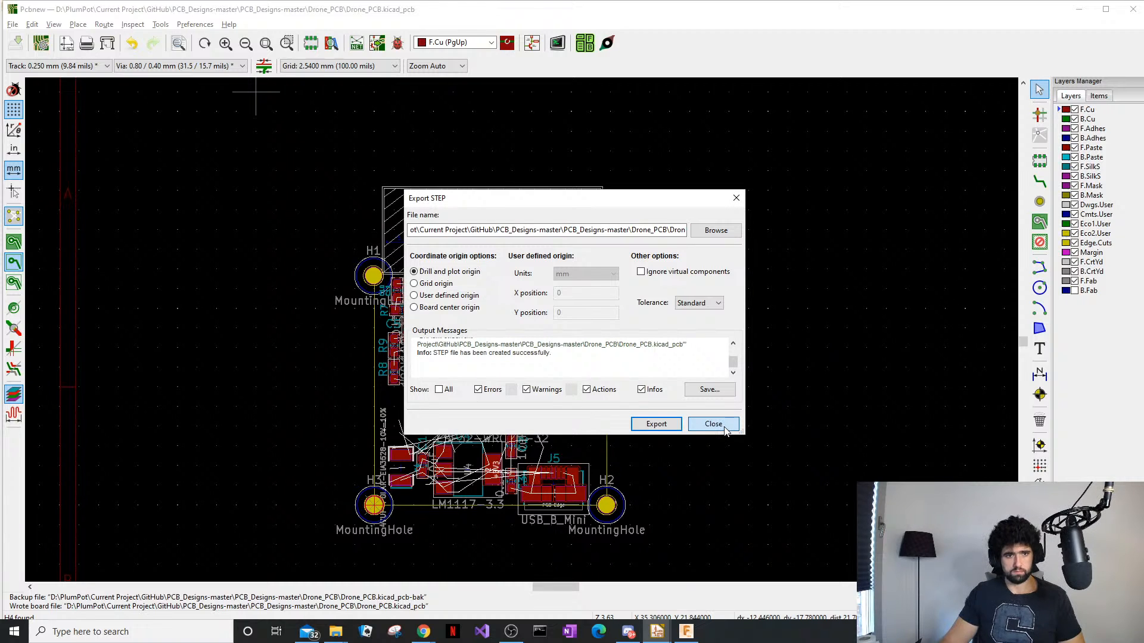
left_click(724, 428)
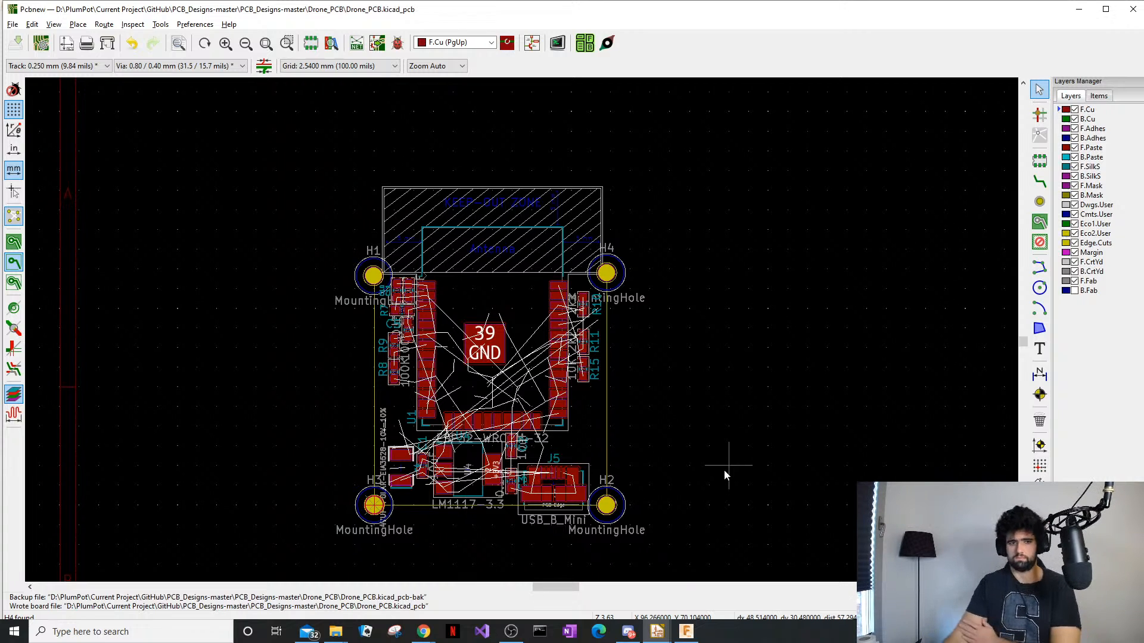
Switch to Autodesk Fusion 360 and move its sign-in window onto the other monitor
left_click(686, 632)
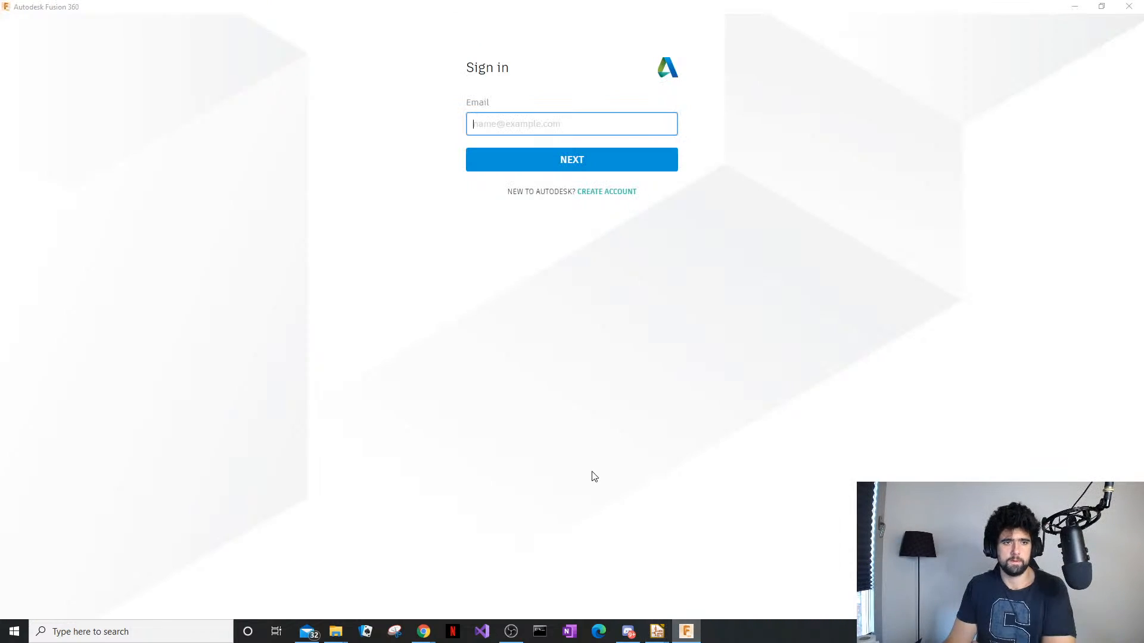
left_click_drag(733, 3, 1143, 143)
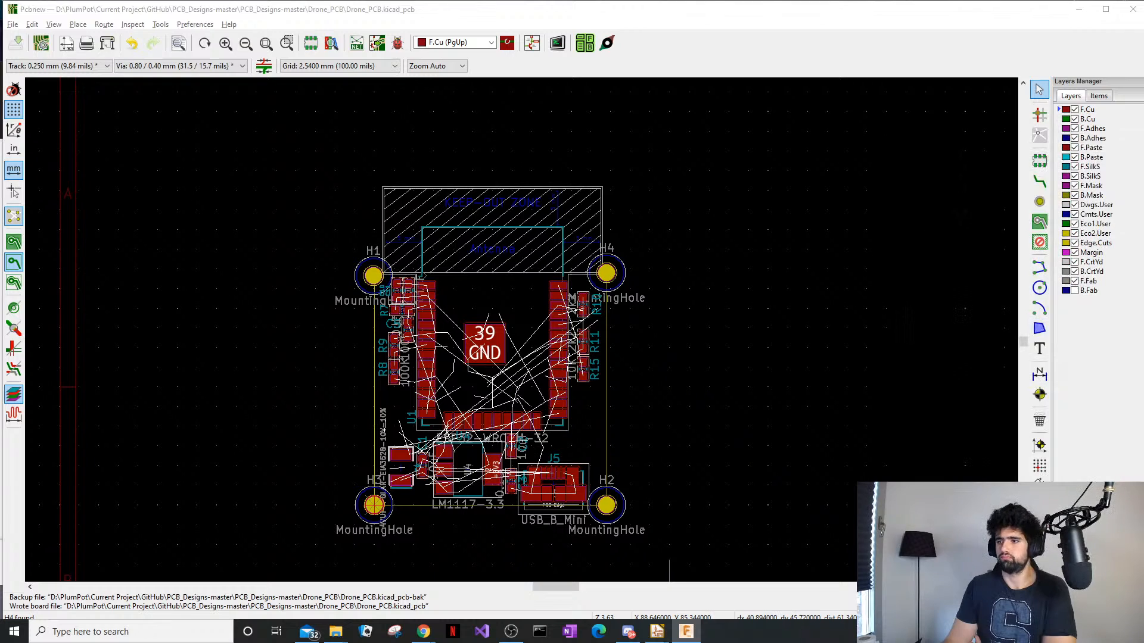
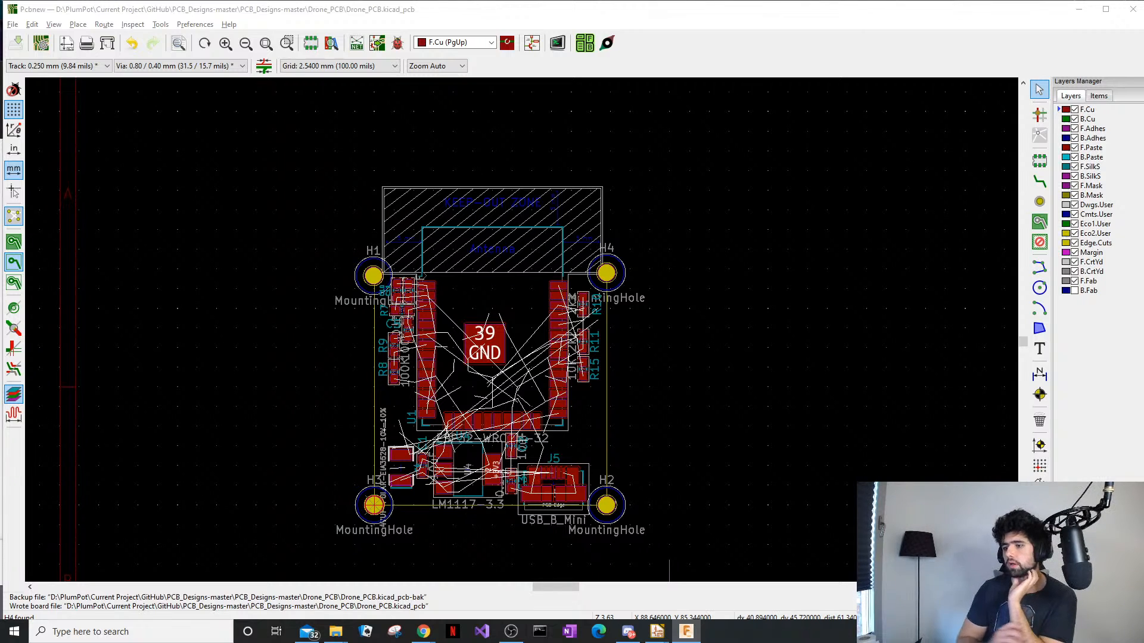
key("alt+Tab")
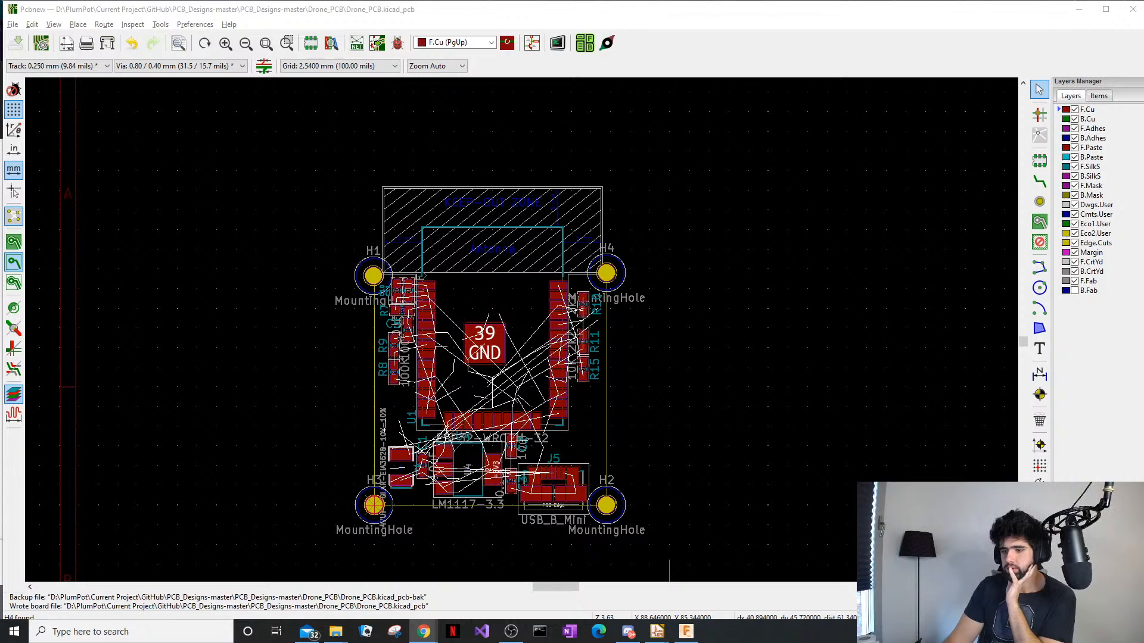
key("alt+Tab")
key("alt+Tab")
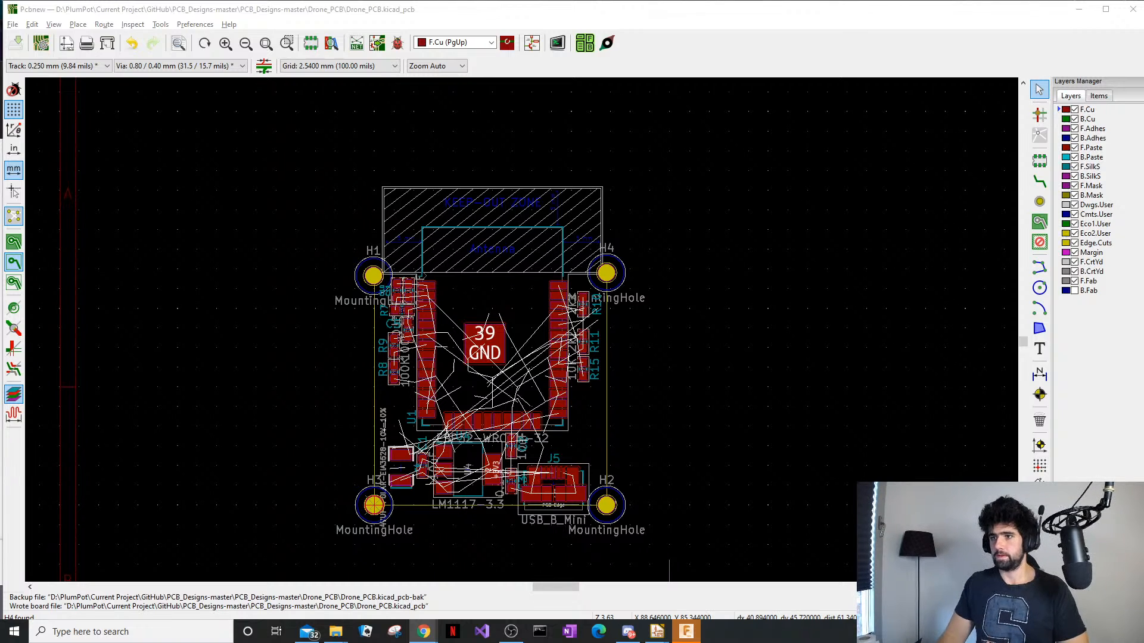
Bring the main Fusion 360 window onto this monitor and maximize it
left_click_drag(1143, 156, 370, 192)
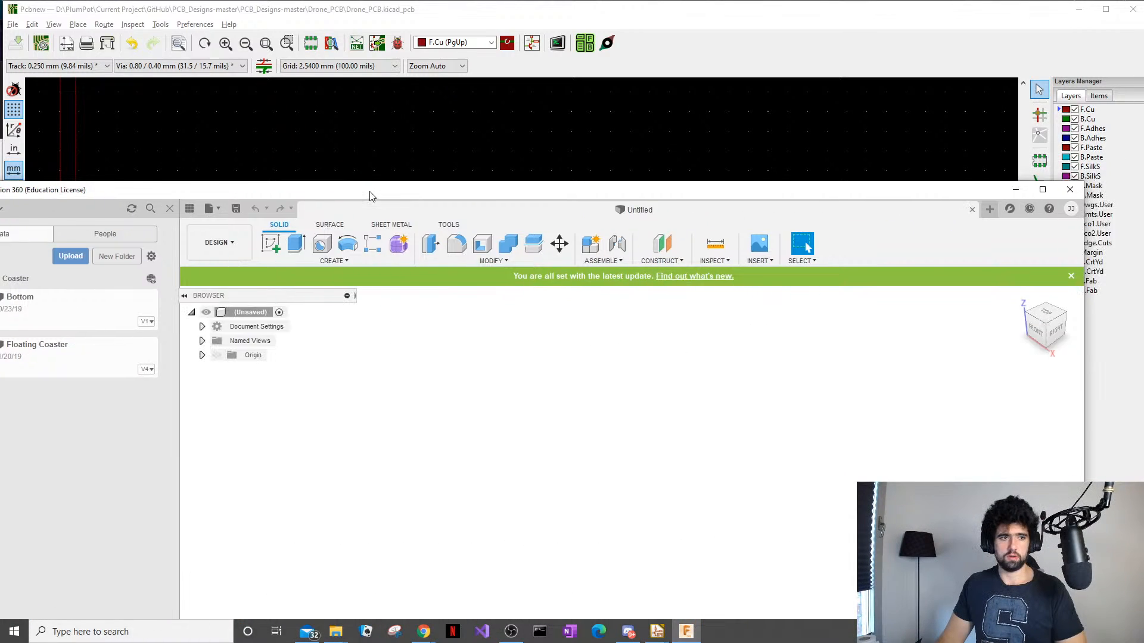
double_click(370, 192)
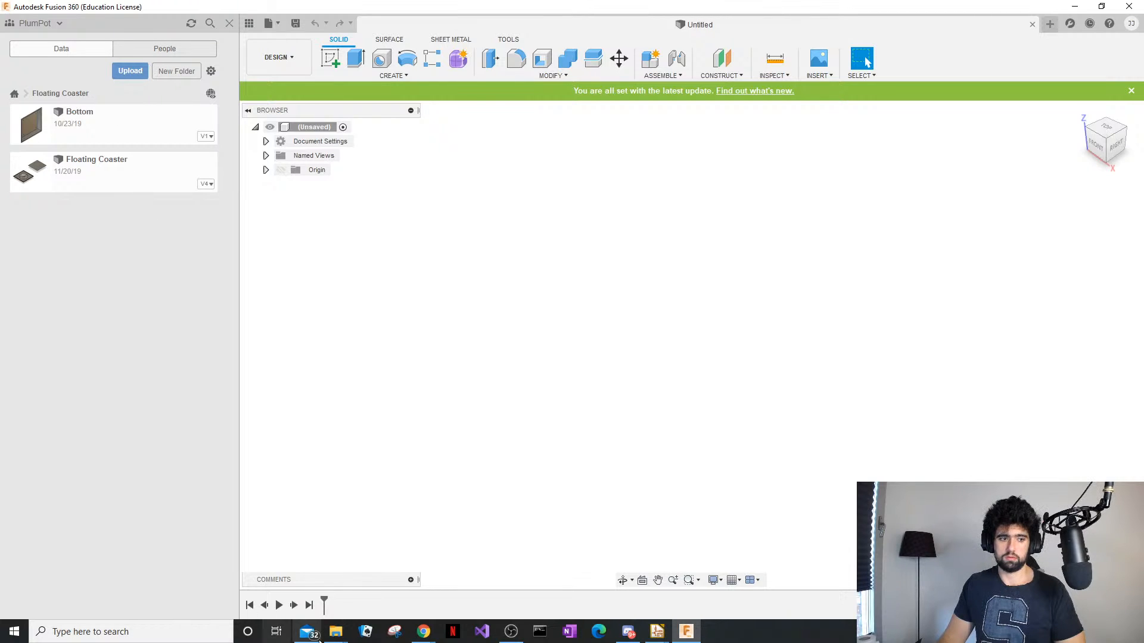
mouse_move(335, 635)
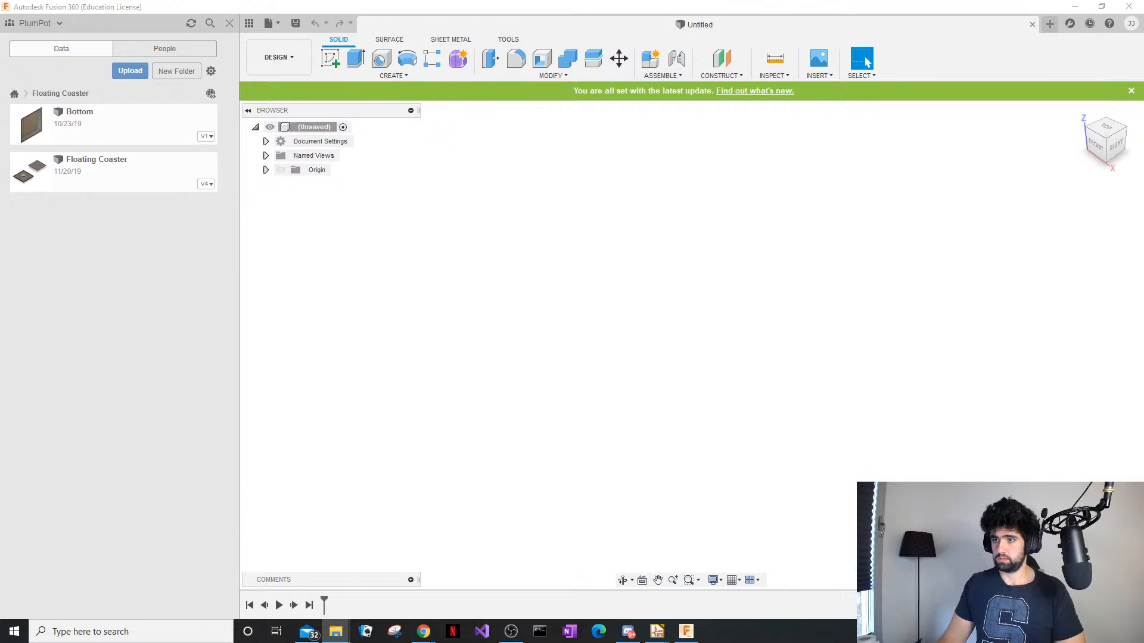
left_click_drag(1072, 245, 95, 89)
Upload 65mm Frame 615 Motors.STEP from the Drone PCB step-file folder 65mm-frame-615-brushed-motors-1.snapshot.5 to the Floating Coaster project
left_click(123, 71)
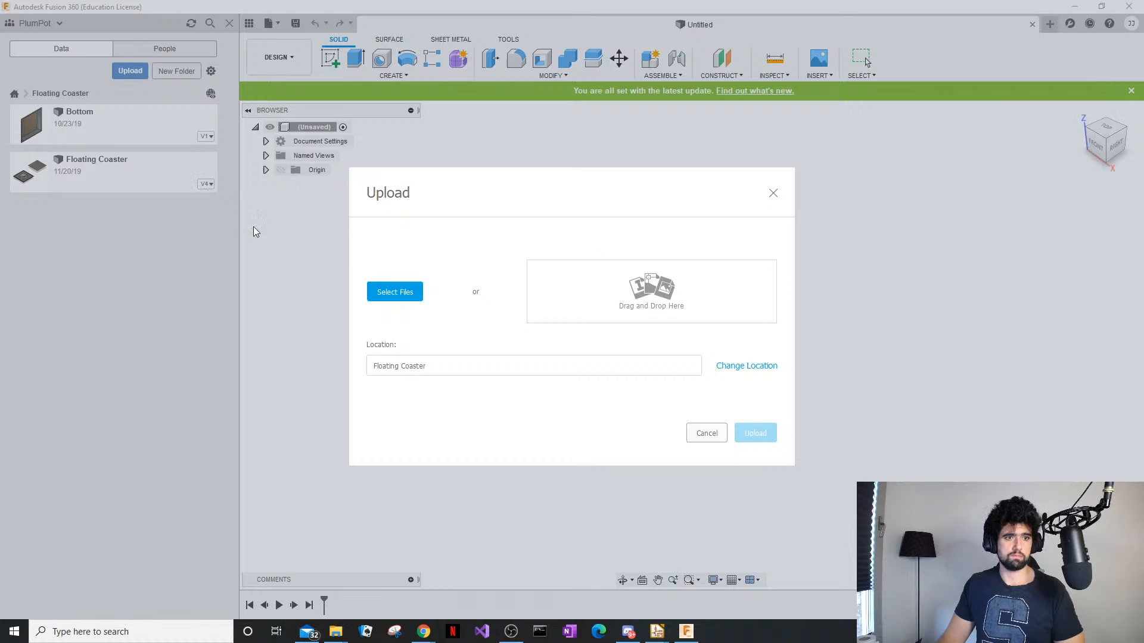
left_click(420, 298)
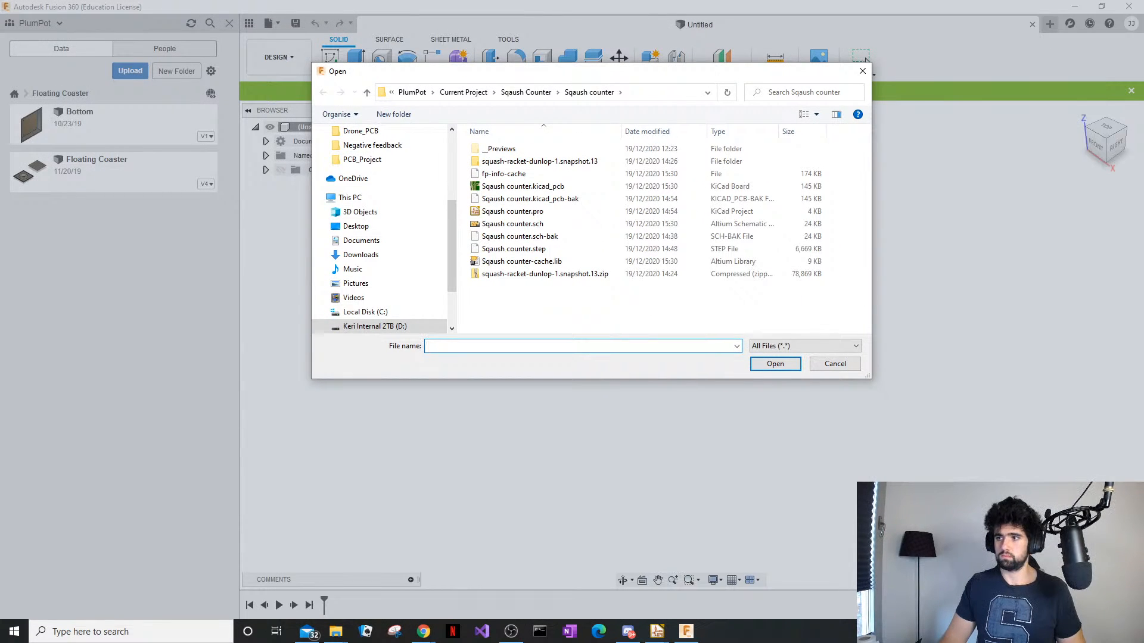
key("alt+Tab")
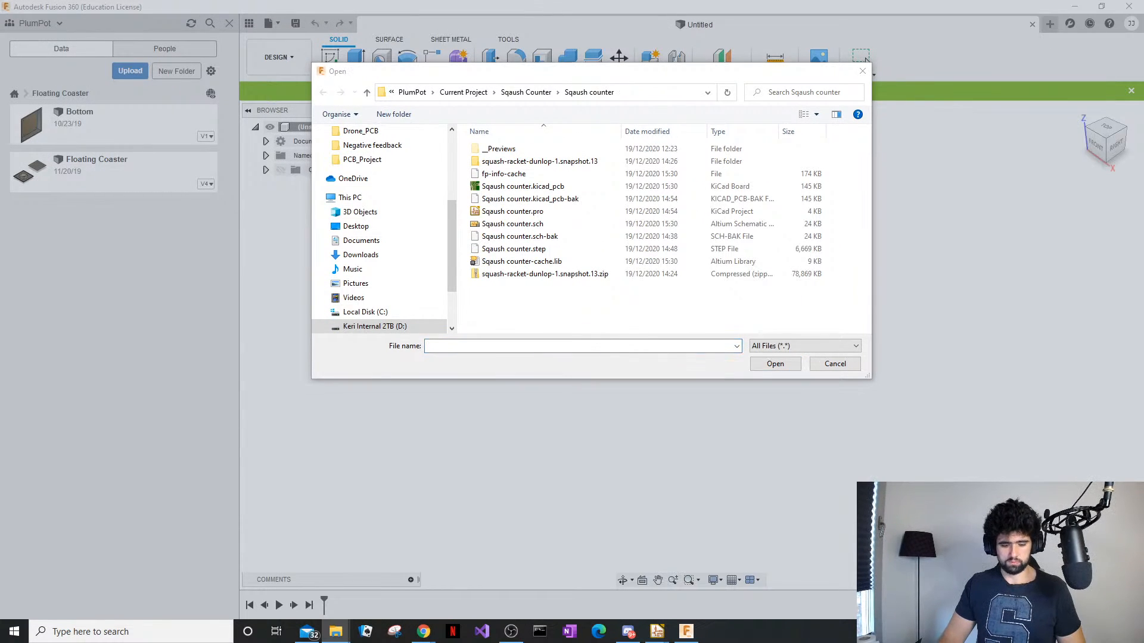
left_click(652, 92)
type("D:\\PlumPot\\Current Project\\Drone PCB\\Step file\\65mm-frame-615-brushed-motors-1.snapshot.5")
key("Return")
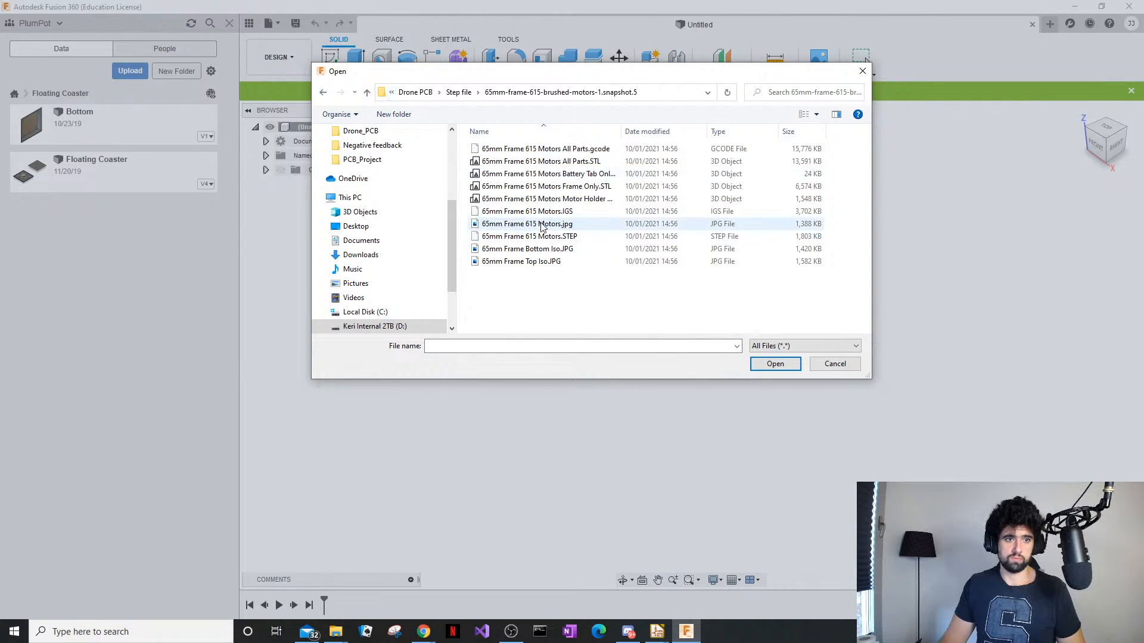
double_click(550, 238)
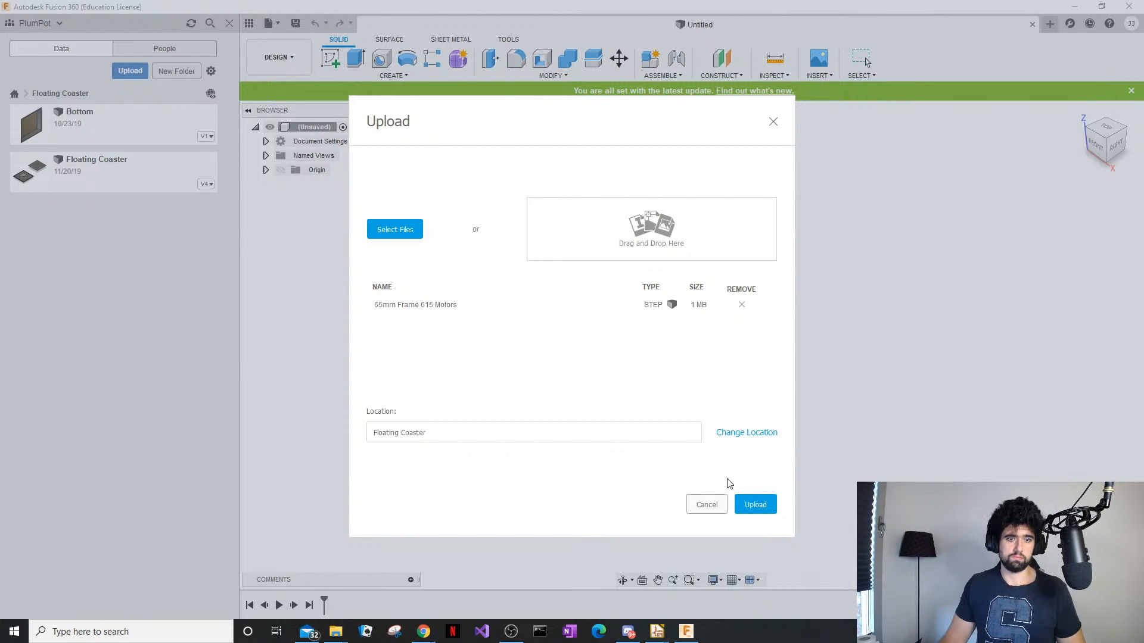
left_click(762, 503)
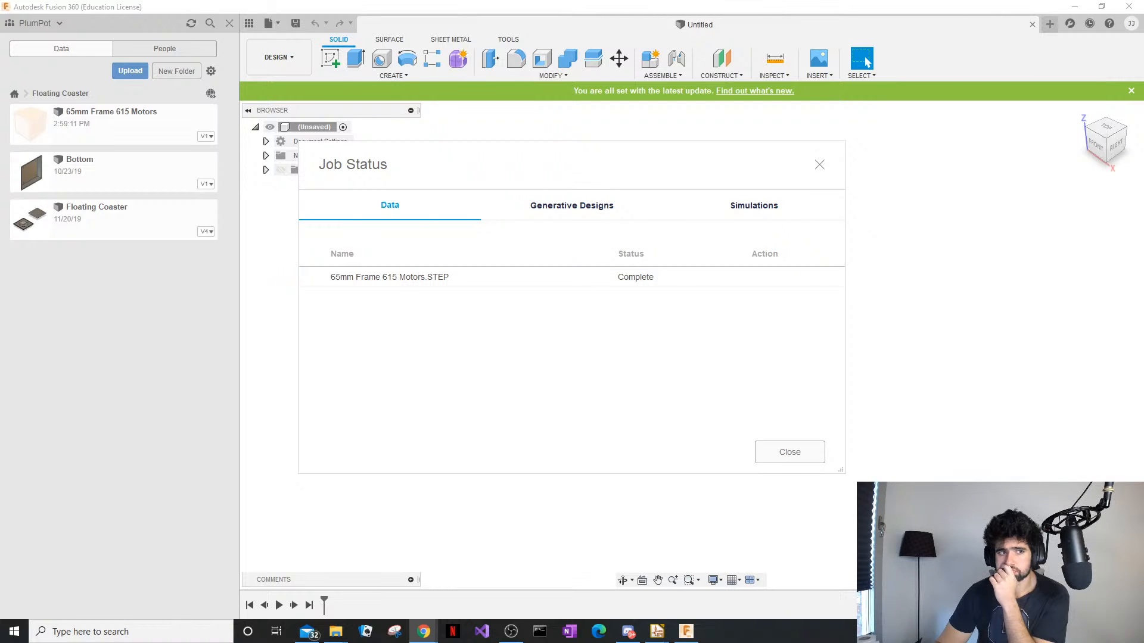
Close the job status and open the uploaded 65mm Frame 615 Motors design
left_click(785, 458)
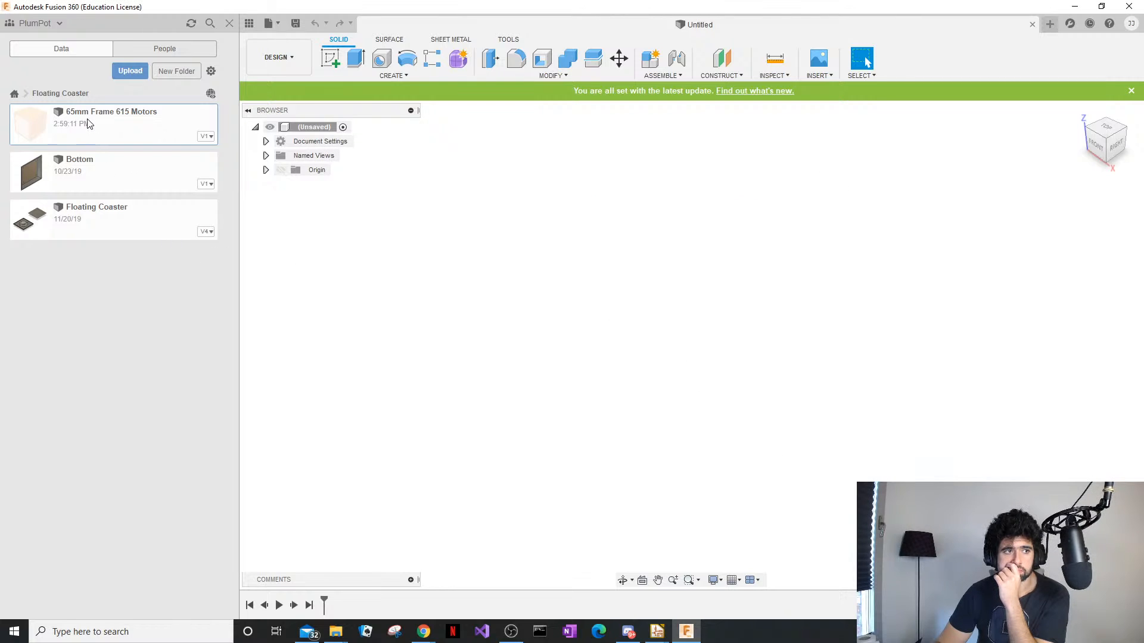
left_click_drag(87, 124, 543, 204)
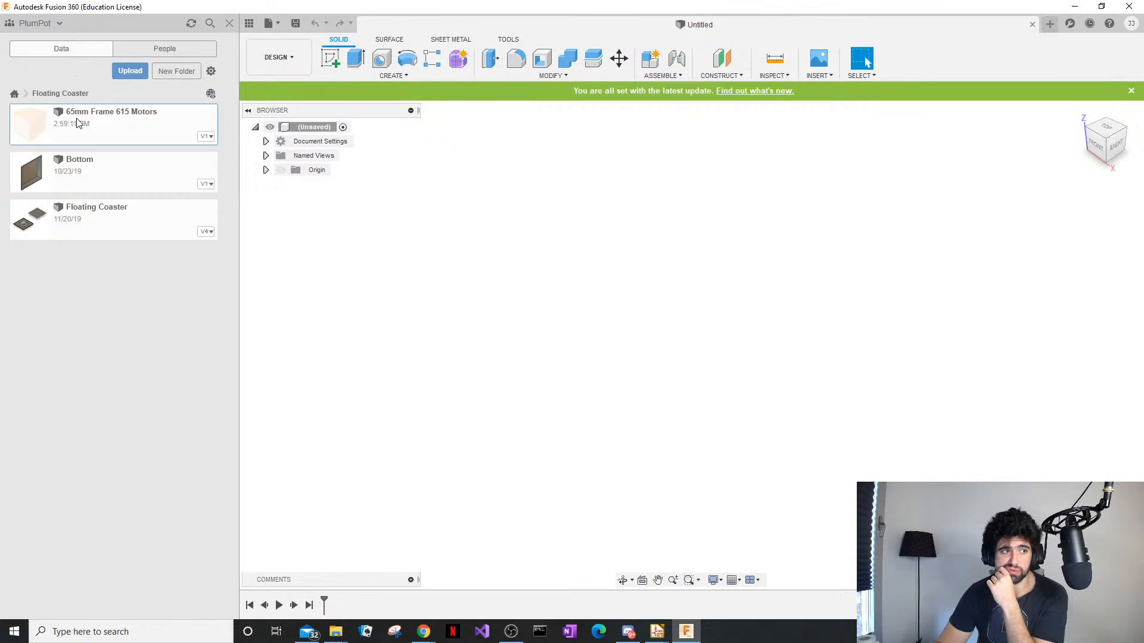
left_click_drag(43, 128, 457, 231)
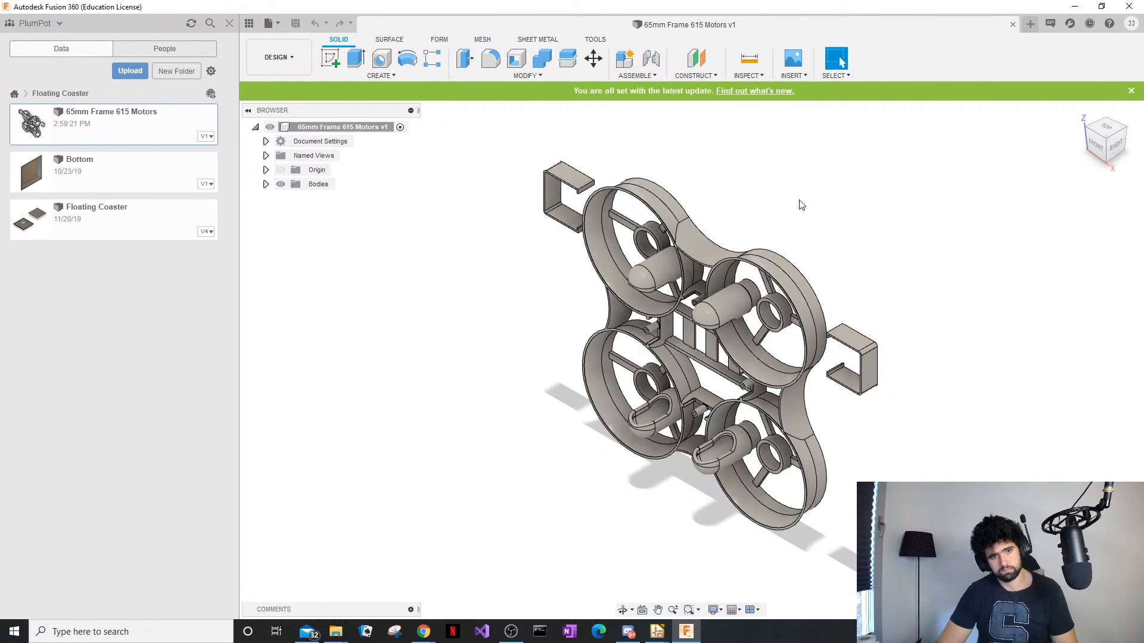
Examine the drone frame from several angles, especially the central battery tray and the mounting posts around it
right_click(726, 237)
left_click(502, 337)
middle_click_drag(487, 327, 635, 381)
scroll(650, 352, "up", 5)
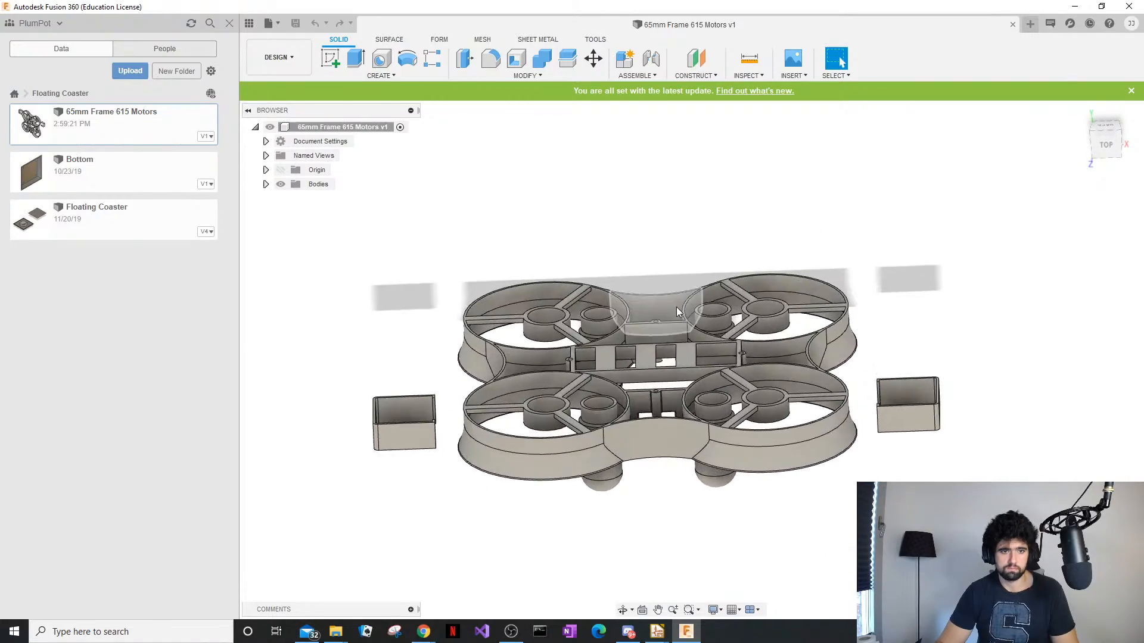
middle_click_drag(677, 312, 650, 477, "shift")
middle_click_drag(648, 393, 652, 272, "shift")
scroll(671, 329, "up", 1)
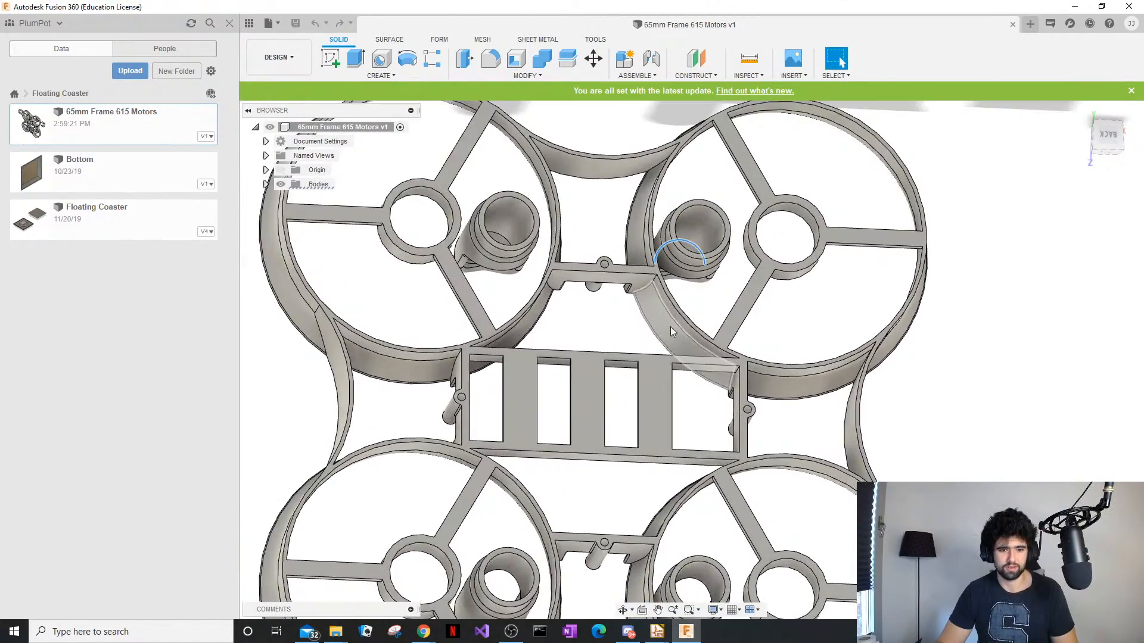
scroll(687, 382, "down", 3)
middle_click_drag(687, 383, 618, 292, "shift")
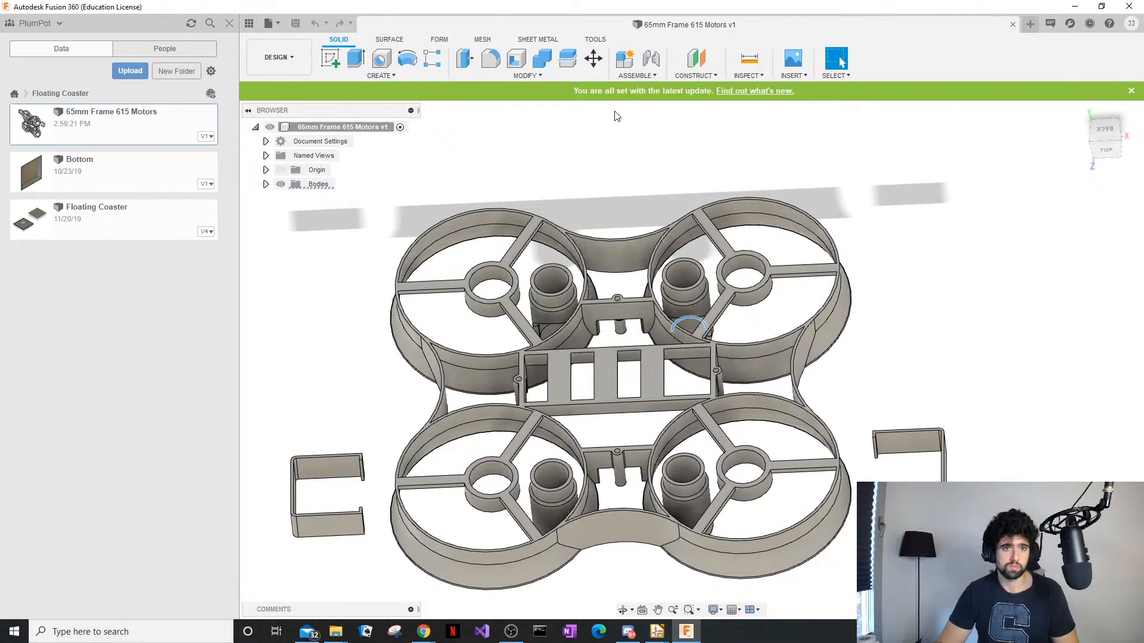
Measure one motor ring's circular edge and its distance to the frame's mounting-post holes
left_click(748, 76)
left_click(755, 90)
left_click(497, 489)
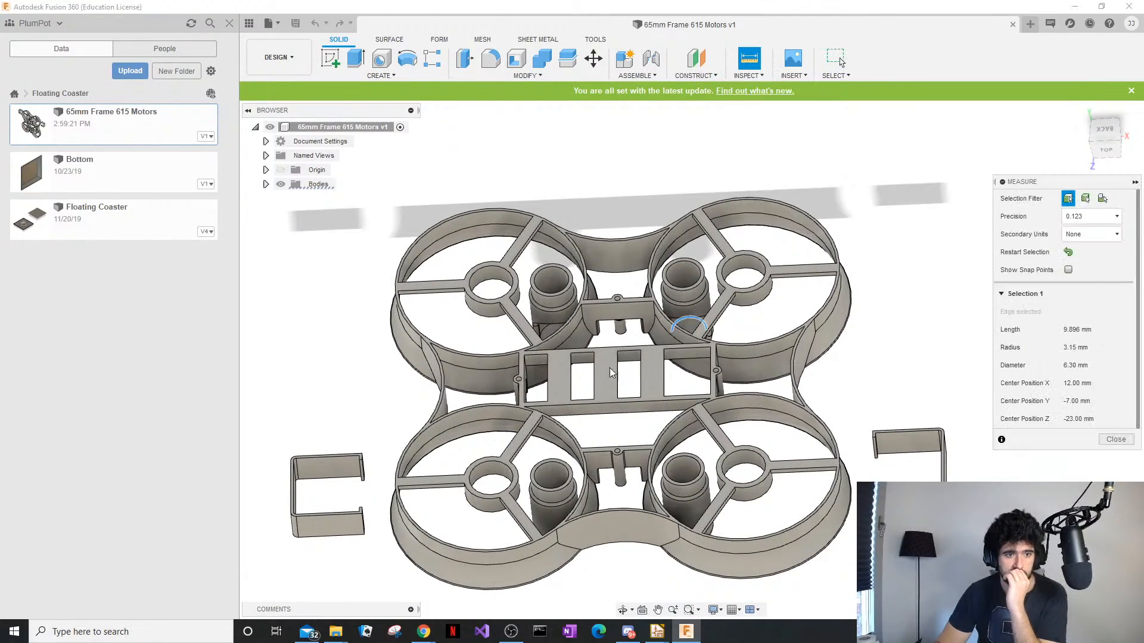
left_click(500, 492)
left_click(500, 494)
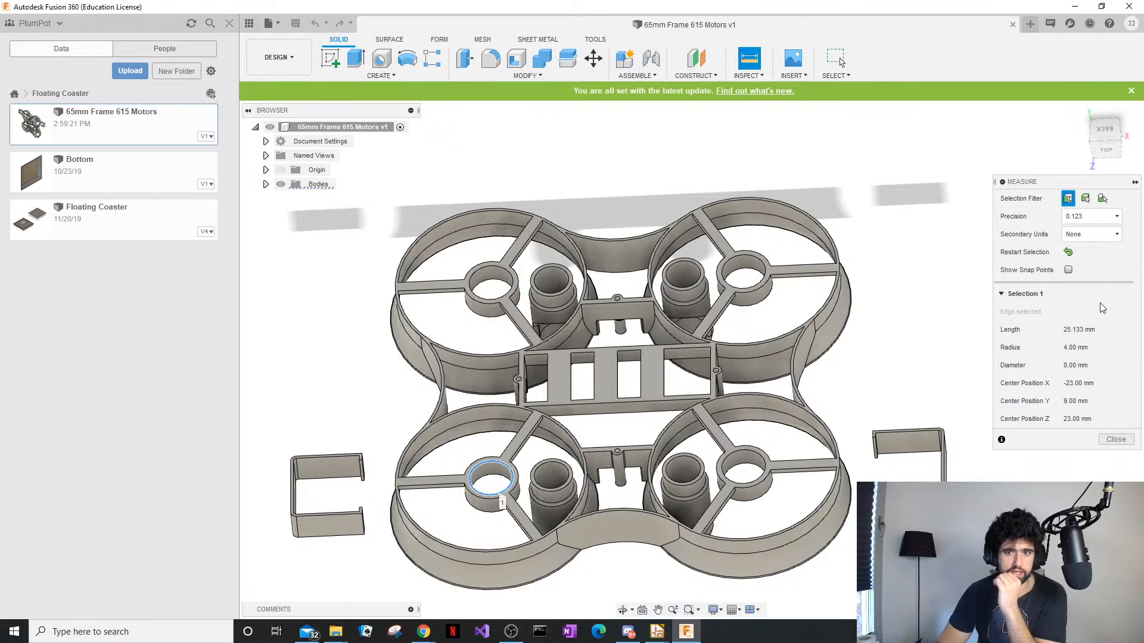
left_click(618, 299)
left_click(713, 370)
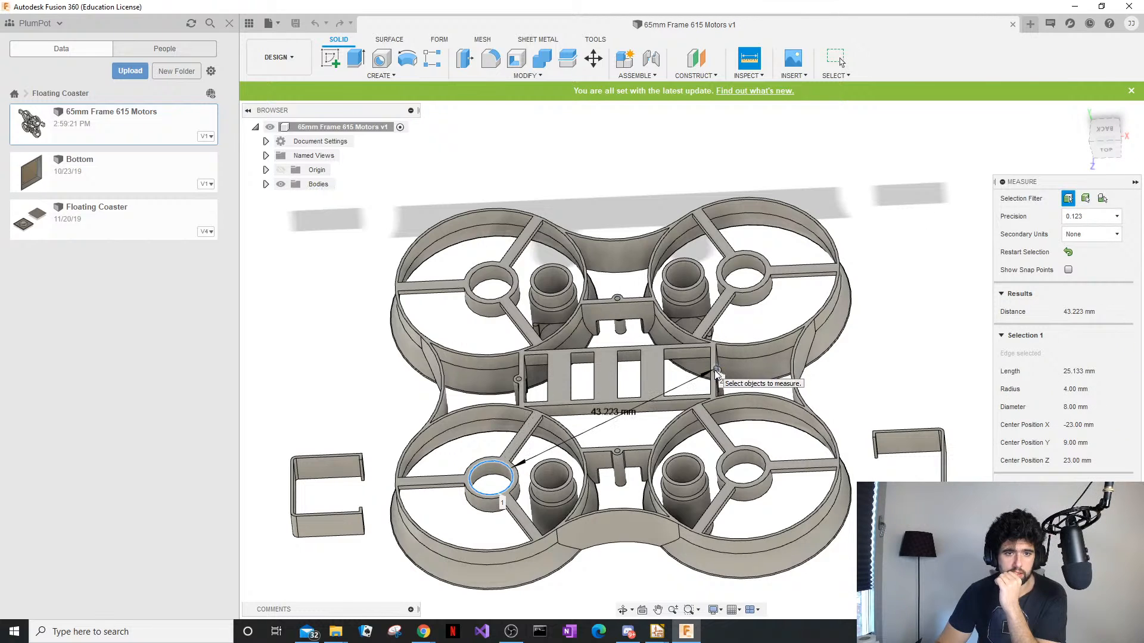
left_click(618, 299)
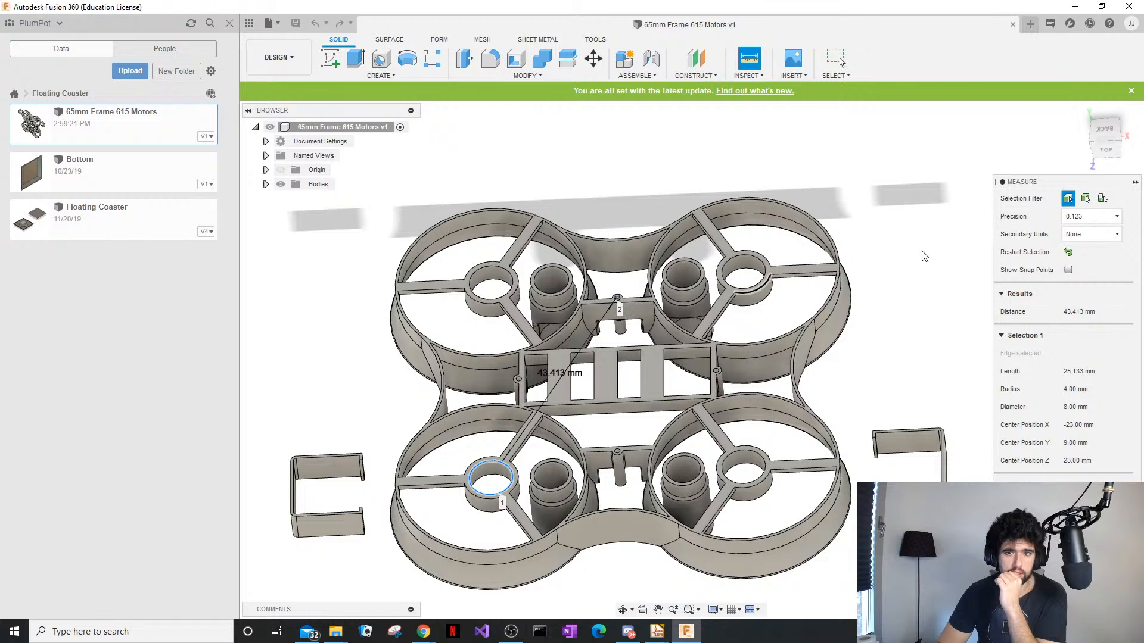
Measure the distance between two adjacent mounting-post holes beside the central tray of the frame
left_click(1135, 182)
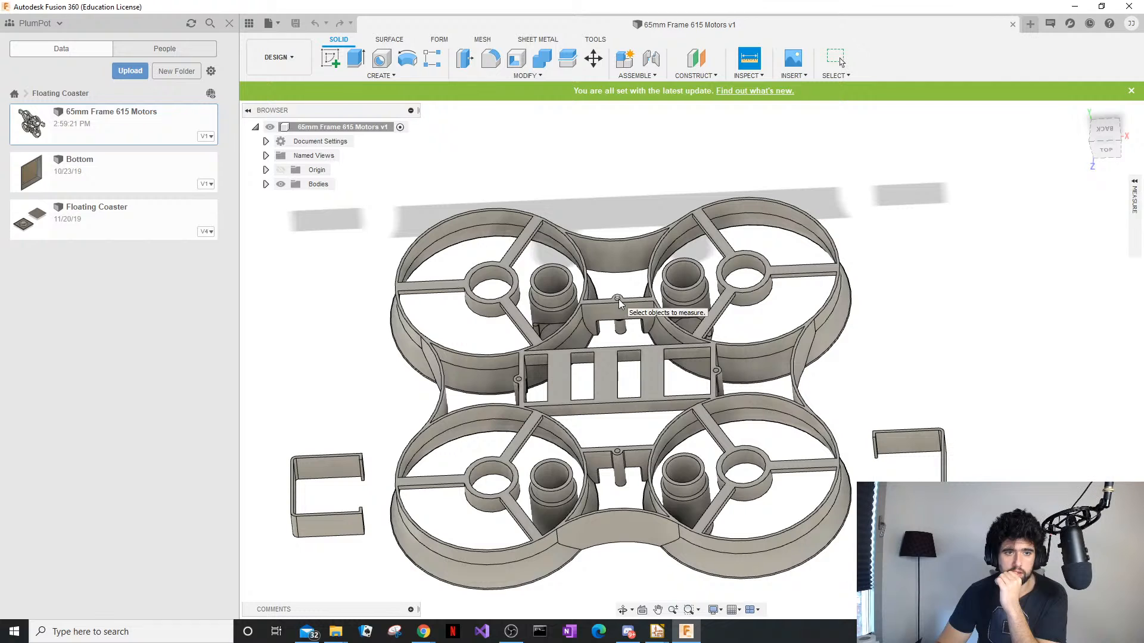
left_click(717, 372)
scroll(685, 304, "up", 4)
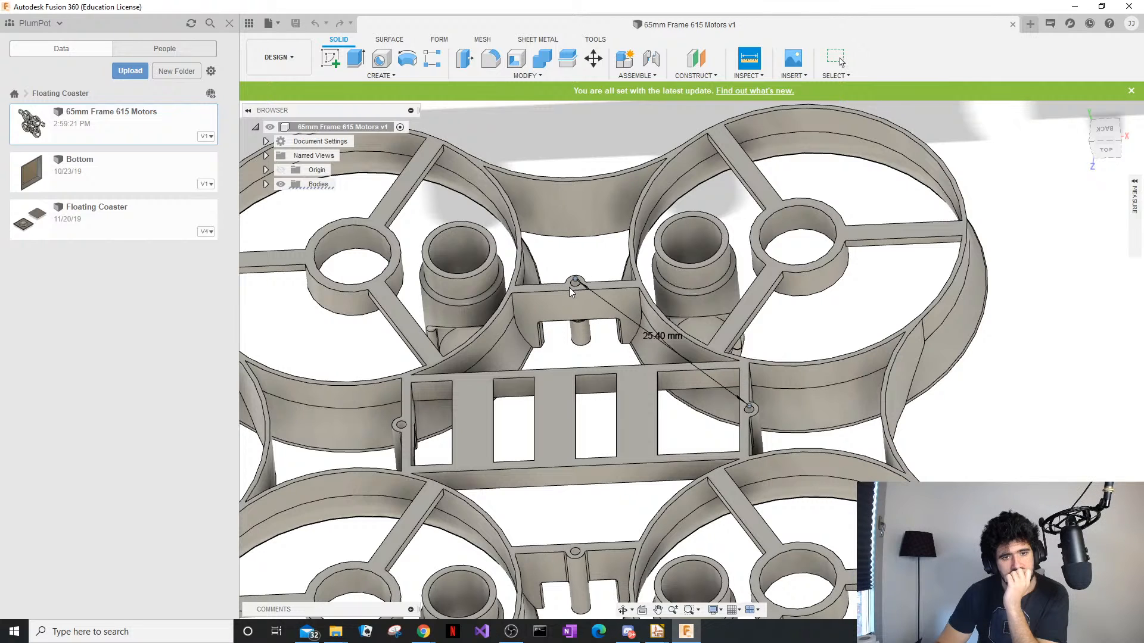
scroll(570, 291, "down", 4)
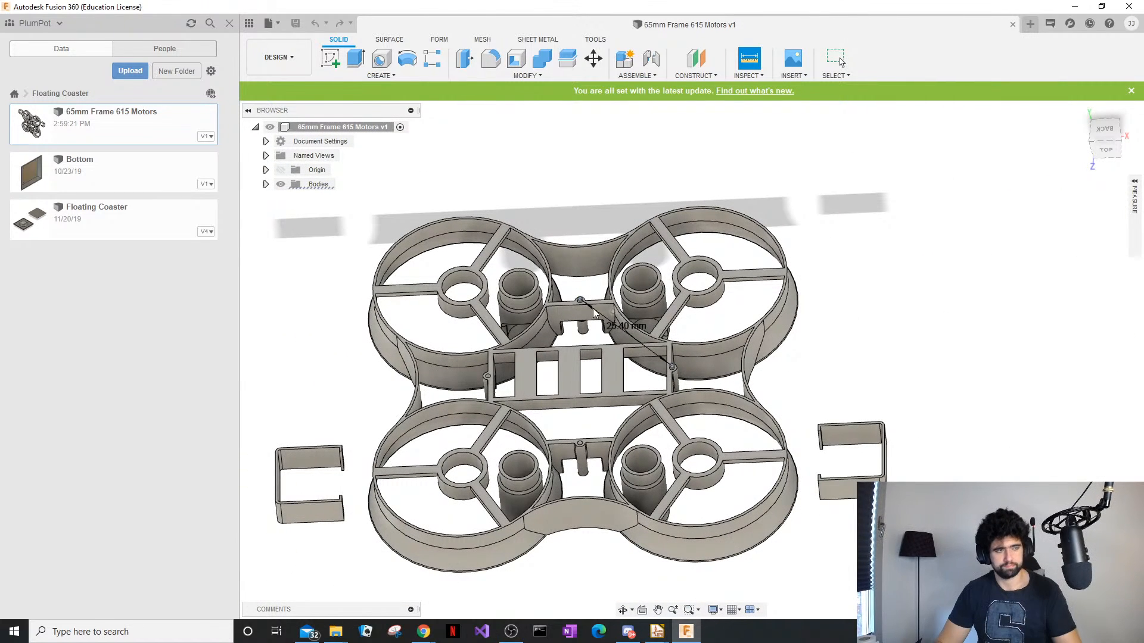
key("Escape")
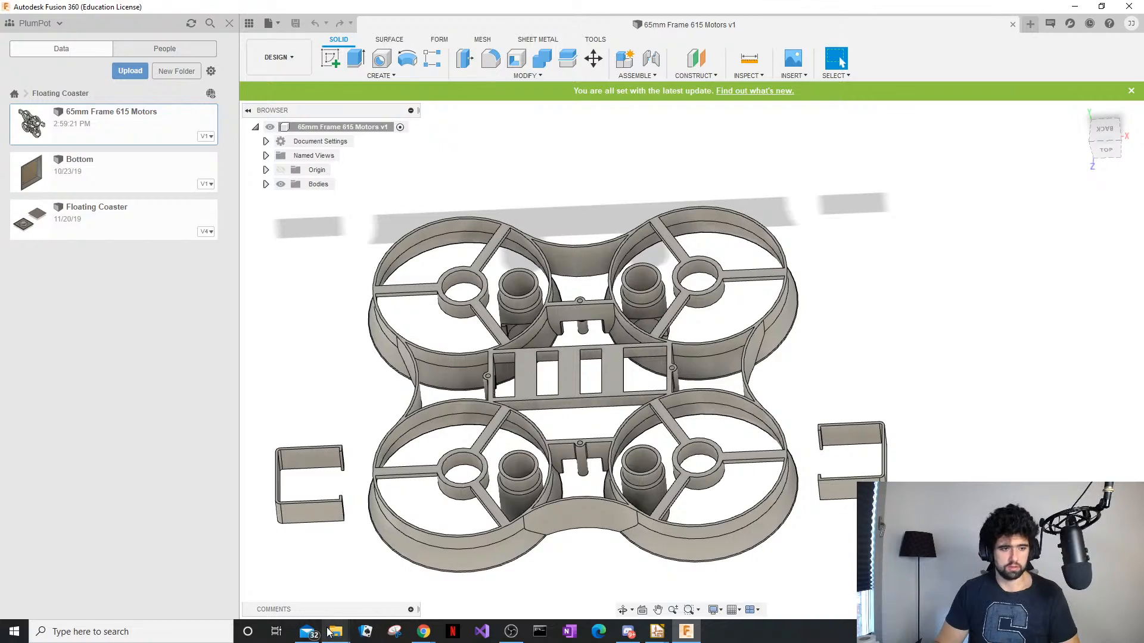
Upload the newly exported Drone_PCB.step from the Drone_PCB project folder to the Floating Coaster project and close the job status
mouse_move(328, 633)
mouse_move(309, 571)
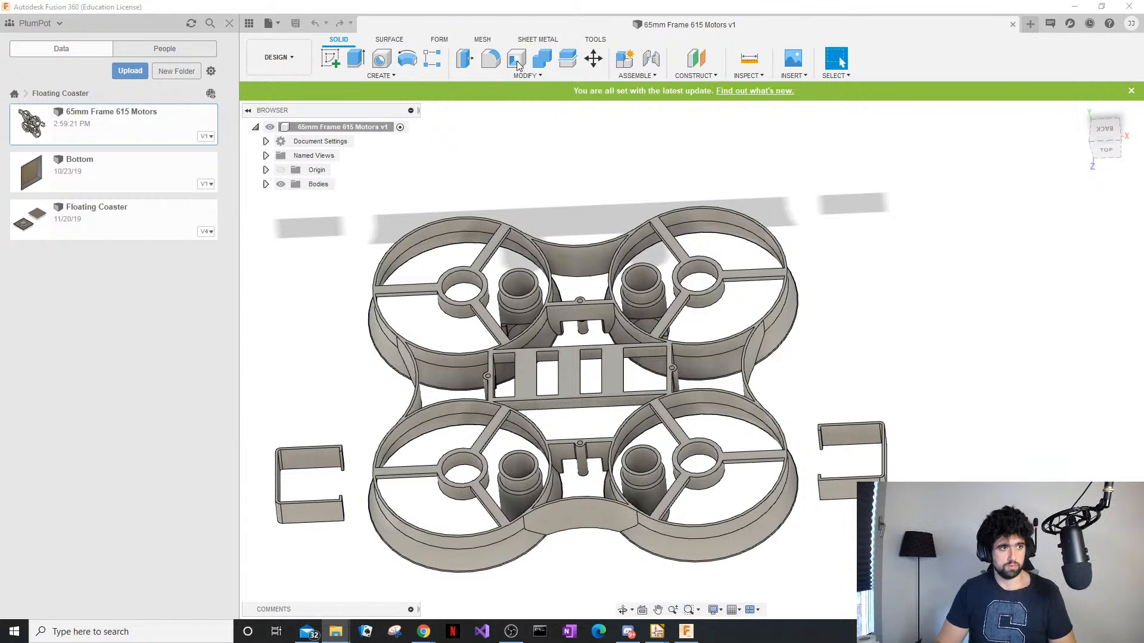
left_click(129, 70)
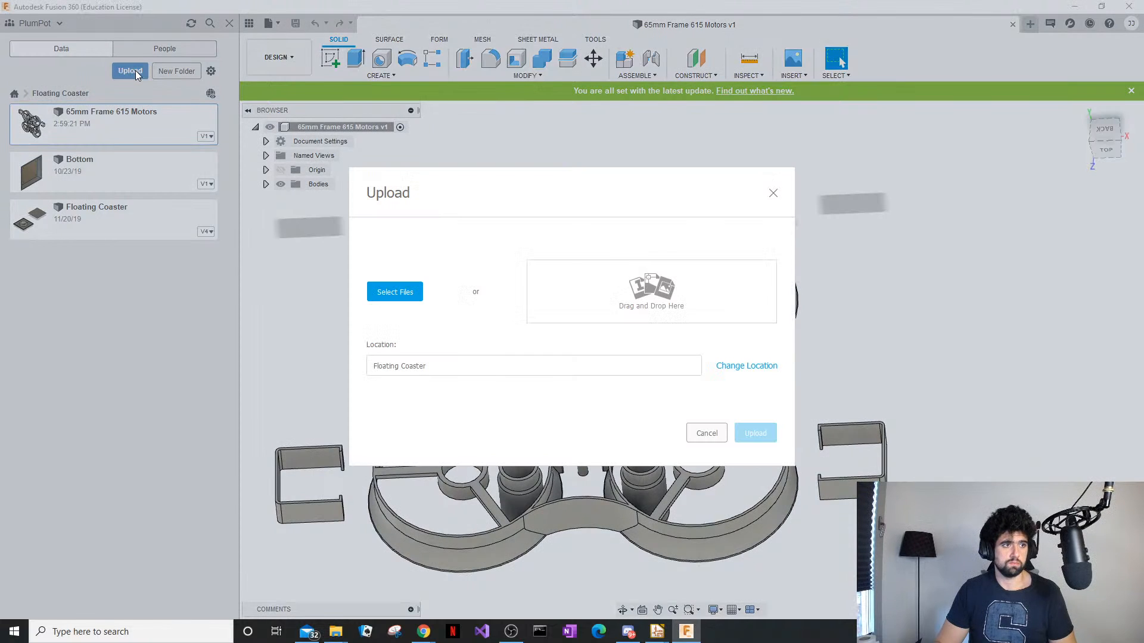
left_click(409, 298)
left_click(664, 92)
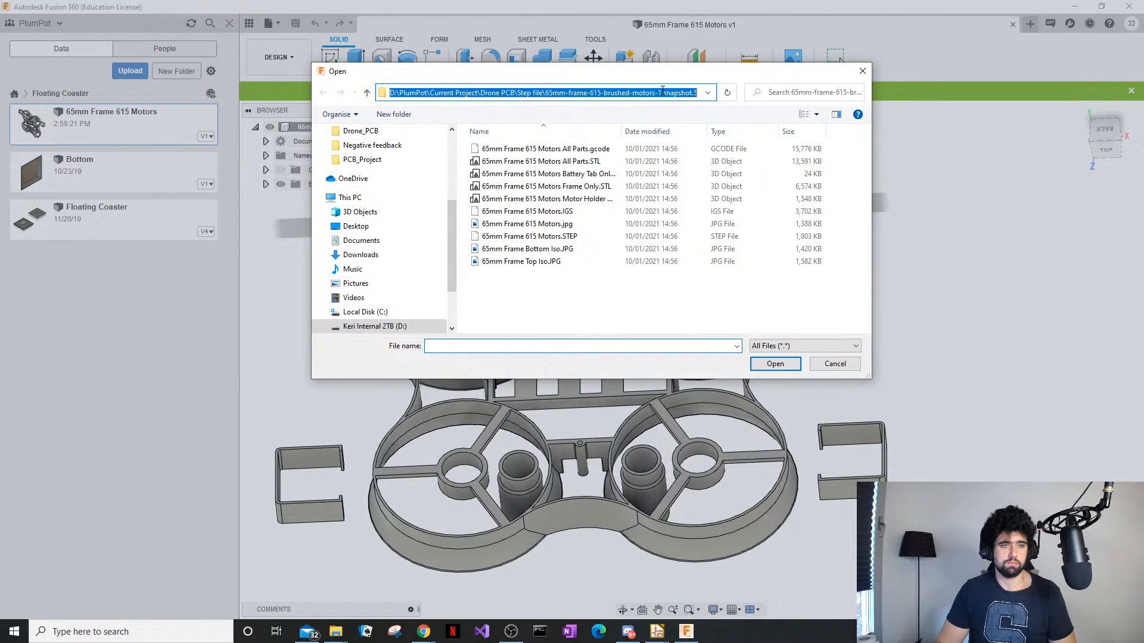
key("ctrl+v")
key("Return")
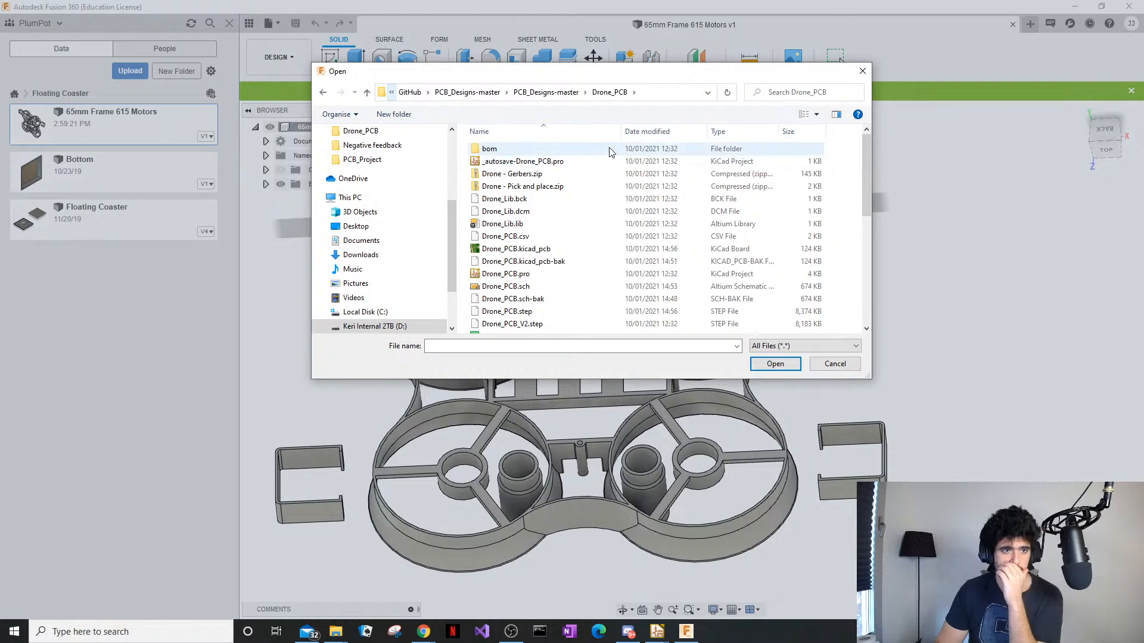
left_click(646, 131)
double_click(608, 147)
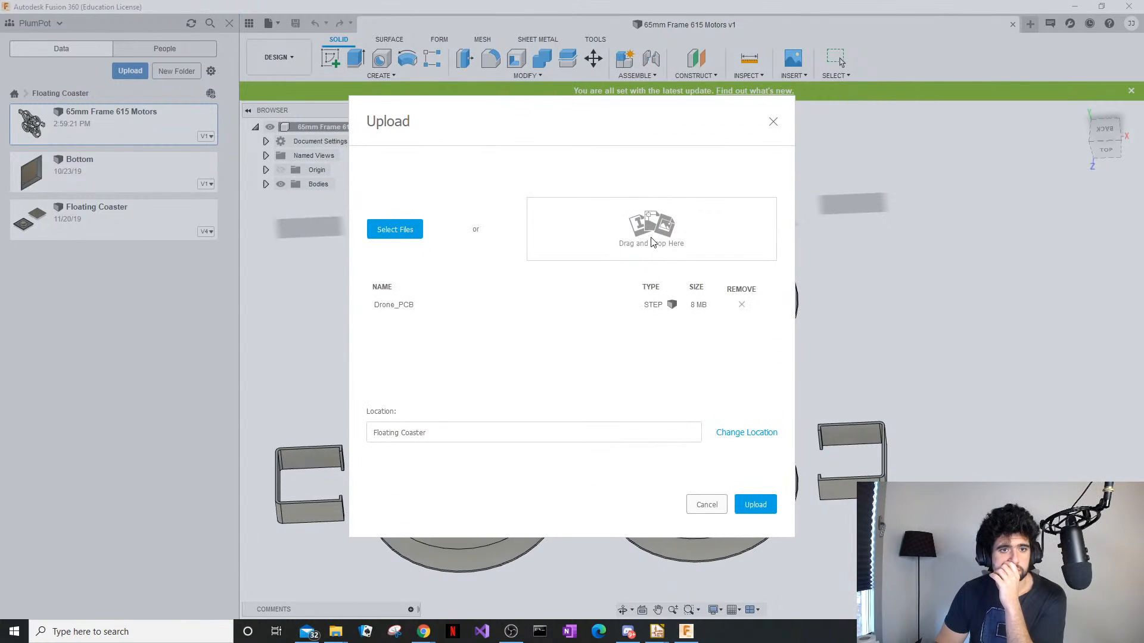
left_click(756, 504)
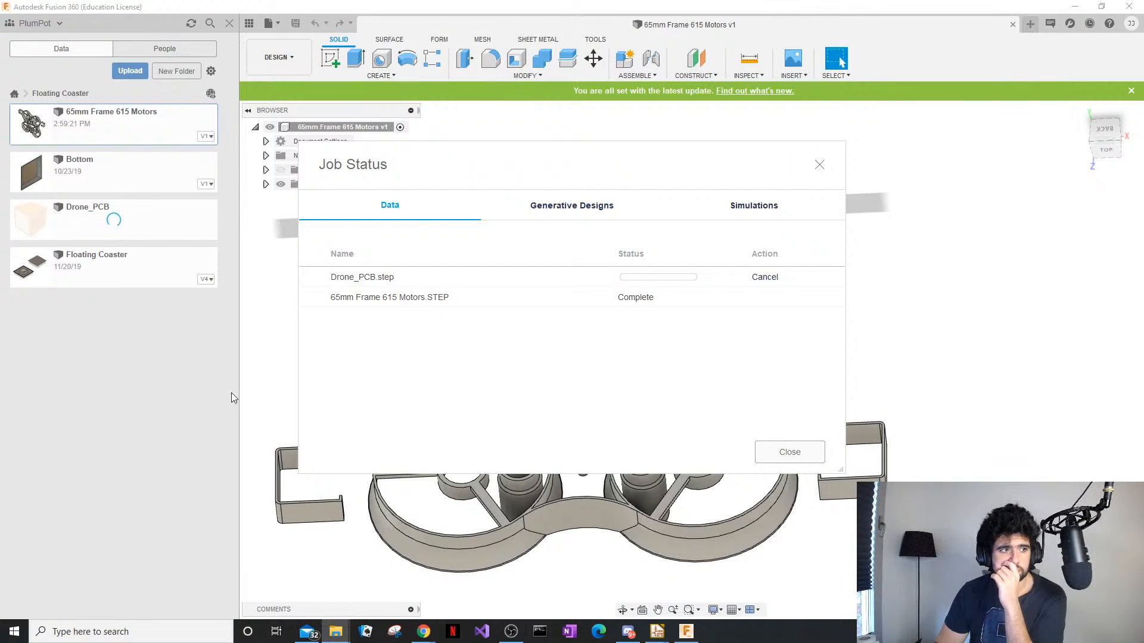
left_click(110, 210)
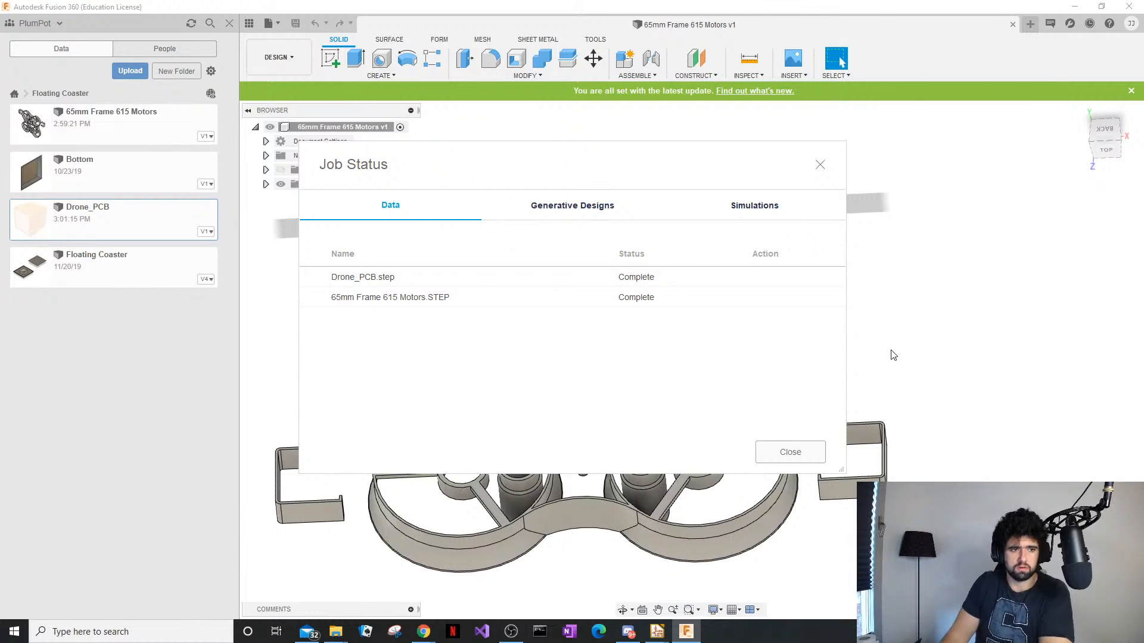
left_click(793, 452)
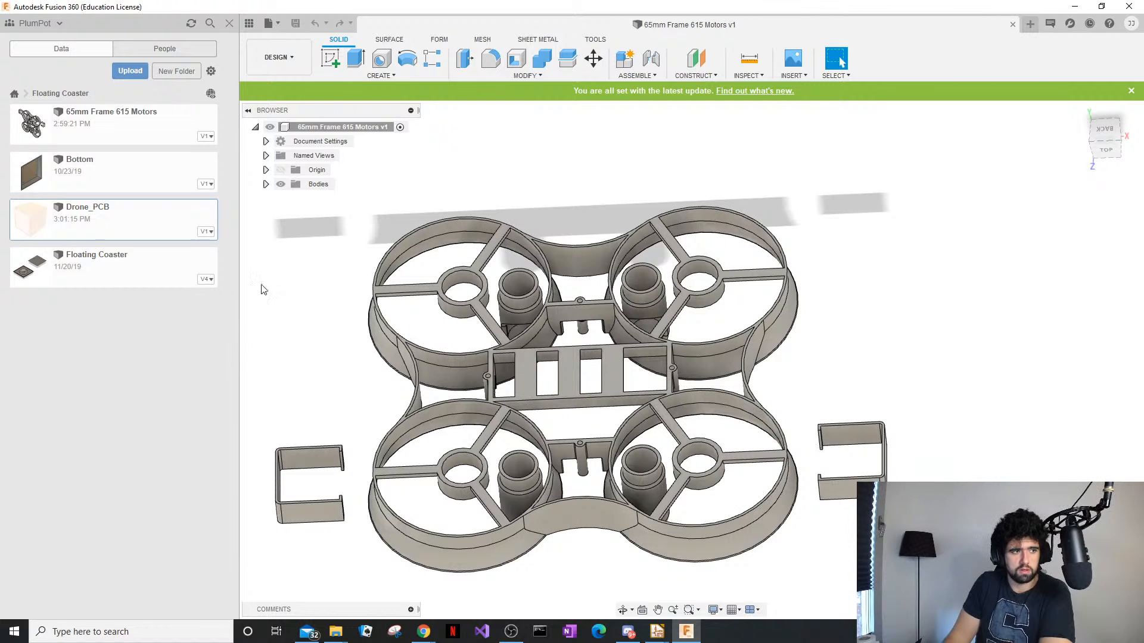
Insert the Drone_PCB design into the frame design, rotate it 90 degrees and shift it slightly
left_click_drag(82, 225, 931, 332)
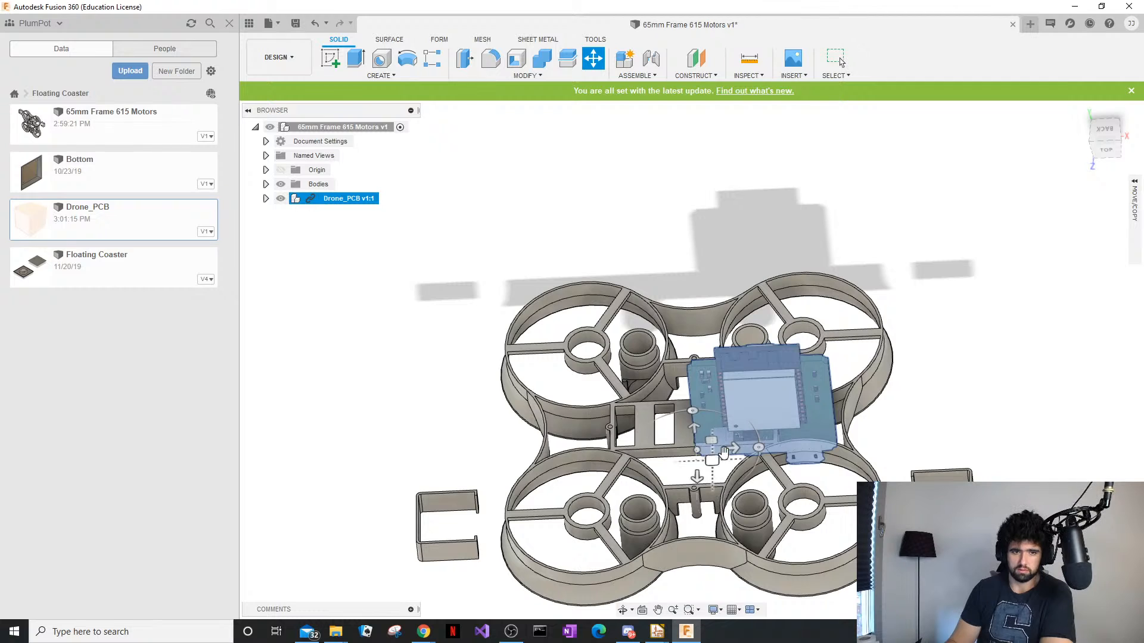
left_click_drag(758, 447, 697, 388)
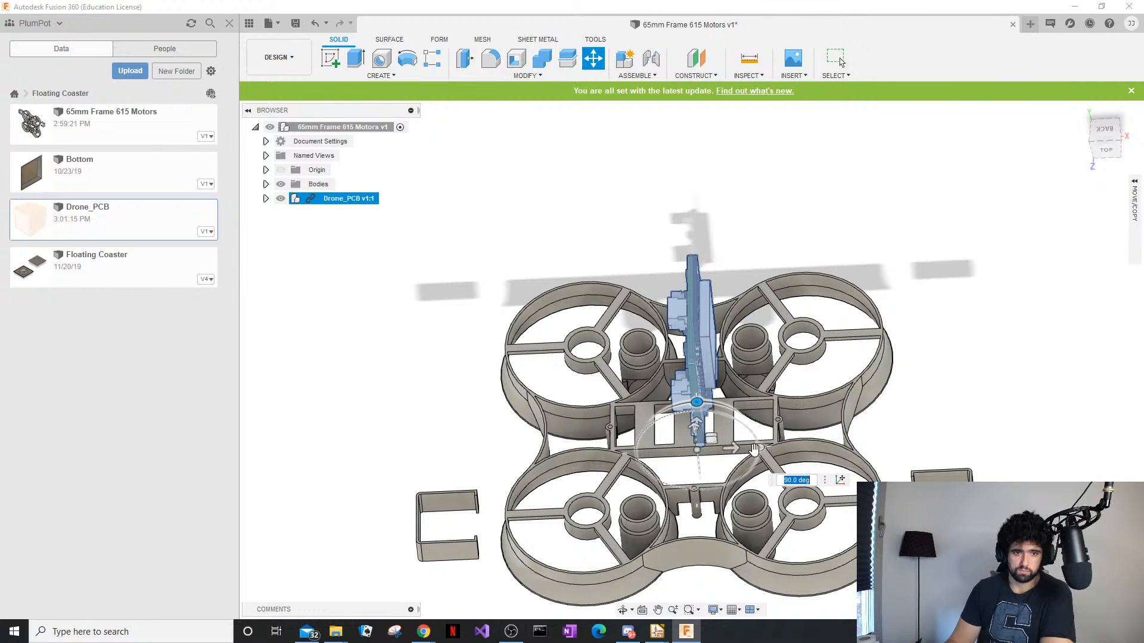
left_click_drag(694, 453, 680, 494)
Try deleting the frame body together with the Drone_PCB component, and undo the deletion
middle_click_drag(708, 526, 632, 498)
right_click_drag(502, 470, 492, 473)
left_click(451, 471)
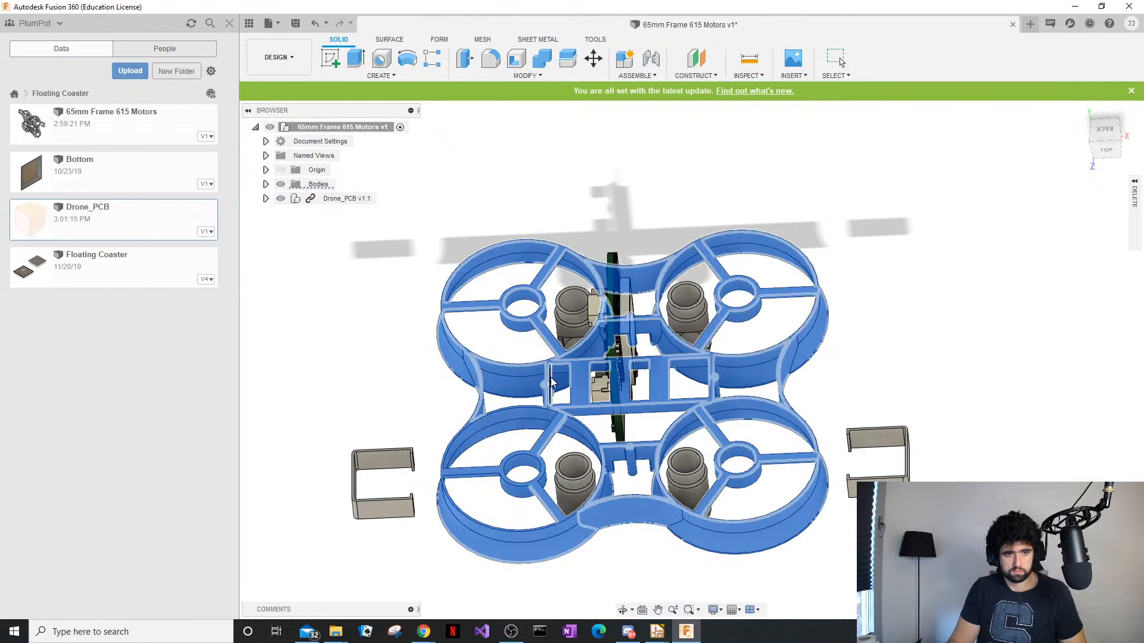
left_click(333, 198)
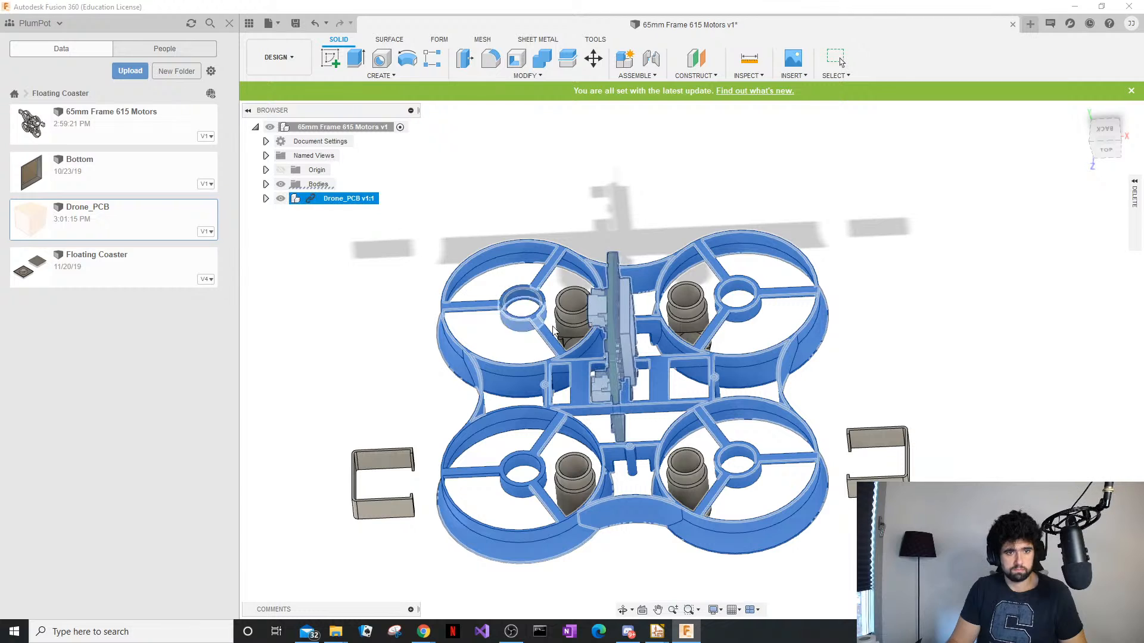
scroll(669, 411, "down", 1)
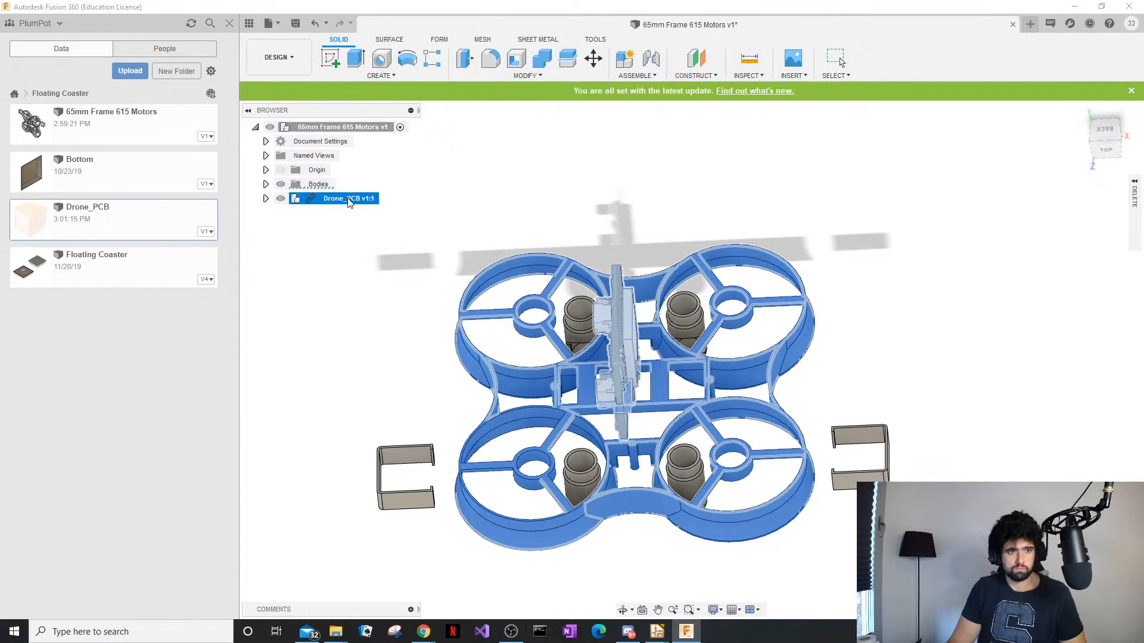
right_click(611, 301)
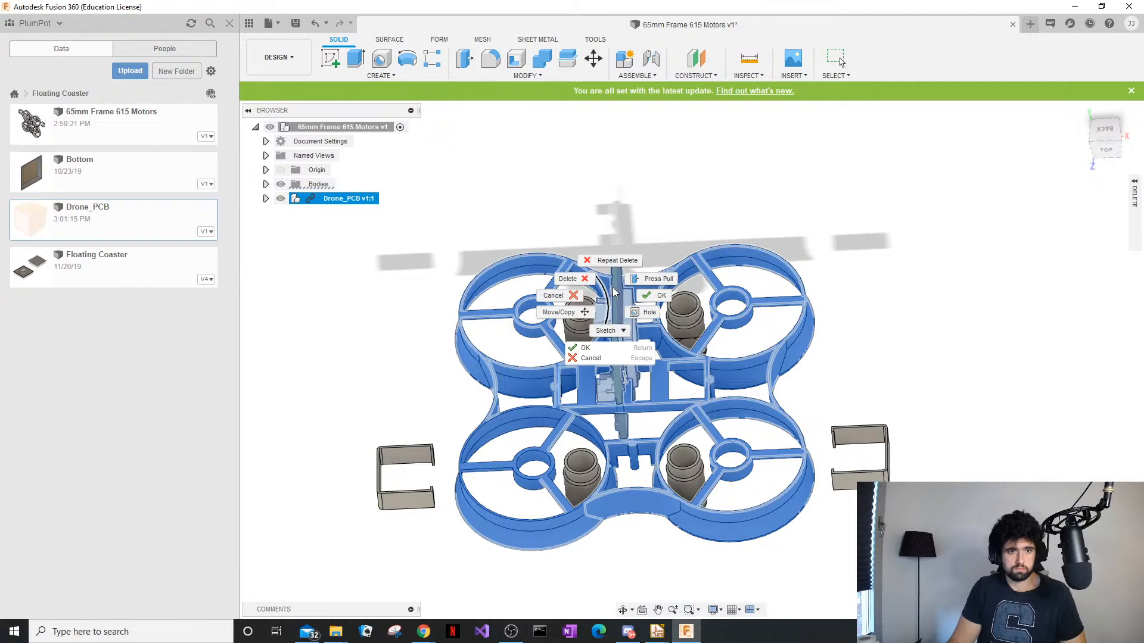
key("Delete")
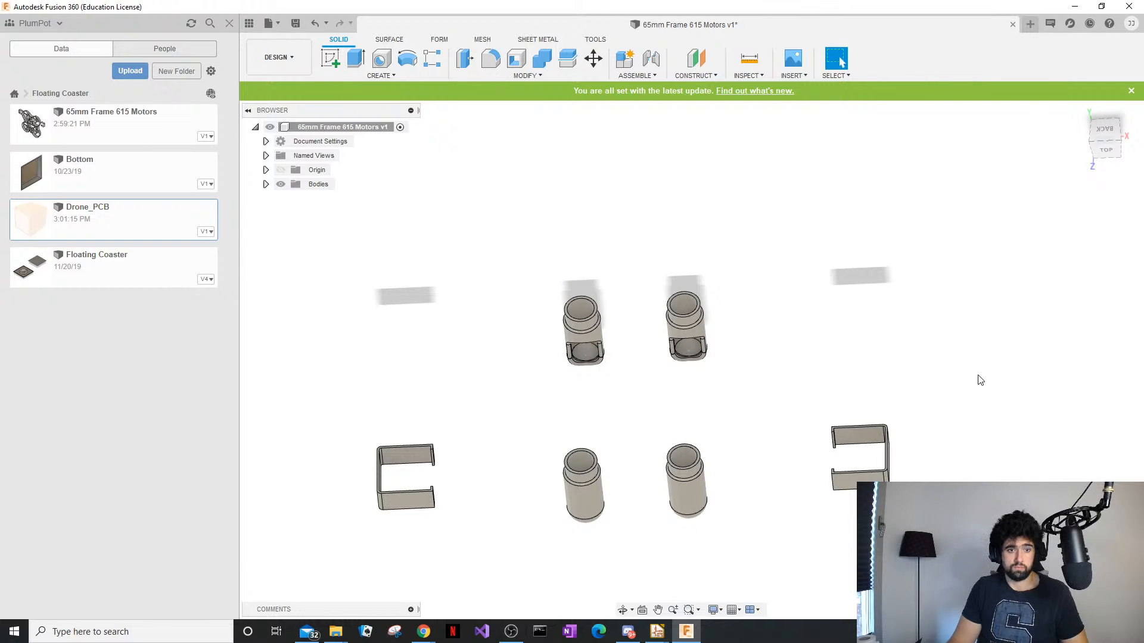
middle_click_drag(775, 392, 786, 441)
scroll(783, 451, "up", 2)
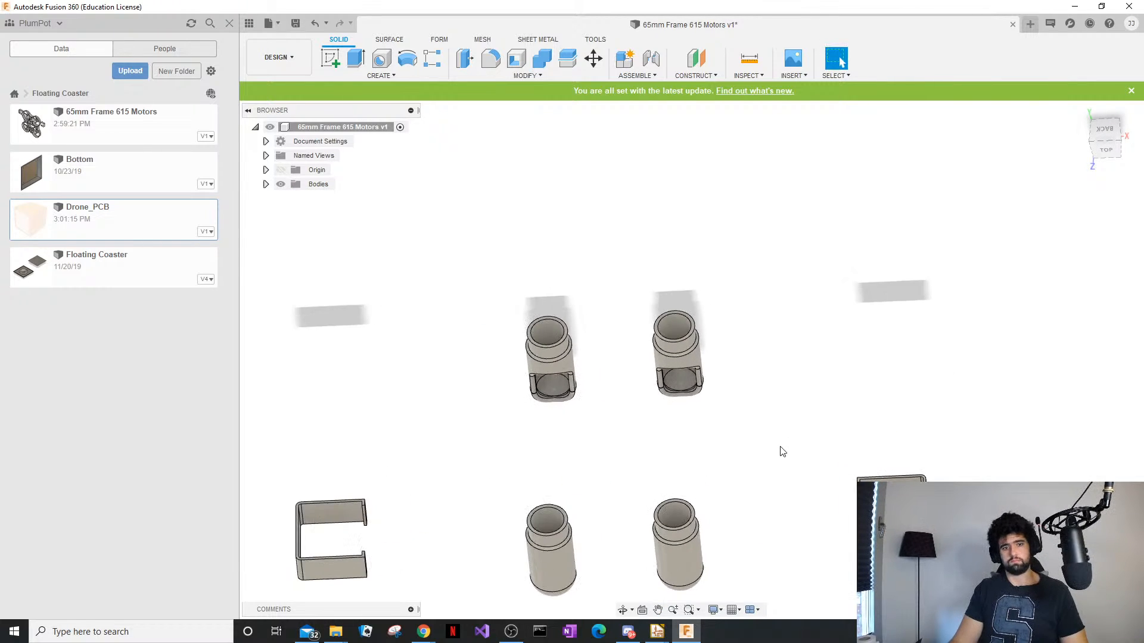
scroll(785, 464, "down", 4)
key("ctrl+z")
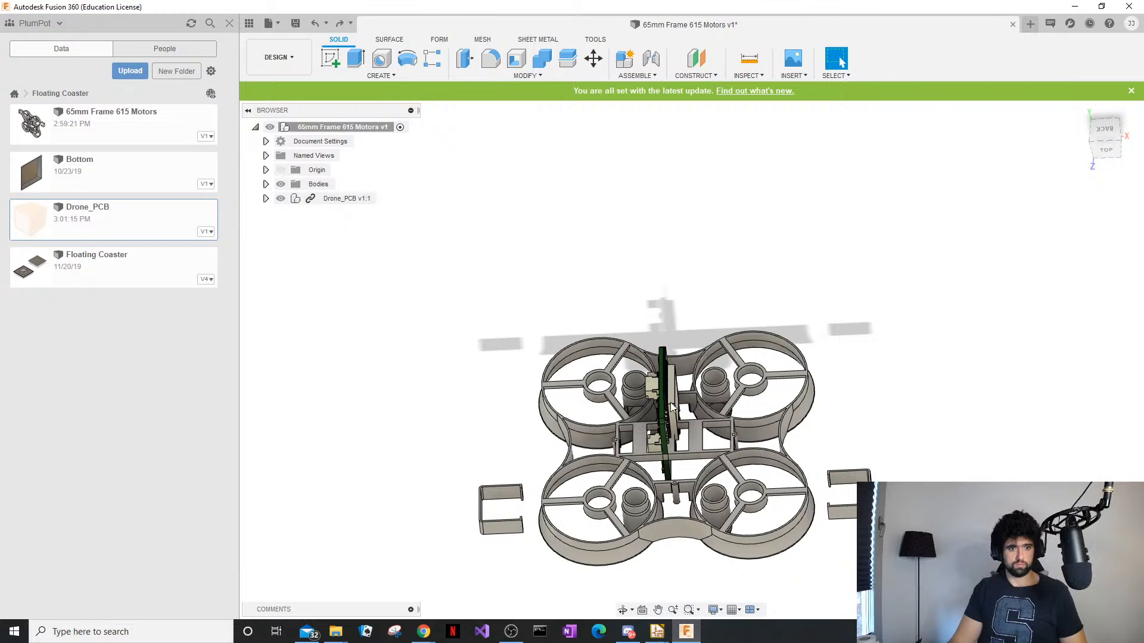
scroll(728, 440, "up", 3)
scroll(728, 444, "up", 2)
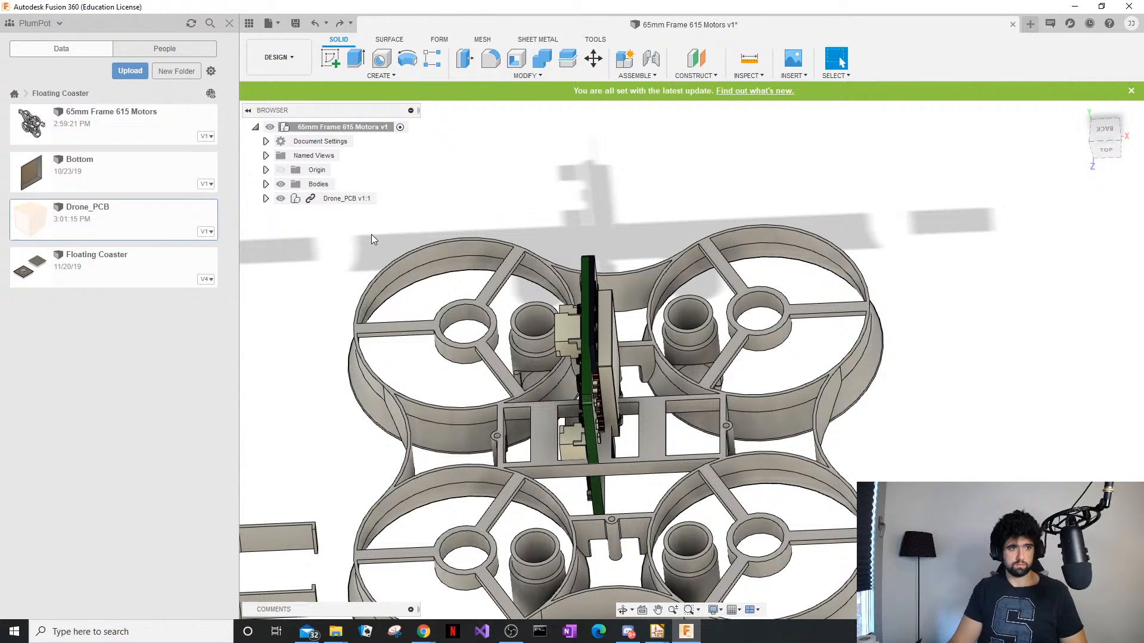
left_click(348, 198)
scroll(545, 303, "up", 2)
scroll(603, 334, "down", 5)
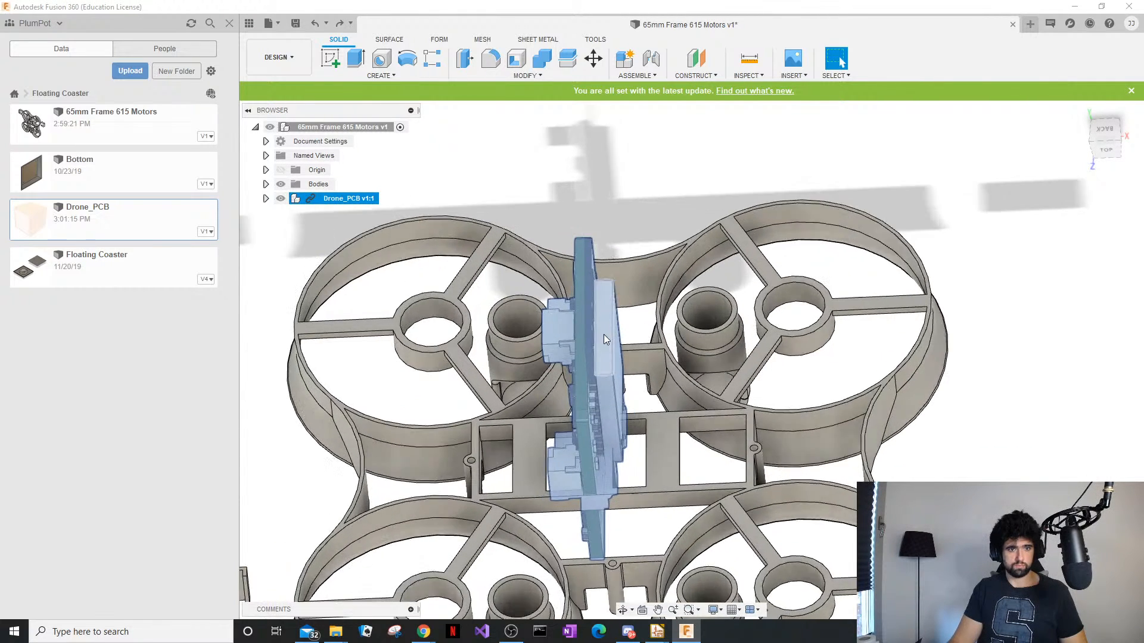
left_click(620, 435)
scroll(651, 442, "up", 1)
scroll(651, 442, "up", 3)
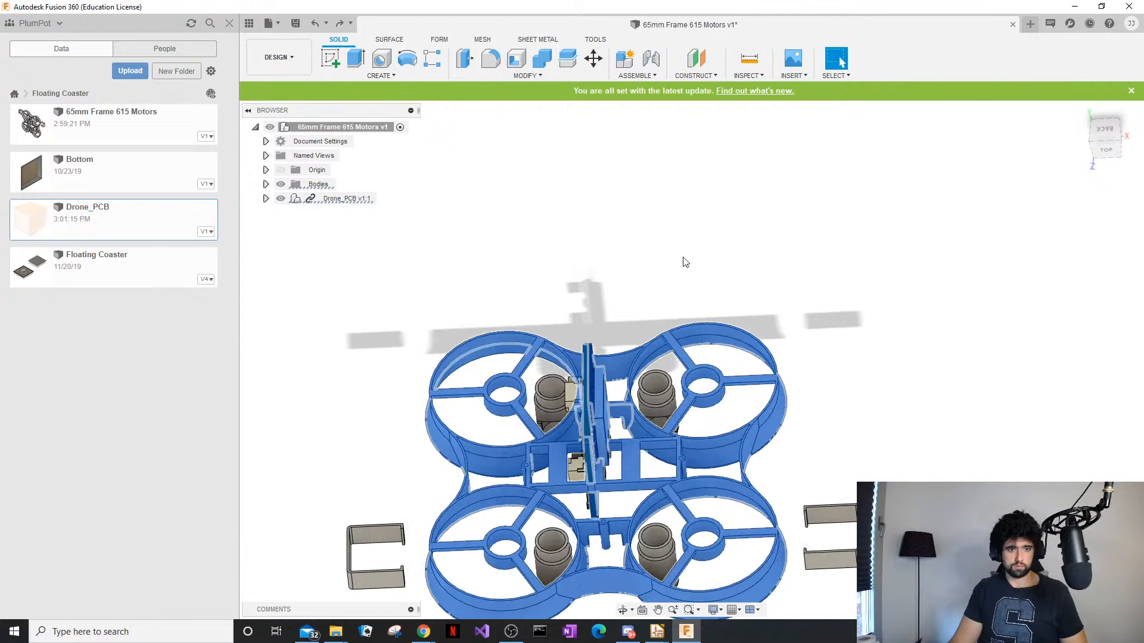
left_click(684, 258)
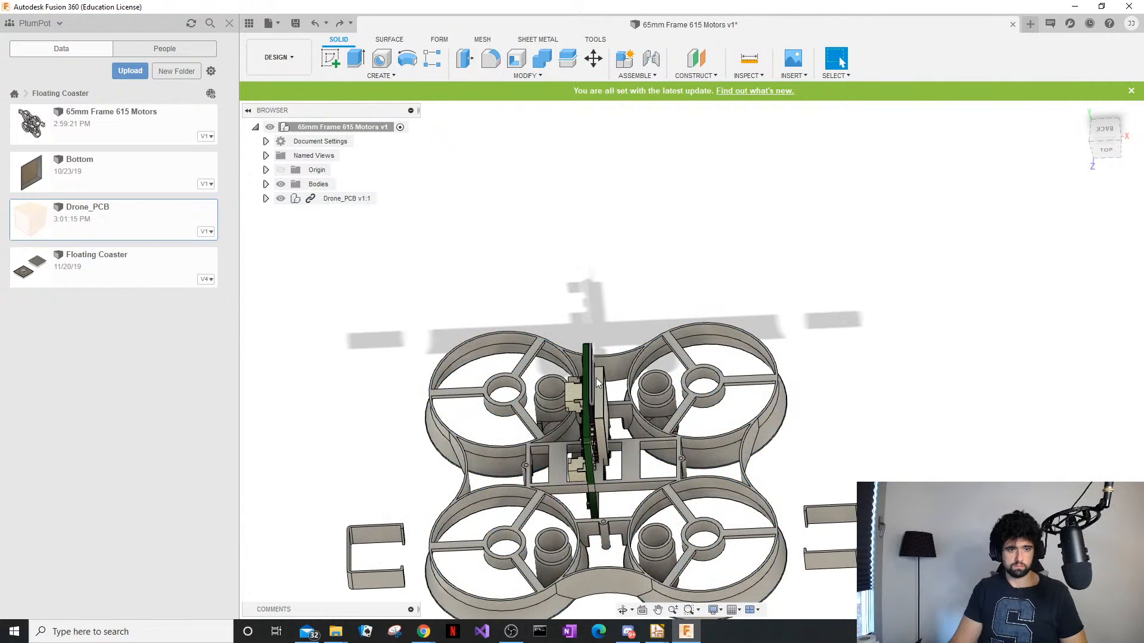
left_click(328, 199)
right_click(327, 201)
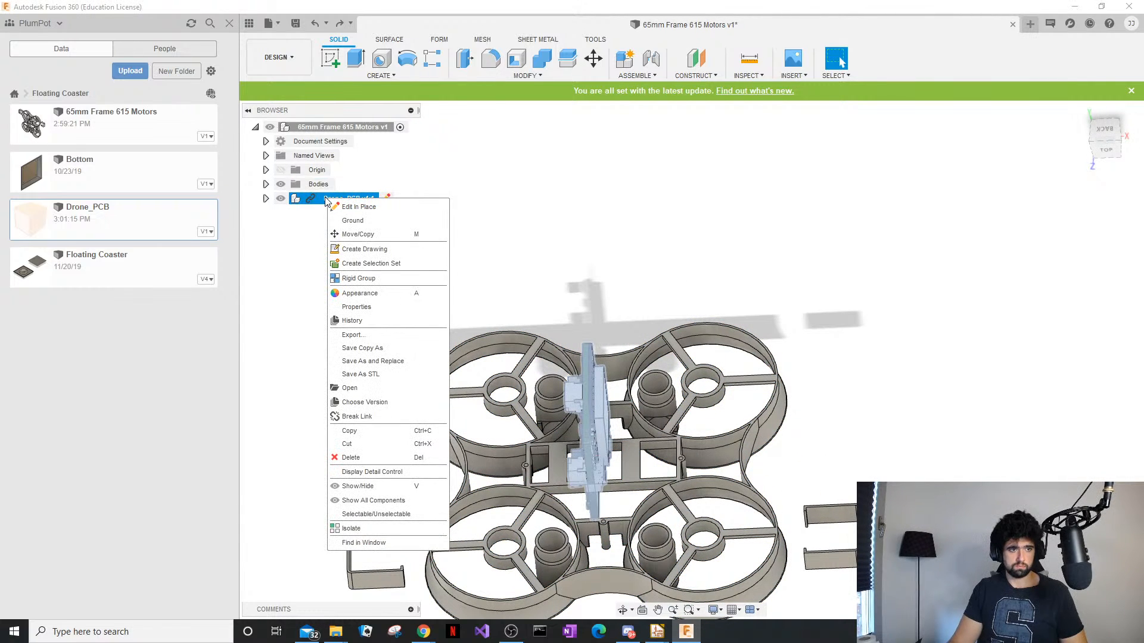
left_click(387, 233)
left_click_drag(629, 524, 328, 536)
middle_click_drag(420, 474, 570, 310)
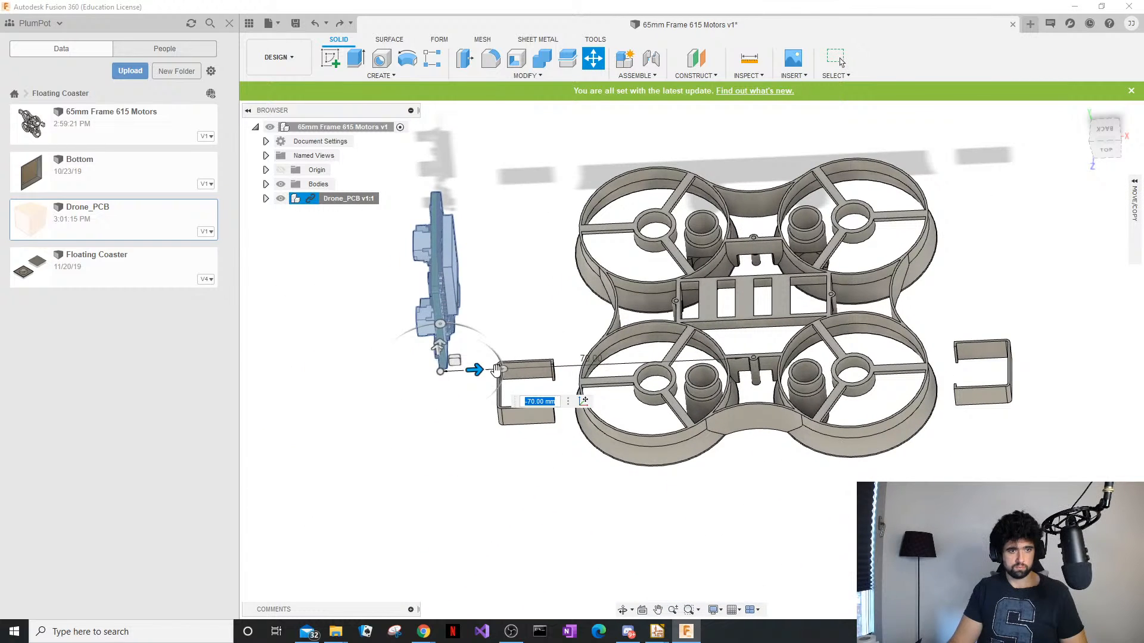
left_click_drag(499, 369, 441, 310)
left_click_drag(417, 373, 486, 284)
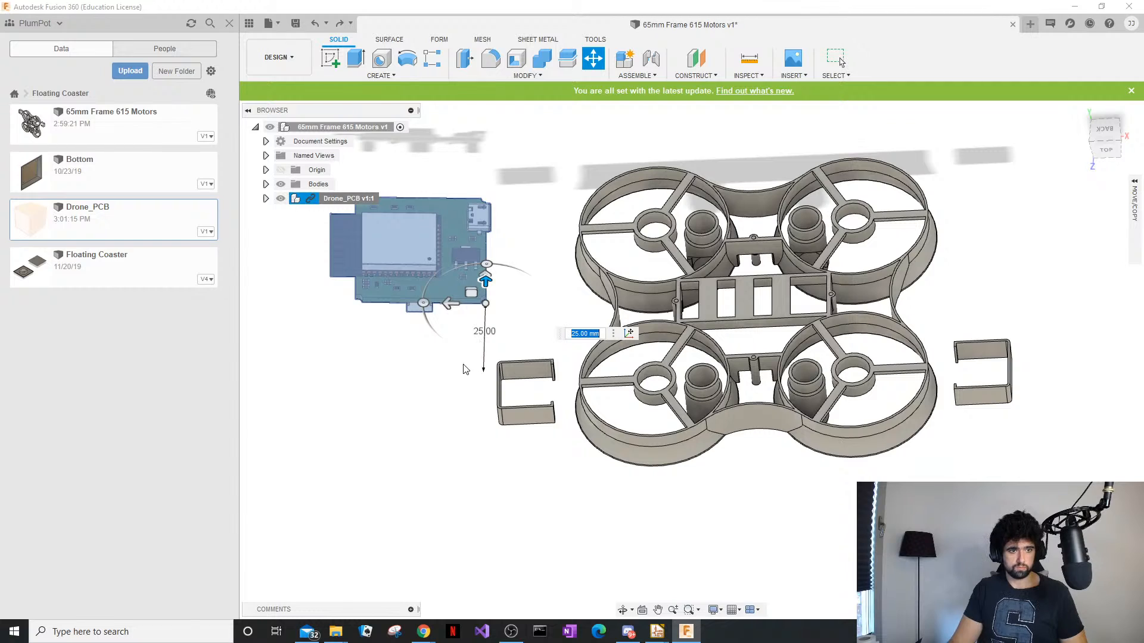
left_click_drag(423, 303, 423, 303)
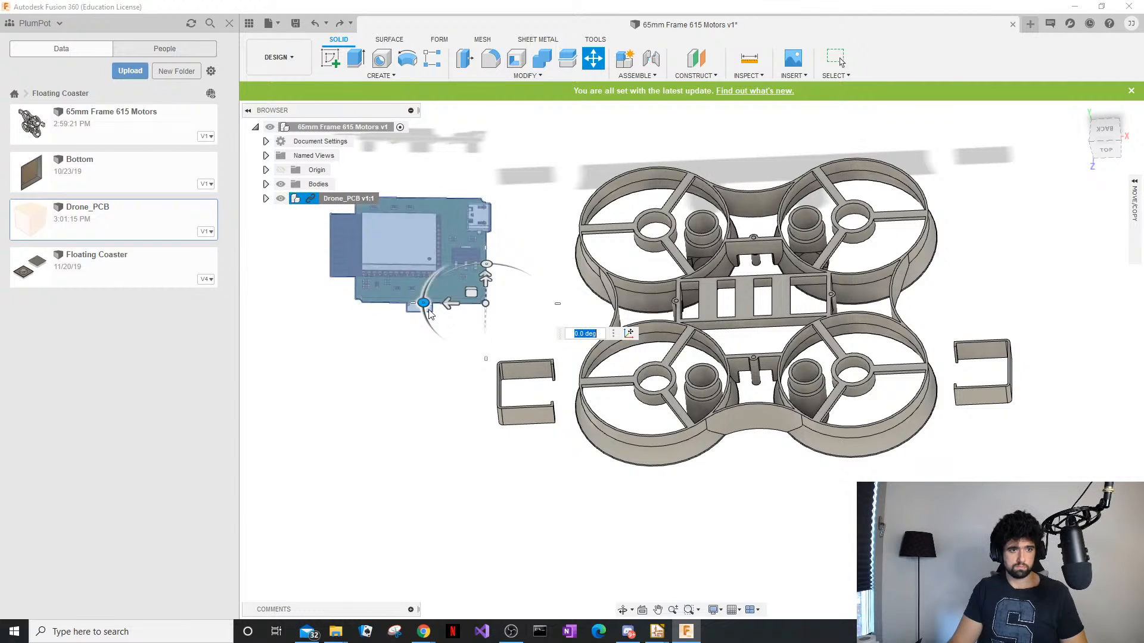
left_click_drag(486, 264, 486, 264)
middle_click_drag(406, 364, 435, 398)
middle_click_drag(440, 451, 454, 382, "shift")
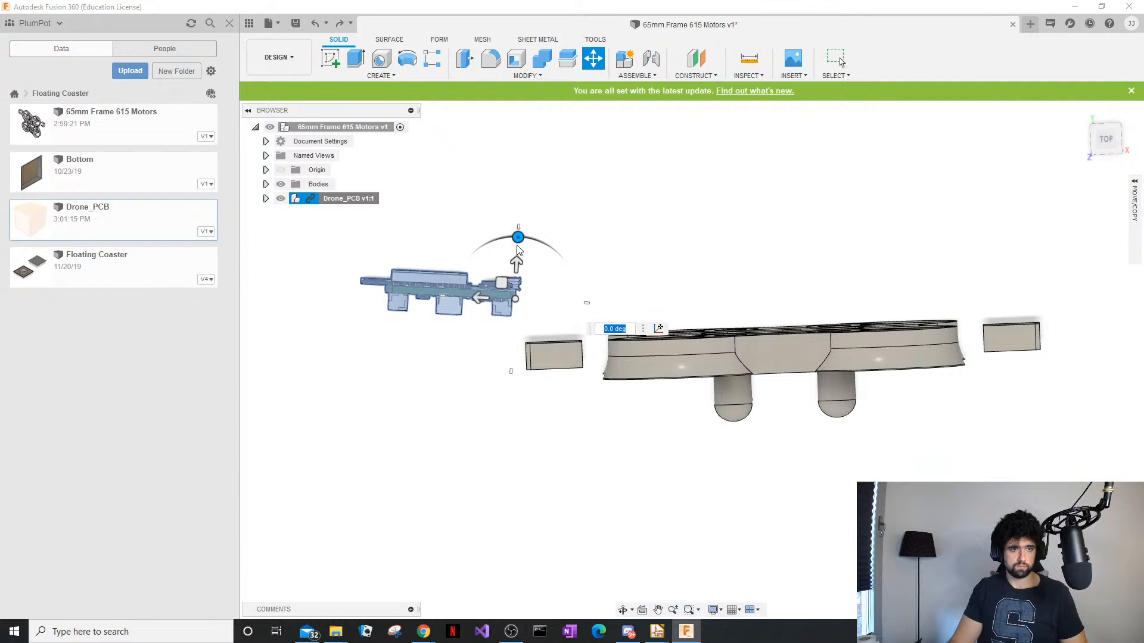
left_click_drag(517, 242, 490, 474)
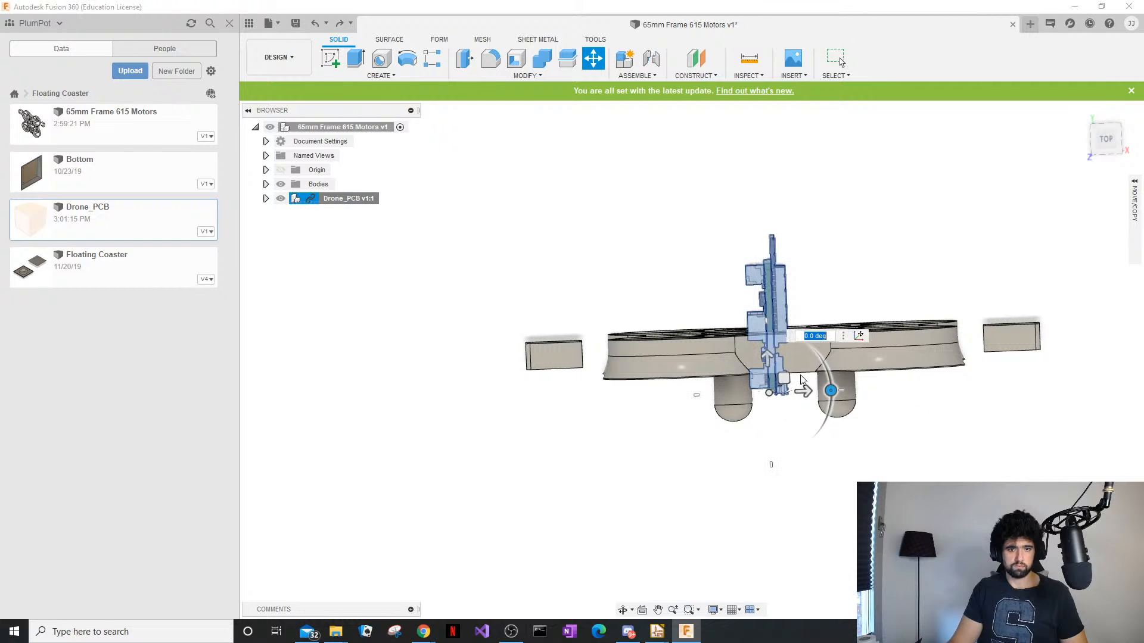
left_click_drag(802, 392, 445, 361)
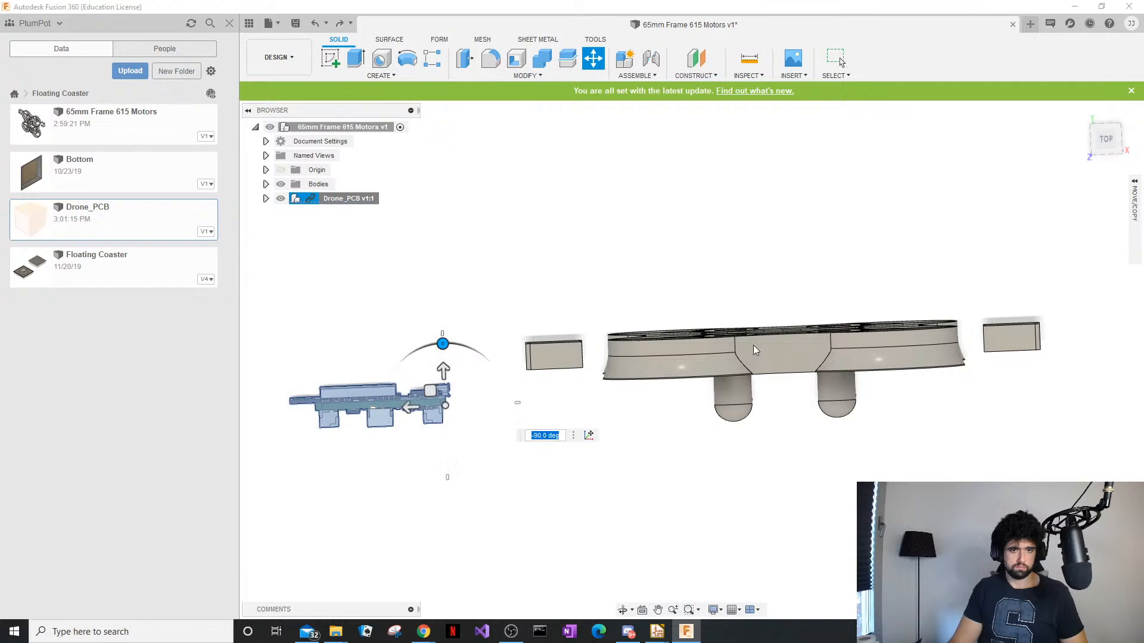
middle_click_drag(759, 392, 792, 506)
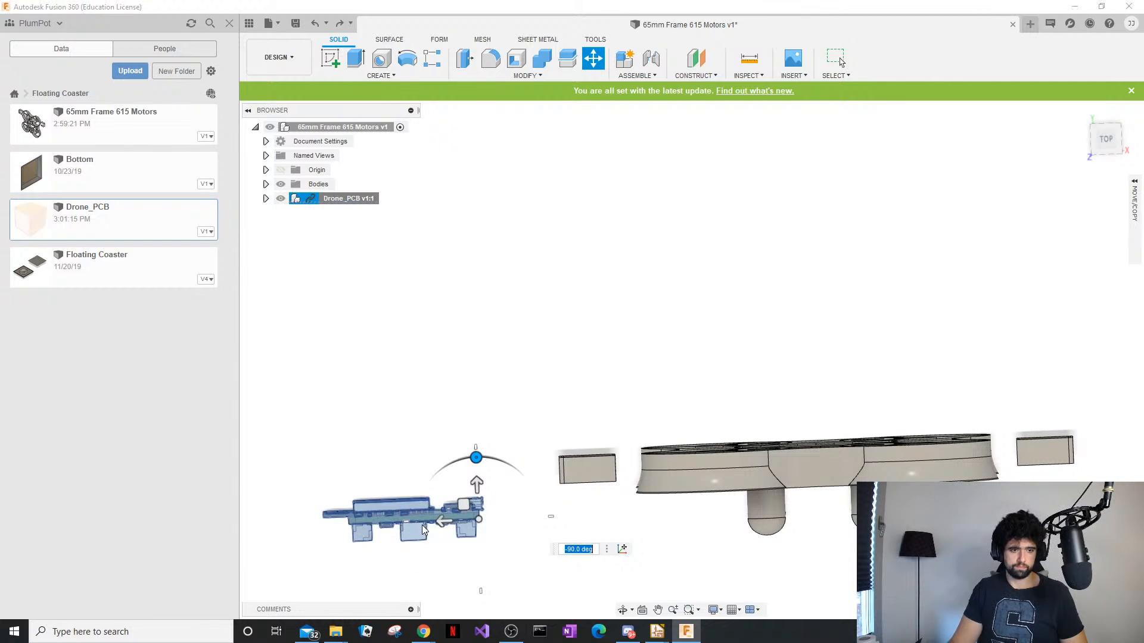
left_click_drag(476, 484, 846, 418)
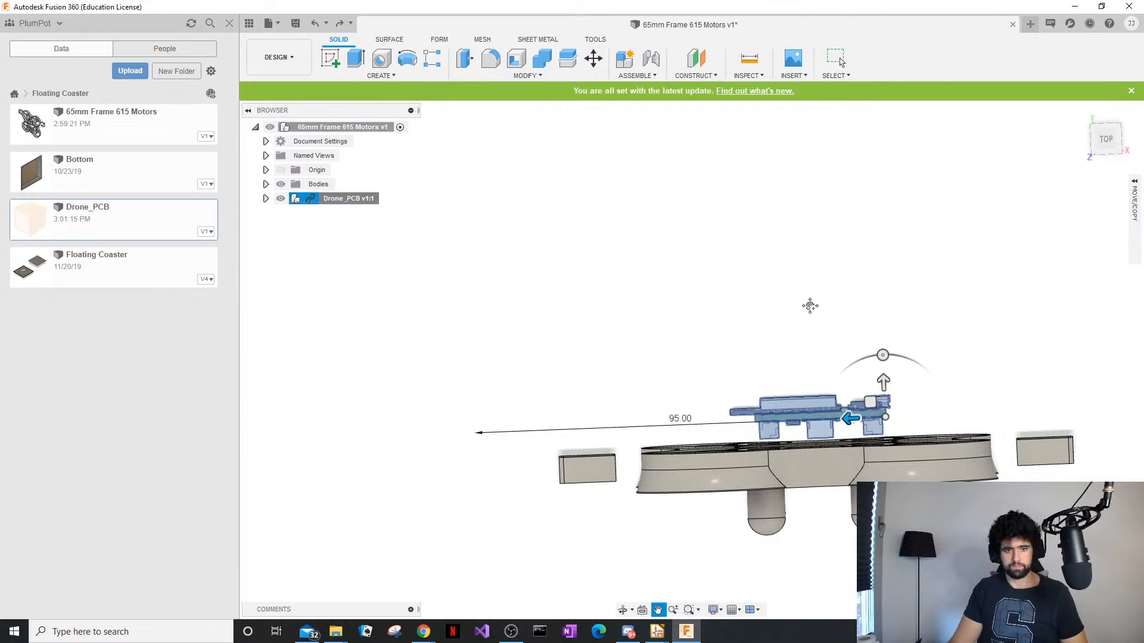
middle_click_drag(810, 304, 751, 301)
key("Escape")
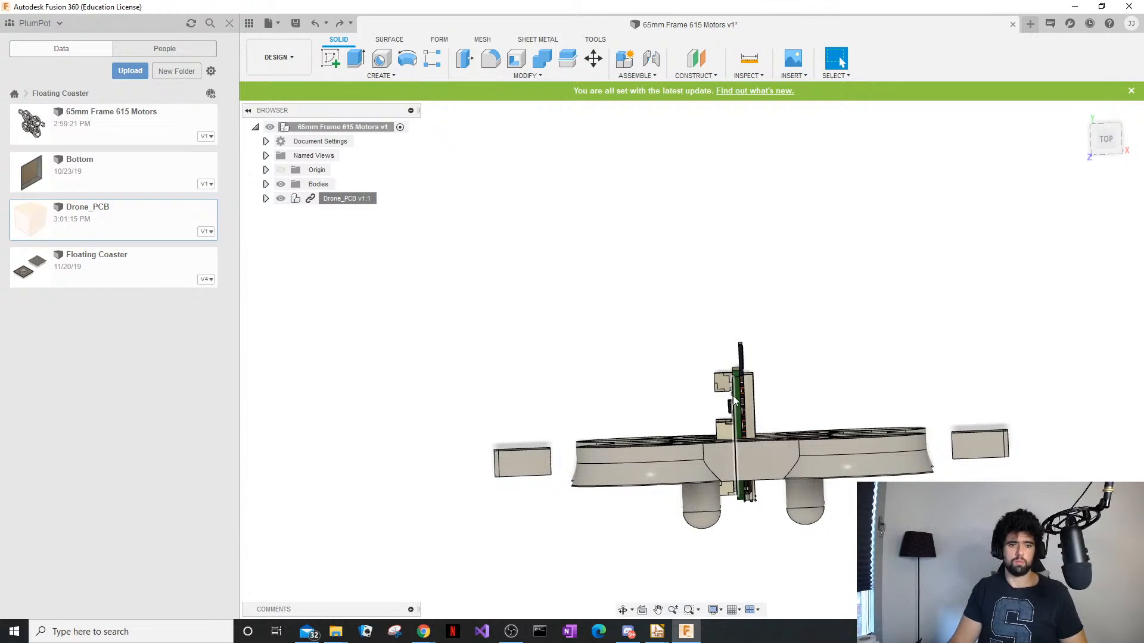
Rotate the Drone_PCB component by -90 degrees so it lies flat, and shift it -115 mm to sit above the frame
right_click(367, 203)
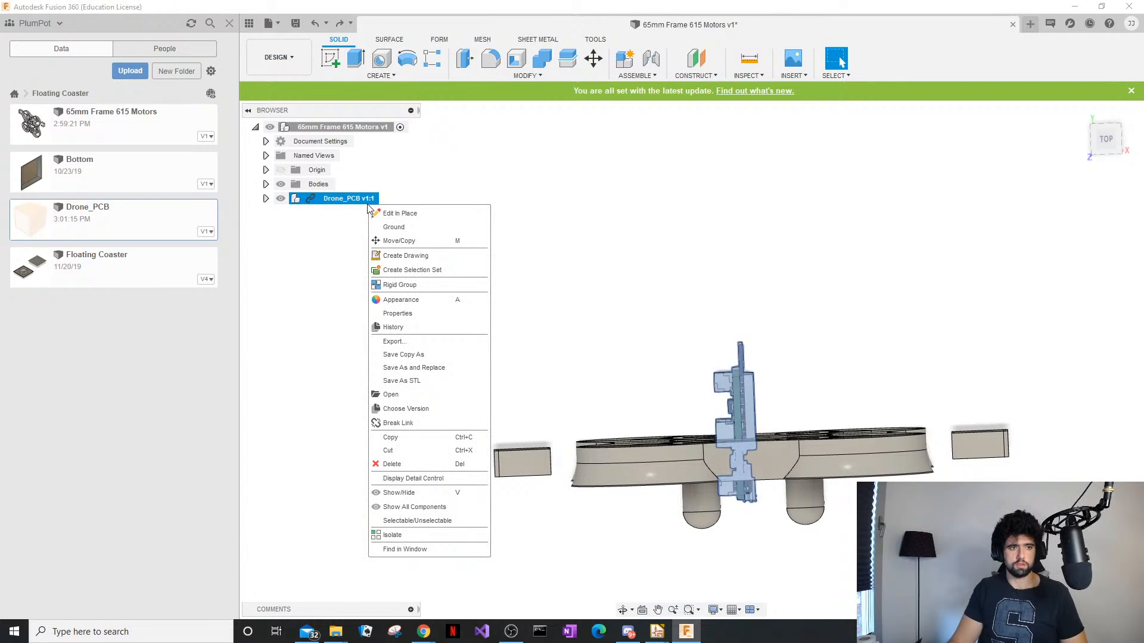
left_click(398, 241)
left_click_drag(778, 503, 314, 437)
middle_click_drag(524, 383, 830, 342)
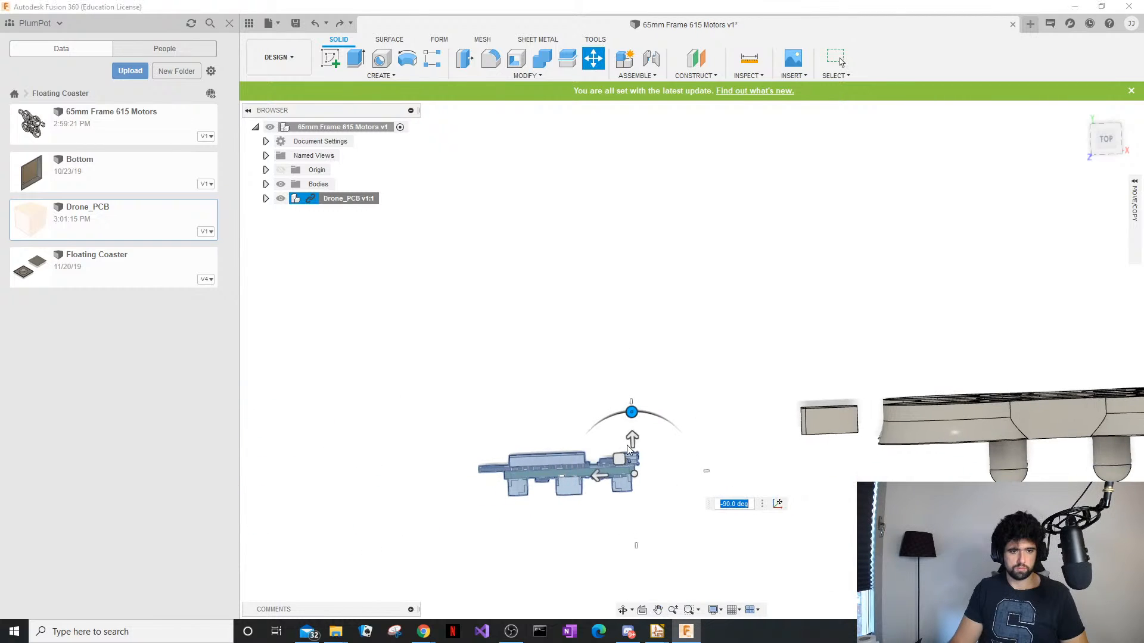
left_click_drag(631, 440, 1072, 386)
middle_click_drag(950, 309, 593, 307)
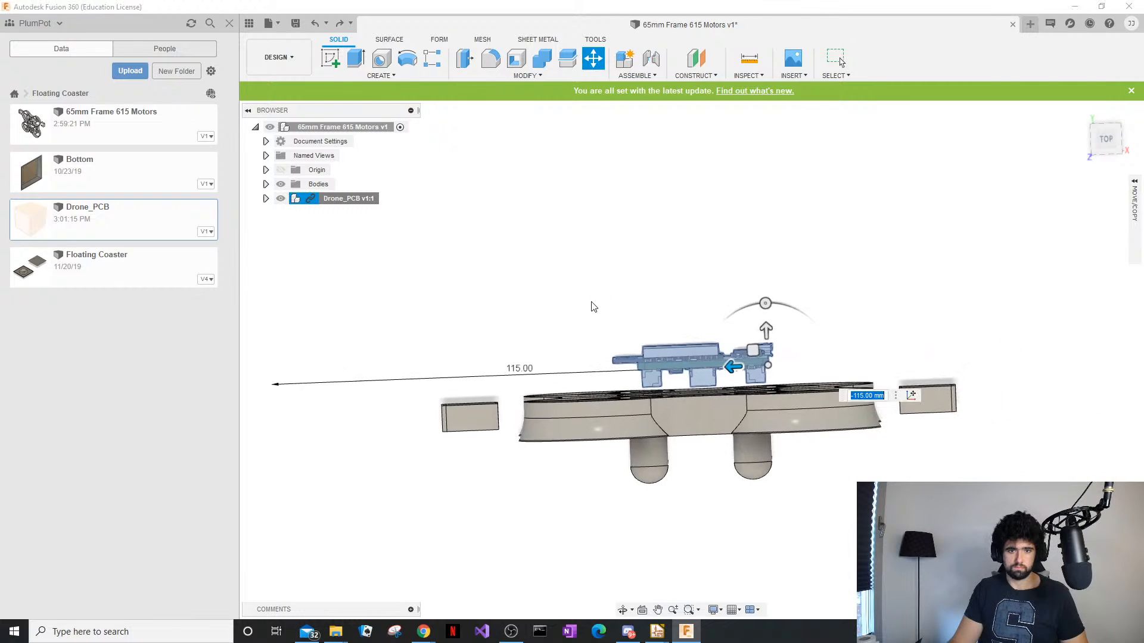
key("Return")
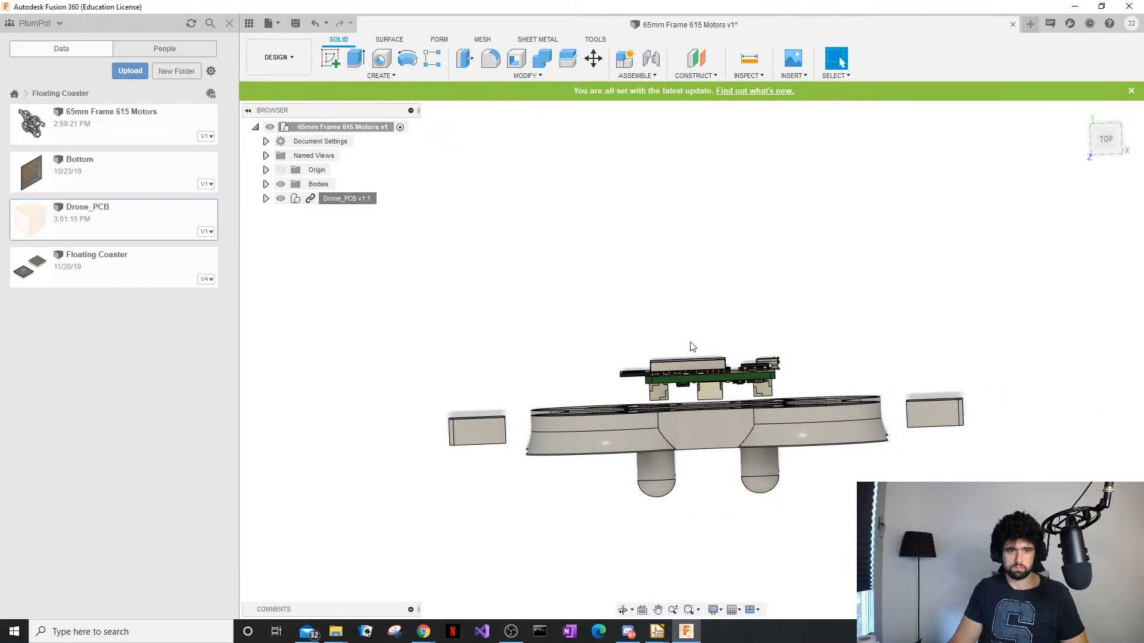
middle_click_drag(682, 320, 662, 390, "shift")
middle_click_drag(717, 445, 749, 353)
scroll(714, 417, "up", 1)
left_click(748, 352)
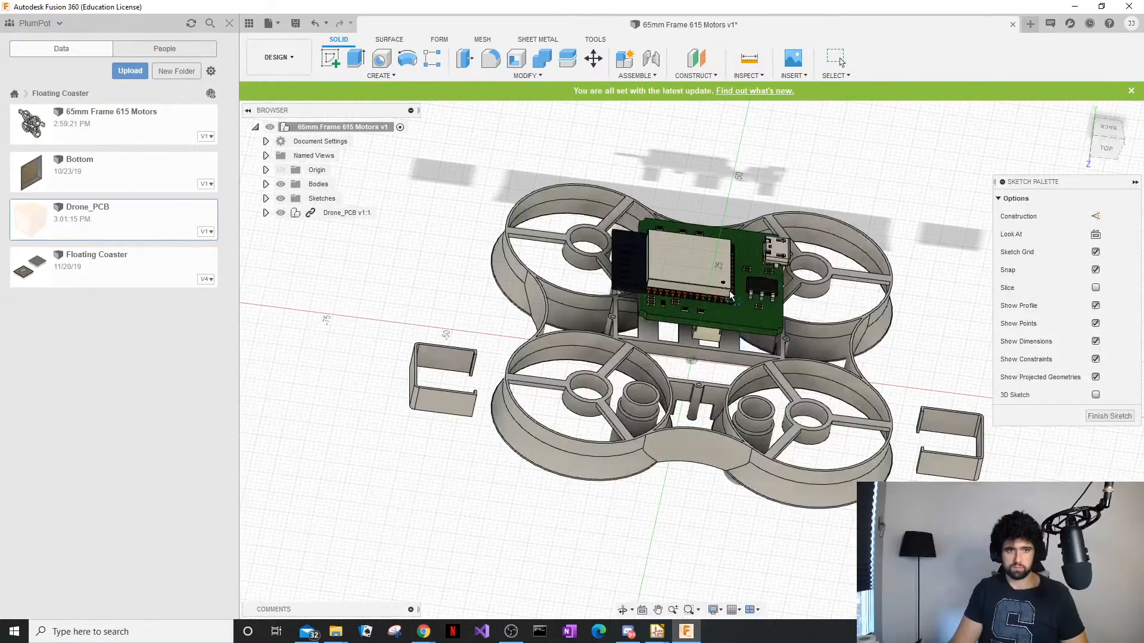
key("Escape")
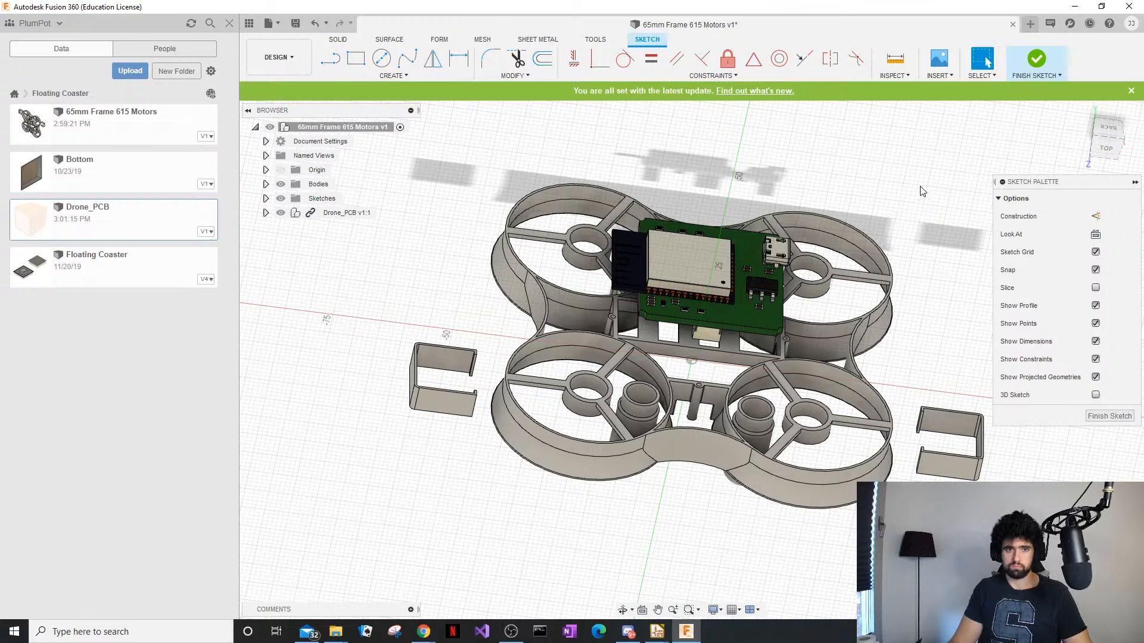
left_click(1137, 182)
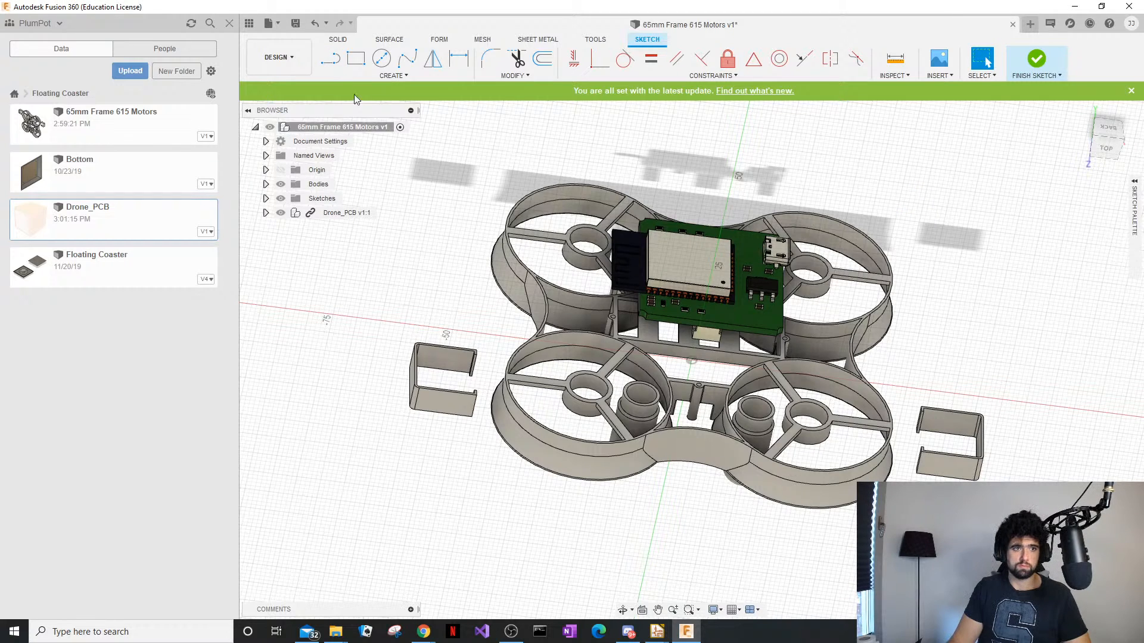
left_click(1018, 60)
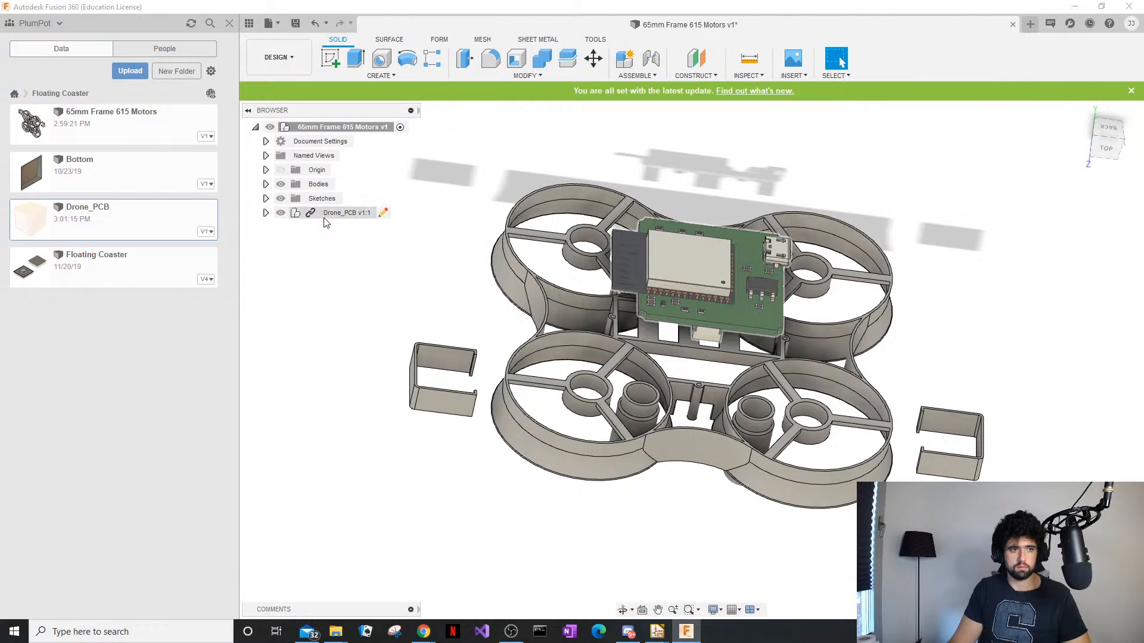
right_click(307, 215)
left_click(333, 254)
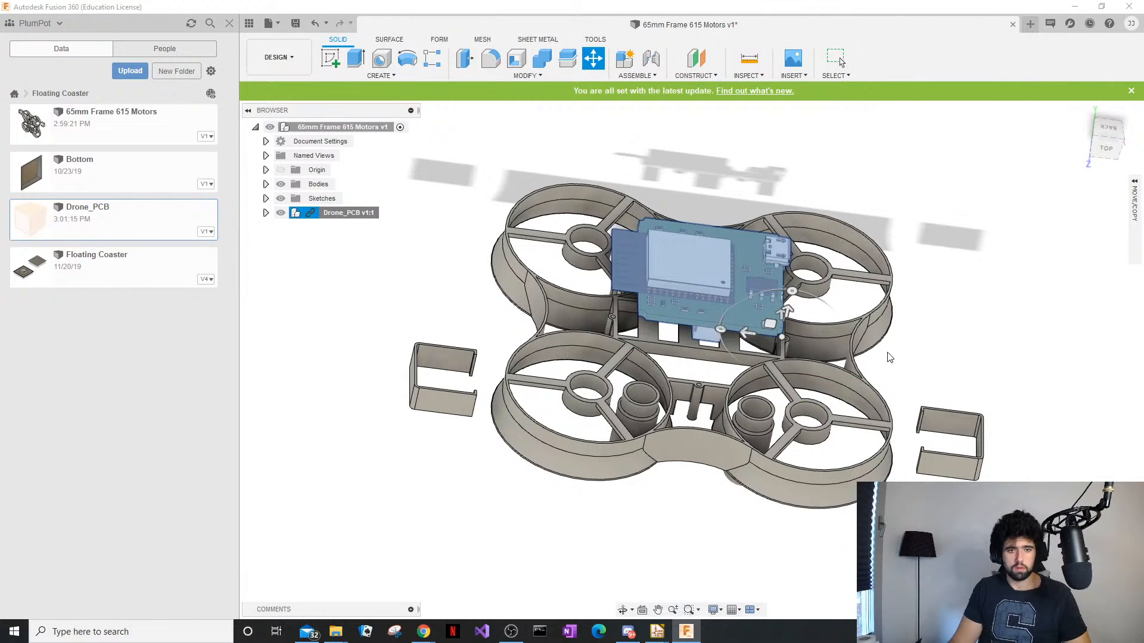
key("Escape")
mouse_move(924, 322)
middle_mouse_down("shift")
mouse_move(876, 327)
mouse_move(932, 355)
mouse_move(906, 363)
mouse_move(941, 294)
mouse_move(907, 307)
middle_mouse_up("shift")
left_click(891, 383)
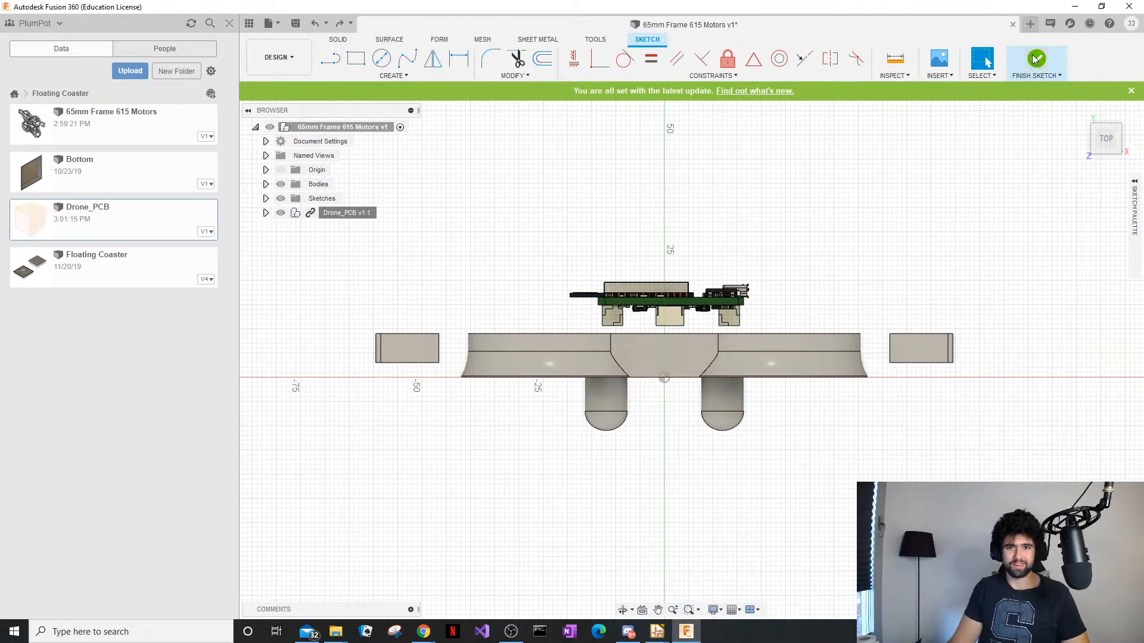
left_click(1035, 58)
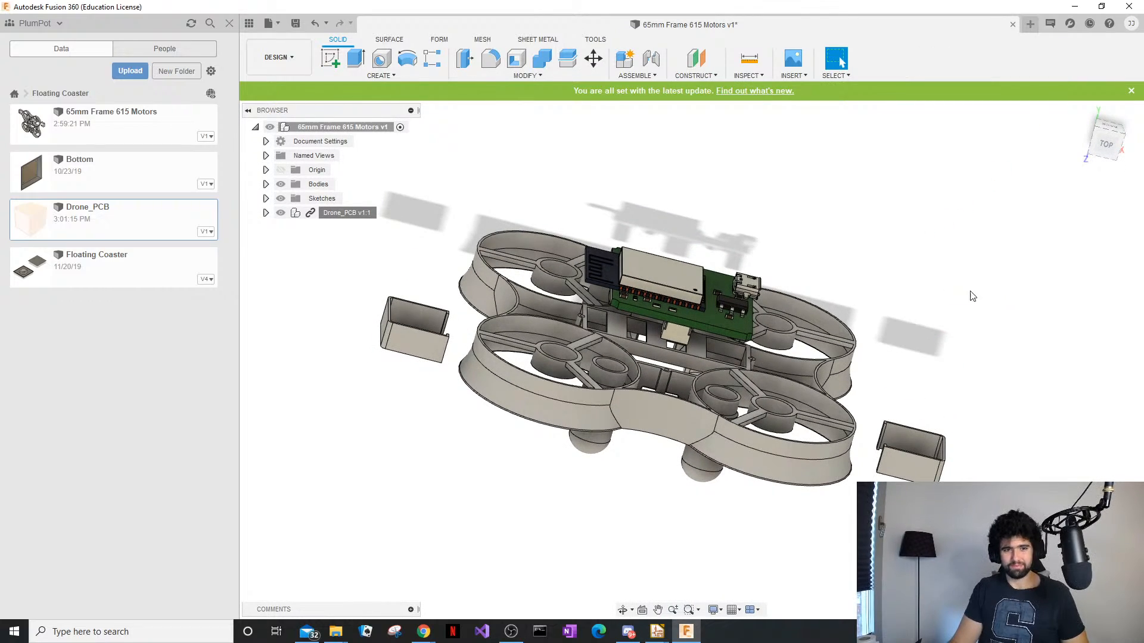
Turn the Drone_PCB component diagonally in its flat plane and shift it -22 mm so its corners sit over the frame's mounting posts
middle_click_drag(881, 292, 938, 370, "shift")
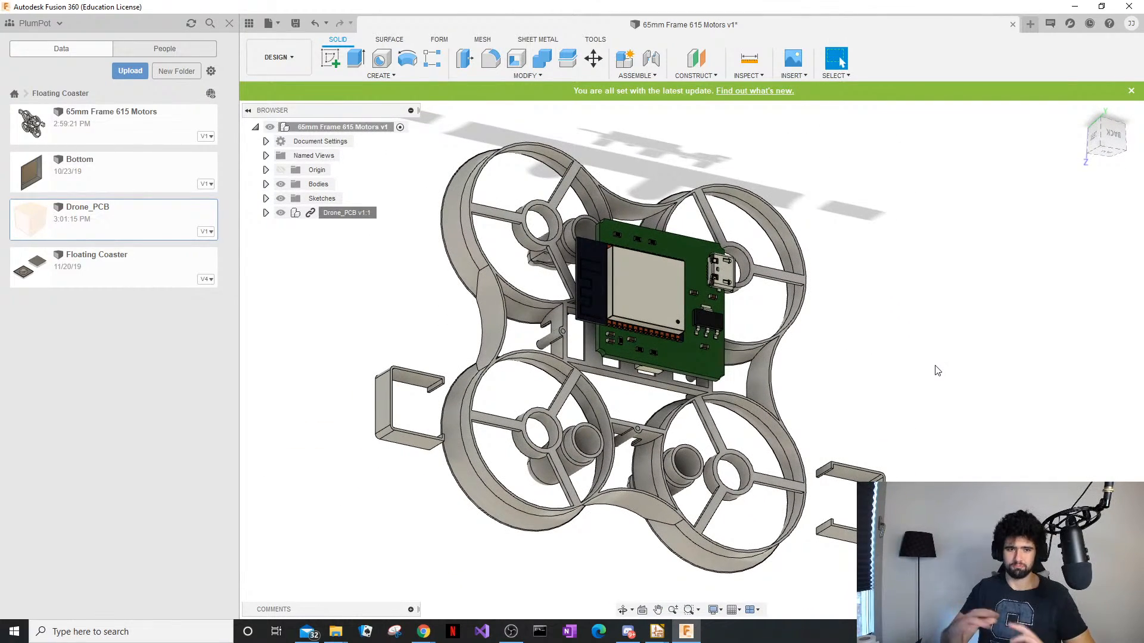
middle_click_drag(861, 366, 838, 398, "shift")
right_click(355, 218)
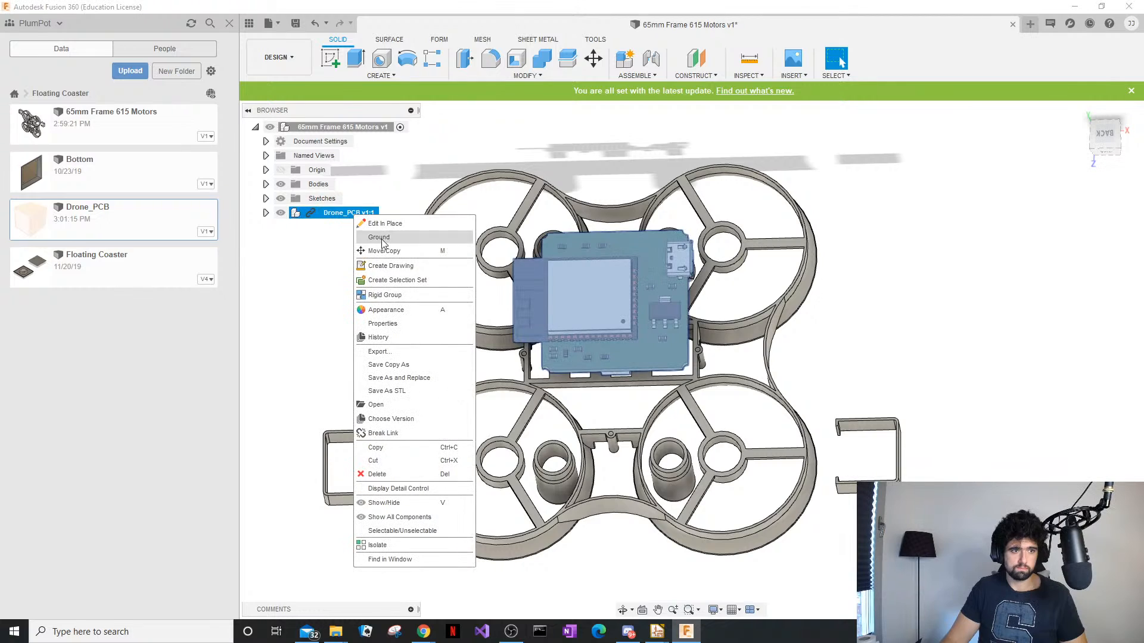
left_click(406, 252)
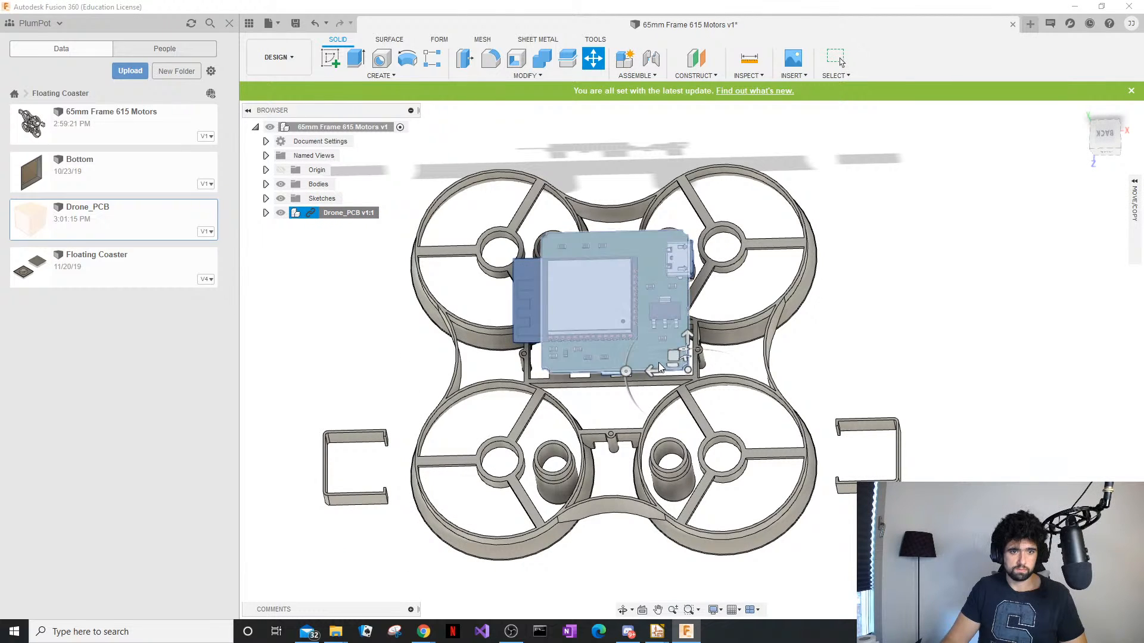
left_click_drag(627, 371, 638, 420)
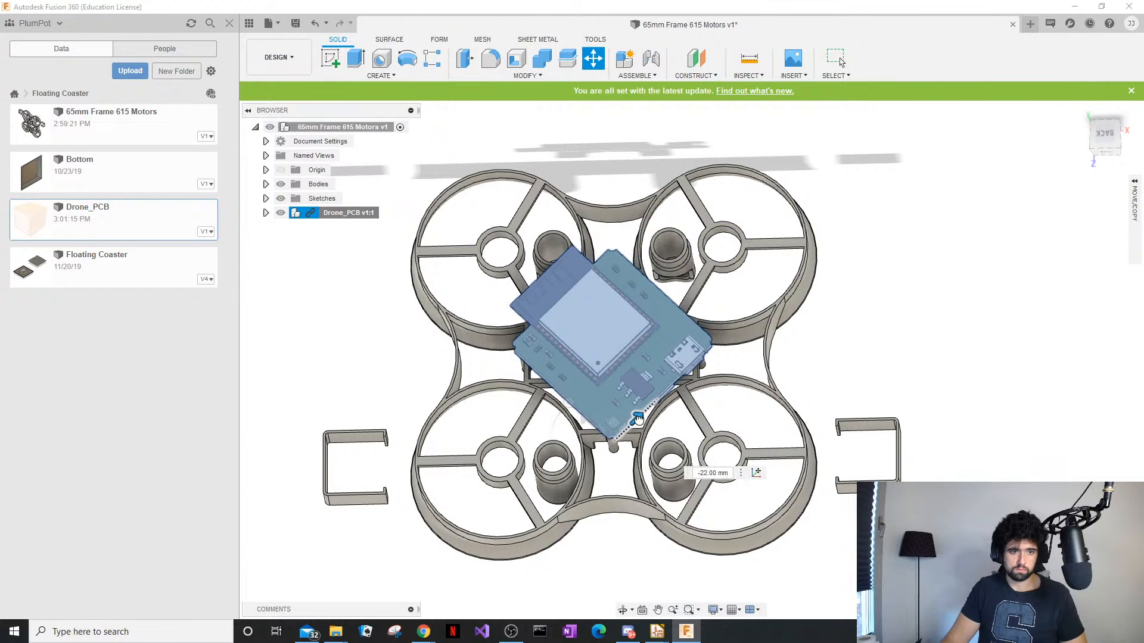
middle_click_drag(675, 349, 698, 388)
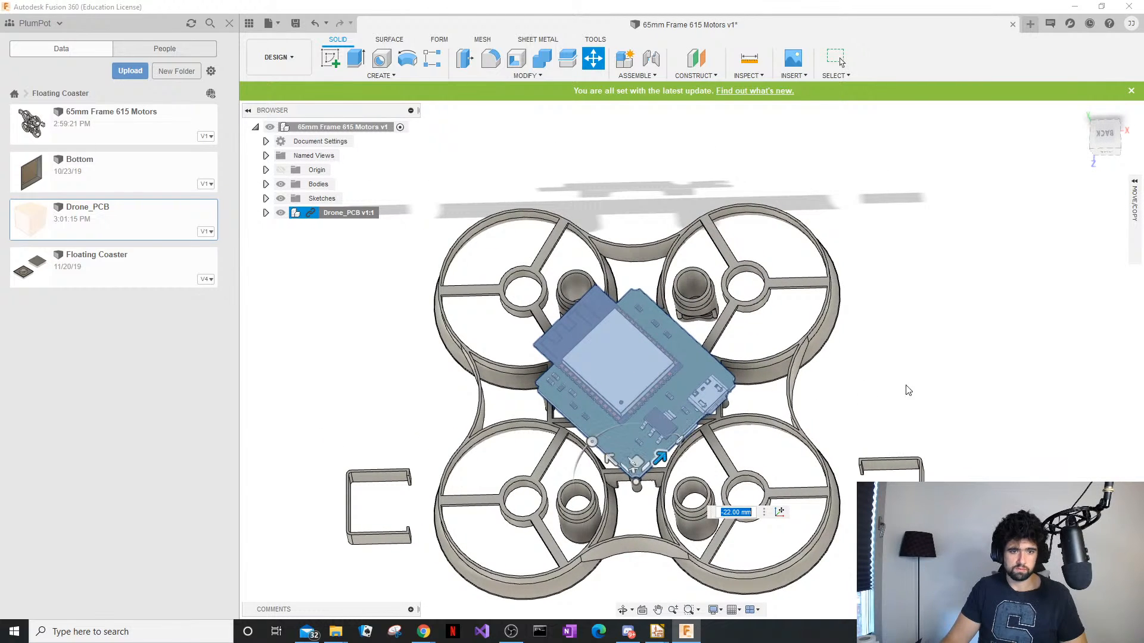
key("Return")
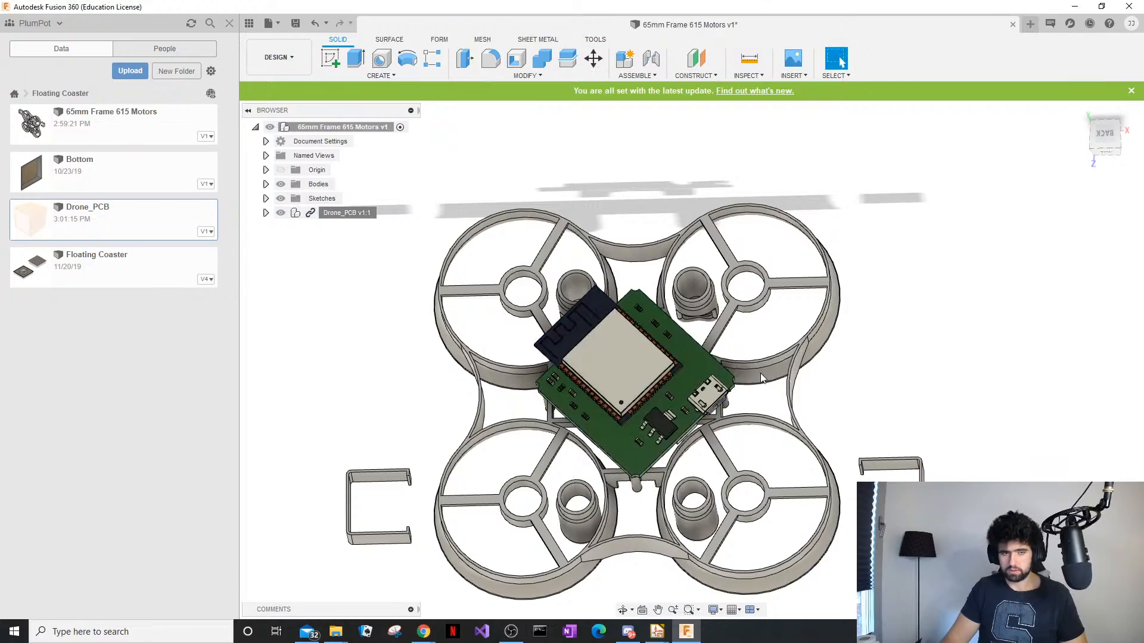
Examine from above, below and the side how the PCB's corners, connectors and antenna sit against the frame's posts and ducts
middle_click_drag(763, 378, 685, 416, "shift")
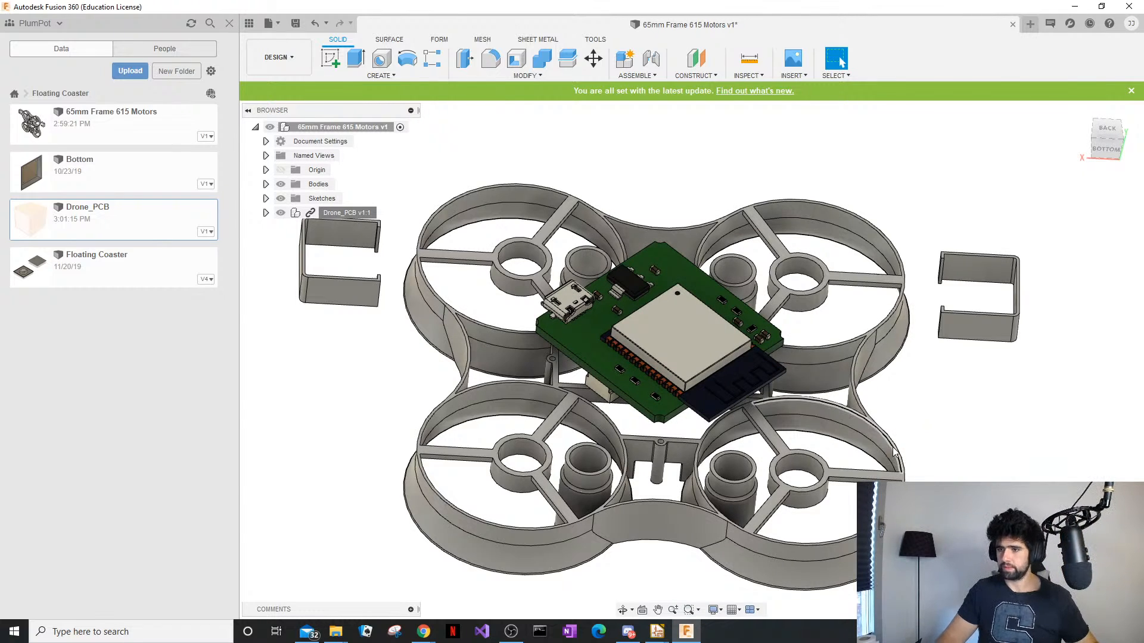
middle_click_drag(626, 386, 618, 404)
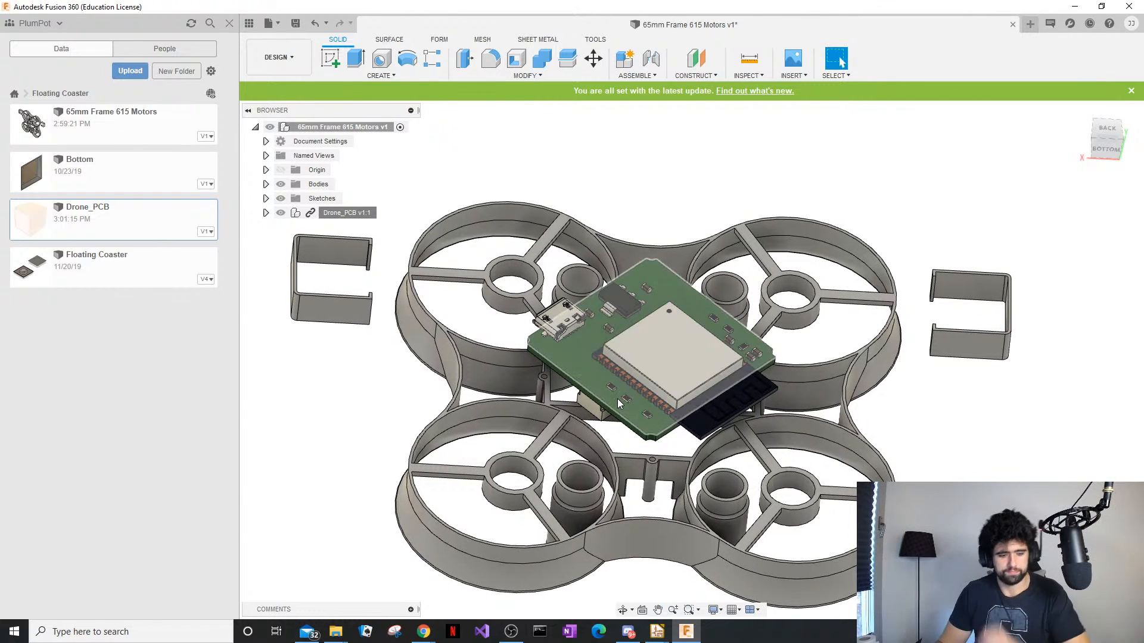
middle_click_drag(886, 444, 787, 300, "shift")
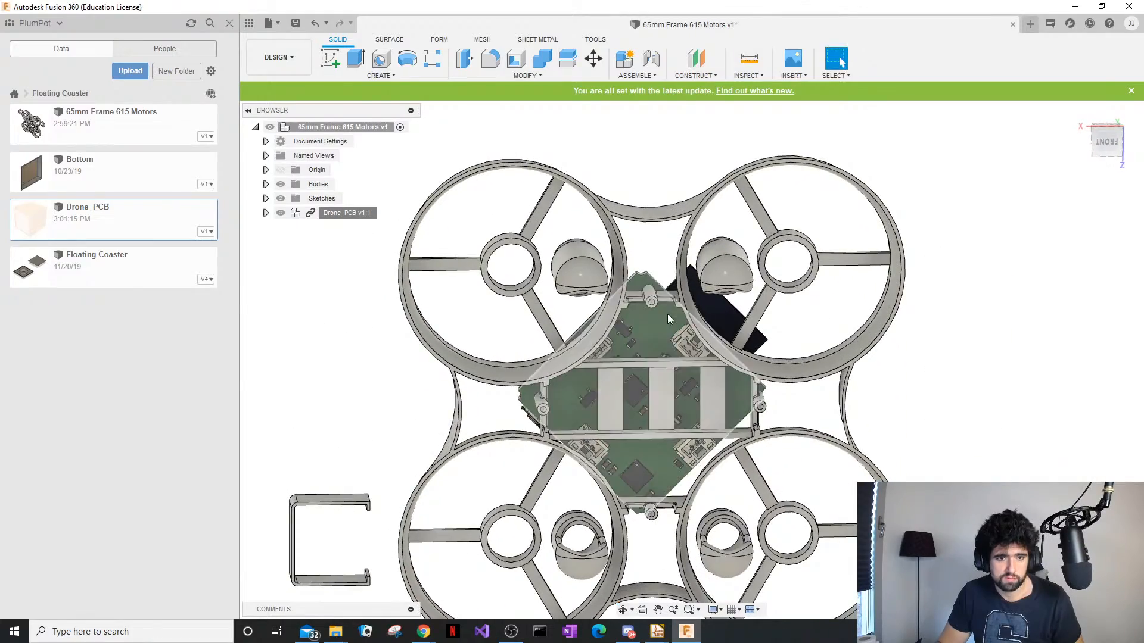
middle_click_drag(669, 319, 622, 396, "shift")
middle_click_drag(568, 447, 685, 333, "shift")
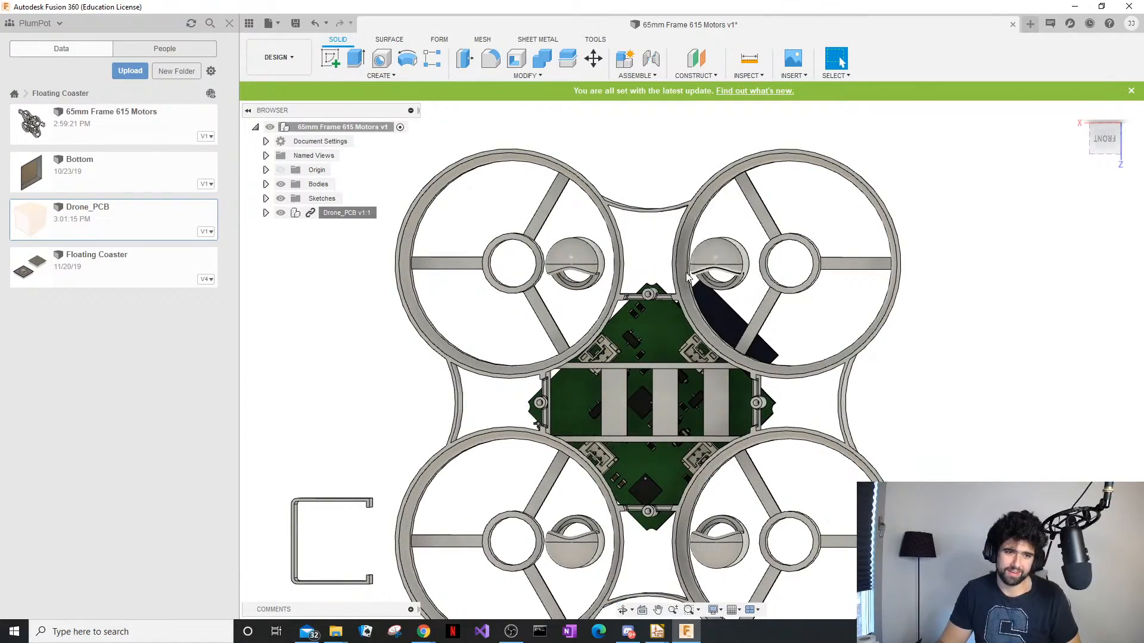
middle_click_drag(560, 314, 565, 289)
scroll(570, 315, "up", 1)
scroll(582, 391, "down", 3)
middle_click_drag(622, 448, 592, 394, "shift")
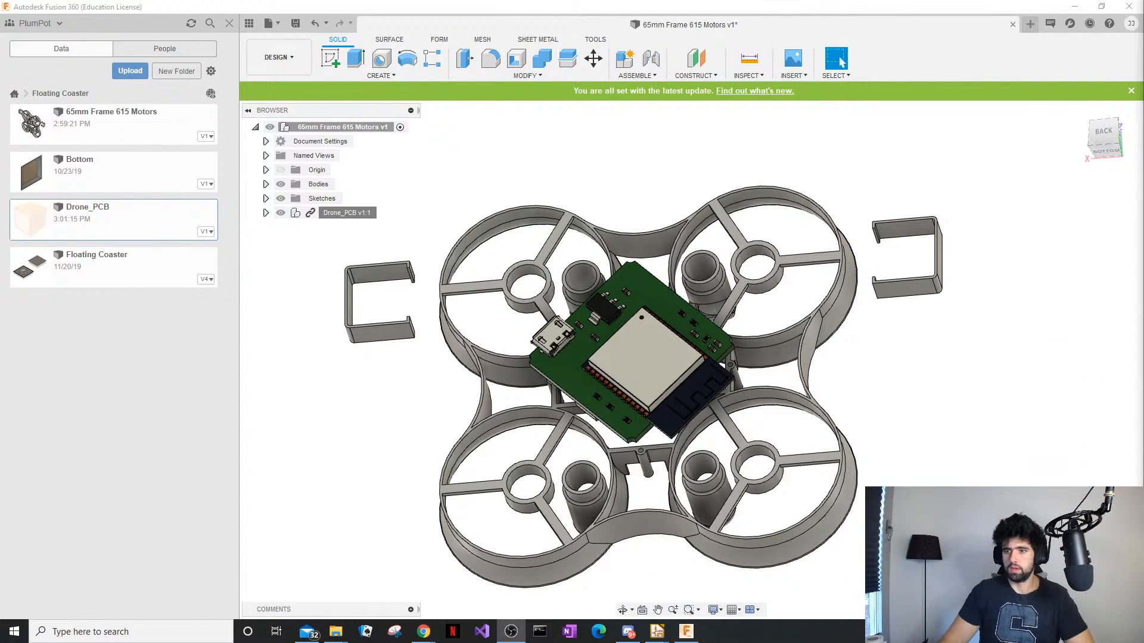
middle_click_drag(901, 403, 874, 393)
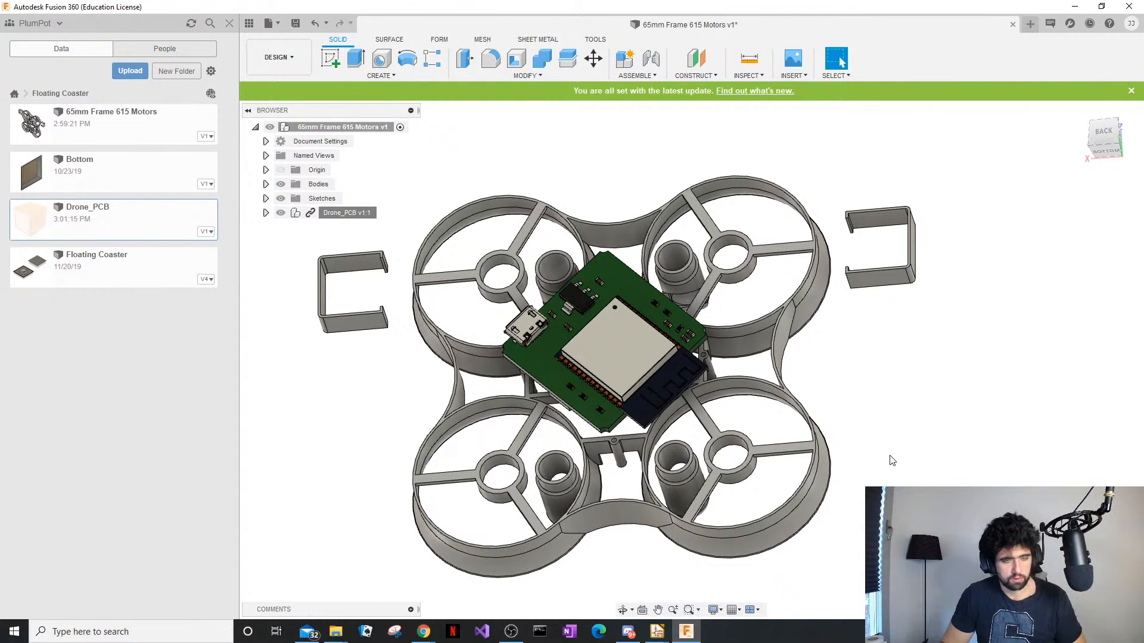
middle_click_drag(863, 443, 684, 594, "shift")
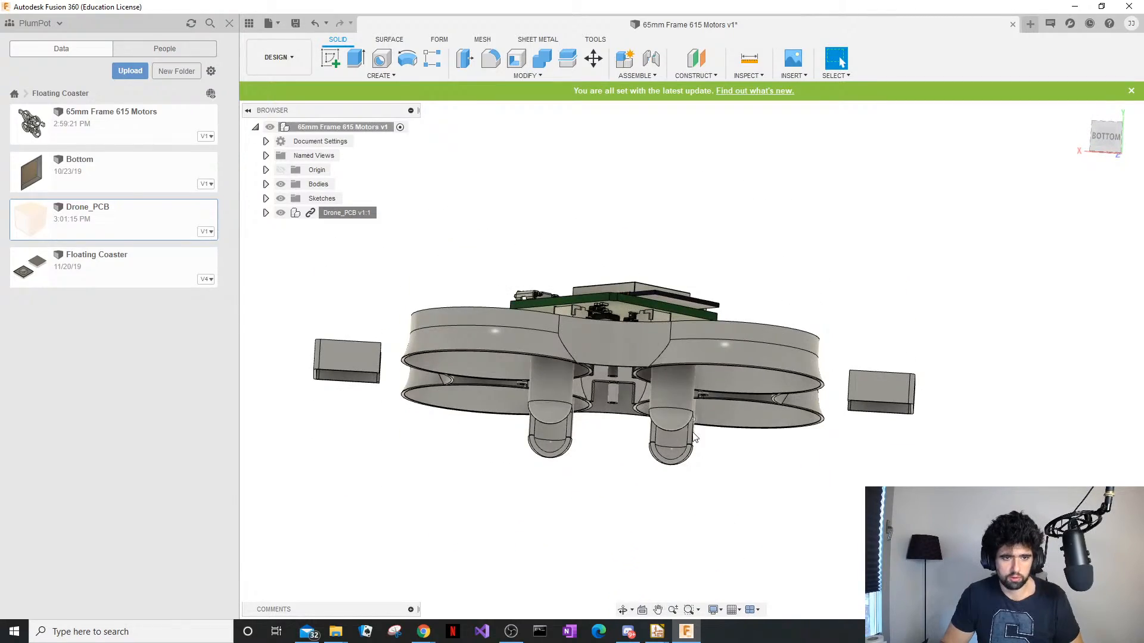
mouse_move(692, 437)
middle_mouse_down("shift")
mouse_move(642, 501)
mouse_move(701, 416)
middle_mouse_up("shift")
Switch to the Drone_PCB layout in Pcbnew and reposition the LM1117-3.3 value text just below U4
left_click(660, 633)
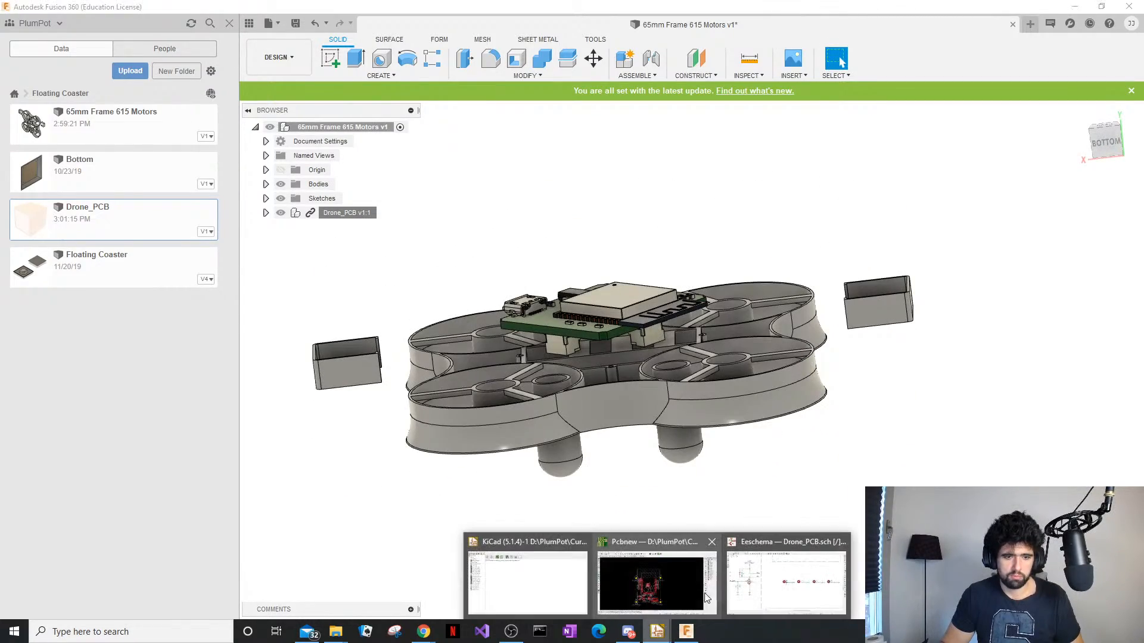
left_click(707, 597)
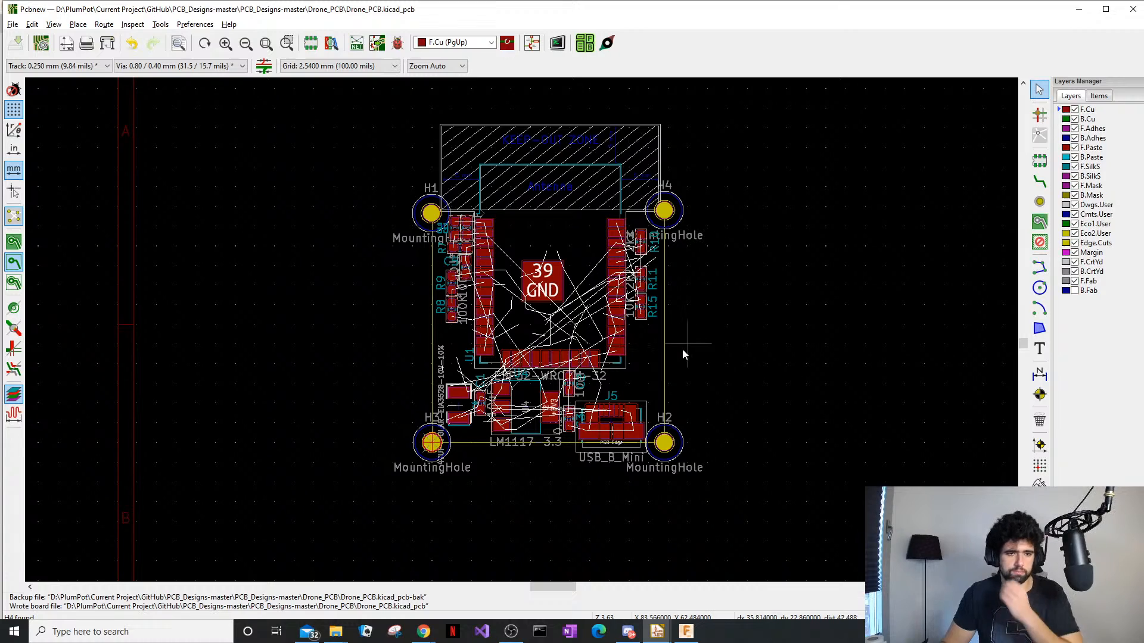
scroll(595, 334, "up", 3)
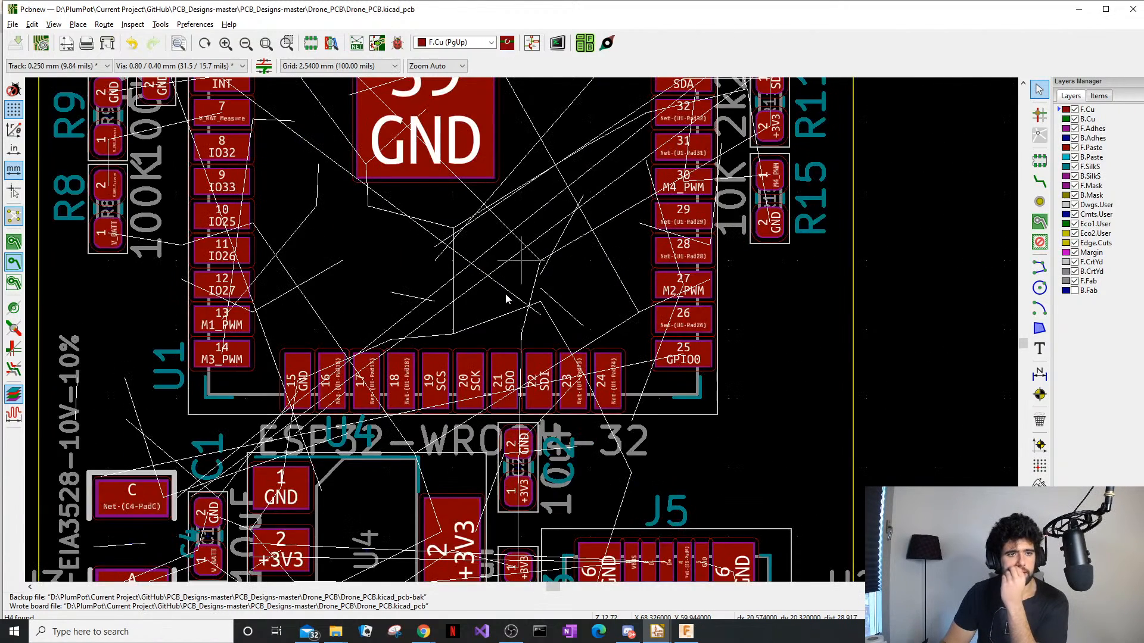
scroll(505, 298, "down", 5)
scroll(499, 347, "up", 3)
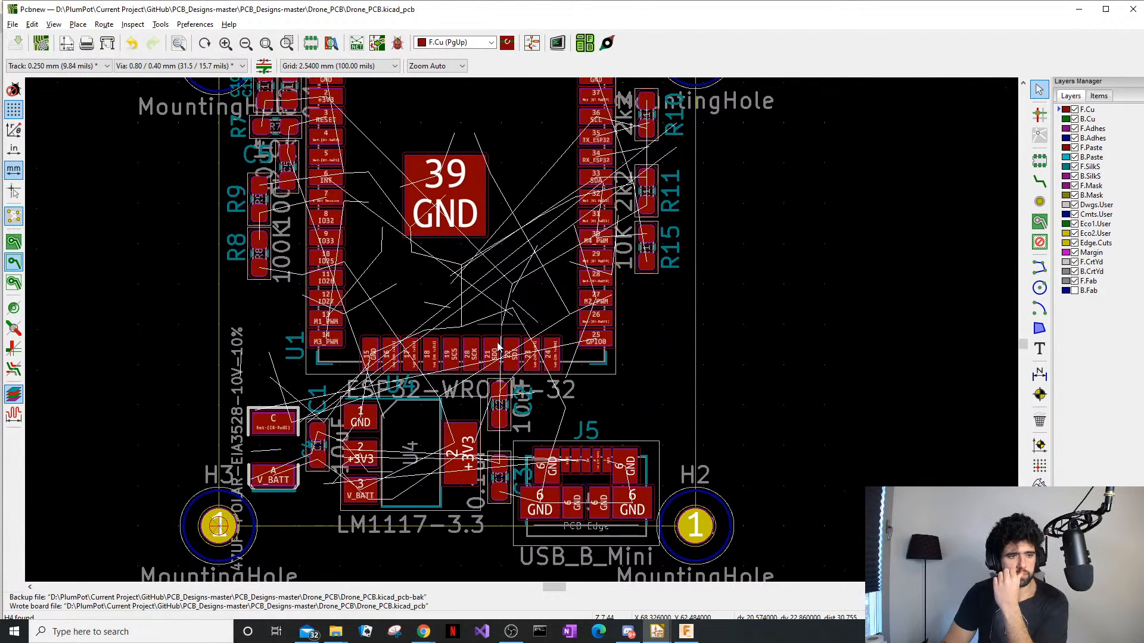
middle_click_drag(320, 441, 337, 422)
left_click_drag(410, 508, 624, 398)
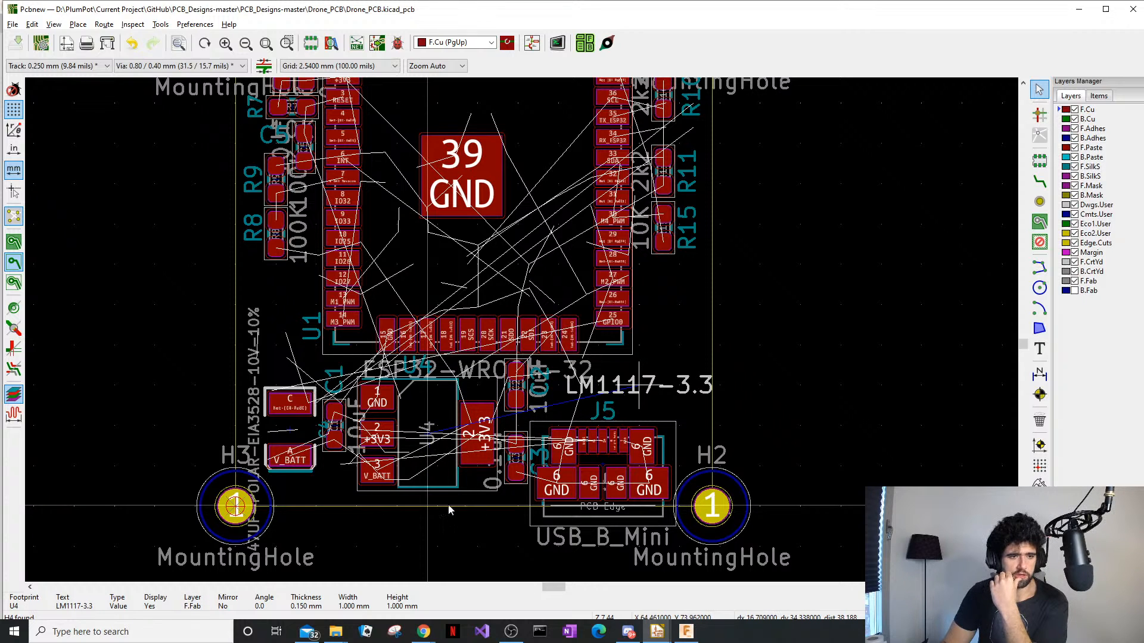
left_click_drag(450, 511, 444, 506)
scroll(437, 471, "up", 1)
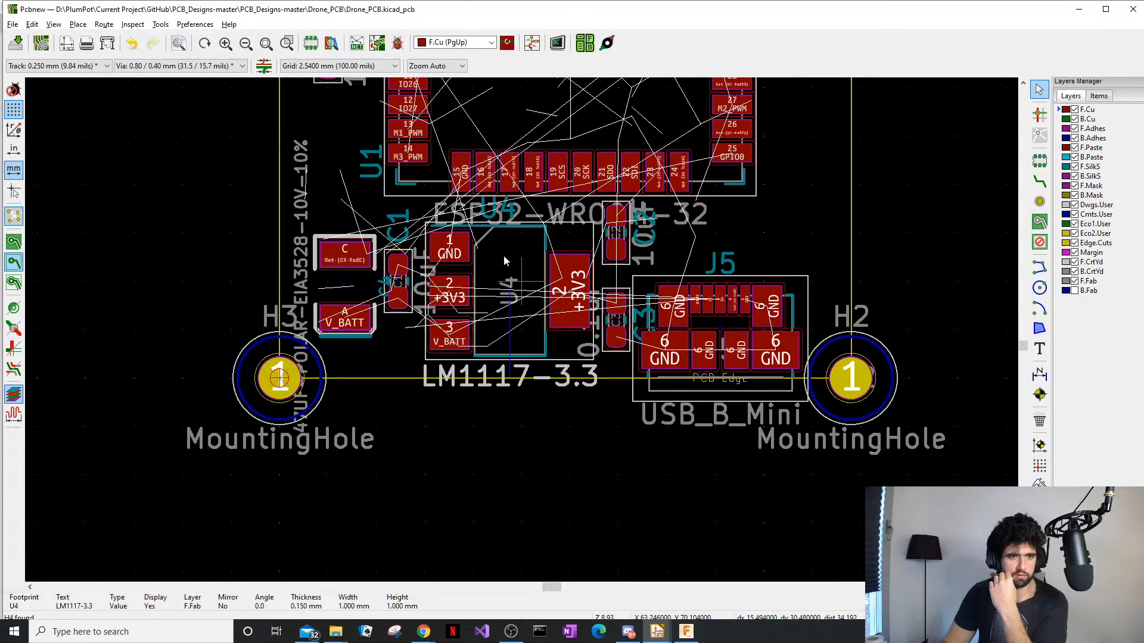
left_click(566, 215)
left_click_drag(566, 214, 468, 210)
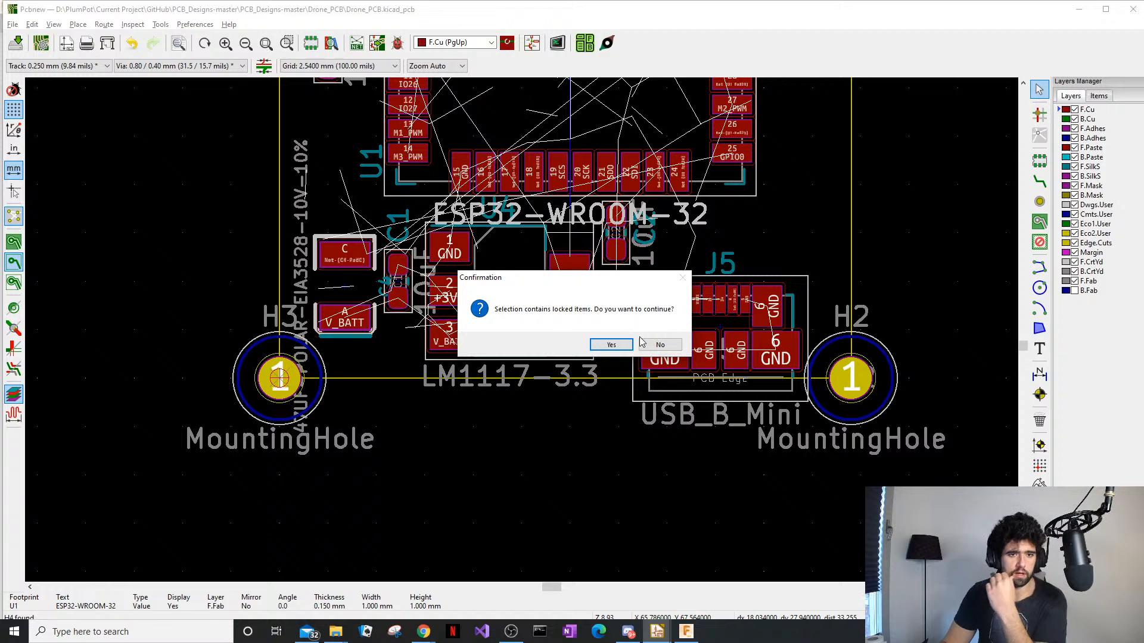
left_click(677, 343)
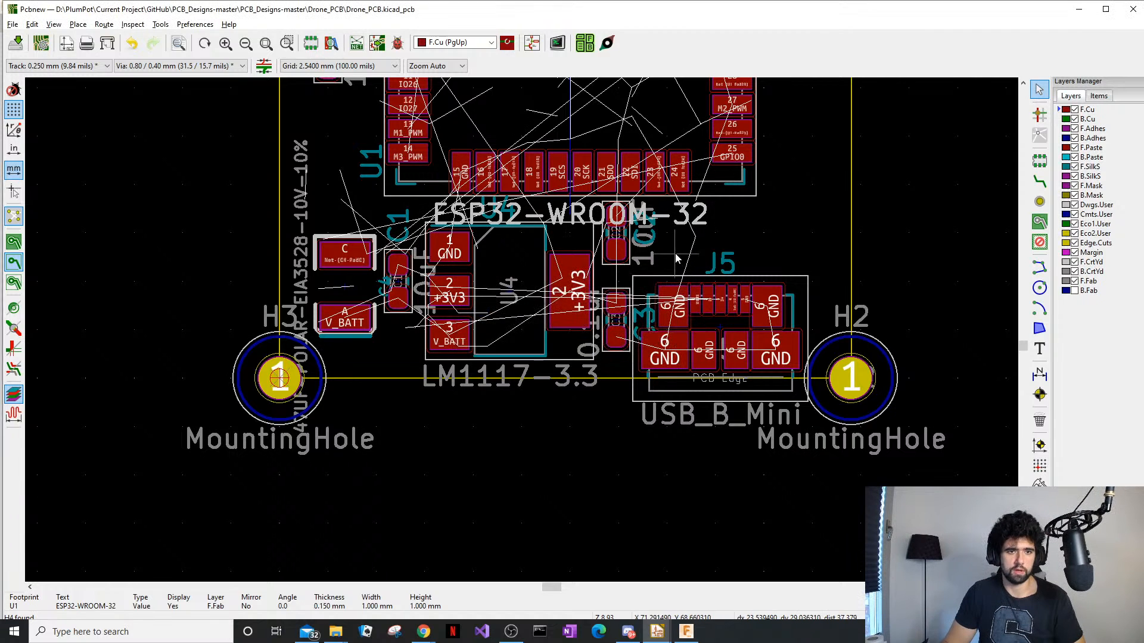
left_click_drag(682, 220, 715, 232)
left_click(668, 348)
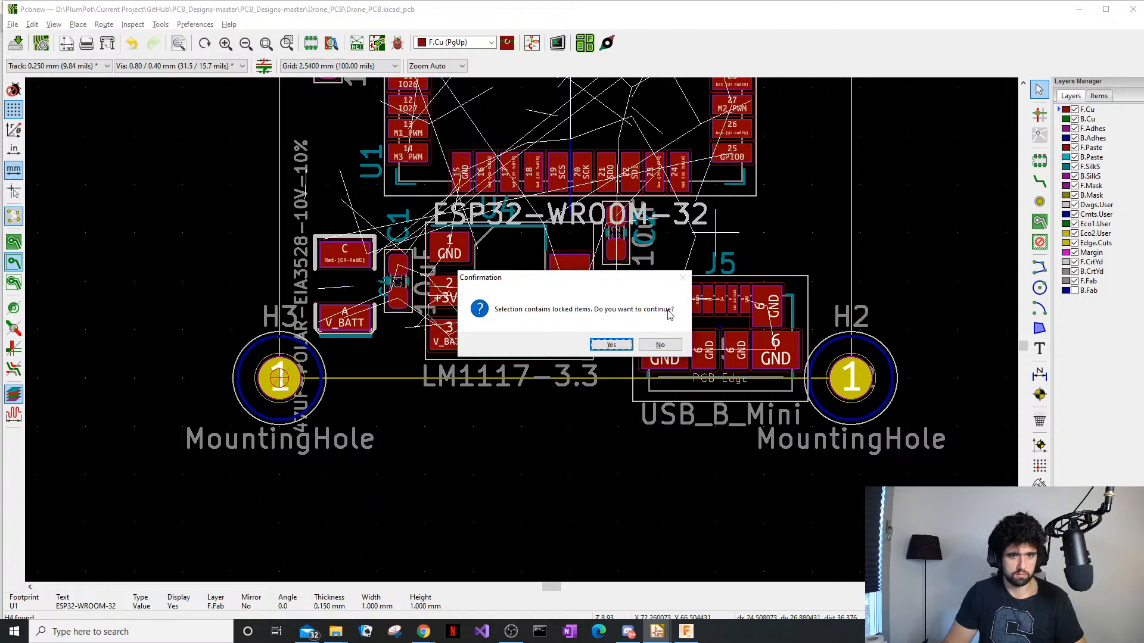
left_click(651, 345)
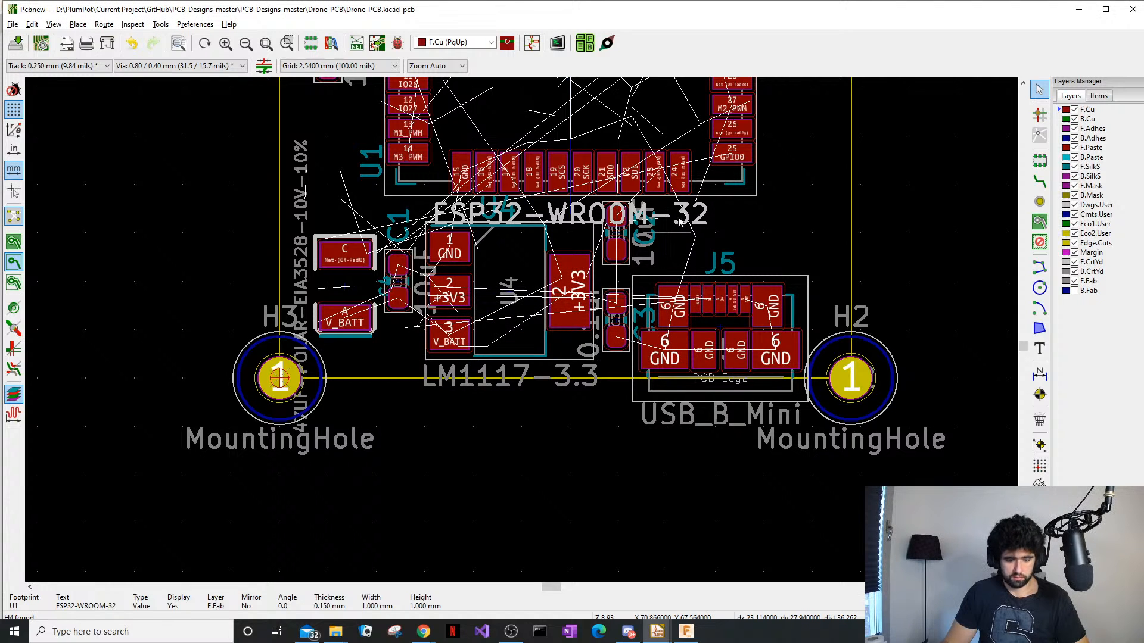
Try moving the locked ESP32-WROOM-32 value text away from U1 while rotating it in 90-degree steps, and cancel the move
key("m")
left_click(621, 345)
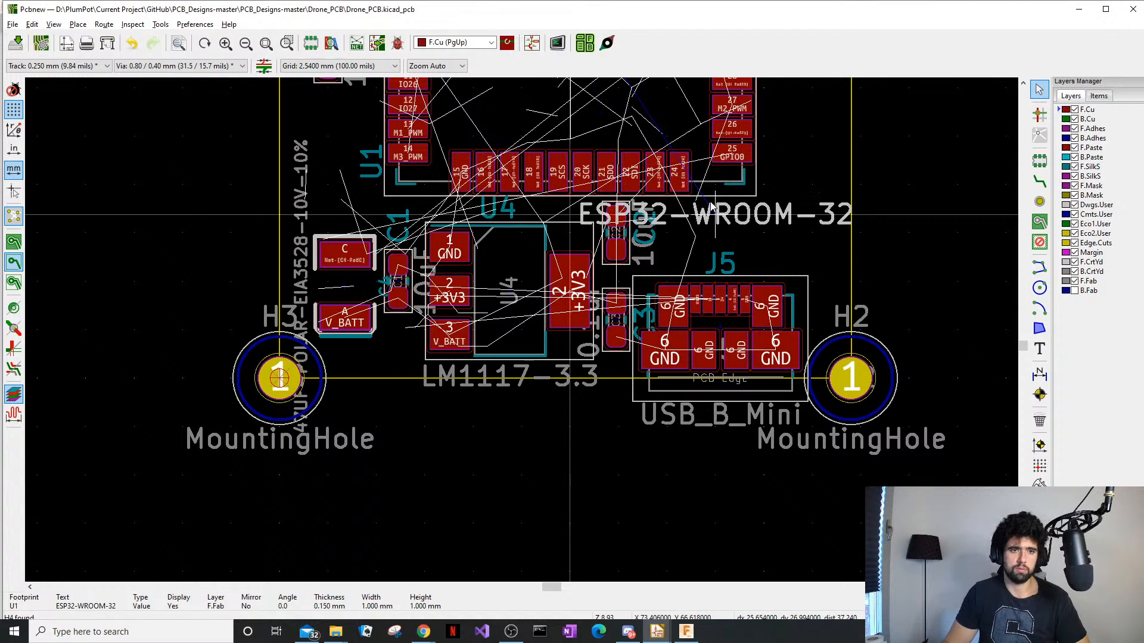
scroll(712, 206, "down", 1)
key("r")
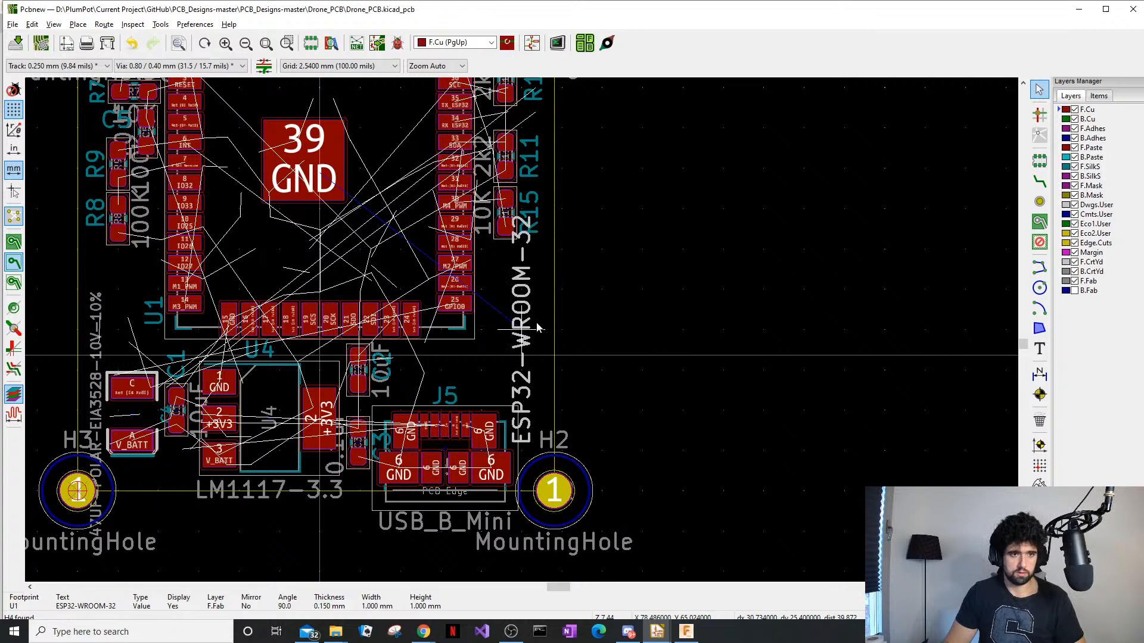
key("r")
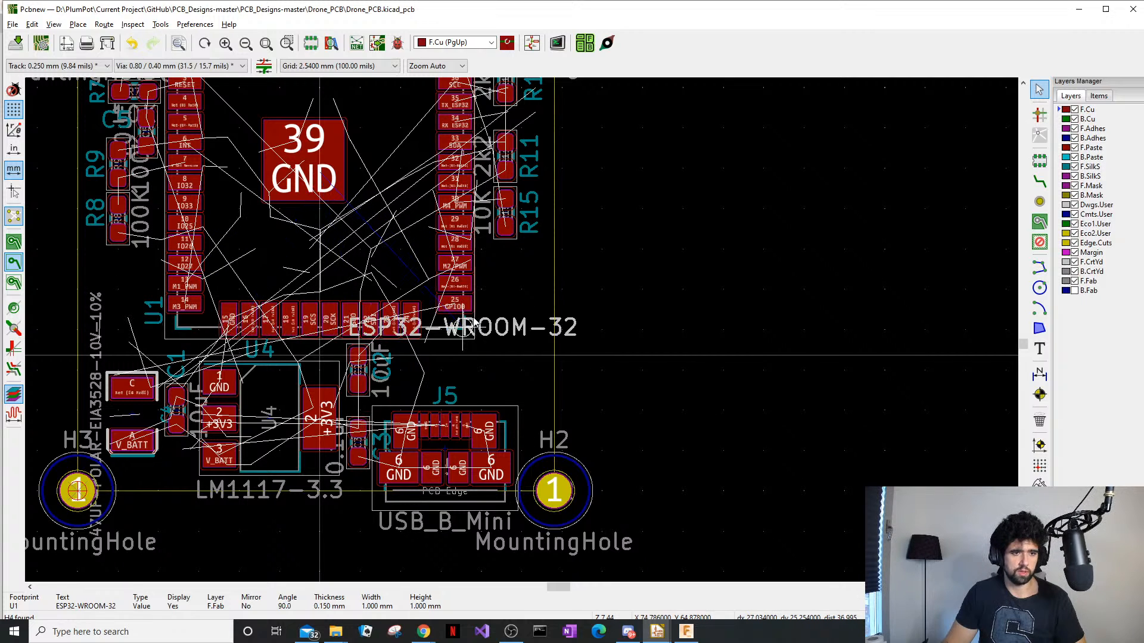
key("r")
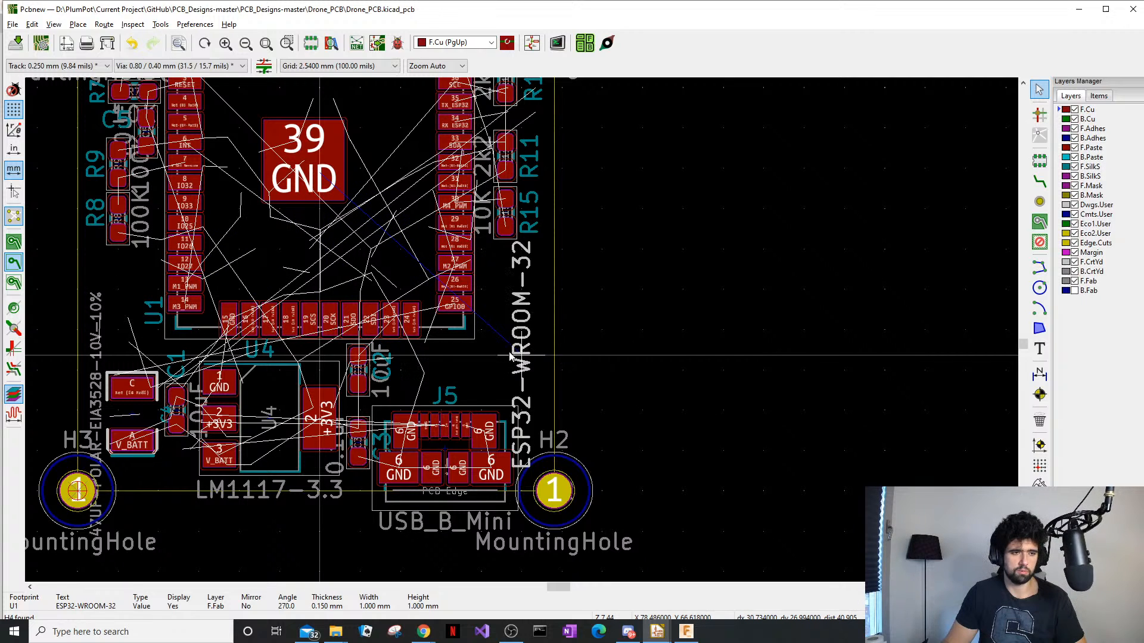
key("r")
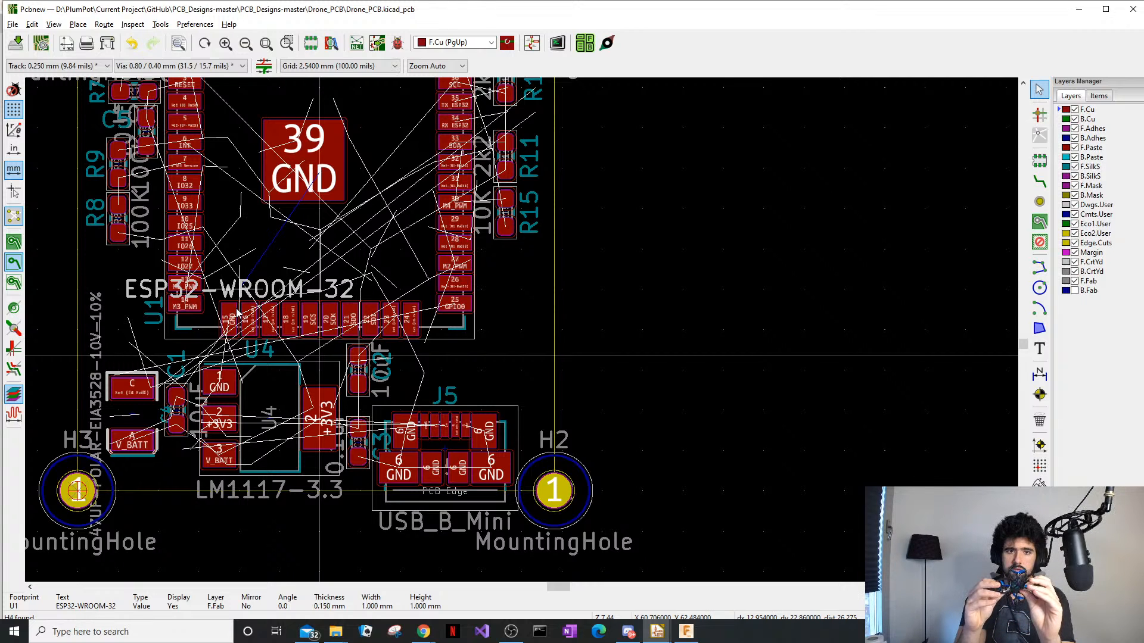
key("m")
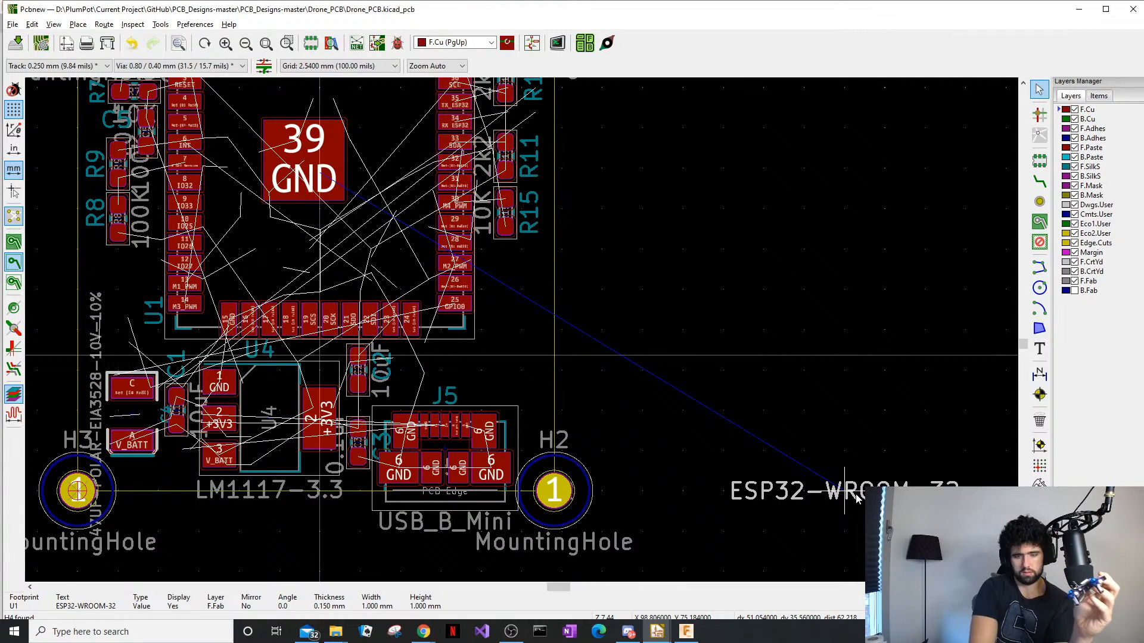
key("Escape")
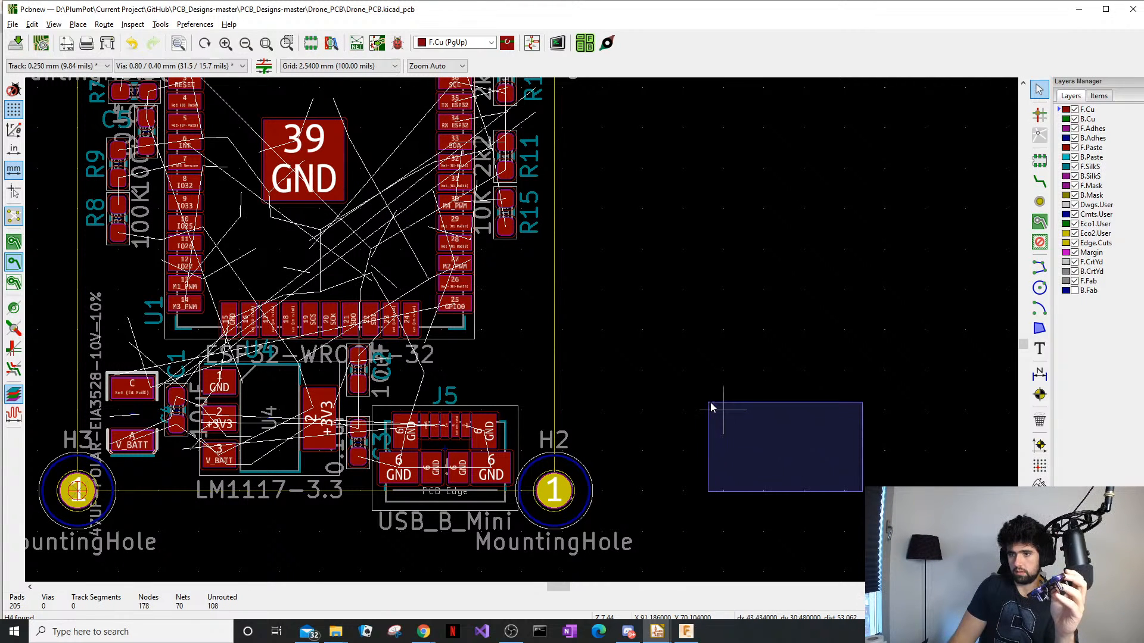